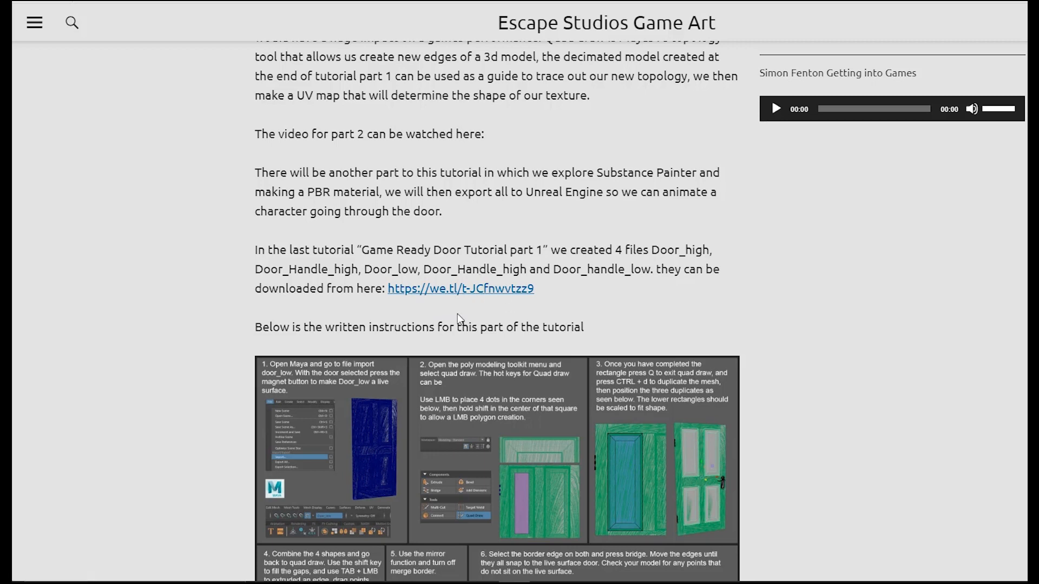
Review the blog's written Quad Draw retopology instructions for the door, handle, lock and hinge, including the merging and material steps.
{"action": "scroll", "coordinate": [490, 255], "scroll_direction": "down", "scroll_amount": 3}
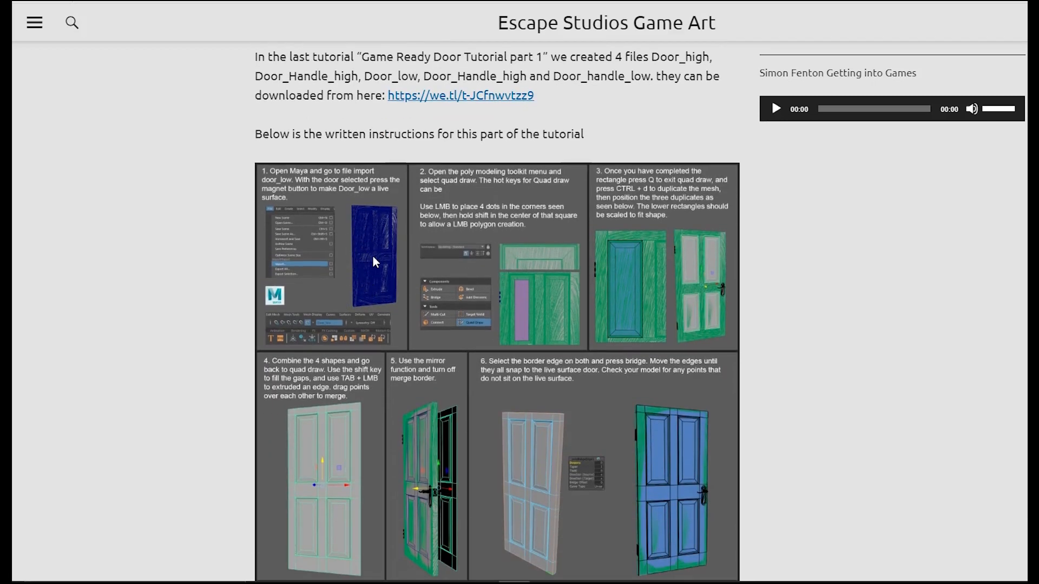
{"action": "scroll", "coordinate": [579, 297], "scroll_direction": "down", "scroll_amount": 1}
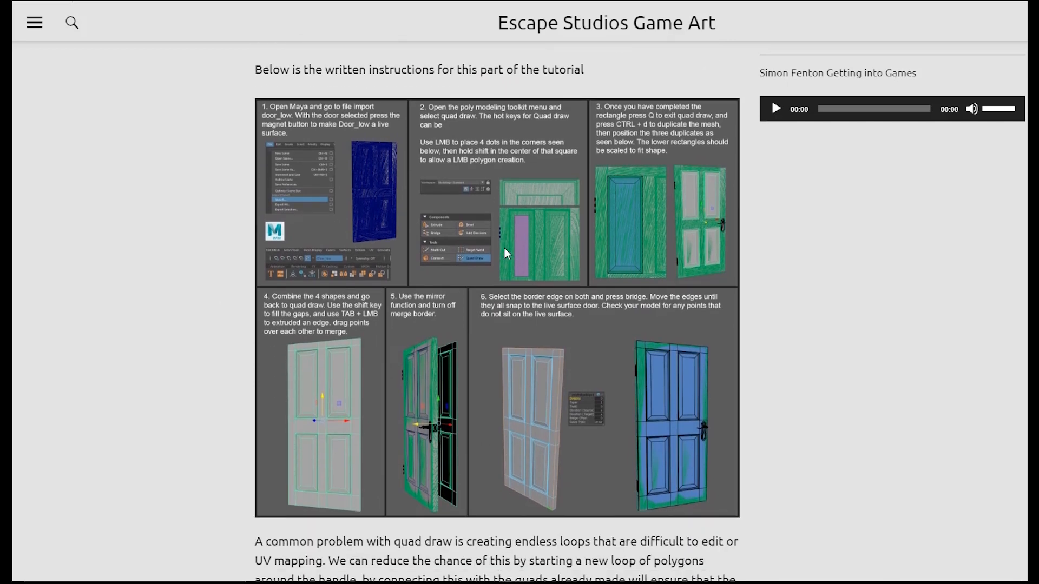
{"action": "scroll", "coordinate": [551, 268], "scroll_direction": "down", "scroll_amount": 5}
{"action": "scroll", "coordinate": [547, 248], "scroll_direction": "down", "scroll_amount": 1}
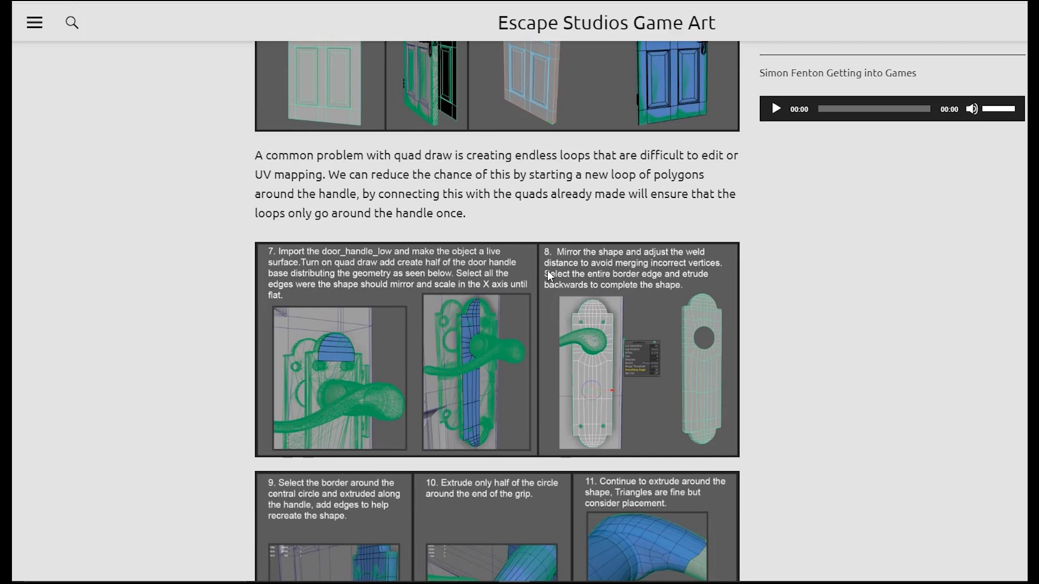
{"action": "scroll", "coordinate": [513, 243], "scroll_direction": "down", "scroll_amount": 3}
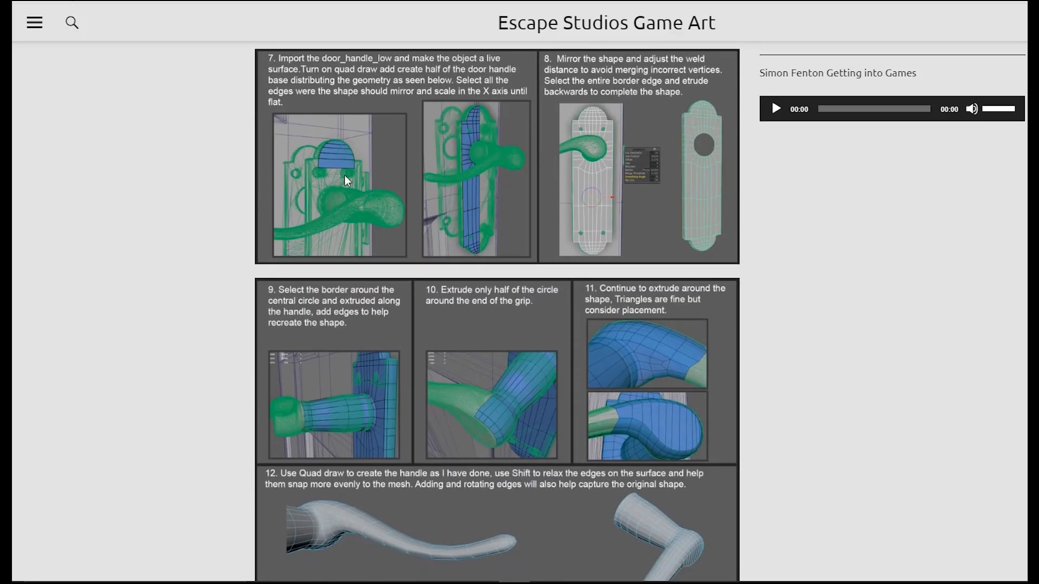
{"action": "scroll", "coordinate": [453, 295], "scroll_direction": "down", "scroll_amount": 7}
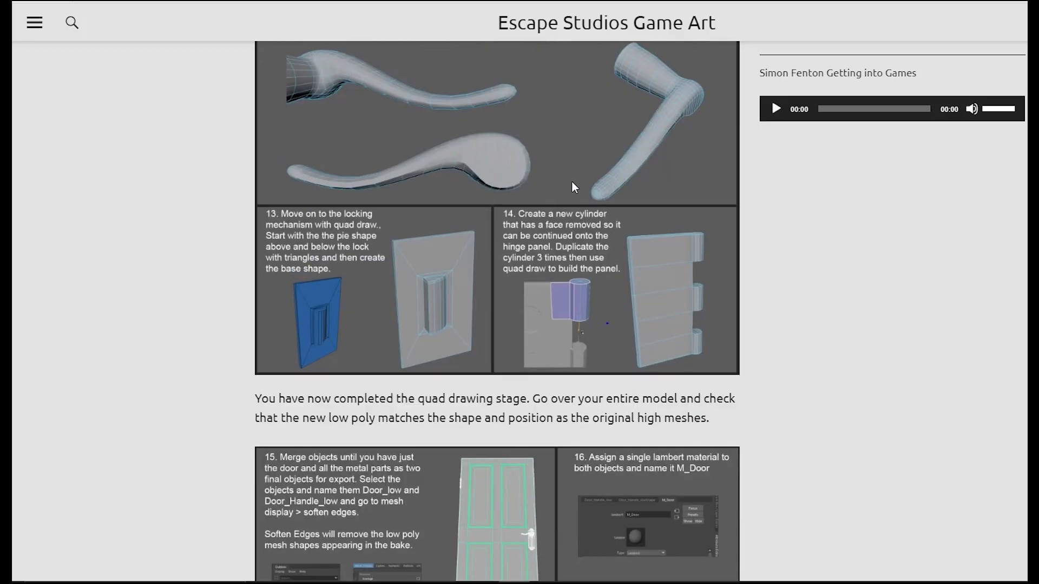
{"action": "scroll", "coordinate": [490, 246], "scroll_direction": "down", "scroll_amount": 1}
{"action": "scroll", "coordinate": [433, 259], "scroll_direction": "down", "scroll_amount": 2}
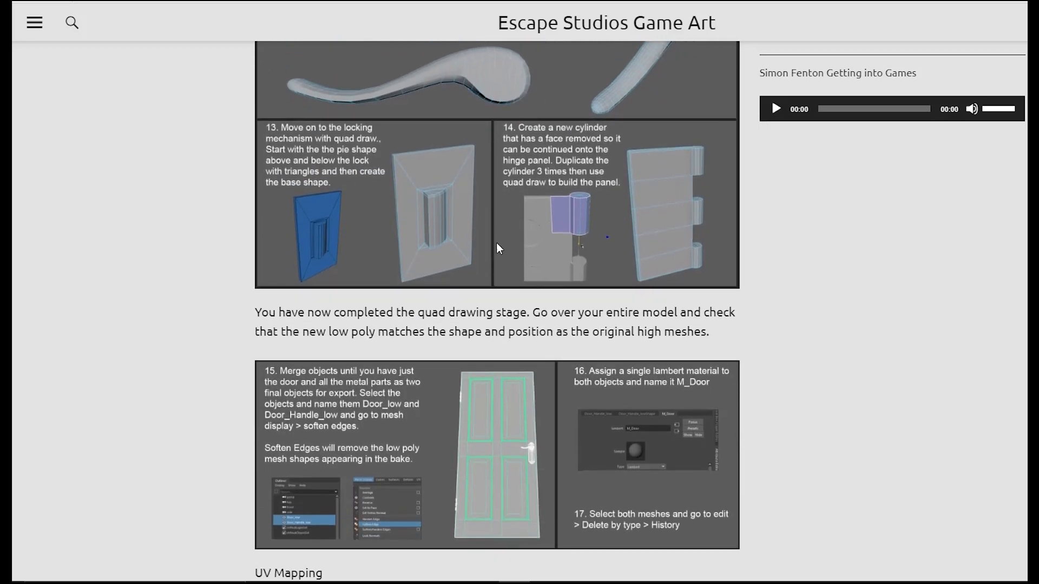
{"action": "scroll", "coordinate": [369, 271], "scroll_direction": "up", "scroll_amount": 3}
{"action": "scroll", "coordinate": [369, 270], "scroll_direction": "up", "scroll_amount": 7}
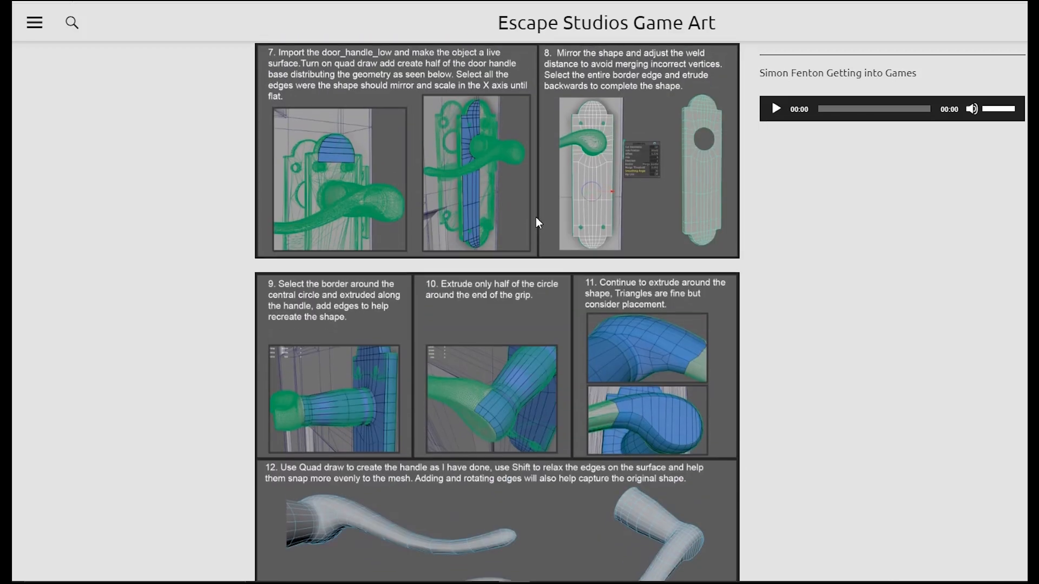
{"action": "scroll", "coordinate": [536, 217], "scroll_direction": "down", "scroll_amount": 6}
{"action": "scroll", "coordinate": [478, 259], "scroll_direction": "down", "scroll_amount": 3}
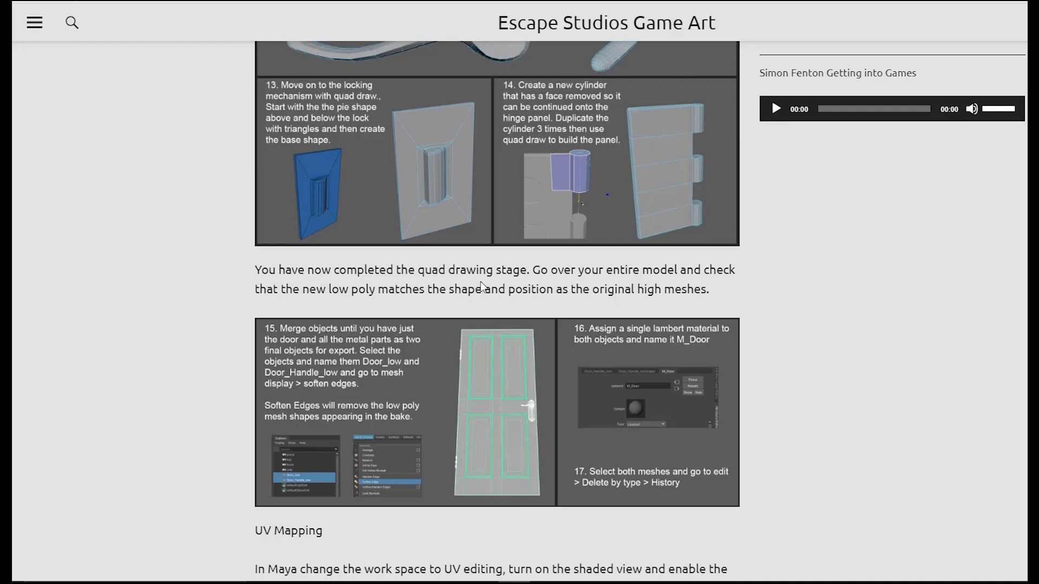
{"action": "scroll", "coordinate": [483, 282], "scroll_direction": "down", "scroll_amount": 3}
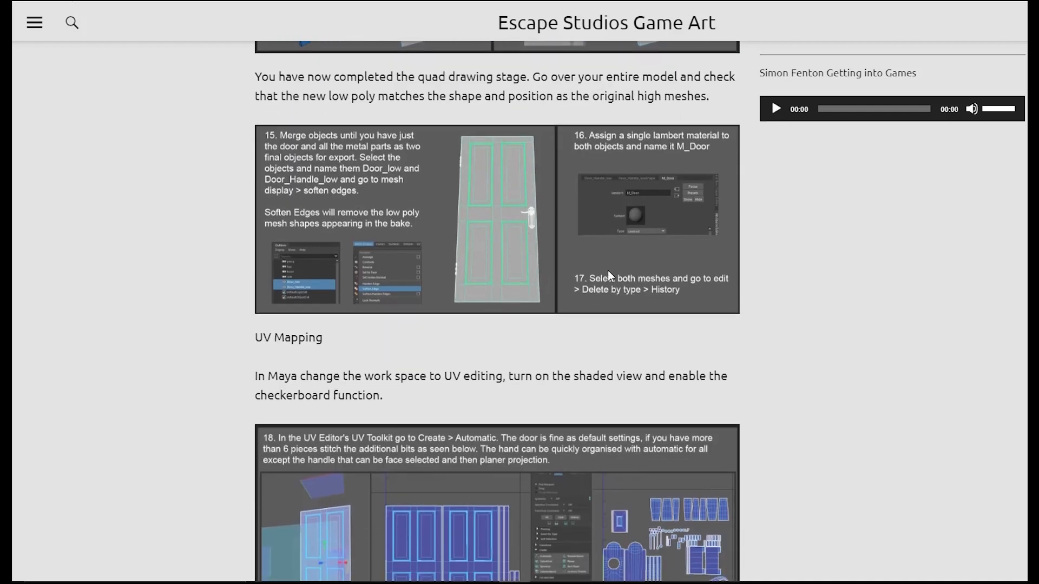
Examine the tutorial's UV mapping instructions for the door, lock, hinge and handle, and the finished UV layout image.
{"action": "scroll", "coordinate": [648, 158], "scroll_direction": "down", "scroll_amount": 1}
{"action": "scroll", "coordinate": [569, 312], "scroll_direction": "down", "scroll_amount": 2}
{"action": "scroll", "coordinate": [487, 254], "scroll_direction": "down", "scroll_amount": 2}
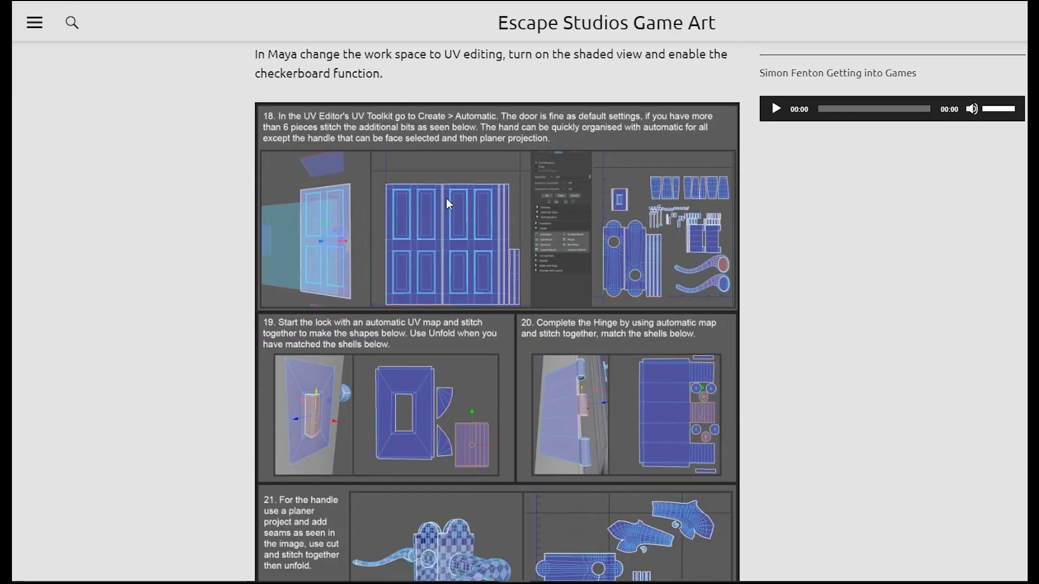
{"action": "scroll", "coordinate": [456, 246], "scroll_direction": "up", "scroll_amount": 2}
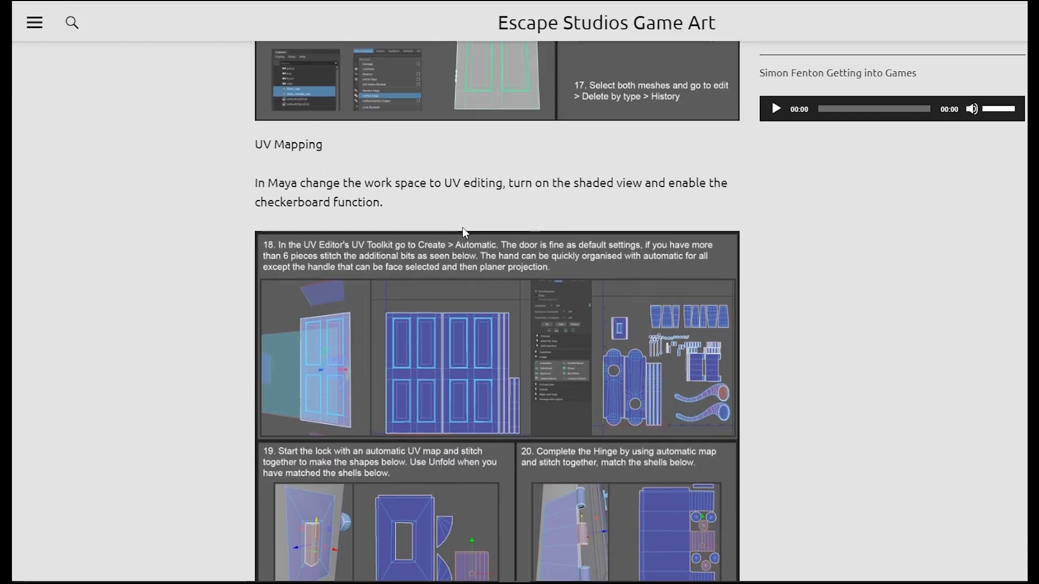
{"action": "scroll", "coordinate": [503, 238], "scroll_direction": "down", "scroll_amount": 2}
{"action": "scroll", "coordinate": [563, 282], "scroll_direction": "down", "scroll_amount": 2}
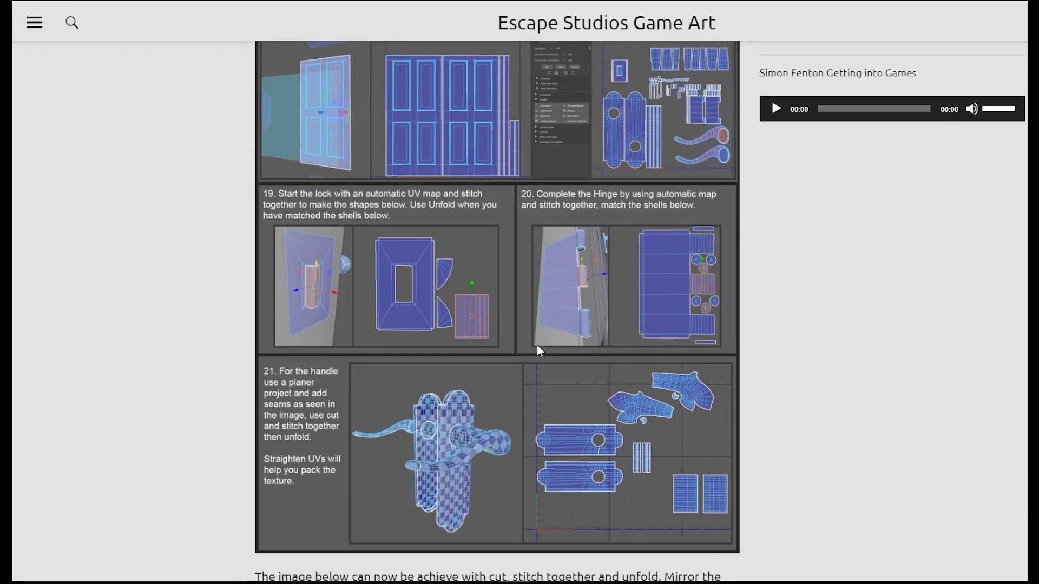
{"action": "scroll", "coordinate": [361, 181], "scroll_direction": "up", "scroll_amount": 1}
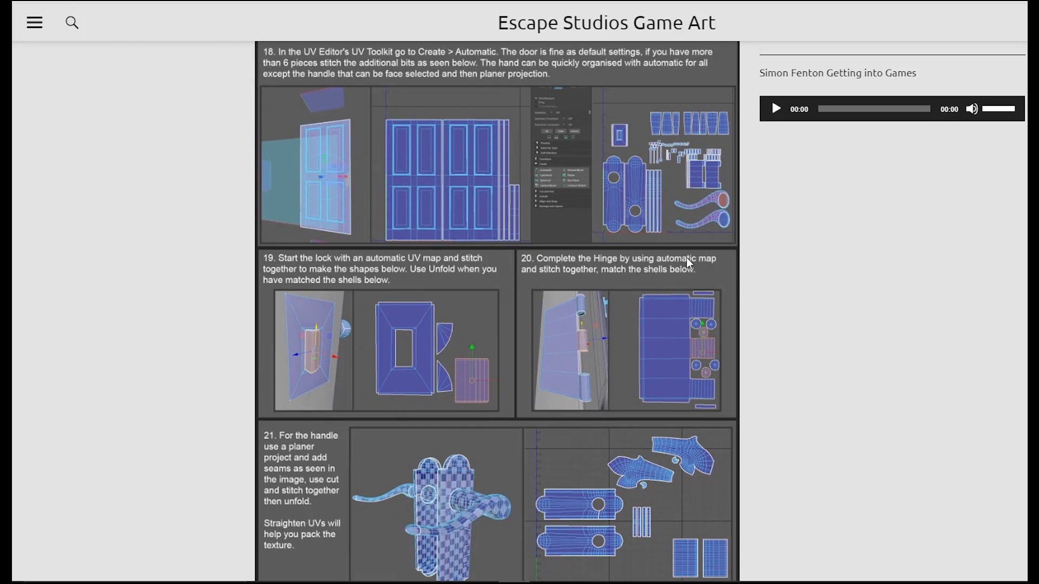
{"action": "scroll", "coordinate": [672, 183], "scroll_direction": "down", "scroll_amount": 1}
{"action": "scroll", "coordinate": [487, 335], "scroll_direction": "down", "scroll_amount": 1}
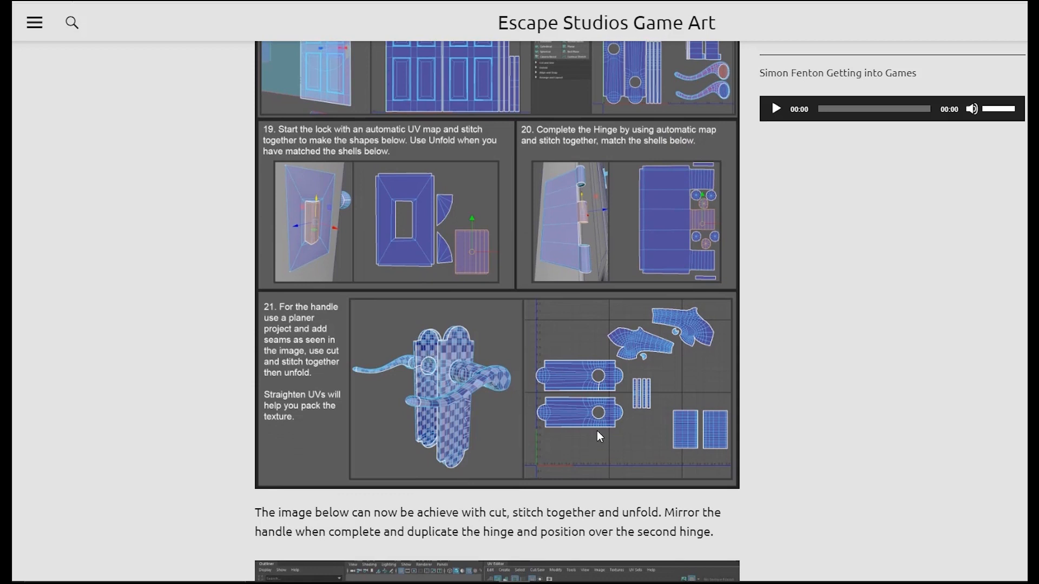
{"action": "scroll", "coordinate": [638, 442], "scroll_direction": "down", "scroll_amount": 1}
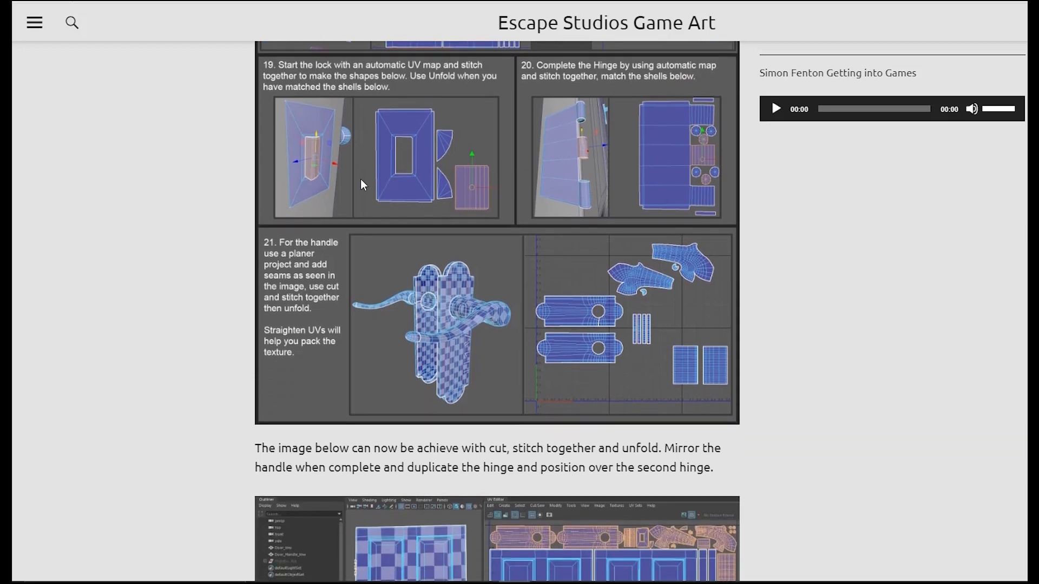
{"action": "scroll", "coordinate": [572, 284], "scroll_direction": "down", "scroll_amount": 1}
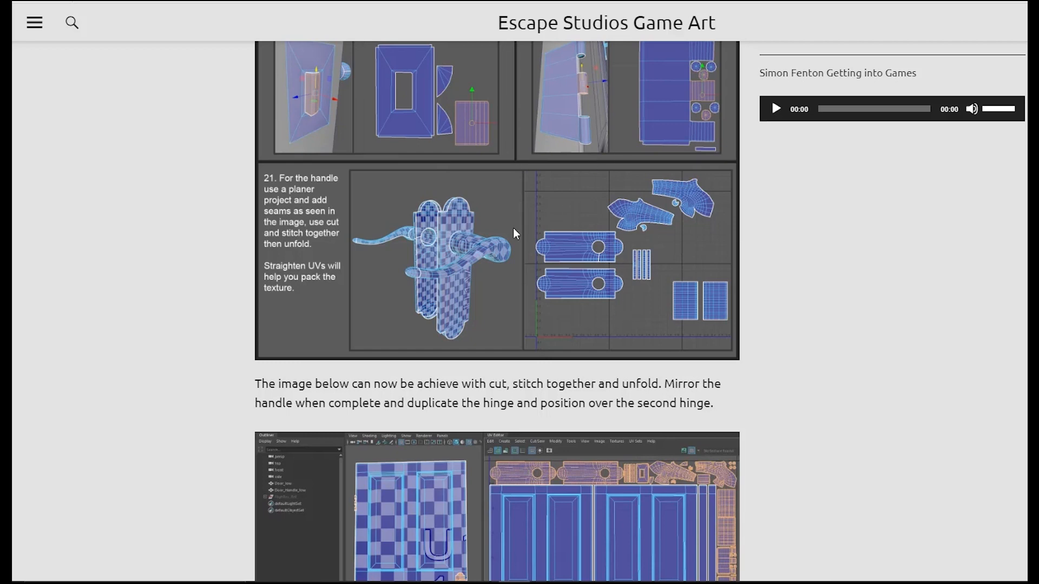
{"action": "scroll", "coordinate": [481, 274], "scroll_direction": "down", "scroll_amount": 3}
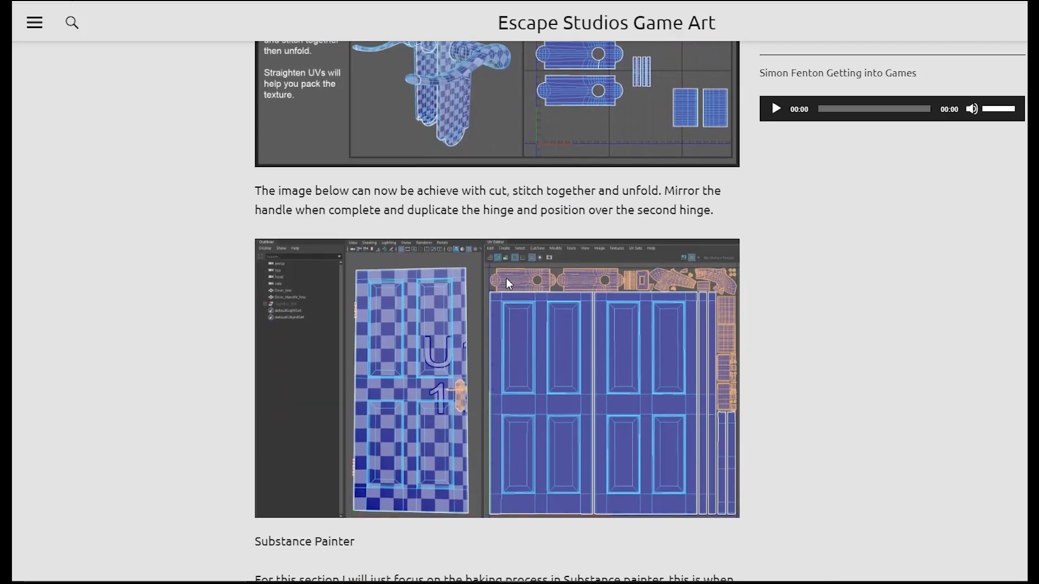
{"action": "scroll", "coordinate": [507, 282], "scroll_direction": "down", "scroll_amount": 1}
{"action": "scroll", "coordinate": [624, 181], "scroll_direction": "up", "scroll_amount": 5}
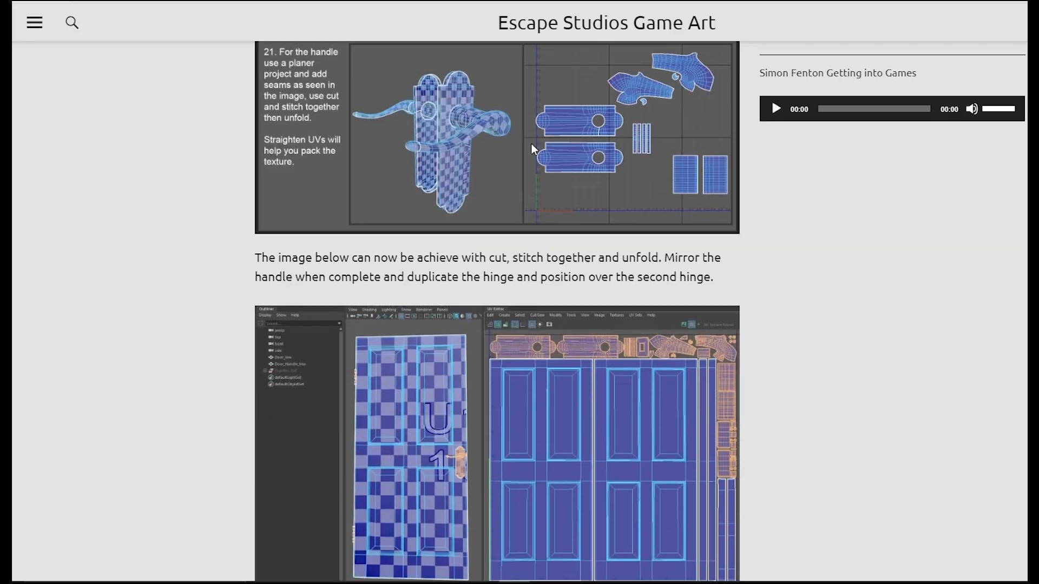
{"action": "scroll", "coordinate": [624, 184], "scroll_direction": "down", "scroll_amount": 5}
{"action": "scroll", "coordinate": [621, 184], "scroll_direction": "down", "scroll_amount": 1}
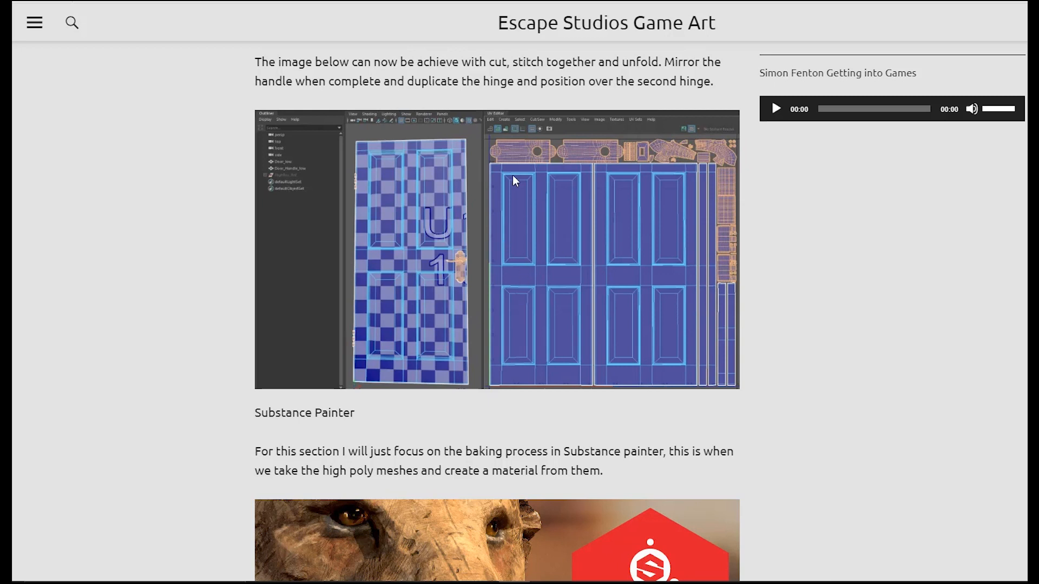
{"action": "scroll", "coordinate": [570, 254], "scroll_direction": "down", "scroll_amount": 3}
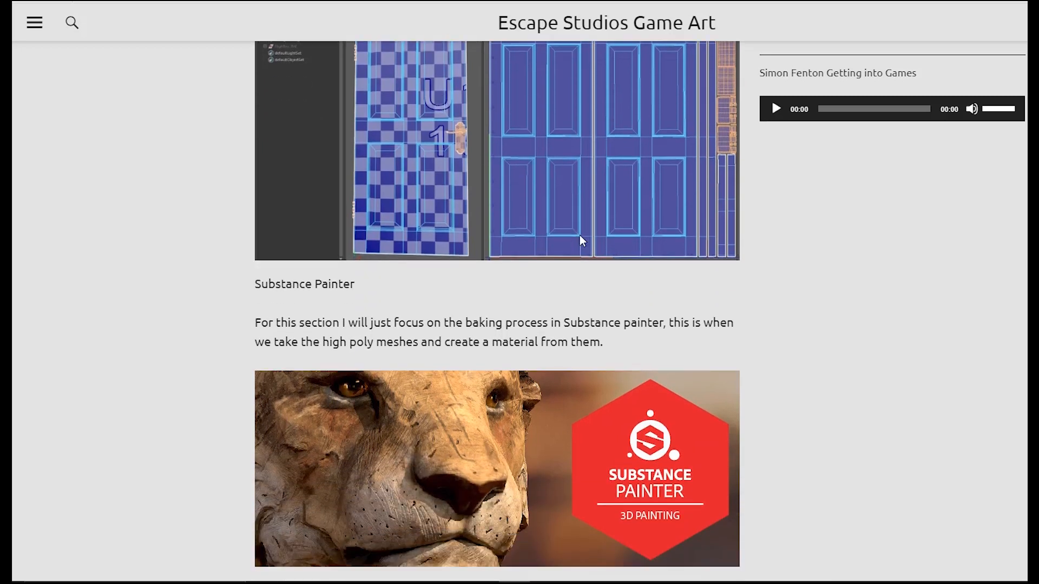
{"action": "scroll", "coordinate": [602, 183], "scroll_direction": "up", "scroll_amount": 2}
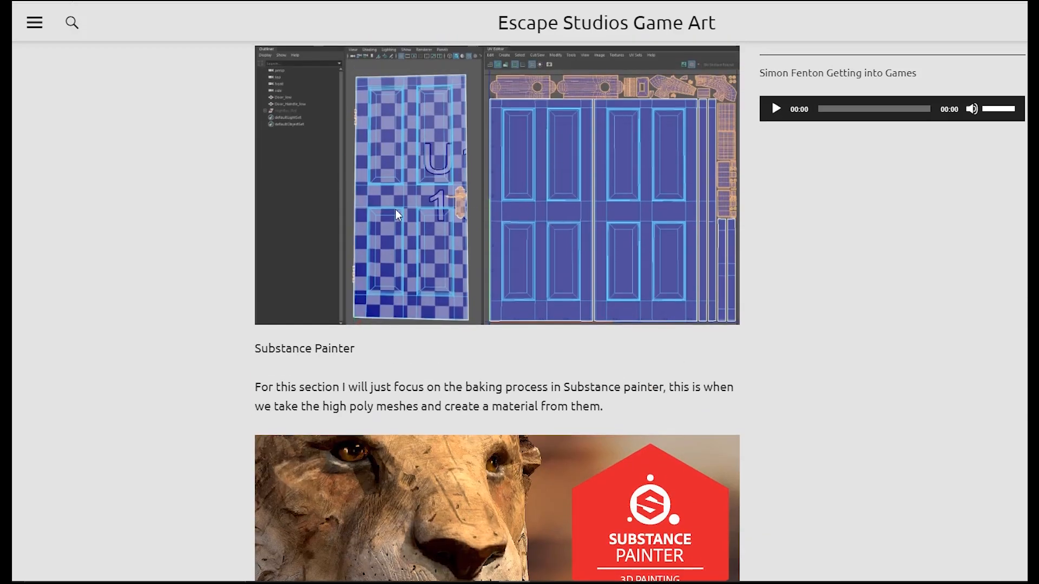
Look through the Substance Painter section covering project setup, baking settings, the baked map types and the finished door renders.
{"action": "scroll", "coordinate": [622, 189], "scroll_direction": "down", "scroll_amount": 8}
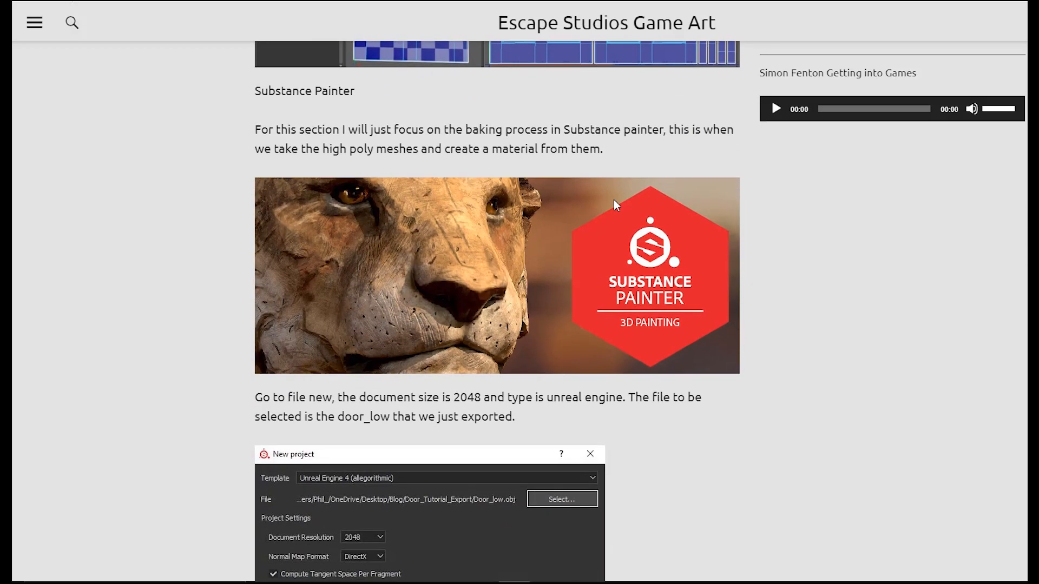
{"action": "scroll", "coordinate": [535, 291], "scroll_direction": "down", "scroll_amount": 15}
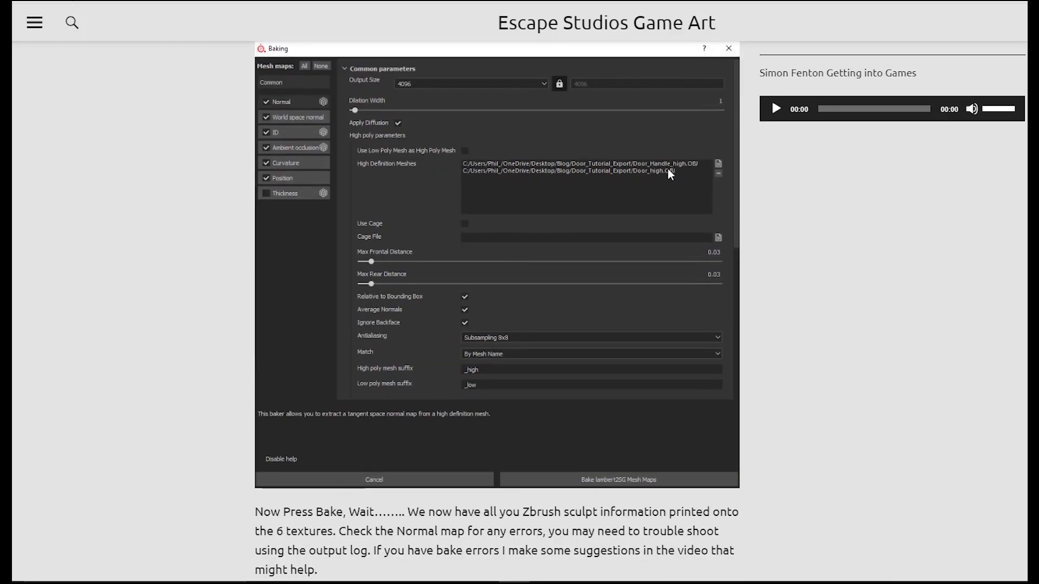
{"action": "scroll", "coordinate": [570, 214], "scroll_direction": "down", "scroll_amount": 19}
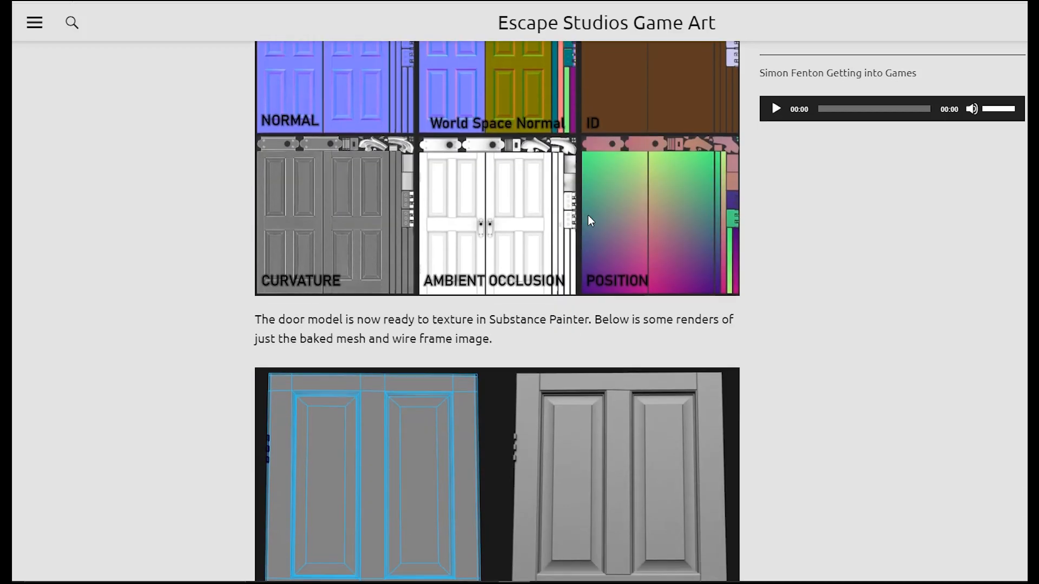
{"action": "scroll", "coordinate": [536, 214], "scroll_direction": "up", "scroll_amount": 2}
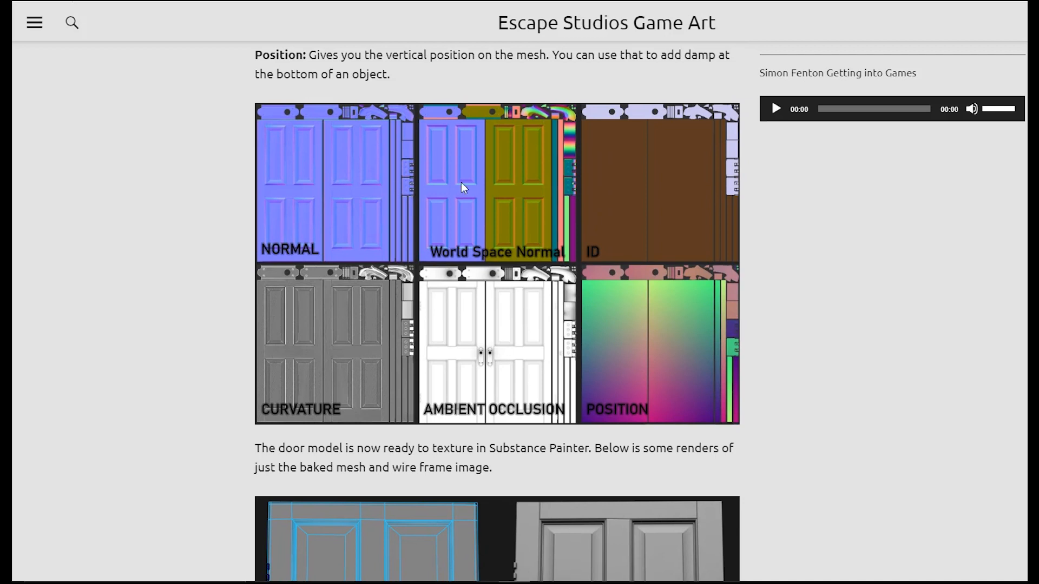
{"action": "scroll", "coordinate": [478, 184], "scroll_direction": "up", "scroll_amount": 1}
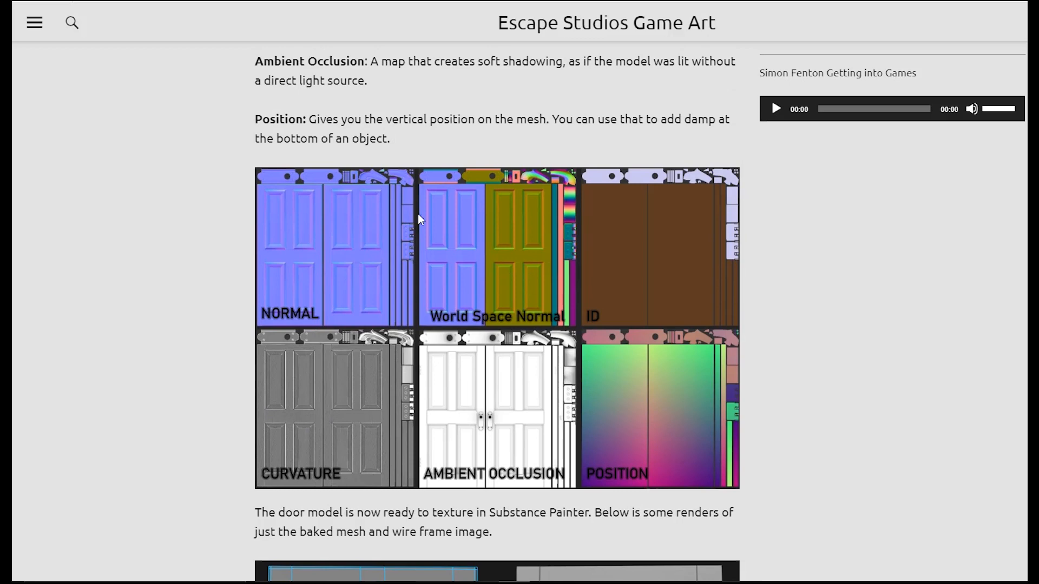
{"action": "scroll", "coordinate": [538, 197], "scroll_direction": "down", "scroll_amount": 9}
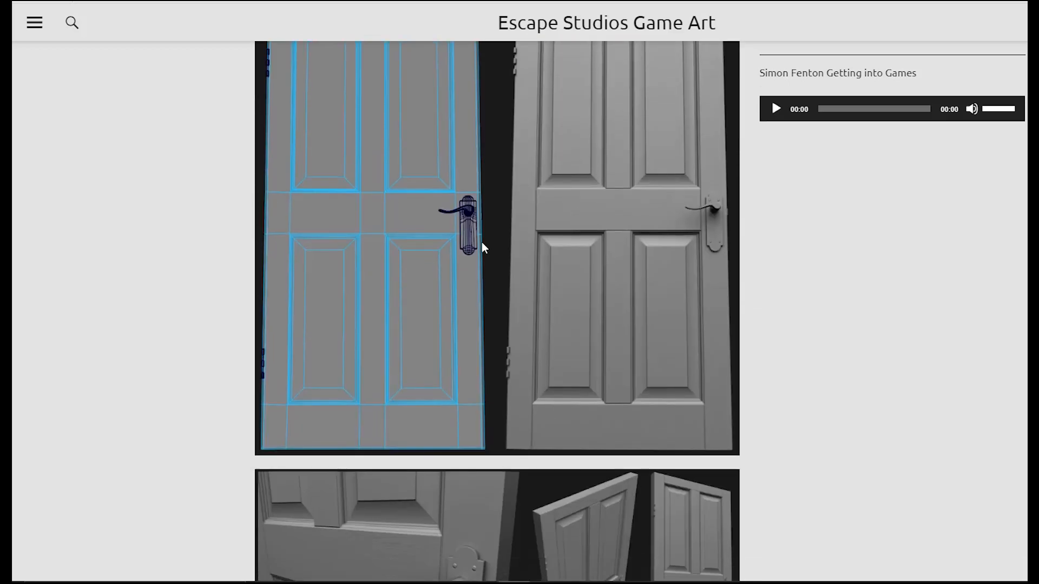
{"action": "scroll", "coordinate": [482, 242], "scroll_direction": "down", "scroll_amount": 7}
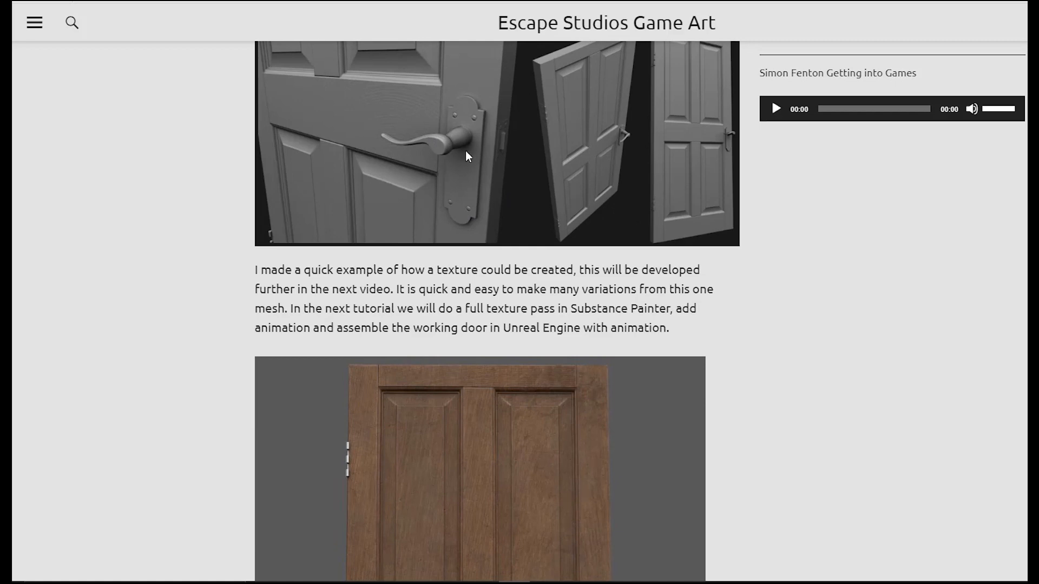
{"action": "scroll", "coordinate": [449, 171], "scroll_direction": "up", "scroll_amount": 16}
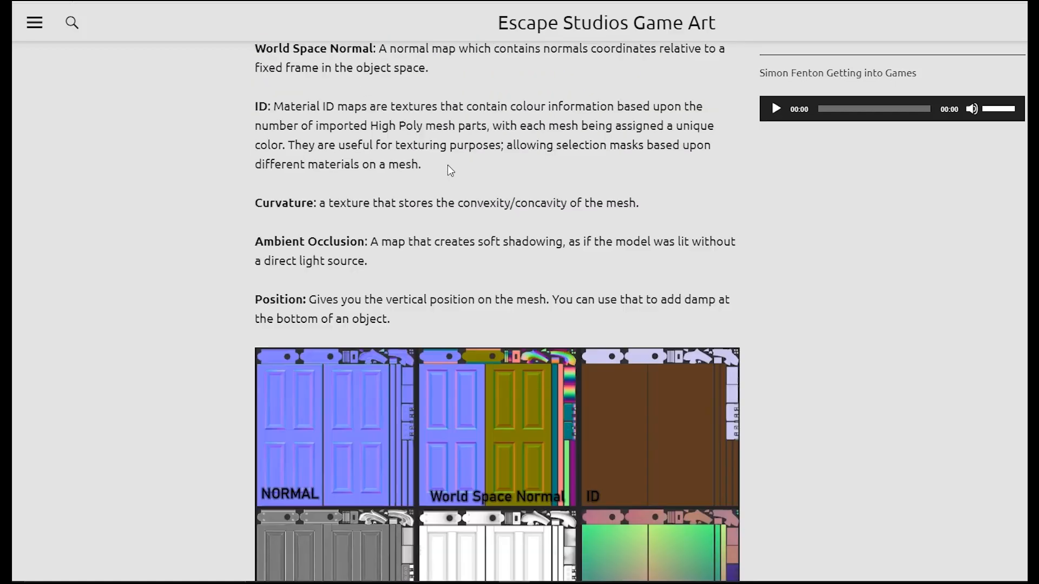
{"action": "scroll", "coordinate": [455, 168], "scroll_direction": "down", "scroll_amount": 13}
{"action": "scroll", "coordinate": [460, 170], "scroll_direction": "down", "scroll_amount": 11}
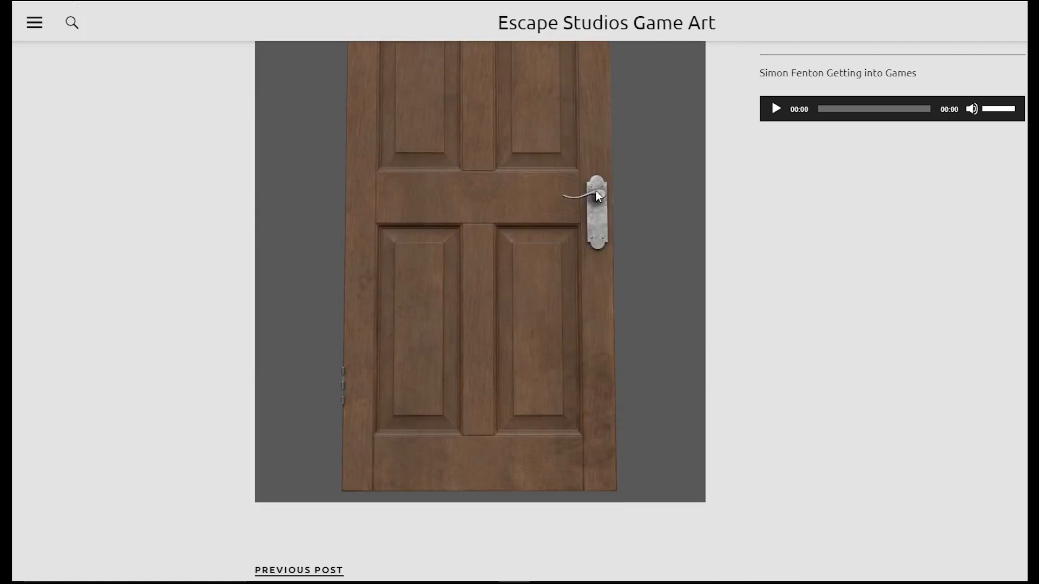
{"action": "scroll", "coordinate": [489, 403], "scroll_direction": "up", "scroll_amount": 2}
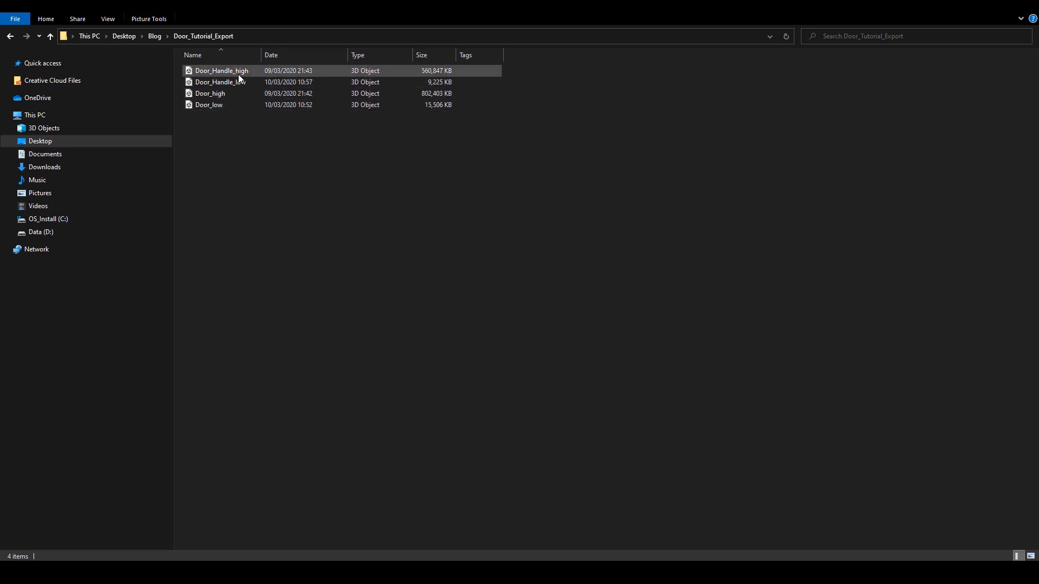
Switch from the Door_Tutorial_Export folder to Maya and import Door_low.OBJ into the empty scene.
{"action": "left_click", "coordinate": [238, 79]}
{"action": "left_click", "coordinate": [227, 105]}
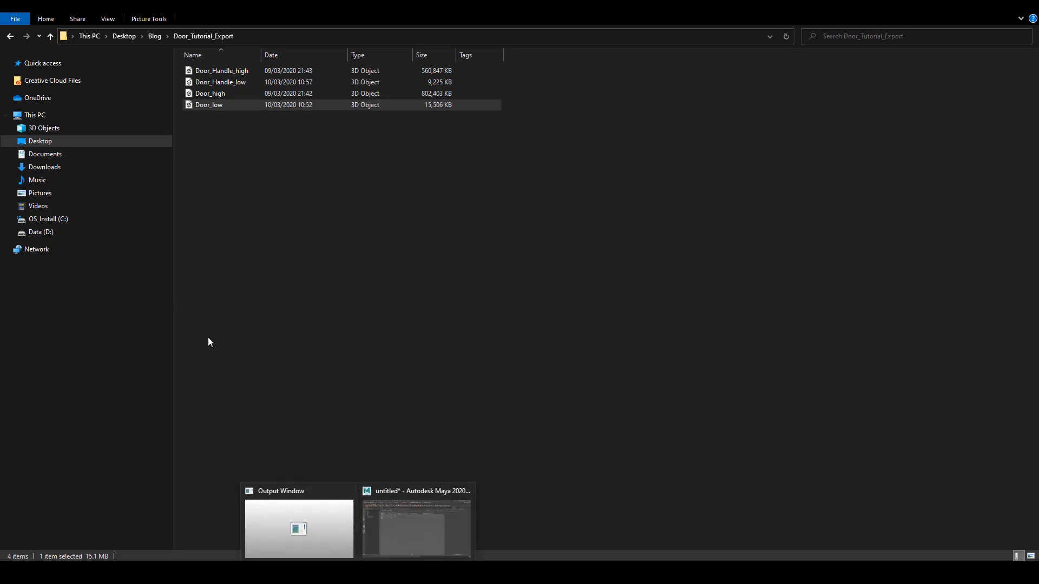
{"action": "left_click", "coordinate": [403, 521]}
{"action": "left_click", "coordinate": [11, 18]}
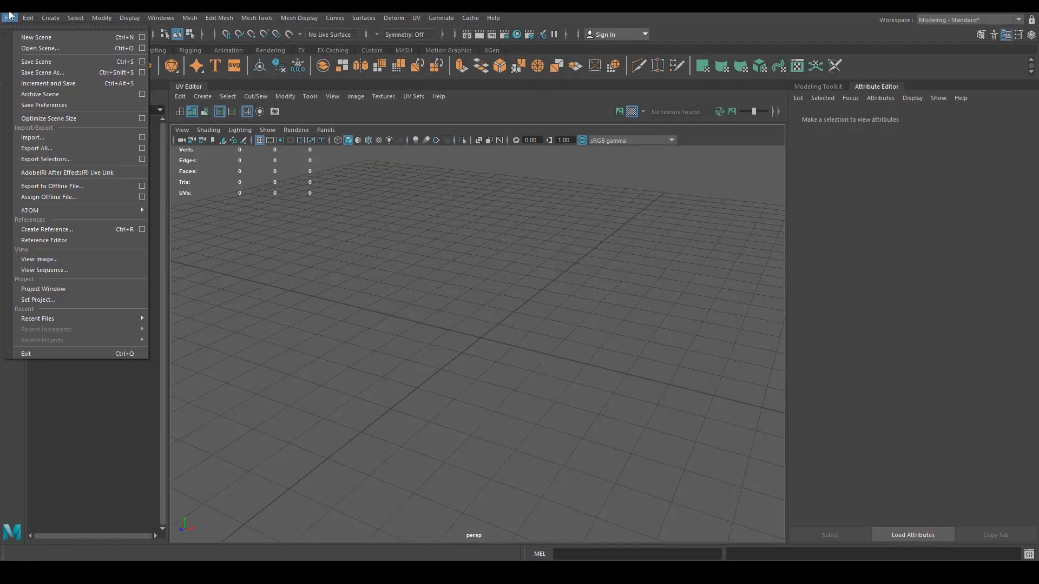
{"action": "left_click", "coordinate": [48, 138]}
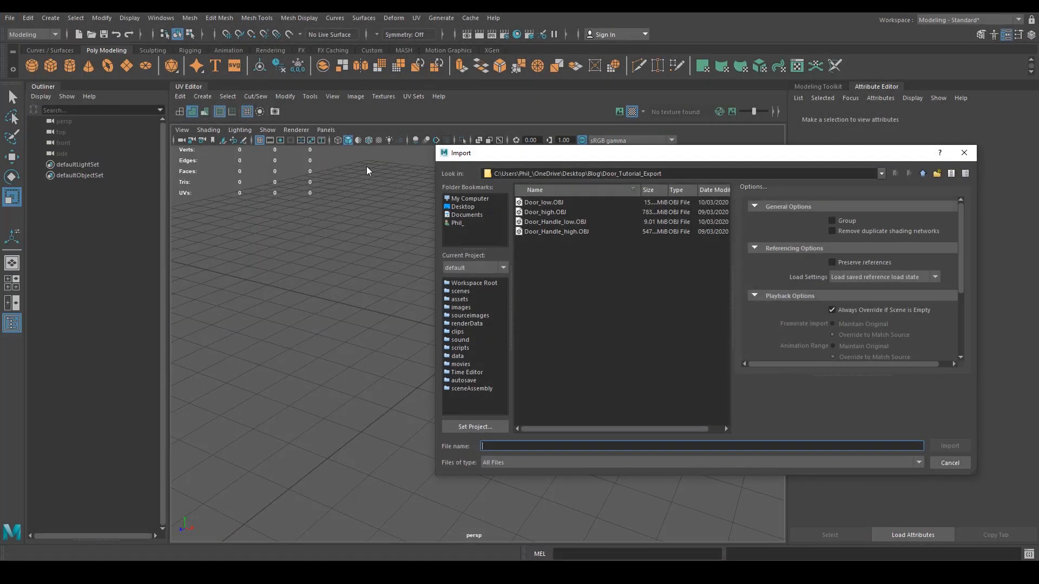
{"action": "left_click", "coordinate": [563, 203]}
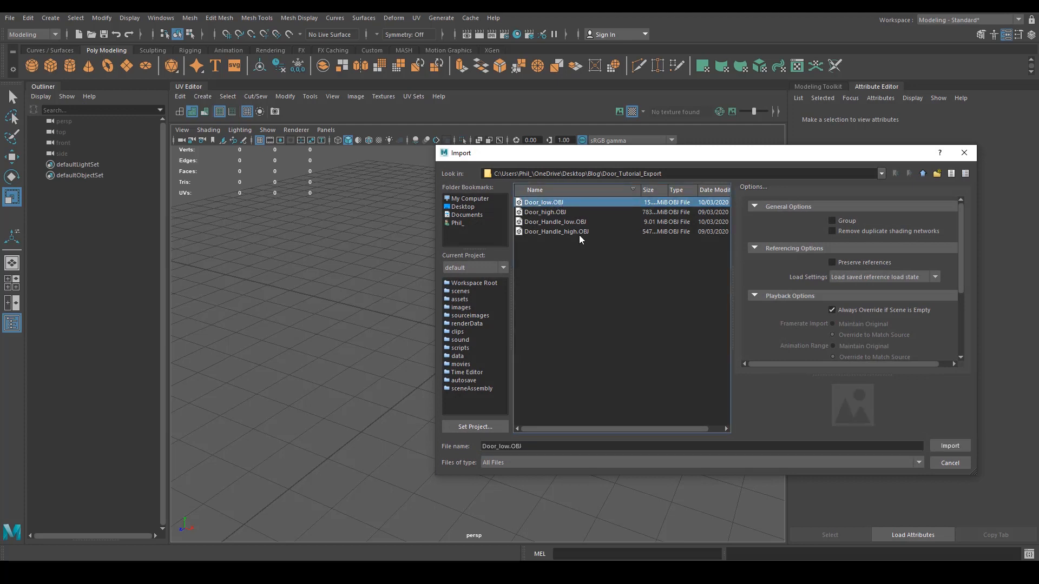
{"action": "left_click", "coordinate": [560, 222]}
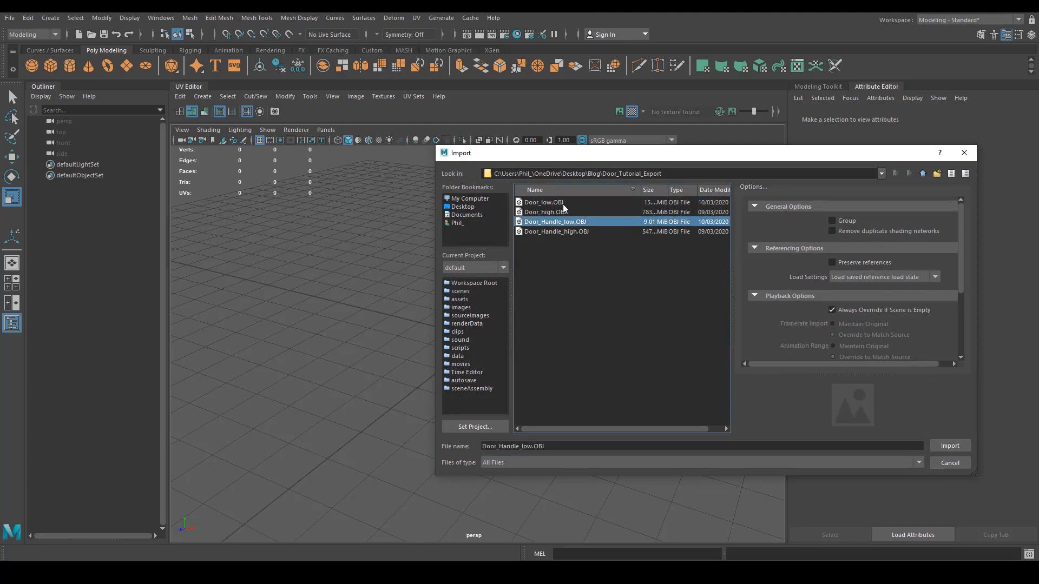
{"action": "left_click", "coordinate": [528, 203]}
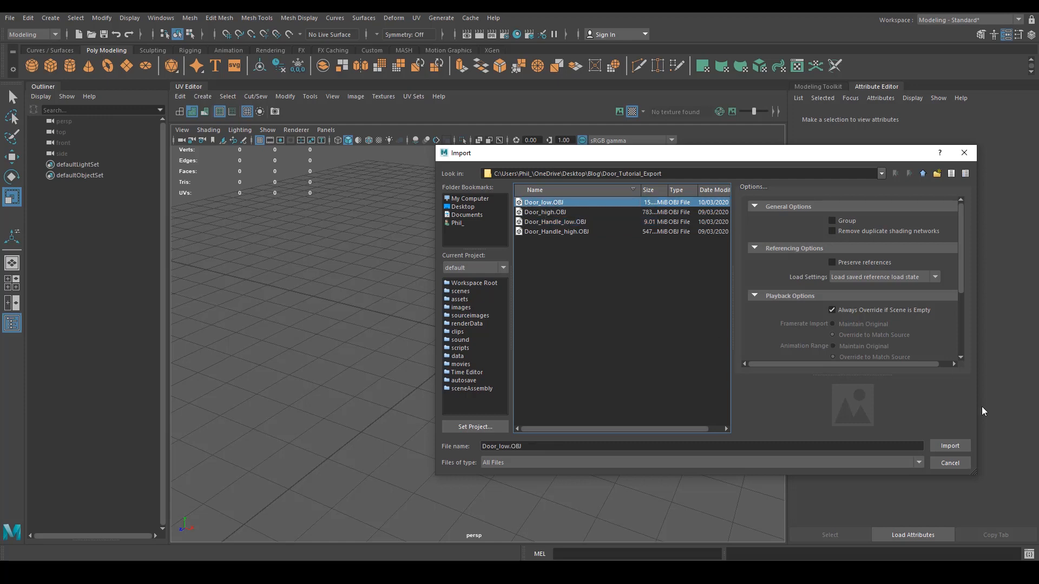
{"action": "left_click", "coordinate": [950, 446]}
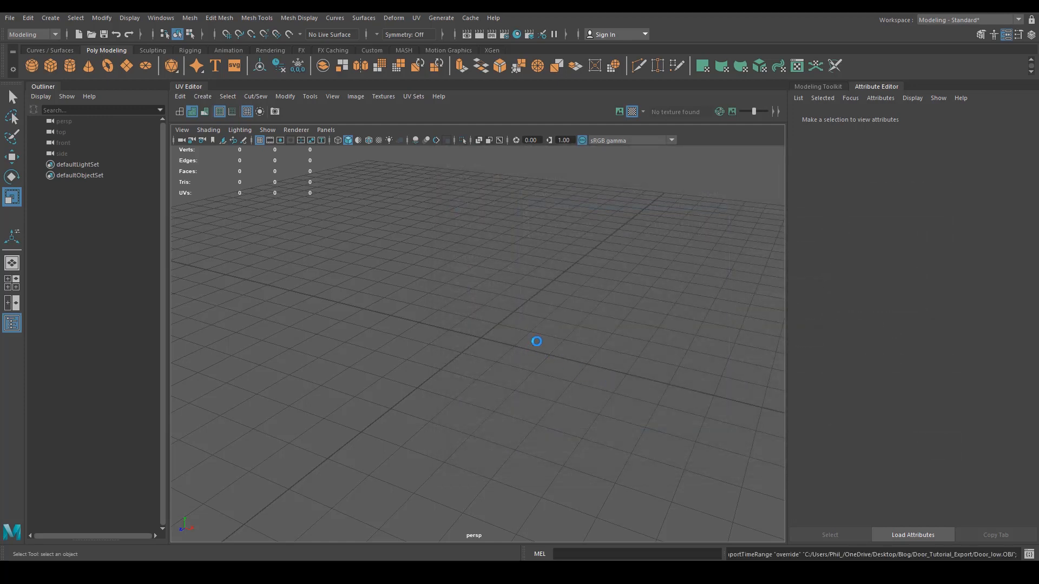
Select the imported low-poly door mesh and make it the live surface.
{"action": "left_click_drag", "start_coordinate": [531, 348], "coordinate": [302, 274], "text": "alt"}
{"action": "left_click", "coordinate": [448, 338]}
{"action": "right_click_drag", "start_coordinate": [302, 275], "coordinate": [494, 347], "text": "alt"}
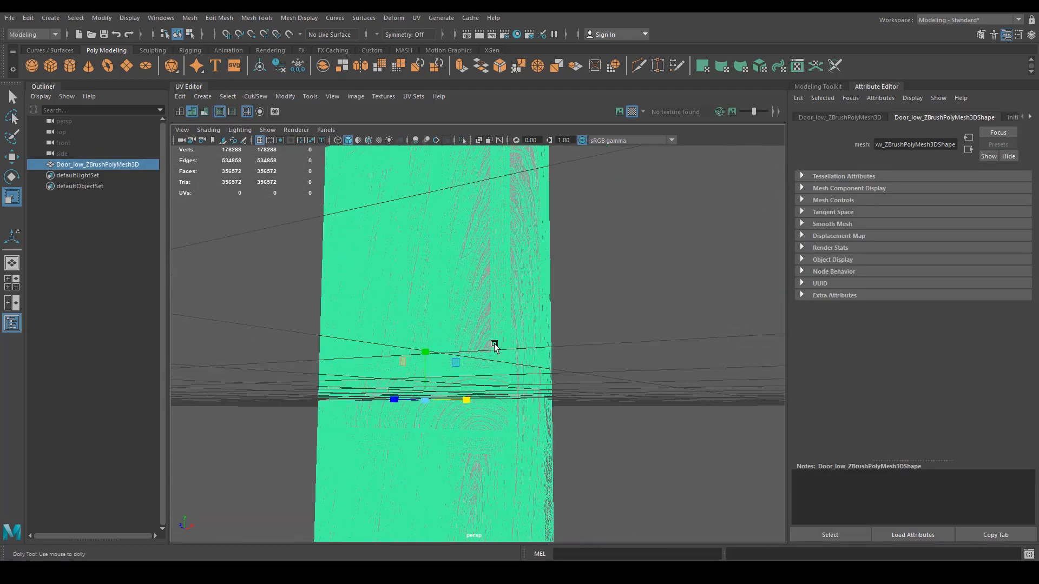
{"action": "left_click_drag", "start_coordinate": [494, 345], "coordinate": [458, 261], "text": "alt"}
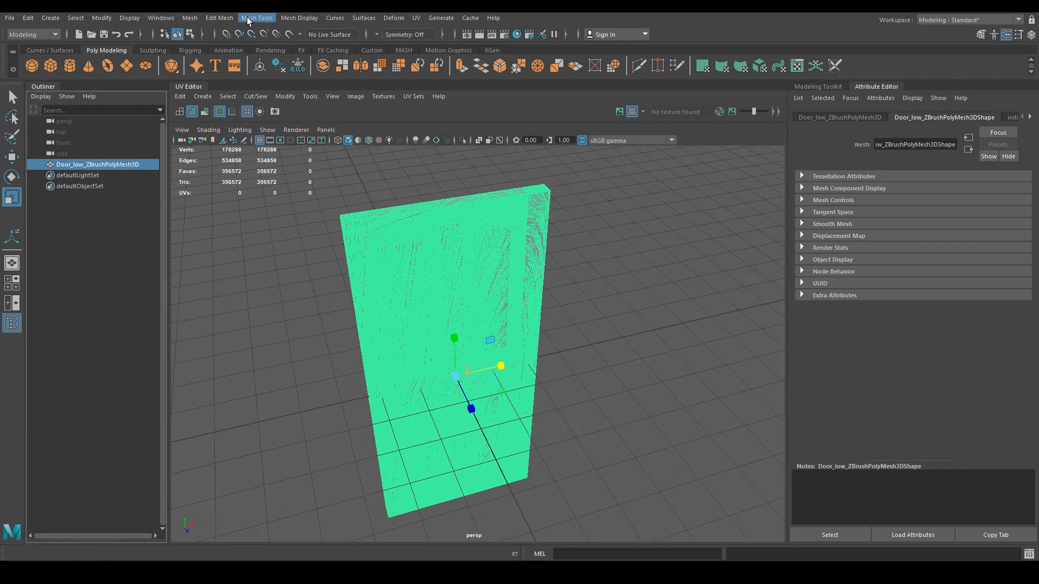
{"action": "left_click", "coordinate": [290, 34]}
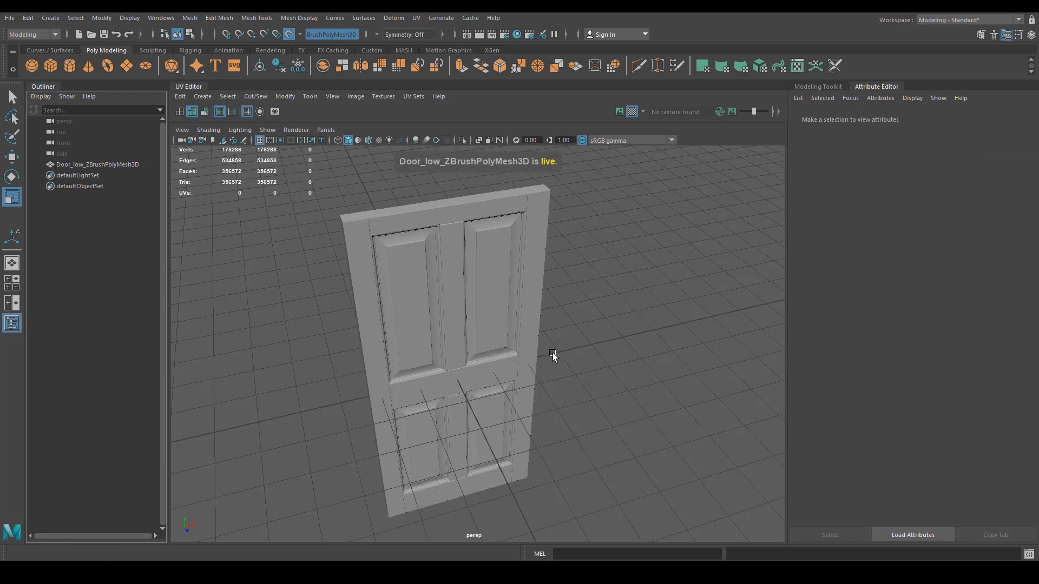
Show the modeling tools and activate Quad Draw for drawing on the live door mesh.
{"action": "left_click_drag", "start_coordinate": [553, 353], "coordinate": [519, 310], "text": "alt"}
{"action": "scroll", "coordinate": [519, 310], "scroll_direction": "up", "scroll_amount": 3}
{"action": "middle_click_drag", "start_coordinate": [518, 310], "coordinate": [571, 365], "text": "alt"}
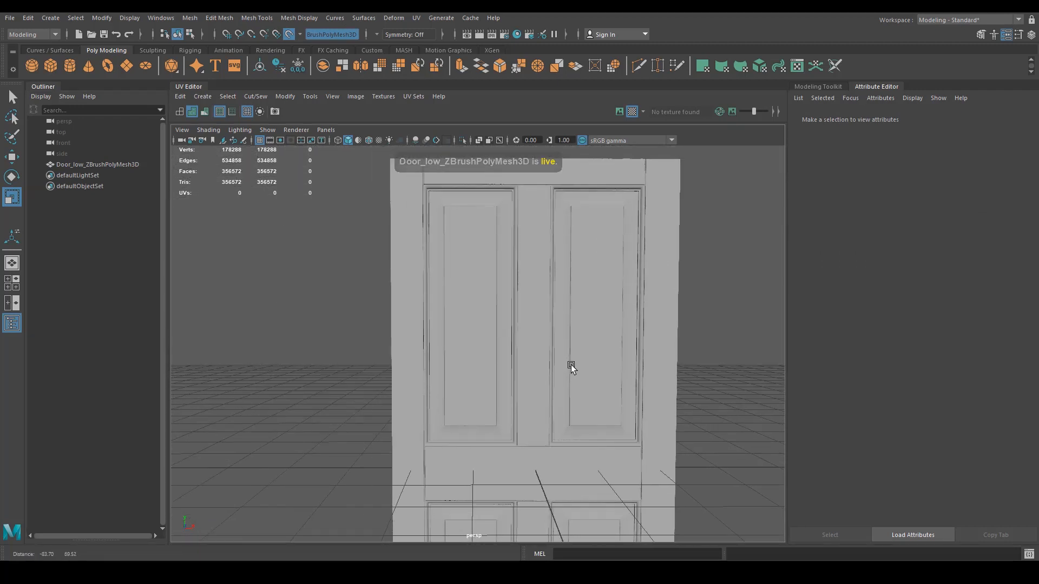
{"action": "left_click_drag", "start_coordinate": [571, 367], "coordinate": [426, 176], "text": "alt"}
{"action": "left_click_drag", "start_coordinate": [504, 222], "coordinate": [499, 199], "text": "alt"}
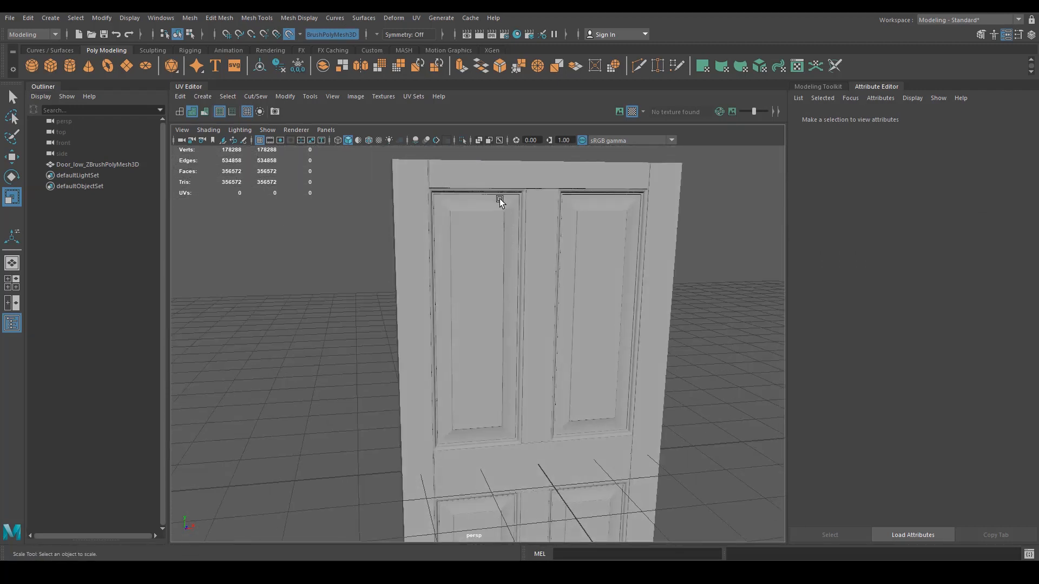
{"action": "left_click", "coordinate": [981, 35]}
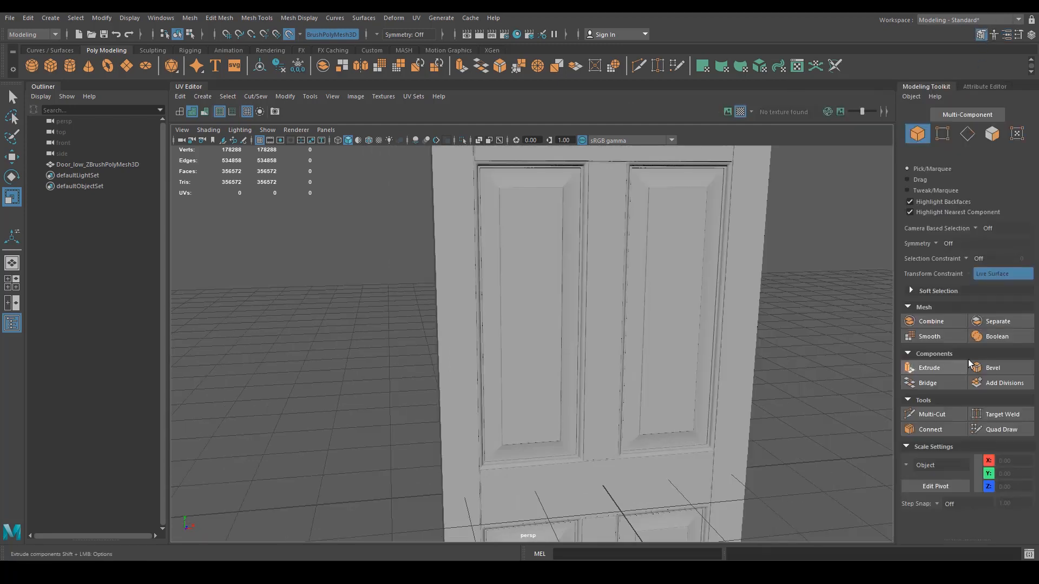
{"action": "left_click", "coordinate": [1007, 430]}
Expand Quad Draw's keyboard and mouse shortcut list and read the controls for working outside and inside the quad mesh.
{"action": "scroll", "coordinate": [987, 369], "scroll_direction": "down", "scroll_amount": 1}
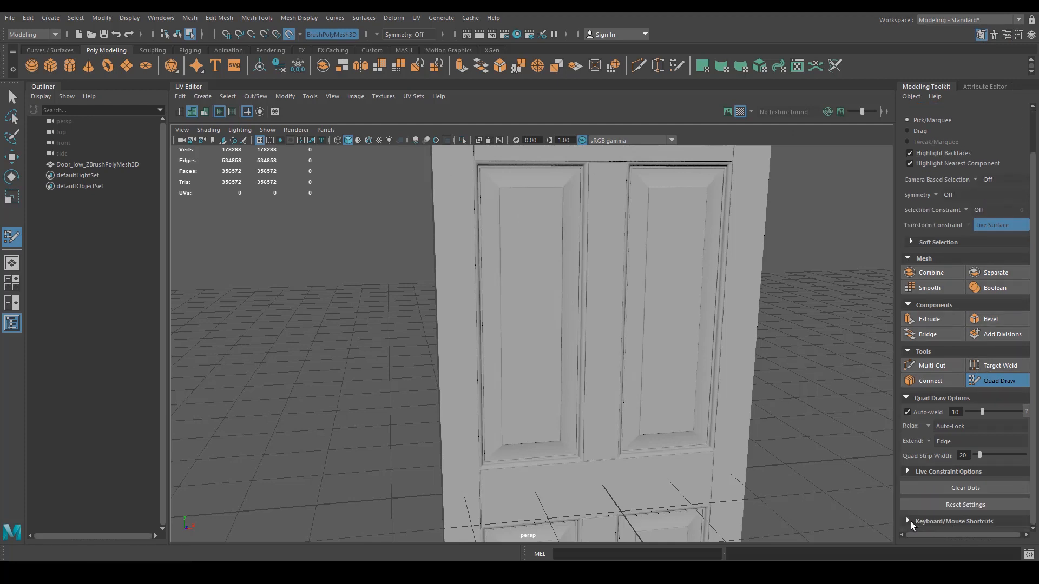
{"action": "left_click", "coordinate": [911, 523]}
{"action": "scroll", "coordinate": [933, 485], "scroll_direction": "down", "scroll_amount": 1}
{"action": "left_click_drag", "start_coordinate": [644, 375], "coordinate": [703, 343], "text": "alt"}
{"action": "scroll", "coordinate": [946, 443], "scroll_direction": "down", "scroll_amount": 1}
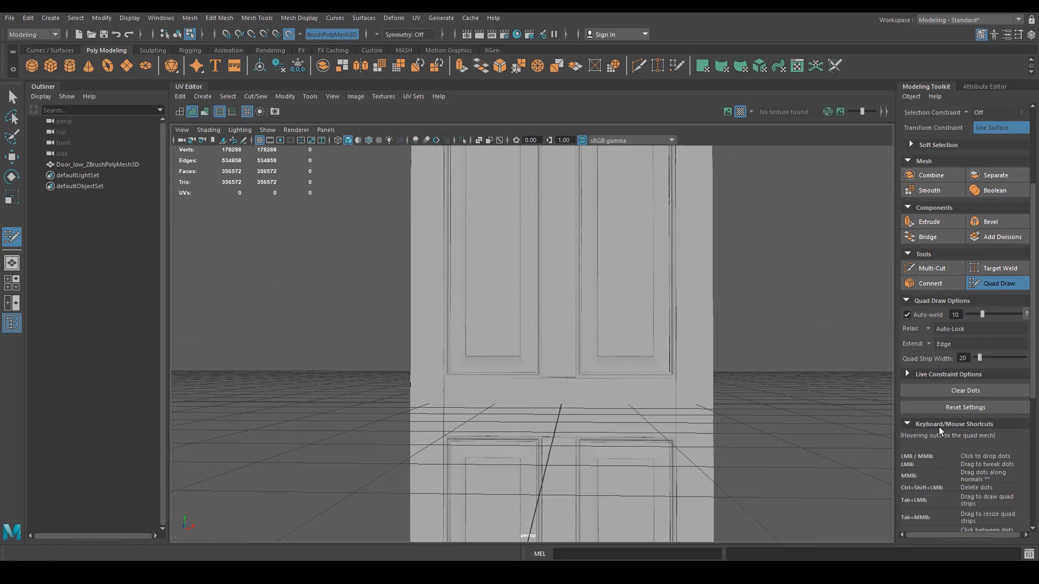
{"action": "scroll", "coordinate": [972, 439], "scroll_direction": "down", "scroll_amount": 4}
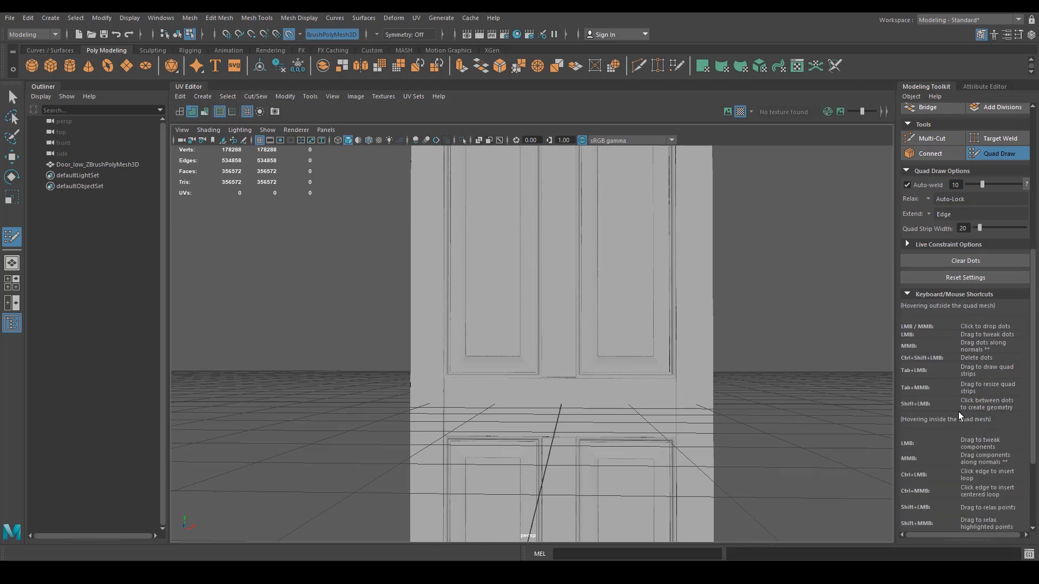
{"action": "scroll", "coordinate": [960, 417], "scroll_direction": "down", "scroll_amount": 1}
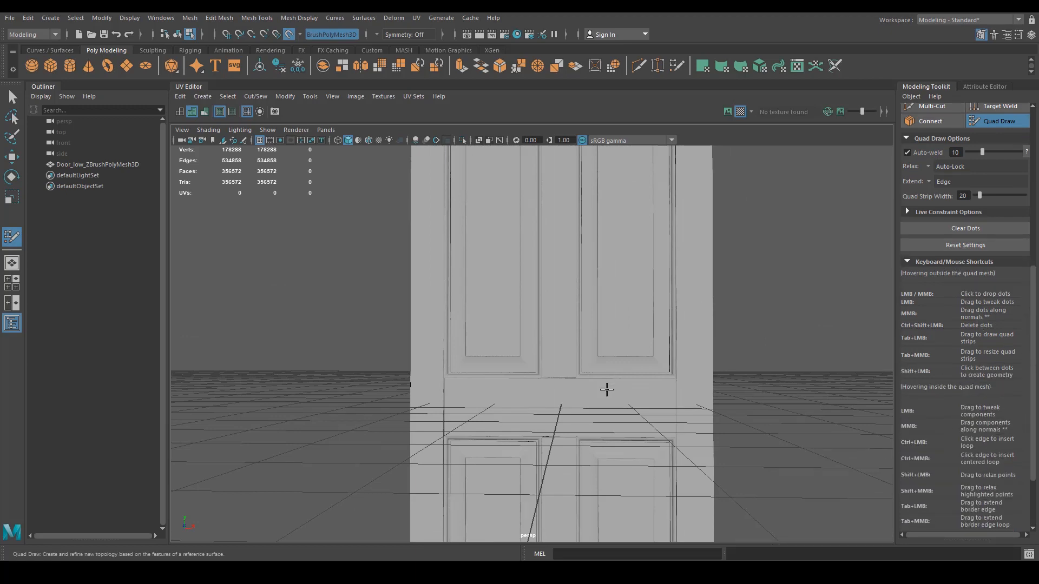
Switch to the front orthographic view and frame the upper end of the door's upper-left panel.
{"action": "right_click_drag", "start_coordinate": [608, 387], "coordinate": [593, 339], "text": "alt"}
{"action": "middle_click_drag", "start_coordinate": [592, 339], "coordinate": [602, 403], "text": "alt"}
{"action": "right_click_drag", "start_coordinate": [468, 346], "coordinate": [533, 346], "text": "alt"}
{"action": "left_click_drag", "start_coordinate": [533, 303], "coordinate": [484, 248], "text": "alt"}
{"action": "left_click_drag", "start_coordinate": [633, 292], "coordinate": [603, 301], "text": "alt"}
{"action": "middle_click_drag", "start_coordinate": [592, 253], "coordinate": [622, 273], "text": "alt"}
{"action": "right_click_drag", "start_coordinate": [611, 279], "coordinate": [580, 276], "text": "alt"}
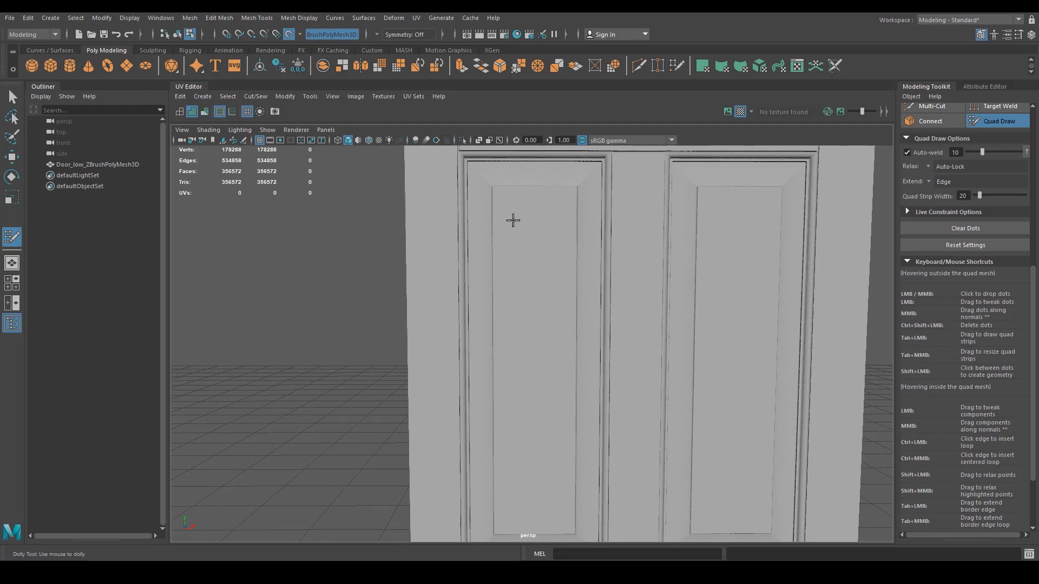
{"action": "right_click_drag", "start_coordinate": [512, 220], "coordinate": [596, 239], "text": "alt"}
{"action": "middle_click_drag", "start_coordinate": [596, 239], "coordinate": [580, 340], "text": "alt"}
{"action": "right_click_drag", "start_coordinate": [580, 340], "coordinate": [617, 308], "text": "alt"}
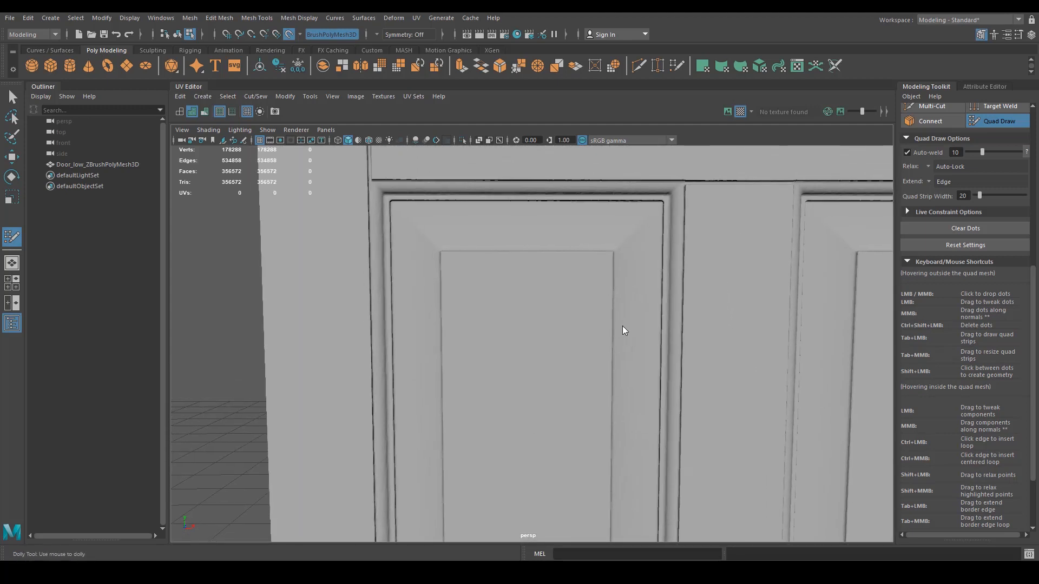
{"action": "key", "text": "space"}
{"action": "left_click_drag", "start_coordinate": [622, 327], "coordinate": [625, 360]}
{"action": "right_click_drag", "start_coordinate": [517, 345], "coordinate": [777, 362], "text": "alt"}
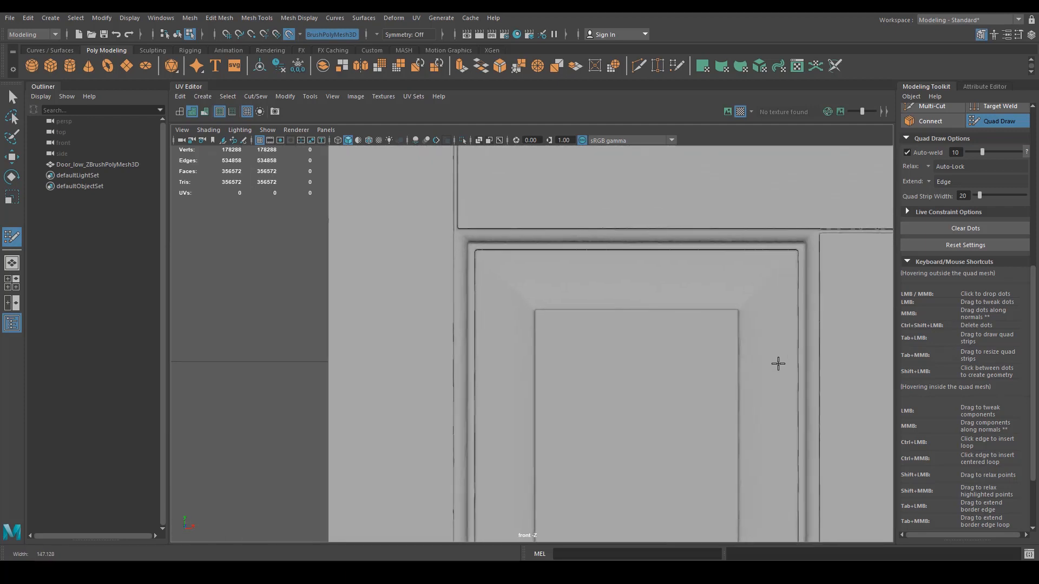
{"action": "middle_click_drag", "start_coordinate": [722, 367], "coordinate": [673, 408], "text": "alt"}
{"action": "right_click_drag", "start_coordinate": [406, 387], "coordinate": [478, 392], "text": "alt"}
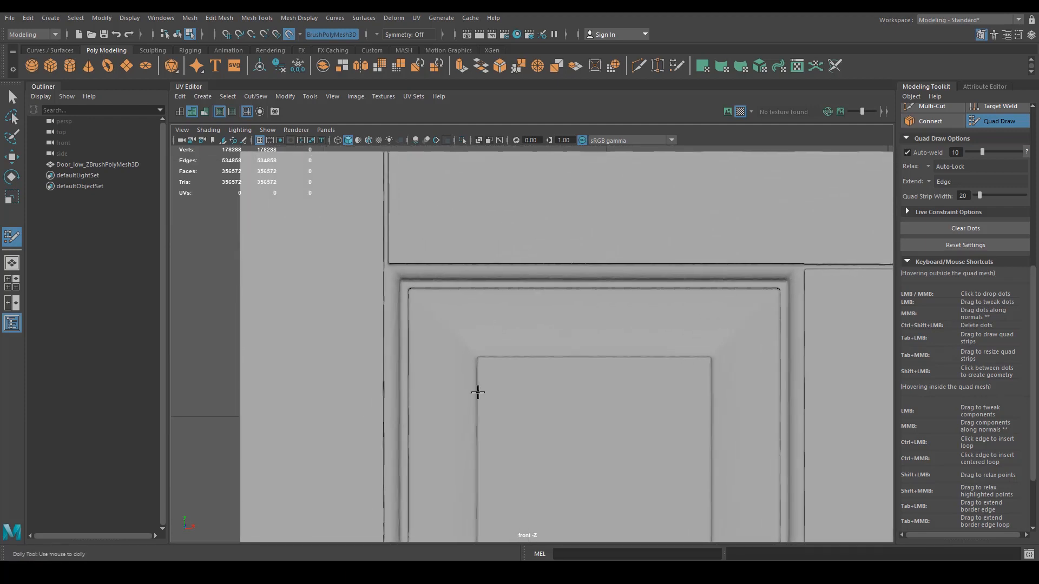
Place four Quad Draw dots around the upper bevel of the upper-left panel and fill them with a quad.
{"action": "left_click", "coordinate": [479, 358]}
{"action": "left_click", "coordinate": [710, 360]}
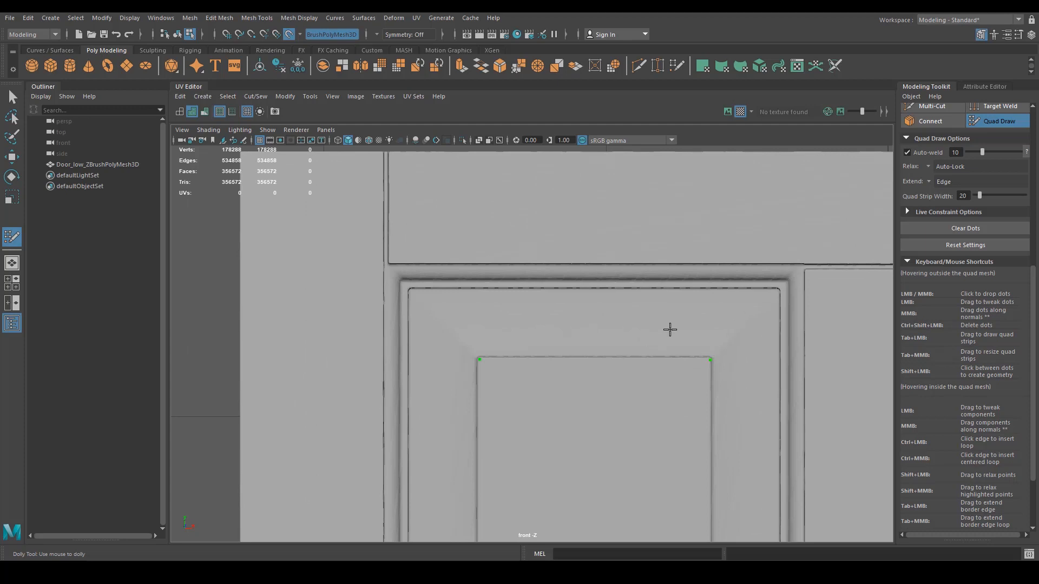
{"action": "left_click", "coordinate": [777, 290]}
{"action": "left_click", "coordinate": [410, 291]}
{"action": "left_click", "coordinate": [590, 331], "text": "shift"}
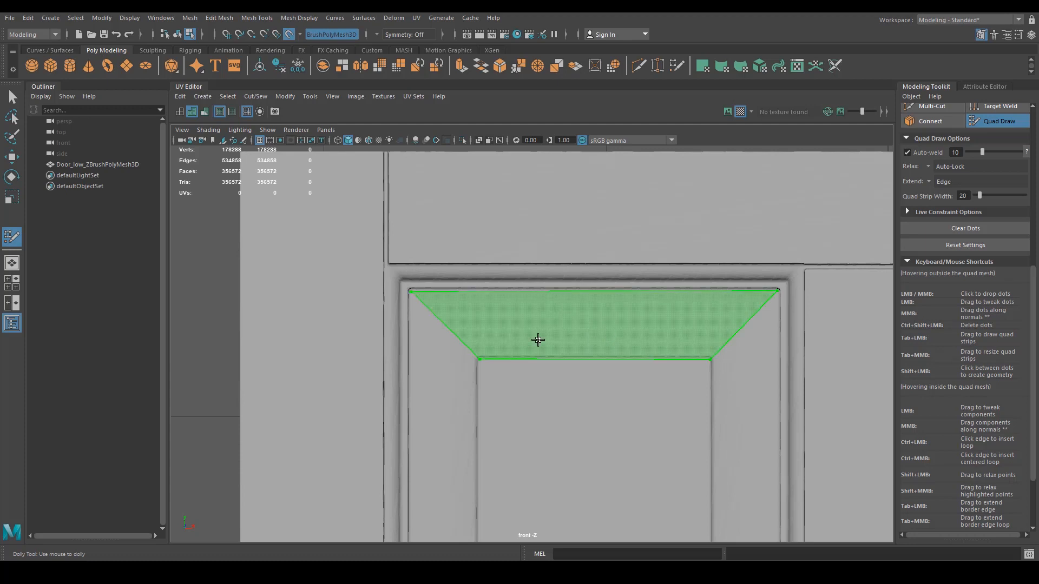
{"action": "left_click", "coordinate": [605, 330], "text": "shift"}
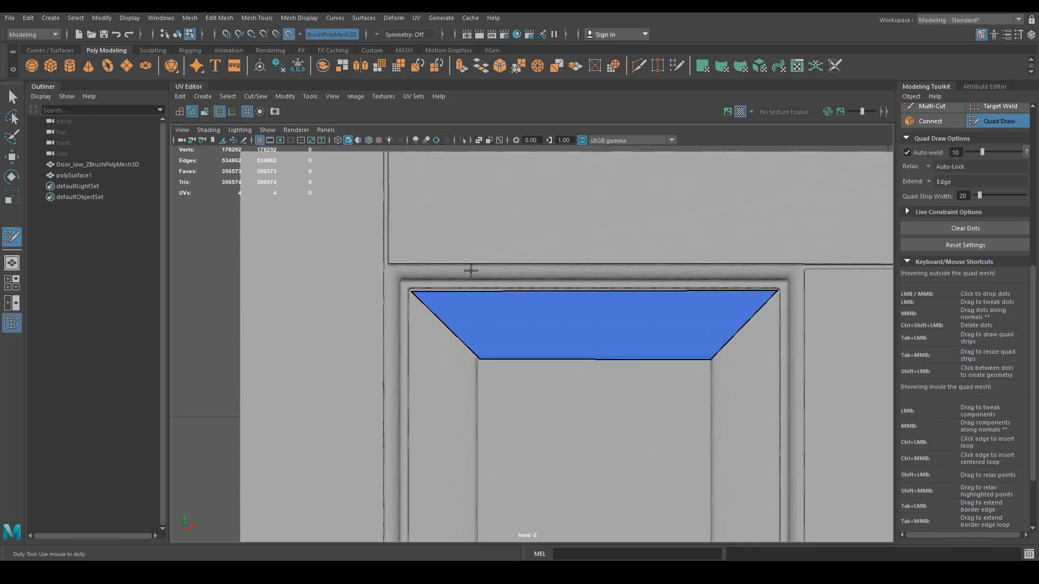
Add two dots at the upper corners of the surrounding moulding and fill a narrow quad above the bevel face.
{"action": "left_click", "coordinate": [404, 281]}
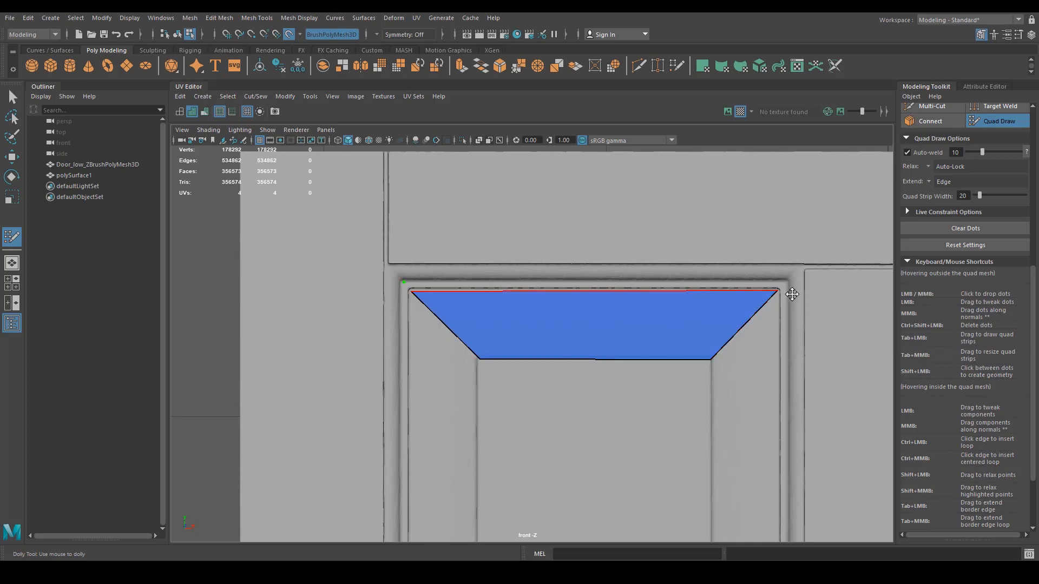
{"action": "left_click", "coordinate": [787, 281]}
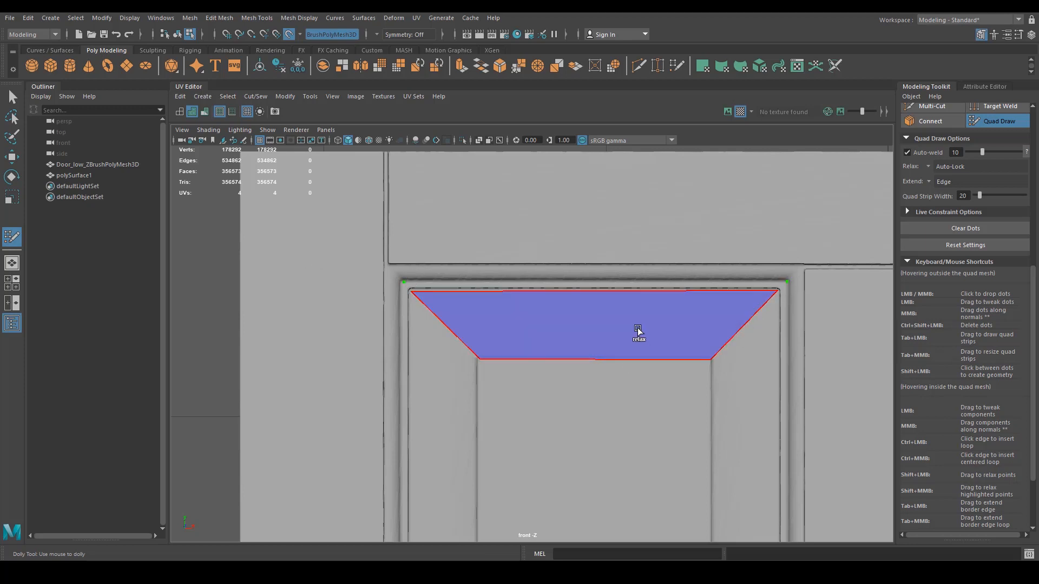
{"action": "left_click", "coordinate": [603, 285], "text": "shift"}
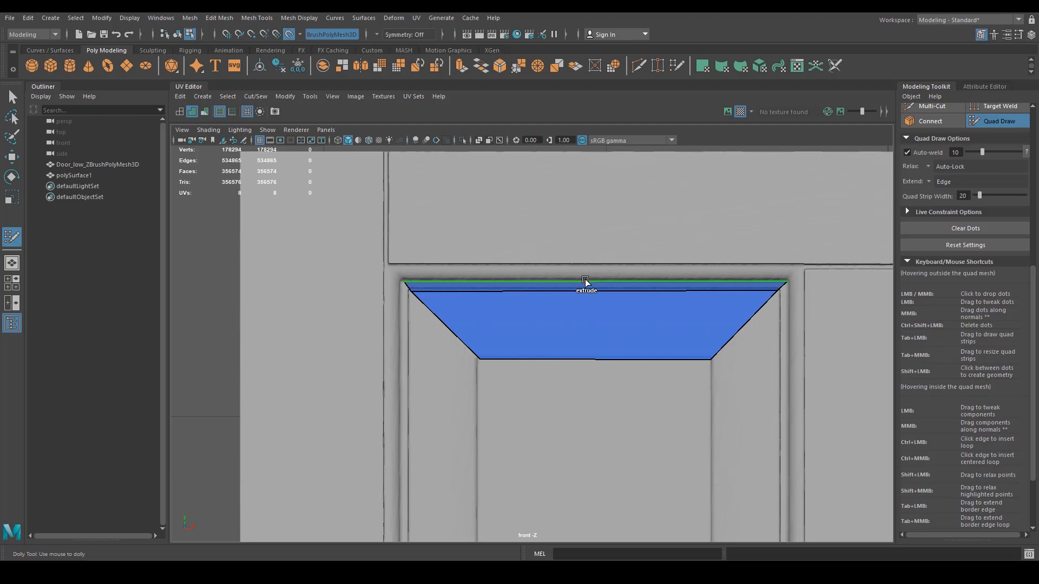
Extend the upper border edge to the moulding's outer edge and move both end vertices onto the outer corners.
{"action": "mouse_move", "coordinate": [585, 281]}
{"action": "left_mouse_down"}
{"action": "mouse_move", "coordinate": [591, 248]}
{"action": "mouse_move", "coordinate": [582, 264]}
{"action": "left_mouse_up"}
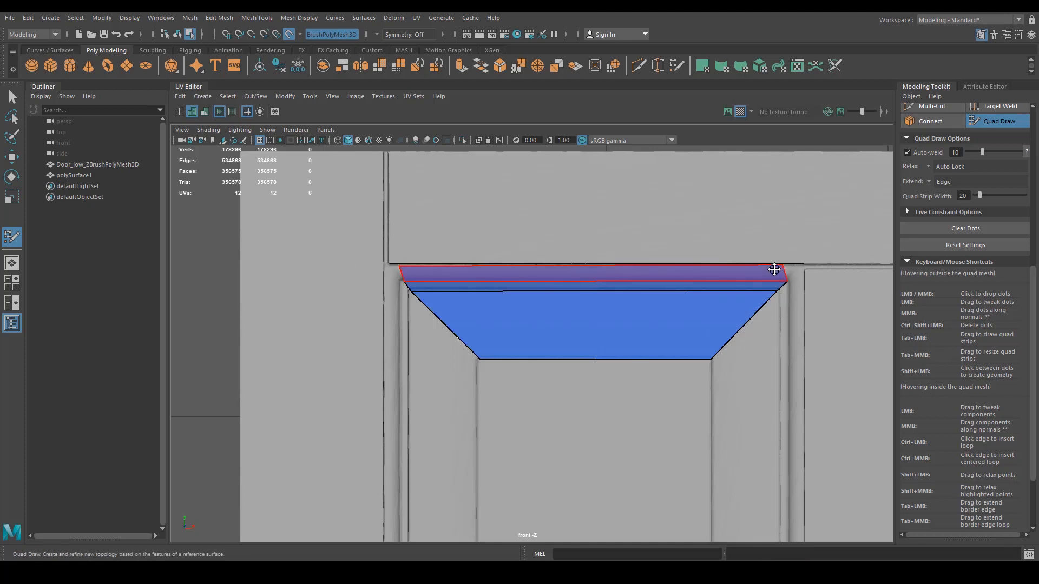
{"action": "left_click_drag", "start_coordinate": [783, 265], "coordinate": [802, 267]}
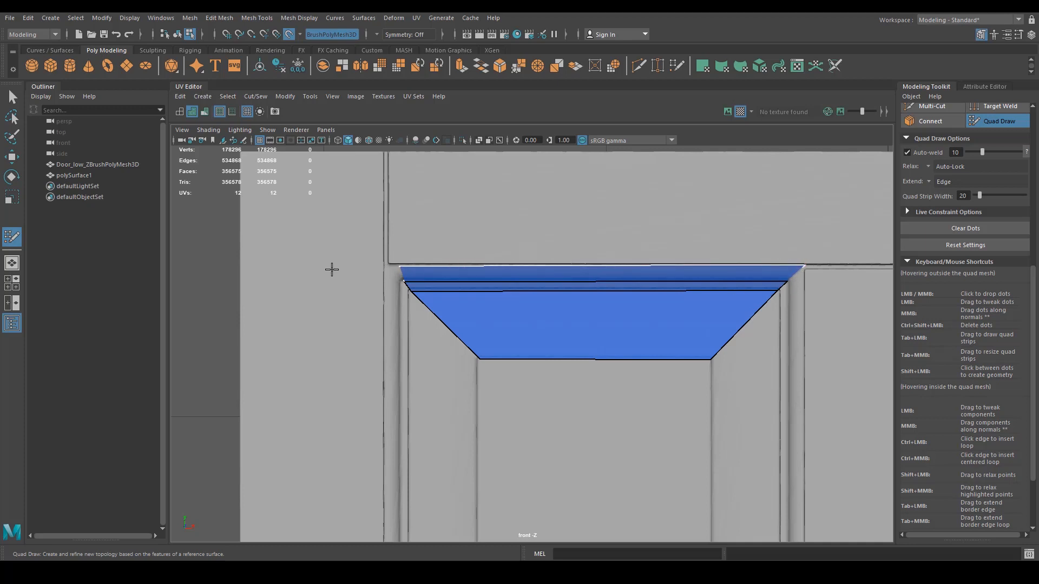
{"action": "left_click_drag", "start_coordinate": [400, 267], "coordinate": [386, 266]}
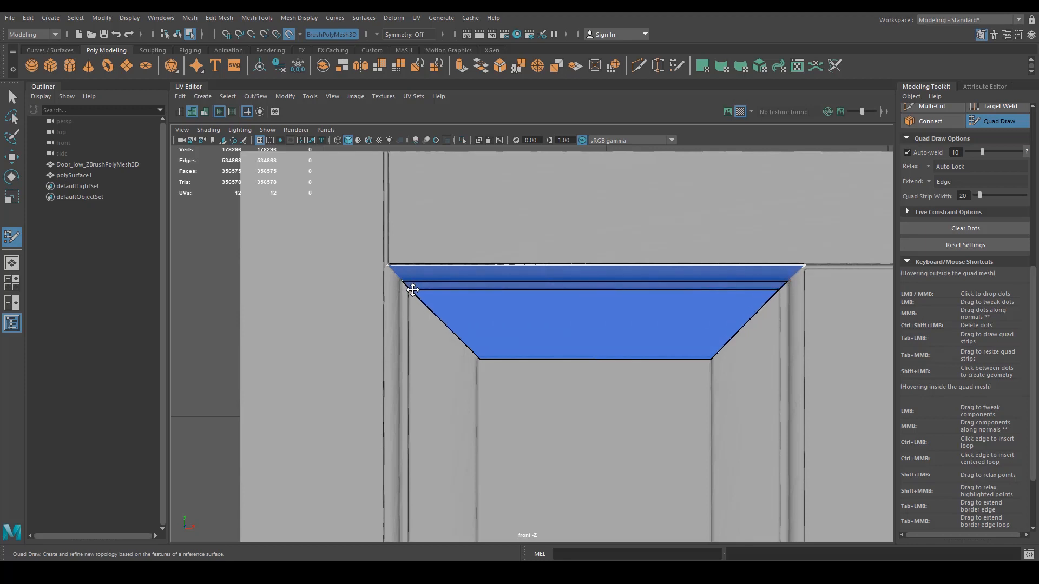
Frame the lower end of the upper-left panel and place a Quad Draw dot at its centre face's lower-right corner.
{"action": "scroll", "coordinate": [623, 406], "scroll_direction": "down", "scroll_amount": 4}
{"action": "middle_click_drag", "start_coordinate": [552, 425], "coordinate": [533, 179], "text": "alt"}
{"action": "scroll", "coordinate": [480, 319], "scroll_direction": "down", "scroll_amount": 3}
{"action": "scroll", "coordinate": [514, 400], "scroll_direction": "down", "scroll_amount": 3}
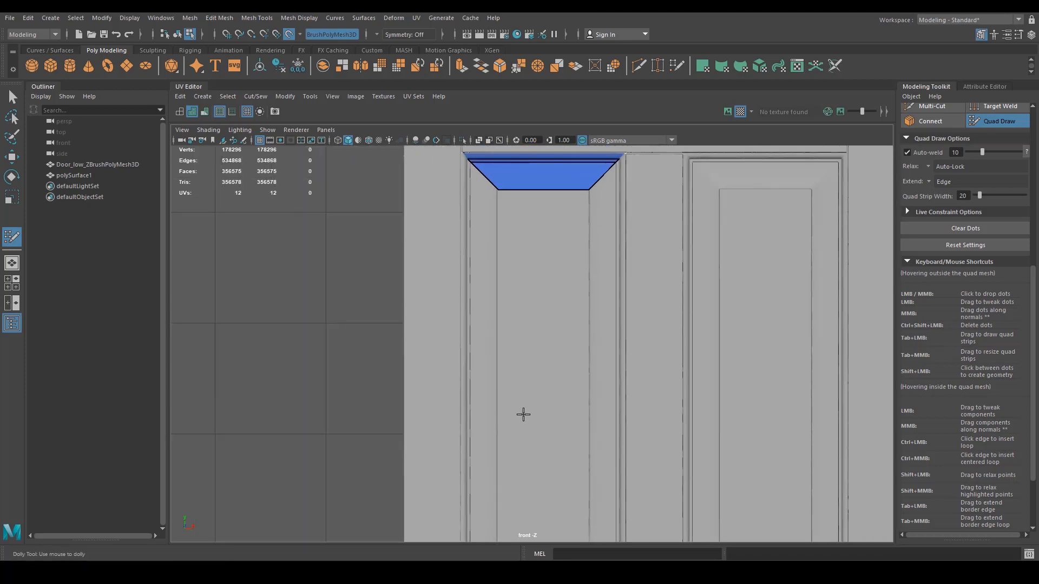
{"action": "middle_click_drag", "start_coordinate": [521, 415], "coordinate": [515, 263], "text": "alt"}
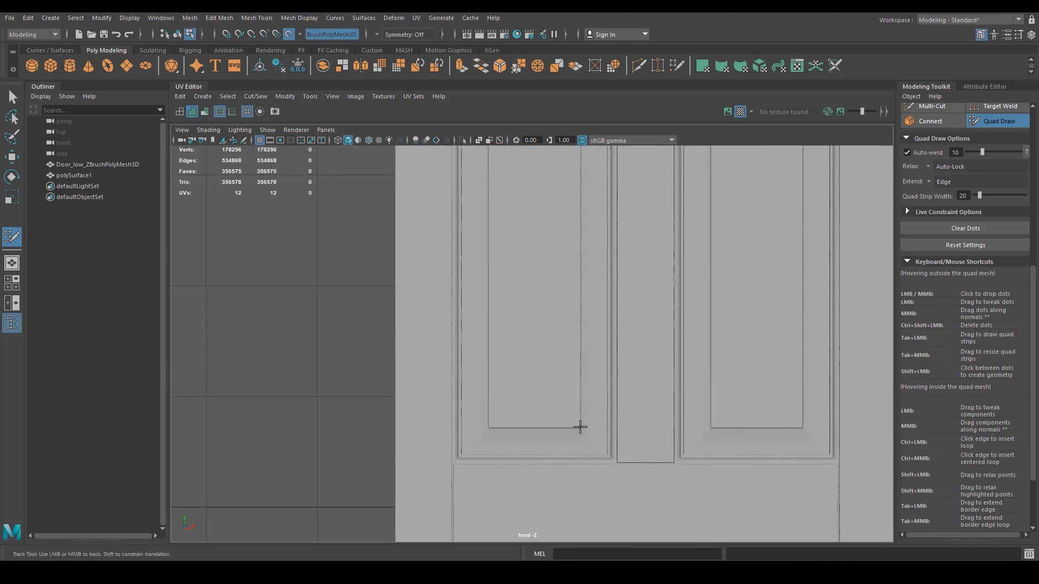
{"action": "right_click_drag", "start_coordinate": [466, 452], "coordinate": [723, 459], "text": "alt"}
{"action": "middle_click_drag", "start_coordinate": [517, 461], "coordinate": [513, 341], "text": "alt"}
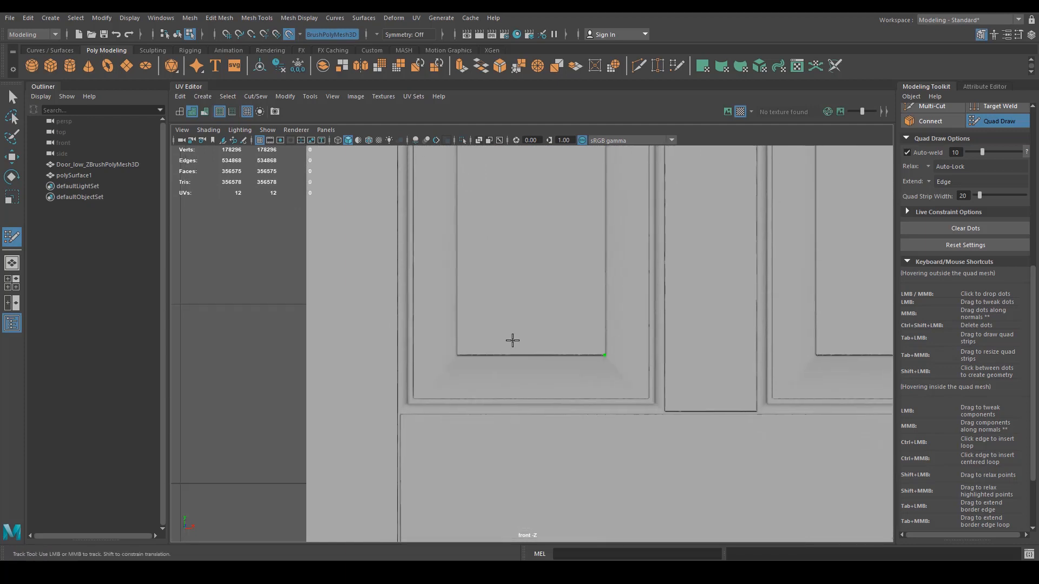
{"action": "right_click_drag", "start_coordinate": [512, 341], "coordinate": [785, 374], "text": "alt"}
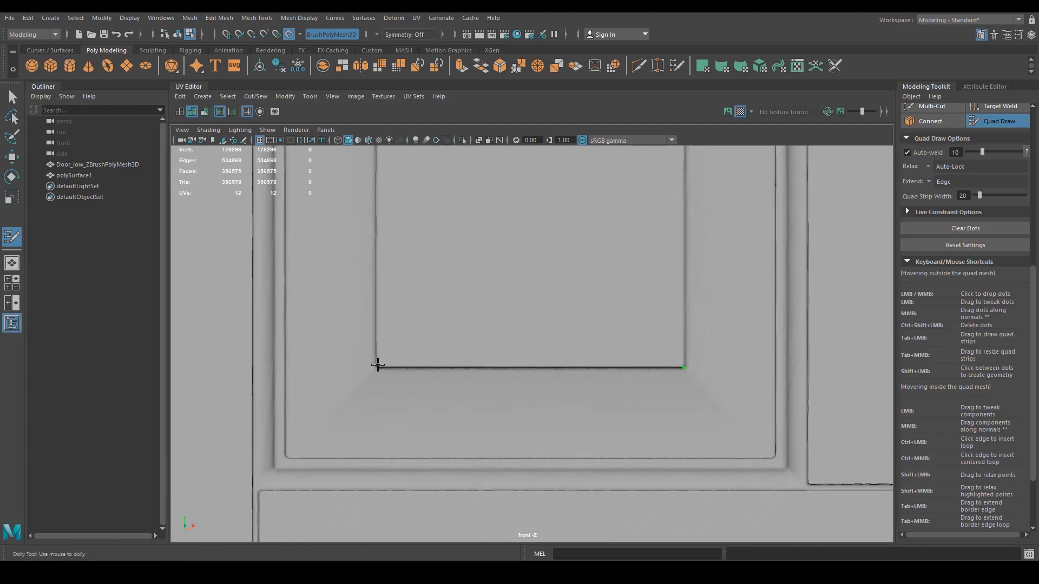
{"action": "key", "text": "ctrl+z"}
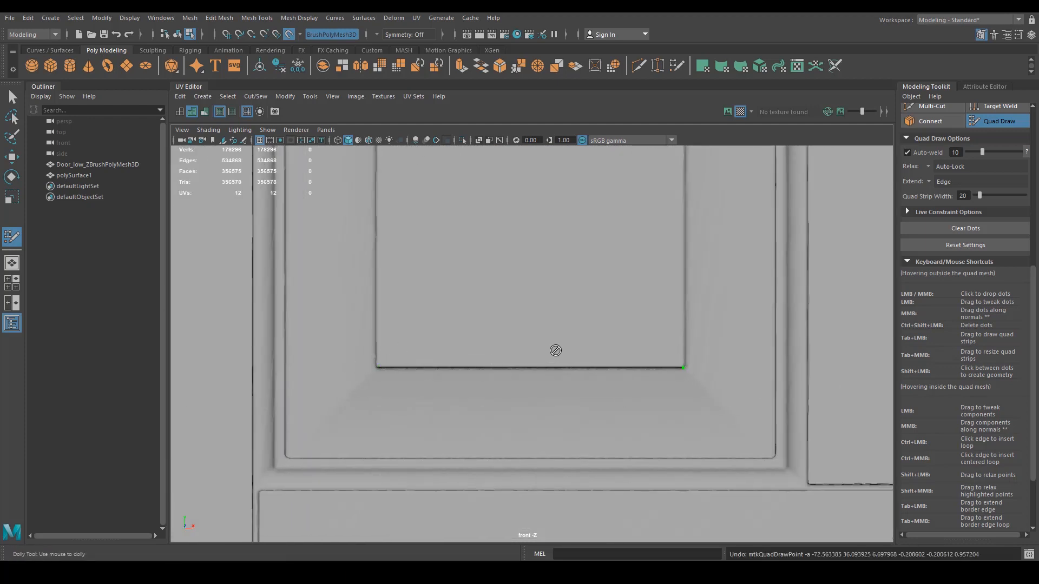
{"action": "key", "text": "ctrl+z"}
{"action": "left_click", "coordinate": [682, 366]}
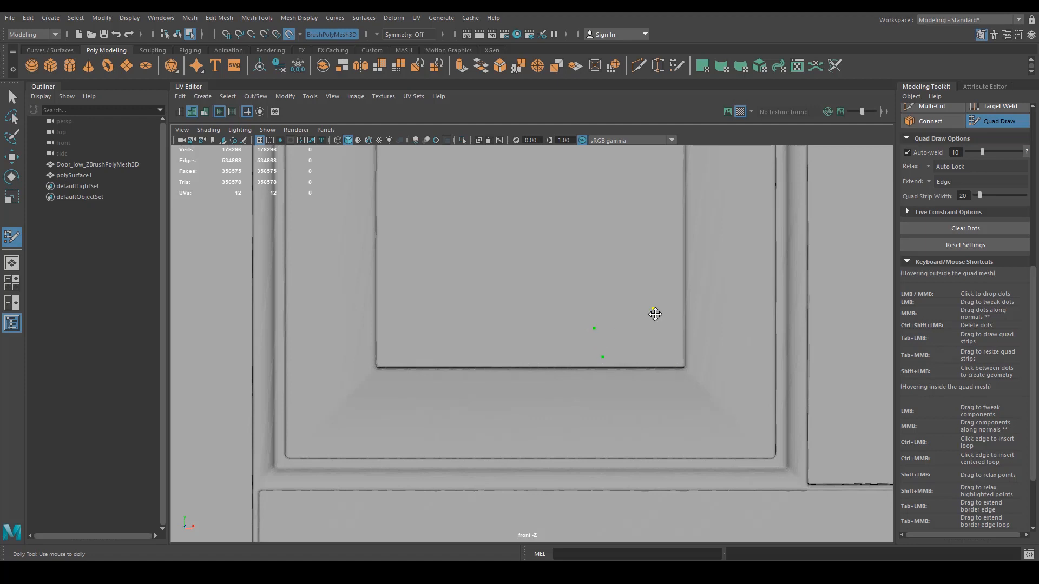
{"action": "left_click", "coordinate": [631, 341], "text": "shift"}
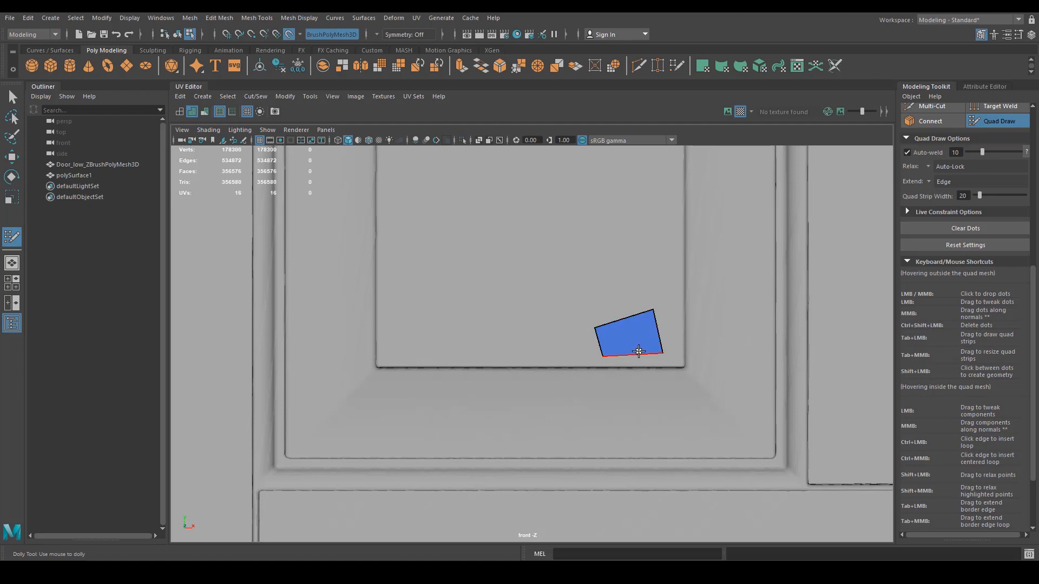
{"action": "left_click", "coordinate": [628, 336], "text": "ctrl+shift"}
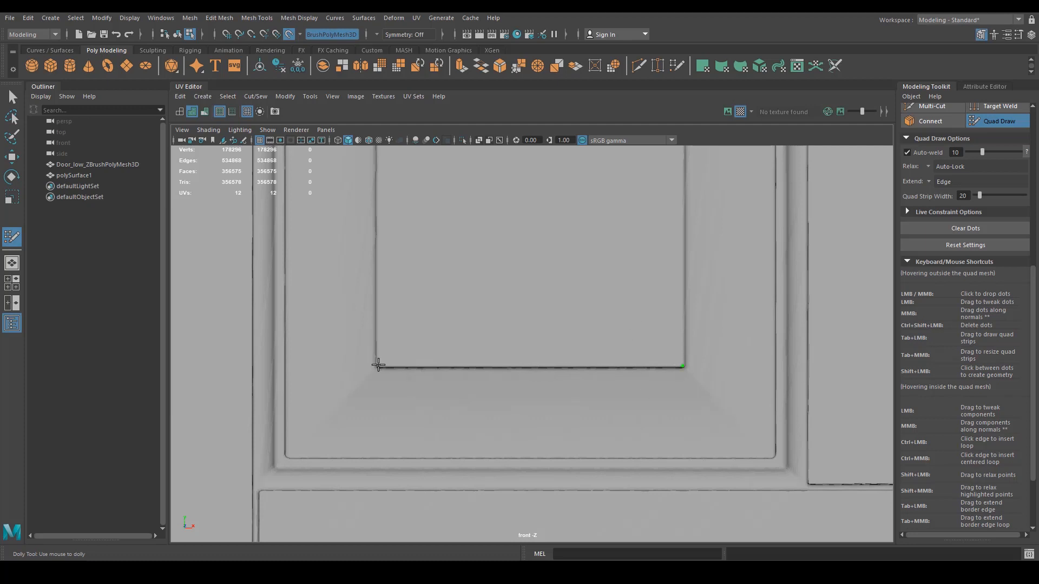
Fill the panel's tall centre face with one quad between the two lower corner dots and the upper bevel's inner edge.
{"action": "right_click_drag", "start_coordinate": [562, 282], "coordinate": [538, 267], "text": "alt"}
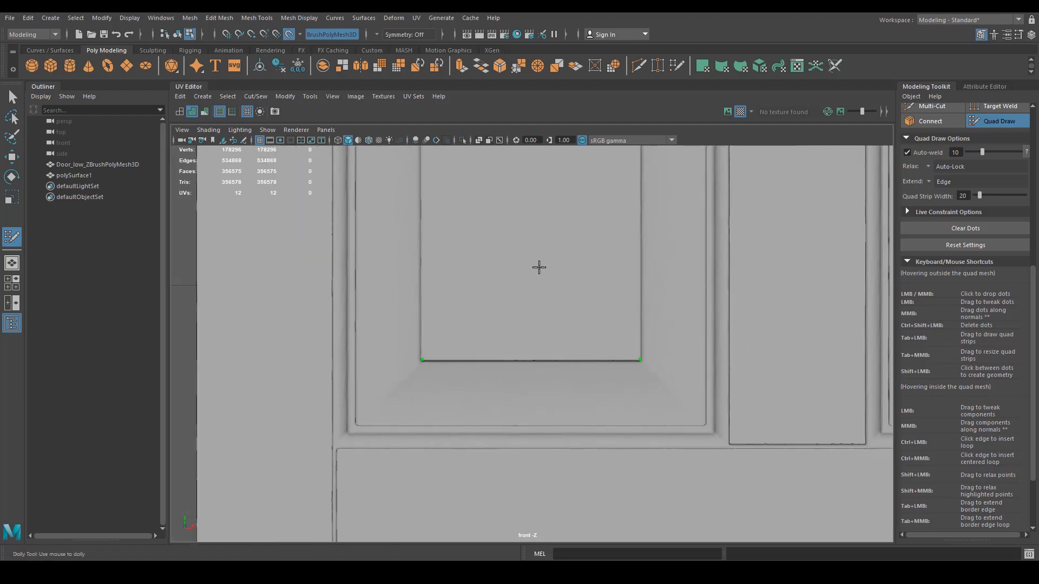
{"action": "middle_click_drag", "start_coordinate": [538, 267], "coordinate": [531, 417], "text": "alt"}
{"action": "right_click_drag", "start_coordinate": [531, 417], "coordinate": [341, 323], "text": "alt"}
{"action": "middle_click_drag", "start_coordinate": [545, 320], "coordinate": [543, 411], "text": "alt"}
{"action": "right_click_drag", "start_coordinate": [543, 411], "coordinate": [505, 316], "text": "alt"}
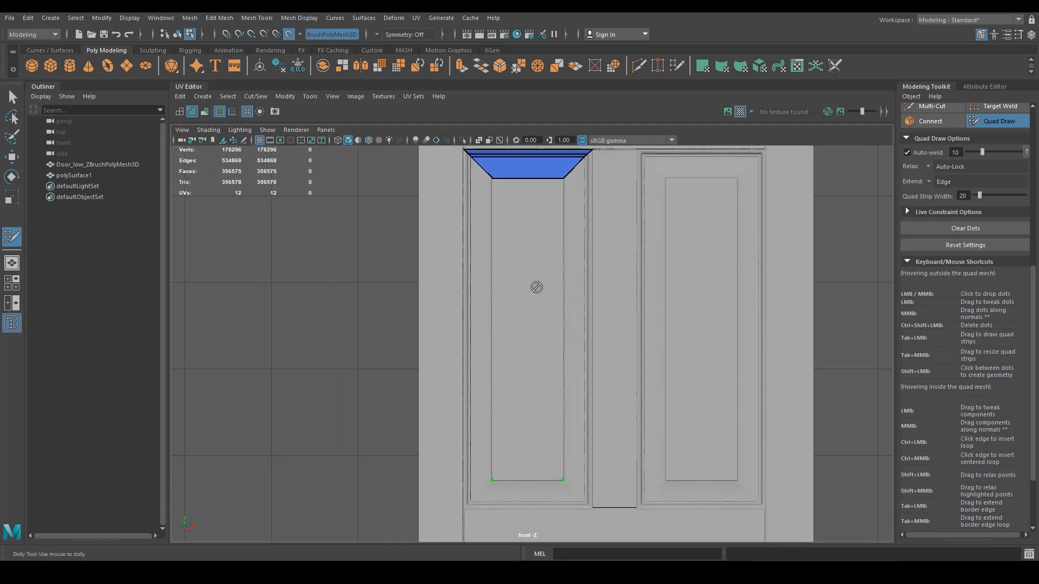
{"action": "right_click_drag", "start_coordinate": [615, 339], "coordinate": [379, 339], "text": "alt"}
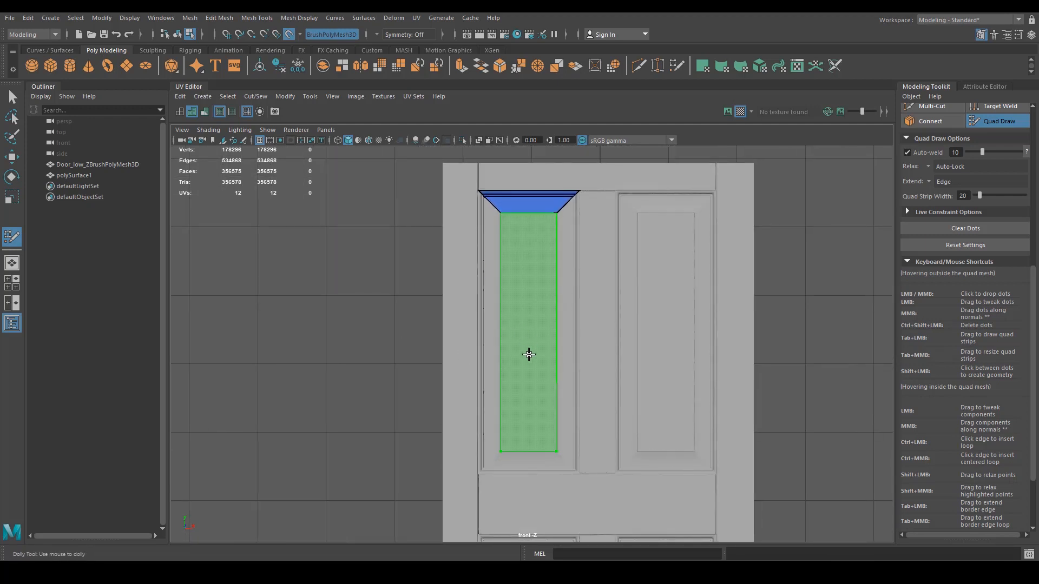
{"action": "left_click", "coordinate": [529, 355], "text": "shift"}
Place dots at the outer corners of the panel's lower bevel and fill the bevel with a quad.
{"action": "right_click_drag", "start_coordinate": [503, 433], "coordinate": [597, 416], "text": "alt"}
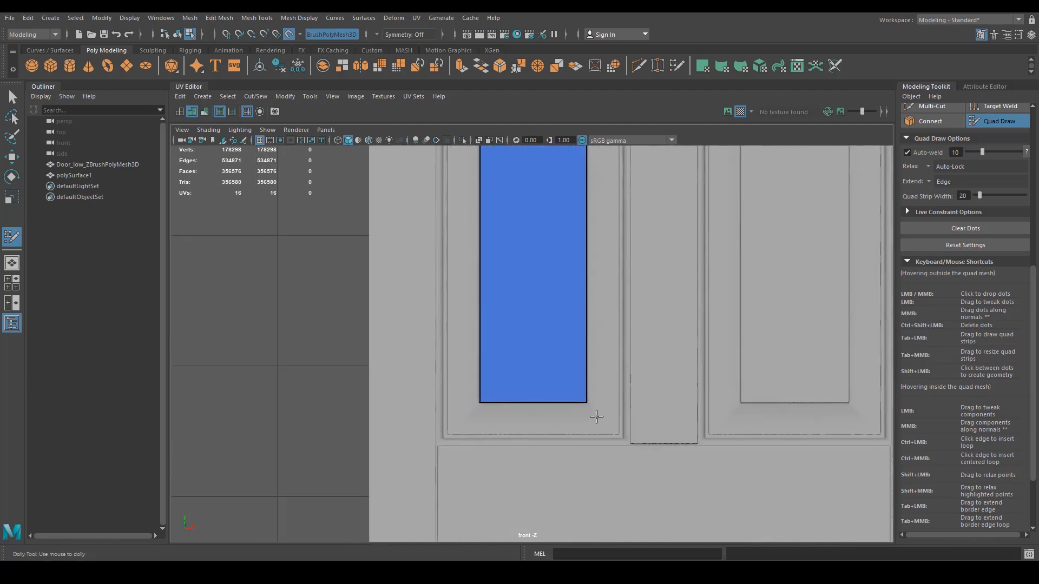
{"action": "middle_click_drag", "start_coordinate": [596, 417], "coordinate": [585, 322], "text": "alt"}
{"action": "right_click_drag", "start_coordinate": [585, 322], "coordinate": [661, 299], "text": "alt"}
{"action": "middle_click_drag", "start_coordinate": [661, 299], "coordinate": [672, 316], "text": "alt"}
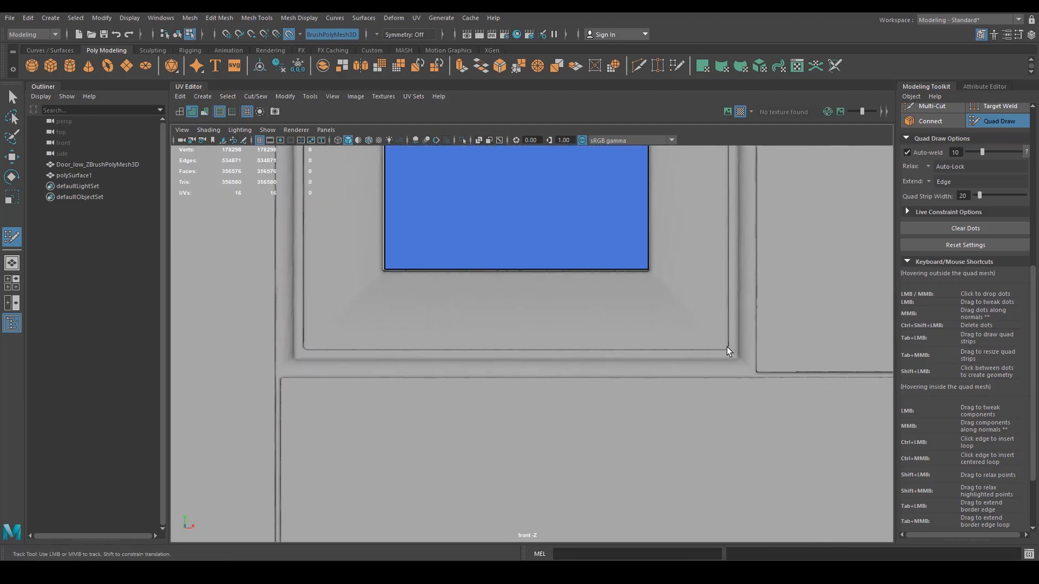
{"action": "left_click", "coordinate": [727, 348]}
{"action": "left_click", "coordinate": [417, 331], "text": "shift"}
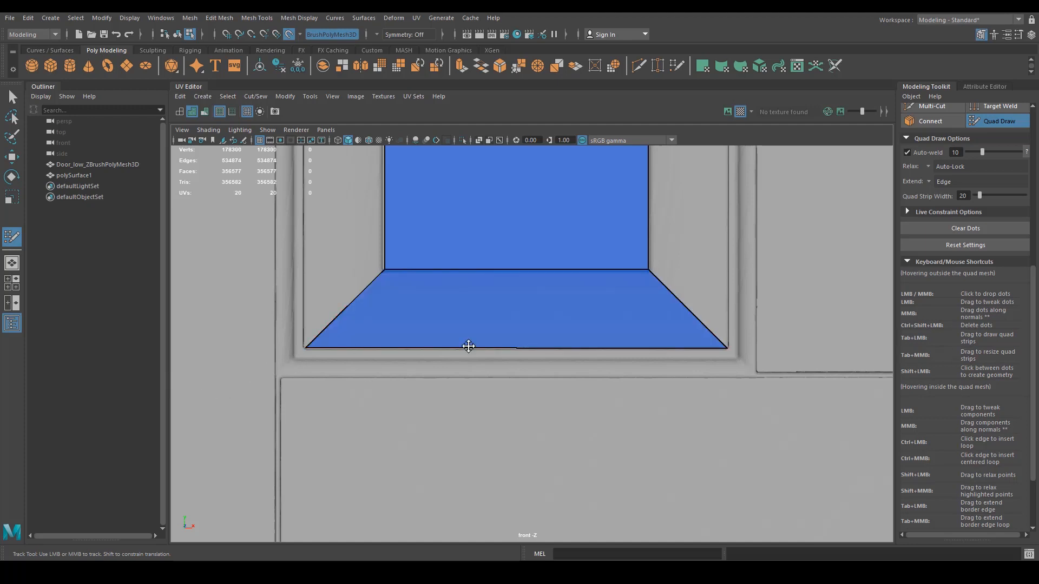
Extend the lower border edge twice to the moulding's inner and outer edges, moving the end vertices onto the moulding corners.
{"action": "left_click_drag", "start_coordinate": [486, 353], "coordinate": [485, 378]}
{"action": "left_click_drag", "start_coordinate": [304, 376], "coordinate": [282, 375]}
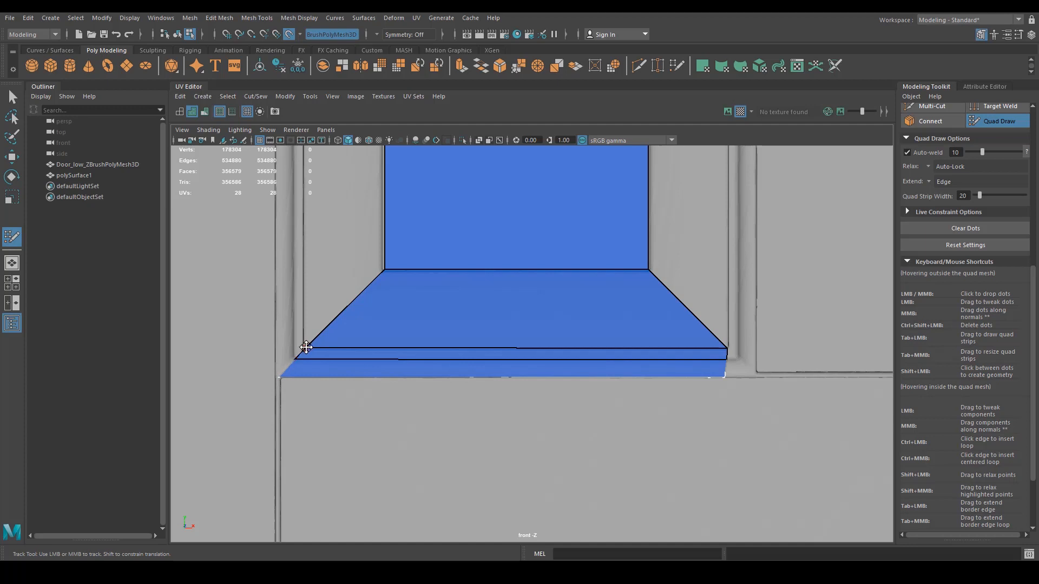
{"action": "left_click_drag", "start_coordinate": [728, 360], "coordinate": [741, 360]}
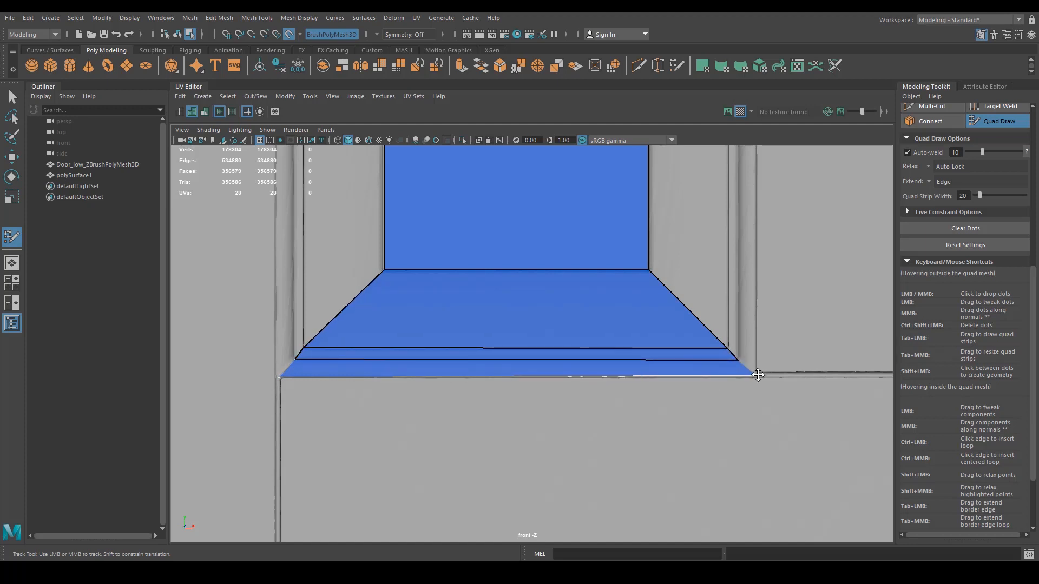
Try to extend the centre face's long right edge across the side bevel, undoing the stray faces.
{"action": "right_click_drag", "start_coordinate": [754, 373], "coordinate": [373, 254], "text": "alt"}
{"action": "middle_click_drag", "start_coordinate": [622, 197], "coordinate": [642, 420], "text": "alt"}
{"action": "right_click_drag", "start_coordinate": [643, 420], "coordinate": [466, 313], "text": "alt"}
{"action": "middle_click_drag", "start_coordinate": [563, 263], "coordinate": [554, 378], "text": "alt"}
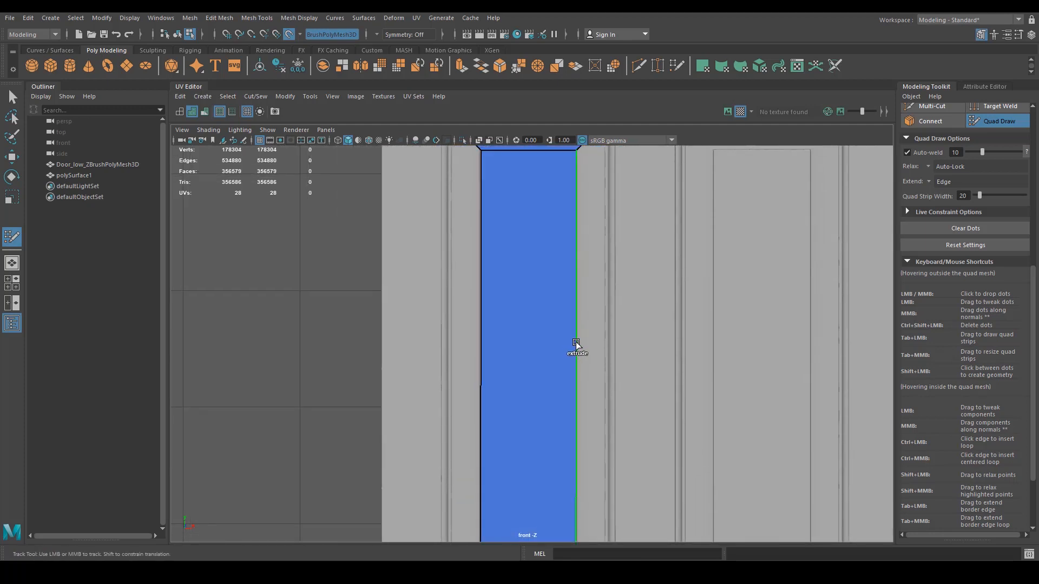
{"action": "left_click_drag", "start_coordinate": [576, 344], "coordinate": [606, 350]}
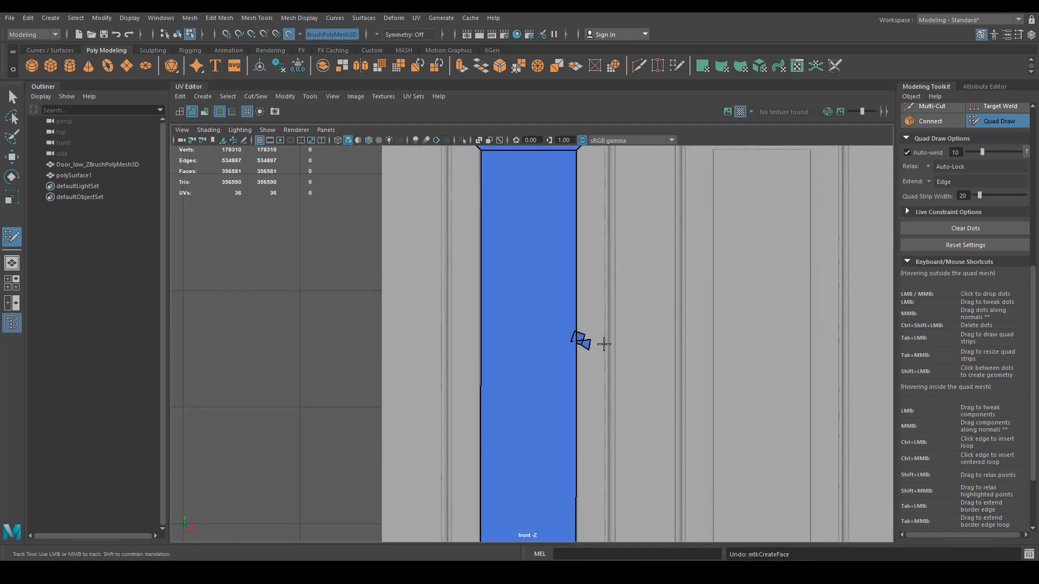
{"action": "key", "text": "ctrl+z"}
{"action": "mouse_move", "coordinate": [581, 351]}
{"action": "right_mouse_down", "text": "alt"}
{"action": "mouse_move", "coordinate": [688, 371]}
{"action": "mouse_move", "coordinate": [683, 361]}
{"action": "right_mouse_up", "text": "alt"}
{"action": "mouse_move", "coordinate": [609, 346]}
{"action": "left_mouse_down"}
{"action": "mouse_move", "coordinate": [606, 337]}
{"action": "mouse_move", "coordinate": [650, 299]}
{"action": "mouse_move", "coordinate": [649, 354]}
{"action": "mouse_move", "coordinate": [674, 357]}
{"action": "left_mouse_up"}
{"action": "key", "text": "ctrl+z"}
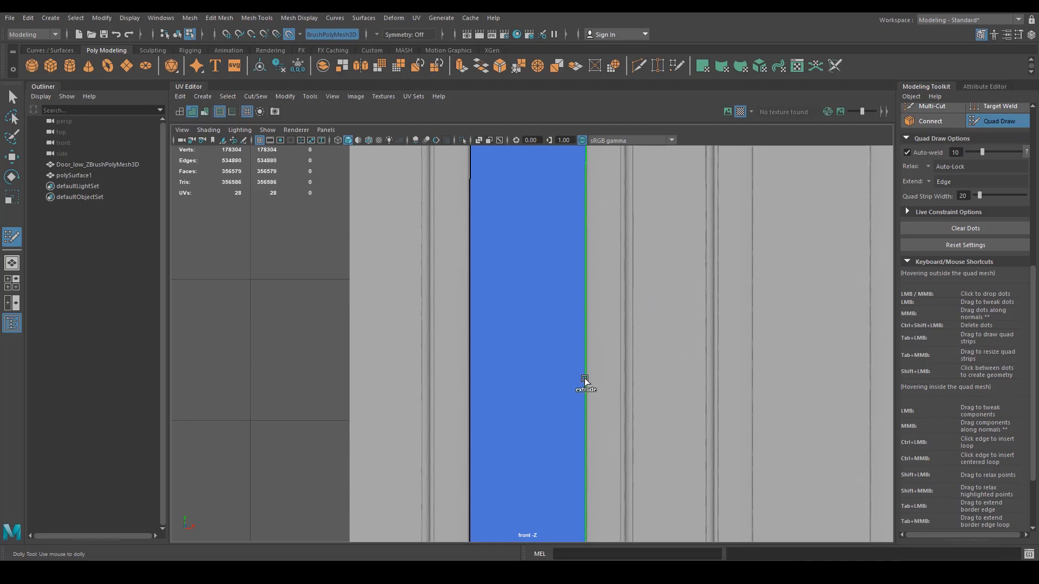
Extend both long edges of the centre face across the side bevels and moulding out to the moulding's outer edges.
{"action": "left_click_drag", "start_coordinate": [584, 379], "coordinate": [619, 378]}
{"action": "left_click_drag", "start_coordinate": [470, 381], "coordinate": [424, 378]}
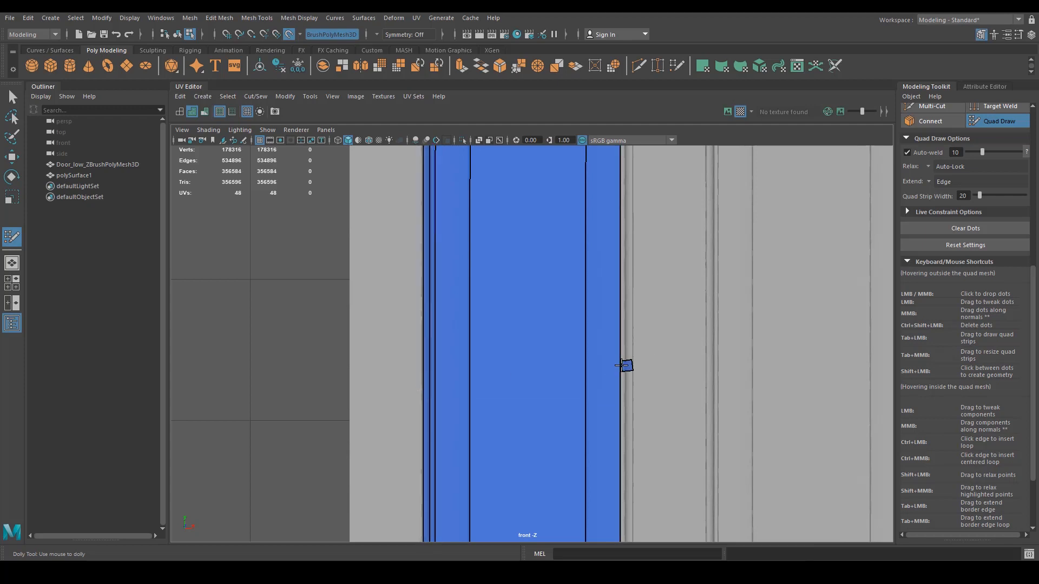
{"action": "left_click_drag", "start_coordinate": [620, 370], "coordinate": [633, 373]}
Weld the upper ends of both side strips to the matching corner vertices of the upper bevel and moulding.
{"action": "scroll", "coordinate": [644, 340], "scroll_direction": "down", "scroll_amount": 2}
{"action": "middle_click_drag", "start_coordinate": [731, 243], "coordinate": [719, 403], "text": "alt"}
{"action": "scroll", "coordinate": [719, 403], "scroll_direction": "up", "scroll_amount": 4}
{"action": "left_click_drag", "start_coordinate": [639, 358], "coordinate": [639, 291]}
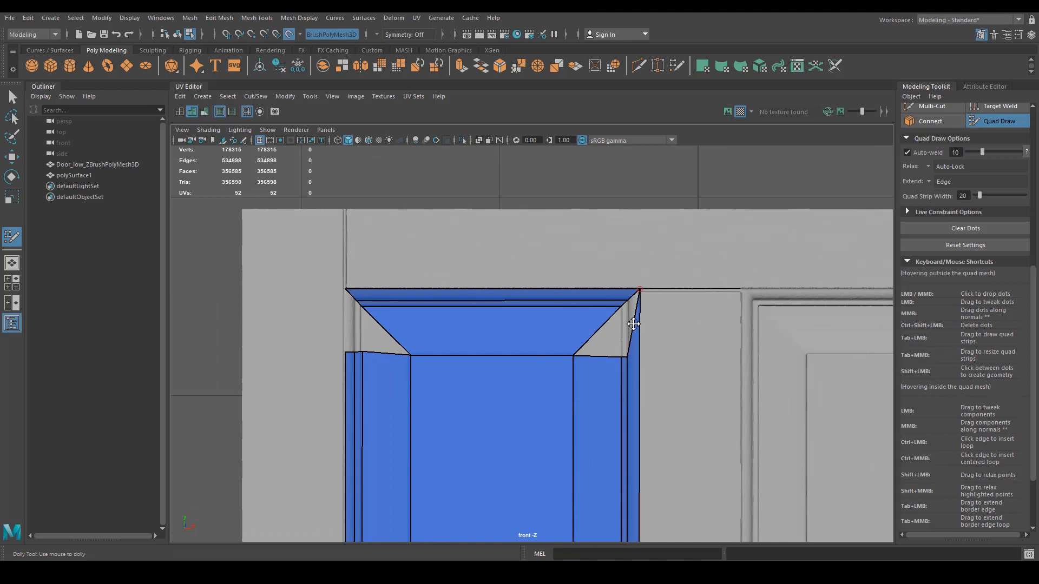
{"action": "left_click_drag", "start_coordinate": [629, 355], "coordinate": [621, 307]}
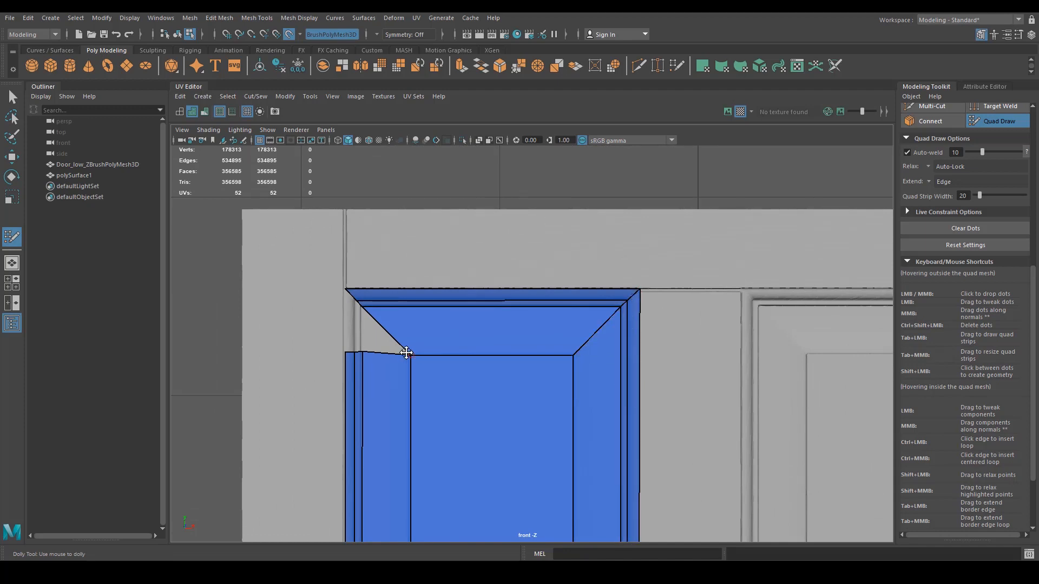
{"action": "left_click_drag", "start_coordinate": [364, 352], "coordinate": [361, 307]}
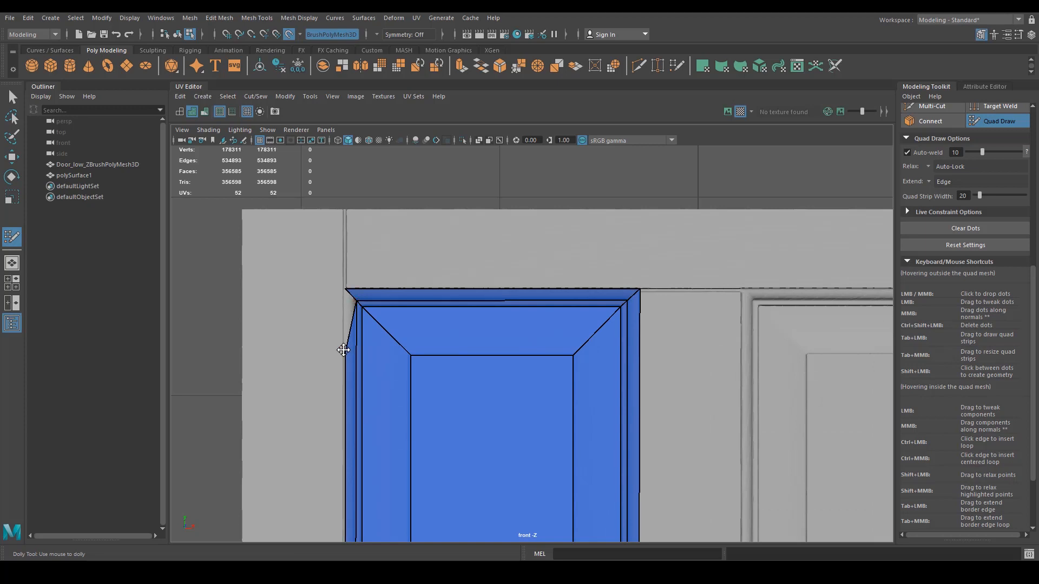
{"action": "left_click_drag", "start_coordinate": [344, 349], "coordinate": [348, 293]}
Weld the lower ends of both side strips to the lower bevel and moulding corners, and adjust the lower-left bevel corner vertex.
{"action": "right_click_drag", "start_coordinate": [330, 354], "coordinate": [281, 379], "text": "alt"}
{"action": "middle_click_drag", "start_coordinate": [513, 433], "coordinate": [519, 170], "text": "alt"}
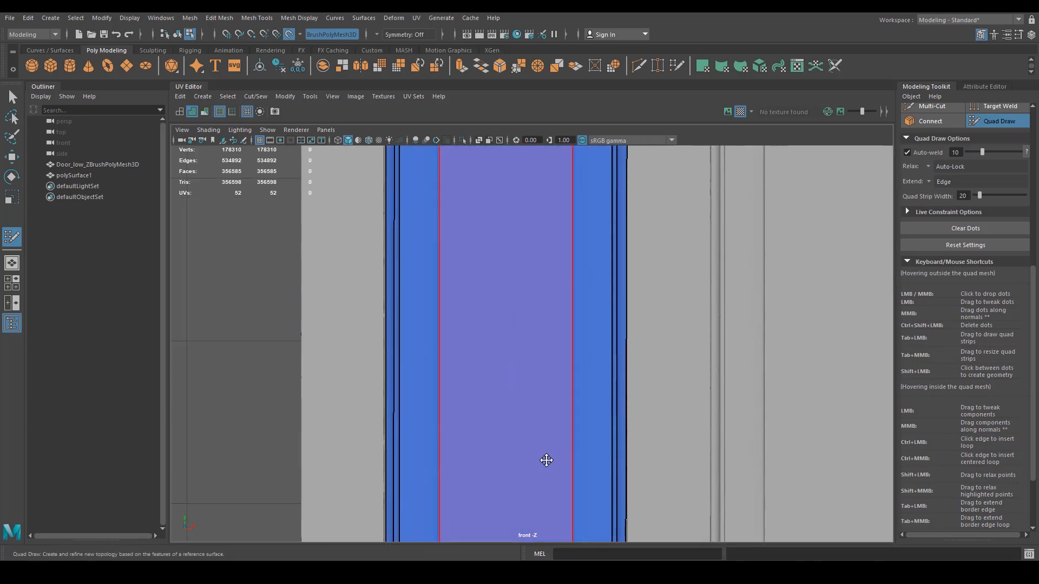
{"action": "middle_click_drag", "start_coordinate": [545, 460], "coordinate": [540, 189], "text": "alt"}
{"action": "right_click_drag", "start_coordinate": [614, 317], "coordinate": [618, 272], "text": "alt"}
{"action": "left_click_drag", "start_coordinate": [618, 274], "coordinate": [619, 319]}
{"action": "left_click_drag", "start_coordinate": [625, 274], "coordinate": [636, 339]}
{"action": "left_click_drag", "start_coordinate": [368, 266], "coordinate": [370, 313]}
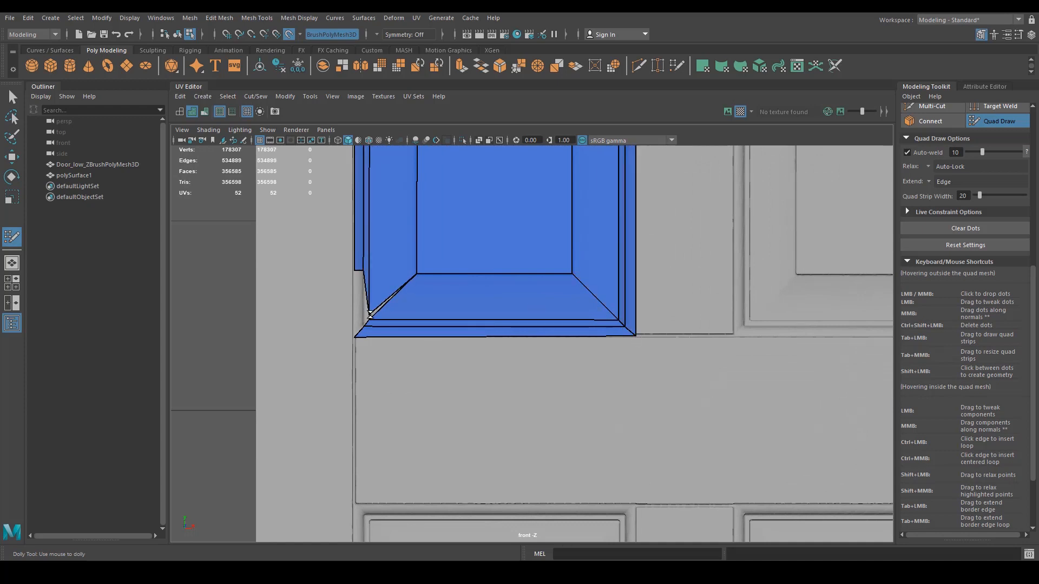
{"action": "left_click_drag", "start_coordinate": [363, 271], "coordinate": [354, 337]}
{"action": "scroll", "coordinate": [509, 371], "scroll_direction": "up", "scroll_amount": 7}
{"action": "middle_click_drag", "start_coordinate": [446, 329], "coordinate": [508, 326], "text": "alt"}
{"action": "scroll", "coordinate": [487, 326], "scroll_direction": "up", "scroll_amount": 2}
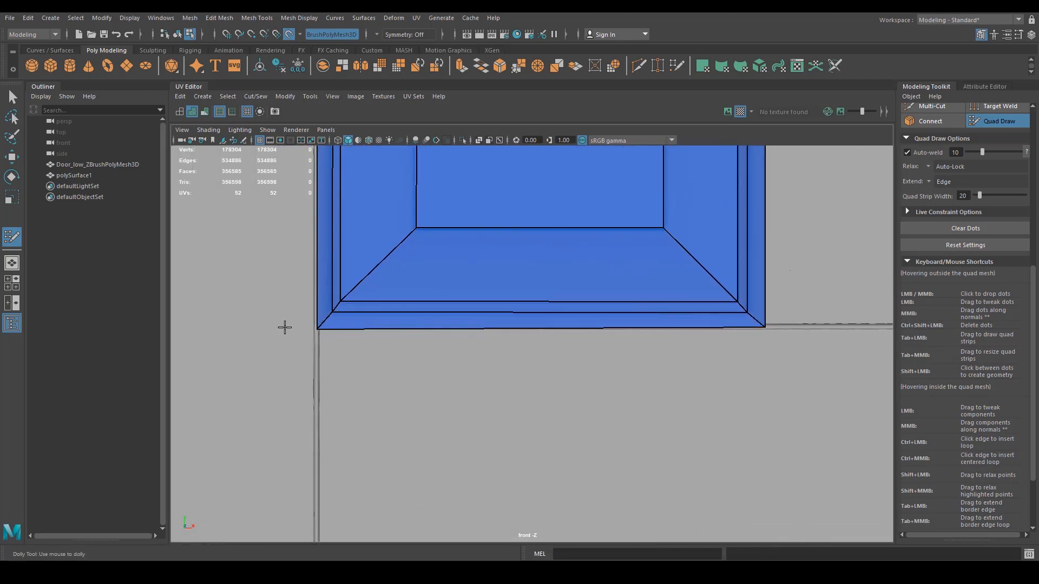
{"action": "left_click_drag", "start_coordinate": [340, 301], "coordinate": [341, 302]}
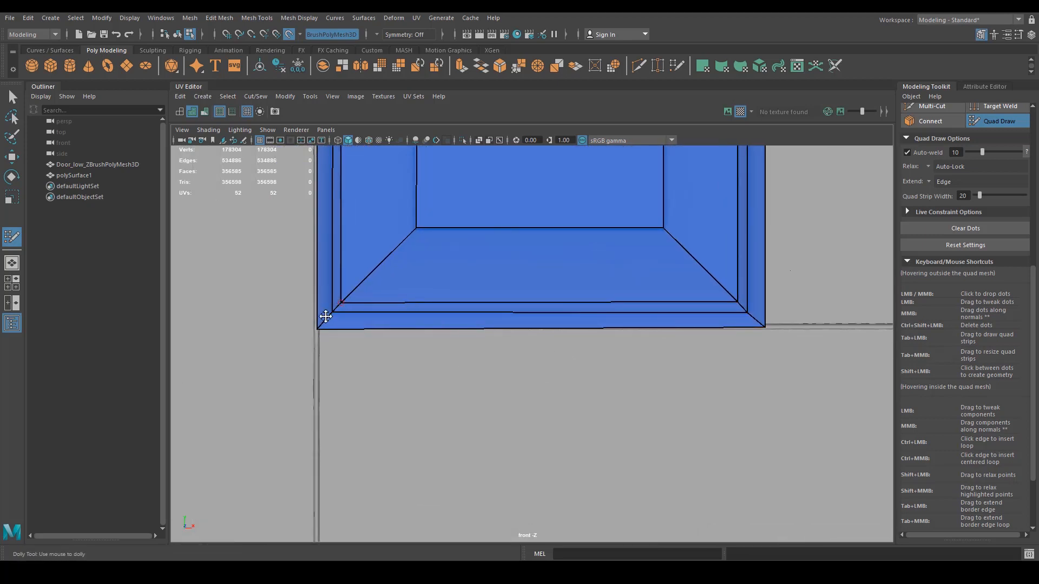
Insert two edge loops around the outer moulding strip of the panel.
{"action": "scroll", "coordinate": [385, 335], "scroll_direction": "up", "scroll_amount": 1}
{"action": "scroll", "coordinate": [385, 335], "scroll_direction": "down", "scroll_amount": 1}
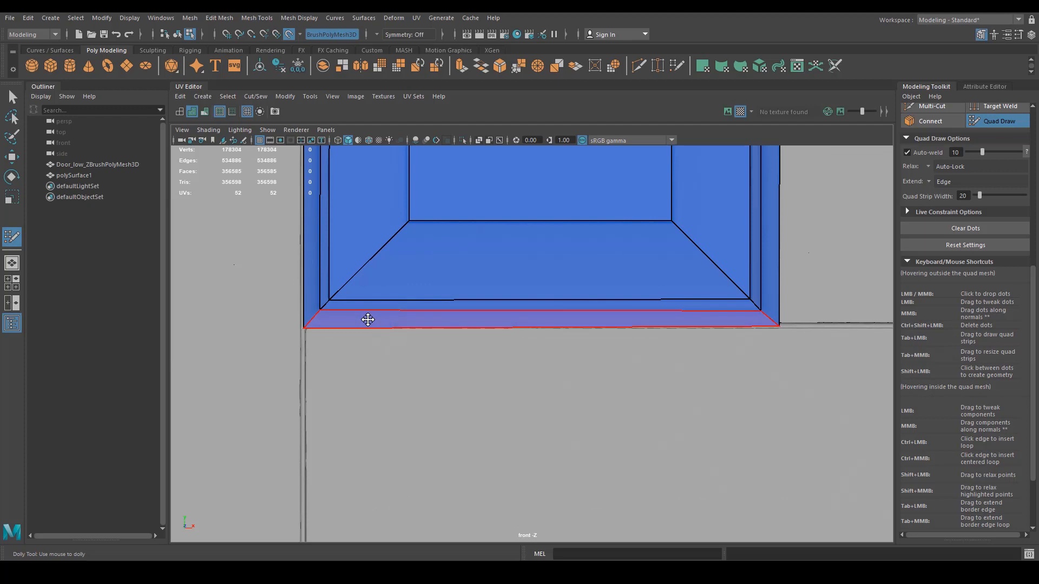
{"action": "left_click", "coordinate": [314, 320], "text": "ctrl"}
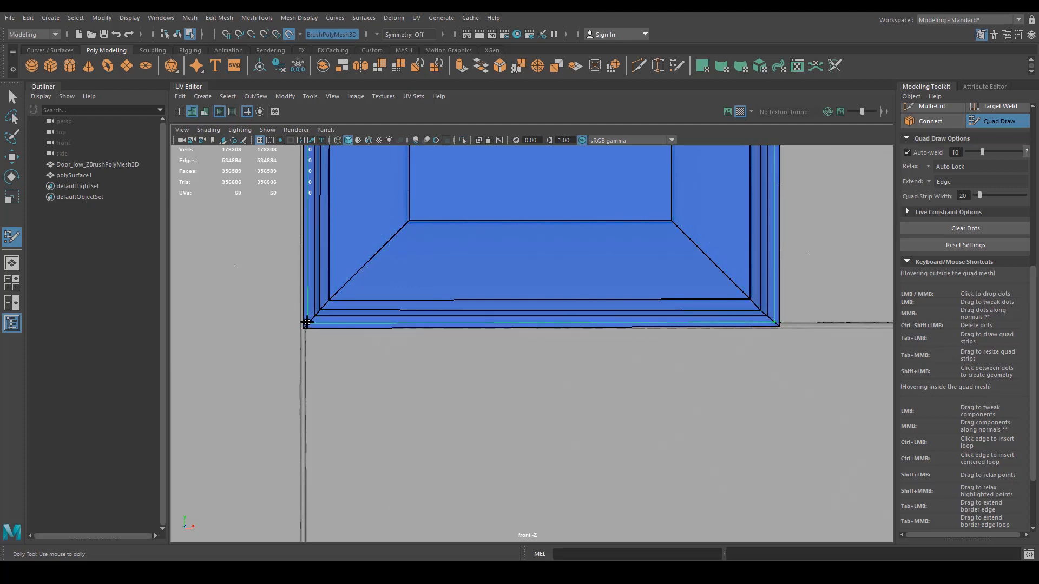
{"action": "left_click", "coordinate": [307, 323], "text": "ctrl"}
Exit Quad Draw, select the finished upper-left panel mesh as an object and duplicate it.
{"action": "right_click_drag", "start_coordinate": [484, 334], "coordinate": [246, 282], "text": "alt"}
{"action": "middle_click_drag", "start_coordinate": [454, 299], "coordinate": [410, 407], "text": "alt"}
{"action": "right_click_drag", "start_coordinate": [595, 282], "coordinate": [534, 239], "text": "alt"}
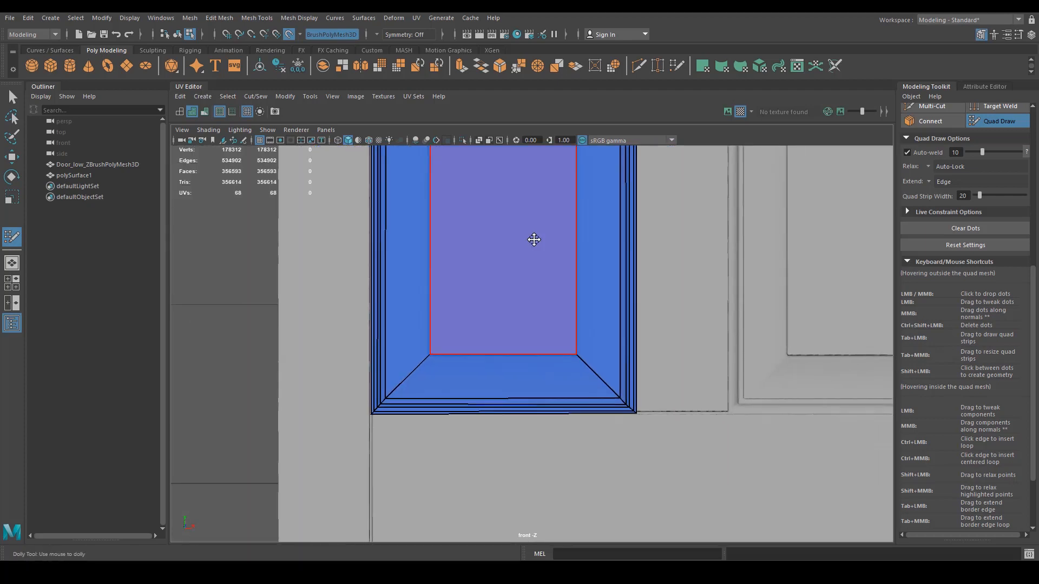
{"action": "middle_click_drag", "start_coordinate": [535, 239], "coordinate": [554, 417], "text": "alt"}
{"action": "middle_click_drag", "start_coordinate": [670, 200], "coordinate": [645, 374], "text": "alt"}
{"action": "right_click_drag", "start_coordinate": [657, 330], "coordinate": [433, 265], "text": "alt"}
{"action": "middle_click_drag", "start_coordinate": [498, 300], "coordinate": [506, 299], "text": "alt"}
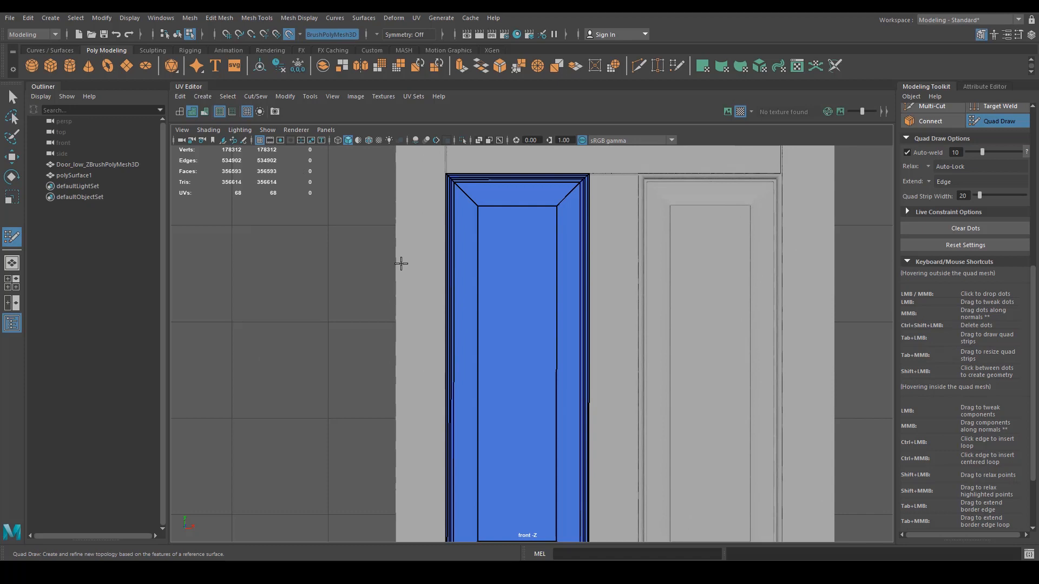
{"action": "key", "text": "q"}
{"action": "right_click_drag", "start_coordinate": [614, 341], "coordinate": [443, 283], "text": "alt"}
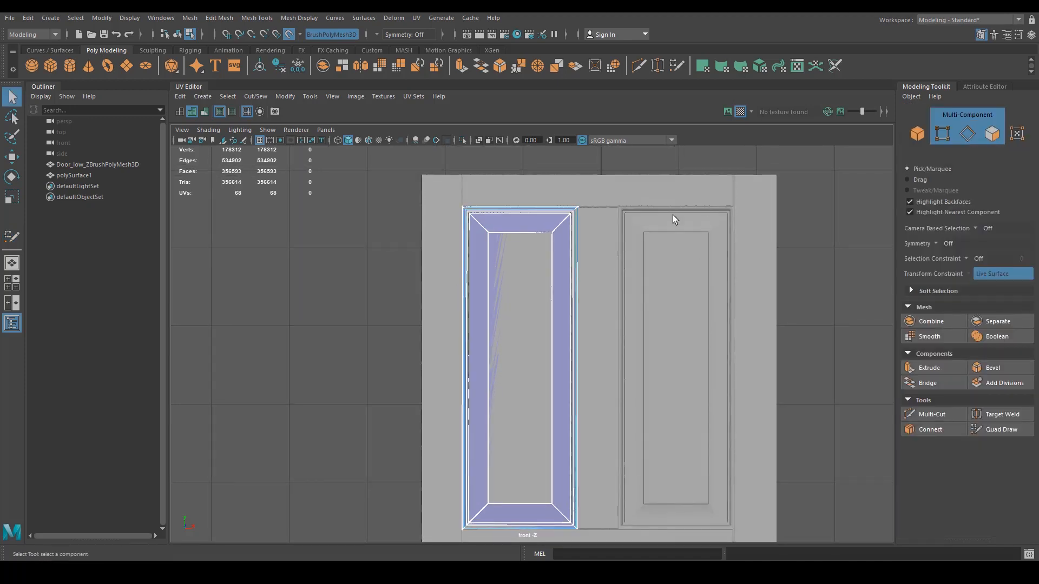
{"action": "right_click_drag", "start_coordinate": [492, 254], "coordinate": [608, 272]}
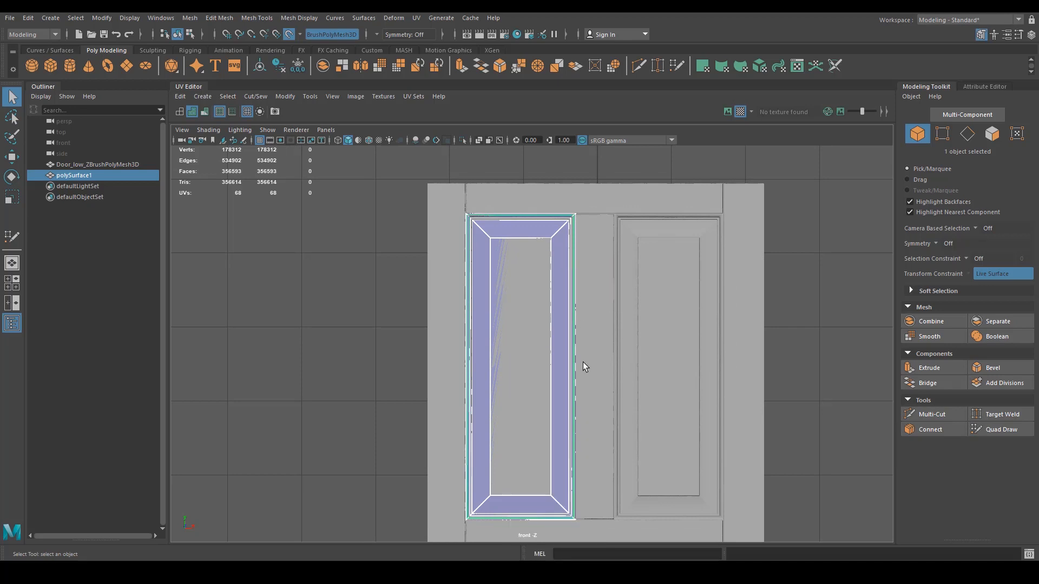
{"action": "key", "text": "ctrl+d"}
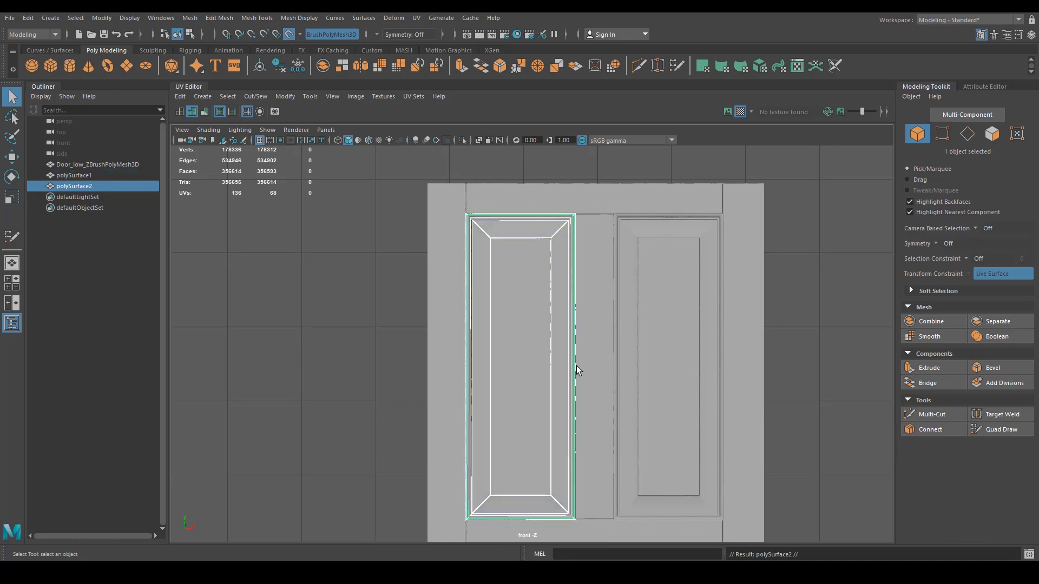
Centre the duplicate's pivot and move it along X onto the upper-right panel, to about X 48.65.
{"action": "key", "text": "w"}
{"action": "right_click_drag", "start_coordinate": [592, 406], "coordinate": [363, 160], "text": "alt"}
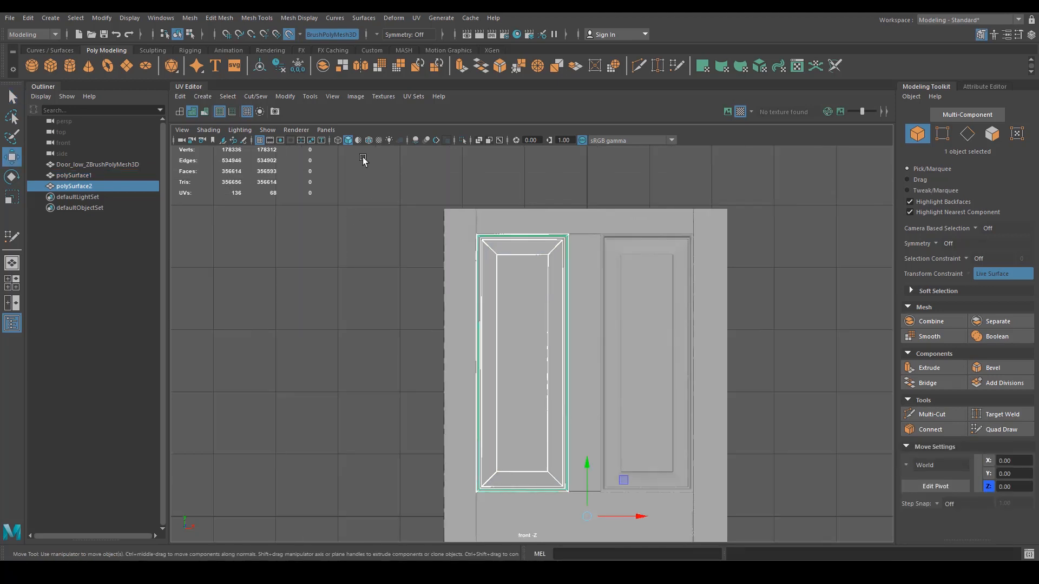
{"action": "left_click", "coordinate": [261, 66]}
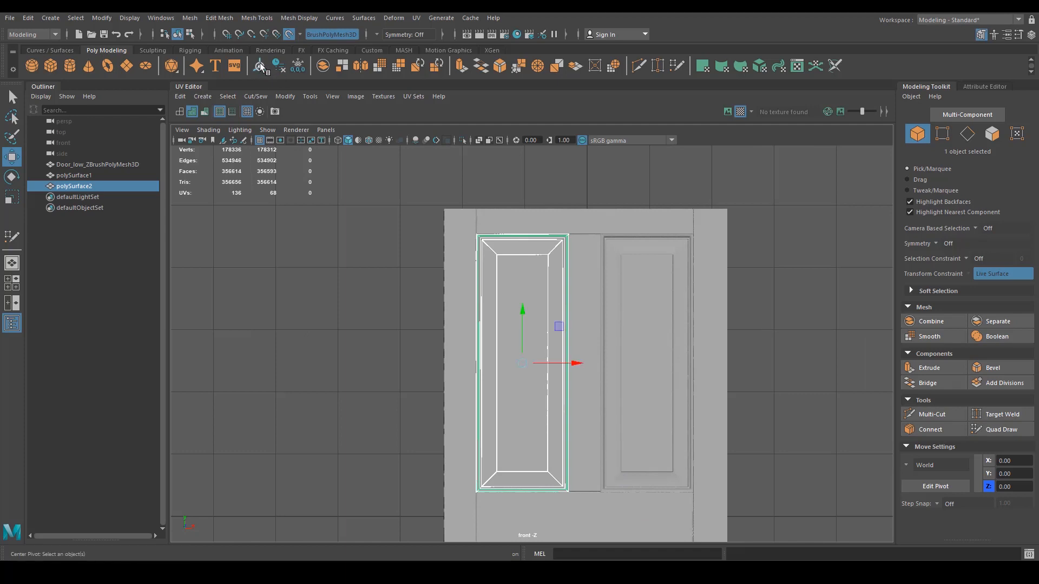
{"action": "left_click_drag", "start_coordinate": [577, 364], "coordinate": [702, 371]}
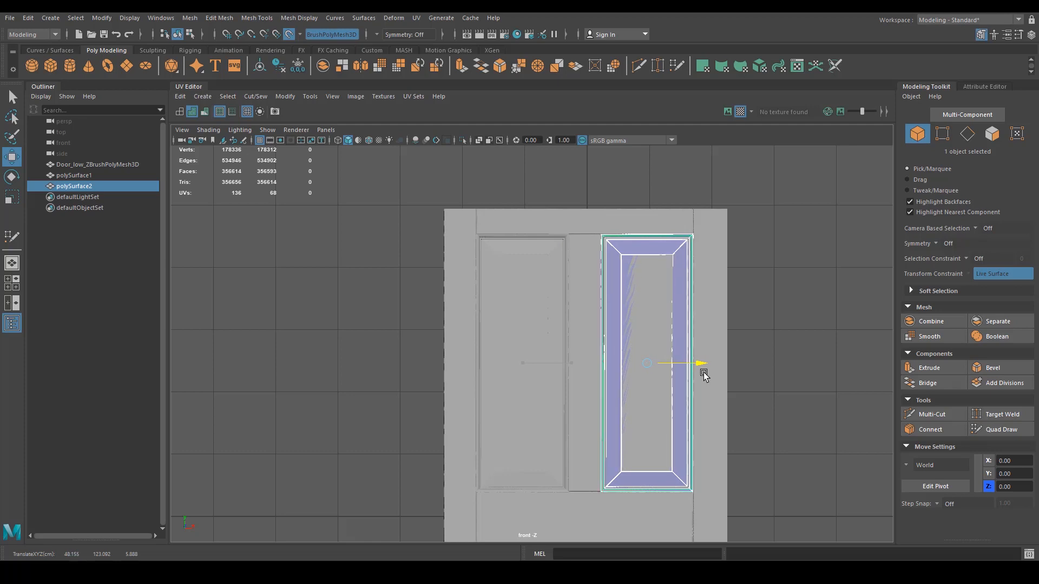
{"action": "scroll", "coordinate": [704, 373], "scroll_direction": "up", "scroll_amount": 4}
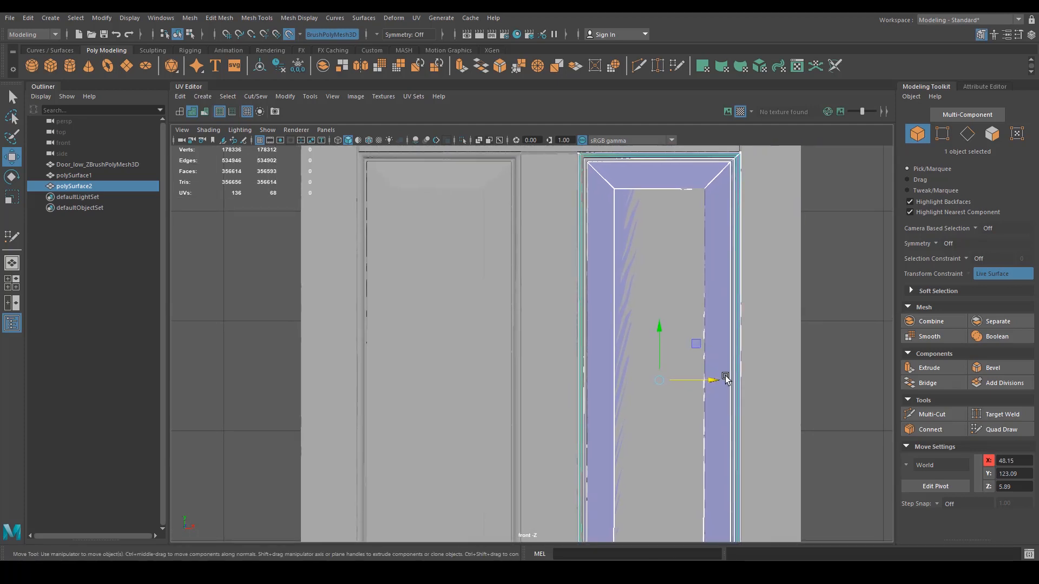
{"action": "left_click_drag", "start_coordinate": [718, 381], "coordinate": [717, 383]}
Duplicate the upper-right panel mesh and move the copy down over the lower-right panel, to about Y -128.93.
{"action": "right_click_drag", "start_coordinate": [744, 341], "coordinate": [562, 447], "text": "alt"}
{"action": "middle_click_drag", "start_coordinate": [562, 447], "coordinate": [564, 327], "text": "alt"}
{"action": "right_click_drag", "start_coordinate": [690, 408], "coordinate": [604, 368], "text": "alt"}
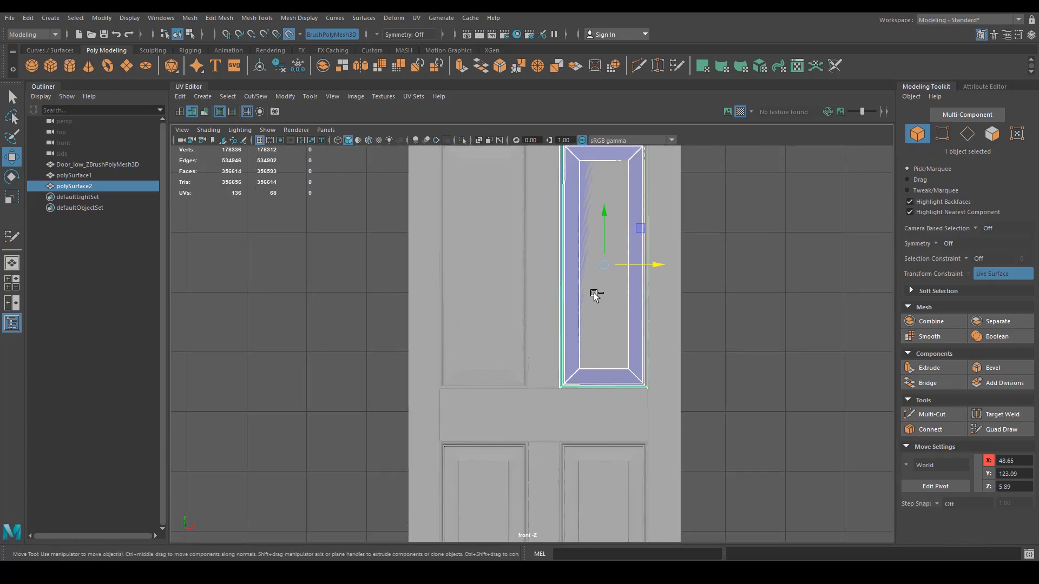
{"action": "key", "text": "ctrl+d"}
{"action": "left_click_drag", "start_coordinate": [600, 219], "coordinate": [628, 524]}
{"action": "middle_click_drag", "start_coordinate": [650, 447], "coordinate": [627, 268], "text": "alt"}
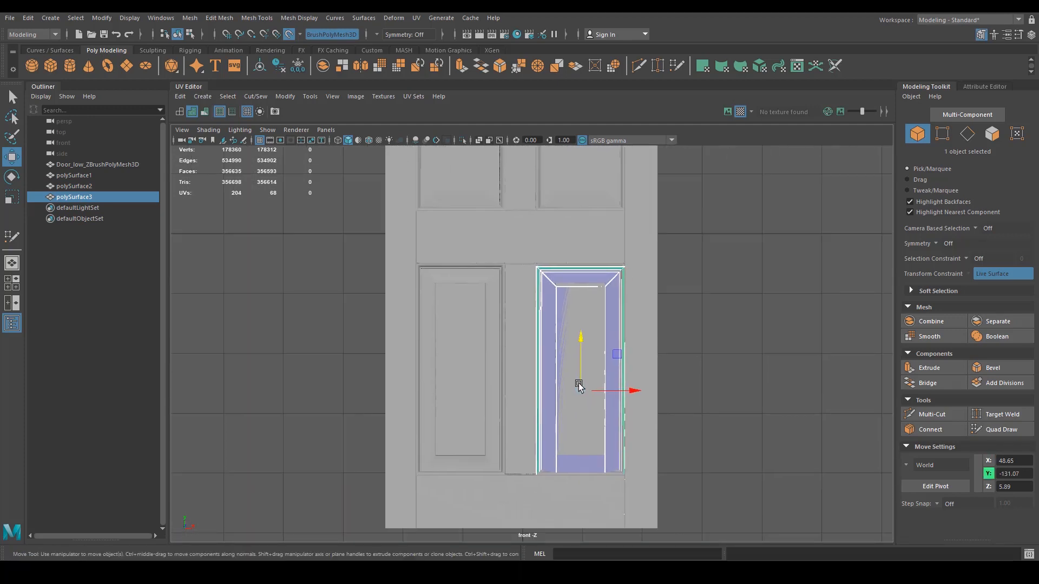
{"action": "right_click_drag", "start_coordinate": [580, 383], "coordinate": [612, 373], "text": "alt"}
{"action": "left_click_drag", "start_coordinate": [593, 356], "coordinate": [593, 355]}
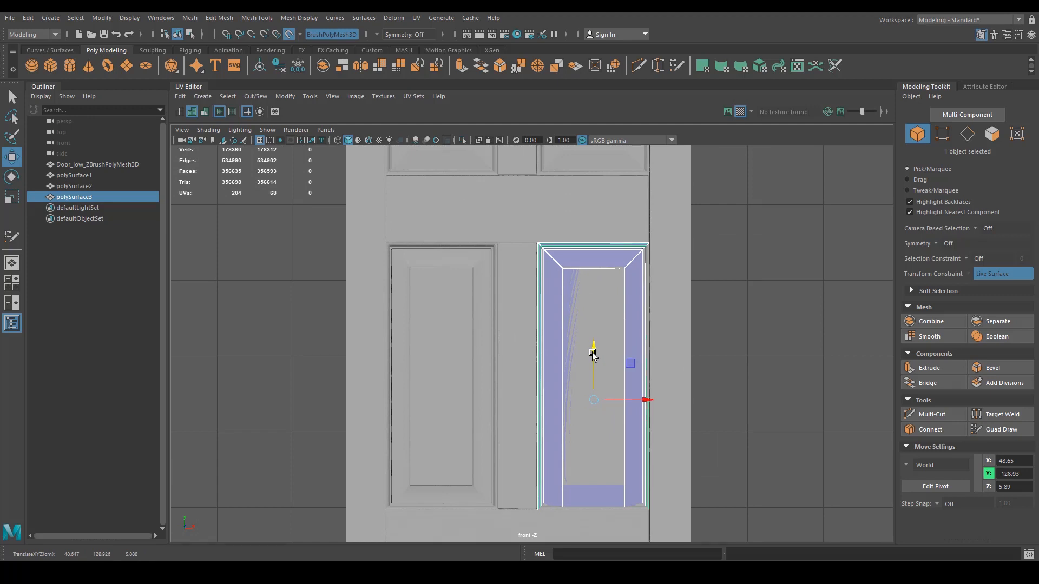
Raise the bottom vertices of the lower-right panel mesh to the sculpted panel's lower end, working in wireframe display.
{"action": "scroll", "coordinate": [560, 354], "scroll_direction": "down", "scroll_amount": 1}
{"action": "right_click_drag", "start_coordinate": [610, 296], "coordinate": [569, 301]}
{"action": "left_click_drag", "start_coordinate": [405, 429], "coordinate": [909, 561]}
{"action": "middle_click_drag", "start_coordinate": [712, 475], "coordinate": [701, 447], "text": "alt"}
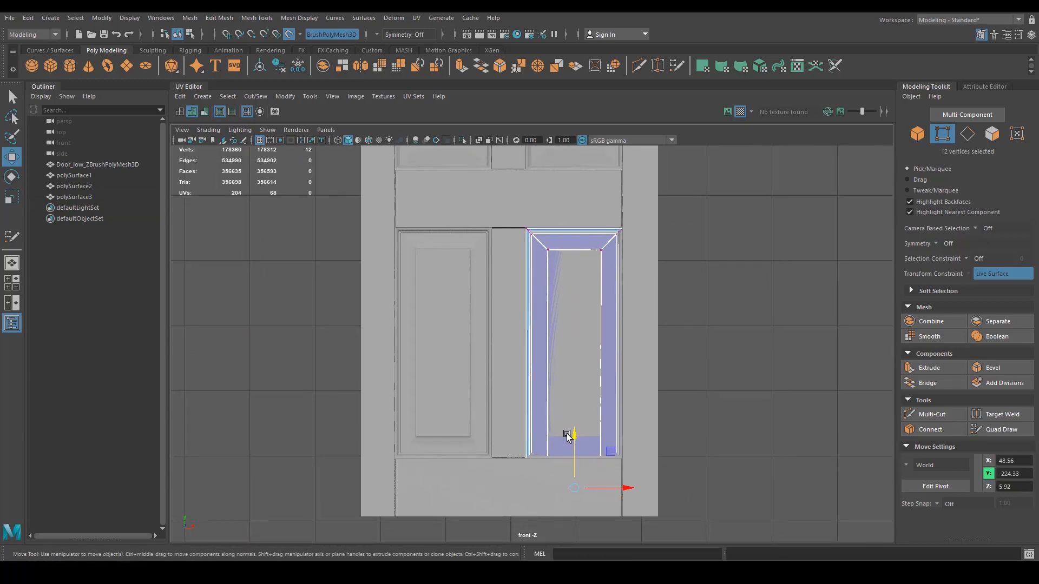
{"action": "key", "text": "4"}
{"action": "scroll", "coordinate": [601, 420], "scroll_direction": "up", "scroll_amount": 5}
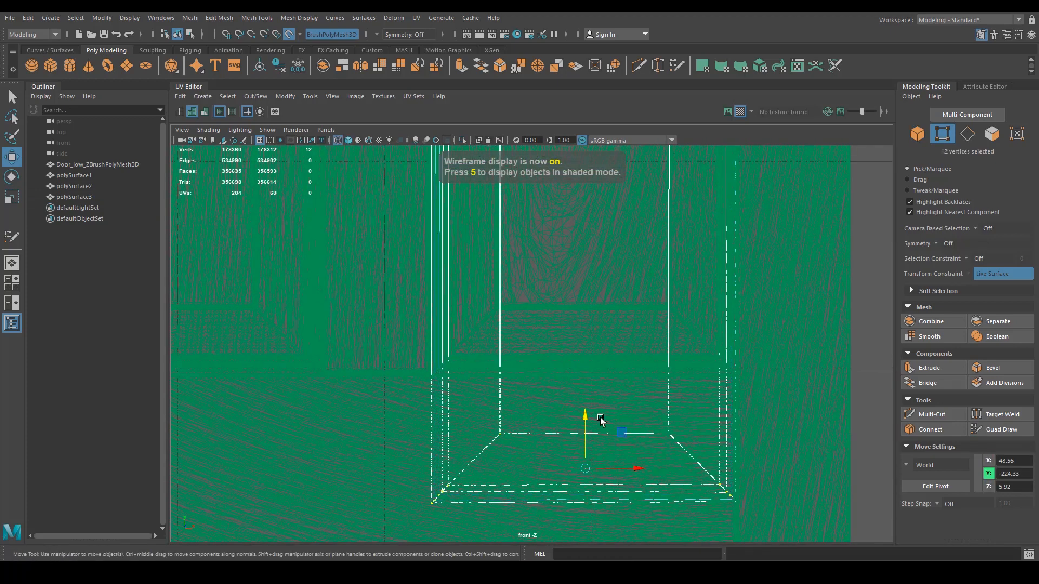
{"action": "left_click_drag", "start_coordinate": [586, 417], "coordinate": [576, 289]}
{"action": "left_click_drag", "start_coordinate": [575, 287], "coordinate": [576, 287]}
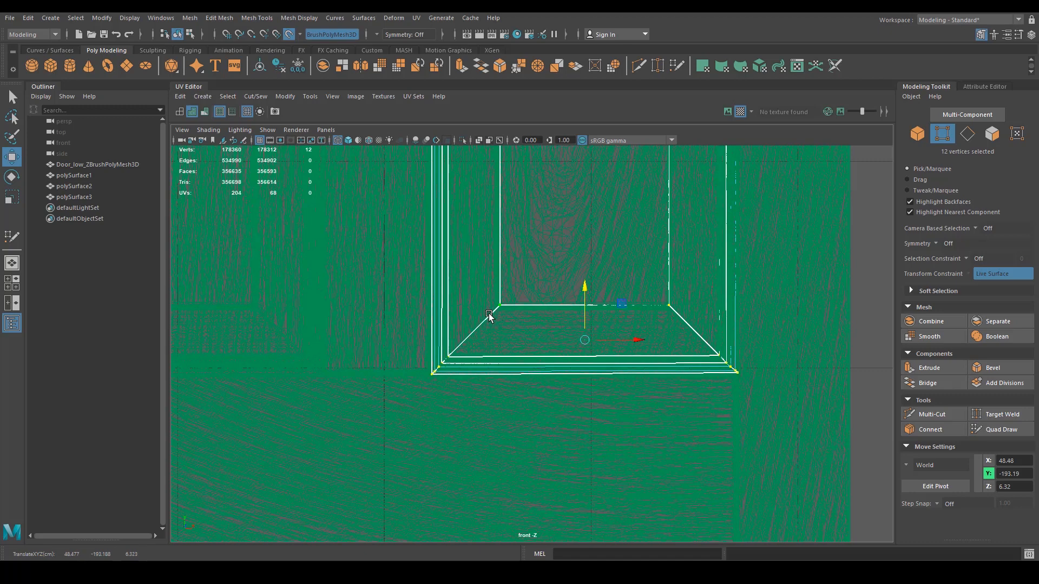
Fine-tune the lower corner vertices and the upper-left corner vertex of the lower-right panel's centre face against the sculpt.
{"action": "left_click_drag", "start_coordinate": [489, 316], "coordinate": [702, 272]}
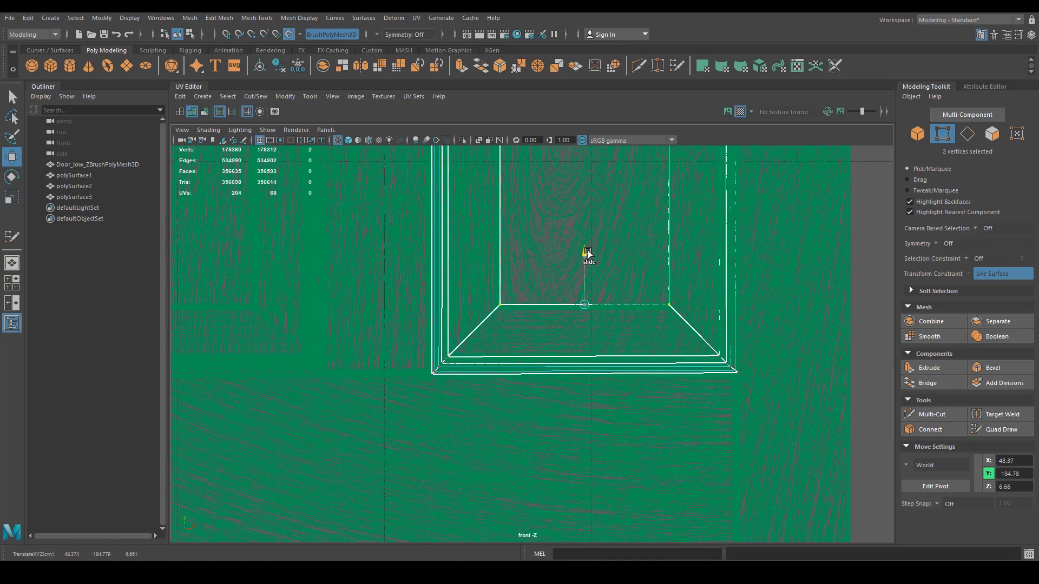
{"action": "left_click_drag", "start_coordinate": [588, 253], "coordinate": [588, 252]}
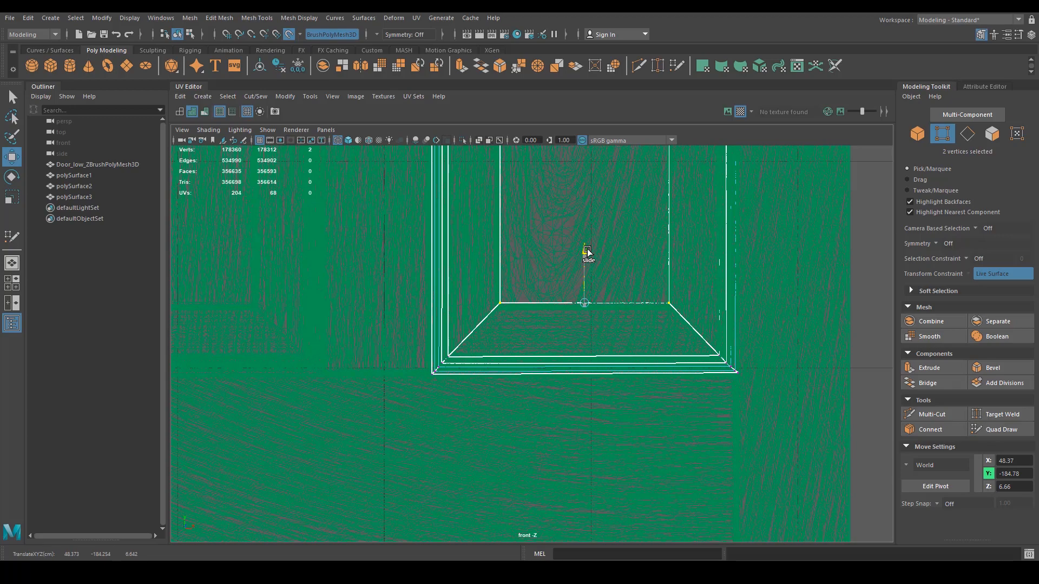
{"action": "left_click", "coordinate": [491, 309]}
{"action": "left_click_drag", "start_coordinate": [499, 248], "coordinate": [500, 249]}
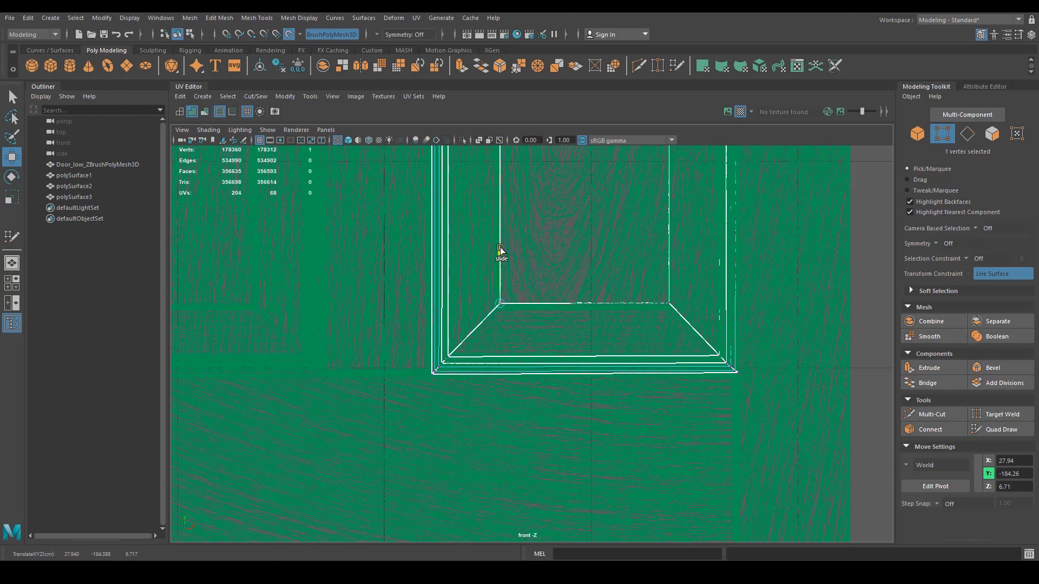
{"action": "scroll", "coordinate": [565, 265], "scroll_direction": "down", "scroll_amount": 1}
{"action": "middle_click_drag", "start_coordinate": [564, 265], "coordinate": [564, 440], "text": "alt"}
{"action": "scroll", "coordinate": [595, 445], "scroll_direction": "down", "scroll_amount": 2}
{"action": "right_click_drag", "start_coordinate": [595, 446], "coordinate": [900, 455], "text": "alt"}
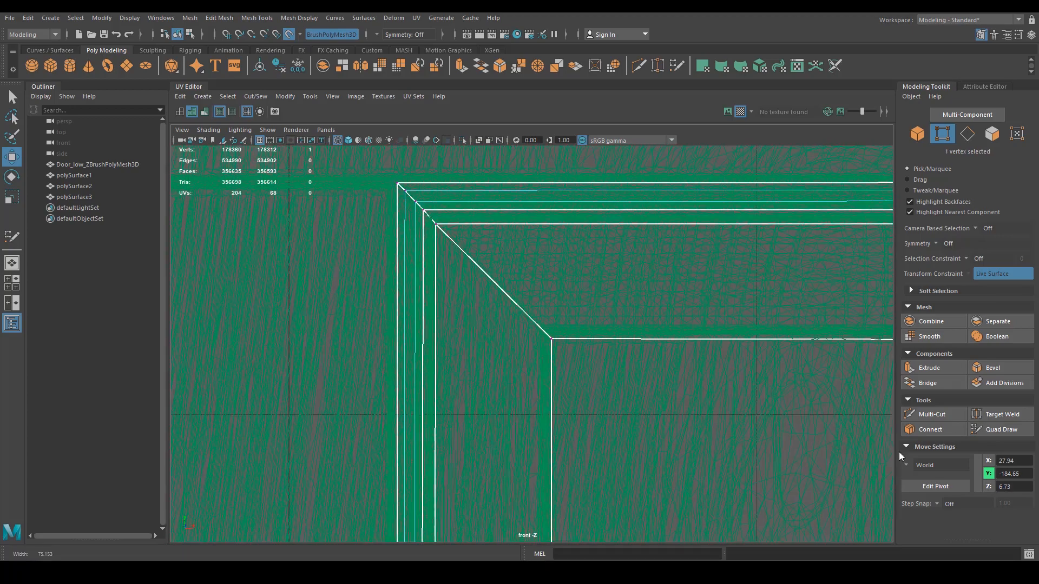
{"action": "left_click", "coordinate": [580, 314]}
{"action": "left_click_drag", "start_coordinate": [551, 284], "coordinate": [552, 284]}
Duplicate the lower-right panel mesh and move the copy along X onto the lower-left panel, to about X -51.62.
{"action": "middle_click_drag", "start_coordinate": [625, 336], "coordinate": [545, 383], "text": "alt"}
{"action": "scroll", "coordinate": [620, 381], "scroll_direction": "down", "scroll_amount": 3}
{"action": "key", "text": "ctrl+d"}
{"action": "middle_click_drag", "start_coordinate": [695, 342], "coordinate": [684, 360], "text": "alt"}
{"action": "scroll", "coordinate": [685, 360], "scroll_direction": "down", "scroll_amount": 2}
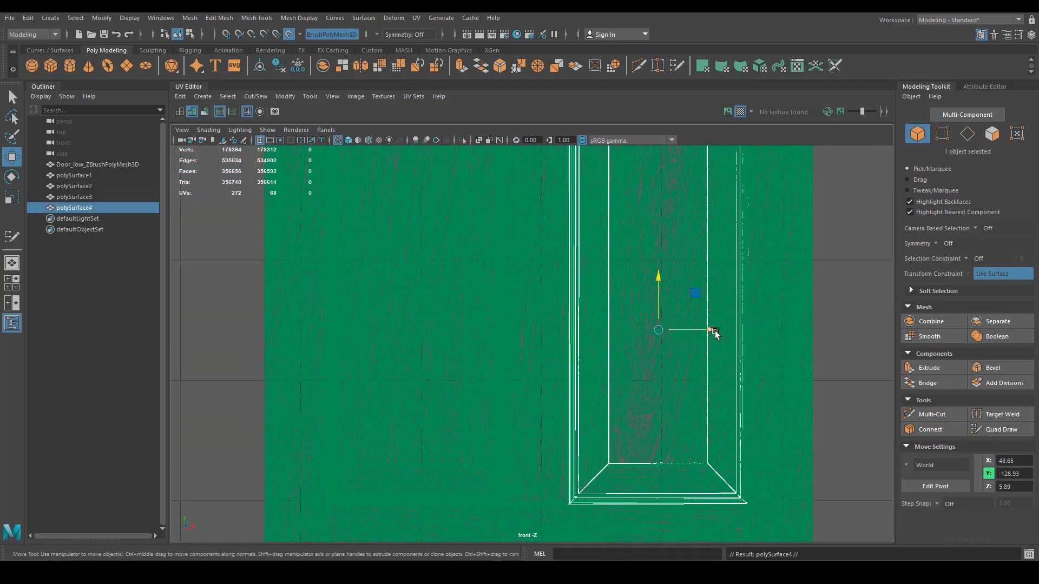
{"action": "mouse_move", "coordinate": [706, 331]}
{"action": "left_mouse_down"}
{"action": "mouse_move", "coordinate": [491, 339]}
{"action": "mouse_move", "coordinate": [465, 330]}
{"action": "left_mouse_up"}
{"action": "key", "text": "5"}
{"action": "scroll", "coordinate": [574, 411], "scroll_direction": "up", "scroll_amount": 2}
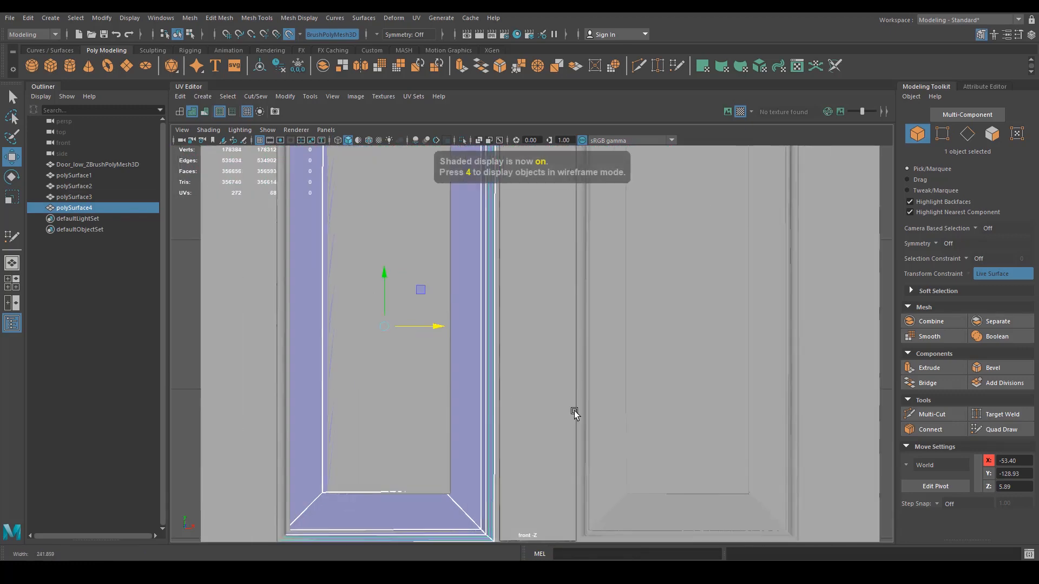
{"action": "middle_click_drag", "start_coordinate": [574, 411], "coordinate": [698, 387], "text": "alt"}
{"action": "left_click_drag", "start_coordinate": [530, 296], "coordinate": [529, 302]}
Combine all four panel meshes, polySurface1 to polySurface4, into one object and delete its history.
{"action": "scroll", "coordinate": [565, 302], "scroll_direction": "down", "scroll_amount": 5}
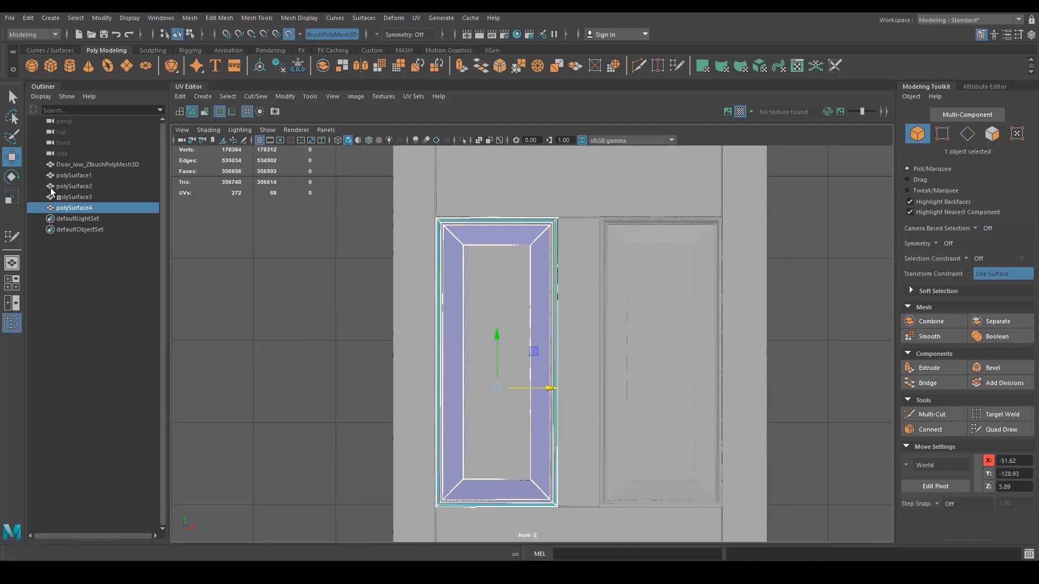
{"action": "left_click", "coordinate": [73, 174], "text": "shift"}
{"action": "key", "text": "f"}
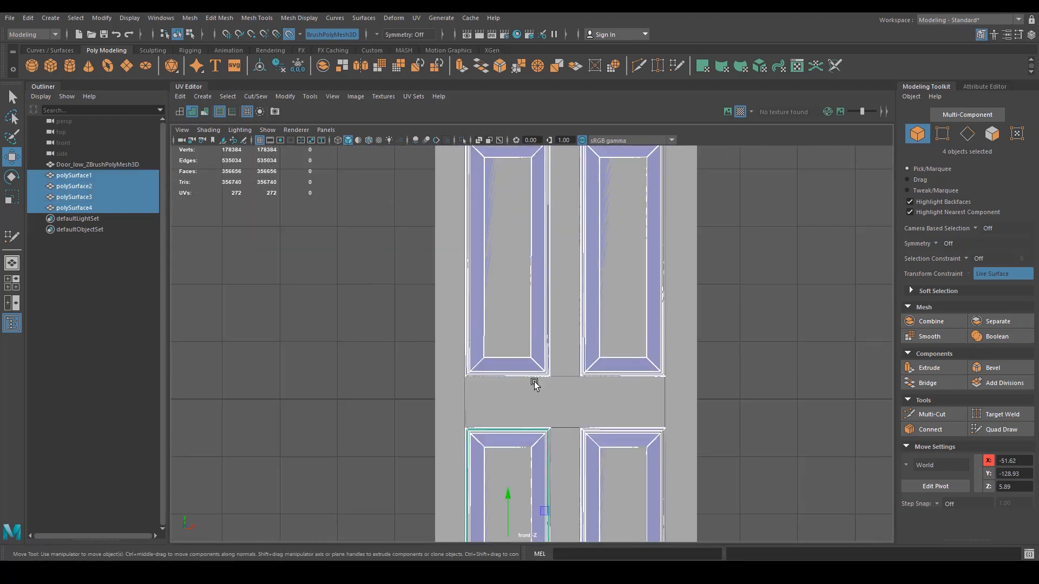
{"action": "left_click", "coordinate": [324, 63]}
{"action": "key", "text": "f"}
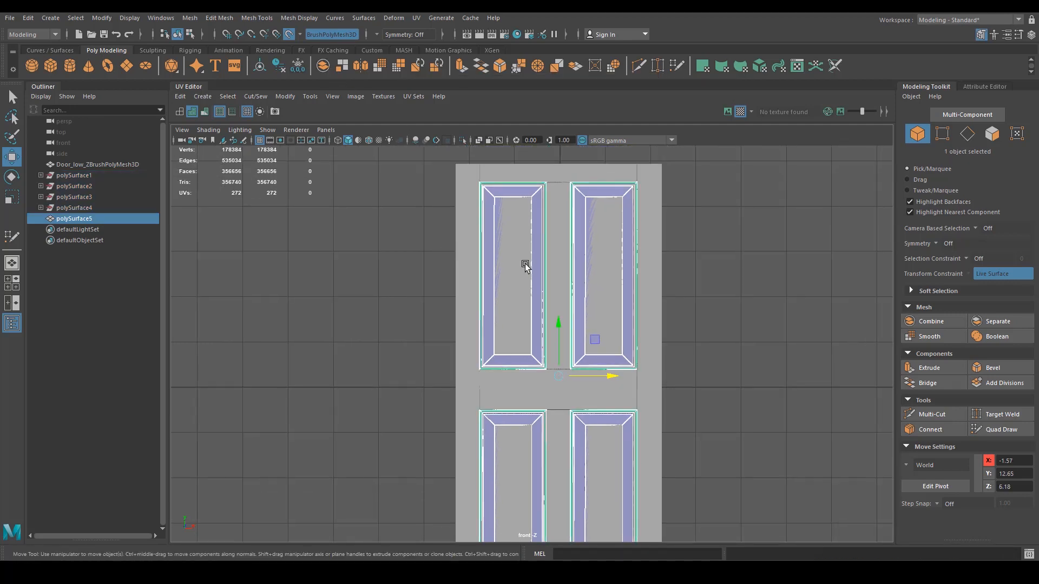
{"action": "left_click", "coordinate": [280, 67]}
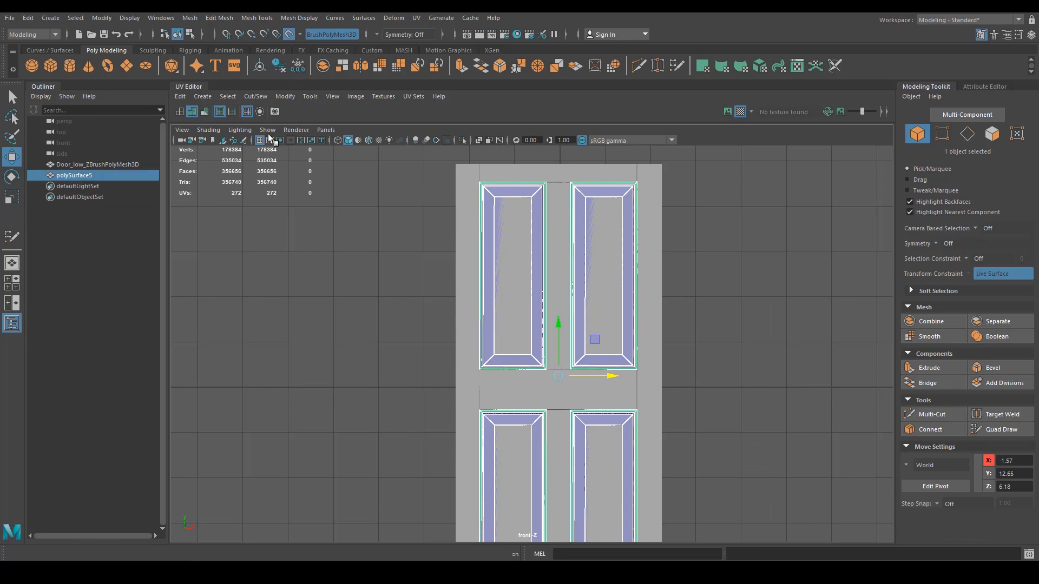
Activate Quad Draw on the combined mesh and fill the vertical gap between the two upper panels with a face.
{"action": "right_click_drag", "start_coordinate": [543, 309], "coordinate": [584, 316], "text": "alt"}
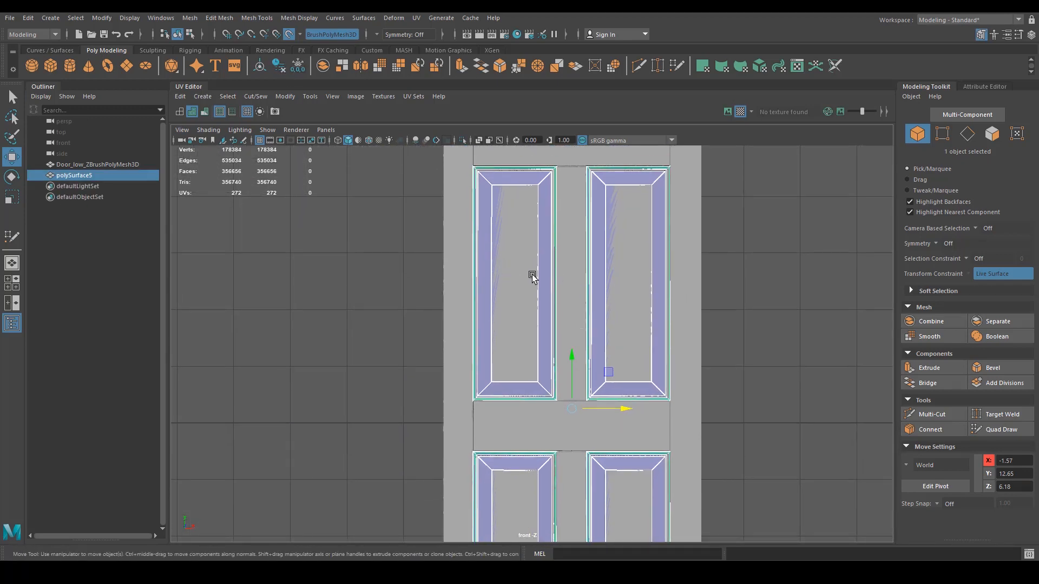
{"action": "right_click_drag", "start_coordinate": [532, 274], "coordinate": [598, 272], "text": "alt"}
{"action": "middle_click_drag", "start_coordinate": [573, 259], "coordinate": [563, 312], "text": "alt"}
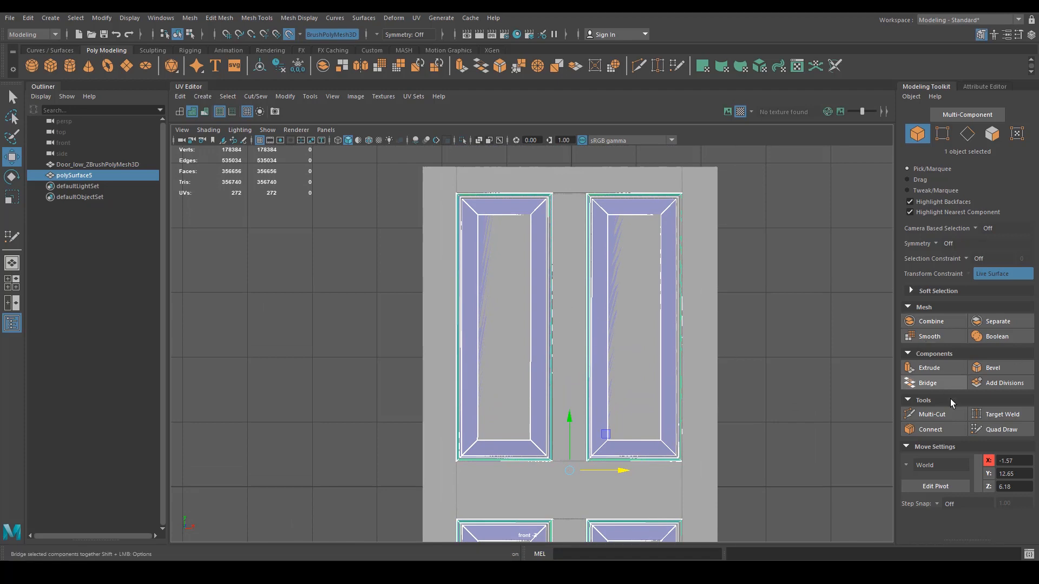
{"action": "left_click", "coordinate": [999, 429]}
{"action": "right_click_drag", "start_coordinate": [559, 327], "coordinate": [585, 339], "text": "alt"}
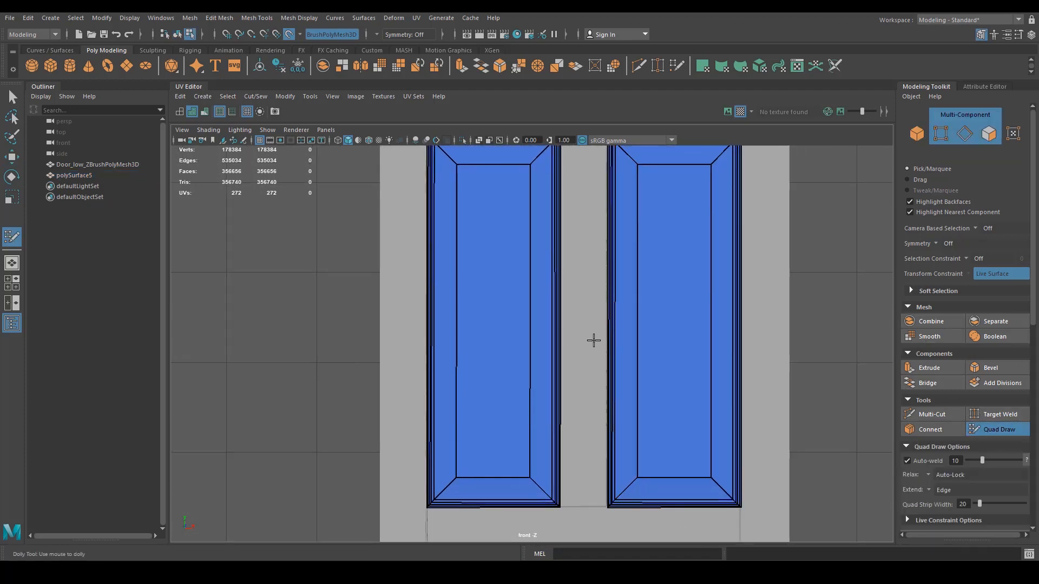
{"action": "left_click", "coordinate": [594, 341], "text": "shift"}
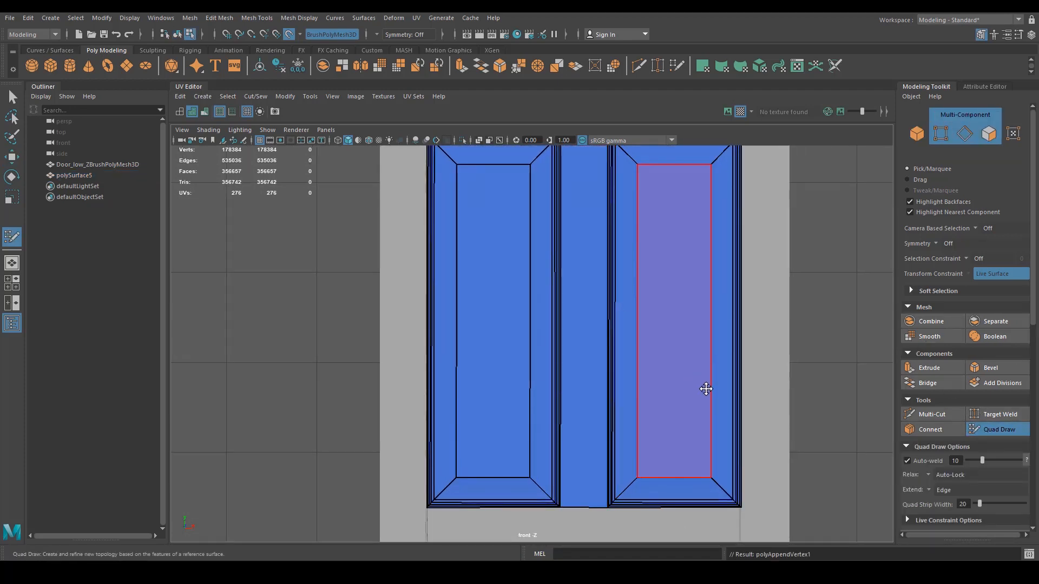
Fill the three gaps across the middle rail and the vertical gap between the two lower panels with faces.
{"action": "key", "text": "space"}
{"action": "key", "text": "space"}
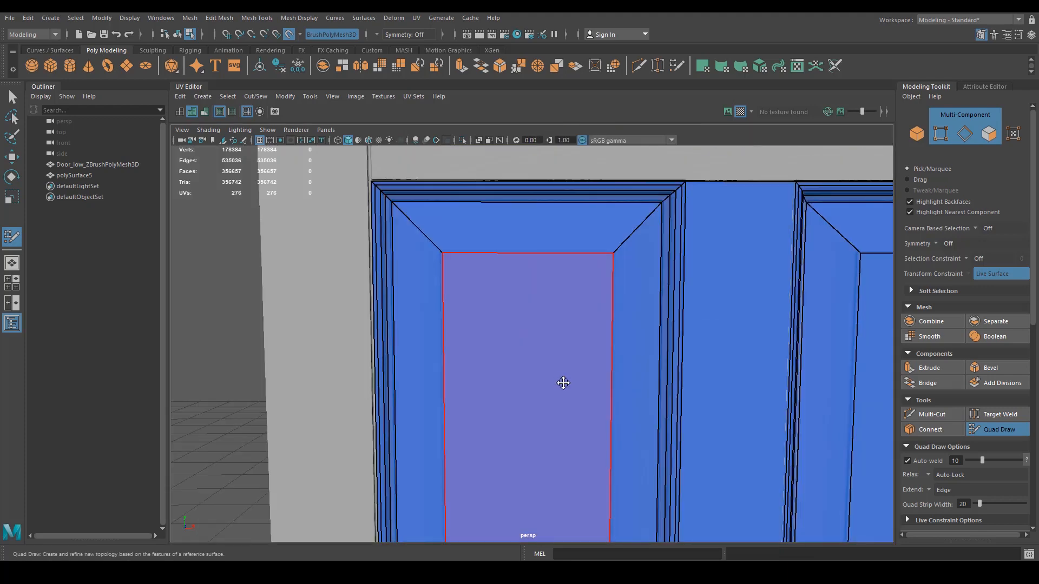
{"action": "key", "text": "space"}
{"action": "left_click_drag", "start_coordinate": [563, 384], "coordinate": [562, 416]}
{"action": "right_click_drag", "start_coordinate": [631, 355], "coordinate": [432, 381], "text": "alt"}
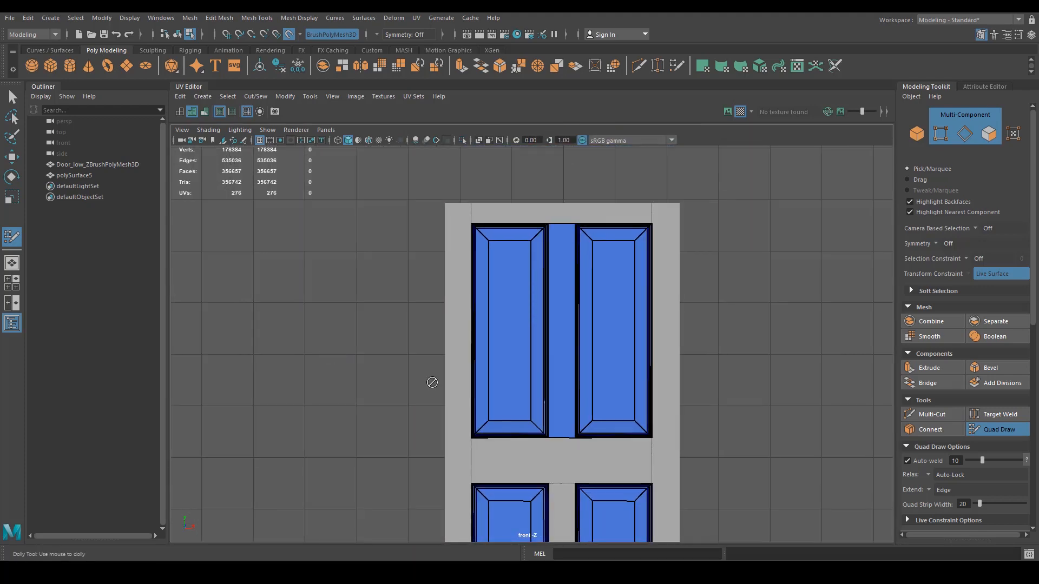
{"action": "middle_click_drag", "start_coordinate": [594, 449], "coordinate": [526, 319], "text": "alt"}
{"action": "left_click", "coordinate": [536, 323], "text": "shift"}
{"action": "left_click", "coordinate": [448, 331], "text": "shift"}
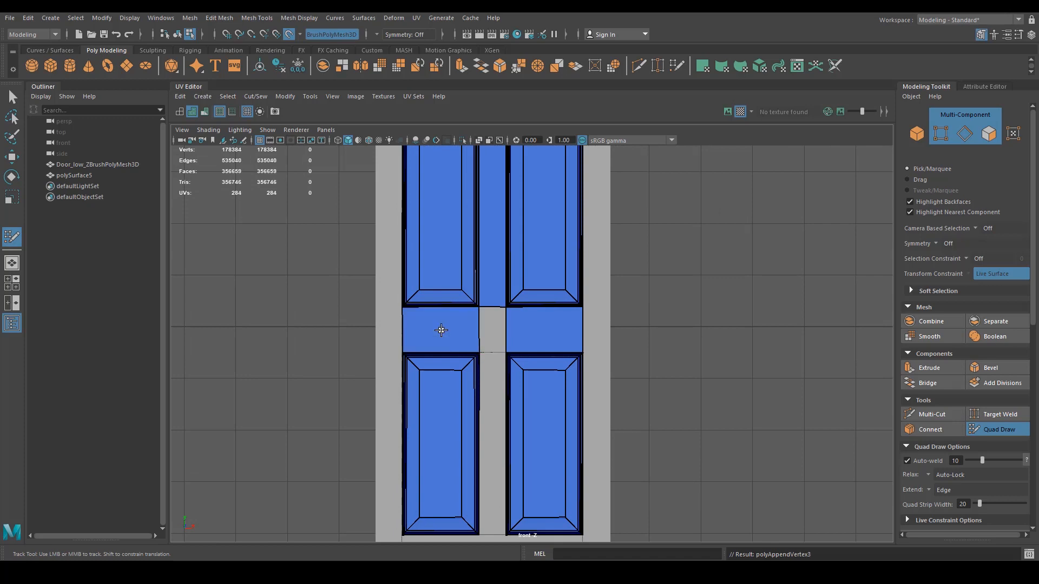
{"action": "left_click", "coordinate": [492, 331], "text": "shift"}
{"action": "left_click", "coordinate": [493, 399], "text": "shift"}
Extend the upper edges of both upper panels and the centre strip to the door's top, and the rail's left end to the door's side.
{"action": "middle_click_drag", "start_coordinate": [530, 449], "coordinate": [426, 367], "text": "alt"}
{"action": "right_click_drag", "start_coordinate": [426, 367], "coordinate": [587, 338], "text": "alt"}
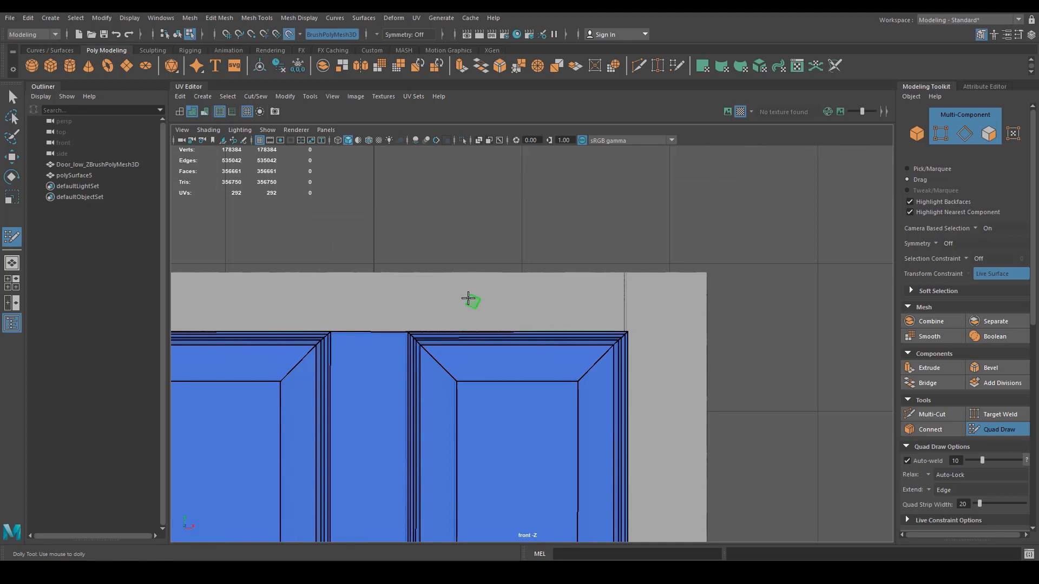
{"action": "left_click_drag", "start_coordinate": [487, 327], "coordinate": [489, 271], "text": "ctrl"}
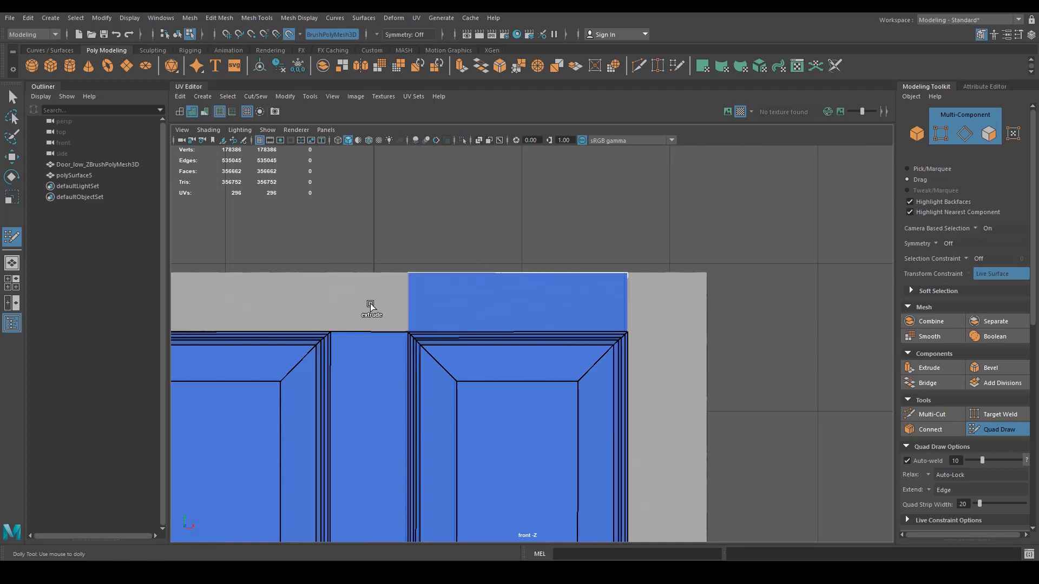
{"action": "left_click_drag", "start_coordinate": [370, 306], "coordinate": [378, 265], "text": "ctrl"}
{"action": "middle_click_drag", "start_coordinate": [397, 329], "coordinate": [561, 356], "text": "alt"}
{"action": "left_click_drag", "start_coordinate": [402, 347], "coordinate": [401, 284], "text": "ctrl"}
{"action": "left_click_drag", "start_coordinate": [262, 324], "coordinate": [180, 323], "text": "ctrl"}
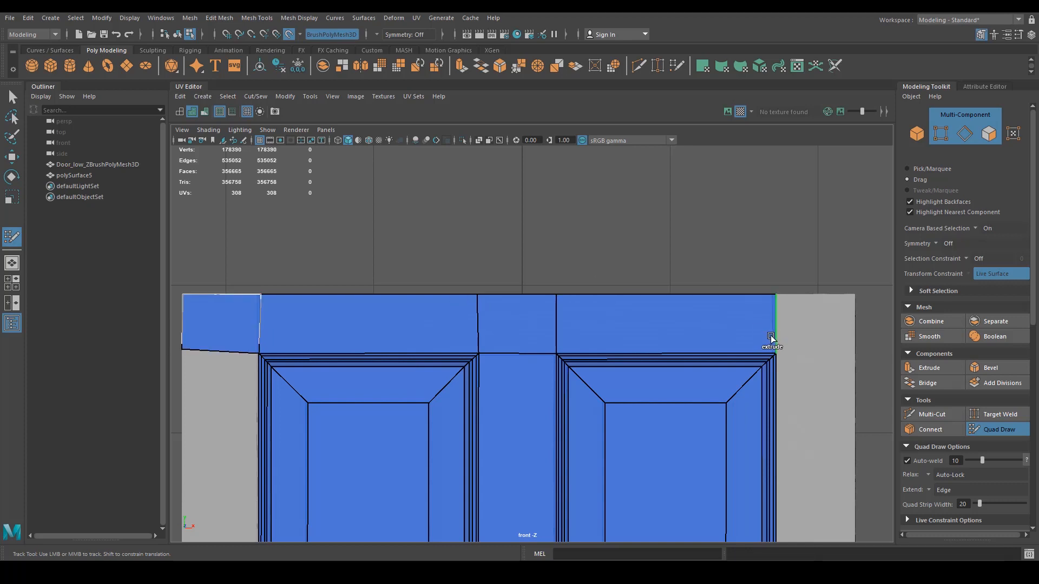
Extend the top rail's right end to the door's side and adjust the outer vertex of the upper-left corner face against the door's edge.
{"action": "left_click_drag", "start_coordinate": [771, 337], "coordinate": [851, 330], "text": "ctrl"}
{"action": "scroll", "coordinate": [368, 363], "scroll_direction": "up", "scroll_amount": 3}
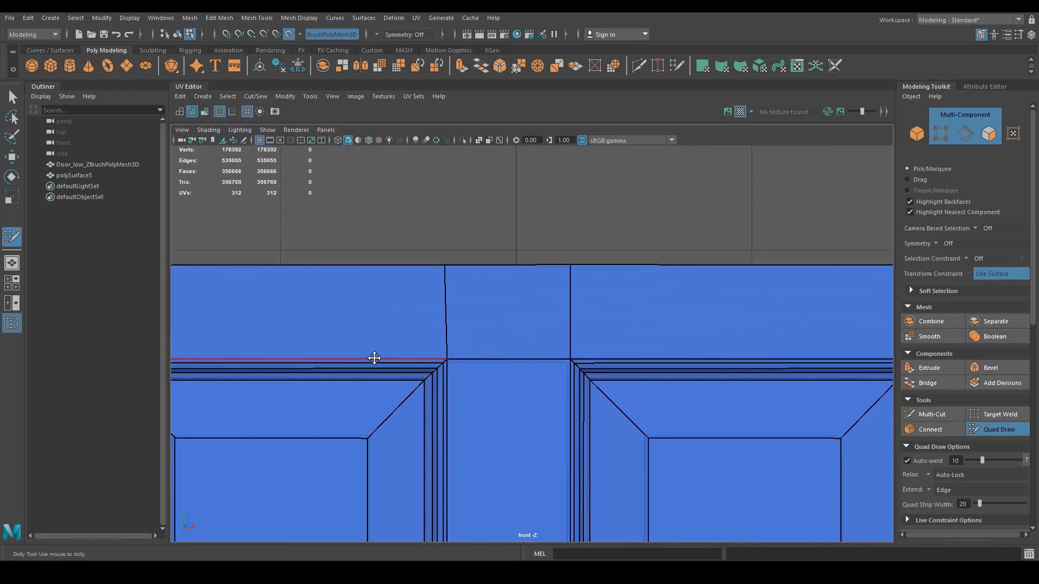
{"action": "middle_click_drag", "start_coordinate": [373, 359], "coordinate": [589, 320], "text": "alt"}
{"action": "scroll", "coordinate": [604, 358], "scroll_direction": "up", "scroll_amount": 1}
{"action": "scroll", "coordinate": [604, 359], "scroll_direction": "up", "scroll_amount": 2}
{"action": "middle_click_drag", "start_coordinate": [360, 336], "coordinate": [463, 316], "text": "alt"}
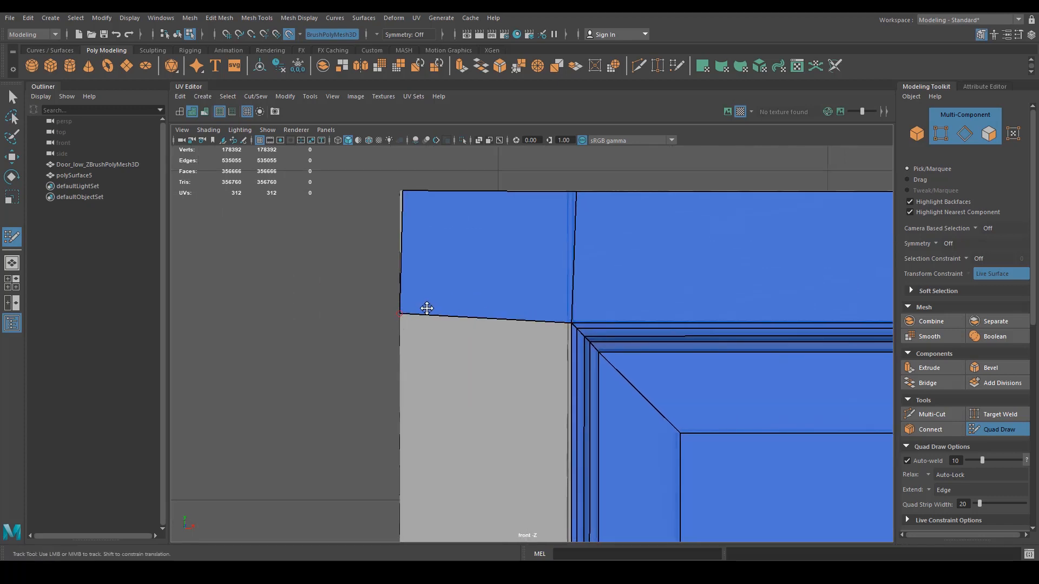
{"action": "left_click_drag", "start_coordinate": [365, 337], "coordinate": [387, 323], "text": "alt"}
{"action": "key", "text": "space"}
{"action": "left_click_drag", "start_coordinate": [446, 336], "coordinate": [591, 348]}
{"action": "right_click_drag", "start_coordinate": [591, 348], "coordinate": [576, 260], "text": "alt"}
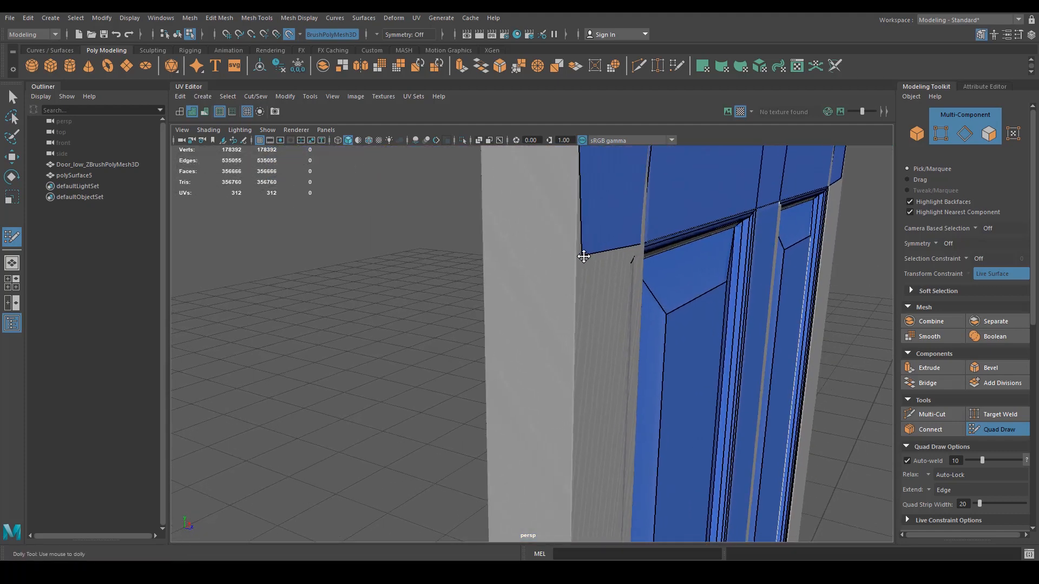
{"action": "left_click_drag", "start_coordinate": [645, 281], "coordinate": [574, 274], "text": "alt"}
{"action": "middle_click_drag", "start_coordinate": [411, 267], "coordinate": [531, 313], "text": "alt"}
{"action": "mouse_move", "coordinate": [375, 270]}
{"action": "left_mouse_down"}
{"action": "mouse_move", "coordinate": [377, 260]}
{"action": "mouse_move", "coordinate": [371, 270]}
{"action": "left_mouse_up"}
Reposition the upper-left corner face's vertices so its dividing edge runs straight up from the panel and its border follows the door outline.
{"action": "left_click_drag", "start_coordinate": [450, 315], "coordinate": [434, 255], "text": "alt"}
{"action": "middle_click_drag", "start_coordinate": [434, 255], "coordinate": [522, 338], "text": "alt"}
{"action": "left_click_drag", "start_coordinate": [521, 339], "coordinate": [497, 301], "text": "alt"}
{"action": "scroll", "coordinate": [523, 321], "scroll_direction": "up", "scroll_amount": 3}
{"action": "middle_click_drag", "start_coordinate": [497, 301], "coordinate": [512, 311], "text": "alt"}
{"action": "left_click_drag", "start_coordinate": [504, 255], "coordinate": [496, 255]}
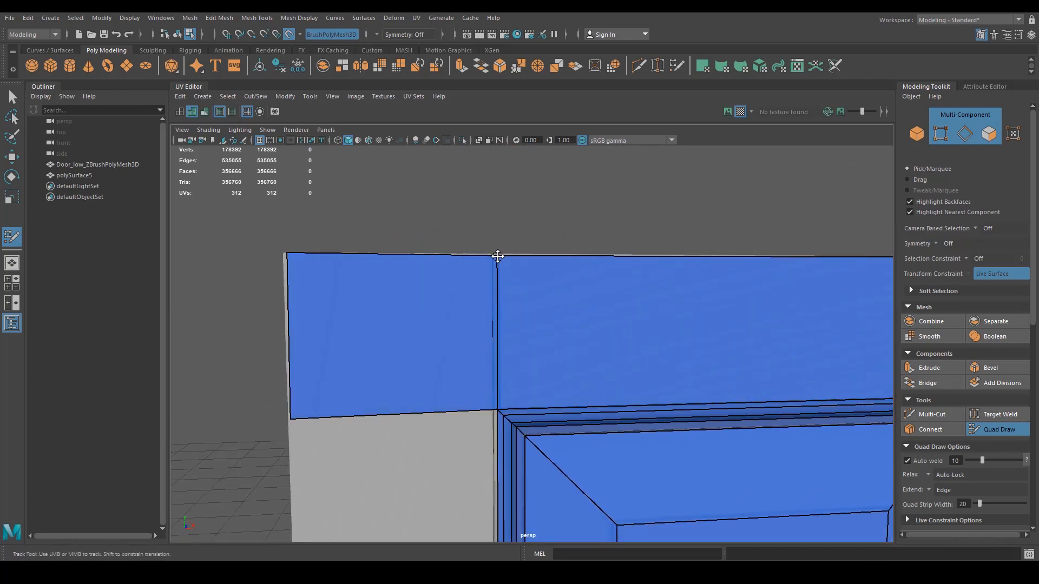
{"action": "left_click_drag", "start_coordinate": [517, 364], "coordinate": [478, 373], "text": "alt"}
{"action": "middle_click_drag", "start_coordinate": [478, 372], "coordinate": [521, 378], "text": "alt"}
{"action": "scroll", "coordinate": [409, 366], "scroll_direction": "up", "scroll_amount": 4}
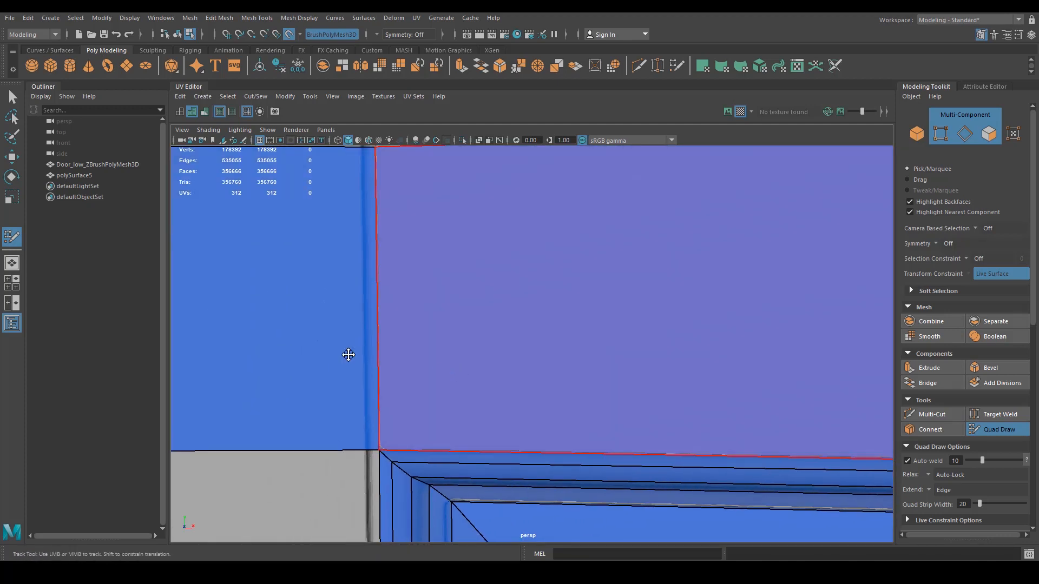
{"action": "middle_click_drag", "start_coordinate": [391, 332], "coordinate": [422, 348], "text": "alt"}
{"action": "scroll", "coordinate": [425, 346], "scroll_direction": "down", "scroll_amount": 1}
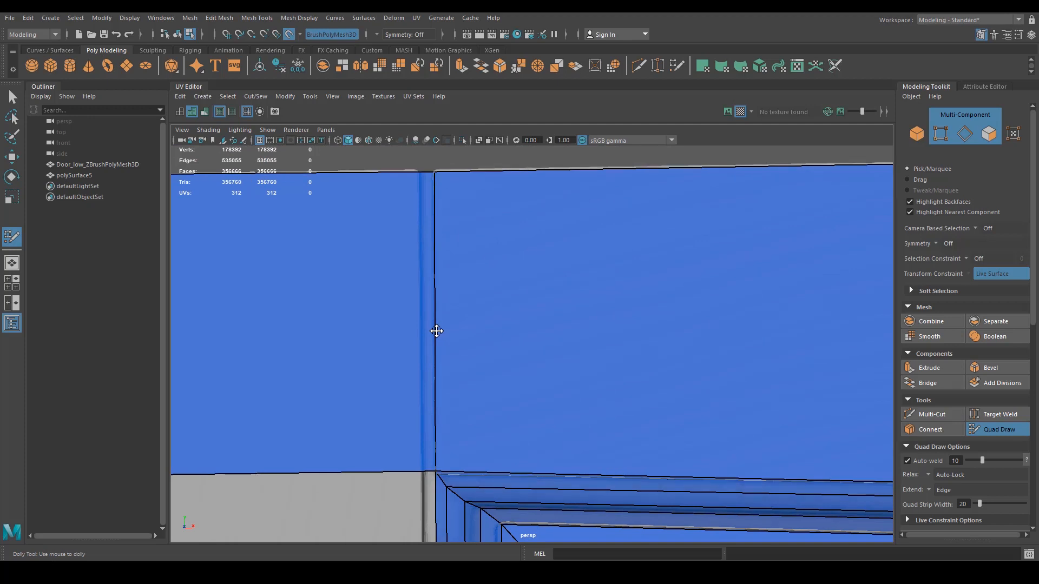
{"action": "scroll", "coordinate": [435, 171], "scroll_direction": "down", "scroll_amount": 5}
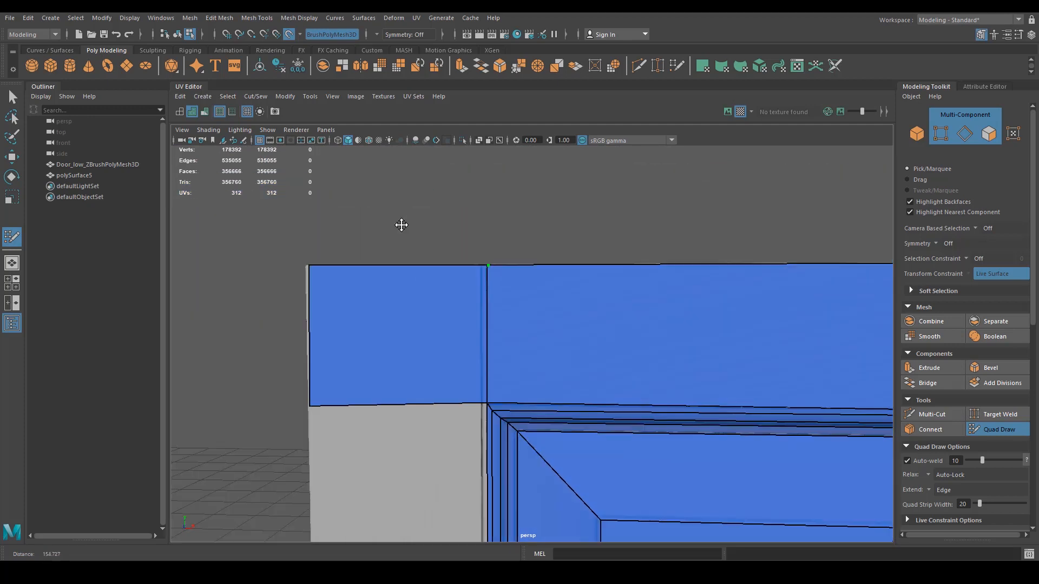
{"action": "mouse_move", "coordinate": [608, 350]}
{"action": "middle_mouse_down", "text": "alt"}
{"action": "mouse_move", "coordinate": [580, 369]}
{"action": "mouse_move", "coordinate": [591, 351]}
{"action": "mouse_move", "coordinate": [433, 327]}
{"action": "middle_mouse_up", "text": "alt"}
Adjust the lower outer vertex of the upper-right corner face along the door's side edge.
{"action": "scroll", "coordinate": [590, 351], "scroll_direction": "down", "scroll_amount": 5}
{"action": "mouse_move", "coordinate": [369, 295]}
{"action": "left_mouse_down", "text": "alt"}
{"action": "mouse_move", "coordinate": [371, 378]}
{"action": "mouse_move", "coordinate": [374, 309]}
{"action": "left_mouse_up", "text": "alt"}
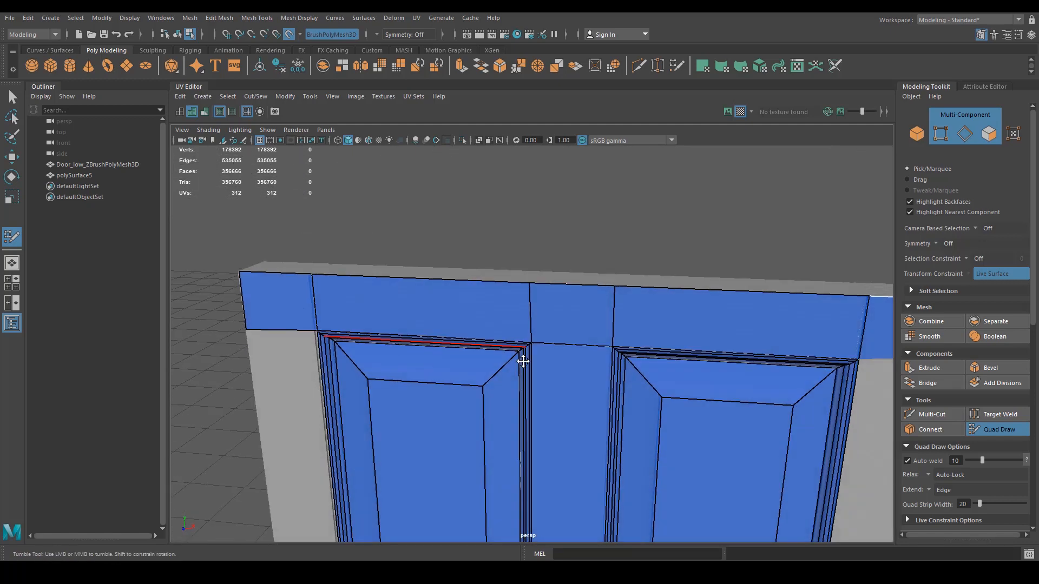
{"action": "middle_click_drag", "start_coordinate": [652, 336], "coordinate": [405, 355], "text": "alt"}
{"action": "scroll", "coordinate": [406, 355], "scroll_direction": "up", "scroll_amount": 5}
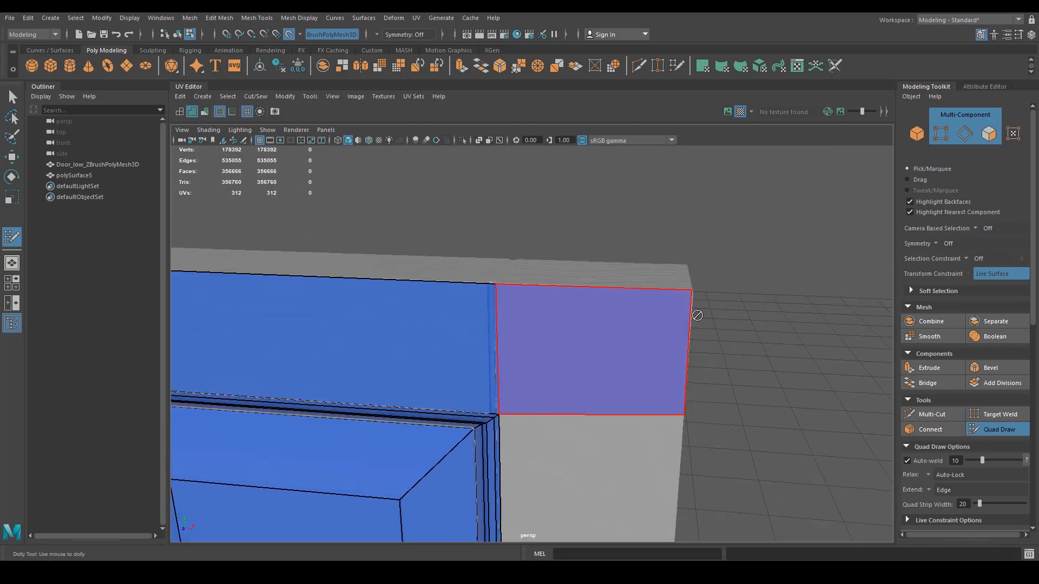
{"action": "left_click_drag", "start_coordinate": [629, 447], "coordinate": [644, 249], "text": "alt"}
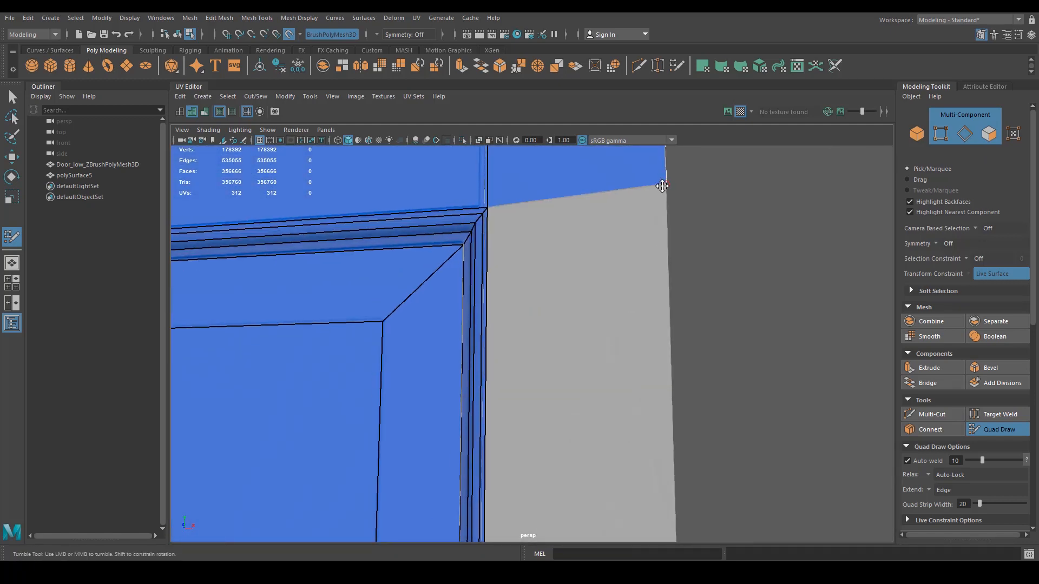
{"action": "left_click_drag", "start_coordinate": [662, 186], "coordinate": [663, 192]}
{"action": "middle_click_drag", "start_coordinate": [663, 196], "coordinate": [548, 295], "text": "alt"}
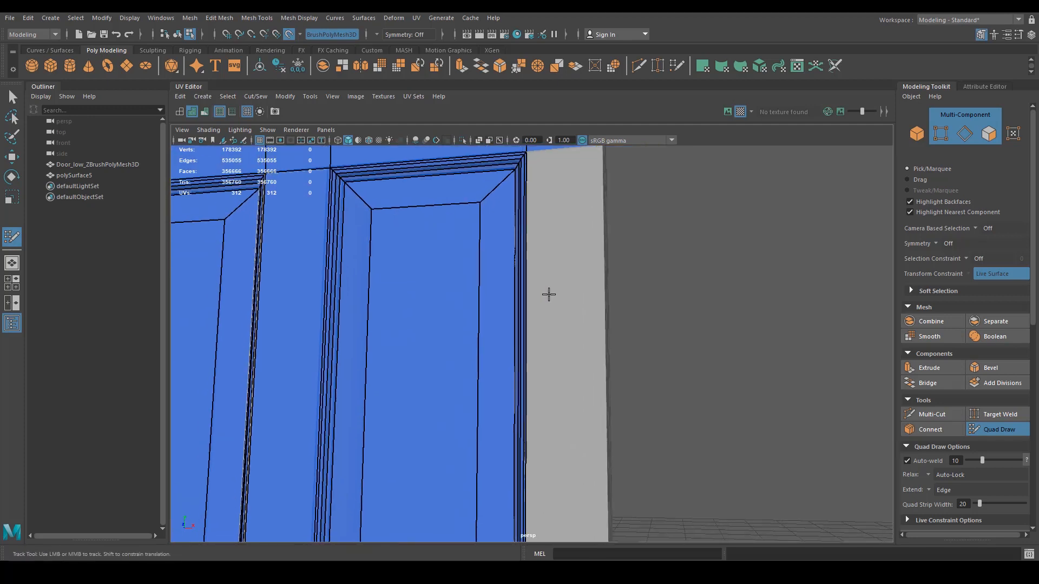
Extend the right-hand edges of the upper panel, middle rail and lower panel to the door's side with Quad Draw.
{"action": "right_click_drag", "start_coordinate": [557, 346], "coordinate": [533, 341], "text": "alt"}
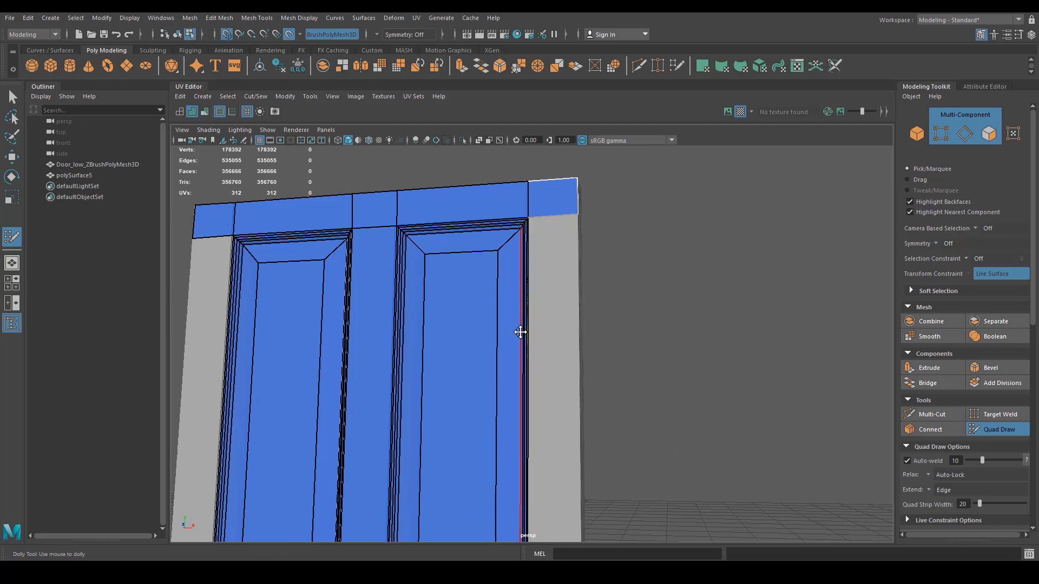
{"action": "right_click_drag", "start_coordinate": [522, 346], "coordinate": [535, 347], "text": "alt"}
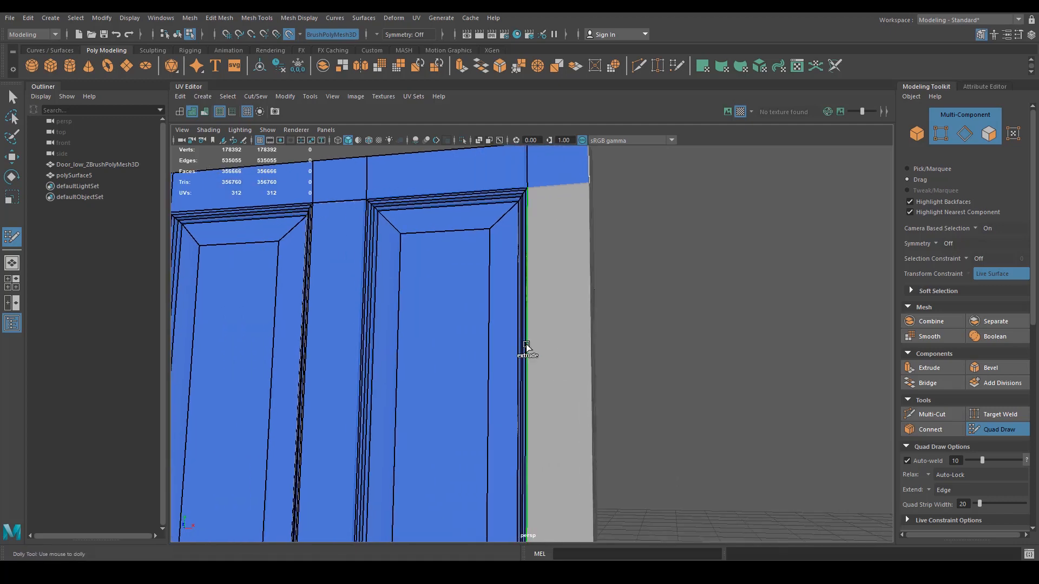
{"action": "mouse_move", "coordinate": [530, 344]}
{"action": "left_mouse_down"}
{"action": "mouse_move", "coordinate": [585, 355]}
{"action": "mouse_move", "coordinate": [589, 344]}
{"action": "left_mouse_up"}
{"action": "right_click_drag", "start_coordinate": [590, 344], "coordinate": [517, 380], "text": "alt"}
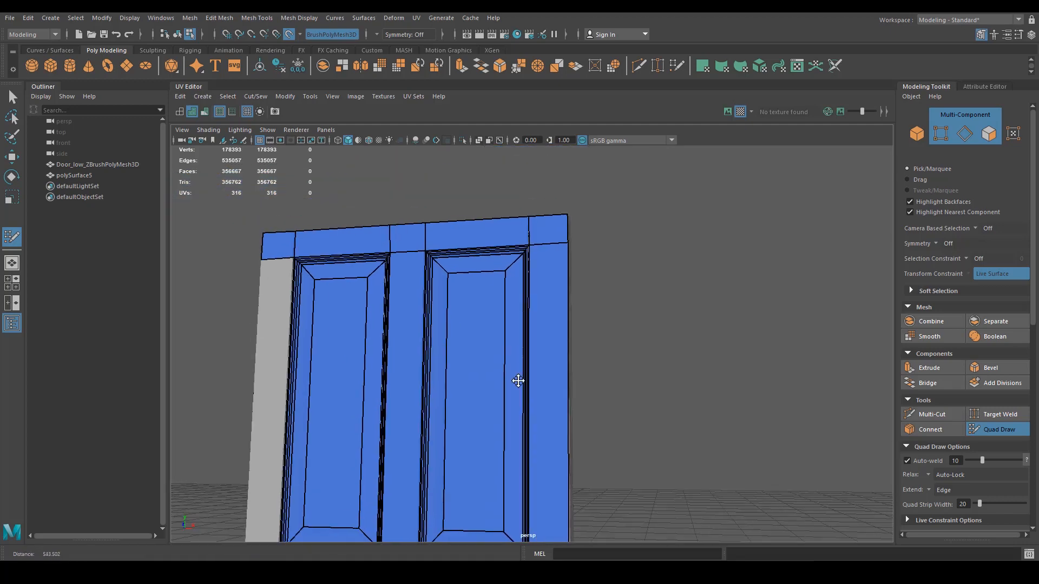
{"action": "middle_click_drag", "start_coordinate": [517, 381], "coordinate": [544, 338], "text": "alt"}
{"action": "scroll", "coordinate": [544, 338], "scroll_direction": "up", "scroll_amount": 3}
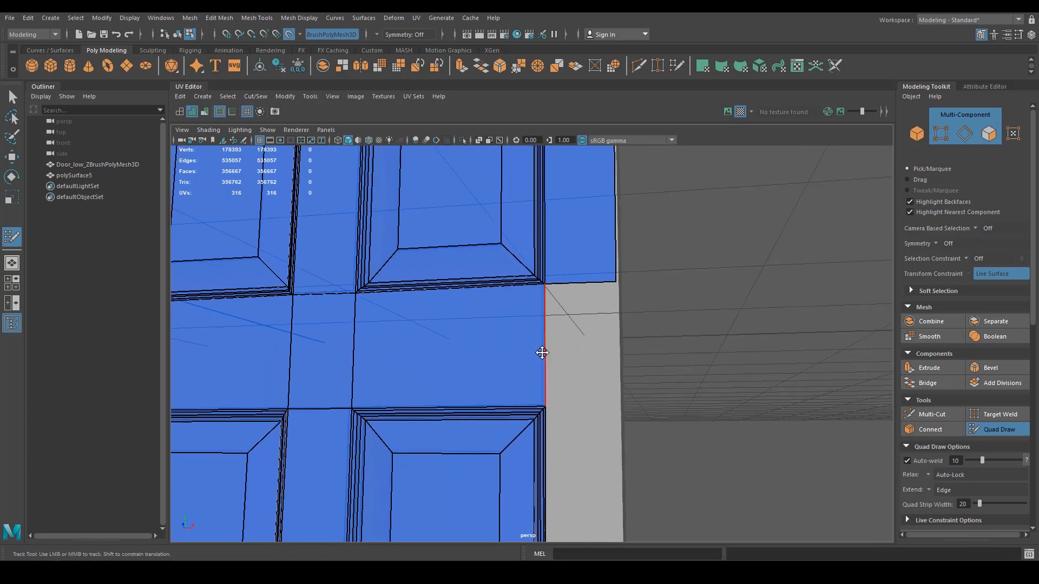
{"action": "left_click_drag", "start_coordinate": [542, 353], "coordinate": [612, 352]}
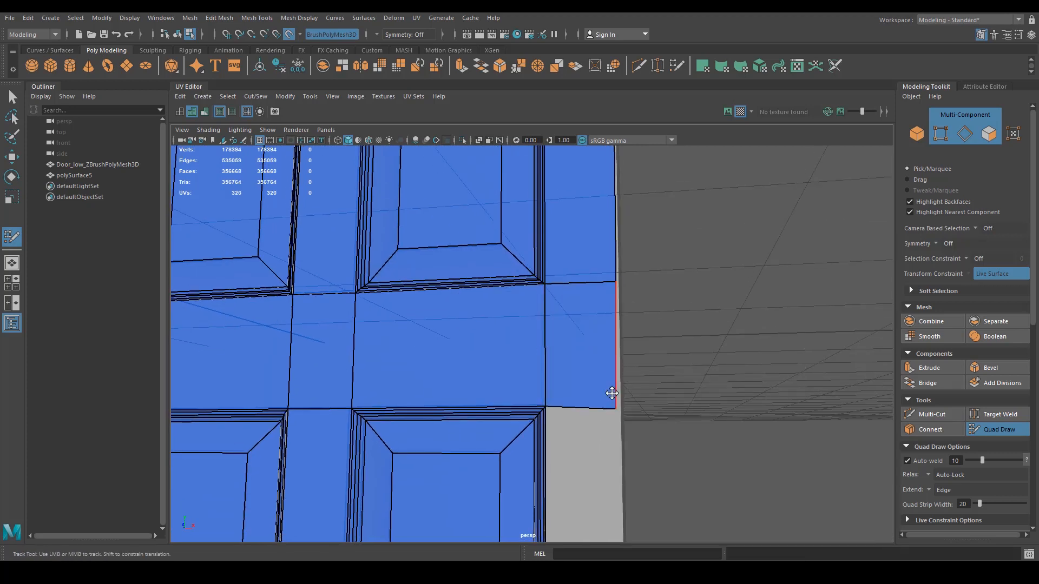
{"action": "mouse_move", "coordinate": [612, 393]}
{"action": "middle_mouse_down", "text": "alt"}
{"action": "mouse_move", "coordinate": [575, 309]}
{"action": "mouse_move", "coordinate": [540, 352]}
{"action": "middle_mouse_up", "text": "alt"}
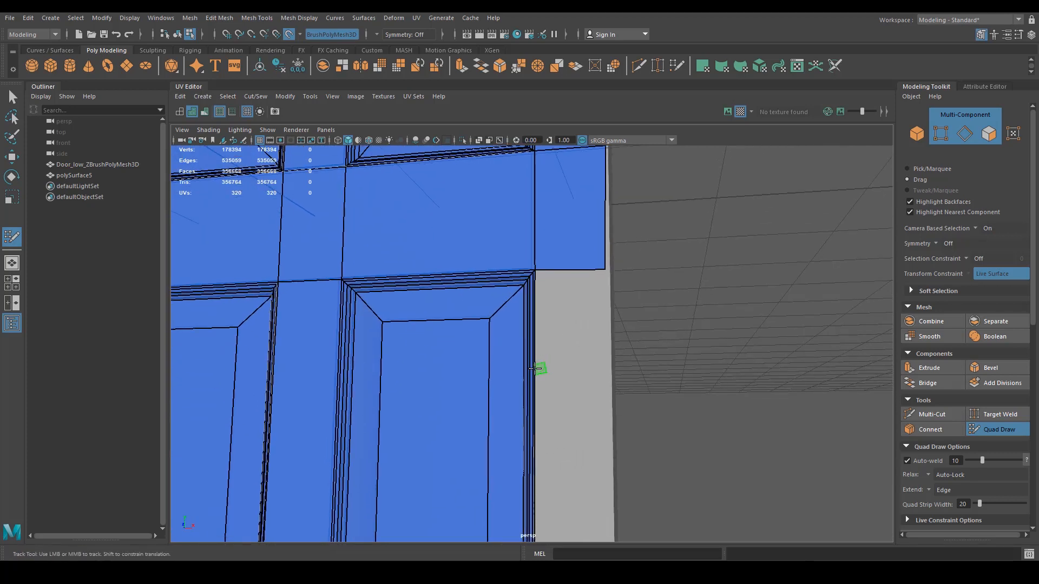
{"action": "scroll", "coordinate": [534, 369], "scroll_direction": "up", "scroll_amount": 2}
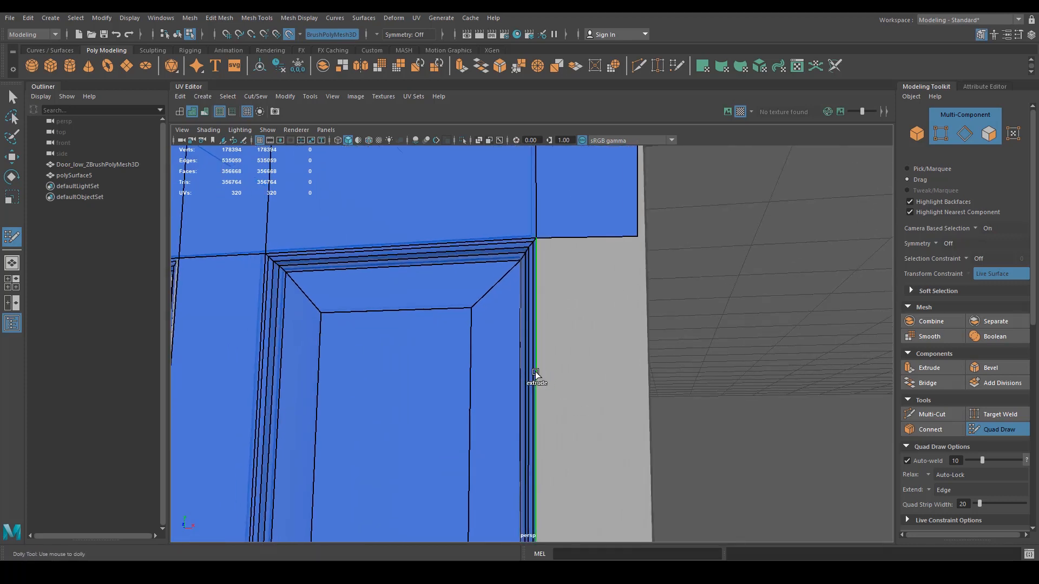
{"action": "left_click_drag", "start_coordinate": [536, 375], "coordinate": [639, 398]}
Straighten the upper-left corner face in the front view and extend the remaining left and bottom edges to the door's outline.
{"action": "key", "text": "space"}
{"action": "scroll", "coordinate": [354, 283], "scroll_direction": "down", "scroll_amount": 3}
{"action": "right_click_drag", "start_coordinate": [355, 283], "coordinate": [359, 285], "text": "alt"}
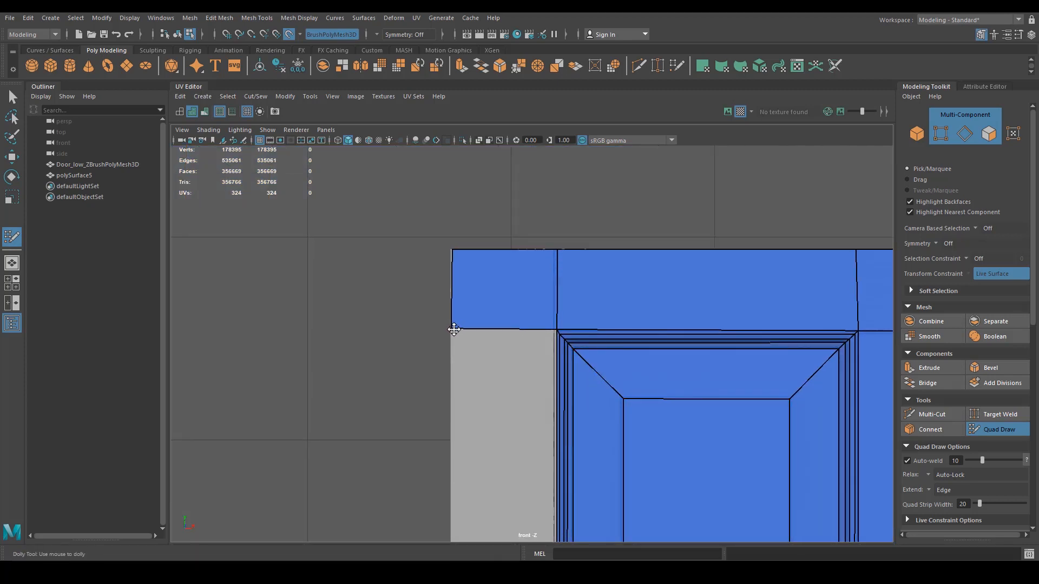
{"action": "right_click_drag", "start_coordinate": [557, 384], "coordinate": [534, 426], "text": "alt"}
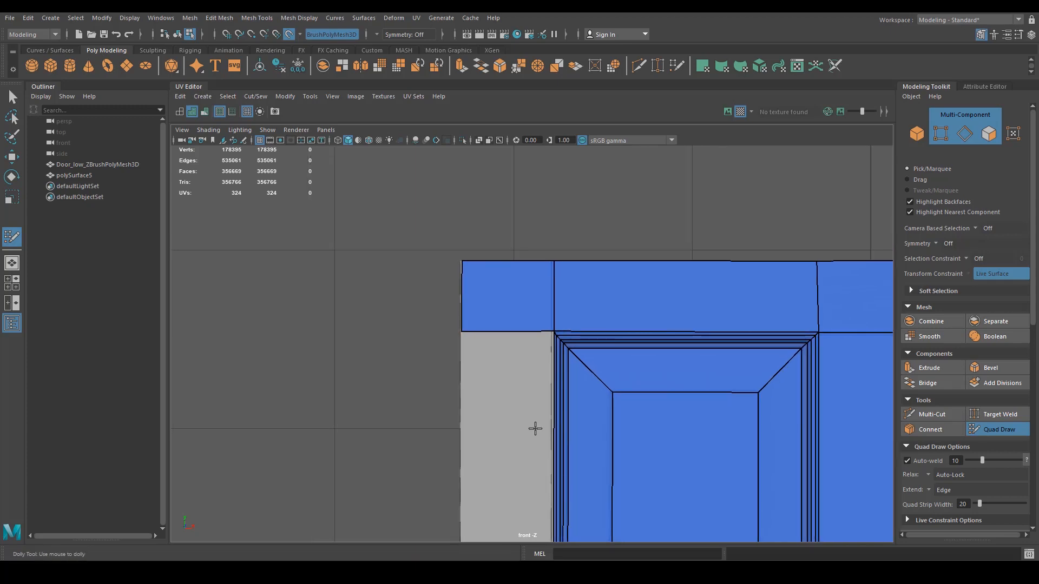
{"action": "middle_click_drag", "start_coordinate": [533, 427], "coordinate": [518, 282], "text": "alt"}
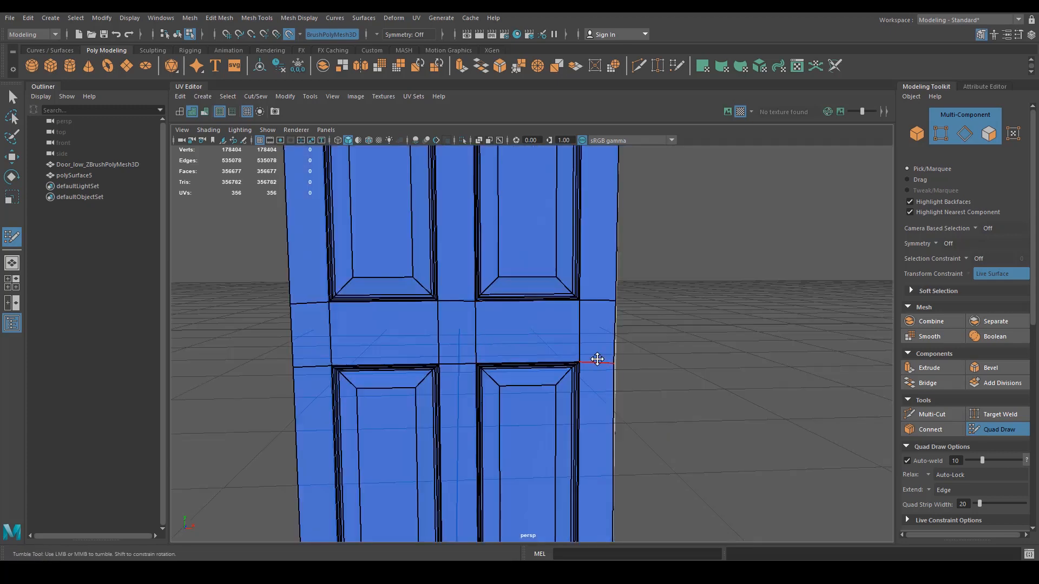
Leave Quad Draw, select the six vertices along the door's right side and scale them flat along X.
{"action": "key", "text": "q"}
{"action": "right_click_drag", "start_coordinate": [614, 336], "coordinate": [355, 324]}
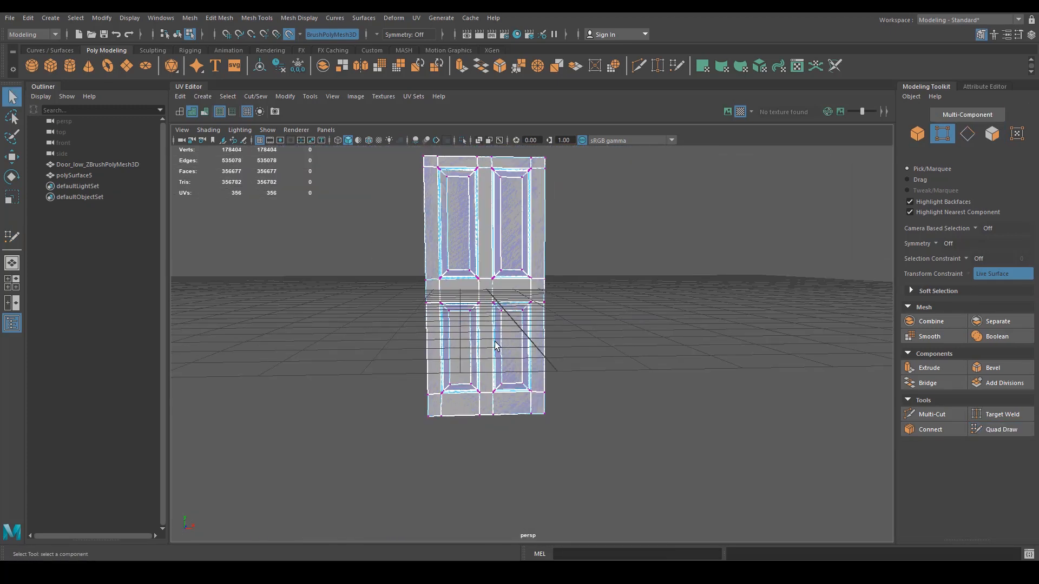
{"action": "left_click_drag", "start_coordinate": [494, 346], "coordinate": [497, 334], "text": "alt"}
{"action": "left_click_drag", "start_coordinate": [540, 382], "coordinate": [652, 111]}
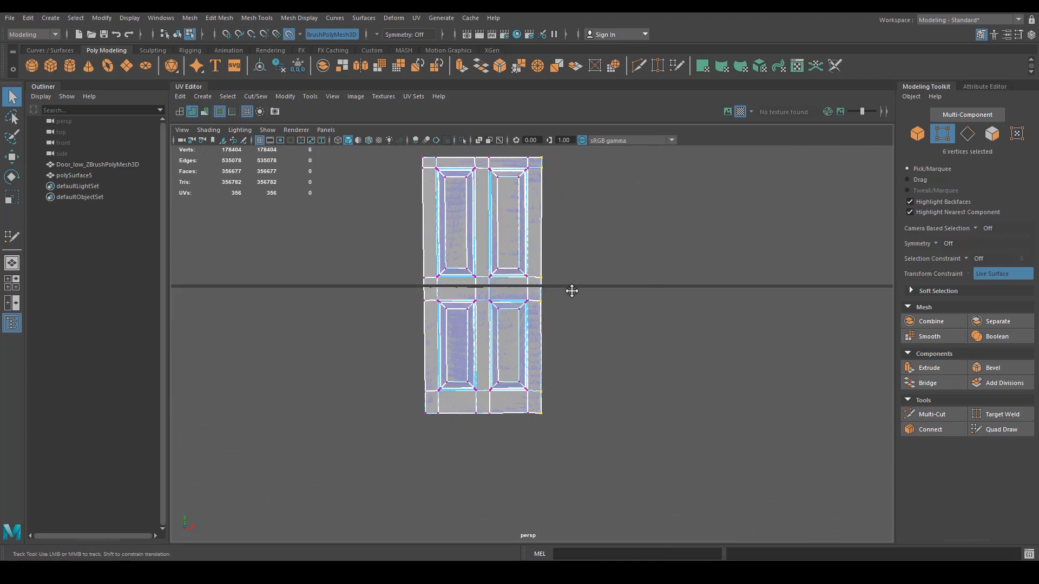
{"action": "middle_click_drag", "start_coordinate": [571, 291], "coordinate": [586, 324], "text": "alt"}
{"action": "key", "text": "r"}
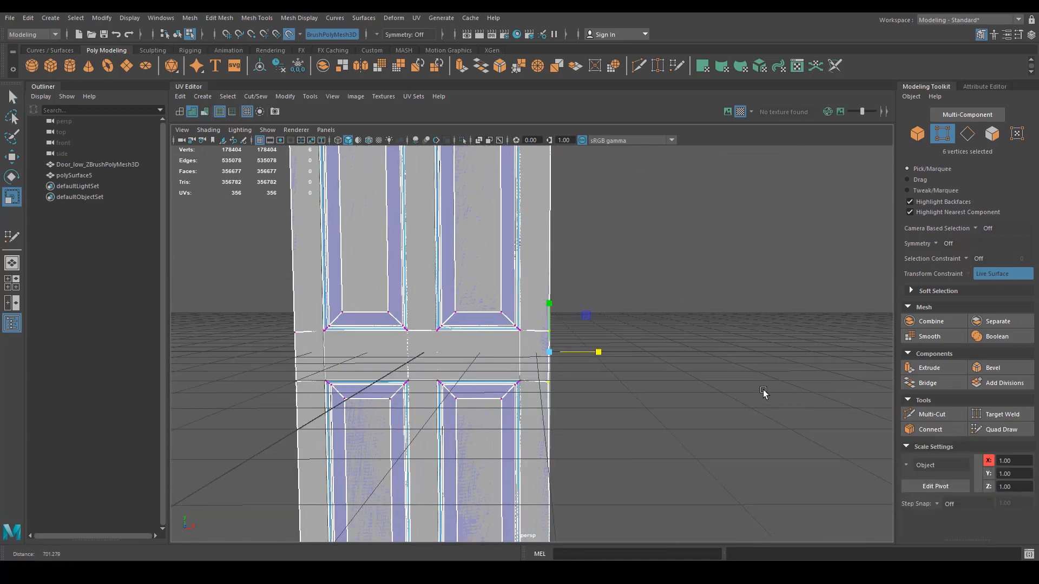
{"action": "scroll", "coordinate": [597, 379], "scroll_direction": "up", "scroll_amount": 4}
{"action": "left_click_drag", "start_coordinate": [597, 352], "coordinate": [557, 358]}
{"action": "left_click_drag", "start_coordinate": [565, 371], "coordinate": [608, 373], "text": "alt"}
{"action": "right_click_drag", "start_coordinate": [609, 374], "coordinate": [768, 423], "text": "alt"}
{"action": "left_click_drag", "start_coordinate": [595, 411], "coordinate": [560, 319], "text": "alt"}
{"action": "key", "text": "w"}
{"action": "right_click_drag", "start_coordinate": [560, 319], "coordinate": [411, 420], "text": "alt"}
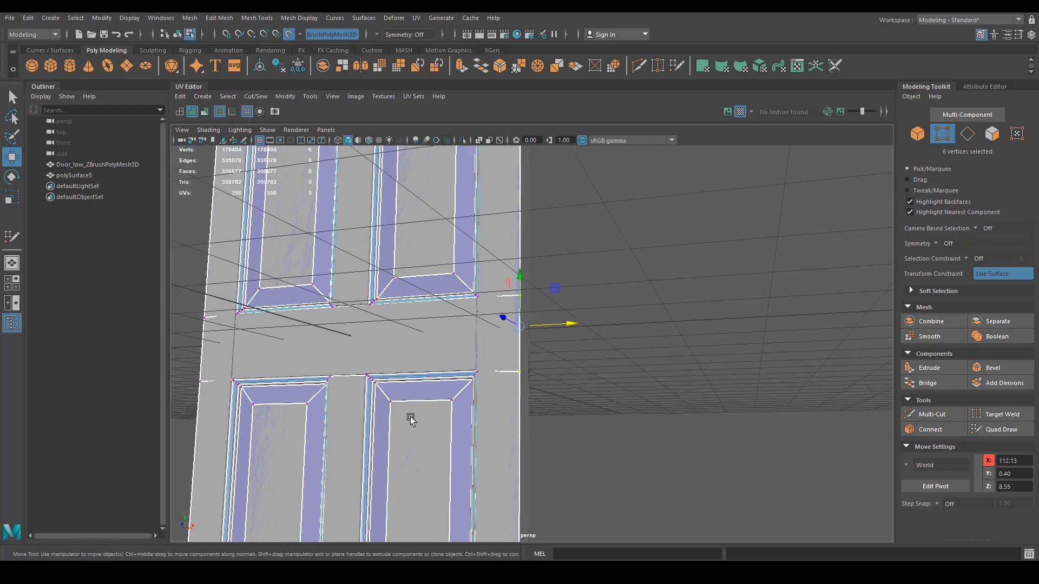
Select the six vertices along the door's left side and scale them flat along X.
{"action": "left_click_drag", "start_coordinate": [411, 420], "coordinate": [541, 360], "text": "alt"}
{"action": "right_click_drag", "start_coordinate": [541, 360], "coordinate": [443, 411], "text": "alt"}
{"action": "left_click_drag", "start_coordinate": [443, 410], "coordinate": [412, 433], "text": "alt"}
{"action": "right_click_drag", "start_coordinate": [411, 433], "coordinate": [378, 433], "text": "alt"}
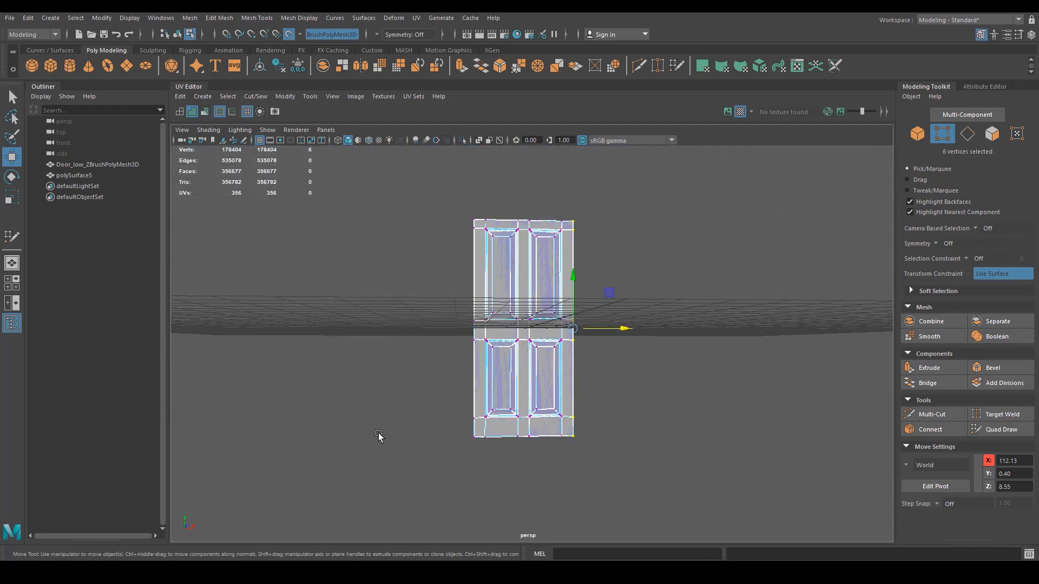
{"action": "left_click_drag", "start_coordinate": [410, 462], "coordinate": [480, 181]}
{"action": "right_click_drag", "start_coordinate": [407, 373], "coordinate": [524, 337], "text": "alt"}
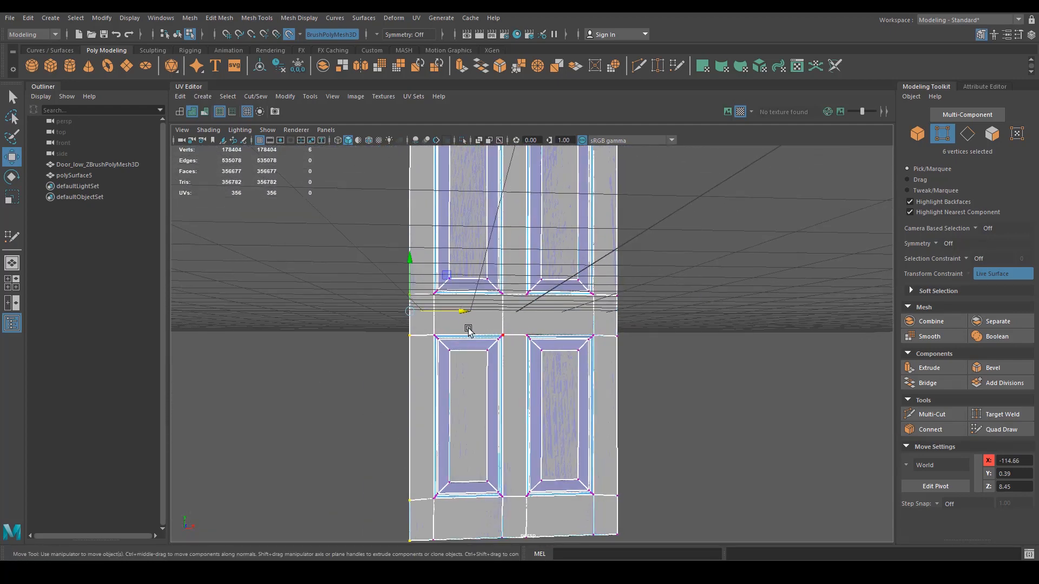
{"action": "key", "text": "r"}
{"action": "left_click_drag", "start_coordinate": [457, 317], "coordinate": [329, 324]}
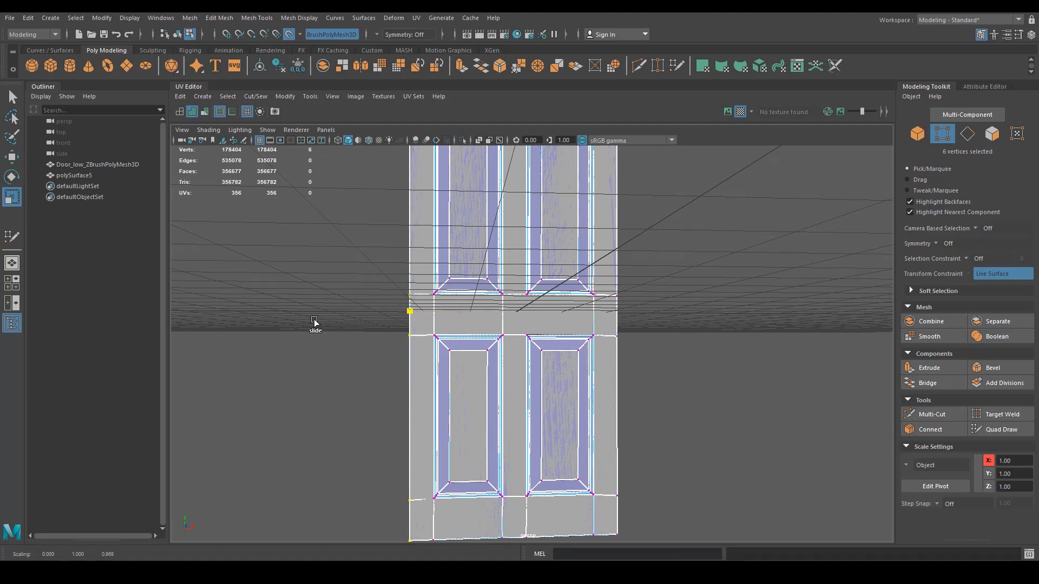
Move the left column of vertices slightly outward to about X -114.93 to match the door's side edge.
{"action": "left_click_drag", "start_coordinate": [392, 321], "coordinate": [403, 363], "text": "alt"}
{"action": "middle_click_drag", "start_coordinate": [408, 391], "coordinate": [440, 331], "text": "alt"}
{"action": "right_click_drag", "start_coordinate": [439, 331], "coordinate": [477, 335], "text": "alt"}
{"action": "key", "text": "w"}
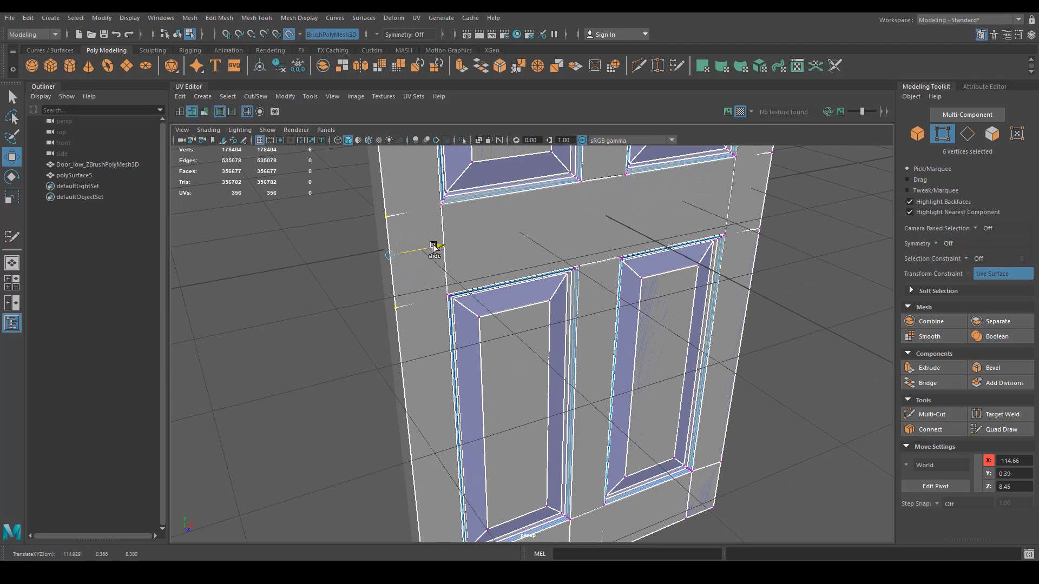
{"action": "left_click_drag", "start_coordinate": [434, 246], "coordinate": [434, 246]}
Select the six vertices along the door's top edge, scale them flat along Y and align them with the top of the door.
{"action": "scroll", "coordinate": [515, 204], "scroll_direction": "down", "scroll_amount": 5}
{"action": "middle_click_drag", "start_coordinate": [514, 204], "coordinate": [515, 350], "text": "alt"}
{"action": "left_click_drag", "start_coordinate": [514, 350], "coordinate": [443, 318], "text": "alt"}
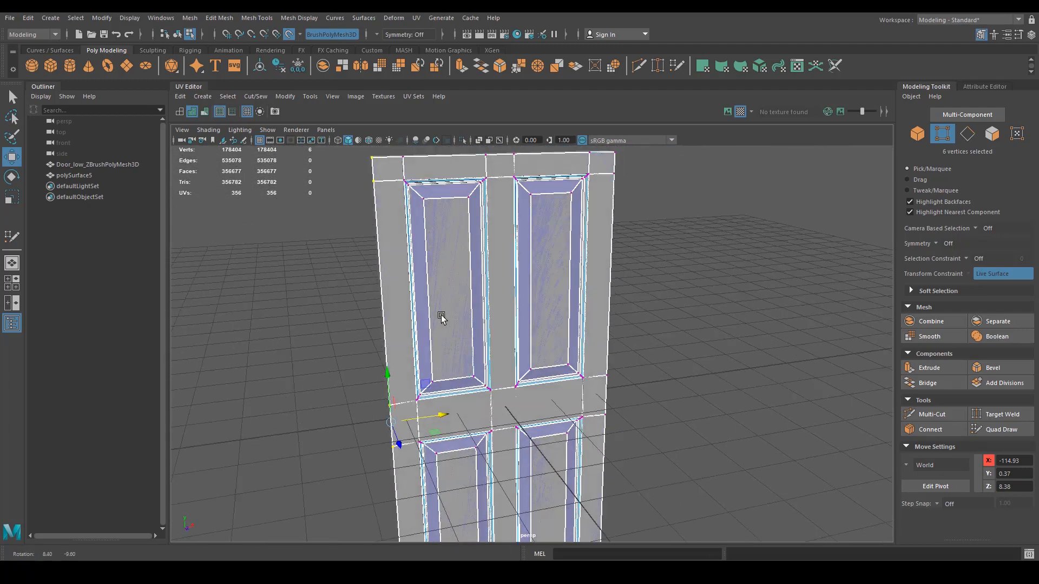
{"action": "middle_click_drag", "start_coordinate": [450, 317], "coordinate": [452, 366], "text": "alt"}
{"action": "left_click_drag", "start_coordinate": [730, 126], "coordinate": [727, 130]}
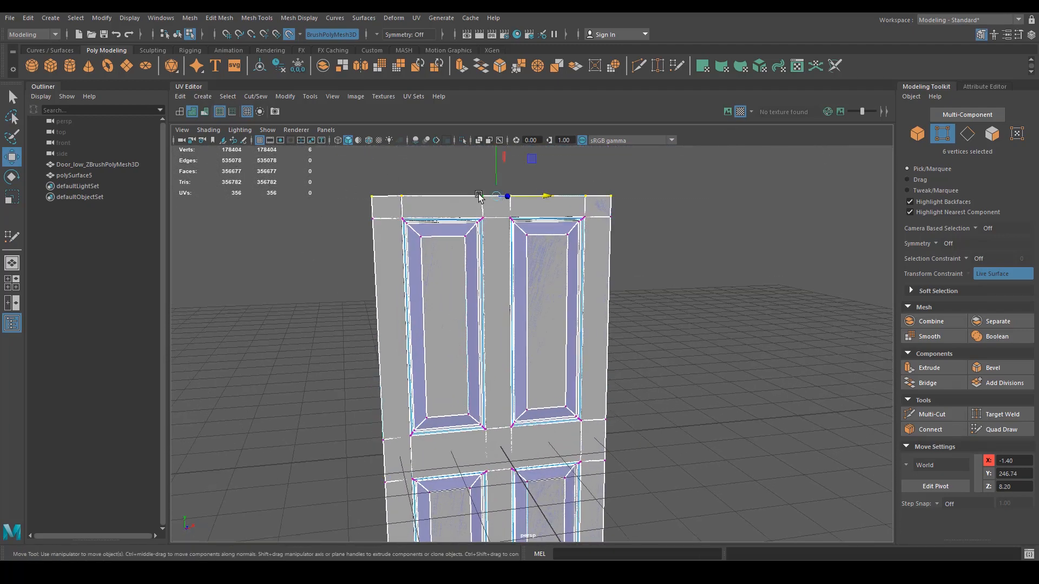
{"action": "key", "text": "r"}
{"action": "middle_click_drag", "start_coordinate": [481, 144], "coordinate": [490, 186], "text": "alt"}
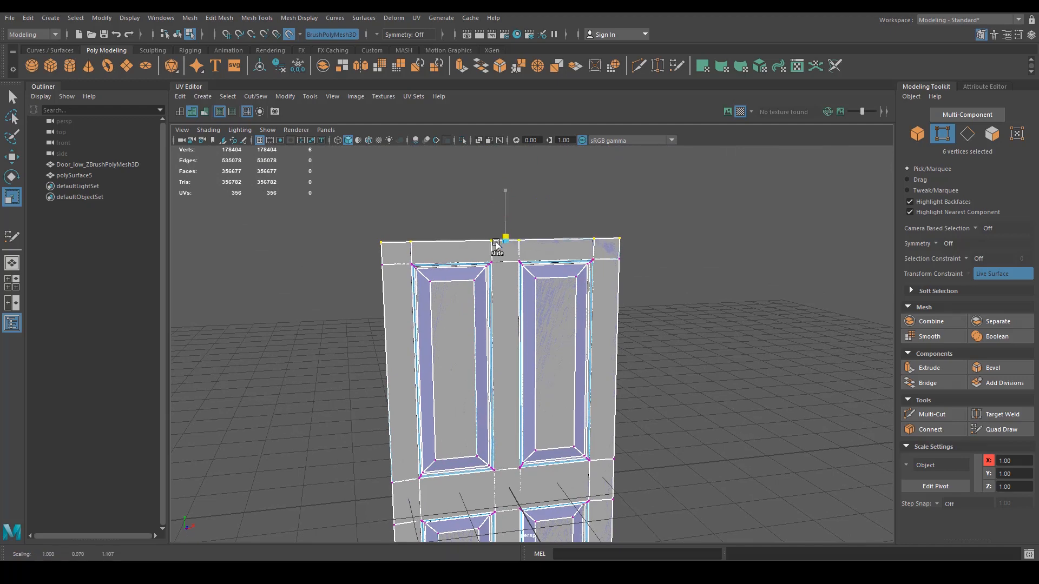
{"action": "key", "text": "w"}
{"action": "scroll", "coordinate": [496, 240], "scroll_direction": "up", "scroll_amount": 5}
{"action": "middle_click_drag", "start_coordinate": [495, 240], "coordinate": [527, 378], "text": "alt"}
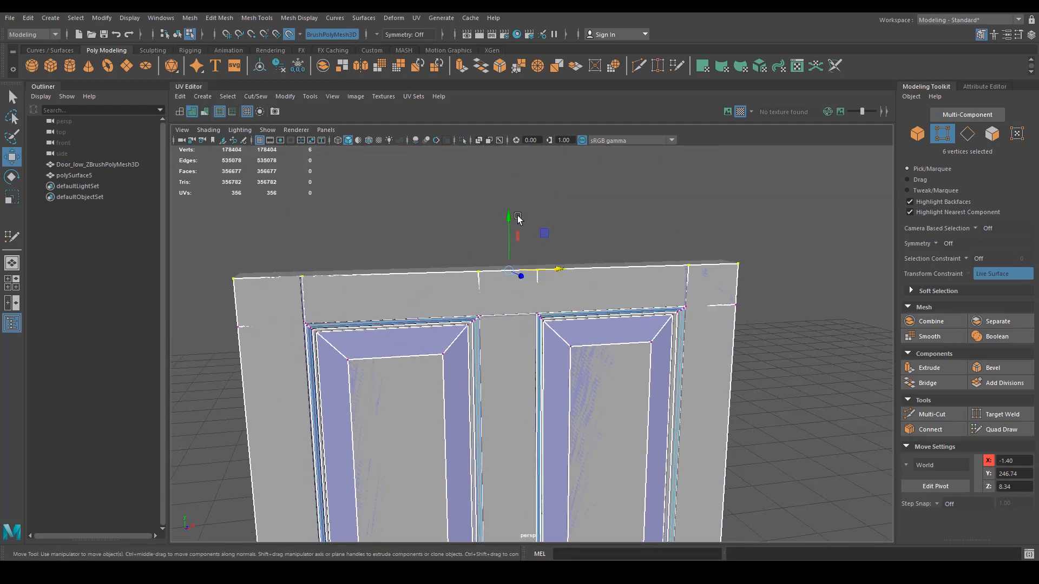
{"action": "left_click_drag", "start_coordinate": [503, 215], "coordinate": [507, 217]}
Select the six vertices along the door's bottom edge, scale them flat along Y and move them to about Y -245.72.
{"action": "scroll", "coordinate": [503, 303], "scroll_direction": "down", "scroll_amount": 5}
{"action": "middle_click_drag", "start_coordinate": [462, 441], "coordinate": [418, 130], "text": "alt"}
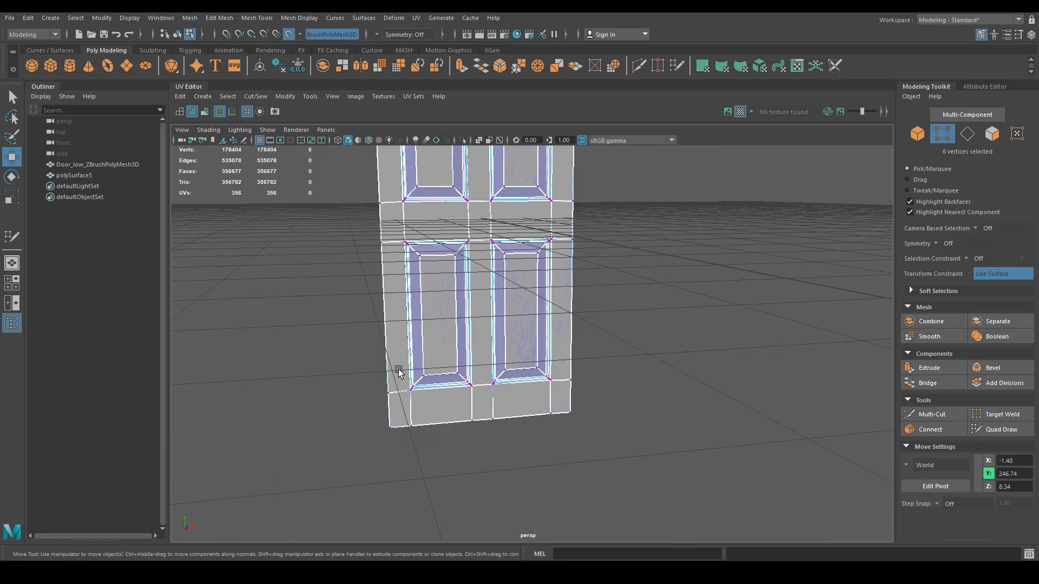
{"action": "left_click_drag", "start_coordinate": [399, 372], "coordinate": [623, 392], "text": "alt"}
{"action": "key", "text": "e"}
{"action": "key", "text": "r"}
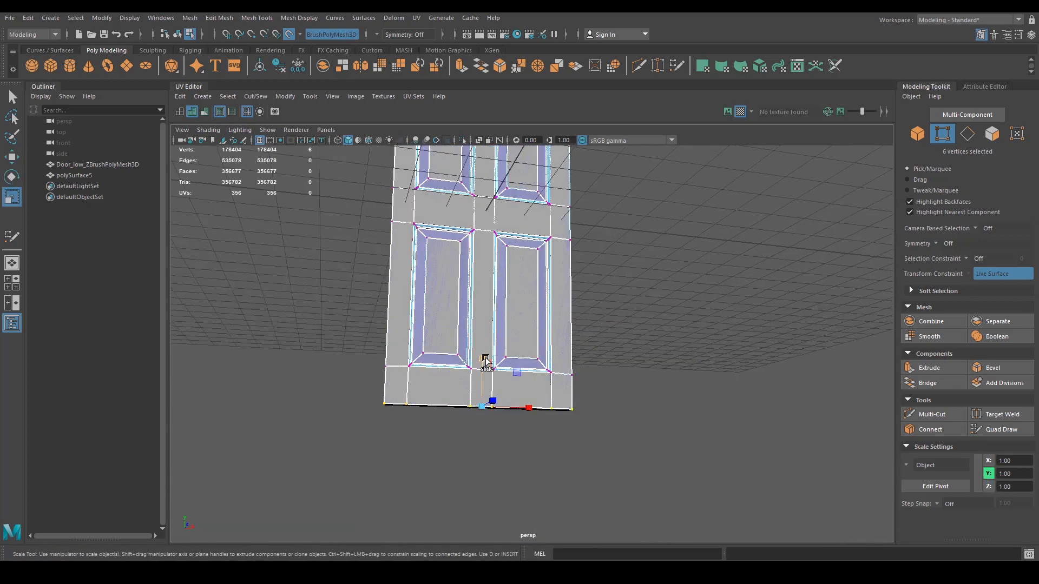
{"action": "scroll", "coordinate": [465, 412], "scroll_direction": "up", "scroll_amount": 6}
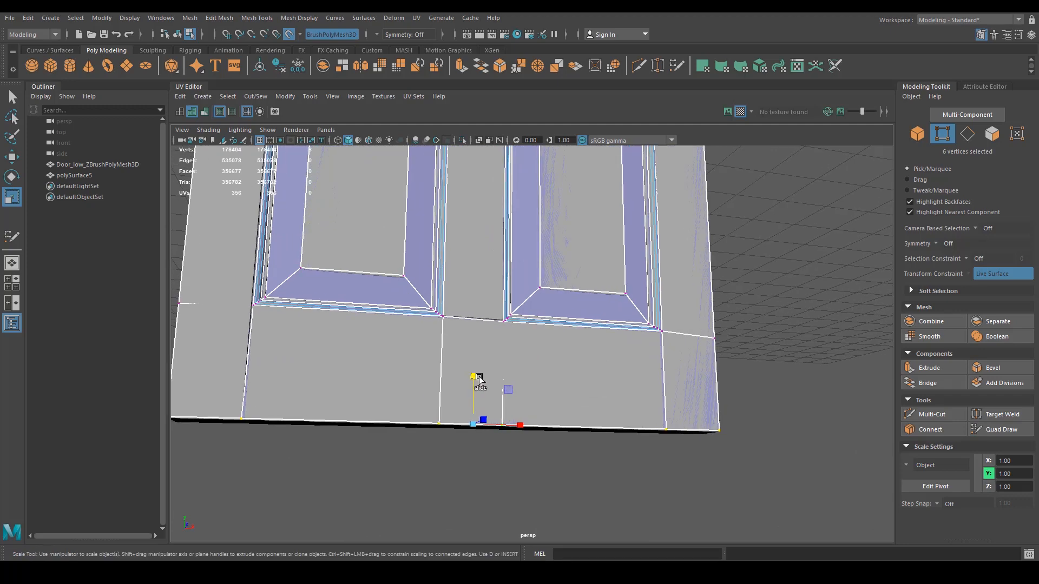
{"action": "left_click_drag", "start_coordinate": [424, 434], "coordinate": [603, 447], "text": "alt"}
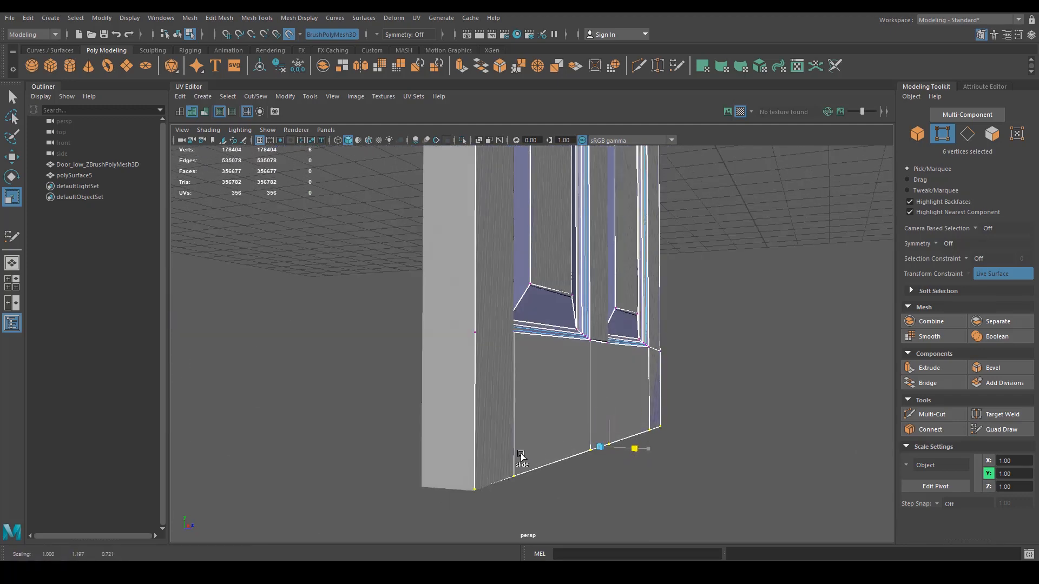
{"action": "key", "text": "e"}
{"action": "key", "text": "w"}
{"action": "left_click", "coordinate": [602, 395]}
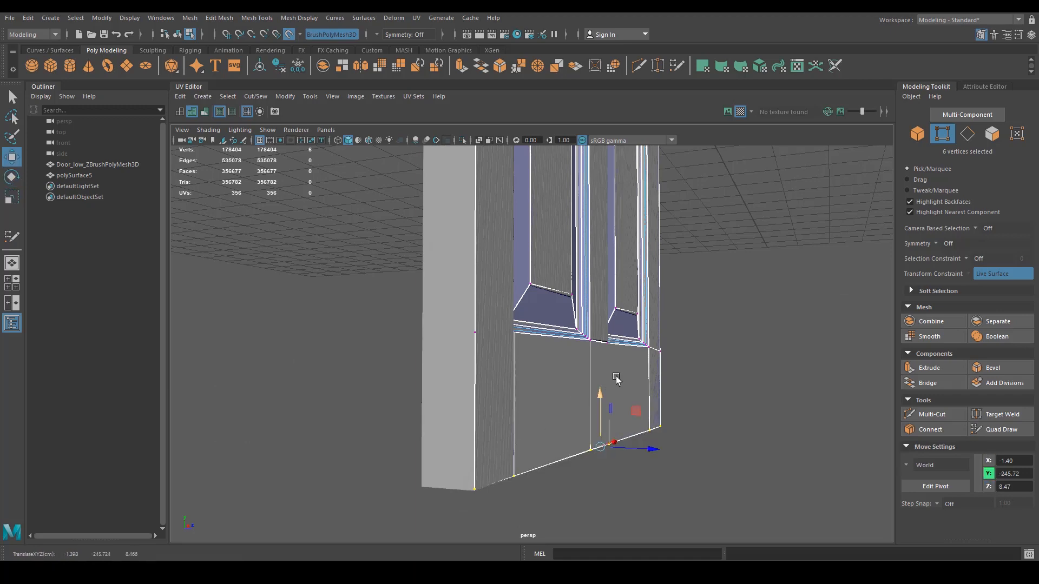
Select the two outer border vertices at the bottom rail's upper line, level them along Y and raise them to about Y -201.
{"action": "left_click_drag", "start_coordinate": [616, 378], "coordinate": [379, 319], "text": "alt"}
{"action": "left_click", "coordinate": [348, 299]}
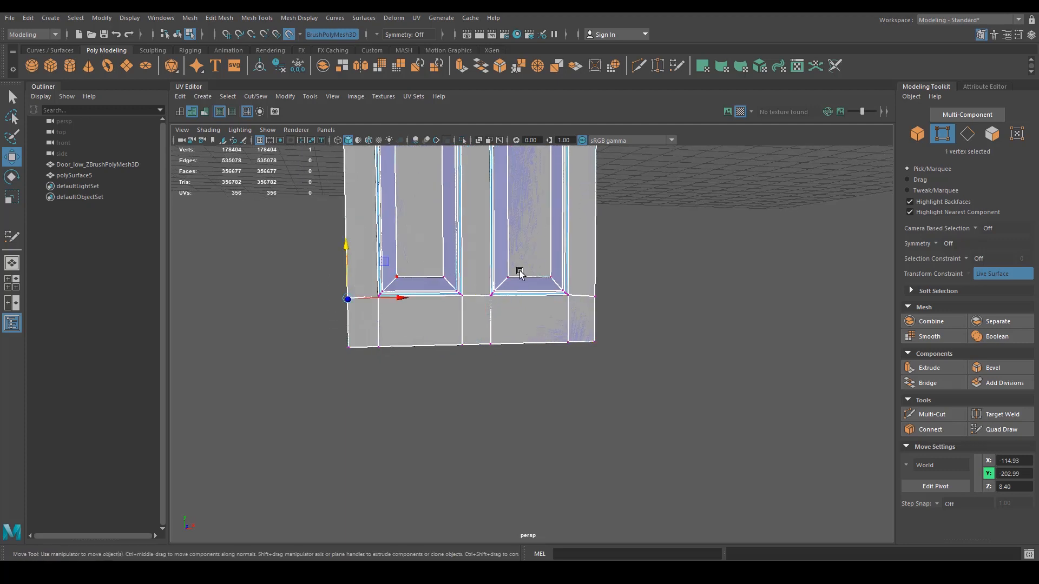
{"action": "left_click", "coordinate": [595, 299], "text": "shift"}
{"action": "key", "text": "e"}
{"action": "key", "text": "r"}
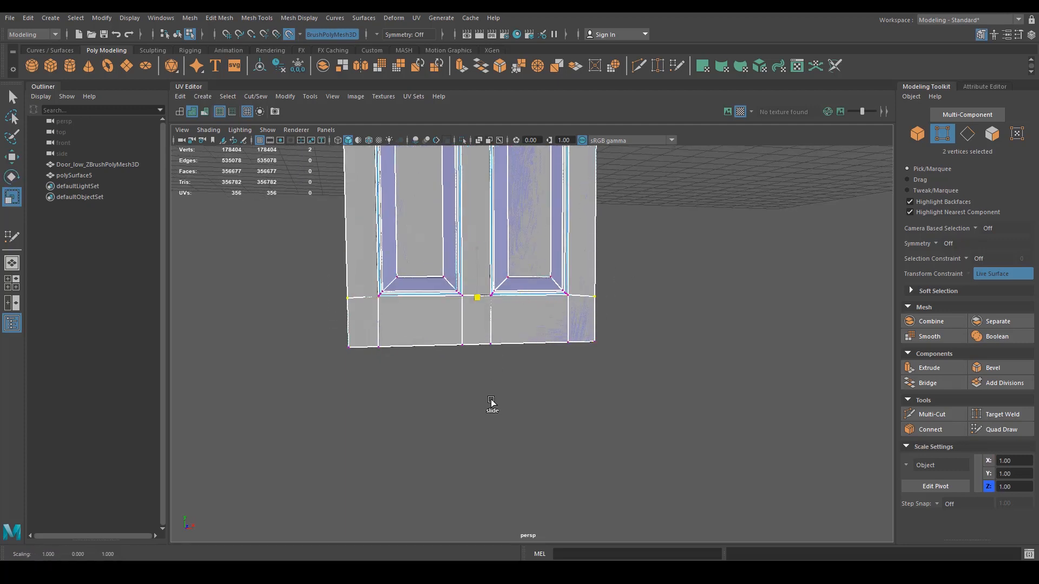
{"action": "key", "text": "w"}
{"action": "left_click_drag", "start_coordinate": [478, 260], "coordinate": [478, 244]}
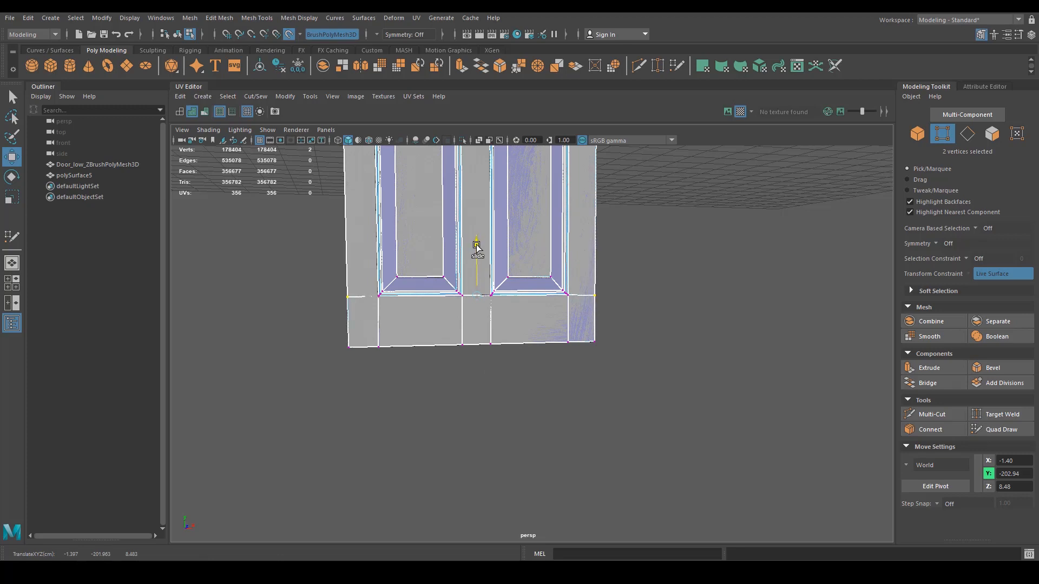
Select the two outer border vertices level with the lower panels' top edge, flatten them along Y and align them with that edge.
{"action": "middle_click_drag", "start_coordinate": [468, 235], "coordinate": [467, 430], "text": "alt"}
{"action": "left_click_drag", "start_coordinate": [336, 352], "coordinate": [329, 353], "text": "alt"}
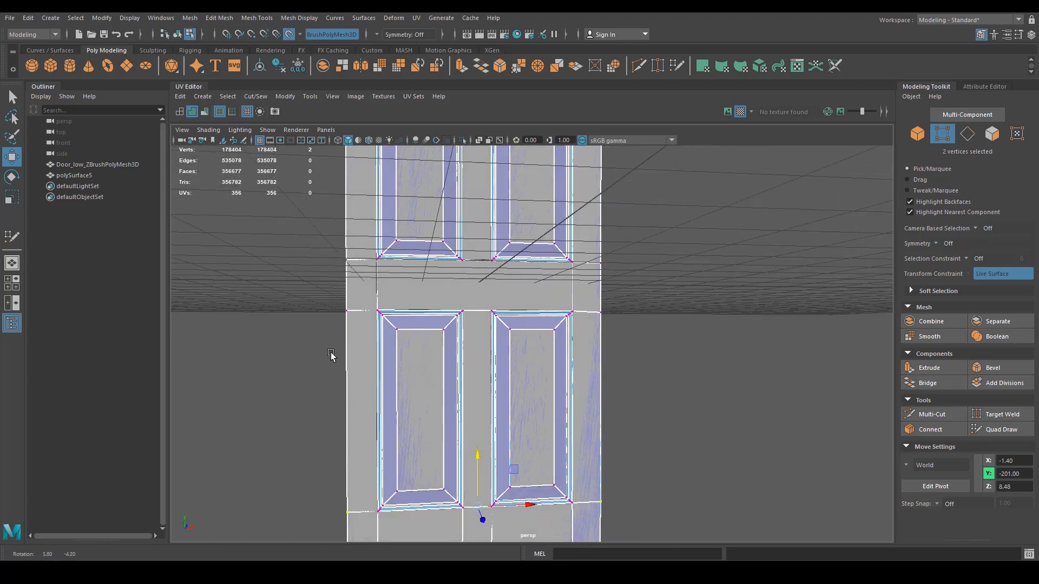
{"action": "left_click_drag", "start_coordinate": [314, 316], "coordinate": [355, 294]}
{"action": "left_click_drag", "start_coordinate": [616, 301], "coordinate": [616, 301], "text": "shift"}
{"action": "key", "text": "r"}
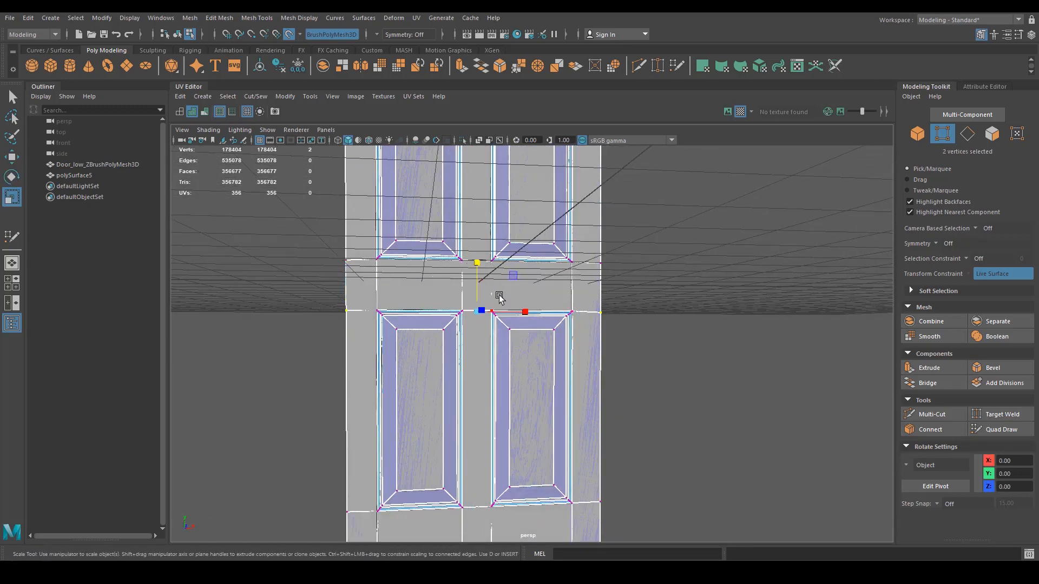
{"action": "key", "text": "w"}
{"action": "left_click_drag", "start_coordinate": [477, 261], "coordinate": [478, 259]}
Level the two outer border vertices at the upper panels' bottom edge and move them to about Y 19.96.
{"action": "left_click_drag", "start_coordinate": [273, 263], "coordinate": [366, 285], "text": "alt"}
{"action": "key", "text": "w"}
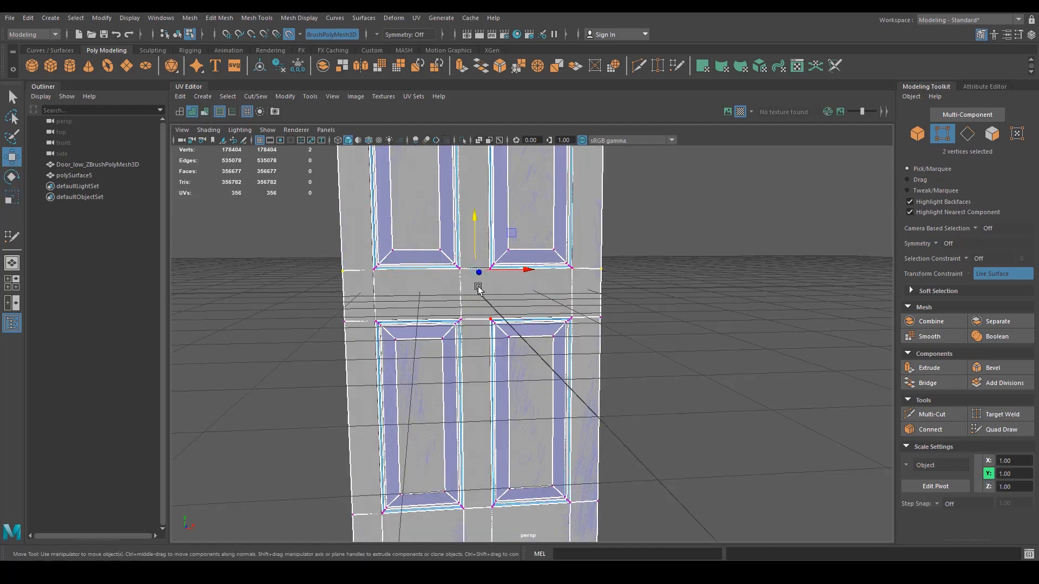
{"action": "left_click_drag", "start_coordinate": [475, 229], "coordinate": [476, 226]}
Select the two outer border vertices at the upper panels' top edge, level them and move them to about Y 226.89.
{"action": "middle_click_drag", "start_coordinate": [478, 208], "coordinate": [465, 392], "text": "alt"}
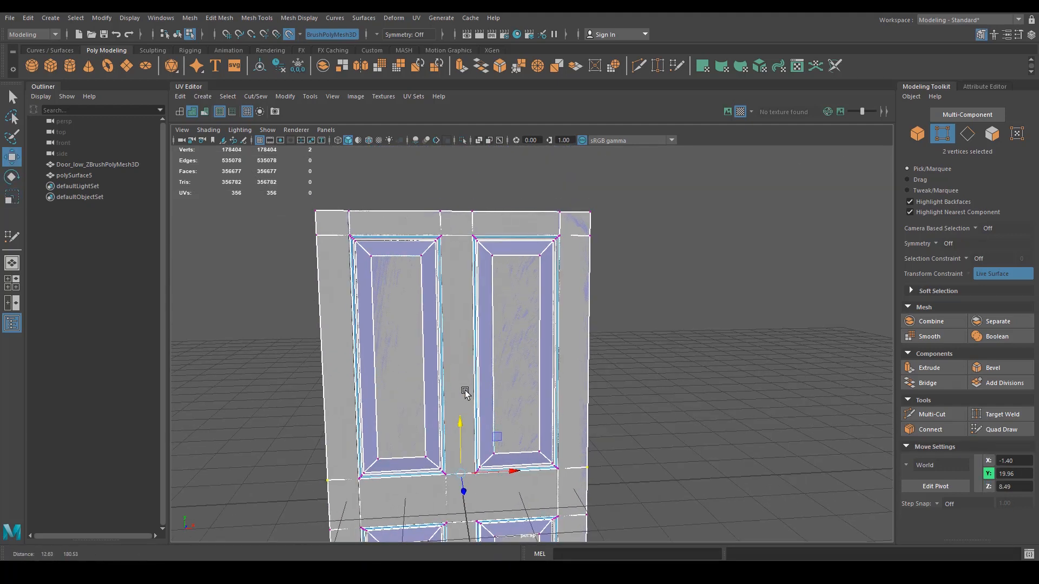
{"action": "left_click", "coordinate": [586, 246], "text": "shift"}
{"action": "key", "text": "e"}
{"action": "key", "text": "r"}
{"action": "key", "text": "w"}
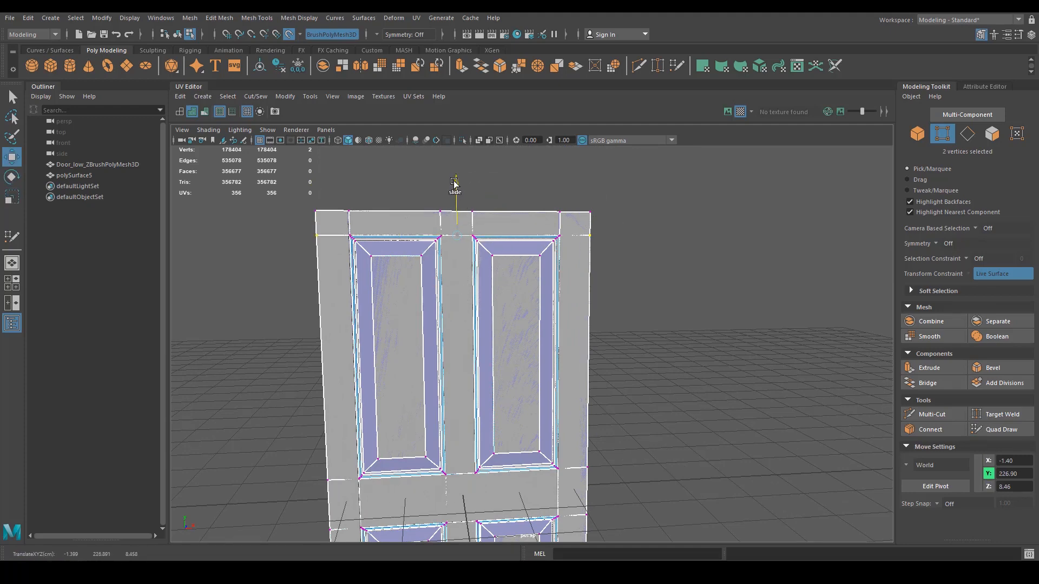
{"action": "left_click_drag", "start_coordinate": [454, 183], "coordinate": [455, 185]}
Reactivate Quad Draw on the mesh and inspect the moulding corners along the top of the upper panels.
{"action": "right_click_drag", "start_coordinate": [459, 190], "coordinate": [674, 364], "text": "alt"}
{"action": "left_click_drag", "start_coordinate": [568, 376], "coordinate": [609, 392], "text": "alt"}
{"action": "middle_click_drag", "start_coordinate": [608, 392], "coordinate": [587, 345], "text": "alt"}
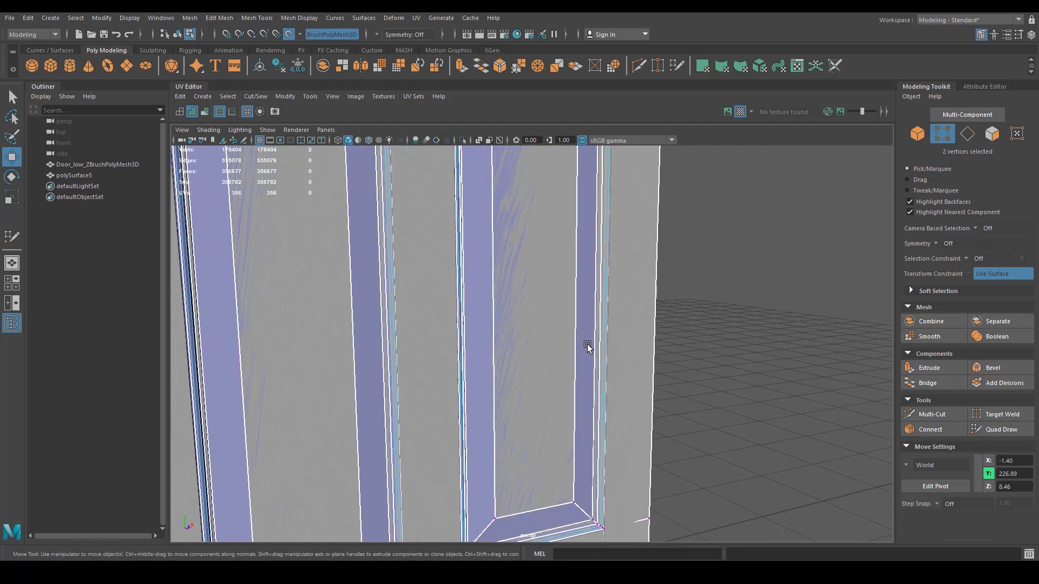
{"action": "left_click", "coordinate": [1013, 433]}
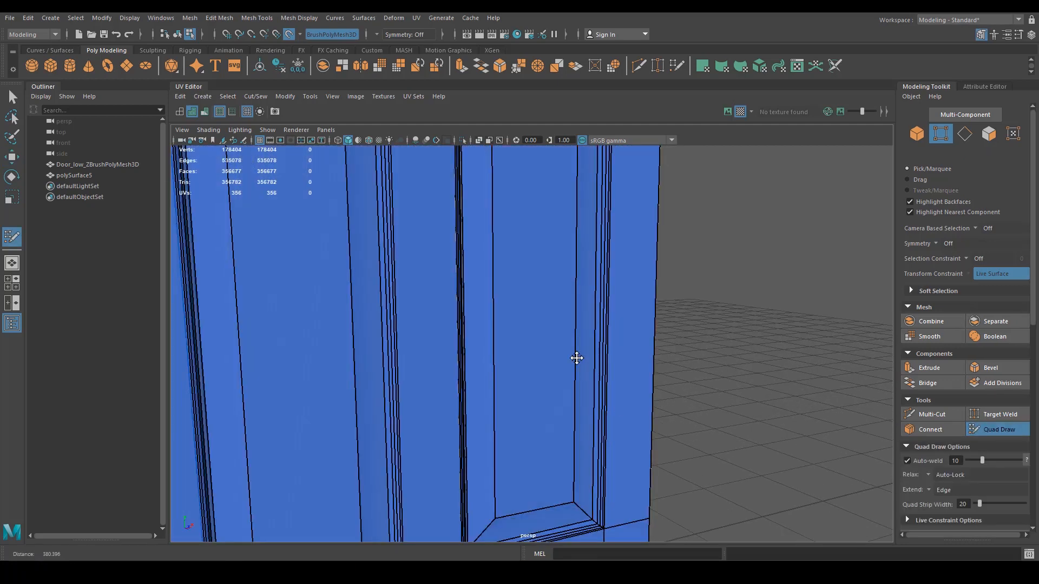
{"action": "mouse_move", "coordinate": [576, 357]}
{"action": "right_mouse_down", "text": "alt"}
{"action": "mouse_move", "coordinate": [469, 318]}
{"action": "mouse_move", "coordinate": [519, 313]}
{"action": "mouse_move", "coordinate": [510, 317]}
{"action": "right_mouse_up", "text": "alt"}
{"action": "left_click_drag", "start_coordinate": [509, 317], "coordinate": [529, 303], "text": "alt"}
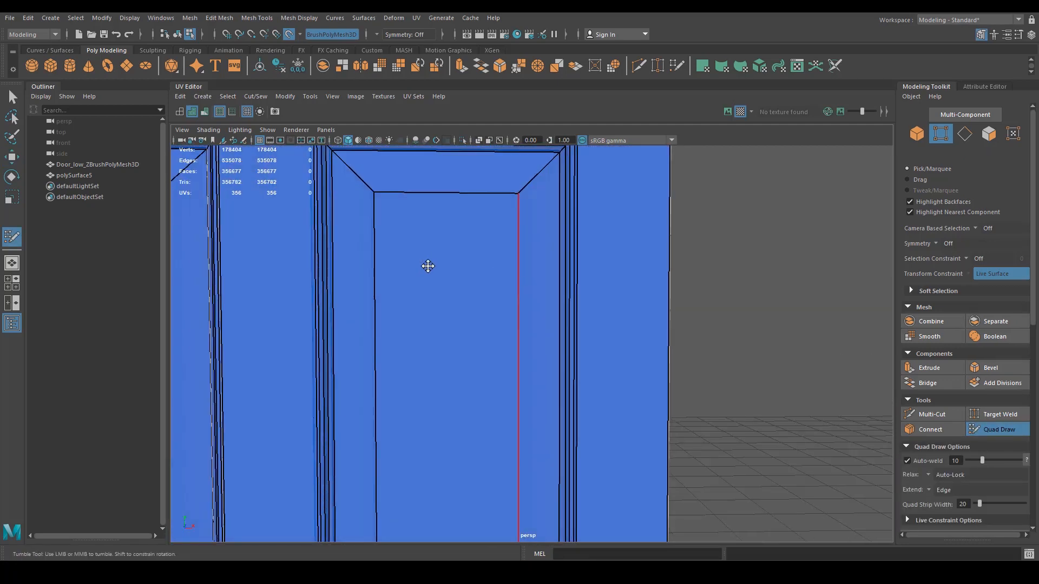
{"action": "right_click_drag", "start_coordinate": [427, 265], "coordinate": [490, 238], "text": "alt"}
{"action": "middle_click_drag", "start_coordinate": [490, 238], "coordinate": [479, 387], "text": "alt"}
{"action": "mouse_move", "coordinate": [590, 281]}
{"action": "right_mouse_down", "text": "alt"}
{"action": "mouse_move", "coordinate": [681, 272]}
{"action": "mouse_move", "coordinate": [598, 274]}
{"action": "right_mouse_up", "text": "alt"}
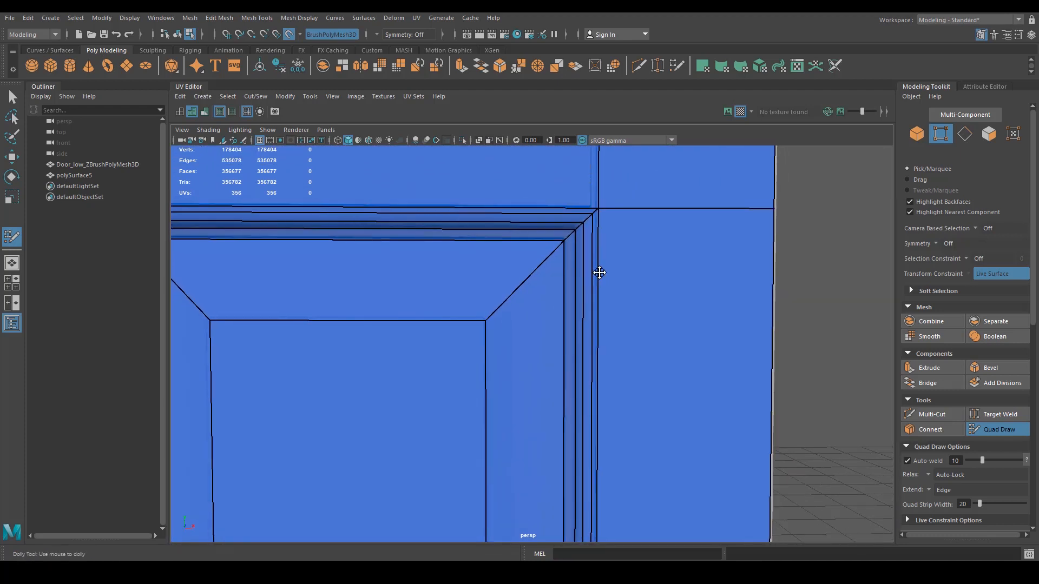
{"action": "middle_click_drag", "start_coordinate": [563, 342], "coordinate": [642, 447], "text": "alt"}
{"action": "middle_click_drag", "start_coordinate": [426, 297], "coordinate": [847, 226], "text": "alt"}
{"action": "middle_click_drag", "start_coordinate": [710, 277], "coordinate": [649, 300], "text": "alt"}
{"action": "right_click_drag", "start_coordinate": [650, 292], "coordinate": [584, 269], "text": "alt"}
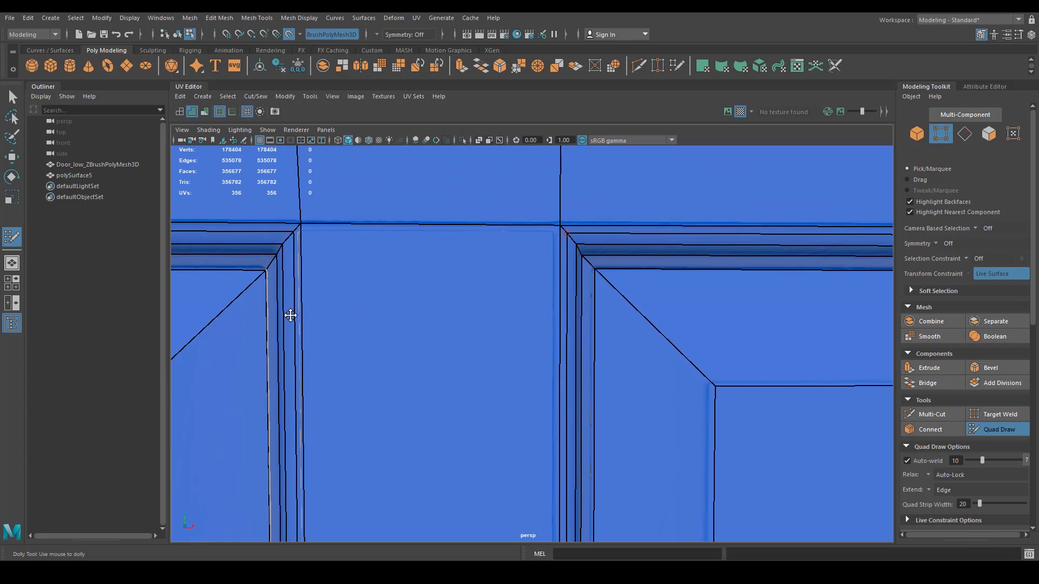
{"action": "middle_click_drag", "start_coordinate": [290, 316], "coordinate": [416, 308], "text": "alt"}
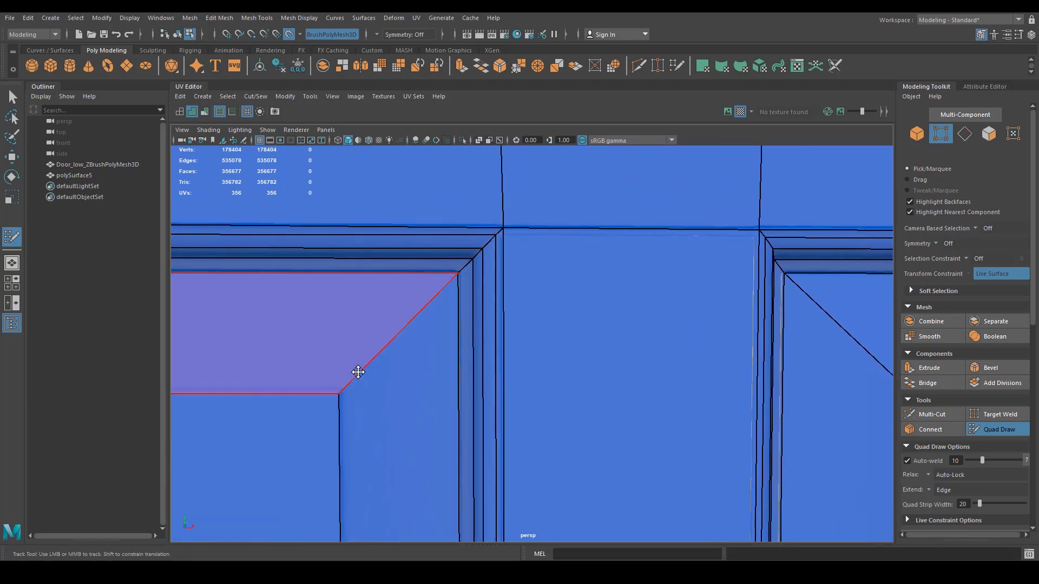
{"action": "middle_click_drag", "start_coordinate": [358, 372], "coordinate": [592, 399], "text": "alt"}
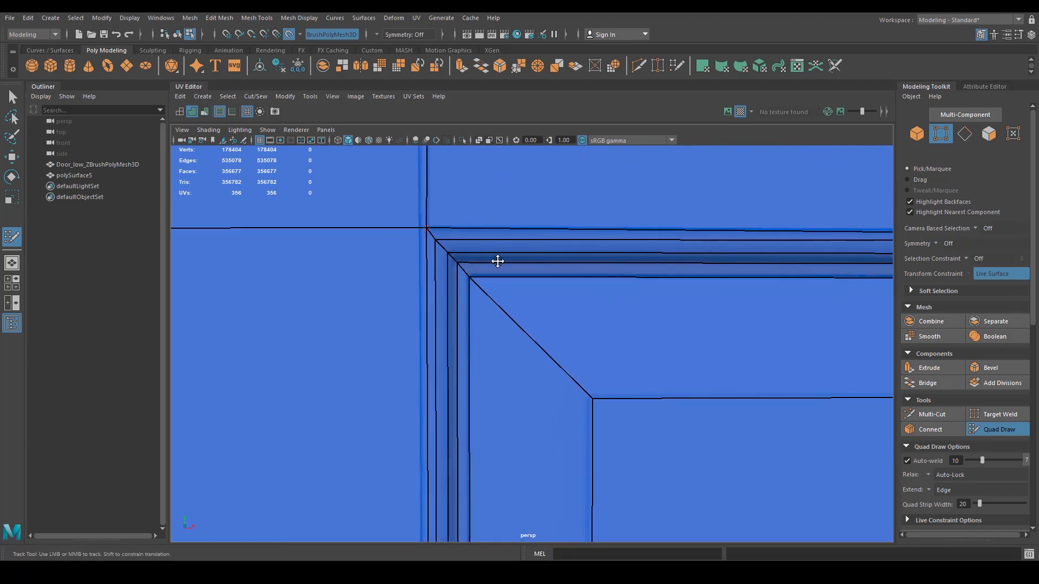
Nudge the outer moulding vertex at the upper-left panel's bottom-left corner slightly to the right.
{"action": "right_click_drag", "start_coordinate": [497, 261], "coordinate": [449, 281], "text": "alt"}
{"action": "middle_click_drag", "start_coordinate": [482, 433], "coordinate": [438, 238], "text": "alt"}
{"action": "middle_click_drag", "start_coordinate": [445, 452], "coordinate": [471, 179], "text": "alt"}
{"action": "right_click_drag", "start_coordinate": [441, 364], "coordinate": [510, 336], "text": "alt"}
{"action": "middle_click_drag", "start_coordinate": [359, 158], "coordinate": [426, 316], "text": "alt"}
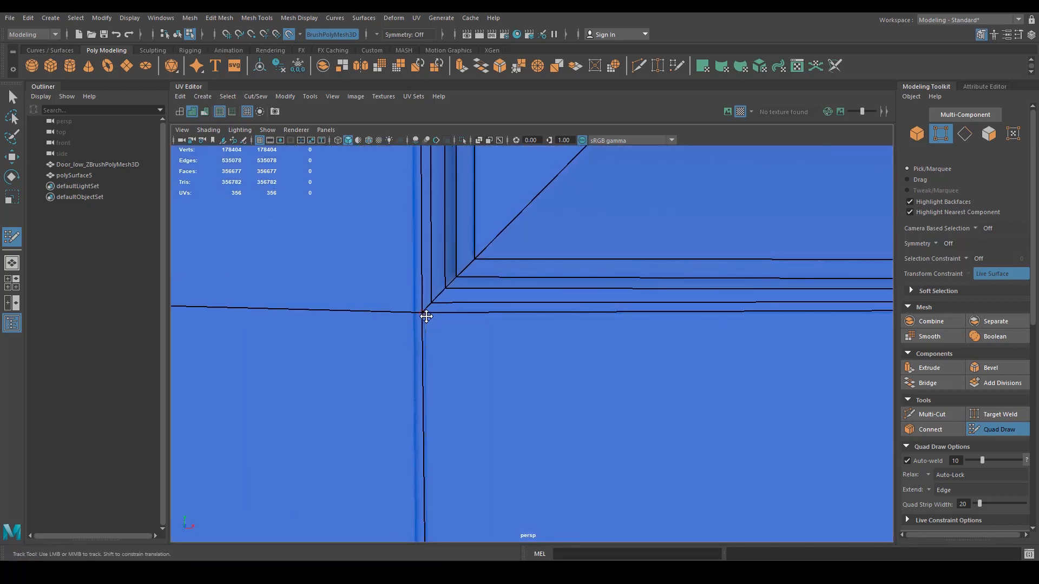
{"action": "left_click_drag", "start_coordinate": [422, 313], "coordinate": [425, 313]}
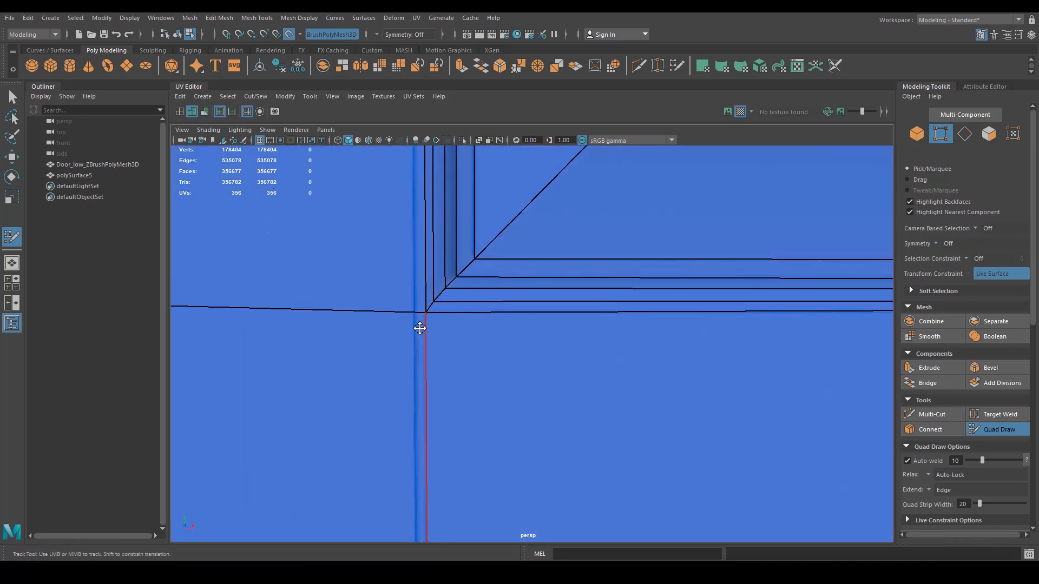
Adjust the outer bottom-left vertex and both inner bottom corner vertices of the upper-right panel to follow the sculpted creases.
{"action": "right_click_drag", "start_coordinate": [420, 328], "coordinate": [304, 328], "text": "alt"}
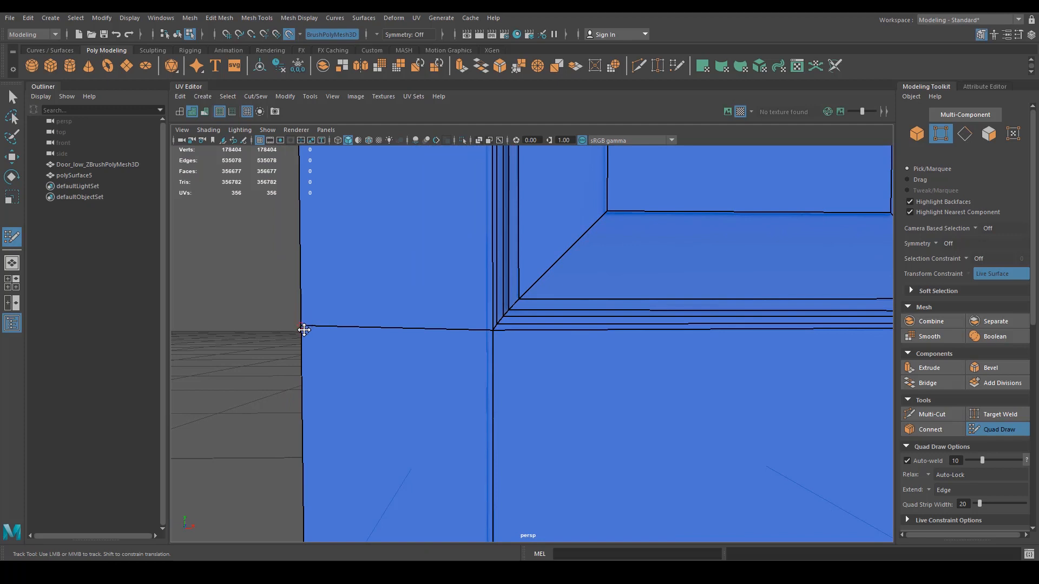
{"action": "mouse_move", "coordinate": [276, 349]}
{"action": "left_mouse_down", "text": "alt"}
{"action": "mouse_move", "coordinate": [304, 348]}
{"action": "mouse_move", "coordinate": [278, 346]}
{"action": "left_mouse_up", "text": "alt"}
{"action": "right_click_drag", "start_coordinate": [428, 299], "coordinate": [498, 297], "text": "alt"}
{"action": "middle_click_drag", "start_coordinate": [498, 297], "coordinate": [464, 329], "text": "alt"}
{"action": "right_click_drag", "start_coordinate": [531, 295], "coordinate": [624, 295], "text": "alt"}
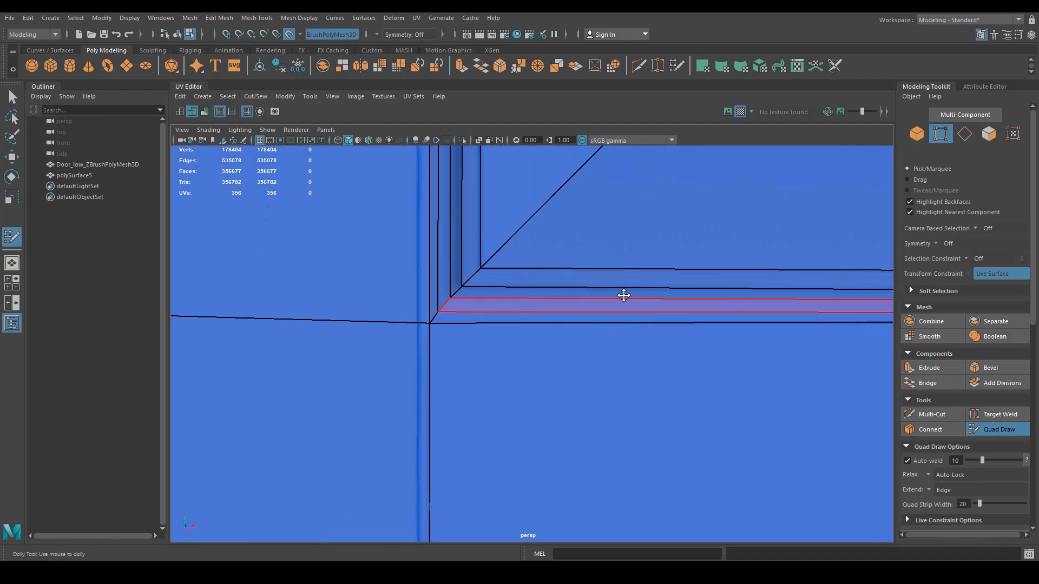
{"action": "middle_click_drag", "start_coordinate": [749, 320], "coordinate": [514, 371], "text": "alt"}
{"action": "middle_click_drag", "start_coordinate": [704, 352], "coordinate": [566, 327], "text": "alt"}
{"action": "middle_click_drag", "start_coordinate": [755, 324], "coordinate": [585, 342], "text": "alt"}
{"action": "middle_click_drag", "start_coordinate": [738, 343], "coordinate": [737, 335], "text": "alt"}
{"action": "left_click_drag", "start_coordinate": [325, 352], "coordinate": [339, 336]}
{"action": "left_click_drag", "start_coordinate": [484, 191], "coordinate": [486, 192]}
{"action": "middle_click_drag", "start_coordinate": [844, 184], "coordinate": [635, 221], "text": "alt"}
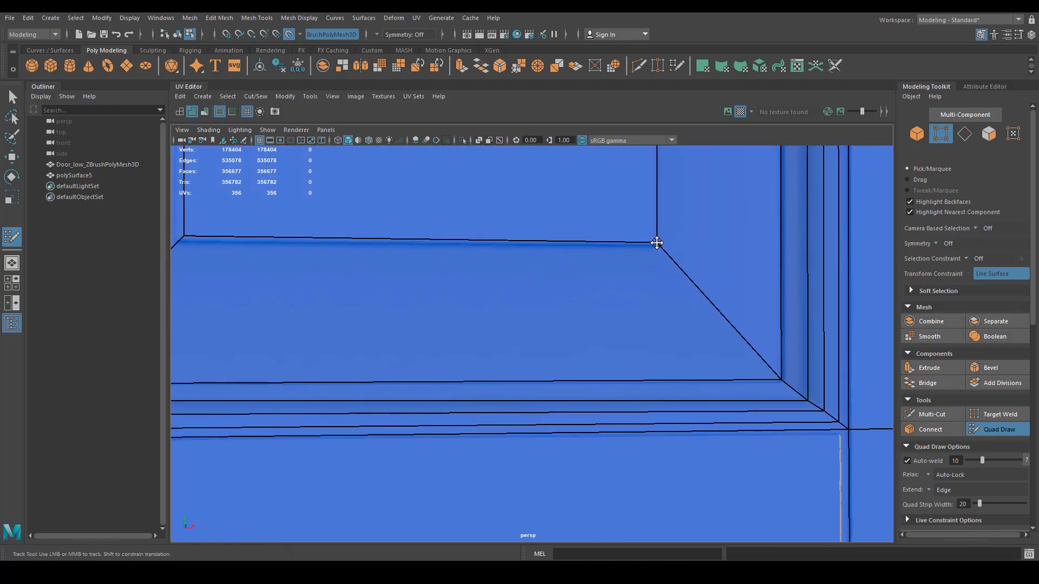
{"action": "left_click_drag", "start_coordinate": [657, 242], "coordinate": [653, 240]}
Lower the inner top-left corner vertex of the lower-right panel slightly to straighten the panel's inner top edge.
{"action": "scroll", "coordinate": [653, 240], "scroll_direction": "down", "scroll_amount": 5}
{"action": "middle_click_drag", "start_coordinate": [550, 432], "coordinate": [581, 98], "text": "alt"}
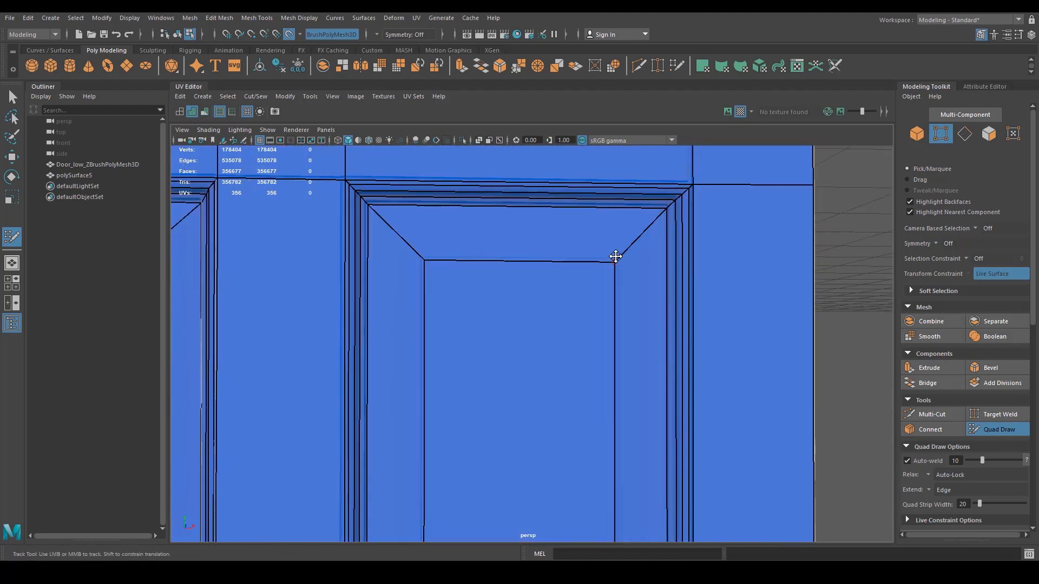
{"action": "left_click_drag", "start_coordinate": [423, 260], "coordinate": [424, 262]}
{"action": "middle_click_drag", "start_coordinate": [359, 252], "coordinate": [423, 344], "text": "alt"}
{"action": "scroll", "coordinate": [412, 319], "scroll_direction": "up", "scroll_amount": 3}
{"action": "middle_click_drag", "start_coordinate": [705, 306], "coordinate": [614, 323], "text": "alt"}
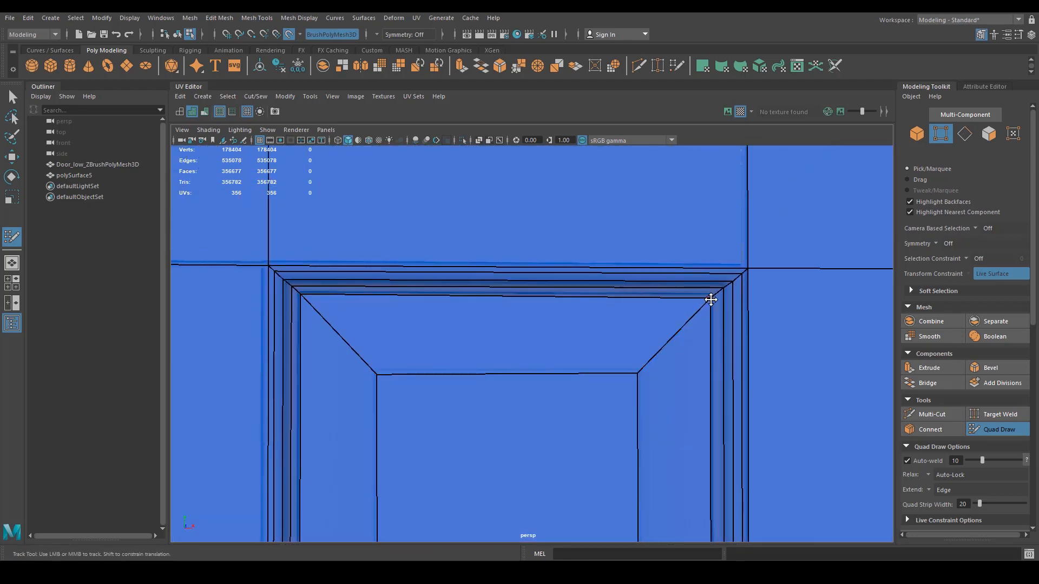
Nudge the innermost moulding vertex at the lower-right panel's bottom-right corner onto the crease.
{"action": "middle_click_drag", "start_coordinate": [698, 427], "coordinate": [675, 176], "text": "alt"}
{"action": "middle_click_drag", "start_coordinate": [642, 487], "coordinate": [624, 222], "text": "alt"}
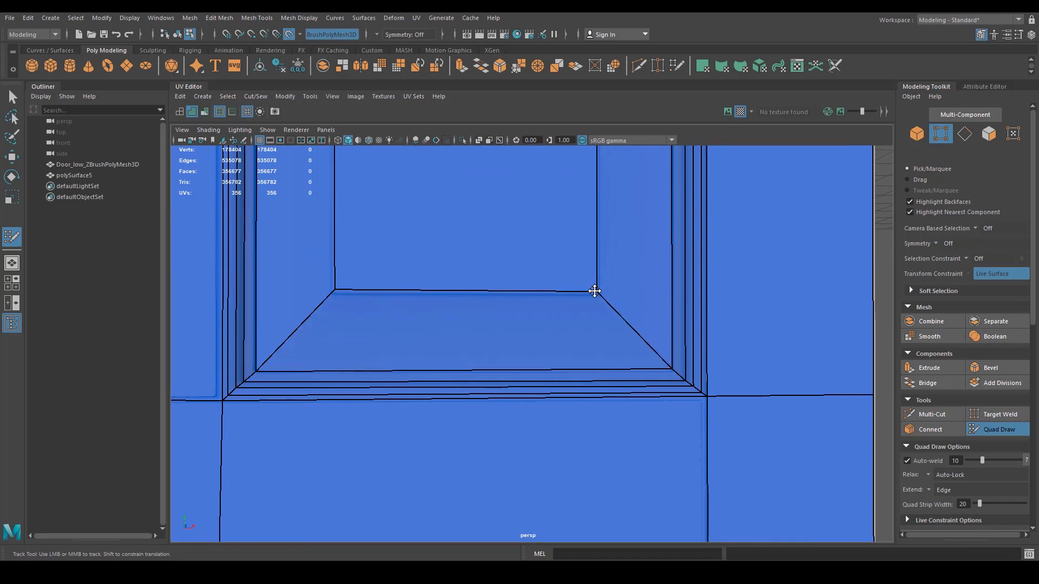
{"action": "scroll", "coordinate": [243, 369], "scroll_direction": "up", "scroll_amount": 3}
{"action": "middle_click_drag", "start_coordinate": [704, 400], "coordinate": [761, 310], "text": "alt"}
{"action": "left_click_drag", "start_coordinate": [827, 304], "coordinate": [828, 304]}
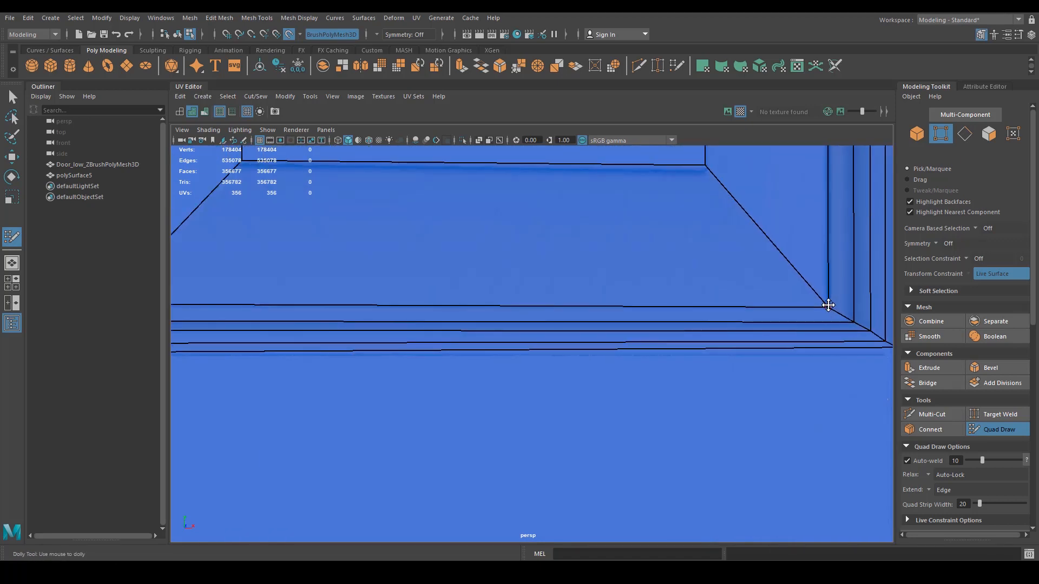
Lower the moulding vertex at the lower-left panel's bottom-right corner slightly to align it with the crease.
{"action": "scroll", "coordinate": [828, 305], "scroll_direction": "down", "scroll_amount": 4}
{"action": "middle_click_drag", "start_coordinate": [184, 363], "coordinate": [623, 382], "text": "alt"}
{"action": "scroll", "coordinate": [649, 379], "scroll_direction": "up", "scroll_amount": 4}
{"action": "left_click_drag", "start_coordinate": [799, 355], "coordinate": [799, 358]}
Examine the inner bottom corners and the top moulding corners of the lower-left panel for vertices off the creases.
{"action": "scroll", "coordinate": [800, 358], "scroll_direction": "down", "scroll_amount": 4}
{"action": "middle_click_drag", "start_coordinate": [607, 275], "coordinate": [743, 300], "text": "alt"}
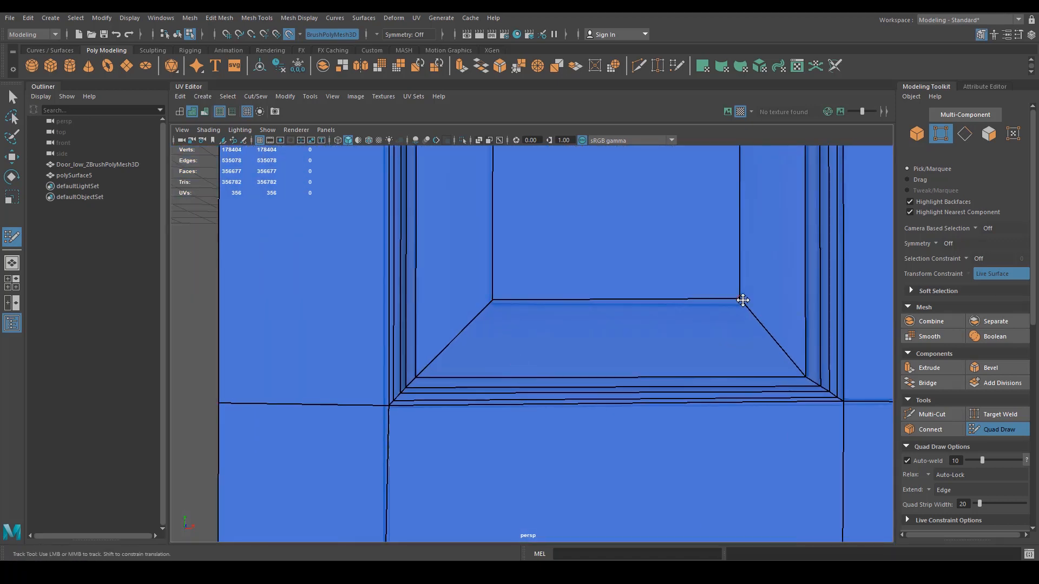
{"action": "scroll", "coordinate": [626, 378], "scroll_direction": "up", "scroll_amount": 2}
{"action": "scroll", "coordinate": [554, 297], "scroll_direction": "down", "scroll_amount": 4}
{"action": "scroll", "coordinate": [487, 303], "scroll_direction": "up", "scroll_amount": 5}
{"action": "middle_click_drag", "start_coordinate": [422, 310], "coordinate": [513, 385], "text": "alt"}
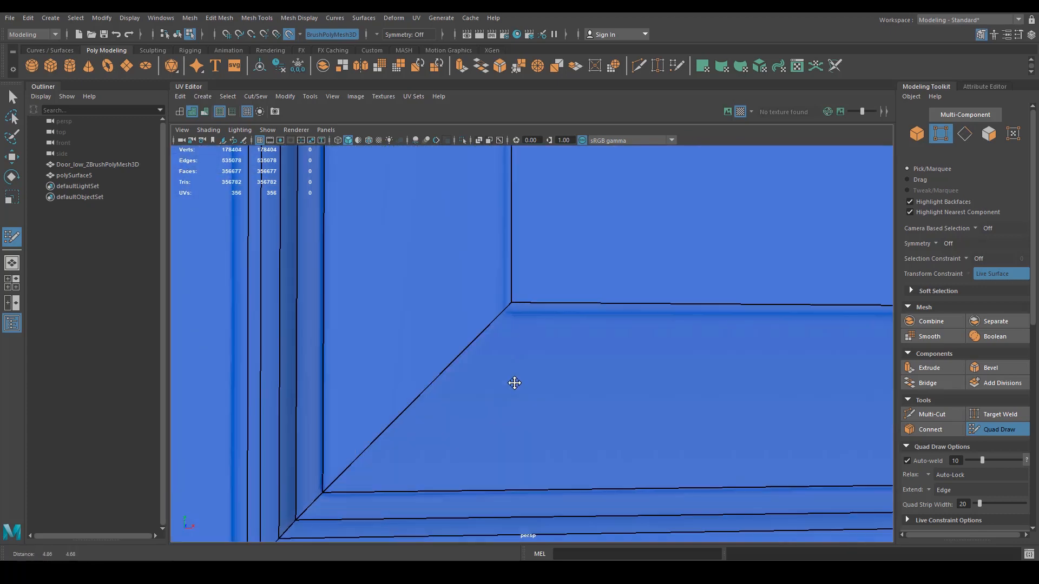
{"action": "scroll", "coordinate": [512, 379], "scroll_direction": "down", "scroll_amount": 6}
{"action": "middle_click_drag", "start_coordinate": [615, 168], "coordinate": [536, 382], "text": "alt"}
{"action": "scroll", "coordinate": [535, 382], "scroll_direction": "up", "scroll_amount": 5}
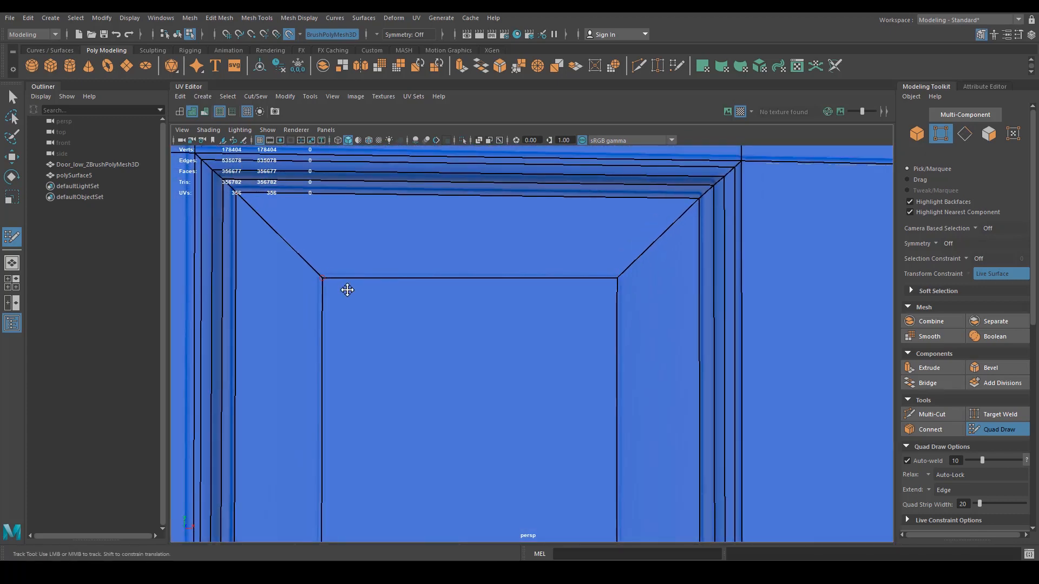
{"action": "scroll", "coordinate": [652, 242], "scroll_direction": "down", "scroll_amount": 2}
{"action": "scroll", "coordinate": [362, 329], "scroll_direction": "up", "scroll_amount": 5}
{"action": "middle_click_drag", "start_coordinate": [218, 325], "coordinate": [460, 351], "text": "alt"}
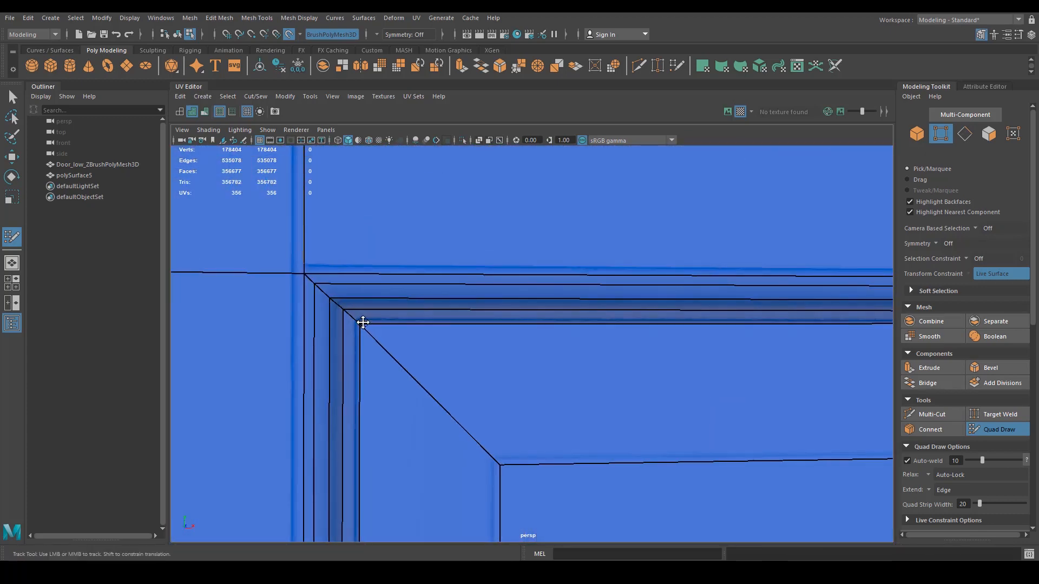
Raise the outer corner vertices on both sides of the centre stile onto the crease along the lower panels' top edge.
{"action": "mouse_move", "coordinate": [317, 284]}
{"action": "middle_mouse_down", "text": "alt"}
{"action": "mouse_move", "coordinate": [433, 323]}
{"action": "mouse_move", "coordinate": [287, 320]}
{"action": "mouse_move", "coordinate": [442, 363]}
{"action": "mouse_move", "coordinate": [325, 365]}
{"action": "middle_mouse_up", "text": "alt"}
{"action": "left_click_drag", "start_coordinate": [773, 308], "coordinate": [774, 297]}
{"action": "middle_click_drag", "start_coordinate": [773, 303], "coordinate": [541, 316], "text": "alt"}
{"action": "left_click_drag", "start_coordinate": [616, 318], "coordinate": [611, 304]}
{"action": "middle_click_drag", "start_coordinate": [749, 330], "coordinate": [632, 325], "text": "alt"}
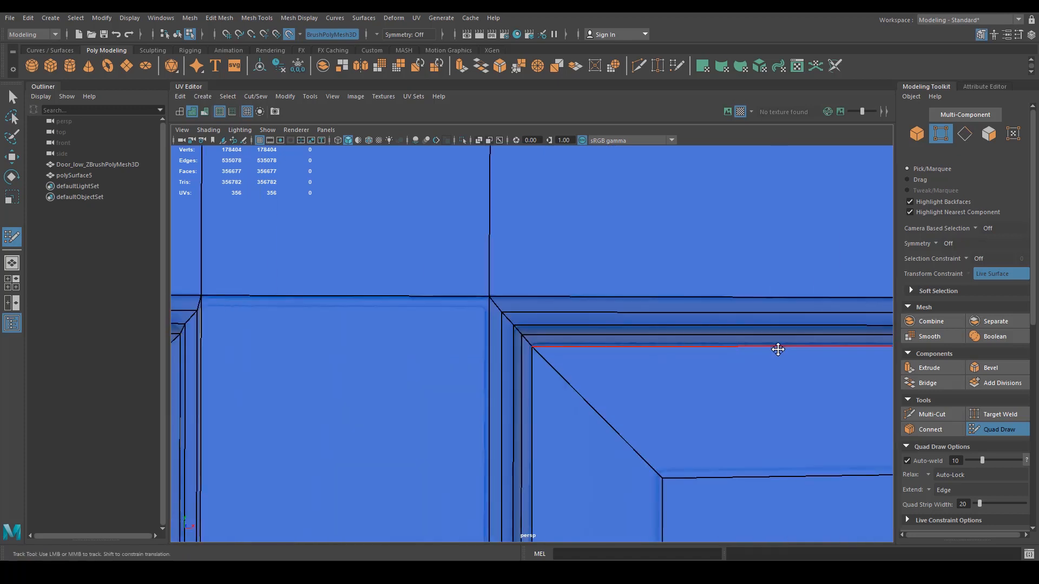
Adjust the moulding corner vertices at the lower-right panel's top-right corner so they follow the creases.
{"action": "middle_click_drag", "start_coordinate": [777, 348], "coordinate": [352, 335], "text": "alt"}
{"action": "middle_click_drag", "start_coordinate": [855, 355], "coordinate": [601, 338], "text": "alt"}
{"action": "scroll", "coordinate": [601, 339], "scroll_direction": "down", "scroll_amount": 3}
{"action": "scroll", "coordinate": [545, 307], "scroll_direction": "up", "scroll_amount": 6}
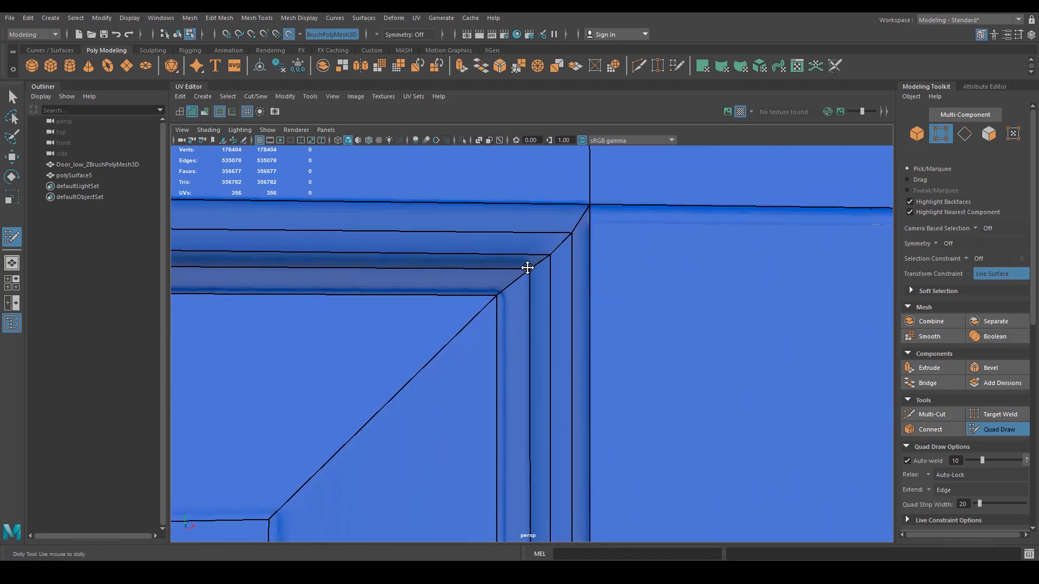
{"action": "left_click_drag", "start_coordinate": [548, 257], "coordinate": [573, 227]}
Raise the outer moulding vertex at the lower-left panel's top-left corner slightly onto the crease.
{"action": "right_click_drag", "start_coordinate": [573, 228], "coordinate": [522, 222], "text": "alt"}
{"action": "middle_click_drag", "start_coordinate": [523, 221], "coordinate": [606, 327], "text": "alt"}
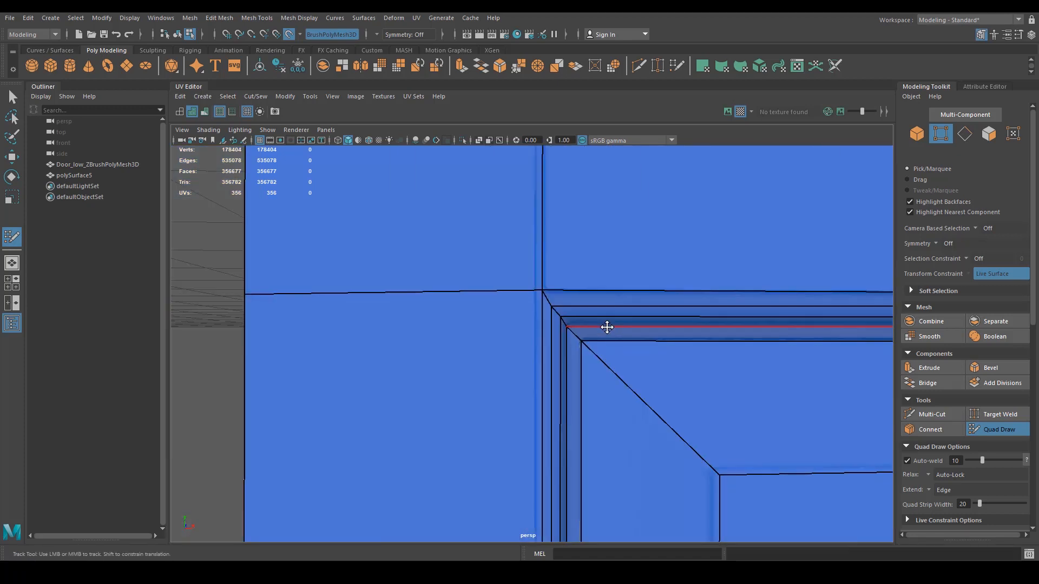
{"action": "mouse_move", "coordinate": [578, 317]}
{"action": "right_mouse_down", "text": "alt"}
{"action": "mouse_move", "coordinate": [647, 359]}
{"action": "mouse_move", "coordinate": [615, 301]}
{"action": "right_mouse_up", "text": "alt"}
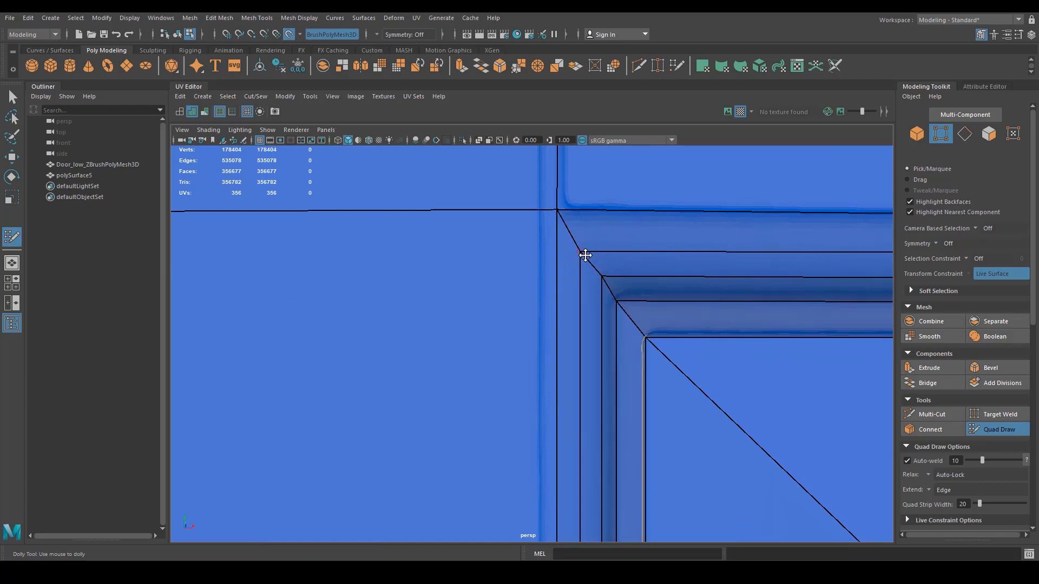
{"action": "left_click_drag", "start_coordinate": [584, 255], "coordinate": [581, 248]}
Finish Quad Draw, duplicate the low-poly front surface and move the copy along Z to about 149.18, clear of the door.
{"action": "right_click_drag", "start_coordinate": [650, 271], "coordinate": [216, 317], "text": "alt"}
{"action": "middle_click_drag", "start_coordinate": [654, 393], "coordinate": [636, 422], "text": "alt"}
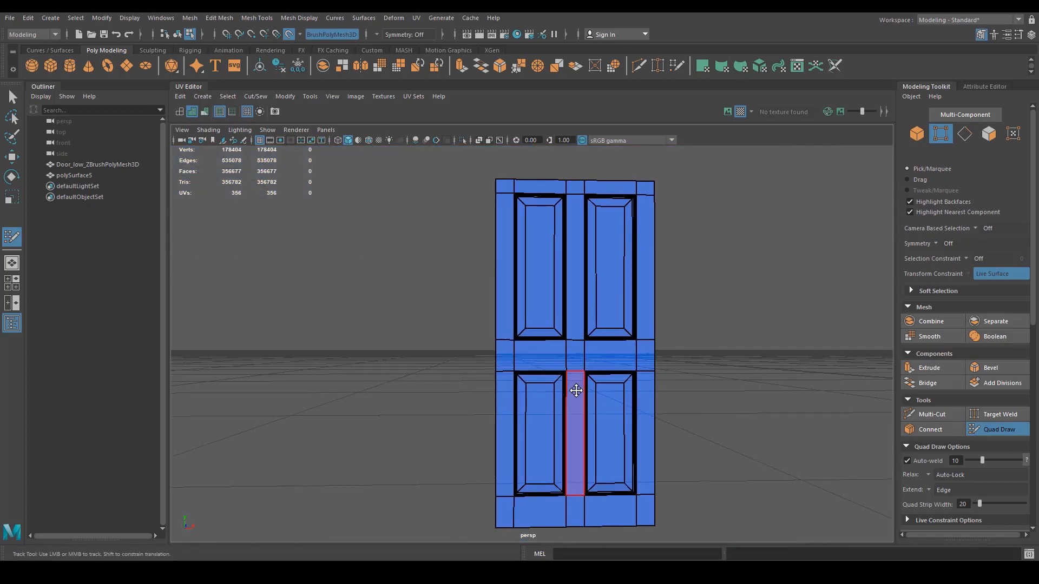
{"action": "key", "text": "q"}
{"action": "right_click_drag", "start_coordinate": [571, 289], "coordinate": [573, 349]}
{"action": "right_click_drag", "start_coordinate": [640, 277], "coordinate": [640, 276]}
{"action": "left_click_drag", "start_coordinate": [641, 277], "coordinate": [615, 371], "text": "alt"}
{"action": "right_click_drag", "start_coordinate": [615, 371], "coordinate": [697, 459], "text": "alt"}
{"action": "key", "text": "ctrl+d"}
{"action": "key", "text": "w"}
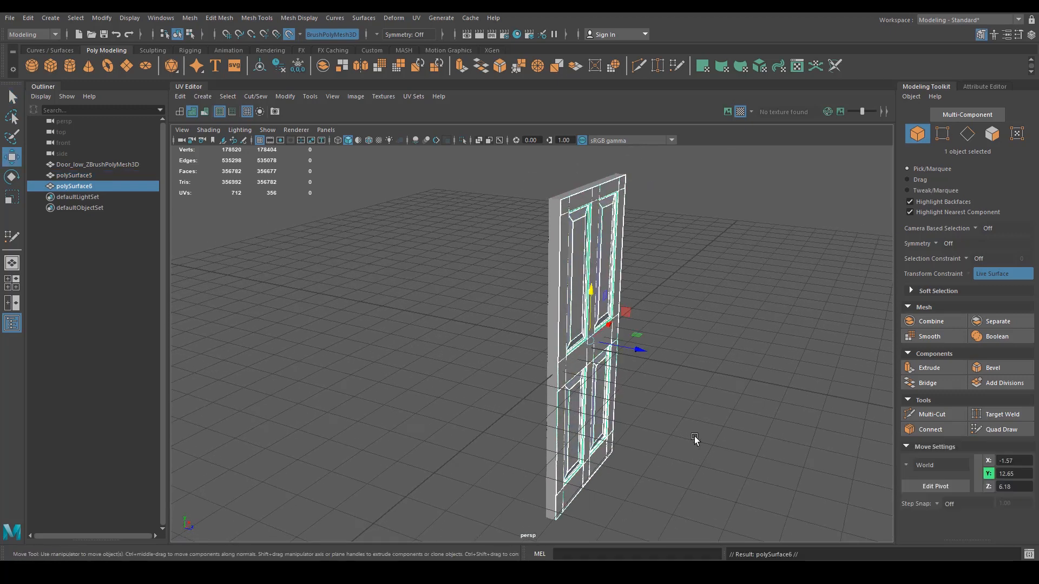
{"action": "left_click_drag", "start_coordinate": [638, 351], "coordinate": [737, 385]}
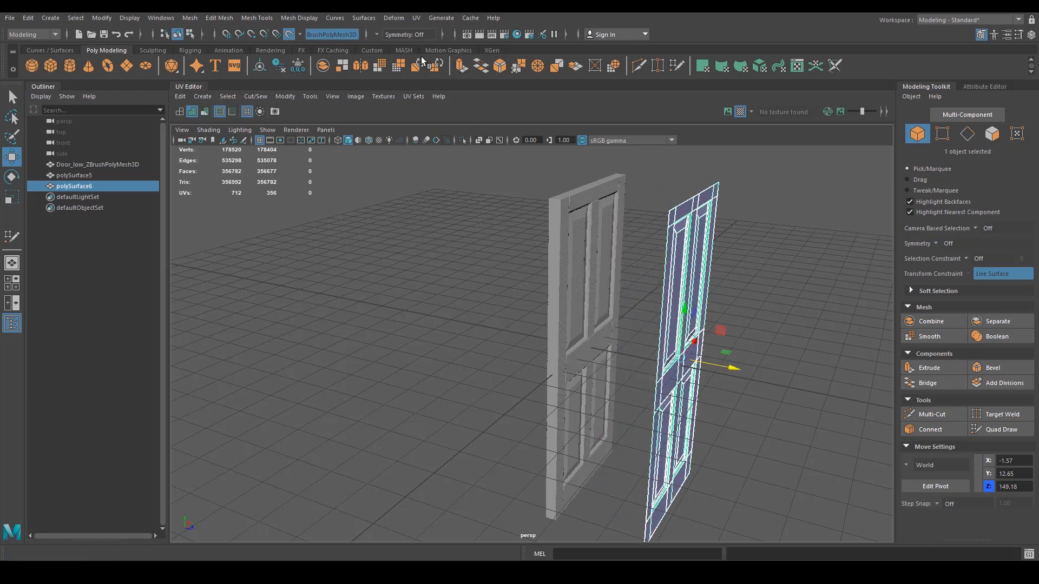
Mirror the duplicated surface across the world Z axis without merging the borders.
{"action": "left_click", "coordinate": [364, 61]}
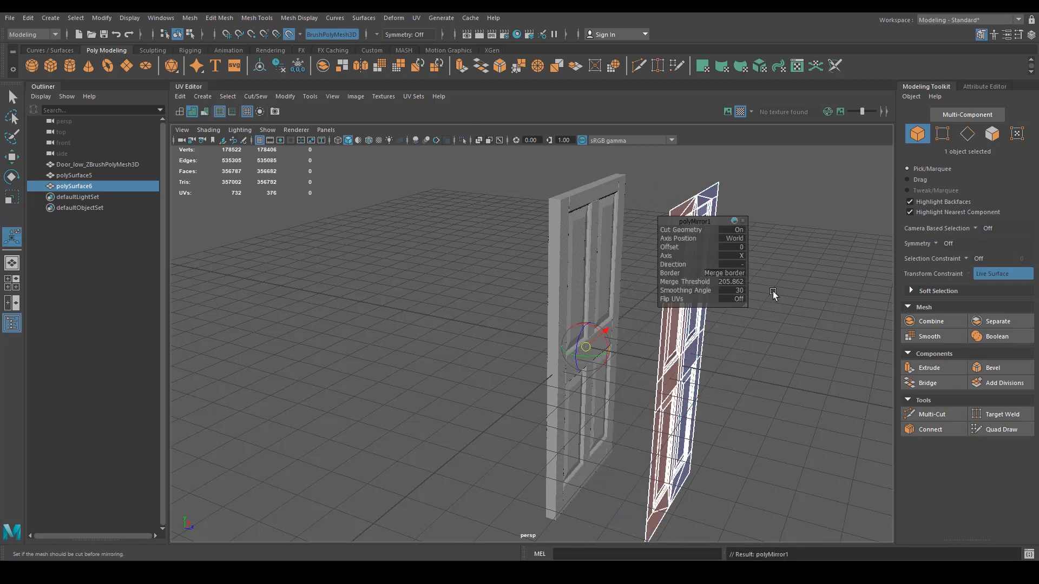
{"action": "left_click", "coordinate": [740, 256]}
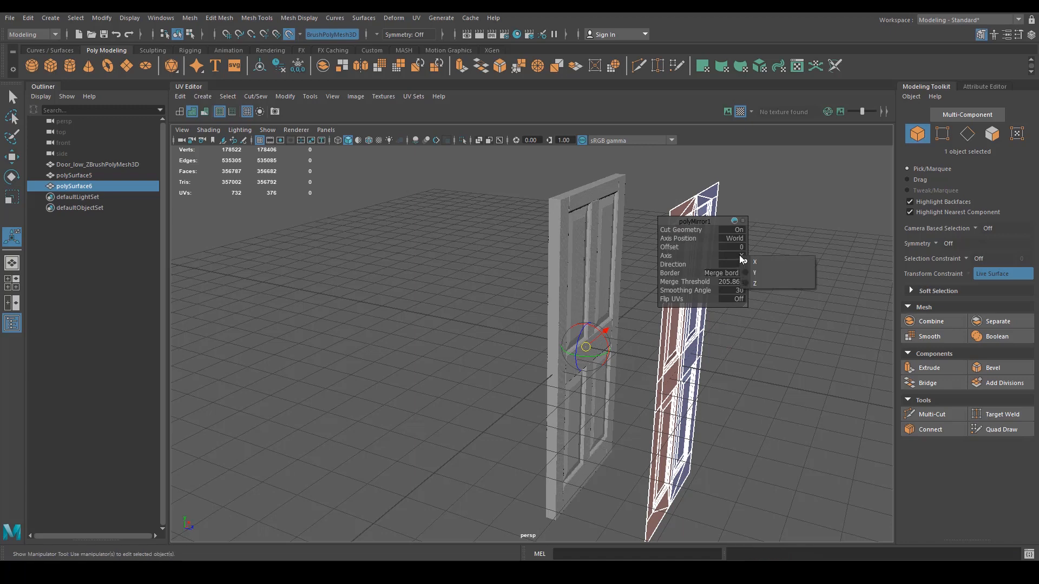
{"action": "left_click", "coordinate": [756, 284]}
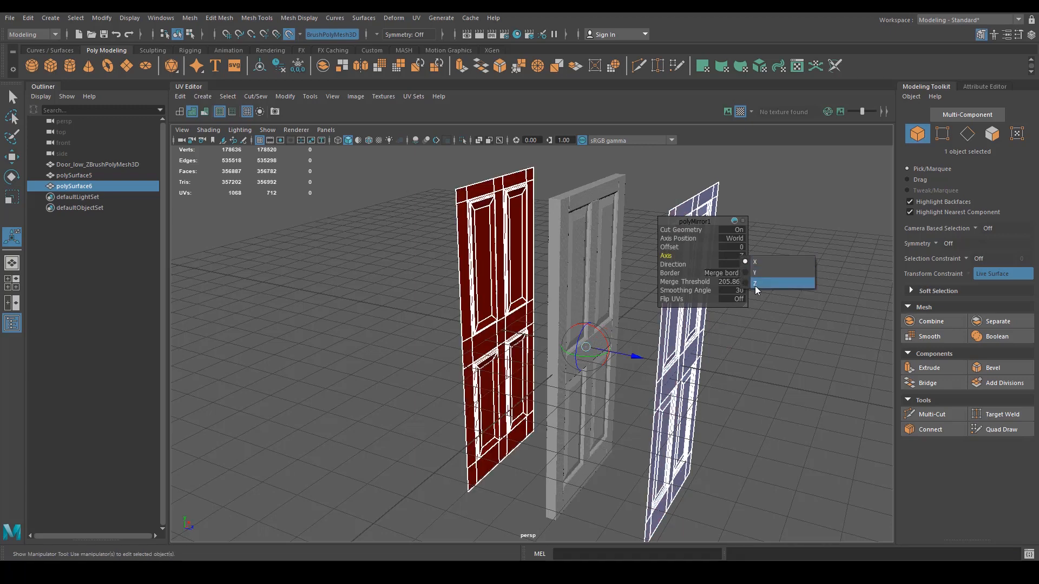
{"action": "left_click_drag", "start_coordinate": [622, 355], "coordinate": [713, 265], "text": "alt"}
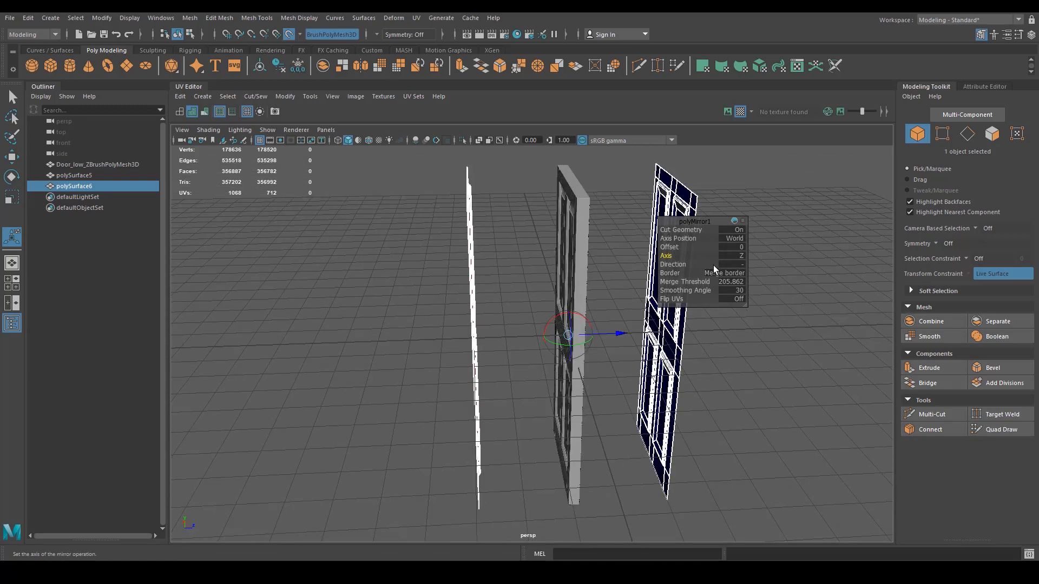
{"action": "left_click", "coordinate": [722, 274]}
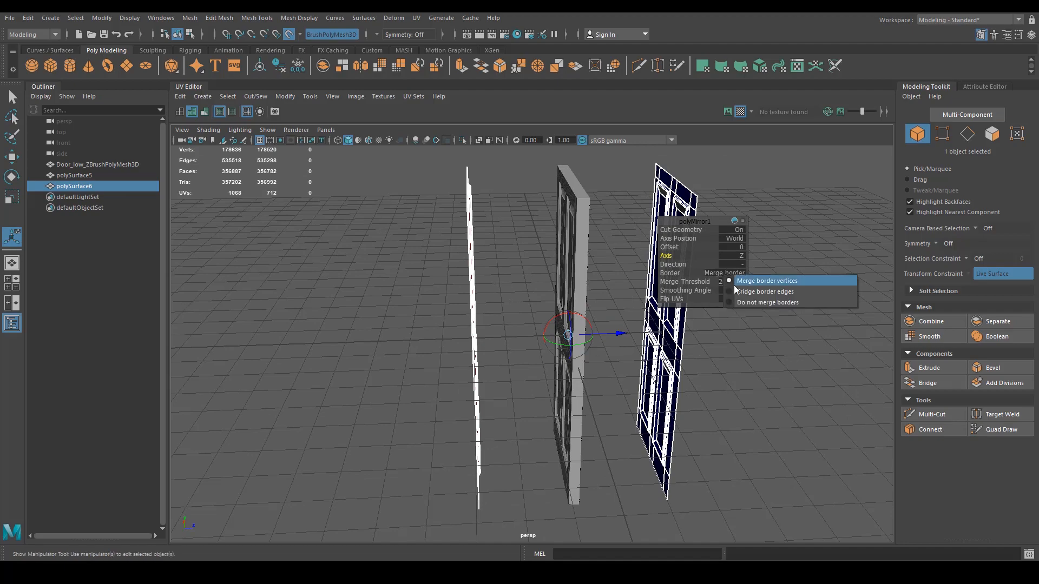
{"action": "left_click", "coordinate": [746, 302]}
{"action": "left_click_drag", "start_coordinate": [577, 296], "coordinate": [502, 332], "text": "alt"}
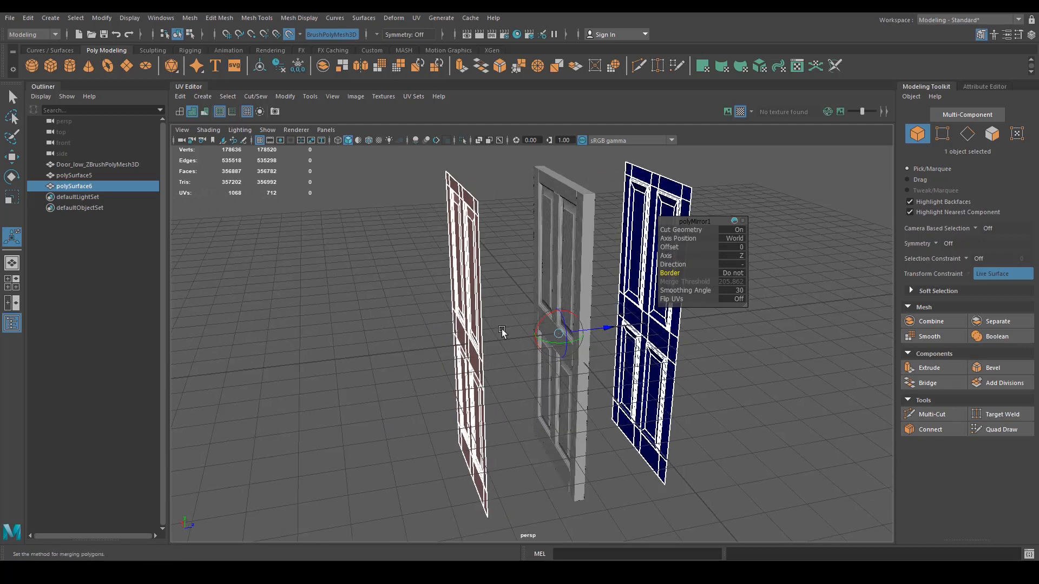
Delete the faces of the duplicate's unmirrored half in front of the door, keeping the mirrored half behind it.
{"action": "right_click_drag", "start_coordinate": [464, 296], "coordinate": [564, 234]}
{"action": "middle_click_drag", "start_coordinate": [574, 292], "coordinate": [558, 281], "text": "alt"}
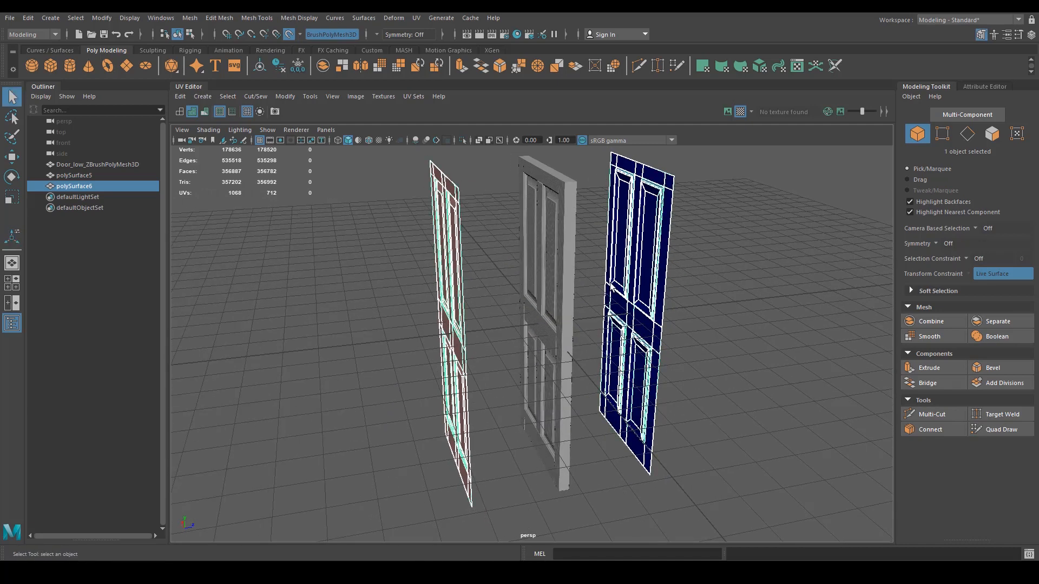
{"action": "left_click", "coordinate": [699, 333]}
{"action": "left_click", "coordinate": [656, 326]}
{"action": "right_click", "coordinate": [653, 235]}
{"action": "left_click", "coordinate": [652, 263]}
{"action": "scroll", "coordinate": [645, 279], "scroll_direction": "down", "scroll_amount": 2}
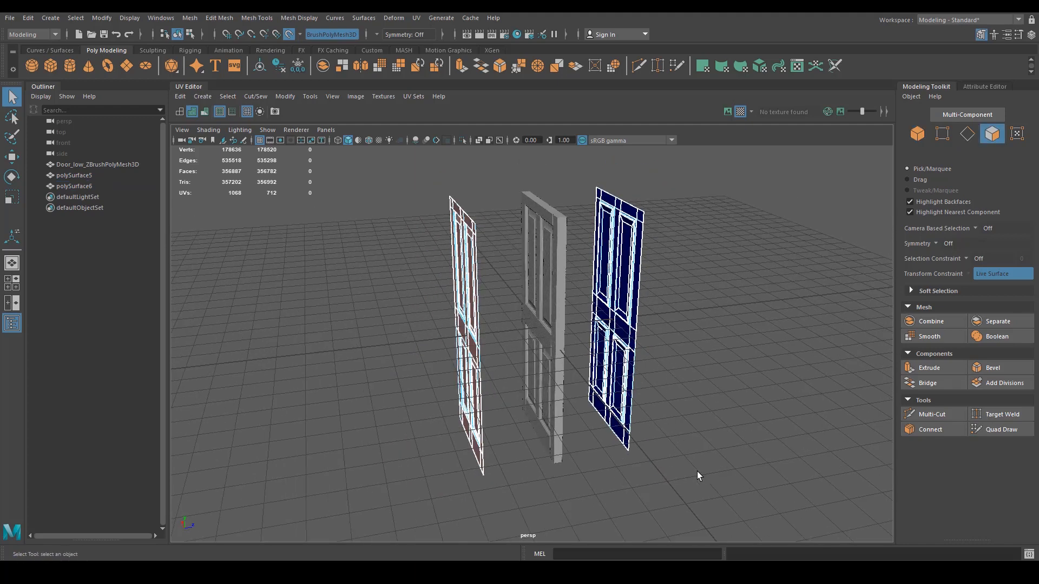
{"action": "left_click_drag", "start_coordinate": [546, 150], "coordinate": [546, 150]}
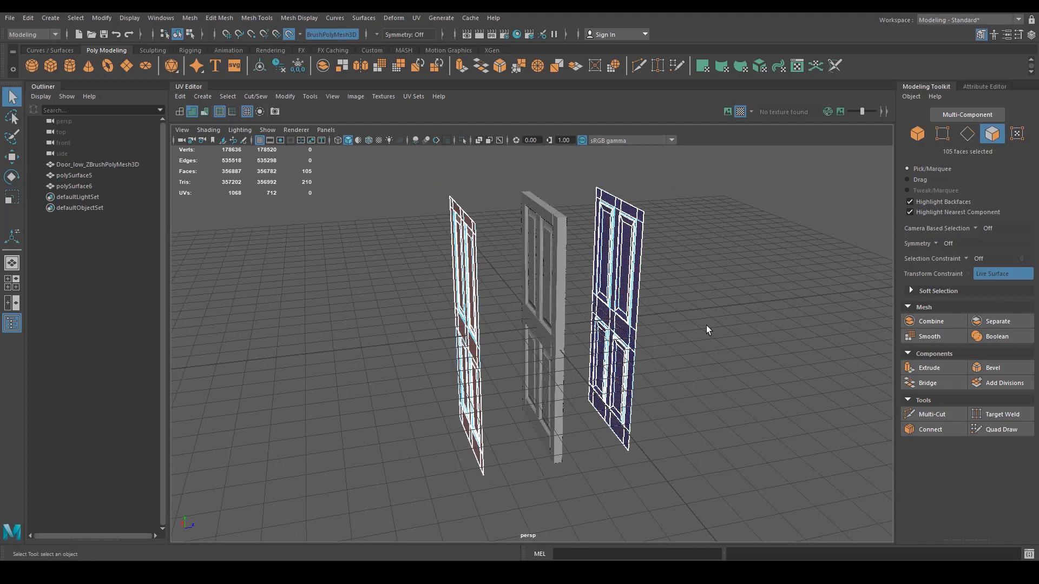
{"action": "key", "text": "Delete"}
Select the mirrored surface and move it along Z to about -6.44, against the back of the door.
{"action": "mouse_move", "coordinate": [526, 320]}
{"action": "left_mouse_down", "text": "alt"}
{"action": "mouse_move", "coordinate": [489, 321]}
{"action": "mouse_move", "coordinate": [534, 297]}
{"action": "mouse_move", "coordinate": [526, 304]}
{"action": "left_mouse_up", "text": "alt"}
{"action": "right_click", "coordinate": [597, 291]}
{"action": "left_click", "coordinate": [592, 273]}
{"action": "scroll", "coordinate": [523, 305], "scroll_direction": "up", "scroll_amount": 2}
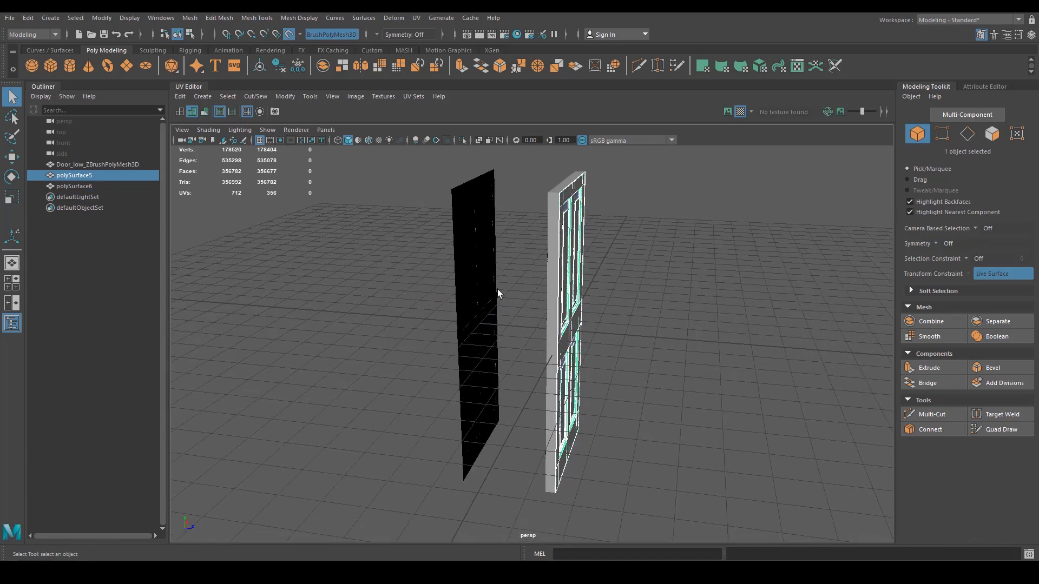
{"action": "left_click", "coordinate": [496, 290]}
{"action": "left_click_drag", "start_coordinate": [452, 294], "coordinate": [476, 315], "text": "alt"}
{"action": "scroll", "coordinate": [476, 316], "scroll_direction": "up", "scroll_amount": 1}
{"action": "scroll", "coordinate": [476, 315], "scroll_direction": "up", "scroll_amount": 2}
{"action": "key", "text": "w"}
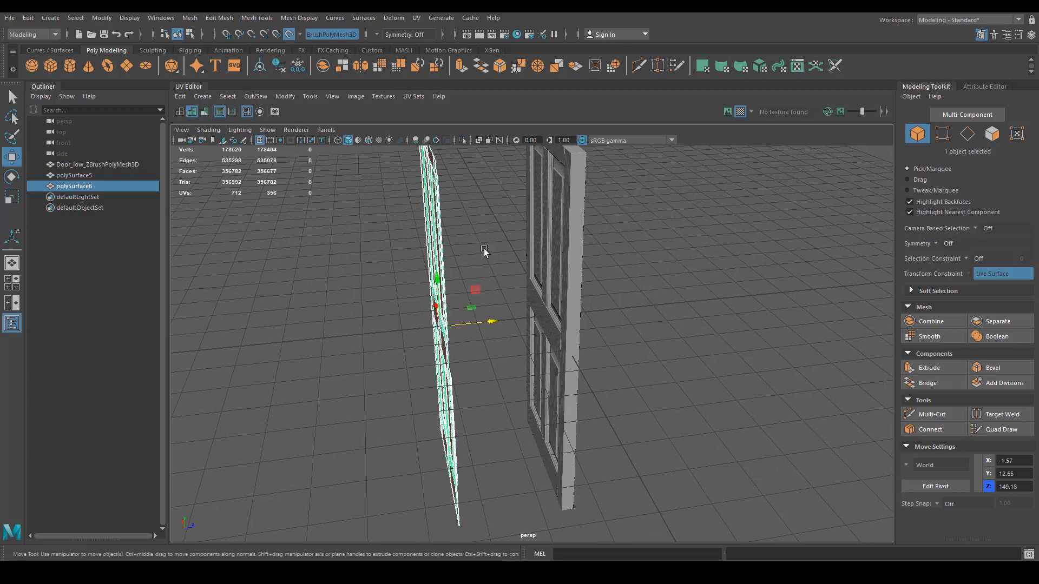
{"action": "left_click_drag", "start_coordinate": [505, 314], "coordinate": [586, 307]}
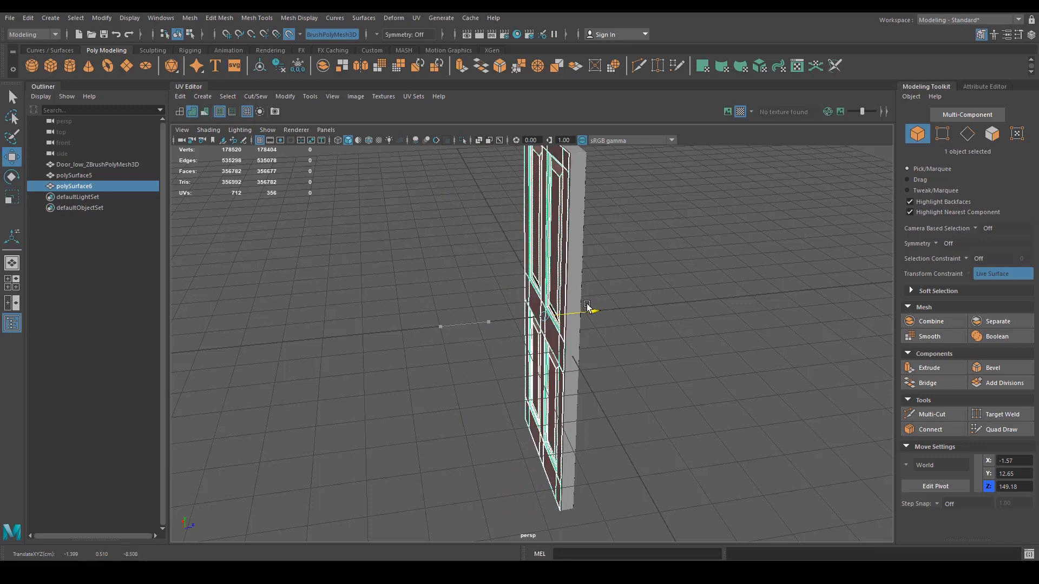
Fine-tune the back surface's position along Z to about -6.98 so it sits on the door's back face.
{"action": "right_click_drag", "start_coordinate": [469, 333], "coordinate": [791, 318], "text": "alt"}
{"action": "middle_click_drag", "start_coordinate": [633, 303], "coordinate": [637, 329], "text": "alt"}
{"action": "right_click_drag", "start_coordinate": [637, 333], "coordinate": [804, 352], "text": "alt"}
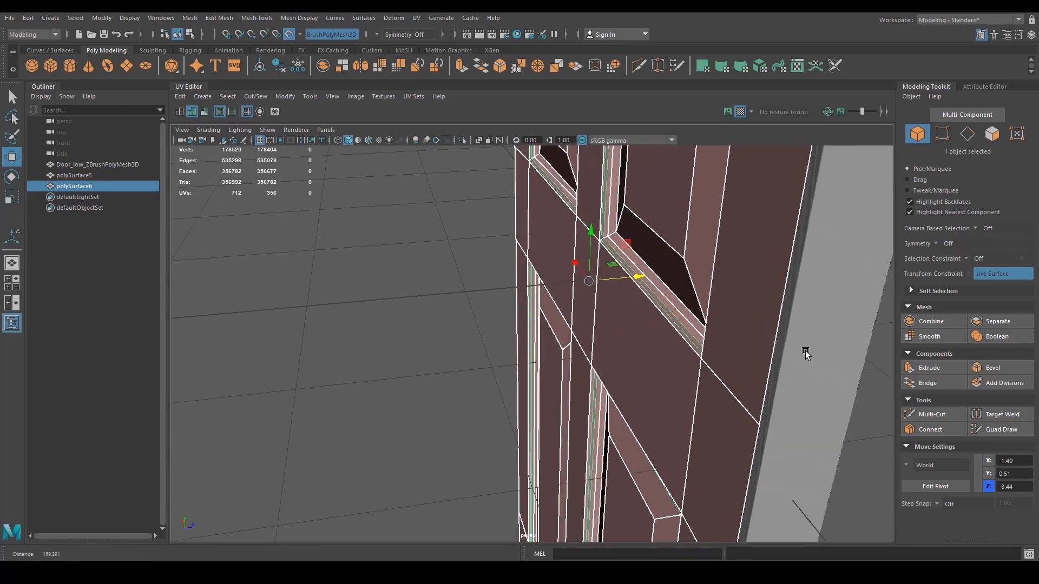
{"action": "middle_click_drag", "start_coordinate": [646, 331], "coordinate": [633, 348], "text": "alt"}
{"action": "right_click_drag", "start_coordinate": [634, 346], "coordinate": [832, 340], "text": "alt"}
{"action": "middle_click_drag", "start_coordinate": [704, 306], "coordinate": [672, 338], "text": "alt"}
{"action": "right_click_drag", "start_coordinate": [672, 337], "coordinate": [855, 318], "text": "alt"}
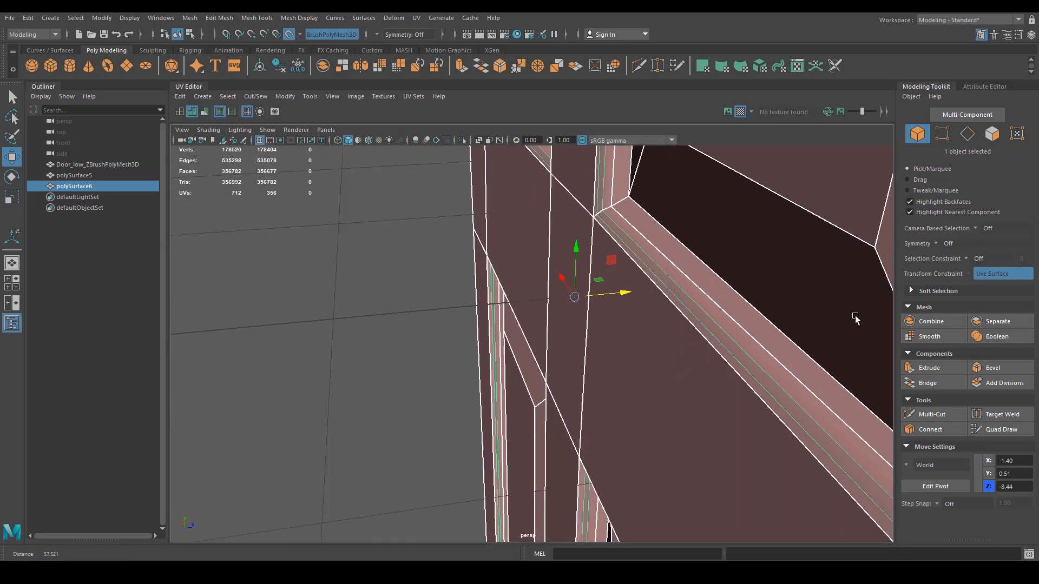
{"action": "middle_click_drag", "start_coordinate": [671, 296], "coordinate": [666, 306], "text": "alt"}
{"action": "left_click_drag", "start_coordinate": [624, 295], "coordinate": [637, 336]}
{"action": "right_click_drag", "start_coordinate": [774, 342], "coordinate": [606, 345], "text": "alt"}
{"action": "left_click_drag", "start_coordinate": [606, 345], "coordinate": [606, 374], "text": "alt"}
{"action": "right_click_drag", "start_coordinate": [605, 374], "coordinate": [568, 286], "text": "alt"}
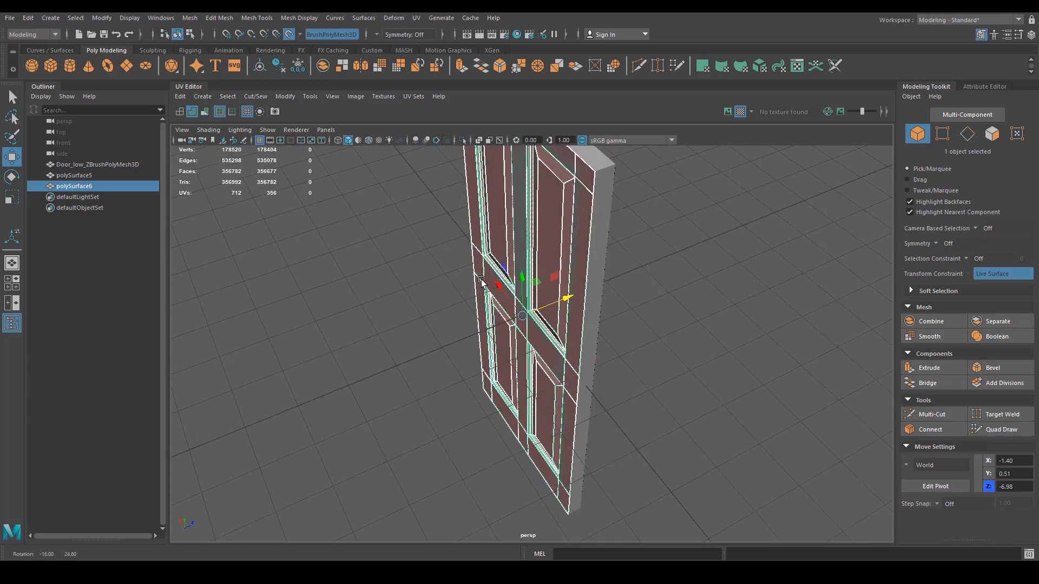
Isolate the front and back low-poly surfaces and combine them into one mesh.
{"action": "left_click_drag", "start_coordinate": [569, 287], "coordinate": [515, 241], "text": "alt"}
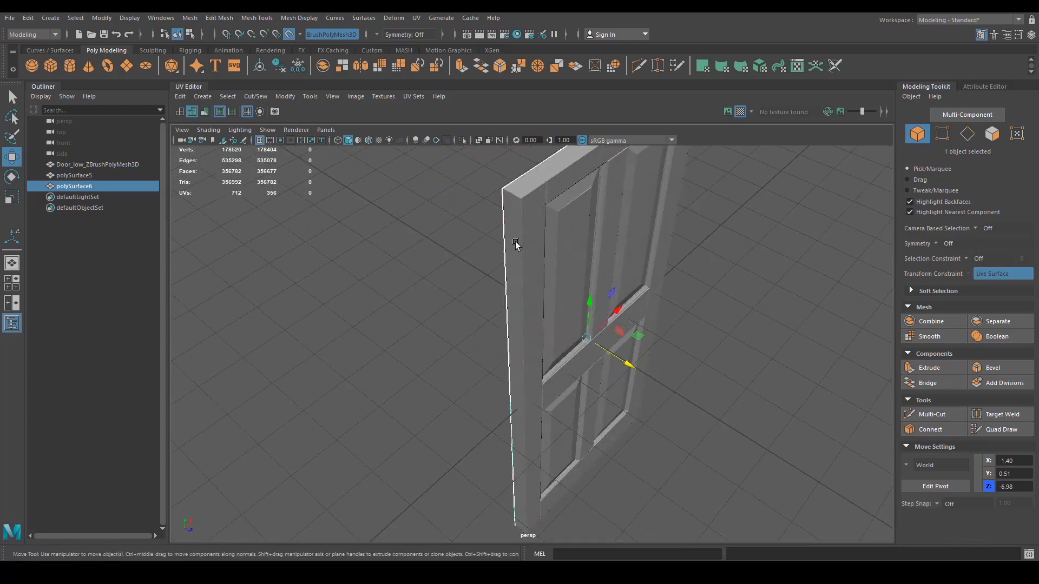
{"action": "left_click", "coordinate": [86, 176], "text": "ctrl"}
{"action": "left_click_drag", "start_coordinate": [489, 303], "coordinate": [680, 393], "text": "alt"}
{"action": "key", "text": "ctrl+1"}
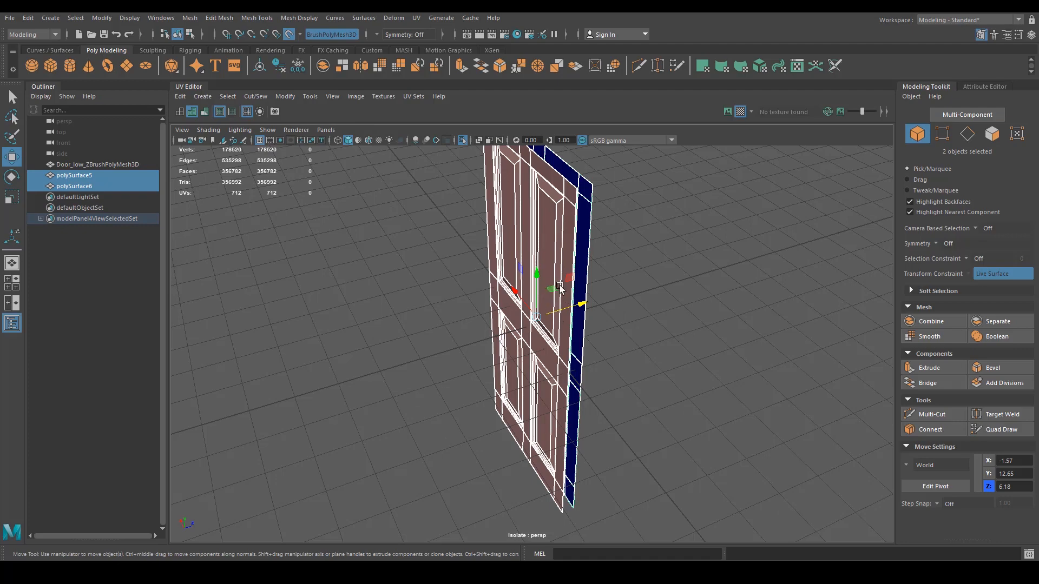
{"action": "left_click", "coordinate": [323, 69]}
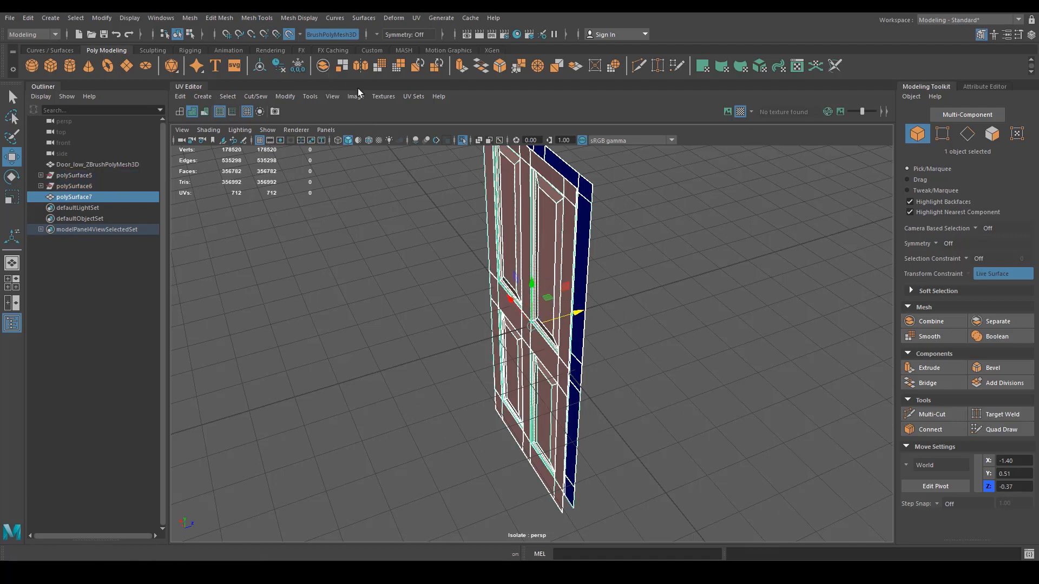
Bridge the outer border edges of the front and back surfaces to close the door's sides.
{"action": "mouse_move", "coordinate": [476, 243]}
{"action": "left_mouse_down", "text": "alt"}
{"action": "mouse_move", "coordinate": [515, 288]}
{"action": "mouse_move", "coordinate": [469, 262]}
{"action": "left_mouse_up", "text": "alt"}
{"action": "right_click_drag", "start_coordinate": [525, 277], "coordinate": [586, 306]}
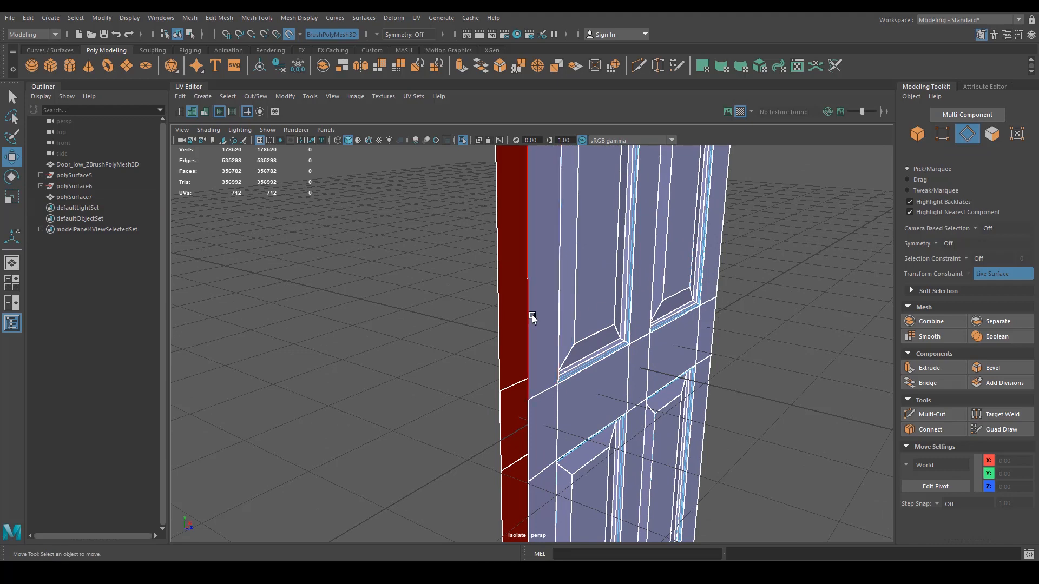
{"action": "double_click", "coordinate": [532, 314]}
{"action": "right_click_drag", "start_coordinate": [485, 340], "coordinate": [533, 420], "text": "alt"}
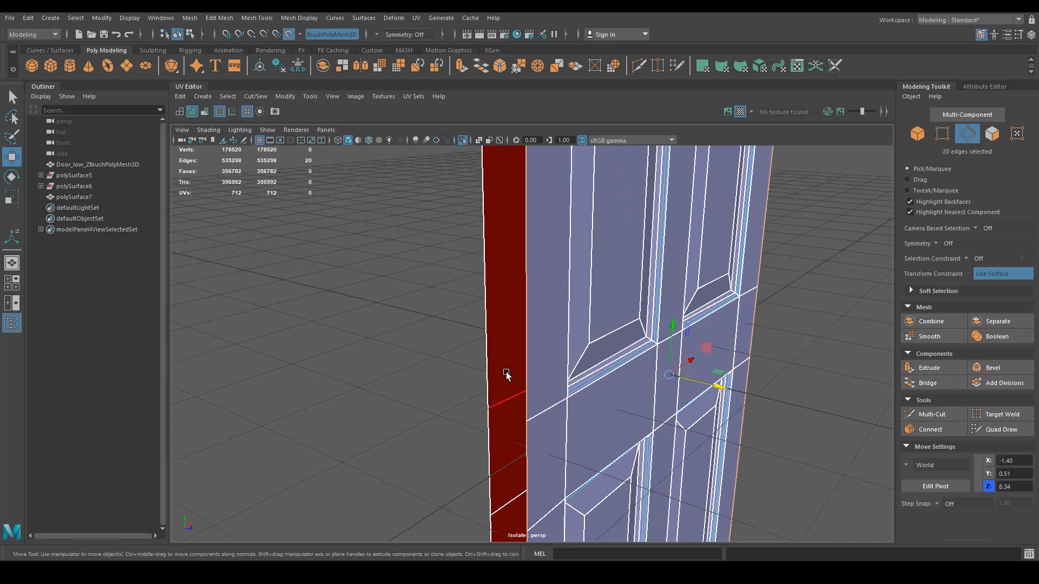
{"action": "left_click", "coordinate": [481, 322], "text": "shift"}
{"action": "left_click_drag", "start_coordinate": [481, 322], "coordinate": [560, 336], "text": "alt"}
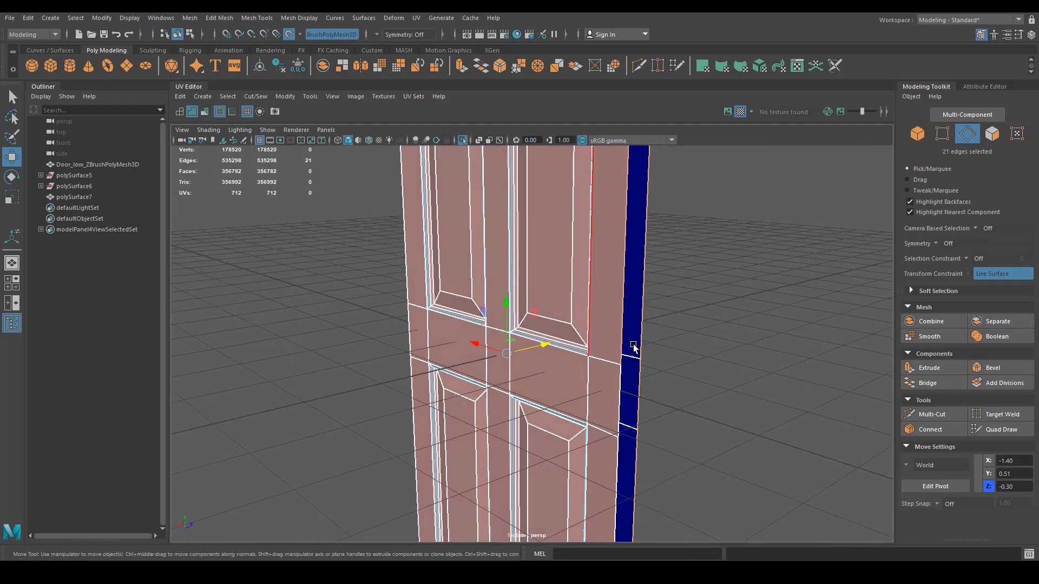
{"action": "double_click", "coordinate": [619, 385], "text": "shift"}
{"action": "left_click_drag", "start_coordinate": [682, 397], "coordinate": [541, 324], "text": "alt"}
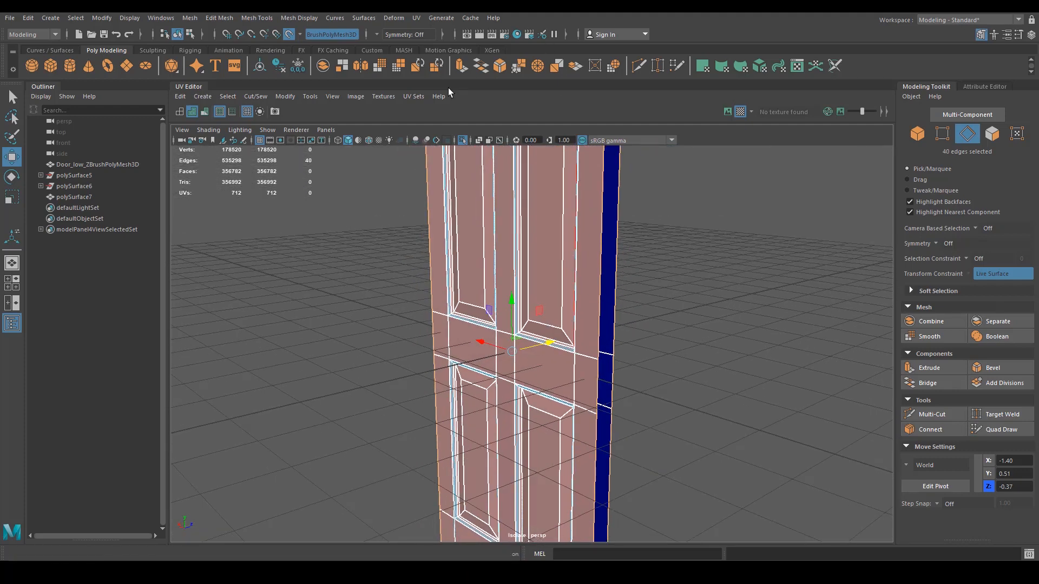
{"action": "left_click", "coordinate": [475, 67]}
{"action": "left_click_drag", "start_coordinate": [657, 287], "coordinate": [538, 319], "text": "alt"}
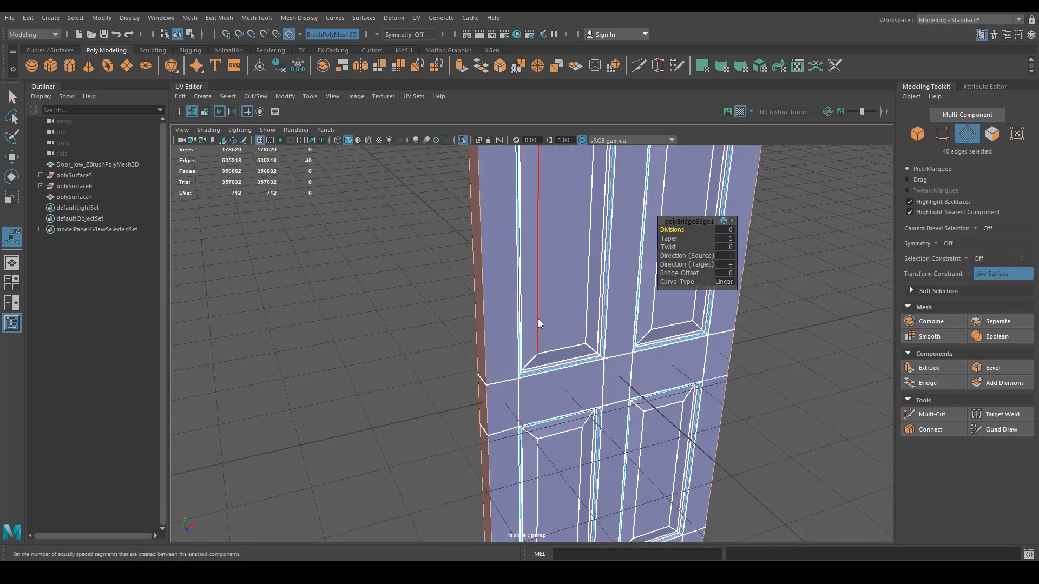
End the isolation and show the whole door in wireframe in the side view.
{"action": "key", "text": "q"}
{"action": "right_click_drag", "start_coordinate": [609, 274], "coordinate": [518, 271], "text": "alt"}
{"action": "middle_click_drag", "start_coordinate": [517, 271], "coordinate": [550, 326], "text": "alt"}
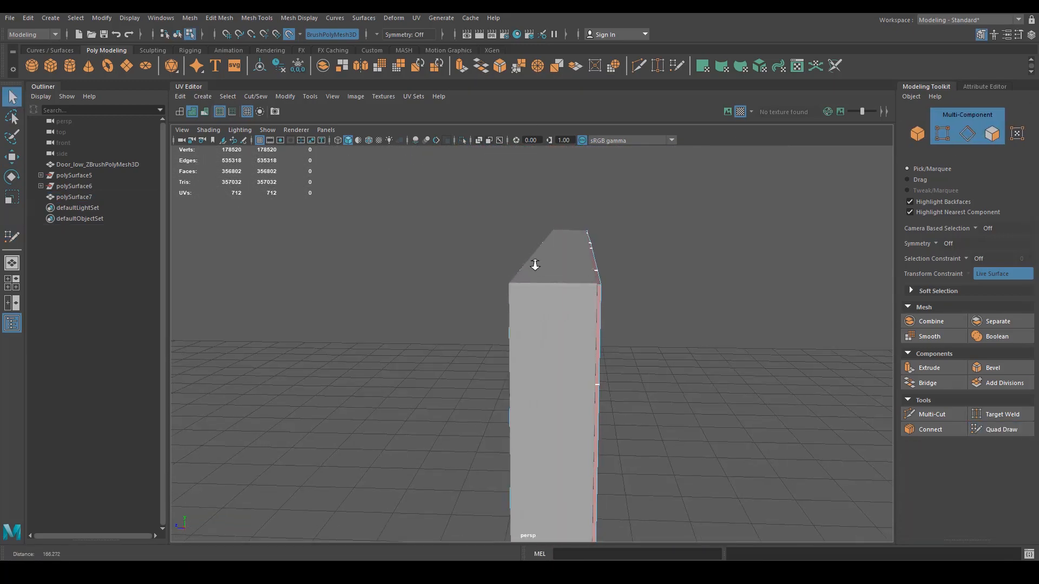
{"action": "right_click_drag", "start_coordinate": [533, 264], "coordinate": [523, 303], "text": "alt"}
{"action": "middle_click_drag", "start_coordinate": [524, 303], "coordinate": [541, 256], "text": "alt"}
{"action": "left_click_drag", "start_coordinate": [540, 256], "coordinate": [577, 279], "text": "alt"}
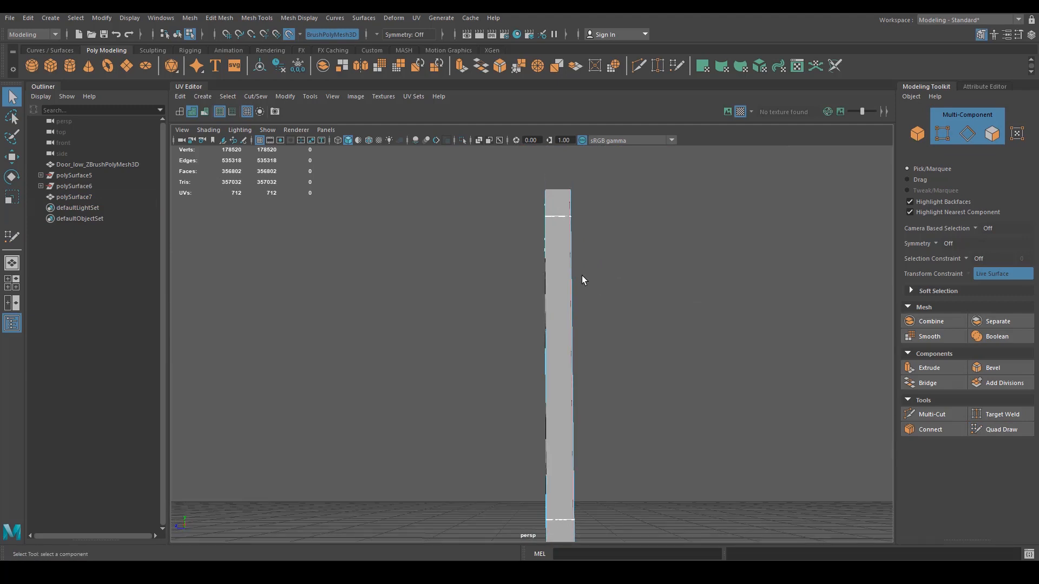
{"action": "key", "text": "4"}
{"action": "mouse_move", "coordinate": [634, 303]}
{"action": "left_mouse_down", "text": "alt"}
{"action": "mouse_move", "coordinate": [564, 294]}
{"action": "mouse_move", "coordinate": [622, 323]}
{"action": "left_mouse_up", "text": "alt"}
{"action": "key", "text": "space"}
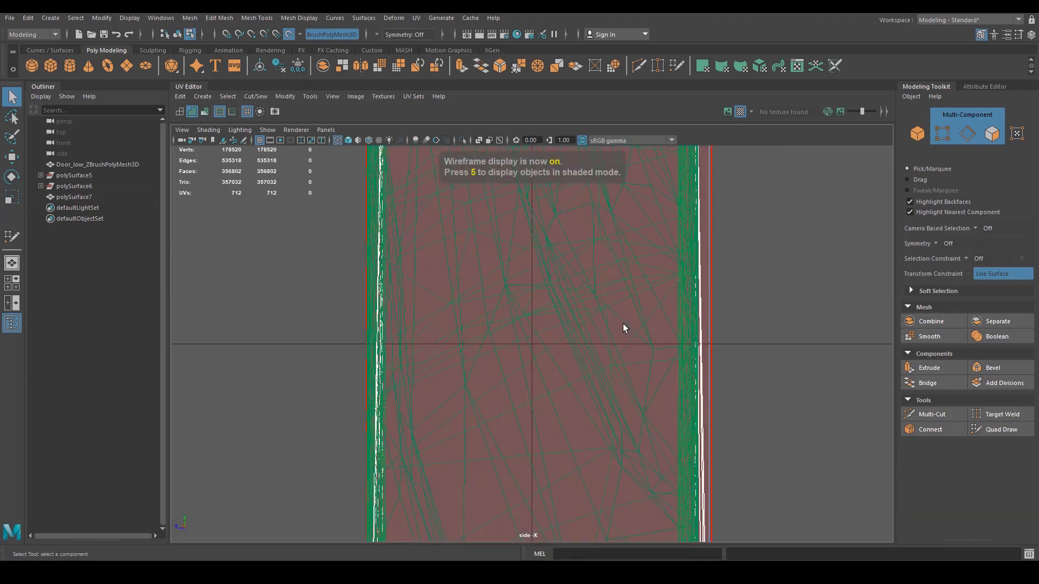
{"action": "scroll", "coordinate": [626, 303], "scroll_direction": "down", "scroll_amount": 8}
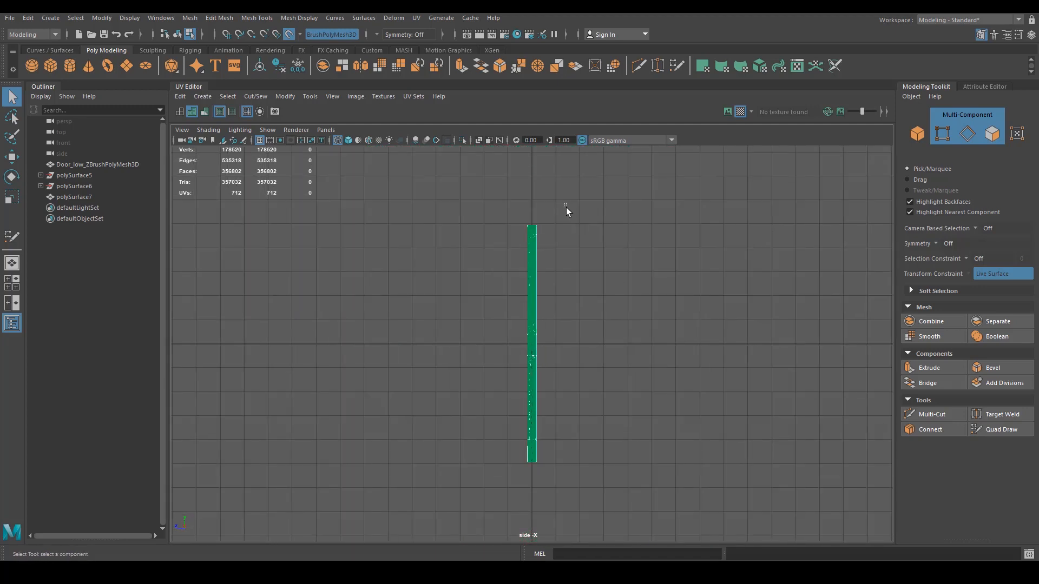
Select all vertices of the low-poly's back half and shift them slightly along Z to fit the high-poly door.
{"action": "mouse_move", "coordinate": [551, 467]}
{"action": "left_mouse_down"}
{"action": "mouse_move", "coordinate": [533, 475]}
{"action": "mouse_move", "coordinate": [534, 464]}
{"action": "left_mouse_up"}
{"action": "left_click_drag", "start_coordinate": [531, 200], "coordinate": [531, 201]}
{"action": "right_click_drag", "start_coordinate": [523, 329], "coordinate": [694, 315], "text": "alt"}
{"action": "middle_click_drag", "start_coordinate": [660, 264], "coordinate": [653, 452], "text": "alt"}
{"action": "right_click_drag", "start_coordinate": [495, 326], "coordinate": [690, 313], "text": "alt"}
{"action": "middle_click_drag", "start_coordinate": [680, 295], "coordinate": [695, 438], "text": "alt"}
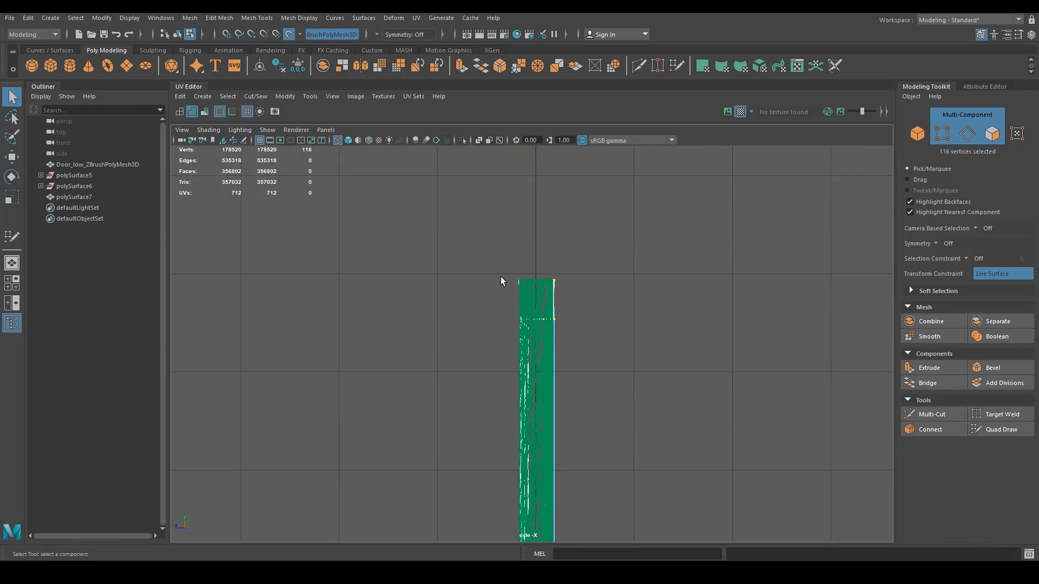
{"action": "right_click_drag", "start_coordinate": [501, 277], "coordinate": [709, 296], "text": "alt"}
{"action": "key", "text": "w"}
{"action": "mouse_move", "coordinate": [601, 425]}
{"action": "middle_mouse_down", "text": "alt"}
{"action": "mouse_move", "coordinate": [610, 256]}
{"action": "mouse_move", "coordinate": [580, 340]}
{"action": "middle_mouse_up", "text": "alt"}
{"action": "middle_click_drag", "start_coordinate": [577, 407], "coordinate": [559, 327], "text": "alt"}
{"action": "right_click_drag", "start_coordinate": [559, 328], "coordinate": [701, 316], "text": "alt"}
{"action": "left_click_drag", "start_coordinate": [522, 312], "coordinate": [521, 312]}
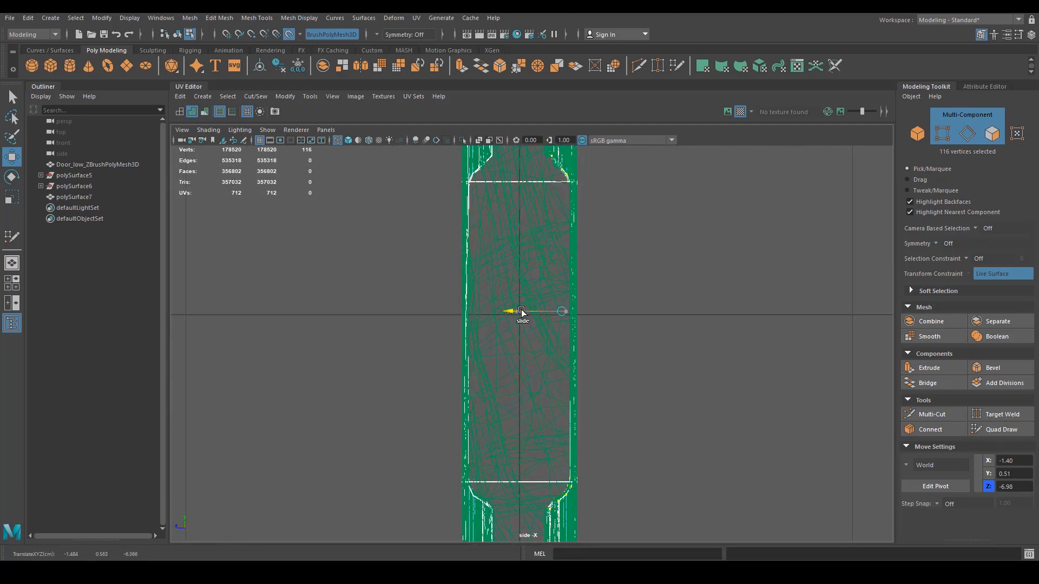
Select the low-poly's top back corner vertices in the side view and raise them slightly along Y to meet the high-poly's top edge.
{"action": "right_click_drag", "start_coordinate": [663, 242], "coordinate": [584, 241], "text": "alt"}
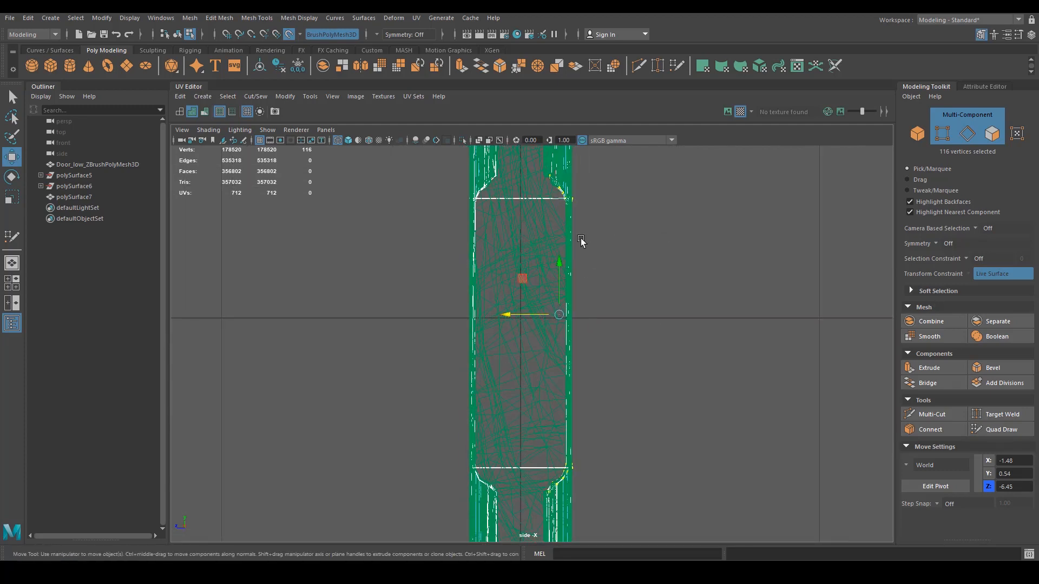
{"action": "mouse_move", "coordinate": [553, 295]}
{"action": "middle_mouse_down", "text": "alt"}
{"action": "mouse_move", "coordinate": [557, 455]}
{"action": "mouse_move", "coordinate": [530, 513]}
{"action": "middle_mouse_up", "text": "alt"}
{"action": "middle_click_drag", "start_coordinate": [580, 254], "coordinate": [595, 448], "text": "alt"}
{"action": "middle_click_drag", "start_coordinate": [571, 187], "coordinate": [583, 400], "text": "alt"}
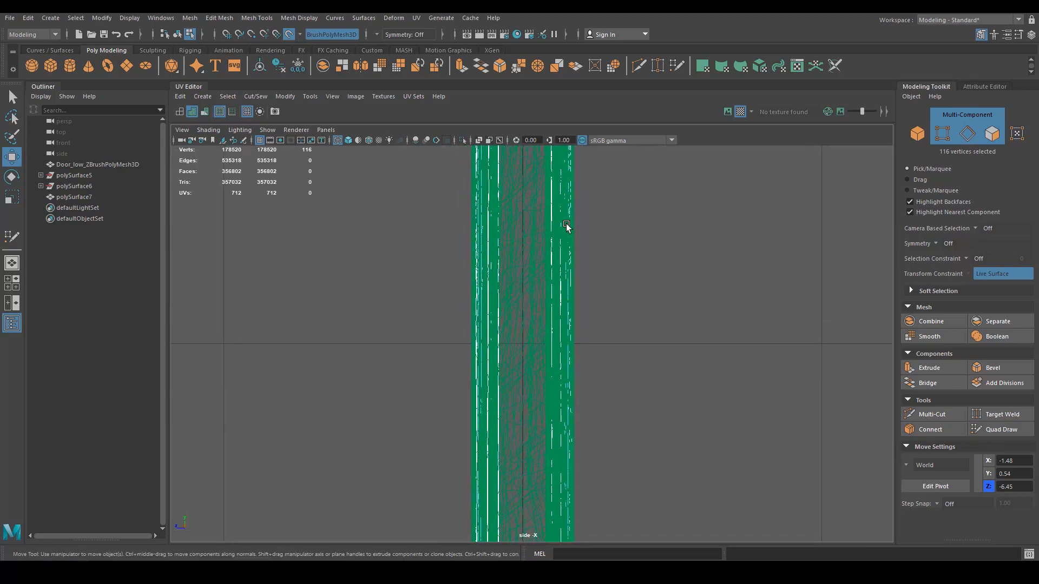
{"action": "middle_click_drag", "start_coordinate": [568, 227], "coordinate": [566, 476], "text": "alt"}
{"action": "middle_click_drag", "start_coordinate": [602, 284], "coordinate": [612, 520], "text": "alt"}
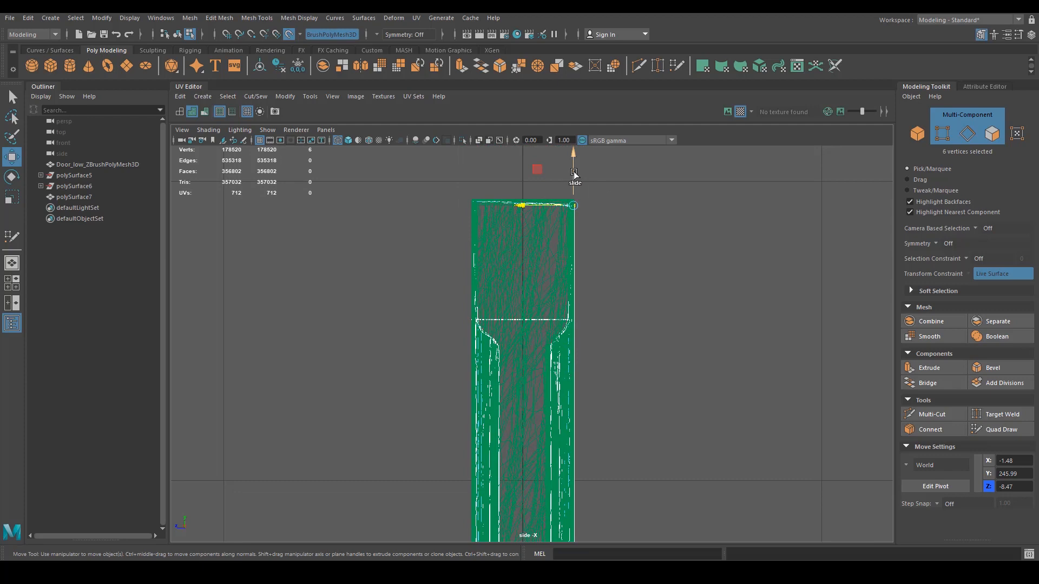
{"action": "left_click_drag", "start_coordinate": [574, 173], "coordinate": [572, 168]}
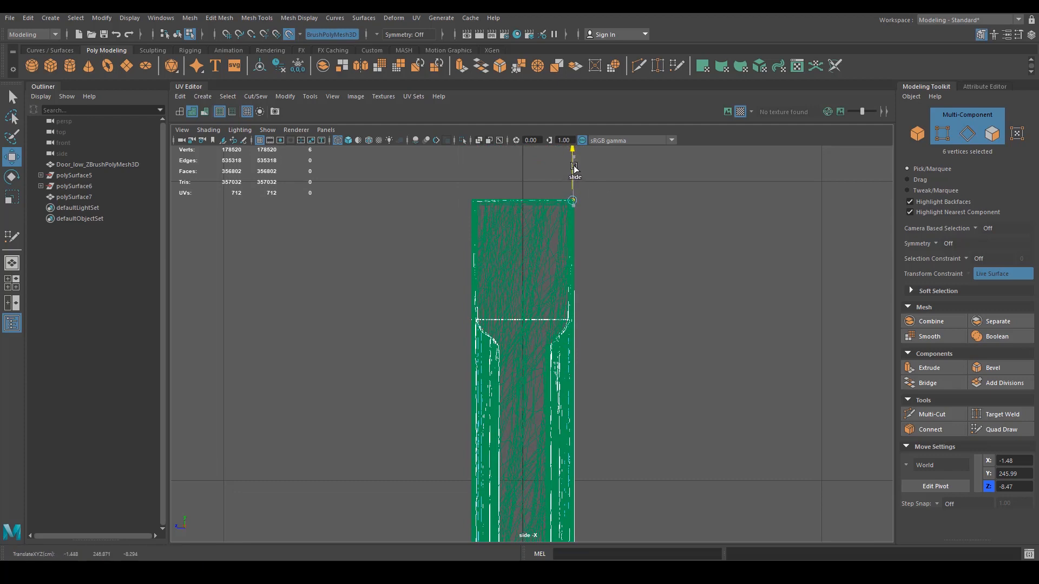
Lower the low-poly's bottom back and front corner vertices slightly along Y to meet the high-poly door's bottom edge.
{"action": "scroll", "coordinate": [621, 332], "scroll_direction": "down", "scroll_amount": 3}
{"action": "middle_click_drag", "start_coordinate": [529, 273], "coordinate": [499, 16], "text": "alt"}
{"action": "scroll", "coordinate": [510, 195], "scroll_direction": "down", "scroll_amount": 3}
{"action": "middle_click_drag", "start_coordinate": [525, 487], "coordinate": [517, 130], "text": "alt"}
{"action": "right_click_drag", "start_coordinate": [473, 336], "coordinate": [686, 350], "text": "alt"}
{"action": "middle_click_drag", "start_coordinate": [443, 536], "coordinate": [424, 406], "text": "alt"}
{"action": "right_click_drag", "start_coordinate": [424, 409], "coordinate": [547, 359], "text": "alt"}
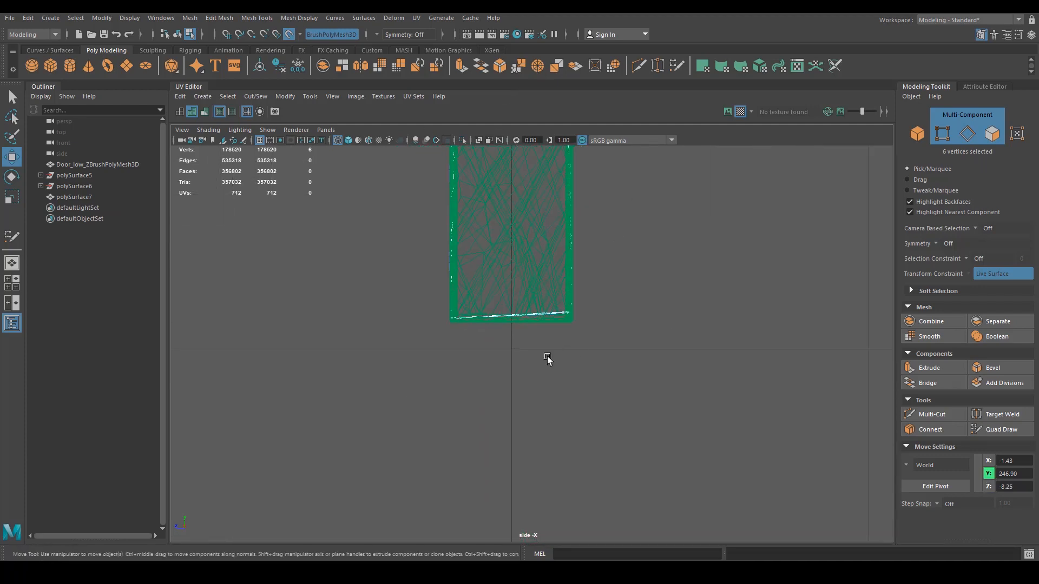
{"action": "left_click_drag", "start_coordinate": [568, 253], "coordinate": [570, 263]}
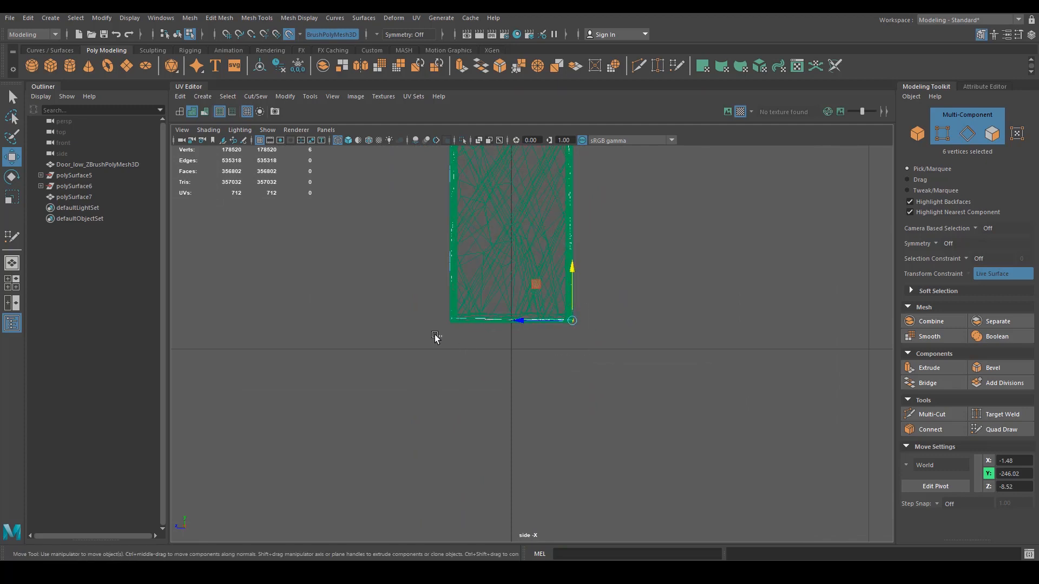
{"action": "left_click_drag", "start_coordinate": [434, 341], "coordinate": [450, 273]}
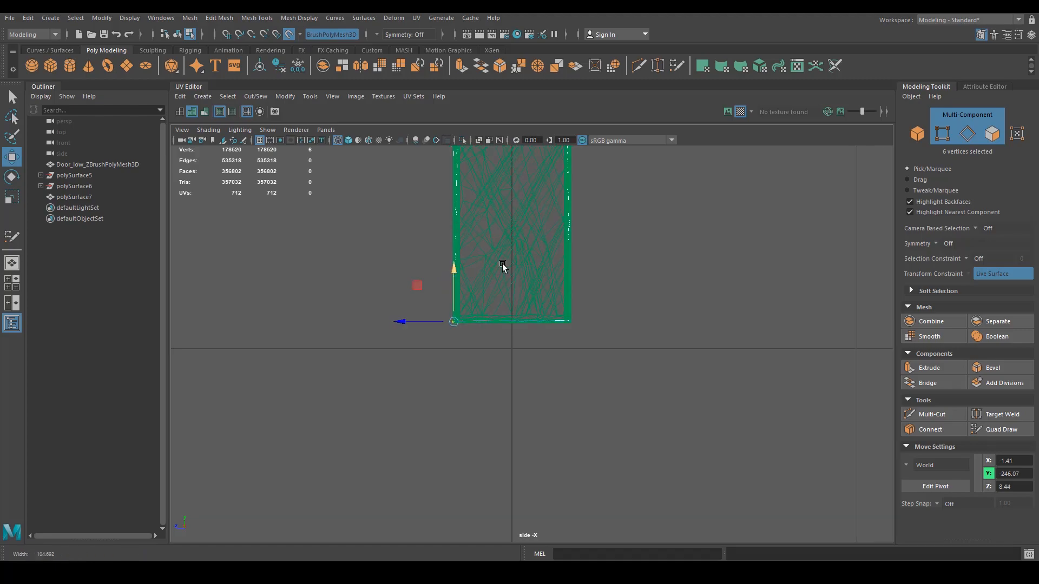
In the perspective view, select the vertices along one outer side of the low-poly and shift them slightly along X onto the high-poly's edge.
{"action": "key", "text": "space"}
{"action": "left_click_drag", "start_coordinate": [547, 248], "coordinate": [552, 227]}
{"action": "left_click_drag", "start_coordinate": [622, 259], "coordinate": [490, 294], "text": "alt"}
{"action": "middle_click_drag", "start_coordinate": [489, 295], "coordinate": [483, 232], "text": "alt"}
{"action": "right_click_drag", "start_coordinate": [582, 268], "coordinate": [544, 254]}
{"action": "left_click_drag", "start_coordinate": [545, 246], "coordinate": [561, 259], "text": "alt"}
{"action": "scroll", "coordinate": [561, 259], "scroll_direction": "down", "scroll_amount": 5}
{"action": "middle_click_drag", "start_coordinate": [561, 258], "coordinate": [549, 225], "text": "alt"}
{"action": "left_click_drag", "start_coordinate": [435, 529], "coordinate": [510, 147]}
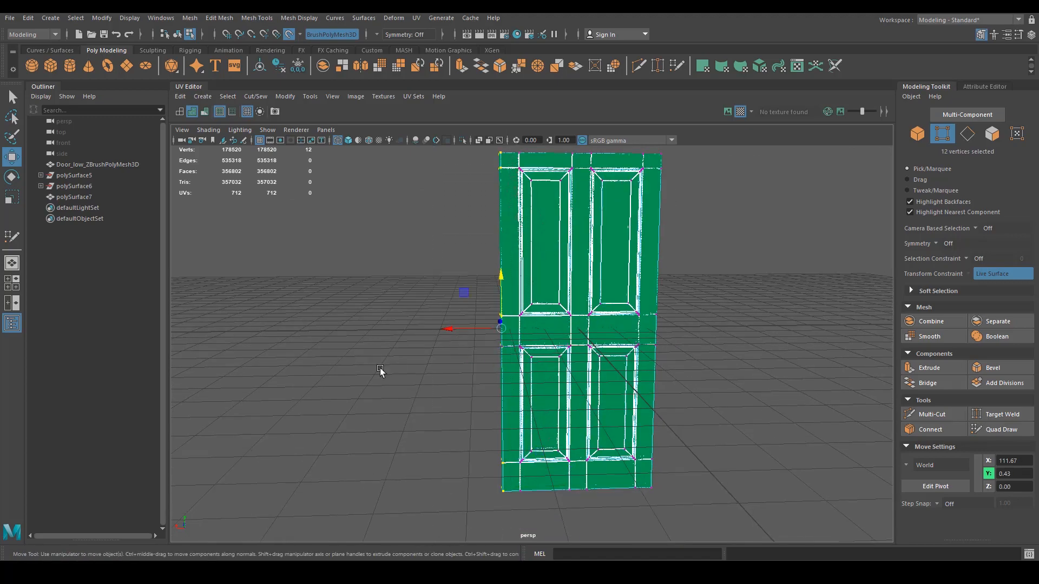
{"action": "right_click_drag", "start_coordinate": [380, 371], "coordinate": [658, 352], "text": "alt"}
{"action": "middle_click_drag", "start_coordinate": [368, 344], "coordinate": [479, 359], "text": "alt"}
{"action": "right_click_drag", "start_coordinate": [480, 359], "coordinate": [475, 296], "text": "alt"}
{"action": "left_click_drag", "start_coordinate": [475, 294], "coordinate": [469, 291]}
Shift the vertices along the door's opposite outer side slightly along X to fit the high-poly's edge.
{"action": "left_click_drag", "start_coordinate": [439, 354], "coordinate": [457, 366], "text": "alt"}
{"action": "middle_click_drag", "start_coordinate": [695, 344], "coordinate": [589, 299], "text": "alt"}
{"action": "right_click_drag", "start_coordinate": [589, 299], "coordinate": [413, 298], "text": "alt"}
{"action": "left_click_drag", "start_coordinate": [412, 298], "coordinate": [610, 196], "text": "alt"}
{"action": "right_click_drag", "start_coordinate": [520, 318], "coordinate": [700, 310], "text": "alt"}
{"action": "left_click_drag", "start_coordinate": [700, 311], "coordinate": [680, 299], "text": "alt"}
{"action": "middle_click_drag", "start_coordinate": [680, 299], "coordinate": [470, 333], "text": "alt"}
{"action": "right_click_drag", "start_coordinate": [469, 333], "coordinate": [744, 301], "text": "alt"}
{"action": "left_click_drag", "start_coordinate": [720, 287], "coordinate": [720, 287], "text": "ctrl+shift"}
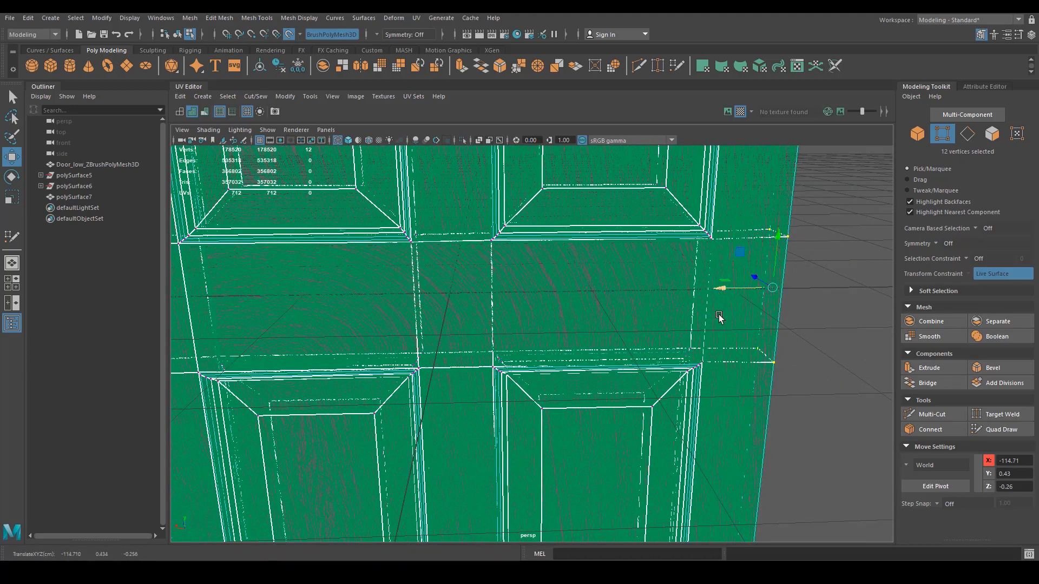
Return to object mode with shaded display, activate Quad Draw and fit the low-poly's top corner vertex to the high-poly.
{"action": "right_click_drag", "start_coordinate": [718, 316], "coordinate": [478, 292], "text": "alt"}
{"action": "key", "text": "F8"}
{"action": "middle_click_drag", "start_coordinate": [477, 292], "coordinate": [584, 328], "text": "alt"}
{"action": "right_click_drag", "start_coordinate": [303, 303], "coordinate": [457, 306], "text": "alt"}
{"action": "key", "text": "5"}
{"action": "left_click_drag", "start_coordinate": [473, 326], "coordinate": [509, 318], "text": "alt"}
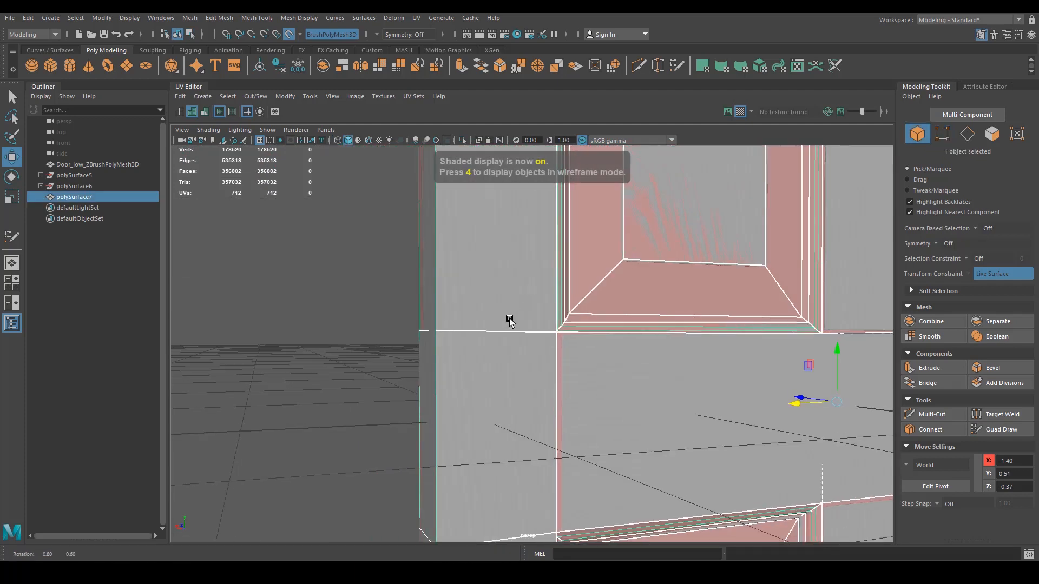
{"action": "left_click", "coordinate": [1000, 430]}
{"action": "right_click_drag", "start_coordinate": [657, 339], "coordinate": [491, 481], "text": "alt"}
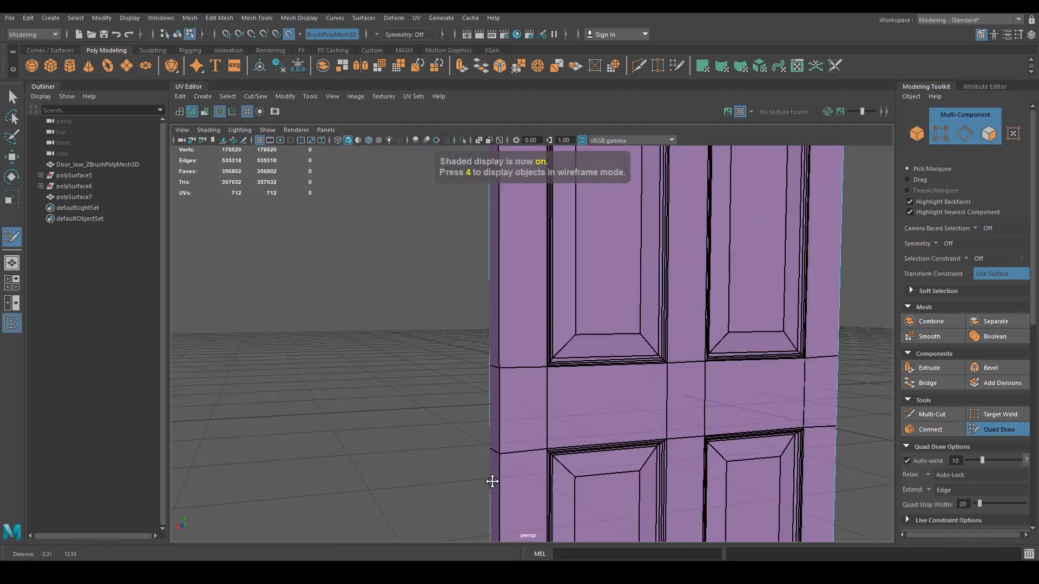
{"action": "middle_click_drag", "start_coordinate": [491, 259], "coordinate": [503, 519], "text": "alt"}
{"action": "right_click_drag", "start_coordinate": [509, 476], "coordinate": [603, 466], "text": "alt"}
{"action": "left_click_drag", "start_coordinate": [603, 466], "coordinate": [645, 362], "text": "alt"}
{"action": "left_click_drag", "start_coordinate": [503, 374], "coordinate": [568, 352], "text": "alt"}
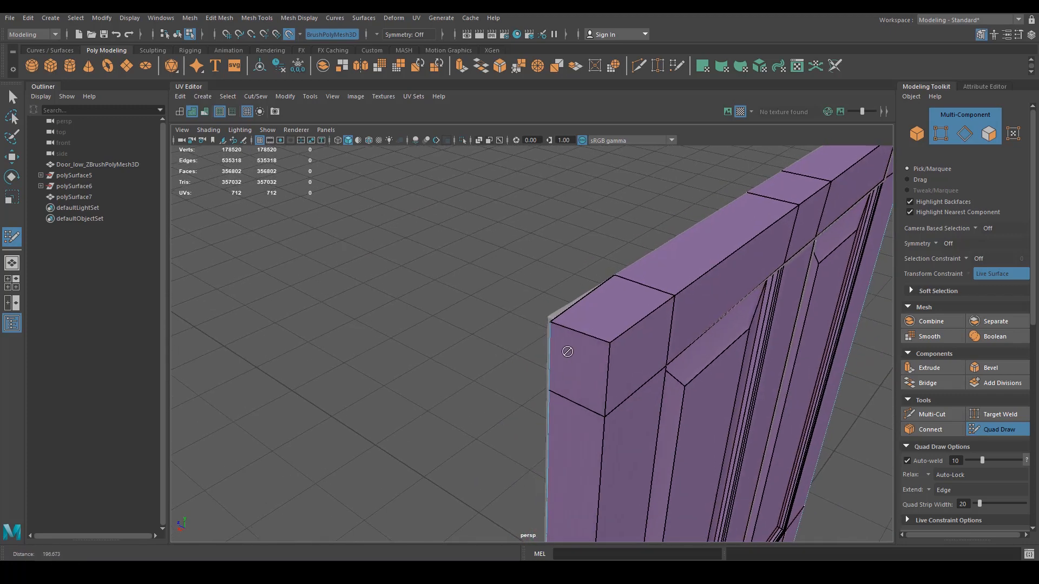
{"action": "right_click_drag", "start_coordinate": [568, 351], "coordinate": [562, 324], "text": "alt"}
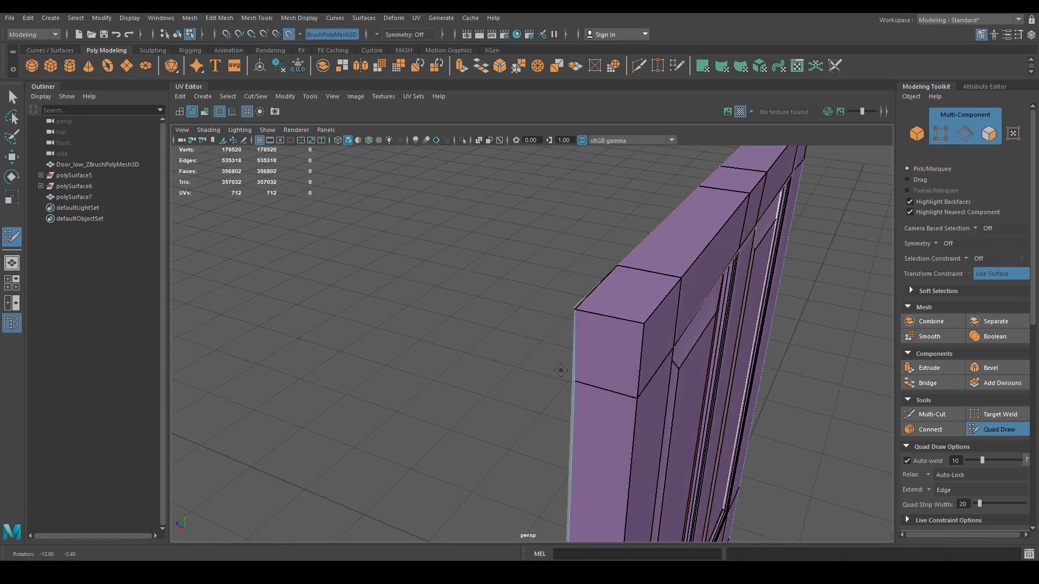
{"action": "left_click_drag", "start_coordinate": [562, 324], "coordinate": [594, 344], "text": "alt"}
Work down the door's side with Quad Draw, nudging edge vertices onto the high-poly as far as the bottom corner.
{"action": "left_click_drag", "start_coordinate": [563, 447], "coordinate": [617, 389], "text": "alt"}
{"action": "middle_click_drag", "start_coordinate": [617, 378], "coordinate": [594, 203], "text": "alt"}
{"action": "left_click_drag", "start_coordinate": [586, 441], "coordinate": [583, 395], "text": "alt"}
{"action": "middle_click_drag", "start_coordinate": [583, 390], "coordinate": [565, 279], "text": "alt"}
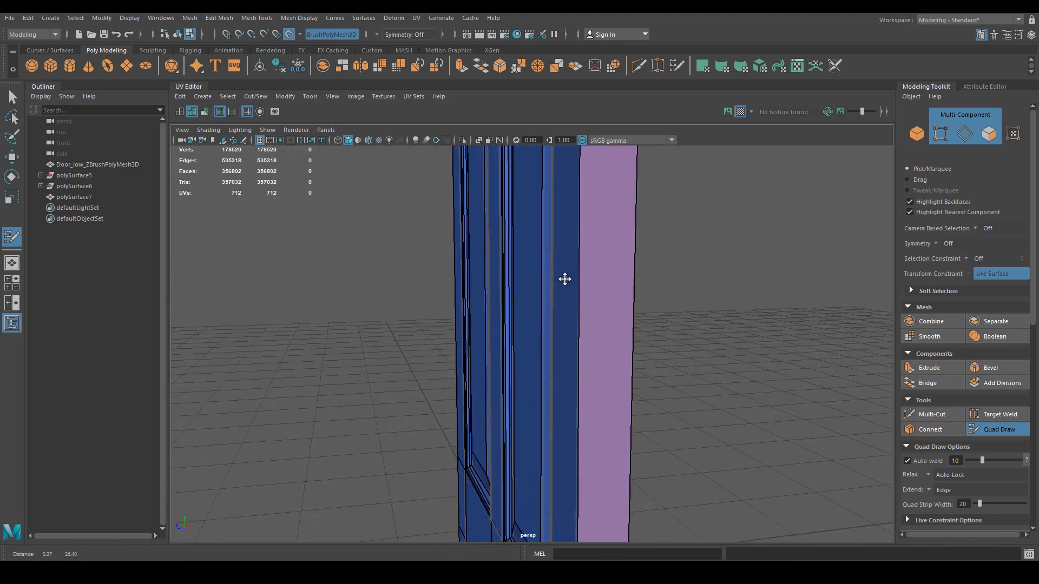
{"action": "left_click_drag", "start_coordinate": [604, 487], "coordinate": [559, 473], "text": "alt"}
{"action": "middle_click_drag", "start_coordinate": [559, 473], "coordinate": [582, 324], "text": "alt"}
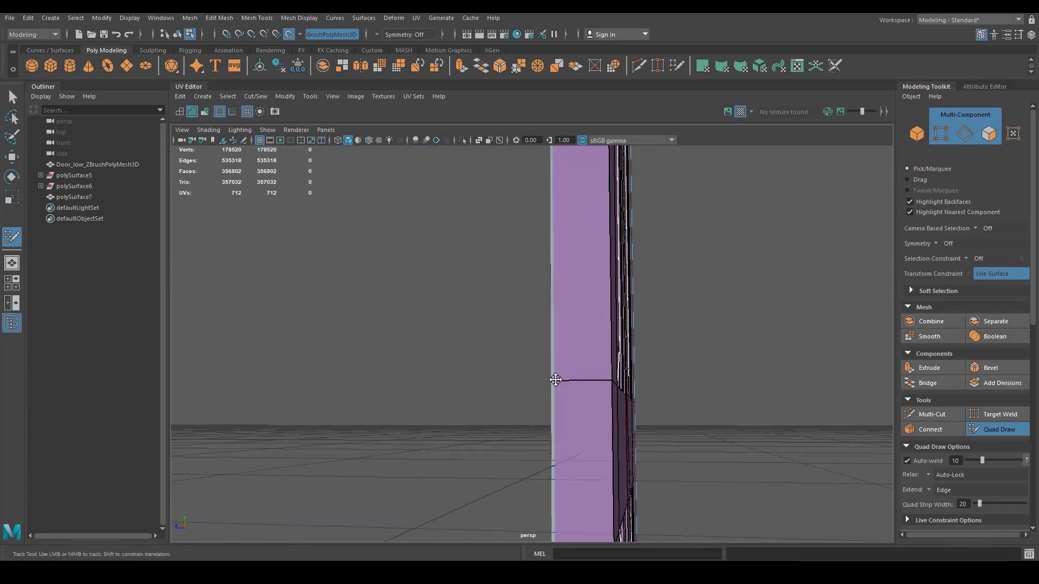
{"action": "middle_click_drag", "start_coordinate": [557, 435], "coordinate": [561, 341], "text": "alt"}
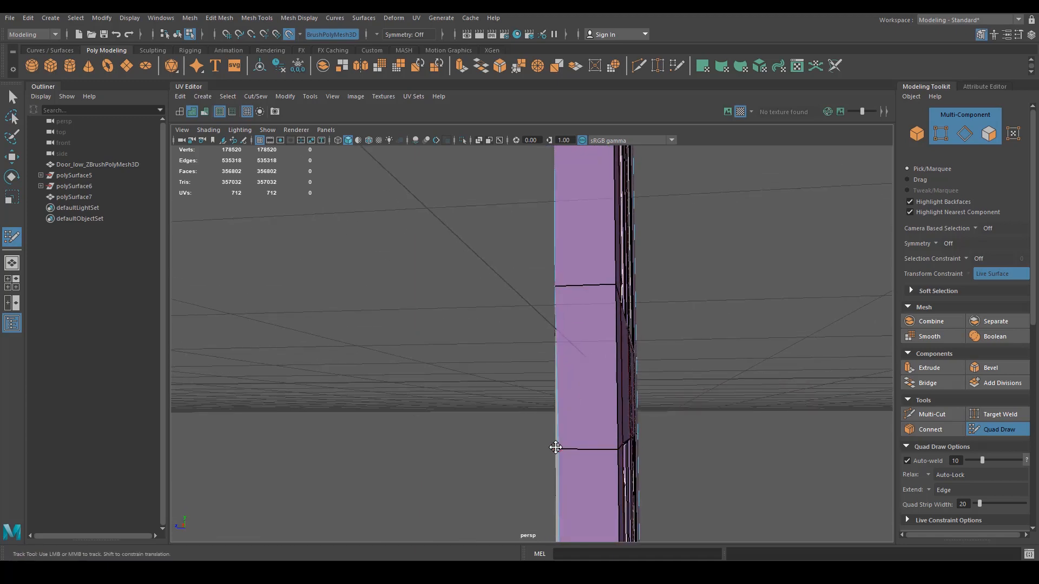
{"action": "middle_click_drag", "start_coordinate": [532, 448], "coordinate": [526, 288], "text": "alt"}
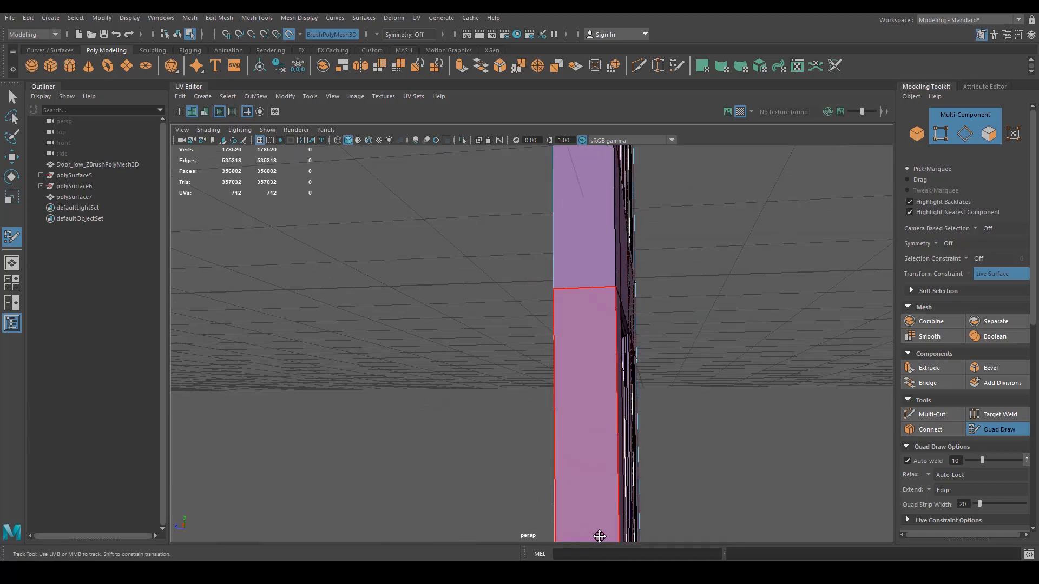
{"action": "mouse_move", "coordinate": [575, 487]}
{"action": "middle_mouse_down", "text": "alt"}
{"action": "mouse_move", "coordinate": [578, 383]}
{"action": "mouse_move", "coordinate": [562, 384]}
{"action": "middle_mouse_up", "text": "alt"}
{"action": "middle_click_drag", "start_coordinate": [580, 444], "coordinate": [644, 403], "text": "alt"}
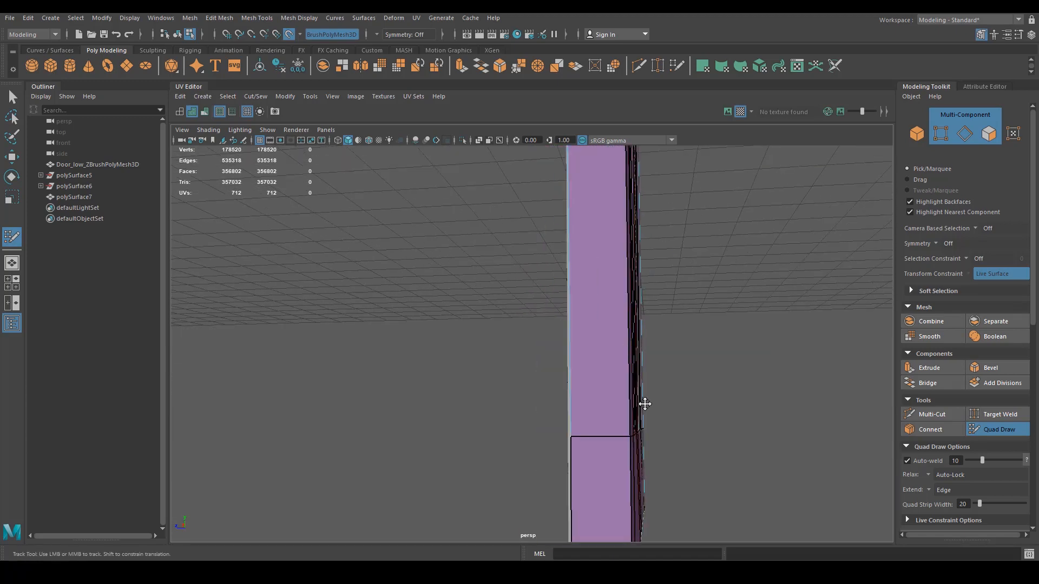
{"action": "middle_click_drag", "start_coordinate": [604, 463], "coordinate": [606, 348], "text": "alt"}
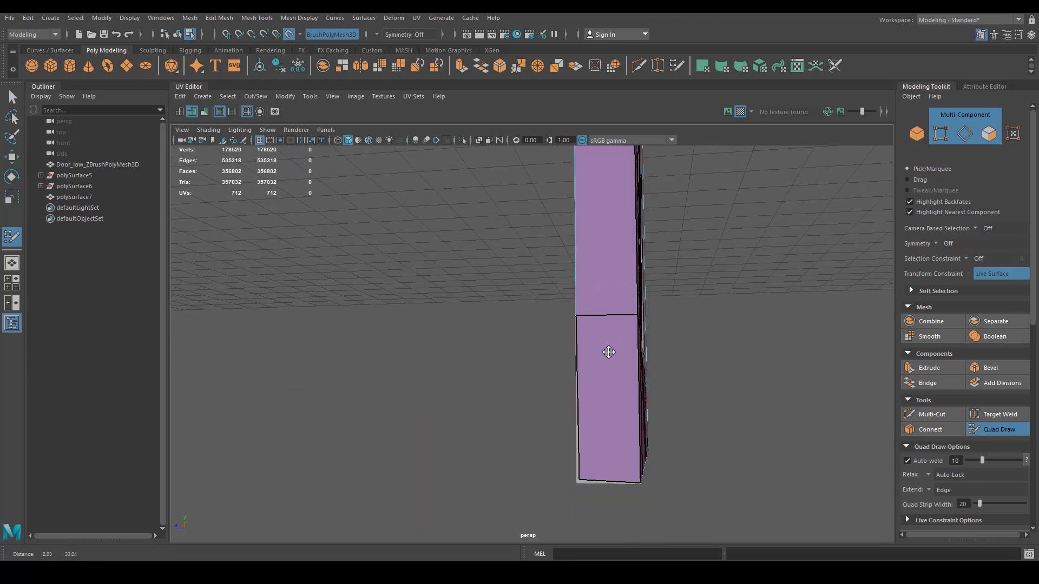
{"action": "left_click_drag", "start_coordinate": [560, 476], "coordinate": [686, 455], "text": "alt"}
{"action": "right_click_drag", "start_coordinate": [498, 383], "coordinate": [395, 387], "text": "alt"}
{"action": "middle_click_drag", "start_coordinate": [395, 387], "coordinate": [521, 415], "text": "alt"}
{"action": "left_click_drag", "start_coordinate": [521, 414], "coordinate": [448, 444], "text": "alt"}
{"action": "right_click_drag", "start_coordinate": [595, 402], "coordinate": [496, 395], "text": "alt"}
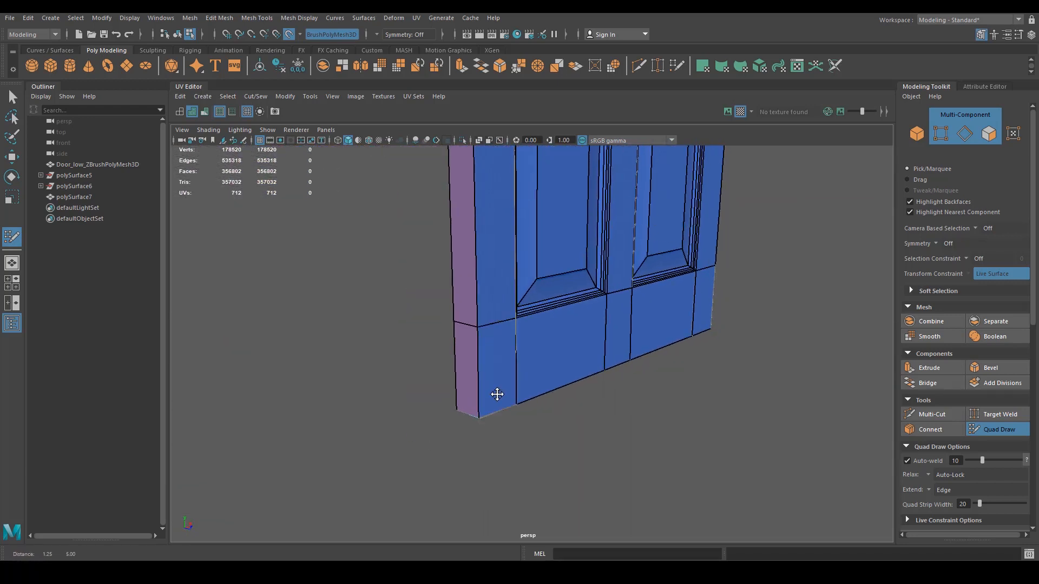
Check the back and top of the door with Quad Draw, fitting the low-poly vertices along the top edge to the high-poly.
{"action": "middle_click_drag", "start_coordinate": [496, 394], "coordinate": [503, 474], "text": "alt"}
{"action": "left_click_drag", "start_coordinate": [534, 353], "coordinate": [521, 281], "text": "alt"}
{"action": "middle_click_drag", "start_coordinate": [522, 281], "coordinate": [550, 383], "text": "alt"}
{"action": "left_click_drag", "start_coordinate": [550, 383], "coordinate": [589, 397], "text": "alt"}
{"action": "right_click_drag", "start_coordinate": [589, 397], "coordinate": [686, 379], "text": "alt"}
{"action": "left_click_drag", "start_coordinate": [686, 379], "coordinate": [658, 375], "text": "alt"}
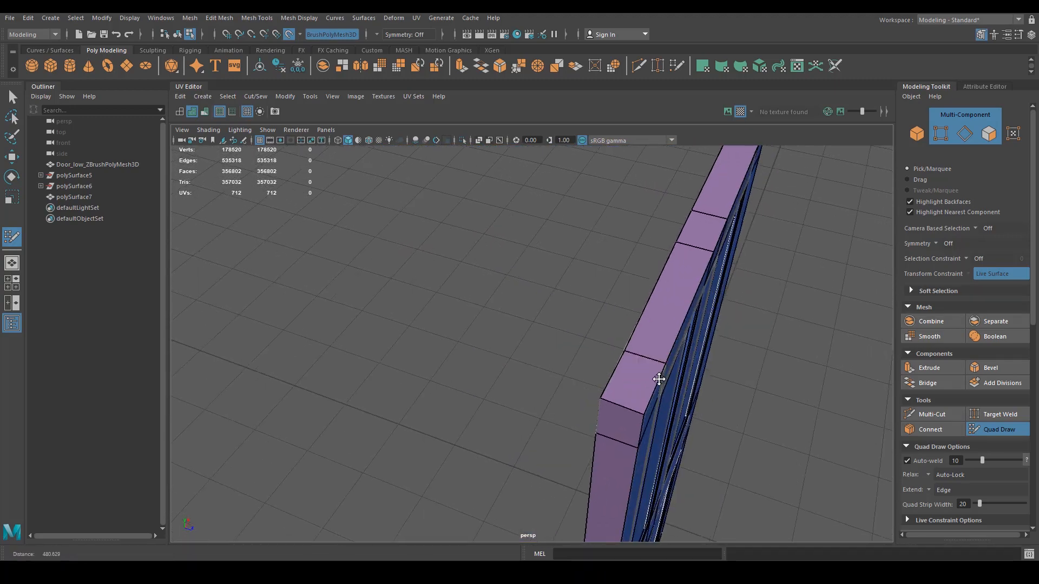
{"action": "right_click_drag", "start_coordinate": [659, 375], "coordinate": [761, 368], "text": "alt"}
{"action": "left_click_drag", "start_coordinate": [786, 429], "coordinate": [608, 411], "text": "alt"}
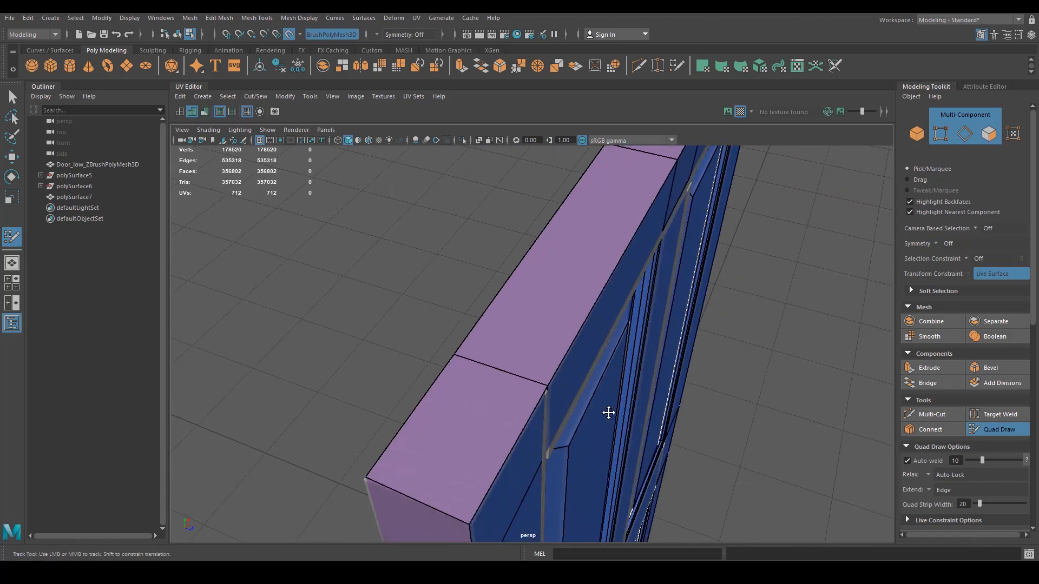
{"action": "middle_click_drag", "start_coordinate": [559, 332], "coordinate": [533, 421], "text": "alt"}
{"action": "mouse_move", "coordinate": [533, 421]}
{"action": "left_mouse_down", "text": "alt"}
{"action": "mouse_move", "coordinate": [635, 417]}
{"action": "mouse_move", "coordinate": [568, 380]}
{"action": "mouse_move", "coordinate": [541, 415]}
{"action": "left_mouse_up", "text": "alt"}
{"action": "middle_click_drag", "start_coordinate": [529, 243], "coordinate": [507, 338], "text": "alt"}
{"action": "left_click_drag", "start_coordinate": [508, 338], "coordinate": [576, 358], "text": "alt"}
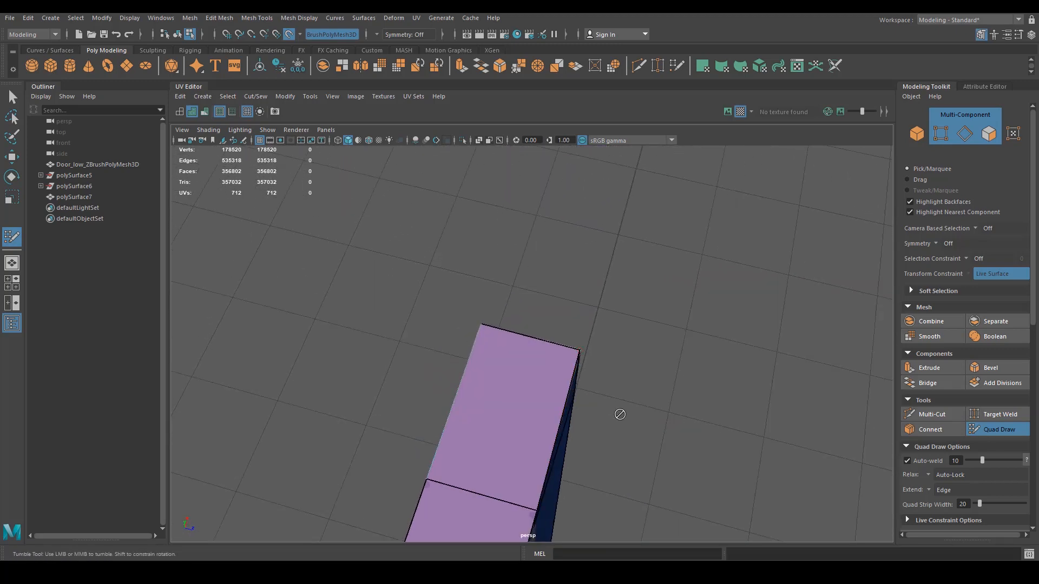
{"action": "left_click_drag", "start_coordinate": [620, 414], "coordinate": [542, 360], "text": "alt"}
{"action": "middle_click_drag", "start_coordinate": [543, 359], "coordinate": [634, 294], "text": "alt"}
{"action": "right_click_drag", "start_coordinate": [633, 294], "coordinate": [362, 317], "text": "alt"}
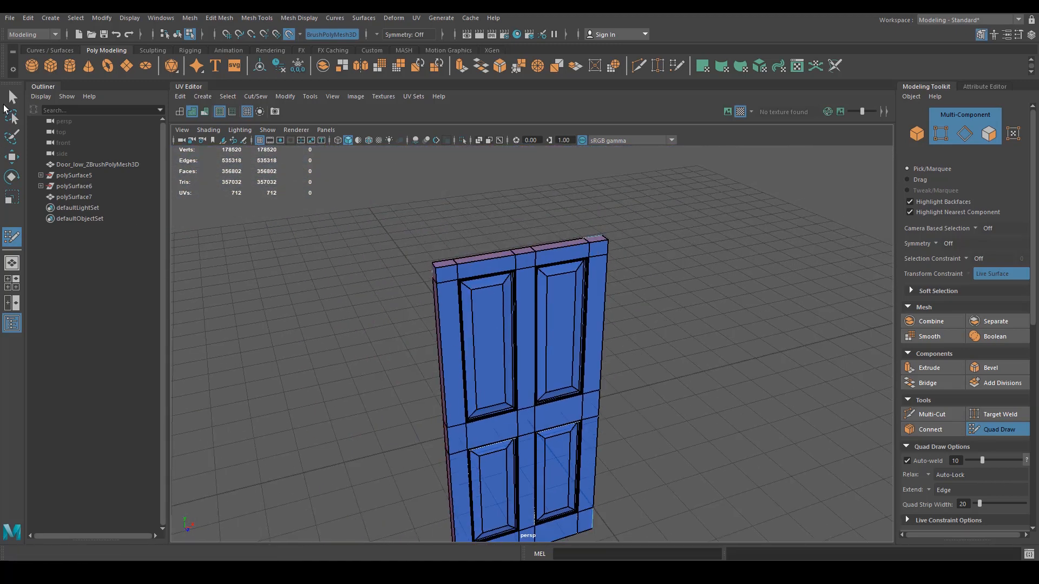
Leave Quad Draw, select the low-poly door in object mode and delete its construction history.
{"action": "left_click", "coordinate": [8, 101]}
{"action": "left_click_drag", "start_coordinate": [525, 398], "coordinate": [556, 414], "text": "alt"}
{"action": "middle_click_drag", "start_coordinate": [556, 414], "coordinate": [536, 353], "text": "alt"}
{"action": "mouse_move", "coordinate": [536, 353]}
{"action": "left_mouse_down", "text": "alt"}
{"action": "mouse_move", "coordinate": [487, 361]}
{"action": "mouse_move", "coordinate": [478, 351]}
{"action": "left_mouse_up", "text": "alt"}
{"action": "right_click_drag", "start_coordinate": [458, 322], "coordinate": [569, 275]}
{"action": "left_click_drag", "start_coordinate": [570, 274], "coordinate": [550, 341], "text": "alt"}
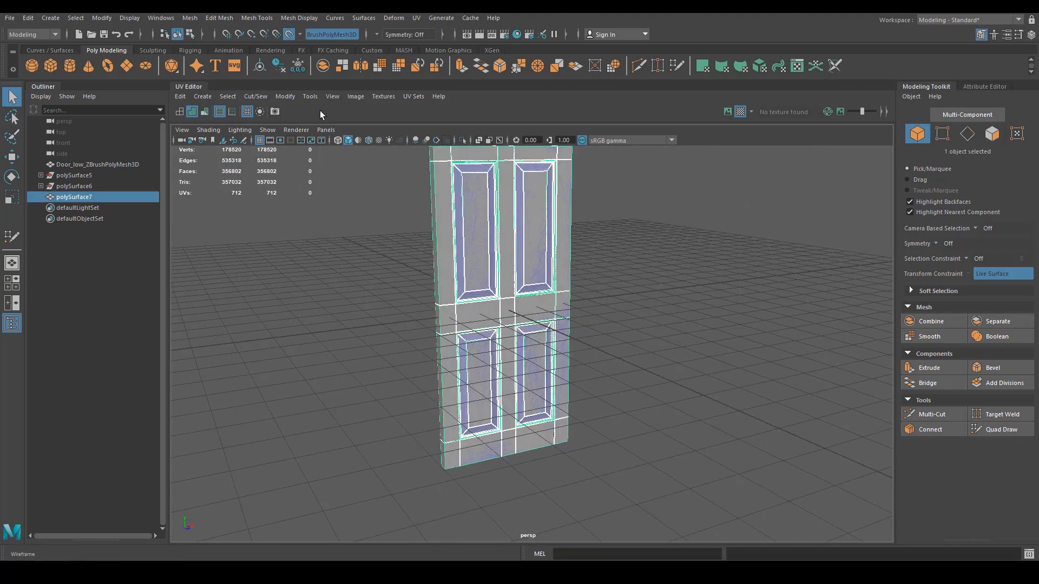
{"action": "left_click", "coordinate": [280, 63]}
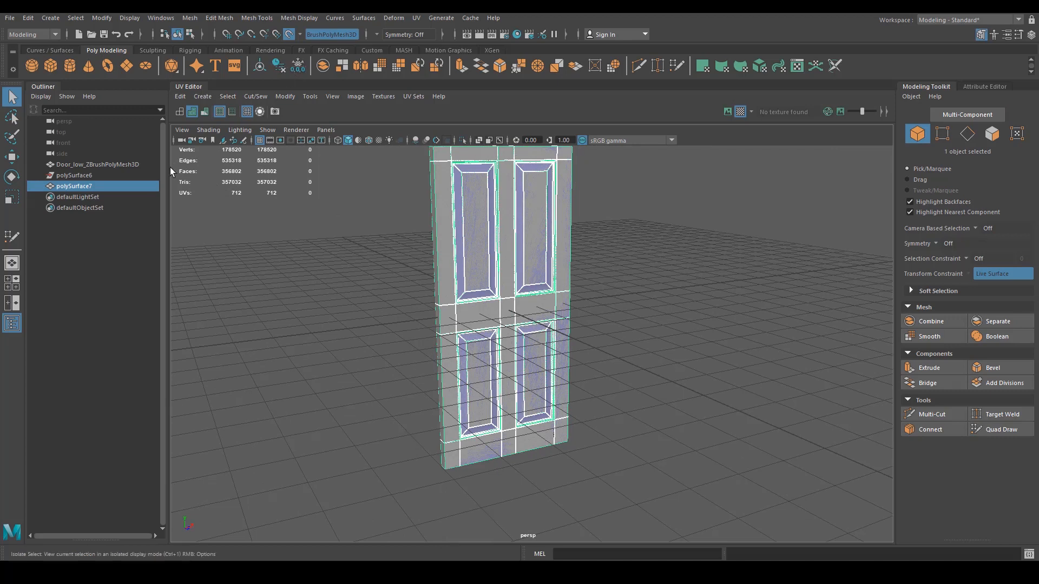
Rename the polySurface7 mesh as Door_low.
{"action": "double_click", "coordinate": [105, 185]}
{"action": "type", "text": "D"}
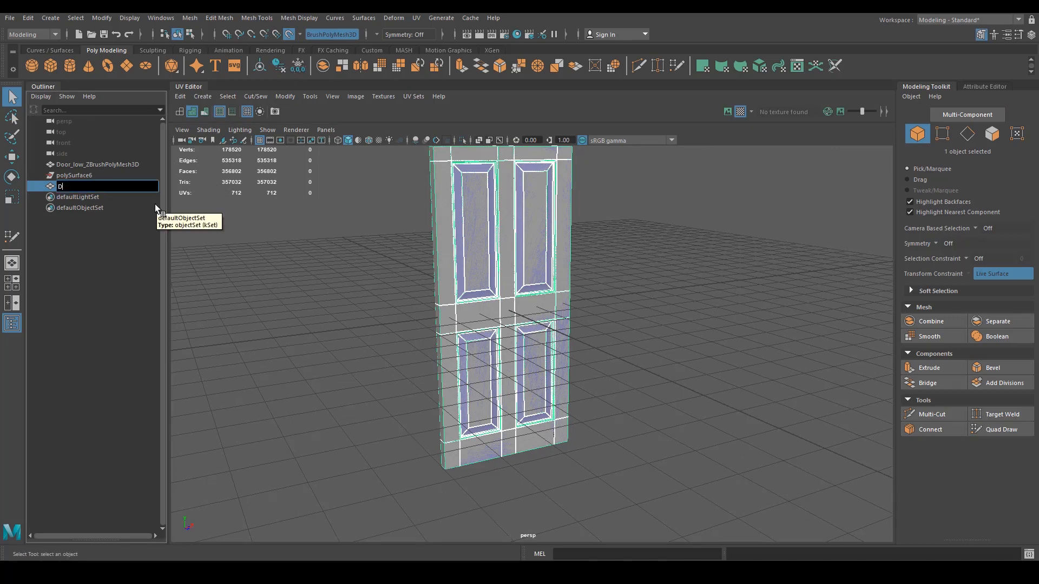
{"action": "type", "text": "oor_low"}
{"action": "key", "text": "Return"}
Delete the leftover polySurface6 object and select the Door_low mesh.
{"action": "left_click", "coordinate": [82, 174]}
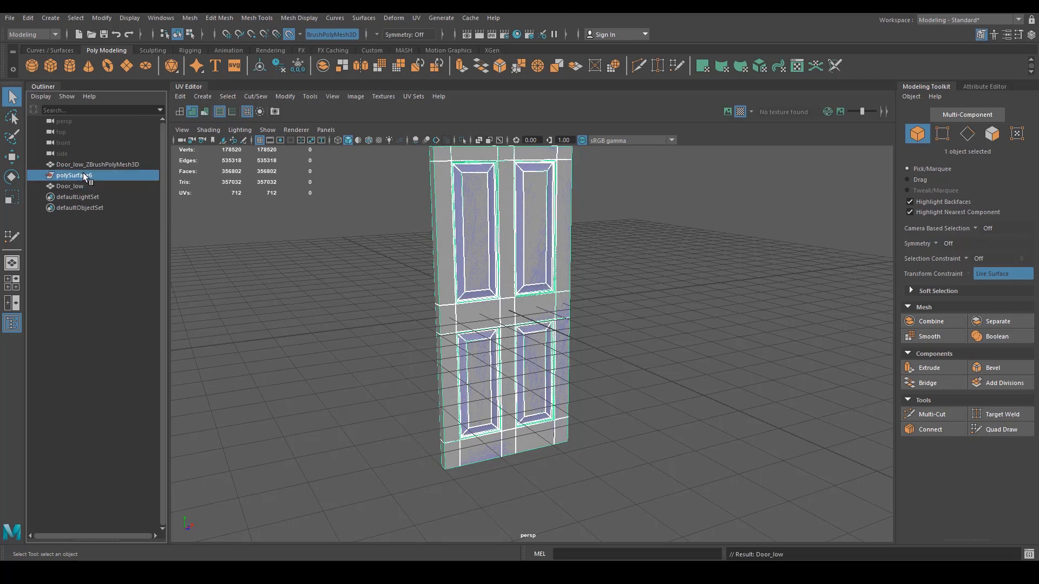
{"action": "key", "text": "Delete"}
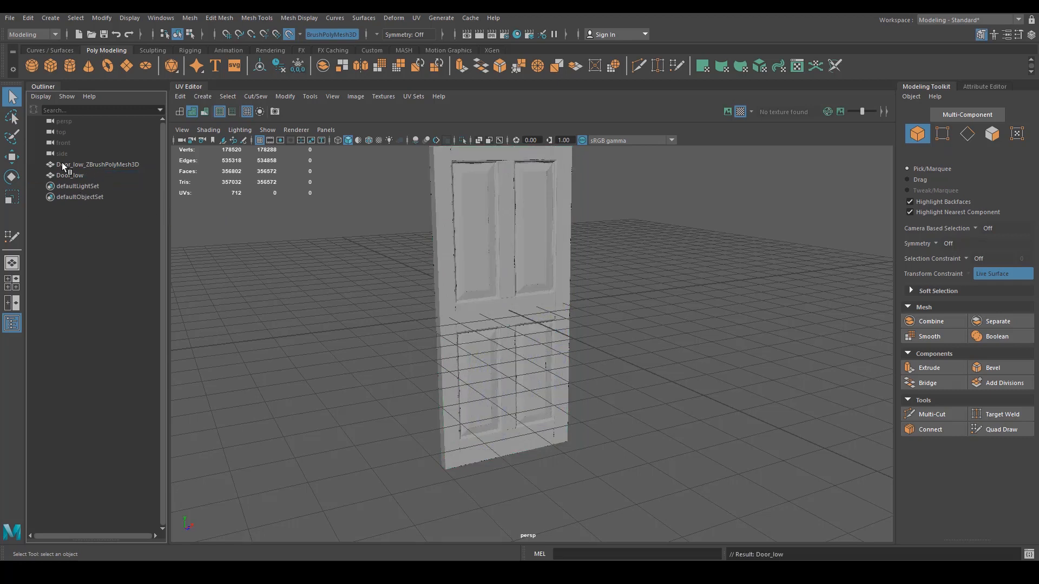
{"action": "left_click", "coordinate": [61, 163]}
{"action": "left_click", "coordinate": [66, 171]}
{"action": "left_click", "coordinate": [69, 165]}
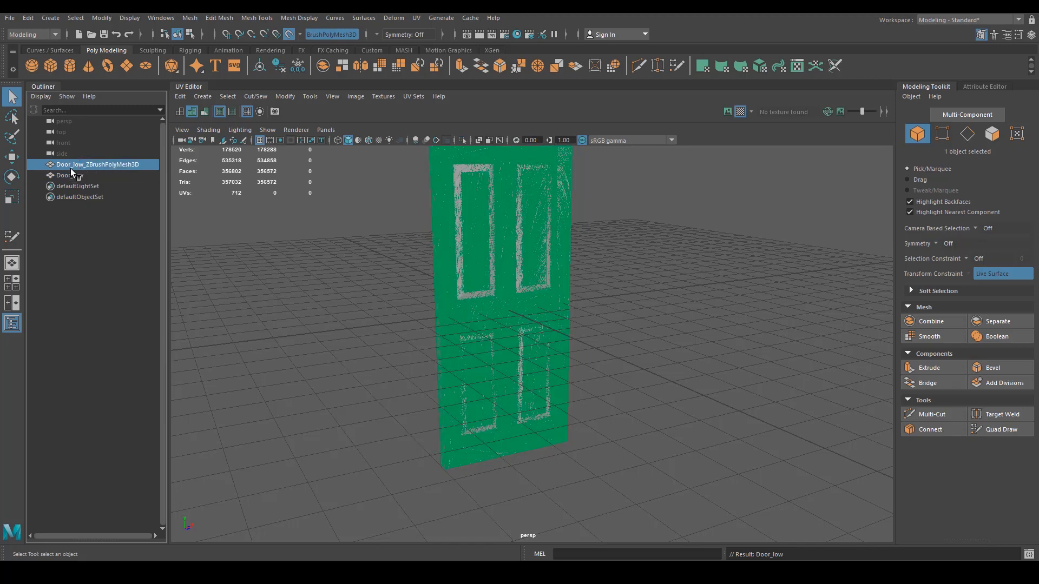
{"action": "left_click", "coordinate": [64, 176]}
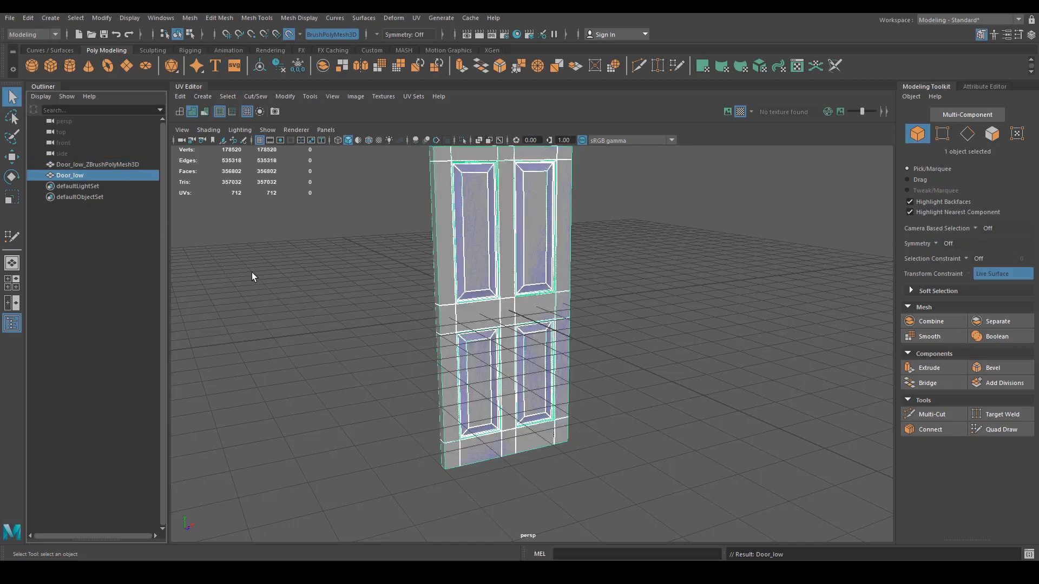
Import Door_Handle_low.OBJ from the Door_Tutorial_Export folder and select the imported handle and hinges mesh.
{"action": "left_click", "coordinate": [15, 19]}
{"action": "left_click", "coordinate": [48, 144]}
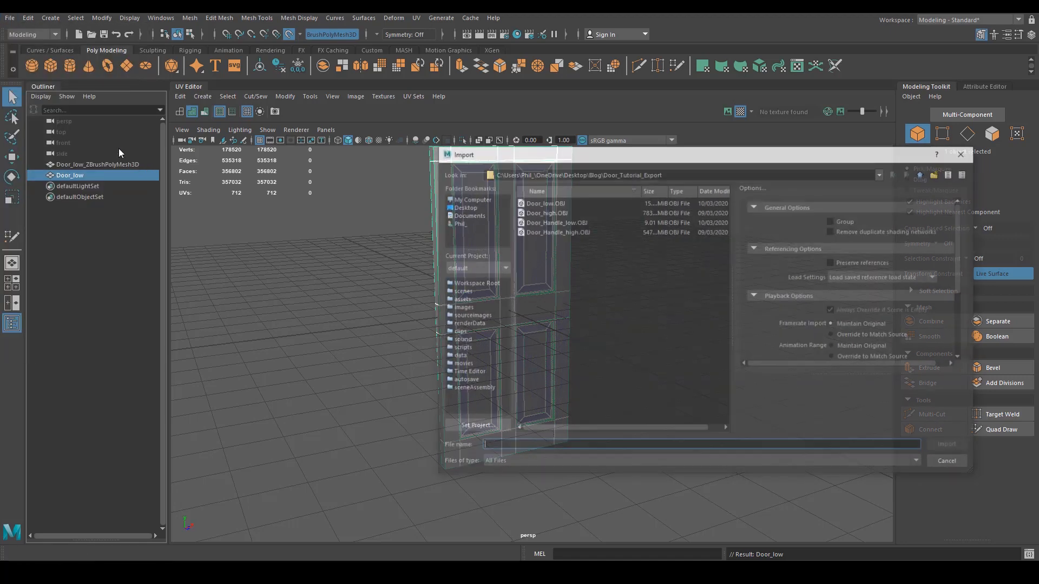
{"action": "left_click", "coordinate": [543, 222]}
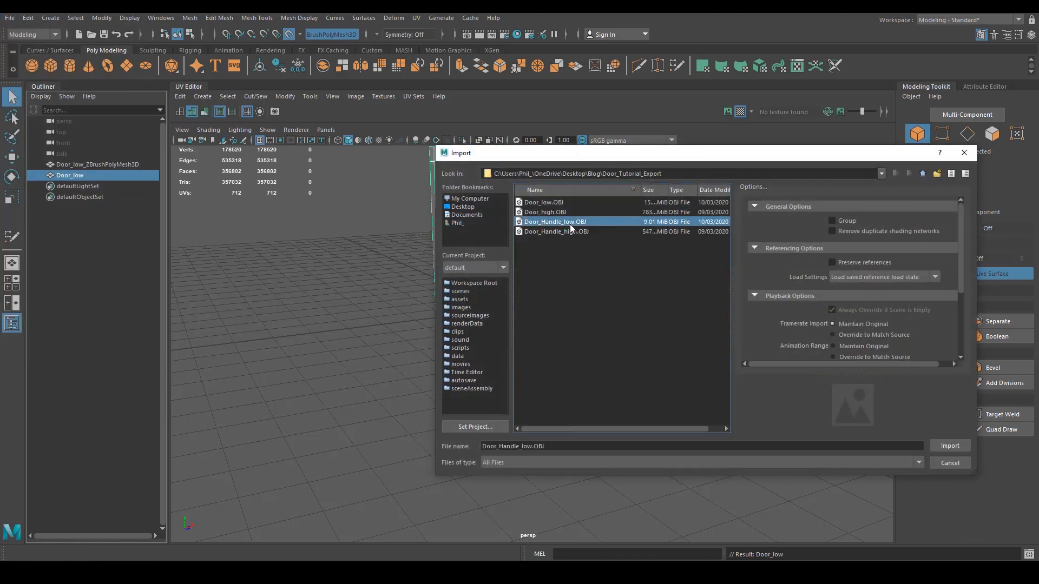
{"action": "left_click", "coordinate": [950, 445]}
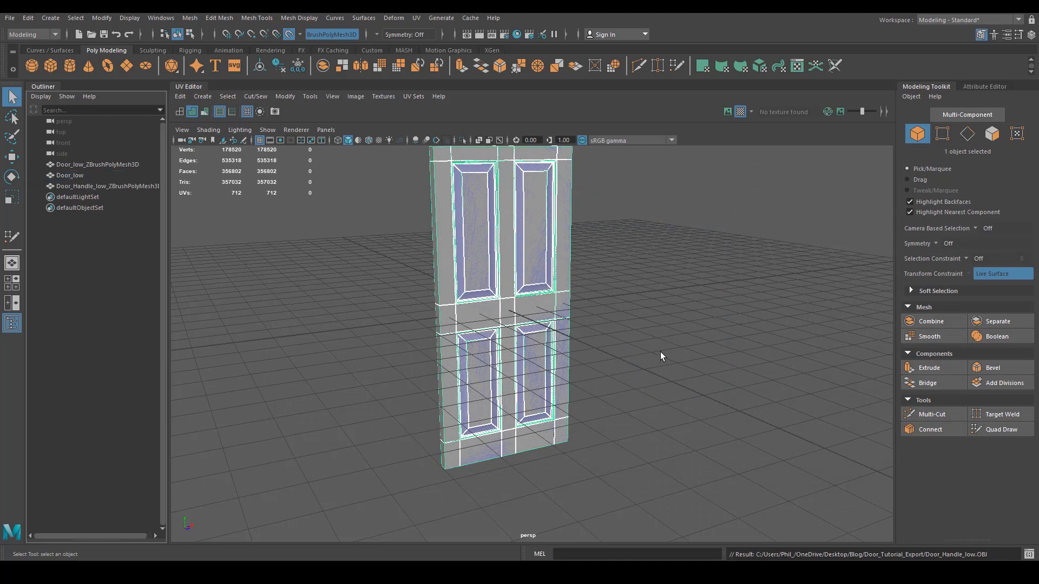
{"action": "left_click", "coordinate": [568, 311]}
{"action": "left_click_drag", "start_coordinate": [568, 310], "coordinate": [581, 376], "text": "alt"}
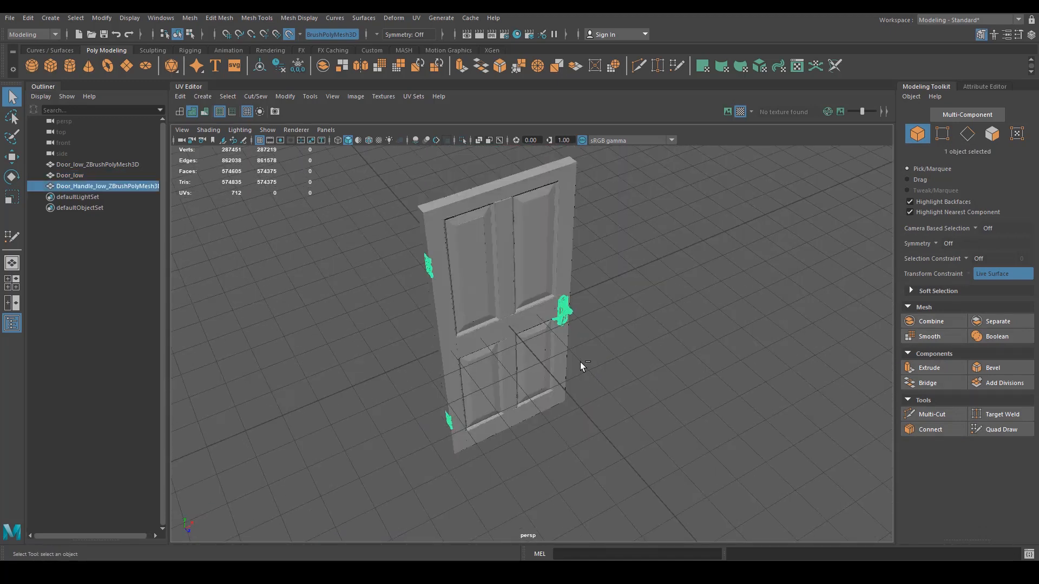
Isolate the imported handle and hinges mesh and inspect its handles, backplates and hinges from several sides.
{"action": "key", "text": "ctrl+1"}
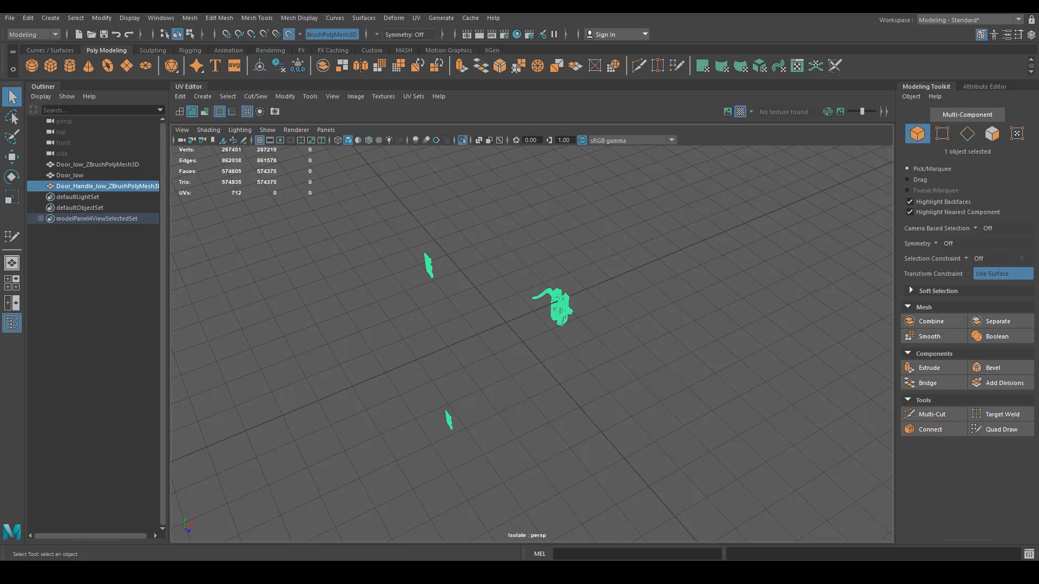
{"action": "left_click_drag", "start_coordinate": [627, 422], "coordinate": [746, 343], "text": "alt"}
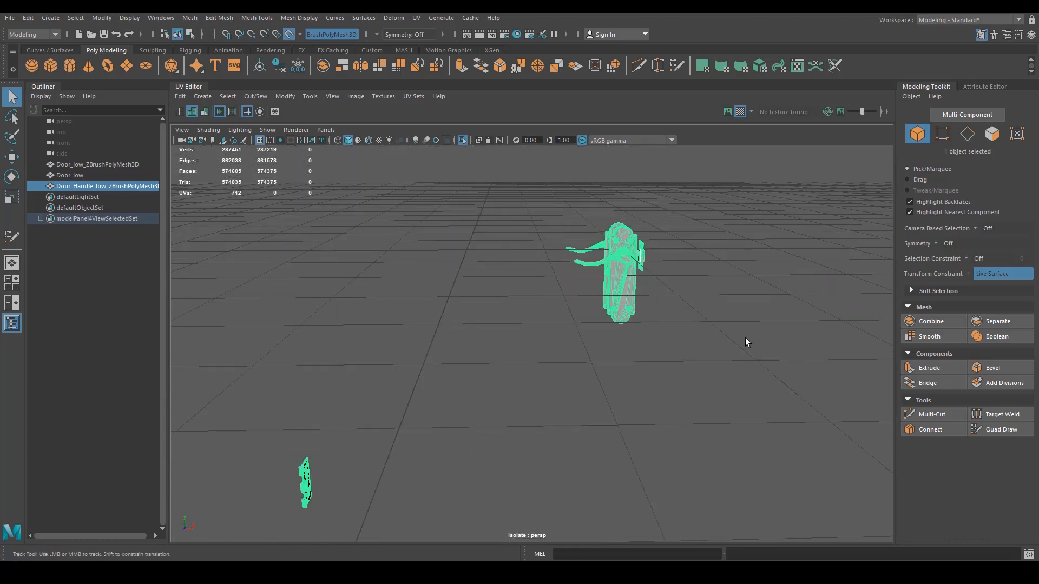
{"action": "right_click_drag", "start_coordinate": [747, 343], "coordinate": [759, 427], "text": "alt"}
{"action": "left_click_drag", "start_coordinate": [759, 428], "coordinate": [529, 388], "text": "alt"}
{"action": "right_click_drag", "start_coordinate": [529, 388], "coordinate": [673, 398], "text": "alt"}
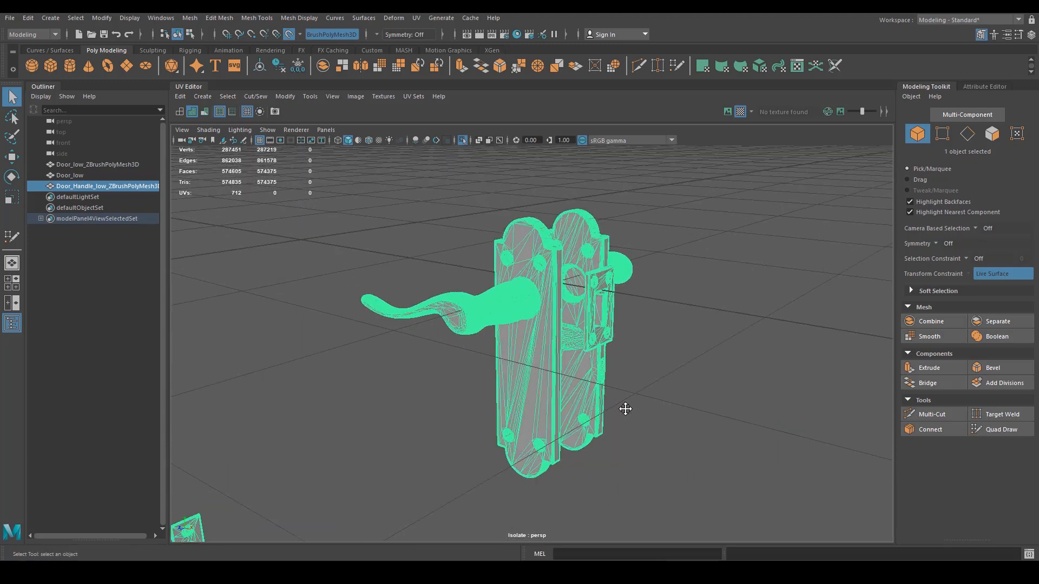
{"action": "middle_click_drag", "start_coordinate": [624, 410], "coordinate": [658, 441], "text": "alt"}
{"action": "left_click_drag", "start_coordinate": [436, 361], "coordinate": [633, 343], "text": "alt"}
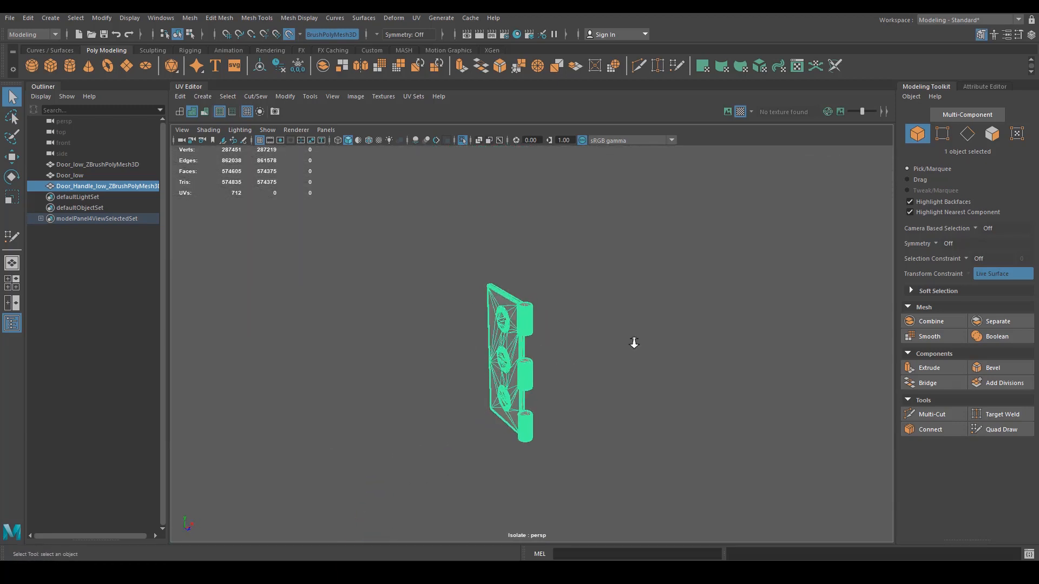
{"action": "right_click_drag", "start_coordinate": [633, 343], "coordinate": [600, 373], "text": "alt"}
{"action": "middle_click_drag", "start_coordinate": [600, 373], "coordinate": [534, 491], "text": "alt"}
{"action": "right_click_drag", "start_coordinate": [534, 492], "coordinate": [392, 333], "text": "alt"}
{"action": "middle_click_drag", "start_coordinate": [828, 254], "coordinate": [680, 392], "text": "alt"}
{"action": "right_click_drag", "start_coordinate": [680, 392], "coordinate": [768, 416], "text": "alt"}
{"action": "middle_click_drag", "start_coordinate": [621, 354], "coordinate": [491, 420], "text": "alt"}
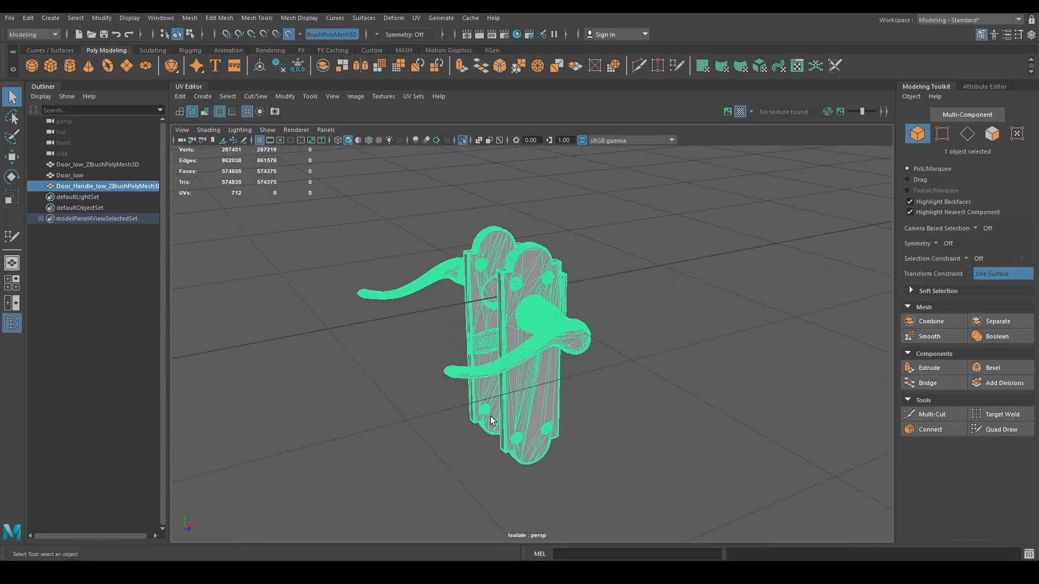
{"action": "right_click_drag", "start_coordinate": [492, 419], "coordinate": [634, 425], "text": "alt"}
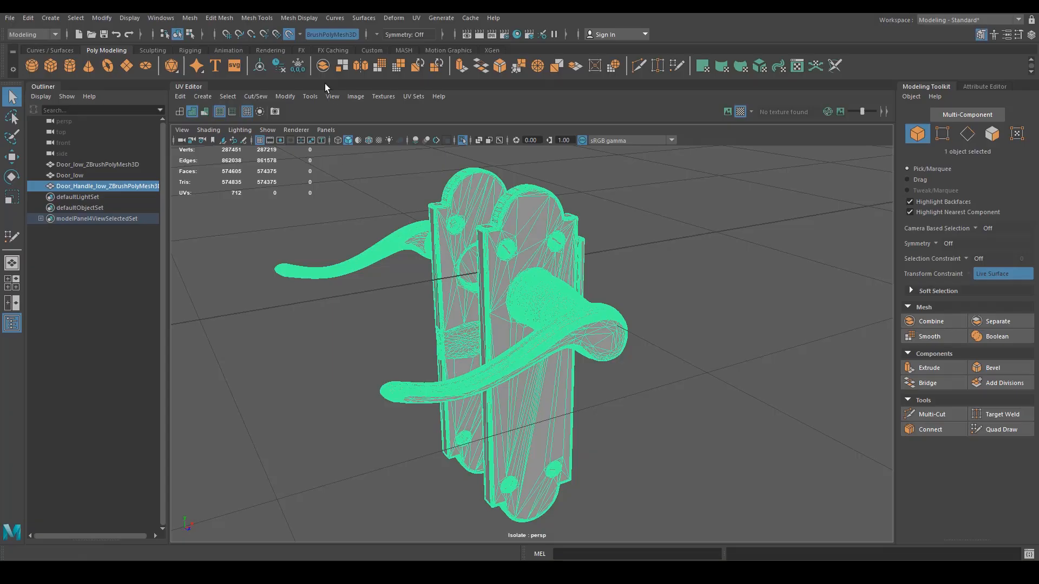
Make the imported handle and hinges mesh the live surface and start Quad Draw.
{"action": "left_click", "coordinate": [290, 35]}
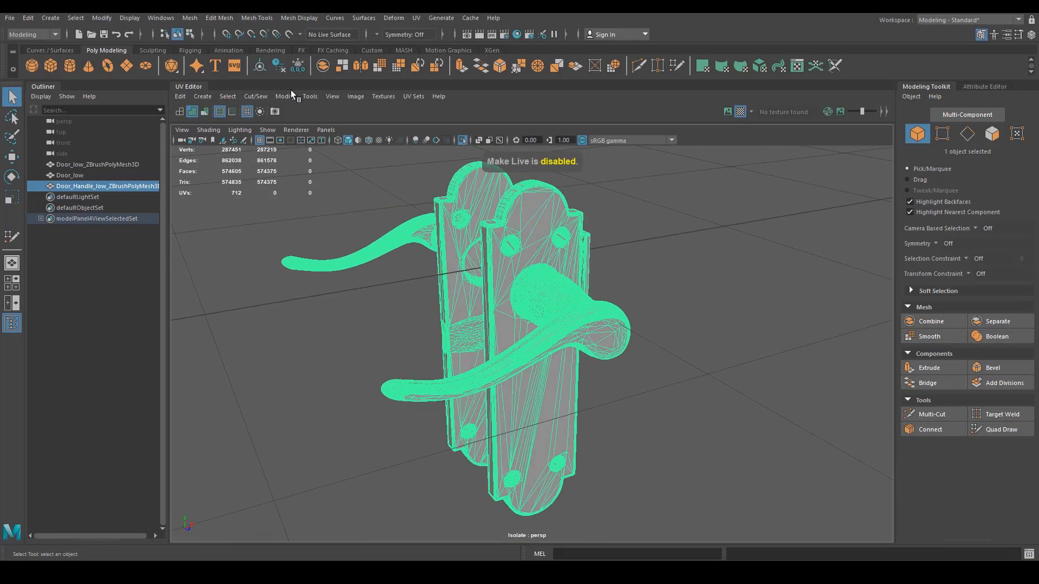
{"action": "left_click", "coordinate": [288, 34]}
{"action": "left_click_drag", "start_coordinate": [537, 294], "coordinate": [586, 303], "text": "alt"}
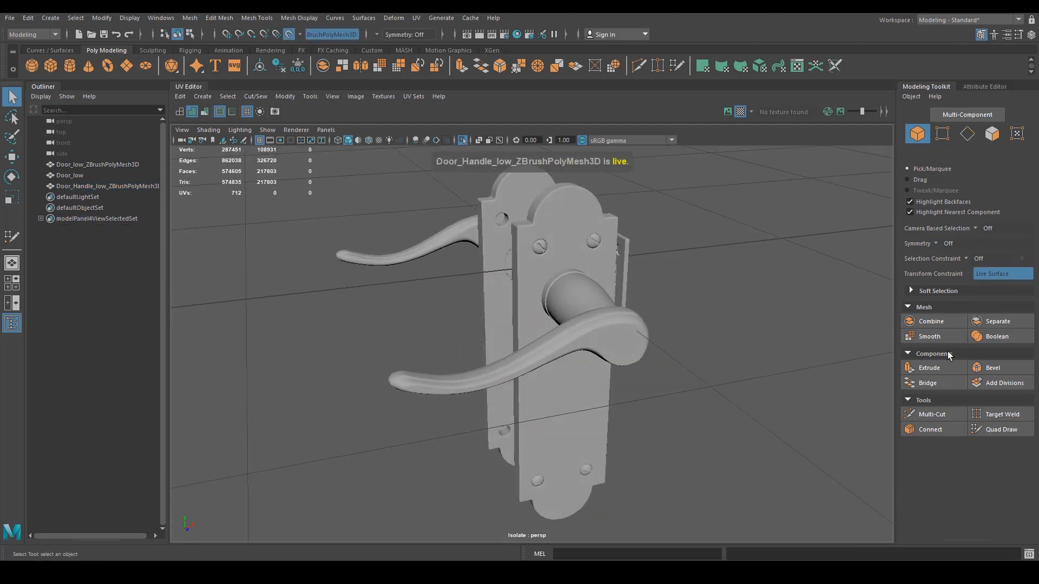
{"action": "left_click", "coordinate": [1005, 433]}
In the front view, place four points on the rounded top of the handle backplate and fill them with a quad.
{"action": "right_click_drag", "start_coordinate": [606, 334], "coordinate": [647, 341], "text": "alt"}
{"action": "middle_click_drag", "start_coordinate": [647, 341], "coordinate": [624, 391], "text": "alt"}
{"action": "right_click_drag", "start_coordinate": [624, 391], "coordinate": [709, 397], "text": "alt"}
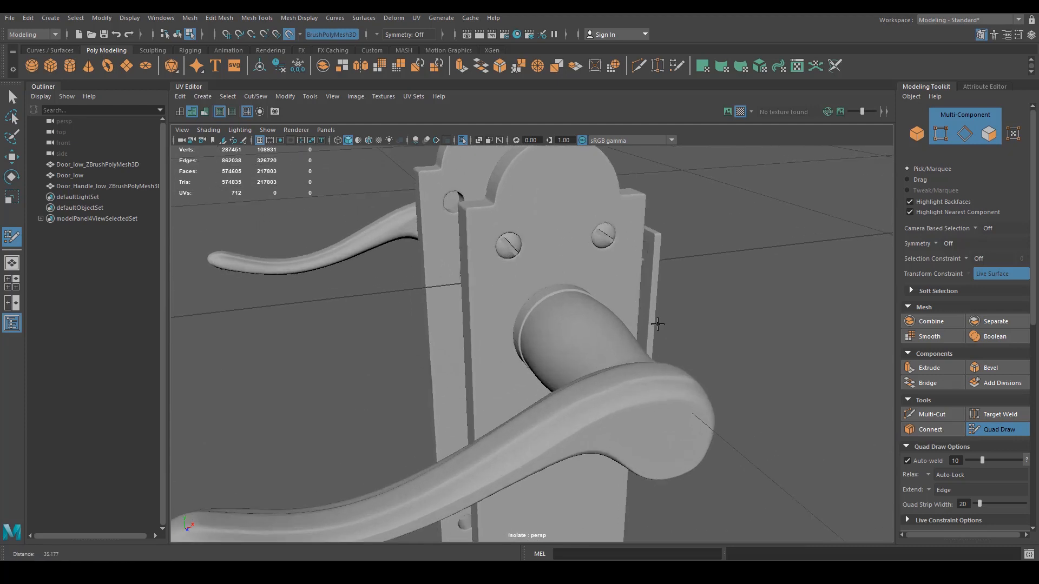
{"action": "left_click_drag", "start_coordinate": [709, 346], "coordinate": [621, 310], "text": "alt"}
{"action": "middle_click_drag", "start_coordinate": [621, 229], "coordinate": [530, 275], "text": "alt"}
{"action": "left_click_drag", "start_coordinate": [521, 277], "coordinate": [508, 324], "text": "alt"}
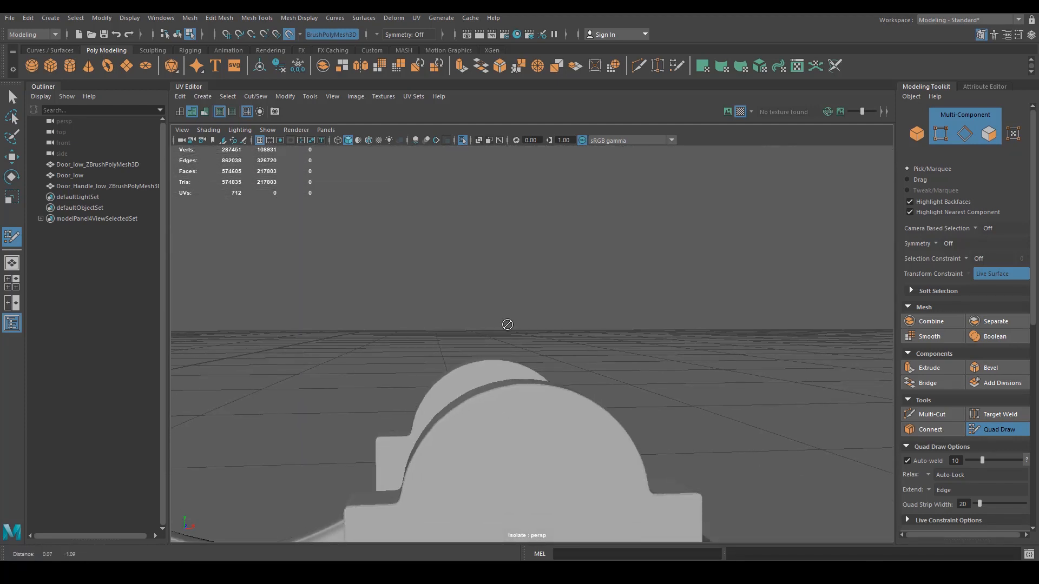
{"action": "middle_click_drag", "start_coordinate": [507, 325], "coordinate": [500, 290], "text": "alt"}
{"action": "key", "text": "space"}
{"action": "left_click_drag", "start_coordinate": [509, 408], "coordinate": [514, 438]}
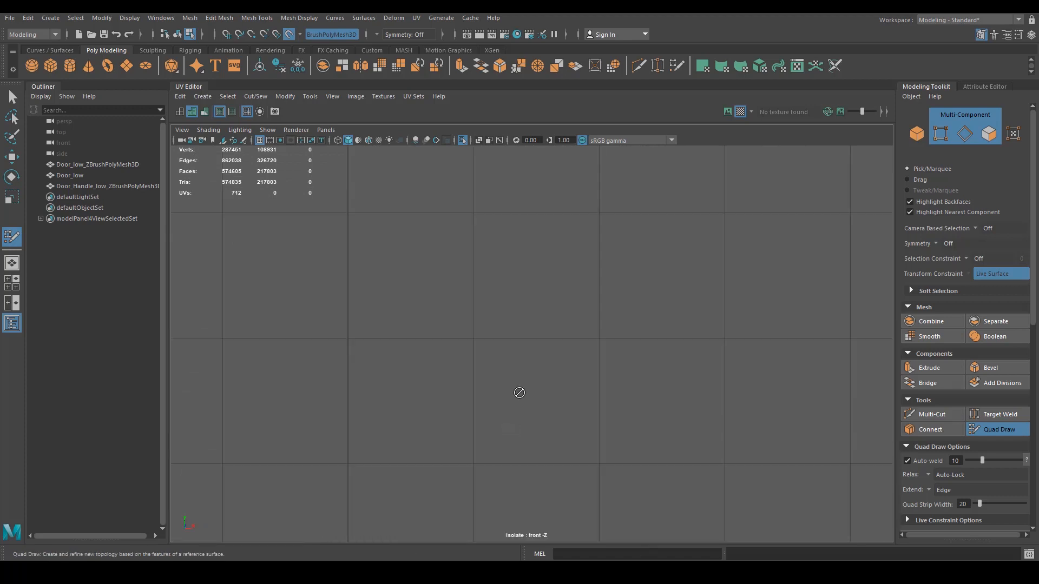
{"action": "right_click_drag", "start_coordinate": [514, 389], "coordinate": [682, 400], "text": "alt"}
{"action": "middle_click_drag", "start_coordinate": [682, 400], "coordinate": [345, 375], "text": "alt"}
{"action": "right_click_drag", "start_coordinate": [345, 376], "coordinate": [554, 426], "text": "alt"}
{"action": "middle_click_drag", "start_coordinate": [554, 427], "coordinate": [975, 359], "text": "alt"}
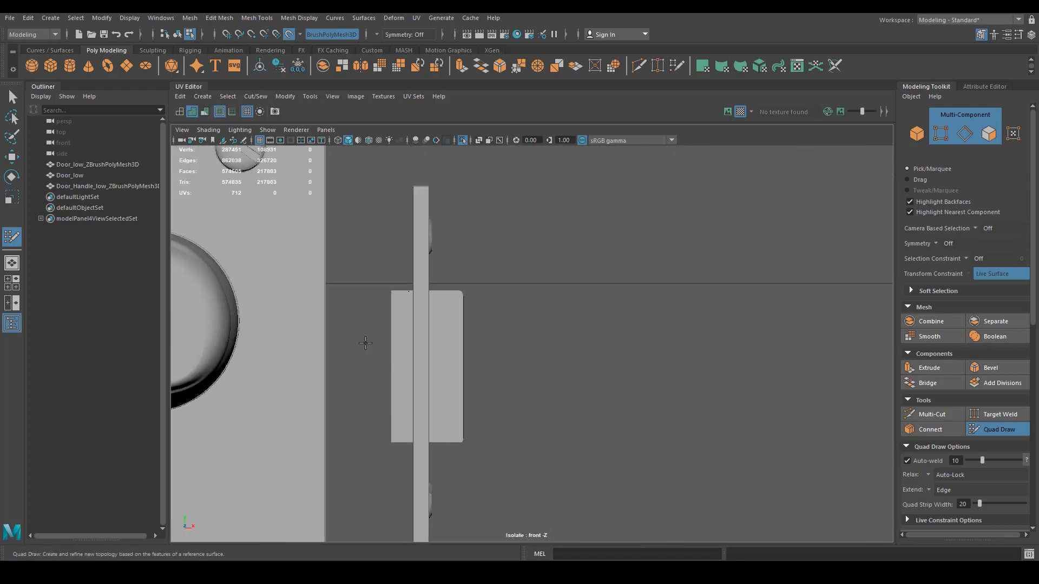
{"action": "middle_click_drag", "start_coordinate": [365, 343], "coordinate": [664, 531], "text": "alt"}
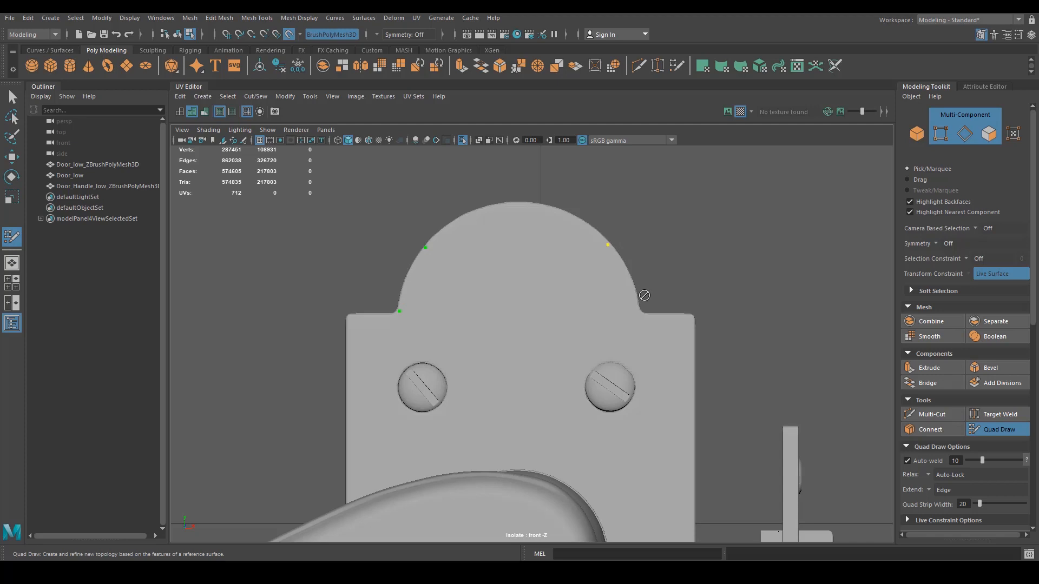
{"action": "left_click", "coordinate": [522, 287], "text": "shift"}
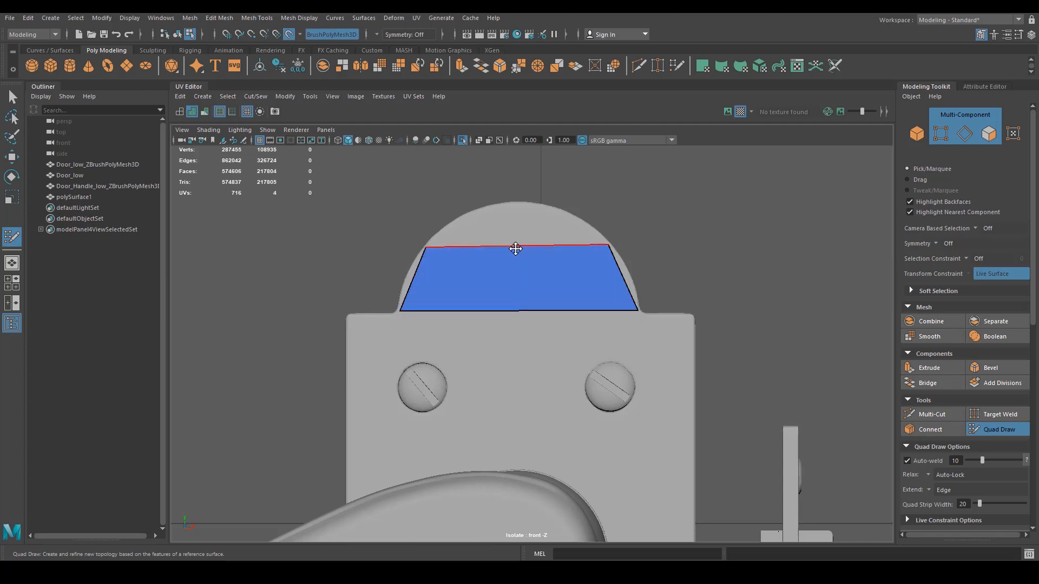
Extrude the quad's upper edge twice towards the top of the arc and fit the new corners to the backplate in perspective.
{"action": "left_click_drag", "start_coordinate": [516, 249], "coordinate": [506, 212]}
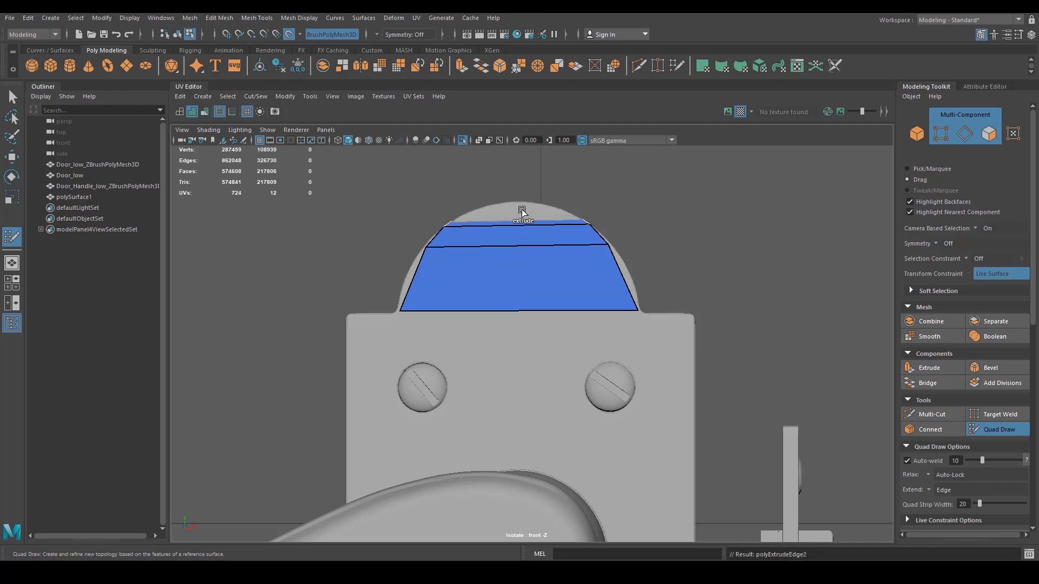
{"action": "scroll", "coordinate": [522, 269], "scroll_direction": "up", "scroll_amount": 1}
{"action": "left_click_drag", "start_coordinate": [522, 268], "coordinate": [589, 301], "text": "alt"}
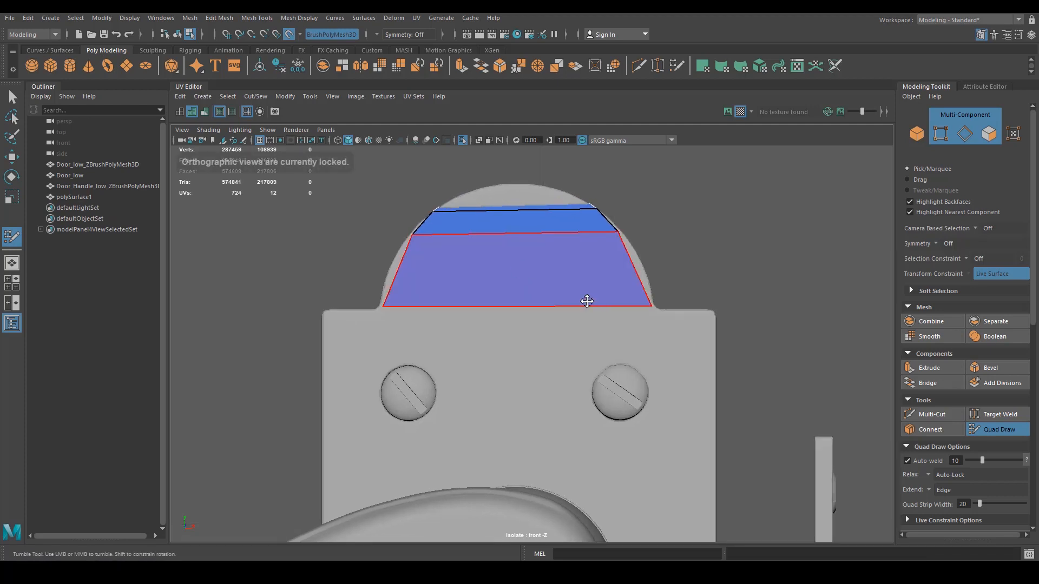
{"action": "key", "text": "space"}
{"action": "left_click_drag", "start_coordinate": [464, 258], "coordinate": [462, 236]}
{"action": "left_click_drag", "start_coordinate": [463, 236], "coordinate": [580, 401], "text": "alt"}
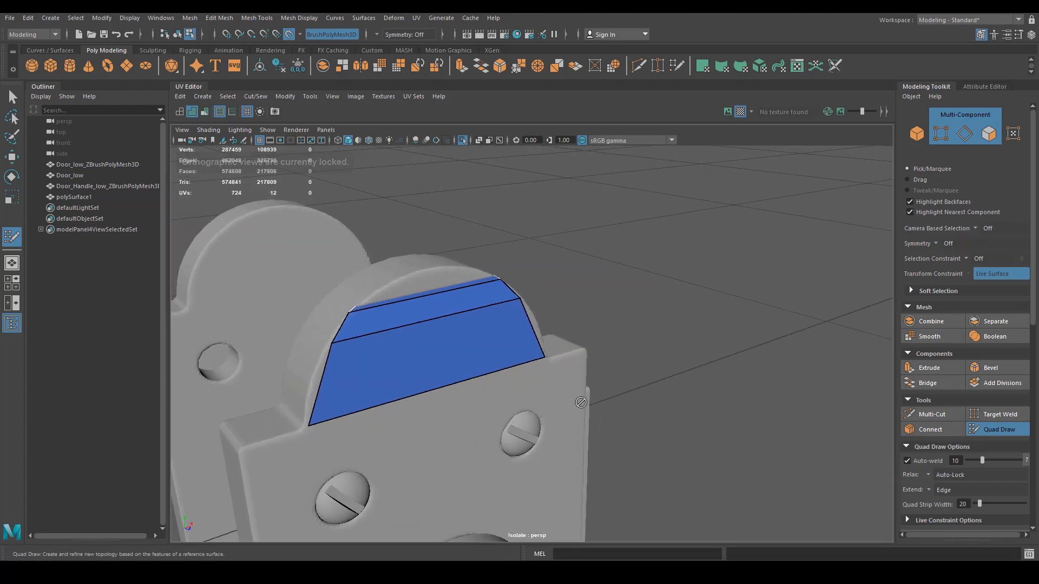
{"action": "right_click_drag", "start_coordinate": [580, 401], "coordinate": [552, 374], "text": "alt"}
{"action": "left_click_drag", "start_coordinate": [339, 303], "coordinate": [381, 274]}
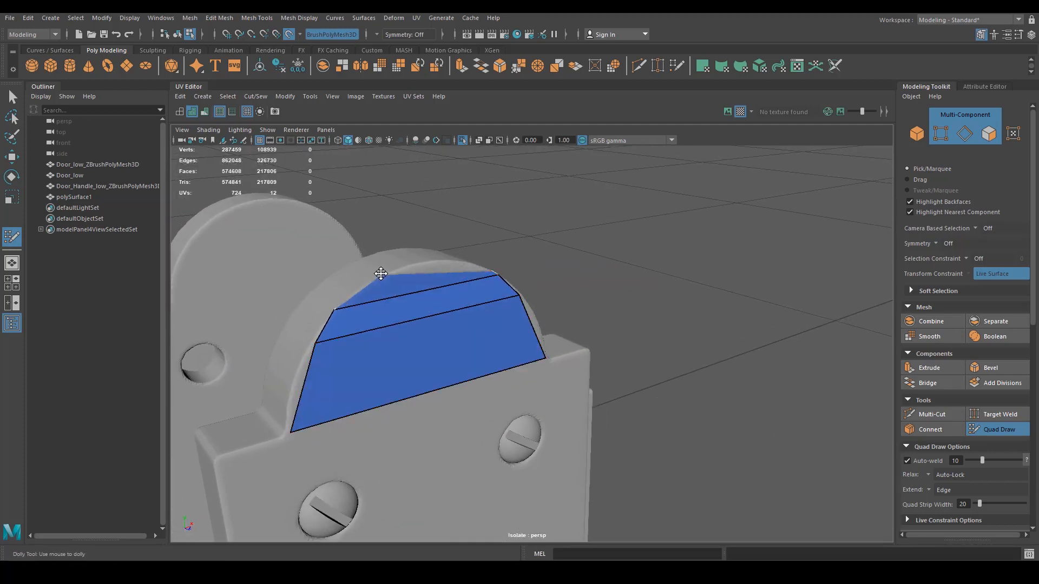
Insert a vertical centre loop and a lower horizontal loop in the rounded top, fitting the vertices to the arc.
{"action": "left_click_drag", "start_coordinate": [453, 265], "coordinate": [401, 304], "text": "alt"}
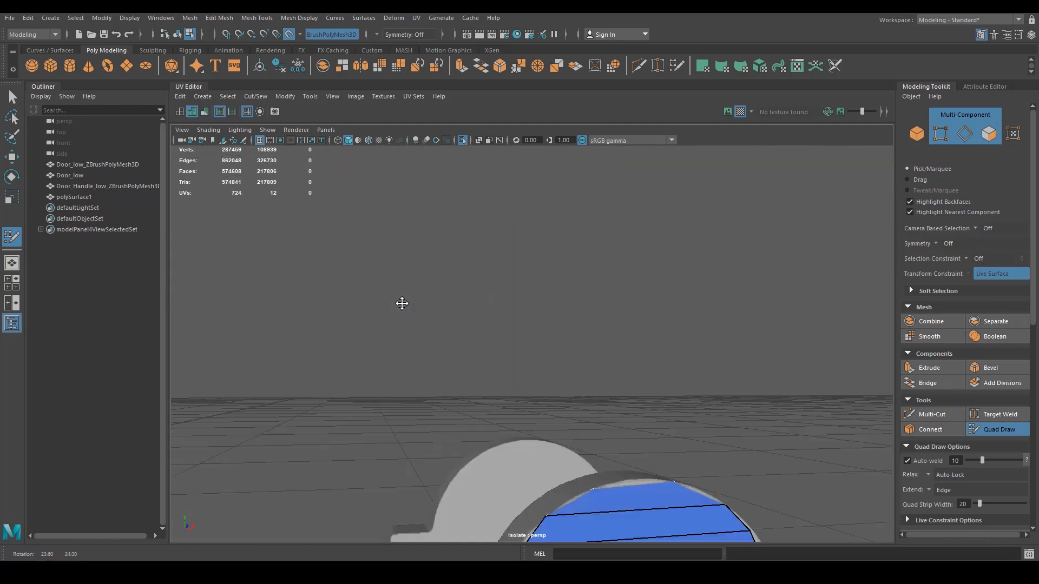
{"action": "middle_click_drag", "start_coordinate": [401, 304], "coordinate": [397, 235], "text": "alt"}
{"action": "right_click_drag", "start_coordinate": [398, 236], "coordinate": [401, 297], "text": "alt"}
{"action": "middle_click_drag", "start_coordinate": [401, 297], "coordinate": [444, 344], "text": "alt"}
{"action": "middle_click_drag", "start_coordinate": [459, 308], "coordinate": [327, 95], "text": "alt"}
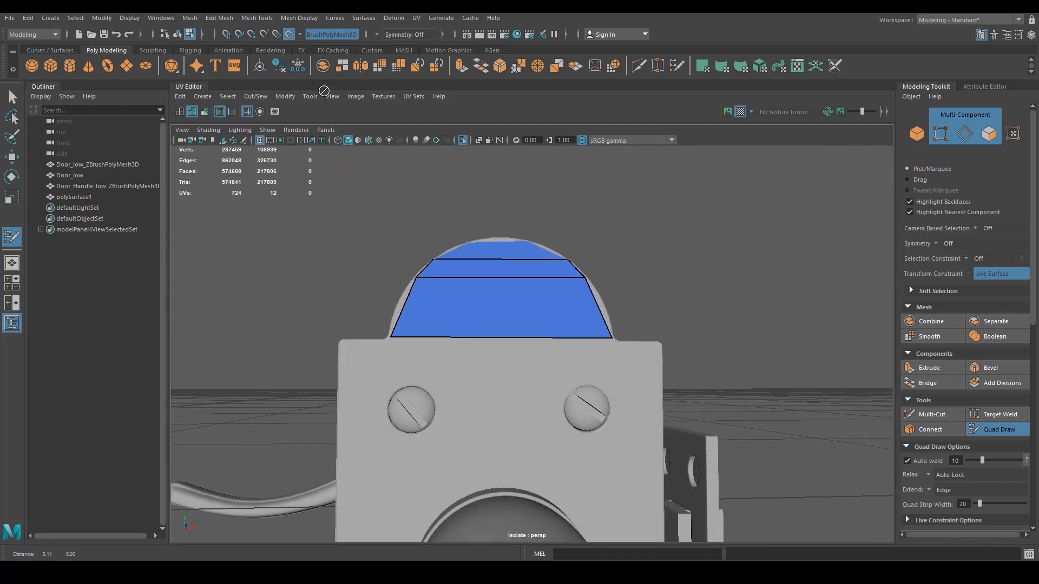
{"action": "left_click_drag", "start_coordinate": [327, 95], "coordinate": [333, 112], "text": "alt"}
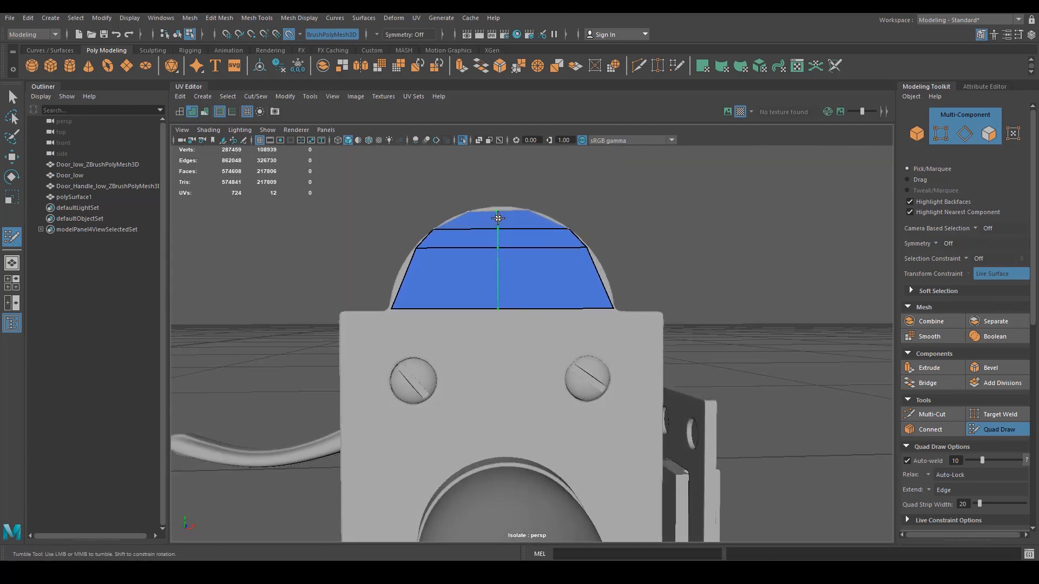
{"action": "left_click", "coordinate": [498, 218], "text": "ctrl"}
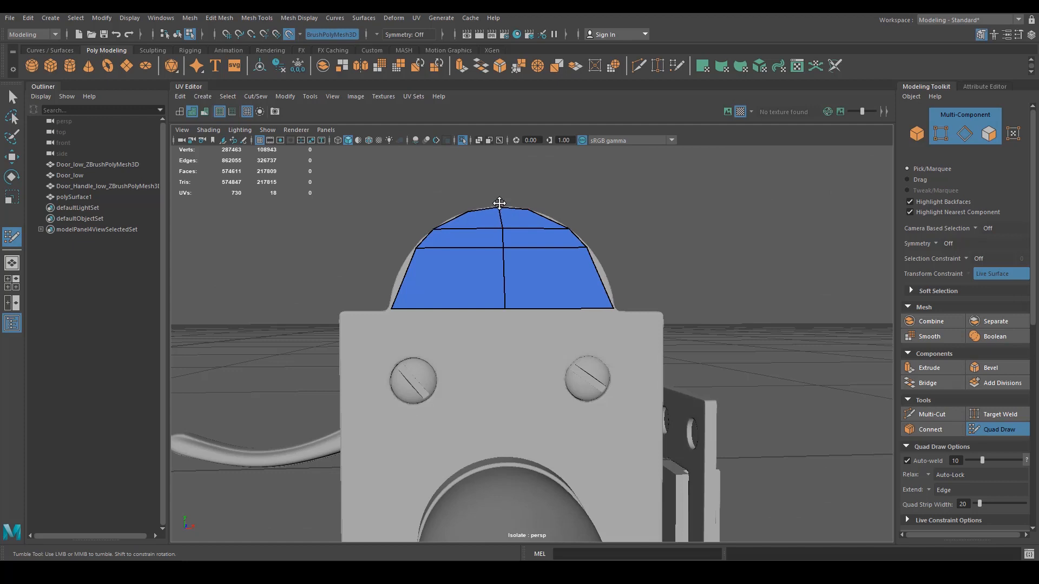
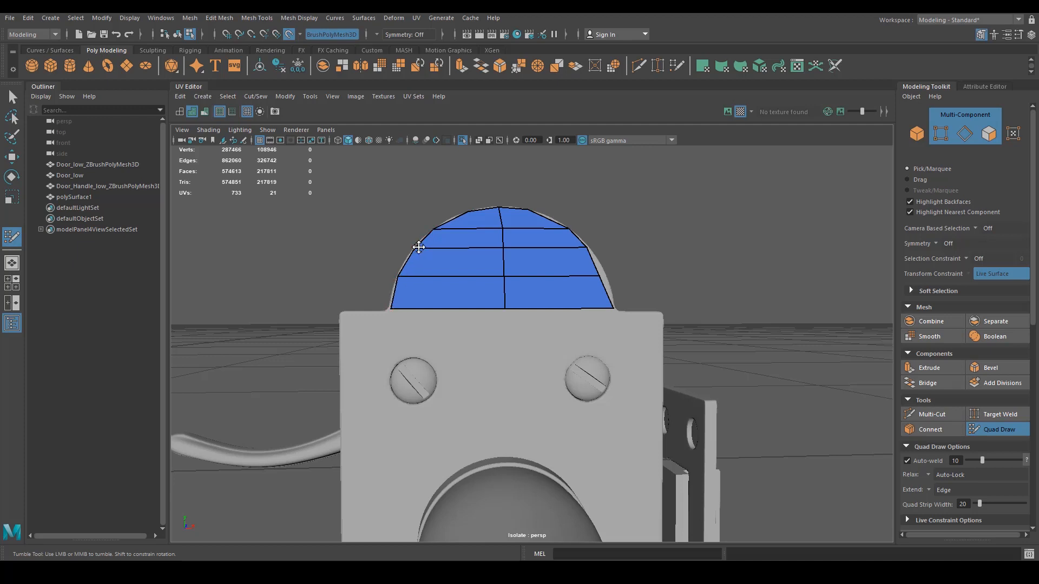
Extrude quads from the rounded top down over one screw, out to the backplate's side edge and further down beside the handle collar.
{"action": "left_click_drag", "start_coordinate": [455, 228], "coordinate": [509, 281], "text": "alt"}
{"action": "middle_click_drag", "start_coordinate": [509, 281], "coordinate": [760, 462], "text": "alt"}
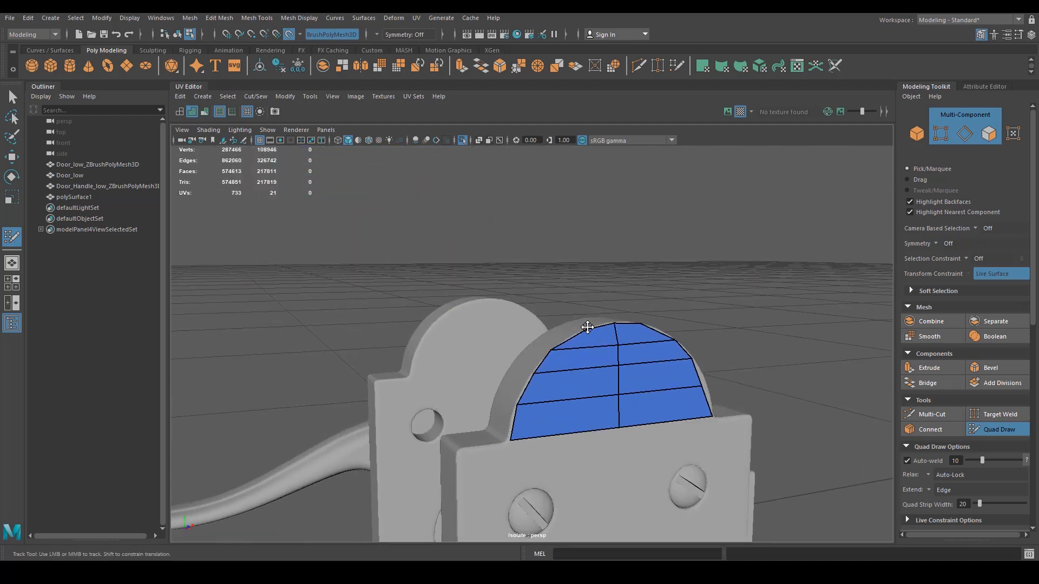
{"action": "mouse_move", "coordinate": [624, 404]}
{"action": "left_mouse_down", "text": "alt"}
{"action": "mouse_move", "coordinate": [597, 350]}
{"action": "mouse_move", "coordinate": [538, 387]}
{"action": "mouse_move", "coordinate": [545, 524]}
{"action": "left_mouse_up", "text": "alt"}
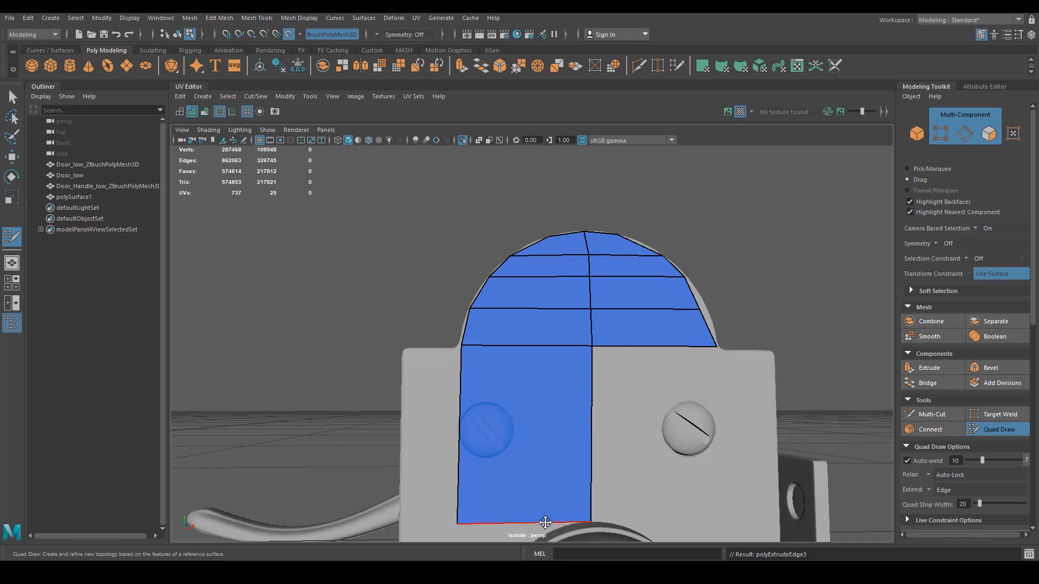
{"action": "middle_click_drag", "start_coordinate": [596, 442], "coordinate": [606, 186], "text": "alt"}
{"action": "middle_click_drag", "start_coordinate": [435, 286], "coordinate": [487, 321], "text": "alt"}
{"action": "left_click_drag", "start_coordinate": [449, 242], "coordinate": [393, 250]}
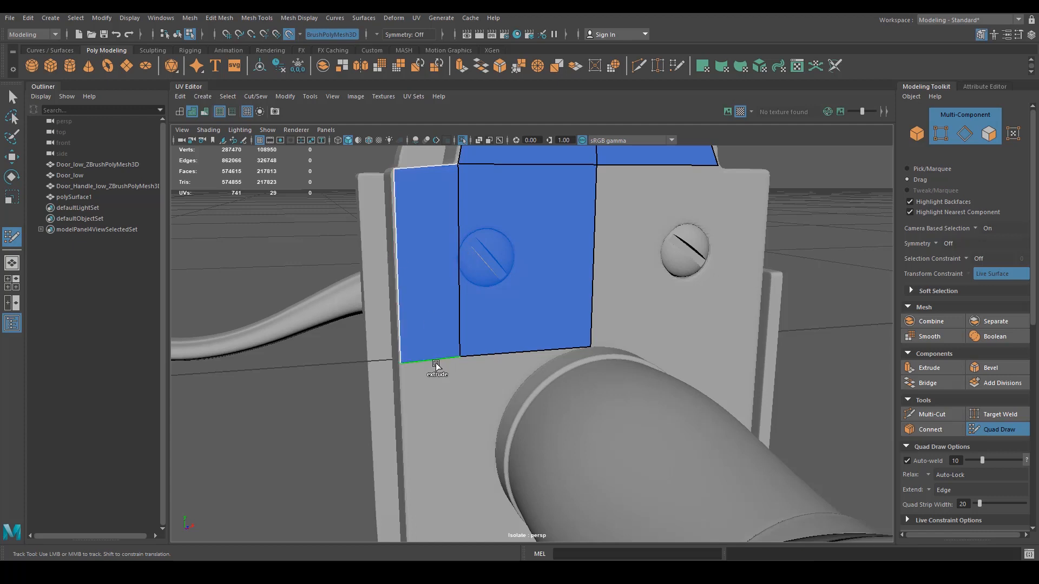
{"action": "mouse_move", "coordinate": [434, 363]}
{"action": "left_mouse_down"}
{"action": "mouse_move", "coordinate": [433, 492]}
{"action": "mouse_move", "coordinate": [433, 435]}
{"action": "left_mouse_up"}
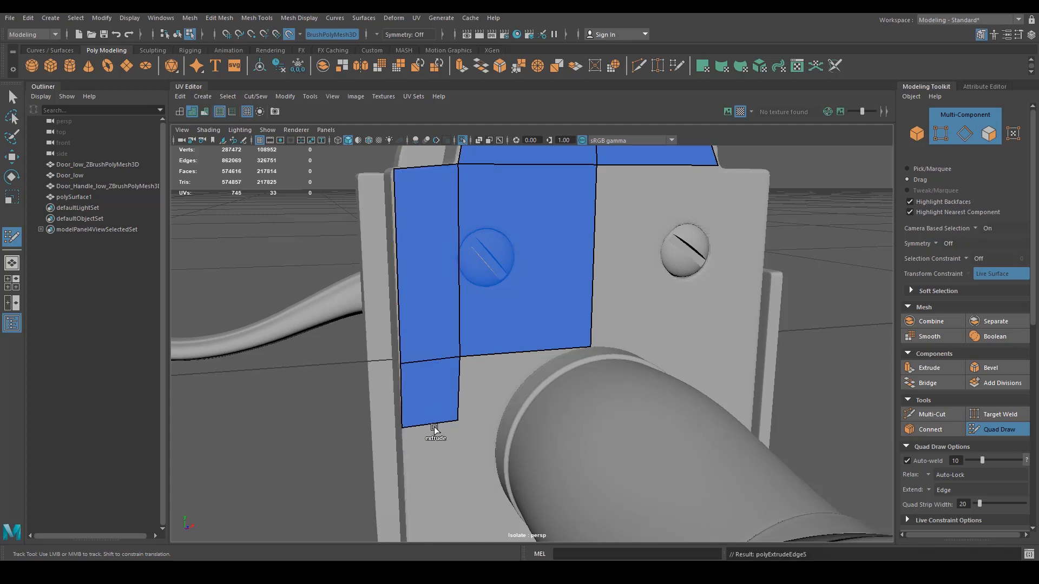
Insert two vertical edge loops between the screw and the centre line and pull the lower vertex to the handle collar.
{"action": "mouse_move", "coordinate": [521, 332]}
{"action": "middle_mouse_down", "text": "alt"}
{"action": "mouse_move", "coordinate": [531, 320]}
{"action": "mouse_move", "coordinate": [508, 322]}
{"action": "mouse_move", "coordinate": [506, 354]}
{"action": "middle_mouse_up", "text": "alt"}
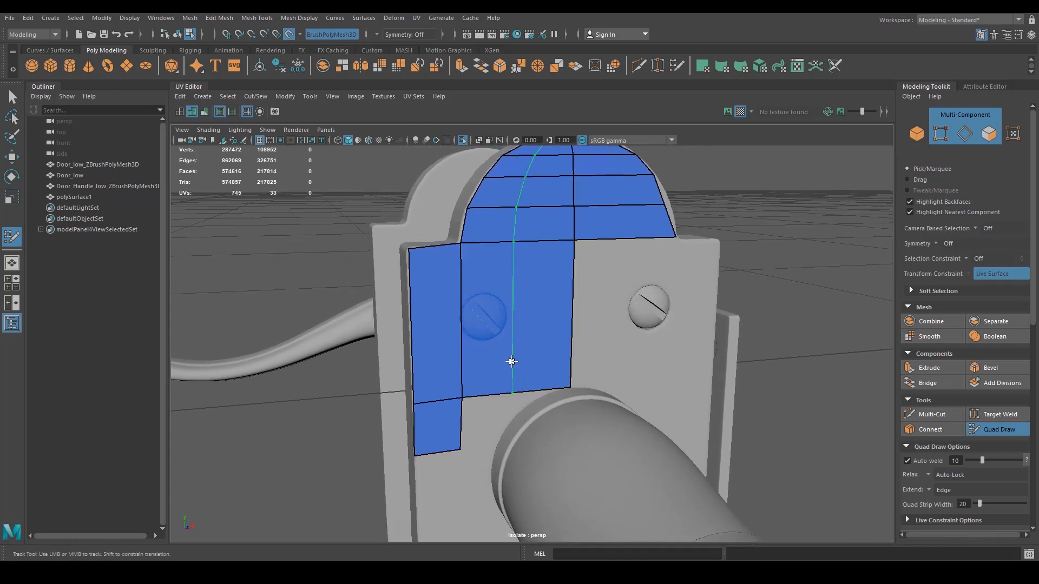
{"action": "left_click", "coordinate": [511, 359], "text": "ctrl"}
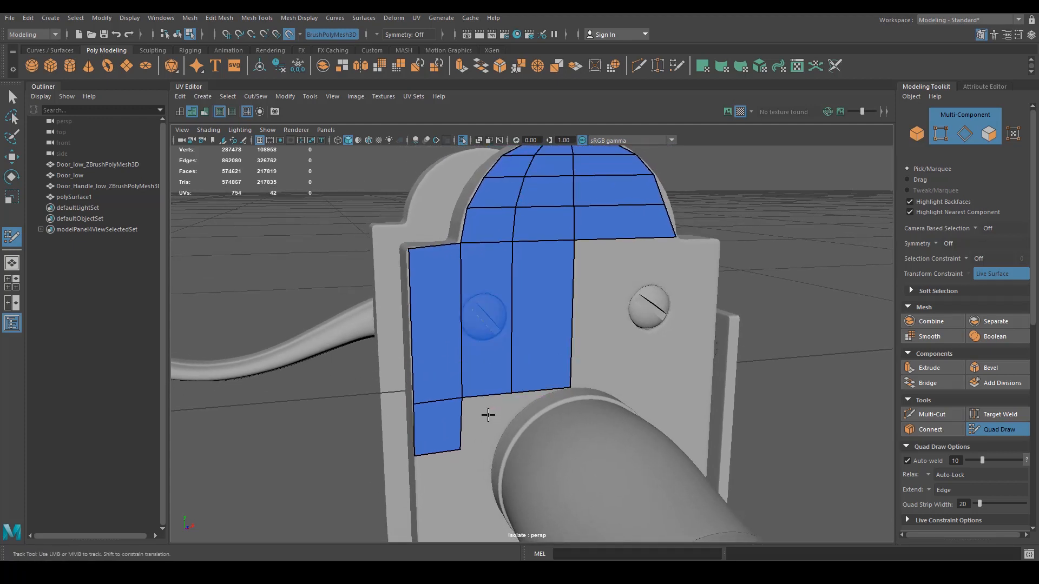
{"action": "middle_click_drag", "start_coordinate": [489, 413], "coordinate": [524, 344], "text": "alt"}
{"action": "left_click_drag", "start_coordinate": [516, 352], "coordinate": [515, 378]}
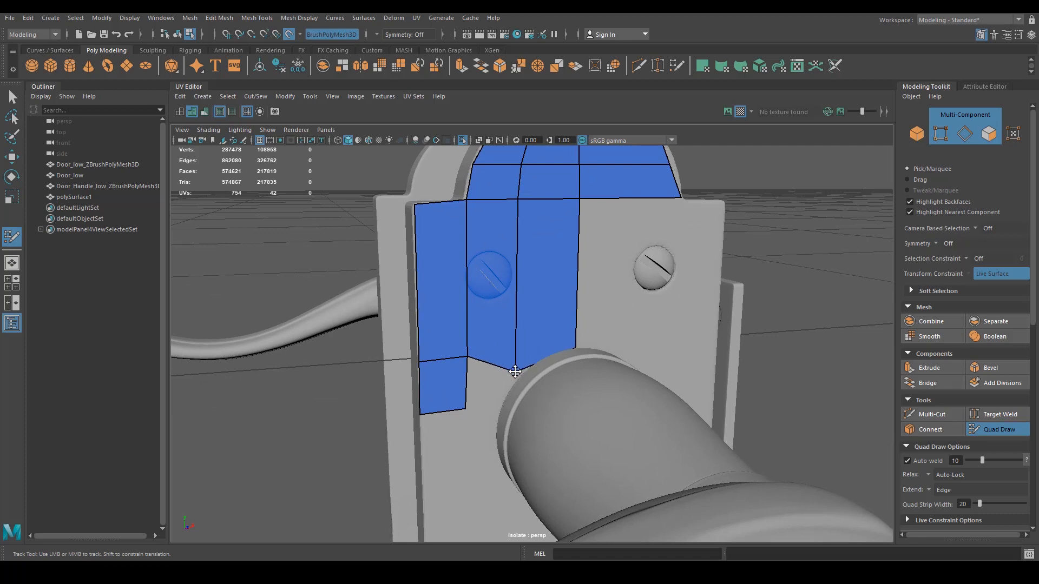
{"action": "left_click", "coordinate": [547, 341], "text": "ctrl"}
{"action": "right_click_drag", "start_coordinate": [547, 340], "coordinate": [541, 304], "text": "alt"}
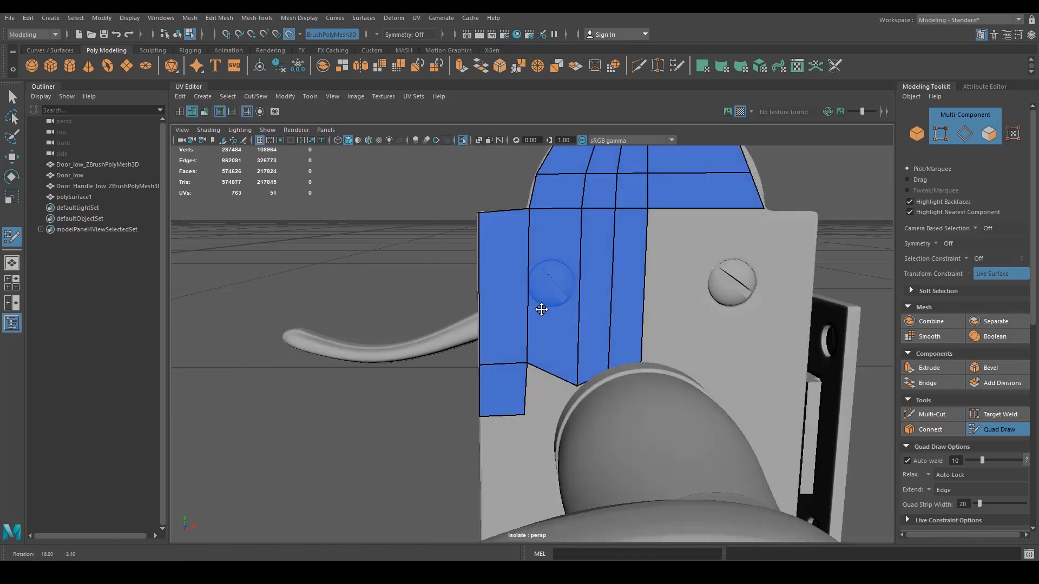
Adjust the vertex below the screw and extrude a quad bridging the side strip to the handle collar, repositioning its lower edge.
{"action": "left_click_drag", "start_coordinate": [617, 362], "coordinate": [572, 374], "text": "alt"}
{"action": "left_click_drag", "start_coordinate": [501, 348], "coordinate": [497, 362]}
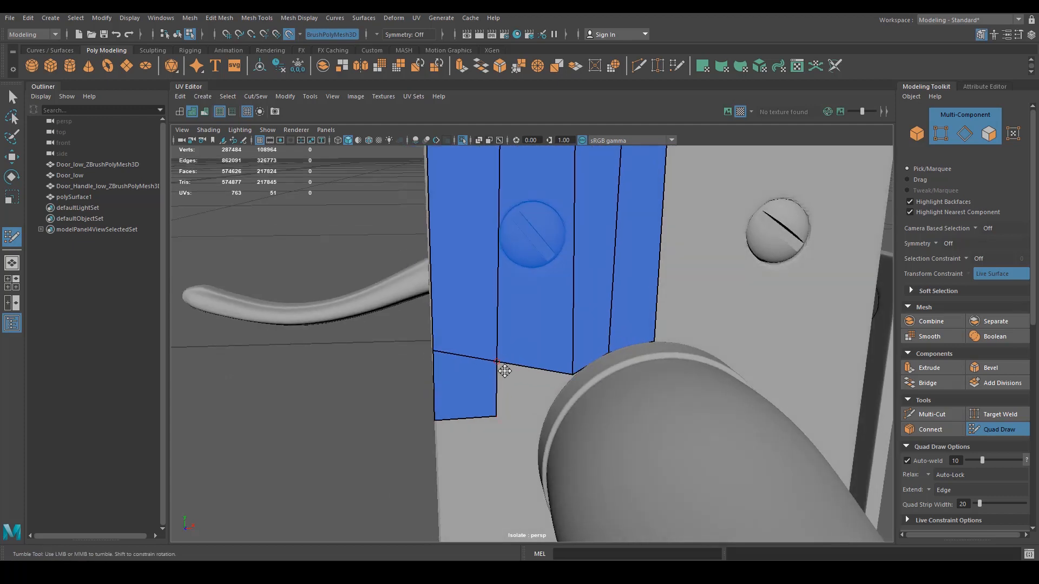
{"action": "key", "text": "Tab"}
{"action": "left_click_drag", "start_coordinate": [497, 398], "coordinate": [573, 375]}
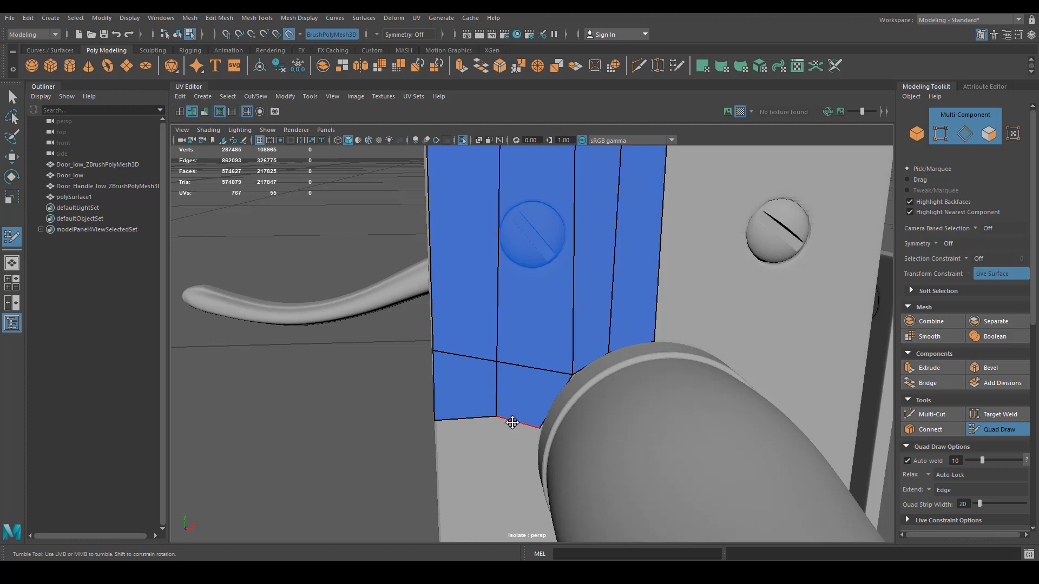
{"action": "left_click_drag", "start_coordinate": [512, 423], "coordinate": [516, 407]}
Extrude the next quad down along the handle collar and add an adjoining quad out to the backplate's side edge.
{"action": "middle_click_drag", "start_coordinate": [529, 406], "coordinate": [560, 328], "text": "alt"}
{"action": "key", "text": "Tab"}
{"action": "left_click_drag", "start_coordinate": [555, 338], "coordinate": [546, 401]}
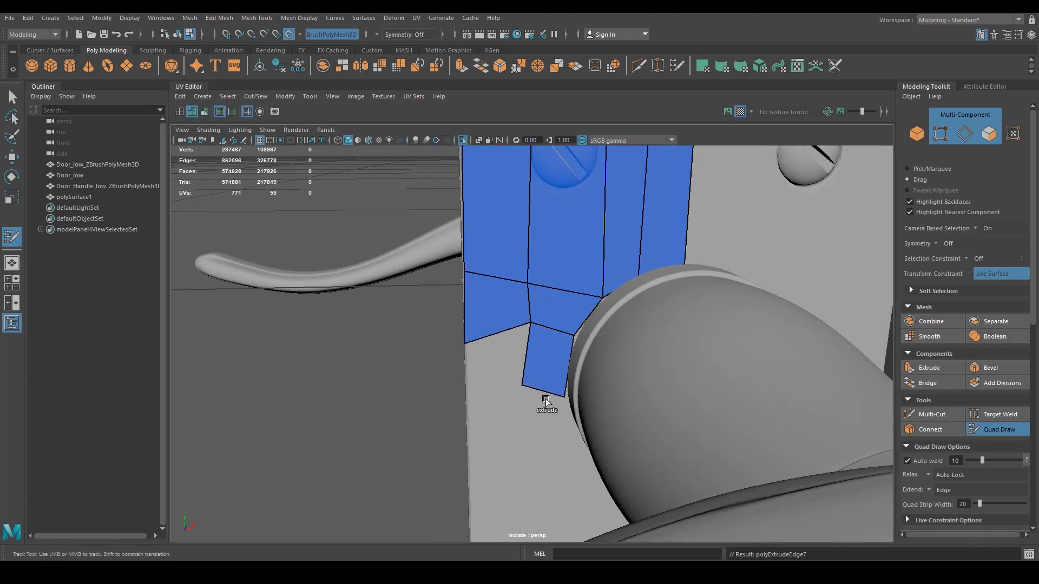
{"action": "left_click_drag", "start_coordinate": [525, 362], "coordinate": [479, 402]}
{"action": "left_click_drag", "start_coordinate": [483, 364], "coordinate": [465, 345]}
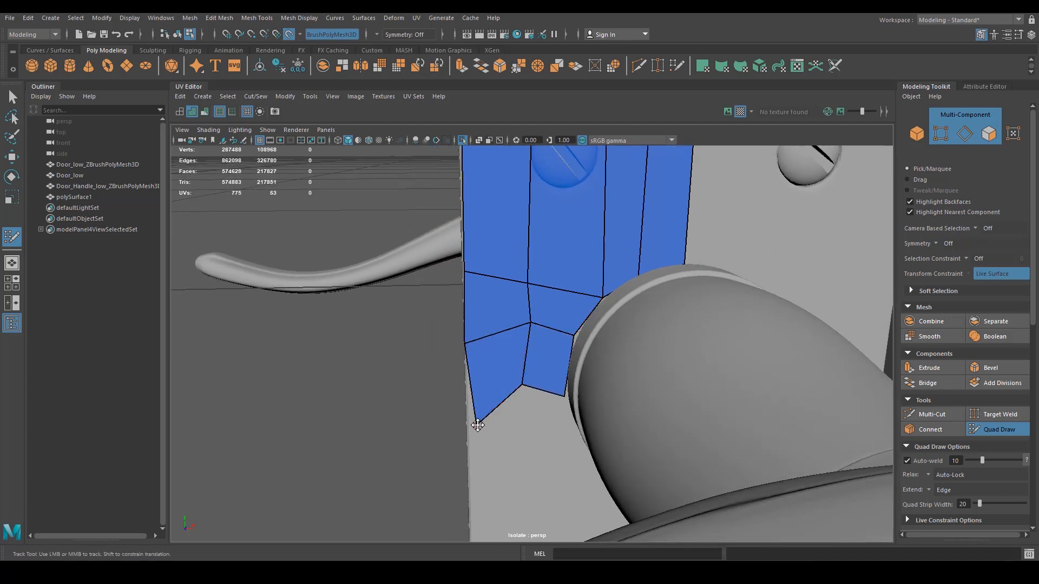
Align the lowest side vertex, insert a horizontal edge loop through the bottom quads beside the handle collar and relax the vertices above.
{"action": "left_click_drag", "start_coordinate": [478, 426], "coordinate": [471, 418]}
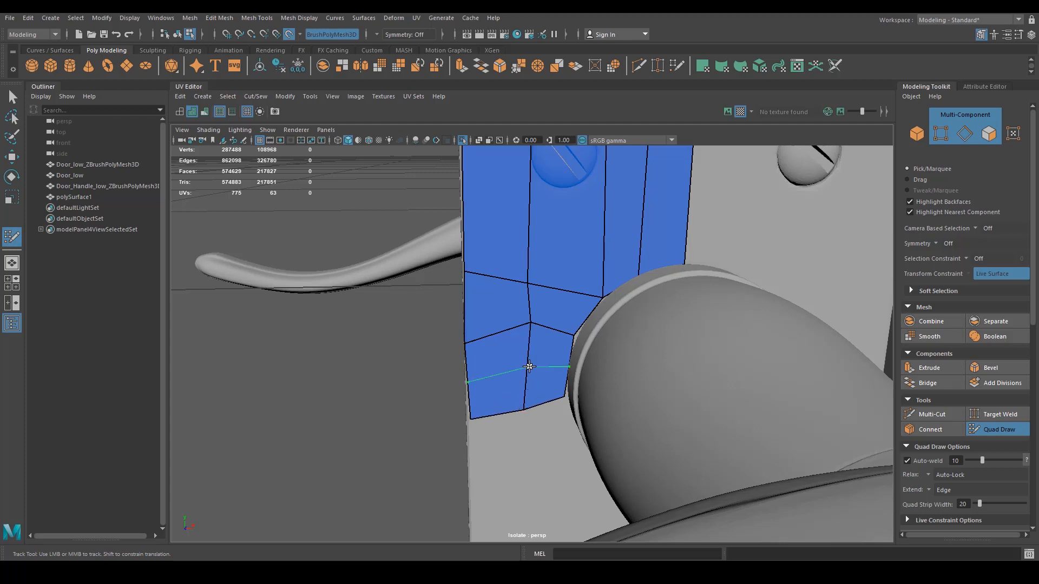
{"action": "left_click", "coordinate": [525, 366], "text": "ctrl"}
{"action": "middle_click_drag", "start_coordinate": [545, 445], "coordinate": [546, 387], "text": "alt"}
{"action": "mouse_move", "coordinate": [529, 339]}
{"action": "left_mouse_down", "text": "shift"}
{"action": "mouse_move", "coordinate": [536, 267]}
{"action": "mouse_move", "coordinate": [519, 318]}
{"action": "left_mouse_up", "text": "shift"}
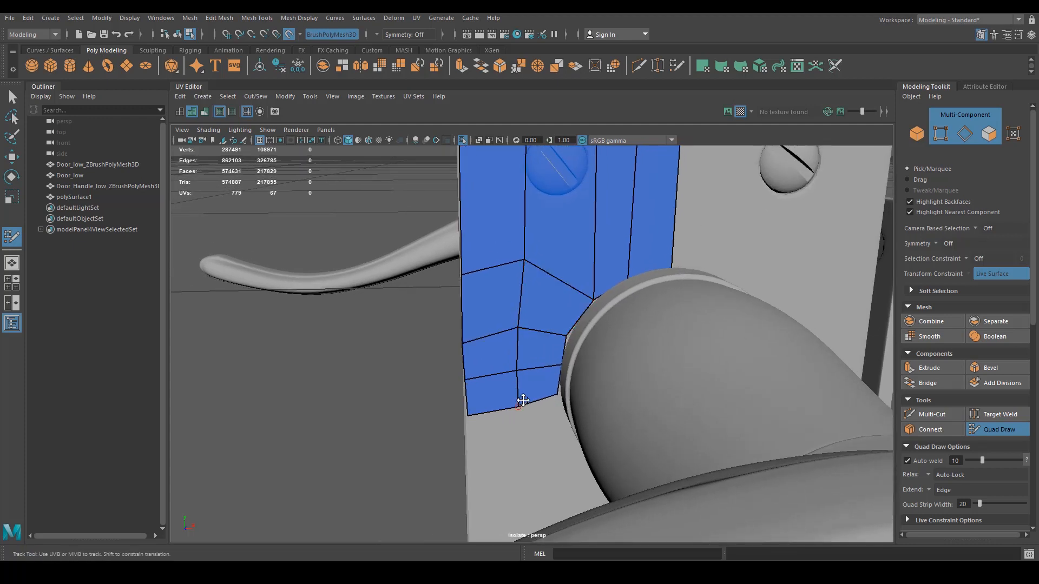
{"action": "left_click_drag", "start_coordinate": [541, 377], "coordinate": [529, 319], "text": "alt"}
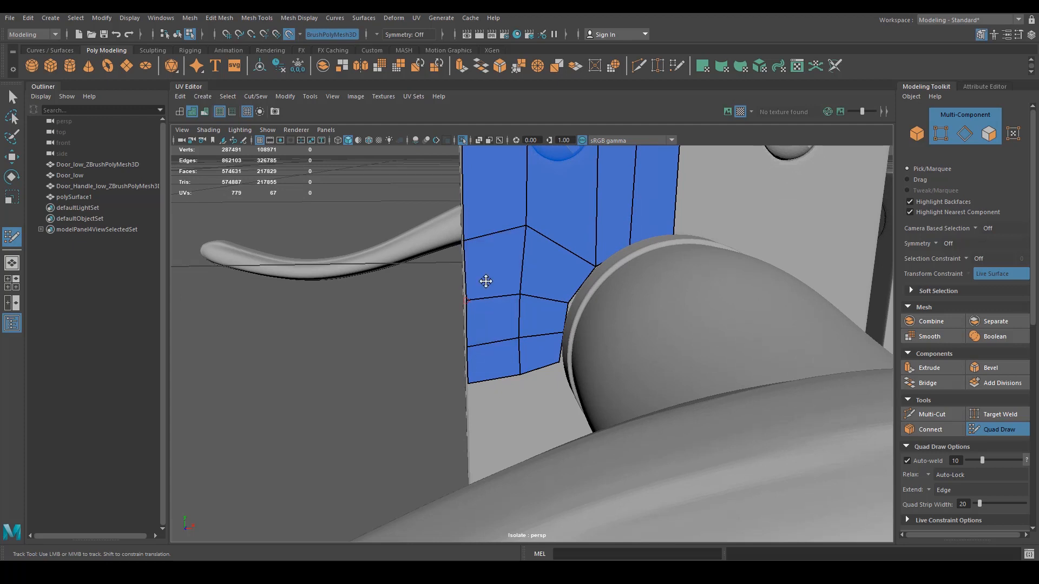
Extrude two more quads down beside the handle collar and fit the outer corner to the backplate's side edge.
{"action": "right_click_drag", "start_coordinate": [486, 281], "coordinate": [504, 186], "text": "alt"}
{"action": "left_click_drag", "start_coordinate": [511, 264], "coordinate": [519, 295], "text": "alt"}
{"action": "right_click_drag", "start_coordinate": [519, 295], "coordinate": [619, 358], "text": "alt"}
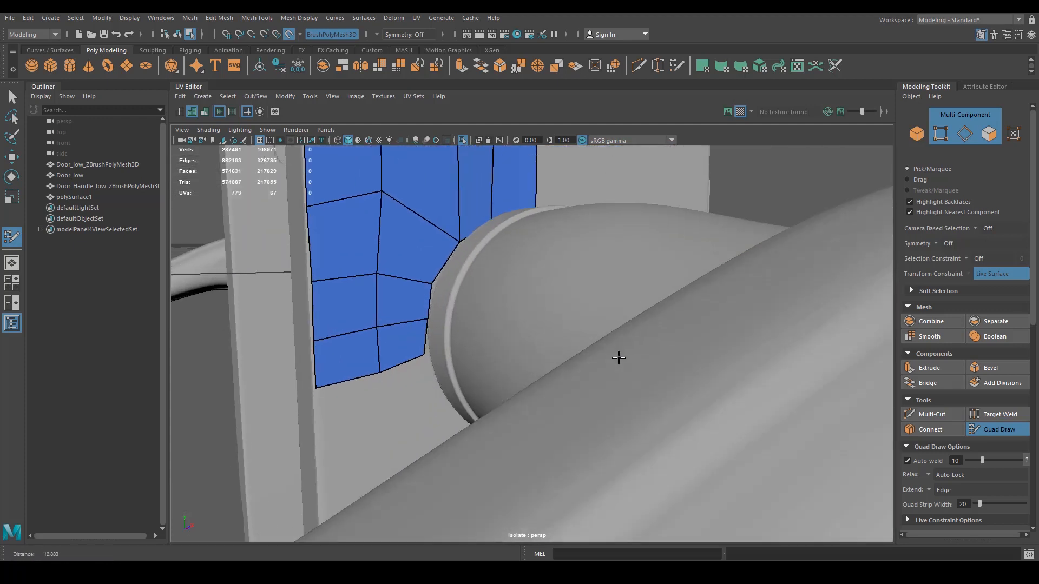
{"action": "middle_click_drag", "start_coordinate": [503, 314], "coordinate": [627, 255], "text": "alt"}
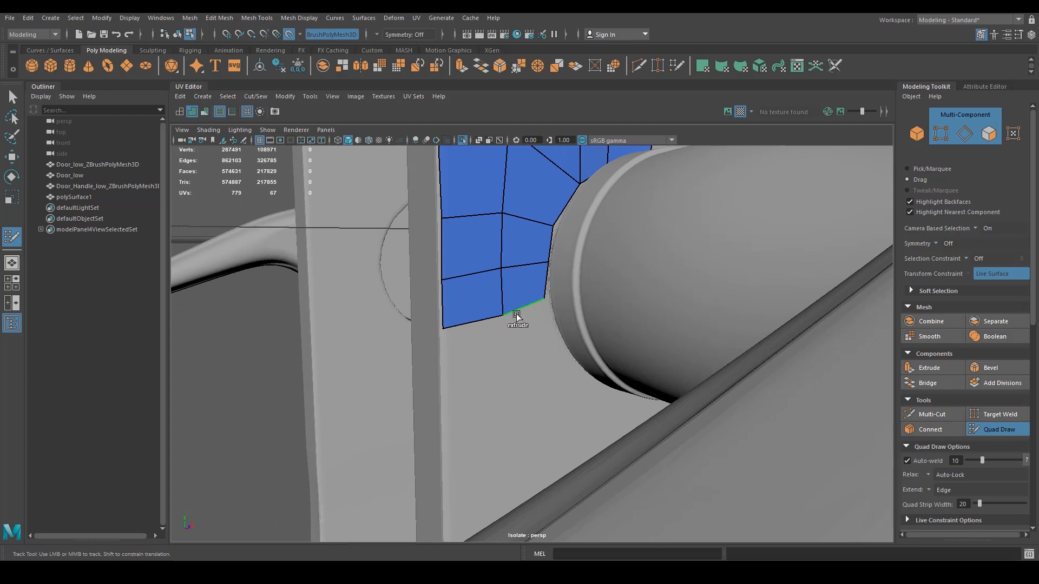
{"action": "left_click_drag", "start_coordinate": [518, 315], "coordinate": [533, 359]}
{"action": "left_click_drag", "start_coordinate": [460, 373], "coordinate": [448, 382]}
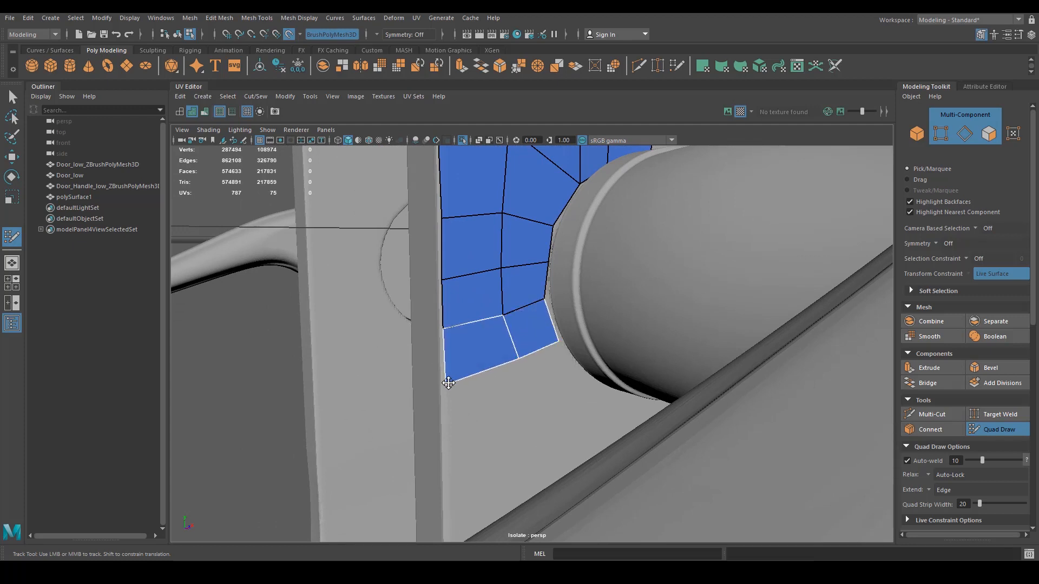
Extrude further rows of quads down the side of the backplate, following the collar and continuing below it.
{"action": "mouse_move", "coordinate": [531, 352]}
{"action": "left_mouse_down"}
{"action": "mouse_move", "coordinate": [564, 371]}
{"action": "mouse_move", "coordinate": [578, 404]}
{"action": "left_mouse_up"}
{"action": "mouse_move", "coordinate": [484, 436]}
{"action": "left_mouse_down"}
{"action": "mouse_move", "coordinate": [454, 448]}
{"action": "mouse_move", "coordinate": [482, 371]}
{"action": "left_mouse_up"}
{"action": "right_click_drag", "start_coordinate": [483, 371], "coordinate": [514, 346], "text": "alt"}
{"action": "mouse_move", "coordinate": [544, 303]}
{"action": "left_mouse_down"}
{"action": "mouse_move", "coordinate": [548, 405]}
{"action": "mouse_move", "coordinate": [467, 433]}
{"action": "left_mouse_up"}
{"action": "middle_click_drag", "start_coordinate": [467, 433], "coordinate": [467, 525]}
Pull an inner border vertex up to the collar's underside and extrude a quad from its edge toward the backplate's centre line.
{"action": "left_click", "coordinate": [515, 361], "text": "ctrl"}
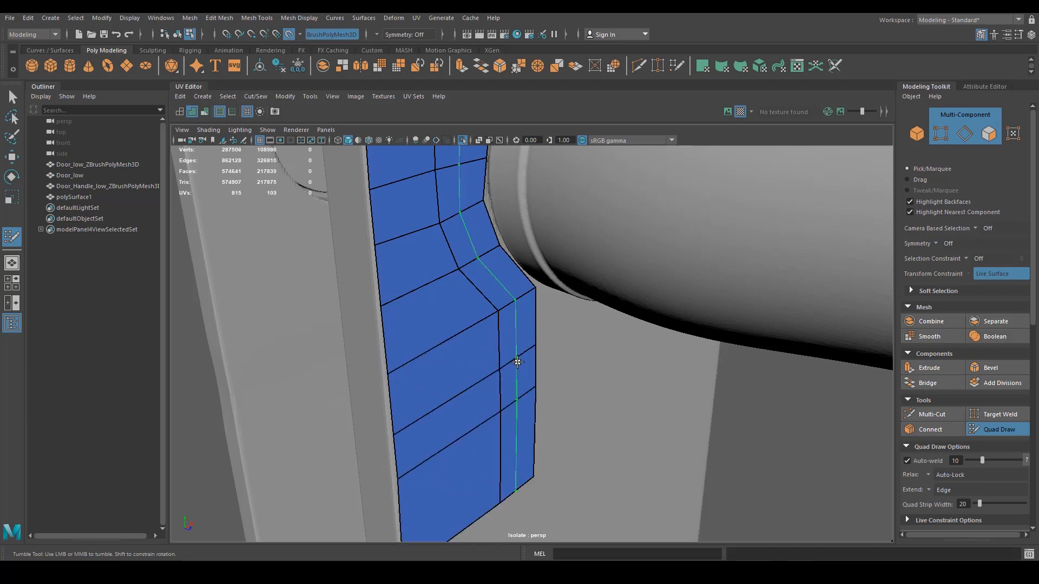
{"action": "left_click_drag", "start_coordinate": [546, 378], "coordinate": [508, 358], "text": "alt"}
{"action": "mouse_move", "coordinate": [508, 358]}
{"action": "middle_mouse_down", "text": "alt"}
{"action": "mouse_move", "coordinate": [635, 530]}
{"action": "mouse_move", "coordinate": [472, 295]}
{"action": "middle_mouse_up", "text": "alt"}
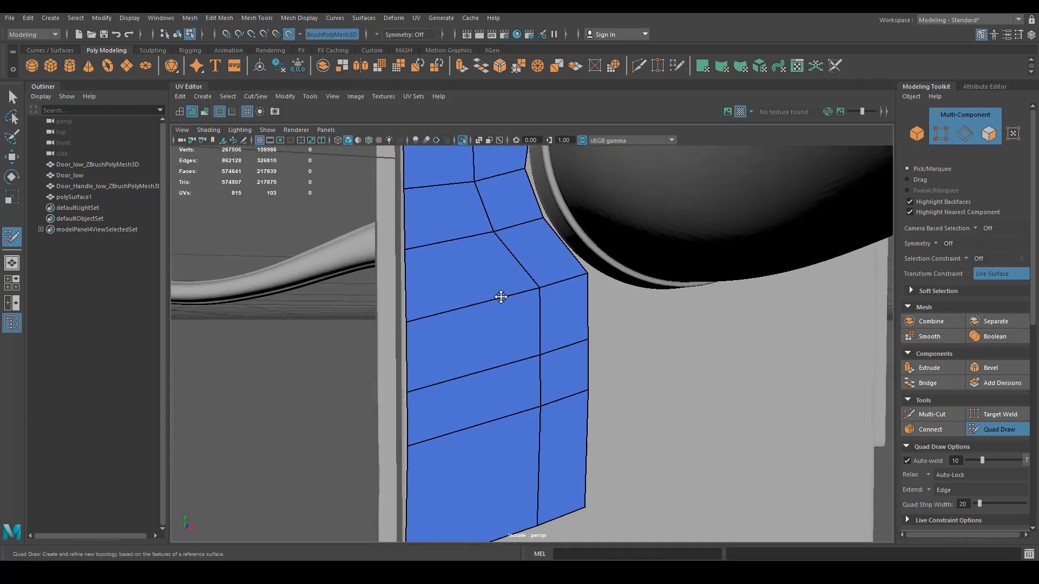
{"action": "left_click_drag", "start_coordinate": [582, 342], "coordinate": [632, 288]}
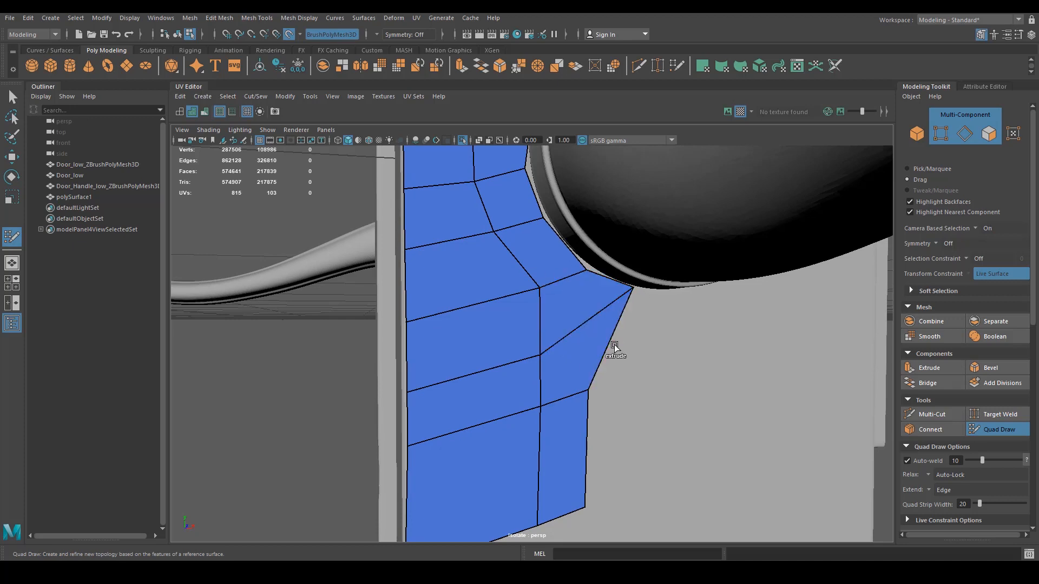
{"action": "left_click_drag", "start_coordinate": [614, 346], "coordinate": [679, 357]}
{"action": "left_click_drag", "start_coordinate": [698, 304], "coordinate": [671, 295]}
{"action": "left_click_drag", "start_coordinate": [671, 303], "coordinate": [649, 360], "text": "alt"}
{"action": "middle_click_drag", "start_coordinate": [812, 468], "coordinate": [718, 400], "text": "alt"}
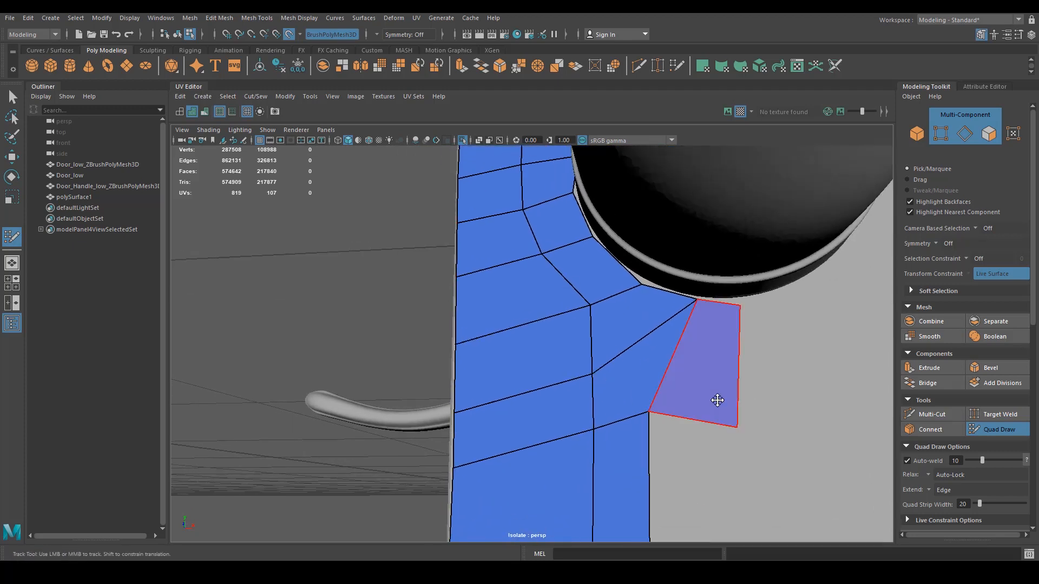
Extrude a narrow quad out to the centre line beneath the collar and adjust the vertices of the adjoining quad.
{"action": "left_click", "coordinate": [717, 400], "text": "shift"}
{"action": "left_click_drag", "start_coordinate": [737, 427], "coordinate": [746, 422]}
{"action": "mouse_move", "coordinate": [742, 371]}
{"action": "left_mouse_down"}
{"action": "mouse_move", "coordinate": [723, 367]}
{"action": "mouse_move", "coordinate": [748, 364]}
{"action": "left_mouse_up"}
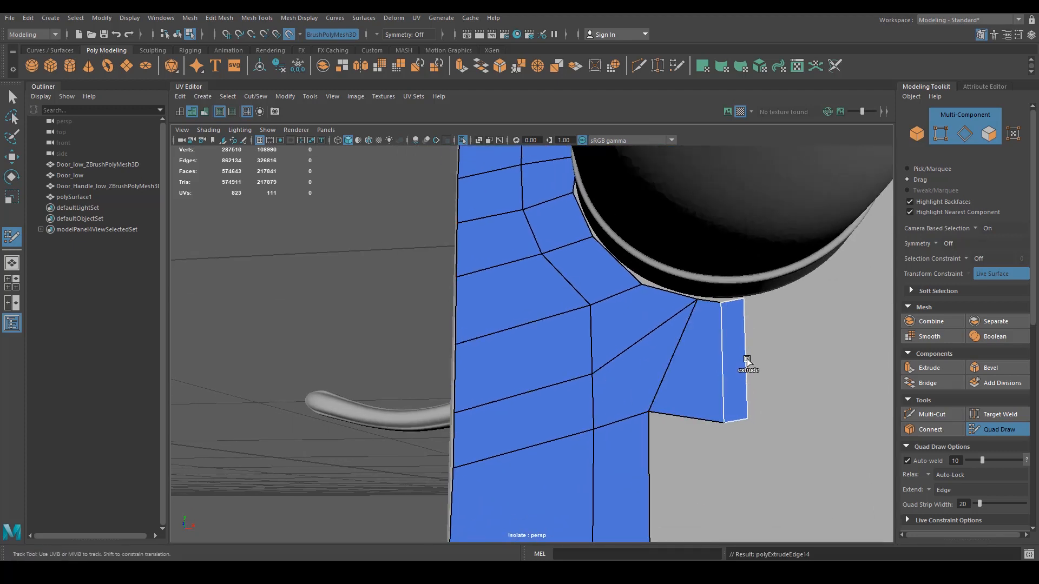
{"action": "mouse_move", "coordinate": [696, 299]}
{"action": "left_mouse_down"}
{"action": "mouse_move", "coordinate": [667, 301]}
{"action": "mouse_move", "coordinate": [713, 305]}
{"action": "left_mouse_up"}
Reposition the lower vertex shared by the two quads under the collar and fit two border vertices to the collar's curve.
{"action": "left_click_drag", "start_coordinate": [630, 306], "coordinate": [649, 331], "text": "alt"}
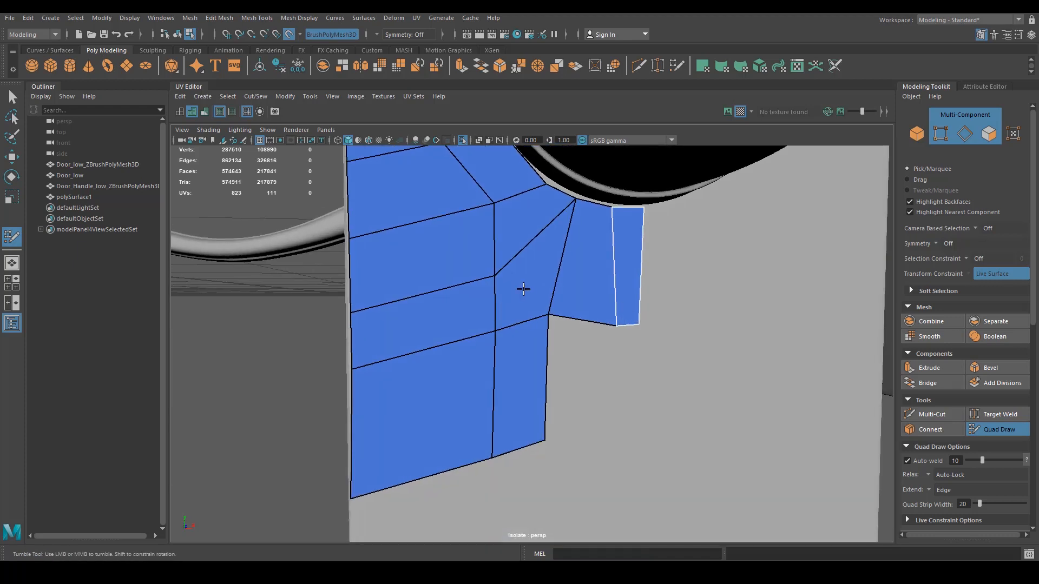
{"action": "middle_click_drag", "start_coordinate": [522, 290], "coordinate": [752, 429], "text": "alt"}
{"action": "left_click_drag", "start_coordinate": [729, 395], "coordinate": [703, 385]}
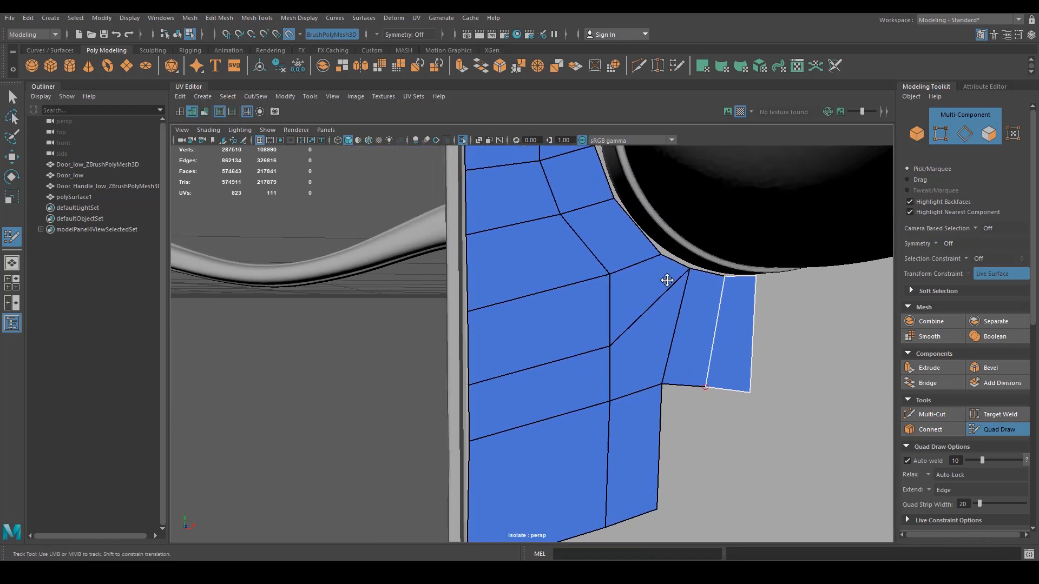
{"action": "left_click_drag", "start_coordinate": [658, 254], "coordinate": [640, 235]}
{"action": "left_click_drag", "start_coordinate": [690, 269], "coordinate": [679, 262]}
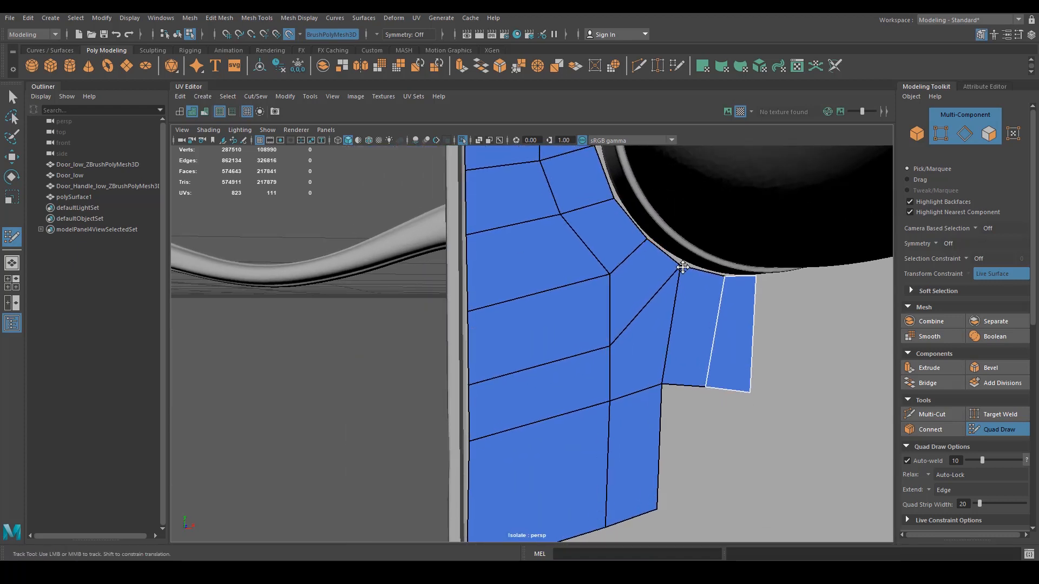
Fill the gap below the collar with two quads joining the side strip, and relax the surrounding vertices.
{"action": "middle_click_drag", "start_coordinate": [692, 301], "coordinate": [498, 284], "text": "alt"}
{"action": "left_click_drag", "start_coordinate": [498, 284], "coordinate": [552, 283], "text": "alt"}
{"action": "middle_click_drag", "start_coordinate": [552, 283], "coordinate": [764, 490], "text": "alt"}
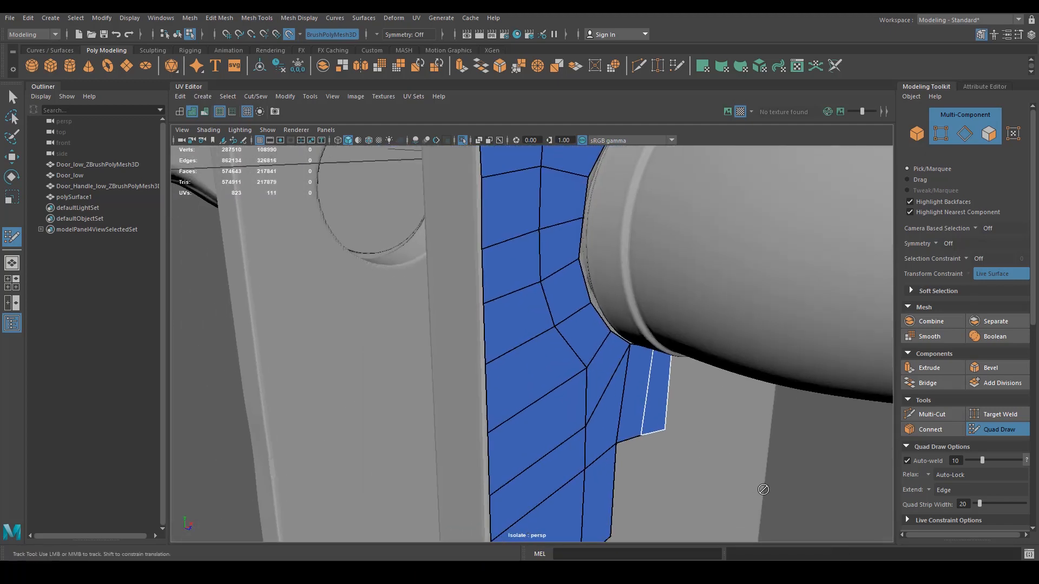
{"action": "left_click_drag", "start_coordinate": [552, 270], "coordinate": [445, 227], "text": "alt"}
{"action": "middle_click_drag", "start_coordinate": [445, 227], "coordinate": [357, 122], "text": "alt"}
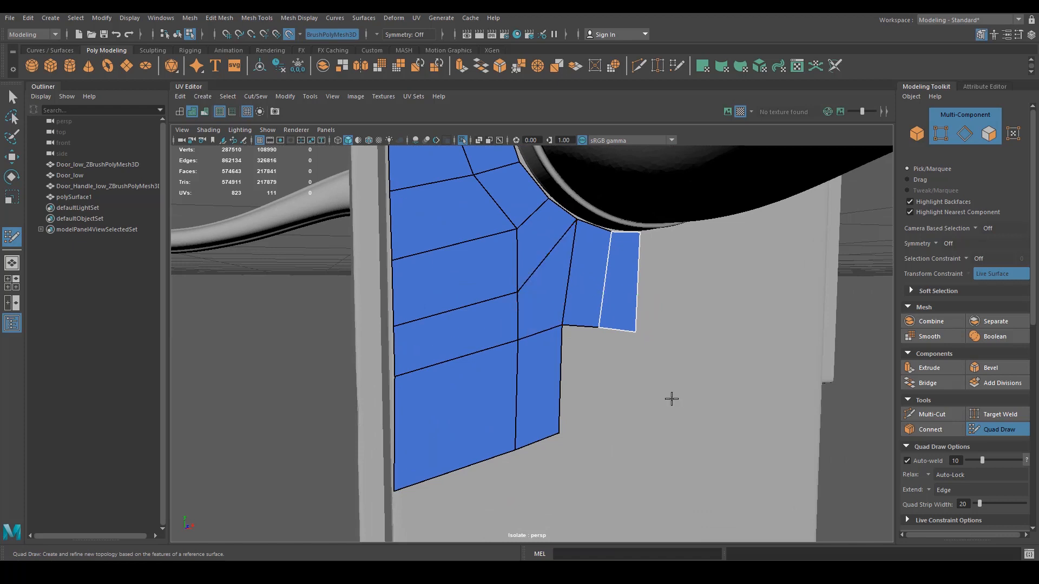
{"action": "mouse_move", "coordinate": [557, 387]}
{"action": "left_mouse_down"}
{"action": "mouse_move", "coordinate": [608, 383]}
{"action": "mouse_move", "coordinate": [647, 400]}
{"action": "mouse_move", "coordinate": [588, 389]}
{"action": "left_mouse_up"}
{"action": "right_click_drag", "start_coordinate": [587, 389], "coordinate": [427, 412], "text": "alt"}
{"action": "middle_click_drag", "start_coordinate": [427, 413], "coordinate": [510, 357], "text": "alt"}
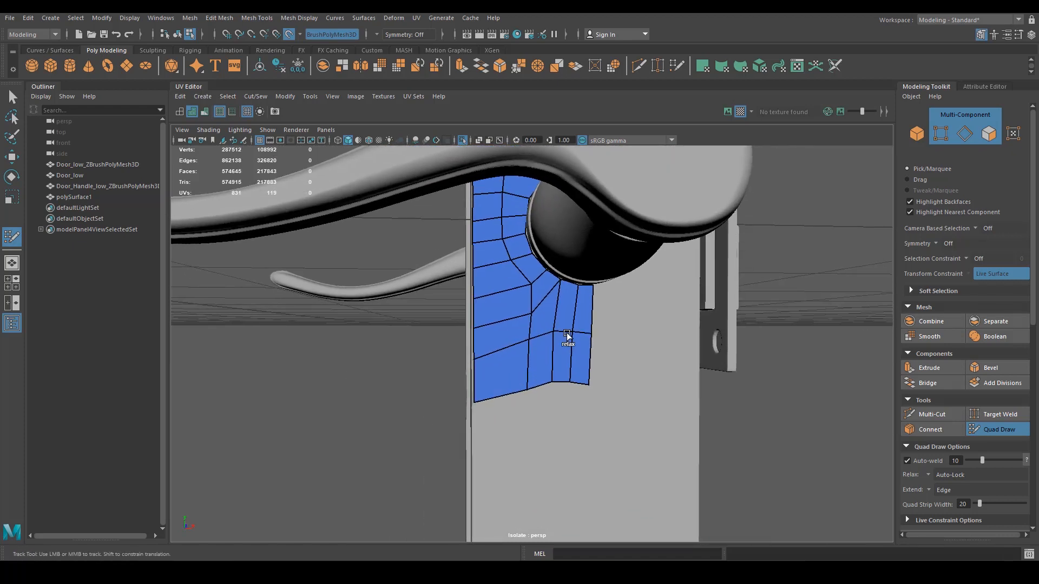
{"action": "left_click_drag", "start_coordinate": [531, 314], "coordinate": [530, 311], "text": "shift"}
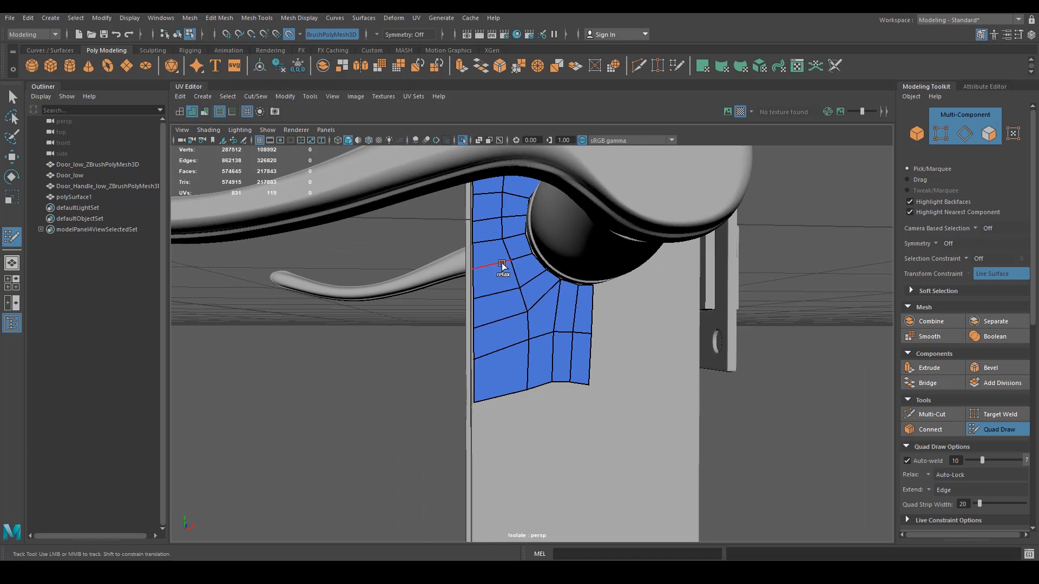
Extrude the lower edges of the strip down over the lower screw to the backplate's bottom shoulder.
{"action": "right_click_drag", "start_coordinate": [560, 349], "coordinate": [427, 417], "text": "alt"}
{"action": "middle_click_drag", "start_coordinate": [427, 416], "coordinate": [440, 359], "text": "alt"}
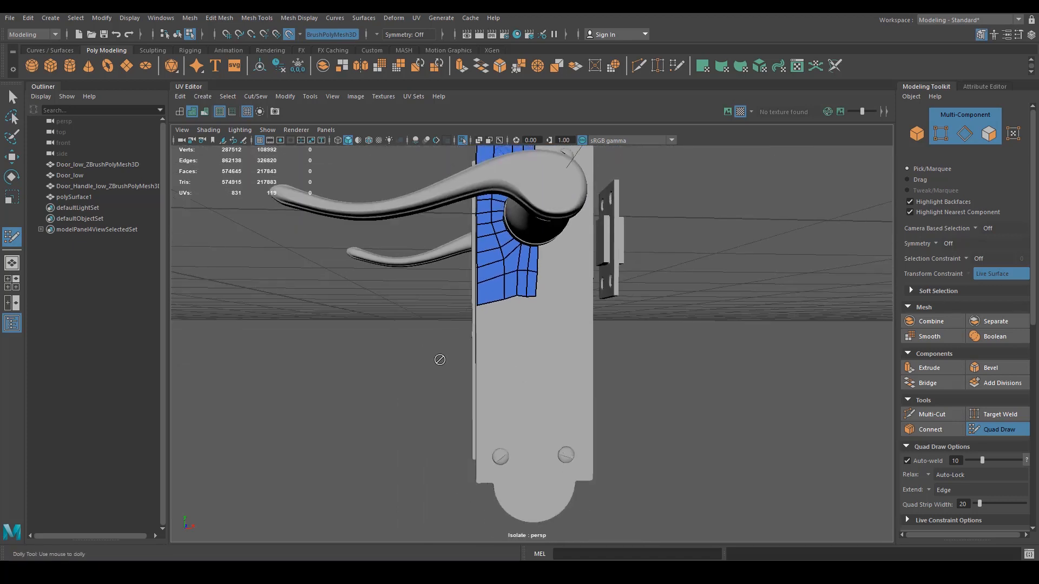
{"action": "left_click_drag", "start_coordinate": [441, 359], "coordinate": [456, 356], "text": "alt"}
{"action": "mouse_move", "coordinate": [518, 297]}
{"action": "middle_mouse_down"}
{"action": "mouse_move", "coordinate": [509, 416]}
{"action": "mouse_move", "coordinate": [518, 475]}
{"action": "mouse_move", "coordinate": [529, 337]}
{"action": "middle_mouse_up"}
{"action": "right_click_drag", "start_coordinate": [528, 336], "coordinate": [616, 305], "text": "alt"}
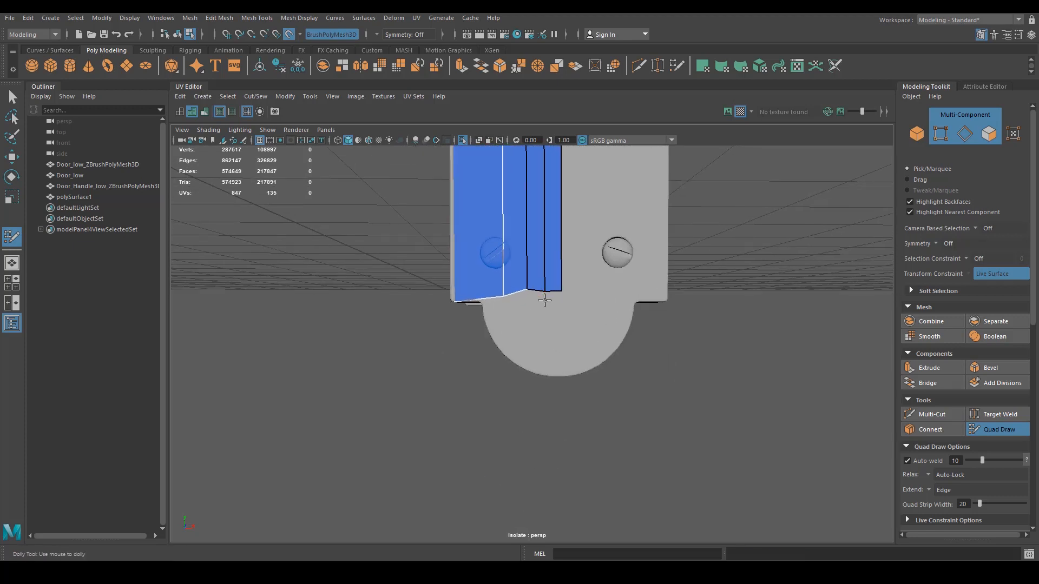
Extrude three quads down into the backplate's rounded bottom and fit their lower vertices to the curve.
{"action": "middle_click_drag", "start_coordinate": [534, 297], "coordinate": [521, 355]}
{"action": "key", "text": "ctrl+z"}
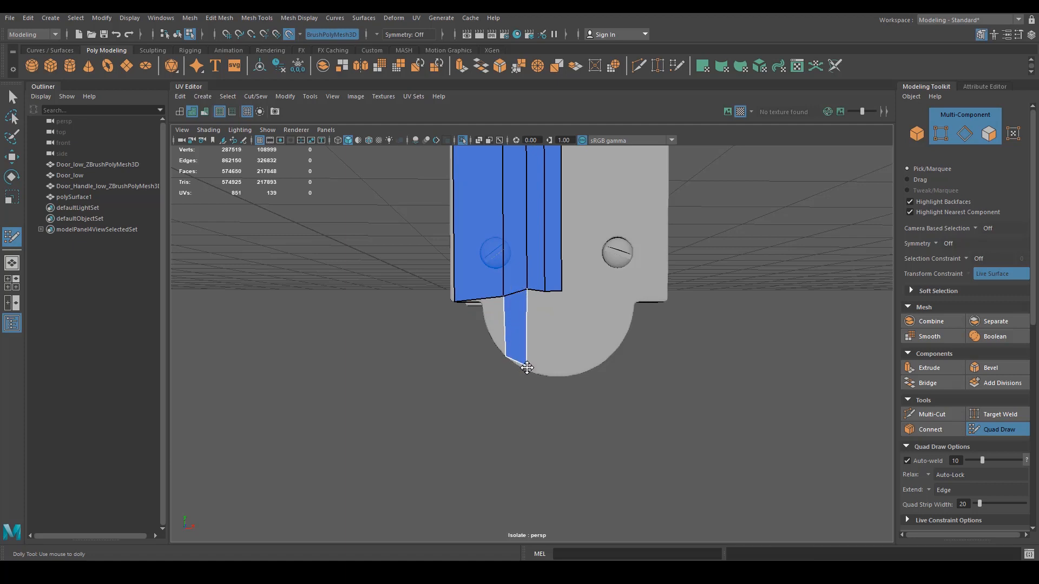
{"action": "middle_click_drag", "start_coordinate": [536, 292], "coordinate": [535, 366]}
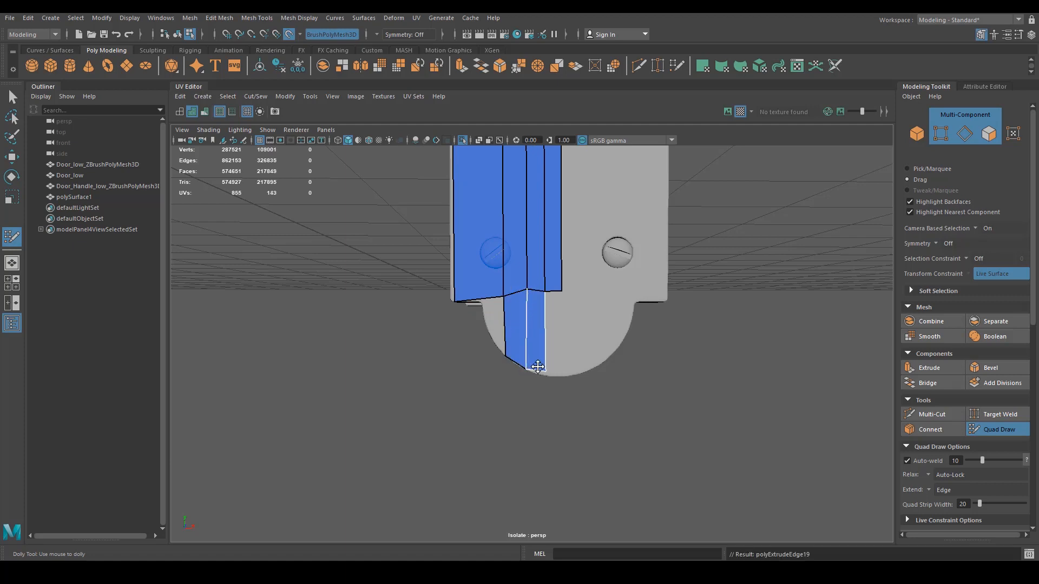
{"action": "left_click_drag", "start_coordinate": [537, 367], "coordinate": [544, 374]}
{"action": "middle_click_drag", "start_coordinate": [553, 300], "coordinate": [562, 377], "text": "ctrl"}
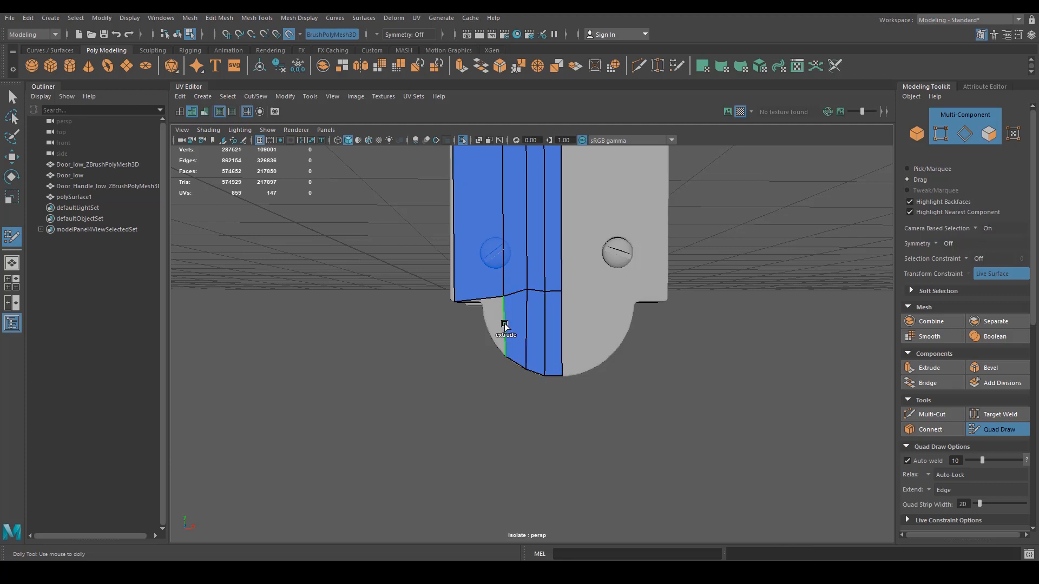
Move the border vertex to the shoulder corner, insert two horizontal loops in the rounded bottom and fit their ends to the outline.
{"action": "left_click_drag", "start_coordinate": [504, 298], "coordinate": [484, 303]}
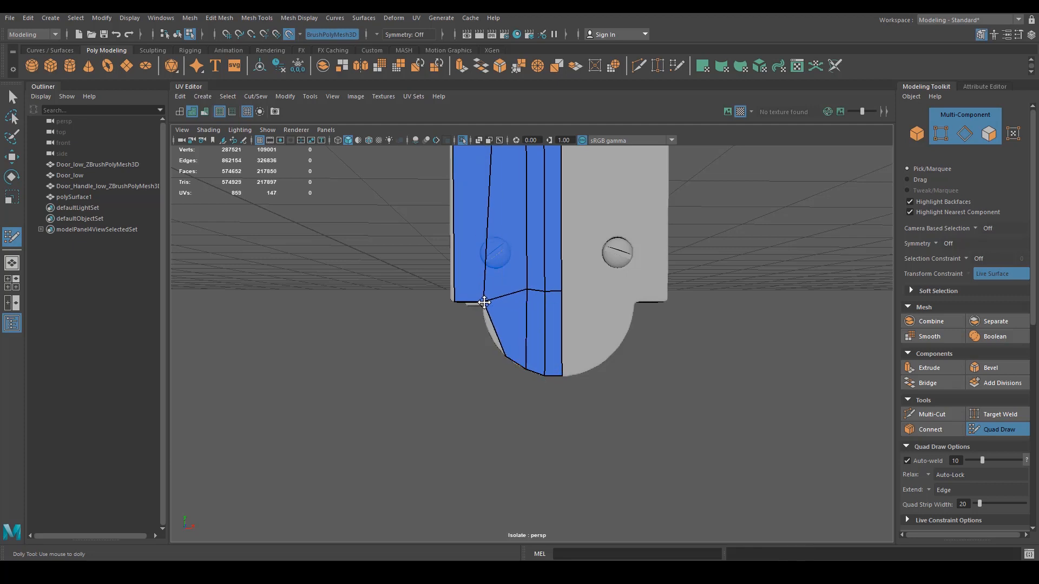
{"action": "scroll", "coordinate": [514, 342], "scroll_direction": "up", "scroll_amount": 3}
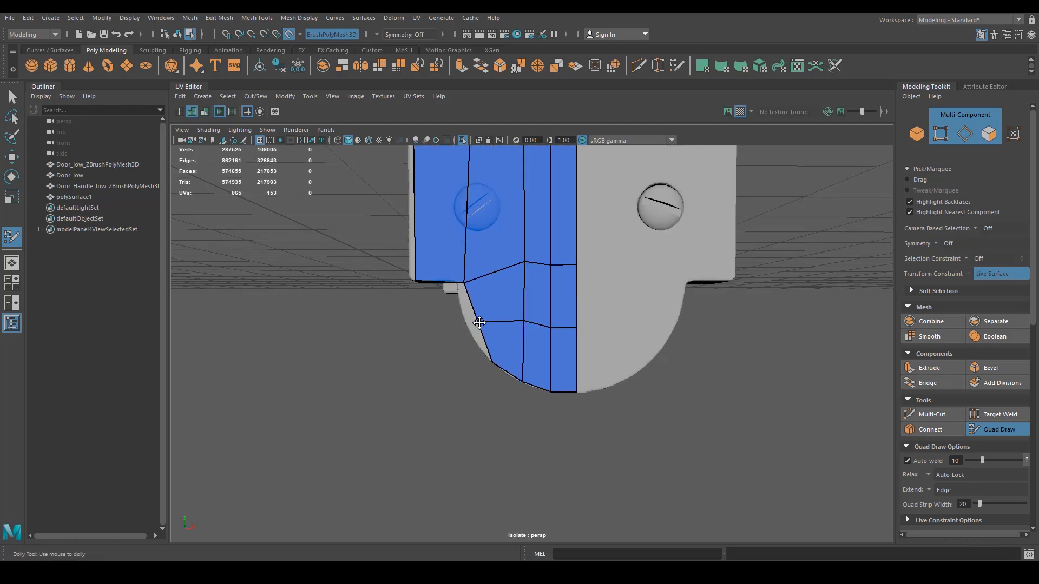
{"action": "left_click_drag", "start_coordinate": [479, 322], "coordinate": [474, 331]}
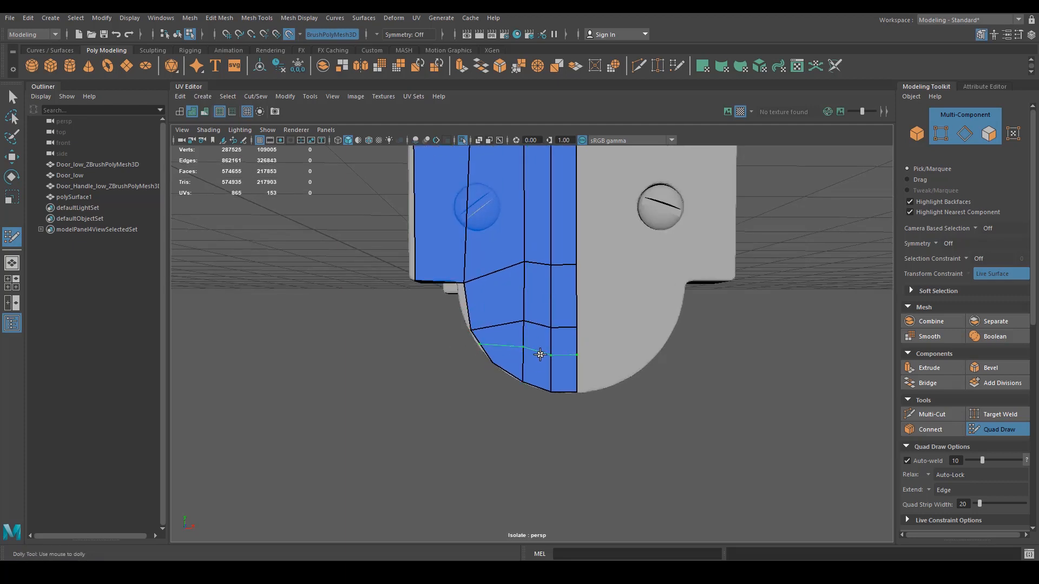
{"action": "left_click_drag", "start_coordinate": [466, 277], "coordinate": [412, 274]}
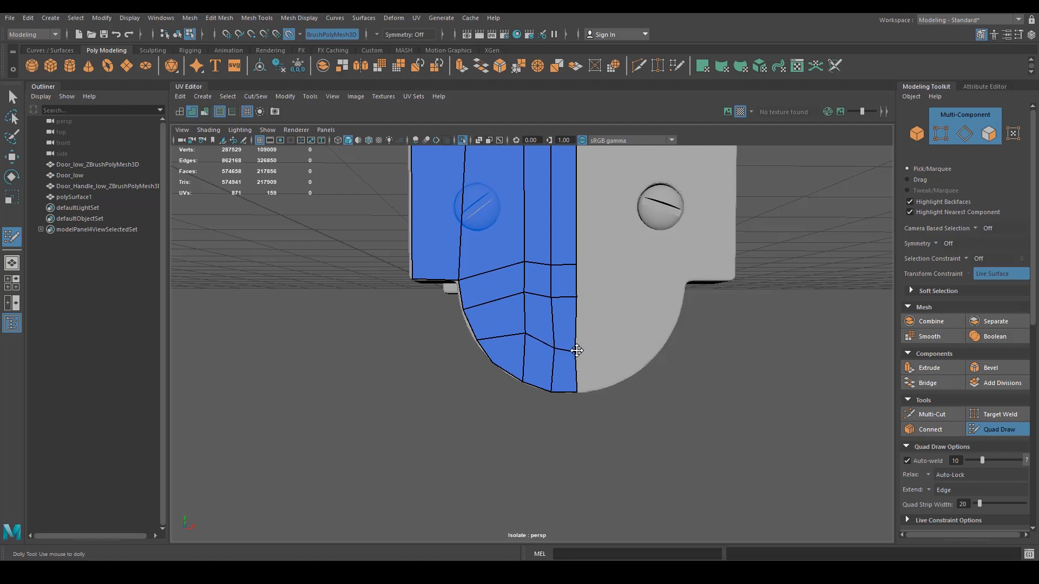
Relax the inner vertices of the rounded bottom and undo the last relax stroke.
{"action": "left_click_drag", "start_coordinate": [527, 339], "coordinate": [530, 308], "text": "shift"}
{"action": "left_click_drag", "start_coordinate": [530, 295], "coordinate": [528, 287], "text": "shift"}
{"action": "key", "text": "ctrl+z"}
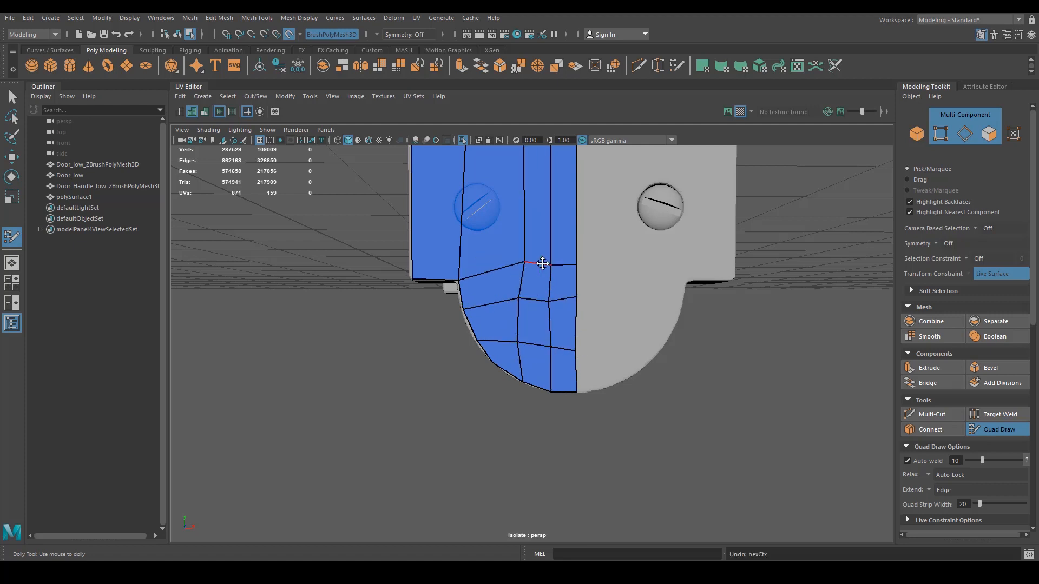
Insert two horizontal edge loops across the long quads between the handle and the lower screw, and relax the inner vertical edges.
{"action": "right_click_drag", "start_coordinate": [542, 262], "coordinate": [543, 237], "text": "alt"}
{"action": "middle_click_drag", "start_coordinate": [543, 238], "coordinate": [540, 395], "text": "alt"}
{"action": "right_click_drag", "start_coordinate": [541, 395], "coordinate": [510, 310], "text": "alt"}
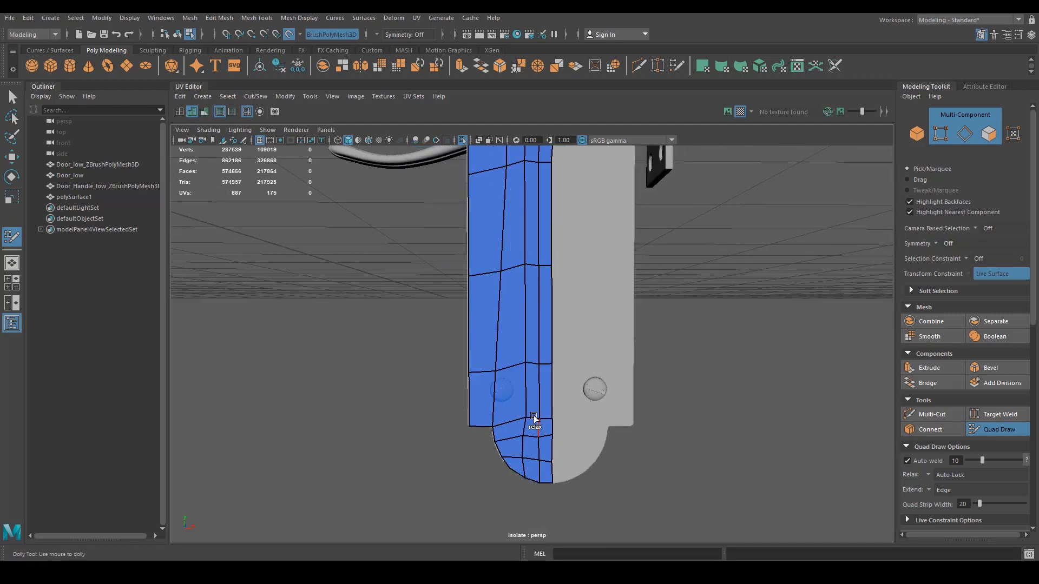
{"action": "right_click_drag", "start_coordinate": [525, 417], "coordinate": [586, 450], "text": "alt"}
{"action": "middle_click_drag", "start_coordinate": [587, 450], "coordinate": [577, 417], "text": "alt"}
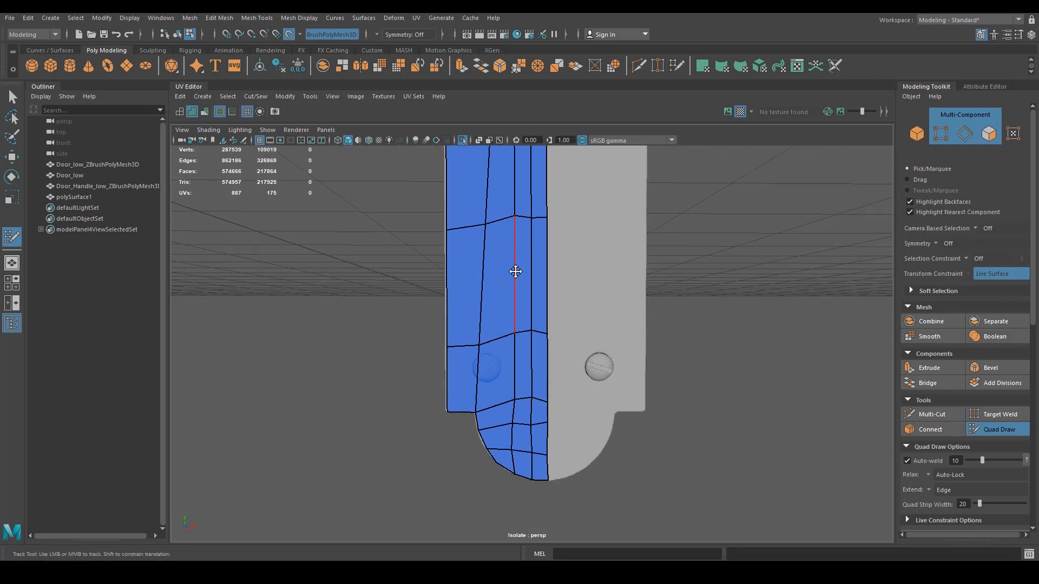
{"action": "right_click_drag", "start_coordinate": [514, 274], "coordinate": [508, 220], "text": "alt"}
{"action": "middle_click_drag", "start_coordinate": [508, 220], "coordinate": [505, 272], "text": "alt"}
{"action": "left_click_drag", "start_coordinate": [517, 254], "coordinate": [523, 246], "text": "shift"}
{"action": "middle_click_drag", "start_coordinate": [523, 247], "coordinate": [538, 247], "text": "alt"}
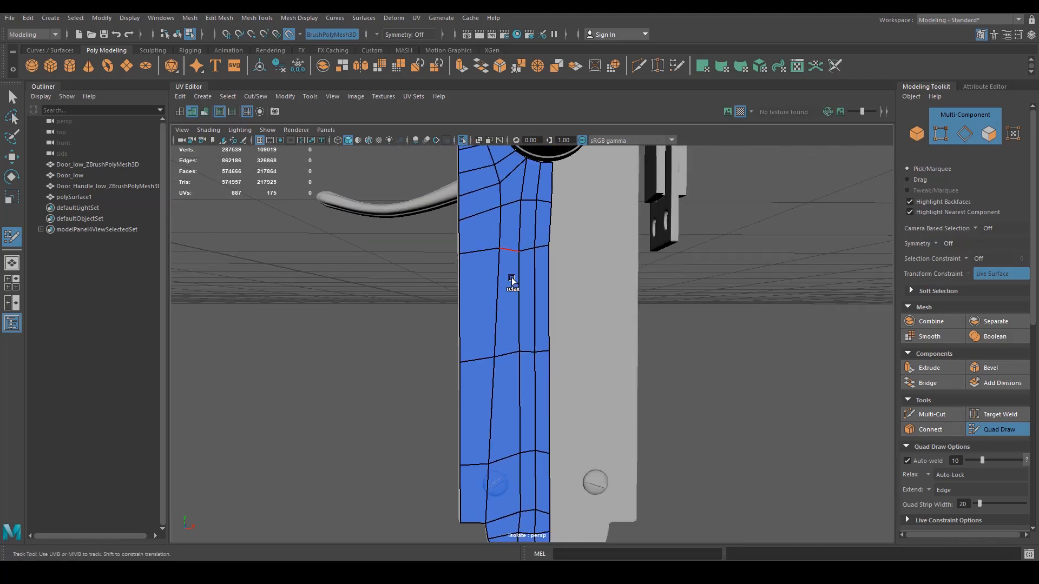
Select the vertices along the backplate's outer side edge and scale them flat in X.
{"action": "mouse_move", "coordinate": [512, 283]}
{"action": "left_mouse_down", "text": "alt"}
{"action": "mouse_move", "coordinate": [504, 318]}
{"action": "mouse_move", "coordinate": [517, 356]}
{"action": "mouse_move", "coordinate": [503, 349]}
{"action": "left_mouse_up", "text": "alt"}
{"action": "key", "text": "q"}
{"action": "right_click_drag", "start_coordinate": [512, 321], "coordinate": [472, 294]}
{"action": "key", "text": "f"}
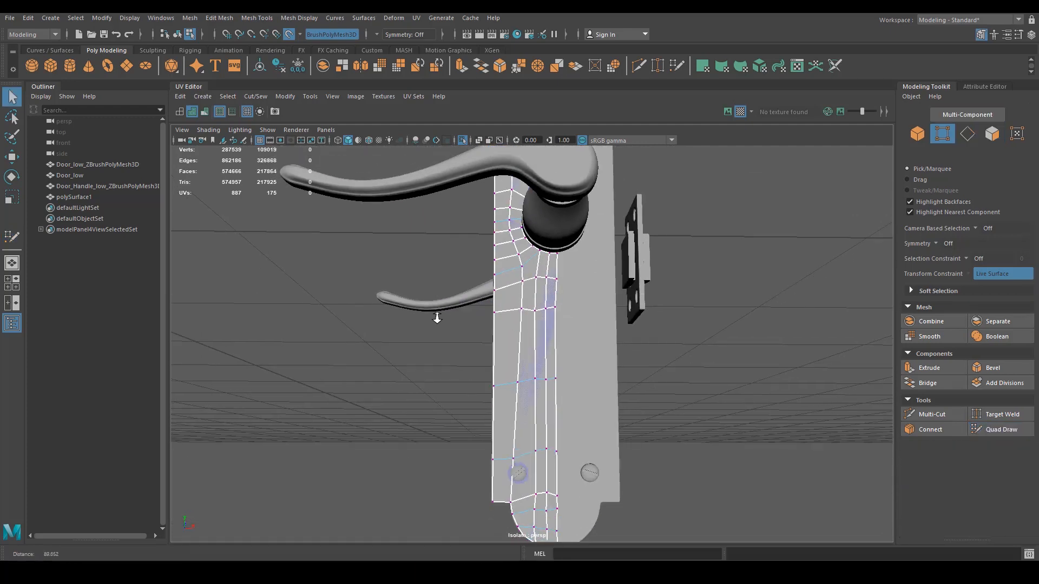
{"action": "left_click_drag", "start_coordinate": [516, 172], "coordinate": [508, 165]}
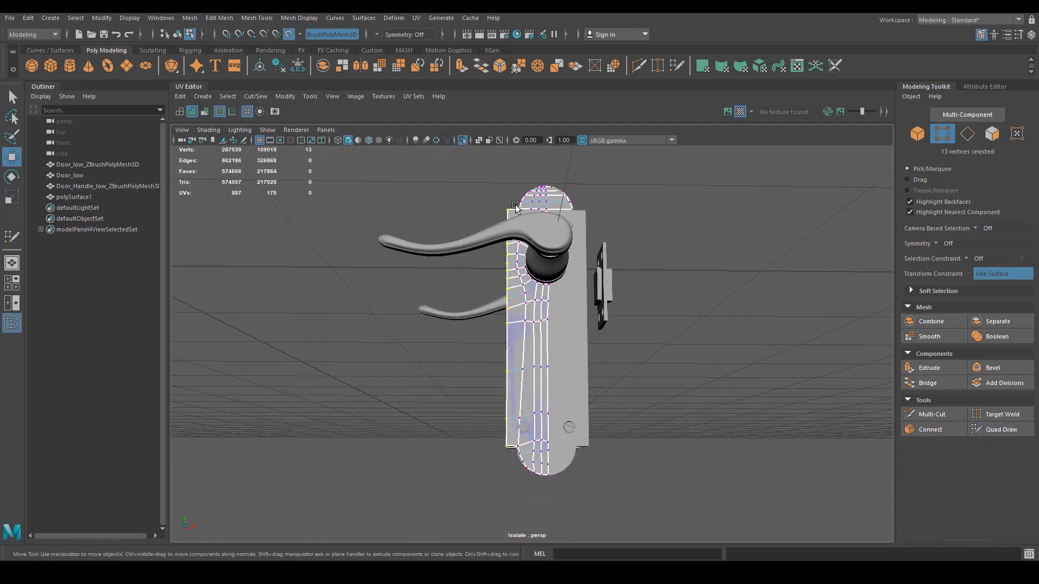
{"action": "key", "text": "r"}
{"action": "left_click_drag", "start_coordinate": [552, 323], "coordinate": [419, 318]}
Adjust the vertex on the outer side of the handle collar so the mesh border follows the collar's outline.
{"action": "right_click_drag", "start_coordinate": [419, 318], "coordinate": [736, 422], "text": "alt"}
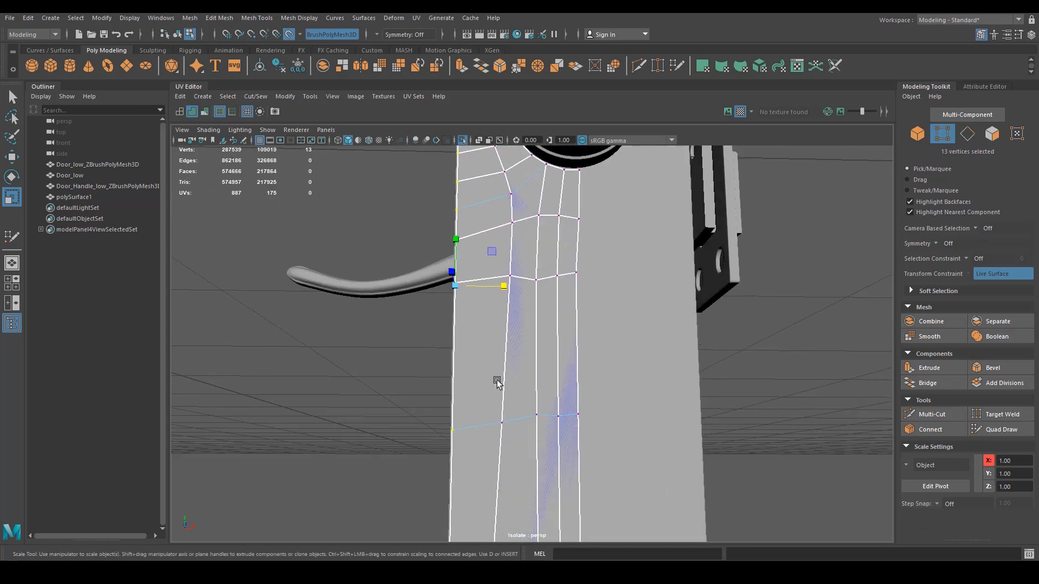
{"action": "left_click_drag", "start_coordinate": [384, 346], "coordinate": [434, 367], "text": "alt"}
{"action": "right_click_drag", "start_coordinate": [434, 368], "coordinate": [466, 270], "text": "alt"}
{"action": "key", "text": "w"}
{"action": "left_click_drag", "start_coordinate": [505, 302], "coordinate": [476, 239], "text": "alt"}
{"action": "left_click", "coordinate": [477, 239]}
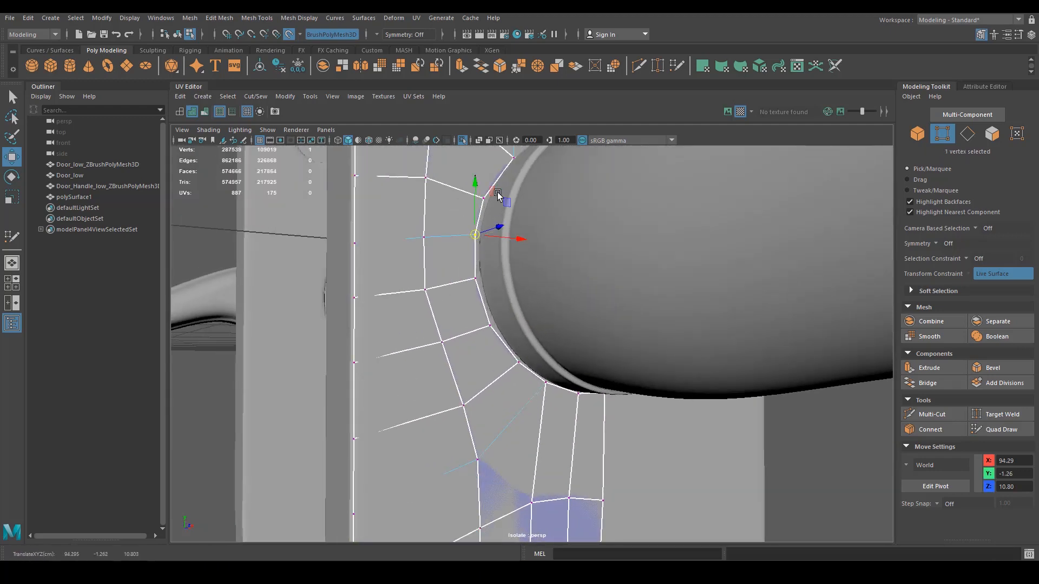
Fit the loop-end vertex and the centre border vertex above the handle collar to its outline, using wireframe display to reach the hidden vertex.
{"action": "mouse_move", "coordinate": [498, 195]}
{"action": "left_mouse_down", "text": "alt"}
{"action": "mouse_move", "coordinate": [433, 401]}
{"action": "mouse_move", "coordinate": [390, 273]}
{"action": "mouse_move", "coordinate": [492, 355]}
{"action": "mouse_move", "coordinate": [490, 180]}
{"action": "left_mouse_up", "text": "alt"}
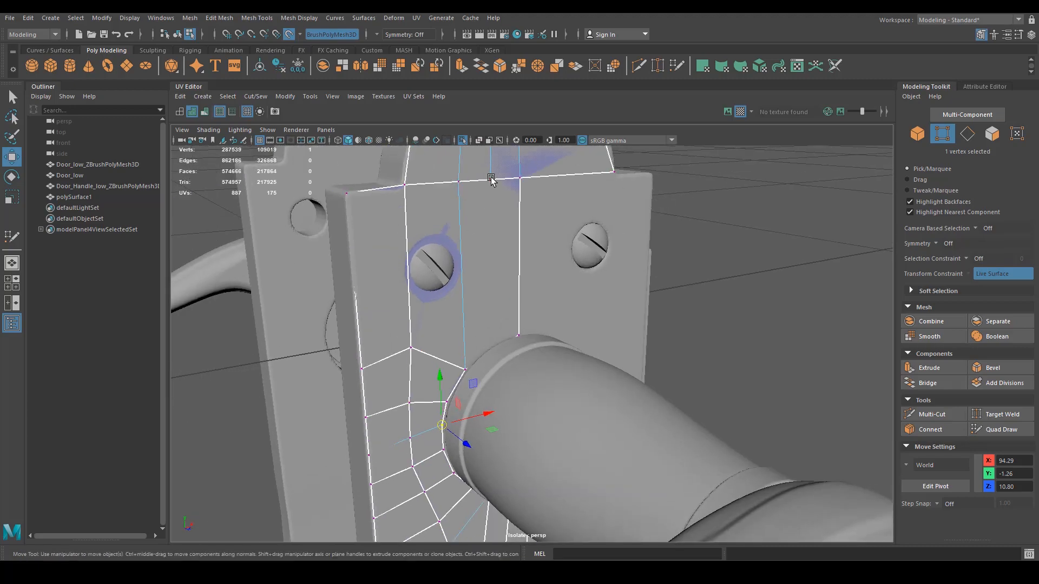
{"action": "key", "text": "4"}
{"action": "left_click", "coordinate": [494, 346]}
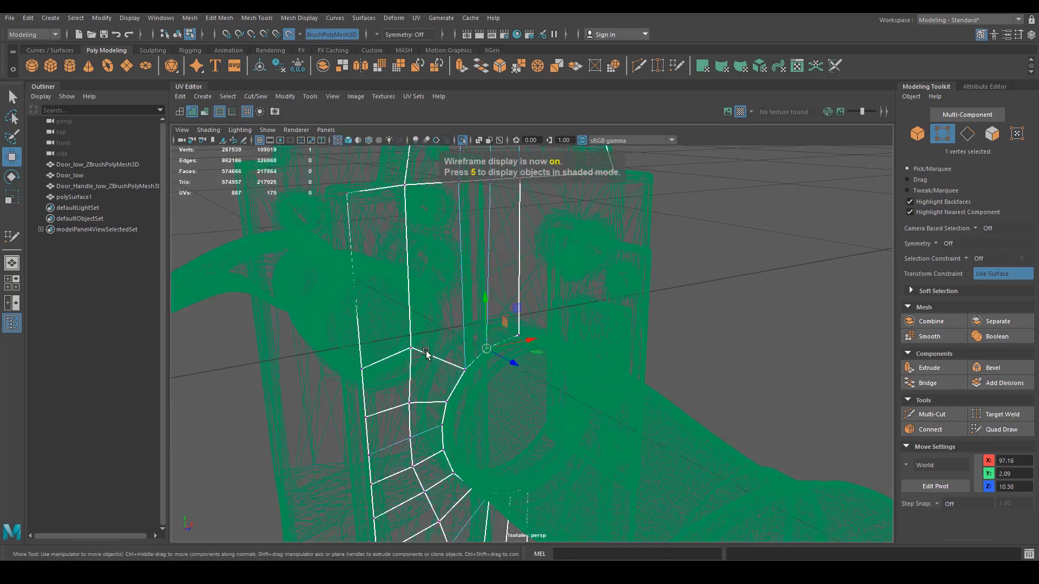
{"action": "right_click_drag", "start_coordinate": [426, 353], "coordinate": [458, 386], "text": "alt"}
{"action": "left_click_drag", "start_coordinate": [457, 386], "coordinate": [395, 308], "text": "alt"}
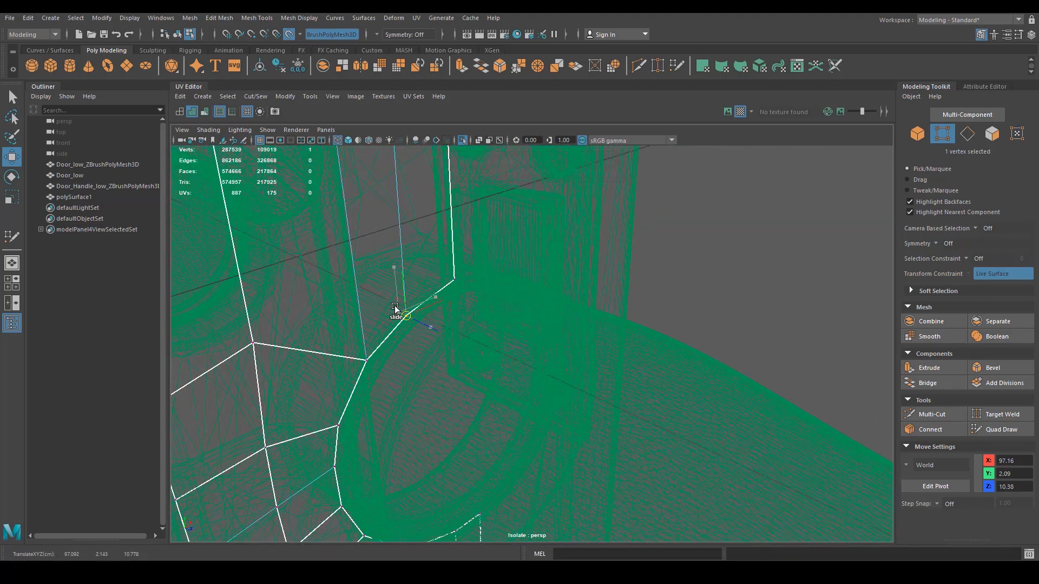
{"action": "left_click_drag", "start_coordinate": [363, 368], "coordinate": [476, 360], "text": "alt"}
{"action": "key", "text": "5"}
{"action": "mouse_move", "coordinate": [595, 362]}
{"action": "left_mouse_down"}
{"action": "mouse_move", "coordinate": [634, 365]}
{"action": "mouse_move", "coordinate": [656, 341]}
{"action": "left_mouse_up"}
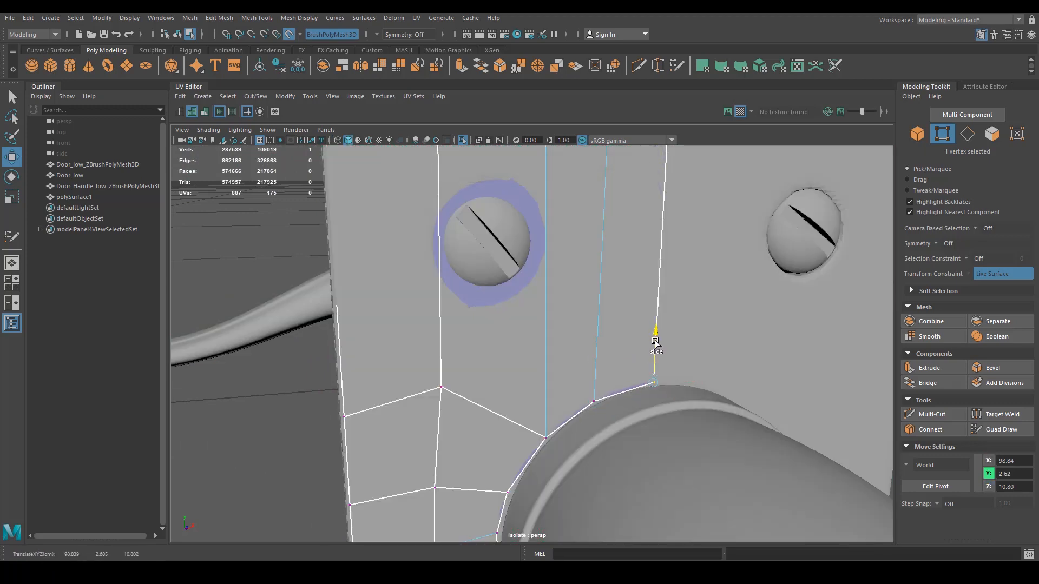
Reposition the two border vertices beside the centre line along the collar's upper curve to even their spacing.
{"action": "left_click", "coordinate": [594, 402]}
{"action": "left_click_drag", "start_coordinate": [640, 393], "coordinate": [658, 394]}
{"action": "left_click_drag", "start_coordinate": [610, 359], "coordinate": [613, 352]}
{"action": "left_click_drag", "start_coordinate": [644, 391], "coordinate": [639, 392]}
{"action": "left_click_drag", "start_coordinate": [607, 349], "coordinate": [607, 352]}
{"action": "left_click", "coordinate": [549, 436]}
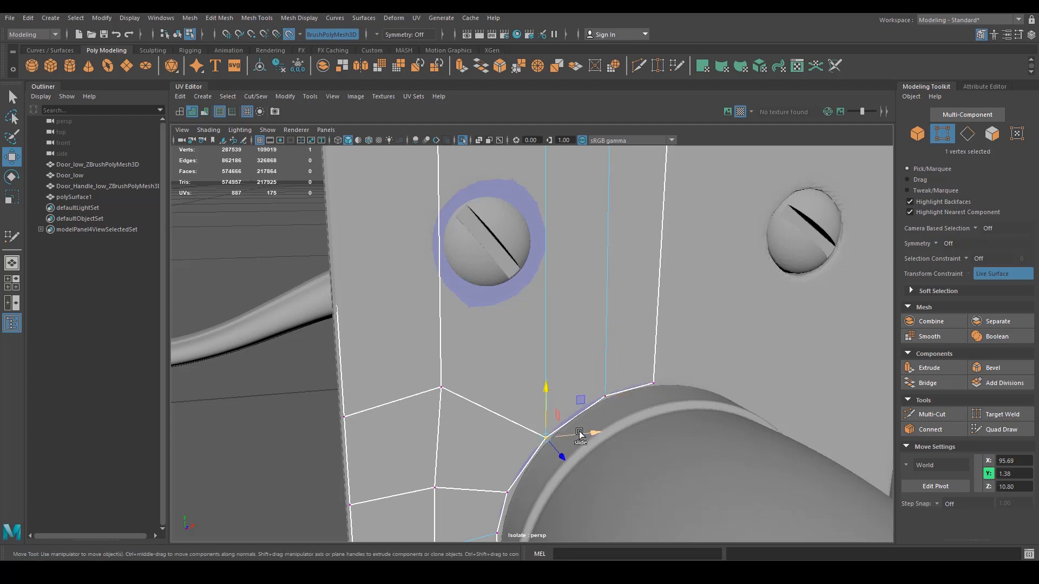
{"action": "left_click_drag", "start_coordinate": [579, 433], "coordinate": [564, 385]}
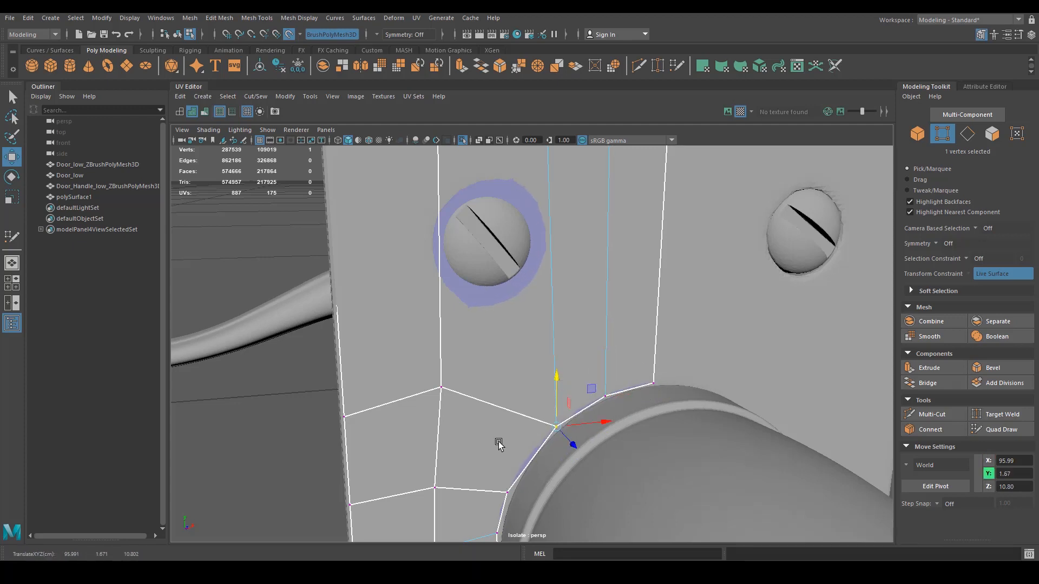
Insert an edge loop across the quads at the collar's upper outer side and fit its end and the adjacent border vertex to the collar.
{"action": "middle_click_drag", "start_coordinate": [470, 492], "coordinate": [508, 378], "text": "alt"}
{"action": "mouse_move", "coordinate": [554, 291]}
{"action": "middle_mouse_down", "text": "alt"}
{"action": "mouse_move", "coordinate": [583, 182]}
{"action": "mouse_move", "coordinate": [557, 271]}
{"action": "middle_mouse_up", "text": "alt"}
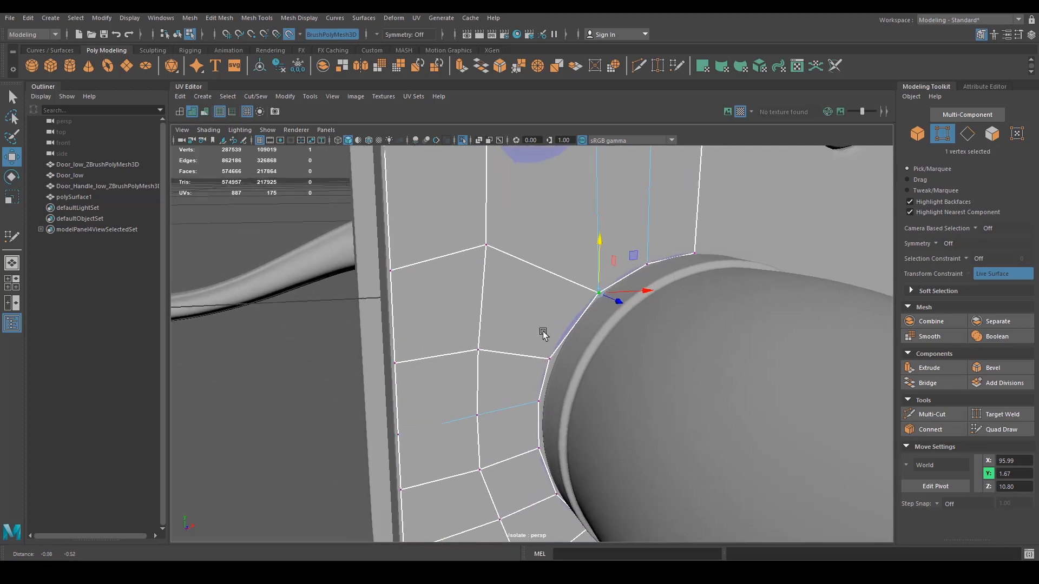
{"action": "left_click", "coordinate": [638, 66]}
{"action": "left_click", "coordinate": [506, 297], "text": "ctrl"}
{"action": "key", "text": "q"}
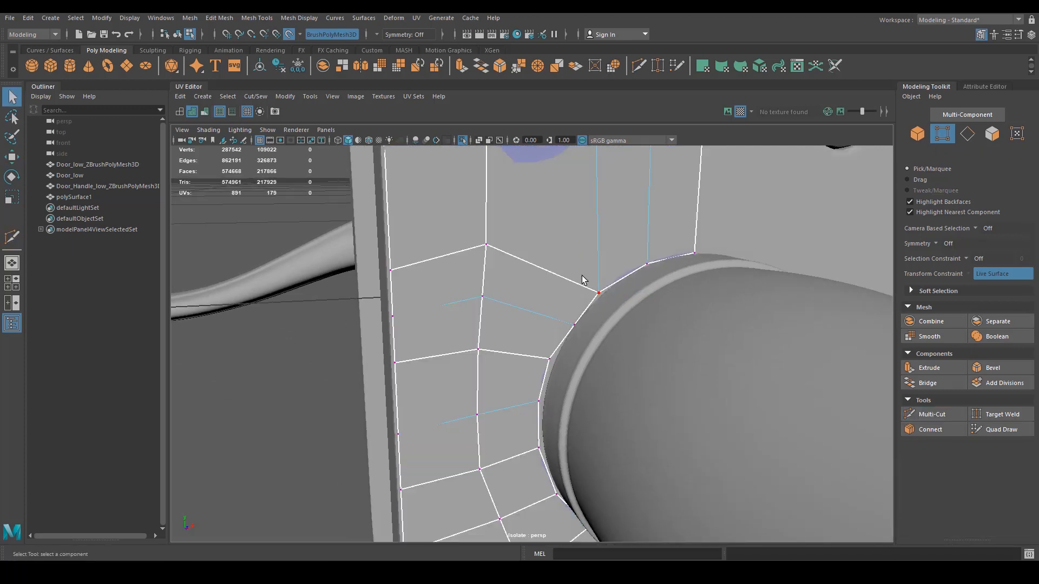
{"action": "left_click", "coordinate": [575, 325]}
{"action": "key", "text": "w"}
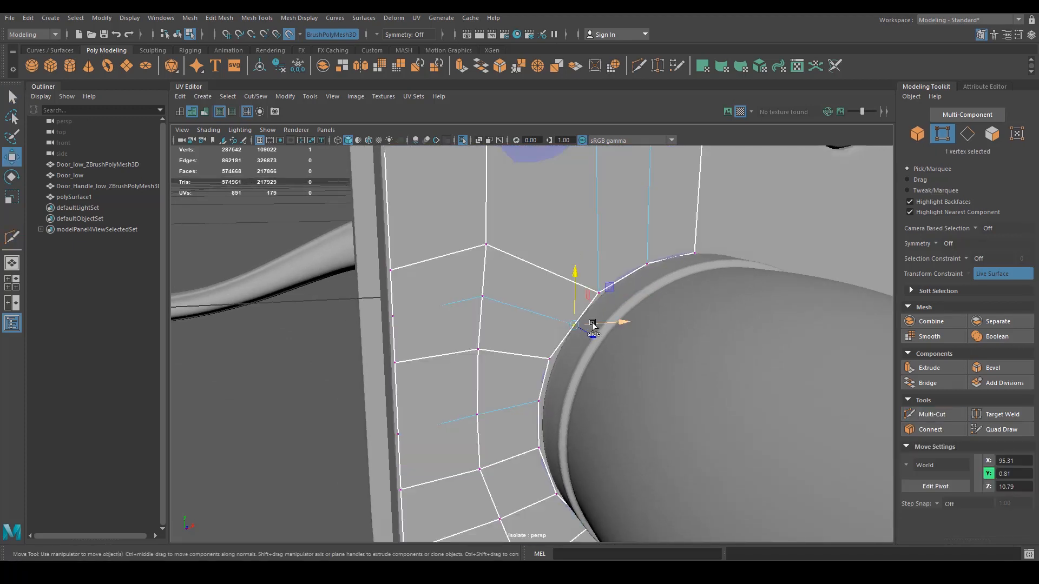
{"action": "left_click_drag", "start_coordinate": [590, 323], "coordinate": [589, 357]}
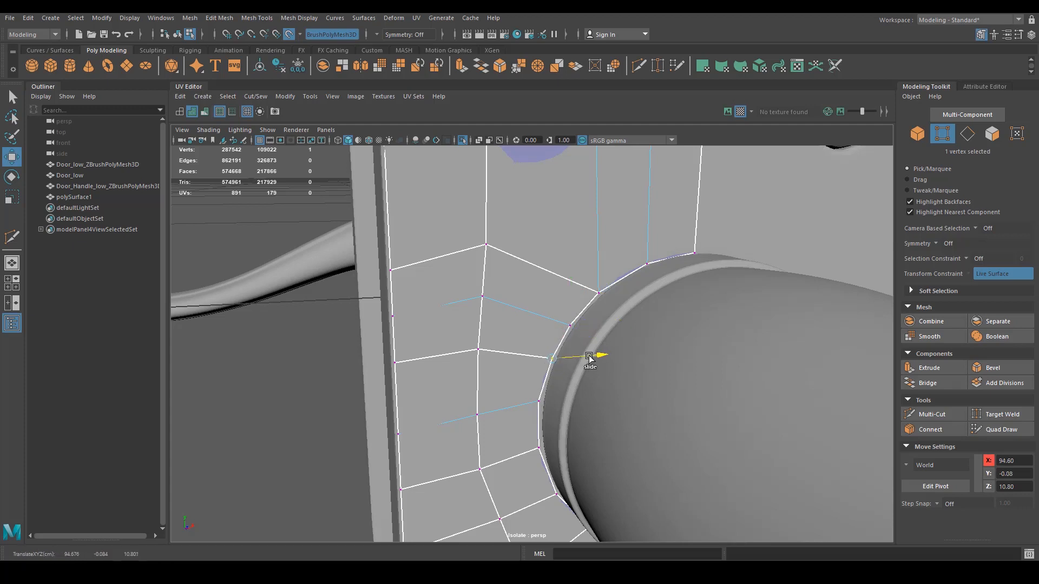
Slide the backplate's outer-edge vertex level with the collar's upper side down along the edge to Y 1.91.
{"action": "right_click_drag", "start_coordinate": [541, 403], "coordinate": [352, 368], "text": "alt"}
{"action": "middle_click_drag", "start_coordinate": [476, 342], "coordinate": [459, 274], "text": "alt"}
{"action": "left_click", "coordinate": [442, 234]}
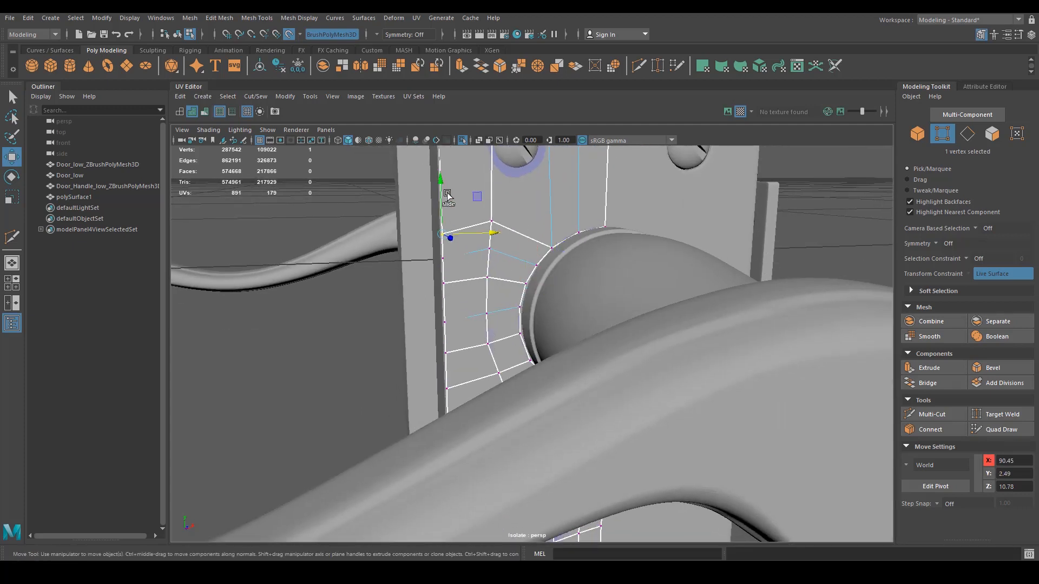
{"action": "left_click_drag", "start_coordinate": [439, 184], "coordinate": [443, 227], "text": "ctrl+shift"}
Delete the four faces beyond the centre line in the backplate's rounded top, leaving only half of the plate meshed.
{"action": "left_click_drag", "start_coordinate": [485, 309], "coordinate": [510, 373], "text": "alt"}
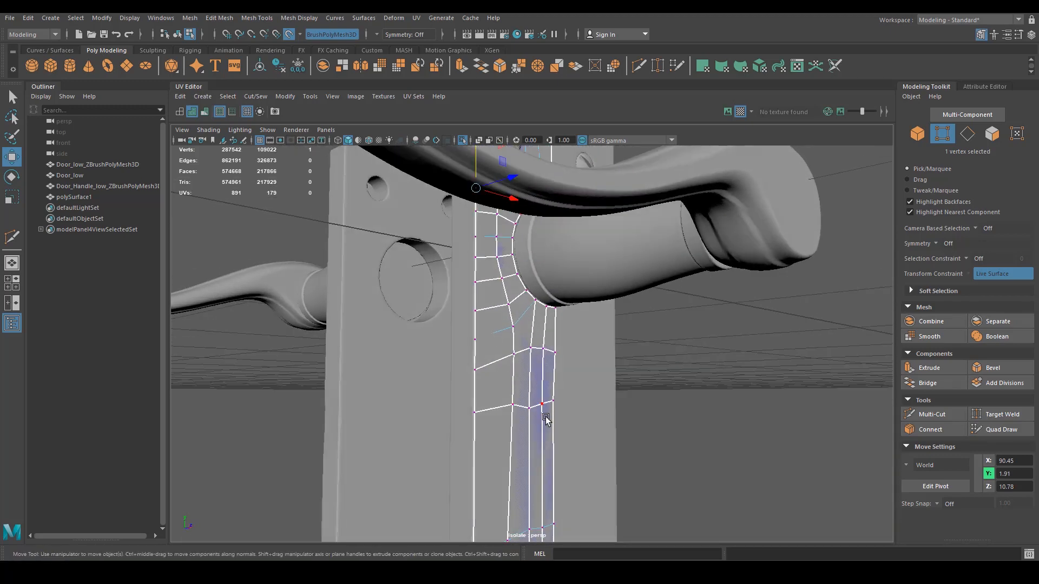
{"action": "right_click_drag", "start_coordinate": [545, 417], "coordinate": [550, 396], "text": "alt"}
{"action": "left_click_drag", "start_coordinate": [551, 396], "coordinate": [533, 410], "text": "alt"}
{"action": "right_click_drag", "start_coordinate": [551, 366], "coordinate": [617, 276]}
{"action": "right_click_drag", "start_coordinate": [587, 361], "coordinate": [580, 361], "text": "alt"}
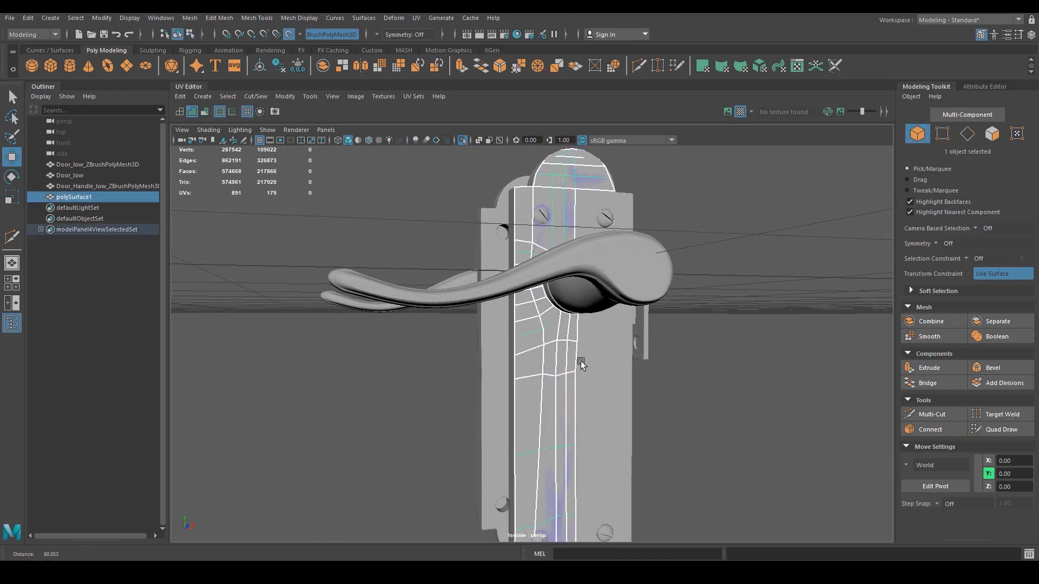
{"action": "left_click_drag", "start_coordinate": [580, 363], "coordinate": [542, 282], "text": "alt"}
{"action": "right_click_drag", "start_coordinate": [542, 283], "coordinate": [550, 306]}
{"action": "left_click", "coordinate": [595, 247]}
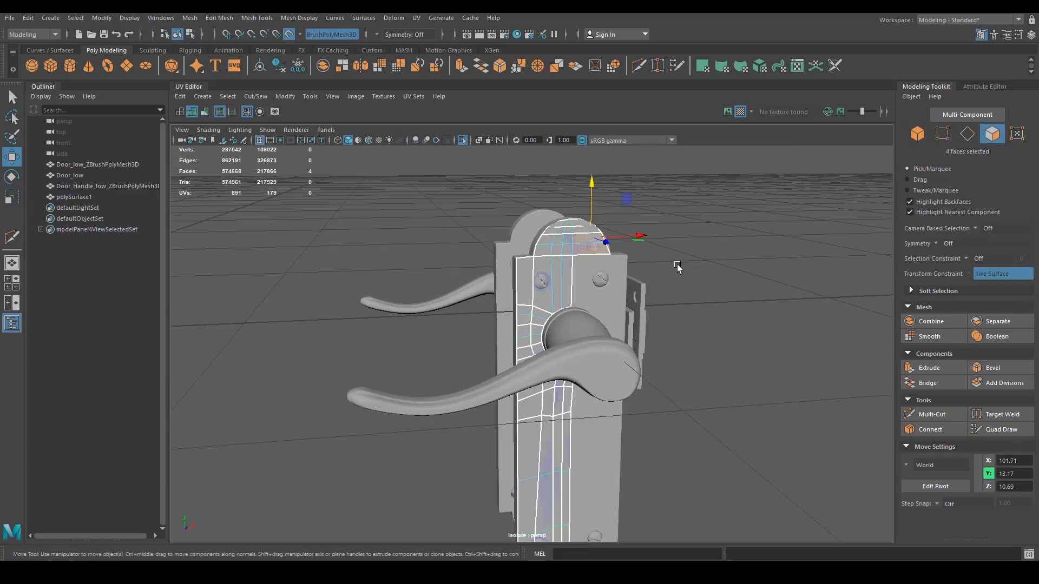
{"action": "key", "text": "Delete"}
{"action": "right_click_drag", "start_coordinate": [615, 283], "coordinate": [637, 323], "text": "alt"}
{"action": "middle_click_drag", "start_coordinate": [637, 323], "coordinate": [634, 413], "text": "alt"}
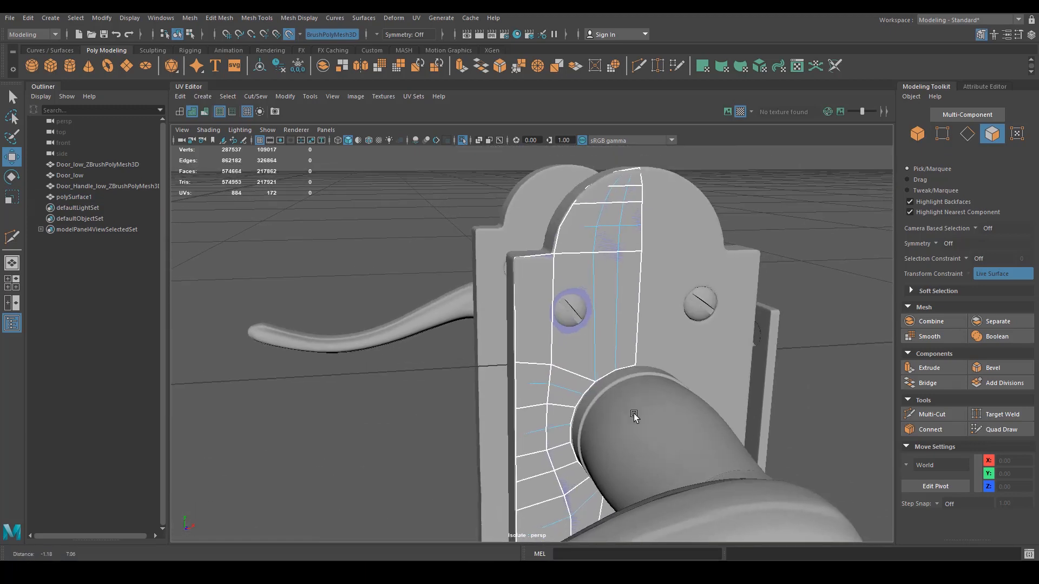
Switch to the front view and vertex selection, framing the whole half-meshed backplate.
{"action": "right_click_drag", "start_coordinate": [633, 289], "coordinate": [682, 275]}
{"action": "right_click_drag", "start_coordinate": [687, 325], "coordinate": [668, 326], "text": "alt"}
{"action": "right_click_drag", "start_coordinate": [634, 289], "coordinate": [627, 254]}
{"action": "left_click_drag", "start_coordinate": [656, 330], "coordinate": [632, 361], "text": "alt"}
{"action": "left_click", "coordinate": [631, 313]}
{"action": "key", "text": "space"}
{"action": "right_click_drag", "start_coordinate": [652, 311], "coordinate": [612, 311], "text": "alt"}
{"action": "right_click_drag", "start_coordinate": [461, 292], "coordinate": [416, 290]}
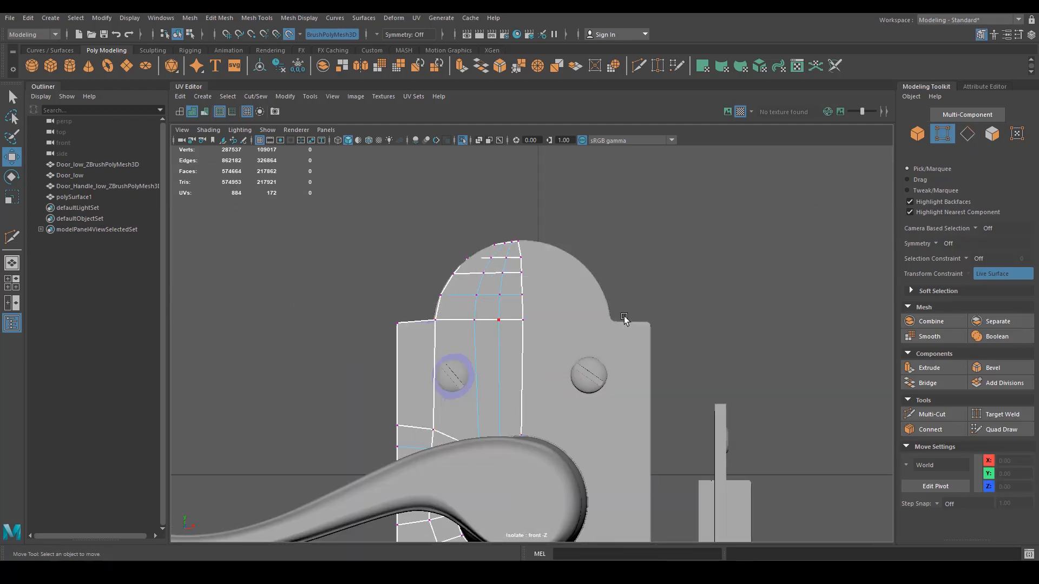
{"action": "right_click_drag", "start_coordinate": [645, 347], "coordinate": [623, 355], "text": "alt"}
{"action": "middle_click_drag", "start_coordinate": [623, 355], "coordinate": [612, 283], "text": "alt"}
{"action": "right_click_drag", "start_coordinate": [612, 284], "coordinate": [577, 304], "text": "alt"}
{"action": "middle_click_drag", "start_coordinate": [576, 304], "coordinate": [635, 209], "text": "alt"}
{"action": "scroll", "coordinate": [477, 359], "scroll_direction": "down", "scroll_amount": 2}
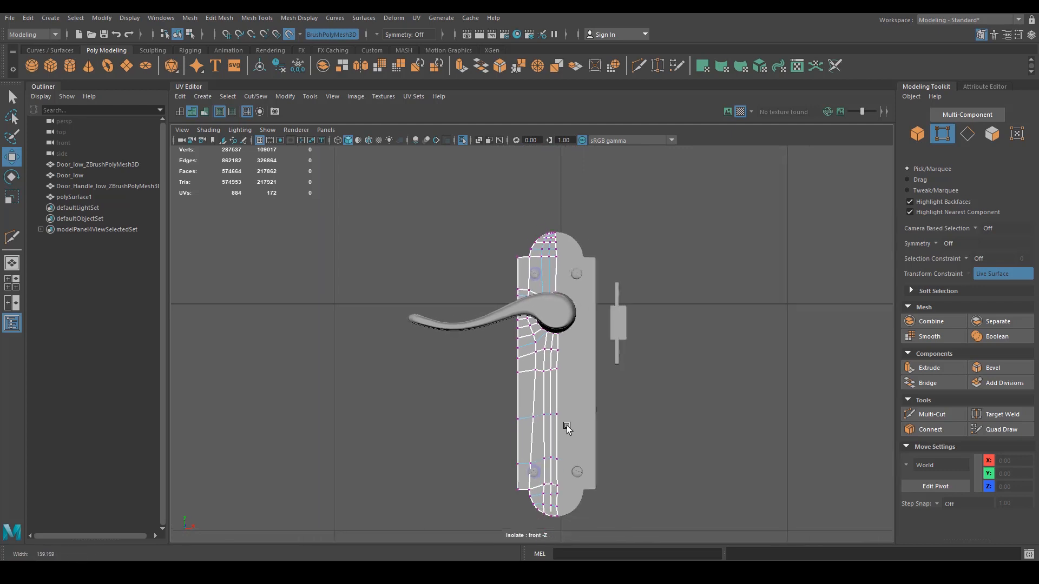
Select the vertices along the half plate's inner centre edge and shift them slightly along X to straighten the mirror seam.
{"action": "left_click_drag", "start_coordinate": [590, 529], "coordinate": [552, 212]}
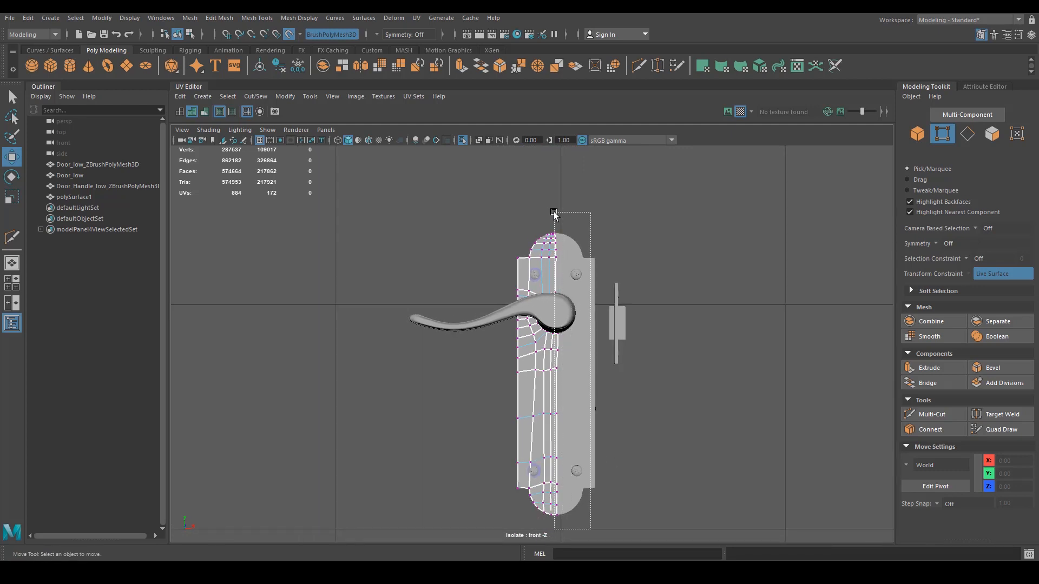
{"action": "scroll", "coordinate": [598, 373], "scroll_direction": "up", "scroll_amount": 1}
{"action": "key", "text": "e"}
{"action": "key", "text": "r"}
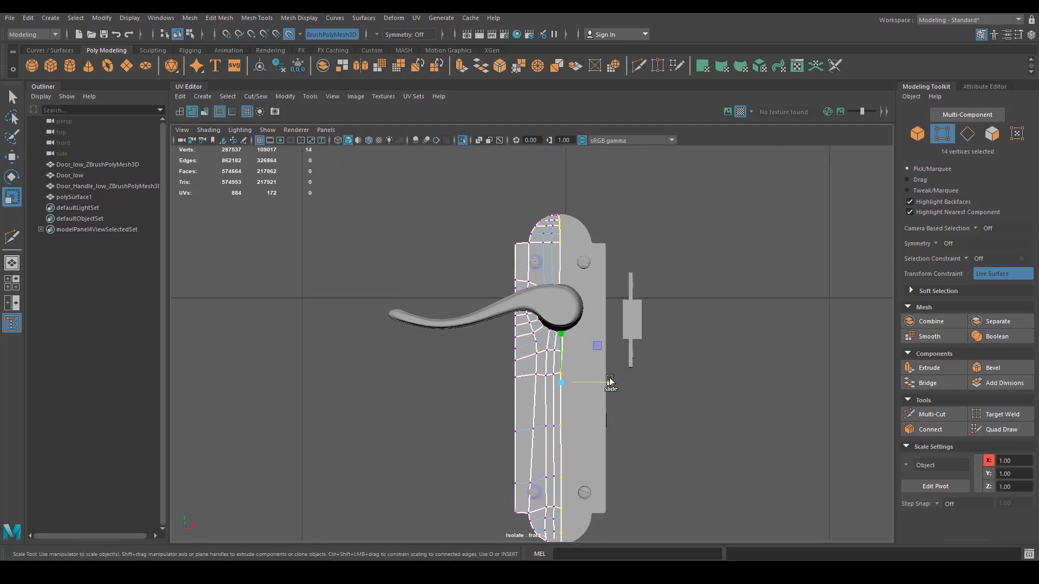
{"action": "scroll", "coordinate": [541, 407], "scroll_direction": "up", "scroll_amount": 4}
{"action": "scroll", "coordinate": [723, 410], "scroll_direction": "down", "scroll_amount": 2}
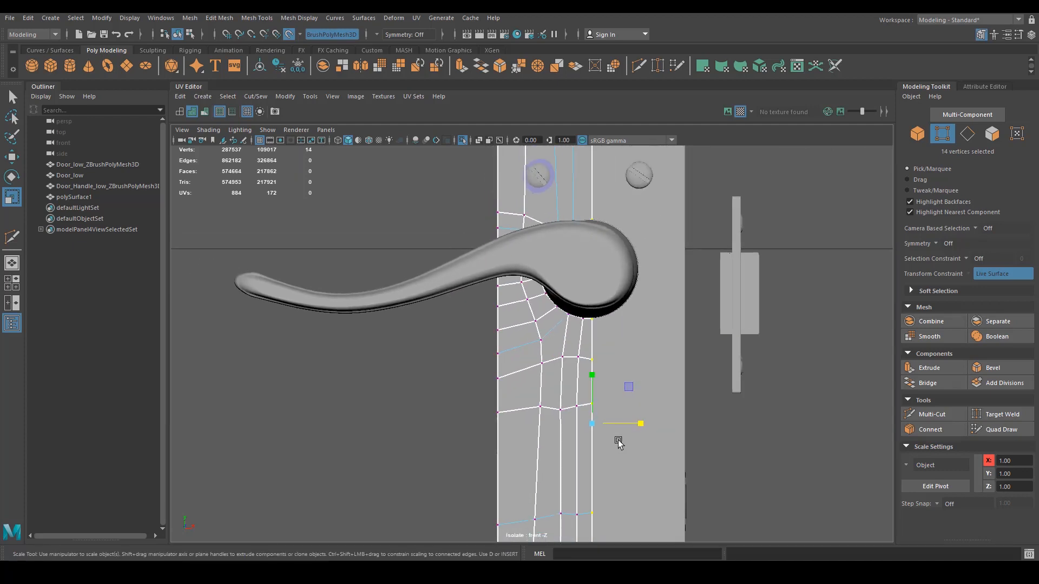
{"action": "key", "text": "w"}
{"action": "left_click_drag", "start_coordinate": [639, 427], "coordinate": [636, 428]}
{"action": "scroll", "coordinate": [459, 359], "scroll_direction": "down", "scroll_amount": 2}
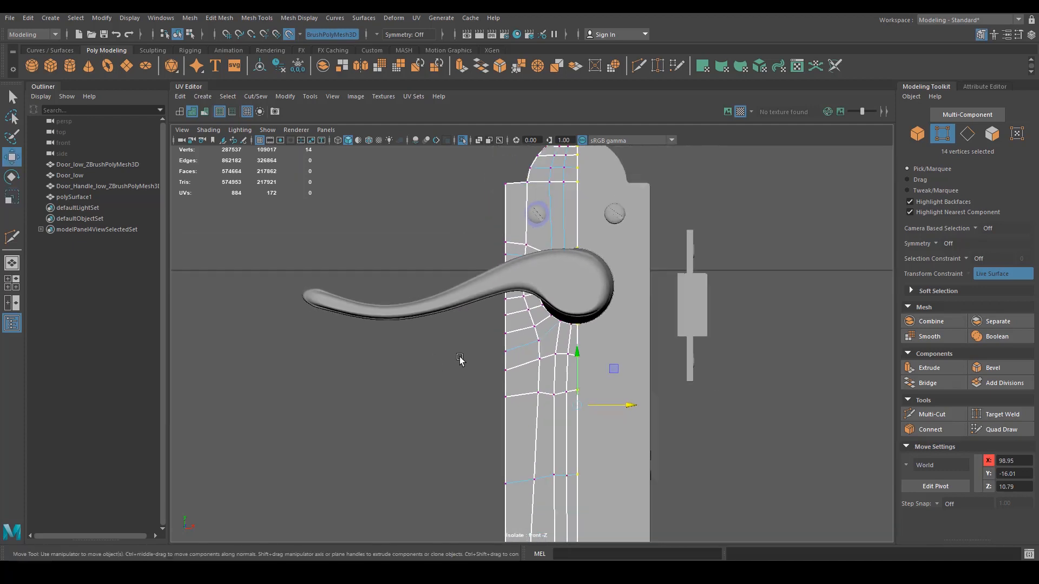
Mirror the polySurface1 half plate across the X axis in the positive direction.
{"action": "right_click_drag", "start_coordinate": [520, 361], "coordinate": [602, 322]}
{"action": "scroll", "coordinate": [566, 381], "scroll_direction": "down", "scroll_amount": 2}
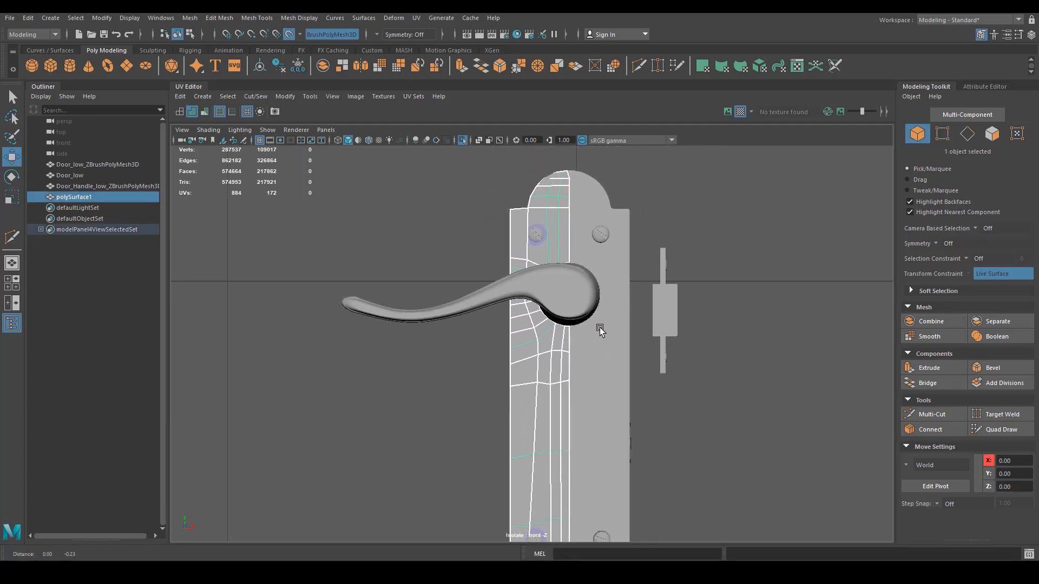
{"action": "scroll", "coordinate": [568, 346], "scroll_direction": "down", "scroll_amount": 1}
{"action": "middle_click_drag", "start_coordinate": [522, 359], "coordinate": [519, 302], "text": "alt"}
{"action": "middle_click_drag", "start_coordinate": [616, 343], "coordinate": [618, 393], "text": "alt"}
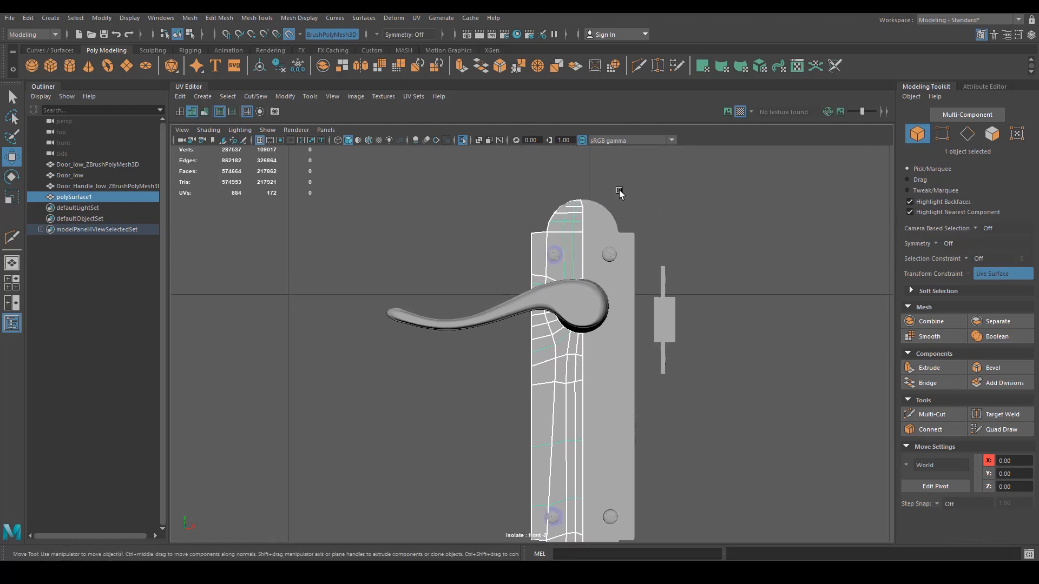
{"action": "left_click", "coordinate": [357, 66]}
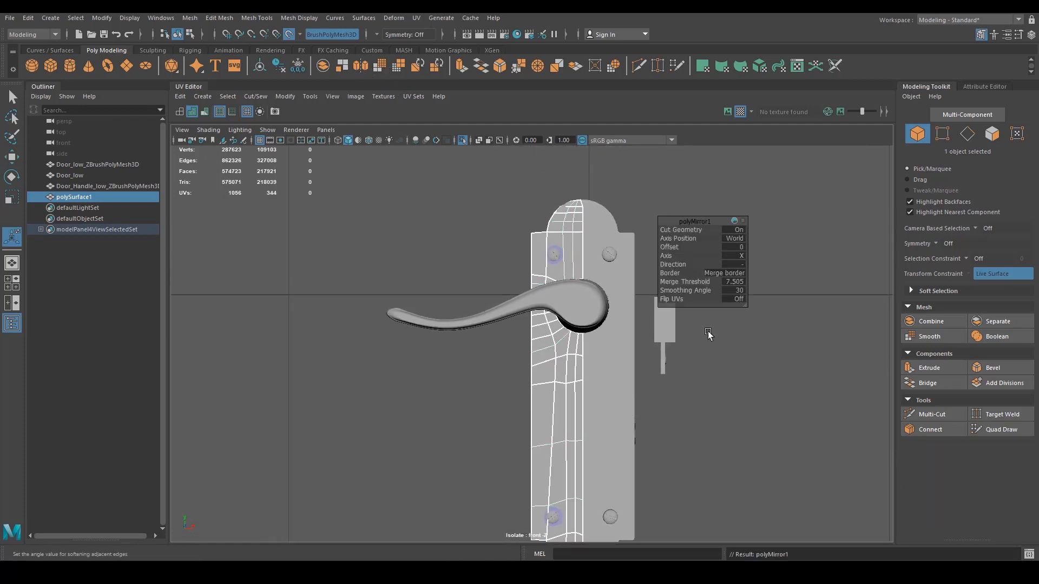
{"action": "left_click", "coordinate": [740, 257]}
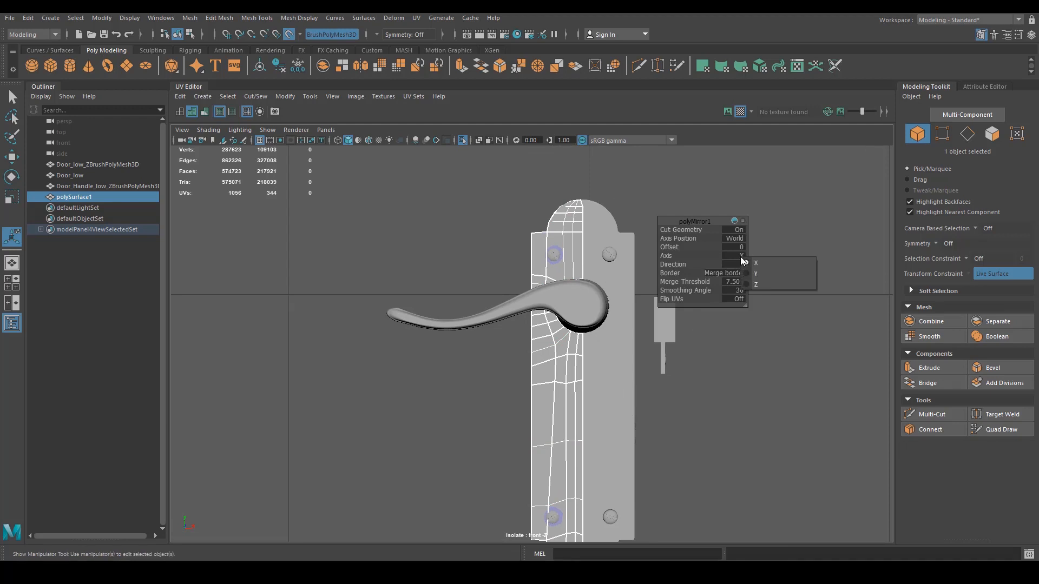
{"action": "left_click", "coordinate": [756, 263]}
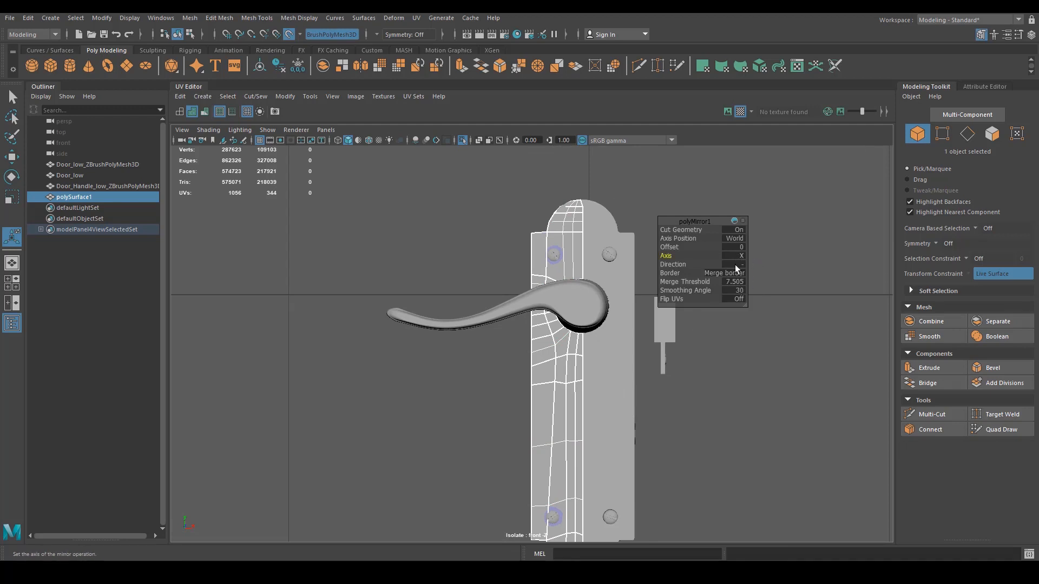
{"action": "left_click", "coordinate": [735, 265]}
{"action": "left_click", "coordinate": [753, 269]}
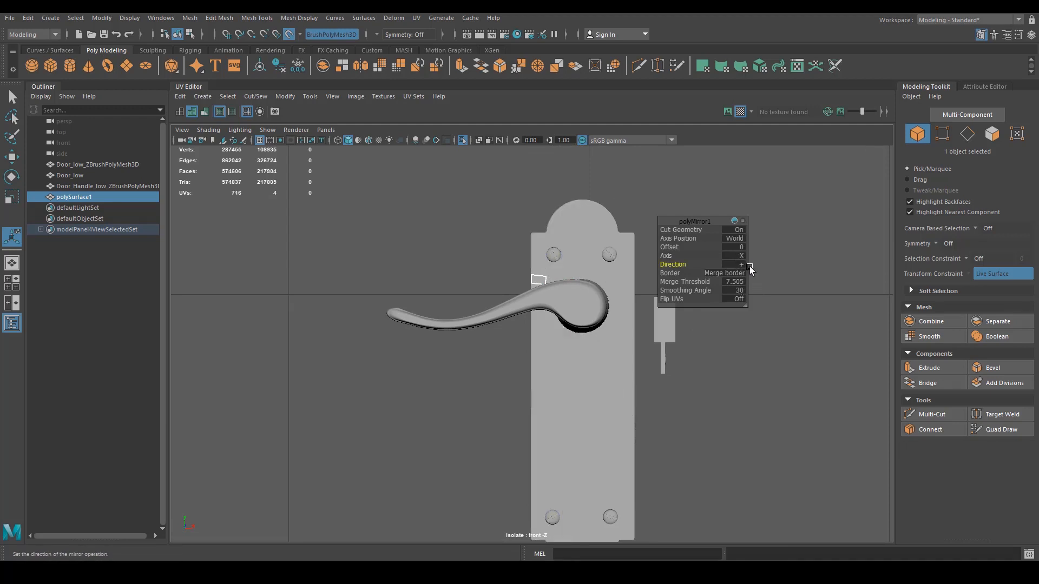
Move the mirror plane to the plate's centre at an offset of about 98.93 and choose Do not merge borders.
{"action": "scroll", "coordinate": [552, 348], "scroll_direction": "down", "scroll_amount": 5}
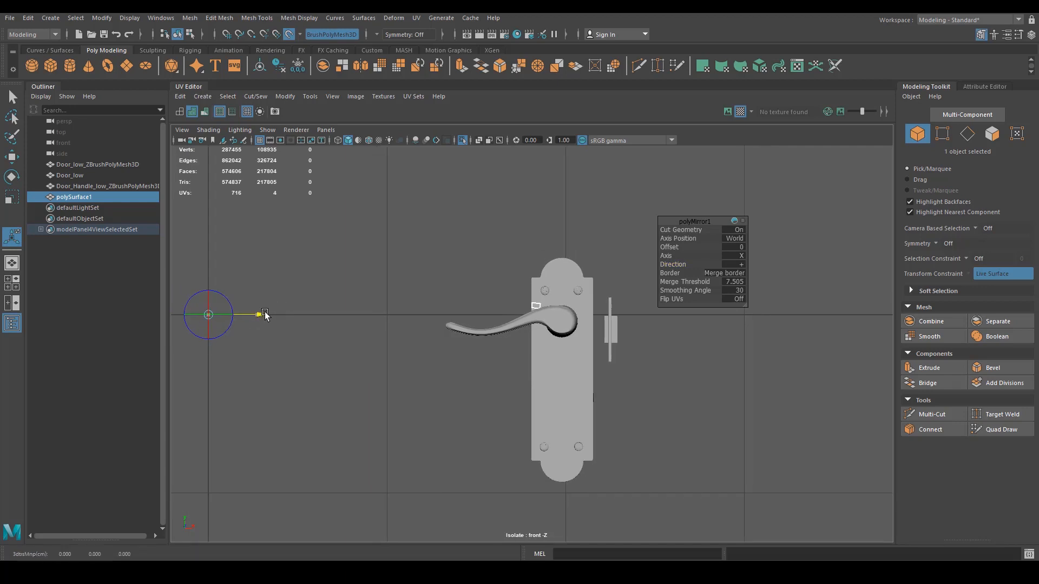
{"action": "left_click_drag", "start_coordinate": [266, 315], "coordinate": [599, 285]}
{"action": "scroll", "coordinate": [628, 332], "scroll_direction": "up", "scroll_amount": 5}
{"action": "left_click", "coordinate": [722, 270]}
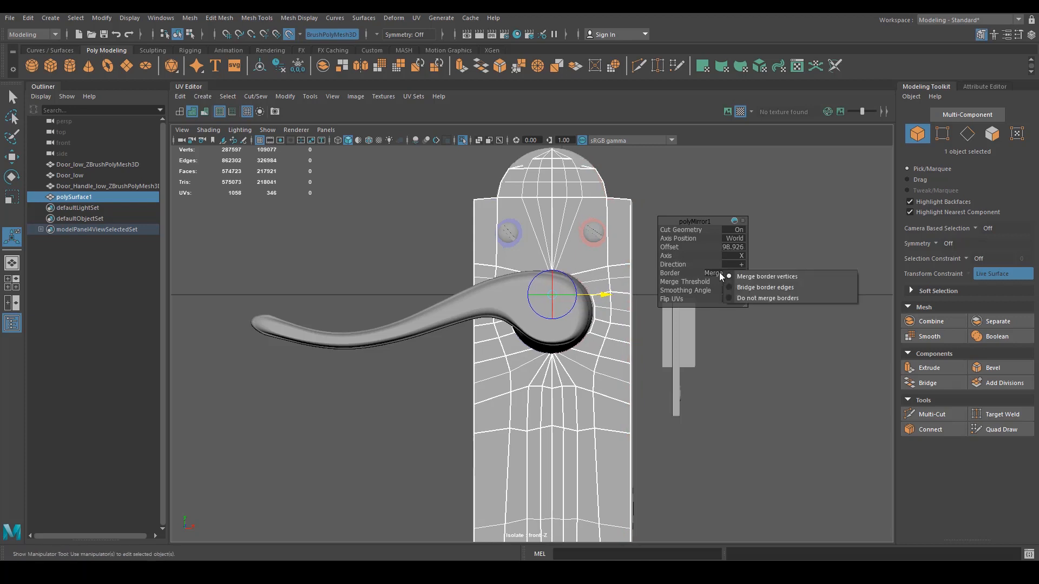
{"action": "left_click", "coordinate": [757, 294]}
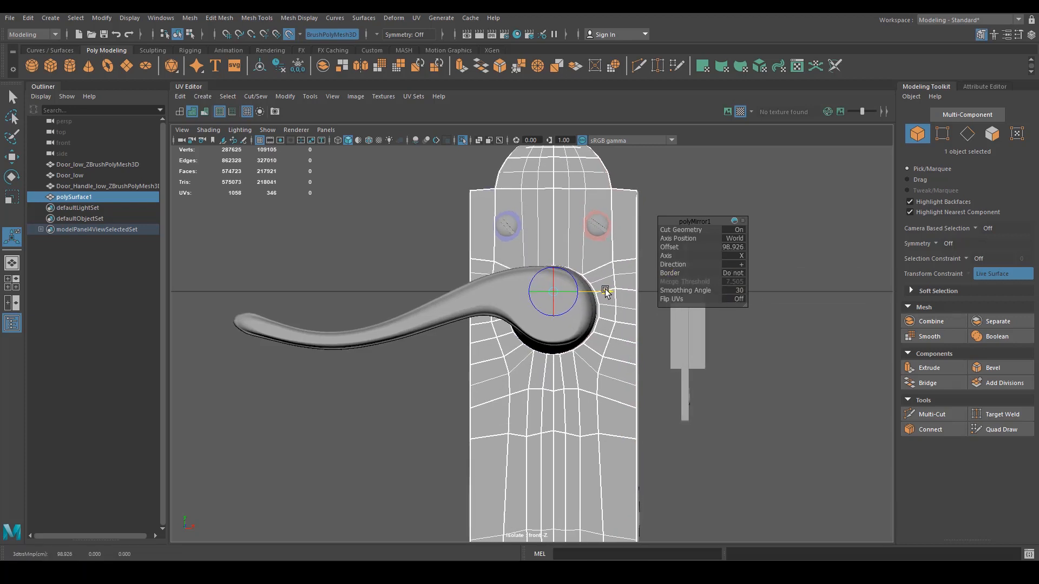
Fine-tune the mirror offset to about 98.87 so both plate halves meet at the centre.
{"action": "left_click_drag", "start_coordinate": [605, 289], "coordinate": [603, 289]}
{"action": "middle_click_drag", "start_coordinate": [601, 279], "coordinate": [610, 337], "text": "alt"}
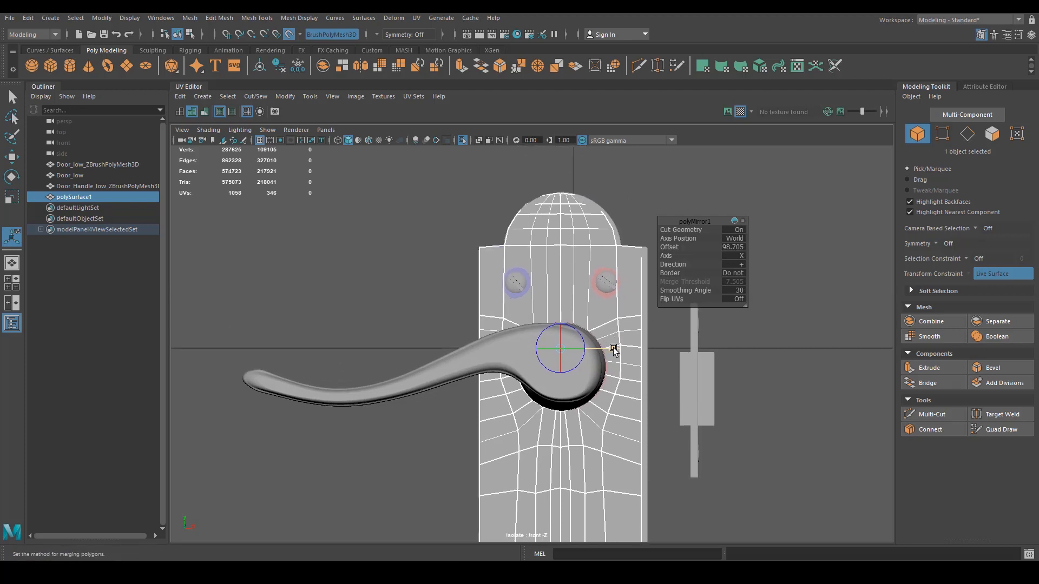
{"action": "left_click_drag", "start_coordinate": [614, 348], "coordinate": [616, 347]}
{"action": "middle_click_drag", "start_coordinate": [584, 533], "coordinate": [583, 467], "text": "alt"}
{"action": "left_click_drag", "start_coordinate": [587, 285], "coordinate": [587, 285]}
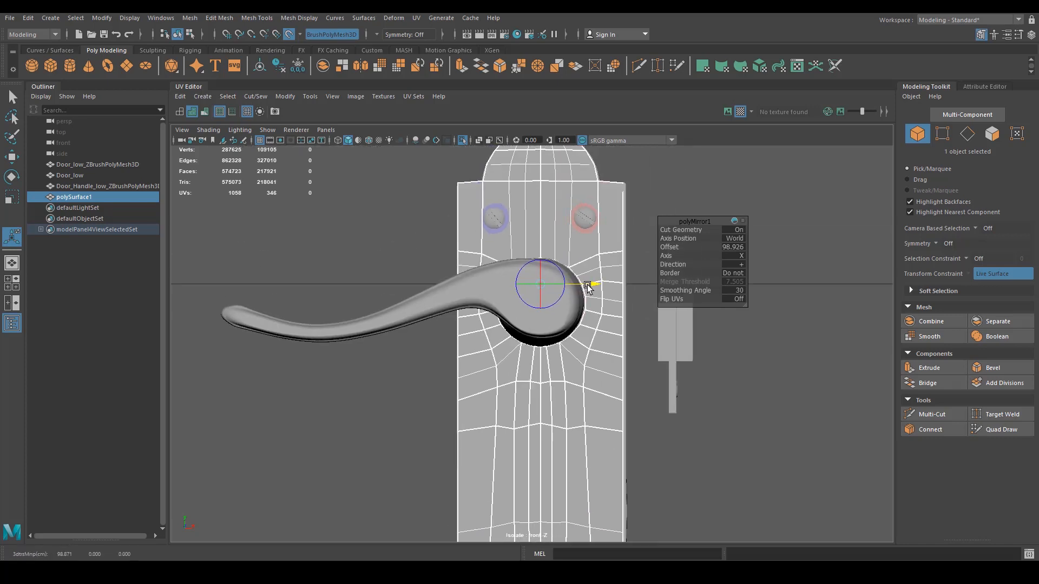
{"action": "left_click_drag", "start_coordinate": [587, 285], "coordinate": [588, 285]}
{"action": "scroll", "coordinate": [572, 327], "scroll_direction": "down", "scroll_amount": 1}
{"action": "right_click_drag", "start_coordinate": [571, 326], "coordinate": [411, 391], "text": "alt"}
{"action": "middle_click_drag", "start_coordinate": [563, 436], "coordinate": [585, 363], "text": "alt"}
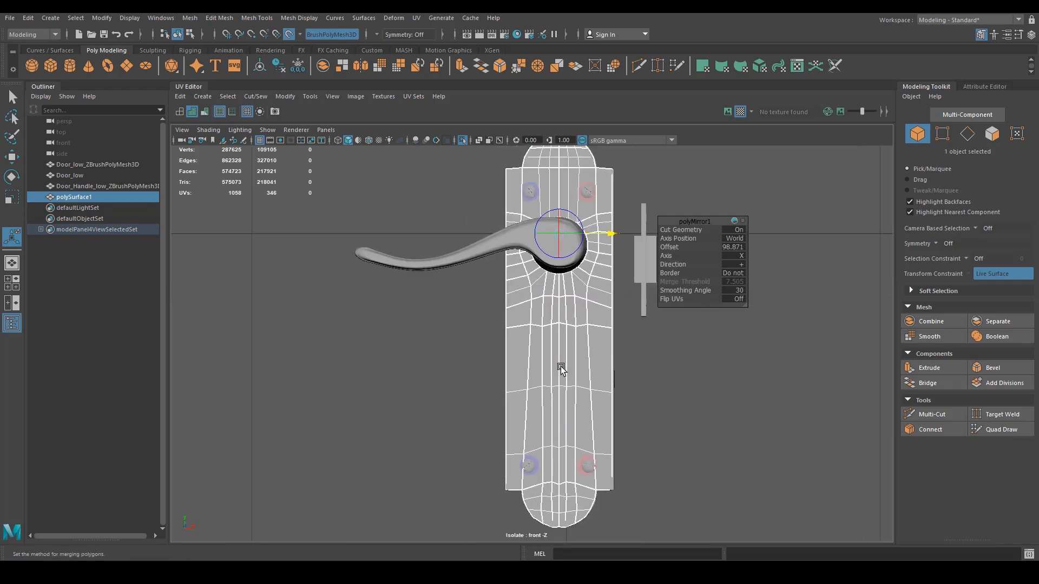
Select the mirrored half's border edge loop to inspect the seam, and clear the selection.
{"action": "right_click_drag", "start_coordinate": [560, 363], "coordinate": [557, 280]}
{"action": "middle_click_drag", "start_coordinate": [556, 280], "coordinate": [557, 324], "text": "alt"}
{"action": "right_click_drag", "start_coordinate": [556, 289], "coordinate": [556, 260]}
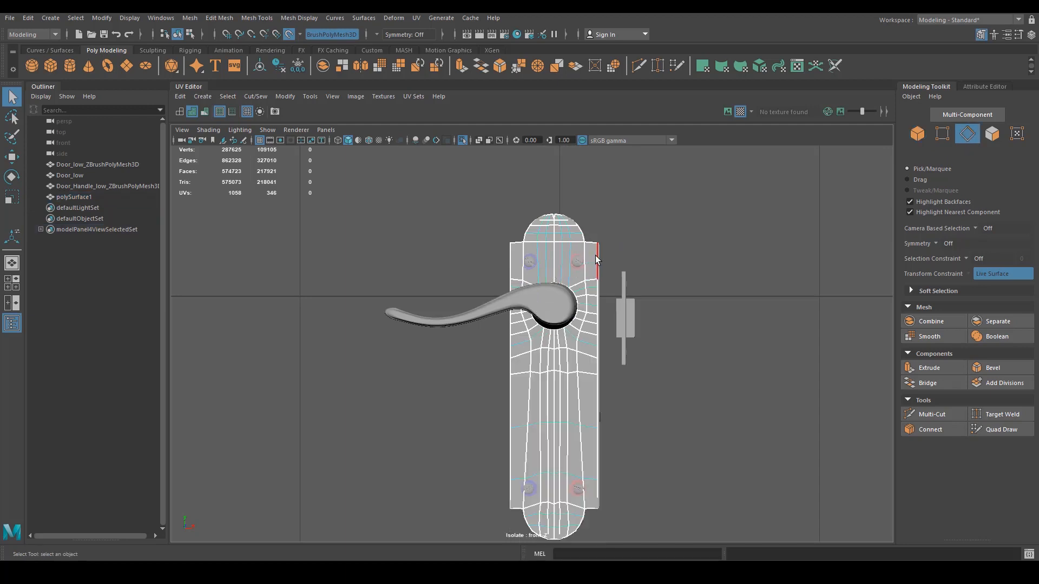
{"action": "double_click", "coordinate": [595, 255]}
{"action": "right_click_drag", "start_coordinate": [625, 327], "coordinate": [670, 369], "text": "alt"}
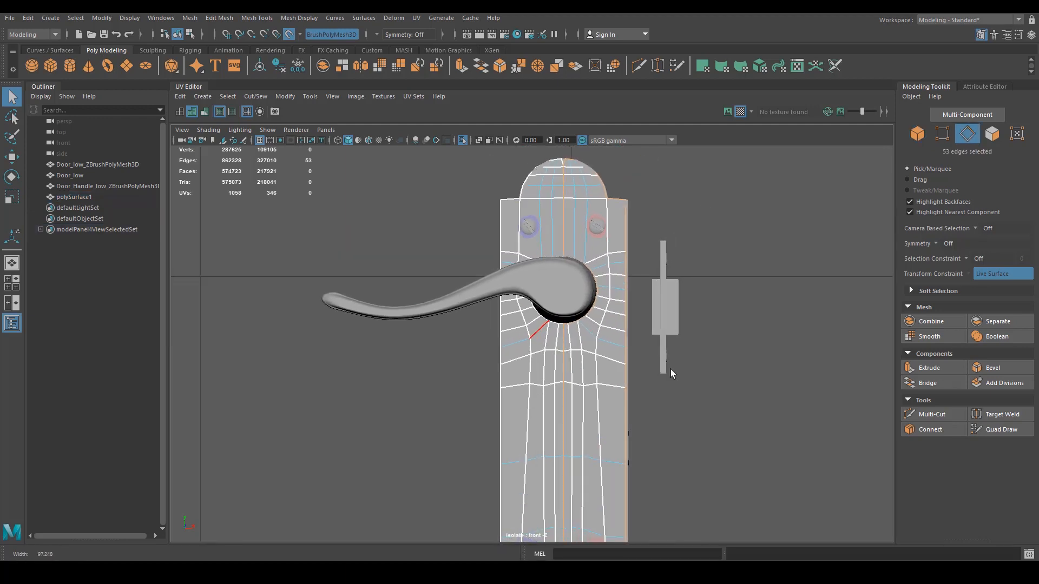
{"action": "left_click", "coordinate": [670, 369]}
Merge the two separated seam vertices at the very top of the plate's rounded end.
{"action": "right_click_drag", "start_coordinate": [578, 271], "coordinate": [563, 223]}
{"action": "right_click_drag", "start_coordinate": [563, 223], "coordinate": [744, 270], "text": "alt"}
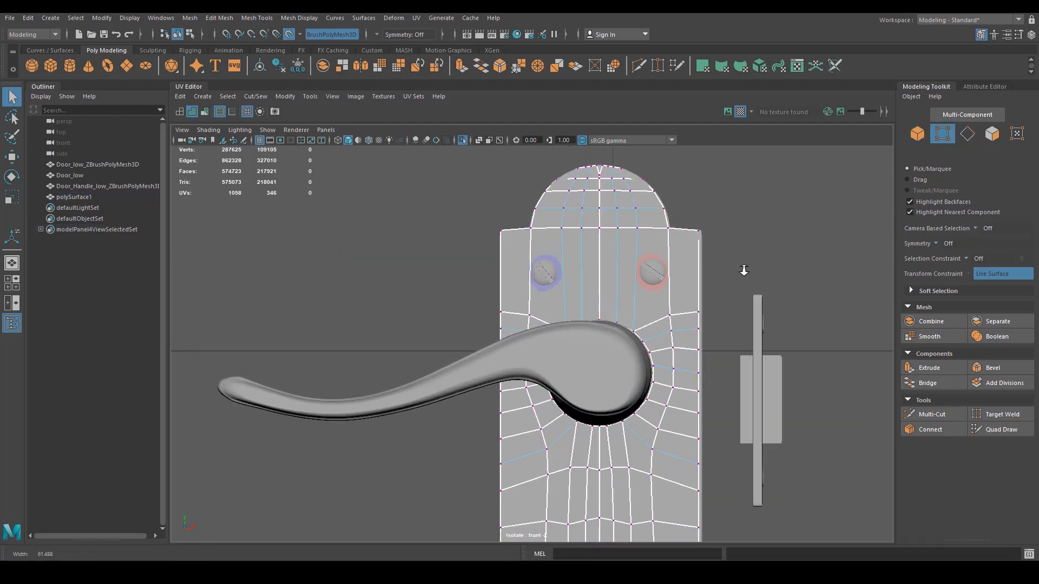
{"action": "middle_click_drag", "start_coordinate": [575, 180], "coordinate": [560, 290], "text": "alt"}
{"action": "right_click_drag", "start_coordinate": [560, 290], "coordinate": [638, 241], "text": "alt"}
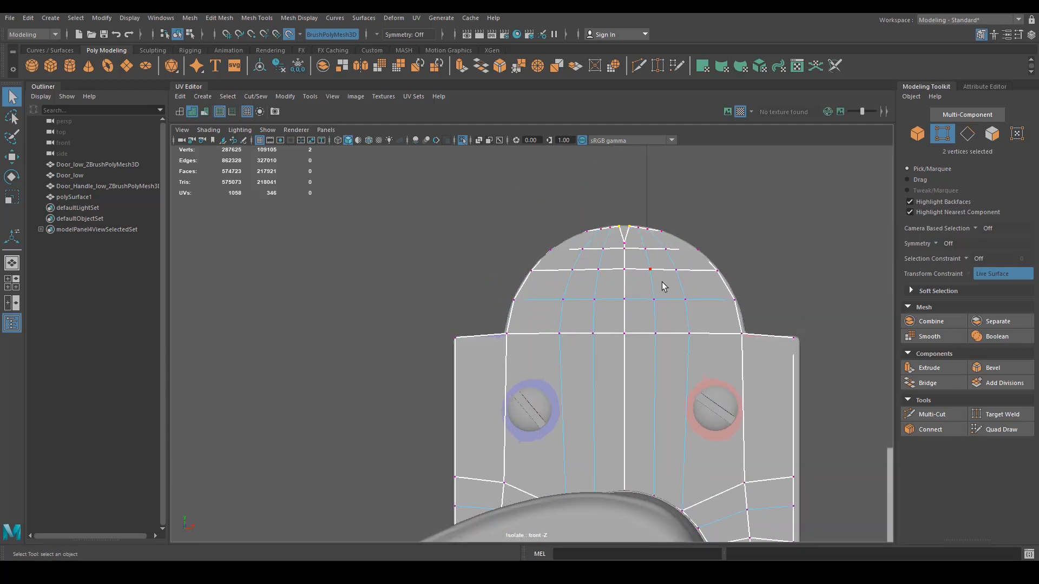
{"action": "right_click_drag", "start_coordinate": [682, 243], "coordinate": [632, 281], "text": "alt"}
{"action": "middle_click_drag", "start_coordinate": [634, 373], "coordinate": [659, 124], "text": "alt"}
{"action": "right_click_drag", "start_coordinate": [574, 270], "coordinate": [449, 319], "text": "alt"}
{"action": "right_click_drag", "start_coordinate": [542, 233], "coordinate": [581, 221], "text": "alt"}
{"action": "middle_click_drag", "start_coordinate": [590, 220], "coordinate": [583, 427], "text": "alt"}
{"action": "right_click_drag", "start_coordinate": [583, 427], "coordinate": [1004, 431], "text": "alt"}
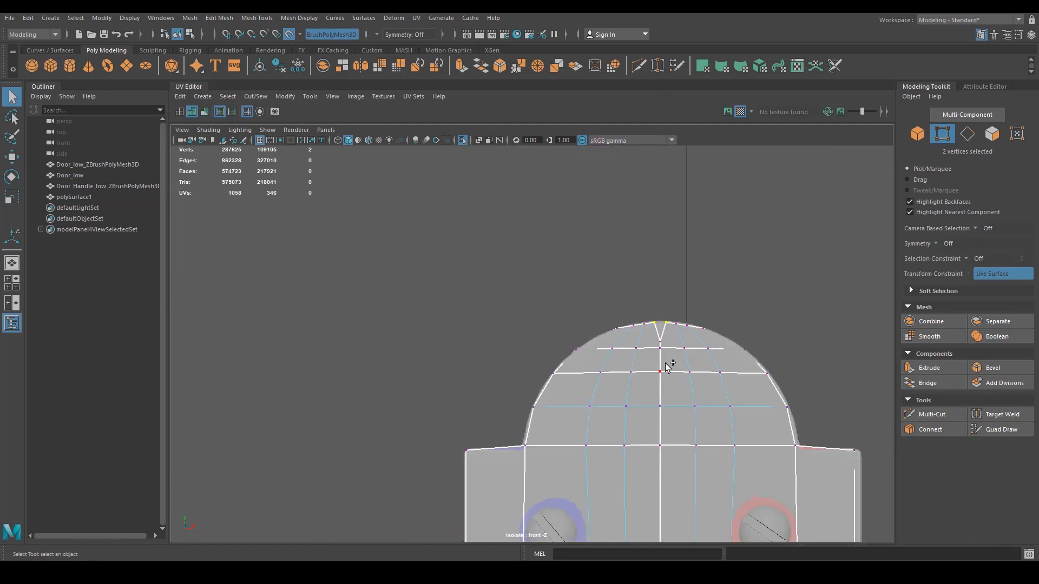
{"action": "right_click_drag", "start_coordinate": [666, 363], "coordinate": [665, 286], "text": "shift"}
Merge the four selected vertices on the centre seam just below the top of the rounded end.
{"action": "right_click_drag", "start_coordinate": [715, 342], "coordinate": [637, 377], "text": "alt"}
{"action": "middle_click_drag", "start_coordinate": [661, 429], "coordinate": [640, 380], "text": "alt"}
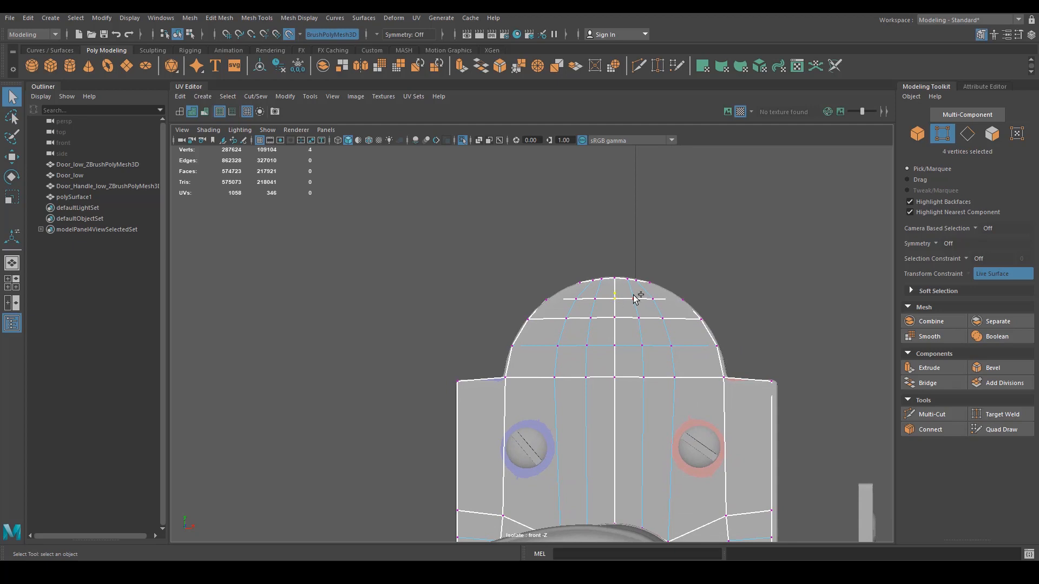
{"action": "right_click_drag", "start_coordinate": [636, 300], "coordinate": [712, 319], "text": "shift"}
{"action": "middle_click_drag", "start_coordinate": [712, 320], "coordinate": [585, 319], "text": "alt"}
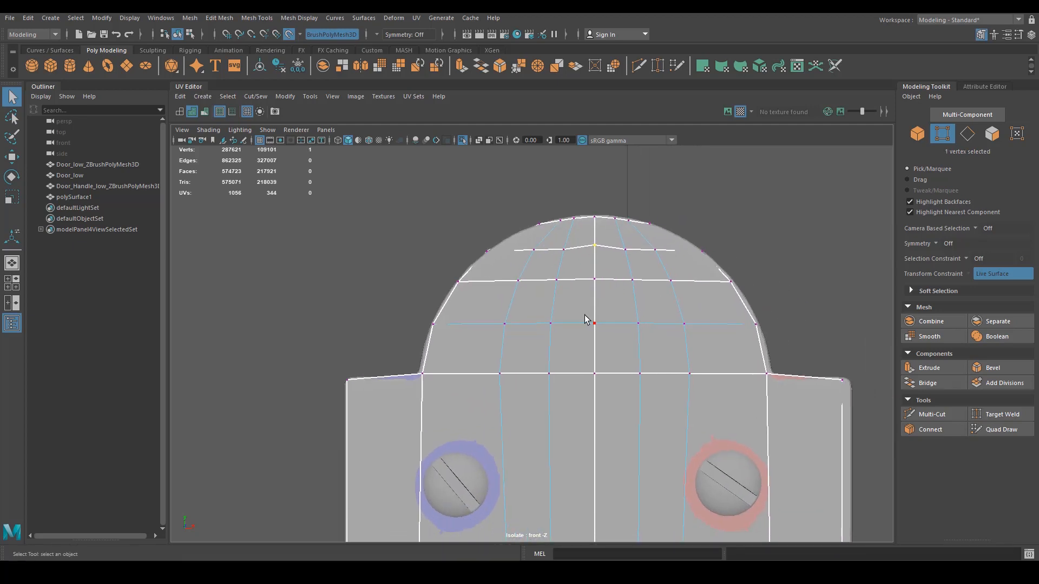
Select all vertices along the plate's centre seam and merge the overlapping pairs.
{"action": "right_click_drag", "start_coordinate": [638, 322], "coordinate": [508, 308], "text": "alt"}
{"action": "right_click_drag", "start_coordinate": [666, 350], "coordinate": [542, 361], "text": "alt"}
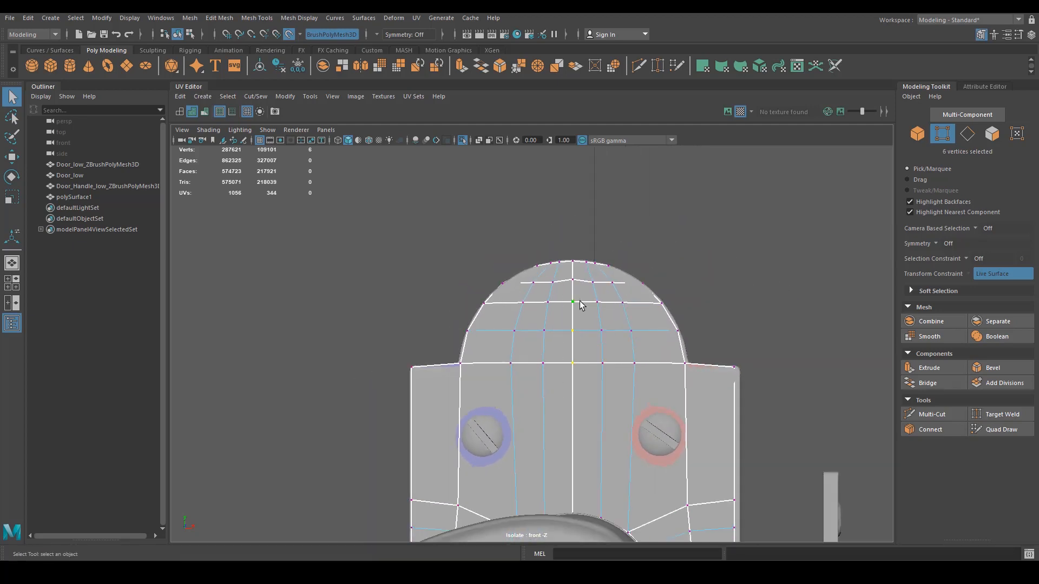
{"action": "right_click_drag", "start_coordinate": [590, 311], "coordinate": [519, 390], "text": "alt"}
{"action": "middle_click_drag", "start_coordinate": [585, 490], "coordinate": [615, 299], "text": "alt"}
{"action": "right_click_drag", "start_coordinate": [615, 303], "coordinate": [542, 329], "text": "alt"}
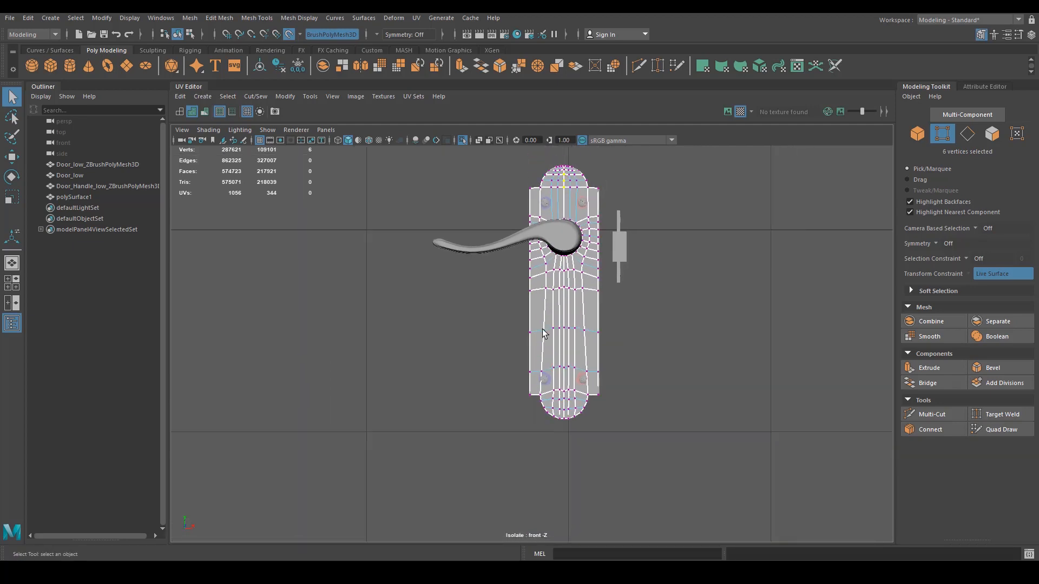
{"action": "middle_click_drag", "start_coordinate": [543, 332], "coordinate": [538, 379], "text": "alt"}
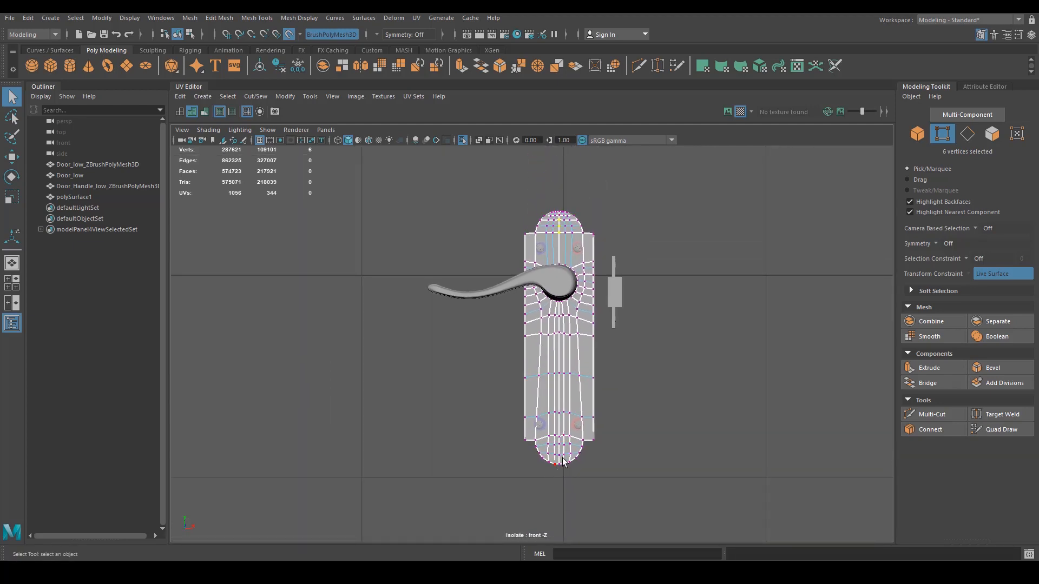
{"action": "double_click", "coordinate": [560, 208], "text": "shift"}
{"action": "right_click_drag", "start_coordinate": [620, 336], "coordinate": [766, 372], "text": "alt"}
{"action": "middle_click_drag", "start_coordinate": [727, 210], "coordinate": [687, 249], "text": "alt"}
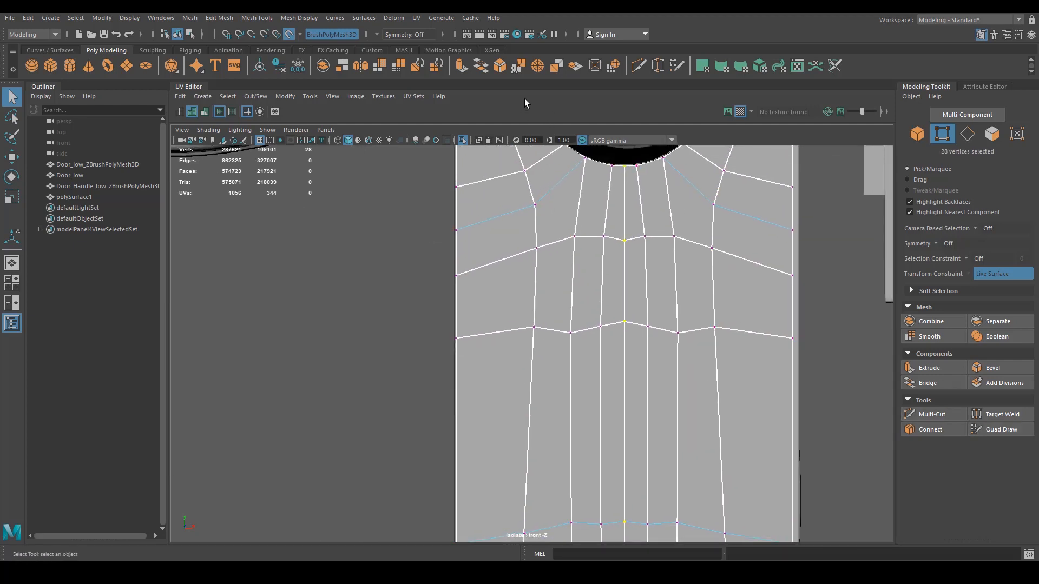
{"action": "left_click", "coordinate": [520, 69]}
{"action": "left_click", "coordinate": [734, 232]}
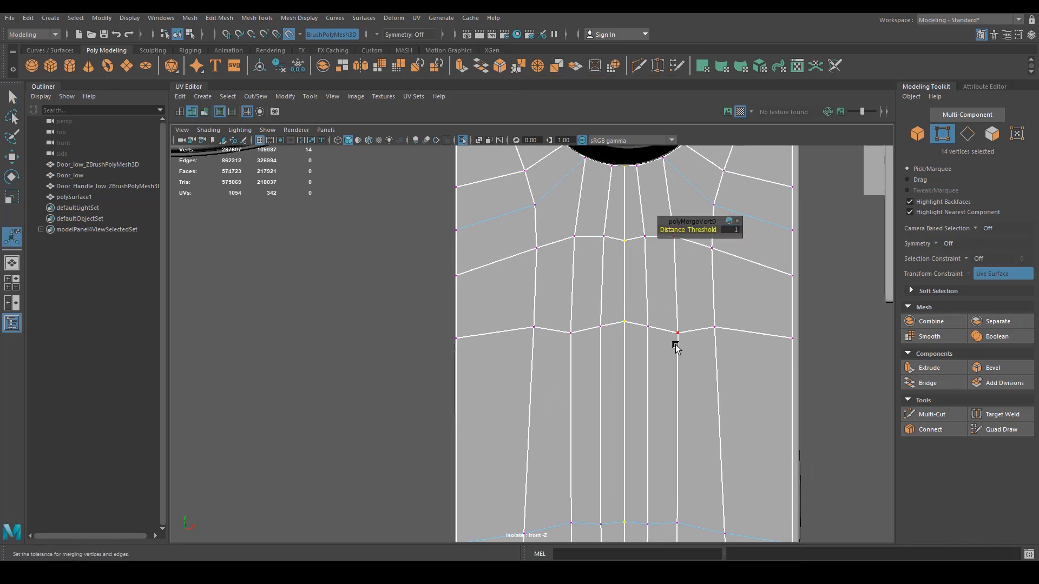
{"action": "scroll", "coordinate": [671, 340], "scroll_direction": "down", "scroll_amount": 2}
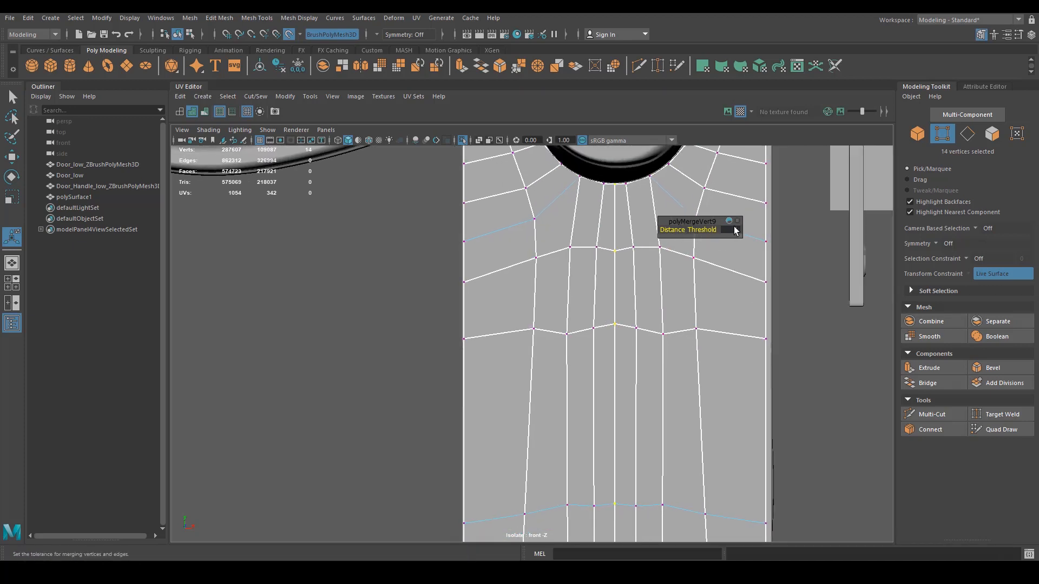
Try distance thresholds of 100 and 10 for the centre seam vertex merge.
{"action": "type", "text": "100"}
{"action": "key", "text": "Return"}
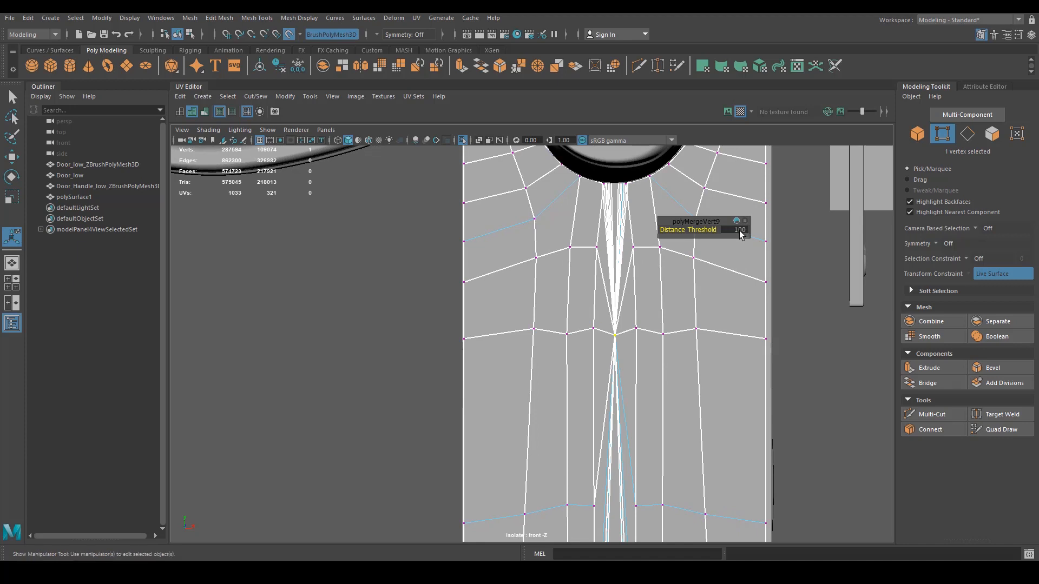
{"action": "key", "text": "Return"}
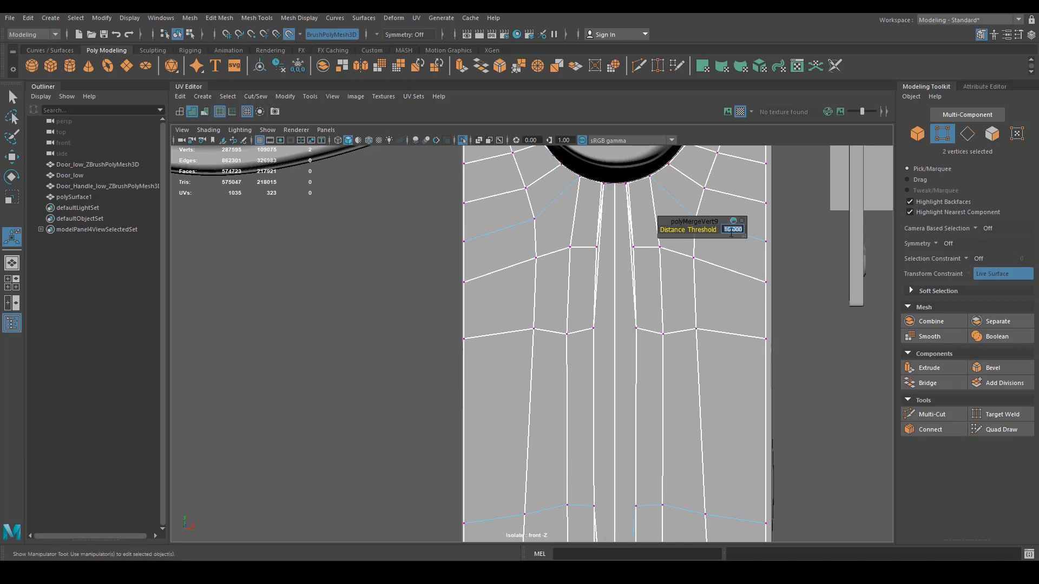
Set the seam merge's distance threshold to 1 and clear the vertex selection.
{"action": "type", "text": "1"}
{"action": "key", "text": "Return"}
{"action": "right_click_drag", "start_coordinate": [650, 282], "coordinate": [599, 176], "text": "alt"}
{"action": "middle_click_drag", "start_coordinate": [598, 176], "coordinate": [604, 223], "text": "alt"}
{"action": "left_click", "coordinate": [769, 402]}
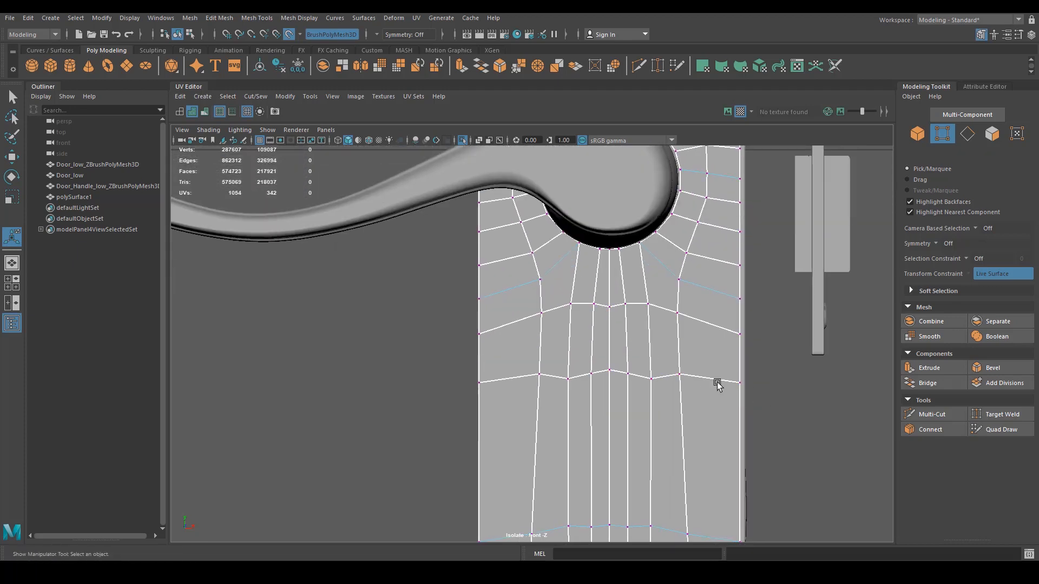
Examine the merged seam at the plate's rounded top in edge mode.
{"action": "right_click_drag", "start_coordinate": [716, 383], "coordinate": [534, 249], "text": "alt"}
{"action": "middle_click_drag", "start_coordinate": [534, 249], "coordinate": [410, 441], "text": "alt"}
{"action": "right_click_drag", "start_coordinate": [476, 280], "coordinate": [489, 218]}
{"action": "right_click_drag", "start_coordinate": [489, 222], "coordinate": [601, 325], "text": "alt"}
{"action": "right_click_drag", "start_coordinate": [420, 260], "coordinate": [535, 298], "text": "alt"}
{"action": "middle_click_drag", "start_coordinate": [378, 251], "coordinate": [507, 290], "text": "alt"}
{"action": "right_click_drag", "start_coordinate": [507, 291], "coordinate": [795, 324], "text": "alt"}
Undo back to the centre seam vertex selection, merge those vertices again and clear the selection.
{"action": "key", "text": "ctrl+z"}
{"action": "key", "text": "ctrl+z"}
{"action": "key", "text": "ctrl+z"}
{"action": "key", "text": "ctrl+z"}
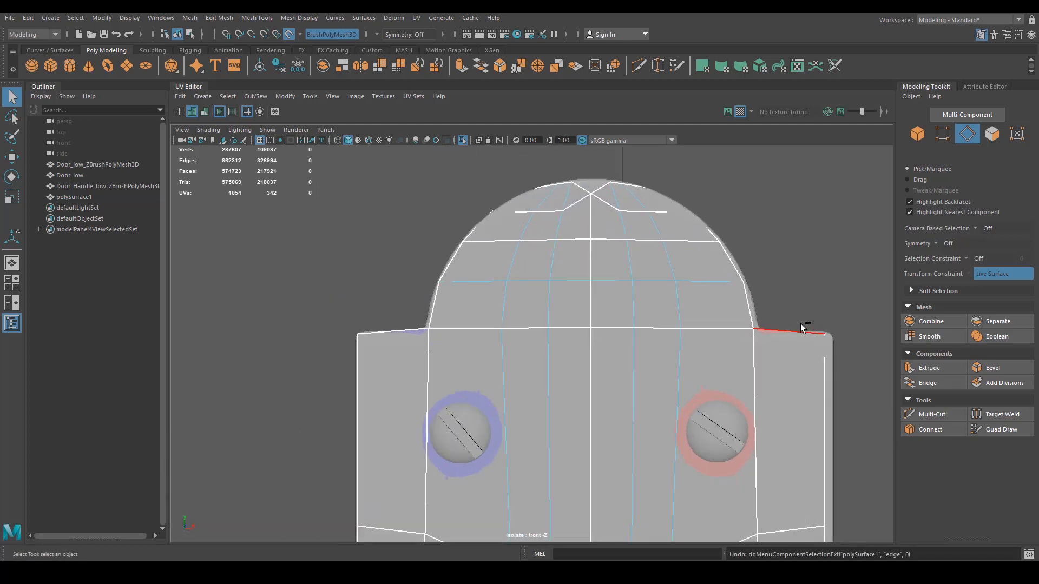
{"action": "key", "text": "ctrl+z"}
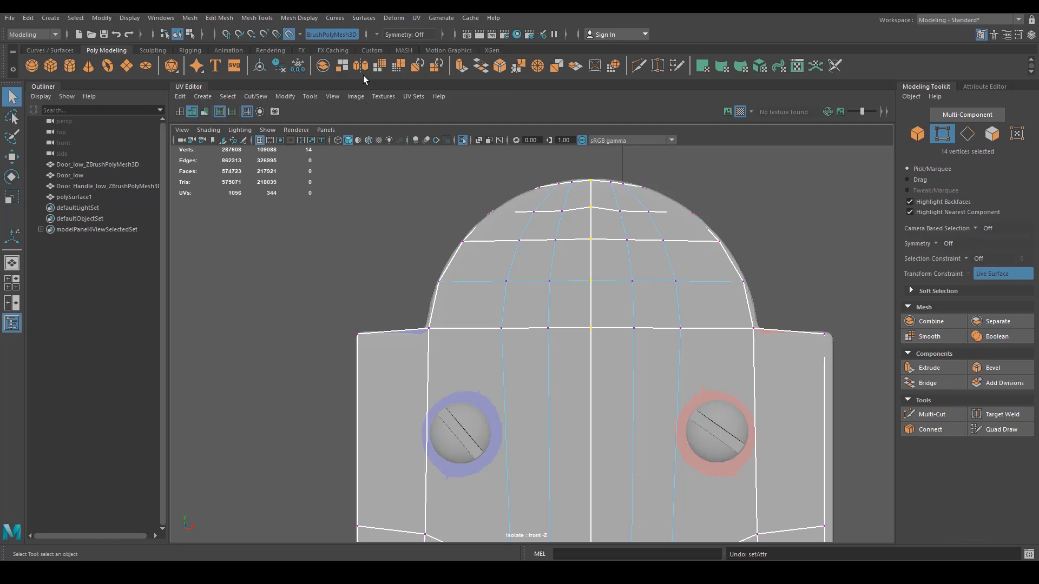
{"action": "left_click", "coordinate": [526, 71]}
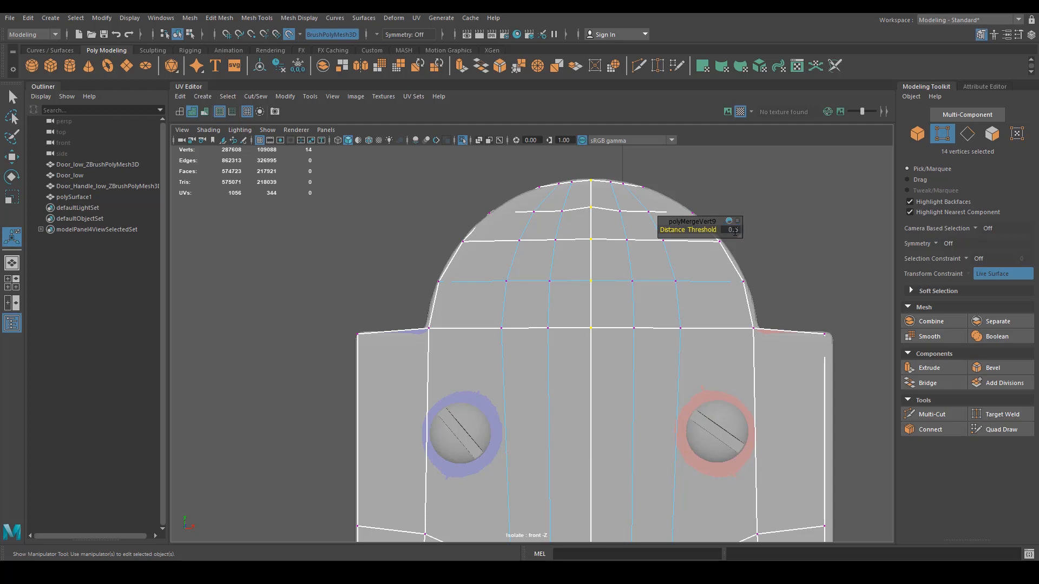
{"action": "left_click", "coordinate": [814, 283]}
Select the back plate's complete outer border edge loop and check that it runs around the entire plate.
{"action": "scroll", "coordinate": [649, 276], "scroll_direction": "down", "scroll_amount": 1}
{"action": "right_click_drag", "start_coordinate": [626, 249], "coordinate": [627, 218]}
{"action": "double_click", "coordinate": [707, 285]}
{"action": "scroll", "coordinate": [392, 278], "scroll_direction": "down", "scroll_amount": 2}
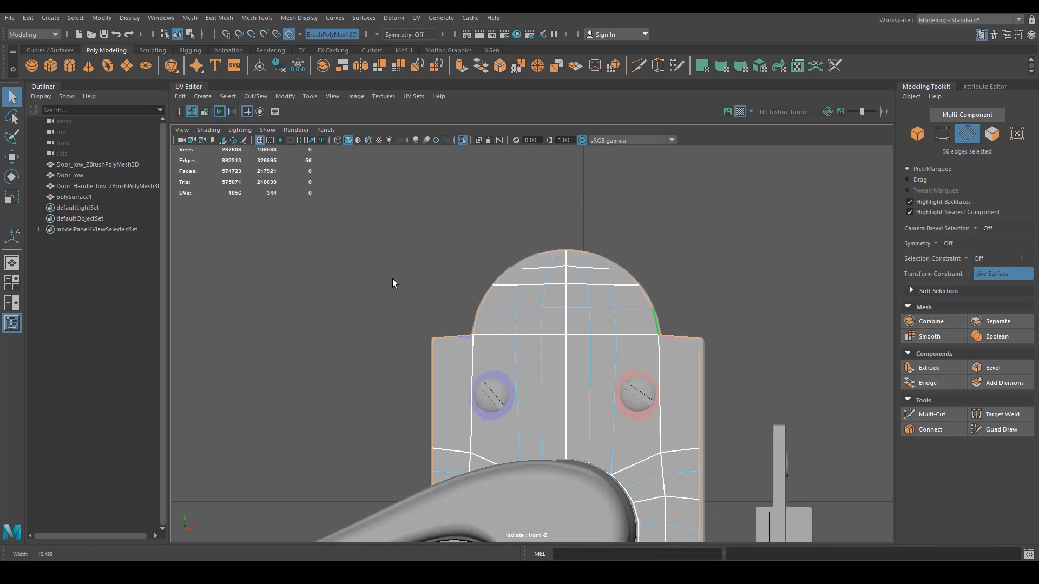
{"action": "middle_click_drag", "start_coordinate": [505, 433], "coordinate": [515, 132], "text": "alt"}
{"action": "scroll", "coordinate": [587, 434], "scroll_direction": "down", "scroll_amount": 1}
{"action": "middle_click_drag", "start_coordinate": [587, 434], "coordinate": [593, 61], "text": "alt"}
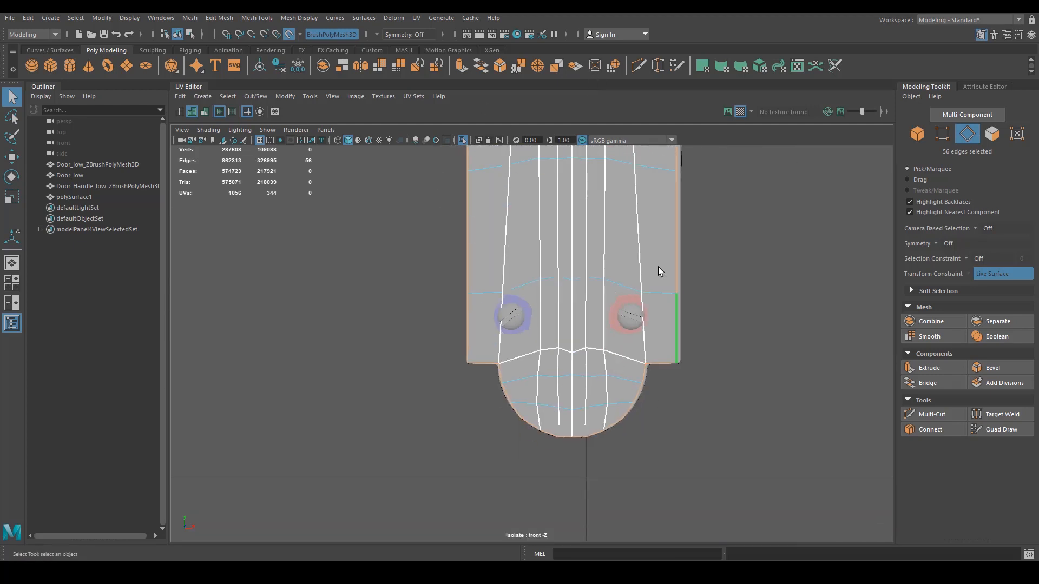
{"action": "middle_click_drag", "start_coordinate": [614, 284], "coordinate": [634, 340], "text": "alt"}
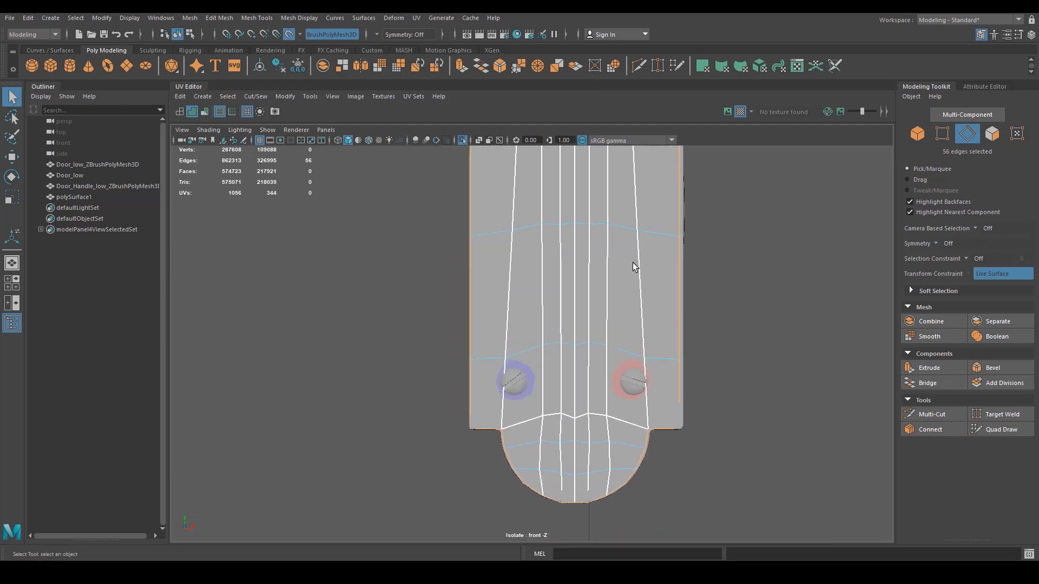
{"action": "scroll", "coordinate": [632, 266], "scroll_direction": "down", "scroll_amount": 6}
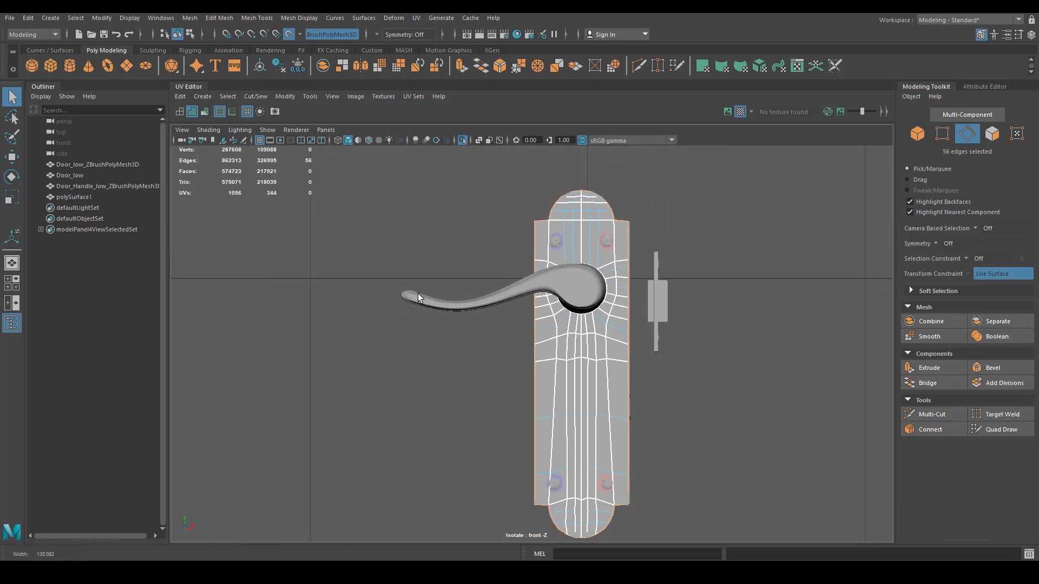
{"action": "middle_click_drag", "start_coordinate": [500, 407], "coordinate": [535, 348], "text": "alt"}
{"action": "scroll", "coordinate": [529, 329], "scroll_direction": "down", "scroll_amount": 1}
Nudge only the border edges of the plate's right half slightly outward along X and reselect the whole outer border.
{"action": "left_click_drag", "start_coordinate": [510, 502], "coordinate": [614, 185], "text": "ctrl"}
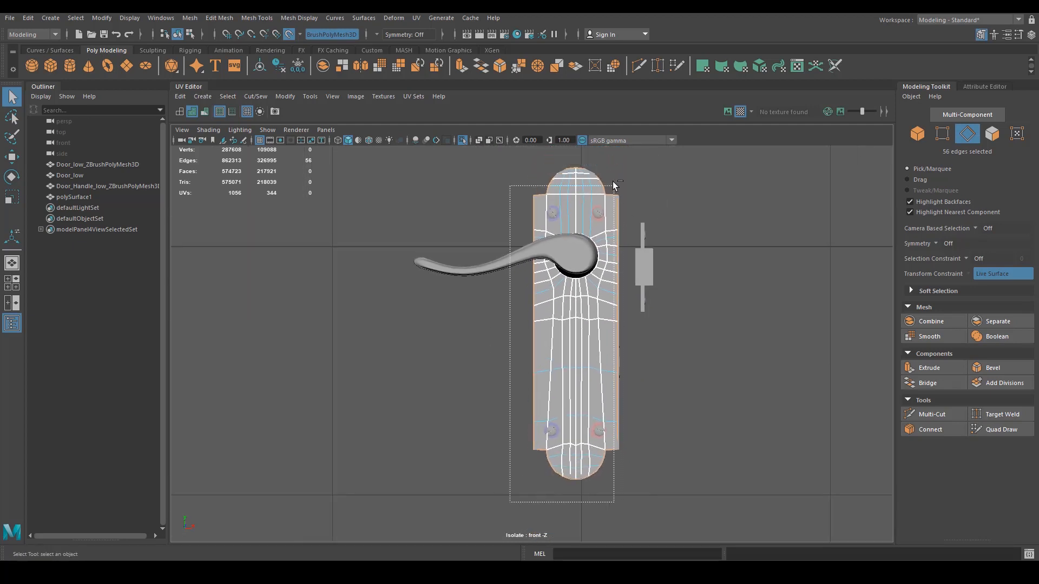
{"action": "left_click_drag", "start_coordinate": [569, 133], "coordinate": [573, 134], "text": "ctrl"}
{"action": "scroll", "coordinate": [815, 299], "scroll_direction": "up", "scroll_amount": 3}
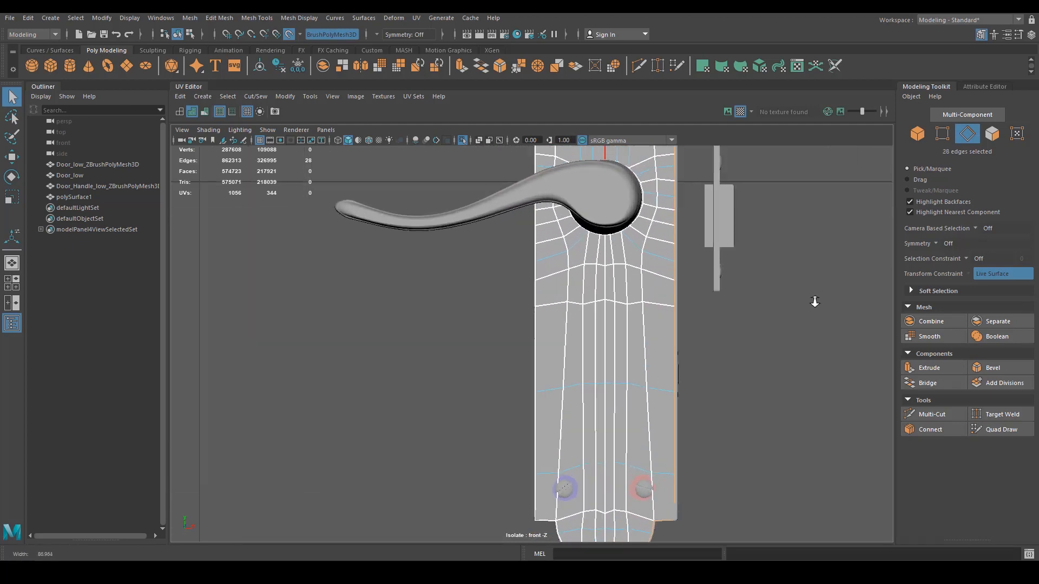
{"action": "key", "text": "w"}
{"action": "scroll", "coordinate": [611, 339], "scroll_direction": "down", "scroll_amount": 3}
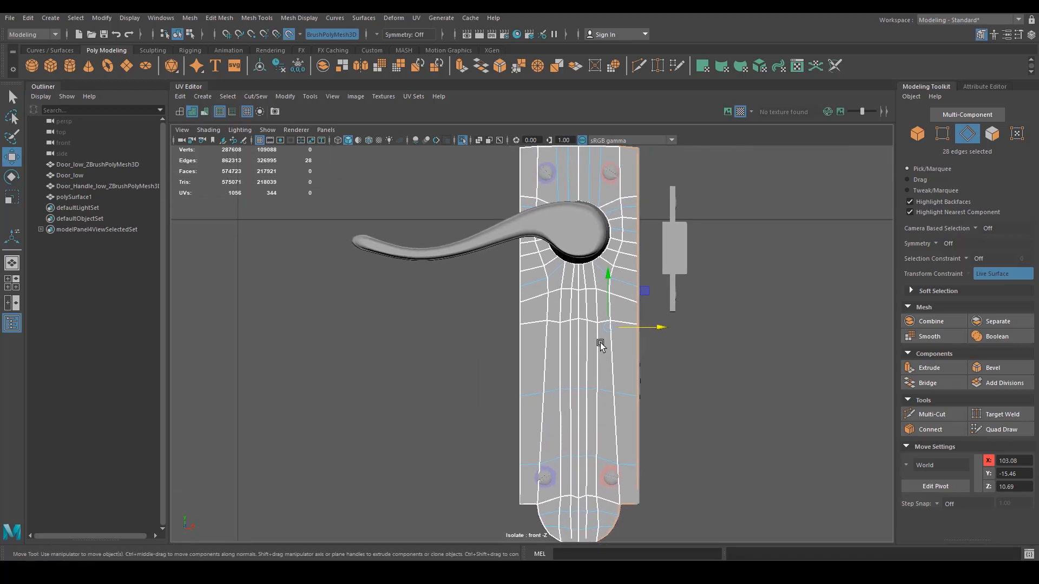
{"action": "left_click_drag", "start_coordinate": [657, 326], "coordinate": [660, 326]}
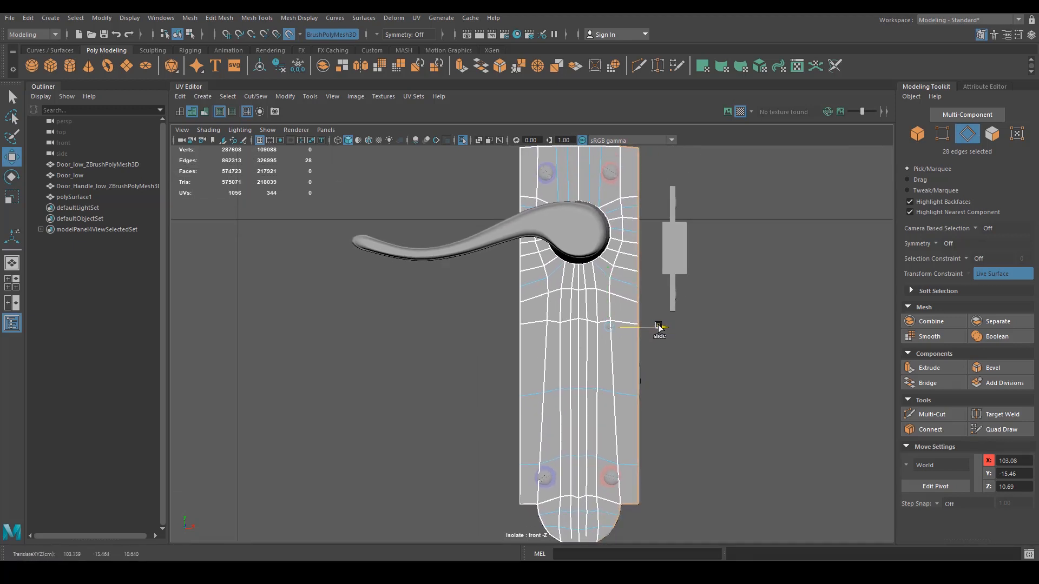
{"action": "right_click_drag", "start_coordinate": [635, 357], "coordinate": [645, 300]}
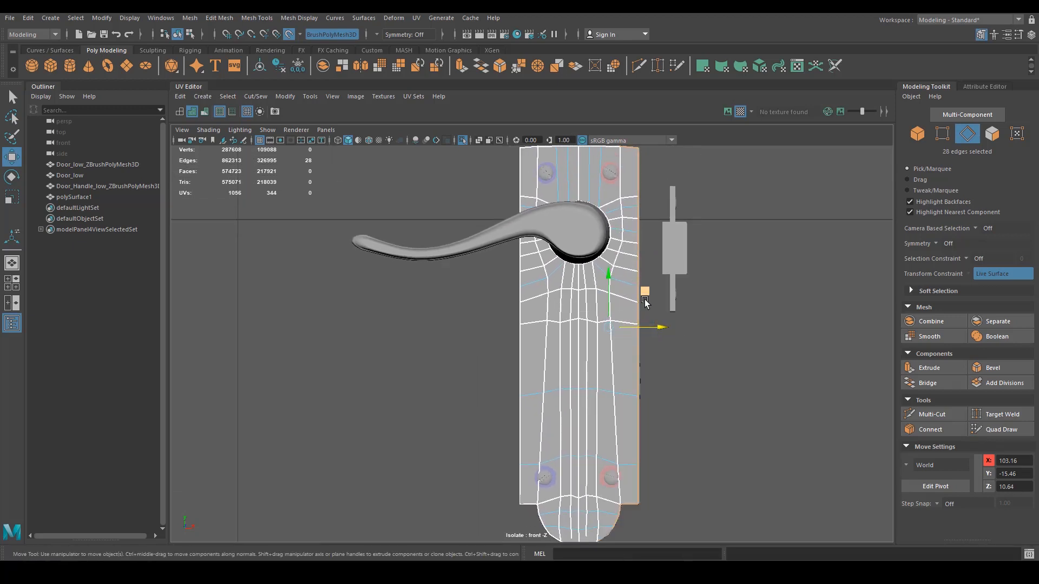
{"action": "double_click", "coordinate": [640, 312]}
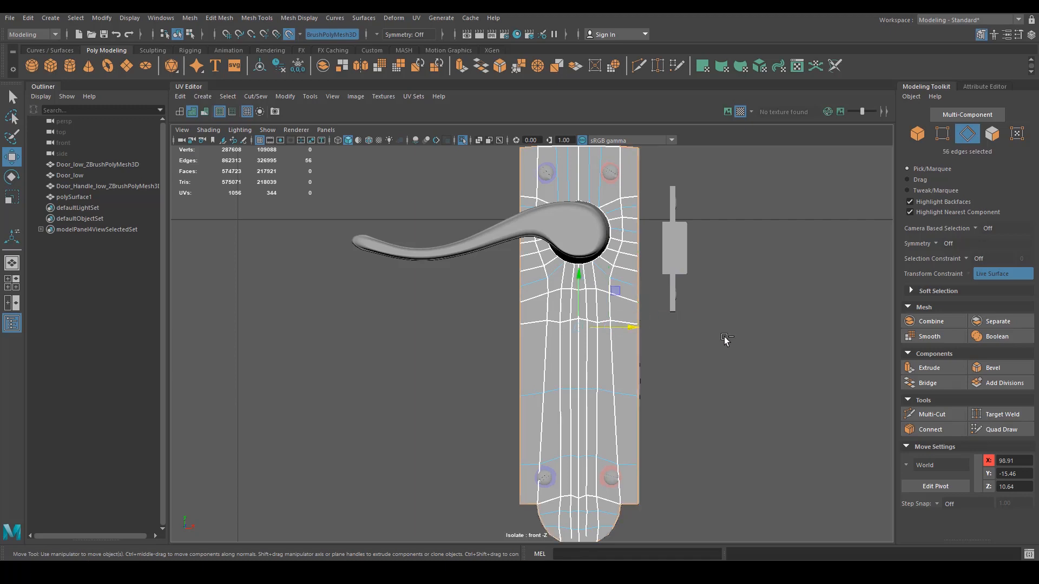
Try moving the plate's outer border edges back along Z to 8.65 in the perspective view.
{"action": "key", "text": "space"}
{"action": "left_click_drag", "start_coordinate": [702, 394], "coordinate": [695, 357]}
{"action": "left_click_drag", "start_coordinate": [692, 357], "coordinate": [596, 361], "text": "alt"}
{"action": "scroll", "coordinate": [596, 361], "scroll_direction": "down", "scroll_amount": 2}
{"action": "middle_click_drag", "start_coordinate": [596, 361], "coordinate": [603, 318], "text": "alt"}
{"action": "left_click_drag", "start_coordinate": [603, 318], "coordinate": [528, 292], "text": "alt"}
{"action": "scroll", "coordinate": [579, 289], "scroll_direction": "up", "scroll_amount": 3}
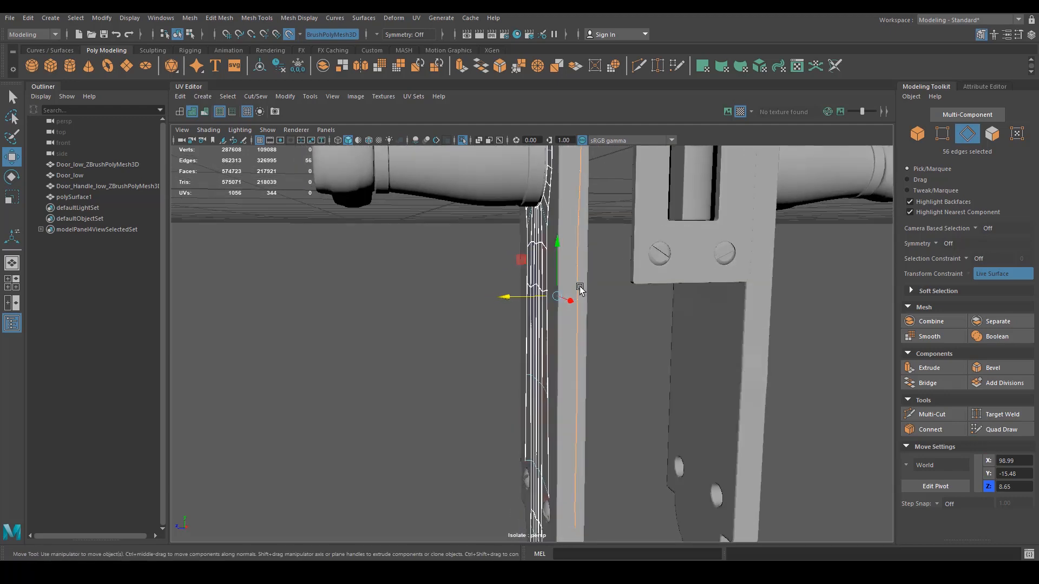
{"action": "key", "text": "4"}
{"action": "left_click_drag", "start_coordinate": [604, 337], "coordinate": [609, 334], "text": "alt"}
{"action": "key", "text": "ctrl+z"}
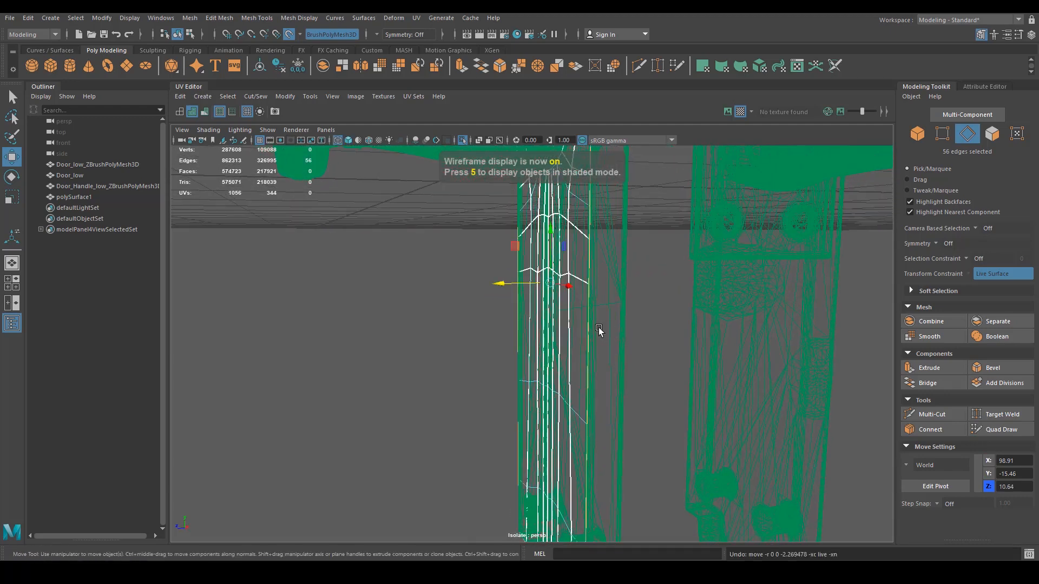
Extrude the plate's outer border edges and move them back to Z 8.34 to form the side walls.
{"action": "key", "text": "ctrl+e"}
{"action": "key", "text": "w"}
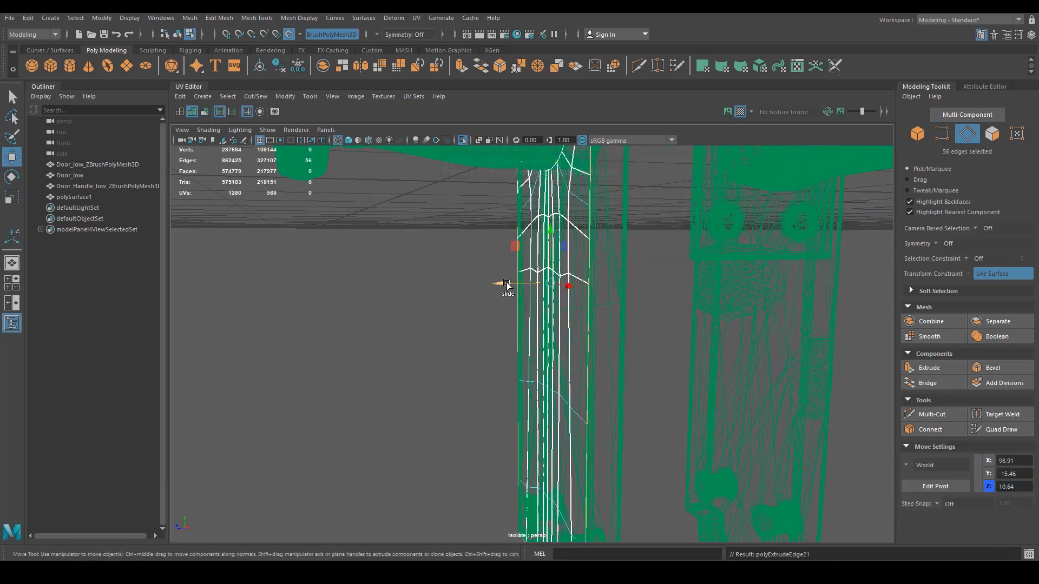
{"action": "mouse_move", "coordinate": [502, 288]}
{"action": "left_mouse_down"}
{"action": "mouse_move", "coordinate": [531, 285]}
{"action": "mouse_move", "coordinate": [570, 325]}
{"action": "mouse_move", "coordinate": [652, 290]}
{"action": "left_mouse_up"}
{"action": "key", "text": "5"}
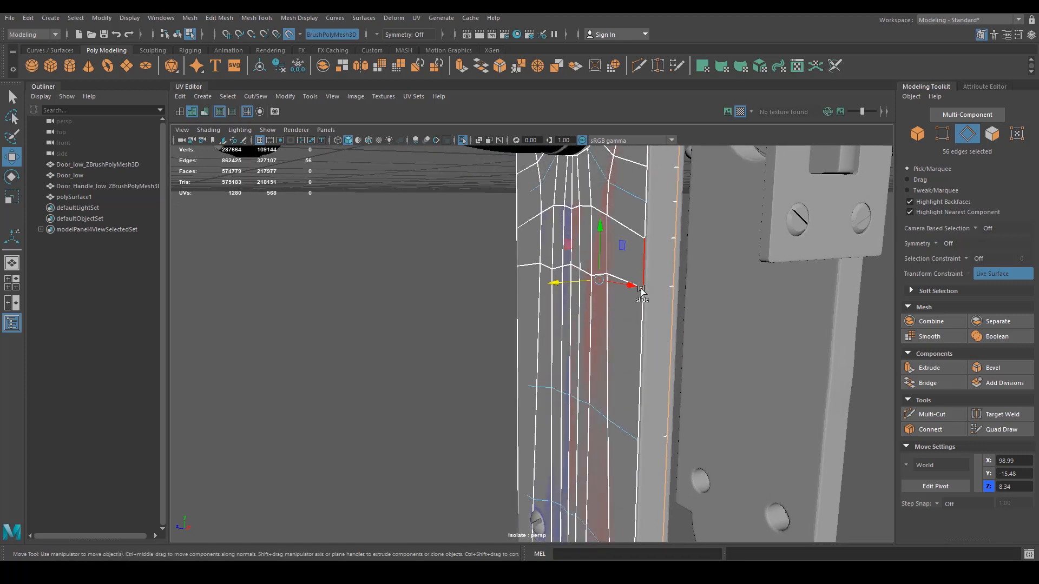
Insert an edge loop around the plate's side wall close to the front edge with Quad Draw.
{"action": "key", "text": "q"}
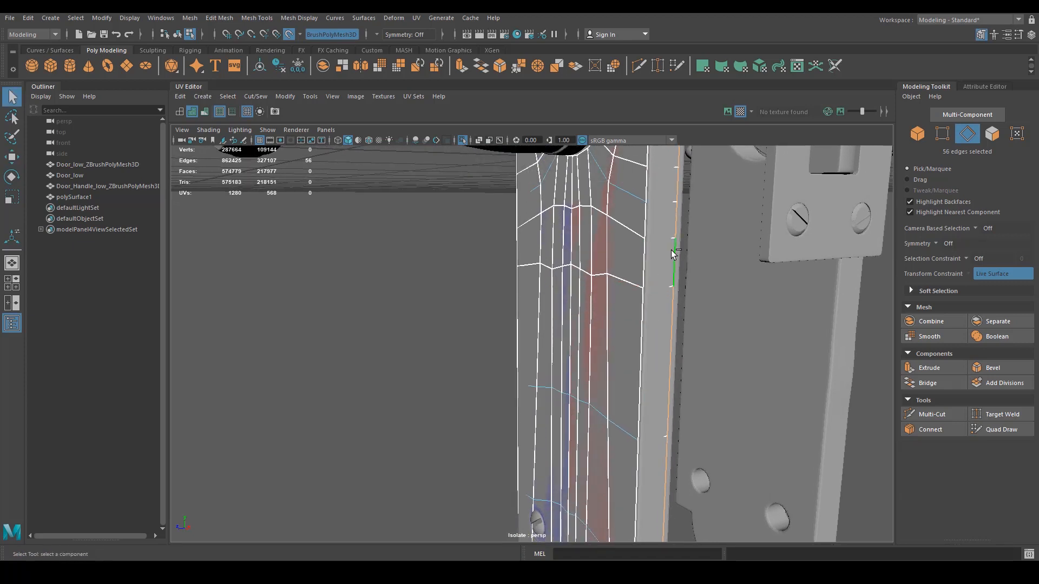
{"action": "left_click", "coordinate": [1001, 429]}
{"action": "scroll", "coordinate": [661, 303], "scroll_direction": "up", "scroll_amount": 2}
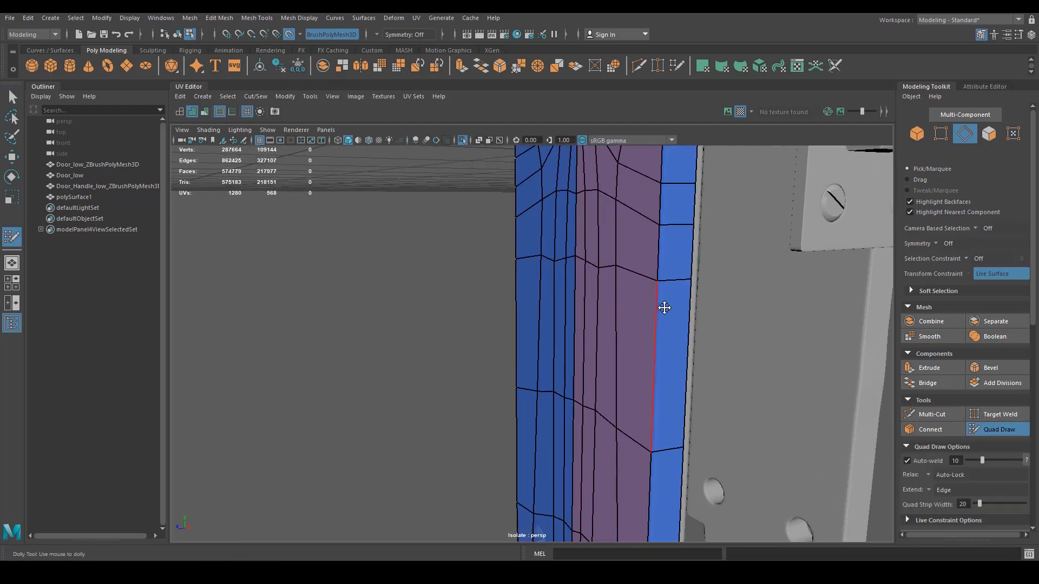
{"action": "left_click", "coordinate": [665, 278], "text": "ctrl"}
Insert a supporting edge loop across the plate just below its upper shoulders.
{"action": "right_click_drag", "start_coordinate": [720, 318], "coordinate": [434, 306], "text": "alt"}
{"action": "middle_click_drag", "start_coordinate": [433, 306], "coordinate": [444, 361], "text": "alt"}
{"action": "left_click_drag", "start_coordinate": [443, 362], "coordinate": [523, 363], "text": "alt"}
{"action": "right_click_drag", "start_coordinate": [523, 363], "coordinate": [594, 336], "text": "alt"}
{"action": "middle_click_drag", "start_coordinate": [593, 336], "coordinate": [563, 406], "text": "alt"}
{"action": "right_click_drag", "start_coordinate": [563, 406], "coordinate": [749, 355], "text": "alt"}
{"action": "middle_click_drag", "start_coordinate": [613, 331], "coordinate": [605, 324], "text": "alt"}
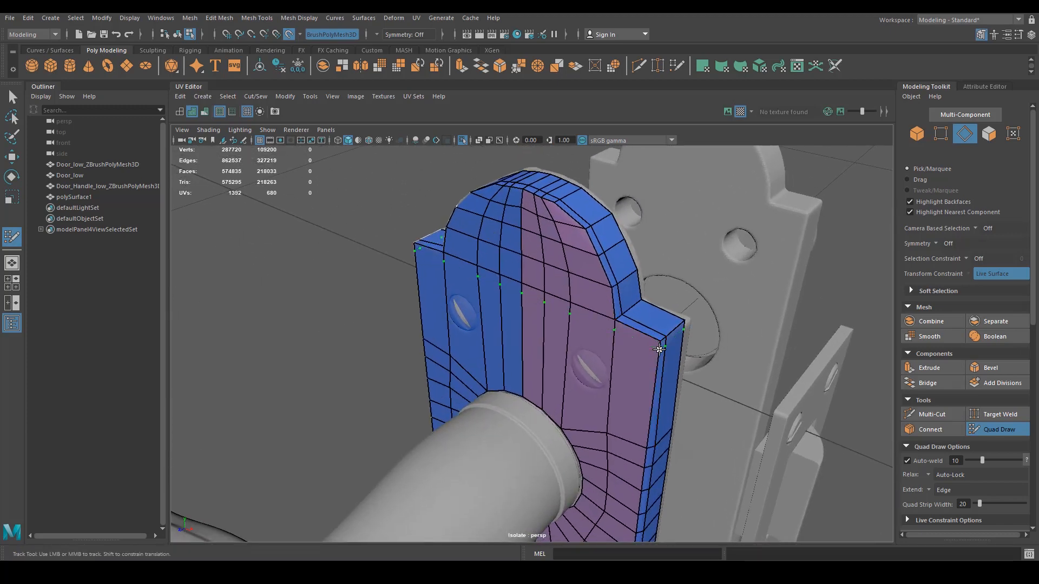
{"action": "left_click", "coordinate": [659, 350], "text": "ctrl"}
Insert a supporting edge loop across the plate just above its lower shoulders.
{"action": "left_click_drag", "start_coordinate": [659, 372], "coordinate": [621, 352], "text": "alt"}
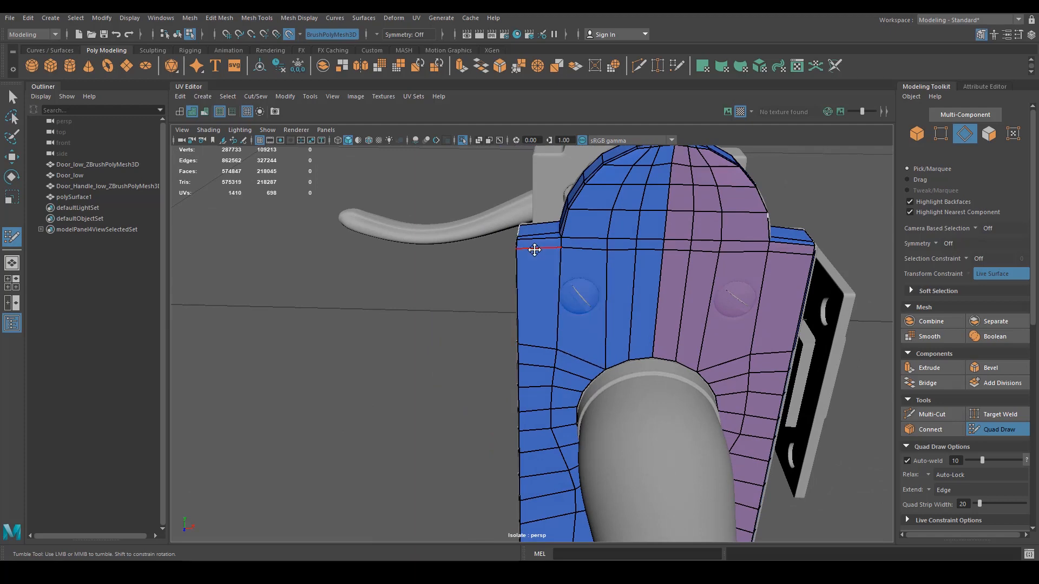
{"action": "mouse_move", "coordinate": [534, 249]}
{"action": "left_mouse_down", "text": "alt"}
{"action": "mouse_move", "coordinate": [552, 271]}
{"action": "mouse_move", "coordinate": [550, 255]}
{"action": "mouse_move", "coordinate": [552, 431]}
{"action": "mouse_move", "coordinate": [518, 246]}
{"action": "left_mouse_up", "text": "alt"}
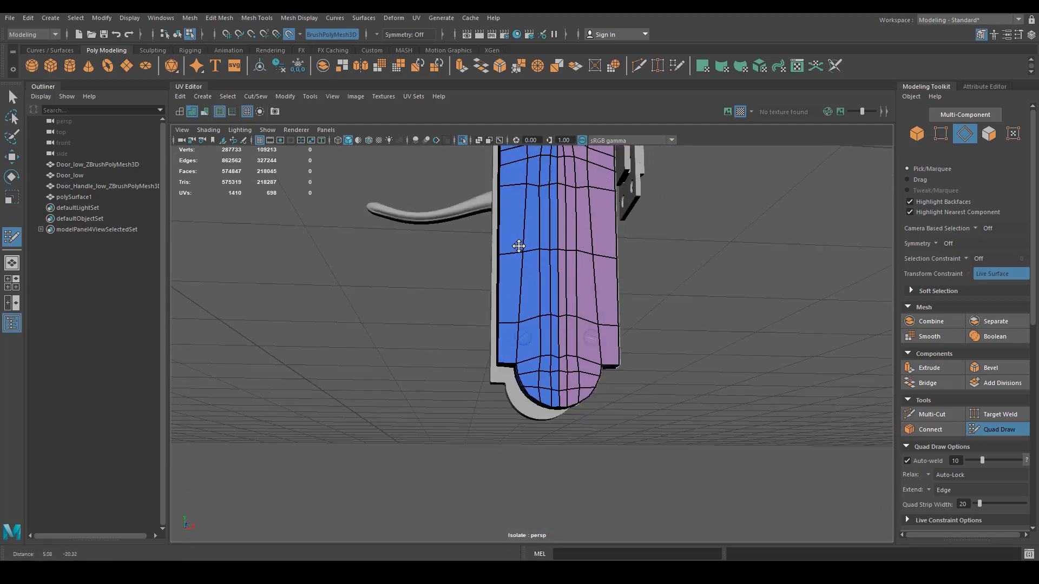
{"action": "middle_click_drag", "start_coordinate": [518, 246], "coordinate": [512, 182], "text": "alt"}
{"action": "right_click_drag", "start_coordinate": [512, 181], "coordinate": [561, 350], "text": "alt"}
{"action": "left_click_drag", "start_coordinate": [561, 350], "coordinate": [514, 322], "text": "alt"}
{"action": "middle_click_drag", "start_coordinate": [515, 322], "coordinate": [509, 362], "text": "alt"}
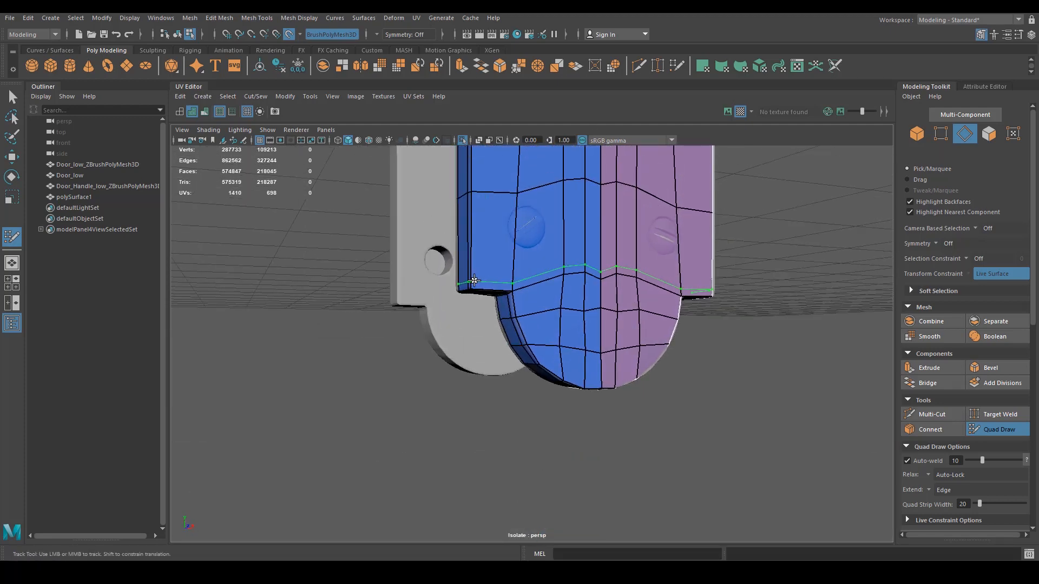
{"action": "left_click", "coordinate": [474, 280], "text": "ctrl"}
Delete the two horizontal edge loops across the plate between the lower screws and the handle.
{"action": "left_click_drag", "start_coordinate": [474, 280], "coordinate": [519, 327], "text": "alt"}
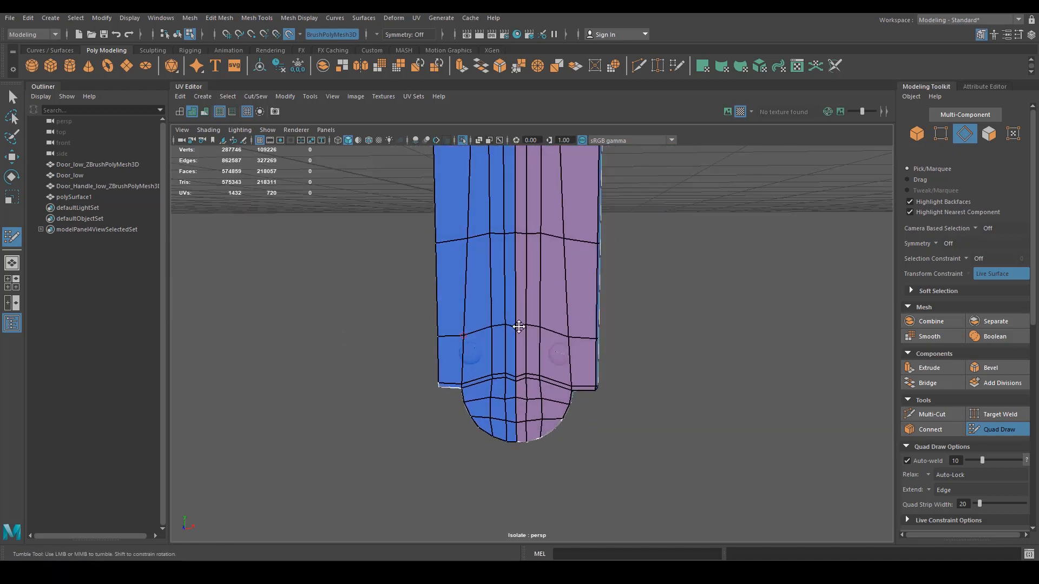
{"action": "right_click_drag", "start_coordinate": [518, 327], "coordinate": [494, 313], "text": "alt"}
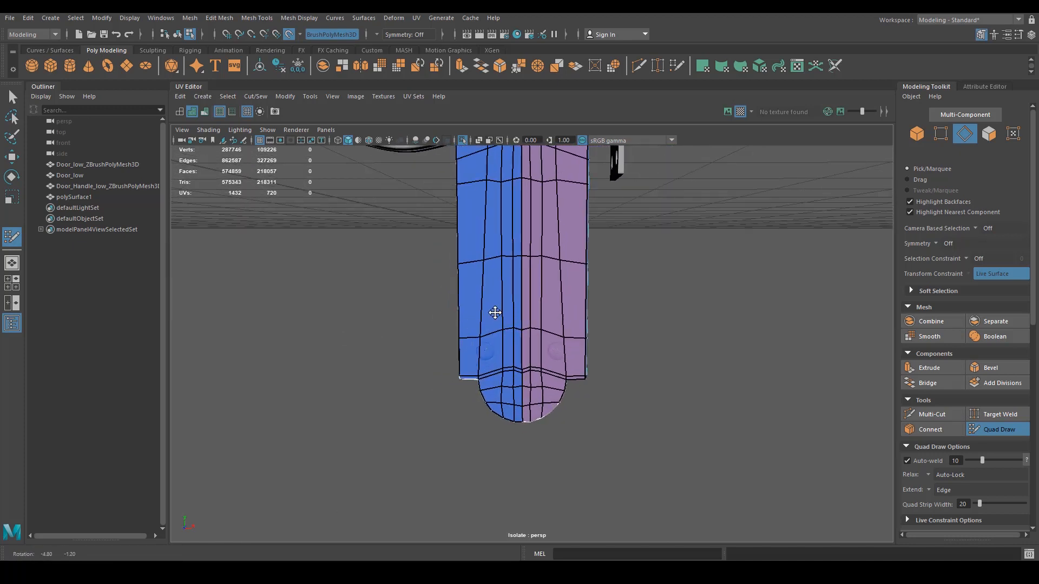
{"action": "left_click", "coordinate": [492, 257], "text": "ctrl+shift"}
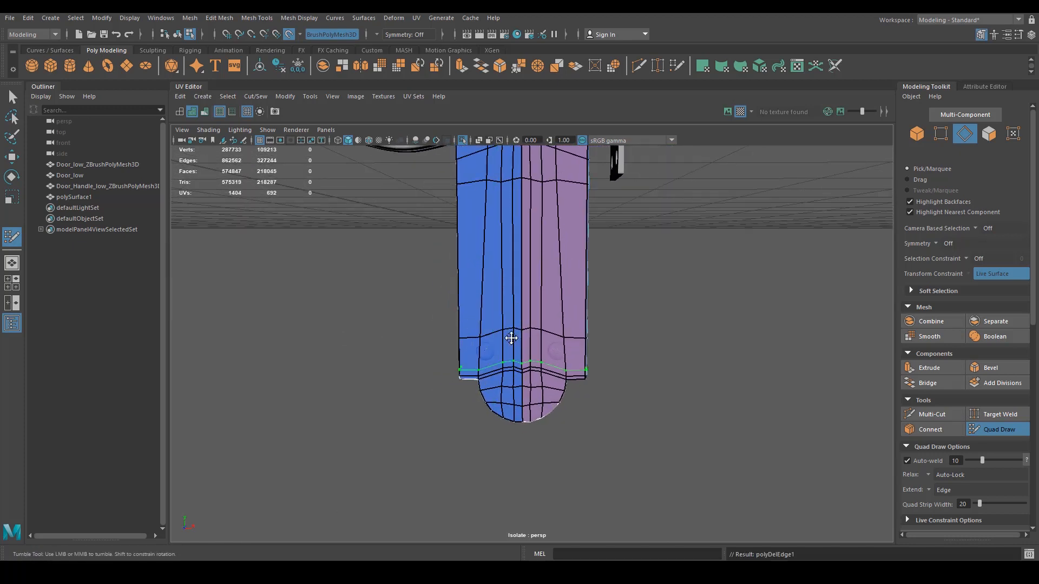
{"action": "left_click", "coordinate": [494, 182], "text": "ctrl+shift"}
Relax the edge rows around the plate's lower shoulders and rounded end to even out their spacing.
{"action": "right_click_drag", "start_coordinate": [558, 268], "coordinate": [508, 278], "text": "alt"}
{"action": "middle_click_drag", "start_coordinate": [508, 278], "coordinate": [510, 304], "text": "alt"}
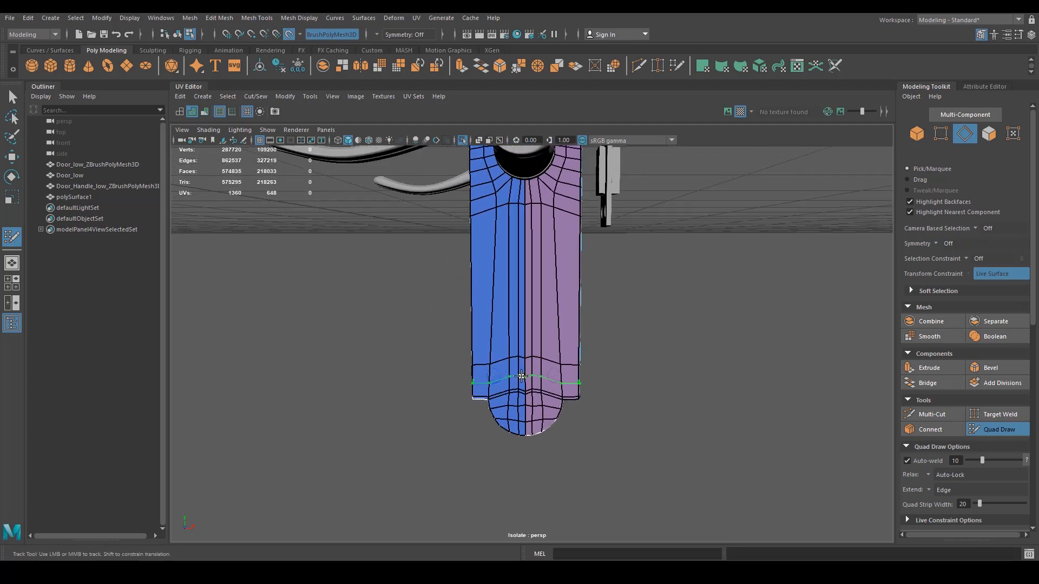
{"action": "left_click", "coordinate": [519, 366], "text": "ctrl"}
{"action": "scroll", "coordinate": [492, 405], "scroll_direction": "up", "scroll_amount": 2}
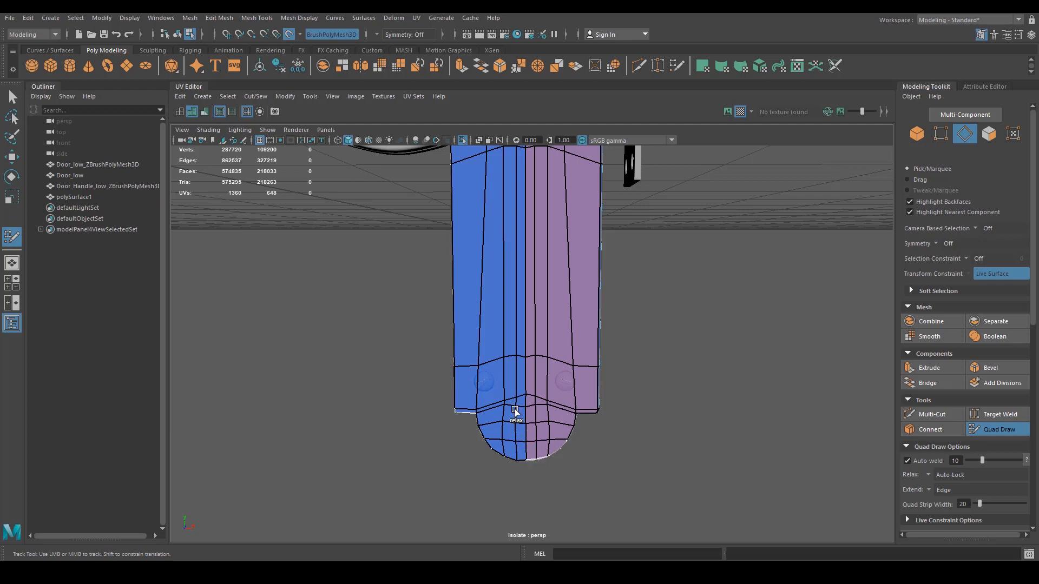
{"action": "right_click_drag", "start_coordinate": [540, 430], "coordinate": [575, 439], "text": "alt"}
{"action": "middle_click_drag", "start_coordinate": [576, 439], "coordinate": [562, 329], "text": "alt"}
{"action": "right_click_drag", "start_coordinate": [542, 349], "coordinate": [629, 355], "text": "alt"}
{"action": "key", "text": "ctrl+z"}
{"action": "key", "text": "ctrl+z"}
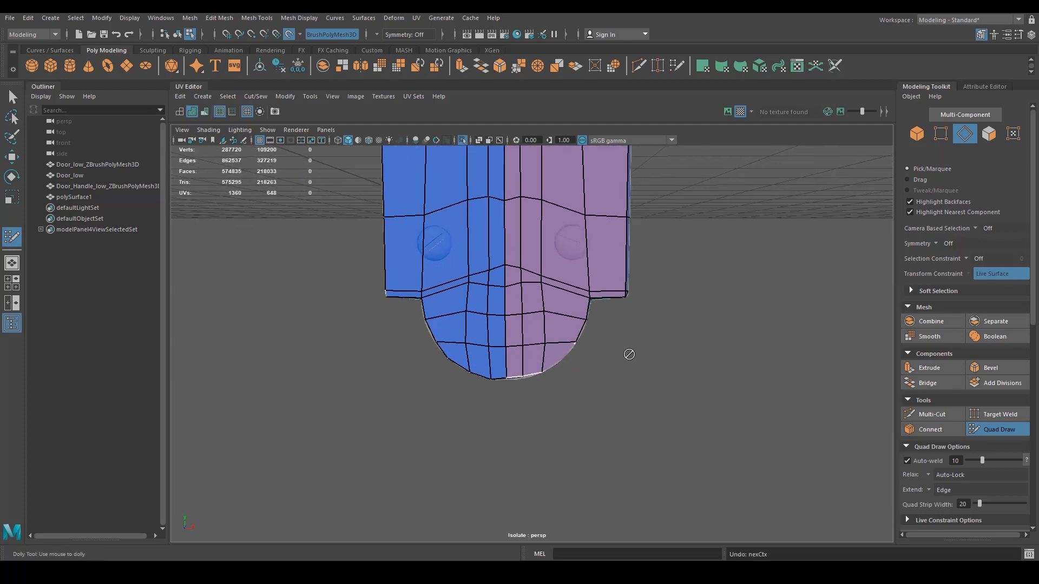
{"action": "mouse_move", "coordinate": [498, 325]}
{"action": "left_mouse_down", "text": "shift"}
{"action": "mouse_move", "coordinate": [514, 331]}
{"action": "mouse_move", "coordinate": [506, 305]}
{"action": "left_mouse_up", "text": "shift"}
{"action": "left_click_drag", "start_coordinate": [460, 275], "coordinate": [493, 274], "text": "shift"}
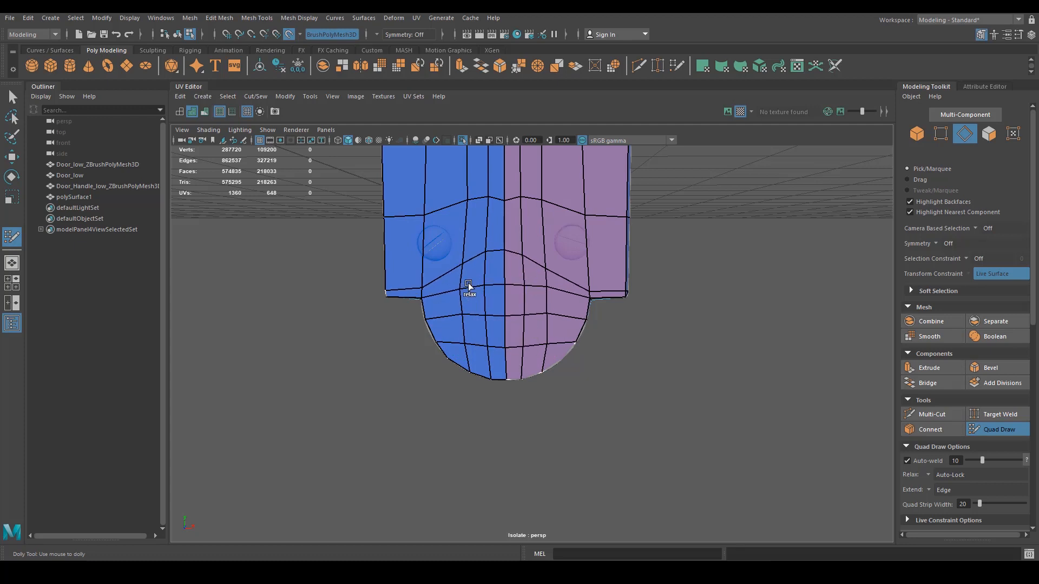
{"action": "mouse_move", "coordinate": [533, 280]}
{"action": "left_mouse_down", "text": "shift"}
{"action": "mouse_move", "coordinate": [539, 291]}
{"action": "mouse_move", "coordinate": [539, 264]}
{"action": "left_mouse_up", "text": "shift"}
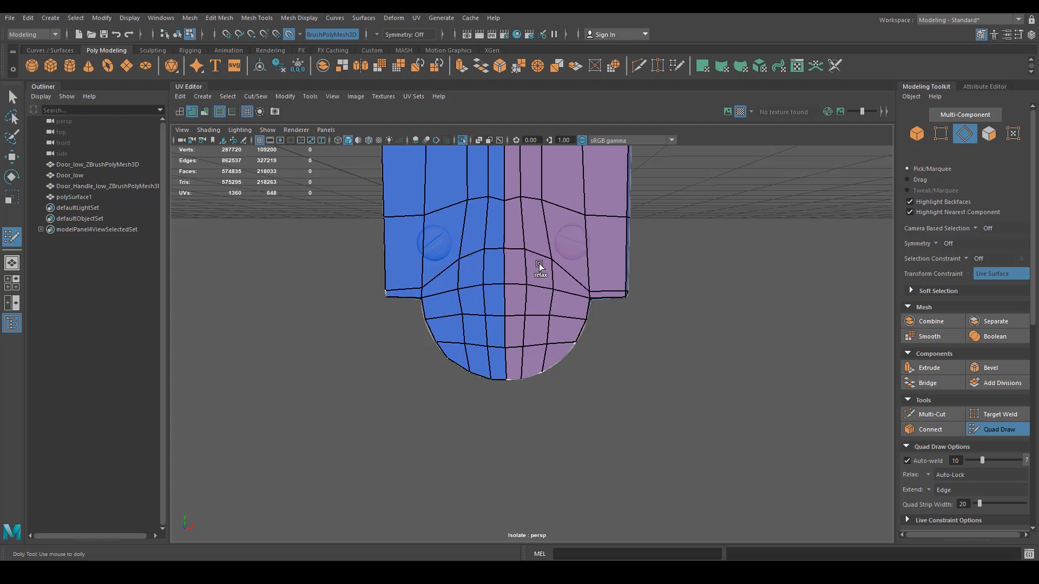
Try relaxing the edge row above the lower screws across the plate's full width.
{"action": "mouse_move", "coordinate": [493, 201]}
{"action": "left_mouse_down", "text": "shift"}
{"action": "mouse_move", "coordinate": [545, 197]}
{"action": "mouse_move", "coordinate": [550, 224]}
{"action": "left_mouse_up", "text": "shift"}
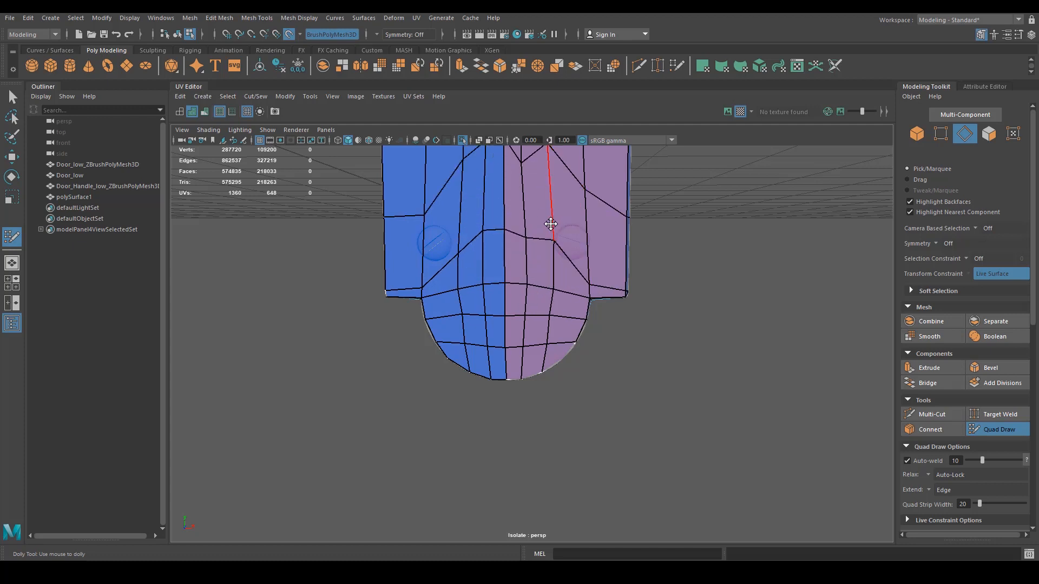
{"action": "right_click_drag", "start_coordinate": [550, 226], "coordinate": [495, 226], "text": "alt"}
{"action": "middle_click_drag", "start_coordinate": [495, 226], "coordinate": [487, 265], "text": "alt"}
{"action": "key", "text": "ctrl+z"}
Relax the centre vertices of the edge row above the lower screws and undo the excessive pull.
{"action": "right_click_drag", "start_coordinate": [557, 286], "coordinate": [513, 291], "text": "alt"}
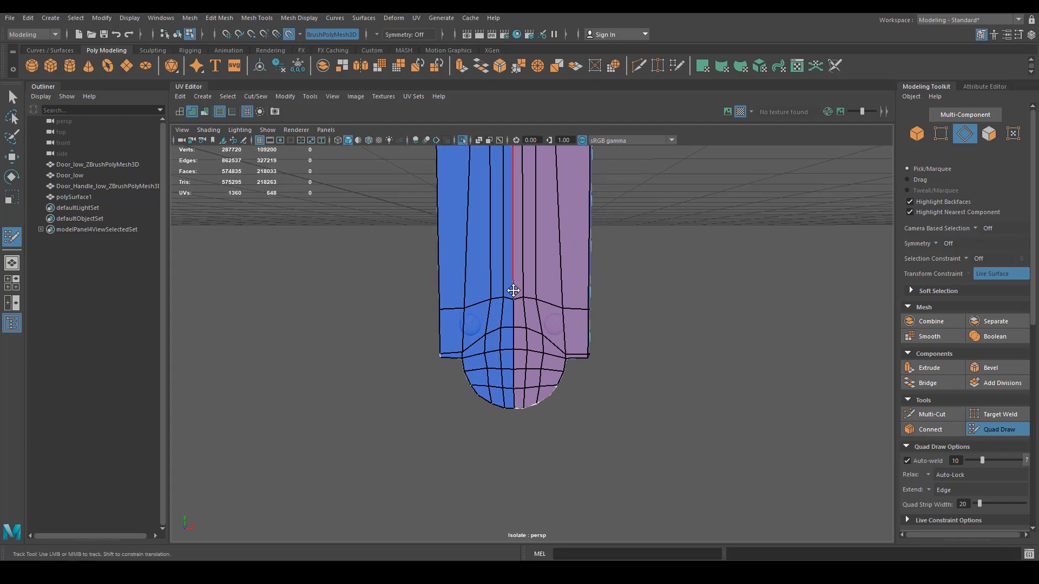
{"action": "mouse_move", "coordinate": [514, 294]}
{"action": "left_mouse_down", "text": "shift"}
{"action": "mouse_move", "coordinate": [502, 301]}
{"action": "mouse_move", "coordinate": [512, 292]}
{"action": "left_mouse_up", "text": "shift"}
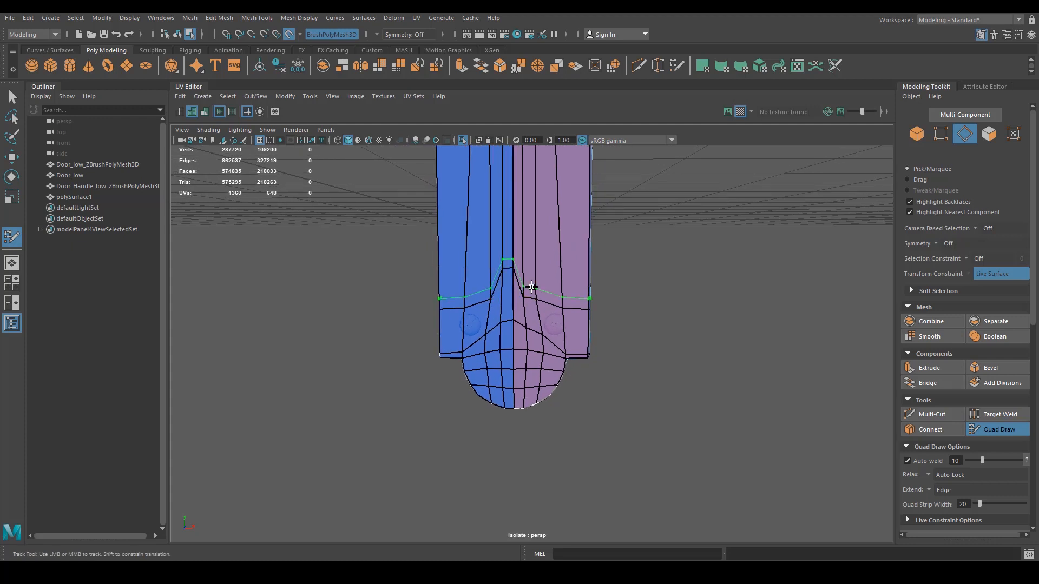
{"action": "key", "text": "ctrl+z"}
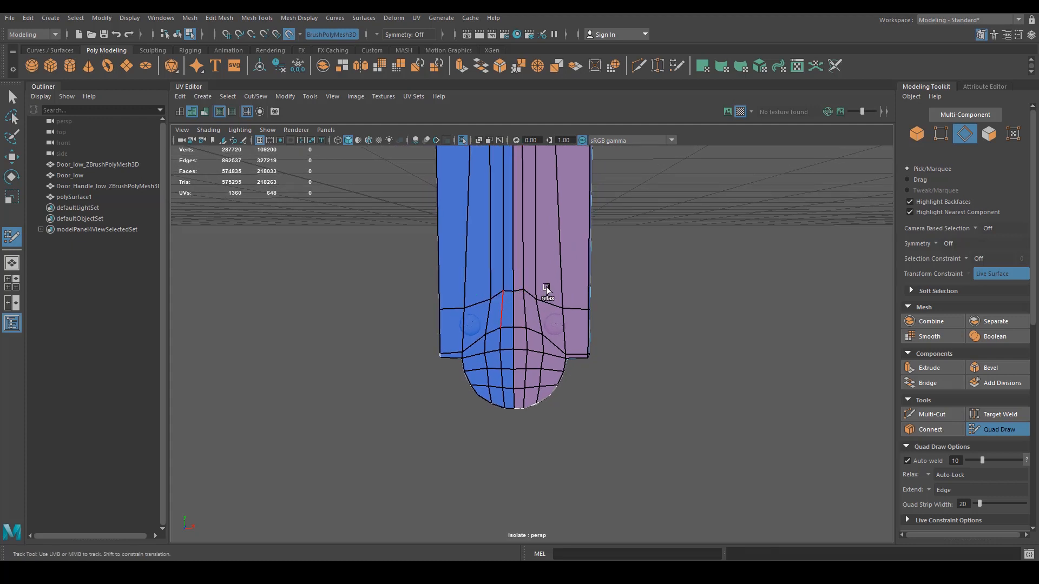
Replace the edge row above the lower screws with a new edge loop higher up between the screws and the handle.
{"action": "left_click", "coordinate": [510, 286], "text": "ctrl+shift"}
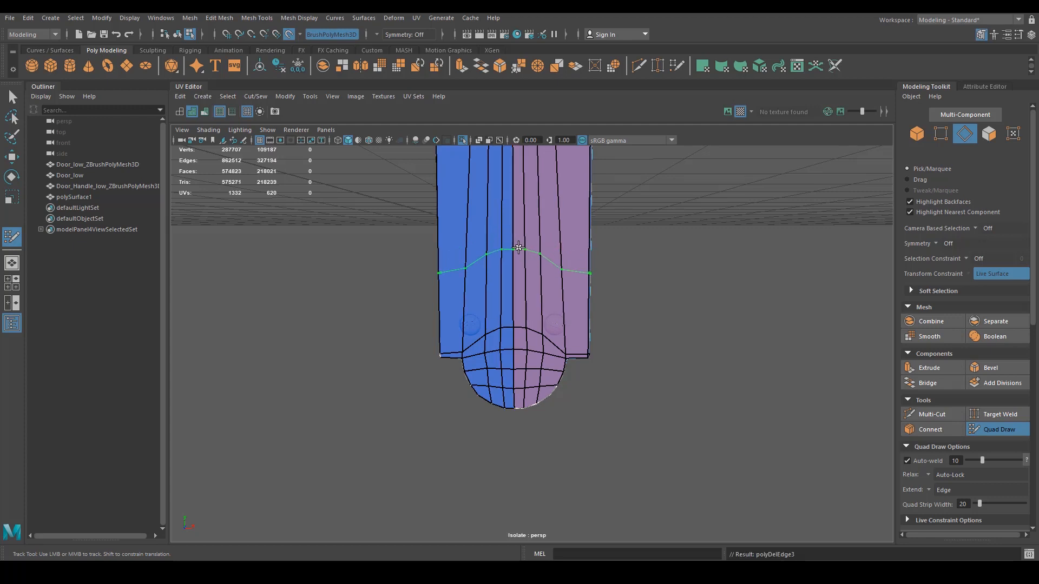
{"action": "left_click", "coordinate": [517, 224], "text": "ctrl"}
{"action": "right_click_drag", "start_coordinate": [517, 225], "coordinate": [482, 248], "text": "alt"}
{"action": "middle_click_drag", "start_coordinate": [483, 248], "coordinate": [489, 301], "text": "alt"}
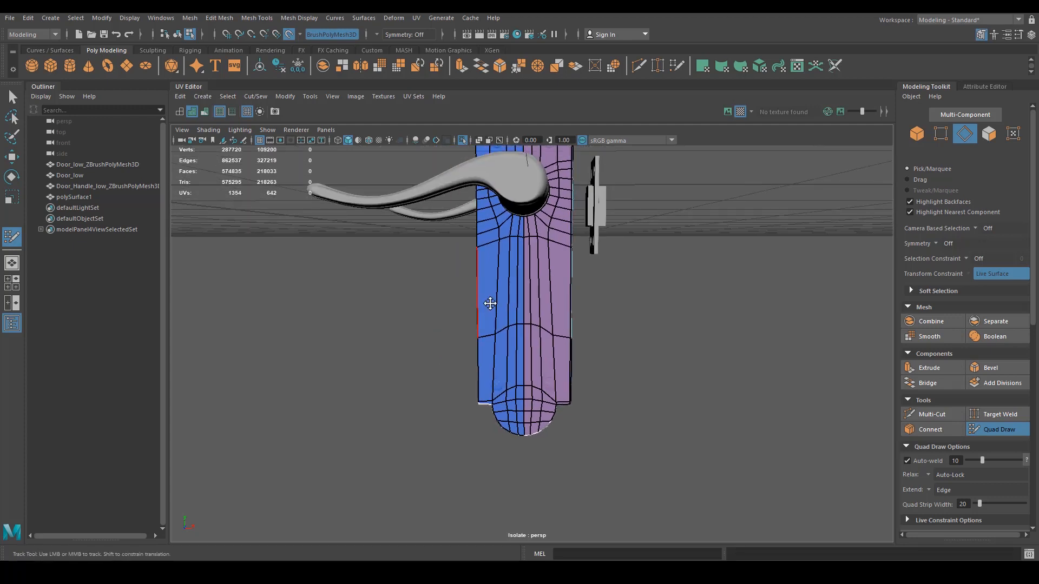
{"action": "left_click_drag", "start_coordinate": [489, 301], "coordinate": [495, 276], "text": "alt"}
{"action": "right_click_drag", "start_coordinate": [496, 276], "coordinate": [547, 257], "text": "alt"}
{"action": "left_click", "coordinate": [523, 255], "text": "ctrl+shift"}
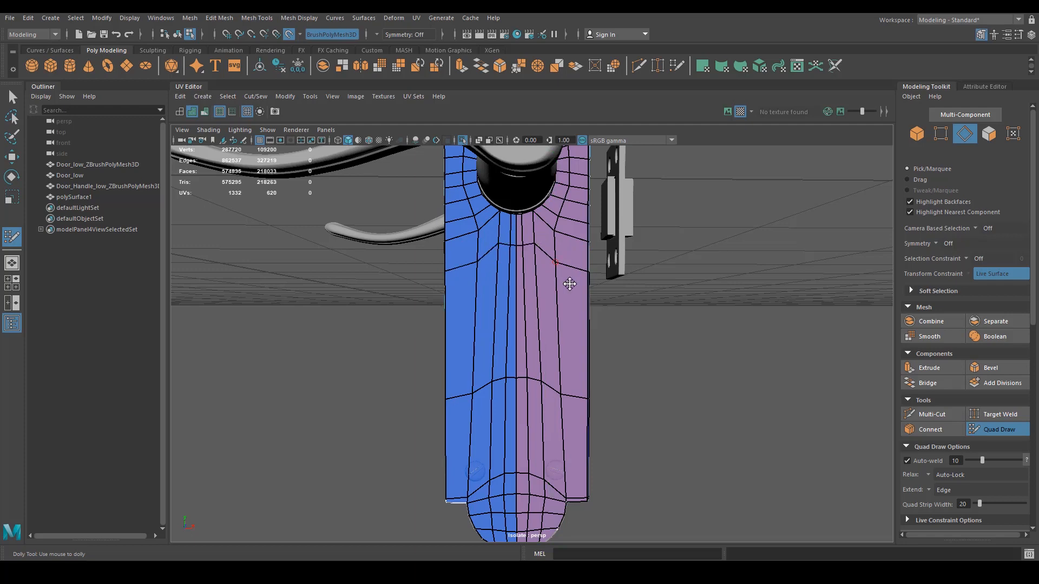
Leave Quad Draw, select the border edge loop around the plate's sides, and move it rearward to about Z 8.09.
{"action": "left_click_drag", "start_coordinate": [569, 283], "coordinate": [482, 323], "text": "alt"}
{"action": "right_click_drag", "start_coordinate": [482, 323], "coordinate": [577, 361], "text": "alt"}
{"action": "mouse_move", "coordinate": [577, 361]}
{"action": "left_mouse_down", "text": "alt"}
{"action": "mouse_move", "coordinate": [587, 366]}
{"action": "mouse_move", "coordinate": [574, 360]}
{"action": "left_mouse_up", "text": "alt"}
{"action": "key", "text": "q"}
{"action": "right_click_drag", "start_coordinate": [561, 288], "coordinate": [556, 250]}
{"action": "double_click", "coordinate": [571, 276]}
{"action": "right_click_drag", "start_coordinate": [579, 322], "coordinate": [528, 303], "text": "alt"}
{"action": "key", "text": "w"}
{"action": "left_click_drag", "start_coordinate": [528, 303], "coordinate": [559, 346], "text": "alt"}
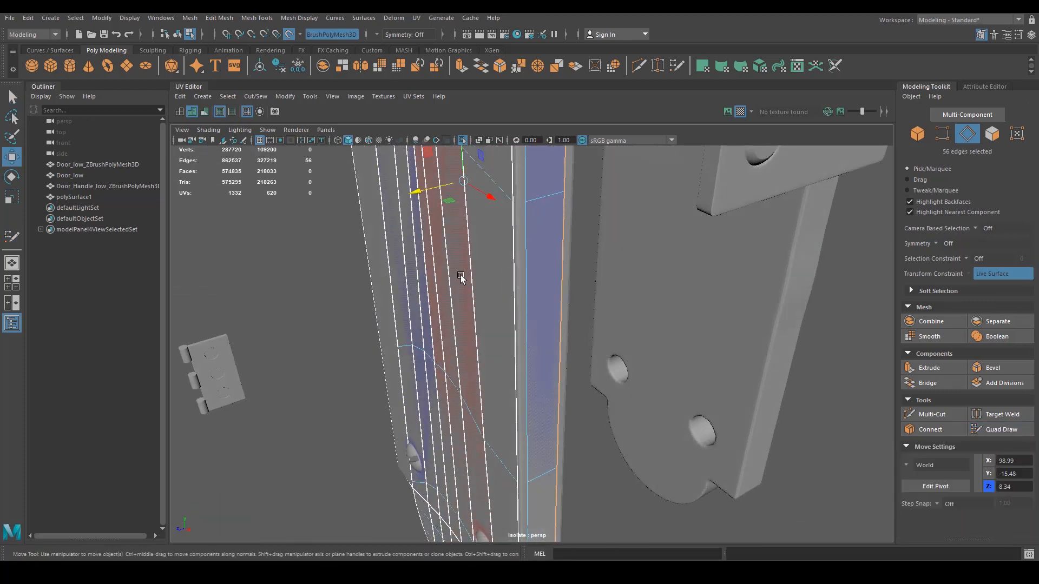
{"action": "scroll", "coordinate": [460, 275], "scroll_direction": "up", "scroll_amount": 1}
{"action": "key", "text": "e"}
{"action": "key", "text": "r"}
{"action": "left_click_drag", "start_coordinate": [457, 165], "coordinate": [417, 170], "text": "ctrl+shift"}
{"action": "key", "text": "w"}
Extrude the selected border edges to add a thin strip around the plate's rear.
{"action": "left_click_drag", "start_coordinate": [563, 339], "coordinate": [507, 298], "text": "alt"}
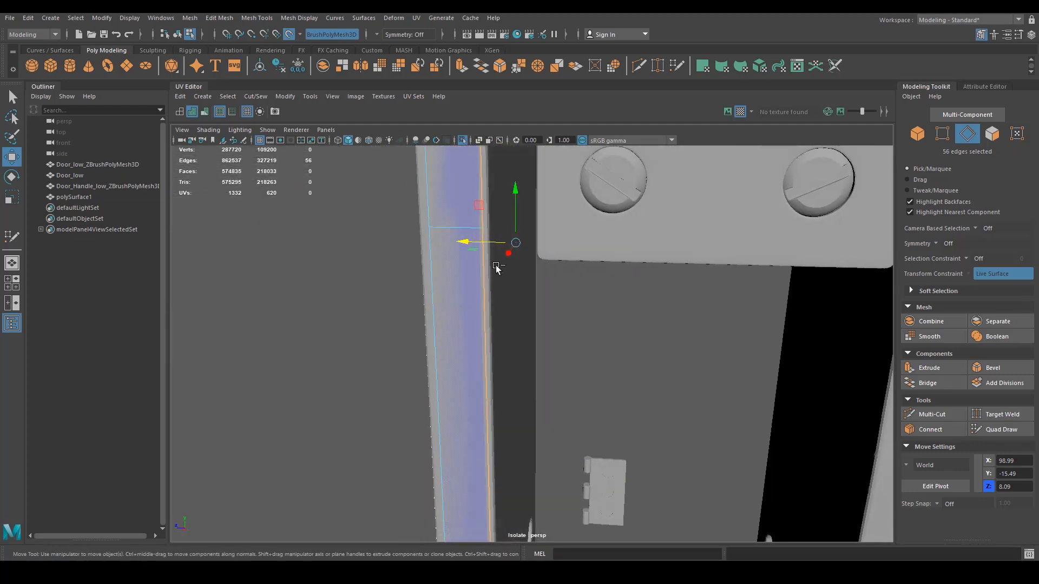
{"action": "left_click_drag", "start_coordinate": [464, 241], "coordinate": [468, 242], "text": "shift"}
{"action": "left_click_drag", "start_coordinate": [469, 243], "coordinate": [413, 365], "text": "alt"}
{"action": "middle_click_drag", "start_coordinate": [413, 364], "coordinate": [449, 493], "text": "alt"}
{"action": "key", "text": "ctrl+z"}
{"action": "right_click_drag", "start_coordinate": [449, 492], "coordinate": [506, 357], "text": "alt"}
{"action": "left_click_drag", "start_coordinate": [506, 357], "coordinate": [517, 328], "text": "alt"}
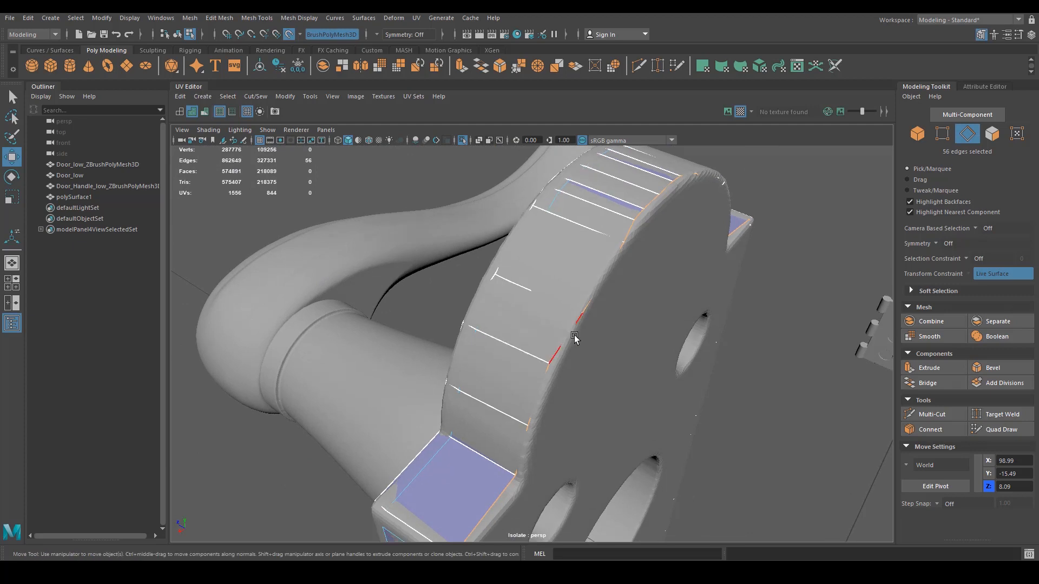
Scale the extruded border edges slightly inward and shift them along Z to form the plate's rear rim.
{"action": "key", "text": "r"}
{"action": "right_click_drag", "start_coordinate": [573, 335], "coordinate": [559, 372], "text": "alt"}
{"action": "left_click_drag", "start_coordinate": [558, 372], "coordinate": [577, 366], "text": "alt"}
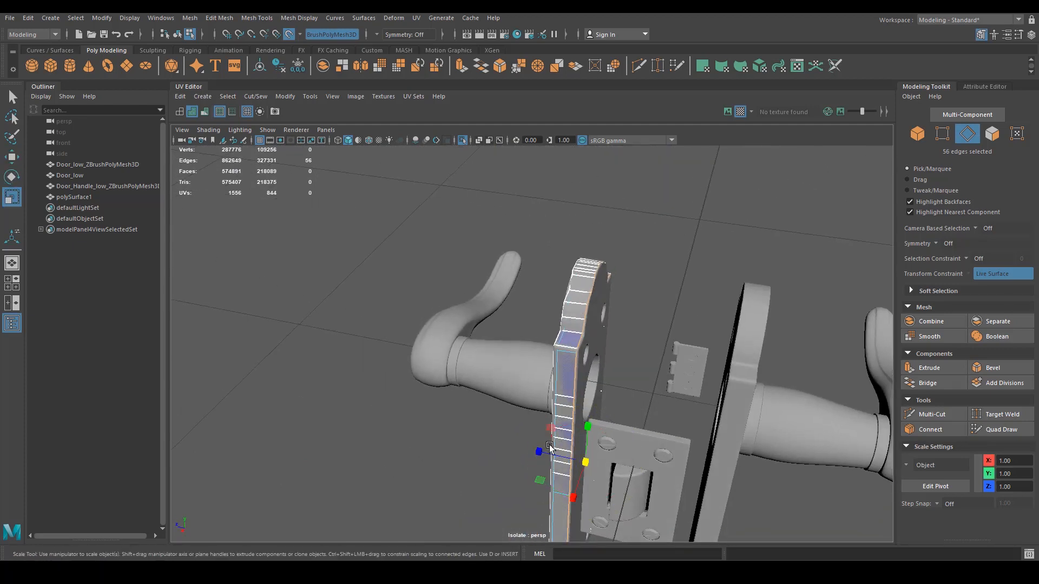
{"action": "left_click_drag", "start_coordinate": [538, 452], "coordinate": [539, 451]}
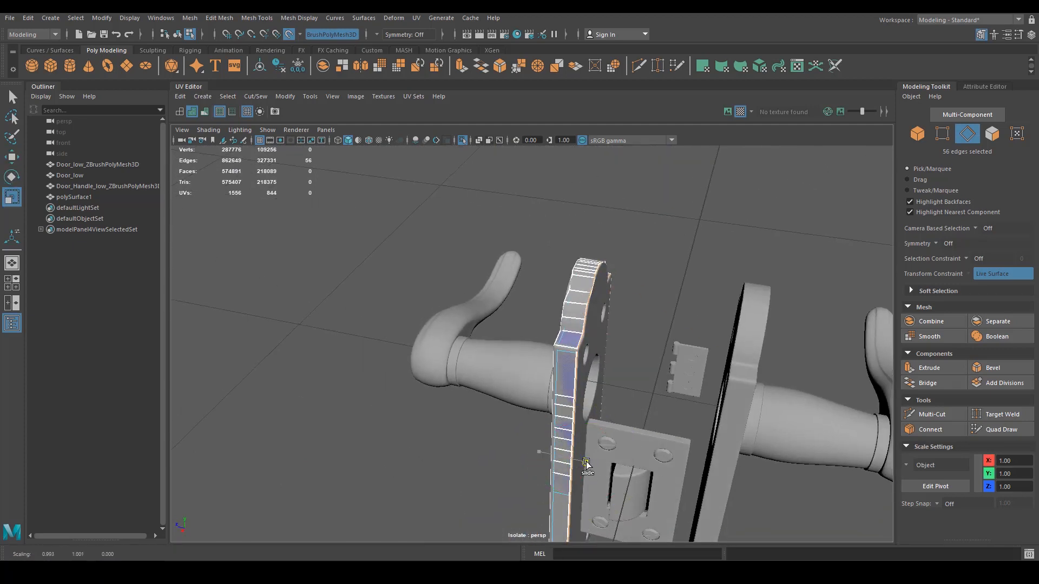
{"action": "key", "text": "w"}
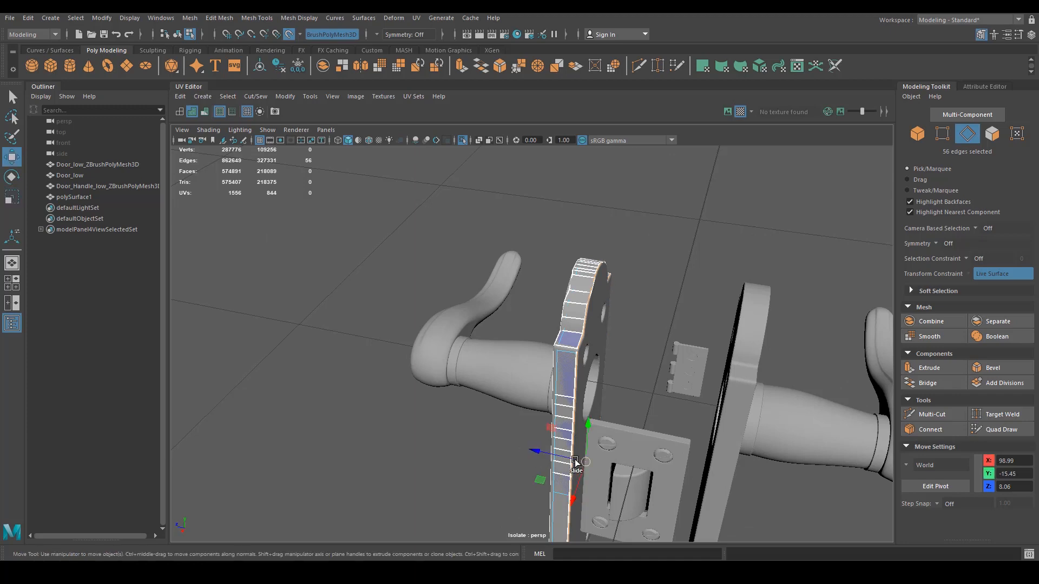
{"action": "left_click_drag", "start_coordinate": [575, 460], "coordinate": [572, 458]}
Examine the extruded rear rim along the plate's sides, shoulders and rounded upper end.
{"action": "left_click_drag", "start_coordinate": [614, 428], "coordinate": [617, 352], "text": "alt"}
{"action": "middle_click_drag", "start_coordinate": [616, 352], "coordinate": [623, 279], "text": "alt"}
{"action": "right_click_drag", "start_coordinate": [624, 280], "coordinate": [737, 406], "text": "alt"}
{"action": "left_click_drag", "start_coordinate": [662, 379], "coordinate": [628, 433], "text": "alt"}
{"action": "left_click_drag", "start_coordinate": [619, 353], "coordinate": [584, 417], "text": "alt"}
{"action": "right_click_drag", "start_coordinate": [584, 417], "coordinate": [426, 338], "text": "alt"}
{"action": "left_click_drag", "start_coordinate": [426, 338], "coordinate": [636, 407], "text": "alt"}
{"action": "scroll", "coordinate": [469, 358], "scroll_direction": "up", "scroll_amount": 2}
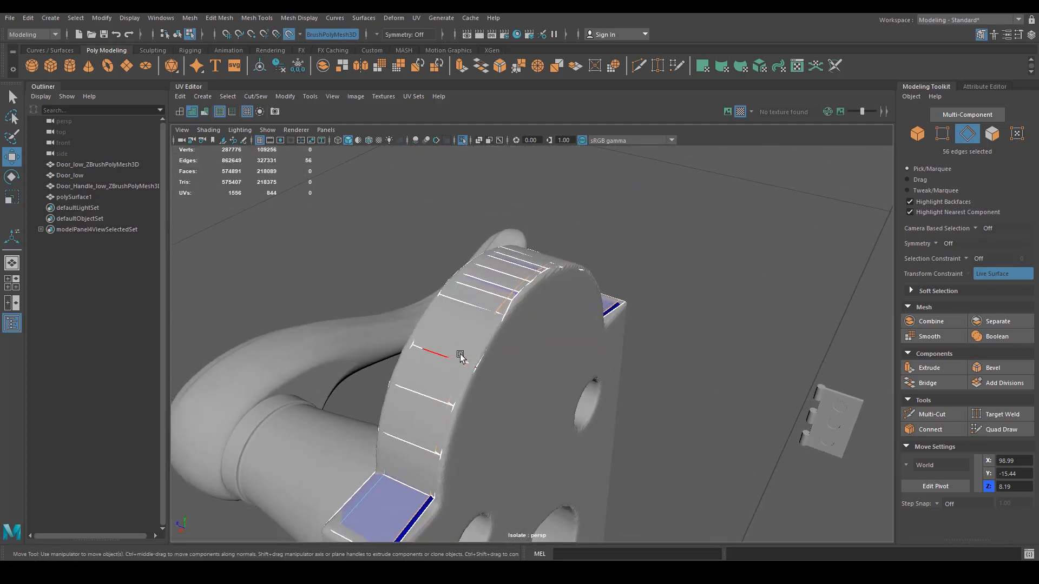
{"action": "left_click_drag", "start_coordinate": [499, 363], "coordinate": [490, 265], "text": "alt"}
{"action": "left_click_drag", "start_coordinate": [490, 265], "coordinate": [608, 371], "text": "alt"}
Return to object selection and isolate the polySurface1 back plate mesh from the other parts.
{"action": "scroll", "coordinate": [608, 371], "scroll_direction": "down", "scroll_amount": 2}
{"action": "right_click_drag", "start_coordinate": [608, 289], "coordinate": [666, 273]}
{"action": "scroll", "coordinate": [670, 342], "scroll_direction": "down", "scroll_amount": 5}
{"action": "scroll", "coordinate": [670, 342], "scroll_direction": "down", "scroll_amount": 2}
{"action": "left_click_drag", "start_coordinate": [671, 342], "coordinate": [553, 362], "text": "alt"}
{"action": "right_click_drag", "start_coordinate": [574, 349], "coordinate": [631, 273]}
{"action": "left_click", "coordinate": [669, 376]}
{"action": "left_click_drag", "start_coordinate": [668, 376], "coordinate": [553, 402], "text": "alt"}
{"action": "left_click", "coordinate": [560, 404]}
{"action": "key", "text": "ctrl+1"}
{"action": "key", "text": "ctrl+1"}
{"action": "scroll", "coordinate": [589, 398], "scroll_direction": "up", "scroll_amount": 8}
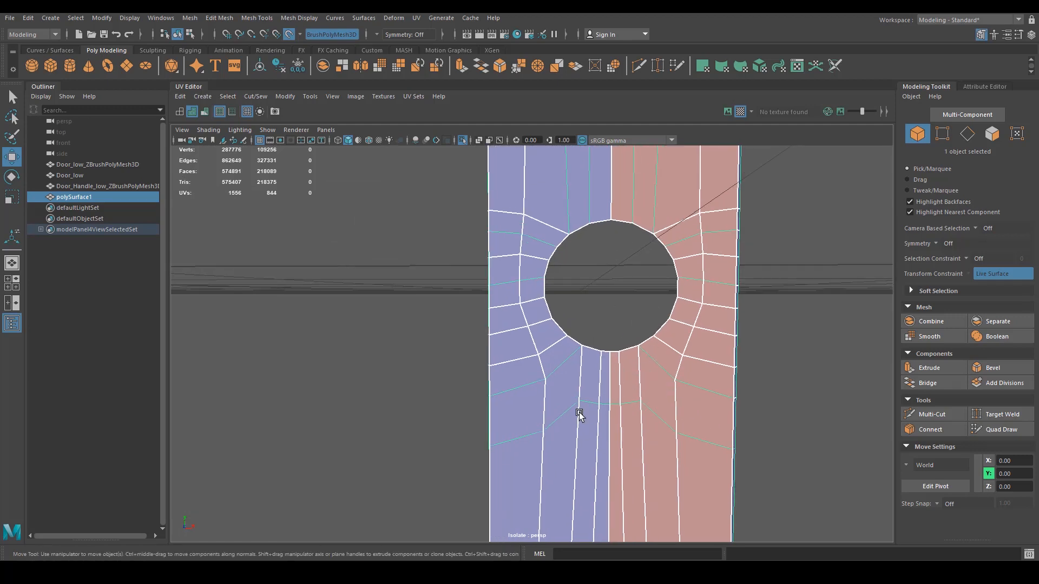
Move the vertices below the handle hole outward on the left half and raise the three centre vertices beneath it.
{"action": "scroll", "coordinate": [579, 413], "scroll_direction": "up", "scroll_amount": 4}
{"action": "middle_click_drag", "start_coordinate": [670, 392], "coordinate": [656, 363], "text": "alt"}
{"action": "left_click_drag", "start_coordinate": [711, 343], "coordinate": [690, 344], "text": "alt"}
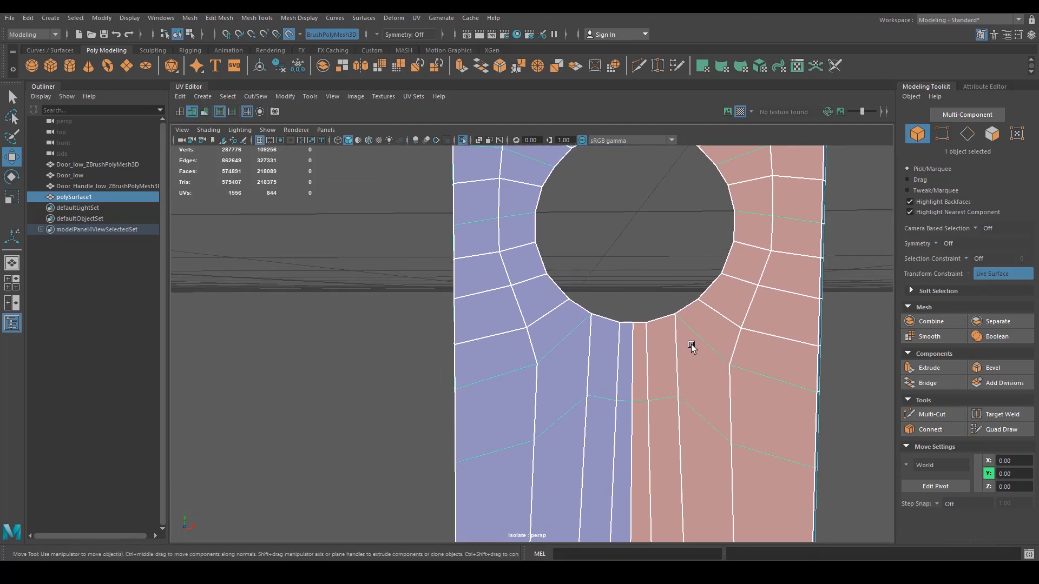
{"action": "right_click_drag", "start_coordinate": [696, 300], "coordinate": [644, 295]}
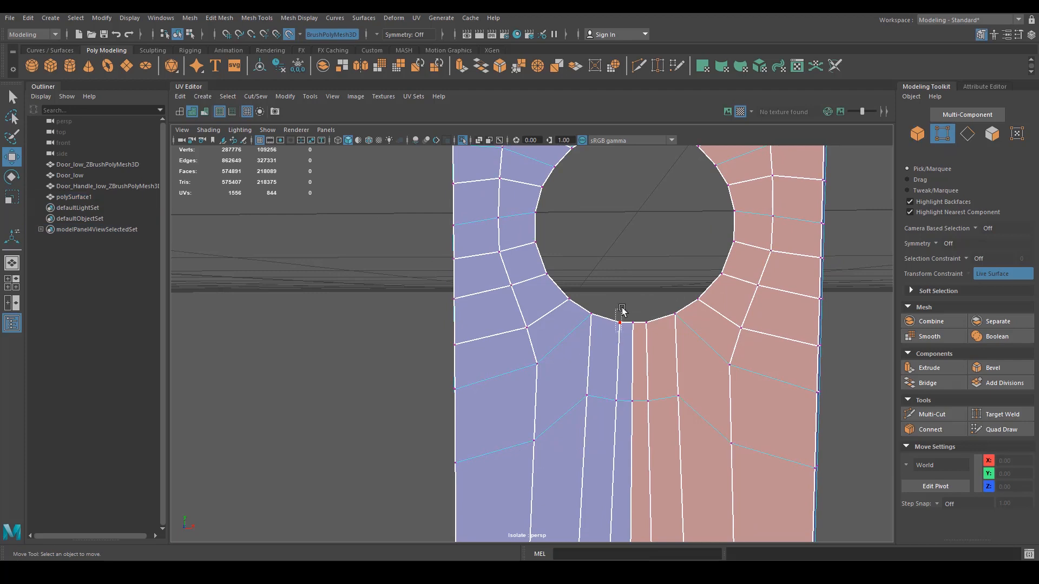
{"action": "left_click", "coordinate": [619, 323]}
{"action": "middle_click_drag", "start_coordinate": [661, 323], "coordinate": [654, 323], "text": "shift"}
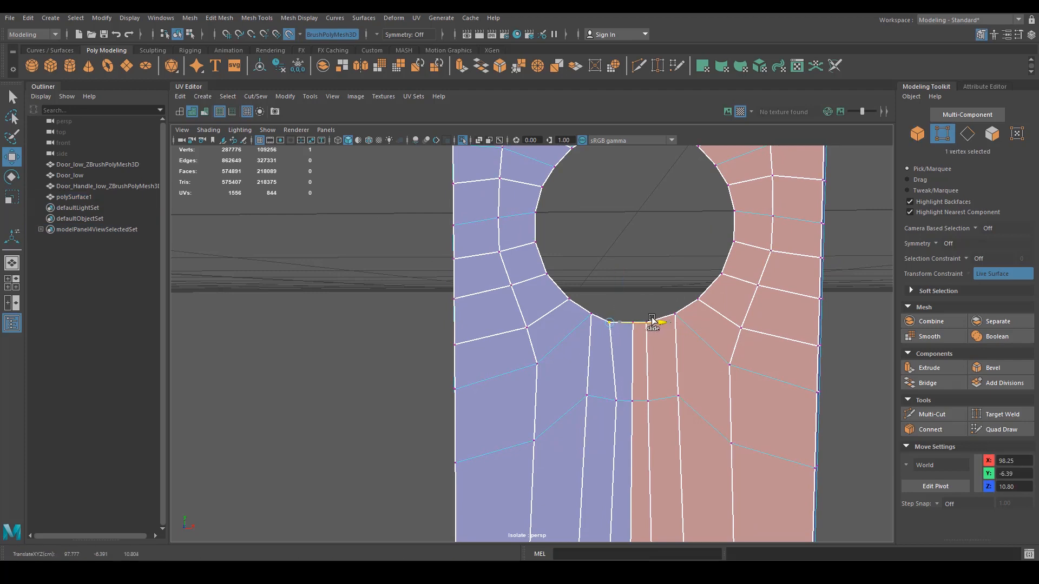
{"action": "left_click", "coordinate": [597, 424]}
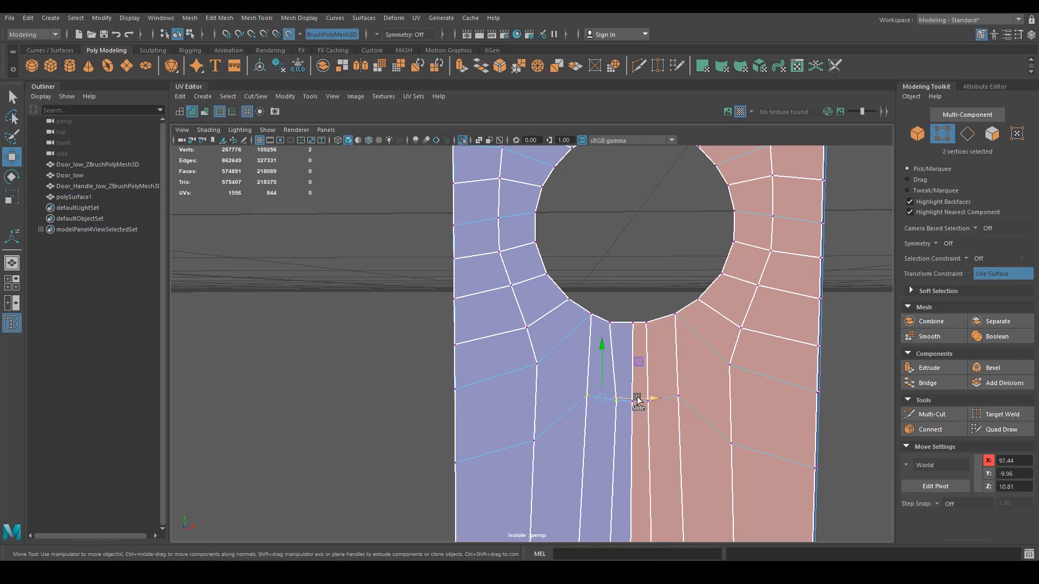
{"action": "left_click_drag", "start_coordinate": [637, 399], "coordinate": [619, 413]}
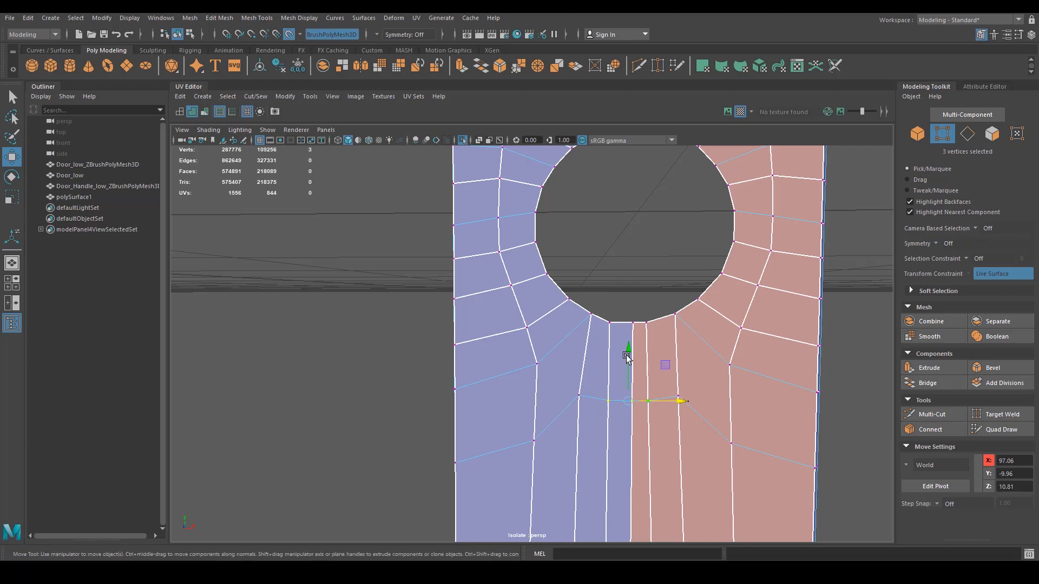
{"action": "middle_click_drag", "start_coordinate": [635, 357], "coordinate": [629, 345], "text": "shift"}
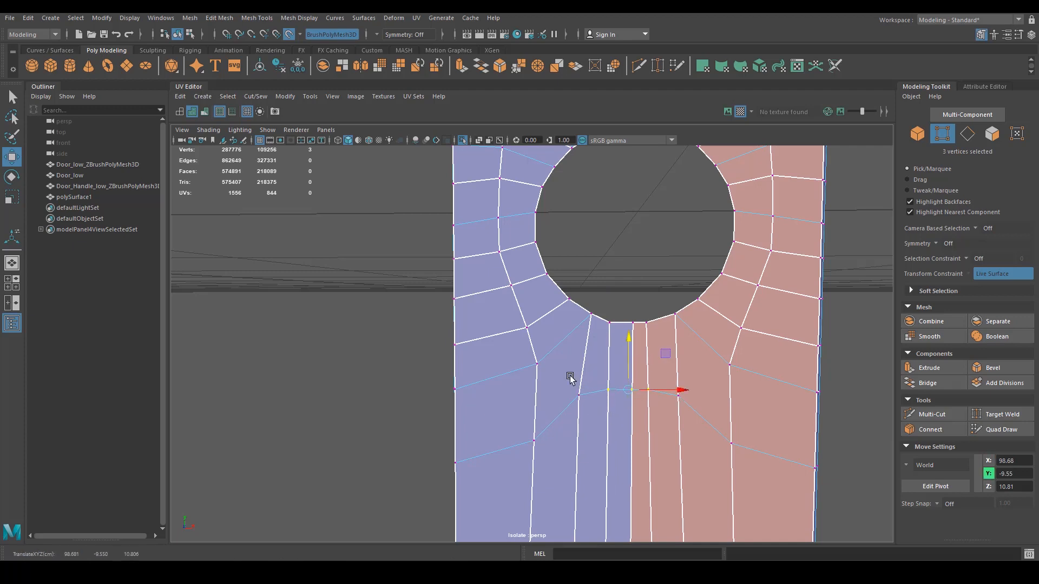
Reposition the vertices along the handle hole's lower-left rim to even out its curvature.
{"action": "middle_click_drag", "start_coordinate": [542, 359], "coordinate": [545, 386], "text": "alt"}
{"action": "right_click_drag", "start_coordinate": [545, 386], "coordinate": [625, 354], "text": "alt"}
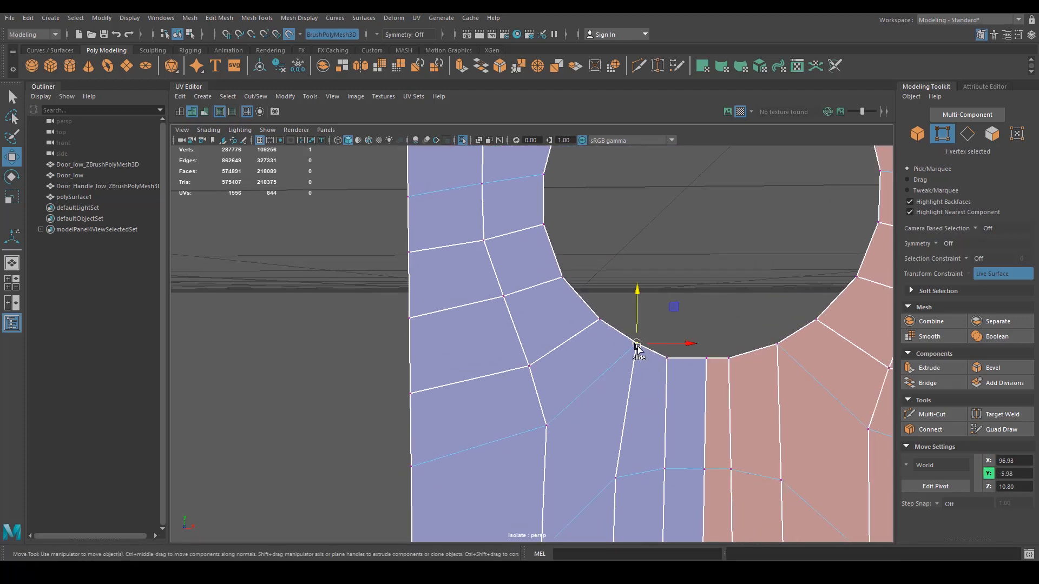
{"action": "middle_click_drag", "start_coordinate": [637, 348], "coordinate": [629, 344], "text": "shift"}
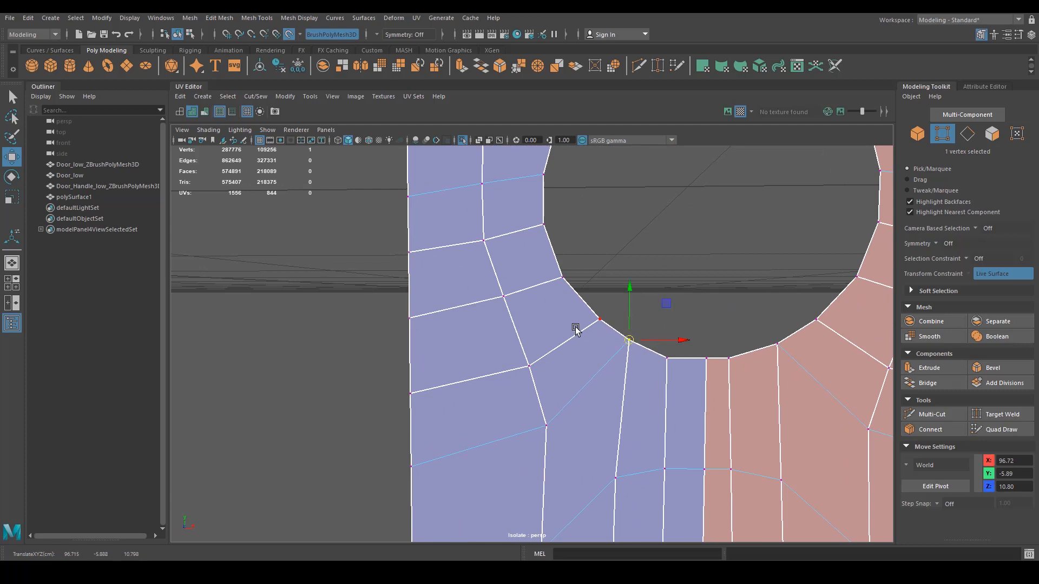
{"action": "left_click", "coordinate": [600, 319]}
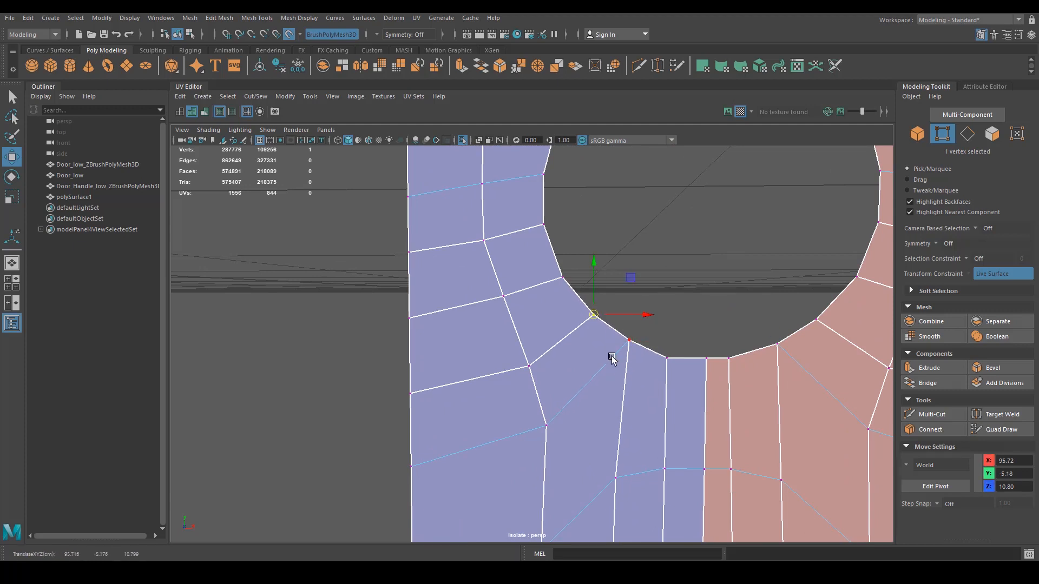
{"action": "left_click", "coordinate": [630, 342]}
{"action": "left_click_drag", "start_coordinate": [630, 341], "coordinate": [627, 339], "text": "ctrl+shift"}
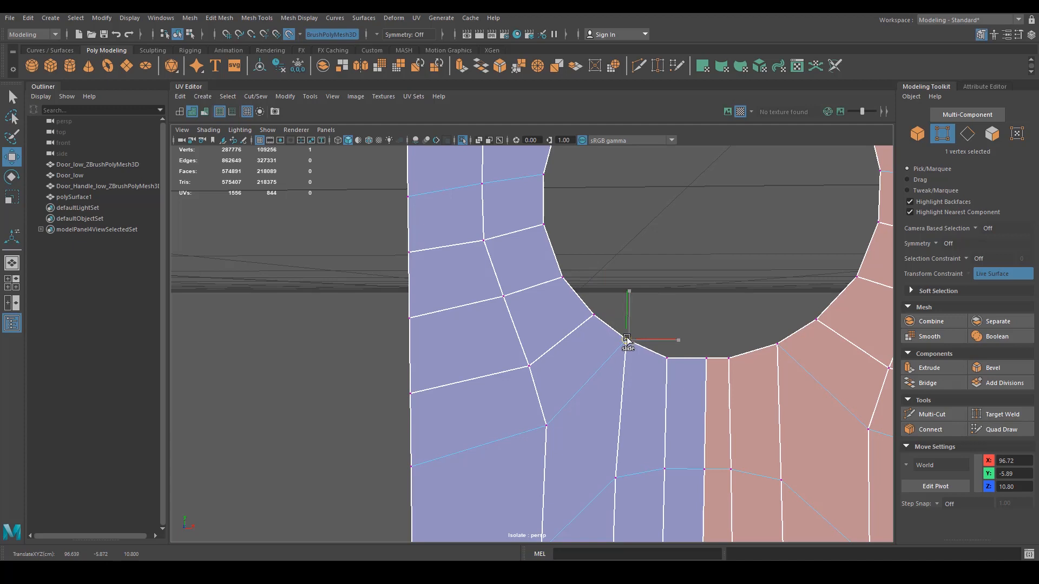
{"action": "middle_click_drag", "start_coordinate": [529, 233], "coordinate": [533, 305], "text": "alt"}
{"action": "left_click_drag", "start_coordinate": [550, 299], "coordinate": [550, 298], "text": "ctrl+shift"}
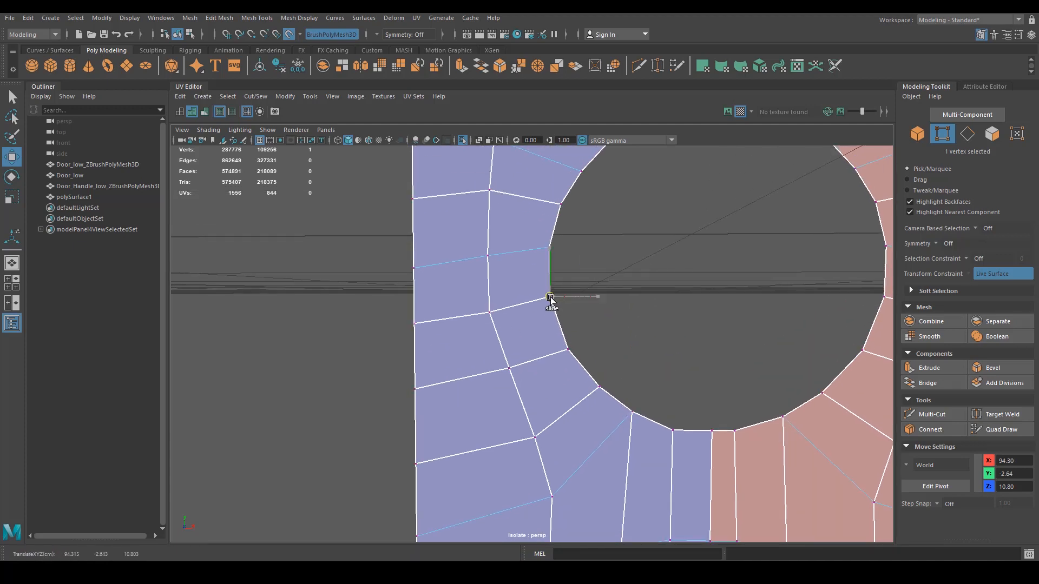
Move the first vertical edge line right of the plate's centre seam slightly outward below the handle hole.
{"action": "middle_click_drag", "start_coordinate": [653, 382], "coordinate": [583, 290], "text": "alt"}
{"action": "scroll", "coordinate": [582, 290], "scroll_direction": "down", "scroll_amount": 2}
{"action": "middle_click_drag", "start_coordinate": [698, 482], "coordinate": [618, 264], "text": "alt"}
{"action": "scroll", "coordinate": [524, 303], "scroll_direction": "down", "scroll_amount": 4}
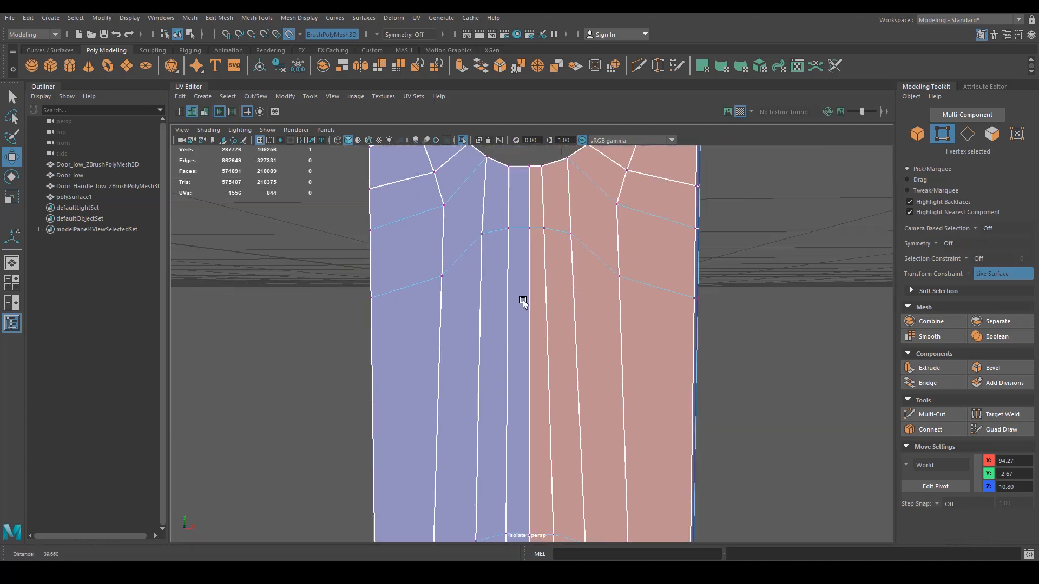
{"action": "right_click_drag", "start_coordinate": [514, 291], "coordinate": [515, 261]}
{"action": "double_click", "coordinate": [540, 293]}
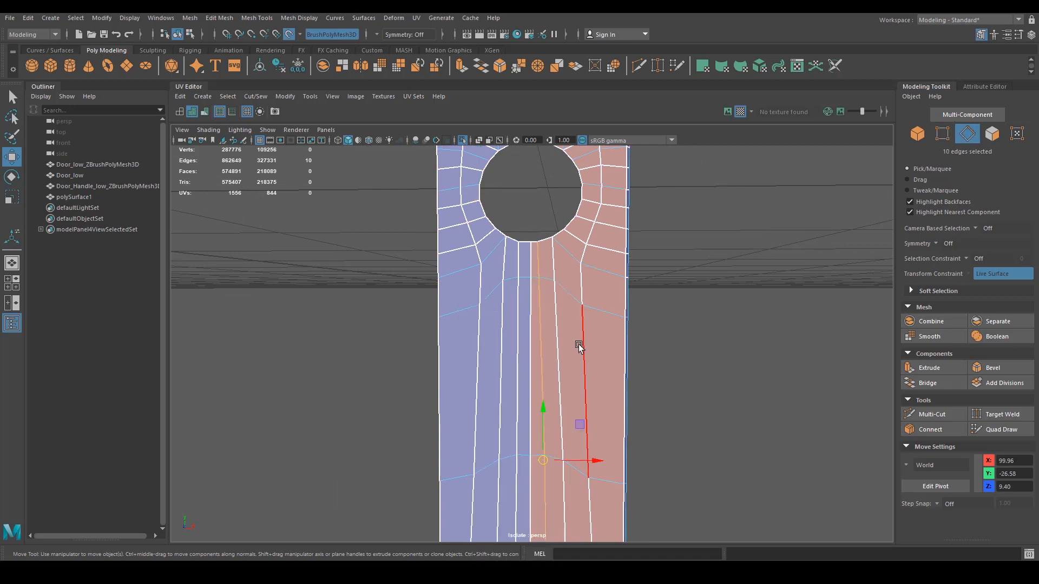
{"action": "left_click_drag", "start_coordinate": [594, 459], "coordinate": [599, 460], "text": "ctrl+shift"}
Reposition the vertices along the handle hole's upper-left rim to round out its curve.
{"action": "scroll", "coordinate": [541, 327], "scroll_direction": "down", "scroll_amount": 1}
{"action": "middle_click_drag", "start_coordinate": [541, 327], "coordinate": [542, 417], "text": "alt"}
{"action": "scroll", "coordinate": [539, 333], "scroll_direction": "up", "scroll_amount": 4}
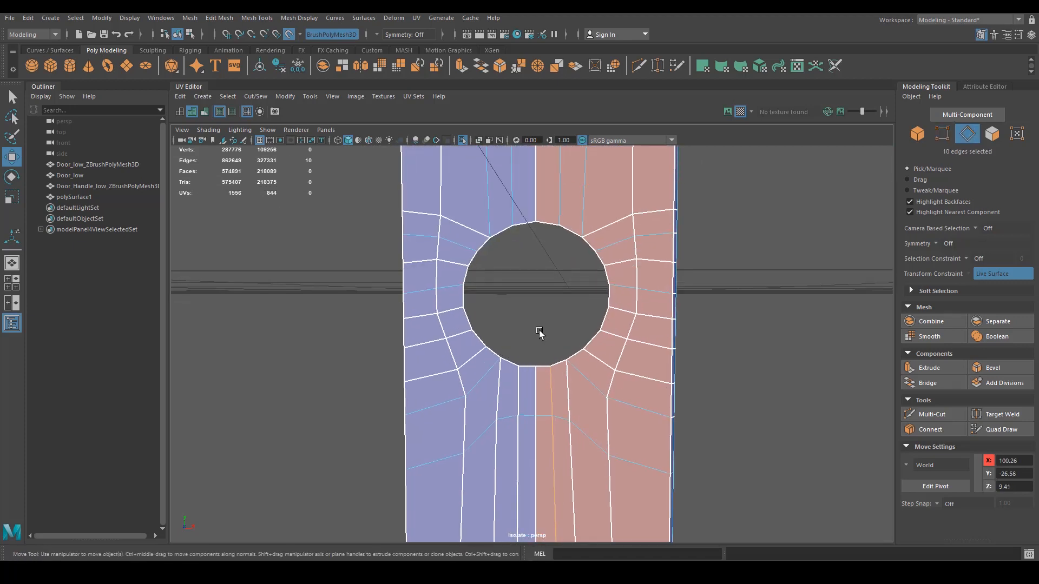
{"action": "scroll", "coordinate": [479, 276], "scroll_direction": "up", "scroll_amount": 2}
{"action": "middle_click_drag", "start_coordinate": [567, 310], "coordinate": [637, 456], "text": "alt"}
{"action": "right_click_drag", "start_coordinate": [561, 275], "coordinate": [533, 276]}
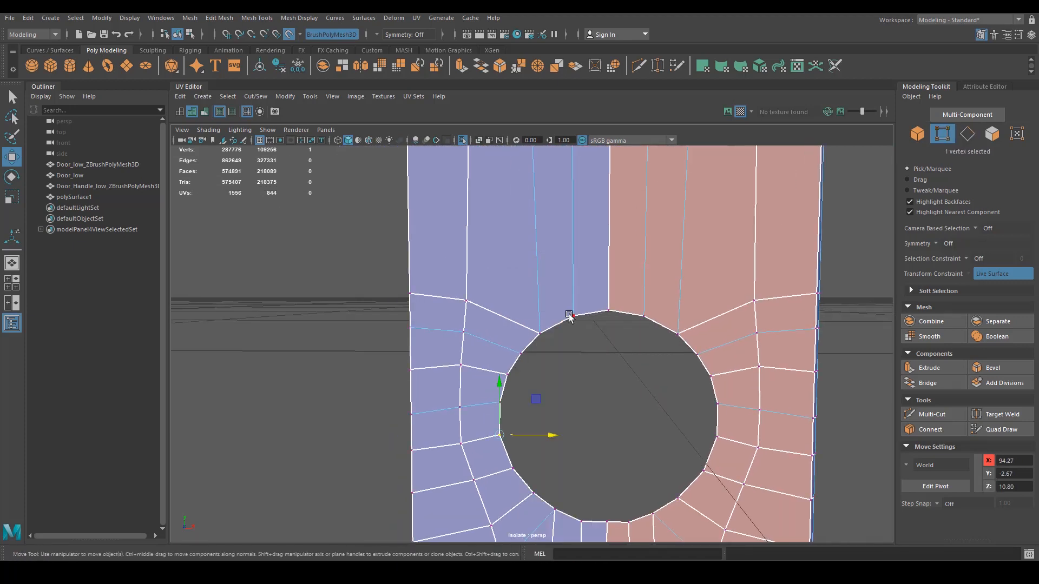
{"action": "left_click_drag", "start_coordinate": [587, 293], "coordinate": [564, 365]}
{"action": "scroll", "coordinate": [564, 365], "scroll_direction": "up", "scroll_amount": 1}
{"action": "middle_click_drag", "start_coordinate": [565, 365], "coordinate": [574, 334], "text": "alt"}
{"action": "left_click", "coordinate": [551, 301]}
{"action": "left_click_drag", "start_coordinate": [557, 303], "coordinate": [536, 316], "text": "ctrl+shift"}
{"action": "left_click", "coordinate": [529, 325]}
{"action": "left_click", "coordinate": [594, 279]}
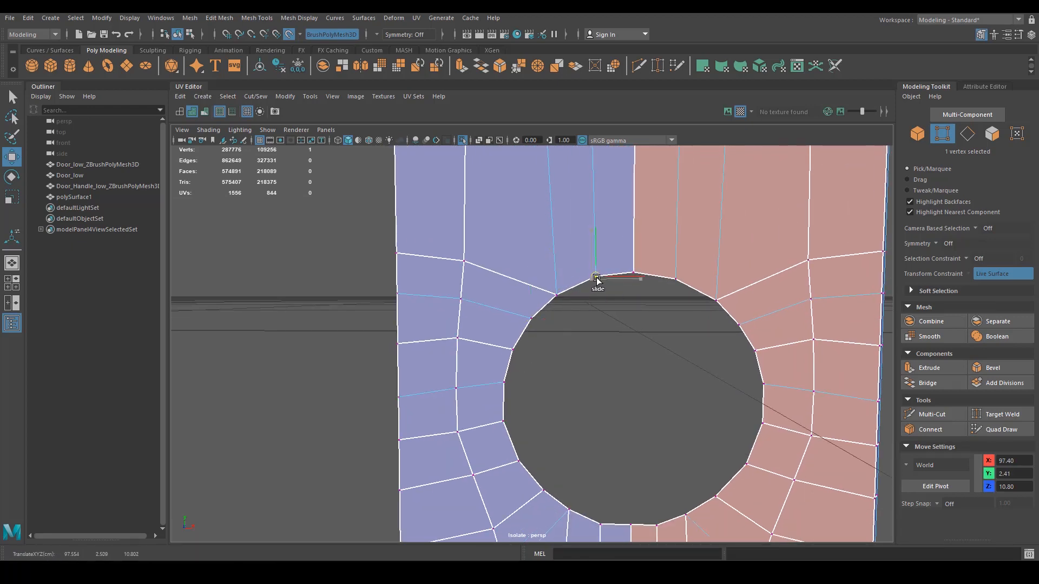
Switch to face selection and show the whole plate in the front orthographic view.
{"action": "scroll", "coordinate": [589, 378], "scroll_direction": "down", "scroll_amount": 5}
{"action": "right_click_drag", "start_coordinate": [589, 370], "coordinate": [594, 395]}
{"action": "scroll", "coordinate": [587, 378], "scroll_direction": "down", "scroll_amount": 2}
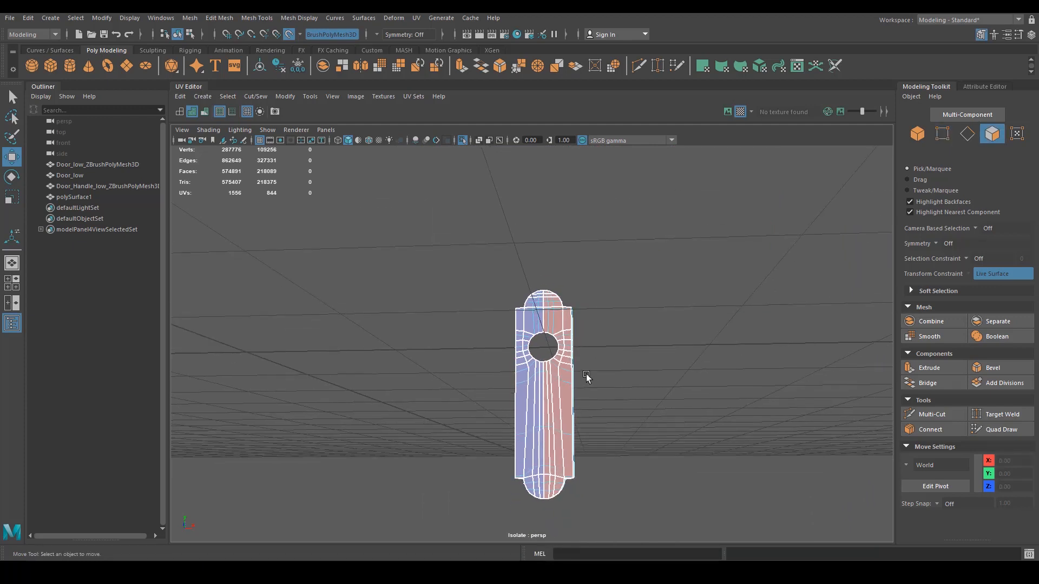
{"action": "left_click_drag", "start_coordinate": [587, 377], "coordinate": [570, 388], "text": "alt"}
{"action": "scroll", "coordinate": [570, 379], "scroll_direction": "up", "scroll_amount": 1}
{"action": "mouse_move", "coordinate": [581, 311]}
{"action": "right_mouse_down"}
{"action": "mouse_move", "coordinate": [584, 328]}
{"action": "mouse_move", "coordinate": [581, 319]}
{"action": "right_mouse_up"}
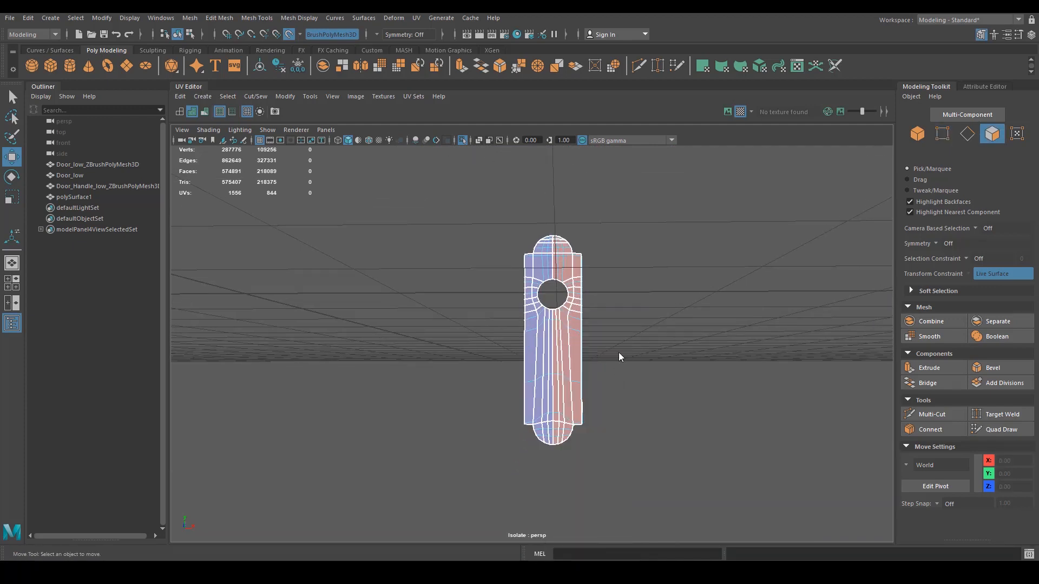
{"action": "key", "text": "space"}
{"action": "left_click_drag", "start_coordinate": [619, 361], "coordinate": [589, 387]}
{"action": "scroll", "coordinate": [596, 375], "scroll_direction": "up", "scroll_amount": 1}
{"action": "key", "text": "space"}
{"action": "scroll", "coordinate": [599, 341], "scroll_direction": "up", "scroll_amount": 1}
{"action": "scroll", "coordinate": [599, 340], "scroll_direction": "up", "scroll_amount": 1}
{"action": "scroll", "coordinate": [572, 321], "scroll_direction": "down", "scroll_amount": 4}
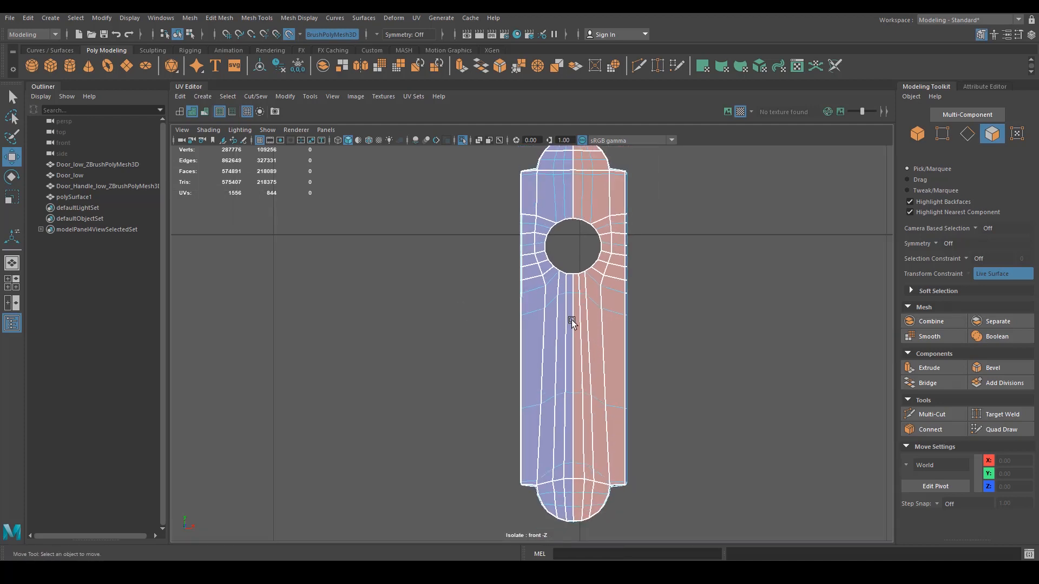
Delete all faces on the right half of the plate up to the centre seam.
{"action": "right_click_drag", "start_coordinate": [596, 231], "coordinate": [596, 260]}
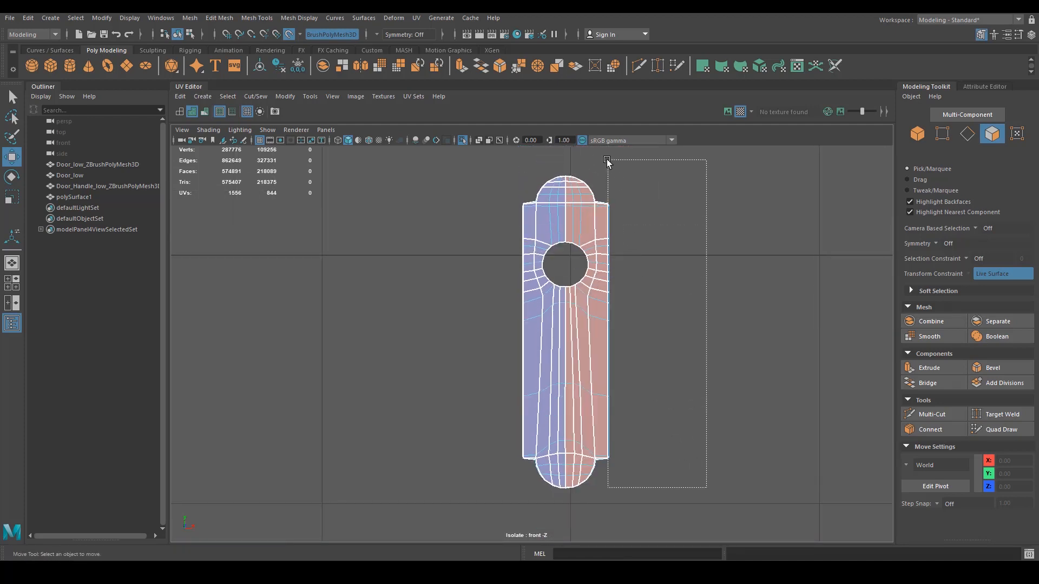
{"action": "left_click_drag", "start_coordinate": [570, 165], "coordinate": [571, 164]}
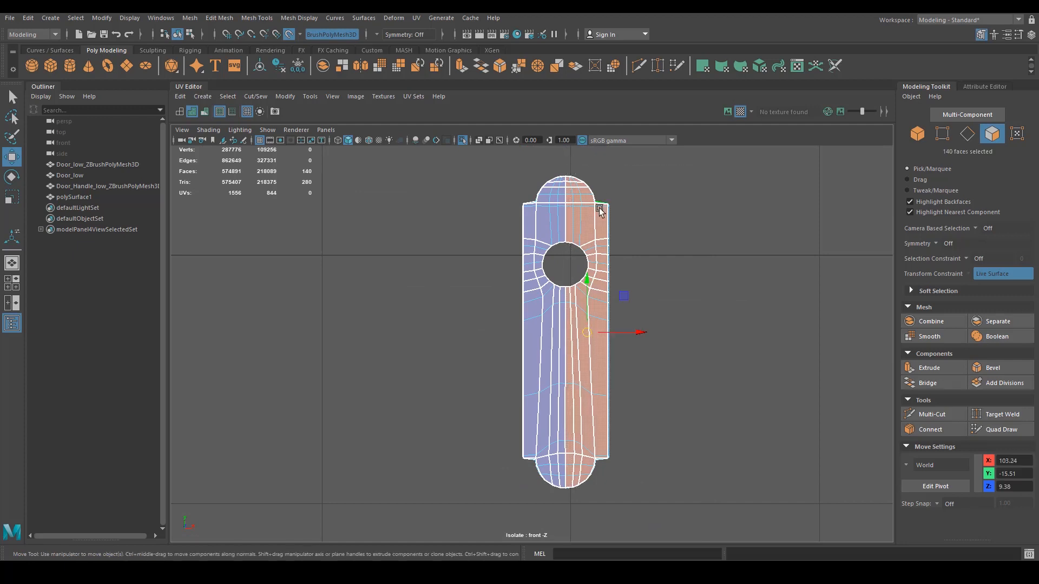
{"action": "key", "text": "Delete"}
{"action": "right_click_drag", "start_coordinate": [581, 217], "coordinate": [591, 176]}
{"action": "left_click_drag", "start_coordinate": [588, 159], "coordinate": [565, 514]}
{"action": "key", "text": "Delete"}
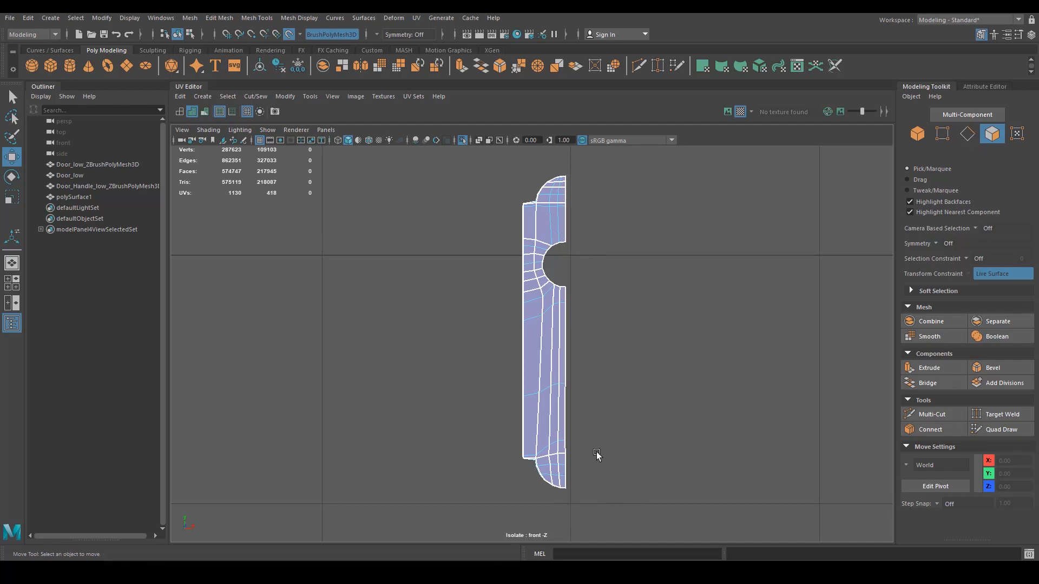
In the perspective view, move the rim corner vertex on the upper arc along Z to 8.43, and switch to edge selection.
{"action": "key", "text": "space"}
{"action": "left_click_drag", "start_coordinate": [576, 442], "coordinate": [552, 256]}
{"action": "scroll", "coordinate": [549, 217], "scroll_direction": "up", "scroll_amount": 2}
{"action": "left_click_drag", "start_coordinate": [547, 200], "coordinate": [565, 295], "text": "alt"}
{"action": "right_click_drag", "start_coordinate": [566, 295], "coordinate": [522, 255]}
{"action": "scroll", "coordinate": [552, 276], "scroll_direction": "up", "scroll_amount": 2}
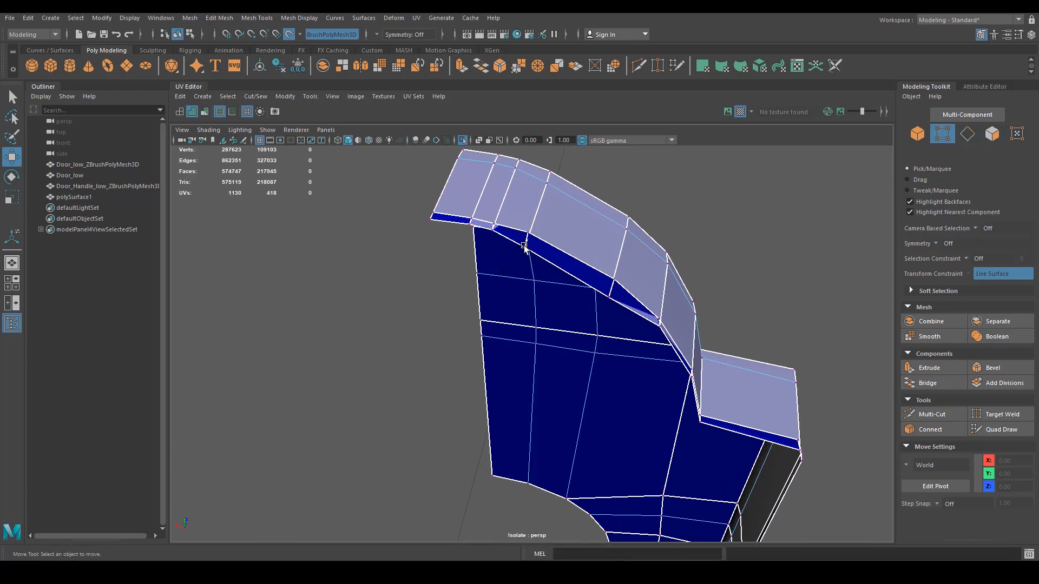
{"action": "left_click", "coordinate": [525, 247]}
{"action": "key", "text": "f"}
{"action": "left_click_drag", "start_coordinate": [514, 364], "coordinate": [560, 340], "text": "alt"}
{"action": "left_click_drag", "start_coordinate": [480, 306], "coordinate": [424, 299], "text": "alt"}
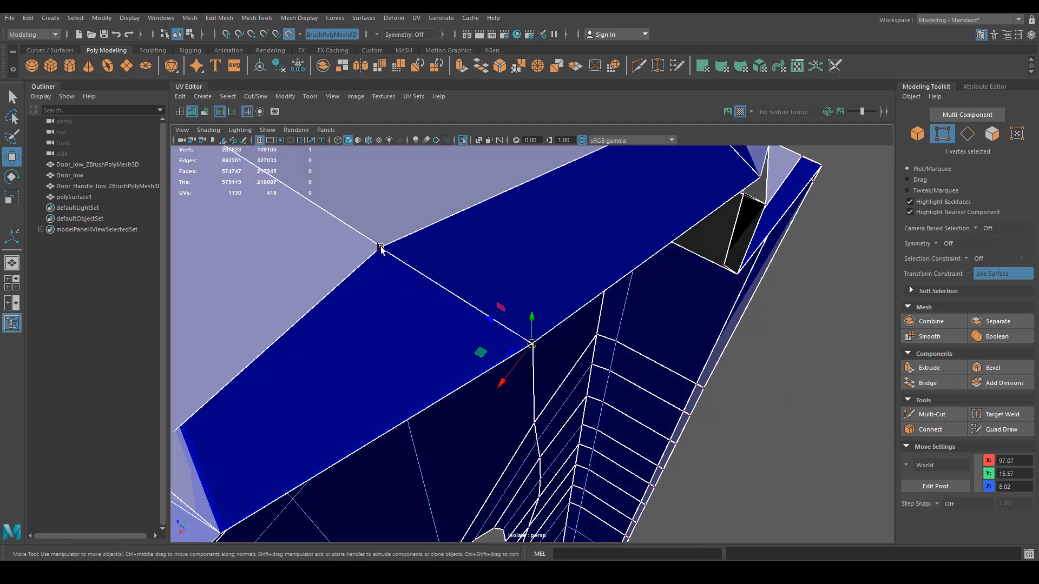
{"action": "left_click_drag", "start_coordinate": [544, 293], "coordinate": [434, 262], "text": "alt"}
{"action": "left_click_drag", "start_coordinate": [375, 246], "coordinate": [465, 332]}
{"action": "scroll", "coordinate": [399, 308], "scroll_direction": "down", "scroll_amount": 4}
{"action": "scroll", "coordinate": [474, 339], "scroll_direction": "down", "scroll_amount": 2}
{"action": "right_click_drag", "start_coordinate": [474, 339], "coordinate": [484, 343], "text": "alt"}
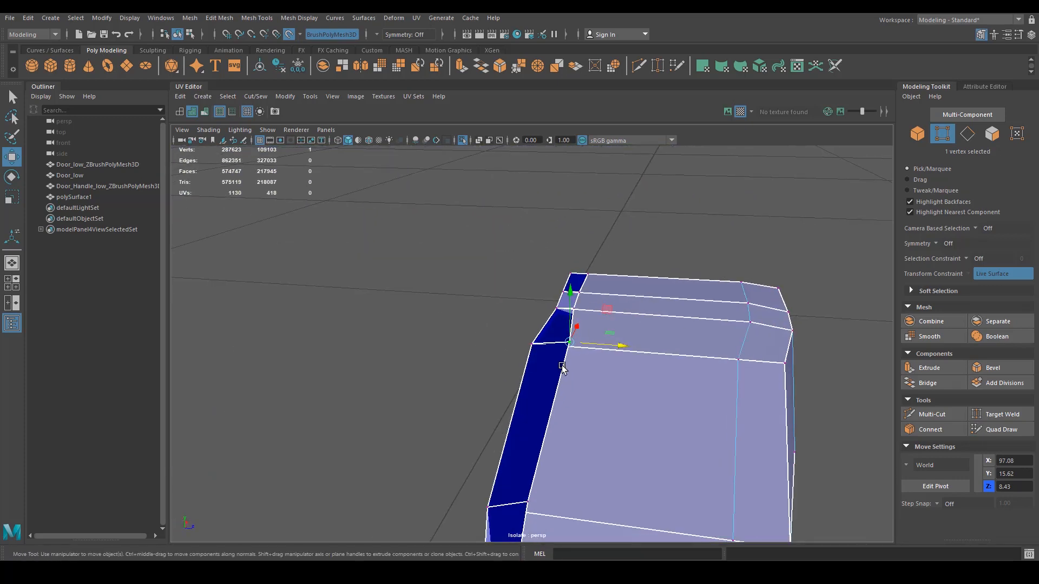
{"action": "right_click_drag", "start_coordinate": [562, 364], "coordinate": [562, 259]}
Try to shift the upper arc's corner edge loop rearward along Z to 8.10.
{"action": "left_click", "coordinate": [585, 284]}
{"action": "middle_click_drag", "start_coordinate": [591, 378], "coordinate": [593, 286], "text": "alt"}
{"action": "left_click_drag", "start_coordinate": [593, 286], "coordinate": [579, 371], "text": "alt"}
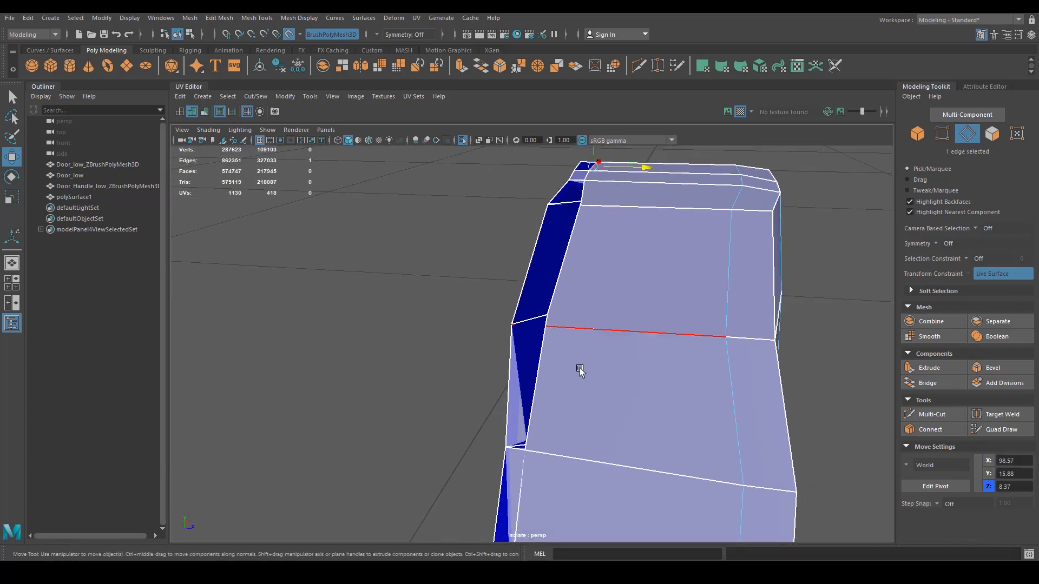
{"action": "double_click", "coordinate": [537, 394]}
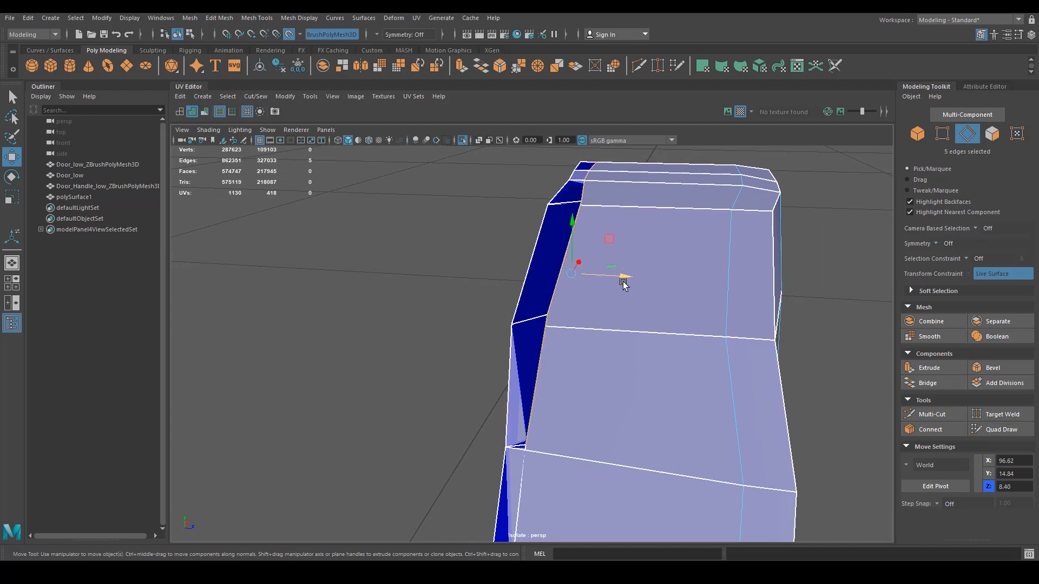
{"action": "left_click_drag", "start_coordinate": [624, 285], "coordinate": [601, 268]}
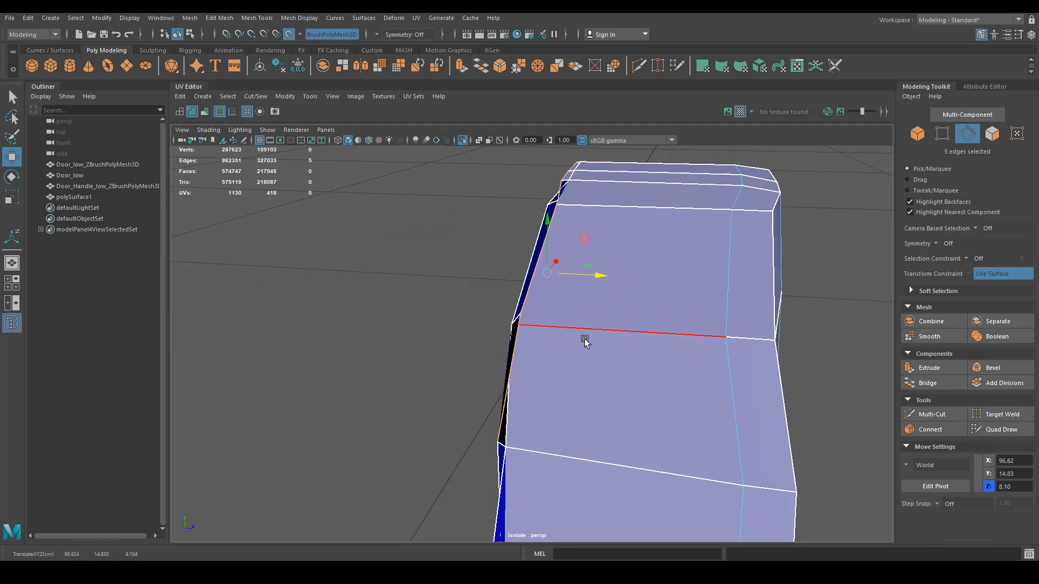
{"action": "key", "text": "ctrl+z"}
Move the whole inner edge loop of the rear rim forward along Z to 8.59.
{"action": "double_click", "coordinate": [514, 415]}
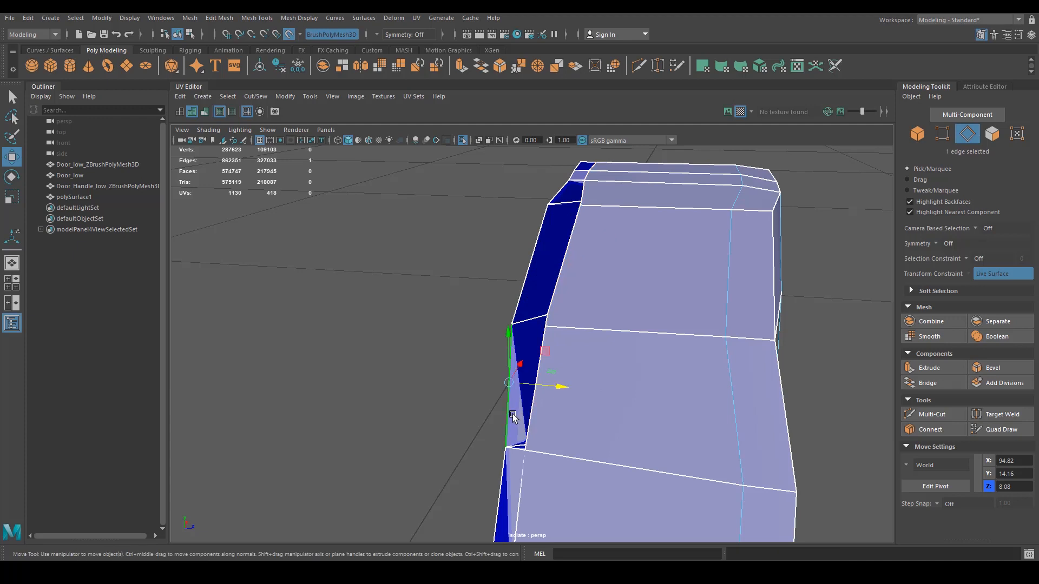
{"action": "scroll", "coordinate": [647, 348], "scroll_direction": "down", "scroll_amount": 4}
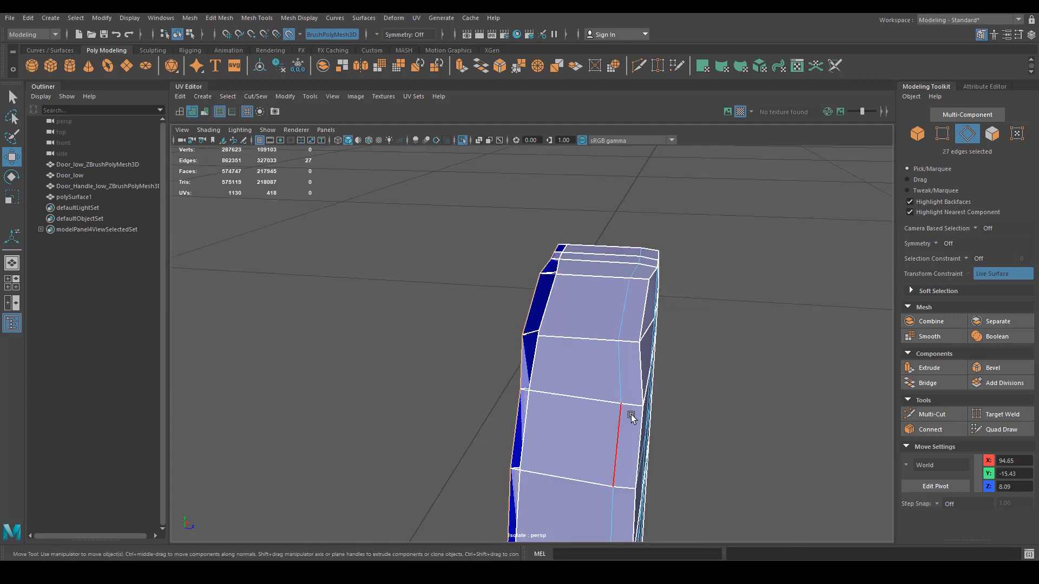
{"action": "left_click_drag", "start_coordinate": [631, 414], "coordinate": [665, 346], "text": "alt"}
{"action": "middle_click_drag", "start_coordinate": [627, 345], "coordinate": [636, 347], "text": "shift"}
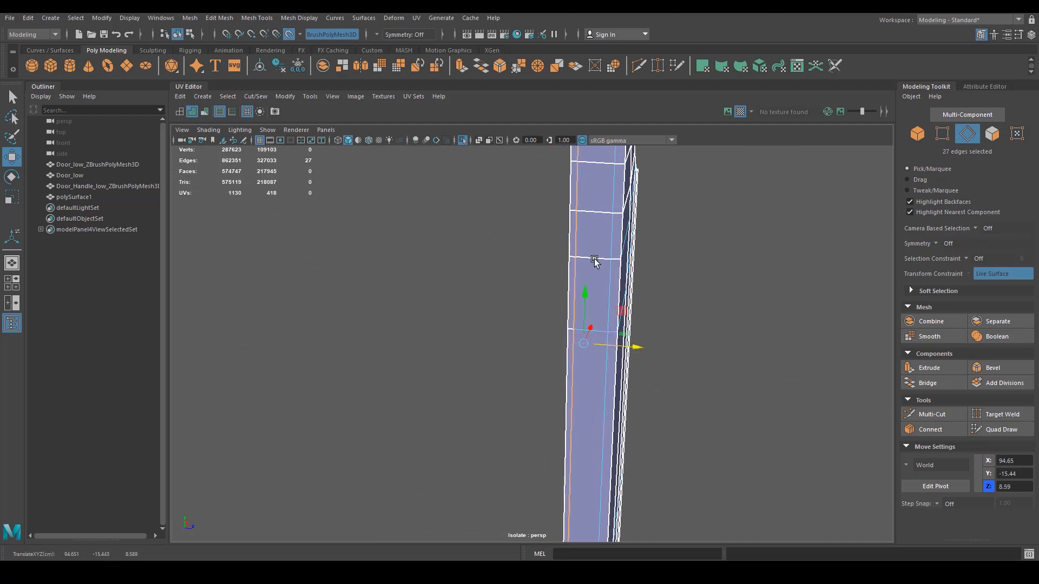
Move the stray single rim edge on the upper arc along Z to 8.62 to line it up with its neighbours.
{"action": "left_click_drag", "start_coordinate": [594, 261], "coordinate": [529, 301], "text": "alt"}
{"action": "left_click", "coordinate": [527, 303]}
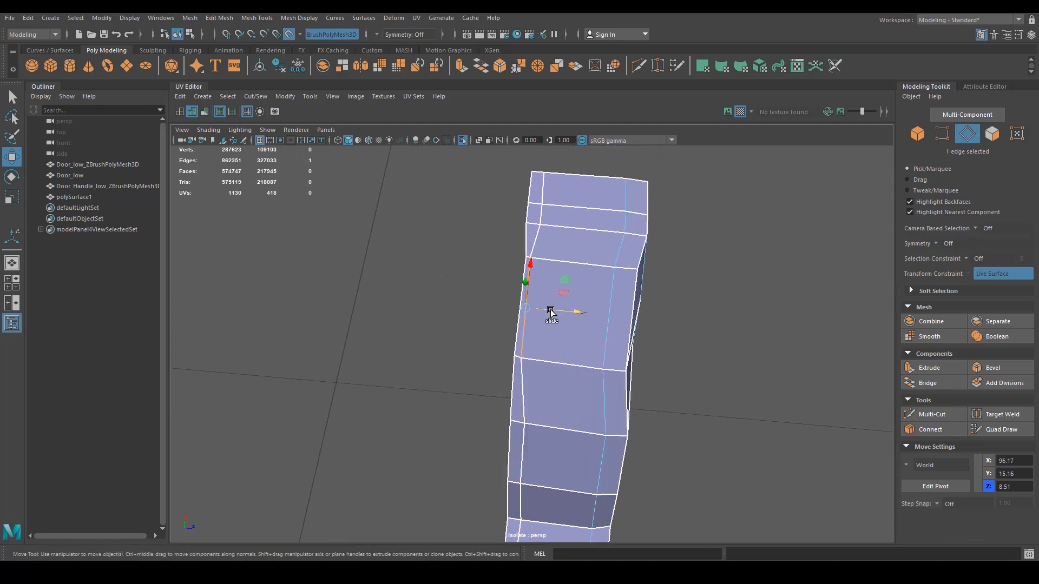
{"action": "middle_click_drag", "start_coordinate": [571, 312], "coordinate": [577, 313], "text": "shift"}
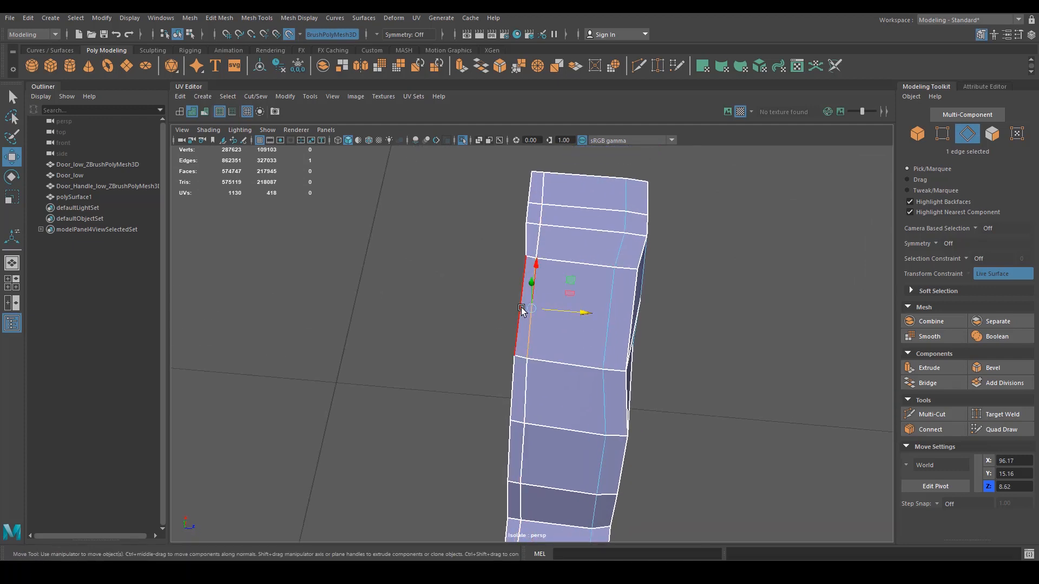
Select only the straight open edges along the centre seam, above and below the handle hole, and scale them flat along X.
{"action": "double_click", "coordinate": [540, 313]}
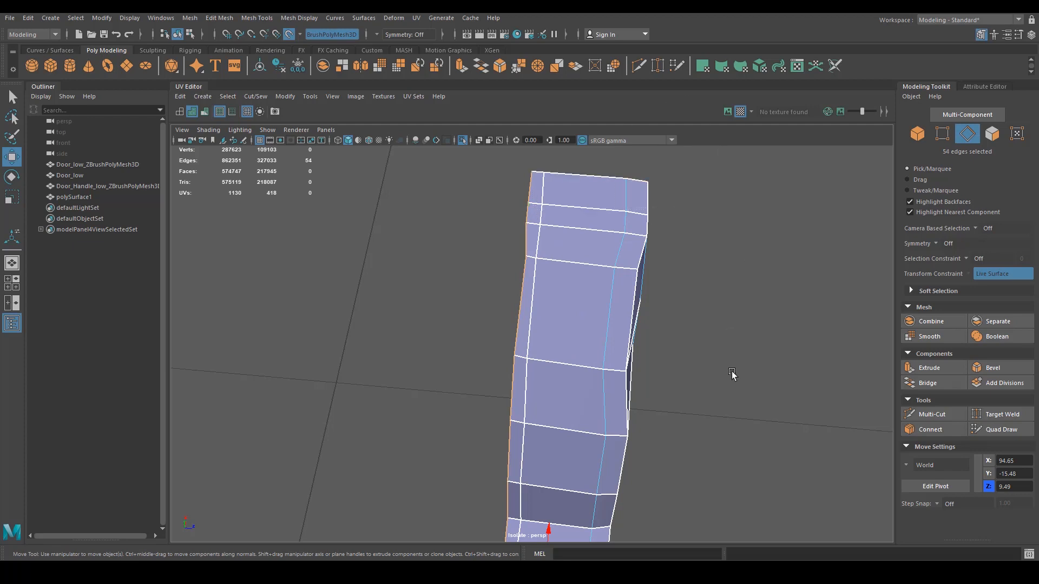
{"action": "left_click_drag", "start_coordinate": [731, 372], "coordinate": [475, 318], "text": "alt"}
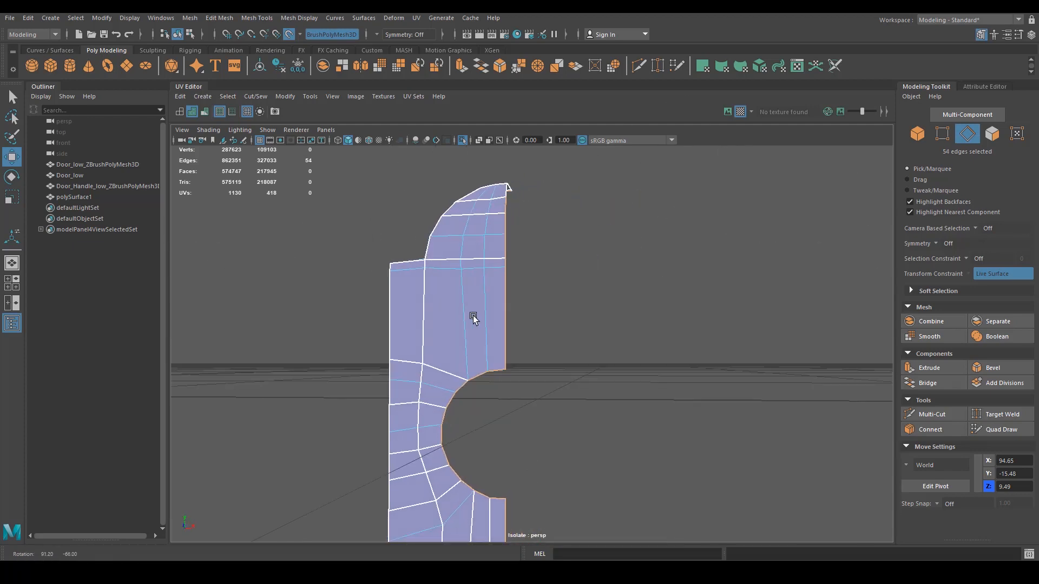
{"action": "double_click", "coordinate": [513, 296], "text": "shift"}
{"action": "right_click_drag", "start_coordinate": [586, 388], "coordinate": [433, 390], "text": "alt"}
{"action": "middle_click_drag", "start_coordinate": [527, 435], "coordinate": [559, 304], "text": "alt"}
{"action": "right_click_drag", "start_coordinate": [541, 455], "coordinate": [514, 456], "text": "alt"}
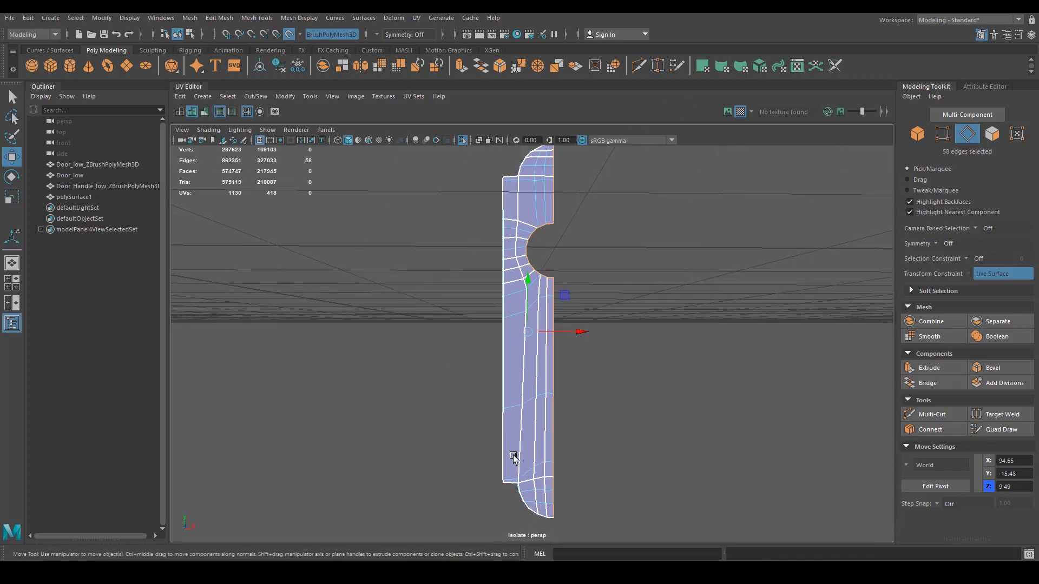
{"action": "left_click_drag", "start_coordinate": [536, 106], "coordinate": [548, 128], "text": "ctrl"}
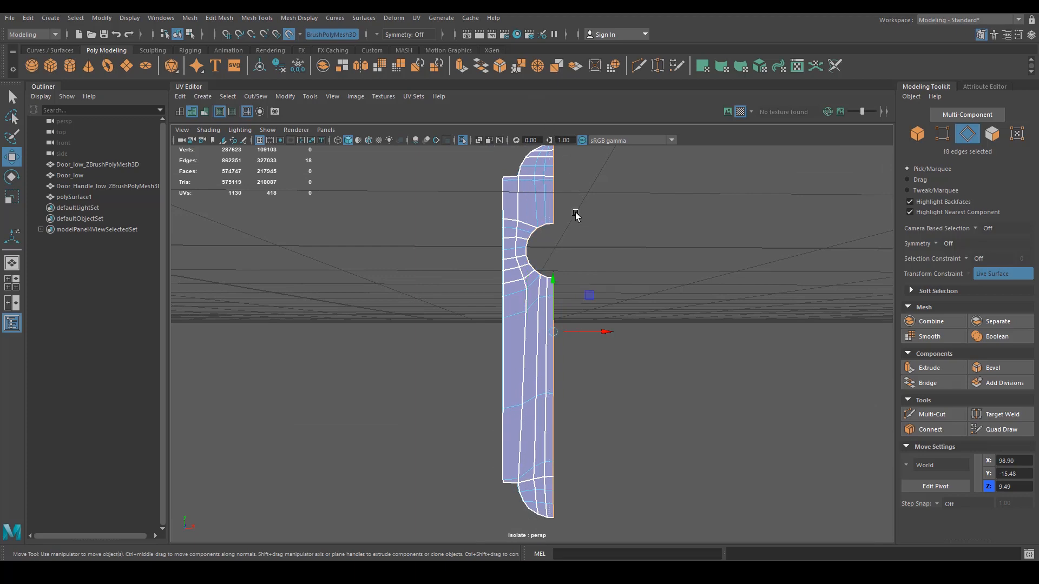
{"action": "left_click_drag", "start_coordinate": [575, 216], "coordinate": [698, 355], "text": "alt"}
{"action": "middle_click_drag", "start_coordinate": [584, 460], "coordinate": [580, 322], "text": "alt"}
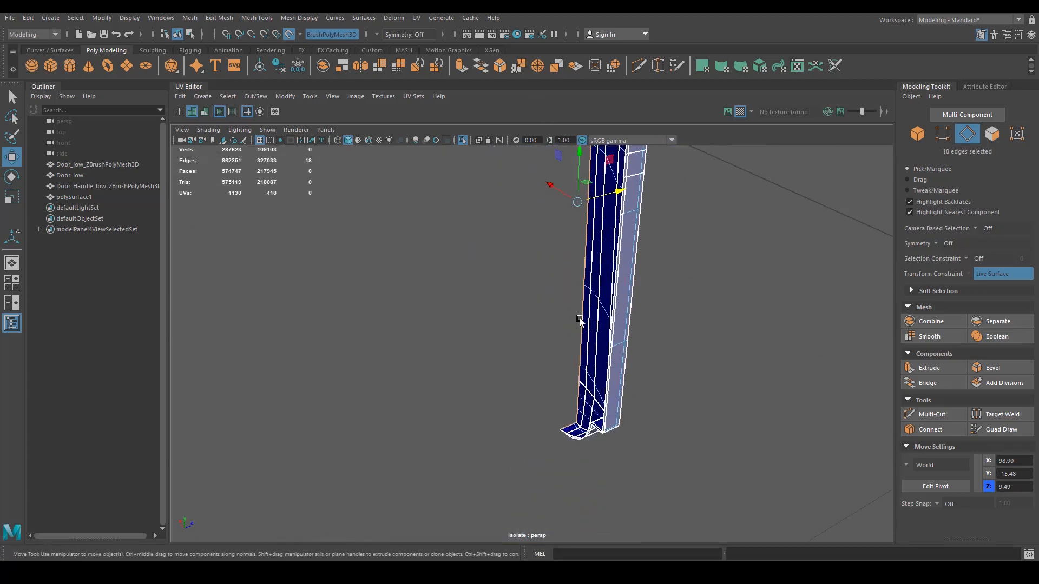
{"action": "left_click_drag", "start_coordinate": [635, 421], "coordinate": [608, 368], "text": "alt"}
{"action": "right_click_drag", "start_coordinate": [609, 368], "coordinate": [550, 355], "text": "alt"}
{"action": "key", "text": "e"}
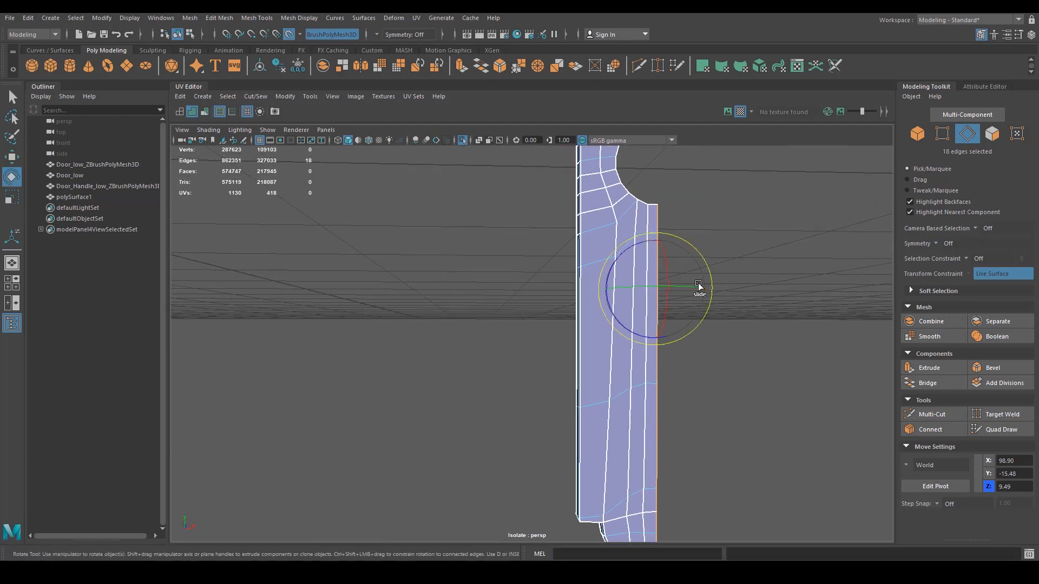
{"action": "key", "text": "r"}
{"action": "left_click_drag", "start_coordinate": [697, 289], "coordinate": [666, 299]}
{"action": "left_click_drag", "start_coordinate": [503, 312], "coordinate": [502, 313]}
{"action": "right_click_drag", "start_coordinate": [698, 346], "coordinate": [648, 347], "text": "alt"}
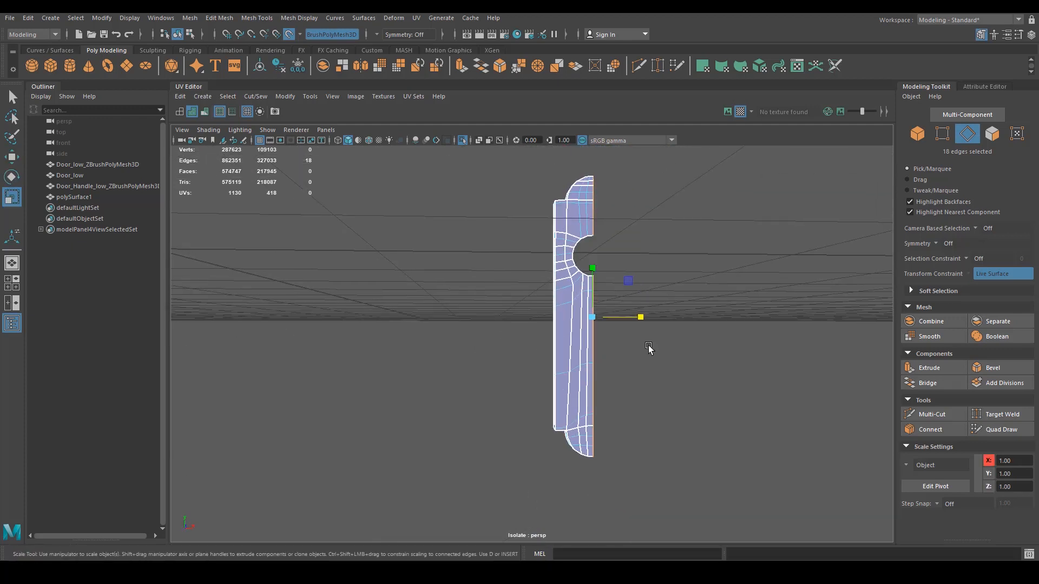
Select the half plate as an object and mirror it across the world X axis.
{"action": "left_click_drag", "start_coordinate": [648, 347], "coordinate": [634, 366], "text": "alt"}
{"action": "right_click_drag", "start_coordinate": [555, 289], "coordinate": [627, 206]}
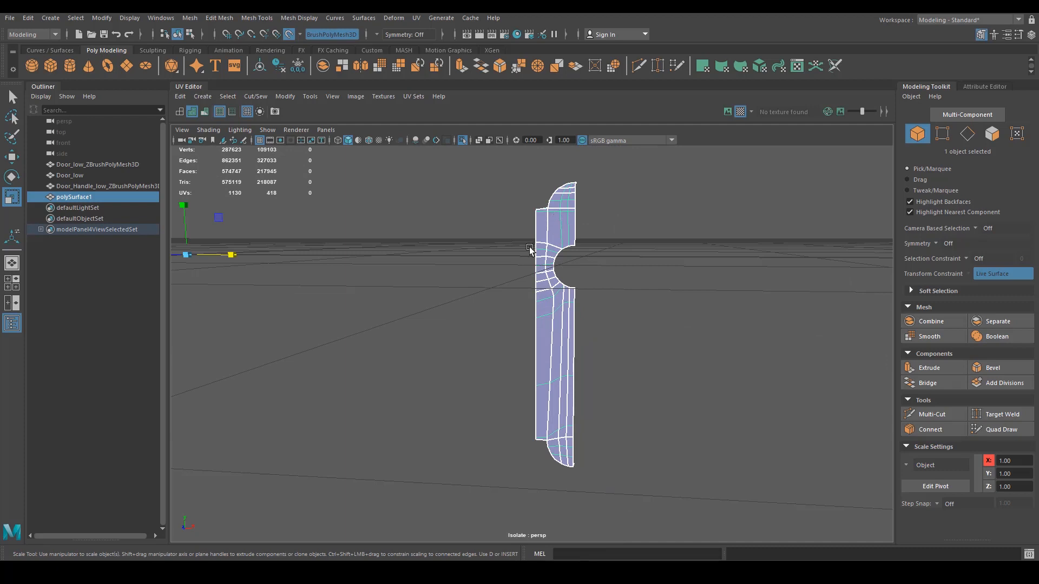
{"action": "left_click_drag", "start_coordinate": [529, 248], "coordinate": [545, 249], "text": "alt"}
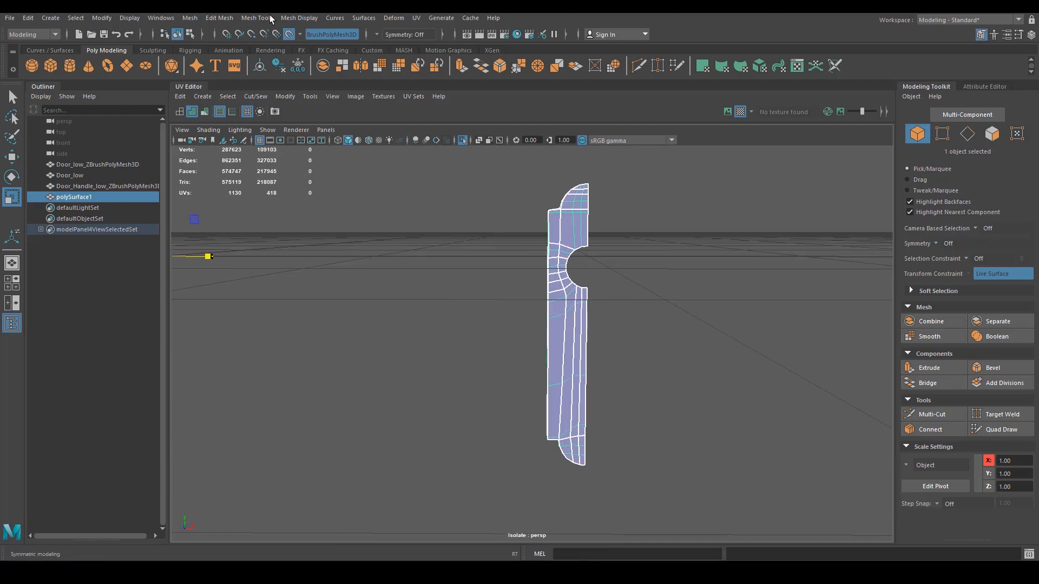
{"action": "left_click", "coordinate": [359, 73]}
{"action": "right_click_drag", "start_coordinate": [610, 283], "coordinate": [336, 306], "text": "alt"}
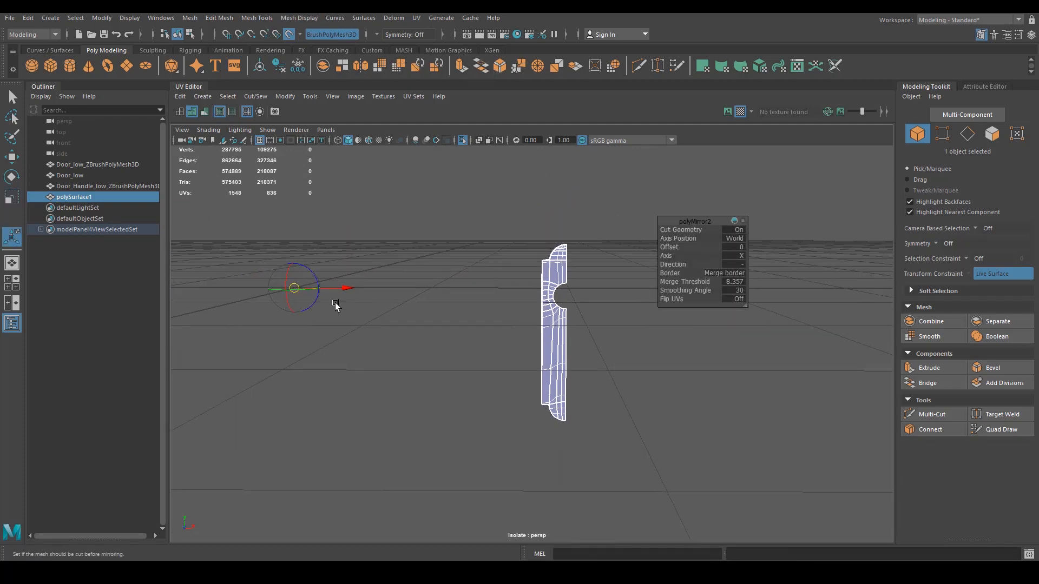
Set the mirror direction to positive and move the mirror plane to an offset of 100.21 near the centre seam.
{"action": "left_click_drag", "start_coordinate": [346, 291], "coordinate": [649, 294]}
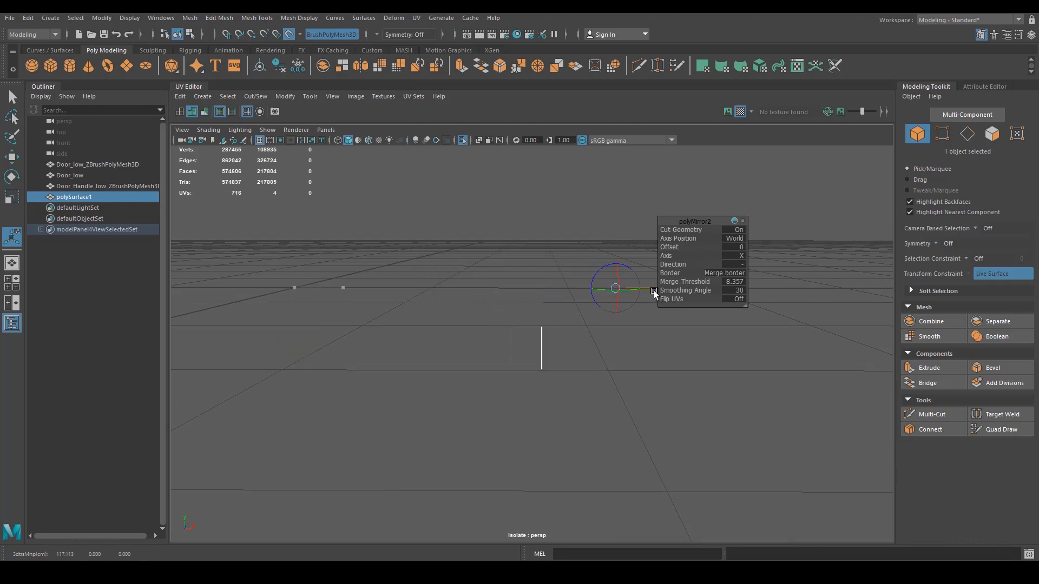
{"action": "left_click", "coordinate": [742, 265]}
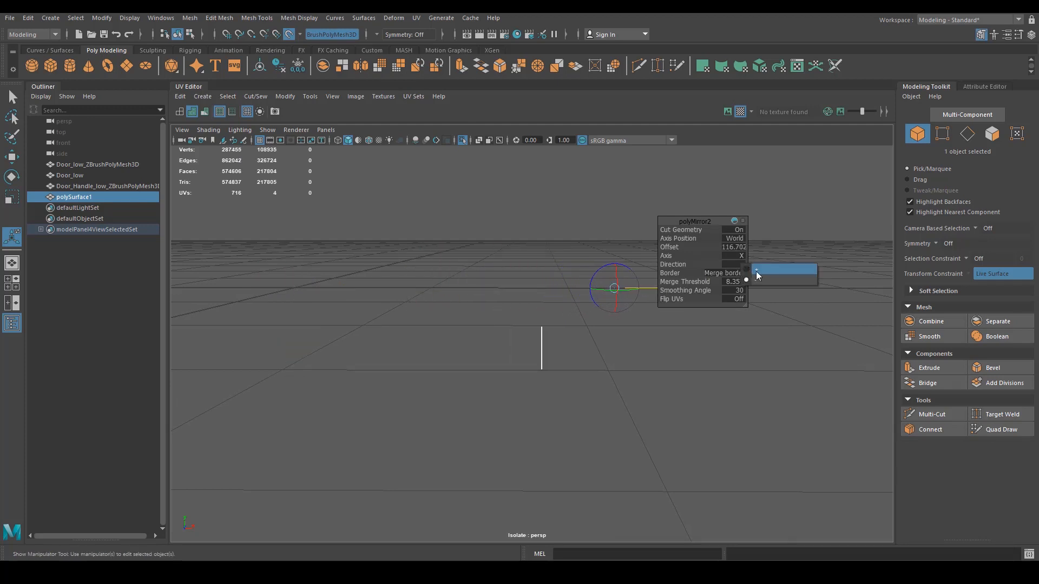
{"action": "left_click", "coordinate": [757, 275]}
{"action": "left_click_drag", "start_coordinate": [651, 291], "coordinate": [606, 293]}
{"action": "right_click_drag", "start_coordinate": [471, 389], "coordinate": [657, 348], "text": "alt"}
{"action": "right_click", "coordinate": [742, 265]}
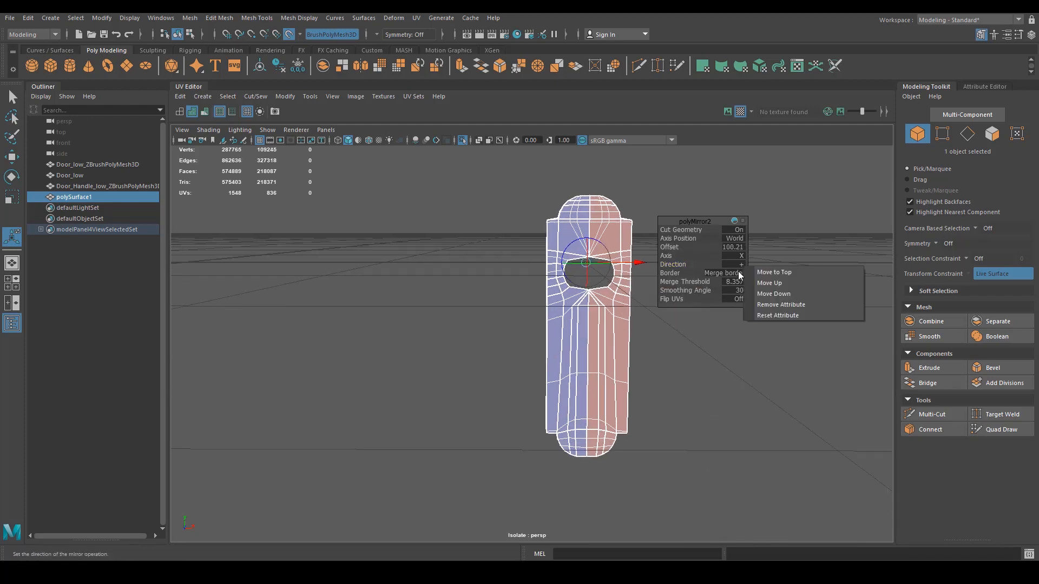
{"action": "left_click", "coordinate": [737, 274]}
Set the mirror's merge threshold to 0.01 and slide the mirror plane to an offset of 98.92 so both halves meet.
{"action": "right_click_drag", "start_coordinate": [529, 294], "coordinate": [610, 301], "text": "alt"}
{"action": "middle_click_drag", "start_coordinate": [610, 301], "coordinate": [534, 314], "text": "alt"}
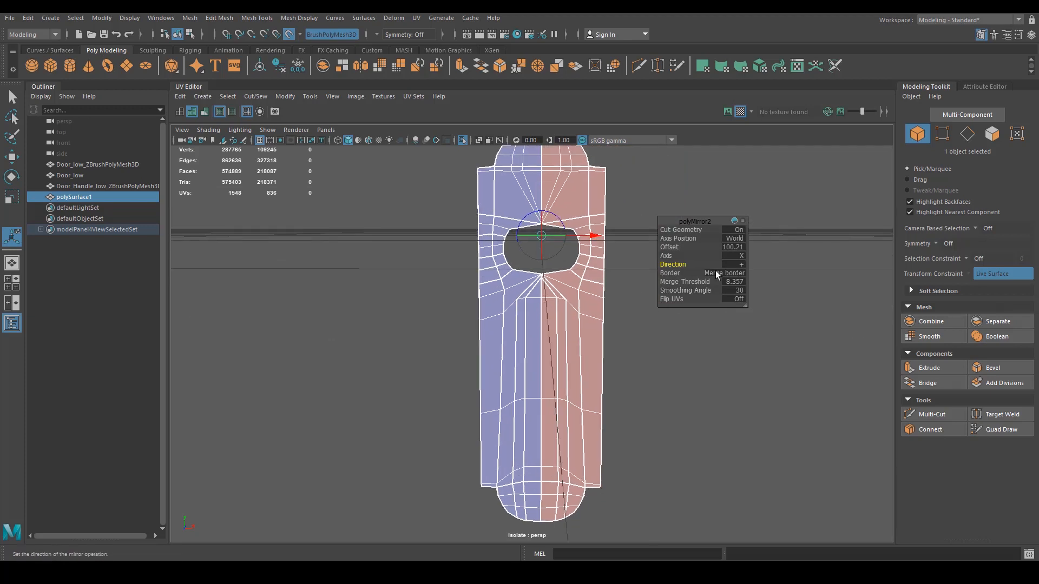
{"action": "left_click", "coordinate": [737, 282]}
{"action": "type", "text": "0.01"}
{"action": "key", "text": "Return"}
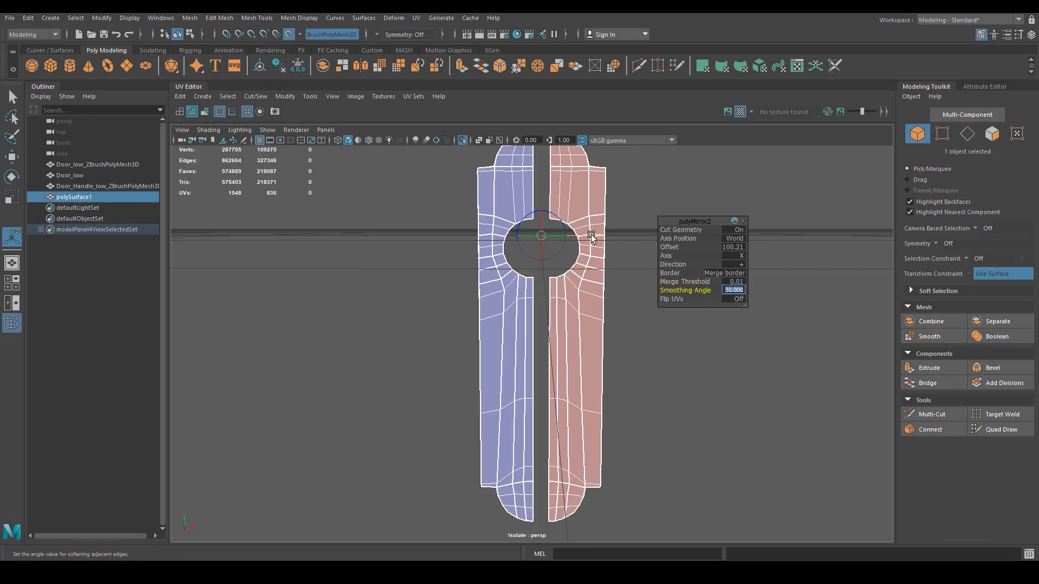
{"action": "left_click_drag", "start_coordinate": [587, 237], "coordinate": [584, 237]}
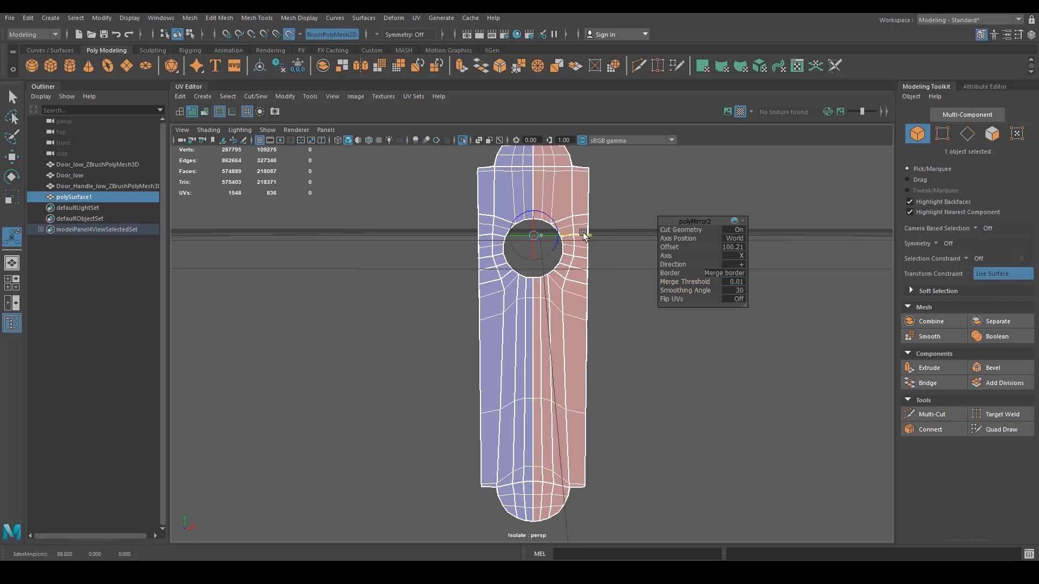
Show the whole door again, fine-tune the mirror offset to 98.919, and set the merge threshold to 0.1.
{"action": "key", "text": "ctrl+1"}
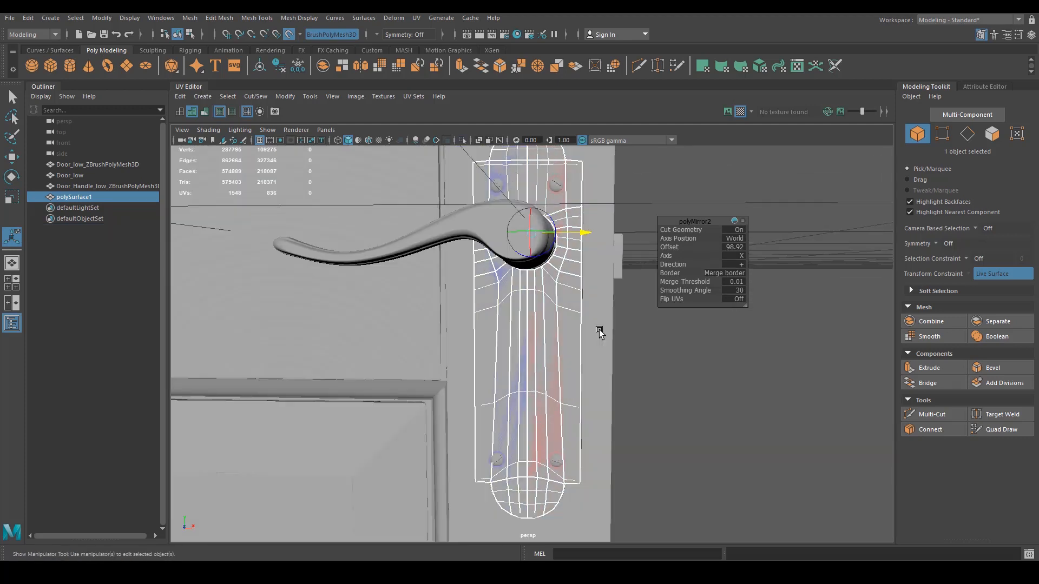
{"action": "right_click_drag", "start_coordinate": [493, 365], "coordinate": [595, 366], "text": "alt"}
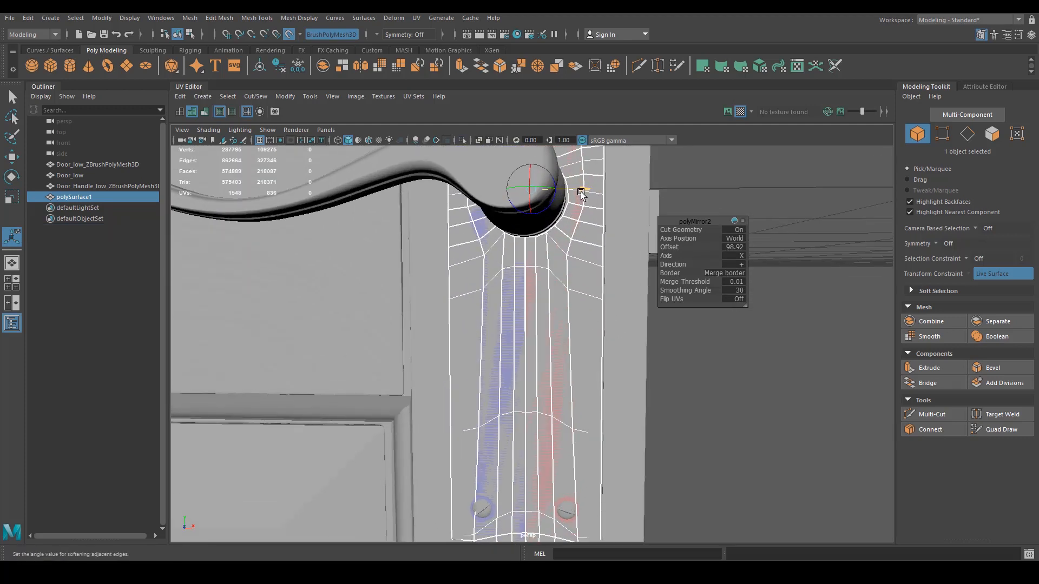
{"action": "left_click_drag", "start_coordinate": [581, 192], "coordinate": [691, 256]}
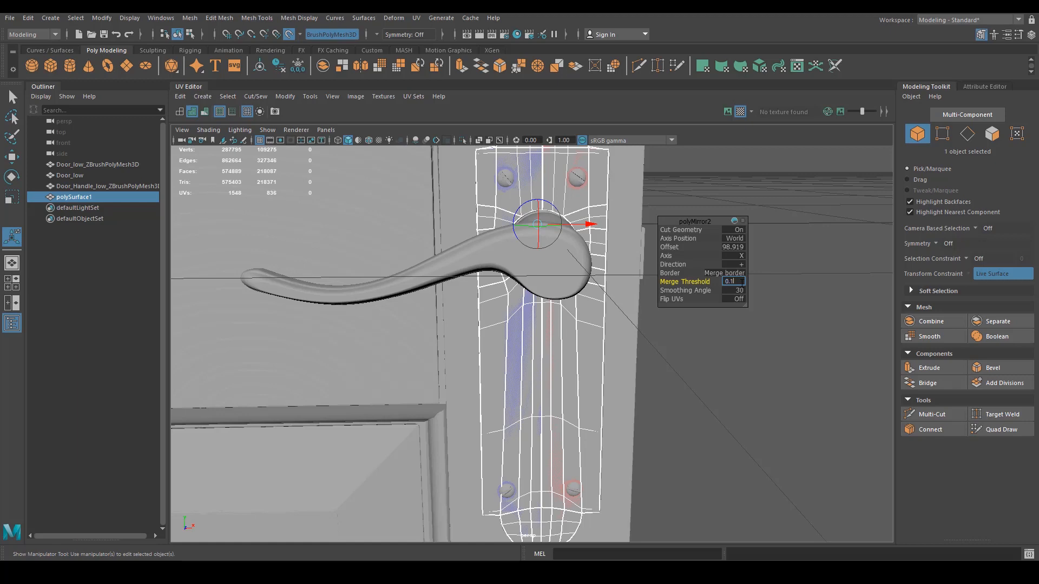
{"action": "key", "text": "Tab"}
{"action": "right_click_drag", "start_coordinate": [577, 319], "coordinate": [592, 292], "text": "alt"}
{"action": "middle_click_drag", "start_coordinate": [592, 293], "coordinate": [582, 339], "text": "alt"}
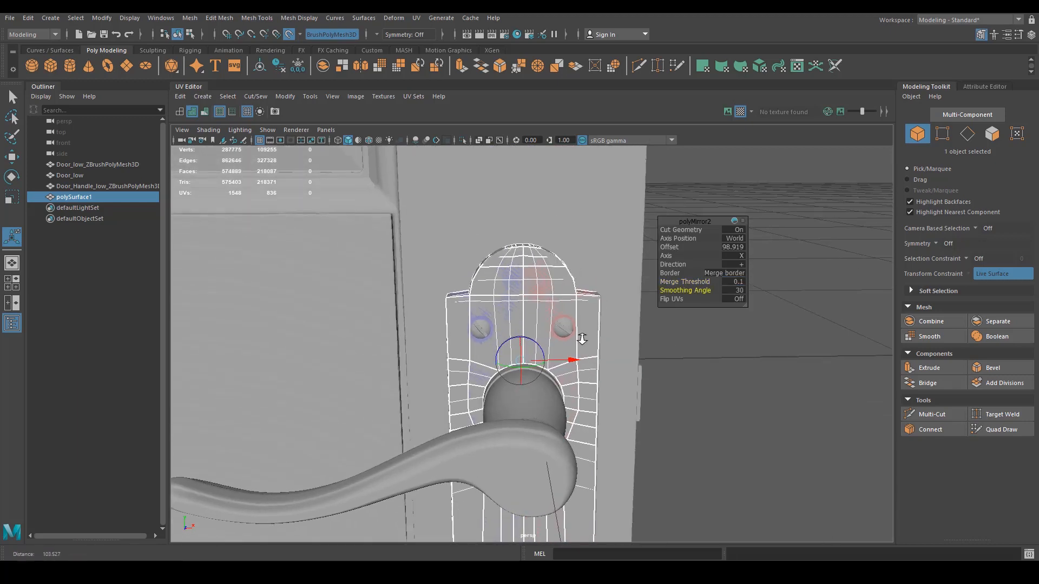
{"action": "right_click_drag", "start_coordinate": [583, 339], "coordinate": [741, 335], "text": "alt"}
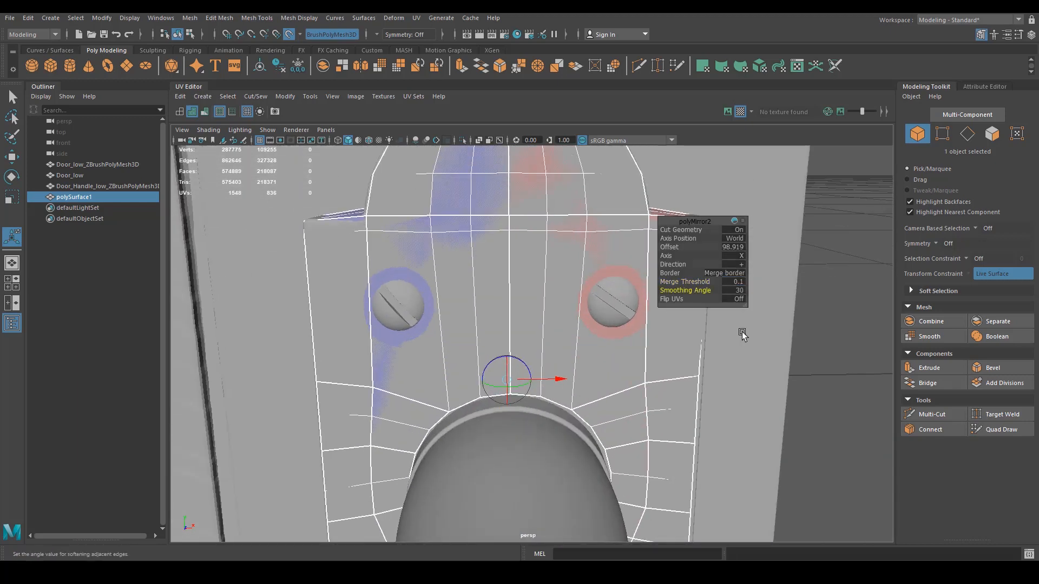
Set the mirror's merge threshold to 0.5 and finish mirroring by returning to object selection.
{"action": "left_click", "coordinate": [736, 284]}
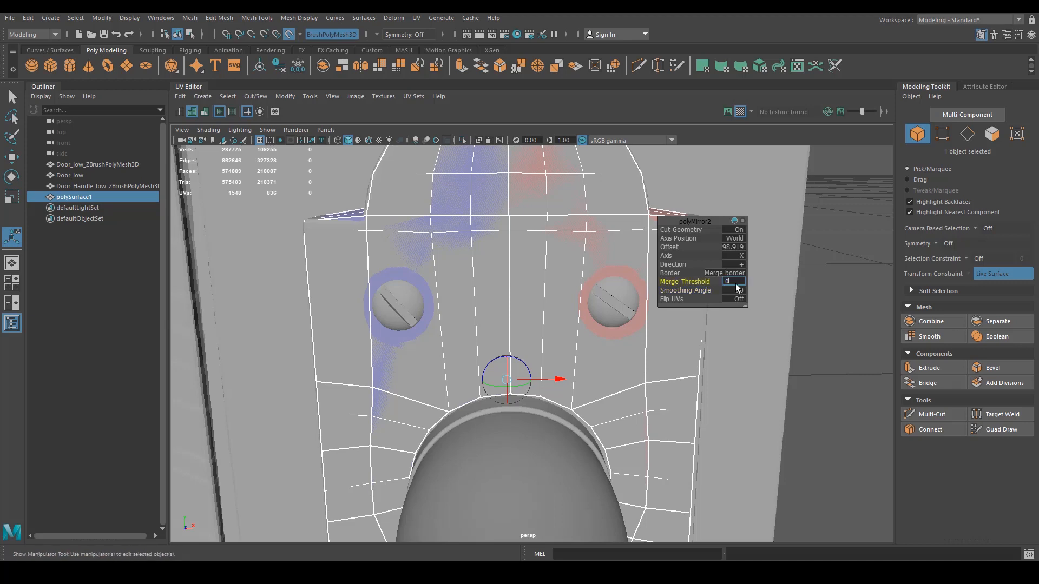
{"action": "right_click_drag", "start_coordinate": [608, 290], "coordinate": [492, 285], "text": "alt"}
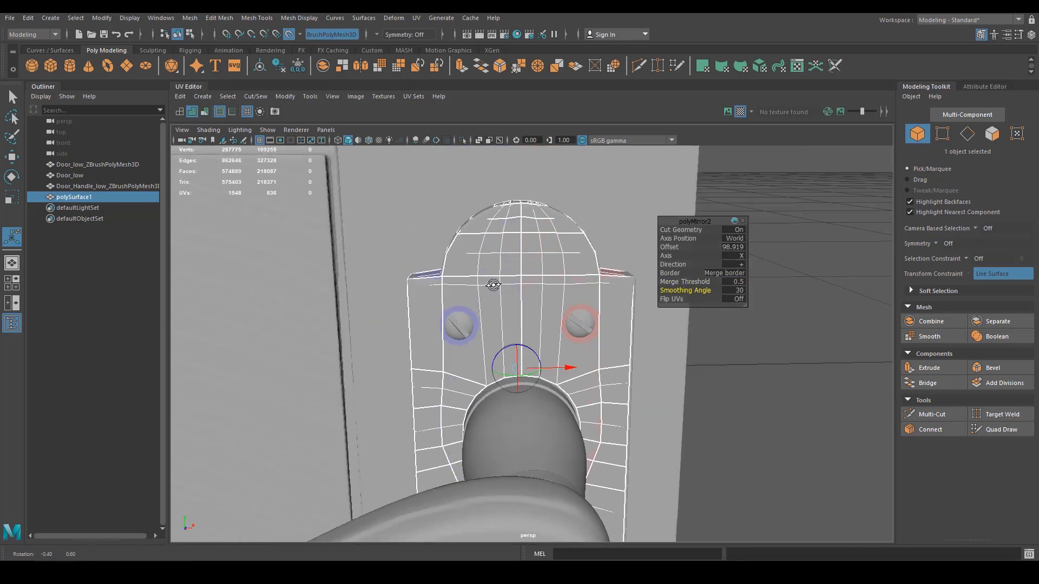
{"action": "left_click_drag", "start_coordinate": [492, 286], "coordinate": [500, 295], "text": "alt"}
{"action": "right_click_drag", "start_coordinate": [546, 307], "coordinate": [619, 260]}
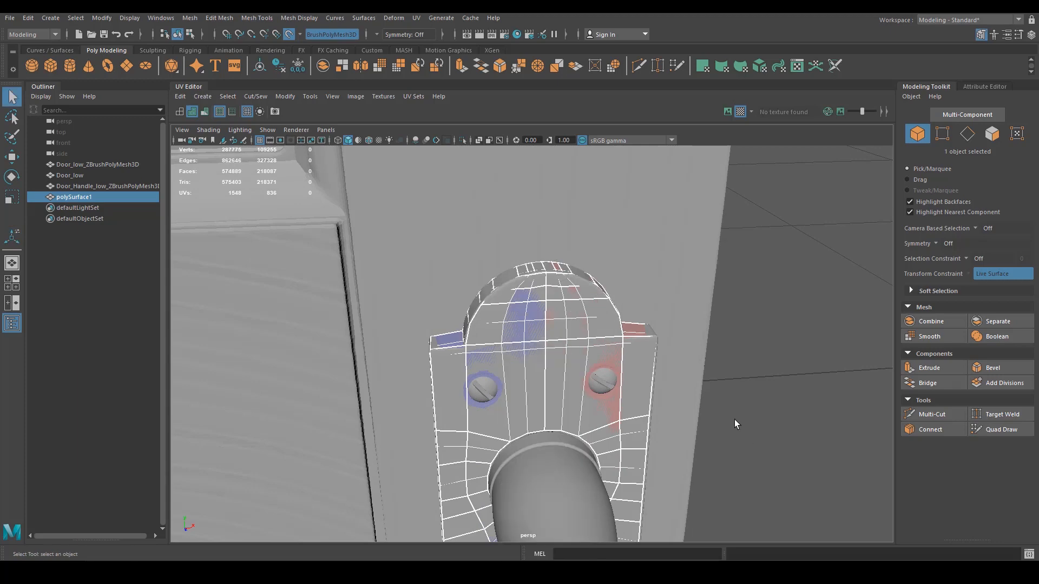
Extrude the 22-edge loop around the back plate's round opening along the handle neck to about Z 26.41.
{"action": "left_click", "coordinate": [734, 421]}
{"action": "right_click_drag", "start_coordinate": [735, 421], "coordinate": [626, 404], "text": "alt"}
{"action": "left_click_drag", "start_coordinate": [626, 404], "coordinate": [541, 347], "text": "alt"}
{"action": "left_click", "coordinate": [541, 347]}
{"action": "left_click_drag", "start_coordinate": [514, 404], "coordinate": [562, 379], "text": "alt"}
{"action": "right_click_drag", "start_coordinate": [563, 379], "coordinate": [597, 382], "text": "alt"}
{"action": "middle_click_drag", "start_coordinate": [596, 382], "coordinate": [598, 381], "text": "alt"}
{"action": "left_click_drag", "start_coordinate": [598, 381], "coordinate": [522, 348], "text": "alt"}
{"action": "right_click_drag", "start_coordinate": [488, 323], "coordinate": [492, 310]}
{"action": "left_click_drag", "start_coordinate": [493, 311], "coordinate": [420, 360], "text": "alt"}
{"action": "right_click_drag", "start_coordinate": [420, 360], "coordinate": [430, 360], "text": "alt"}
{"action": "double_click", "coordinate": [423, 351]}
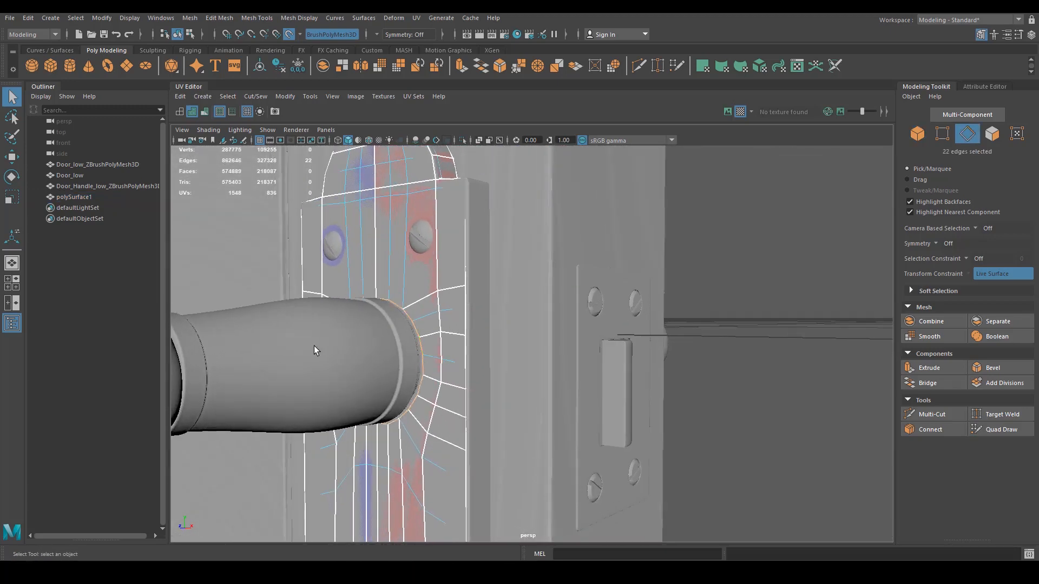
{"action": "left_click_drag", "start_coordinate": [313, 346], "coordinate": [502, 326], "text": "alt"}
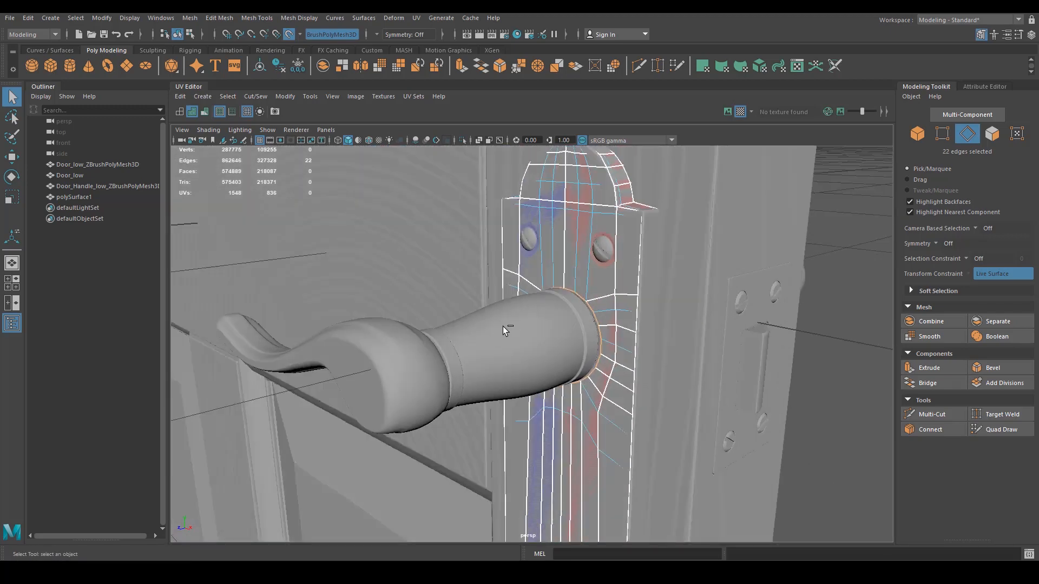
{"action": "right_click_drag", "start_coordinate": [500, 327], "coordinate": [526, 320], "text": "shift"}
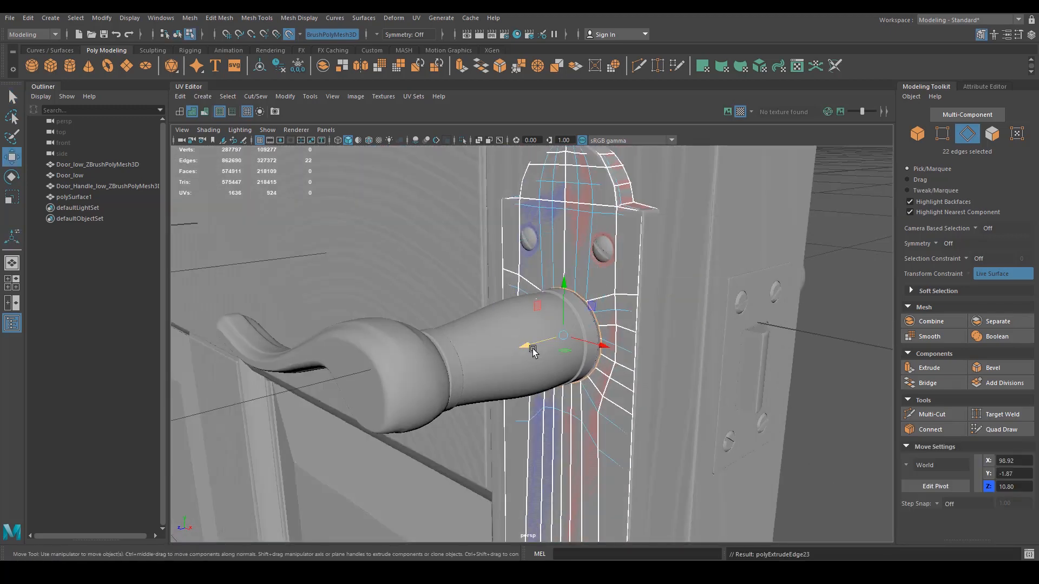
{"action": "left_click_drag", "start_coordinate": [533, 351], "coordinate": [389, 401]}
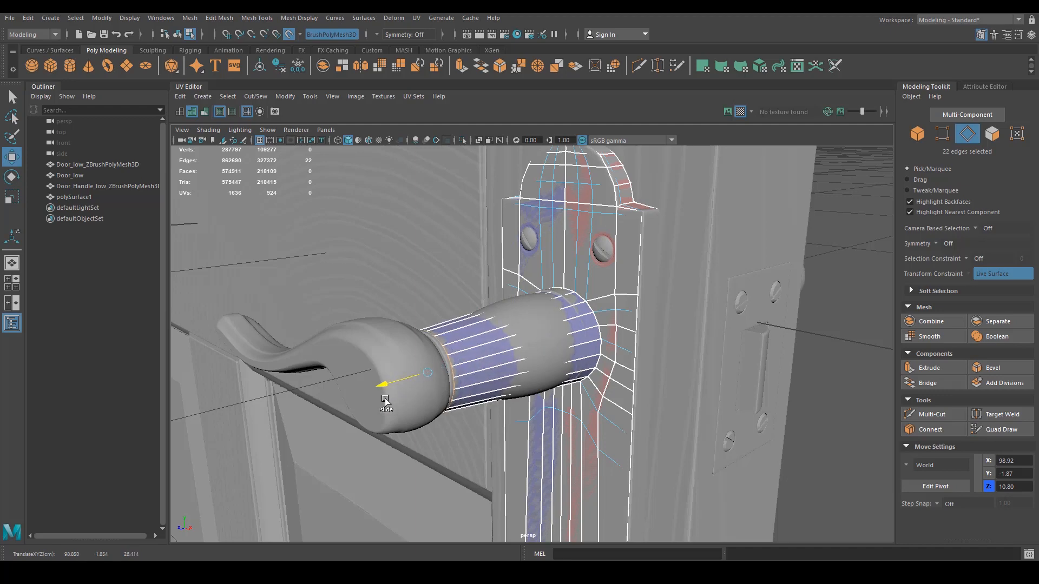
Use Quad Draw to insert six edge loops around the neck: one near its outer end, three near the plate, and two between.
{"action": "left_click_drag", "start_coordinate": [384, 401], "coordinate": [353, 388], "text": "alt"}
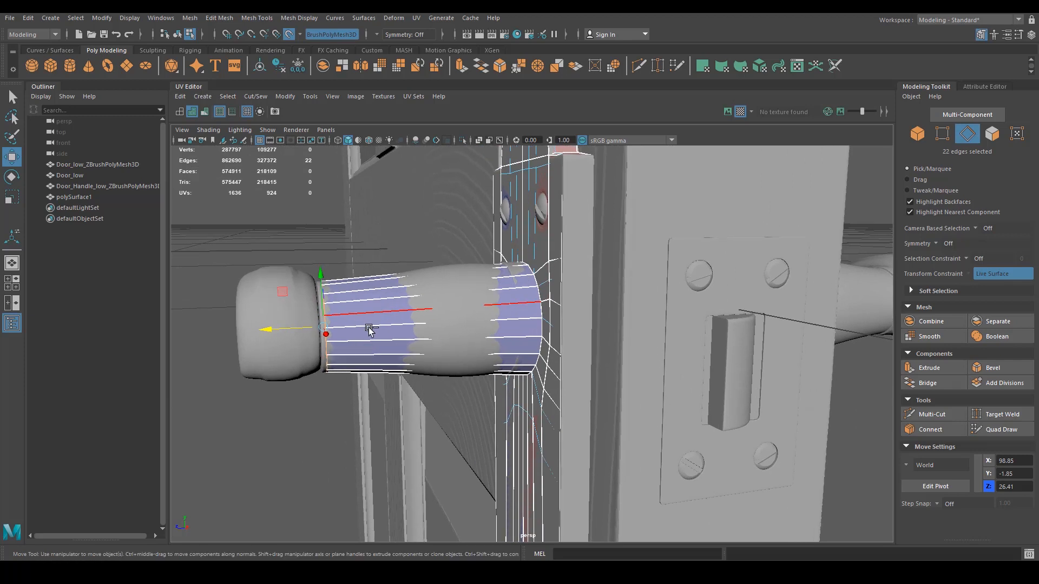
{"action": "left_click", "coordinate": [1000, 429]}
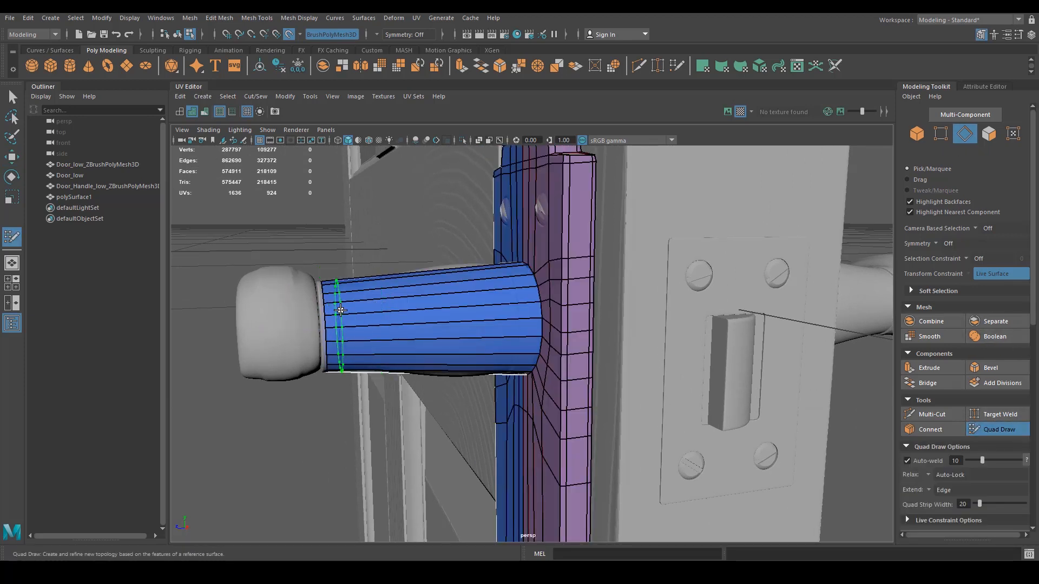
{"action": "left_click", "coordinate": [339, 311], "text": "ctrl"}
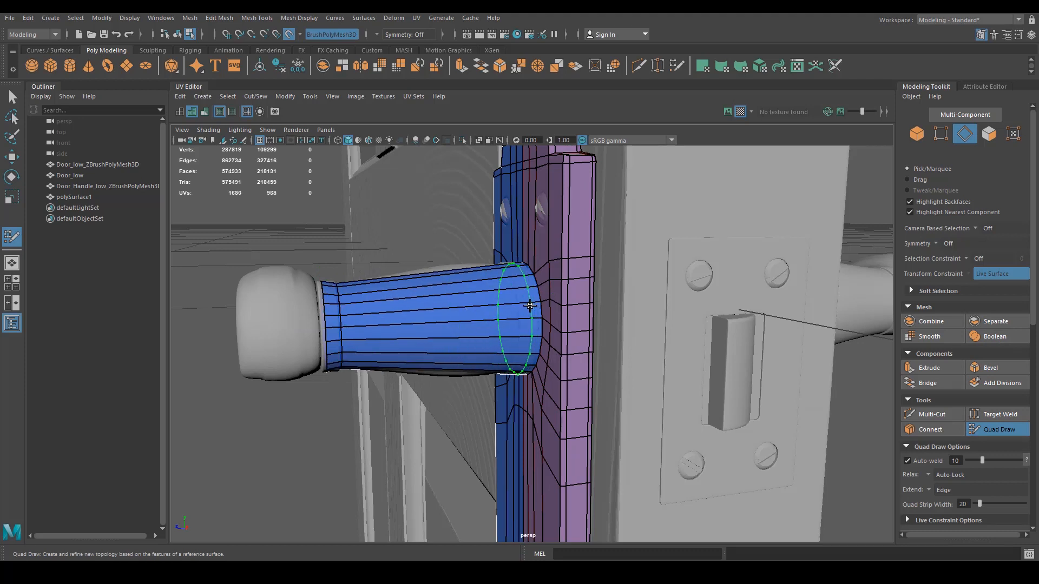
{"action": "left_click", "coordinate": [529, 306], "text": "ctrl"}
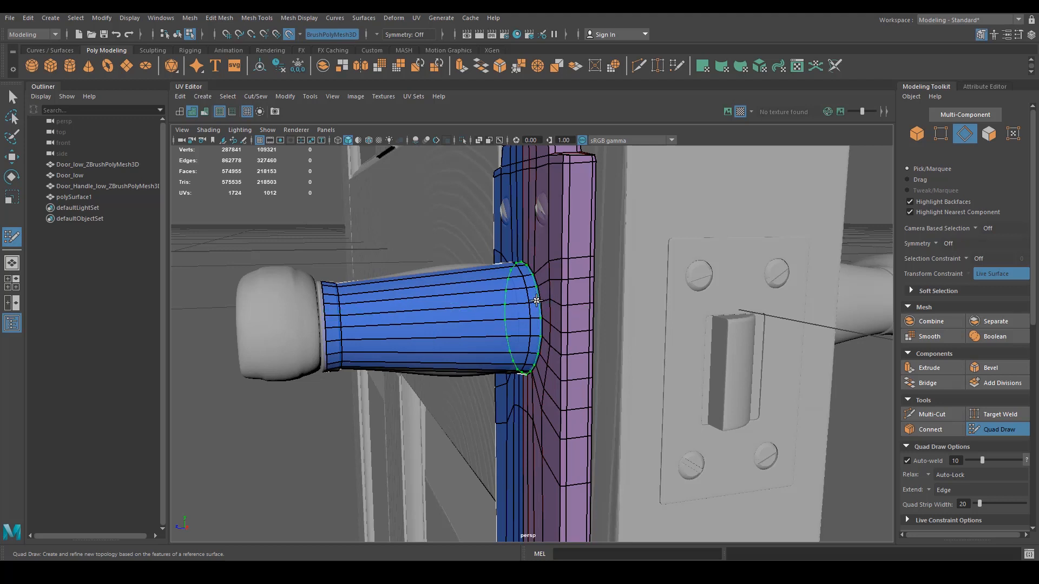
{"action": "left_click", "coordinate": [535, 299], "text": "ctrl"}
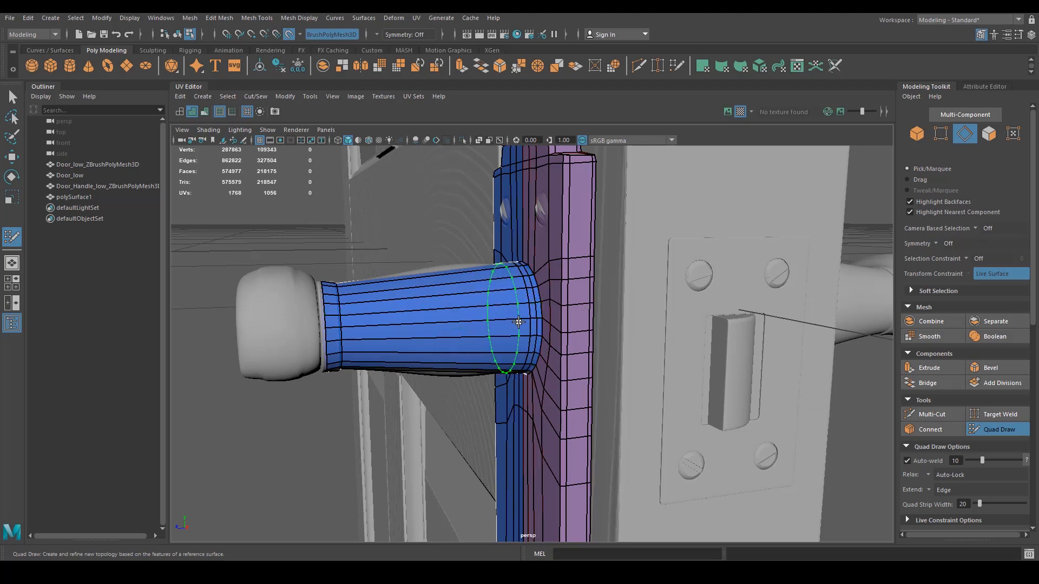
{"action": "left_click", "coordinate": [519, 323], "text": "ctrl"}
{"action": "left_click", "coordinate": [454, 328], "text": "ctrl"}
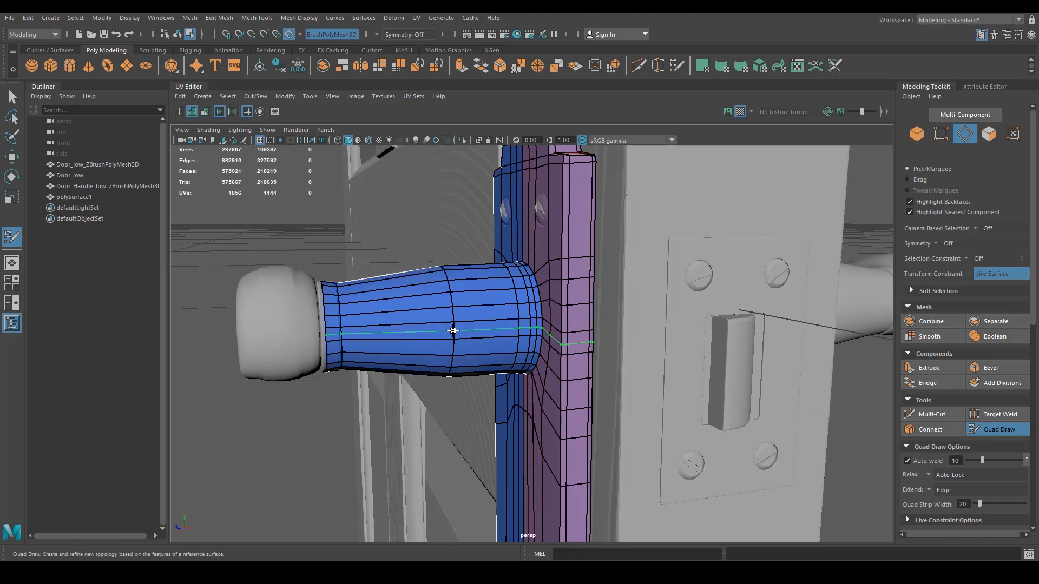
{"action": "left_click", "coordinate": [410, 330], "text": "ctrl"}
Extrude the 11 edges on one half of the neck's outer end forward to about Z 27.57.
{"action": "left_click_drag", "start_coordinate": [457, 352], "coordinate": [520, 298], "text": "alt"}
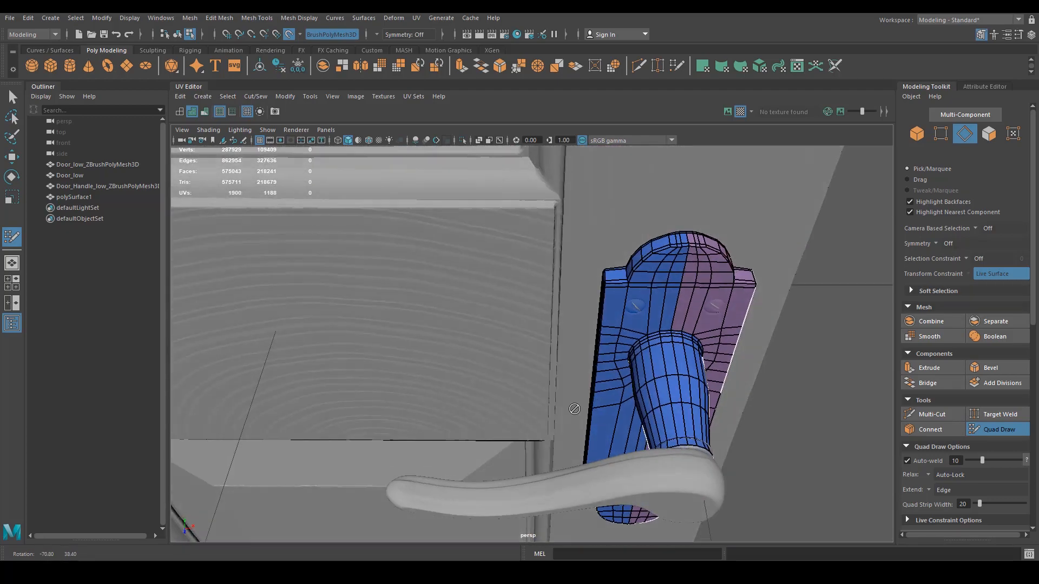
{"action": "middle_click_drag", "start_coordinate": [617, 433], "coordinate": [557, 378], "text": "alt"}
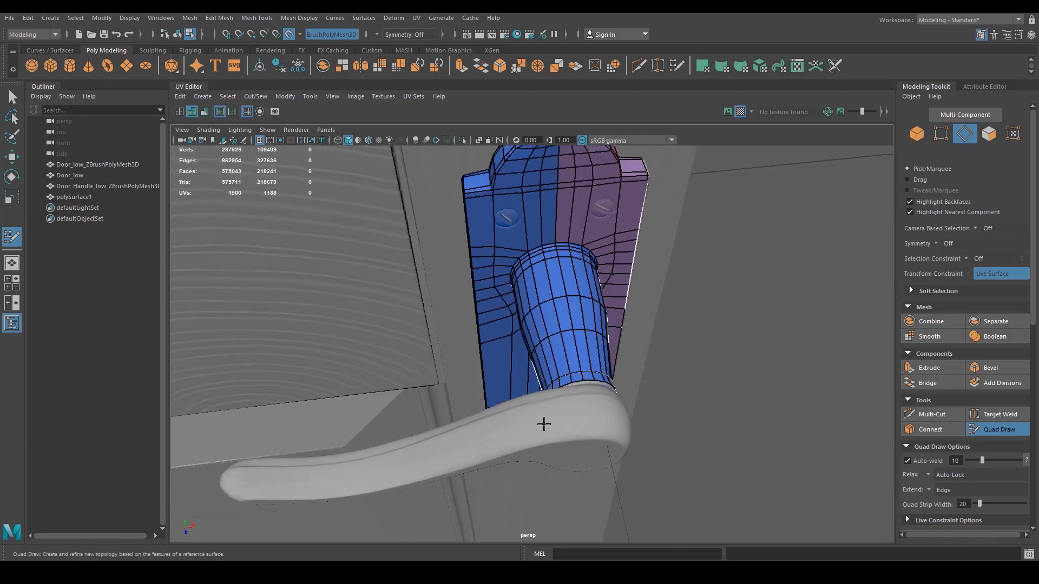
{"action": "left_click_drag", "start_coordinate": [543, 424], "coordinate": [513, 422], "text": "alt"}
{"action": "right_click_drag", "start_coordinate": [513, 422], "coordinate": [504, 395], "text": "alt"}
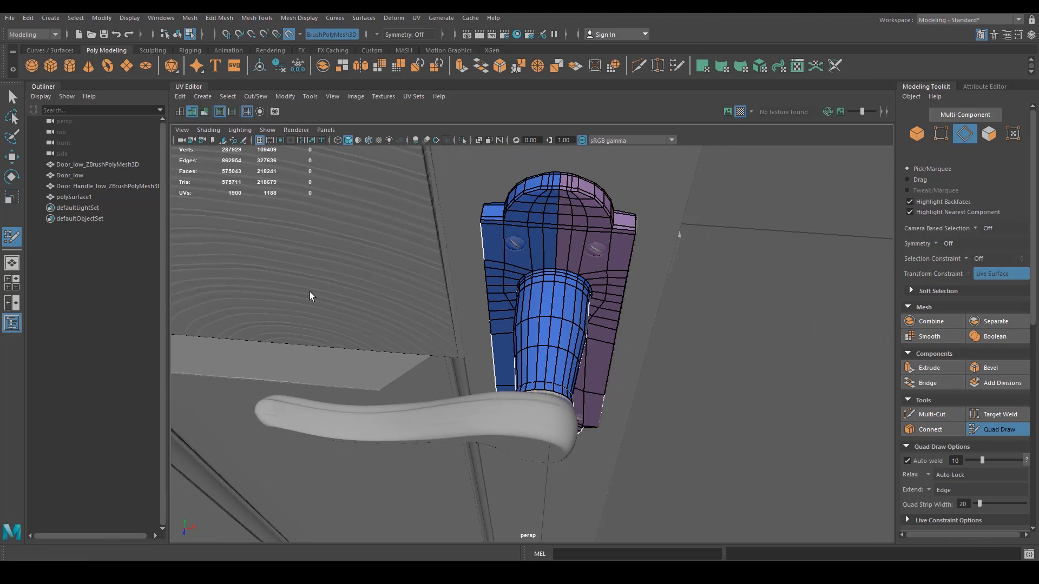
{"action": "key", "text": "q"}
{"action": "mouse_move", "coordinate": [562, 288]}
{"action": "right_mouse_down"}
{"action": "mouse_move", "coordinate": [543, 325]}
{"action": "mouse_move", "coordinate": [559, 323]}
{"action": "right_mouse_up"}
{"action": "left_click_drag", "start_coordinate": [579, 370], "coordinate": [592, 396], "text": "alt"}
{"action": "right_click_drag", "start_coordinate": [592, 396], "coordinate": [587, 420], "text": "alt"}
{"action": "left_click_drag", "start_coordinate": [586, 420], "coordinate": [574, 401], "text": "alt"}
{"action": "right_click_drag", "start_coordinate": [560, 288], "coordinate": [560, 261]}
{"action": "left_click_drag", "start_coordinate": [557, 324], "coordinate": [547, 338], "text": "alt"}
{"action": "right_click_drag", "start_coordinate": [547, 338], "coordinate": [530, 433], "text": "alt"}
{"action": "key", "text": "4"}
{"action": "left_click_drag", "start_coordinate": [531, 430], "coordinate": [544, 459], "text": "alt"}
{"action": "left_click_drag", "start_coordinate": [455, 491], "coordinate": [538, 321]}
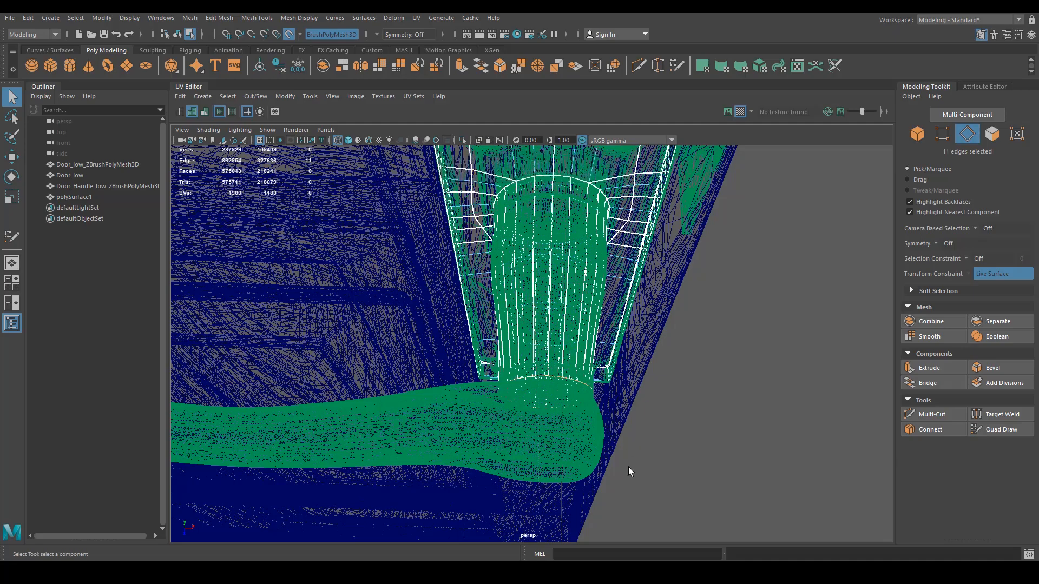
{"action": "left_click_drag", "start_coordinate": [630, 472], "coordinate": [502, 397], "text": "alt"}
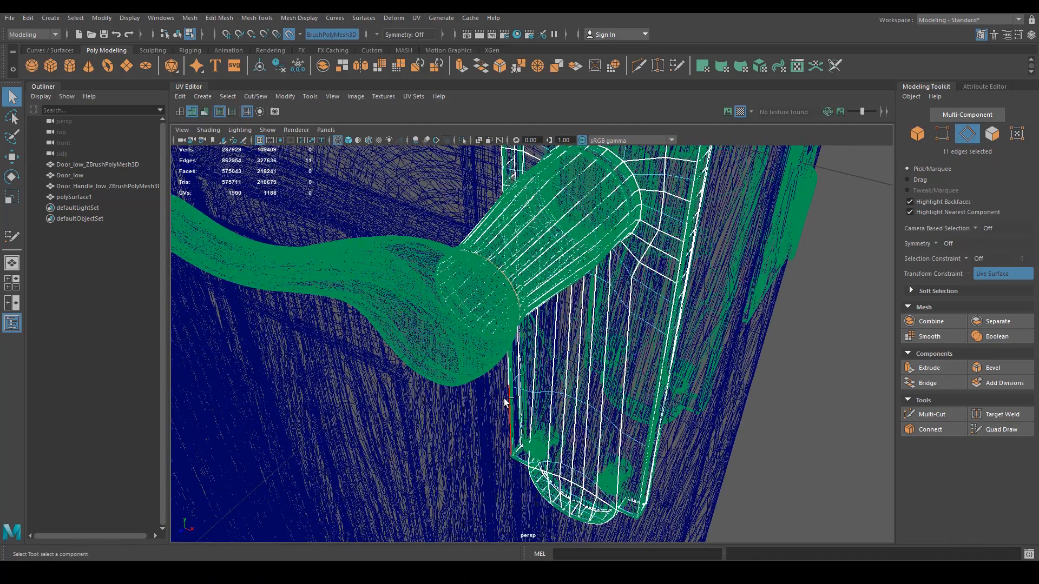
{"action": "key", "text": "ctrl+e"}
{"action": "key", "text": "w"}
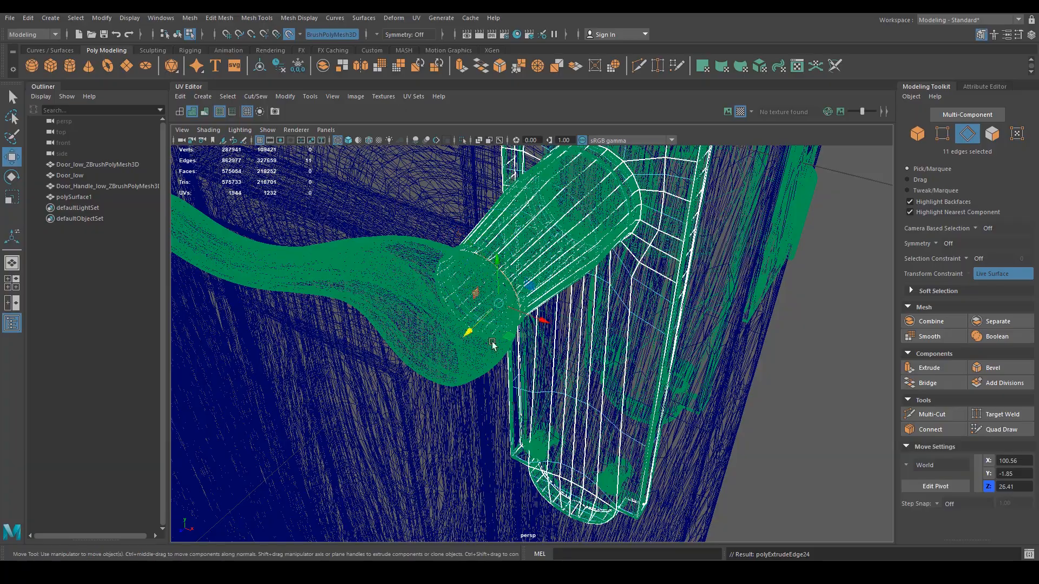
{"action": "left_click_drag", "start_coordinate": [471, 331], "coordinate": [440, 290]}
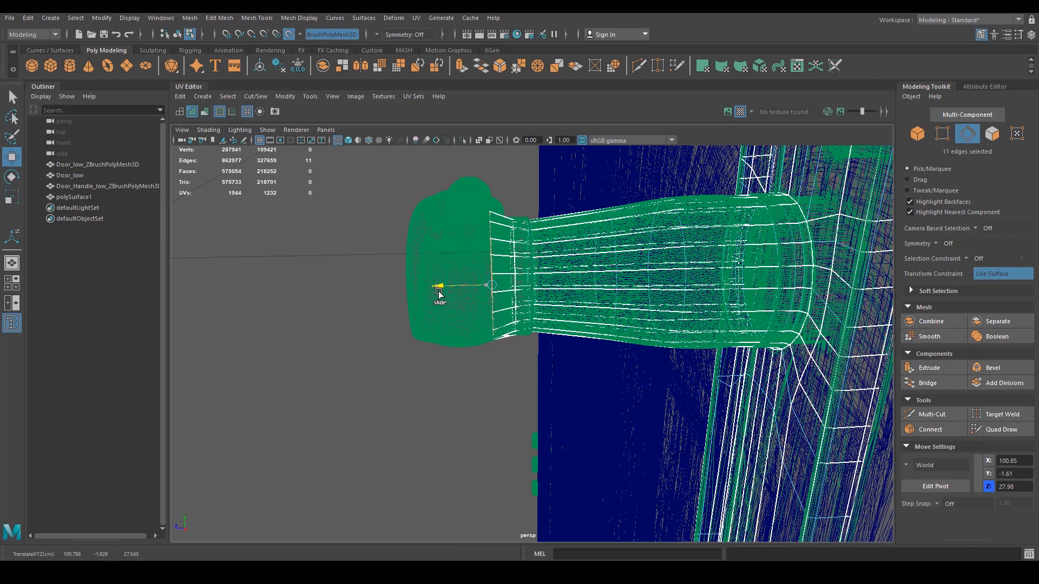
Extrude the same 11 edges two more times along the rounded start of the lever.
{"action": "key", "text": "ctrl+e"}
{"action": "key", "text": "w"}
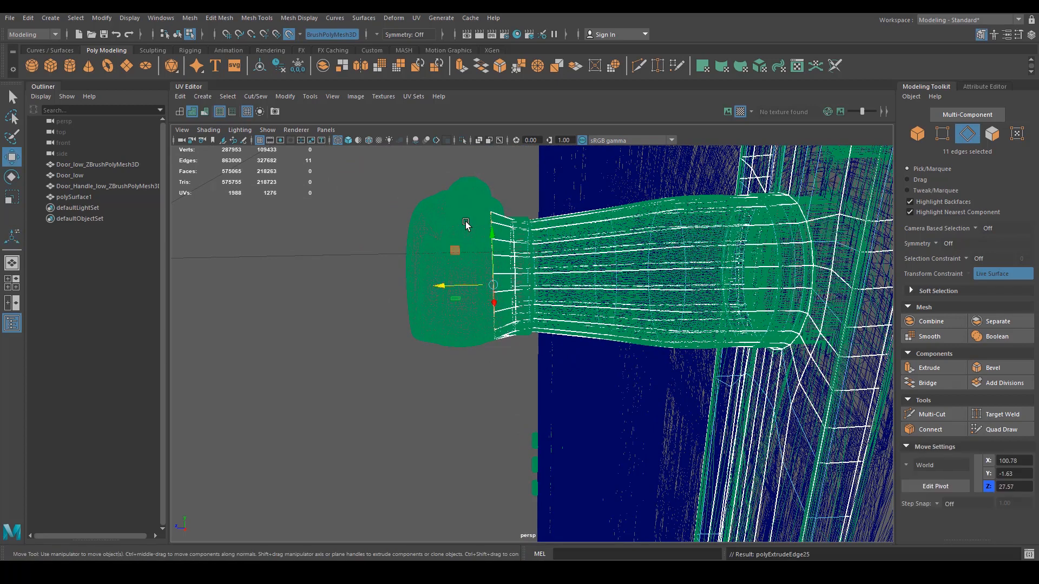
{"action": "mouse_move", "coordinate": [440, 289]}
{"action": "left_mouse_down"}
{"action": "mouse_move", "coordinate": [378, 283]}
{"action": "mouse_move", "coordinate": [392, 288]}
{"action": "mouse_move", "coordinate": [398, 311]}
{"action": "mouse_move", "coordinate": [470, 281]}
{"action": "mouse_move", "coordinate": [442, 323]}
{"action": "mouse_move", "coordinate": [431, 308]}
{"action": "left_mouse_up"}
{"action": "key", "text": "ctrl+e"}
{"action": "key", "text": "w"}
{"action": "key", "text": "e"}
{"action": "key", "text": "r"}
{"action": "key", "text": "5"}
Reposition the two inner 11-edge rows of the new strips to follow the curve where the neck meets the lever.
{"action": "right_click_drag", "start_coordinate": [495, 264], "coordinate": [495, 231]}
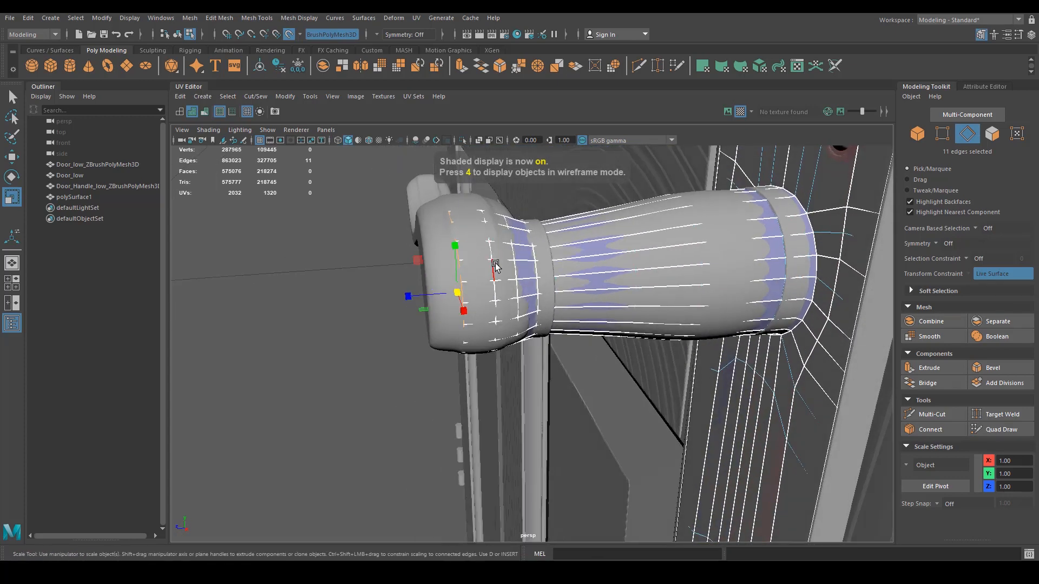
{"action": "double_click", "coordinate": [493, 268]}
{"action": "mouse_move", "coordinate": [489, 293]}
{"action": "left_mouse_down"}
{"action": "mouse_move", "coordinate": [498, 283]}
{"action": "mouse_move", "coordinate": [471, 294]}
{"action": "left_mouse_up"}
{"action": "key", "text": "w"}
{"action": "left_click_drag", "start_coordinate": [531, 275], "coordinate": [505, 268], "text": "alt"}
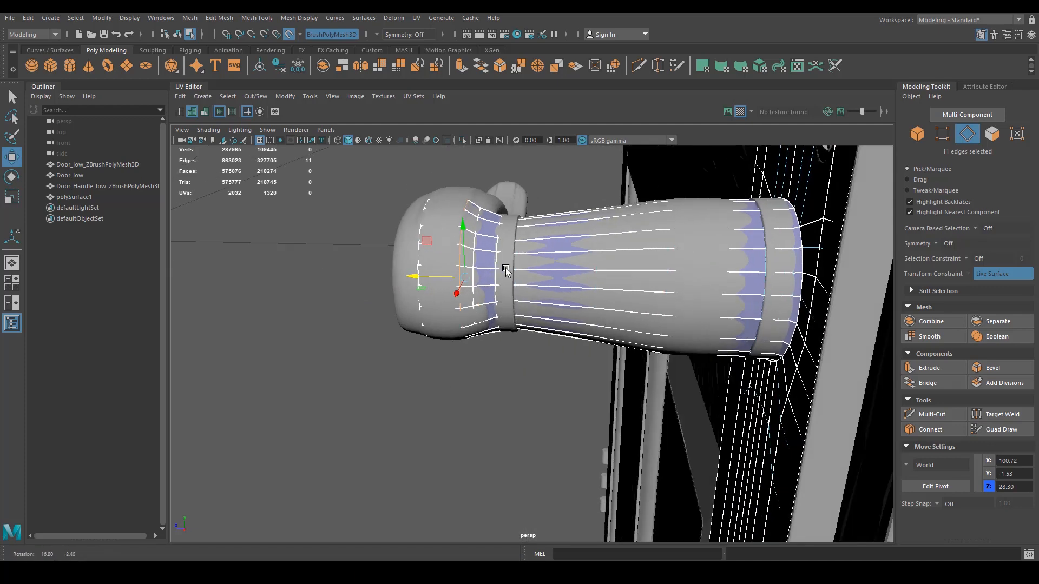
{"action": "right_click_drag", "start_coordinate": [506, 268], "coordinate": [521, 276], "text": "alt"}
{"action": "middle_click_drag", "start_coordinate": [465, 238], "coordinate": [506, 289], "text": "alt"}
{"action": "double_click", "coordinate": [503, 266]}
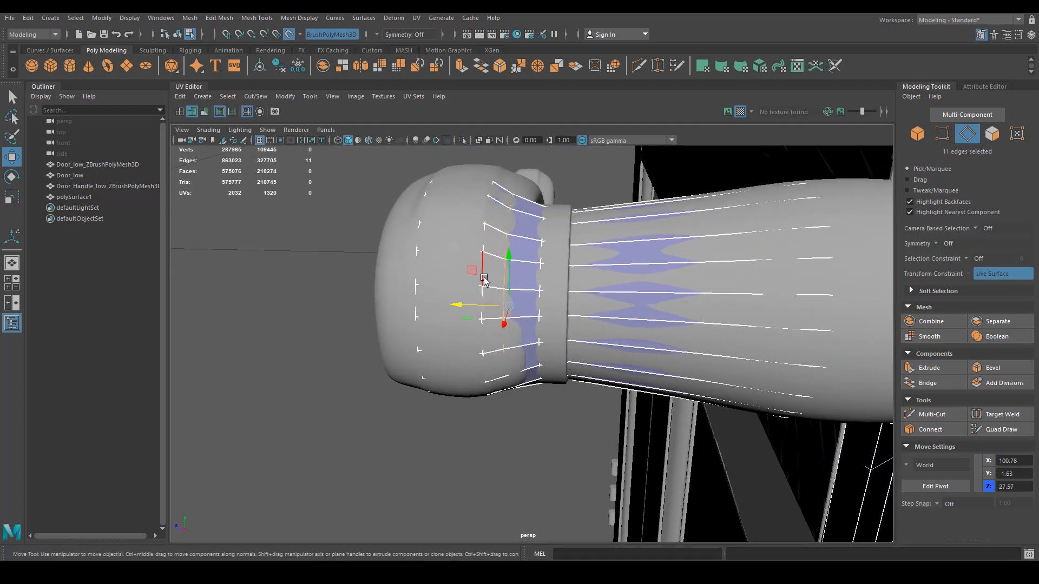
{"action": "left_click_drag", "start_coordinate": [457, 303], "coordinate": [459, 299], "text": "ctrl+shift"}
Extrude the outermost 11-edge row further along the lever's rounded end to about Z 31.98.
{"action": "left_click_drag", "start_coordinate": [430, 290], "coordinate": [540, 316], "text": "alt"}
{"action": "double_click", "coordinate": [478, 292], "text": "shift"}
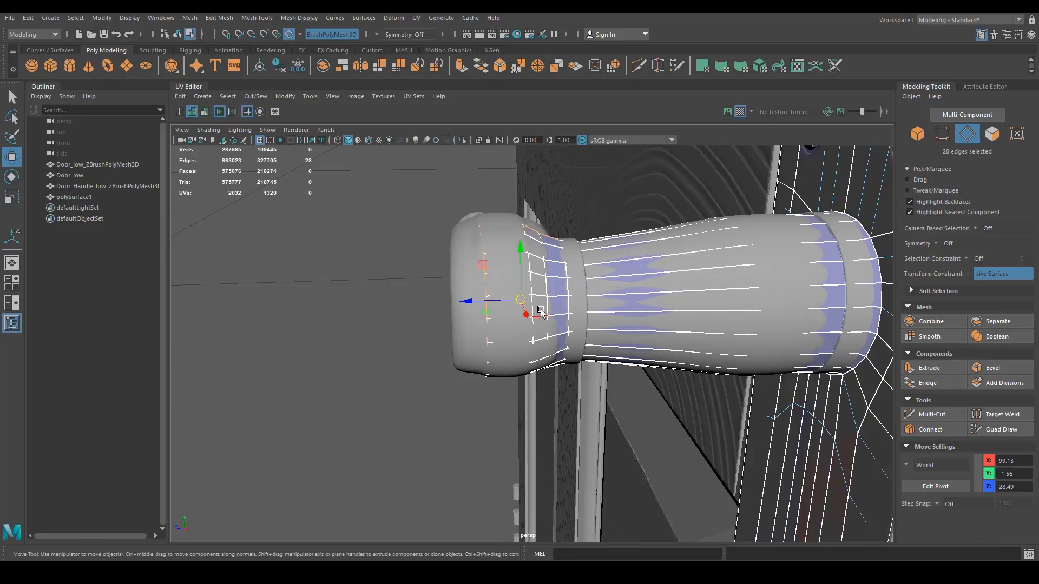
{"action": "key", "text": "4"}
{"action": "mouse_move", "coordinate": [539, 313]}
{"action": "left_mouse_down", "text": "alt"}
{"action": "mouse_move", "coordinate": [564, 372]}
{"action": "mouse_move", "coordinate": [551, 297]}
{"action": "left_mouse_up", "text": "alt"}
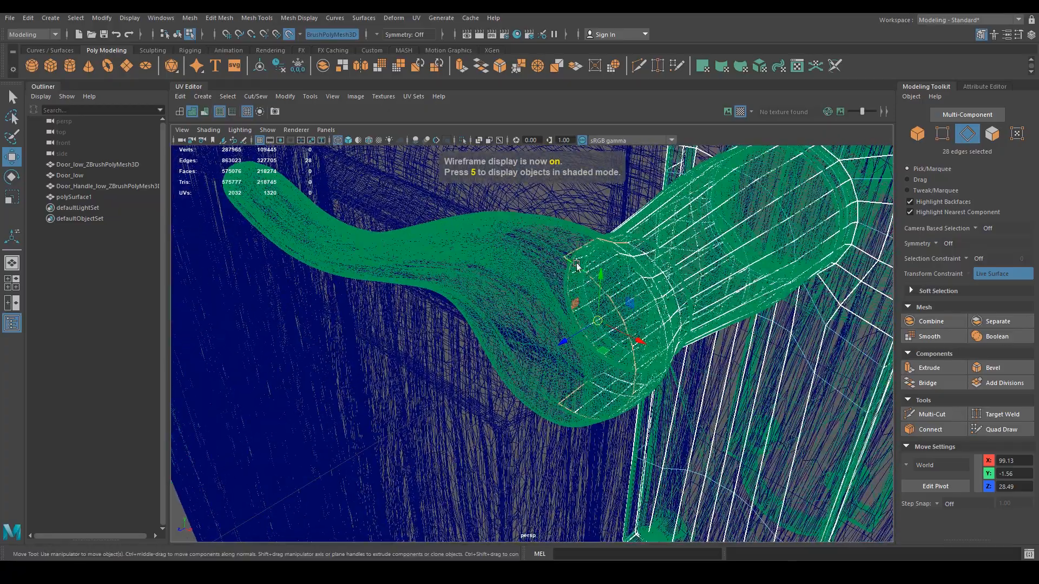
{"action": "left_click", "coordinate": [577, 261]}
{"action": "left_click_drag", "start_coordinate": [557, 336], "coordinate": [640, 307], "text": "alt"}
{"action": "double_click", "coordinate": [579, 384], "text": "shift"}
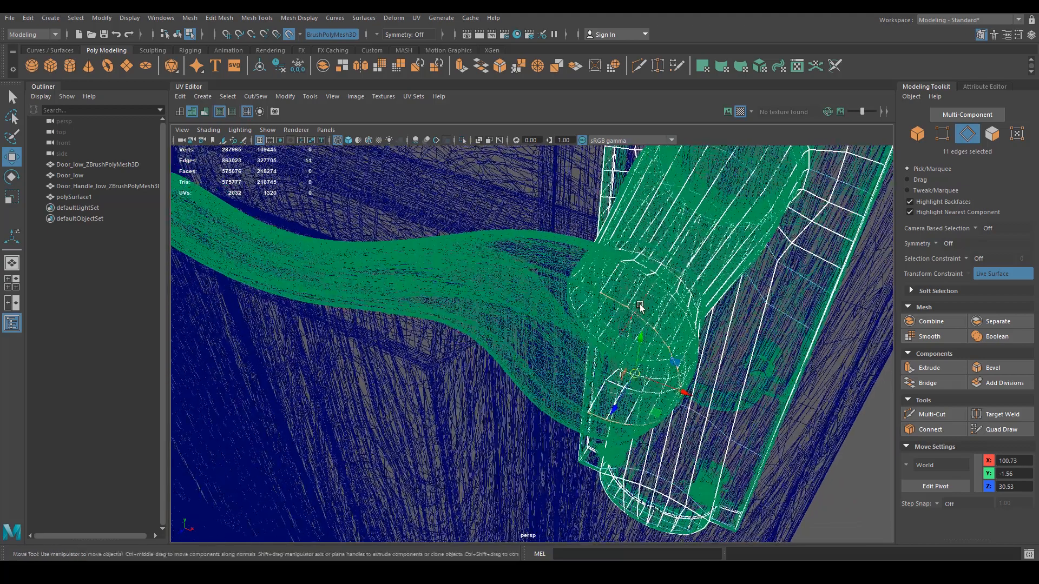
{"action": "left_click", "coordinate": [612, 298]}
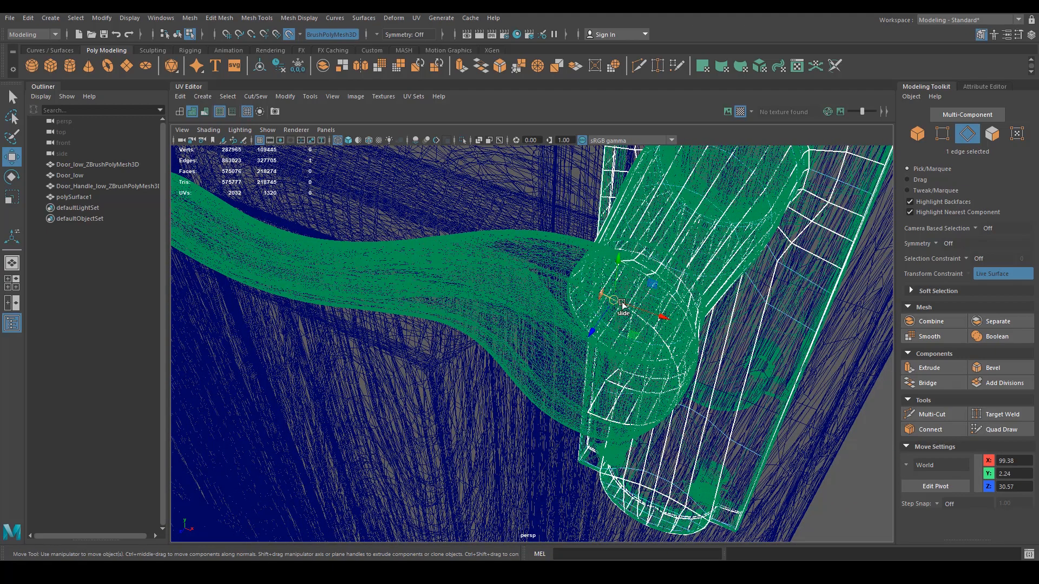
{"action": "double_click", "coordinate": [593, 414], "text": "shift"}
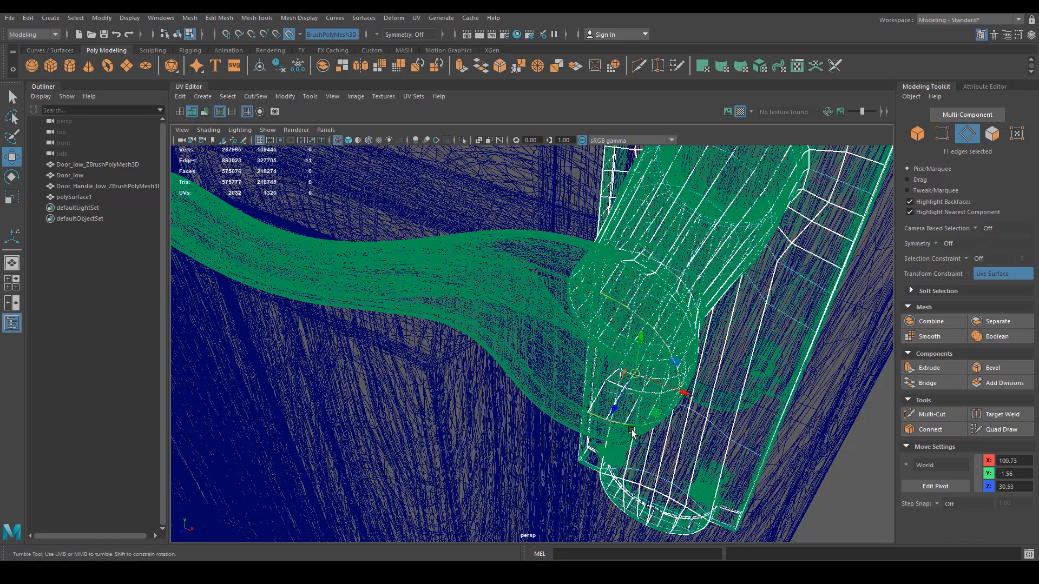
{"action": "left_click_drag", "start_coordinate": [609, 416], "coordinate": [602, 467], "text": "alt"}
{"action": "key", "text": "5"}
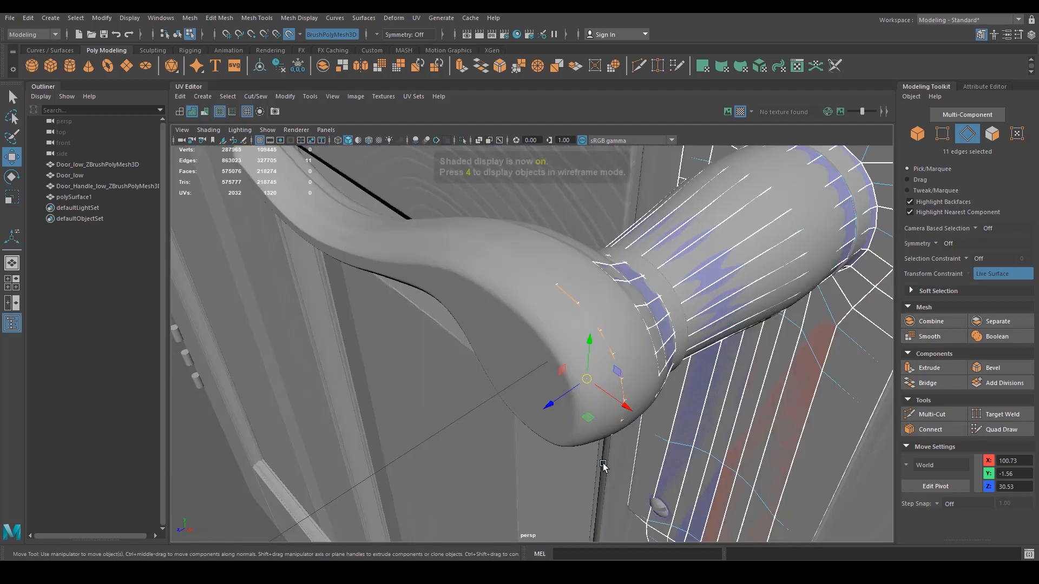
{"action": "key", "text": "ctrl+e"}
{"action": "left_click_drag", "start_coordinate": [553, 406], "coordinate": [648, 327]}
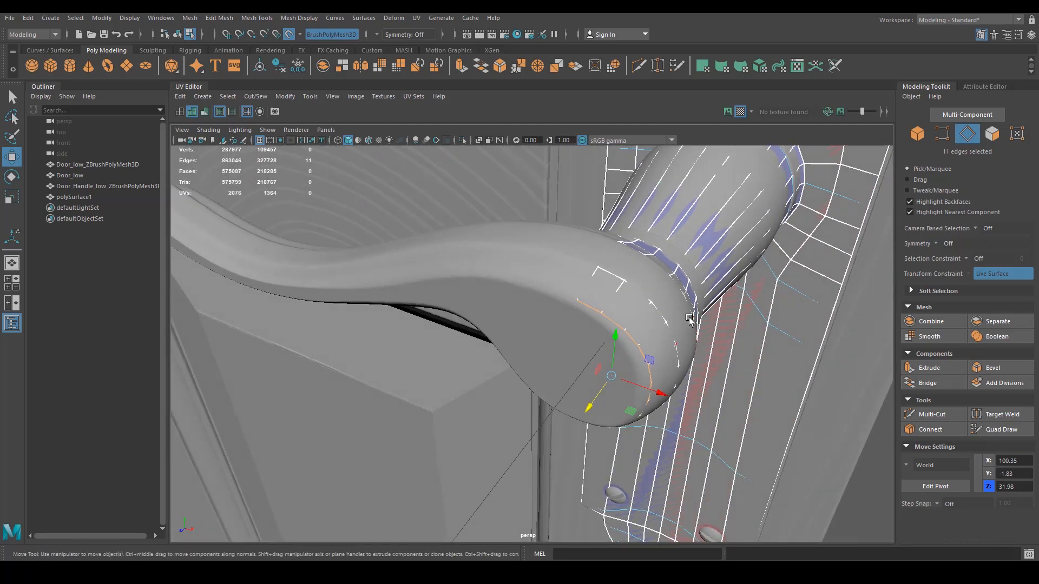
Isolate polySurface1 and examine the open half-ring at the outer end of the neck.
{"action": "right_click_drag", "start_coordinate": [690, 317], "coordinate": [728, 298]}
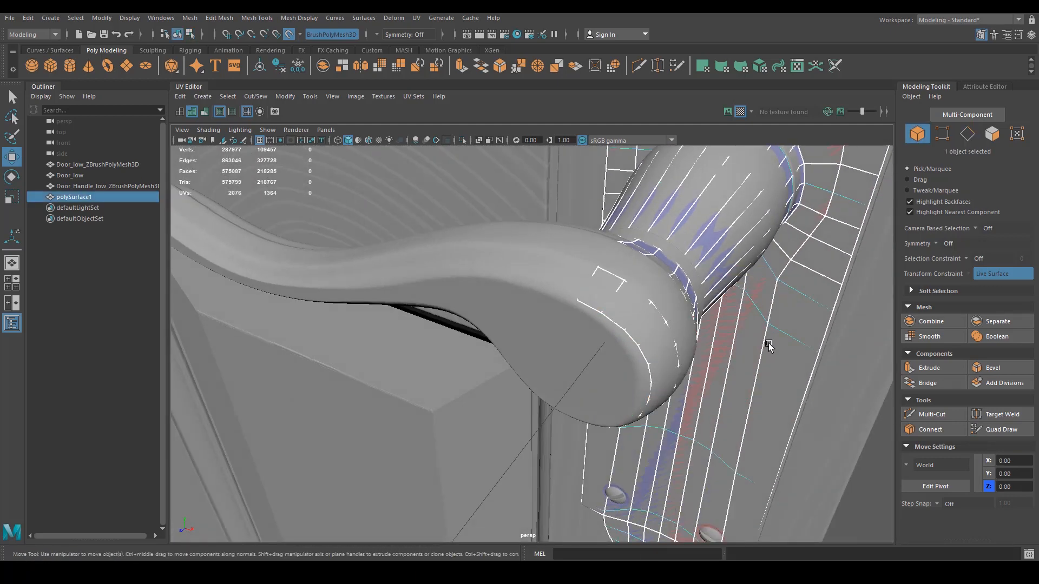
{"action": "key", "text": "ctrl+1"}
{"action": "right_click_drag", "start_coordinate": [647, 288], "coordinate": [696, 265]}
{"action": "right_click_drag", "start_coordinate": [563, 271], "coordinate": [438, 271], "text": "alt"}
{"action": "left_click_drag", "start_coordinate": [437, 295], "coordinate": [561, 338], "text": "alt"}
{"action": "right_click_drag", "start_coordinate": [450, 368], "coordinate": [571, 348], "text": "alt"}
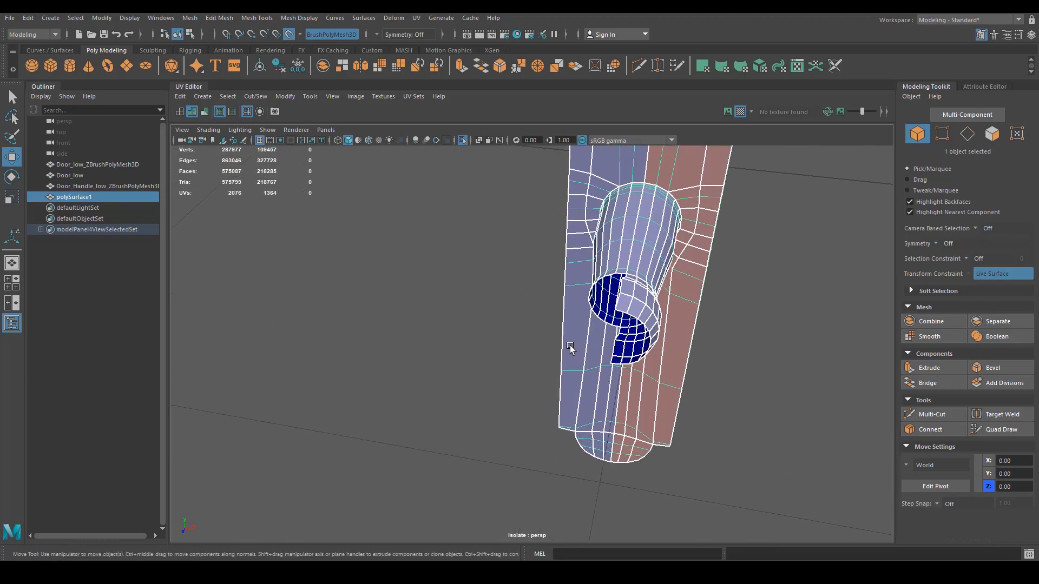
{"action": "middle_click_drag", "start_coordinate": [570, 347], "coordinate": [533, 309], "text": "alt"}
{"action": "left_click_drag", "start_coordinate": [533, 309], "coordinate": [653, 339], "text": "alt"}
{"action": "right_click_drag", "start_coordinate": [654, 339], "coordinate": [742, 337], "text": "alt"}
{"action": "left_click_drag", "start_coordinate": [741, 337], "coordinate": [601, 335], "text": "alt"}
{"action": "right_click_drag", "start_coordinate": [600, 334], "coordinate": [645, 343], "text": "alt"}
{"action": "left_click_drag", "start_coordinate": [687, 340], "coordinate": [644, 342], "text": "alt"}
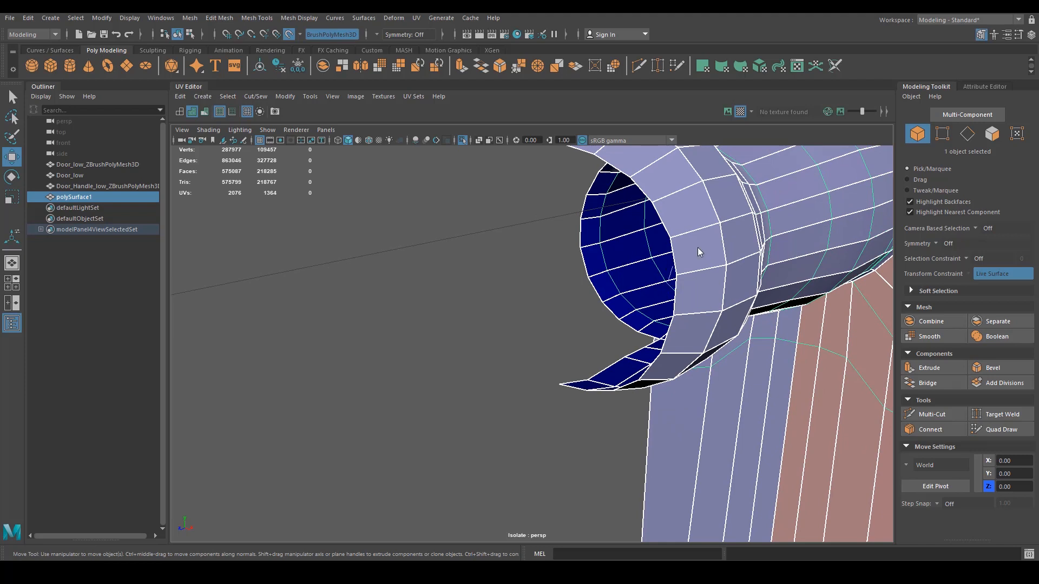
Bridge two edges on the side of the half-ring's outer rim with a new face.
{"action": "right_click_drag", "start_coordinate": [672, 239], "coordinate": [657, 189]}
{"action": "double_click", "coordinate": [673, 253]}
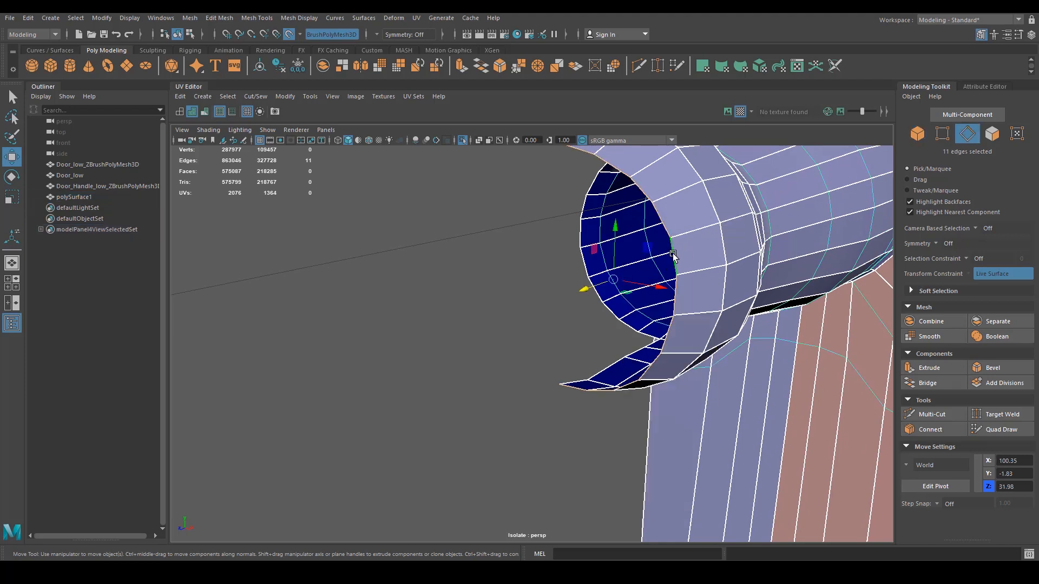
{"action": "left_click", "coordinate": [675, 255]}
{"action": "left_click", "coordinate": [666, 335], "text": "shift"}
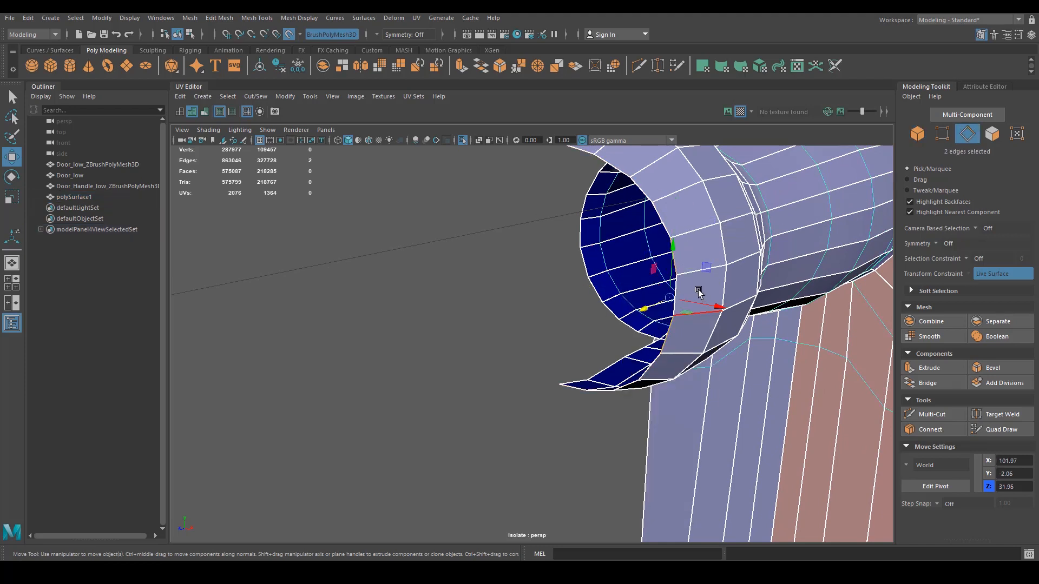
{"action": "left_click", "coordinate": [481, 65]}
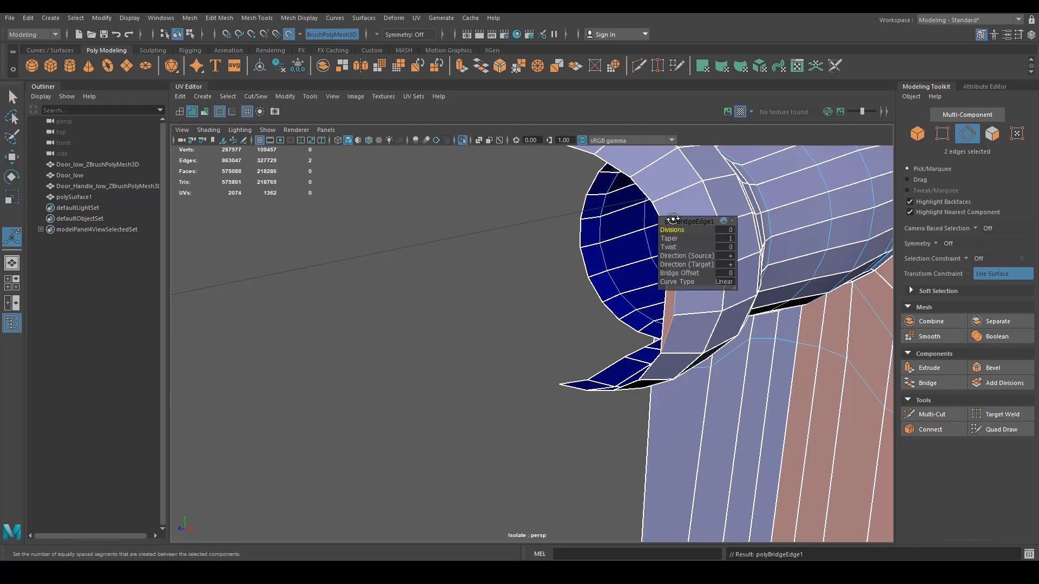
{"action": "left_click_drag", "start_coordinate": [726, 227], "coordinate": [480, 324], "text": "alt"}
{"action": "left_click_drag", "start_coordinate": [740, 299], "coordinate": [763, 238], "text": "alt"}
{"action": "middle_click_drag", "start_coordinate": [763, 230], "coordinate": [758, 266], "text": "alt"}
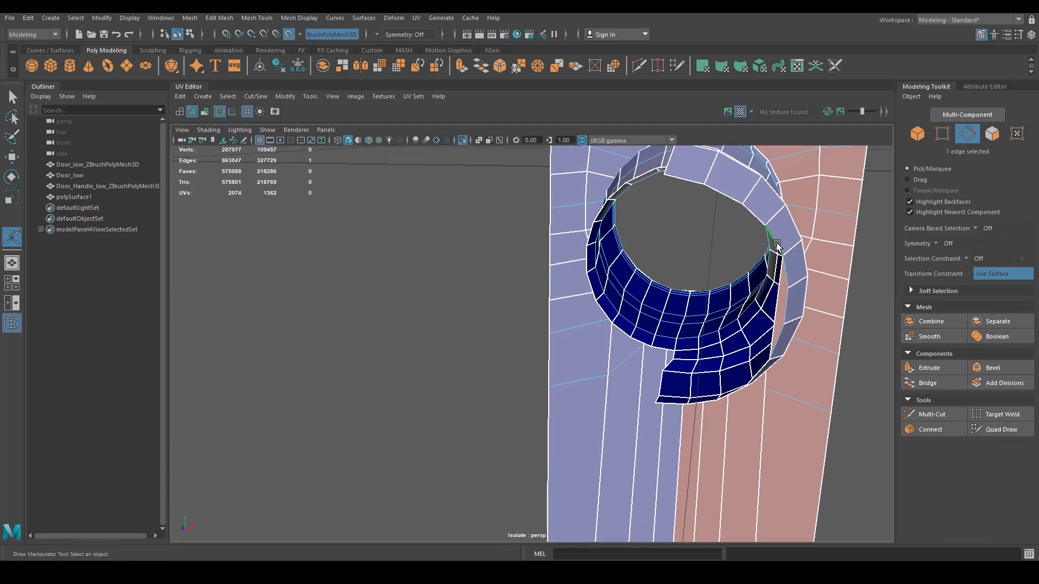
Bridge the eight selected rim edges across the half-ring's open outer end and return polySurface1 to object selection.
{"action": "left_click_drag", "start_coordinate": [686, 238], "coordinate": [668, 213], "text": "alt"}
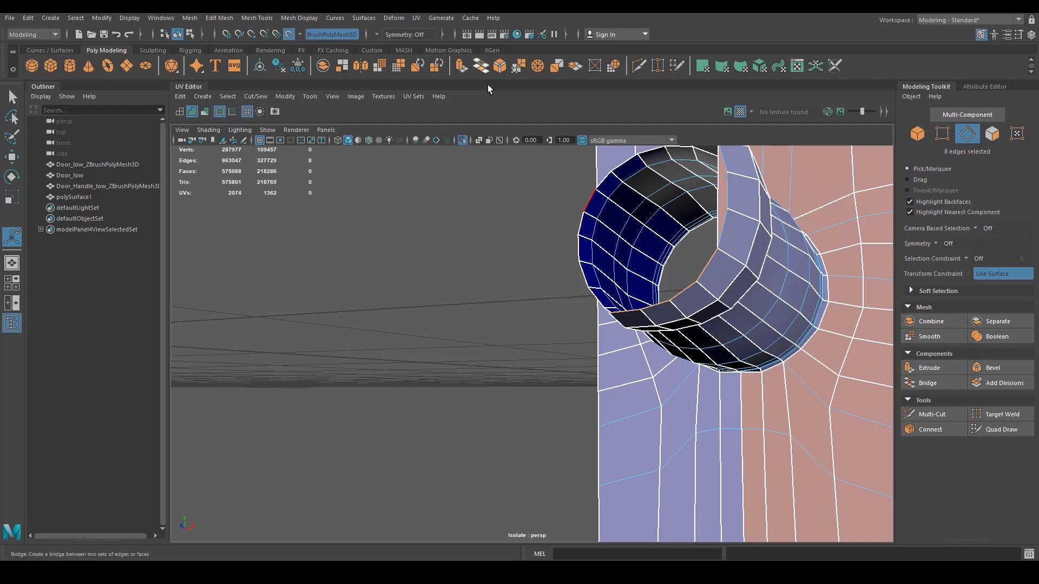
{"action": "left_click", "coordinate": [485, 68]}
{"action": "left_click_drag", "start_coordinate": [658, 206], "coordinate": [685, 264], "text": "alt"}
{"action": "left_click", "coordinate": [754, 339]}
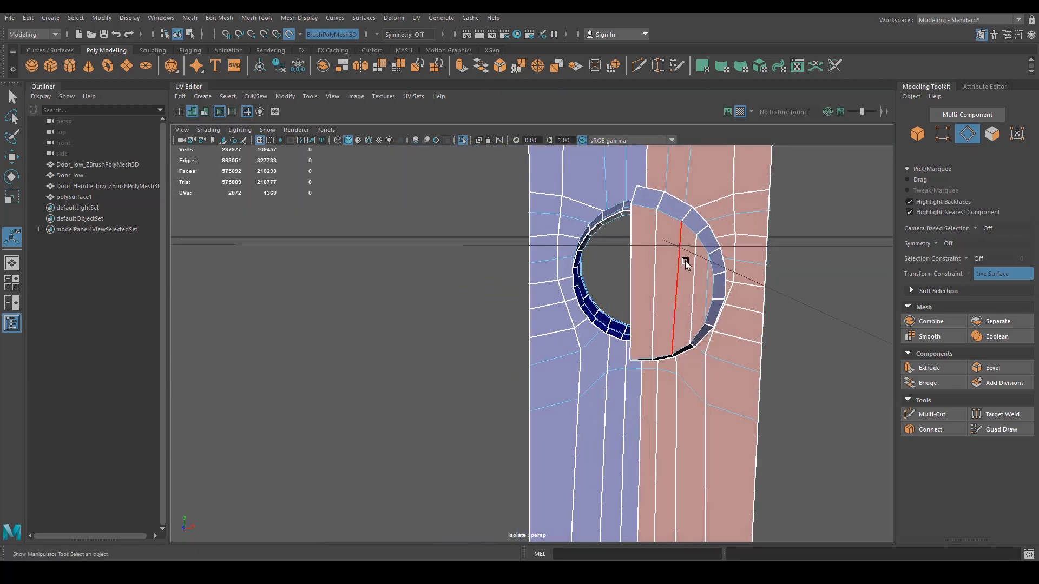
{"action": "left_click_drag", "start_coordinate": [668, 346], "coordinate": [606, 371], "text": "alt"}
{"action": "right_click_drag", "start_coordinate": [615, 287], "coordinate": [666, 273]}
{"action": "left_click_drag", "start_coordinate": [679, 330], "coordinate": [696, 360], "text": "alt"}
Show the whole handle again and use Quad Draw to extrude one rounded-end edge into two consecutive faces along the lever.
{"action": "key", "text": "ctrl+1"}
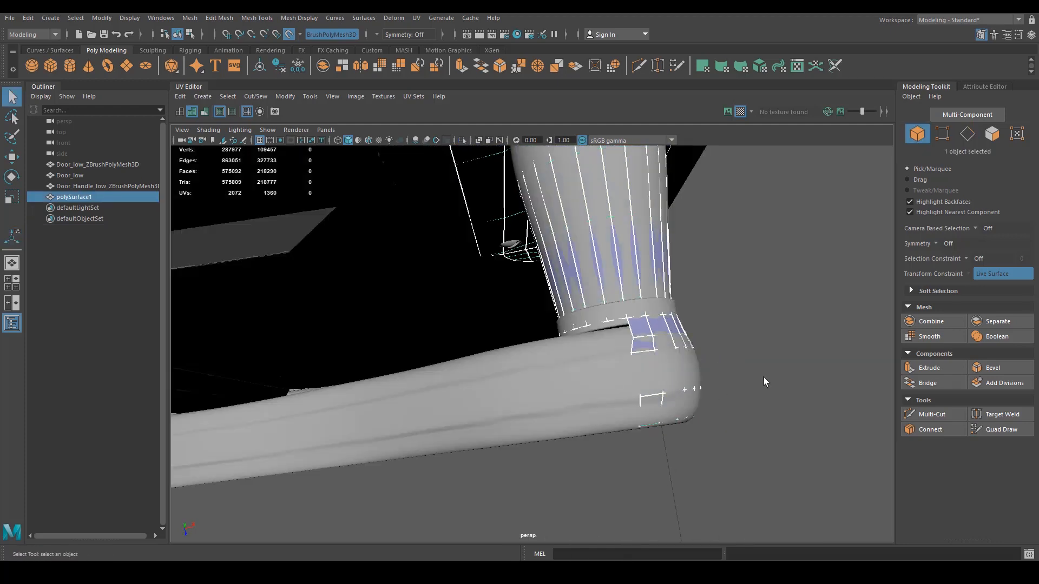
{"action": "left_click", "coordinate": [1000, 429]}
{"action": "left_click_drag", "start_coordinate": [573, 390], "coordinate": [748, 412], "text": "alt"}
{"action": "scroll", "coordinate": [622, 395], "scroll_direction": "down", "scroll_amount": 4}
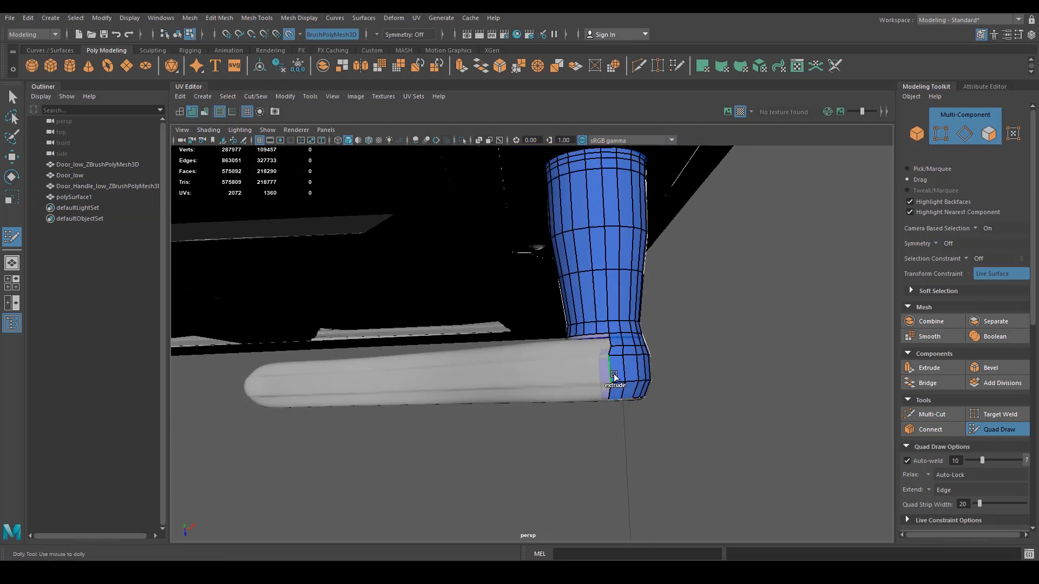
{"action": "left_click_drag", "start_coordinate": [613, 377], "coordinate": [533, 379]}
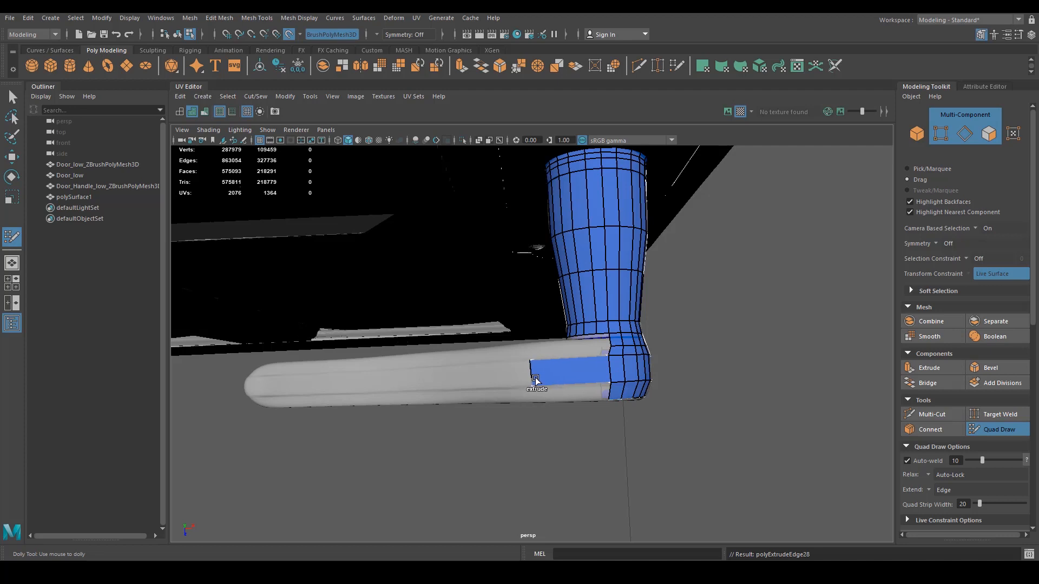
{"action": "left_click_drag", "start_coordinate": [533, 380], "coordinate": [480, 380]}
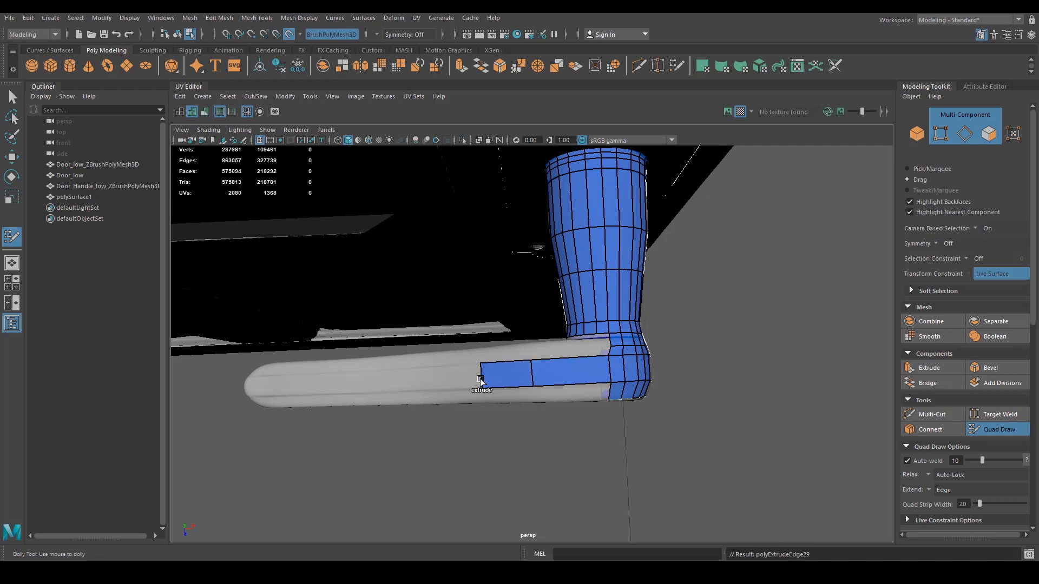
Delete the lever face nearest the rounded end, extrude a second face beside the remaining one, and fit its corners to the lever.
{"action": "scroll", "coordinate": [530, 403], "scroll_direction": "up", "scroll_amount": 3}
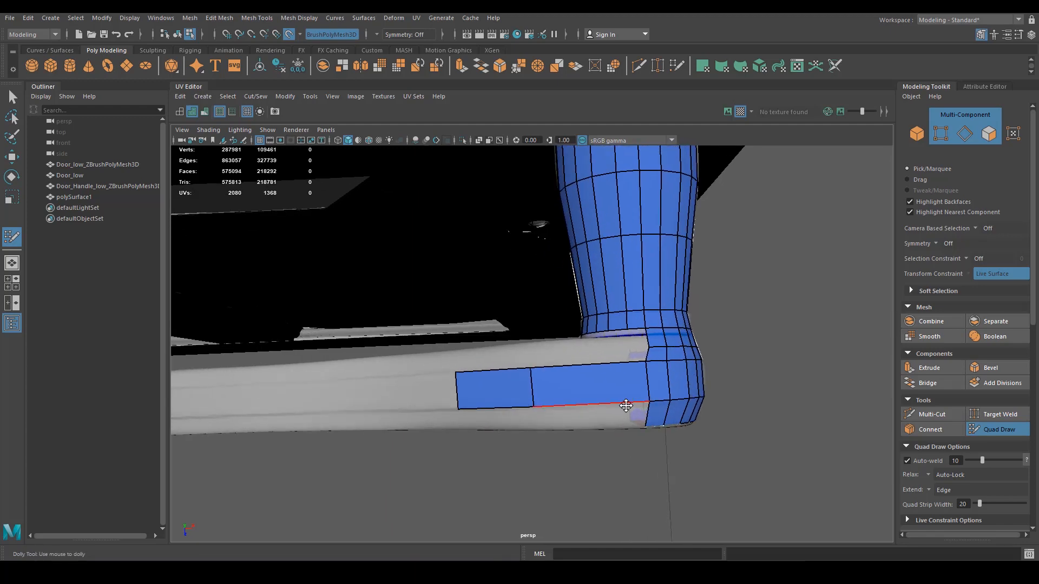
{"action": "left_click", "coordinate": [601, 393], "text": "ctrl+shift"}
{"action": "left_click_drag", "start_coordinate": [557, 420], "coordinate": [499, 333], "text": "alt"}
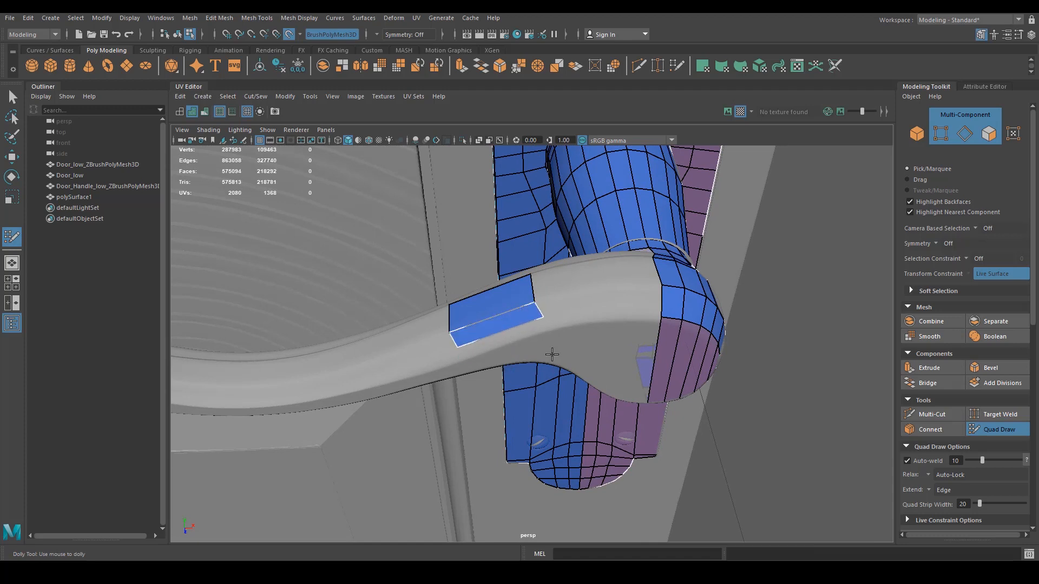
{"action": "left_click_drag", "start_coordinate": [552, 354], "coordinate": [503, 330], "text": "alt"}
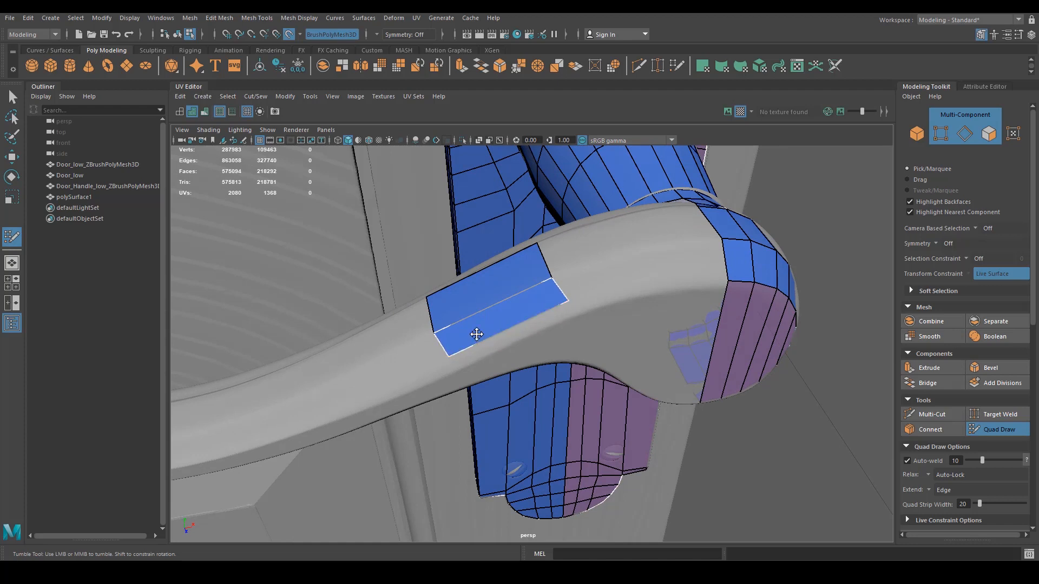
{"action": "right_click_drag", "start_coordinate": [476, 334], "coordinate": [578, 293], "text": "alt"}
{"action": "left_click_drag", "start_coordinate": [575, 289], "coordinate": [583, 301]}
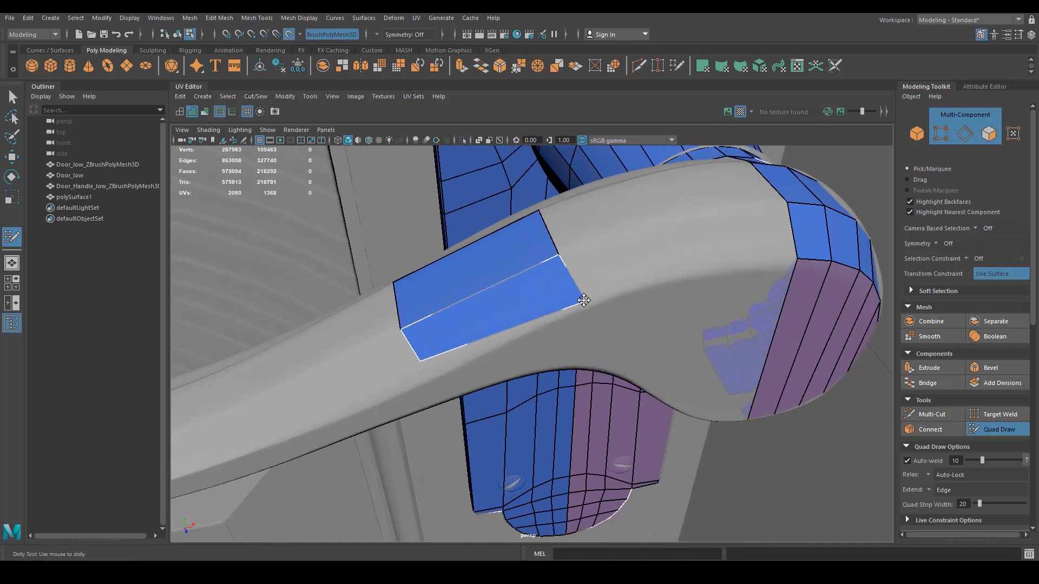
{"action": "left_click_drag", "start_coordinate": [422, 361], "coordinate": [424, 369]}
Continue extruding faces around the lever's cross-section to form a band, and weld the split corner on its edge.
{"action": "left_click_drag", "start_coordinate": [493, 265], "coordinate": [508, 301], "text": "ctrl+shift"}
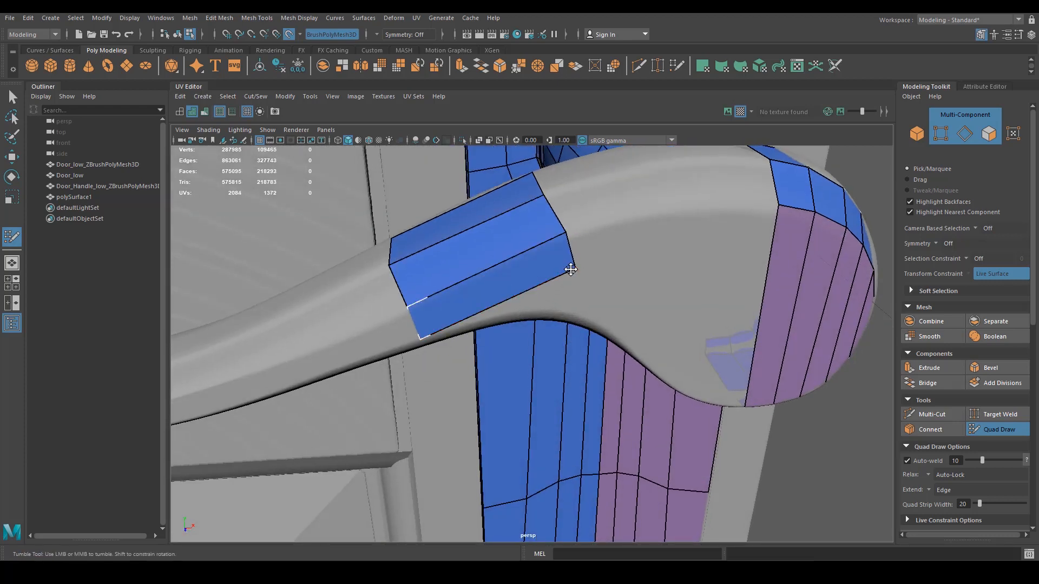
{"action": "right_click_drag", "start_coordinate": [583, 278], "coordinate": [525, 221], "text": "alt"}
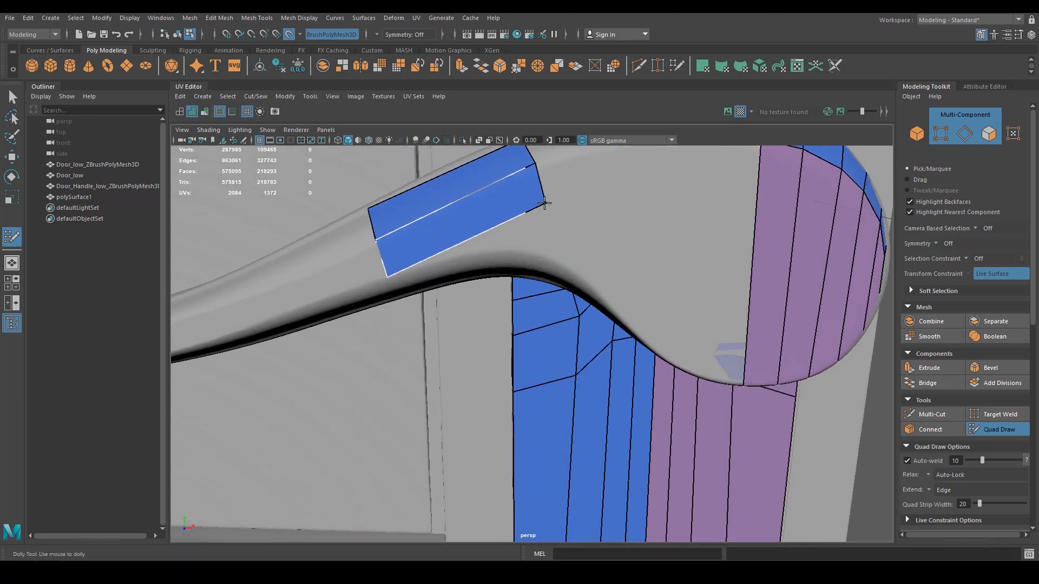
{"action": "left_click_drag", "start_coordinate": [549, 204], "coordinate": [503, 168], "text": "alt"}
{"action": "left_click_drag", "start_coordinate": [551, 231], "coordinate": [550, 220], "text": "alt"}
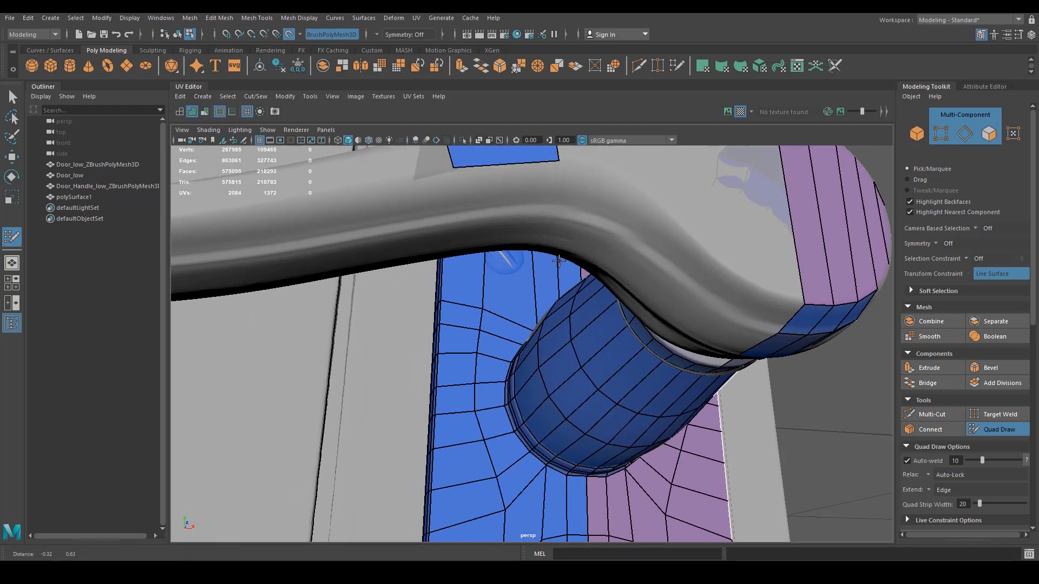
{"action": "middle_click_drag", "start_coordinate": [550, 219], "coordinate": [551, 252], "text": "alt"}
{"action": "left_click_drag", "start_coordinate": [512, 214], "coordinate": [542, 339], "text": "ctrl"}
{"action": "key", "text": "Caps_Lock"}
{"action": "mouse_move", "coordinate": [490, 413]}
{"action": "left_mouse_down"}
{"action": "mouse_move", "coordinate": [485, 387]}
{"action": "mouse_move", "coordinate": [471, 459]}
{"action": "mouse_move", "coordinate": [492, 405]}
{"action": "mouse_move", "coordinate": [471, 440]}
{"action": "mouse_move", "coordinate": [462, 418]}
{"action": "mouse_move", "coordinate": [440, 447]}
{"action": "mouse_move", "coordinate": [440, 325]}
{"action": "left_mouse_up"}
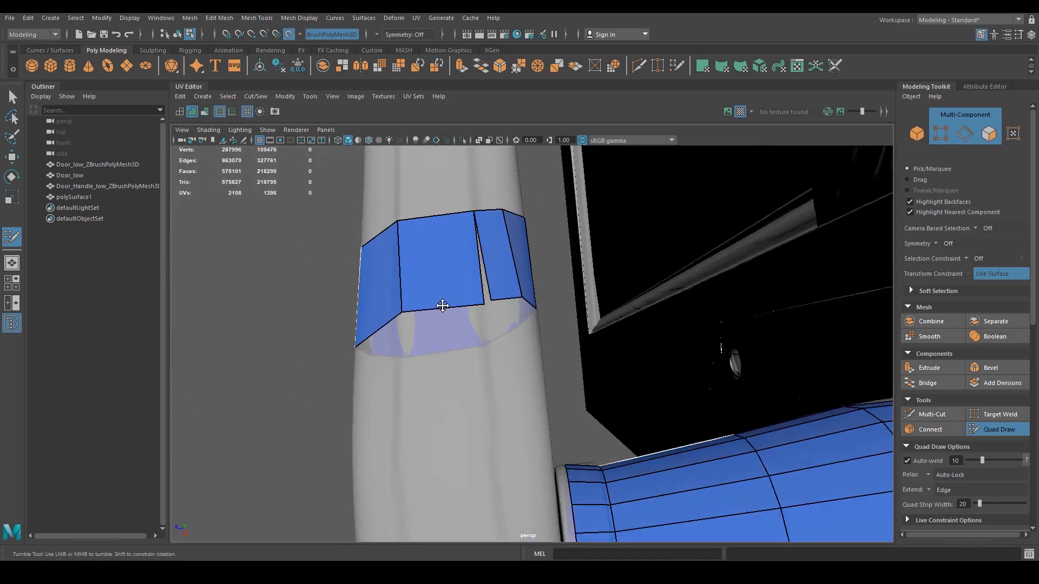
{"action": "left_click_drag", "start_coordinate": [490, 300], "coordinate": [516, 311]}
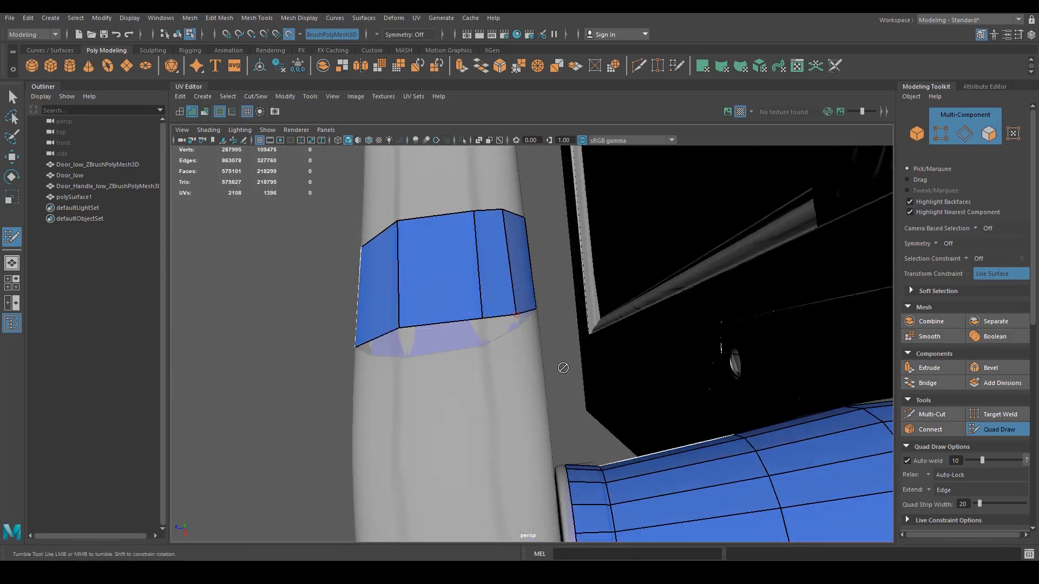
Insert two lengthwise edge divisions in the wide faces of the band around the lever.
{"action": "left_click_drag", "start_coordinate": [563, 368], "coordinate": [388, 305], "text": "alt"}
{"action": "left_click_drag", "start_coordinate": [536, 323], "coordinate": [528, 279], "text": "alt"}
{"action": "right_click_drag", "start_coordinate": [529, 279], "coordinate": [579, 278], "text": "alt"}
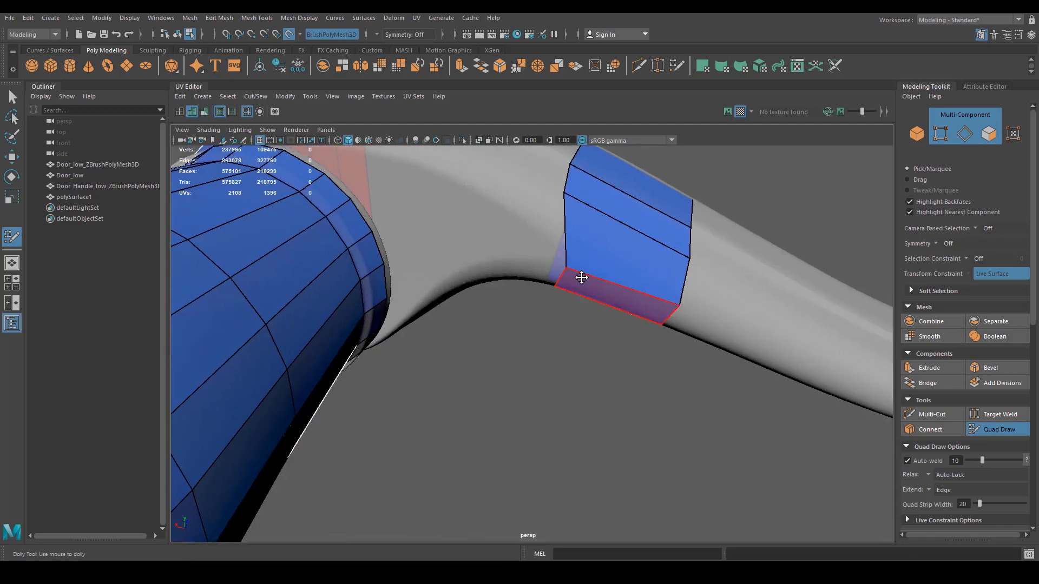
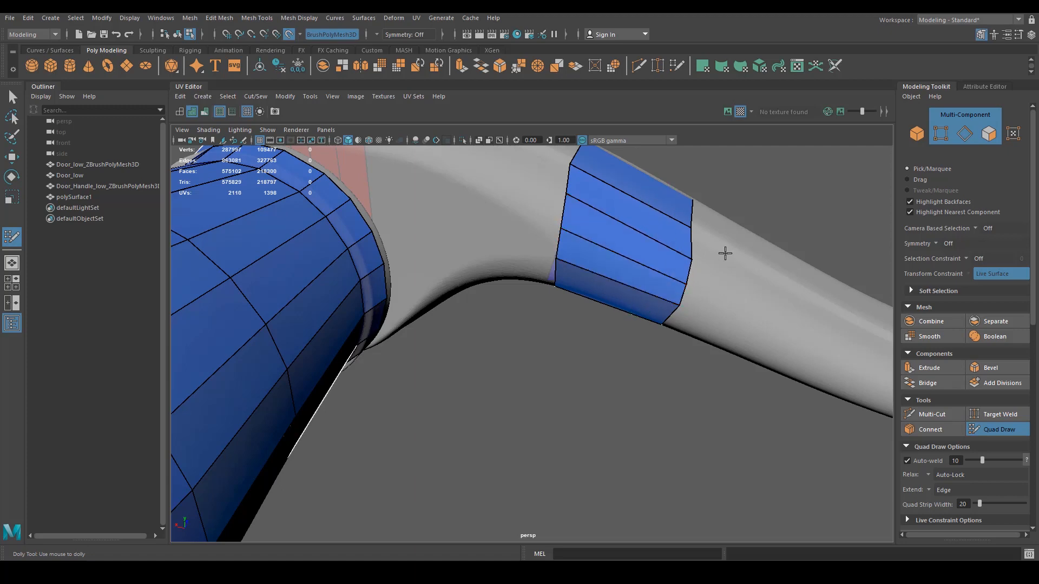
{"action": "left_click_drag", "start_coordinate": [725, 254], "coordinate": [611, 236], "text": "alt"}
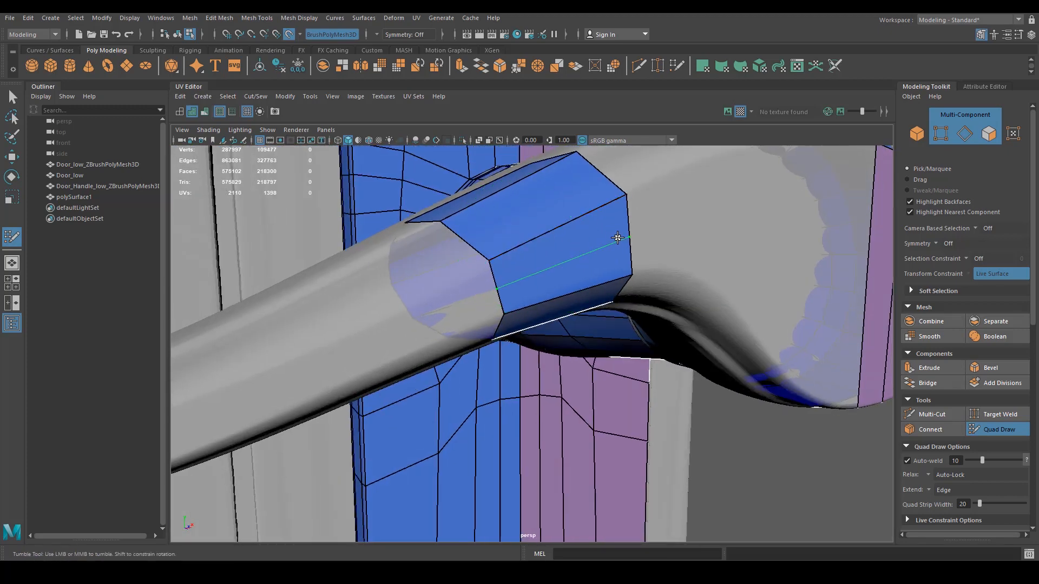
{"action": "left_click", "coordinate": [617, 237], "text": "ctrl"}
Extrude new faces at the corner where the neck rim meets the rounded end, and weld their adjoining outer corners.
{"action": "right_click_drag", "start_coordinate": [722, 242], "coordinate": [593, 241], "text": "alt"}
{"action": "left_click_drag", "start_coordinate": [592, 241], "coordinate": [726, 267], "text": "alt"}
{"action": "right_click_drag", "start_coordinate": [725, 267], "coordinate": [586, 283], "text": "alt"}
{"action": "left_click_drag", "start_coordinate": [586, 283], "coordinate": [351, 289], "text": "alt"}
{"action": "middle_click_drag", "start_coordinate": [351, 289], "coordinate": [393, 283], "text": "alt"}
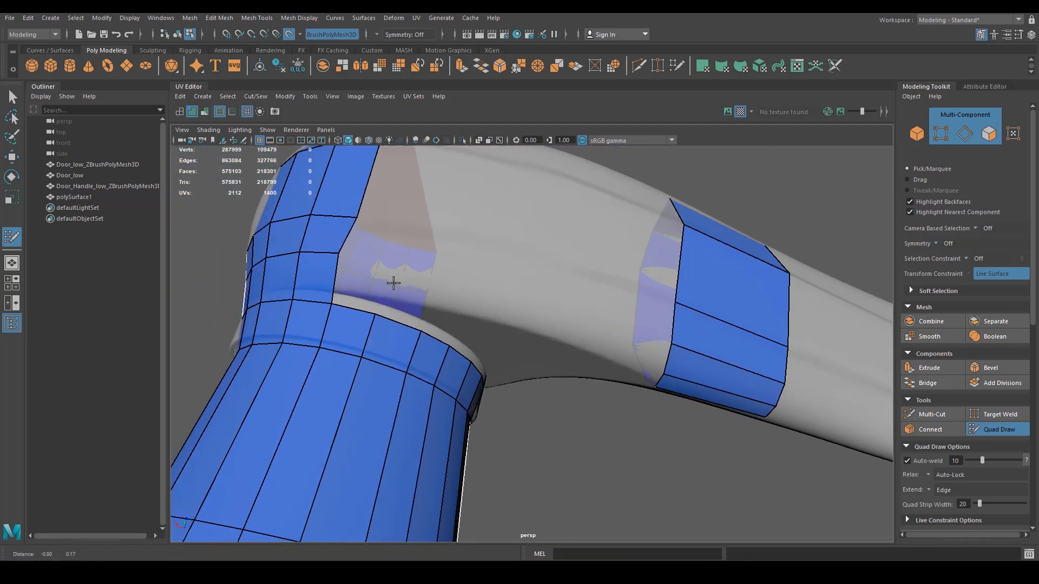
{"action": "left_click_drag", "start_coordinate": [356, 311], "coordinate": [375, 254]}
{"action": "mouse_move", "coordinate": [403, 330]}
{"action": "left_mouse_down"}
{"action": "mouse_move", "coordinate": [419, 286]}
{"action": "mouse_move", "coordinate": [460, 300]}
{"action": "left_mouse_up"}
{"action": "left_click_drag", "start_coordinate": [406, 229], "coordinate": [411, 197]}
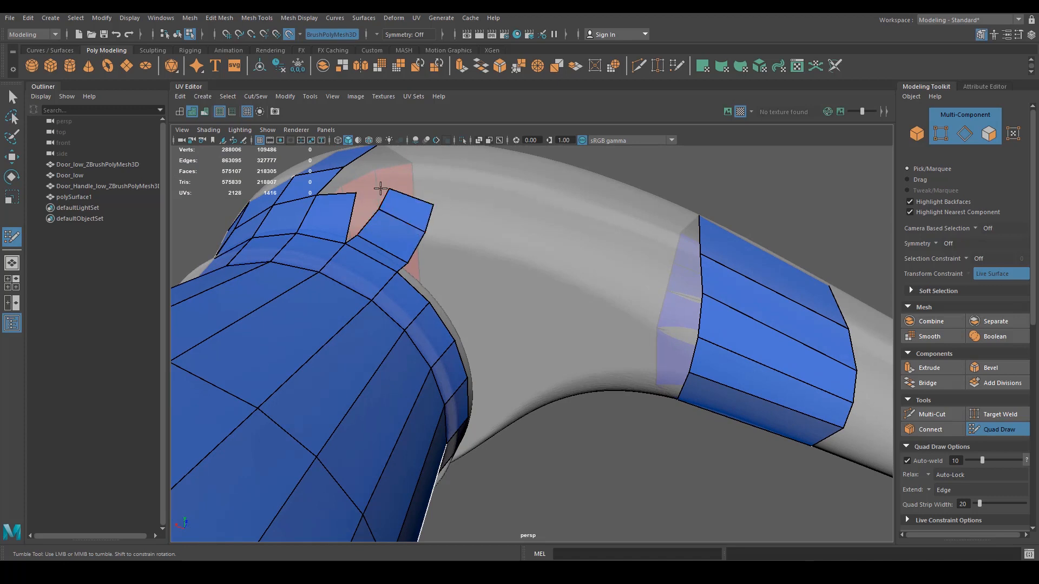
{"action": "left_click_drag", "start_coordinate": [354, 195], "coordinate": [371, 212]}
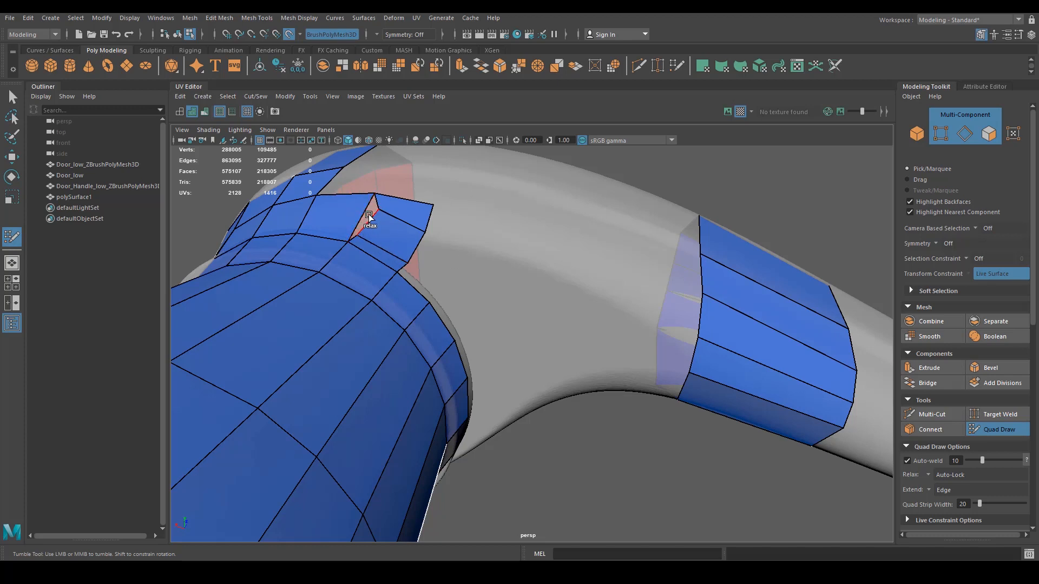
Fill the narrow gap between the new corner faces and reposition their inner and outer vertices along the lever.
{"action": "scroll", "coordinate": [370, 221], "scroll_direction": "up", "scroll_amount": 3}
{"action": "left_click_drag", "start_coordinate": [383, 262], "coordinate": [385, 303], "text": "alt"}
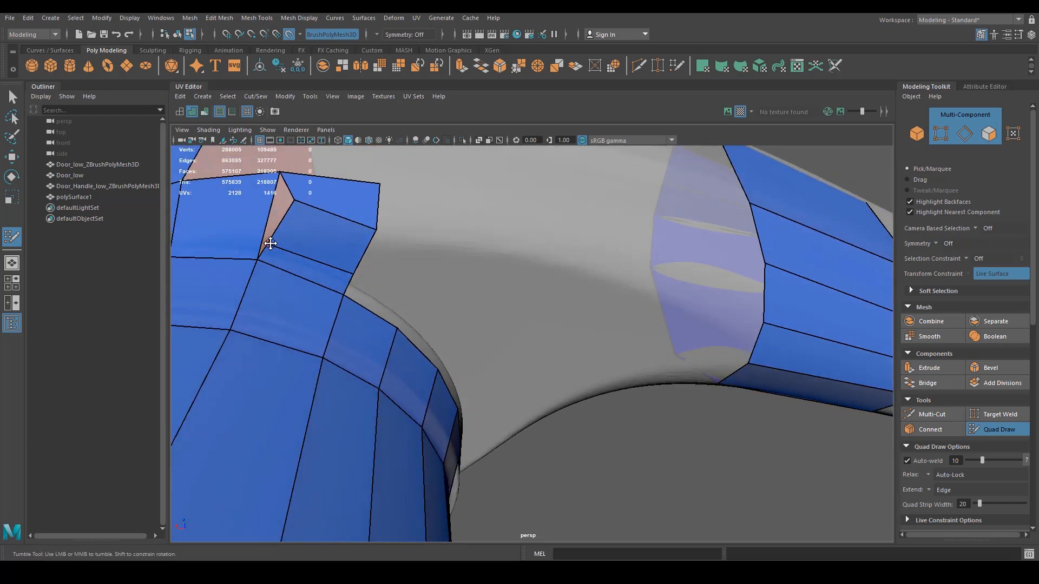
{"action": "left_click", "coordinate": [272, 230], "text": "shift"}
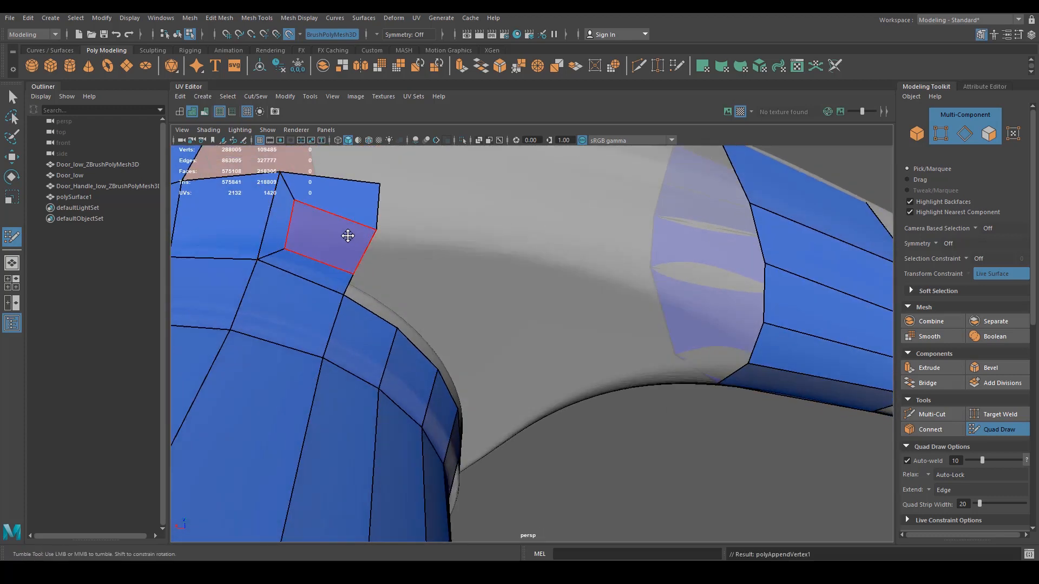
{"action": "left_click_drag", "start_coordinate": [341, 236], "coordinate": [352, 238]}
{"action": "left_click_drag", "start_coordinate": [376, 187], "coordinate": [387, 182]}
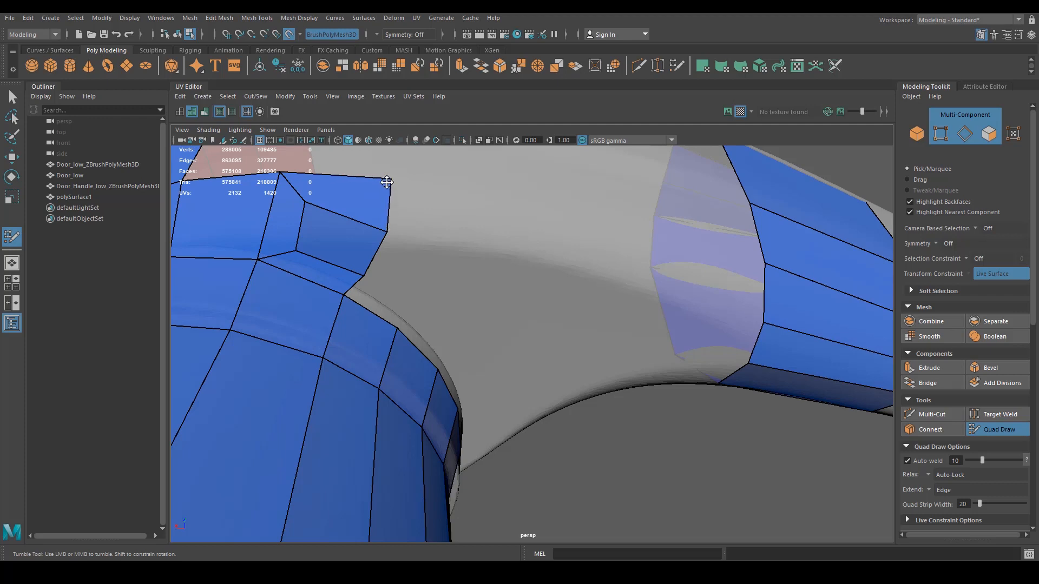
{"action": "left_click_drag", "start_coordinate": [391, 229], "coordinate": [396, 237]}
{"action": "left_click_drag", "start_coordinate": [365, 277], "coordinate": [370, 268]}
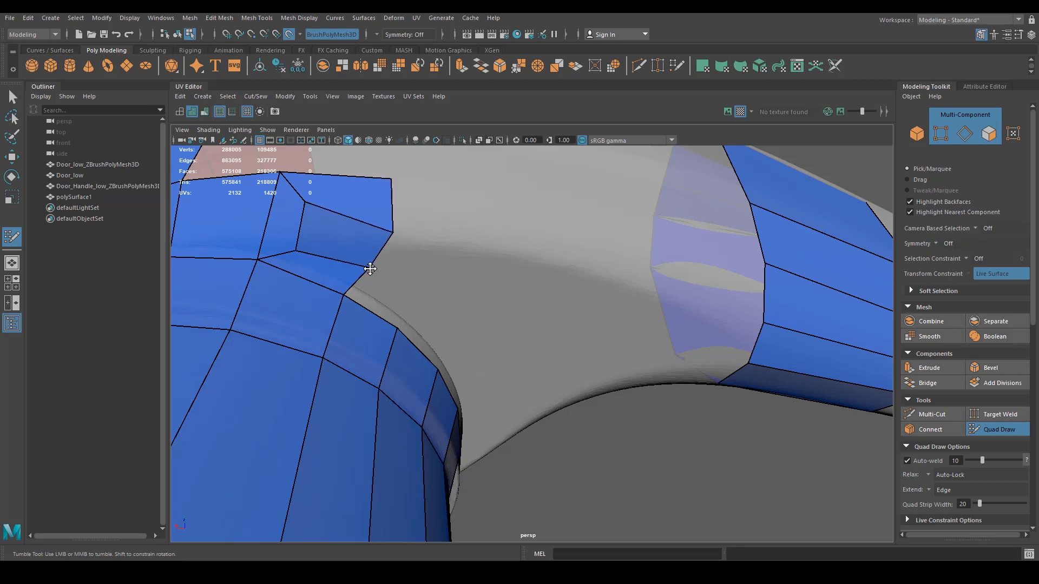
{"action": "mouse_move", "coordinate": [377, 304]}
{"action": "left_mouse_down", "text": "alt"}
{"action": "mouse_move", "coordinate": [357, 302]}
{"action": "mouse_move", "coordinate": [367, 299]}
{"action": "left_mouse_up", "text": "alt"}
Extrude a long face from the corner patch toward the lever band and divide it crosswise with an edge loop.
{"action": "mouse_move", "coordinate": [378, 234]}
{"action": "left_mouse_down"}
{"action": "mouse_move", "coordinate": [524, 284]}
{"action": "mouse_move", "coordinate": [498, 285]}
{"action": "mouse_move", "coordinate": [585, 304]}
{"action": "mouse_move", "coordinate": [542, 298]}
{"action": "left_mouse_up"}
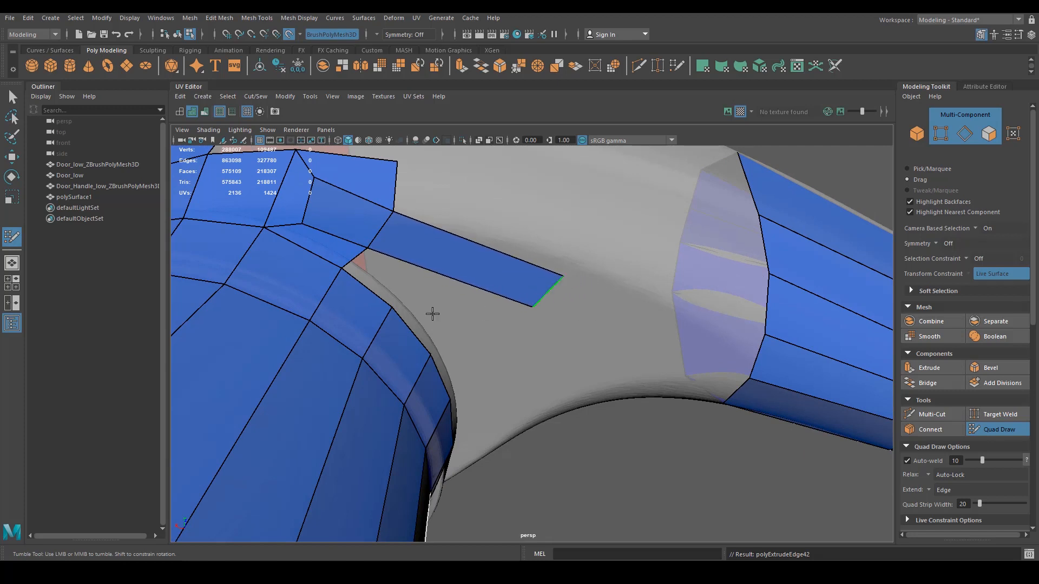
{"action": "mouse_move", "coordinate": [370, 299]}
{"action": "left_mouse_down"}
{"action": "mouse_move", "coordinate": [390, 278]}
{"action": "mouse_move", "coordinate": [416, 286]}
{"action": "left_mouse_up"}
{"action": "left_click", "coordinate": [423, 275], "text": "ctrl"}
Extrude more faces along the neck rim beside the long strip, and shift the patch's inner vertices closer to the rim.
{"action": "mouse_move", "coordinate": [449, 319]}
{"action": "left_mouse_down", "text": "alt"}
{"action": "mouse_move", "coordinate": [423, 308]}
{"action": "mouse_move", "coordinate": [441, 290]}
{"action": "left_mouse_up", "text": "alt"}
{"action": "mouse_move", "coordinate": [519, 292]}
{"action": "left_mouse_down"}
{"action": "mouse_move", "coordinate": [491, 288]}
{"action": "mouse_move", "coordinate": [506, 339]}
{"action": "mouse_move", "coordinate": [476, 346]}
{"action": "mouse_move", "coordinate": [513, 267]}
{"action": "left_mouse_up"}
{"action": "left_click_drag", "start_coordinate": [445, 319], "coordinate": [456, 368]}
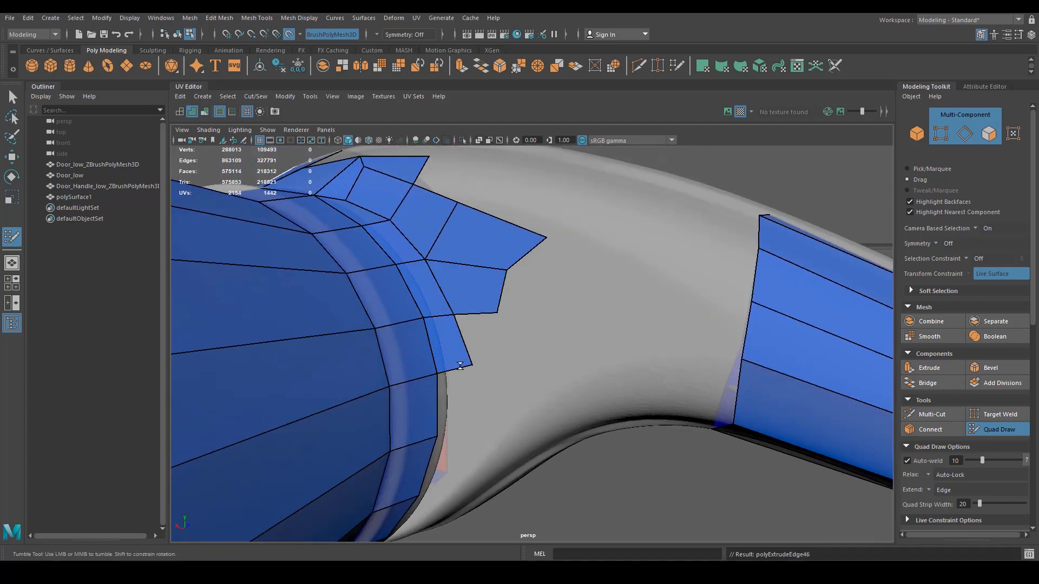
{"action": "left_click_drag", "start_coordinate": [477, 317], "coordinate": [497, 368]}
{"action": "left_click_drag", "start_coordinate": [426, 260], "coordinate": [419, 261]}
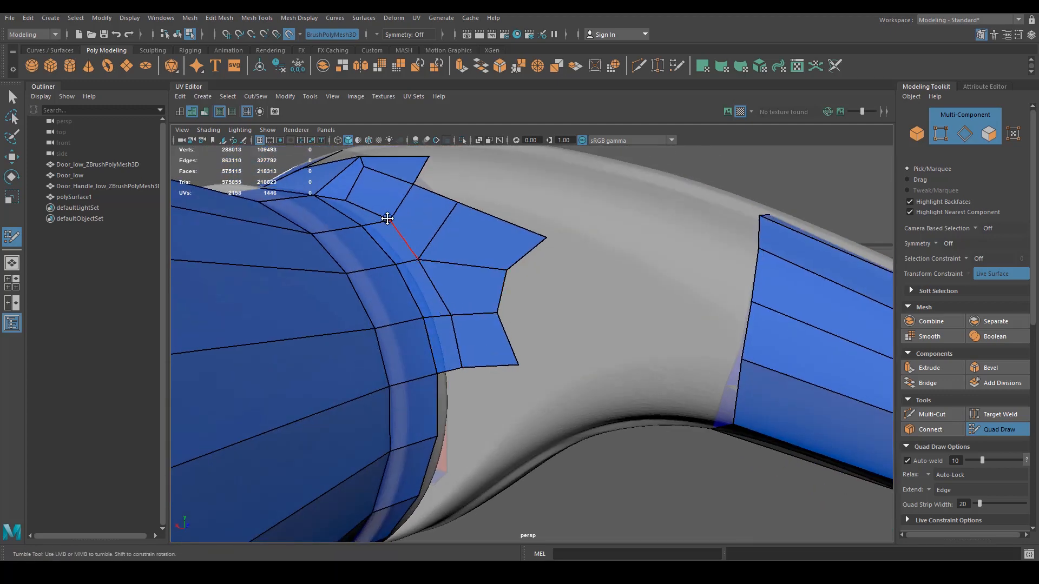
{"action": "left_click_drag", "start_coordinate": [390, 220], "coordinate": [384, 223]}
Extrude the patch one face further around the neck rim and fill the gap beside it.
{"action": "left_click_drag", "start_coordinate": [446, 316], "coordinate": [436, 276], "text": "alt"}
{"action": "middle_click_drag", "start_coordinate": [449, 325], "coordinate": [452, 276], "text": "alt"}
{"action": "mouse_move", "coordinate": [466, 295]}
{"action": "left_mouse_down"}
{"action": "mouse_move", "coordinate": [466, 360]}
{"action": "mouse_move", "coordinate": [492, 363]}
{"action": "mouse_move", "coordinate": [510, 267]}
{"action": "mouse_move", "coordinate": [522, 256]}
{"action": "left_mouse_up"}
{"action": "left_click", "coordinate": [431, 322], "text": "shift"}
{"action": "middle_click_drag", "start_coordinate": [522, 256], "coordinate": [490, 259], "text": "alt"}
Extrude the upper part of the junction patch toward the lever band and fill the gaps between its faces.
{"action": "left_click_drag", "start_coordinate": [511, 217], "coordinate": [533, 261], "text": "alt"}
{"action": "right_click_drag", "start_coordinate": [533, 262], "coordinate": [495, 252], "text": "alt"}
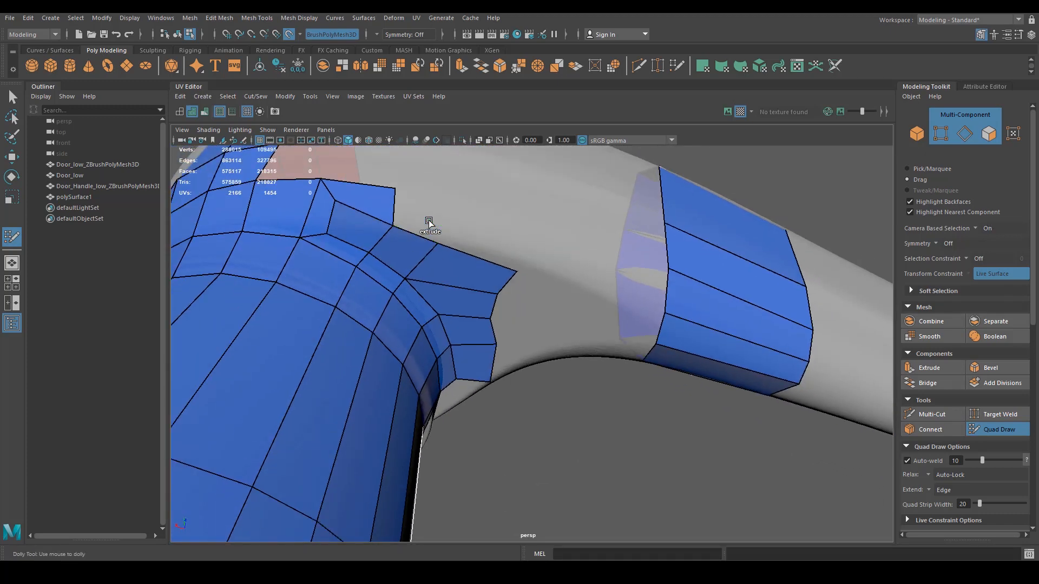
{"action": "left_click_drag", "start_coordinate": [419, 234], "coordinate": [426, 197]}
{"action": "left_click_drag", "start_coordinate": [474, 257], "coordinate": [592, 264]}
{"action": "left_click_drag", "start_coordinate": [490, 288], "coordinate": [567, 297]}
{"action": "left_click", "coordinate": [550, 287], "text": "shift"}
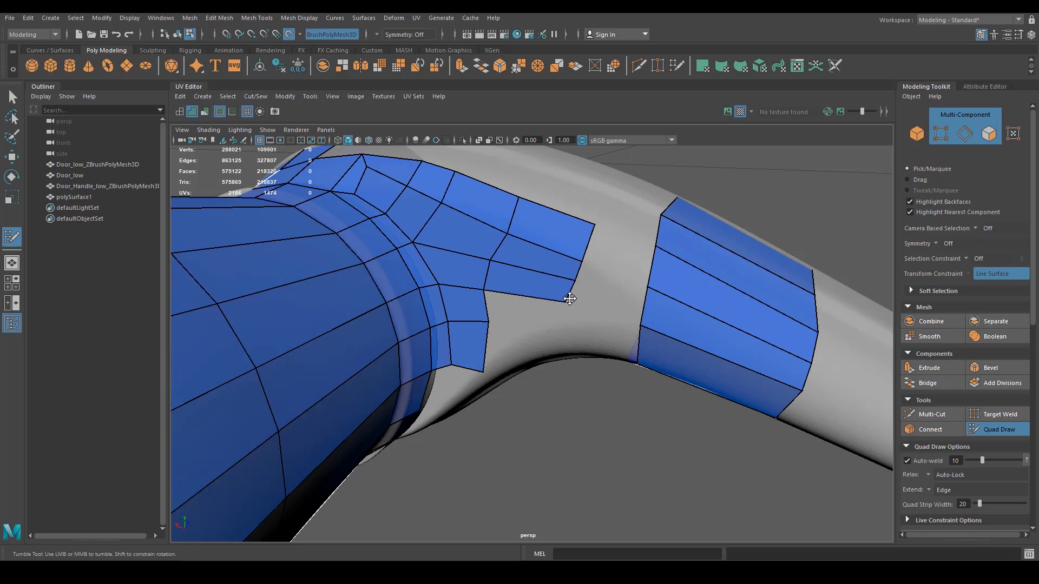
Extrude the lower part of the junction patch toward the lever band and reposition its corner vertices.
{"action": "left_click_drag", "start_coordinate": [489, 308], "coordinate": [568, 325]}
{"action": "left_click_drag", "start_coordinate": [489, 323], "coordinate": [486, 368]}
{"action": "left_click_drag", "start_coordinate": [485, 368], "coordinate": [508, 327]}
{"action": "left_click_drag", "start_coordinate": [529, 325], "coordinate": [534, 331]}
{"action": "left_click_drag", "start_coordinate": [477, 349], "coordinate": [482, 352]}
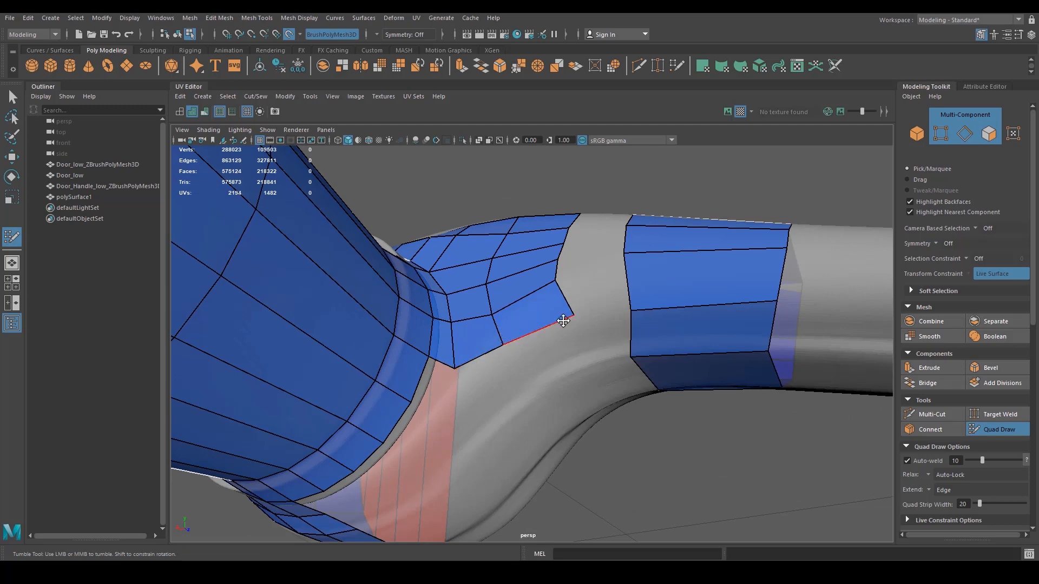
Fill the notch in the junction patch and close the gap to the lever band with three faces.
{"action": "left_click_drag", "start_coordinate": [562, 288], "coordinate": [563, 278], "text": "alt"}
{"action": "left_click", "coordinate": [568, 288], "text": "shift"}
{"action": "right_click_drag", "start_coordinate": [568, 288], "coordinate": [586, 312], "text": "alt"}
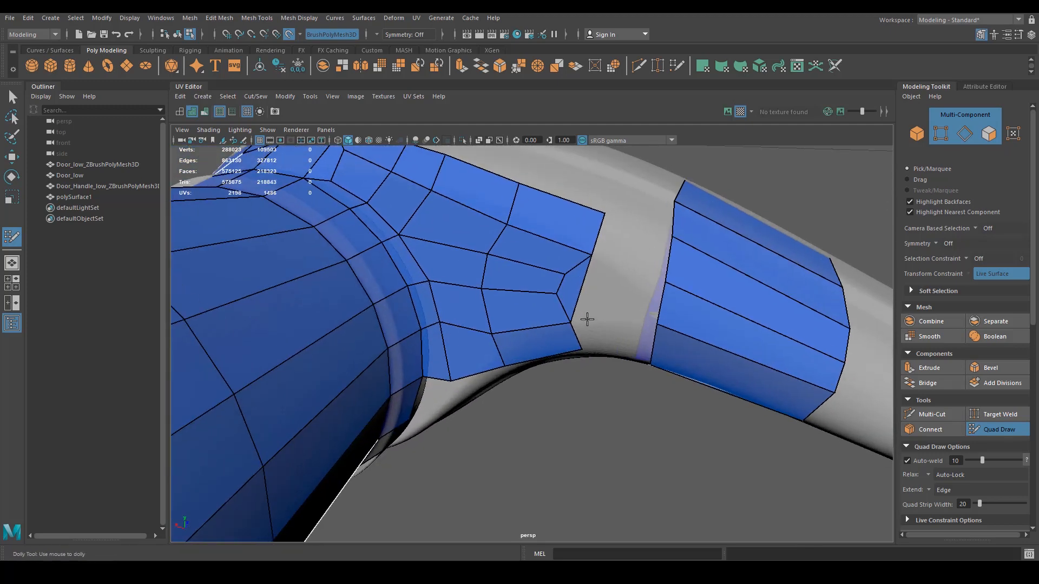
{"action": "left_click", "coordinate": [613, 296], "text": "shift"}
{"action": "left_click", "coordinate": [630, 254], "text": "shift"}
{"action": "left_click", "coordinate": [623, 341], "text": "shift"}
Adjust the lever band's far corner, and extend the junction patch with new faces along its lower border.
{"action": "left_click_drag", "start_coordinate": [623, 342], "coordinate": [645, 300], "text": "alt"}
{"action": "left_click_drag", "start_coordinate": [811, 306], "coordinate": [822, 297]}
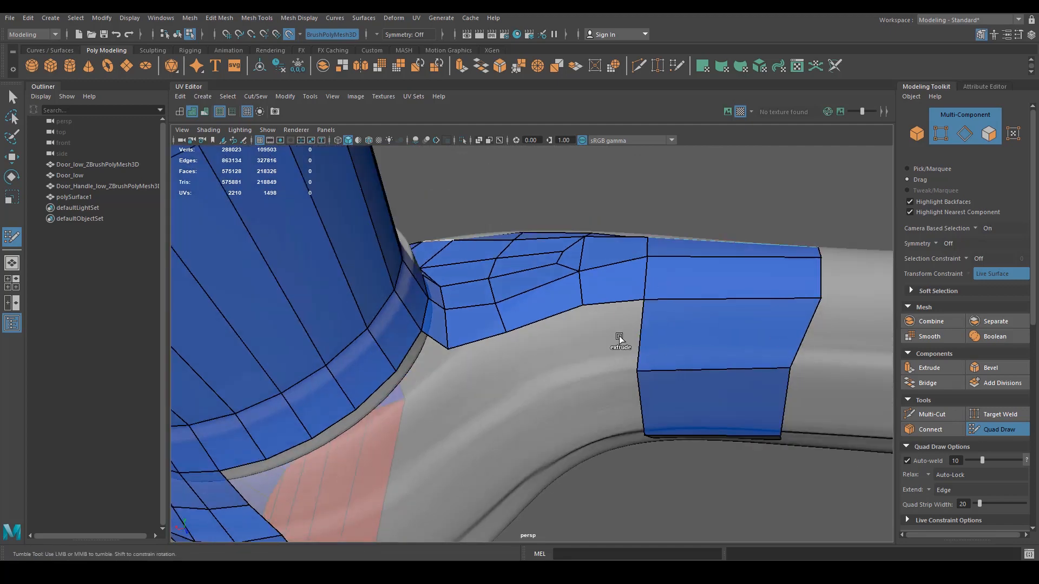
{"action": "left_click_drag", "start_coordinate": [622, 340], "coordinate": [453, 351]}
{"action": "left_click_drag", "start_coordinate": [501, 399], "coordinate": [510, 386]}
{"action": "mouse_move", "coordinate": [579, 370]}
{"action": "left_mouse_down"}
{"action": "mouse_move", "coordinate": [583, 355]}
{"action": "mouse_move", "coordinate": [652, 357]}
{"action": "mouse_move", "coordinate": [584, 367]}
{"action": "left_mouse_up"}
{"action": "left_click_drag", "start_coordinate": [511, 386], "coordinate": [435, 383]}
{"action": "left_click", "coordinate": [434, 384], "text": "shift"}
Extrude a row of faces from the neck collar's lower border and join them to the neighbouring junction faces.
{"action": "left_click_drag", "start_coordinate": [487, 417], "coordinate": [422, 408], "text": "alt"}
{"action": "mouse_move", "coordinate": [429, 354]}
{"action": "left_mouse_down"}
{"action": "mouse_move", "coordinate": [390, 378]}
{"action": "mouse_move", "coordinate": [399, 404]}
{"action": "left_mouse_up"}
{"action": "left_click_drag", "start_coordinate": [344, 352], "coordinate": [362, 396]}
{"action": "key", "text": "ctrl+z"}
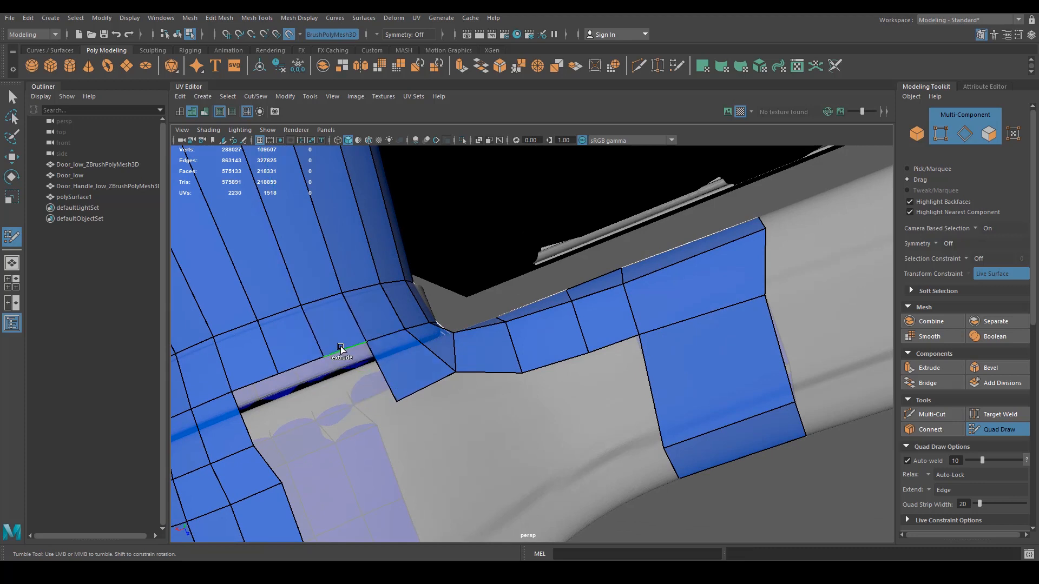
{"action": "left_click_drag", "start_coordinate": [342, 352], "coordinate": [363, 399]}
{"action": "left_click_drag", "start_coordinate": [305, 365], "coordinate": [336, 425]}
{"action": "left_click_drag", "start_coordinate": [264, 380], "coordinate": [309, 472]}
{"action": "left_click_drag", "start_coordinate": [323, 423], "coordinate": [352, 460]}
{"action": "left_click_drag", "start_coordinate": [374, 411], "coordinate": [405, 446]}
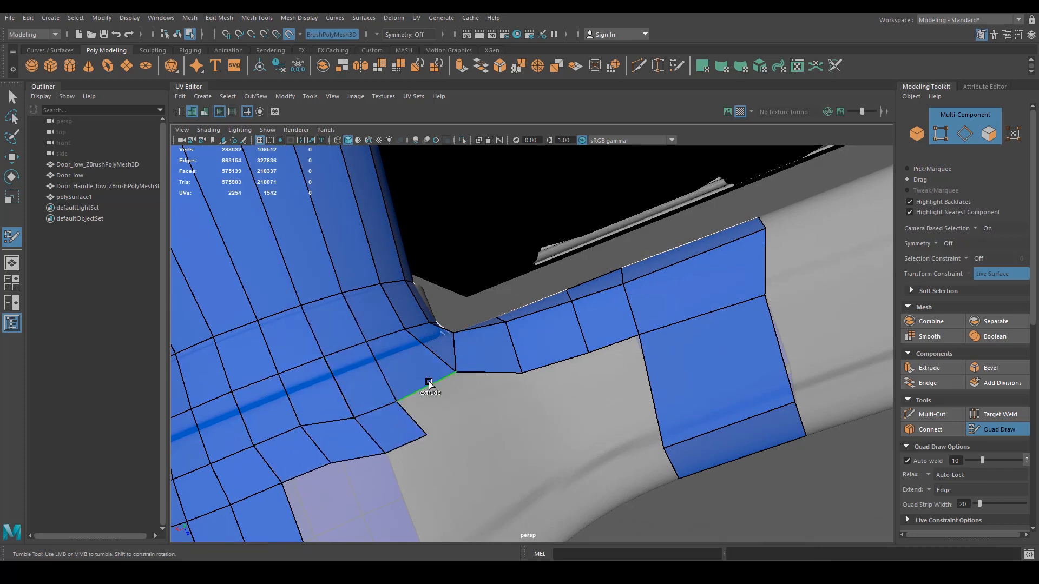
Extrude two faces from the junction border toward the lever band, and add a face down the side below the collar.
{"action": "left_click_drag", "start_coordinate": [429, 384], "coordinate": [458, 415]}
{"action": "left_click_drag", "start_coordinate": [507, 377], "coordinate": [555, 402]}
{"action": "left_click_drag", "start_coordinate": [553, 405], "coordinate": [542, 388]}
{"action": "left_click_drag", "start_coordinate": [499, 437], "coordinate": [379, 395], "text": "alt"}
{"action": "left_click_drag", "start_coordinate": [348, 348], "coordinate": [339, 433]}
{"action": "left_click_drag", "start_coordinate": [406, 396], "coordinate": [490, 366], "text": "alt"}
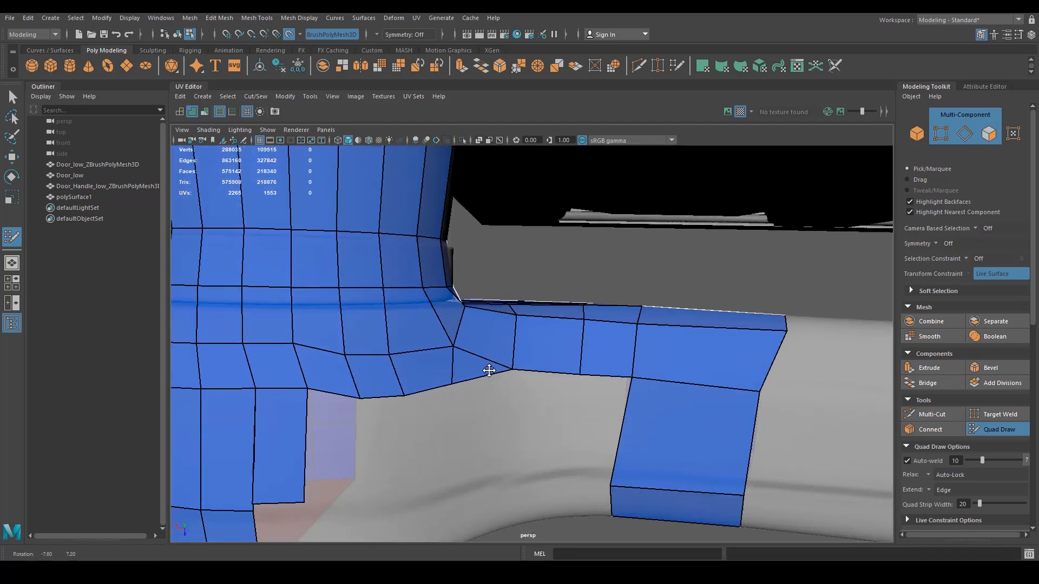
Delete the two skewed faces at the junction corner and fill a small face under the collar there.
{"action": "left_click", "coordinate": [426, 367], "text": "ctrl+shift"}
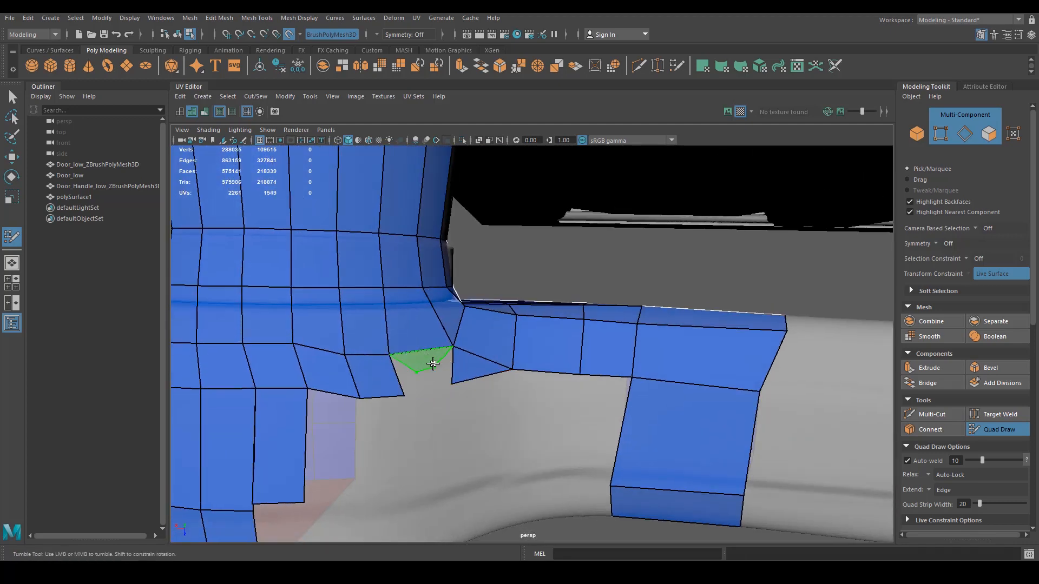
{"action": "left_click", "coordinate": [432, 363], "text": "shift"}
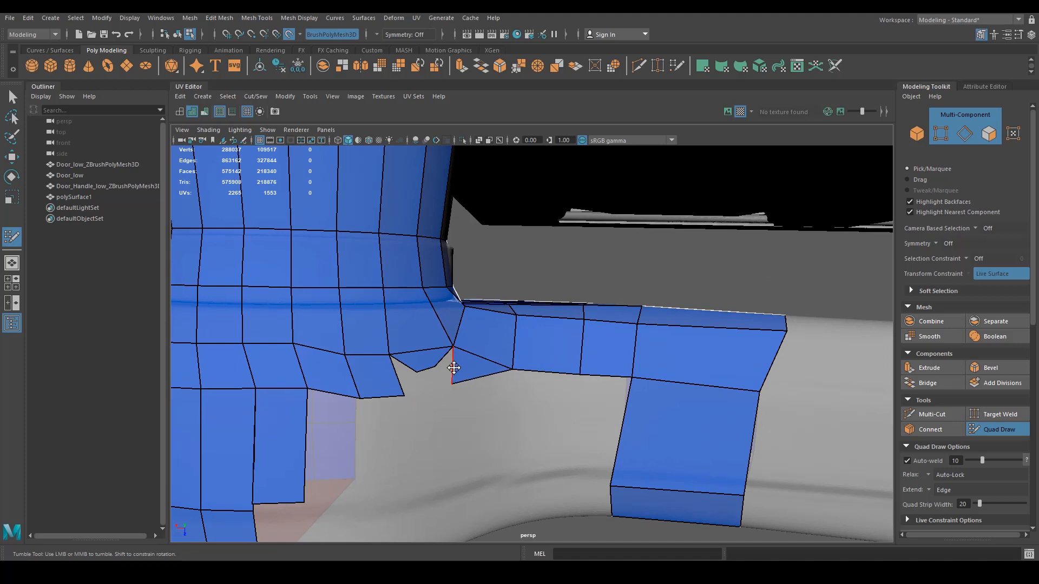
{"action": "left_click", "coordinate": [463, 371], "text": "ctrl+shift"}
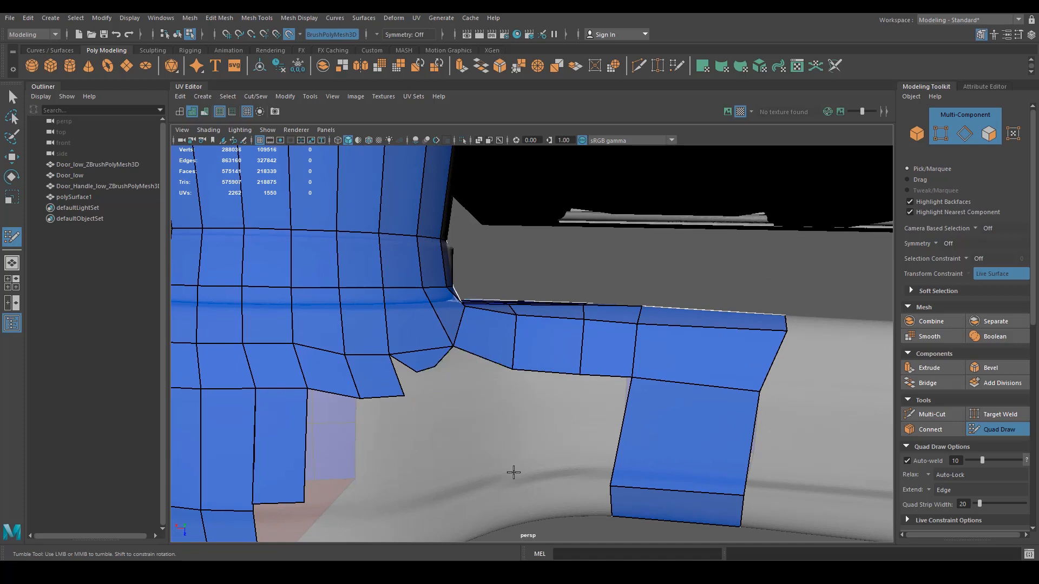
Fill the area below the junction's upper row with new faces running from the lever band toward the collar.
{"action": "left_click", "coordinate": [602, 431], "text": "shift"}
{"action": "left_click", "coordinate": [489, 436], "text": "shift"}
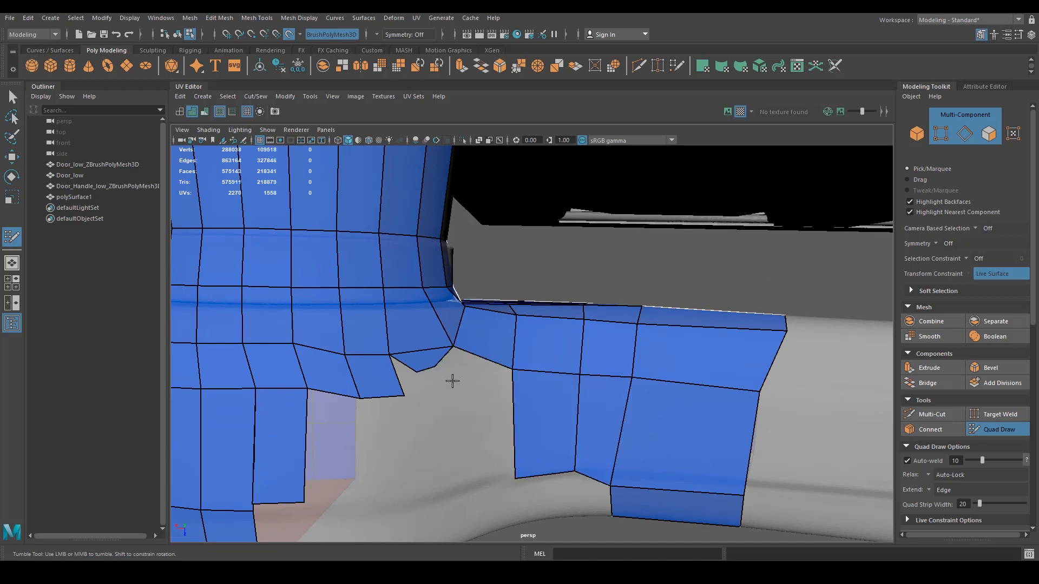
{"action": "left_click", "coordinate": [458, 365], "text": "shift"}
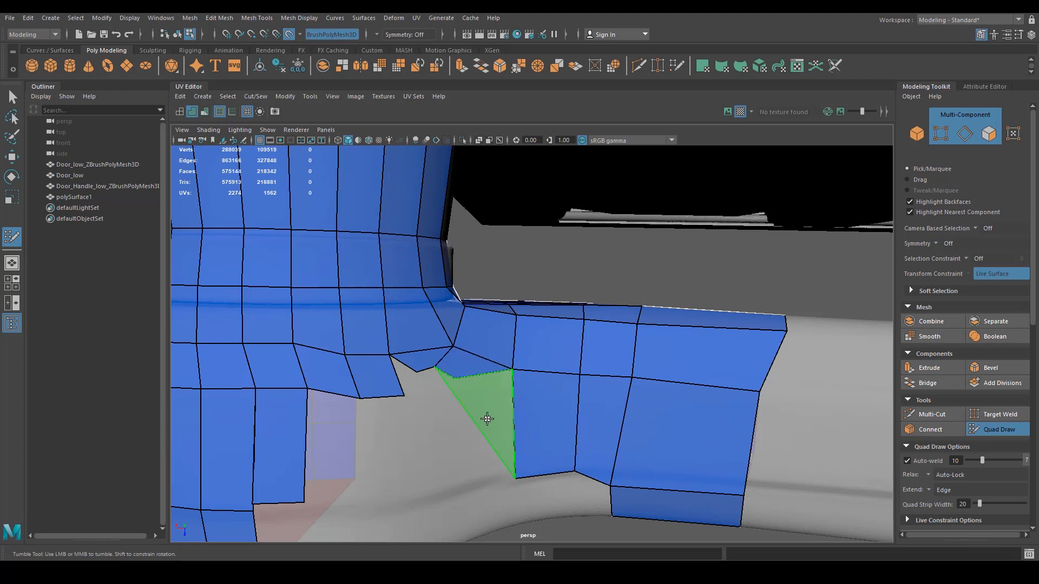
{"action": "left_click", "coordinate": [457, 484]}
{"action": "left_click", "coordinate": [458, 476], "text": "shift"}
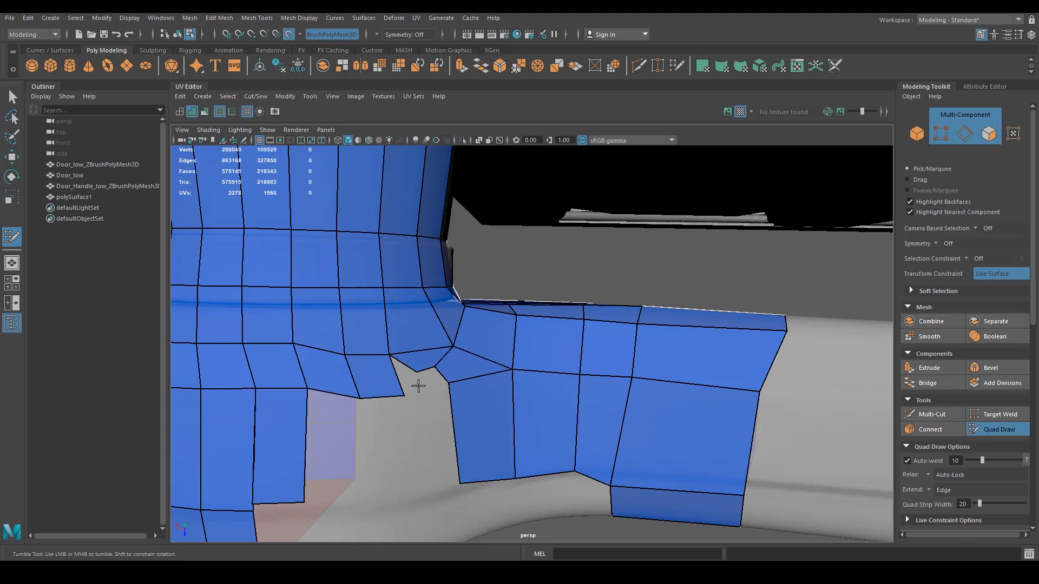
Fill the side gap between the collar faces and the lever band, and extend the open border by another row.
{"action": "left_click_drag", "start_coordinate": [384, 420], "coordinate": [295, 441], "text": "alt"}
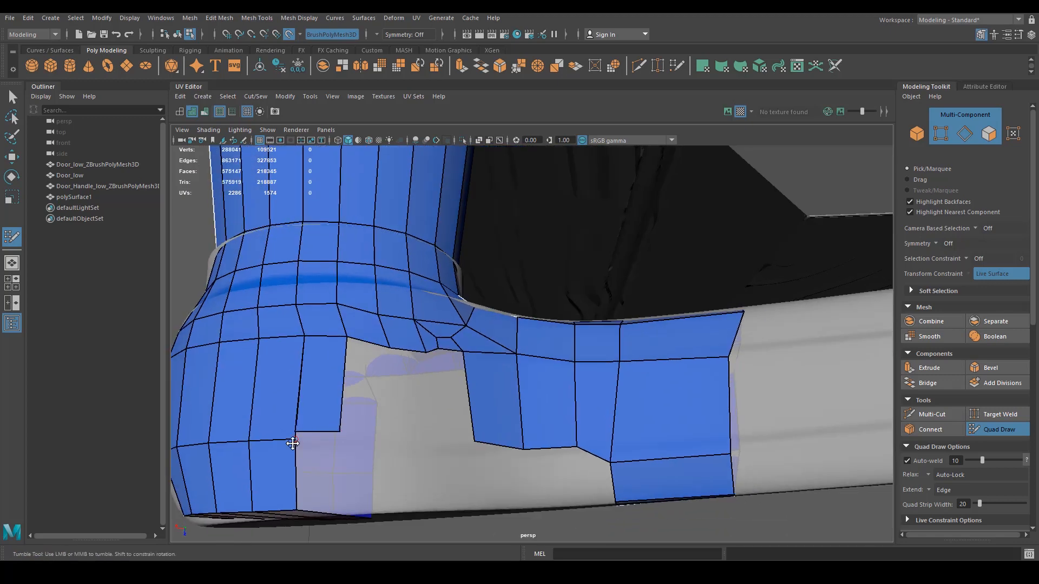
{"action": "mouse_move", "coordinate": [365, 376]}
{"action": "left_mouse_down"}
{"action": "mouse_move", "coordinate": [406, 382]}
{"action": "mouse_move", "coordinate": [399, 445]}
{"action": "left_mouse_up"}
{"action": "left_click_drag", "start_coordinate": [398, 446], "coordinate": [413, 434], "text": "alt"}
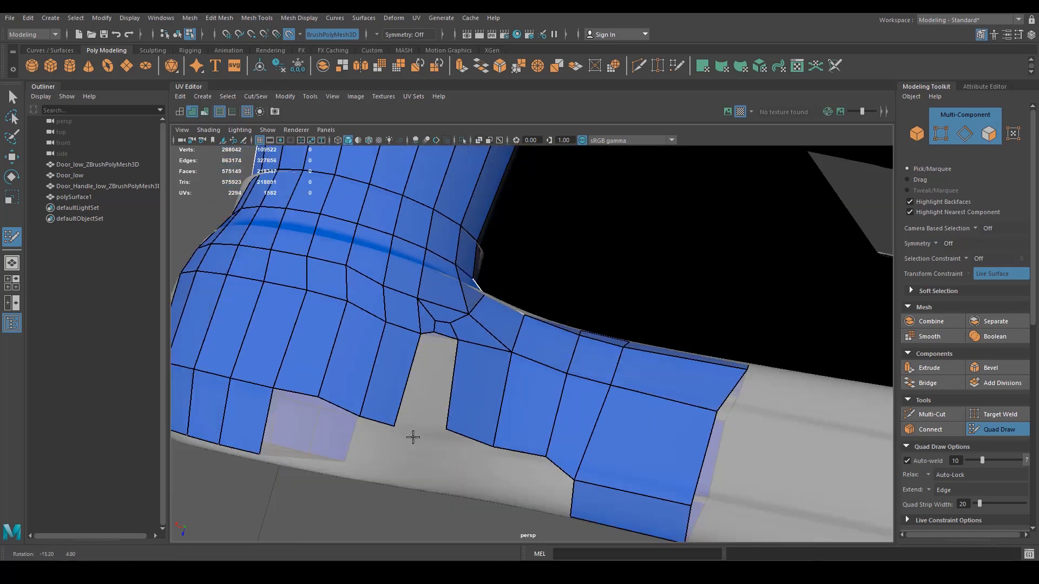
{"action": "scroll", "coordinate": [413, 433], "scroll_direction": "up", "scroll_amount": 2}
{"action": "mouse_move", "coordinate": [418, 333]}
{"action": "left_mouse_down"}
{"action": "mouse_move", "coordinate": [403, 441]}
{"action": "mouse_move", "coordinate": [378, 424]}
{"action": "mouse_move", "coordinate": [373, 446]}
{"action": "mouse_move", "coordinate": [424, 420]}
{"action": "mouse_move", "coordinate": [348, 357]}
{"action": "mouse_move", "coordinate": [453, 359]}
{"action": "left_mouse_up"}
{"action": "scroll", "coordinate": [395, 436], "scroll_direction": "down", "scroll_amount": 3}
{"action": "middle_click_drag", "start_coordinate": [470, 369], "coordinate": [445, 402]}
{"action": "mouse_move", "coordinate": [445, 401]}
{"action": "left_mouse_down", "text": "alt"}
{"action": "mouse_move", "coordinate": [454, 424]}
{"action": "mouse_move", "coordinate": [429, 384]}
{"action": "mouse_move", "coordinate": [419, 327]}
{"action": "mouse_move", "coordinate": [528, 395]}
{"action": "mouse_move", "coordinate": [431, 403]}
{"action": "mouse_move", "coordinate": [516, 378]}
{"action": "left_mouse_up", "text": "alt"}
{"action": "scroll", "coordinate": [429, 385], "scroll_direction": "up", "scroll_amount": 2}
{"action": "middle_click_drag", "start_coordinate": [516, 379], "coordinate": [486, 330], "text": "alt"}
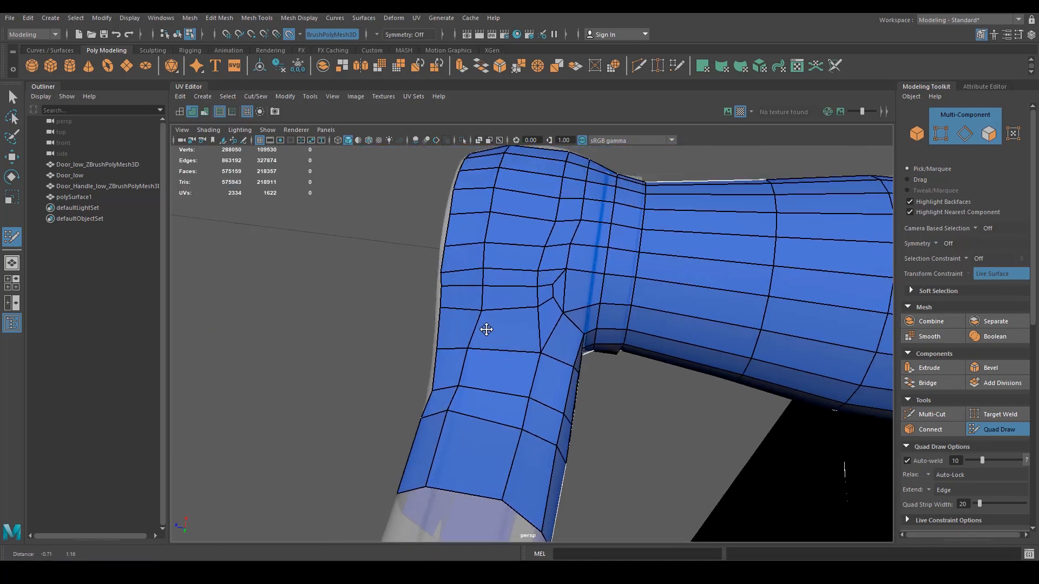
Extend the knob's front border loop inward by one row and delete the extra edge across the lever band.
{"action": "left_click_drag", "start_coordinate": [487, 329], "coordinate": [569, 341], "text": "alt"}
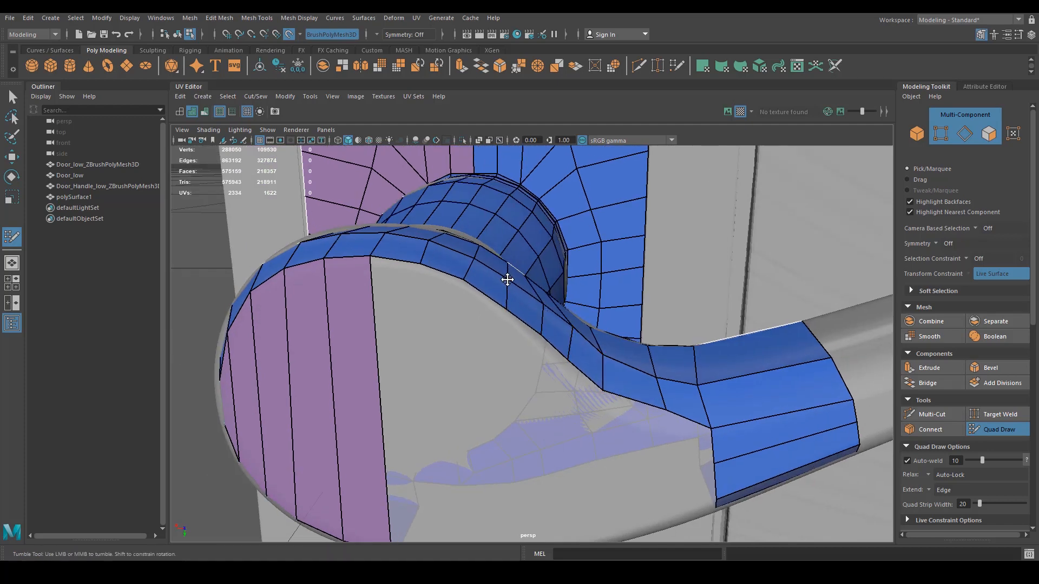
{"action": "mouse_move", "coordinate": [544, 336]}
{"action": "left_mouse_down", "text": "alt"}
{"action": "mouse_move", "coordinate": [566, 366]}
{"action": "mouse_move", "coordinate": [598, 359]}
{"action": "left_mouse_up", "text": "alt"}
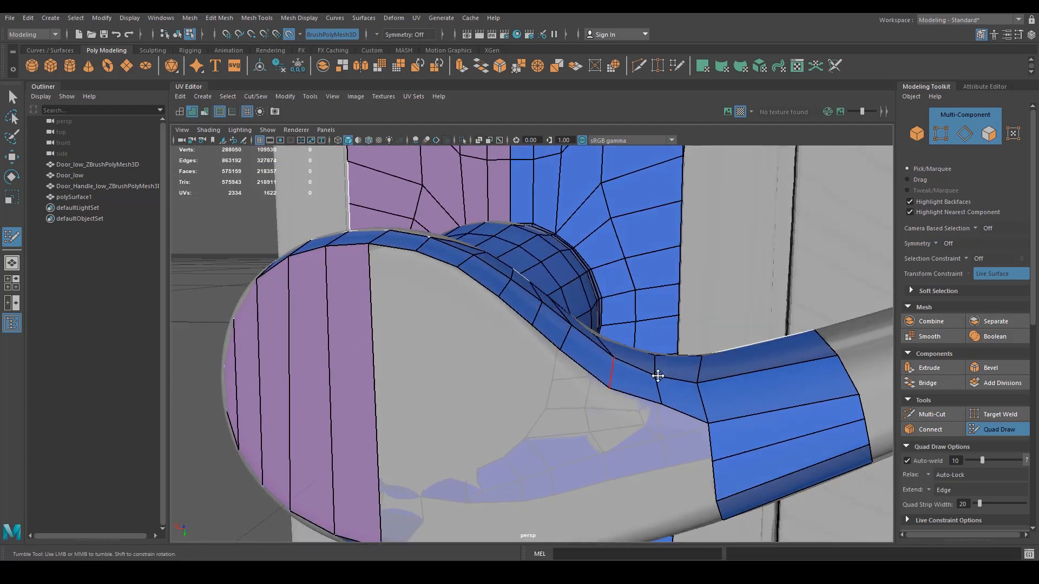
{"action": "left_click_drag", "start_coordinate": [714, 410], "coordinate": [649, 400], "text": "alt"}
{"action": "middle_click_drag", "start_coordinate": [417, 227], "coordinate": [412, 279]}
{"action": "left_click", "coordinate": [706, 377], "text": "ctrl+shift"}
{"action": "scroll", "coordinate": [687, 393], "scroll_direction": "up", "scroll_amount": 2}
{"action": "middle_click_drag", "start_coordinate": [679, 398], "coordinate": [651, 358], "text": "alt"}
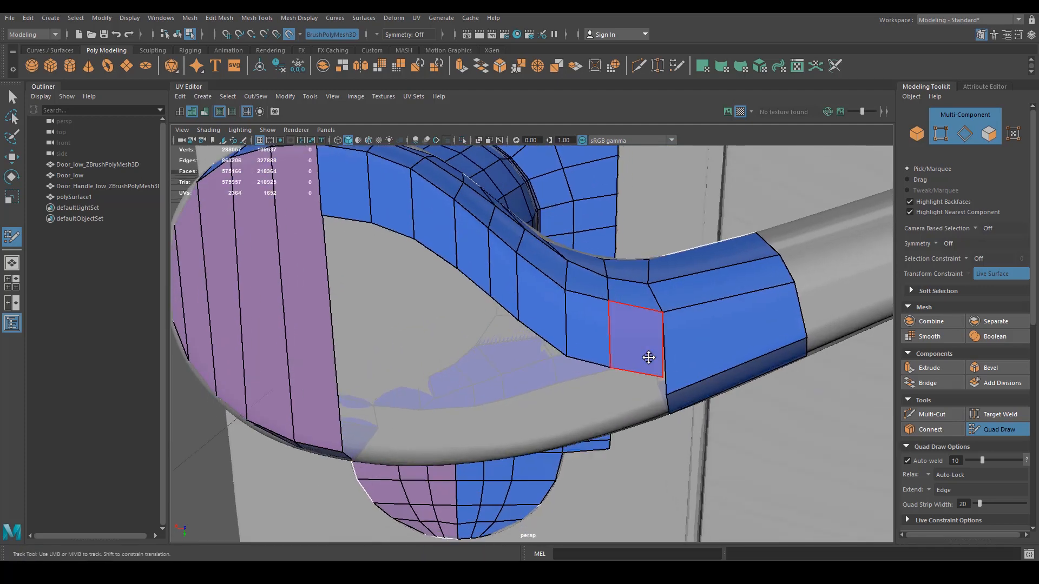
Move the front row's lower vertices down to the knob's lower rim, starting with the corner at the lever band.
{"action": "left_click_drag", "start_coordinate": [660, 378], "coordinate": [666, 396]}
{"action": "left_click_drag", "start_coordinate": [609, 374], "coordinate": [610, 412]}
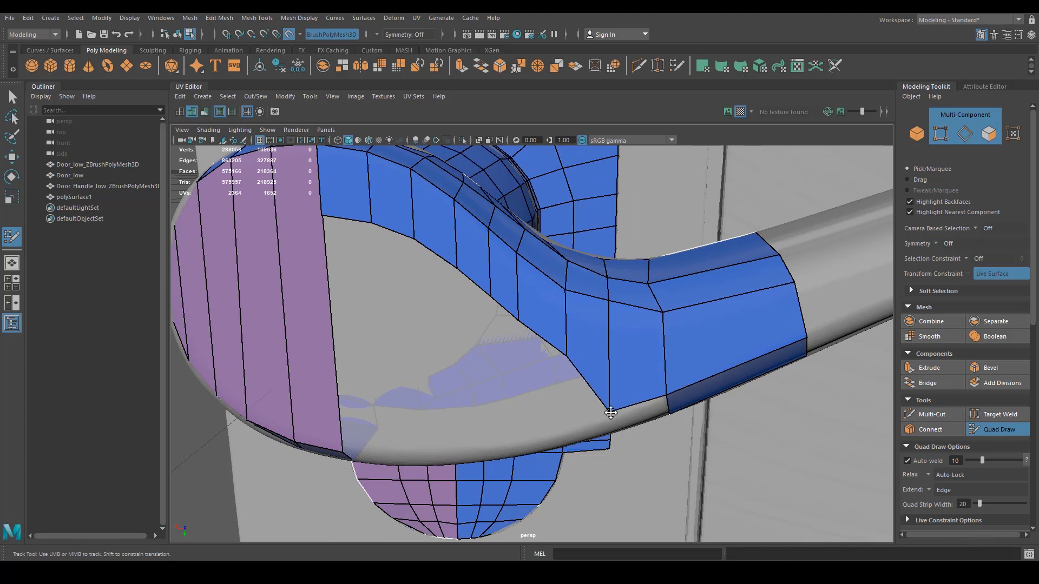
{"action": "mouse_move", "coordinate": [567, 354]}
{"action": "left_mouse_down"}
{"action": "mouse_move", "coordinate": [501, 362]}
{"action": "mouse_move", "coordinate": [505, 425]}
{"action": "left_mouse_up"}
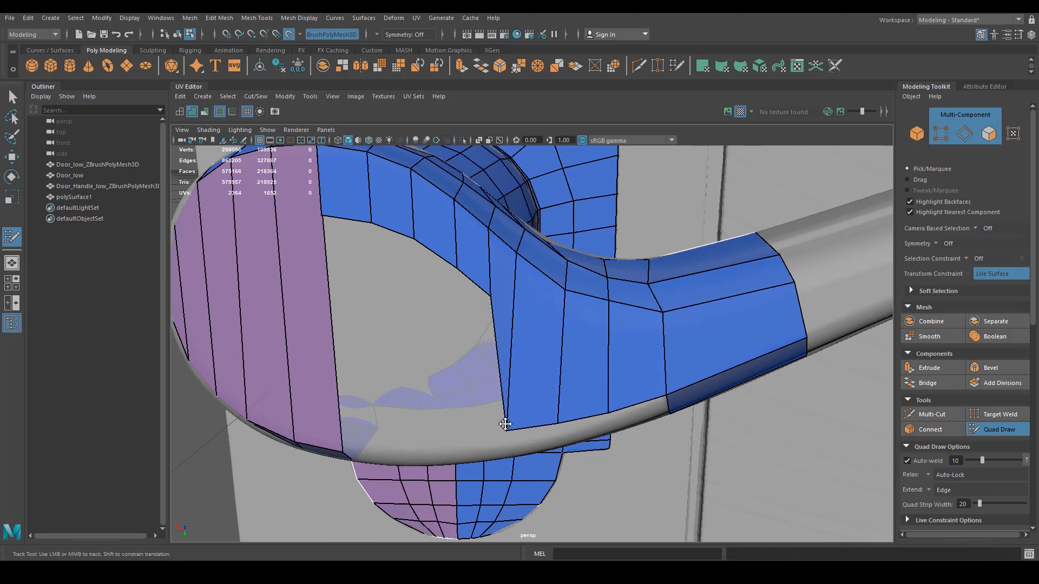
{"action": "mouse_move", "coordinate": [487, 302]}
{"action": "left_mouse_down"}
{"action": "mouse_move", "coordinate": [475, 283]}
{"action": "mouse_move", "coordinate": [447, 417]}
{"action": "mouse_move", "coordinate": [427, 424]}
{"action": "left_mouse_up"}
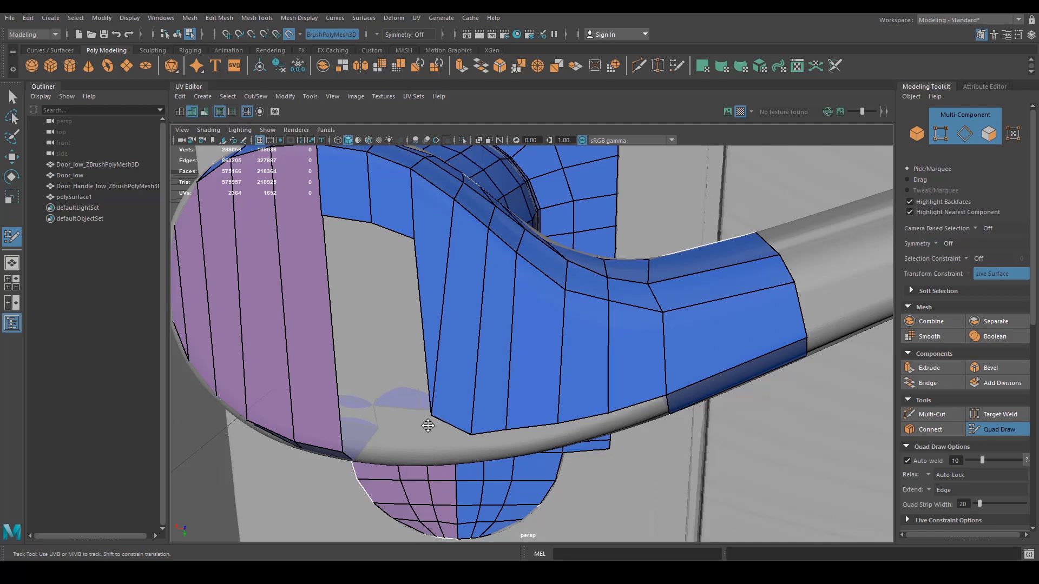
Extrude faces from the front's lower edge around the rim, starting beside the lever band.
{"action": "left_click_drag", "start_coordinate": [533, 429], "coordinate": [515, 390], "text": "alt"}
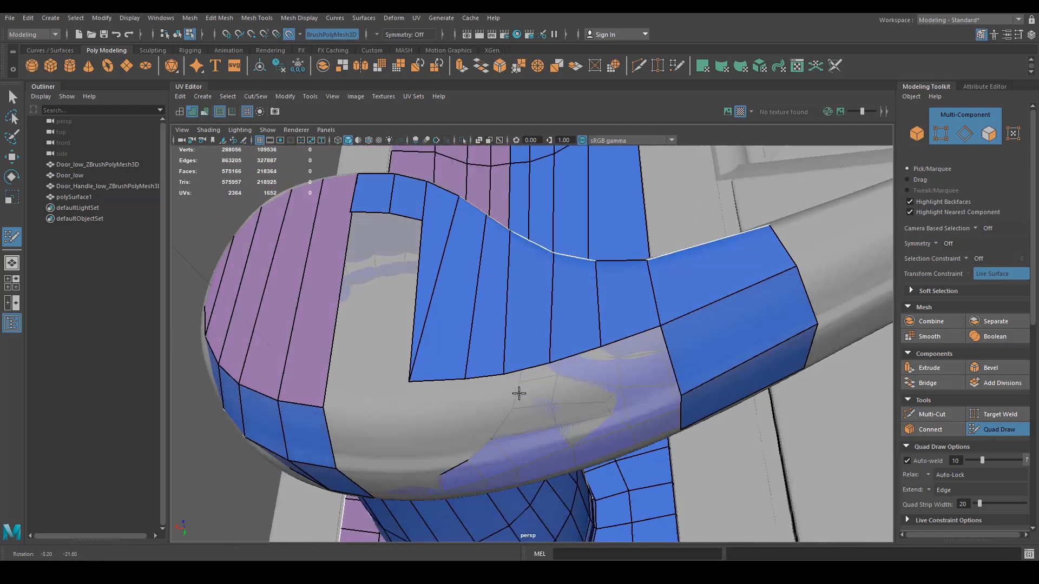
{"action": "left_click_drag", "start_coordinate": [630, 337], "coordinate": [651, 398]}
{"action": "left_click_drag", "start_coordinate": [574, 357], "coordinate": [596, 419]}
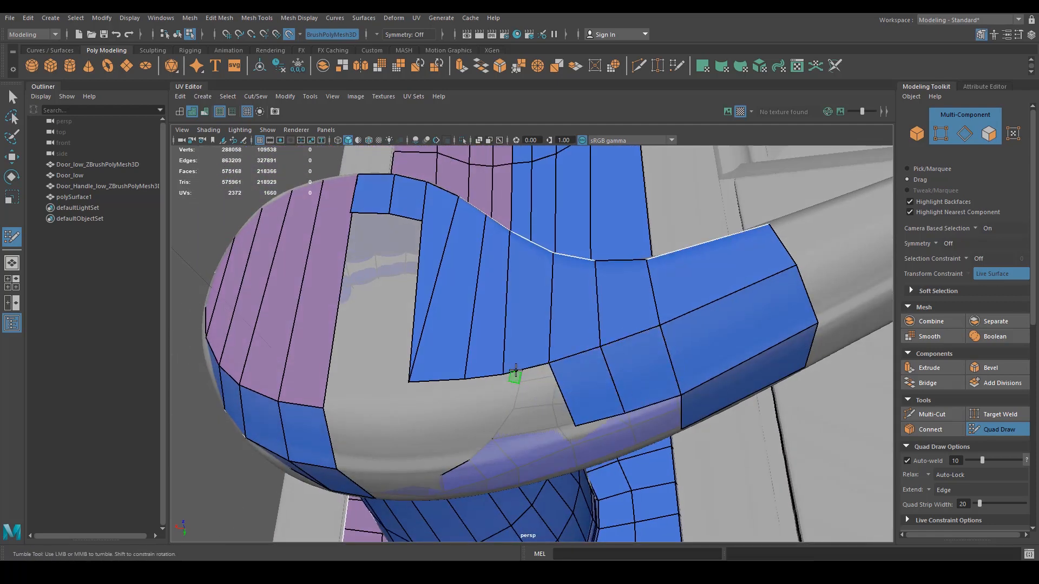
{"action": "left_click_drag", "start_coordinate": [516, 372], "coordinate": [550, 435]}
{"action": "left_click_drag", "start_coordinate": [470, 379], "coordinate": [509, 443]}
{"action": "left_click_drag", "start_coordinate": [436, 382], "coordinate": [458, 448]}
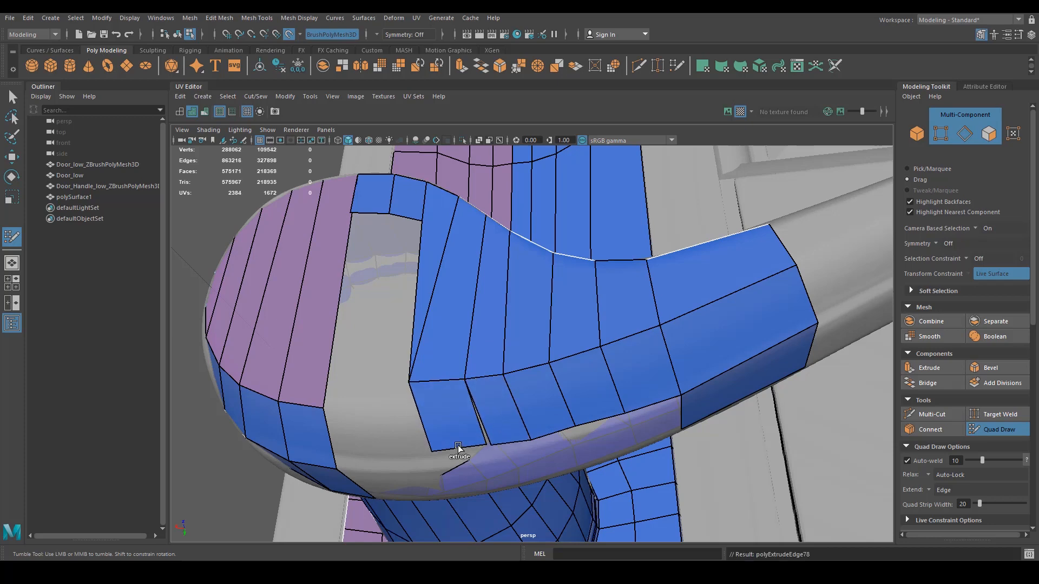
Pull the remaining upper border vertices down to the lower rim to cover the opening in the knob's front.
{"action": "left_click_drag", "start_coordinate": [425, 343], "coordinate": [424, 241], "text": "alt"}
{"action": "left_click_drag", "start_coordinate": [351, 207], "coordinate": [363, 456]}
{"action": "left_click_drag", "start_coordinate": [422, 230], "coordinate": [412, 438]}
{"action": "scroll", "coordinate": [428, 417], "scroll_direction": "up", "scroll_amount": 1}
{"action": "middle_click_drag", "start_coordinate": [467, 406], "coordinate": [475, 359], "text": "alt"}
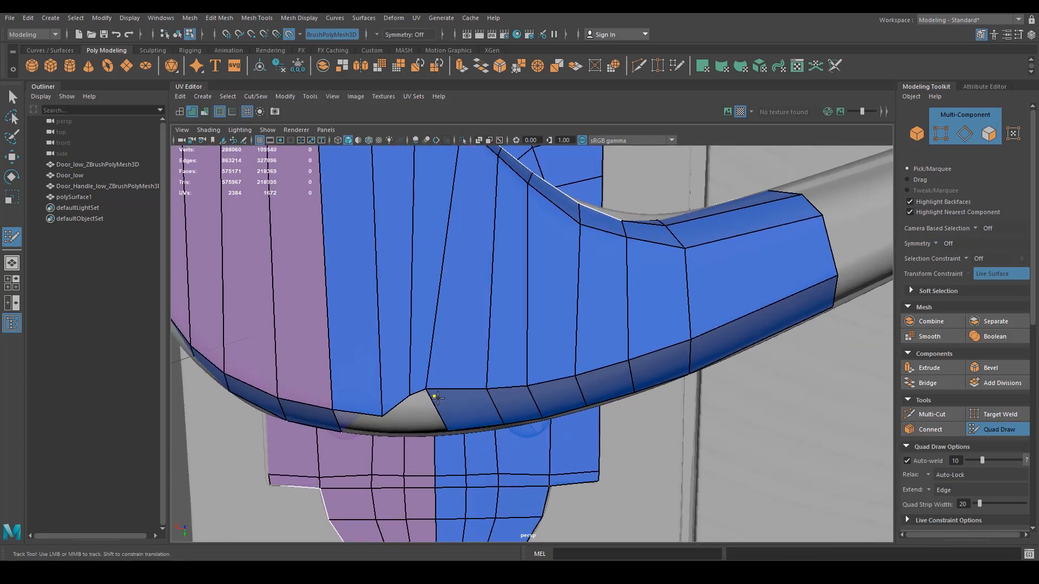
Extend the rim row across the last gap and weld its end vertex to the adjoining rim faces.
{"action": "left_click_drag", "start_coordinate": [433, 397], "coordinate": [411, 364], "text": "alt"}
{"action": "left_click_drag", "start_coordinate": [407, 394], "coordinate": [399, 361], "text": "alt"}
{"action": "middle_click_drag", "start_coordinate": [393, 316], "coordinate": [388, 391]}
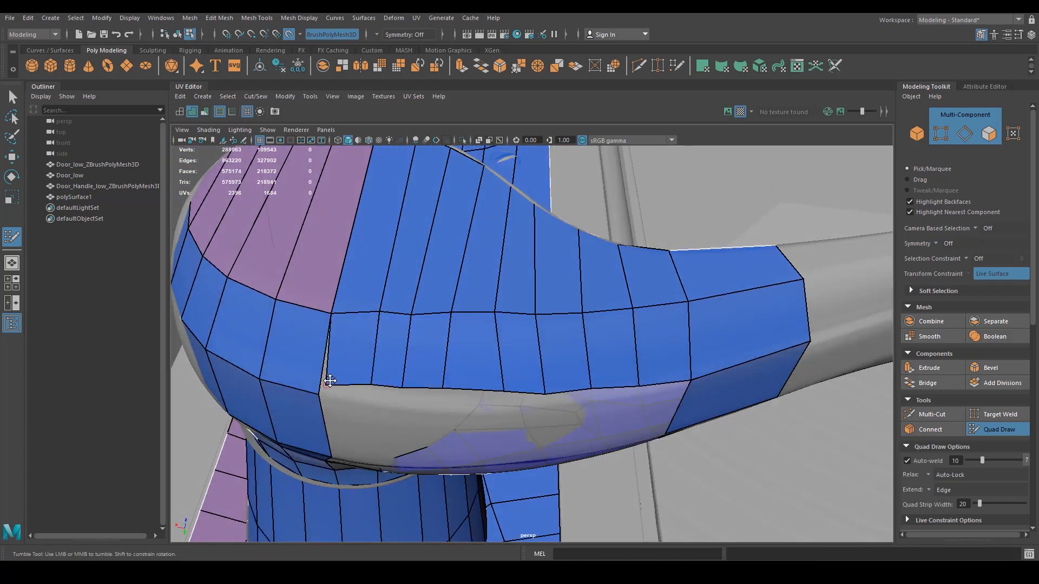
{"action": "left_click_drag", "start_coordinate": [329, 382], "coordinate": [321, 393]}
Relax the rim row's vertices and extend its lower border loop by a row along the underside.
{"action": "left_click_drag", "start_coordinate": [355, 418], "coordinate": [360, 389], "text": "alt"}
{"action": "mouse_move", "coordinate": [387, 353]}
{"action": "left_mouse_down", "text": "shift"}
{"action": "mouse_move", "coordinate": [447, 353]}
{"action": "mouse_move", "coordinate": [464, 378]}
{"action": "mouse_move", "coordinate": [640, 383]}
{"action": "left_mouse_up", "text": "shift"}
{"action": "left_click_drag", "start_coordinate": [574, 447], "coordinate": [559, 406], "text": "alt"}
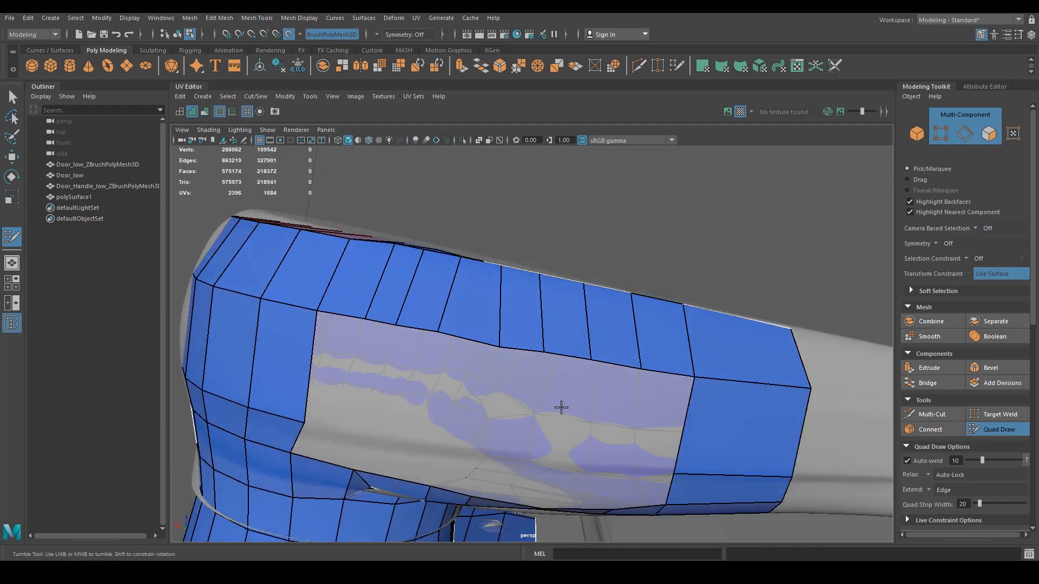
{"action": "scroll", "coordinate": [557, 400], "scroll_direction": "down", "scroll_amount": 1}
{"action": "left_click_drag", "start_coordinate": [499, 349], "coordinate": [502, 345]}
{"action": "middle_click_drag", "start_coordinate": [514, 347], "coordinate": [494, 440]}
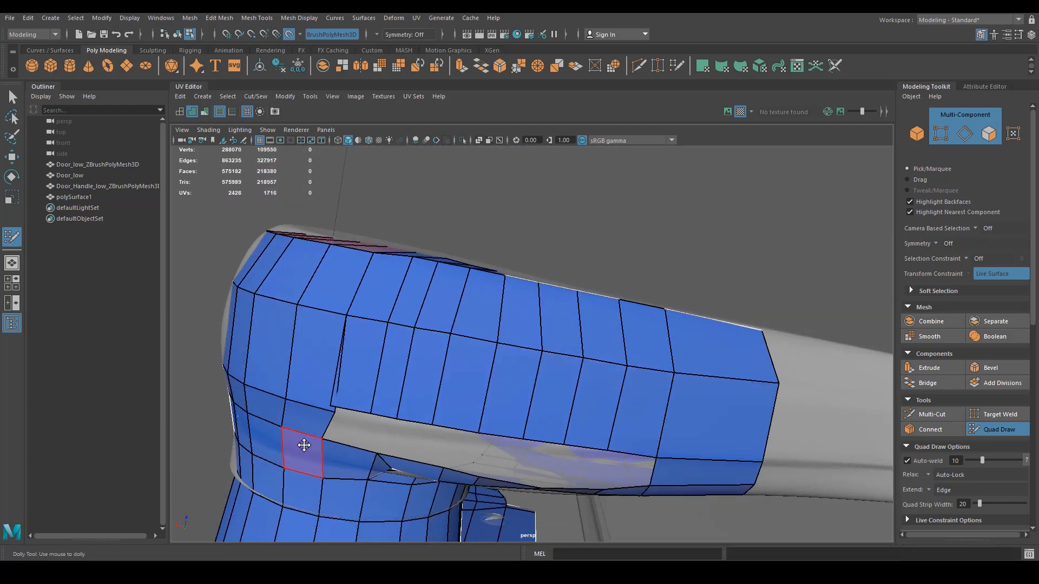
Fill the remaining underside opening between the new row and the neck junction with faces.
{"action": "left_click_drag", "start_coordinate": [304, 445], "coordinate": [327, 359], "text": "alt"}
{"action": "left_click_drag", "start_coordinate": [369, 397], "coordinate": [423, 349], "text": "alt"}
{"action": "left_click", "coordinate": [336, 353], "text": "shift"}
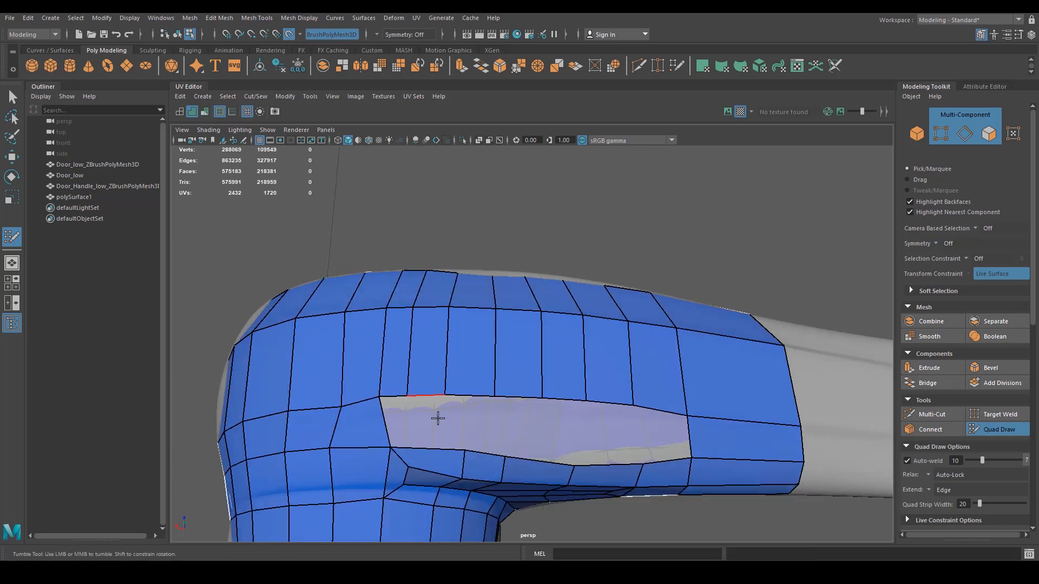
{"action": "left_click_drag", "start_coordinate": [439, 417], "coordinate": [608, 398], "text": "alt"}
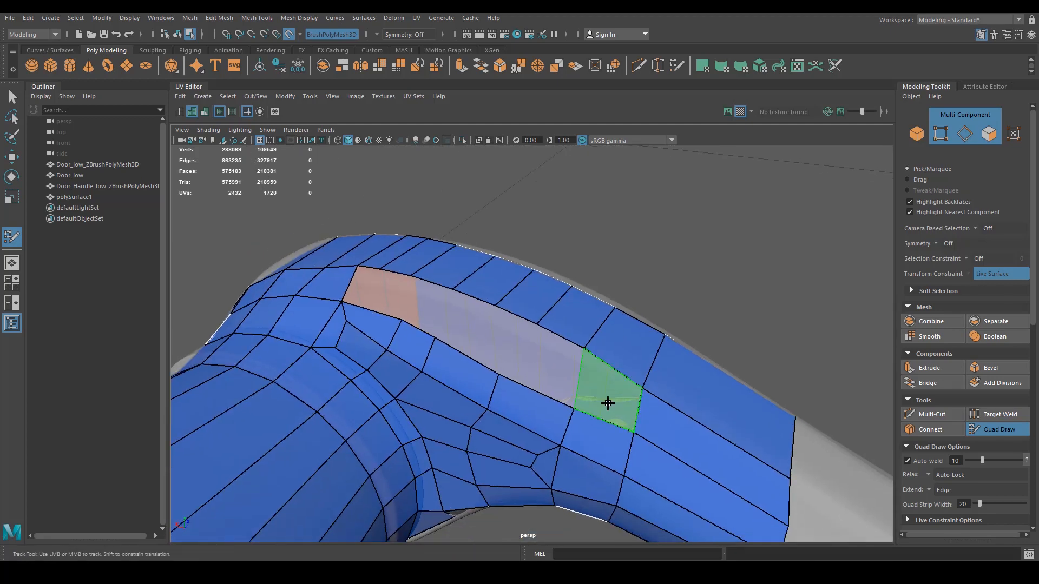
{"action": "left_click", "coordinate": [608, 398], "text": "shift"}
{"action": "left_click", "coordinate": [552, 374], "text": "shift"}
Weld the extra vertex beside the neck junction into its neighbour and reposition the inner junction vertices.
{"action": "left_click_drag", "start_coordinate": [506, 272], "coordinate": [463, 271], "text": "alt"}
{"action": "right_click_drag", "start_coordinate": [464, 271], "coordinate": [481, 372], "text": "alt"}
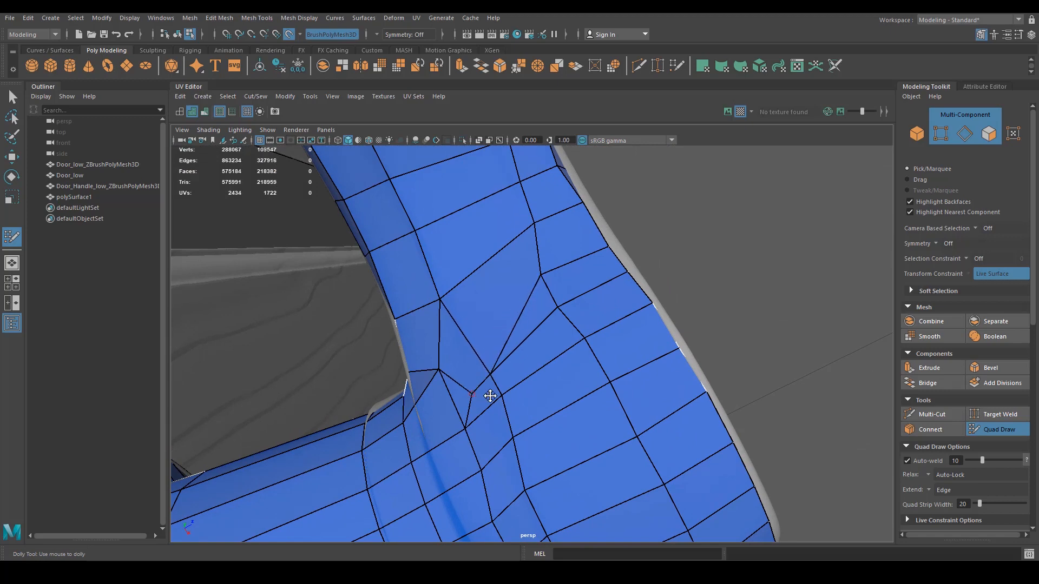
{"action": "left_click_drag", "start_coordinate": [489, 396], "coordinate": [468, 370], "text": "alt"}
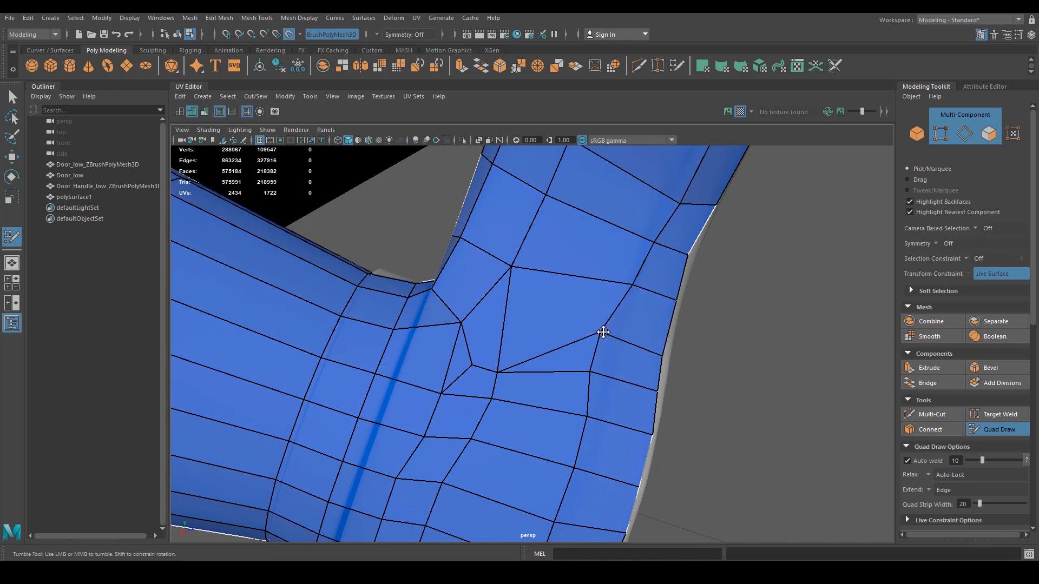
{"action": "left_click_drag", "start_coordinate": [603, 332], "coordinate": [590, 372]}
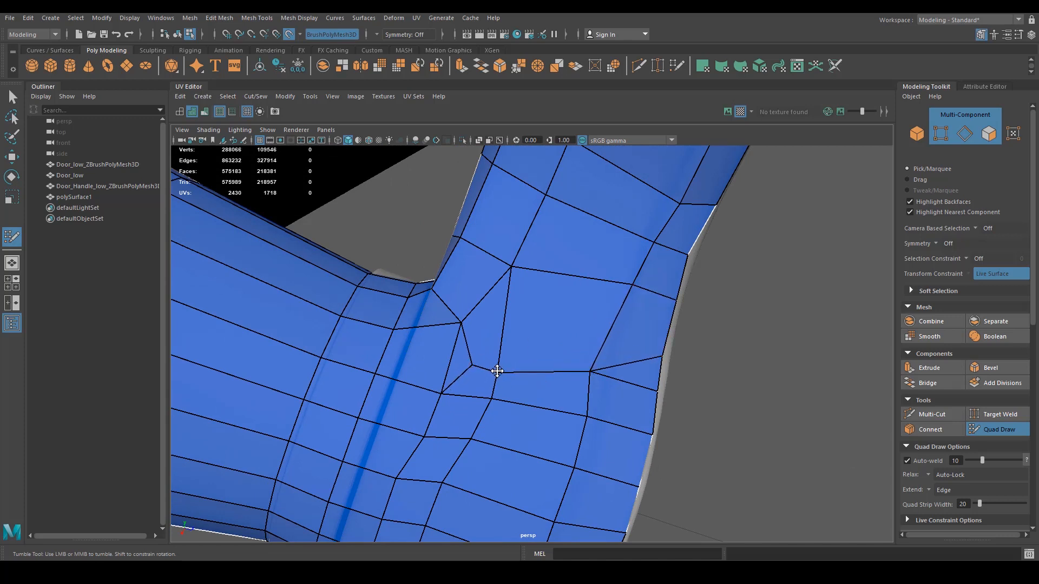
{"action": "left_click_drag", "start_coordinate": [497, 371], "coordinate": [501, 351]}
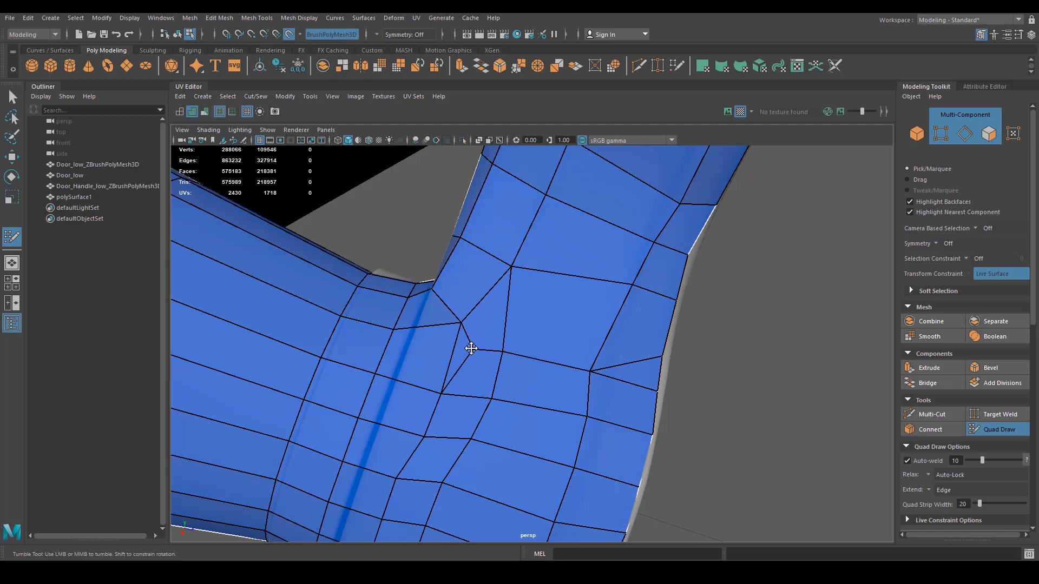
Weld the stray vertex on the front's opposite rim and shift the rim edges toward the lever to space them evenly.
{"action": "mouse_move", "coordinate": [653, 361]}
{"action": "left_mouse_down", "text": "alt"}
{"action": "mouse_move", "coordinate": [584, 385]}
{"action": "mouse_move", "coordinate": [534, 424]}
{"action": "mouse_move", "coordinate": [515, 355]}
{"action": "mouse_move", "coordinate": [537, 370]}
{"action": "left_mouse_up", "text": "alt"}
{"action": "left_click_drag", "start_coordinate": [460, 301], "coordinate": [466, 304]}
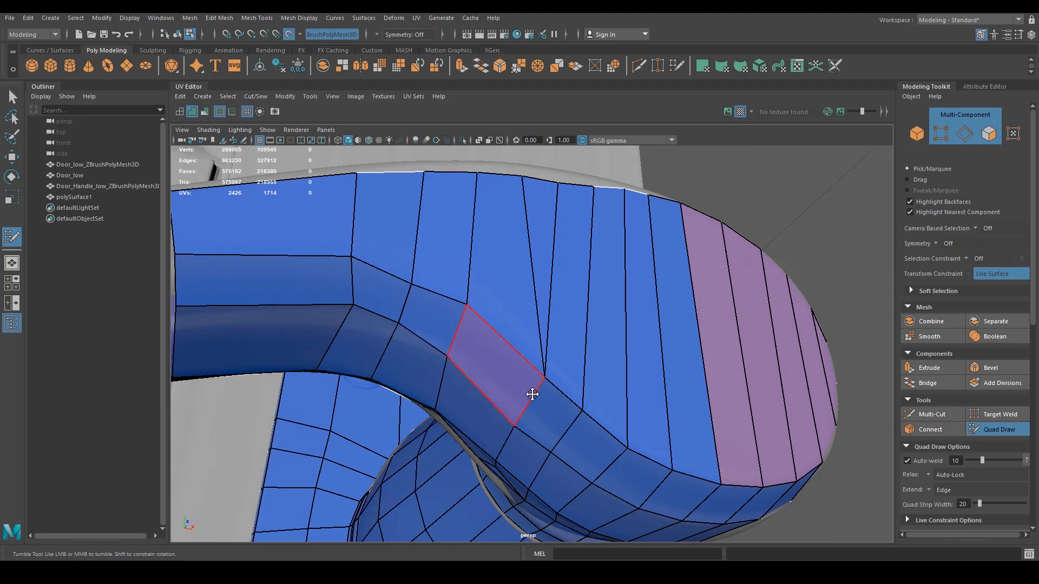
{"action": "left_click_drag", "start_coordinate": [533, 394], "coordinate": [510, 372]}
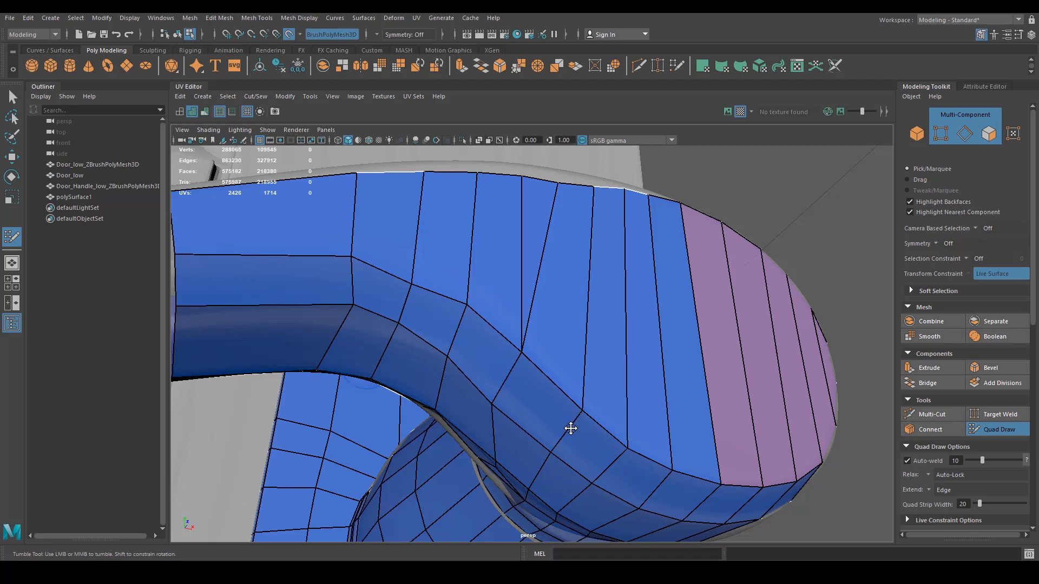
{"action": "left_click_drag", "start_coordinate": [571, 428], "coordinate": [547, 408]}
{"action": "left_click_drag", "start_coordinate": [616, 459], "coordinate": [591, 436]}
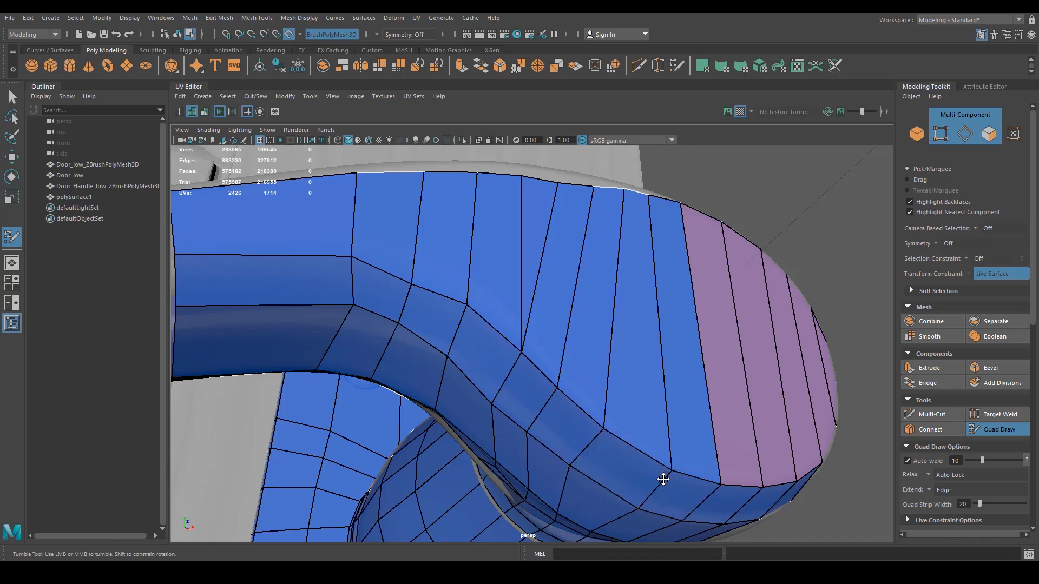
{"action": "left_click_drag", "start_coordinate": [657, 473], "coordinate": [622, 440], "text": "alt"}
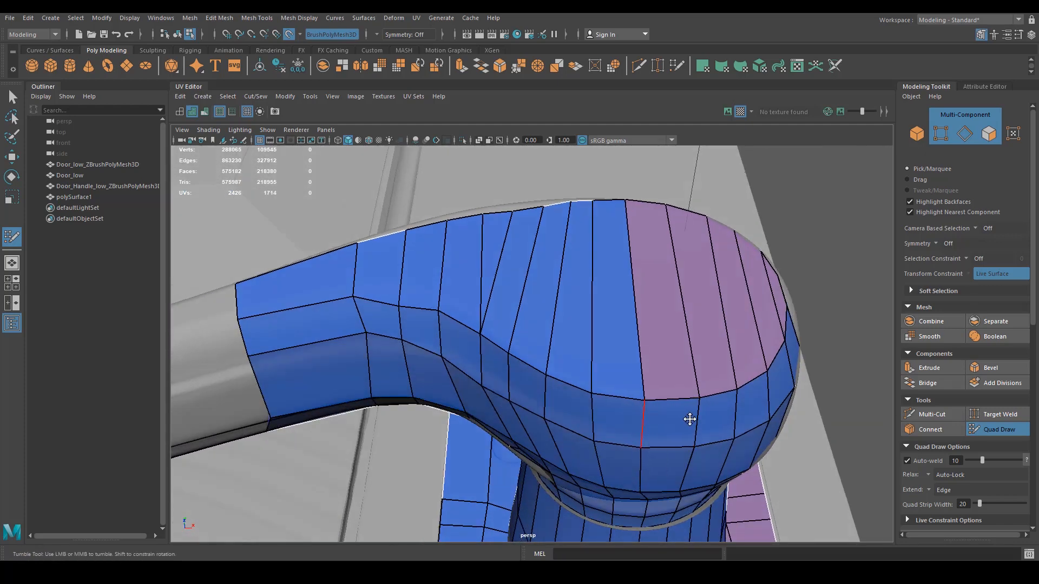
Shift the rim edges along the knob front's lower border slightly toward the lever.
{"action": "left_click_drag", "start_coordinate": [697, 418], "coordinate": [690, 416]}
{"action": "mouse_move", "coordinate": [614, 394]}
{"action": "left_mouse_down", "text": "alt"}
{"action": "mouse_move", "coordinate": [554, 365]}
{"action": "mouse_move", "coordinate": [529, 307]}
{"action": "mouse_move", "coordinate": [517, 313]}
{"action": "mouse_move", "coordinate": [533, 313]}
{"action": "mouse_move", "coordinate": [530, 270]}
{"action": "left_mouse_up", "text": "alt"}
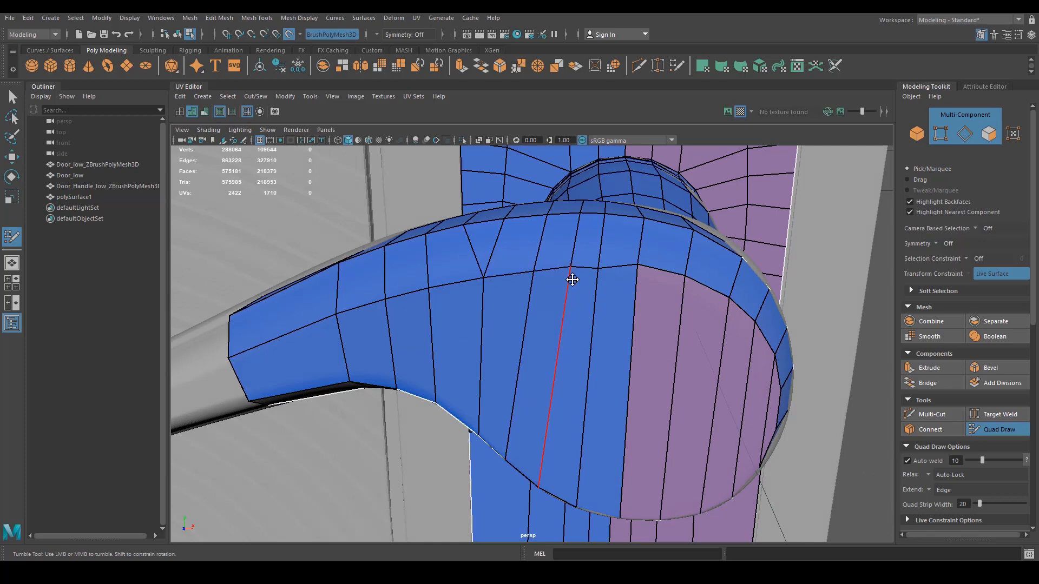
{"action": "left_click_drag", "start_coordinate": [573, 279], "coordinate": [571, 276], "text": "alt"}
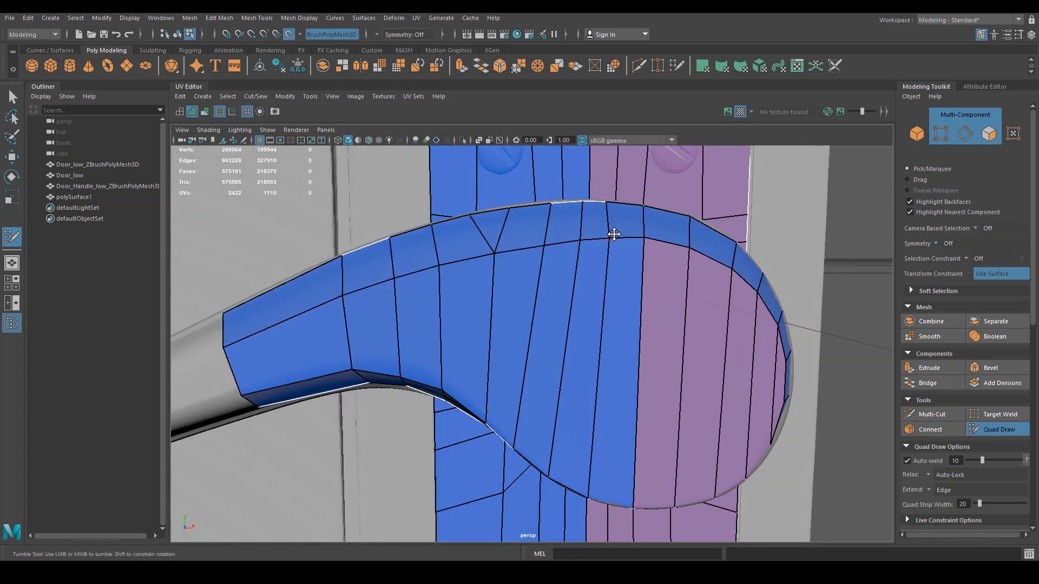
Slide the cross edges on the band behind the knob, beside the remaining opening, to even their spacing.
{"action": "key", "text": "4"}
{"action": "mouse_move", "coordinate": [614, 232]}
{"action": "left_mouse_down", "text": "alt"}
{"action": "mouse_move", "coordinate": [623, 323]}
{"action": "mouse_move", "coordinate": [547, 293]}
{"action": "mouse_move", "coordinate": [603, 315]}
{"action": "mouse_move", "coordinate": [524, 348]}
{"action": "mouse_move", "coordinate": [506, 343]}
{"action": "mouse_move", "coordinate": [536, 305]}
{"action": "left_mouse_up", "text": "alt"}
{"action": "key", "text": "5"}
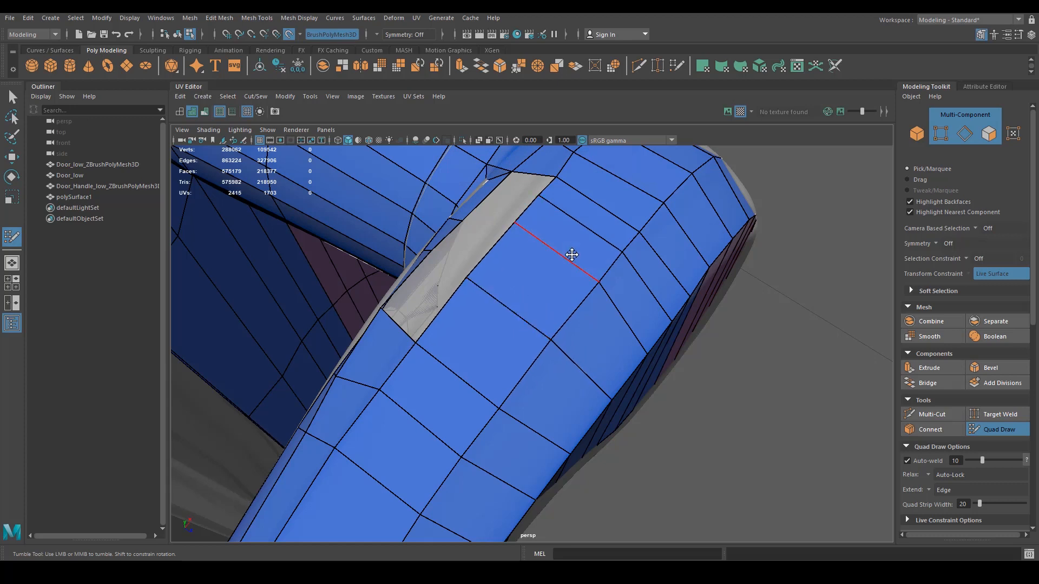
{"action": "left_click_drag", "start_coordinate": [572, 255], "coordinate": [555, 273]}
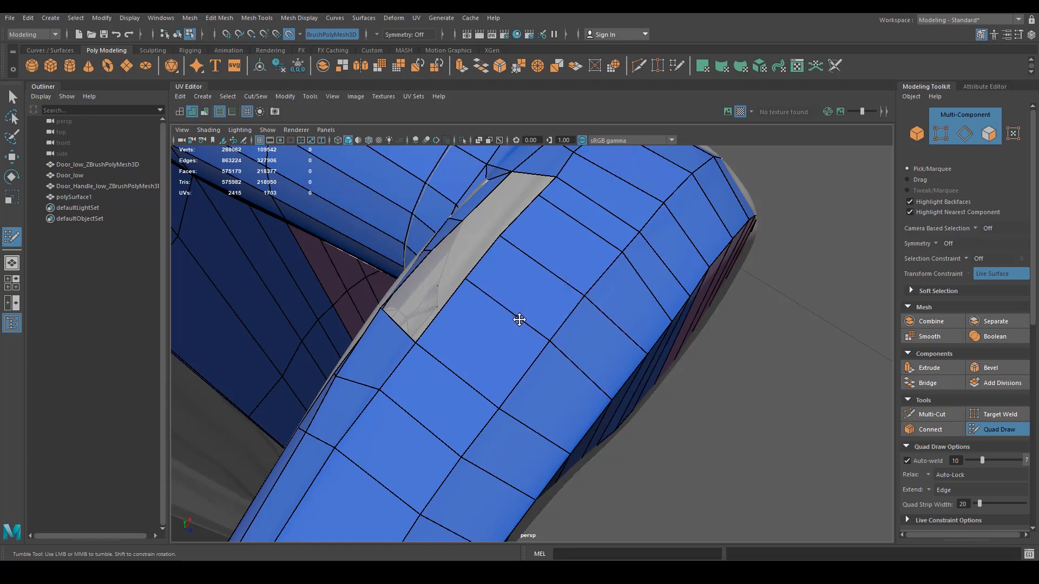
{"action": "left_click_drag", "start_coordinate": [519, 320], "coordinate": [516, 324]}
{"action": "mouse_move", "coordinate": [584, 218]}
{"action": "left_mouse_down"}
{"action": "mouse_move", "coordinate": [570, 238]}
{"action": "mouse_move", "coordinate": [591, 241]}
{"action": "left_mouse_up"}
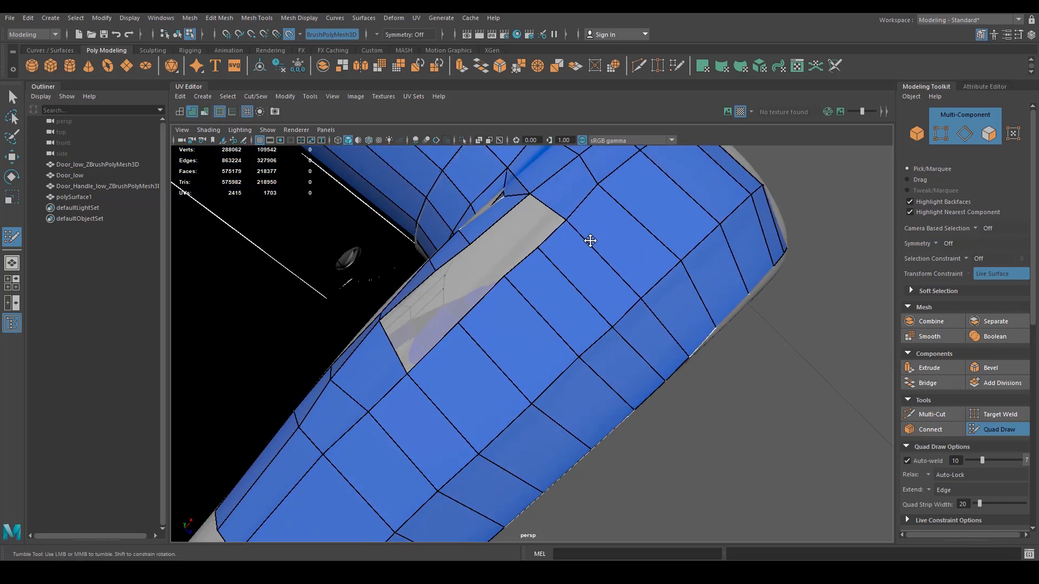
{"action": "left_click_drag", "start_coordinate": [597, 183], "coordinate": [603, 184]}
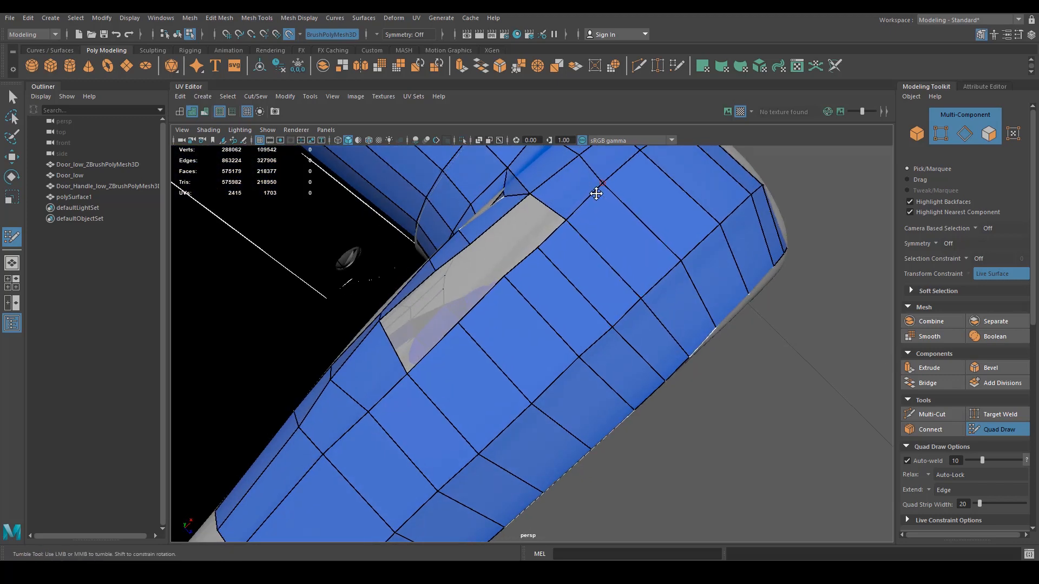
Delete the two faces between the opening behind the knob and the neck junction.
{"action": "left_click_drag", "start_coordinate": [520, 277], "coordinate": [697, 260], "text": "alt"}
{"action": "scroll", "coordinate": [584, 275], "scroll_direction": "up", "scroll_amount": 1}
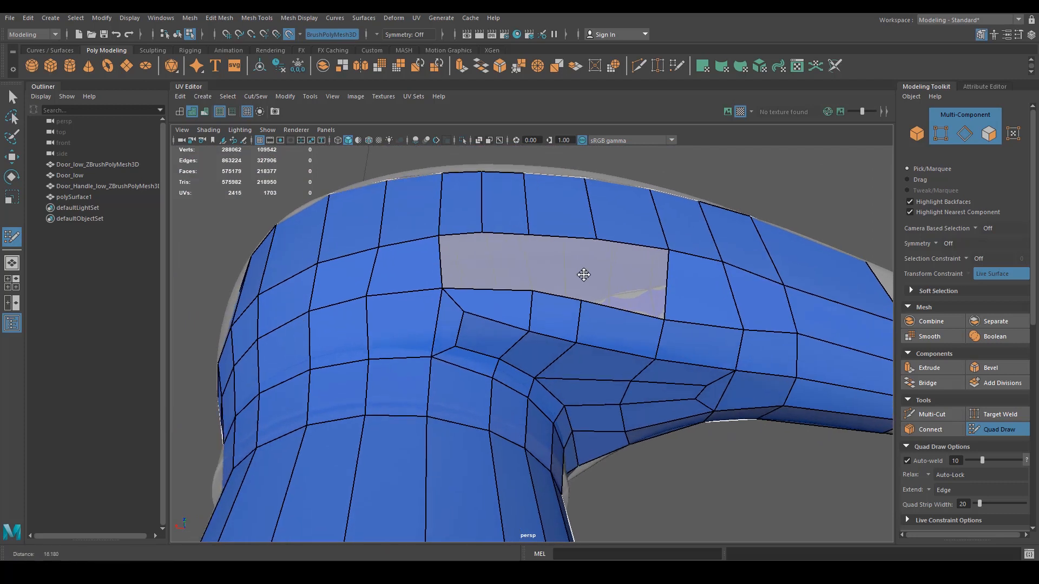
{"action": "left_click_drag", "start_coordinate": [583, 275], "coordinate": [514, 338], "text": "alt"}
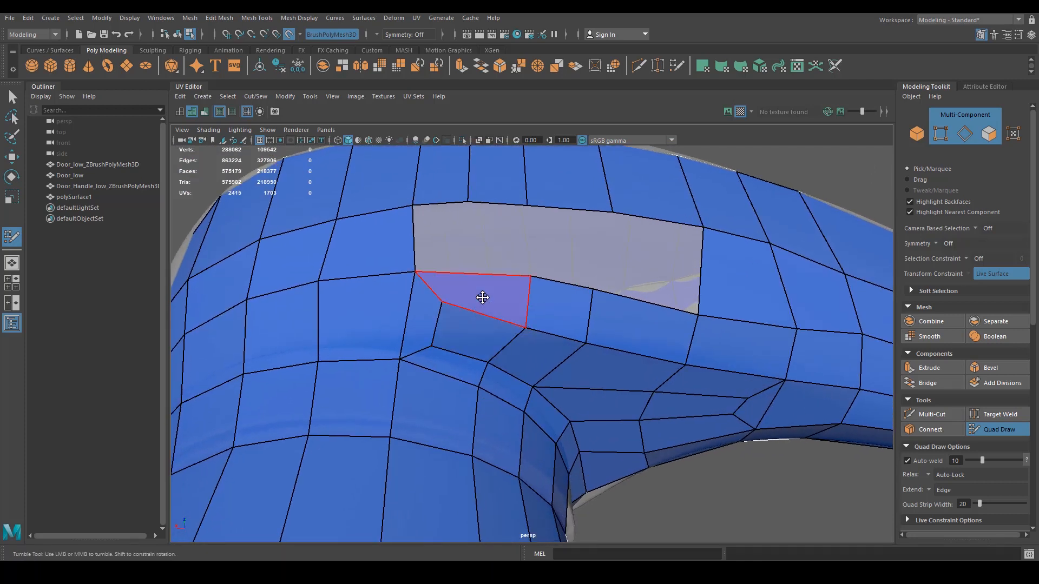
{"action": "left_click", "coordinate": [479, 329], "text": "ctrl+shift"}
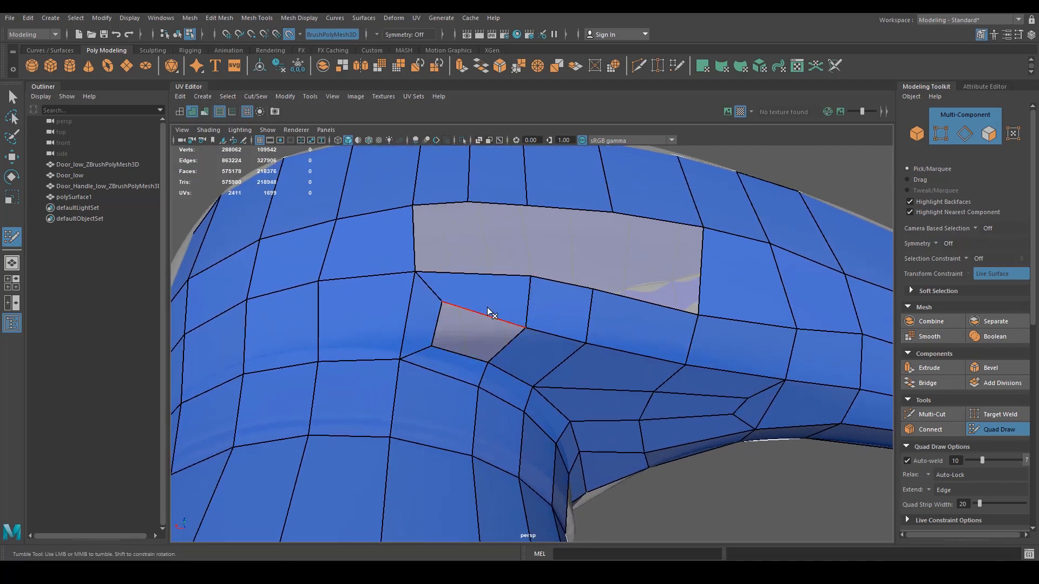
{"action": "left_click", "coordinate": [488, 312], "text": "ctrl+shift"}
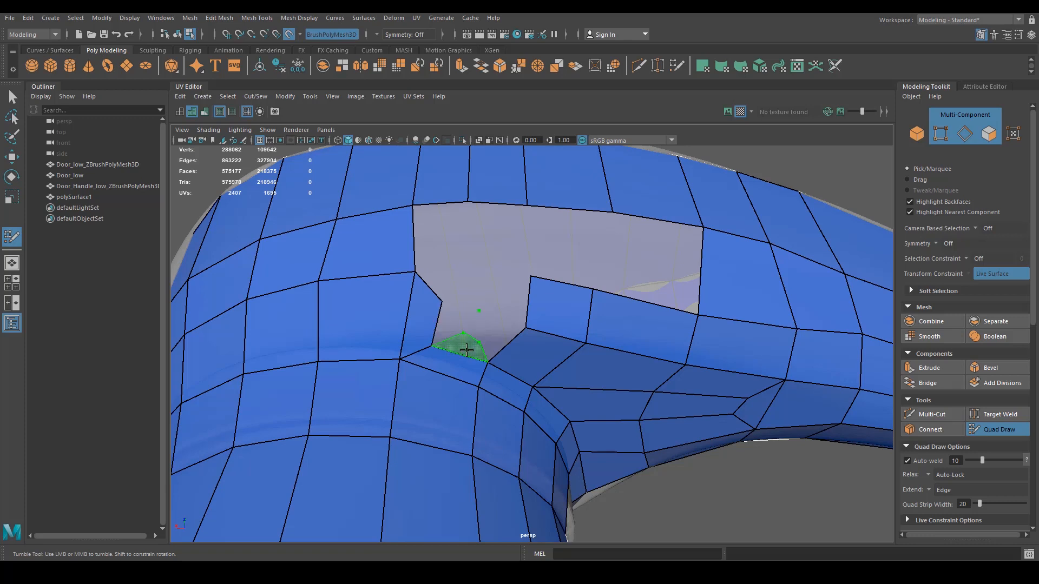
Rebuild the notch above the neck junction with small quads drawn from new vertices.
{"action": "left_click", "coordinate": [466, 344], "text": "shift"}
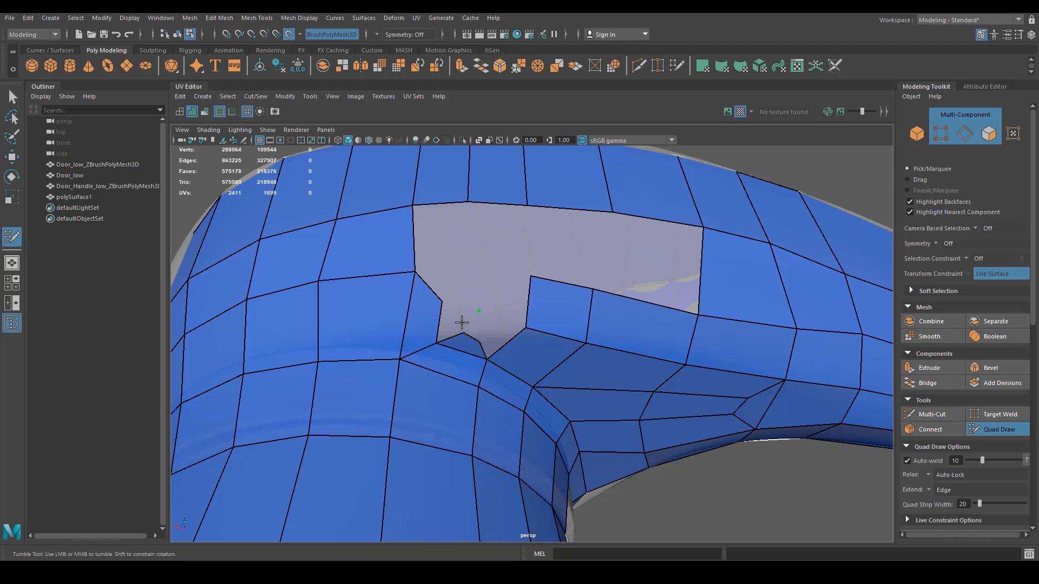
{"action": "left_click", "coordinate": [451, 325], "text": "shift"}
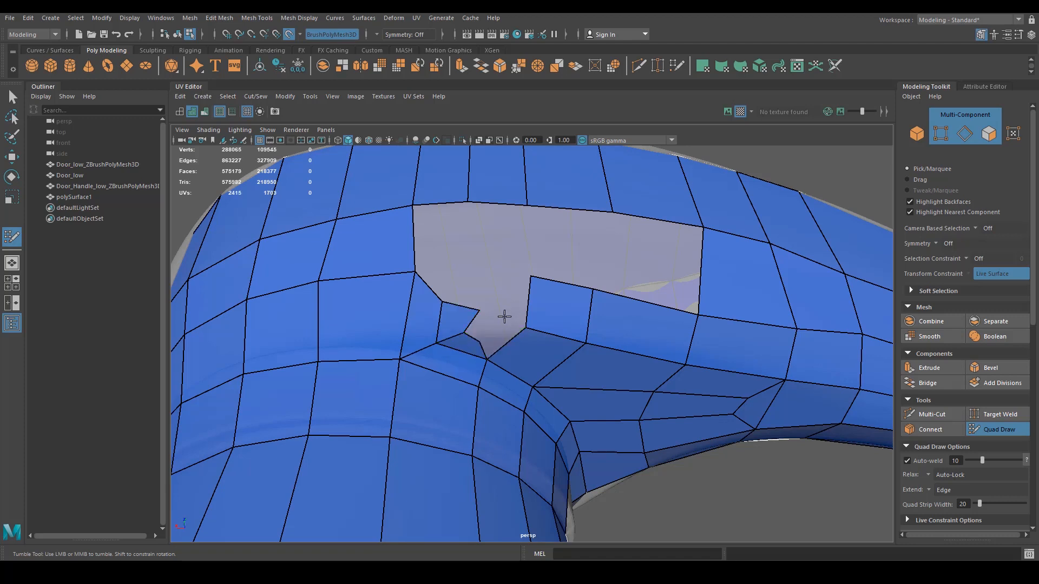
{"action": "left_click", "coordinate": [496, 343], "text": "shift"}
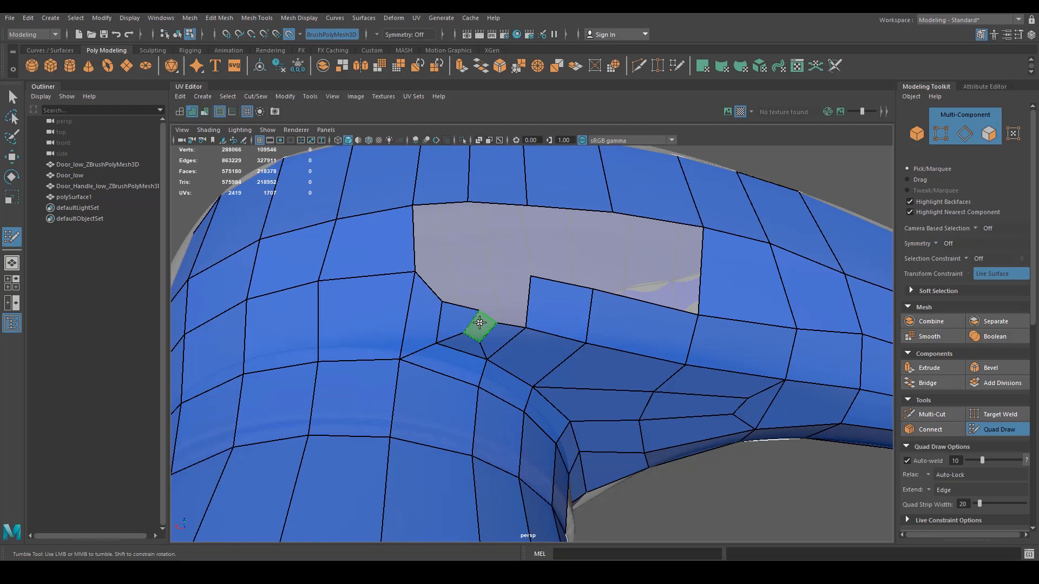
{"action": "left_click", "coordinate": [480, 323], "text": "shift"}
{"action": "left_click_drag", "start_coordinate": [480, 281], "coordinate": [472, 324], "text": "alt"}
{"action": "key", "text": "ctrl+z"}
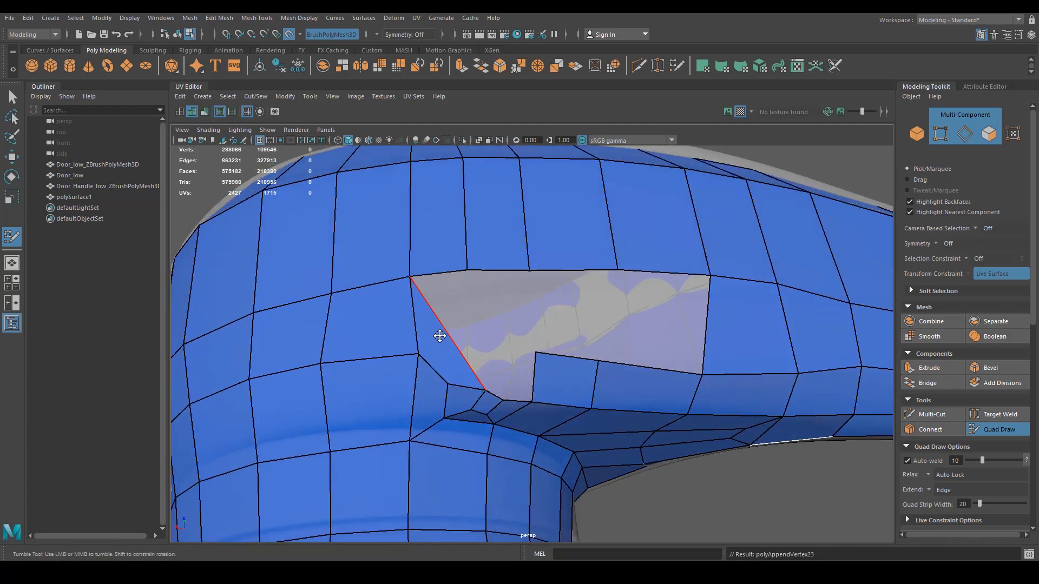
Fill the opening's knob-side corner with a quad, reposition its lower vertex and close the adjoining gap.
{"action": "left_click", "coordinate": [431, 319], "text": "shift"}
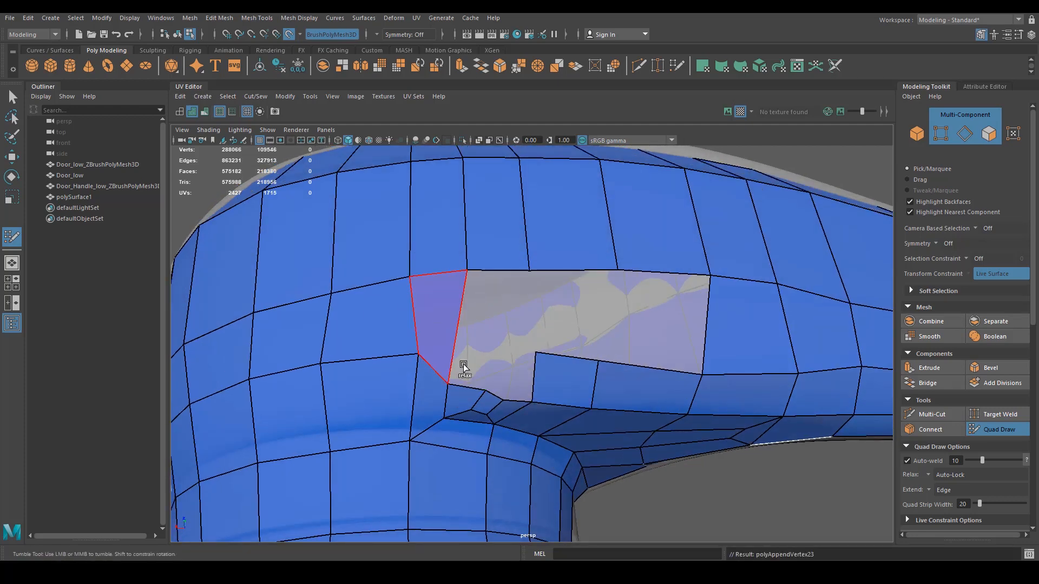
{"action": "left_click_drag", "start_coordinate": [448, 383], "coordinate": [499, 357]}
{"action": "left_click", "coordinate": [485, 337], "text": "shift"}
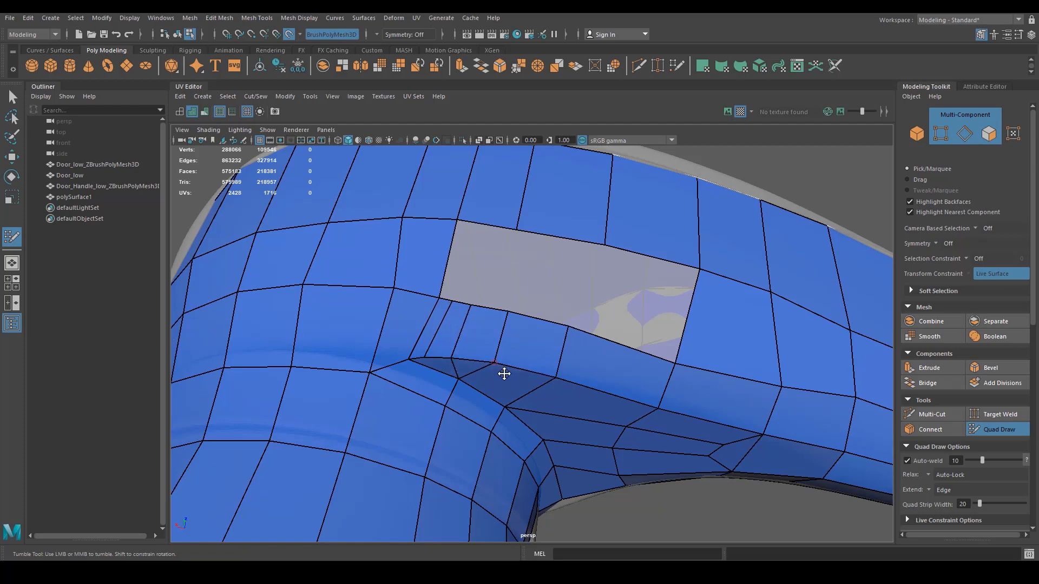
Delete the two surplus edges that form narrow faces below the opening.
{"action": "mouse_move", "coordinate": [503, 373]}
{"action": "left_mouse_down", "text": "alt"}
{"action": "mouse_move", "coordinate": [489, 364]}
{"action": "mouse_move", "coordinate": [562, 360]}
{"action": "mouse_move", "coordinate": [492, 309]}
{"action": "mouse_move", "coordinate": [494, 321]}
{"action": "left_mouse_up", "text": "alt"}
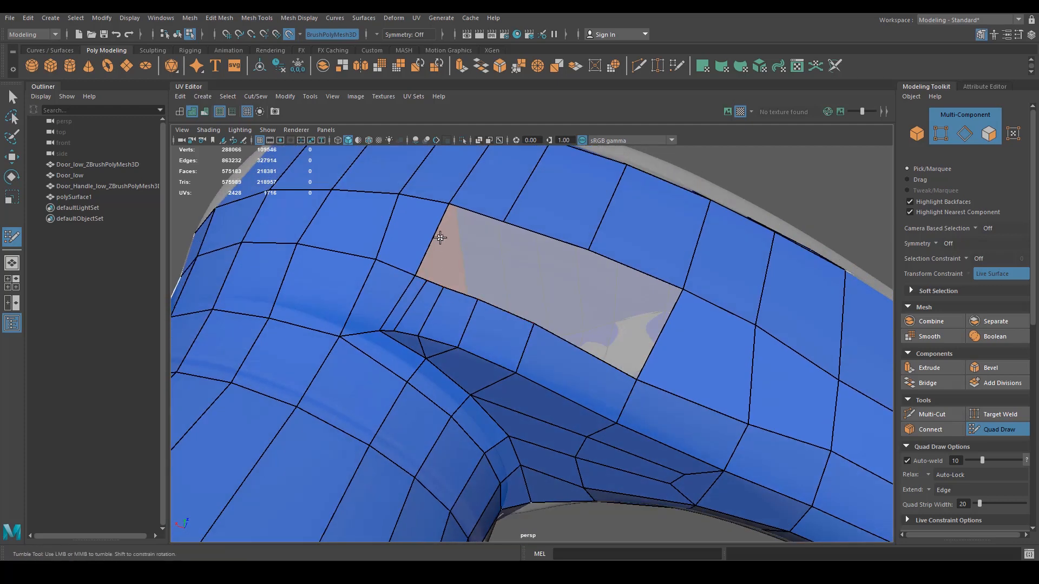
{"action": "left_click", "coordinate": [411, 305], "text": "ctrl+shift"}
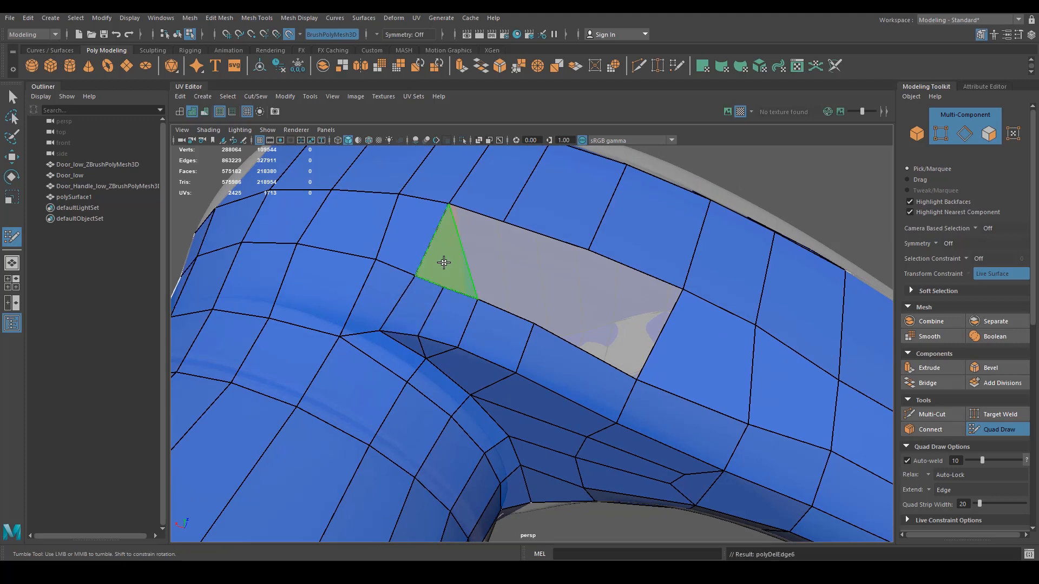
{"action": "left_click", "coordinate": [469, 332], "text": "ctrl+shift"}
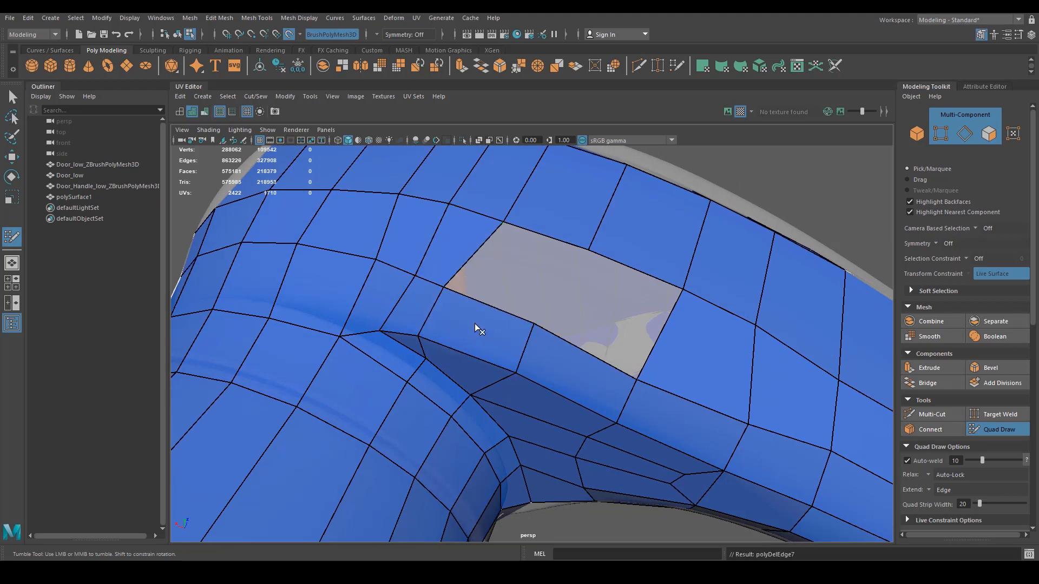
Fill the rest of the opening behind the knob with quads and relax the surrounding vertices.
{"action": "left_click", "coordinate": [515, 292], "text": "shift"}
{"action": "left_click", "coordinate": [583, 328], "text": "shift"}
{"action": "left_click_drag", "start_coordinate": [514, 377], "coordinate": [541, 347], "text": "alt"}
{"action": "mouse_move", "coordinate": [466, 278]}
{"action": "left_mouse_down", "text": "shift"}
{"action": "mouse_move", "coordinate": [457, 250]}
{"action": "mouse_move", "coordinate": [475, 254]}
{"action": "left_mouse_up", "text": "shift"}
{"action": "mouse_move", "coordinate": [536, 245]}
{"action": "left_mouse_down", "text": "shift"}
{"action": "mouse_move", "coordinate": [682, 274]}
{"action": "mouse_move", "coordinate": [719, 320]}
{"action": "left_mouse_up", "text": "shift"}
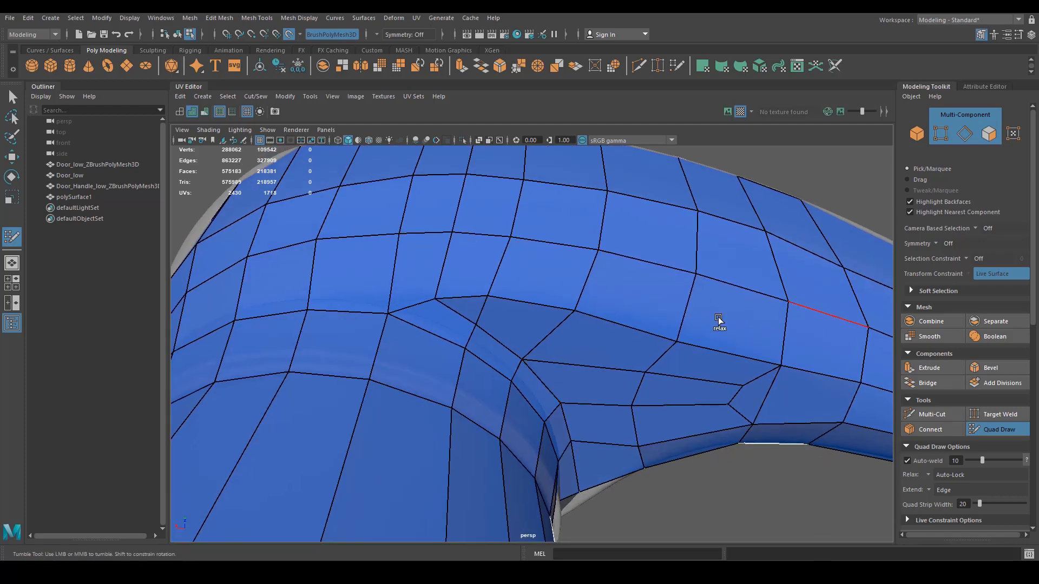
{"action": "left_click_drag", "start_coordinate": [447, 312], "coordinate": [487, 278], "text": "alt"}
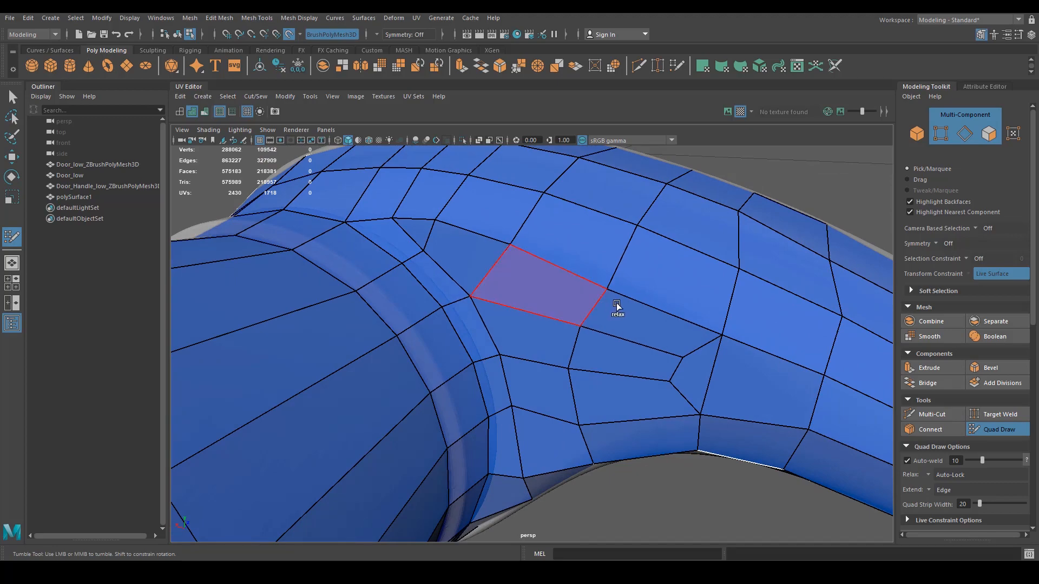
{"action": "left_click_drag", "start_coordinate": [593, 387], "coordinate": [610, 391], "text": "alt"}
Reposition the upper and lower rim vertices on the knob's front face to space its long edges evenly.
{"action": "mouse_move", "coordinate": [703, 283]}
{"action": "left_mouse_down", "text": "alt"}
{"action": "mouse_move", "coordinate": [514, 291]}
{"action": "mouse_move", "coordinate": [529, 281]}
{"action": "mouse_move", "coordinate": [518, 278]}
{"action": "mouse_move", "coordinate": [628, 294]}
{"action": "mouse_move", "coordinate": [454, 301]}
{"action": "mouse_move", "coordinate": [598, 318]}
{"action": "mouse_move", "coordinate": [637, 288]}
{"action": "mouse_move", "coordinate": [564, 232]}
{"action": "mouse_move", "coordinate": [467, 245]}
{"action": "left_mouse_up", "text": "alt"}
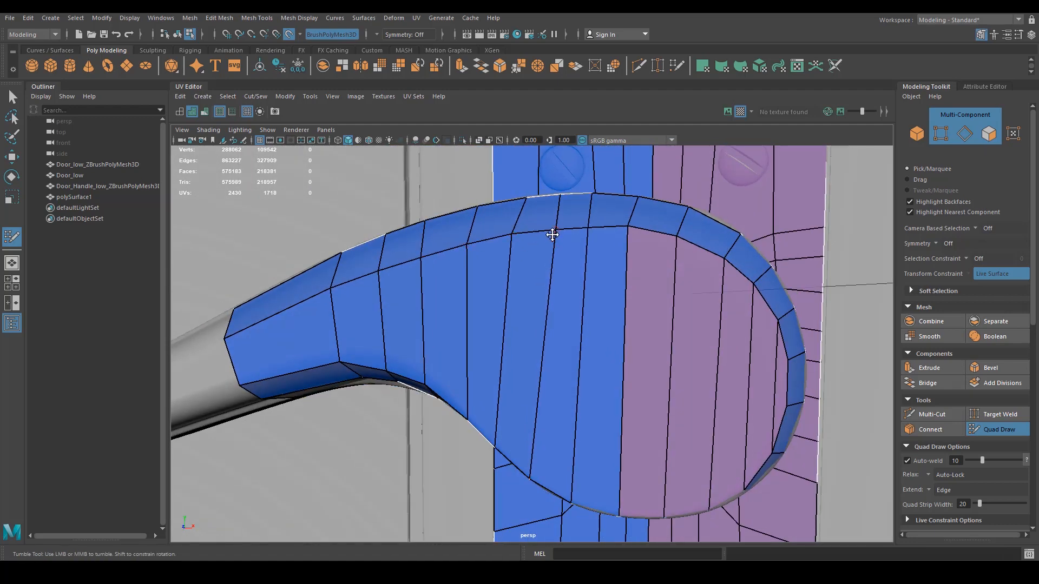
{"action": "mouse_move", "coordinate": [552, 234]}
{"action": "left_mouse_down"}
{"action": "mouse_move", "coordinate": [595, 227]}
{"action": "mouse_move", "coordinate": [550, 330]}
{"action": "mouse_move", "coordinate": [559, 318]}
{"action": "mouse_move", "coordinate": [569, 332]}
{"action": "mouse_move", "coordinate": [521, 413]}
{"action": "mouse_move", "coordinate": [540, 408]}
{"action": "mouse_move", "coordinate": [517, 405]}
{"action": "left_mouse_up"}
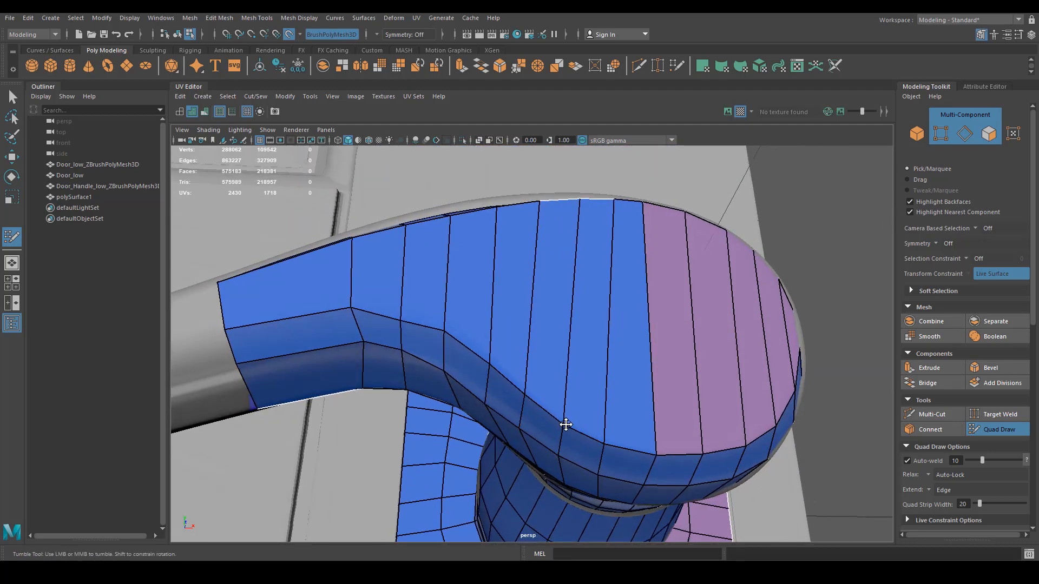
{"action": "right_click_drag", "start_coordinate": [603, 418], "coordinate": [517, 365], "text": "alt"}
{"action": "left_click_drag", "start_coordinate": [517, 365], "coordinate": [441, 347], "text": "alt"}
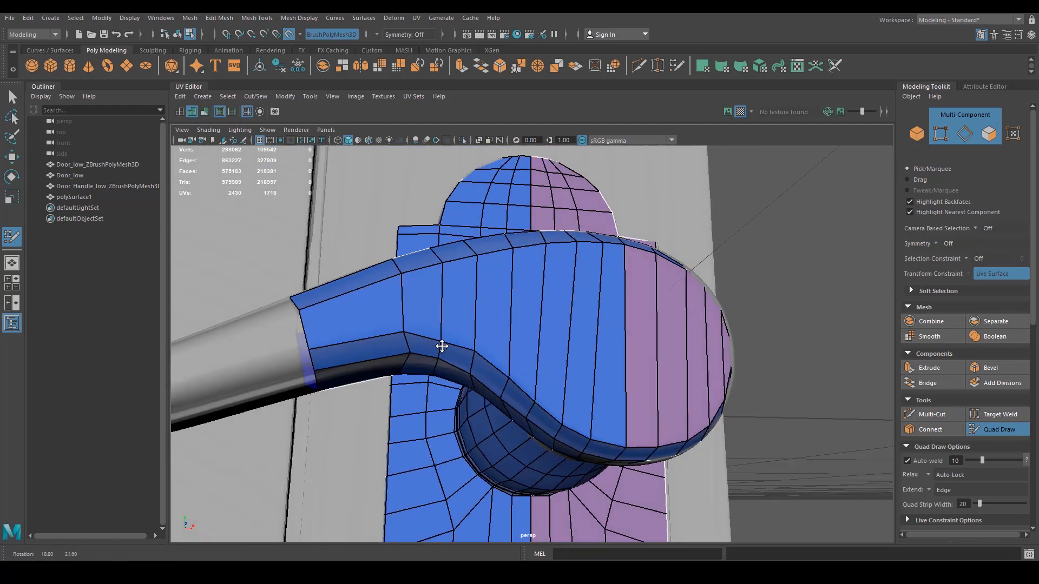
{"action": "right_click_drag", "start_coordinate": [441, 347], "coordinate": [422, 345], "text": "alt"}
{"action": "left_click_drag", "start_coordinate": [422, 345], "coordinate": [419, 332], "text": "alt"}
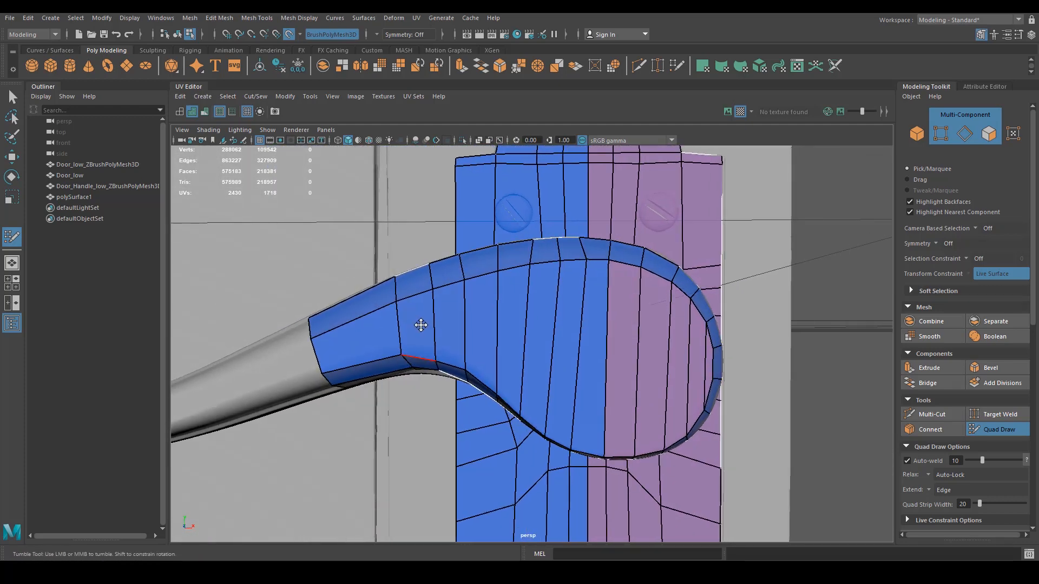
Select the edge loop around the lever where it leaves the knob and show the scene in wireframe.
{"action": "key", "text": "q"}
{"action": "right_click", "coordinate": [436, 290]}
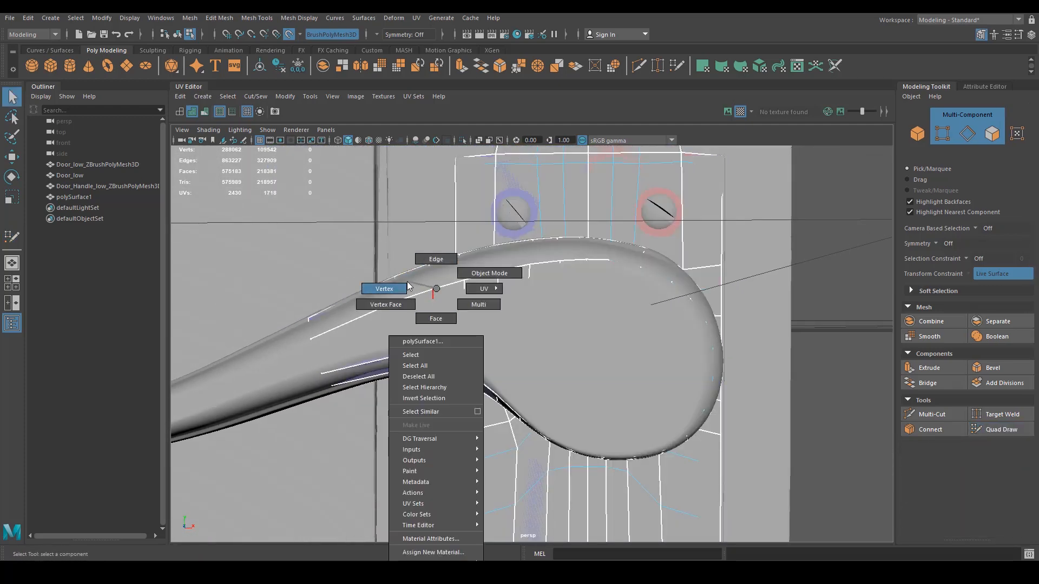
{"action": "left_click", "coordinate": [429, 273]}
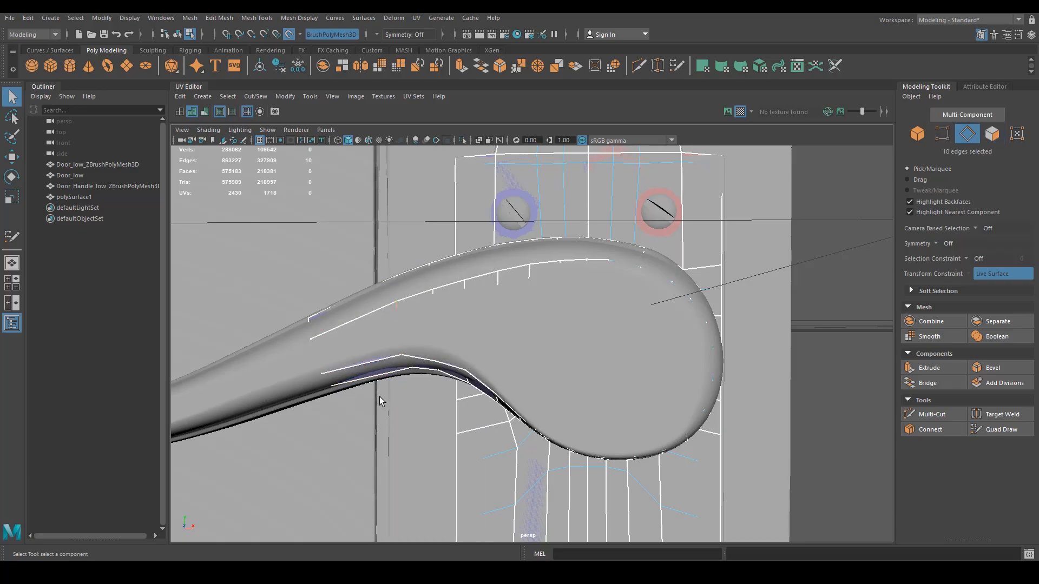
{"action": "key", "text": "4"}
{"action": "right_click_drag", "start_coordinate": [413, 387], "coordinate": [523, 362], "text": "alt"}
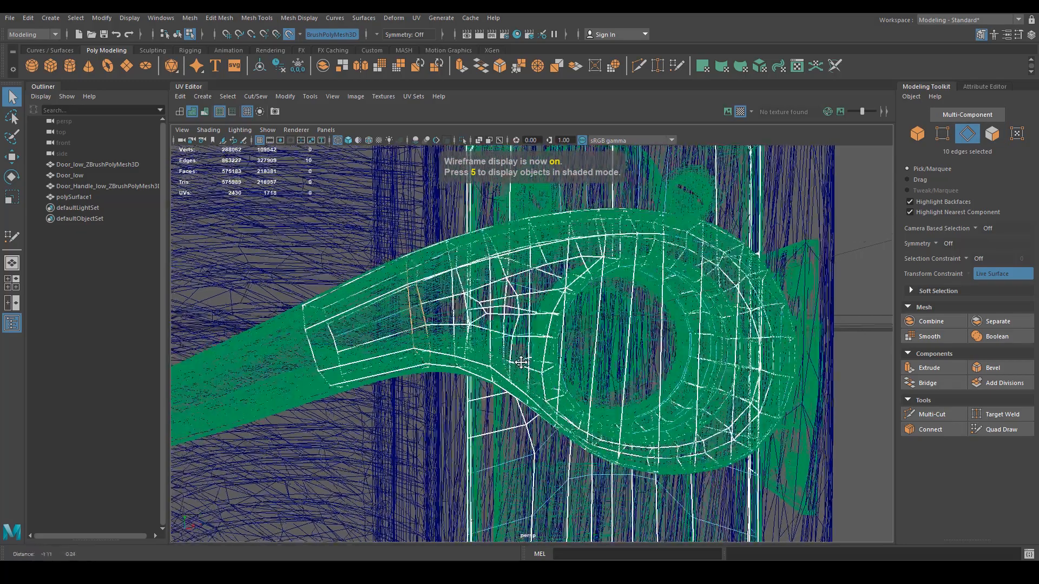
{"action": "middle_click_drag", "start_coordinate": [523, 362], "coordinate": [559, 396], "text": "alt"}
{"action": "key", "text": "w"}
{"action": "scroll", "coordinate": [554, 389], "scroll_direction": "up", "scroll_amount": 5}
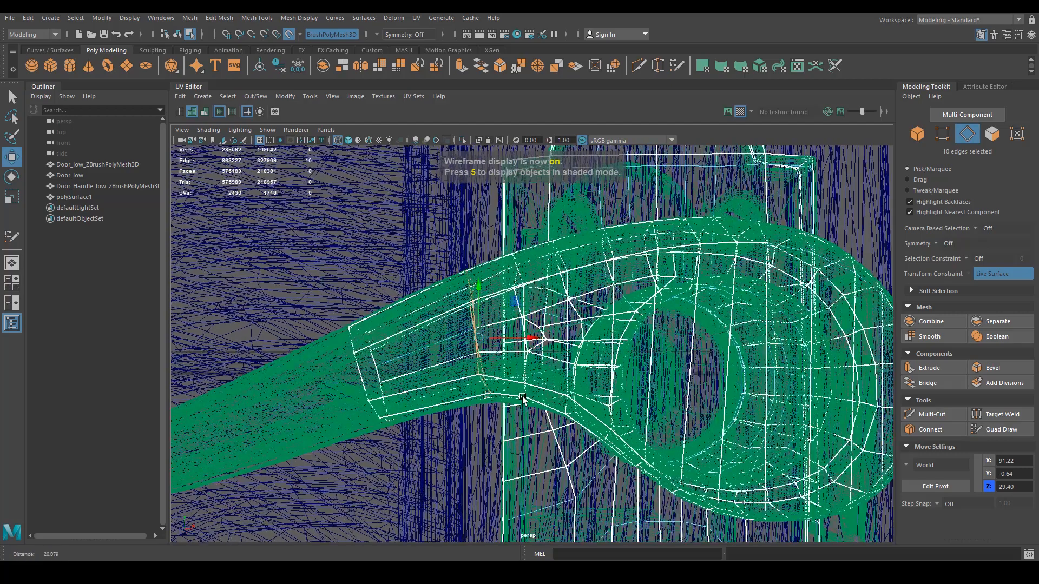
Orient the selected loop's pivot along the lever and try scaling the loop along that axis.
{"action": "key", "text": "d"}
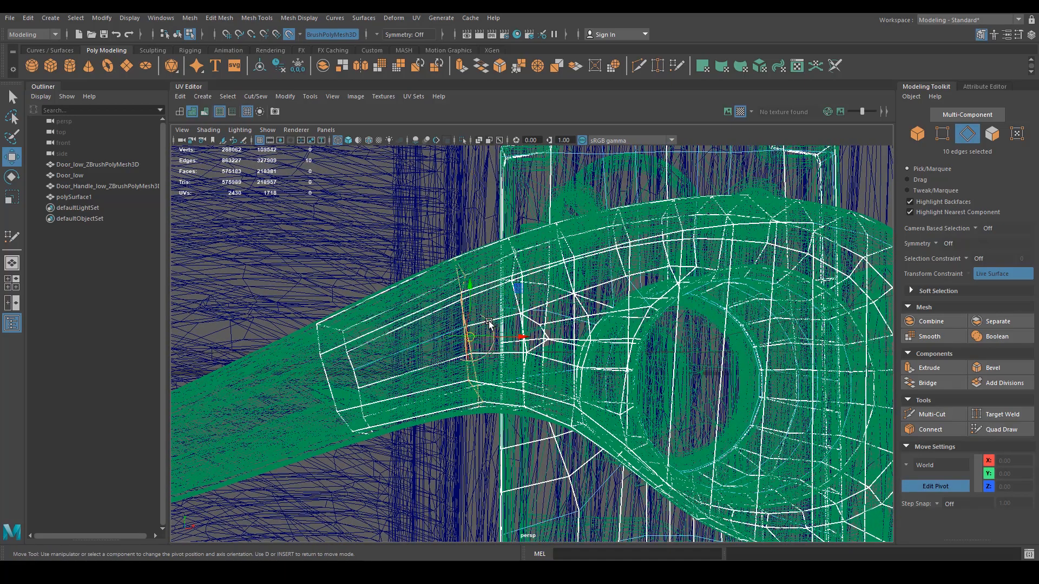
{"action": "left_click_drag", "start_coordinate": [489, 323], "coordinate": [485, 318]}
{"action": "key", "text": "d"}
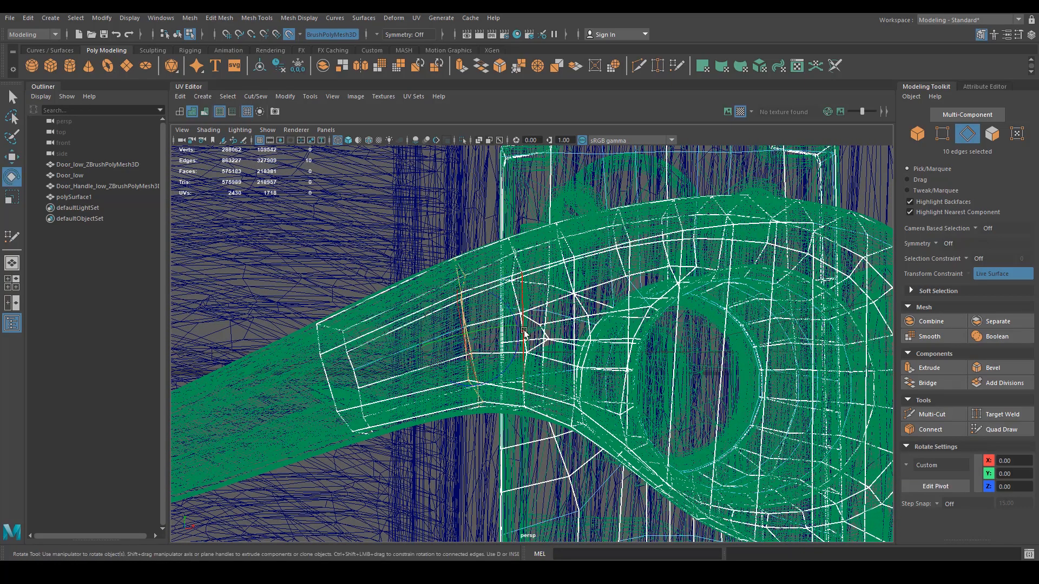
{"action": "key", "text": "r"}
{"action": "mouse_move", "coordinate": [513, 325]}
{"action": "left_mouse_down"}
{"action": "mouse_move", "coordinate": [490, 334]}
{"action": "mouse_move", "coordinate": [514, 327]}
{"action": "left_mouse_up"}
Flatten the selected lever loop near the knob by scaling it along the lever's direction in the front view.
{"action": "key", "text": "space"}
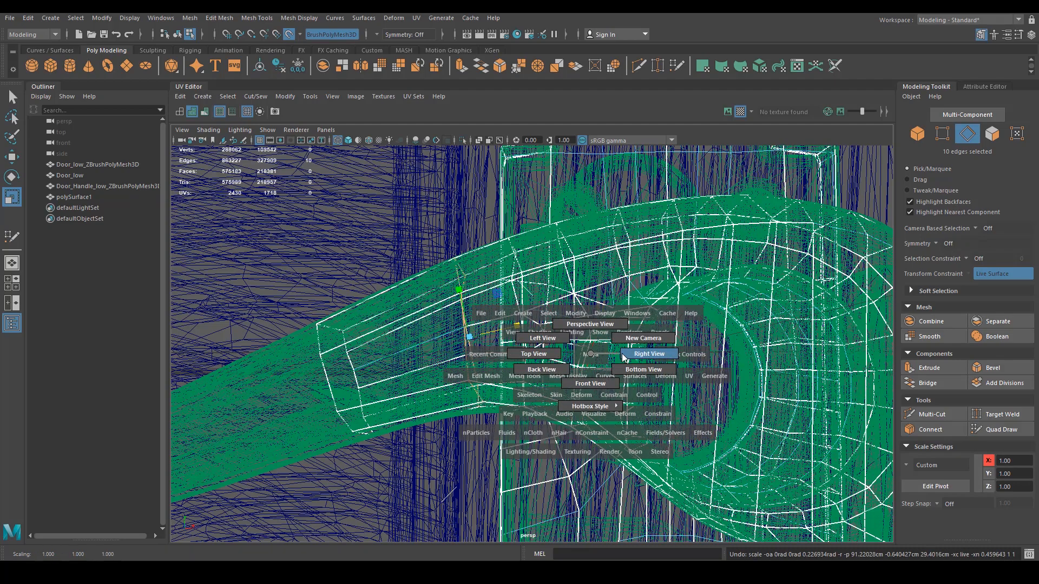
{"action": "left_click_drag", "start_coordinate": [605, 373], "coordinate": [594, 383]}
{"action": "scroll", "coordinate": [557, 345], "scroll_direction": "up", "scroll_amount": 3}
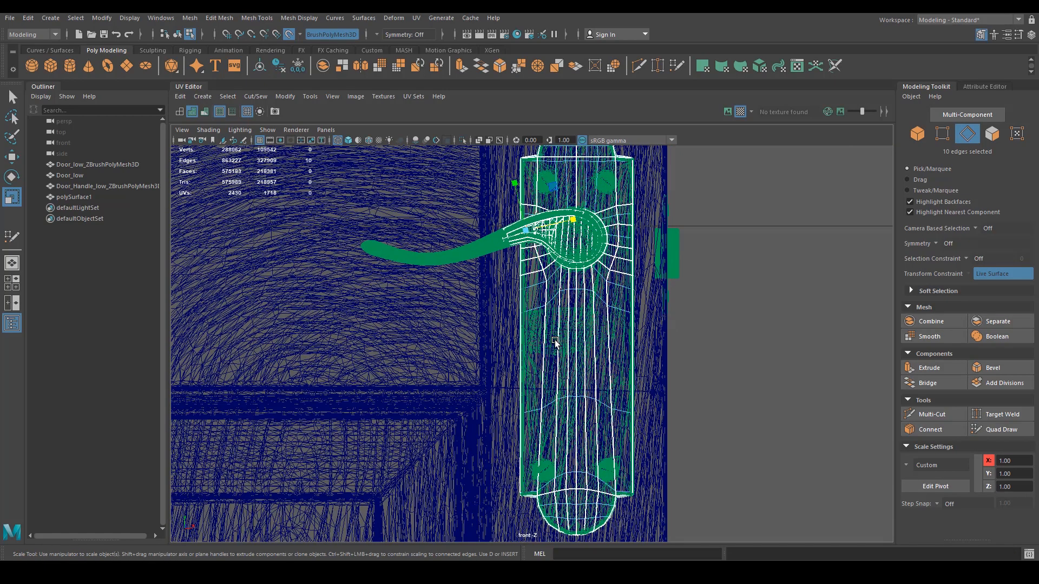
{"action": "key", "text": "f"}
{"action": "scroll", "coordinate": [558, 342], "scroll_direction": "down", "scroll_amount": 4}
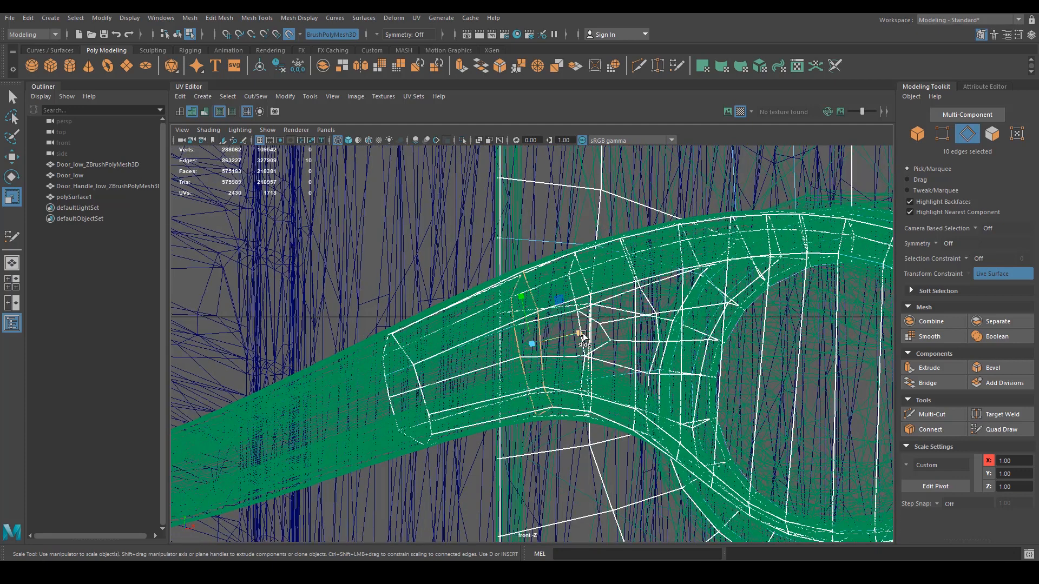
{"action": "mouse_move", "coordinate": [584, 337]}
{"action": "left_mouse_down"}
{"action": "mouse_move", "coordinate": [568, 332]}
{"action": "mouse_move", "coordinate": [554, 347]}
{"action": "mouse_move", "coordinate": [576, 338]}
{"action": "left_mouse_up"}
{"action": "key", "text": "w"}
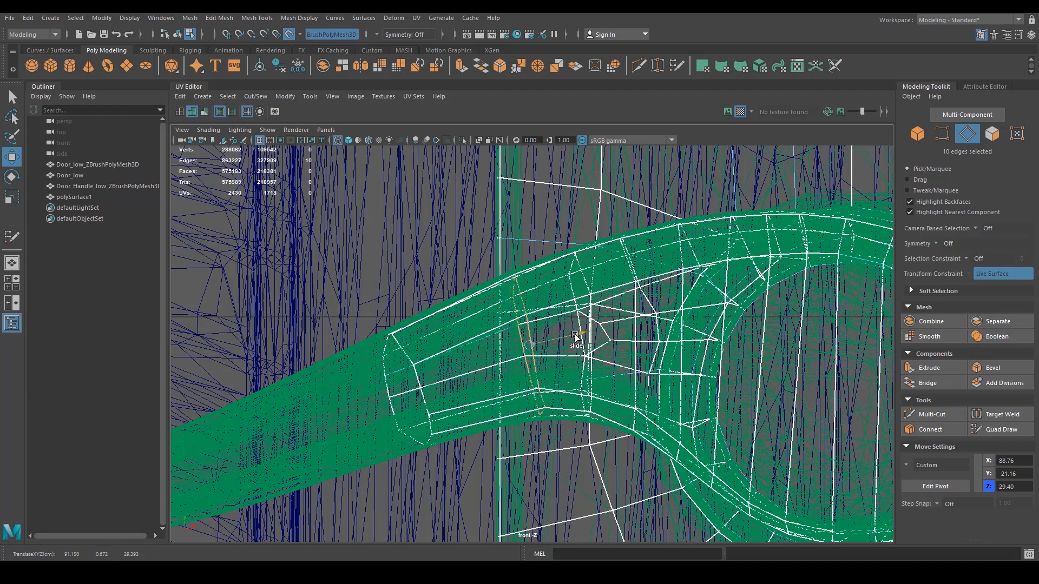
Align the pivot of the lever's open end loop with the lever and scale the loop flat along that axis.
{"action": "double_click", "coordinate": [420, 401]}
{"action": "key", "text": "r"}
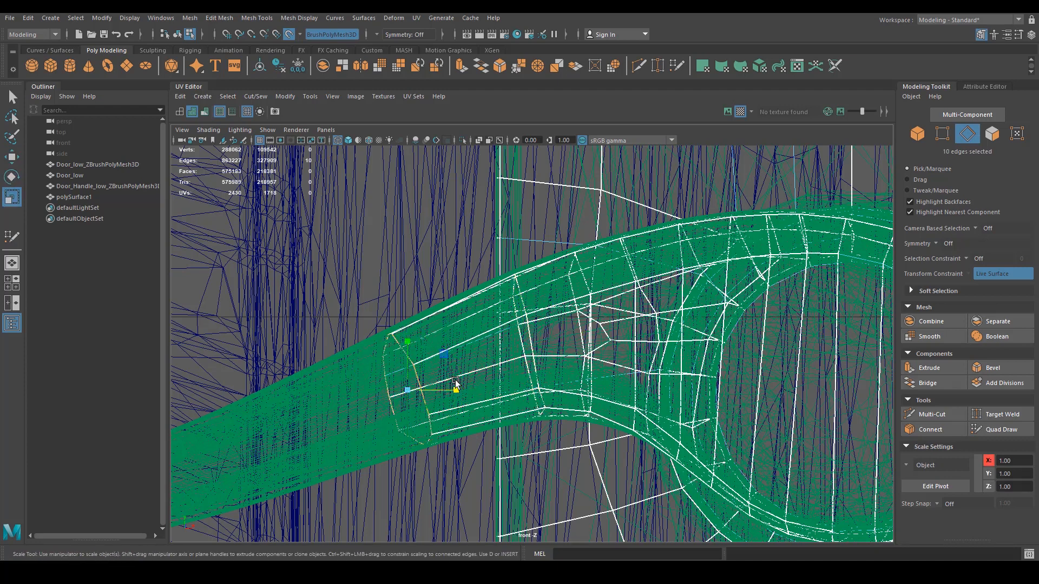
{"action": "key", "text": "d"}
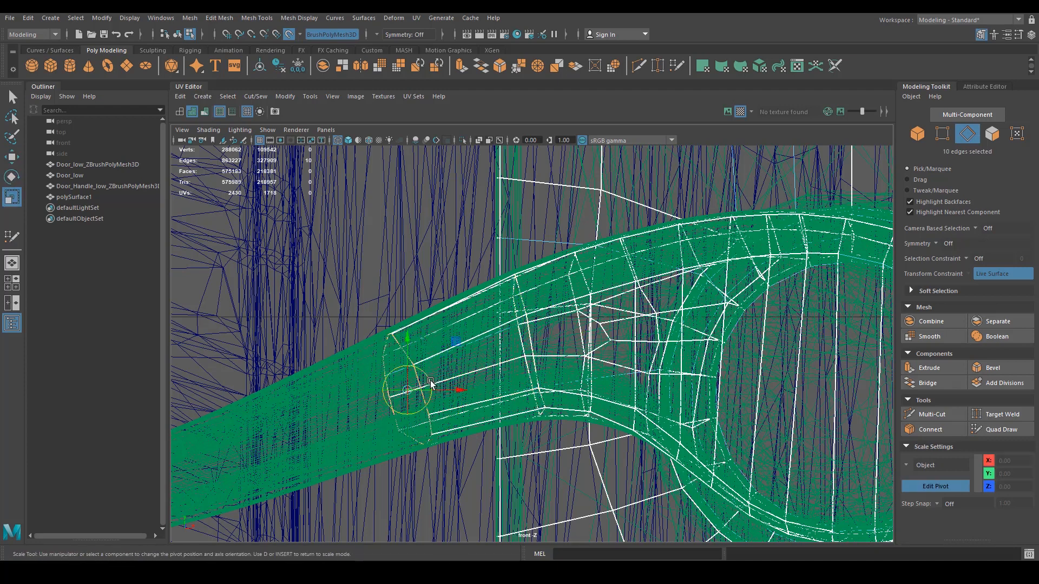
{"action": "left_click_drag", "start_coordinate": [431, 383], "coordinate": [425, 375]}
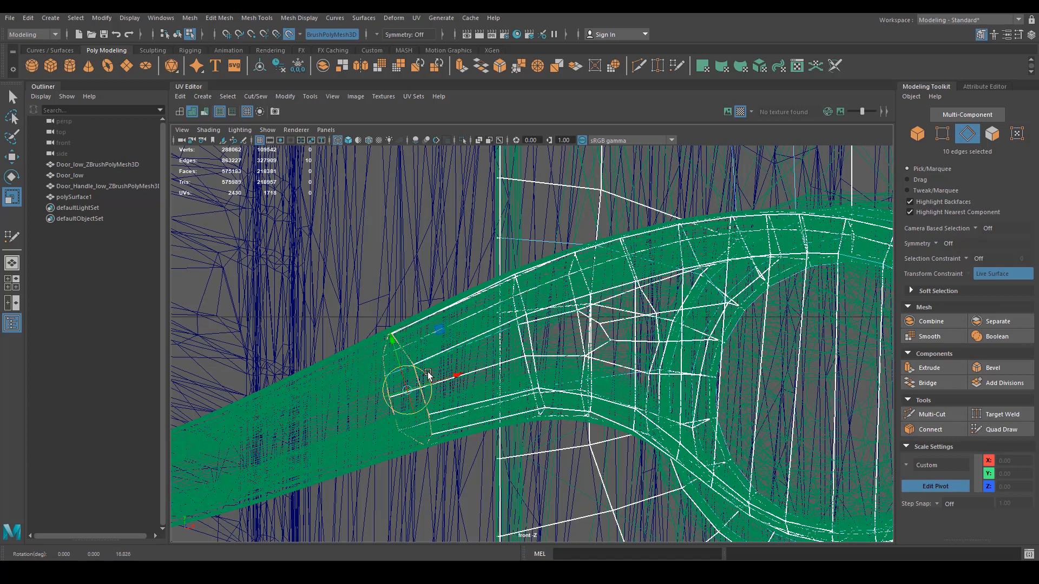
{"action": "key", "text": "d"}
{"action": "left_click_drag", "start_coordinate": [457, 377], "coordinate": [418, 388]}
Extrude the lever's open end loop and move the new edges towards the tip along a pivot aligned with the lever.
{"action": "middle_click_drag", "start_coordinate": [466, 412], "coordinate": [564, 385], "text": "alt"}
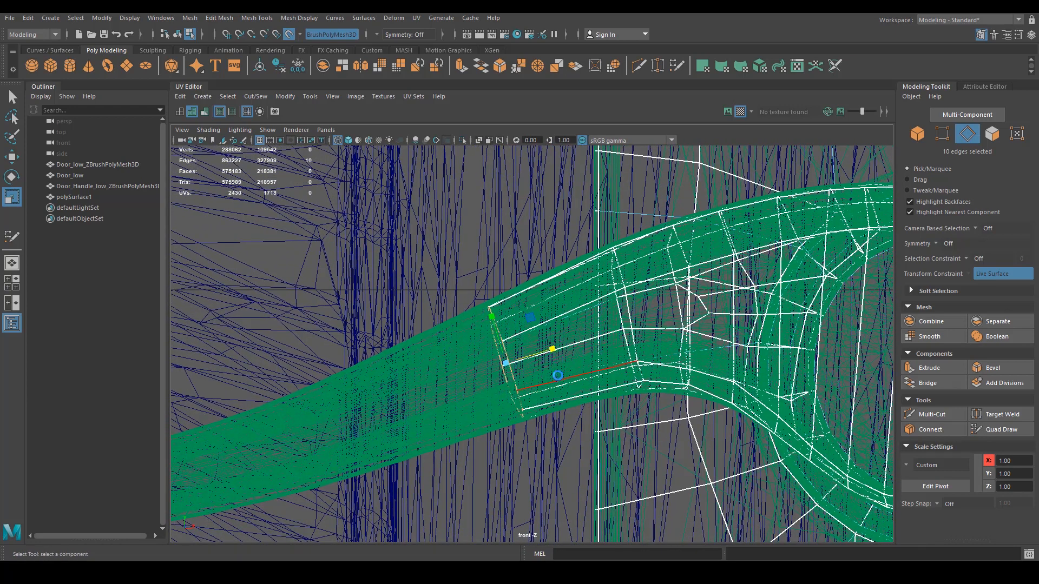
{"action": "key", "text": "ctrl+e"}
{"action": "key", "text": "w"}
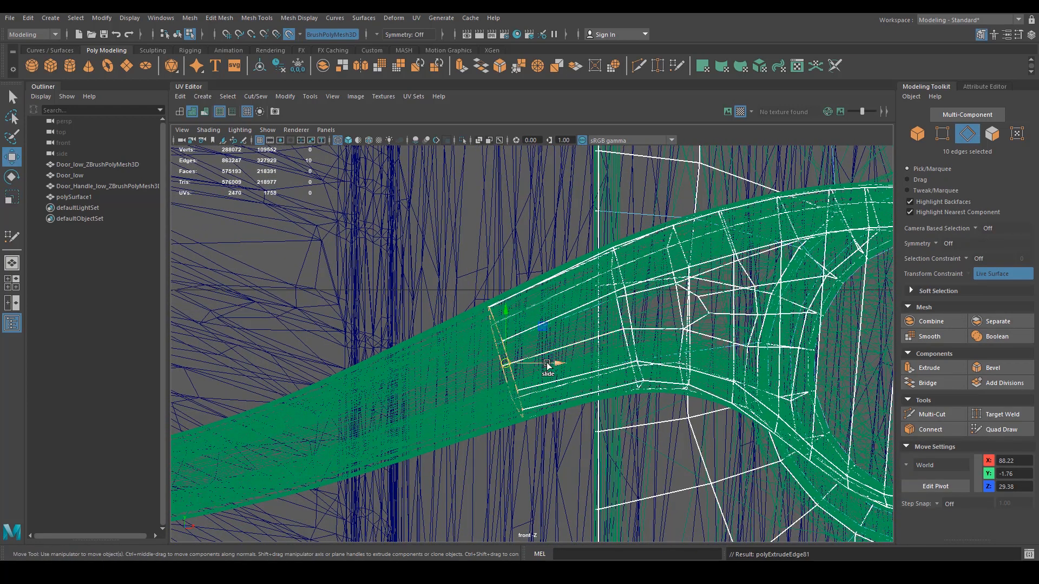
{"action": "key", "text": "d"}
{"action": "left_click_drag", "start_coordinate": [527, 350], "coordinate": [417, 393]}
{"action": "key", "text": "d"}
{"action": "middle_click_drag", "start_coordinate": [417, 393], "coordinate": [540, 361], "text": "alt"}
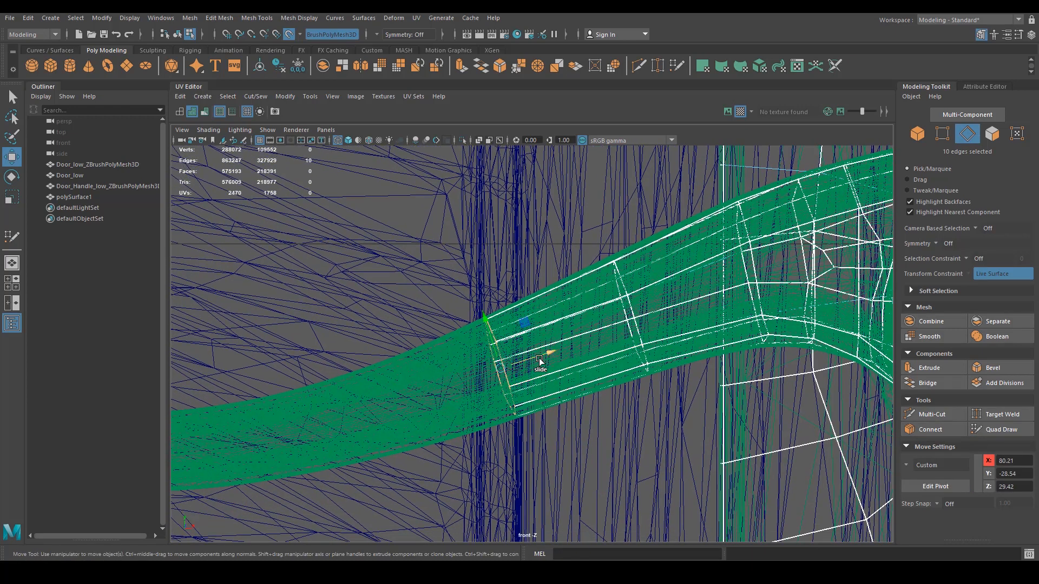
{"action": "left_click_drag", "start_coordinate": [544, 355], "coordinate": [532, 358], "text": "ctrl+shift"}
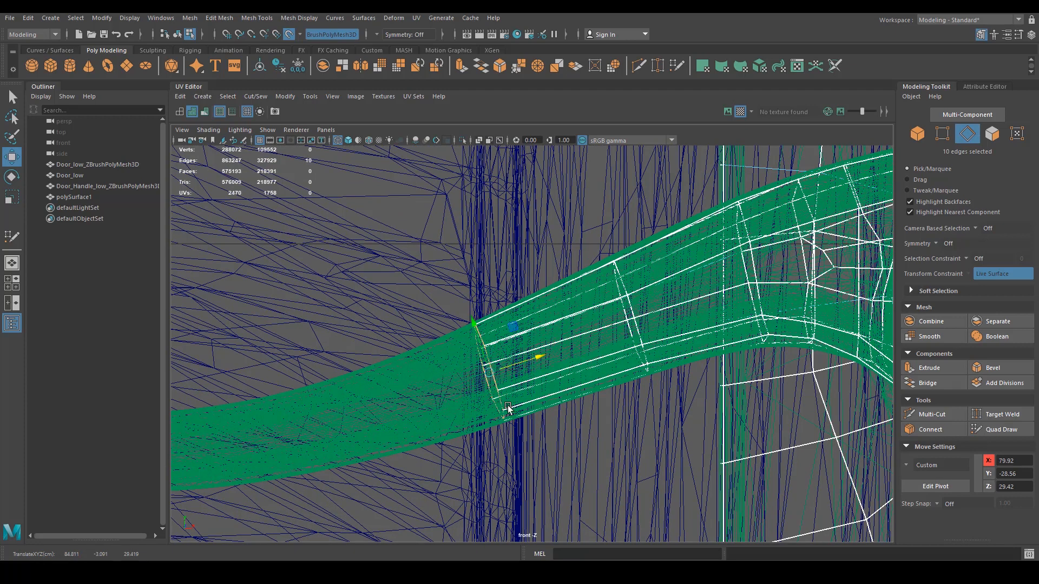
{"action": "middle_click_drag", "start_coordinate": [507, 407], "coordinate": [568, 386], "text": "alt"}
{"action": "key", "text": "ctrl+d"}
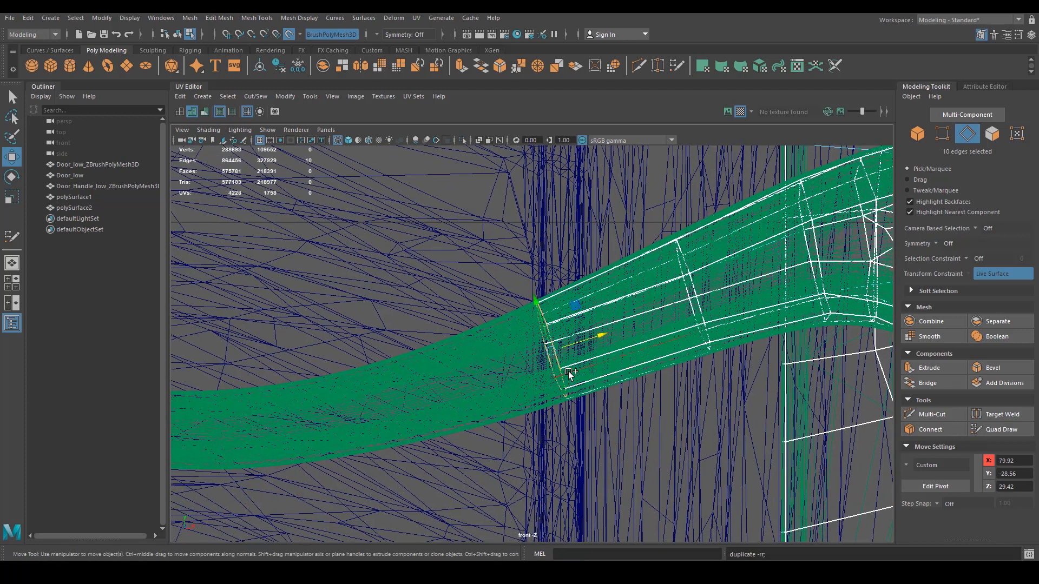
{"action": "key", "text": "ctrl+z"}
{"action": "key", "text": "ctrl+e"}
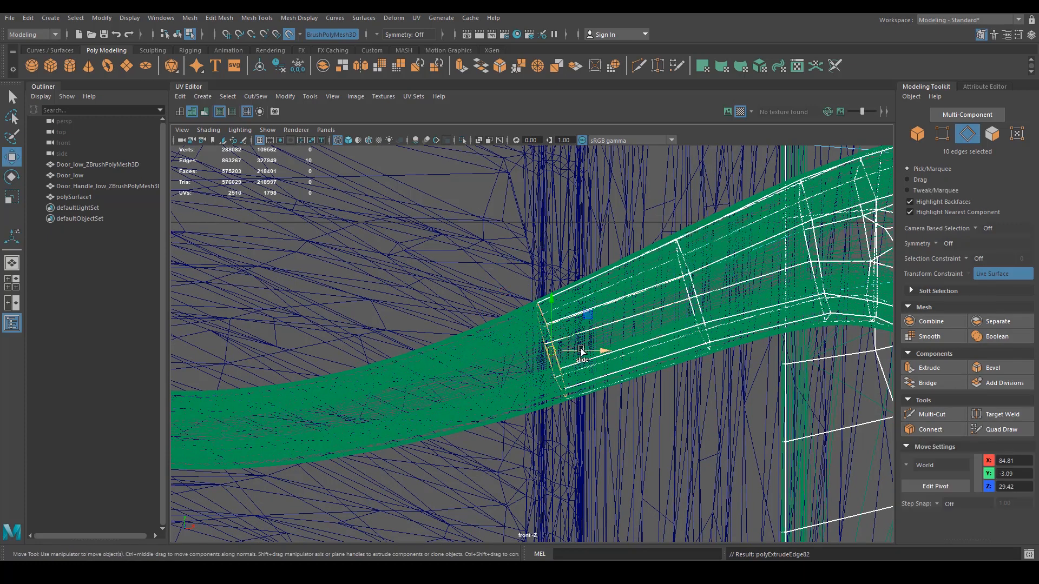
{"action": "key", "text": "d"}
{"action": "left_click_drag", "start_coordinate": [571, 337], "coordinate": [566, 331]}
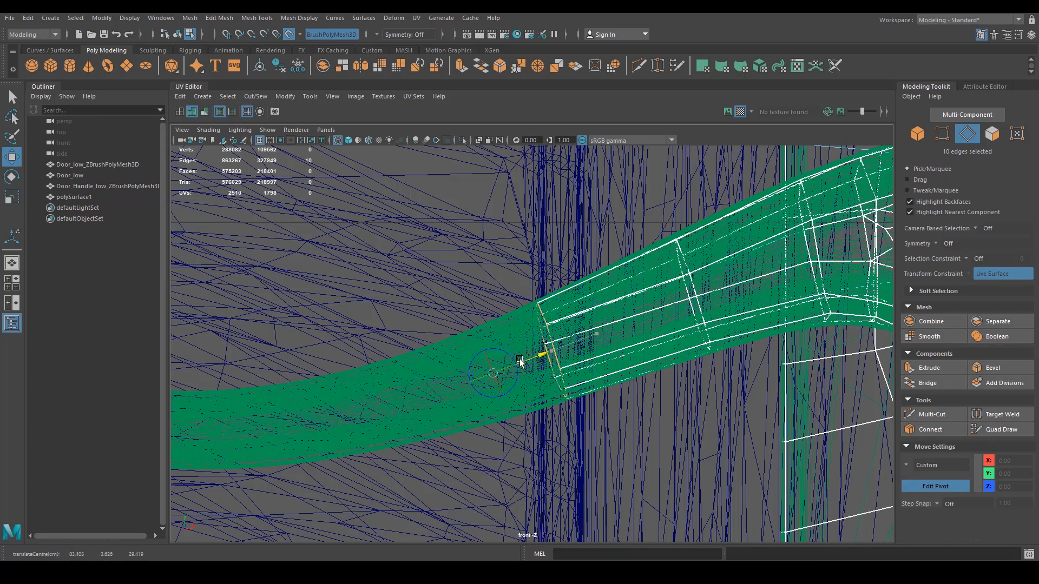
{"action": "left_click_drag", "start_coordinate": [520, 362], "coordinate": [507, 366]}
{"action": "key", "text": "ctrl+z"}
{"action": "key", "text": "ctrl+z"}
{"action": "key", "text": "ctrl+z"}
{"action": "key", "text": "ctrl+z"}
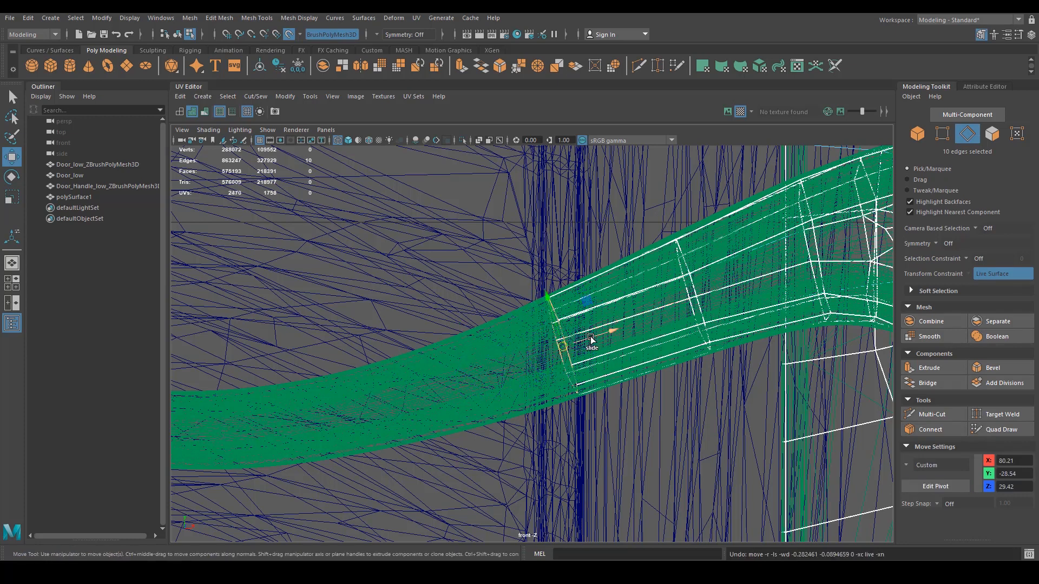
Nudge the end loop towards the tip, extrude it again and move the new edges further along the lever's slope.
{"action": "left_click_drag", "start_coordinate": [591, 339], "coordinate": [587, 340]}
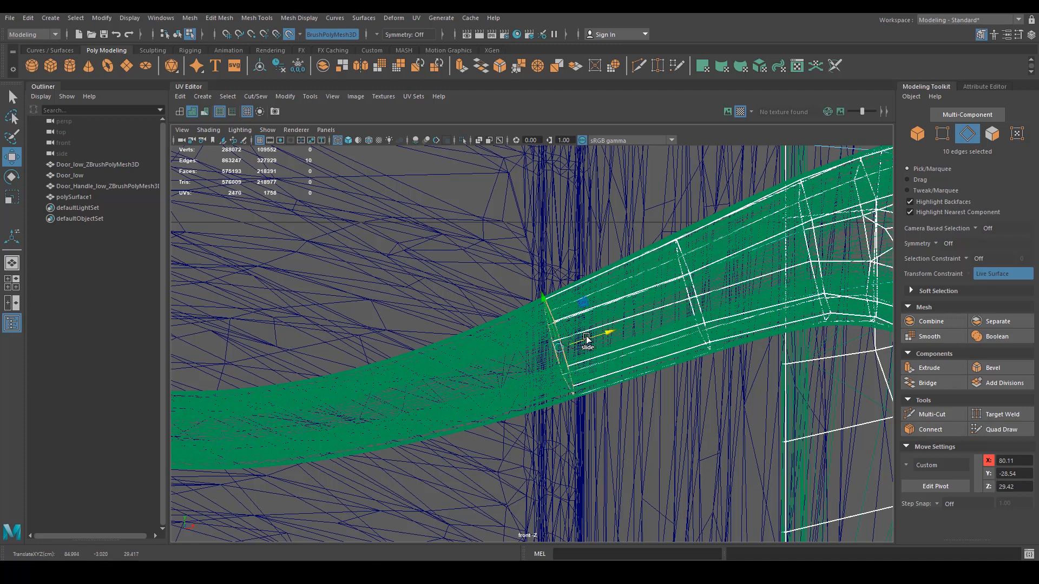
{"action": "key", "text": "ctrl+e"}
{"action": "key", "text": "w"}
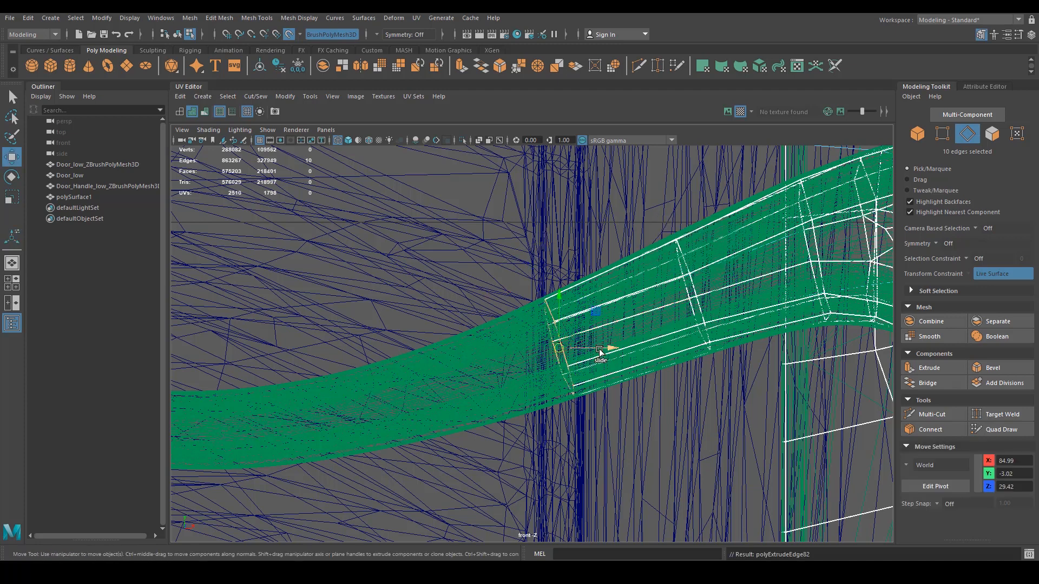
{"action": "left_click_drag", "start_coordinate": [596, 349], "coordinate": [445, 398]}
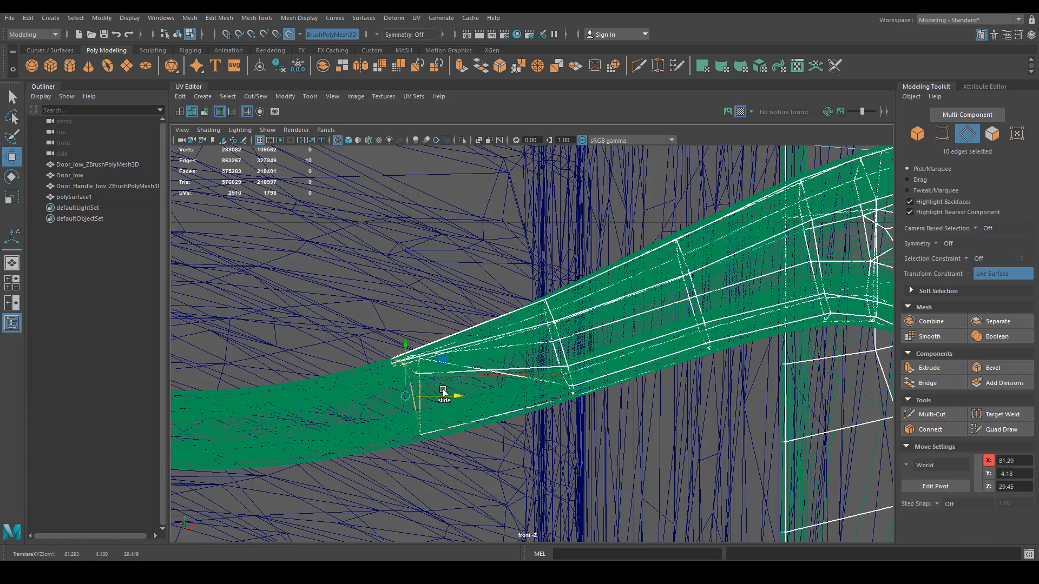
{"action": "key", "text": "ctrl+z"}
{"action": "key", "text": "d"}
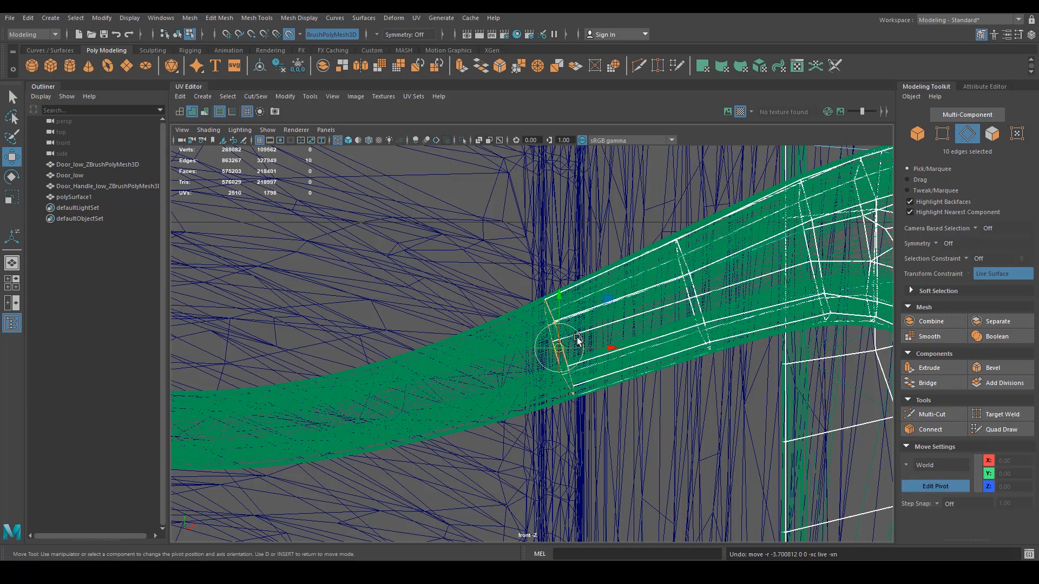
{"action": "left_click_drag", "start_coordinate": [577, 340], "coordinate": [421, 405]}
{"action": "key", "text": "d"}
Extrude another segment from the lever's end loop and move it along a lever-aligned pivot to the start of the lower bend.
{"action": "right_click_drag", "start_coordinate": [422, 405], "coordinate": [393, 409], "text": "alt"}
{"action": "middle_click_drag", "start_coordinate": [389, 407], "coordinate": [597, 388], "text": "alt"}
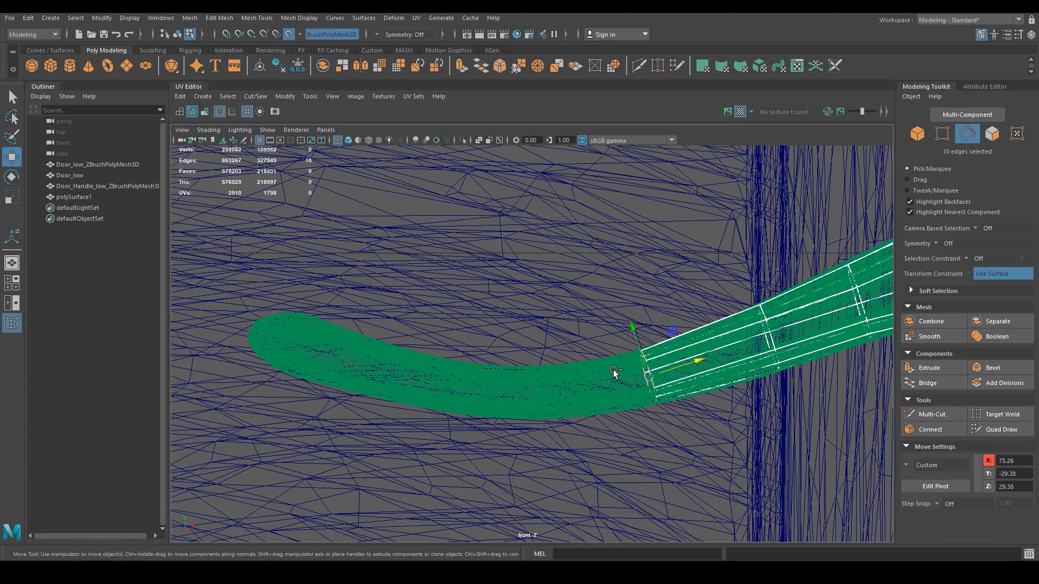
{"action": "key", "text": "ctrl+e"}
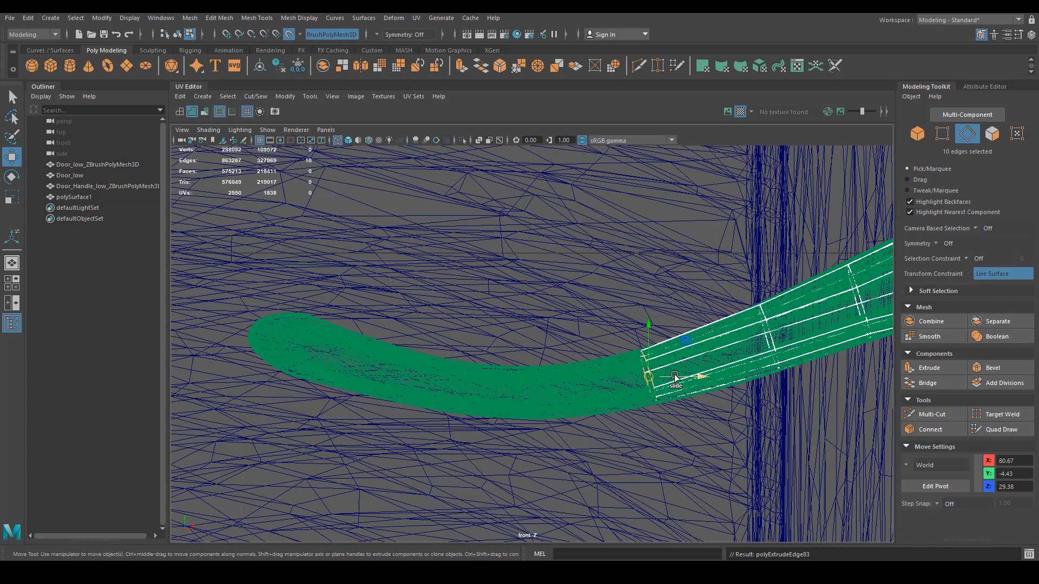
{"action": "left_click_drag", "start_coordinate": [674, 378], "coordinate": [651, 388]}
{"action": "key", "text": "ctrl+z"}
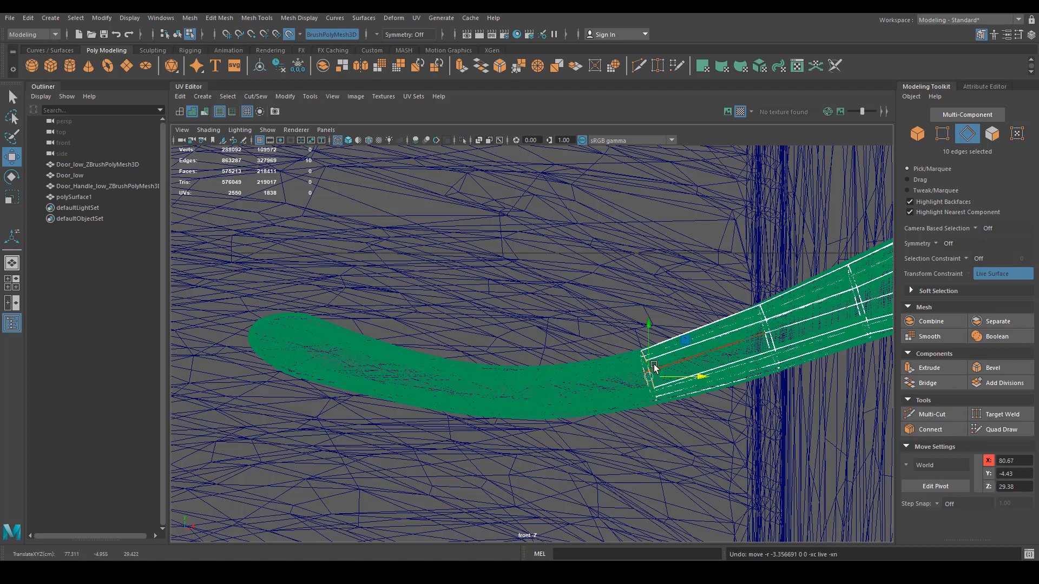
{"action": "key", "text": "d"}
{"action": "left_click", "coordinate": [664, 356], "text": "ctrl"}
{"action": "key", "text": "d"}
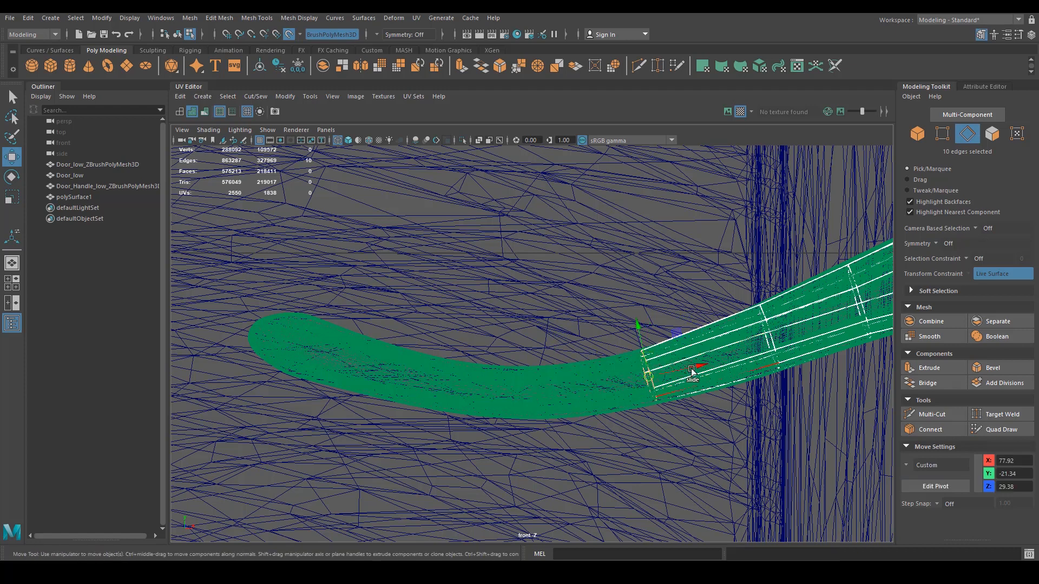
{"action": "left_click_drag", "start_coordinate": [694, 371], "coordinate": [602, 391]}
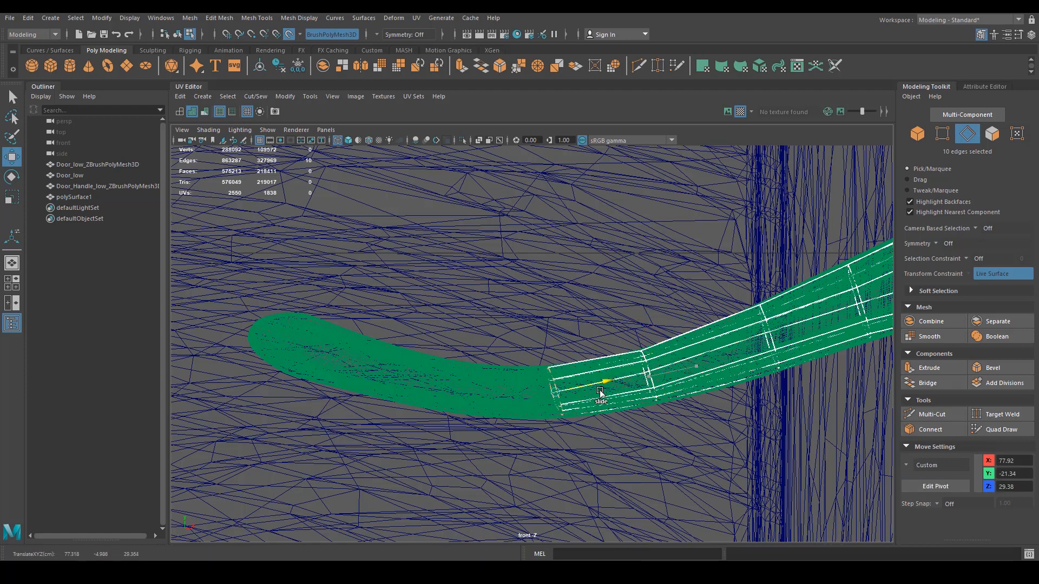
Rotate the new end loop slightly to follow the lever's curve and adjust its scale to fit the sculpted surface.
{"action": "key", "text": "e"}
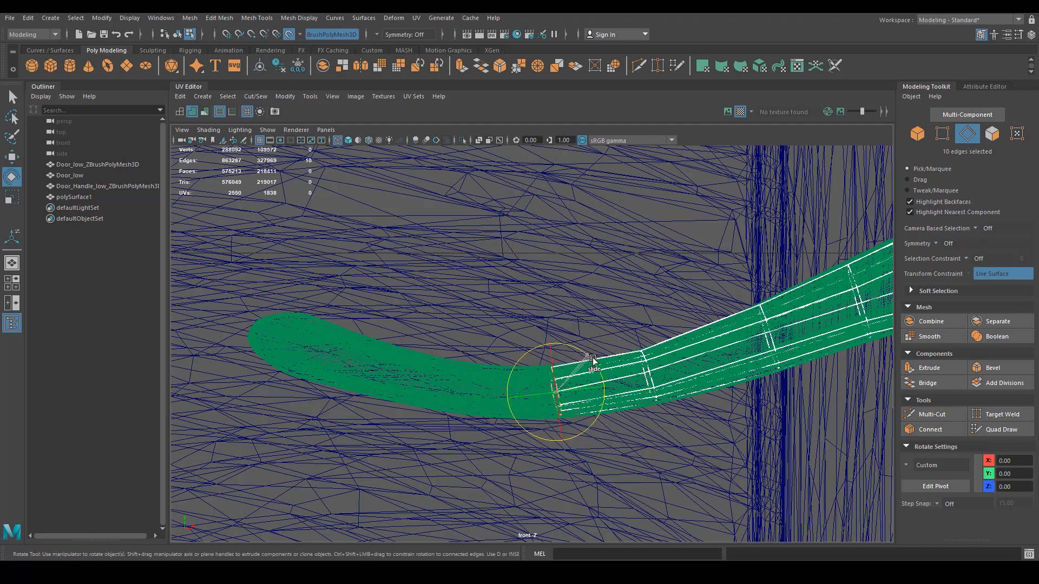
{"action": "left_click_drag", "start_coordinate": [593, 356], "coordinate": [592, 358]}
{"action": "scroll", "coordinate": [684, 447], "scroll_direction": "up", "scroll_amount": 3}
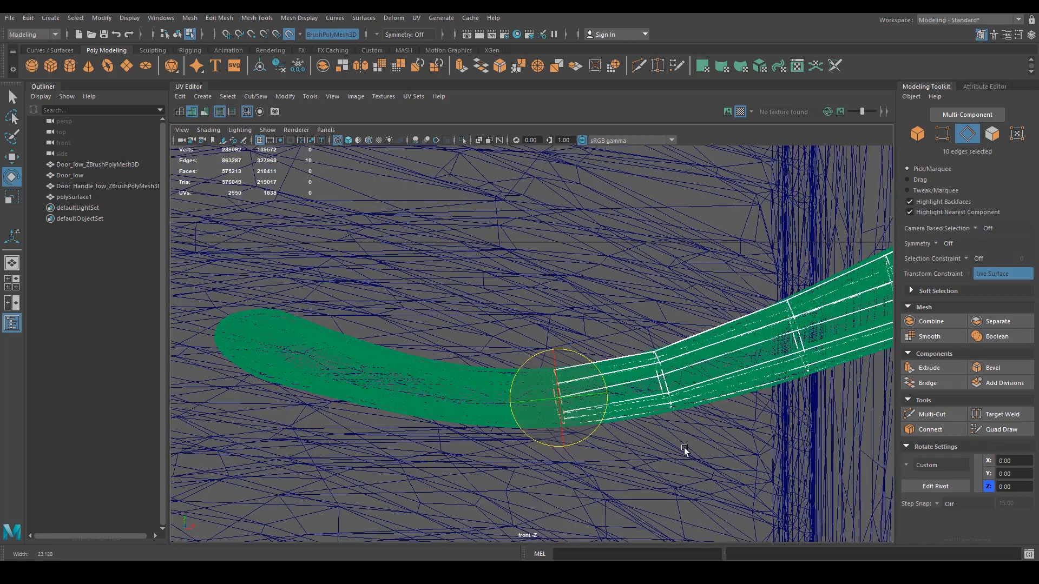
{"action": "middle_click_drag", "start_coordinate": [576, 433], "coordinate": [549, 383], "text": "alt"}
{"action": "scroll", "coordinate": [557, 383], "scroll_direction": "up", "scroll_amount": 3}
{"action": "key", "text": "r"}
{"action": "left_click_drag", "start_coordinate": [531, 366], "coordinate": [538, 365]}
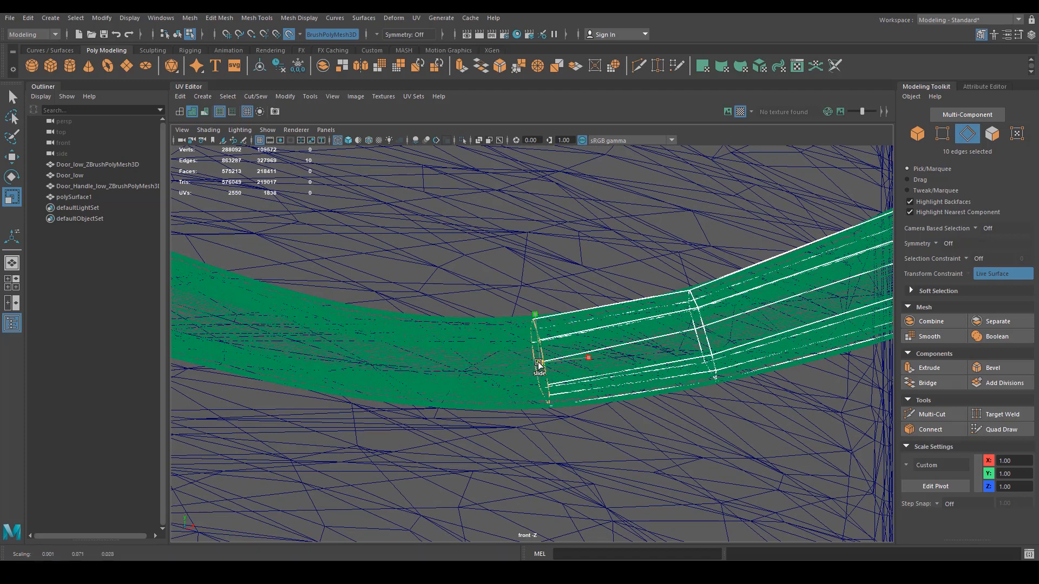
Return to a shaded perspective view and isolate the retopology mesh.
{"action": "key", "text": "5"}
{"action": "key", "text": "space"}
{"action": "mouse_move", "coordinate": [564, 431]}
{"action": "left_mouse_down"}
{"action": "mouse_move", "coordinate": [543, 399]}
{"action": "mouse_move", "coordinate": [615, 408]}
{"action": "left_mouse_up"}
{"action": "right_click_drag", "start_coordinate": [615, 408], "coordinate": [352, 404], "text": "alt"}
{"action": "middle_click_drag", "start_coordinate": [439, 399], "coordinate": [481, 387], "text": "alt"}
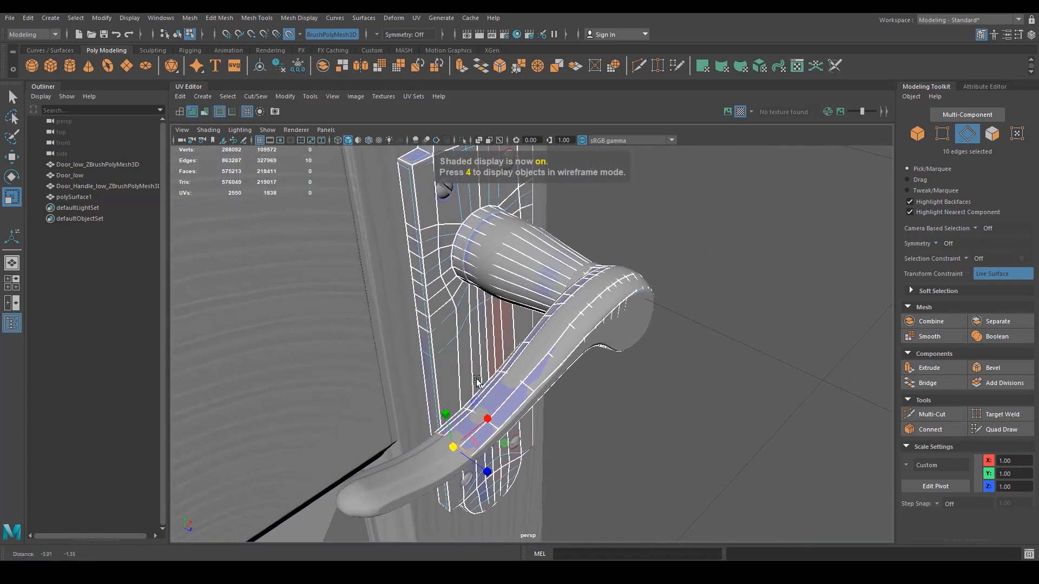
{"action": "right_click", "coordinate": [508, 368]}
{"action": "left_click", "coordinate": [469, 355]}
{"action": "key", "text": "ctrl+1"}
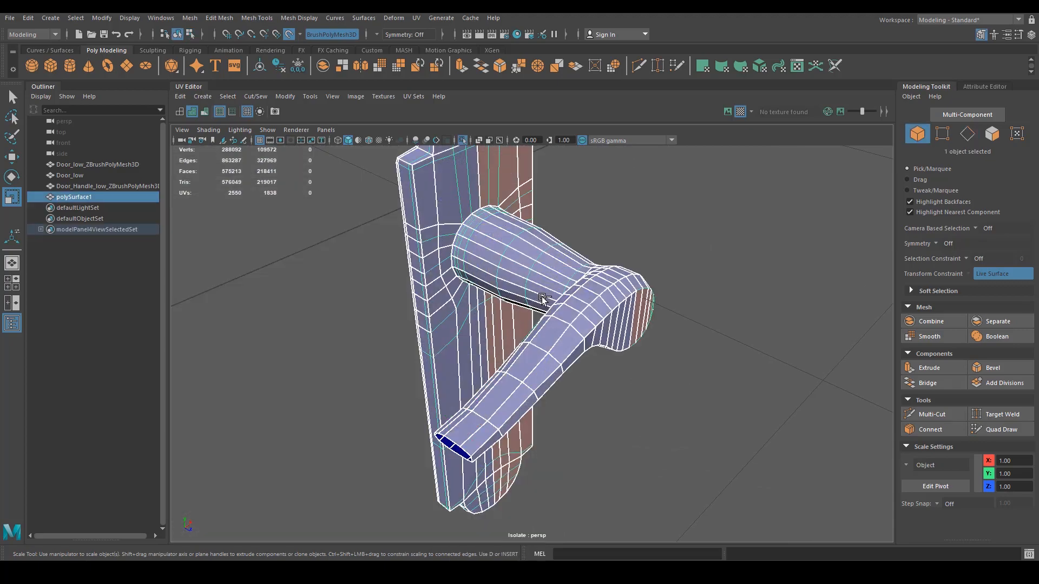
Examine the isolated mesh's edge flow around the neck, knob and open lever end, and end the isolation.
{"action": "left_click_drag", "start_coordinate": [559, 388], "coordinate": [633, 319], "text": "alt"}
{"action": "right_click_drag", "start_coordinate": [557, 330], "coordinate": [648, 421], "text": "alt"}
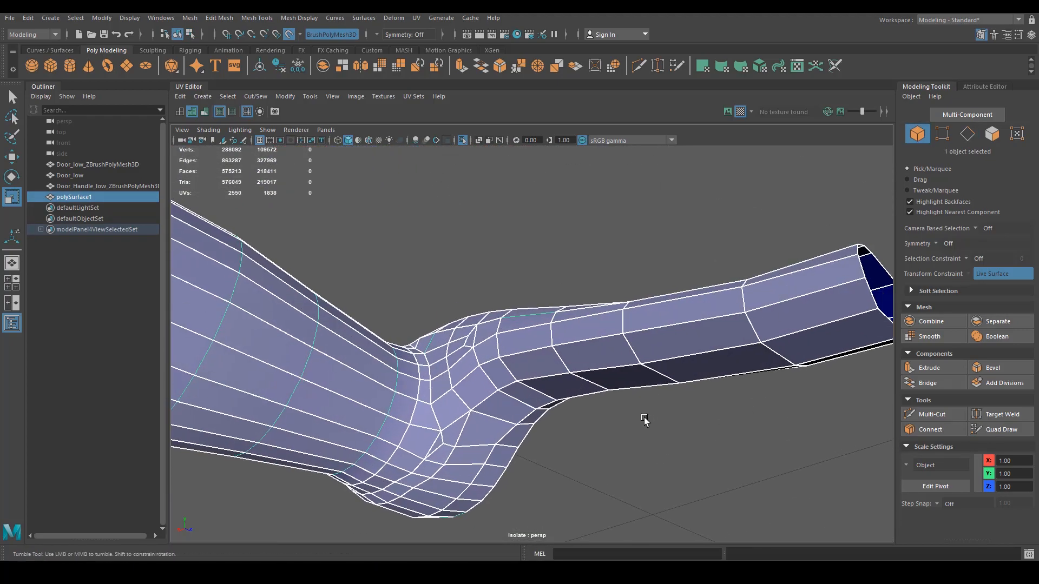
{"action": "left_click_drag", "start_coordinate": [650, 422], "coordinate": [605, 375], "text": "alt"}
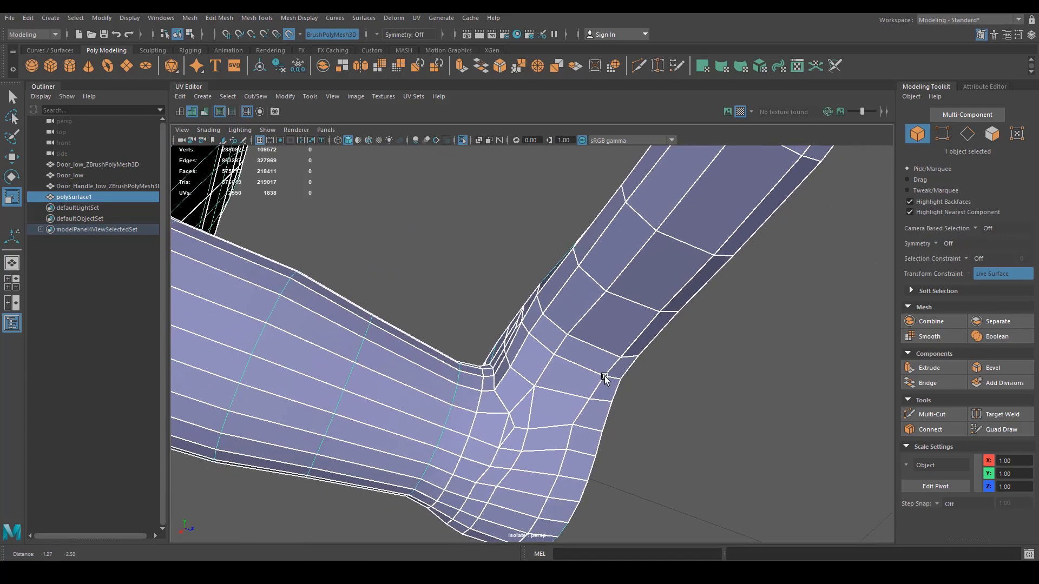
{"action": "middle_click_drag", "start_coordinate": [605, 376], "coordinate": [611, 369], "text": "alt"}
{"action": "left_click_drag", "start_coordinate": [612, 369], "coordinate": [477, 398], "text": "alt"}
{"action": "right_click_drag", "start_coordinate": [477, 399], "coordinate": [537, 354], "text": "alt"}
{"action": "left_click_drag", "start_coordinate": [537, 354], "coordinate": [514, 325], "text": "alt"}
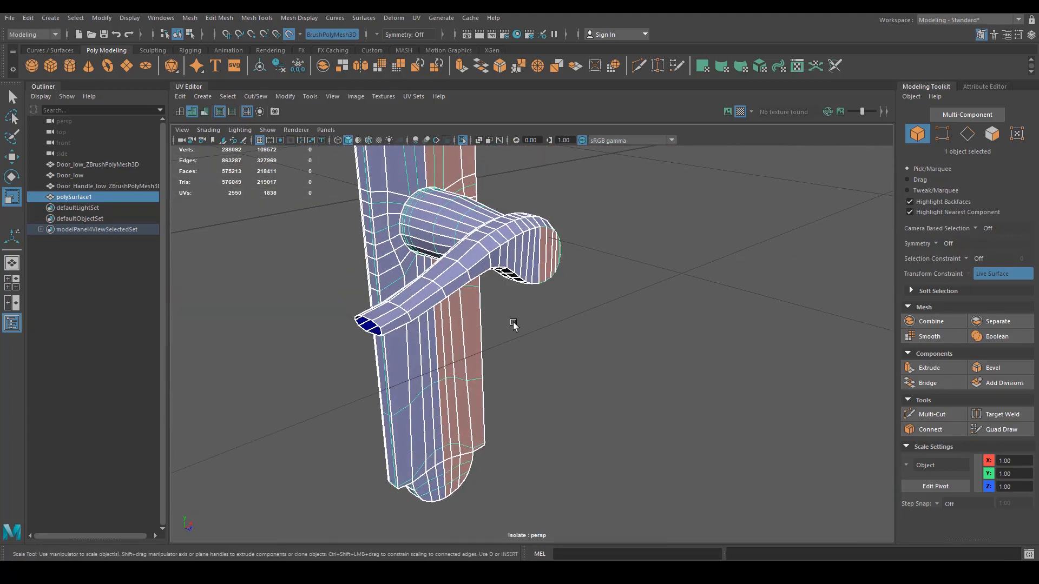
{"action": "middle_click_drag", "start_coordinate": [513, 326], "coordinate": [510, 368], "text": "alt"}
{"action": "left_click_drag", "start_coordinate": [511, 367], "coordinate": [479, 382], "text": "alt"}
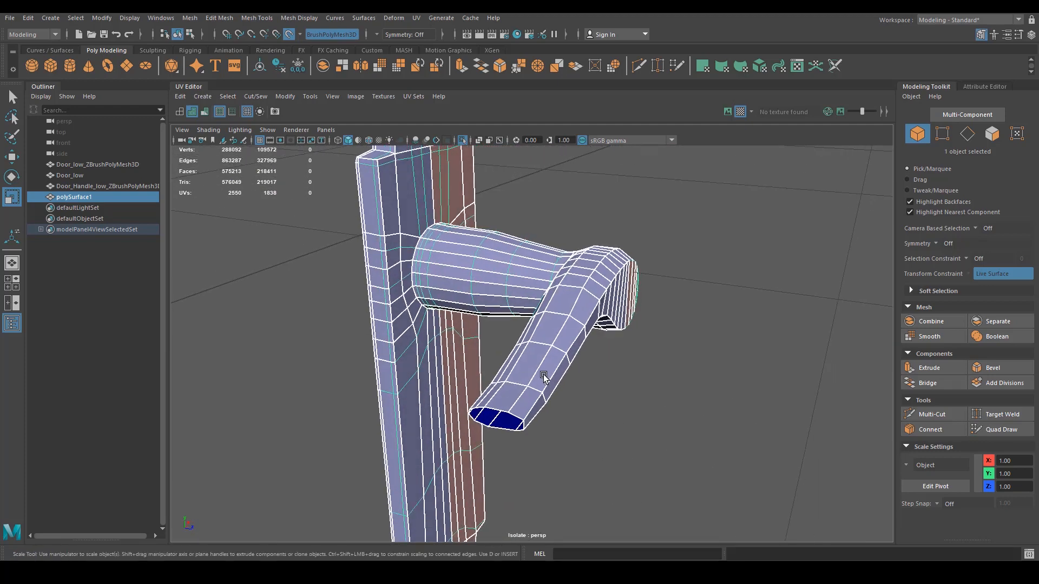
{"action": "key", "text": "ctrl+1"}
Extrude a new segment from the lever's end loop in the front view and rotate it to follow the lower bend.
{"action": "left_click_drag", "start_coordinate": [542, 454], "coordinate": [452, 439], "text": "alt"}
{"action": "right_click_drag", "start_coordinate": [452, 440], "coordinate": [468, 428], "text": "alt"}
{"action": "middle_click_drag", "start_coordinate": [469, 428], "coordinate": [534, 341], "text": "alt"}
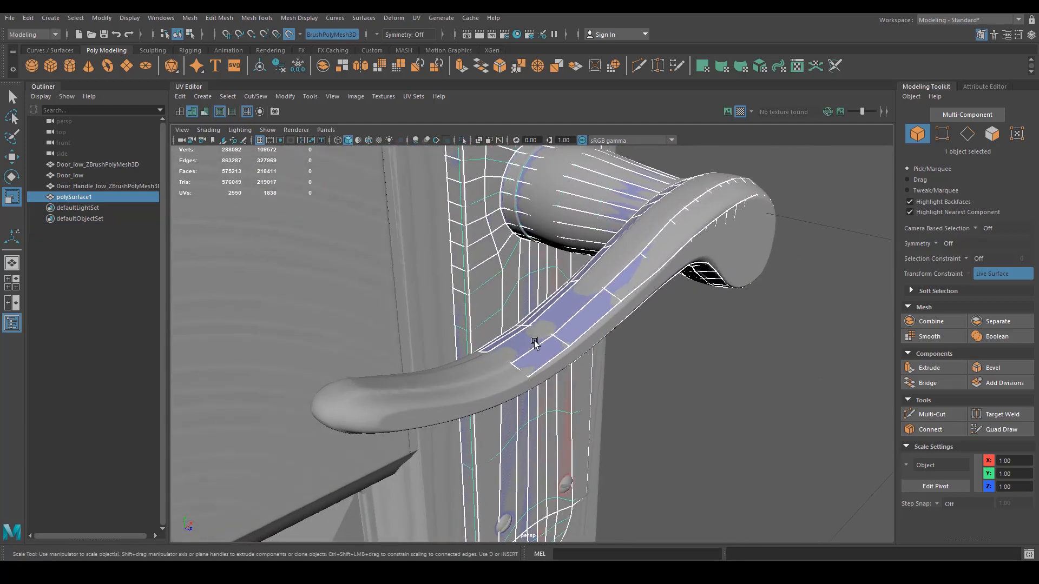
{"action": "right_click_drag", "start_coordinate": [521, 351], "coordinate": [521, 261]}
{"action": "left_click_drag", "start_coordinate": [523, 374], "coordinate": [437, 414], "text": "alt"}
{"action": "key", "text": "w"}
{"action": "key", "text": "space"}
{"action": "key", "text": "e"}
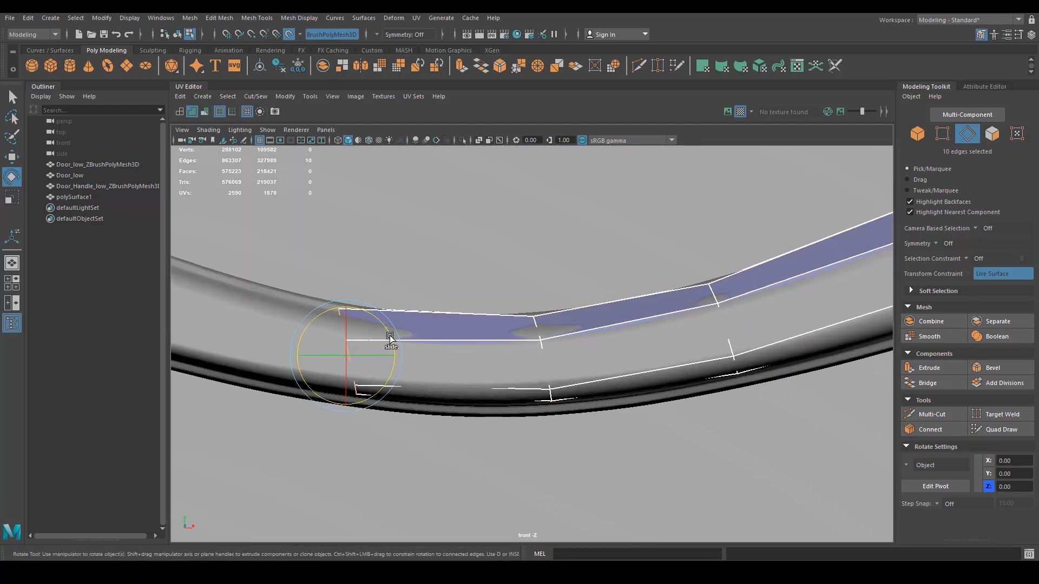
{"action": "left_click_drag", "start_coordinate": [390, 338], "coordinate": [394, 344]}
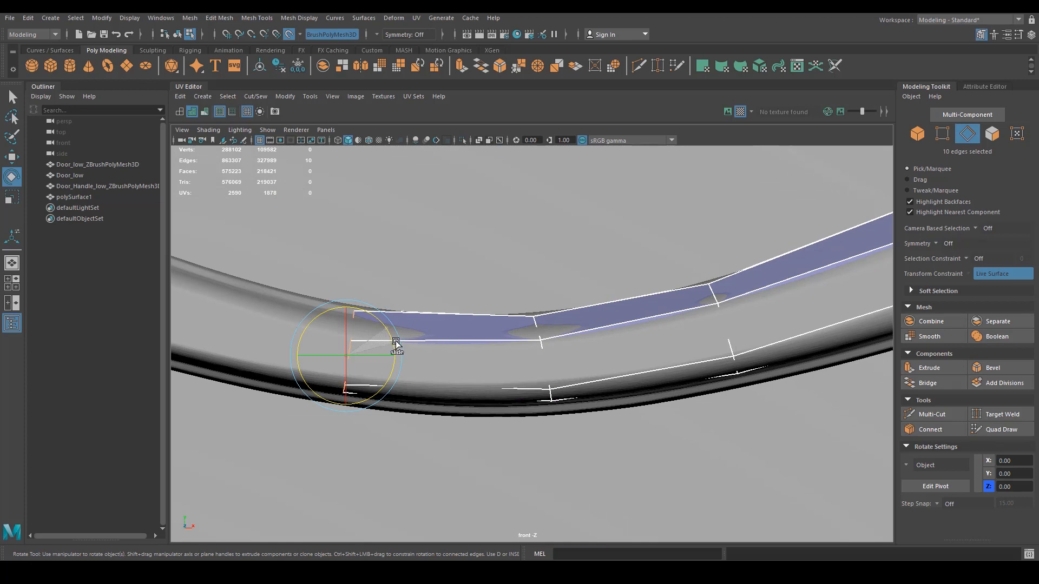
Extrude two more segments along the lever's upward curve using a realigned pivot, and scale the end loop to fit the sculpt.
{"action": "right_click_drag", "start_coordinate": [455, 358], "coordinate": [430, 356], "text": "alt"}
{"action": "middle_click_drag", "start_coordinate": [431, 356], "coordinate": [486, 380], "text": "alt"}
{"action": "key", "text": "w"}
{"action": "left_click_drag", "start_coordinate": [503, 375], "coordinate": [394, 358], "text": "shift"}
{"action": "key", "text": "ctrl+z"}
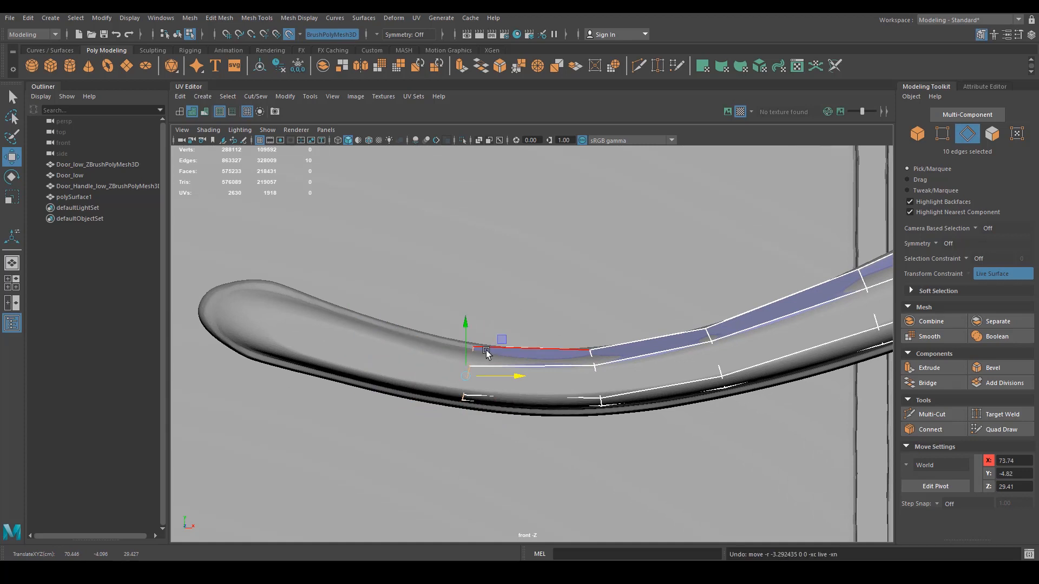
{"action": "key", "text": "d"}
{"action": "left_click_drag", "start_coordinate": [483, 353], "coordinate": [342, 354]}
{"action": "key", "text": "d"}
{"action": "key", "text": "r"}
{"action": "left_click_drag", "start_coordinate": [283, 331], "coordinate": [275, 316]}
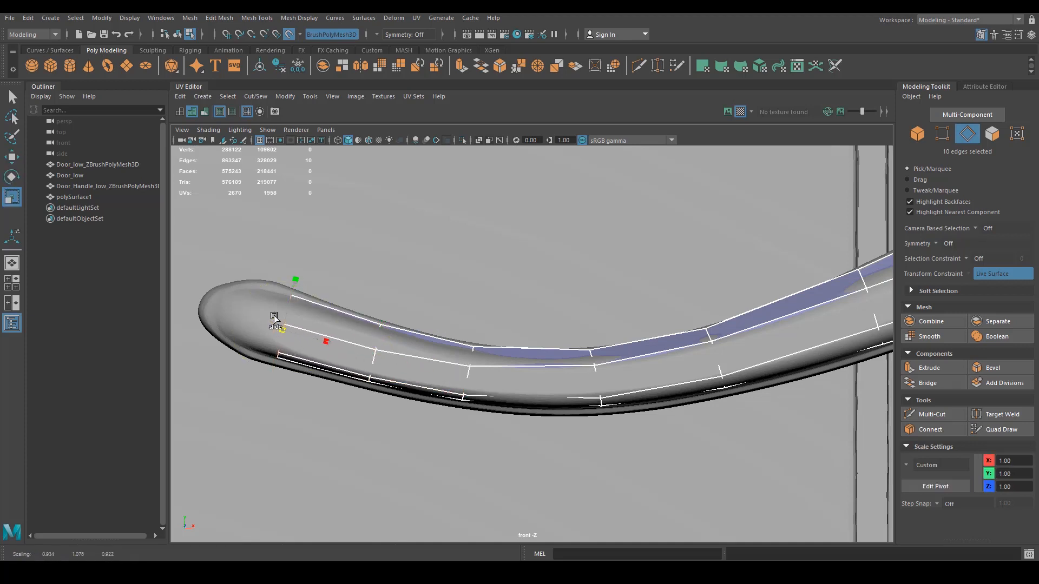
Extrude a further segment to the start of the rounded tip, align its pivot and scale the end loop.
{"action": "key", "text": "w"}
{"action": "left_click_drag", "start_coordinate": [347, 344], "coordinate": [251, 321], "text": "shift"}
{"action": "key", "text": "d"}
{"action": "left_click", "coordinate": [304, 316], "text": "ctrl"}
{"action": "key", "text": "r"}
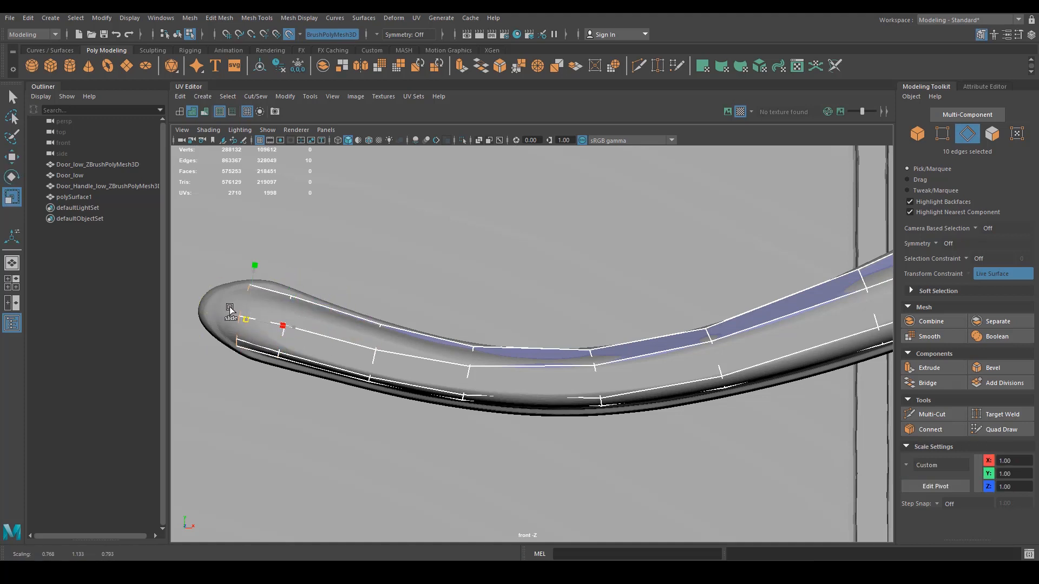
Return to the perspective view, isolate the retopology mesh and bring the lever's open end into view.
{"action": "middle_click_drag", "start_coordinate": [287, 369], "coordinate": [434, 425], "text": "alt"}
{"action": "key", "text": "space"}
{"action": "left_click_drag", "start_coordinate": [416, 410], "coordinate": [411, 373]}
{"action": "left_click_drag", "start_coordinate": [387, 362], "coordinate": [414, 386], "text": "alt"}
{"action": "right_click_drag", "start_coordinate": [426, 372], "coordinate": [497, 285]}
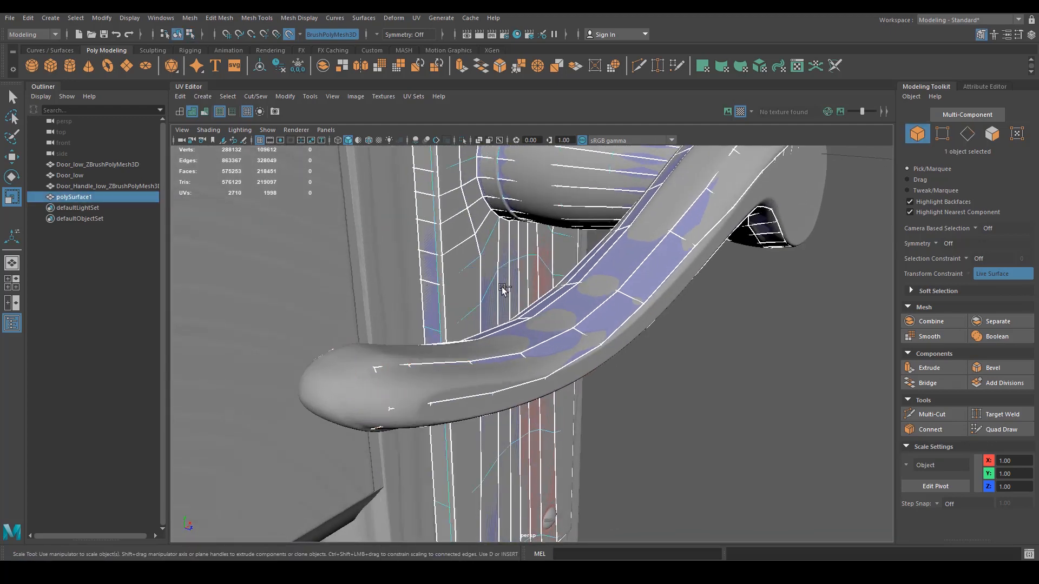
{"action": "key", "text": "ctrl+1"}
{"action": "left_click_drag", "start_coordinate": [424, 405], "coordinate": [469, 433], "text": "alt"}
{"action": "left_click_drag", "start_coordinate": [546, 421], "coordinate": [543, 417], "text": "alt"}
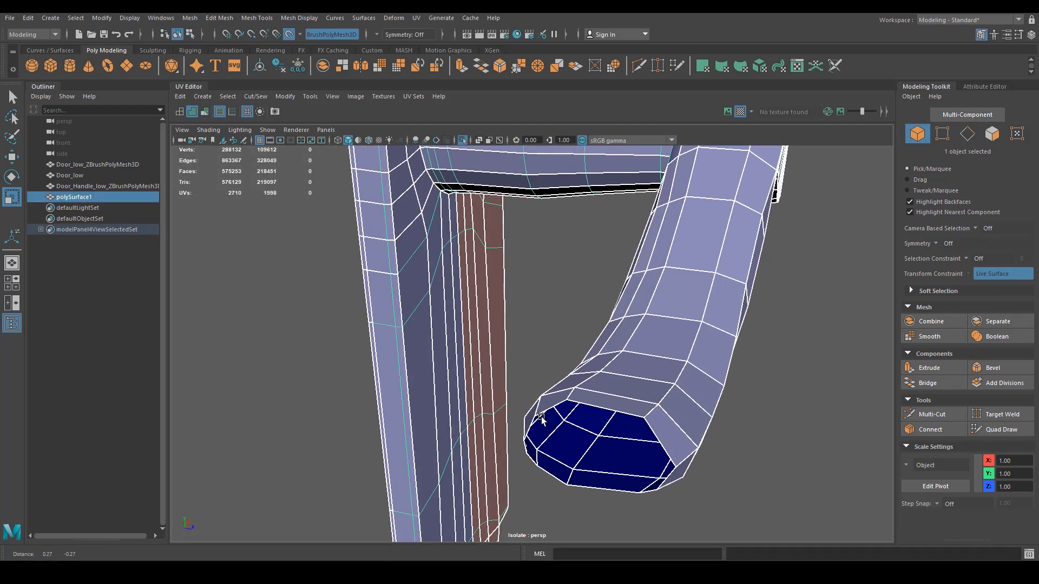
Extrude one rim edge of the open lever end inward as a cap face and adjust its corner vertex.
{"action": "middle_click_drag", "start_coordinate": [585, 425], "coordinate": [560, 407], "text": "alt"}
{"action": "right_click_drag", "start_coordinate": [630, 397], "coordinate": [649, 364]}
{"action": "left_click", "coordinate": [615, 393]}
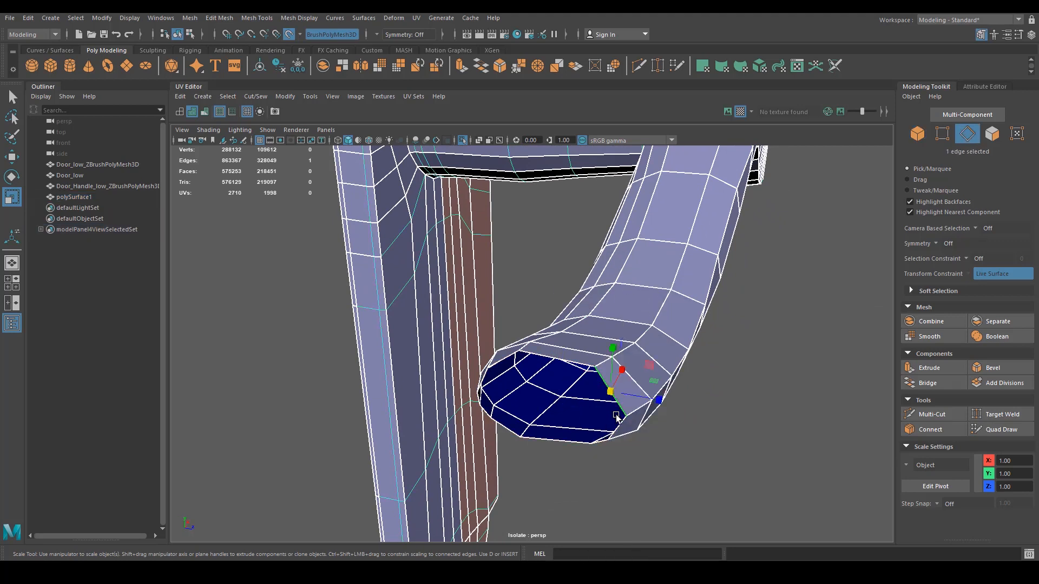
{"action": "key", "text": "ctrl+e"}
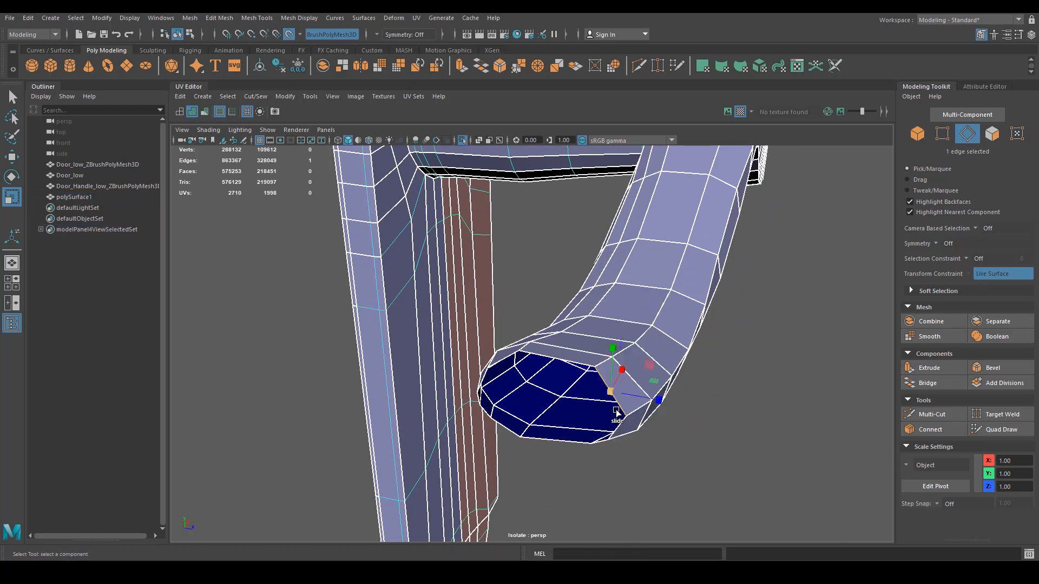
{"action": "key", "text": "w"}
{"action": "left_click_drag", "start_coordinate": [633, 395], "coordinate": [568, 288]}
{"action": "right_click_drag", "start_coordinate": [568, 288], "coordinate": [517, 281]}
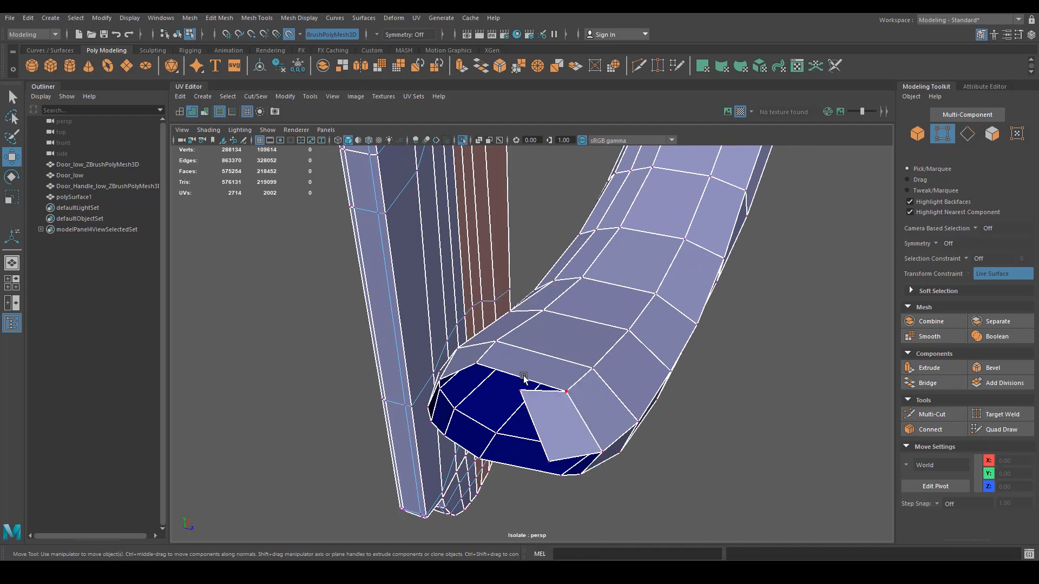
{"action": "left_click", "coordinate": [518, 392]}
{"action": "left_click_drag", "start_coordinate": [520, 392], "coordinate": [611, 303]}
Extrude a second cap face inward from the rim edge on the opposite side of the opening.
{"action": "right_click_drag", "start_coordinate": [614, 289], "coordinate": [595, 260]}
{"action": "left_click", "coordinate": [623, 383]}
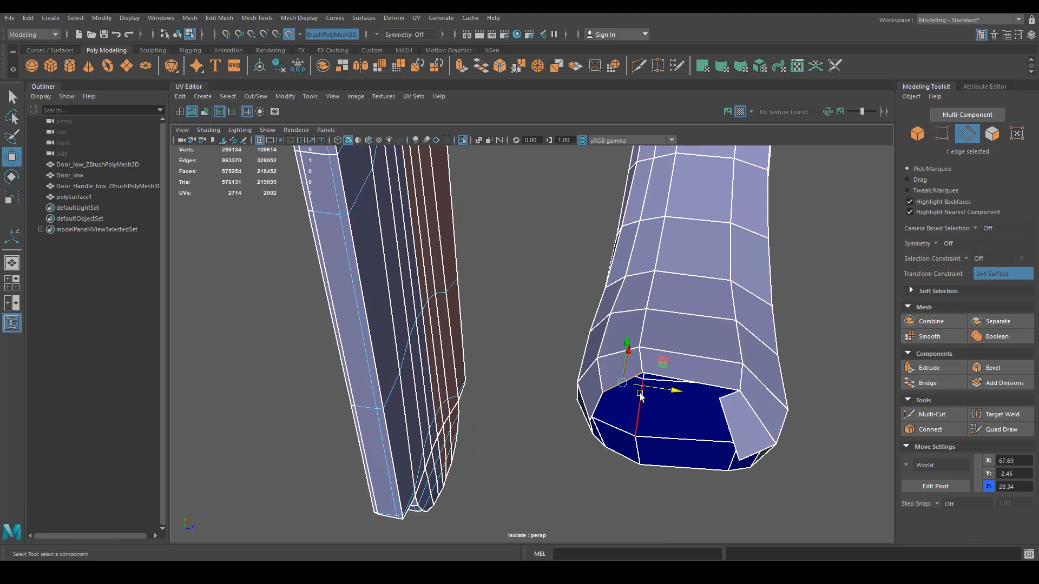
{"action": "left_click_drag", "start_coordinate": [640, 398], "coordinate": [552, 388], "text": "shift"}
{"action": "left_click_drag", "start_coordinate": [553, 427], "coordinate": [623, 384], "text": "alt"}
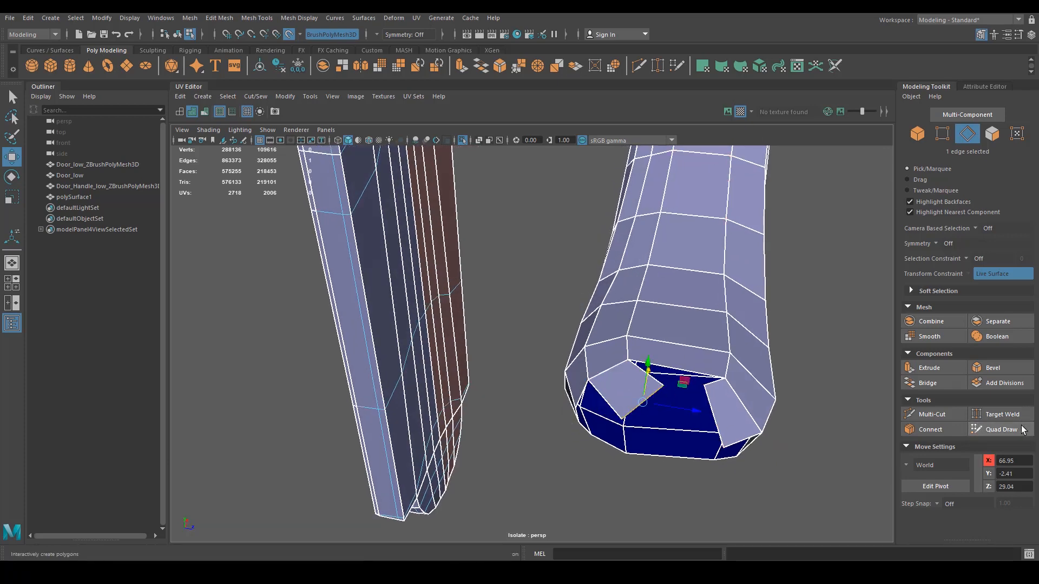
Fill the gaps between the two cap faces with Quad Draw and adjust the patch's vertices.
{"action": "left_click", "coordinate": [1000, 429]}
{"action": "left_click", "coordinate": [649, 388], "text": "shift"}
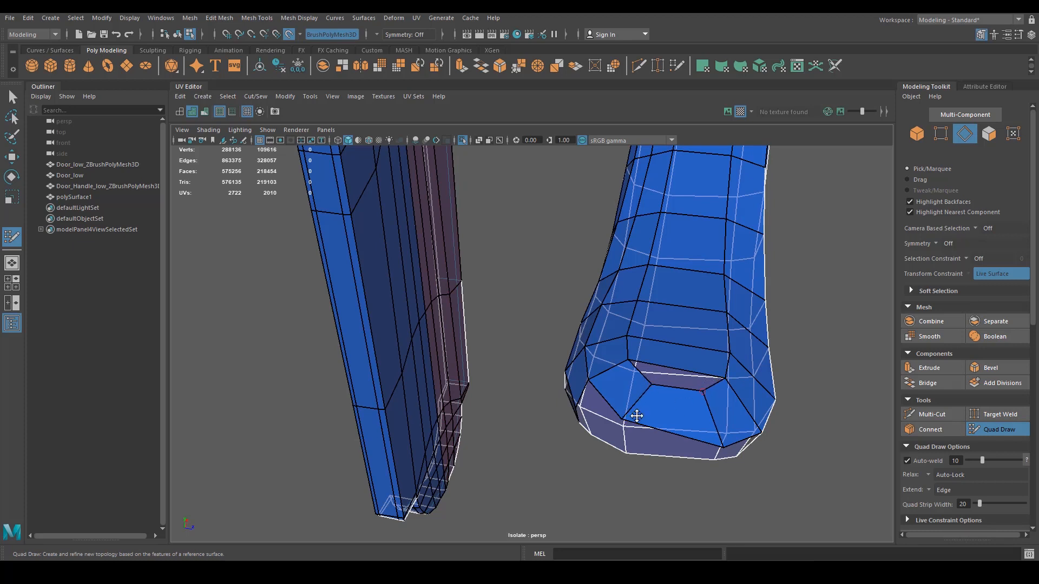
{"action": "left_click_drag", "start_coordinate": [724, 443], "coordinate": [722, 429]}
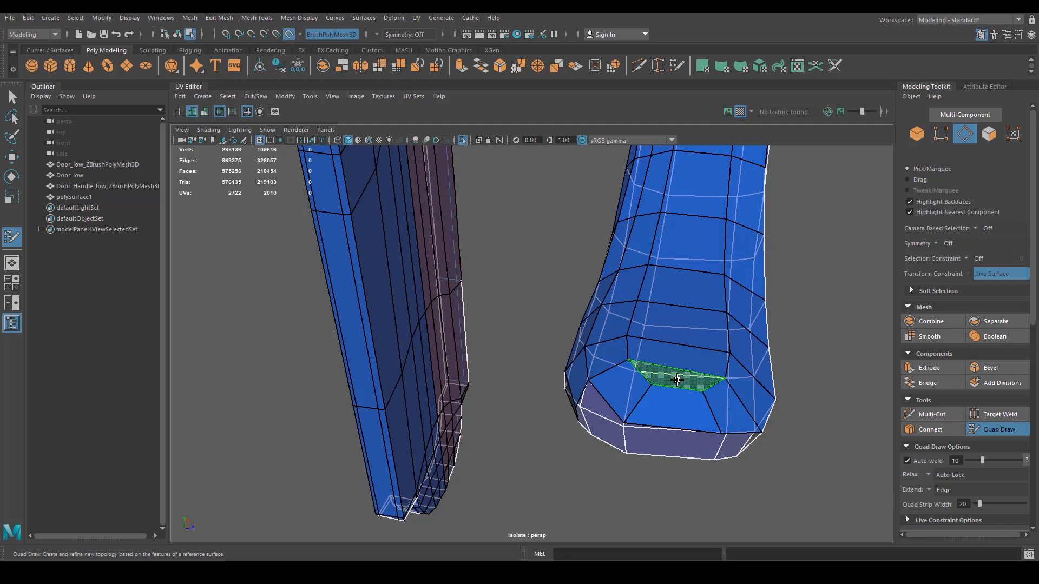
{"action": "left_click", "coordinate": [646, 389], "text": "shift"}
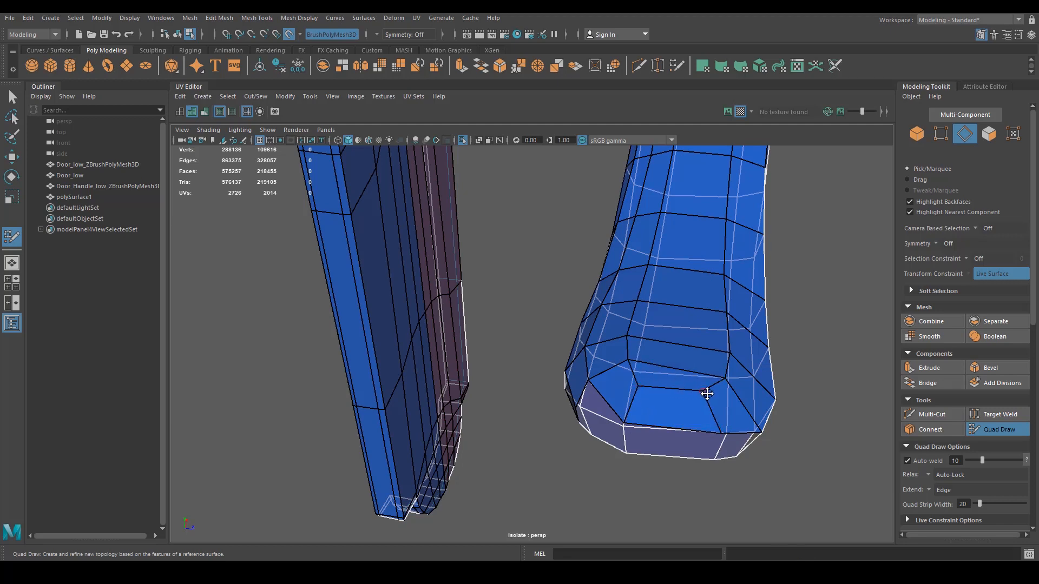
Insert an edge loop around the lever between the last two loops before the tip.
{"action": "left_click_drag", "start_coordinate": [723, 379], "coordinate": [453, 362], "text": "alt"}
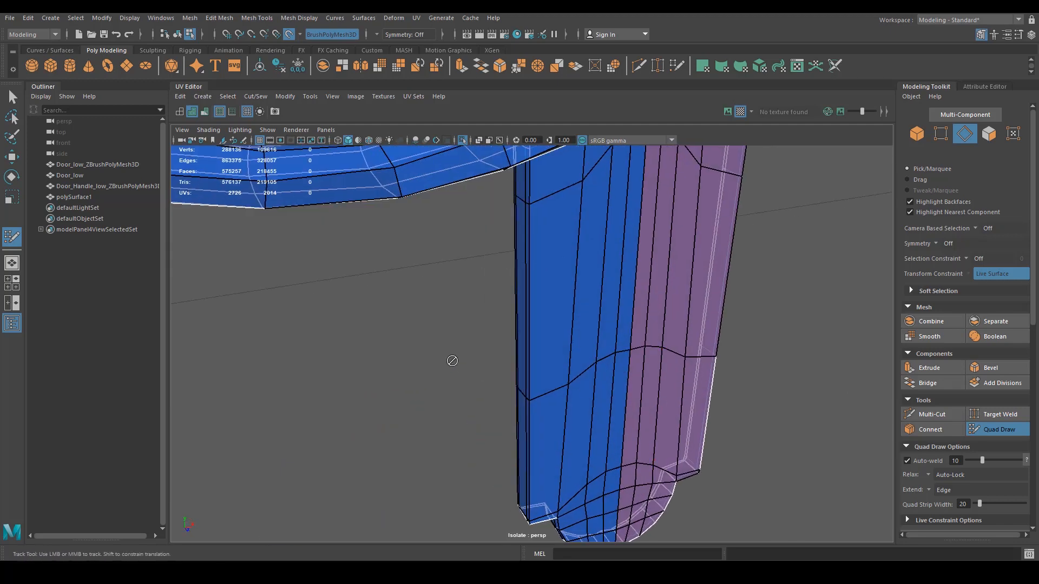
{"action": "middle_click_drag", "start_coordinate": [453, 362], "coordinate": [622, 450], "text": "alt"}
{"action": "scroll", "coordinate": [420, 374], "scroll_direction": "up", "scroll_amount": 1}
{"action": "left_click", "coordinate": [380, 311], "text": "ctrl"}
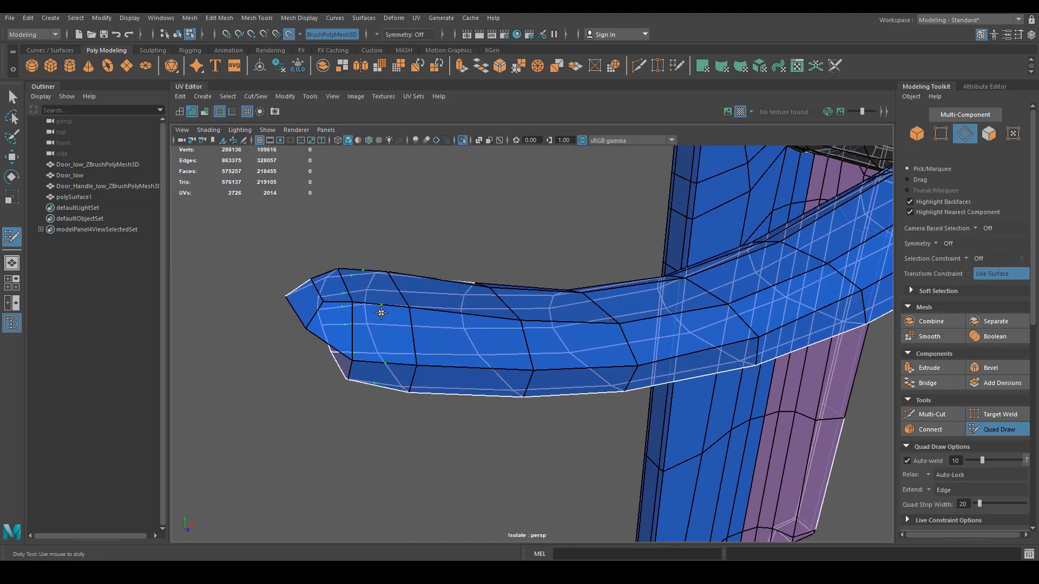
{"action": "scroll", "coordinate": [421, 356], "scroll_direction": "up", "scroll_amount": 1}
Extend the cap faces across the open tip with Quad Draw and weld their vertices to the neighbouring geometry.
{"action": "left_click_drag", "start_coordinate": [421, 355], "coordinate": [534, 316], "text": "alt"}
{"action": "left_click_drag", "start_coordinate": [478, 400], "coordinate": [478, 428], "text": "alt"}
{"action": "left_click_drag", "start_coordinate": [594, 323], "coordinate": [585, 292]}
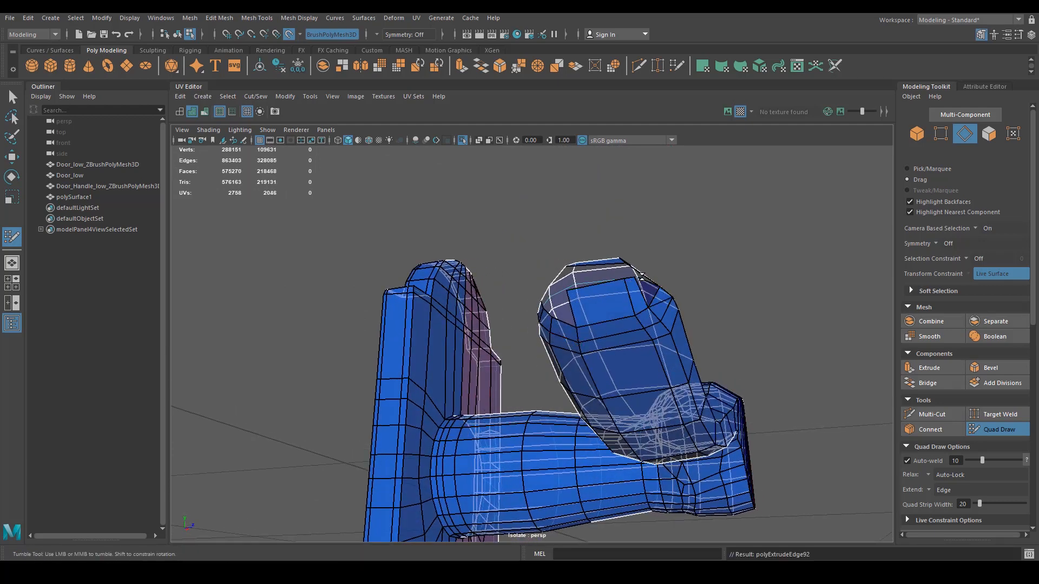
{"action": "left_click_drag", "start_coordinate": [601, 321], "coordinate": [596, 400], "text": "alt"}
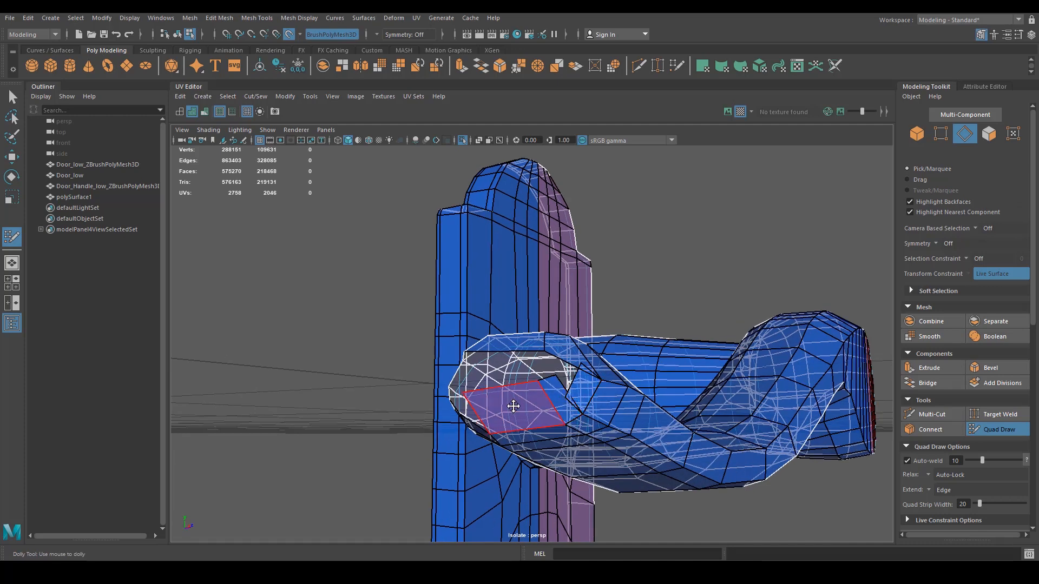
{"action": "right_click_drag", "start_coordinate": [510, 408], "coordinate": [599, 393], "text": "alt"}
{"action": "mouse_move", "coordinate": [599, 393]}
{"action": "left_mouse_down"}
{"action": "mouse_move", "coordinate": [583, 358]}
{"action": "mouse_move", "coordinate": [560, 401]}
{"action": "left_mouse_up"}
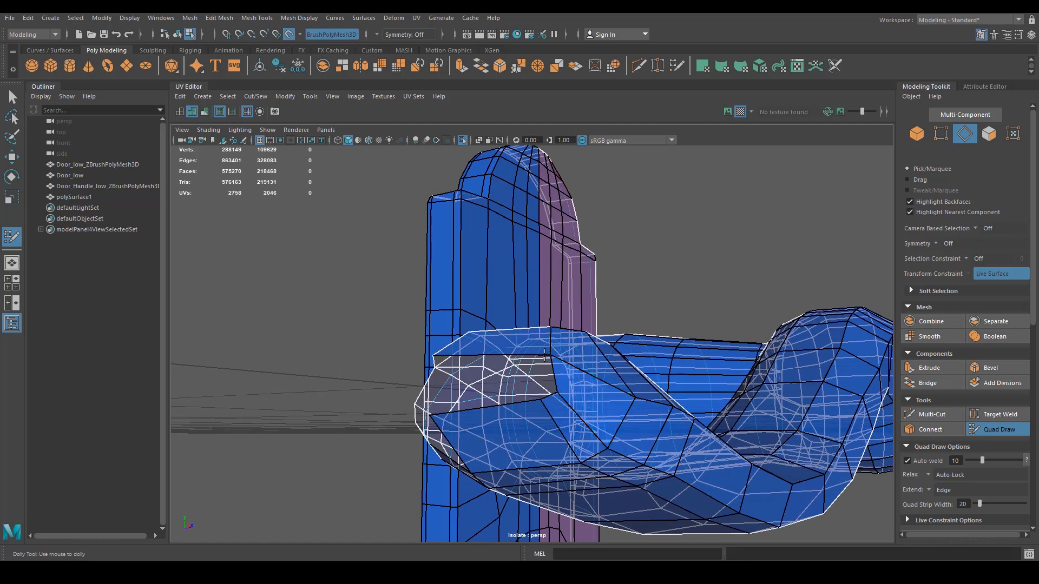
{"action": "left_click_drag", "start_coordinate": [561, 360], "coordinate": [568, 362]}
{"action": "mouse_move", "coordinate": [544, 404]}
{"action": "left_mouse_down"}
{"action": "mouse_move", "coordinate": [534, 409]}
{"action": "mouse_move", "coordinate": [549, 410]}
{"action": "mouse_move", "coordinate": [539, 456]}
{"action": "mouse_move", "coordinate": [482, 431]}
{"action": "mouse_move", "coordinate": [500, 435]}
{"action": "mouse_move", "coordinate": [494, 462]}
{"action": "mouse_move", "coordinate": [575, 440]}
{"action": "left_mouse_up"}
Fill the remaining holes in the lever's end cap with Quad Draw faces until the tip is closed.
{"action": "middle_click_drag", "start_coordinate": [575, 441], "coordinate": [533, 430], "text": "alt"}
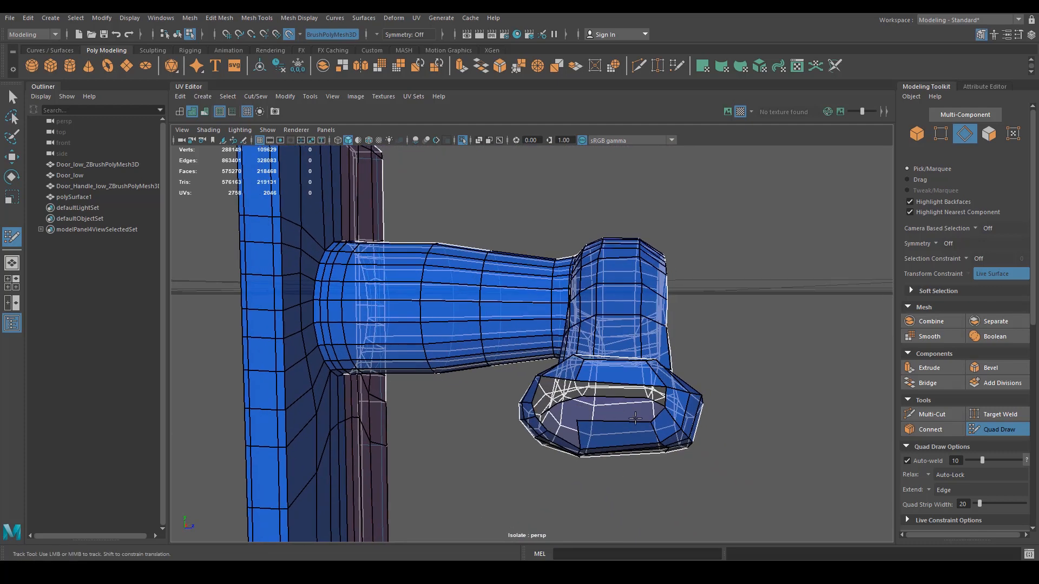
{"action": "scroll", "coordinate": [682, 428], "scroll_direction": "up", "scroll_amount": 2}
{"action": "left_click", "coordinate": [607, 431], "text": "shift"}
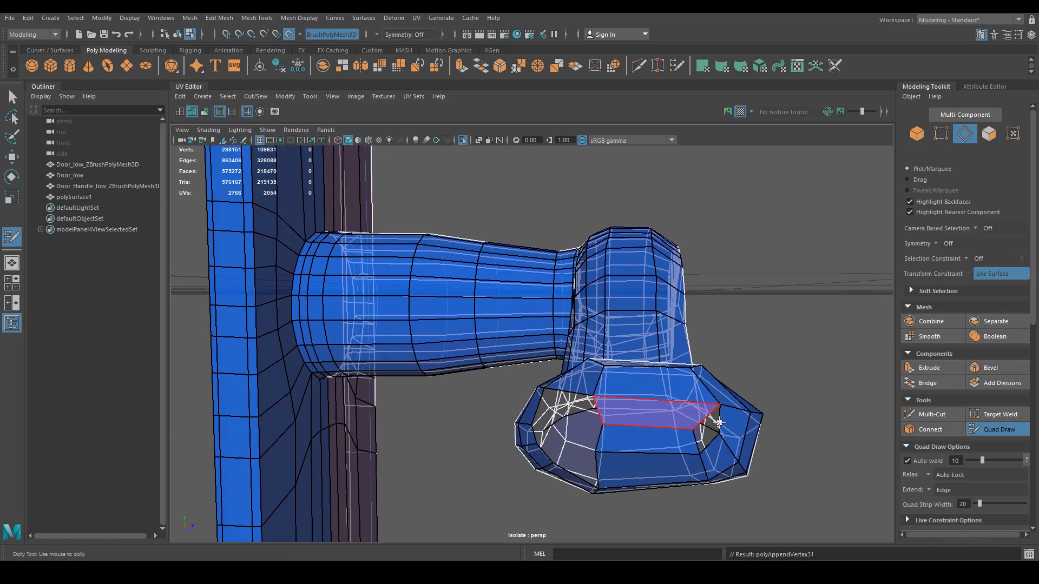
{"action": "left_click", "coordinate": [594, 430], "text": "shift"}
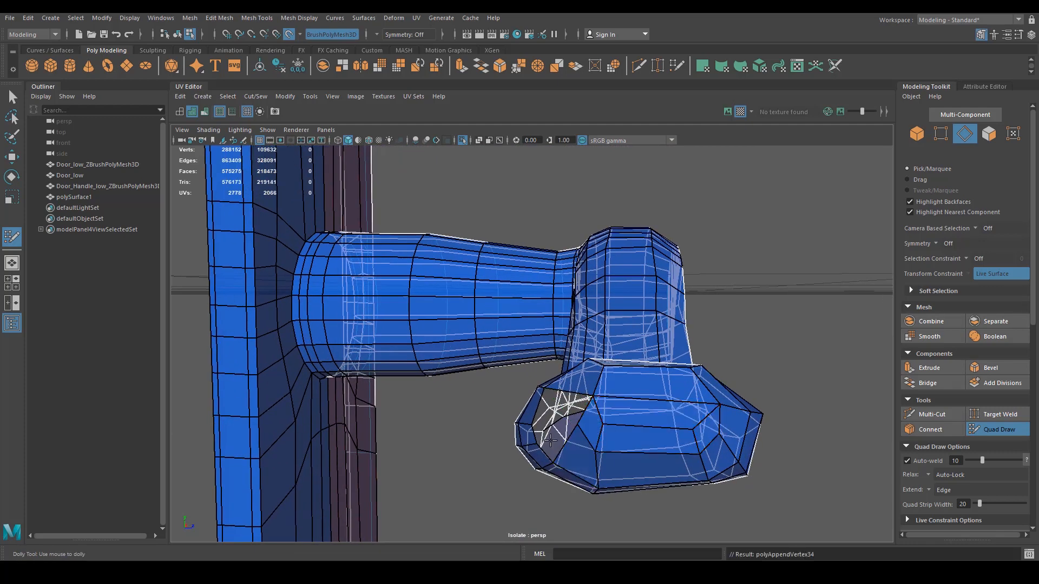
{"action": "left_click_drag", "start_coordinate": [557, 427], "coordinate": [610, 457], "text": "alt"}
{"action": "left_click", "coordinate": [698, 433], "text": "shift"}
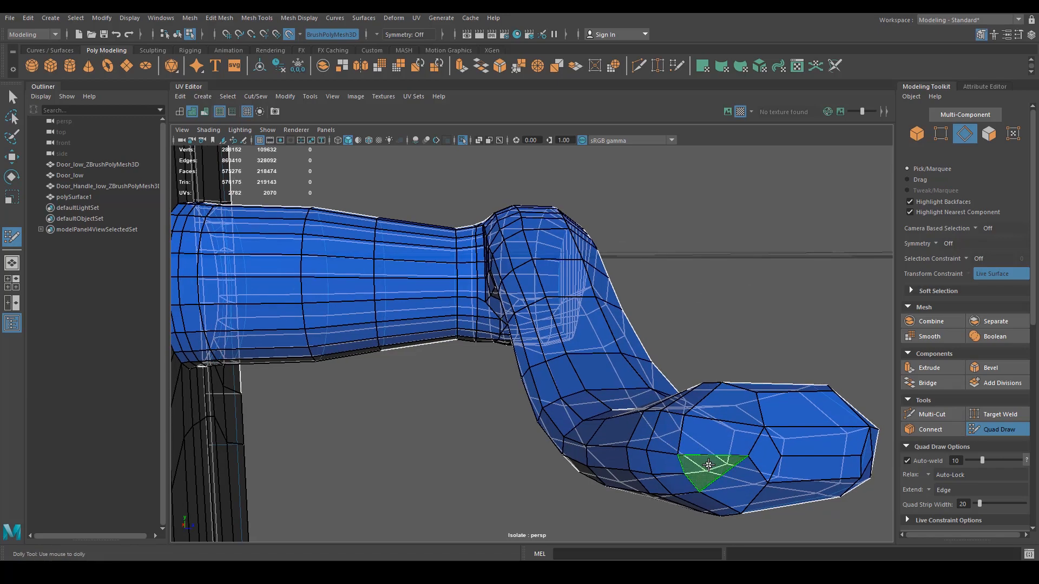
{"action": "left_click", "coordinate": [683, 467], "text": "shift"}
Insert another edge loop around the lever just behind the closed tip.
{"action": "mouse_move", "coordinate": [683, 466]}
{"action": "left_mouse_down", "text": "alt"}
{"action": "mouse_move", "coordinate": [730, 434]}
{"action": "mouse_move", "coordinate": [724, 425]}
{"action": "mouse_move", "coordinate": [709, 437]}
{"action": "left_mouse_up", "text": "alt"}
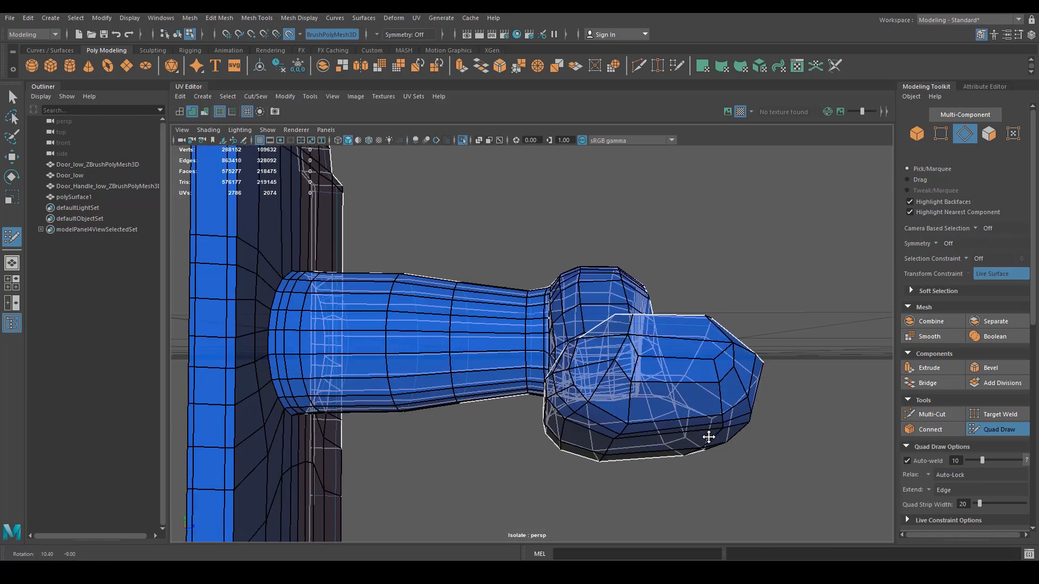
{"action": "left_click_drag", "start_coordinate": [622, 353], "coordinate": [628, 378], "text": "alt"}
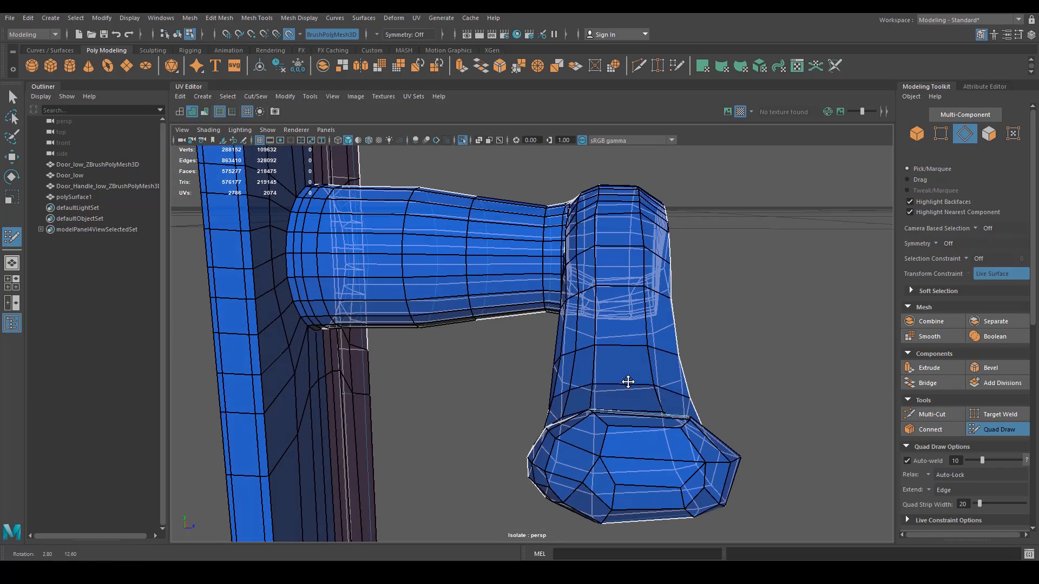
{"action": "right_click_drag", "start_coordinate": [628, 379], "coordinate": [645, 415], "text": "alt"}
{"action": "middle_click_drag", "start_coordinate": [646, 415], "coordinate": [652, 445], "text": "alt"}
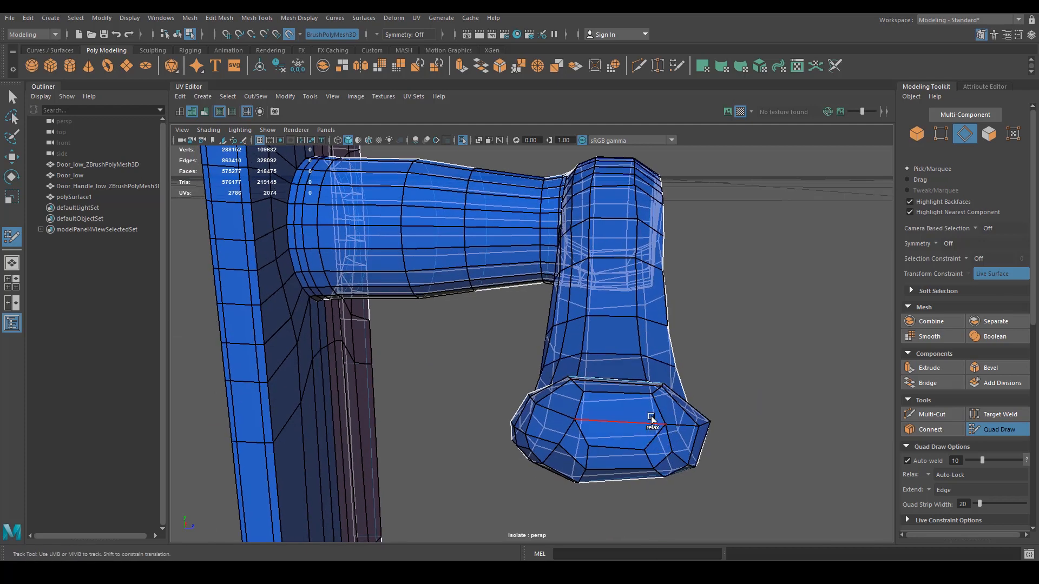
{"action": "left_click_drag", "start_coordinate": [588, 427], "coordinate": [403, 438], "text": "alt"}
{"action": "middle_click_drag", "start_coordinate": [401, 438], "coordinate": [426, 421], "text": "alt"}
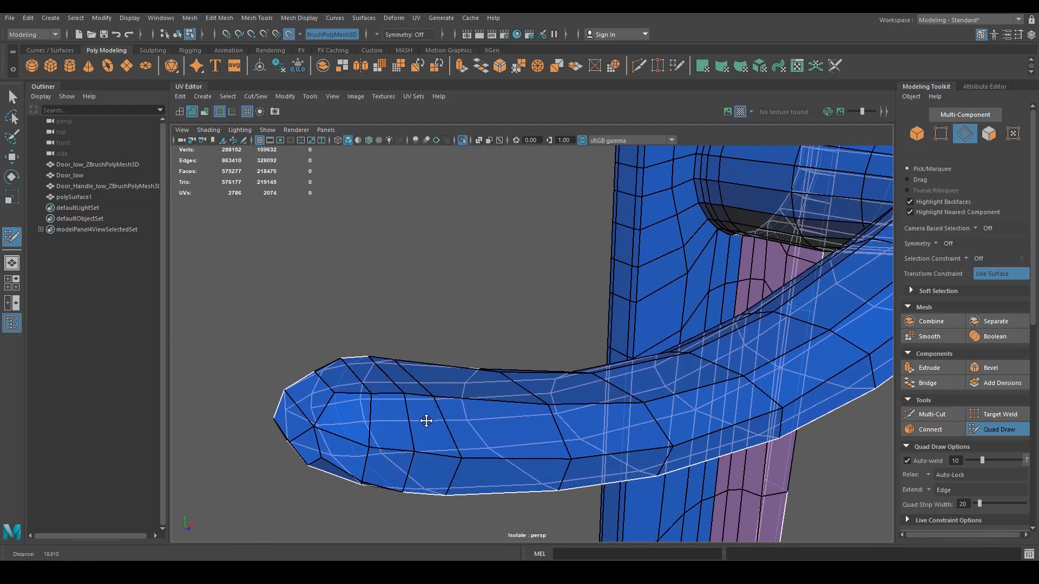
{"action": "left_click_drag", "start_coordinate": [427, 421], "coordinate": [348, 413], "text": "alt"}
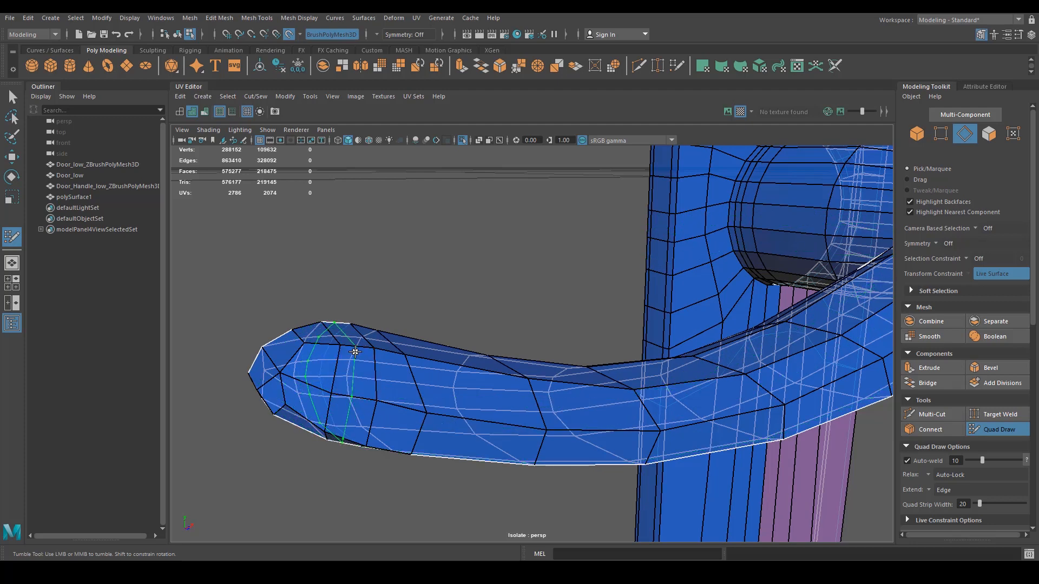
{"action": "mouse_move", "coordinate": [350, 396]}
{"action": "left_mouse_down", "text": "shift"}
{"action": "mouse_move", "coordinate": [336, 362]}
{"action": "mouse_move", "coordinate": [301, 365]}
{"action": "mouse_move", "coordinate": [308, 351]}
{"action": "mouse_move", "coordinate": [378, 378]}
{"action": "mouse_move", "coordinate": [399, 371]}
{"action": "mouse_move", "coordinate": [480, 397]}
{"action": "mouse_move", "coordinate": [417, 420]}
{"action": "mouse_move", "coordinate": [318, 407]}
{"action": "mouse_move", "coordinate": [323, 415]}
{"action": "mouse_move", "coordinate": [482, 441]}
{"action": "left_mouse_up", "text": "shift"}
Relax the vertices around the lever tip to even out the loop spacing, and check the cap and lever underside.
{"action": "middle_click_drag", "start_coordinate": [628, 428], "coordinate": [579, 443], "text": "alt"}
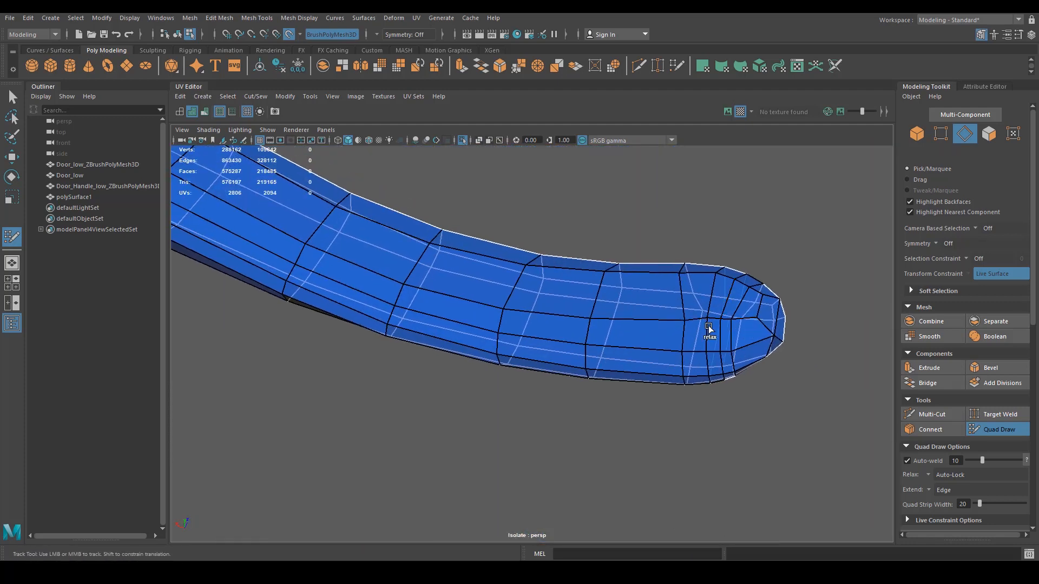
{"action": "mouse_move", "coordinate": [709, 328]}
{"action": "left_mouse_down", "text": "shift"}
{"action": "mouse_move", "coordinate": [686, 327]}
{"action": "mouse_move", "coordinate": [761, 328]}
{"action": "left_mouse_up", "text": "shift"}
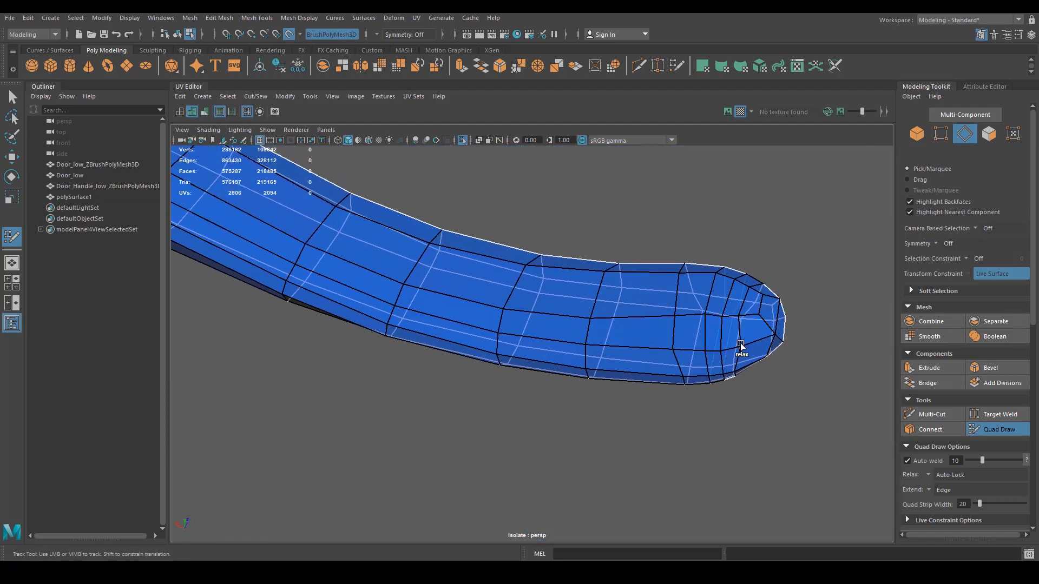
{"action": "left_click_drag", "start_coordinate": [733, 370], "coordinate": [670, 367], "text": "alt"}
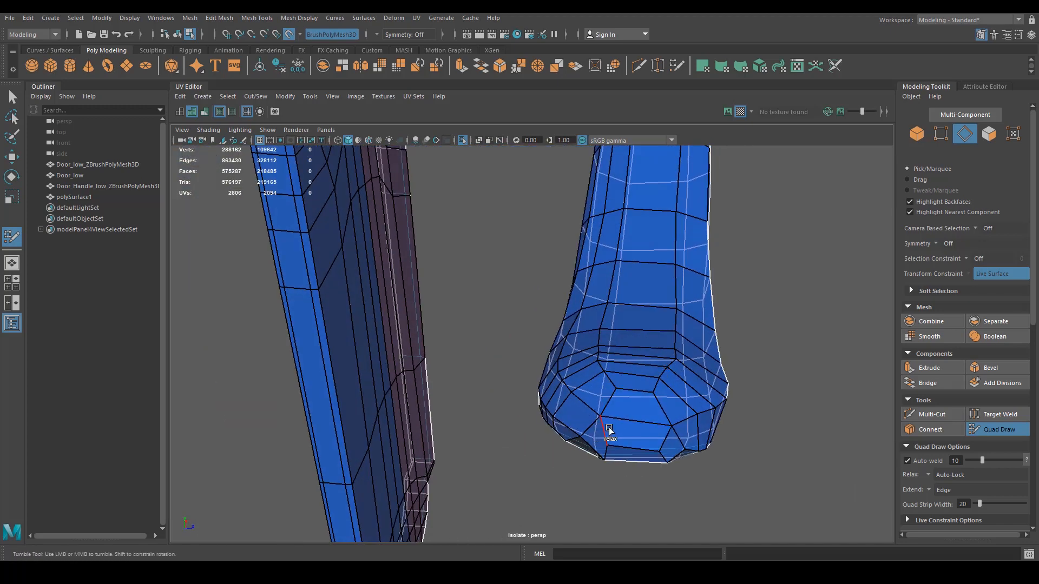
{"action": "mouse_move", "coordinate": [609, 430]}
{"action": "left_mouse_down", "text": "alt"}
{"action": "mouse_move", "coordinate": [631, 427]}
{"action": "mouse_move", "coordinate": [631, 390]}
{"action": "left_mouse_up", "text": "alt"}
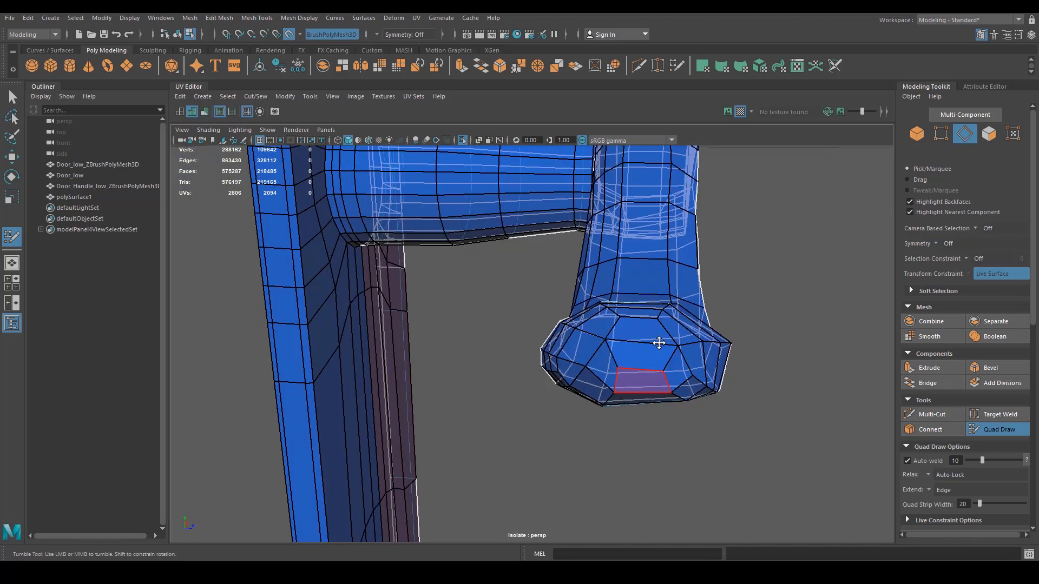
{"action": "left_click_drag", "start_coordinate": [659, 343], "coordinate": [655, 304], "text": "alt"}
{"action": "middle_click_drag", "start_coordinate": [654, 303], "coordinate": [677, 404], "text": "alt"}
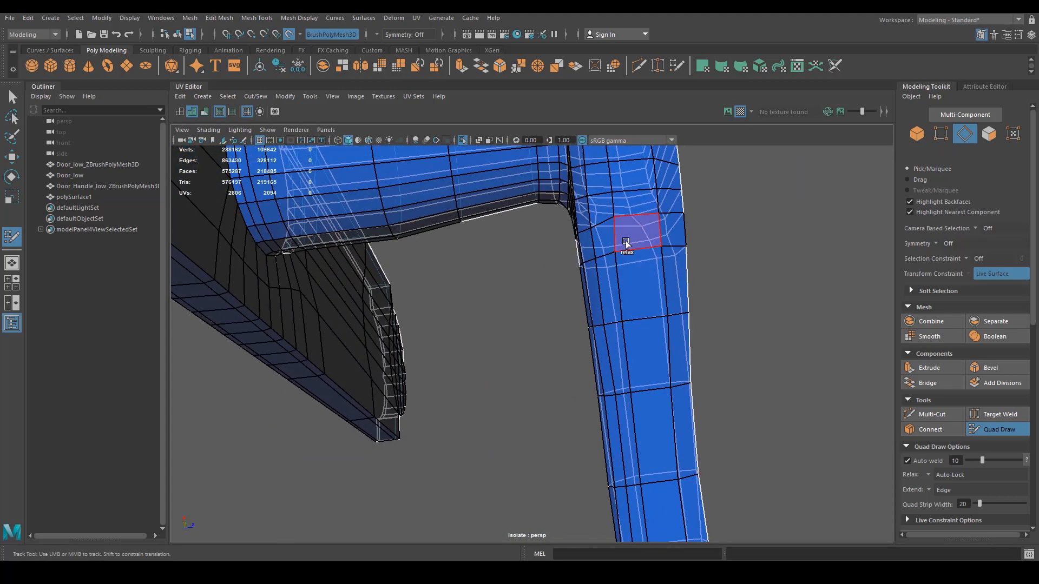
Select the lengthwise edge loop along the lever's outer side and scale it slightly sideways.
{"action": "left_click_drag", "start_coordinate": [659, 267], "coordinate": [492, 297], "text": "alt"}
{"action": "right_click_drag", "start_coordinate": [491, 297], "coordinate": [605, 339], "text": "alt"}
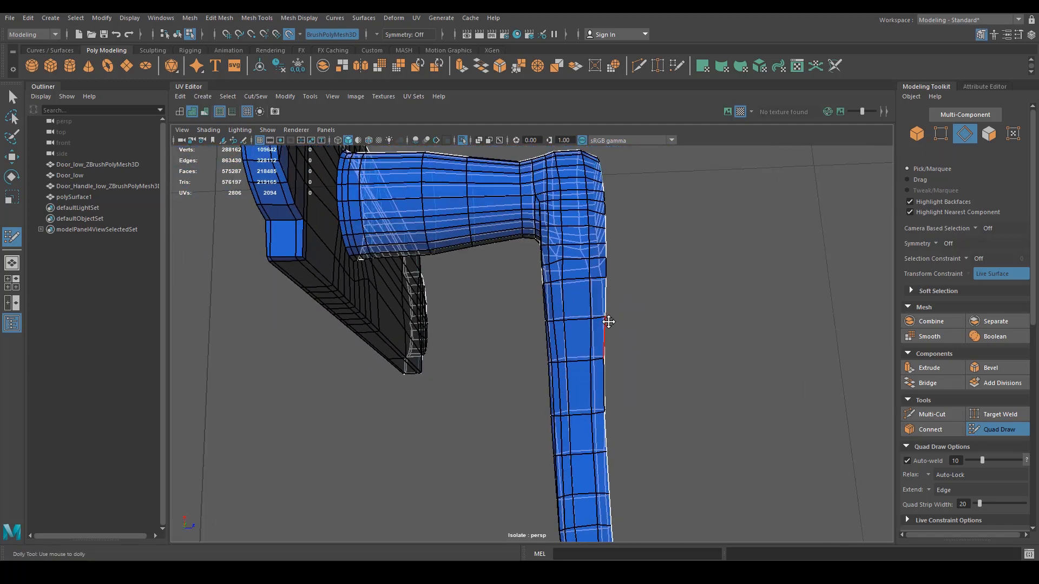
{"action": "key", "text": "q"}
{"action": "mouse_move", "coordinate": [579, 285]}
{"action": "right_mouse_down"}
{"action": "mouse_move", "coordinate": [552, 272]}
{"action": "mouse_move", "coordinate": [578, 257]}
{"action": "right_mouse_up"}
{"action": "double_click", "coordinate": [590, 270]}
{"action": "left_click_drag", "start_coordinate": [594, 271], "coordinate": [616, 388], "text": "alt"}
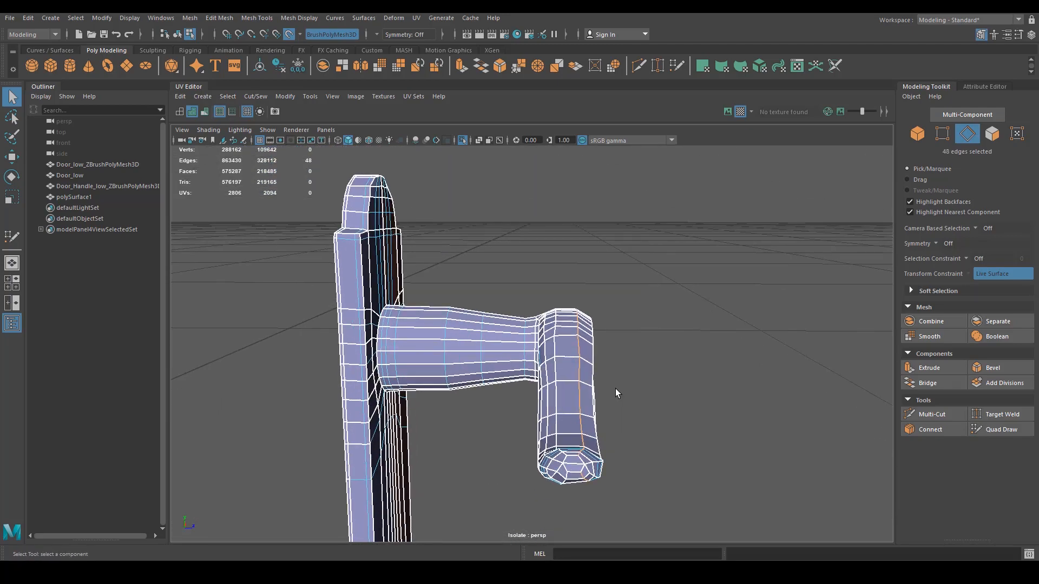
{"action": "key", "text": "e"}
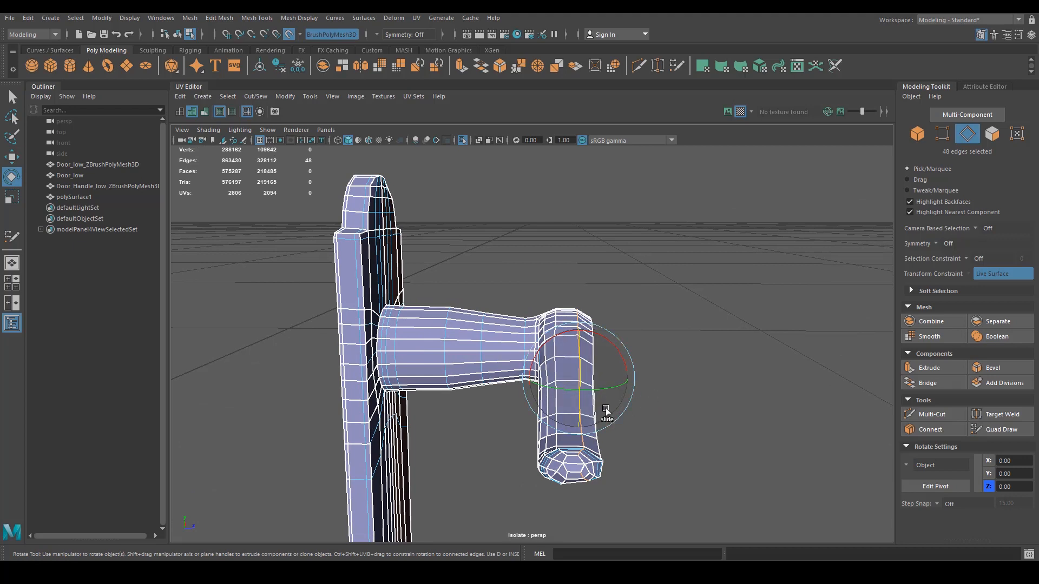
{"action": "key", "text": "w"}
{"action": "key", "text": "e"}
{"action": "key", "text": "r"}
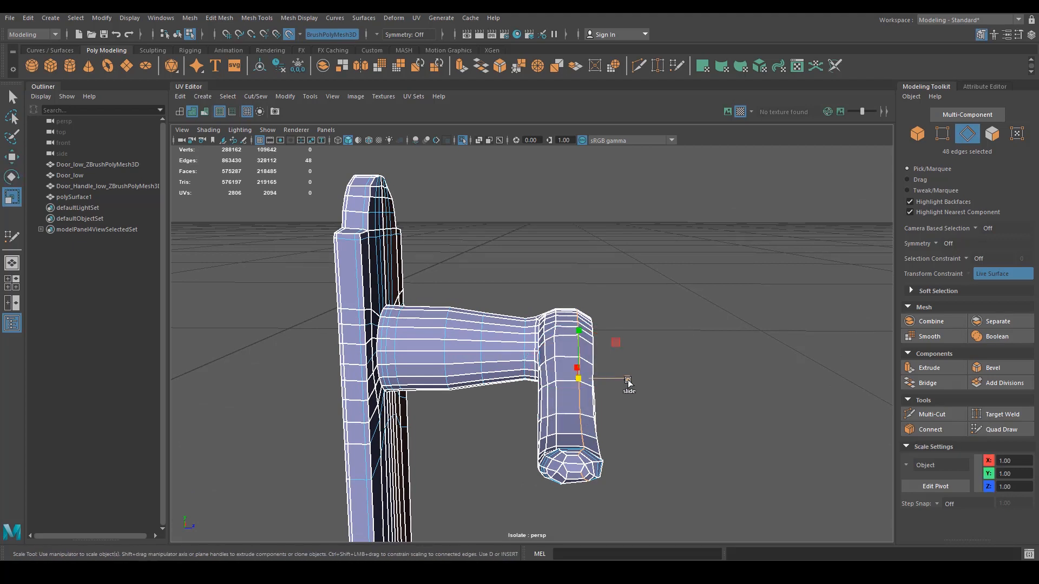
{"action": "mouse_move", "coordinate": [626, 380]}
{"action": "left_mouse_down"}
{"action": "mouse_move", "coordinate": [582, 383]}
{"action": "mouse_move", "coordinate": [629, 378]}
{"action": "left_mouse_up"}
{"action": "key", "text": "w"}
{"action": "key", "text": "e"}
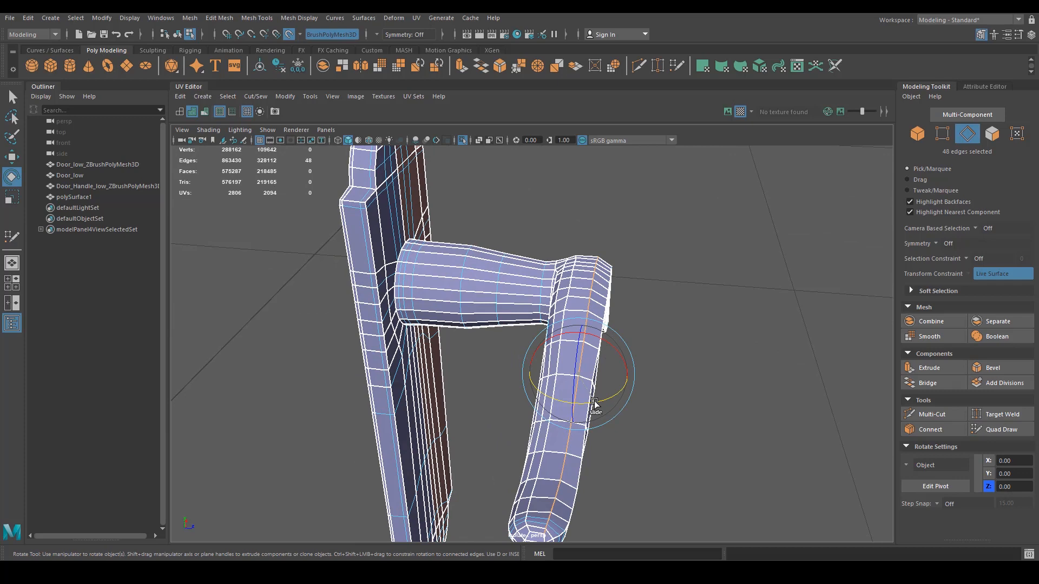
{"action": "key", "text": "w"}
Select the neighbouring lengthwise edge loop on the lever and scale it sideways to straighten it.
{"action": "left_click_drag", "start_coordinate": [647, 399], "coordinate": [535, 370], "text": "alt"}
{"action": "double_click", "coordinate": [577, 338]}
{"action": "key", "text": "r"}
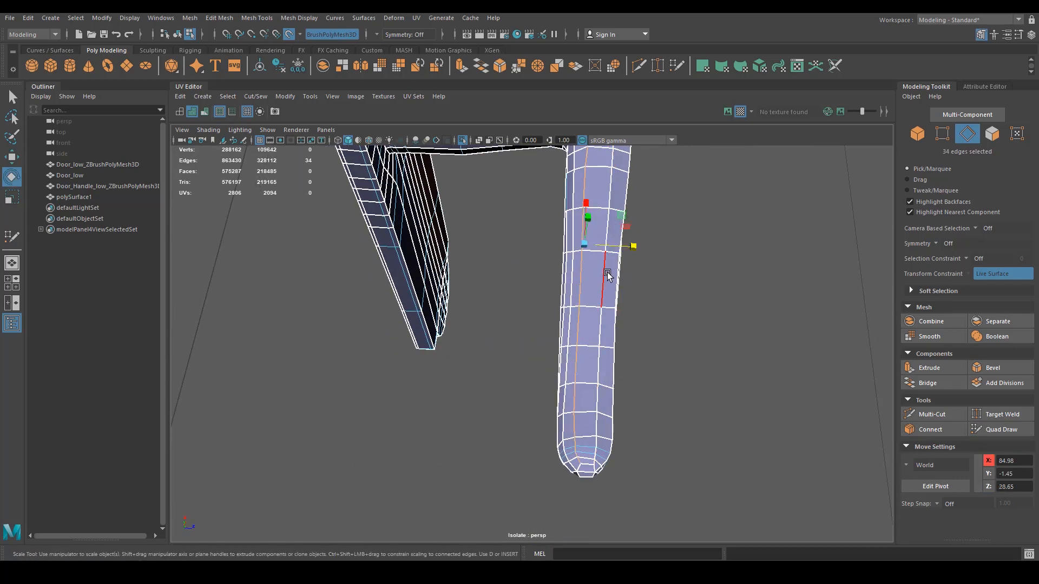
{"action": "left_click_drag", "start_coordinate": [631, 248], "coordinate": [606, 254]}
{"action": "key", "text": "e"}
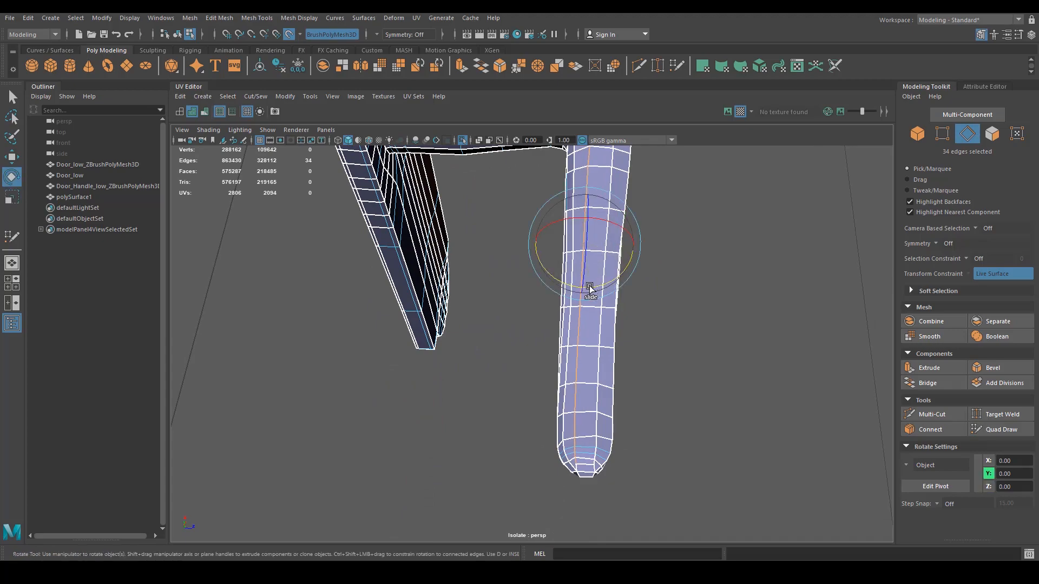
{"action": "left_click_drag", "start_coordinate": [594, 287], "coordinate": [658, 316], "text": "alt"}
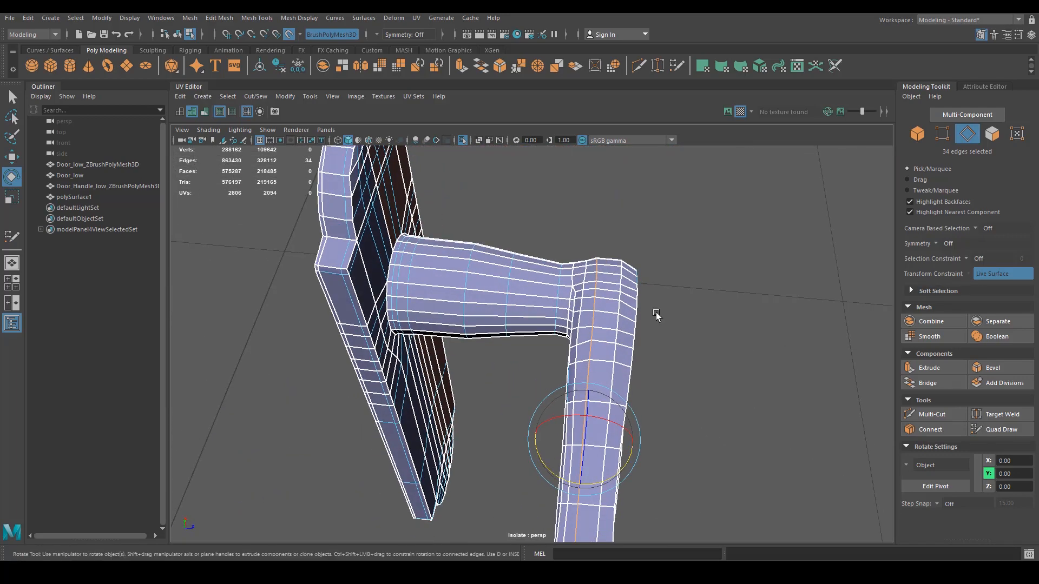
Return to object selection and insert a lengthwise edge loop down the middle of the lever's face with Quad Draw.
{"action": "right_click_drag", "start_coordinate": [622, 288], "coordinate": [648, 273]}
{"action": "scroll", "coordinate": [615, 297], "scroll_direction": "down", "scroll_amount": 3}
{"action": "middle_click_drag", "start_coordinate": [614, 297], "coordinate": [607, 223], "text": "alt"}
{"action": "scroll", "coordinate": [598, 155], "scroll_direction": "up", "scroll_amount": 3}
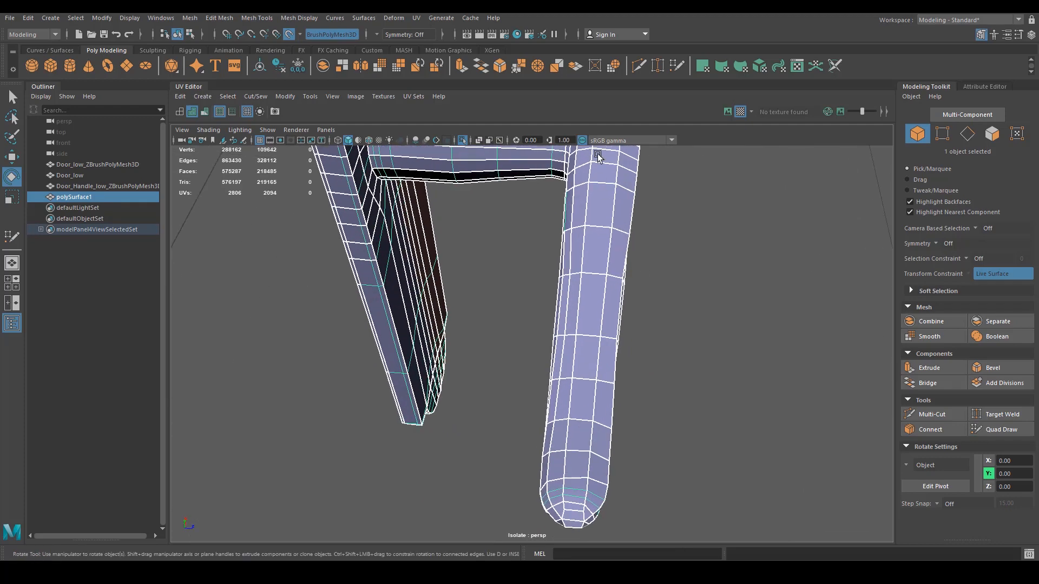
{"action": "key", "text": "ctrl+shift+x"}
{"action": "scroll", "coordinate": [600, 238], "scroll_direction": "up", "scroll_amount": 1}
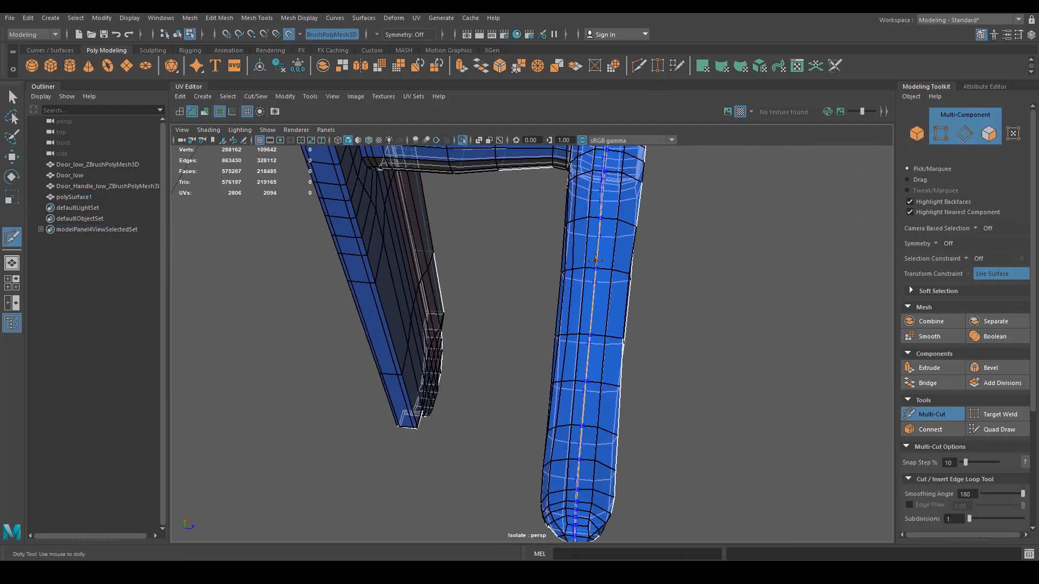
{"action": "scroll", "coordinate": [595, 346], "scroll_direction": "up", "scroll_amount": 1}
{"action": "left_click_drag", "start_coordinate": [591, 357], "coordinate": [595, 346], "text": "alt"}
{"action": "key", "text": "ctrl+shift+q"}
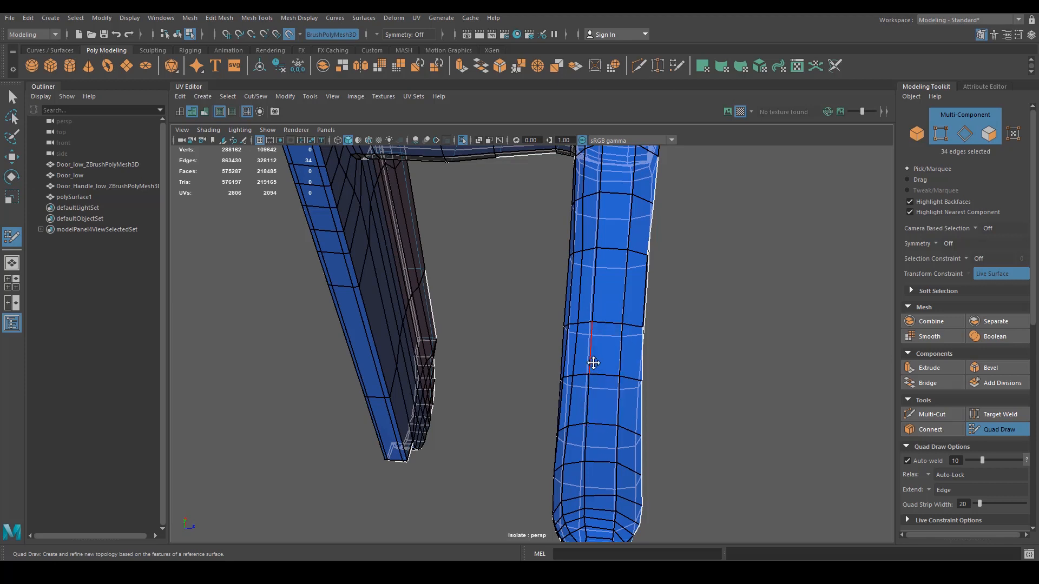
{"action": "left_click_drag", "start_coordinate": [598, 436], "coordinate": [607, 431], "text": "alt"}
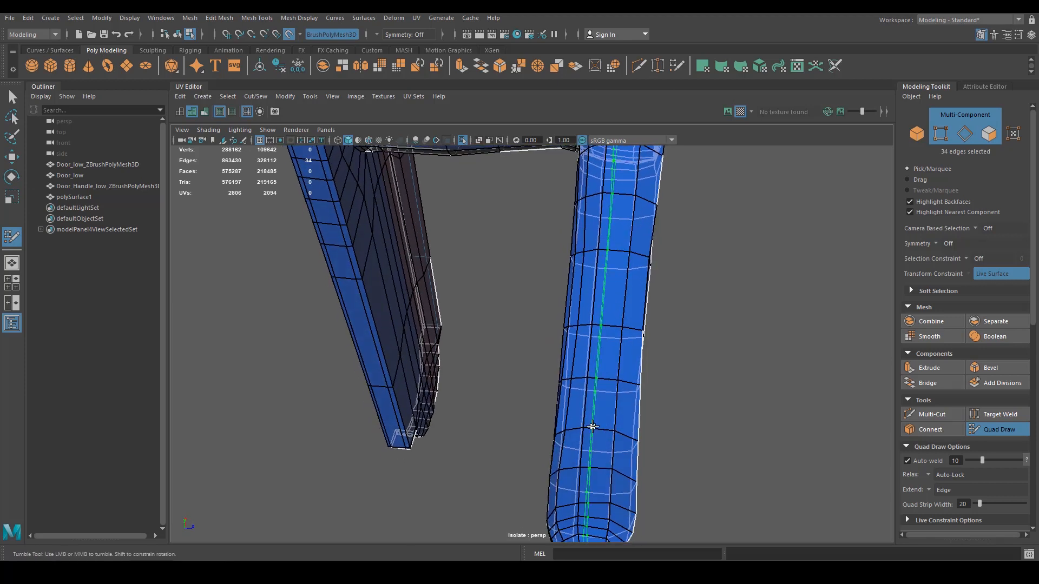
Insert additional lengthwise edge loops along the underside of the door handle lever with Quad Draw.
{"action": "left_click", "coordinate": [592, 425], "text": "ctrl"}
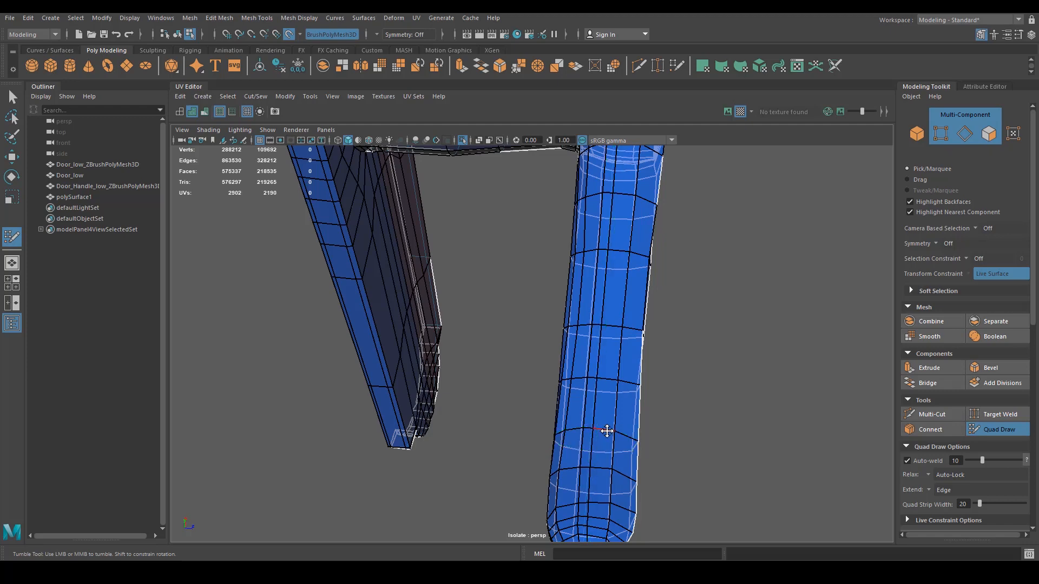
{"action": "left_click_drag", "start_coordinate": [652, 454], "coordinate": [639, 445], "text": "alt"}
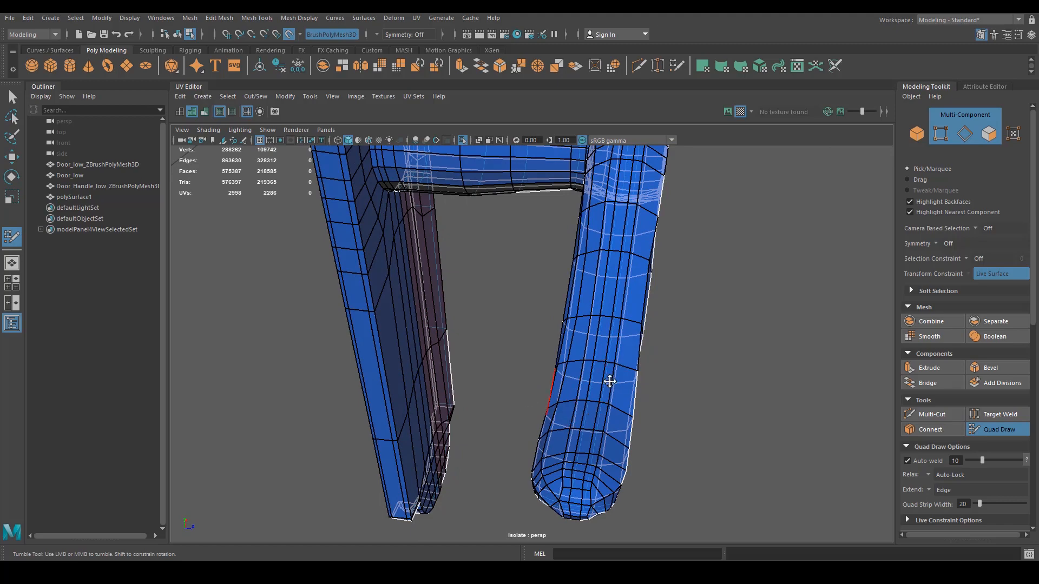
{"action": "mouse_move", "coordinate": [605, 408]}
{"action": "left_mouse_down", "text": "alt"}
{"action": "mouse_move", "coordinate": [651, 403]}
{"action": "mouse_move", "coordinate": [654, 364]}
{"action": "mouse_move", "coordinate": [633, 304]}
{"action": "mouse_move", "coordinate": [640, 326]}
{"action": "mouse_move", "coordinate": [619, 417]}
{"action": "mouse_move", "coordinate": [644, 379]}
{"action": "mouse_move", "coordinate": [622, 391]}
{"action": "mouse_move", "coordinate": [598, 353]}
{"action": "mouse_move", "coordinate": [608, 348]}
{"action": "mouse_move", "coordinate": [610, 394]}
{"action": "mouse_move", "coordinate": [610, 366]}
{"action": "left_mouse_up", "text": "alt"}
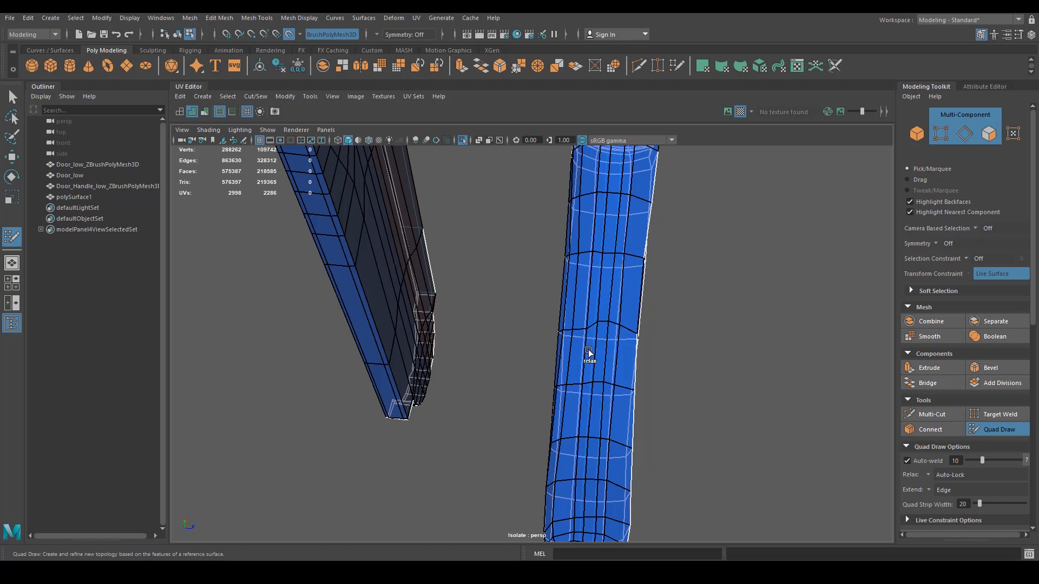
Relax the Quad Draw vertices along the lever's shaft down to its rounded tip to even out the edge spacing.
{"action": "left_click_drag", "start_coordinate": [582, 337], "coordinate": [576, 379], "text": "shift"}
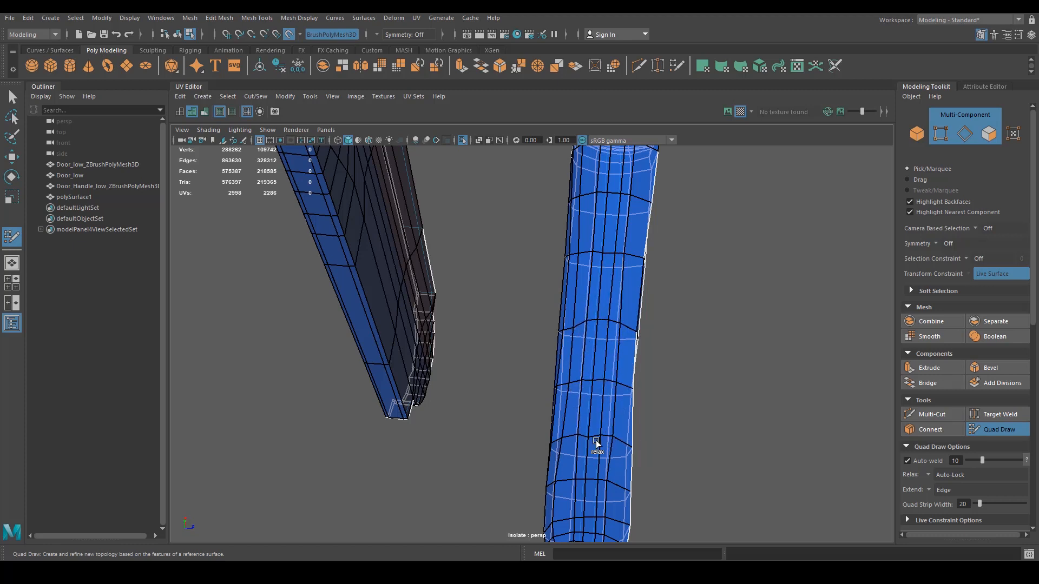
{"action": "left_click_drag", "start_coordinate": [605, 492], "coordinate": [564, 486], "text": "shift"}
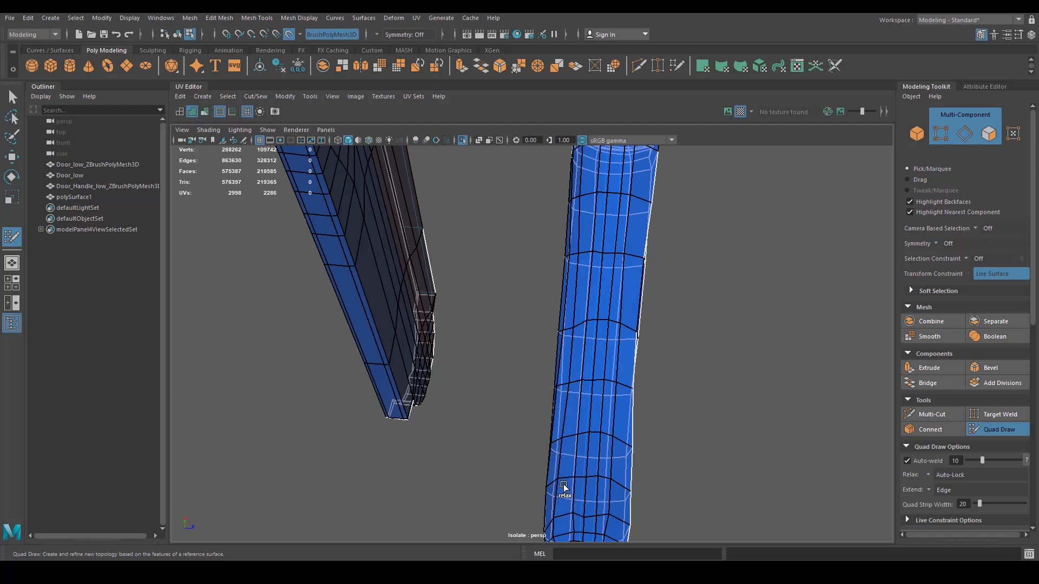
{"action": "middle_click_drag", "start_coordinate": [592, 497], "coordinate": [599, 454], "text": "alt"}
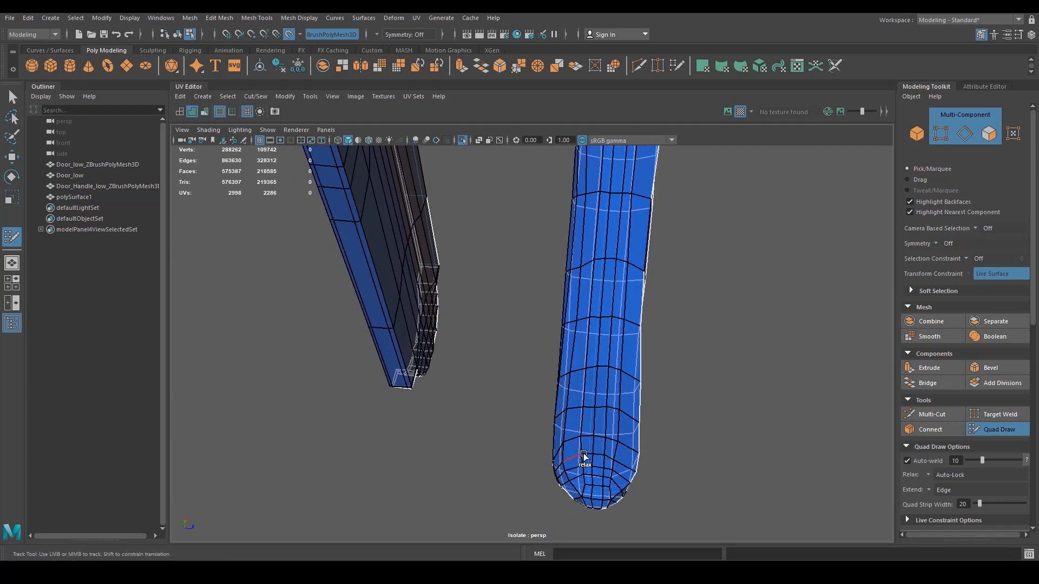
{"action": "left_click_drag", "start_coordinate": [584, 456], "coordinate": [636, 455], "text": "alt"}
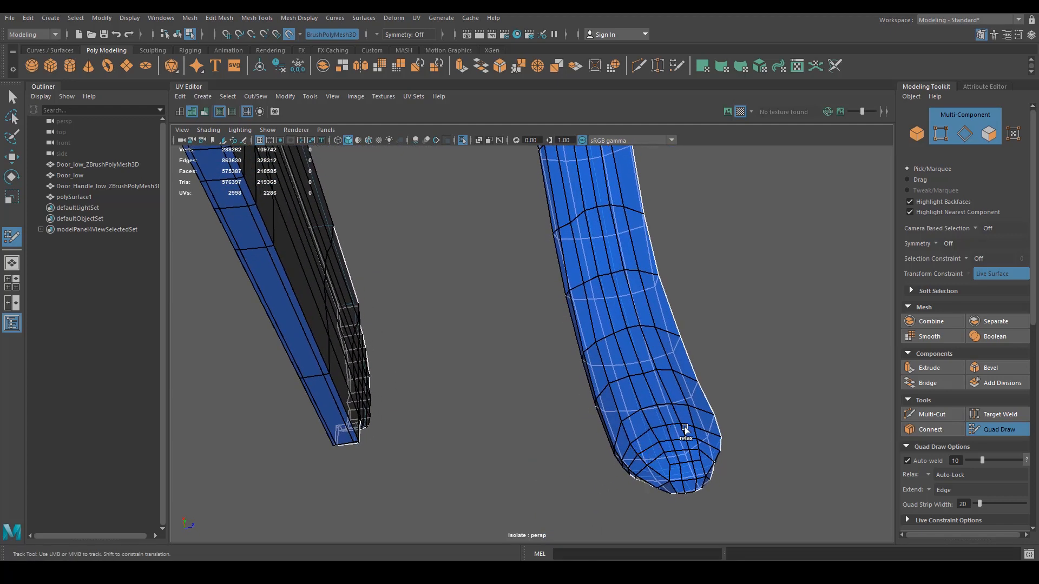
{"action": "left_click_drag", "start_coordinate": [698, 431], "coordinate": [579, 440], "text": "alt"}
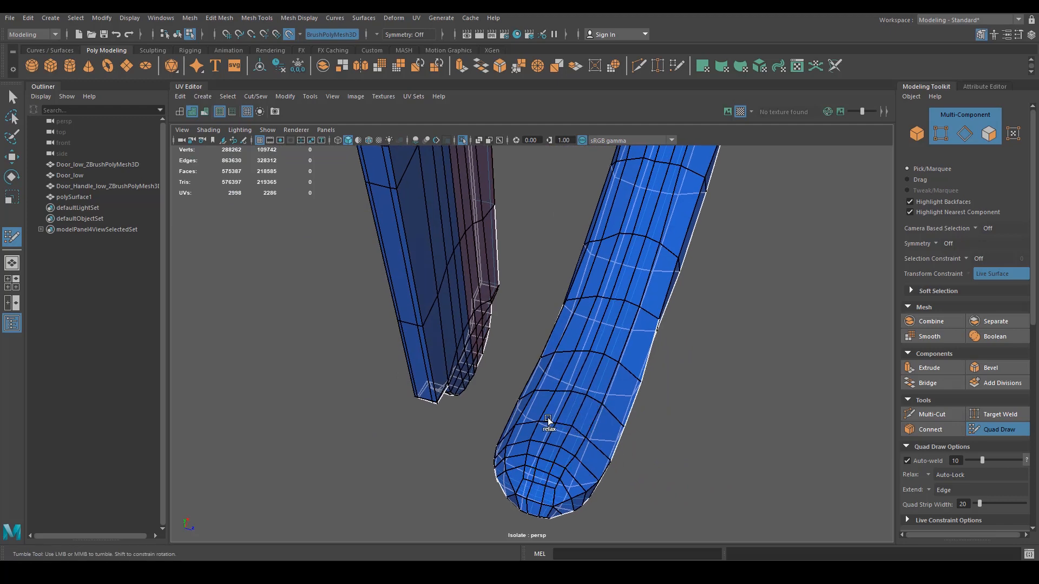
{"action": "left_click_drag", "start_coordinate": [531, 398], "coordinate": [616, 390], "text": "alt"}
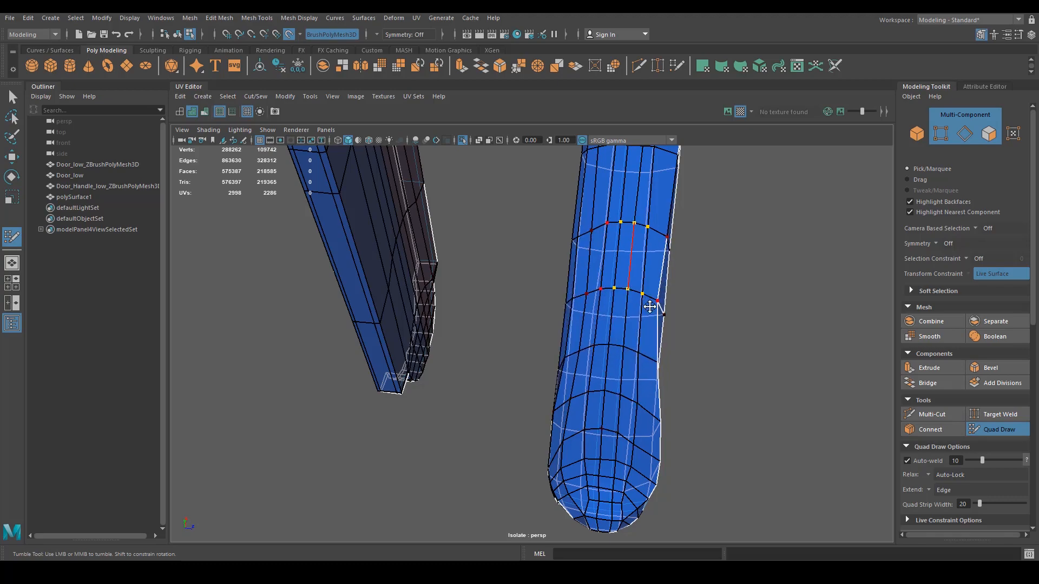
Examine the lever's topology from the tip to the hub and backplate from several angles.
{"action": "left_click_drag", "start_coordinate": [657, 297], "coordinate": [616, 354], "text": "alt"}
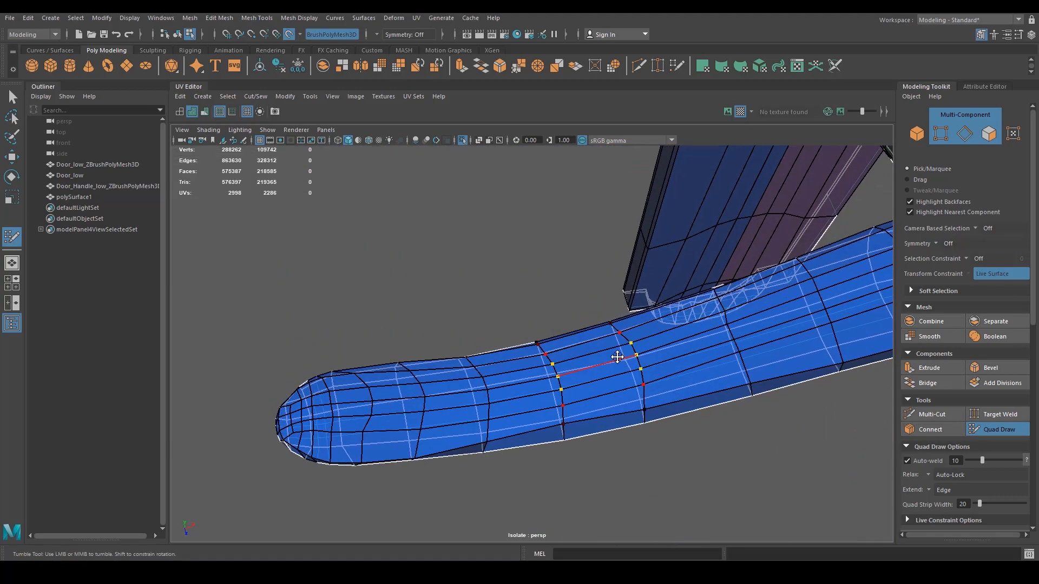
{"action": "scroll", "coordinate": [746, 317], "scroll_direction": "up", "scroll_amount": 2}
{"action": "middle_click_drag", "start_coordinate": [747, 317], "coordinate": [672, 334], "text": "alt"}
{"action": "scroll", "coordinate": [672, 334], "scroll_direction": "down", "scroll_amount": 2}
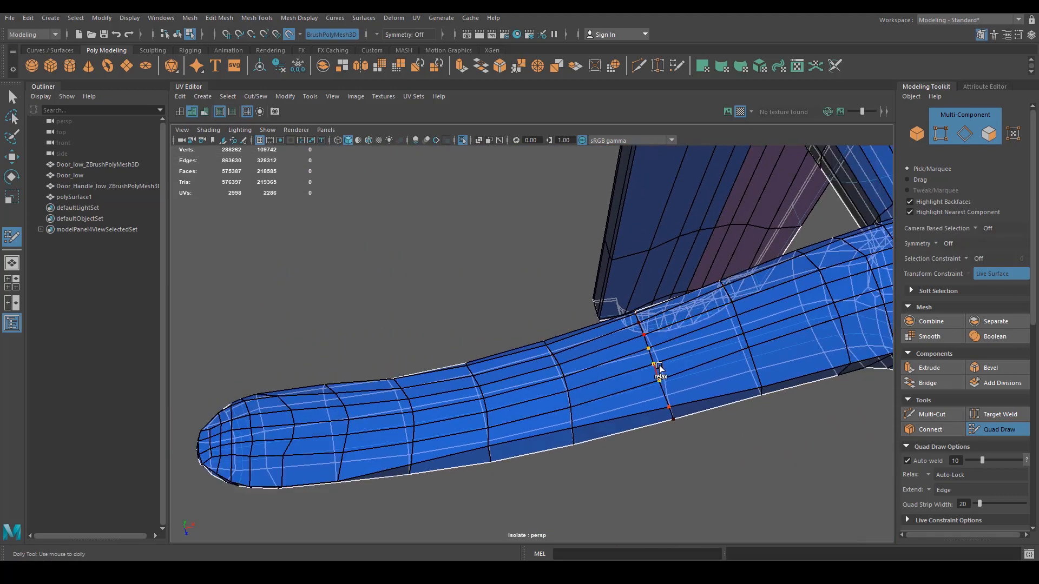
{"action": "left_click_drag", "start_coordinate": [657, 371], "coordinate": [513, 303], "text": "alt"}
{"action": "left_click_drag", "start_coordinate": [427, 362], "coordinate": [505, 362], "text": "alt"}
{"action": "middle_click_drag", "start_coordinate": [505, 362], "coordinate": [537, 381], "text": "alt"}
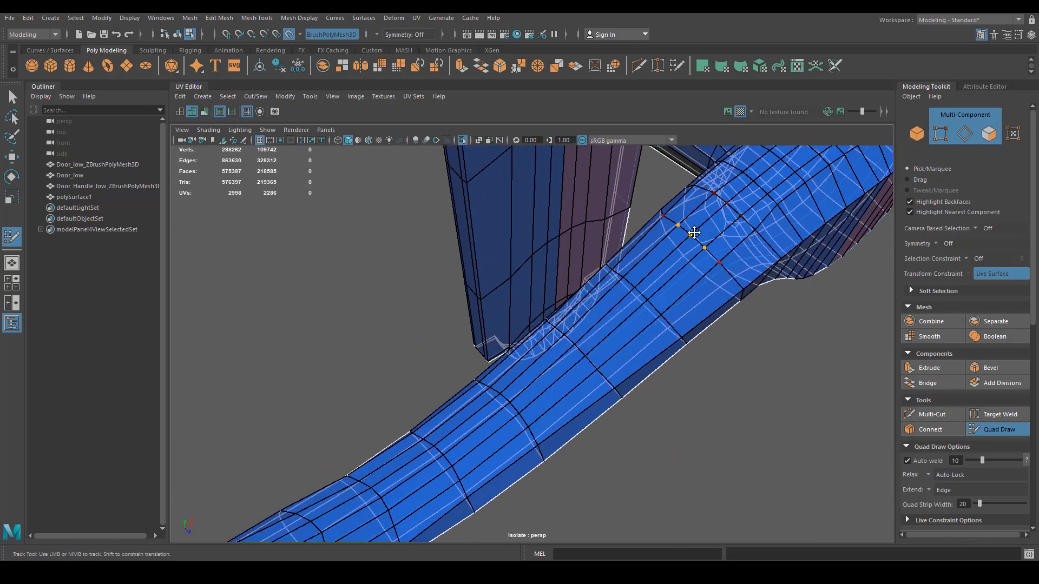
{"action": "middle_click_drag", "start_coordinate": [691, 227], "coordinate": [625, 317], "text": "alt"}
{"action": "left_click_drag", "start_coordinate": [691, 257], "coordinate": [666, 297], "text": "alt"}
{"action": "left_click_drag", "start_coordinate": [708, 226], "coordinate": [735, 225], "text": "alt"}
{"action": "right_click_drag", "start_coordinate": [735, 225], "coordinate": [637, 290], "text": "alt"}
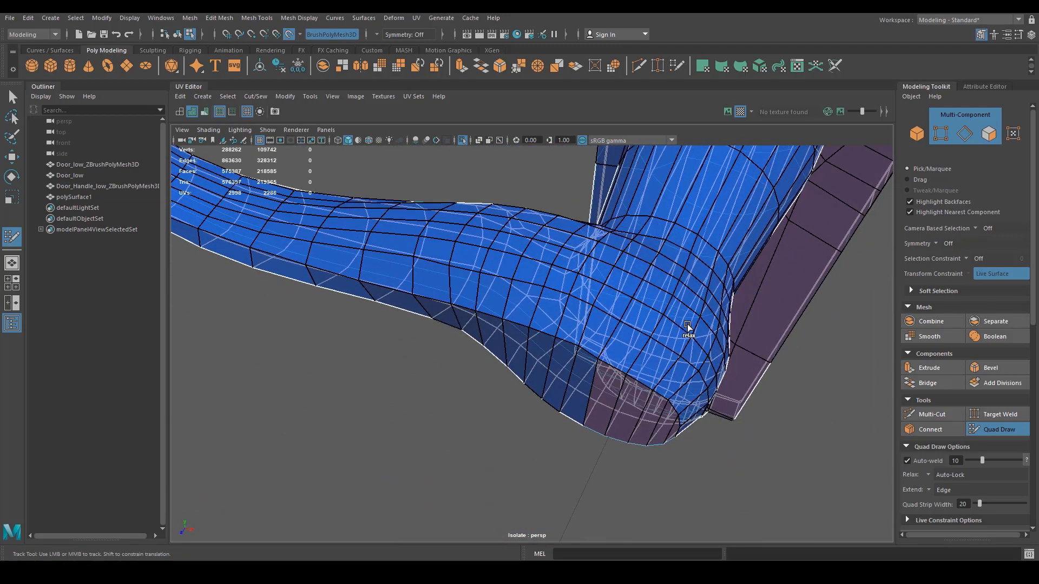
{"action": "left_click_drag", "start_coordinate": [693, 349], "coordinate": [709, 324], "text": "alt"}
{"action": "left_click_drag", "start_coordinate": [670, 195], "coordinate": [696, 332], "text": "alt"}
Undo the last edit and relax the crosswise edge loops near the lever's rounded tip.
{"action": "key", "text": "ctrl+z"}
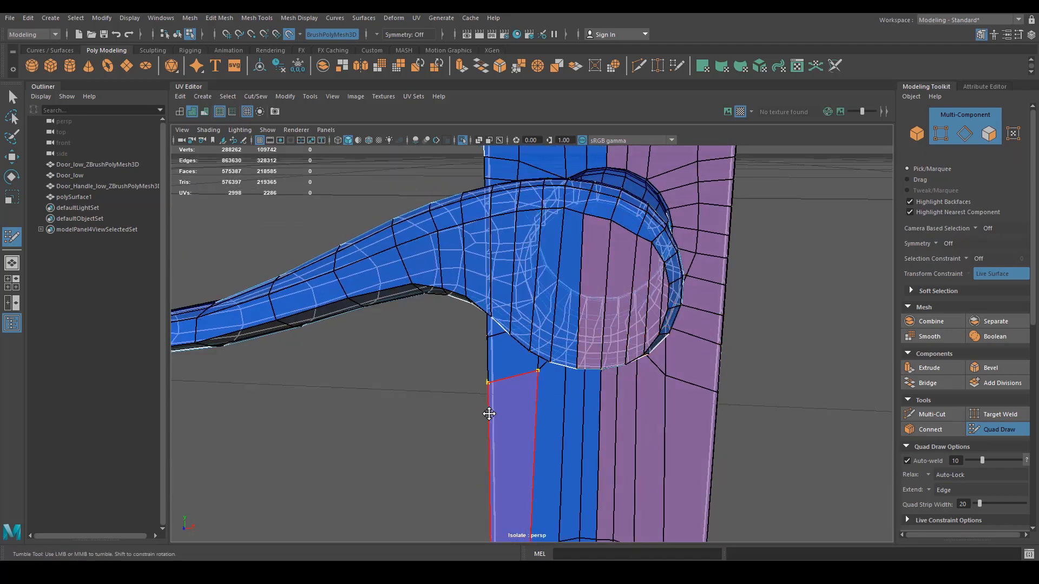
{"action": "left_click_drag", "start_coordinate": [415, 414], "coordinate": [604, 429], "text": "alt"}
{"action": "middle_click_drag", "start_coordinate": [529, 424], "coordinate": [571, 417], "text": "alt"}
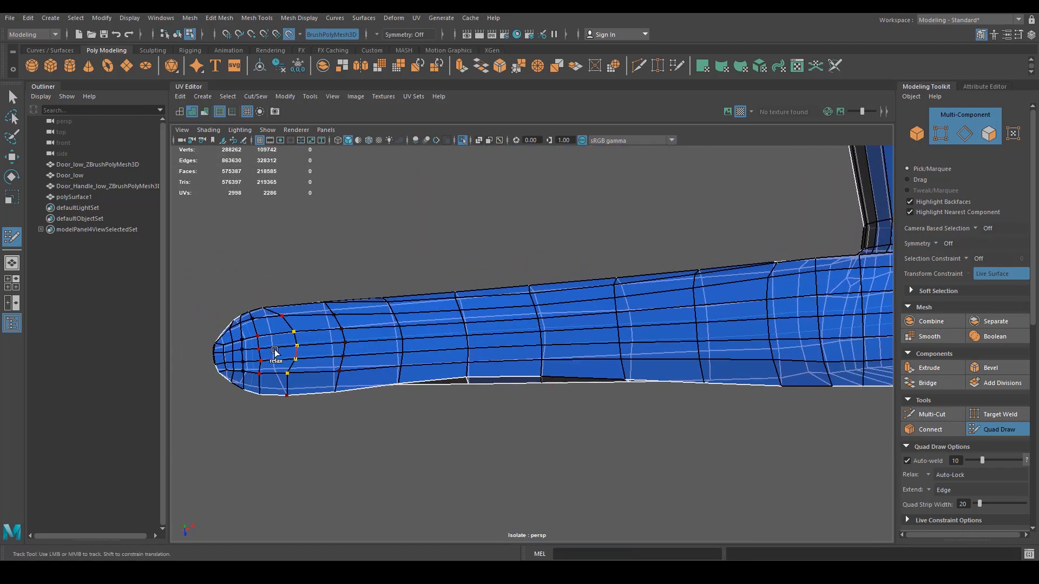
{"action": "left_click_drag", "start_coordinate": [314, 383], "coordinate": [317, 360], "text": "shift"}
{"action": "left_click_drag", "start_coordinate": [320, 319], "coordinate": [323, 327], "text": "shift"}
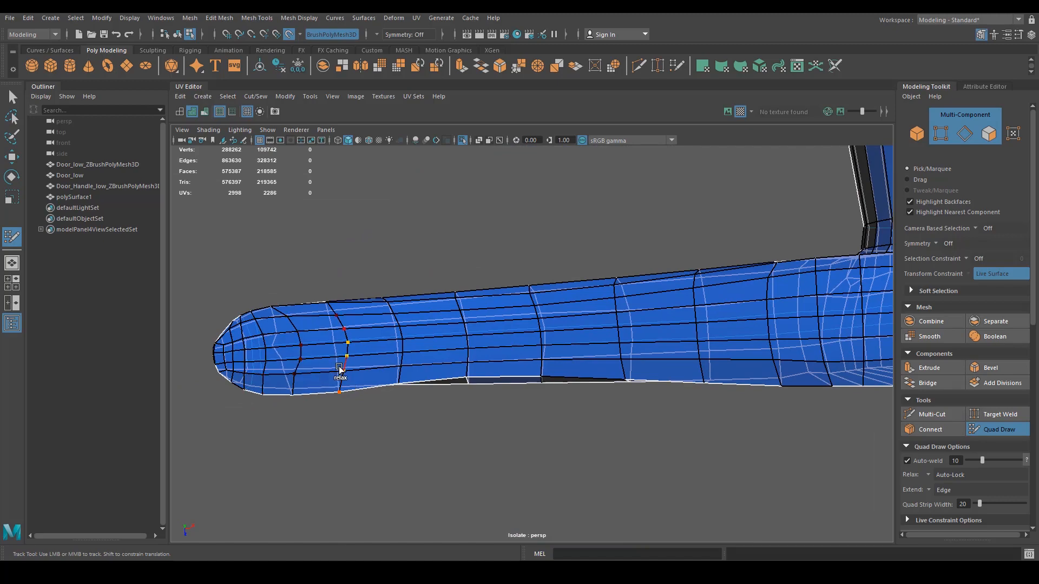
Exit isolate mode to show the high-poly door handle beneath the retopology mesh at the lever's bend.
{"action": "mouse_move", "coordinate": [344, 366]}
{"action": "left_mouse_down", "text": "alt"}
{"action": "mouse_move", "coordinate": [325, 367]}
{"action": "mouse_move", "coordinate": [309, 331]}
{"action": "mouse_move", "coordinate": [298, 415]}
{"action": "mouse_move", "coordinate": [368, 398]}
{"action": "mouse_move", "coordinate": [406, 362]}
{"action": "mouse_move", "coordinate": [418, 378]}
{"action": "mouse_move", "coordinate": [378, 339]}
{"action": "left_mouse_up", "text": "alt"}
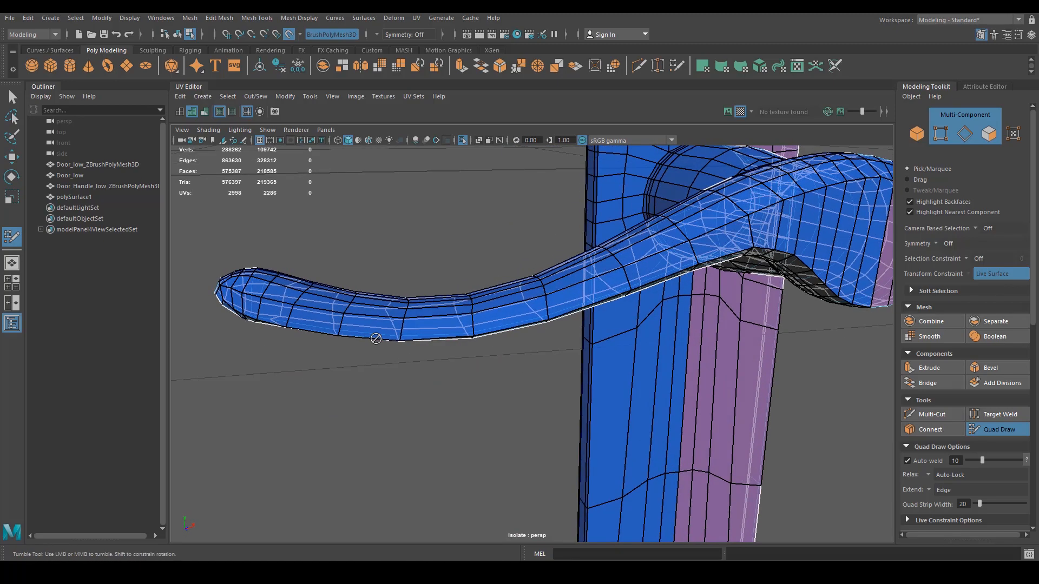
{"action": "scroll", "coordinate": [385, 345], "scroll_direction": "up", "scroll_amount": 1}
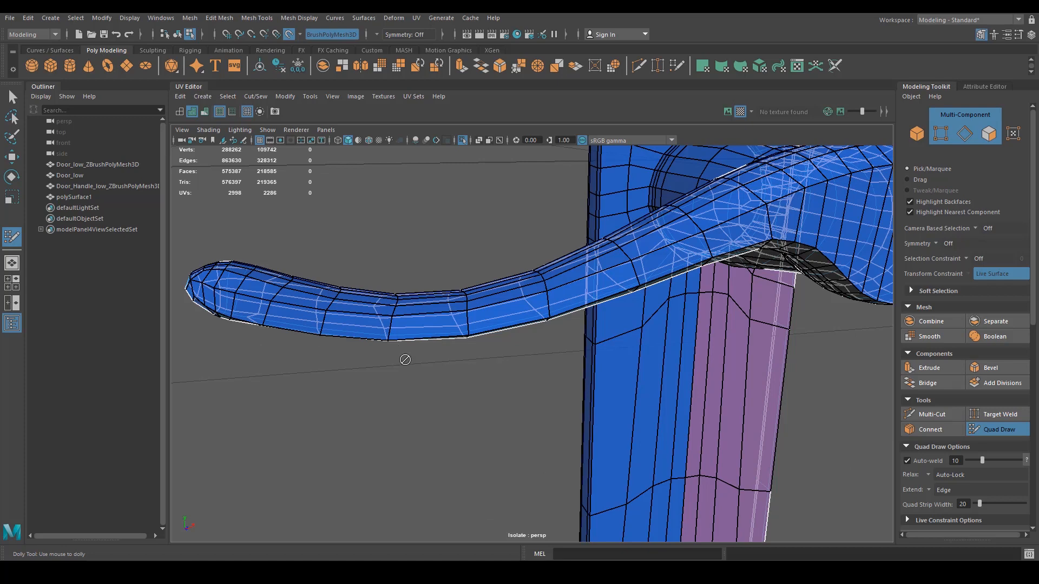
{"action": "scroll", "coordinate": [428, 320], "scroll_direction": "up", "scroll_amount": 2}
{"action": "middle_click_drag", "start_coordinate": [447, 323], "coordinate": [498, 339], "text": "alt"}
{"action": "scroll", "coordinate": [476, 326], "scroll_direction": "up", "scroll_amount": 3}
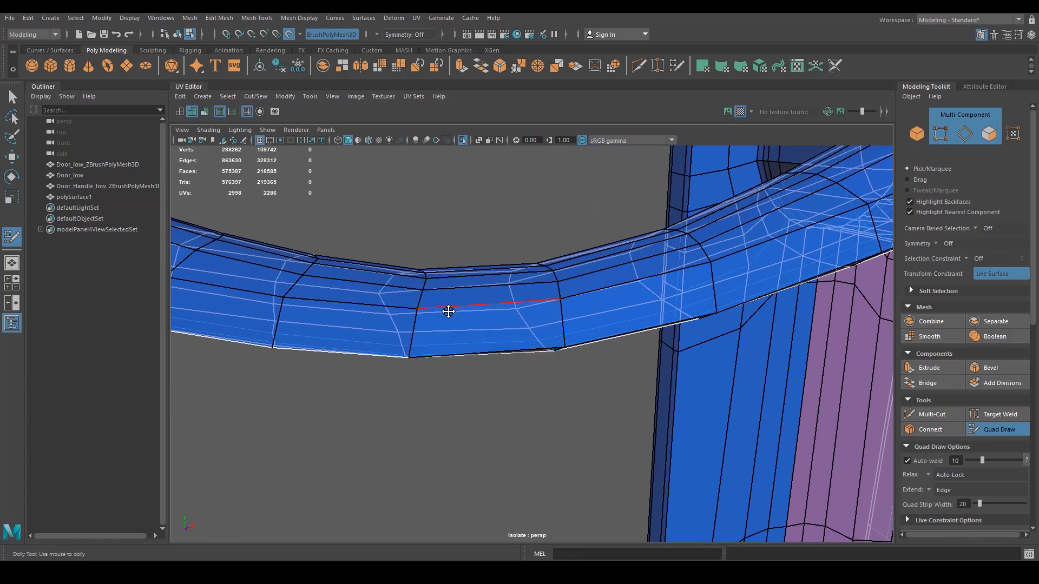
{"action": "left_click_drag", "start_coordinate": [428, 348], "coordinate": [466, 345], "text": "alt"}
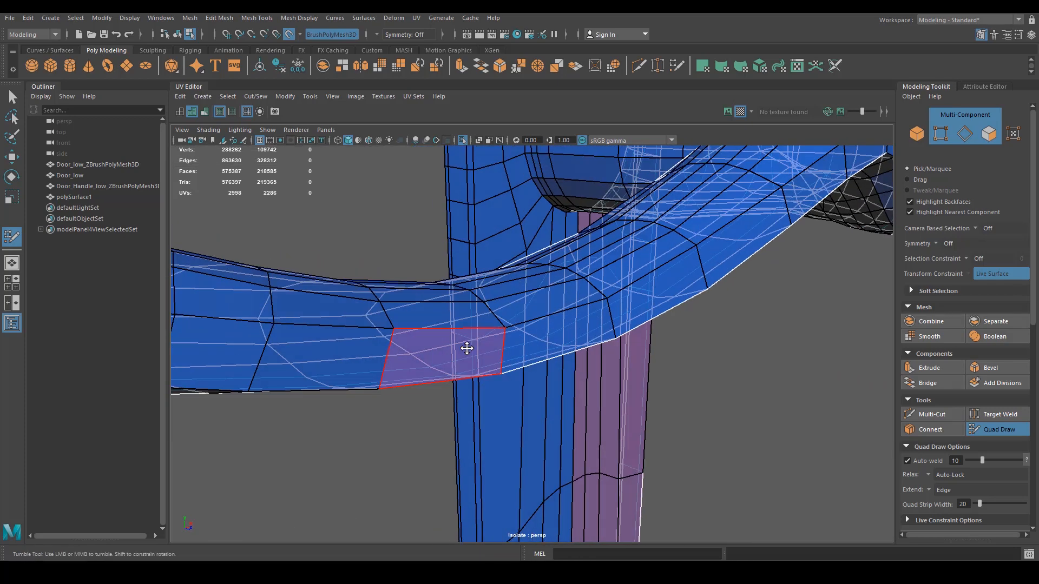
{"action": "key", "text": "ctrl+1"}
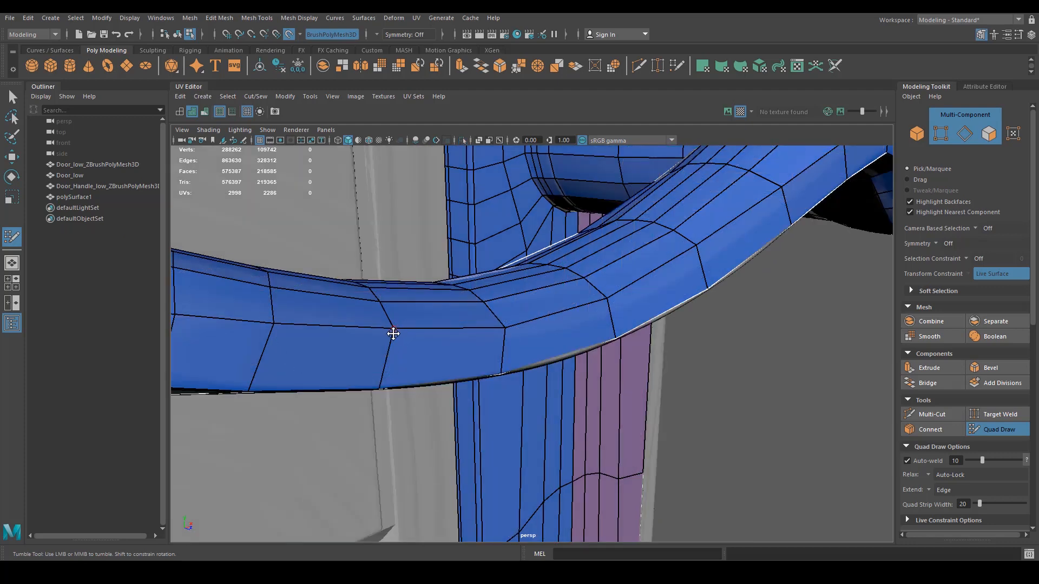
Reposition the vertices of the lengthwise edge row along the lever's bend closer to its lower front edge.
{"action": "left_click_drag", "start_coordinate": [455, 355], "coordinate": [391, 358], "text": "alt"}
{"action": "left_click_drag", "start_coordinate": [505, 342], "coordinate": [504, 350]}
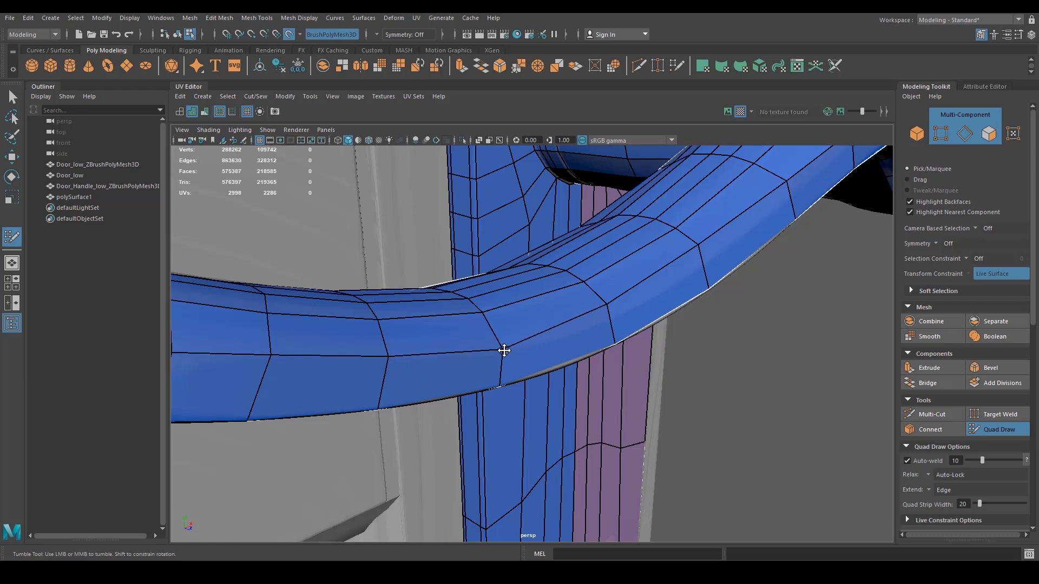
{"action": "left_click_drag", "start_coordinate": [606, 306], "coordinate": [614, 312]}
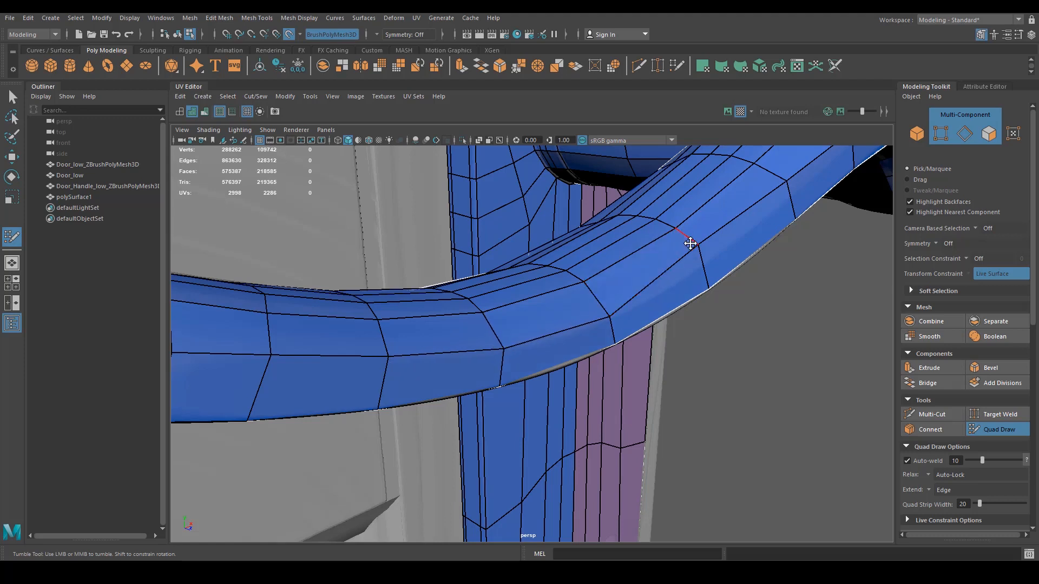
{"action": "left_click_drag", "start_coordinate": [690, 243], "coordinate": [704, 255]}
Examine how the retopology mesh follows the high-poly handle around the hub, front face and underside.
{"action": "middle_click_drag", "start_coordinate": [704, 257], "coordinate": [680, 243], "text": "alt"}
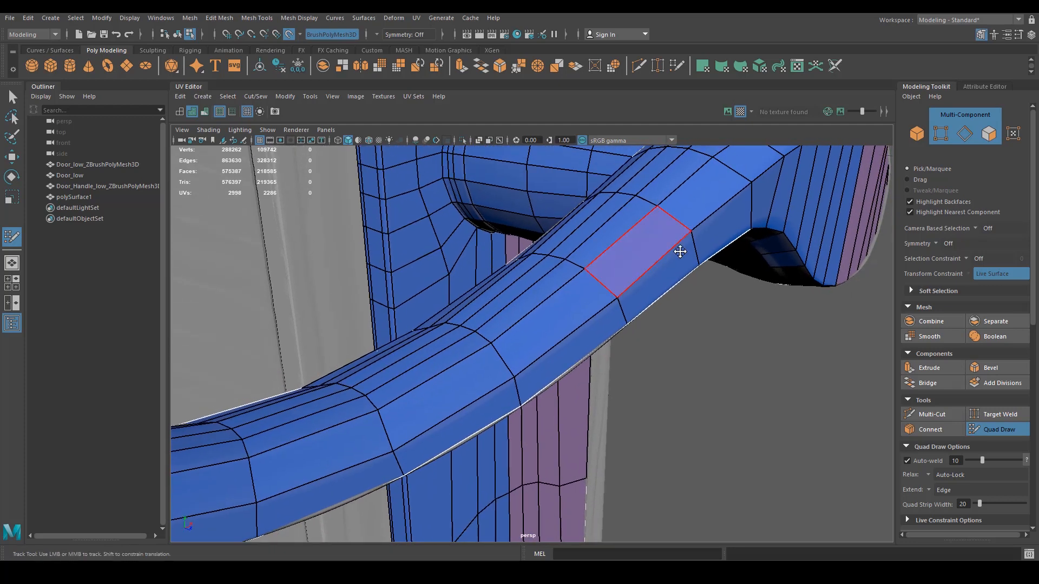
{"action": "middle_click_drag", "start_coordinate": [728, 213], "coordinate": [693, 311], "text": "alt"}
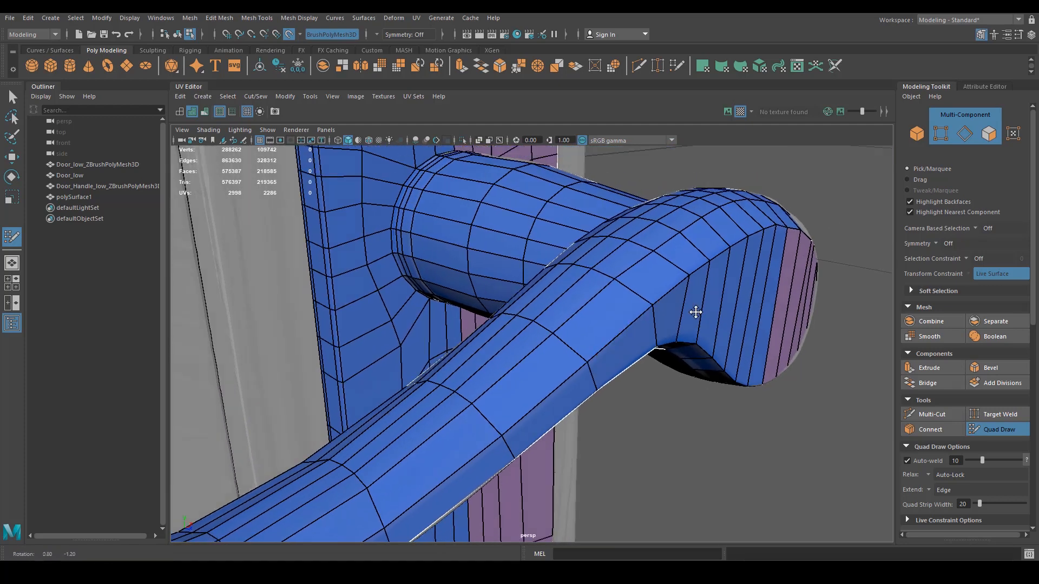
{"action": "left_click_drag", "start_coordinate": [693, 311], "coordinate": [590, 281], "text": "alt"}
{"action": "middle_click_drag", "start_coordinate": [758, 346], "coordinate": [585, 329], "text": "alt"}
{"action": "middle_click_drag", "start_coordinate": [639, 271], "coordinate": [566, 281], "text": "alt"}
{"action": "scroll", "coordinate": [566, 281], "scroll_direction": "up", "scroll_amount": 1}
{"action": "scroll", "coordinate": [566, 281], "scroll_direction": "up", "scroll_amount": 1}
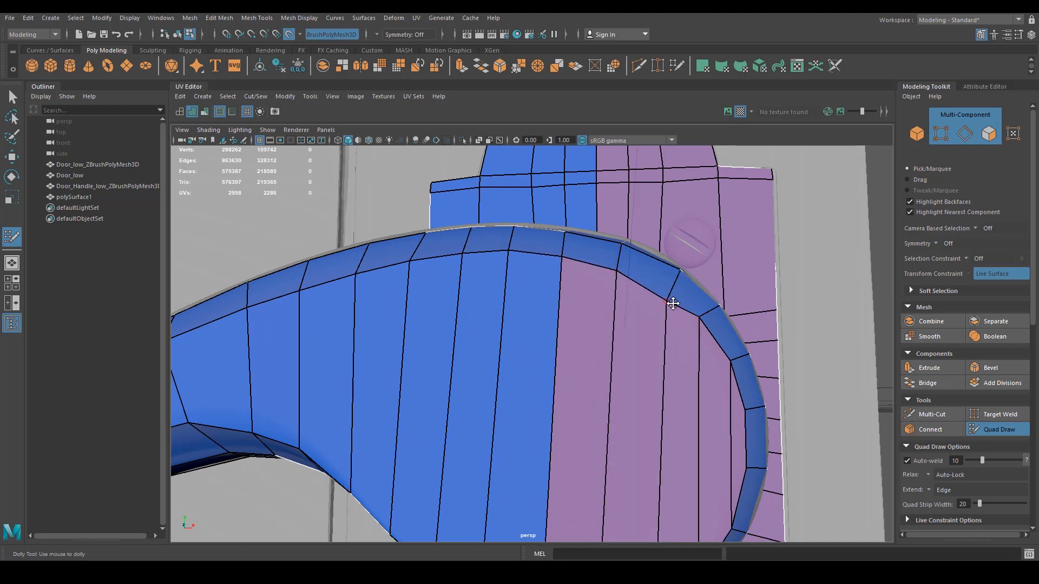
{"action": "left_click_drag", "start_coordinate": [669, 295], "coordinate": [584, 380], "text": "alt"}
{"action": "right_click_drag", "start_coordinate": [585, 380], "coordinate": [343, 341], "text": "alt"}
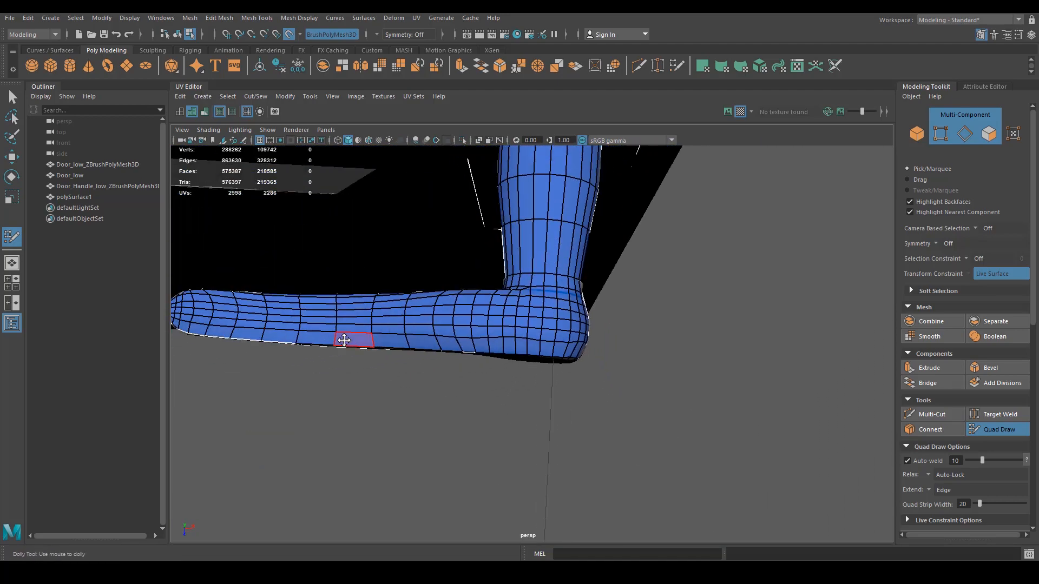
{"action": "middle_click_drag", "start_coordinate": [343, 341], "coordinate": [434, 343], "text": "alt"}
{"action": "left_click_drag", "start_coordinate": [433, 343], "coordinate": [429, 364], "text": "alt"}
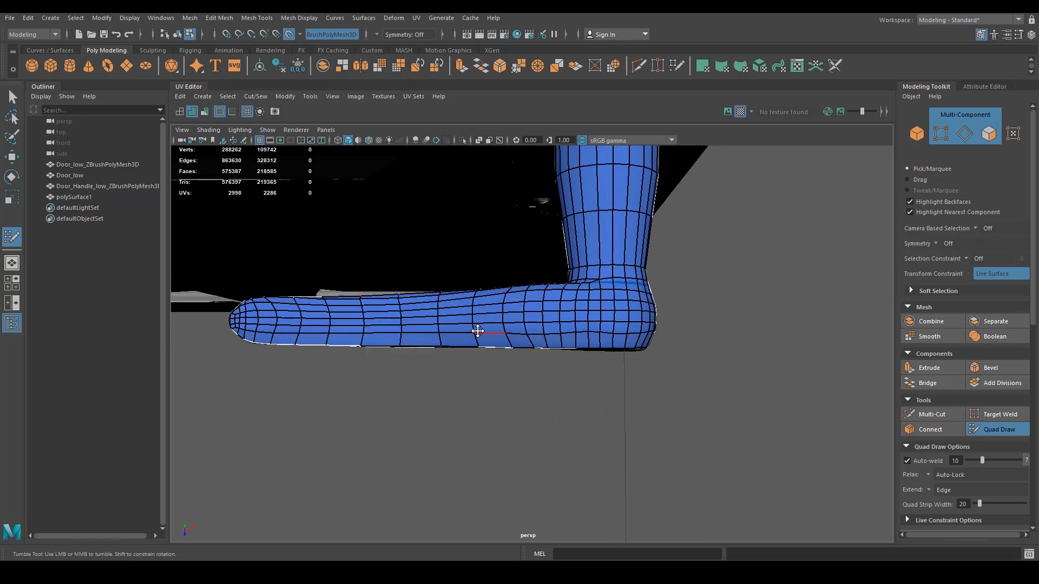
Select the lengthwise edge loop nearest the front face of the handle and switch to wireframe display.
{"action": "right_click_drag", "start_coordinate": [481, 333], "coordinate": [479, 270]}
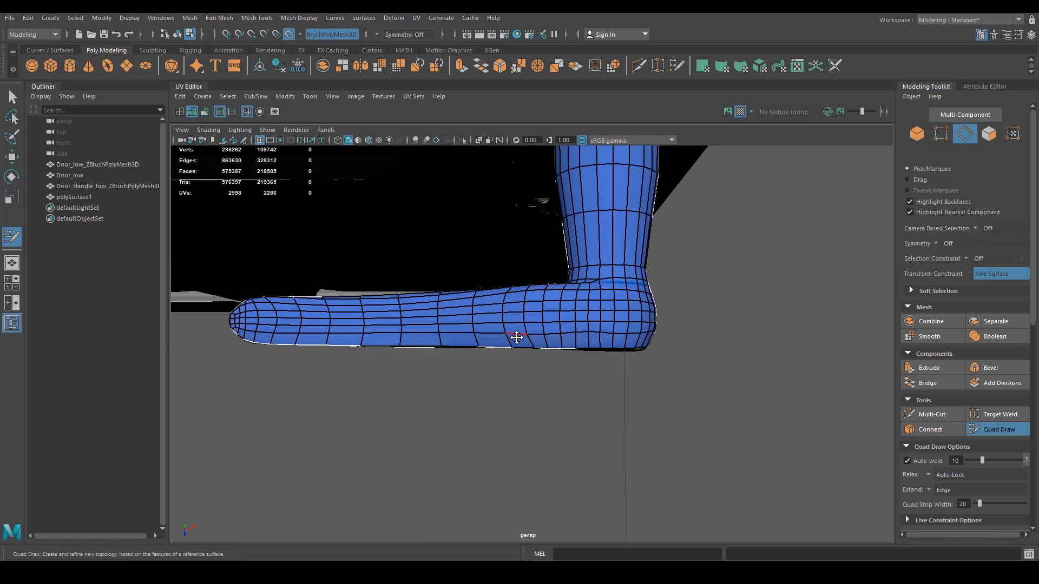
{"action": "right_click_drag", "start_coordinate": [522, 336], "coordinate": [631, 337], "text": "alt"}
{"action": "key", "text": "q"}
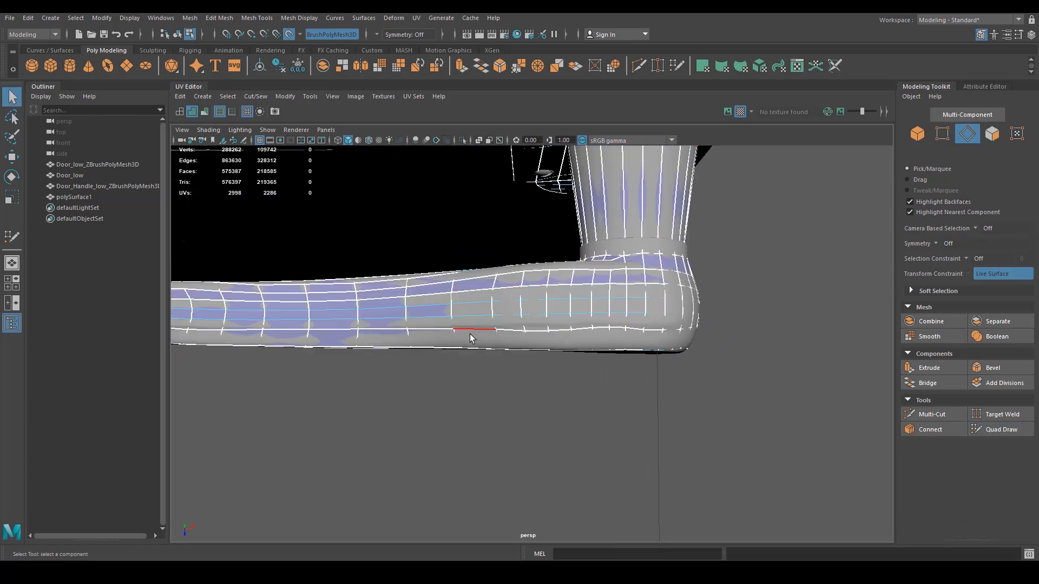
{"action": "double_click", "coordinate": [471, 329]}
{"action": "key", "text": "4"}
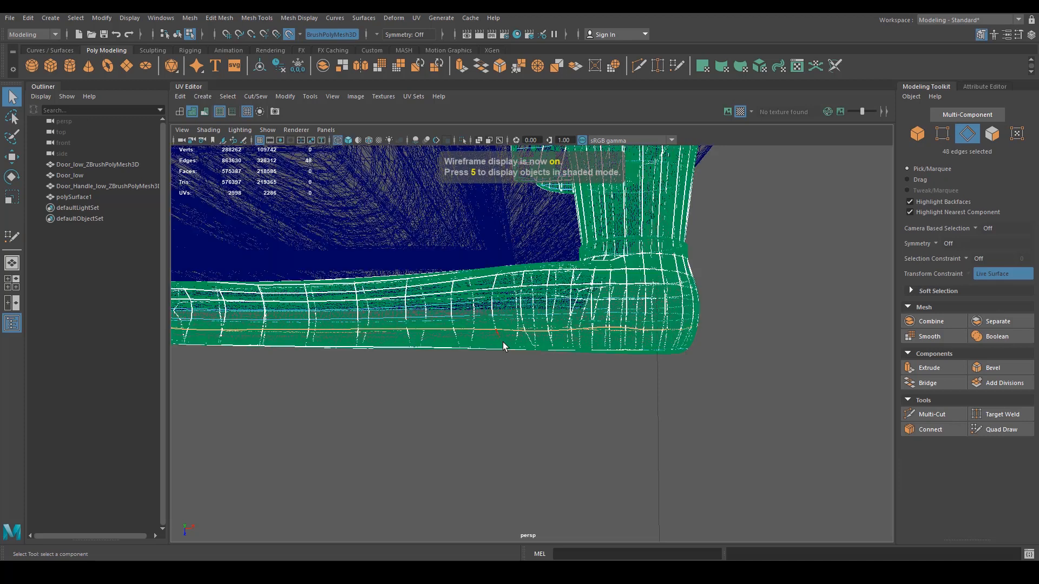
Straighten the selected lengthwise edge loop by scaling it along Z and nudging it toward the handle's lower front edge.
{"action": "key", "text": "e"}
{"action": "key", "text": "r"}
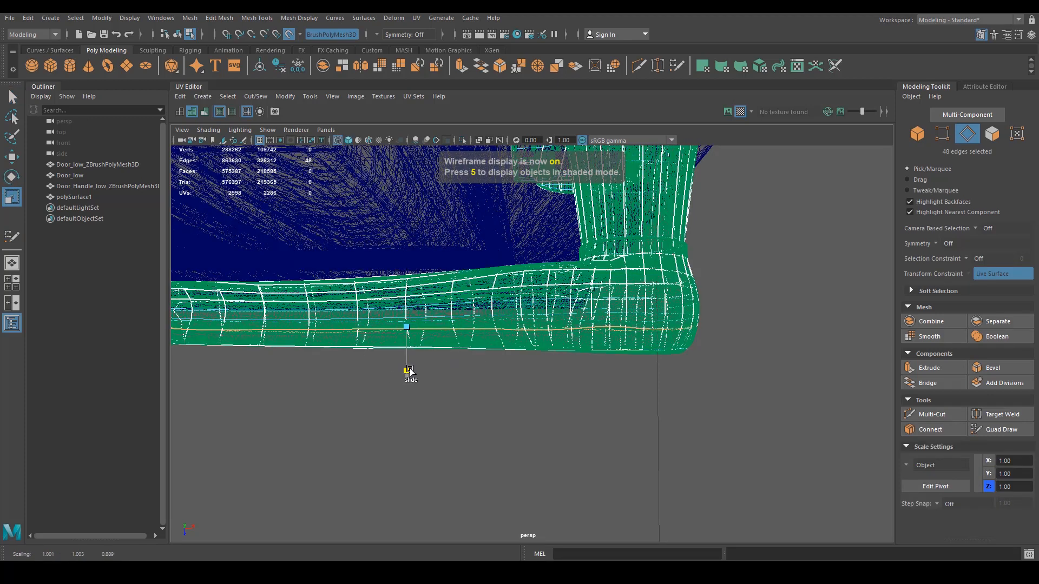
{"action": "key", "text": "w"}
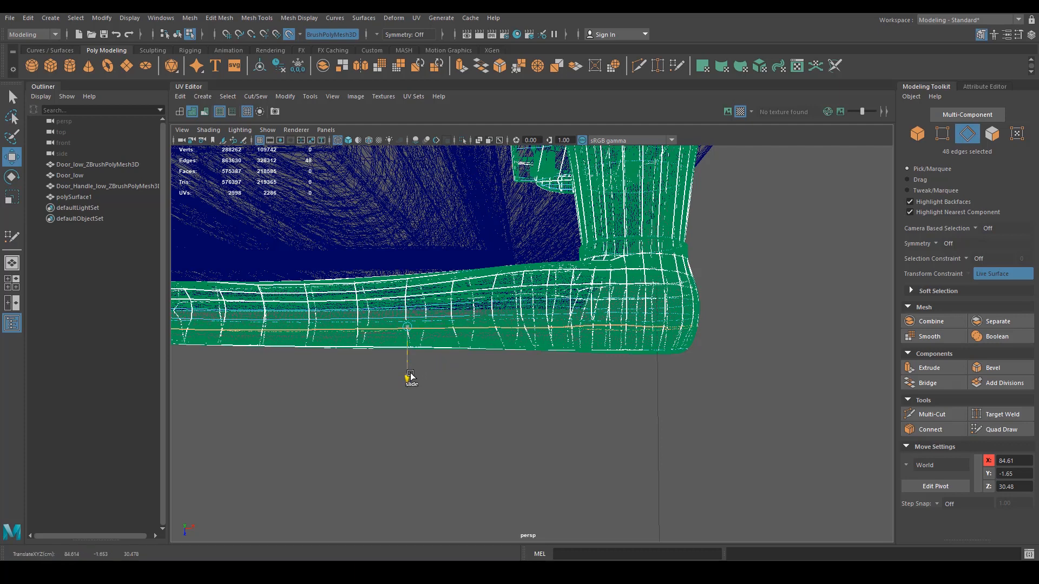
{"action": "key", "text": "e"}
{"action": "key", "text": "r"}
{"action": "left_click_drag", "start_coordinate": [407, 378], "coordinate": [407, 378]}
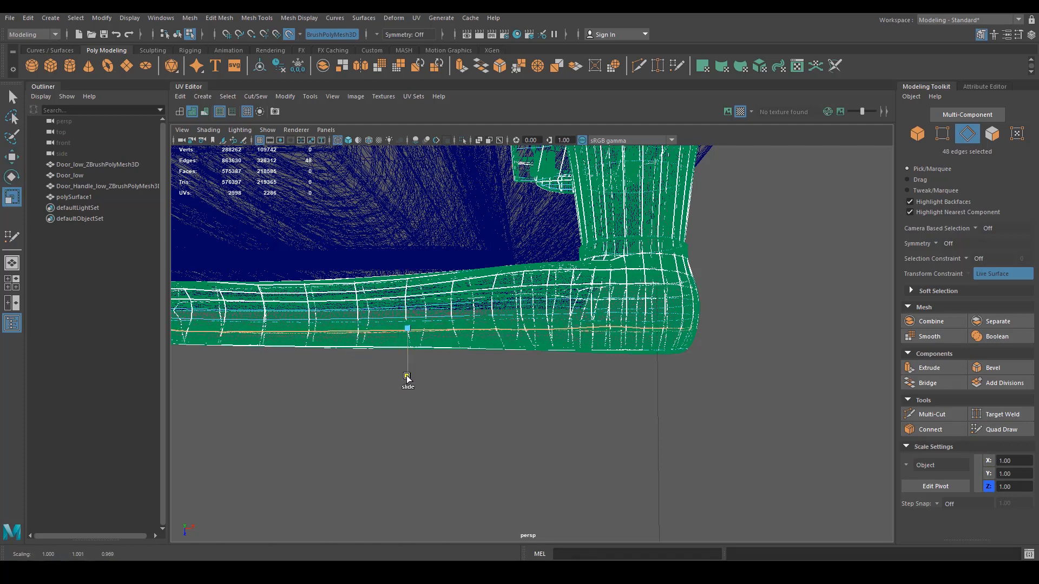
{"action": "middle_click_drag", "start_coordinate": [370, 393], "coordinate": [457, 394], "text": "alt"}
{"action": "key", "text": "e"}
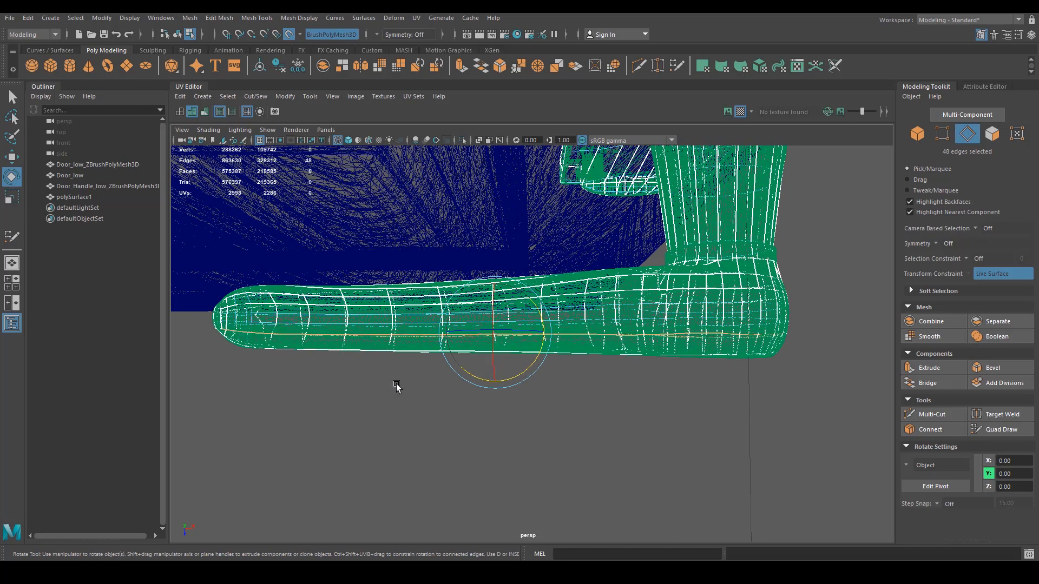
Return to shaded display and isolate the retopology mesh in object mode.
{"action": "key", "text": "5"}
{"action": "right_click_drag", "start_coordinate": [389, 347], "coordinate": [439, 388]}
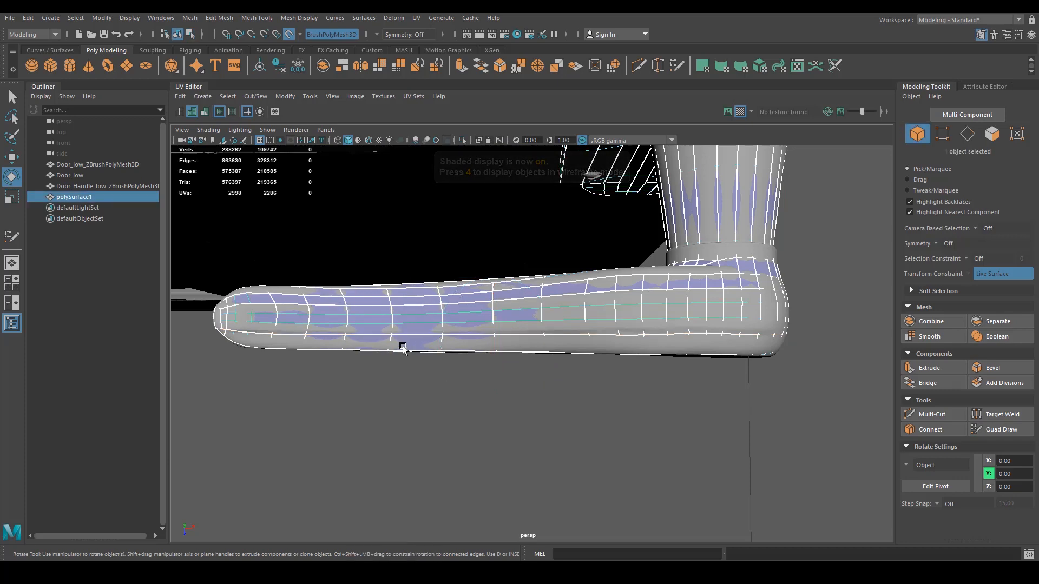
{"action": "right_click_drag", "start_coordinate": [396, 290], "coordinate": [430, 263]}
{"action": "key", "text": "ctrl+1"}
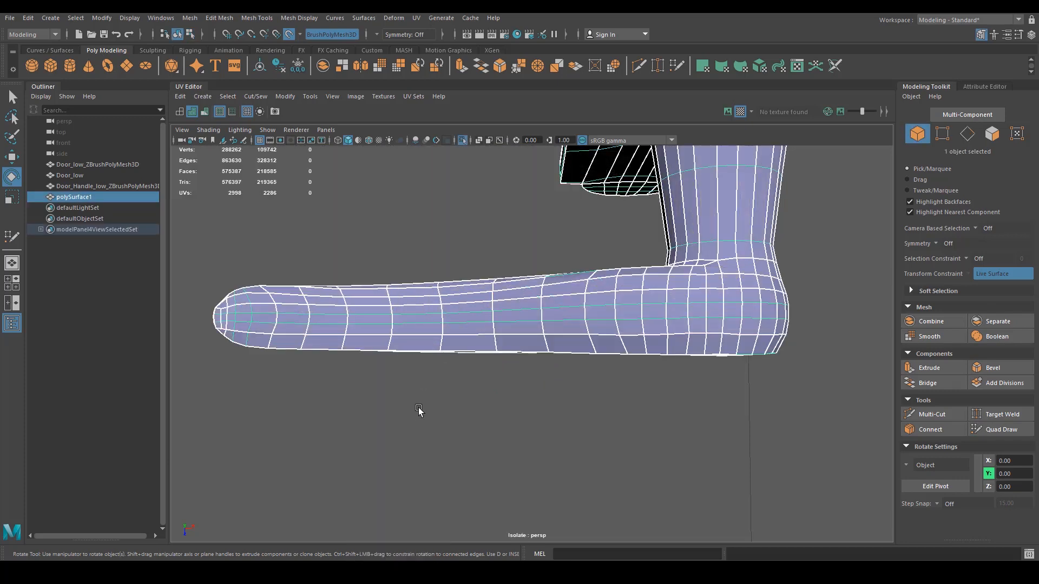
Move the vertex on the upper front edge of the lever's bend slightly to even out the edge flow.
{"action": "left_click_drag", "start_coordinate": [419, 410], "coordinate": [437, 375], "text": "alt"}
{"action": "right_click_drag", "start_coordinate": [439, 288], "coordinate": [387, 289]}
{"action": "left_click_drag", "start_coordinate": [387, 289], "coordinate": [472, 321], "text": "alt"}
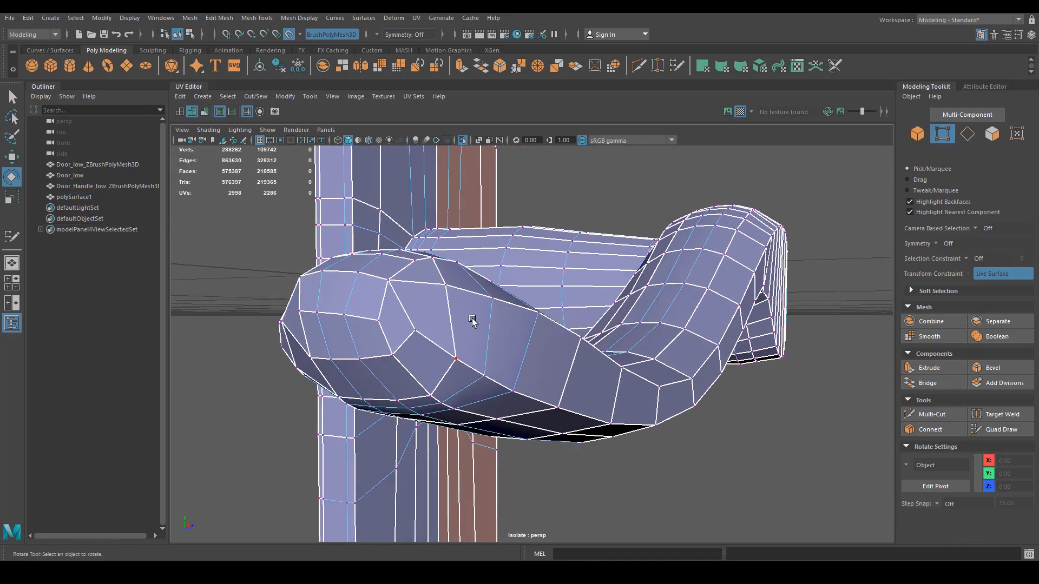
{"action": "left_click", "coordinate": [494, 301]}
{"action": "left_click", "coordinate": [690, 471]}
{"action": "left_click", "coordinate": [540, 333]}
{"action": "left_click_drag", "start_coordinate": [540, 333], "coordinate": [541, 373], "text": "alt"}
{"action": "key", "text": "w"}
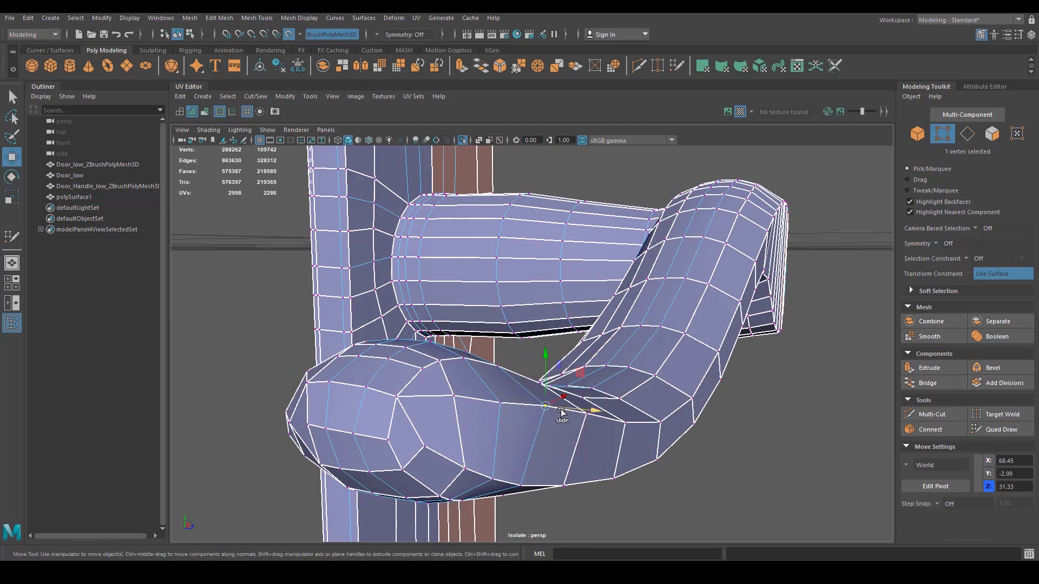
{"action": "left_click_drag", "start_coordinate": [561, 411], "coordinate": [561, 408]}
Select two neighbouring vertices on the lower front edge row of the lever's bend and adjust their height.
{"action": "left_click_drag", "start_coordinate": [508, 483], "coordinate": [553, 346], "text": "alt"}
{"action": "left_click", "coordinate": [582, 352]}
{"action": "left_click", "coordinate": [542, 328], "text": "shift"}
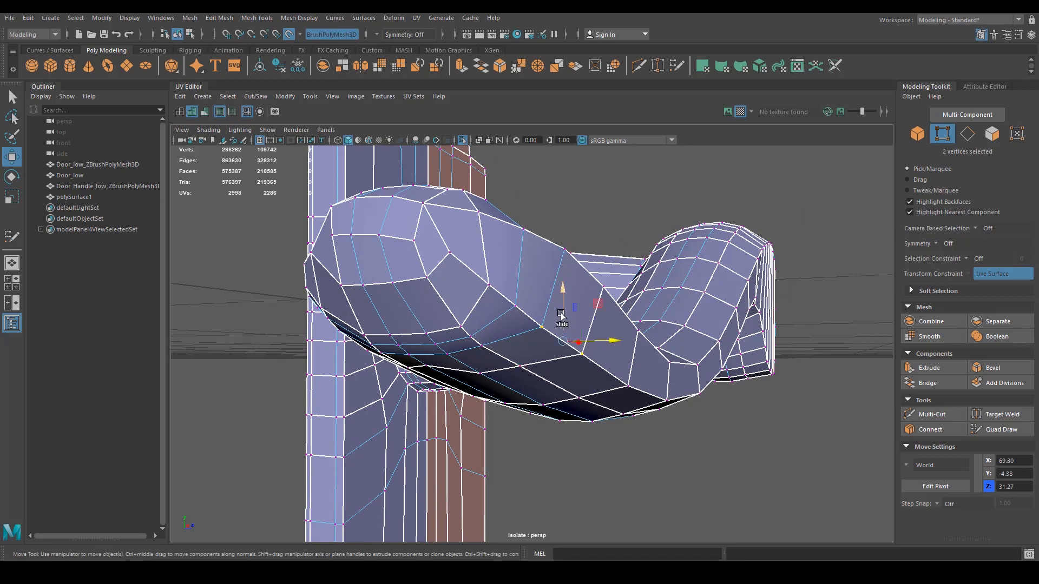
{"action": "left_click_drag", "start_coordinate": [559, 284], "coordinate": [456, 210]}
Reposition single vertices along the front edge row toward the lever's rounded tip.
{"action": "left_click", "coordinate": [516, 306]}
{"action": "left_click", "coordinate": [489, 285]}
{"action": "left_click", "coordinate": [450, 252]}
{"action": "left_click_drag", "start_coordinate": [410, 270], "coordinate": [532, 266], "text": "alt"}
{"action": "left_click", "coordinate": [584, 225]}
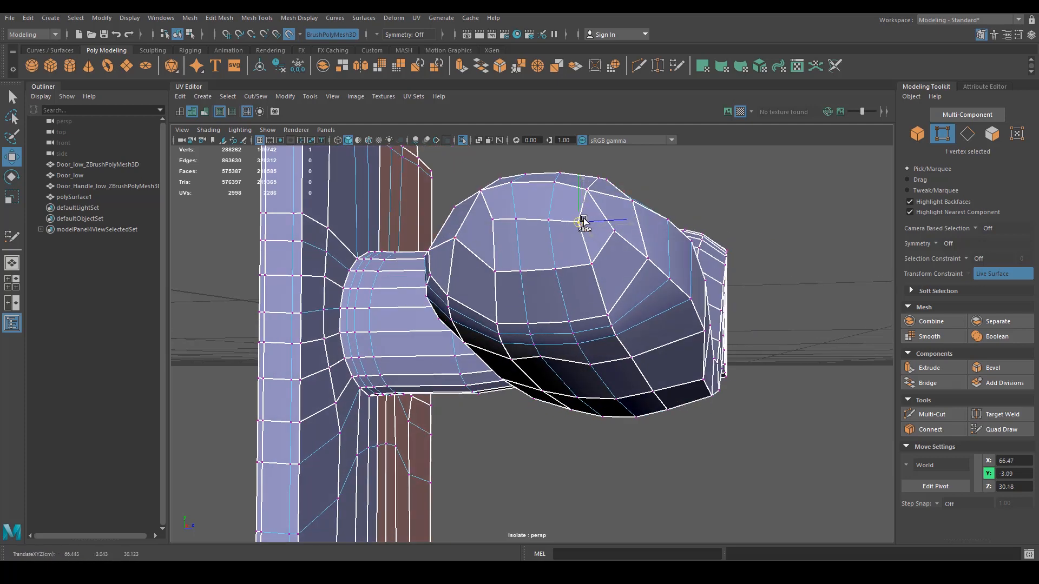
{"action": "mouse_move", "coordinate": [584, 225]}
{"action": "left_mouse_down", "text": "alt"}
{"action": "mouse_move", "coordinate": [583, 246]}
{"action": "mouse_move", "coordinate": [501, 324]}
{"action": "mouse_move", "coordinate": [541, 355]}
{"action": "mouse_move", "coordinate": [595, 336]}
{"action": "mouse_move", "coordinate": [559, 304]}
{"action": "mouse_move", "coordinate": [547, 314]}
{"action": "mouse_move", "coordinate": [529, 297]}
{"action": "mouse_move", "coordinate": [546, 336]}
{"action": "mouse_move", "coordinate": [478, 294]}
{"action": "mouse_move", "coordinate": [522, 327]}
{"action": "mouse_move", "coordinate": [617, 343]}
{"action": "mouse_move", "coordinate": [599, 383]}
{"action": "mouse_move", "coordinate": [479, 397]}
{"action": "left_mouse_up", "text": "alt"}
Undo the last vertex change and relax the edge flow around the lever's tip with Quad Draw.
{"action": "left_click", "coordinate": [488, 306]}
{"action": "key", "text": "ctrl+z"}
{"action": "key", "text": "q"}
{"action": "left_click", "coordinate": [1011, 430]}
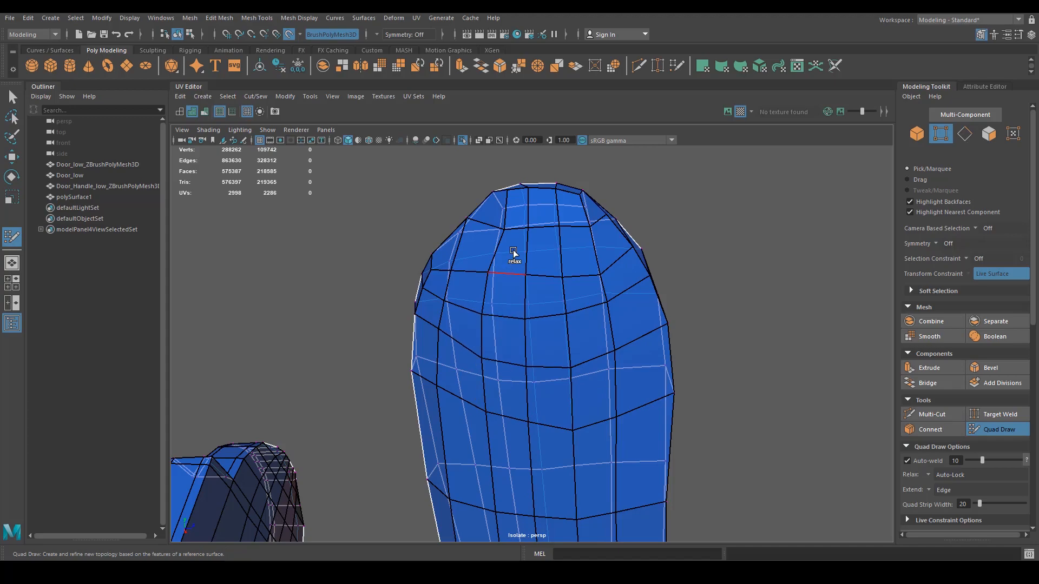
{"action": "left_click_drag", "start_coordinate": [538, 243], "coordinate": [479, 379], "text": "alt"}
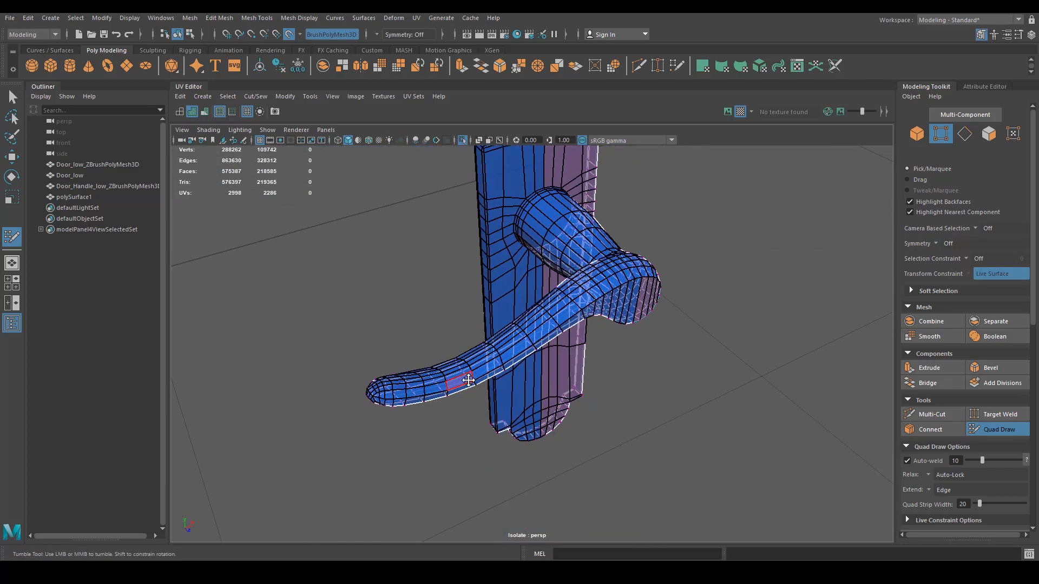
Switch the retopology mesh back to object mode and exit isolate mode to show the door.
{"action": "right_click", "coordinate": [478, 378]}
{"action": "right_click_drag", "start_coordinate": [479, 379], "coordinate": [522, 273]}
{"action": "left_click_drag", "start_coordinate": [647, 350], "coordinate": [601, 448], "text": "alt"}
{"action": "key", "text": "ctrl+1"}
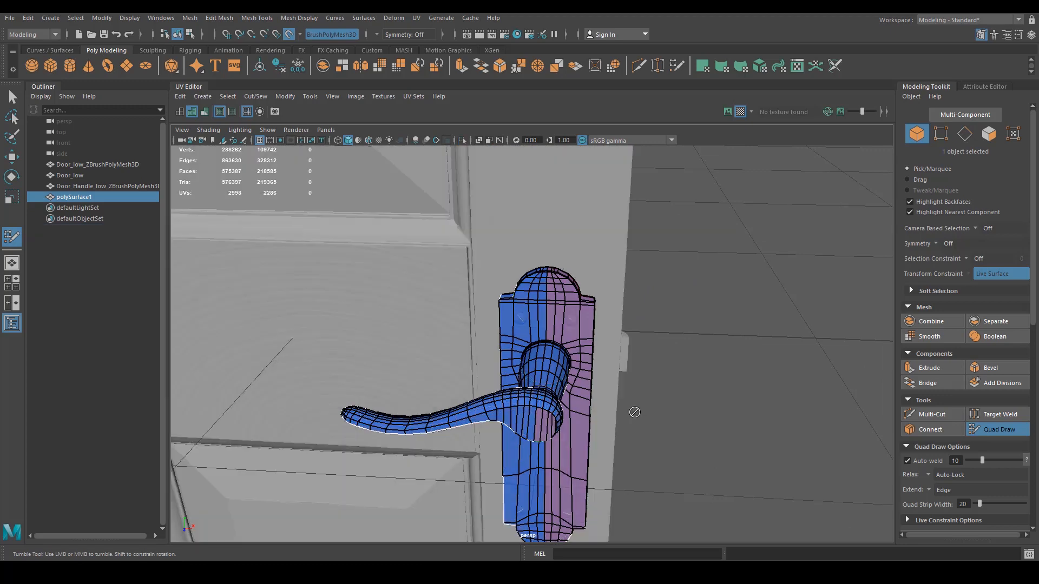
Bring the latch plate on the door's narrow edge into view, leave Quad Draw and deselect all objects.
{"action": "left_click_drag", "start_coordinate": [747, 417], "coordinate": [600, 387], "text": "alt"}
{"action": "right_click_drag", "start_coordinate": [608, 385], "coordinate": [703, 391], "text": "alt"}
{"action": "mouse_move", "coordinate": [593, 385]}
{"action": "left_mouse_down", "text": "alt"}
{"action": "mouse_move", "coordinate": [554, 364]}
{"action": "mouse_move", "coordinate": [551, 374]}
{"action": "mouse_move", "coordinate": [605, 391]}
{"action": "left_mouse_up", "text": "alt"}
{"action": "right_click_drag", "start_coordinate": [605, 391], "coordinate": [686, 386], "text": "alt"}
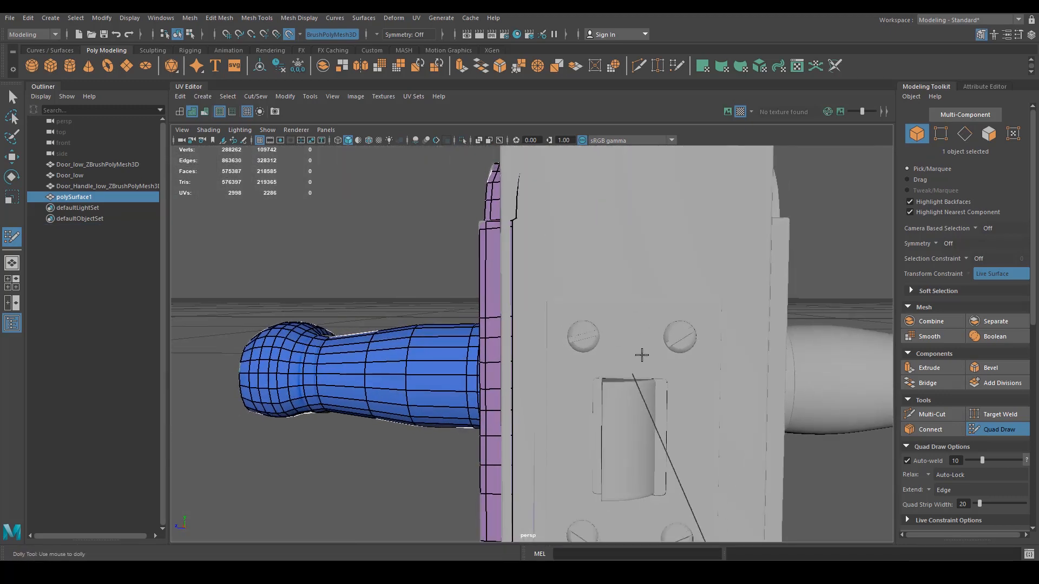
{"action": "middle_click_drag", "start_coordinate": [642, 355], "coordinate": [599, 336], "text": "alt"}
{"action": "key", "text": "q"}
{"action": "left_click", "coordinate": [605, 322]}
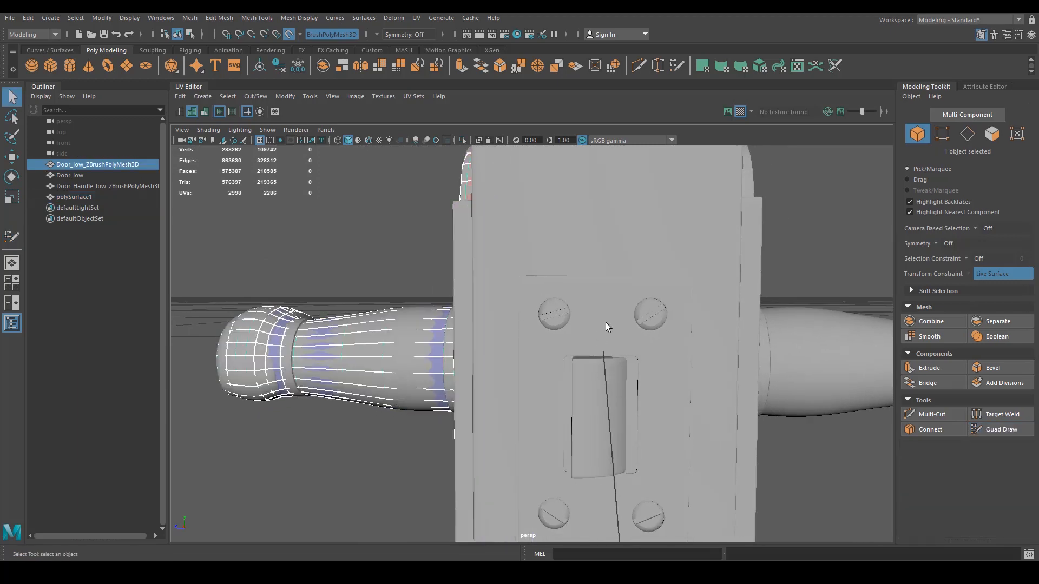
{"action": "mouse_move", "coordinate": [596, 330]}
{"action": "left_mouse_down", "text": "alt"}
{"action": "mouse_move", "coordinate": [619, 341]}
{"action": "mouse_move", "coordinate": [579, 348]}
{"action": "left_mouse_up", "text": "alt"}
{"action": "left_click", "coordinate": [374, 246]}
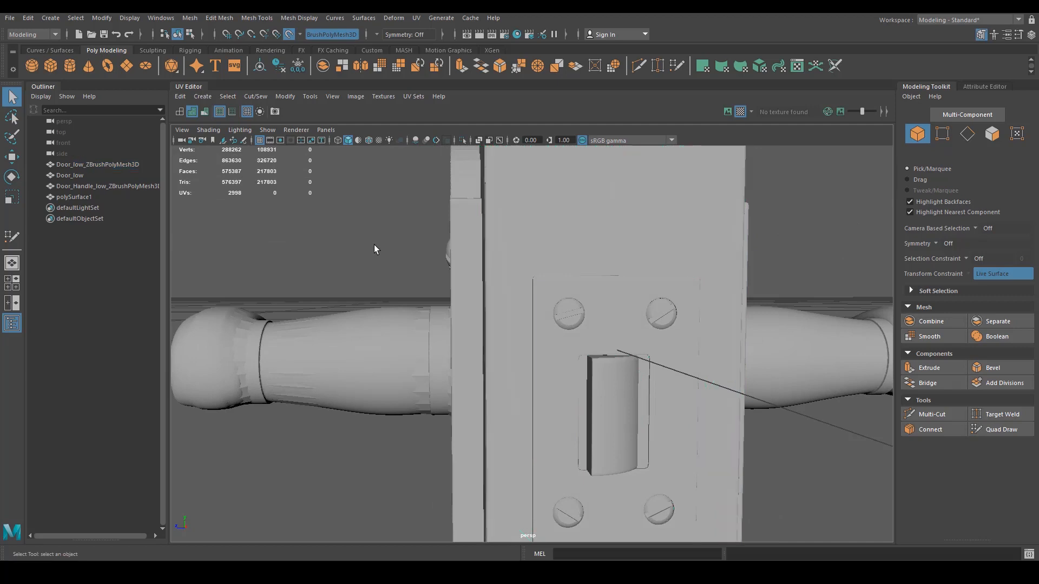
Create a Quad Draw face between the latch plate's two upper corners and the upper corners of the latch opening.
{"action": "right_click_drag", "start_coordinate": [483, 324], "coordinate": [598, 309], "text": "alt"}
{"action": "middle_click_drag", "start_coordinate": [597, 309], "coordinate": [541, 308], "text": "alt"}
{"action": "left_click", "coordinate": [1001, 429]}
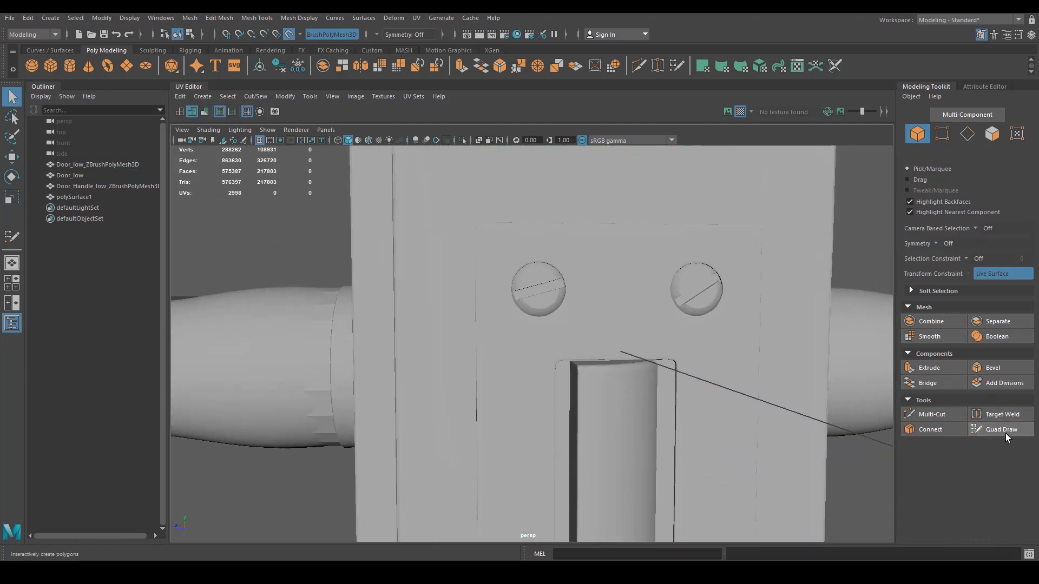
{"action": "right_click_drag", "start_coordinate": [429, 197], "coordinate": [477, 211], "text": "alt"}
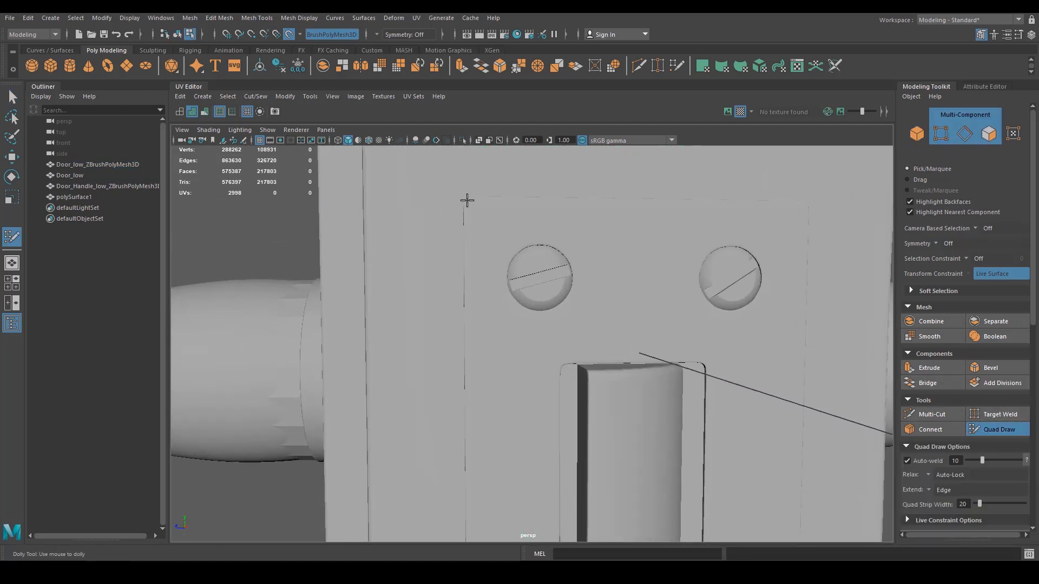
{"action": "middle_click_drag", "start_coordinate": [708, 221], "coordinate": [659, 238], "text": "alt"}
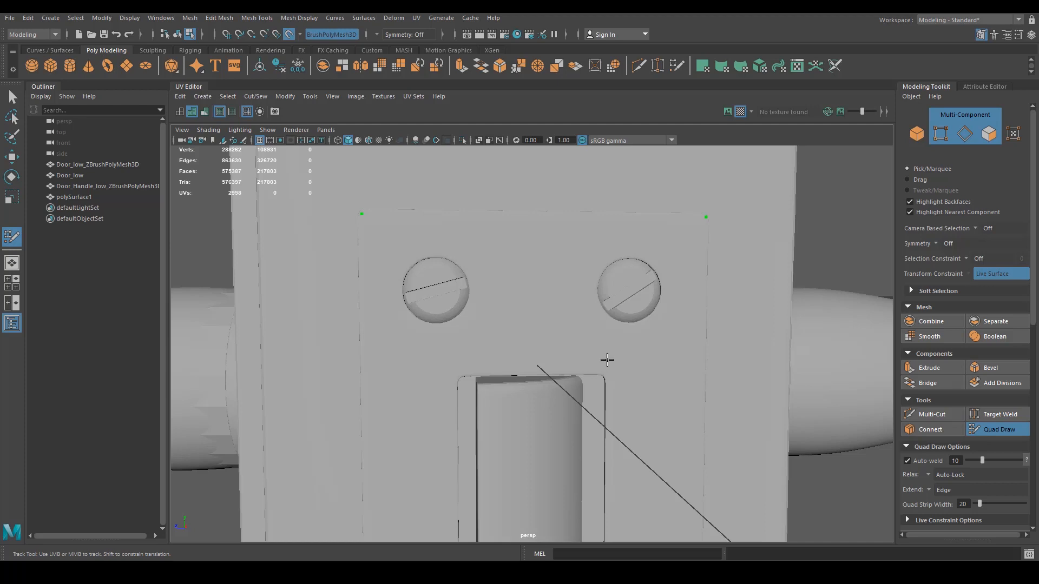
{"action": "left_click", "coordinate": [518, 316], "text": "shift"}
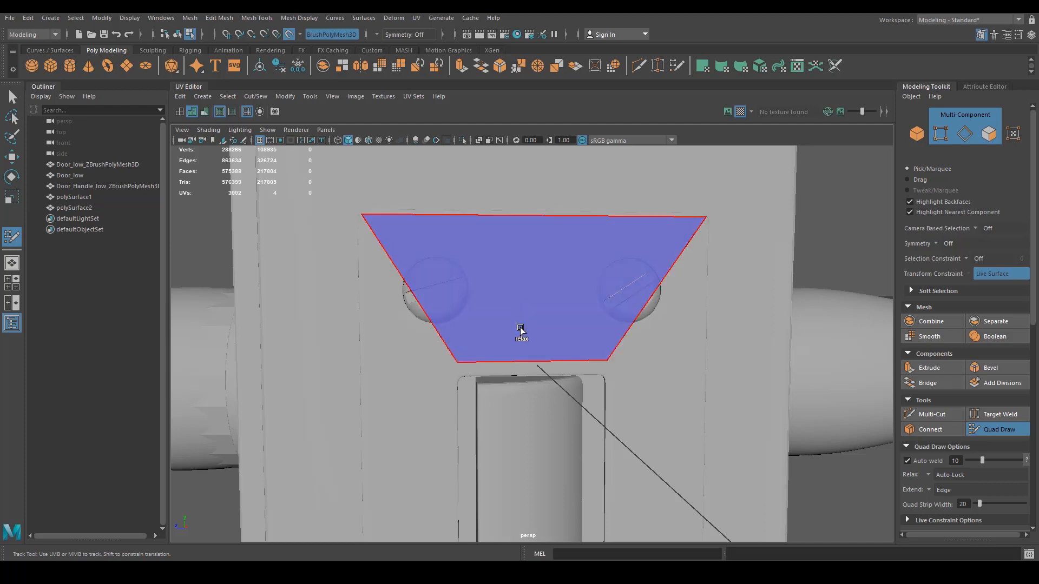
Fill a tall quad along the left side of the latch opening down to the plate's lower left corner.
{"action": "left_click_drag", "start_coordinate": [413, 401], "coordinate": [443, 401], "text": "alt"}
{"action": "scroll", "coordinate": [469, 416], "scroll_direction": "down", "scroll_amount": 4}
{"action": "mouse_move", "coordinate": [492, 526]}
{"action": "middle_mouse_down", "text": "alt"}
{"action": "mouse_move", "coordinate": [479, 435]}
{"action": "mouse_move", "coordinate": [435, 434]}
{"action": "middle_mouse_up", "text": "alt"}
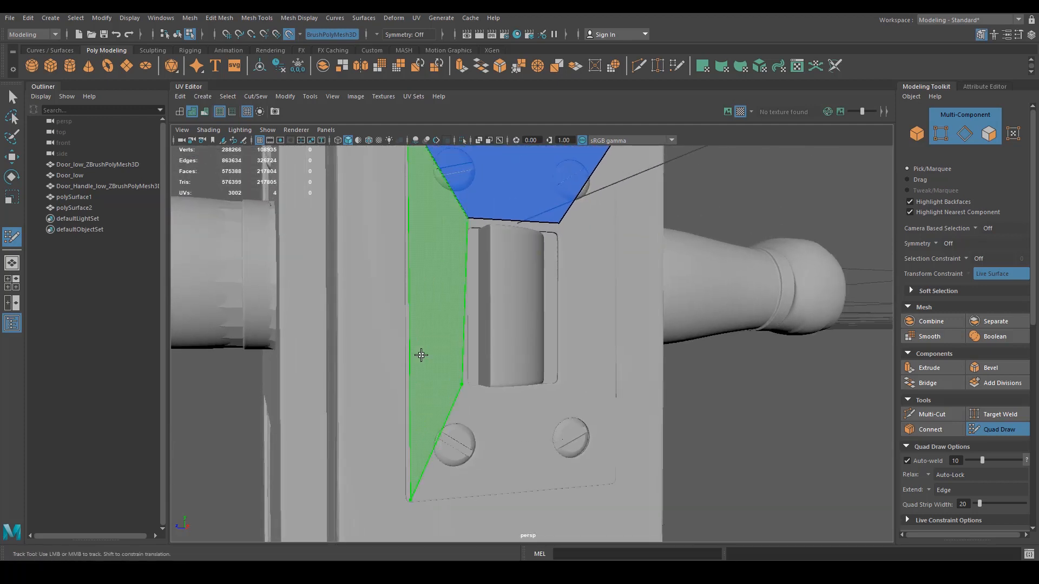
{"action": "left_click", "coordinate": [421, 355], "text": "shift"}
Fill quads below and to the right of the latch opening to close the ring around it.
{"action": "mouse_move", "coordinate": [509, 424]}
{"action": "left_mouse_down", "text": "alt"}
{"action": "mouse_move", "coordinate": [471, 403]}
{"action": "mouse_move", "coordinate": [521, 378]}
{"action": "left_mouse_up", "text": "alt"}
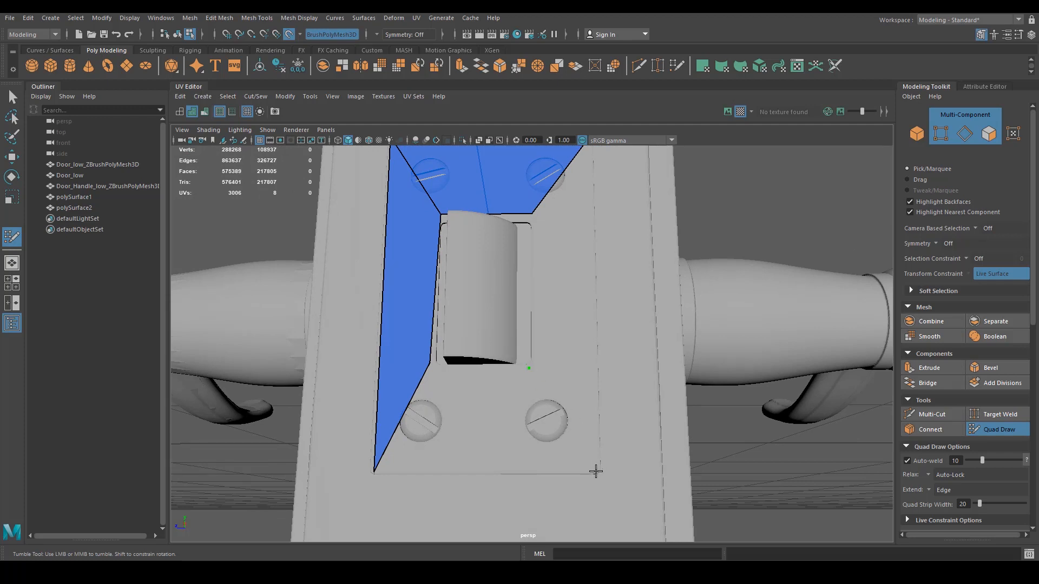
{"action": "left_click", "coordinate": [506, 425], "text": "shift"}
{"action": "left_click_drag", "start_coordinate": [522, 399], "coordinate": [547, 368], "text": "alt"}
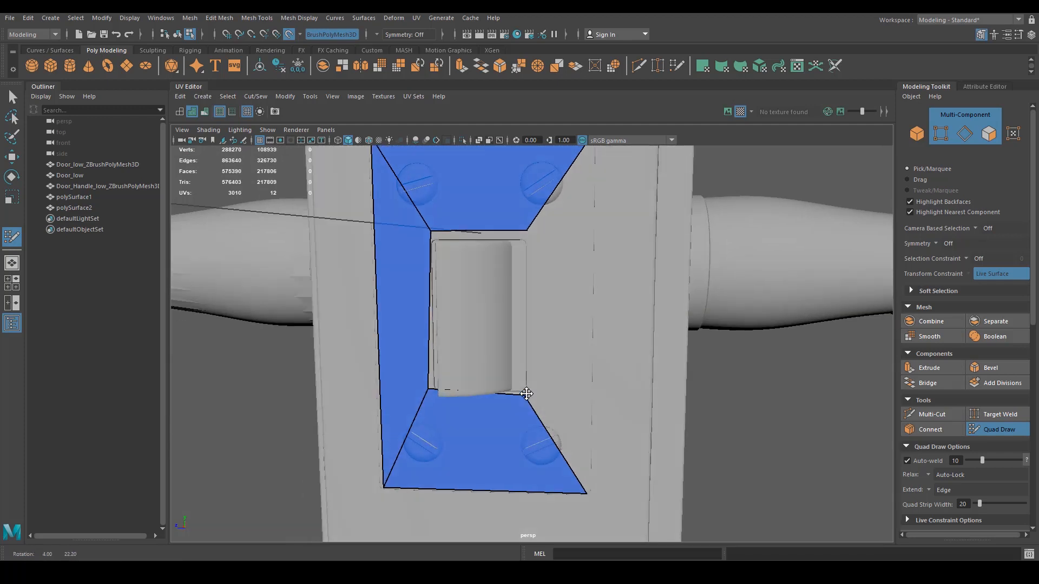
{"action": "left_click", "coordinate": [555, 348], "text": "shift"}
Move the ring's upper right outer vertex closer to the latch plate's corner.
{"action": "middle_click_drag", "start_coordinate": [623, 233], "coordinate": [589, 345], "text": "alt"}
{"action": "scroll", "coordinate": [589, 345], "scroll_direction": "up", "scroll_amount": 3}
{"action": "middle_click_drag", "start_coordinate": [557, 232], "coordinate": [526, 352], "text": "alt"}
{"action": "scroll", "coordinate": [540, 308], "scroll_direction": "up", "scroll_amount": 1}
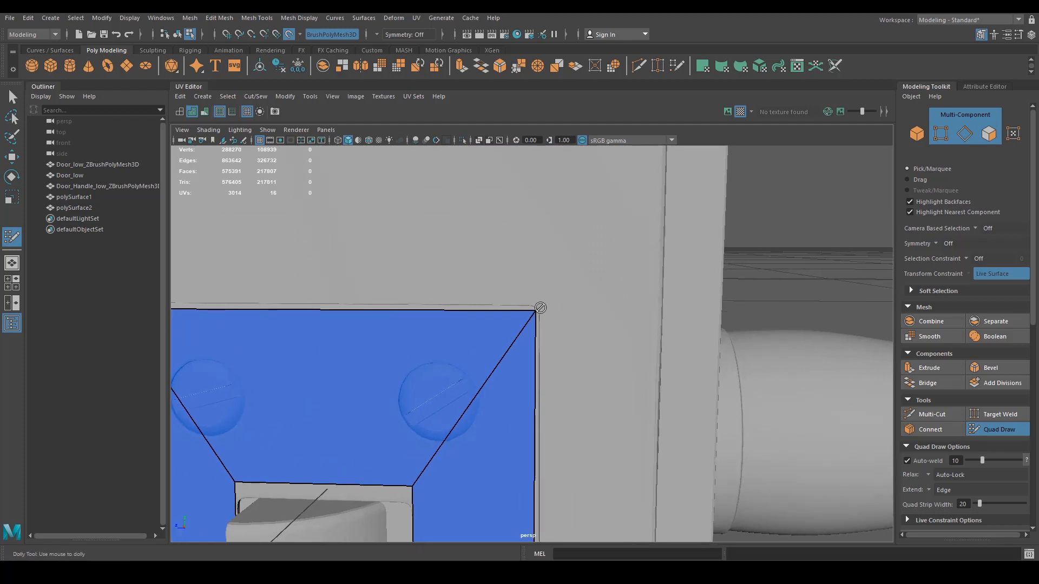
{"action": "scroll", "coordinate": [533, 310], "scroll_direction": "up", "scroll_amount": 2}
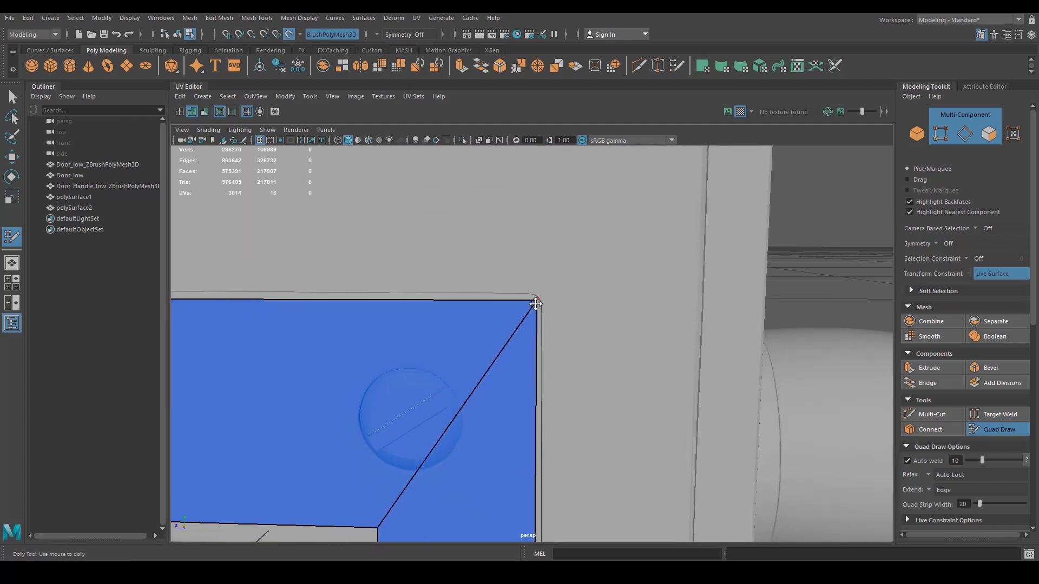
{"action": "left_click_drag", "start_coordinate": [536, 303], "coordinate": [537, 300]}
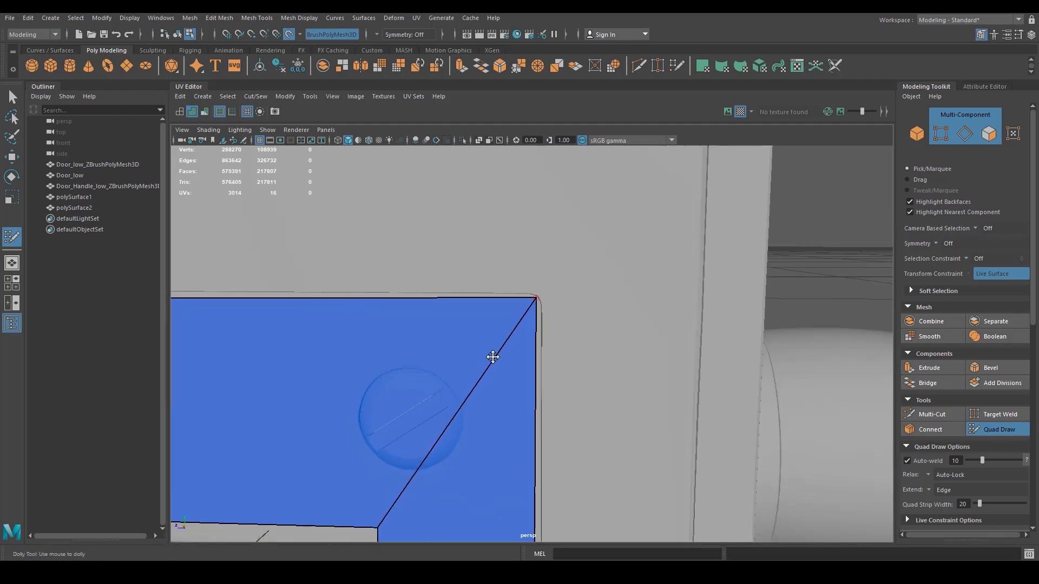
Shift the ring's upper left inner vertex slightly outward from the corner of the latch opening.
{"action": "middle_click_drag", "start_coordinate": [364, 484], "coordinate": [476, 342], "text": "alt"}
{"action": "left_click_drag", "start_coordinate": [476, 342], "coordinate": [487, 322], "text": "alt"}
{"action": "scroll", "coordinate": [476, 320], "scroll_direction": "down", "scroll_amount": 2}
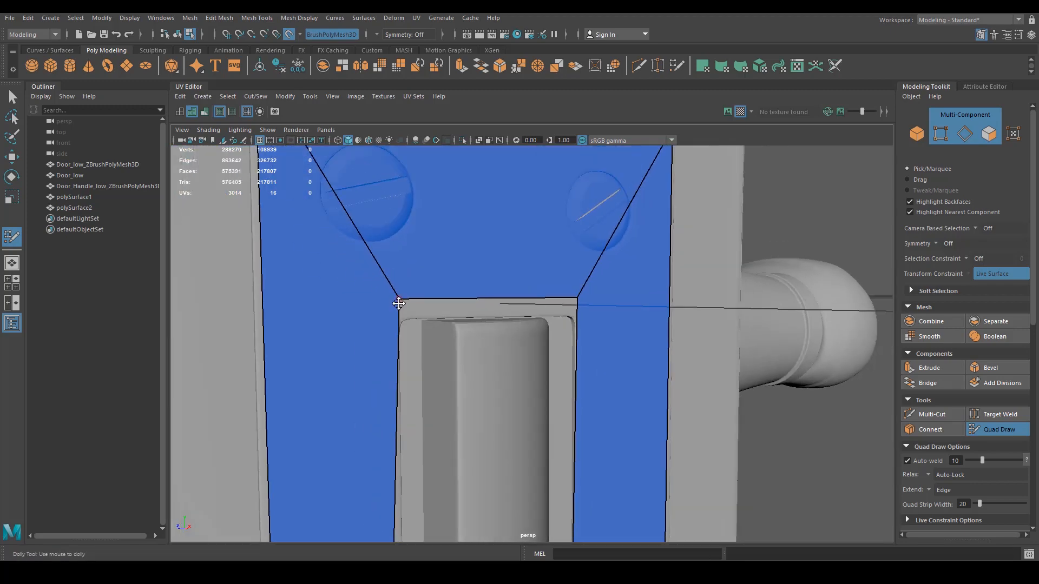
{"action": "left_click_drag", "start_coordinate": [399, 301], "coordinate": [397, 302]}
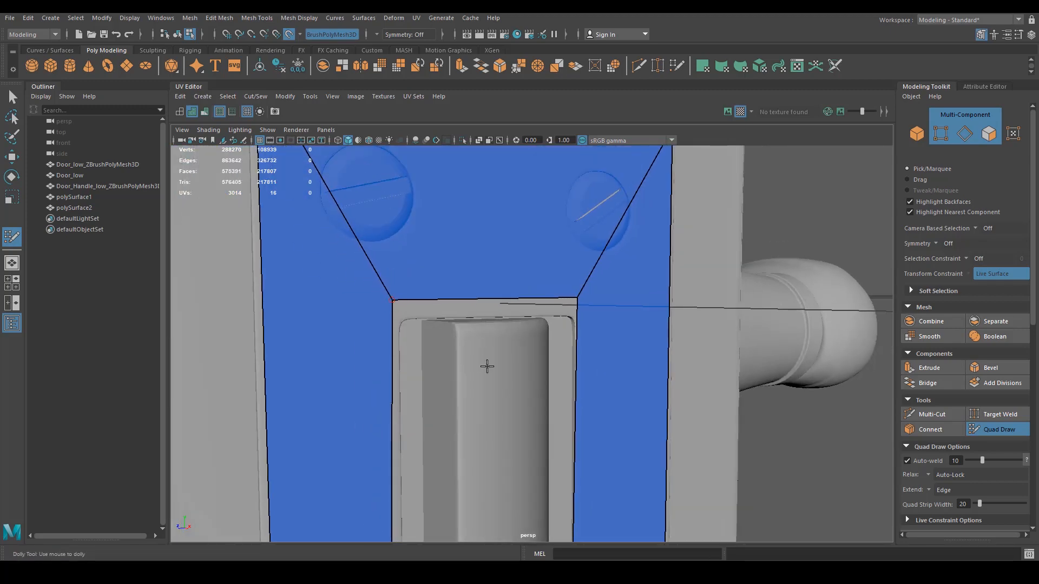
{"action": "left_click_drag", "start_coordinate": [485, 364], "coordinate": [410, 382], "text": "alt"}
{"action": "right_click_drag", "start_coordinate": [404, 327], "coordinate": [411, 331], "text": "alt"}
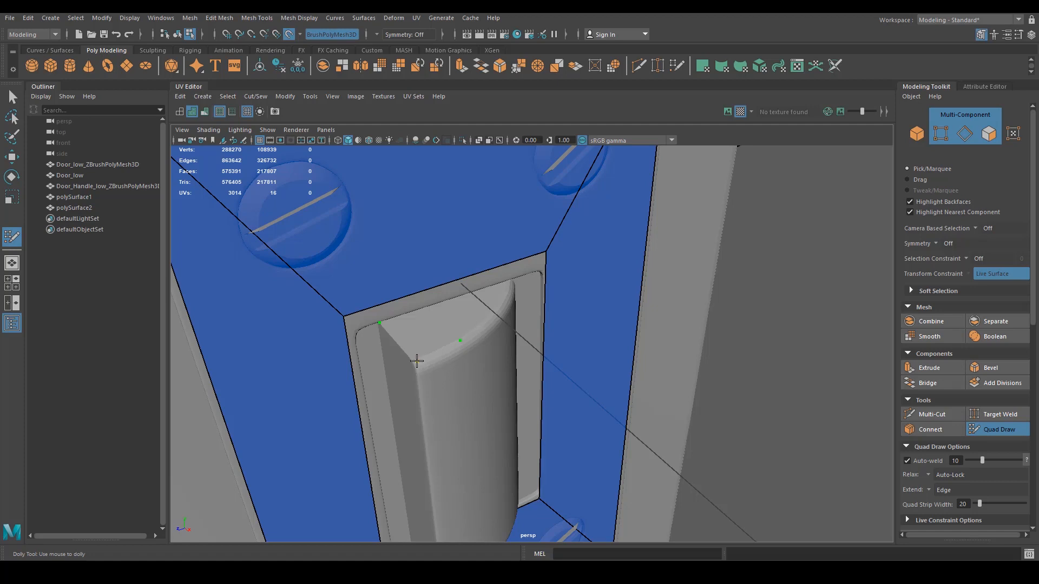
{"action": "left_click_drag", "start_coordinate": [421, 347], "coordinate": [371, 304], "text": "alt"}
{"action": "middle_click_drag", "start_coordinate": [371, 304], "coordinate": [382, 319], "text": "alt"}
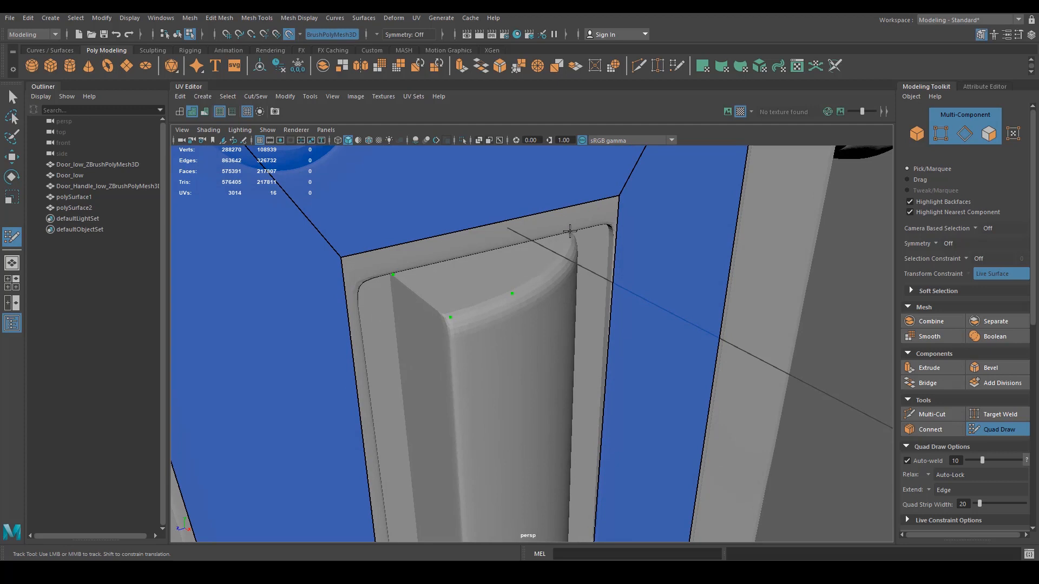
{"action": "left_click_drag", "start_coordinate": [505, 229], "coordinate": [488, 279], "text": "alt"}
{"action": "middle_click_drag", "start_coordinate": [488, 279], "coordinate": [475, 375], "text": "alt"}
{"action": "left_click_drag", "start_coordinate": [548, 314], "coordinate": [562, 336], "text": "alt"}
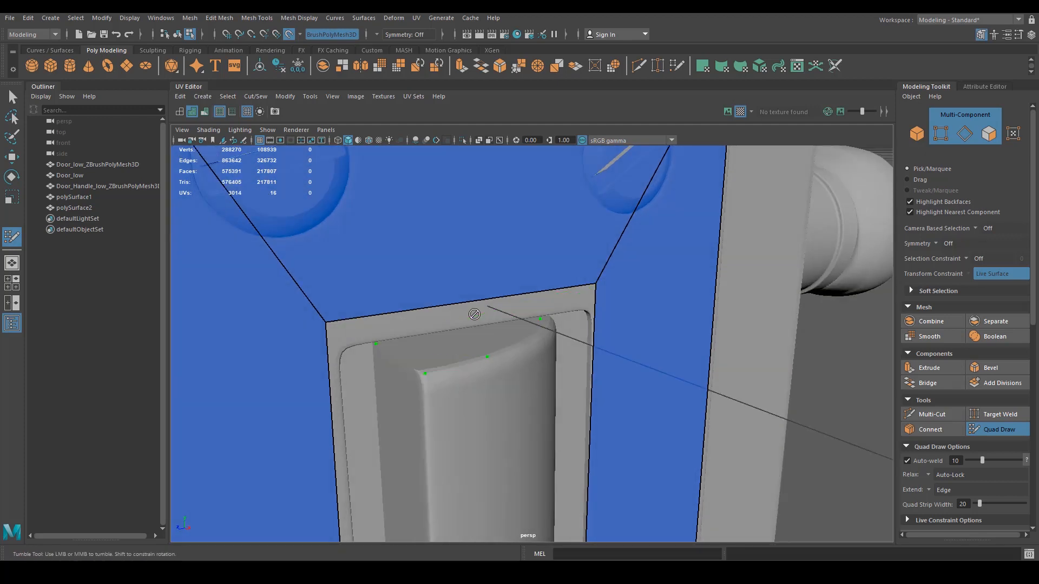
{"action": "key", "text": "ctrl+z"}
{"action": "key", "text": "ctrl+z"}
{"action": "key", "text": "ctrl+z"}
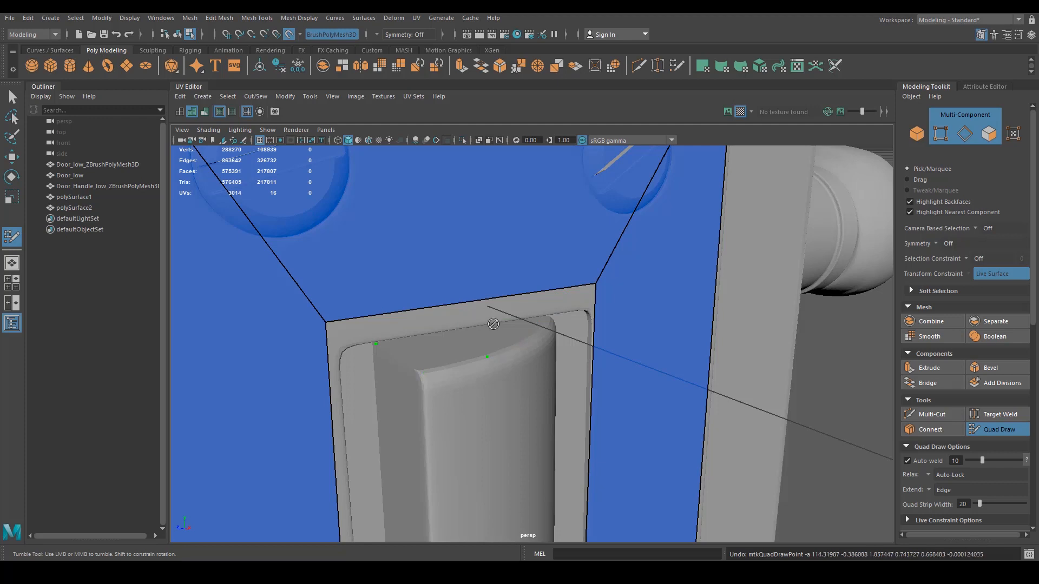
{"action": "key", "text": "ctrl+z"}
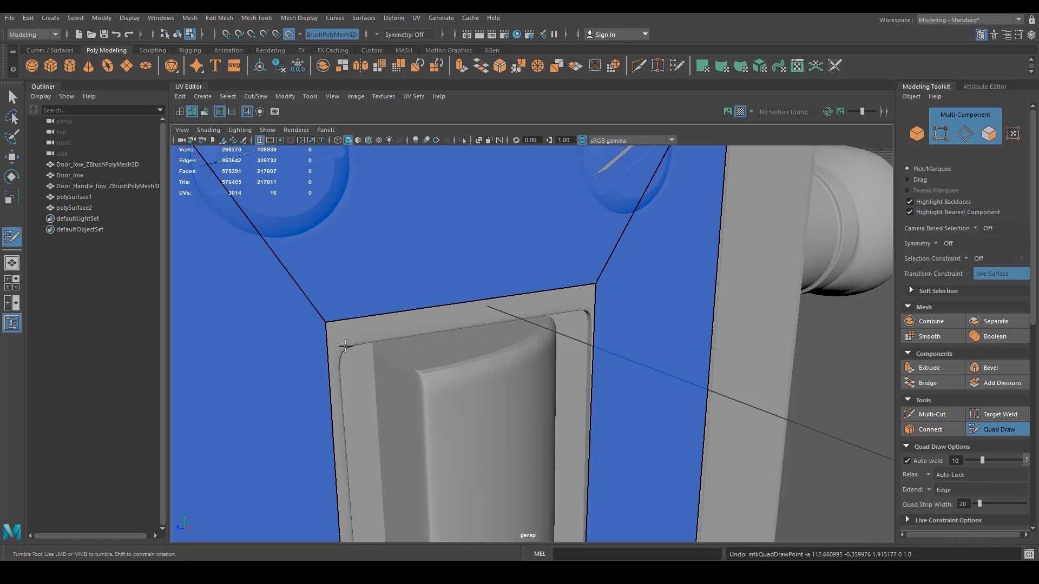
Add a narrow quad between the ring's inner upper edge and the upper rim of the latch opening.
{"action": "left_click", "coordinate": [349, 340]}
{"action": "left_click", "coordinate": [578, 307]}
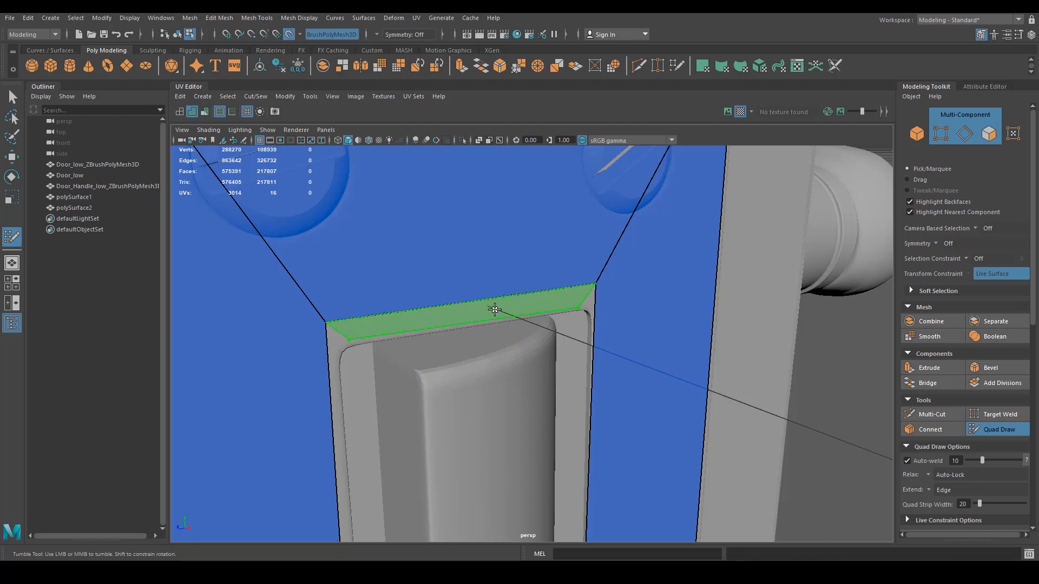
{"action": "left_click", "coordinate": [485, 311], "text": "shift"}
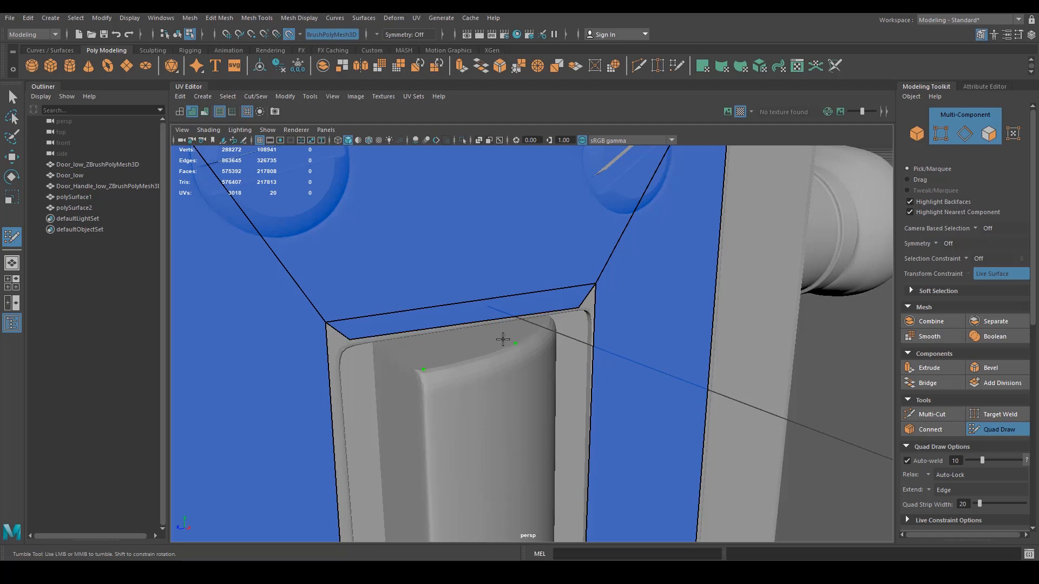
Fill a quad on the latch bolt's upper face and weld its rear corners to the narrow quad along the opening's upper rim.
{"action": "left_click", "coordinate": [466, 354], "text": "shift"}
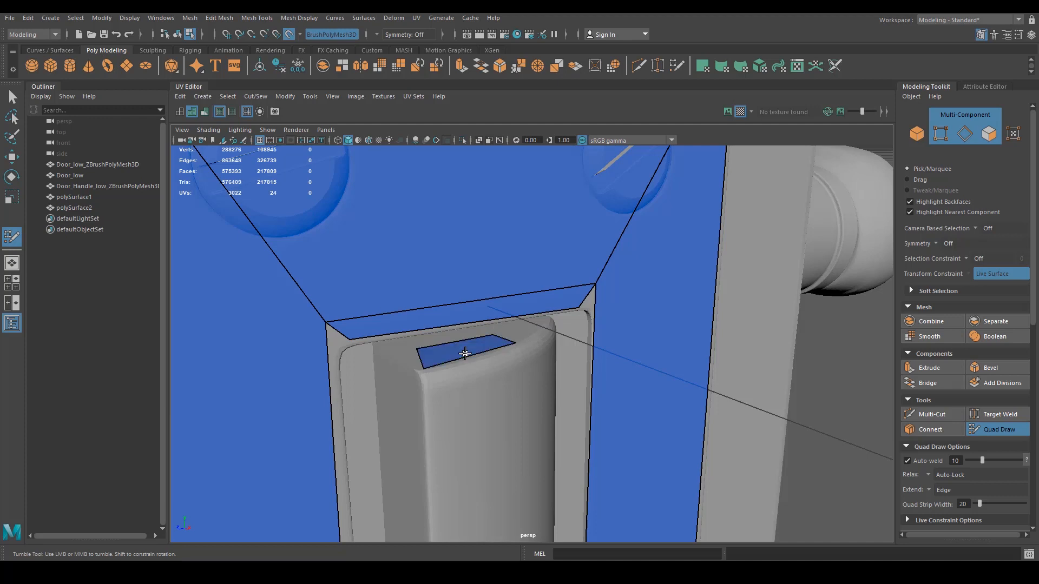
{"action": "mouse_move", "coordinate": [418, 347]}
{"action": "left_mouse_down"}
{"action": "mouse_move", "coordinate": [380, 341]}
{"action": "mouse_move", "coordinate": [385, 361]}
{"action": "left_mouse_up"}
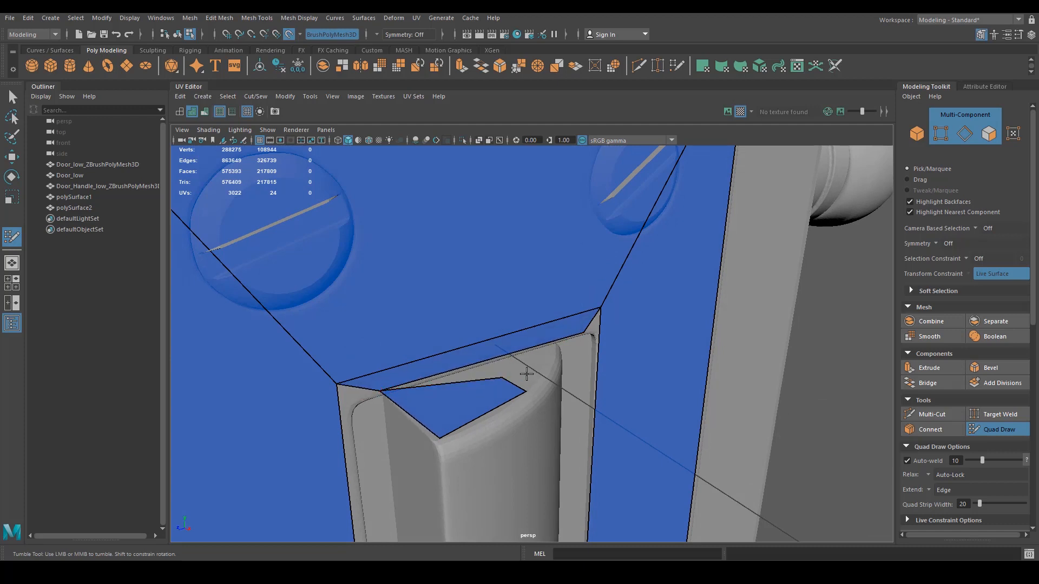
{"action": "mouse_move", "coordinate": [499, 377]}
{"action": "left_mouse_down"}
{"action": "mouse_move", "coordinate": [563, 339]}
{"action": "mouse_move", "coordinate": [577, 357]}
{"action": "mouse_move", "coordinate": [507, 347]}
{"action": "left_mouse_up"}
{"action": "scroll", "coordinate": [507, 347], "scroll_direction": "up", "scroll_amount": 1}
{"action": "middle_click_drag", "start_coordinate": [521, 331], "coordinate": [520, 326], "text": "alt"}
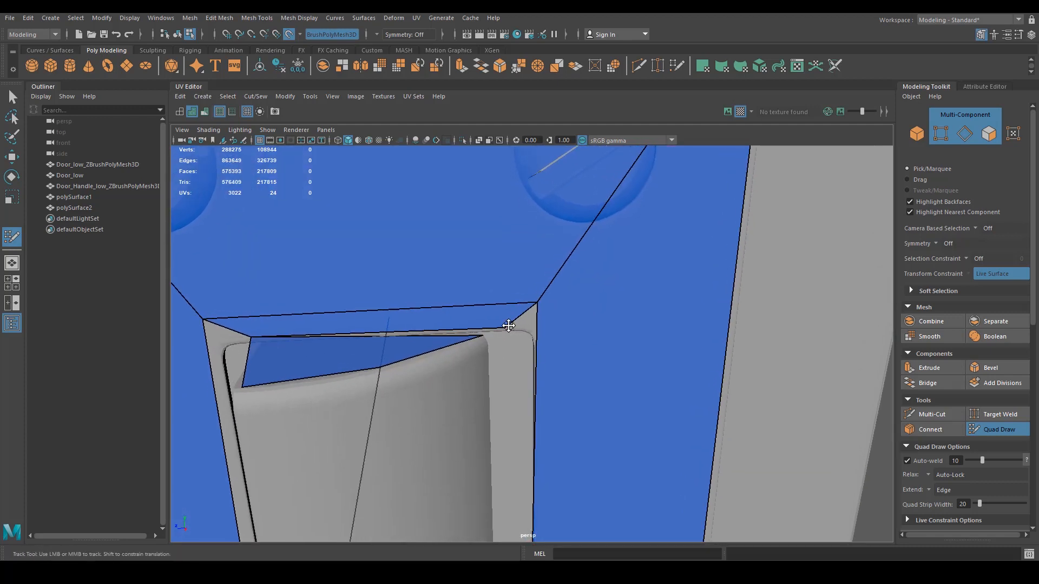
{"action": "left_click_drag", "start_coordinate": [509, 325], "coordinate": [327, 394]}
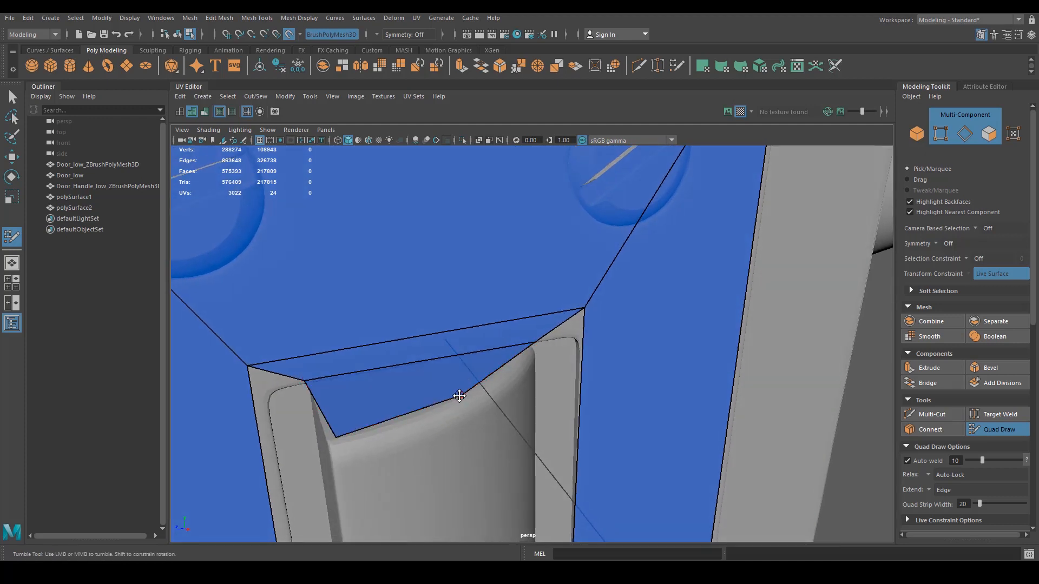
{"action": "left_click_drag", "start_coordinate": [459, 397], "coordinate": [478, 383], "text": "alt"}
Split the bolt's upper cap into a triangle fan following its curved front edge, and refill the narrow quad above it.
{"action": "left_click", "coordinate": [482, 376], "text": "ctrl+shift"}
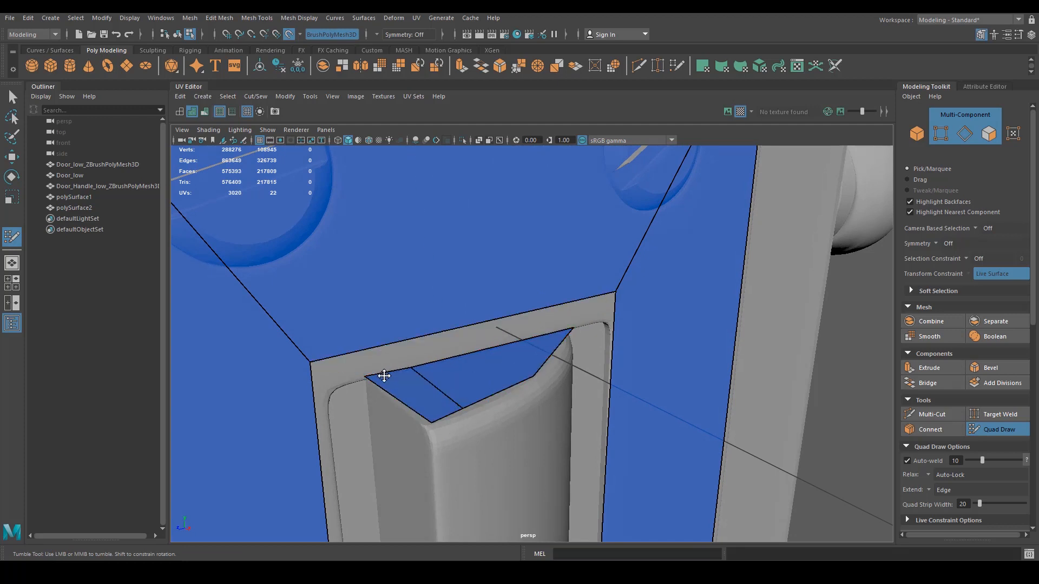
{"action": "left_click", "coordinate": [472, 357], "text": "ctrl"}
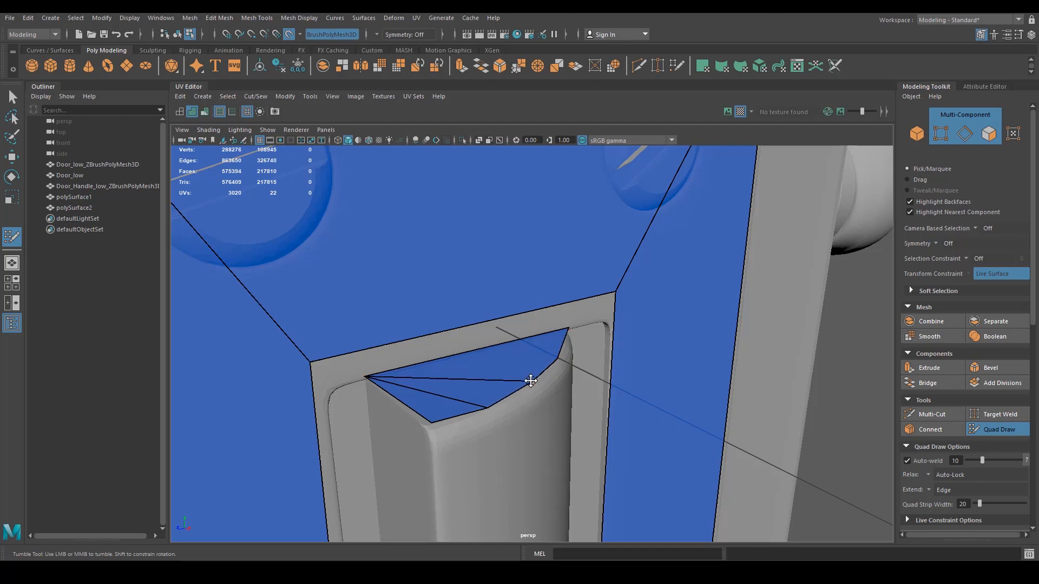
{"action": "left_click_drag", "start_coordinate": [530, 381], "coordinate": [510, 404], "text": "alt"}
{"action": "mouse_move", "coordinate": [432, 381]}
{"action": "left_mouse_down", "text": "alt"}
{"action": "mouse_move", "coordinate": [434, 405]}
{"action": "mouse_move", "coordinate": [436, 392]}
{"action": "left_mouse_up", "text": "alt"}
{"action": "left_click", "coordinate": [450, 331], "text": "shift"}
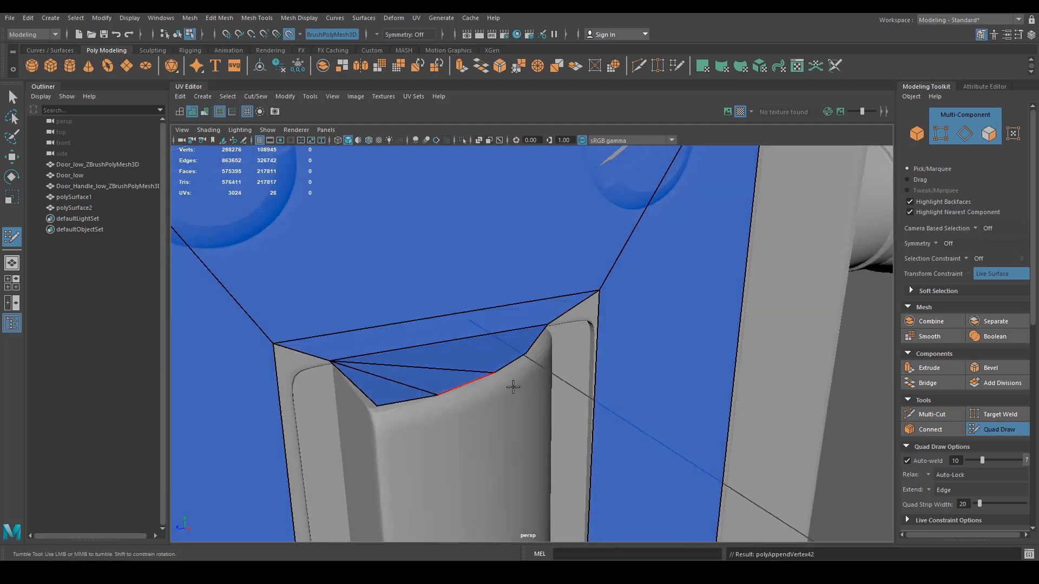
Extrude the cap's front edges down the bolt's curved face and align the strips' ends with the bolt's lower edge.
{"action": "right_click_drag", "start_coordinate": [513, 387], "coordinate": [453, 374], "text": "alt"}
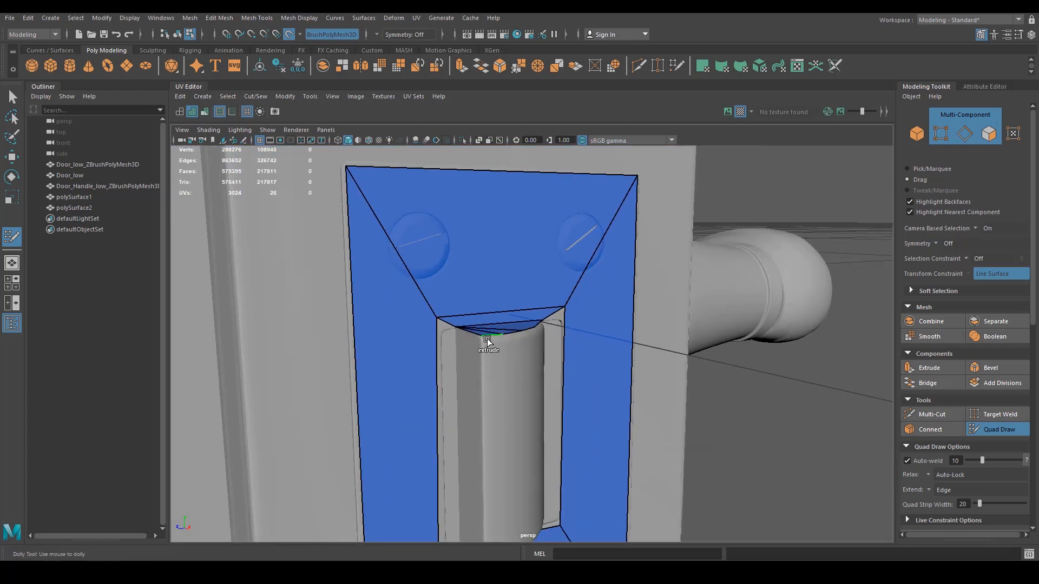
{"action": "middle_click_drag", "start_coordinate": [489, 361], "coordinate": [491, 528]}
{"action": "middle_click_drag", "start_coordinate": [491, 527], "coordinate": [482, 401], "text": "alt"}
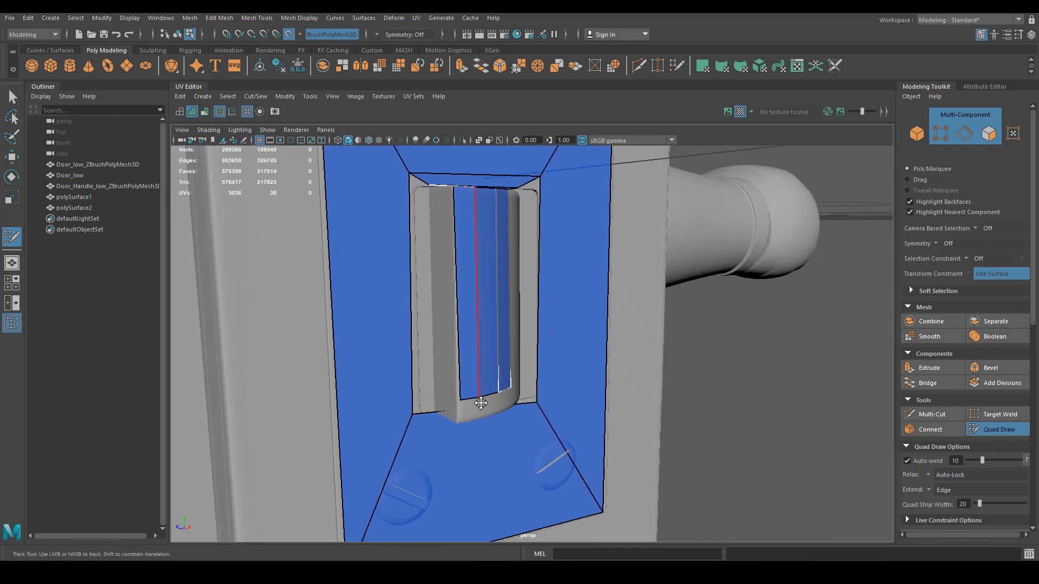
{"action": "left_click_drag", "start_coordinate": [482, 401], "coordinate": [399, 366], "text": "alt"}
{"action": "right_click_drag", "start_coordinate": [399, 366], "coordinate": [438, 357], "text": "alt"}
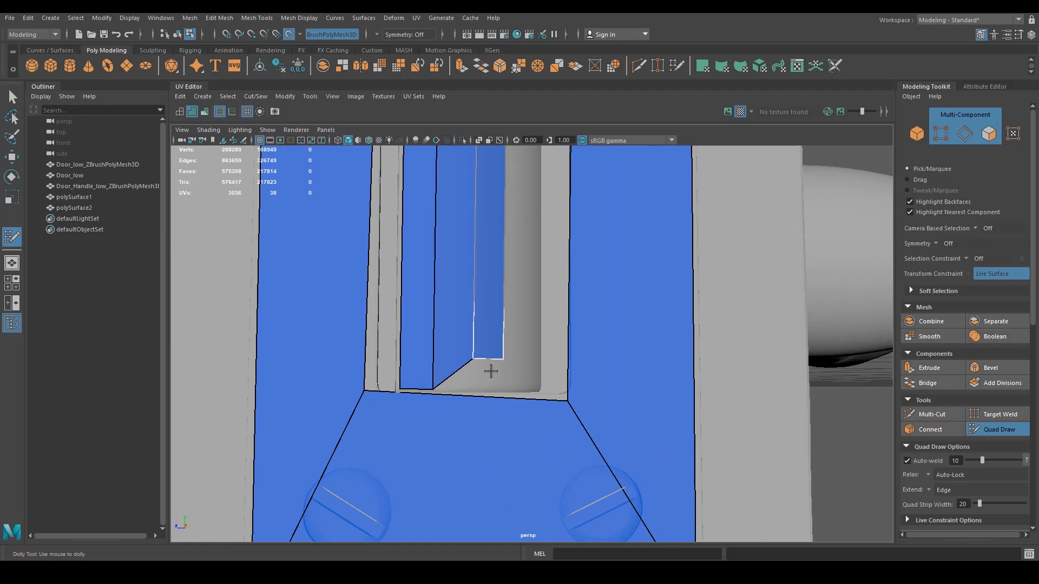
{"action": "left_click_drag", "start_coordinate": [521, 440], "coordinate": [438, 329], "text": "alt"}
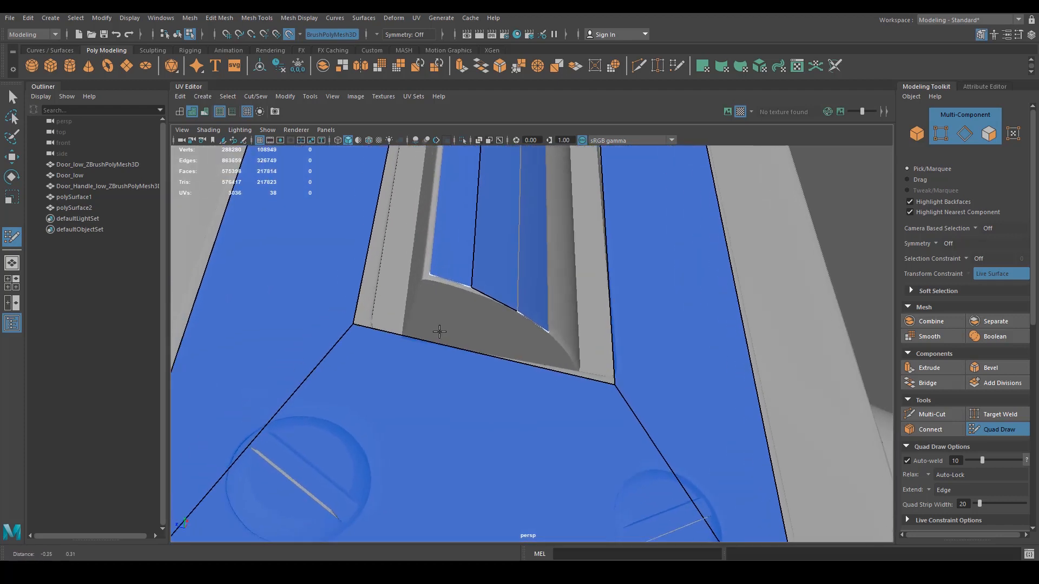
Extend the strips' lower edges across the bolt's underside and weld them into a triangle fan at the rear corner.
{"action": "middle_click_drag", "start_coordinate": [438, 330], "coordinate": [477, 370], "text": "alt"}
{"action": "left_click_drag", "start_coordinate": [508, 355], "coordinate": [467, 369], "text": "alt"}
{"action": "left_click_drag", "start_coordinate": [496, 325], "coordinate": [470, 357]}
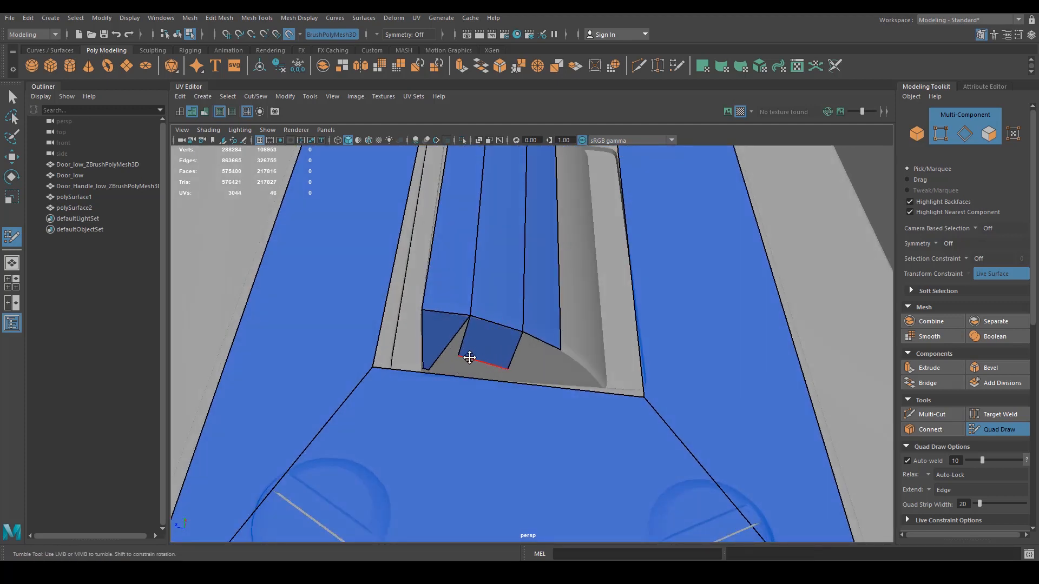
{"action": "left_click_drag", "start_coordinate": [545, 342], "coordinate": [529, 372]}
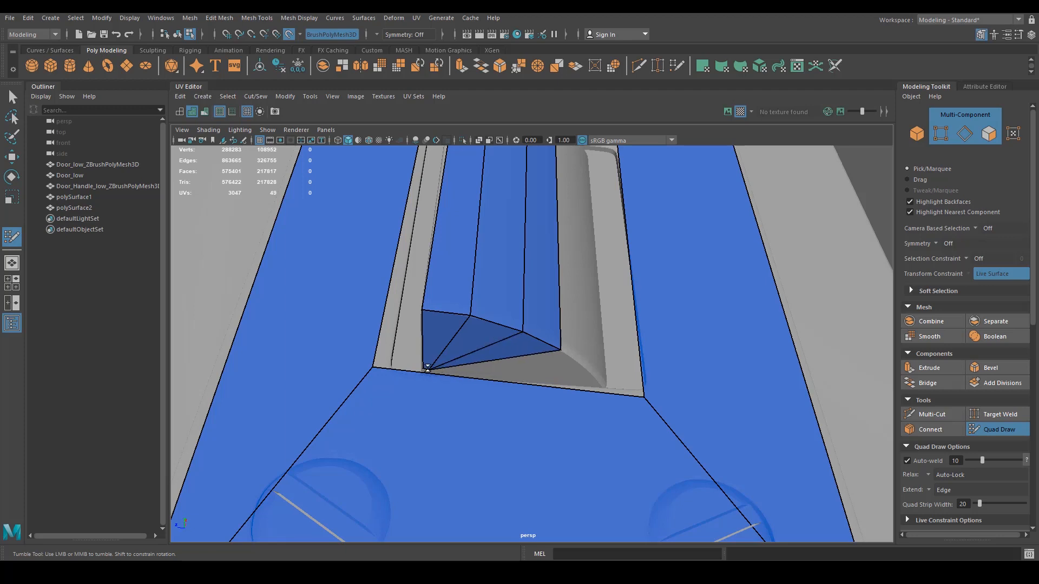
{"action": "left_click_drag", "start_coordinate": [427, 368], "coordinate": [424, 370]}
Extend the ring's lower inner edge into a narrow quad reaching the underside of the bolt, aligning its inner corners with the bolt.
{"action": "left_click_drag", "start_coordinate": [480, 357], "coordinate": [551, 418], "text": "alt"}
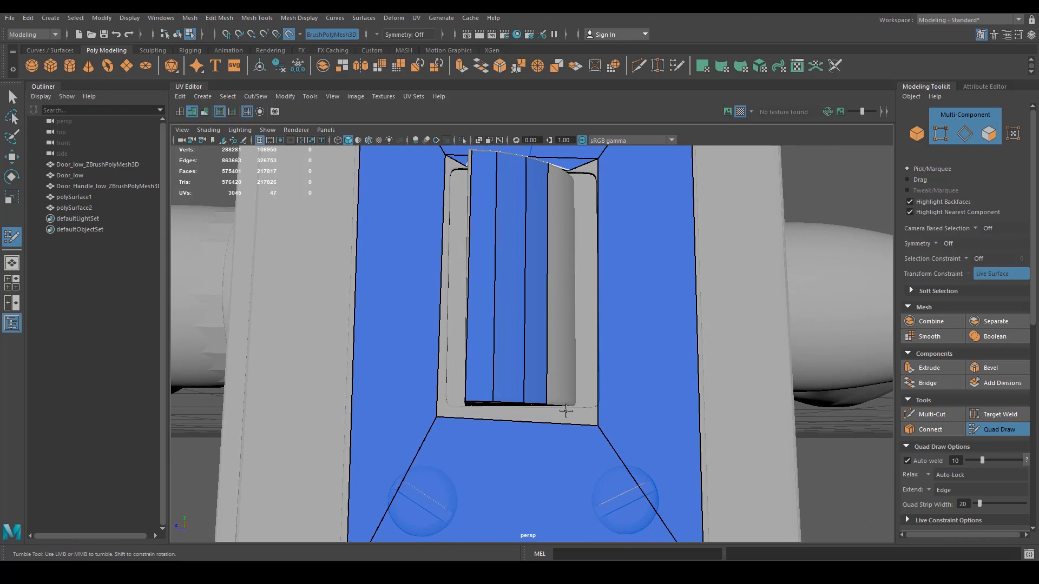
{"action": "middle_click_drag", "start_coordinate": [510, 413], "coordinate": [505, 381], "text": "alt"}
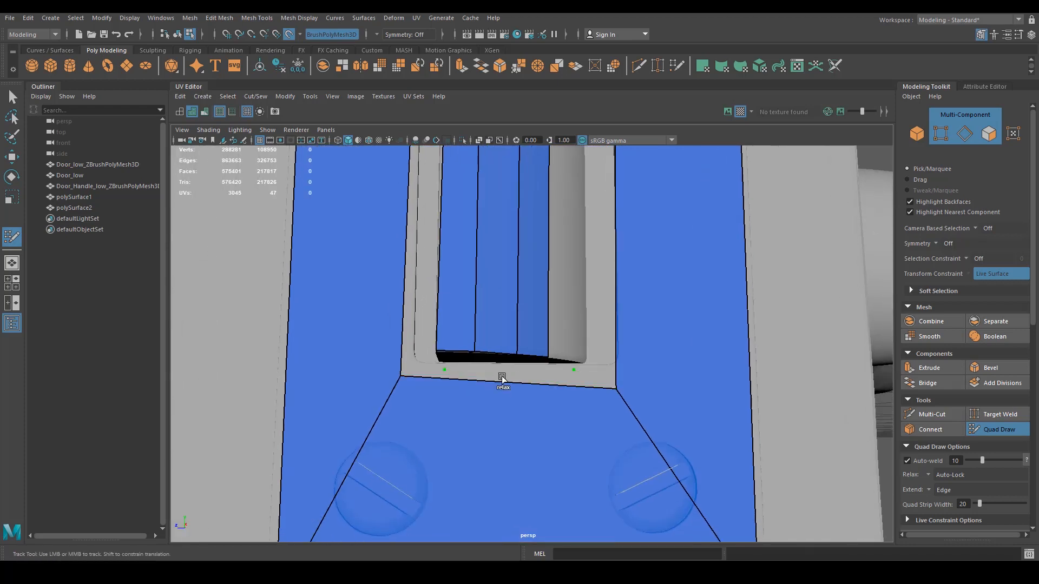
{"action": "scroll", "coordinate": [417, 376], "scroll_direction": "up", "scroll_amount": 3}
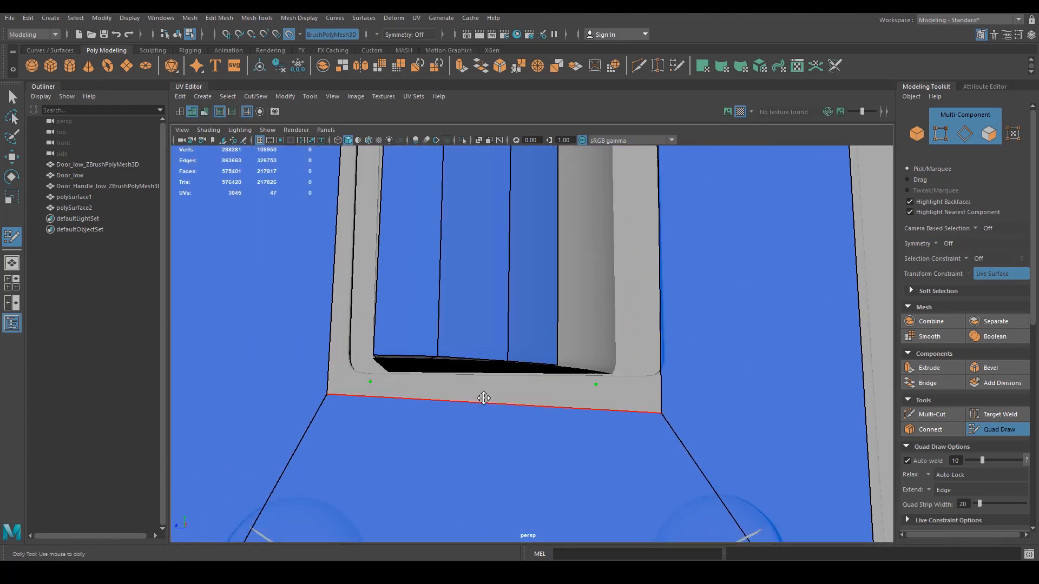
{"action": "left_click_drag", "start_coordinate": [484, 398], "coordinate": [526, 375], "text": "alt"}
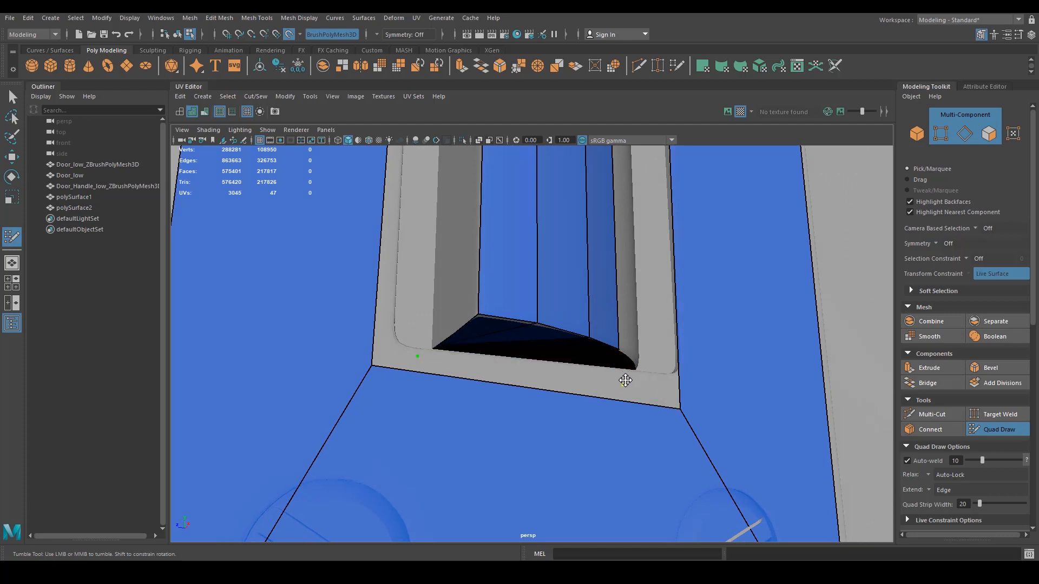
{"action": "left_click_drag", "start_coordinate": [500, 380], "coordinate": [449, 364], "text": "alt"}
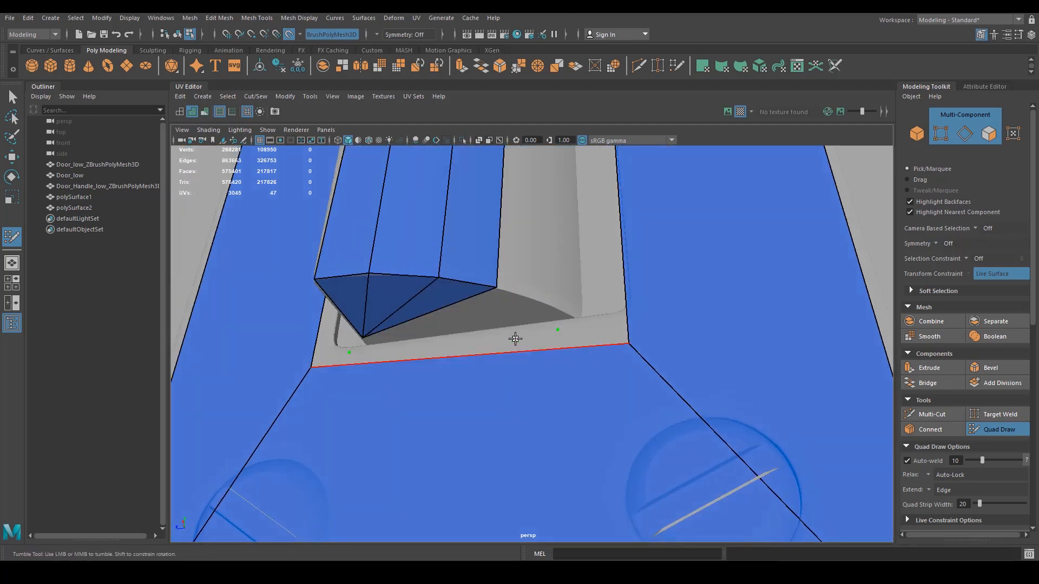
{"action": "middle_click_drag", "start_coordinate": [397, 362], "coordinate": [401, 358]}
{"action": "key", "text": "ctrl+z"}
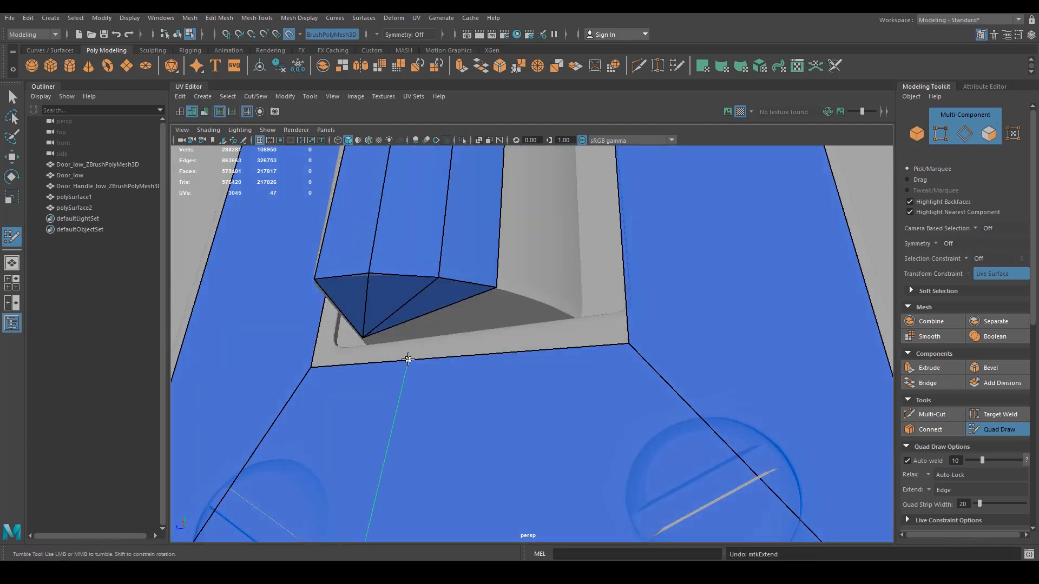
{"action": "left_click_drag", "start_coordinate": [412, 360], "coordinate": [413, 354]}
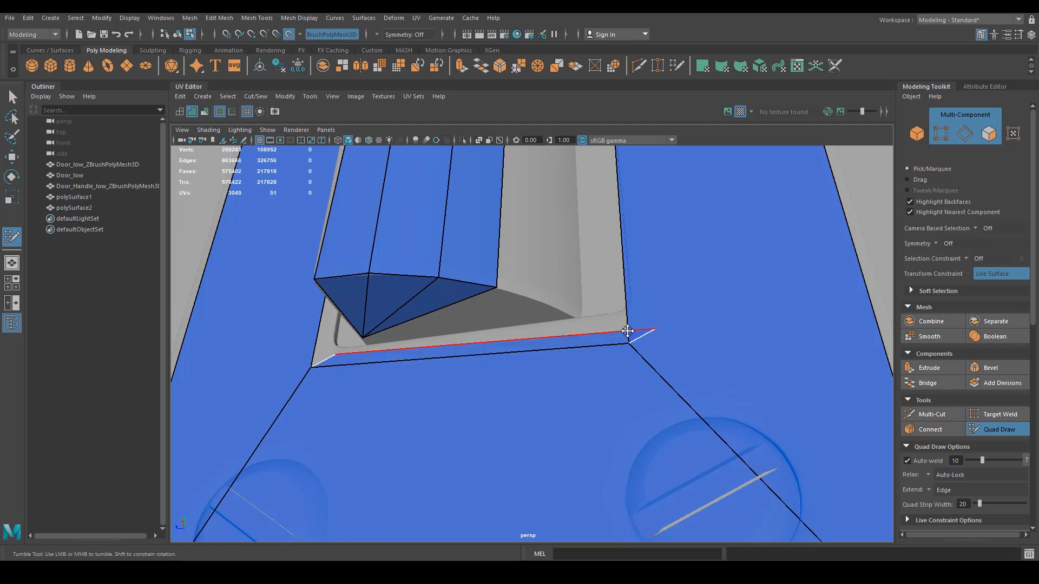
{"action": "mouse_move", "coordinate": [583, 328]}
{"action": "left_mouse_down", "text": "alt"}
{"action": "mouse_move", "coordinate": [533, 341]}
{"action": "mouse_move", "coordinate": [363, 330]}
{"action": "left_mouse_up", "text": "alt"}
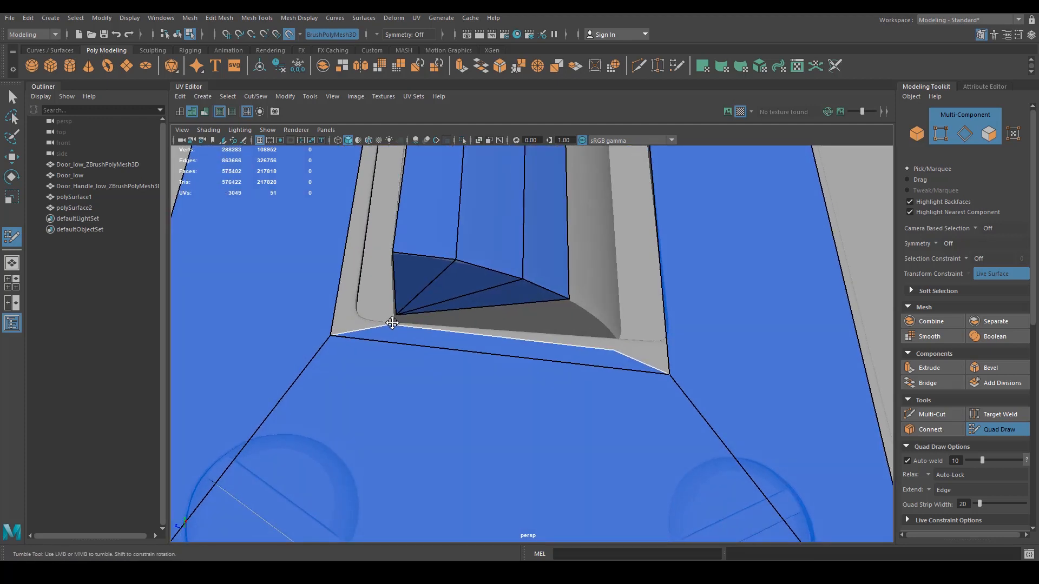
Weld the lower fan's rear corner to the inner corner of the narrow quad below the bolt.
{"action": "mouse_move", "coordinate": [509, 346]}
{"action": "left_mouse_down", "text": "alt"}
{"action": "mouse_move", "coordinate": [491, 313]}
{"action": "mouse_move", "coordinate": [496, 343]}
{"action": "mouse_move", "coordinate": [497, 328]}
{"action": "left_mouse_up", "text": "alt"}
{"action": "key", "text": "ctrl+z"}
{"action": "left_click_drag", "start_coordinate": [374, 318], "coordinate": [368, 330]}
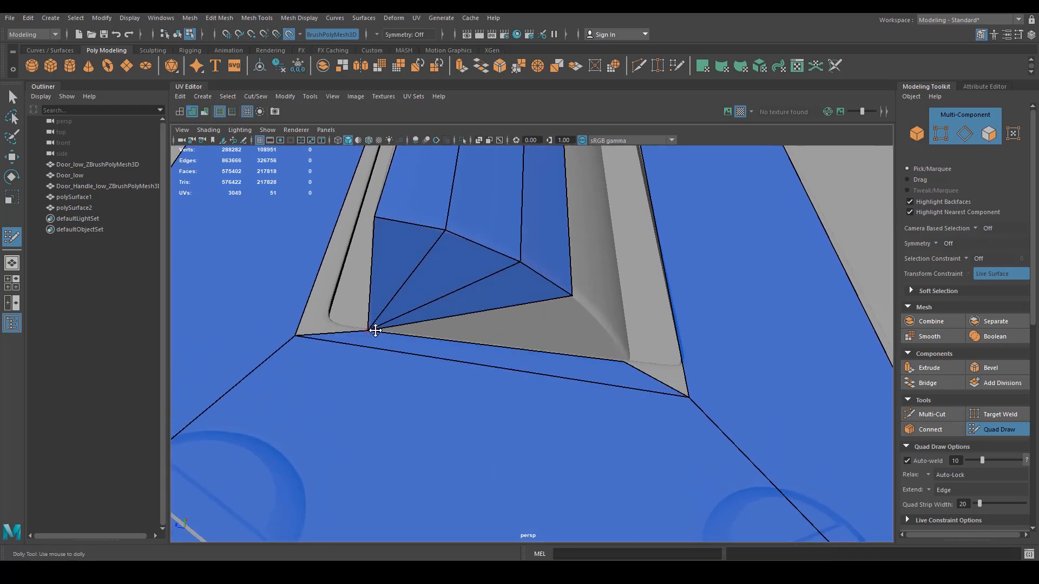
Extrude the upper cap's remaining edge down the uncovered part of the bolt, split the strip lengthwise and weld its stray cap vertex.
{"action": "mouse_move", "coordinate": [633, 344]}
{"action": "left_mouse_down", "text": "alt"}
{"action": "mouse_move", "coordinate": [487, 370]}
{"action": "mouse_move", "coordinate": [515, 355]}
{"action": "mouse_move", "coordinate": [505, 255]}
{"action": "mouse_move", "coordinate": [518, 272]}
{"action": "mouse_move", "coordinate": [524, 428]}
{"action": "left_mouse_up", "text": "alt"}
{"action": "key", "text": "ctrl+z"}
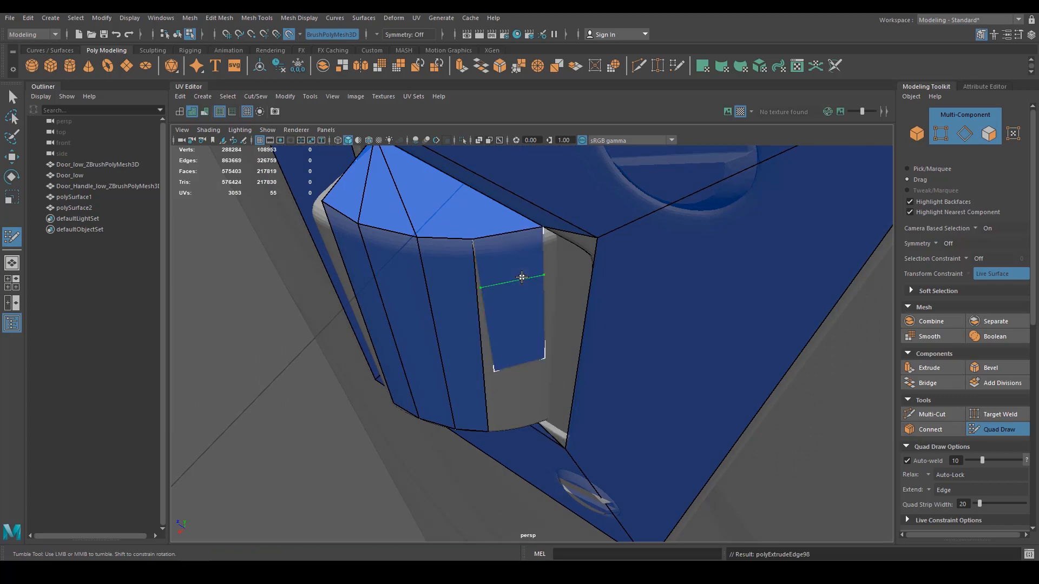
{"action": "left_click", "coordinate": [507, 244], "text": "ctrl"}
{"action": "left_click_drag", "start_coordinate": [507, 244], "coordinate": [430, 250], "text": "alt"}
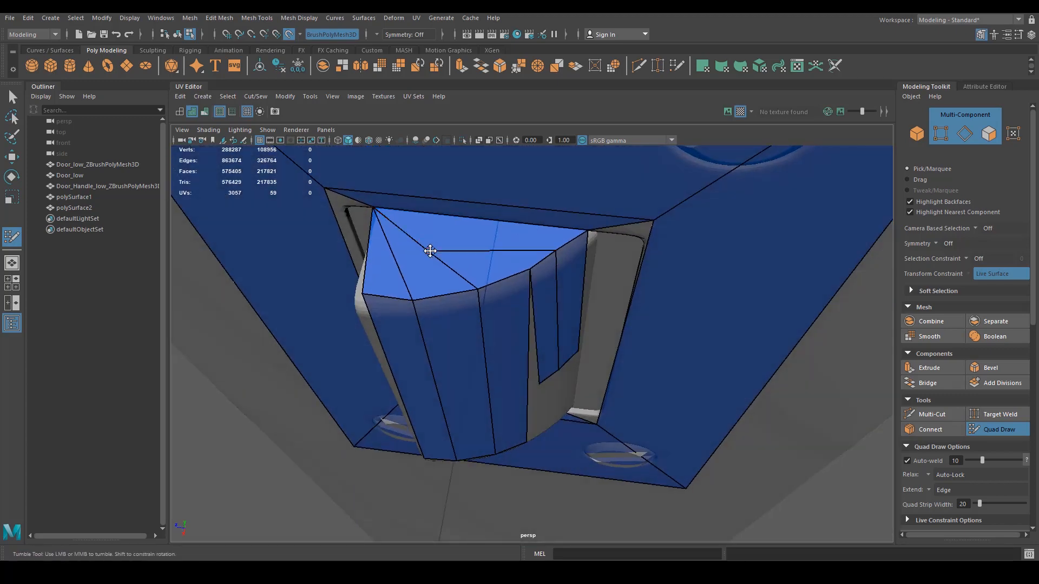
{"action": "left_click_drag", "start_coordinate": [378, 206], "coordinate": [377, 208]}
{"action": "left_click_drag", "start_coordinate": [433, 325], "coordinate": [494, 269], "text": "alt"}
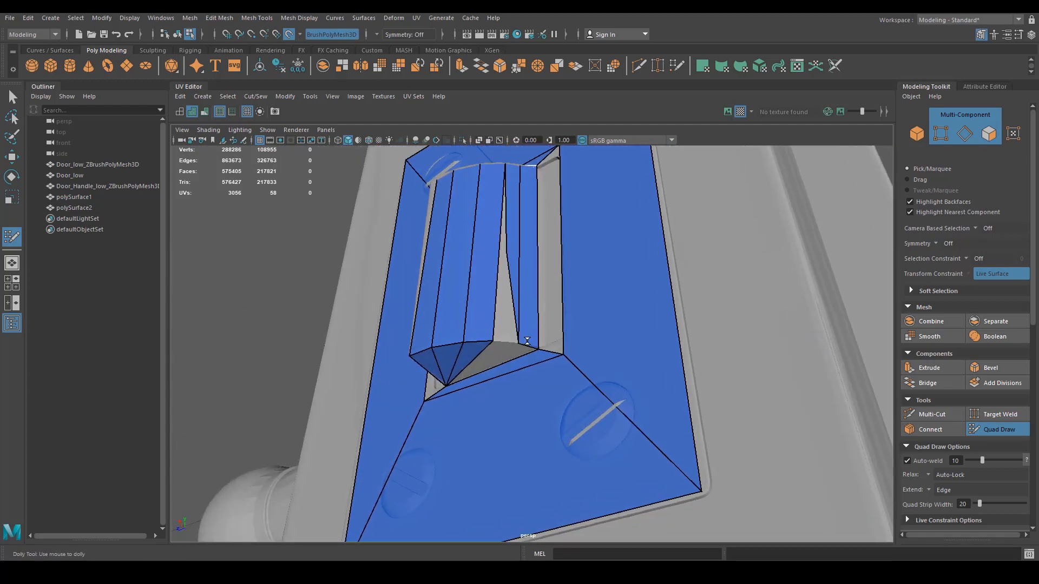
Fill the remaining gaps between the bolt's strips, in its lower cap, and between both sides of the bolt and the ring.
{"action": "mouse_move", "coordinate": [494, 337]}
{"action": "left_mouse_down", "text": "alt"}
{"action": "mouse_move", "coordinate": [494, 306]}
{"action": "mouse_move", "coordinate": [558, 307]}
{"action": "mouse_move", "coordinate": [545, 318]}
{"action": "mouse_move", "coordinate": [554, 352]}
{"action": "mouse_move", "coordinate": [587, 311]}
{"action": "mouse_move", "coordinate": [546, 279]}
{"action": "mouse_move", "coordinate": [514, 371]}
{"action": "mouse_move", "coordinate": [496, 318]}
{"action": "left_mouse_up", "text": "alt"}
{"action": "left_click", "coordinate": [499, 334], "text": "shift"}
{"action": "left_click", "coordinate": [558, 307], "text": "shift"}
{"action": "middle_click_drag", "start_coordinate": [496, 318], "coordinate": [492, 343], "text": "alt"}
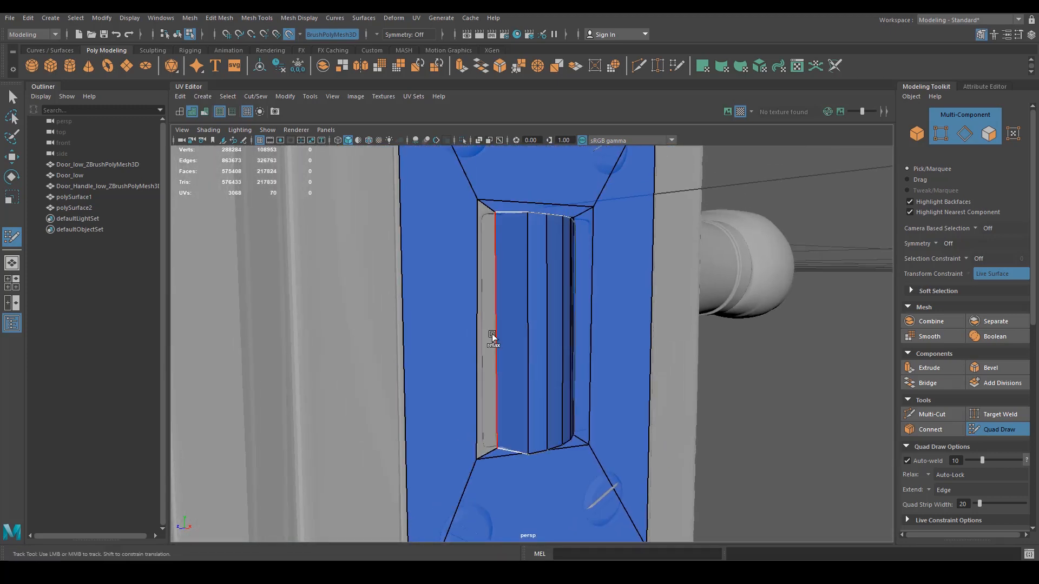
{"action": "left_click", "coordinate": [492, 347], "text": "shift"}
Leave Quad Draw, select the latch plate's four outer border edges and extrude them.
{"action": "mouse_move", "coordinate": [530, 357]}
{"action": "left_mouse_down", "text": "alt"}
{"action": "mouse_move", "coordinate": [514, 371]}
{"action": "mouse_move", "coordinate": [535, 420]}
{"action": "mouse_move", "coordinate": [504, 490]}
{"action": "mouse_move", "coordinate": [441, 238]}
{"action": "mouse_move", "coordinate": [489, 278]}
{"action": "mouse_move", "coordinate": [502, 356]}
{"action": "mouse_move", "coordinate": [482, 417]}
{"action": "mouse_move", "coordinate": [445, 301]}
{"action": "mouse_move", "coordinate": [466, 308]}
{"action": "left_mouse_up", "text": "alt"}
{"action": "key", "text": "q"}
{"action": "right_click_drag", "start_coordinate": [489, 270], "coordinate": [506, 249]}
{"action": "double_click", "coordinate": [496, 240]}
{"action": "left_click_drag", "start_coordinate": [464, 336], "coordinate": [485, 307], "text": "alt"}
{"action": "key", "text": "ctrl+e"}
{"action": "key", "text": "w"}
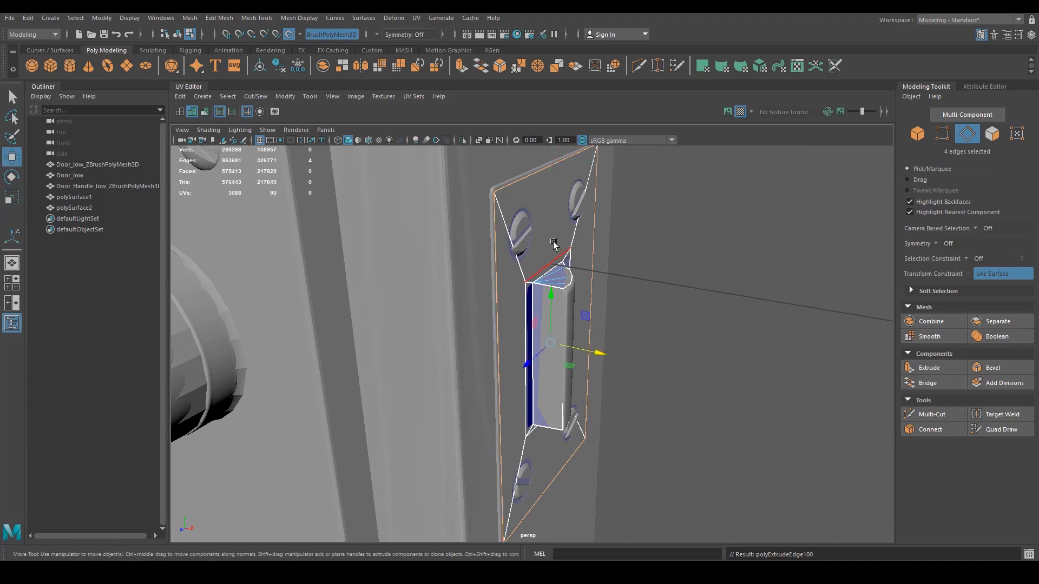
Move the extruded border edges back along X to about 112.20 in wireframe display to give the plate its side walls.
{"action": "left_click_drag", "start_coordinate": [555, 259], "coordinate": [564, 287], "text": "alt"}
{"action": "left_click_drag", "start_coordinate": [590, 349], "coordinate": [558, 323]}
{"action": "key", "text": "4"}
{"action": "left_click_drag", "start_coordinate": [587, 357], "coordinate": [581, 356]}
{"action": "scroll", "coordinate": [523, 283], "scroll_direction": "down", "scroll_amount": 3}
{"action": "left_click_drag", "start_coordinate": [523, 283], "coordinate": [534, 278], "text": "alt"}
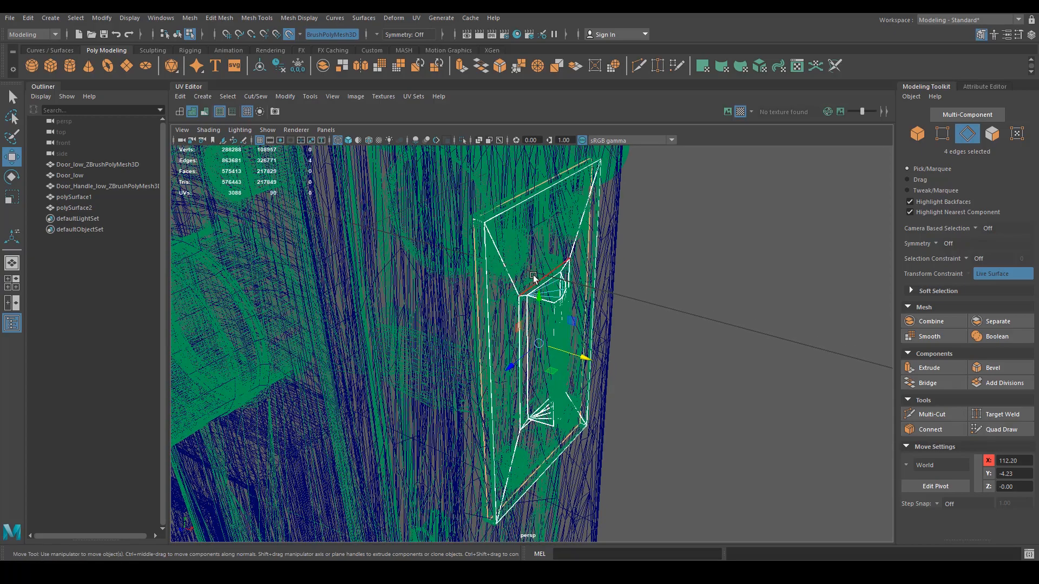
Select the four vertices along the latch plate's upper border and raise them to about Y 4.75 to match the high-poly edge.
{"action": "right_click_drag", "start_coordinate": [533, 279], "coordinate": [504, 217]}
{"action": "right_click", "coordinate": [551, 216]}
{"action": "mouse_move", "coordinate": [478, 259]}
{"action": "left_mouse_down", "text": "alt"}
{"action": "mouse_move", "coordinate": [464, 252]}
{"action": "mouse_move", "coordinate": [474, 242]}
{"action": "left_mouse_up", "text": "alt"}
{"action": "right_click_drag", "start_coordinate": [476, 241], "coordinate": [524, 226]}
{"action": "left_click_drag", "start_coordinate": [523, 256], "coordinate": [468, 232], "text": "alt"}
{"action": "right_click_drag", "start_coordinate": [468, 231], "coordinate": [464, 204]}
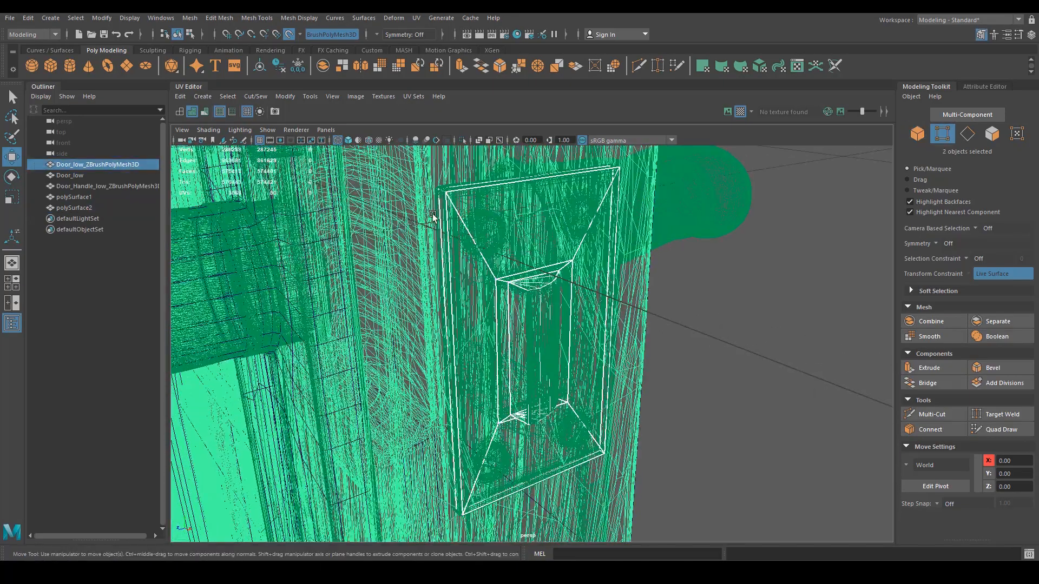
{"action": "left_click_drag", "start_coordinate": [464, 205], "coordinate": [420, 202], "text": "alt"}
{"action": "left_click_drag", "start_coordinate": [703, 147], "coordinate": [704, 147]}
{"action": "middle_click_drag", "start_coordinate": [648, 253], "coordinate": [647, 285], "text": "alt"}
{"action": "scroll", "coordinate": [612, 238], "scroll_direction": "up", "scroll_amount": 3}
{"action": "middle_click_drag", "start_coordinate": [570, 206], "coordinate": [598, 294], "text": "alt"}
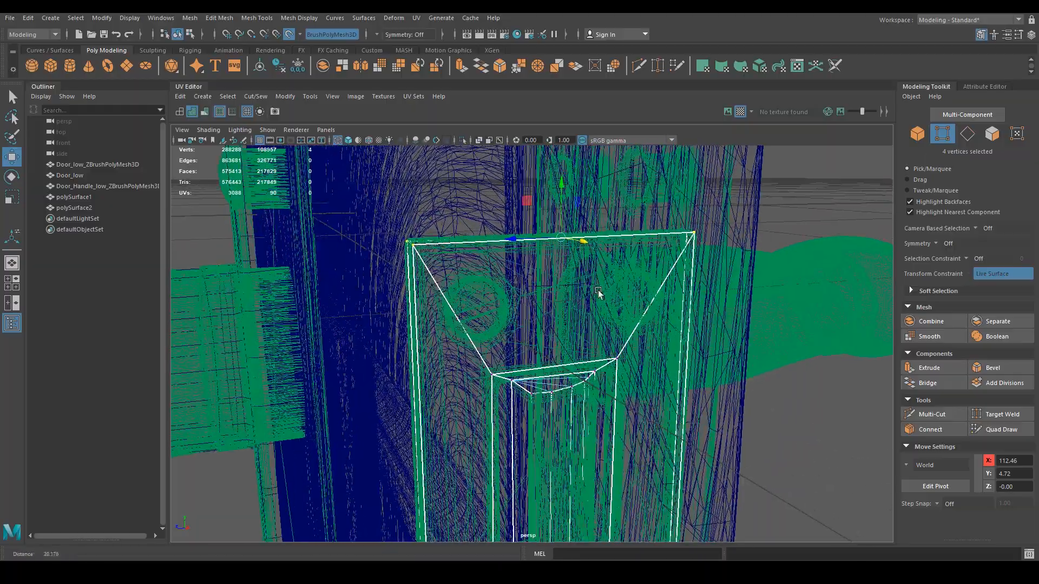
{"action": "left_click_drag", "start_coordinate": [561, 198], "coordinate": [561, 195], "text": "ctrl+shift"}
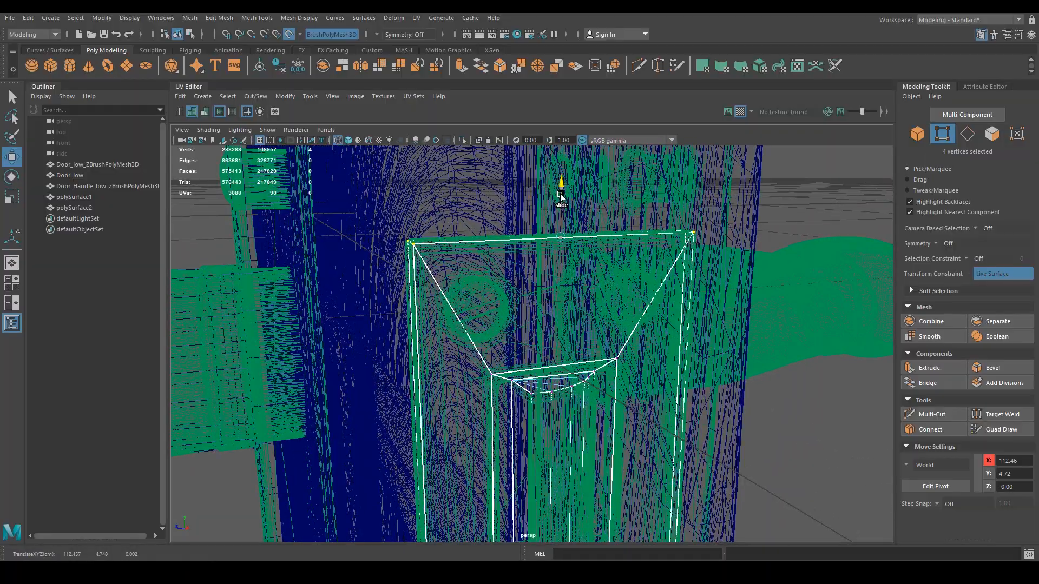
Examine how the latch plate's outer border lines up with the high-poly plate from several angles in wireframe.
{"action": "left_click_drag", "start_coordinate": [543, 243], "coordinate": [540, 297], "text": "alt"}
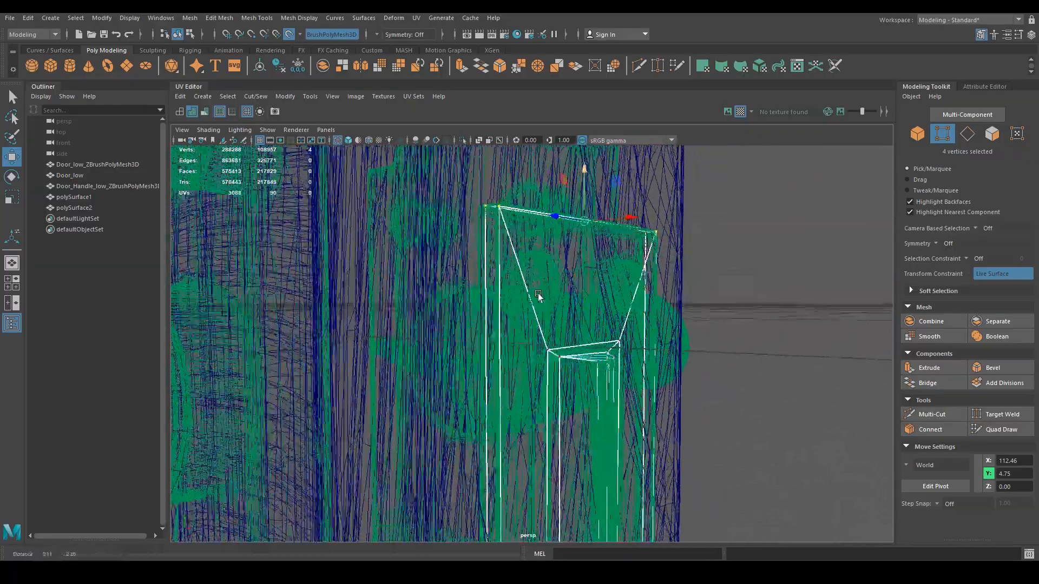
{"action": "scroll", "coordinate": [540, 297], "scroll_direction": "down", "scroll_amount": 3}
{"action": "middle_click_drag", "start_coordinate": [555, 414], "coordinate": [574, 327], "text": "alt"}
{"action": "left_click_drag", "start_coordinate": [573, 326], "coordinate": [533, 354], "text": "alt"}
{"action": "middle_click_drag", "start_coordinate": [508, 533], "coordinate": [489, 443], "text": "alt"}
{"action": "left_click_drag", "start_coordinate": [489, 442], "coordinate": [450, 427], "text": "alt"}
{"action": "middle_click_drag", "start_coordinate": [455, 363], "coordinate": [478, 510], "text": "alt"}
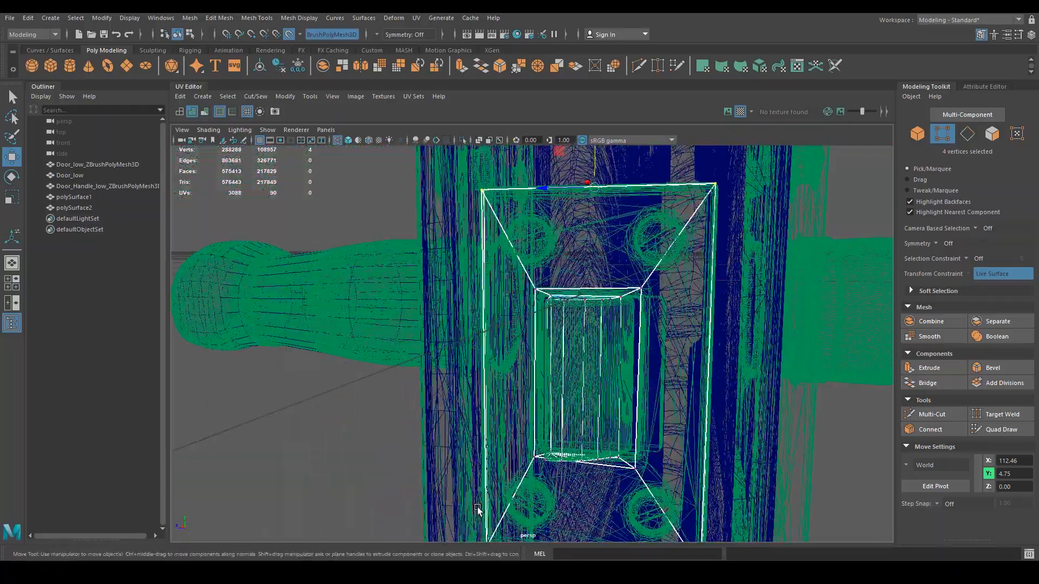
{"action": "scroll", "coordinate": [517, 280], "scroll_direction": "up", "scroll_amount": 4}
{"action": "mouse_move", "coordinate": [517, 280]}
{"action": "left_mouse_down", "text": "alt"}
{"action": "mouse_move", "coordinate": [545, 300]}
{"action": "mouse_move", "coordinate": [531, 277]}
{"action": "left_mouse_up", "text": "alt"}
{"action": "middle_click_drag", "start_coordinate": [531, 277], "coordinate": [557, 431], "text": "alt"}
{"action": "scroll", "coordinate": [559, 430], "scroll_direction": "down", "scroll_amount": 2}
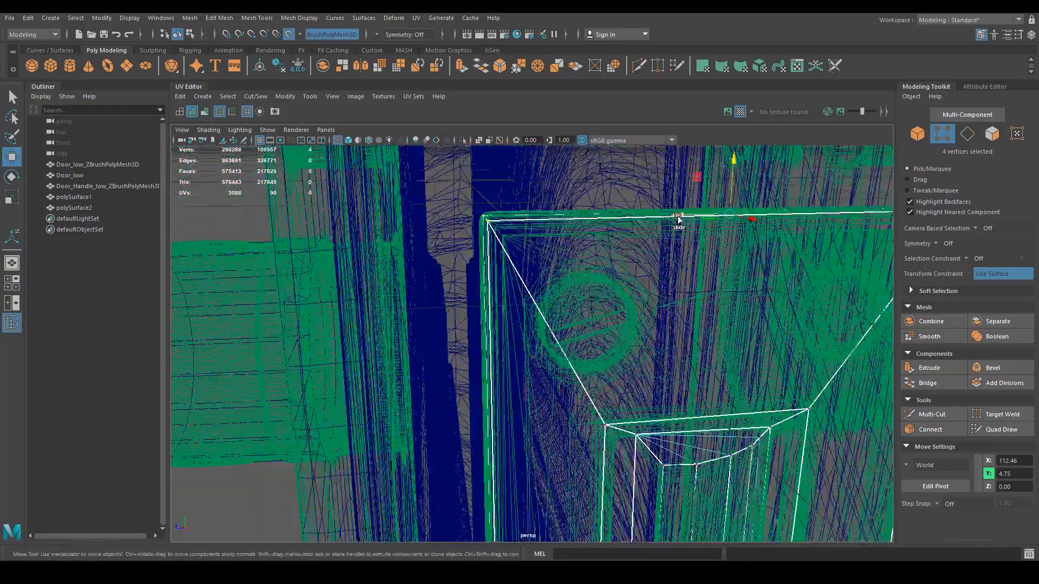
Move the two vertices at one lower corner of the latch plate to about Y -13.18, Z 5.39 to match the high-poly corner.
{"action": "left_click_drag", "start_coordinate": [678, 218], "coordinate": [676, 216]}
{"action": "scroll", "coordinate": [688, 298], "scroll_direction": "down", "scroll_amount": 4}
{"action": "middle_click_drag", "start_coordinate": [639, 320], "coordinate": [601, 92], "text": "alt"}
{"action": "left_click_drag", "start_coordinate": [558, 426], "coordinate": [660, 415], "text": "alt"}
{"action": "scroll", "coordinate": [661, 415], "scroll_direction": "up", "scroll_amount": 4}
{"action": "middle_click_drag", "start_coordinate": [661, 415], "coordinate": [609, 303], "text": "alt"}
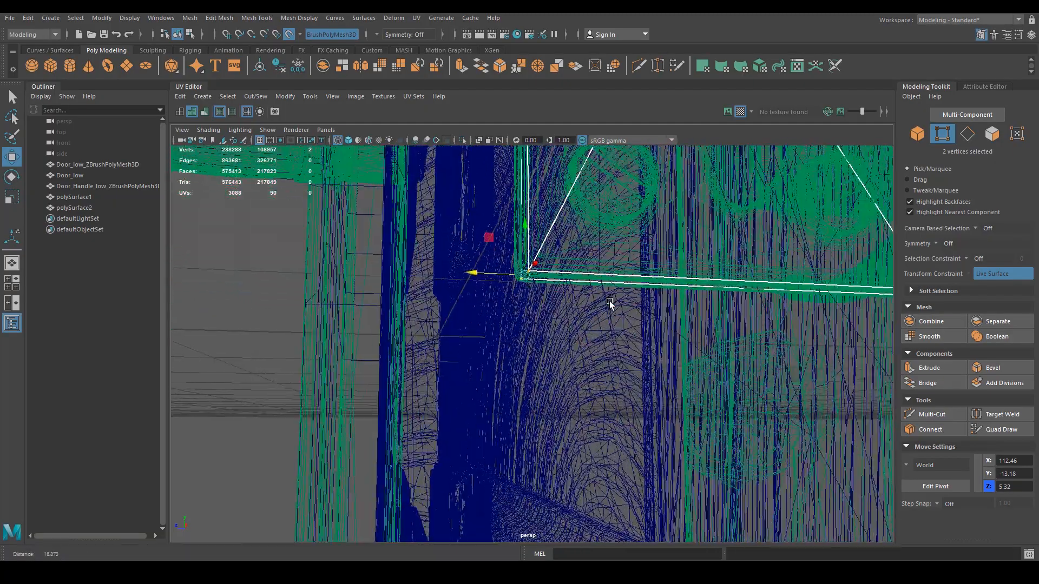
{"action": "scroll", "coordinate": [610, 303], "scroll_direction": "up", "scroll_amount": 2}
{"action": "left_click_drag", "start_coordinate": [475, 243], "coordinate": [513, 255]}
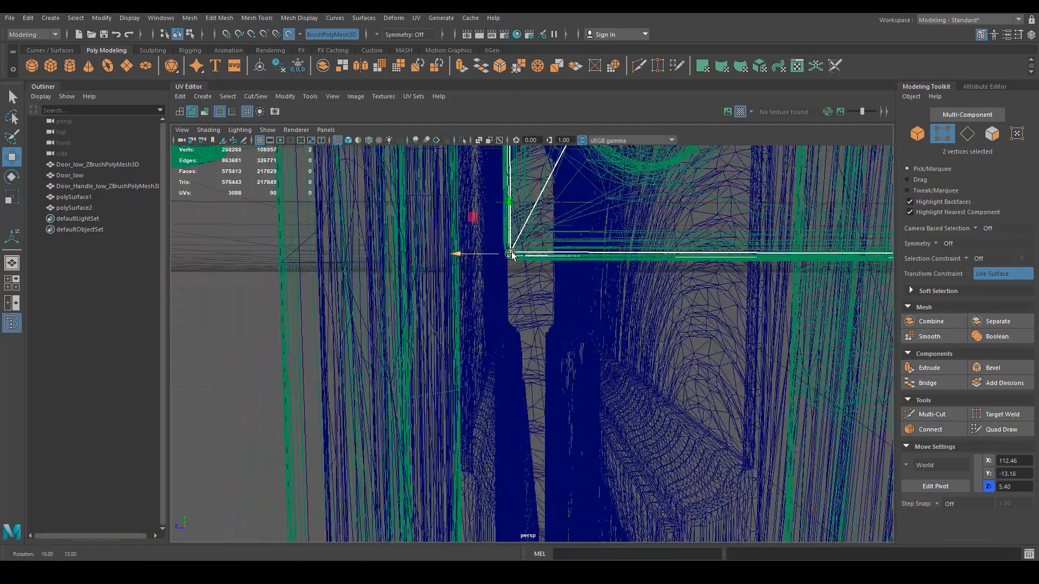
{"action": "left_click_drag", "start_coordinate": [510, 210], "coordinate": [506, 219]}
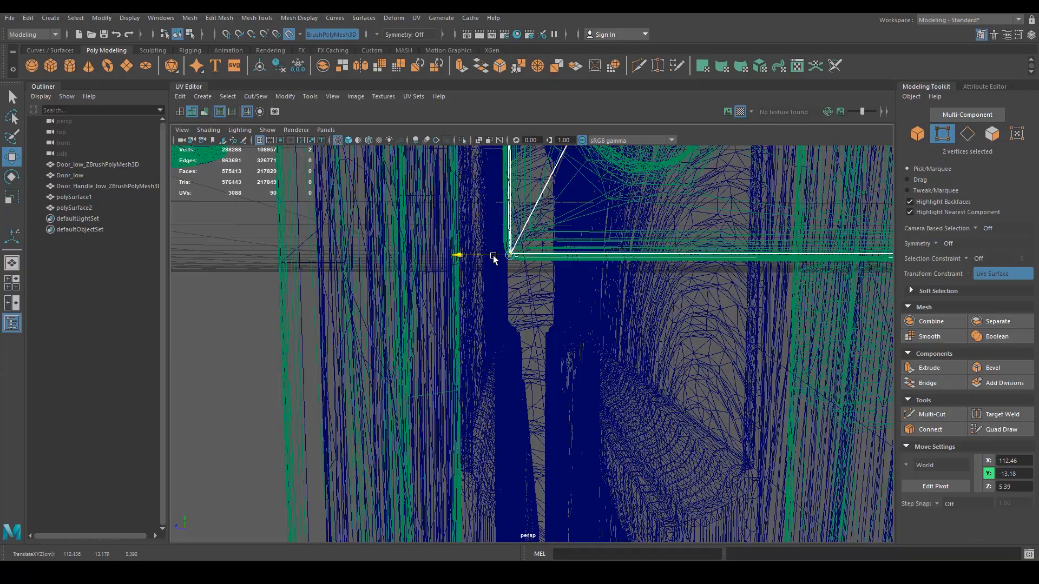
{"action": "left_click_drag", "start_coordinate": [493, 256], "coordinate": [497, 256]}
Align the two vertices at the latch plate's opposite lower corner with the high-poly corner, at about Y -13.19 and Z -5.36.
{"action": "scroll", "coordinate": [675, 258], "scroll_direction": "down", "scroll_amount": 3}
{"action": "middle_click_drag", "start_coordinate": [812, 336], "coordinate": [648, 359], "text": "alt"}
{"action": "left_click_drag", "start_coordinate": [661, 339], "coordinate": [589, 350], "text": "alt"}
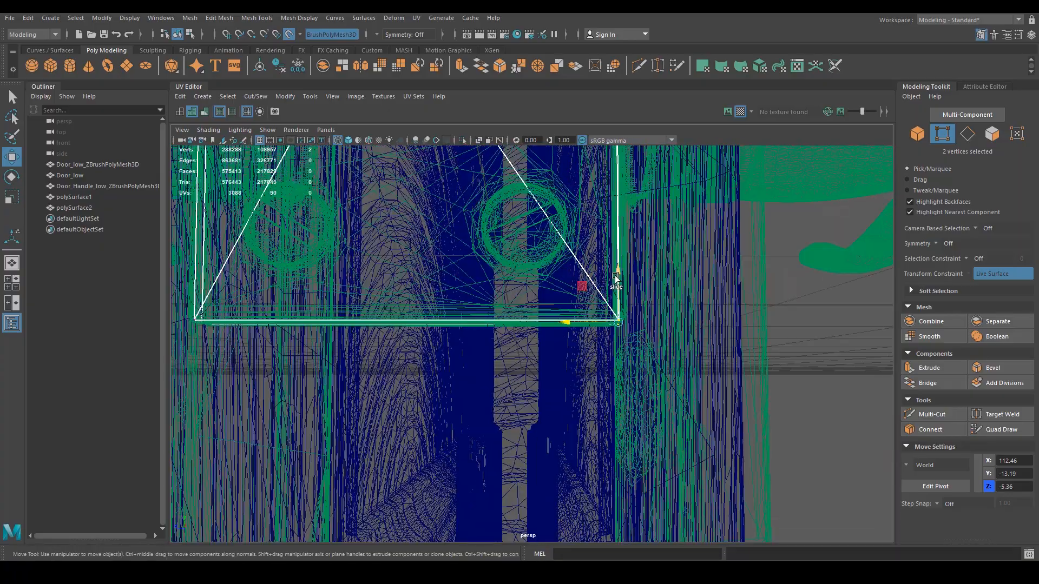
{"action": "left_click_drag", "start_coordinate": [617, 272], "coordinate": [419, 368]}
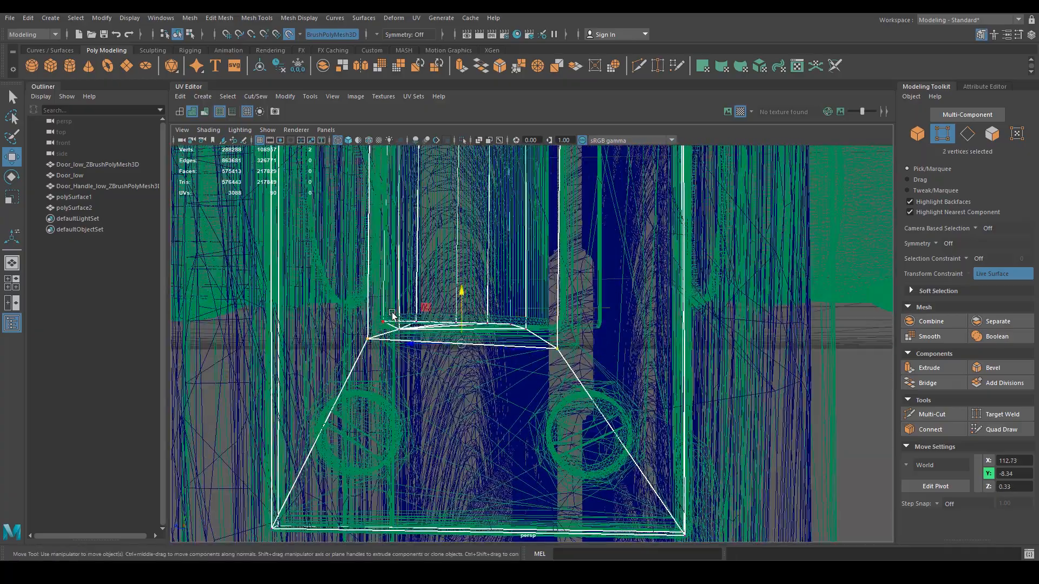
Level the two lower and the two upper corner vertices of the plate's bolt opening by scaling each pair along Y.
{"action": "key", "text": "e"}
{"action": "key", "text": "r"}
{"action": "mouse_move", "coordinate": [461, 296]}
{"action": "left_mouse_down"}
{"action": "mouse_move", "coordinate": [469, 345]}
{"action": "mouse_move", "coordinate": [465, 300]}
{"action": "left_mouse_up"}
{"action": "key", "text": "w"}
{"action": "left_click_drag", "start_coordinate": [494, 253], "coordinate": [471, 279], "text": "alt"}
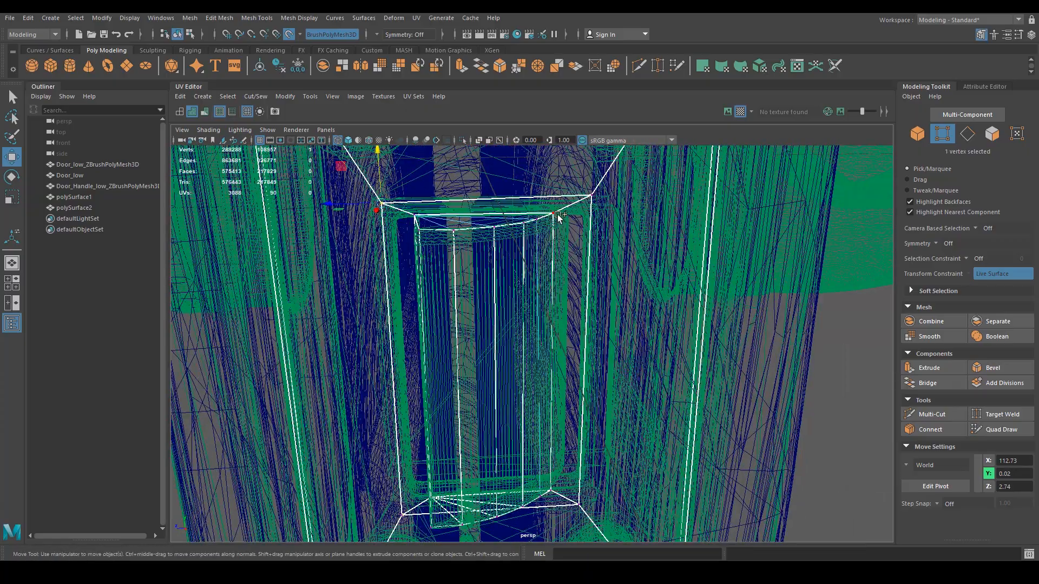
{"action": "left_click", "coordinate": [584, 201], "text": "shift"}
{"action": "key", "text": "e"}
{"action": "key", "text": "r"}
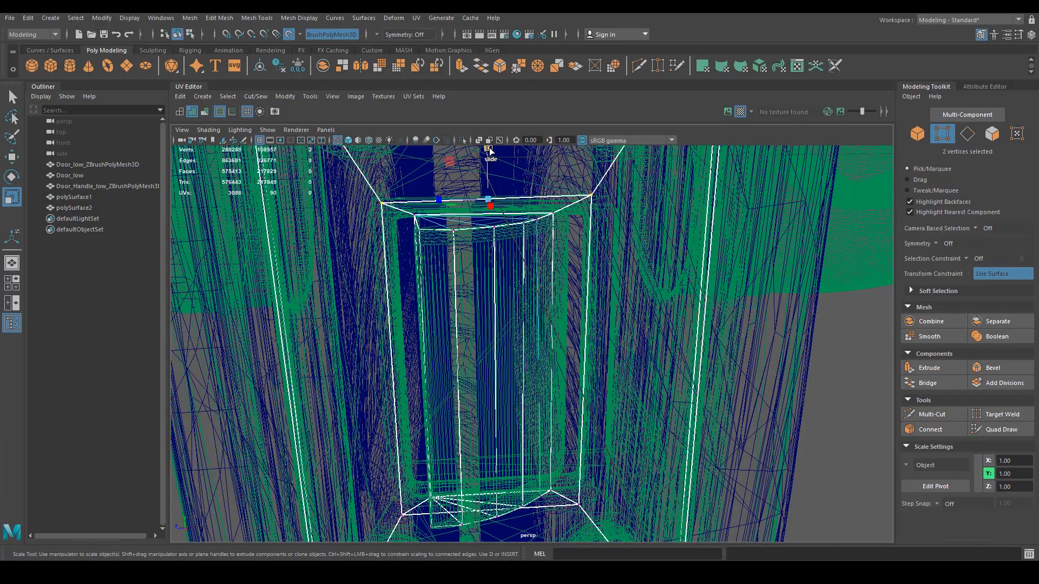
{"action": "left_click_drag", "start_coordinate": [489, 154], "coordinate": [519, 292]}
Isolate the latch plate mesh in shaded display and delete the narrow side face between the bolt and the plate opening.
{"action": "right_click_drag", "start_coordinate": [519, 289], "coordinate": [572, 274]}
{"action": "scroll", "coordinate": [525, 285], "scroll_direction": "down", "scroll_amount": 2}
{"action": "mouse_move", "coordinate": [524, 285]}
{"action": "left_mouse_down", "text": "alt"}
{"action": "mouse_move", "coordinate": [528, 323]}
{"action": "mouse_move", "coordinate": [587, 345]}
{"action": "mouse_move", "coordinate": [581, 375]}
{"action": "left_mouse_up", "text": "alt"}
{"action": "key", "text": "ctrl+1"}
{"action": "key", "text": "5"}
{"action": "scroll", "coordinate": [510, 319], "scroll_direction": "down", "scroll_amount": 3}
{"action": "left_click", "coordinate": [644, 332]}
{"action": "scroll", "coordinate": [559, 341], "scroll_direction": "up", "scroll_amount": 1}
{"action": "left_click", "coordinate": [501, 375]}
{"action": "left_click_drag", "start_coordinate": [501, 375], "coordinate": [723, 353], "text": "alt"}
{"action": "scroll", "coordinate": [682, 364], "scroll_direction": "up", "scroll_amount": 3}
{"action": "right_click_drag", "start_coordinate": [598, 207], "coordinate": [610, 243]}
{"action": "left_click", "coordinate": [640, 269]}
{"action": "left_click_drag", "start_coordinate": [680, 288], "coordinate": [501, 302], "text": "alt"}
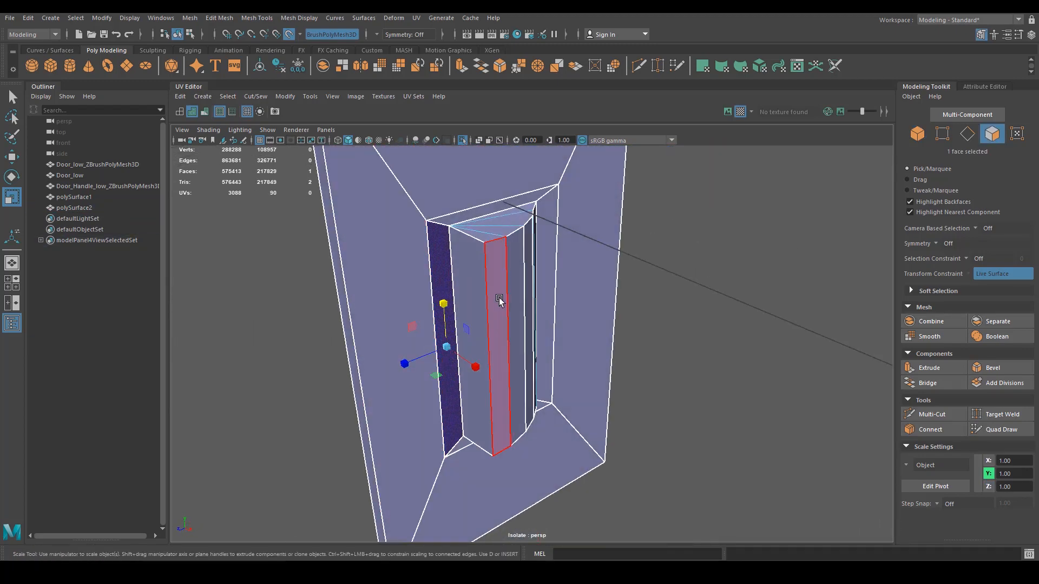
{"action": "key", "text": "Delete"}
Fill the gap beside the latch bolt with a new face using Quad Draw.
{"action": "left_click_drag", "start_coordinate": [463, 343], "coordinate": [440, 348], "text": "alt"}
{"action": "right_click_drag", "start_coordinate": [453, 297], "coordinate": [411, 271]}
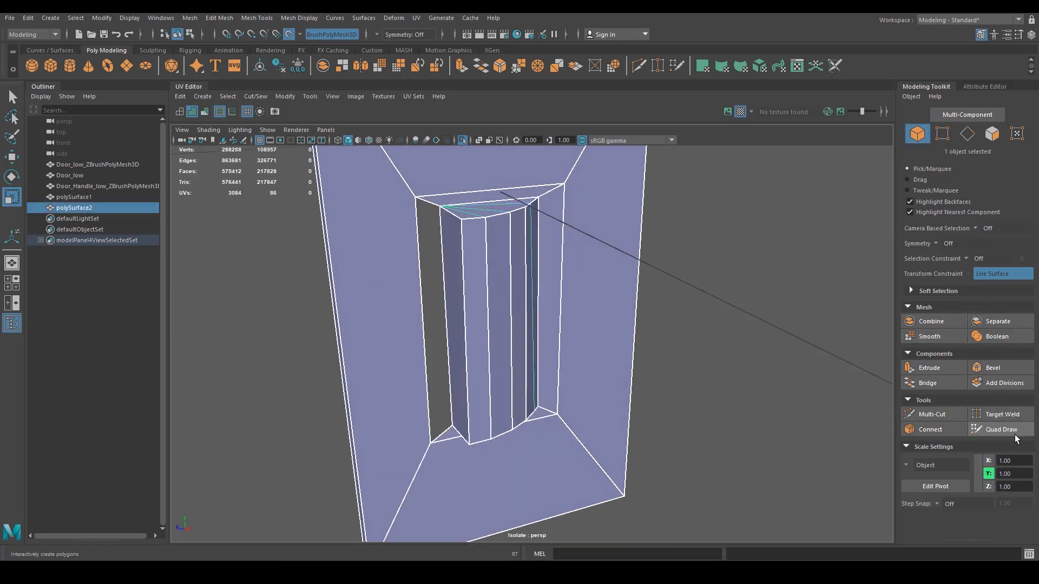
{"action": "left_click", "coordinate": [1000, 429]}
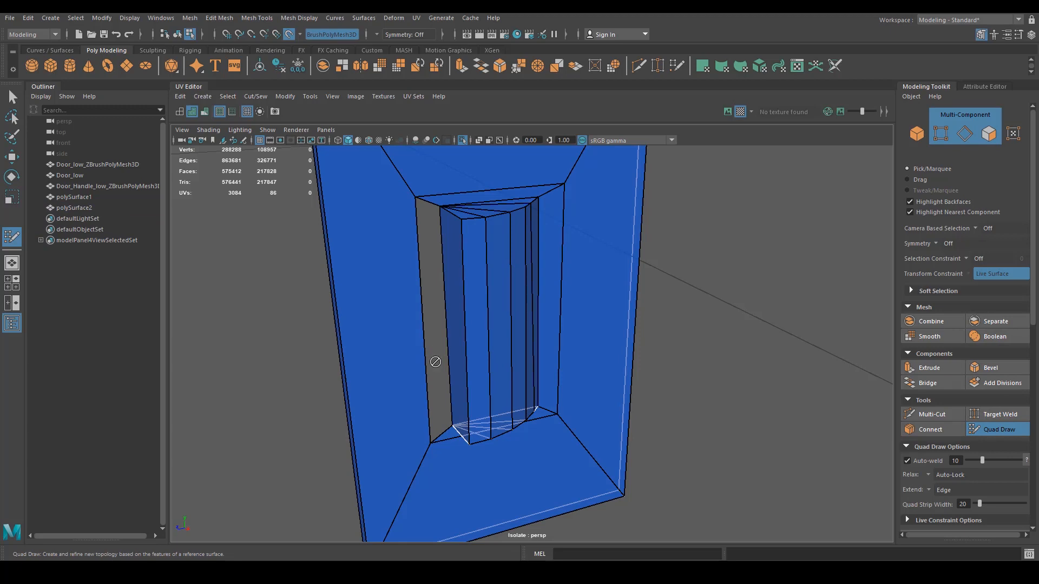
{"action": "left_click", "coordinate": [482, 413], "text": "shift"}
Try to insert a supporting edge loop close to the latch plate's outer border with Quad Draw, and undo it.
{"action": "mouse_move", "coordinate": [482, 413]}
{"action": "left_mouse_down", "text": "alt"}
{"action": "mouse_move", "coordinate": [453, 359]}
{"action": "mouse_move", "coordinate": [394, 401]}
{"action": "mouse_move", "coordinate": [445, 348]}
{"action": "mouse_move", "coordinate": [534, 332]}
{"action": "mouse_move", "coordinate": [466, 281]}
{"action": "mouse_move", "coordinate": [498, 299]}
{"action": "mouse_move", "coordinate": [502, 341]}
{"action": "mouse_move", "coordinate": [492, 311]}
{"action": "left_mouse_up", "text": "alt"}
{"action": "scroll", "coordinate": [482, 327], "scroll_direction": "down", "scroll_amount": 5}
{"action": "scroll", "coordinate": [492, 311], "scroll_direction": "up", "scroll_amount": 5}
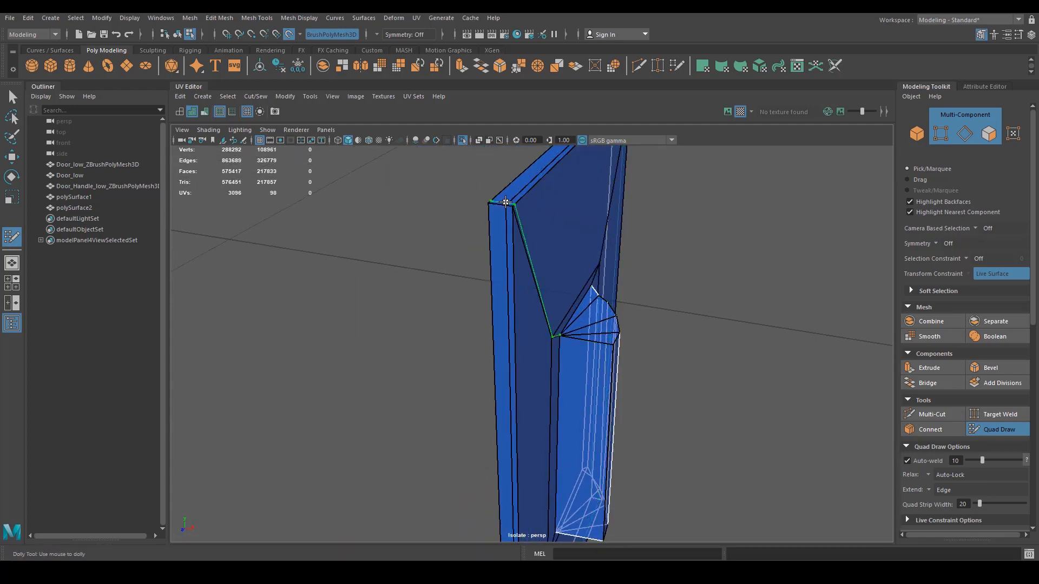
{"action": "left_click_drag", "start_coordinate": [565, 210], "coordinate": [515, 240], "text": "alt"}
{"action": "middle_click_drag", "start_coordinate": [515, 241], "coordinate": [526, 373], "text": "alt"}
{"action": "key", "text": "ctrl+z"}
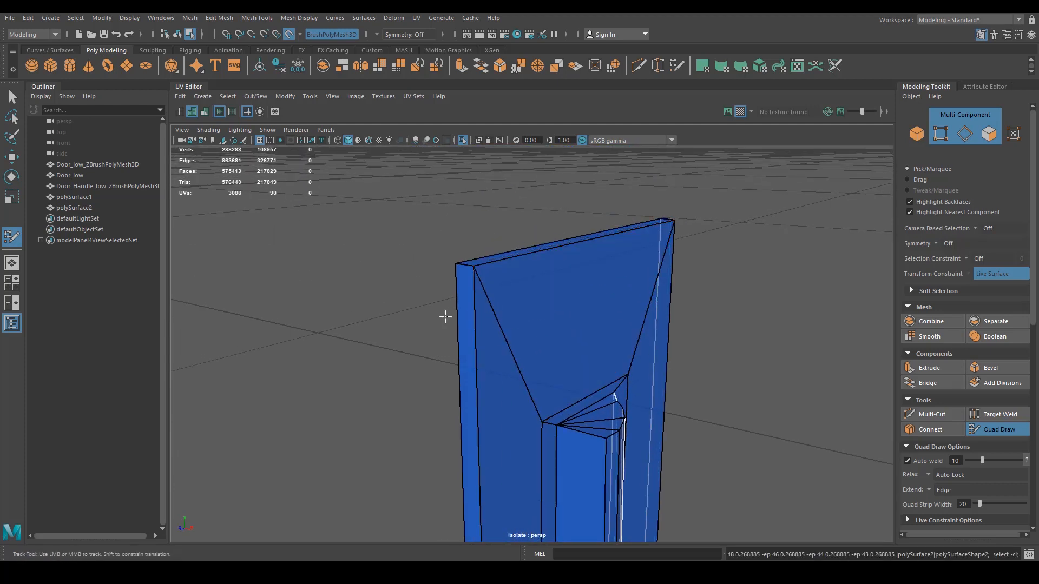
{"action": "scroll", "coordinate": [445, 317], "scroll_direction": "up", "scroll_amount": 3}
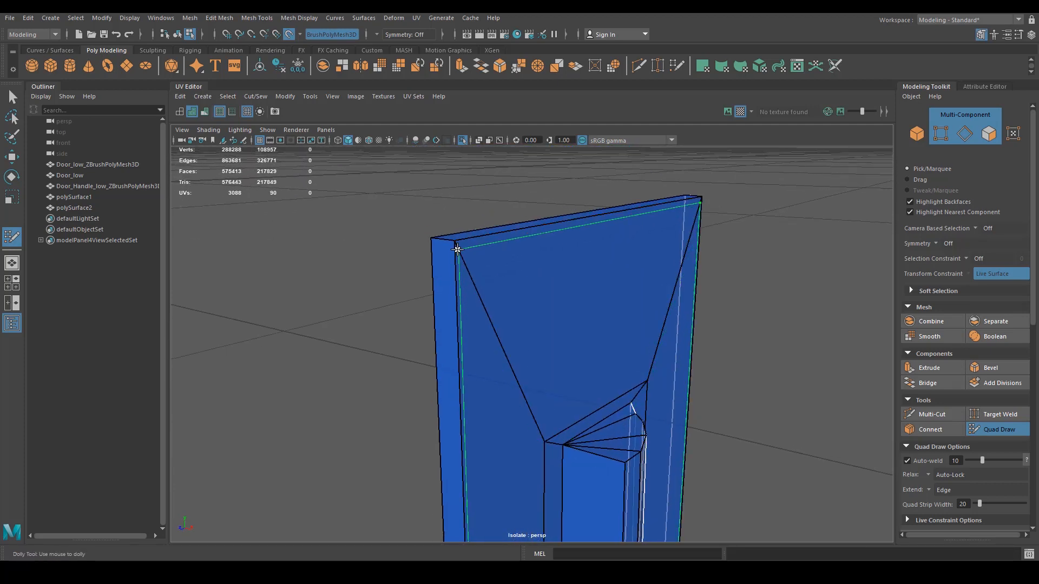
{"action": "left_click", "coordinate": [457, 248], "text": "ctrl"}
{"action": "mouse_move", "coordinate": [503, 303]}
{"action": "left_mouse_down", "text": "alt"}
{"action": "mouse_move", "coordinate": [487, 302]}
{"action": "mouse_move", "coordinate": [506, 300]}
{"action": "left_mouse_up", "text": "alt"}
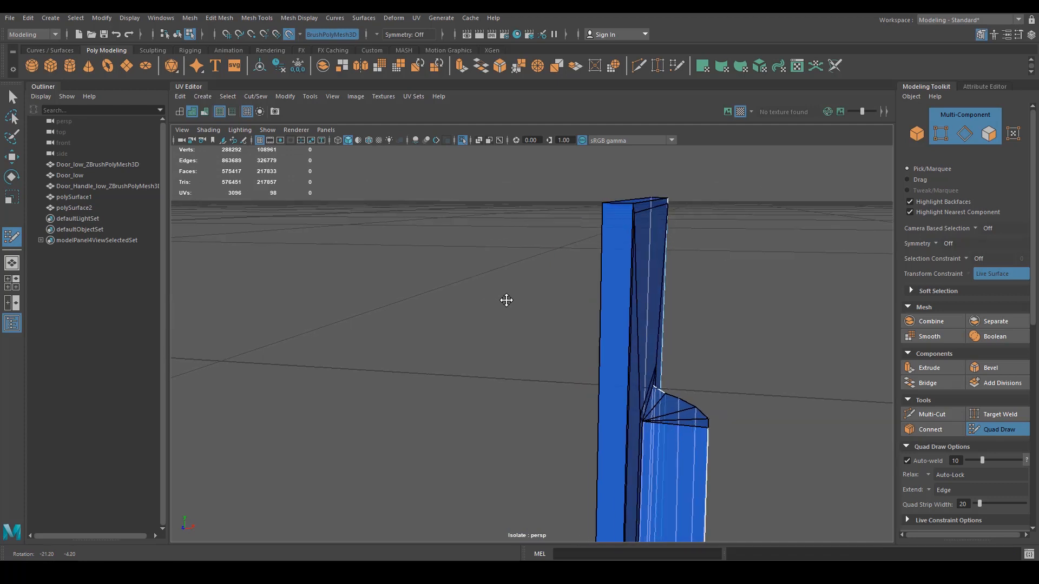
{"action": "key", "text": "ctrl+z"}
{"action": "left_click_drag", "start_coordinate": [640, 274], "coordinate": [550, 344], "text": "alt"}
{"action": "scroll", "coordinate": [554, 348], "scroll_direction": "down", "scroll_amount": 4}
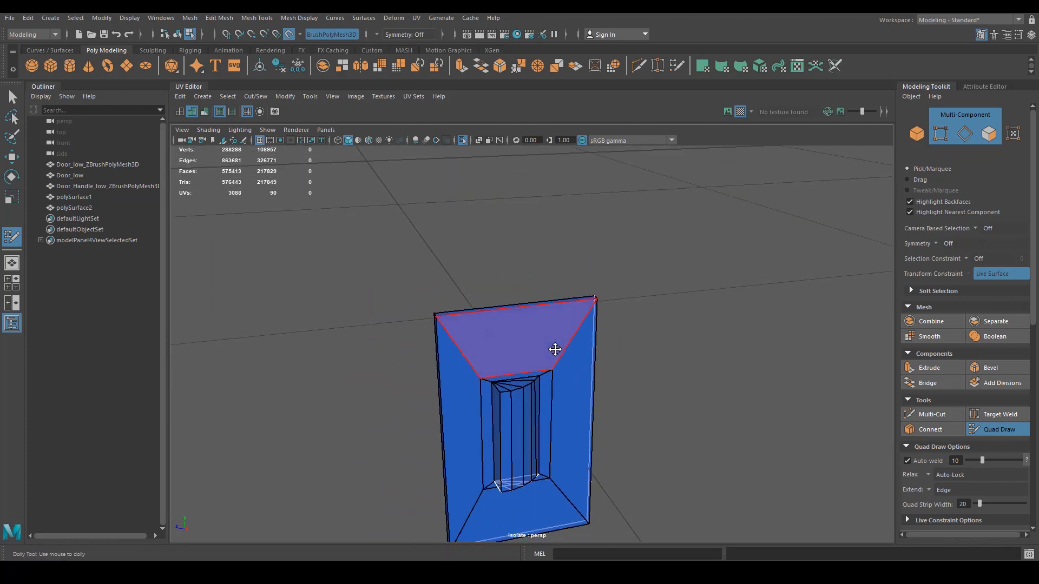
{"action": "middle_click_drag", "start_coordinate": [557, 398], "coordinate": [558, 382], "text": "alt"}
{"action": "left_click_drag", "start_coordinate": [558, 382], "coordinate": [582, 370], "text": "alt"}
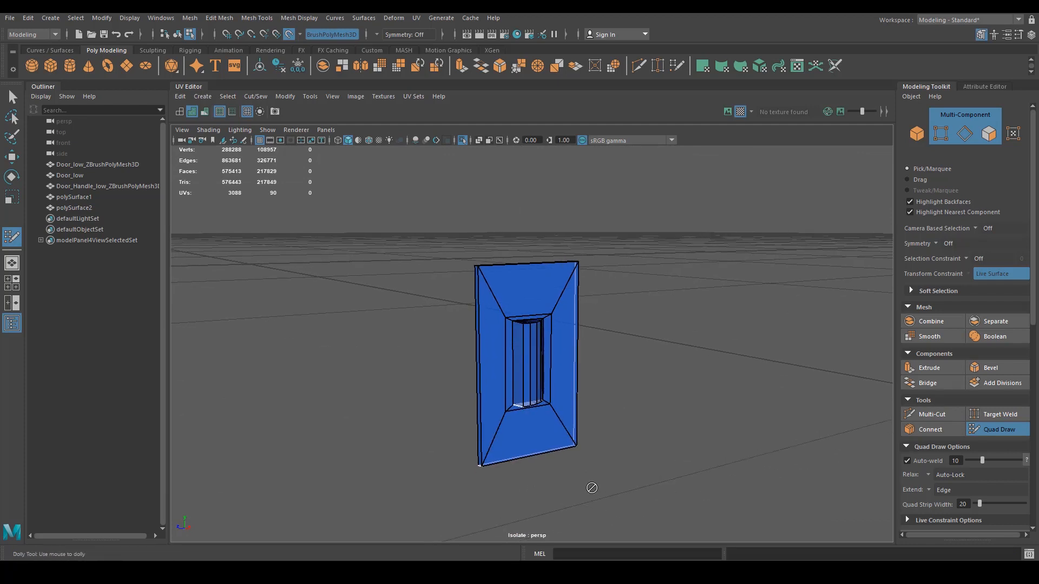
Leave Quad Draw, end the isolation of the latch plate and bring the hinge on the door's edge into view.
{"action": "key", "text": "q"}
{"action": "key", "text": "ctrl+1"}
{"action": "scroll", "coordinate": [622, 461], "scroll_direction": "down", "scroll_amount": 5}
{"action": "left_click_drag", "start_coordinate": [209, 377], "coordinate": [314, 387], "text": "alt"}
{"action": "middle_click_drag", "start_coordinate": [313, 387], "coordinate": [814, 433], "text": "alt"}
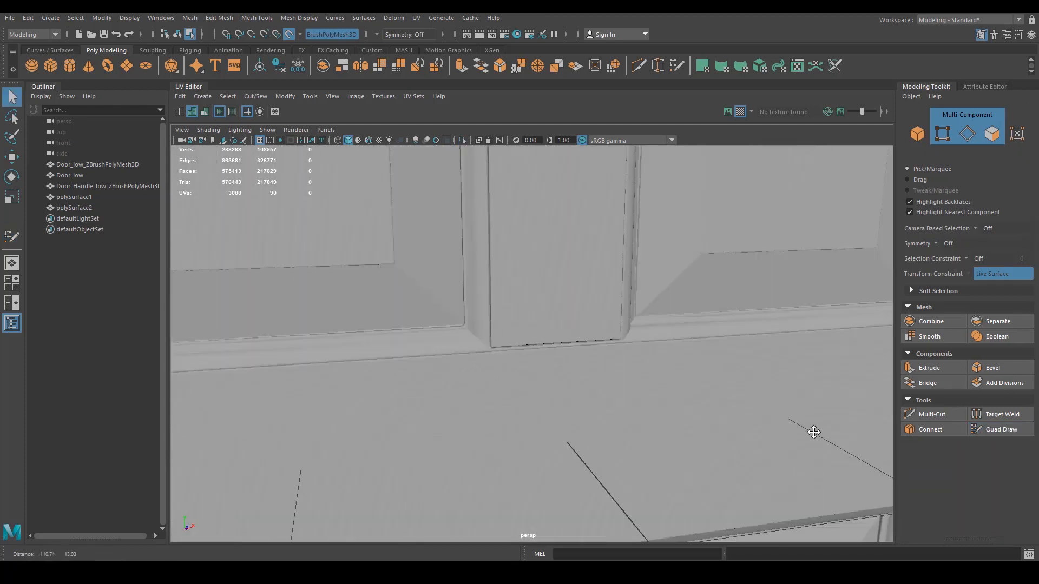
{"action": "scroll", "coordinate": [814, 433], "scroll_direction": "down", "scroll_amount": 5}
{"action": "middle_click_drag", "start_coordinate": [346, 301], "coordinate": [371, 429], "text": "alt"}
{"action": "scroll", "coordinate": [371, 429], "scroll_direction": "up", "scroll_amount": 2}
{"action": "left_click_drag", "start_coordinate": [371, 428], "coordinate": [559, 350], "text": "alt"}
{"action": "scroll", "coordinate": [558, 350], "scroll_direction": "up", "scroll_amount": 4}
{"action": "middle_click_drag", "start_coordinate": [504, 217], "coordinate": [336, 377], "text": "alt"}
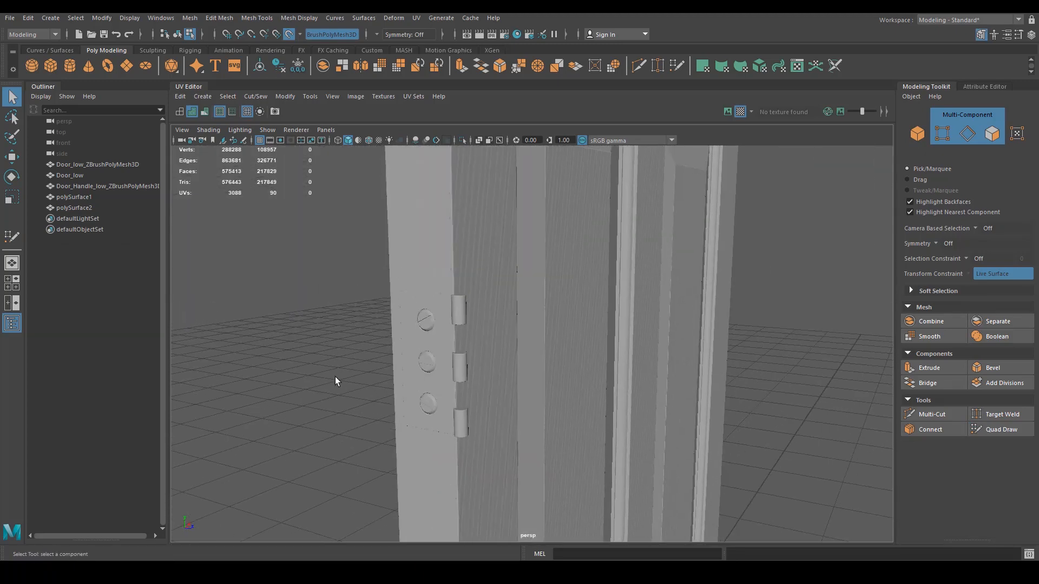
{"action": "scroll", "coordinate": [335, 376], "scroll_direction": "up", "scroll_amount": 2}
{"action": "left_click_drag", "start_coordinate": [411, 404], "coordinate": [405, 378], "text": "alt"}
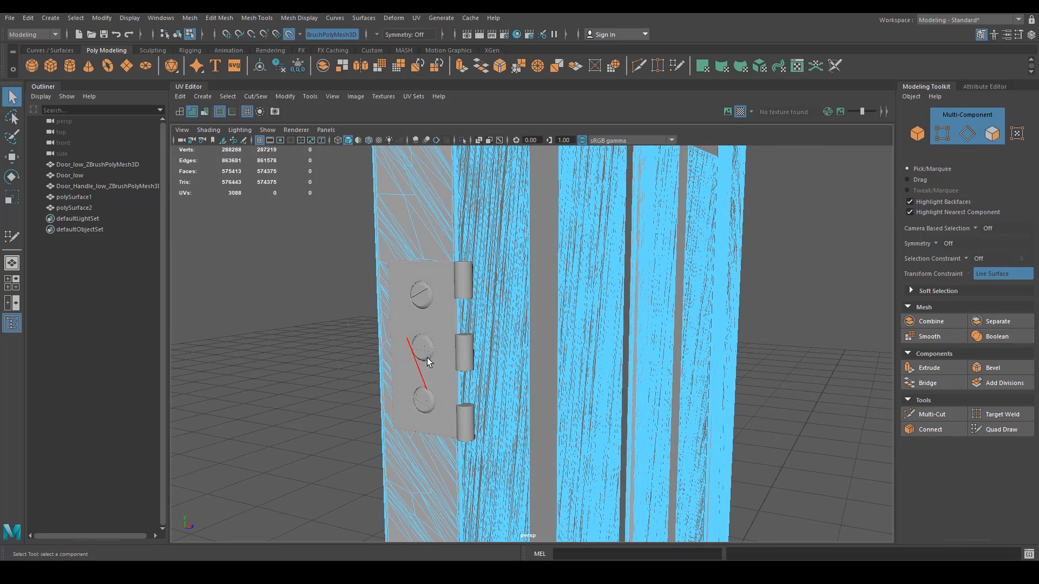
Hide the high-poly door Door_low_ZBrushPolyMesh3D and the low-poly Door_low, and frame the exposed hinge.
{"action": "key", "text": "F8"}
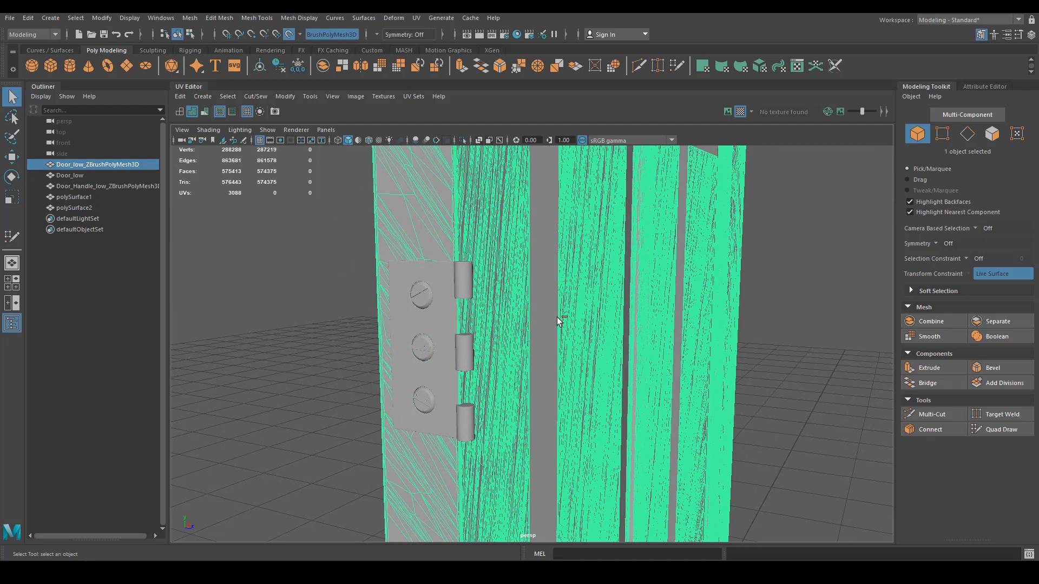
{"action": "key", "text": "ctrl+h"}
{"action": "left_click", "coordinate": [543, 373]}
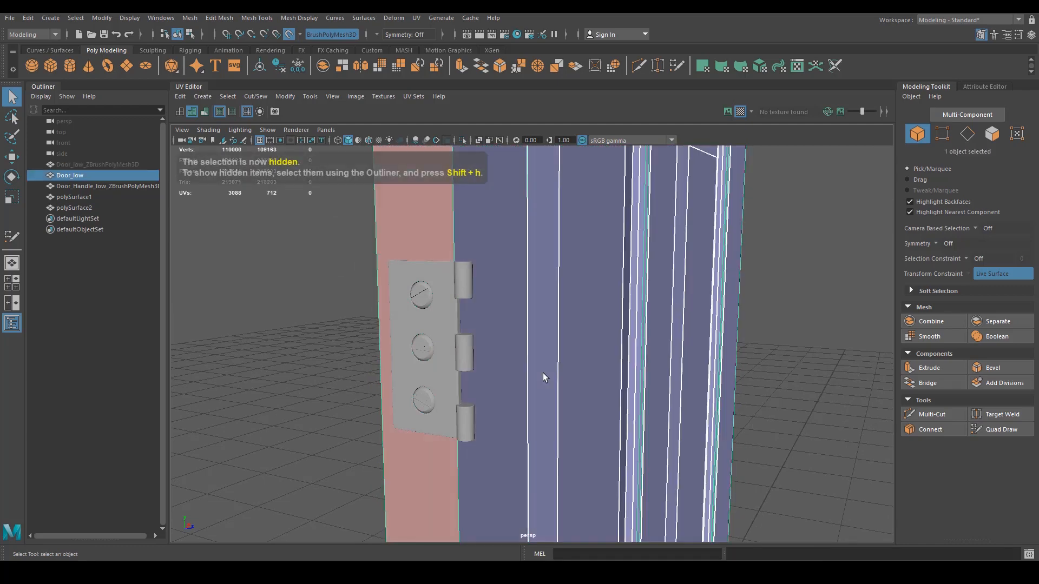
{"action": "key", "text": "ctrl+h"}
{"action": "key", "text": "f"}
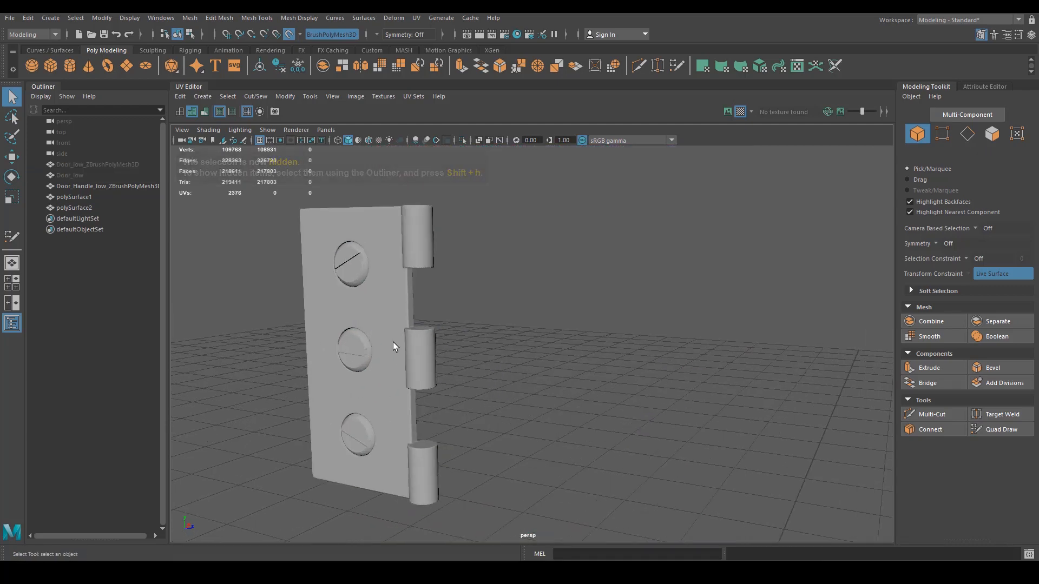
{"action": "left_click_drag", "start_coordinate": [652, 437], "coordinate": [643, 434], "text": "alt"}
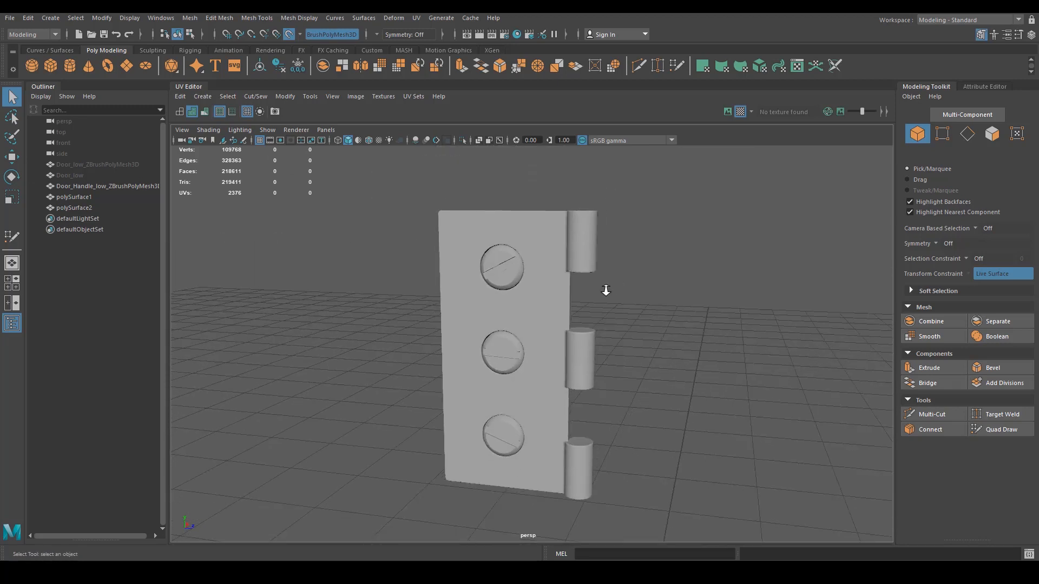
{"action": "scroll", "coordinate": [622, 324], "scroll_direction": "up", "scroll_amount": 3}
{"action": "scroll", "coordinate": [629, 275], "scroll_direction": "down", "scroll_amount": 5}
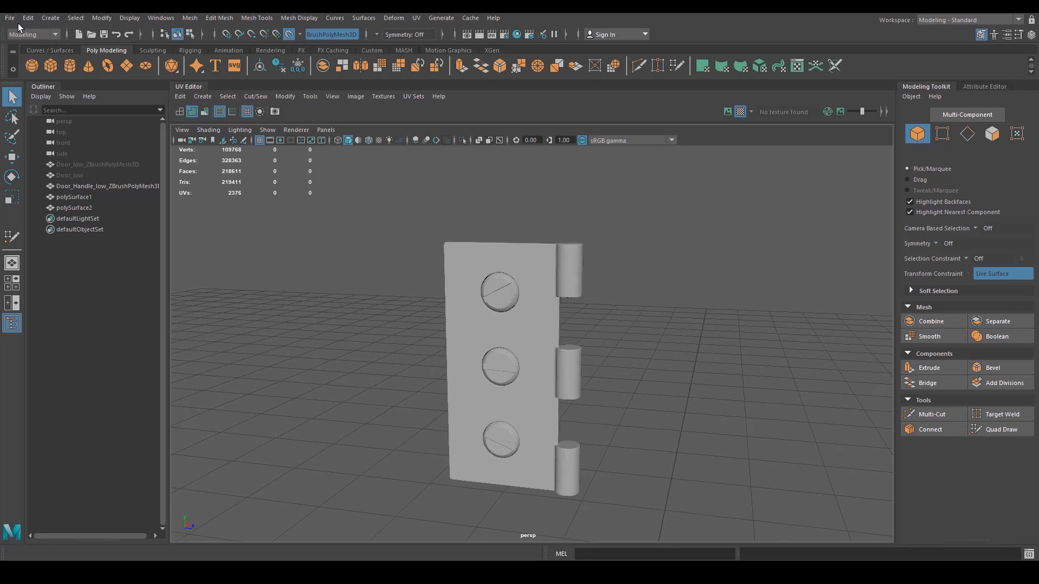
Create a polygon cylinder and snap it onto the hinge's upper knuckle at about X -115.92, Y 170.85, Z 10.32.
{"action": "left_click", "coordinate": [68, 67]}
{"action": "scroll", "coordinate": [485, 305], "scroll_direction": "down", "scroll_amount": 5}
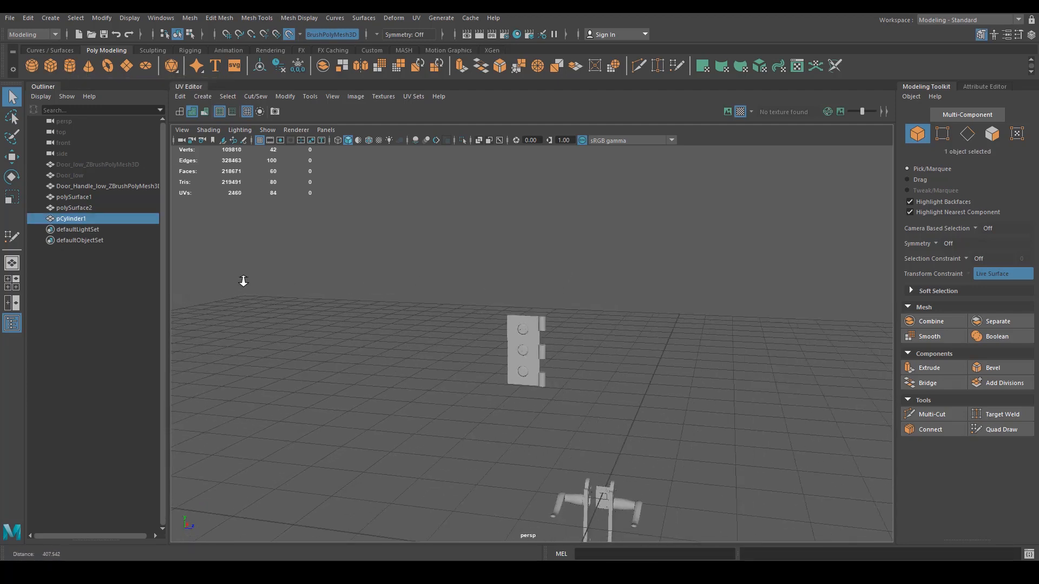
{"action": "key", "text": "w"}
{"action": "scroll", "coordinate": [631, 421], "scroll_direction": "down", "scroll_amount": 2}
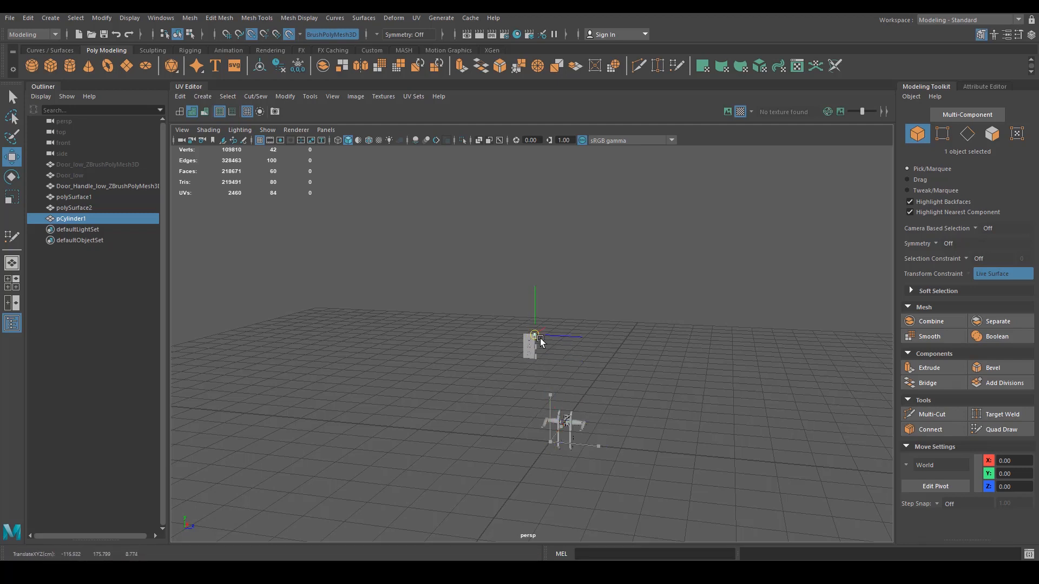
{"action": "left_click_drag", "start_coordinate": [540, 342], "coordinate": [535, 333]}
{"action": "key", "text": "f"}
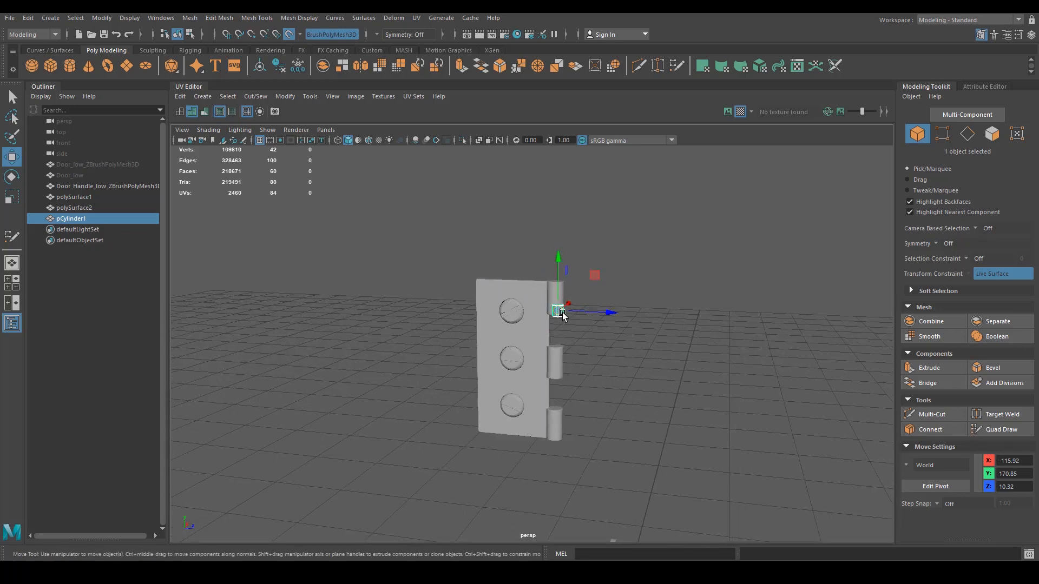
Raise the cylinder along the upper hinge knuckle to about Y 173.18 and scale it uniformly to about 1.45.
{"action": "right_click_drag", "start_coordinate": [544, 358], "coordinate": [676, 378], "text": "alt"}
{"action": "middle_click_drag", "start_coordinate": [681, 317], "coordinate": [644, 391], "text": "alt"}
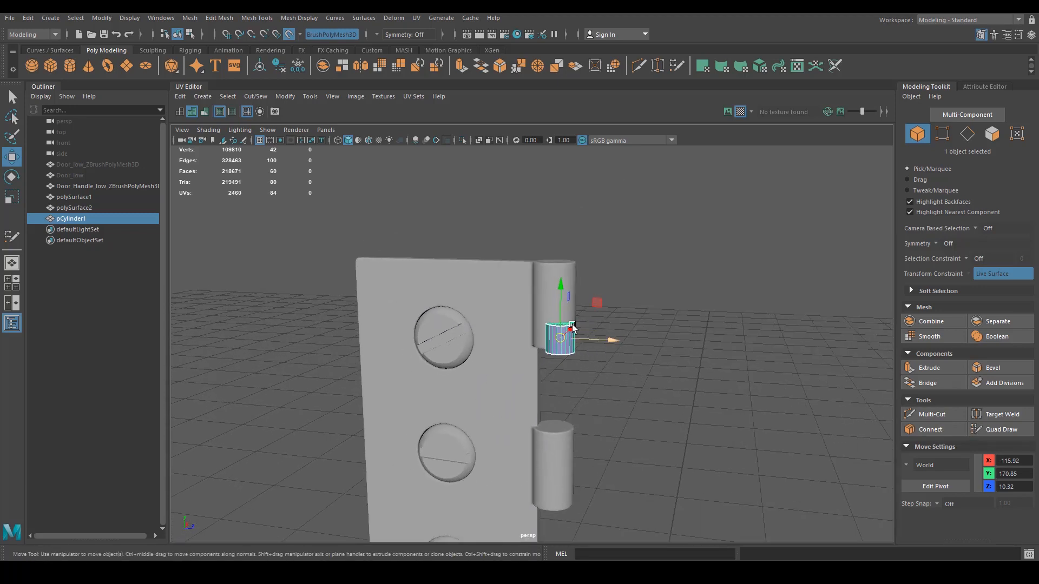
{"action": "left_click_drag", "start_coordinate": [560, 291], "coordinate": [574, 300]}
{"action": "key", "text": "r"}
{"action": "left_click_drag", "start_coordinate": [627, 354], "coordinate": [625, 359], "text": "alt"}
{"action": "right_click_drag", "start_coordinate": [626, 359], "coordinate": [647, 369], "text": "alt"}
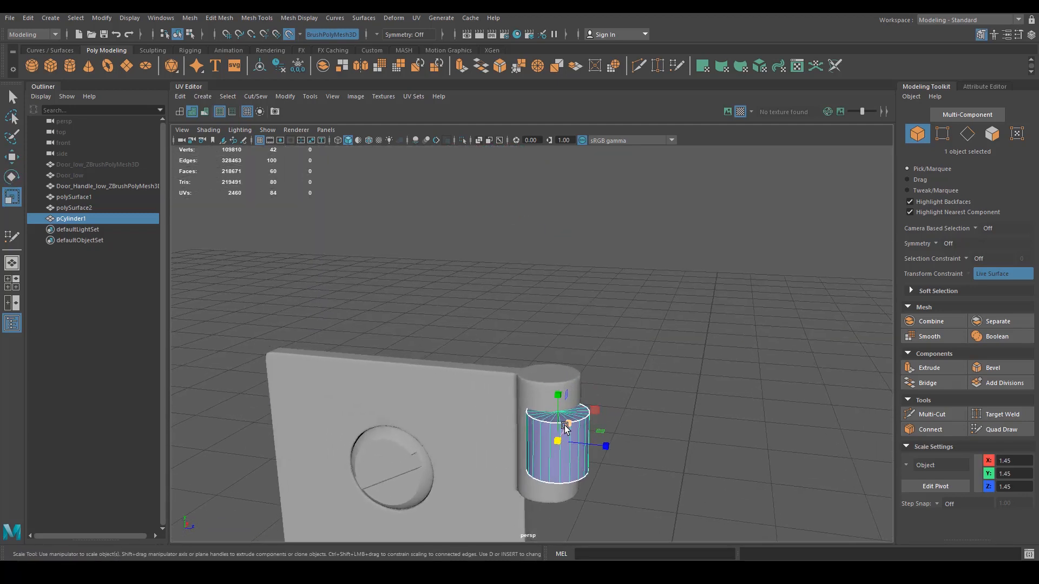
Set the cylinder's axis subdivisions to 10.
{"action": "left_click", "coordinate": [983, 86]}
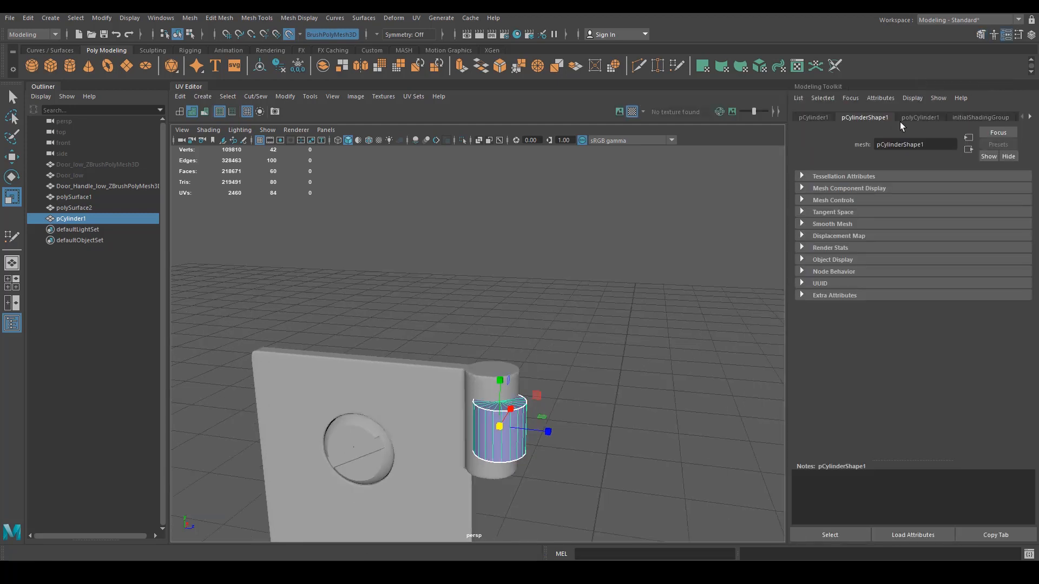
{"action": "left_click", "coordinate": [818, 116]}
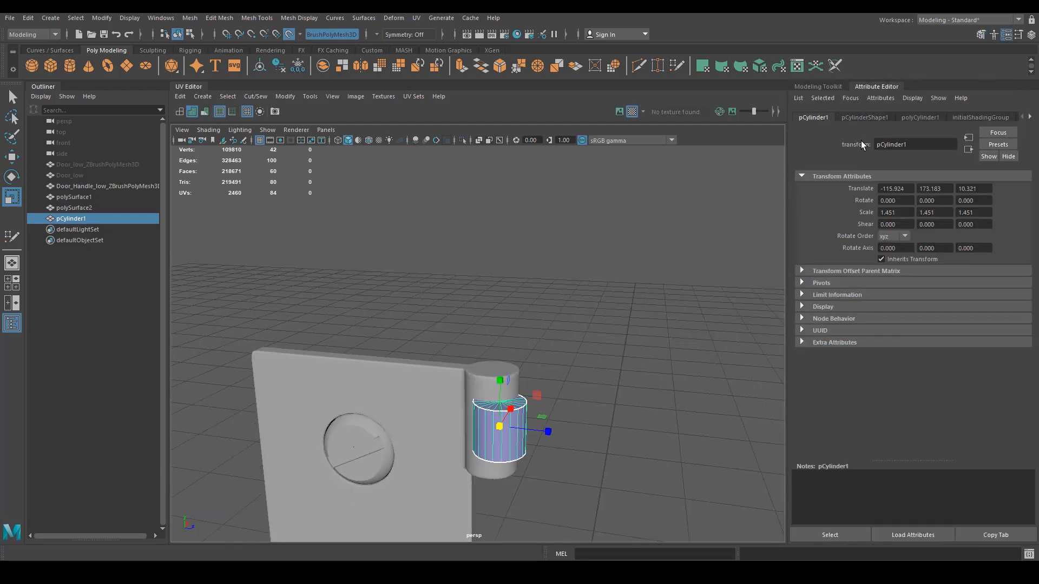
{"action": "left_click", "coordinate": [917, 118]}
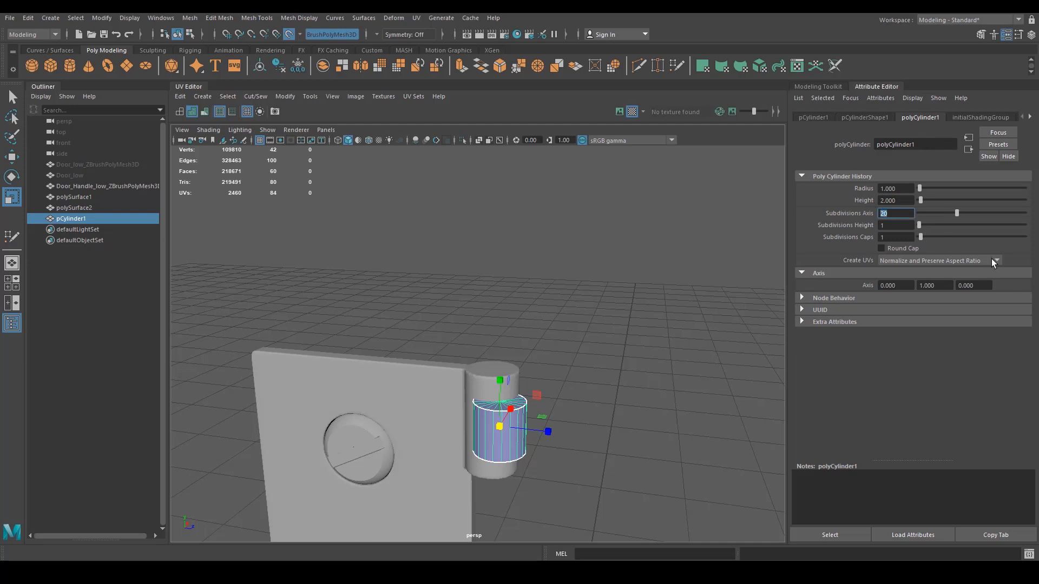
{"action": "type", "text": "10"}
{"action": "key", "text": "Tab"}
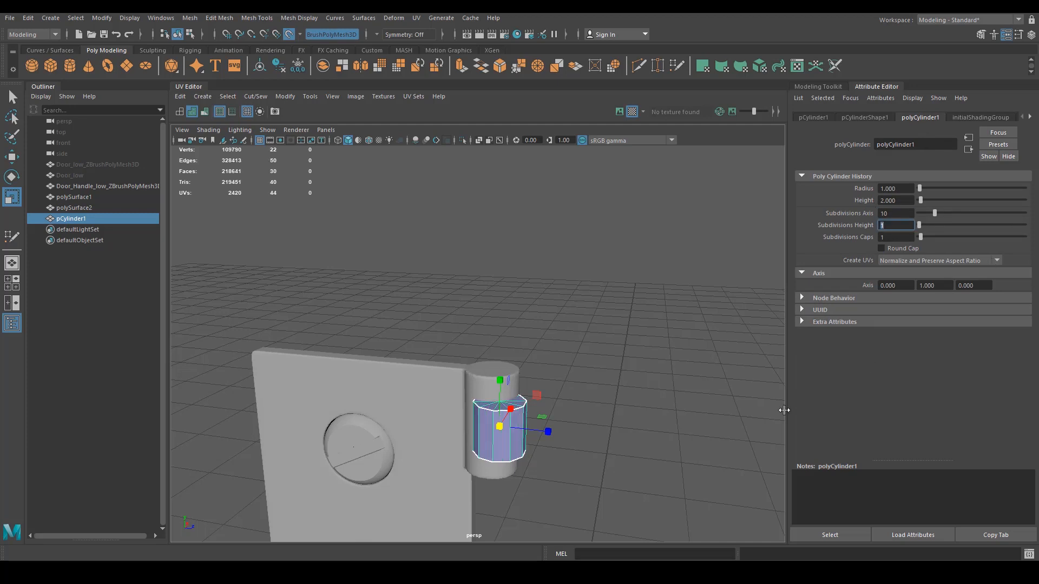
Move the cylinder clear of the hinge to about Z 14.11 and place its pivot at the top cap's centre.
{"action": "right_click_drag", "start_coordinate": [638, 424], "coordinate": [652, 427], "text": "alt"}
{"action": "middle_click_drag", "start_coordinate": [651, 427], "coordinate": [632, 408], "text": "alt"}
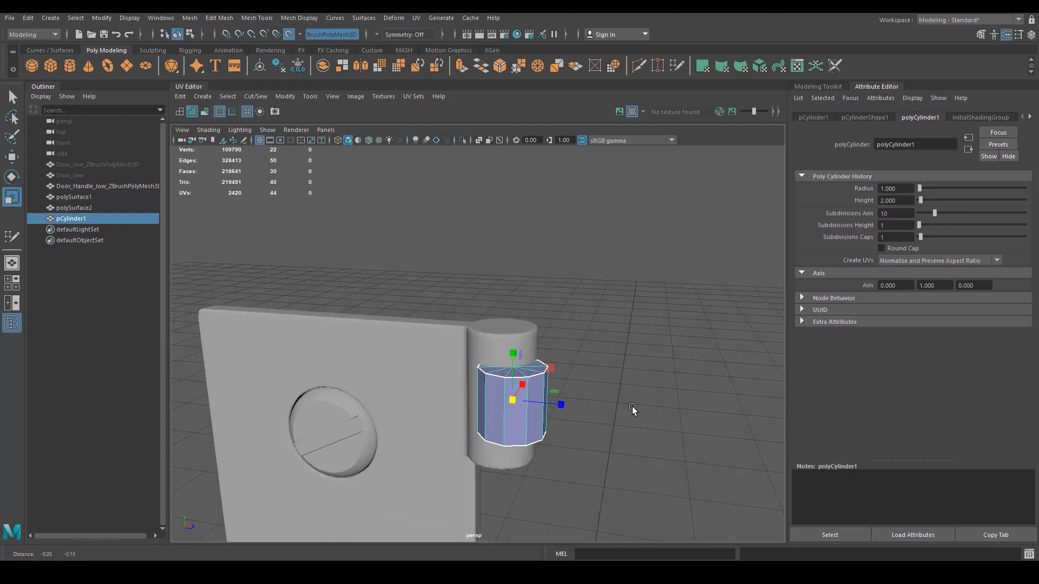
{"action": "right_click_drag", "start_coordinate": [589, 410], "coordinate": [610, 412], "text": "alt"}
{"action": "key", "text": "w"}
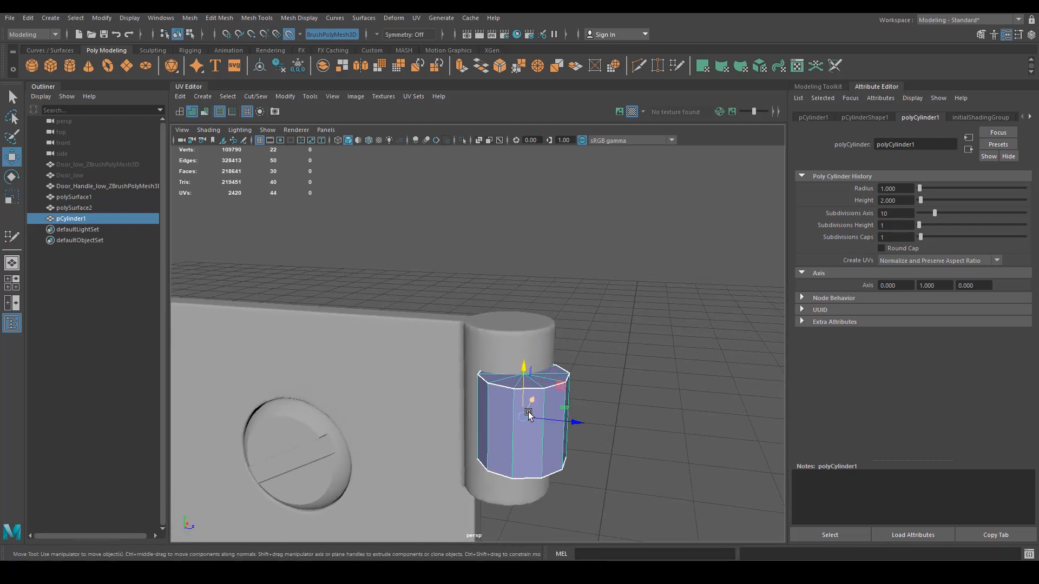
{"action": "left_click_drag", "start_coordinate": [546, 421], "coordinate": [664, 437]}
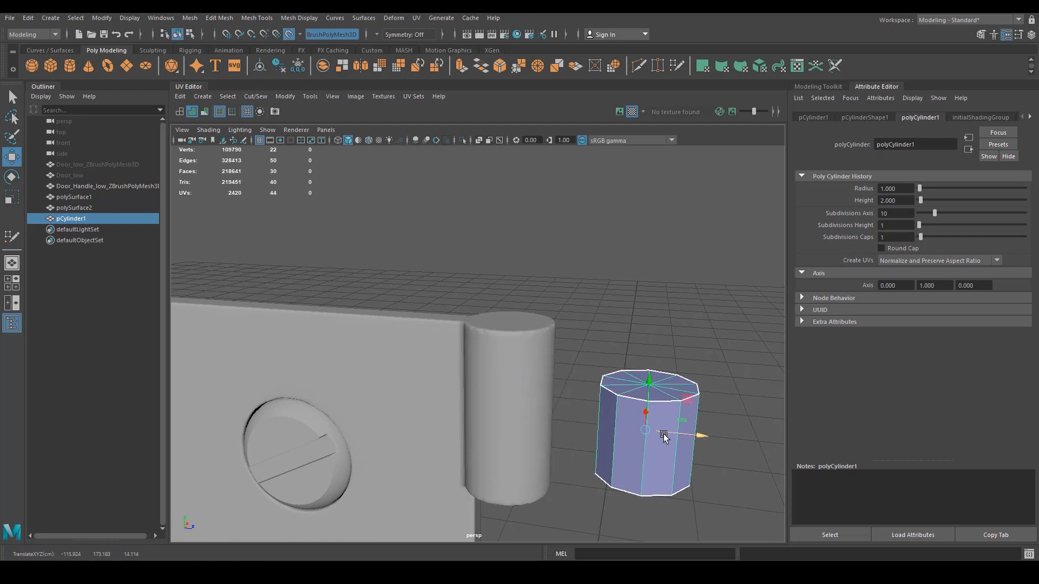
{"action": "key", "text": "d"}
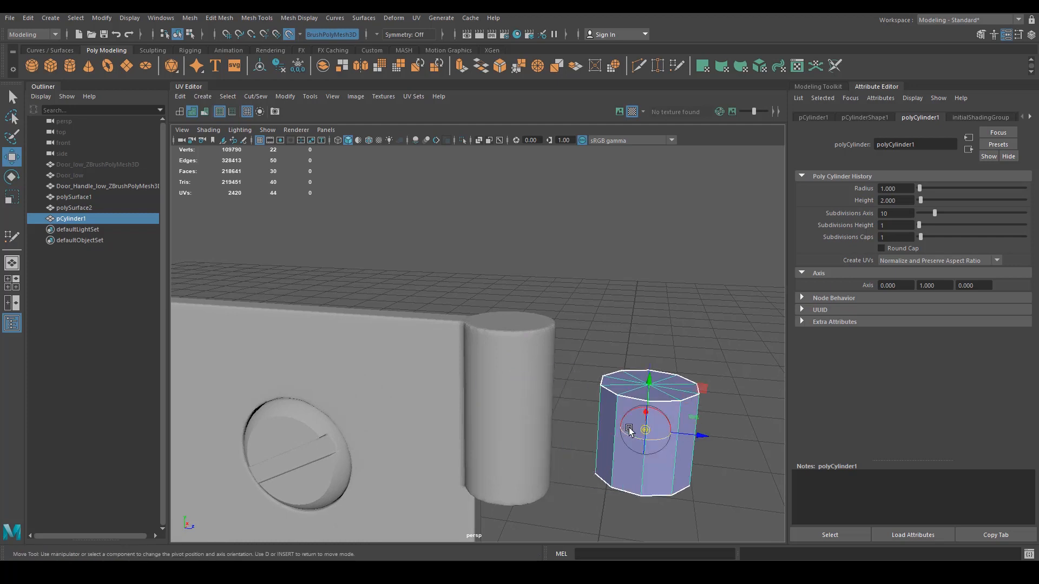
{"action": "left_click_drag", "start_coordinate": [647, 432], "coordinate": [647, 419]}
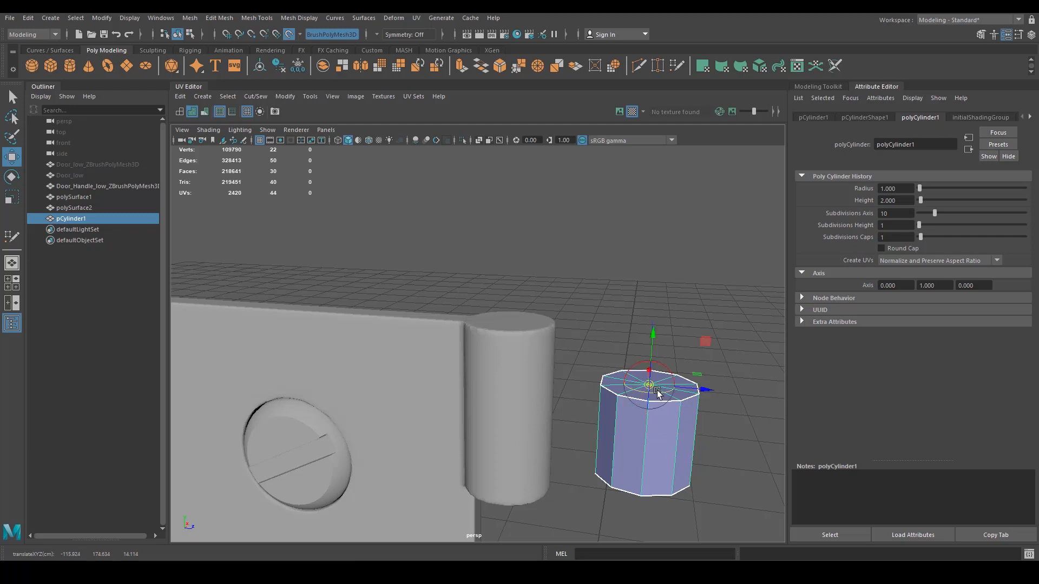
{"action": "key", "text": "d"}
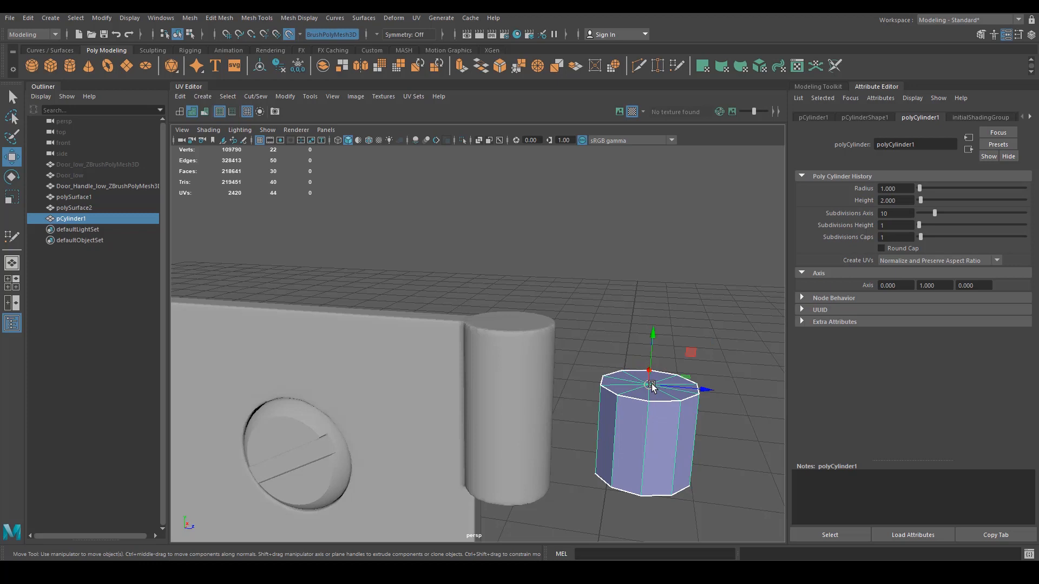
Place the cylinder by its top pivot onto the hinge knuckle's upper end at about X -114.58, Y 176.05, Z 8.34.
{"action": "left_click_drag", "start_coordinate": [651, 389], "coordinate": [514, 325]}
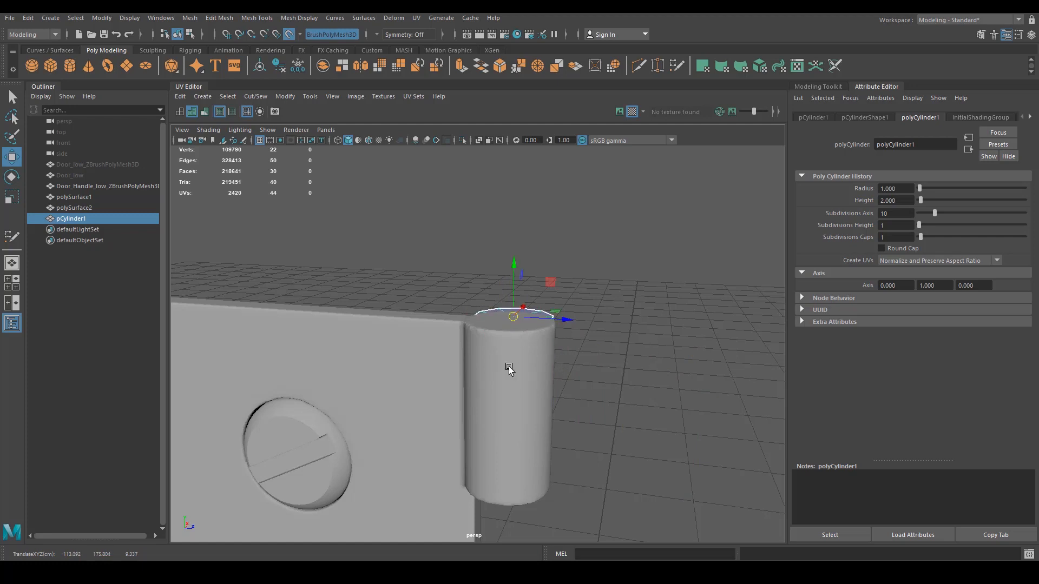
{"action": "mouse_move", "coordinate": [509, 367]}
{"action": "left_mouse_down", "text": "alt"}
{"action": "mouse_move", "coordinate": [527, 384]}
{"action": "mouse_move", "coordinate": [610, 405]}
{"action": "mouse_move", "coordinate": [520, 373]}
{"action": "mouse_move", "coordinate": [531, 387]}
{"action": "mouse_move", "coordinate": [527, 414]}
{"action": "mouse_move", "coordinate": [459, 307]}
{"action": "mouse_move", "coordinate": [529, 286]}
{"action": "mouse_move", "coordinate": [551, 260]}
{"action": "mouse_move", "coordinate": [544, 270]}
{"action": "left_mouse_up", "text": "alt"}
{"action": "key", "text": "f"}
{"action": "key", "text": "4"}
{"action": "key", "text": "r"}
{"action": "key", "text": "w"}
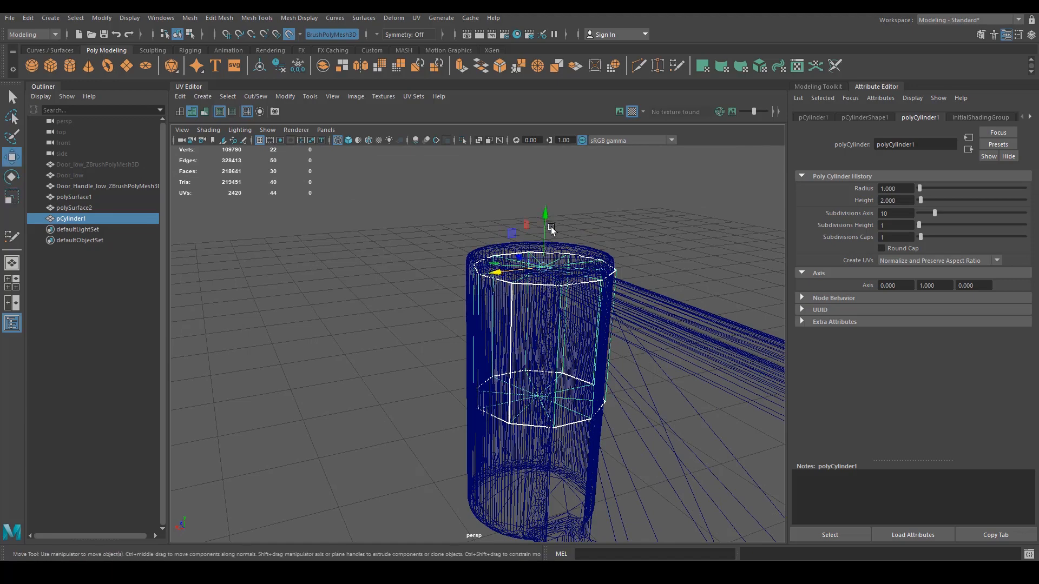
{"action": "left_click_drag", "start_coordinate": [541, 223], "coordinate": [541, 211]}
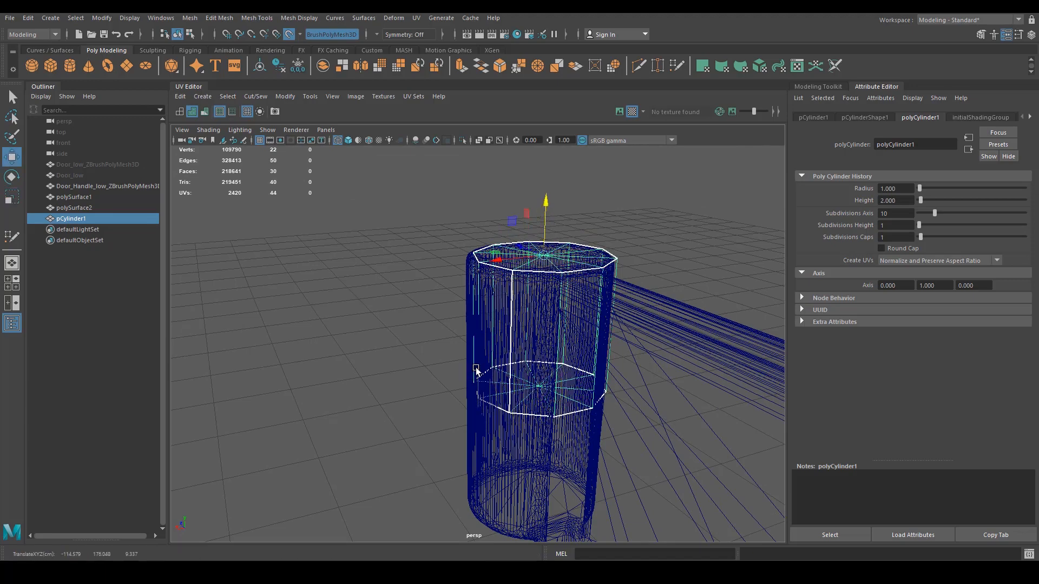
Scale the cylinder uniformly to about 1.52 and fine-tune it to fit the high-poly knuckle's outline.
{"action": "left_click_drag", "start_coordinate": [476, 368], "coordinate": [539, 419], "text": "alt"}
{"action": "left_click_drag", "start_coordinate": [465, 222], "coordinate": [498, 233]}
{"action": "key", "text": "r"}
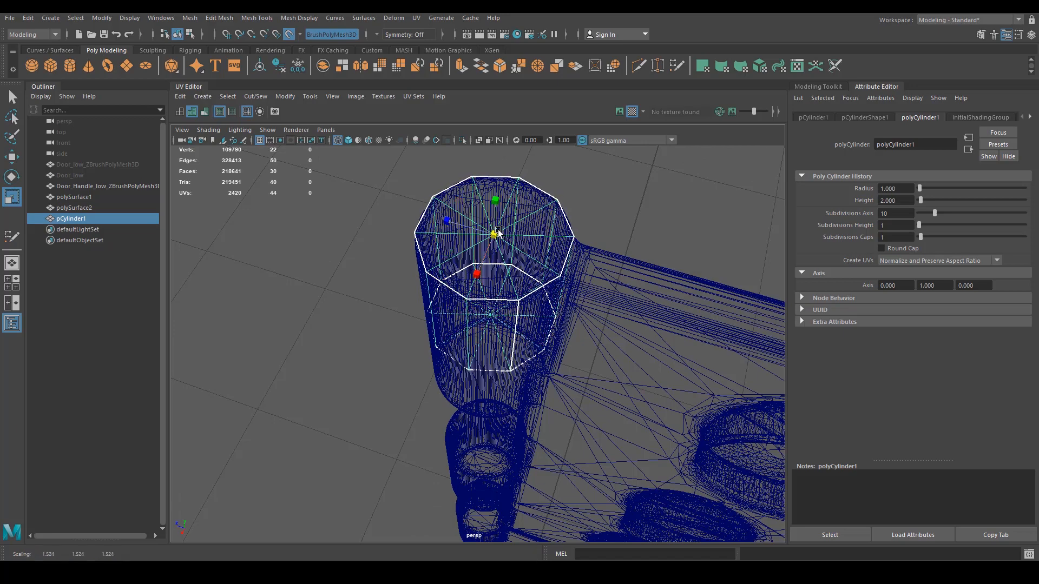
{"action": "left_click_drag", "start_coordinate": [418, 358], "coordinate": [483, 297], "text": "alt"}
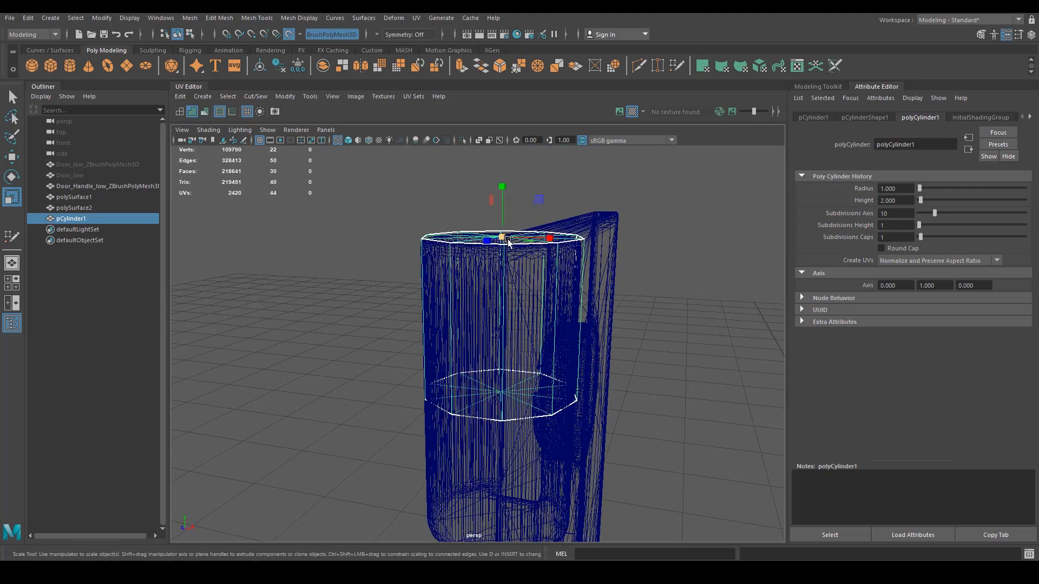
{"action": "left_click_drag", "start_coordinate": [505, 239], "coordinate": [510, 240]}
{"action": "left_click_drag", "start_coordinate": [517, 289], "coordinate": [478, 233], "text": "alt"}
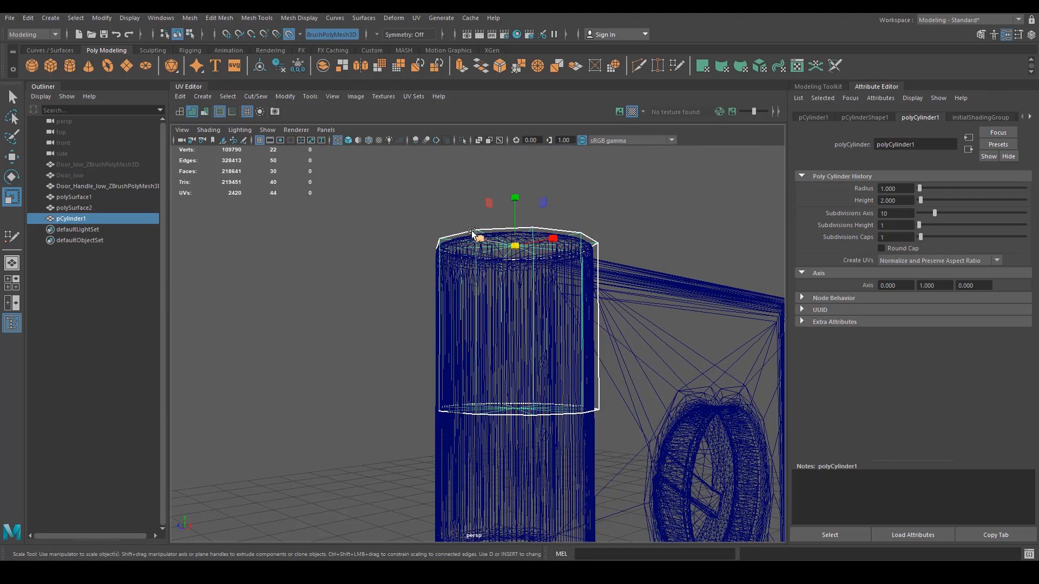
Make the high-poly Door_Handle_low_ZBrushPolyMesh3D the live surface and switch the cylinder to vertex editing.
{"action": "right_click_drag", "start_coordinate": [457, 240], "coordinate": [410, 237]}
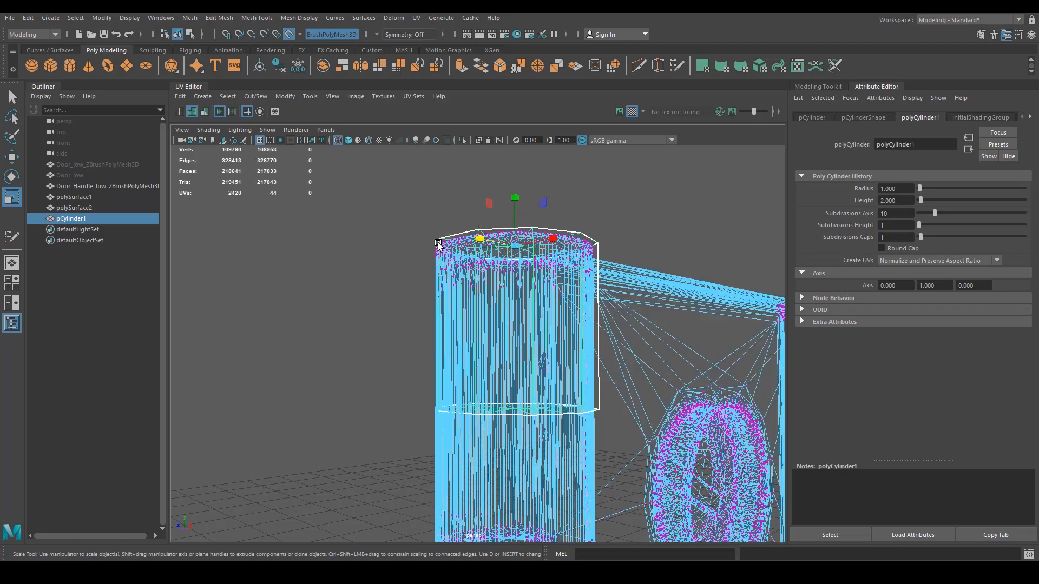
{"action": "left_click_drag", "start_coordinate": [433, 239], "coordinate": [477, 296], "text": "alt"}
{"action": "right_click_drag", "start_coordinate": [494, 280], "coordinate": [566, 287]}
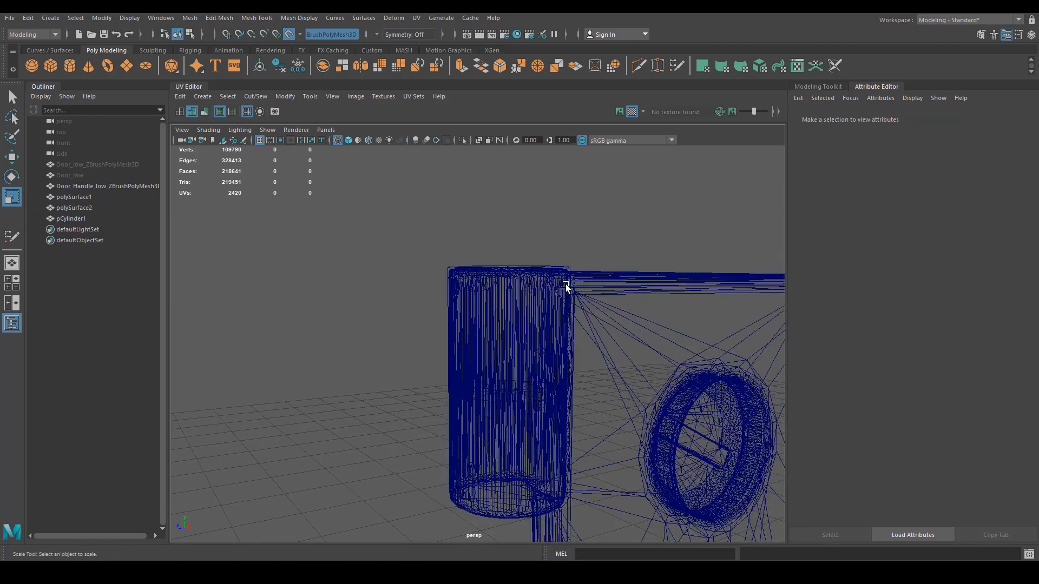
{"action": "left_click", "coordinate": [544, 268]}
{"action": "left_click", "coordinate": [615, 285]}
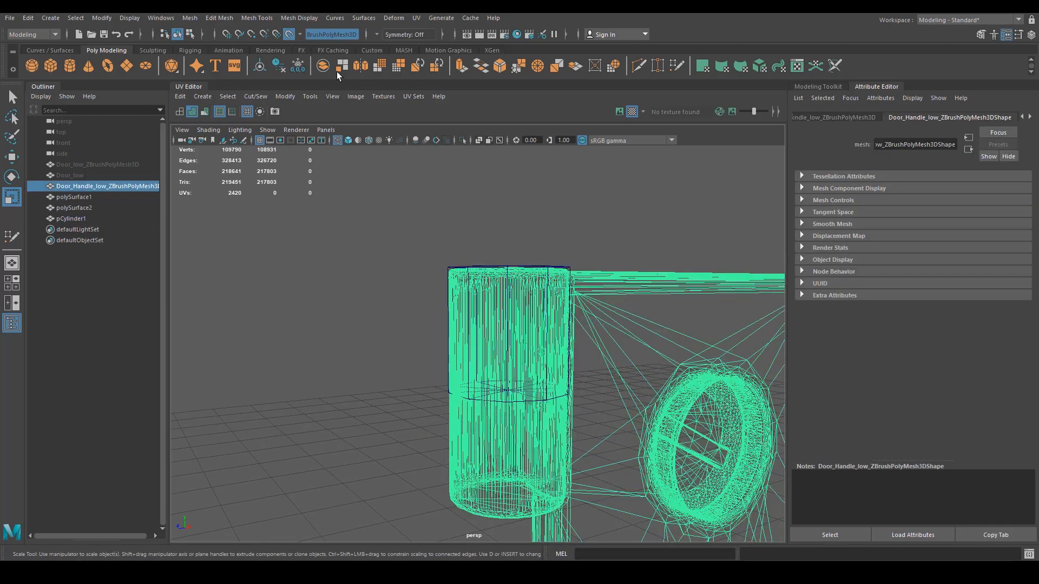
{"action": "left_click", "coordinate": [289, 35]}
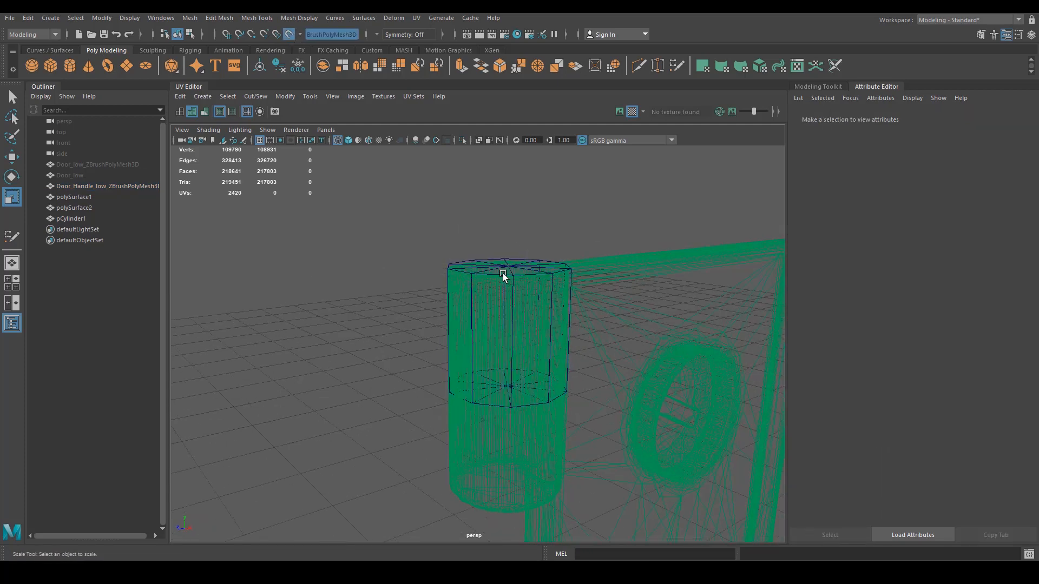
{"action": "left_click", "coordinate": [512, 301]}
{"action": "left_click_drag", "start_coordinate": [512, 300], "coordinate": [418, 297], "text": "alt"}
{"action": "right_click_drag", "start_coordinate": [508, 287], "coordinate": [461, 288]}
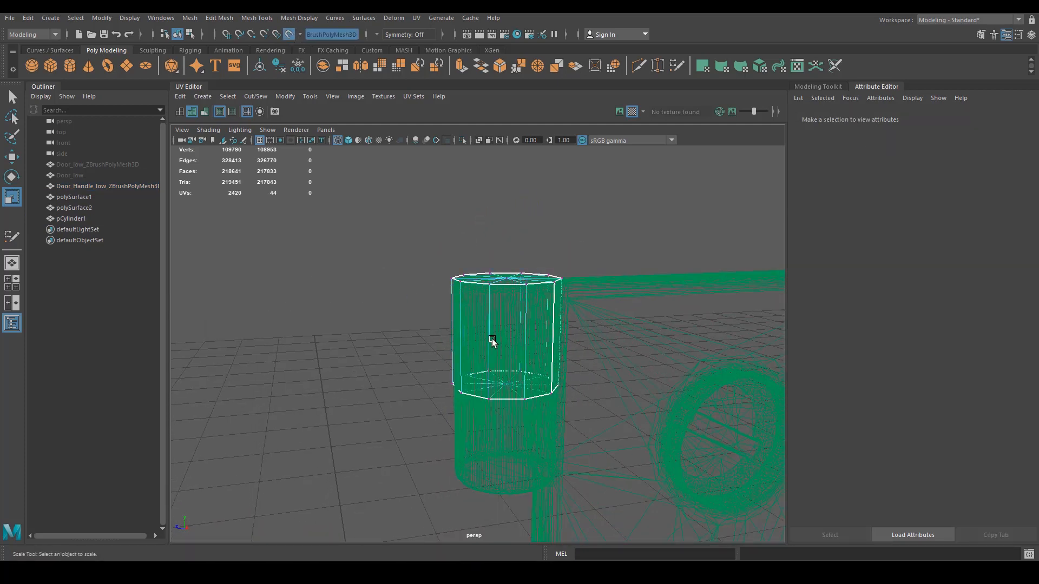
Turn off the live surface and lower the cylinder's bottom vertices to the lower end of the hinge knuckle.
{"action": "left_click_drag", "start_coordinate": [492, 341], "coordinate": [396, 421], "text": "alt"}
{"action": "left_click_drag", "start_coordinate": [645, 358], "coordinate": [441, 403]}
{"action": "key", "text": "w"}
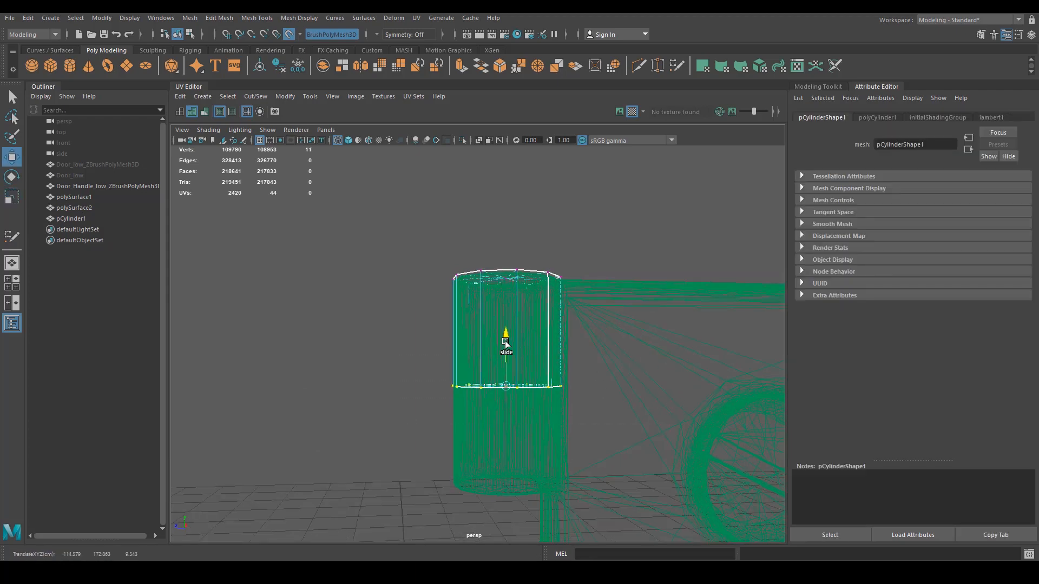
{"action": "left_click_drag", "start_coordinate": [506, 342], "coordinate": [502, 427]}
{"action": "key", "text": "ctrl+z"}
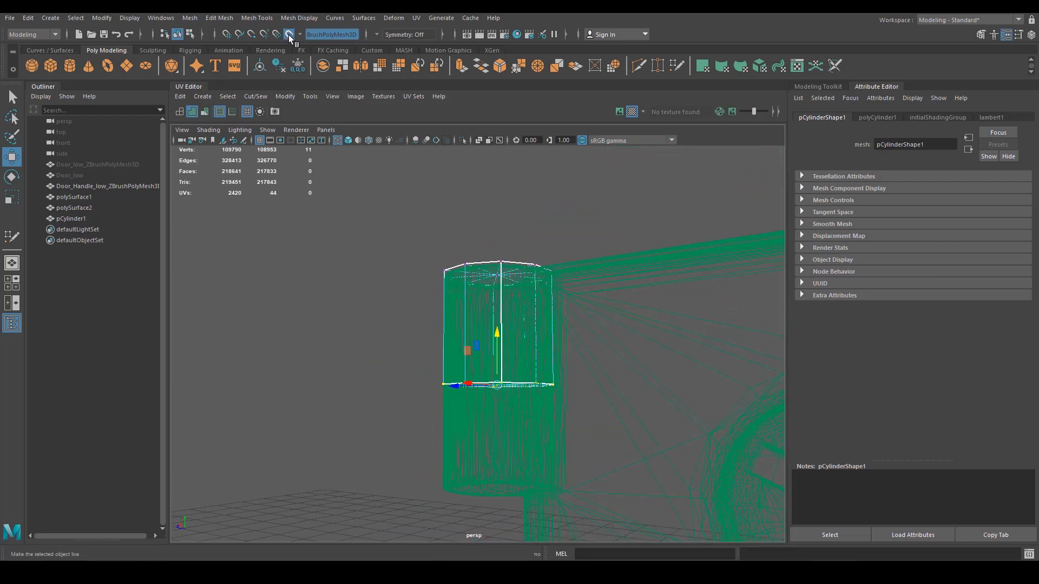
{"action": "left_click", "coordinate": [290, 34]}
{"action": "mouse_move", "coordinate": [501, 333]}
{"action": "left_mouse_down"}
{"action": "mouse_move", "coordinate": [509, 433]}
{"action": "mouse_move", "coordinate": [557, 440]}
{"action": "mouse_move", "coordinate": [543, 348]}
{"action": "mouse_move", "coordinate": [470, 350]}
{"action": "left_mouse_up"}
{"action": "key", "text": "5"}
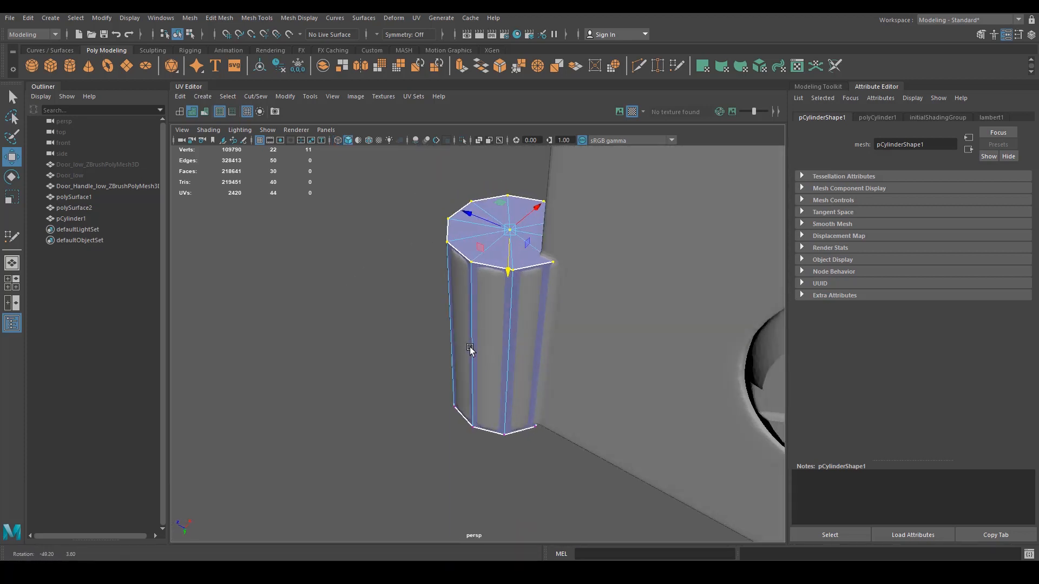
Delete the cylinder's side face where the knuckle joins the hinge plate.
{"action": "right_click_drag", "start_coordinate": [470, 350], "coordinate": [542, 276], "text": "alt"}
{"action": "right_click_drag", "start_coordinate": [543, 271], "coordinate": [550, 297]}
{"action": "left_click", "coordinate": [551, 296]}
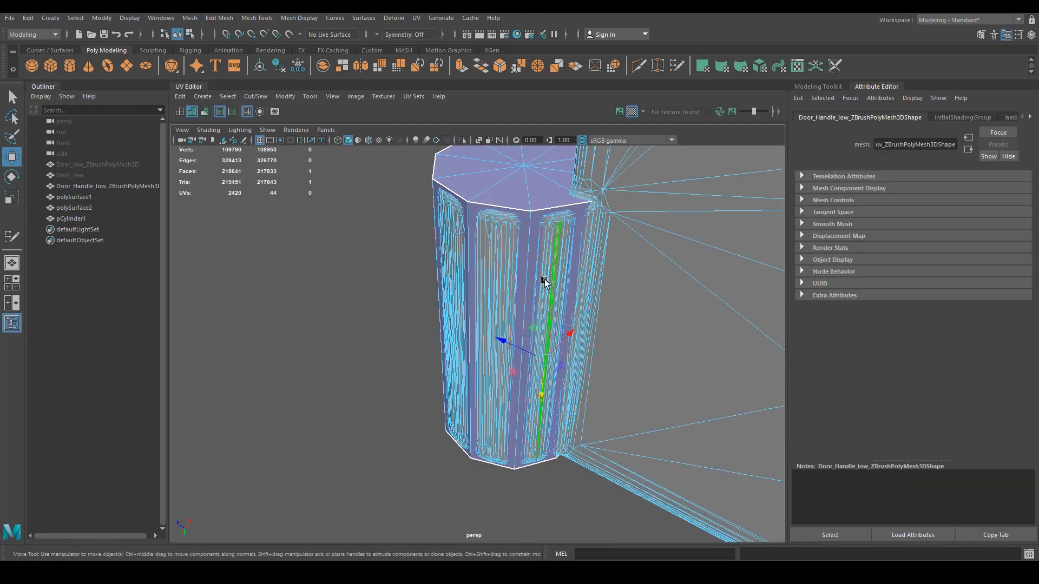
{"action": "right_click_drag", "start_coordinate": [517, 193], "coordinate": [559, 204]}
{"action": "left_click", "coordinate": [544, 179]}
{"action": "left_click", "coordinate": [553, 188]}
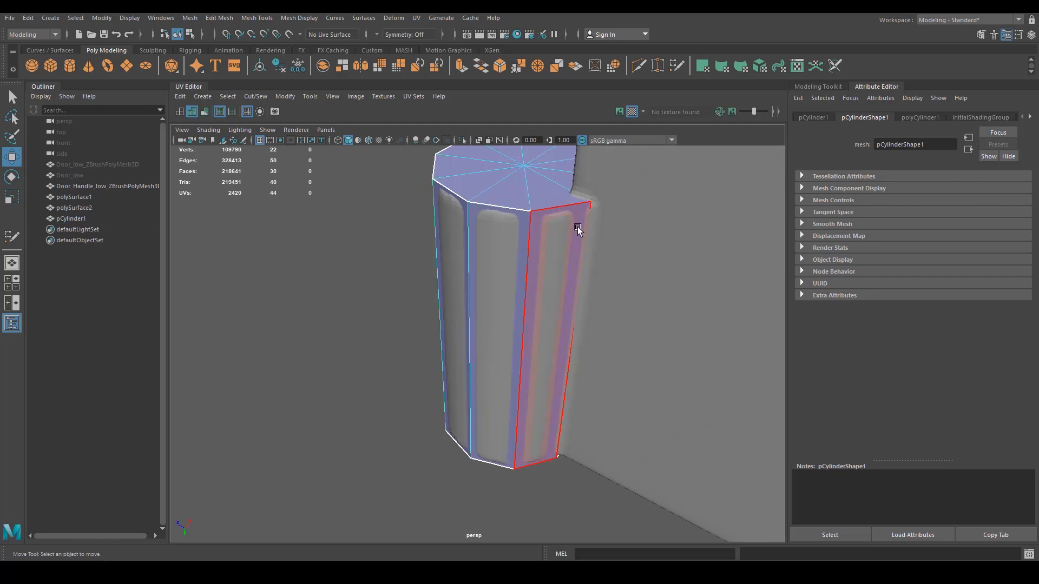
{"action": "left_click", "coordinate": [578, 230]}
{"action": "left_click_drag", "start_coordinate": [587, 342], "coordinate": [603, 355], "text": "alt"}
{"action": "key", "text": "Delete"}
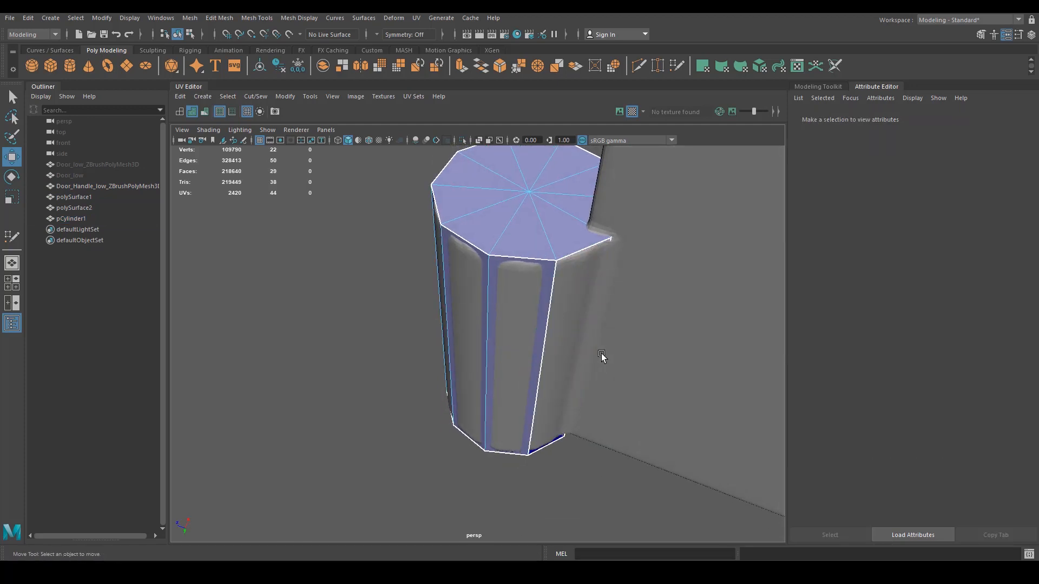
Delete the second cylinder side face, on the other side of the joint with the hinge plate.
{"action": "left_click_drag", "start_coordinate": [611, 291], "coordinate": [469, 301], "text": "alt"}
{"action": "right_click", "coordinate": [432, 309]}
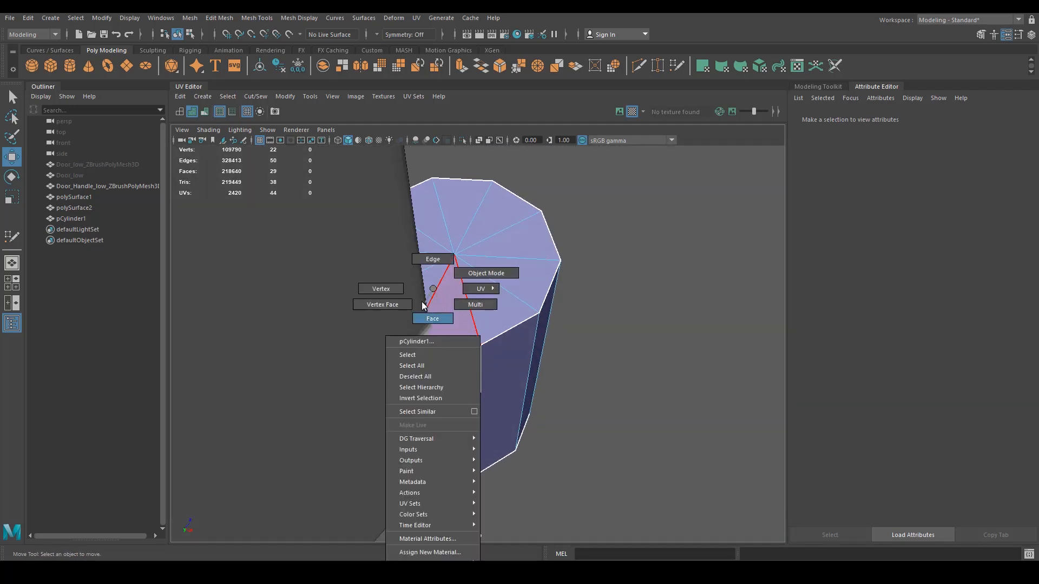
{"action": "mouse_move", "coordinate": [422, 302]}
{"action": "right_mouse_down"}
{"action": "mouse_move", "coordinate": [399, 290]}
{"action": "mouse_move", "coordinate": [433, 260]}
{"action": "right_mouse_up"}
{"action": "left_click_drag", "start_coordinate": [459, 410], "coordinate": [450, 389], "text": "alt"}
{"action": "key", "text": "4"}
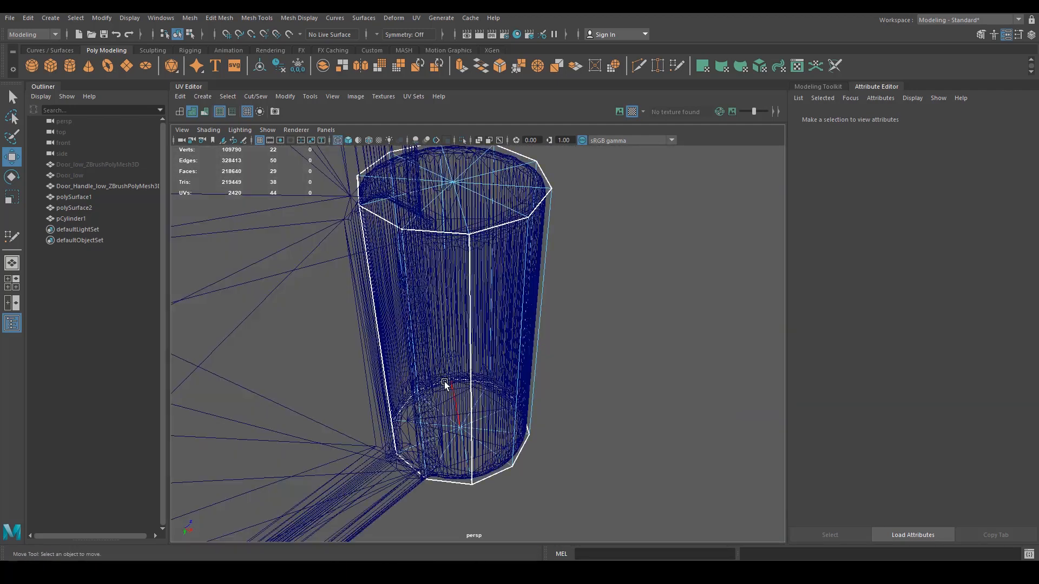
{"action": "left_click", "coordinate": [409, 341]}
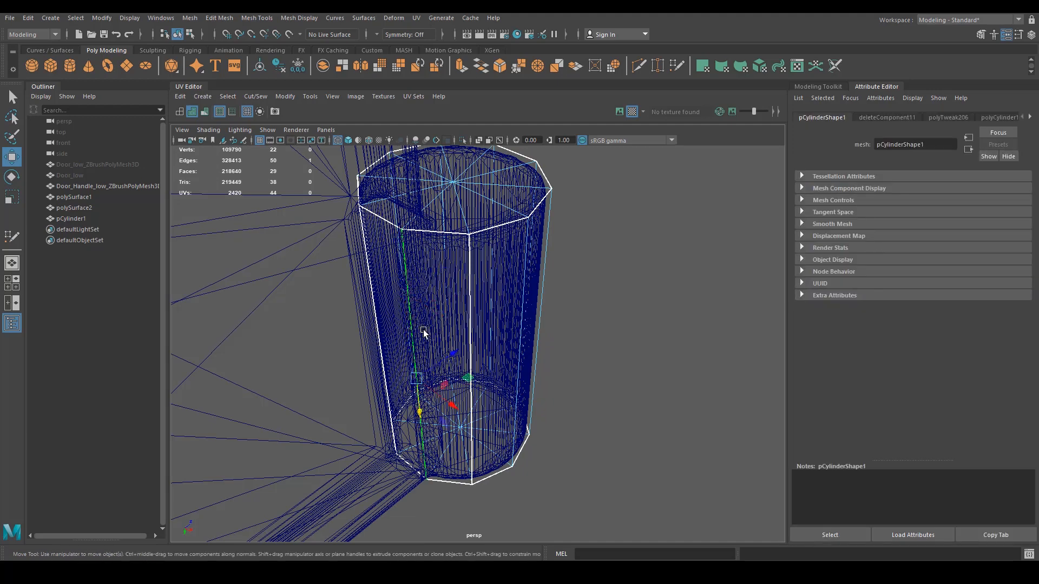
{"action": "mouse_move", "coordinate": [446, 430]}
{"action": "left_mouse_down", "text": "alt"}
{"action": "mouse_move", "coordinate": [458, 468]}
{"action": "mouse_move", "coordinate": [489, 441]}
{"action": "mouse_move", "coordinate": [480, 436]}
{"action": "mouse_move", "coordinate": [487, 345]}
{"action": "mouse_move", "coordinate": [530, 346]}
{"action": "mouse_move", "coordinate": [568, 332]}
{"action": "mouse_move", "coordinate": [557, 336]}
{"action": "mouse_move", "coordinate": [564, 344]}
{"action": "mouse_move", "coordinate": [537, 342]}
{"action": "mouse_move", "coordinate": [492, 325]}
{"action": "left_mouse_up", "text": "alt"}
{"action": "key", "text": "5"}
{"action": "right_click_drag", "start_coordinate": [517, 233], "coordinate": [516, 264]}
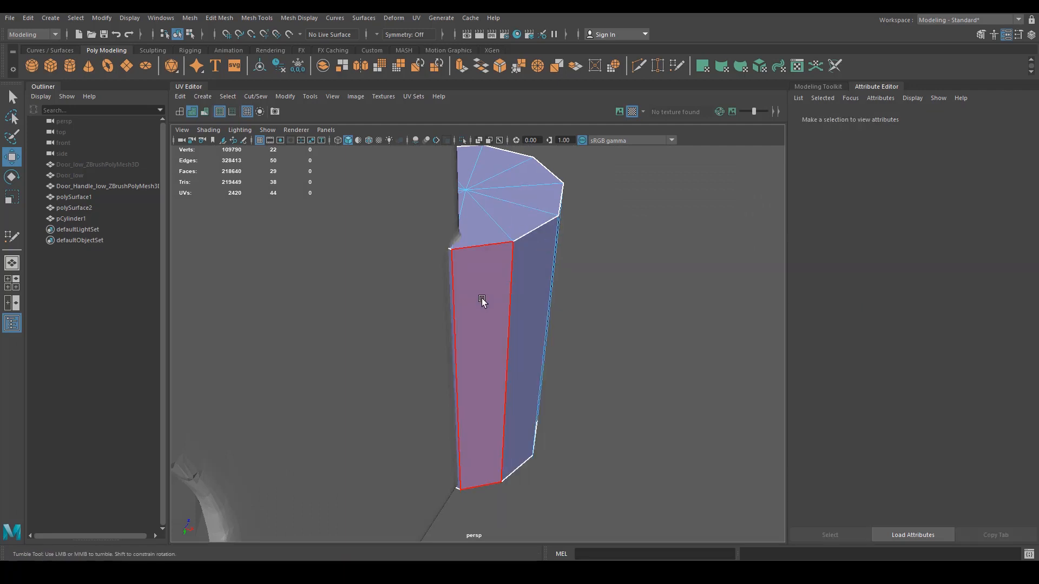
{"action": "left_click_drag", "start_coordinate": [482, 301], "coordinate": [453, 268], "text": "alt"}
{"action": "left_click", "coordinate": [458, 270]}
{"action": "key", "text": "Delete"}
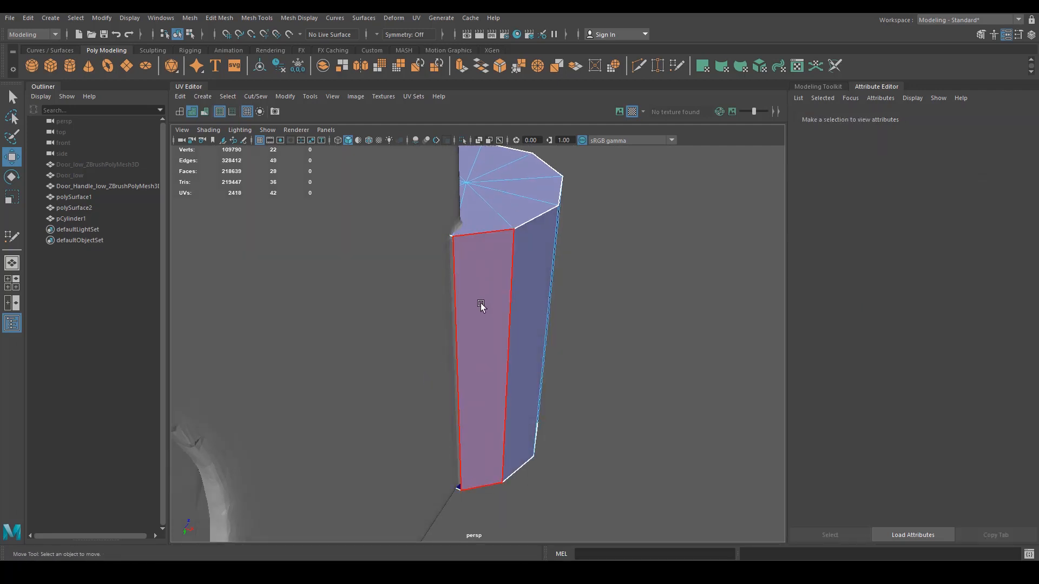
Extrude the vertical border edge of the cylinder's opening outward over the hinge plate to about Z 5.15.
{"action": "right_click_drag", "start_coordinate": [469, 309], "coordinate": [470, 262]}
{"action": "scroll", "coordinate": [459, 308], "scroll_direction": "down", "scroll_amount": 2}
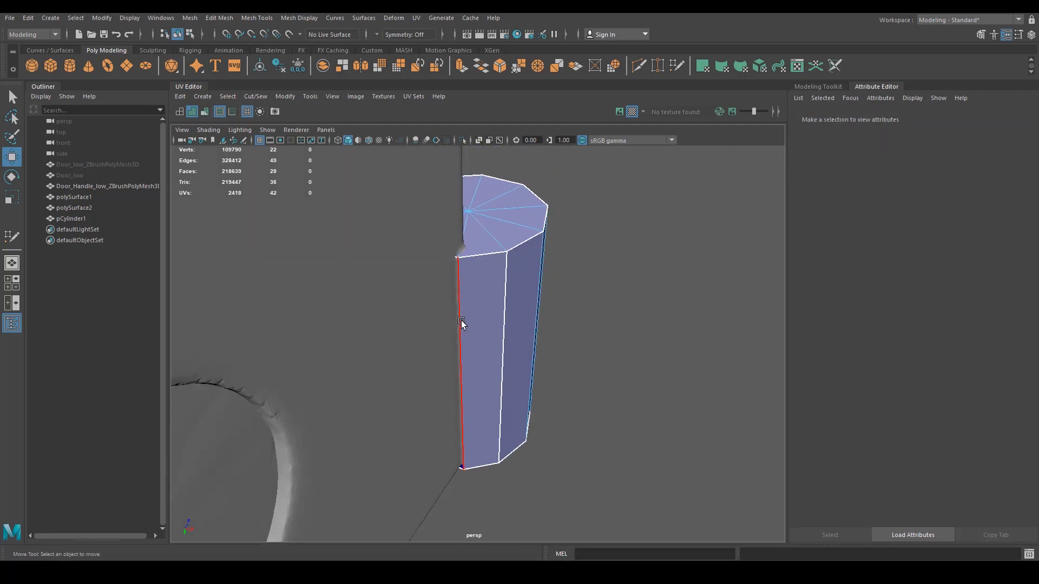
{"action": "left_click", "coordinate": [461, 324]}
{"action": "left_click_drag", "start_coordinate": [549, 343], "coordinate": [354, 330], "text": "alt"}
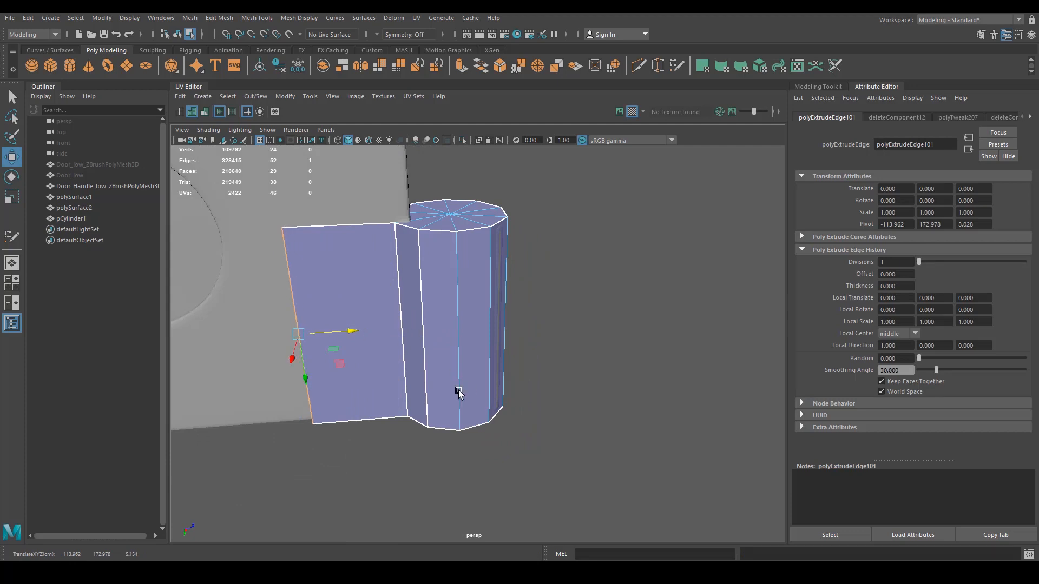
{"action": "left_click_drag", "start_coordinate": [459, 395], "coordinate": [436, 355], "text": "alt"}
{"action": "key", "text": "e"}
{"action": "left_click_drag", "start_coordinate": [366, 358], "coordinate": [365, 349], "text": "alt"}
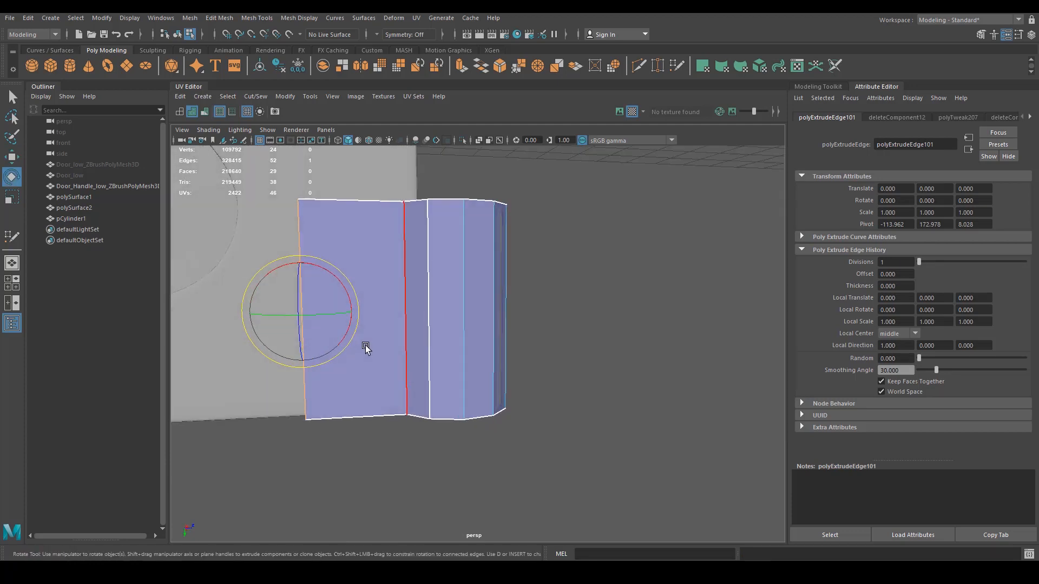
{"action": "key", "text": "r"}
{"action": "left_click_drag", "start_coordinate": [344, 312], "coordinate": [320, 307]}
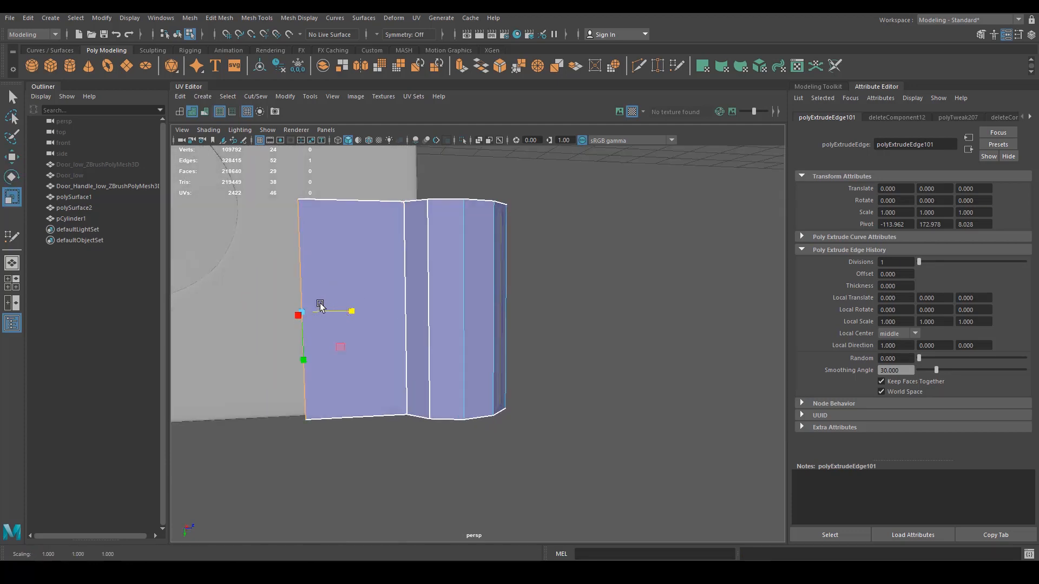
Return to object mode and duplicate the finished low-poly knuckle with its plate flap.
{"action": "left_click_drag", "start_coordinate": [474, 375], "coordinate": [464, 329], "text": "alt"}
{"action": "right_click_drag", "start_coordinate": [464, 327], "coordinate": [519, 267]}
{"action": "scroll", "coordinate": [507, 307], "scroll_direction": "down", "scroll_amount": 3}
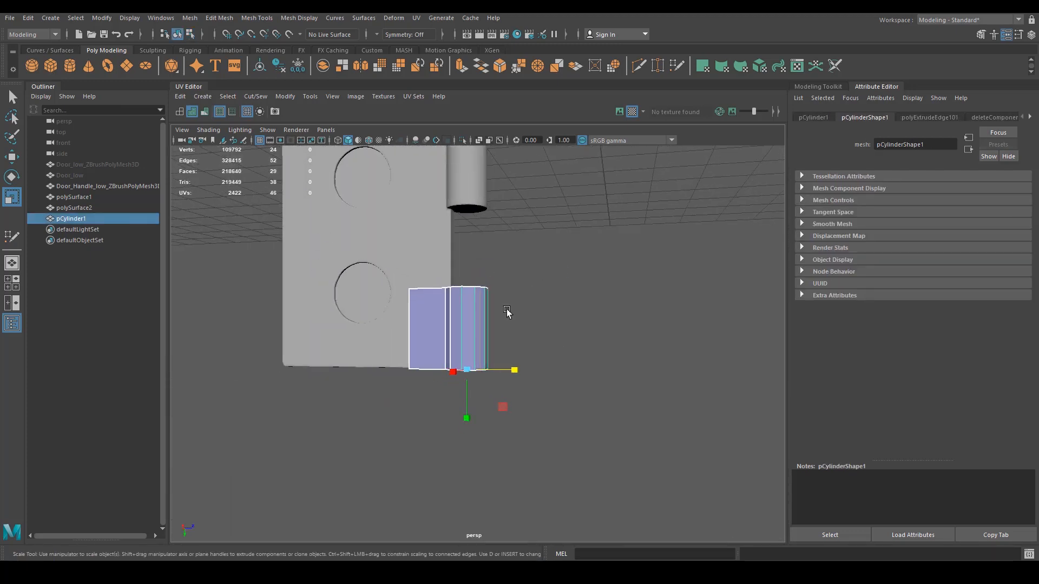
{"action": "left_click_drag", "start_coordinate": [506, 310], "coordinate": [504, 332], "text": "alt"}
{"action": "middle_click_drag", "start_coordinate": [504, 332], "coordinate": [509, 396], "text": "alt"}
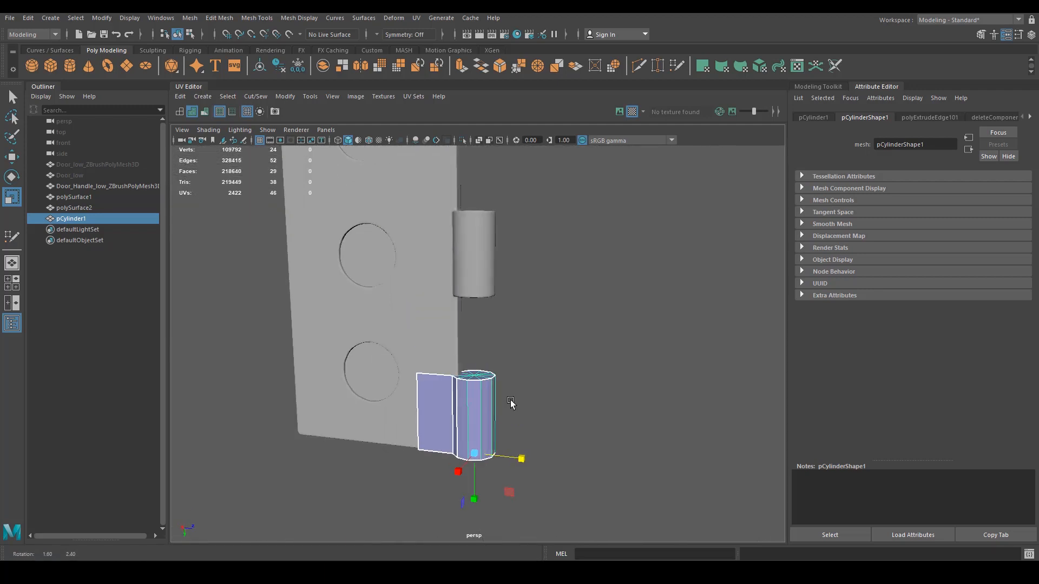
{"action": "key", "text": "w"}
{"action": "key", "text": "ctrl+d"}
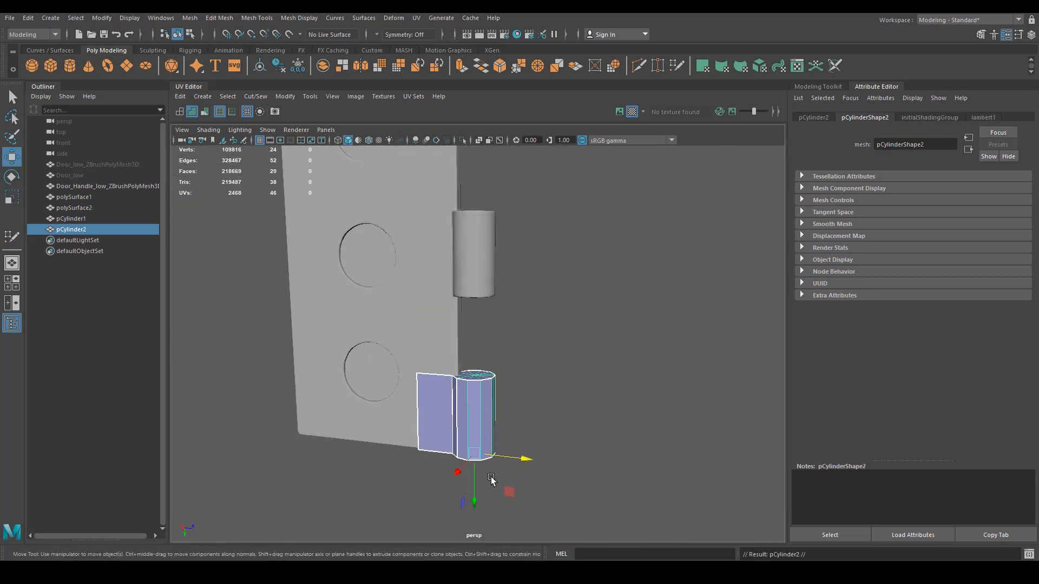
Move the duplicated knuckle up along the hinge until it covers the middle high-poly knuckle.
{"action": "left_click_drag", "start_coordinate": [476, 501], "coordinate": [480, 349]}
{"action": "right_click_drag", "start_coordinate": [547, 367], "coordinate": [762, 432], "text": "alt"}
{"action": "left_click_drag", "start_coordinate": [757, 433], "coordinate": [603, 378], "text": "alt"}
{"action": "middle_click_drag", "start_coordinate": [449, 260], "coordinate": [459, 328], "text": "alt"}
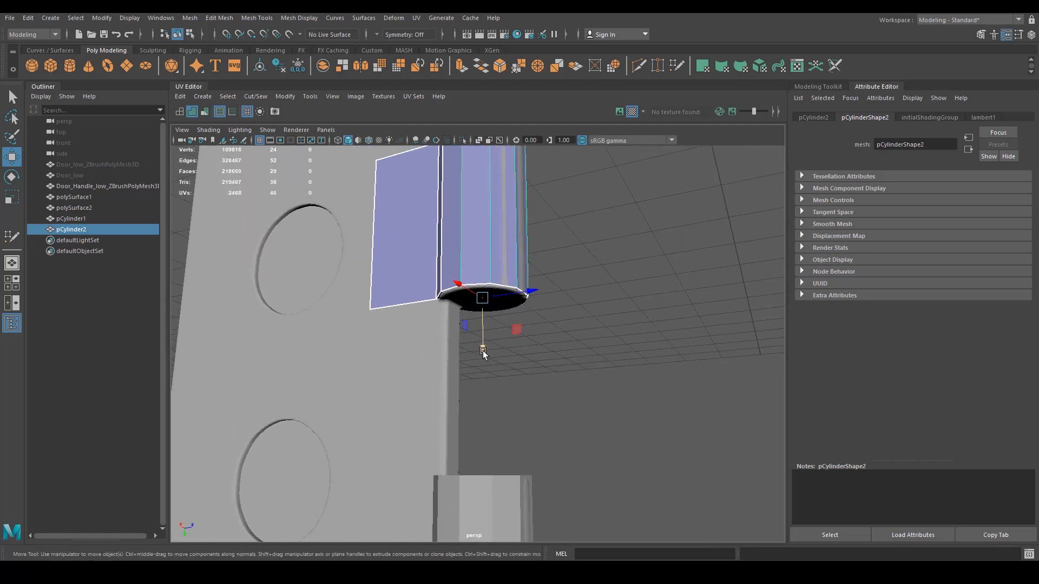
{"action": "left_click_drag", "start_coordinate": [483, 350], "coordinate": [483, 351]}
{"action": "middle_click_drag", "start_coordinate": [543, 335], "coordinate": [549, 460], "text": "alt"}
{"action": "right_click_drag", "start_coordinate": [550, 460], "coordinate": [548, 330], "text": "alt"}
{"action": "mouse_move", "coordinate": [547, 330]}
{"action": "left_mouse_down", "text": "alt"}
{"action": "mouse_move", "coordinate": [545, 358]}
{"action": "mouse_move", "coordinate": [552, 326]}
{"action": "left_mouse_up", "text": "alt"}
Lower the middle knuckle's upper vertices slightly to match the high-poly height, and return to object mode.
{"action": "right_click_drag", "start_coordinate": [552, 326], "coordinate": [414, 291]}
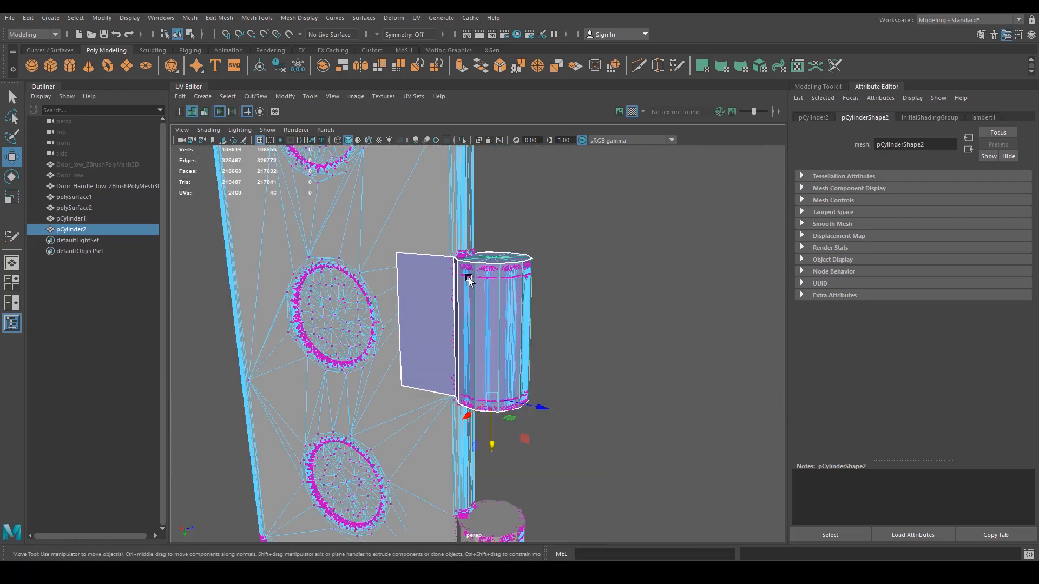
{"action": "left_click", "coordinate": [413, 283]}
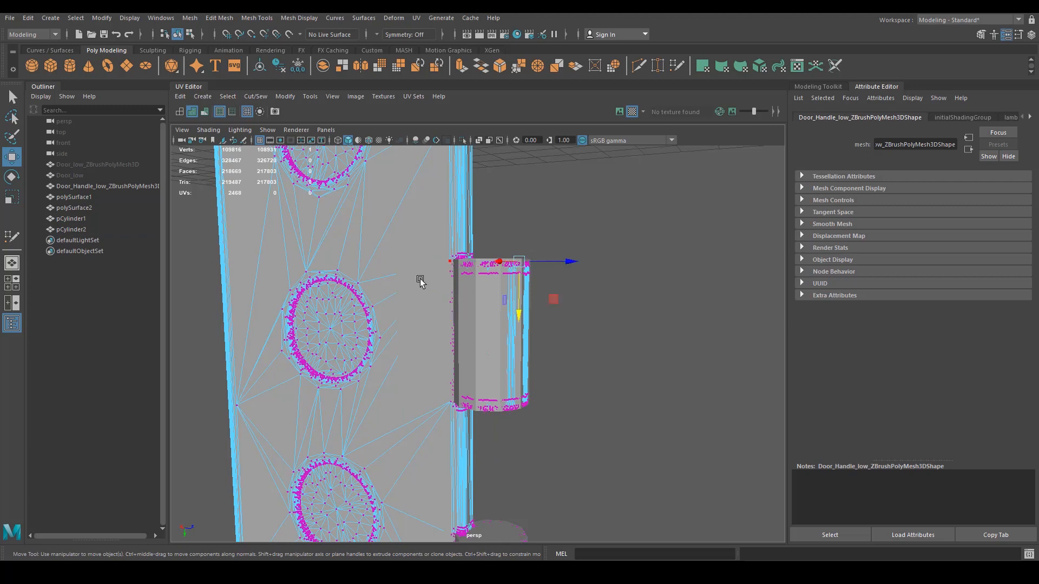
{"action": "right_click_drag", "start_coordinate": [421, 282], "coordinate": [357, 239]}
{"action": "scroll", "coordinate": [550, 320], "scroll_direction": "up", "scroll_amount": 3}
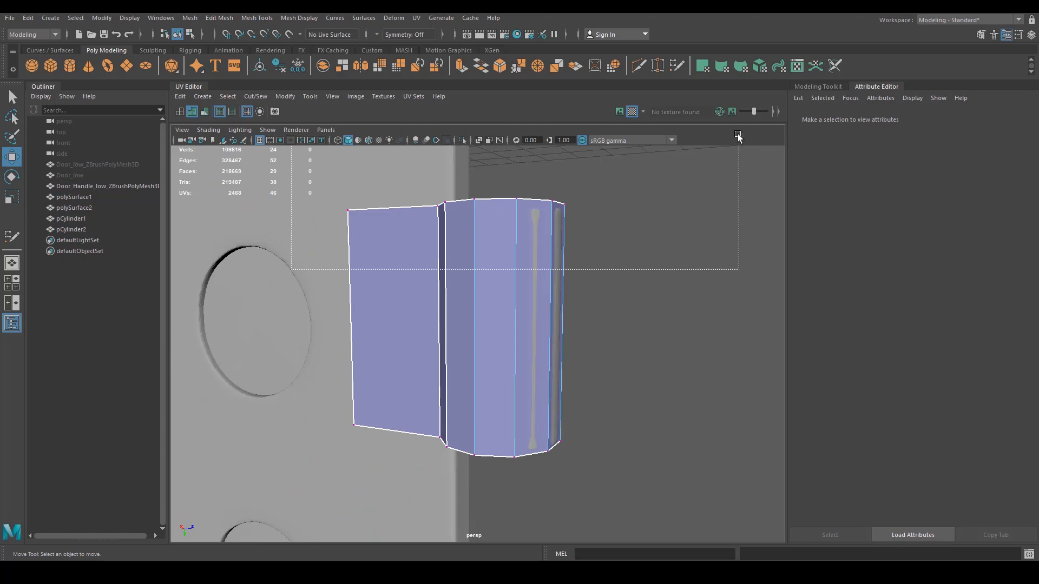
{"action": "left_click_drag", "start_coordinate": [738, 136], "coordinate": [739, 138]}
{"action": "left_click_drag", "start_coordinate": [452, 262], "coordinate": [452, 264]}
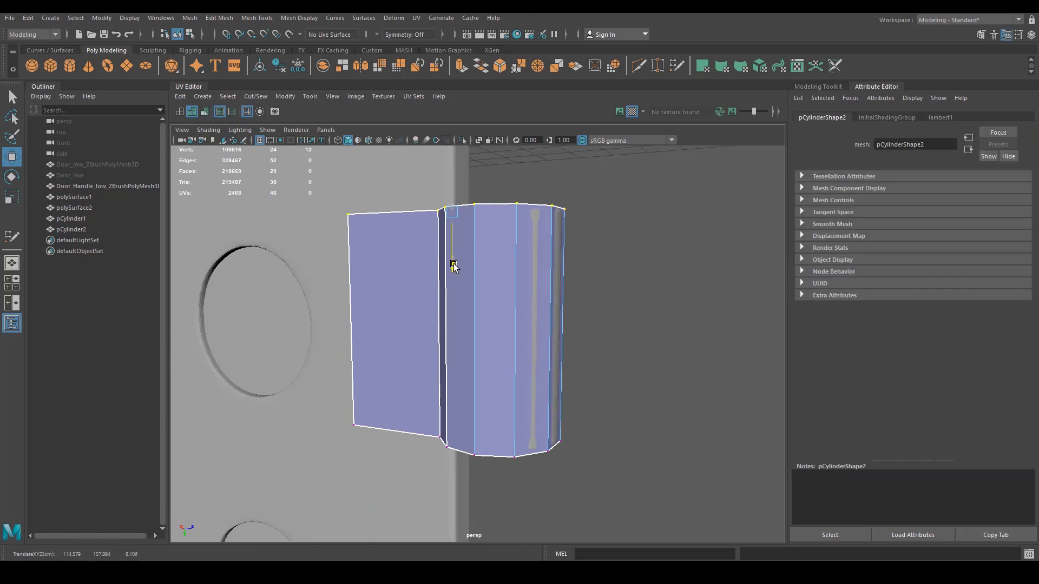
{"action": "scroll", "coordinate": [487, 246], "scroll_direction": "down", "scroll_amount": 5}
{"action": "middle_click_drag", "start_coordinate": [510, 301], "coordinate": [514, 335], "text": "alt"}
{"action": "right_click_drag", "start_coordinate": [433, 323], "coordinate": [486, 272]}
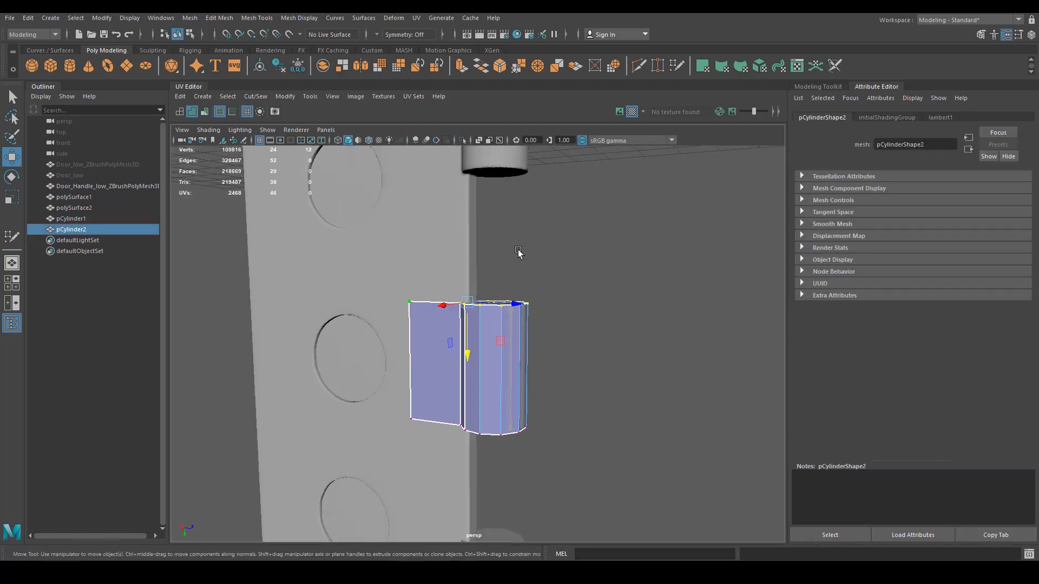
Duplicate the middle knuckle with its flap and move the copy up onto the top high-poly knuckle.
{"action": "left_click_drag", "start_coordinate": [518, 251], "coordinate": [501, 328], "text": "alt"}
{"action": "key", "text": "ctrl+d"}
{"action": "key", "text": "w"}
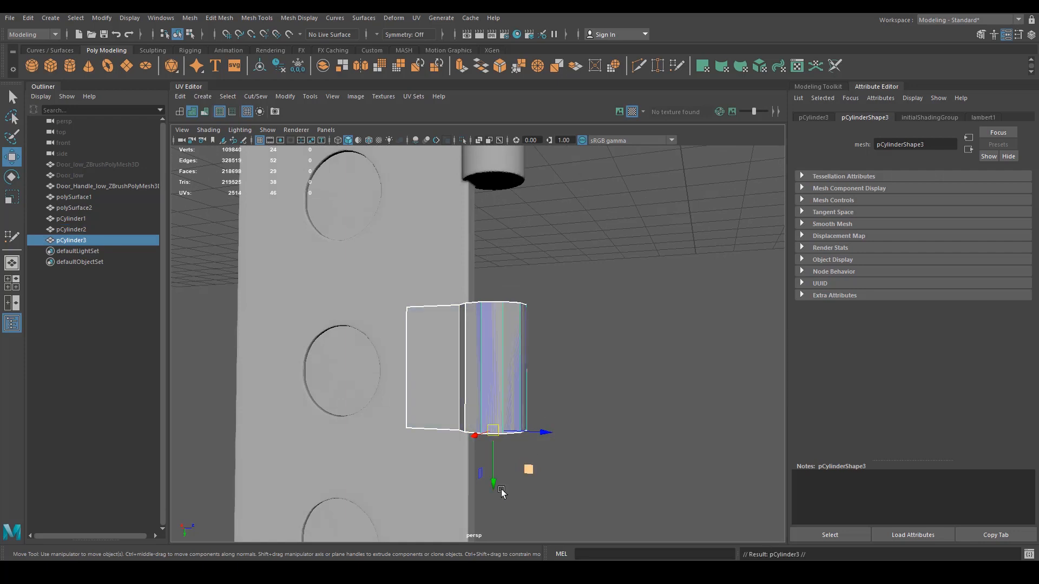
{"action": "left_click_drag", "start_coordinate": [494, 482], "coordinate": [515, 364]}
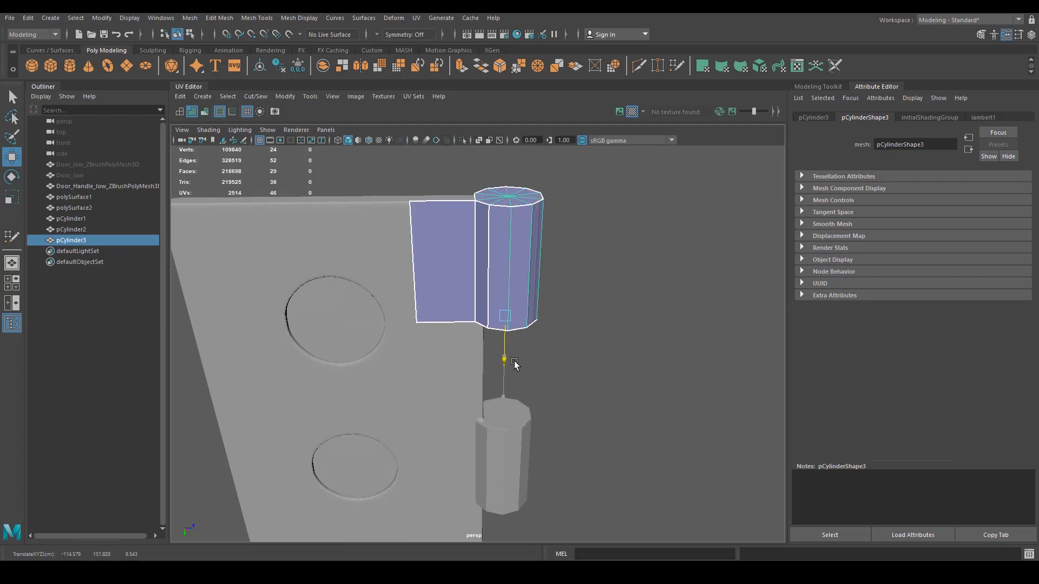
{"action": "left_click_drag", "start_coordinate": [515, 362], "coordinate": [516, 362]}
Make the high-poly Door_Handle hinge mesh a live surface.
{"action": "left_click_drag", "start_coordinate": [501, 434], "coordinate": [563, 438], "text": "alt"}
{"action": "scroll", "coordinate": [564, 439], "scroll_direction": "down", "scroll_amount": 3}
{"action": "scroll", "coordinate": [563, 440], "scroll_direction": "down", "scroll_amount": 2}
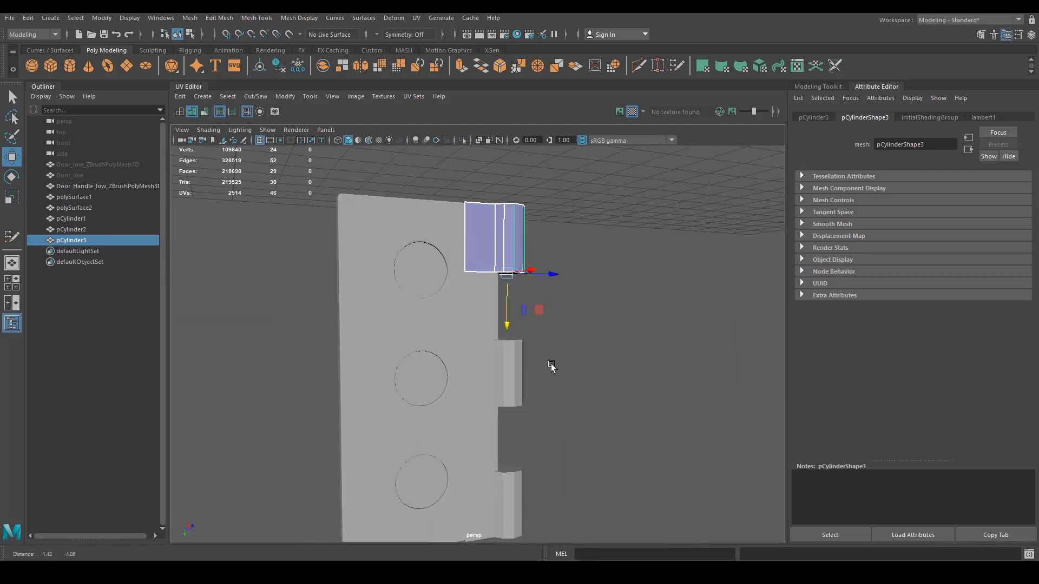
{"action": "left_click", "coordinate": [517, 476], "text": "shift"}
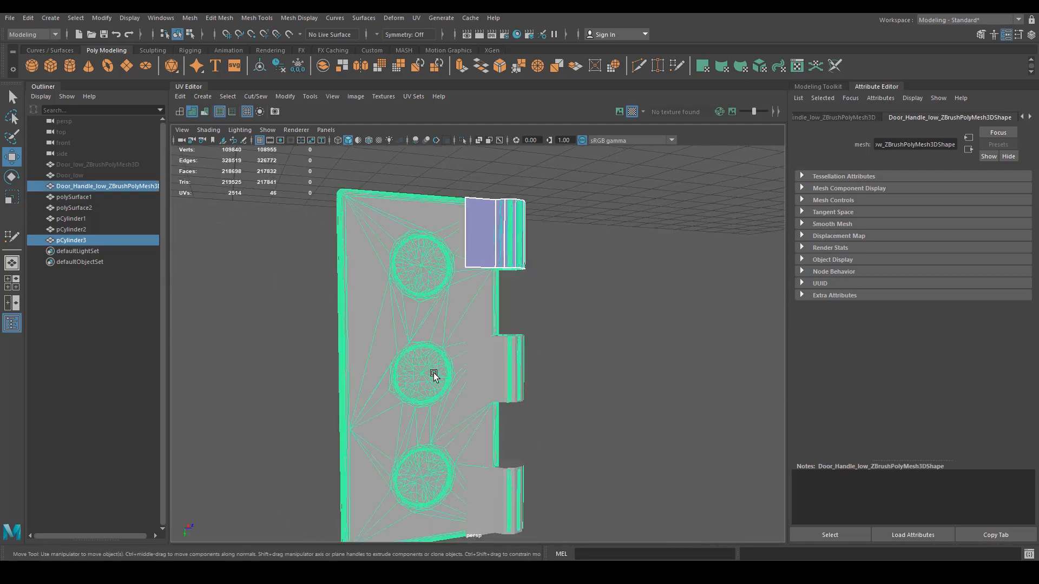
{"action": "key", "text": "ctrl+h"}
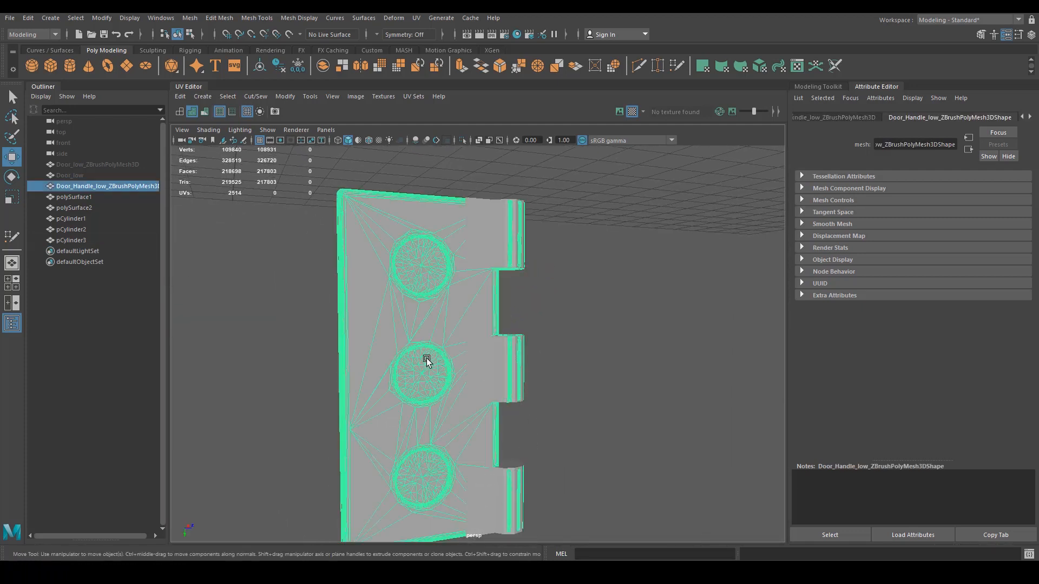
{"action": "left_click", "coordinate": [288, 35]}
Combine the three low-poly knuckles with their flaps into a single mesh.
{"action": "left_click", "coordinate": [505, 356]}
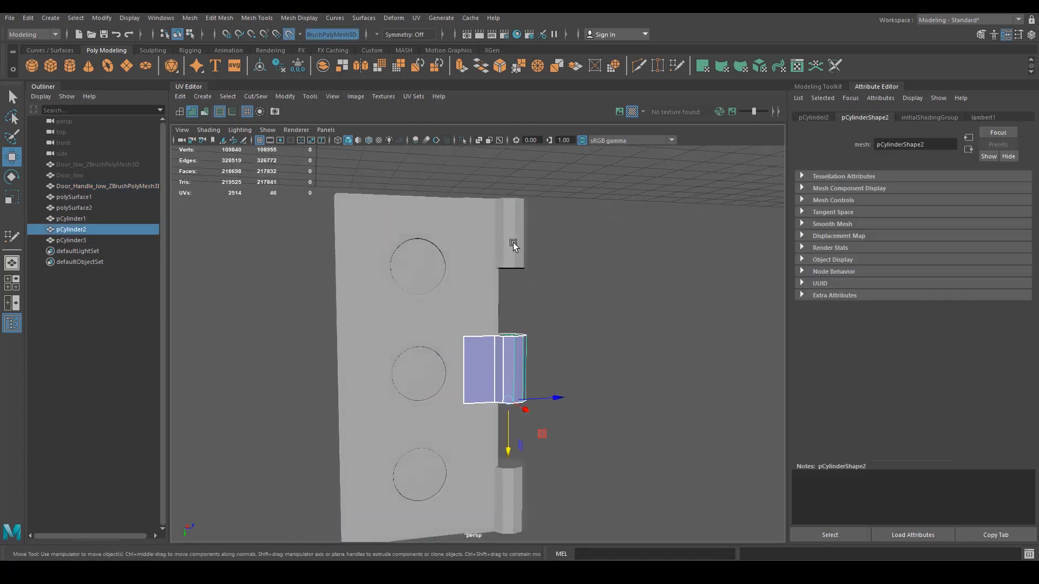
{"action": "left_click", "coordinate": [513, 242], "text": "shift"}
{"action": "left_click", "coordinate": [508, 498], "text": "shift"}
{"action": "key", "text": "f"}
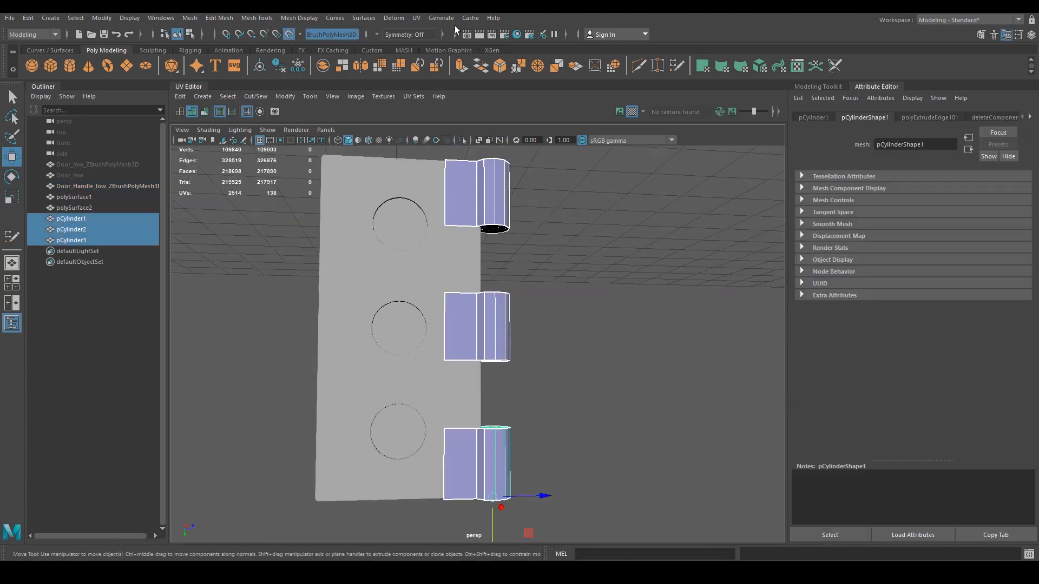
{"action": "left_click", "coordinate": [323, 62]}
Fill the two gaps between the knuckles' plate flaps with Quad Draw faces.
{"action": "left_click_drag", "start_coordinate": [521, 246], "coordinate": [508, 269], "text": "alt"}
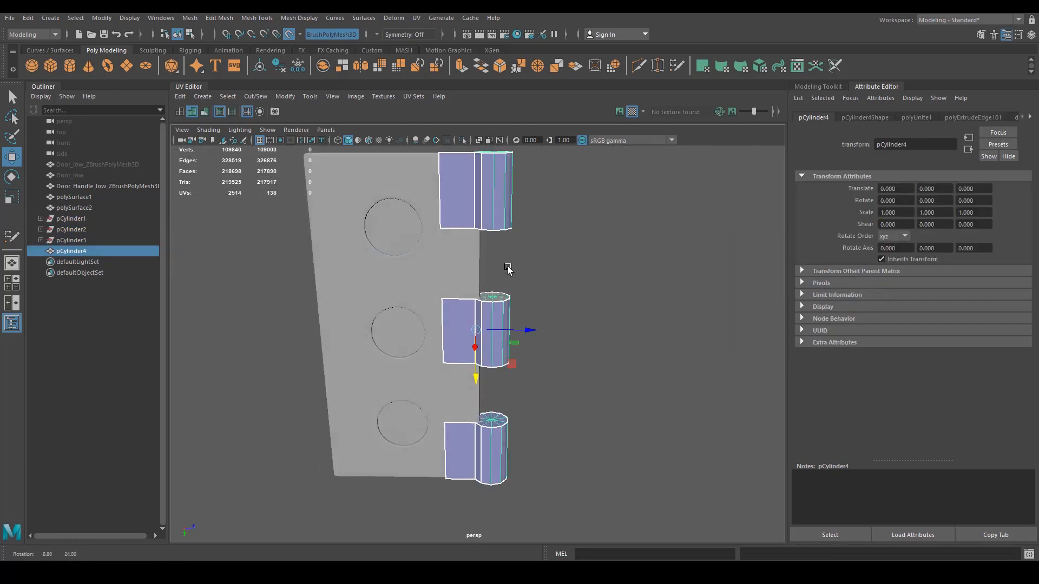
{"action": "right_click_drag", "start_coordinate": [494, 206], "coordinate": [545, 194]}
{"action": "left_click_drag", "start_coordinate": [554, 256], "coordinate": [547, 303], "text": "alt"}
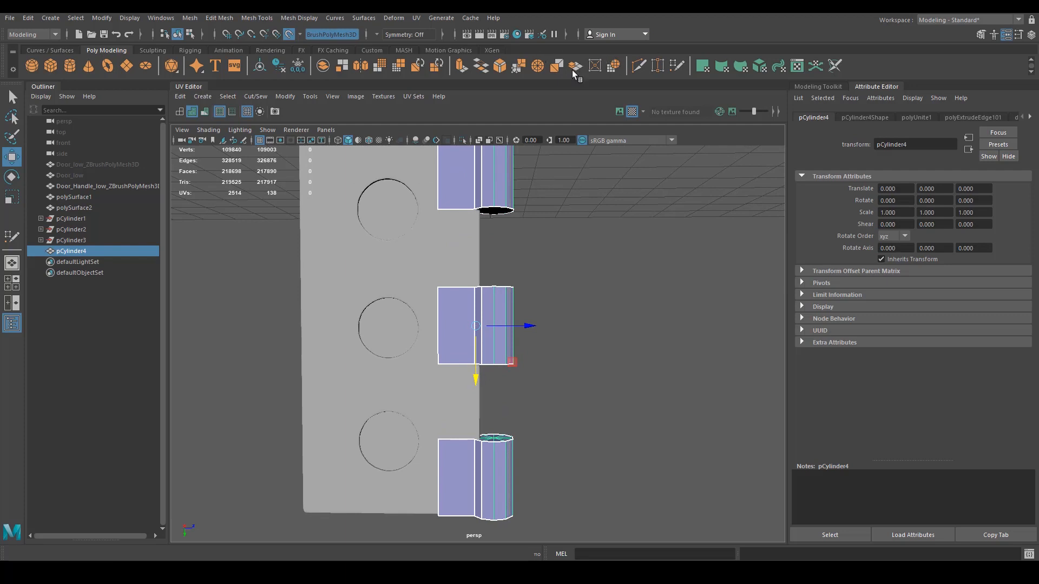
{"action": "left_click", "coordinate": [674, 69]}
{"action": "scroll", "coordinate": [434, 354], "scroll_direction": "up", "scroll_amount": 3}
{"action": "mouse_move", "coordinate": [447, 333]}
{"action": "middle_mouse_down", "text": "alt"}
{"action": "mouse_move", "coordinate": [464, 436]}
{"action": "mouse_move", "coordinate": [516, 280]}
{"action": "middle_mouse_up", "text": "alt"}
{"action": "left_click", "coordinate": [475, 326], "text": "shift"}
{"action": "left_click", "coordinate": [485, 348], "text": "shift"}
{"action": "scroll", "coordinate": [541, 398], "scroll_direction": "down", "scroll_amount": 5}
Extrude the whole outer border of the flap strip across the hinge plate to near its far edge.
{"action": "middle_click_drag", "start_coordinate": [416, 336], "coordinate": [446, 354], "text": "alt"}
{"action": "left_click_drag", "start_coordinate": [457, 369], "coordinate": [461, 385], "text": "alt"}
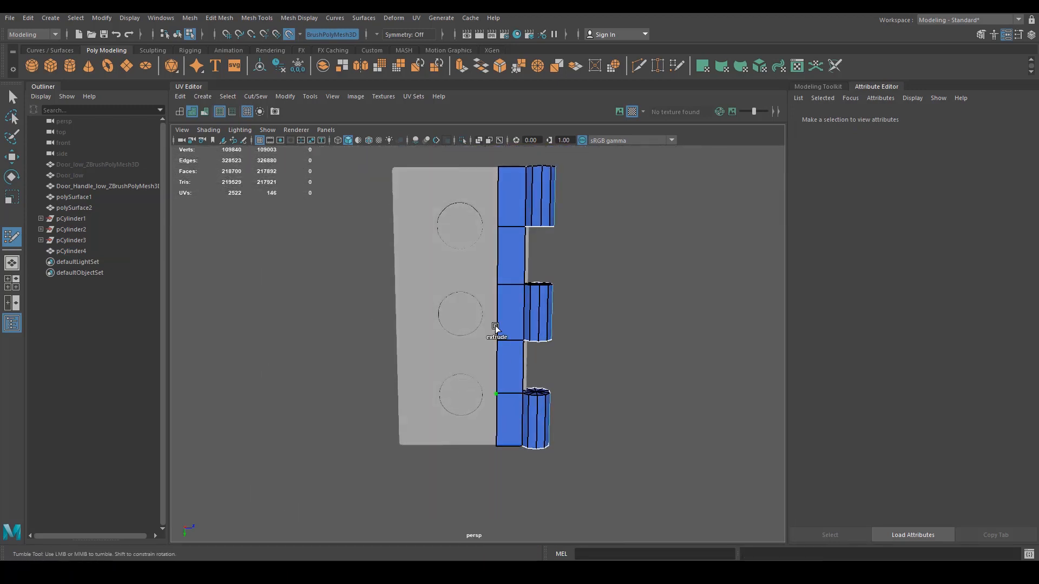
{"action": "mouse_move", "coordinate": [499, 313]}
{"action": "left_mouse_down"}
{"action": "mouse_move", "coordinate": [465, 299]}
{"action": "mouse_move", "coordinate": [401, 304]}
{"action": "left_mouse_up"}
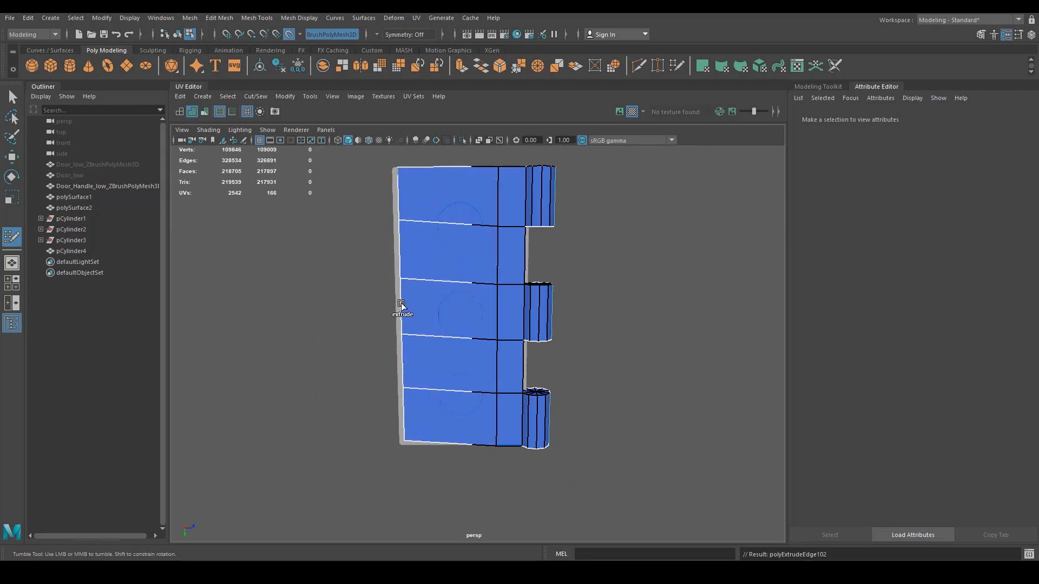
Examine the new plate faces and how the plate's edge meets the knuckle caps in the gaps.
{"action": "left_click_drag", "start_coordinate": [350, 415], "coordinate": [440, 341], "text": "alt"}
{"action": "right_click_drag", "start_coordinate": [440, 341], "coordinate": [442, 357], "text": "alt"}
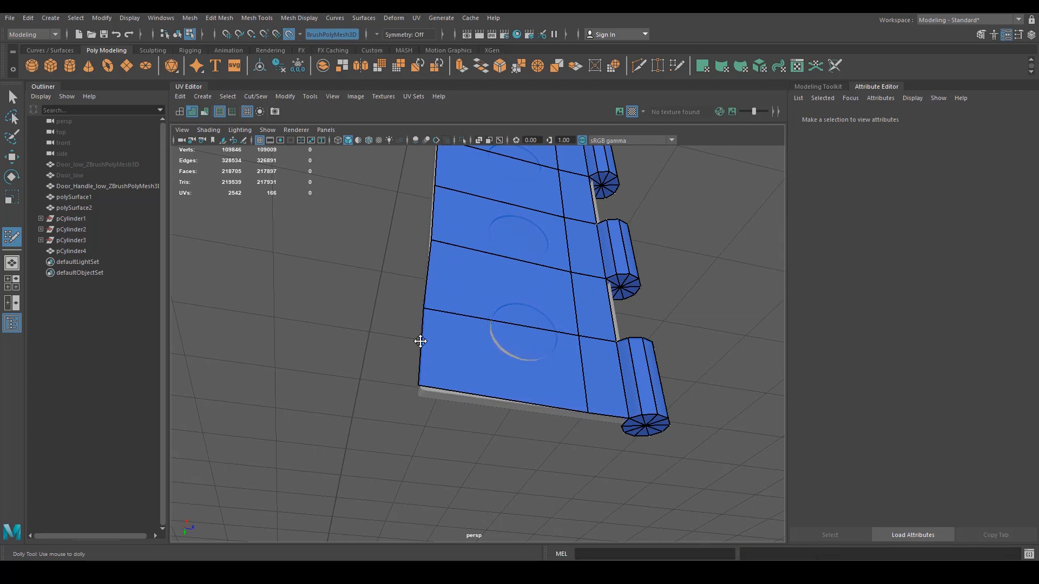
{"action": "left_click_drag", "start_coordinate": [423, 349], "coordinate": [515, 322], "text": "alt"}
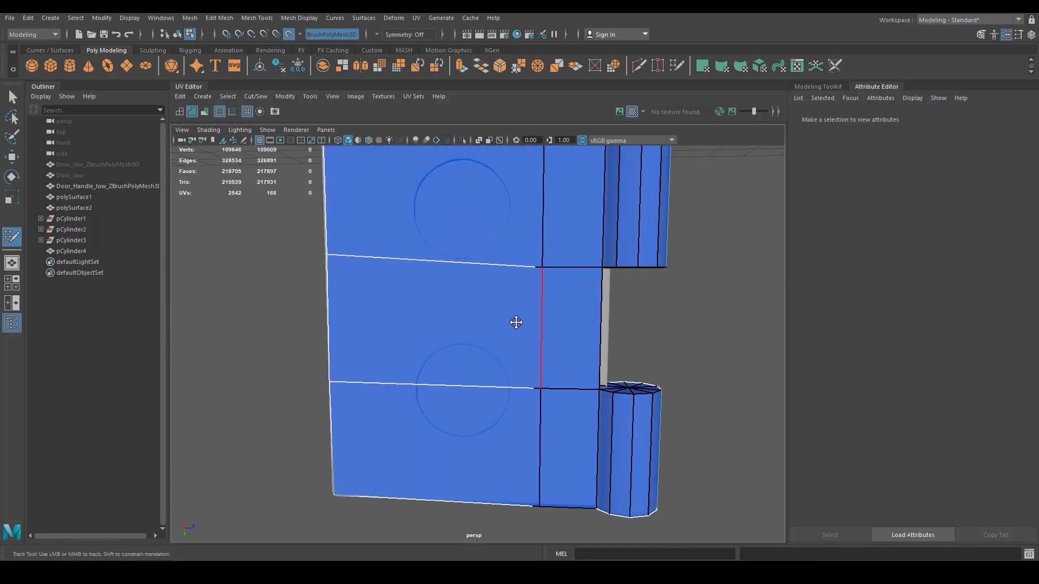
{"action": "right_click_drag", "start_coordinate": [515, 322], "coordinate": [710, 317], "text": "alt"}
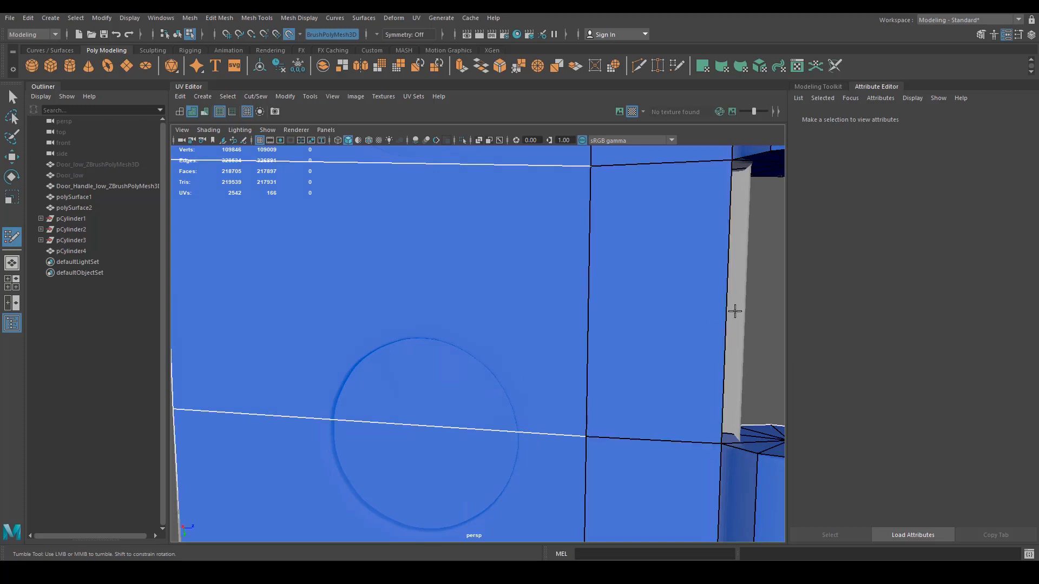
{"action": "left_click_drag", "start_coordinate": [724, 314], "coordinate": [540, 371]}
{"action": "right_click_drag", "start_coordinate": [540, 371], "coordinate": [574, 349], "text": "alt"}
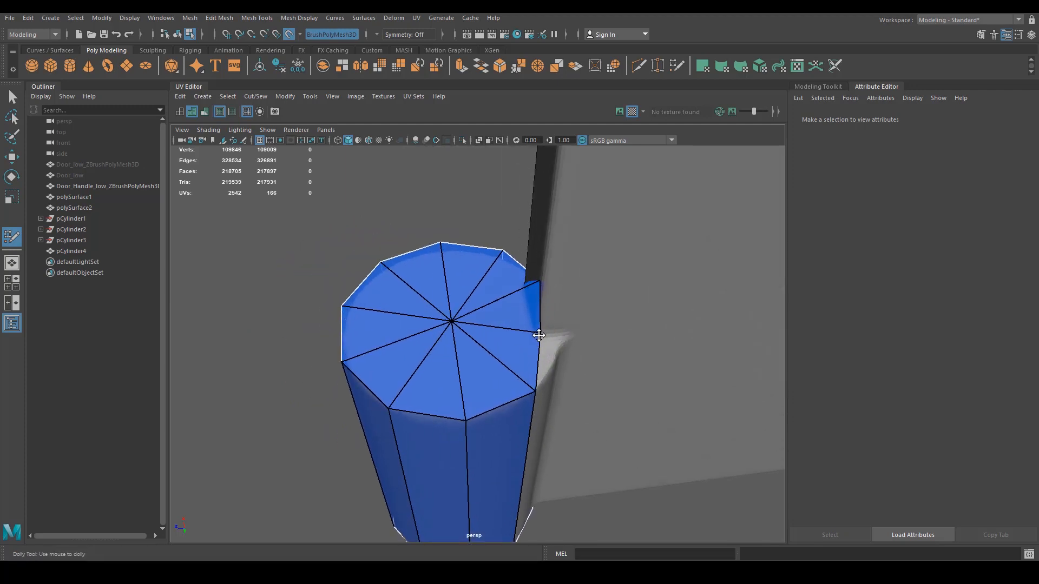
{"action": "left_click_drag", "start_coordinate": [542, 336], "coordinate": [485, 413], "text": "alt"}
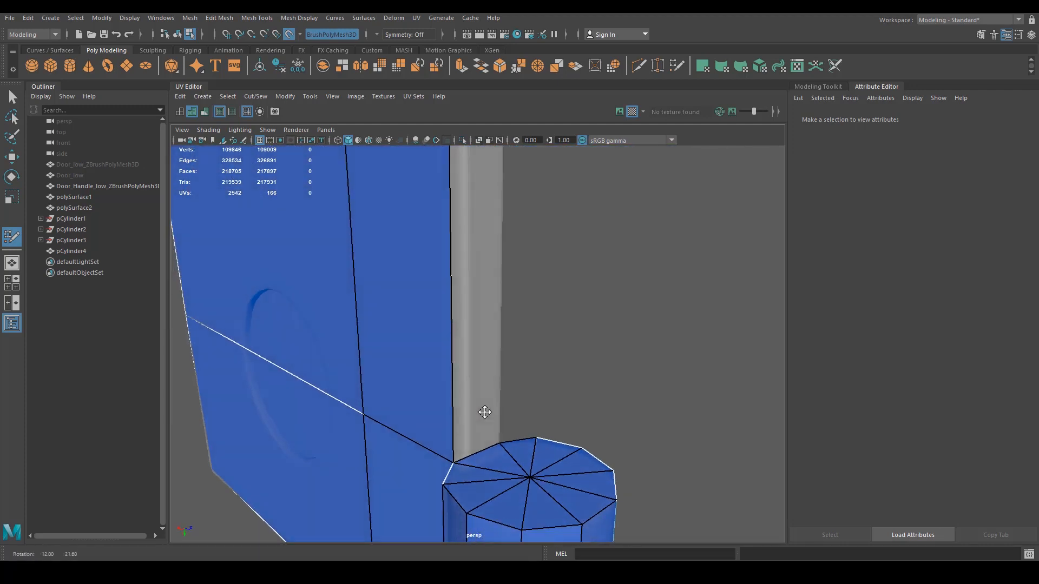
{"action": "middle_click_drag", "start_coordinate": [492, 244], "coordinate": [495, 355], "text": "alt"}
{"action": "left_click_drag", "start_coordinate": [494, 355], "coordinate": [519, 334], "text": "alt"}
{"action": "right_click_drag", "start_coordinate": [519, 333], "coordinate": [539, 203], "text": "alt"}
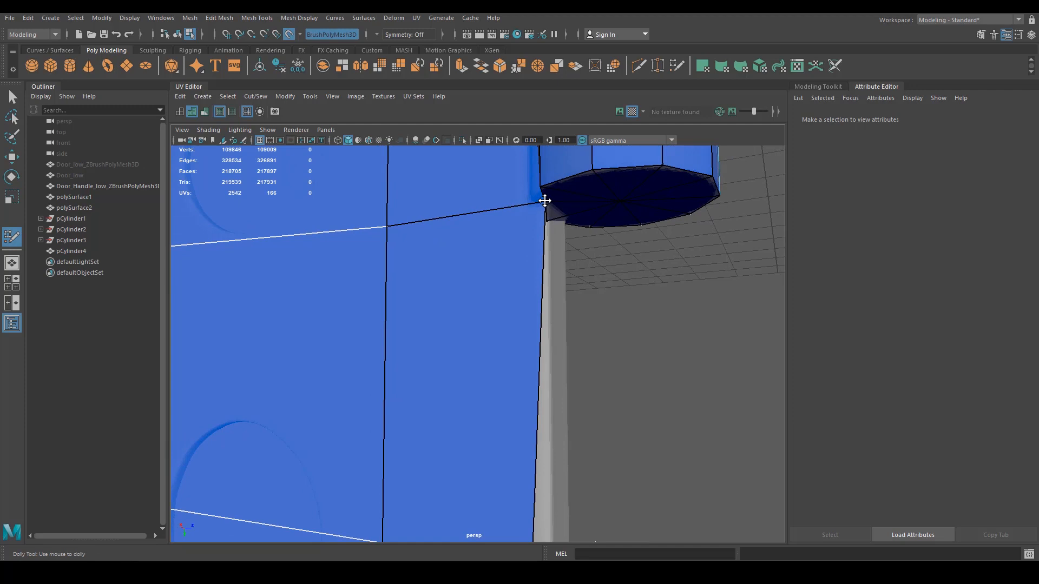
Fill the plate's side face in the gap between the middle and bottom knuckles.
{"action": "left_click_drag", "start_coordinate": [545, 201], "coordinate": [522, 247], "text": "alt"}
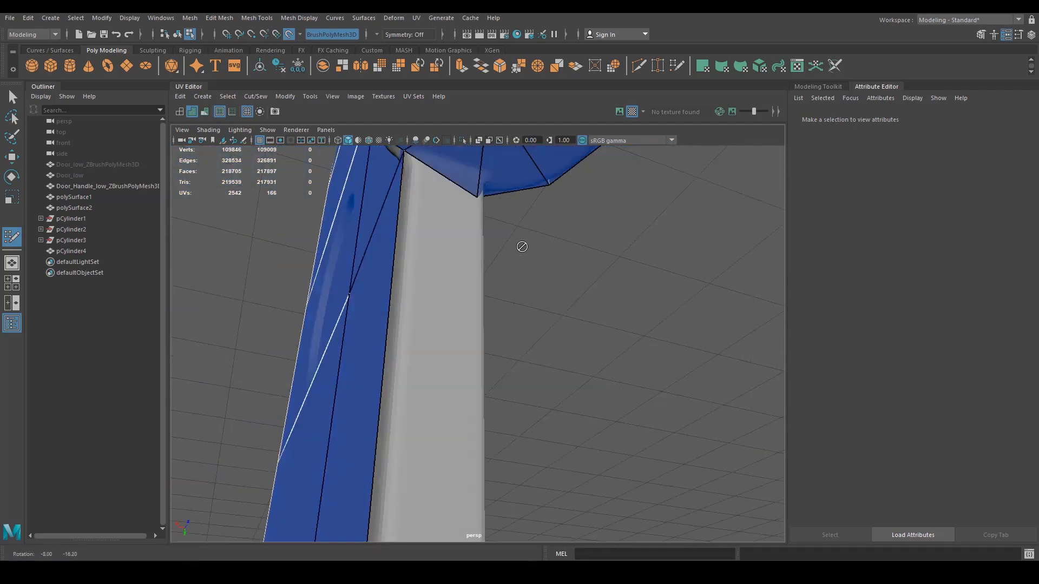
{"action": "right_click_drag", "start_coordinate": [522, 247], "coordinate": [513, 255], "text": "alt"}
{"action": "left_click_drag", "start_coordinate": [480, 233], "coordinate": [482, 364], "text": "alt"}
{"action": "right_click_drag", "start_coordinate": [482, 364], "coordinate": [463, 274], "text": "alt"}
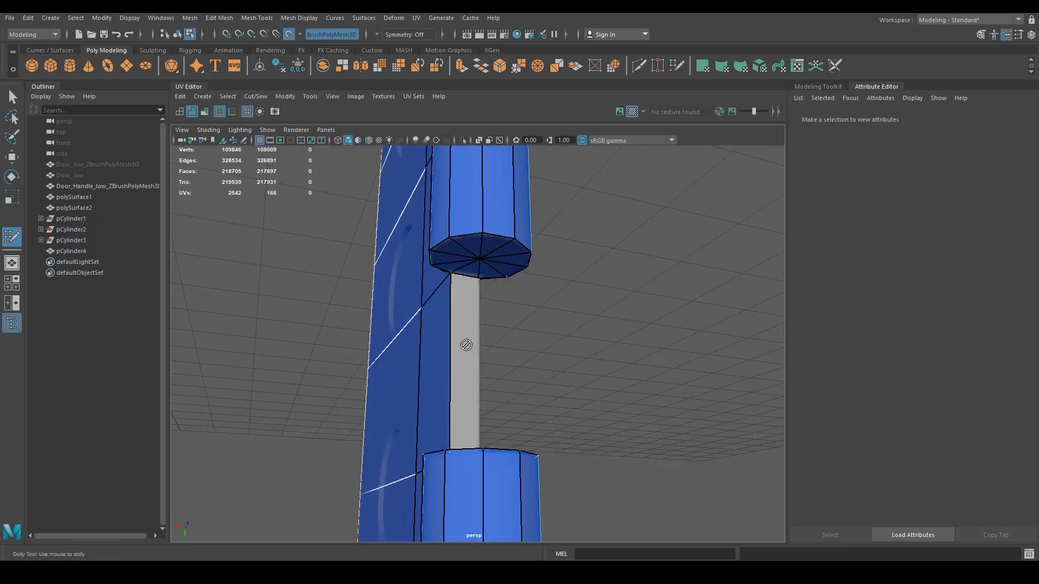
{"action": "left_click_drag", "start_coordinate": [466, 345], "coordinate": [398, 399], "text": "alt"}
{"action": "right_click_drag", "start_coordinate": [399, 399], "coordinate": [462, 450], "text": "alt"}
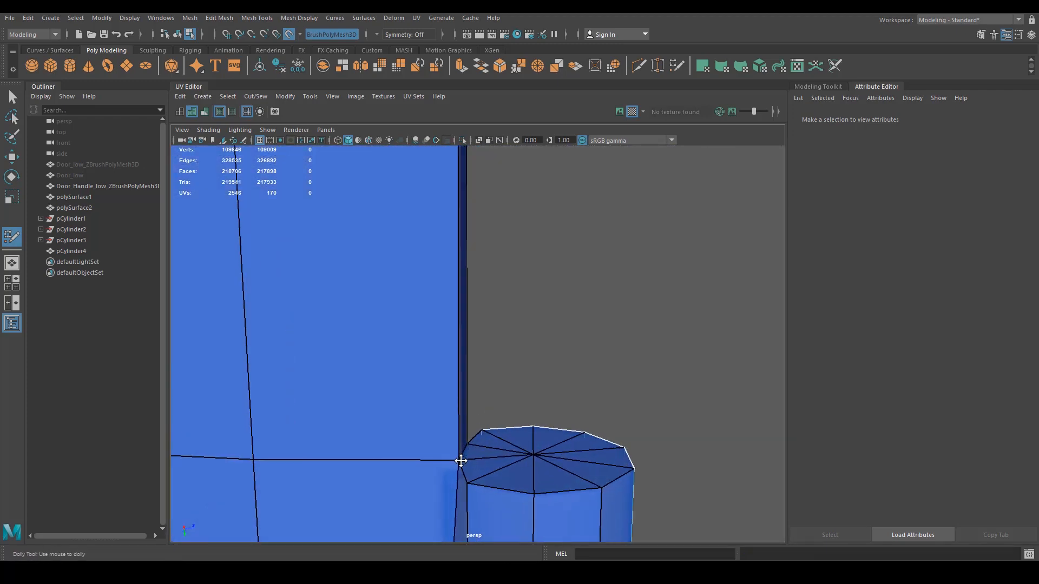
Move the middle knuckle's two upper cap vertices beside the plate onto the corners of the plate's side.
{"action": "left_click_drag", "start_coordinate": [460, 461], "coordinate": [412, 374], "text": "alt"}
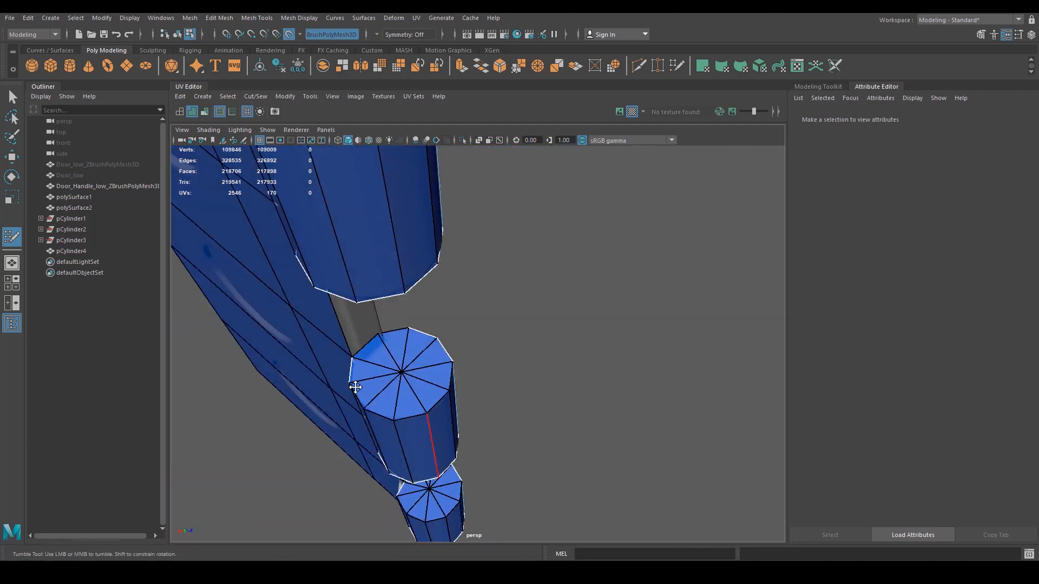
{"action": "right_click_drag", "start_coordinate": [411, 373], "coordinate": [406, 345], "text": "alt"}
{"action": "left_click_drag", "start_coordinate": [400, 343], "coordinate": [425, 353], "text": "alt"}
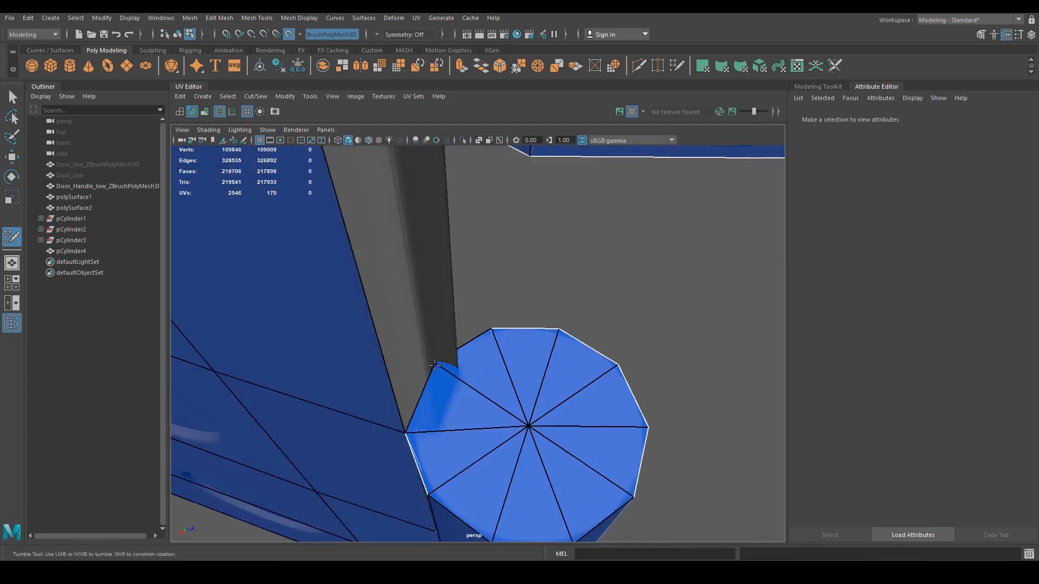
{"action": "left_click_drag", "start_coordinate": [433, 389], "coordinate": [371, 332], "text": "alt"}
{"action": "middle_click_drag", "start_coordinate": [371, 331], "coordinate": [451, 366], "text": "alt"}
{"action": "left_click_drag", "start_coordinate": [451, 366], "coordinate": [448, 220], "text": "alt"}
{"action": "right_click_drag", "start_coordinate": [448, 220], "coordinate": [513, 287], "text": "alt"}
{"action": "key", "text": "4"}
{"action": "mouse_move", "coordinate": [522, 292]}
{"action": "left_mouse_down", "text": "alt"}
{"action": "mouse_move", "coordinate": [456, 274]}
{"action": "mouse_move", "coordinate": [415, 341]}
{"action": "mouse_move", "coordinate": [435, 357]}
{"action": "mouse_move", "coordinate": [514, 344]}
{"action": "left_mouse_up", "text": "alt"}
{"action": "key", "text": "5"}
{"action": "left_click_drag", "start_coordinate": [426, 344], "coordinate": [441, 341]}
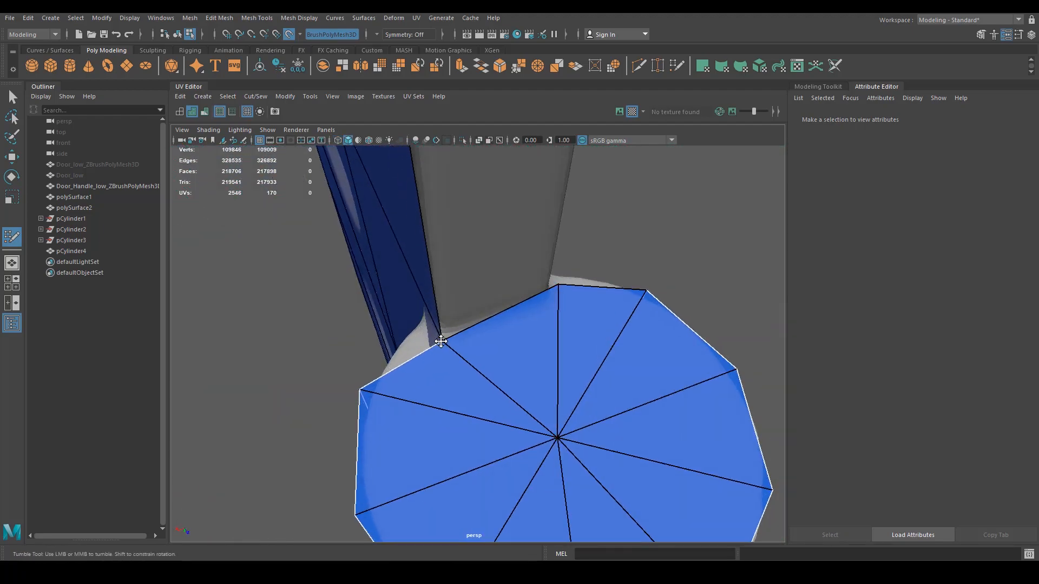
{"action": "left_click_drag", "start_coordinate": [559, 286], "coordinate": [558, 297]}
Adjust the top knuckle's lower cap vertex where it meets the side of the plate.
{"action": "left_click_drag", "start_coordinate": [558, 297], "coordinate": [514, 513], "text": "alt"}
{"action": "right_click_drag", "start_coordinate": [514, 513], "coordinate": [447, 278], "text": "alt"}
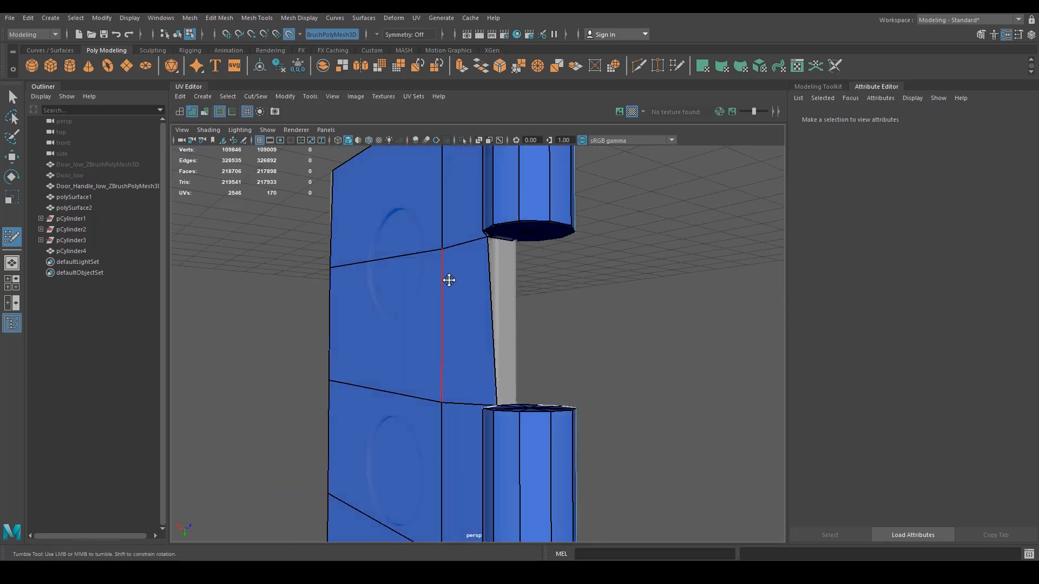
{"action": "left_click_drag", "start_coordinate": [448, 279], "coordinate": [460, 341], "text": "alt"}
{"action": "middle_click_drag", "start_coordinate": [460, 341], "coordinate": [452, 302], "text": "alt"}
{"action": "left_click_drag", "start_coordinate": [451, 301], "coordinate": [506, 287], "text": "alt"}
{"action": "right_click_drag", "start_coordinate": [506, 287], "coordinate": [600, 255], "text": "alt"}
{"action": "left_click_drag", "start_coordinate": [595, 268], "coordinate": [598, 250]}
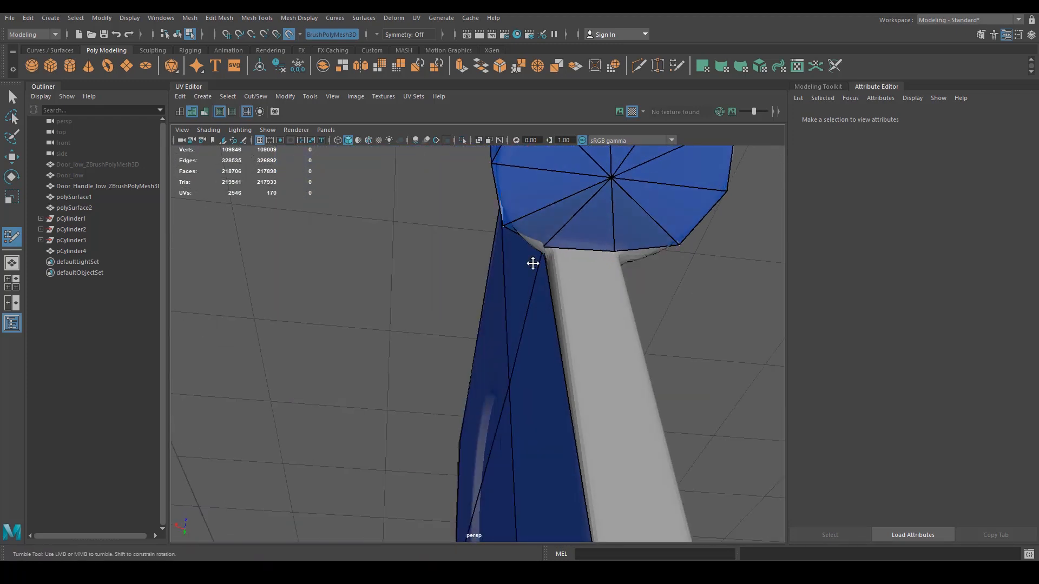
Undo the last two edits and fill the plate's side face between the top and middle knuckles.
{"action": "left_click_drag", "start_coordinate": [530, 262], "coordinate": [583, 343], "text": "alt"}
{"action": "right_click_drag", "start_coordinate": [582, 343], "coordinate": [533, 375], "text": "alt"}
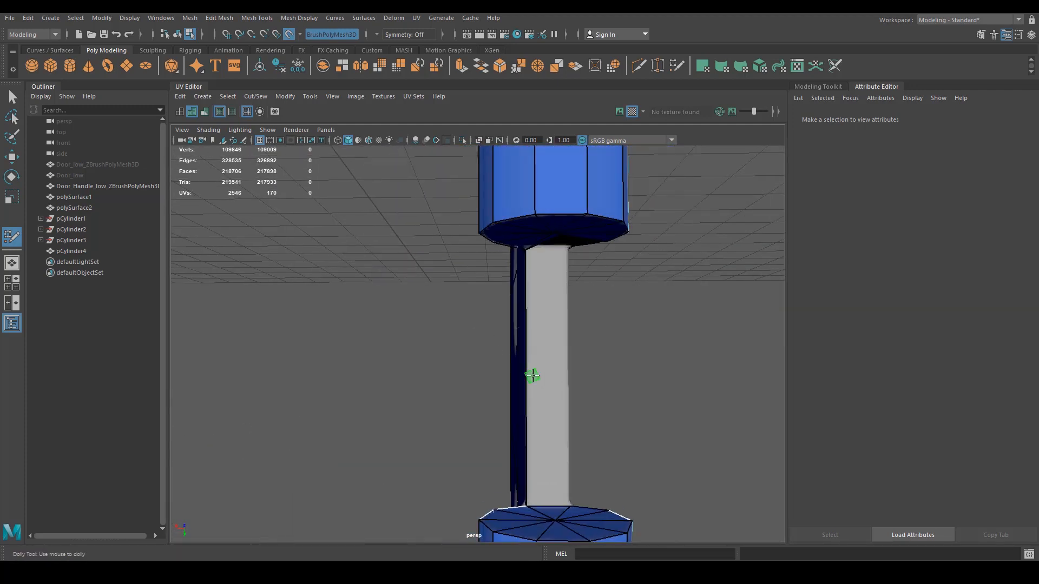
{"action": "left_click_drag", "start_coordinate": [523, 387], "coordinate": [546, 298], "text": "alt"}
{"action": "key", "text": "ctrl+z"}
{"action": "key", "text": "ctrl+z"}
{"action": "right_click_drag", "start_coordinate": [547, 298], "coordinate": [603, 313], "text": "alt"}
{"action": "left_click_drag", "start_coordinate": [603, 316], "coordinate": [591, 348], "text": "alt"}
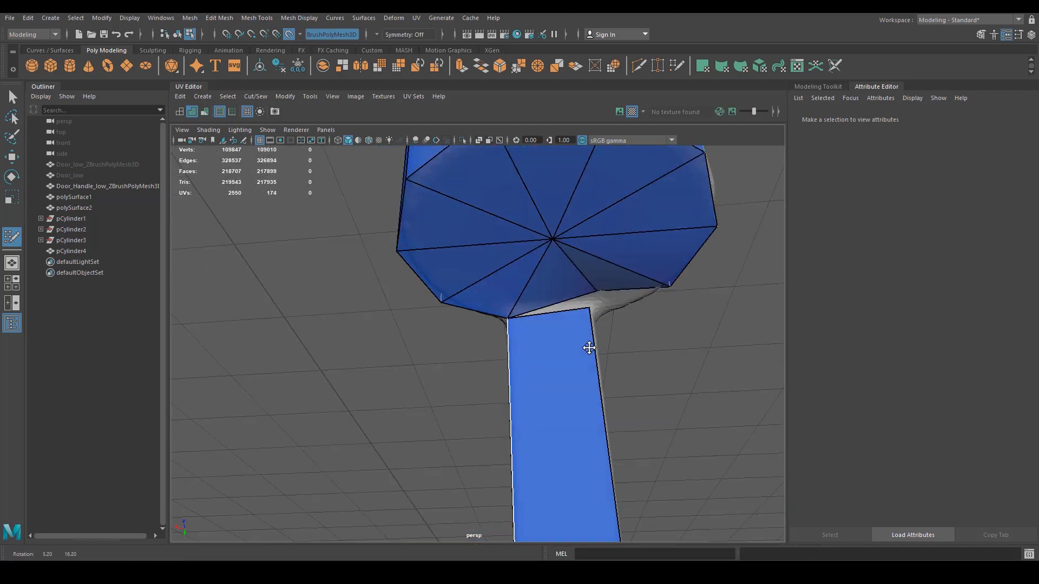
{"action": "right_click_drag", "start_coordinate": [592, 348], "coordinate": [622, 281], "text": "alt"}
{"action": "middle_click_drag", "start_coordinate": [623, 282], "coordinate": [578, 312], "text": "alt"}
Try deleting the two triangles of the top knuckle's lower cap beside the plate, and undo the deletions.
{"action": "left_click", "coordinate": [603, 293], "text": "ctrl+shift"}
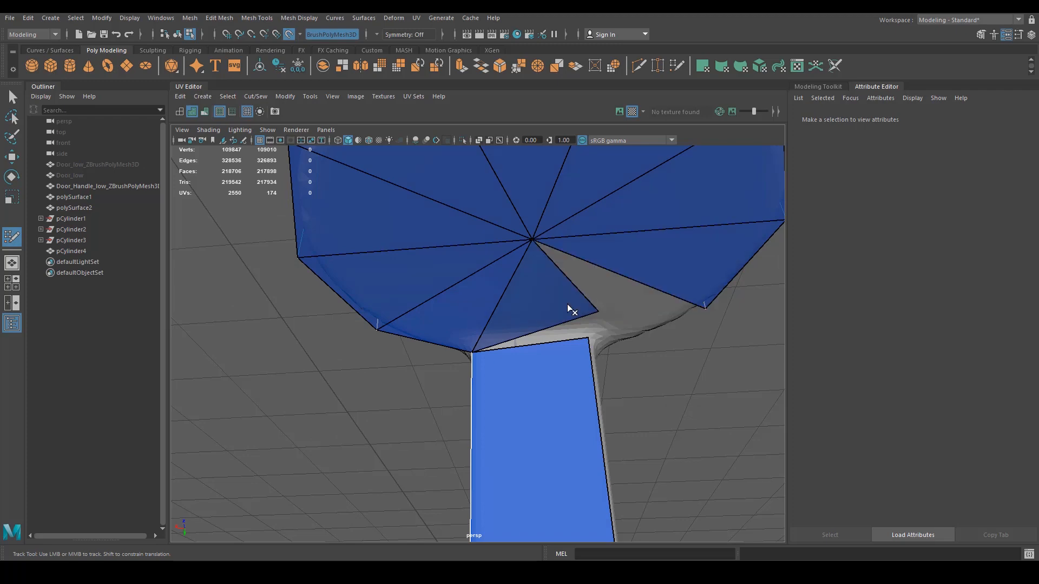
{"action": "left_click", "coordinate": [566, 306], "text": "ctrl+shift"}
{"action": "left_click_drag", "start_coordinate": [613, 278], "coordinate": [541, 292], "text": "alt"}
{"action": "key", "text": "ctrl+z"}
{"action": "key", "text": "ctrl+z"}
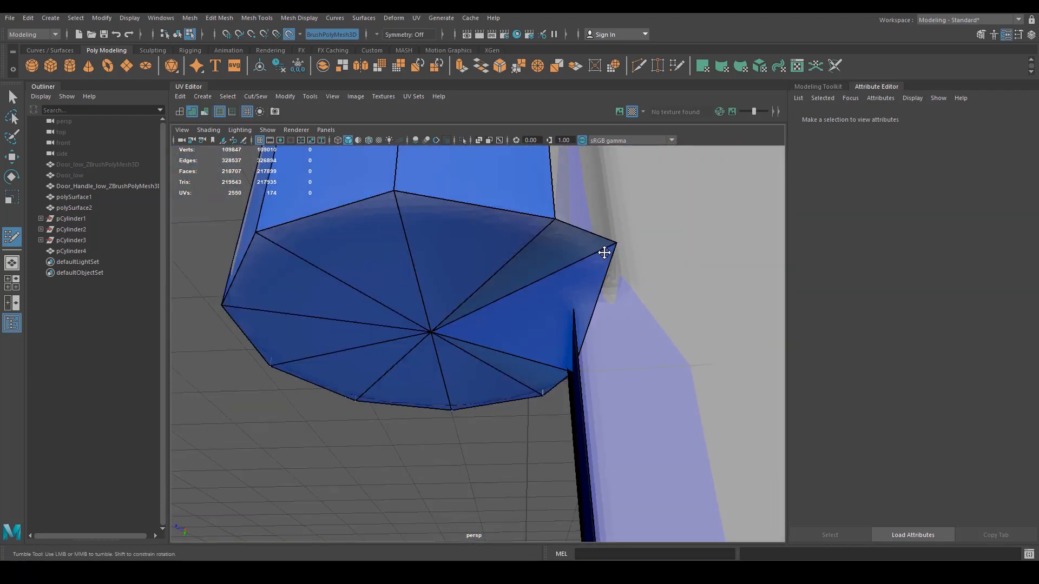
Merge the top knuckle's protruding lower cap vertex onto the adjacent corner on the plate's side.
{"action": "left_click_drag", "start_coordinate": [606, 252], "coordinate": [583, 347]}
{"action": "scroll", "coordinate": [562, 343], "scroll_direction": "down", "scroll_amount": 5}
{"action": "left_click_drag", "start_coordinate": [562, 344], "coordinate": [536, 371], "text": "alt"}
{"action": "scroll", "coordinate": [536, 371], "scroll_direction": "down", "scroll_amount": 4}
{"action": "middle_click_drag", "start_coordinate": [536, 371], "coordinate": [447, 394], "text": "alt"}
{"action": "left_click_drag", "start_coordinate": [428, 346], "coordinate": [411, 309], "text": "alt"}
{"action": "middle_click_drag", "start_coordinate": [404, 327], "coordinate": [443, 315], "text": "alt"}
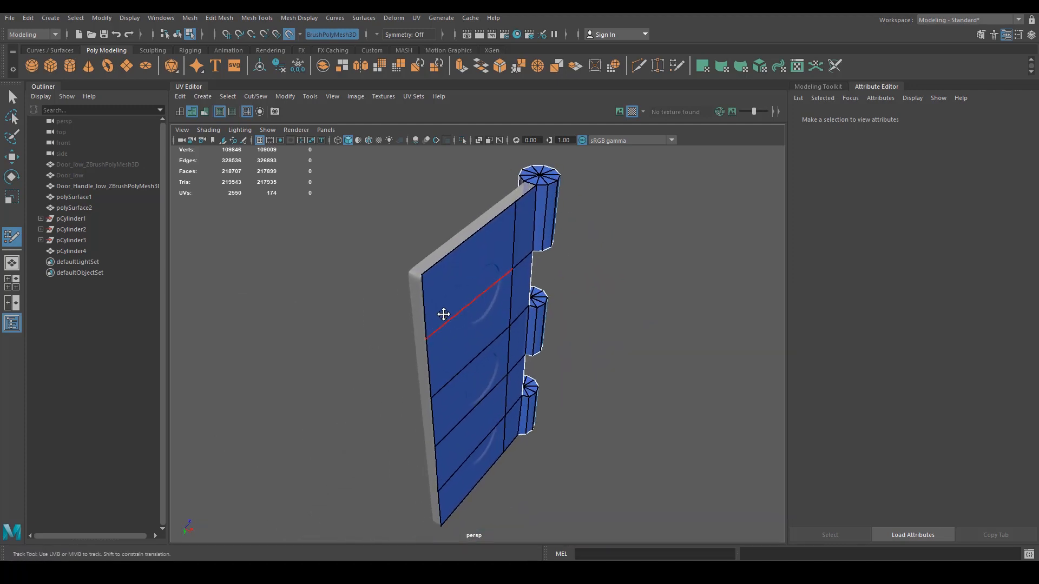
Extrude the plate's outer side edges and its long top edge across the plate's thickness, undoing the misplaced extrusions.
{"action": "left_click_drag", "start_coordinate": [472, 240], "coordinate": [436, 367], "text": "alt"}
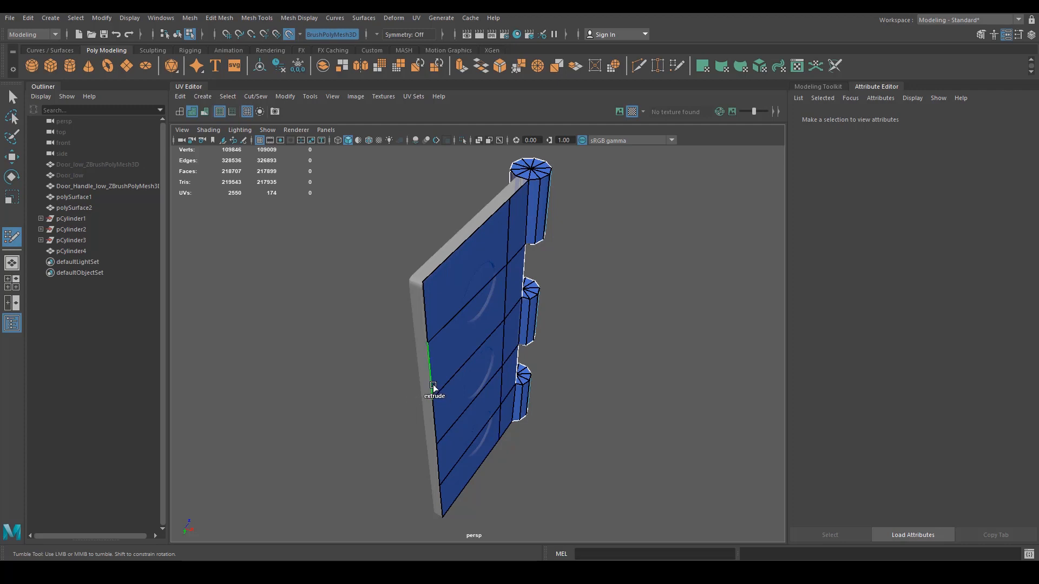
{"action": "left_click_drag", "start_coordinate": [431, 386], "coordinate": [463, 336], "text": "shift"}
{"action": "key", "text": "ctrl+z"}
{"action": "left_click_drag", "start_coordinate": [545, 417], "coordinate": [448, 373], "text": "alt"}
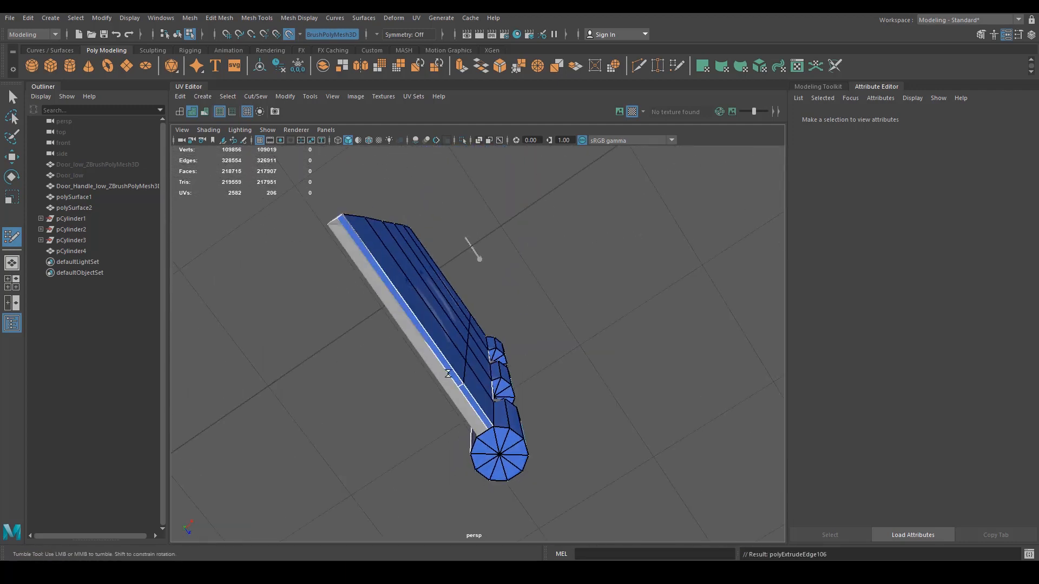
{"action": "key", "text": "ctrl+z"}
{"action": "left_click_drag", "start_coordinate": [419, 327], "coordinate": [399, 336], "text": "shift"}
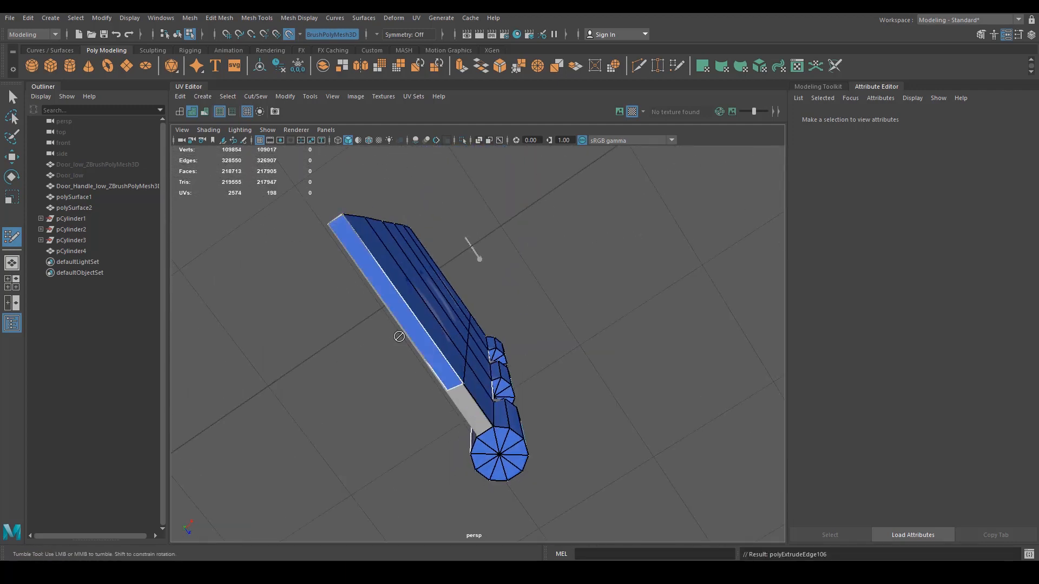
Fill the remaining gap in the plate's top end between the new strip and the top knuckle.
{"action": "left_click_drag", "start_coordinate": [430, 427], "coordinate": [460, 389], "text": "alt"}
{"action": "right_click_drag", "start_coordinate": [459, 389], "coordinate": [307, 330], "text": "alt"}
{"action": "left_click_drag", "start_coordinate": [306, 330], "coordinate": [577, 434], "text": "alt"}
{"action": "left_click_drag", "start_coordinate": [505, 401], "coordinate": [584, 427], "text": "alt"}
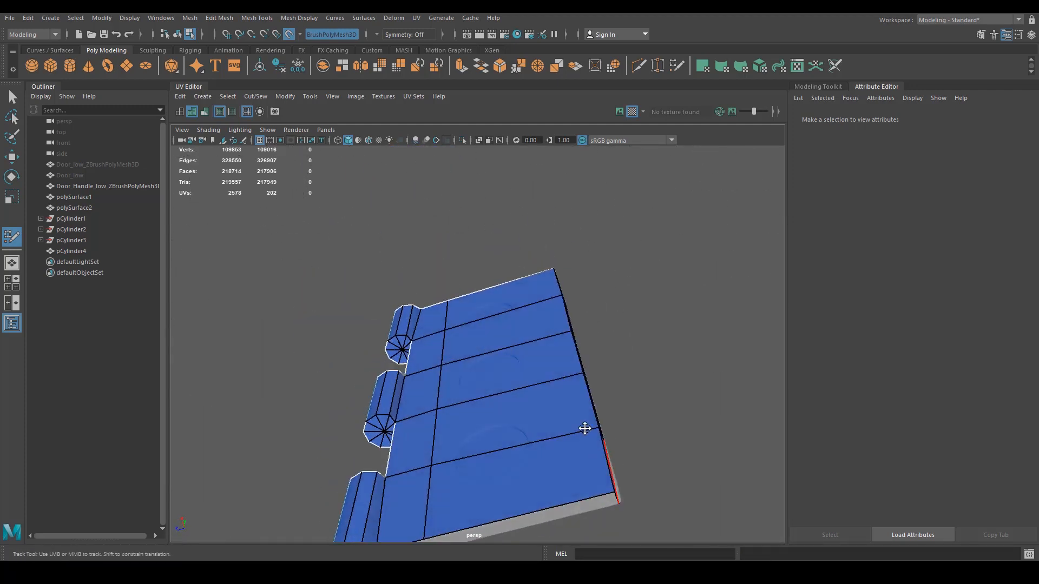
Extrude the plate's bottom end edges across its thickness up to the bottom knuckle, and check both ends.
{"action": "middle_click_drag", "start_coordinate": [585, 427], "coordinate": [625, 338], "text": "alt"}
{"action": "right_click_drag", "start_coordinate": [460, 406], "coordinate": [524, 413], "text": "alt"}
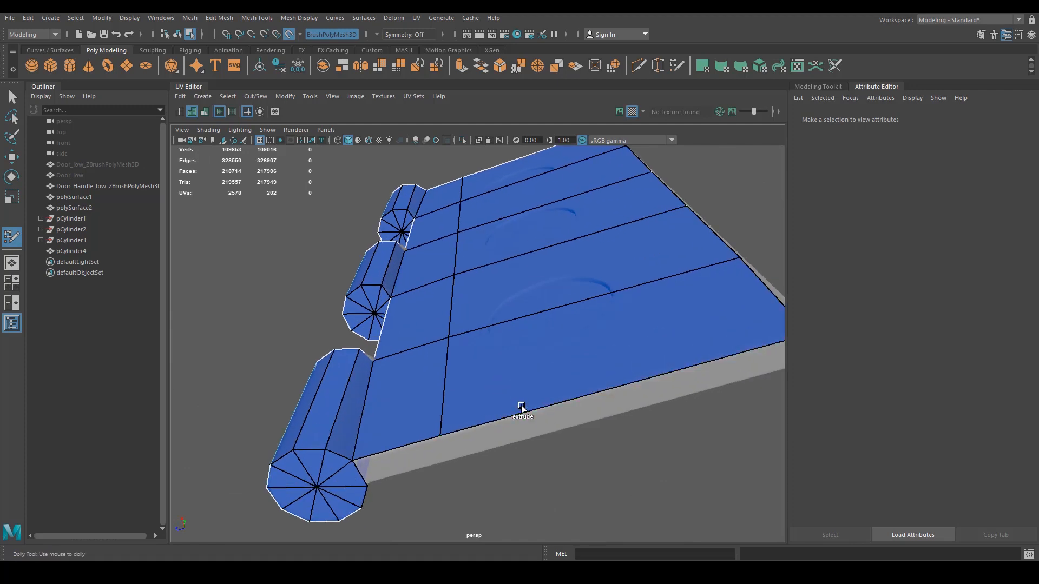
{"action": "left_click_drag", "start_coordinate": [522, 408], "coordinate": [375, 455], "text": "shift"}
{"action": "right_click_drag", "start_coordinate": [376, 455], "coordinate": [457, 445], "text": "alt"}
{"action": "middle_click_drag", "start_coordinate": [458, 445], "coordinate": [400, 432], "text": "alt"}
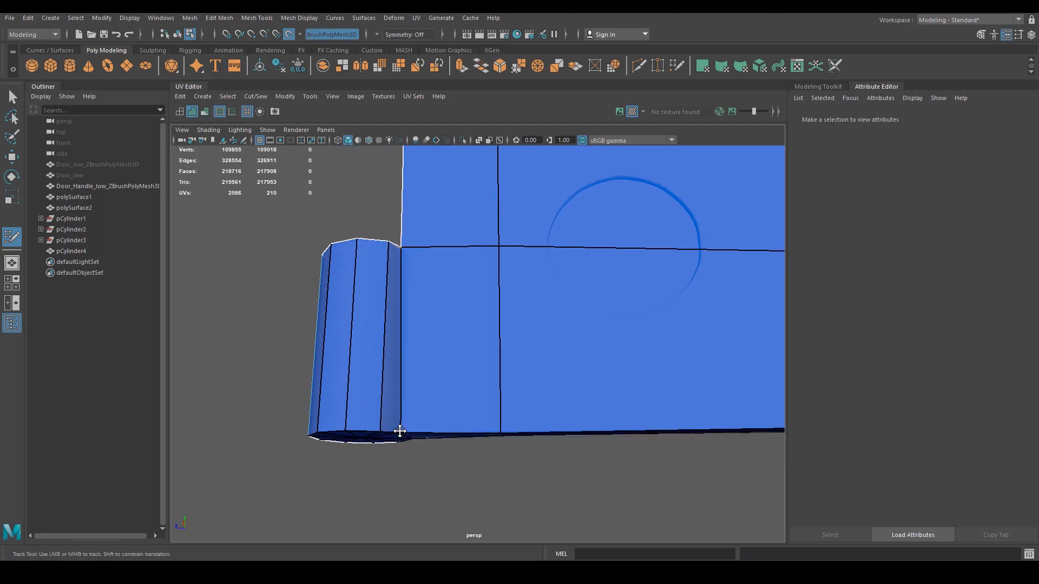
{"action": "left_click_drag", "start_coordinate": [399, 431], "coordinate": [448, 457], "text": "alt"}
{"action": "middle_click_drag", "start_coordinate": [448, 456], "coordinate": [459, 496], "text": "alt"}
{"action": "left_click_drag", "start_coordinate": [459, 495], "coordinate": [399, 331], "text": "alt"}
{"action": "middle_click_drag", "start_coordinate": [399, 332], "coordinate": [410, 350], "text": "alt"}
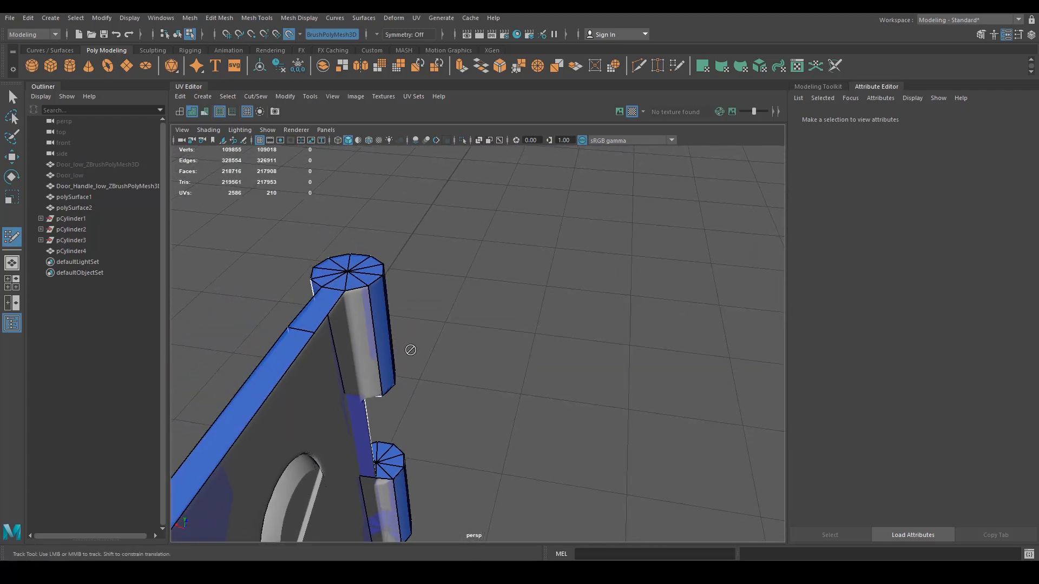
{"action": "scroll", "coordinate": [322, 274], "scroll_direction": "up", "scroll_amount": 3}
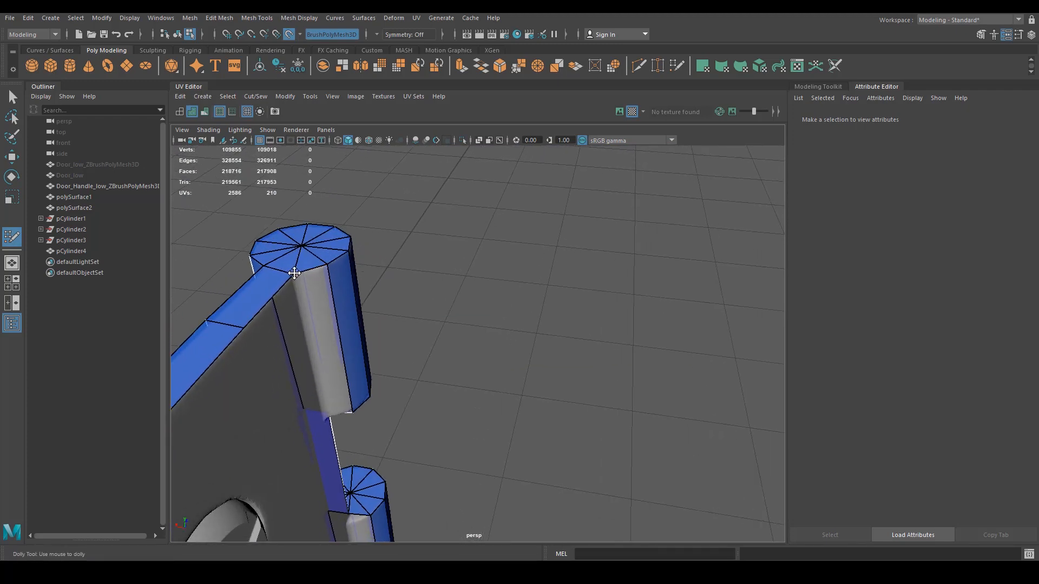
{"action": "left_click_drag", "start_coordinate": [299, 284], "coordinate": [517, 341], "text": "alt"}
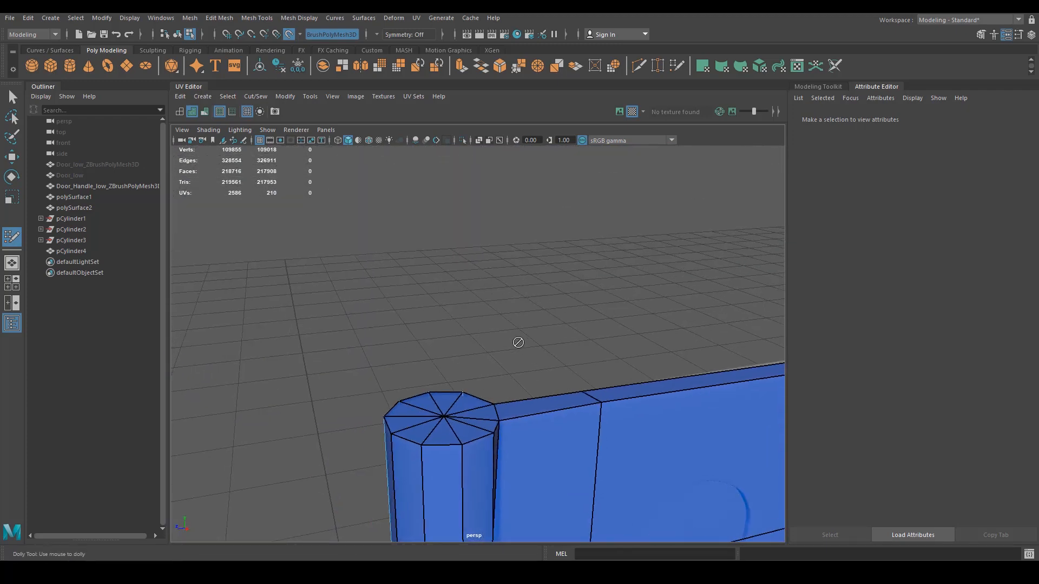
Merge the loose vertices at the plate's bottom outer corner and move the front corner vertex outward to the high-poly edge.
{"action": "scroll", "coordinate": [509, 320], "scroll_direction": "down", "scroll_amount": 6}
{"action": "left_click_drag", "start_coordinate": [498, 304], "coordinate": [484, 352], "text": "alt"}
{"action": "middle_click_drag", "start_coordinate": [508, 386], "coordinate": [449, 294], "text": "alt"}
{"action": "scroll", "coordinate": [594, 369], "scroll_direction": "up", "scroll_amount": 6}
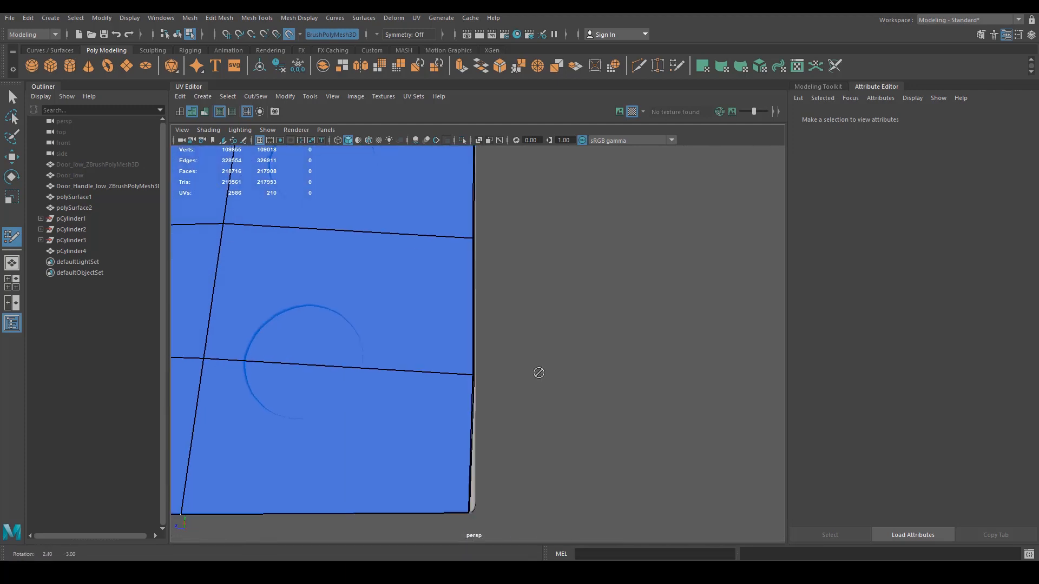
{"action": "left_click_drag", "start_coordinate": [538, 371], "coordinate": [496, 357], "text": "alt"}
{"action": "scroll", "coordinate": [534, 365], "scroll_direction": "up", "scroll_amount": 3}
{"action": "right_click_drag", "start_coordinate": [534, 365], "coordinate": [683, 380], "text": "alt"}
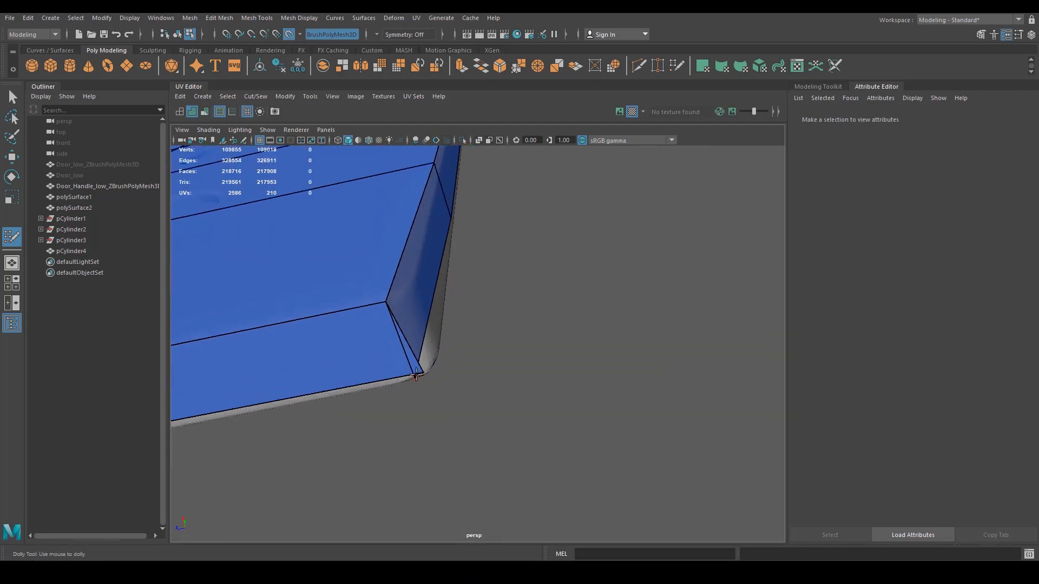
{"action": "mouse_move", "coordinate": [423, 368]}
{"action": "right_mouse_down", "text": "alt"}
{"action": "mouse_move", "coordinate": [412, 372]}
{"action": "mouse_move", "coordinate": [430, 370]}
{"action": "right_mouse_up", "text": "alt"}
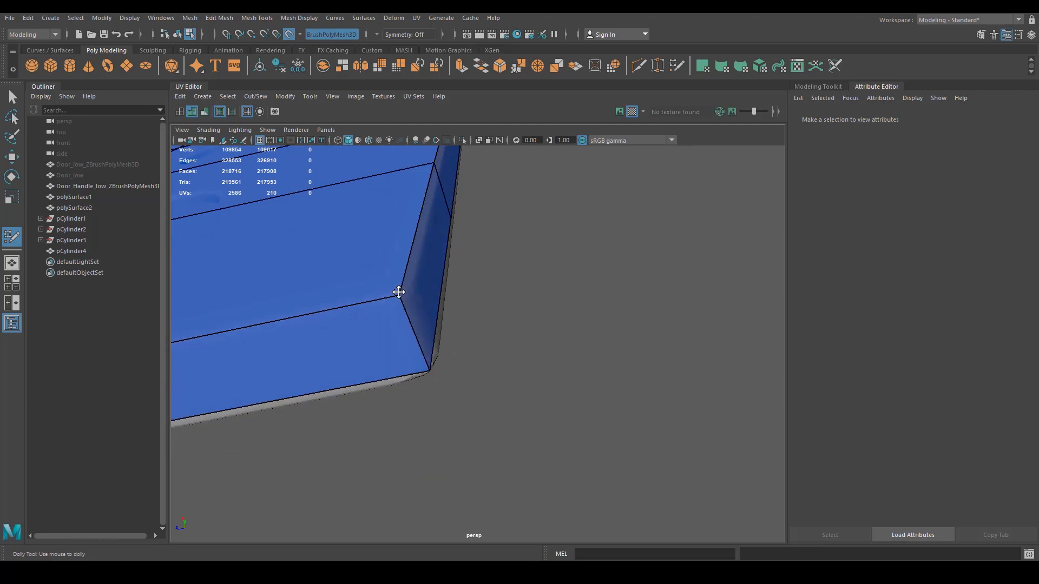
{"action": "right_click_drag", "start_coordinate": [399, 290], "coordinate": [397, 316], "text": "alt"}
{"action": "middle_click_drag", "start_coordinate": [398, 316], "coordinate": [527, 498], "text": "alt"}
{"action": "left_click_drag", "start_coordinate": [526, 499], "coordinate": [478, 381], "text": "alt"}
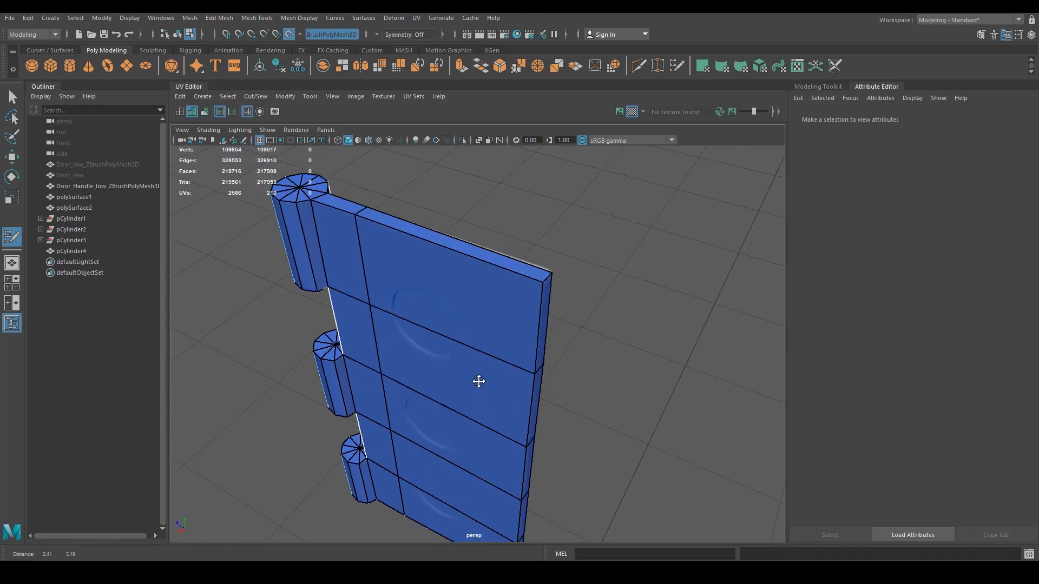
Try inserting an edge loop just below the top end of the plate and top knuckle, and undo it.
{"action": "right_click_drag", "start_coordinate": [478, 380], "coordinate": [579, 330], "text": "alt"}
{"action": "left_click_drag", "start_coordinate": [579, 329], "coordinate": [514, 317], "text": "alt"}
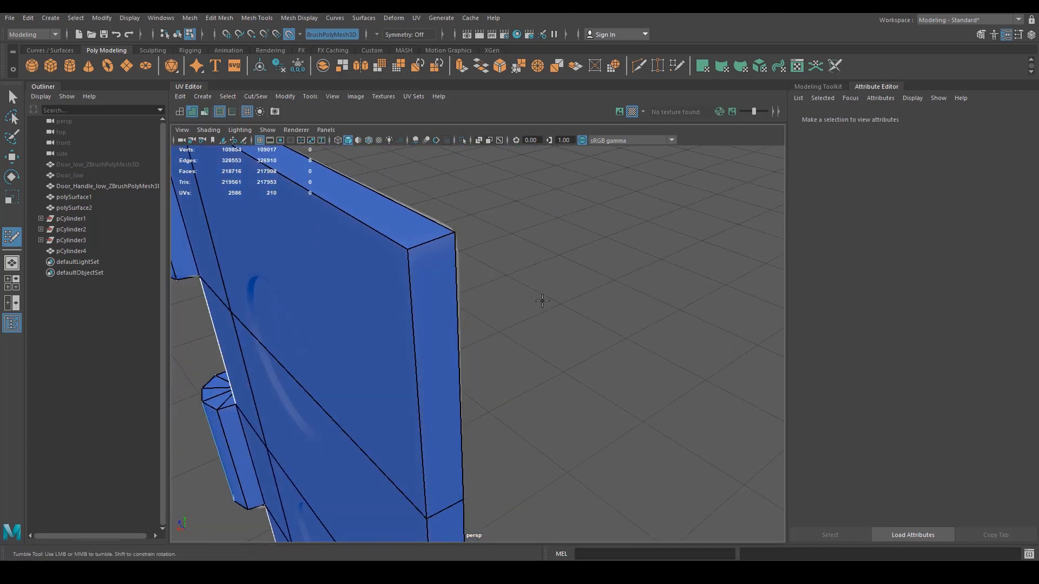
{"action": "left_click_drag", "start_coordinate": [542, 301], "coordinate": [565, 269], "text": "alt"}
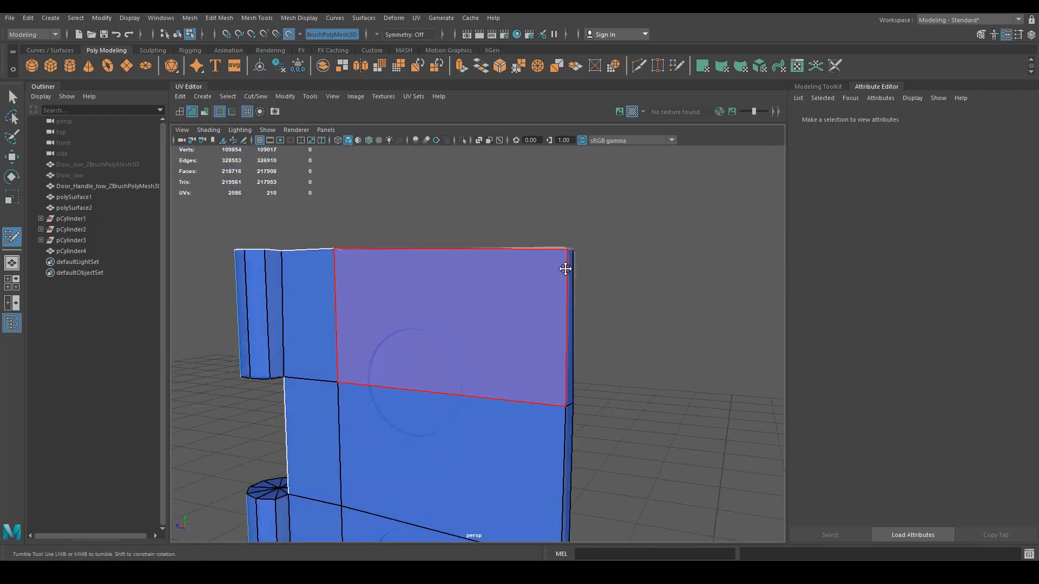
{"action": "left_click", "coordinate": [566, 254], "text": "ctrl"}
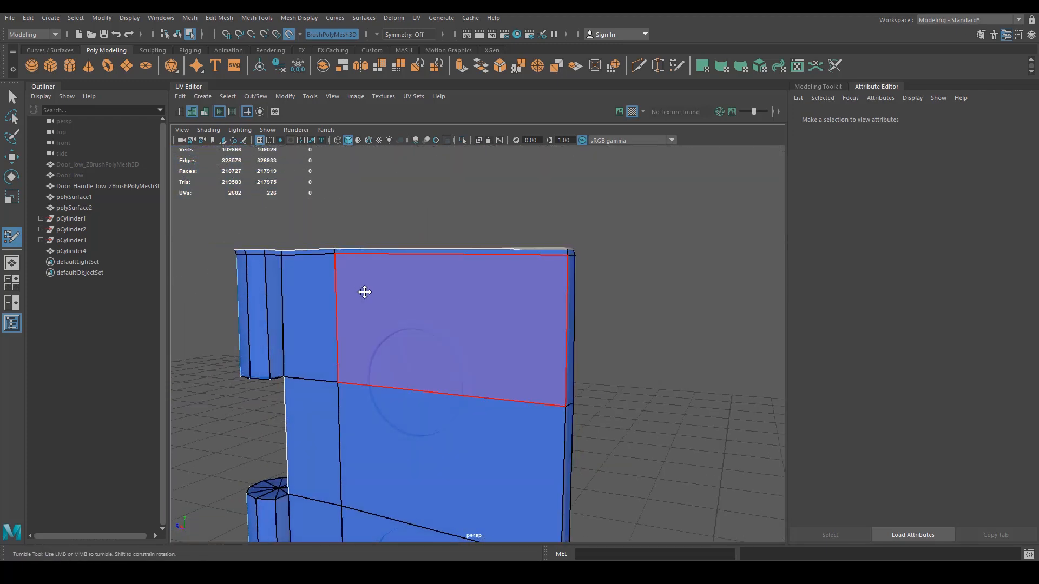
{"action": "left_click_drag", "start_coordinate": [365, 293], "coordinate": [390, 310], "text": "alt"}
{"action": "middle_click_drag", "start_coordinate": [390, 310], "coordinate": [454, 317], "text": "alt"}
{"action": "left_click_drag", "start_coordinate": [454, 316], "coordinate": [452, 339], "text": "alt"}
{"action": "right_click_drag", "start_coordinate": [453, 339], "coordinate": [527, 336], "text": "alt"}
{"action": "left_click_drag", "start_coordinate": [528, 336], "coordinate": [478, 363], "text": "alt"}
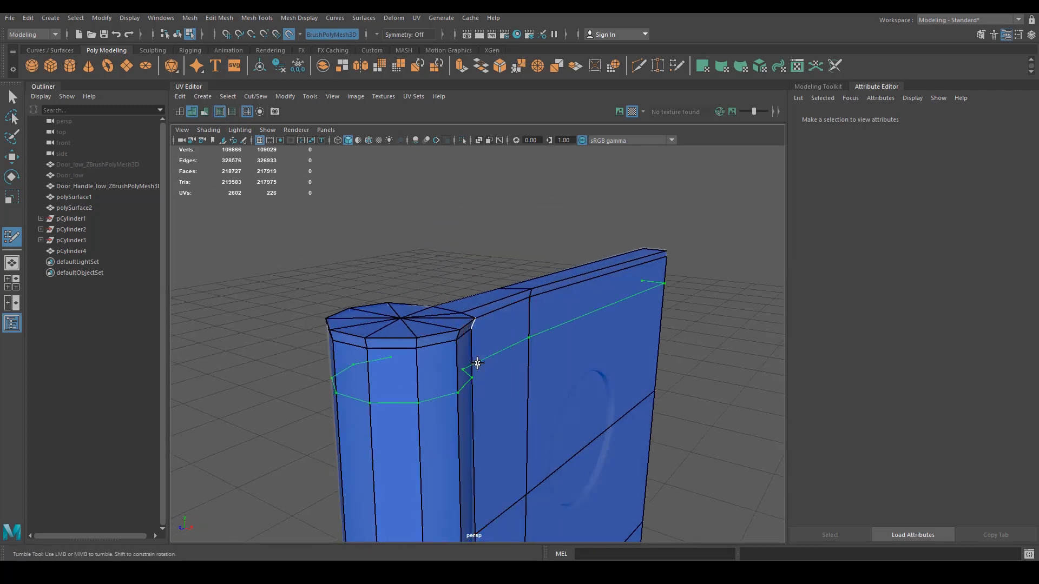
{"action": "key", "text": "ctrl+z"}
Try a slightly lower edge loop around the top knuckle and plate, adjust its position on the knuckle, and undo these edits.
{"action": "right_click_drag", "start_coordinate": [465, 363], "coordinate": [456, 368], "text": "alt"}
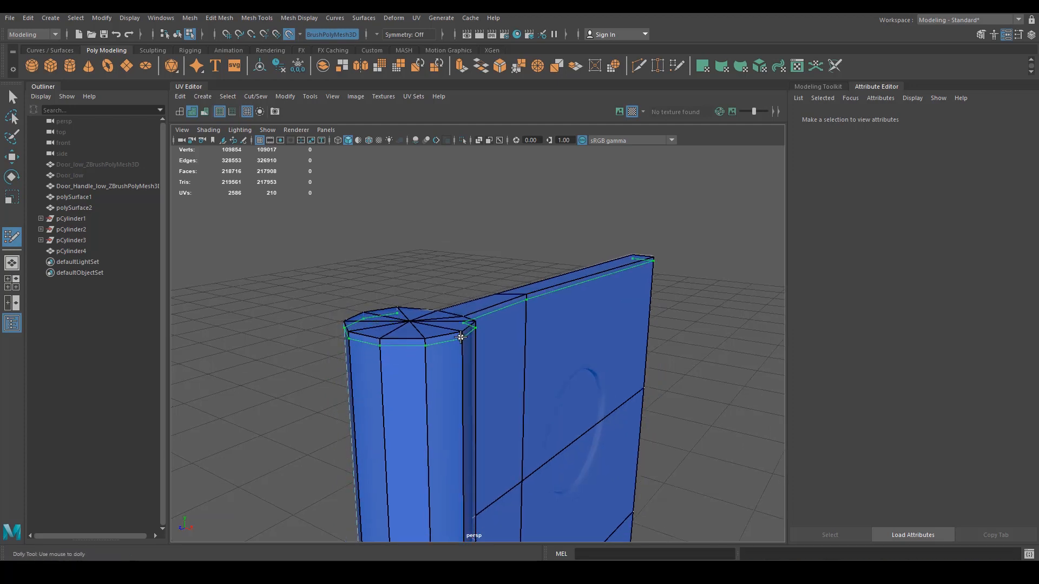
{"action": "left_click", "coordinate": [461, 354], "text": "ctrl"}
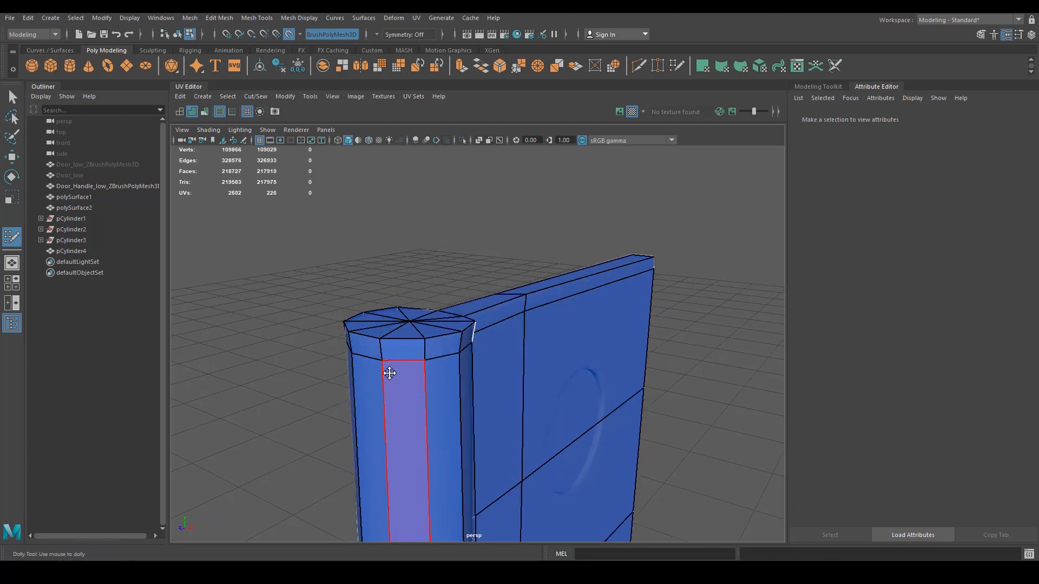
{"action": "mouse_move", "coordinate": [407, 357]}
{"action": "left_mouse_down", "text": "alt"}
{"action": "mouse_move", "coordinate": [392, 382]}
{"action": "mouse_move", "coordinate": [436, 368]}
{"action": "left_mouse_up", "text": "alt"}
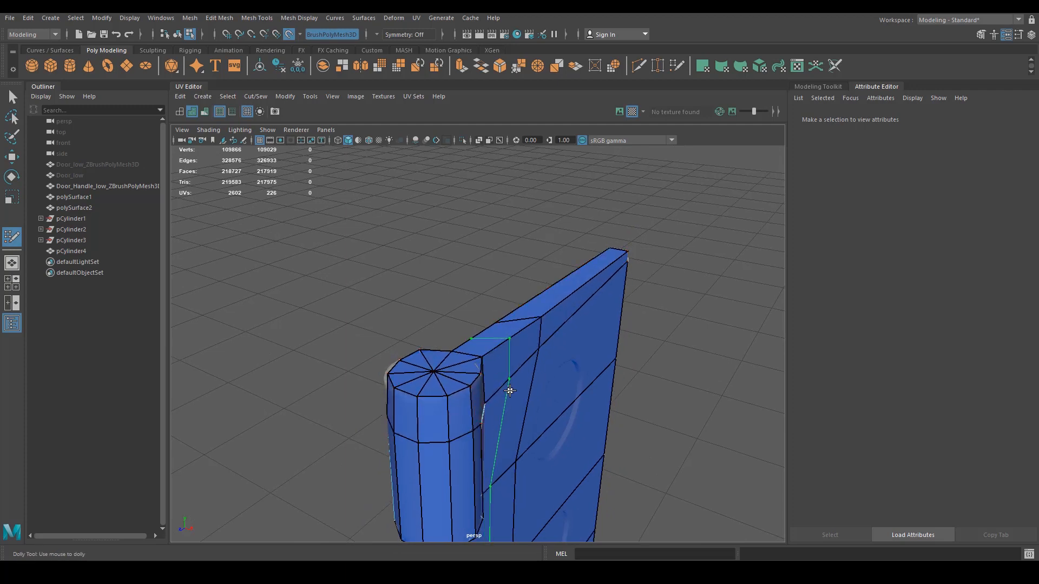
{"action": "left_click_drag", "start_coordinate": [509, 391], "coordinate": [439, 440], "text": "alt"}
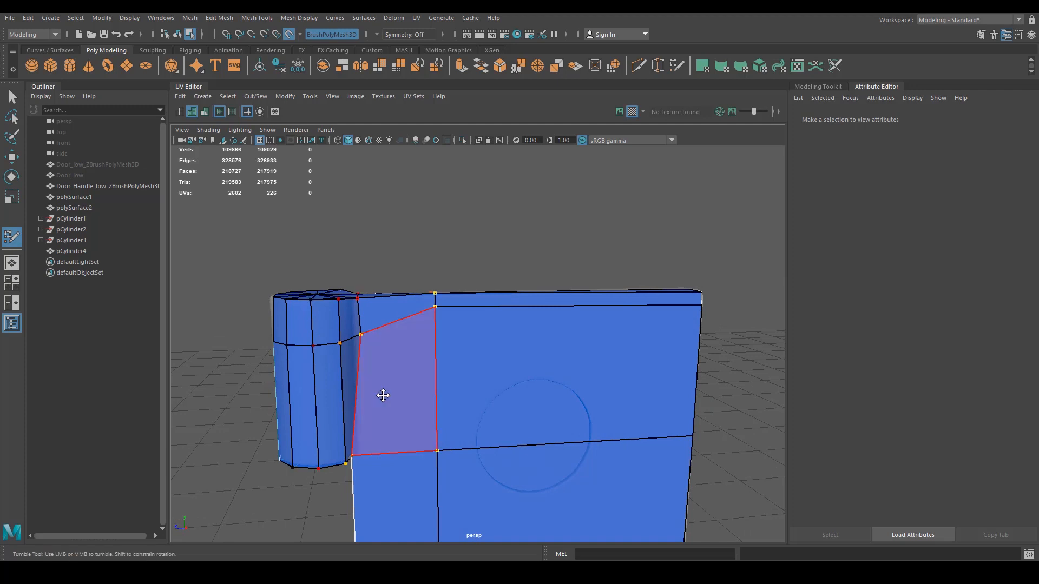
{"action": "mouse_move", "coordinate": [383, 395]}
{"action": "left_mouse_down", "text": "alt"}
{"action": "mouse_move", "coordinate": [417, 431]}
{"action": "mouse_move", "coordinate": [429, 405]}
{"action": "left_mouse_up", "text": "alt"}
{"action": "key", "text": "ctrl+z"}
{"action": "key", "text": "ctrl+z"}
{"action": "key", "text": "ctrl+z"}
{"action": "left_click_drag", "start_coordinate": [498, 376], "coordinate": [436, 328], "text": "alt"}
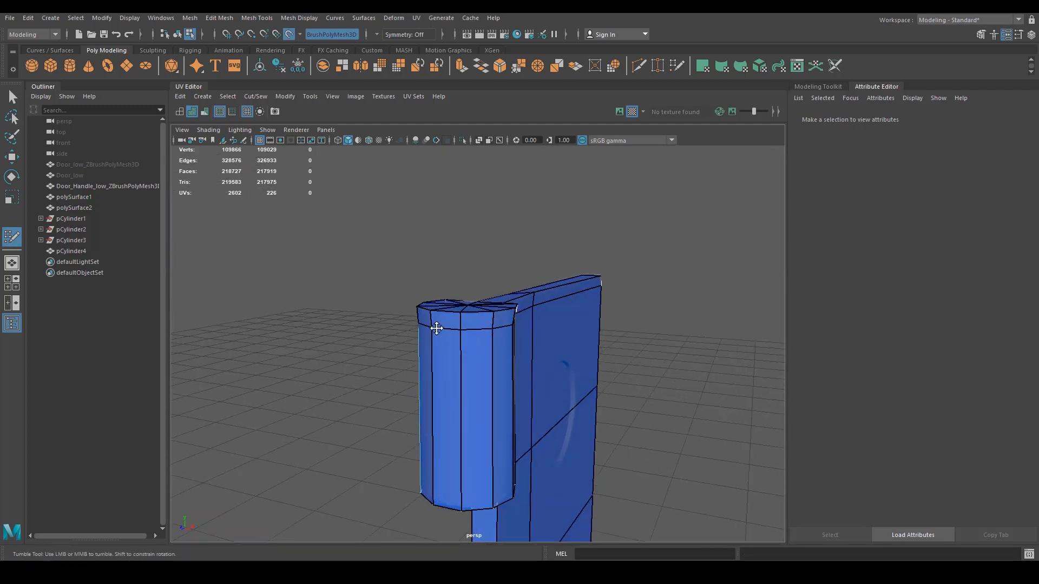
{"action": "key", "text": "ctrl+z"}
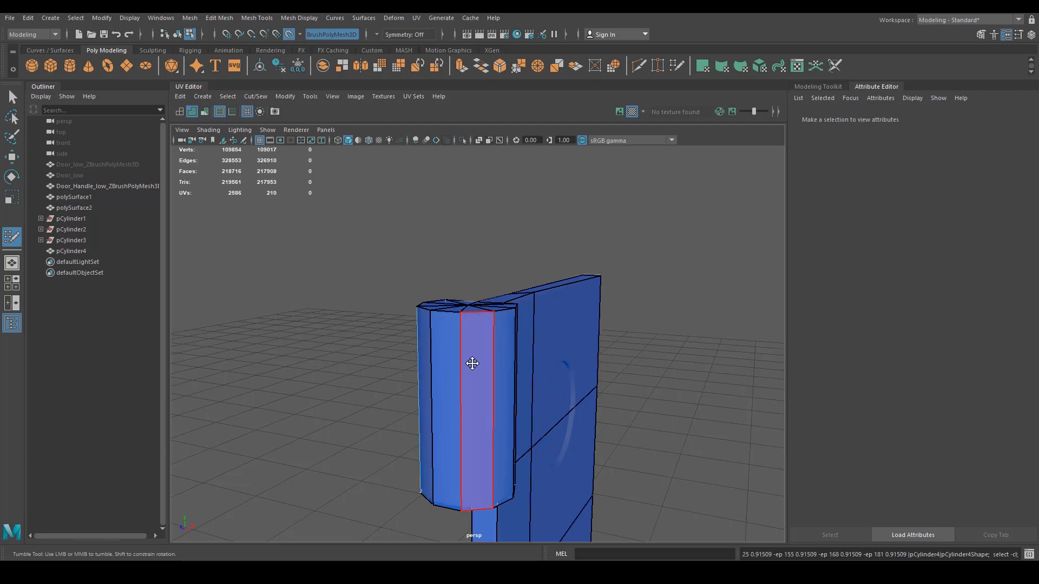
Insert an edge loop near the top of the knuckle and plate, and switch the mesh to vertex selection.
{"action": "left_click_drag", "start_coordinate": [471, 362], "coordinate": [396, 302], "text": "alt"}
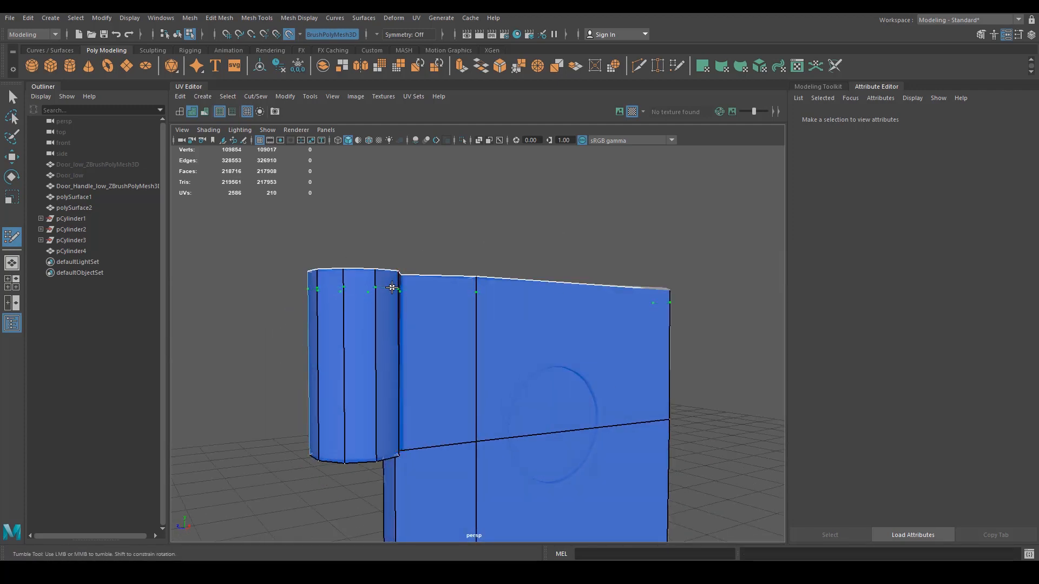
{"action": "left_click_drag", "start_coordinate": [392, 288], "coordinate": [453, 319]}
{"action": "key", "text": "q"}
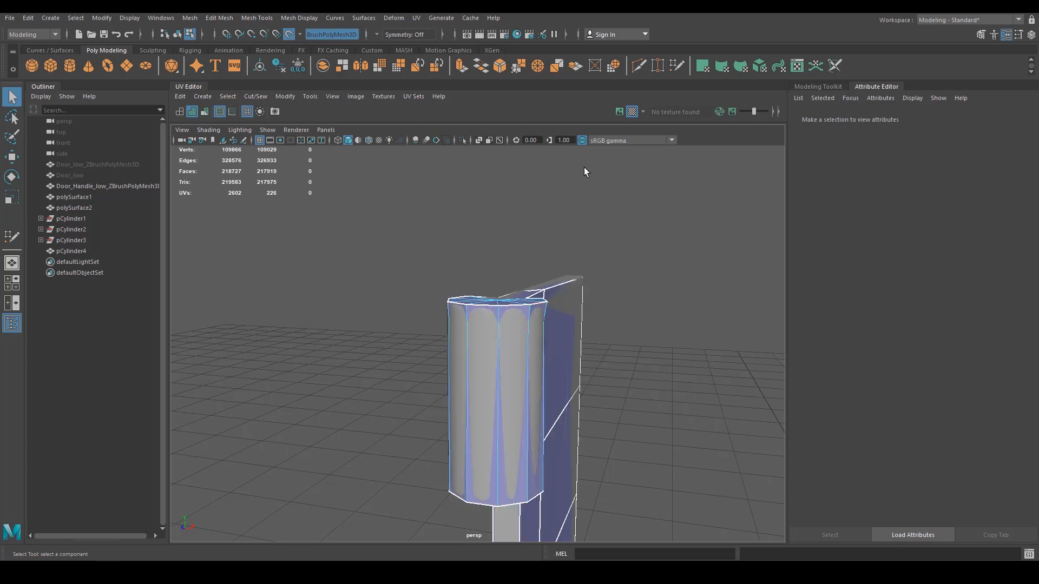
{"action": "left_click", "coordinate": [676, 66]}
{"action": "right_click_drag", "start_coordinate": [560, 284], "coordinate": [518, 272]}
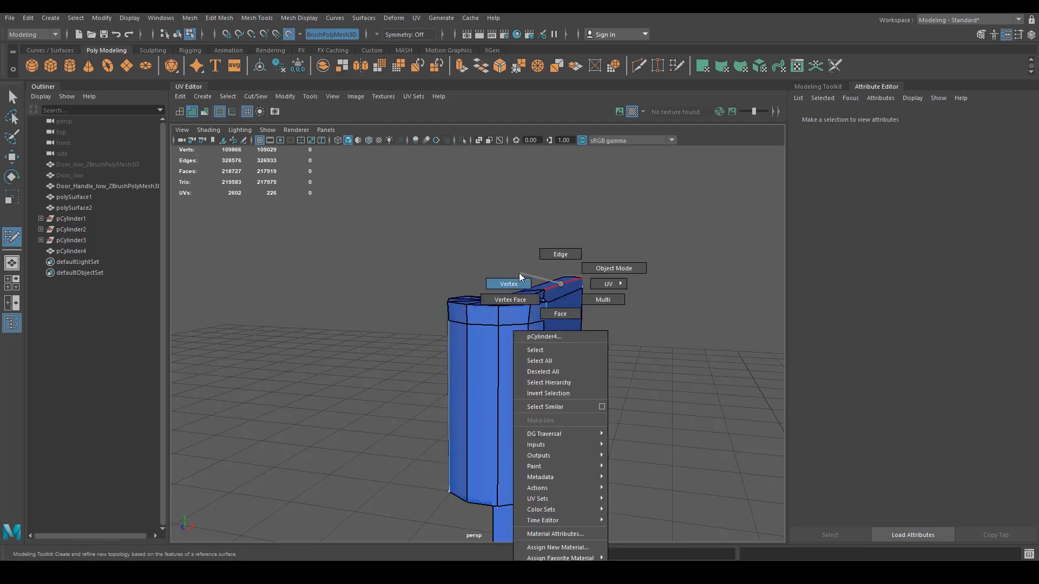
{"action": "mouse_move", "coordinate": [518, 280]}
{"action": "left_mouse_down", "text": "alt"}
{"action": "mouse_move", "coordinate": [536, 282]}
{"action": "mouse_move", "coordinate": [526, 284]}
{"action": "left_mouse_up", "text": "alt"}
{"action": "key", "text": "q"}
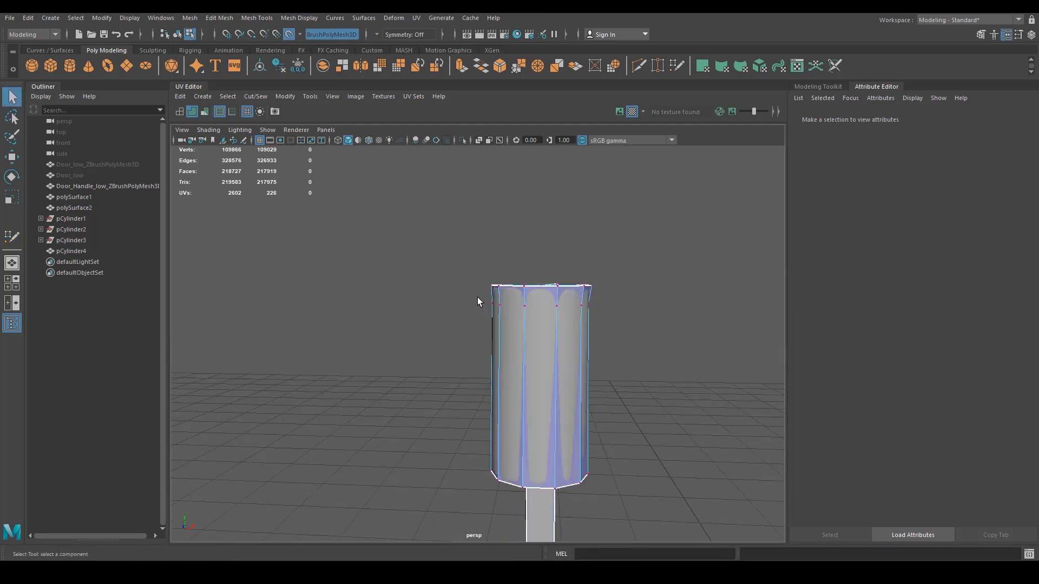
Try selecting the top end vertices of the knuckle and plate and scaling them vertically to level them.
{"action": "left_click_drag", "start_coordinate": [644, 251], "coordinate": [659, 237]}
{"action": "left_click_drag", "start_coordinate": [619, 274], "coordinate": [592, 271], "text": "alt"}
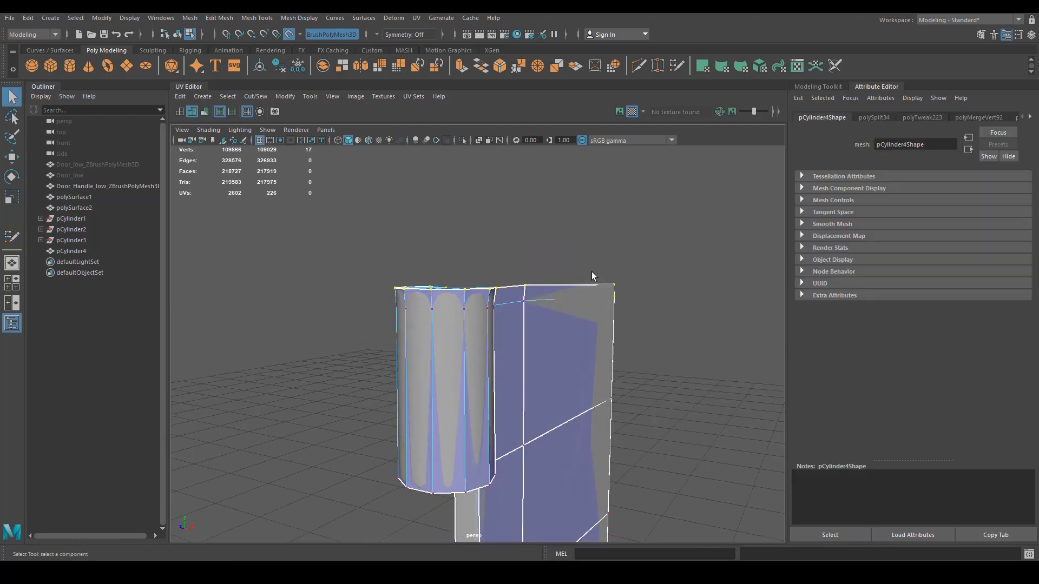
{"action": "left_click_drag", "start_coordinate": [653, 310], "coordinate": [576, 330], "text": "alt"}
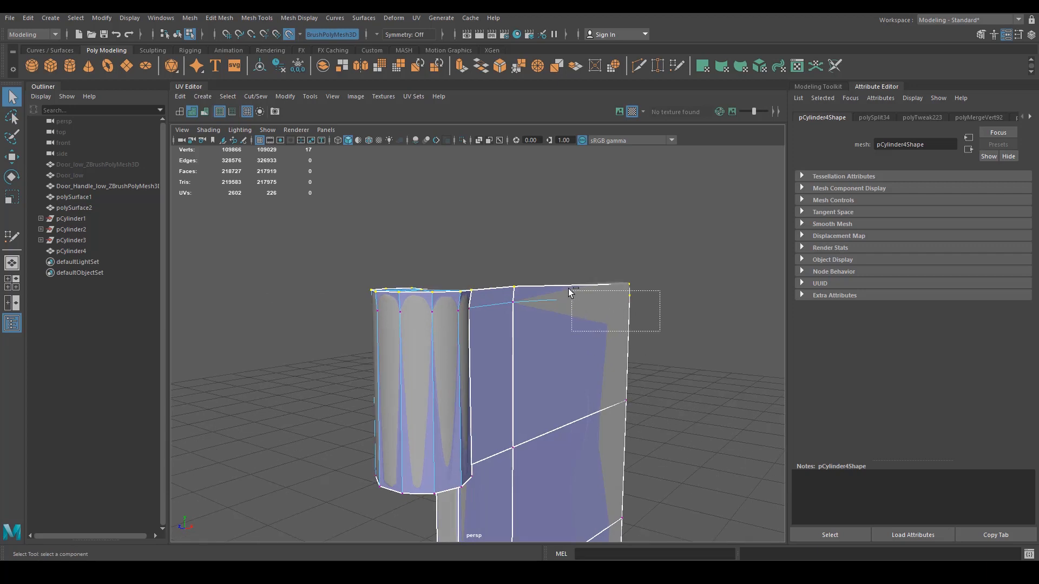
{"action": "left_click_drag", "start_coordinate": [637, 320], "coordinate": [497, 320], "text": "alt"}
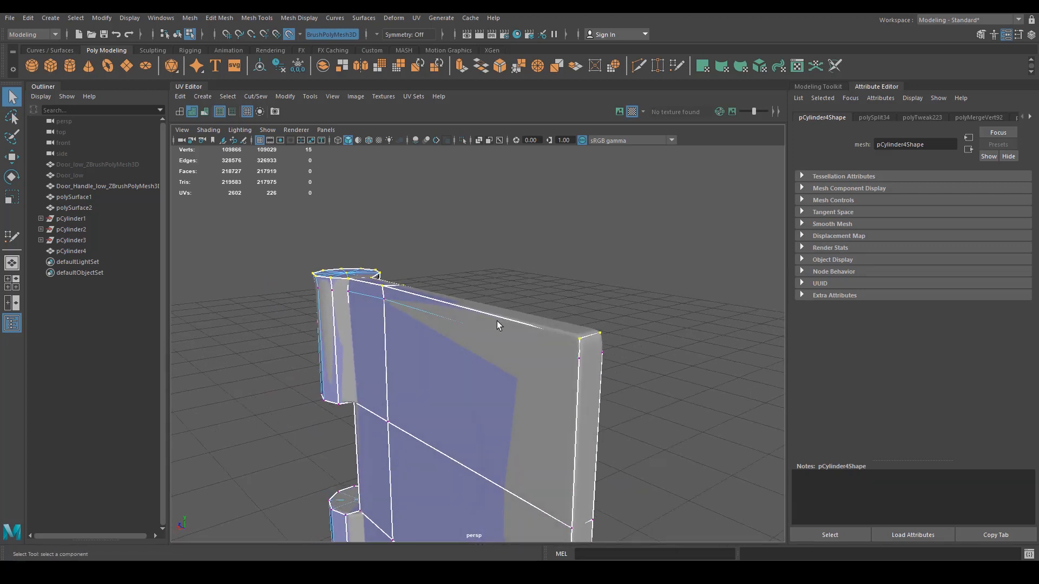
{"action": "key", "text": "e"}
{"action": "key", "text": "r"}
{"action": "left_click_drag", "start_coordinate": [427, 246], "coordinate": [429, 259]}
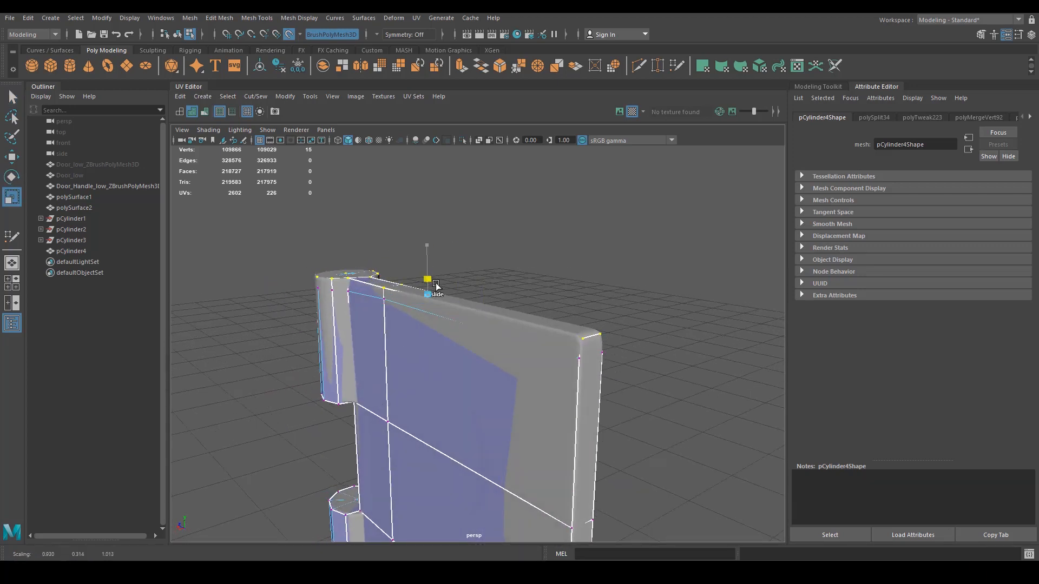
{"action": "left_click_drag", "start_coordinate": [359, 340], "coordinate": [443, 302], "text": "alt"}
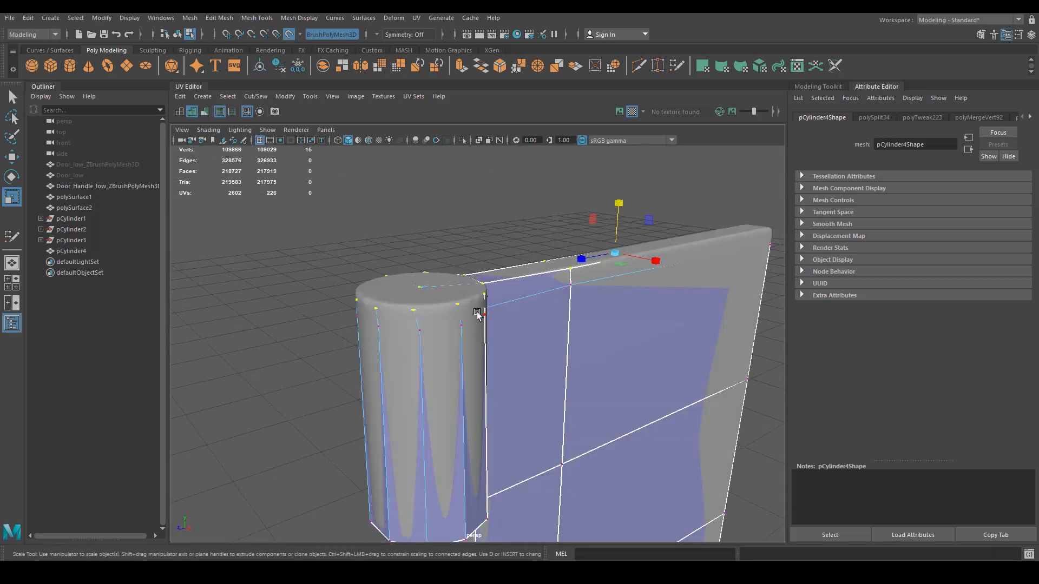
{"action": "left_click_drag", "start_coordinate": [468, 343], "coordinate": [487, 273], "text": "alt"}
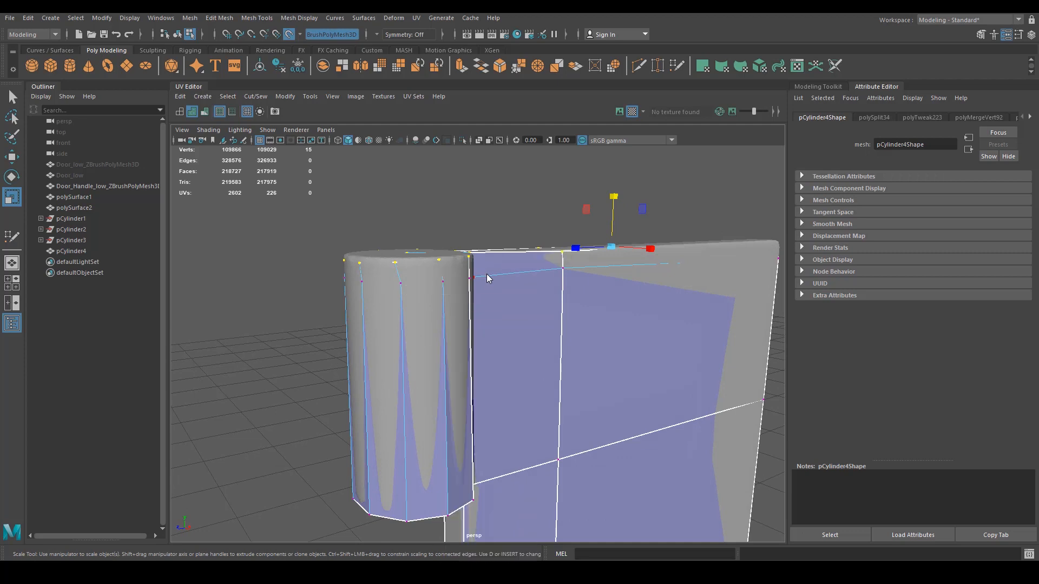
{"action": "right_click_drag", "start_coordinate": [494, 279], "coordinate": [442, 289]}
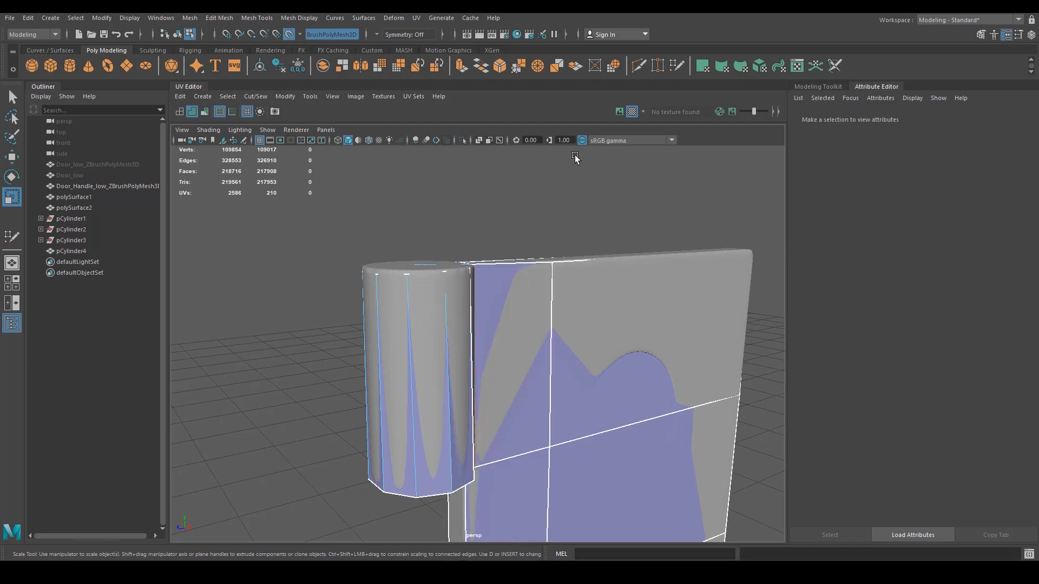
Adjust the rim vertices at the top end of the top knuckle with Quad Draw to fit the high-poly cylinder.
{"action": "left_click", "coordinate": [676, 65]}
{"action": "mouse_move", "coordinate": [474, 368]}
{"action": "left_mouse_down", "text": "alt"}
{"action": "mouse_move", "coordinate": [514, 350]}
{"action": "mouse_move", "coordinate": [475, 327]}
{"action": "left_mouse_up", "text": "alt"}
{"action": "right_click_drag", "start_coordinate": [476, 327], "coordinate": [503, 298], "text": "alt"}
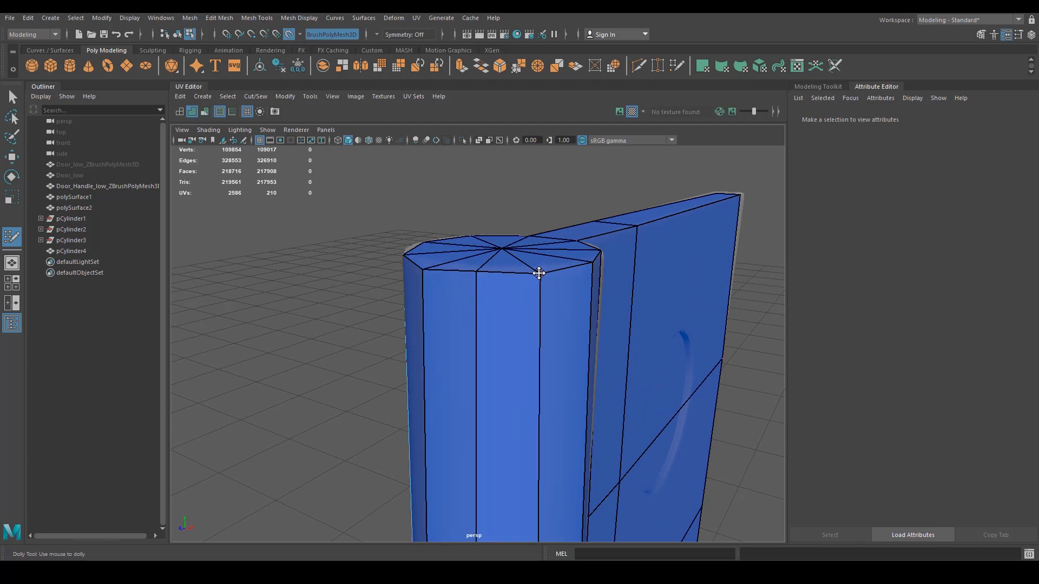
{"action": "left_click_drag", "start_coordinate": [590, 261], "coordinate": [486, 297]}
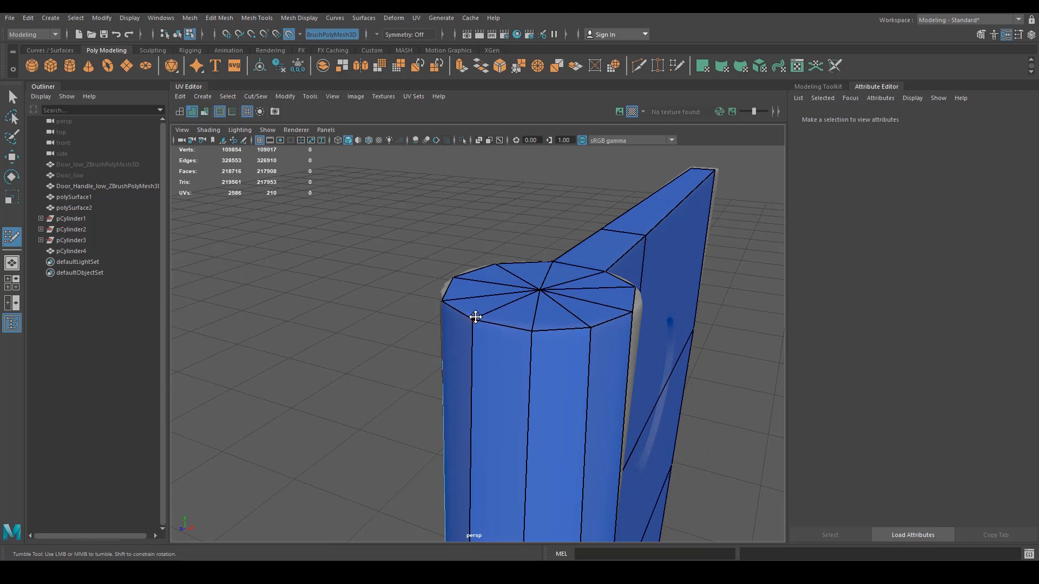
{"action": "left_click_drag", "start_coordinate": [445, 296], "coordinate": [563, 378], "text": "alt"}
Select the bottom rim vertices of the top knuckle, adjust them vertically, and scale the ring out slightly to match the high-poly cylinder.
{"action": "left_click_drag", "start_coordinate": [543, 443], "coordinate": [397, 430], "text": "alt"}
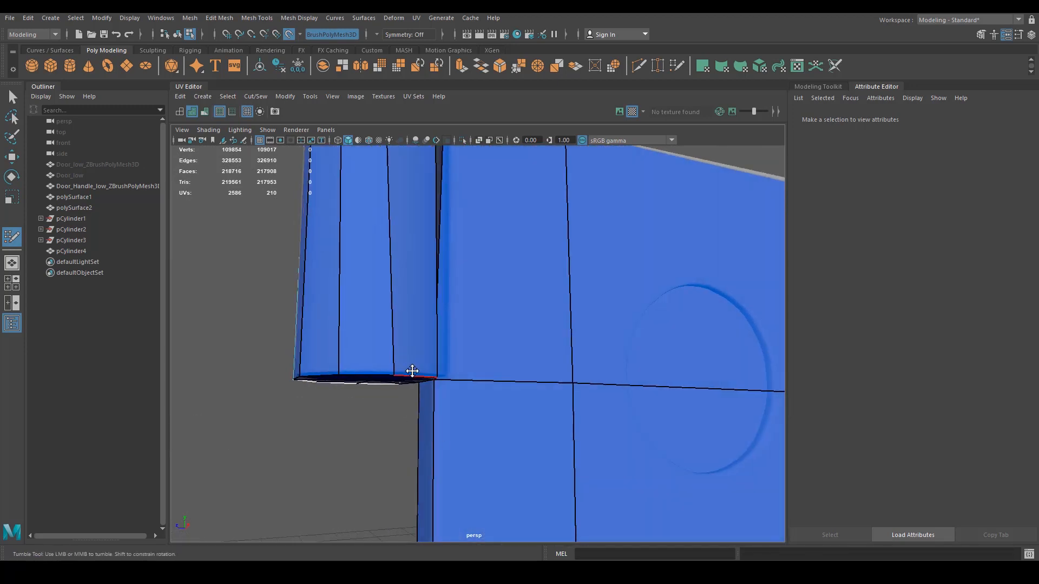
{"action": "right_click_drag", "start_coordinate": [415, 288], "coordinate": [409, 366]}
{"action": "right_click_drag", "start_coordinate": [358, 288], "coordinate": [355, 289]}
{"action": "left_click_drag", "start_coordinate": [324, 357], "coordinate": [292, 395], "text": "alt"}
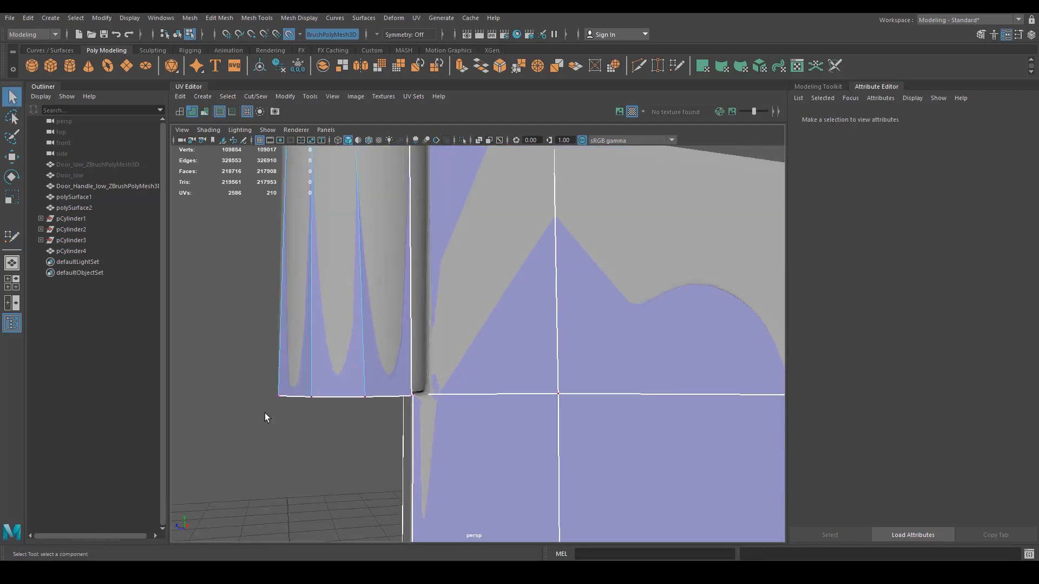
{"action": "left_click_drag", "start_coordinate": [451, 349], "coordinate": [447, 352]}
{"action": "key", "text": "w"}
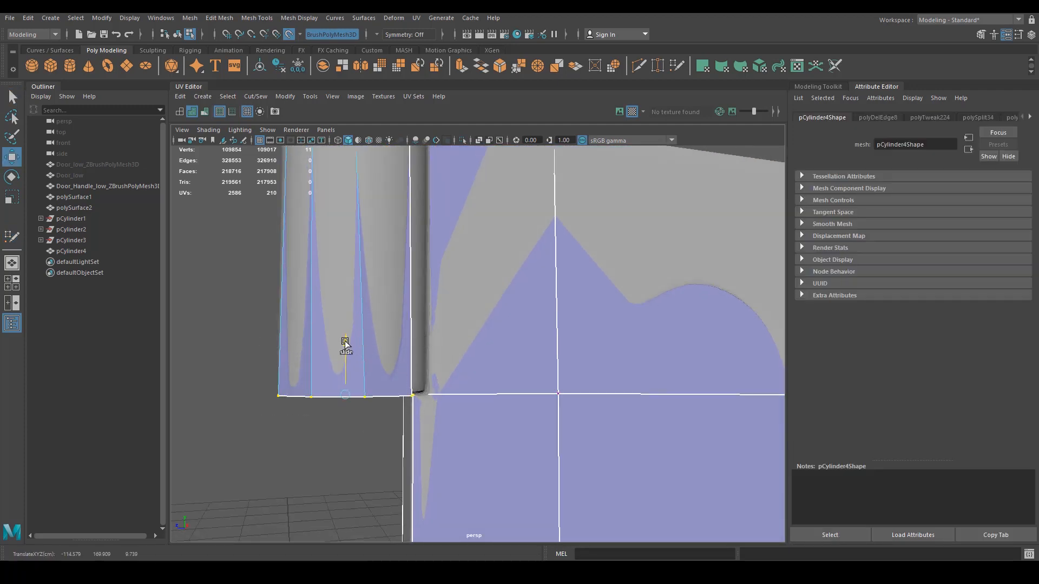
{"action": "key", "text": "alt+x"}
{"action": "mouse_move", "coordinate": [345, 342]}
{"action": "left_mouse_down"}
{"action": "mouse_move", "coordinate": [378, 399]}
{"action": "mouse_move", "coordinate": [378, 381]}
{"action": "mouse_move", "coordinate": [512, 237]}
{"action": "mouse_move", "coordinate": [496, 259]}
{"action": "left_mouse_up"}
{"action": "key", "text": "r"}
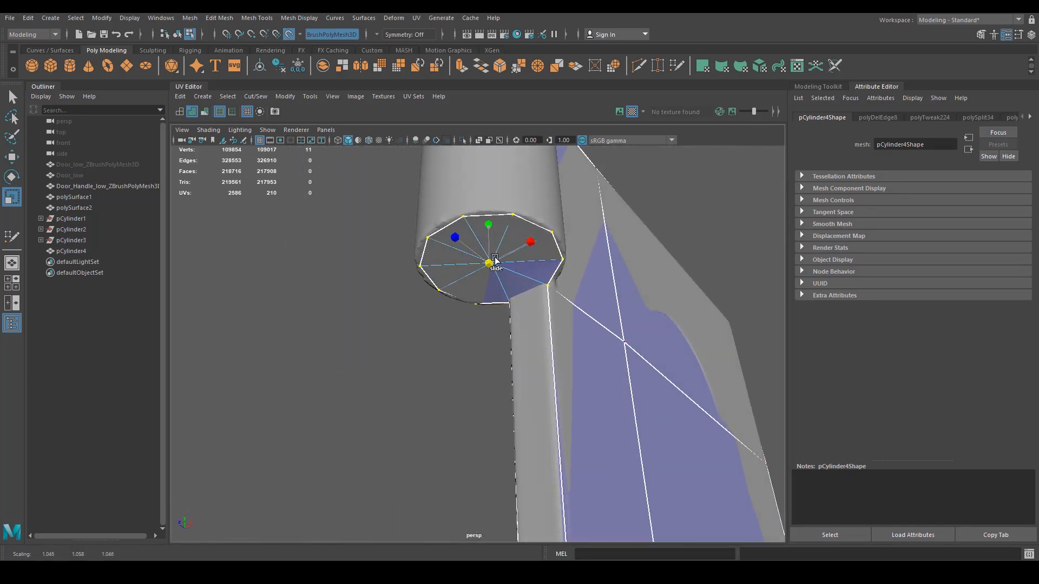
Select the top rim vertices of the middle knuckle and scale the ring to fit the high-poly surface.
{"action": "right_click_drag", "start_coordinate": [586, 290], "coordinate": [502, 346], "text": "alt"}
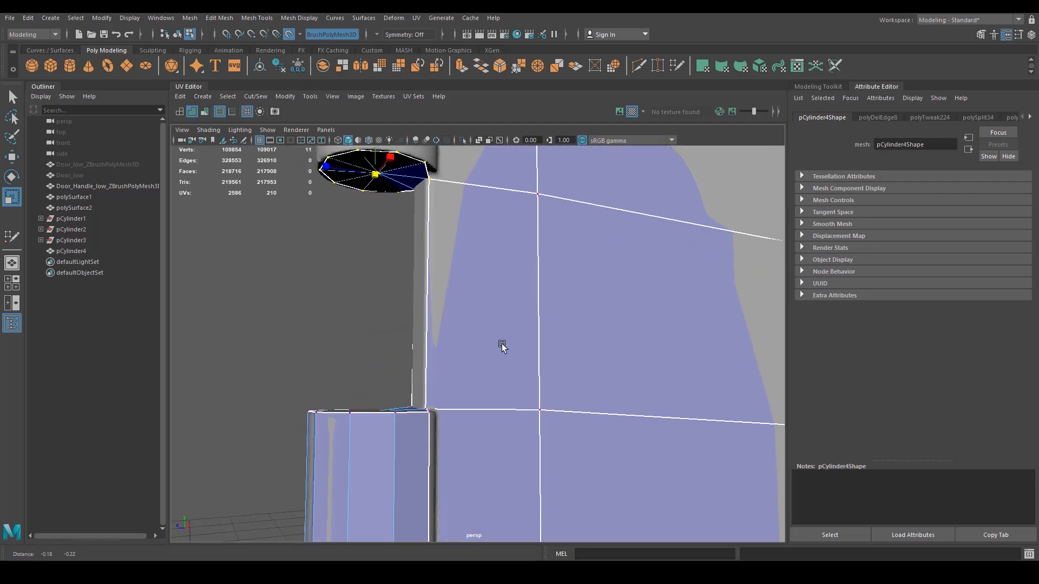
{"action": "middle_click_drag", "start_coordinate": [502, 347], "coordinate": [531, 297], "text": "alt"}
{"action": "left_click_drag", "start_coordinate": [541, 291], "coordinate": [541, 291]}
{"action": "left_click_drag", "start_coordinate": [414, 348], "coordinate": [396, 403], "text": "alt"}
{"action": "key", "text": "w"}
{"action": "key", "text": "e"}
{"action": "key", "text": "r"}
Select the bottom rim vertices of the middle knuckle, adjust their position, and scale the ring to fit the high-poly surface.
{"action": "right_click_drag", "start_coordinate": [498, 453], "coordinate": [451, 440], "text": "alt"}
{"action": "middle_click_drag", "start_coordinate": [451, 439], "coordinate": [507, 557], "text": "alt"}
{"action": "left_click", "coordinate": [448, 337]}
{"action": "key", "text": "w"}
{"action": "key", "text": "q"}
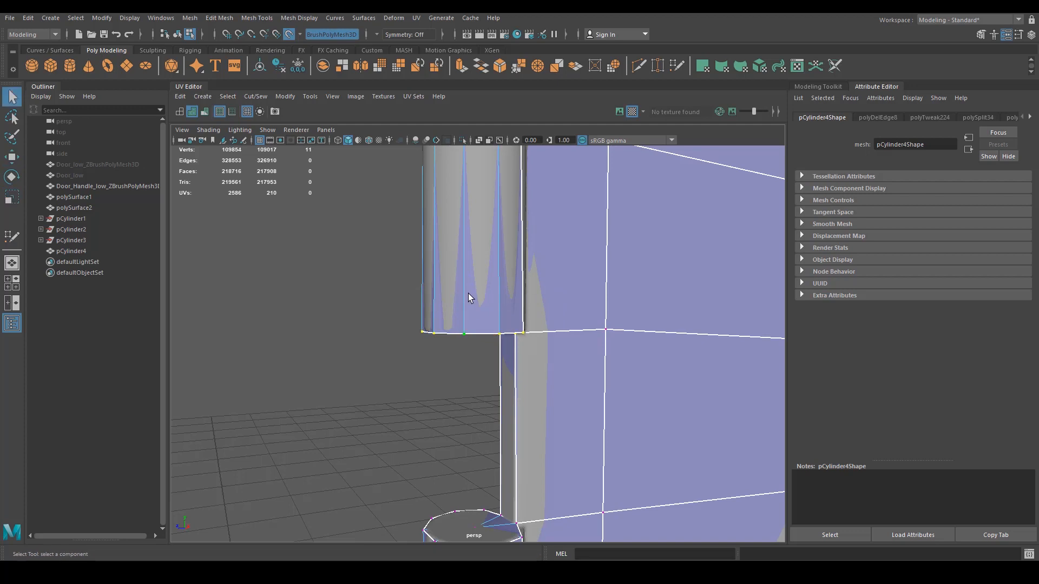
{"action": "key", "text": "w"}
{"action": "left_click_drag", "start_coordinate": [469, 294], "coordinate": [468, 296]}
{"action": "key", "text": "e"}
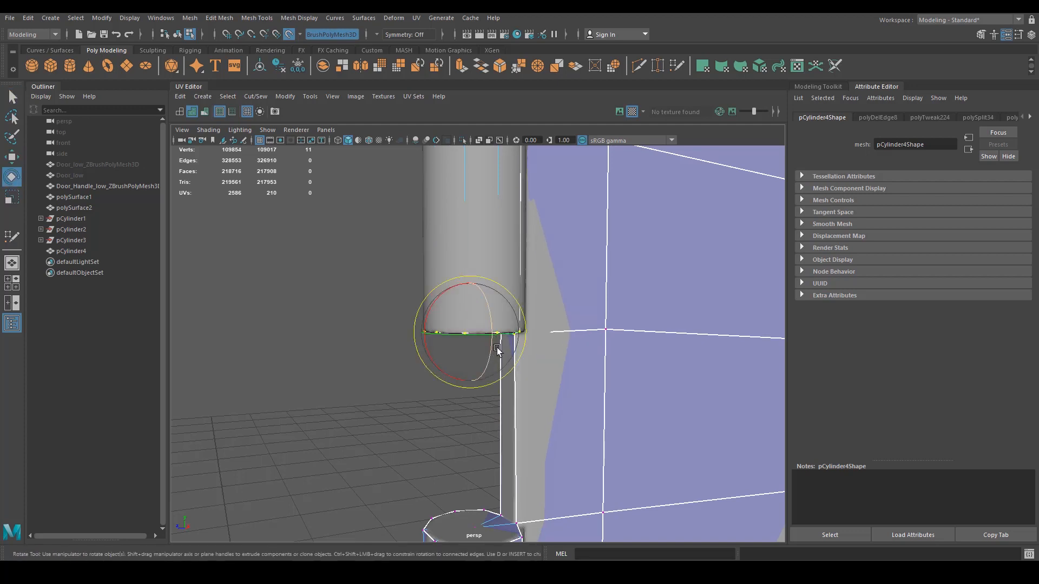
{"action": "key", "text": "r"}
{"action": "right_click_drag", "start_coordinate": [579, 361], "coordinate": [538, 366], "text": "alt"}
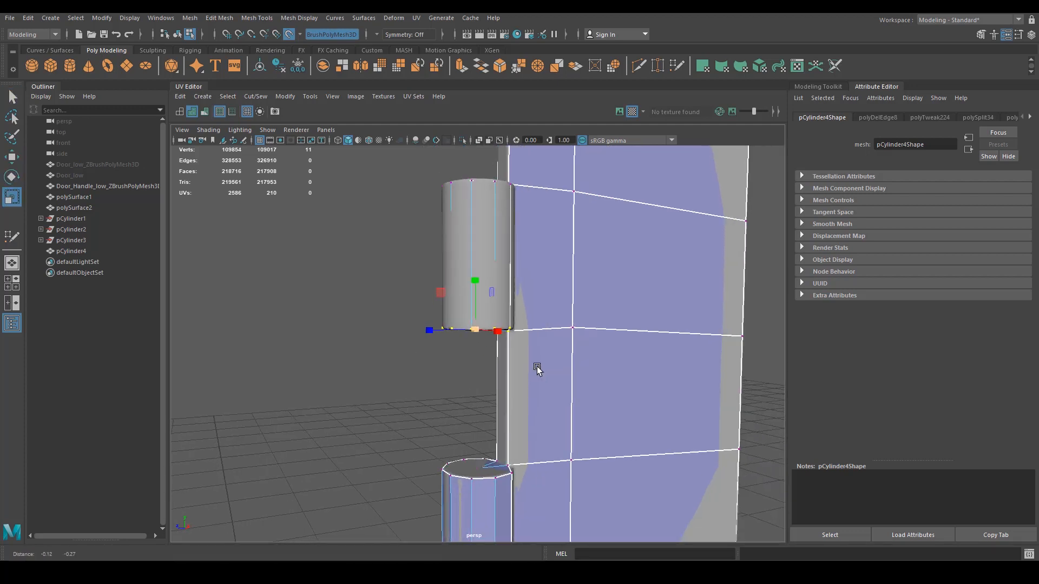
{"action": "middle_click_drag", "start_coordinate": [538, 366], "coordinate": [515, 211], "text": "alt"}
{"action": "left_click_drag", "start_coordinate": [454, 265], "coordinate": [455, 320]}
{"action": "key", "text": "e"}
{"action": "key", "text": "ctrl+z"}
{"action": "key", "text": "ctrl+z"}
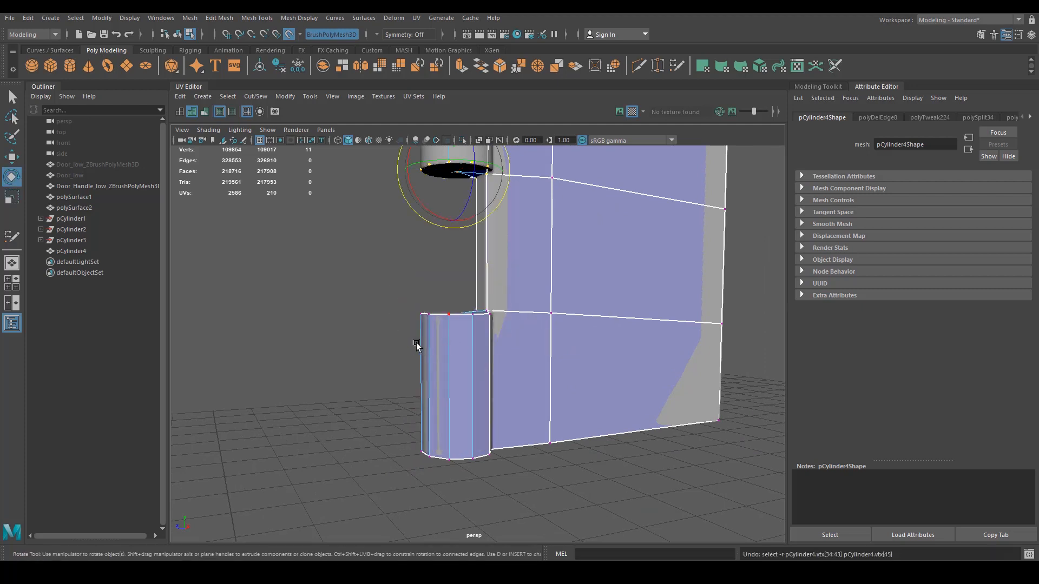
{"action": "right_click_drag", "start_coordinate": [417, 342], "coordinate": [462, 353], "text": "alt"}
{"action": "left_click_drag", "start_coordinate": [461, 353], "coordinate": [459, 368], "text": "alt"}
{"action": "middle_click_drag", "start_coordinate": [422, 260], "coordinate": [445, 332], "text": "alt"}
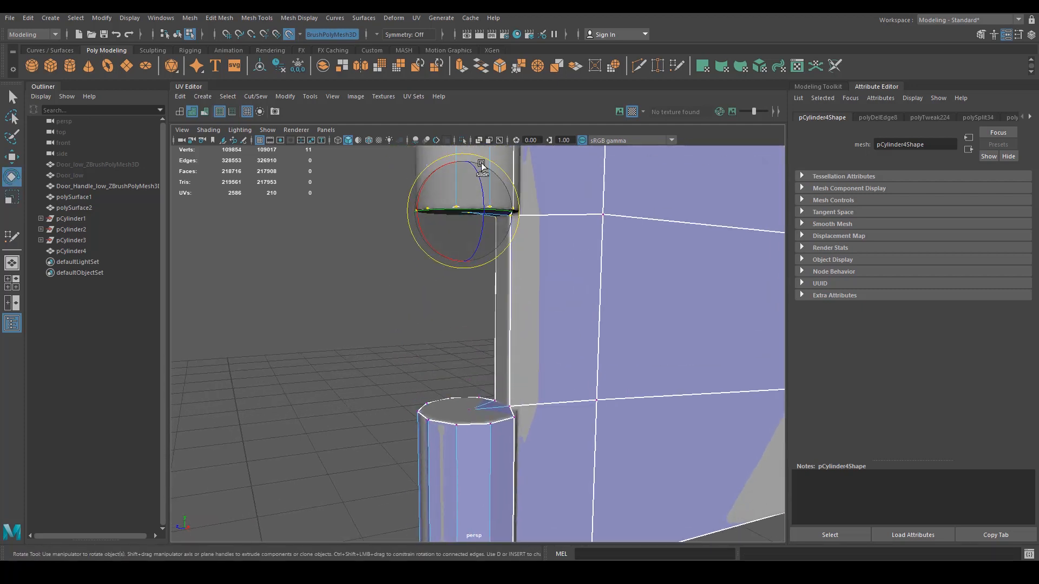
Select the top rim vertices of the bottom knuckle and scale the ring to fit the high-poly surface.
{"action": "key", "text": "w"}
{"action": "key", "text": "r"}
{"action": "left_click_drag", "start_coordinate": [516, 381], "coordinate": [472, 362]}
{"action": "left_click_drag", "start_coordinate": [494, 457], "coordinate": [505, 428], "text": "alt"}
{"action": "left_click_drag", "start_coordinate": [477, 379], "coordinate": [485, 378], "text": "ctrl+shift"}
Select the bottom end vertices of both the bottom knuckle and the plate, and adjust them vertically to match the high-poly end.
{"action": "middle_click_drag", "start_coordinate": [495, 478], "coordinate": [521, 333], "text": "alt"}
{"action": "left_click_drag", "start_coordinate": [421, 467], "coordinate": [581, 384]}
{"action": "left_click_drag", "start_coordinate": [568, 460], "coordinate": [541, 439], "text": "alt"}
{"action": "right_click_drag", "start_coordinate": [541, 439], "coordinate": [500, 444], "text": "alt"}
{"action": "left_click_drag", "start_coordinate": [500, 443], "coordinate": [757, 331], "text": "shift"}
{"action": "left_click_drag", "start_coordinate": [622, 421], "coordinate": [611, 405], "text": "alt"}
{"action": "key", "text": "w"}
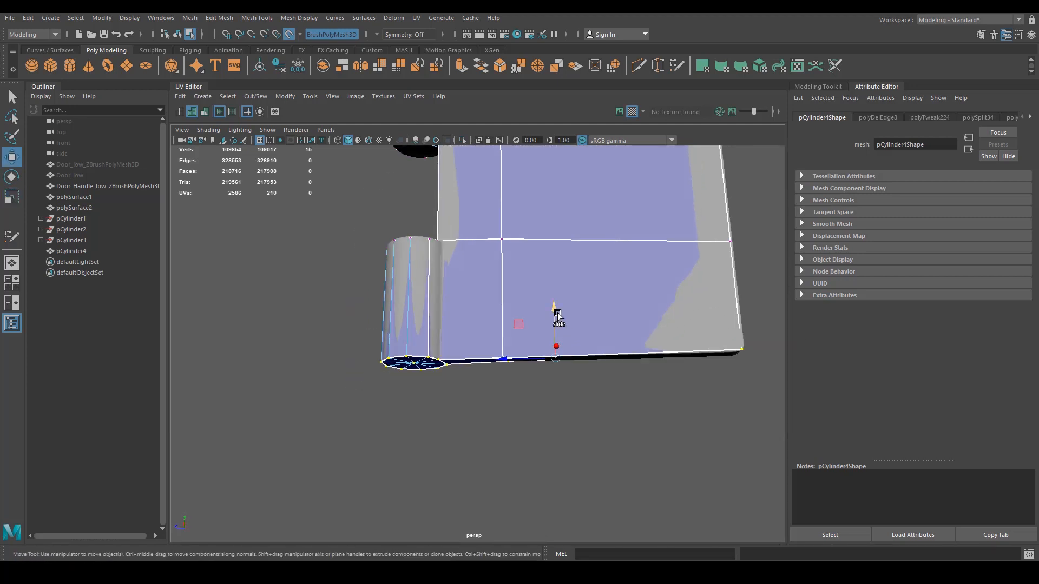
{"action": "left_click_drag", "start_coordinate": [557, 312], "coordinate": [556, 308], "text": "ctrl+shift"}
Return to object mode and insert an edge loop with Quad Draw just below the top end of the top knuckle and plate.
{"action": "left_click_drag", "start_coordinate": [544, 389], "coordinate": [531, 320], "text": "alt"}
{"action": "right_click_drag", "start_coordinate": [602, 258], "coordinate": [627, 233]}
{"action": "left_click_drag", "start_coordinate": [601, 258], "coordinate": [466, 297], "text": "alt"}
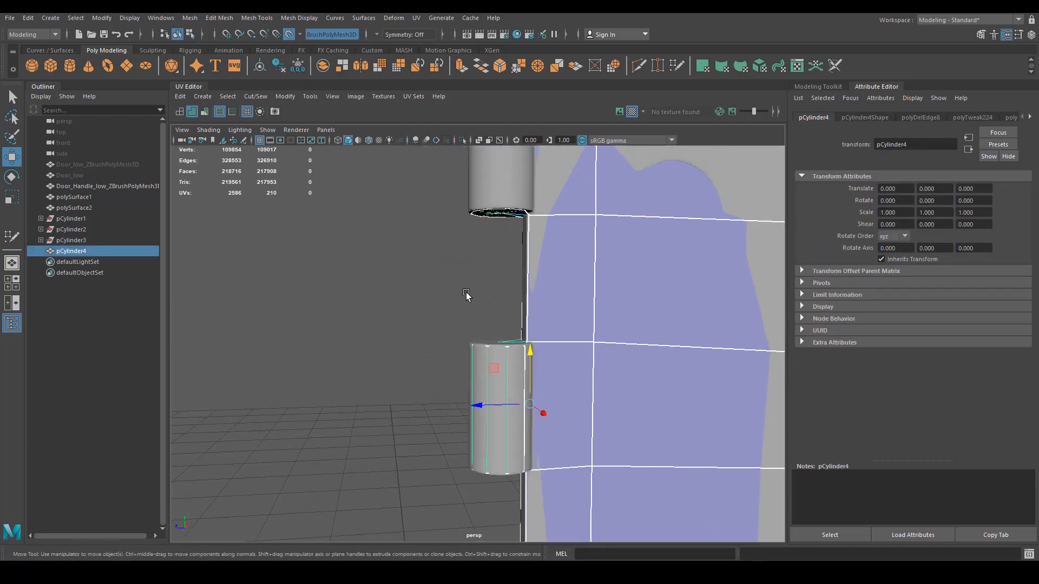
{"action": "right_click_drag", "start_coordinate": [466, 298], "coordinate": [548, 367], "text": "alt"}
{"action": "left_click_drag", "start_coordinate": [549, 366], "coordinate": [519, 373], "text": "alt"}
{"action": "right_click_drag", "start_coordinate": [621, 384], "coordinate": [522, 433], "text": "alt"}
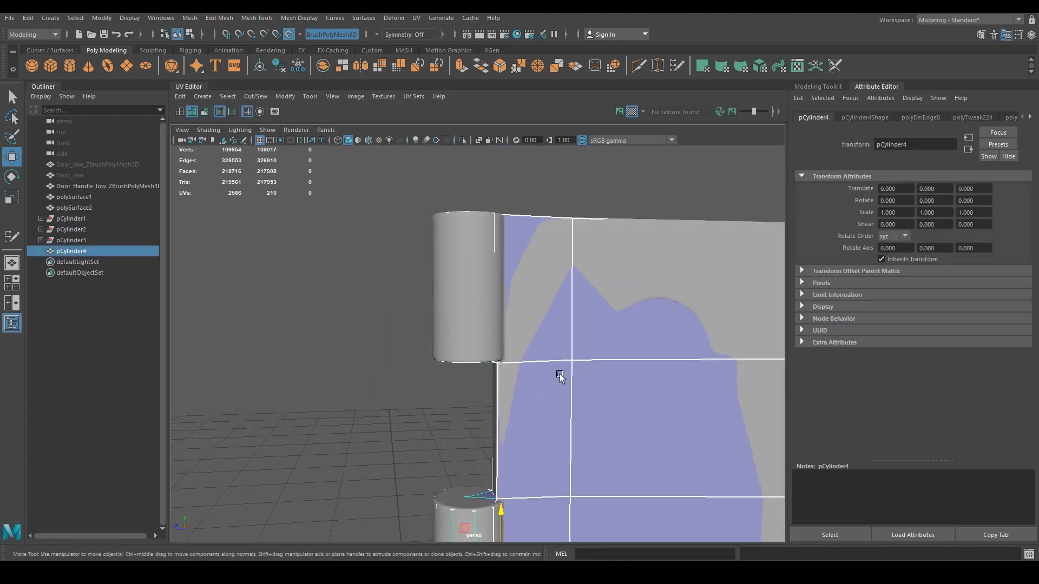
{"action": "left_click", "coordinate": [677, 66]}
{"action": "left_click_drag", "start_coordinate": [515, 256], "coordinate": [536, 290], "text": "alt"}
{"action": "right_click_drag", "start_coordinate": [536, 289], "coordinate": [575, 297], "text": "alt"}
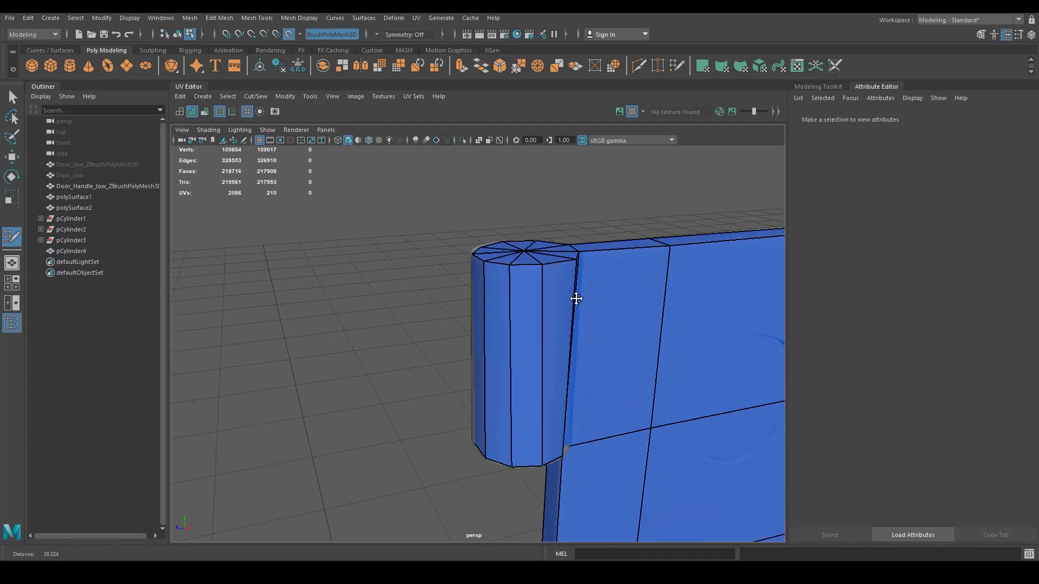
{"action": "left_click_drag", "start_coordinate": [575, 297], "coordinate": [554, 283], "text": "alt"}
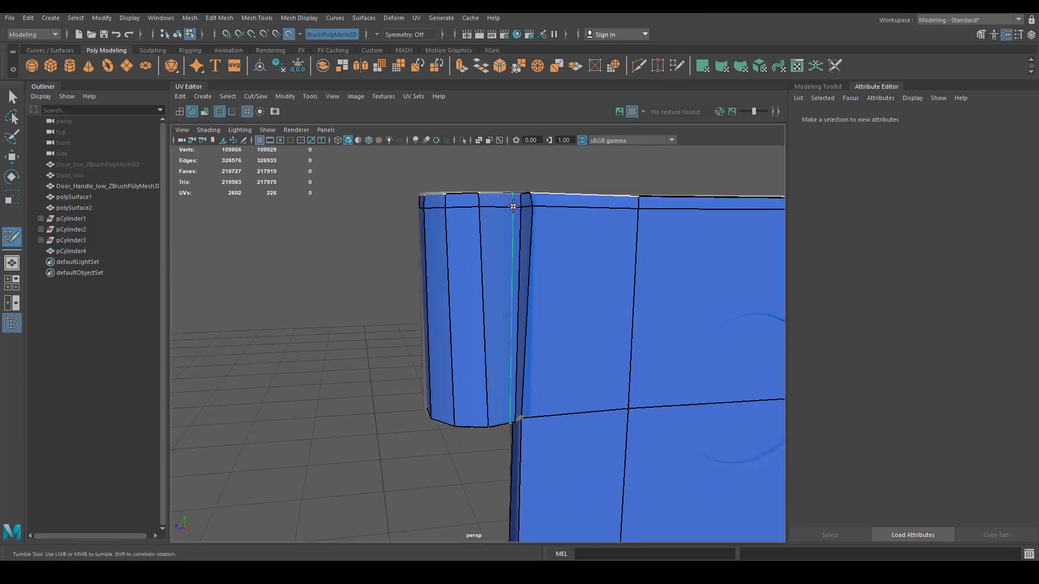
Insert a vertical edge loop close to the plate's outer edge, opposite the knuckles.
{"action": "left_click_drag", "start_coordinate": [513, 206], "coordinate": [671, 316], "text": "alt"}
{"action": "middle_click_drag", "start_coordinate": [670, 315], "coordinate": [645, 233], "text": "alt"}
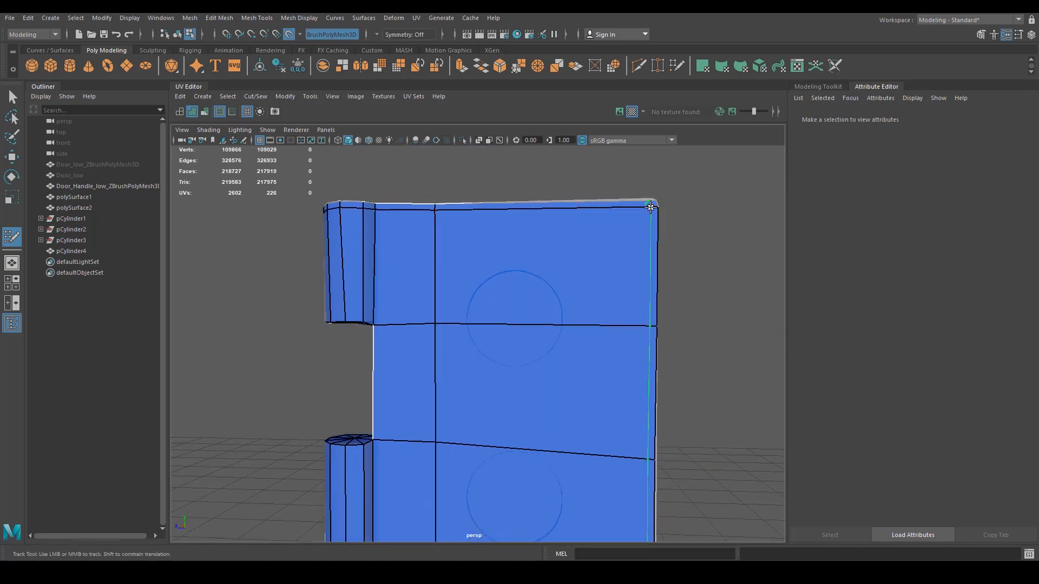
{"action": "left_click_drag", "start_coordinate": [668, 282], "coordinate": [604, 325], "text": "alt"}
{"action": "right_click_drag", "start_coordinate": [604, 324], "coordinate": [672, 323], "text": "alt"}
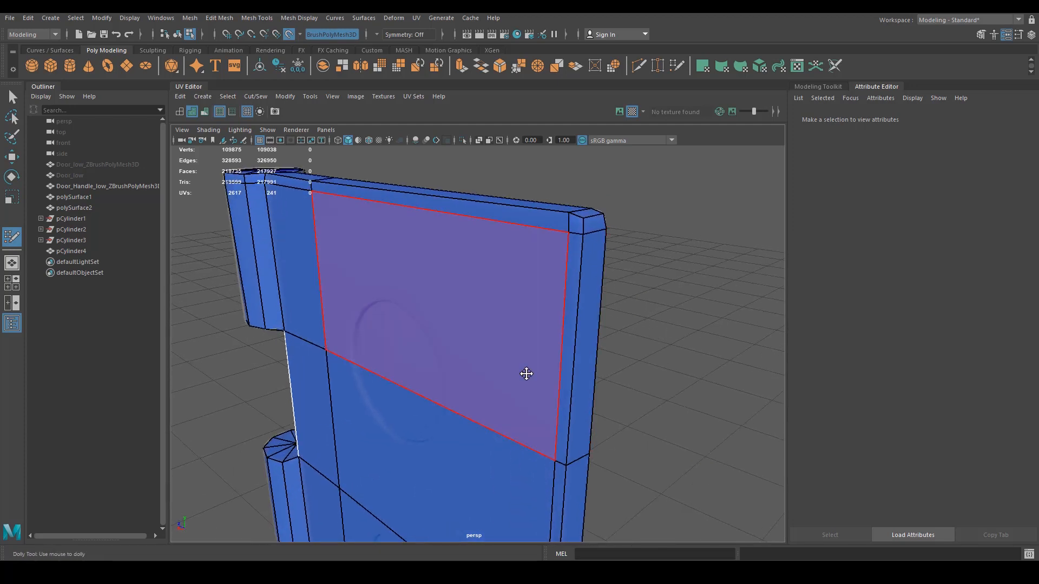
Insert an edge loop just above the bottom end of the bottom knuckle and plate.
{"action": "middle_click_drag", "start_coordinate": [380, 439], "coordinate": [548, 319], "text": "alt"}
{"action": "left_click_drag", "start_coordinate": [548, 318], "coordinate": [559, 280], "text": "alt"}
{"action": "right_click_drag", "start_coordinate": [559, 280], "coordinate": [497, 427], "text": "alt"}
{"action": "middle_click_drag", "start_coordinate": [496, 427], "coordinate": [476, 346], "text": "alt"}
{"action": "left_click_drag", "start_coordinate": [476, 347], "coordinate": [438, 364], "text": "alt"}
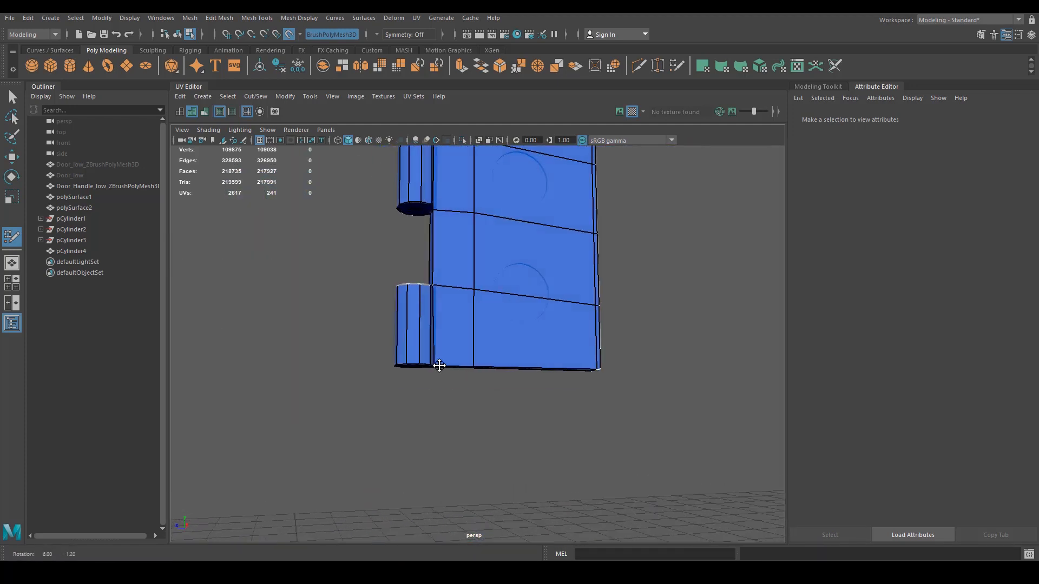
{"action": "right_click_drag", "start_coordinate": [438, 365], "coordinate": [545, 376], "text": "alt"}
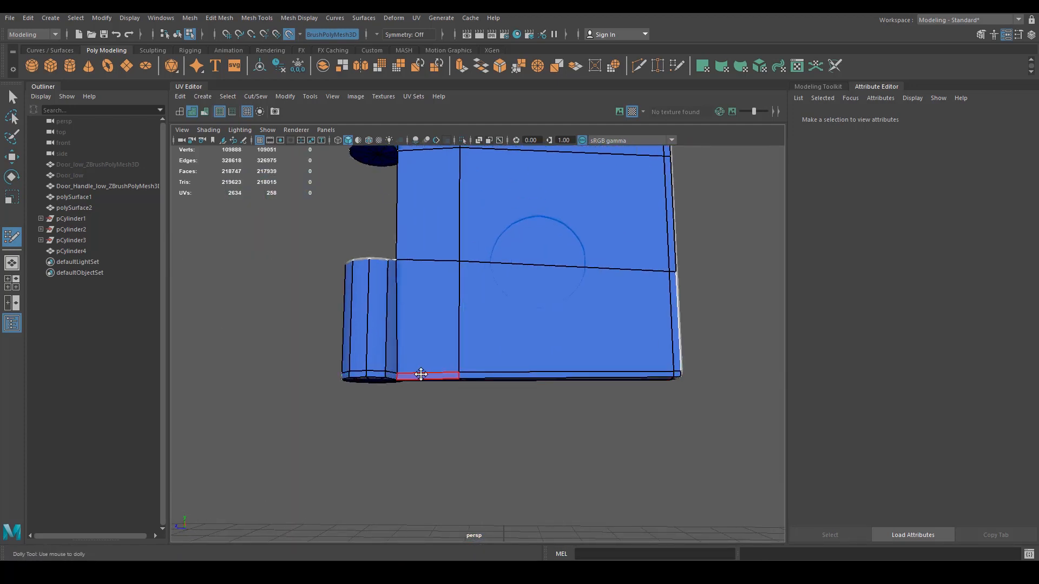
Delete the vertical edge loop running down the plate face near the knuckles.
{"action": "left_click_drag", "start_coordinate": [421, 374], "coordinate": [373, 271], "text": "alt"}
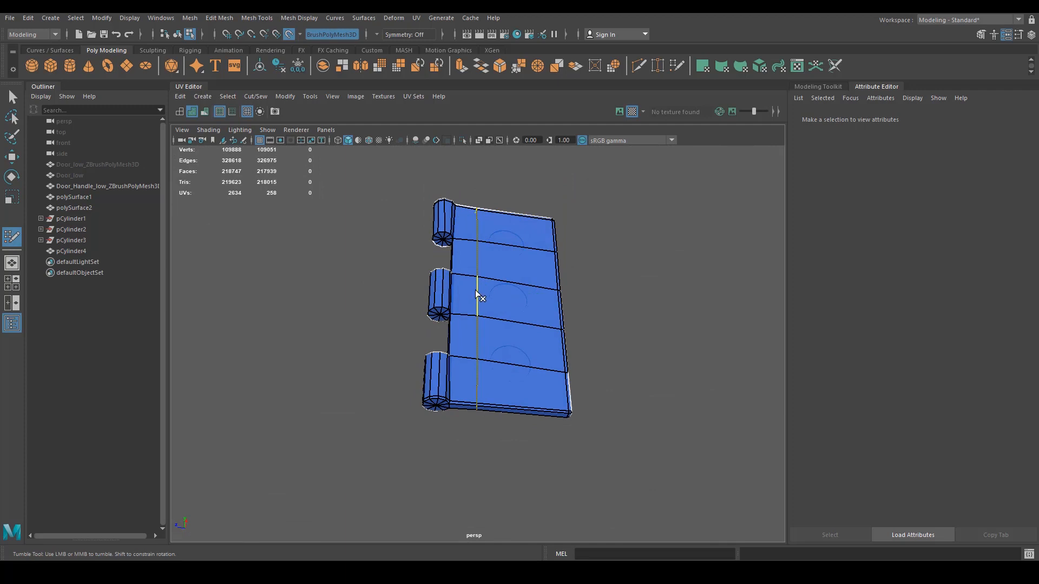
{"action": "left_click_drag", "start_coordinate": [520, 278], "coordinate": [482, 367], "text": "alt"}
{"action": "scroll", "coordinate": [390, 302], "scroll_direction": "up", "scroll_amount": 4}
{"action": "left_click_drag", "start_coordinate": [432, 297], "coordinate": [432, 238], "text": "alt"}
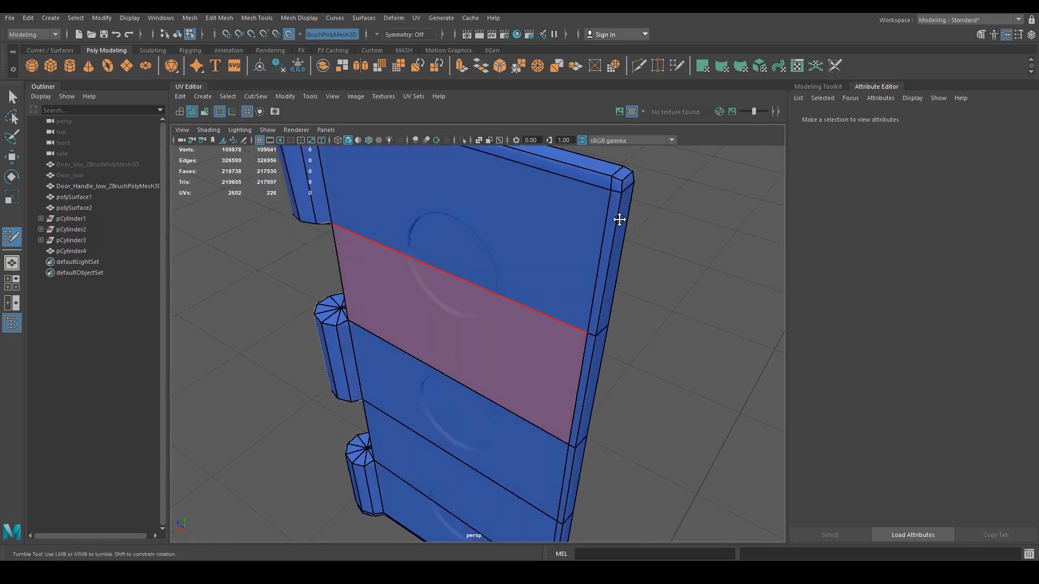
{"action": "left_click_drag", "start_coordinate": [620, 172], "coordinate": [536, 352], "text": "alt"}
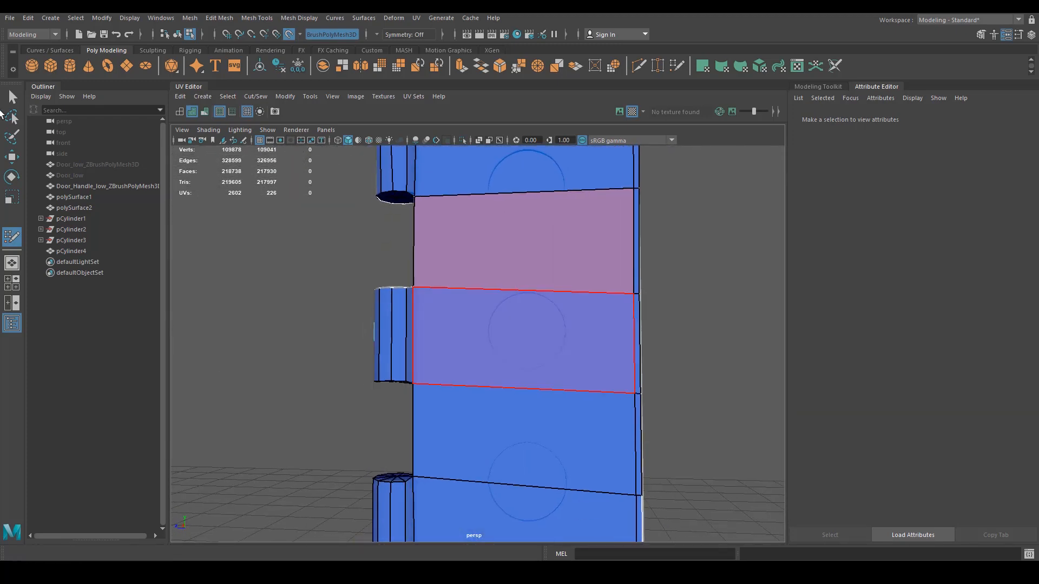
Leave Quad Draw, select the outer-edge vertices of the plate's lowest cross loop in vertex mode, and move them up.
{"action": "left_click", "coordinate": [13, 97]}
{"action": "scroll", "coordinate": [377, 225], "scroll_direction": "down", "scroll_amount": 4}
{"action": "right_click_drag", "start_coordinate": [485, 278], "coordinate": [562, 250]}
{"action": "left_click", "coordinate": [522, 287]}
{"action": "scroll", "coordinate": [522, 287], "scroll_direction": "down", "scroll_amount": 5}
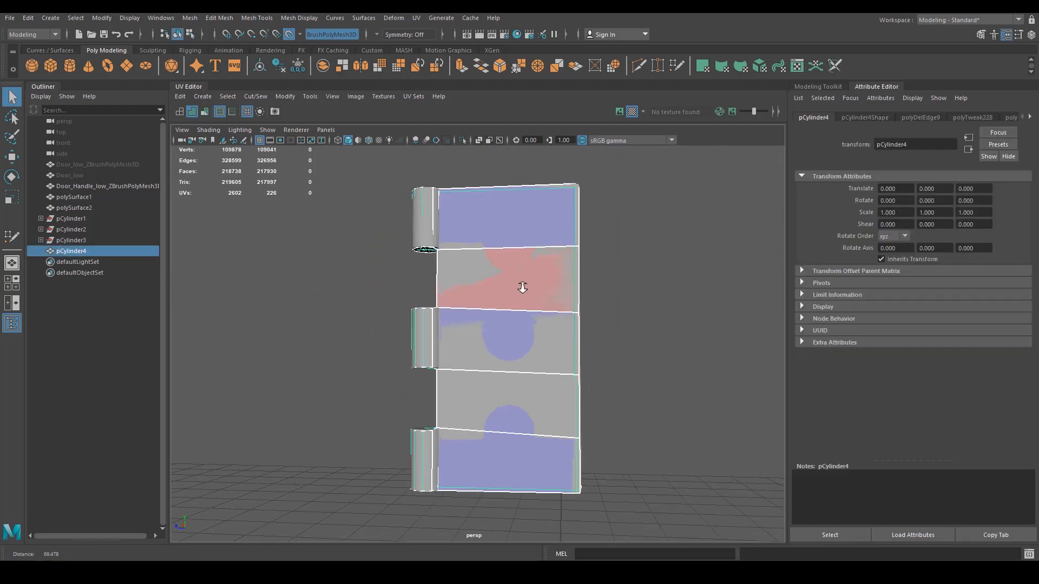
{"action": "left_click_drag", "start_coordinate": [522, 290], "coordinate": [501, 292], "text": "alt"}
{"action": "right_click_drag", "start_coordinate": [531, 339], "coordinate": [492, 282]}
{"action": "left_click_drag", "start_coordinate": [541, 410], "coordinate": [572, 388]}
{"action": "left_click_drag", "start_coordinate": [577, 392], "coordinate": [593, 393], "text": "alt"}
{"action": "key", "text": "w"}
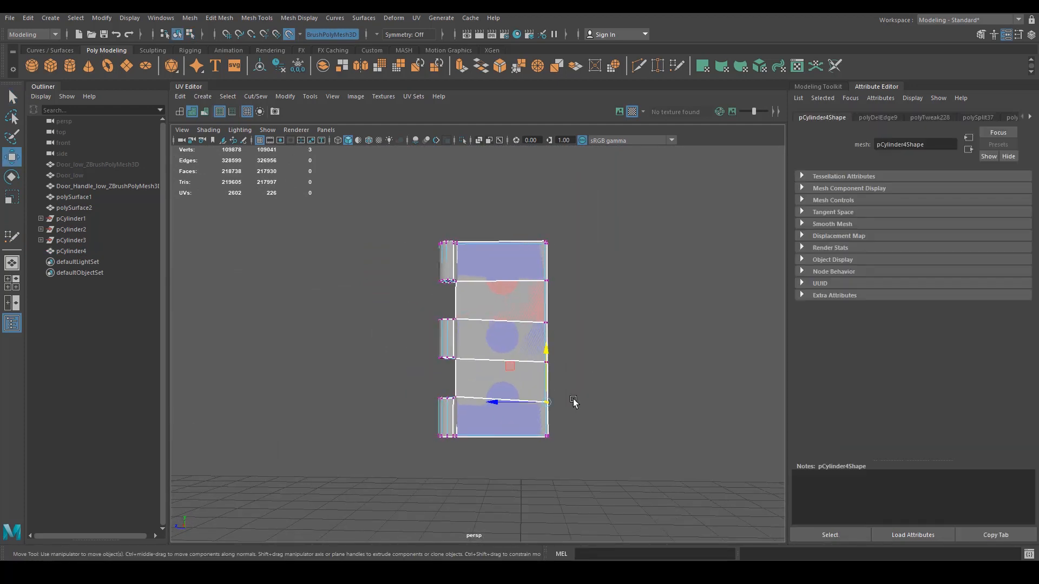
{"action": "scroll", "coordinate": [579, 381], "scroll_direction": "up", "scroll_amount": 3}
{"action": "mouse_move", "coordinate": [562, 355]}
{"action": "left_mouse_down"}
{"action": "mouse_move", "coordinate": [563, 339]}
{"action": "mouse_move", "coordinate": [570, 360]}
{"action": "left_mouse_up"}
{"action": "key", "text": "space"}
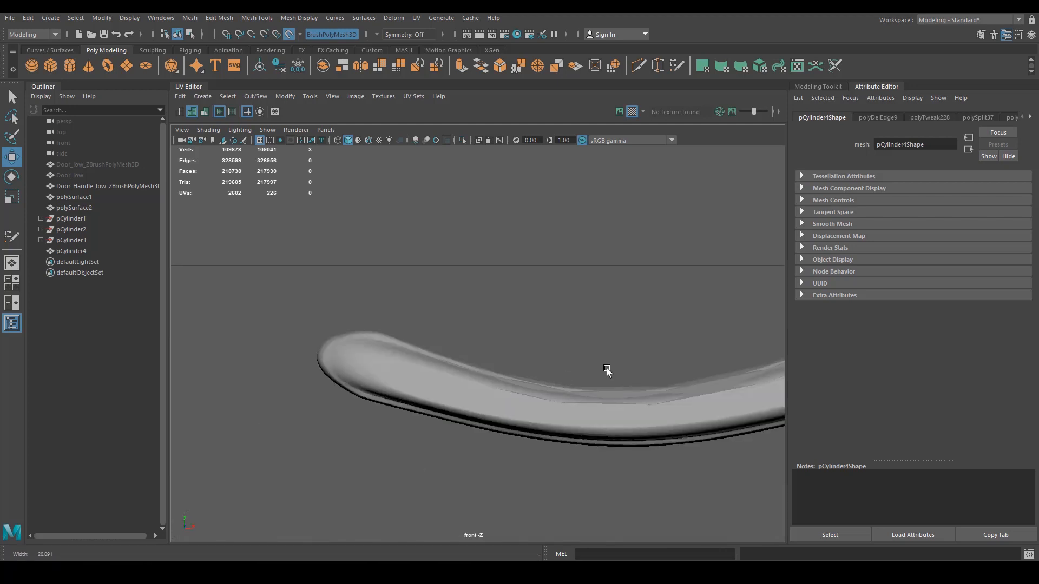
{"action": "right_click_drag", "start_coordinate": [607, 369], "coordinate": [451, 351], "text": "alt"}
{"action": "key", "text": "f"}
{"action": "scroll", "coordinate": [462, 345], "scroll_direction": "down", "scroll_amount": 10}
{"action": "scroll", "coordinate": [463, 344], "scroll_direction": "up", "scroll_amount": 2}
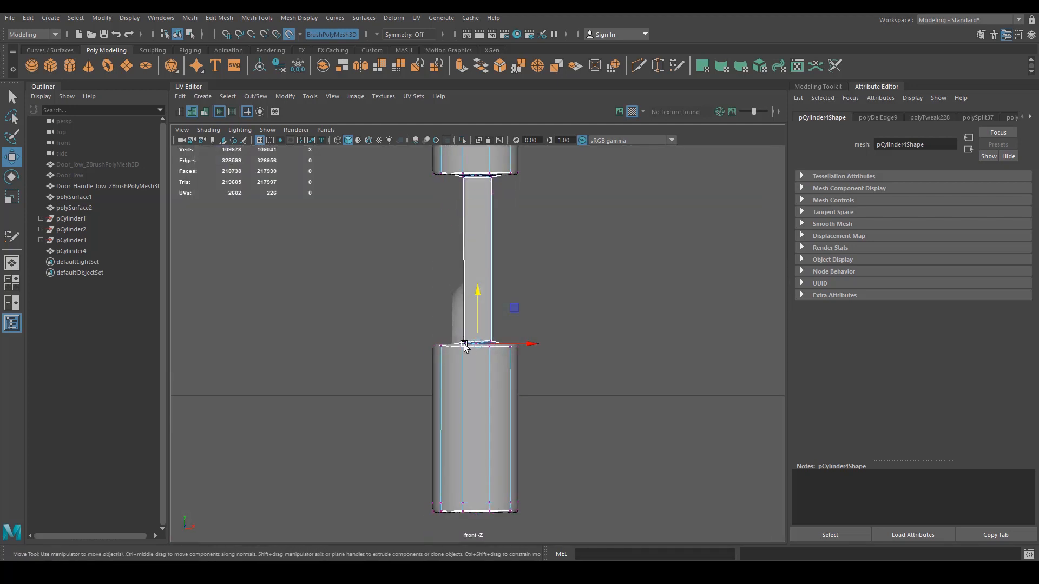
Switch to the side view and level the outer vertices of the plate's lowest cross loop with the top of the bottom knuckle.
{"action": "key", "text": "space"}
{"action": "left_click_drag", "start_coordinate": [468, 345], "coordinate": [544, 355]}
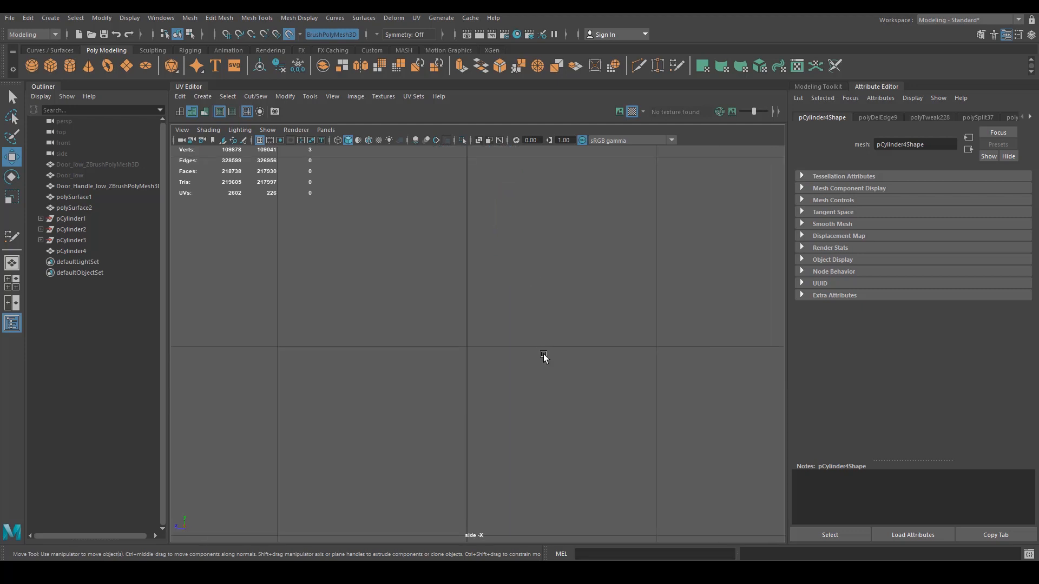
{"action": "key", "text": "f"}
{"action": "scroll", "coordinate": [514, 364], "scroll_direction": "down", "scroll_amount": 12}
{"action": "scroll", "coordinate": [389, 379], "scroll_direction": "up", "scroll_amount": 2}
{"action": "middle_click_drag", "start_coordinate": [377, 378], "coordinate": [427, 387], "text": "alt"}
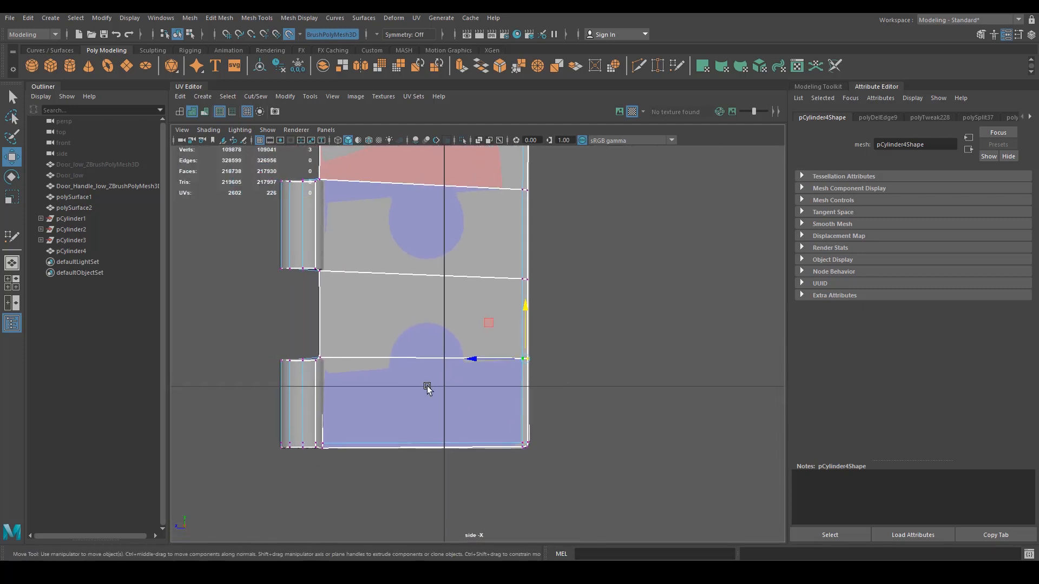
{"action": "left_click_drag", "start_coordinate": [527, 310], "coordinate": [511, 291]}
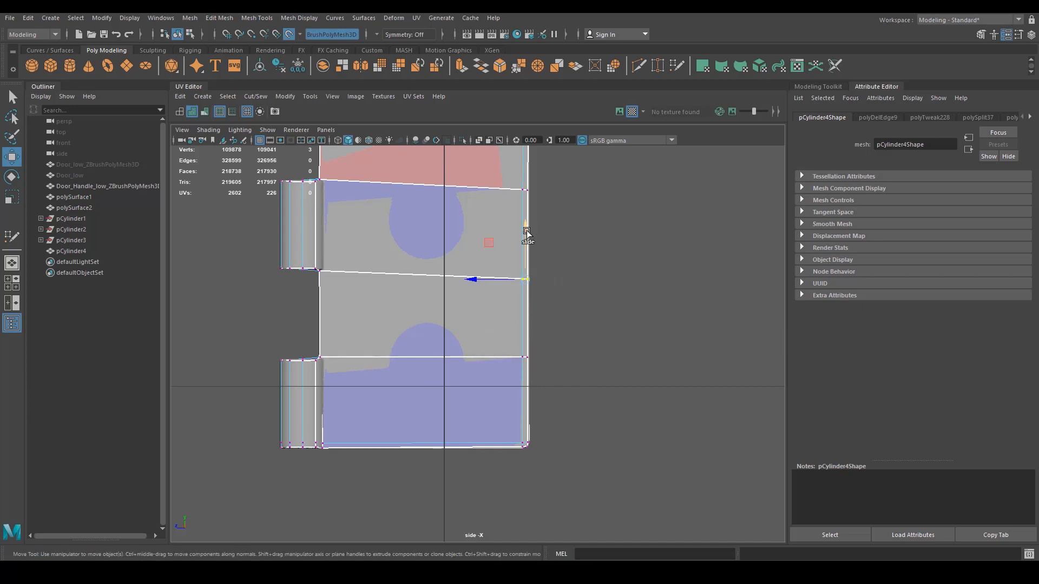
Move the outer-edge vertices of the plate's remaining cross loops vertically, one row at a time, to make the loops horizontal.
{"action": "left_click_drag", "start_coordinate": [526, 231], "coordinate": [532, 224]}
{"action": "middle_click_drag", "start_coordinate": [496, 213], "coordinate": [485, 294], "text": "alt"}
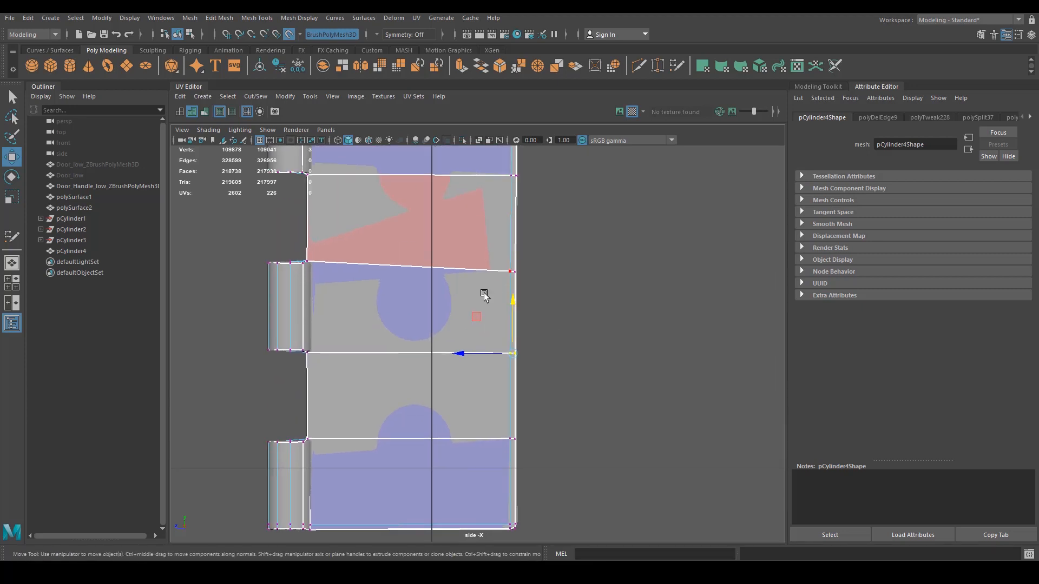
{"action": "left_click_drag", "start_coordinate": [513, 220], "coordinate": [512, 211]}
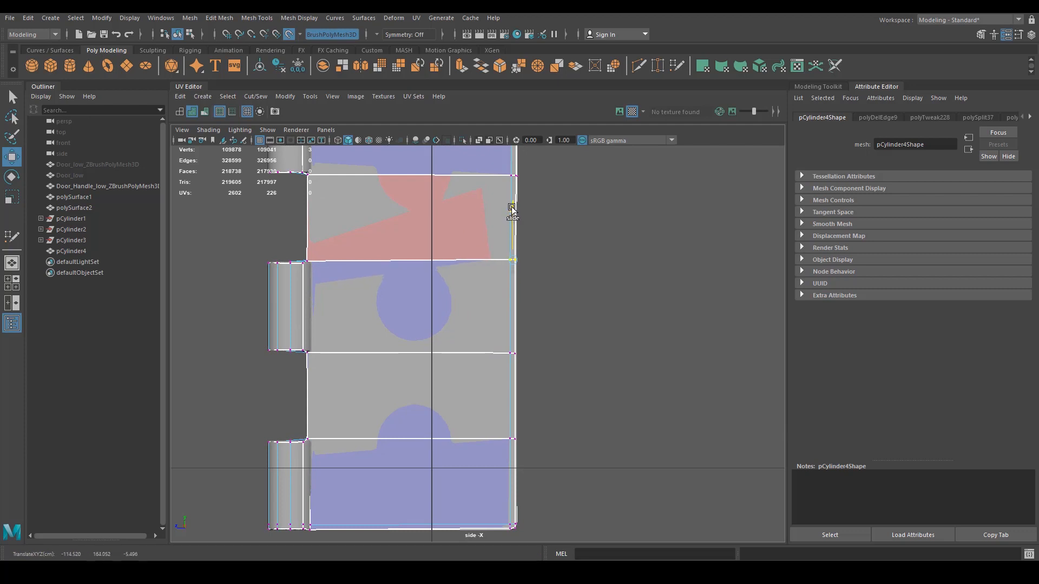
{"action": "middle_click_drag", "start_coordinate": [512, 208], "coordinate": [455, 270], "text": "alt"}
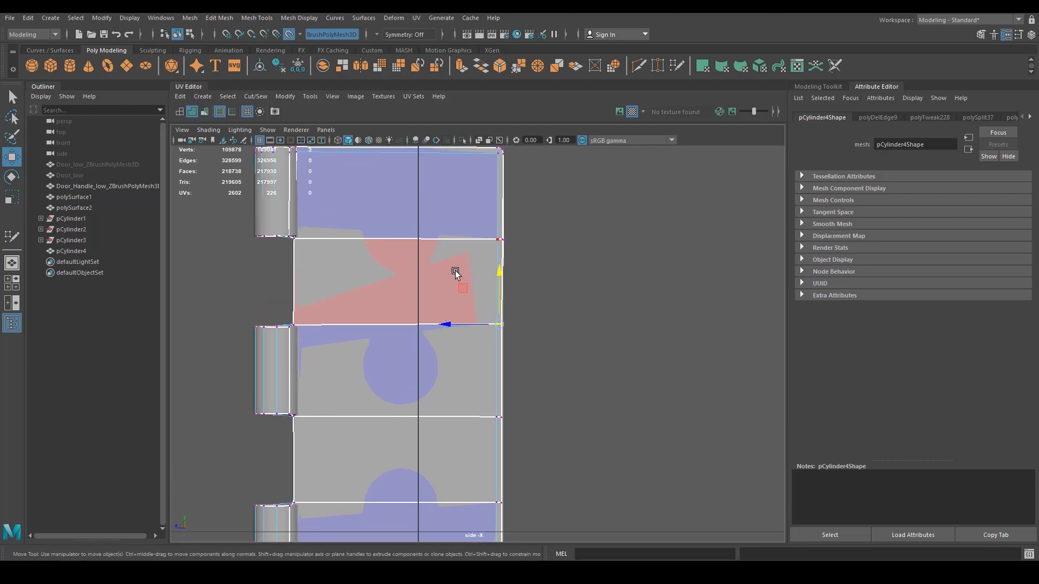
{"action": "left_click_drag", "start_coordinate": [499, 190], "coordinate": [500, 188]}
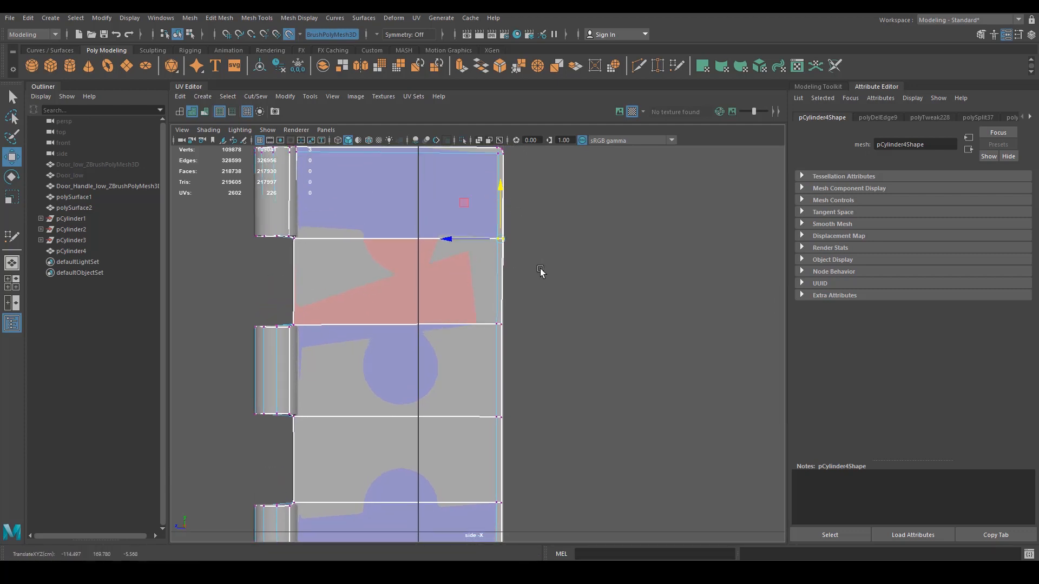
Return to the perspective view and leave vertex mode so the whole hinge mesh is selected as an object.
{"action": "scroll", "coordinate": [447, 339], "scroll_direction": "down", "scroll_amount": 2}
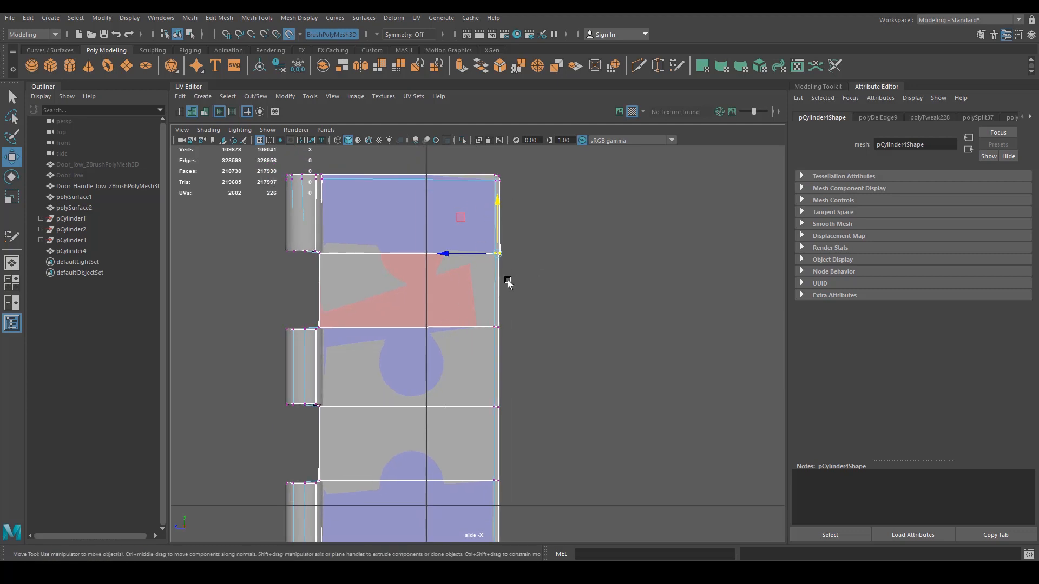
{"action": "key", "text": "space"}
{"action": "left_click_drag", "start_coordinate": [499, 293], "coordinate": [503, 251]}
{"action": "left_click_drag", "start_coordinate": [506, 324], "coordinate": [536, 324], "text": "alt"}
{"action": "right_click_drag", "start_coordinate": [584, 288], "coordinate": [637, 274]}
{"action": "scroll", "coordinate": [657, 332], "scroll_direction": "down", "scroll_amount": 4}
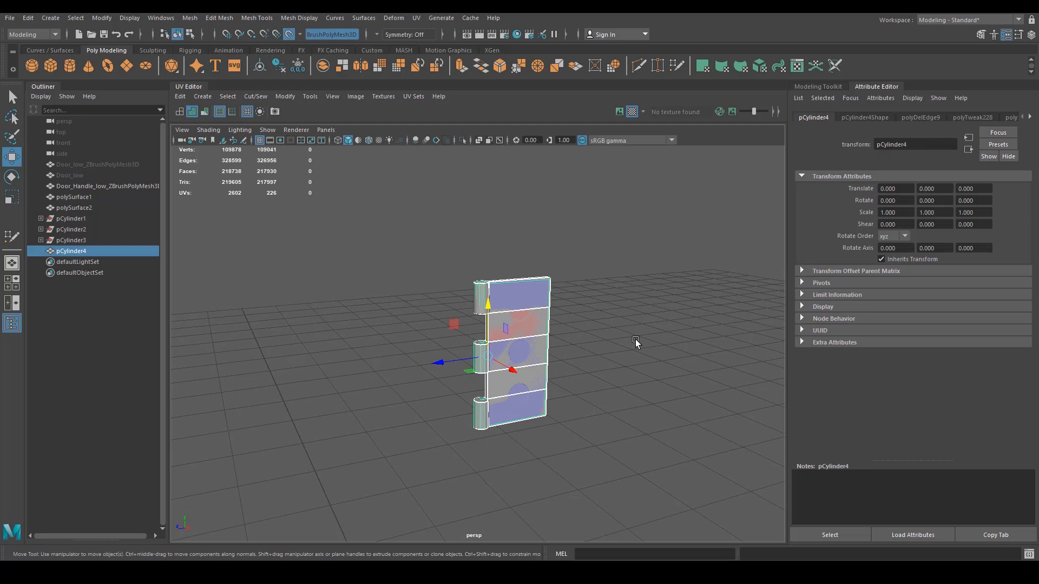
Isolate the hinge mesh to check its faces without the high-poly reference, and end the isolation.
{"action": "key", "text": "ctrl+1"}
{"action": "key", "text": "ctrl+1"}
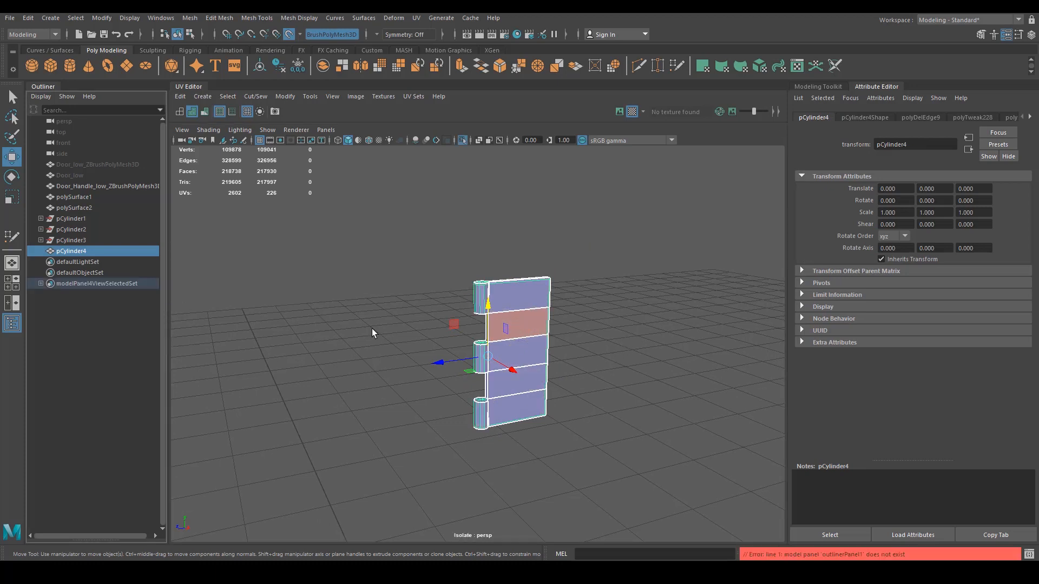
{"action": "left_click_drag", "start_coordinate": [371, 331], "coordinate": [369, 352], "text": "alt"}
{"action": "key", "text": "ctrl+1"}
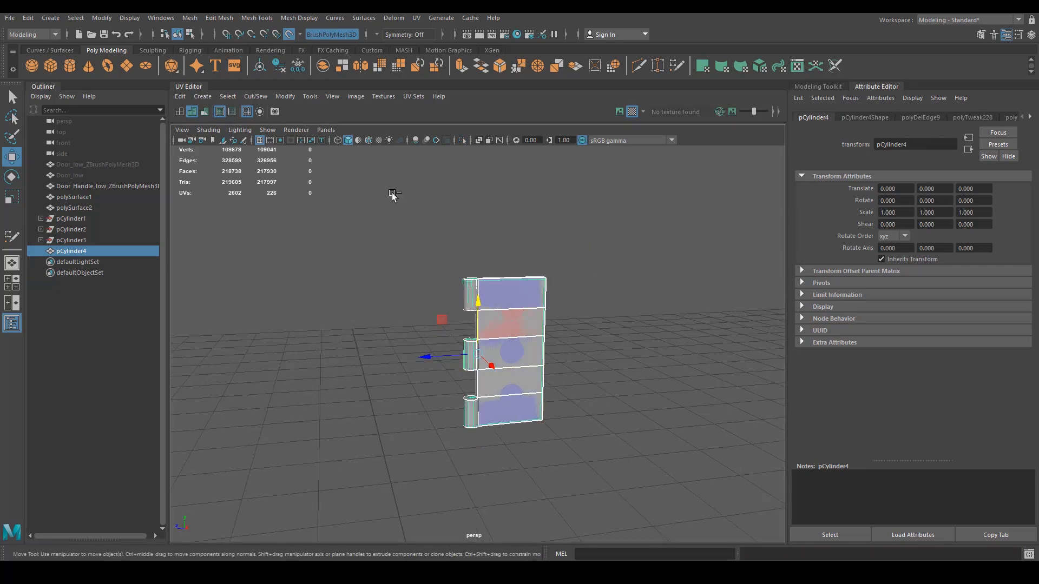
Show all hidden objects in the scene and bring the door into view around the hinge.
{"action": "left_click", "coordinate": [130, 18]}
{"action": "mouse_move", "coordinate": [177, 84]}
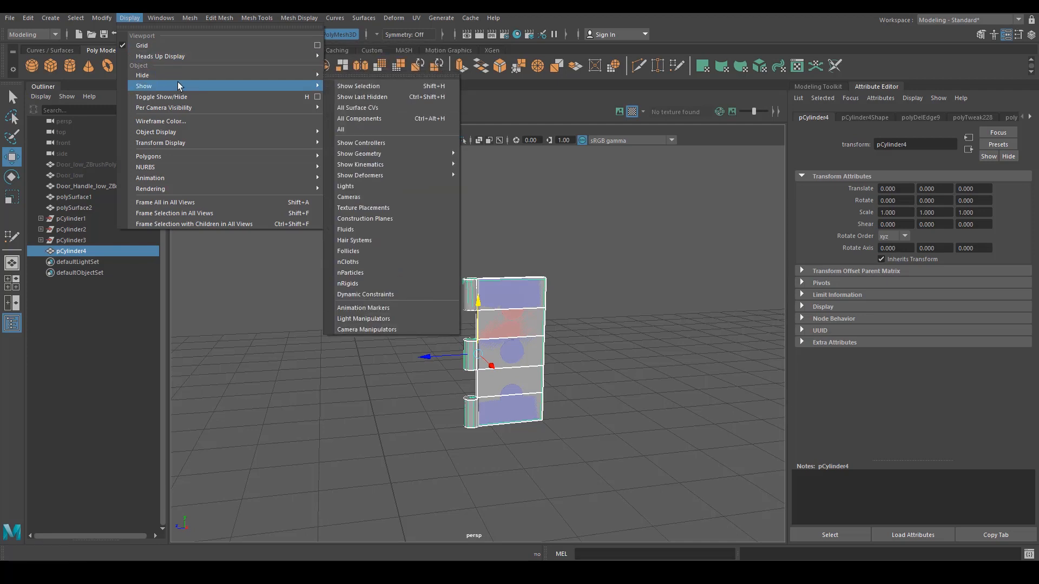
{"action": "left_click", "coordinate": [385, 129]}
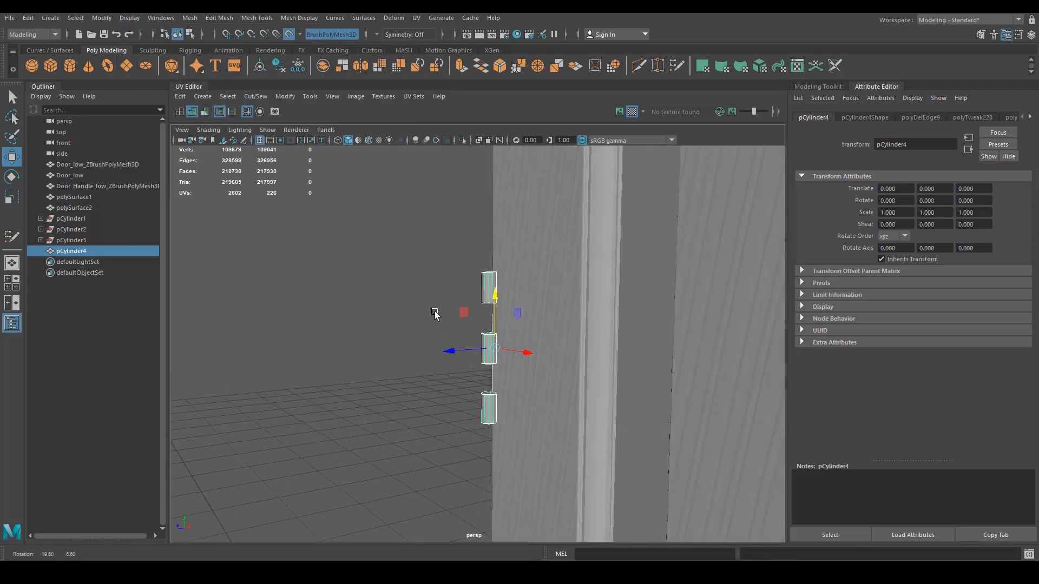
{"action": "left_click_drag", "start_coordinate": [249, 318], "coordinate": [154, 290], "text": "alt"}
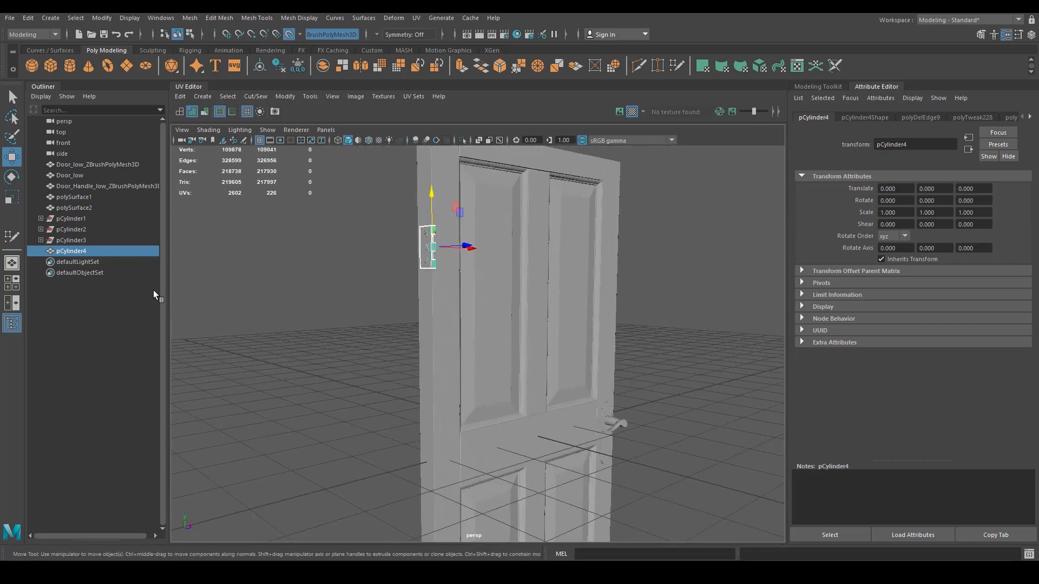
Select every object from Door_low_ZBrushPolyMesh3D through pCylinder4 and delete their construction history.
{"action": "left_click", "coordinate": [65, 241]}
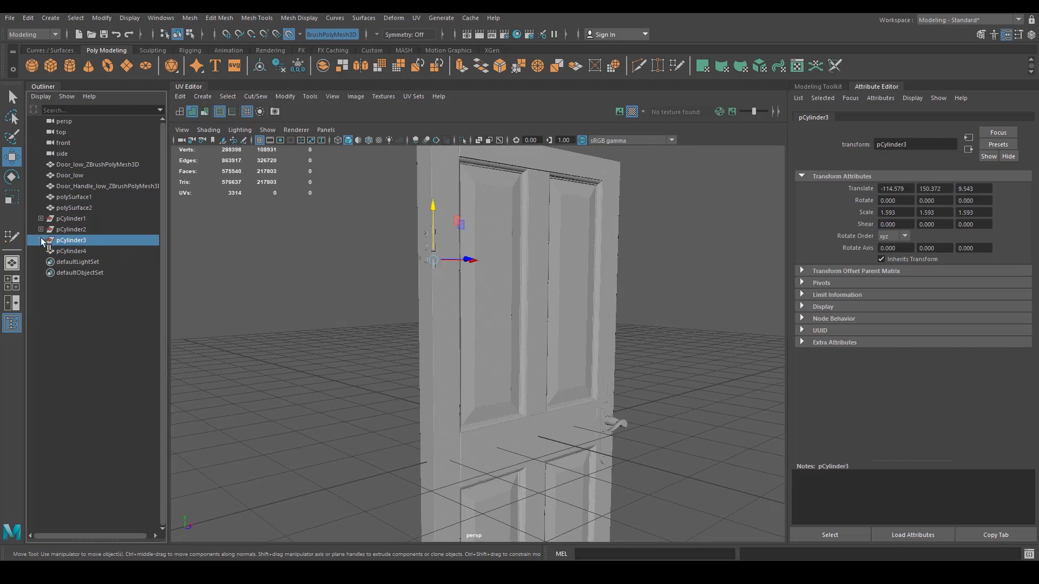
{"action": "left_click", "coordinate": [40, 229]}
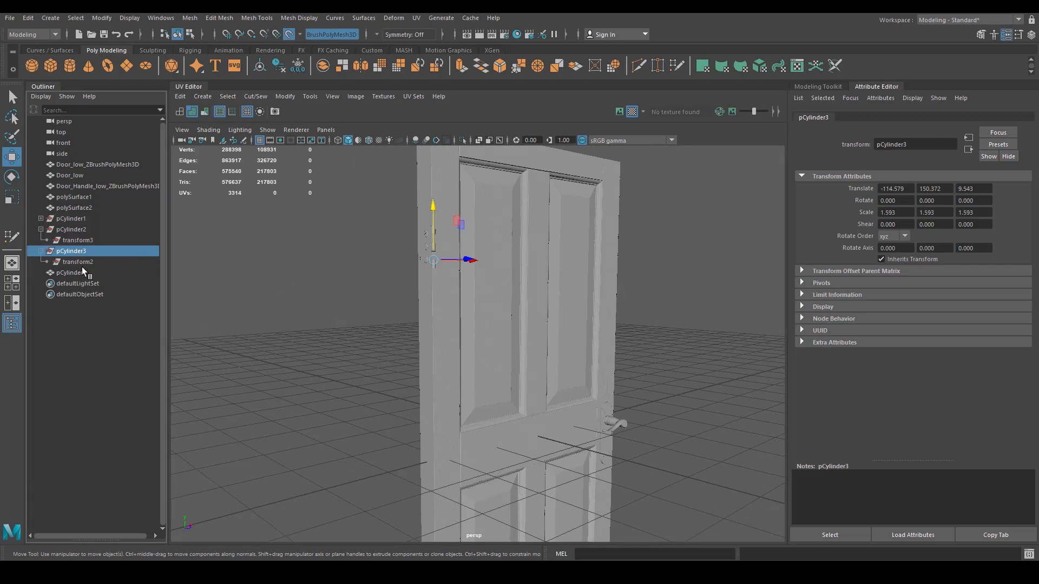
{"action": "left_click", "coordinate": [109, 273]}
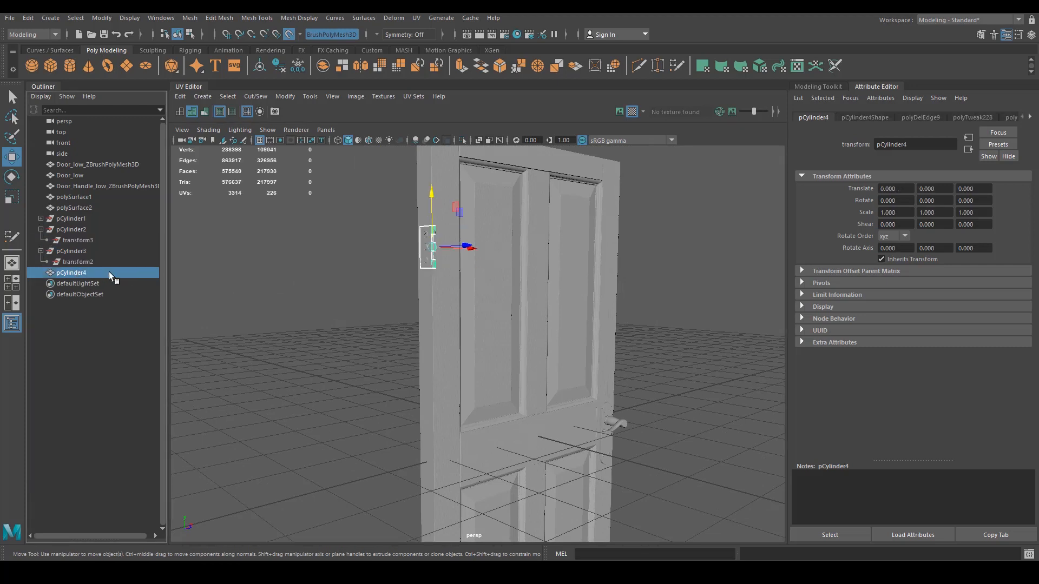
{"action": "left_click", "coordinate": [92, 165], "text": "shift"}
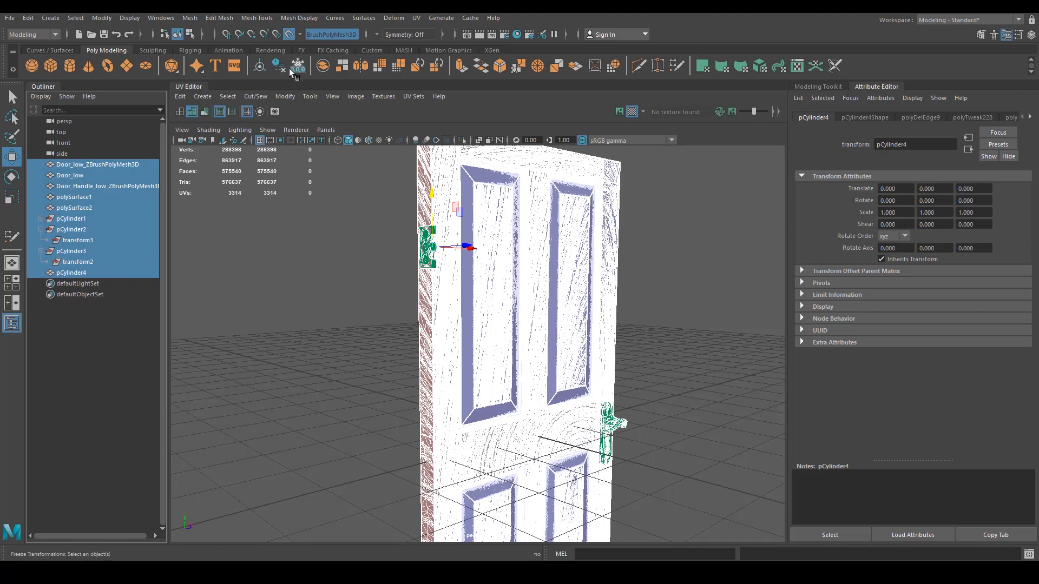
{"action": "left_click", "coordinate": [91, 267]}
{"action": "left_click", "coordinate": [97, 164], "text": "shift"}
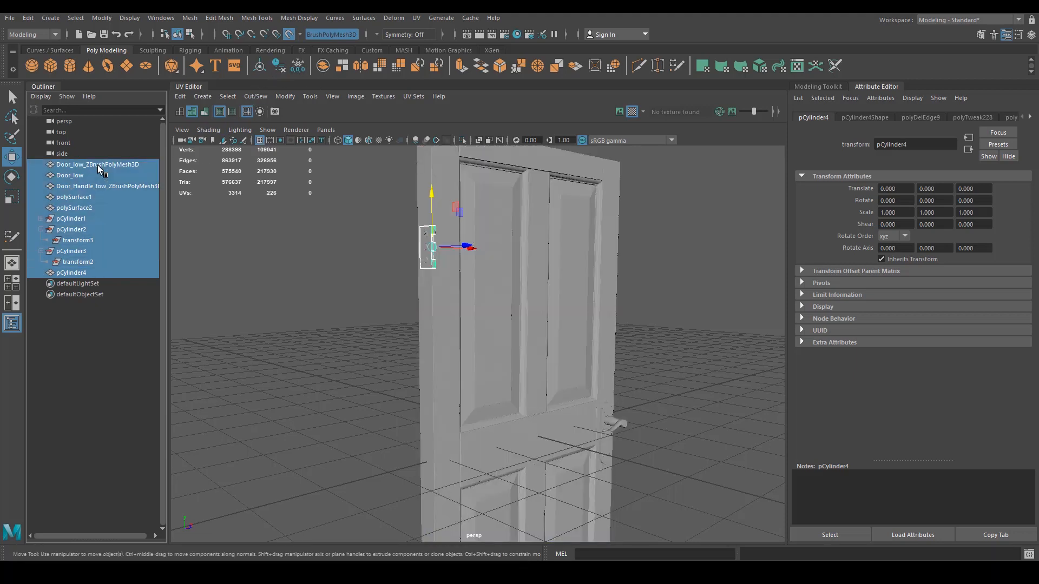
{"action": "left_click", "coordinate": [280, 67]}
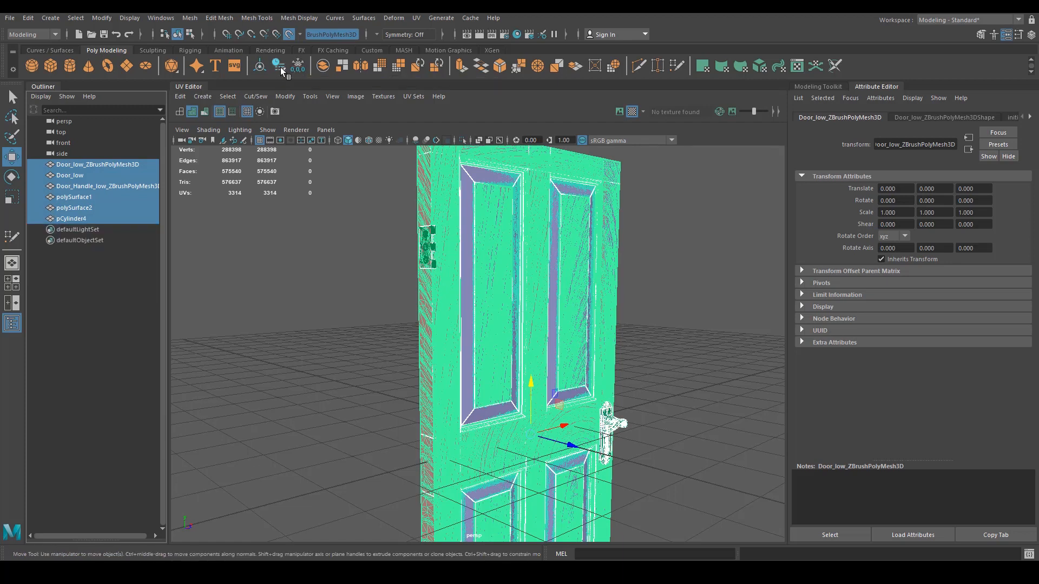
Combine polySurface1, polySurface2 and pCylinder4 into a single mesh and delete its construction history.
{"action": "left_click", "coordinate": [97, 219]}
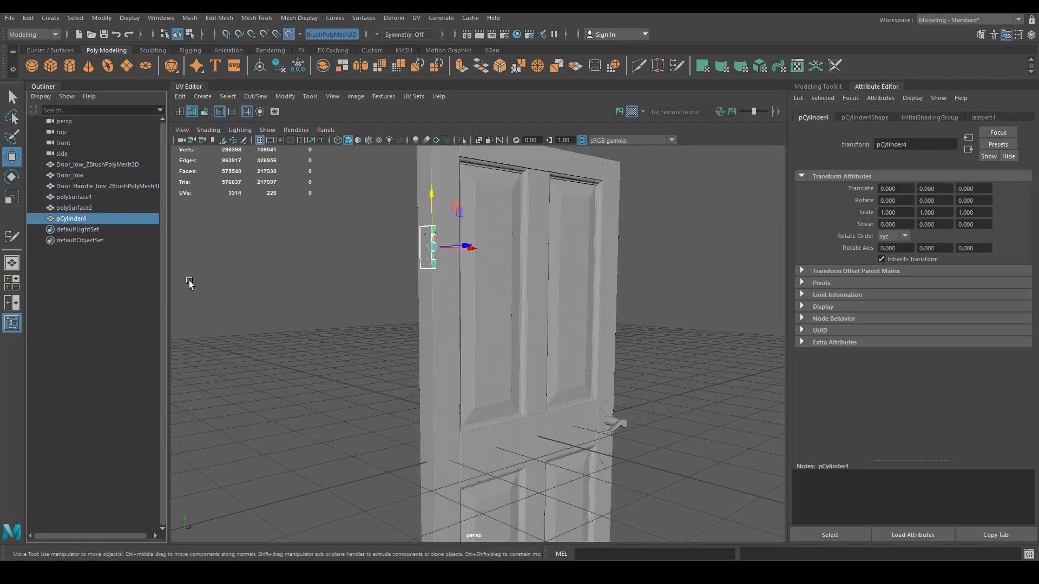
{"action": "left_click", "coordinate": [63, 208]}
{"action": "left_click_drag", "start_coordinate": [391, 314], "coordinate": [276, 322], "text": "alt"}
{"action": "left_click_drag", "start_coordinate": [428, 343], "coordinate": [271, 311], "text": "alt"}
{"action": "right_click_drag", "start_coordinate": [271, 311], "coordinate": [495, 316], "text": "alt"}
{"action": "left_click_drag", "start_coordinate": [350, 351], "coordinate": [388, 369], "text": "alt"}
{"action": "left_click", "coordinate": [83, 197], "text": "ctrl"}
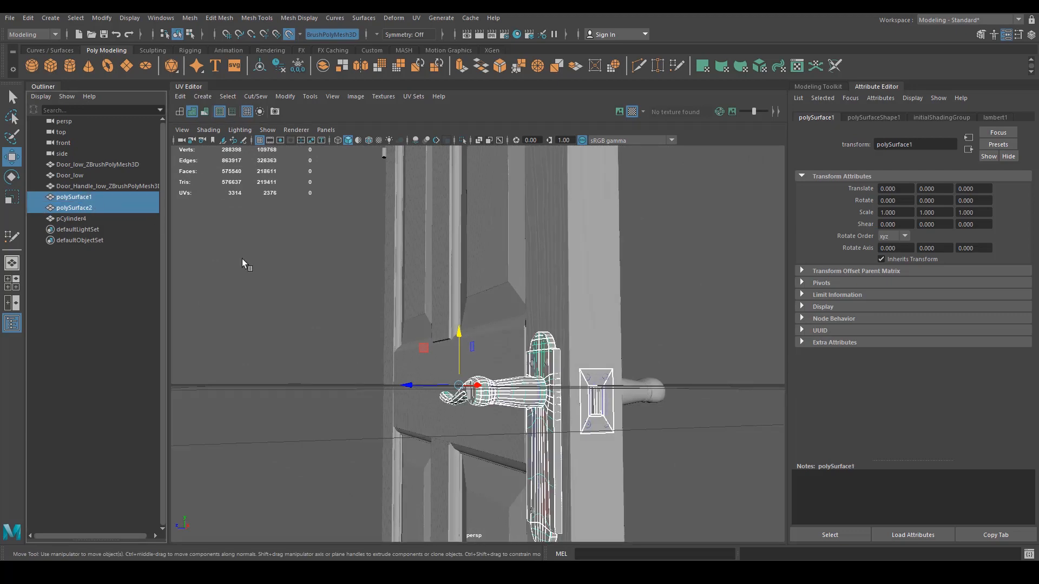
{"action": "left_click_drag", "start_coordinate": [243, 201], "coordinate": [385, 454], "text": "alt"}
{"action": "left_click", "coordinate": [89, 218], "text": "ctrl"}
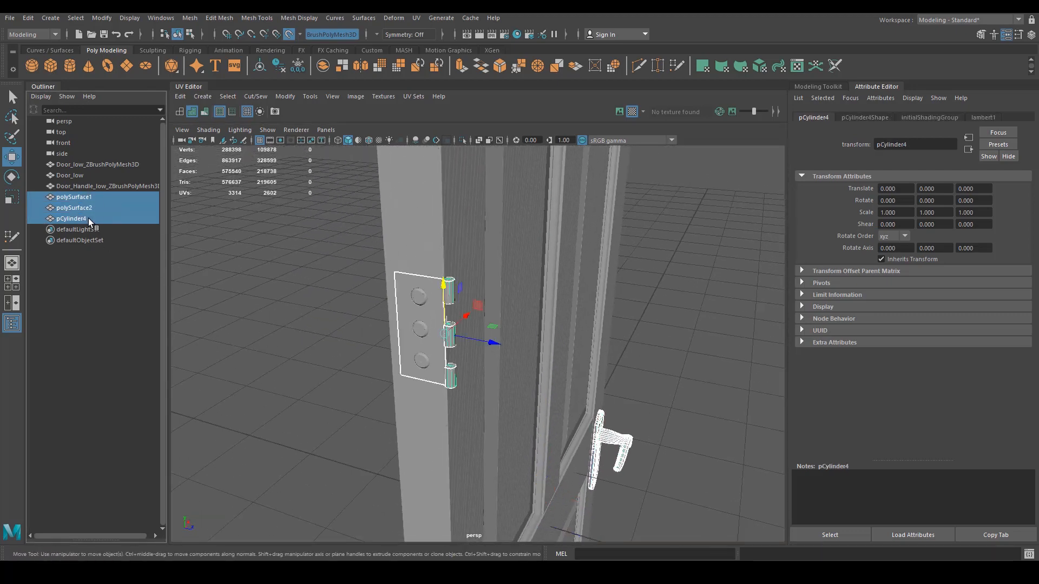
{"action": "left_click_drag", "start_coordinate": [325, 376], "coordinate": [319, 79], "text": "alt"}
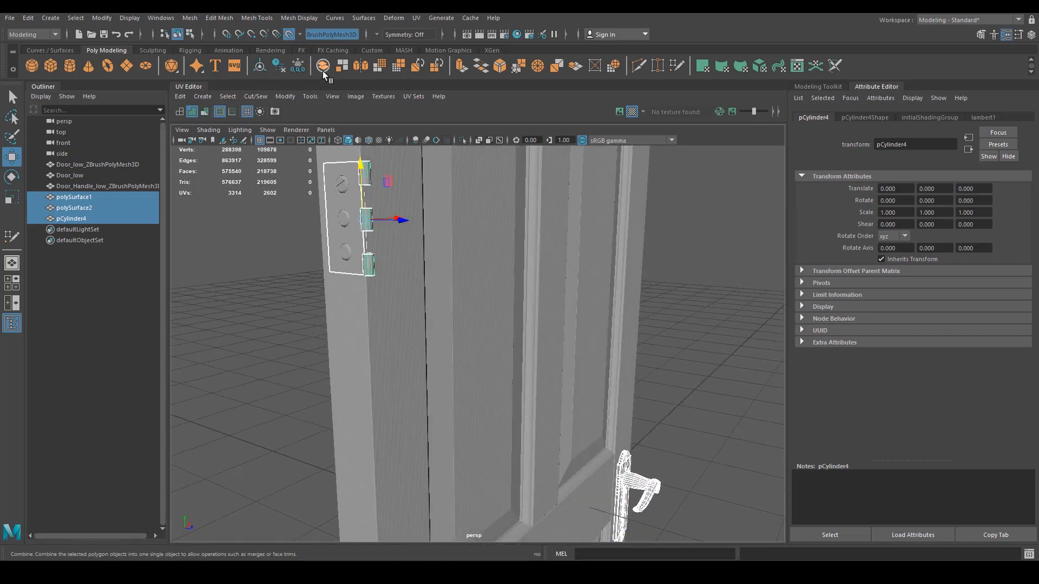
{"action": "left_click", "coordinate": [322, 66]}
{"action": "left_click_drag", "start_coordinate": [339, 251], "coordinate": [297, 281], "text": "alt"}
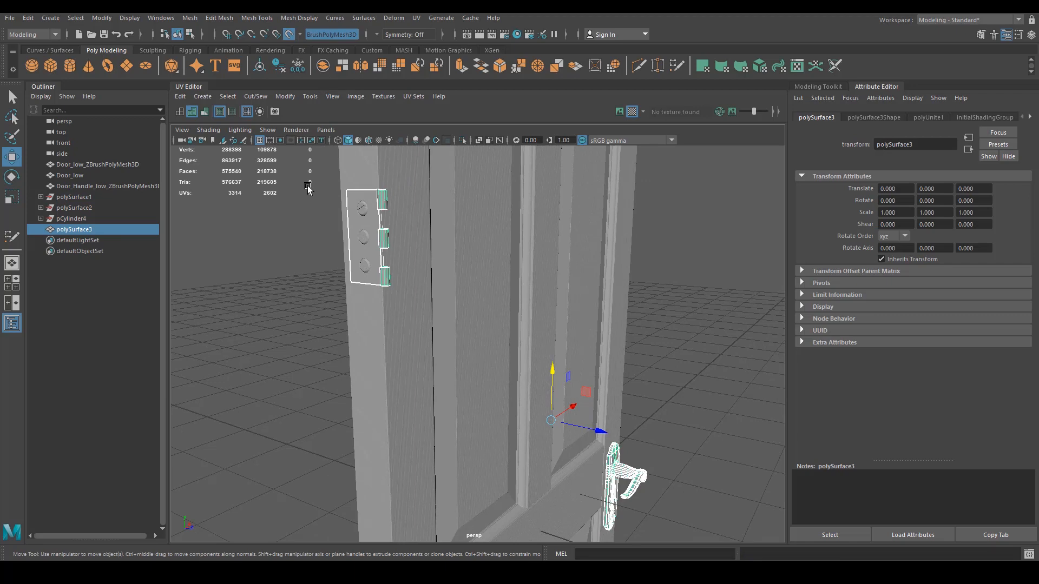
{"action": "key", "text": "alt+shift+d"}
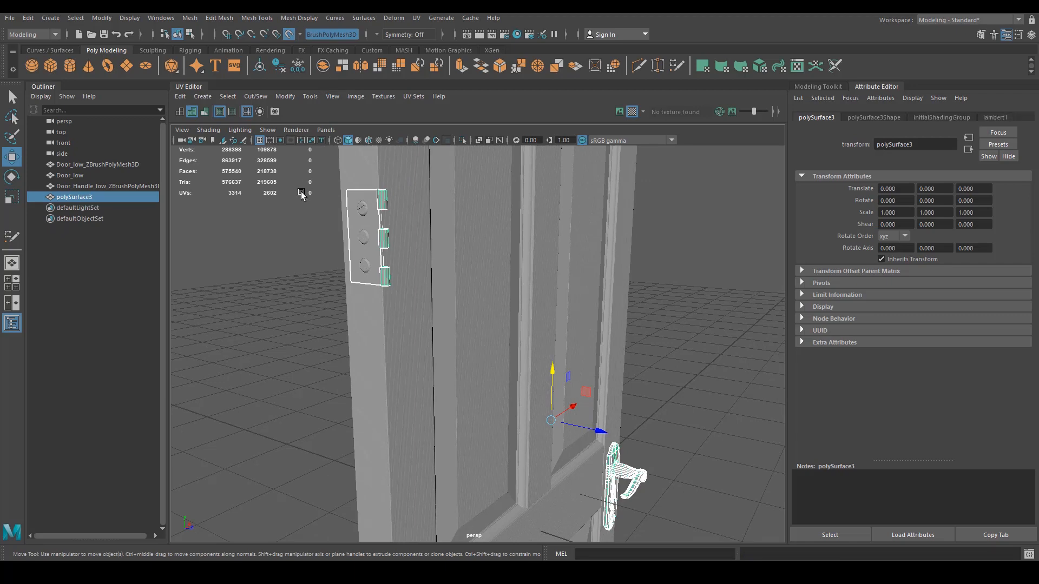
Inspect the combined hinge and handle mesh against the door from both sides and from the edge.
{"action": "left_click_drag", "start_coordinate": [465, 277], "coordinate": [200, 297], "text": "alt"}
{"action": "left_click_drag", "start_coordinate": [378, 309], "coordinate": [529, 336], "text": "alt"}
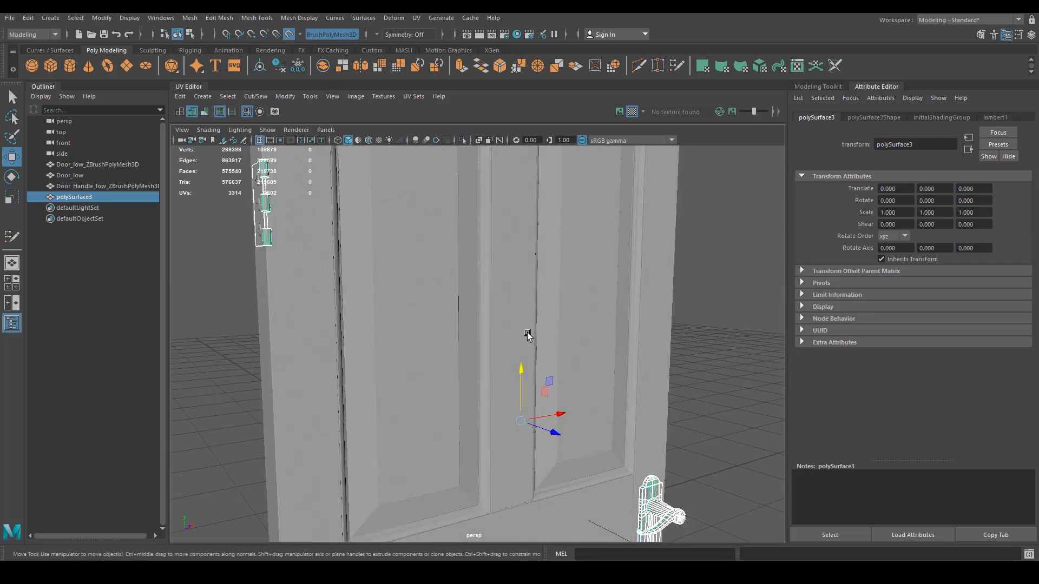
{"action": "scroll", "coordinate": [529, 336], "scroll_direction": "down", "scroll_amount": 5}
{"action": "left_click_drag", "start_coordinate": [399, 309], "coordinate": [570, 367], "text": "alt"}
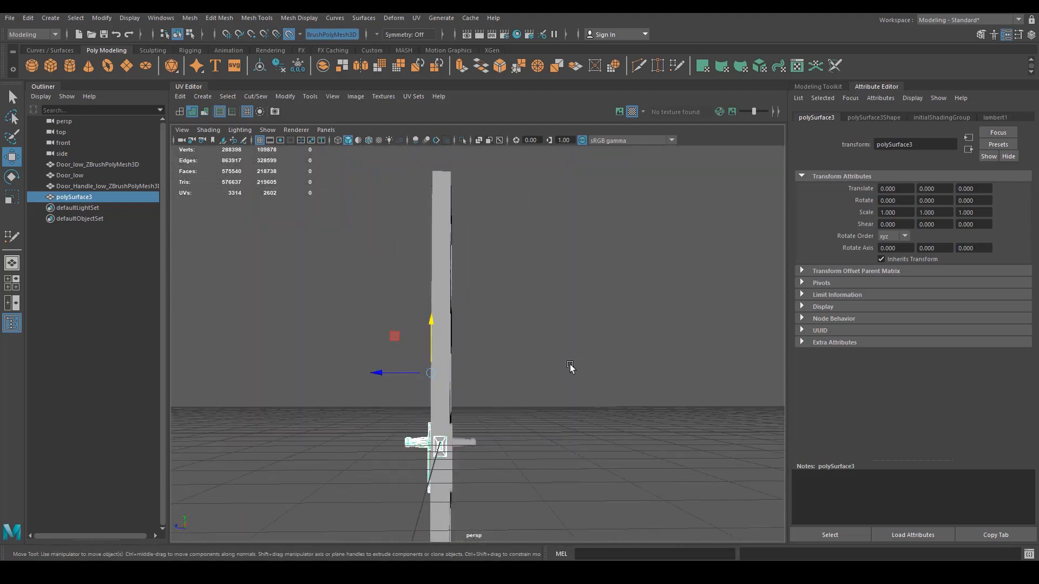
{"action": "scroll", "coordinate": [495, 360], "scroll_direction": "up", "scroll_amount": 3}
{"action": "left_click_drag", "start_coordinate": [496, 360], "coordinate": [570, 397], "text": "alt"}
{"action": "right_click_drag", "start_coordinate": [541, 388], "coordinate": [433, 378], "text": "alt"}
{"action": "middle_click_drag", "start_coordinate": [434, 379], "coordinate": [447, 337], "text": "alt"}
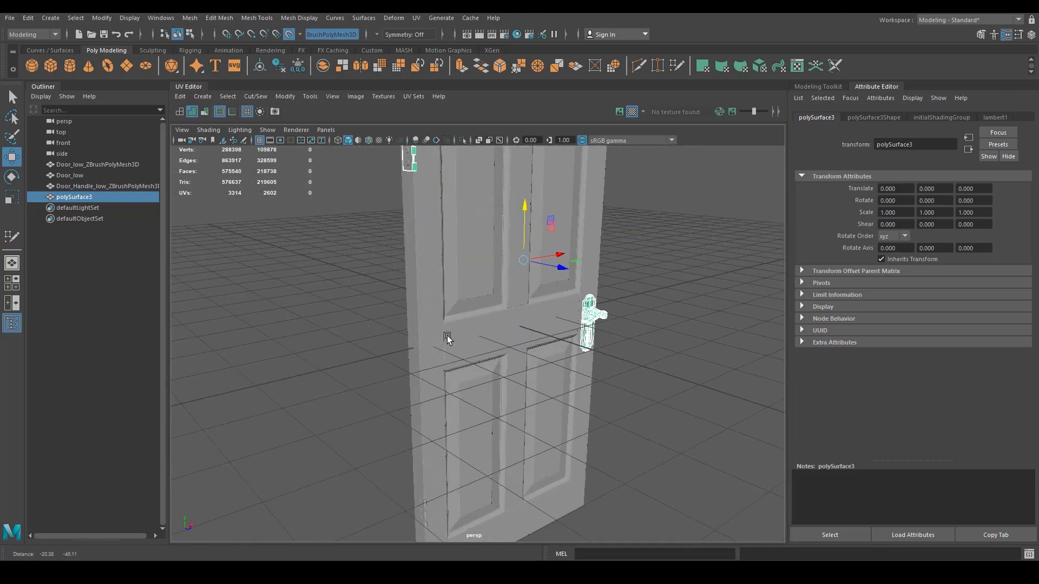
{"action": "right_click_drag", "start_coordinate": [398, 353], "coordinate": [378, 355], "text": "alt"}
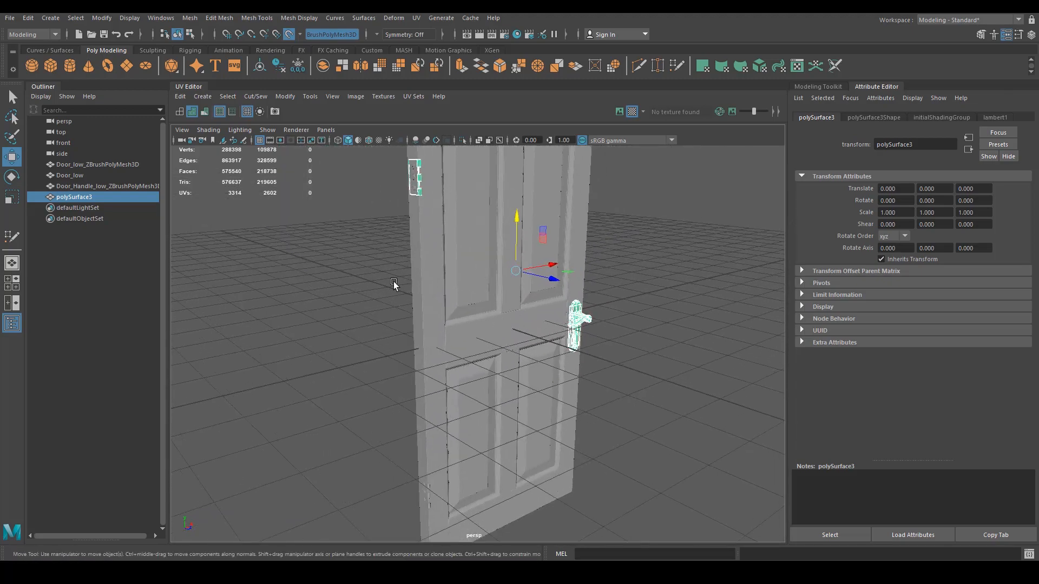
{"action": "left_click_drag", "start_coordinate": [393, 284], "coordinate": [362, 333], "text": "alt"}
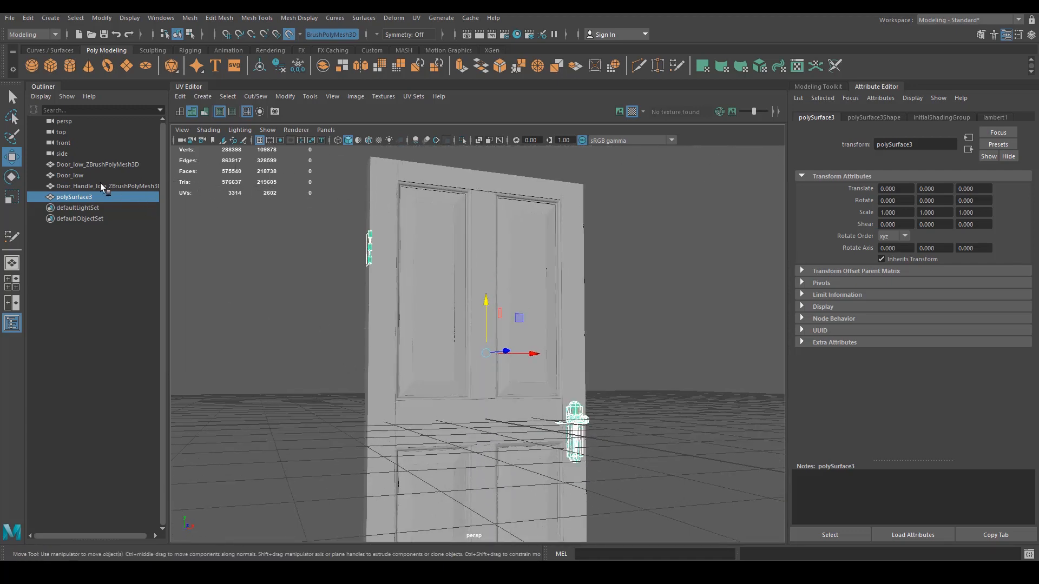
Rename the combined mesh polySurface3 to handle.
{"action": "left_click", "coordinate": [76, 176]}
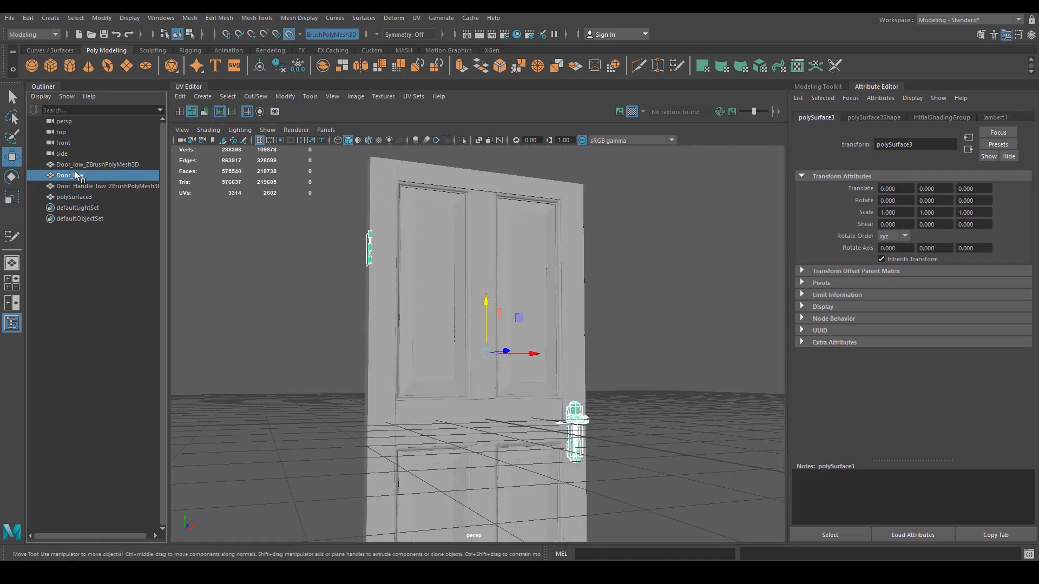
{"action": "left_click", "coordinate": [84, 198]}
{"action": "double_click", "coordinate": [92, 197]}
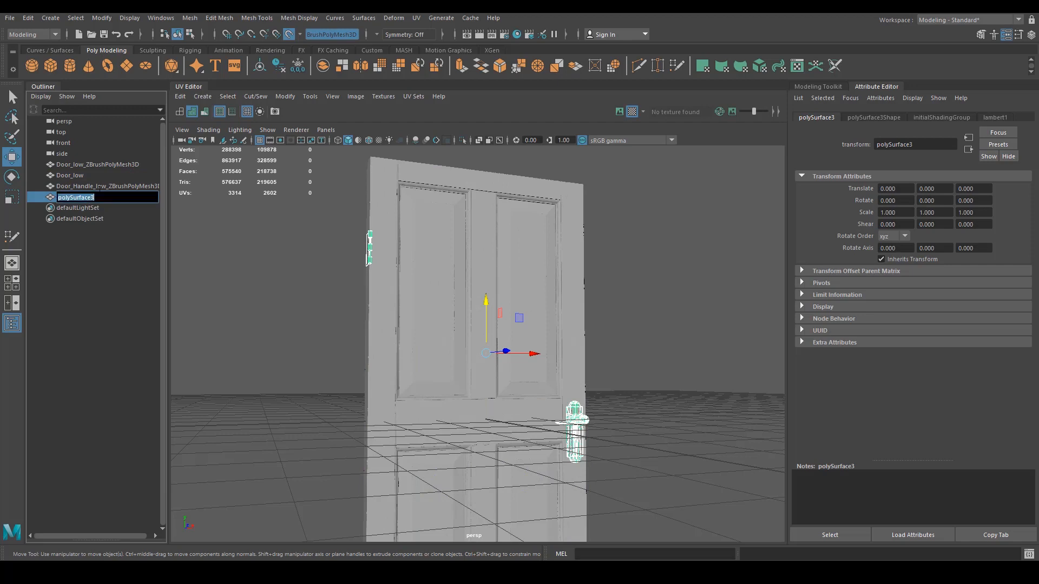
{"action": "type", "text": "handle"}
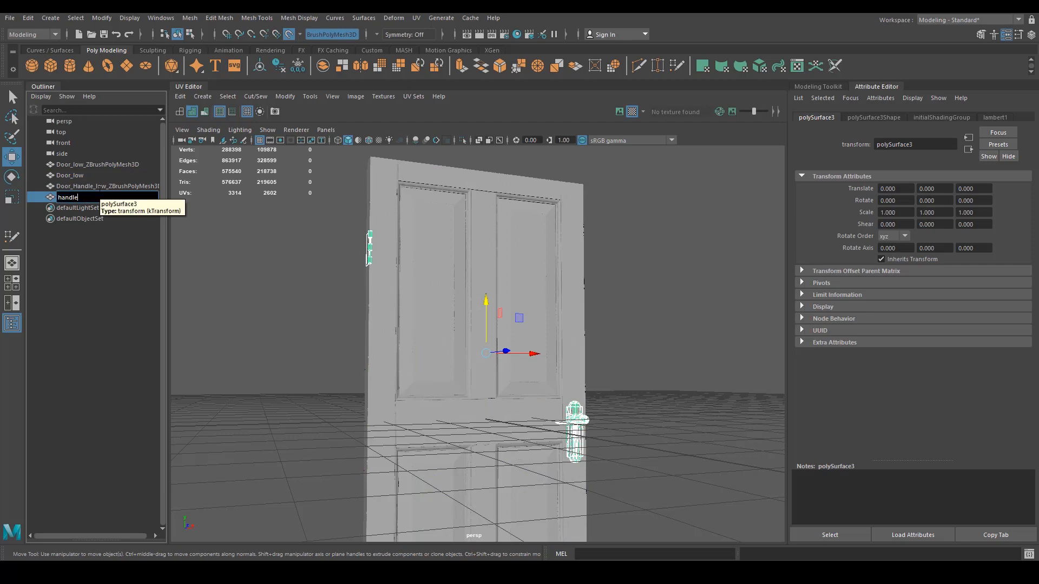
{"action": "key", "text": "Return"}
{"action": "left_click_drag", "start_coordinate": [459, 469], "coordinate": [379, 434], "text": "alt"}
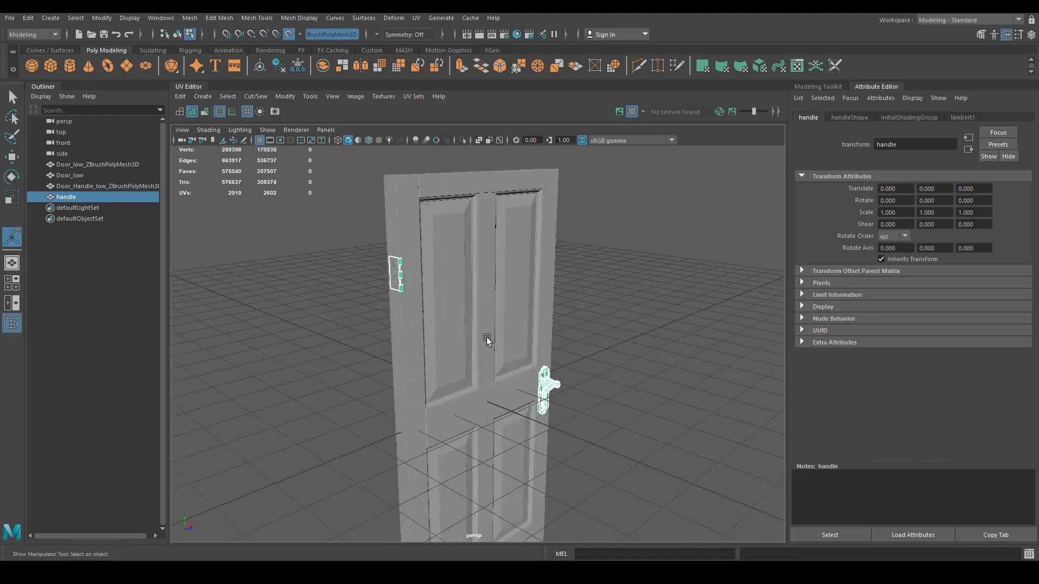
Undo the last selection change and examine the low-poly door's frame and panels up to its top corner.
{"action": "key", "text": "ctrl+z"}
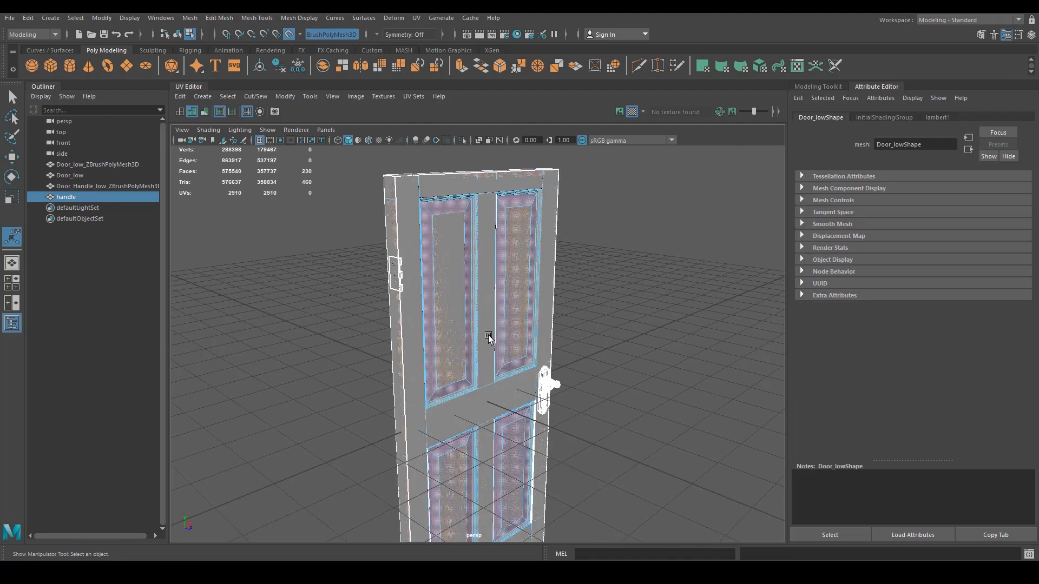
{"action": "left_click_drag", "start_coordinate": [489, 336], "coordinate": [465, 338], "text": "alt"}
{"action": "right_click_drag", "start_coordinate": [466, 338], "coordinate": [515, 322], "text": "alt"}
{"action": "middle_click_drag", "start_coordinate": [514, 322], "coordinate": [529, 388], "text": "alt"}
{"action": "right_click_drag", "start_coordinate": [529, 387], "coordinate": [550, 373], "text": "alt"}
{"action": "mouse_move", "coordinate": [468, 344]}
{"action": "left_mouse_down", "text": "alt"}
{"action": "mouse_move", "coordinate": [494, 349]}
{"action": "mouse_move", "coordinate": [469, 325]}
{"action": "left_mouse_up", "text": "alt"}
{"action": "right_click_drag", "start_coordinate": [468, 325], "coordinate": [480, 304], "text": "alt"}
{"action": "middle_click_drag", "start_coordinate": [480, 305], "coordinate": [488, 297], "text": "alt"}
{"action": "left_click_drag", "start_coordinate": [488, 297], "coordinate": [476, 320], "text": "alt"}
{"action": "middle_click_drag", "start_coordinate": [475, 320], "coordinate": [490, 248], "text": "alt"}
{"action": "mouse_move", "coordinate": [539, 323]}
{"action": "left_mouse_down", "text": "alt"}
{"action": "mouse_move", "coordinate": [492, 306]}
{"action": "mouse_move", "coordinate": [511, 343]}
{"action": "mouse_move", "coordinate": [503, 336]}
{"action": "mouse_move", "coordinate": [539, 316]}
{"action": "mouse_move", "coordinate": [536, 339]}
{"action": "left_mouse_up", "text": "alt"}
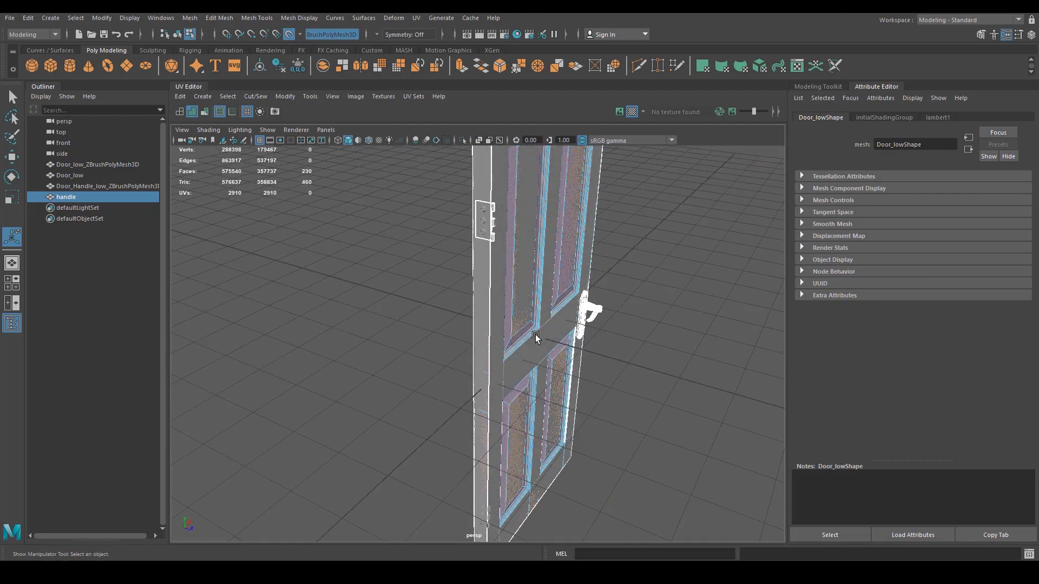
{"action": "middle_click_drag", "start_coordinate": [536, 339], "coordinate": [518, 357], "text": "alt"}
{"action": "right_click_drag", "start_coordinate": [518, 357], "coordinate": [511, 362], "text": "alt"}
{"action": "middle_click_drag", "start_coordinate": [511, 362], "coordinate": [508, 373], "text": "alt"}
{"action": "left_click_drag", "start_coordinate": [465, 362], "coordinate": [451, 354], "text": "alt"}
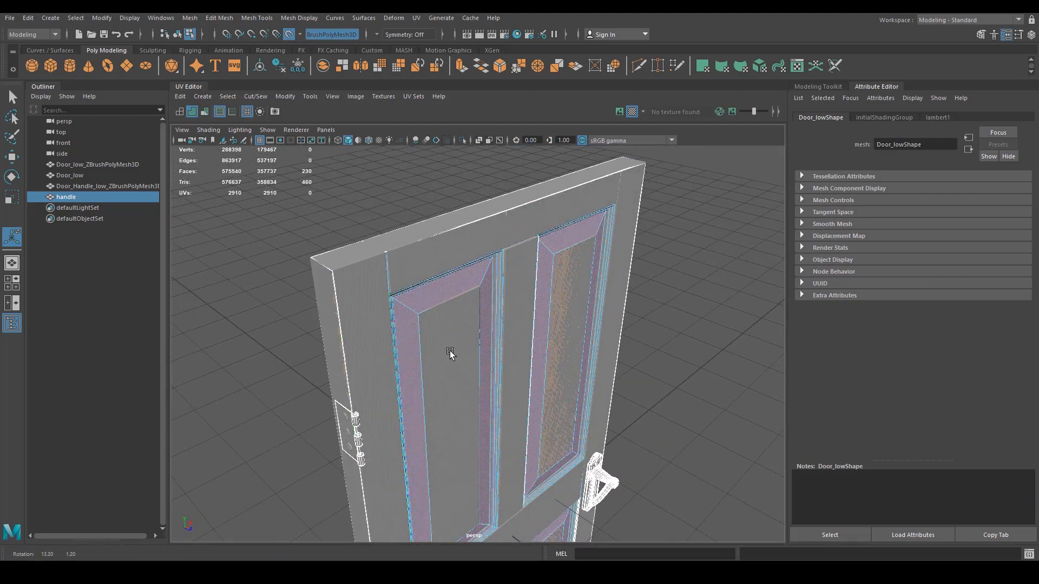
{"action": "middle_click_drag", "start_coordinate": [437, 322], "coordinate": [437, 350], "text": "alt"}
{"action": "right_click_drag", "start_coordinate": [422, 344], "coordinate": [482, 355], "text": "alt"}
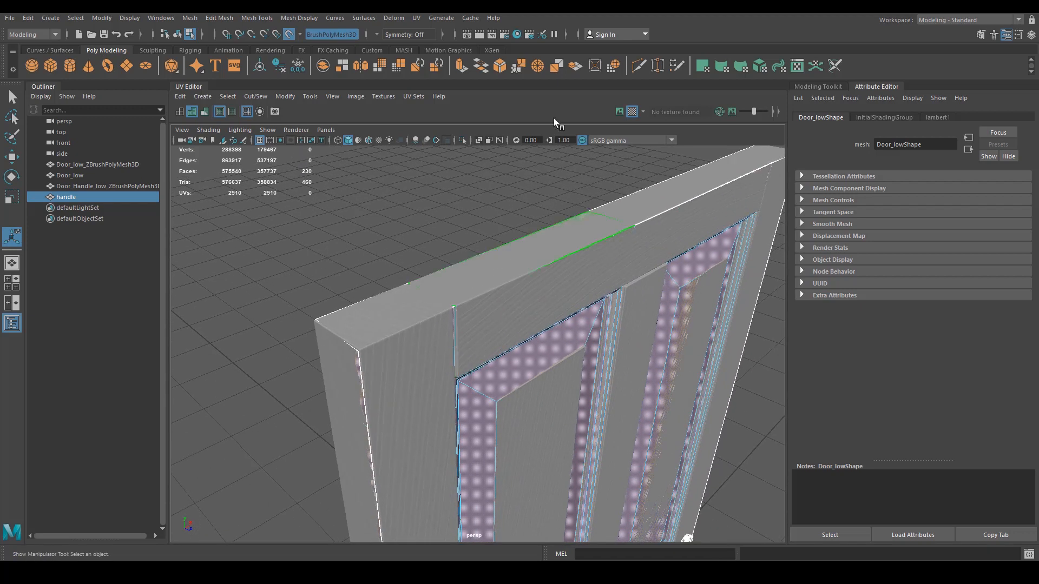
Insert a supporting edge loop around the low-poly door just below its top edge with Multi-Cut.
{"action": "left_click", "coordinate": [638, 70]}
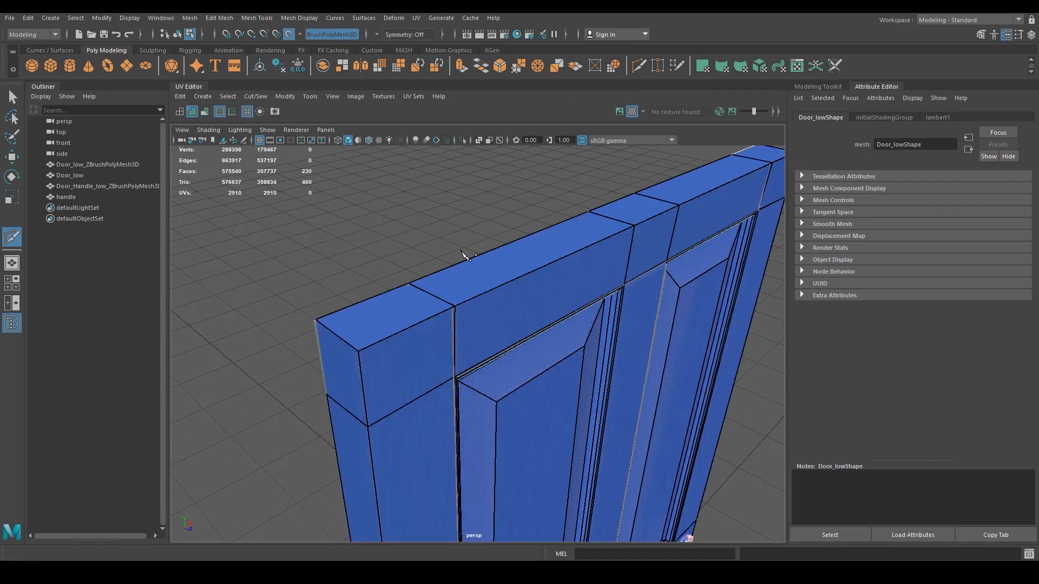
{"action": "mouse_move", "coordinate": [383, 320]}
{"action": "left_mouse_down", "text": "alt"}
{"action": "mouse_move", "coordinate": [390, 284]}
{"action": "mouse_move", "coordinate": [382, 313]}
{"action": "left_mouse_up", "text": "alt"}
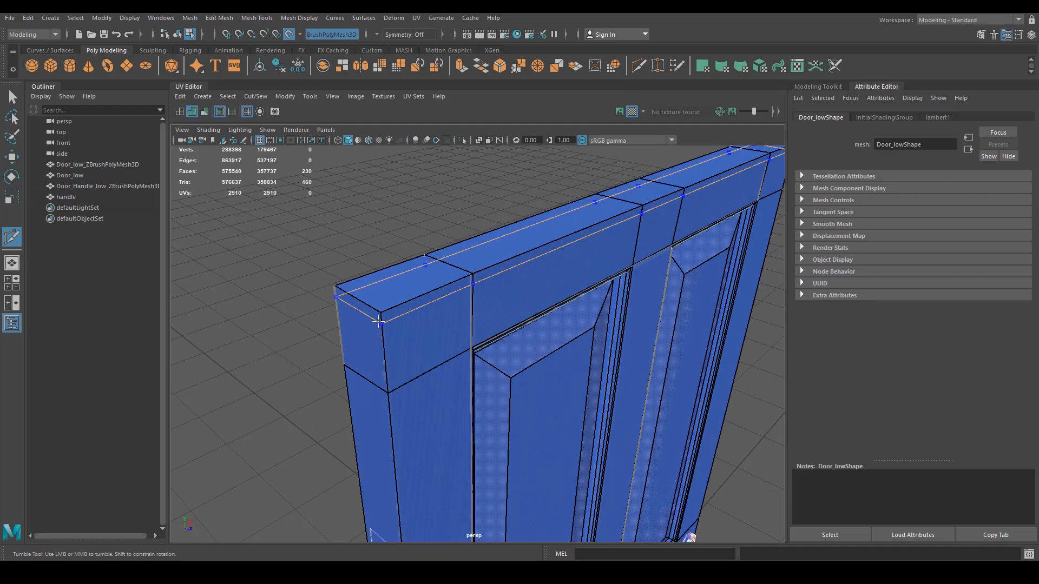
{"action": "scroll", "coordinate": [500, 367], "scroll_direction": "up", "scroll_amount": 4}
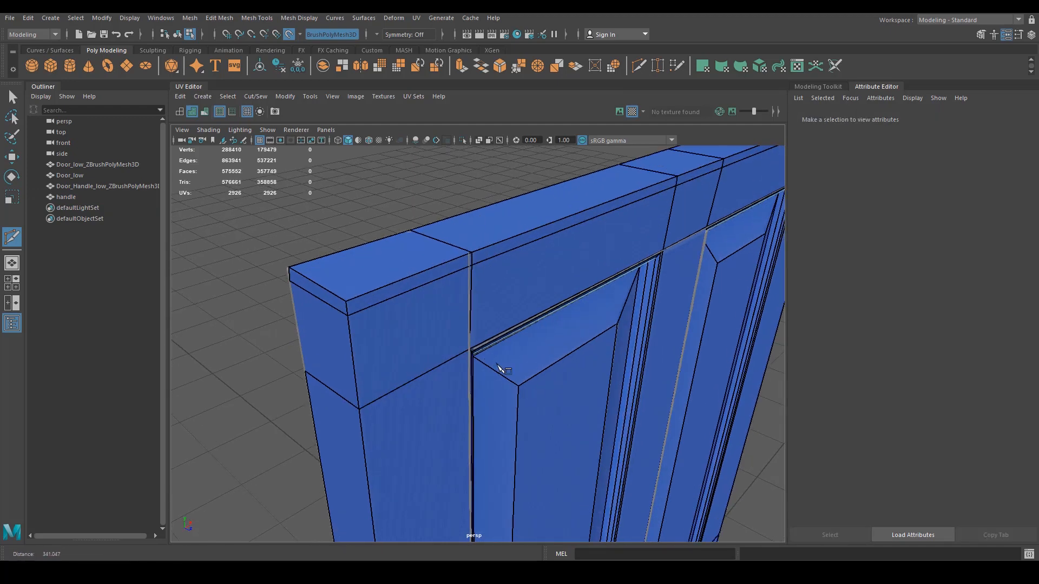
Insert supporting edge loops along both vertical outer edges of the low-poly door with Multi-Cut.
{"action": "middle_click_drag", "start_coordinate": [489, 343], "coordinate": [474, 355], "text": "alt"}
{"action": "right_click_drag", "start_coordinate": [474, 355], "coordinate": [369, 326], "text": "alt"}
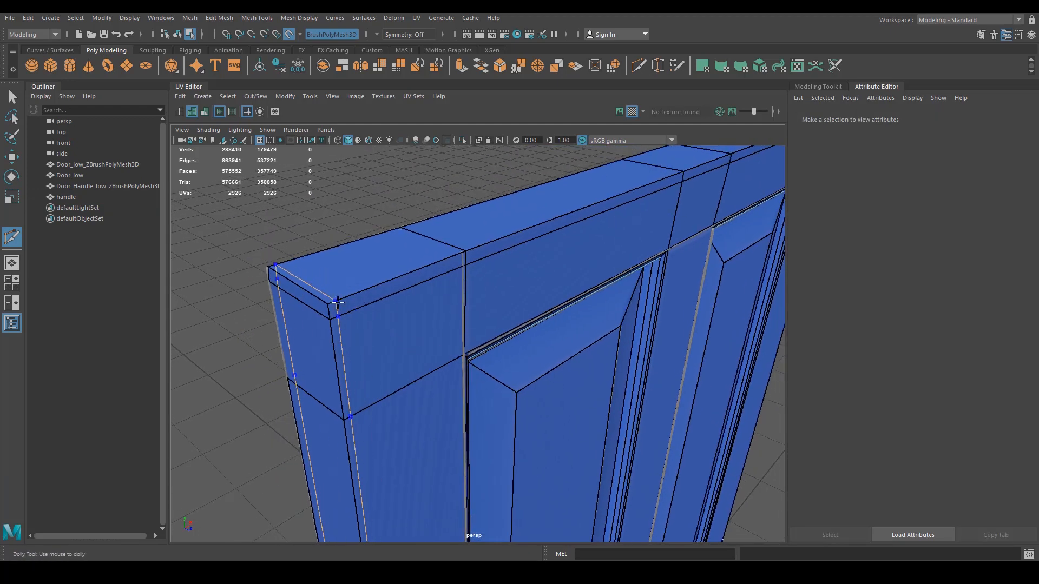
{"action": "scroll", "coordinate": [525, 306], "scroll_direction": "down", "scroll_amount": 5}
{"action": "middle_click_drag", "start_coordinate": [552, 318], "coordinate": [374, 368], "text": "alt"}
{"action": "scroll", "coordinate": [573, 310], "scroll_direction": "up", "scroll_amount": 5}
{"action": "middle_click_drag", "start_coordinate": [535, 208], "coordinate": [479, 341], "text": "alt"}
{"action": "scroll", "coordinate": [483, 336], "scroll_direction": "up", "scroll_amount": 4}
{"action": "middle_click_drag", "start_coordinate": [561, 243], "coordinate": [526, 305], "text": "alt"}
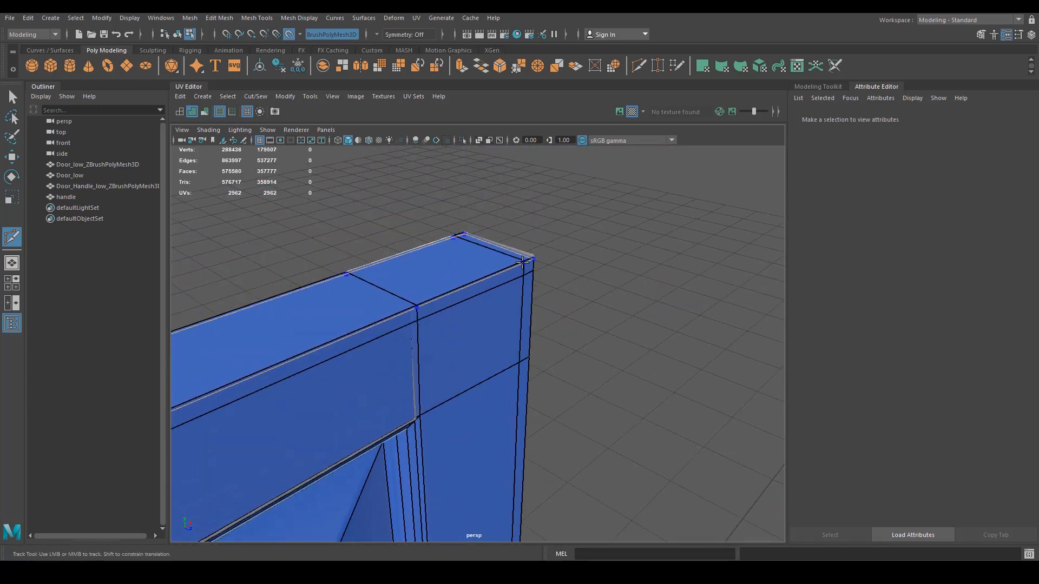
Insert a supporting edge loop around the low-poly door just above its bottom edge with Multi-Cut.
{"action": "left_click_drag", "start_coordinate": [575, 361], "coordinate": [406, 357], "text": "alt"}
{"action": "middle_click_drag", "start_coordinate": [406, 357], "coordinate": [556, 394], "text": "alt"}
{"action": "scroll", "coordinate": [557, 394], "scroll_direction": "down", "scroll_amount": 4}
{"action": "left_click_drag", "start_coordinate": [475, 379], "coordinate": [440, 375], "text": "alt"}
{"action": "middle_click_drag", "start_coordinate": [368, 482], "coordinate": [482, 376], "text": "alt"}
{"action": "scroll", "coordinate": [403, 361], "scroll_direction": "down", "scroll_amount": 5}
{"action": "middle_click_drag", "start_coordinate": [351, 394], "coordinate": [426, 212], "text": "alt"}
{"action": "left_click_drag", "start_coordinate": [424, 276], "coordinate": [409, 379], "text": "alt"}
{"action": "left_click", "coordinate": [399, 363]}
{"action": "right_click_drag", "start_coordinate": [425, 356], "coordinate": [544, 437], "text": "alt"}
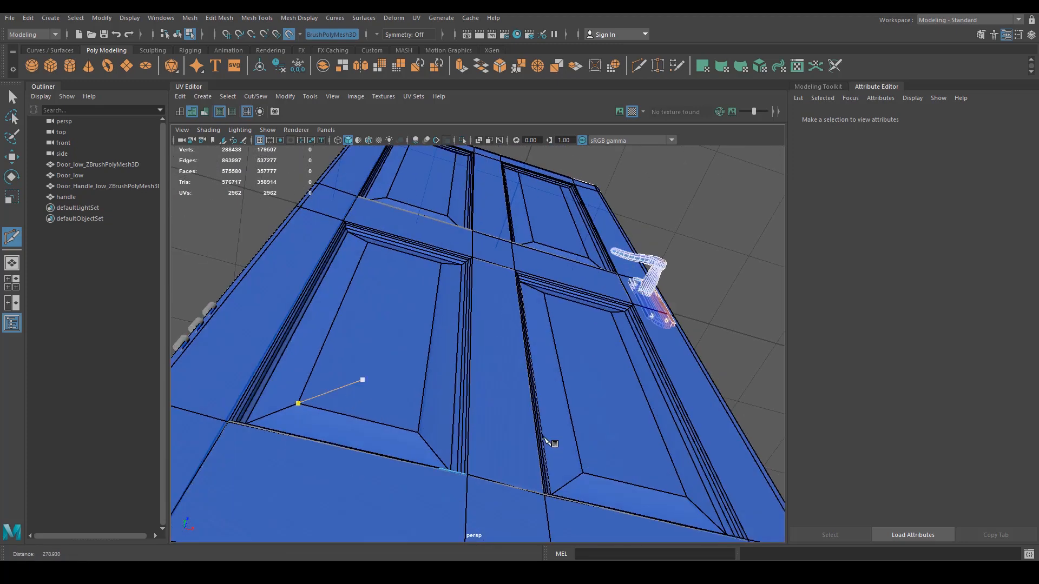
{"action": "middle_click_drag", "start_coordinate": [379, 436], "coordinate": [497, 352], "text": "alt"}
{"action": "left_click_drag", "start_coordinate": [496, 352], "coordinate": [454, 437], "text": "alt"}
{"action": "right_click_drag", "start_coordinate": [455, 436], "coordinate": [490, 422], "text": "alt"}
{"action": "middle_click_drag", "start_coordinate": [490, 422], "coordinate": [533, 265], "text": "alt"}
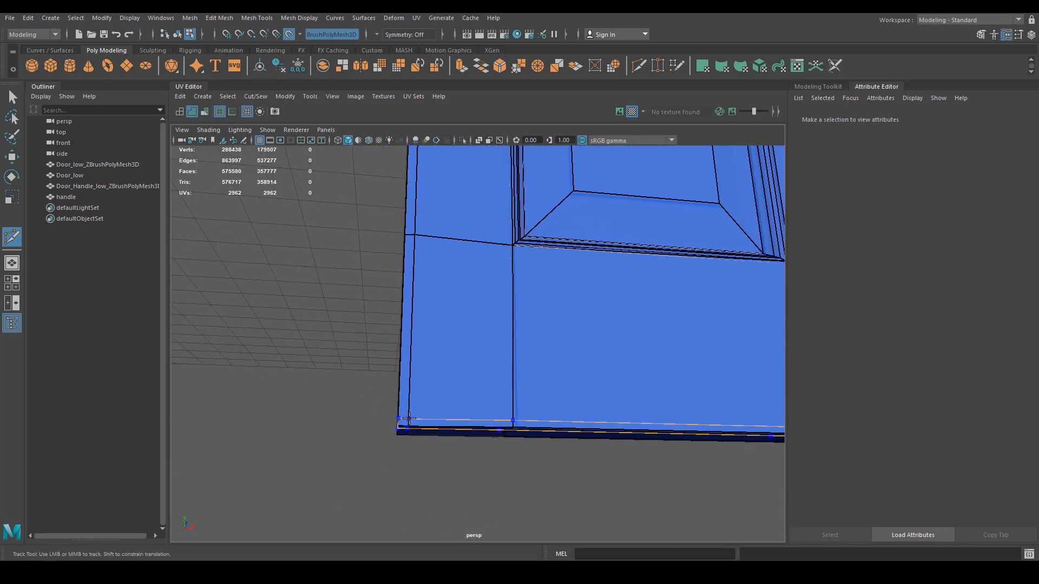
{"action": "left_click", "coordinate": [513, 246]}
Examine the low-poly door's edge flow around the panel frames, from the bottom corner up to the top corner.
{"action": "right_click_drag", "start_coordinate": [512, 247], "coordinate": [477, 316], "text": "alt"}
{"action": "middle_click_drag", "start_coordinate": [477, 315], "coordinate": [418, 437], "text": "alt"}
{"action": "left_click_drag", "start_coordinate": [417, 437], "coordinate": [427, 487], "text": "alt"}
{"action": "right_click_drag", "start_coordinate": [428, 487], "coordinate": [459, 420], "text": "alt"}
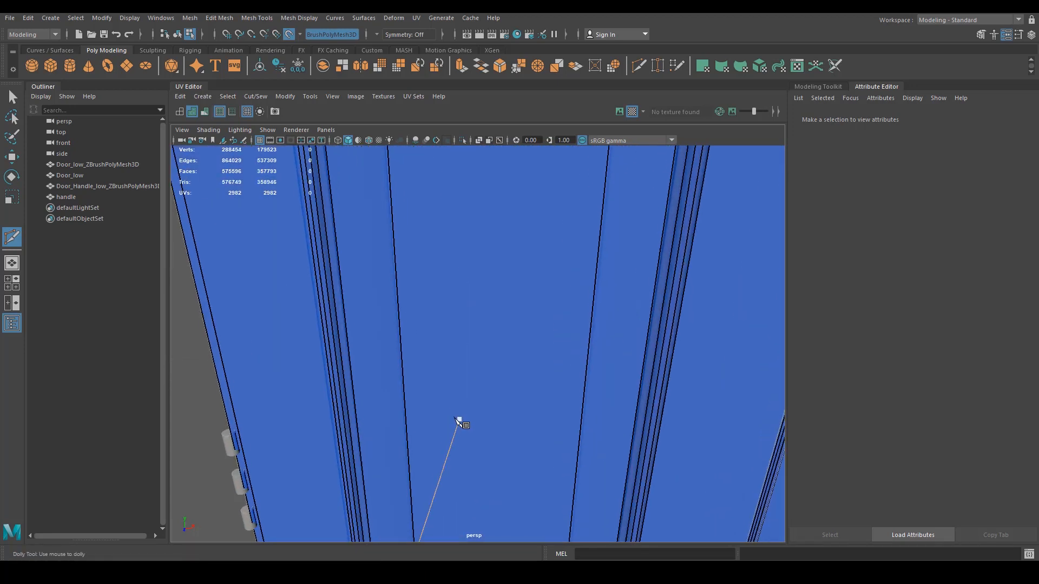
{"action": "middle_click_drag", "start_coordinate": [459, 420], "coordinate": [457, 358], "text": "alt"}
{"action": "left_click_drag", "start_coordinate": [456, 358], "coordinate": [449, 311], "text": "alt"}
{"action": "left_click", "coordinate": [291, 445]}
{"action": "middle_click_drag", "start_coordinate": [348, 449], "coordinate": [377, 423], "text": "alt"}
{"action": "right_click_drag", "start_coordinate": [378, 423], "coordinate": [433, 416], "text": "alt"}
{"action": "left_click", "coordinate": [380, 446]}
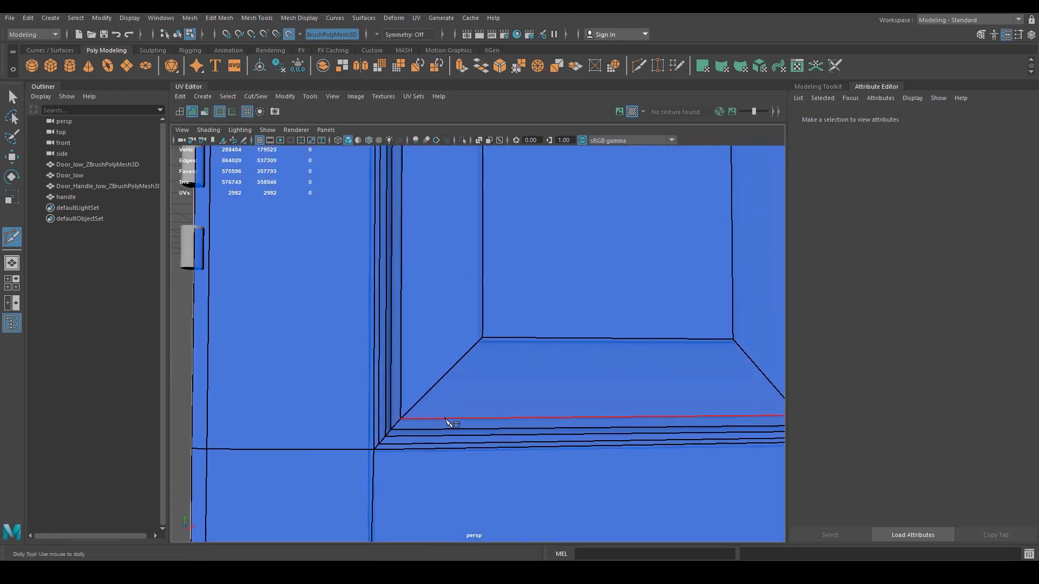
{"action": "middle_click_drag", "start_coordinate": [445, 419], "coordinate": [468, 378], "text": "alt"}
{"action": "mouse_move", "coordinate": [467, 378]}
{"action": "right_mouse_down", "text": "alt"}
{"action": "mouse_move", "coordinate": [444, 405]}
{"action": "mouse_move", "coordinate": [474, 406]}
{"action": "right_mouse_up", "text": "alt"}
{"action": "middle_click_drag", "start_coordinate": [555, 390], "coordinate": [260, 533], "text": "alt"}
{"action": "right_click_drag", "start_coordinate": [260, 533], "coordinate": [230, 528], "text": "alt"}
{"action": "left_click", "coordinate": [322, 389]}
{"action": "middle_click_drag", "start_coordinate": [451, 267], "coordinate": [459, 310], "text": "alt"}
{"action": "right_click_drag", "start_coordinate": [460, 311], "coordinate": [453, 329], "text": "alt"}
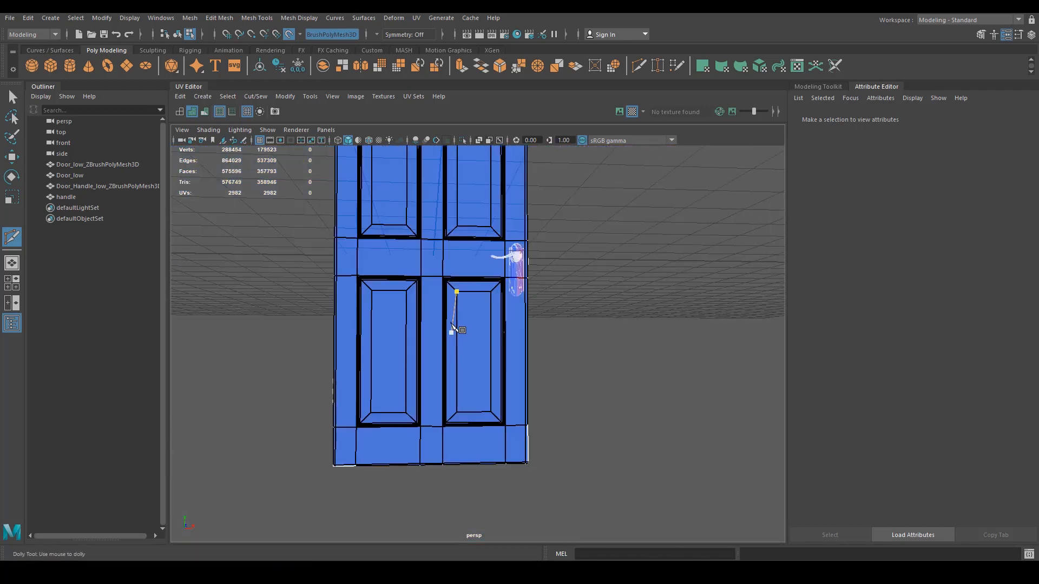
{"action": "middle_click_drag", "start_coordinate": [403, 244], "coordinate": [397, 426], "text": "alt"}
{"action": "right_click_drag", "start_coordinate": [396, 425], "coordinate": [400, 385], "text": "alt"}
{"action": "middle_click_drag", "start_coordinate": [498, 280], "coordinate": [418, 412], "text": "alt"}
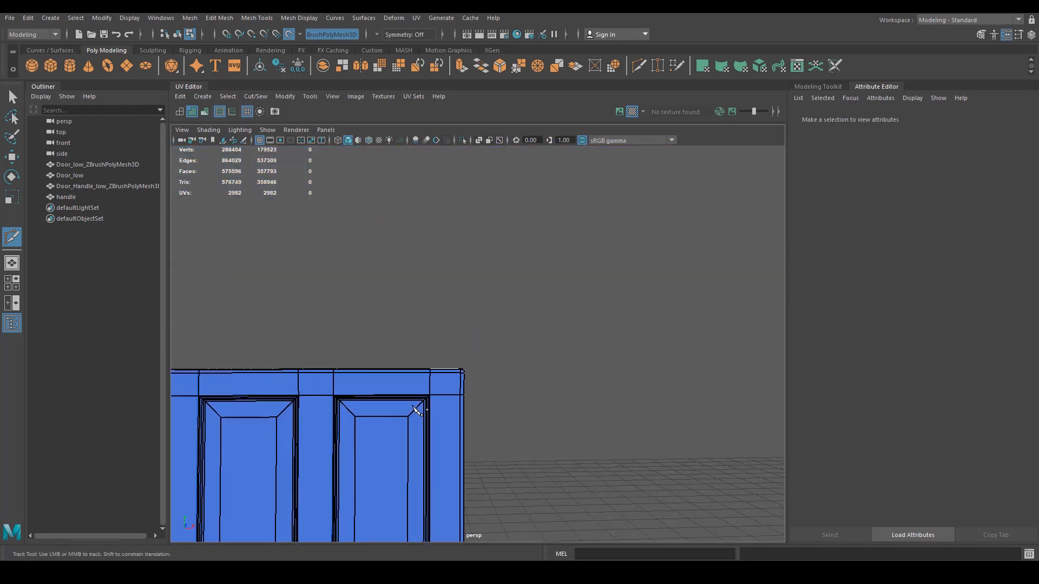
{"action": "right_click_drag", "start_coordinate": [417, 413], "coordinate": [525, 432], "text": "alt"}
{"action": "middle_click_drag", "start_coordinate": [524, 431], "coordinate": [540, 390], "text": "alt"}
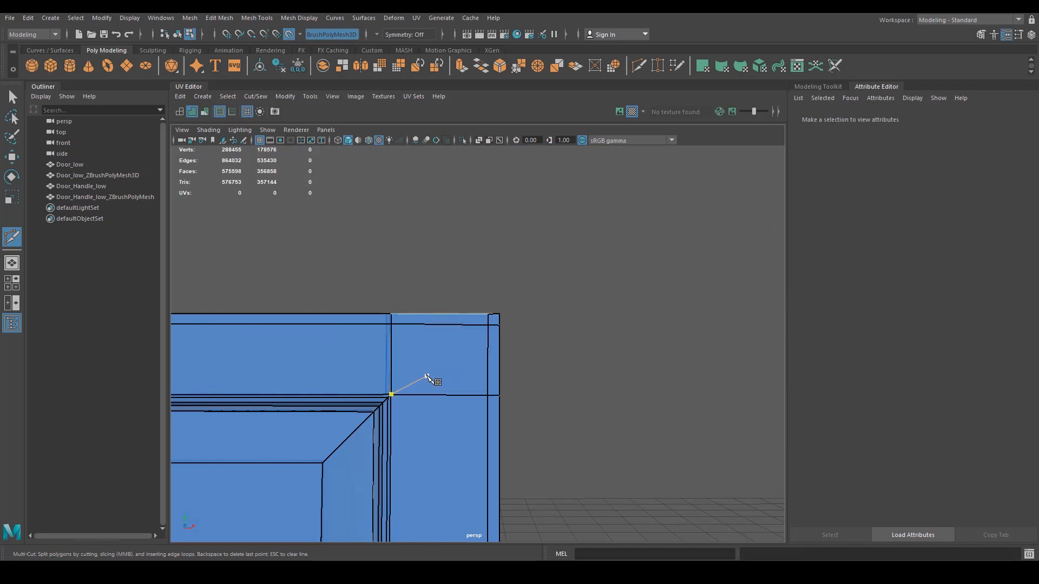
Hide Door_low_ZBrushPolyMesh3D and Door_Handle_low_ZBrushPolyMesh, and turn off the live surface.
{"action": "left_click_drag", "start_coordinate": [612, 357], "coordinate": [529, 404], "text": "alt"}
{"action": "middle_click_drag", "start_coordinate": [529, 403], "coordinate": [598, 355], "text": "alt"}
{"action": "right_click_drag", "start_coordinate": [599, 355], "coordinate": [525, 450], "text": "alt"}
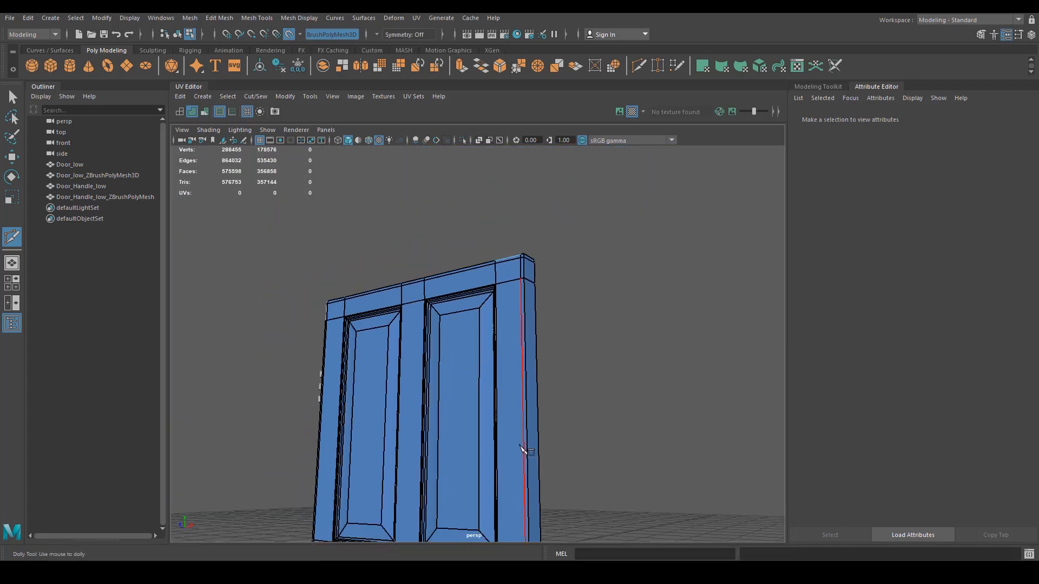
{"action": "left_click_drag", "start_coordinate": [524, 450], "coordinate": [628, 399], "text": "alt"}
{"action": "left_click", "coordinate": [93, 175]}
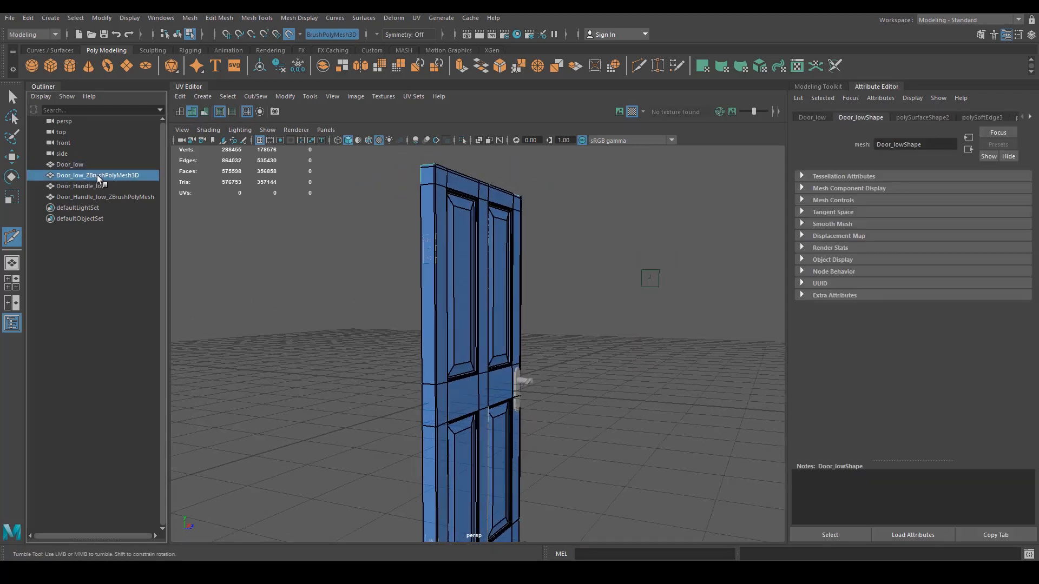
{"action": "left_click", "coordinate": [115, 197], "text": "ctrl"}
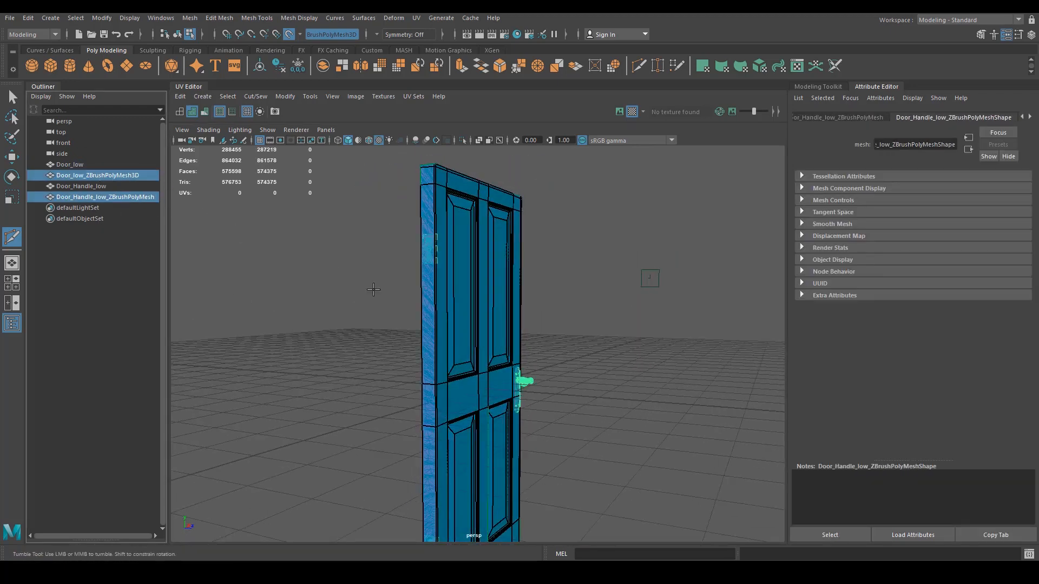
{"action": "key", "text": "ctrl+h"}
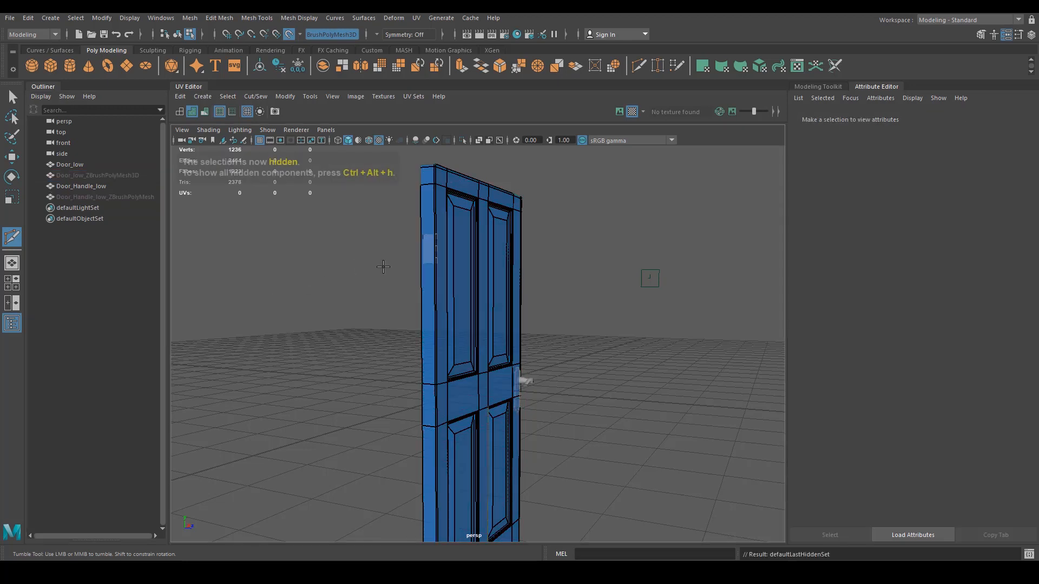
{"action": "left_click_drag", "start_coordinate": [512, 291], "coordinate": [314, 306], "text": "alt"}
{"action": "left_click", "coordinate": [288, 35]}
{"action": "right_click_drag", "start_coordinate": [346, 311], "coordinate": [445, 343], "text": "alt"}
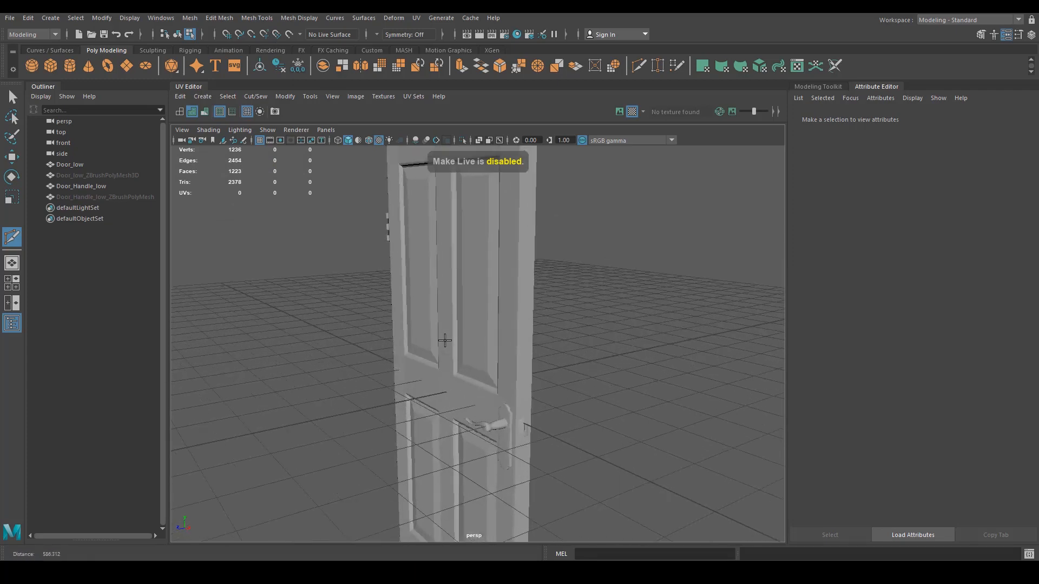
Duplicate Door_Handle_low and move the copy along Z, clear of the door's opposite face.
{"action": "middle_click_drag", "start_coordinate": [463, 425], "coordinate": [470, 339], "text": "alt"}
{"action": "left_click_drag", "start_coordinate": [470, 340], "coordinate": [506, 337], "text": "alt"}
{"action": "key", "text": "q"}
{"action": "right_click", "coordinate": [506, 337]}
{"action": "left_click", "coordinate": [557, 273]}
{"action": "left_click_drag", "start_coordinate": [531, 294], "coordinate": [492, 344], "text": "alt"}
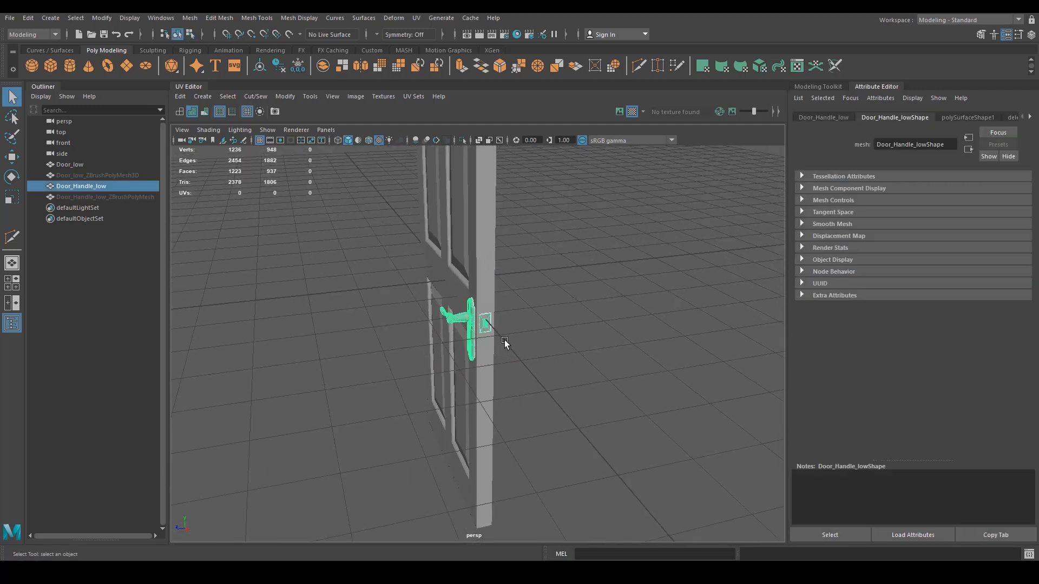
{"action": "key", "text": "w"}
{"action": "key", "text": "ctrl+d"}
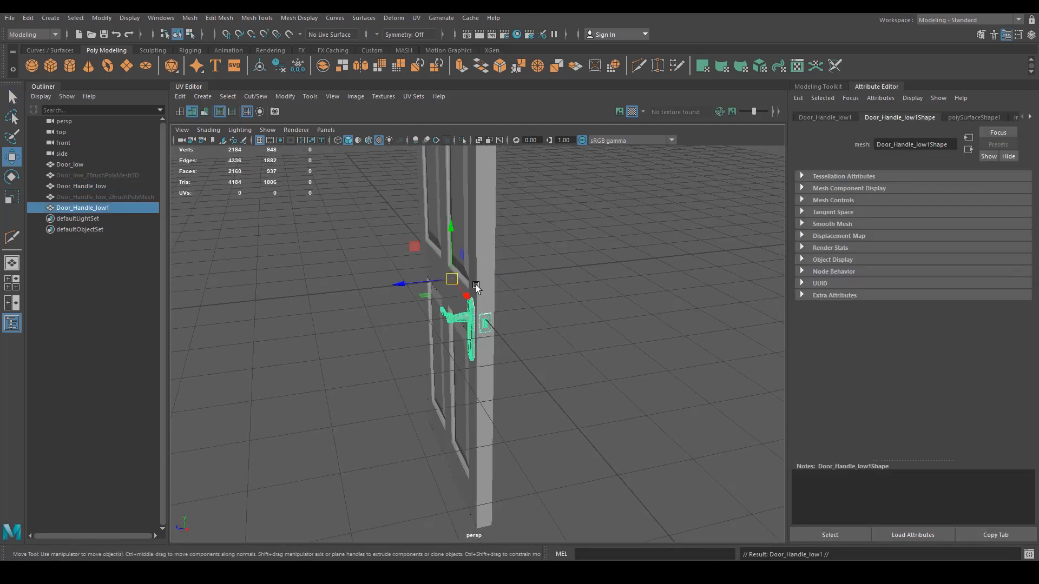
{"action": "left_click_drag", "start_coordinate": [409, 290], "coordinate": [494, 340]}
Delete the latch plate and the hinge faces from the duplicated handle mesh, keeping only the lever and backplate.
{"action": "right_click_drag", "start_coordinate": [481, 289], "coordinate": [474, 329]}
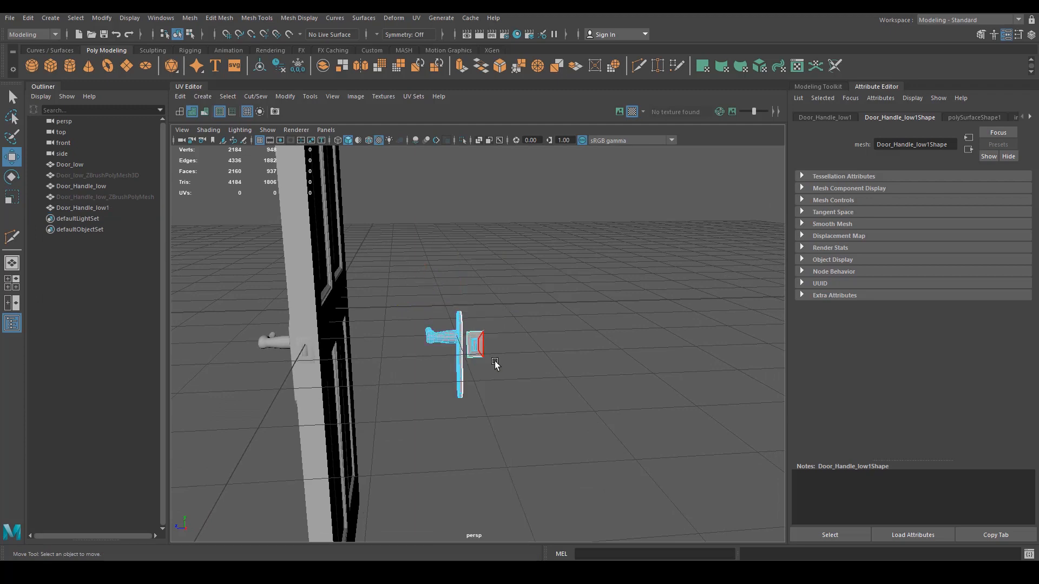
{"action": "left_click_drag", "start_coordinate": [496, 367], "coordinate": [464, 319]}
{"action": "key", "text": "Delete"}
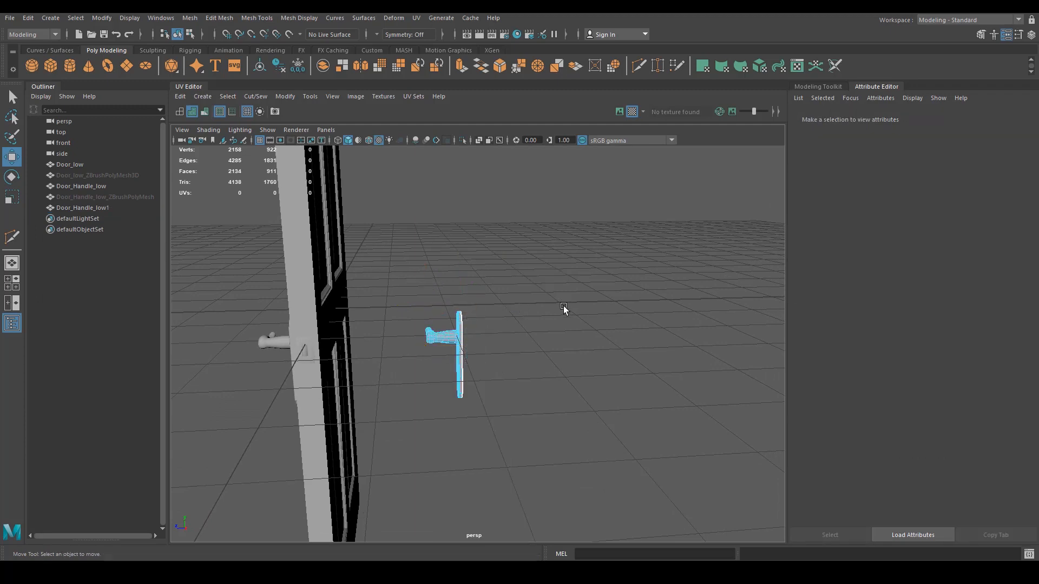
{"action": "left_click_drag", "start_coordinate": [563, 306], "coordinate": [549, 200], "text": "alt"}
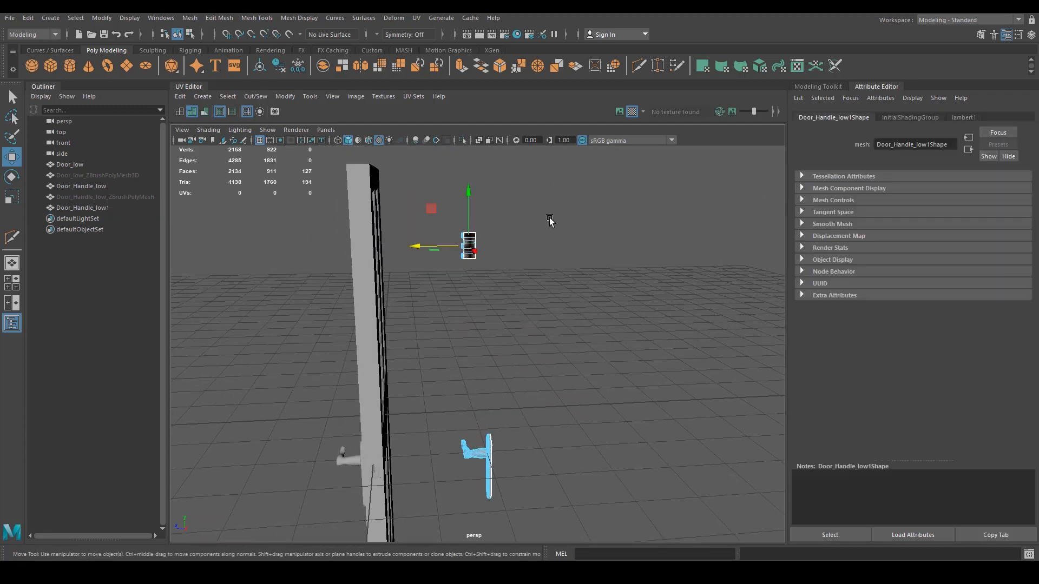
{"action": "key", "text": "Delete"}
{"action": "left_click_drag", "start_coordinate": [514, 441], "coordinate": [484, 349], "text": "alt"}
{"action": "scroll", "coordinate": [485, 349], "scroll_direction": "up", "scroll_amount": 3}
{"action": "right_click_drag", "start_coordinate": [464, 305], "coordinate": [491, 285]}
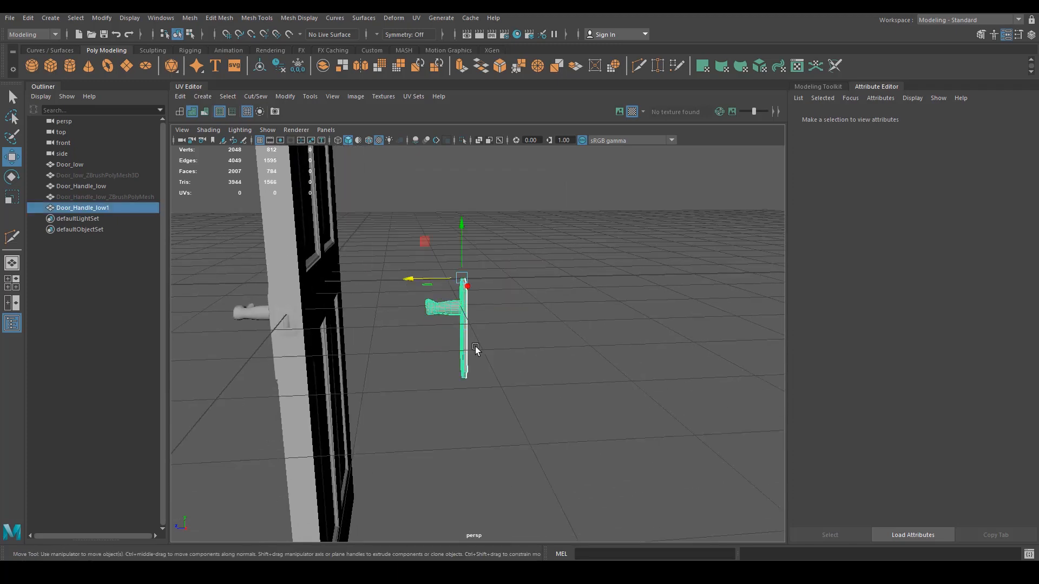
Move the duplicated handle's pivot to the open back side of its backplate.
{"action": "left_click_drag", "start_coordinate": [476, 351], "coordinate": [459, 265], "text": "alt"}
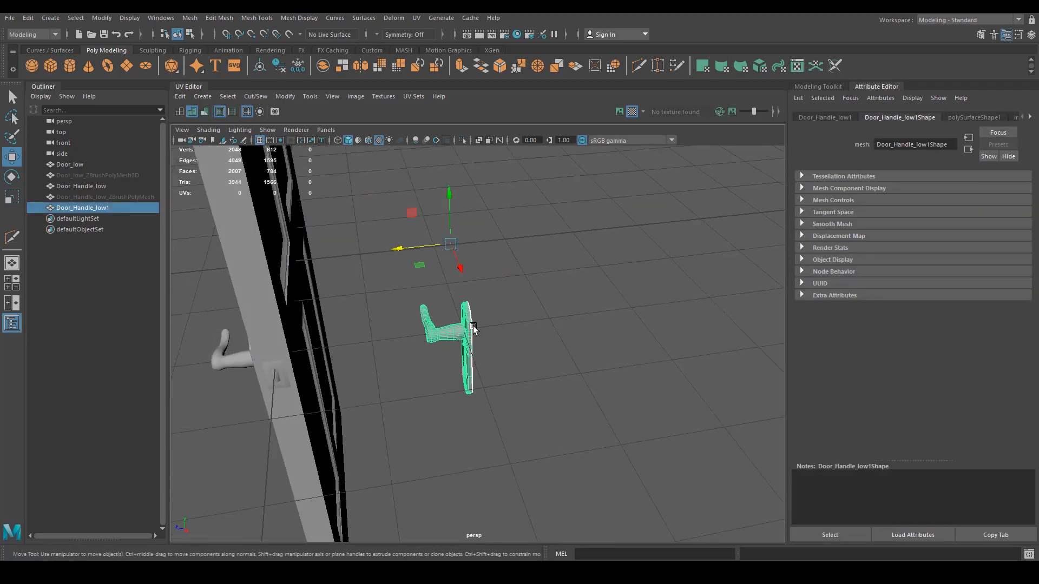
{"action": "left_click_drag", "start_coordinate": [473, 329], "coordinate": [465, 287], "text": "alt"}
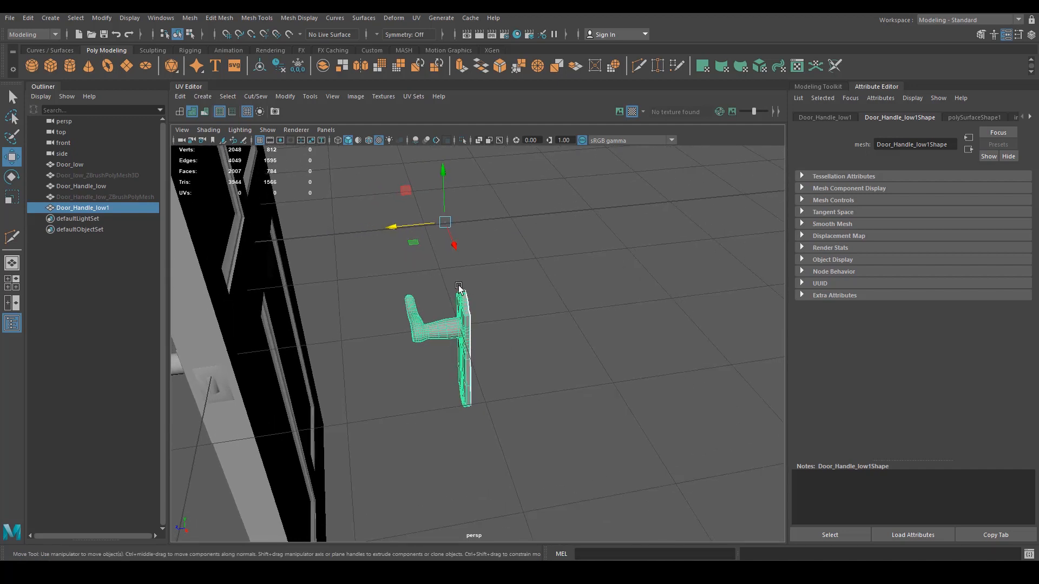
{"action": "key", "text": "d"}
{"action": "left_click_drag", "start_coordinate": [445, 227], "coordinate": [480, 307]}
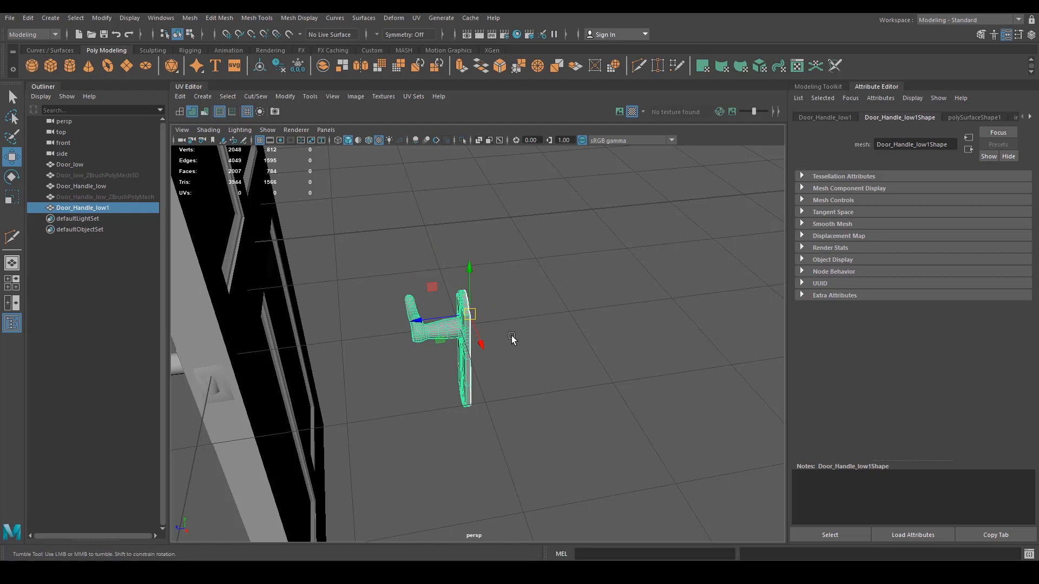
{"action": "left_click_drag", "start_coordinate": [512, 338], "coordinate": [488, 307], "text": "alt"}
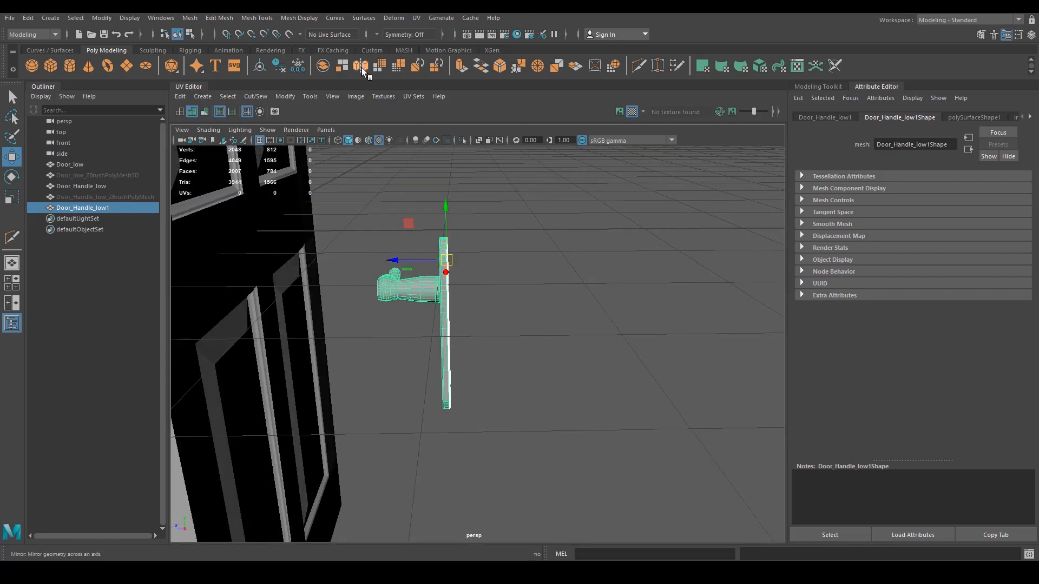
Mirror the duplicated handle across the Z axis with axis position set to Object and borders not merged.
{"action": "left_click", "coordinate": [362, 67]}
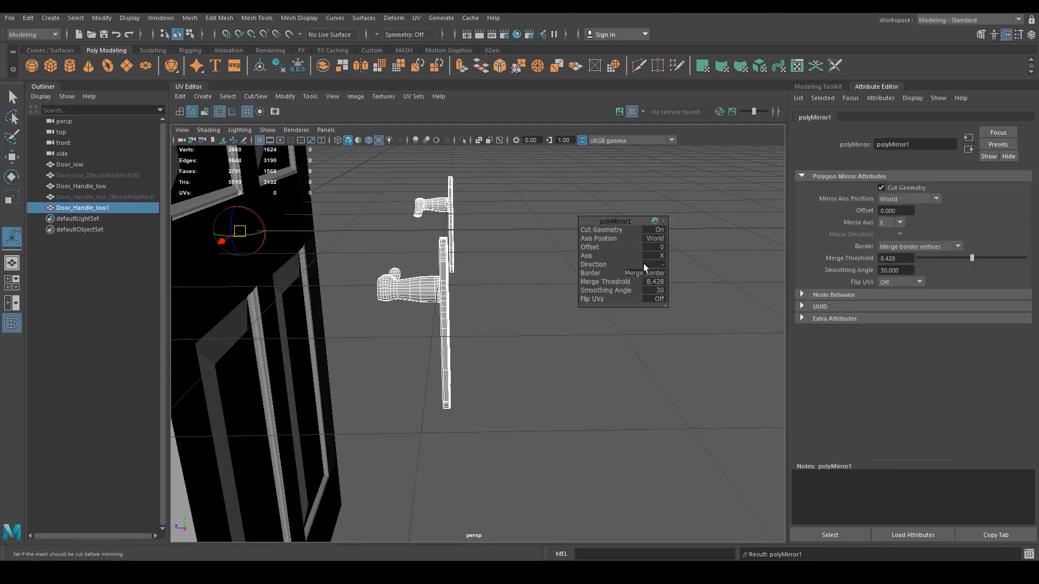
{"action": "left_click", "coordinate": [655, 254]}
{"action": "left_click", "coordinate": [677, 284]}
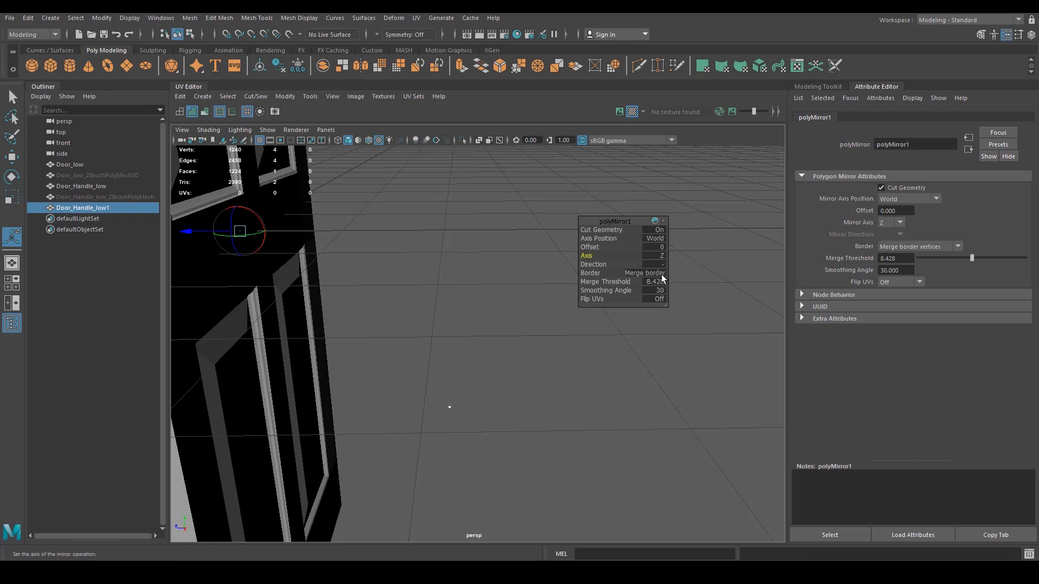
{"action": "left_click", "coordinate": [652, 239]}
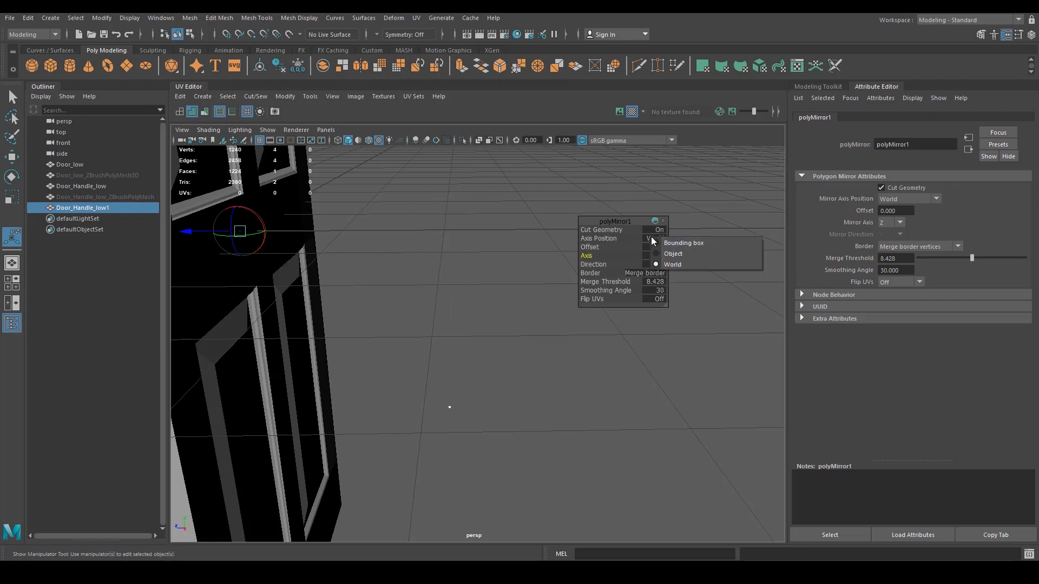
{"action": "left_click", "coordinate": [673, 254]}
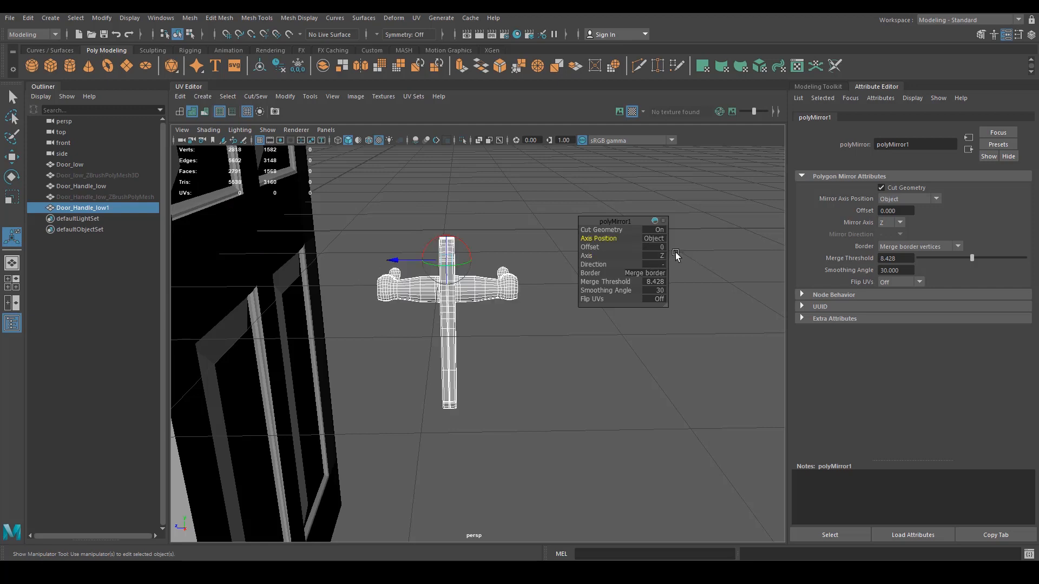
{"action": "left_click", "coordinate": [650, 273]}
{"action": "left_click", "coordinate": [675, 298]}
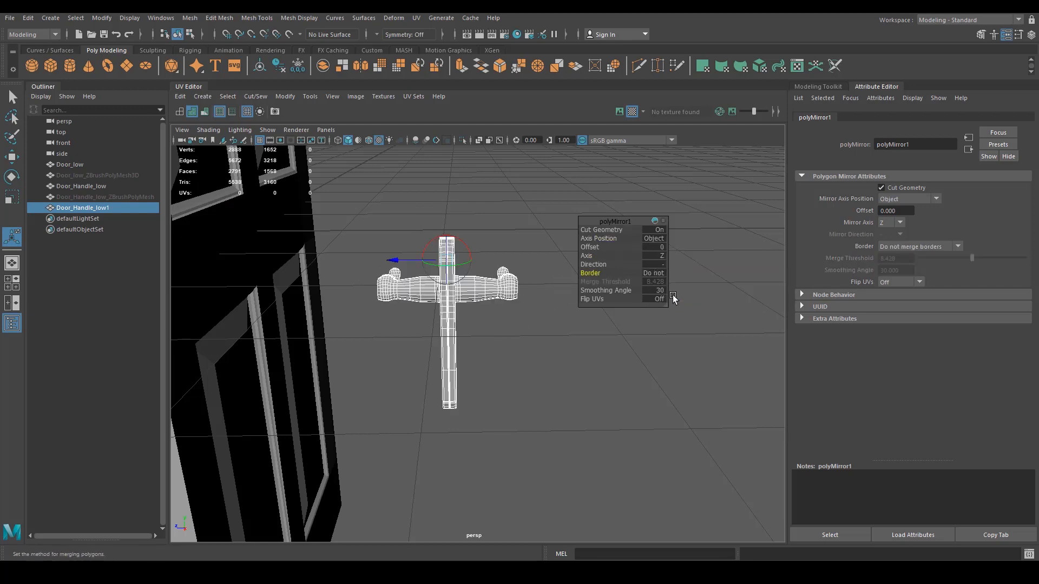
Shift the mirror plane slightly along Z and delete the original half, keeping only the mirrored handle.
{"action": "right_click_drag", "start_coordinate": [442, 330], "coordinate": [517, 297], "text": "alt"}
{"action": "middle_click_drag", "start_coordinate": [398, 266], "coordinate": [403, 277], "text": "alt"}
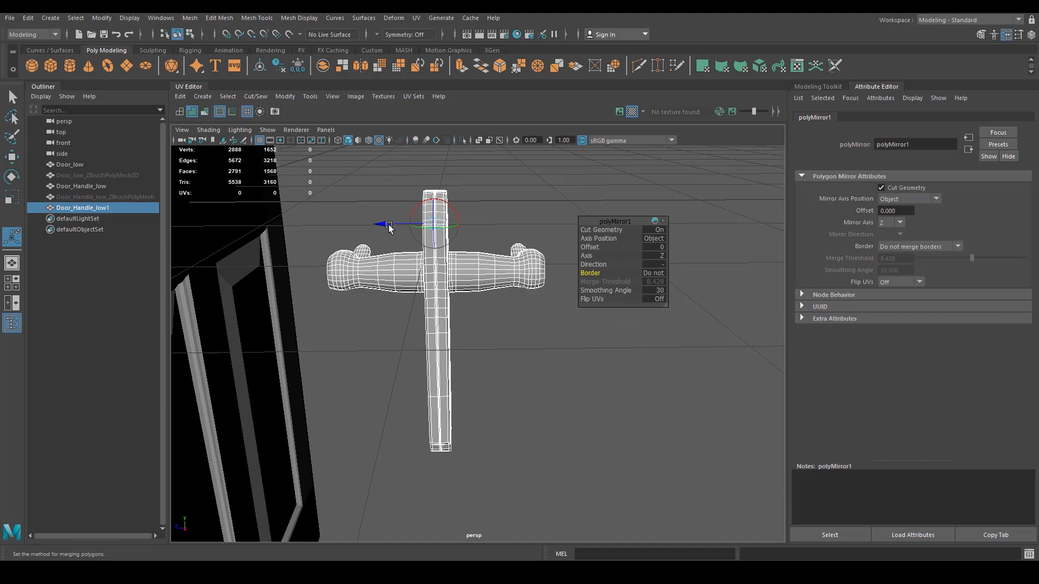
{"action": "left_click_drag", "start_coordinate": [389, 225], "coordinate": [401, 225]}
{"action": "mouse_move", "coordinate": [428, 314]}
{"action": "left_mouse_down", "text": "alt"}
{"action": "mouse_move", "coordinate": [355, 355]}
{"action": "mouse_move", "coordinate": [435, 324]}
{"action": "mouse_move", "coordinate": [401, 343]}
{"action": "mouse_move", "coordinate": [426, 334]}
{"action": "left_mouse_up", "text": "alt"}
{"action": "right_click_drag", "start_coordinate": [484, 289], "coordinate": [448, 320]}
{"action": "double_click", "coordinate": [447, 320]}
{"action": "key", "text": "Delete"}
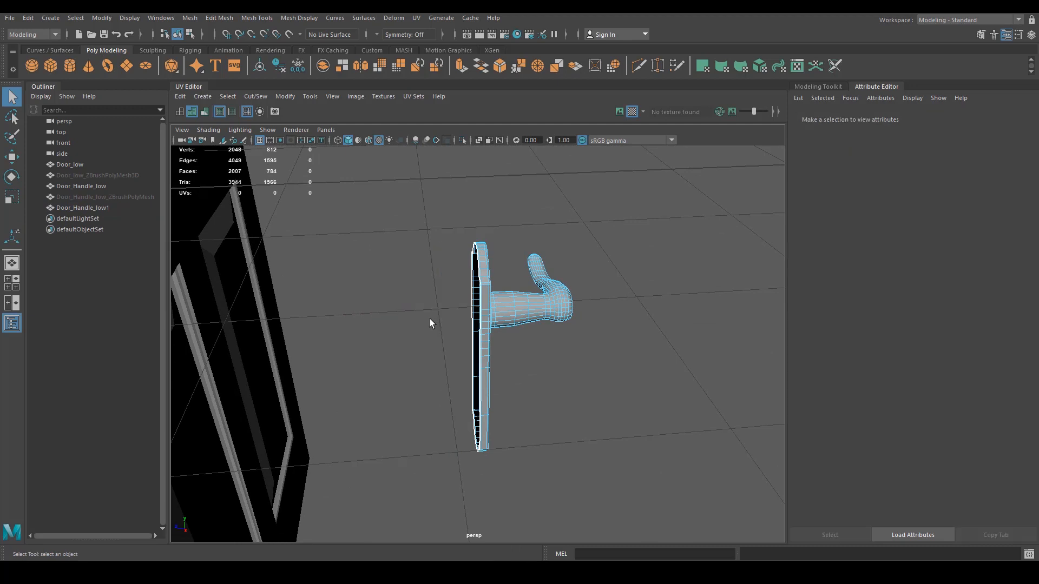
Move the mirrored handle's faces along Z until its backplate sits against the door's opposite face.
{"action": "double_click", "coordinate": [482, 284]}
{"action": "right_click_drag", "start_coordinate": [520, 340], "coordinate": [400, 354], "text": "alt"}
{"action": "key", "text": "w"}
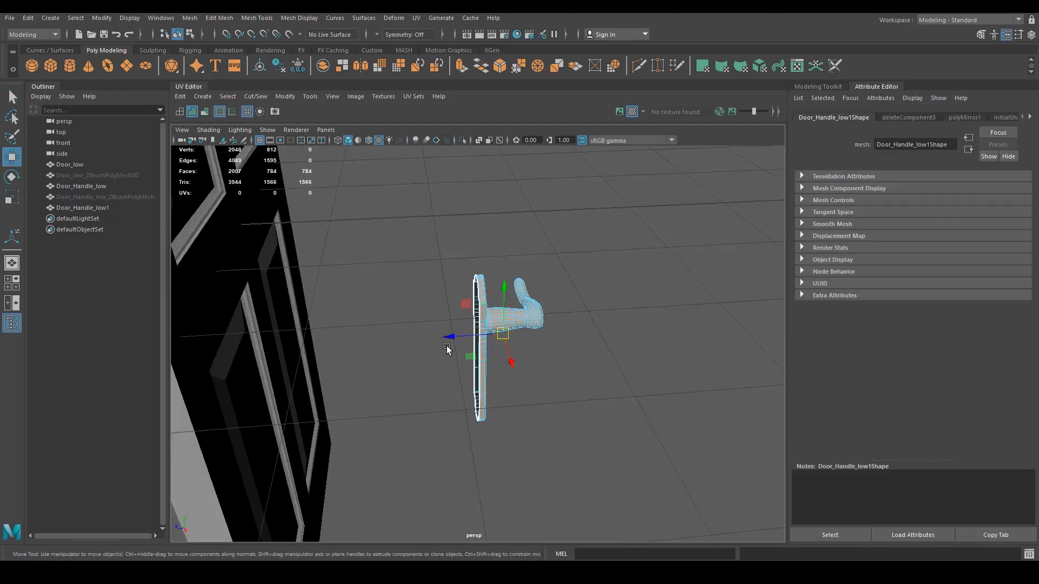
{"action": "middle_click_drag", "start_coordinate": [437, 373], "coordinate": [503, 333], "text": "alt"}
{"action": "left_click_drag", "start_coordinate": [516, 293], "coordinate": [249, 335]}
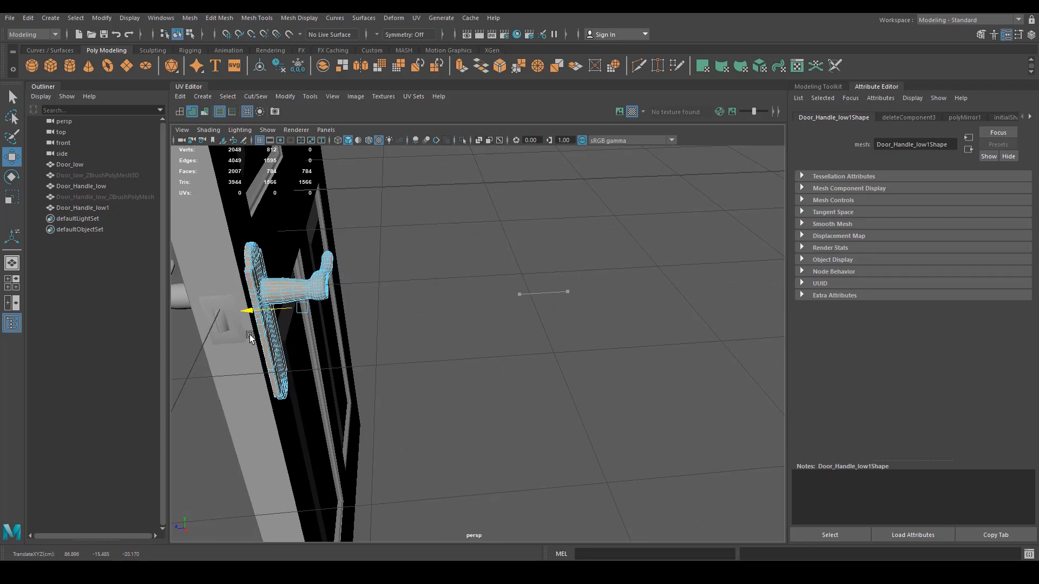
{"action": "middle_click_drag", "start_coordinate": [249, 335], "coordinate": [343, 346], "text": "alt"}
{"action": "right_click_drag", "start_coordinate": [343, 345], "coordinate": [427, 322], "text": "alt"}
{"action": "middle_click_drag", "start_coordinate": [320, 307], "coordinate": [398, 348], "text": "alt"}
{"action": "right_click_drag", "start_coordinate": [399, 348], "coordinate": [413, 344], "text": "alt"}
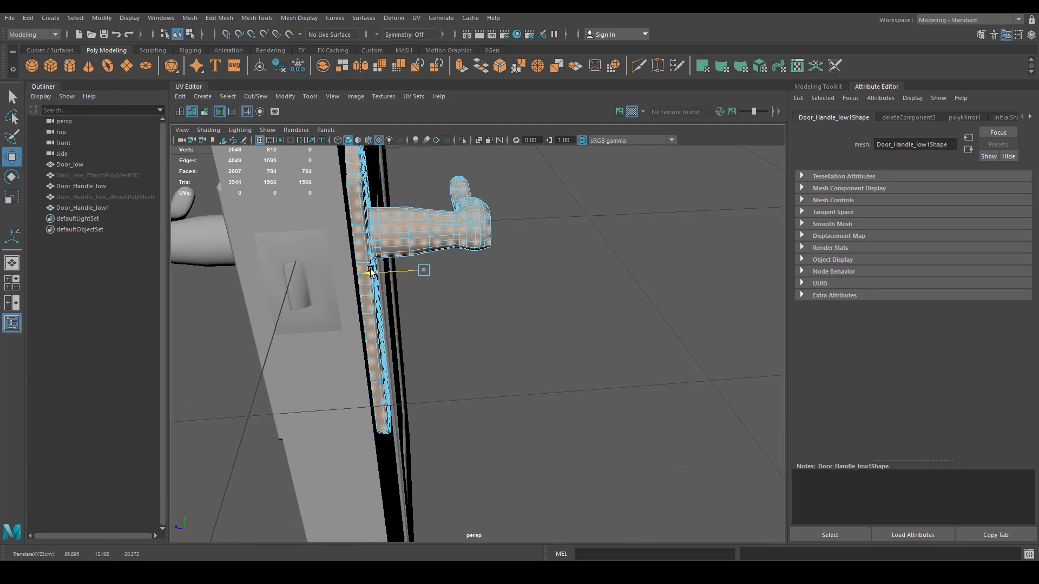
{"action": "left_click_drag", "start_coordinate": [370, 271], "coordinate": [401, 229]}
Show all hidden objects so the high-poly door and door handle meshes are displayed alongside the low-poly ones, and clear the selection.
{"action": "left_click", "coordinate": [112, 197]}
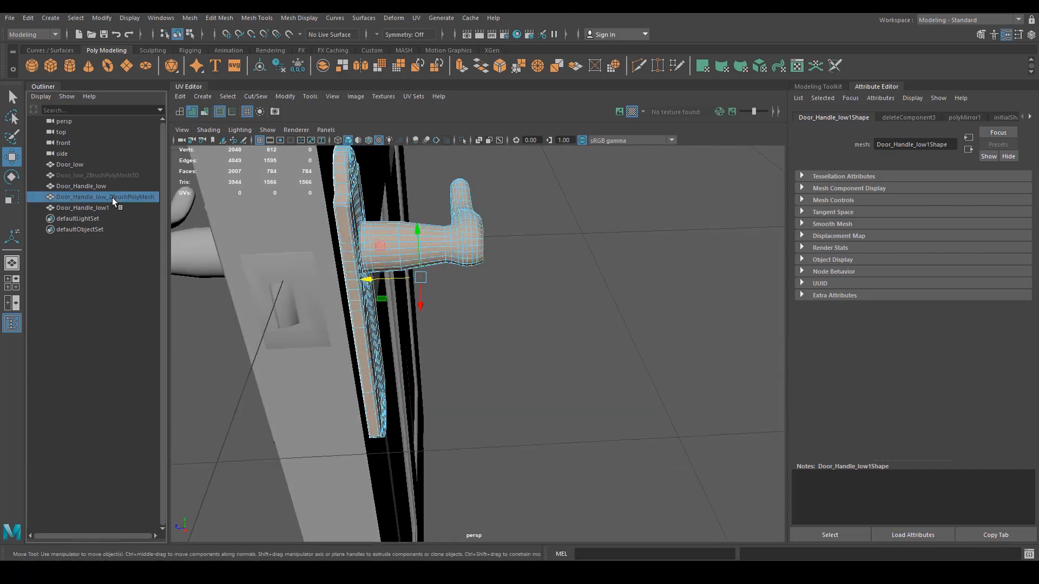
{"action": "left_click", "coordinate": [114, 174], "text": "ctrl"}
{"action": "left_click", "coordinate": [121, 15]}
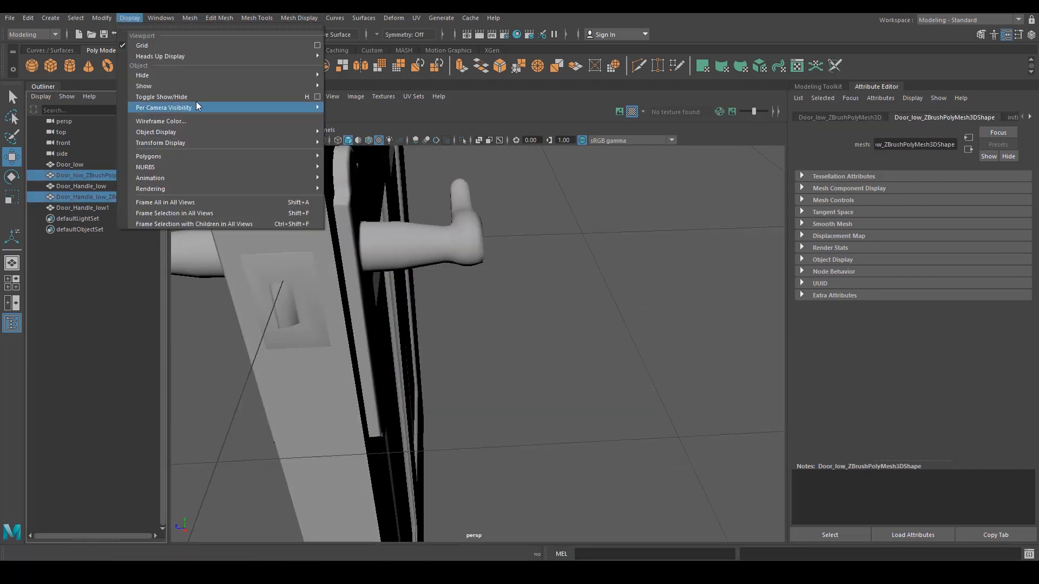
{"action": "mouse_move", "coordinate": [212, 79]}
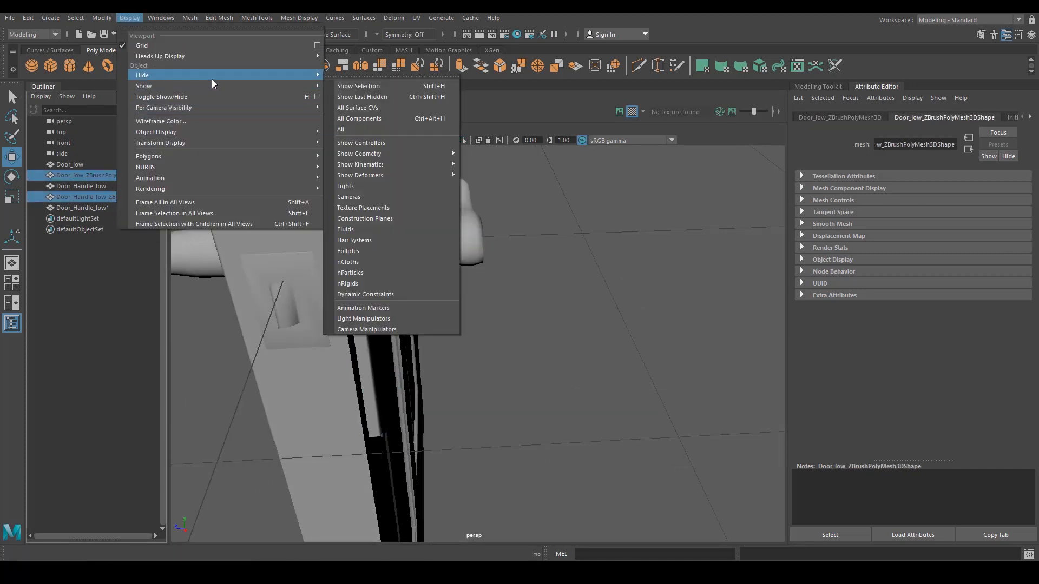
{"action": "left_click", "coordinate": [349, 130]}
{"action": "scroll", "coordinate": [420, 277], "scroll_direction": "up", "scroll_amount": 3}
{"action": "left_click", "coordinate": [541, 355]}
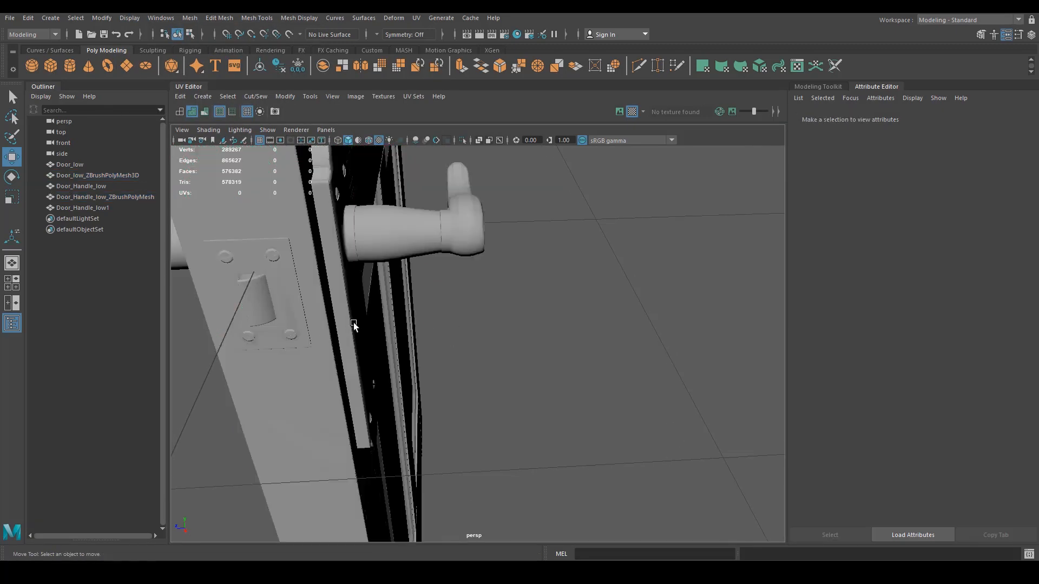
Center the pivot of Door_Handle_low1 and move the mirrored handle slightly along Z to line up with the high-poly handle.
{"action": "left_click", "coordinate": [351, 324]}
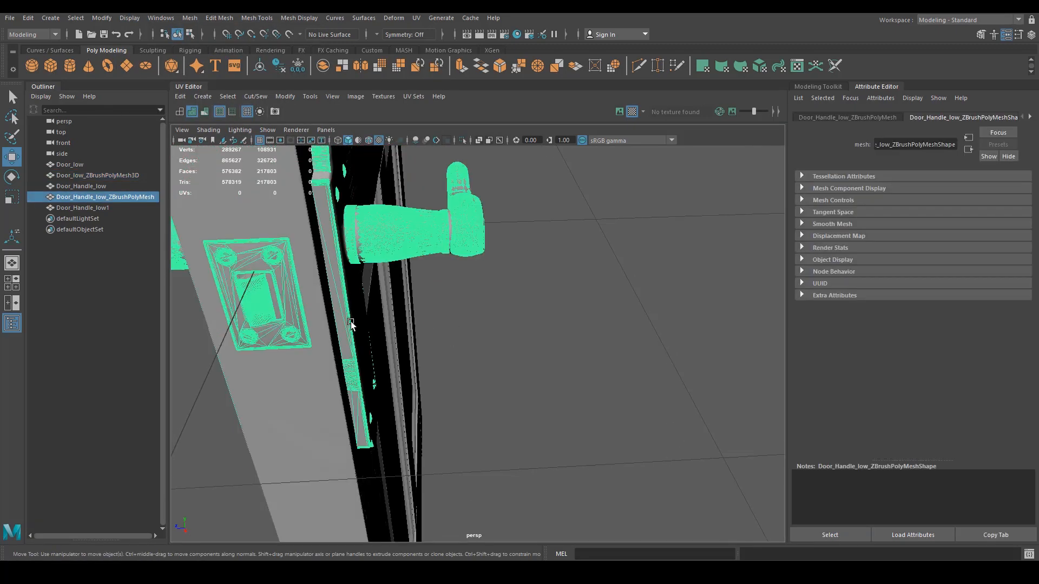
{"action": "left_click", "coordinate": [99, 188]}
{"action": "left_click", "coordinate": [105, 209]}
{"action": "left_click_drag", "start_coordinate": [260, 249], "coordinate": [574, 262], "text": "alt"}
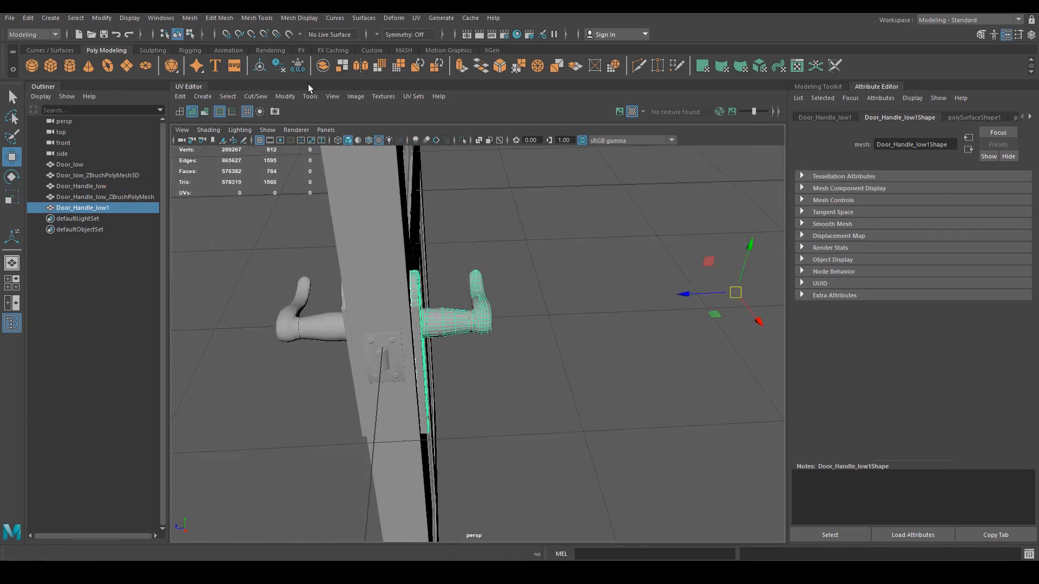
{"action": "left_click", "coordinate": [258, 72]}
{"action": "right_click_drag", "start_coordinate": [424, 271], "coordinate": [527, 301], "text": "alt"}
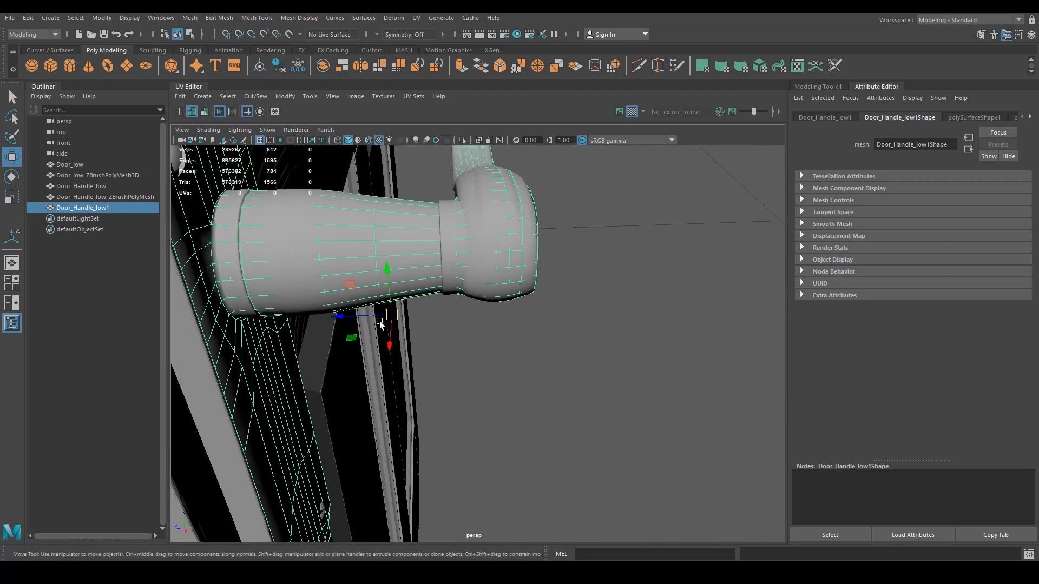
{"action": "left_click_drag", "start_coordinate": [379, 316], "coordinate": [362, 313]}
Examine the narrow side edge of the door opposite the handles.
{"action": "left_click_drag", "start_coordinate": [362, 313], "coordinate": [638, 368], "text": "alt"}
{"action": "right_click_drag", "start_coordinate": [638, 368], "coordinate": [403, 398], "text": "alt"}
{"action": "left_click_drag", "start_coordinate": [403, 398], "coordinate": [548, 362], "text": "alt"}
{"action": "right_click_drag", "start_coordinate": [548, 361], "coordinate": [492, 367], "text": "alt"}
{"action": "middle_click_drag", "start_coordinate": [493, 367], "coordinate": [477, 435], "text": "alt"}
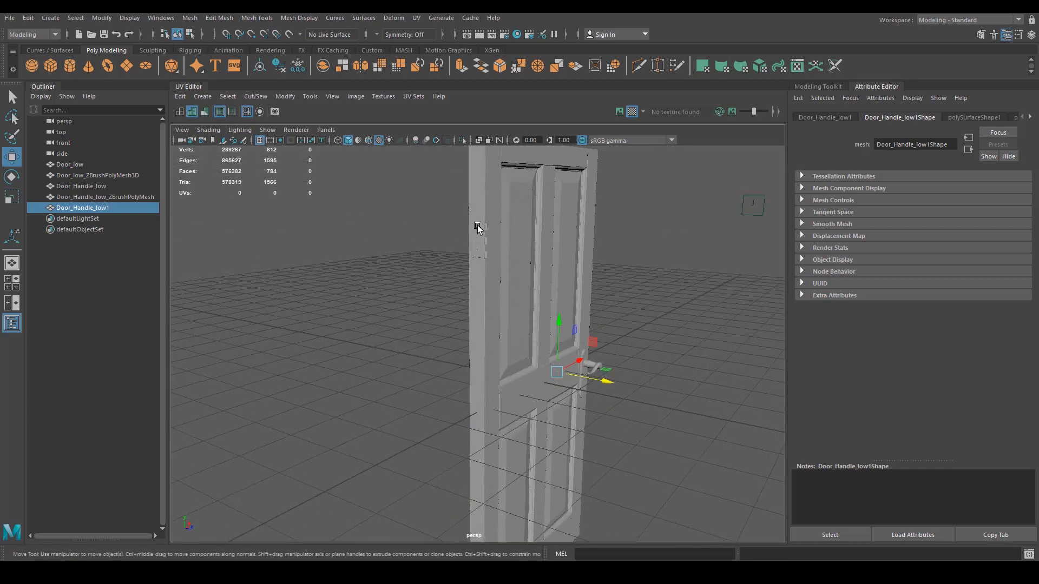
Duplicate Door_Handle_low and move the copy straight down so its hinge lines up with the door's lower hinge.
{"action": "left_click", "coordinate": [478, 225]}
{"action": "right_click_drag", "start_coordinate": [473, 318], "coordinate": [415, 301], "text": "alt"}
{"action": "middle_click_drag", "start_coordinate": [458, 333], "coordinate": [436, 250], "text": "alt"}
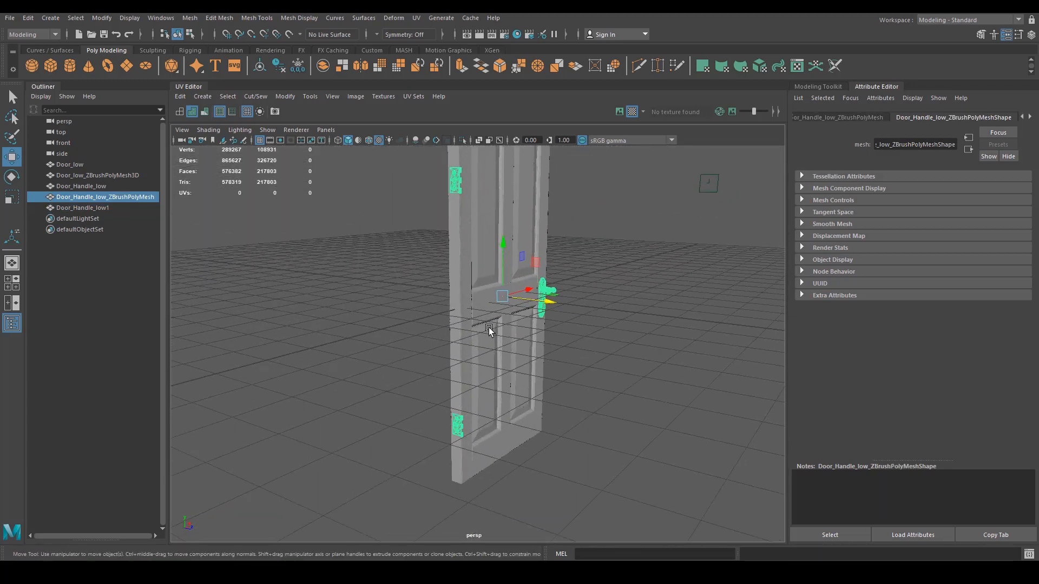
{"action": "left_click", "coordinate": [109, 205]}
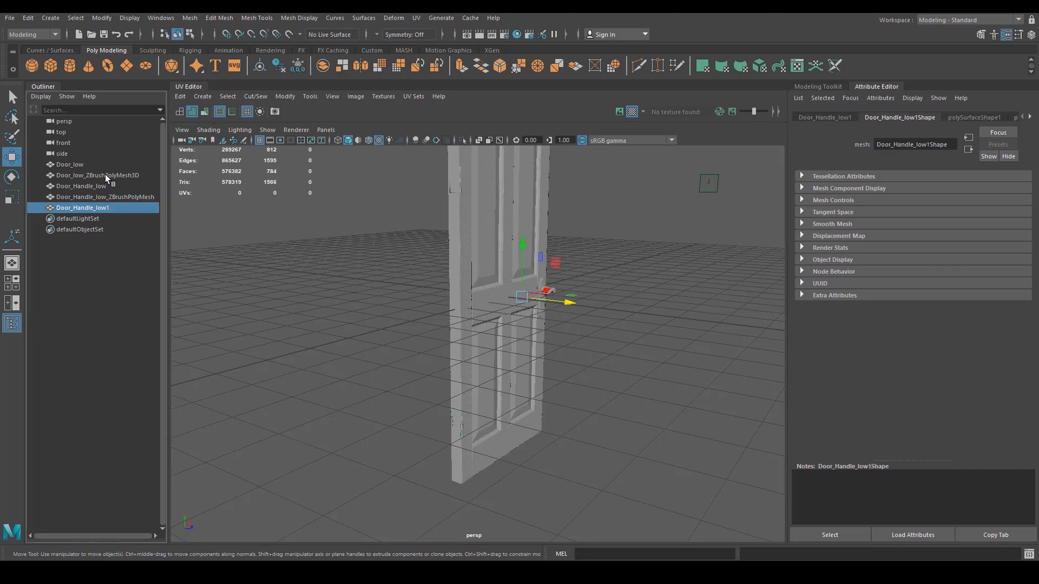
{"action": "left_click", "coordinate": [108, 187]}
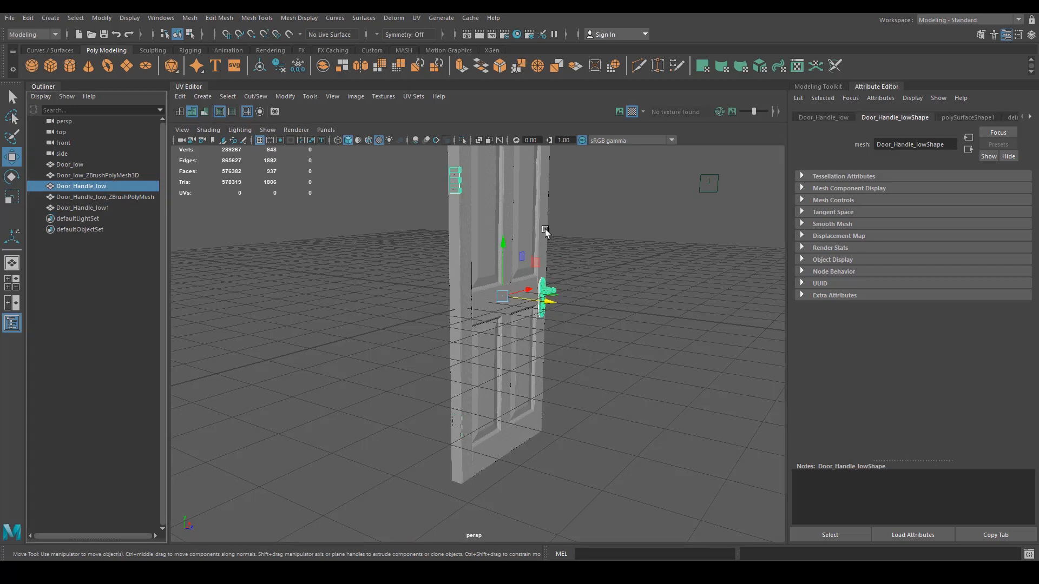
{"action": "key", "text": "ctrl+d"}
{"action": "left_click_drag", "start_coordinate": [503, 239], "coordinate": [503, 370]}
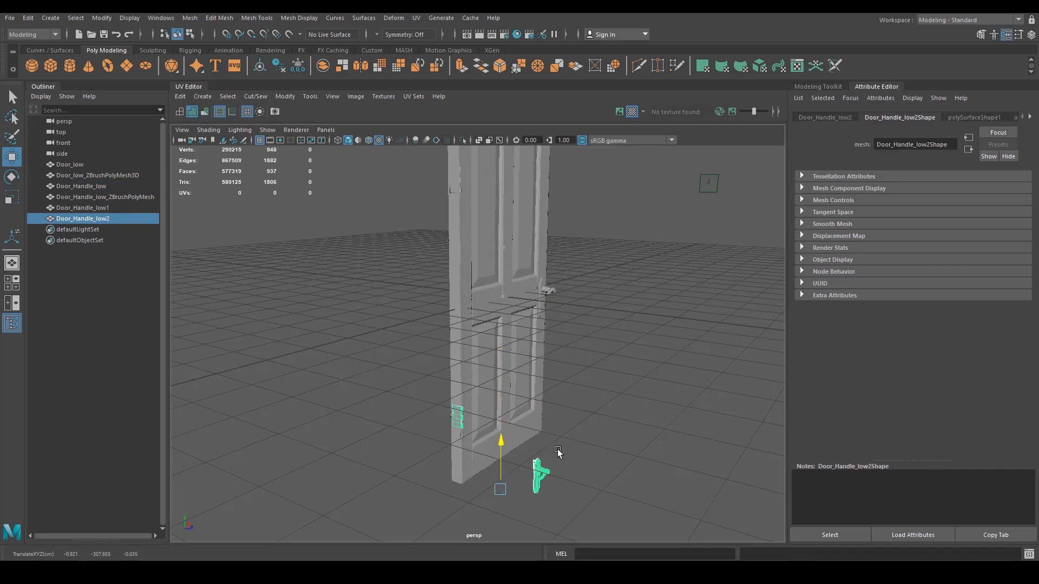
{"action": "middle_click_drag", "start_coordinate": [555, 379], "coordinate": [569, 201], "text": "alt"}
{"action": "right_click_drag", "start_coordinate": [475, 285], "coordinate": [610, 325], "text": "alt"}
{"action": "middle_click_drag", "start_coordinate": [610, 324], "coordinate": [620, 411], "text": "alt"}
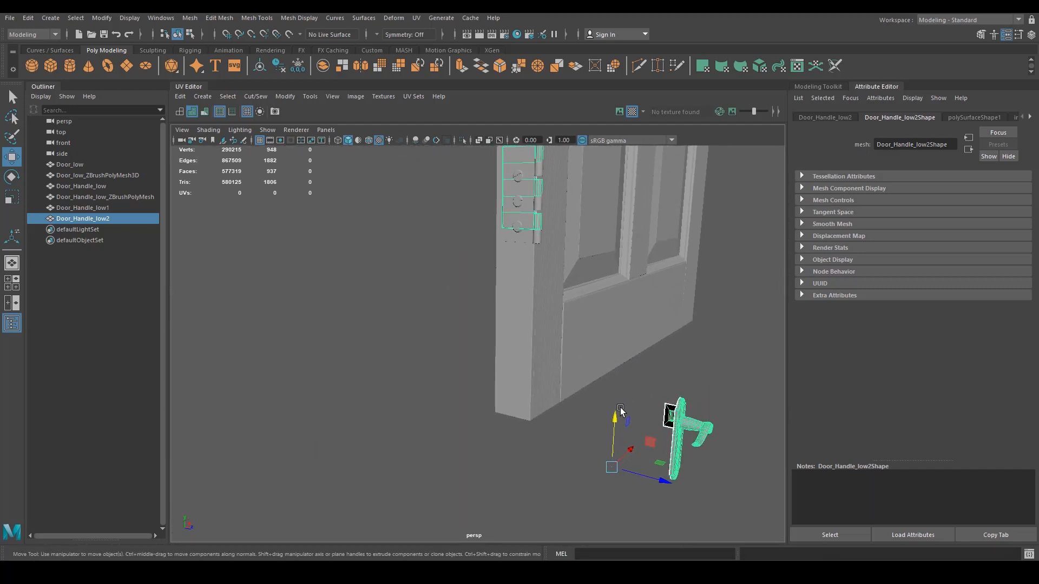
{"action": "left_click_drag", "start_coordinate": [616, 419], "coordinate": [618, 428]}
Delete the handle faces from the duplicated mesh, keeping only the lower hinge.
{"action": "right_click_drag", "start_coordinate": [617, 429], "coordinate": [511, 344], "text": "alt"}
{"action": "right_click_drag", "start_coordinate": [609, 387], "coordinate": [613, 320]}
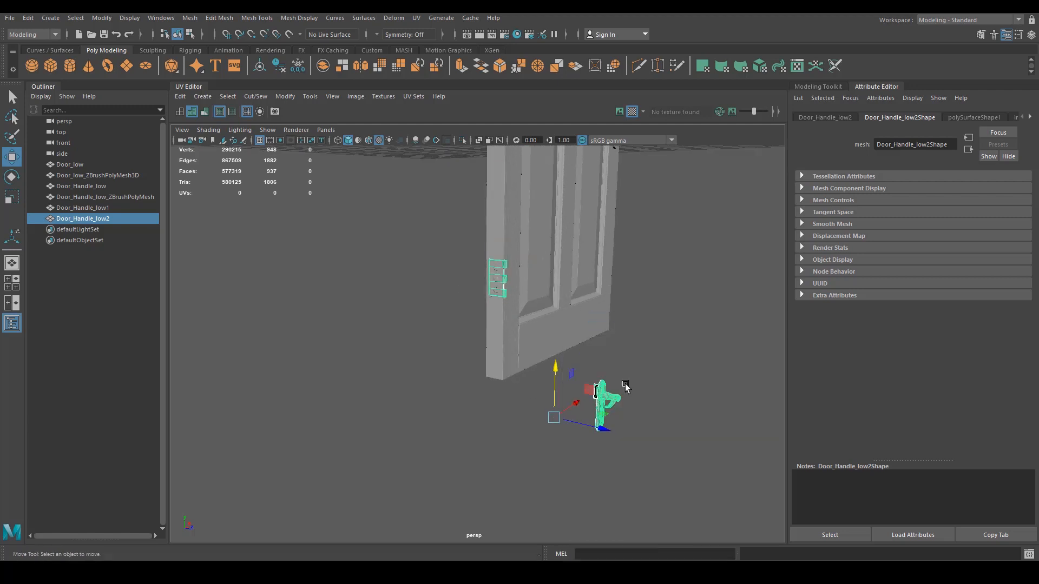
{"action": "left_click_drag", "start_coordinate": [578, 458], "coordinate": [669, 341]}
{"action": "key", "text": "Delete"}
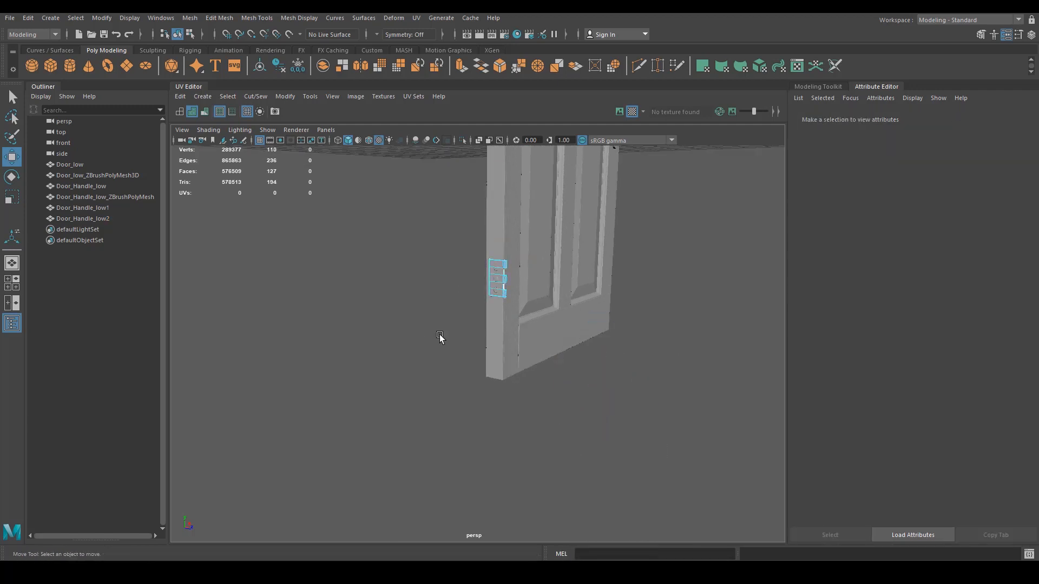
Center the pivot of Door_Handle_low2 and adjust its height to match the high-poly lower hinge.
{"action": "scroll", "coordinate": [573, 301], "scroll_direction": "up", "scroll_amount": 10}
{"action": "right_click_drag", "start_coordinate": [559, 361], "coordinate": [461, 397], "text": "alt"}
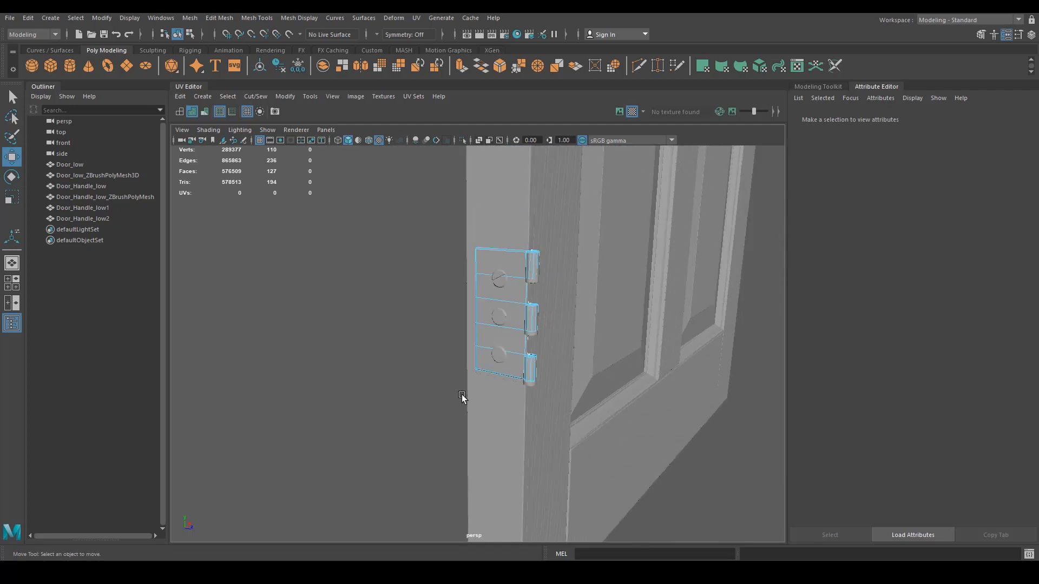
{"action": "right_click_drag", "start_coordinate": [523, 320], "coordinate": [569, 275]}
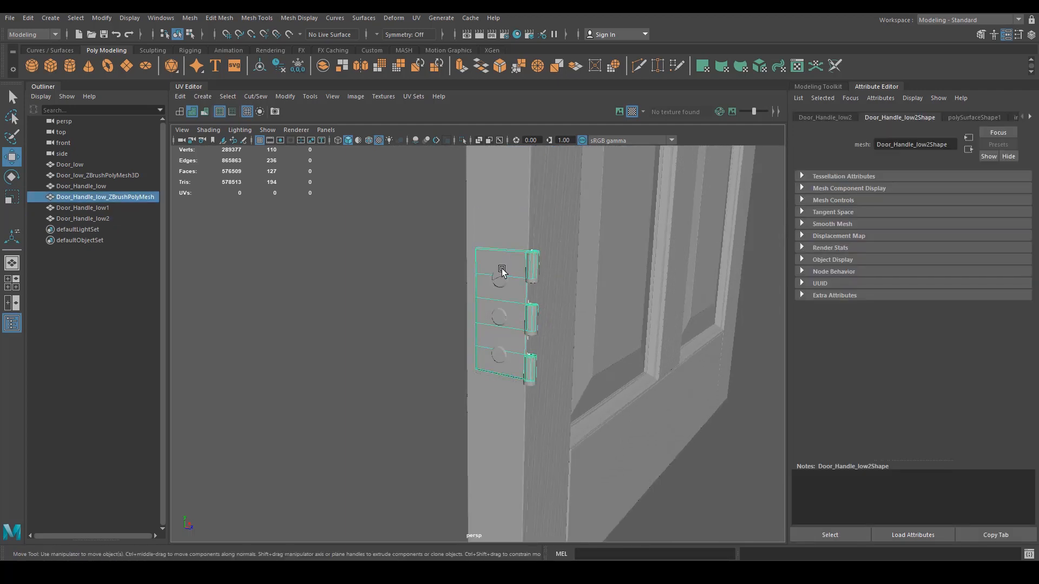
{"action": "right_click_drag", "start_coordinate": [523, 239], "coordinate": [549, 264], "text": "alt"}
{"action": "left_click", "coordinate": [523, 260]}
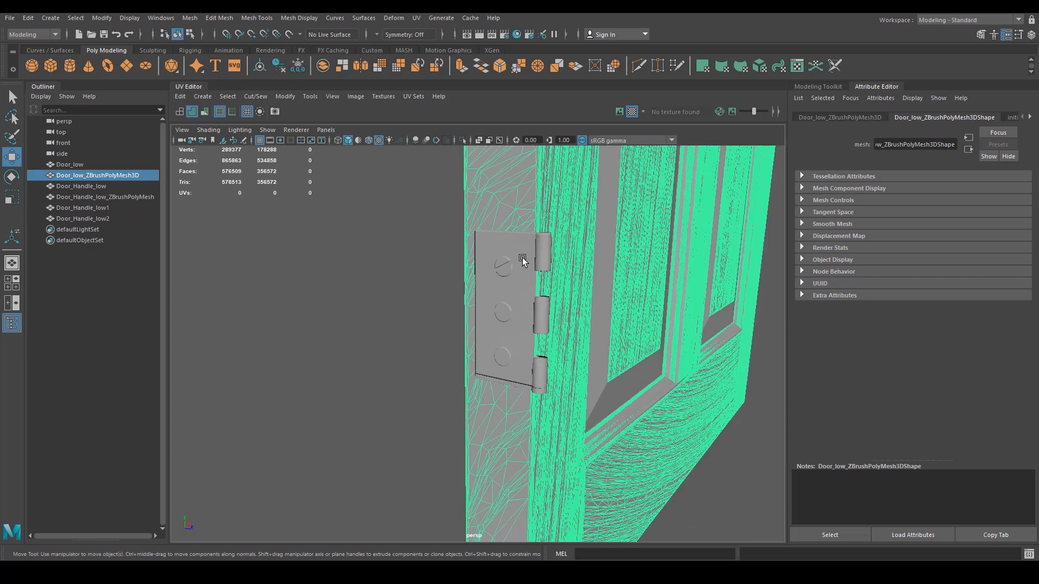
{"action": "left_click", "coordinate": [476, 242]}
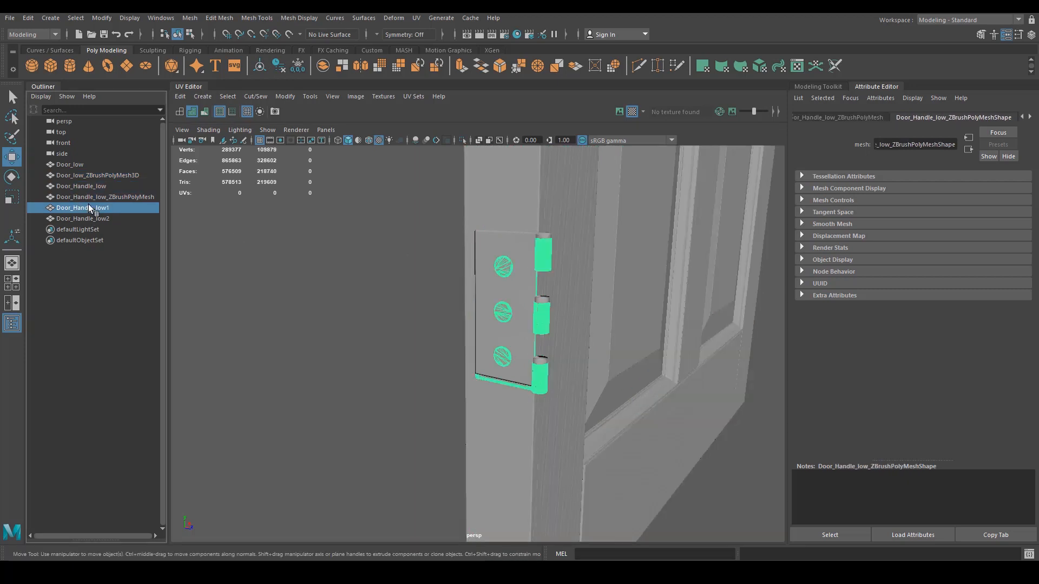
{"action": "left_click", "coordinate": [93, 218]}
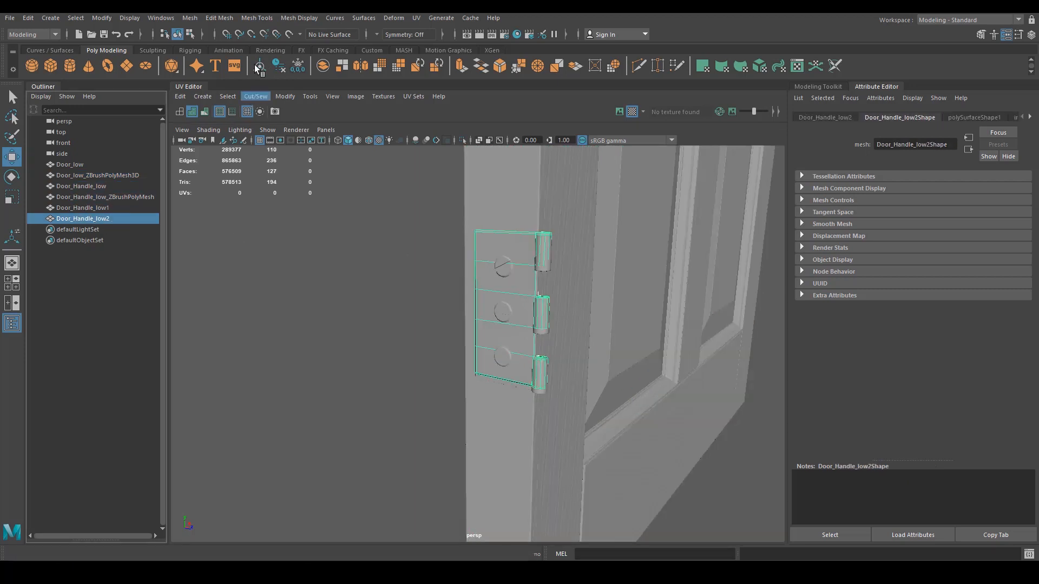
{"action": "left_click_drag", "start_coordinate": [514, 262], "coordinate": [514, 269]}
{"action": "right_click_drag", "start_coordinate": [464, 290], "coordinate": [596, 269], "text": "alt"}
{"action": "middle_click_drag", "start_coordinate": [596, 265], "coordinate": [508, 300], "text": "alt"}
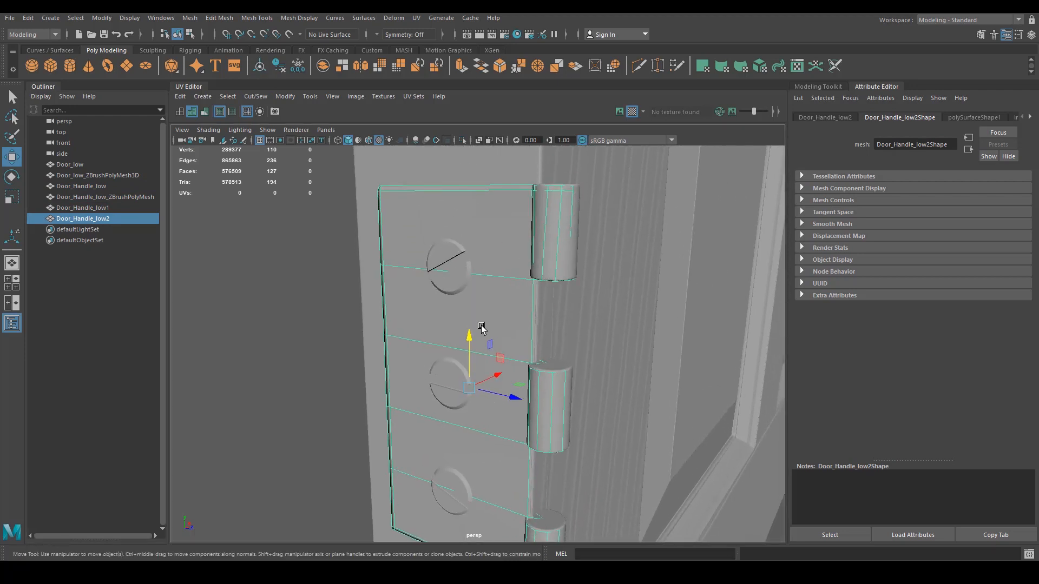
{"action": "left_click_drag", "start_coordinate": [466, 336], "coordinate": [468, 332]}
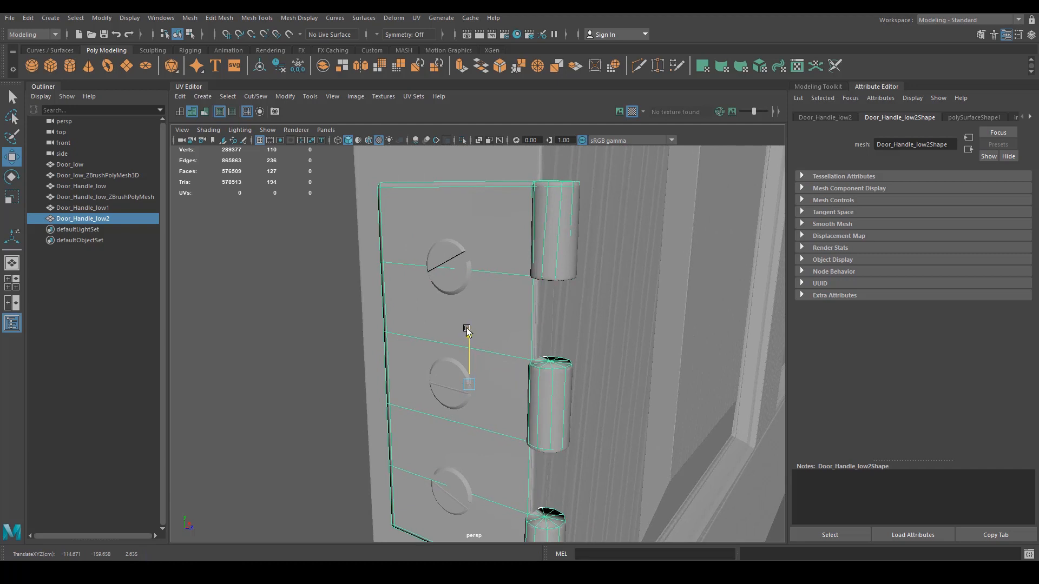
Hide the two high-poly meshes, Door_Handle_low_ZBrushPolyMesh and Door_low_ZBrushPolyMesh3D.
{"action": "left_click_drag", "start_coordinate": [500, 310], "coordinate": [447, 345], "text": "alt"}
{"action": "right_click_drag", "start_coordinate": [502, 332], "coordinate": [421, 294], "text": "alt"}
{"action": "left_click_drag", "start_coordinate": [421, 294], "coordinate": [217, 207], "text": "alt"}
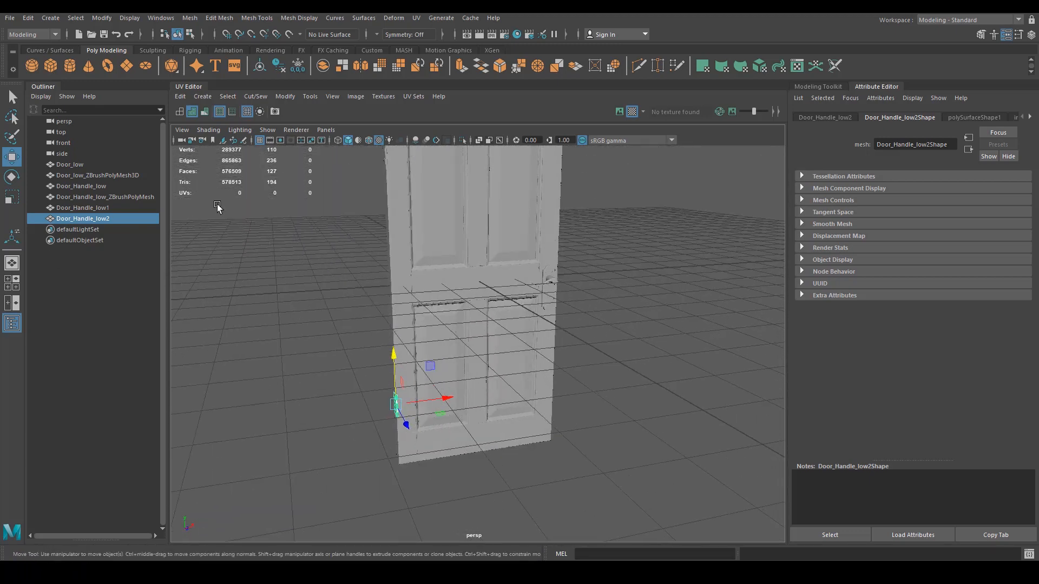
{"action": "left_click", "coordinate": [547, 283]}
{"action": "left_click_drag", "start_coordinate": [547, 283], "coordinate": [533, 309], "text": "alt"}
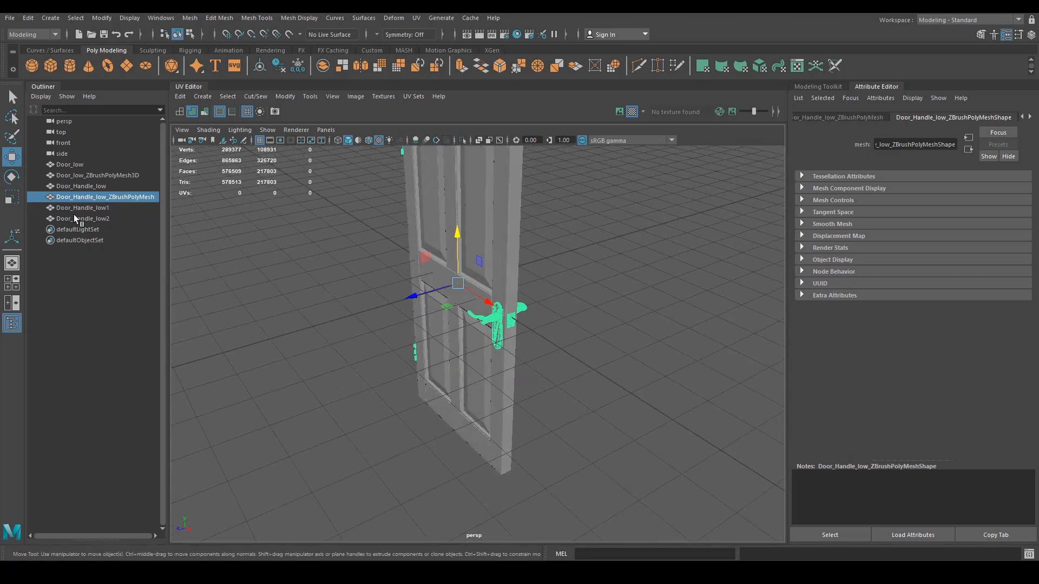
{"action": "left_click", "coordinate": [99, 175], "text": "ctrl"}
{"action": "left_click_drag", "start_coordinate": [312, 281], "coordinate": [385, 311], "text": "alt"}
{"action": "key", "text": "ctrl+h"}
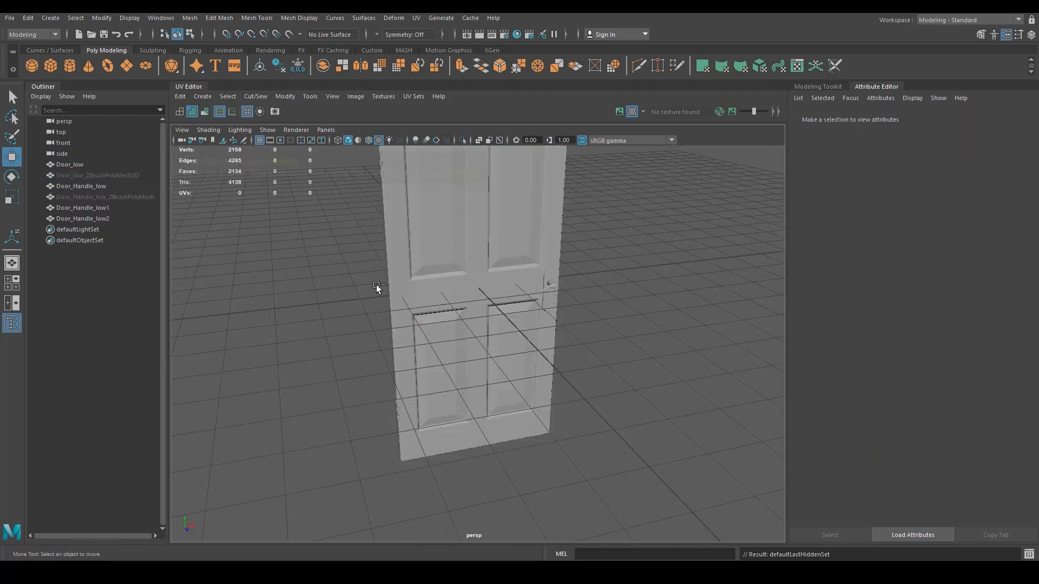
Combine Door_Handle_low, Door_Handle_low1 and Door_Handle_low2 into a single mesh.
{"action": "left_click_drag", "start_coordinate": [269, 306], "coordinate": [465, 328], "text": "alt"}
{"action": "left_click", "coordinate": [553, 286]}
{"action": "left_click", "coordinate": [465, 329], "text": "shift"}
{"action": "left_click_drag", "start_coordinate": [402, 369], "coordinate": [537, 401], "text": "alt"}
{"action": "left_click", "coordinate": [531, 492], "text": "shift"}
{"action": "right_click_drag", "start_coordinate": [538, 401], "coordinate": [524, 388], "text": "alt"}
{"action": "left_click_drag", "start_coordinate": [524, 388], "coordinate": [509, 365], "text": "alt"}
{"action": "left_click", "coordinate": [509, 365], "text": "ctrl"}
{"action": "left_click_drag", "start_coordinate": [545, 420], "coordinate": [368, 413], "text": "alt"}
{"action": "left_click", "coordinate": [423, 357], "text": "shift"}
{"action": "left_click_drag", "start_coordinate": [423, 357], "coordinate": [679, 407], "text": "alt"}
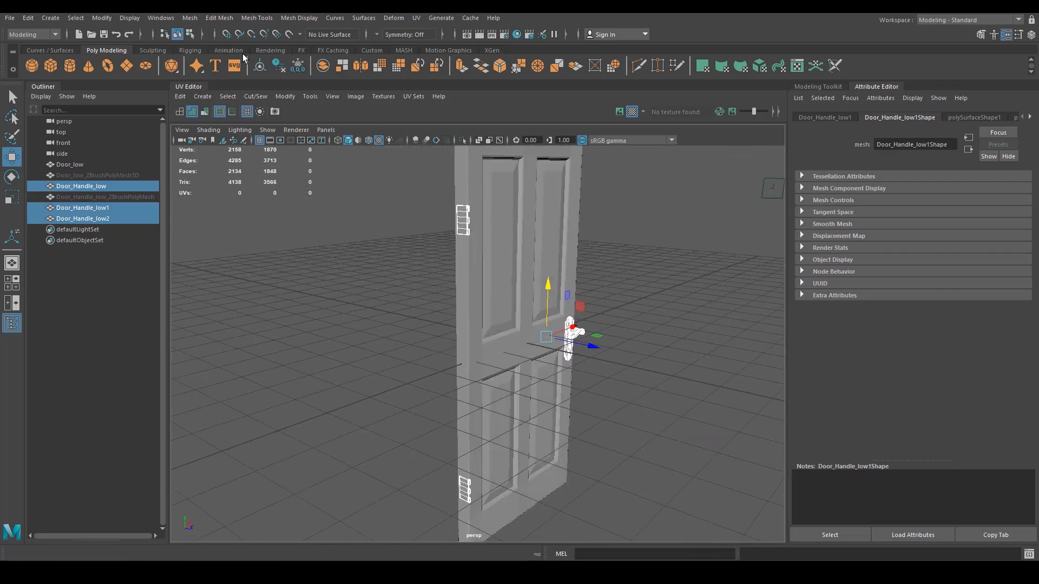
{"action": "left_click", "coordinate": [323, 65]}
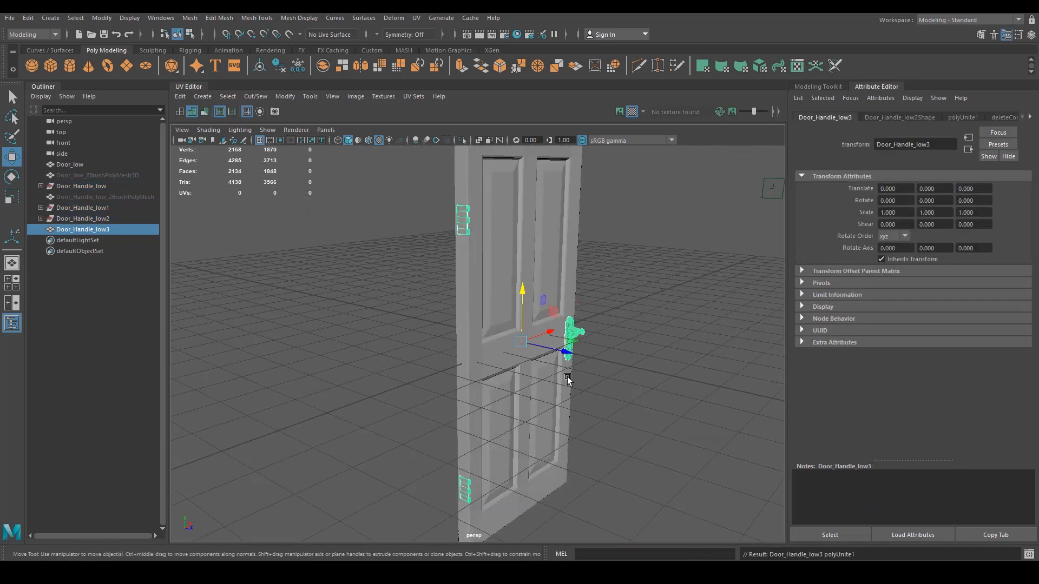
Rename the combined handle and hinge mesh as Door_Handle_low4.
{"action": "left_click_drag", "start_coordinate": [567, 377], "coordinate": [340, 358], "text": "alt"}
{"action": "double_click", "coordinate": [119, 230]}
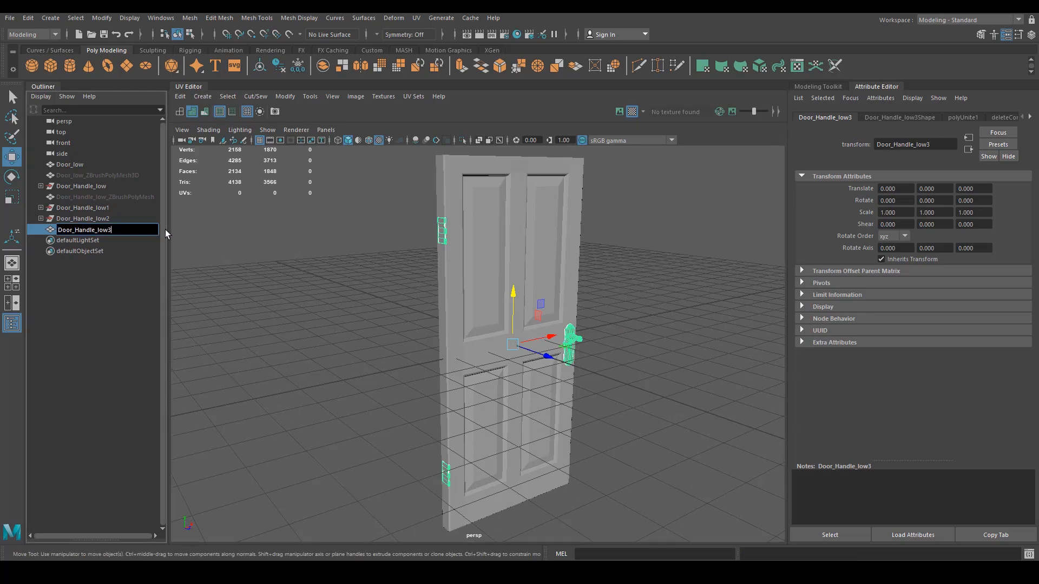
{"action": "key", "text": "BackSpace"}
{"action": "type", "text": "4"}
{"action": "key", "text": "Return"}
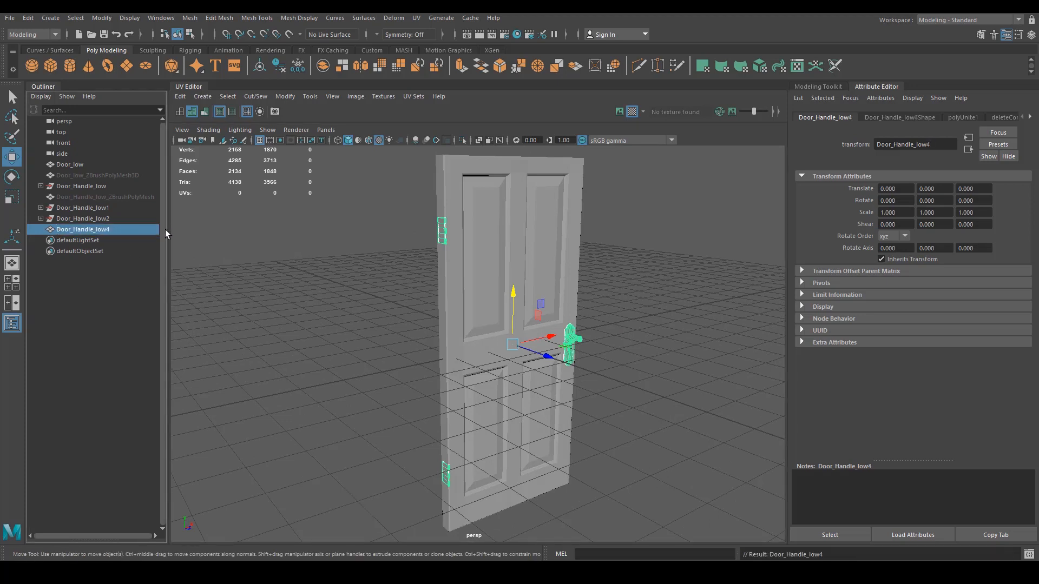
Delete the construction history of the door and handle meshes and remove the leftover Door_Handle_low1 and Door_Handle_low2 transforms.
{"action": "left_click", "coordinate": [98, 167], "text": "shift"}
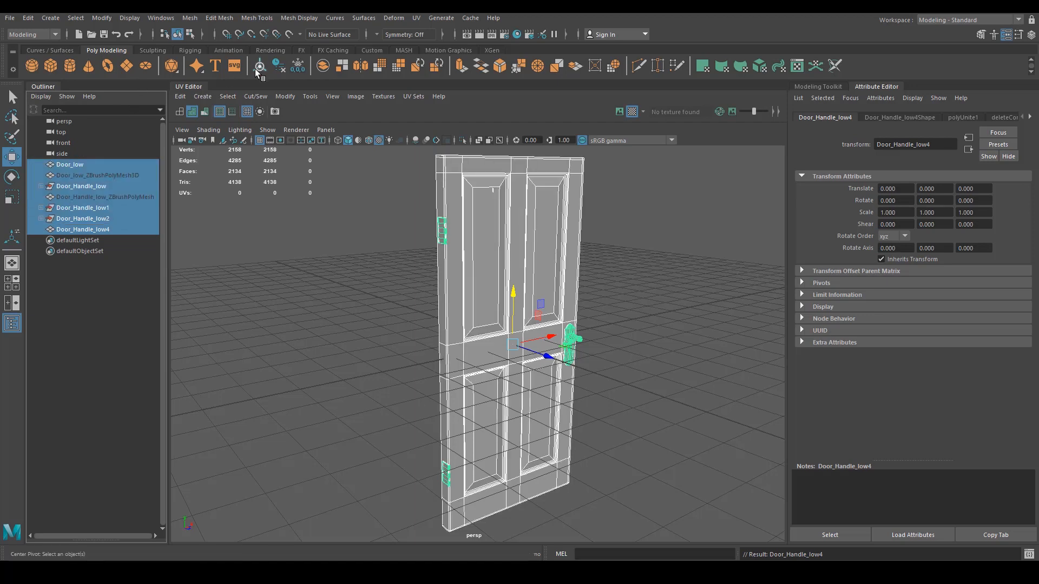
{"action": "left_click", "coordinate": [284, 67]}
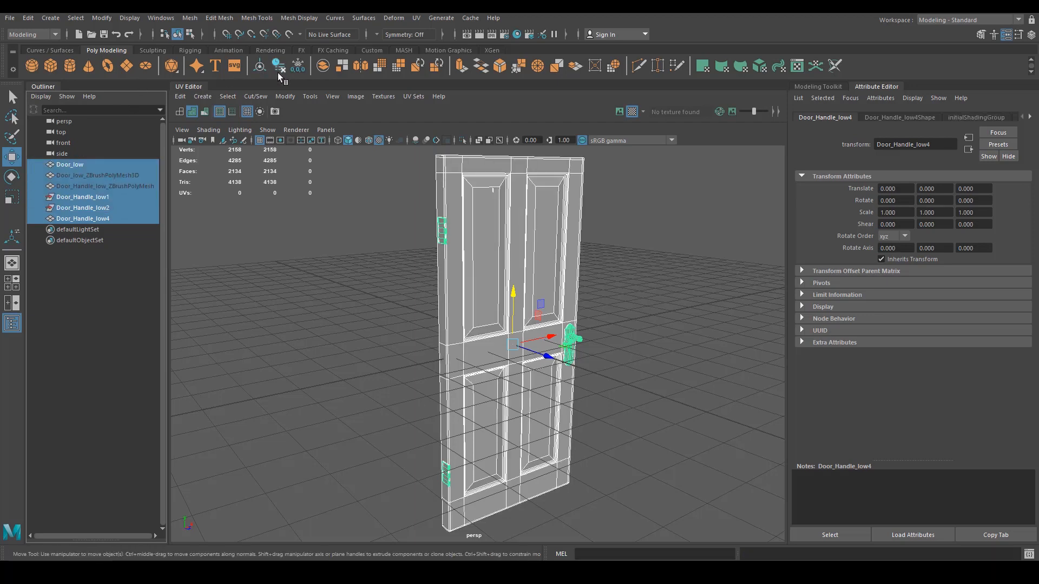
{"action": "left_click", "coordinate": [110, 199]}
{"action": "left_click", "coordinate": [138, 207], "text": "shift"}
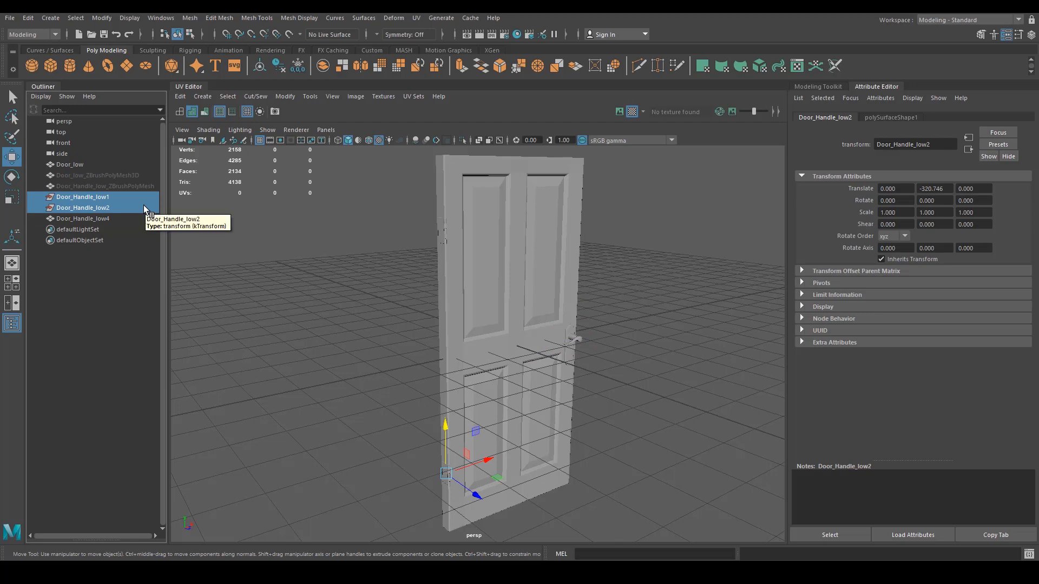
{"action": "key", "text": "Delete"}
Rename the combined handle and hinge mesh as Door_Handle_low.
{"action": "double_click", "coordinate": [119, 197]}
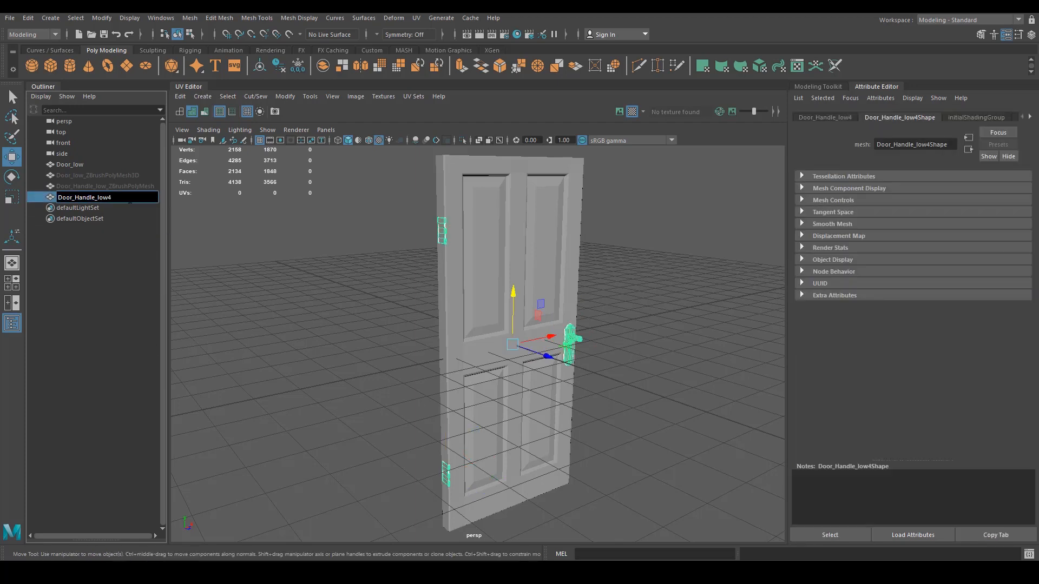
{"action": "key", "text": "BackSpace"}
{"action": "key", "text": "Return"}
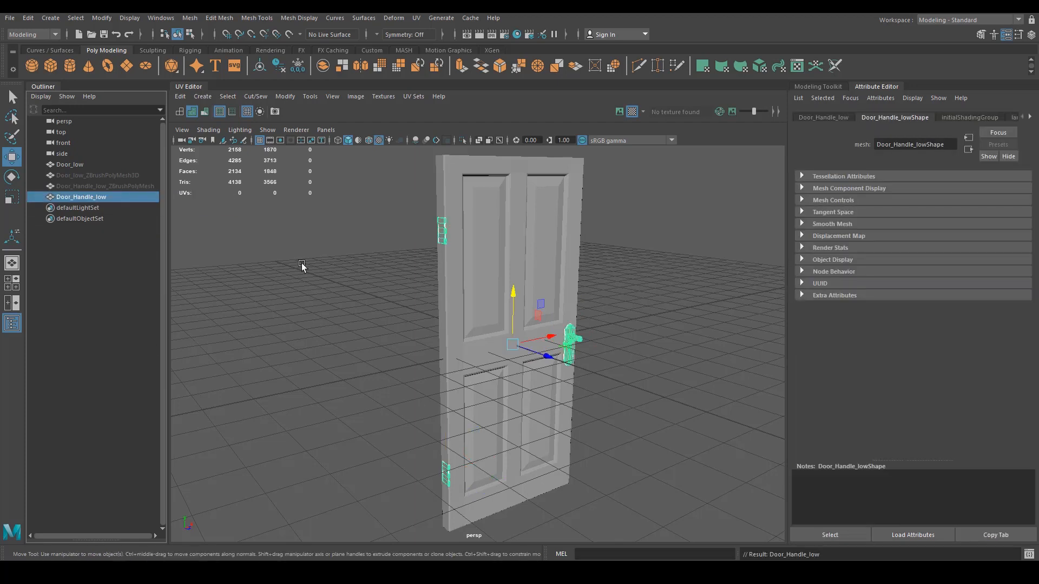
Select the Door_low mesh and switch to the UV Editing workspace.
{"action": "left_click_drag", "start_coordinate": [374, 325], "coordinate": [404, 342], "text": "alt"}
{"action": "scroll", "coordinate": [563, 375], "scroll_direction": "up", "scroll_amount": 5}
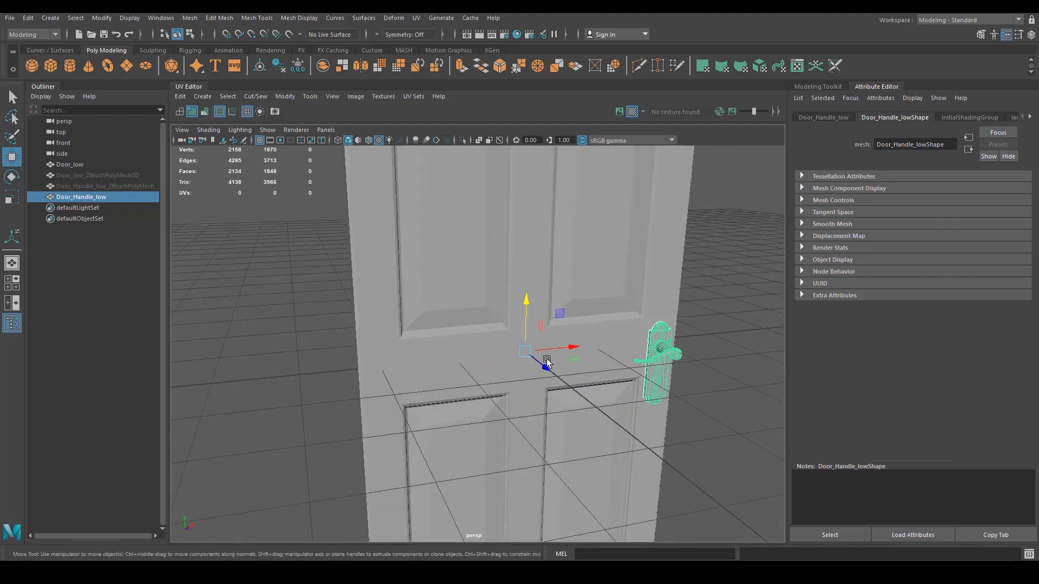
{"action": "left_click_drag", "start_coordinate": [562, 375], "coordinate": [514, 374], "text": "alt"}
{"action": "left_click", "coordinate": [455, 413]}
{"action": "left_click_drag", "start_coordinate": [394, 366], "coordinate": [445, 325], "text": "alt"}
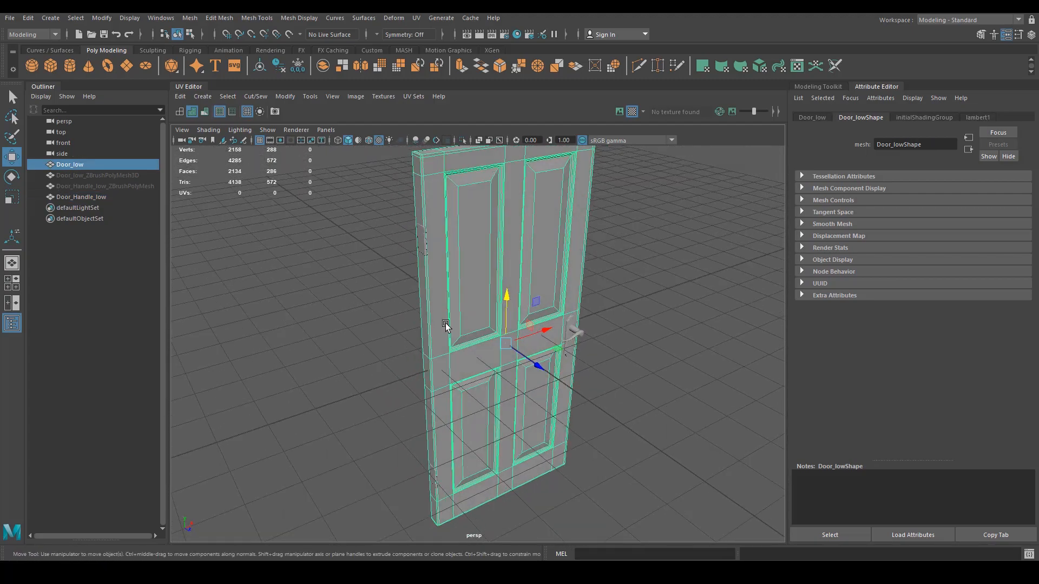
{"action": "right_click_drag", "start_coordinate": [425, 334], "coordinate": [452, 358], "text": "alt"}
{"action": "left_click_drag", "start_coordinate": [452, 358], "coordinate": [350, 356], "text": "alt"}
{"action": "left_click_drag", "start_coordinate": [622, 222], "coordinate": [602, 300], "text": "alt"}
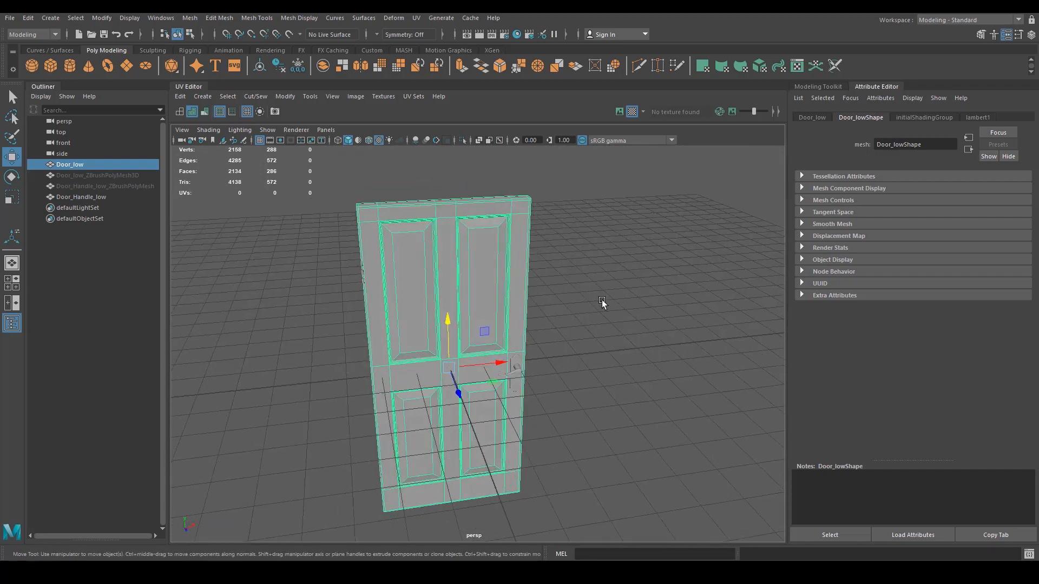
{"action": "scroll", "coordinate": [602, 300], "scroll_direction": "down", "scroll_amount": 1}
{"action": "left_click", "coordinate": [1019, 21]}
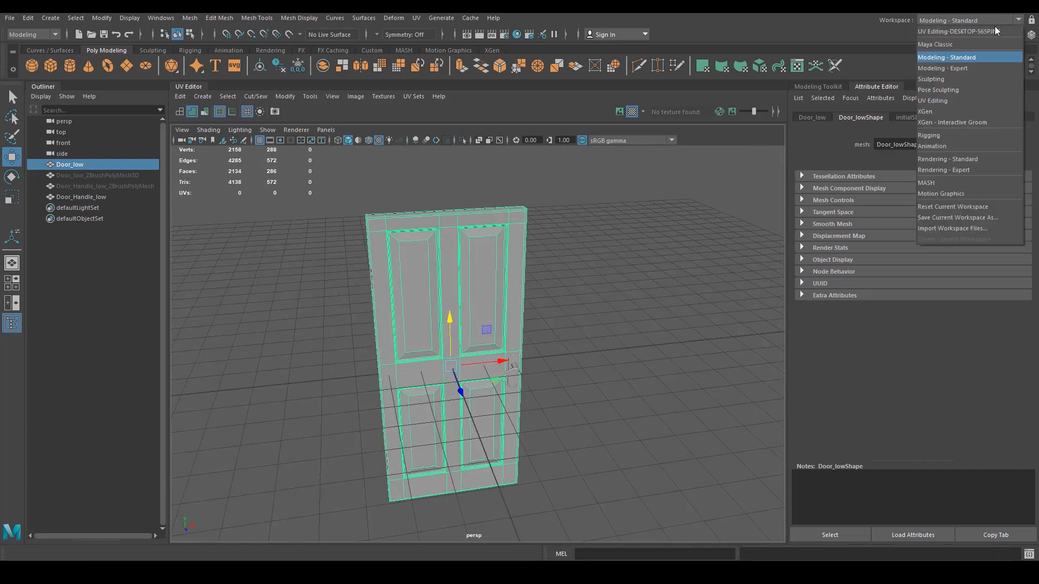
{"action": "left_click", "coordinate": [952, 101]}
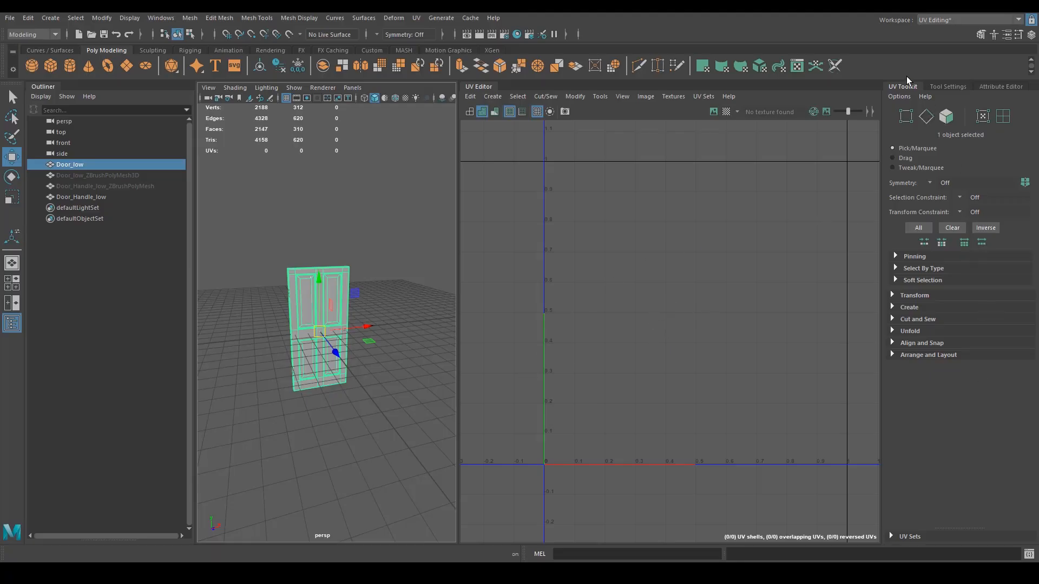
Create UVs for the Door_low mesh with an Automatic projection.
{"action": "left_click", "coordinate": [895, 318]}
{"action": "left_click", "coordinate": [895, 318]}
{"action": "left_click", "coordinate": [893, 307]}
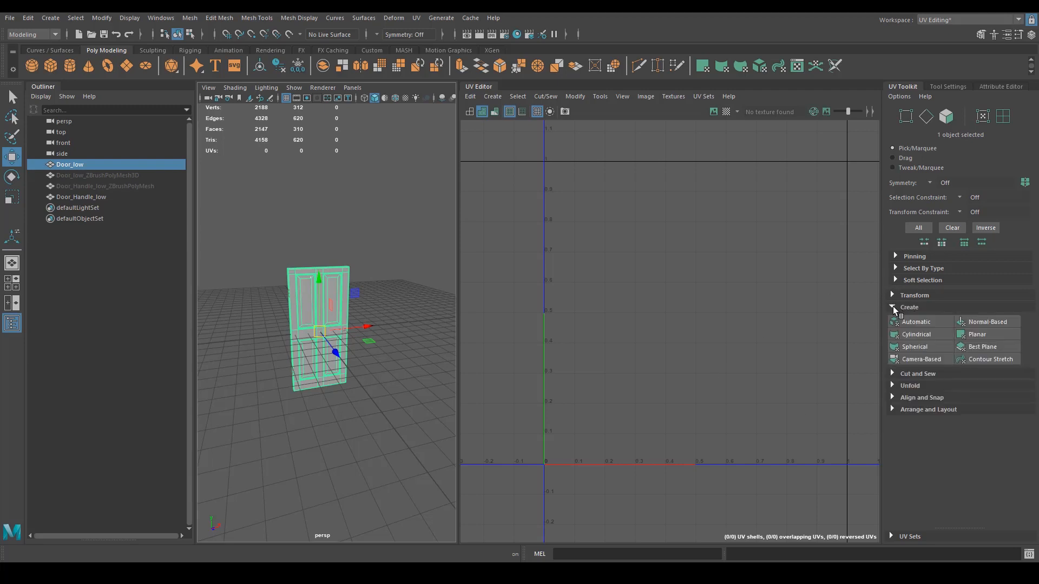
{"action": "left_click", "coordinate": [916, 322]}
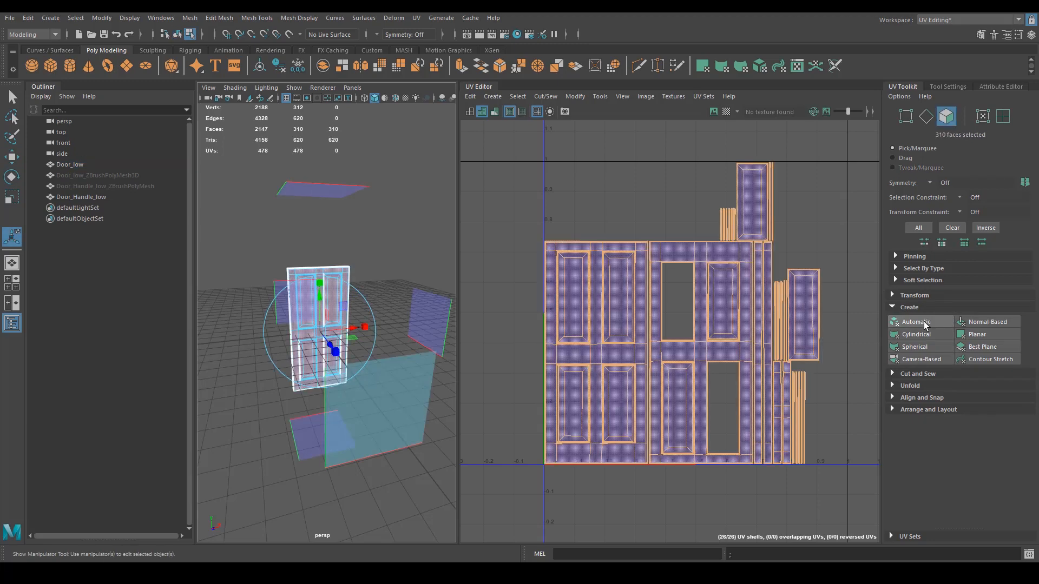
Examine the door's projected UV shells together with the projection planes around the model.
{"action": "left_click_drag", "start_coordinate": [307, 444], "coordinate": [414, 489], "text": "alt"}
{"action": "left_click_drag", "start_coordinate": [337, 481], "coordinate": [260, 476], "text": "alt"}
{"action": "right_click_drag", "start_coordinate": [693, 292], "coordinate": [667, 318], "text": "alt"}
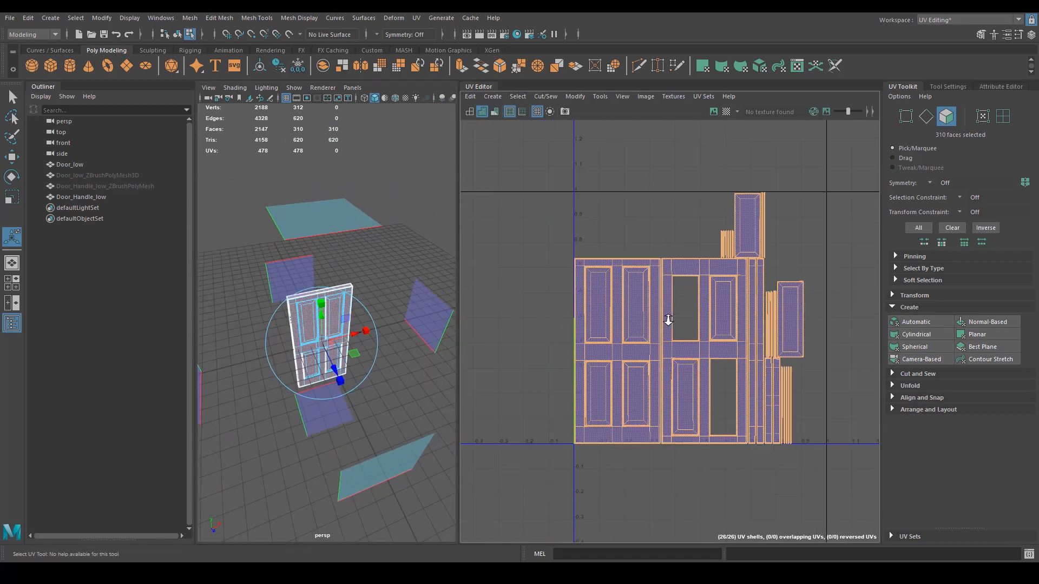
{"action": "middle_click_drag", "start_coordinate": [667, 317], "coordinate": [595, 361], "text": "alt"}
{"action": "right_click_drag", "start_coordinate": [595, 362], "coordinate": [741, 381], "text": "alt"}
{"action": "middle_click_drag", "start_coordinate": [741, 382], "coordinate": [772, 339], "text": "alt"}
{"action": "right_click_drag", "start_coordinate": [772, 340], "coordinate": [696, 357], "text": "alt"}
{"action": "mouse_move", "coordinate": [696, 357]}
{"action": "middle_mouse_down", "text": "alt"}
{"action": "mouse_move", "coordinate": [709, 371]}
{"action": "mouse_move", "coordinate": [683, 373]}
{"action": "middle_mouse_up", "text": "alt"}
{"action": "mouse_move", "coordinate": [256, 430]}
{"action": "left_mouse_down", "text": "alt"}
{"action": "mouse_move", "coordinate": [284, 422]}
{"action": "mouse_move", "coordinate": [273, 440]}
{"action": "left_mouse_up", "text": "alt"}
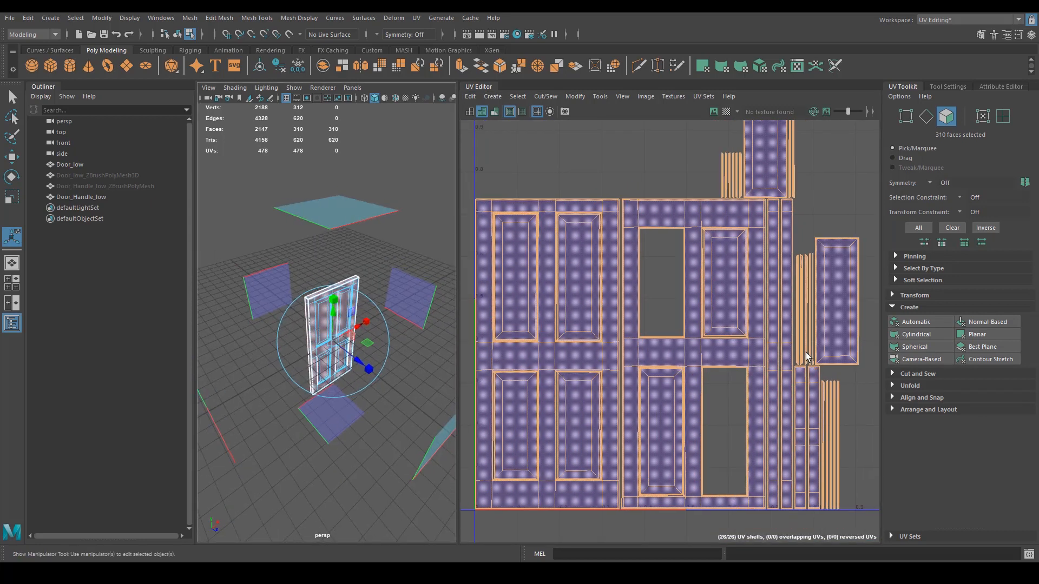
Move the four long, narrow door-edge UV shells away from the other shells, to empty space outside the 0–1 UV tile.
{"action": "right_click_drag", "start_coordinate": [802, 355], "coordinate": [713, 320], "text": "alt"}
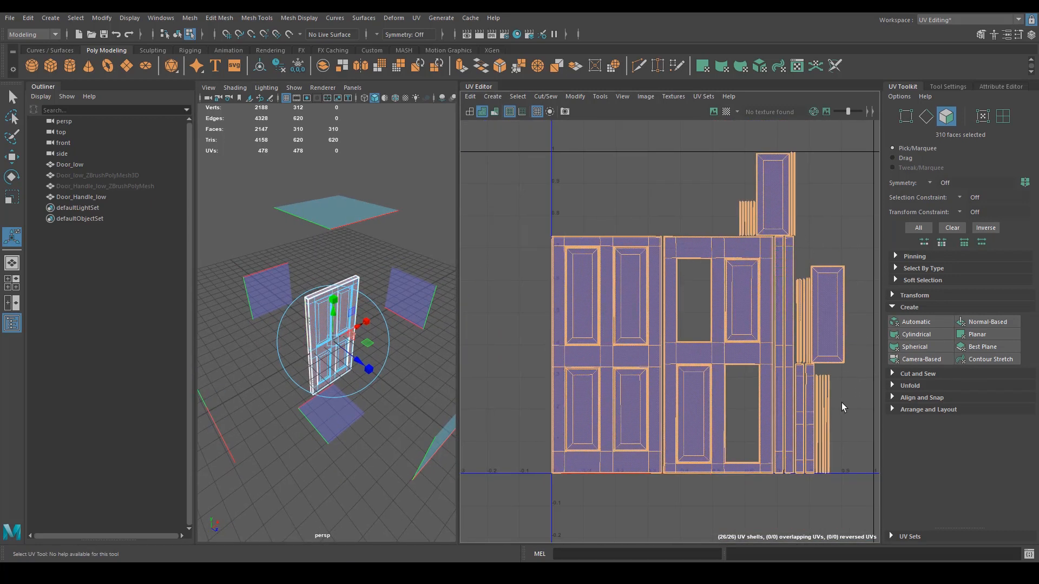
{"action": "middle_click_drag", "start_coordinate": [842, 403], "coordinate": [792, 352], "text": "alt"}
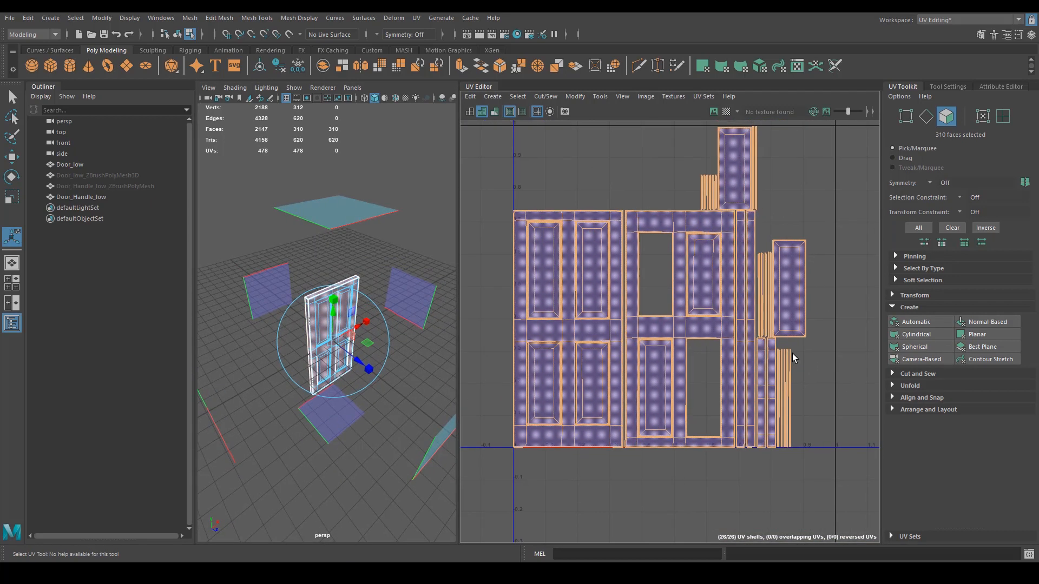
{"action": "right_click", "coordinate": [698, 246]}
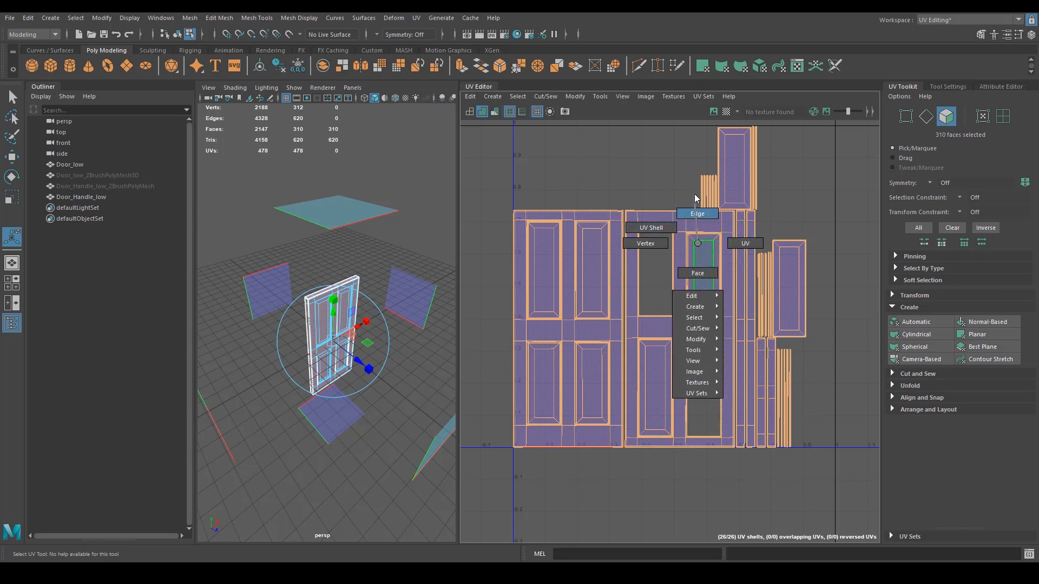
{"action": "left_click", "coordinate": [652, 228]}
{"action": "scroll", "coordinate": [679, 418], "scroll_direction": "up", "scroll_amount": 1}
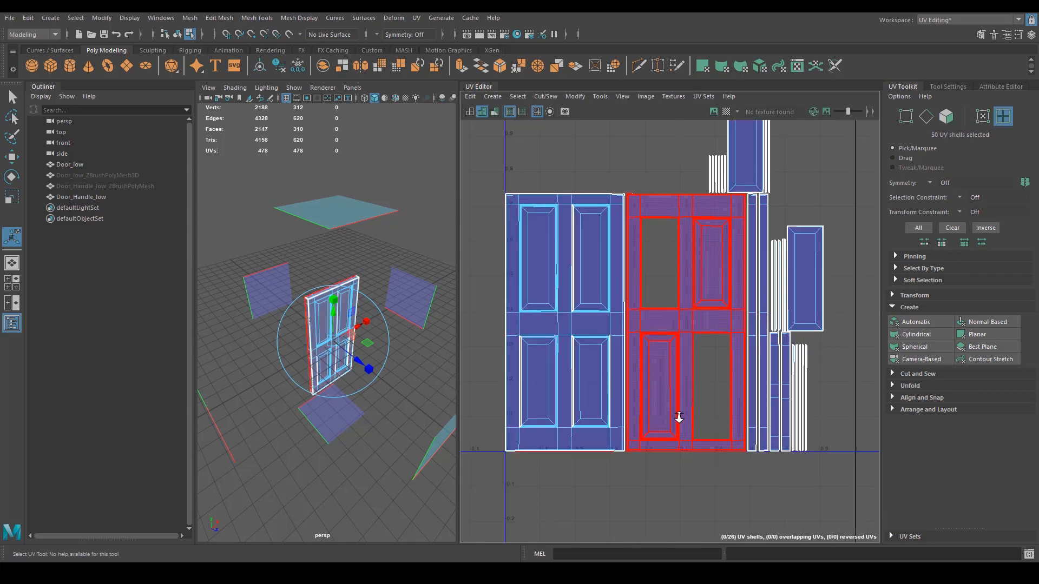
{"action": "scroll", "coordinate": [679, 418], "scroll_direction": "up", "scroll_amount": 2}
{"action": "left_click", "coordinate": [755, 348]}
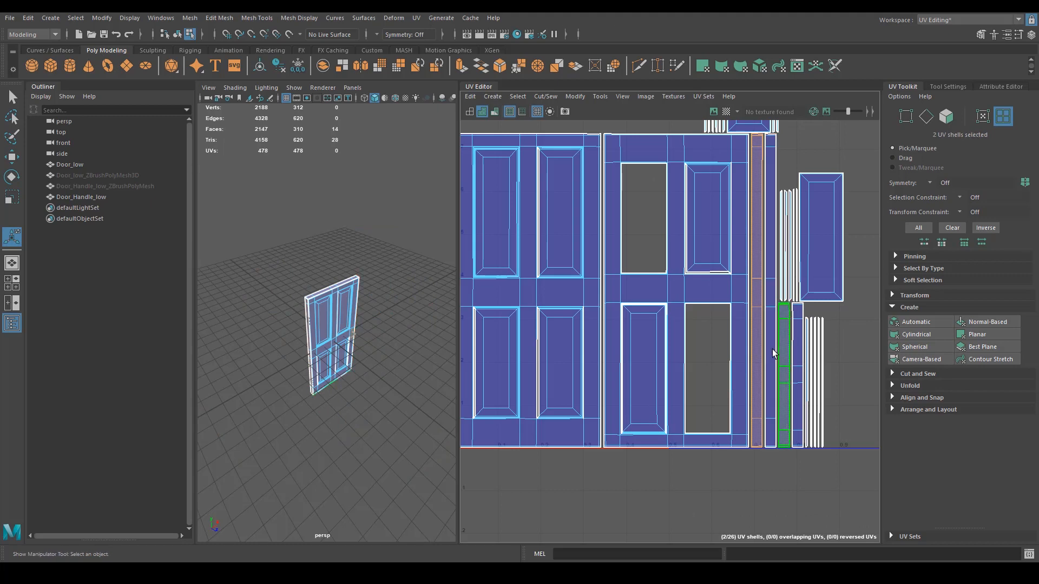
{"action": "left_click", "coordinate": [771, 355], "text": "shift"}
{"action": "left_click", "coordinate": [797, 379], "text": "shift"}
{"action": "left_click_drag", "start_coordinate": [282, 403], "coordinate": [533, 319], "text": "alt"}
{"action": "key", "text": "w"}
{"action": "scroll", "coordinate": [722, 397], "scroll_direction": "down", "scroll_amount": 3}
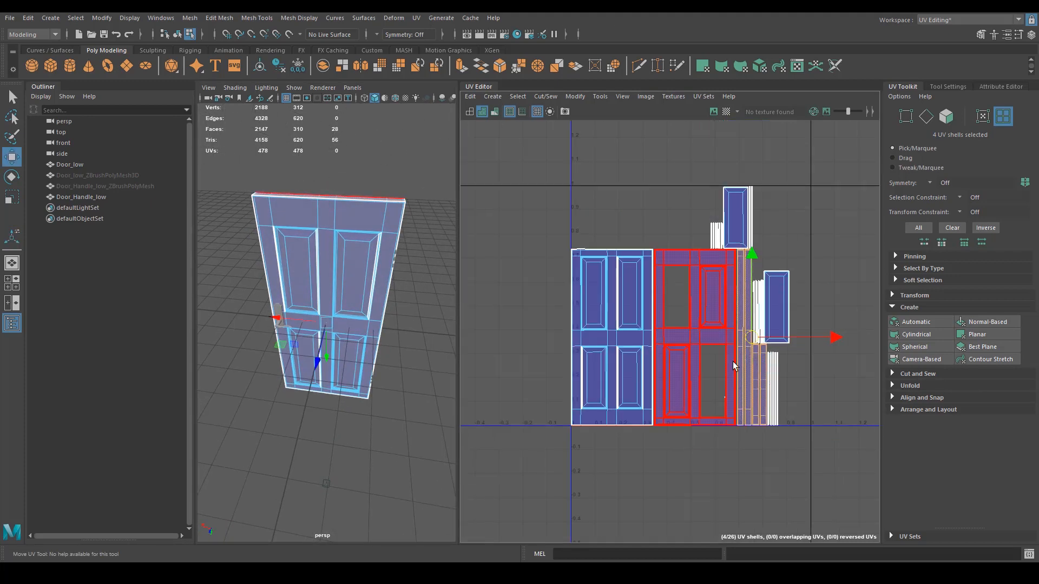
{"action": "left_click_drag", "start_coordinate": [752, 338], "coordinate": [450, 314]}
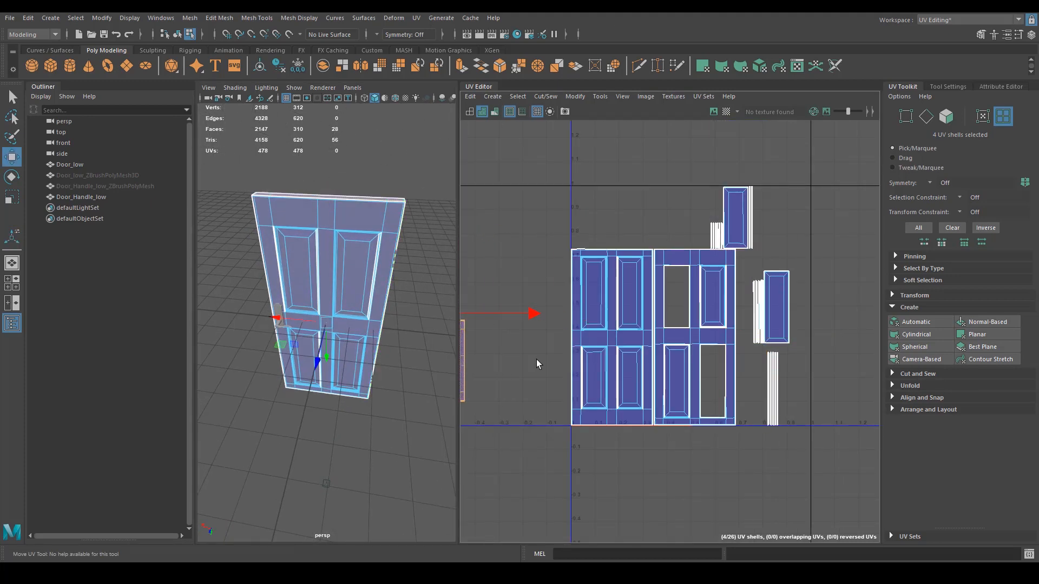
Try to stitch together all edges of the door face, panel and trim UV shells with Stitch Together, and undo the stitch.
{"action": "middle_click_drag", "start_coordinate": [655, 393], "coordinate": [696, 365], "text": "alt"}
{"action": "right_click_drag", "start_coordinate": [739, 322], "coordinate": [736, 295]}
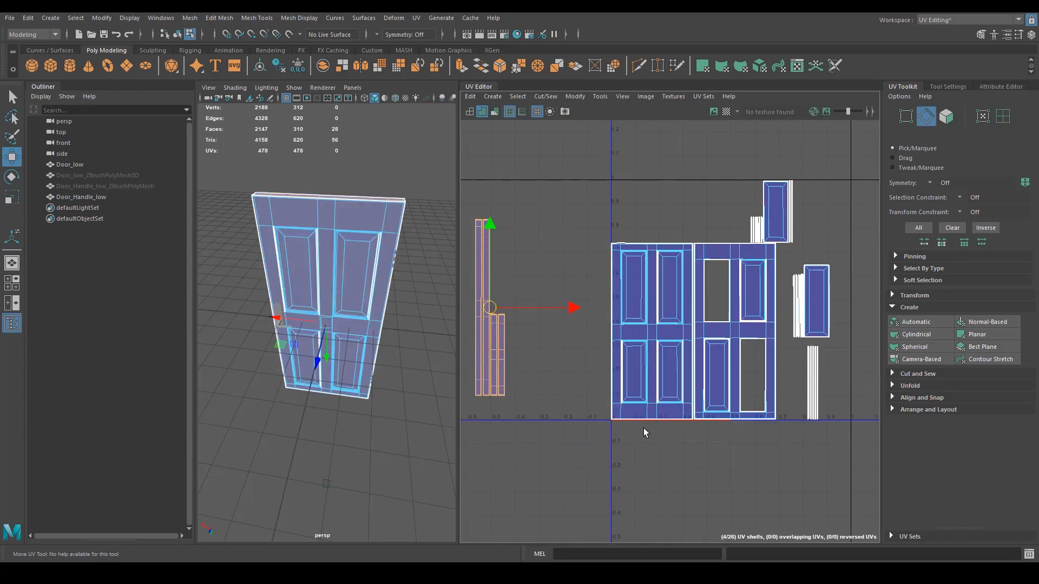
{"action": "left_click_drag", "start_coordinate": [644, 376], "coordinate": [860, 127]}
{"action": "middle_click_drag", "start_coordinate": [667, 311], "coordinate": [765, 312], "text": "alt"}
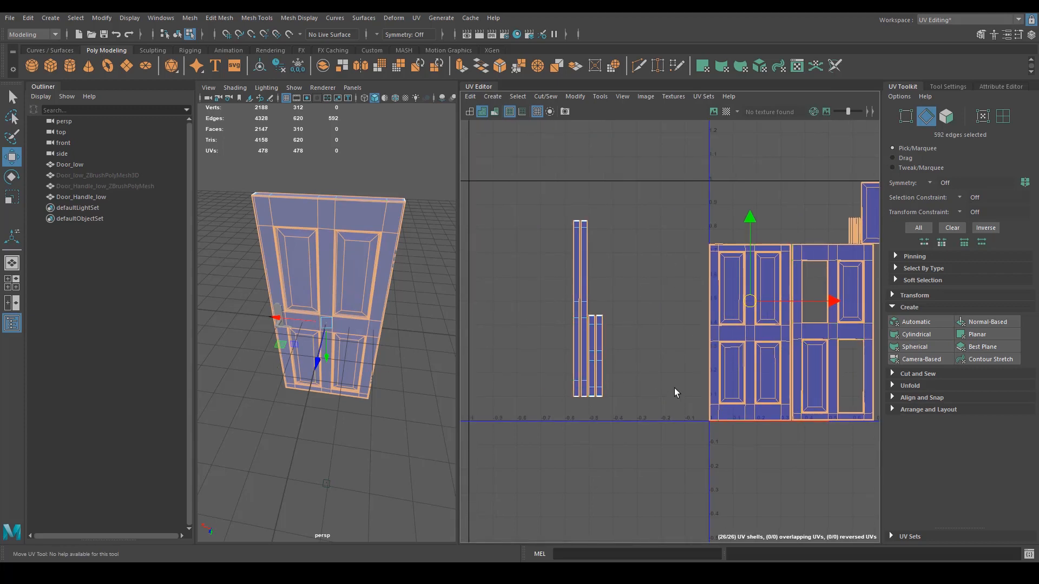
{"action": "middle_click_drag", "start_coordinate": [675, 392], "coordinate": [647, 380], "text": "alt"}
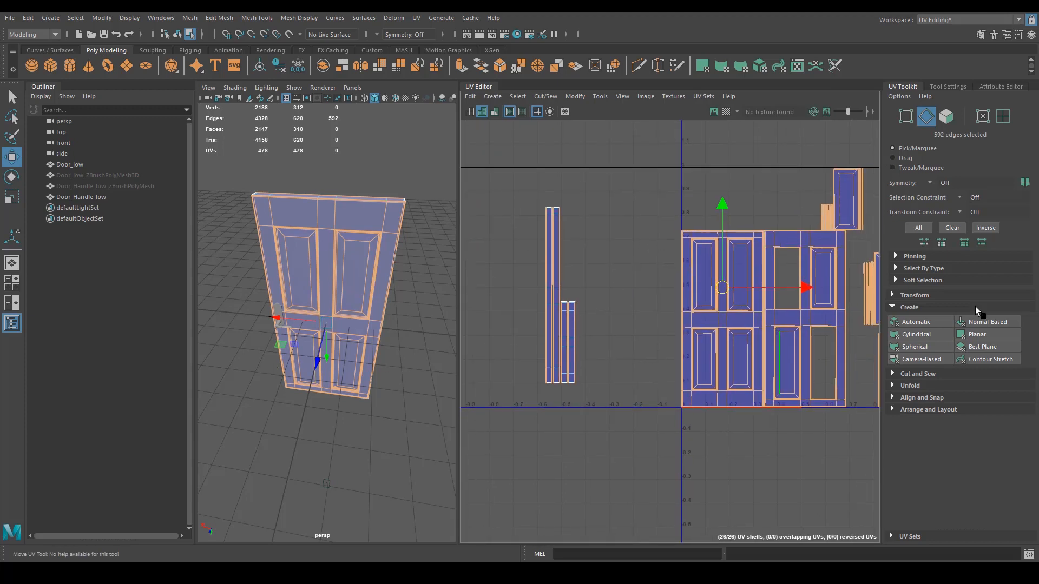
{"action": "left_click", "coordinate": [895, 375]}
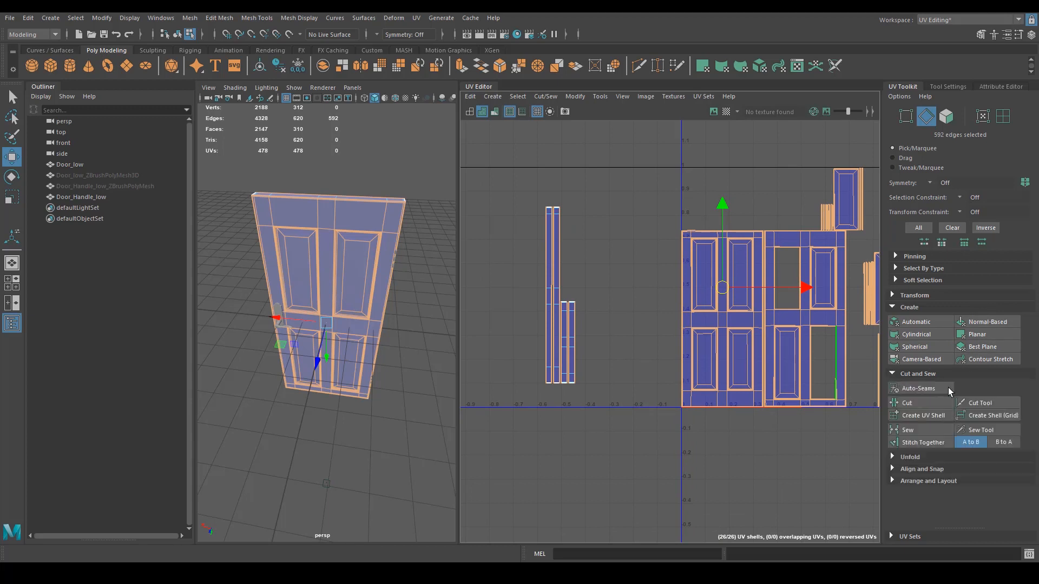
{"action": "left_click", "coordinate": [923, 443]}
{"action": "middle_click_drag", "start_coordinate": [740, 321], "coordinate": [689, 458], "text": "alt"}
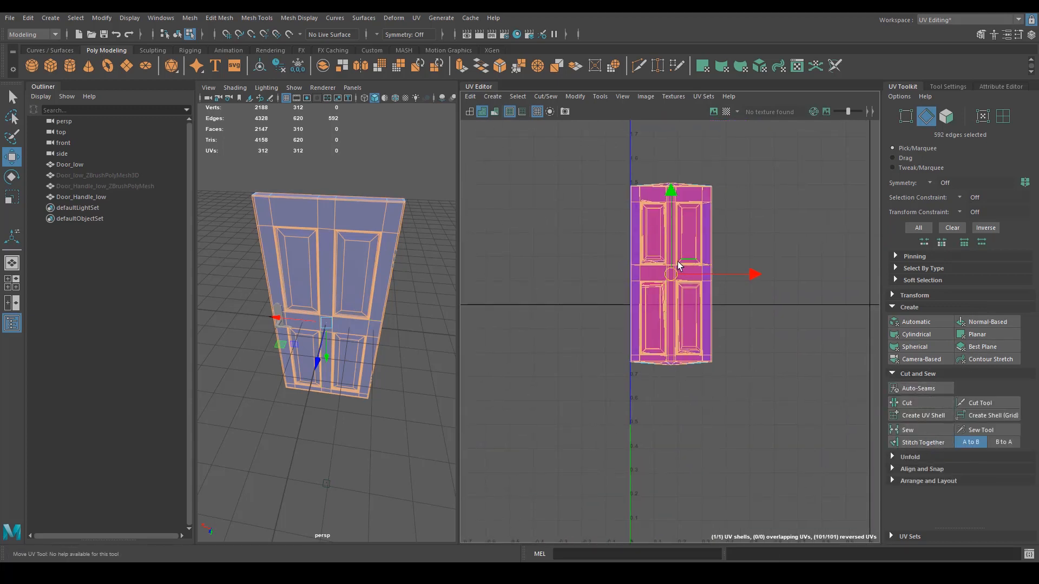
{"action": "middle_click_drag", "start_coordinate": [634, 275], "coordinate": [646, 344], "text": "alt"}
{"action": "right_click_drag", "start_coordinate": [547, 292], "coordinate": [781, 327], "text": "alt"}
{"action": "middle_click_drag", "start_coordinate": [796, 339], "coordinate": [662, 329], "text": "alt"}
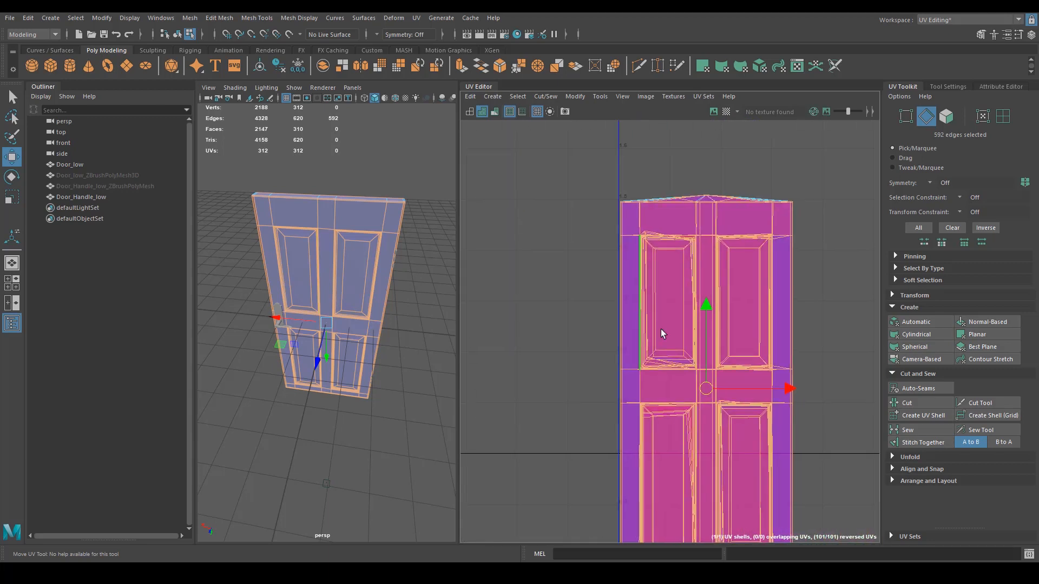
{"action": "middle_click_drag", "start_coordinate": [673, 386], "coordinate": [676, 261], "text": "alt"}
{"action": "right_click_drag", "start_coordinate": [685, 295], "coordinate": [571, 326], "text": "alt"}
{"action": "key", "text": "ctrl+z"}
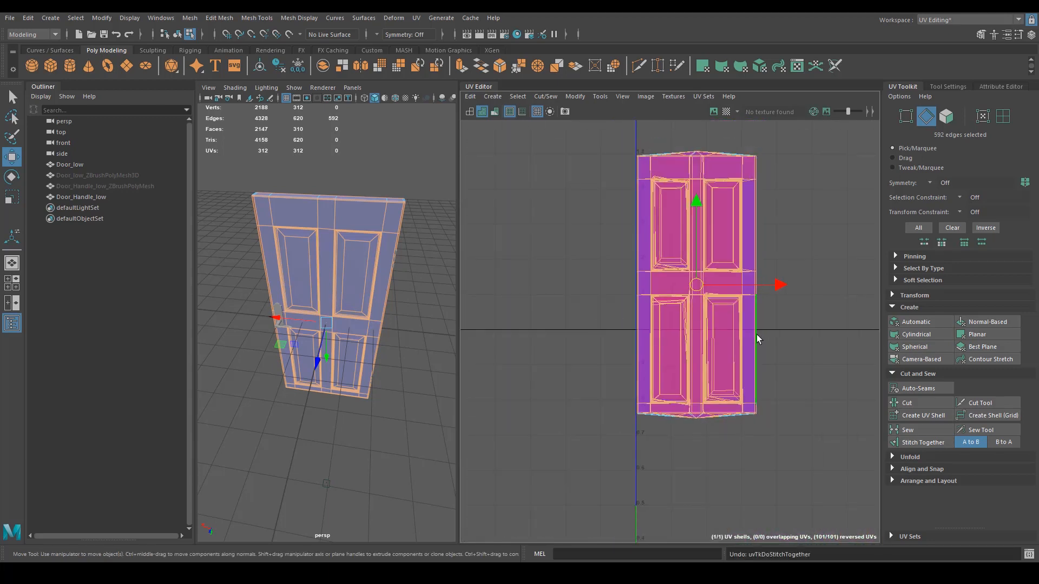
Stitch the panel and trim shells into the two door faces, leaving out the edges shared with the four edge strips.
{"action": "right_click_drag", "start_coordinate": [795, 433], "coordinate": [655, 441], "text": "alt"}
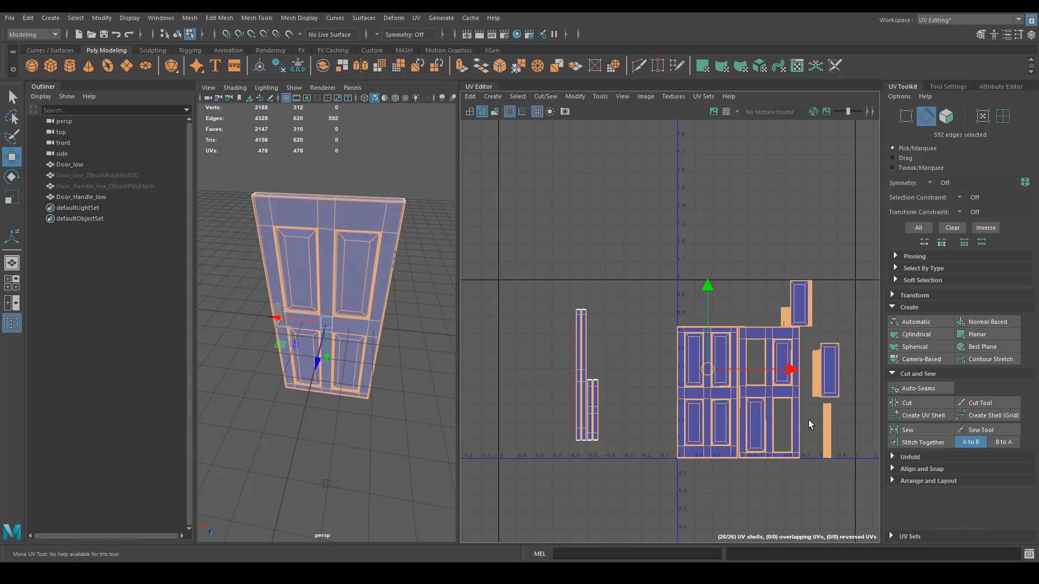
{"action": "left_click_drag", "start_coordinate": [619, 516], "coordinate": [862, 198]}
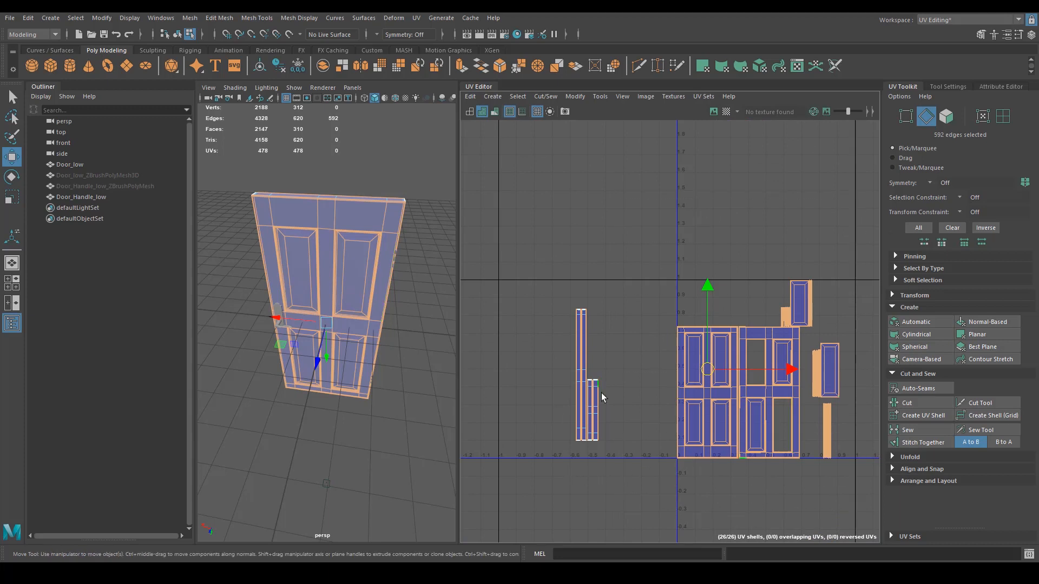
{"action": "left_click_drag", "start_coordinate": [543, 478], "coordinate": [644, 234], "text": "ctrl"}
{"action": "middle_click_drag", "start_coordinate": [644, 384], "coordinate": [598, 349], "text": "alt"}
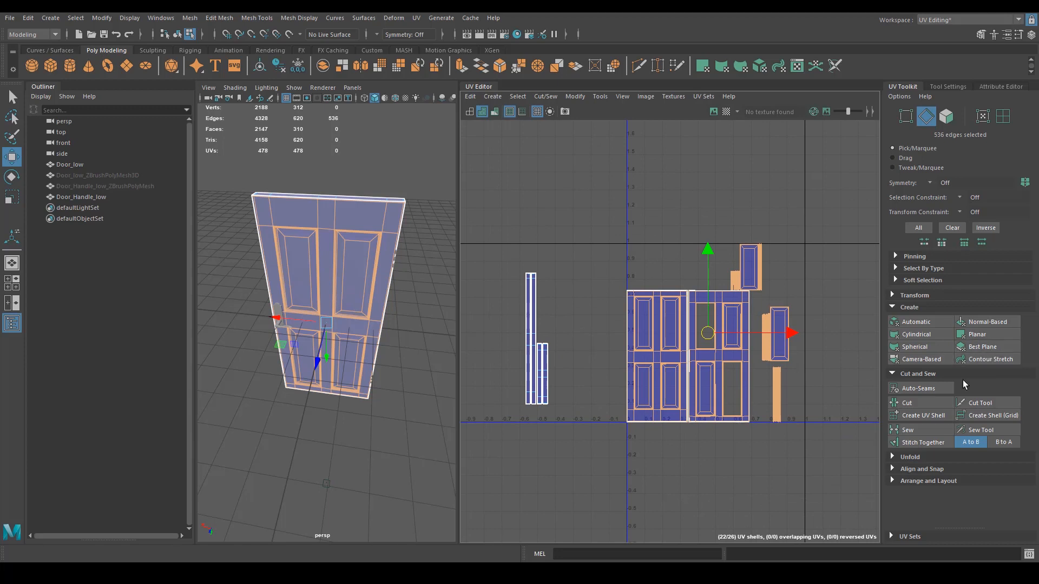
{"action": "left_click", "coordinate": [923, 442]}
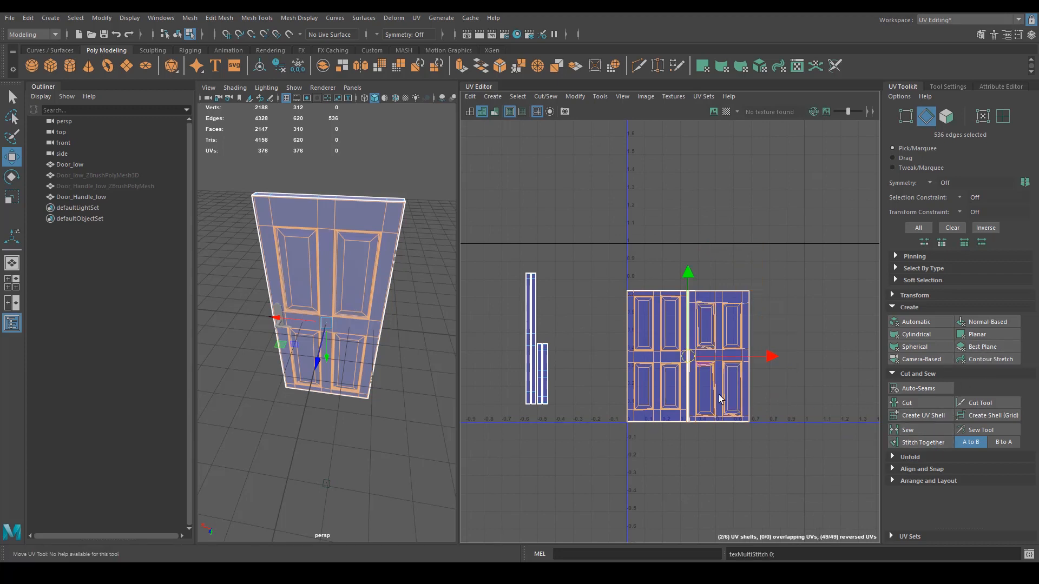
{"action": "scroll", "coordinate": [700, 360], "scroll_direction": "up", "scroll_amount": 4}
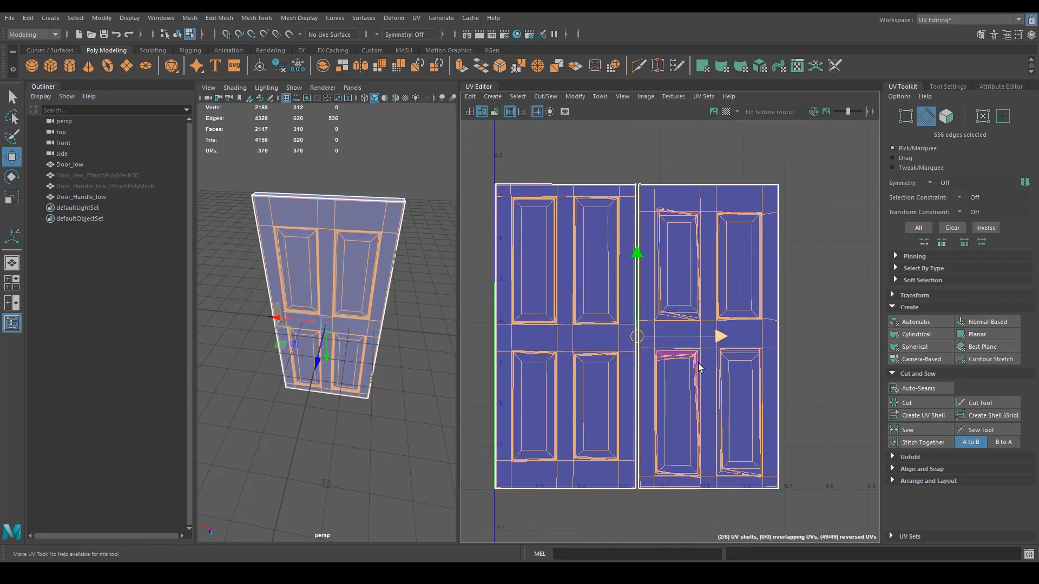
{"action": "scroll", "coordinate": [659, 331], "scroll_direction": "down", "scroll_amount": 4}
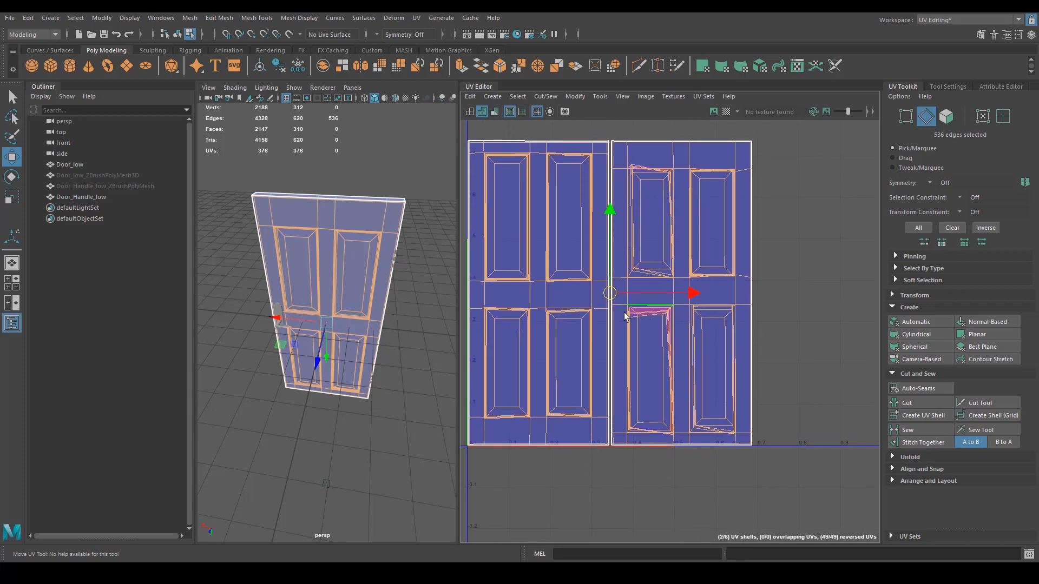
Unfold the interior UVs of both door-face shells, leaving their outer border UVs out of the selection.
{"action": "scroll", "coordinate": [666, 325], "scroll_direction": "up", "scroll_amount": 5}
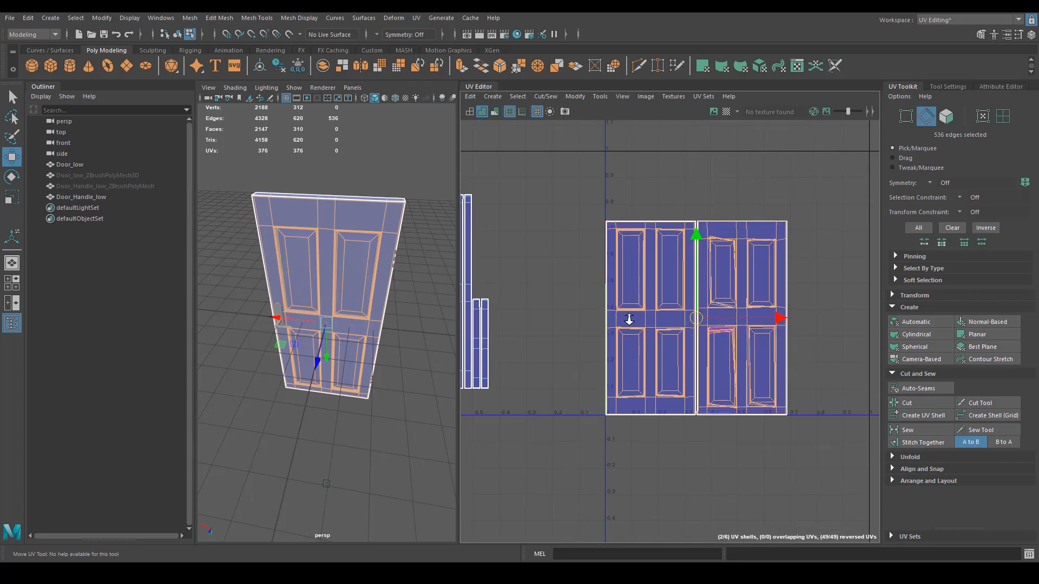
{"action": "right_click", "coordinate": [724, 285]}
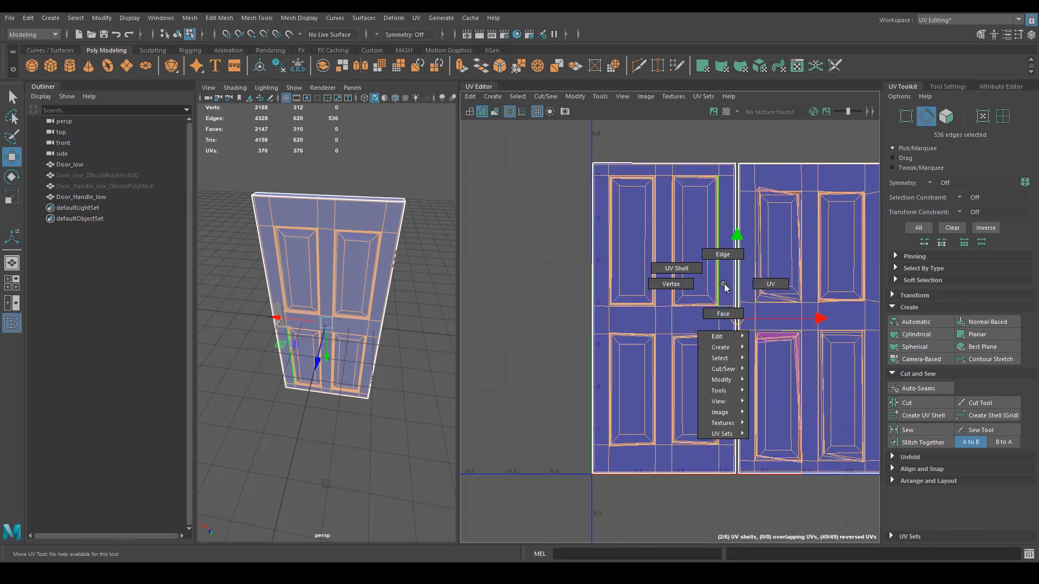
{"action": "left_click", "coordinate": [764, 283]}
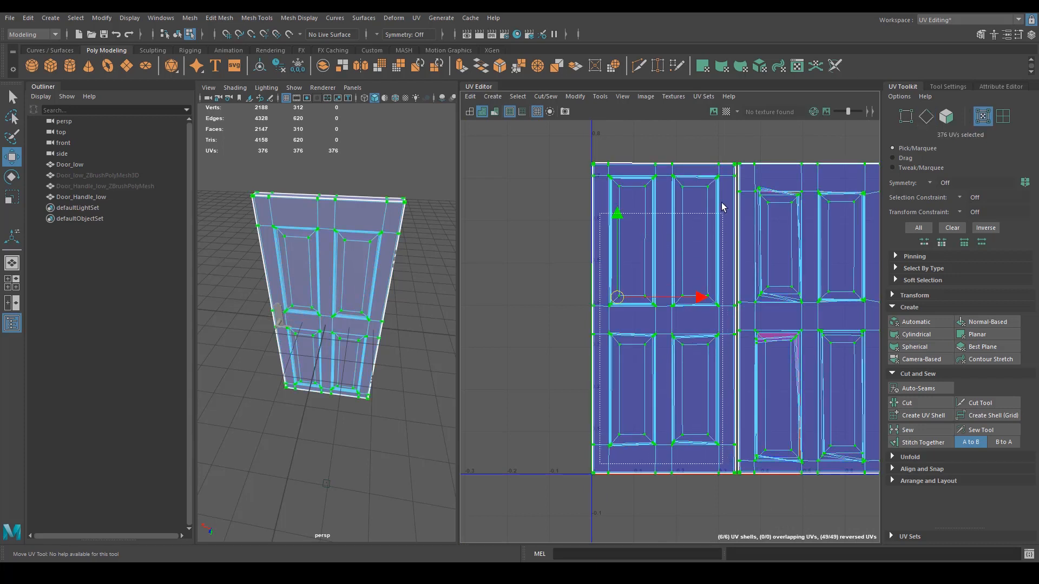
{"action": "left_click_drag", "start_coordinate": [727, 170], "coordinate": [726, 170]}
{"action": "middle_click_drag", "start_coordinate": [708, 259], "coordinate": [628, 232], "text": "alt"}
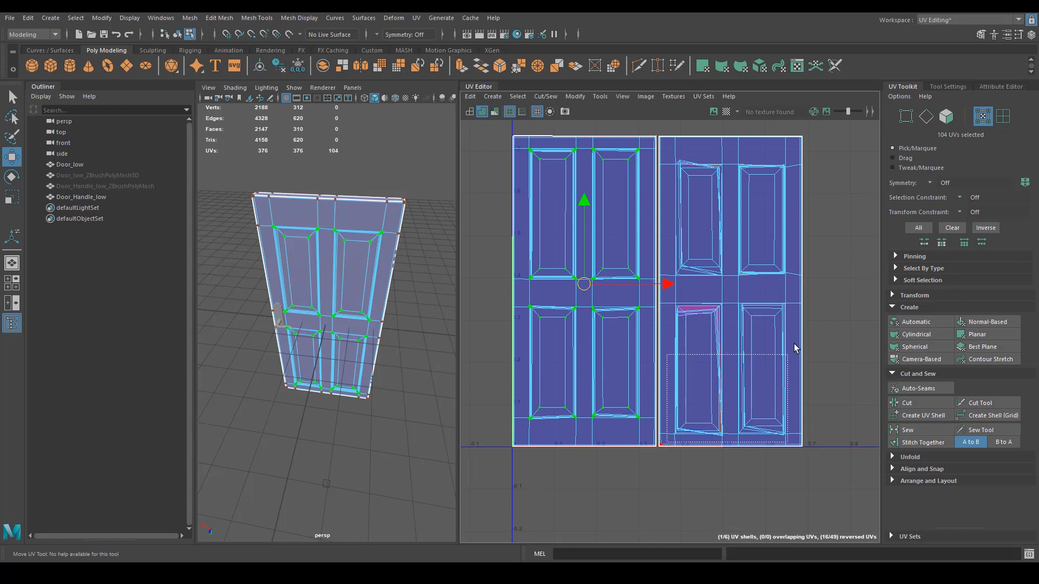
{"action": "left_click_drag", "start_coordinate": [791, 157], "coordinate": [791, 156], "text": "shift"}
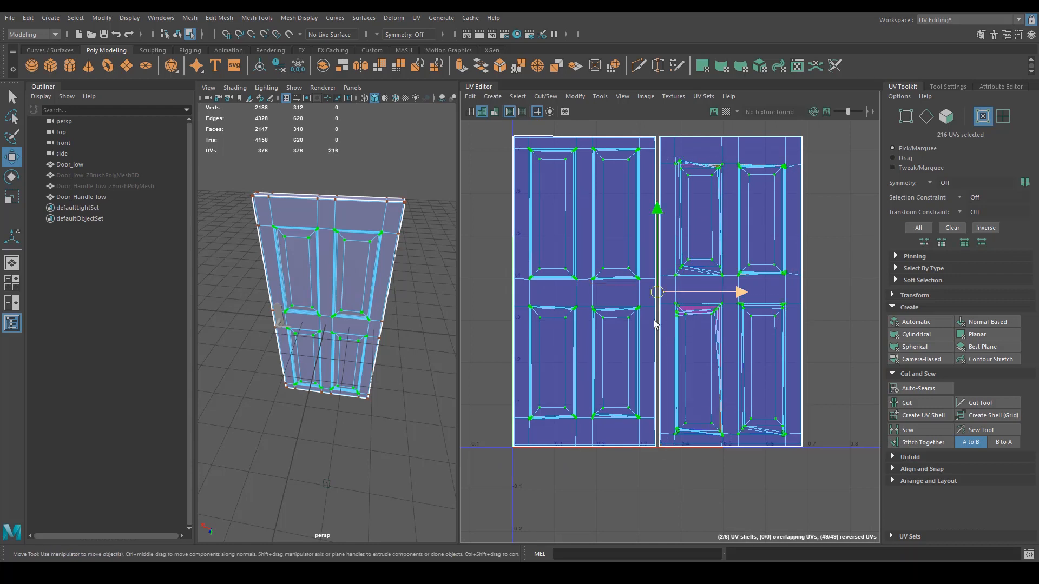
{"action": "left_click", "coordinate": [893, 459]}
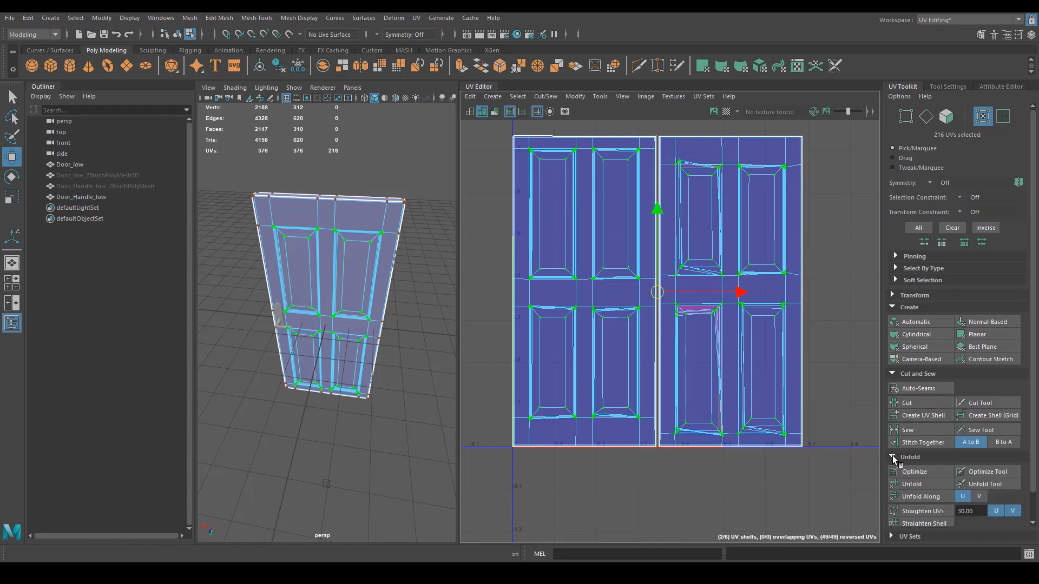
{"action": "left_click", "coordinate": [922, 485]}
{"action": "scroll", "coordinate": [732, 364], "scroll_direction": "down", "scroll_amount": 2}
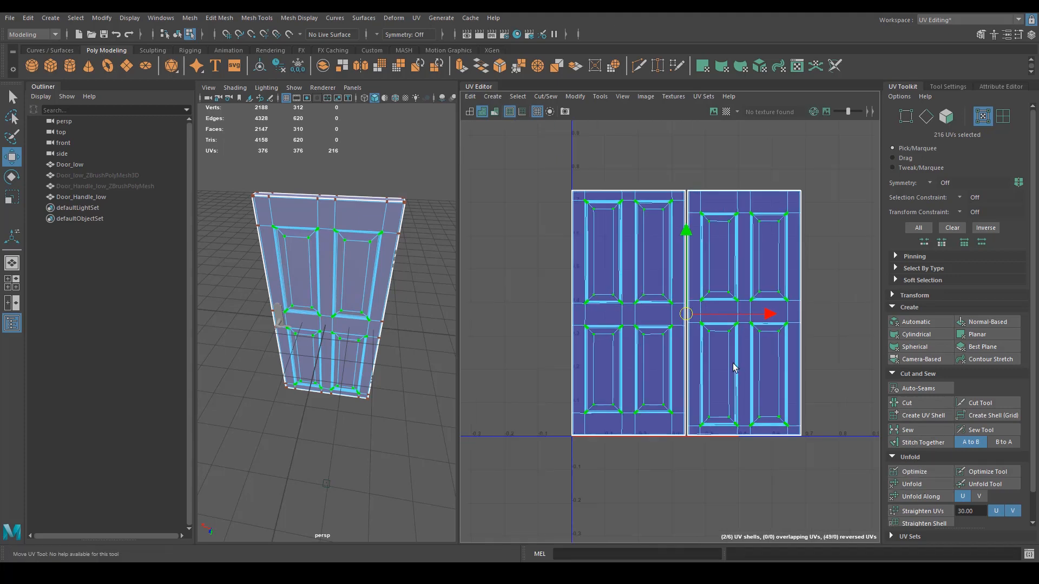
{"action": "scroll", "coordinate": [733, 364], "scroll_direction": "up", "scroll_amount": 5}
{"action": "middle_click_drag", "start_coordinate": [750, 380], "coordinate": [637, 391], "text": "alt"}
{"action": "right_click_drag", "start_coordinate": [635, 391], "coordinate": [693, 383], "text": "alt"}
Display the checker pattern on the door and inspect its panels from several angles for texture distortion.
{"action": "right_click_drag", "start_coordinate": [344, 363], "coordinate": [295, 323], "text": "alt"}
{"action": "key", "text": "f"}
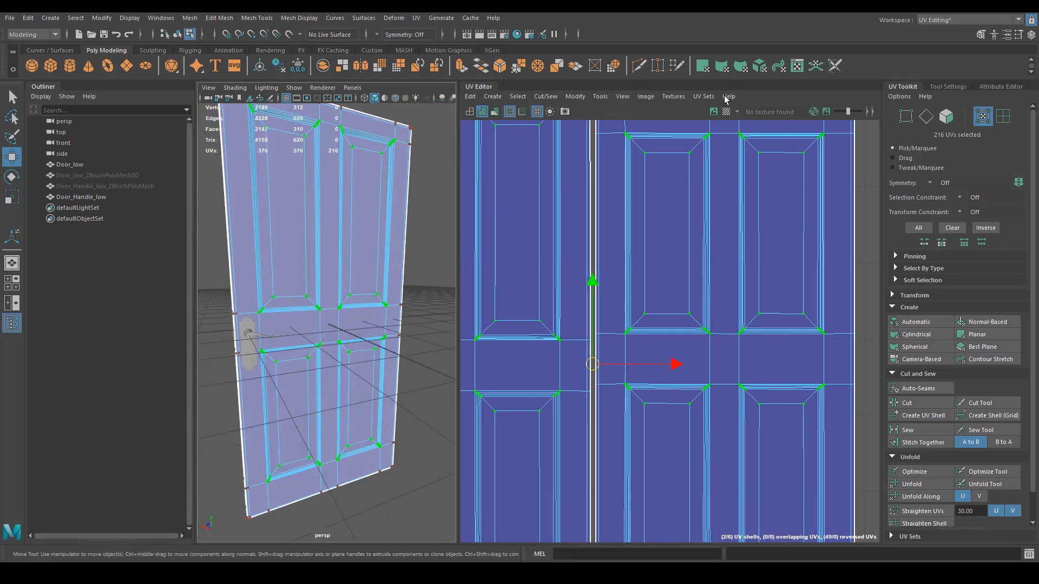
{"action": "left_click", "coordinate": [727, 112]}
{"action": "left_click_drag", "start_coordinate": [369, 357], "coordinate": [309, 391], "text": "alt"}
{"action": "right_click_drag", "start_coordinate": [319, 346], "coordinate": [373, 308], "text": "alt"}
{"action": "left_click_drag", "start_coordinate": [368, 303], "coordinate": [305, 288], "text": "alt"}
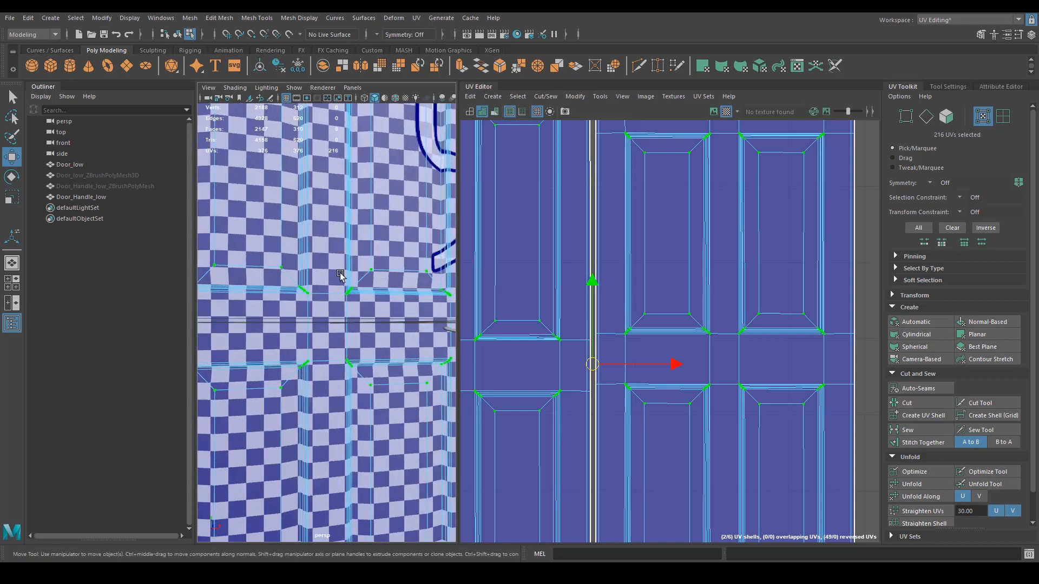
{"action": "middle_click_drag", "start_coordinate": [339, 274], "coordinate": [287, 364], "text": "alt"}
{"action": "left_click_drag", "start_coordinate": [287, 363], "coordinate": [320, 288], "text": "alt"}
{"action": "right_click_drag", "start_coordinate": [320, 288], "coordinate": [287, 297], "text": "alt"}
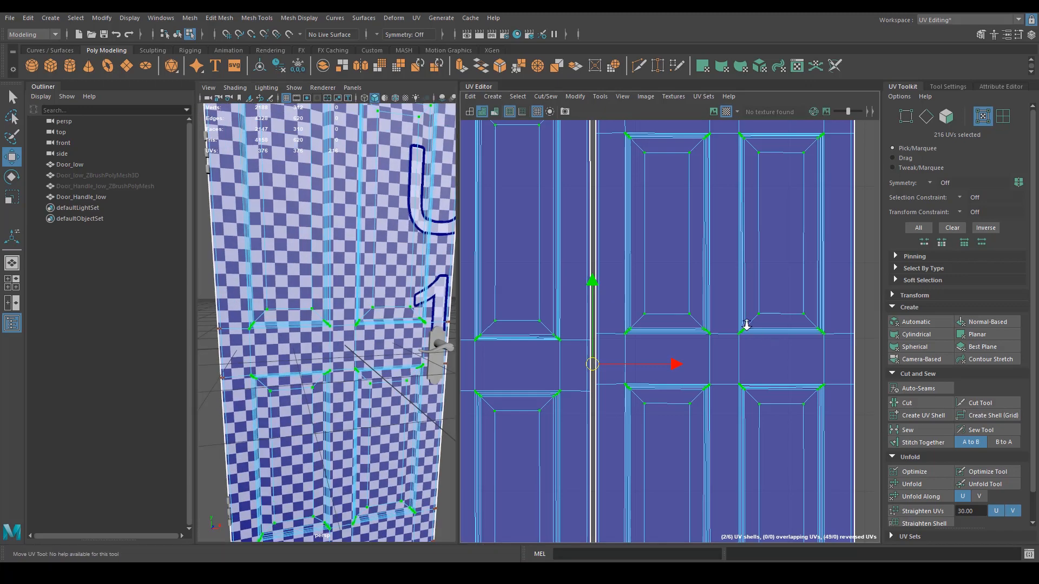
Rotate the second door-face UV shell about 180 degrees so its panels line up with those of the first shell.
{"action": "scroll", "coordinate": [744, 325], "scroll_direction": "down", "scroll_amount": 5}
{"action": "mouse_move", "coordinate": [739, 339]}
{"action": "right_mouse_down"}
{"action": "mouse_move", "coordinate": [723, 345]}
{"action": "mouse_move", "coordinate": [732, 364]}
{"action": "mouse_move", "coordinate": [780, 352]}
{"action": "mouse_move", "coordinate": [741, 332]}
{"action": "right_mouse_up"}
{"action": "left_click", "coordinate": [733, 364]}
{"action": "left_click", "coordinate": [722, 399]}
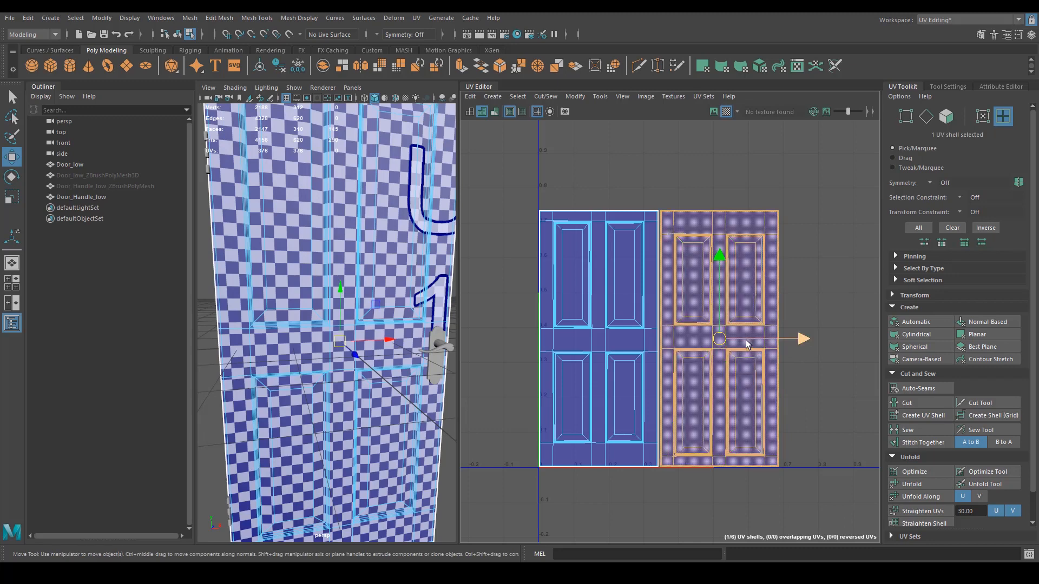
{"action": "key", "text": "e"}
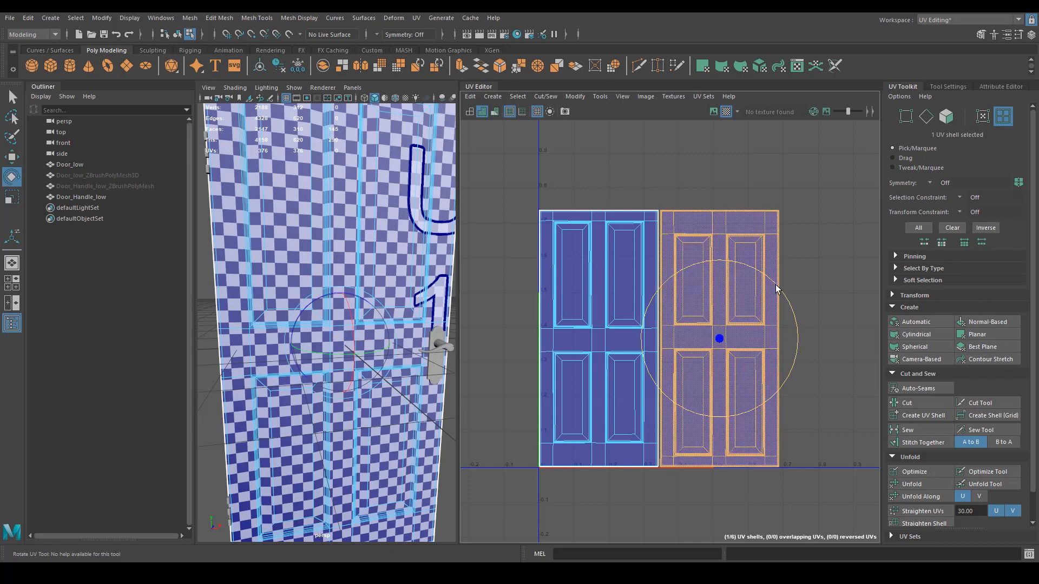
{"action": "left_click_drag", "start_coordinate": [776, 290], "coordinate": [631, 429]}
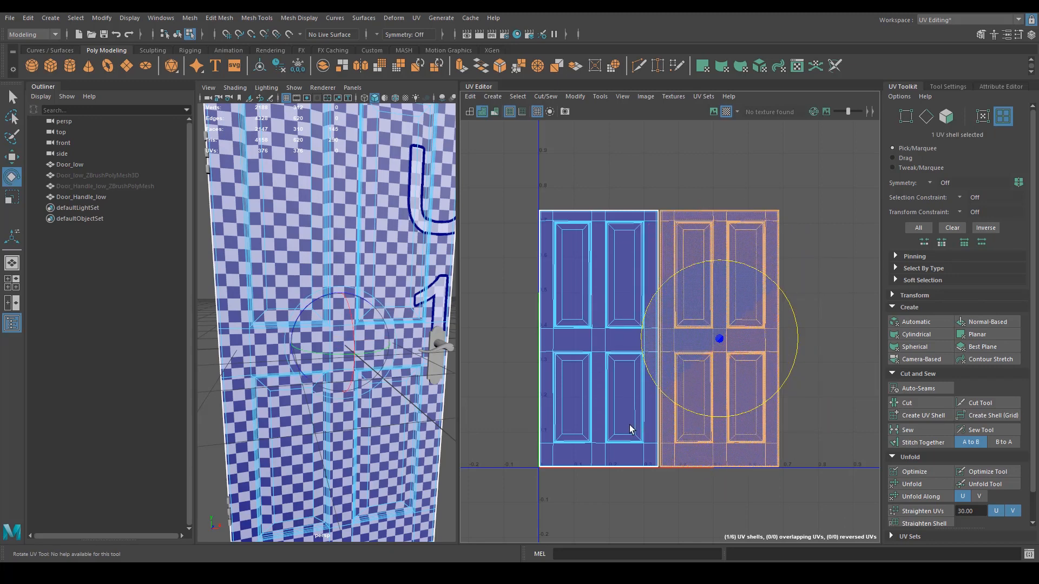
{"action": "left_click", "coordinate": [803, 459]}
Move the four edge-strip UV shells back inside the UV tile, directly beside the second door-face shell.
{"action": "right_click_drag", "start_coordinate": [803, 460], "coordinate": [650, 415], "text": "alt"}
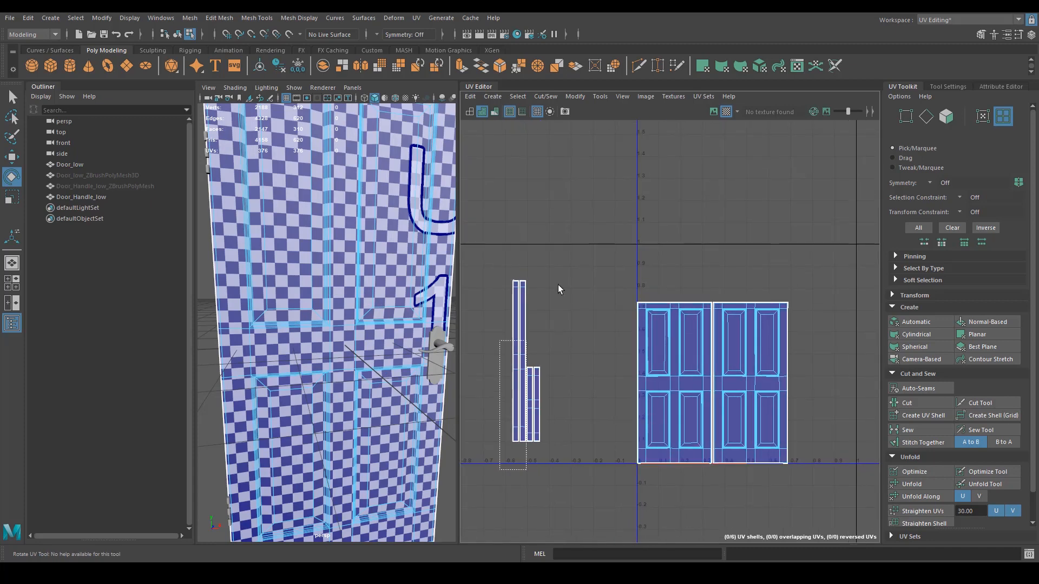
{"action": "left_click_drag", "start_coordinate": [558, 290], "coordinate": [506, 450]}
{"action": "key", "text": "w"}
{"action": "left_click_drag", "start_coordinate": [530, 372], "coordinate": [807, 383]}
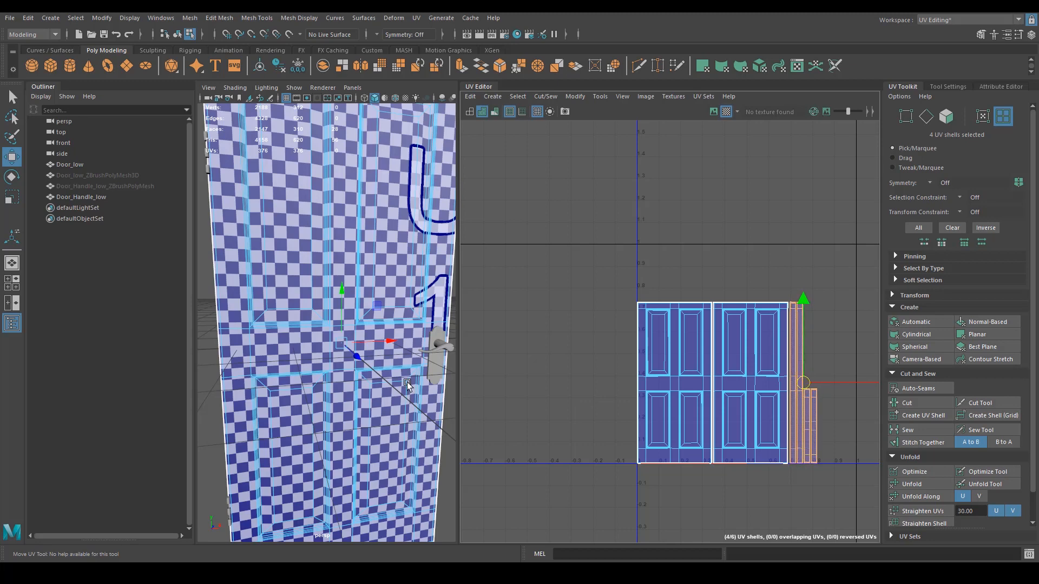
Apply an automatic UV projection to the low-poly door handle object.
{"action": "right_click_drag", "start_coordinate": [389, 385], "coordinate": [347, 389], "text": "alt"}
{"action": "left_click_drag", "start_coordinate": [385, 388], "coordinate": [354, 382], "text": "alt"}
{"action": "middle_click_drag", "start_coordinate": [354, 382], "coordinate": [290, 393], "text": "alt"}
{"action": "right_click_drag", "start_coordinate": [290, 393], "coordinate": [417, 373], "text": "alt"}
{"action": "left_click", "coordinate": [373, 386]}
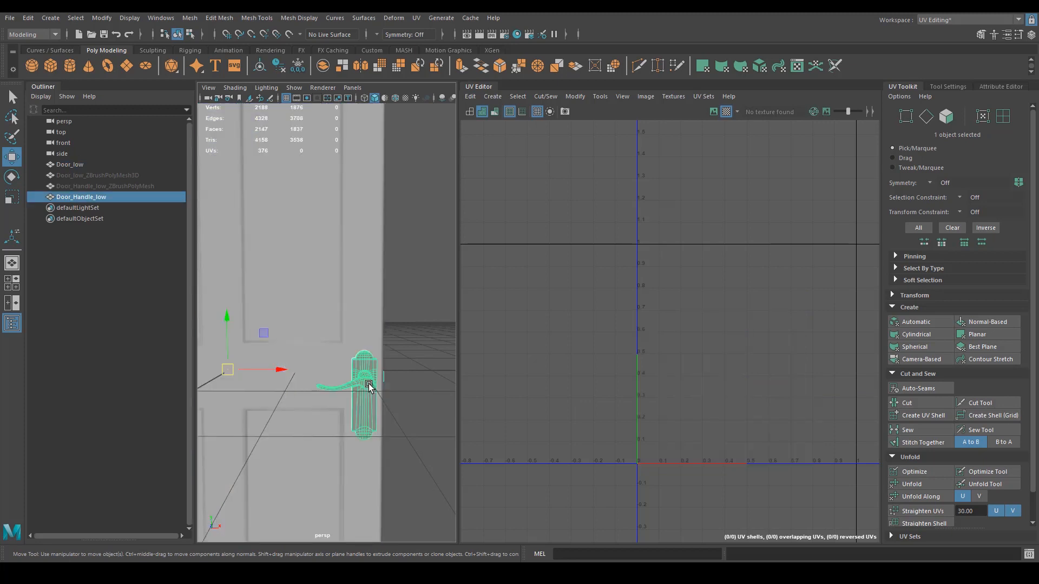
{"action": "left_click_drag", "start_coordinate": [373, 385], "coordinate": [393, 372], "text": "alt"}
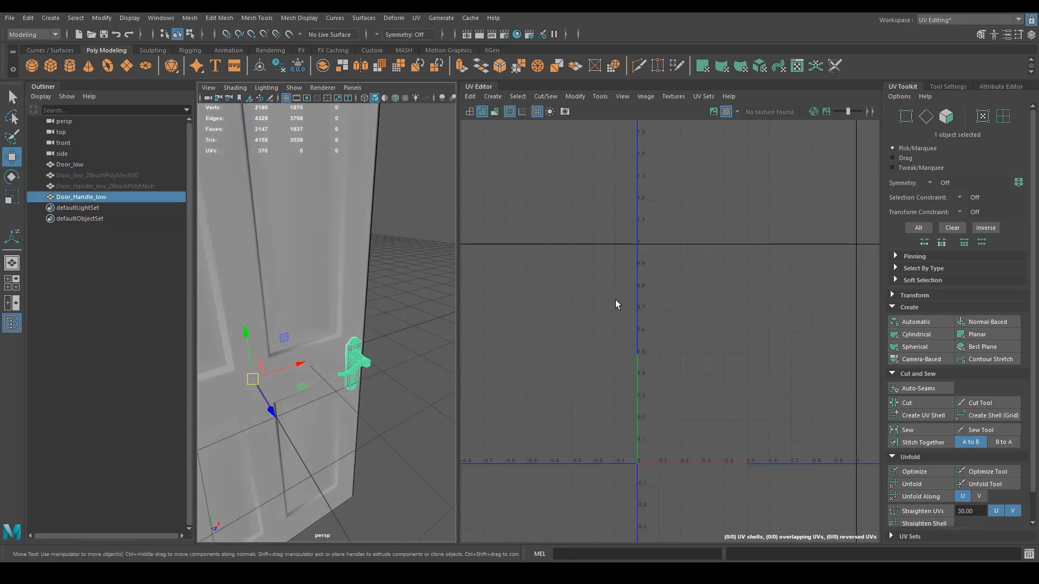
{"action": "left_click", "coordinate": [935, 324]}
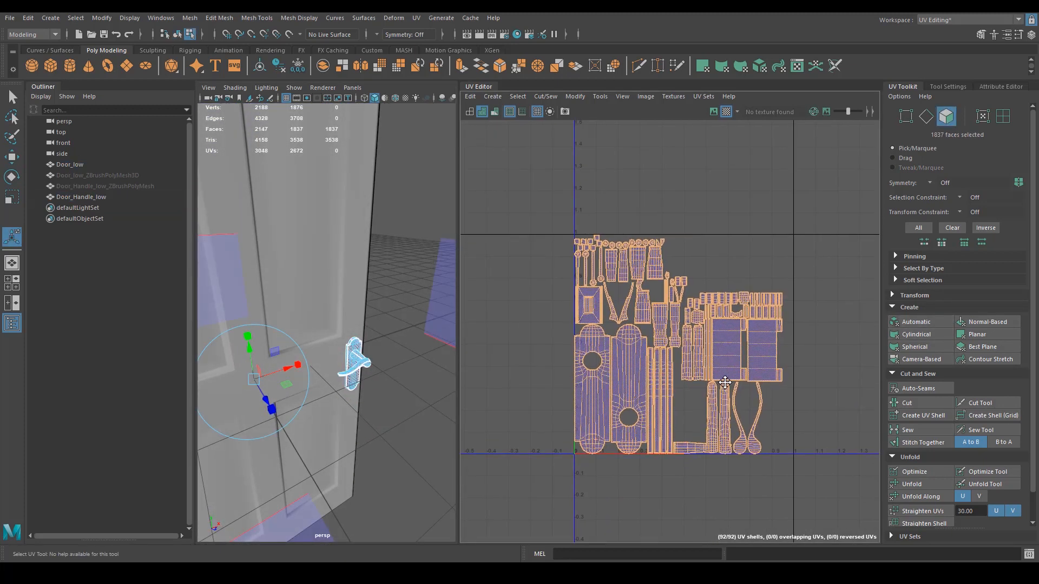
Examine the handle and hinges on the door together with their newly projected UV shells.
{"action": "right_click_drag", "start_coordinate": [805, 343], "coordinate": [872, 333], "text": "alt"}
{"action": "left_click_drag", "start_coordinate": [434, 377], "coordinate": [309, 335], "text": "alt"}
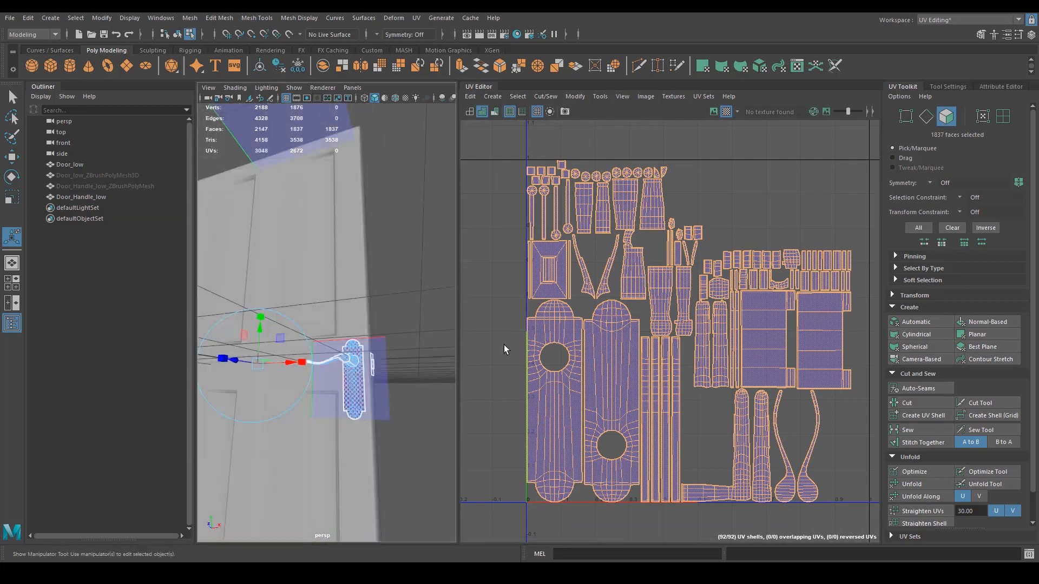
{"action": "right_click_drag", "start_coordinate": [606, 255], "coordinate": [546, 272], "text": "alt"}
{"action": "middle_click_drag", "start_coordinate": [546, 272], "coordinate": [589, 260], "text": "alt"}
{"action": "left_click_drag", "start_coordinate": [324, 432], "coordinate": [420, 411], "text": "alt"}
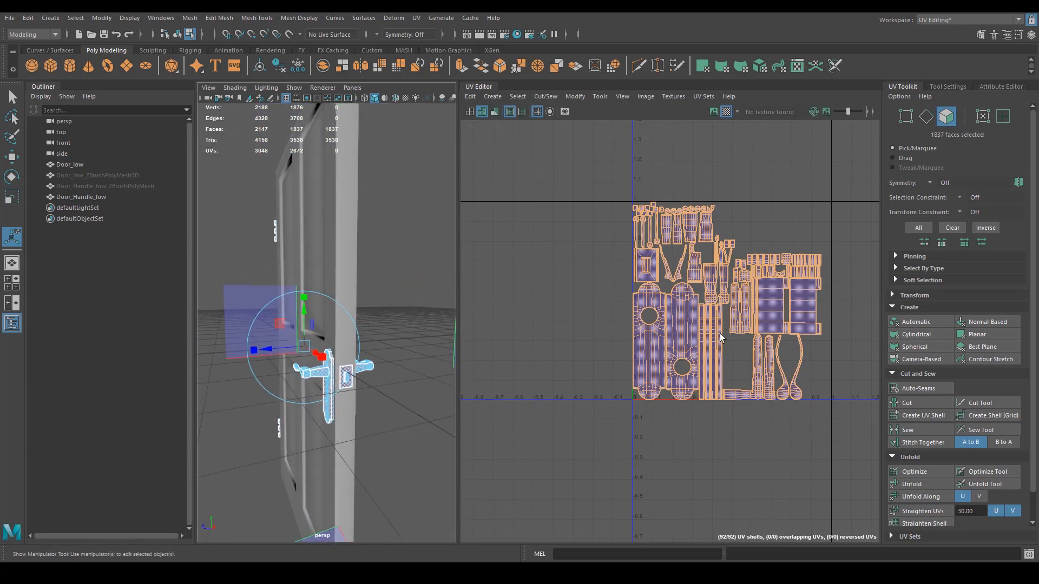
{"action": "right_click_drag", "start_coordinate": [750, 308], "coordinate": [775, 302], "text": "alt"}
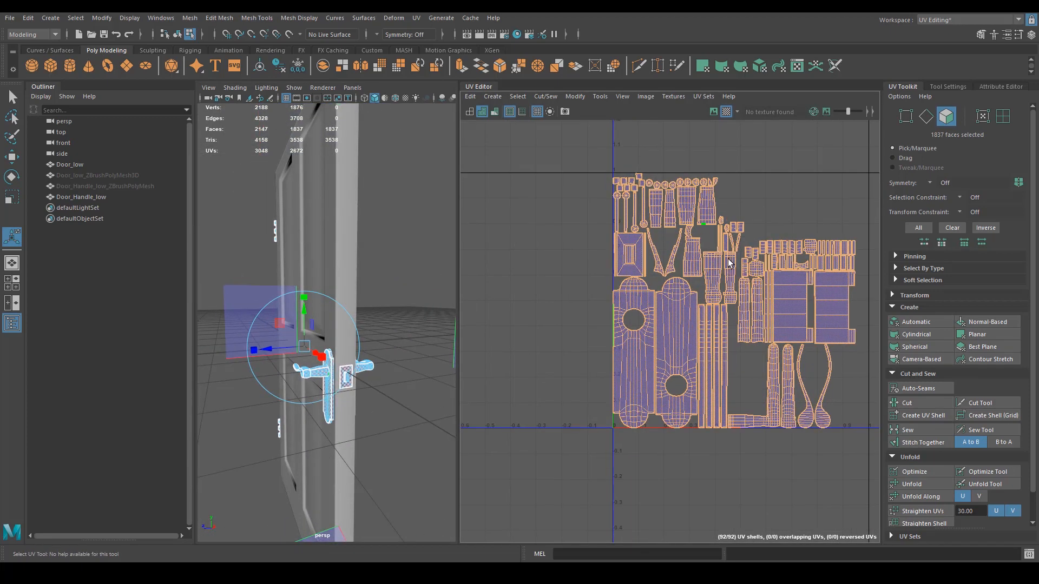
{"action": "left_click_drag", "start_coordinate": [373, 346], "coordinate": [376, 317], "text": "alt"}
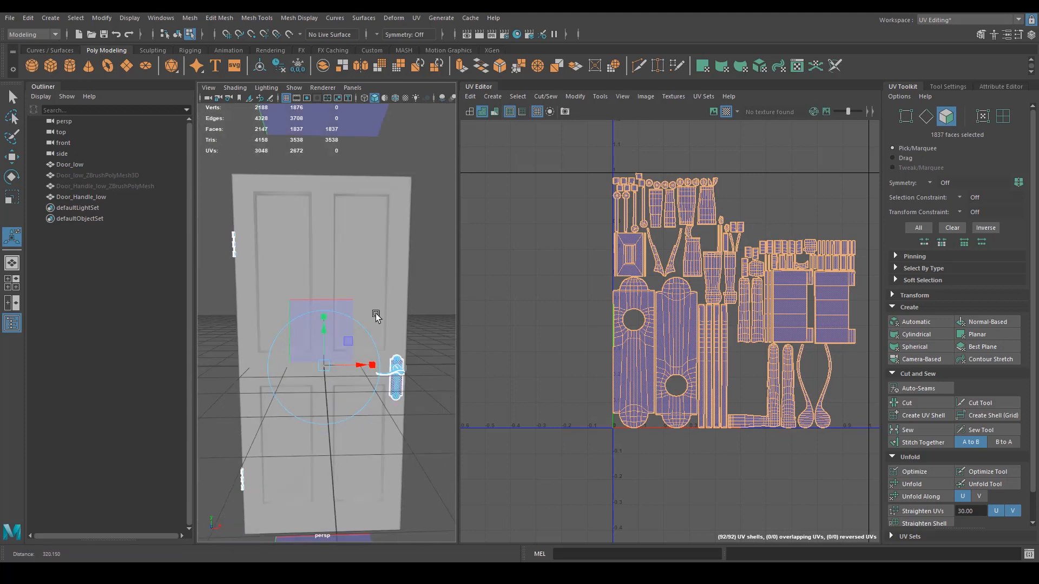
Select all hinge faces on the door's side and move their UV shells outside the UV tile, up and to its right.
{"action": "left_click_drag", "start_coordinate": [412, 392], "coordinate": [272, 196], "text": "alt"}
{"action": "right_click", "coordinate": [273, 198]}
{"action": "left_click", "coordinate": [273, 222]}
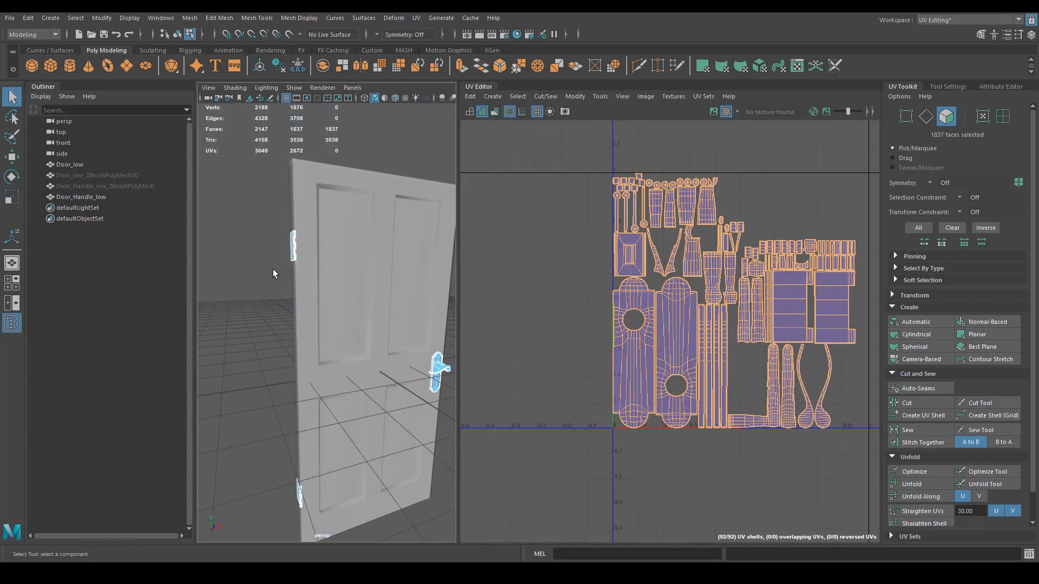
{"action": "left_click_drag", "start_coordinate": [272, 269], "coordinate": [240, 327], "text": "alt"}
{"action": "left_click_drag", "start_coordinate": [298, 177], "coordinate": [298, 178]}
{"action": "left_click_drag", "start_coordinate": [271, 392], "coordinate": [259, 226], "text": "alt"}
{"action": "left_click_drag", "start_coordinate": [304, 319], "coordinate": [272, 461], "text": "alt"}
{"action": "left_click_drag", "start_coordinate": [302, 340], "coordinate": [302, 340], "text": "shift"}
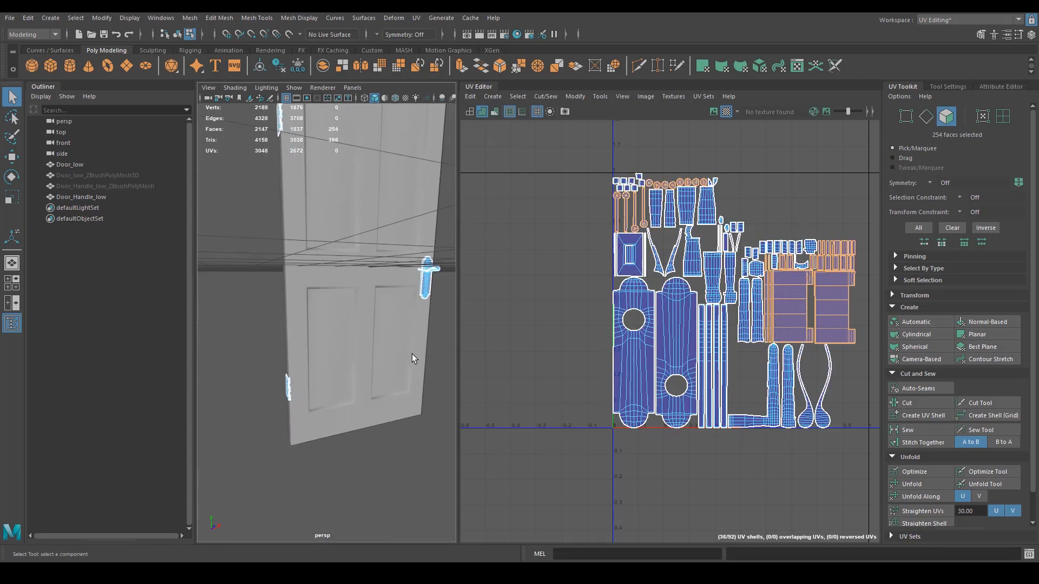
{"action": "scroll", "coordinate": [780, 370], "scroll_direction": "down", "scroll_amount": 3}
{"action": "key", "text": "w"}
{"action": "left_click_drag", "start_coordinate": [757, 323], "coordinate": [847, 228]}
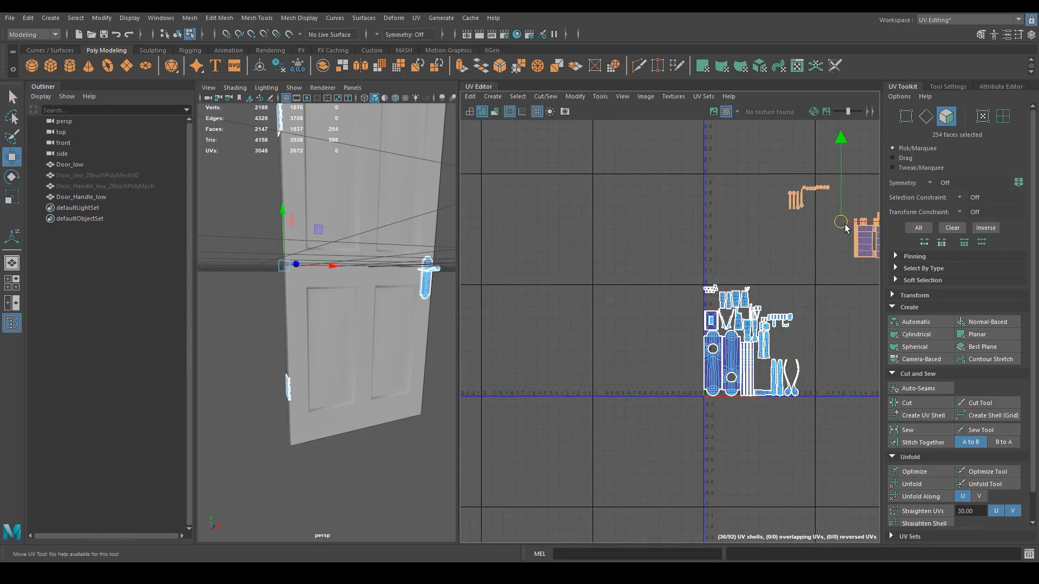
Select the lock plate set into the door's edge and move its UV shells above and to the left of the UV tile.
{"action": "middle_click_drag", "start_coordinate": [761, 264], "coordinate": [626, 238], "text": "alt"}
{"action": "left_click_drag", "start_coordinate": [411, 379], "coordinate": [321, 364], "text": "alt"}
{"action": "right_click_drag", "start_coordinate": [321, 363], "coordinate": [387, 355], "text": "alt"}
{"action": "left_click_drag", "start_coordinate": [388, 355], "coordinate": [346, 414], "text": "alt"}
{"action": "middle_click_drag", "start_coordinate": [347, 414], "coordinate": [284, 391], "text": "alt"}
{"action": "left_click_drag", "start_coordinate": [285, 391], "coordinate": [357, 362], "text": "alt"}
{"action": "left_click_drag", "start_coordinate": [356, 361], "coordinate": [318, 395], "text": "alt"}
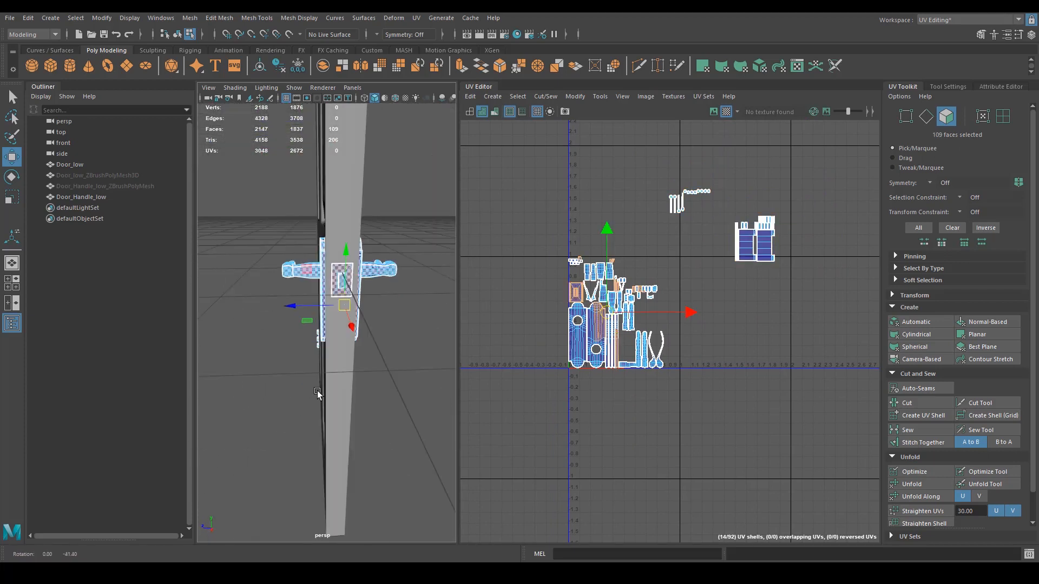
{"action": "right_click_drag", "start_coordinate": [317, 395], "coordinate": [458, 351], "text": "alt"}
{"action": "left_click", "coordinate": [453, 412]}
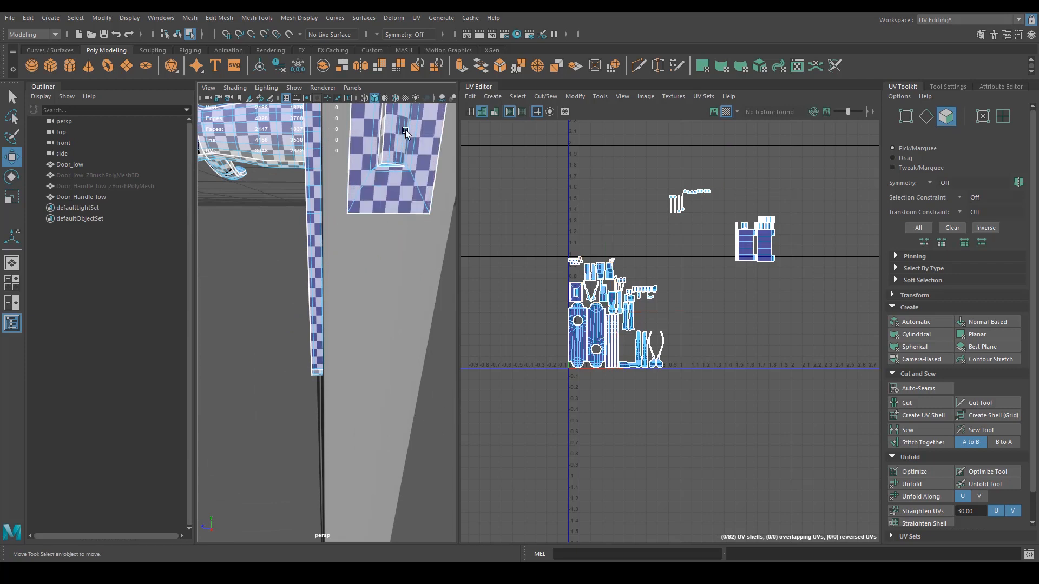
{"action": "double_click", "coordinate": [390, 200]}
{"action": "left_click_drag", "start_coordinate": [594, 281], "coordinate": [556, 177]}
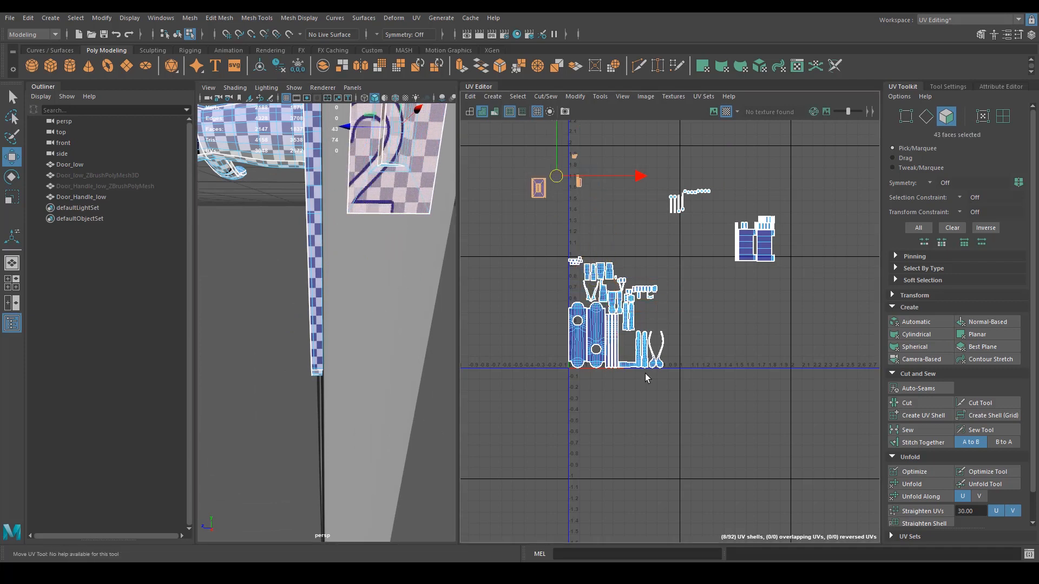
Select the backplate of one handle and move its UV shells out of the UV tile, to its left.
{"action": "key", "text": "f"}
{"action": "double_click", "coordinate": [385, 290]}
{"action": "left_click_drag", "start_coordinate": [403, 328], "coordinate": [339, 337], "text": "alt"}
{"action": "left_click_drag", "start_coordinate": [609, 314], "coordinate": [500, 396]}
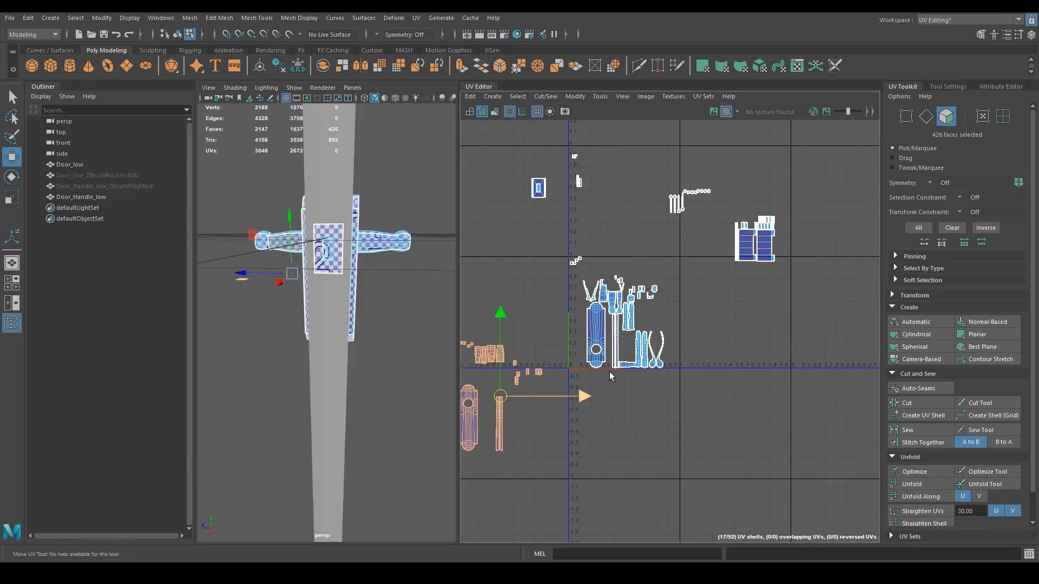
{"action": "middle_click_drag", "start_coordinate": [575, 389], "coordinate": [644, 371], "text": "alt"}
{"action": "left_click_drag", "start_coordinate": [573, 377], "coordinate": [566, 284]}
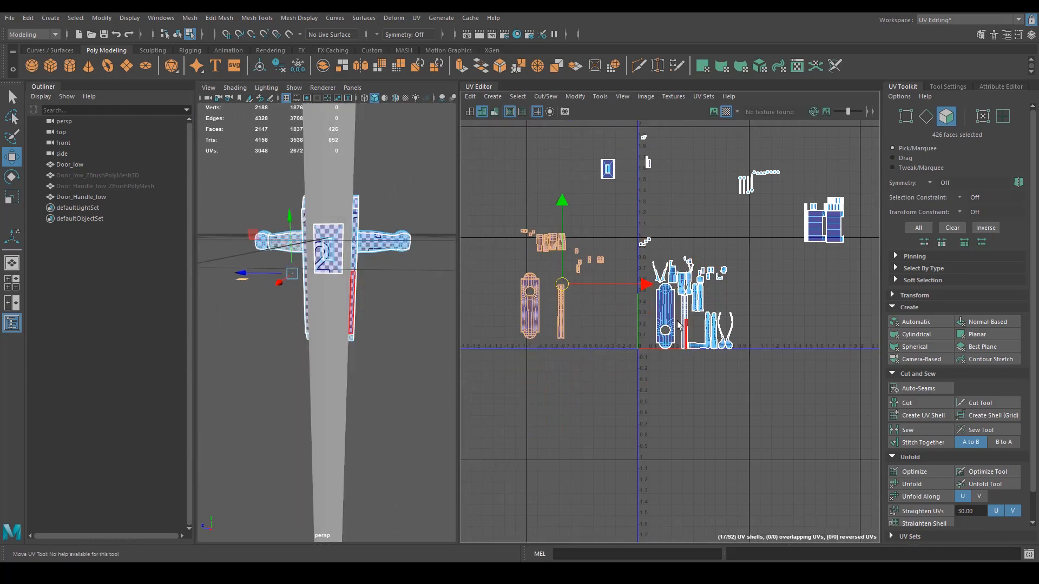
Select the UV shell of the other handle's backplate and hide the Outliner to enlarge the model view.
{"action": "left_click", "coordinate": [669, 312]}
{"action": "left_click_drag", "start_coordinate": [345, 319], "coordinate": [373, 282], "text": "alt"}
{"action": "scroll", "coordinate": [522, 298], "scroll_direction": "up", "scroll_amount": 3}
{"action": "middle_click_drag", "start_coordinate": [671, 290], "coordinate": [570, 366], "text": "alt"}
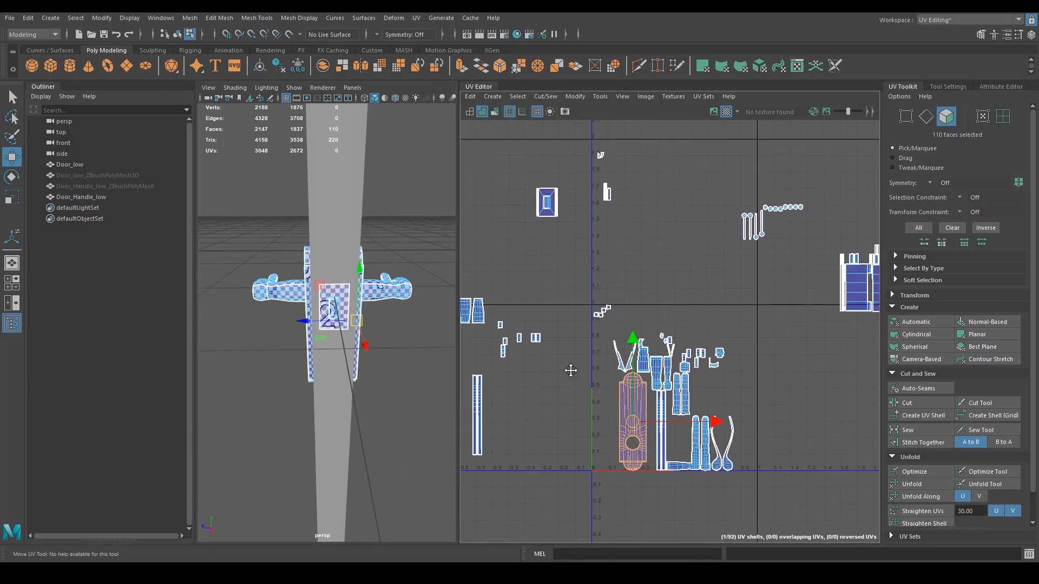
{"action": "middle_click_drag", "start_coordinate": [707, 327], "coordinate": [758, 277], "text": "alt"}
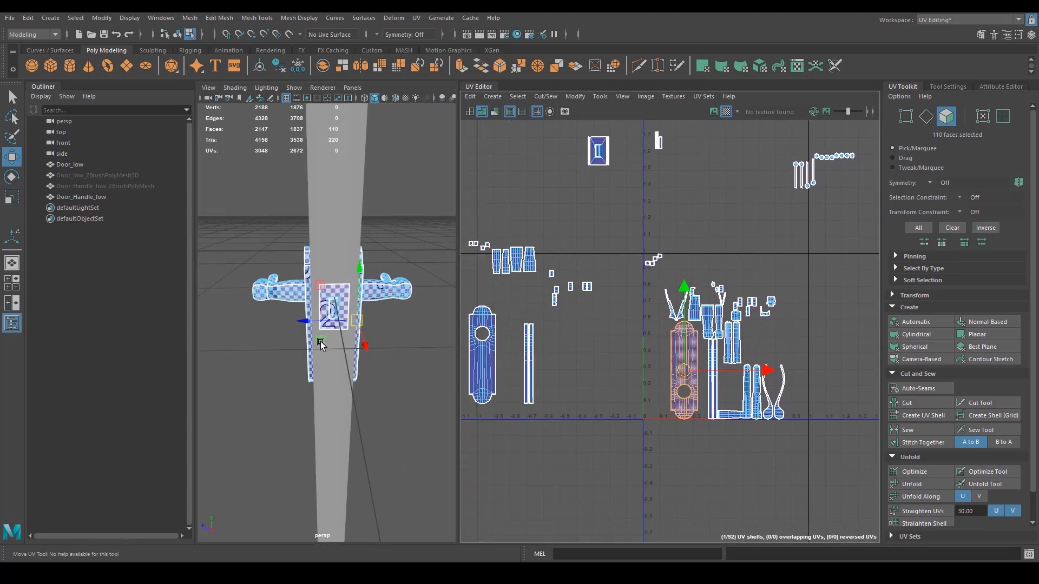
{"action": "scroll", "coordinate": [319, 340], "scroll_direction": "up", "scroll_amount": 5}
{"action": "left_click_drag", "start_coordinate": [325, 338], "coordinate": [316, 336], "text": "alt"}
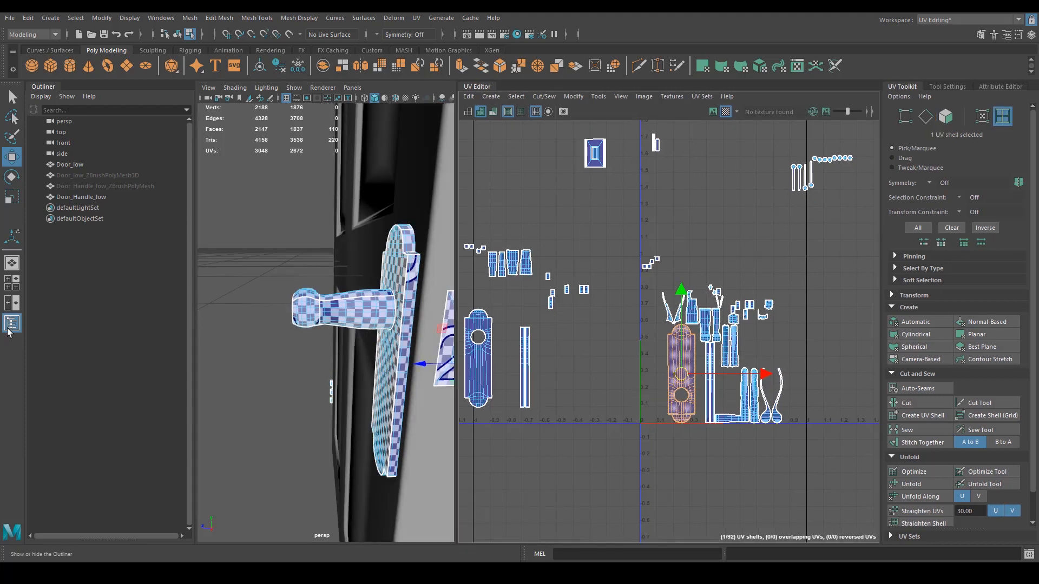
{"action": "left_click", "coordinate": [12, 324]}
Select the faces of one handle's lever grip, and turn off the checker pattern and the UV shell shading.
{"action": "right_click", "coordinate": [216, 284]}
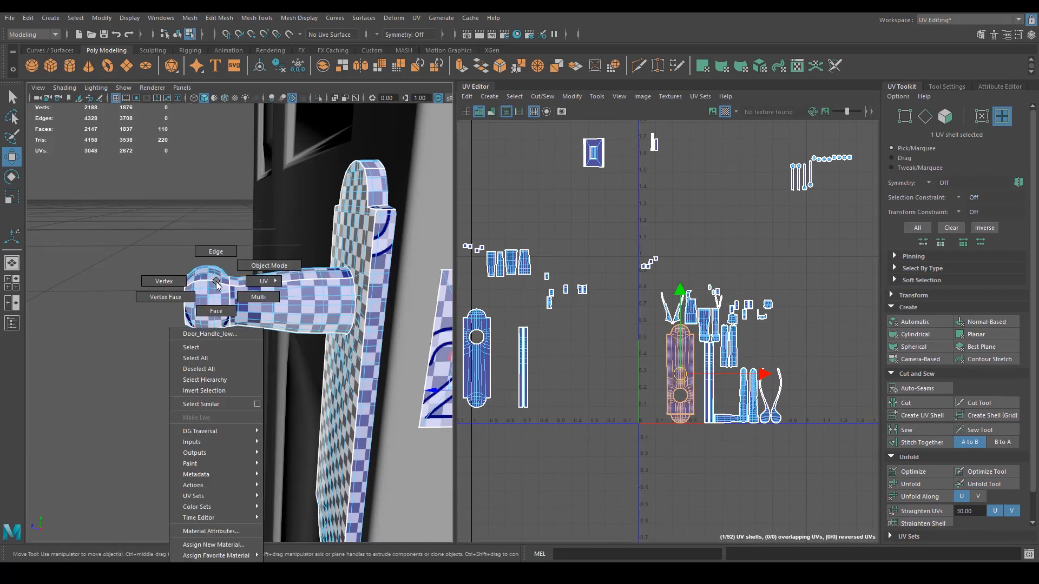
{"action": "left_click", "coordinate": [216, 312]}
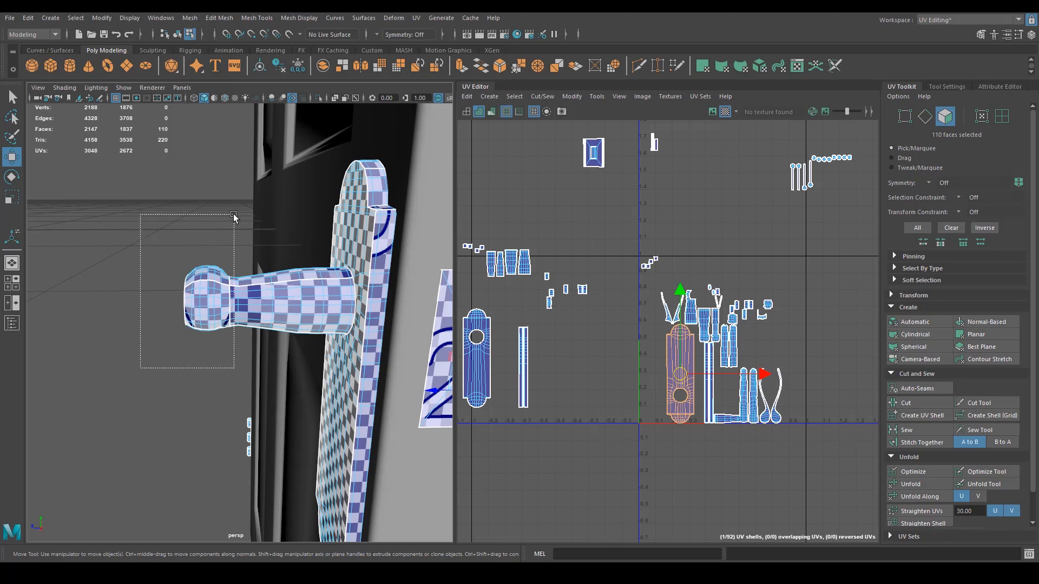
{"action": "left_click_drag", "start_coordinate": [234, 215], "coordinate": [234, 215]}
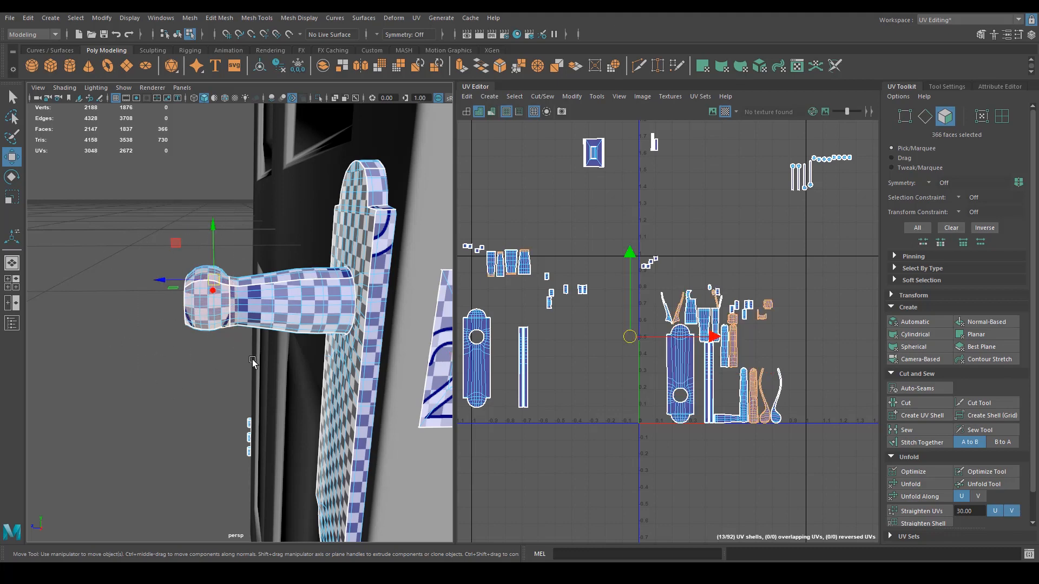
{"action": "left_click_drag", "start_coordinate": [254, 360], "coordinate": [247, 338], "text": "alt"}
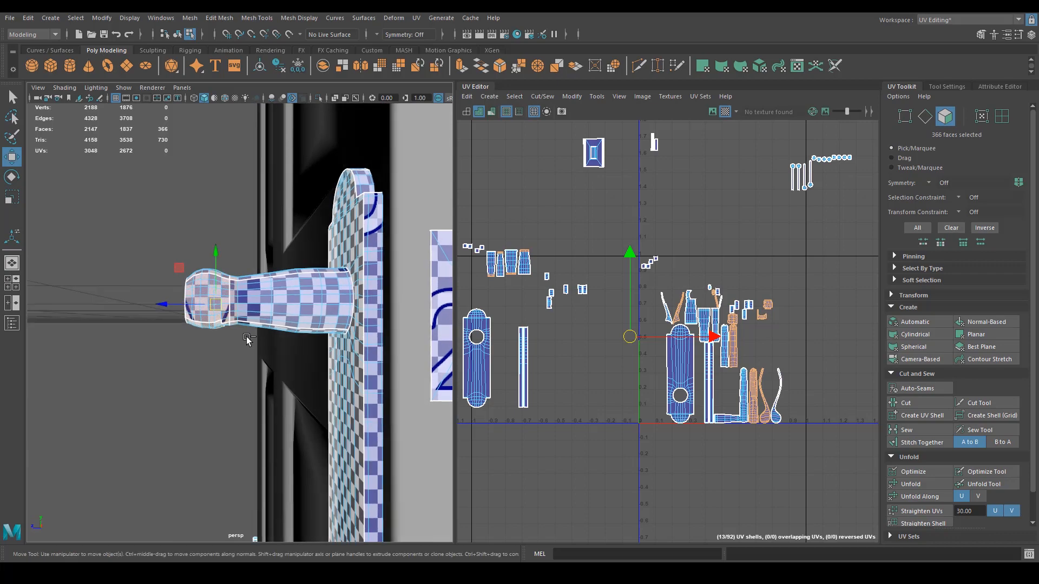
{"action": "left_click_drag", "start_coordinate": [233, 242], "coordinate": [334, 311], "text": "alt"}
{"action": "left_click", "coordinate": [725, 114]}
{"action": "left_click", "coordinate": [465, 111]}
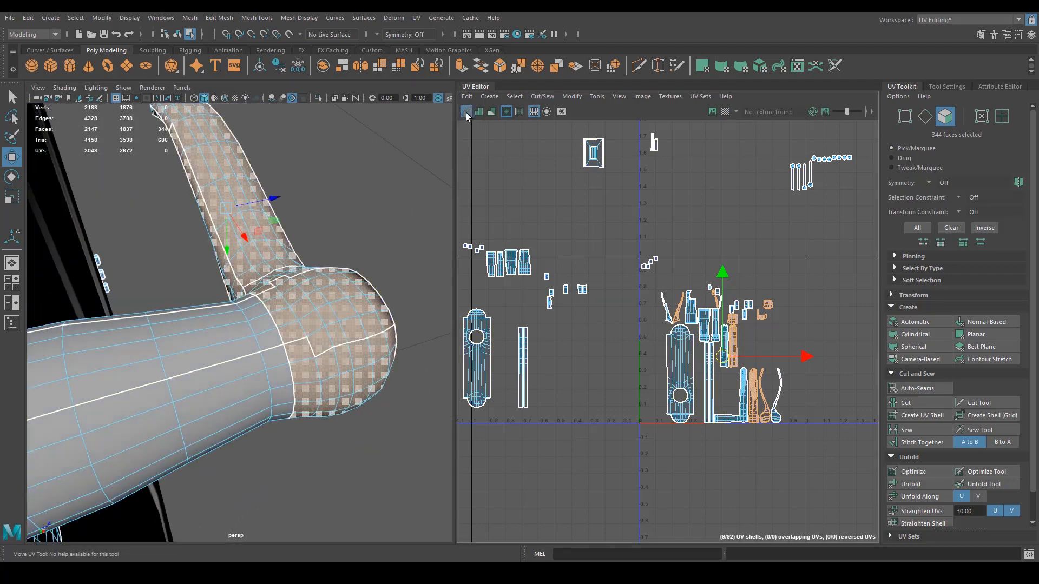
Project the selected lever faces as a single planar UV shell and move it to the right of the UV tile.
{"action": "mouse_move", "coordinate": [234, 273]}
{"action": "left_mouse_down", "text": "alt"}
{"action": "mouse_move", "coordinate": [298, 419]}
{"action": "mouse_move", "coordinate": [338, 478]}
{"action": "mouse_move", "coordinate": [424, 417]}
{"action": "mouse_move", "coordinate": [454, 355]}
{"action": "mouse_move", "coordinate": [389, 370]}
{"action": "left_mouse_up", "text": "alt"}
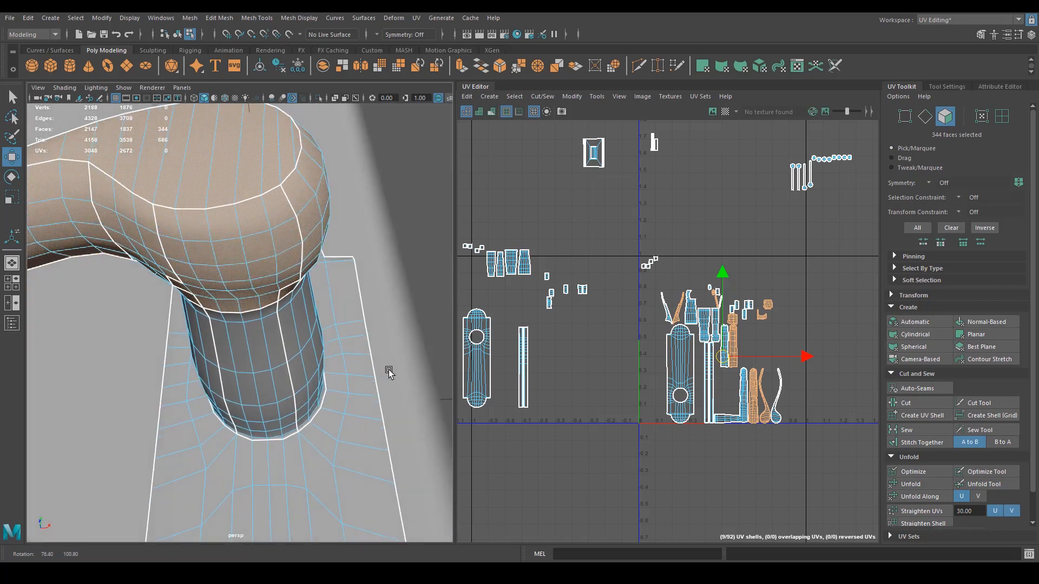
{"action": "scroll", "coordinate": [707, 381], "scroll_direction": "down", "scroll_amount": 3}
{"action": "middle_click_drag", "start_coordinate": [708, 382], "coordinate": [676, 352], "text": "alt"}
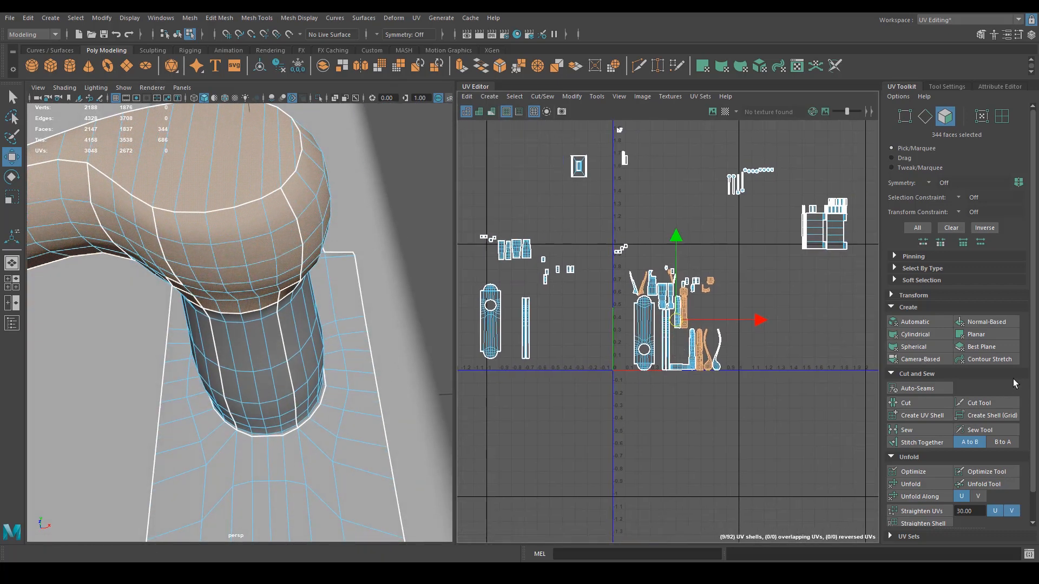
{"action": "left_click", "coordinate": [984, 341]}
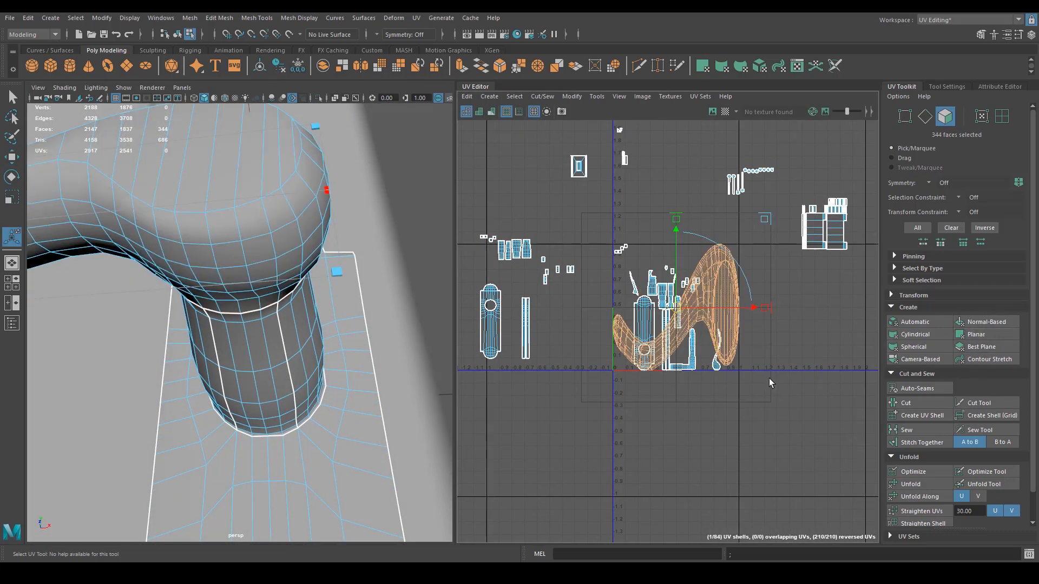
{"action": "middle_click_drag", "start_coordinate": [768, 378], "coordinate": [738, 386], "text": "alt"}
{"action": "left_click_drag", "start_coordinate": [645, 319], "coordinate": [805, 348]}
{"action": "middle_click_drag", "start_coordinate": [766, 382], "coordinate": [676, 327], "text": "alt"}
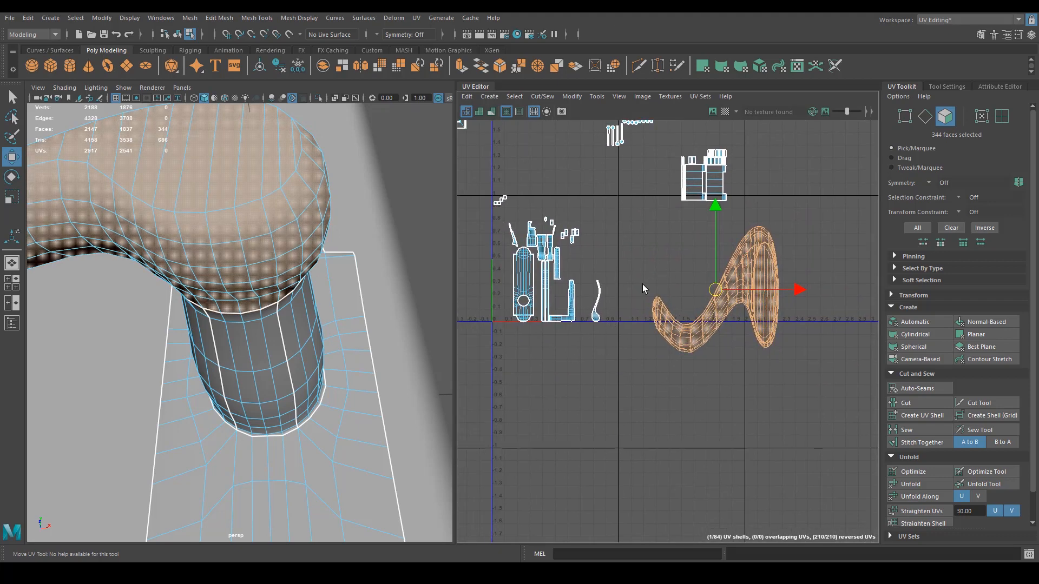
Turn the UV shell shading back on and select the edge loop around the tip of the lever.
{"action": "scroll", "coordinate": [715, 303], "scroll_direction": "up", "scroll_amount": 3}
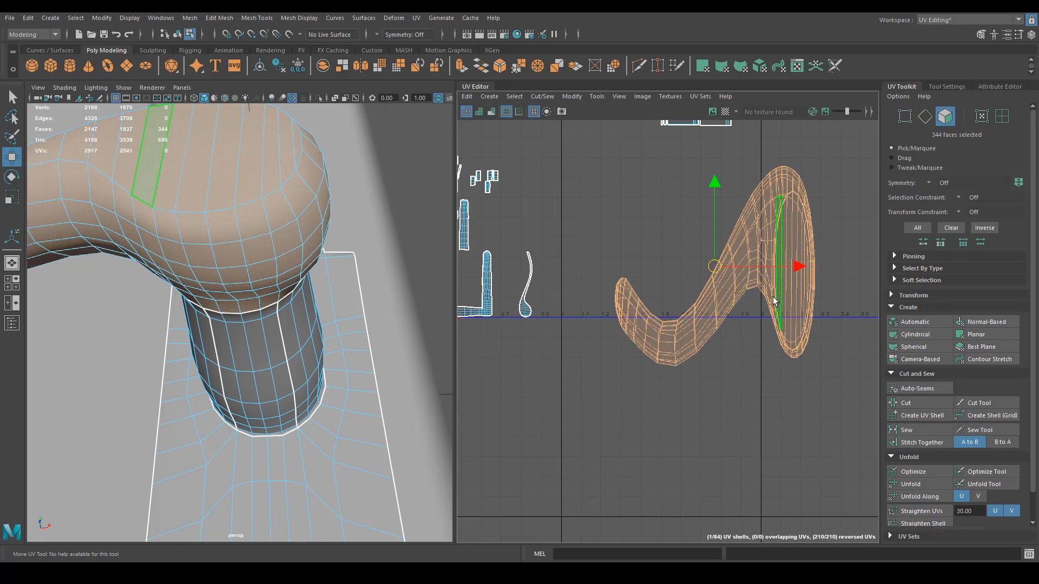
{"action": "left_click", "coordinate": [479, 111]}
{"action": "scroll", "coordinate": [636, 249], "scroll_direction": "up", "scroll_amount": 2}
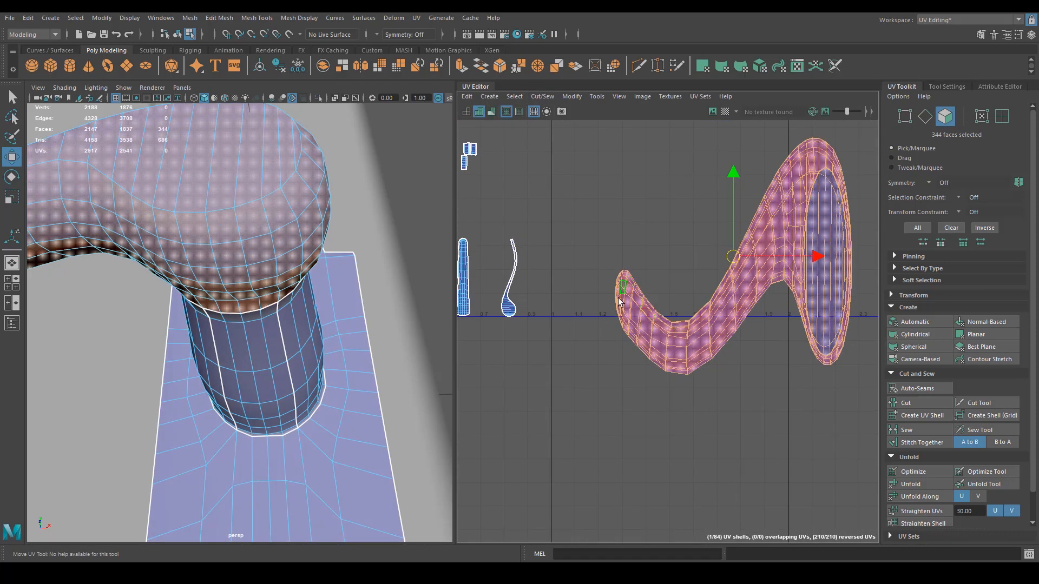
{"action": "scroll", "coordinate": [592, 322], "scroll_direction": "up", "scroll_amount": 5}
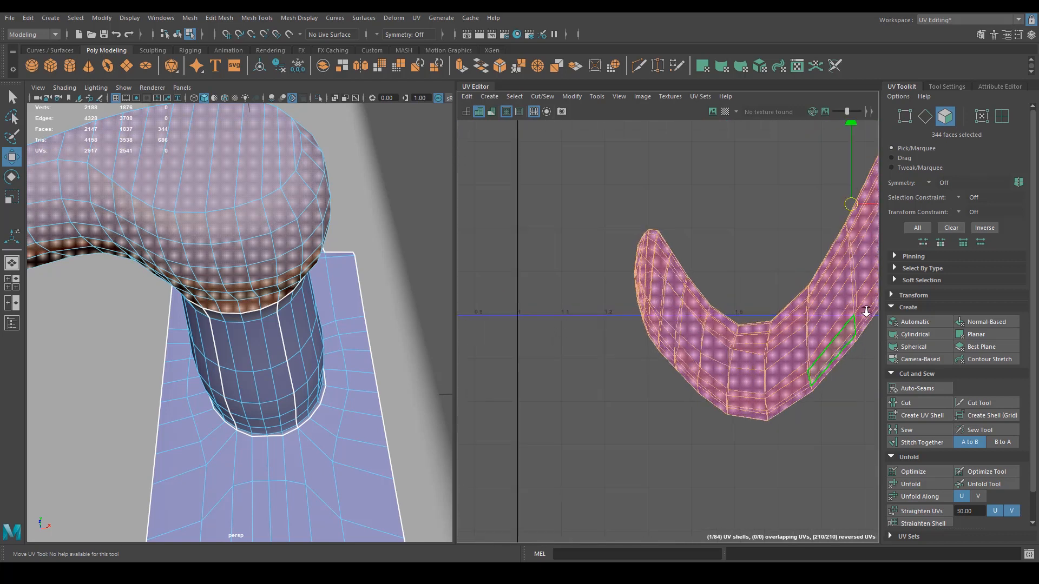
{"action": "right_click", "coordinate": [653, 270]}
{"action": "left_click", "coordinate": [653, 239]}
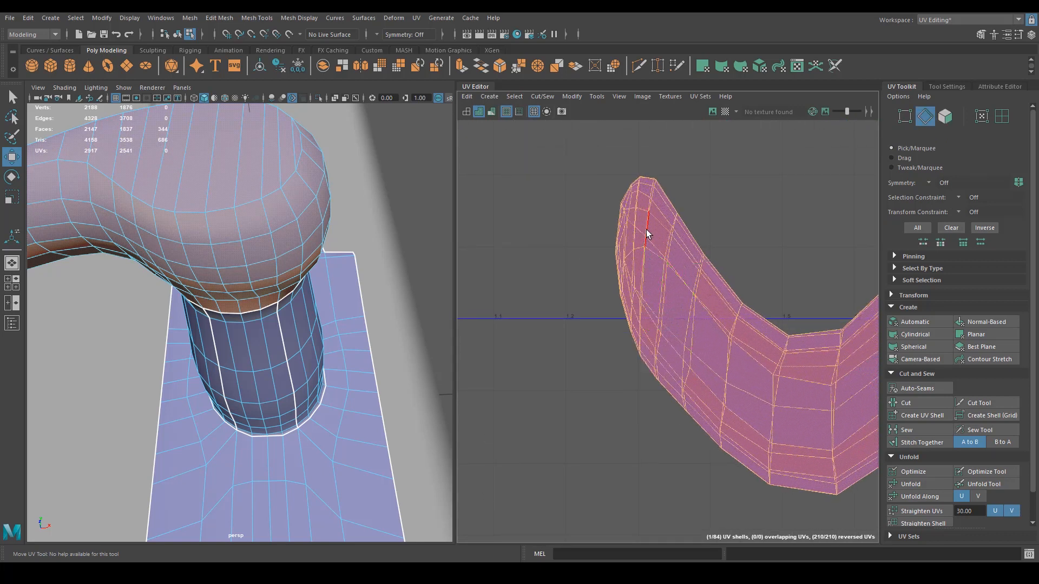
{"action": "scroll", "coordinate": [686, 272], "scroll_direction": "up", "scroll_amount": 2}
{"action": "double_click", "coordinate": [657, 237]}
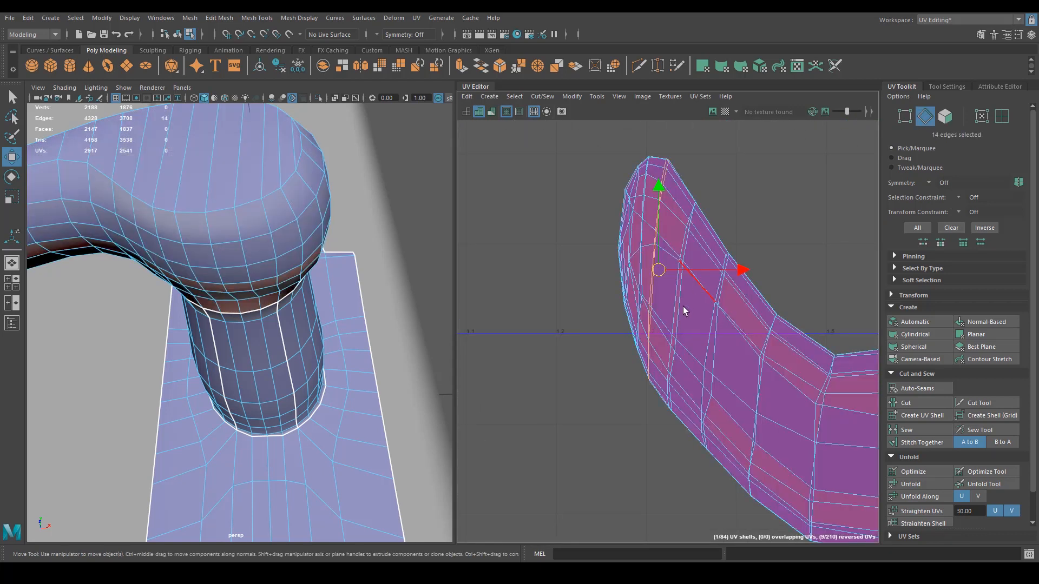
Cut the lever's UVs along the selected edge loop to separate the tip.
{"action": "scroll", "coordinate": [684, 310], "scroll_direction": "down", "scroll_amount": 1}
{"action": "scroll", "coordinate": [304, 307], "scroll_direction": "down", "scroll_amount": 4}
{"action": "middle_click_drag", "start_coordinate": [248, 316], "coordinate": [275, 320], "text": "alt"}
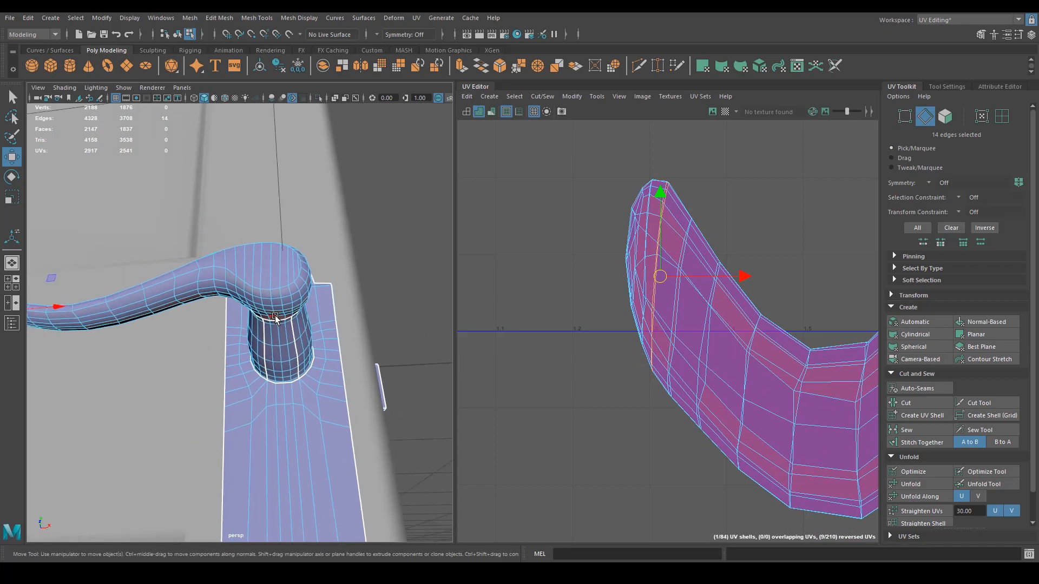
{"action": "key", "text": "f"}
{"action": "left_click_drag", "start_coordinate": [222, 359], "coordinate": [267, 395], "text": "alt"}
{"action": "mouse_move", "coordinate": [267, 394]}
{"action": "right_mouse_down", "text": "alt"}
{"action": "mouse_move", "coordinate": [189, 332]}
{"action": "mouse_move", "coordinate": [266, 375]}
{"action": "right_mouse_up", "text": "alt"}
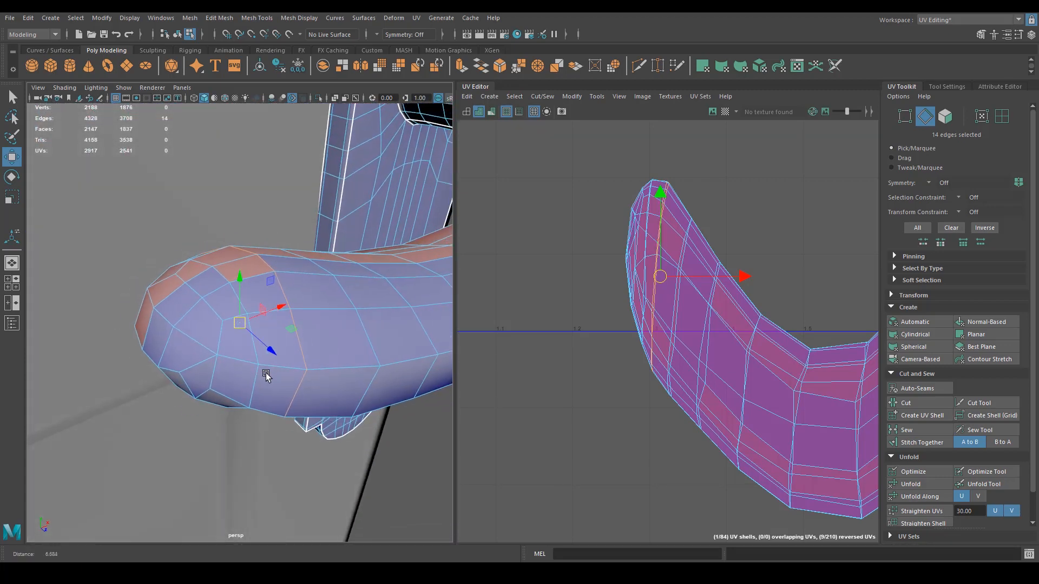
{"action": "left_click_drag", "start_coordinate": [266, 374], "coordinate": [273, 377], "text": "alt"}
{"action": "scroll", "coordinate": [695, 351], "scroll_direction": "down", "scroll_amount": 2}
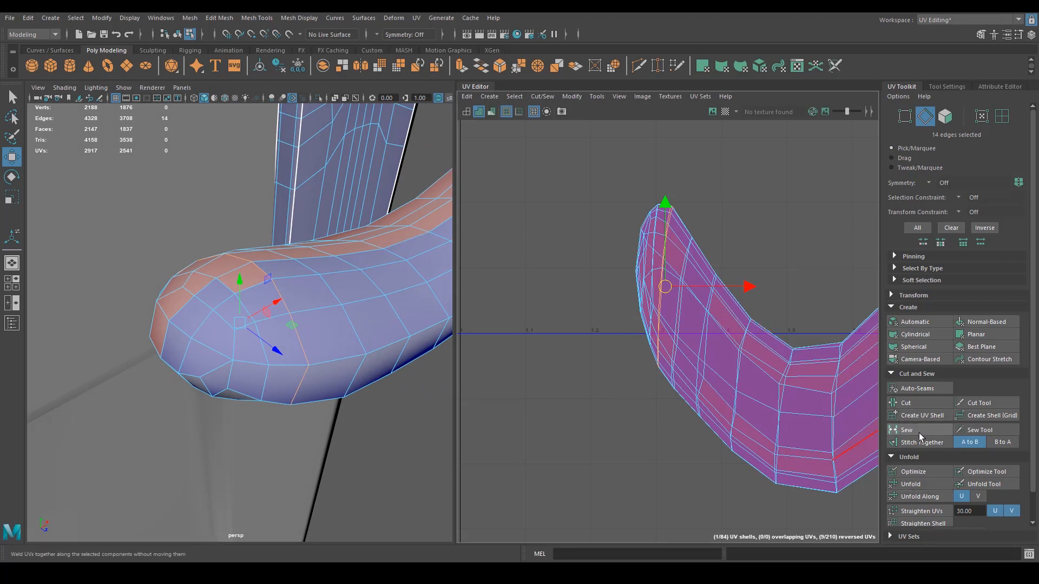
{"action": "left_click", "coordinate": [918, 402]}
Select the edge line running along the lever from the tip seam to the handle's neck and cut the UVs along it.
{"action": "middle_click_drag", "start_coordinate": [846, 389], "coordinate": [782, 385], "text": "alt"}
{"action": "left_click_drag", "start_coordinate": [278, 375], "coordinate": [282, 333], "text": "alt"}
{"action": "left_click", "coordinate": [282, 334]}
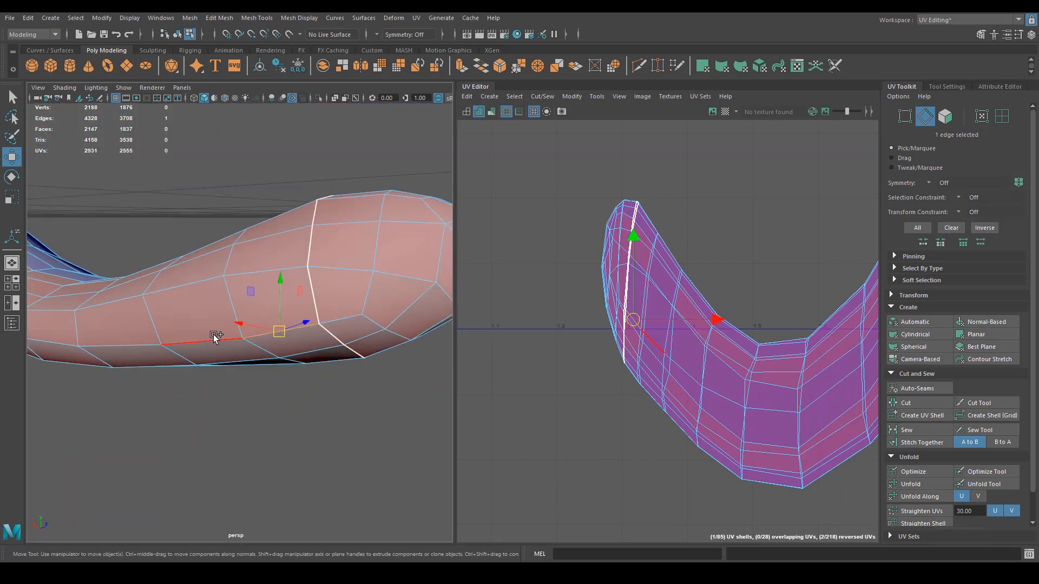
{"action": "middle_click_drag", "start_coordinate": [99, 352], "coordinate": [116, 358], "text": "alt"}
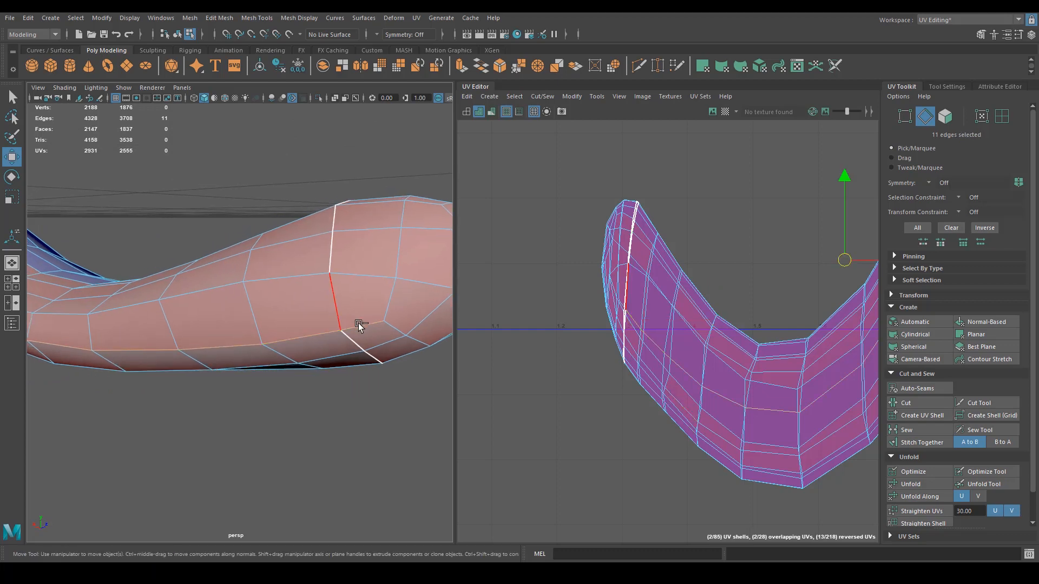
{"action": "mouse_move", "coordinate": [239, 405]}
{"action": "left_mouse_down", "text": "alt"}
{"action": "mouse_move", "coordinate": [202, 415]}
{"action": "mouse_move", "coordinate": [255, 399]}
{"action": "left_mouse_up", "text": "alt"}
{"action": "middle_click_drag", "start_coordinate": [108, 346], "coordinate": [320, 329], "text": "alt"}
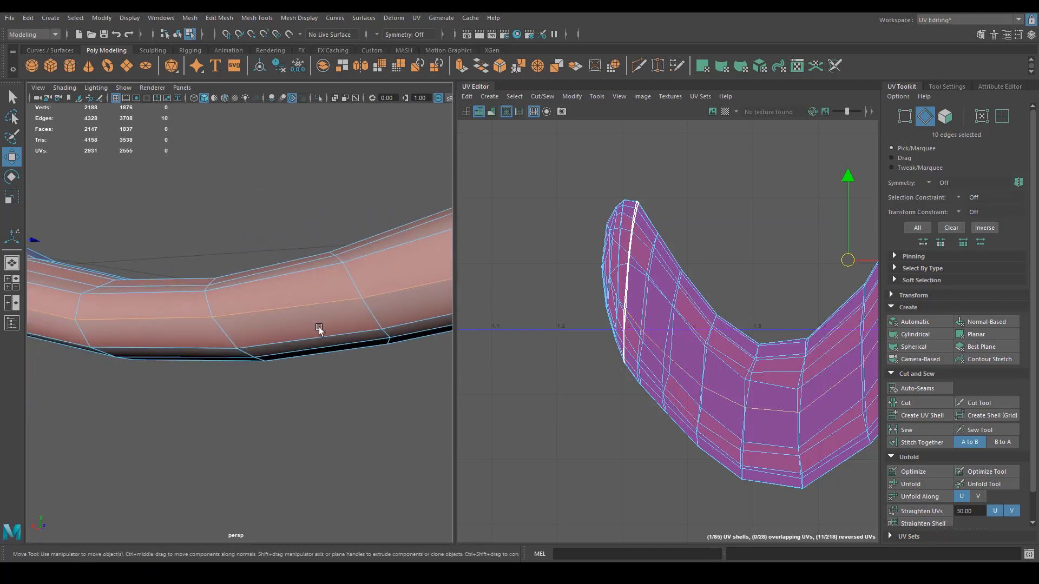
{"action": "middle_click_drag", "start_coordinate": [77, 346], "coordinate": [408, 401], "text": "alt"}
{"action": "mouse_move", "coordinate": [54, 346]}
{"action": "middle_mouse_down", "text": "alt"}
{"action": "mouse_move", "coordinate": [232, 395]}
{"action": "mouse_move", "coordinate": [155, 373]}
{"action": "mouse_move", "coordinate": [253, 367]}
{"action": "middle_mouse_up", "text": "alt"}
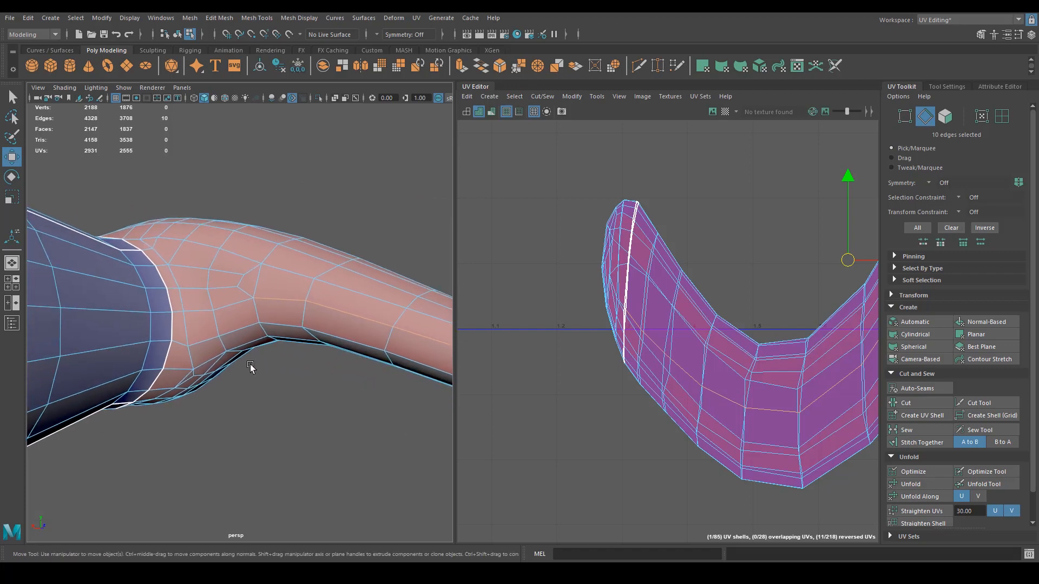
{"action": "left_click_drag", "start_coordinate": [253, 366], "coordinate": [264, 343], "text": "alt"}
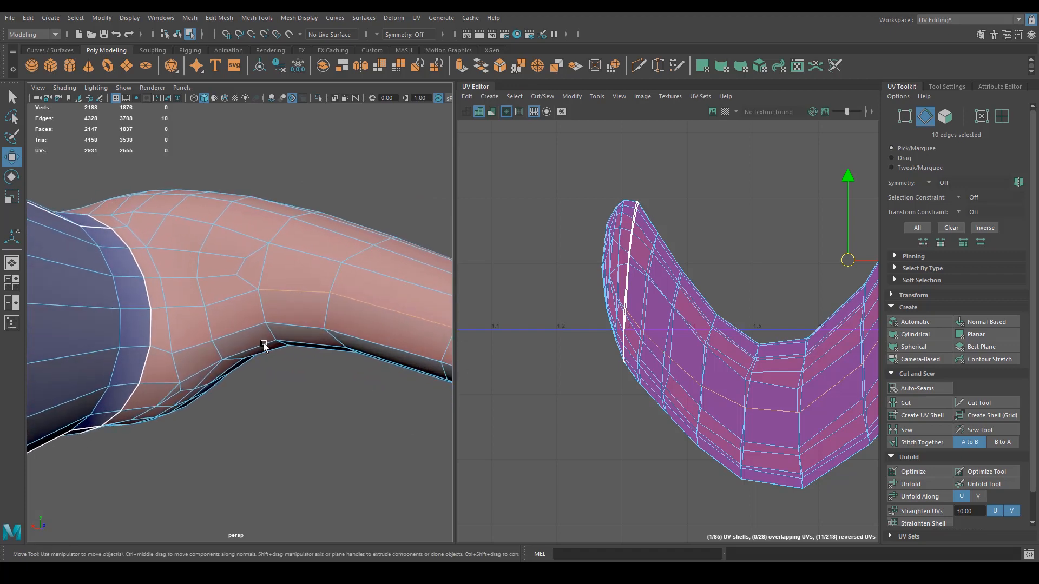
{"action": "left_click", "coordinate": [162, 304], "text": "shift"}
{"action": "left_click_drag", "start_coordinate": [177, 350], "coordinate": [178, 293], "text": "alt"}
{"action": "right_click_drag", "start_coordinate": [810, 435], "coordinate": [729, 414], "text": "alt"}
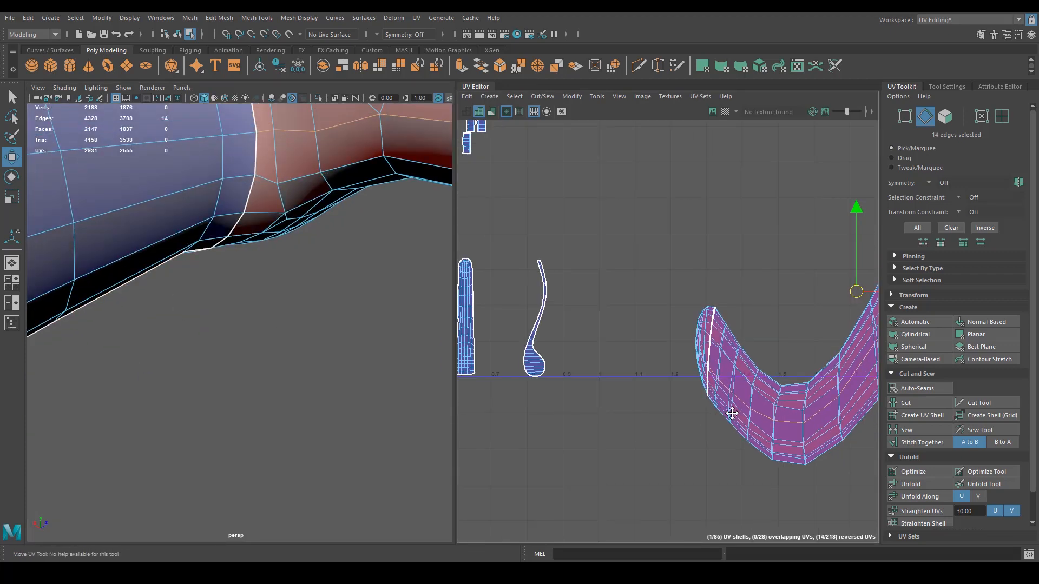
{"action": "middle_click_drag", "start_coordinate": [840, 427], "coordinate": [469, 424], "text": "alt"}
{"action": "middle_click_drag", "start_coordinate": [516, 399], "coordinate": [662, 382], "text": "alt"}
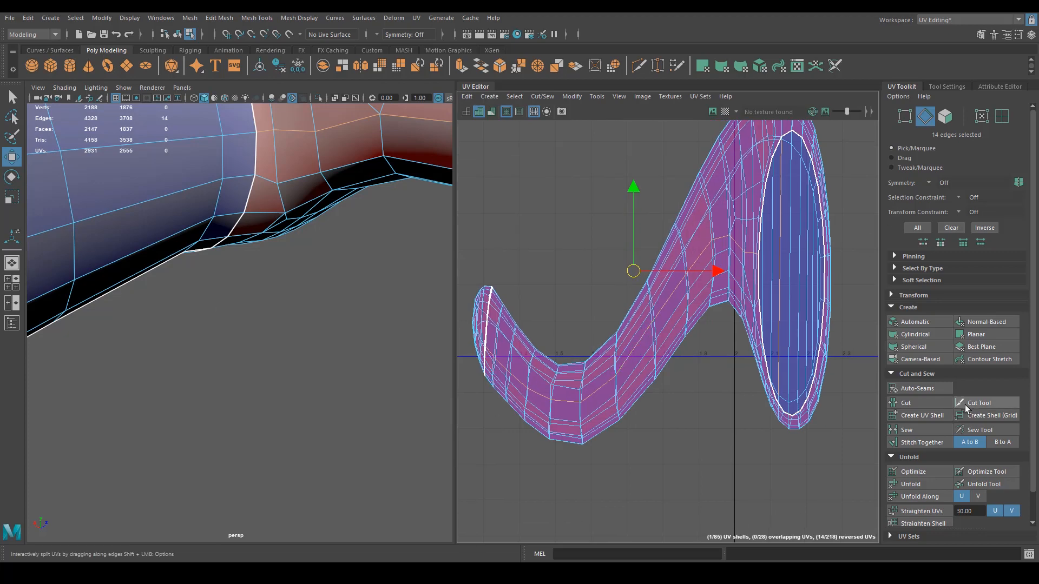
{"action": "right_click_drag", "start_coordinate": [811, 401], "coordinate": [703, 446], "text": "alt"}
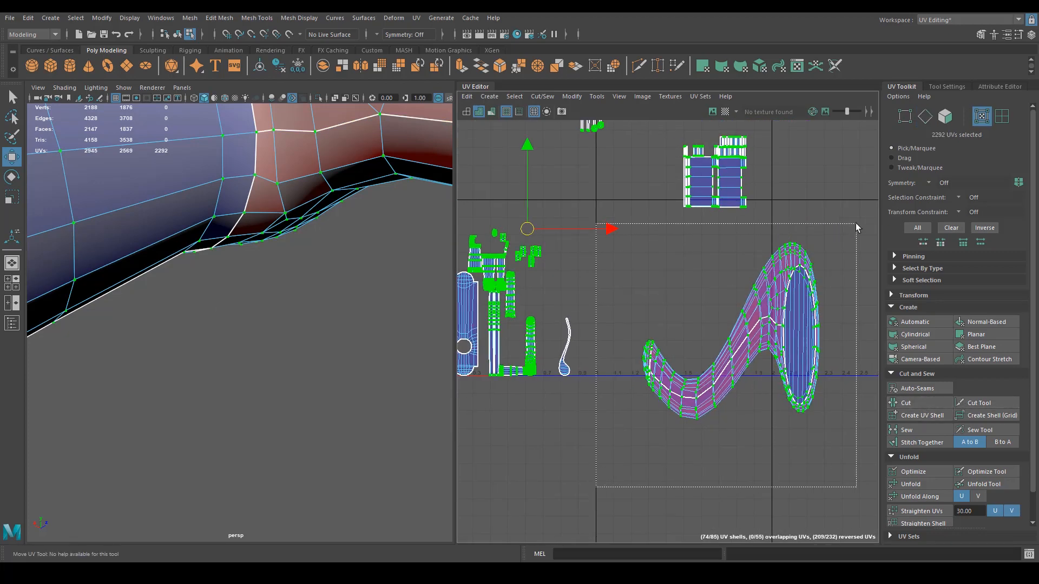
Unfold the UVs of the lever and its tip, and scale the shells up.
{"action": "left_click_drag", "start_coordinate": [855, 223], "coordinate": [853, 226]}
{"action": "left_click_drag", "start_coordinate": [732, 331], "coordinate": [720, 333]}
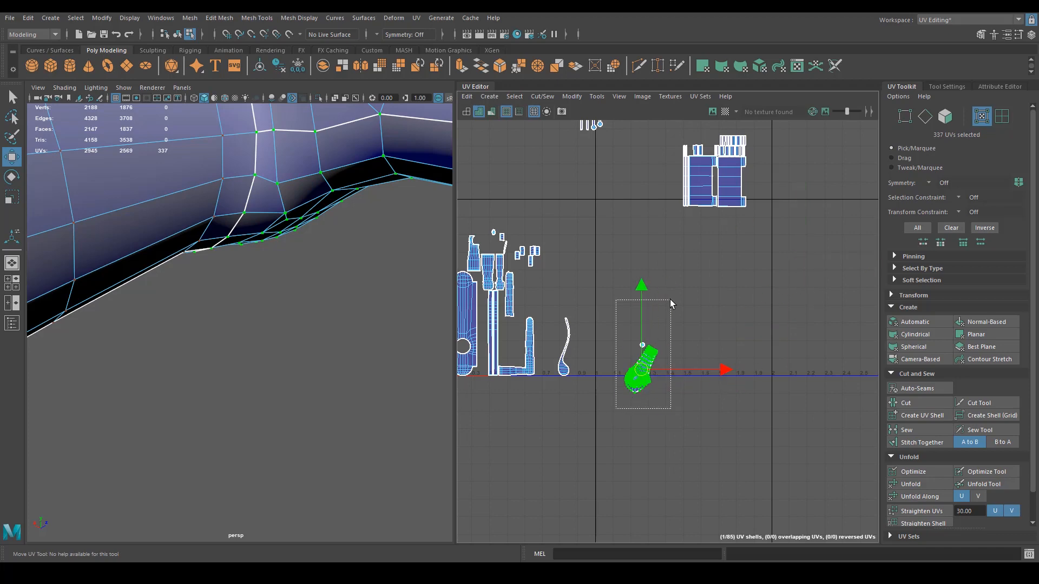
{"action": "key", "text": "r"}
{"action": "middle_click_drag", "start_coordinate": [671, 305], "coordinate": [973, 244]}
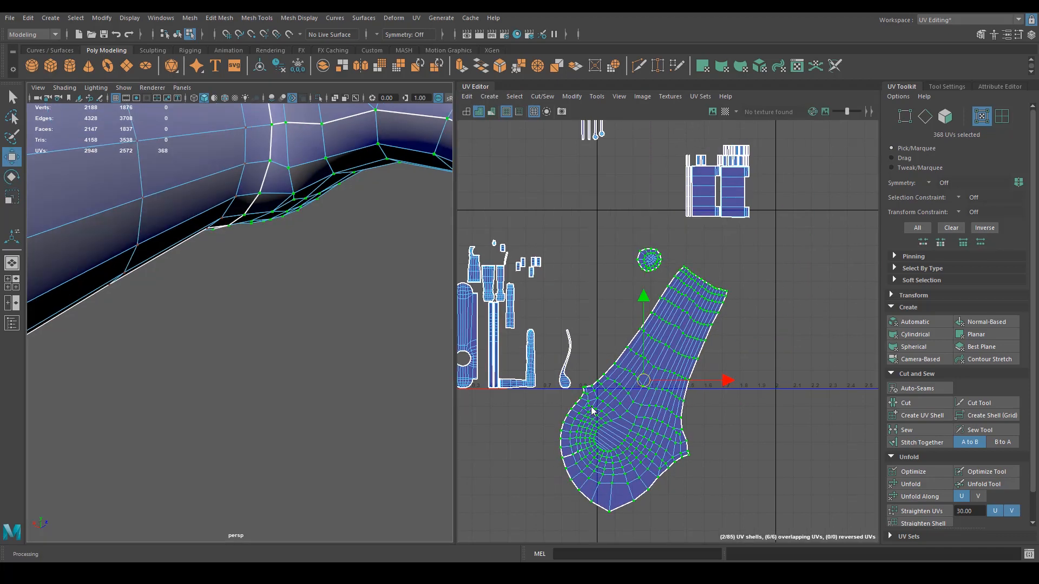
Select the front-face UV shell of this handle's backplate and move it just left of its current UV tile.
{"action": "scroll", "coordinate": [591, 408], "scroll_direction": "down", "scroll_amount": 1}
{"action": "middle_click_drag", "start_coordinate": [524, 377], "coordinate": [688, 393], "text": "alt"}
{"action": "right_click_drag", "start_coordinate": [618, 338], "coordinate": [595, 326]}
{"action": "left_click", "coordinate": [631, 349]}
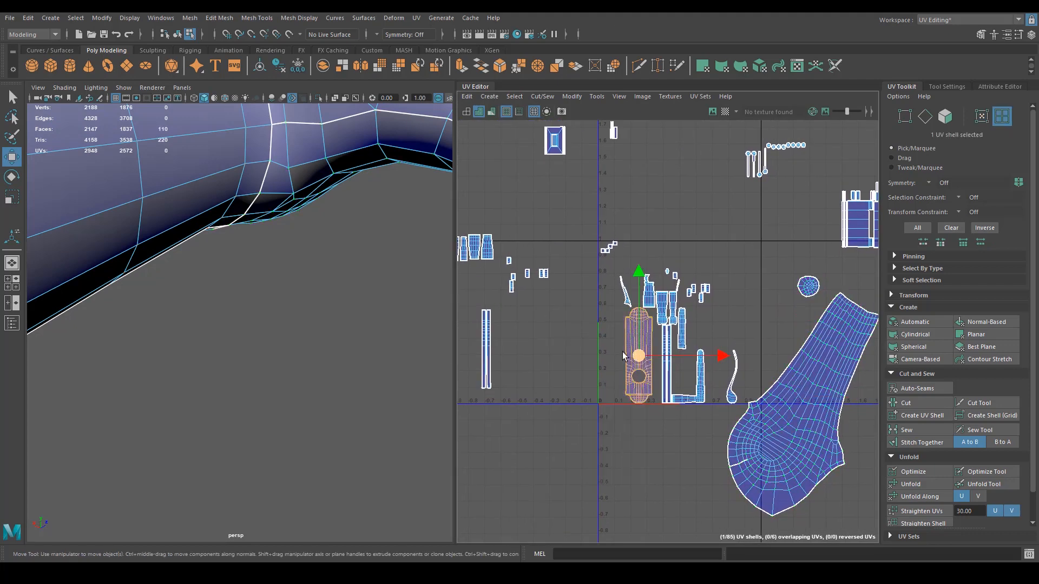
{"action": "left_click_drag", "start_coordinate": [336, 326], "coordinate": [187, 271], "text": "alt"}
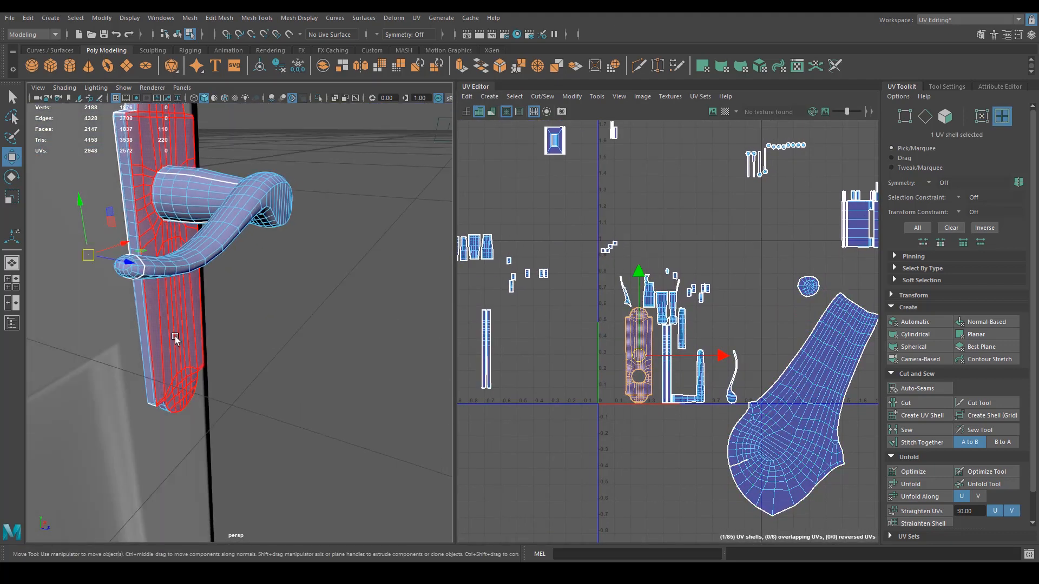
{"action": "left_click", "coordinate": [176, 341]}
{"action": "middle_click_drag", "start_coordinate": [500, 336], "coordinate": [637, 377], "text": "alt"}
{"action": "scroll", "coordinate": [637, 378], "scroll_direction": "down", "scroll_amount": 2}
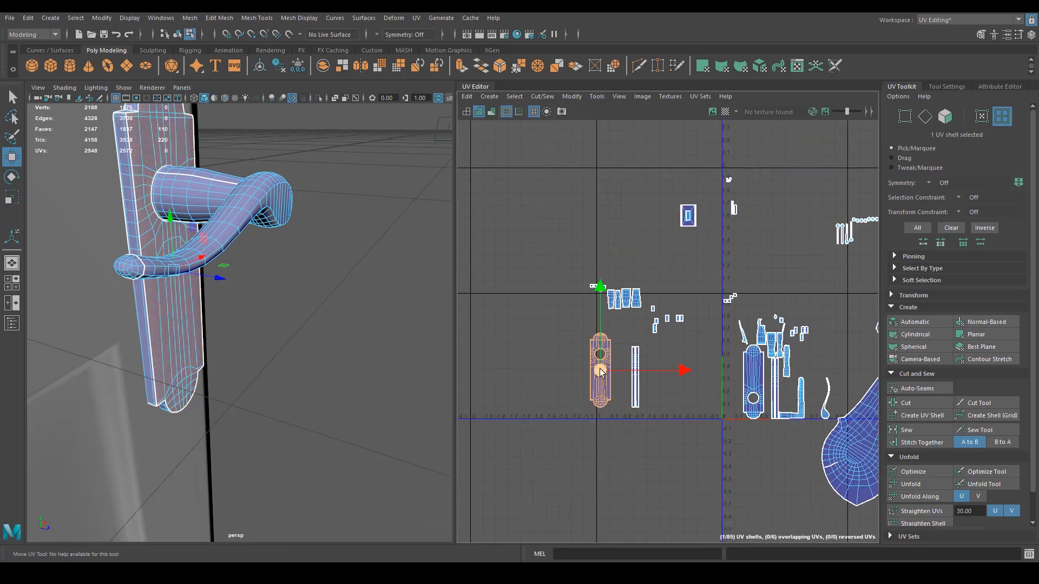
{"action": "left_click_drag", "start_coordinate": [600, 371], "coordinate": [573, 365]}
{"action": "scroll", "coordinate": [628, 413], "scroll_direction": "up", "scroll_amount": 4}
{"action": "middle_click_drag", "start_coordinate": [585, 377], "coordinate": [640, 393], "text": "alt"}
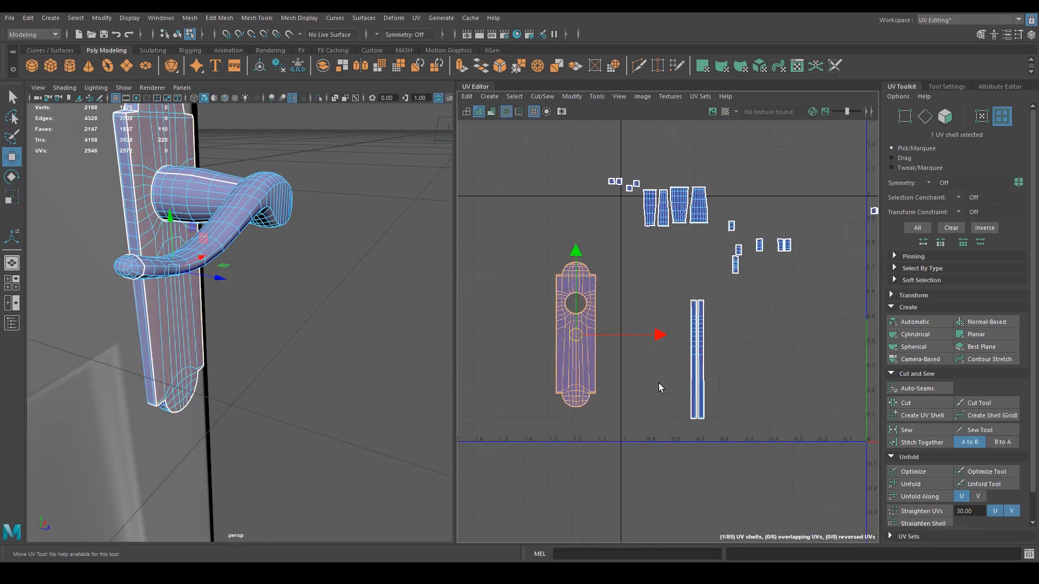
Select the edges of the backplate shell and its two long side strips, and stitch the strips onto the backplate shell.
{"action": "right_click_drag", "start_coordinate": [662, 382], "coordinate": [669, 335]}
{"action": "left_click_drag", "start_coordinate": [674, 412], "coordinate": [687, 410]}
{"action": "left_click_drag", "start_coordinate": [745, 311], "coordinate": [745, 309]}
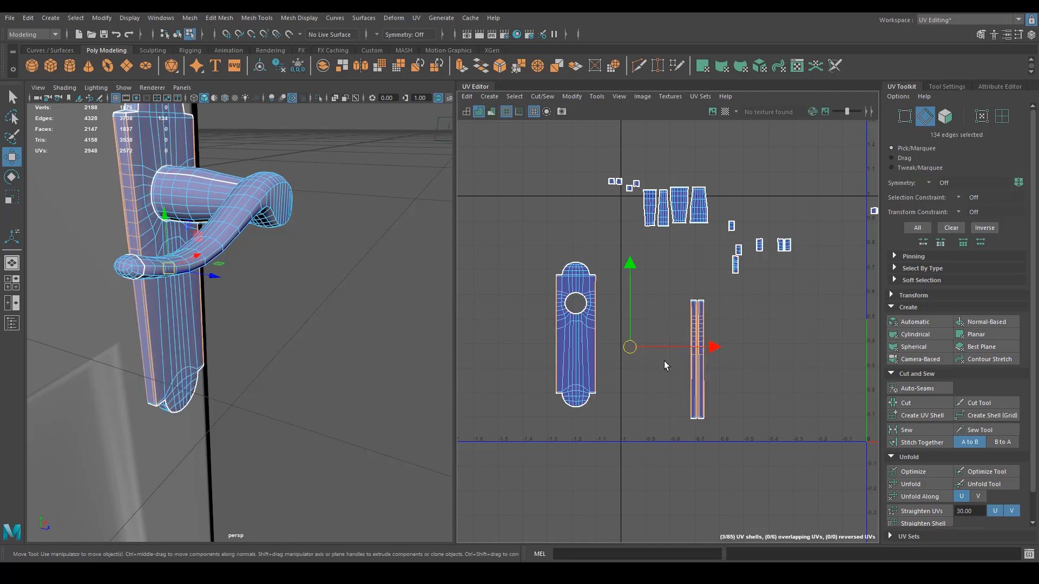
{"action": "scroll", "coordinate": [661, 390], "scroll_direction": "up", "scroll_amount": 3}
{"action": "middle_click_drag", "start_coordinate": [673, 404], "coordinate": [637, 389], "text": "alt"}
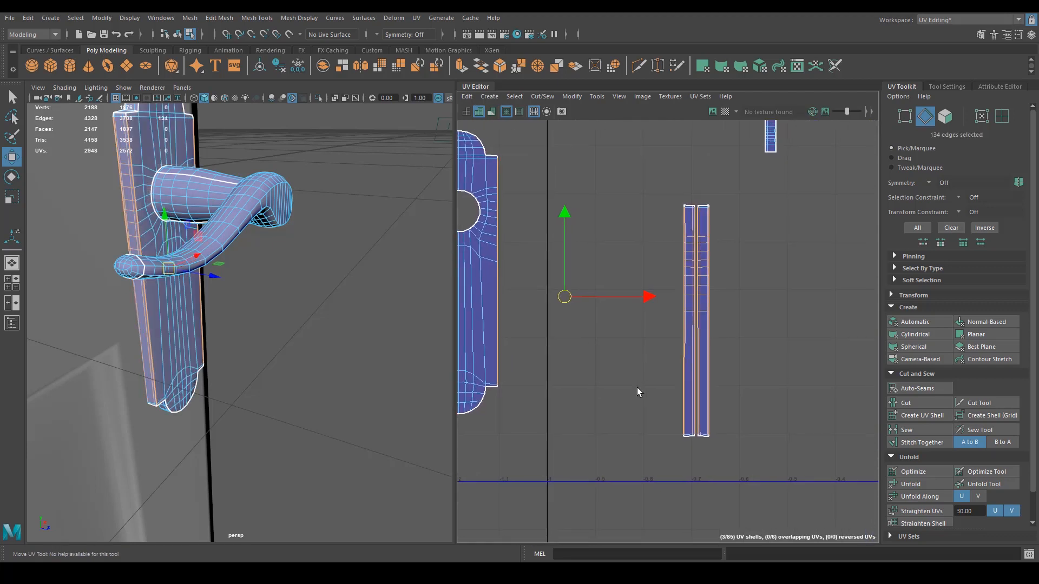
{"action": "scroll", "coordinate": [668, 436], "scroll_direction": "up", "scroll_amount": 2}
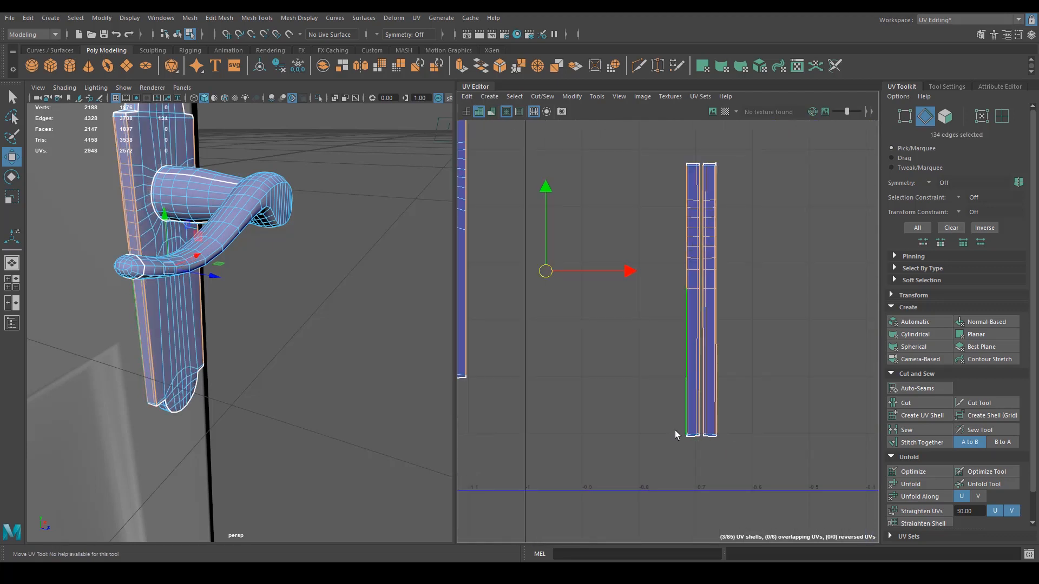
{"action": "left_click_drag", "start_coordinate": [677, 433], "coordinate": [751, 163]}
{"action": "middle_click_drag", "start_coordinate": [706, 292], "coordinate": [677, 203], "text": "alt"}
{"action": "right_click_drag", "start_coordinate": [676, 204], "coordinate": [744, 366], "text": "alt"}
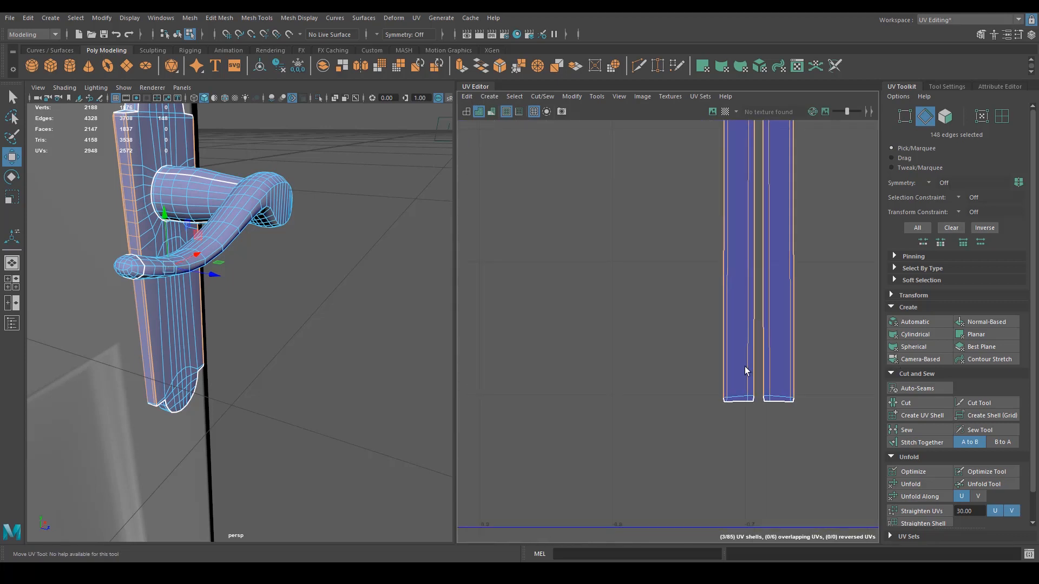
{"action": "left_click_drag", "start_coordinate": [817, 396], "coordinate": [826, 398]}
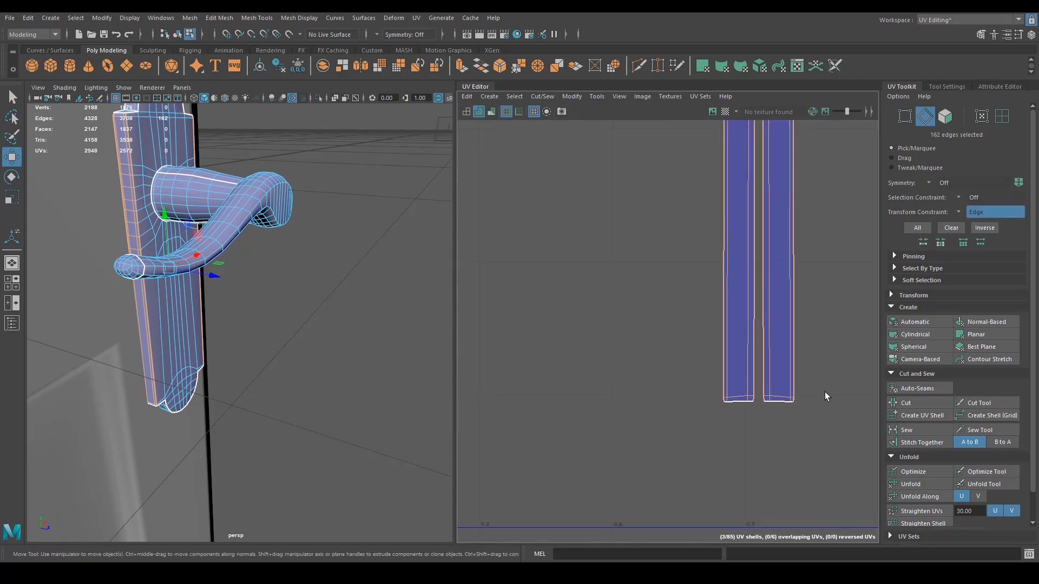
{"action": "middle_click_drag", "start_coordinate": [771, 328], "coordinate": [737, 377], "text": "alt"}
{"action": "right_click_drag", "start_coordinate": [737, 377], "coordinate": [616, 374], "text": "alt"}
{"action": "middle_click_drag", "start_coordinate": [616, 375], "coordinate": [620, 373], "text": "alt"}
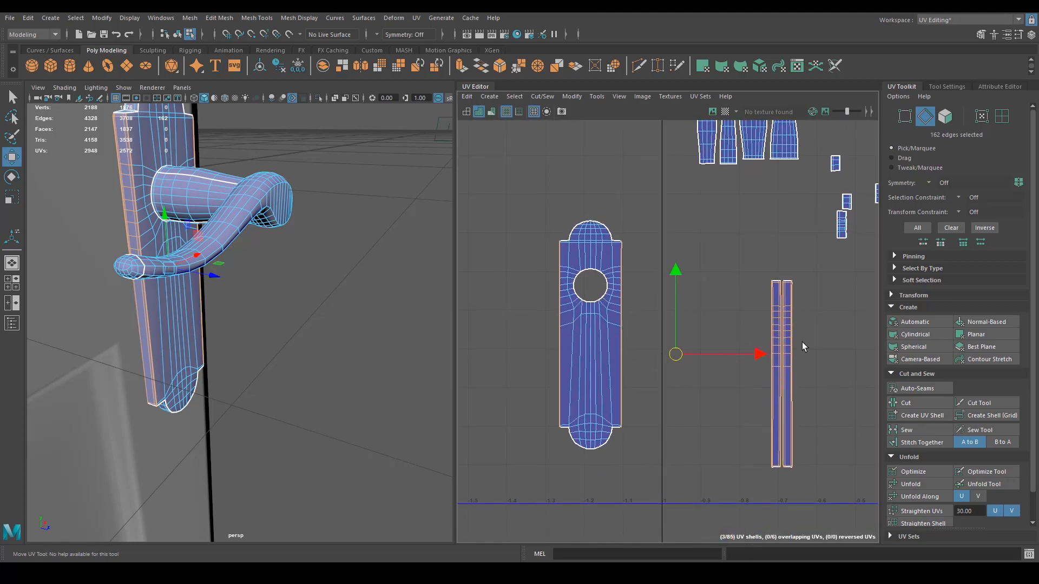
{"action": "left_click", "coordinate": [933, 448]}
Examine the stitched backplate shell in the UV layout and the rounded top rim of the backplate on the model.
{"action": "key", "text": "f"}
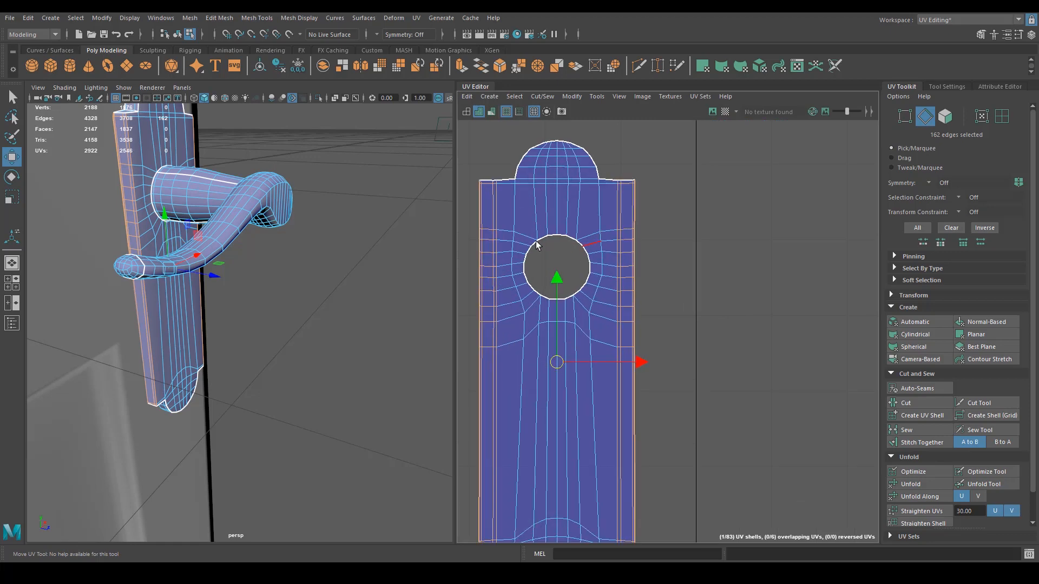
{"action": "middle_click_drag", "start_coordinate": [596, 418], "coordinate": [664, 359], "text": "alt"}
{"action": "right_click_drag", "start_coordinate": [665, 359], "coordinate": [577, 329], "text": "alt"}
{"action": "middle_click_drag", "start_coordinate": [655, 236], "coordinate": [665, 339], "text": "alt"}
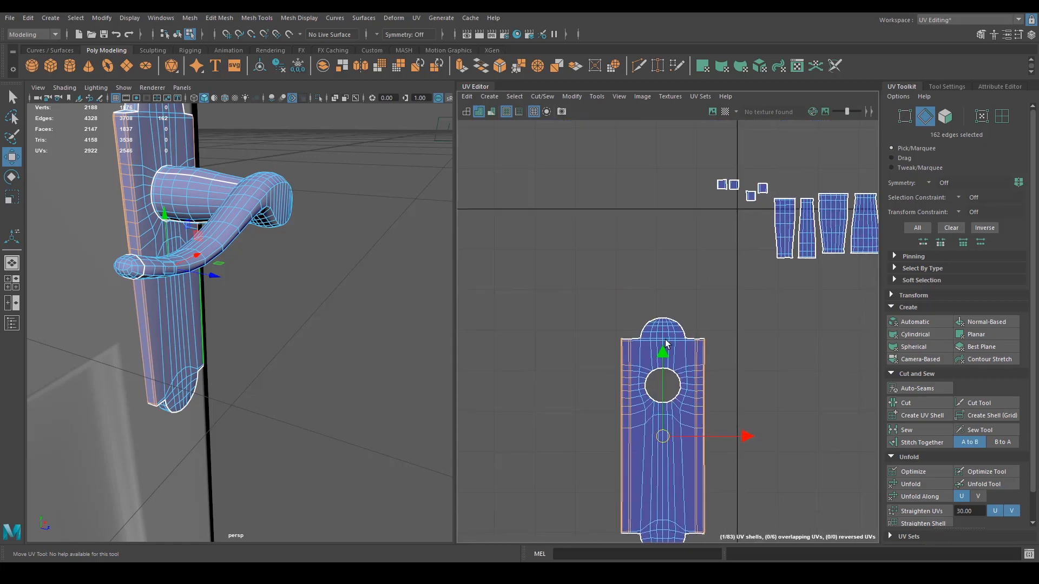
{"action": "right_click_drag", "start_coordinate": [664, 339], "coordinate": [631, 289], "text": "alt"}
{"action": "left_click_drag", "start_coordinate": [209, 259], "coordinate": [184, 282], "text": "alt"}
{"action": "right_click_drag", "start_coordinate": [184, 282], "coordinate": [162, 301], "text": "alt"}
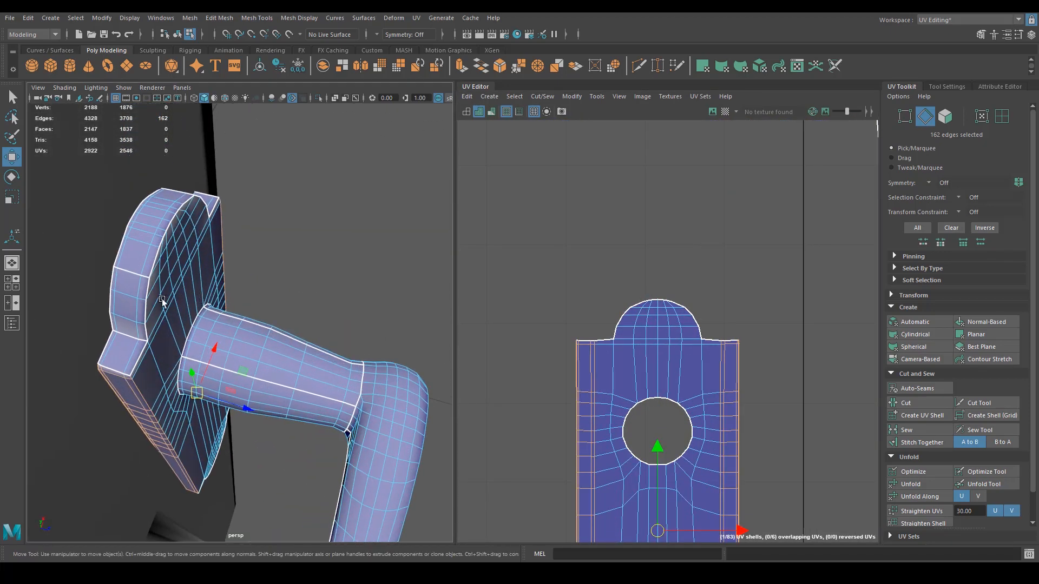
{"action": "right_click_drag", "start_coordinate": [664, 371], "coordinate": [551, 310], "text": "alt"}
{"action": "middle_click_drag", "start_coordinate": [552, 310], "coordinate": [624, 331], "text": "alt"}
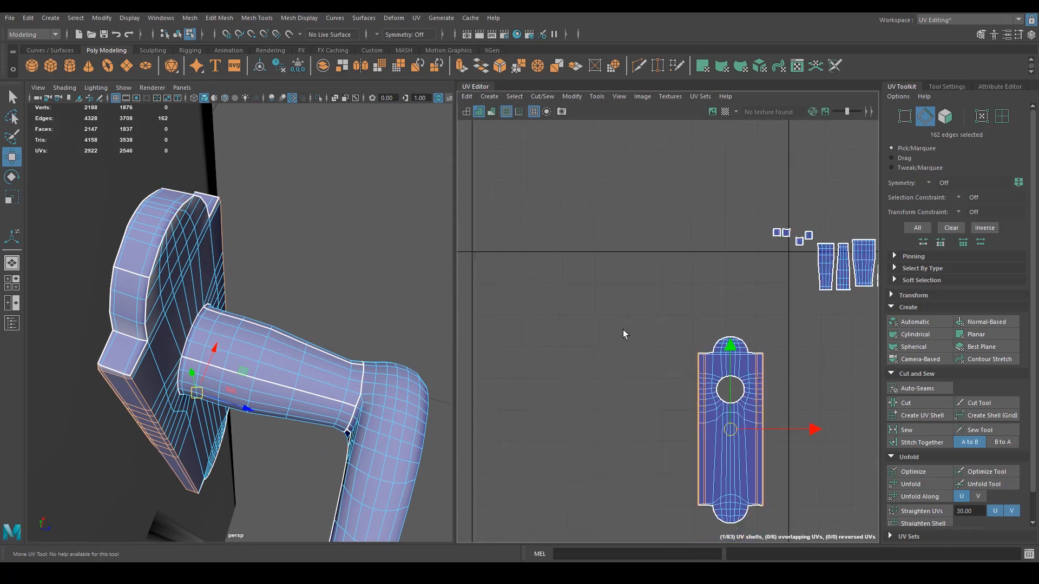
{"action": "middle_click_drag", "start_coordinate": [694, 344], "coordinate": [582, 306], "text": "alt"}
{"action": "right_click_drag", "start_coordinate": [582, 306], "coordinate": [550, 299], "text": "alt"}
{"action": "middle_click_drag", "start_coordinate": [659, 361], "coordinate": [670, 404], "text": "alt"}
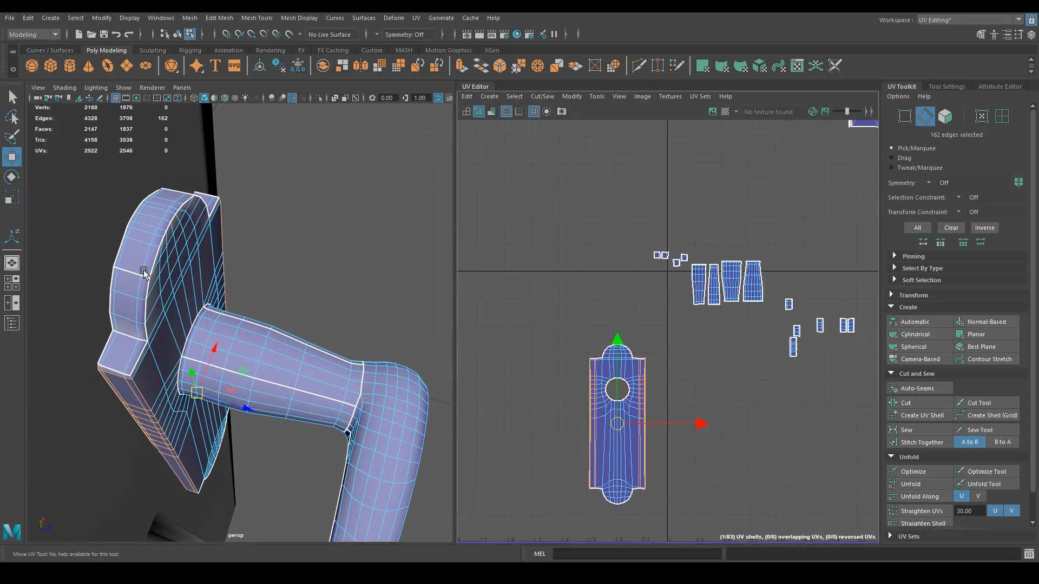
{"action": "right_click_drag", "start_coordinate": [133, 282], "coordinate": [130, 305]}
{"action": "left_click", "coordinate": [121, 296]}
{"action": "left_click", "coordinate": [128, 282], "text": "shift"}
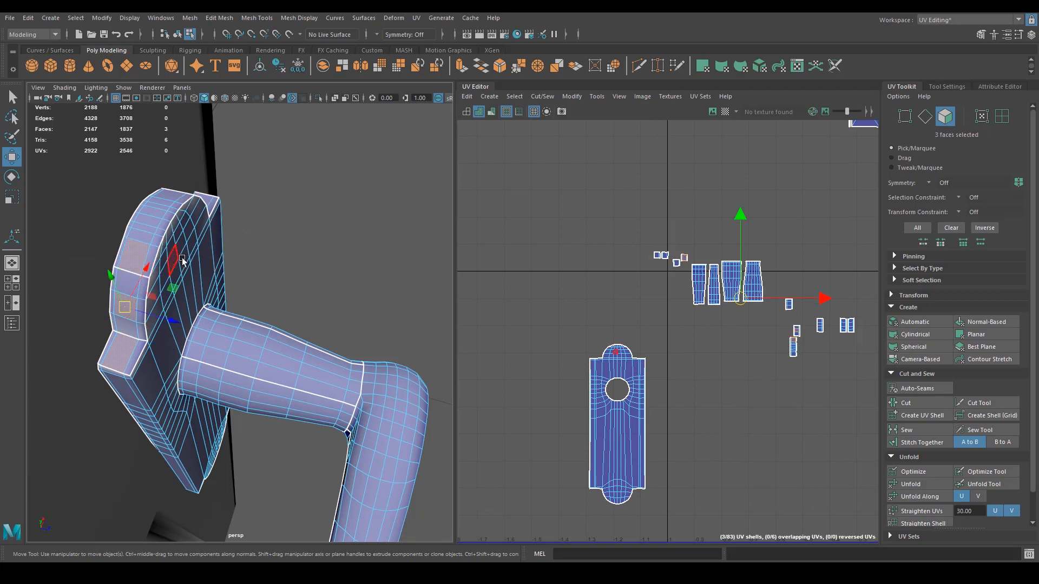
Select the five UV shells along the backplate's rounded top rim and move them to empty space left of the backplate shell.
{"action": "right_click", "coordinate": [732, 282]}
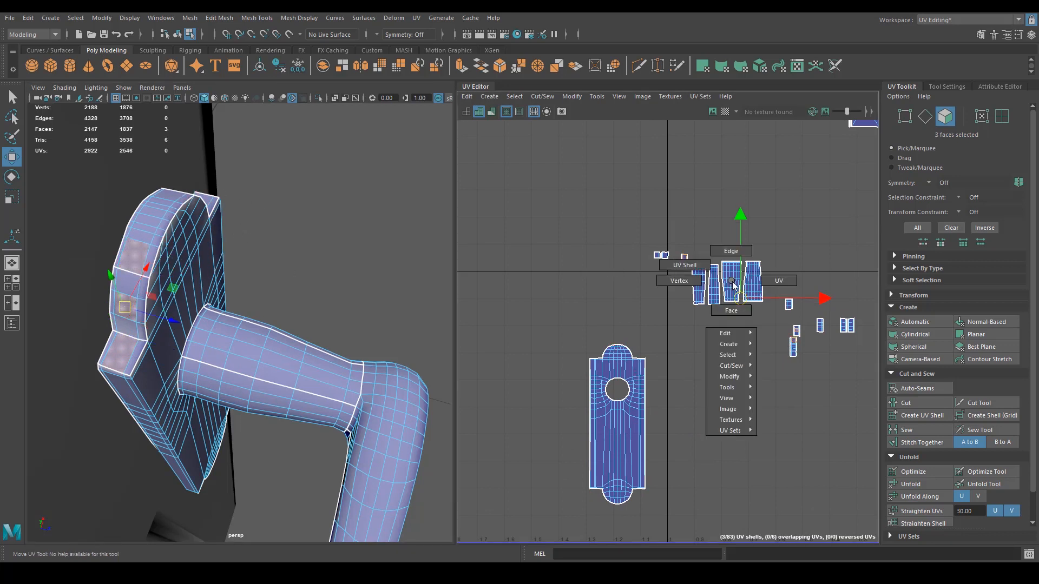
{"action": "left_click", "coordinate": [676, 273]}
{"action": "left_click", "coordinate": [144, 245]}
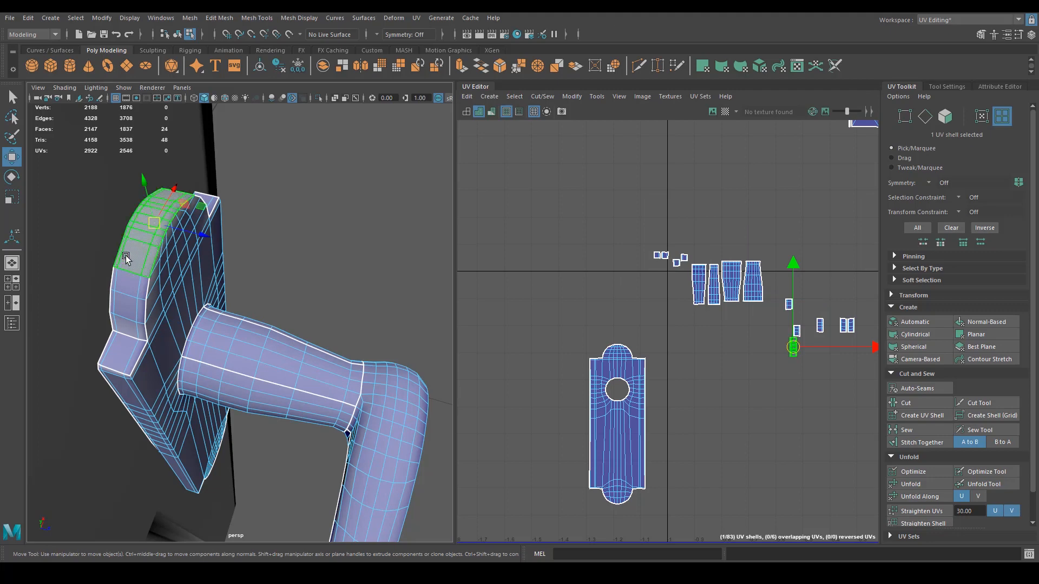
{"action": "left_click", "coordinate": [120, 306], "text": "shift"}
{"action": "left_click", "coordinate": [109, 346], "text": "shift"}
{"action": "left_click_drag", "start_coordinate": [109, 346], "coordinate": [120, 261], "text": "alt"}
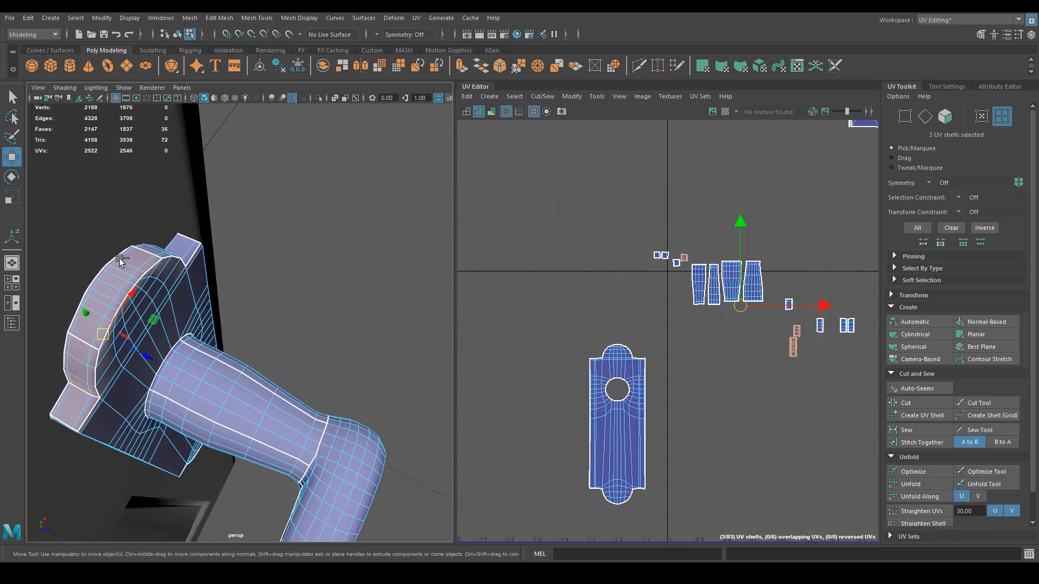
{"action": "left_click", "coordinate": [162, 251], "text": "shift"}
{"action": "left_click", "coordinate": [191, 249], "text": "shift"}
{"action": "scroll", "coordinate": [689, 328], "scroll_direction": "down", "scroll_amount": 2}
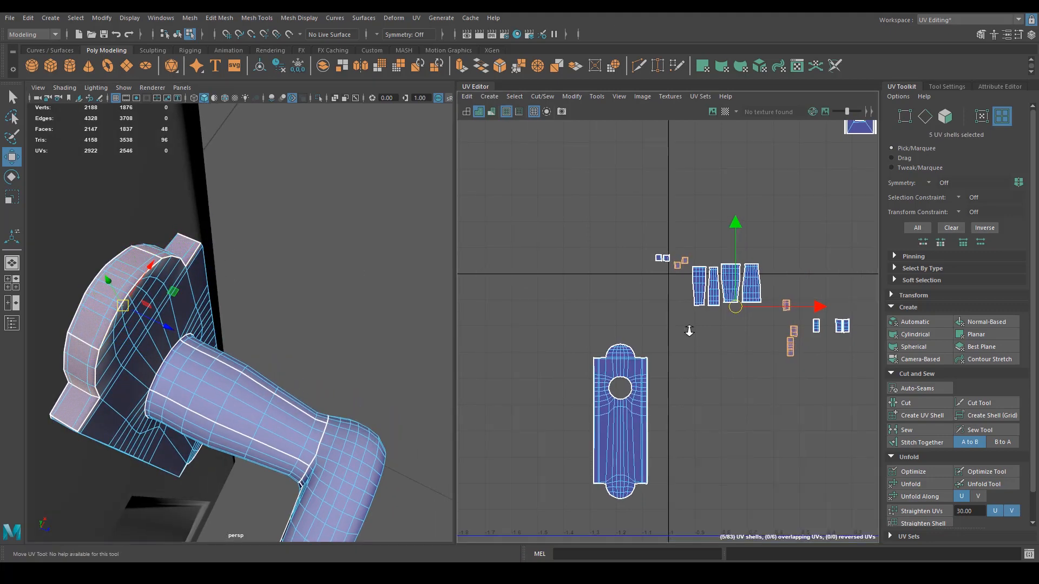
{"action": "left_click_drag", "start_coordinate": [736, 309], "coordinate": [511, 242]}
{"action": "scroll", "coordinate": [611, 271], "scroll_direction": "down", "scroll_amount": 2}
{"action": "middle_click_drag", "start_coordinate": [605, 271], "coordinate": [723, 291], "text": "alt"}
{"action": "left_click_drag", "start_coordinate": [649, 264], "coordinate": [608, 319]}
Select the edges of the five top rim shells and stitch them together into one continuous strip.
{"action": "right_click", "coordinate": [614, 310]}
{"action": "left_click", "coordinate": [614, 280]}
{"action": "left_click_drag", "start_coordinate": [495, 451], "coordinate": [669, 232]}
{"action": "left_click_drag", "start_coordinate": [709, 485], "coordinate": [787, 336], "text": "ctrl"}
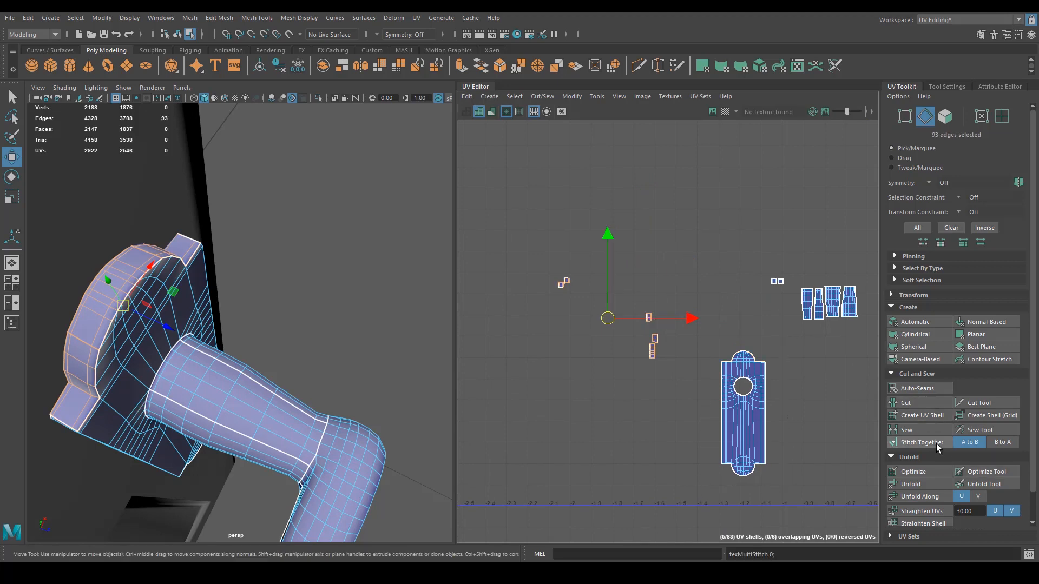
{"action": "left_click", "coordinate": [920, 442]}
{"action": "key", "text": "f"}
{"action": "right_click_drag", "start_coordinate": [642, 372], "coordinate": [647, 370], "text": "alt"}
{"action": "middle_click_drag", "start_coordinate": [651, 289], "coordinate": [618, 362], "text": "alt"}
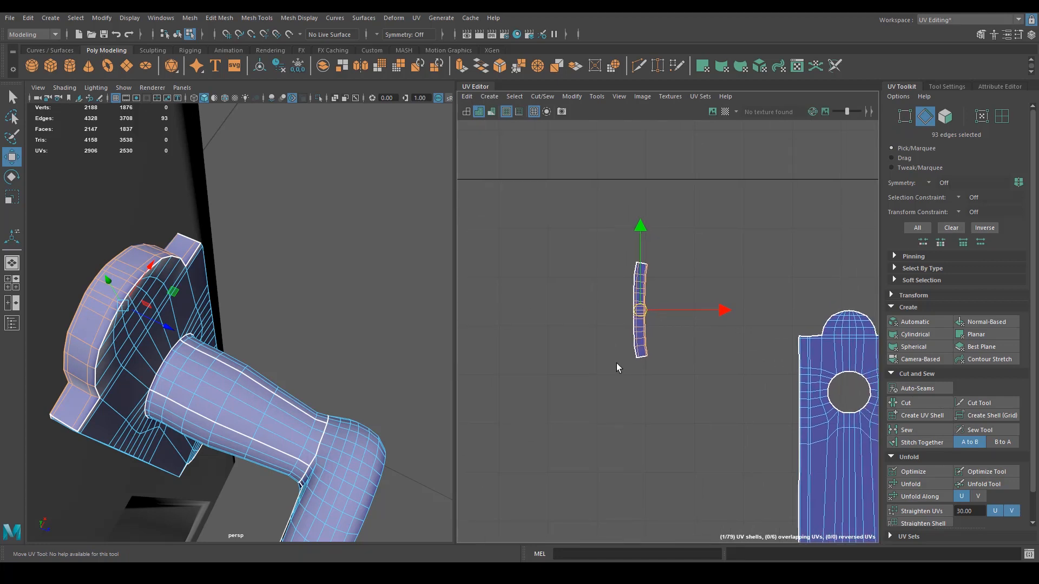
Straighten the UVs of the stitched top rim strip with a 30 tolerance and place the strip beside the backplate shell.
{"action": "right_click_drag", "start_coordinate": [612, 317], "coordinate": [664, 317]}
{"action": "left_click_drag", "start_coordinate": [603, 390], "coordinate": [621, 361]}
{"action": "left_click_drag", "start_coordinate": [663, 247], "coordinate": [663, 248]}
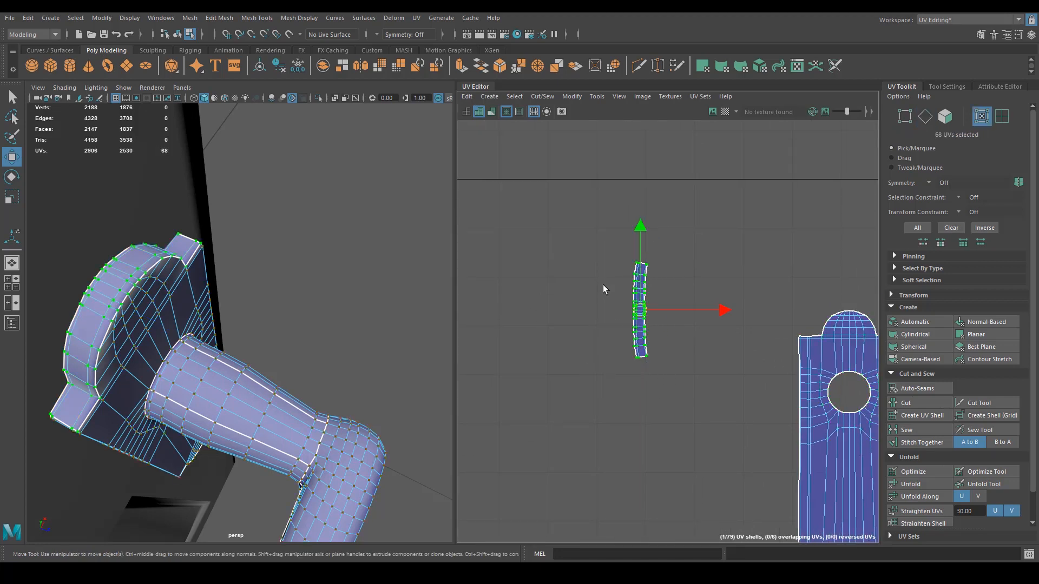
{"action": "key", "text": "f"}
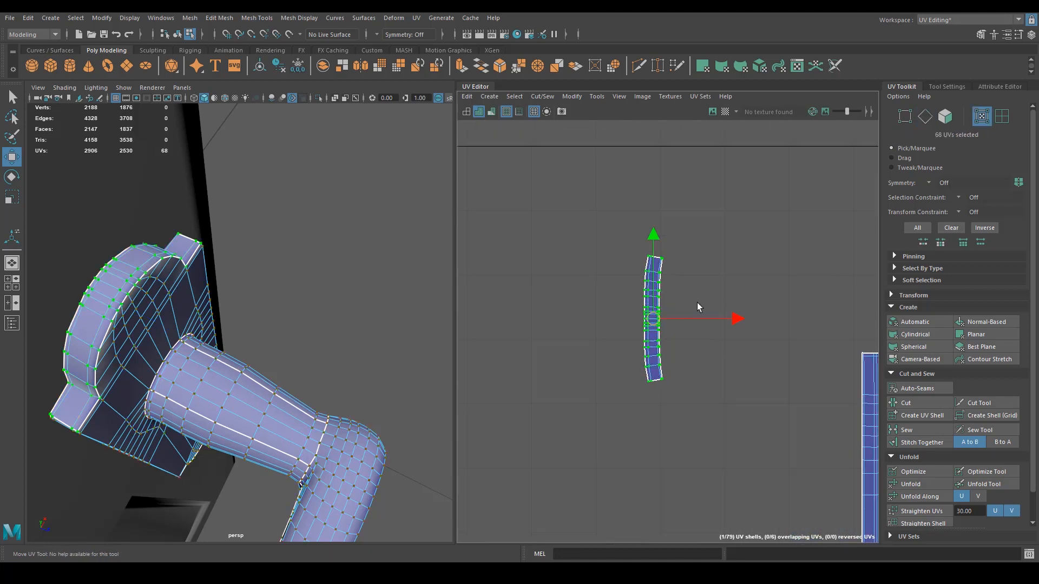
{"action": "left_click", "coordinate": [926, 512]}
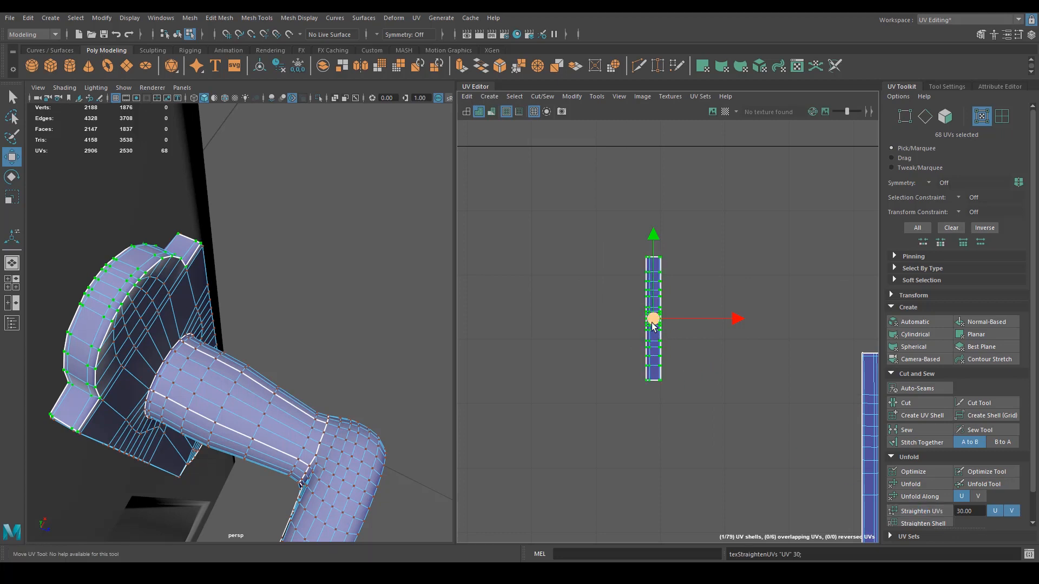
{"action": "left_click_drag", "start_coordinate": [651, 322], "coordinate": [812, 371]}
{"action": "middle_click_drag", "start_coordinate": [803, 384], "coordinate": [616, 358], "text": "alt"}
{"action": "left_click_drag", "start_coordinate": [628, 341], "coordinate": [653, 297]}
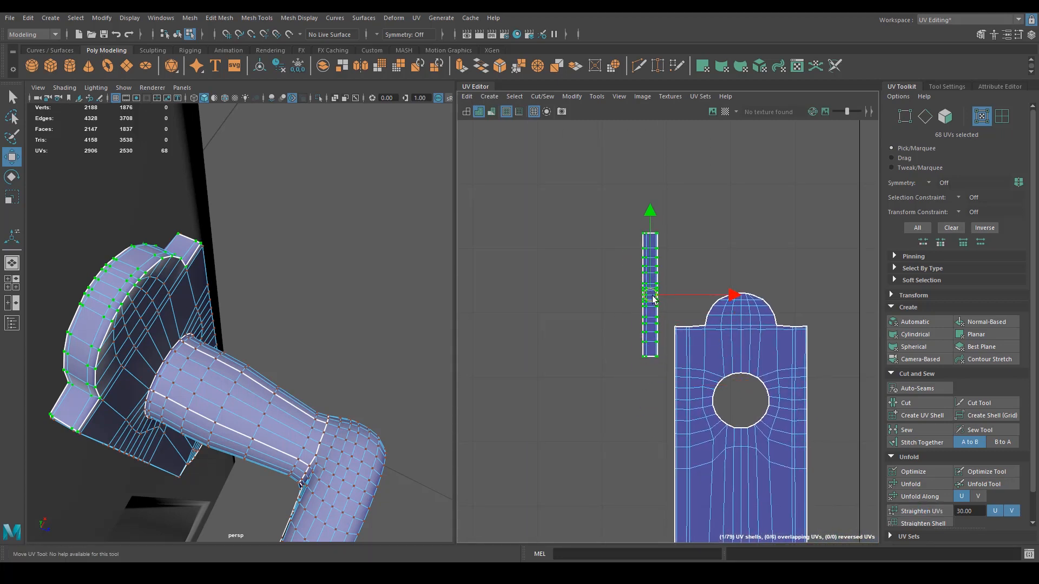
Select the five UV shells along the backplate's rounded bottom rim and move them to empty space away from the backplate shell.
{"action": "right_click_drag", "start_coordinate": [653, 297], "coordinate": [542, 316], "text": "alt"}
{"action": "middle_click_drag", "start_coordinate": [747, 311], "coordinate": [773, 350], "text": "alt"}
{"action": "left_click_drag", "start_coordinate": [172, 503], "coordinate": [150, 249], "text": "alt"}
{"action": "right_click", "coordinate": [153, 243]}
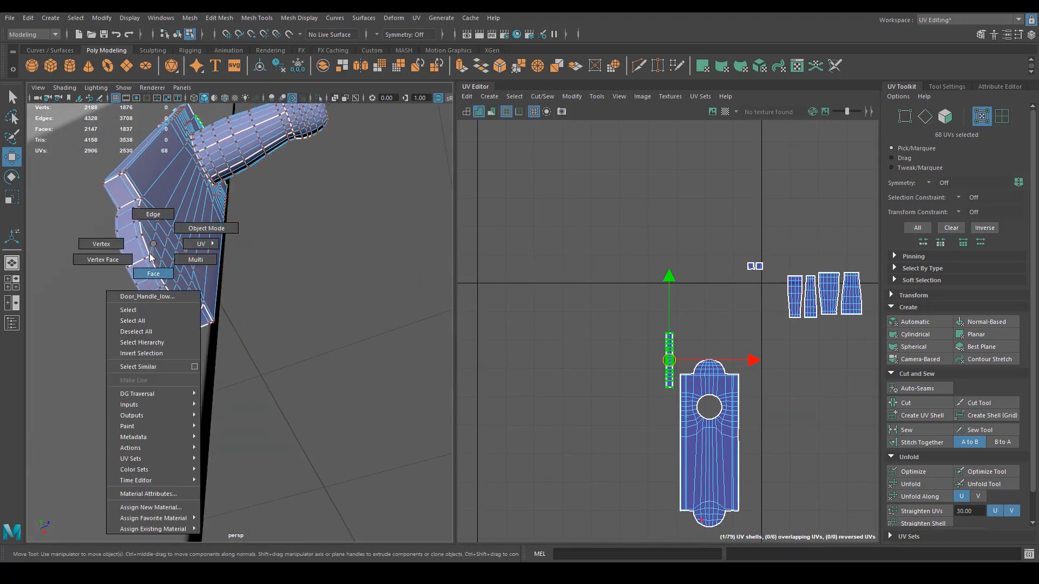
{"action": "right_click_drag", "start_coordinate": [151, 257], "coordinate": [206, 228]}
{"action": "right_click_drag", "start_coordinate": [674, 300], "coordinate": [636, 280]}
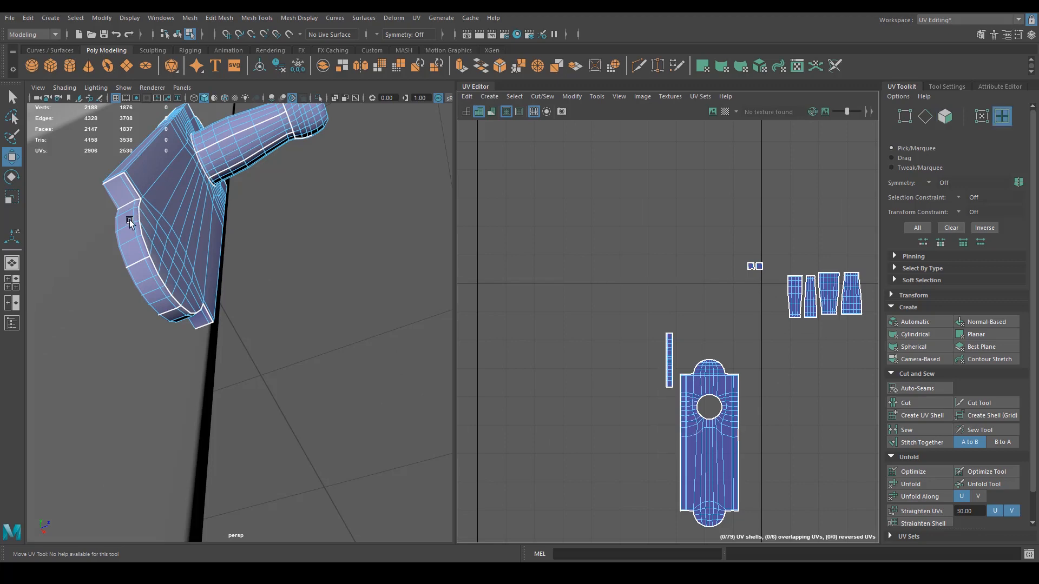
{"action": "left_click", "coordinate": [125, 191]}
{"action": "left_click", "coordinate": [129, 241], "text": "shift"}
{"action": "left_click", "coordinate": [144, 295], "text": "shift"}
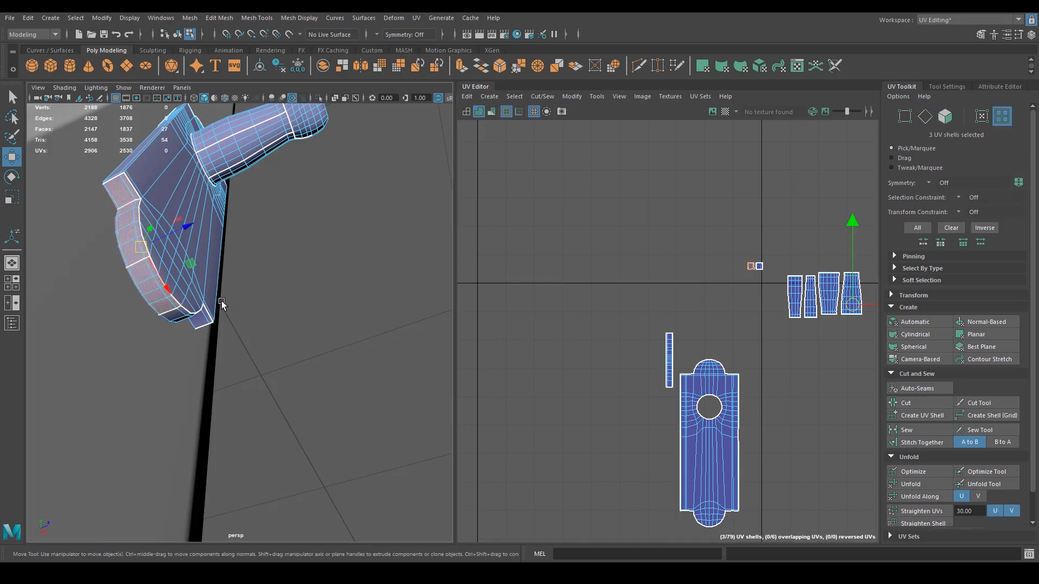
{"action": "left_click_drag", "start_coordinate": [222, 305], "coordinate": [164, 278], "text": "alt"}
{"action": "left_click", "coordinate": [154, 312], "text": "shift"}
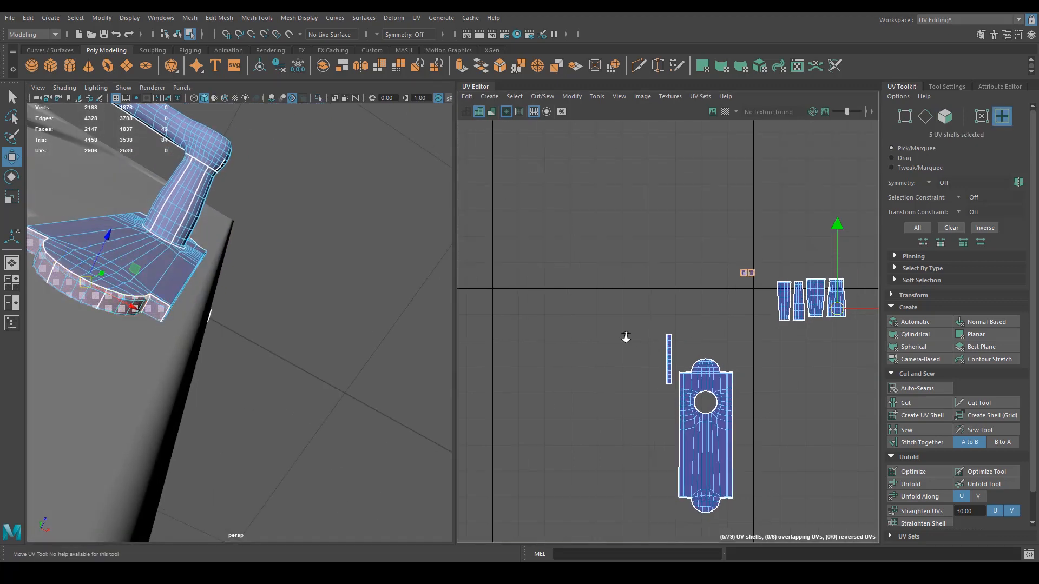
{"action": "scroll", "coordinate": [624, 337], "scroll_direction": "down", "scroll_amount": 4}
{"action": "middle_click_drag", "start_coordinate": [629, 330], "coordinate": [657, 328], "text": "alt"}
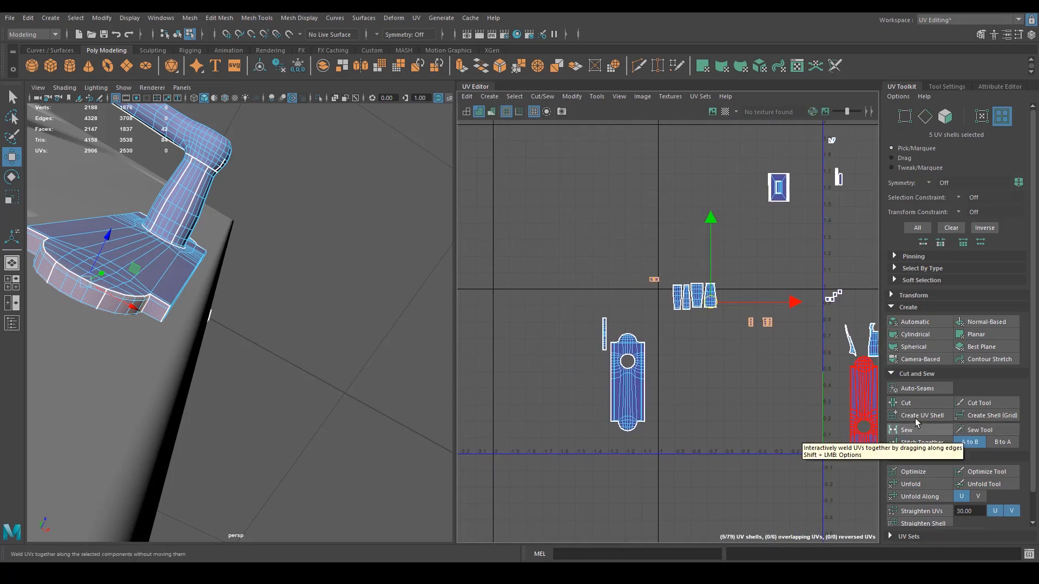
{"action": "left_click_drag", "start_coordinate": [499, 256], "coordinate": [571, 252]}
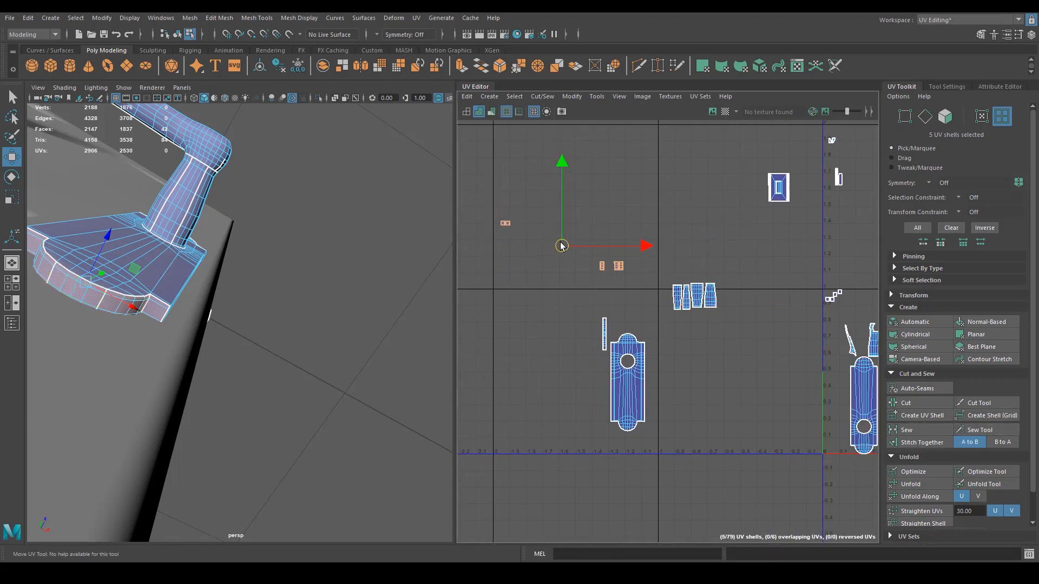
{"action": "middle_click_drag", "start_coordinate": [588, 299], "coordinate": [594, 303], "text": "alt"}
Select the edges of the five bottom rim shells, excluding other shells' edges, and stitch them into one continuous strip.
{"action": "right_click_drag", "start_coordinate": [585, 256], "coordinate": [584, 225]}
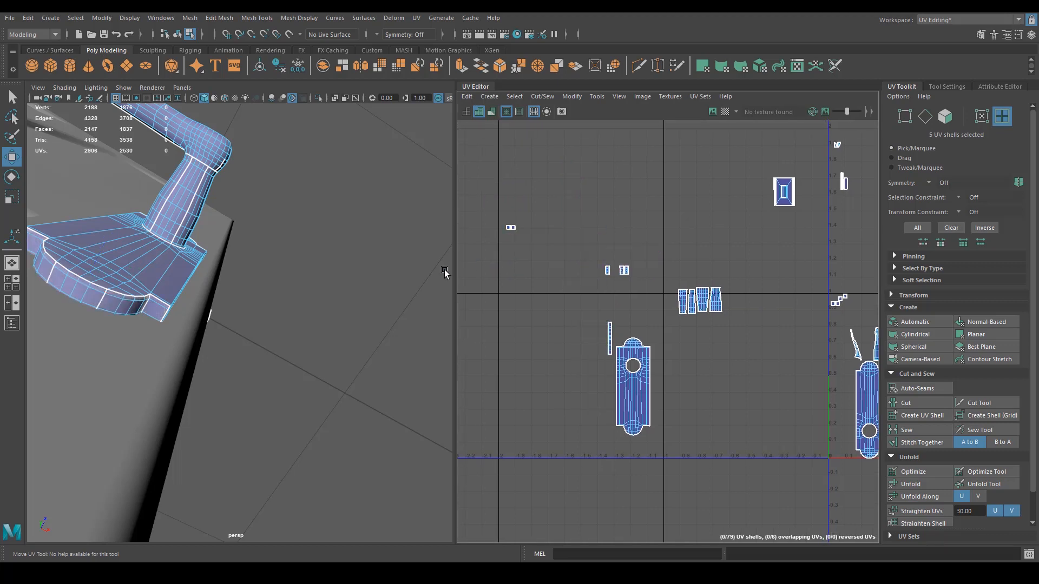
{"action": "left_click_drag", "start_coordinate": [634, 198], "coordinate": [633, 199]}
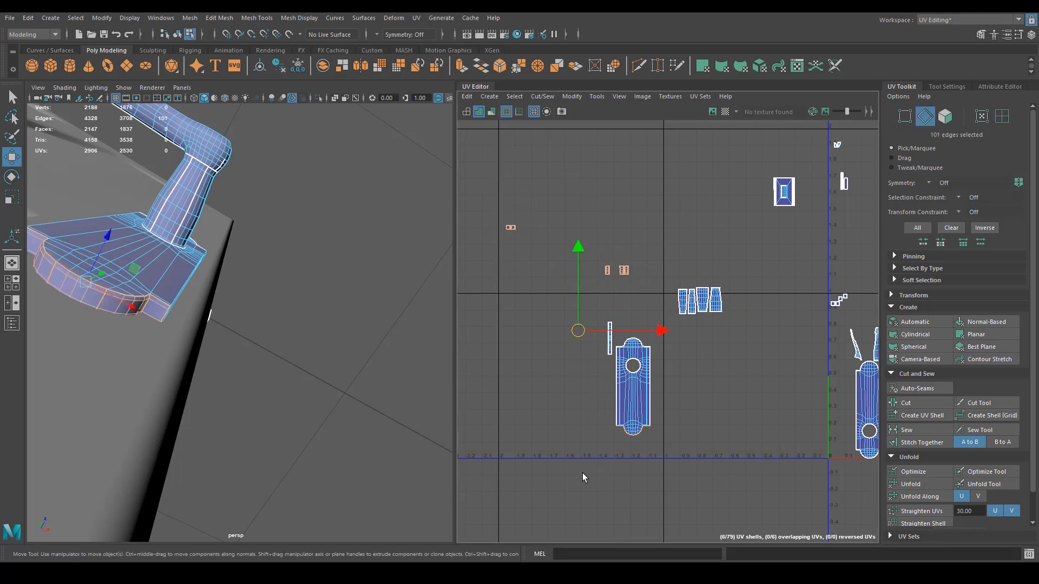
{"action": "left_click_drag", "start_coordinate": [575, 482], "coordinate": [717, 308], "text": "ctrl"}
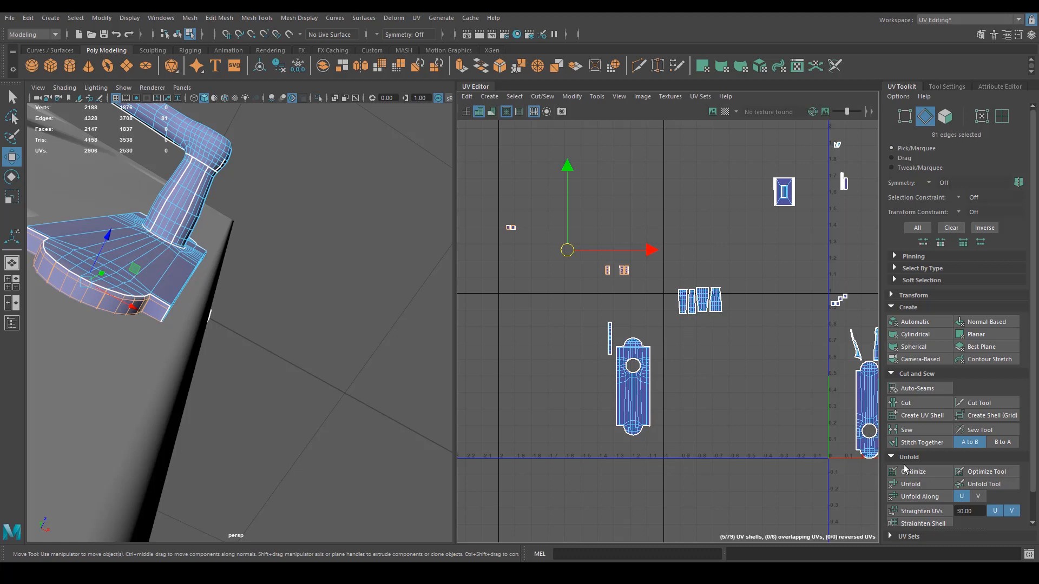
{"action": "left_click", "coordinate": [921, 443]}
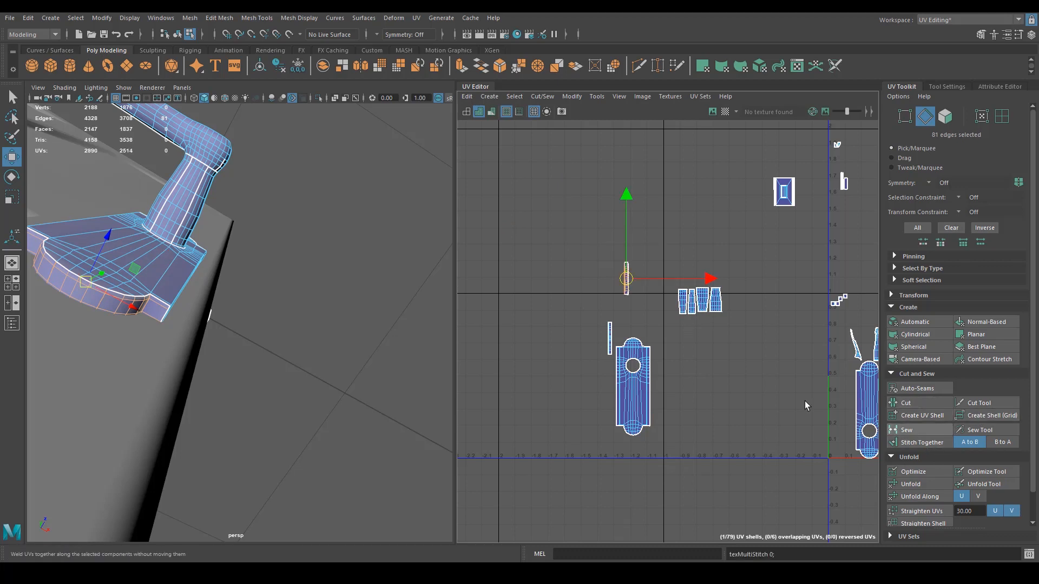
{"action": "left_click_drag", "start_coordinate": [626, 279], "coordinate": [524, 342]}
{"action": "key", "text": "ctrl+z"}
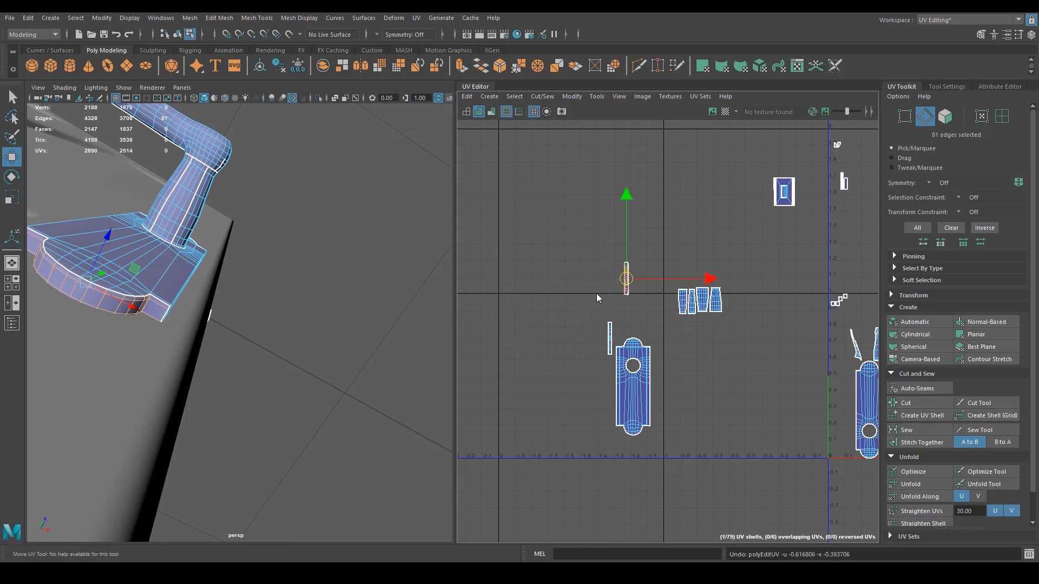
{"action": "key", "text": "ctrl+z"}
Straighten the UVs of the bottom rim strip and place it directly alongside the top rim strip.
{"action": "left_click_drag", "start_coordinate": [641, 226], "coordinate": [640, 227]}
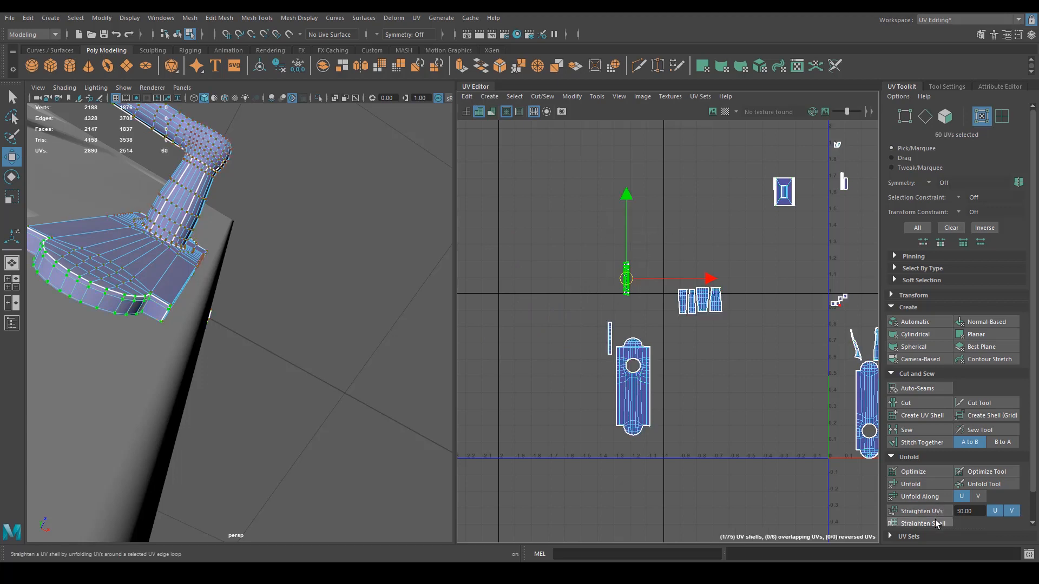
{"action": "left_click", "coordinate": [921, 511]}
{"action": "left_click_drag", "start_coordinate": [626, 287], "coordinate": [600, 338]}
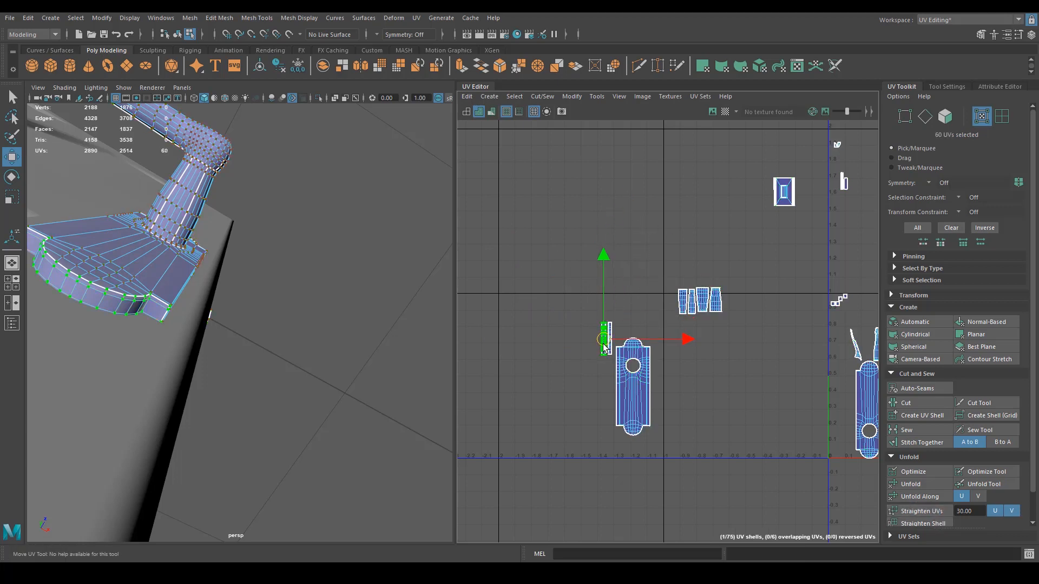
{"action": "right_click_drag", "start_coordinate": [569, 361], "coordinate": [768, 418], "text": "alt"}
{"action": "middle_click_drag", "start_coordinate": [769, 418], "coordinate": [721, 462], "text": "alt"}
{"action": "left_click_drag", "start_coordinate": [702, 292], "coordinate": [711, 289]}
{"action": "right_click_drag", "start_coordinate": [679, 349], "coordinate": [574, 407], "text": "alt"}
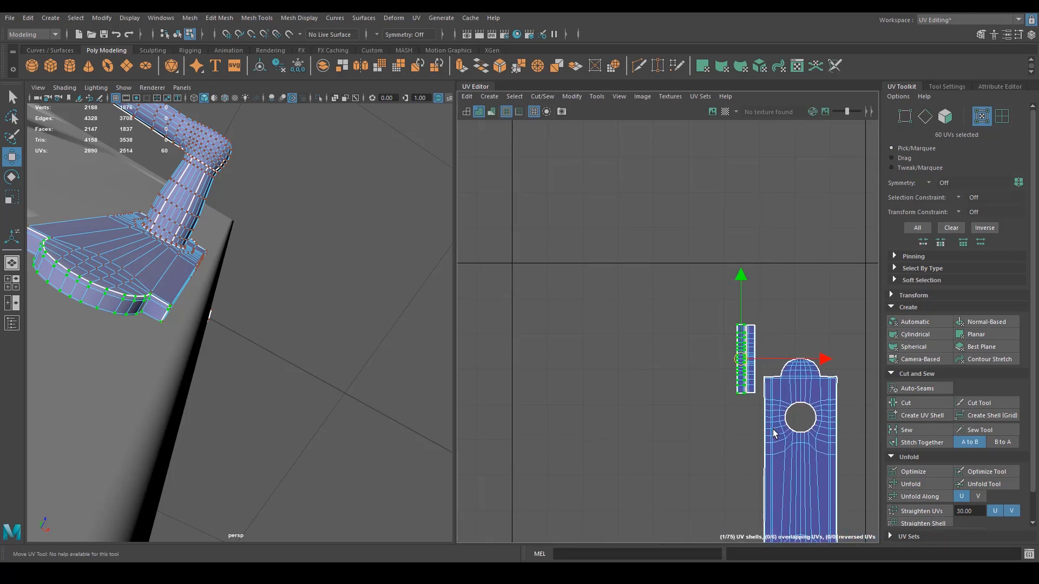
Select all connected faces of the backplate and handle neck mesh.
{"action": "middle_click_drag", "start_coordinate": [833, 360], "coordinate": [575, 380], "text": "alt"}
{"action": "right_click_drag", "start_coordinate": [779, 376], "coordinate": [664, 384], "text": "alt"}
{"action": "middle_click_drag", "start_coordinate": [664, 383], "coordinate": [563, 359], "text": "alt"}
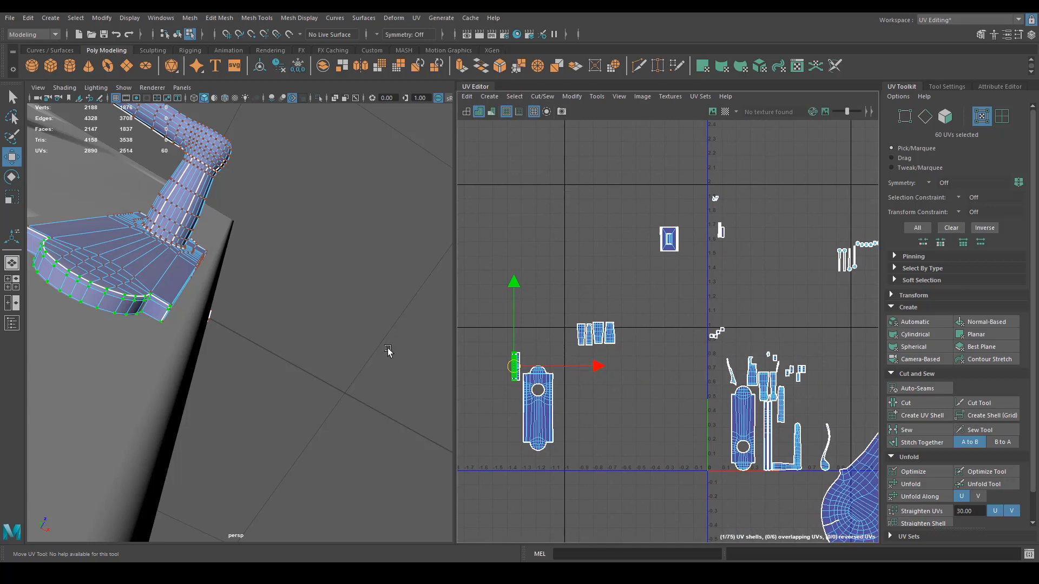
{"action": "left_click_drag", "start_coordinate": [388, 355], "coordinate": [297, 279], "text": "alt"}
{"action": "right_click", "coordinate": [267, 220]}
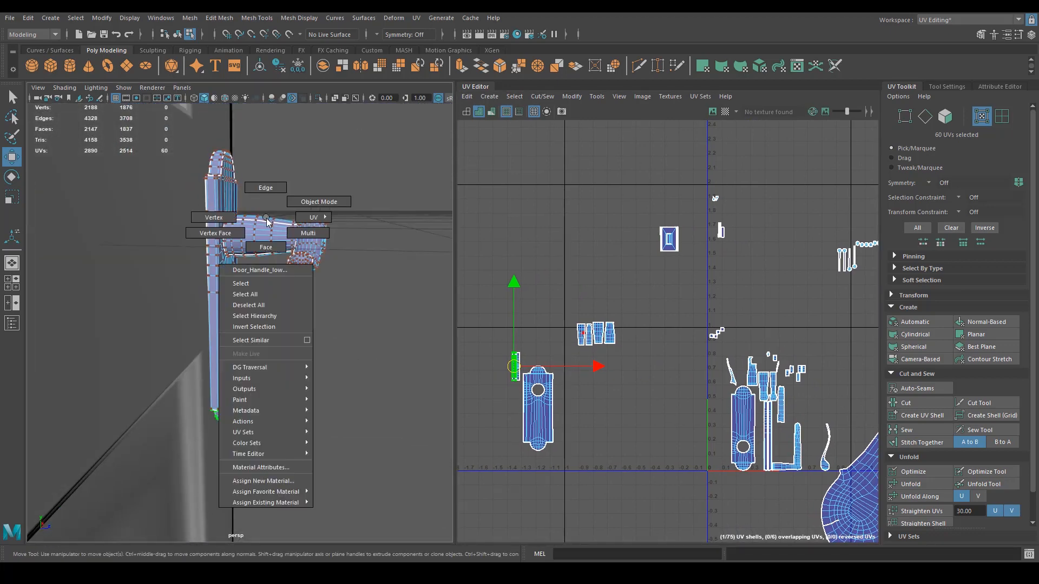
{"action": "right_click_drag", "start_coordinate": [269, 243], "coordinate": [269, 245]}
{"action": "double_click", "coordinate": [267, 236]}
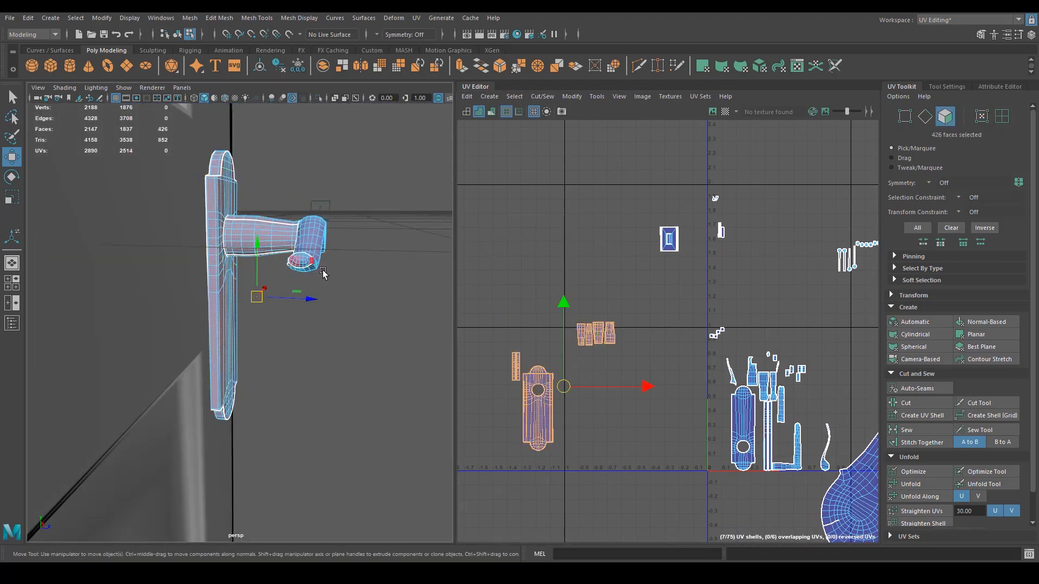
Reduce the selection to the four handle neck shells and move them to empty space above the backplate shell.
{"action": "left_click_drag", "start_coordinate": [323, 273], "coordinate": [324, 267], "text": "alt"}
{"action": "middle_click_drag", "start_coordinate": [555, 432], "coordinate": [626, 428], "text": "alt"}
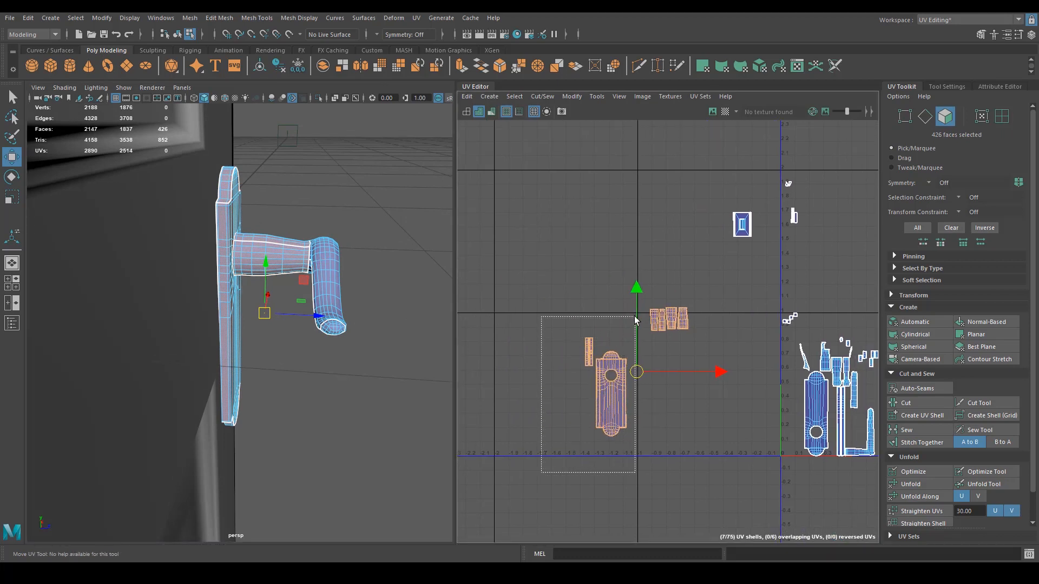
{"action": "left_click_drag", "start_coordinate": [635, 318], "coordinate": [637, 315], "text": "ctrl"}
{"action": "scroll", "coordinate": [749, 425], "scroll_direction": "down", "scroll_amount": 3}
{"action": "middle_click_drag", "start_coordinate": [741, 423], "coordinate": [531, 323], "text": "alt"}
{"action": "middle_click_drag", "start_coordinate": [521, 403], "coordinate": [617, 475], "text": "alt"}
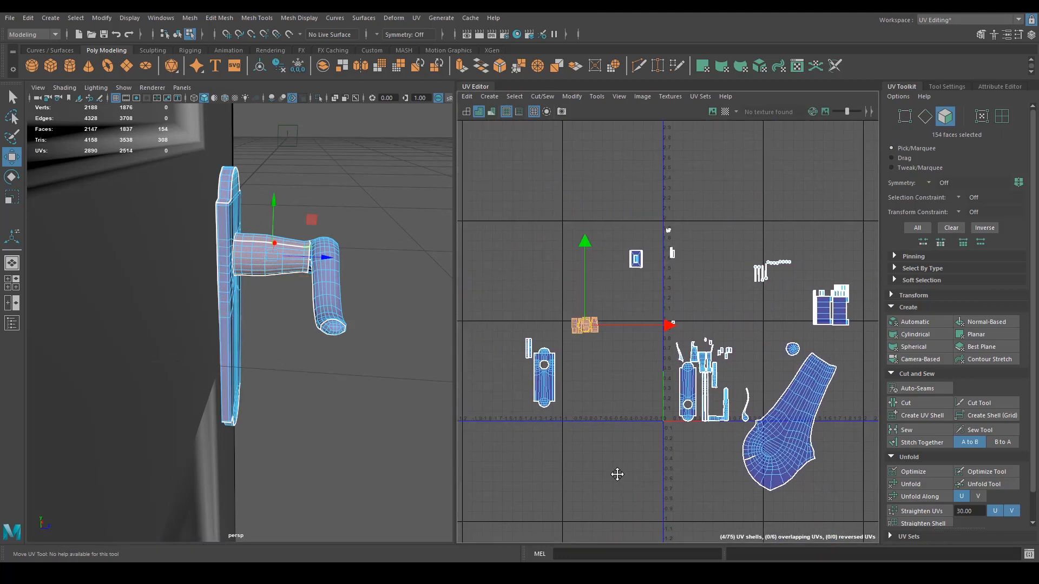
{"action": "left_click_drag", "start_coordinate": [582, 329], "coordinate": [527, 274]}
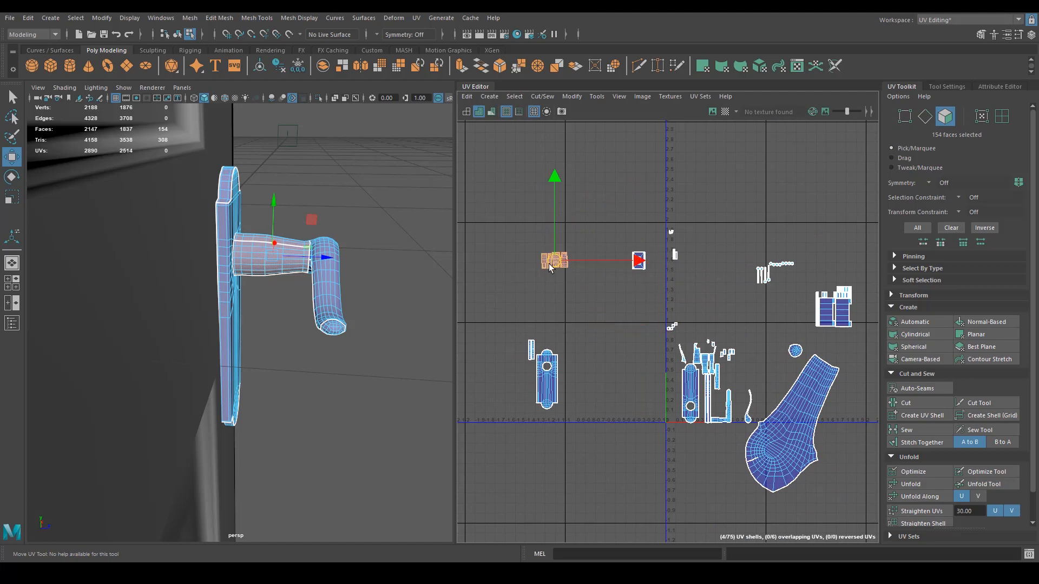
Select the edges of the four handle neck shells and deselect the shared edges that belong to other shells.
{"action": "scroll", "coordinate": [555, 279], "scroll_direction": "up", "scroll_amount": 7}
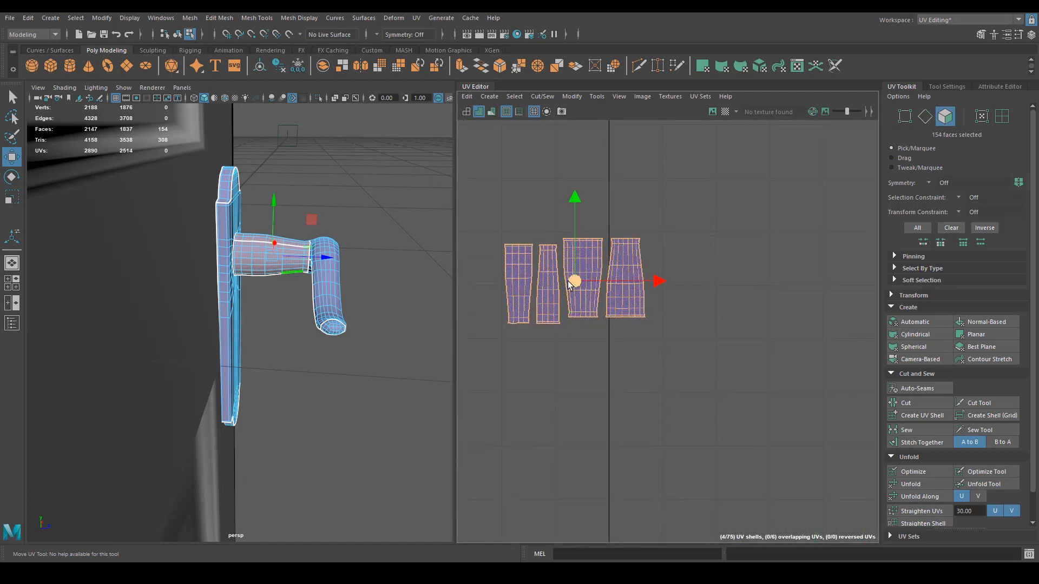
{"action": "scroll", "coordinate": [492, 267], "scroll_direction": "up", "scroll_amount": 4}
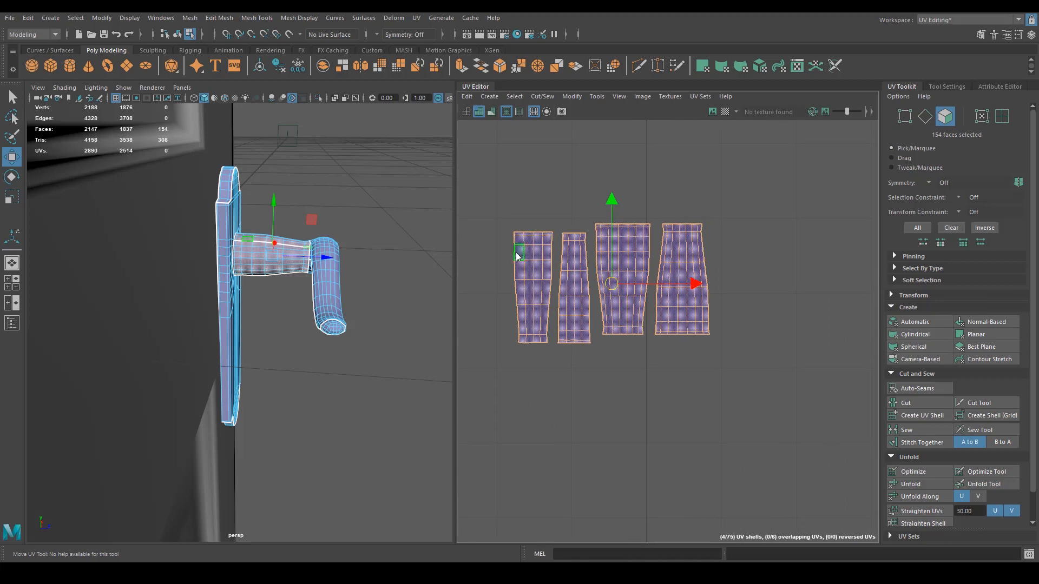
{"action": "right_click_drag", "start_coordinate": [516, 252], "coordinate": [514, 225]}
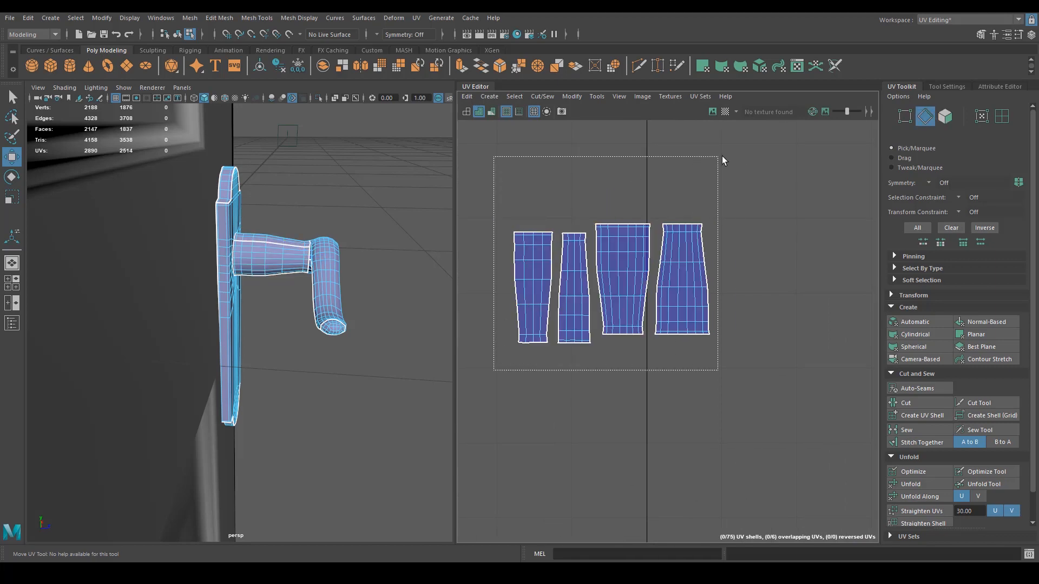
{"action": "left_click_drag", "start_coordinate": [722, 158], "coordinate": [739, 155]}
{"action": "scroll", "coordinate": [780, 295], "scroll_direction": "down", "scroll_amount": 6}
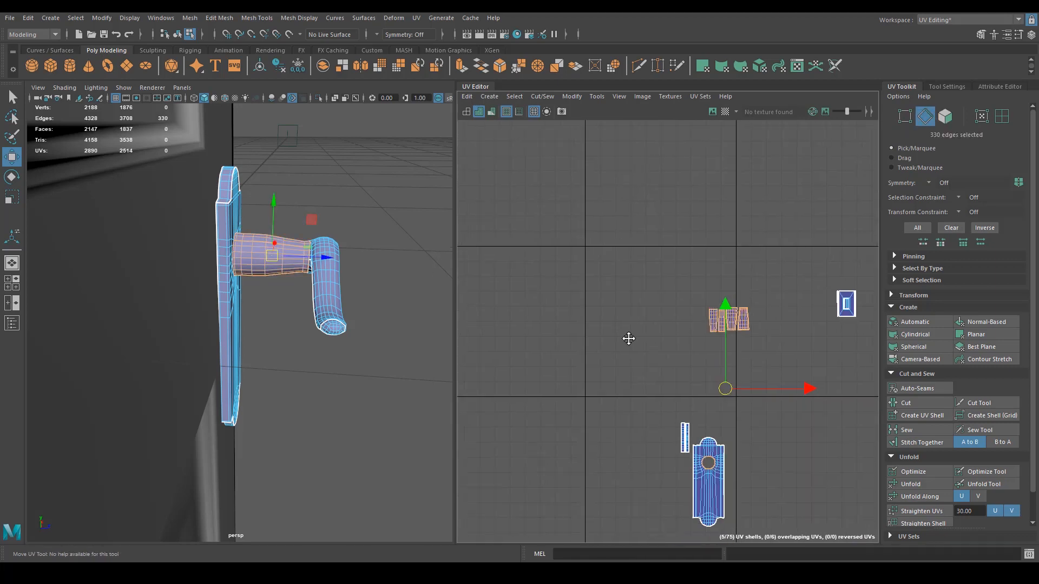
{"action": "middle_click_drag", "start_coordinate": [628, 339], "coordinate": [542, 251], "text": "alt"}
{"action": "scroll", "coordinate": [748, 387], "scroll_direction": "down", "scroll_amount": 4}
{"action": "middle_click_drag", "start_coordinate": [749, 387], "coordinate": [631, 333], "text": "alt"}
{"action": "left_click_drag", "start_coordinate": [782, 263], "coordinate": [864, 250], "text": "ctrl"}
{"action": "middle_click_drag", "start_coordinate": [657, 265], "coordinate": [648, 353], "text": "alt"}
{"action": "scroll", "coordinate": [648, 353], "scroll_direction": "up", "scroll_amount": 6}
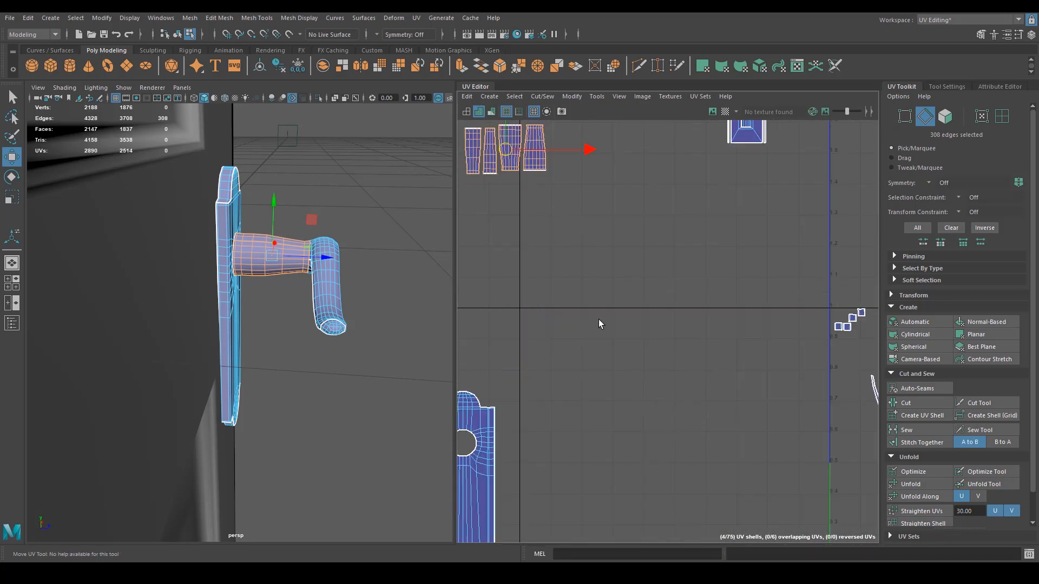
Deselect the long border edges shared by the widest-based neck shell and the narrow neck shell, leaving them as the open seam.
{"action": "middle_click_drag", "start_coordinate": [490, 238], "coordinate": [595, 418], "text": "alt"}
{"action": "scroll", "coordinate": [596, 418], "scroll_direction": "up", "scroll_amount": 2}
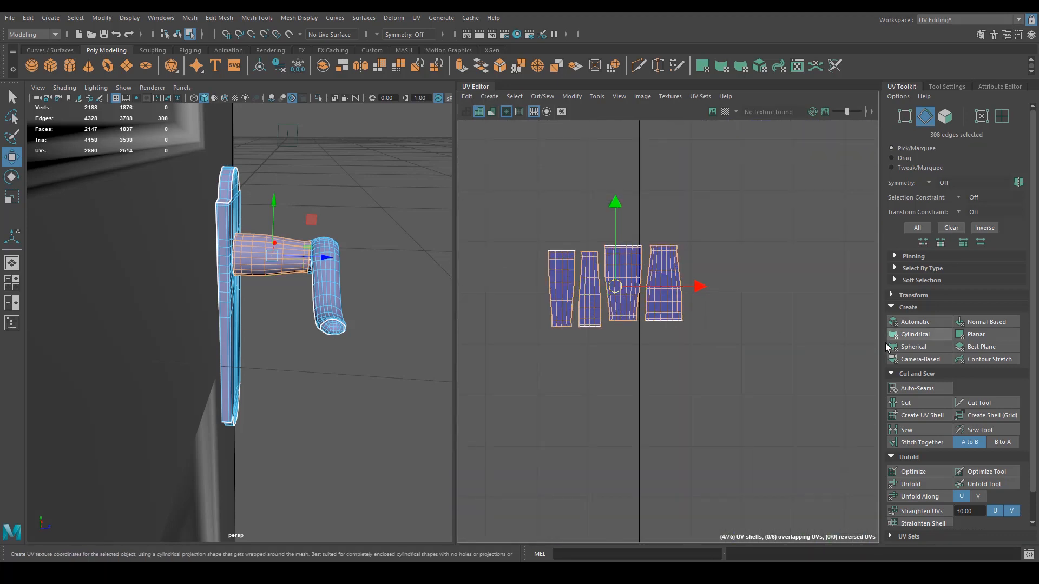
{"action": "right_click_drag", "start_coordinate": [644, 314], "coordinate": [877, 365], "text": "alt"}
{"action": "middle_click_drag", "start_coordinate": [659, 295], "coordinate": [660, 325], "text": "alt"}
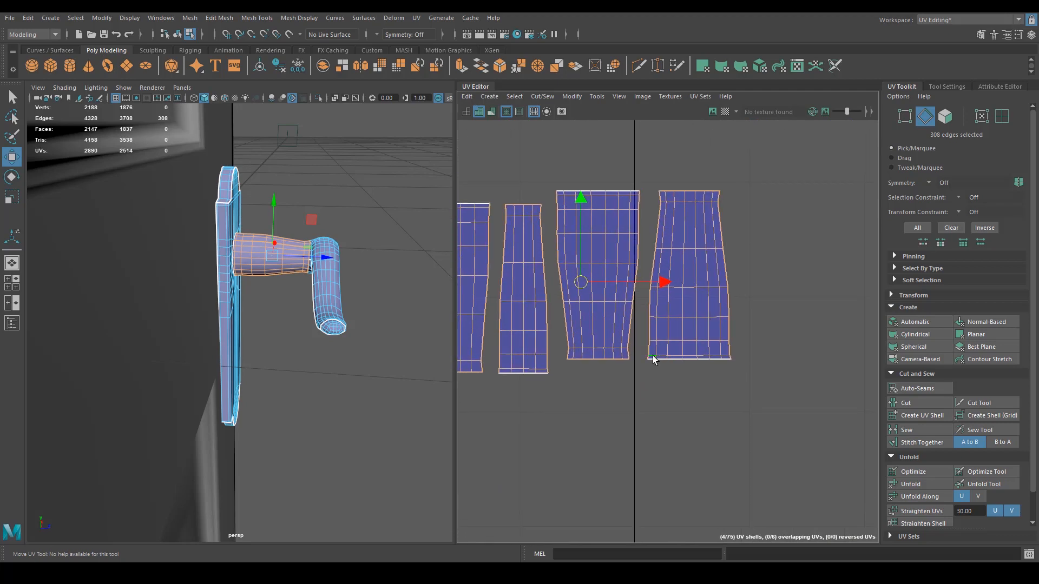
{"action": "left_click", "coordinate": [659, 216], "text": "ctrl"}
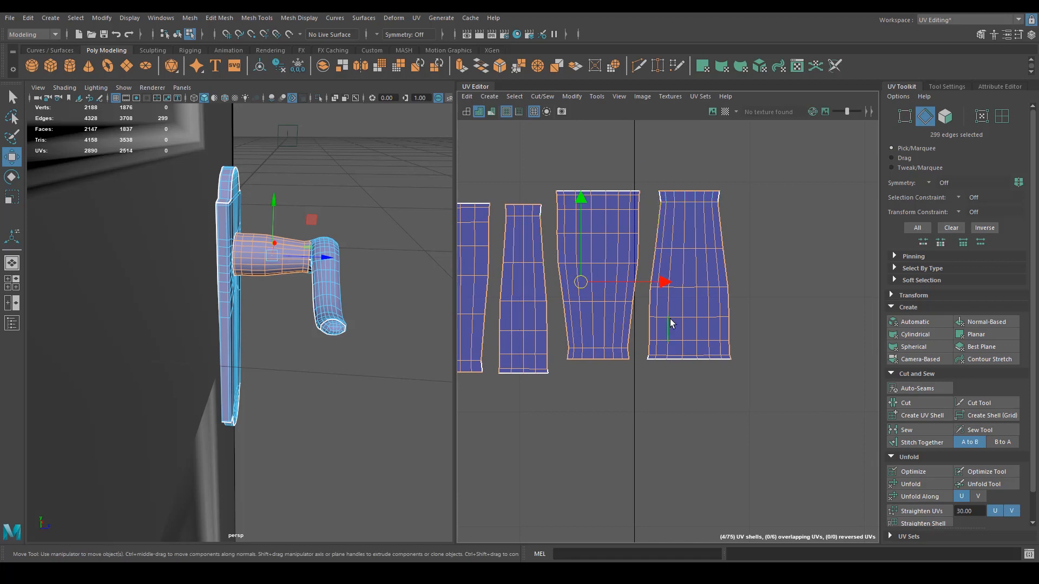
{"action": "left_click", "coordinate": [647, 329], "text": "ctrl"}
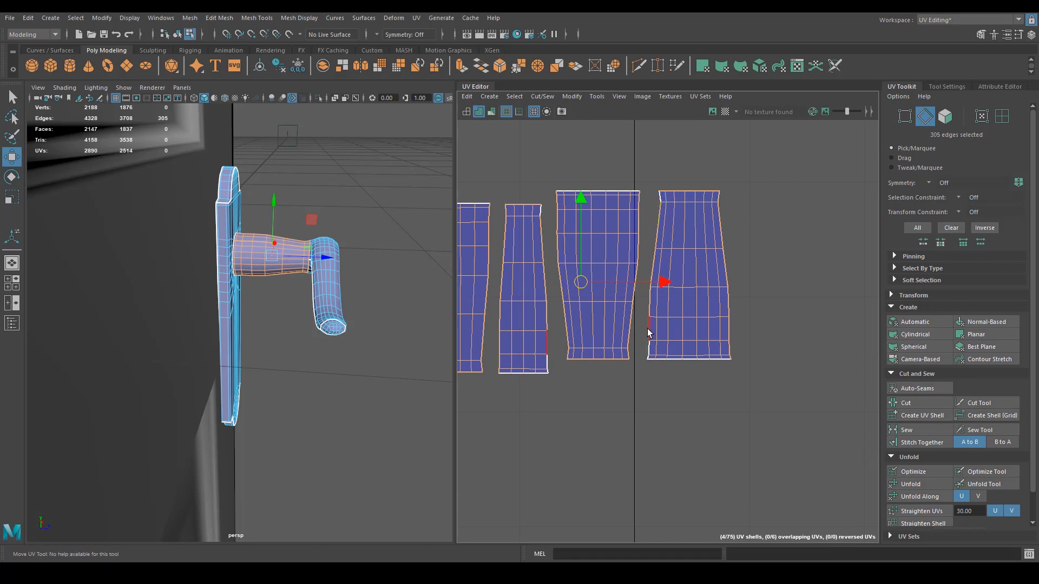
{"action": "left_click", "coordinate": [648, 309], "text": "ctrl"}
{"action": "left_click", "coordinate": [653, 264], "text": "ctrl"}
{"action": "left_click_drag", "start_coordinate": [733, 195], "coordinate": [719, 194], "text": "ctrl"}
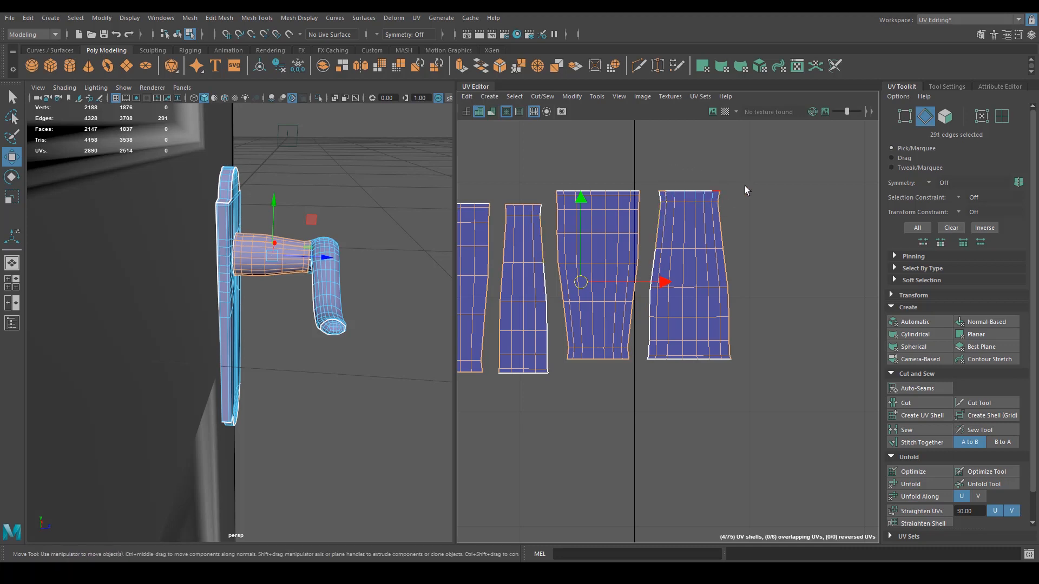
{"action": "scroll", "coordinate": [706, 351], "scroll_direction": "down", "scroll_amount": 6}
{"action": "middle_click_drag", "start_coordinate": [865, 439], "coordinate": [686, 327], "text": "alt"}
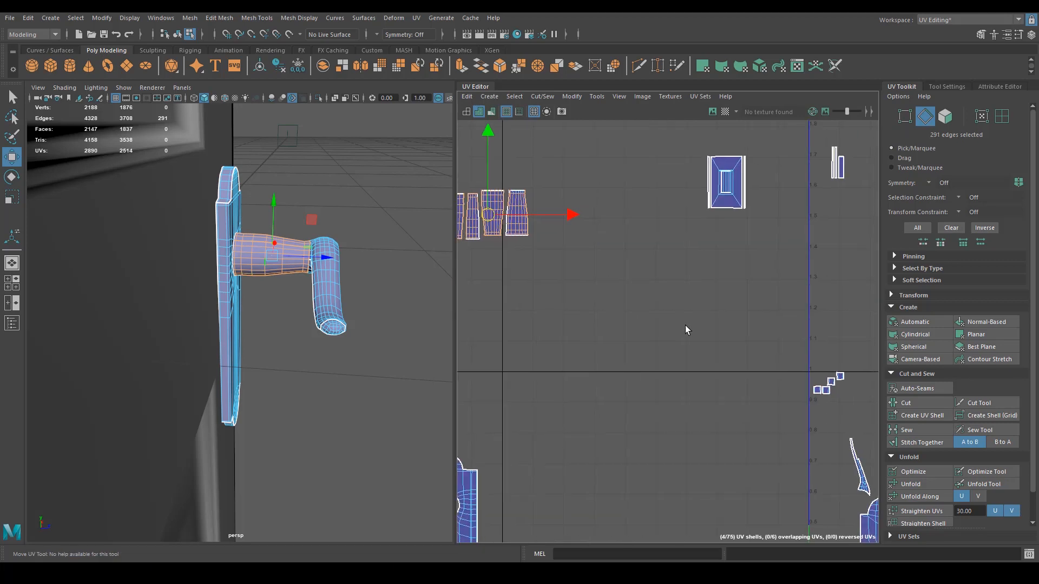
Try to stitch the four handle neck shells together along their selected edges.
{"action": "scroll", "coordinate": [699, 330], "scroll_direction": "down", "scroll_amount": 5}
{"action": "middle_click_drag", "start_coordinate": [854, 278], "coordinate": [719, 169], "text": "alt"}
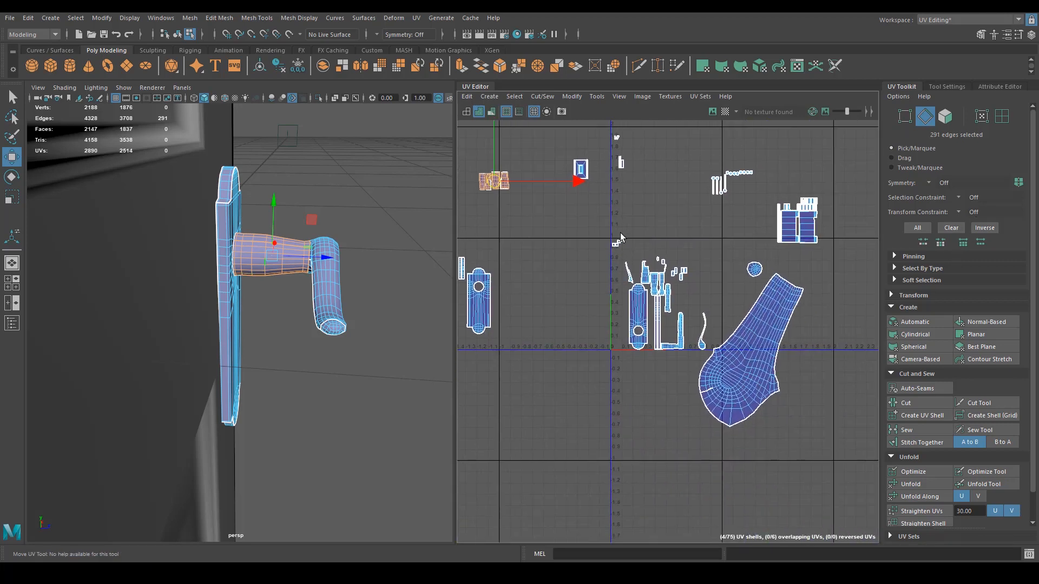
{"action": "middle_click_drag", "start_coordinate": [694, 356], "coordinate": [790, 373], "text": "alt"}
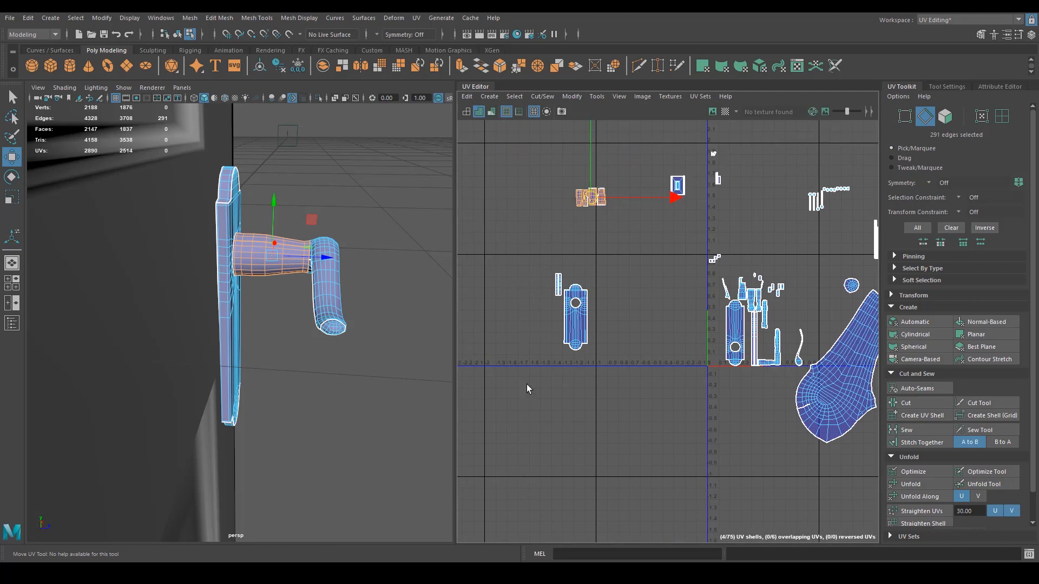
{"action": "key", "text": "f"}
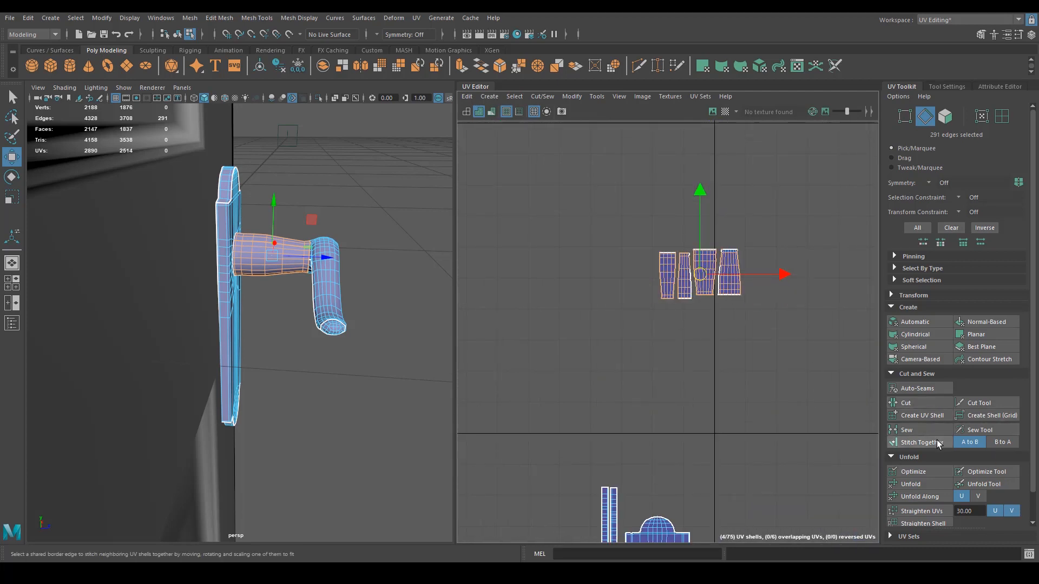
{"action": "left_click", "coordinate": [939, 442]}
{"action": "middle_click_drag", "start_coordinate": [709, 358], "coordinate": [609, 393], "text": "alt"}
{"action": "key", "text": "ctrl+z"}
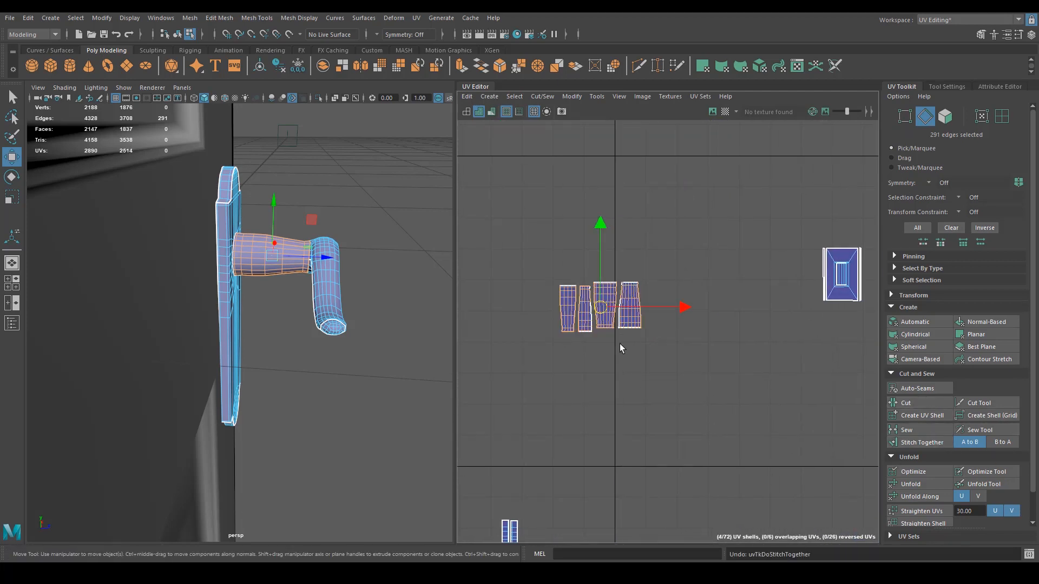
Deselect the stray edges near the top of the neck shells and stitch the four shells together into one.
{"action": "scroll", "coordinate": [616, 367], "scroll_direction": "up", "scroll_amount": 4}
{"action": "scroll", "coordinate": [616, 366], "scroll_direction": "up", "scroll_amount": 2}
{"action": "middle_click_drag", "start_coordinate": [711, 309], "coordinate": [738, 384], "text": "alt"}
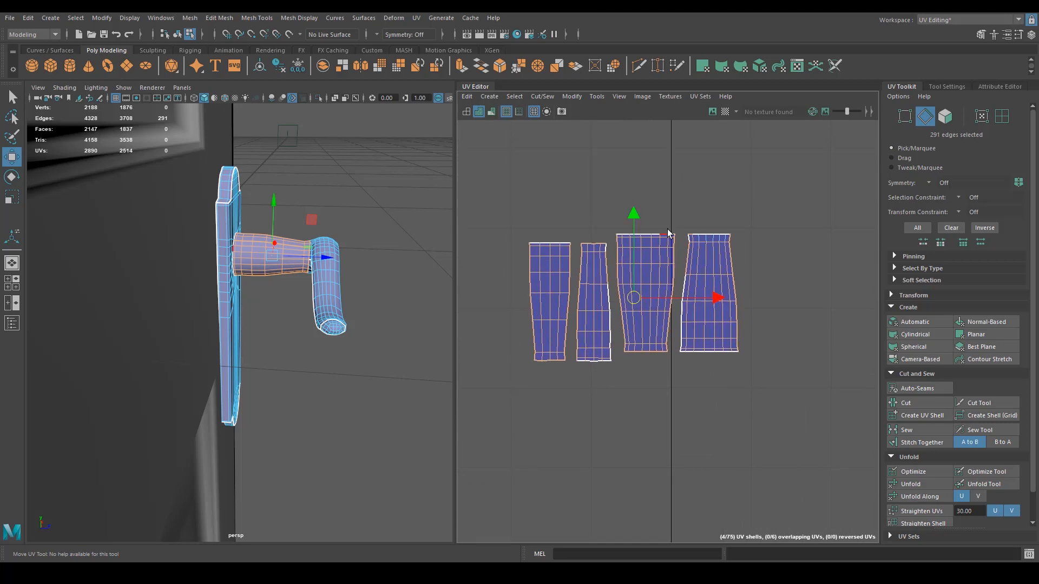
{"action": "left_click_drag", "start_coordinate": [714, 247], "coordinate": [726, 251], "text": "ctrl"}
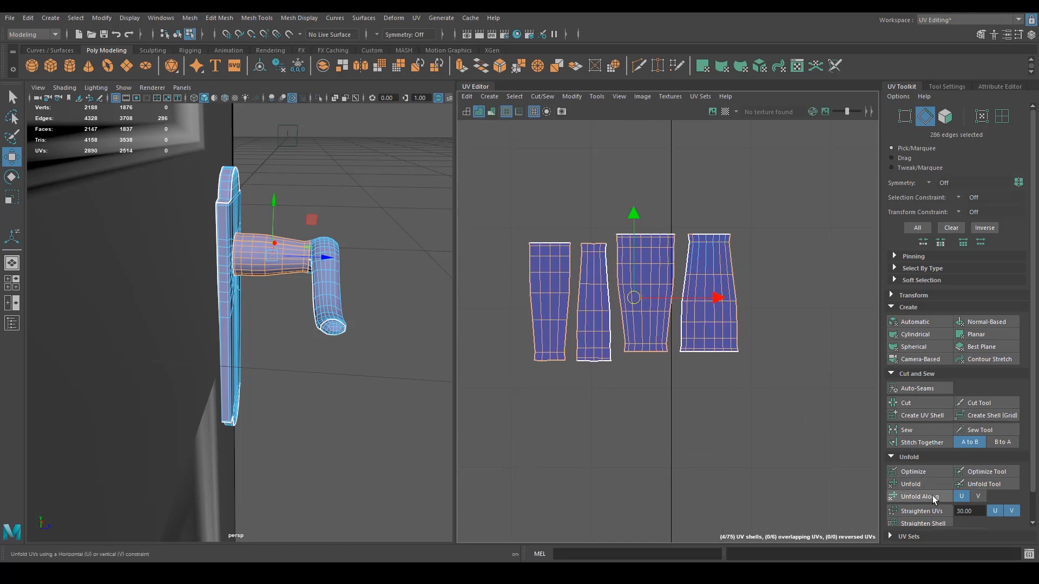
{"action": "left_click", "coordinate": [924, 445]}
{"action": "scroll", "coordinate": [762, 368], "scroll_direction": "down", "scroll_amount": 2}
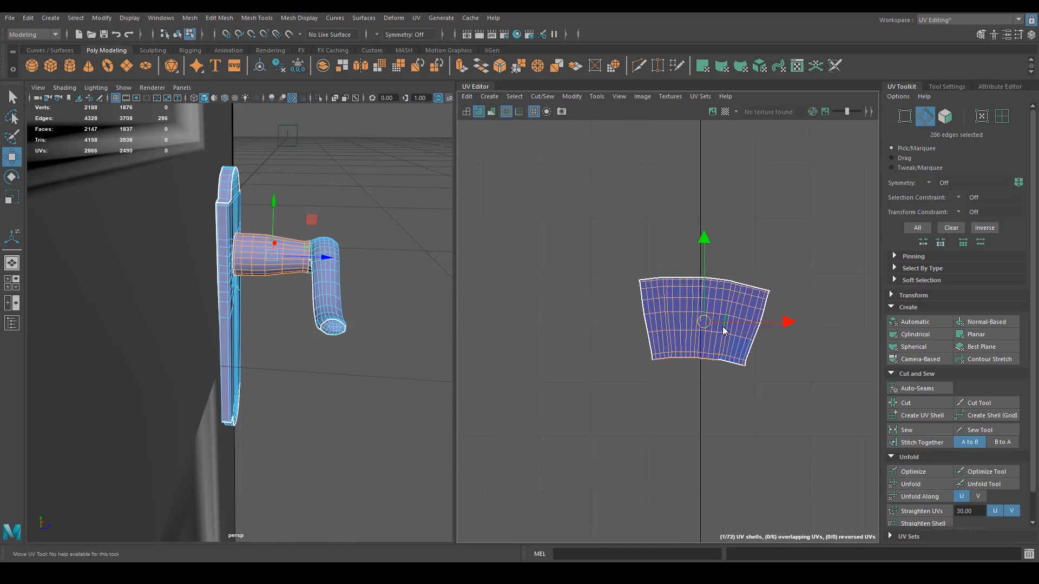
Unfold all UVs of the stitched handle neck shell and move it beside the backplate shell.
{"action": "right_click_drag", "start_coordinate": [723, 327], "coordinate": [768, 328]}
{"action": "left_click_drag", "start_coordinate": [588, 410], "coordinate": [785, 233]}
{"action": "middle_click_drag", "start_coordinate": [647, 330], "coordinate": [618, 300], "text": "alt"}
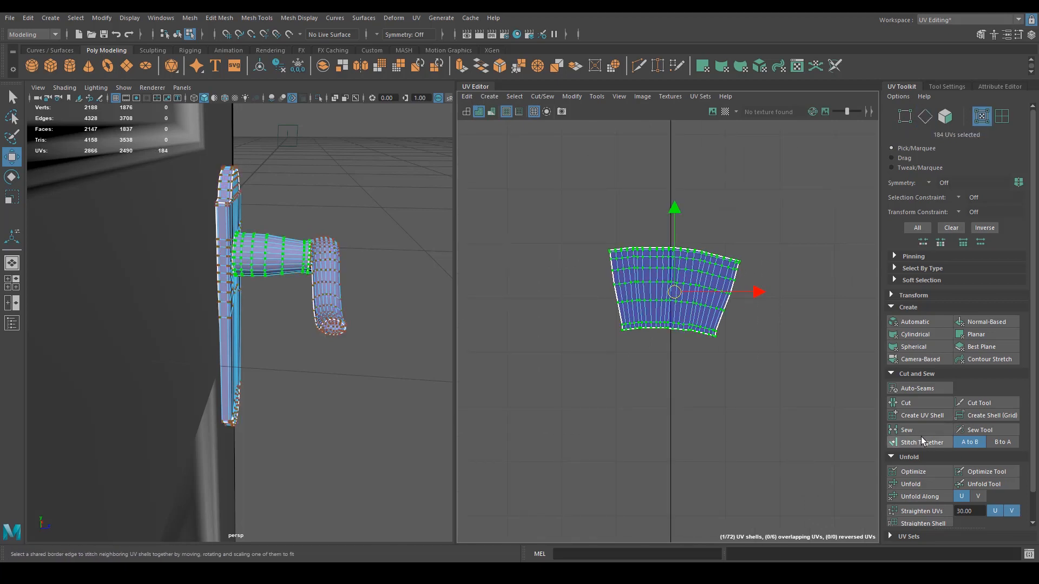
{"action": "left_click", "coordinate": [913, 485]}
{"action": "scroll", "coordinate": [713, 374], "scroll_direction": "down", "scroll_amount": 3}
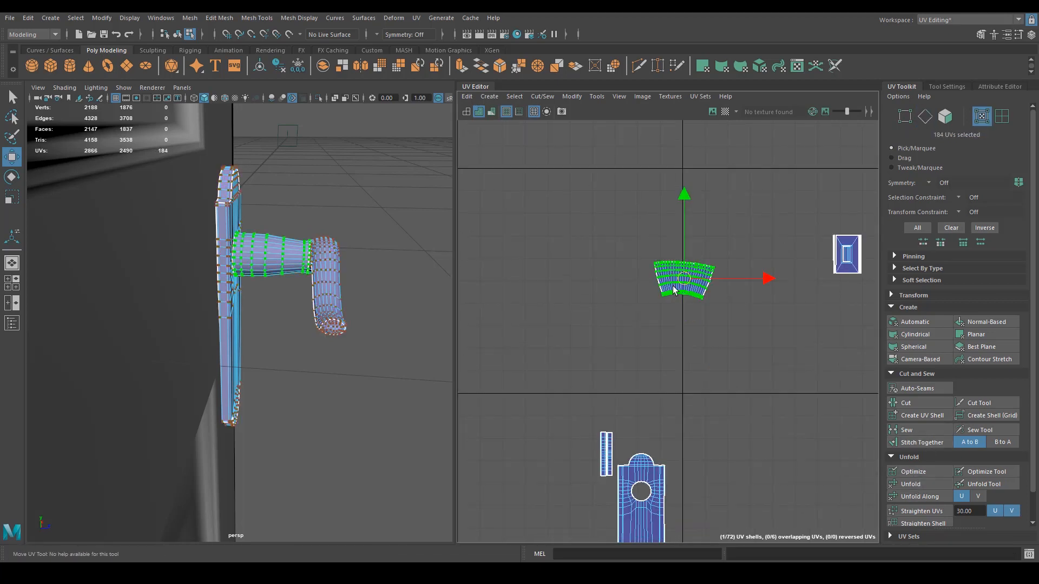
{"action": "left_click_drag", "start_coordinate": [678, 278], "coordinate": [701, 448]}
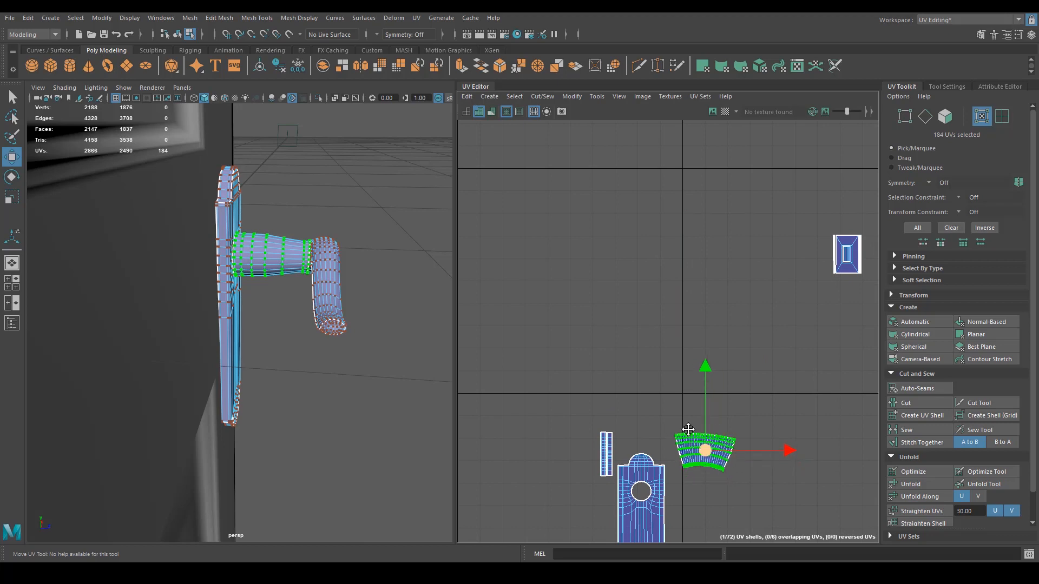
Select the backplate, side strip and neck shells and move them together to empty UV space below the large handle grip shell.
{"action": "scroll", "coordinate": [634, 302], "scroll_direction": "down", "scroll_amount": 3}
{"action": "scroll", "coordinate": [634, 304], "scroll_direction": "down", "scroll_amount": 2}
{"action": "left_click_drag", "start_coordinate": [518, 325], "coordinate": [618, 191]}
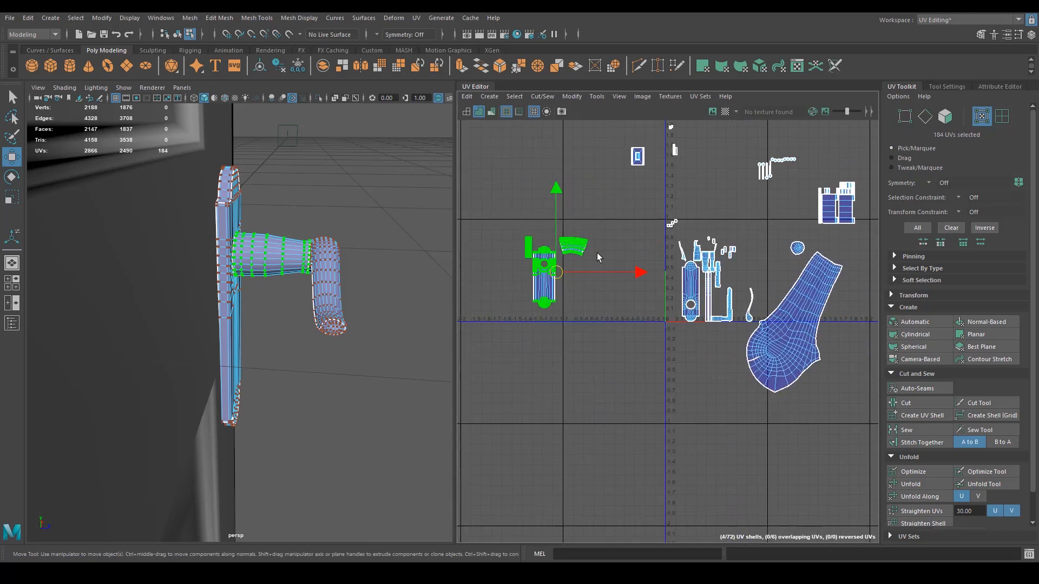
{"action": "left_click_drag", "start_coordinate": [561, 269], "coordinate": [887, 411]}
{"action": "middle_click_drag", "start_coordinate": [801, 382], "coordinate": [686, 368], "text": "alt"}
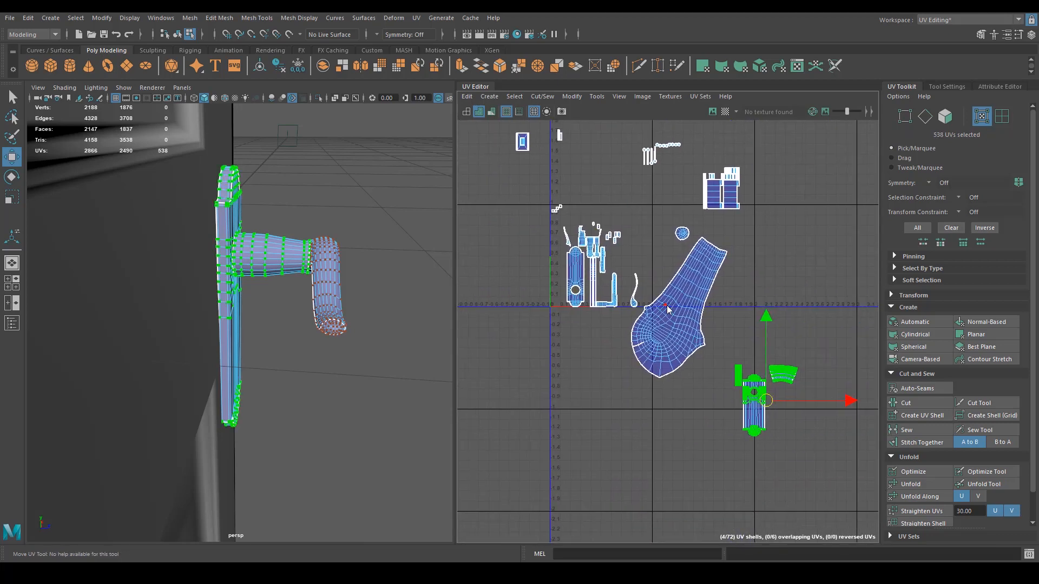
Select the handle grip and round end cap shells, scale them down and place them beside the backplate shells.
{"action": "right_click_drag", "start_coordinate": [665, 308], "coordinate": [643, 295]}
{"action": "left_click", "coordinate": [664, 318]}
{"action": "left_click", "coordinate": [683, 233]}
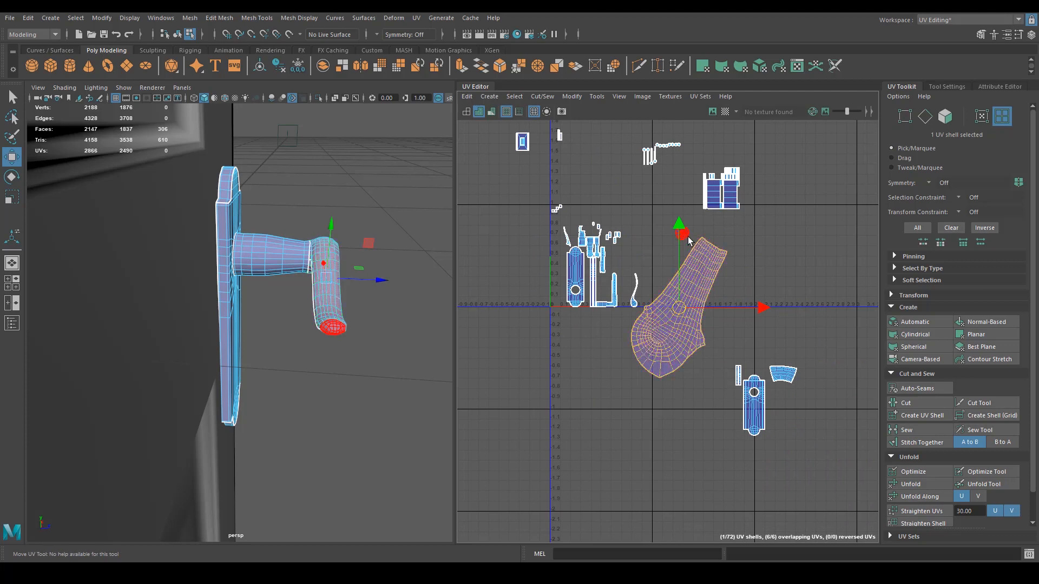
{"action": "left_click", "coordinate": [698, 310], "text": "shift"}
{"action": "key", "text": "r"}
{"action": "left_click_drag", "start_coordinate": [679, 304], "coordinate": [710, 377]}
{"action": "key", "text": "w"}
Select all six UV shells of the handle and backplate, and duplicate their faces as separate geometry.
{"action": "left_click_drag", "start_coordinate": [677, 474], "coordinate": [841, 261]}
{"action": "left_click_drag", "start_coordinate": [406, 287], "coordinate": [236, 281], "text": "alt"}
{"action": "right_click_drag", "start_coordinate": [195, 220], "coordinate": [247, 186]}
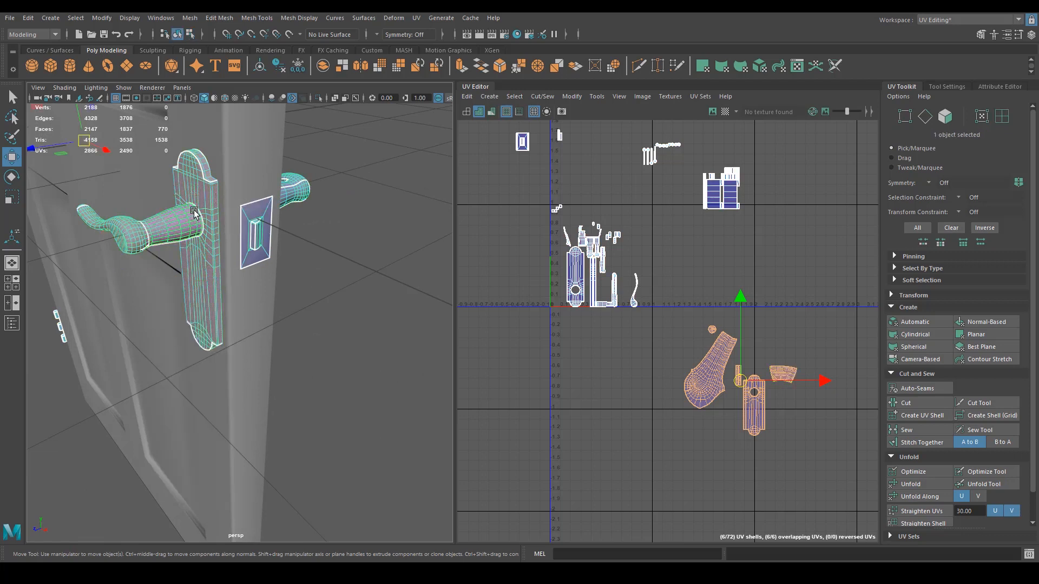
{"action": "left_click_drag", "start_coordinate": [145, 222], "coordinate": [187, 219], "text": "alt"}
{"action": "right_click_drag", "start_coordinate": [187, 220], "coordinate": [196, 227]}
{"action": "left_click_drag", "start_coordinate": [196, 226], "coordinate": [202, 255], "text": "alt"}
{"action": "right_click_drag", "start_coordinate": [202, 255], "coordinate": [225, 262], "text": "alt"}
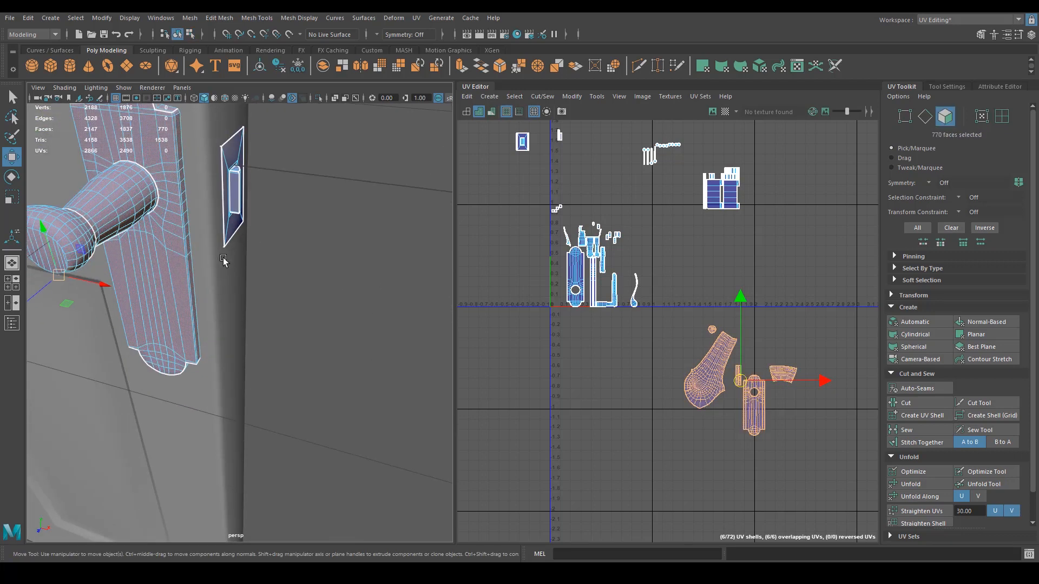
{"action": "left_click_drag", "start_coordinate": [225, 262], "coordinate": [315, 269], "text": "alt"}
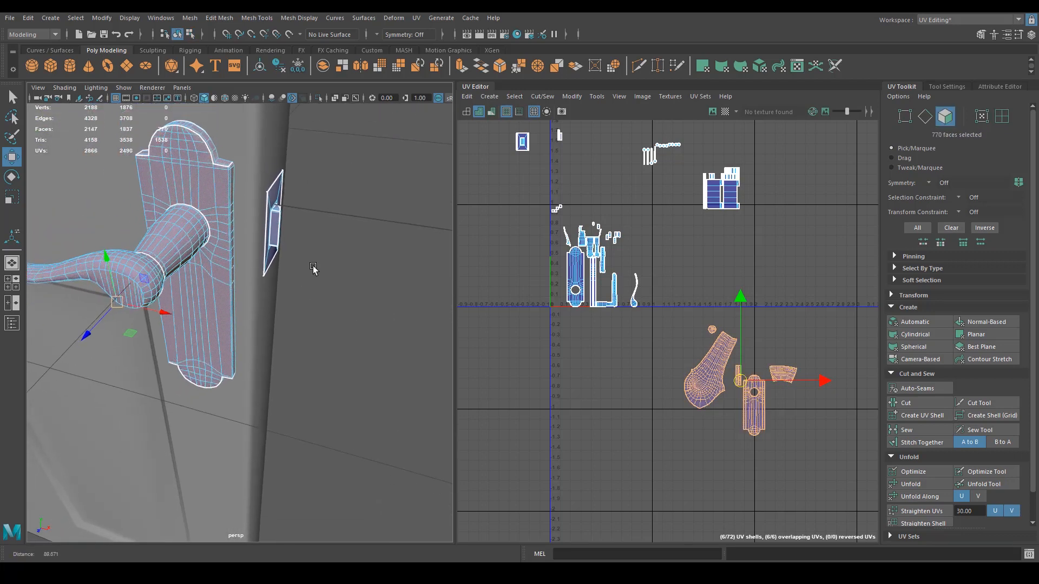
{"action": "left_click", "coordinate": [580, 69]}
Select only the duplicated handle grip and backplate meshes, leaving the original hardware mesh out of the selection.
{"action": "left_click_drag", "start_coordinate": [337, 251], "coordinate": [279, 245], "text": "alt"}
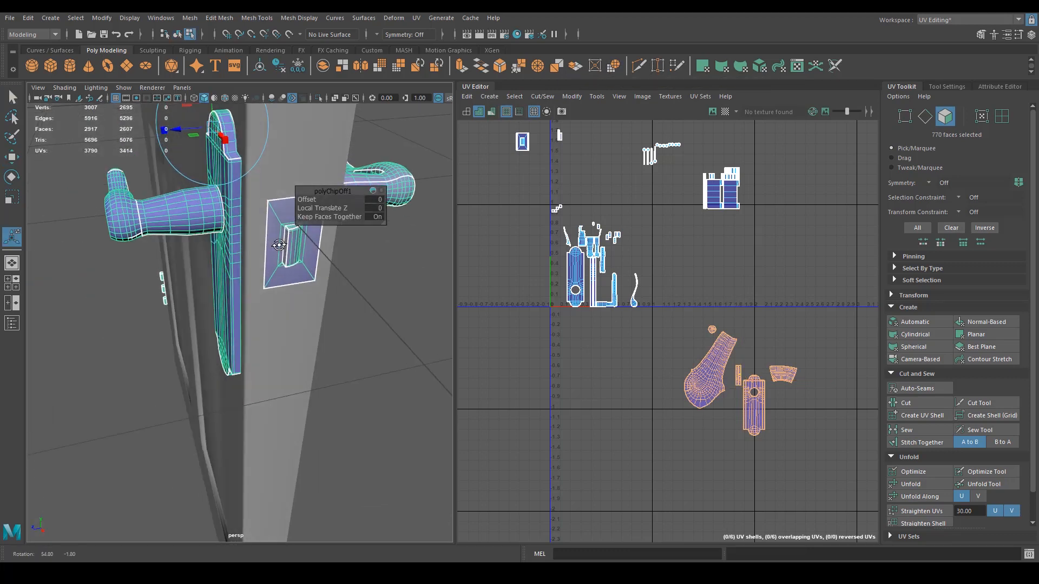
{"action": "right_click_drag", "start_coordinate": [278, 245], "coordinate": [280, 219], "text": "alt"}
{"action": "left_click", "coordinate": [307, 323]}
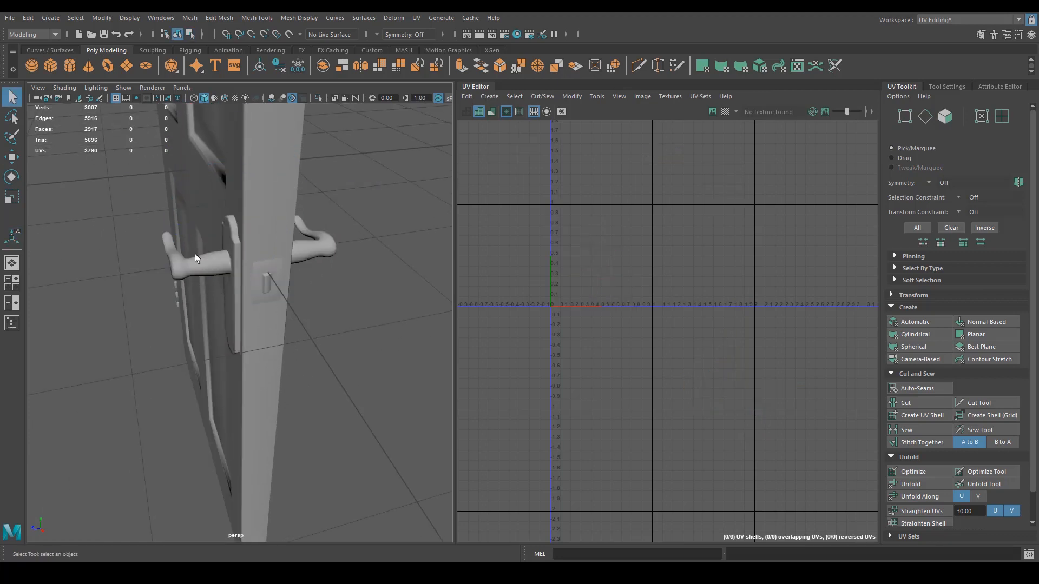
{"action": "left_click", "coordinate": [196, 260]}
{"action": "left_click_drag", "start_coordinate": [164, 301], "coordinate": [231, 242]}
{"action": "left_click", "coordinate": [273, 367], "text": "shift"}
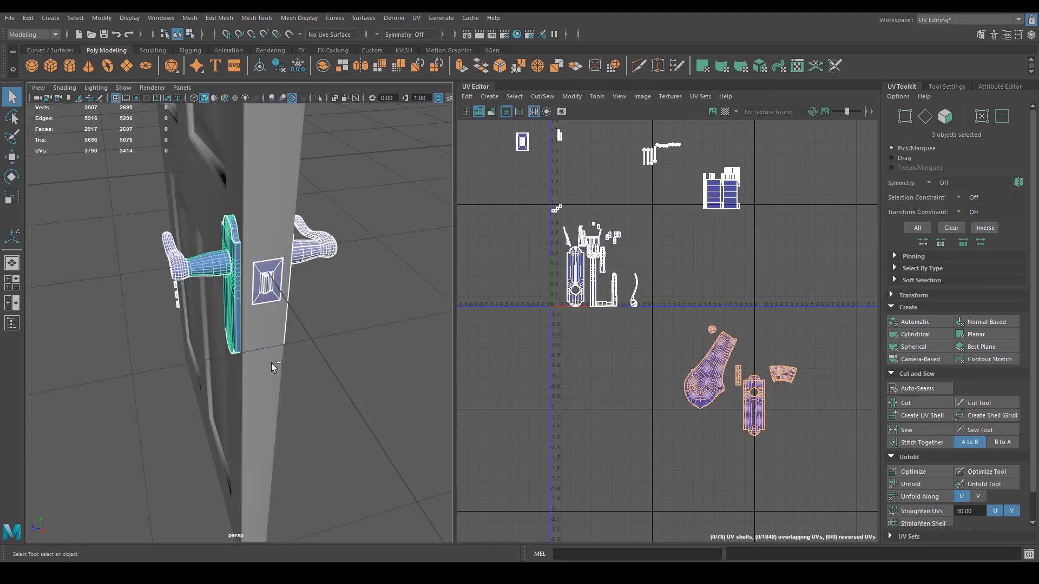
{"action": "left_click_drag", "start_coordinate": [320, 356], "coordinate": [193, 323], "text": "alt"}
{"action": "key", "text": "w"}
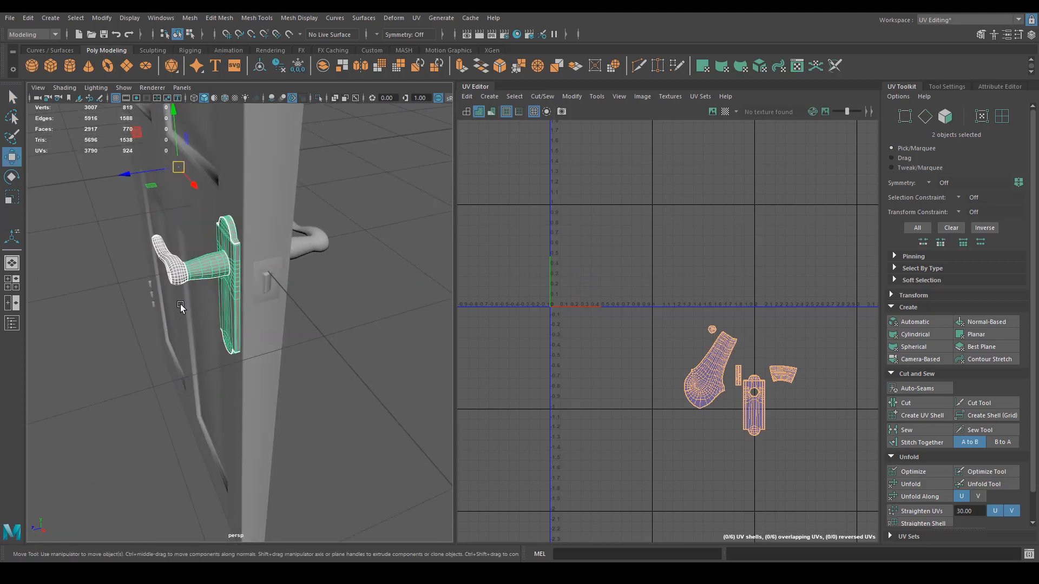
Combine polySurface1 and polySurface2 from the Door_Handle_low group and move the combined handle away from the door.
{"action": "left_click", "coordinate": [11, 322]}
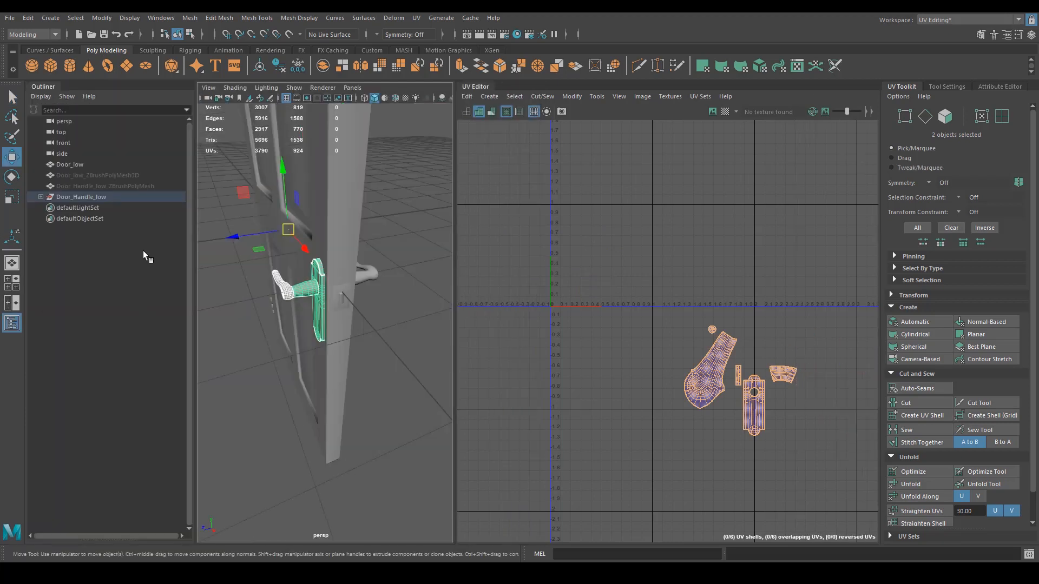
{"action": "left_click", "coordinate": [40, 197]}
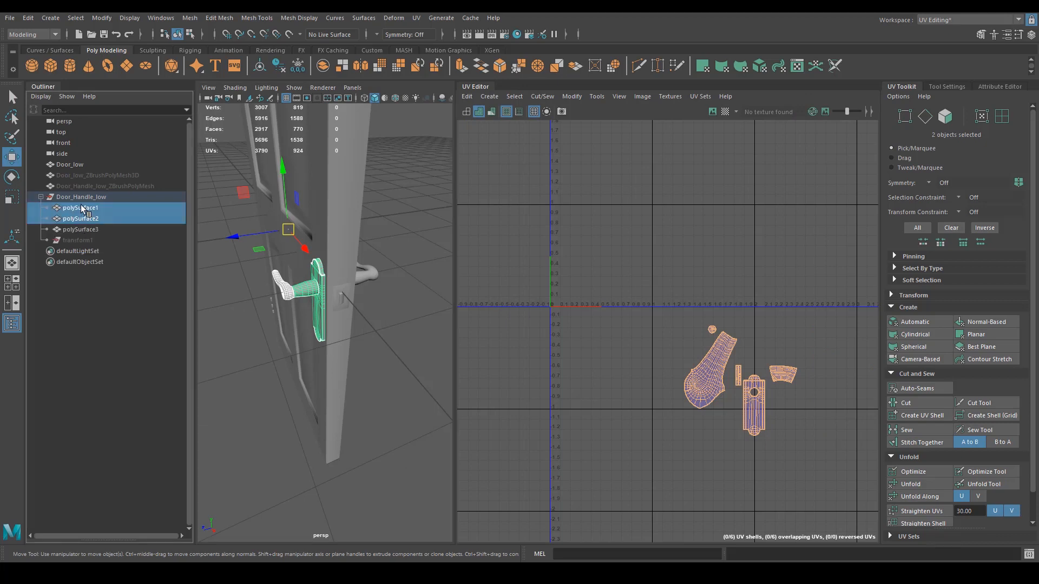
{"action": "left_click_drag", "start_coordinate": [264, 290], "coordinate": [288, 329], "text": "alt"}
{"action": "right_click_drag", "start_coordinate": [288, 330], "coordinate": [355, 215], "text": "alt"}
{"action": "middle_click_drag", "start_coordinate": [258, 246], "coordinate": [330, 271], "text": "alt"}
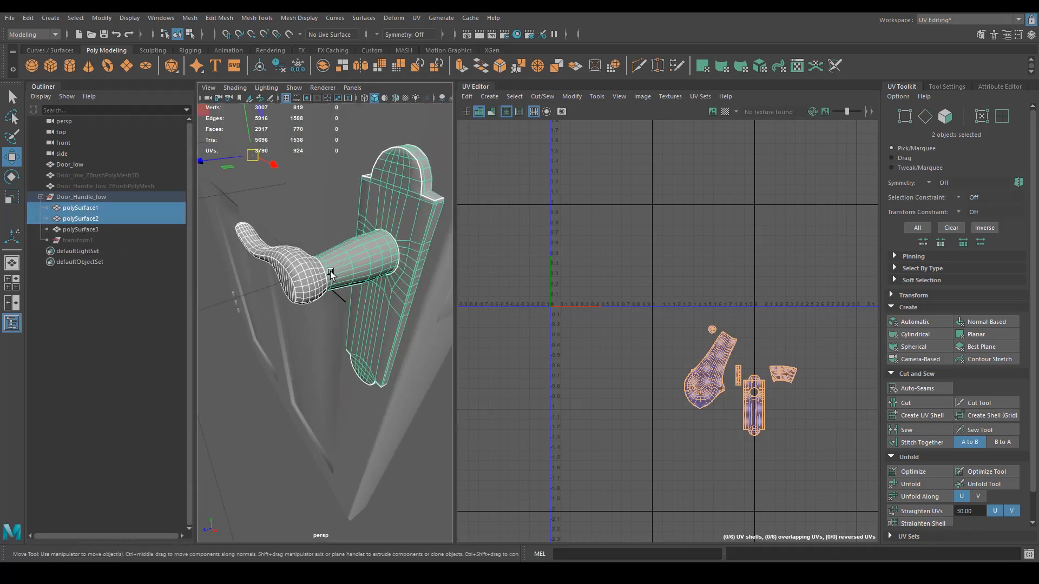
{"action": "right_click_drag", "start_coordinate": [330, 272], "coordinate": [352, 181], "text": "alt"}
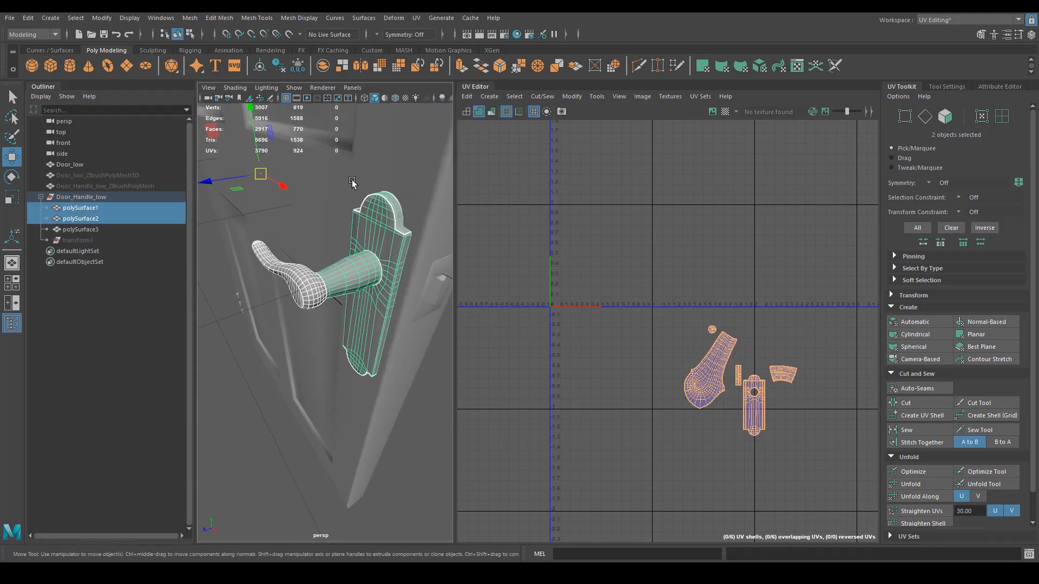
{"action": "left_click", "coordinate": [322, 66]}
{"action": "left_click_drag", "start_coordinate": [303, 303], "coordinate": [363, 319], "text": "alt"}
{"action": "left_click", "coordinate": [295, 283]}
{"action": "left_click_drag", "start_coordinate": [299, 290], "coordinate": [307, 286], "text": "alt"}
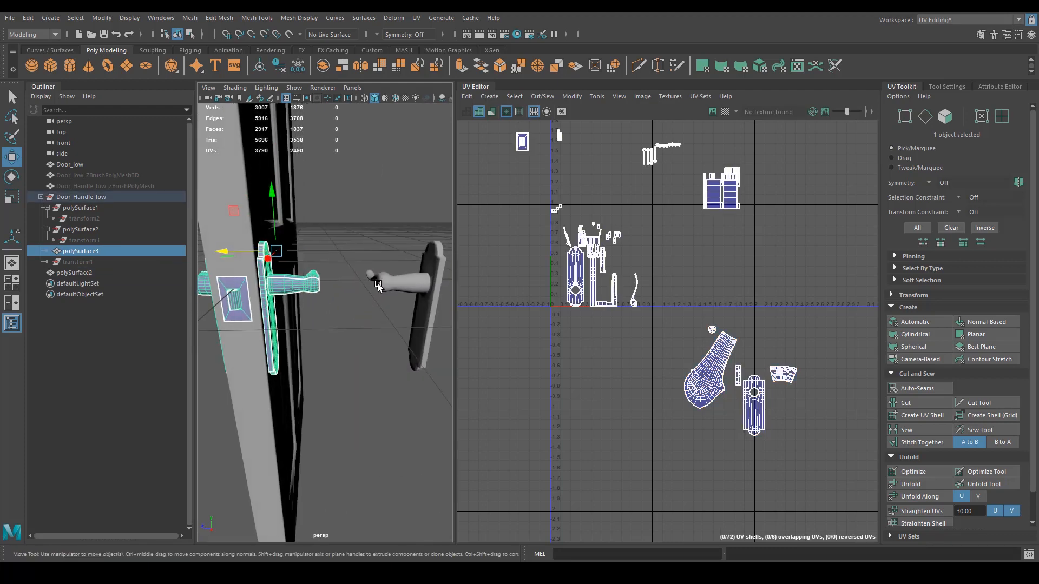
Mirror the combined handle mesh polySurface2 along the Z axis with an offset of about -89.912.
{"action": "left_click", "coordinate": [398, 288]}
{"action": "middle_click_drag", "start_coordinate": [404, 295], "coordinate": [370, 278], "text": "alt"}
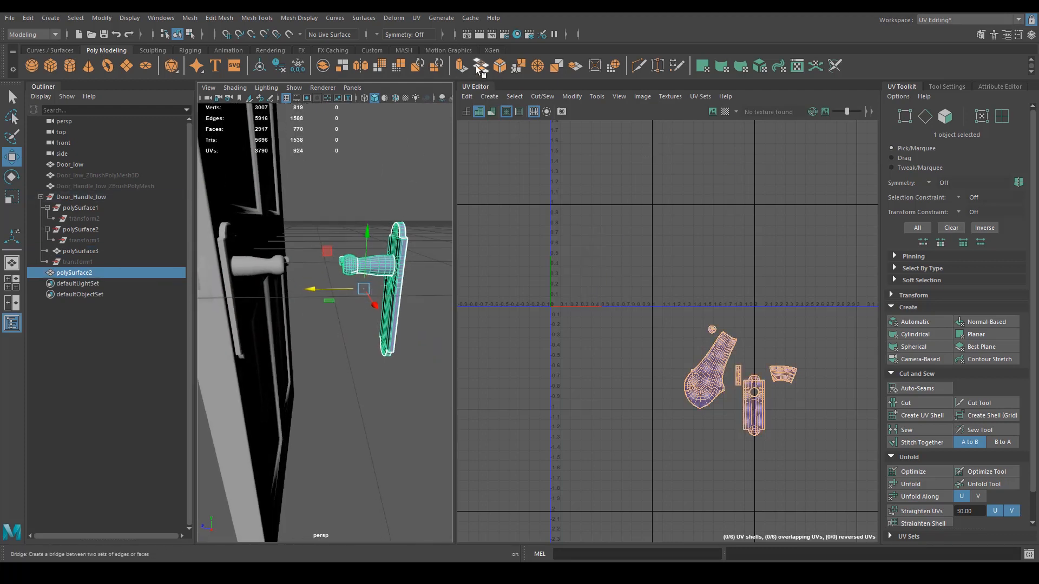
{"action": "left_click", "coordinate": [360, 65]}
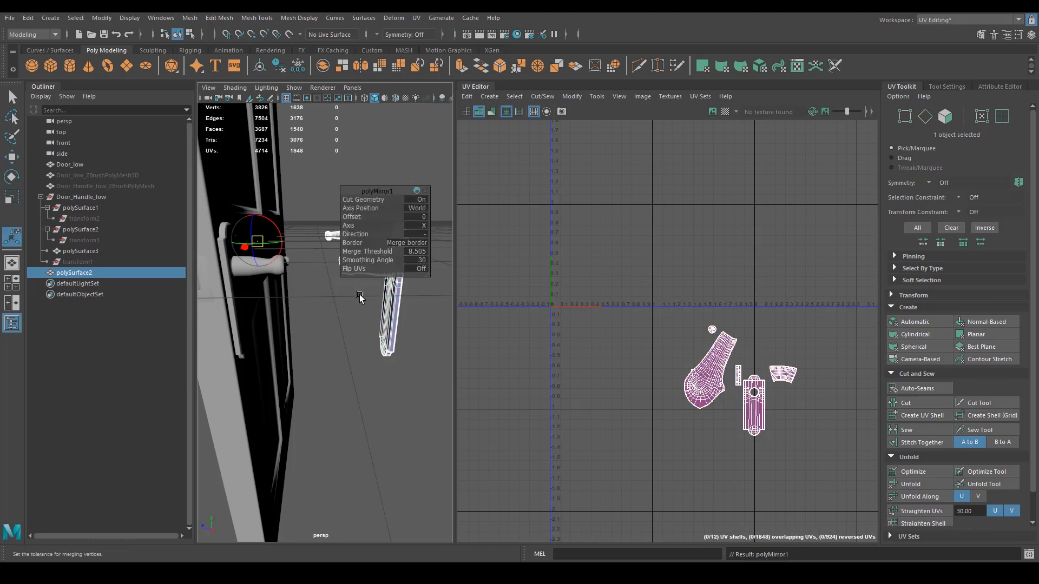
{"action": "left_click_drag", "start_coordinate": [360, 298], "coordinate": [413, 243], "text": "alt"}
{"action": "scroll", "coordinate": [302, 286], "scroll_direction": "down", "scroll_amount": 4}
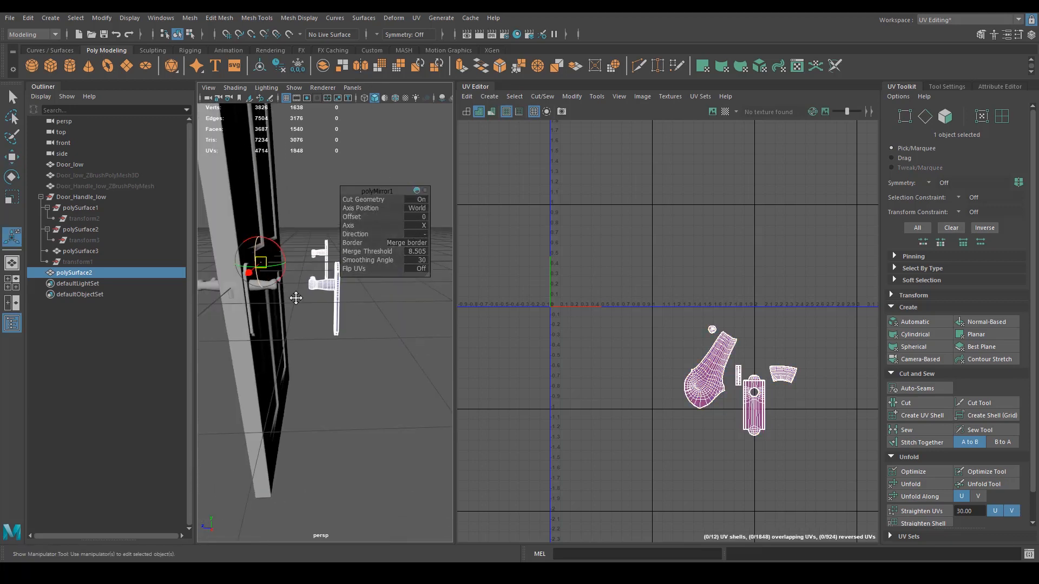
{"action": "middle_click_drag", "start_coordinate": [295, 297], "coordinate": [298, 326], "text": "alt"}
{"action": "left_click", "coordinate": [426, 227]}
{"action": "left_click", "coordinate": [447, 255]}
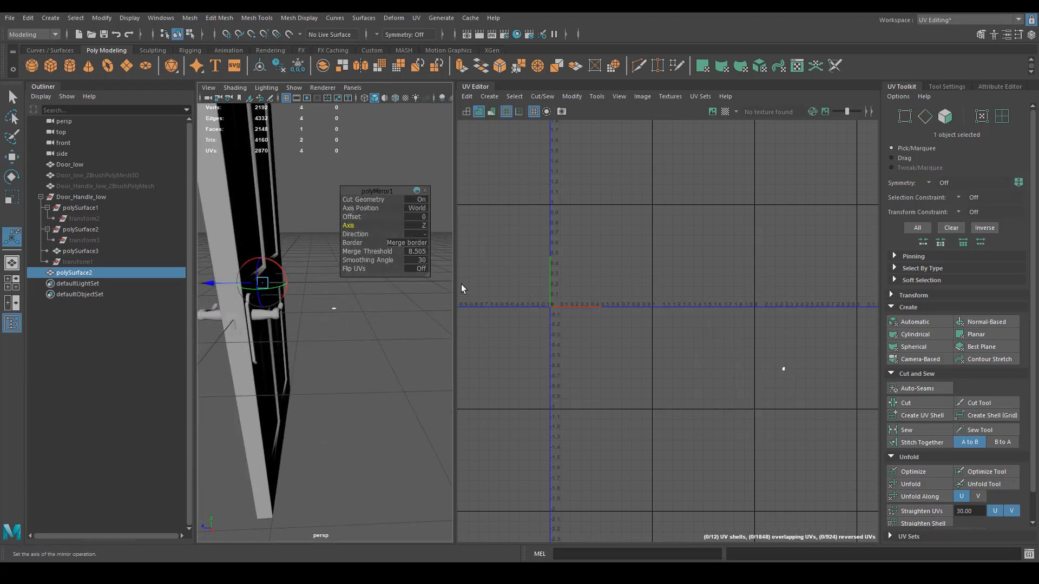
{"action": "left_click_drag", "start_coordinate": [212, 283], "coordinate": [288, 293]}
Delete all faces of the unmirrored handle and backplate half, keeping only the mirrored copy, and return to object mode.
{"action": "right_click", "coordinate": [346, 317]}
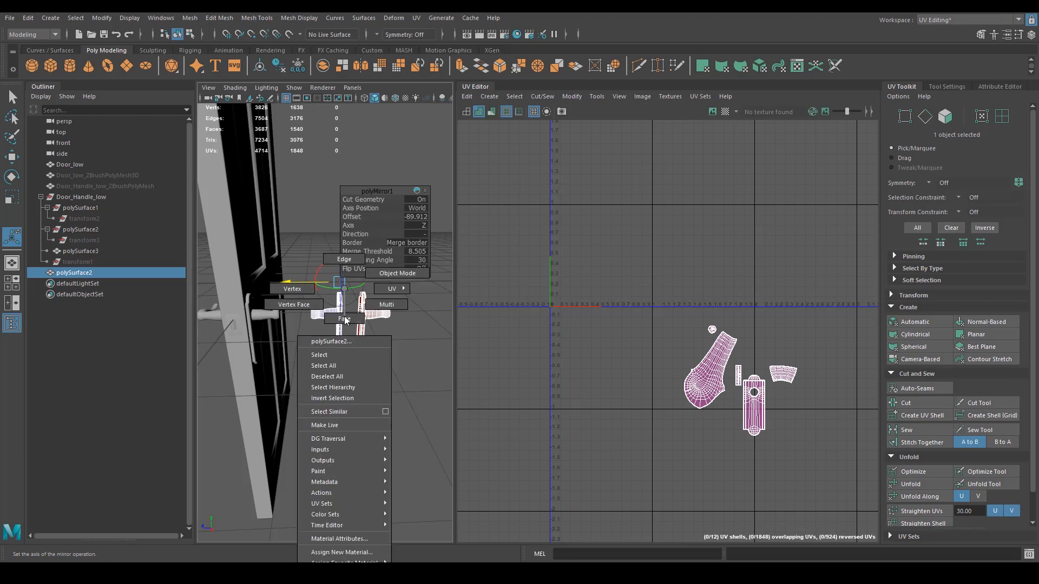
{"action": "left_click", "coordinate": [344, 320]}
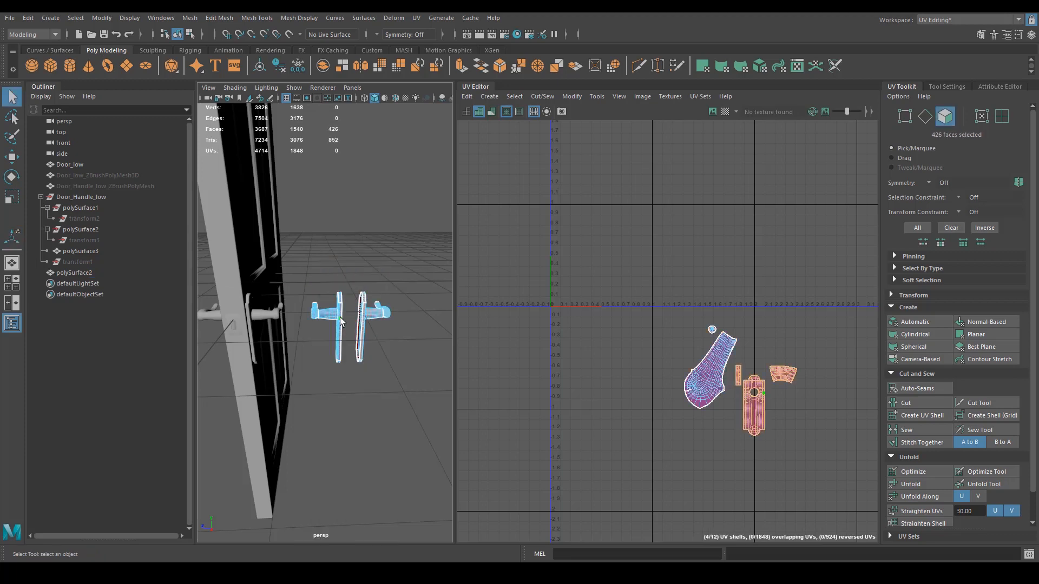
{"action": "left_click_drag", "start_coordinate": [358, 265], "coordinate": [350, 255]}
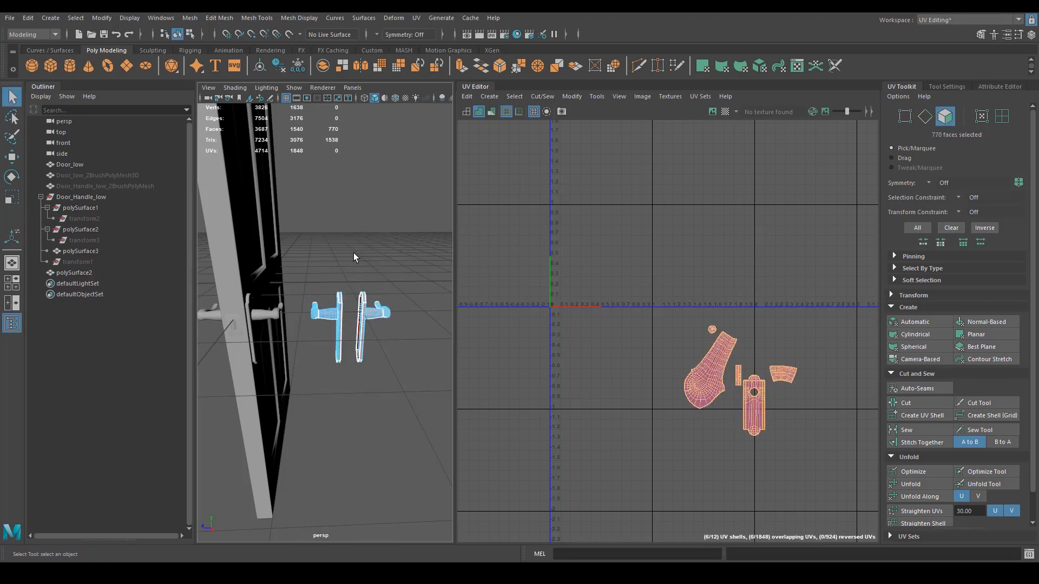
{"action": "key", "text": "Delete"}
{"action": "right_click", "coordinate": [364, 288]}
{"action": "left_click", "coordinate": [425, 277]}
Move the mirrored handle polySurface2 along Z onto the door so its backplate sits flush against the door face.
{"action": "key", "text": "w"}
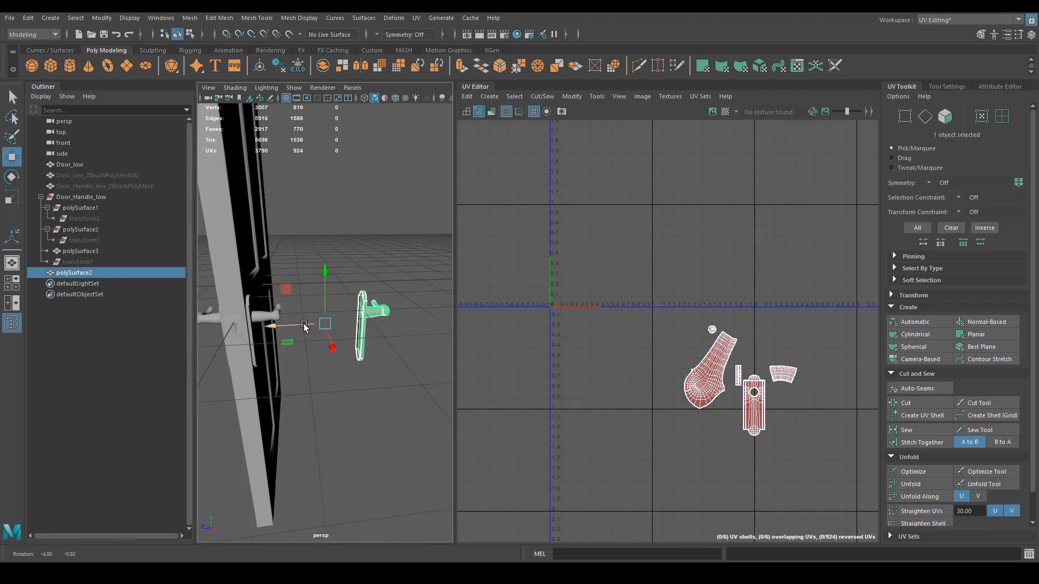
{"action": "left_click_drag", "start_coordinate": [298, 325], "coordinate": [422, 303]}
{"action": "right_click_drag", "start_coordinate": [422, 304], "coordinate": [429, 319], "text": "alt"}
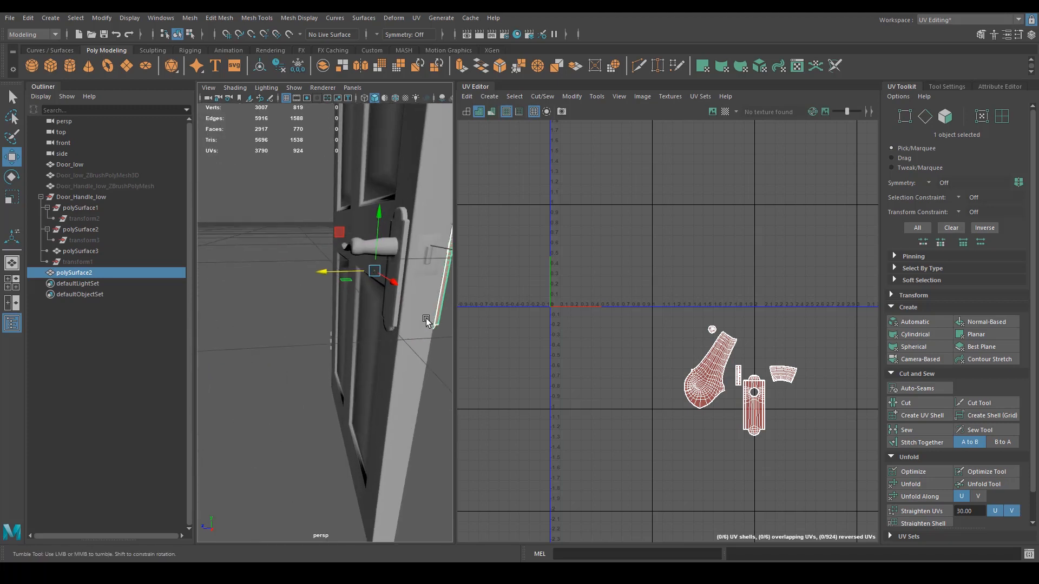
{"action": "left_click_drag", "start_coordinate": [430, 320], "coordinate": [218, 290], "text": "alt"}
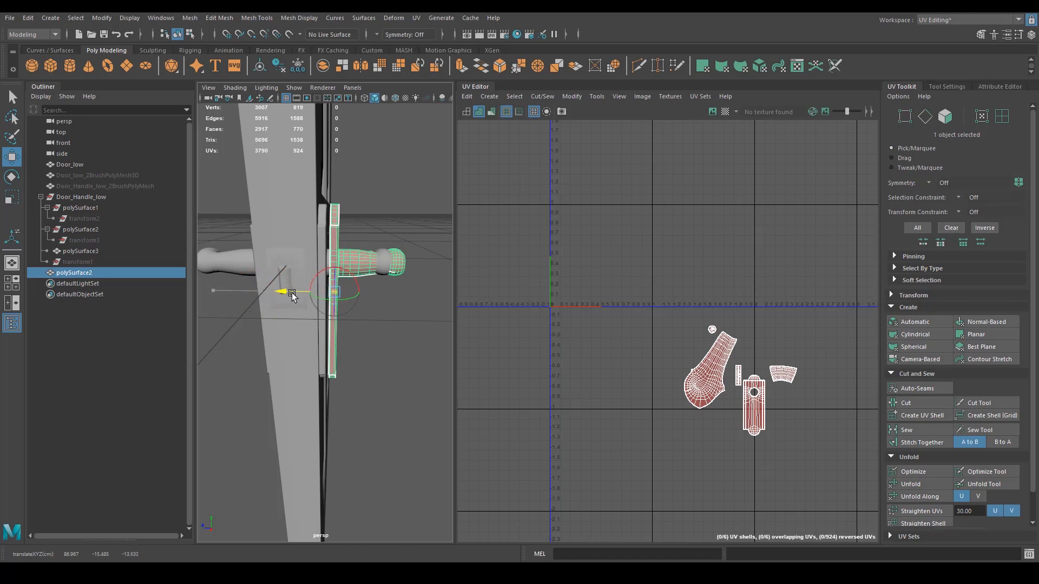
{"action": "left_click_drag", "start_coordinate": [292, 292], "coordinate": [293, 293]}
{"action": "right_click_drag", "start_coordinate": [301, 304], "coordinate": [377, 343], "text": "alt"}
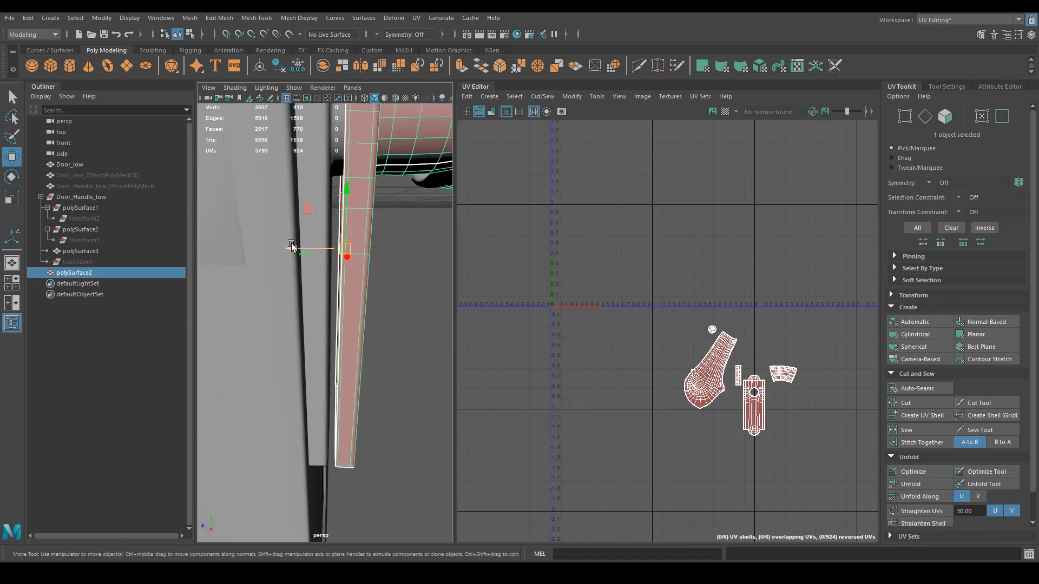
{"action": "left_click_drag", "start_coordinate": [292, 246], "coordinate": [269, 239]}
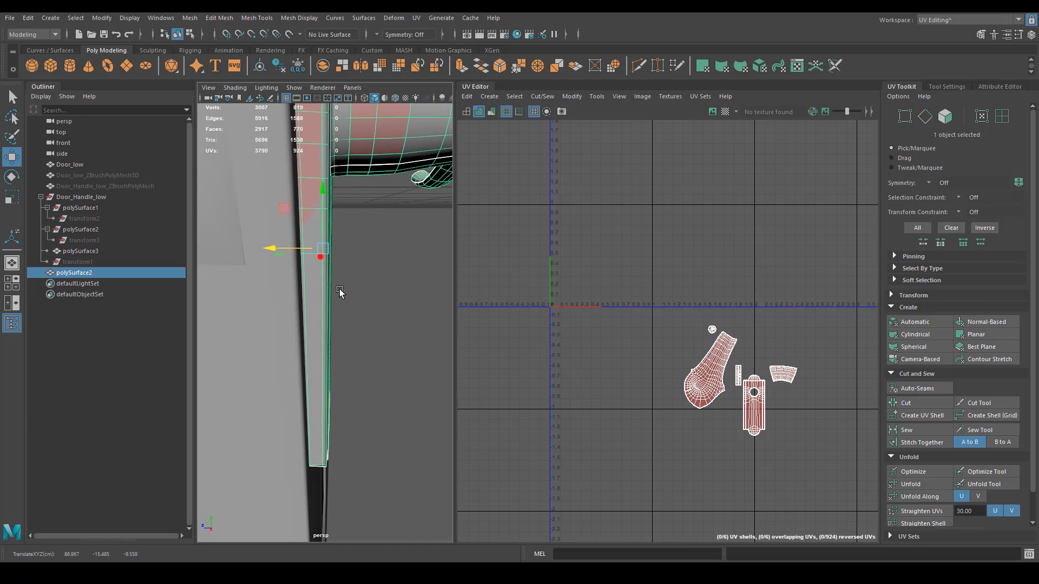
{"action": "left_click_drag", "start_coordinate": [367, 306], "coordinate": [281, 280], "text": "alt"}
{"action": "scroll", "coordinate": [337, 309], "scroll_direction": "up", "scroll_amount": 5}
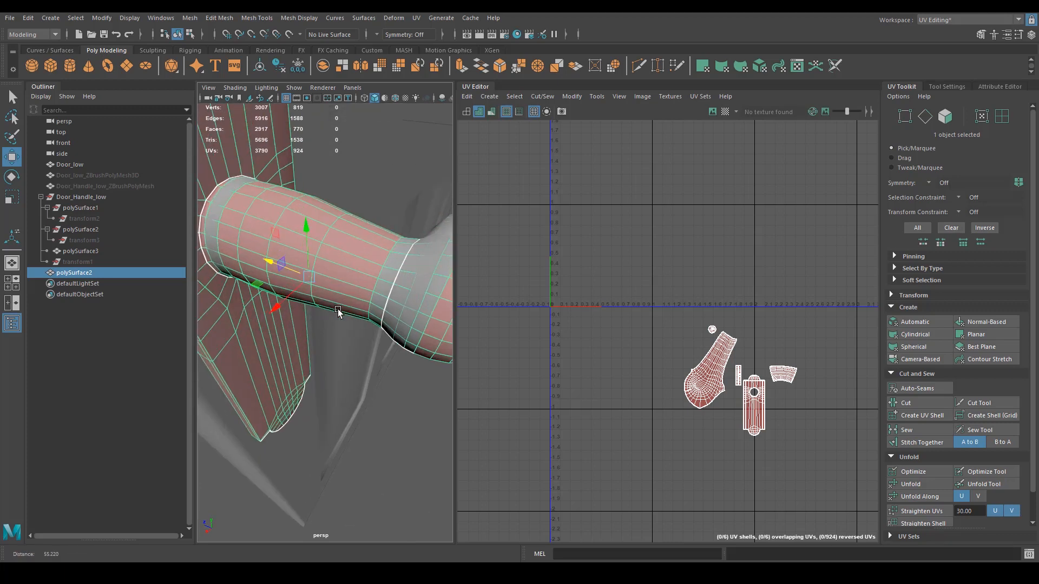
Reposition polySurface2's pivot onto the neck of the handle grip and nudge the mesh to align with the original handle.
{"action": "key", "text": "d"}
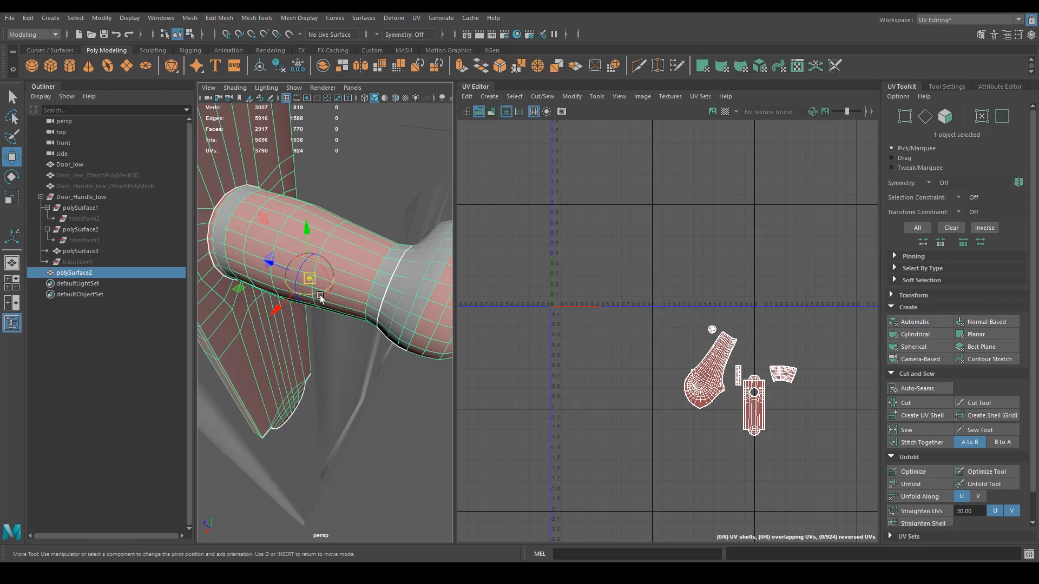
{"action": "left_click_drag", "start_coordinate": [310, 280], "coordinate": [379, 280]}
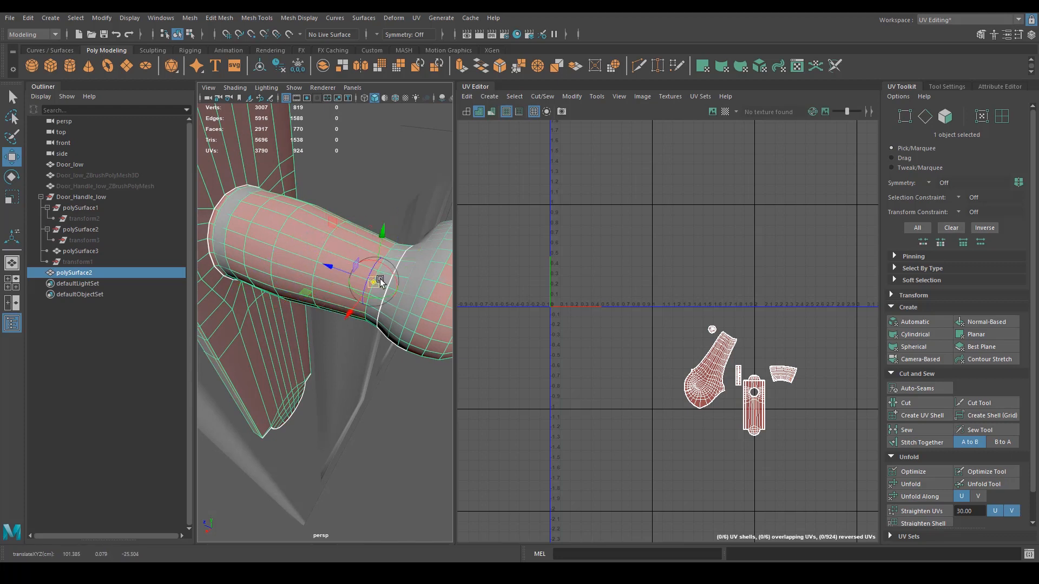
{"action": "key", "text": "d"}
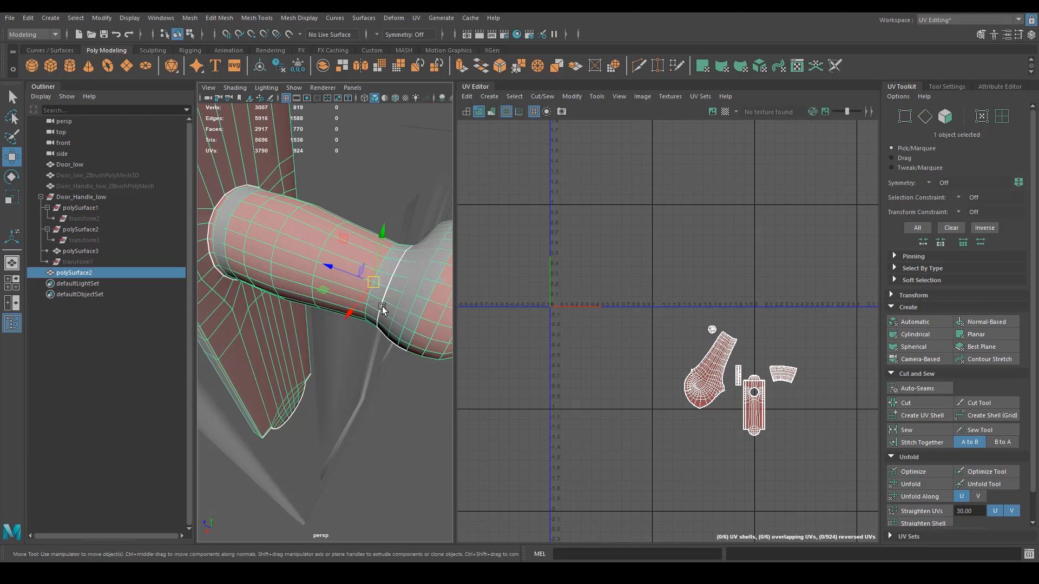
{"action": "left_click_drag", "start_coordinate": [373, 287], "coordinate": [372, 282]}
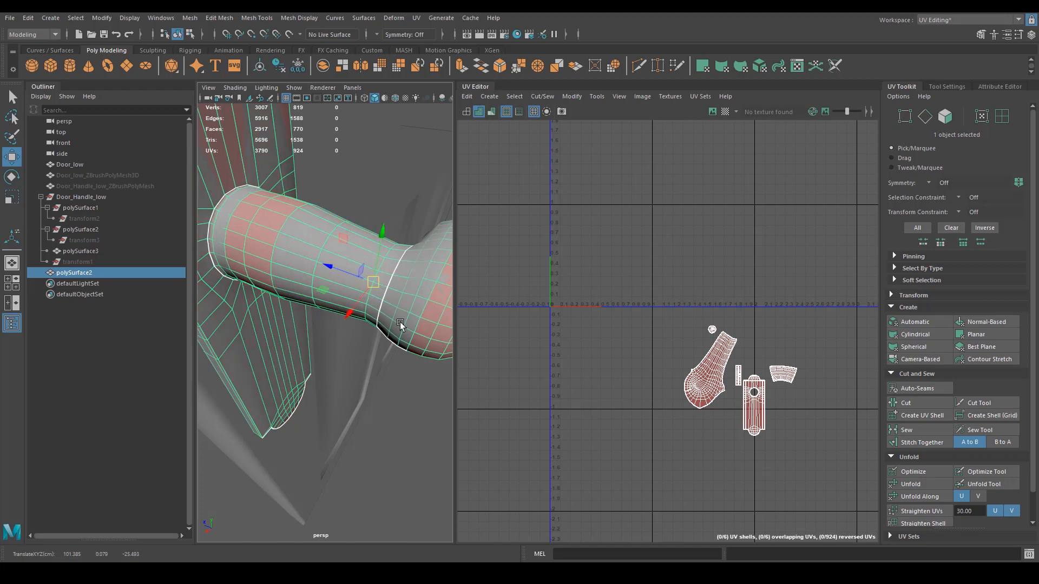
{"action": "right_click_drag", "start_coordinate": [407, 342], "coordinate": [348, 314], "text": "alt"}
{"action": "left_click_drag", "start_coordinate": [348, 314], "coordinate": [349, 339], "text": "alt"}
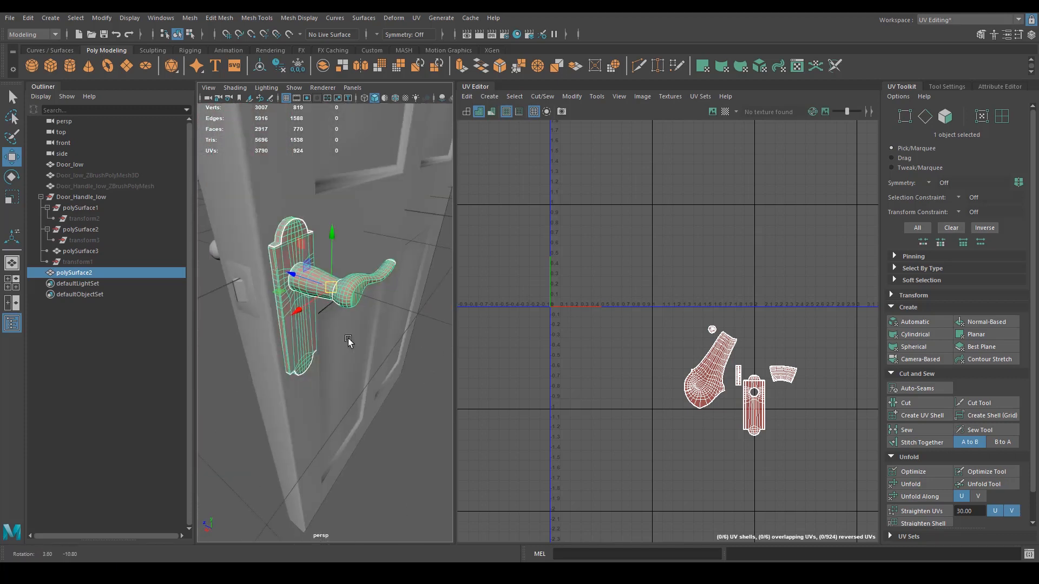
{"action": "right_click_drag", "start_coordinate": [348, 339], "coordinate": [361, 335], "text": "alt"}
{"action": "mouse_move", "coordinate": [360, 335]}
{"action": "left_mouse_down", "text": "alt"}
{"action": "mouse_move", "coordinate": [350, 302]}
{"action": "mouse_move", "coordinate": [316, 307]}
{"action": "mouse_move", "coordinate": [375, 329]}
{"action": "left_mouse_up", "text": "alt"}
{"action": "right_click_drag", "start_coordinate": [375, 329], "coordinate": [348, 336], "text": "alt"}
{"action": "left_click_drag", "start_coordinate": [347, 336], "coordinate": [369, 331], "text": "alt"}
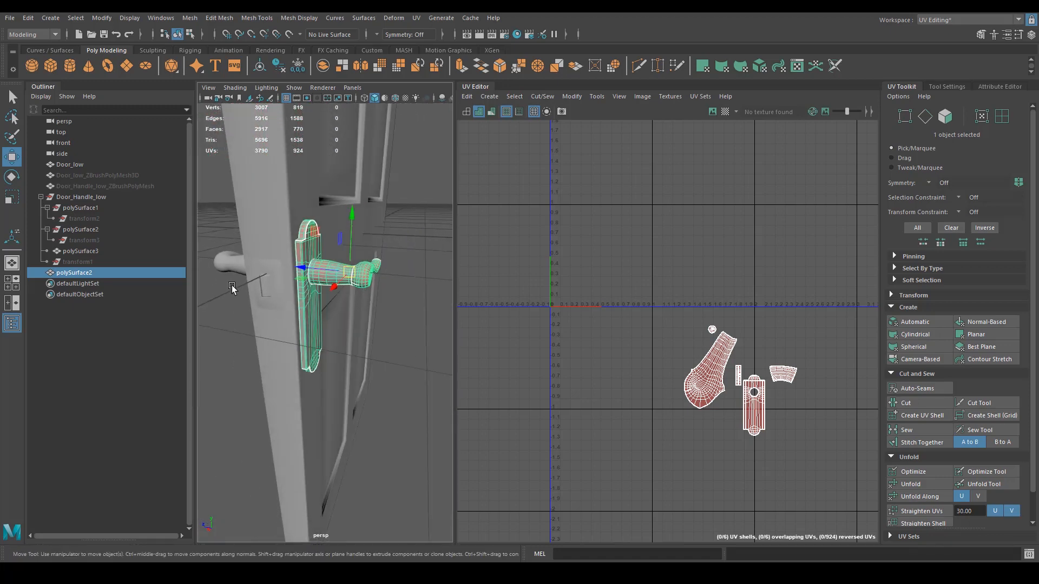
Delete the original handle and backplate faces of polySurface3 on the side where the mirrored copy sits.
{"action": "left_click", "coordinate": [274, 291]}
{"action": "right_click", "coordinate": [274, 292]}
{"action": "right_click_drag", "start_coordinate": [279, 309], "coordinate": [281, 315]}
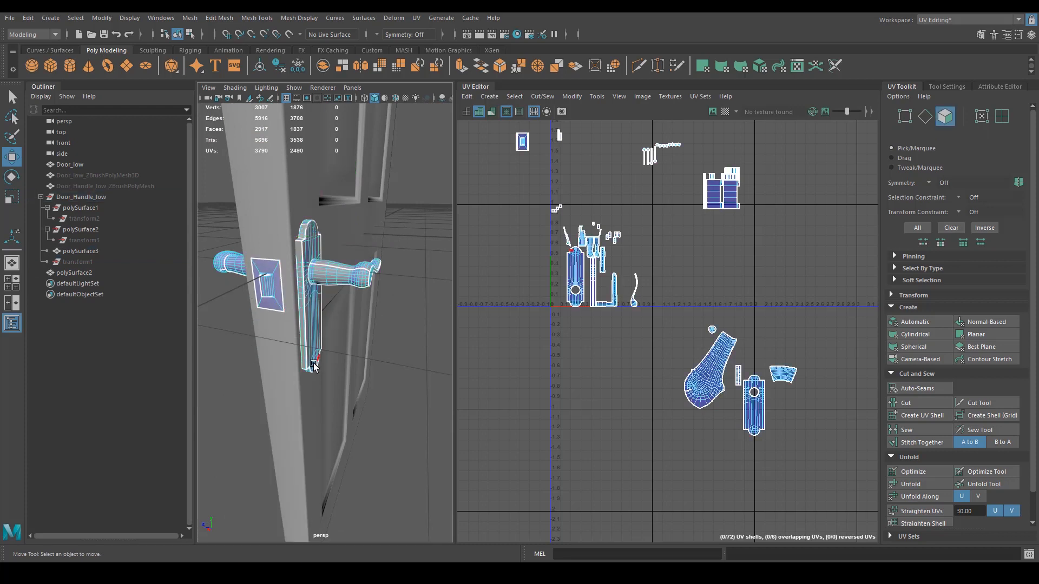
{"action": "left_click_drag", "start_coordinate": [295, 355], "coordinate": [342, 366], "text": "alt"}
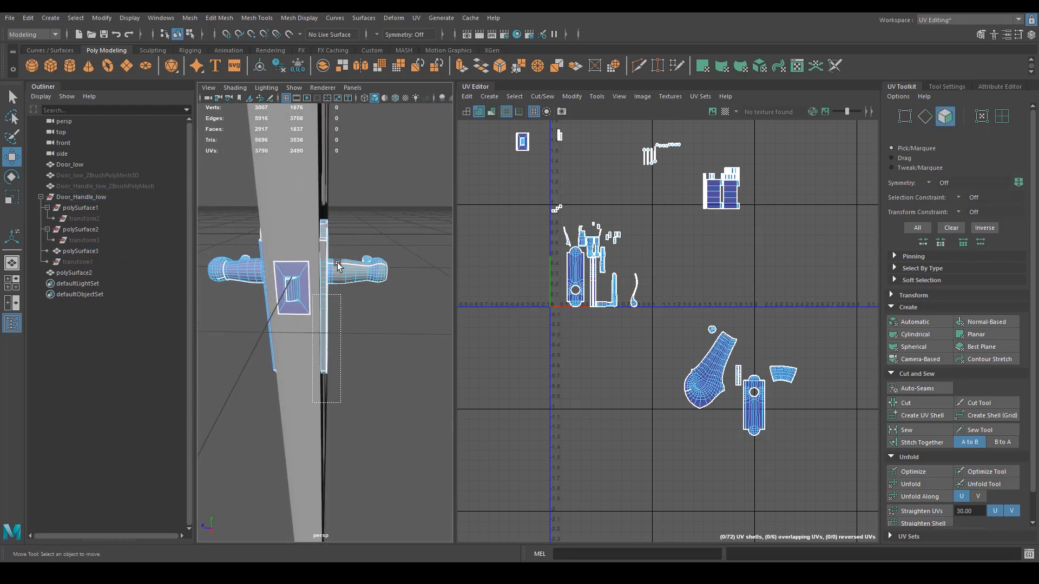
{"action": "left_click_drag", "start_coordinate": [418, 165], "coordinate": [419, 168]}
{"action": "left_click_drag", "start_coordinate": [389, 213], "coordinate": [288, 297], "text": "alt"}
{"action": "left_click_drag", "start_coordinate": [319, 382], "coordinate": [421, 159], "text": "ctrl"}
{"action": "left_click_drag", "start_coordinate": [262, 329], "coordinate": [363, 354], "text": "alt"}
{"action": "middle_click_drag", "start_coordinate": [357, 357], "coordinate": [394, 364], "text": "alt"}
{"action": "left_click_drag", "start_coordinate": [393, 366], "coordinate": [409, 400], "text": "alt"}
{"action": "key", "text": "Delete"}
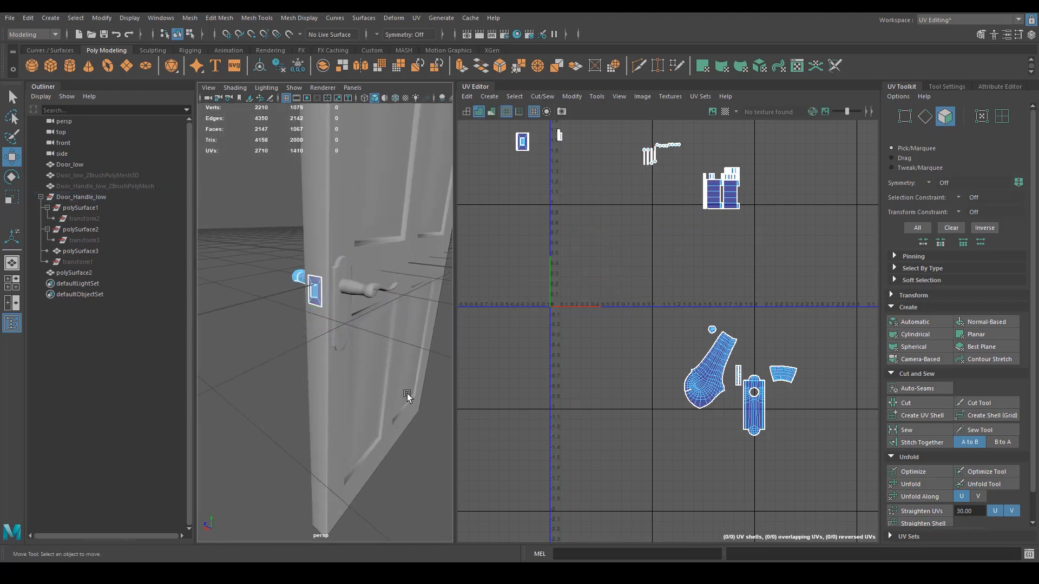
Return to object mode and select both handle meshes, polySurface3 and polySurface2, to compare their UV layouts.
{"action": "left_click_drag", "start_coordinate": [310, 338], "coordinate": [341, 357], "text": "alt"}
{"action": "right_click_drag", "start_coordinate": [361, 288], "coordinate": [403, 274]}
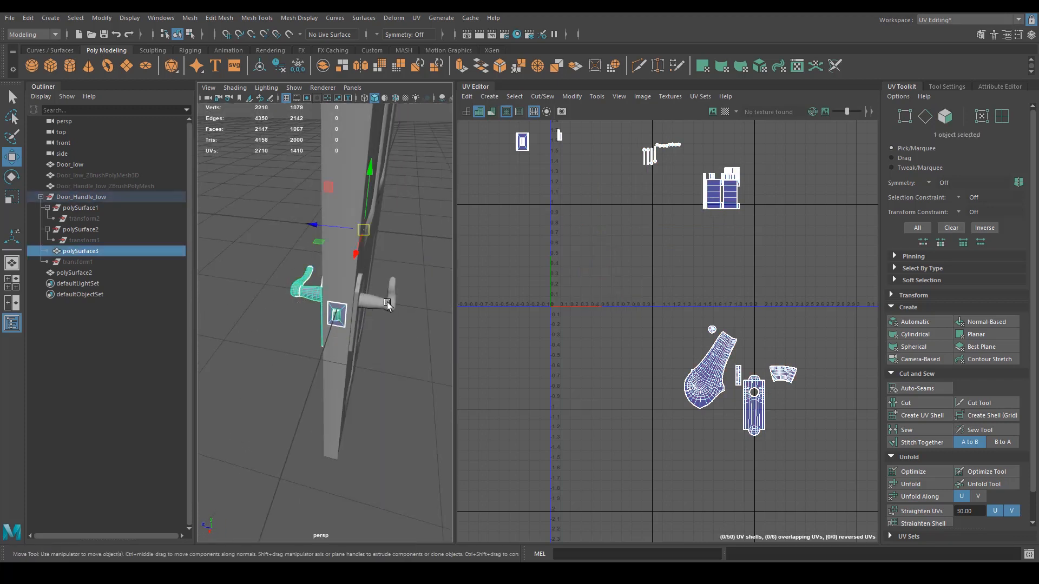
{"action": "left_click", "coordinate": [388, 301]}
{"action": "left_click_drag", "start_coordinate": [340, 322], "coordinate": [375, 292], "text": "alt"}
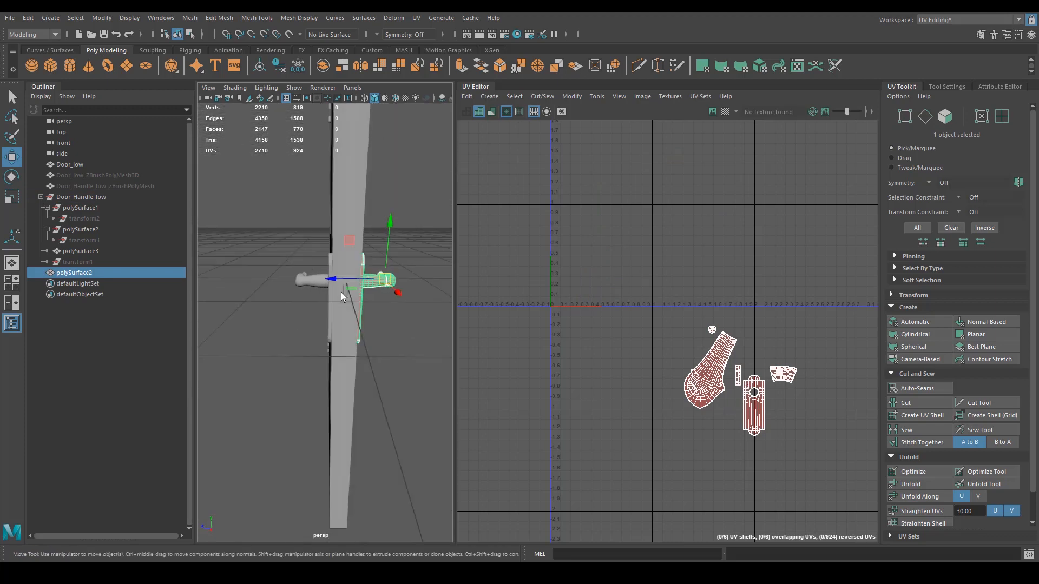
{"action": "left_click", "coordinate": [310, 279], "text": "shift"}
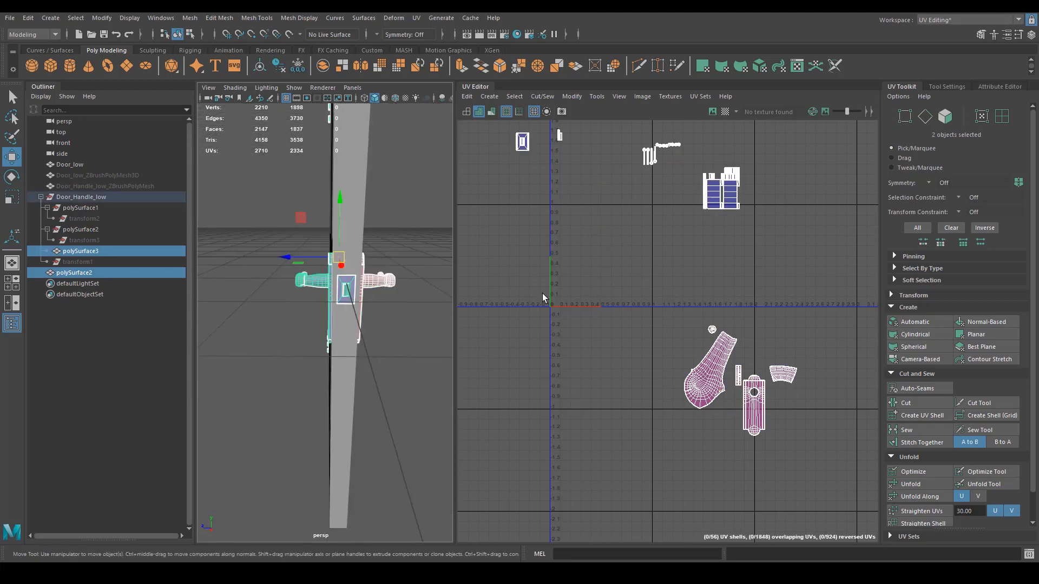
Select all UVs of the mirrored handle polySurface2 and flip its shells in the V direction.
{"action": "left_click", "coordinate": [380, 285]}
{"action": "middle_click_drag", "start_coordinate": [701, 392], "coordinate": [619, 355], "text": "alt"}
{"action": "right_click_drag", "start_coordinate": [627, 355], "coordinate": [673, 370]}
{"action": "left_click_drag", "start_coordinate": [526, 423], "coordinate": [554, 410]}
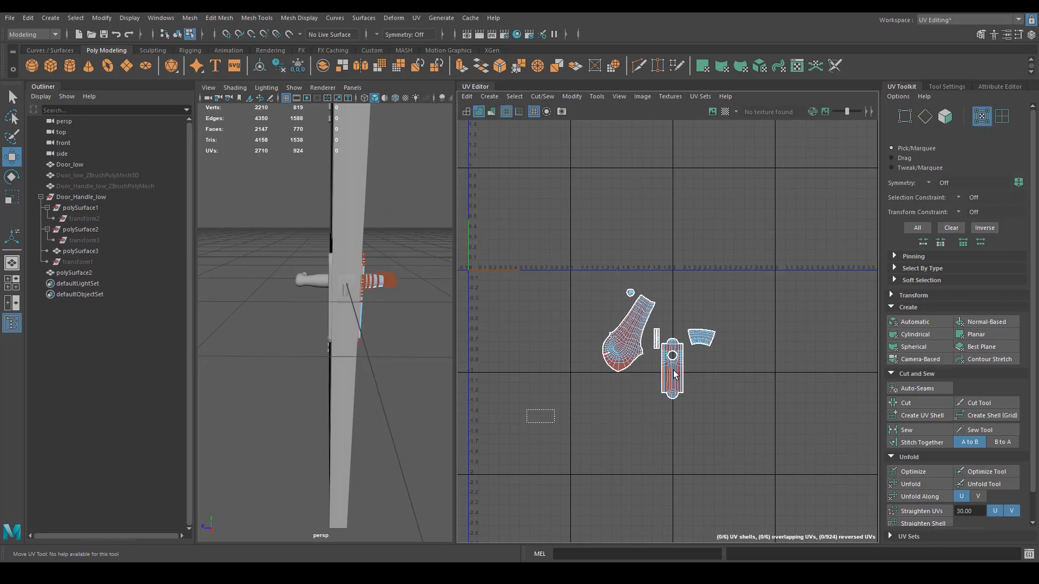
{"action": "left_click_drag", "start_coordinate": [675, 373], "coordinate": [788, 255]}
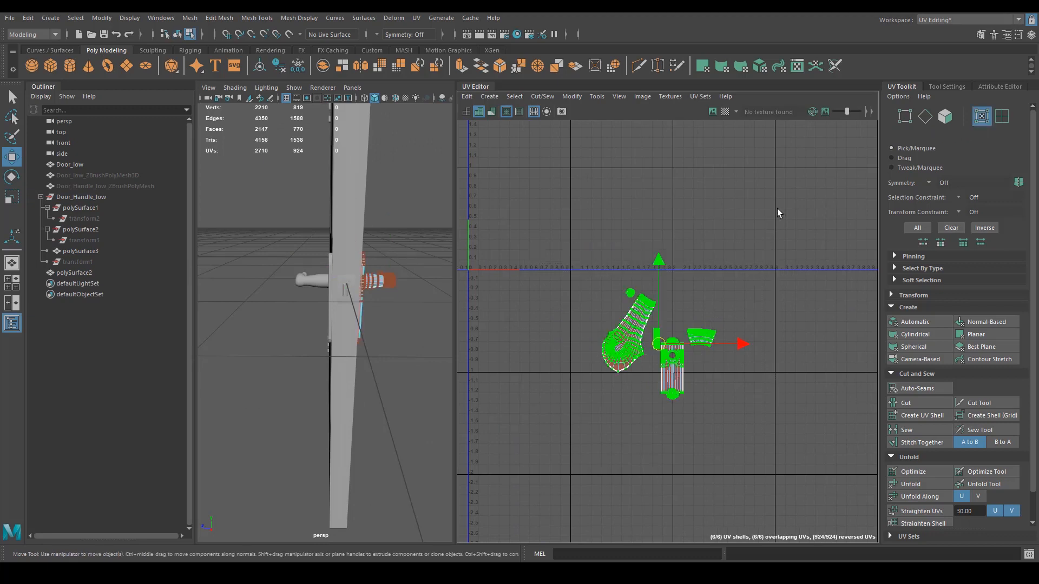
{"action": "left_click", "coordinate": [890, 295]}
{"action": "scroll", "coordinate": [945, 429], "scroll_direction": "down", "scroll_amount": 5}
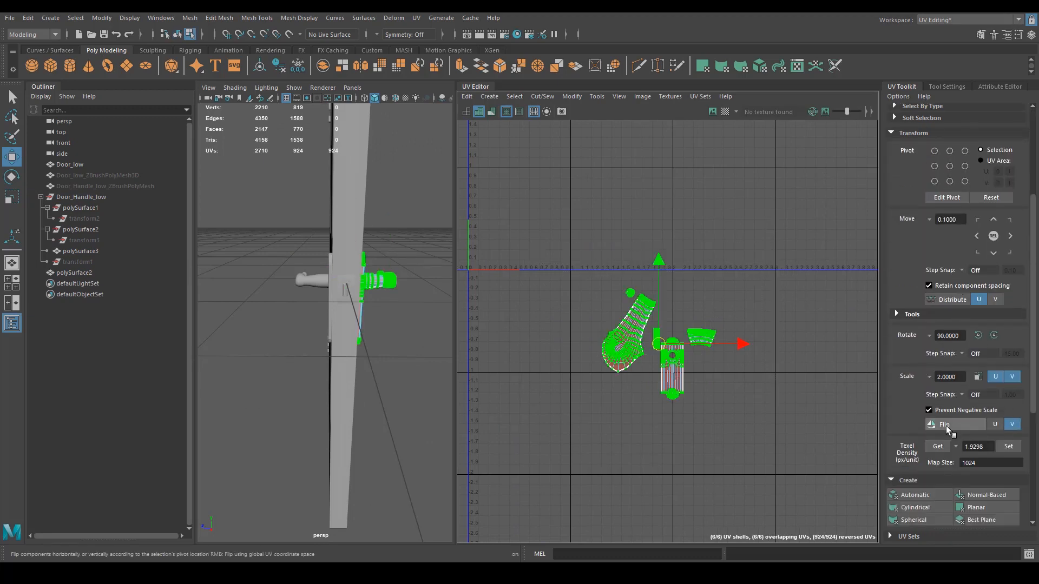
{"action": "left_click", "coordinate": [970, 424]}
{"action": "scroll", "coordinate": [657, 374], "scroll_direction": "up", "scroll_amount": 3}
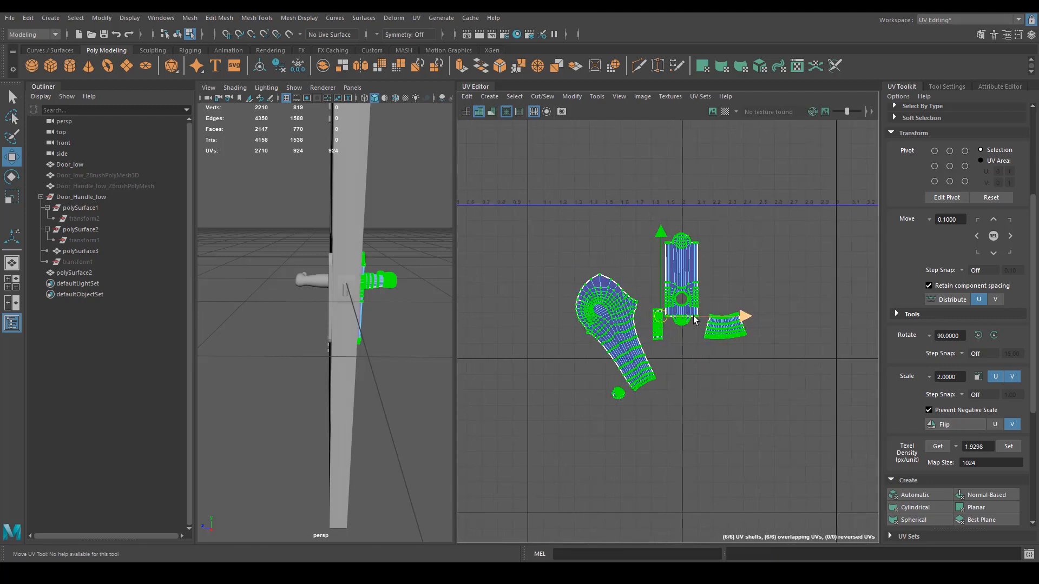
Scale the flipped handle shells down uniformly and move them above the original handle's shells in UV space.
{"action": "key", "text": "r"}
{"action": "left_click_drag", "start_coordinate": [658, 320], "coordinate": [610, 229]}
{"action": "key", "text": "w"}
{"action": "right_click_drag", "start_coordinate": [610, 232], "coordinate": [740, 295], "text": "alt"}
{"action": "middle_click_drag", "start_coordinate": [725, 283], "coordinate": [716, 329], "text": "alt"}
{"action": "right_click_drag", "start_coordinate": [716, 329], "coordinate": [672, 306], "text": "alt"}
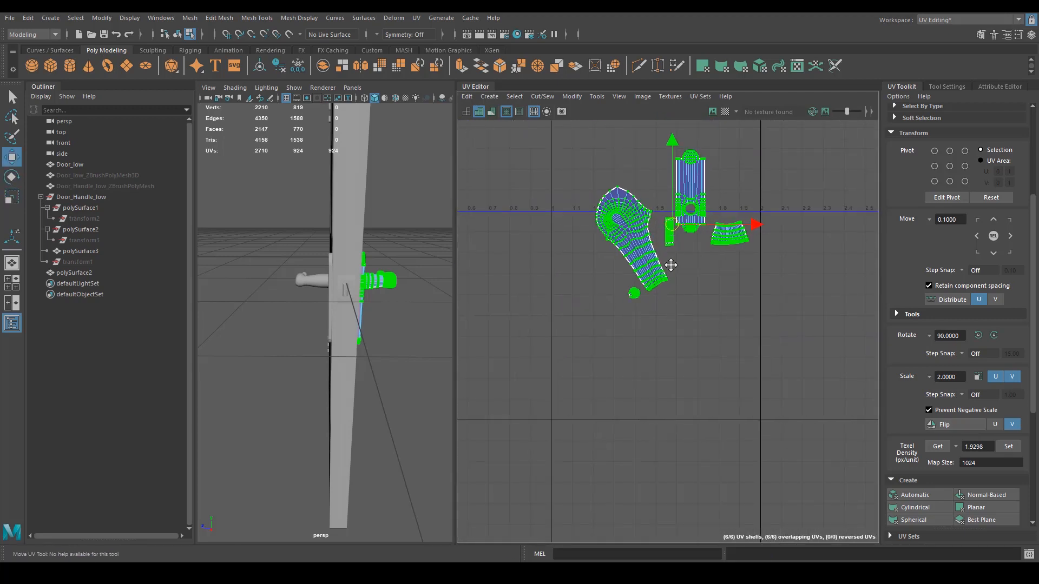
{"action": "middle_click_drag", "start_coordinate": [671, 265], "coordinate": [704, 345], "text": "alt"}
{"action": "right_click_drag", "start_coordinate": [649, 329], "coordinate": [563, 313], "text": "alt"}
{"action": "middle_click_drag", "start_coordinate": [563, 313], "coordinate": [633, 317], "text": "alt"}
Return to object mode and combine polySurface3 and the mirrored handle polySurface2 into one mesh.
{"action": "right_click_drag", "start_coordinate": [352, 277], "coordinate": [397, 263]}
{"action": "left_click", "coordinate": [314, 282]}
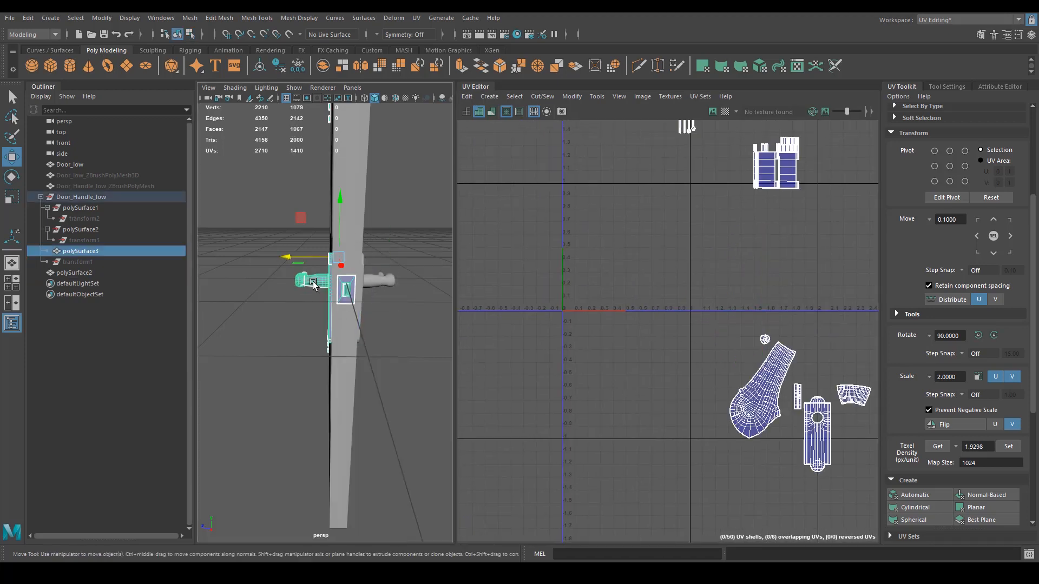
{"action": "left_click", "coordinate": [371, 285], "text": "shift"}
{"action": "left_click_drag", "start_coordinate": [443, 338], "coordinate": [411, 330], "text": "alt"}
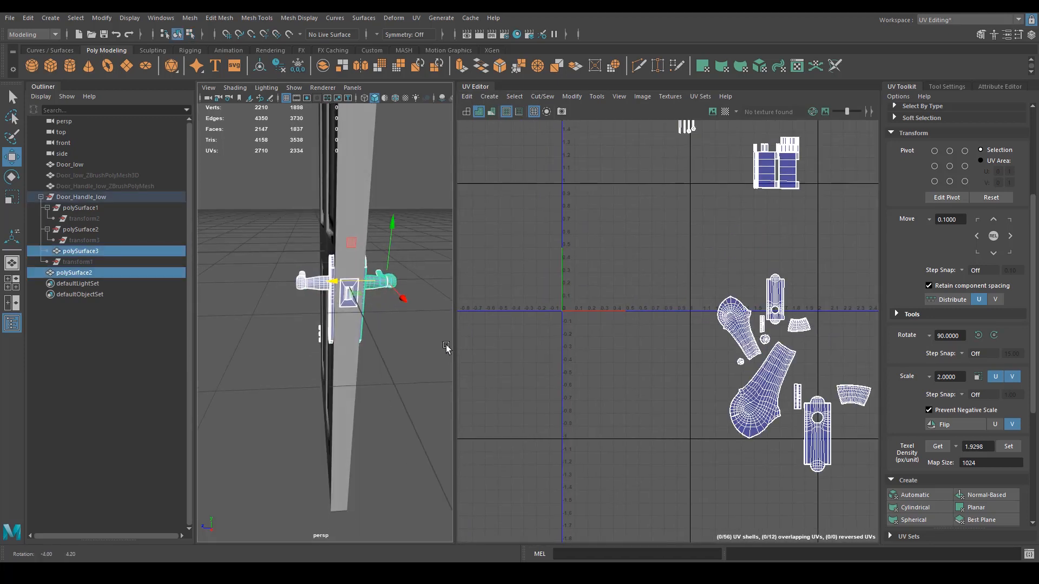
{"action": "left_click", "coordinate": [323, 66]}
{"action": "left_click_drag", "start_coordinate": [379, 282], "coordinate": [417, 294], "text": "alt"}
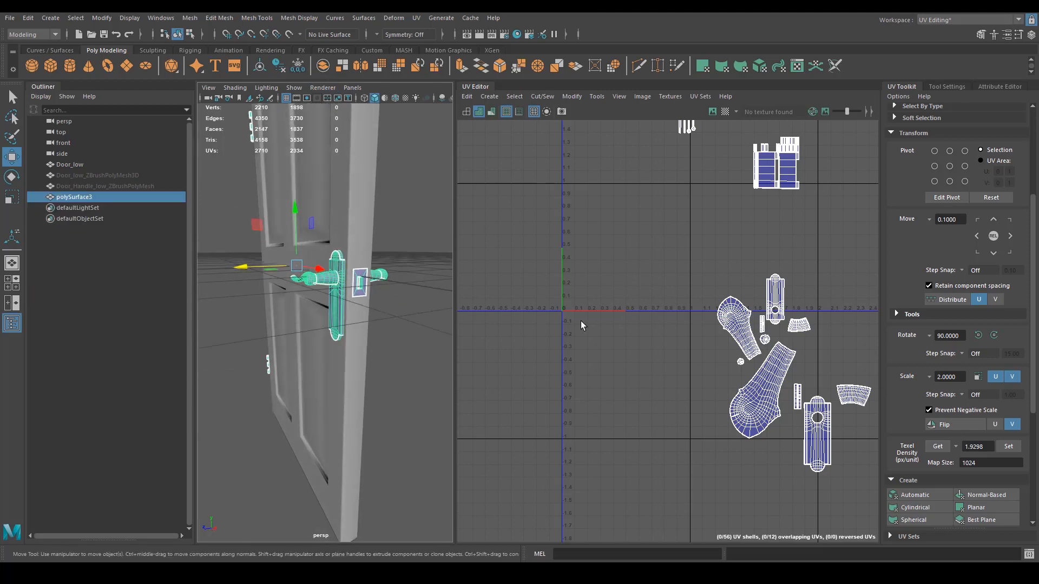
Examine the combined mesh's UV layout, from the handle and backplate shells to the hinge plate, strip and cap shells.
{"action": "middle_click_drag", "start_coordinate": [784, 410], "coordinate": [778, 472], "text": "alt"}
{"action": "right_click_drag", "start_coordinate": [778, 472], "coordinate": [657, 324], "text": "alt"}
{"action": "middle_click_drag", "start_coordinate": [657, 324], "coordinate": [629, 276], "text": "alt"}
{"action": "right_click_drag", "start_coordinate": [629, 276], "coordinate": [727, 381], "text": "alt"}
{"action": "middle_click_drag", "start_coordinate": [727, 381], "coordinate": [662, 322], "text": "alt"}
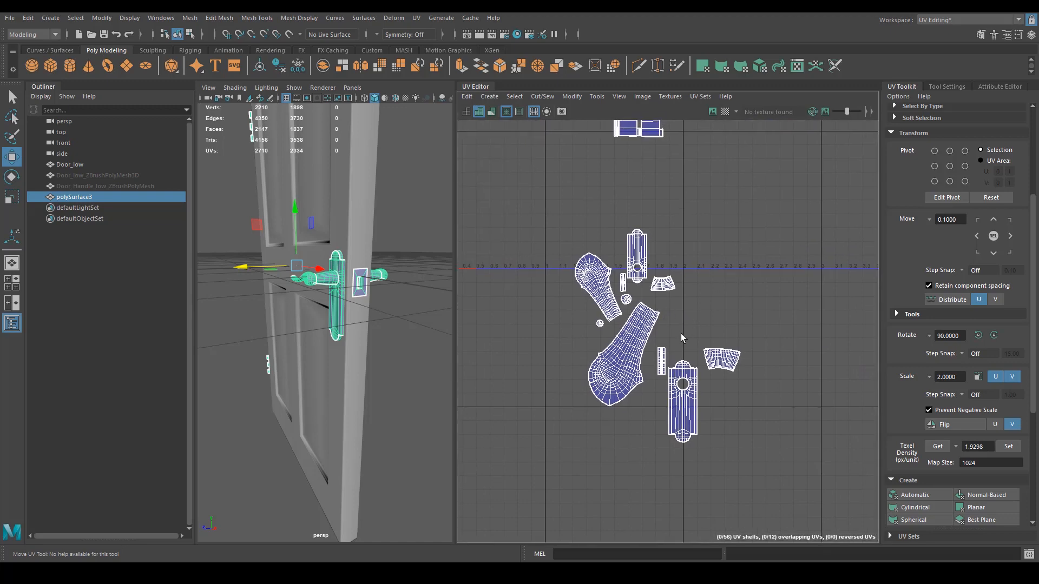
{"action": "right_click_drag", "start_coordinate": [634, 347], "coordinate": [821, 336], "text": "alt"}
{"action": "middle_click_drag", "start_coordinate": [757, 295], "coordinate": [721, 382], "text": "alt"}
{"action": "right_click_drag", "start_coordinate": [721, 383], "coordinate": [623, 346], "text": "alt"}
{"action": "middle_click_drag", "start_coordinate": [617, 300], "coordinate": [680, 407], "text": "alt"}
{"action": "middle_click_drag", "start_coordinate": [652, 263], "coordinate": [631, 372], "text": "alt"}
{"action": "right_click_drag", "start_coordinate": [631, 372], "coordinate": [713, 325], "text": "alt"}
{"action": "mouse_move", "coordinate": [713, 325]}
{"action": "middle_mouse_down", "text": "alt"}
{"action": "mouse_move", "coordinate": [674, 355]}
{"action": "mouse_move", "coordinate": [697, 327]}
{"action": "middle_mouse_up", "text": "alt"}
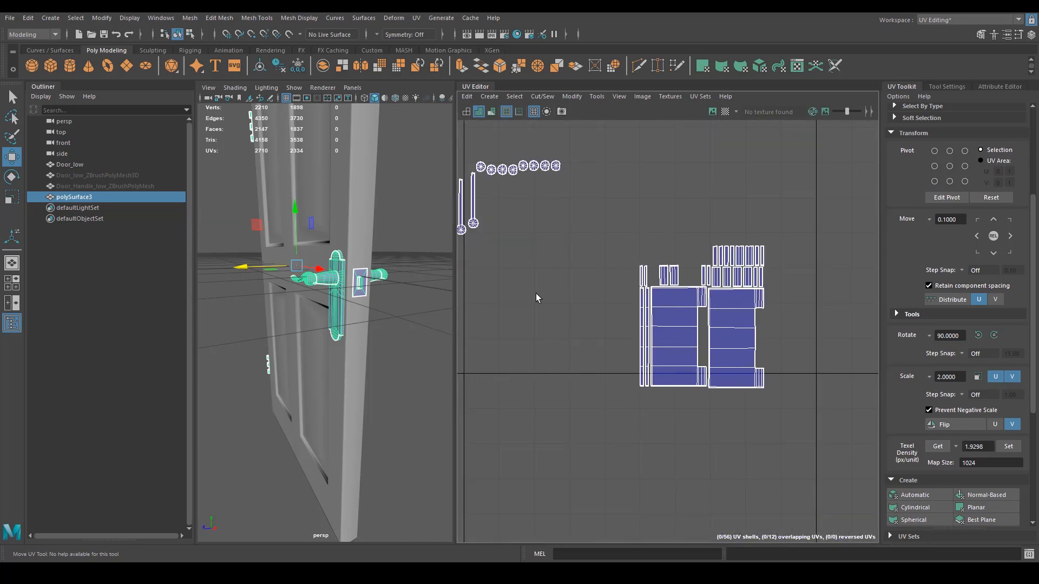
{"action": "mouse_move", "coordinate": [533, 277]}
{"action": "middle_mouse_down", "text": "alt"}
{"action": "mouse_move", "coordinate": [802, 318]}
{"action": "mouse_move", "coordinate": [517, 275]}
{"action": "middle_mouse_up", "text": "alt"}
{"action": "middle_click_drag", "start_coordinate": [719, 329], "coordinate": [563, 290], "text": "alt"}
{"action": "right_click_drag", "start_coordinate": [563, 291], "coordinate": [626, 295], "text": "alt"}
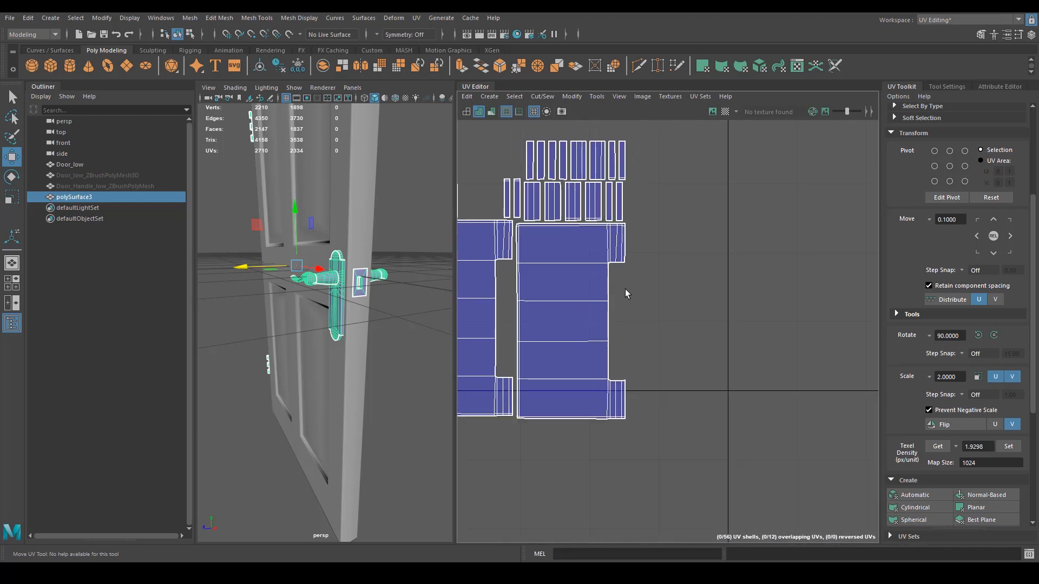
{"action": "middle_click_drag", "start_coordinate": [626, 294], "coordinate": [653, 295], "text": "alt"}
Select the first large hinge plate UV shell and move it directly below the second plate shell.
{"action": "right_click_drag", "start_coordinate": [664, 285], "coordinate": [619, 261]}
{"action": "middle_click_drag", "start_coordinate": [653, 315], "coordinate": [745, 262], "text": "alt"}
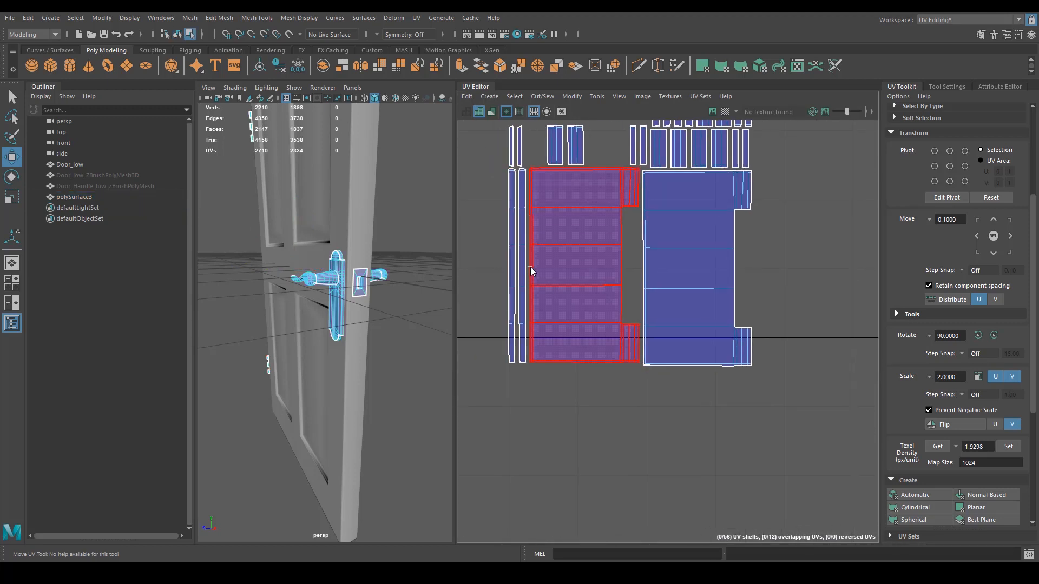
{"action": "right_click_drag", "start_coordinate": [528, 266], "coordinate": [562, 254]}
{"action": "right_click_drag", "start_coordinate": [499, 254], "coordinate": [498, 253]}
{"action": "left_click", "coordinate": [562, 271]}
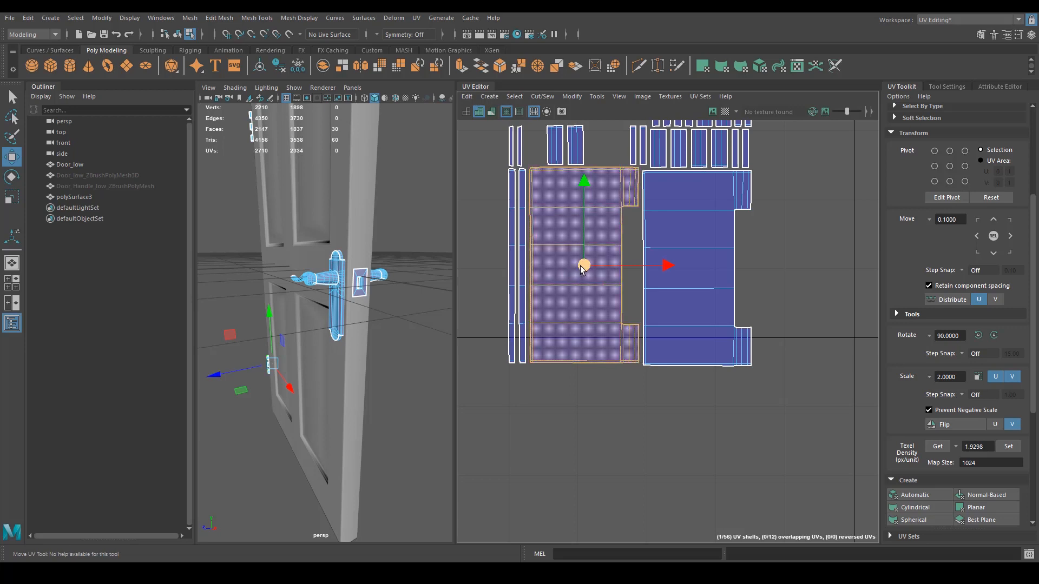
{"action": "left_click_drag", "start_coordinate": [584, 266], "coordinate": [698, 490]}
Stitch the matching knuckle strips onto the three outer knuckle edges of the lower hinge plate UV shell.
{"action": "middle_click_drag", "start_coordinate": [681, 395], "coordinate": [589, 295], "text": "alt"}
{"action": "right_click_drag", "start_coordinate": [544, 311], "coordinate": [549, 285]}
{"action": "middle_click_drag", "start_coordinate": [672, 284], "coordinate": [628, 299], "text": "alt"}
{"action": "left_click", "coordinate": [618, 328]}
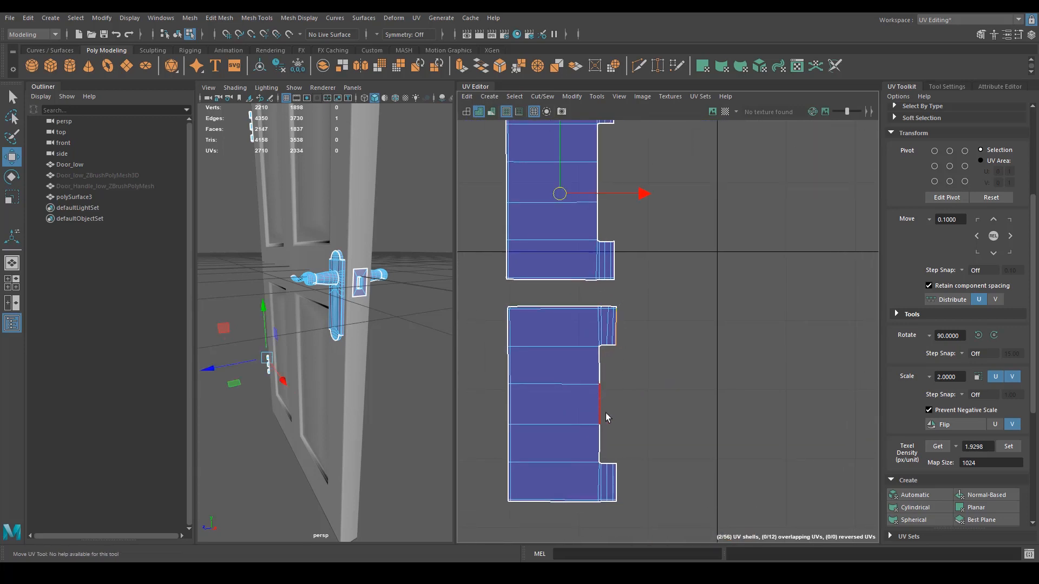
{"action": "left_click", "coordinate": [604, 415], "text": "shift"}
{"action": "left_click", "coordinate": [619, 481], "text": "shift"}
{"action": "key", "text": "f"}
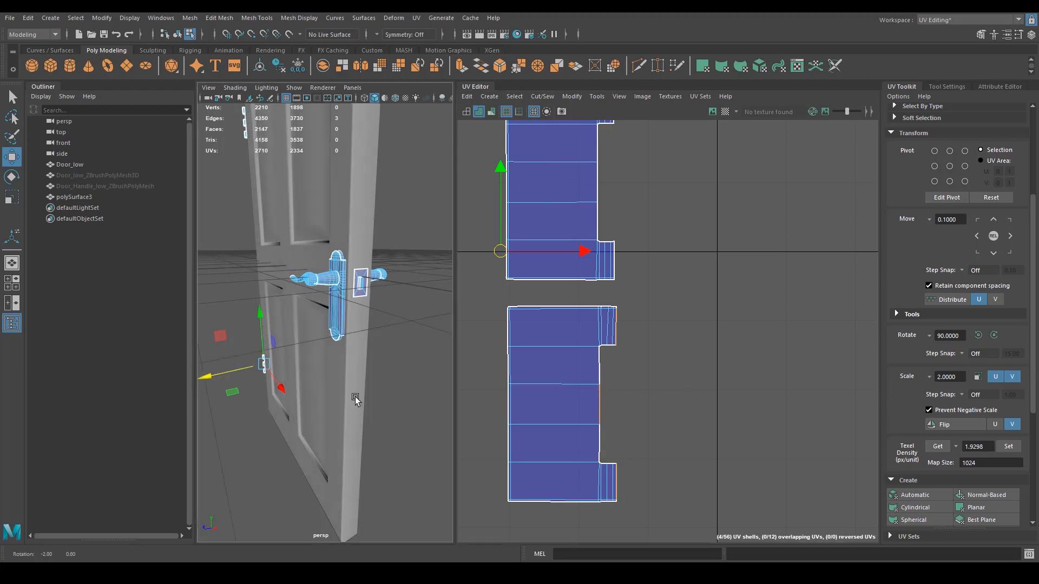
{"action": "left_click_drag", "start_coordinate": [381, 453], "coordinate": [478, 452], "text": "alt"}
{"action": "left_click_drag", "start_coordinate": [426, 292], "coordinate": [405, 324], "text": "alt"}
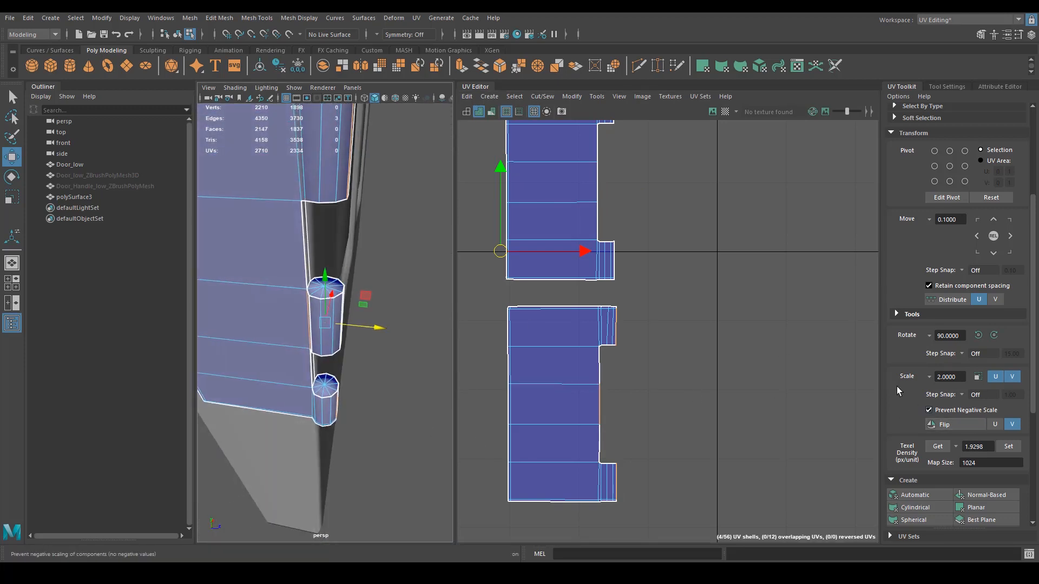
{"action": "scroll", "coordinate": [936, 445], "scroll_direction": "down", "scroll_amount": 3}
{"action": "scroll", "coordinate": [937, 440], "scroll_direction": "down", "scroll_amount": 2}
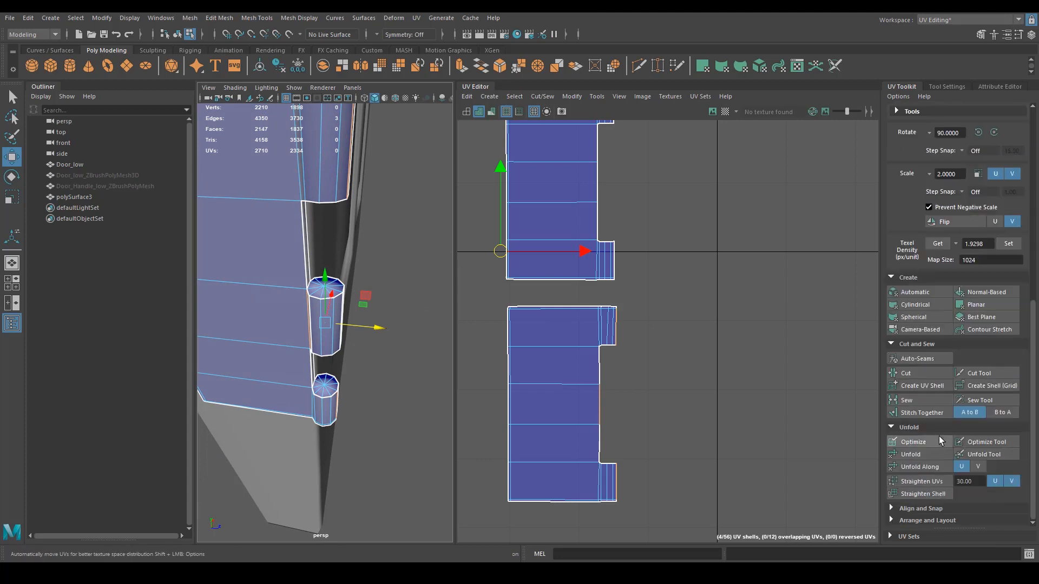
{"action": "left_click", "coordinate": [911, 413]}
Select the new outer edges of the lower hinge plate's three knuckles and stitch the adjoining strips onto them.
{"action": "scroll", "coordinate": [635, 352], "scroll_direction": "up", "scroll_amount": 2}
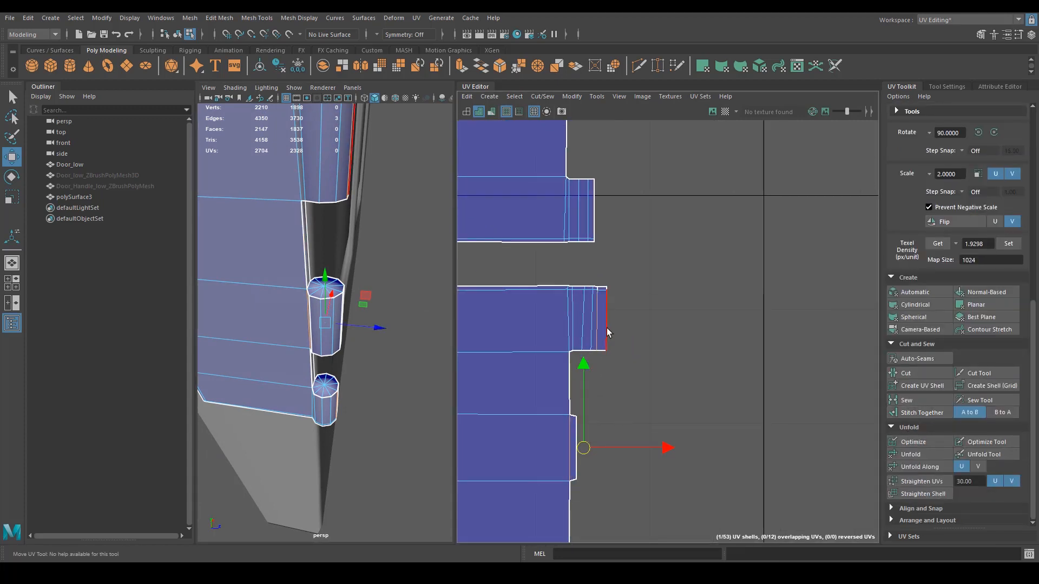
{"action": "left_click", "coordinate": [620, 288]}
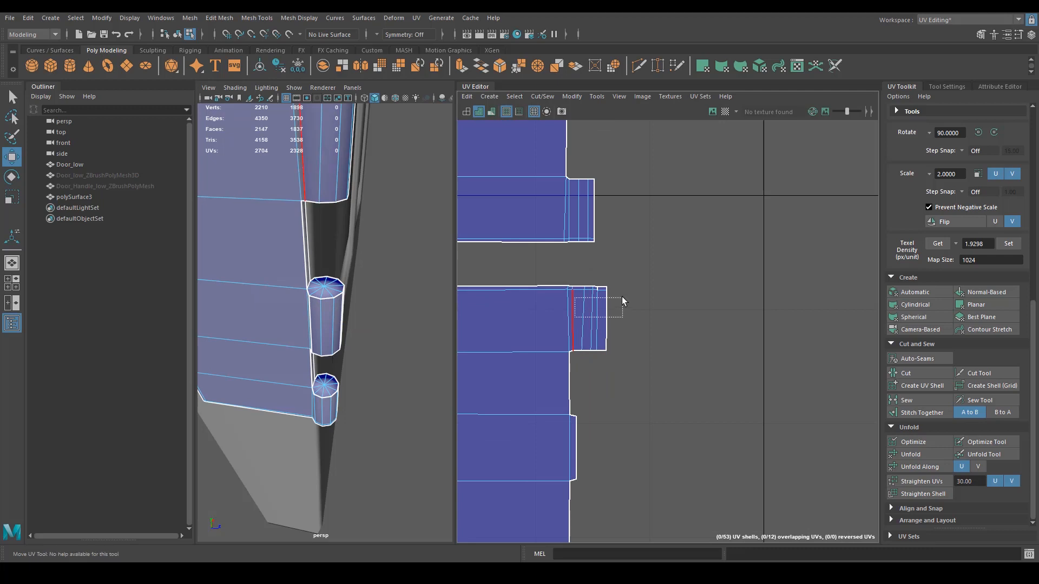
{"action": "left_click_drag", "start_coordinate": [621, 296], "coordinate": [626, 287]}
{"action": "middle_click_drag", "start_coordinate": [634, 448], "coordinate": [628, 360], "text": "alt"}
{"action": "left_click_drag", "start_coordinate": [562, 368], "coordinate": [619, 354], "text": "shift"}
{"action": "left_click_drag", "start_coordinate": [613, 519], "coordinate": [584, 520], "text": "shift"}
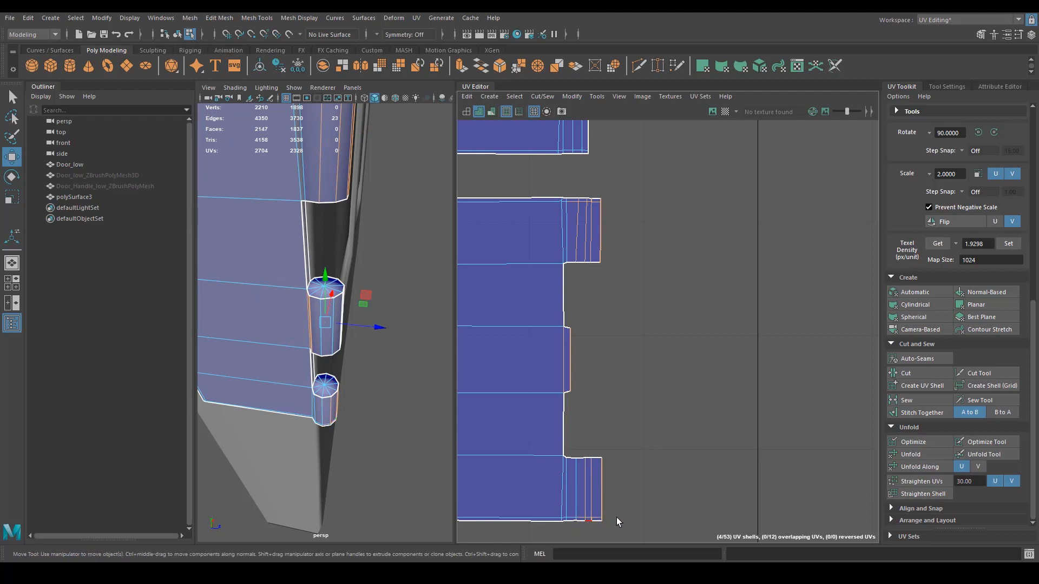
{"action": "left_click", "coordinate": [922, 413]}
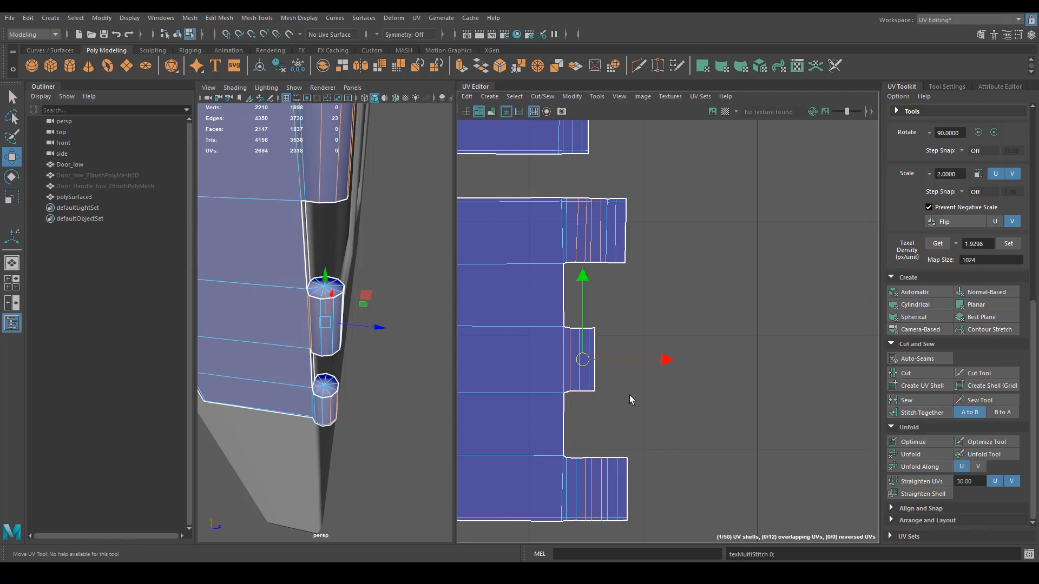
Stitch the last two strips one after another onto the lower plate shell's middle knuckle.
{"action": "left_click_drag", "start_coordinate": [612, 381], "coordinate": [585, 368]}
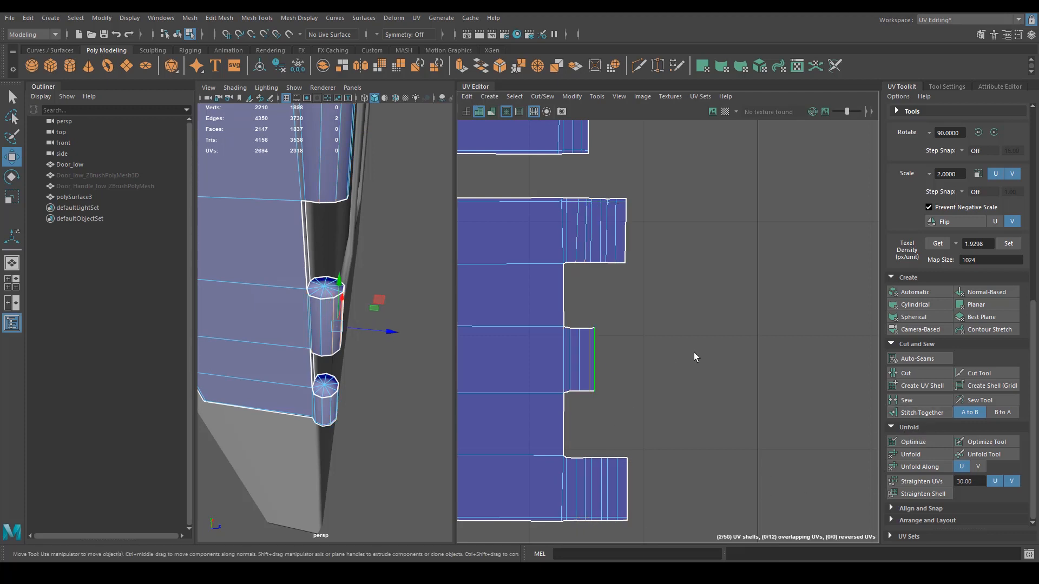
{"action": "left_click", "coordinate": [921, 413]}
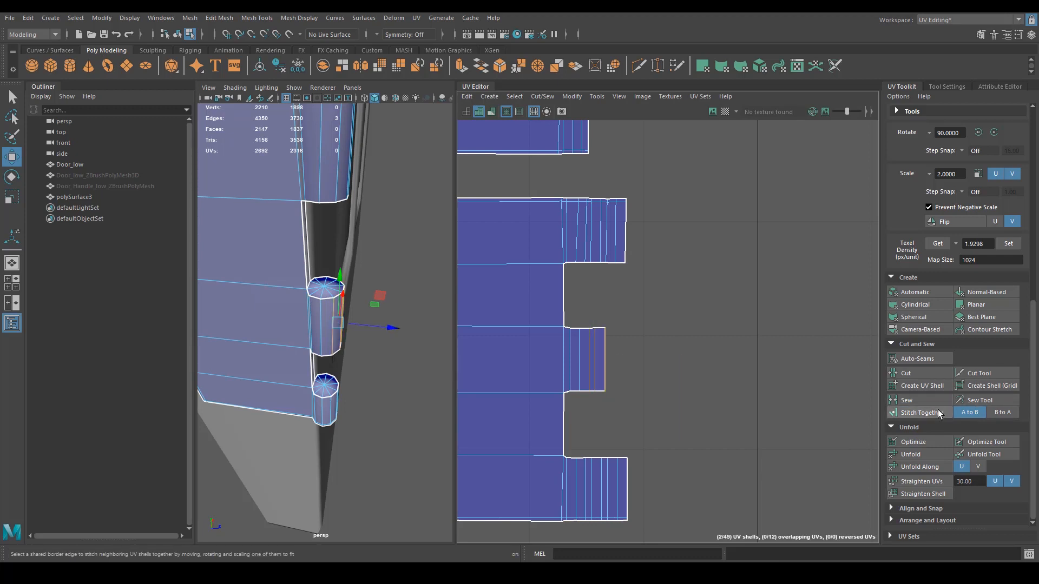
{"action": "left_click", "coordinate": [937, 412]}
Stitch the thin border pieces onto the lower plate shell's long straight side and its top and bottom edges.
{"action": "key", "text": "f"}
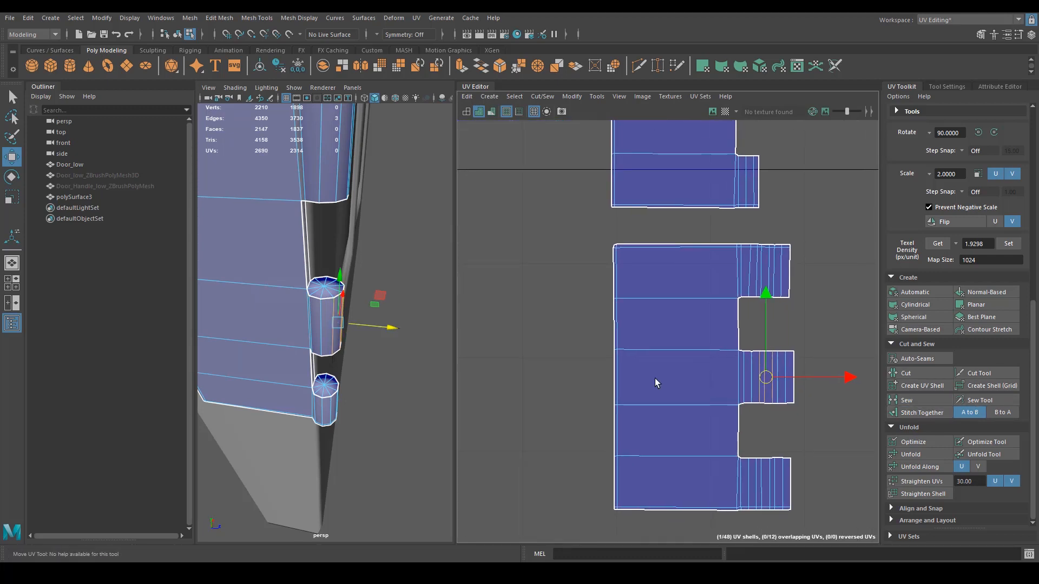
{"action": "left_click", "coordinate": [613, 269]}
{"action": "double_click", "coordinate": [614, 475], "text": "shift"}
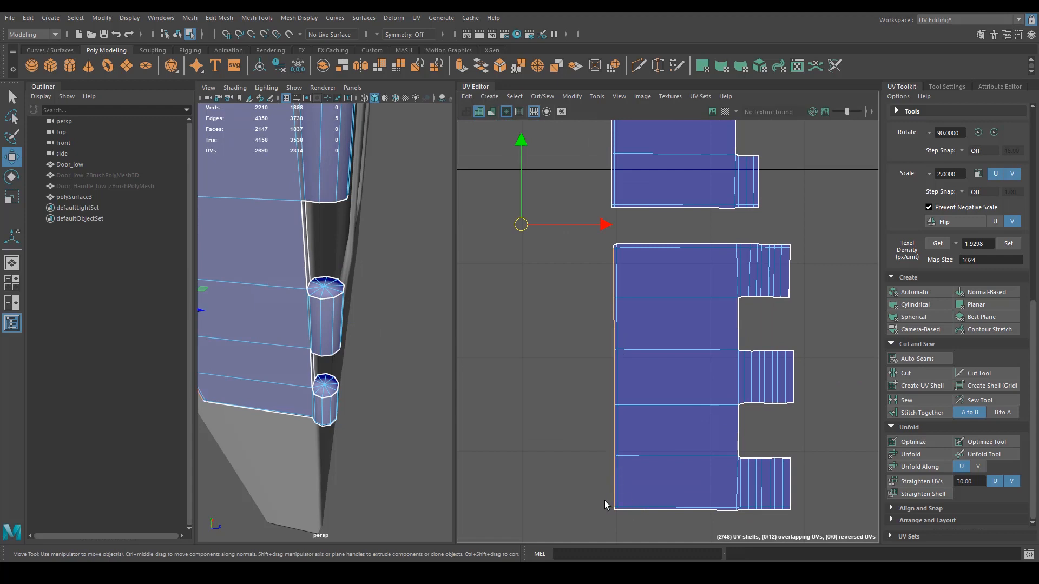
{"action": "left_click", "coordinate": [919, 413]}
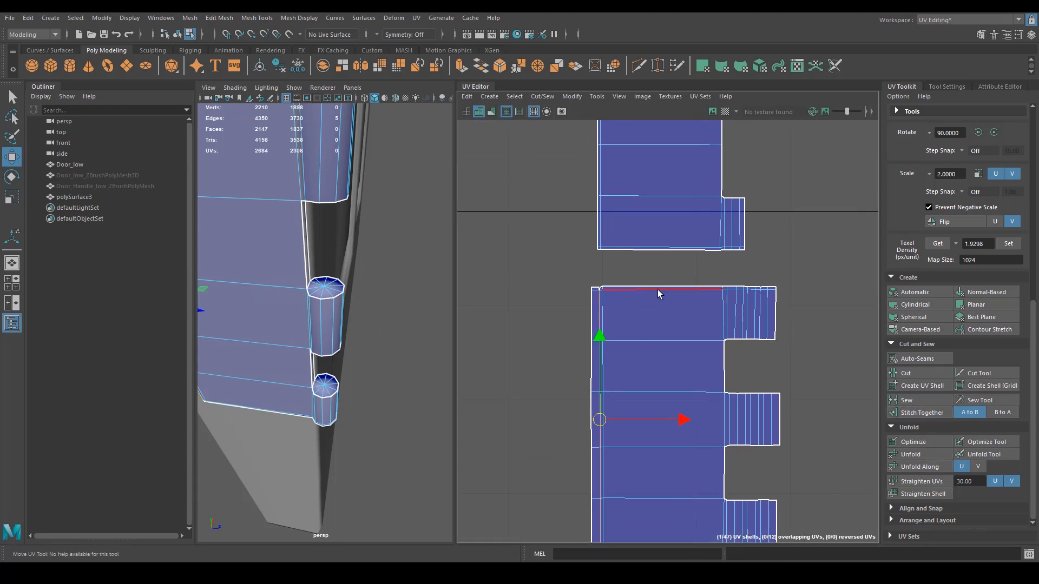
{"action": "left_click", "coordinate": [655, 286]}
{"action": "left_click", "coordinate": [655, 400], "text": "shift"}
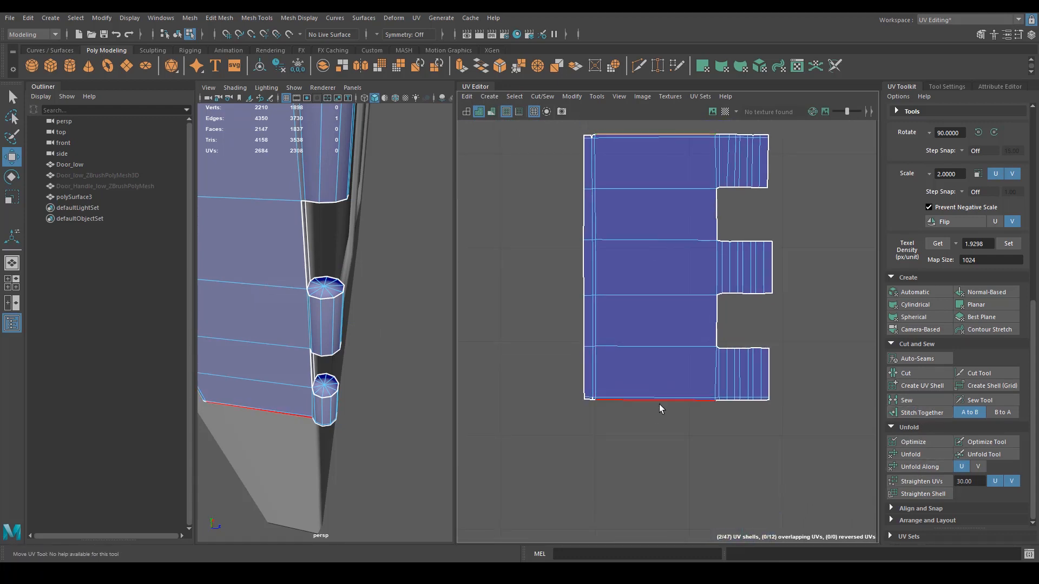
{"action": "left_click", "coordinate": [920, 410]}
Cut the edges joining the two round caps to the border strips at both ends of the lower plate shell.
{"action": "scroll", "coordinate": [781, 414], "scroll_direction": "up", "scroll_amount": 3}
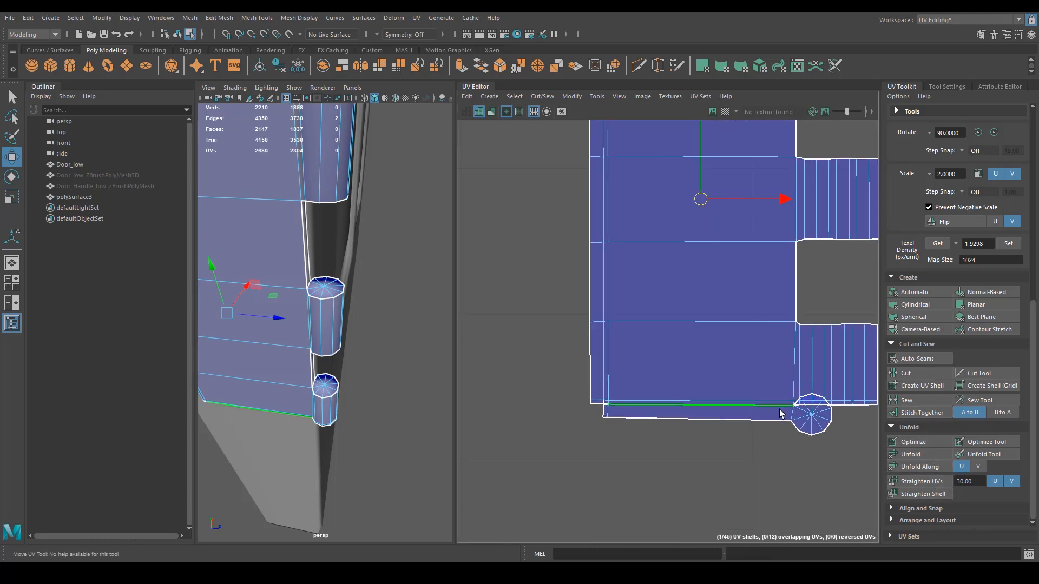
{"action": "left_click", "coordinate": [792, 415]}
{"action": "middle_click_drag", "start_coordinate": [822, 438], "coordinate": [715, 434], "text": "alt"}
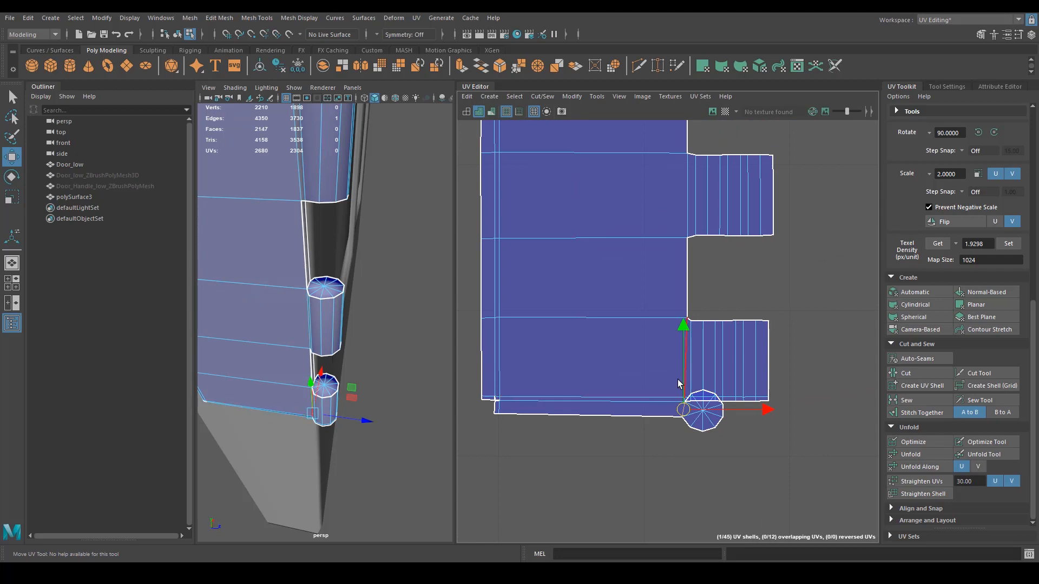
{"action": "middle_click_drag", "start_coordinate": [724, 311], "coordinate": [701, 564], "text": "alt"}
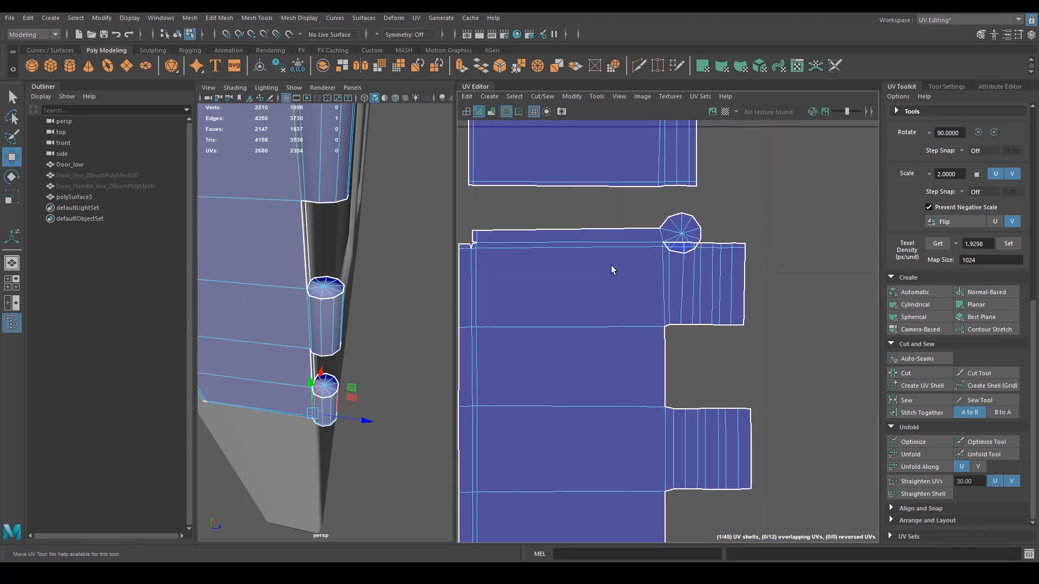
{"action": "left_click", "coordinate": [662, 234], "text": "shift"}
{"action": "scroll", "coordinate": [671, 379], "scroll_direction": "down", "scroll_amount": 2}
{"action": "middle_click_drag", "start_coordinate": [607, 352], "coordinate": [604, 315], "text": "alt"}
{"action": "middle_click_drag", "start_coordinate": [624, 436], "coordinate": [621, 332], "text": "alt"}
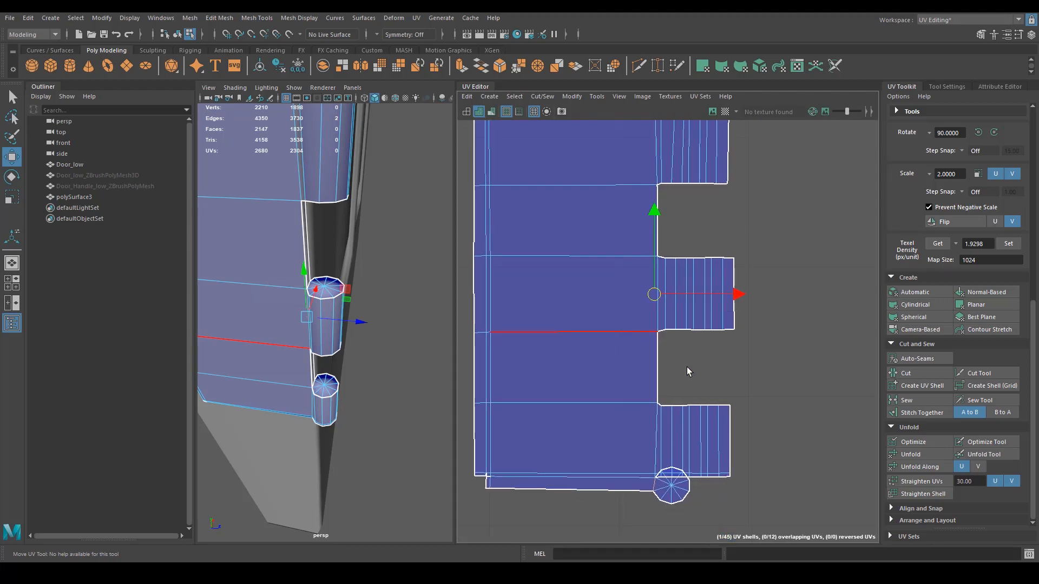
{"action": "scroll", "coordinate": [687, 367], "scroll_direction": "down", "scroll_amount": 1}
{"action": "middle_click_drag", "start_coordinate": [672, 358], "coordinate": [663, 386], "text": "alt"}
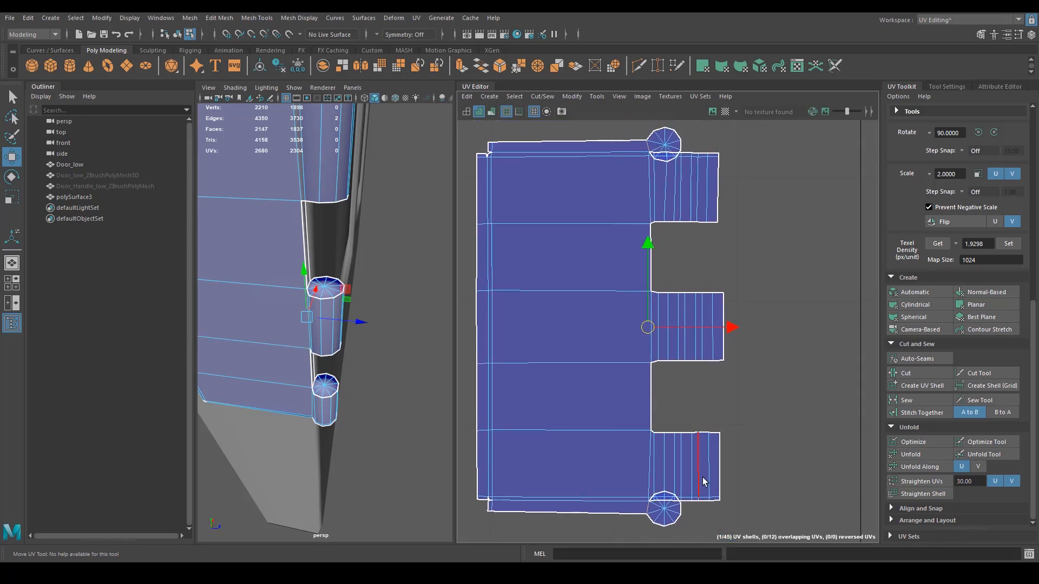
{"action": "left_click", "coordinate": [916, 370]}
Move the two separated round cap shells into the gaps between the lower hinge plate's knuckles.
{"action": "right_click_drag", "start_coordinate": [707, 464], "coordinate": [665, 397]}
{"action": "left_click", "coordinate": [670, 506]}
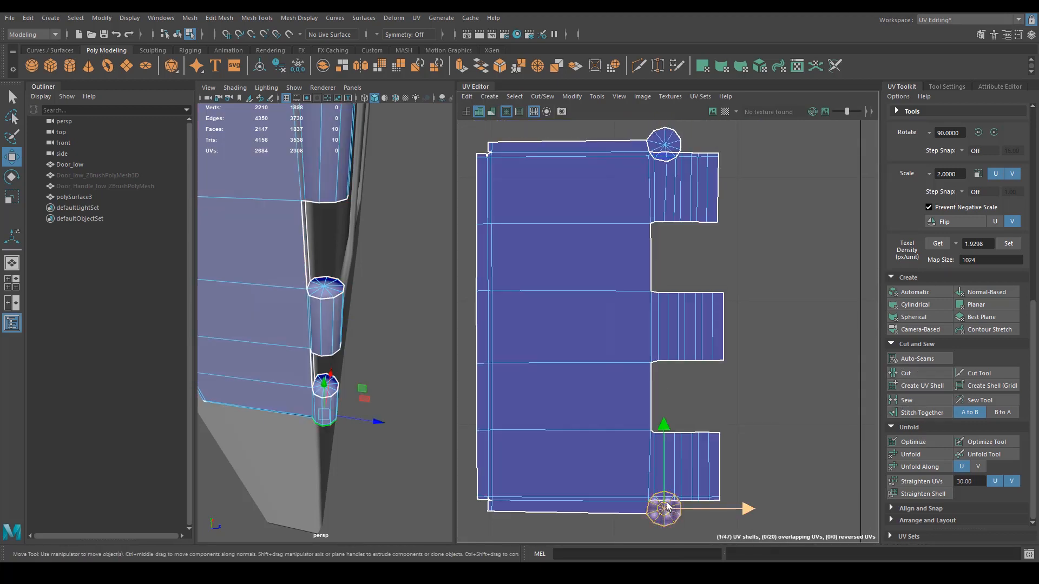
{"action": "left_click_drag", "start_coordinate": [668, 507], "coordinate": [674, 416]}
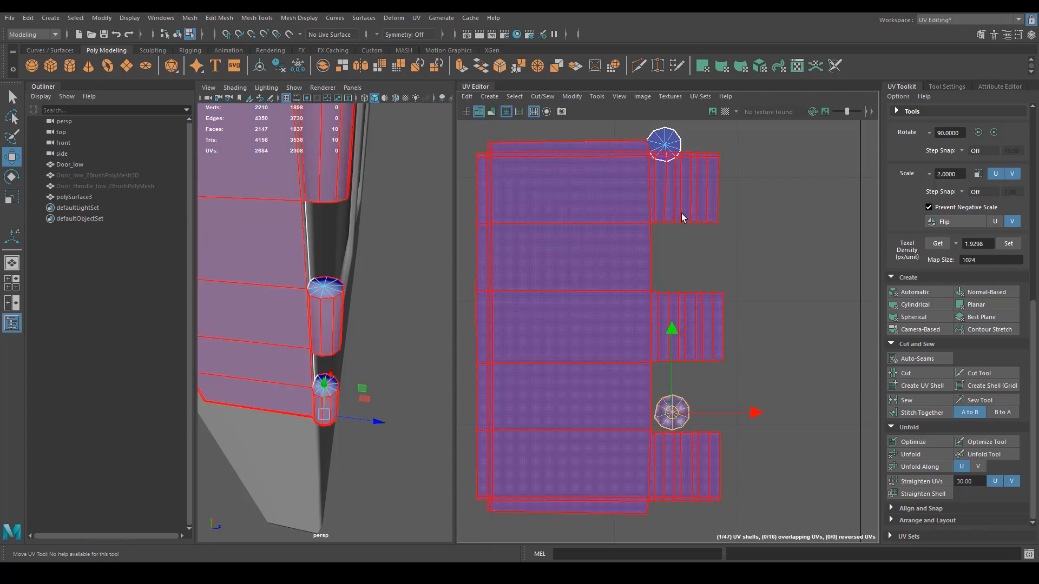
{"action": "left_click", "coordinate": [655, 142]}
{"action": "left_click_drag", "start_coordinate": [654, 142], "coordinate": [676, 238]}
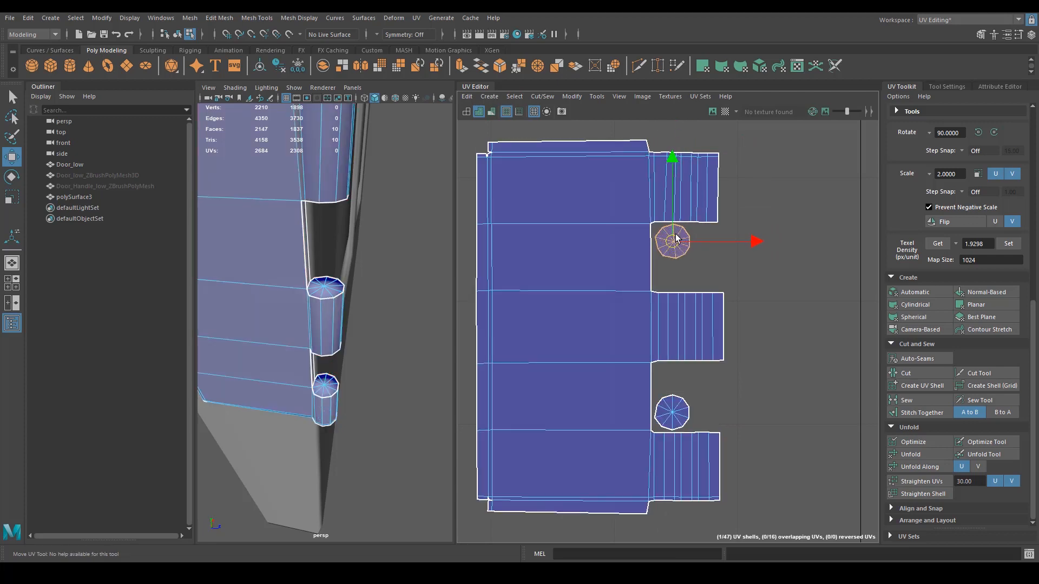
Select the outer knuckle edges of the upper hinge plate UV shell and stitch the matching strips onto them.
{"action": "scroll", "coordinate": [738, 270], "scroll_direction": "down", "scroll_amount": 4}
{"action": "middle_click_drag", "start_coordinate": [771, 268], "coordinate": [736, 318], "text": "alt"}
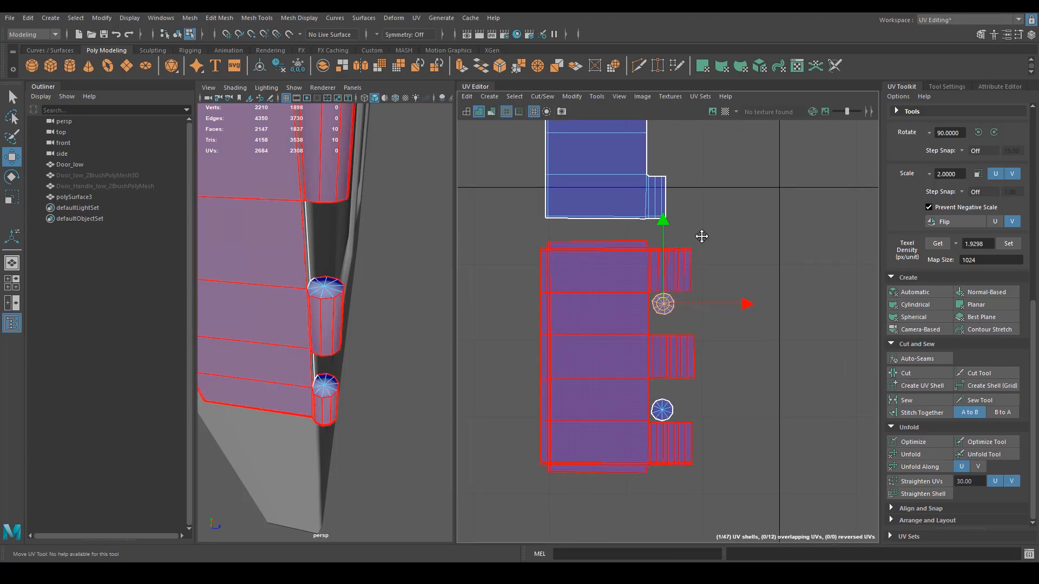
{"action": "middle_click_drag", "start_coordinate": [700, 237], "coordinate": [768, 419], "text": "alt"}
{"action": "scroll", "coordinate": [612, 284], "scroll_direction": "down", "scroll_amount": 3}
{"action": "right_click_drag", "start_coordinate": [612, 285], "coordinate": [608, 285], "text": "alt"}
{"action": "middle_click_drag", "start_coordinate": [649, 283], "coordinate": [623, 308], "text": "alt"}
{"action": "right_click_drag", "start_coordinate": [623, 308], "coordinate": [703, 335], "text": "alt"}
{"action": "left_click_drag", "start_coordinate": [655, 322], "coordinate": [698, 297]}
{"action": "scroll", "coordinate": [729, 241], "scroll_direction": "up", "scroll_amount": 2}
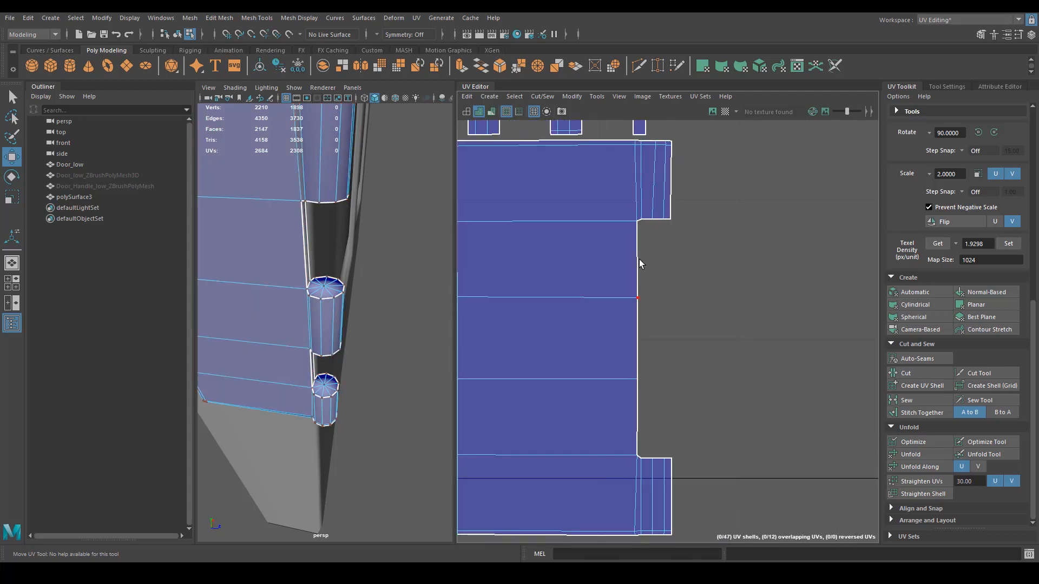
{"action": "right_click_drag", "start_coordinate": [635, 257], "coordinate": [669, 175]}
{"action": "left_click_drag", "start_coordinate": [685, 158], "coordinate": [688, 143]}
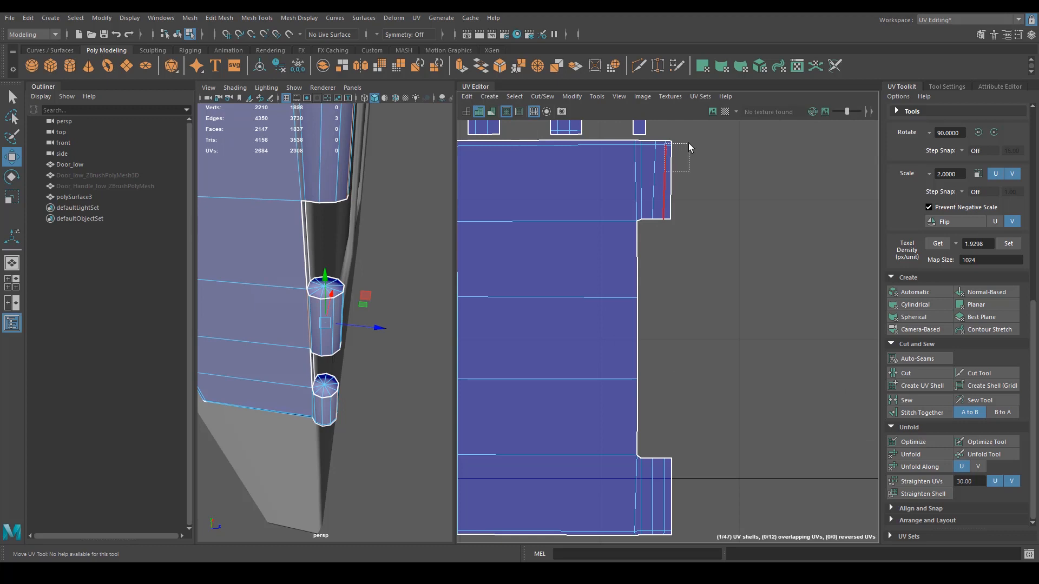
{"action": "key", "text": "w"}
{"action": "middle_click_drag", "start_coordinate": [664, 388], "coordinate": [641, 340], "text": "alt"}
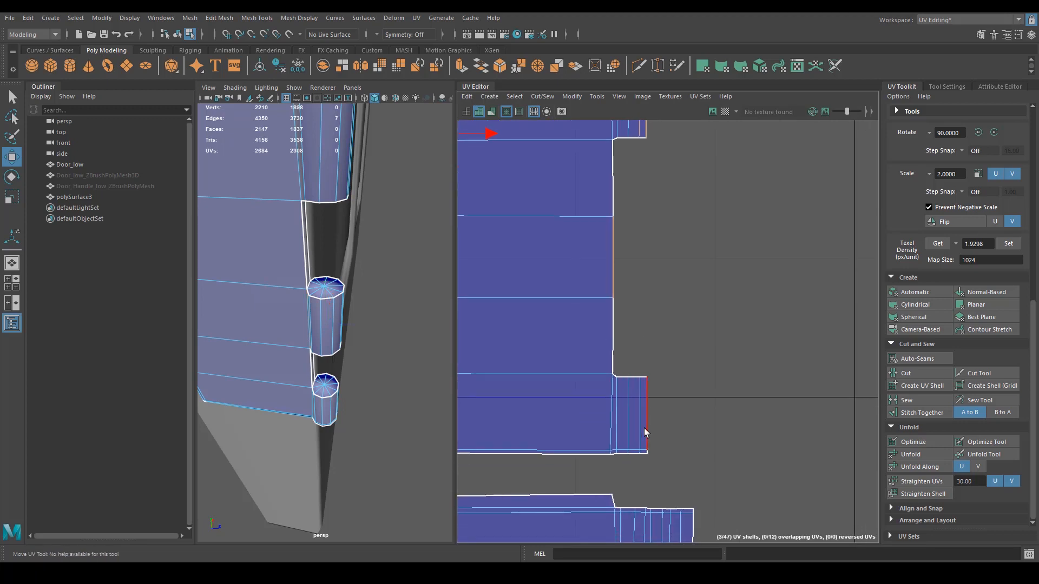
{"action": "left_click_drag", "start_coordinate": [670, 452], "coordinate": [671, 453]}
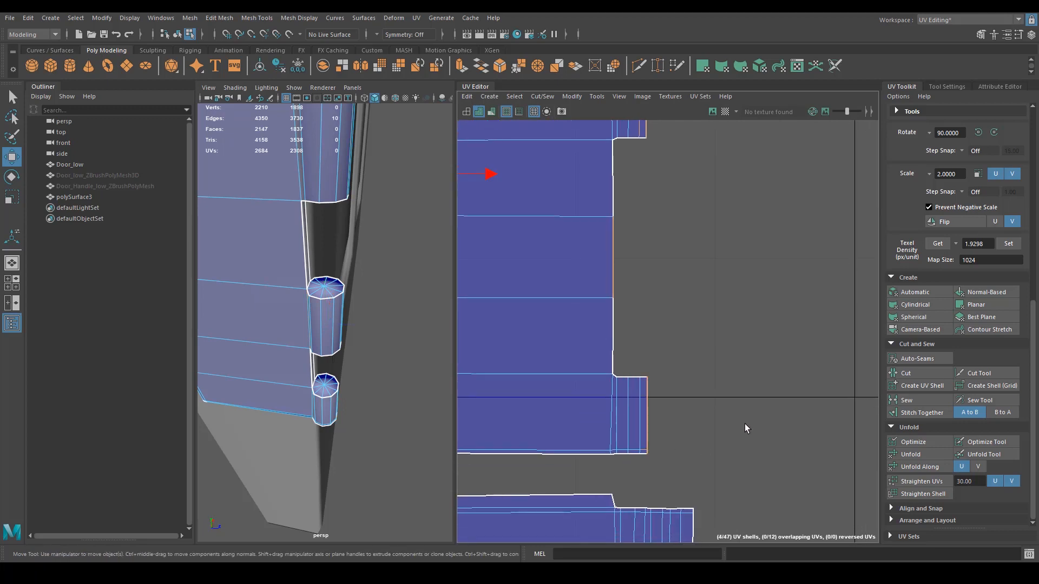
{"action": "left_click", "coordinate": [914, 412]}
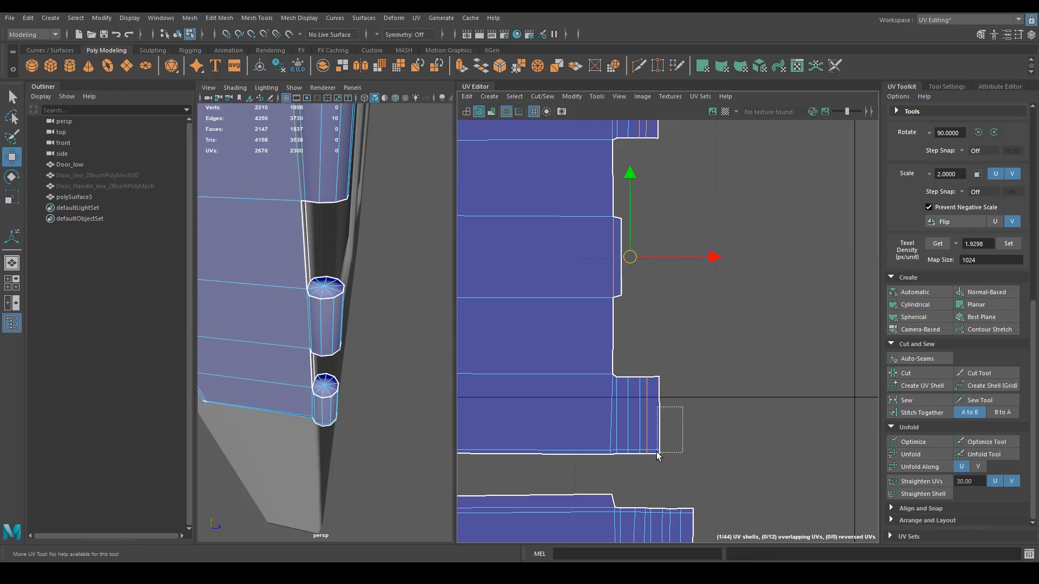
Reselect the upper plate shell's three outermost knuckle edges and stitch the adjoining strips onto them.
{"action": "left_click_drag", "start_coordinate": [657, 452], "coordinate": [656, 452]}
{"action": "middle_click_drag", "start_coordinate": [638, 332], "coordinate": [623, 381], "text": "alt"}
{"action": "middle_click_drag", "start_coordinate": [635, 235], "coordinate": [618, 318], "text": "alt"}
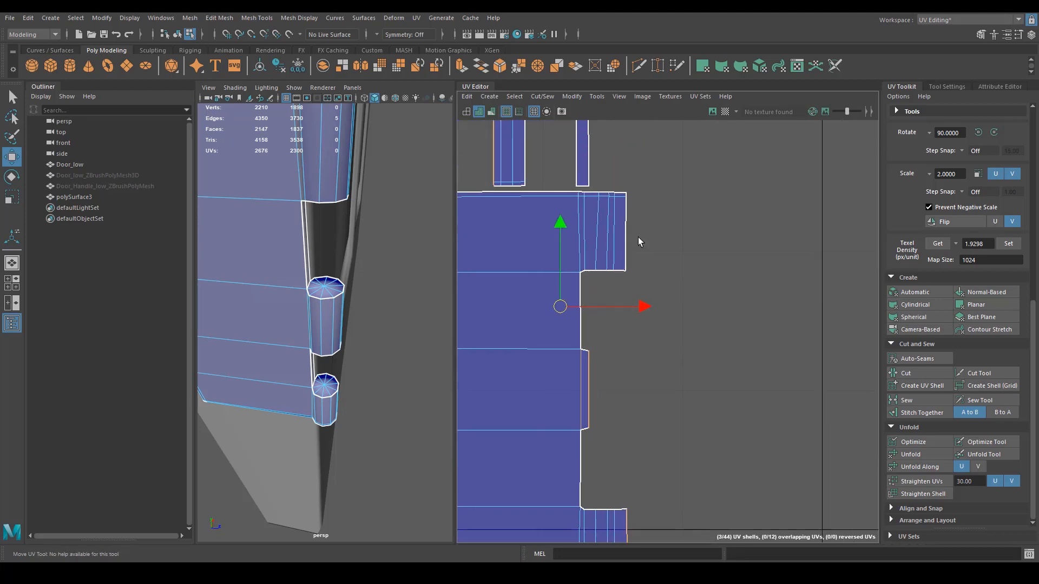
{"action": "left_click_drag", "start_coordinate": [614, 199], "coordinate": [614, 199]}
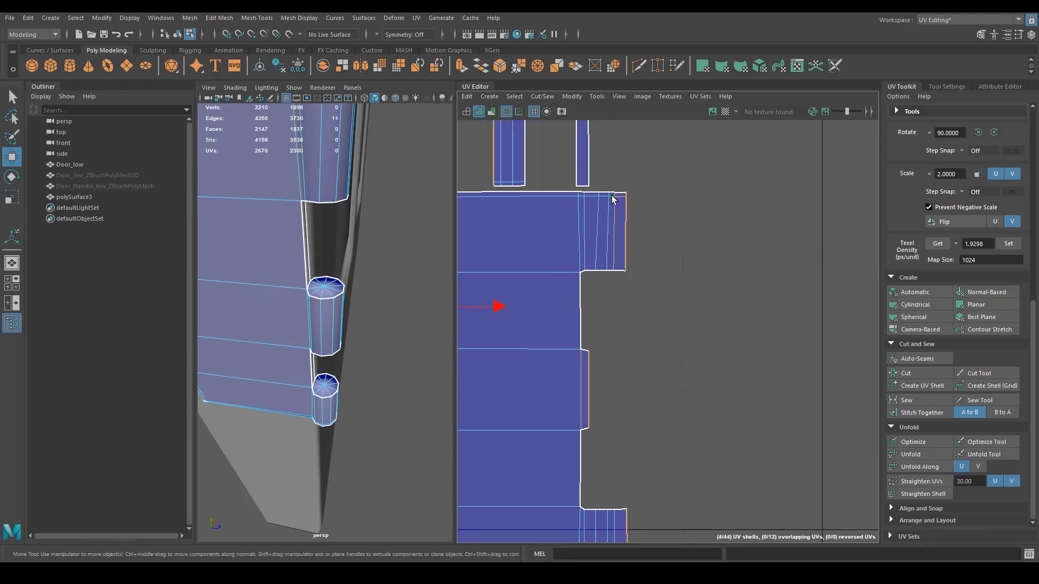
{"action": "right_click_drag", "start_coordinate": [611, 195], "coordinate": [666, 255], "text": "shift"}
Stitch the two remaining strips onto the upper hinge plate shell's middle knuckle, one after the other.
{"action": "middle_click_drag", "start_coordinate": [651, 399], "coordinate": [629, 346], "text": "alt"}
{"action": "left_click_drag", "start_coordinate": [611, 351], "coordinate": [587, 331]}
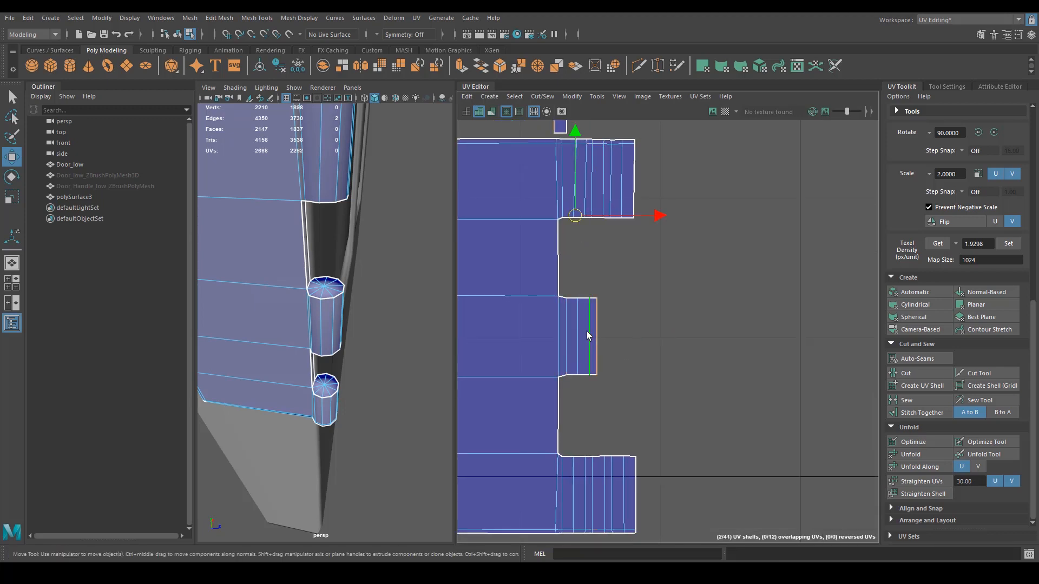
{"action": "right_click_drag", "start_coordinate": [587, 332], "coordinate": [641, 353], "text": "shift"}
{"action": "left_click_drag", "start_coordinate": [643, 353], "coordinate": [595, 332]}
{"action": "right_click_drag", "start_coordinate": [595, 332], "coordinate": [644, 357], "text": "shift"}
Select the four small loose strip shells above the upper hinge plate and move them beside its knuckle side.
{"action": "middle_click_drag", "start_coordinate": [675, 356], "coordinate": [759, 396], "text": "alt"}
{"action": "right_click_drag", "start_coordinate": [759, 395], "coordinate": [657, 319], "text": "alt"}
{"action": "middle_click_drag", "start_coordinate": [657, 319], "coordinate": [686, 353], "text": "alt"}
{"action": "right_click_drag", "start_coordinate": [677, 258], "coordinate": [632, 249]}
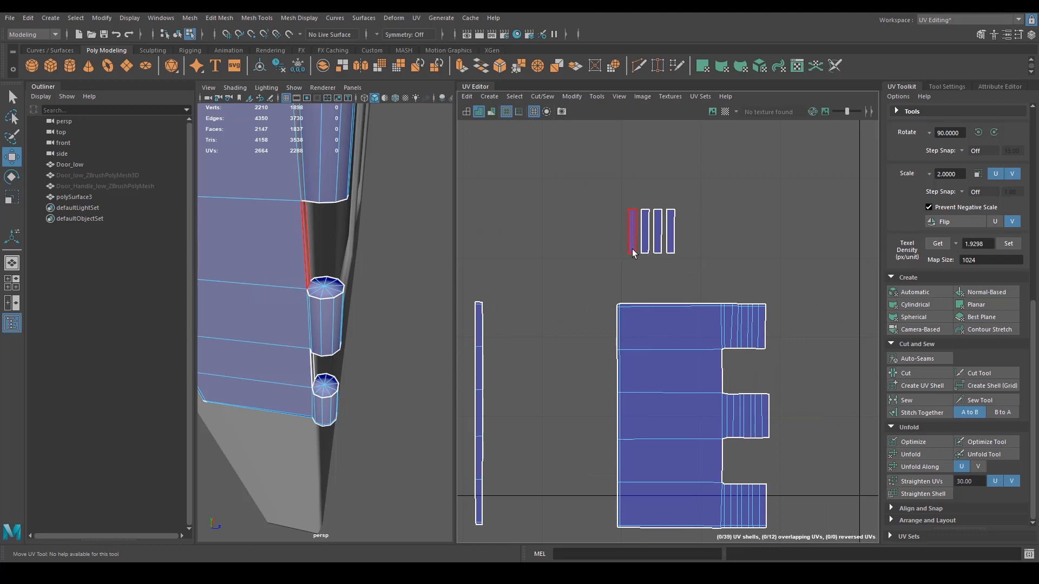
{"action": "left_click_drag", "start_coordinate": [632, 249], "coordinate": [724, 174]}
{"action": "right_click_drag", "start_coordinate": [592, 196], "coordinate": [582, 163]}
{"action": "left_click_drag", "start_coordinate": [619, 246], "coordinate": [698, 187]}
{"action": "middle_click_drag", "start_coordinate": [743, 379], "coordinate": [705, 334], "text": "alt"}
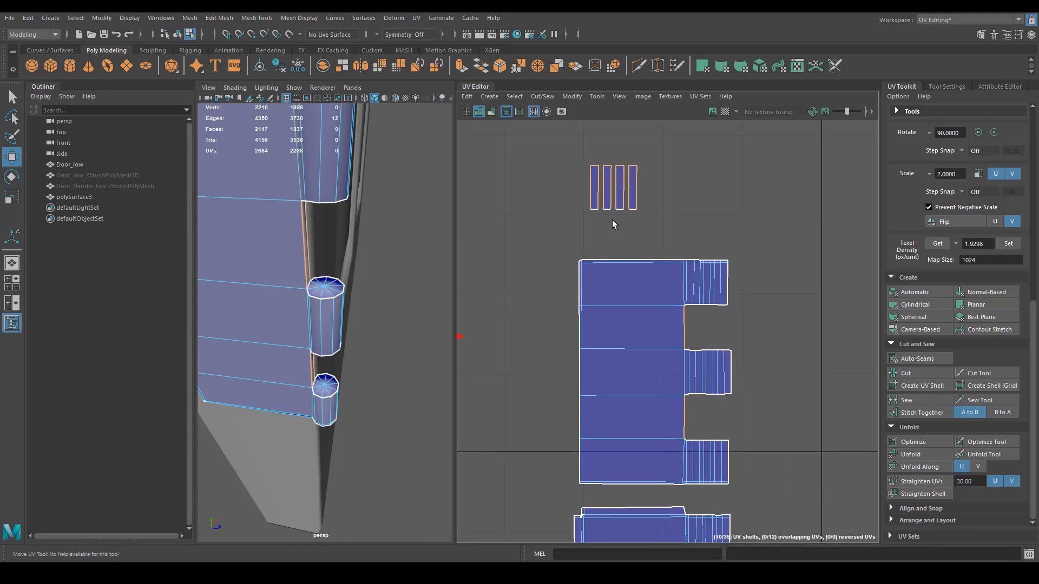
{"action": "right_click_drag", "start_coordinate": [612, 219], "coordinate": [577, 188]}
{"action": "left_click_drag", "start_coordinate": [581, 223], "coordinate": [648, 122]}
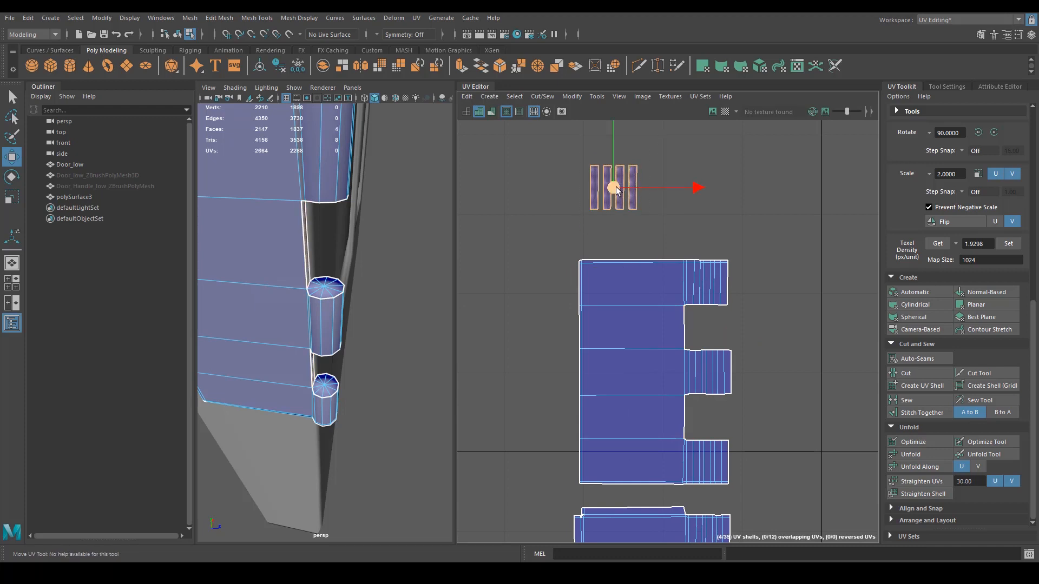
{"action": "left_click_drag", "start_coordinate": [616, 187], "coordinate": [756, 397]}
{"action": "key", "text": "e"}
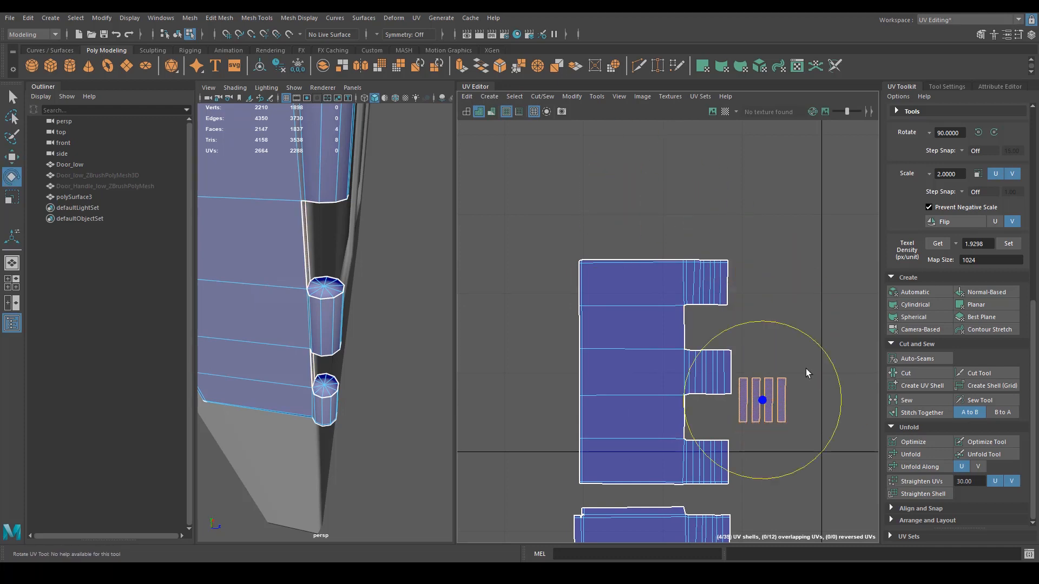
Rotate the four strip shells 90 degrees and place them in the upper plate's knuckle gaps, three in the upper gap and one in the lower.
{"action": "left_click_drag", "start_coordinate": [787, 330], "coordinate": [833, 426]}
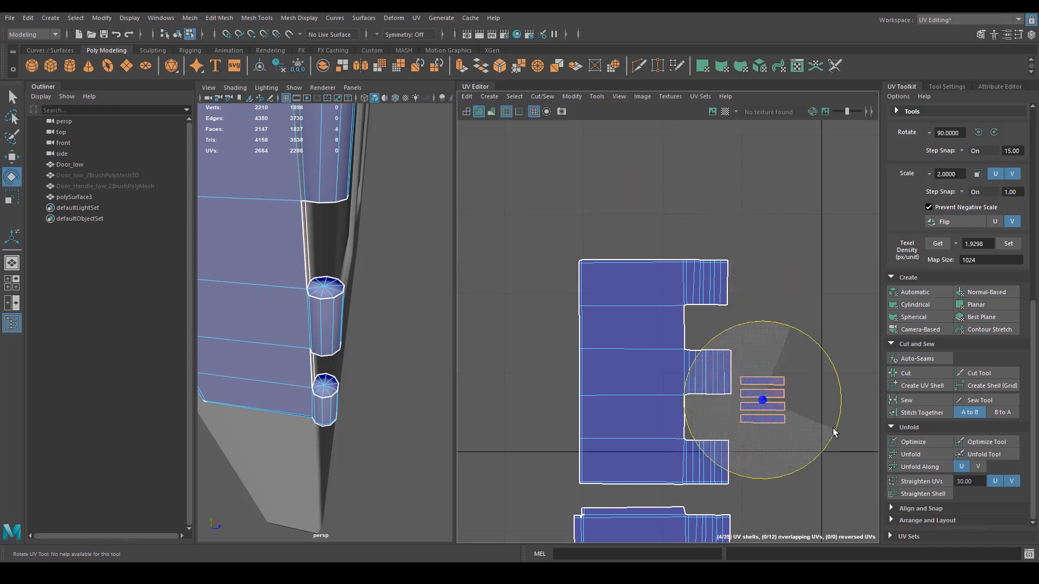
{"action": "key", "text": "w"}
{"action": "left_click_drag", "start_coordinate": [777, 396], "coordinate": [714, 322]}
{"action": "left_click", "coordinate": [732, 310]}
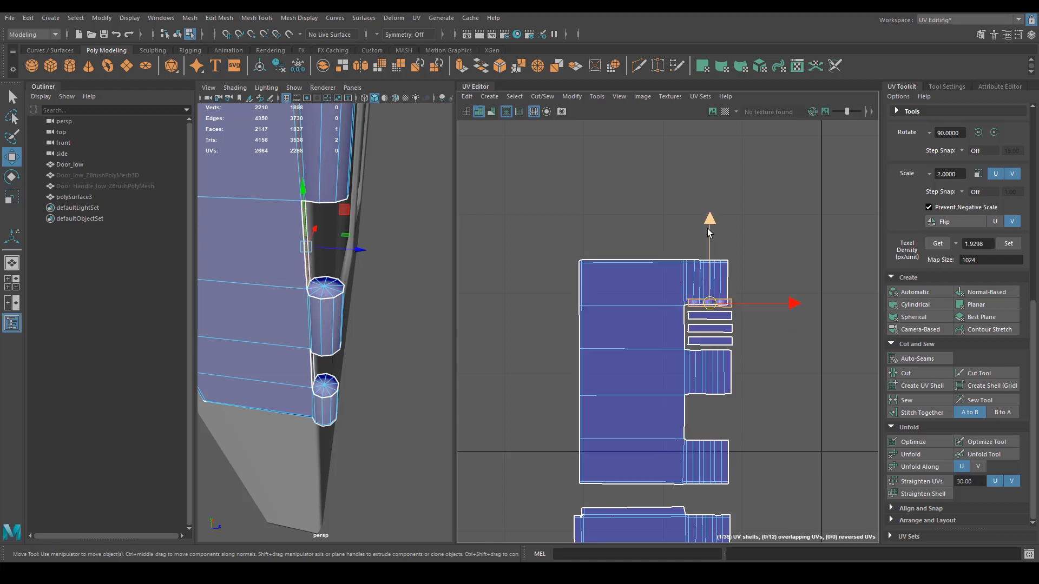
{"action": "left_click_drag", "start_coordinate": [709, 231], "coordinate": [710, 328]}
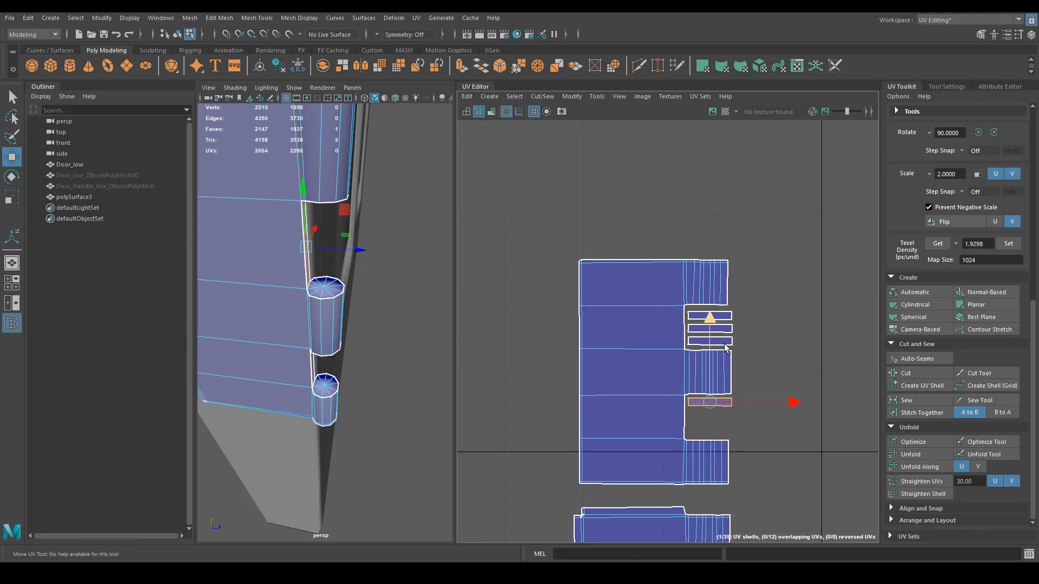
Select the upper hinge plate shell's long outer edge opposite the knuckles and stitch the matching long border strip onto it.
{"action": "scroll", "coordinate": [725, 346], "scroll_direction": "down", "scroll_amount": 2}
{"action": "middle_click_drag", "start_coordinate": [711, 379], "coordinate": [763, 284], "text": "alt"}
{"action": "scroll", "coordinate": [525, 305], "scroll_direction": "up", "scroll_amount": 4}
{"action": "right_click_drag", "start_coordinate": [741, 347], "coordinate": [740, 239]}
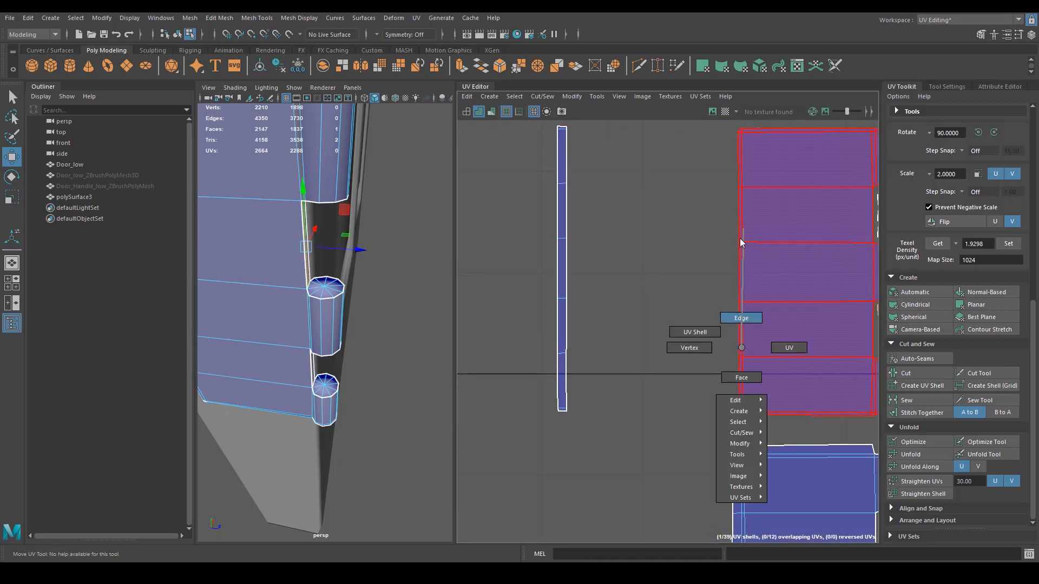
{"action": "left_click", "coordinate": [740, 239]}
{"action": "key", "text": "w"}
{"action": "double_click", "coordinate": [738, 385], "text": "shift"}
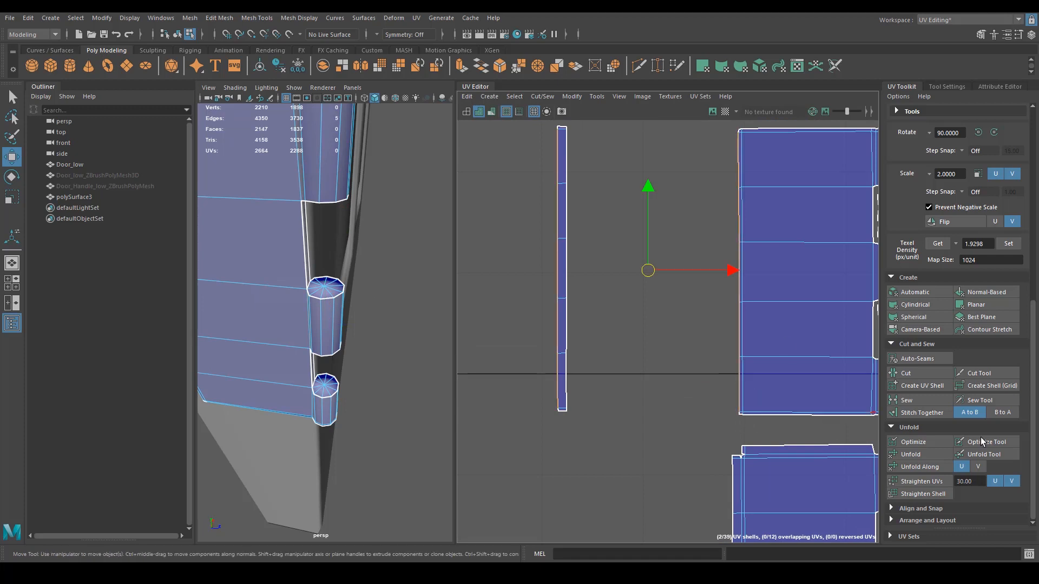
{"action": "left_click", "coordinate": [939, 415]}
Select the bottom edge of the upper hinge plate shell and stitch the matching border strip onto it.
{"action": "middle_click_drag", "start_coordinate": [780, 316], "coordinate": [630, 421], "text": "alt"}
{"action": "left_click", "coordinate": [619, 234]}
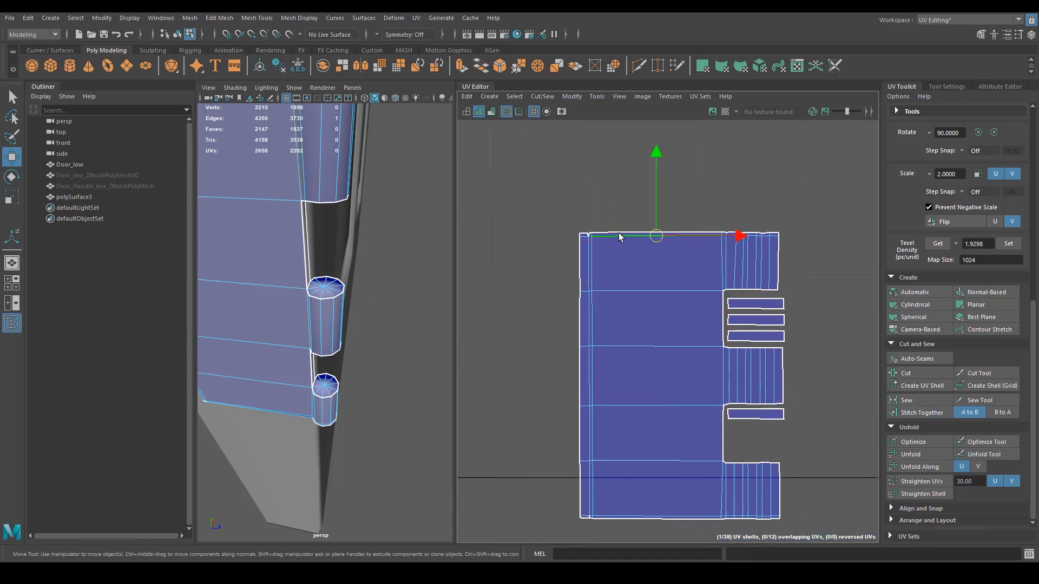
{"action": "left_click", "coordinate": [693, 226]}
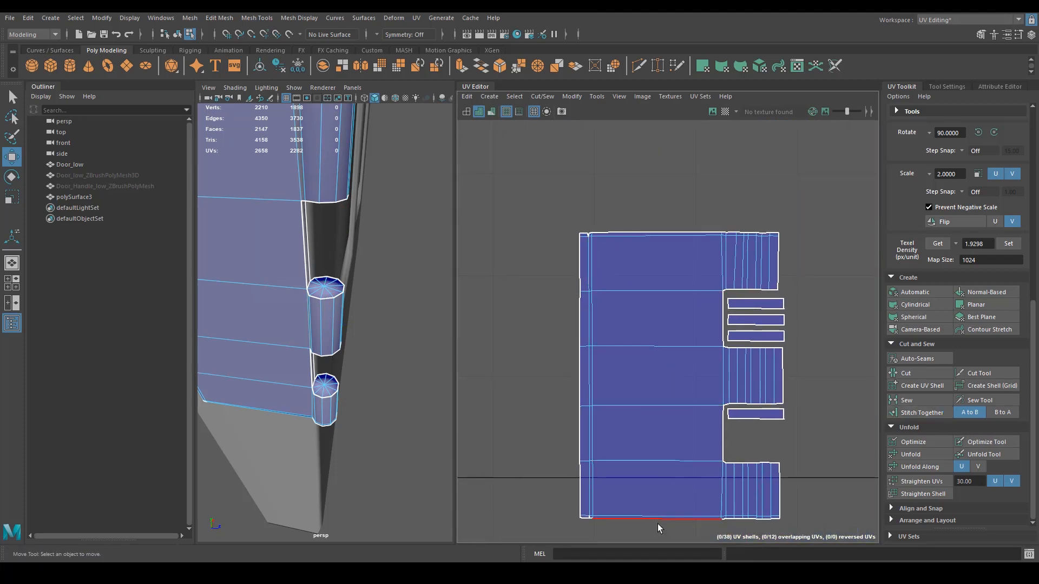
{"action": "left_click", "coordinate": [943, 415]}
Select the edges around the upper hinge plate shell's two outer corners and sew the small corner splits closed.
{"action": "middle_click_drag", "start_coordinate": [683, 459], "coordinate": [762, 291], "text": "alt"}
{"action": "right_click_drag", "start_coordinate": [762, 290], "coordinate": [726, 417], "text": "alt"}
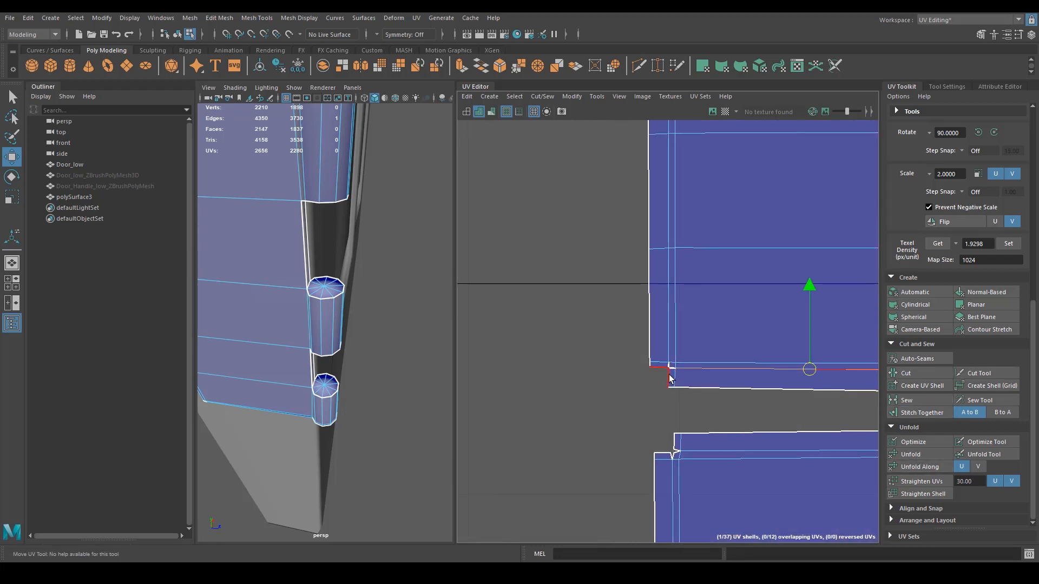
{"action": "left_click_drag", "start_coordinate": [672, 373], "coordinate": [667, 347], "text": "ctrl+shift"}
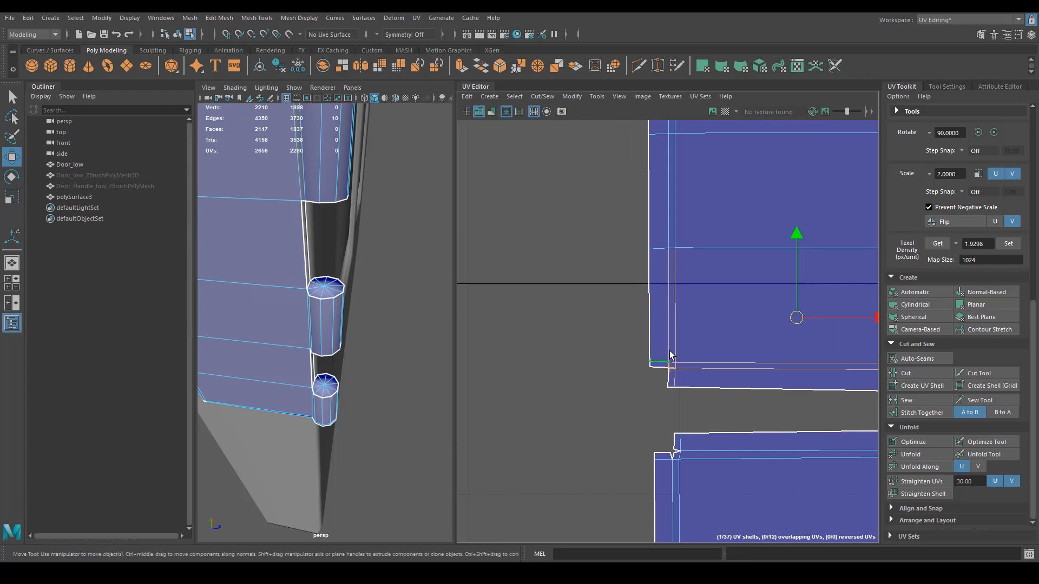
{"action": "middle_click_drag", "start_coordinate": [687, 218], "coordinate": [622, 557], "text": "alt"}
{"action": "middle_click_drag", "start_coordinate": [626, 123], "coordinate": [626, 228], "text": "alt"}
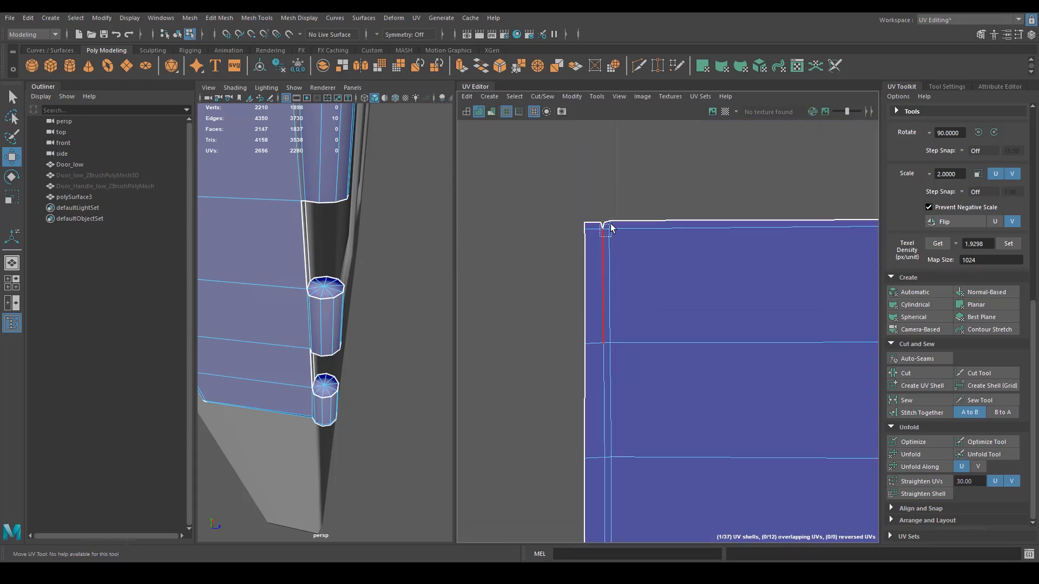
{"action": "left_click", "coordinate": [925, 413]}
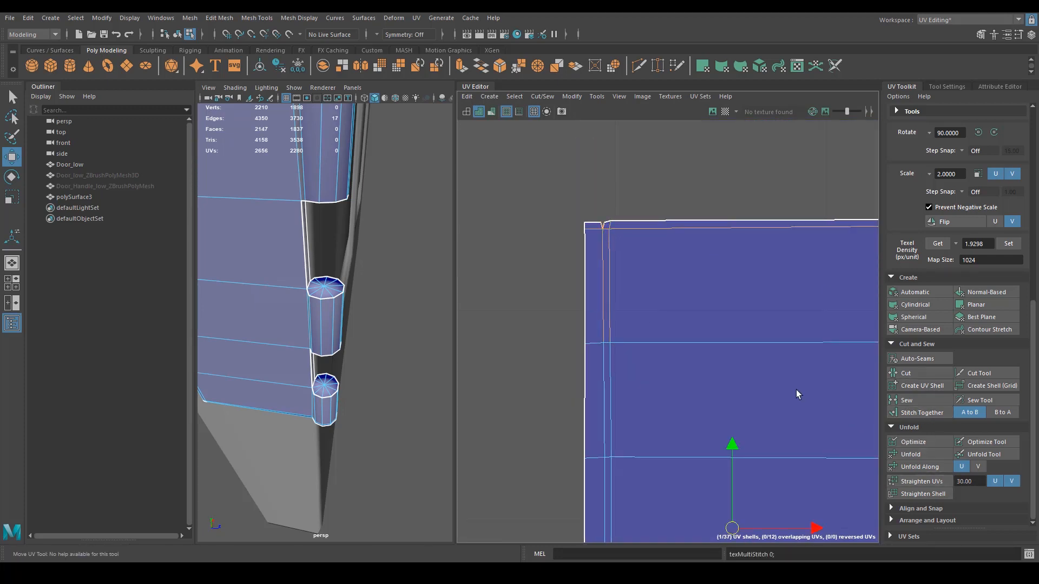
{"action": "left_click", "coordinate": [914, 401]}
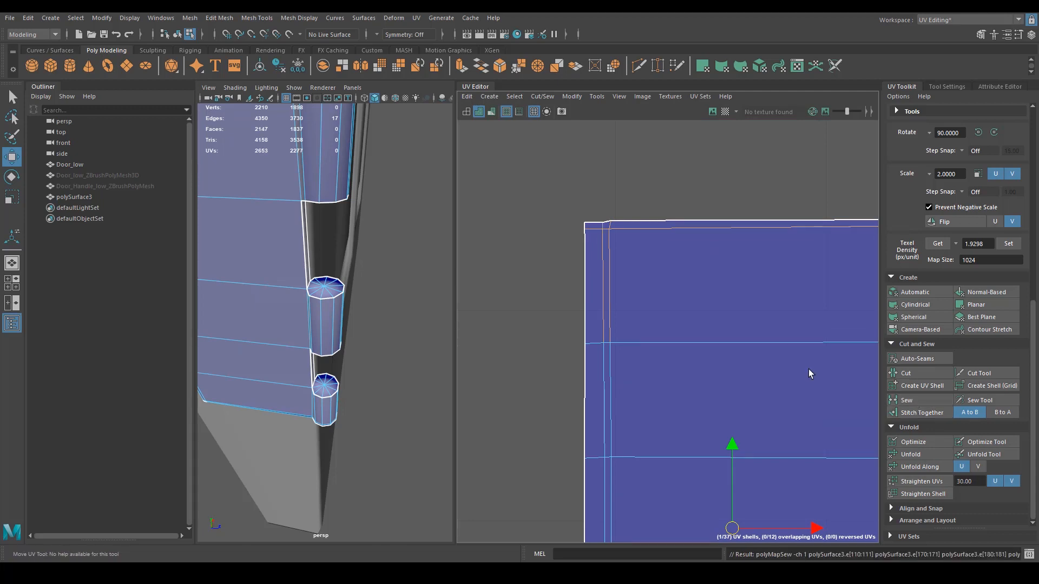
Select the edges around the lower hinge plate shell's upper and lower outer corners and sew their splits closed.
{"action": "right_click_drag", "start_coordinate": [809, 369], "coordinate": [754, 380], "text": "alt"}
{"action": "middle_click_drag", "start_coordinate": [771, 406], "coordinate": [642, 161], "text": "alt"}
{"action": "middle_click_drag", "start_coordinate": [718, 281], "coordinate": [691, 167], "text": "alt"}
{"action": "middle_click_drag", "start_coordinate": [599, 389], "coordinate": [647, 334], "text": "alt"}
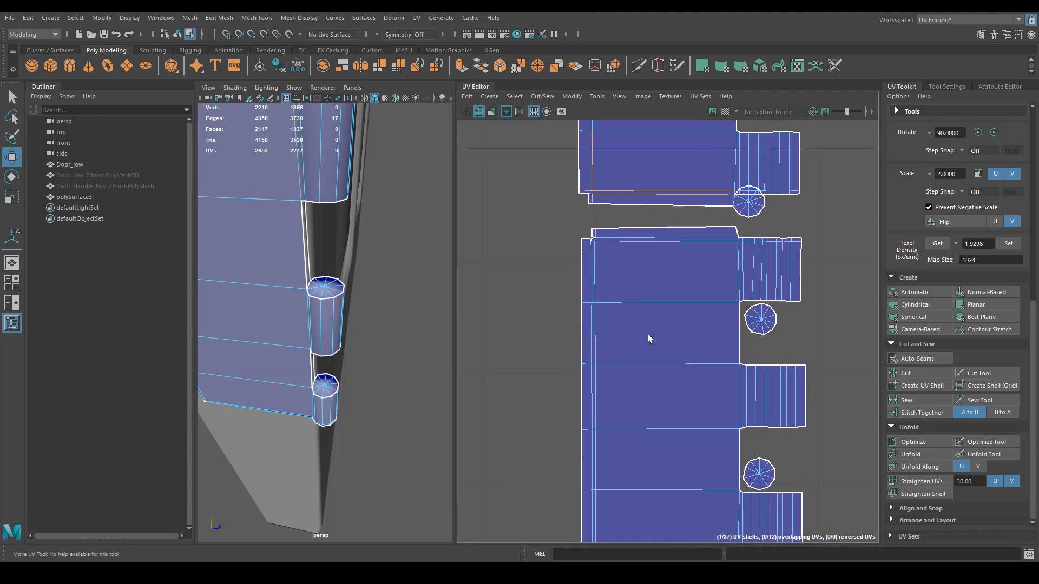
{"action": "right_click_drag", "start_coordinate": [542, 272], "coordinate": [624, 213], "text": "alt"}
{"action": "left_click_drag", "start_coordinate": [649, 211], "coordinate": [642, 198]}
{"action": "middle_click_drag", "start_coordinate": [628, 522], "coordinate": [602, 270], "text": "alt"}
{"action": "middle_click_drag", "start_coordinate": [589, 533], "coordinate": [616, 294], "text": "alt"}
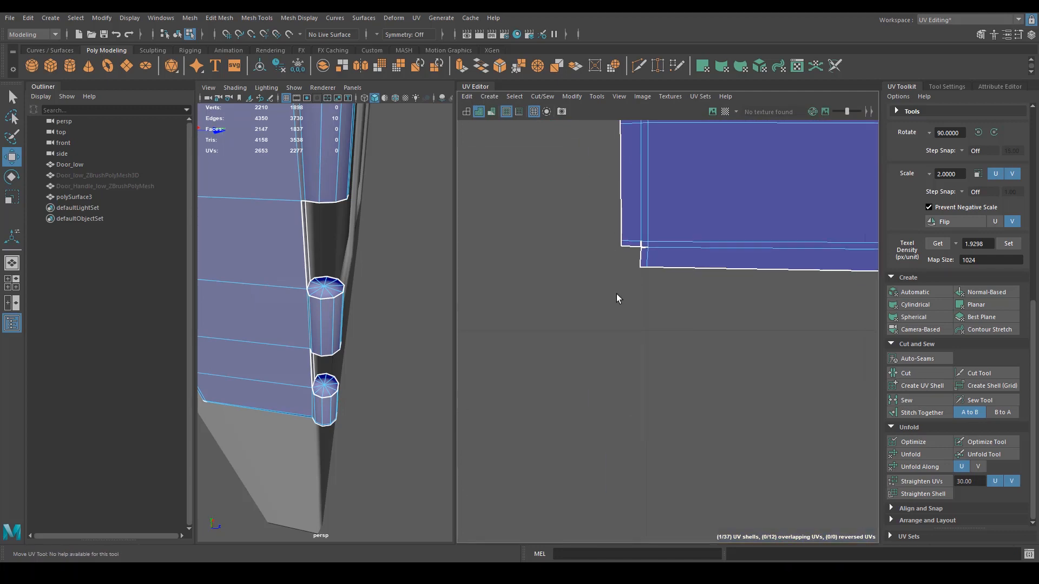
{"action": "left_click_drag", "start_coordinate": [645, 236], "coordinate": [640, 245], "text": "shift"}
{"action": "left_click", "coordinate": [909, 401]}
Select the whole upper hinge plate UV shell to check which pieces are attached to it.
{"action": "scroll", "coordinate": [605, 211], "scroll_direction": "down", "scroll_amount": 3}
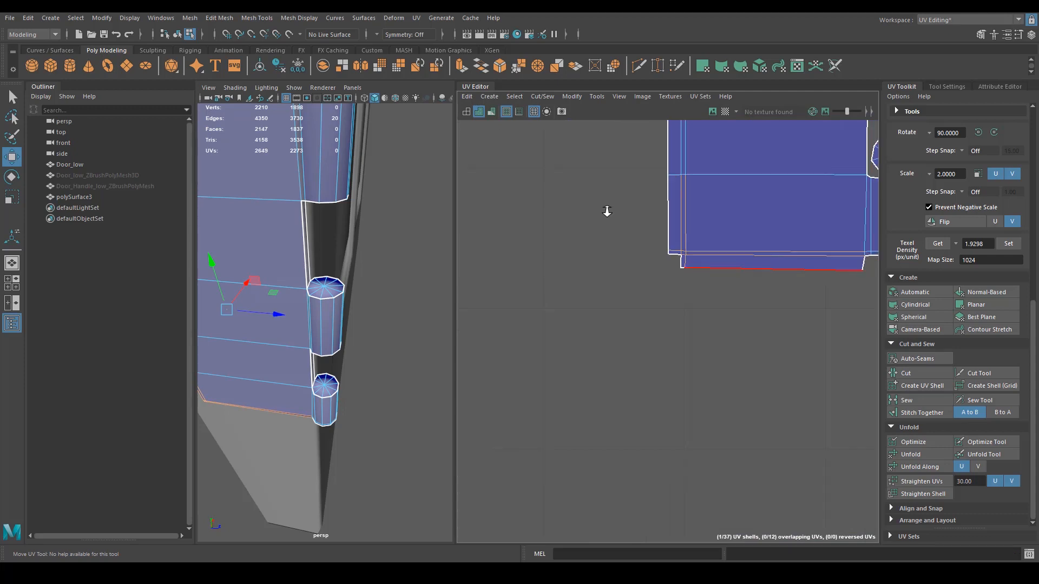
{"action": "middle_click_drag", "start_coordinate": [715, 181], "coordinate": [526, 336], "text": "alt"}
{"action": "scroll", "coordinate": [542, 320], "scroll_direction": "down", "scroll_amount": 1}
{"action": "middle_click_drag", "start_coordinate": [584, 252], "coordinate": [643, 338], "text": "alt"}
{"action": "scroll", "coordinate": [643, 335], "scroll_direction": "down", "scroll_amount": 2}
{"action": "scroll", "coordinate": [622, 239], "scroll_direction": "down", "scroll_amount": 1}
{"action": "middle_click_drag", "start_coordinate": [632, 211], "coordinate": [619, 321], "text": "alt"}
{"action": "right_click_drag", "start_coordinate": [671, 327], "coordinate": [646, 311]}
{"action": "left_click", "coordinate": [669, 331]}
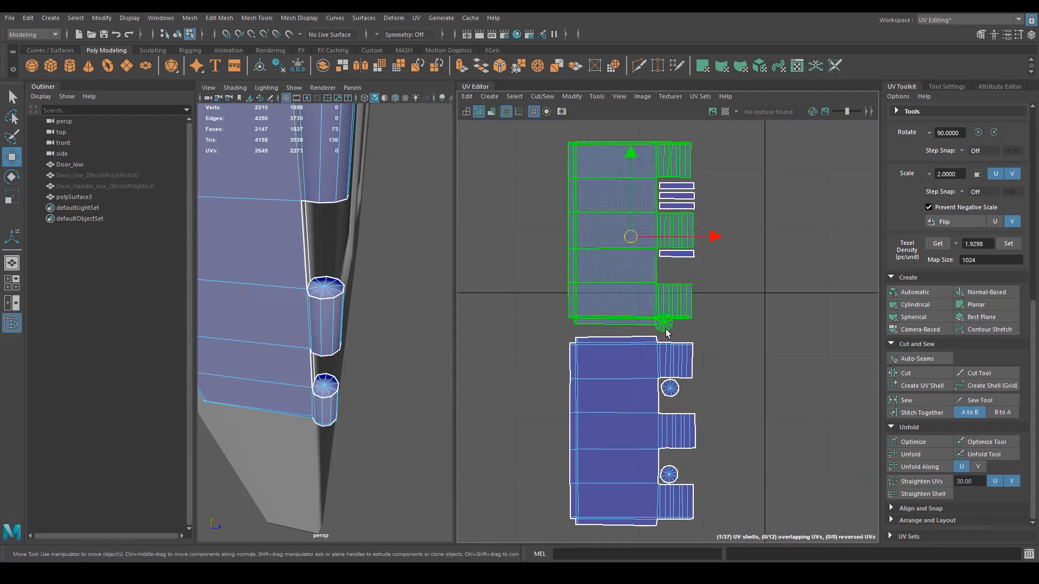
Select the top edge of the upper hinge plate shell and stitch the matching border strip onto it.
{"action": "scroll", "coordinate": [644, 346], "scroll_direction": "up", "scroll_amount": 4}
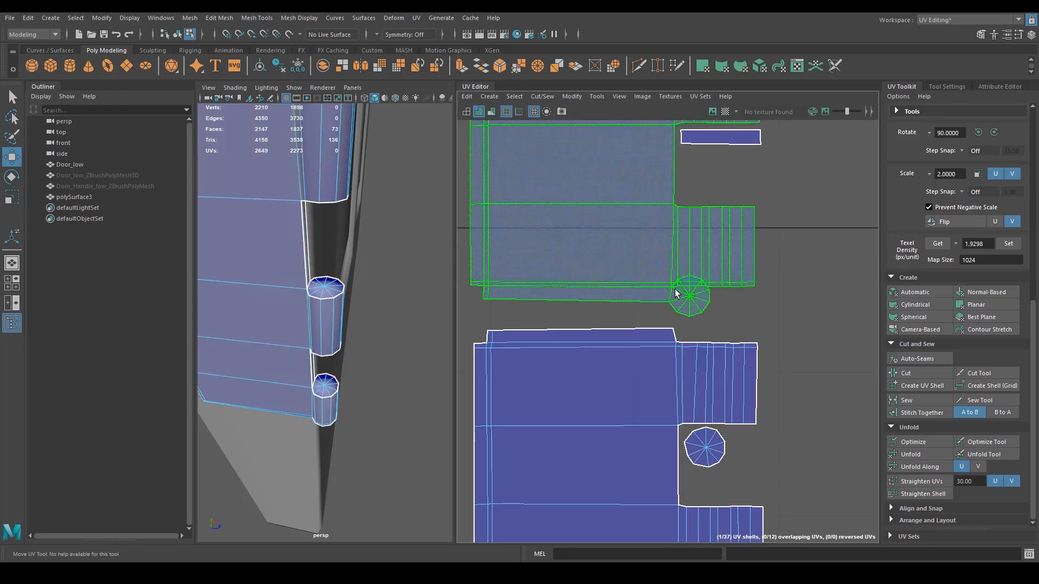
{"action": "right_click_drag", "start_coordinate": [677, 292], "coordinate": [677, 271]}
{"action": "middle_click_drag", "start_coordinate": [619, 151], "coordinate": [627, 351], "text": "alt"}
{"action": "scroll", "coordinate": [627, 350], "scroll_direction": "down", "scroll_amount": 2}
{"action": "middle_click_drag", "start_coordinate": [552, 174], "coordinate": [547, 310], "text": "alt"}
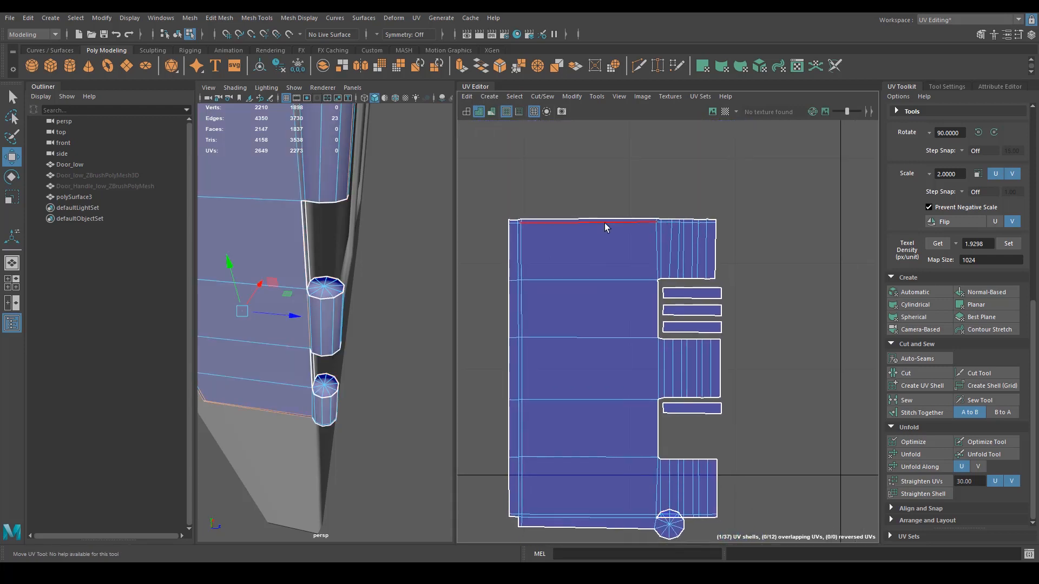
{"action": "left_click", "coordinate": [604, 217]}
{"action": "left_click", "coordinate": [929, 415]}
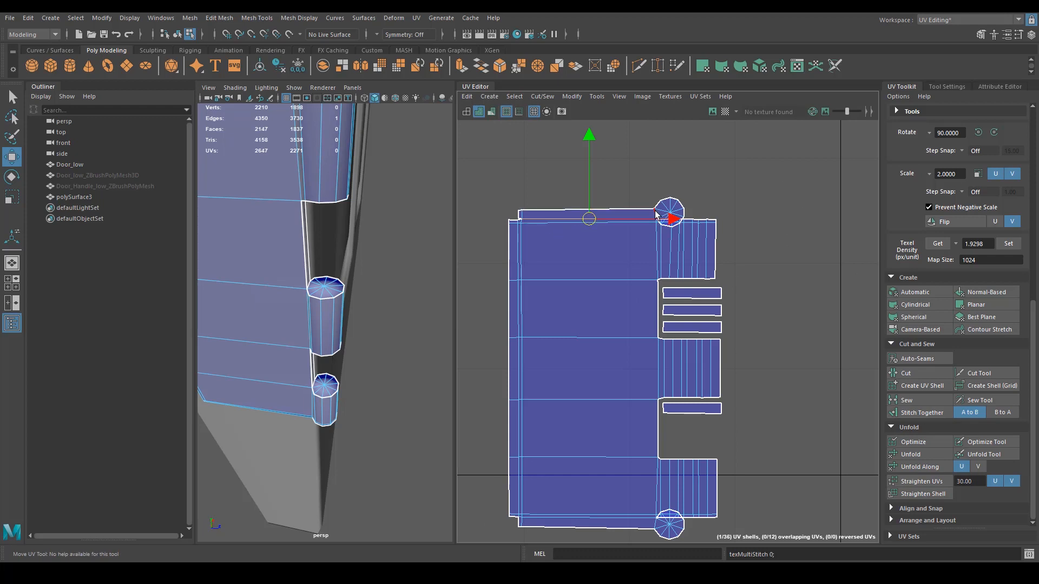
Cut the edges joining the two round knuckle caps to the upper hinge plate's top and bottom border strips.
{"action": "middle_click_drag", "start_coordinate": [656, 214], "coordinate": [663, 379], "text": "alt"}
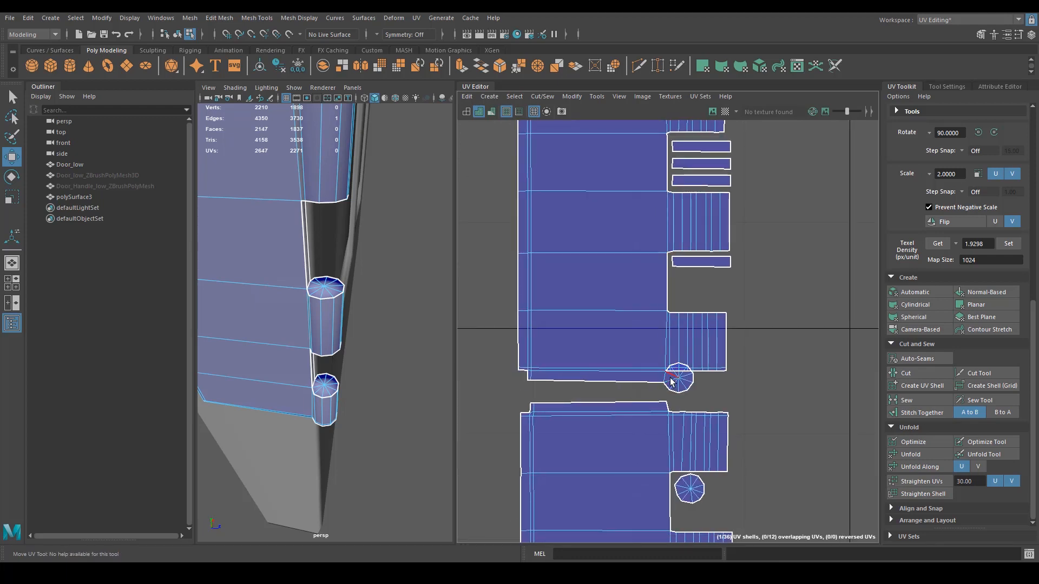
{"action": "left_click", "coordinate": [664, 375], "text": "shift"}
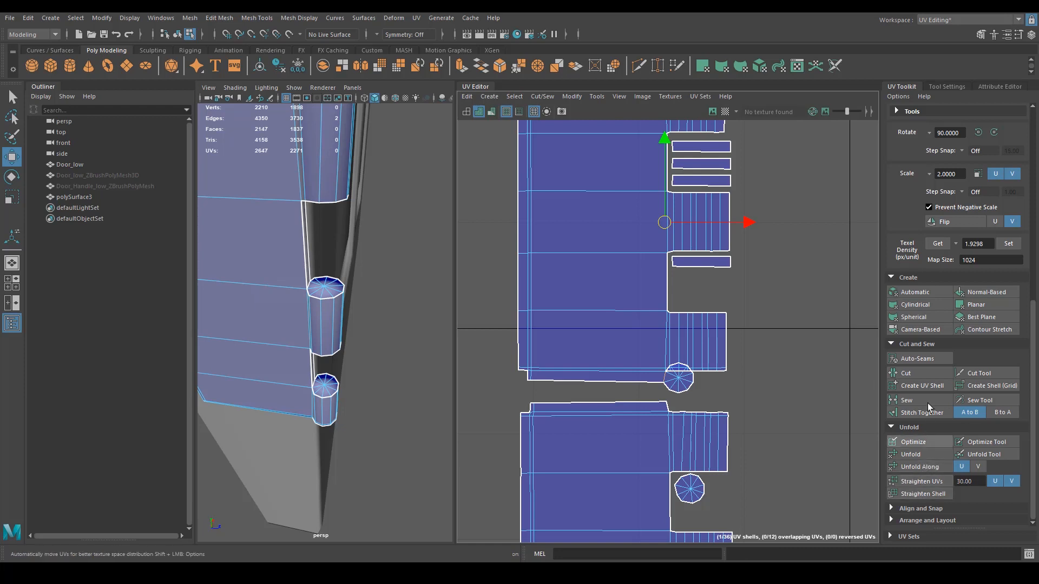
{"action": "left_click", "coordinate": [915, 374]}
Move the two detached round caps side by side into the upper hinge plate's lower knuckle gap.
{"action": "right_click_drag", "start_coordinate": [680, 394], "coordinate": [660, 381]}
{"action": "left_click", "coordinate": [682, 388]}
{"action": "left_click_drag", "start_coordinate": [679, 379], "coordinate": [681, 300]}
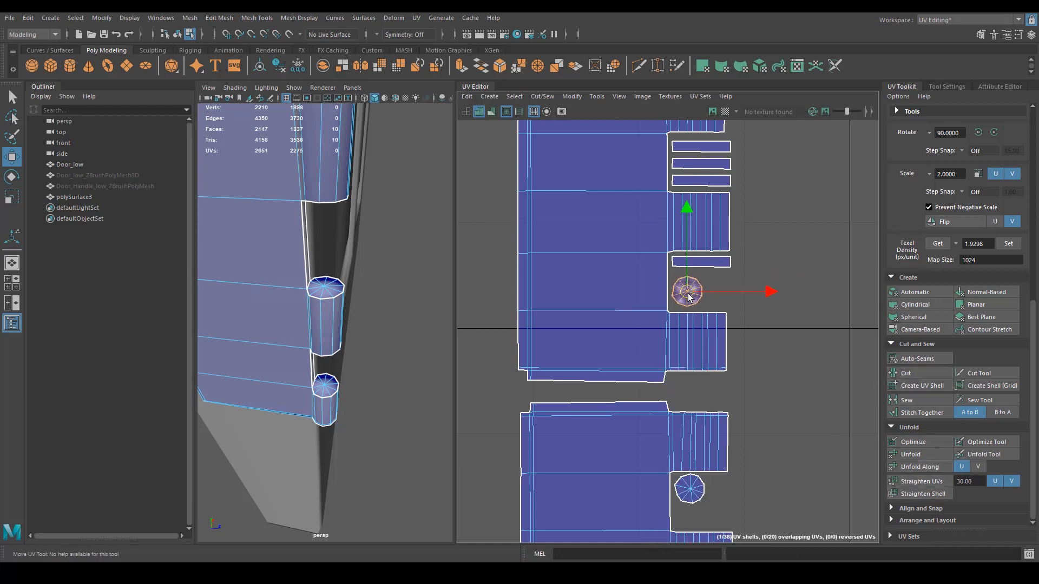
{"action": "scroll", "coordinate": [751, 312], "scroll_direction": "down", "scroll_amount": 1}
{"action": "middle_click_drag", "start_coordinate": [751, 313], "coordinate": [759, 378], "text": "alt"}
{"action": "left_click", "coordinate": [684, 153]}
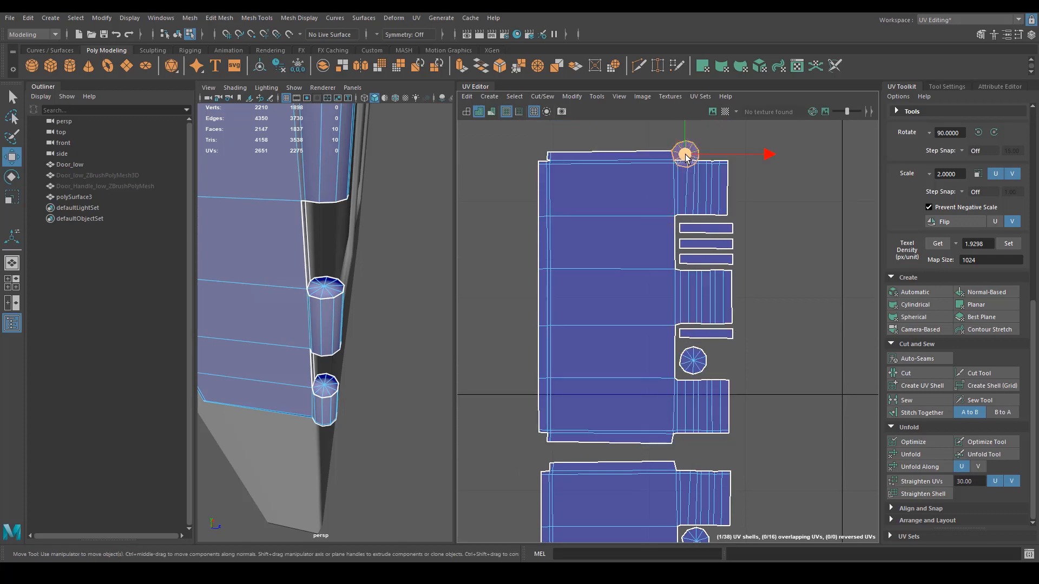
{"action": "left_click_drag", "start_coordinate": [683, 155], "coordinate": [727, 362]}
Select the round cap in the lower hinge plate's bottom knuckle gap and nudge it clear of the surrounding knuckles.
{"action": "scroll", "coordinate": [742, 396], "scroll_direction": "down", "scroll_amount": 5}
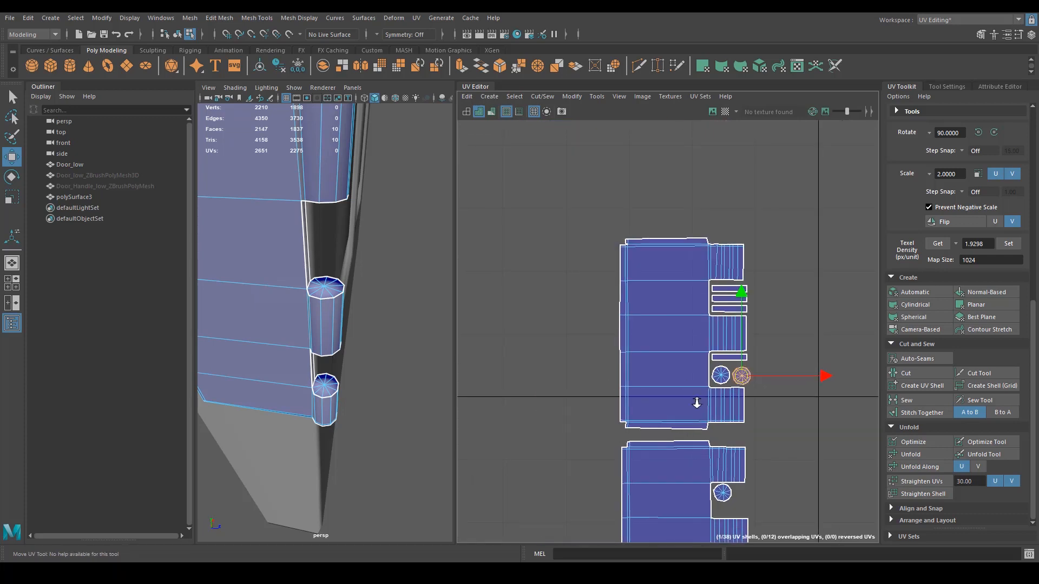
{"action": "middle_click_drag", "start_coordinate": [631, 432], "coordinate": [621, 329], "text": "alt"}
{"action": "scroll", "coordinate": [681, 387], "scroll_direction": "down", "scroll_amount": 2}
{"action": "left_click", "coordinate": [712, 402]}
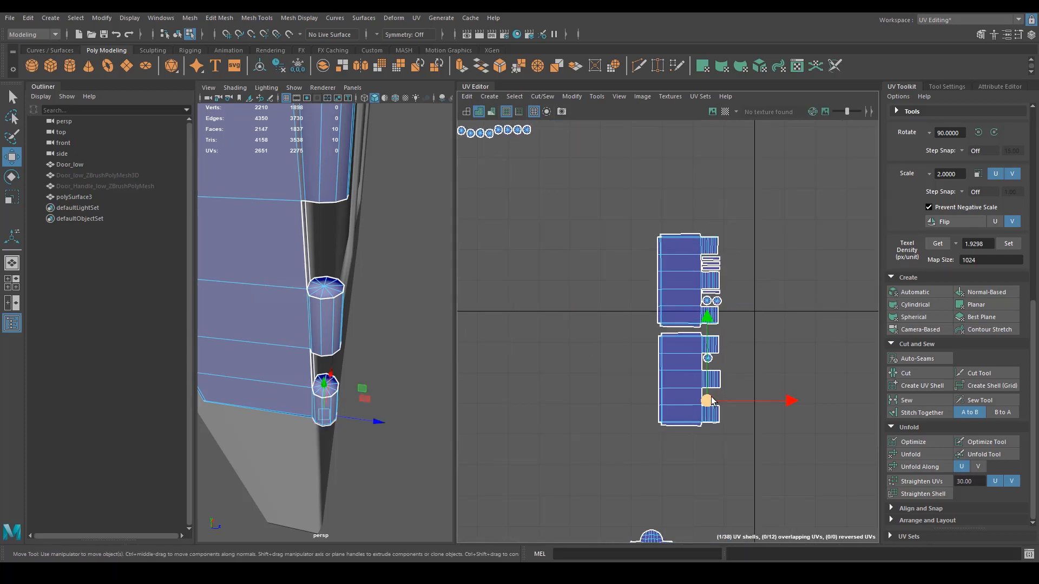
{"action": "left_click_drag", "start_coordinate": [711, 404], "coordinate": [712, 400]}
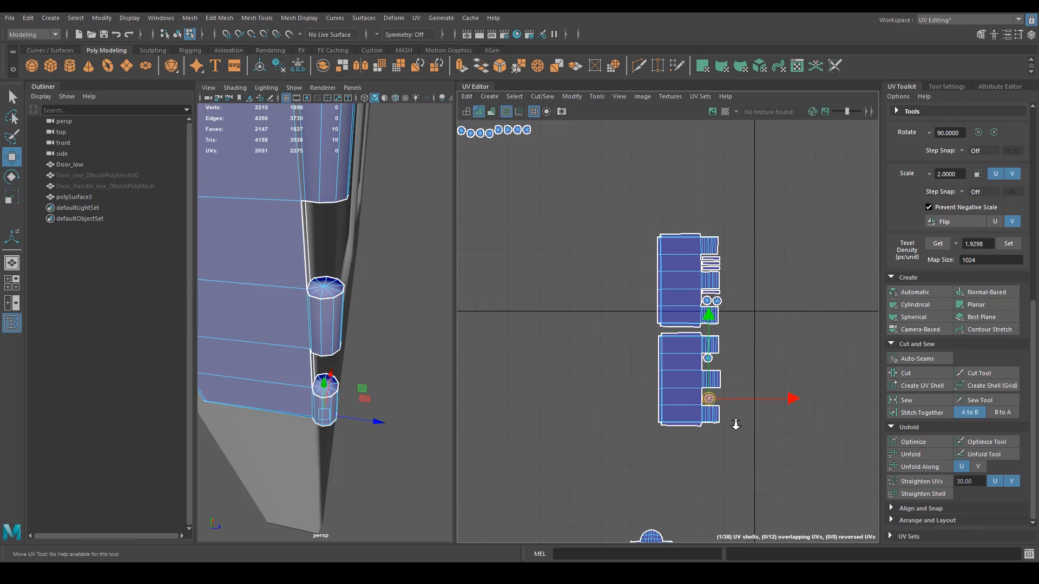
Select the row of eight loose round cap shells and move it beside the knuckle side of the hinge plates.
{"action": "scroll", "coordinate": [736, 425], "scroll_direction": "down", "scroll_amount": 2}
{"action": "middle_click_drag", "start_coordinate": [690, 351], "coordinate": [631, 117], "text": "alt"}
{"action": "scroll", "coordinate": [676, 337], "scroll_direction": "down", "scroll_amount": 8}
{"action": "middle_click_drag", "start_coordinate": [557, 342], "coordinate": [671, 421], "text": "alt"}
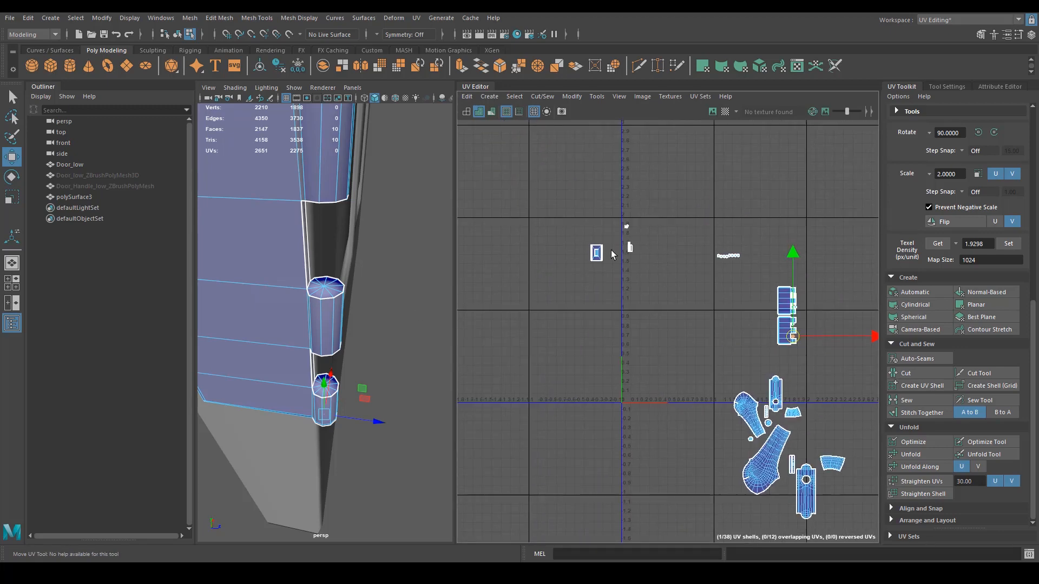
{"action": "middle_click_drag", "start_coordinate": [608, 324], "coordinate": [483, 216], "text": "alt"}
{"action": "scroll", "coordinate": [665, 318], "scroll_direction": "up", "scroll_amount": 7}
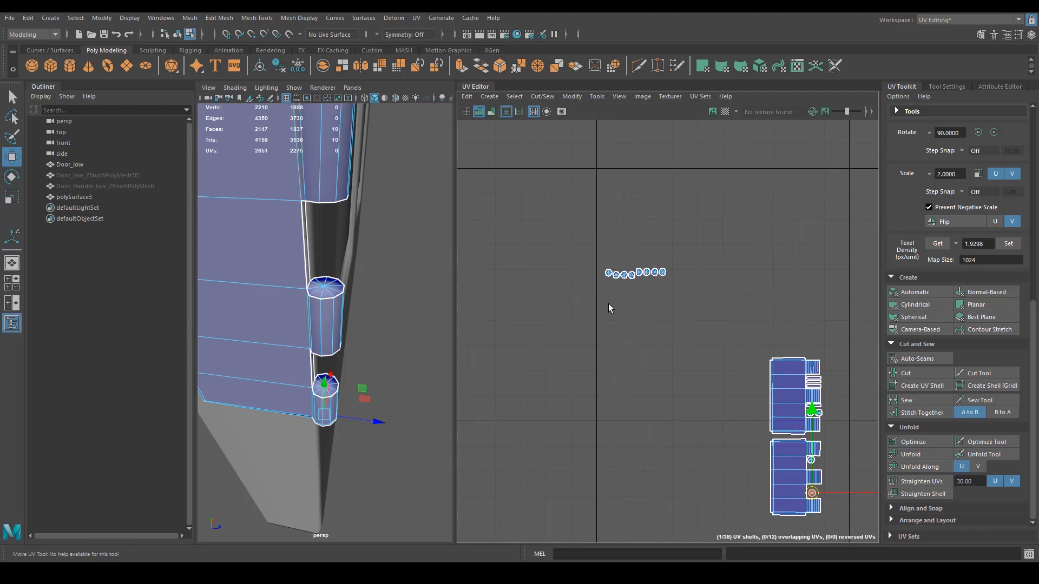
{"action": "left_click_drag", "start_coordinate": [608, 307], "coordinate": [692, 245]}
{"action": "left_click_drag", "start_coordinate": [637, 275], "coordinate": [869, 412]}
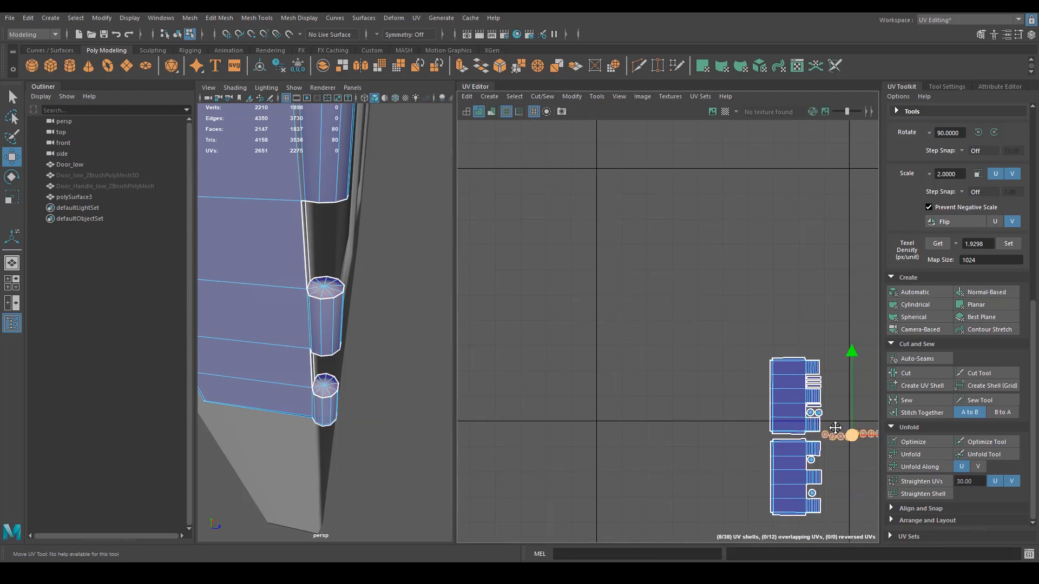
Rotate the row of eight round caps into a vertical column, using 15-degree step snapping.
{"action": "middle_click_drag", "start_coordinate": [835, 428], "coordinate": [664, 384], "text": "alt"}
{"action": "key", "text": "e"}
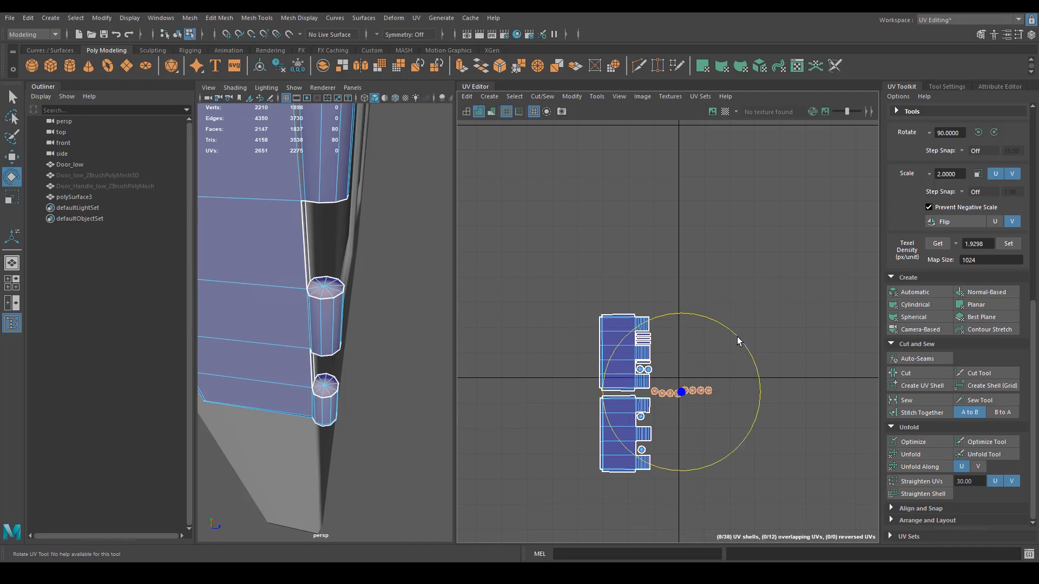
{"action": "left_click_drag", "start_coordinate": [737, 336], "coordinate": [709, 429]}
{"action": "left_click_drag", "start_coordinate": [667, 385], "coordinate": [678, 399]}
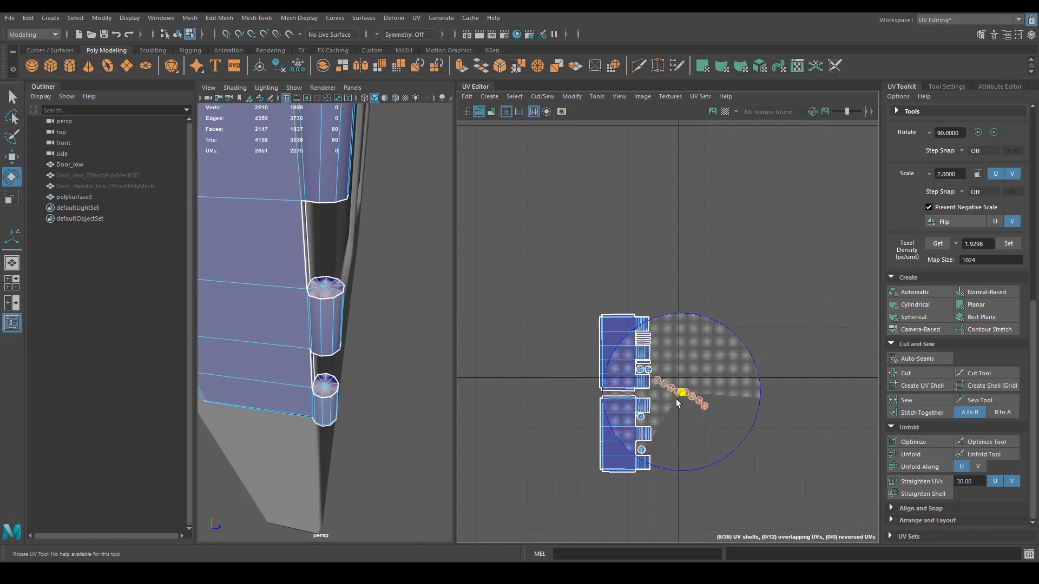
{"action": "key", "text": "j"}
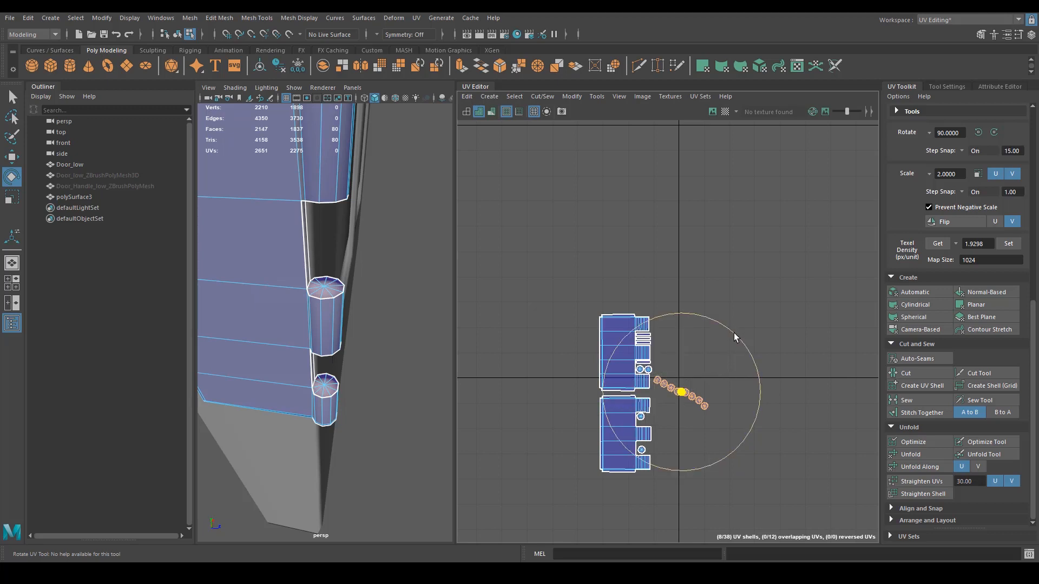
{"action": "left_click_drag", "start_coordinate": [734, 334], "coordinate": [759, 414]}
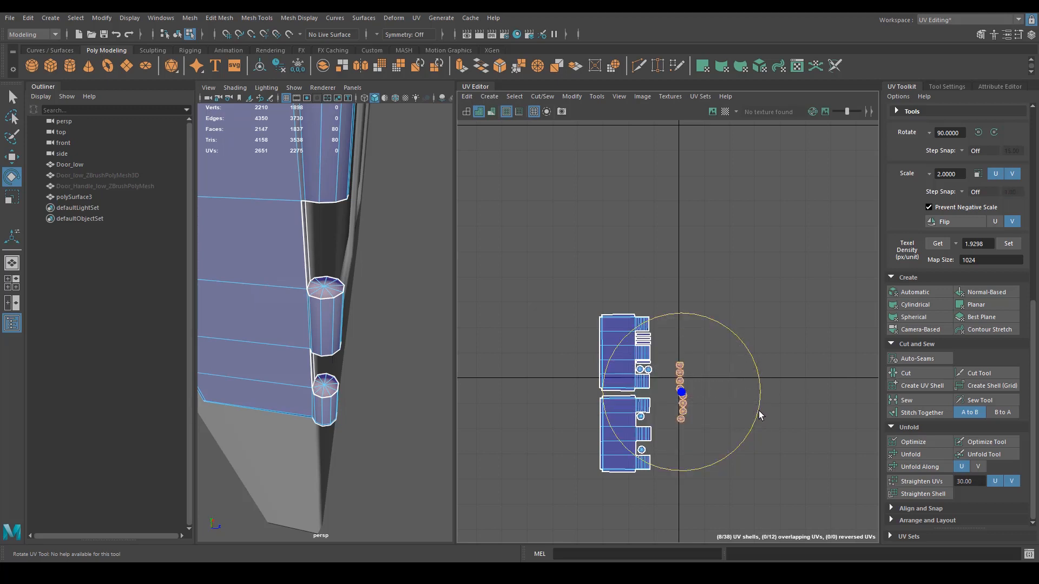
Move the column of eight round caps close beside the lower hinge plate's knuckles.
{"action": "scroll", "coordinate": [702, 395], "scroll_direction": "up", "scroll_amount": 4}
{"action": "key", "text": "w"}
{"action": "left_click_drag", "start_coordinate": [644, 387], "coordinate": [582, 458]}
Rotate the column's top two round caps to lie side by side and move them into the gap between the plates' knuckles.
{"action": "left_click_drag", "start_coordinate": [575, 389], "coordinate": [574, 386]}
{"action": "key", "text": "e"}
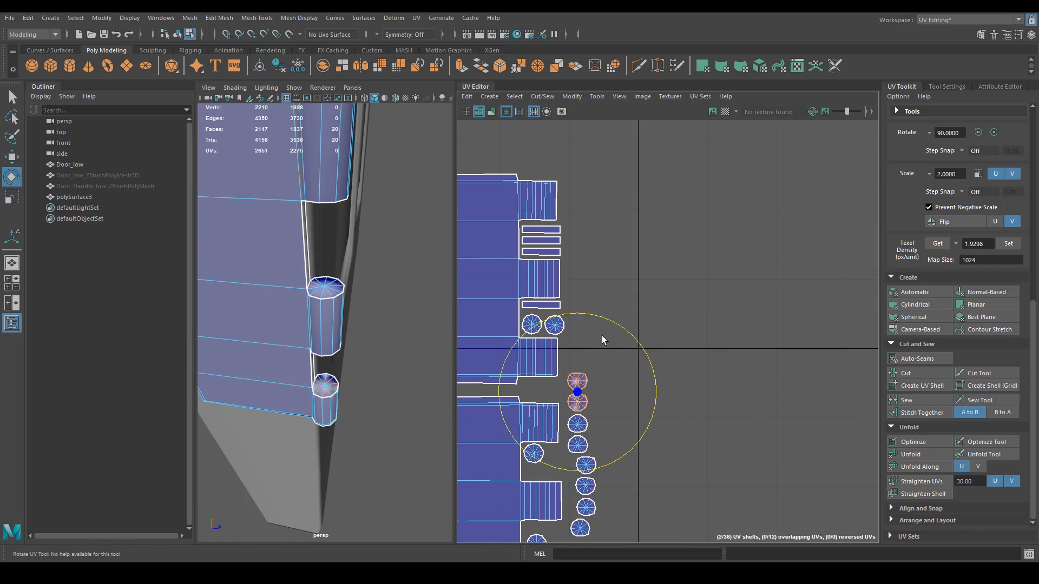
{"action": "left_click_drag", "start_coordinate": [606, 321], "coordinate": [545, 395]}
{"action": "key", "text": "w"}
{"action": "middle_click_drag", "start_coordinate": [605, 407], "coordinate": [695, 257], "text": "alt"}
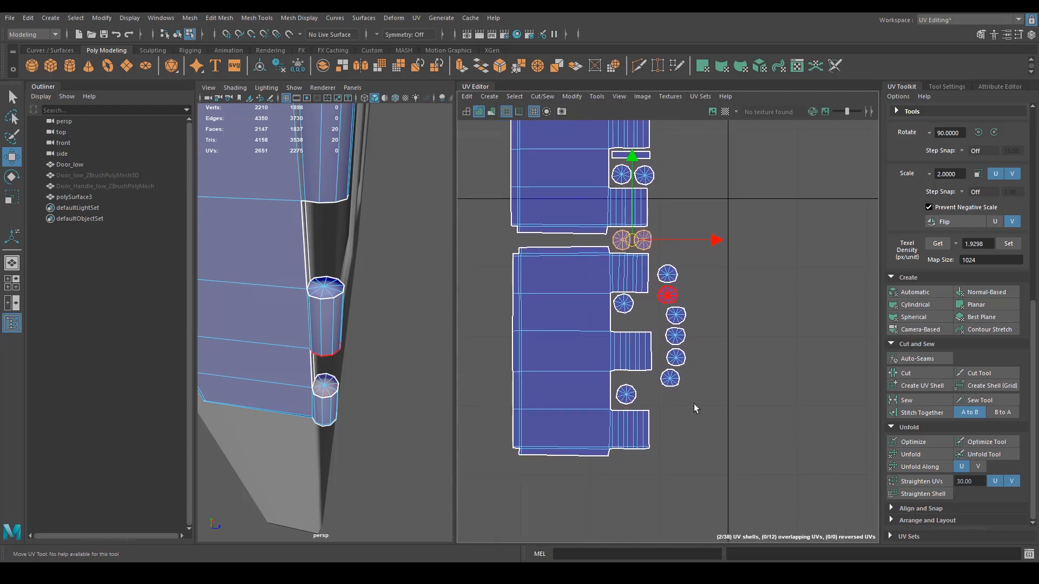
Move the column's bottom two round caps into the lower hinge plate's knuckle gaps, one in the upper gap and one in the lower.
{"action": "left_click_drag", "start_coordinate": [687, 359], "coordinate": [642, 336]}
{"action": "middle_click_drag", "start_coordinate": [657, 318], "coordinate": [650, 322], "text": "alt"}
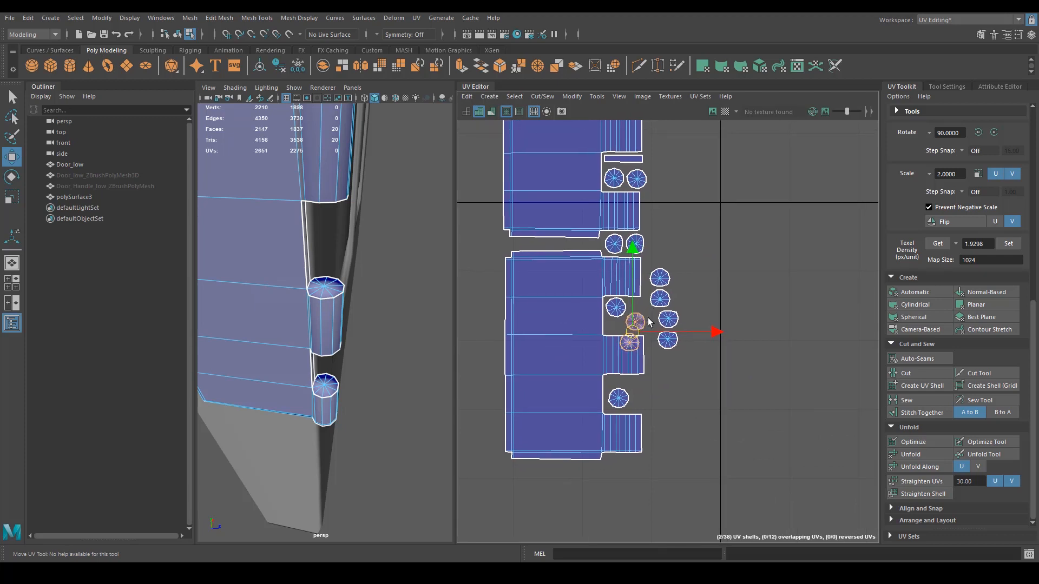
{"action": "left_click", "coordinate": [629, 343]}
{"action": "left_click_drag", "start_coordinate": [629, 342], "coordinate": [639, 389]}
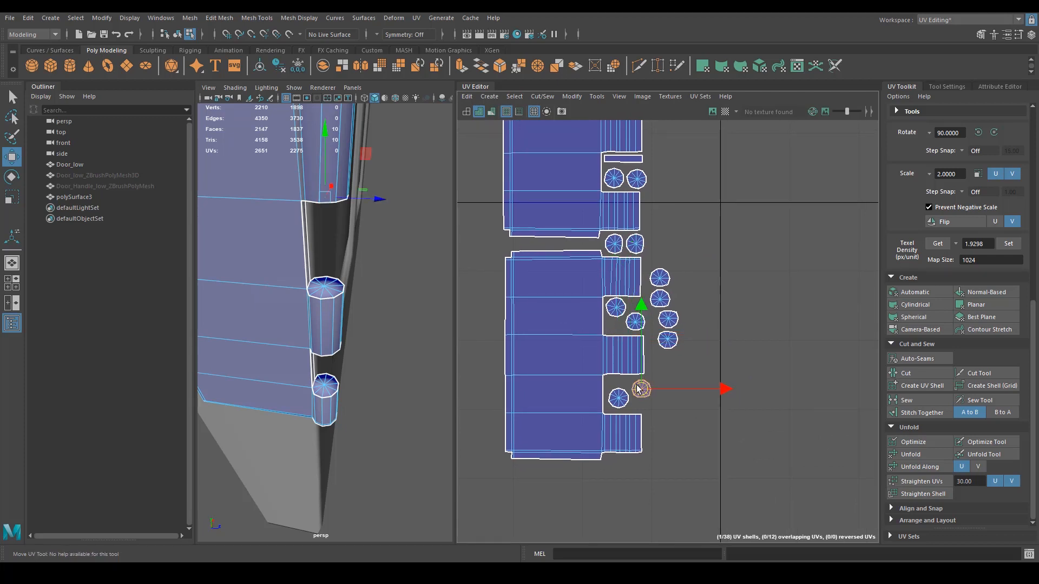
Move the next two round caps from the column side by side beneath the lower hinge plate's last knuckle.
{"action": "left_click", "coordinate": [668, 340]}
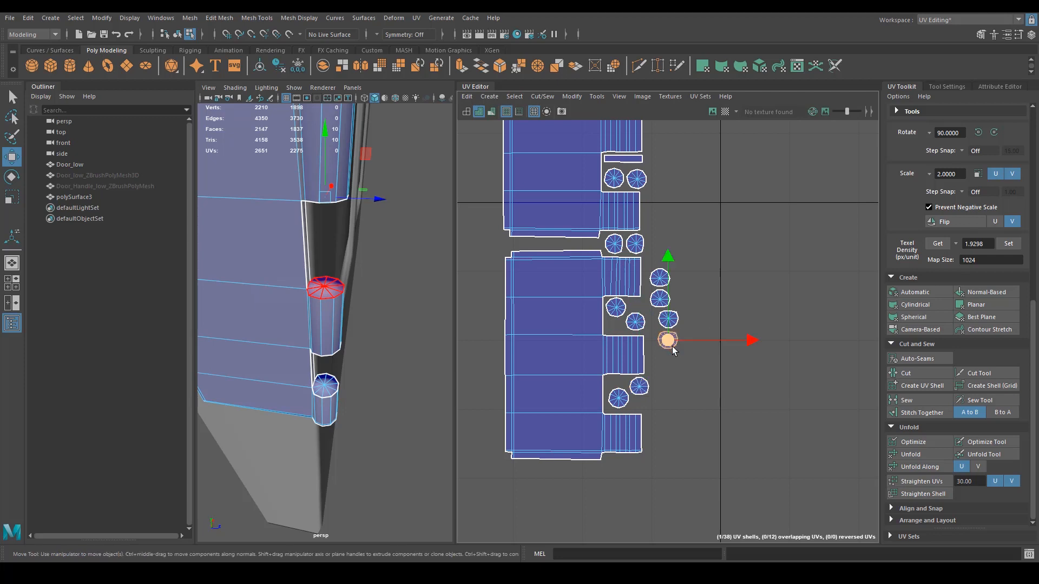
{"action": "left_click_drag", "start_coordinate": [668, 340], "coordinate": [690, 386]}
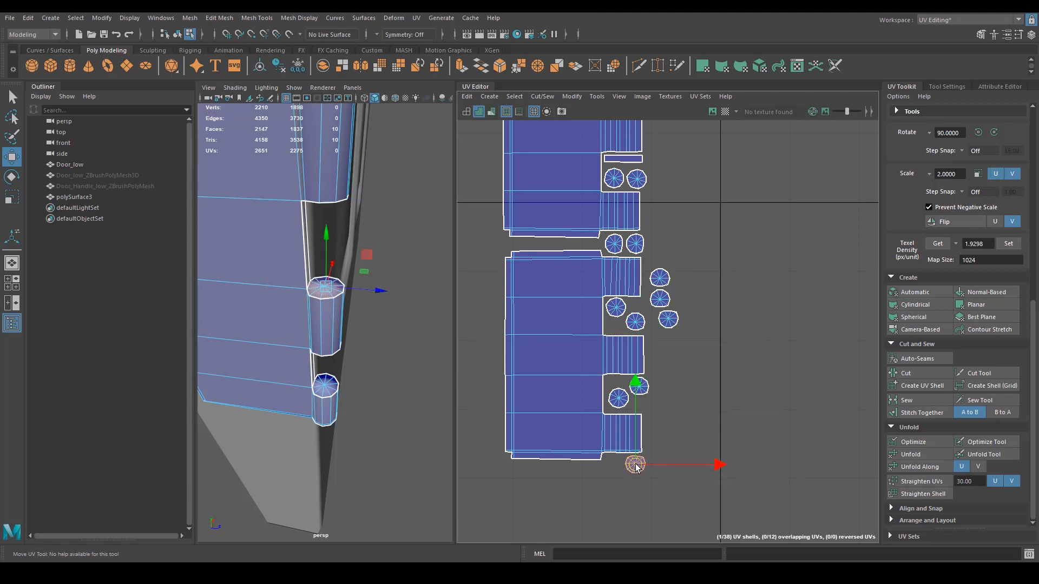
{"action": "left_click", "coordinate": [668, 319]}
{"action": "middle_click_drag", "start_coordinate": [678, 328], "coordinate": [721, 262], "text": "alt"}
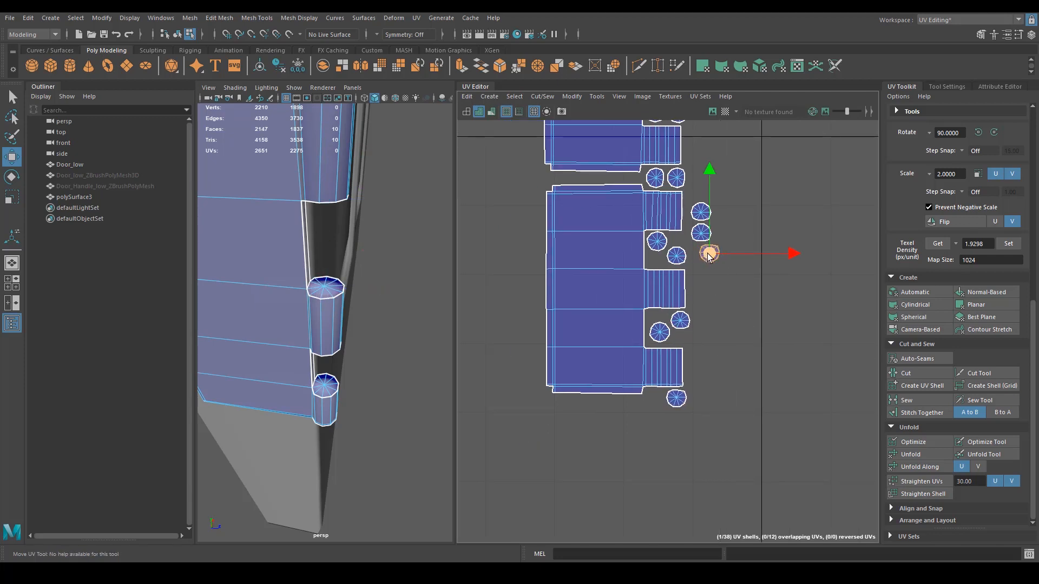
{"action": "left_click_drag", "start_coordinate": [709, 255], "coordinate": [651, 405]}
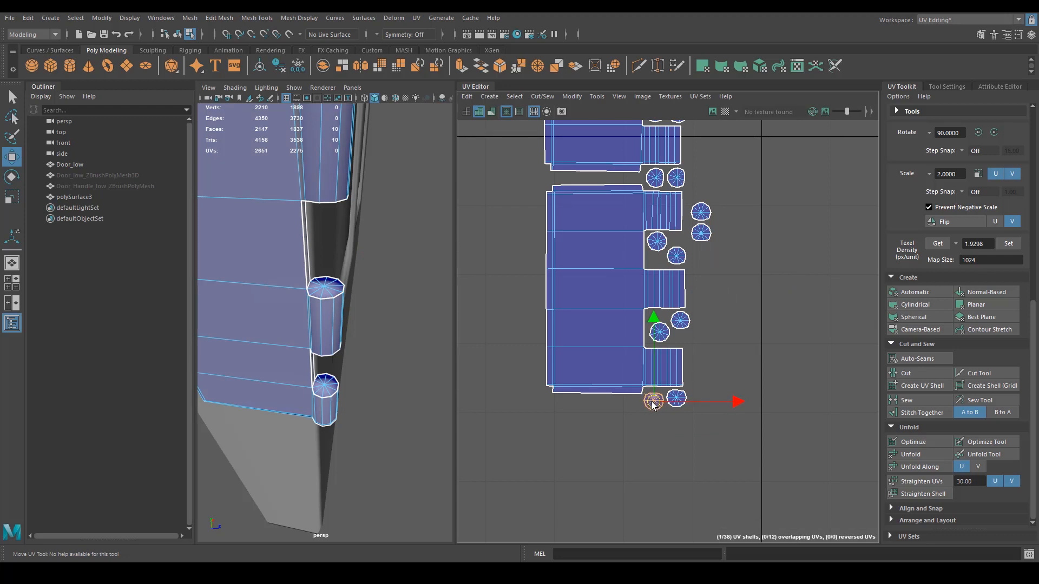
Move the lower of the two remaining caps to the side opposite the knuckles, level with the gap between the hinge plates.
{"action": "middle_click_drag", "start_coordinate": [725, 297], "coordinate": [700, 357], "text": "alt"}
{"action": "left_click", "coordinate": [673, 298]}
{"action": "left_click_drag", "start_coordinate": [674, 294], "coordinate": [673, 393]}
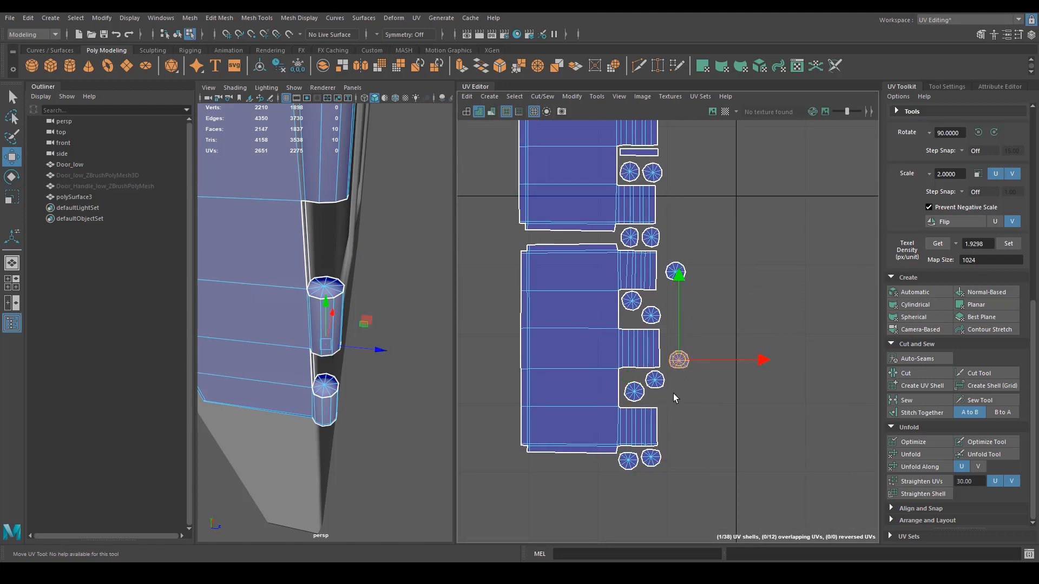
{"action": "left_click_drag", "start_coordinate": [692, 342], "coordinate": [673, 303]}
{"action": "middle_click_drag", "start_coordinate": [672, 303], "coordinate": [691, 381], "text": "alt"}
{"action": "left_click_drag", "start_coordinate": [690, 380], "coordinate": [530, 320]}
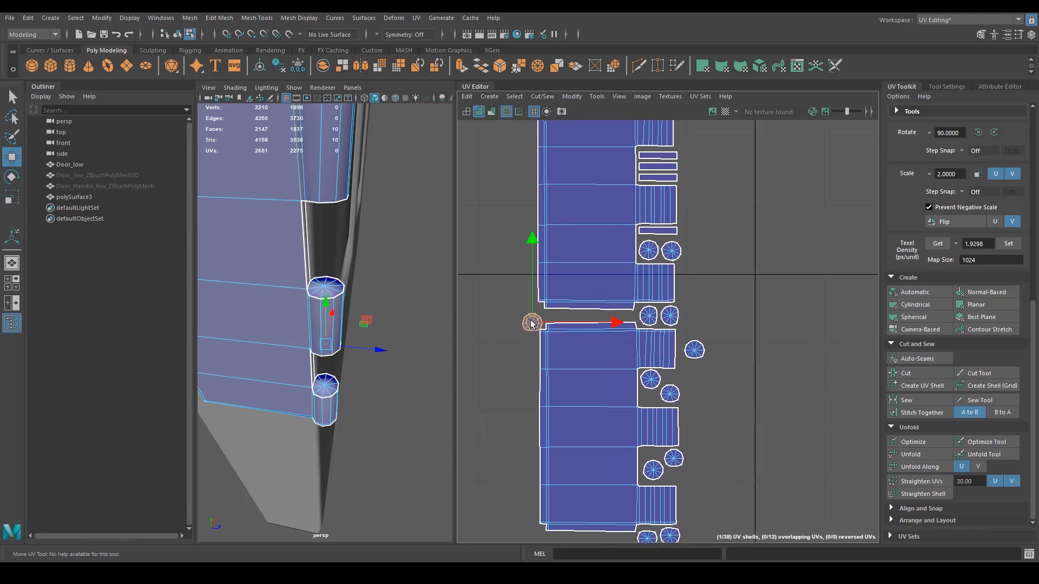
Move the last loose round cap just above the upper hinge plate's topmost knuckle.
{"action": "middle_click_drag", "start_coordinate": [573, 326], "coordinate": [525, 398], "text": "alt"}
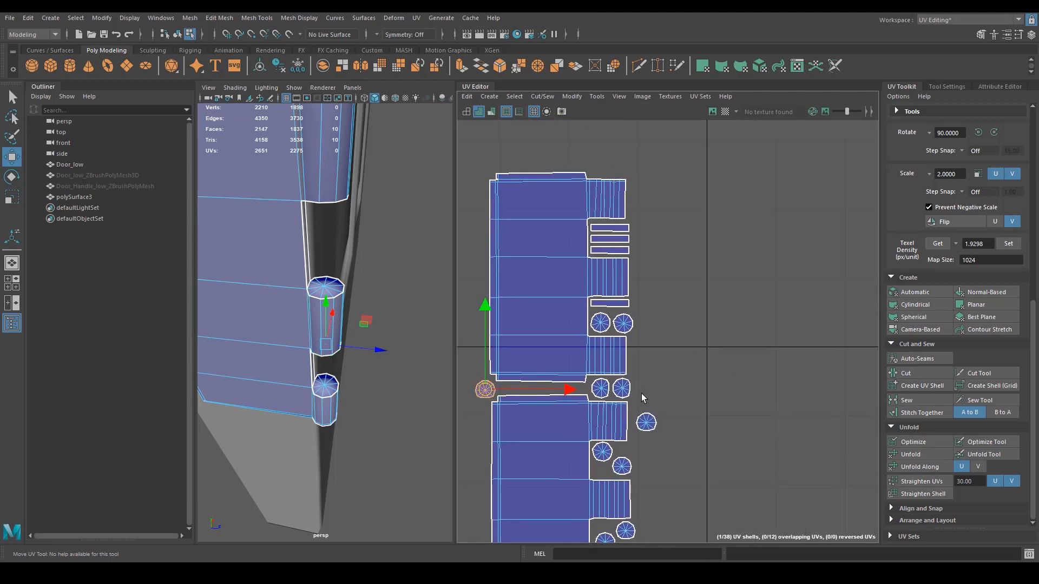
{"action": "left_click", "coordinate": [653, 425]}
{"action": "left_click_drag", "start_coordinate": [653, 425], "coordinate": [613, 164]}
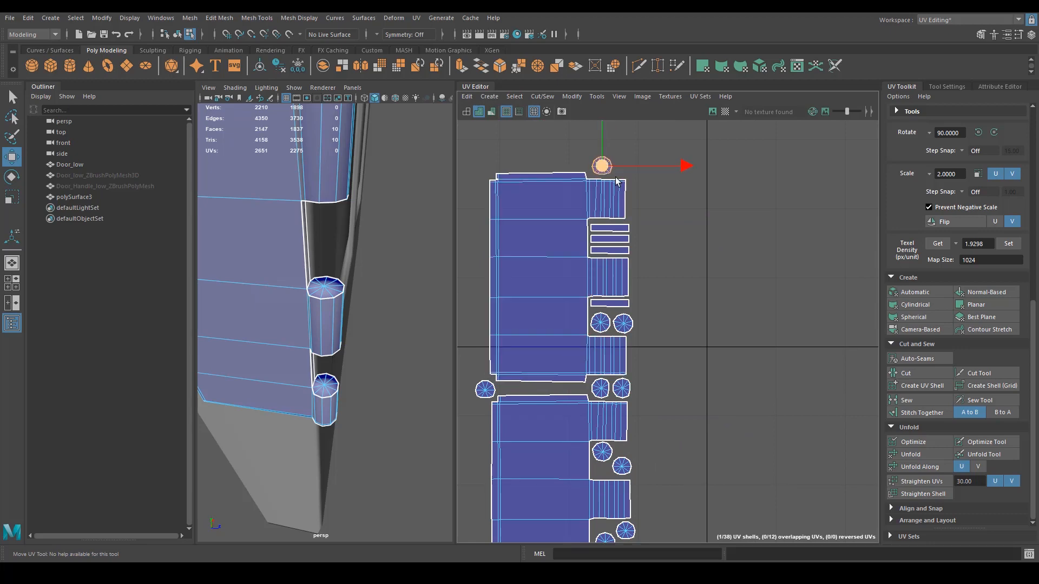
Select the four outer border edges of the rectangular frame shell and stitch its loose border strips on with Stitch Together.
{"action": "right_click_drag", "start_coordinate": [715, 296], "coordinate": [584, 338], "text": "alt"}
{"action": "middle_click_drag", "start_coordinate": [588, 403], "coordinate": [595, 347], "text": "alt"}
{"action": "right_click_drag", "start_coordinate": [740, 390], "coordinate": [511, 360], "text": "alt"}
{"action": "middle_click_drag", "start_coordinate": [655, 391], "coordinate": [731, 246], "text": "alt"}
{"action": "right_click_drag", "start_coordinate": [740, 271], "coordinate": [617, 338], "text": "alt"}
{"action": "middle_click_drag", "start_coordinate": [656, 345], "coordinate": [662, 437], "text": "alt"}
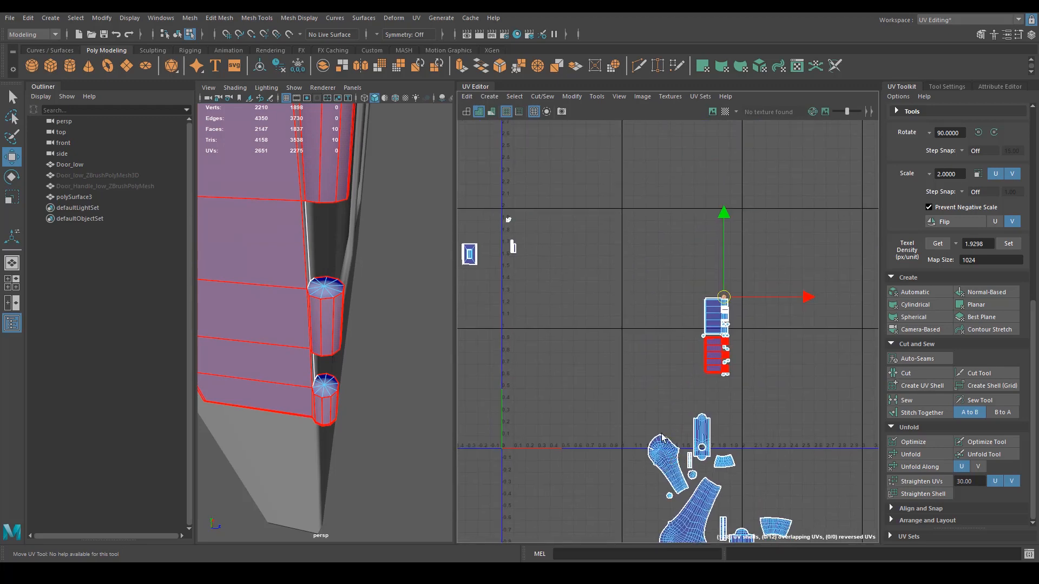
{"action": "middle_click_drag", "start_coordinate": [516, 343], "coordinate": [693, 388], "text": "alt"}
{"action": "right_click_drag", "start_coordinate": [565, 308], "coordinate": [644, 264], "text": "alt"}
{"action": "middle_click_drag", "start_coordinate": [644, 264], "coordinate": [660, 345], "text": "alt"}
{"action": "right_click_drag", "start_coordinate": [574, 349], "coordinate": [644, 331], "text": "alt"}
{"action": "right_click", "coordinate": [593, 292]}
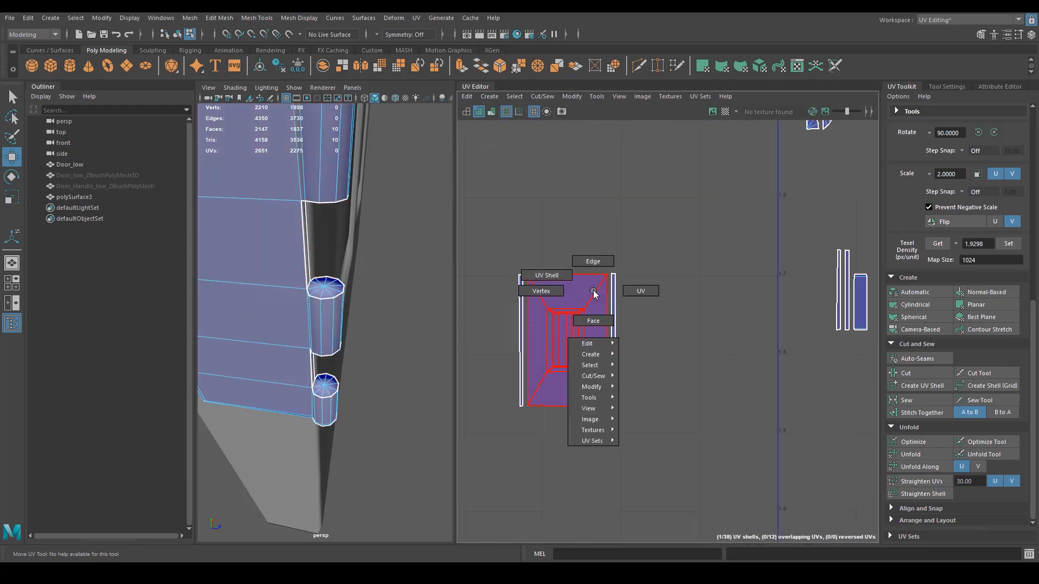
{"action": "right_click_drag", "start_coordinate": [594, 292], "coordinate": [593, 263]}
{"action": "left_click", "coordinate": [576, 274]}
{"action": "left_click", "coordinate": [560, 406], "text": "shift"}
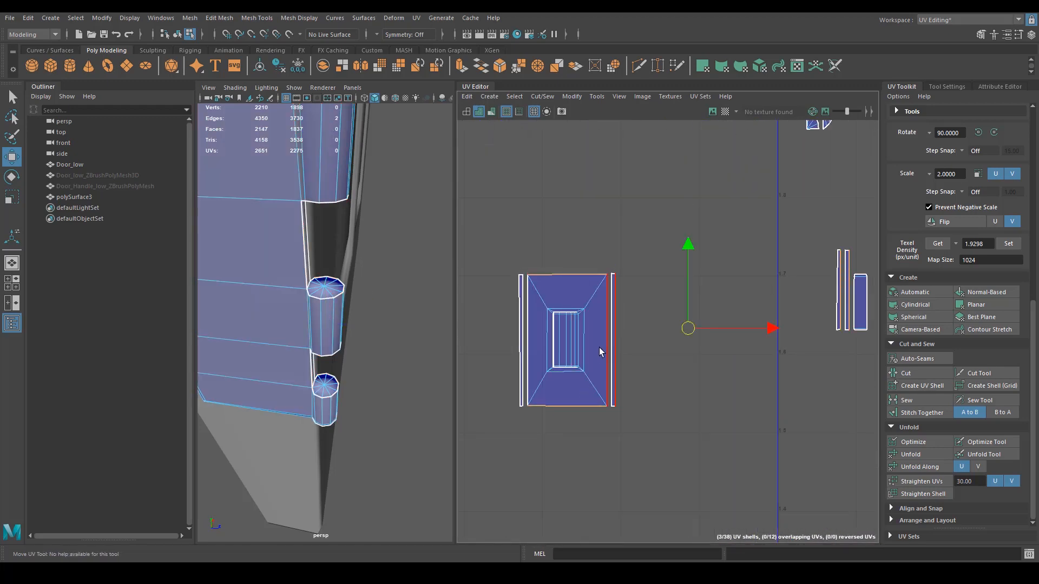
{"action": "left_click", "coordinate": [599, 348], "text": "shift"}
{"action": "left_click", "coordinate": [529, 347], "text": "shift"}
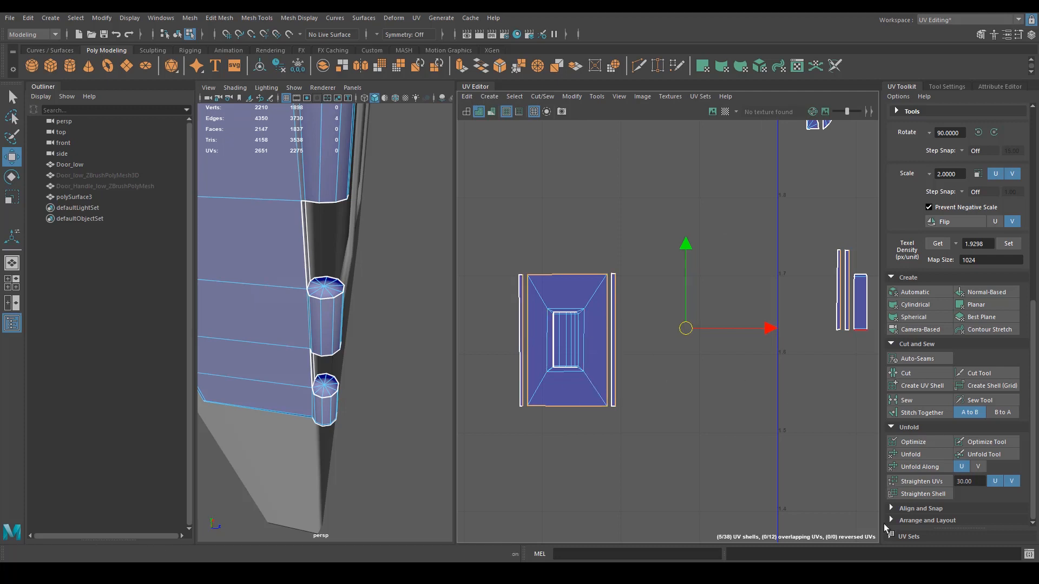
{"action": "left_click", "coordinate": [930, 411]}
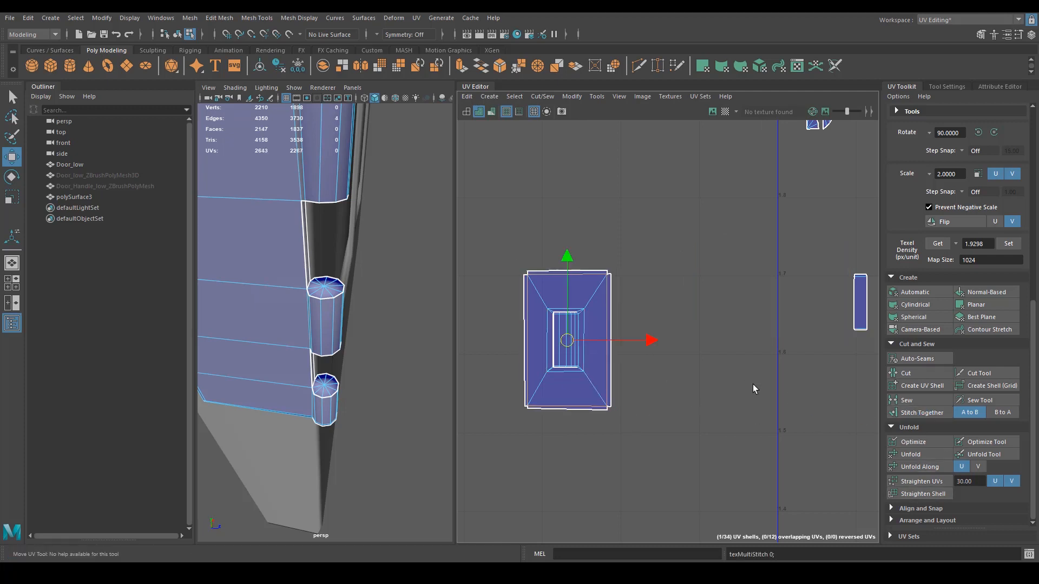
Cut the frame's central panel free along its still-attached long edge and the two short corner edges.
{"action": "middle_click_drag", "start_coordinate": [613, 405], "coordinate": [480, 475], "text": "alt"}
{"action": "left_click_drag", "start_coordinate": [571, 443], "coordinate": [734, 257]}
{"action": "middle_click_drag", "start_coordinate": [666, 414], "coordinate": [836, 341], "text": "alt"}
{"action": "scroll", "coordinate": [600, 361], "scroll_direction": "up", "scroll_amount": 6}
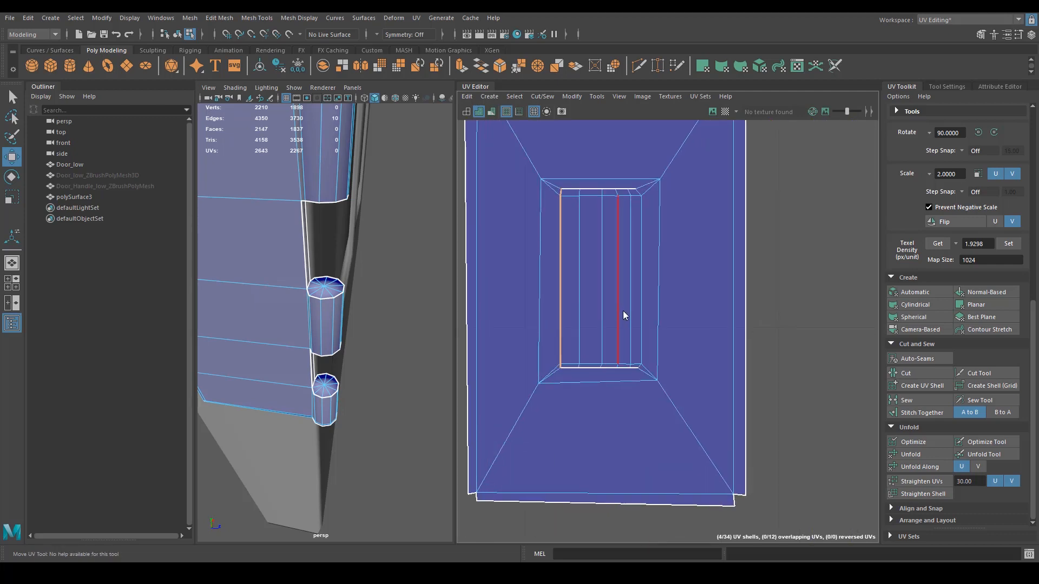
{"action": "left_click", "coordinate": [646, 295]}
{"action": "scroll", "coordinate": [632, 290], "scroll_direction": "up", "scroll_amount": 3}
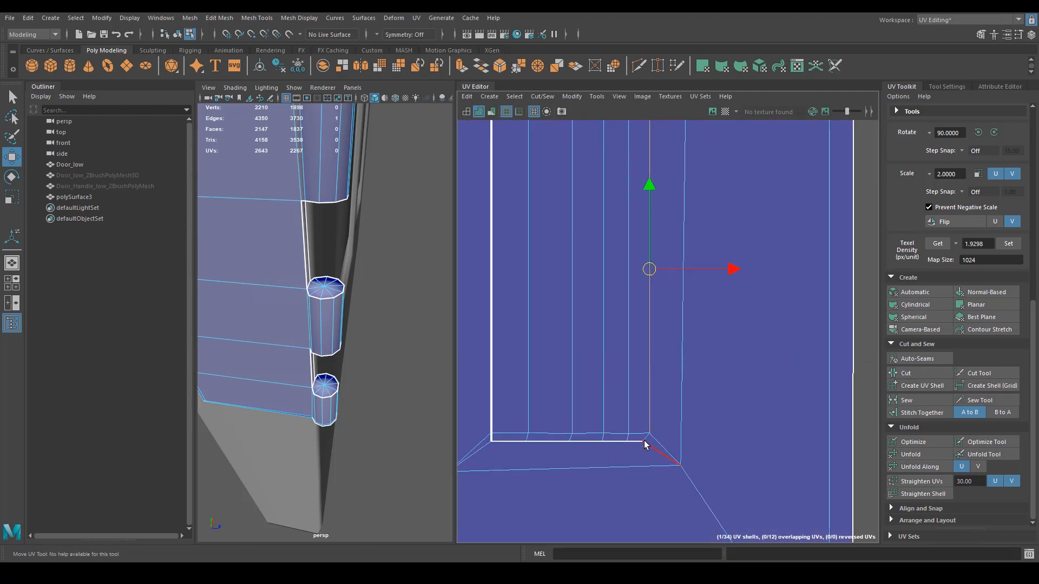
{"action": "left_click", "coordinate": [653, 393]}
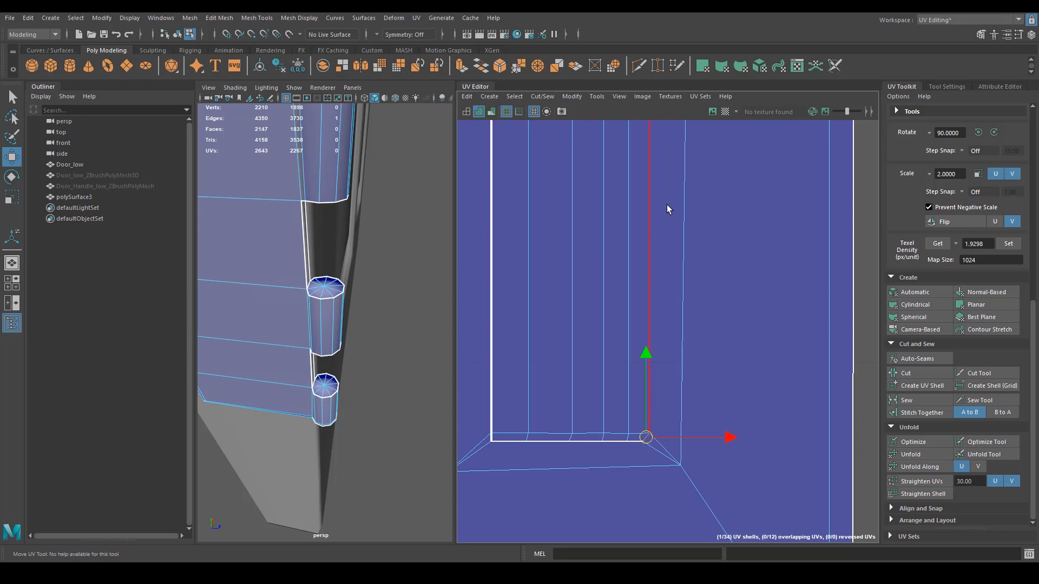
{"action": "middle_click_drag", "start_coordinate": [640, 122], "coordinate": [638, 245], "text": "alt"}
{"action": "double_click", "coordinate": [644, 232], "text": "shift"}
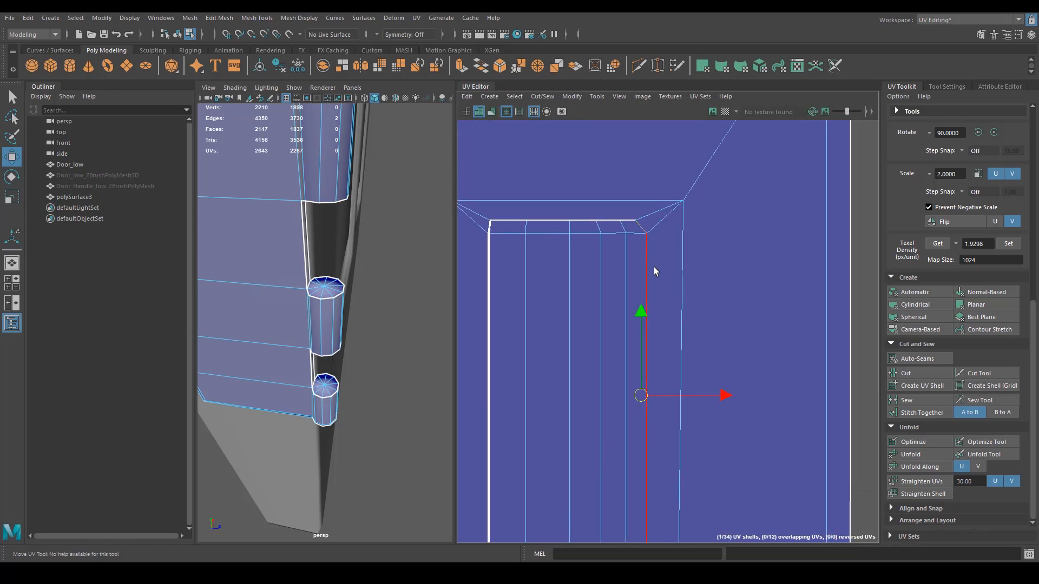
{"action": "scroll", "coordinate": [719, 350], "scroll_direction": "down", "scroll_amount": 1}
{"action": "right_click_drag", "start_coordinate": [715, 346], "coordinate": [685, 353], "text": "alt"}
{"action": "middle_click_drag", "start_coordinate": [685, 352], "coordinate": [689, 300], "text": "alt"}
{"action": "left_click", "coordinate": [916, 372]}
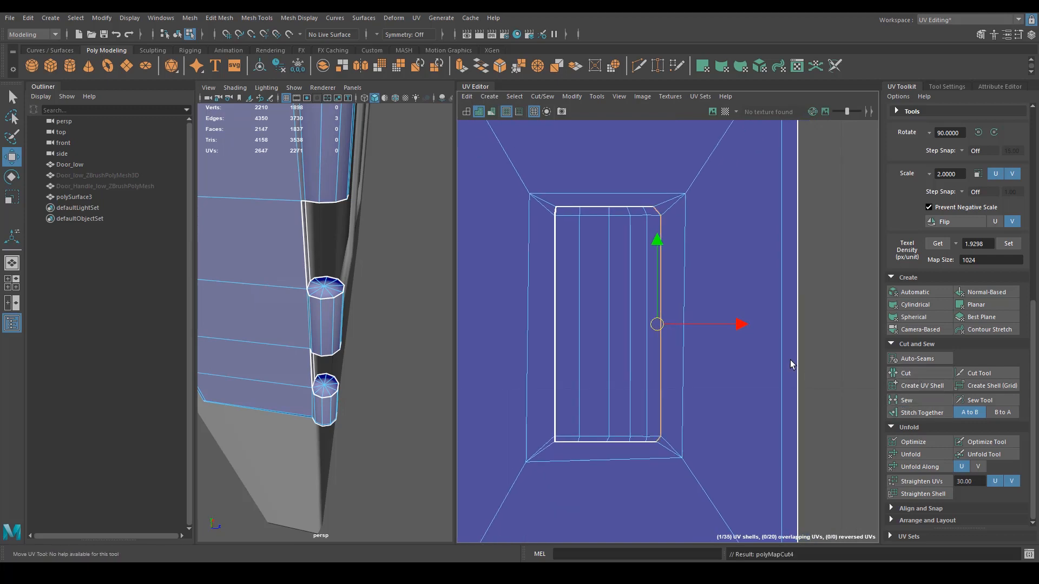
Select the central panel as a UV shell and move it out beside the frame.
{"action": "right_click_drag", "start_coordinate": [657, 327], "coordinate": [601, 334]}
{"action": "left_click", "coordinate": [589, 340]}
{"action": "scroll", "coordinate": [588, 341], "scroll_direction": "down", "scroll_amount": 3}
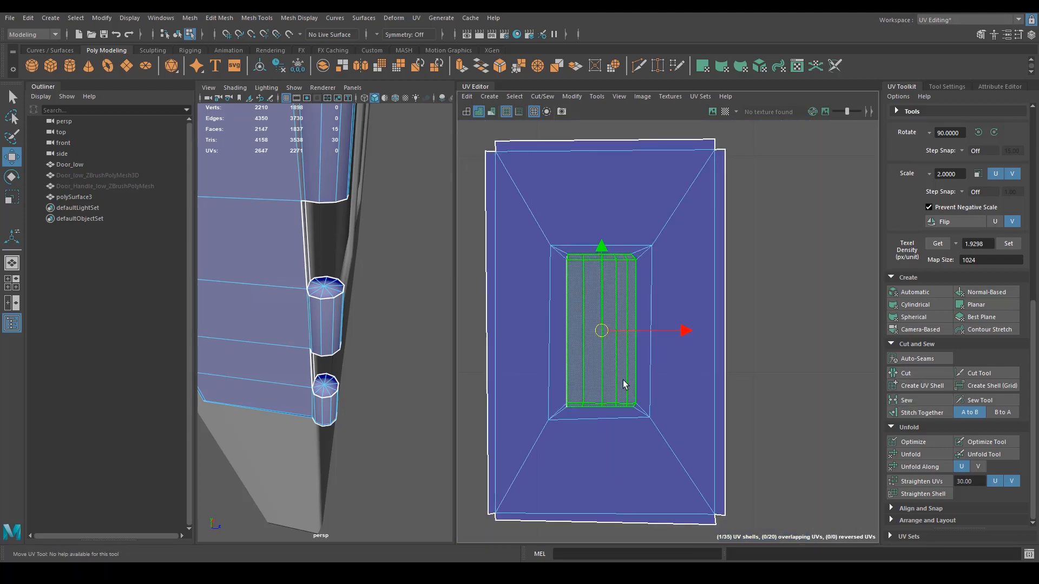
{"action": "middle_click_drag", "start_coordinate": [622, 378], "coordinate": [596, 375], "text": "alt"}
{"action": "left_click_drag", "start_coordinate": [576, 330], "coordinate": [825, 375]}
{"action": "middle_click_drag", "start_coordinate": [825, 376], "coordinate": [634, 351], "text": "alt"}
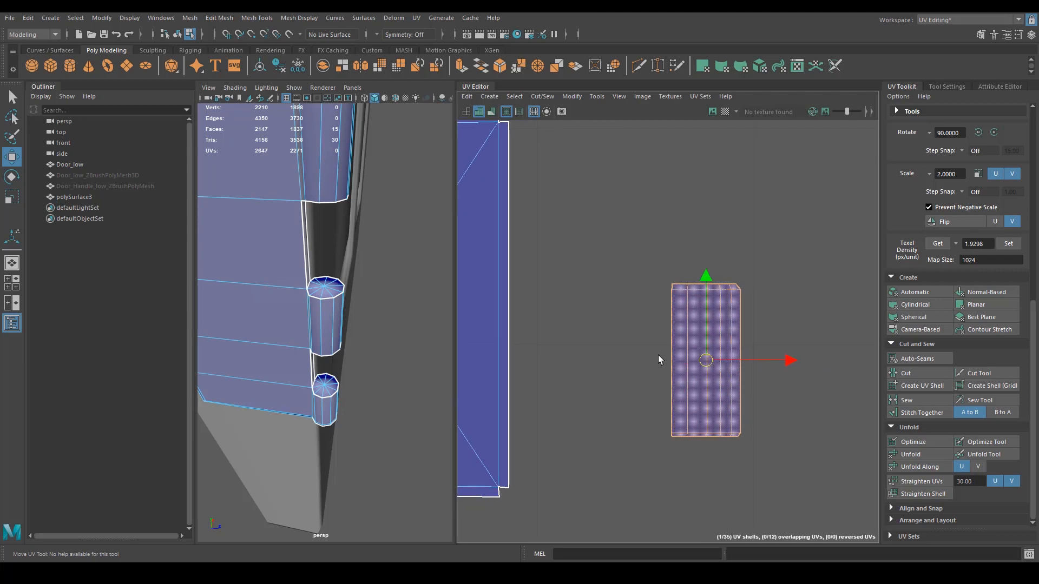
Stitch the loose strip shell onto the central panel's long straight edge and sew the short seams at both ends.
{"action": "right_click_drag", "start_coordinate": [658, 355], "coordinate": [660, 328]}
{"action": "left_click", "coordinate": [669, 383]}
{"action": "left_click", "coordinate": [933, 414]}
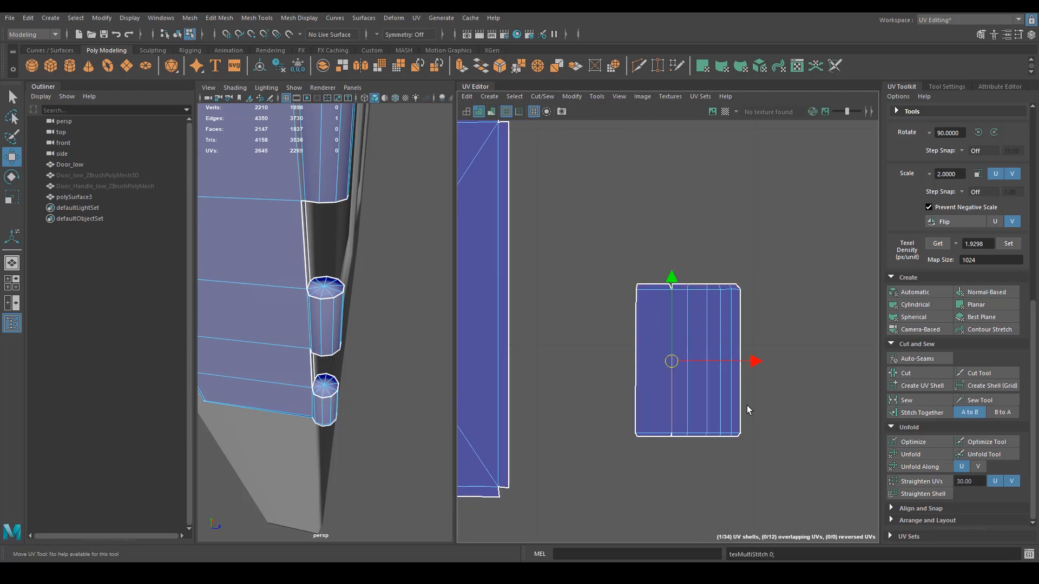
{"action": "middle_click_drag", "start_coordinate": [695, 421], "coordinate": [651, 467], "text": "alt"}
{"action": "left_click", "coordinate": [628, 481]}
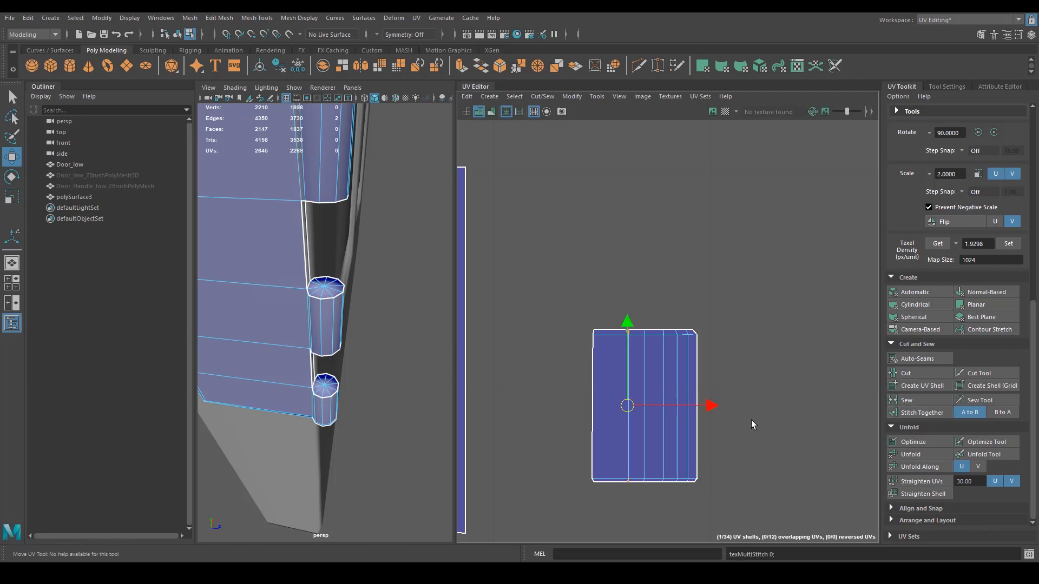
{"action": "scroll", "coordinate": [751, 420], "scroll_direction": "down", "scroll_amount": 2}
{"action": "left_click", "coordinate": [917, 404]}
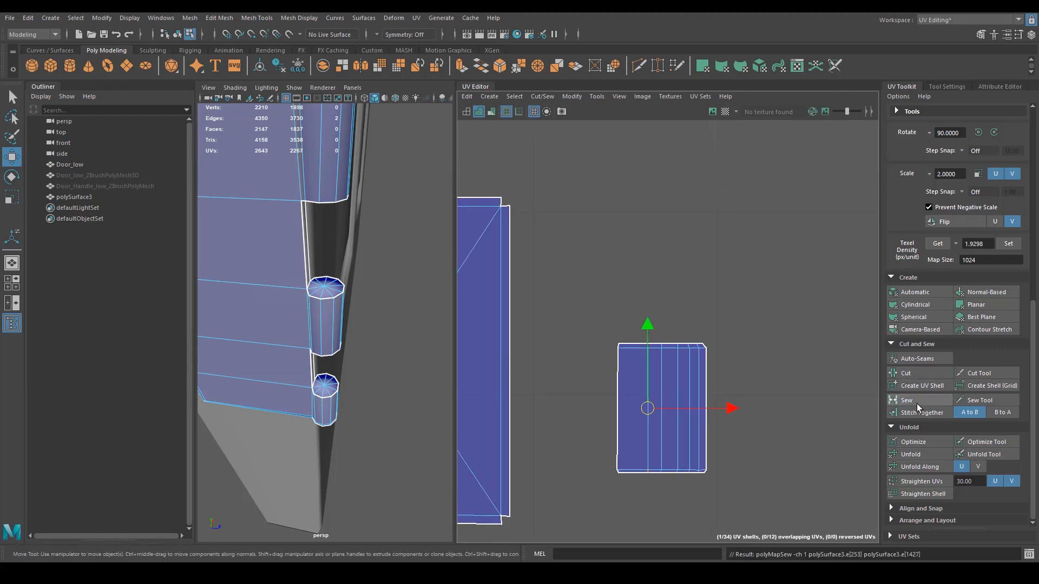
{"action": "scroll", "coordinate": [811, 403], "scroll_direction": "down", "scroll_amount": 3}
{"action": "middle_click_drag", "start_coordinate": [822, 453], "coordinate": [807, 375], "text": "alt"}
{"action": "scroll", "coordinate": [807, 375], "scroll_direction": "down", "scroll_amount": 5}
{"action": "middle_click_drag", "start_coordinate": [713, 395], "coordinate": [543, 416], "text": "alt"}
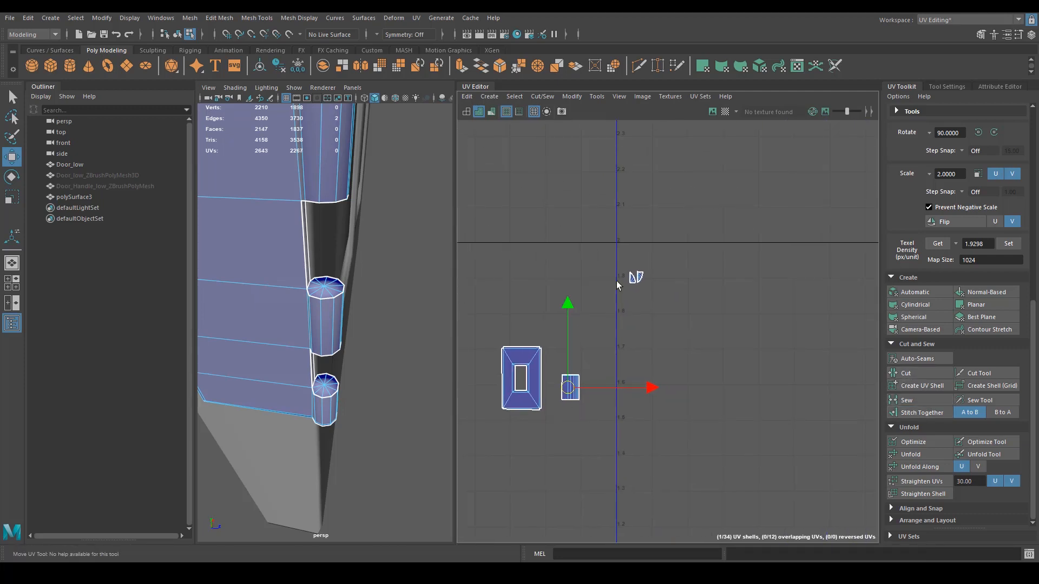
{"action": "left_click_drag", "start_coordinate": [616, 281], "coordinate": [692, 268]}
{"action": "middle_click_drag", "start_coordinate": [572, 402], "coordinate": [549, 469]}
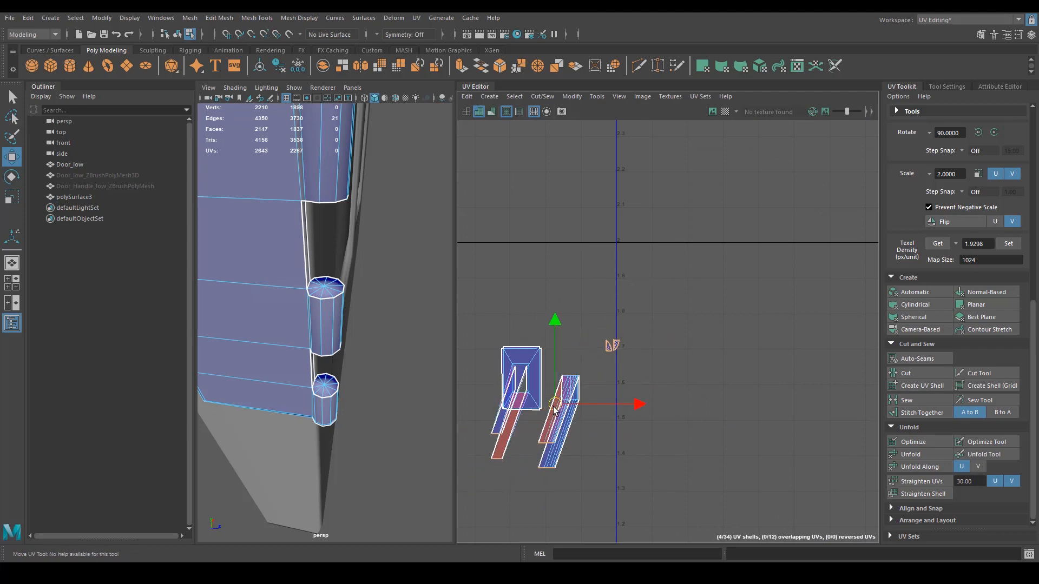
{"action": "key", "text": "ctrl+z"}
Select the UVs of the two small curved shells and move them just above the central panel shell.
{"action": "right_click_drag", "start_coordinate": [641, 285], "coordinate": [676, 280]}
{"action": "left_click_drag", "start_coordinate": [624, 268], "coordinate": [572, 366]}
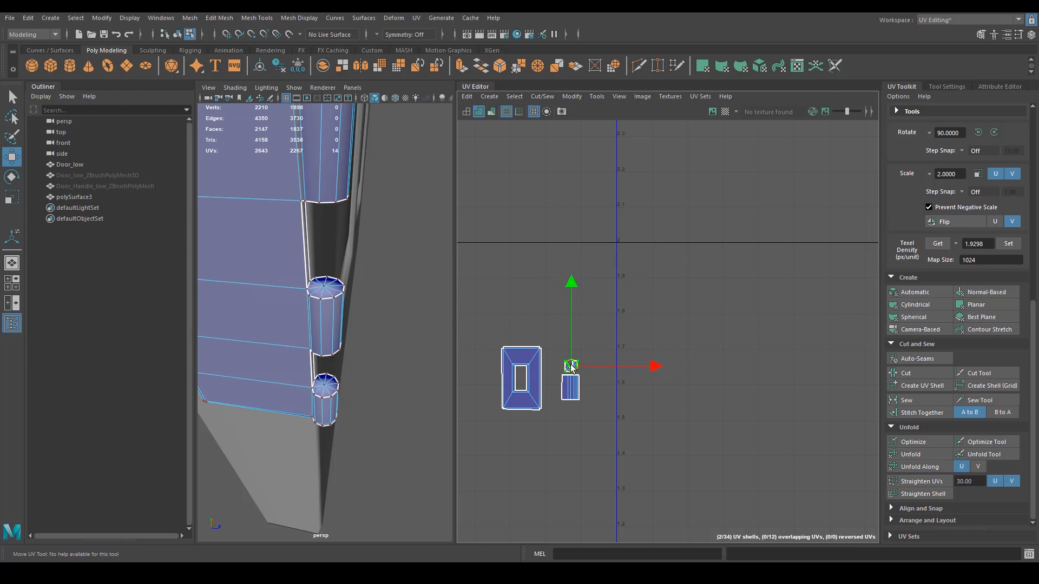
Select the UVs of every door hardware shell at once.
{"action": "right_click_drag", "start_coordinate": [709, 445], "coordinate": [498, 408], "text": "alt"}
{"action": "middle_click_drag", "start_coordinate": [731, 455], "coordinate": [616, 303], "text": "alt"}
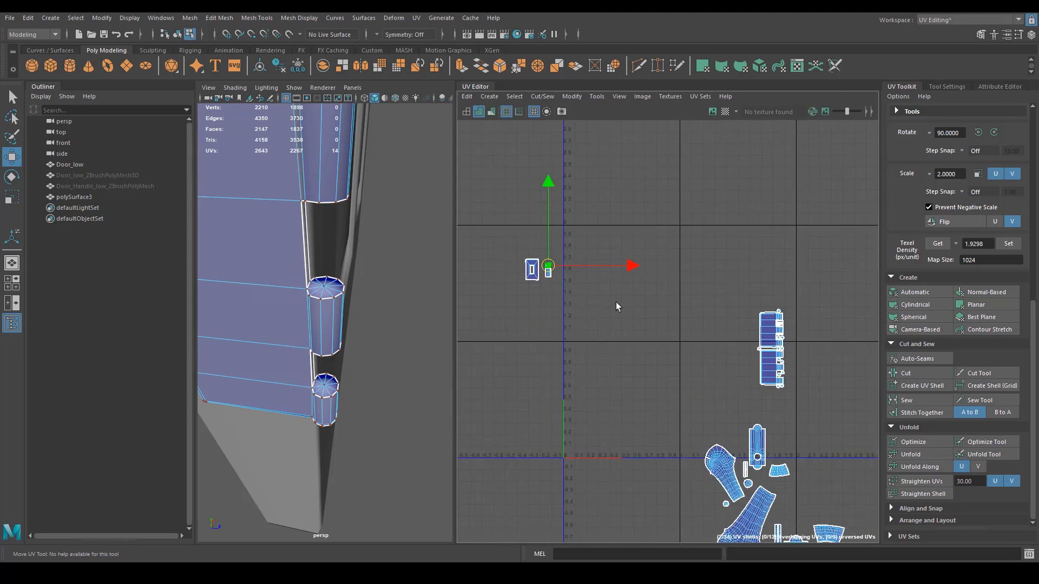
{"action": "middle_click_drag", "start_coordinate": [703, 417], "coordinate": [779, 406], "text": "alt"}
{"action": "right_click_drag", "start_coordinate": [779, 406], "coordinate": [642, 330], "text": "alt"}
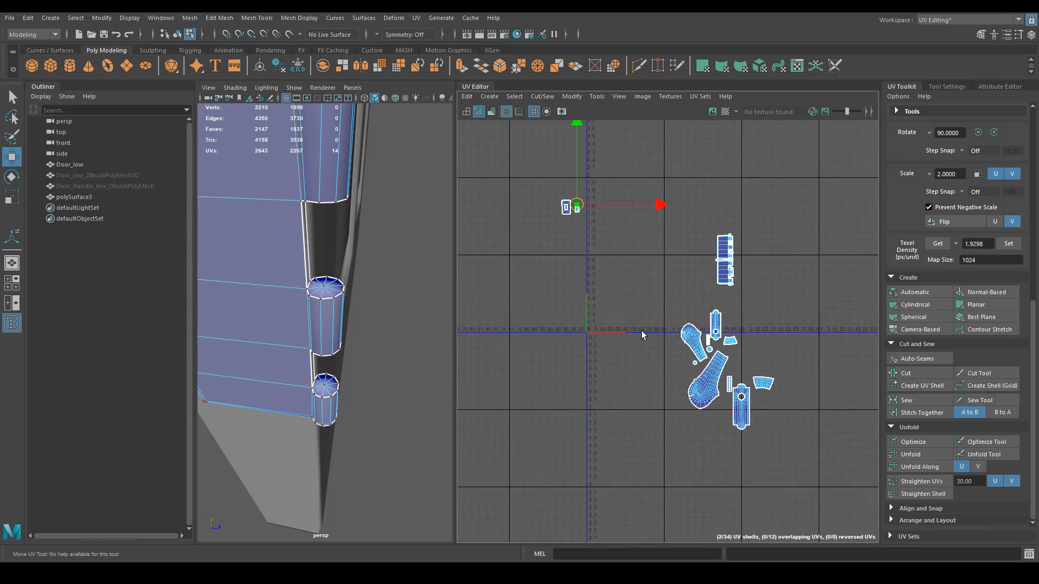
{"action": "middle_click_drag", "start_coordinate": [643, 331], "coordinate": [620, 389], "text": "alt"}
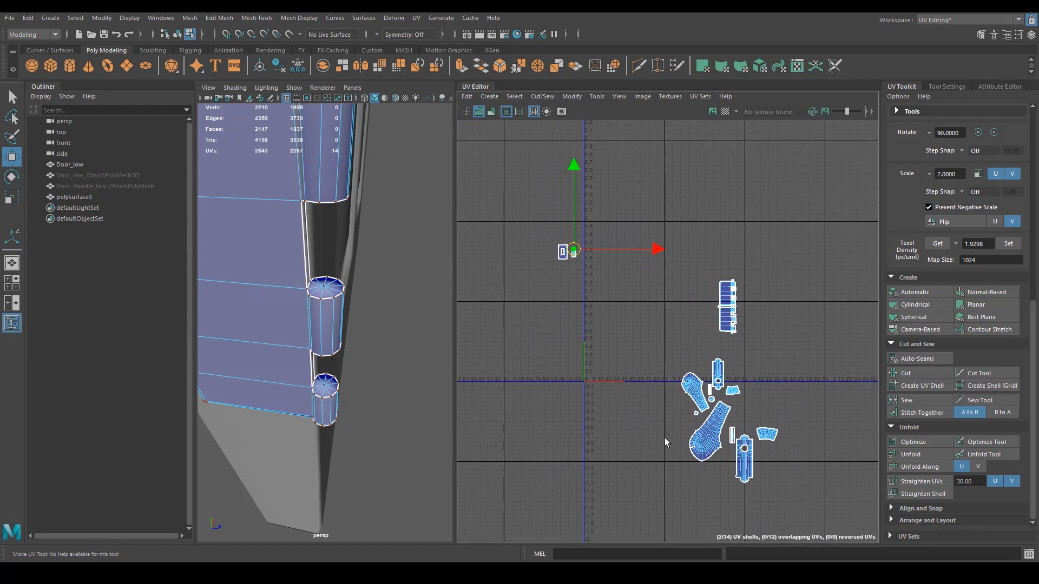
{"action": "scroll", "coordinate": [665, 438], "scroll_direction": "up", "scroll_amount": 5}
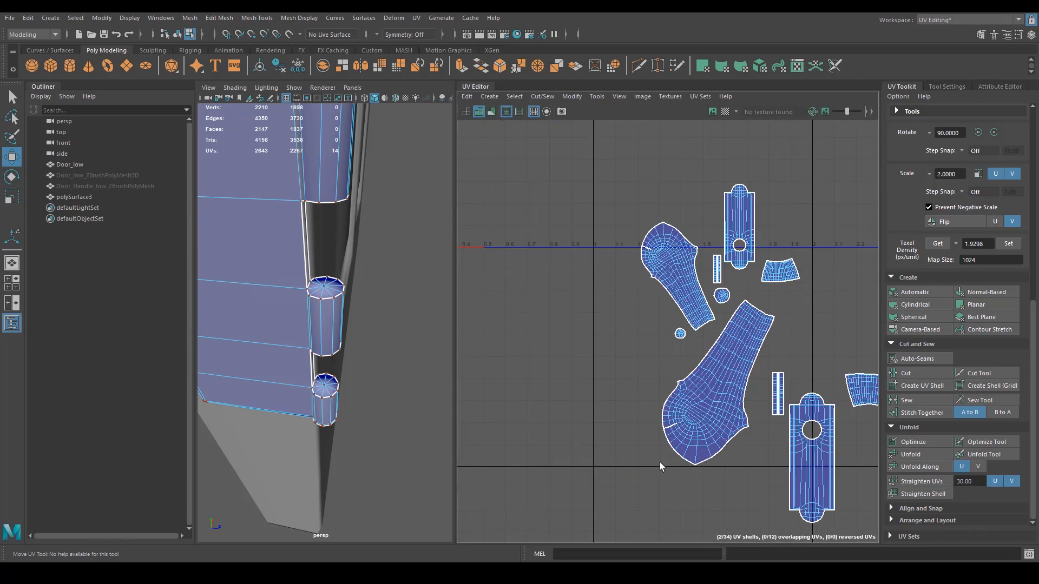
{"action": "scroll", "coordinate": [660, 463], "scroll_direction": "down", "scroll_amount": 2}
{"action": "right_click_drag", "start_coordinate": [568, 361], "coordinate": [595, 367]}
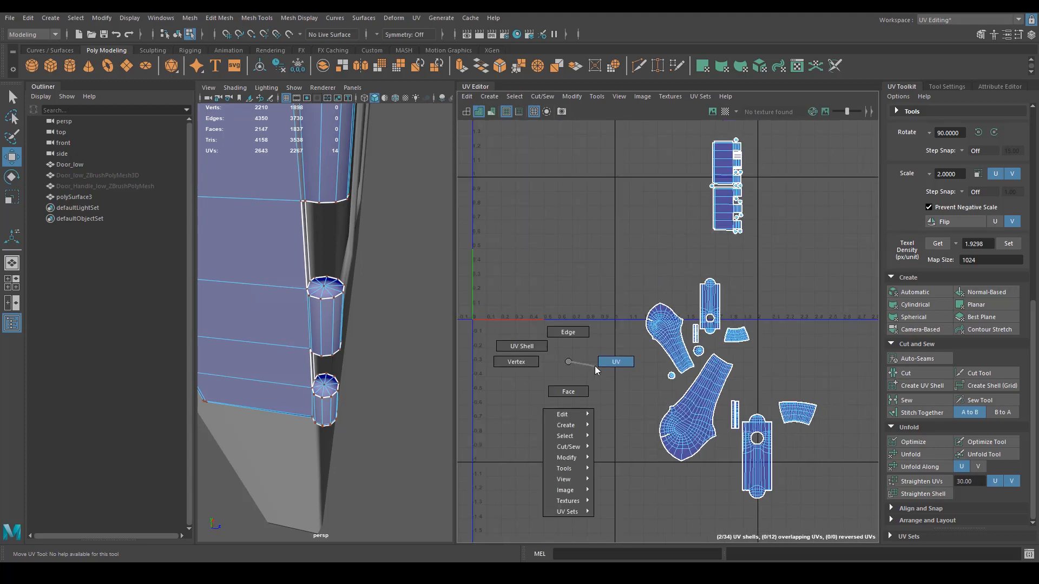
{"action": "scroll", "coordinate": [676, 317], "scroll_direction": "up", "scroll_amount": 5}
{"action": "right_click_drag", "start_coordinate": [549, 316], "coordinate": [621, 329]}
{"action": "left_click", "coordinate": [600, 331]}
{"action": "right_click_drag", "start_coordinate": [634, 325], "coordinate": [654, 325]}
{"action": "right_click_drag", "start_coordinate": [722, 337], "coordinate": [391, 319], "text": "alt"}
{"action": "middle_click_drag", "start_coordinate": [695, 323], "coordinate": [666, 319], "text": "alt"}
{"action": "right_click_drag", "start_coordinate": [667, 318], "coordinate": [715, 307]}
{"action": "left_click_drag", "start_coordinate": [489, 474], "coordinate": [826, 145]}
Apply a uniform texel density of 10.4098 at map size 1024 to all the selected hardware shells.
{"action": "scroll", "coordinate": [1000, 296], "scroll_direction": "up", "scroll_amount": 1}
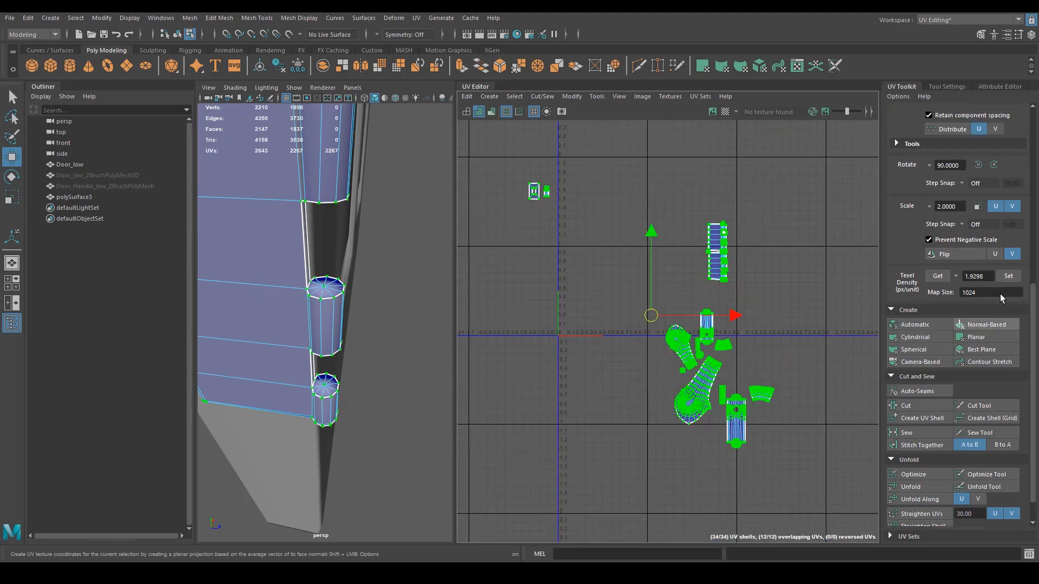
{"action": "scroll", "coordinate": [957, 292], "scroll_direction": "up", "scroll_amount": 9}
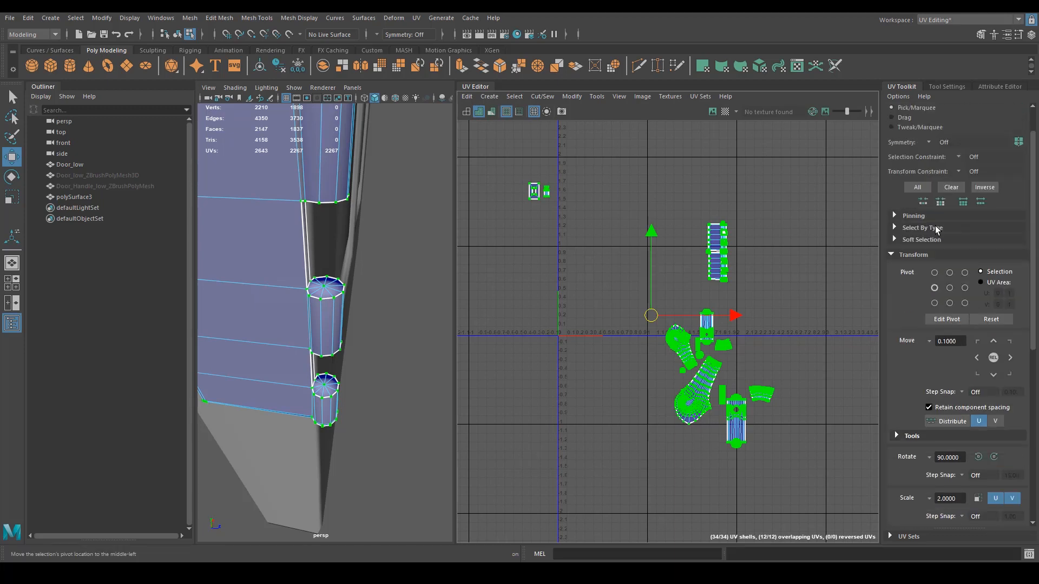
{"action": "scroll", "coordinate": [913, 258], "scroll_direction": "down", "scroll_amount": 6}
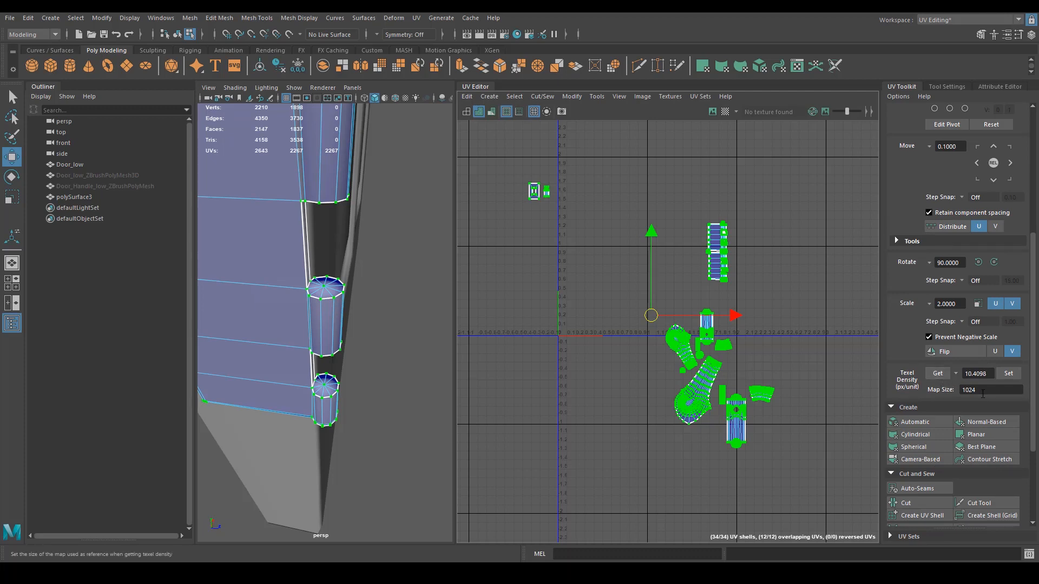
{"action": "left_click", "coordinate": [1012, 377]}
{"action": "scroll", "coordinate": [676, 368], "scroll_direction": "up", "scroll_amount": 7}
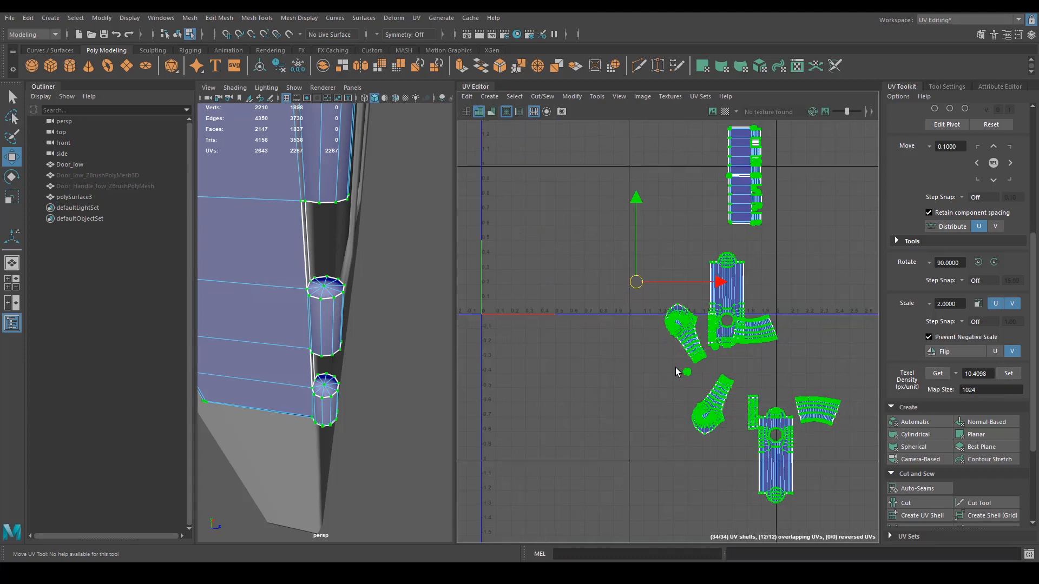
Display the checker map on the model and examine the checker size and distortion across the handle, plates and latch.
{"action": "scroll", "coordinate": [676, 369], "scroll_direction": "down", "scroll_amount": 5}
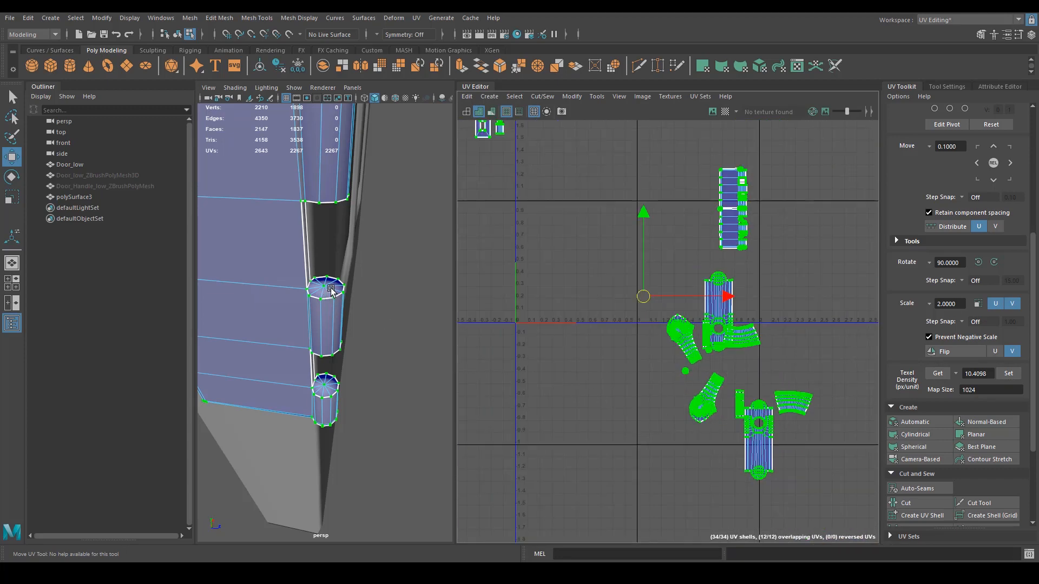
{"action": "left_click_drag", "start_coordinate": [334, 323], "coordinate": [359, 318], "text": "alt"}
{"action": "right_click_drag", "start_coordinate": [359, 318], "coordinate": [320, 297], "text": "alt"}
{"action": "left_click_drag", "start_coordinate": [320, 297], "coordinate": [266, 310], "text": "alt"}
{"action": "left_click", "coordinate": [726, 111]}
{"action": "right_click_drag", "start_coordinate": [266, 310], "coordinate": [383, 343], "text": "alt"}
{"action": "left_click_drag", "start_coordinate": [382, 343], "coordinate": [304, 322], "text": "alt"}
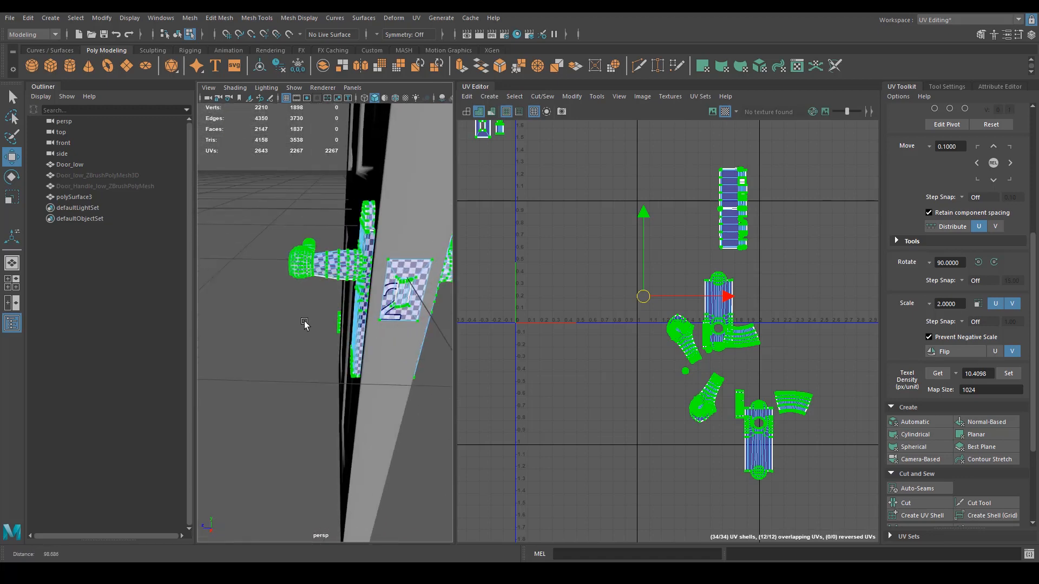
{"action": "right_click_drag", "start_coordinate": [303, 322], "coordinate": [341, 326], "text": "alt"}
{"action": "mouse_move", "coordinate": [341, 326]}
{"action": "left_mouse_down", "text": "alt"}
{"action": "mouse_move", "coordinate": [326, 316]}
{"action": "mouse_move", "coordinate": [341, 307]}
{"action": "left_mouse_up", "text": "alt"}
{"action": "right_click_drag", "start_coordinate": [341, 307], "coordinate": [297, 312], "text": "alt"}
{"action": "left_click_drag", "start_coordinate": [358, 324], "coordinate": [281, 327], "text": "alt"}
Scale all the hardware shells down together and move them outside the 0–1 UV tile.
{"action": "middle_click_drag", "start_coordinate": [643, 390], "coordinate": [669, 428], "text": "alt"}
{"action": "middle_click_drag", "start_coordinate": [598, 394], "coordinate": [628, 335], "text": "alt"}
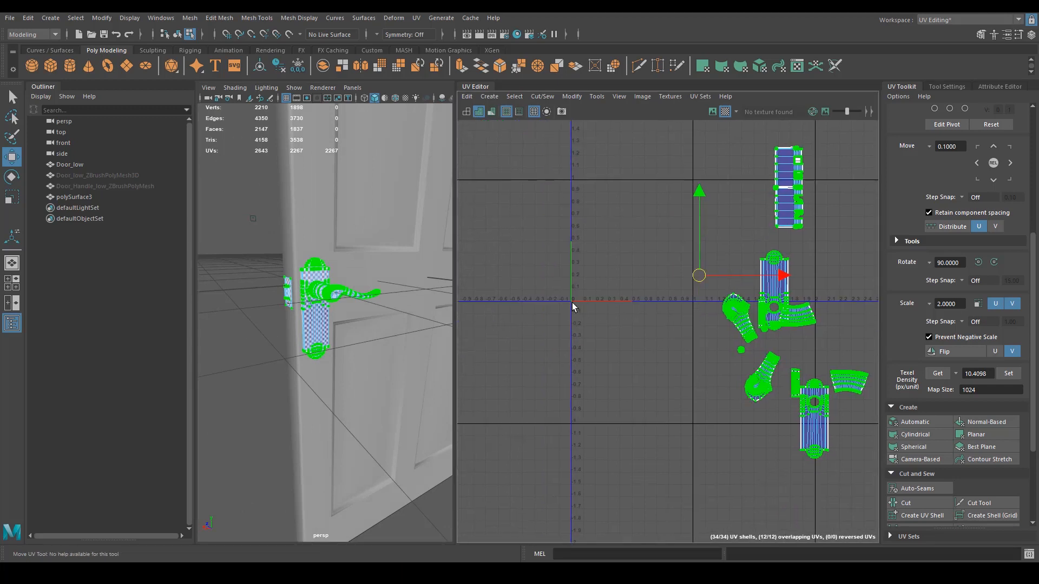
{"action": "middle_click_drag", "start_coordinate": [668, 282], "coordinate": [663, 337], "text": "alt"}
{"action": "left_click_drag", "start_coordinate": [695, 335], "coordinate": [628, 349]}
{"action": "key", "text": "r"}
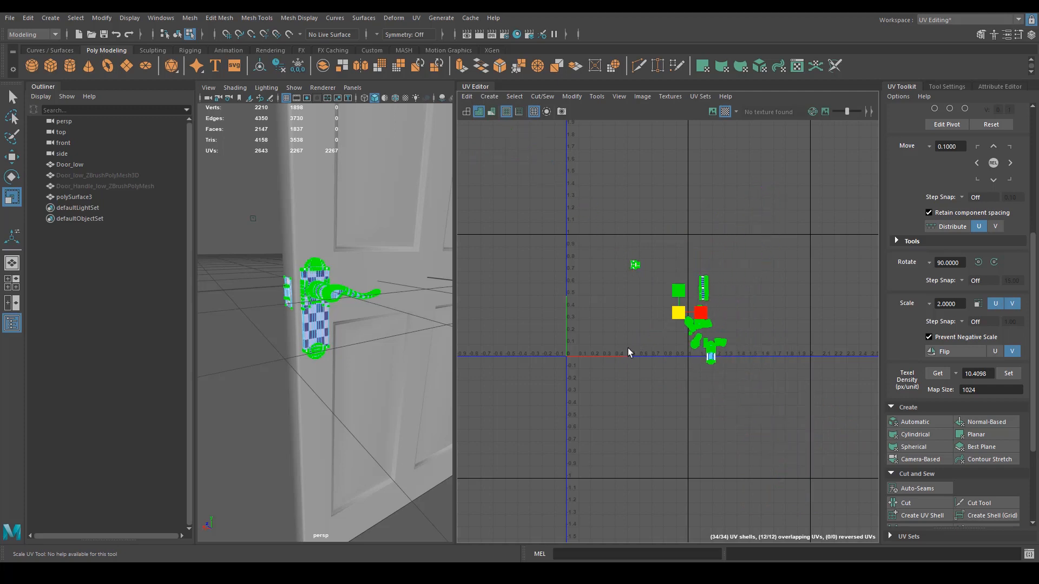
{"action": "key", "text": "w"}
{"action": "left_click_drag", "start_coordinate": [686, 319], "coordinate": [736, 291]}
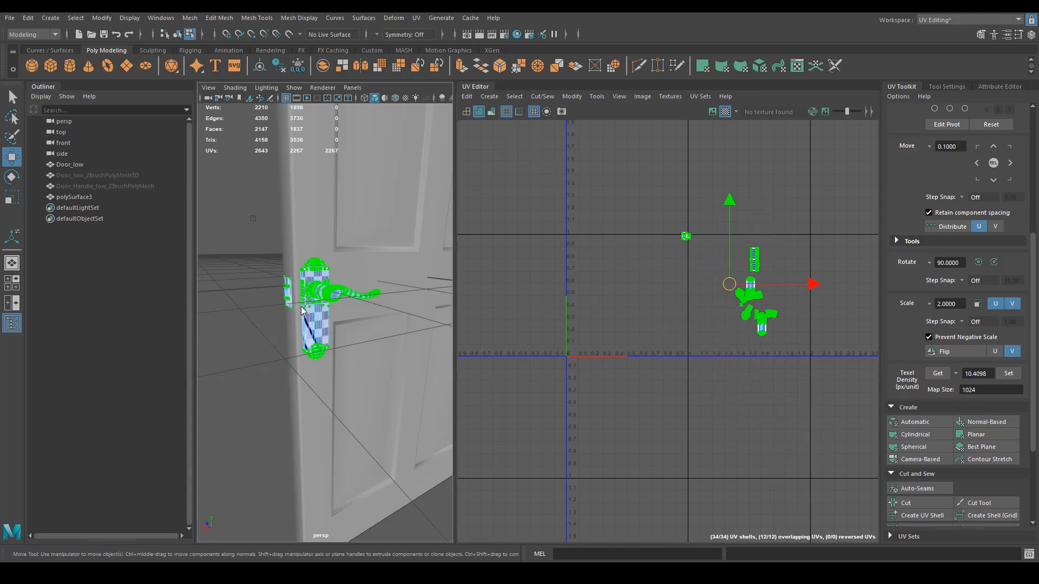
Add the door mesh to the object selection and display its UVs together with the hardware's for UV editing.
{"action": "right_click_drag", "start_coordinate": [313, 303], "coordinate": [314, 249]}
{"action": "left_click", "coordinate": [344, 221], "text": "shift"}
{"action": "middle_click_drag", "start_coordinate": [553, 290], "coordinate": [563, 301], "text": "alt"}
{"action": "right_click_drag", "start_coordinate": [562, 301], "coordinate": [720, 341], "text": "alt"}
{"action": "middle_click_drag", "start_coordinate": [720, 341], "coordinate": [585, 377], "text": "alt"}
{"action": "right_click_drag", "start_coordinate": [610, 355], "coordinate": [676, 350]}
{"action": "middle_click_drag", "start_coordinate": [683, 387], "coordinate": [758, 364], "text": "alt"}
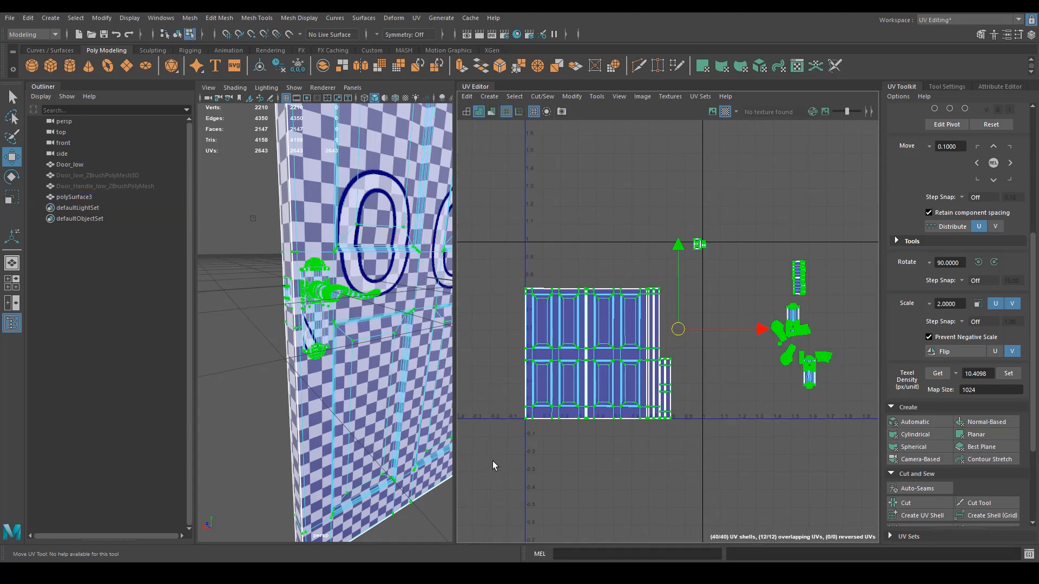
Select the door's UV shells and scale them up to fill more of the 0–1 tile.
{"action": "left_click_drag", "start_coordinate": [492, 461], "coordinate": [682, 278]}
{"action": "key", "text": "r"}
{"action": "left_click_drag", "start_coordinate": [599, 356], "coordinate": [619, 345]}
{"action": "key", "text": "w"}
{"action": "key", "text": "w"}
{"action": "scroll", "coordinate": [657, 365], "scroll_direction": "up", "scroll_amount": 5}
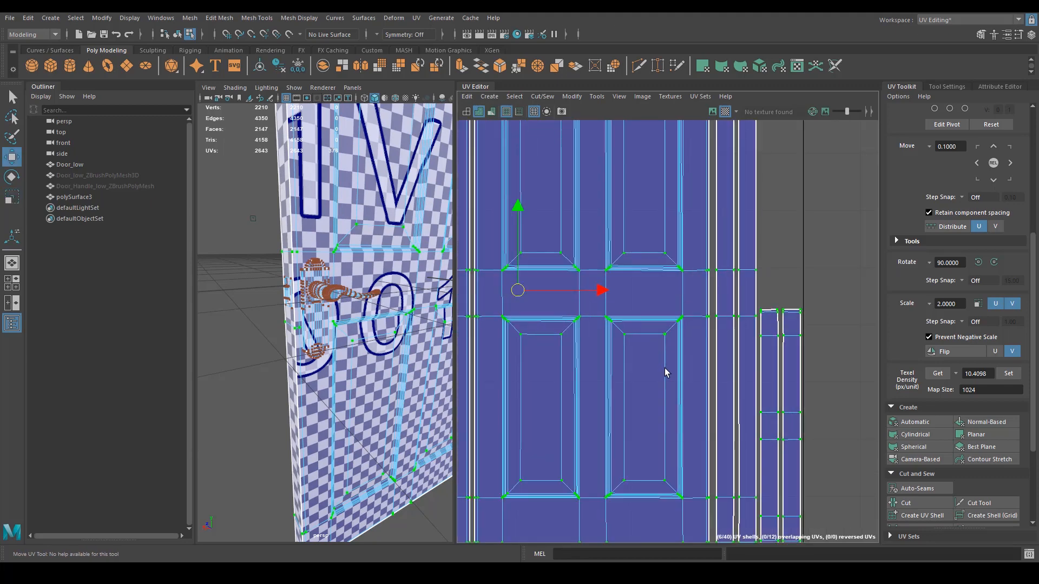
Select the four narrow door-edge strip shells and shift them slightly closer to the second door panel.
{"action": "scroll", "coordinate": [689, 337], "scroll_direction": "down", "scroll_amount": 4}
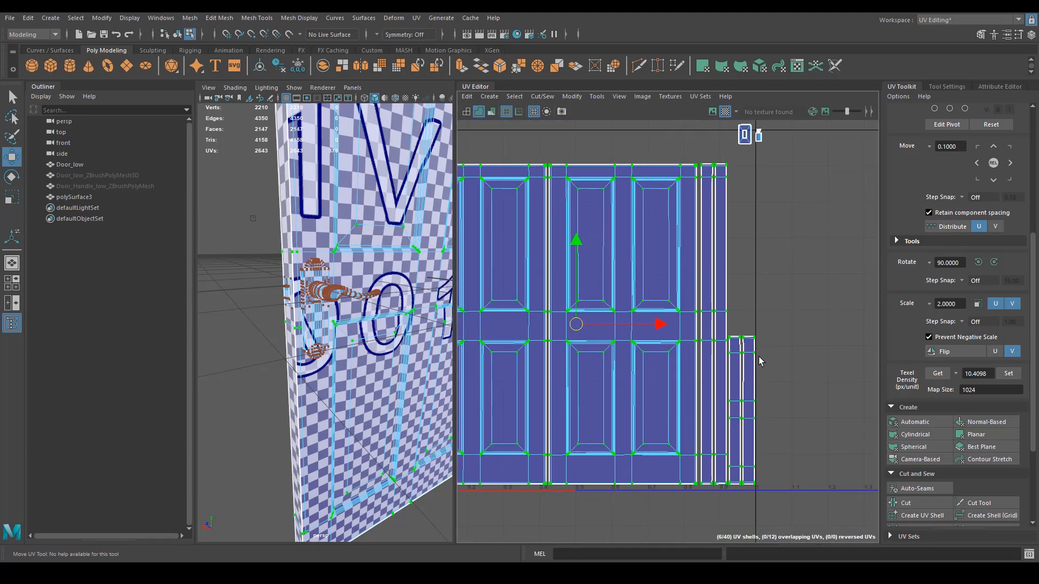
{"action": "right_click_drag", "start_coordinate": [759, 357], "coordinate": [722, 344]}
{"action": "left_click_drag", "start_coordinate": [708, 495], "coordinate": [759, 420]}
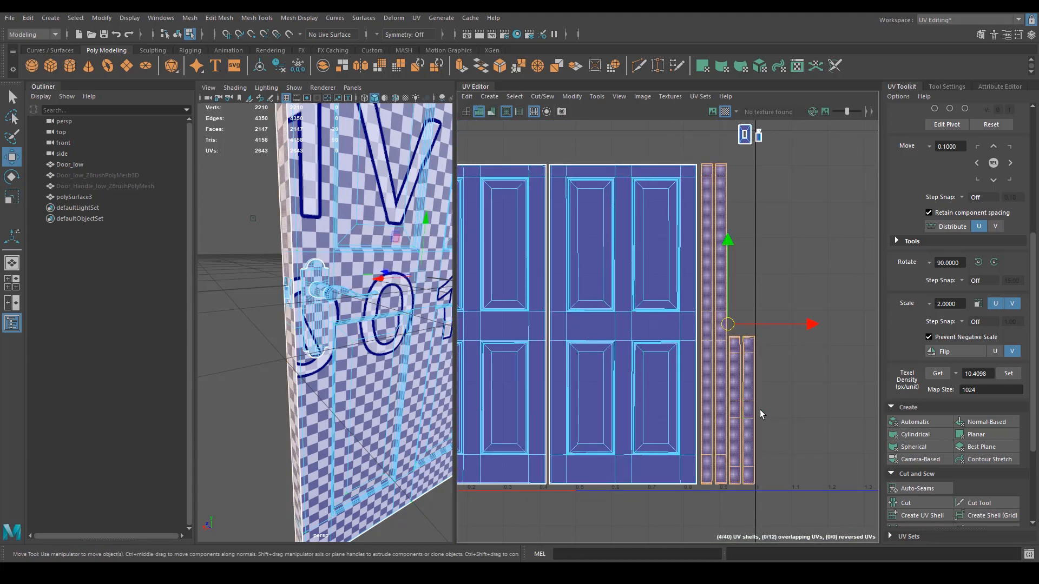
{"action": "left_click_drag", "start_coordinate": [807, 323], "coordinate": [806, 324]}
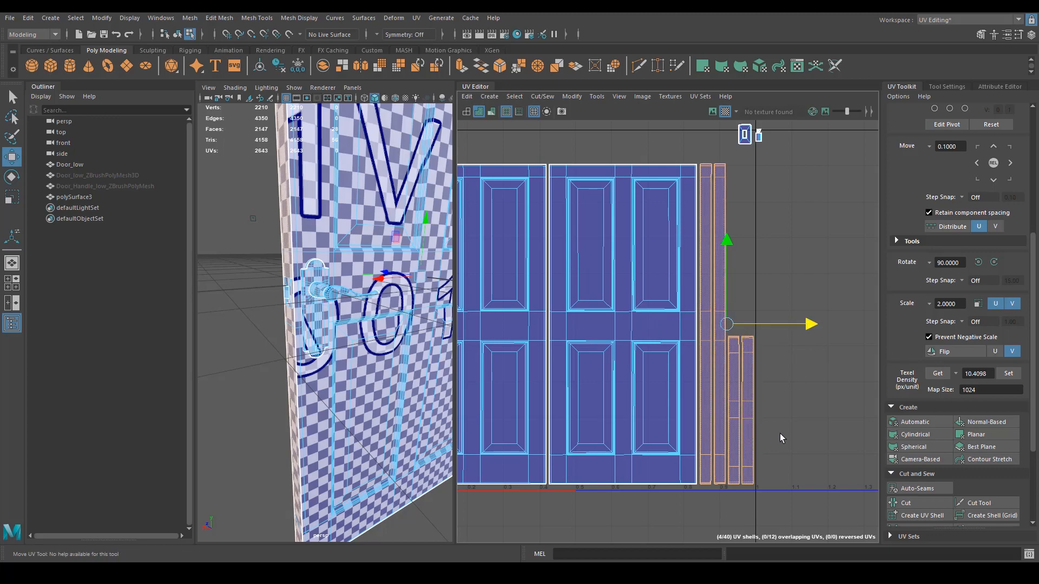
Scale the two door panels and four edge strips down slightly together and lower them onto the UV tile's bottom edge.
{"action": "left_click_drag", "start_coordinate": [464, 380], "coordinate": [463, 381]}
{"action": "key", "text": "f"}
{"action": "key", "text": "r"}
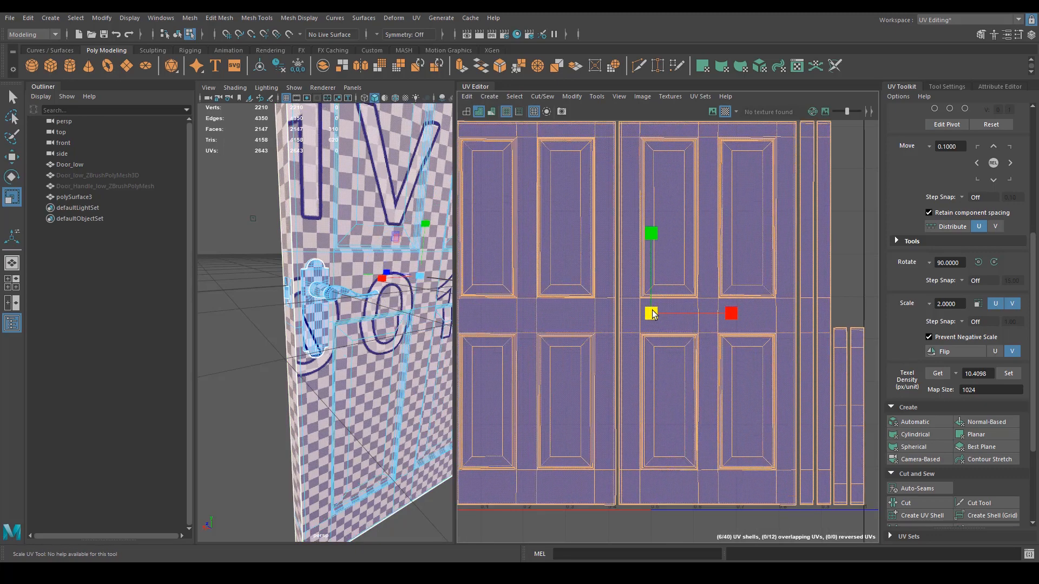
{"action": "middle_click_drag", "start_coordinate": [663, 369], "coordinate": [670, 361], "text": "alt"}
{"action": "right_click_drag", "start_coordinate": [671, 361], "coordinate": [628, 356], "text": "alt"}
{"action": "middle_click_drag", "start_coordinate": [628, 356], "coordinate": [653, 354], "text": "alt"}
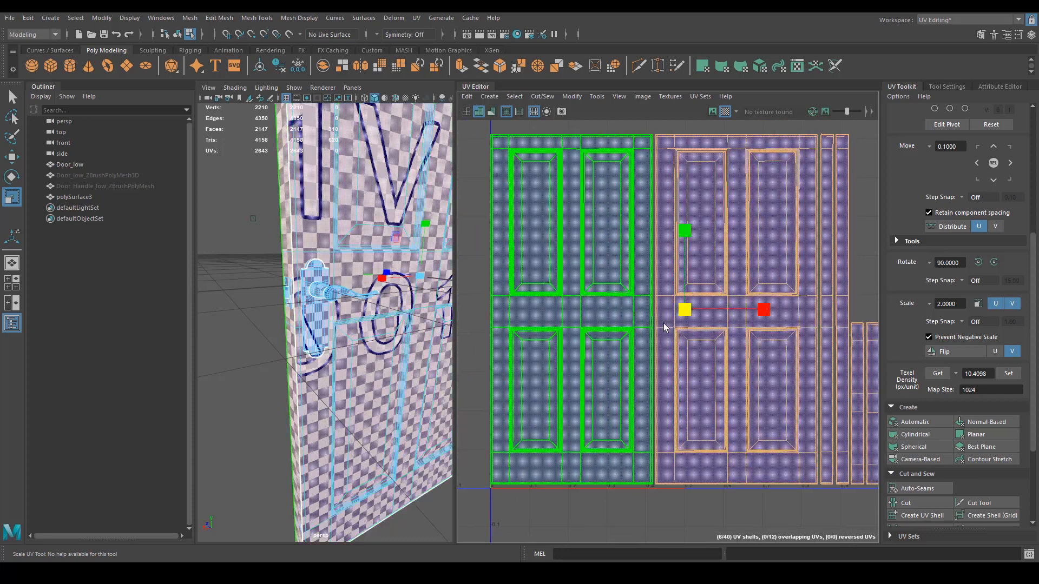
{"action": "left_click_drag", "start_coordinate": [682, 310], "coordinate": [682, 311]}
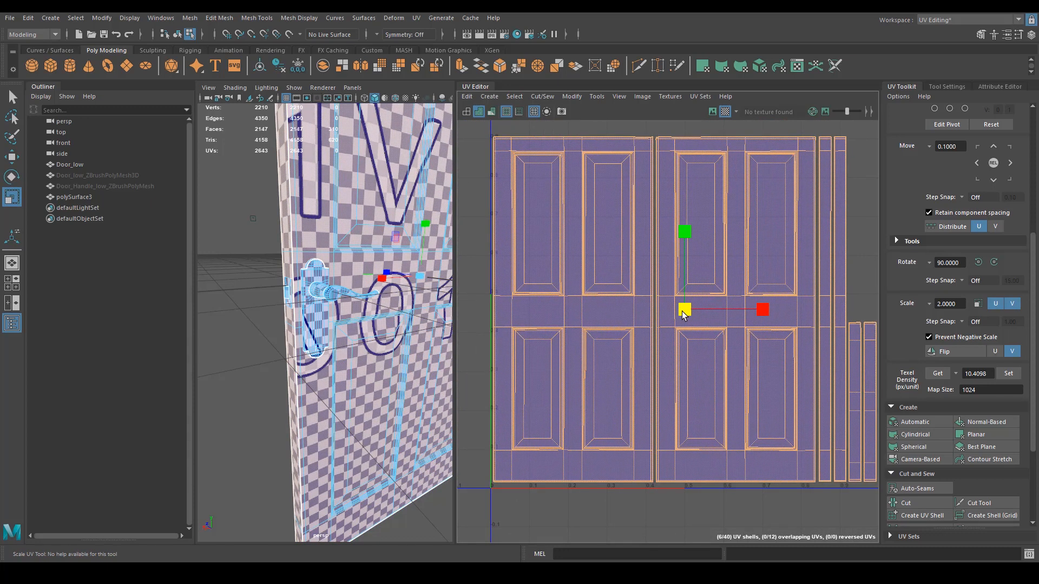
{"action": "key", "text": "w"}
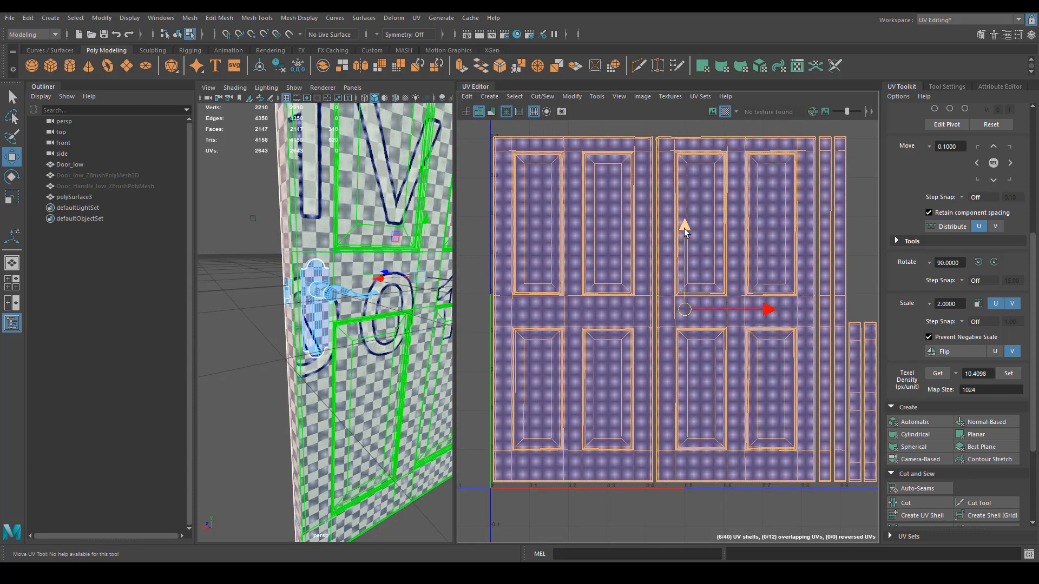
{"action": "left_click_drag", "start_coordinate": [684, 226], "coordinate": [685, 233]}
Move the whole group of door handle shells closer to the upper corner of the UV tile.
{"action": "middle_click_drag", "start_coordinate": [688, 355], "coordinate": [696, 433], "text": "alt"}
{"action": "right_click_drag", "start_coordinate": [696, 433], "coordinate": [592, 297], "text": "alt"}
{"action": "middle_click_drag", "start_coordinate": [590, 294], "coordinate": [556, 329], "text": "alt"}
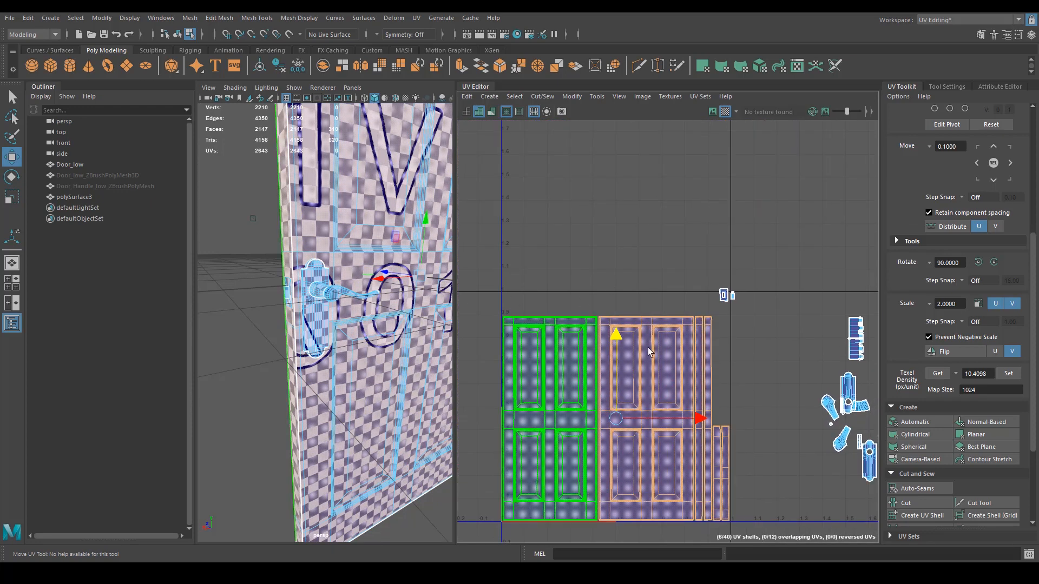
{"action": "middle_click_drag", "start_coordinate": [701, 341], "coordinate": [643, 283], "text": "alt"}
{"action": "right_click_drag", "start_coordinate": [703, 321], "coordinate": [686, 303], "text": "alt"}
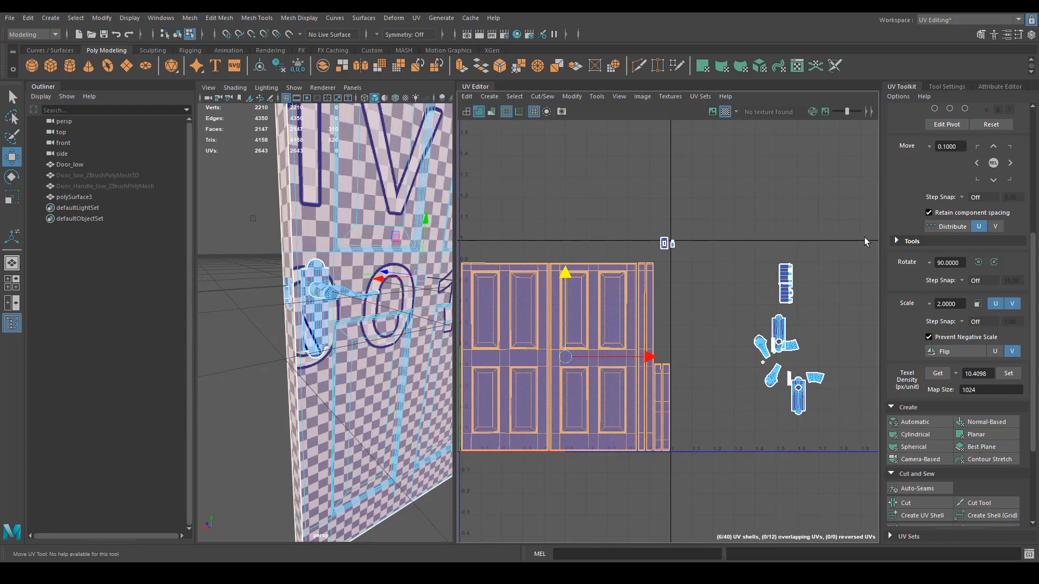
{"action": "left_click_drag", "start_coordinate": [865, 237], "coordinate": [742, 428]}
{"action": "left_click_drag", "start_coordinate": [789, 340], "coordinate": [718, 259]}
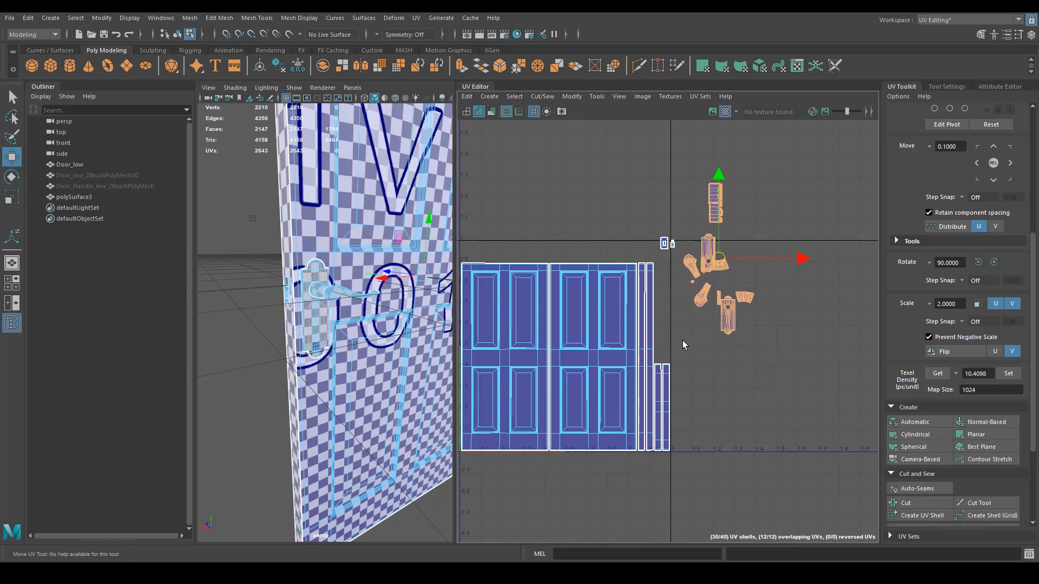
Move the two short edge strips out of the UV tile to free space beside the long strips.
{"action": "scroll", "coordinate": [683, 340], "scroll_direction": "up", "scroll_amount": 5}
{"action": "middle_click_drag", "start_coordinate": [676, 317], "coordinate": [817, 366], "text": "alt"}
{"action": "right_click_drag", "start_coordinate": [803, 341], "coordinate": [724, 313], "text": "alt"}
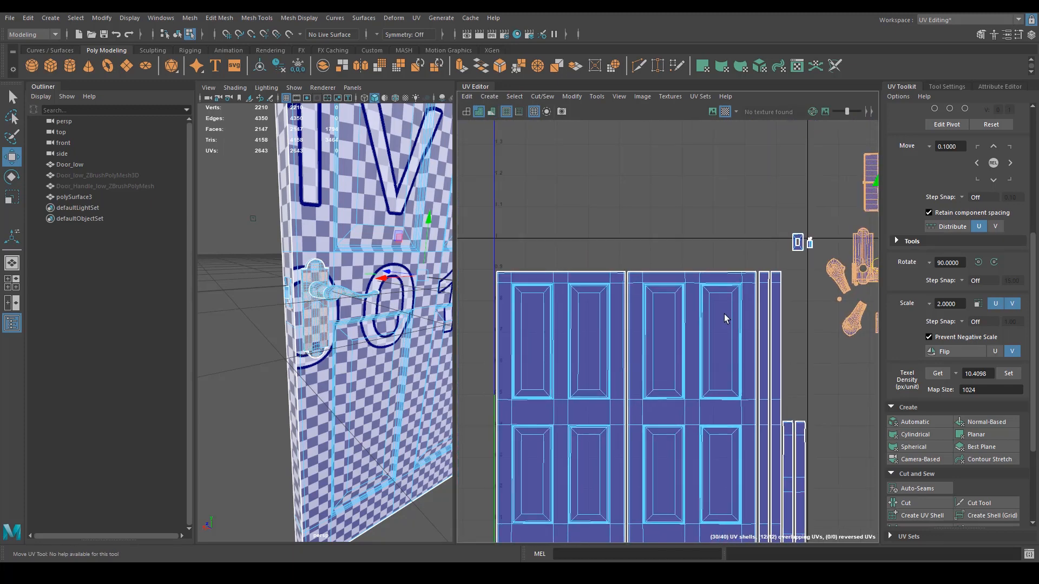
{"action": "middle_click_drag", "start_coordinate": [724, 313], "coordinate": [691, 243], "text": "alt"}
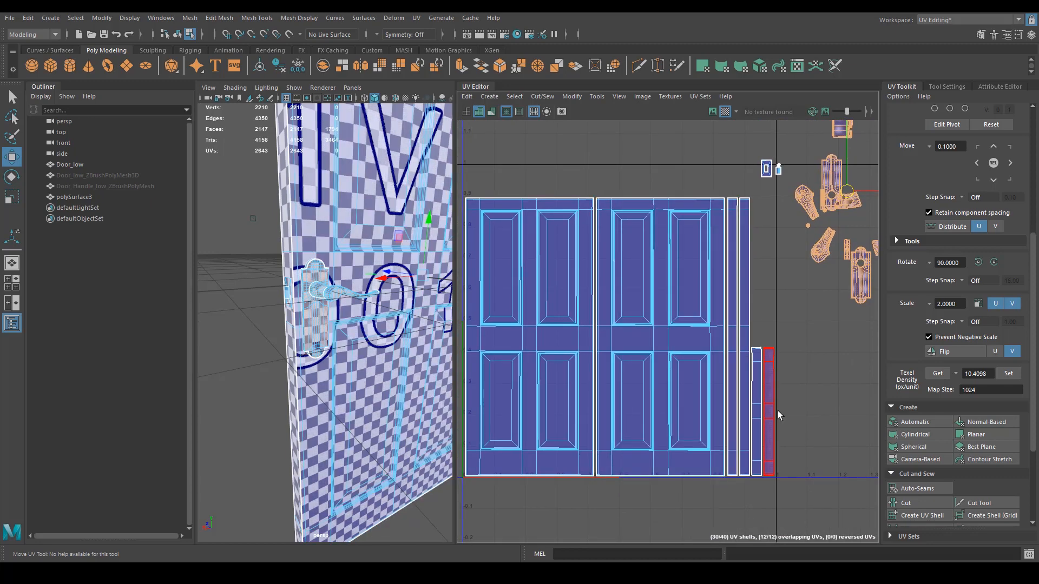
{"action": "left_click_drag", "start_coordinate": [800, 431], "coordinate": [825, 429]}
Select both door panels and the two long strips, scale them up slightly and reposition them inside the UV tile.
{"action": "left_click_drag", "start_coordinate": [577, 429], "coordinate": [578, 429]}
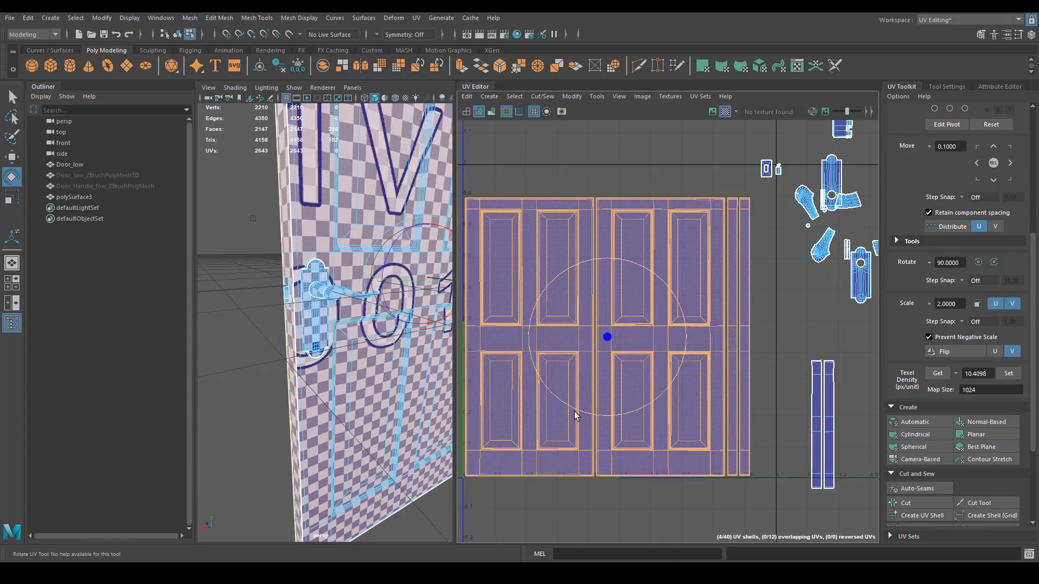
{"action": "key", "text": "r"}
{"action": "mouse_move", "coordinate": [607, 338]}
{"action": "left_mouse_down"}
{"action": "mouse_move", "coordinate": [616, 347]}
{"action": "mouse_move", "coordinate": [622, 320]}
{"action": "mouse_move", "coordinate": [607, 339]}
{"action": "left_mouse_up"}
{"action": "key", "text": "w"}
{"action": "key", "text": "r"}
{"action": "key", "text": "w"}
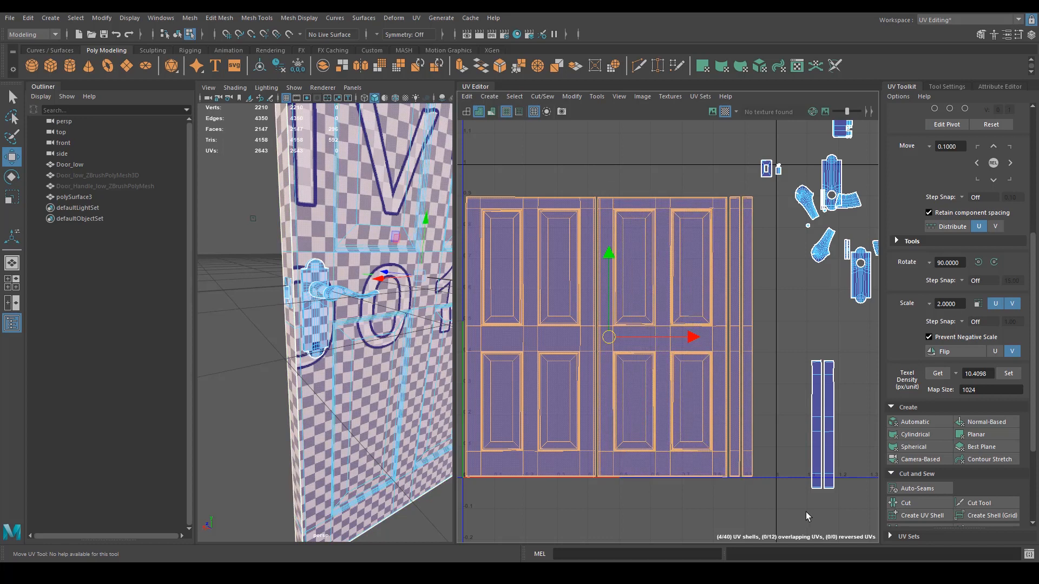
Stack the two short edge strips end to end in a single column beside the long strips.
{"action": "left_click_drag", "start_coordinate": [821, 474], "coordinate": [836, 495]}
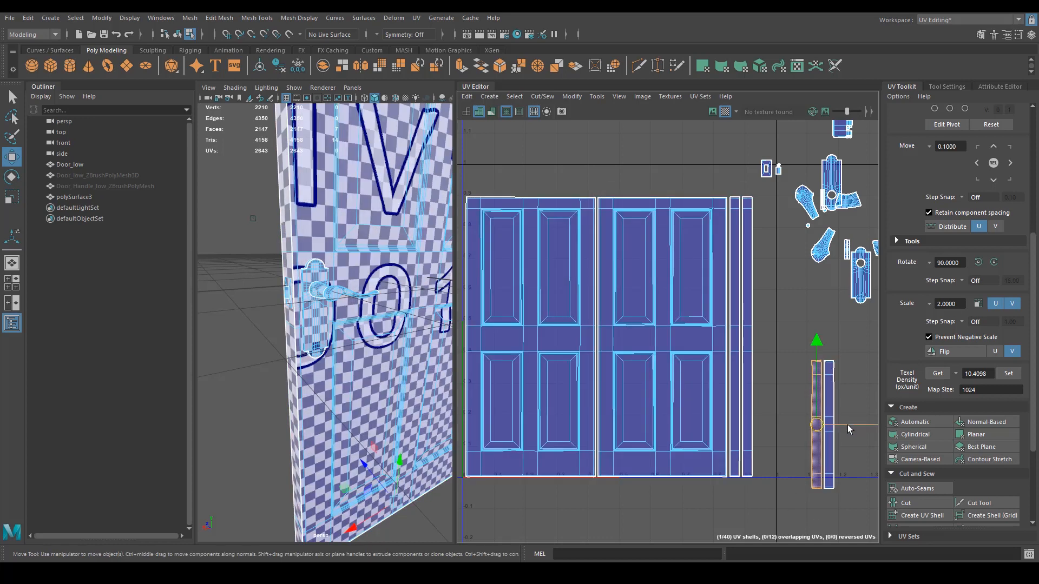
{"action": "left_click_drag", "start_coordinate": [848, 424], "coordinate": [794, 425]}
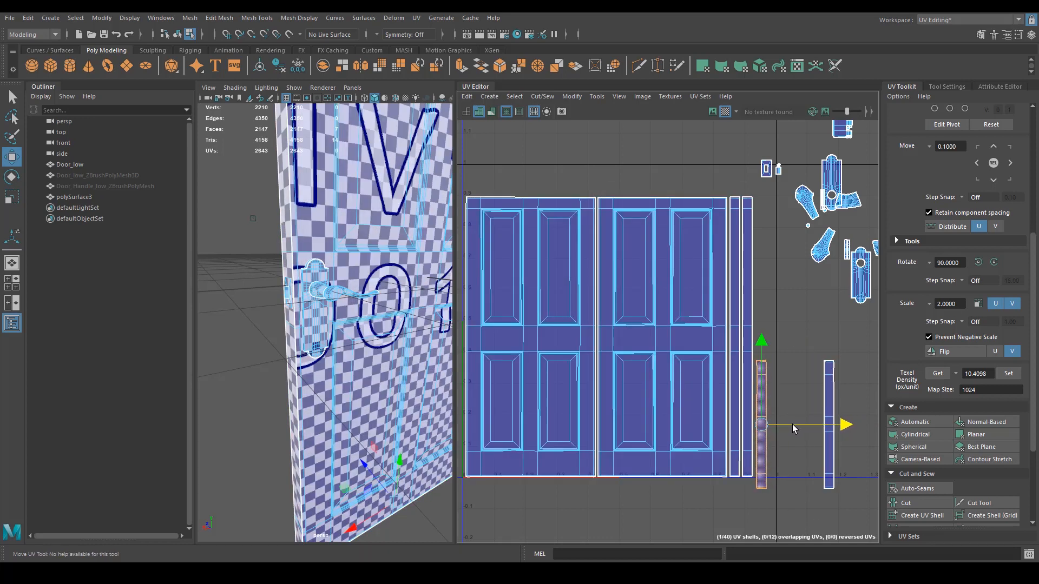
{"action": "left_click_drag", "start_coordinate": [762, 350], "coordinate": [761, 336]}
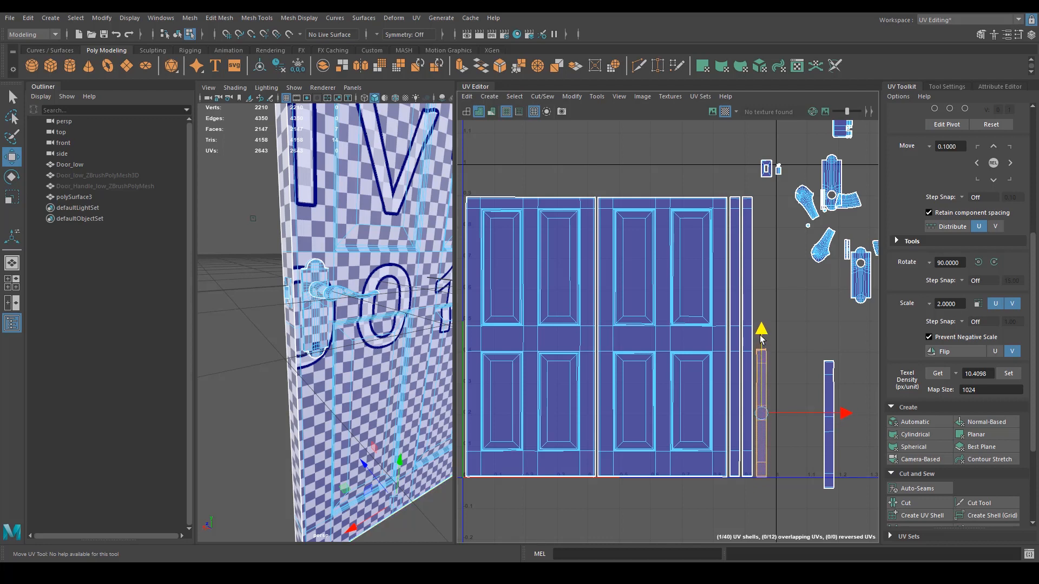
{"action": "left_click_drag", "start_coordinate": [849, 438], "coordinate": [766, 281]}
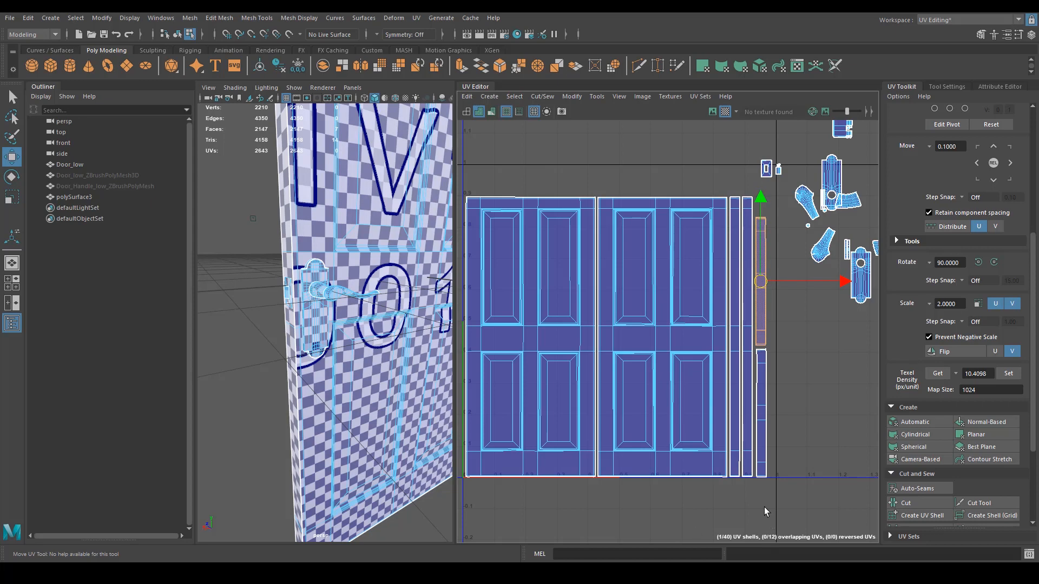
Scale all six door shells up together to fill the UV tile's width, and fine-tune the lower short strip's position.
{"action": "left_click_drag", "start_coordinate": [563, 288], "coordinate": [564, 286]}
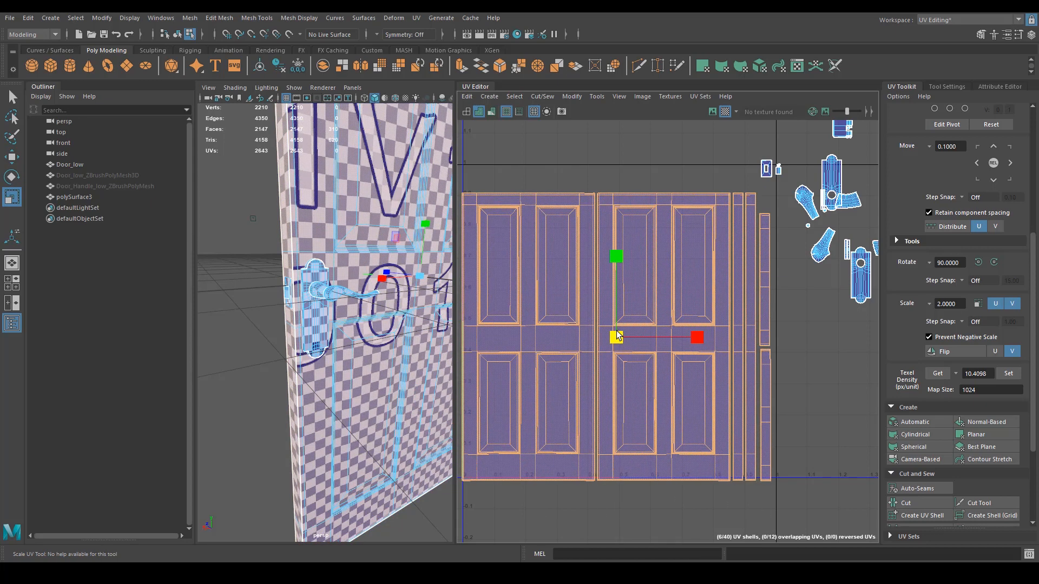
{"action": "left_click_drag", "start_coordinate": [617, 342], "coordinate": [618, 341]}
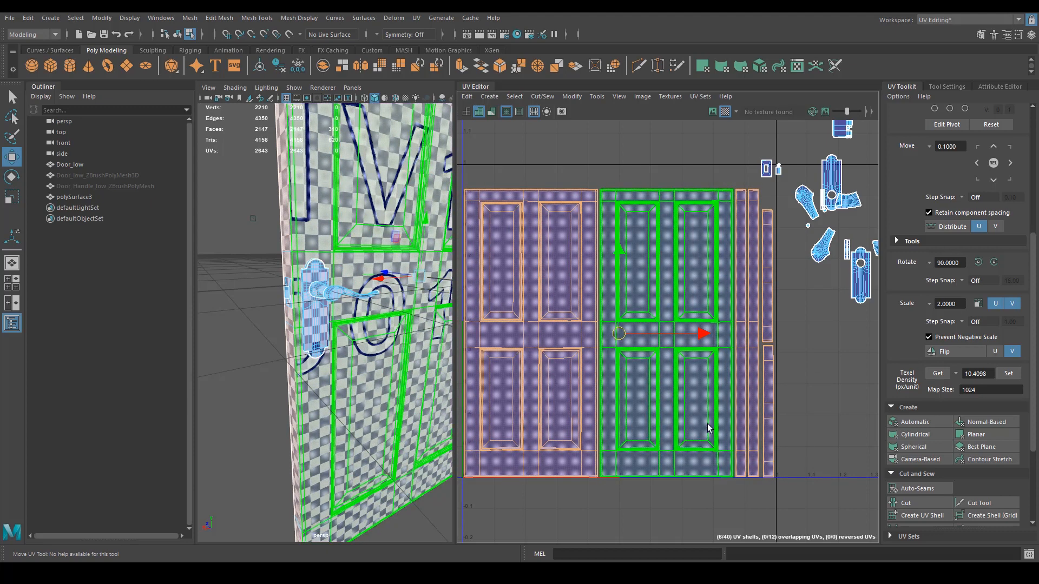
{"action": "left_click", "coordinate": [768, 395]}
{"action": "left_click_drag", "start_coordinate": [847, 415], "coordinate": [846, 416]}
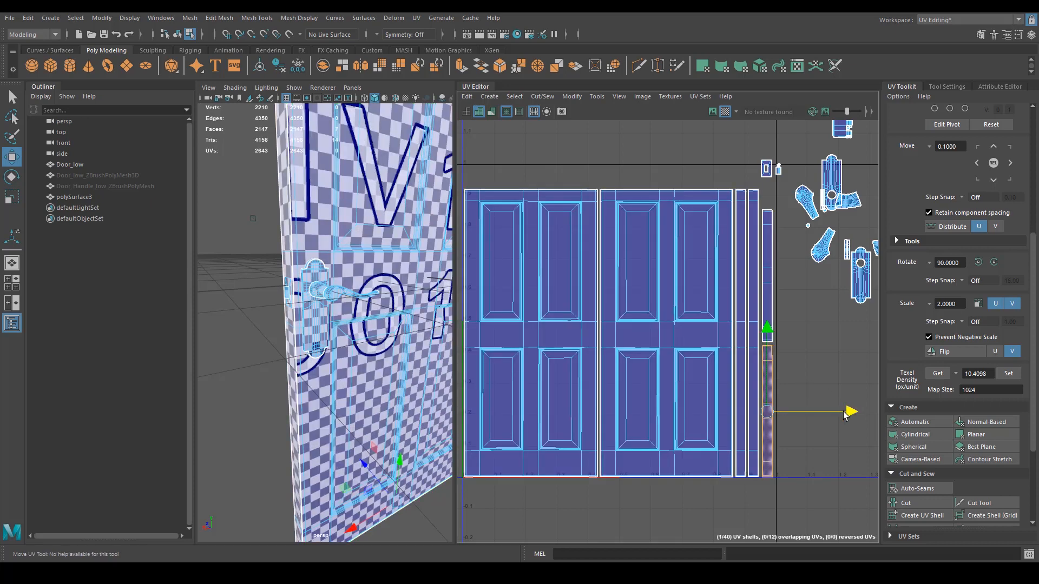
Select the two handle backplate shells and move them out of the handle group to above the door panels.
{"action": "middle_click_drag", "start_coordinate": [658, 417], "coordinate": [616, 326], "text": "alt"}
{"action": "right_click_drag", "start_coordinate": [622, 343], "coordinate": [669, 385], "text": "alt"}
{"action": "middle_click_drag", "start_coordinate": [669, 314], "coordinate": [671, 495], "text": "alt"}
{"action": "right_click_drag", "start_coordinate": [753, 363], "coordinate": [724, 300], "text": "alt"}
{"action": "middle_click_drag", "start_coordinate": [725, 298], "coordinate": [622, 290], "text": "alt"}
{"action": "left_click_drag", "start_coordinate": [754, 363], "coordinate": [757, 361]}
{"action": "left_click", "coordinate": [701, 274], "text": "shift"}
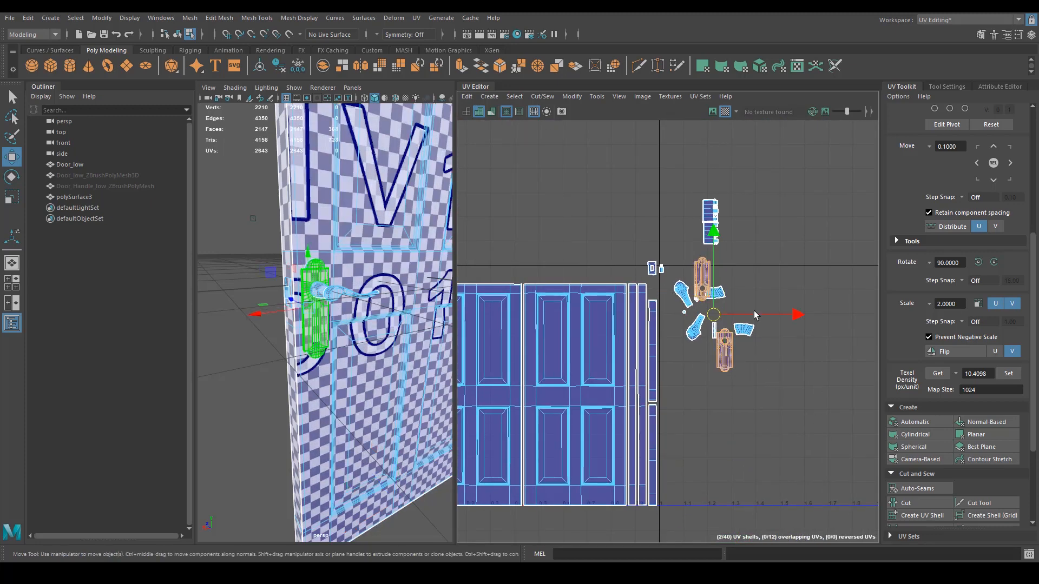
{"action": "left_click_drag", "start_coordinate": [719, 321], "coordinate": [573, 219]}
Rotate the two backplate shells to lie horizontally and bring them down towards the door panels.
{"action": "key", "text": "r"}
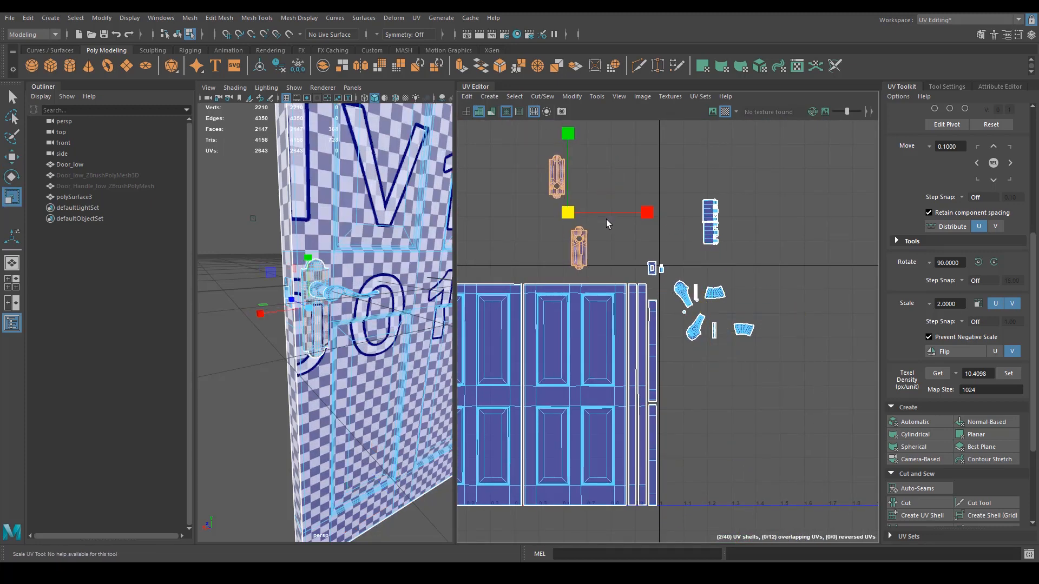
{"action": "key", "text": "e"}
{"action": "left_click_drag", "start_coordinate": [638, 191], "coordinate": [539, 134]}
{"action": "key", "text": "w"}
{"action": "left_click_drag", "start_coordinate": [566, 217], "coordinate": [505, 261]}
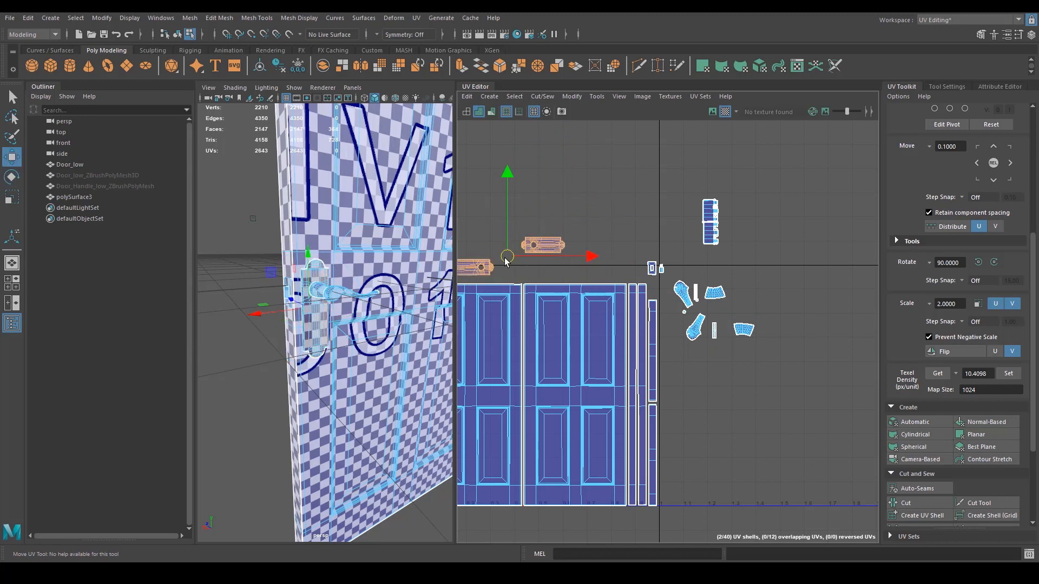
Line up the two backplate shells side by side in the gap above the first door panel.
{"action": "middle_click_drag", "start_coordinate": [511, 277], "coordinate": [665, 276], "text": "alt"}
{"action": "scroll", "coordinate": [639, 289], "scroll_direction": "up", "scroll_amount": 5}
{"action": "middle_click_drag", "start_coordinate": [588, 201], "coordinate": [729, 301], "text": "alt"}
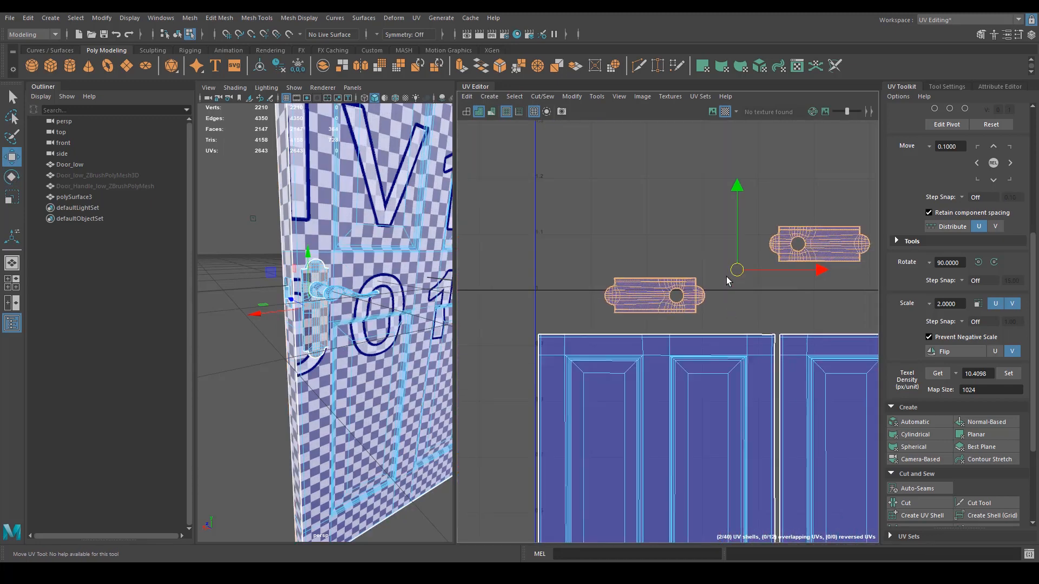
{"action": "left_click_drag", "start_coordinate": [738, 271], "coordinate": [668, 294]}
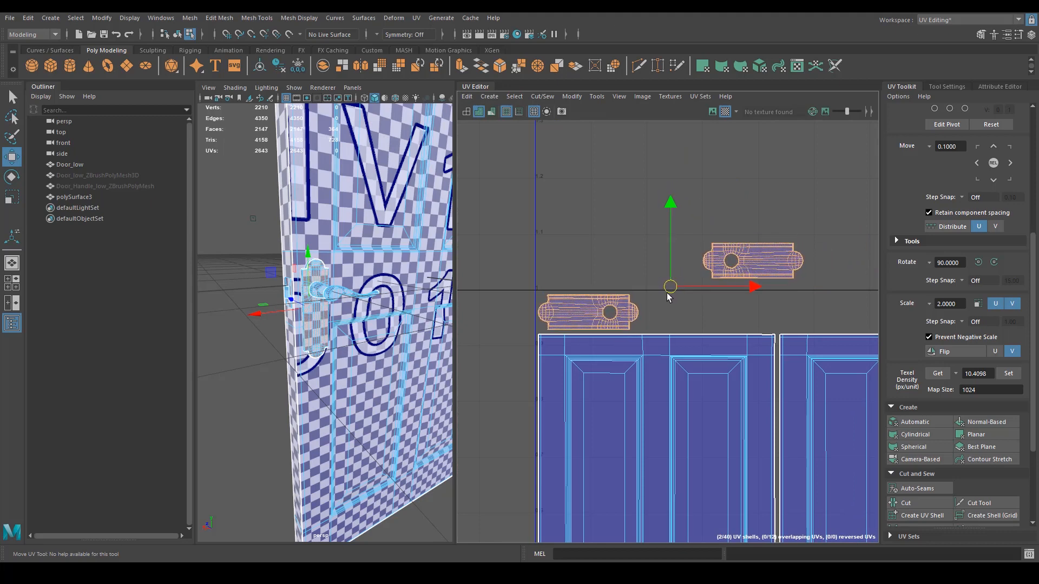
{"action": "left_click", "coordinate": [724, 274]}
{"action": "left_click_drag", "start_coordinate": [750, 268], "coordinate": [688, 313]}
{"action": "scroll", "coordinate": [622, 292], "scroll_direction": "up", "scroll_amount": 3}
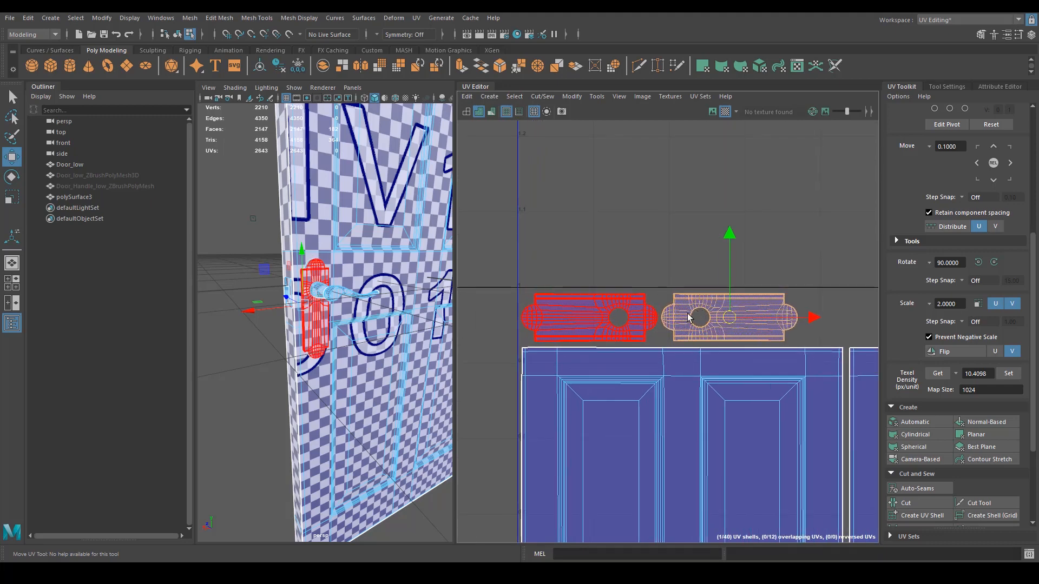
Scale both backplate shells up to fill the height of the gap above the first door panel.
{"action": "left_click_drag", "start_coordinate": [677, 294], "coordinate": [703, 277]}
{"action": "key", "text": "r"}
{"action": "key", "text": "w"}
{"action": "key", "text": "r"}
{"action": "key", "text": "w"}
{"action": "key", "text": "r"}
{"action": "key", "text": "w"}
{"action": "left_click", "coordinate": [779, 271]}
{"action": "left_click", "coordinate": [726, 205]}
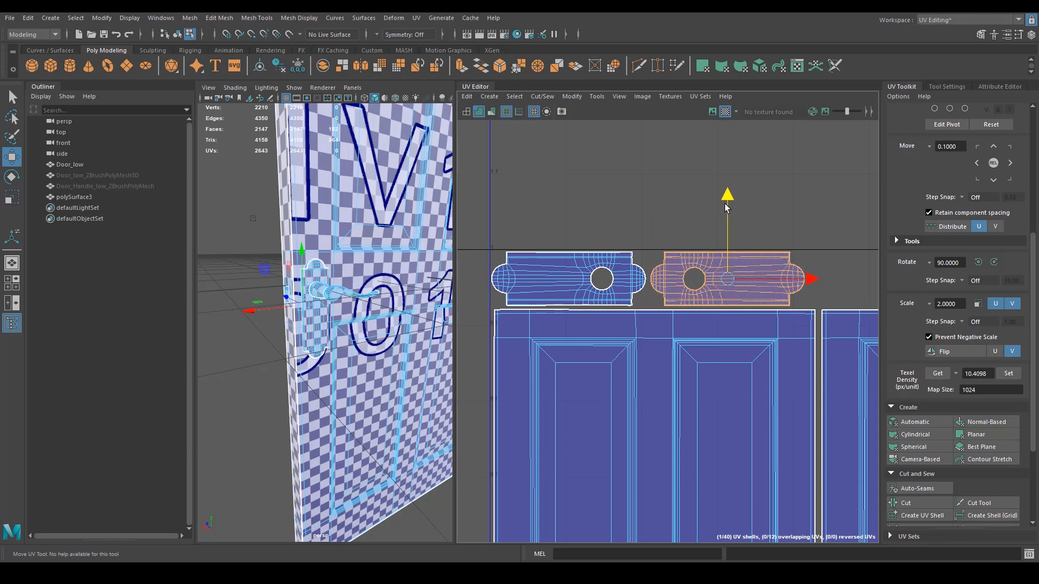
Fine-tune the positions of both backplate shells, leaving small gaps between them and around the tile and door borders.
{"action": "key", "text": "w"}
{"action": "left_click_drag", "start_coordinate": [727, 278], "coordinate": [726, 282]}
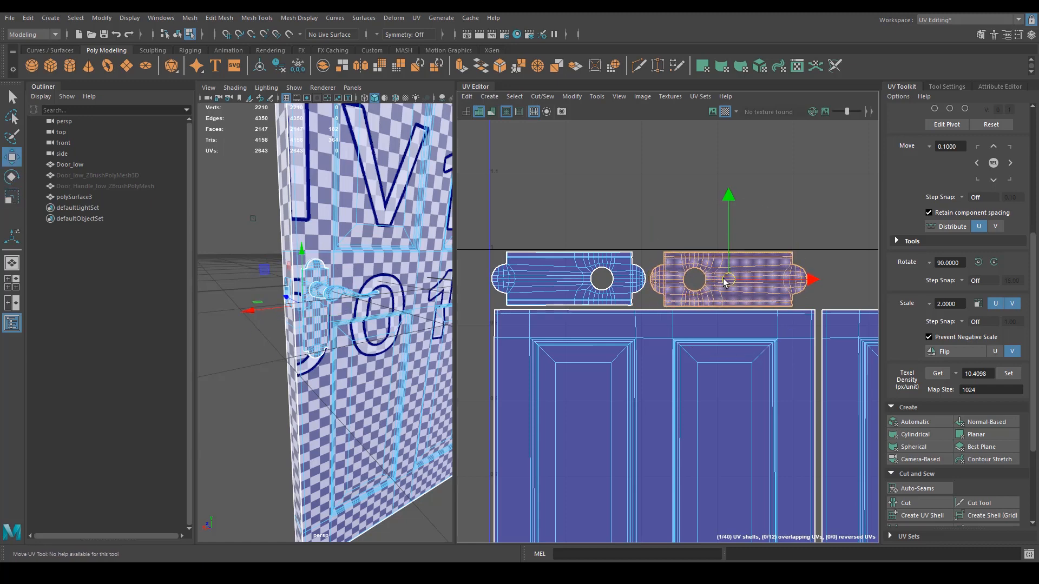
{"action": "scroll", "coordinate": [763, 357], "scroll_direction": "down", "scroll_amount": 2}
{"action": "left_click", "coordinate": [590, 286]}
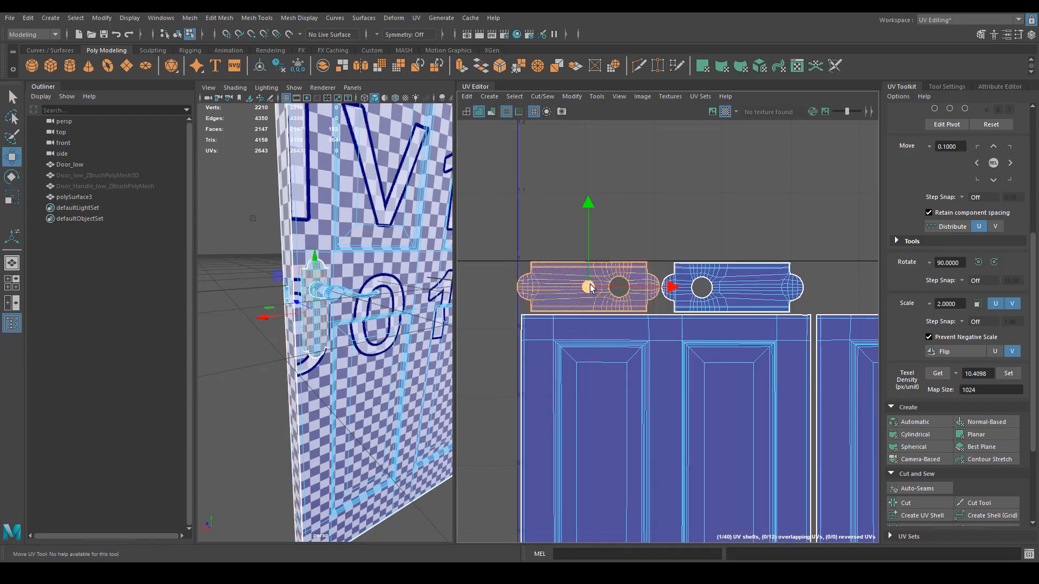
{"action": "left_click_drag", "start_coordinate": [590, 286], "coordinate": [591, 290]}
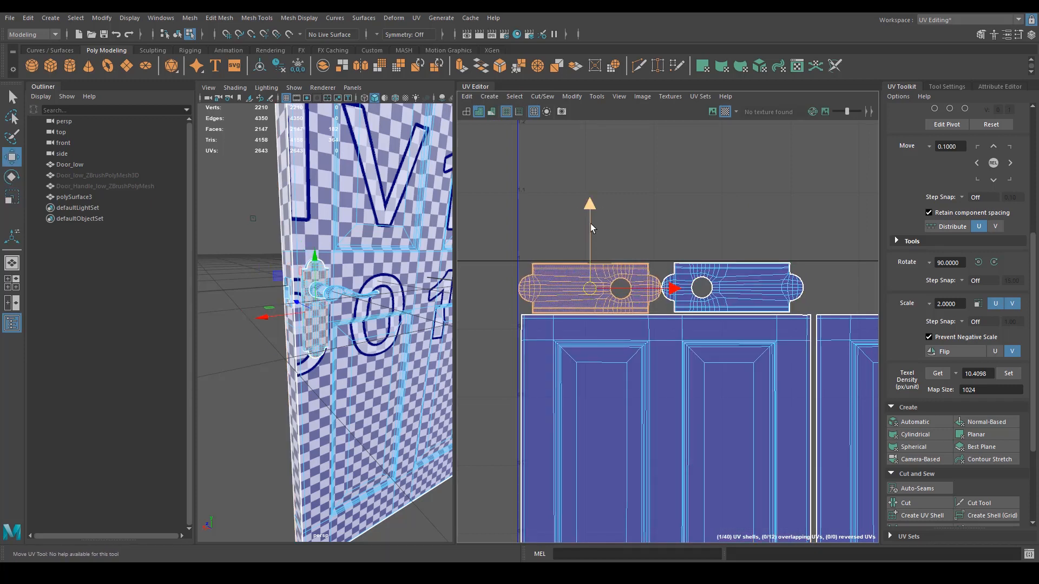
{"action": "left_click", "coordinate": [682, 295]}
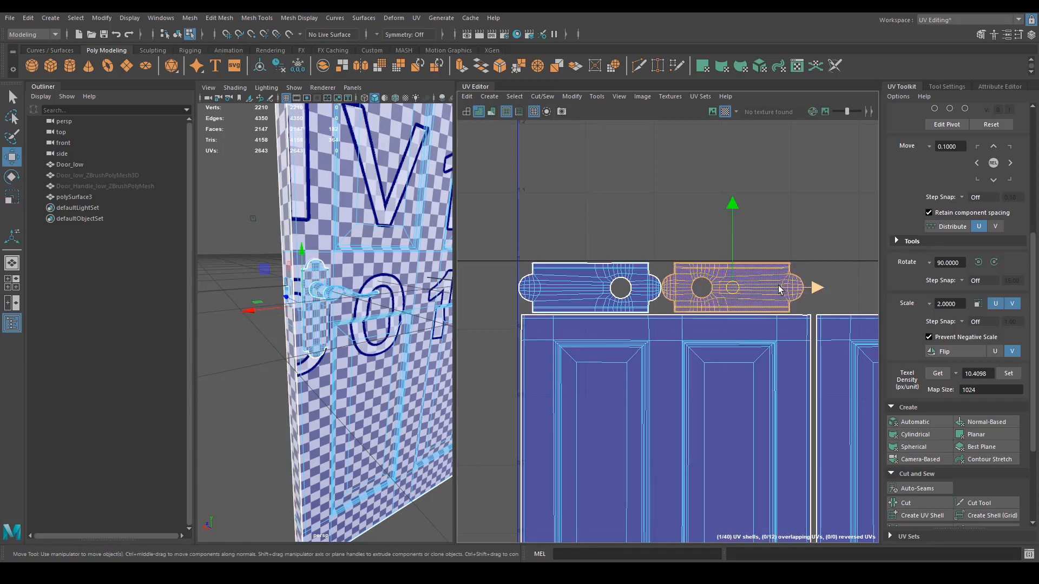
{"action": "left_click_drag", "start_coordinate": [778, 286], "coordinate": [781, 286]}
{"action": "left_click", "coordinate": [647, 295], "text": "shift"}
{"action": "left_click_drag", "start_coordinate": [713, 288], "coordinate": [714, 288]}
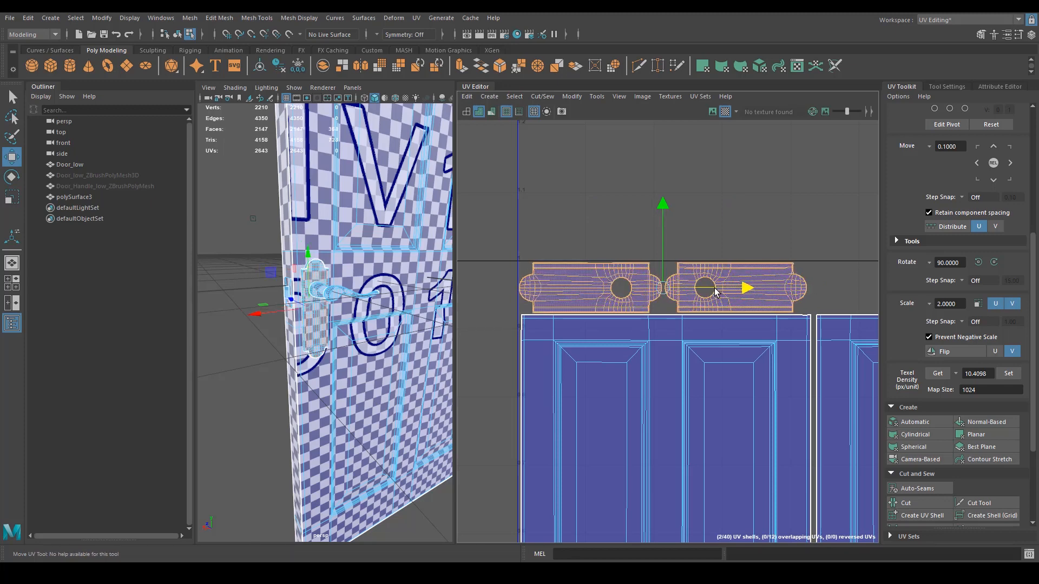
Move the small rectangular plate and its neighbouring tiny shells beside the backplates above the second door panel and enlarge them.
{"action": "scroll", "coordinate": [756, 320], "scroll_direction": "down", "scroll_amount": 3}
{"action": "middle_click_drag", "start_coordinate": [828, 307], "coordinate": [557, 326], "text": "alt"}
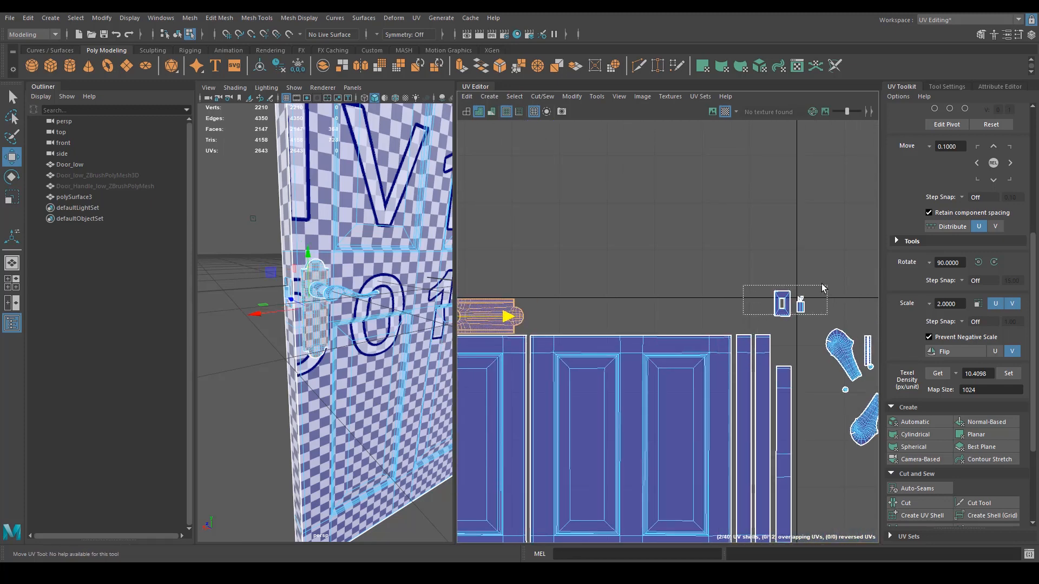
{"action": "left_click_drag", "start_coordinate": [822, 288], "coordinate": [550, 321]}
{"action": "key", "text": "r"}
{"action": "key", "text": "w"}
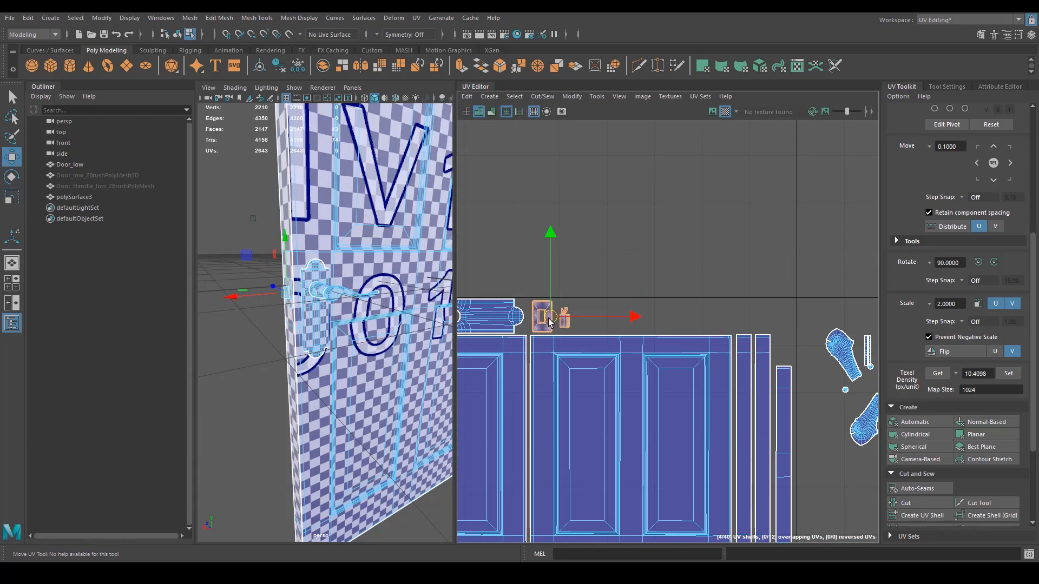
Enlarge the small striped shell and its two tiny curved companions slightly and move them right beside the small rectangular plate.
{"action": "middle_click_drag", "start_coordinate": [542, 319], "coordinate": [618, 301], "text": "alt"}
{"action": "right_click_drag", "start_coordinate": [618, 301], "coordinate": [725, 414], "text": "alt"}
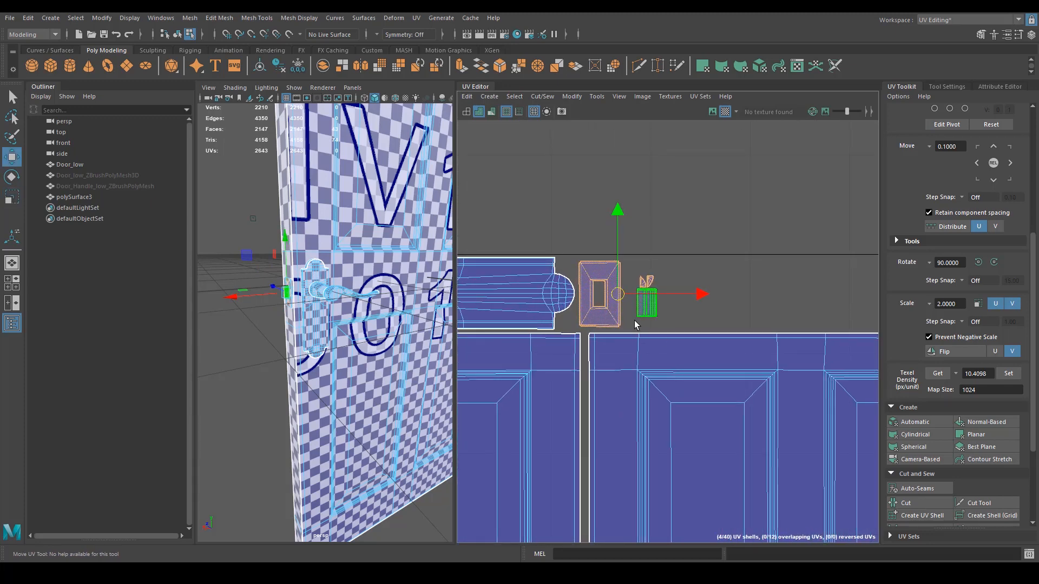
{"action": "key", "text": "r"}
{"action": "mouse_move", "coordinate": [634, 320]}
{"action": "left_mouse_down"}
{"action": "mouse_move", "coordinate": [663, 275]}
{"action": "mouse_move", "coordinate": [676, 291]}
{"action": "mouse_move", "coordinate": [634, 301]}
{"action": "left_mouse_up"}
{"action": "key", "text": "w"}
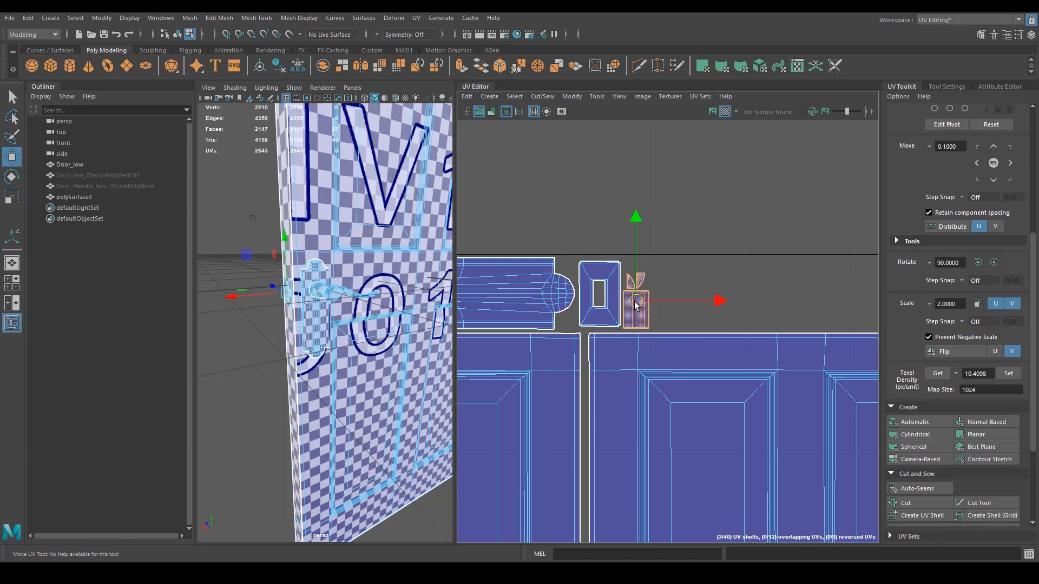
Adjust the size of the two tiny curved shells and seat them directly above the small striped shell.
{"action": "left_click_drag", "start_coordinate": [665, 266], "coordinate": [632, 282]}
{"action": "key", "text": "r"}
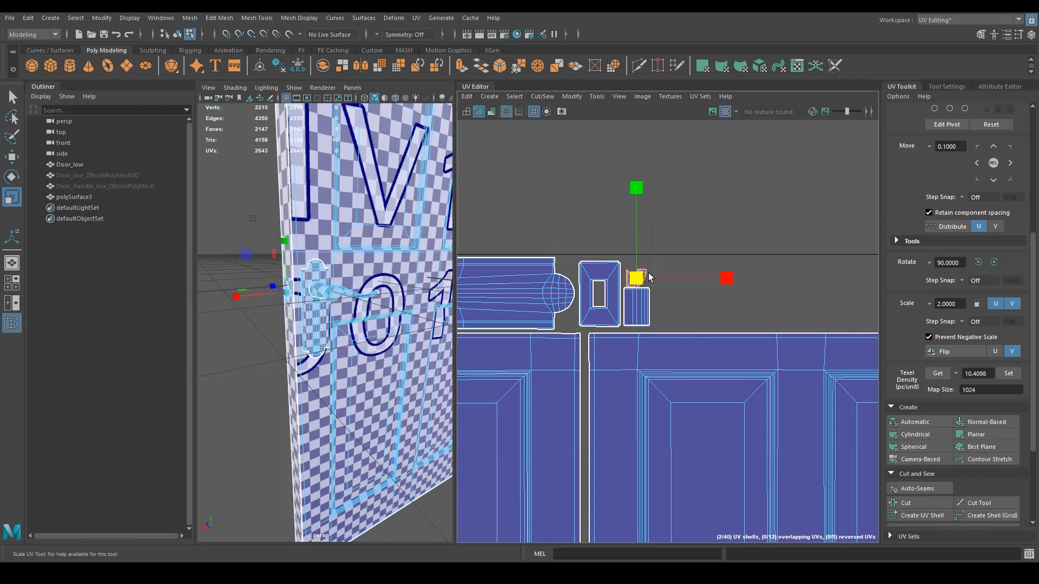
{"action": "key", "text": "w"}
{"action": "right_click_drag", "start_coordinate": [725, 312], "coordinate": [622, 306], "text": "alt"}
{"action": "right_click_drag", "start_coordinate": [612, 306], "coordinate": [677, 348], "text": "alt"}
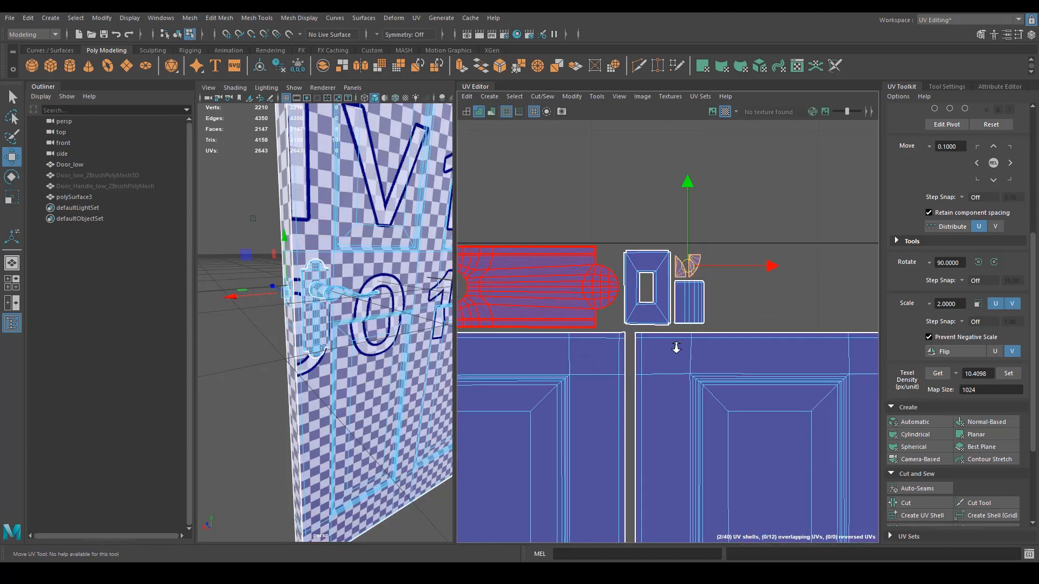
Nudge the small rectangular plate to even out the gaps to the backplate and the striped shell.
{"action": "left_click", "coordinate": [652, 306]}
{"action": "right_click_drag", "start_coordinate": [719, 304], "coordinate": [716, 319], "text": "alt"}
{"action": "left_click_drag", "start_coordinate": [639, 300], "coordinate": [636, 303]}
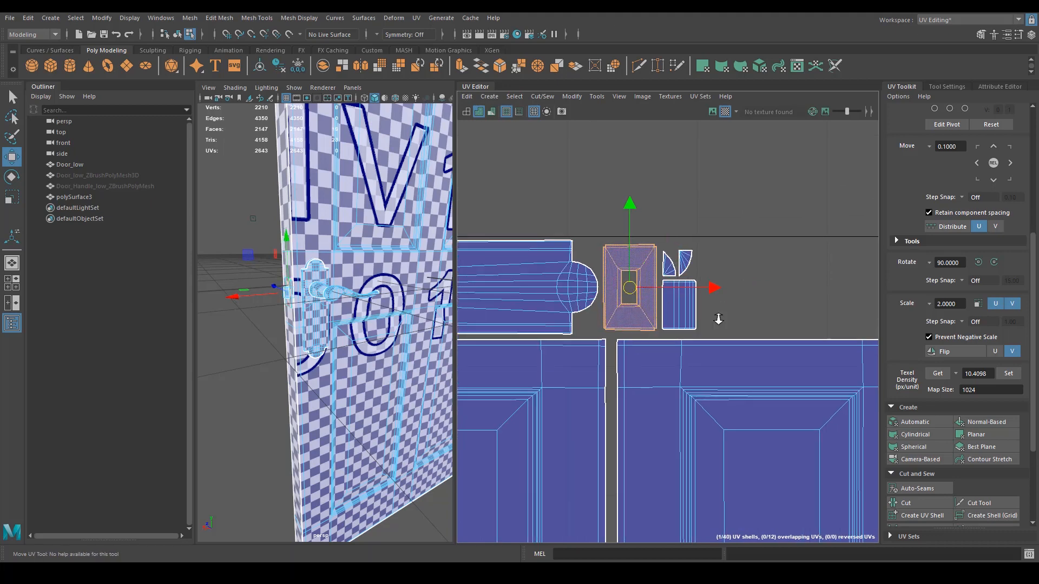
Move the tall cluster of small shells above the tile closer to the tile's upper right corner.
{"action": "right_click_drag", "start_coordinate": [718, 319], "coordinate": [725, 288], "text": "alt"}
{"action": "left_click_drag", "start_coordinate": [848, 162], "coordinate": [848, 162]}
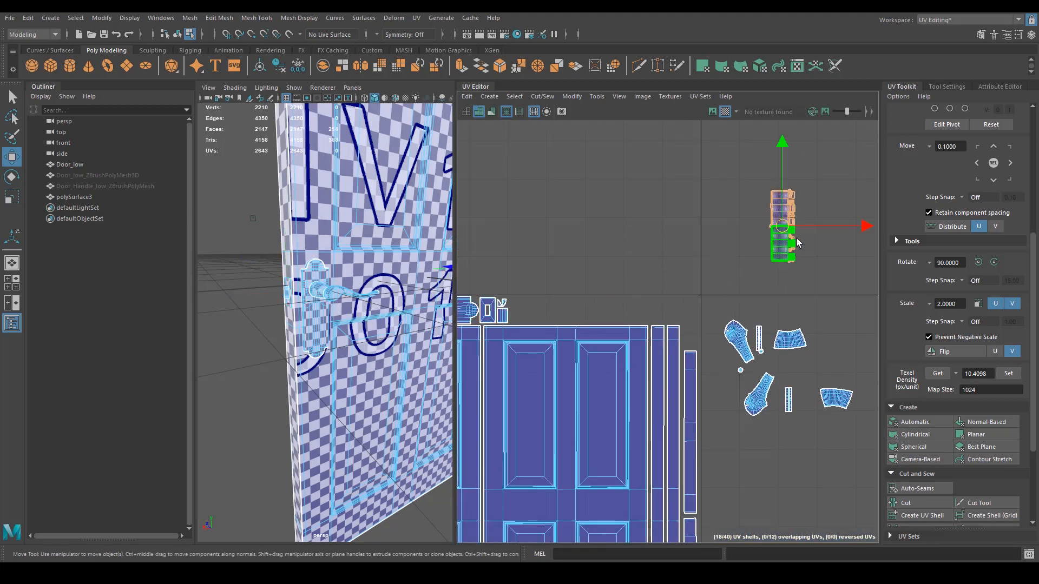
{"action": "middle_click_drag", "start_coordinate": [836, 188], "coordinate": [623, 247]}
{"action": "key", "text": "e"}
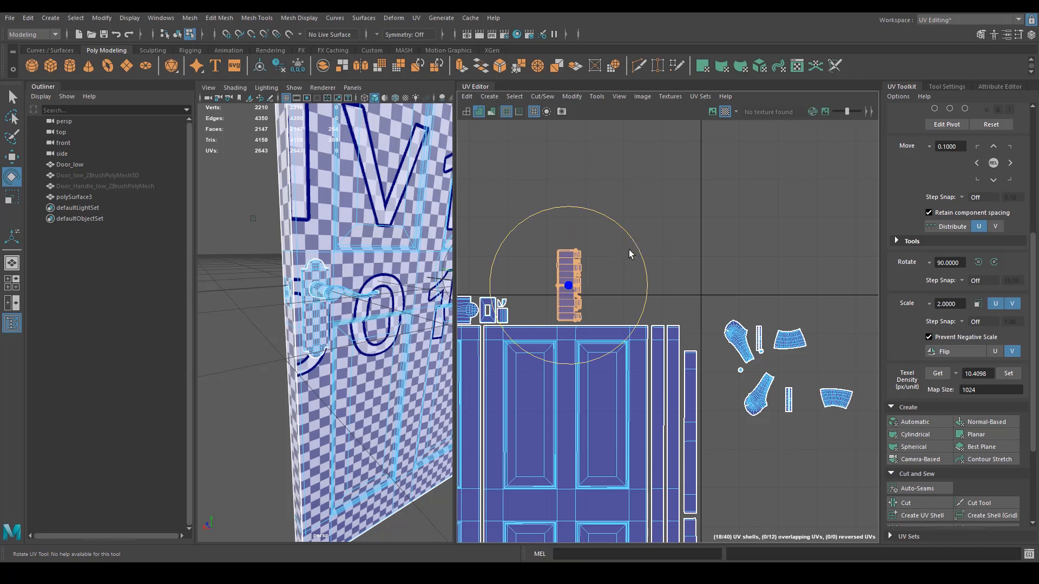
{"action": "key", "text": "w"}
{"action": "middle_click_drag", "start_coordinate": [573, 280], "coordinate": [711, 217]}
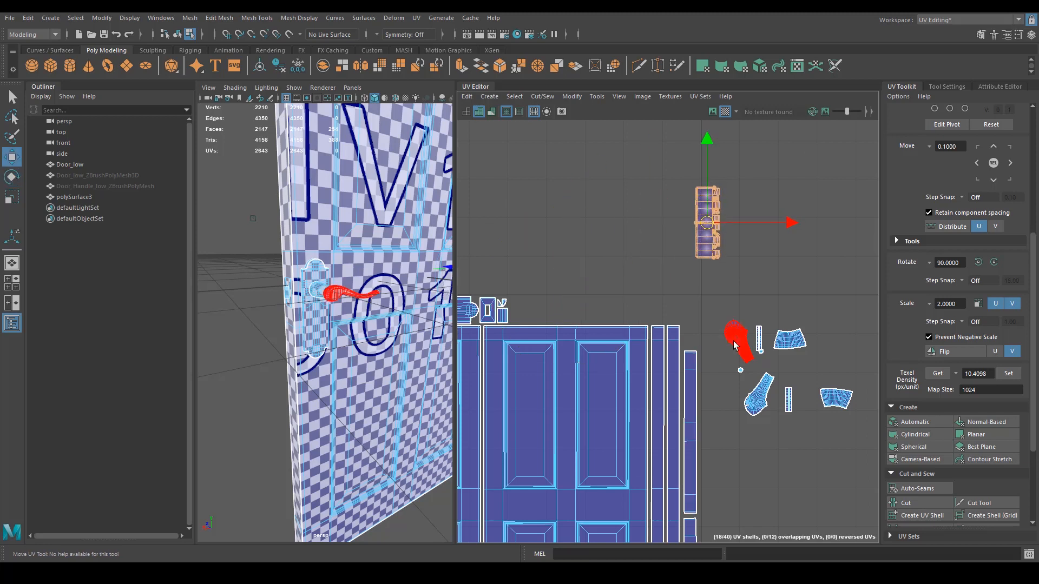
Move the first handle lever shell into the gap above the second door panel, rotate it horizontal and enlarge it to the gap's height.
{"action": "left_click", "coordinate": [743, 326]}
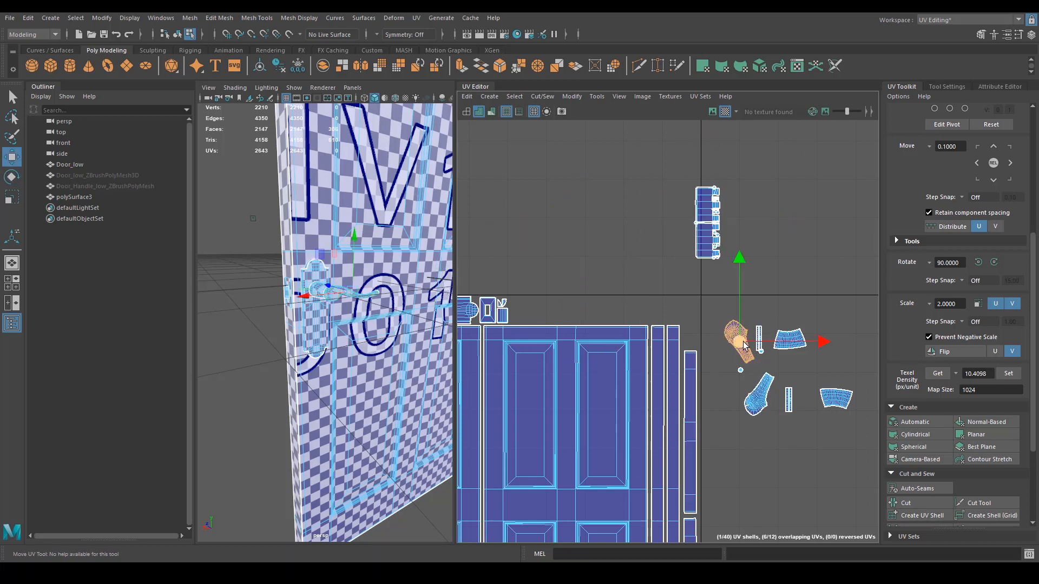
{"action": "middle_click_drag", "start_coordinate": [758, 343], "coordinate": [572, 305]}
{"action": "key", "text": "e"}
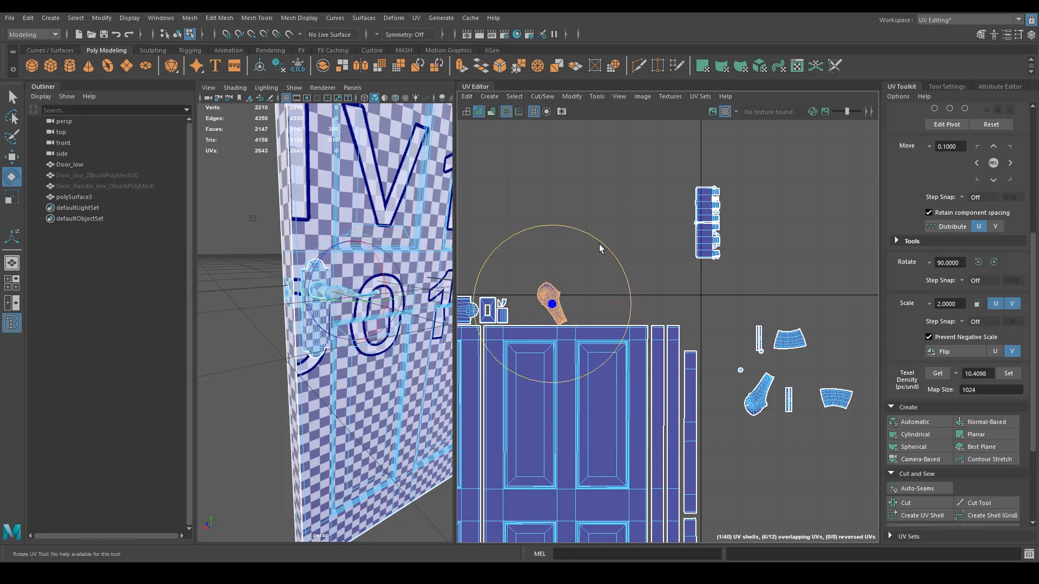
{"action": "middle_click_drag", "start_coordinate": [599, 249], "coordinate": [622, 294]}
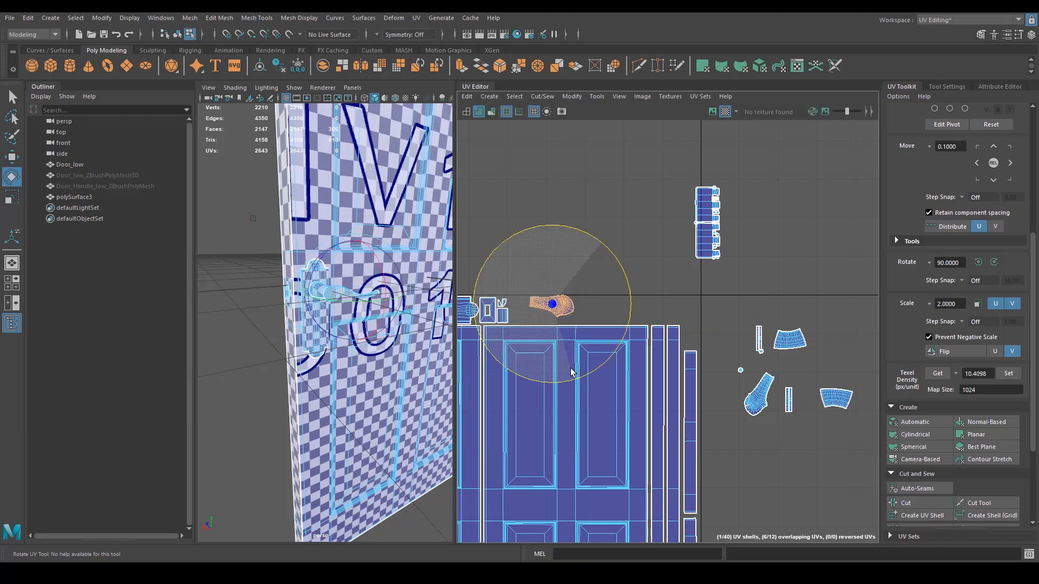
{"action": "key", "text": "r"}
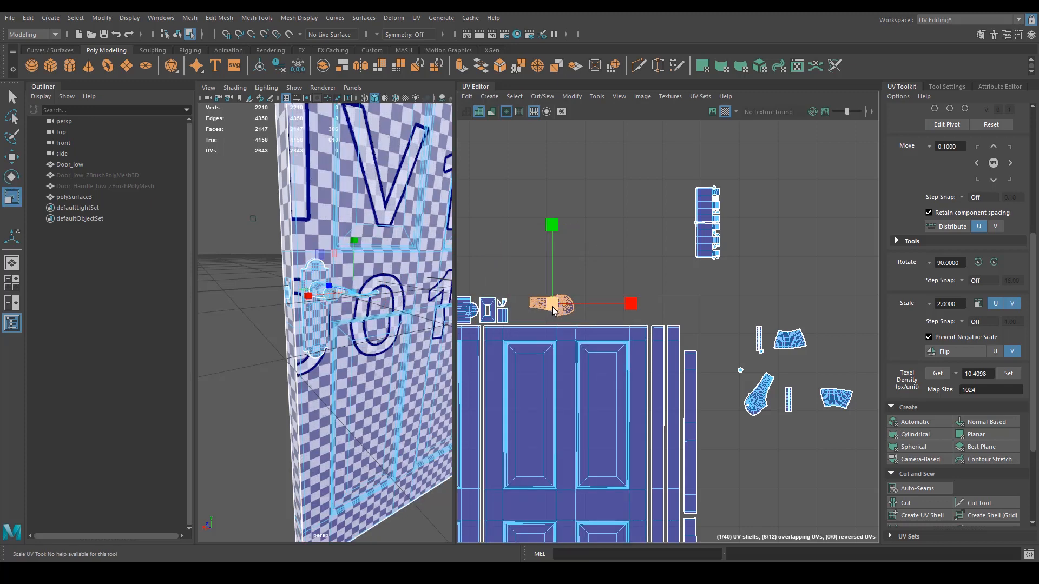
{"action": "left_click_drag", "start_coordinate": [555, 306], "coordinate": [656, 289]}
{"action": "scroll", "coordinate": [677, 303], "scroll_direction": "up", "scroll_amount": 3}
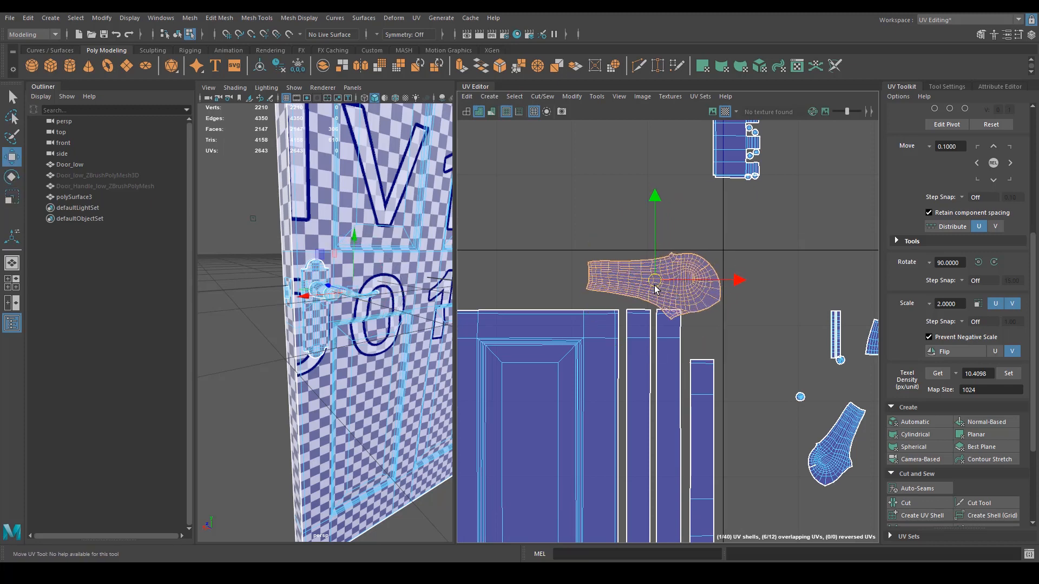
Tilt the first lever shell slightly and position it in the tile's upper right corner above the narrow strips.
{"action": "scroll", "coordinate": [680, 345], "scroll_direction": "down", "scroll_amount": 3}
{"action": "middle_click_drag", "start_coordinate": [698, 525], "coordinate": [635, 452], "text": "alt"}
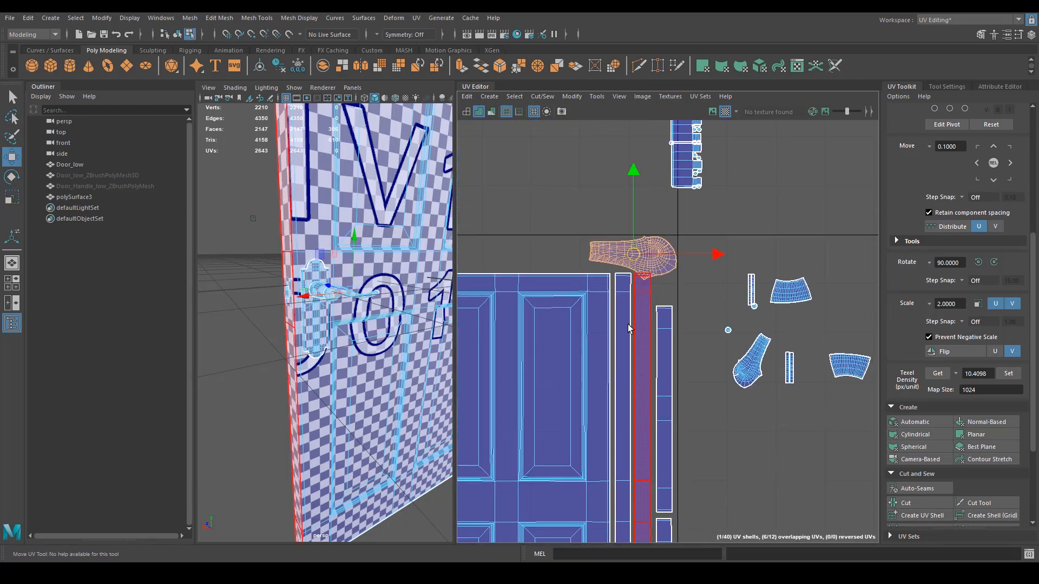
{"action": "scroll", "coordinate": [631, 324], "scroll_direction": "up", "scroll_amount": 3}
{"action": "key", "text": "e"}
{"action": "key", "text": "r"}
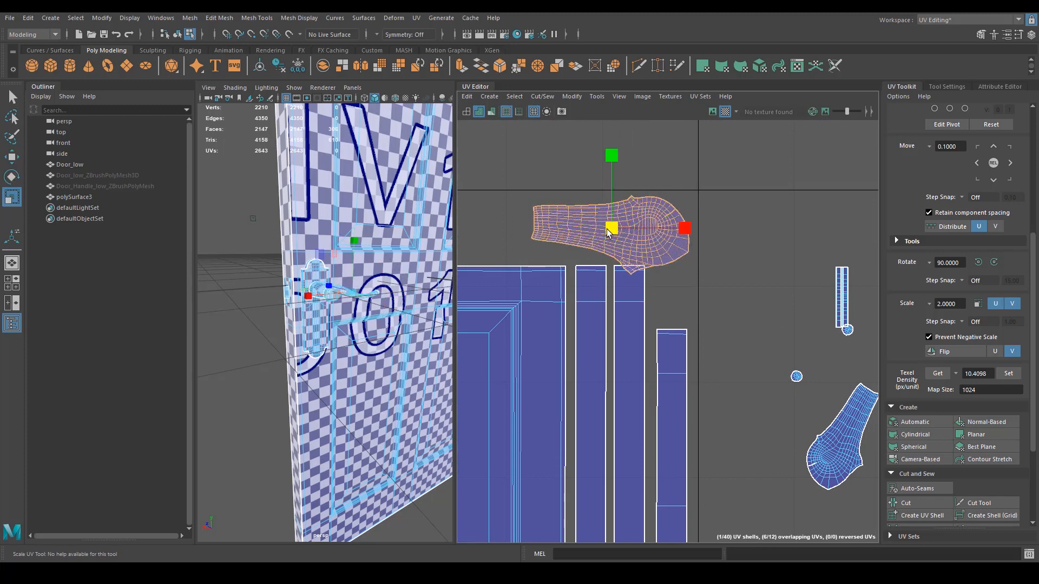
{"action": "key", "text": "w"}
{"action": "key", "text": "e"}
{"action": "left_click_drag", "start_coordinate": [611, 232], "coordinate": [679, 174]}
{"action": "key", "text": "w"}
{"action": "key", "text": "e"}
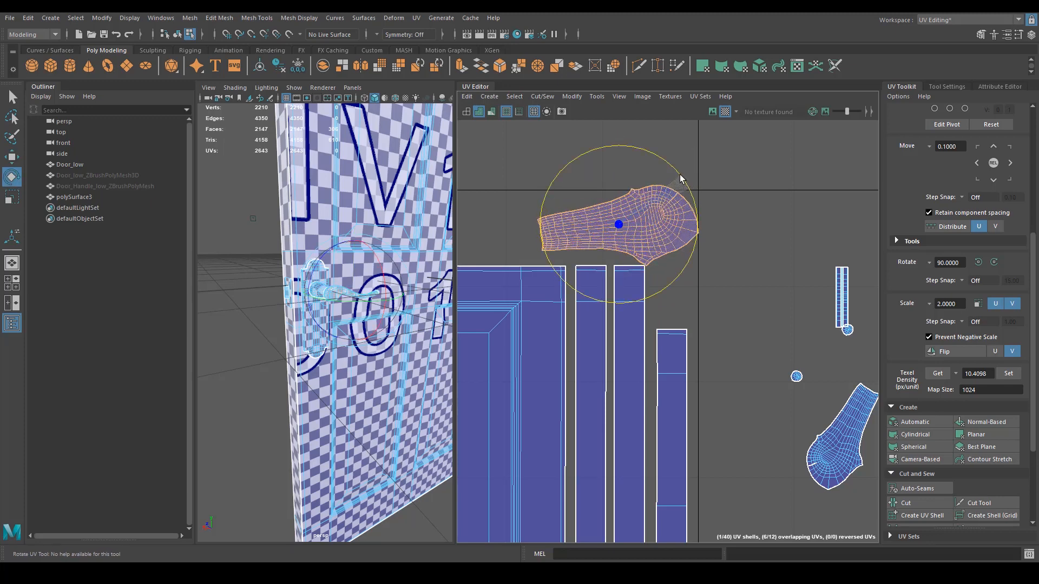
{"action": "key", "text": "w"}
{"action": "scroll", "coordinate": [615, 253], "scroll_direction": "up", "scroll_amount": 3}
{"action": "left_click_drag", "start_coordinate": [621, 205], "coordinate": [619, 219]}
Move the two long narrow strip shells closer together and against the second door panel, keeping small gaps.
{"action": "left_click", "coordinate": [653, 348]}
{"action": "scroll", "coordinate": [680, 378], "scroll_direction": "down", "scroll_amount": 6}
{"action": "middle_click_drag", "start_coordinate": [680, 378], "coordinate": [640, 312], "text": "alt"}
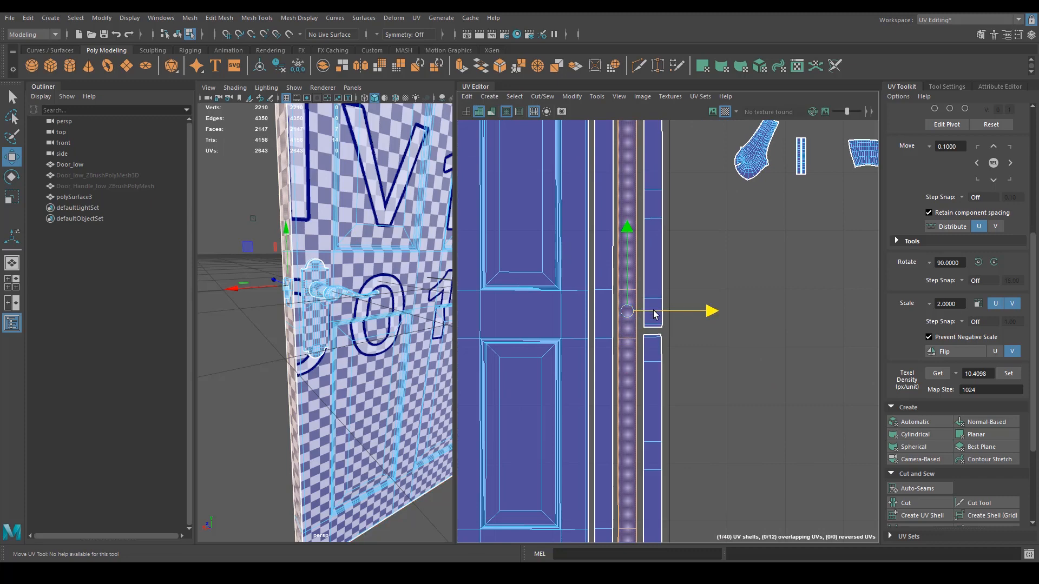
{"action": "left_click_drag", "start_coordinate": [653, 310], "coordinate": [633, 310]}
{"action": "left_click", "coordinate": [607, 318], "text": "shift"}
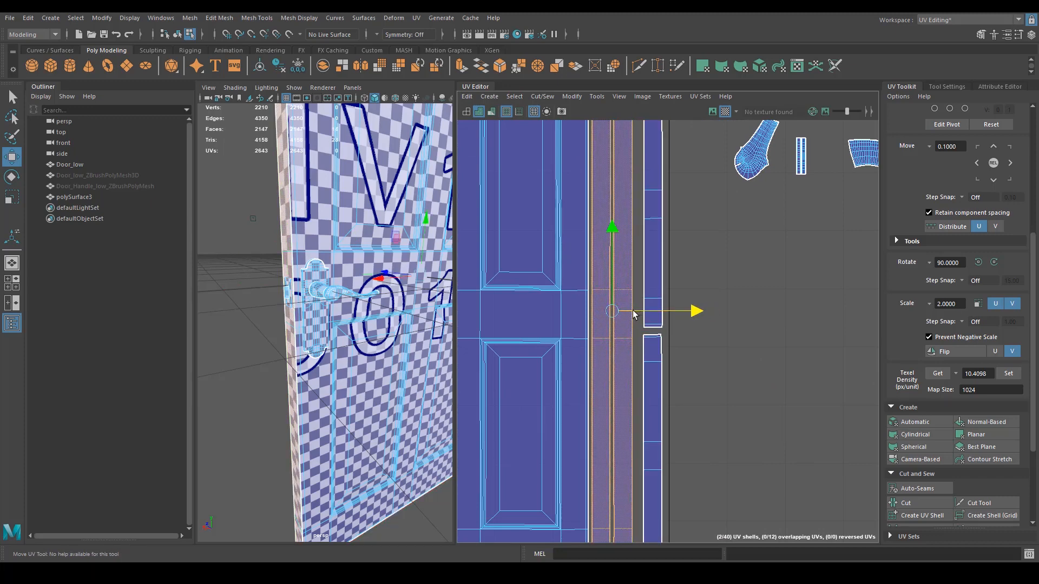
{"action": "middle_click_drag", "start_coordinate": [659, 255], "coordinate": [669, 436], "text": "alt"}
{"action": "left_click", "coordinate": [661, 295]}
Shrink the first lever shell slightly so it fits between the tile's upper border and the long strips.
{"action": "middle_click_drag", "start_coordinate": [646, 206], "coordinate": [628, 255], "text": "alt"}
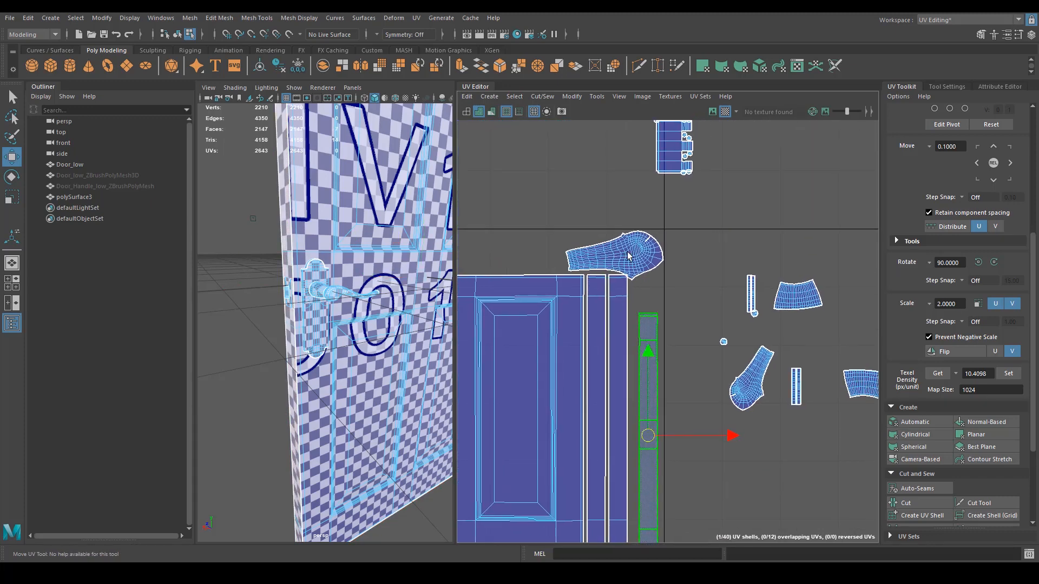
{"action": "scroll", "coordinate": [629, 255], "scroll_direction": "up", "scroll_amount": 3}
{"action": "left_click", "coordinate": [662, 260]}
{"action": "scroll", "coordinate": [671, 252], "scroll_direction": "up", "scroll_amount": 2}
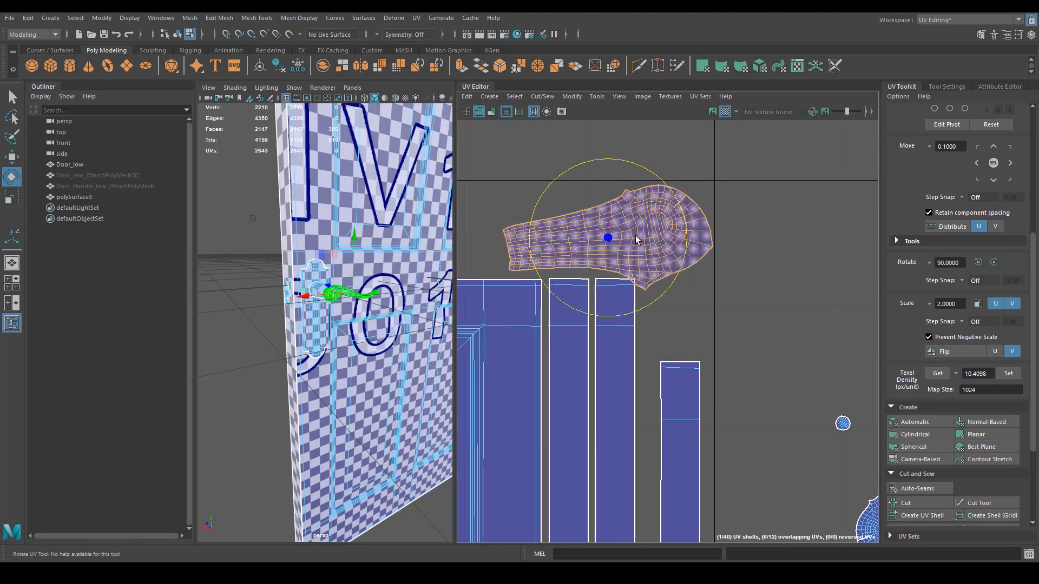
{"action": "key", "text": "r"}
{"action": "left_click_drag", "start_coordinate": [602, 240], "coordinate": [614, 236]}
{"action": "key", "text": "w"}
{"action": "scroll", "coordinate": [712, 273], "scroll_direction": "down", "scroll_amount": 5}
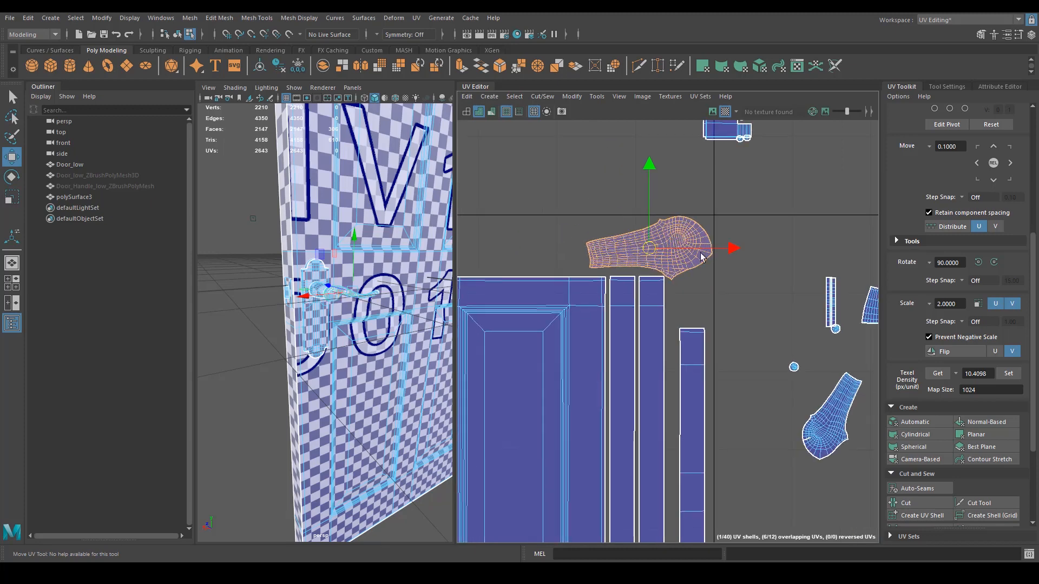
Move the second handle lever shell beside the first one and rotate it horizontal, with the narrow ends facing each other.
{"action": "middle_click_drag", "start_coordinate": [714, 273], "coordinate": [747, 298], "text": "alt"}
{"action": "middle_click_drag", "start_coordinate": [817, 341], "coordinate": [782, 265], "text": "alt"}
{"action": "scroll", "coordinate": [782, 264], "scroll_direction": "down", "scroll_amount": 1}
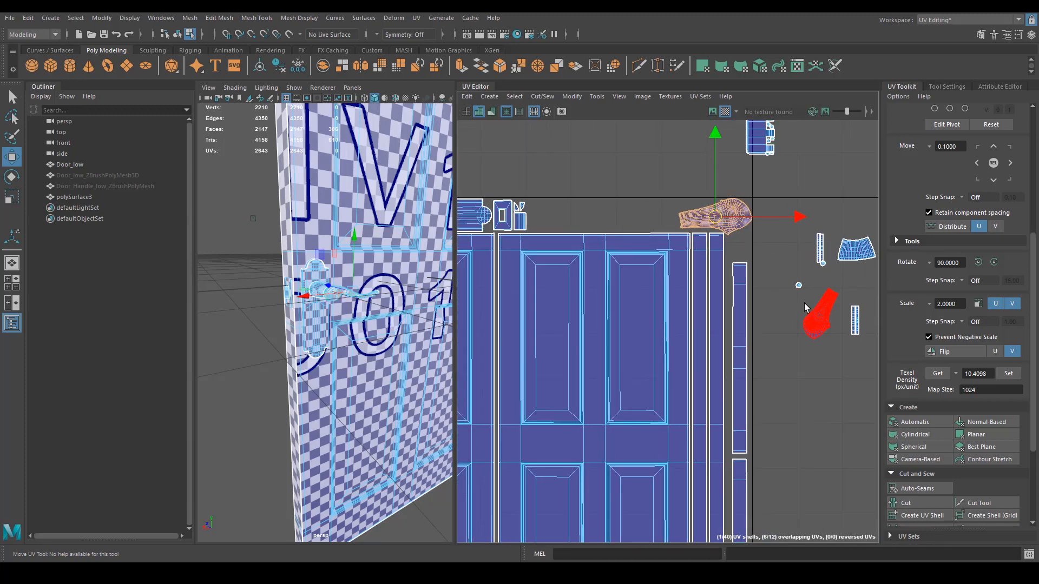
{"action": "left_click", "coordinate": [807, 326]}
{"action": "key", "text": "e"}
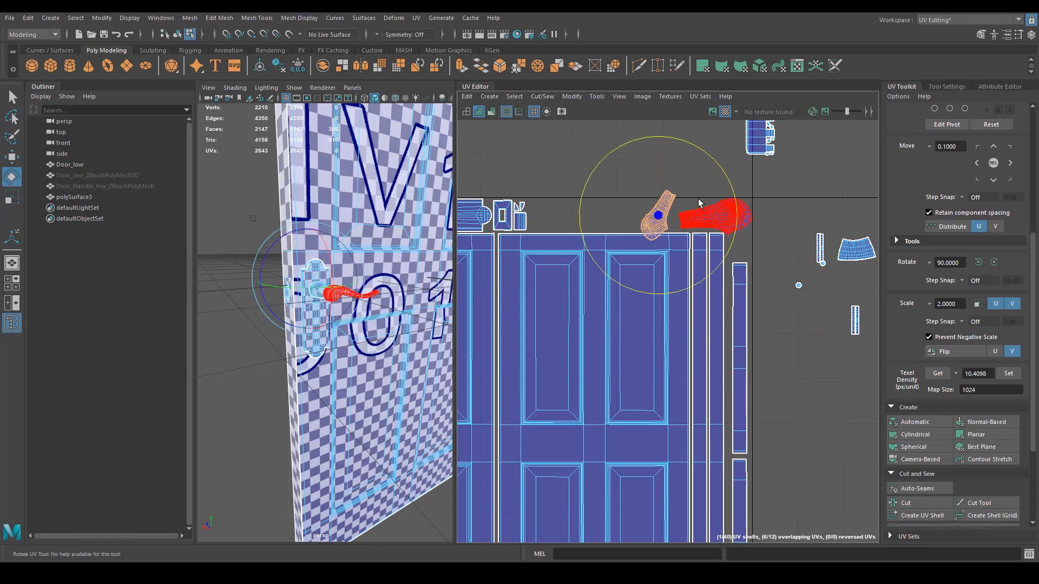
{"action": "left_click_drag", "start_coordinate": [714, 177], "coordinate": [736, 212]}
Enlarge the second lever shell to match the first and tilt it to mirror the first one's angle.
{"action": "key", "text": "r"}
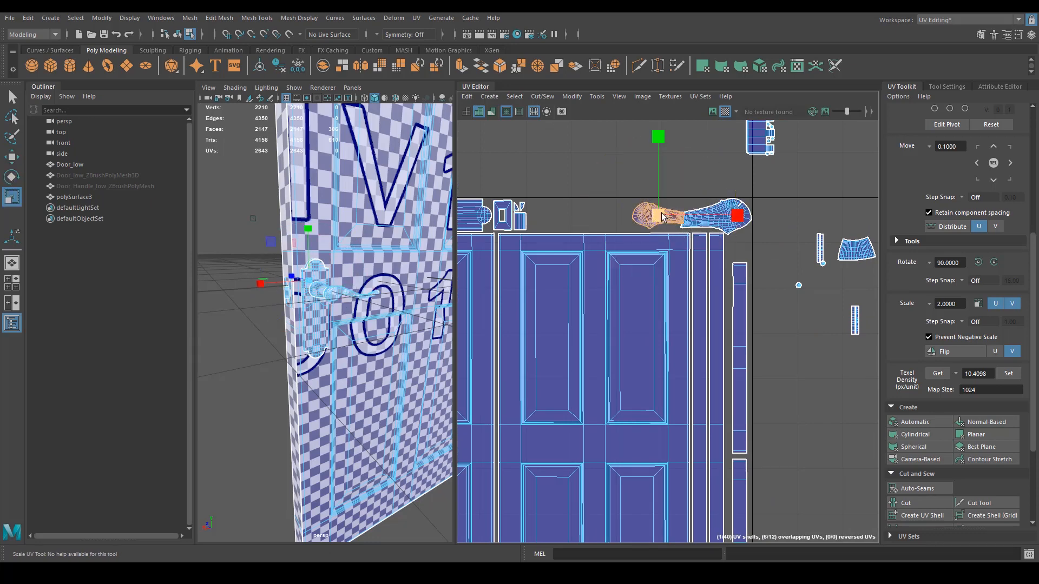
{"action": "scroll", "coordinate": [680, 228], "scroll_direction": "up", "scroll_amount": 4}
{"action": "key", "text": "w"}
{"action": "mouse_move", "coordinate": [716, 202]}
{"action": "left_mouse_down"}
{"action": "mouse_move", "coordinate": [682, 202]}
{"action": "mouse_move", "coordinate": [689, 170]}
{"action": "left_mouse_up"}
{"action": "key", "text": "e"}
{"action": "scroll", "coordinate": [727, 204], "scroll_direction": "up", "scroll_amount": 3}
{"action": "key", "text": "r"}
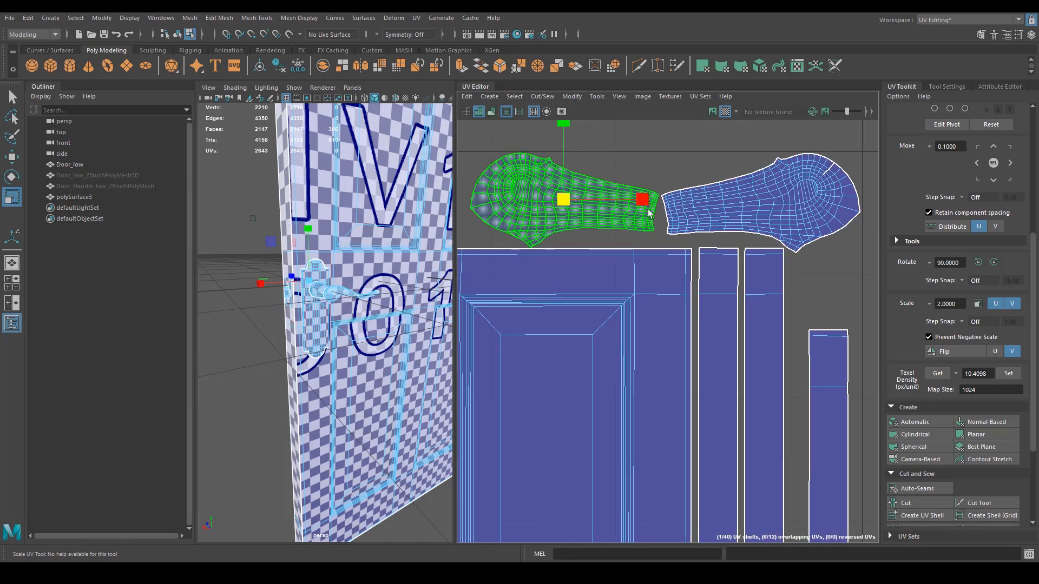
Reduce the first lever shell slightly and fine-tune its rotation and position beside the second lever shell.
{"action": "left_click", "coordinate": [683, 204]}
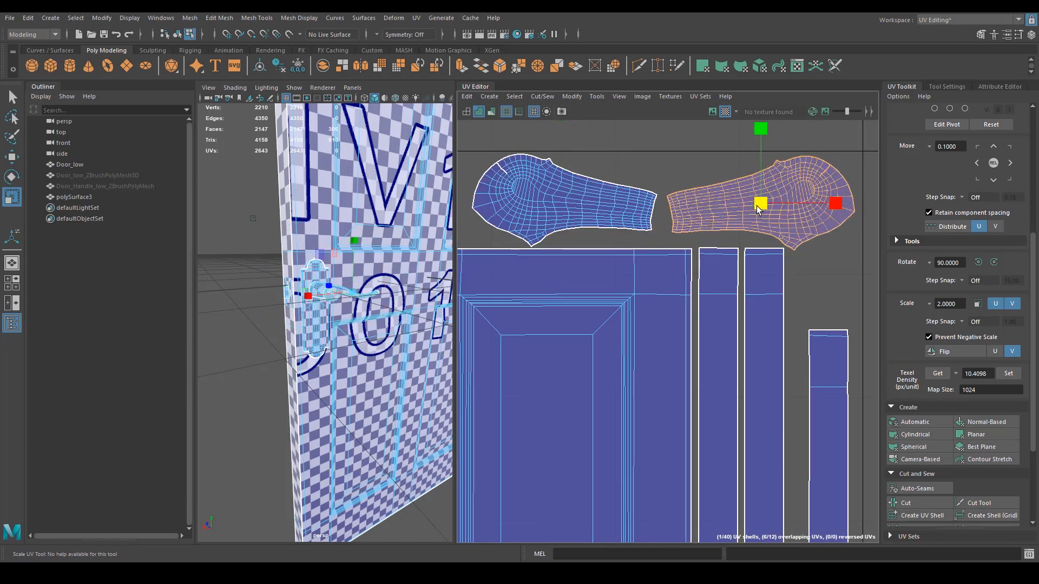
{"action": "key", "text": "e"}
{"action": "left_click_drag", "start_coordinate": [805, 143], "coordinate": [804, 142]}
{"action": "key", "text": "w"}
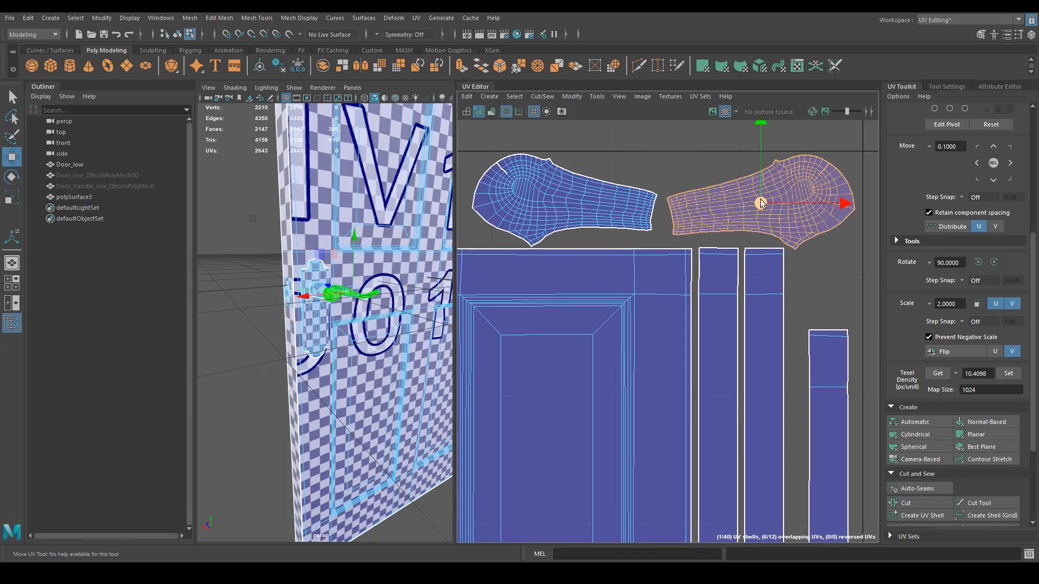
{"action": "left_click_drag", "start_coordinate": [761, 199], "coordinate": [763, 199]}
Place the second curved collar shell beneath the first, then straighten the UVs of both in U and V with a 30 degree threshold.
{"action": "scroll", "coordinate": [806, 239], "scroll_direction": "down", "scroll_amount": 6}
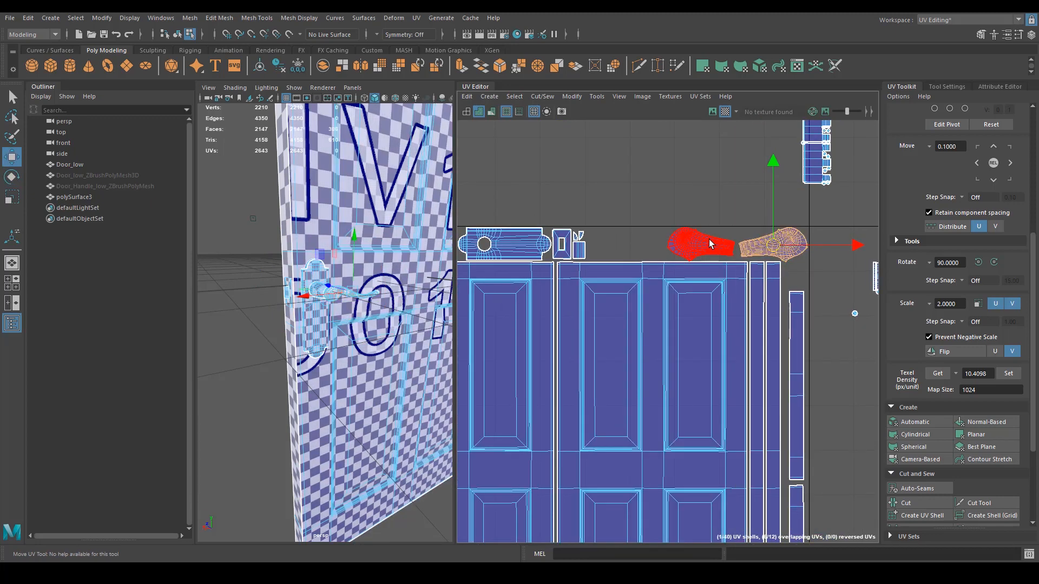
{"action": "middle_click_drag", "start_coordinate": [717, 388], "coordinate": [708, 323], "text": "alt"}
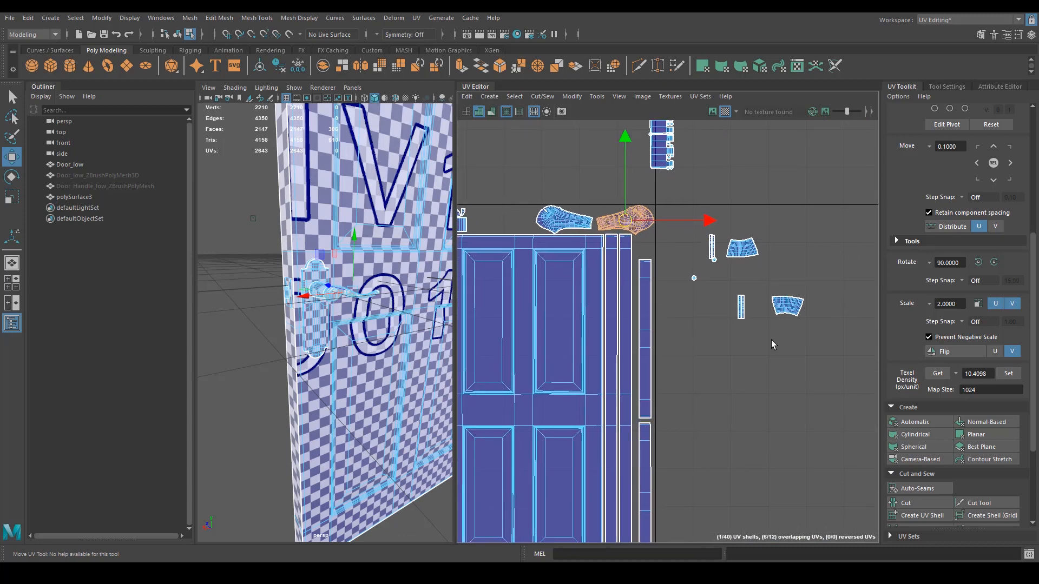
{"action": "left_click", "coordinate": [782, 306]}
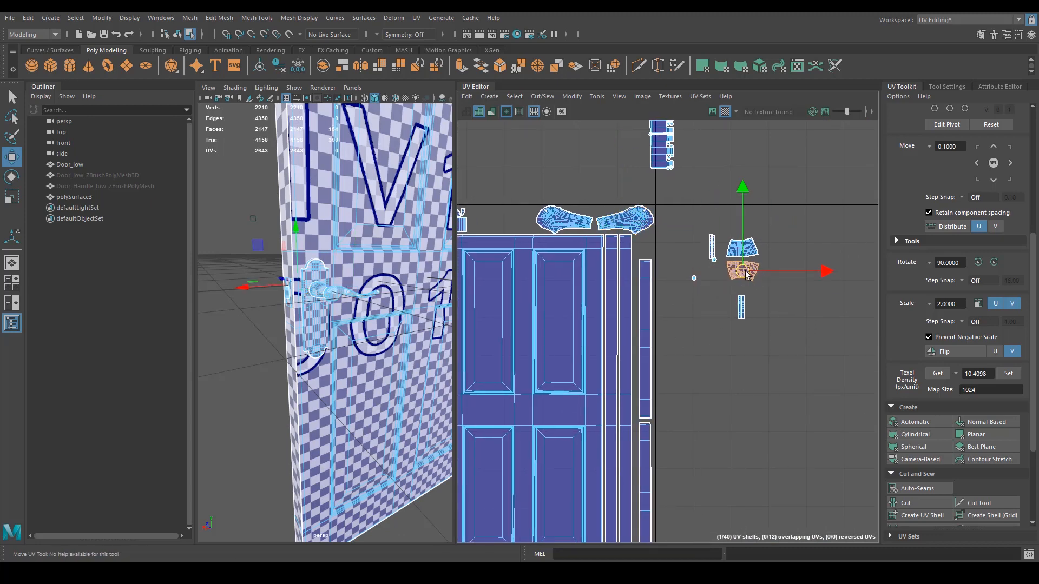
{"action": "scroll", "coordinate": [769, 294], "scroll_direction": "up", "scroll_amount": 6}
{"action": "middle_click_drag", "start_coordinate": [758, 307], "coordinate": [760, 353], "text": "alt"}
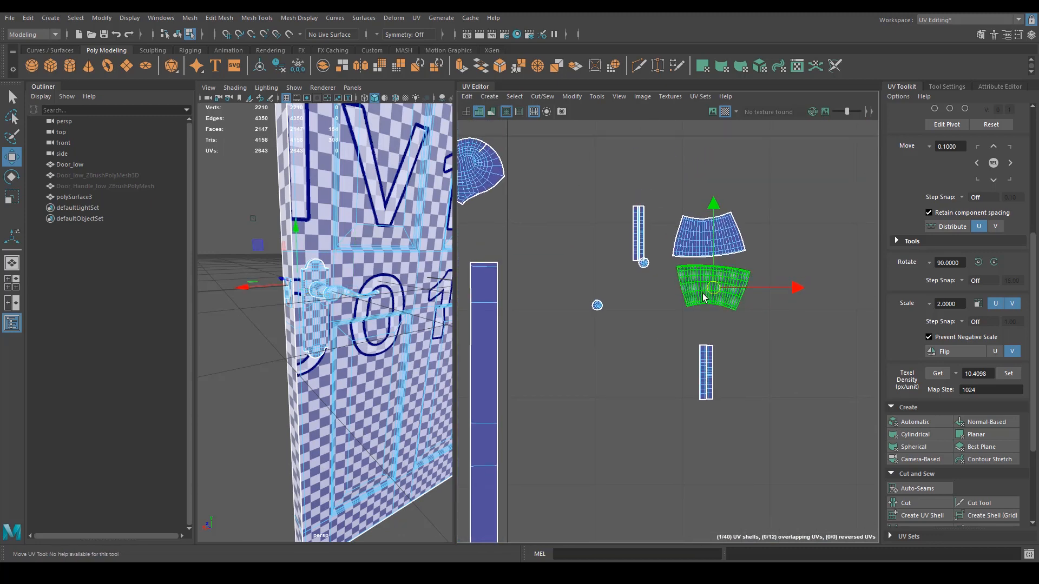
{"action": "right_click_drag", "start_coordinate": [706, 287], "coordinate": [760, 287]}
{"action": "left_click_drag", "start_coordinate": [804, 184], "coordinate": [805, 184]}
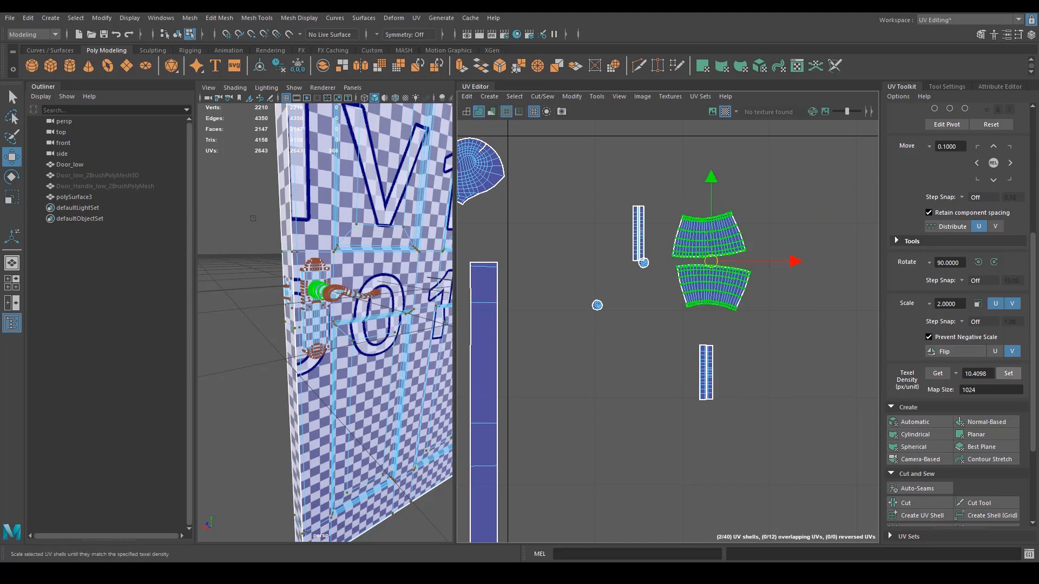
{"action": "scroll", "coordinate": [943, 505], "scroll_direction": "down", "scroll_amount": 5}
{"action": "left_click", "coordinate": [919, 482]}
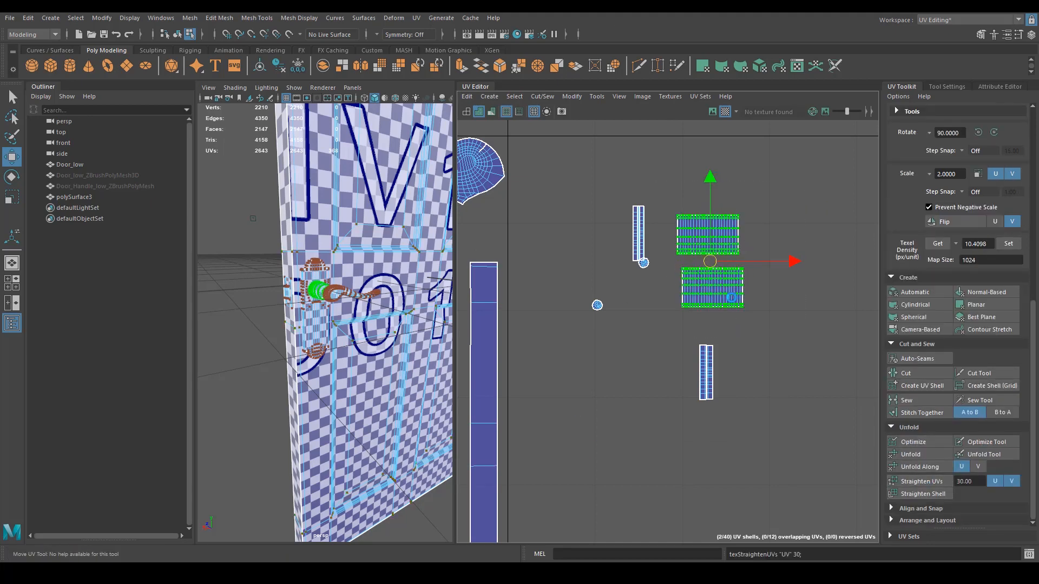
Move the two straightened collar shells into the gap above the second door panel, between the small plates and the lever shells.
{"action": "left_click_drag", "start_coordinate": [714, 259], "coordinate": [548, 243]}
{"action": "middle_click_drag", "start_coordinate": [548, 244], "coordinate": [832, 273], "text": "alt"}
{"action": "left_click_drag", "start_coordinate": [833, 273], "coordinate": [480, 214]}
{"action": "middle_click_drag", "start_coordinate": [514, 233], "coordinate": [682, 244], "text": "alt"}
{"action": "left_click_drag", "start_coordinate": [649, 224], "coordinate": [593, 192]}
{"action": "left_click", "coordinate": [656, 241]}
Shift the lower short strip shell closer to the long narrow strips beside the second door panel.
{"action": "scroll", "coordinate": [757, 307], "scroll_direction": "down", "scroll_amount": 3}
{"action": "middle_click_drag", "start_coordinate": [758, 308], "coordinate": [530, 158], "text": "alt"}
{"action": "left_click", "coordinate": [641, 287]}
{"action": "middle_click_drag", "start_coordinate": [695, 352], "coordinate": [707, 232], "text": "alt"}
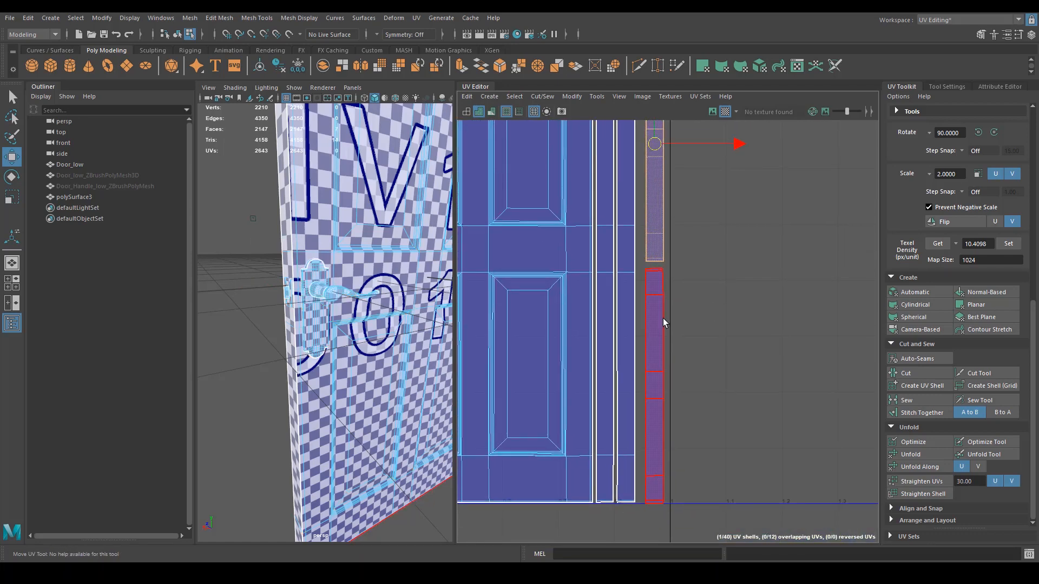
{"action": "left_click", "coordinate": [658, 330]}
{"action": "left_click_drag", "start_coordinate": [738, 382], "coordinate": [731, 379]}
{"action": "middle_click_drag", "start_coordinate": [639, 206], "coordinate": [650, 291], "text": "alt"}
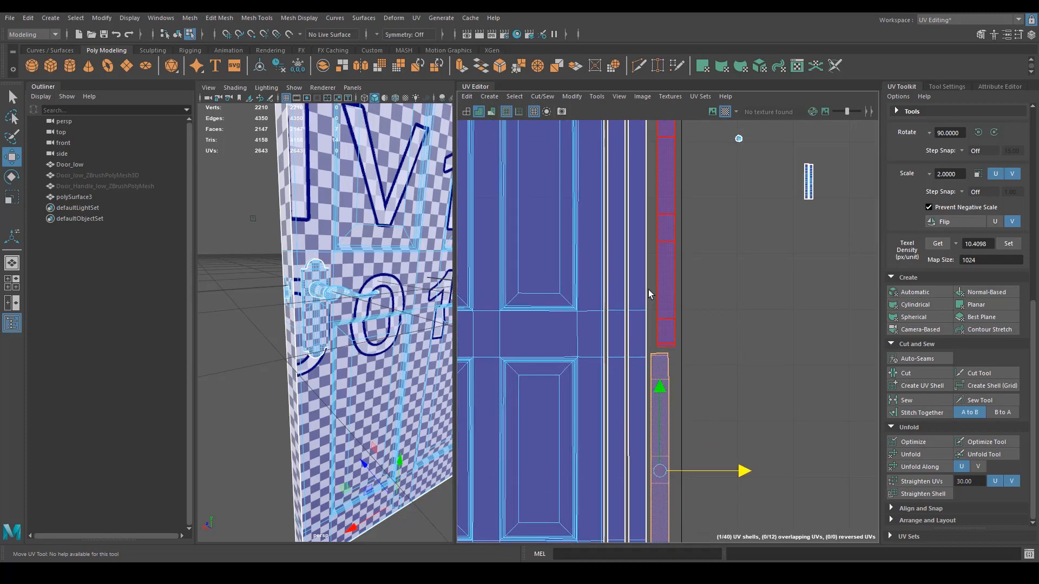
Move the upper short strip shell closer to the long narrow strips beside the second door panel.
{"action": "left_click", "coordinate": [661, 287]}
{"action": "left_click_drag", "start_coordinate": [743, 225], "coordinate": [738, 227]}
{"action": "middle_click_drag", "start_coordinate": [685, 123], "coordinate": [696, 307], "text": "alt"}
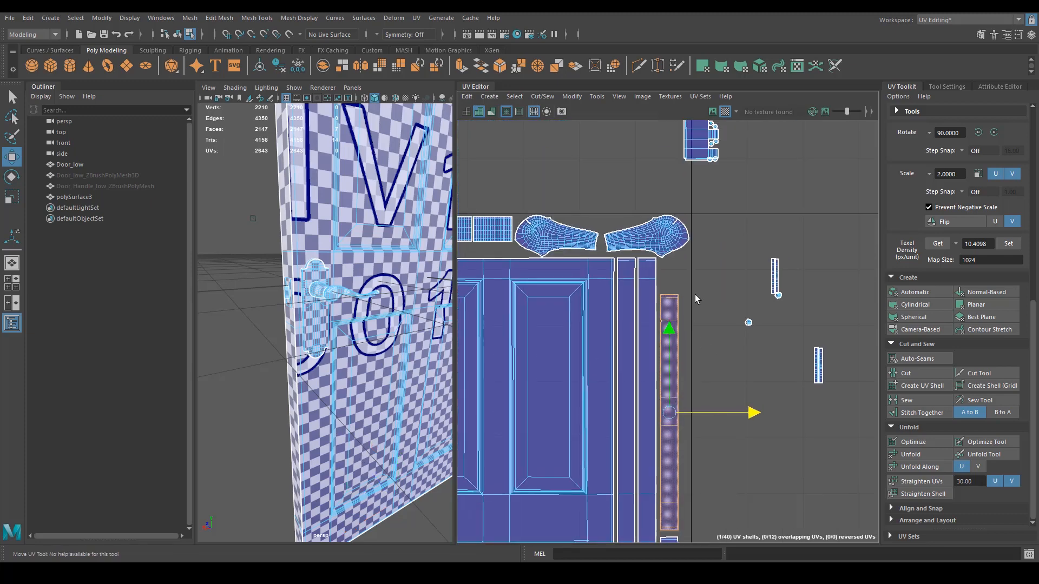
Rotate the upright cluster of toothed shells to lie horizontally and place it above the second door panel, beside the small plates.
{"action": "middle_click_drag", "start_coordinate": [498, 250], "coordinate": [719, 280], "text": "alt"}
{"action": "middle_click_drag", "start_coordinate": [858, 205], "coordinate": [719, 252], "text": "alt"}
{"action": "left_click_drag", "start_coordinate": [719, 251], "coordinate": [884, 91]}
{"action": "key", "text": "r"}
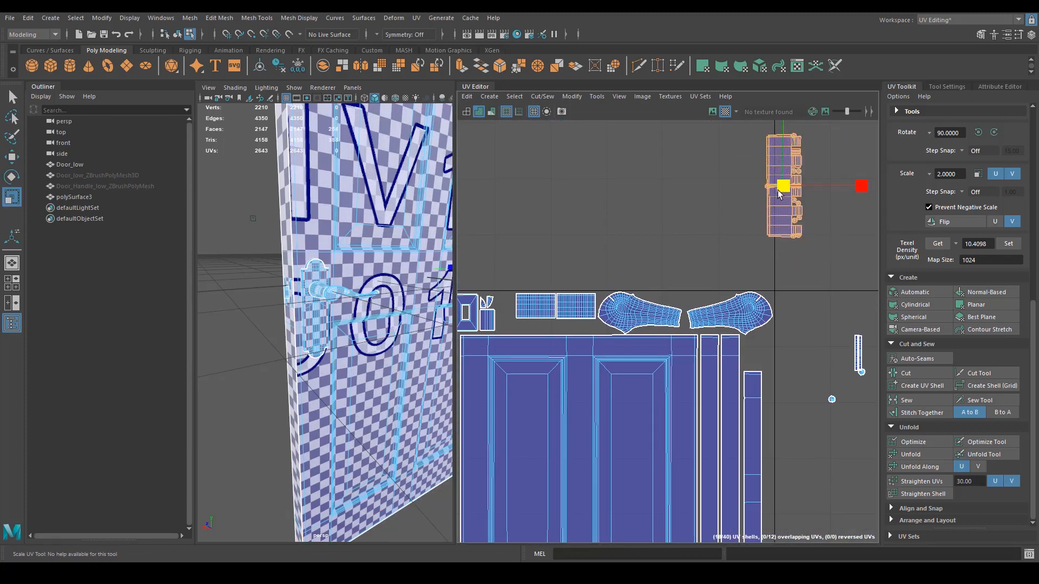
{"action": "key", "text": "w"}
{"action": "left_click_drag", "start_coordinate": [784, 187], "coordinate": [805, 331]}
{"action": "middle_click_drag", "start_coordinate": [833, 398], "coordinate": [830, 290], "text": "alt"}
{"action": "left_click_drag", "start_coordinate": [845, 221], "coordinate": [582, 196]}
{"action": "key", "text": "e"}
{"action": "left_click_drag", "start_coordinate": [649, 163], "coordinate": [558, 138]}
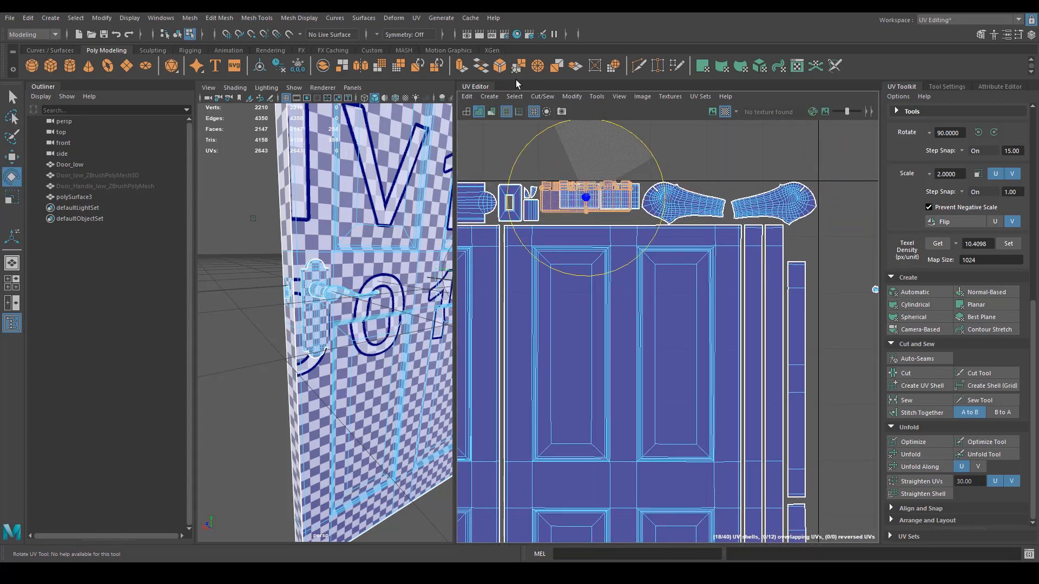
{"action": "key", "text": "w"}
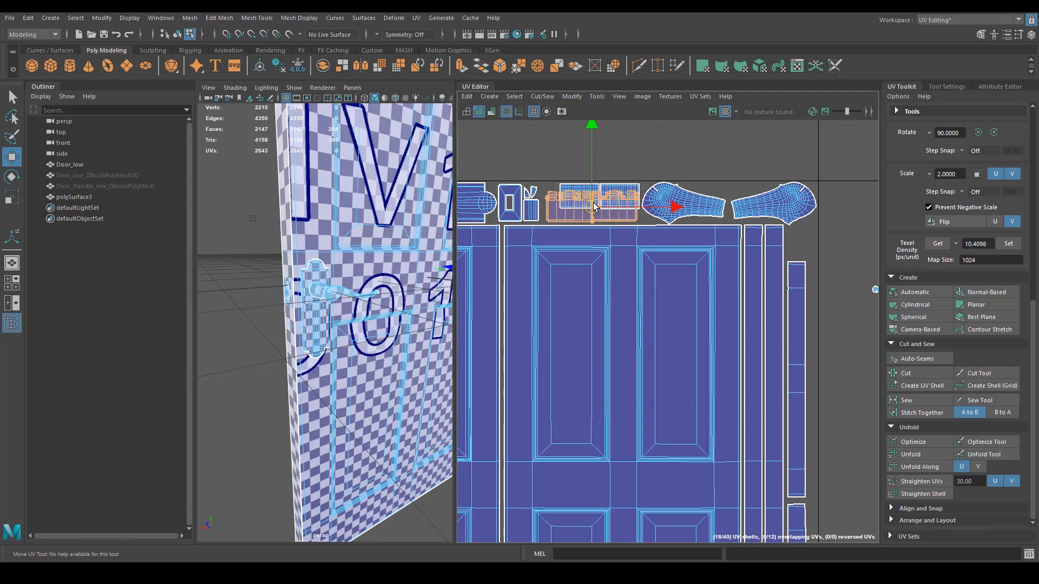
Move the two collar shells out of the gap above the second door panel to just above the upper short strip.
{"action": "key", "text": "w"}
{"action": "left_click_drag", "start_coordinate": [593, 185], "coordinate": [720, 163]}
{"action": "right_click_drag", "start_coordinate": [773, 203], "coordinate": [686, 253], "text": "alt"}
{"action": "middle_click_drag", "start_coordinate": [686, 254], "coordinate": [718, 244], "text": "alt"}
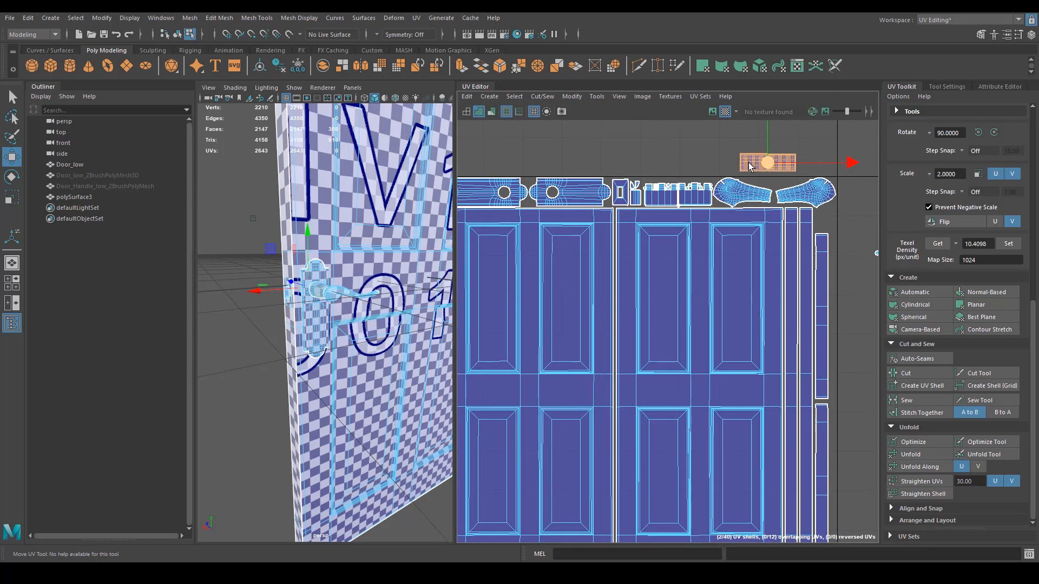
{"action": "scroll", "coordinate": [855, 233], "scroll_direction": "up", "scroll_amount": 6}
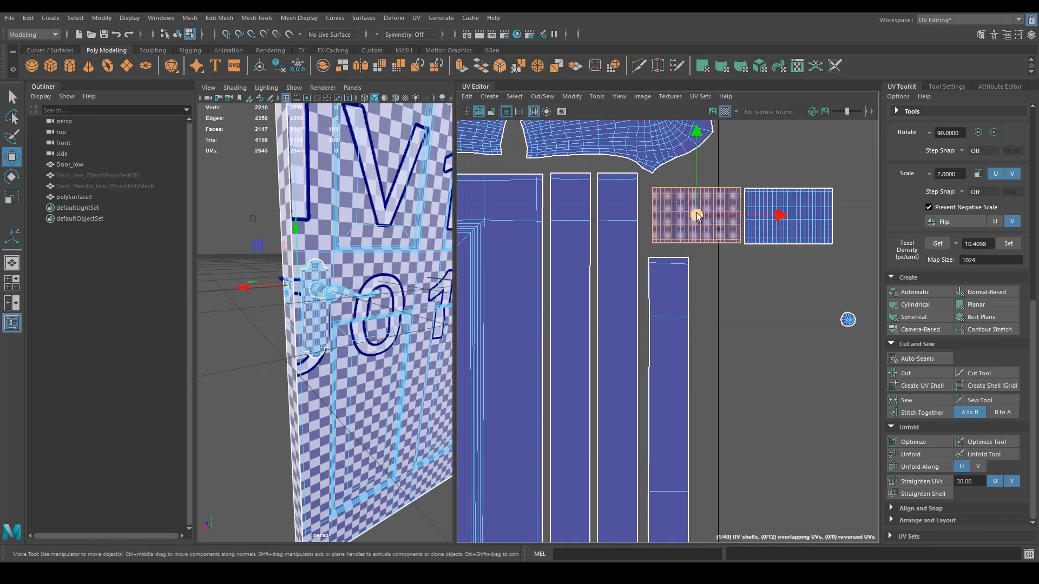
{"action": "key", "text": "e"}
{"action": "left_click_drag", "start_coordinate": [749, 165], "coordinate": [770, 216]}
{"action": "key", "text": "ctrl+z"}
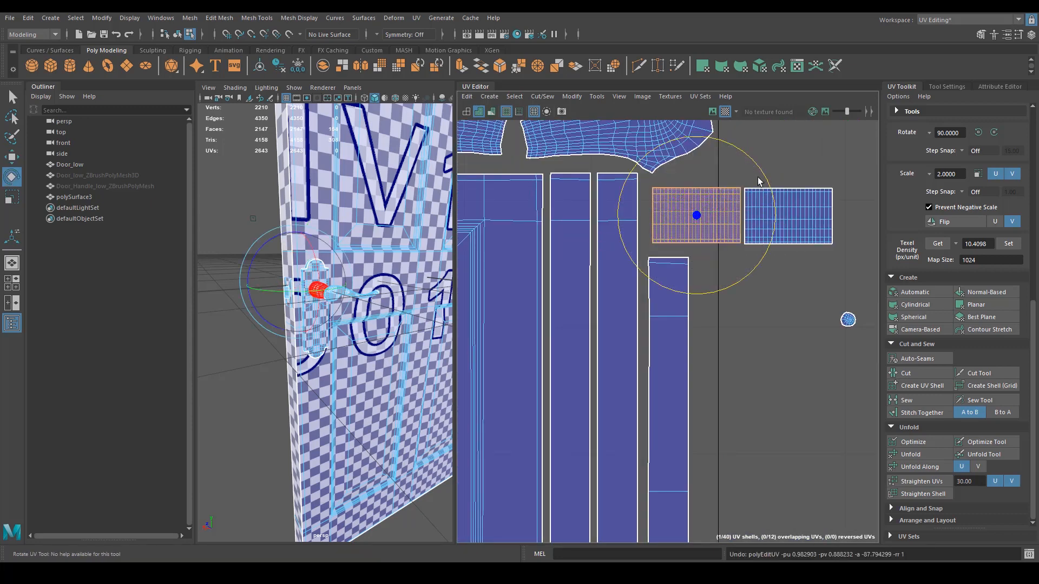
Rotate the first collar shell upright and place it above the upper short strip, moving the second collar aside.
{"action": "left_click", "coordinate": [770, 217]}
{"action": "left_click_drag", "start_coordinate": [811, 145], "coordinate": [844, 240]}
{"action": "key", "text": "w"}
{"action": "left_click_drag", "start_coordinate": [788, 217], "coordinate": [800, 199]}
{"action": "left_click", "coordinate": [732, 221]}
{"action": "left_click", "coordinate": [691, 211]}
{"action": "left_click_drag", "start_coordinate": [689, 210], "coordinate": [681, 214]}
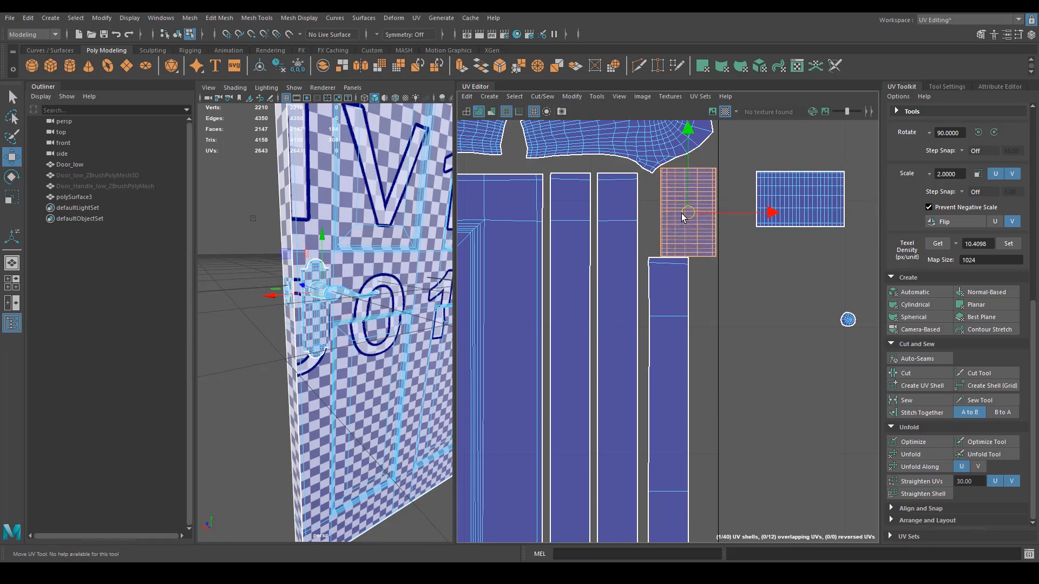
Scale both door panels, the two long strips and the two short strips down slightly together, and reposition them along the tile's lower edge.
{"action": "right_click_drag", "start_coordinate": [744, 247], "coordinate": [671, 314], "text": "alt"}
{"action": "middle_click_drag", "start_coordinate": [671, 313], "coordinate": [797, 201], "text": "alt"}
{"action": "right_click_drag", "start_coordinate": [796, 200], "coordinate": [715, 281], "text": "alt"}
{"action": "middle_click_drag", "start_coordinate": [714, 281], "coordinate": [619, 315], "text": "alt"}
{"action": "left_click", "coordinate": [736, 278]}
{"action": "left_click", "coordinate": [722, 381], "text": "shift"}
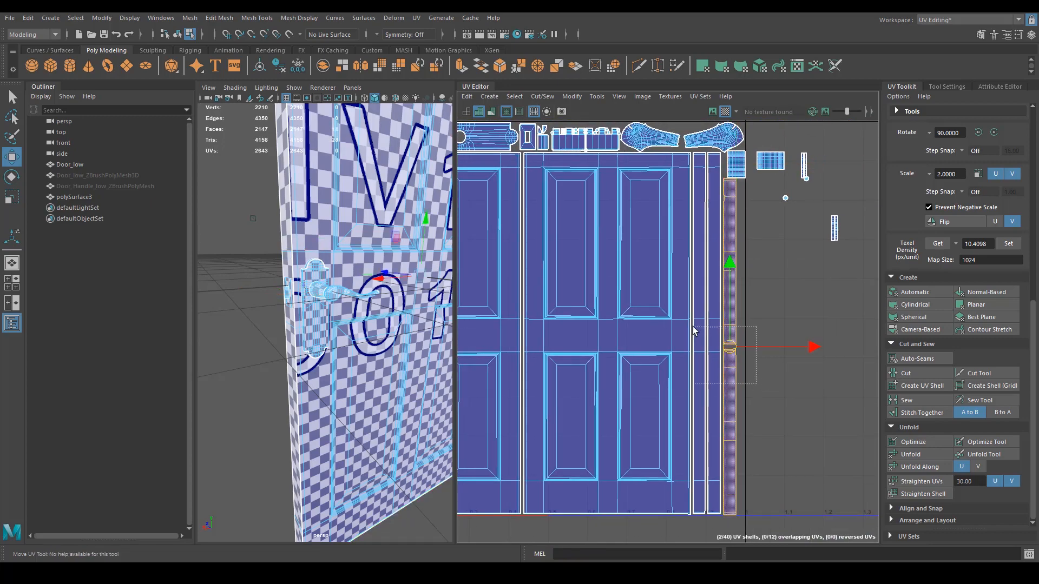
{"action": "left_click_drag", "start_coordinate": [486, 301], "coordinate": [485, 301]}
{"action": "middle_click_drag", "start_coordinate": [530, 306], "coordinate": [607, 302], "text": "alt"}
{"action": "key", "text": "e"}
{"action": "key", "text": "r"}
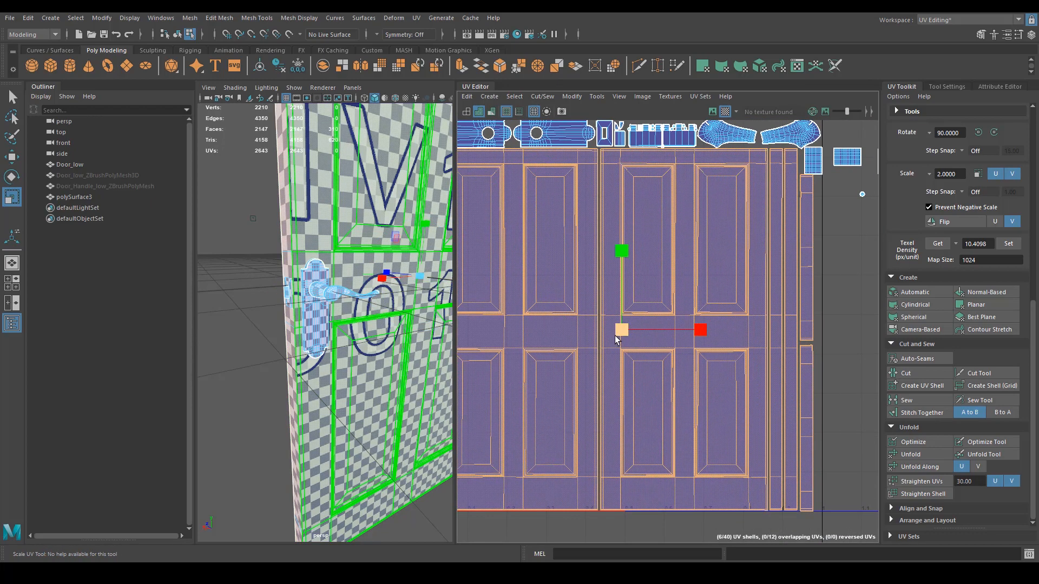
{"action": "left_click_drag", "start_coordinate": [622, 329], "coordinate": [620, 332]}
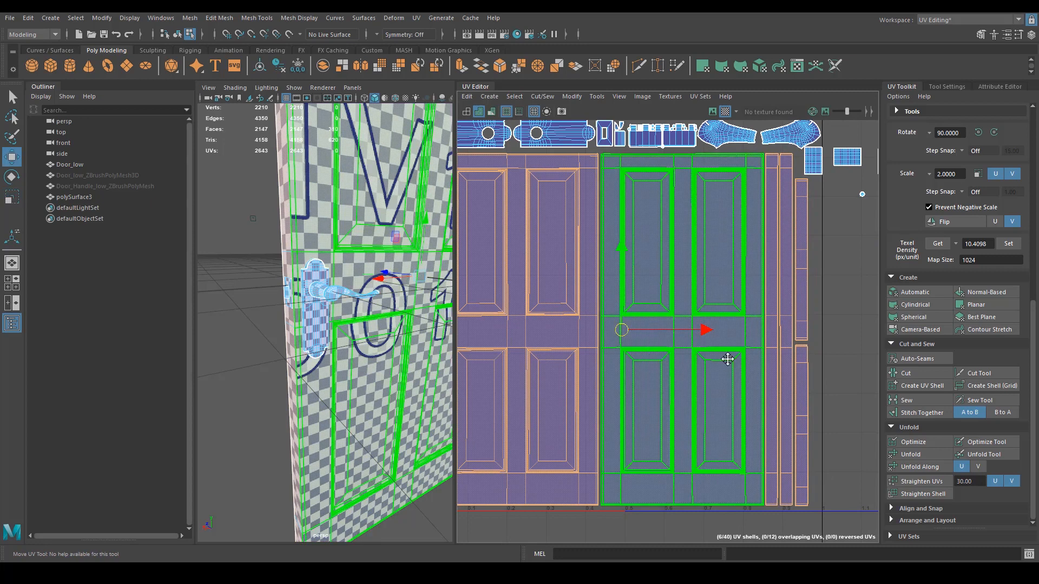
{"action": "middle_click_drag", "start_coordinate": [621, 331], "coordinate": [698, 317], "text": "alt"}
{"action": "left_click_drag", "start_coordinate": [696, 312], "coordinate": [696, 314]}
Rotate the second collar shell upright and place it directly beneath the first collar.
{"action": "middle_click_drag", "start_coordinate": [694, 329], "coordinate": [475, 425], "text": "alt"}
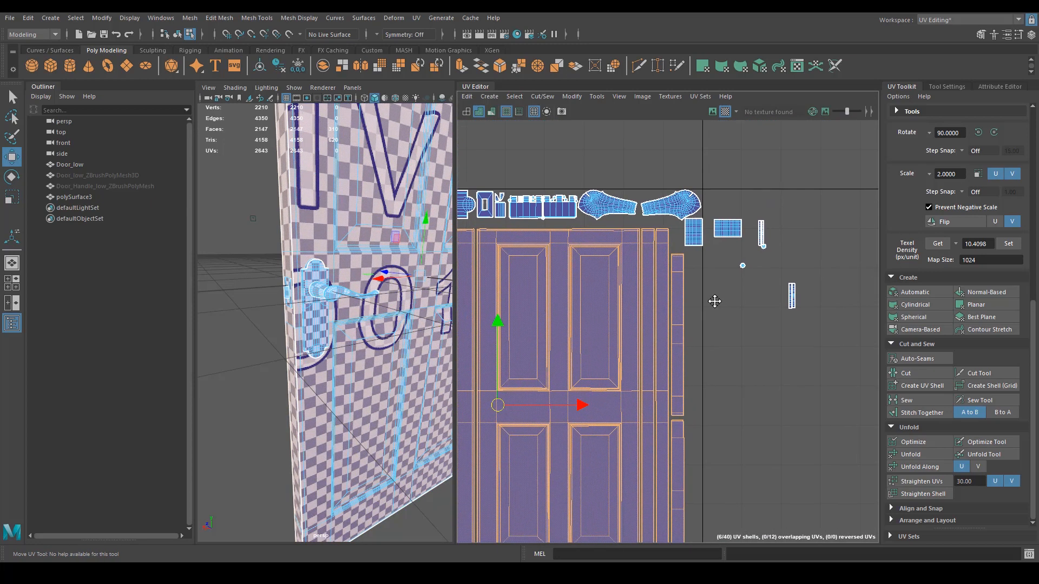
{"action": "left_click", "coordinate": [727, 229]}
{"action": "key", "text": "e"}
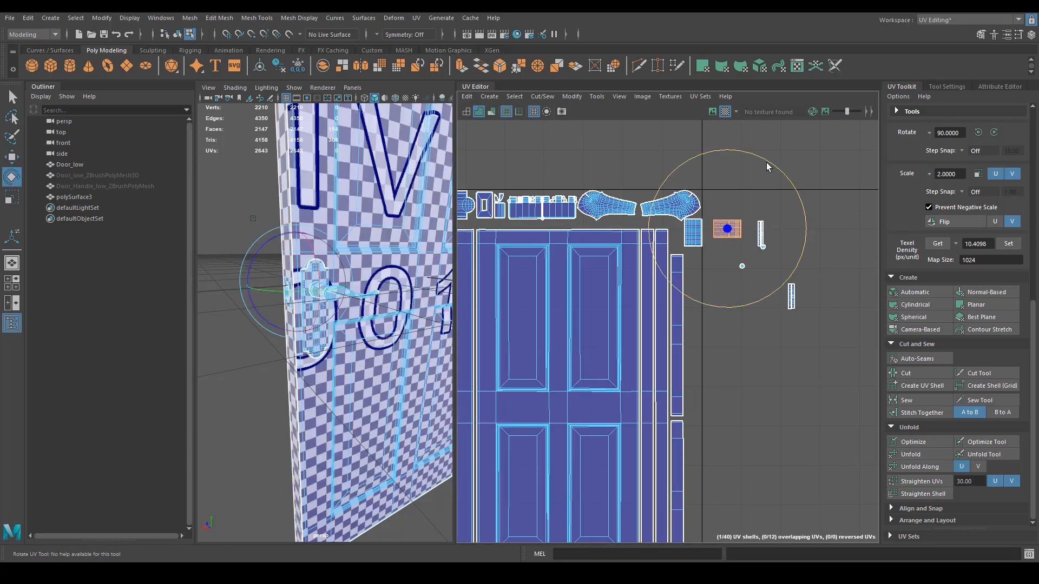
{"action": "left_click_drag", "start_coordinate": [767, 166], "coordinate": [787, 221]}
{"action": "left_click_drag", "start_coordinate": [771, 258], "coordinate": [771, 258]}
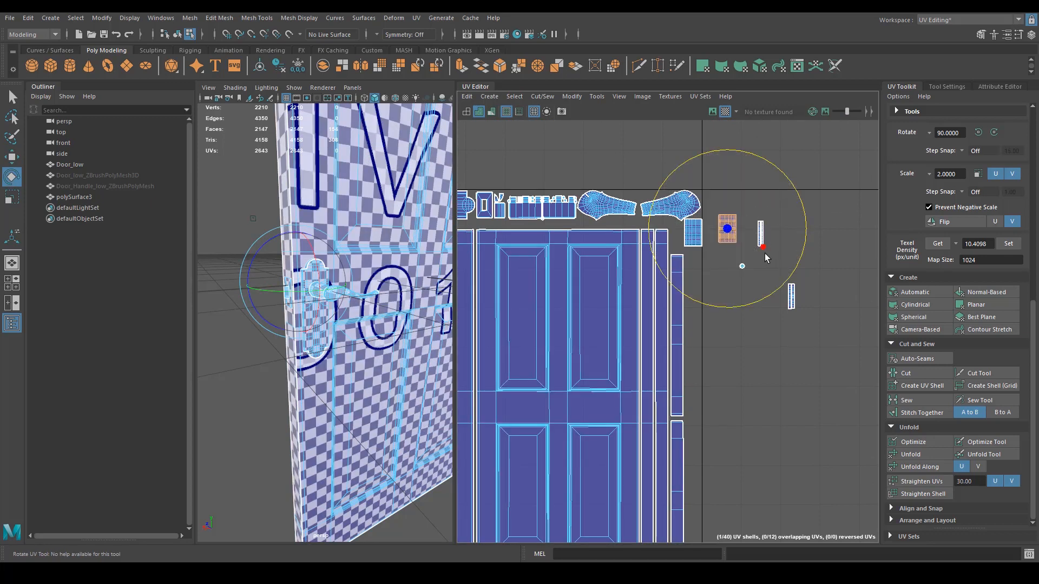
{"action": "key", "text": "w"}
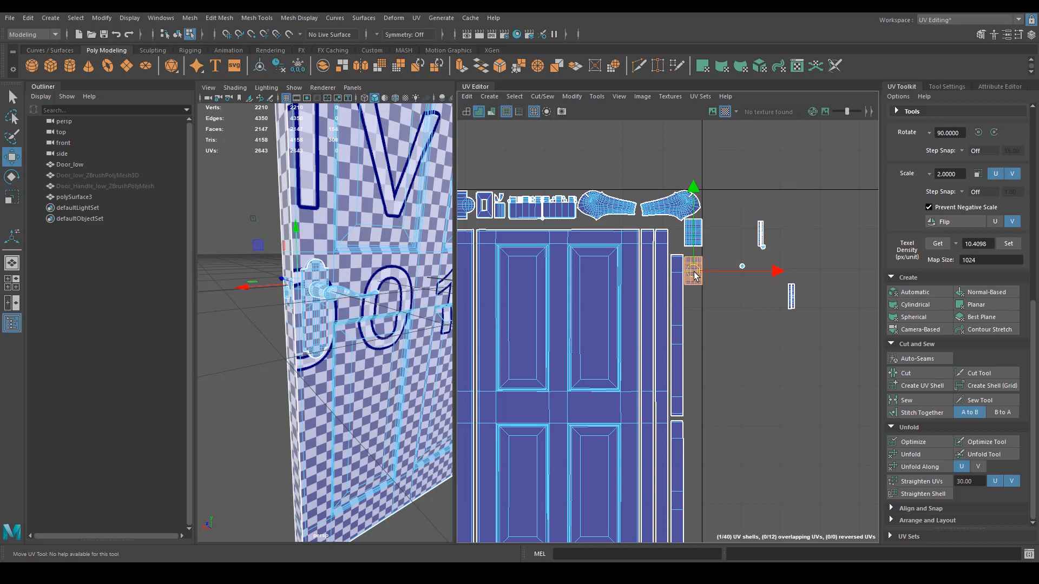
Move the upper short strip shell down beside the lower short strip at the tile's lower-right corner.
{"action": "right_click_drag", "start_coordinate": [712, 331], "coordinate": [697, 390], "text": "alt"}
{"action": "middle_click_drag", "start_coordinate": [697, 390], "coordinate": [695, 287], "text": "alt"}
{"action": "left_click", "coordinate": [646, 305]}
{"action": "right_click_drag", "start_coordinate": [744, 341], "coordinate": [691, 267], "text": "alt"}
{"action": "left_click_drag", "start_coordinate": [691, 268], "coordinate": [711, 456]}
{"action": "middle_click_drag", "start_coordinate": [711, 455], "coordinate": [675, 354], "text": "alt"}
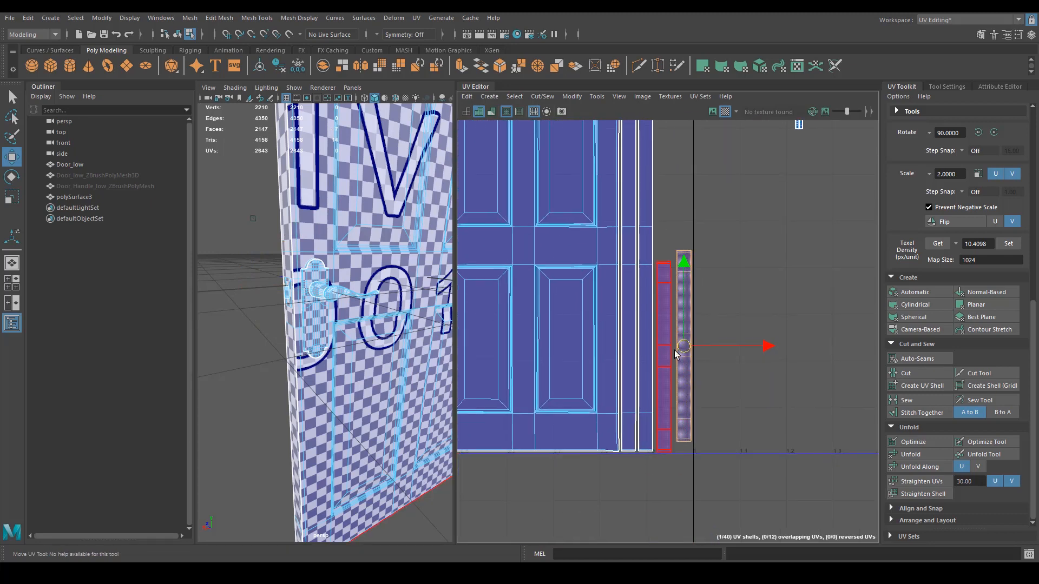
Move both collar shells down into the free space above the two short strips.
{"action": "middle_click_drag", "start_coordinate": [679, 223], "coordinate": [676, 384], "text": "alt"}
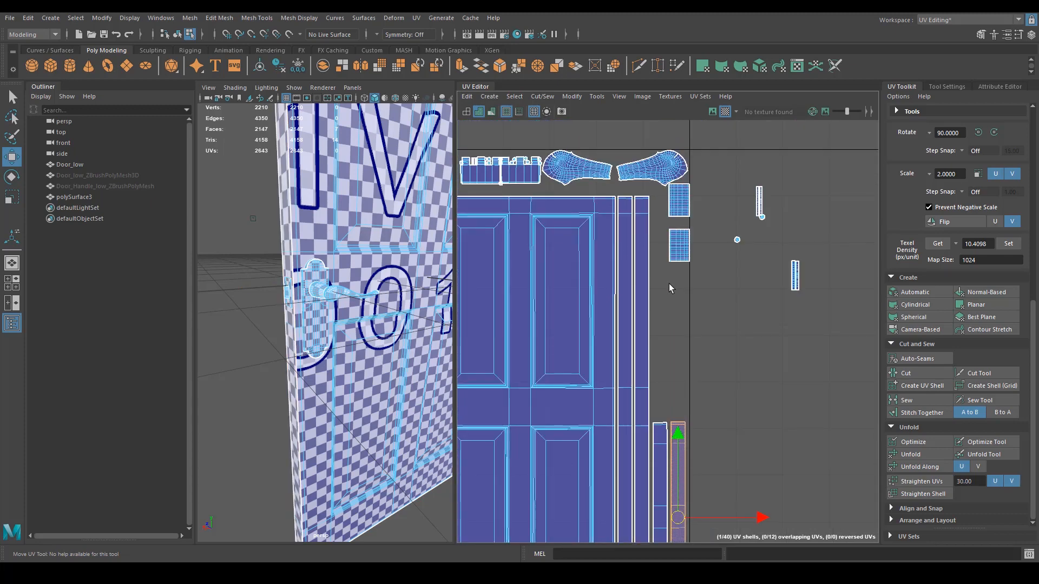
{"action": "left_click_drag", "start_coordinate": [669, 286], "coordinate": [667, 347]}
{"action": "left_click_drag", "start_coordinate": [819, 274], "coordinate": [771, 269]}
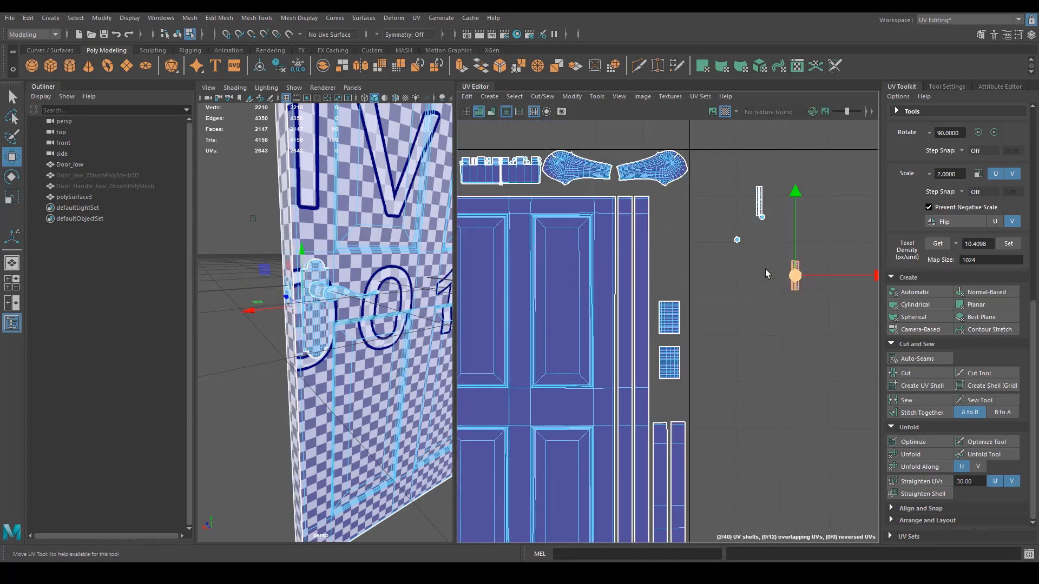
Move both lever shells toward the tile's upper-right corner and shift the small plates and toothed shells away from the backplates.
{"action": "middle_click_drag", "start_coordinate": [657, 249], "coordinate": [885, 316], "text": "alt"}
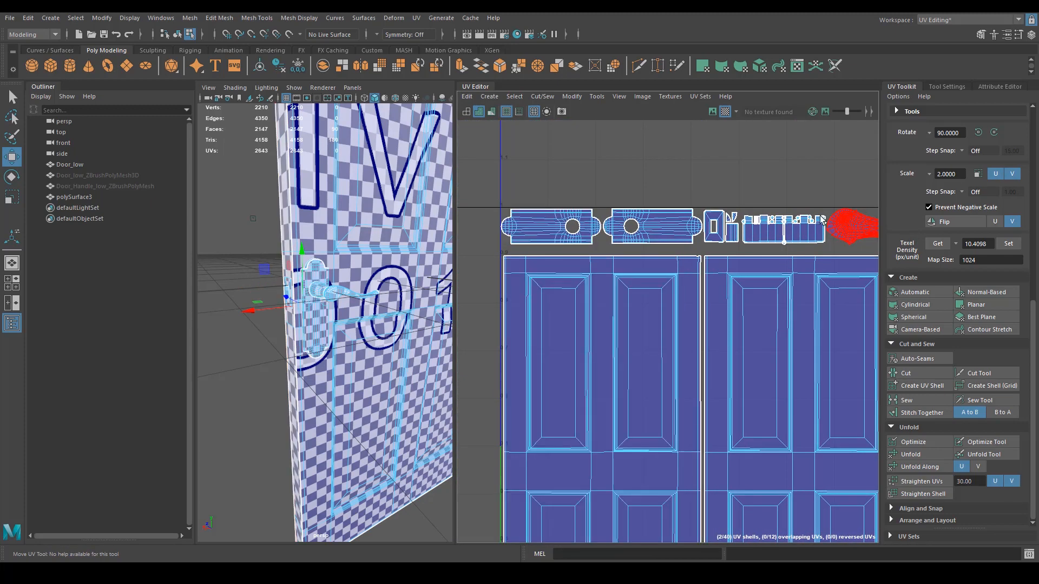
{"action": "middle_click_drag", "start_coordinate": [853, 246], "coordinate": [683, 250], "text": "alt"}
{"action": "left_click_drag", "start_coordinate": [683, 250], "coordinate": [754, 194]}
{"action": "left_click_drag", "start_coordinate": [736, 231], "coordinate": [833, 223]}
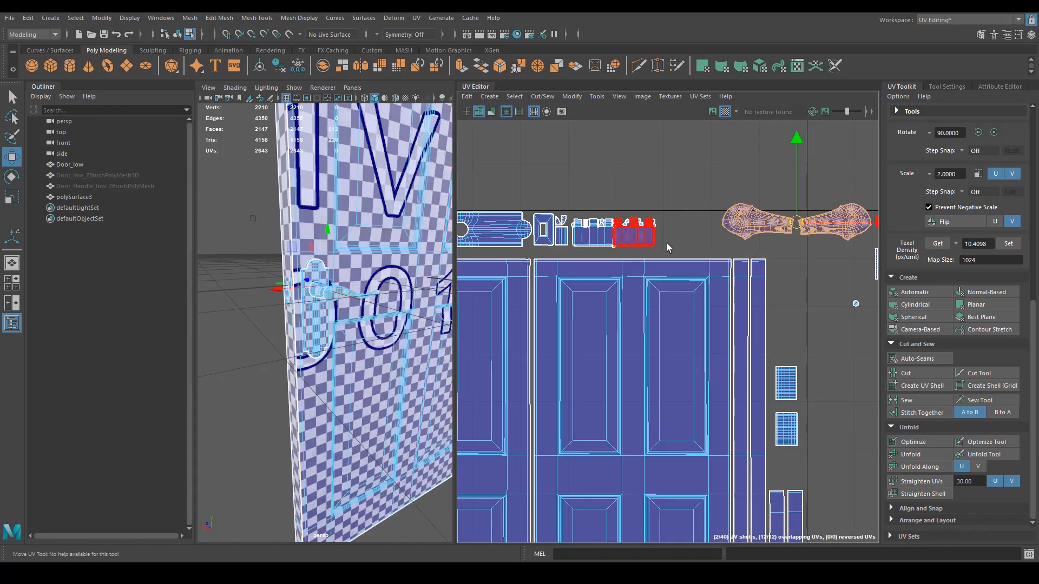
{"action": "middle_click_drag", "start_coordinate": [666, 242], "coordinate": [762, 260], "text": "alt"}
{"action": "left_click_drag", "start_coordinate": [628, 219], "coordinate": [627, 217]}
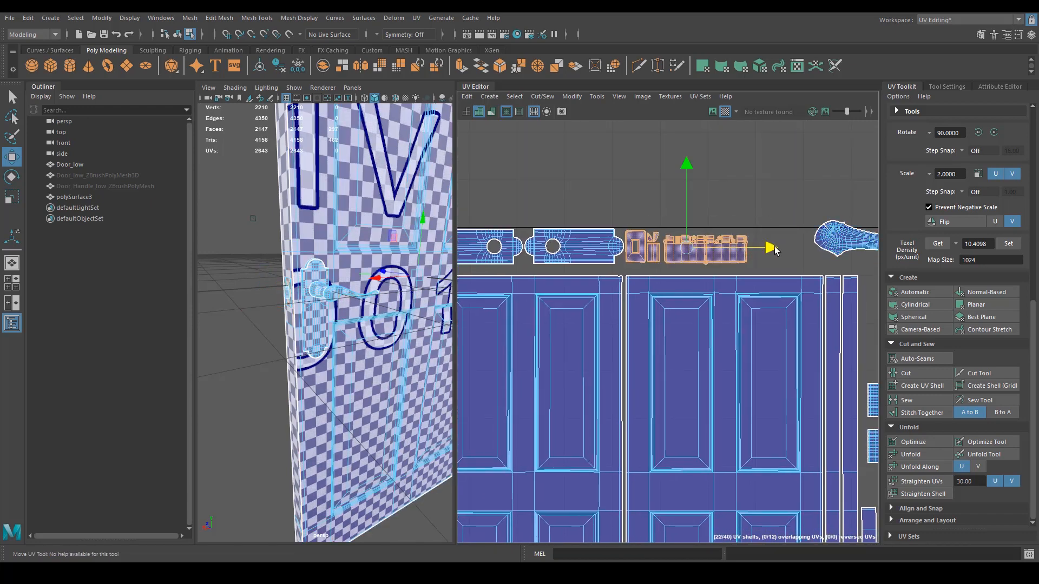
{"action": "left_click_drag", "start_coordinate": [774, 247], "coordinate": [813, 247]}
Enlarge both handle backplate shells slightly above the first door panel.
{"action": "middle_click_drag", "start_coordinate": [693, 266], "coordinate": [775, 261], "text": "alt"}
{"action": "left_click_drag", "start_coordinate": [586, 264], "coordinate": [622, 247]}
{"action": "key", "text": "r"}
{"action": "key", "text": "e"}
{"action": "key", "text": "r"}
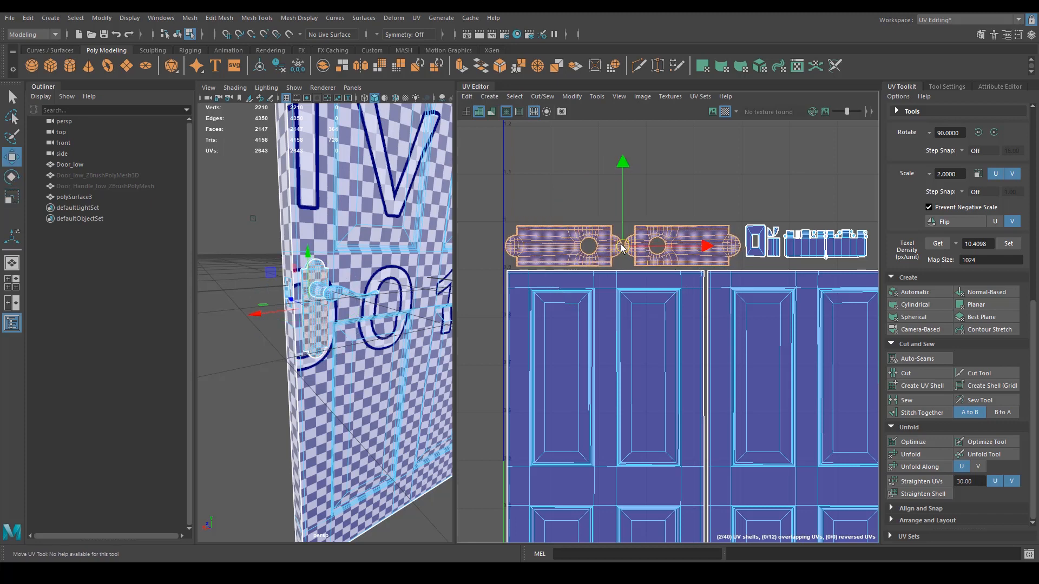
Compare the checker density on the handle backplate with that of the surrounding door surface.
{"action": "middle_click_drag", "start_coordinate": [753, 278], "coordinate": [674, 211], "text": "alt"}
{"action": "right_click_drag", "start_coordinate": [675, 211], "coordinate": [645, 233], "text": "alt"}
{"action": "middle_click_drag", "start_coordinate": [645, 232], "coordinate": [619, 301], "text": "alt"}
{"action": "left_click_drag", "start_coordinate": [325, 342], "coordinate": [298, 326], "text": "alt"}
{"action": "right_click_drag", "start_coordinate": [299, 327], "coordinate": [316, 328], "text": "alt"}
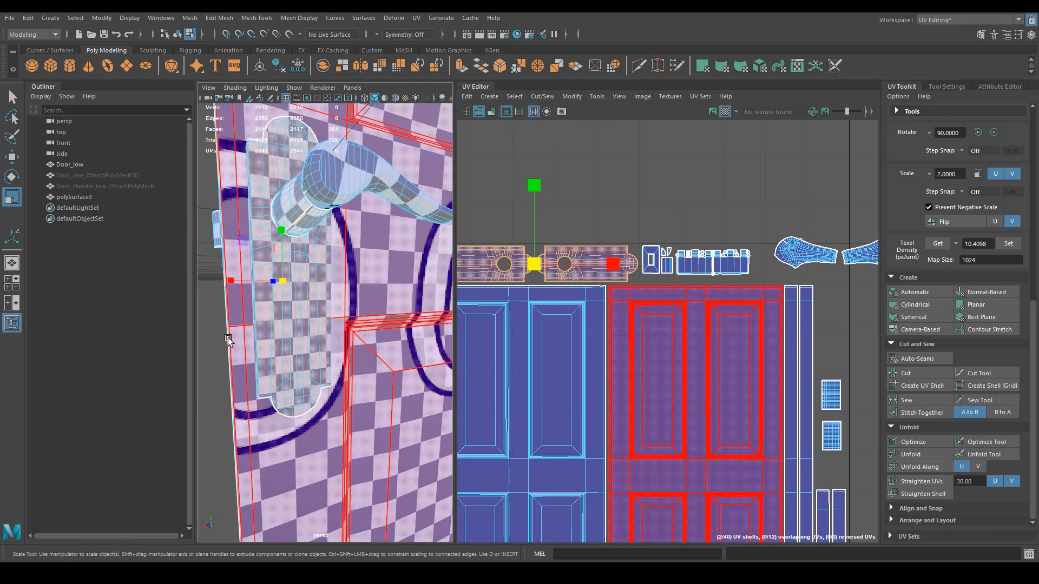
{"action": "right_click_drag", "start_coordinate": [576, 277], "coordinate": [582, 241], "text": "alt"}
{"action": "middle_click_drag", "start_coordinate": [583, 240], "coordinate": [545, 259], "text": "alt"}
{"action": "right_click_drag", "start_coordinate": [545, 259], "coordinate": [728, 241], "text": "alt"}
{"action": "middle_click_drag", "start_coordinate": [632, 291], "coordinate": [715, 258], "text": "alt"}
{"action": "left_click", "coordinate": [541, 259]}
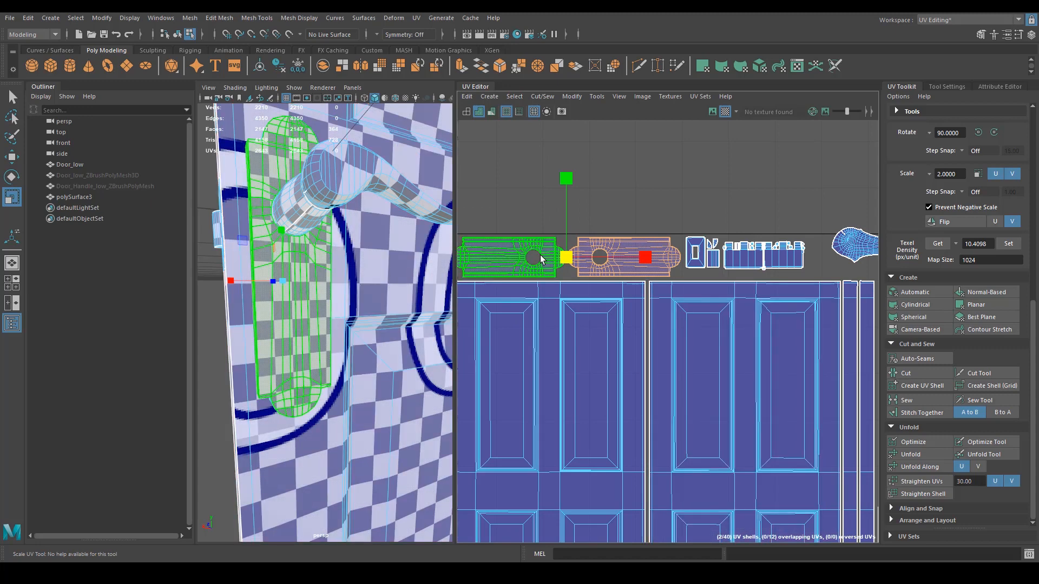
Enlarge the door panels and the four side strips slightly to span the tile's width, aligned with its lower edge.
{"action": "middle_click_drag", "start_coordinate": [659, 314], "coordinate": [626, 204], "text": "alt"}
{"action": "right_click_drag", "start_coordinate": [626, 204], "coordinate": [595, 168], "text": "alt"}
{"action": "middle_click_drag", "start_coordinate": [680, 382], "coordinate": [687, 293], "text": "alt"}
{"action": "left_click_drag", "start_coordinate": [579, 438], "coordinate": [810, 307]}
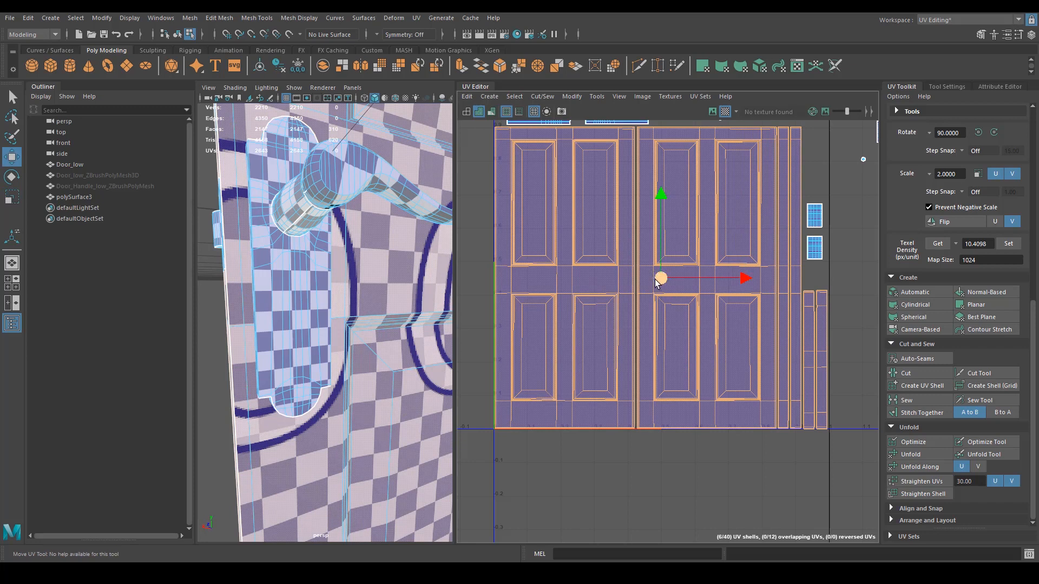
{"action": "left_click_drag", "start_coordinate": [656, 279], "coordinate": [655, 279]}
Examine the margins of the door panels and strips along the tile borders and look over the Arrange and Layout tools.
{"action": "middle_click_drag", "start_coordinate": [745, 339], "coordinate": [633, 319], "text": "alt"}
{"action": "right_click_drag", "start_coordinate": [633, 320], "coordinate": [915, 319], "text": "alt"}
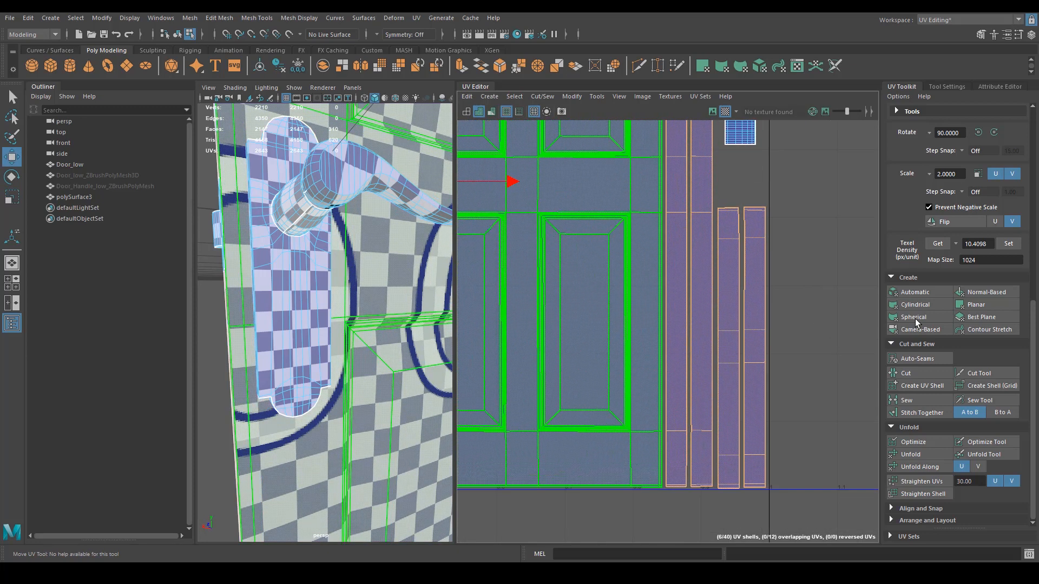
{"action": "right_click_drag", "start_coordinate": [792, 323], "coordinate": [684, 310], "text": "alt"}
{"action": "middle_click_drag", "start_coordinate": [684, 309], "coordinate": [668, 321], "text": "alt"}
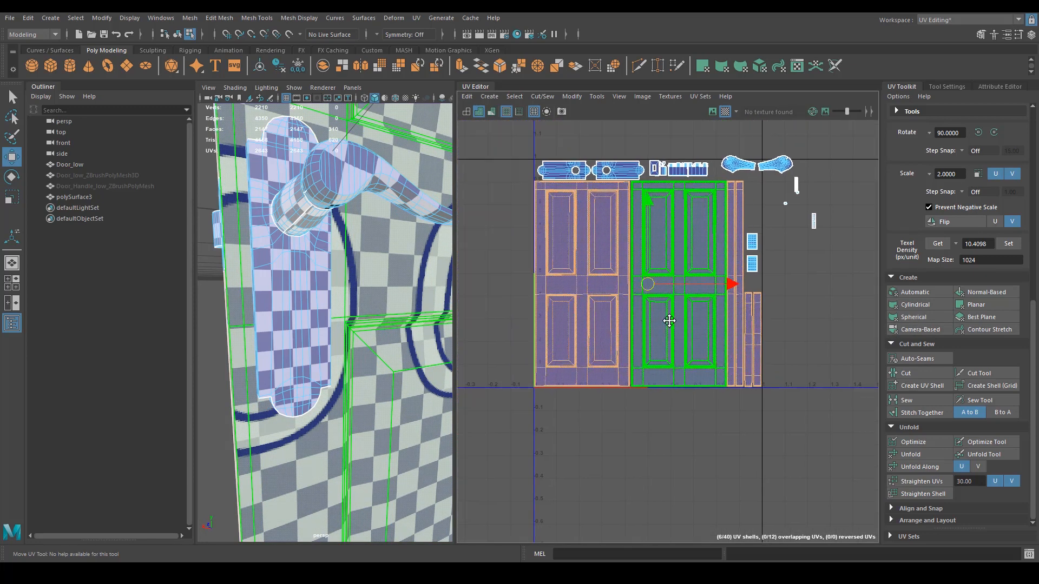
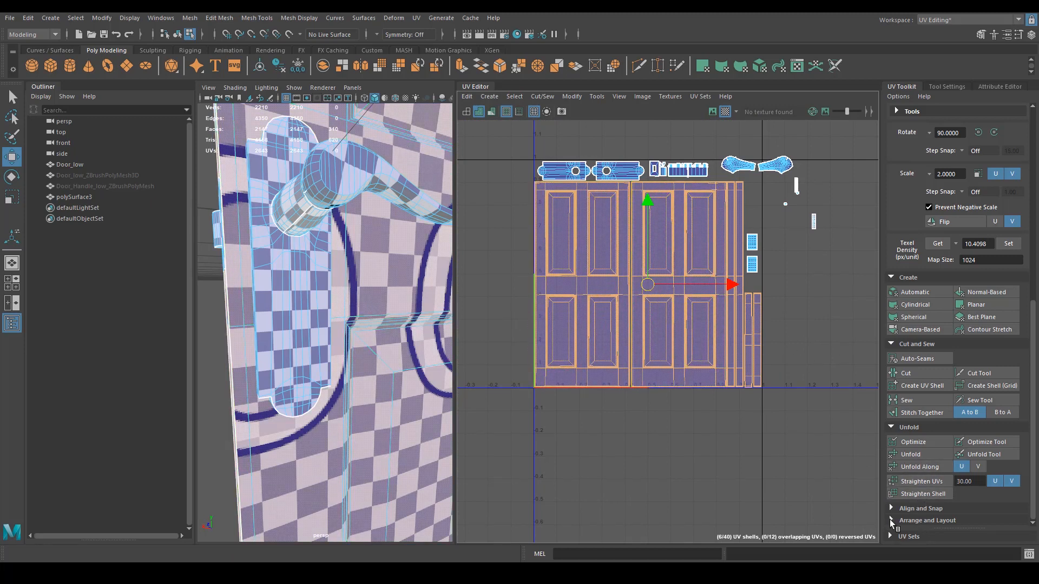
{"action": "scroll", "coordinate": [908, 524], "scroll_direction": "down", "scroll_amount": 4}
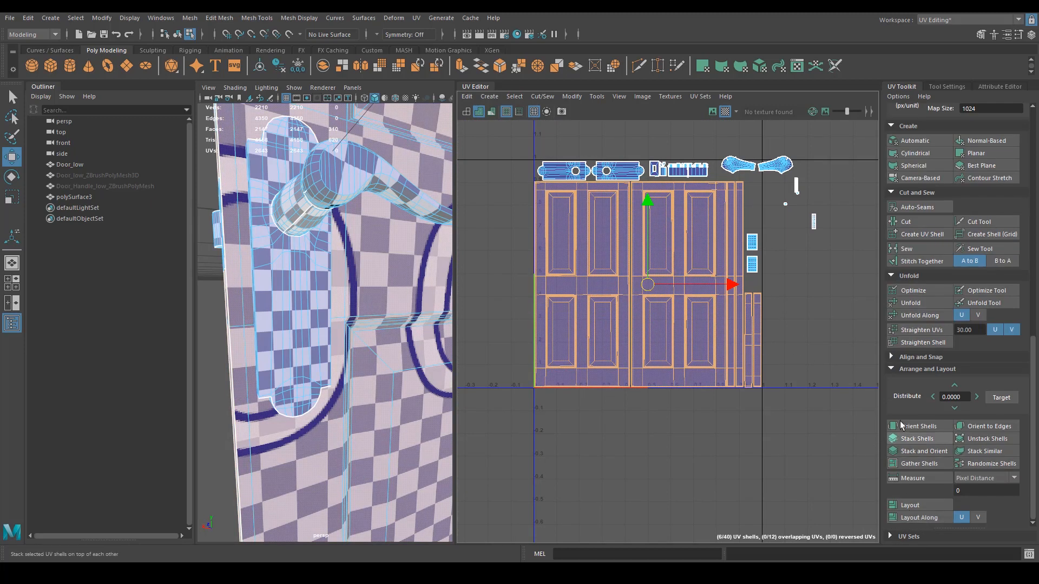
{"action": "left_click", "coordinate": [925, 508]}
{"action": "scroll", "coordinate": [738, 418], "scroll_direction": "up", "scroll_amount": 5}
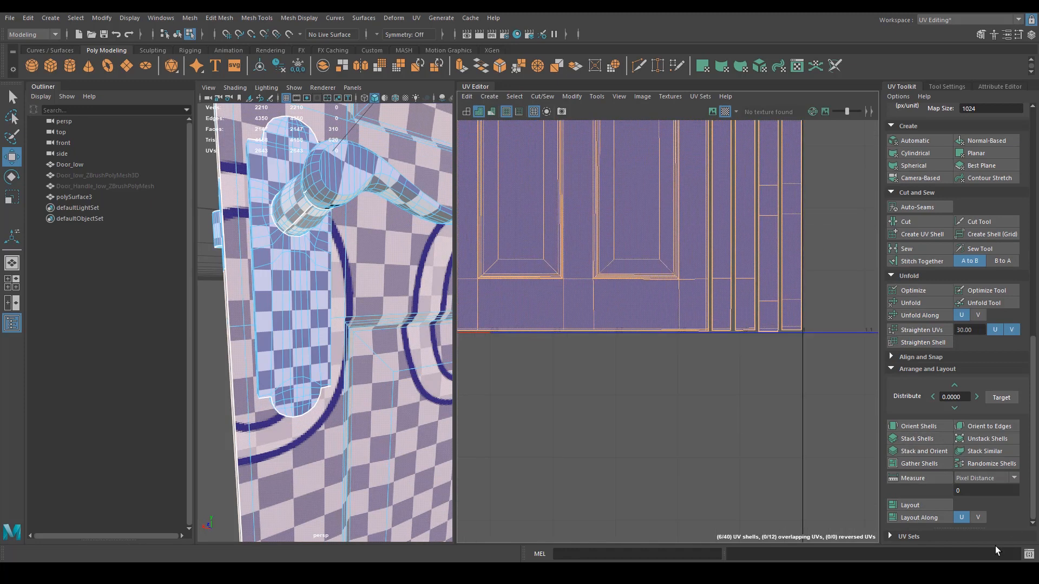
{"action": "scroll", "coordinate": [644, 361], "scroll_direction": "down", "scroll_amount": 4}
{"action": "middle_click_drag", "start_coordinate": [613, 223], "coordinate": [638, 352], "text": "alt"}
{"action": "scroll", "coordinate": [611, 290], "scroll_direction": "down", "scroll_amount": 1}
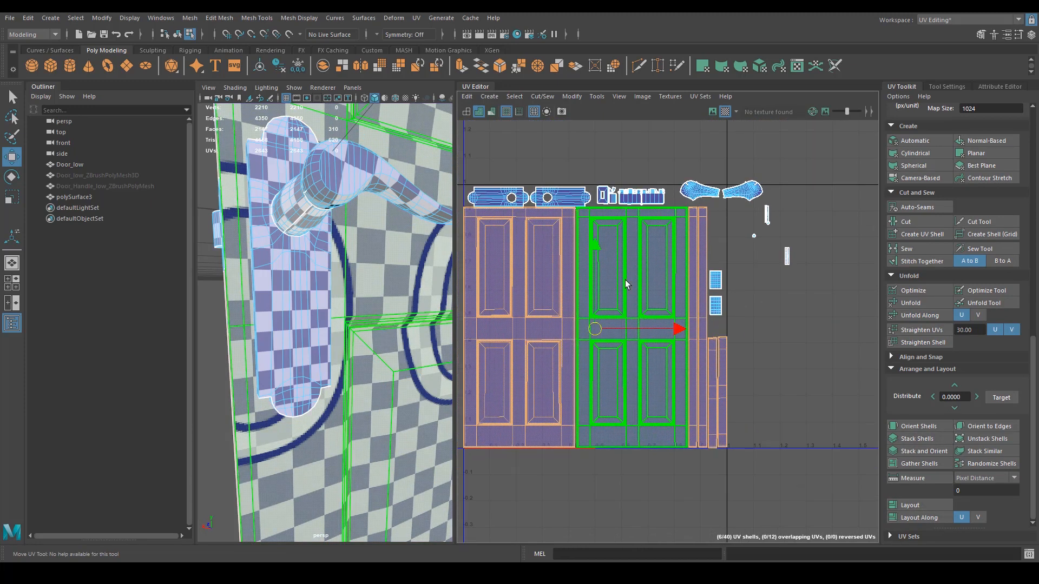
Reduce both handle backplate shells slightly and reposition them side by side in the gap above the first door panel.
{"action": "middle_click_drag", "start_coordinate": [625, 281], "coordinate": [735, 302], "text": "alt"}
{"action": "scroll", "coordinate": [608, 286], "scroll_direction": "up", "scroll_amount": 4}
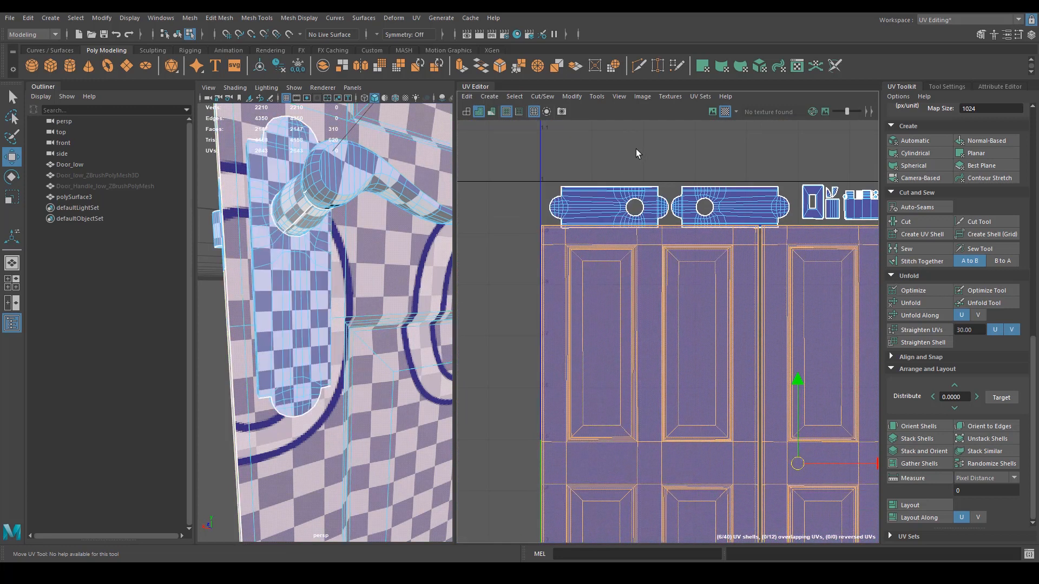
{"action": "left_click_drag", "start_coordinate": [709, 217], "coordinate": [670, 202]}
{"action": "key", "text": "r"}
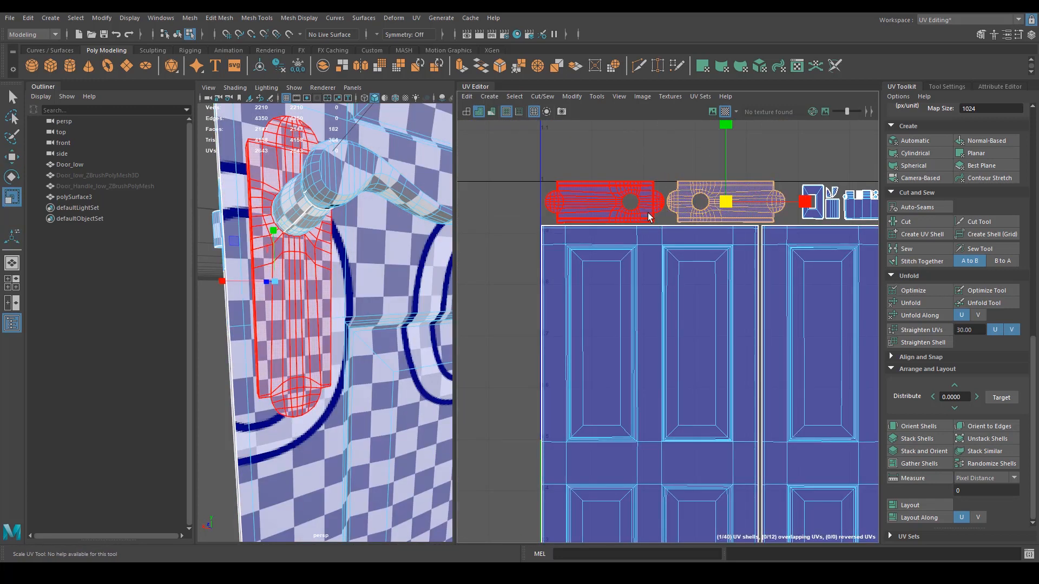
{"action": "key", "text": "r"}
{"action": "left_click_drag", "start_coordinate": [668, 205], "coordinate": [659, 208]}
{"action": "key", "text": "e"}
{"action": "key", "text": "w"}
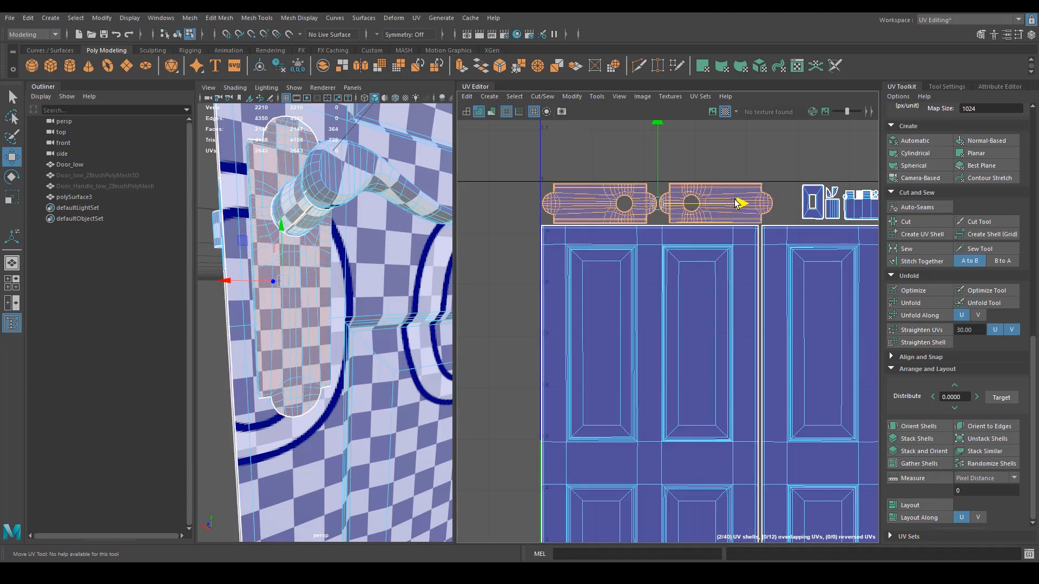
{"action": "middle_click_drag", "start_coordinate": [735, 204], "coordinate": [570, 246], "text": "alt"}
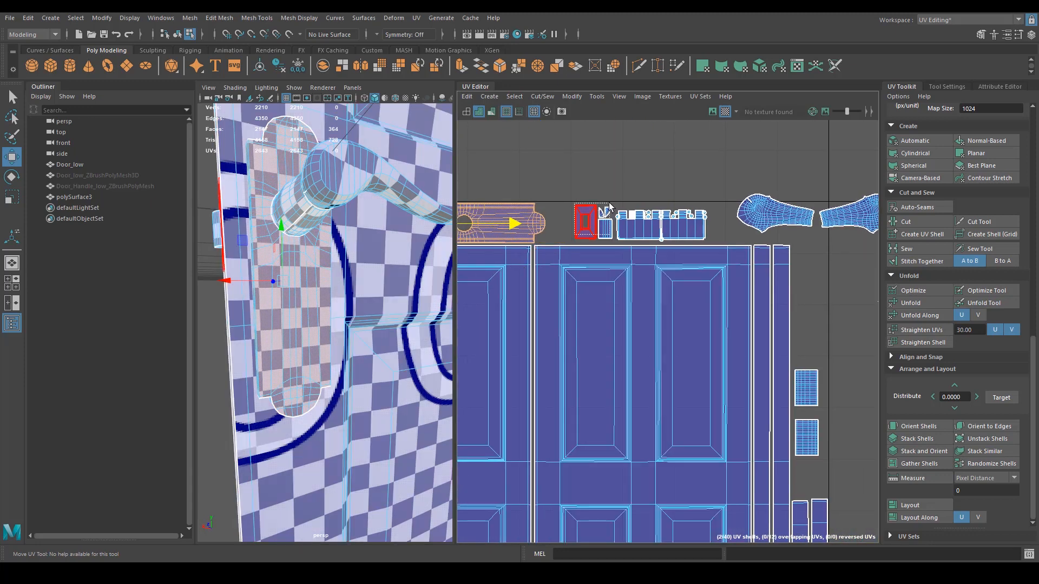
Move the rectangular frame shell and its small pieces beyond the door strips, and the notched hinge shells above the tile.
{"action": "left_click", "coordinate": [600, 230]}
{"action": "key", "text": "r"}
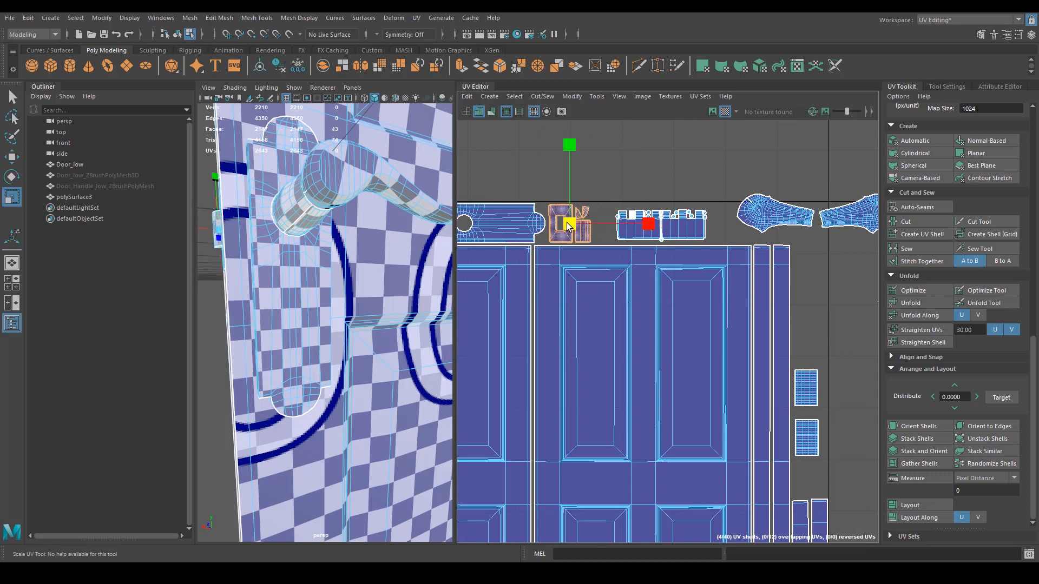
{"action": "key", "text": "w"}
{"action": "left_click_drag", "start_coordinate": [569, 223], "coordinate": [824, 328]}
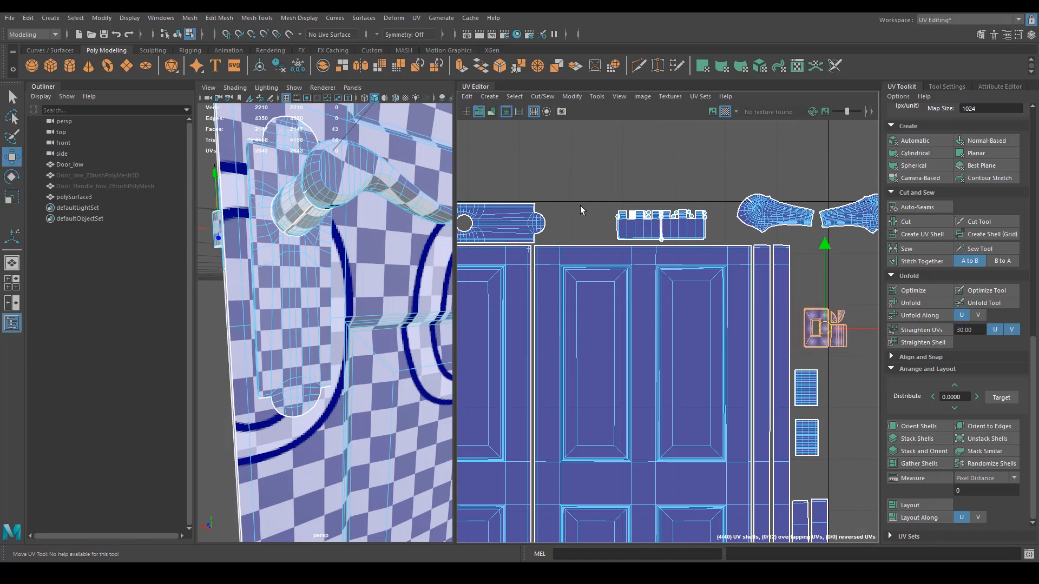
{"action": "left_click_drag", "start_coordinate": [708, 157], "coordinate": [633, 142]}
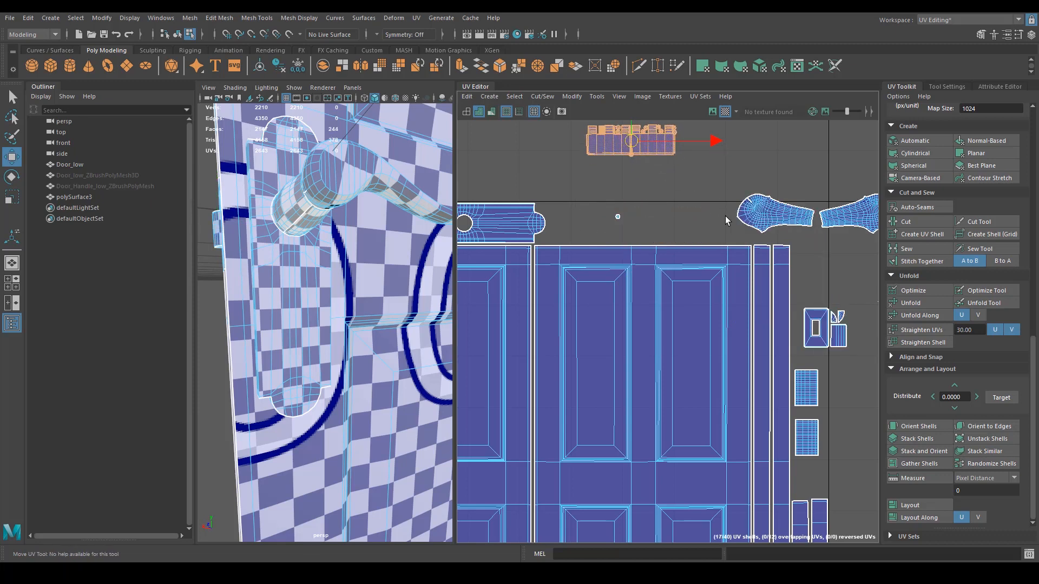
Bring both handle lever shells closer to the backplates and move the stray circular shell up to the hinge shells.
{"action": "left_click", "coordinate": [768, 217]}
{"action": "left_click", "coordinate": [830, 217], "text": "shift"}
{"action": "left_click_drag", "start_coordinate": [828, 218], "coordinate": [734, 233]}
{"action": "left_click", "coordinate": [619, 217]}
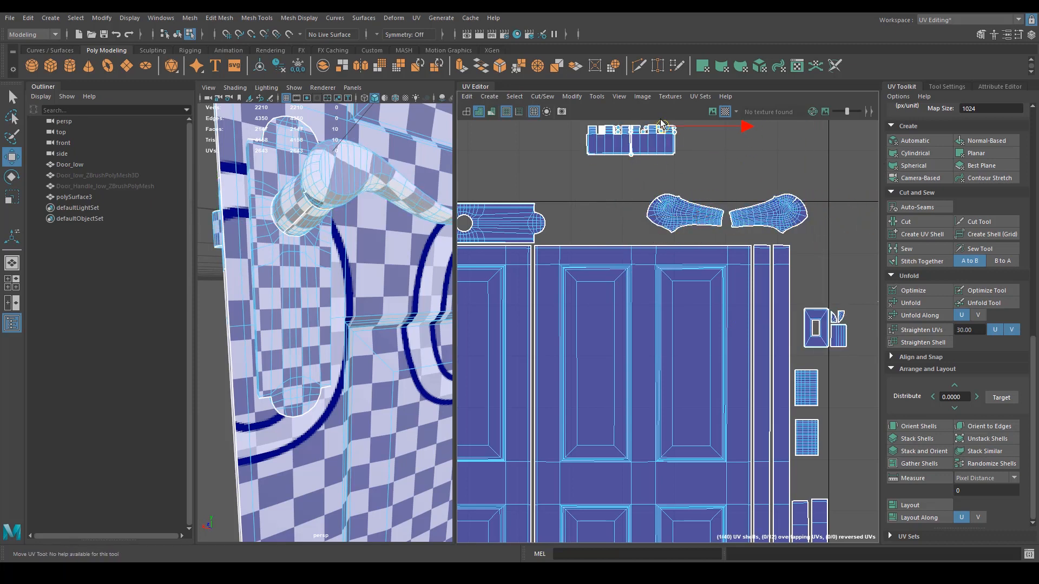
{"action": "left_click_drag", "start_coordinate": [660, 119], "coordinate": [660, 115]}
Rotate the two lever shells level and place the second one against the tile's right border above the door panel.
{"action": "left_click_drag", "start_coordinate": [638, 239], "coordinate": [736, 209]}
{"action": "key", "text": "e"}
{"action": "left_click_drag", "start_coordinate": [739, 208], "coordinate": [737, 209]}
{"action": "key", "text": "w"}
{"action": "left_click_drag", "start_coordinate": [729, 213], "coordinate": [639, 223]}
{"action": "key", "text": "r"}
{"action": "left_click", "coordinate": [693, 220]}
{"action": "key", "text": "e"}
{"action": "left_click_drag", "start_coordinate": [757, 200], "coordinate": [752, 215]}
{"action": "key", "text": "w"}
{"action": "left_click_drag", "start_coordinate": [683, 220], "coordinate": [785, 221]}
Level the first lever shell beside the second one, narrow ends facing, and fit both below the tile's upper border.
{"action": "left_click", "coordinate": [595, 222]}
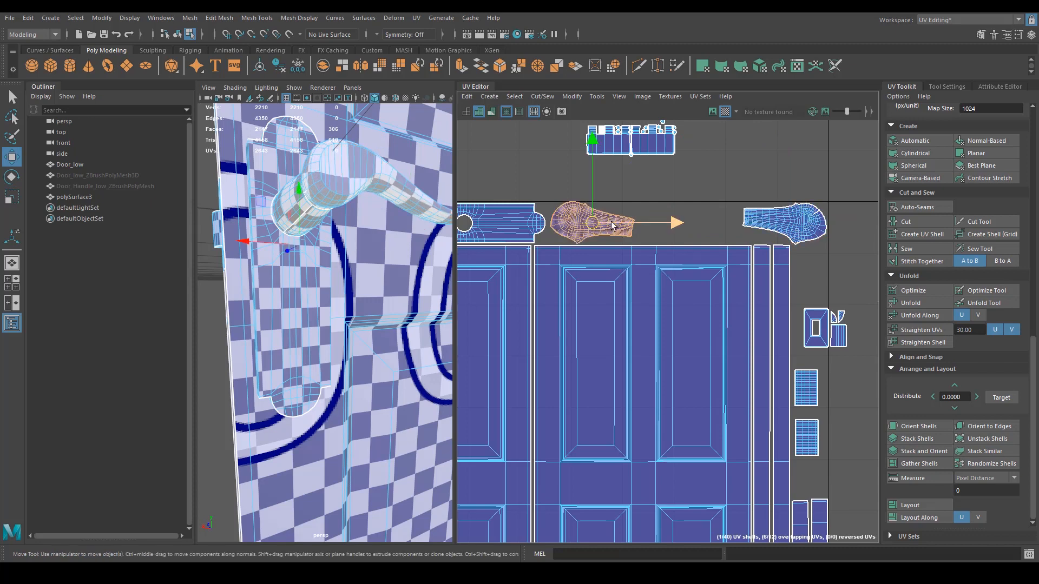
{"action": "left_click_drag", "start_coordinate": [682, 222], "coordinate": [782, 221]}
{"action": "key", "text": "r"}
{"action": "left_click_drag", "start_coordinate": [755, 170], "coordinate": [744, 167]}
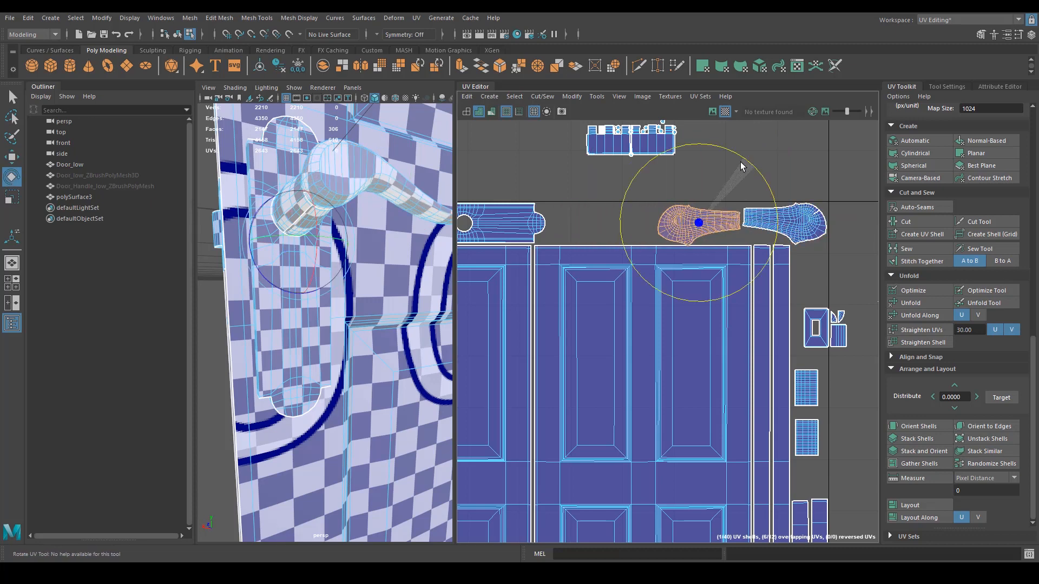
{"action": "key", "text": "w"}
{"action": "scroll", "coordinate": [721, 240], "scroll_direction": "up", "scroll_amount": 4}
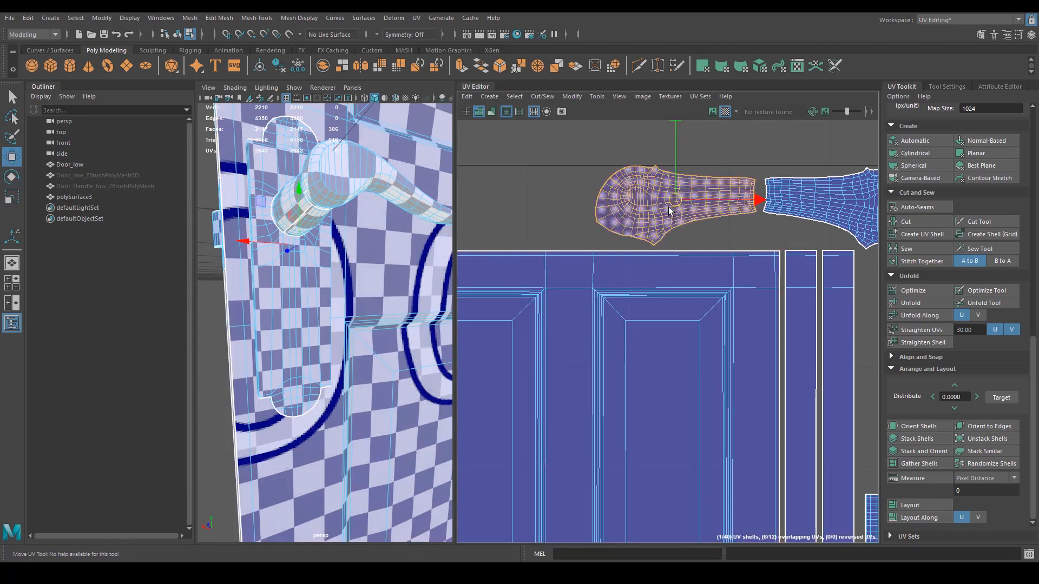
{"action": "left_click_drag", "start_coordinate": [668, 207], "coordinate": [669, 209]}
{"action": "middle_click_drag", "start_coordinate": [669, 209], "coordinate": [531, 211], "text": "alt"}
{"action": "left_click", "coordinate": [710, 197]}
{"action": "left_click_drag", "start_coordinate": [706, 135], "coordinate": [706, 138]}
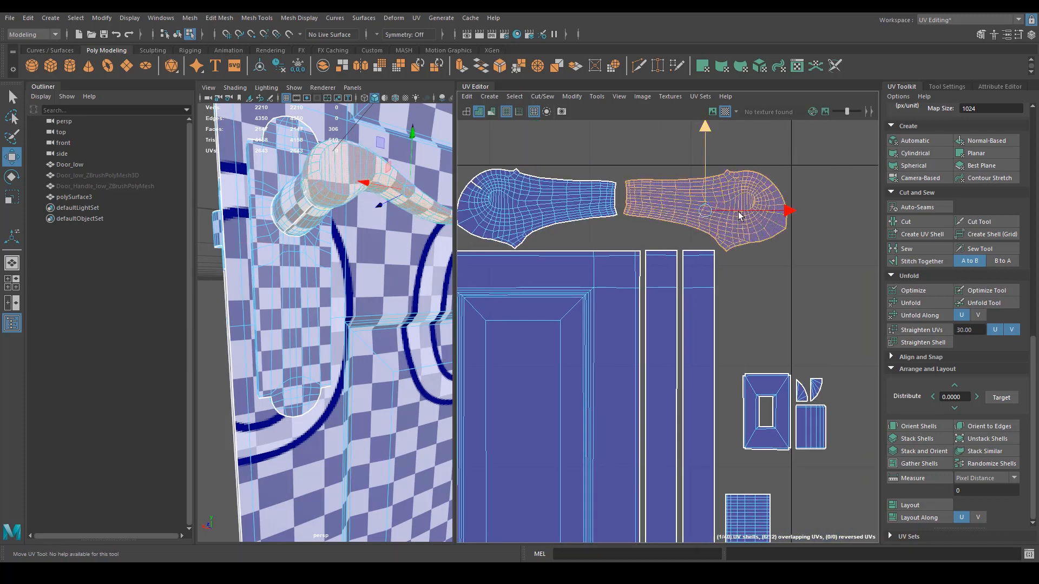
Arrange the frame shell and its small pieces in the narrow column between the door strips and the tile border.
{"action": "middle_click_drag", "start_coordinate": [728, 287], "coordinate": [692, 239], "text": "alt"}
{"action": "scroll", "coordinate": [692, 239], "scroll_direction": "down", "scroll_amount": 5}
{"action": "left_click_drag", "start_coordinate": [719, 343], "coordinate": [749, 295]}
{"action": "left_click_drag", "start_coordinate": [727, 312], "coordinate": [700, 292]}
Enlarge both rectangular handle-neck shells and stack them with a narrow gap beneath the frame shell.
{"action": "key", "text": "e"}
{"action": "left_click_drag", "start_coordinate": [726, 452], "coordinate": [713, 368]}
{"action": "key", "text": "r"}
{"action": "key", "text": "w"}
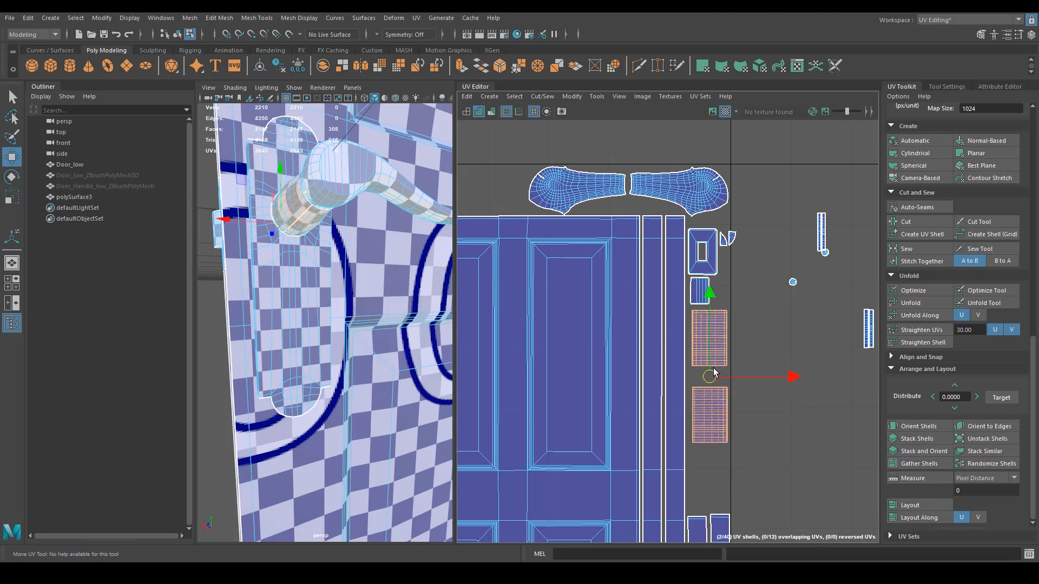
{"action": "left_click", "coordinate": [706, 410]}
{"action": "left_click_drag", "start_coordinate": [713, 332], "coordinate": [709, 318]}
{"action": "key", "text": "r"}
{"action": "key", "text": "w"}
Move the lower pair of thin strip shells to just above the tile's upper-right corner.
{"action": "scroll", "coordinate": [788, 329], "scroll_direction": "down", "scroll_amount": 3}
{"action": "middle_click_drag", "start_coordinate": [770, 347], "coordinate": [714, 353], "text": "alt"}
{"action": "left_click", "coordinate": [779, 340]}
{"action": "left_click_drag", "start_coordinate": [781, 325], "coordinate": [536, 282]}
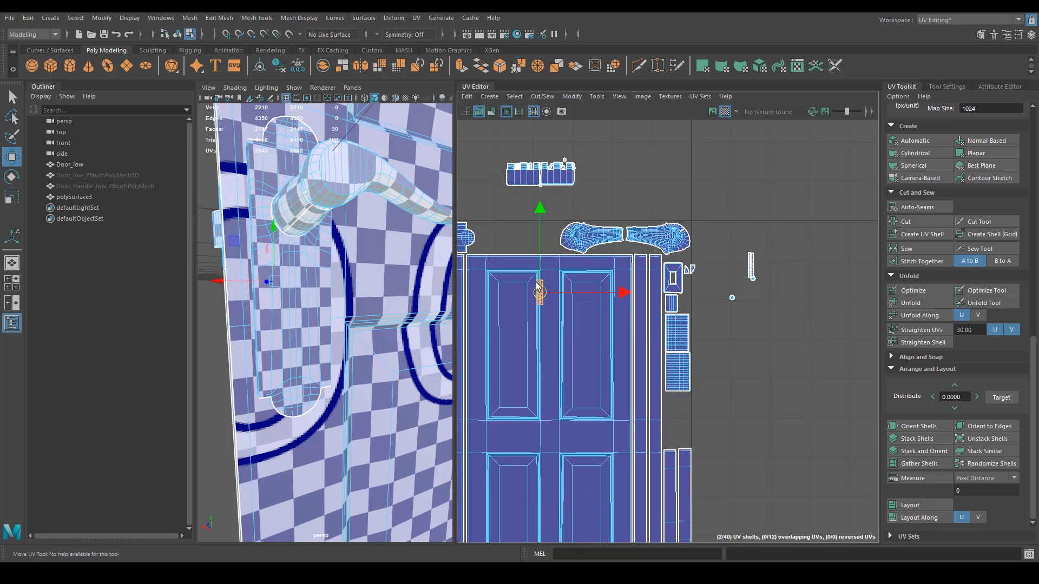
Rotate the notched hinge shells 90 degrees, enlarge them and fit them in the column just above the two short strips.
{"action": "left_click_drag", "start_coordinate": [585, 157], "coordinate": [499, 194]}
{"action": "key", "text": "r"}
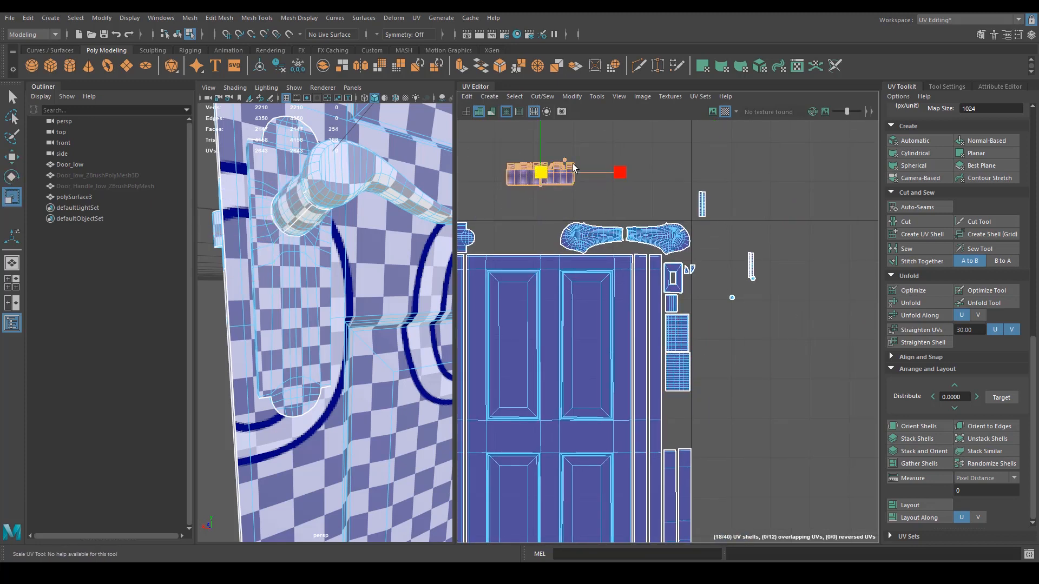
{"action": "key", "text": "e"}
{"action": "left_click_drag", "start_coordinate": [613, 156], "coordinate": [546, 223]}
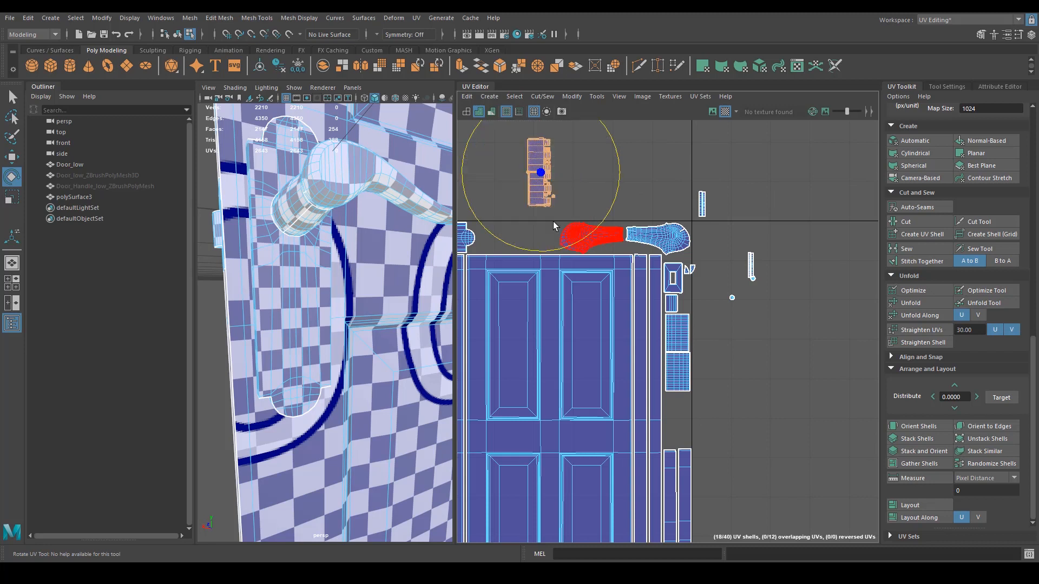
{"action": "key", "text": "w"}
{"action": "middle_click_drag", "start_coordinate": [552, 222], "coordinate": [686, 431]}
{"action": "key", "text": "r"}
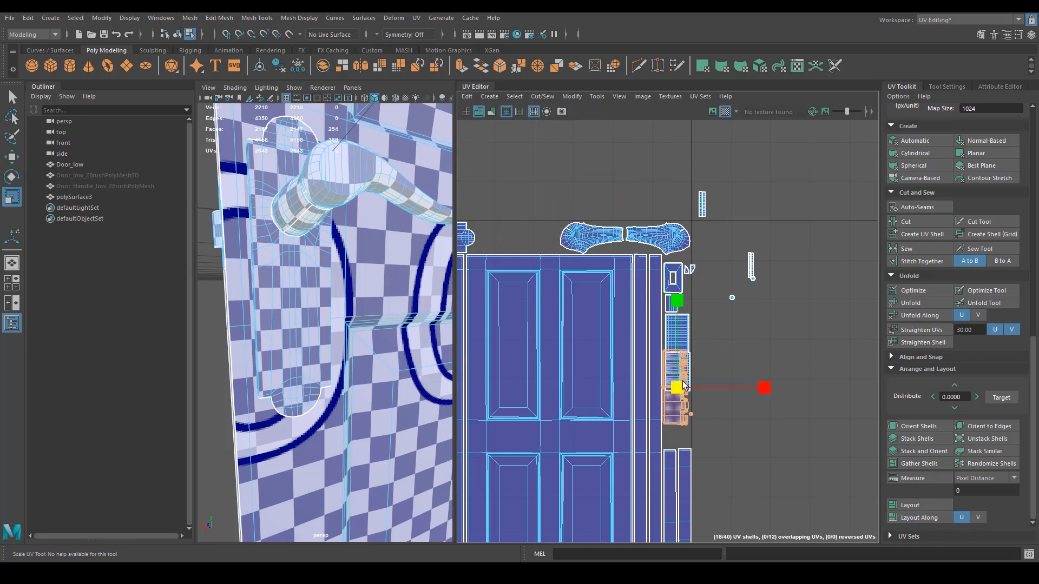
{"action": "middle_click_drag", "start_coordinate": [679, 391], "coordinate": [681, 407]}
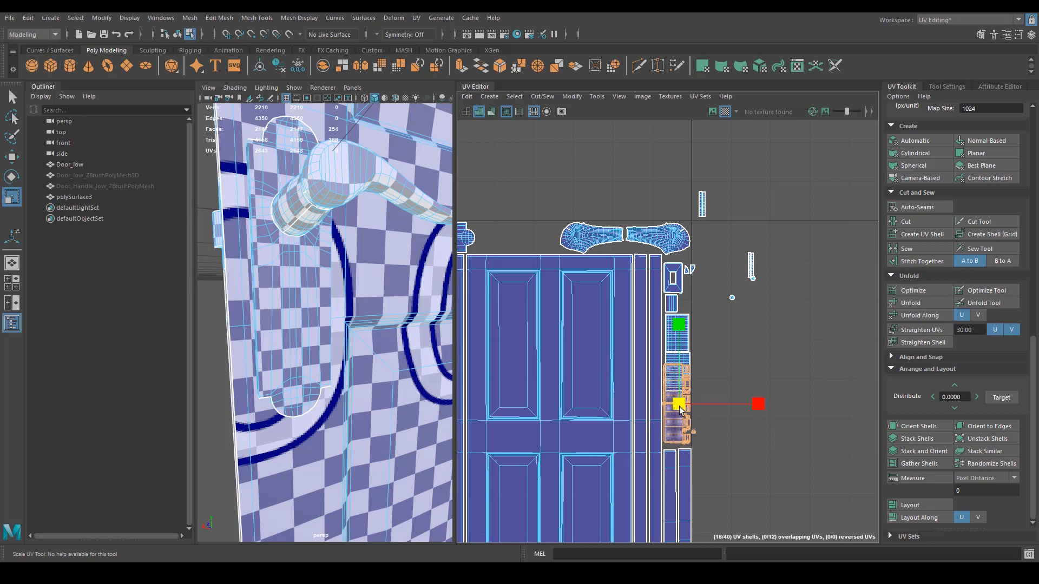
{"action": "scroll", "coordinate": [691, 437], "scroll_direction": "up", "scroll_amount": 6}
{"action": "key", "text": "w"}
{"action": "left_click_drag", "start_coordinate": [654, 209], "coordinate": [655, 218]}
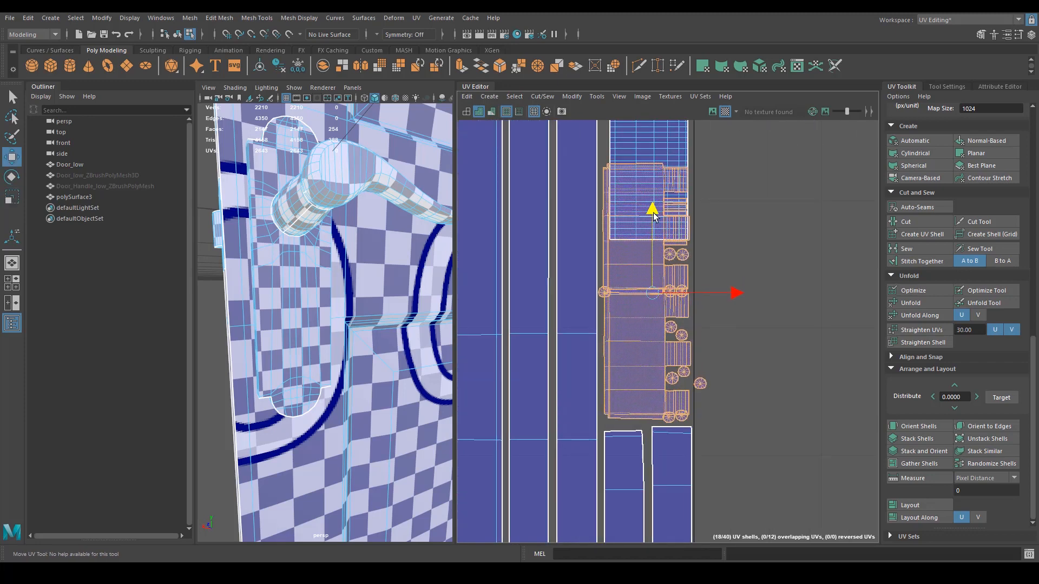
Move both handle-neck shells into the gap between the backplate and the levers and rotate them 90 degrees.
{"action": "middle_click_drag", "start_coordinate": [738, 221], "coordinate": [729, 345], "text": "alt"}
{"action": "left_click_drag", "start_coordinate": [698, 250], "coordinate": [648, 193]}
{"action": "scroll", "coordinate": [714, 357], "scroll_direction": "down", "scroll_amount": 5}
{"action": "middle_click_drag", "start_coordinate": [676, 216], "coordinate": [838, 384], "text": "alt"}
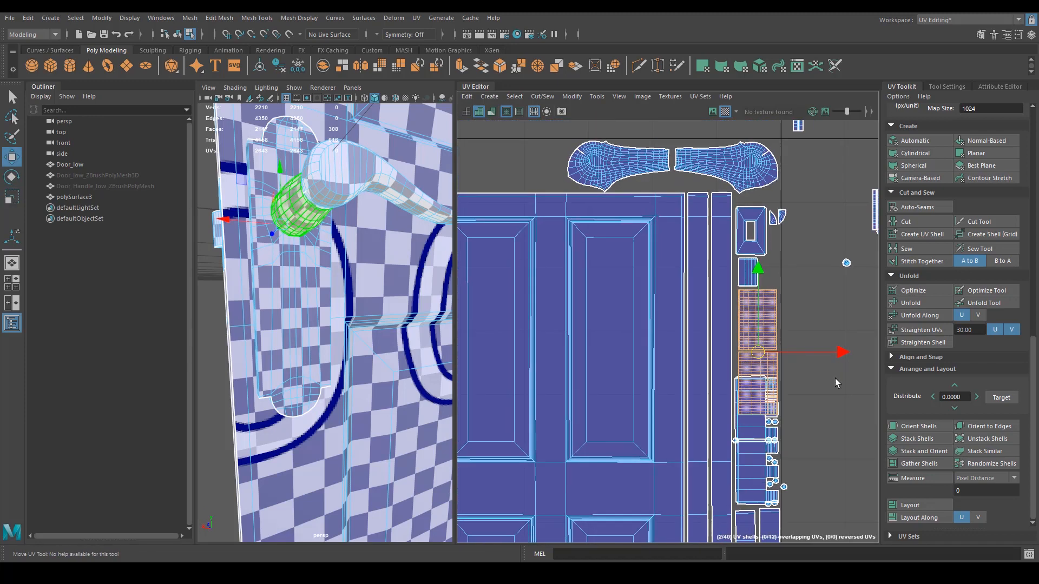
{"action": "left_click_drag", "start_coordinate": [758, 353], "coordinate": [489, 181]}
{"action": "middle_click_drag", "start_coordinate": [562, 214], "coordinate": [662, 293], "text": "alt"}
{"action": "key", "text": "e"}
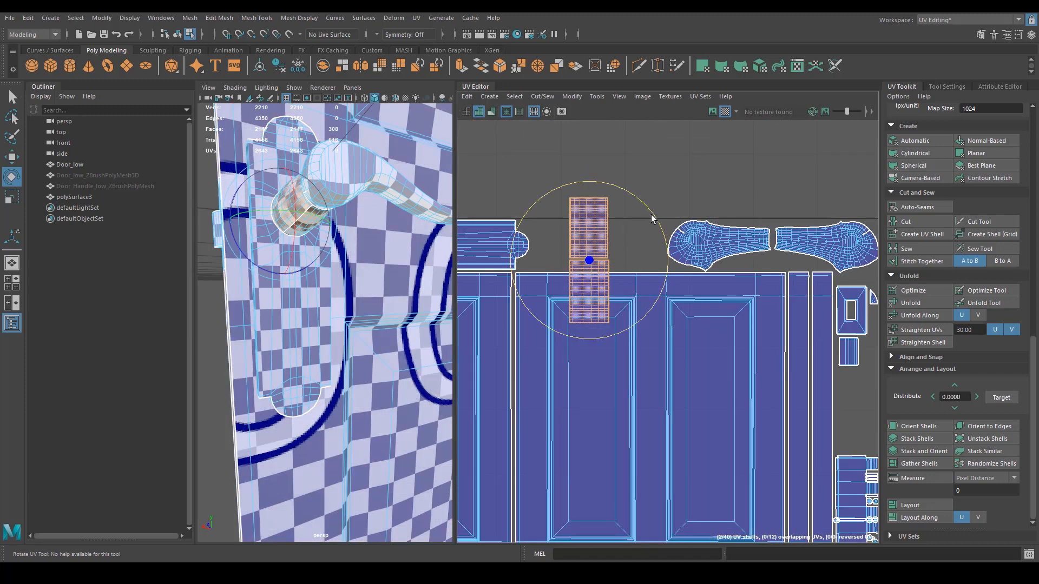
{"action": "left_click_drag", "start_coordinate": [652, 218], "coordinate": [535, 185]}
{"action": "key", "text": "w"}
{"action": "left_click_drag", "start_coordinate": [590, 258], "coordinate": [604, 248]}
Enlarge the handle-neck shells to fill the gap and stretch the first one slightly to match its neighbour's height.
{"action": "key", "text": "r"}
{"action": "right_click_drag", "start_coordinate": [548, 250], "coordinate": [628, 281], "text": "alt"}
{"action": "left_click", "coordinate": [628, 281]}
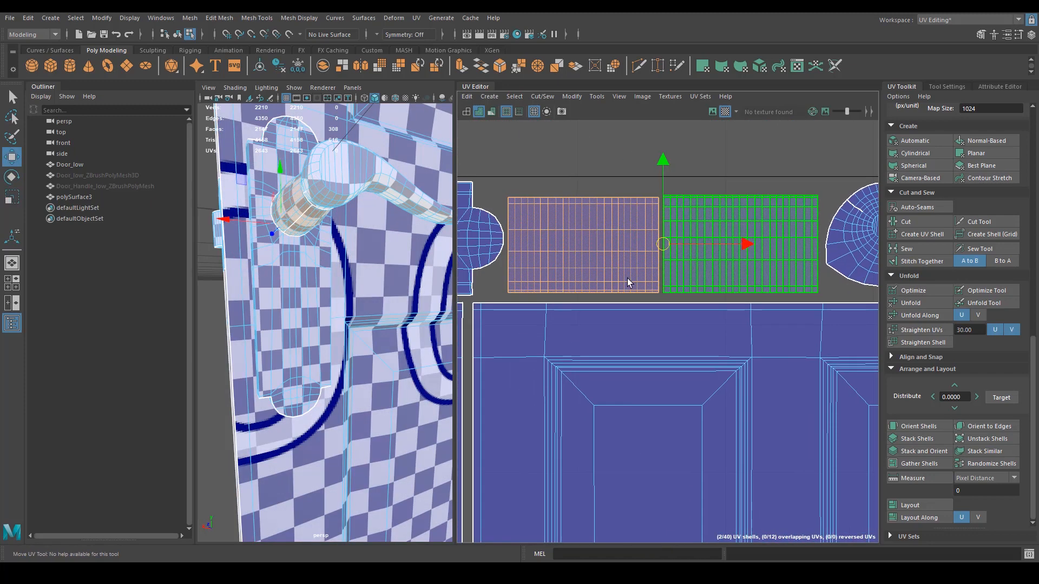
{"action": "key", "text": "r"}
{"action": "left_click_drag", "start_coordinate": [588, 168], "coordinate": [588, 166]}
{"action": "key", "text": "w"}
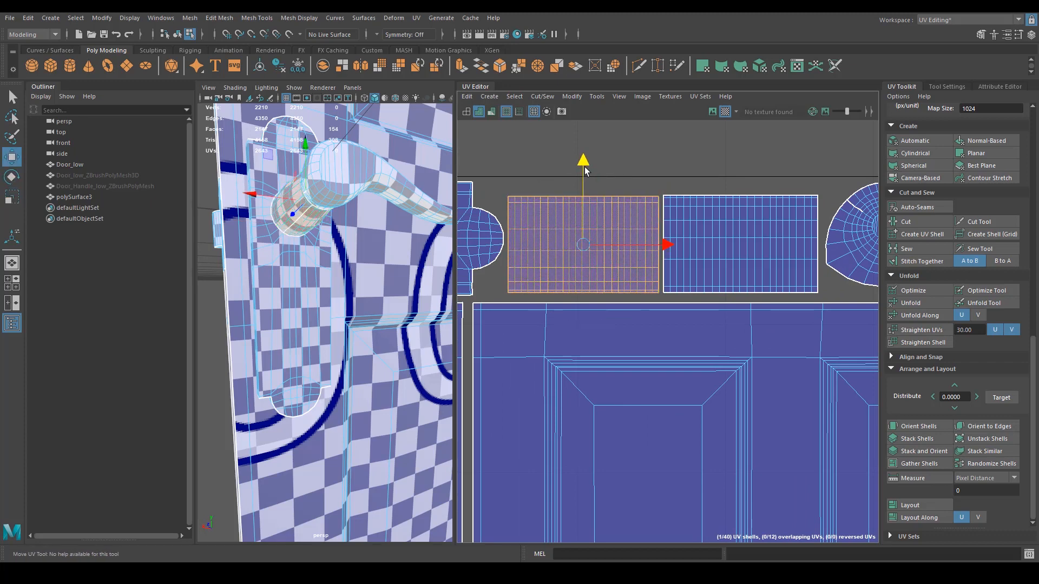
Move the remaining thin strip pair and the two circular shells into the column above the hinge shells.
{"action": "right_click_drag", "start_coordinate": [649, 212], "coordinate": [547, 222], "text": "alt"}
{"action": "middle_click_drag", "start_coordinate": [865, 324], "coordinate": [652, 310], "text": "alt"}
{"action": "left_click_drag", "start_coordinate": [658, 321], "coordinate": [731, 233]}
{"action": "key", "text": "w"}
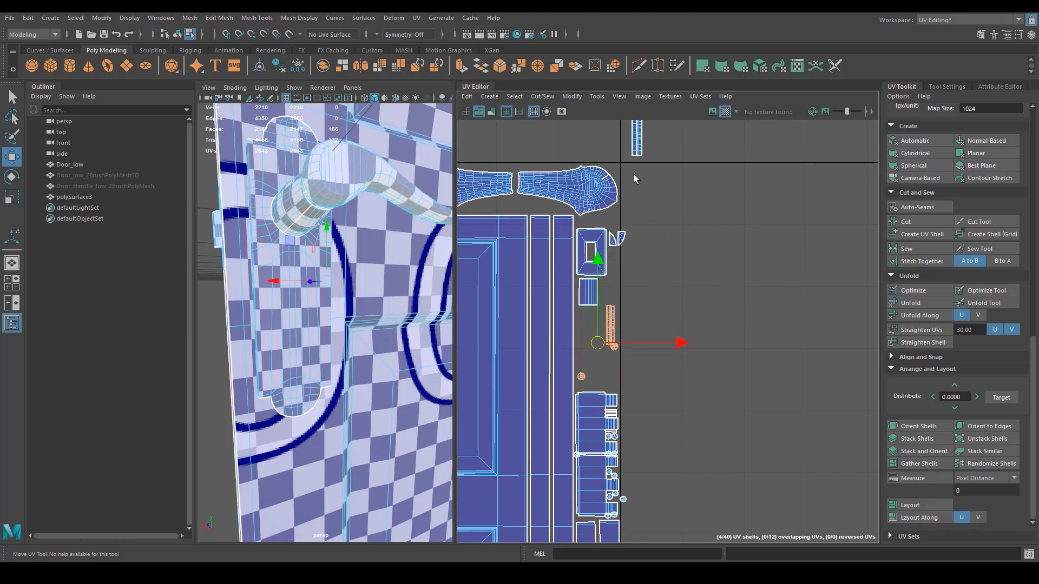
Move the other thin strip pair inside the tile and set both pairs side by side below the small block shell.
{"action": "left_click_drag", "start_coordinate": [629, 174], "coordinate": [655, 136]}
{"action": "middle_click_drag", "start_coordinate": [677, 176], "coordinate": [801, 350], "text": "alt"}
{"action": "right_click_drag", "start_coordinate": [779, 314], "coordinate": [260, 297], "text": "alt"}
{"action": "middle_click_drag", "start_coordinate": [607, 342], "coordinate": [490, 304], "text": "alt"}
{"action": "right_click_drag", "start_coordinate": [500, 322], "coordinate": [860, 323], "text": "alt"}
{"action": "middle_click_drag", "start_coordinate": [776, 281], "coordinate": [665, 387], "text": "alt"}
{"action": "right_click_drag", "start_coordinate": [666, 379], "coordinate": [955, 345], "text": "alt"}
{"action": "middle_click_drag", "start_coordinate": [844, 341], "coordinate": [633, 379], "text": "alt"}
{"action": "right_click_drag", "start_coordinate": [633, 378], "coordinate": [765, 388], "text": "alt"}
{"action": "middle_click_drag", "start_coordinate": [727, 282], "coordinate": [763, 408], "text": "alt"}
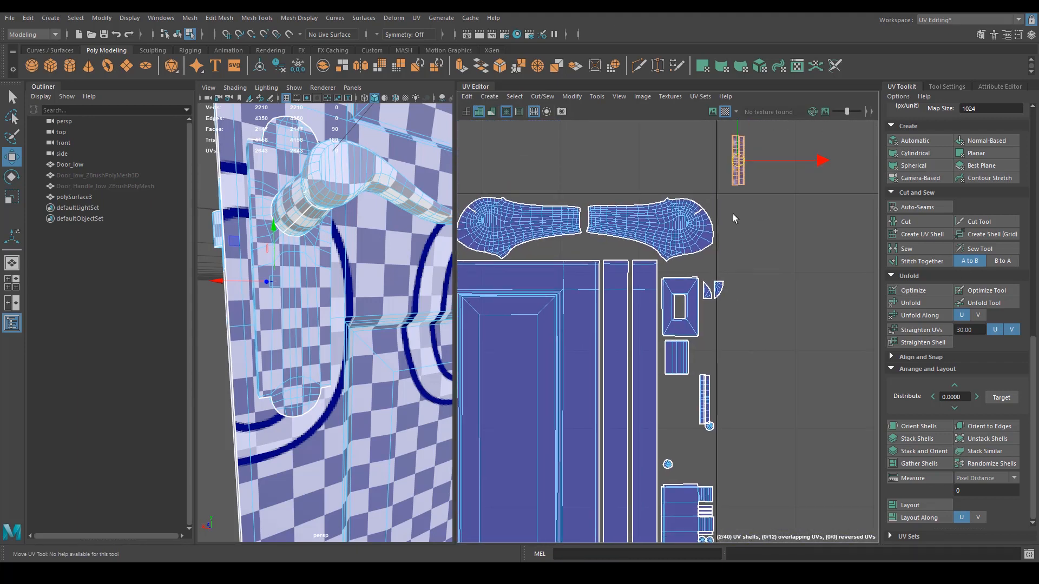
{"action": "left_click", "coordinate": [705, 416]}
{"action": "key", "text": "r"}
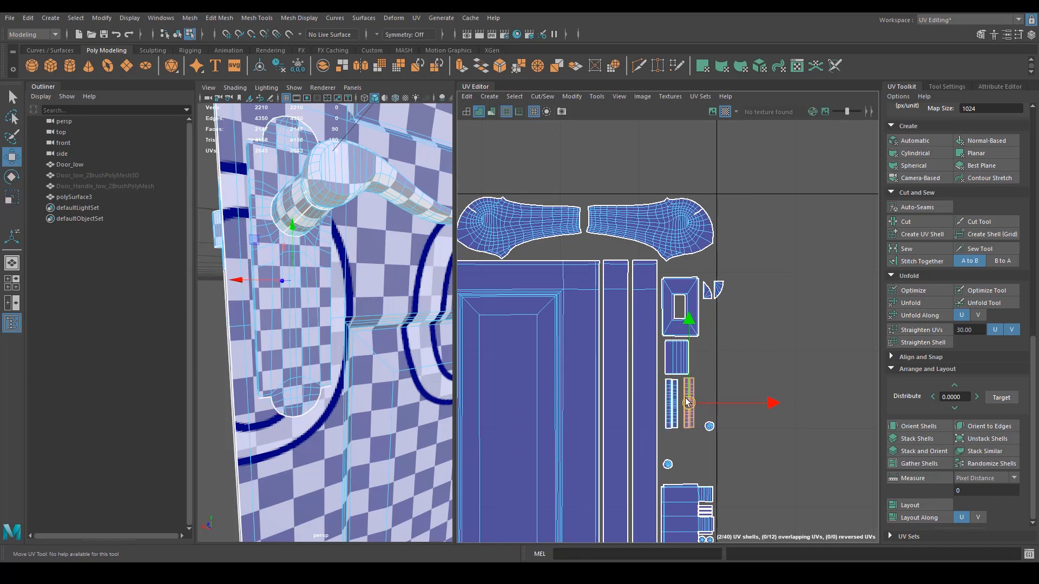
Separate the four overlapping thin strip shells so that they stand evenly spaced side by side.
{"action": "right_click_drag", "start_coordinate": [687, 410], "coordinate": [704, 428], "text": "alt"}
{"action": "middle_click_drag", "start_coordinate": [695, 427], "coordinate": [698, 385], "text": "alt"}
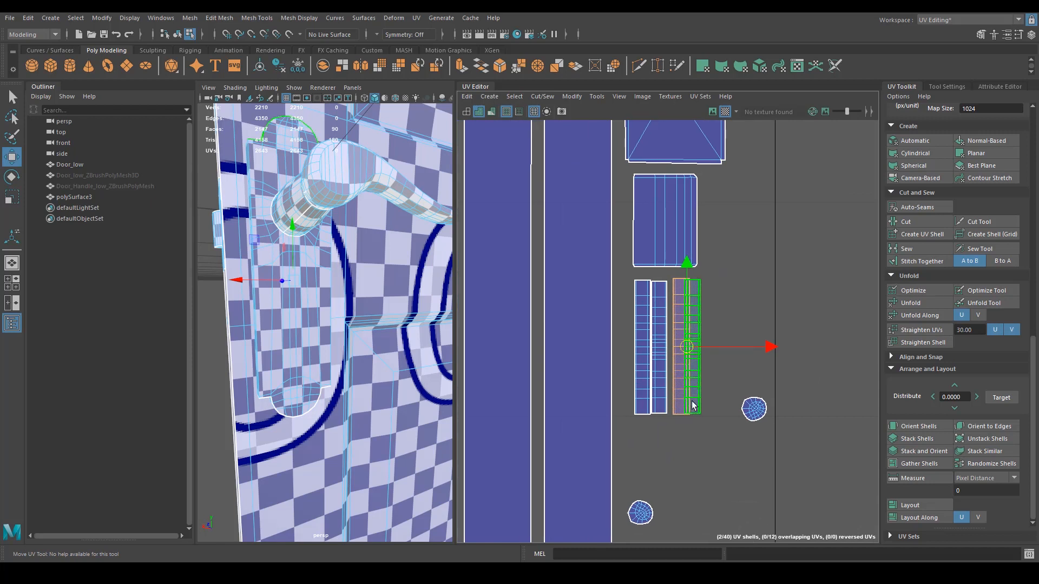
{"action": "left_click", "coordinate": [691, 405]}
{"action": "left_click_drag", "start_coordinate": [770, 351], "coordinate": [780, 350]}
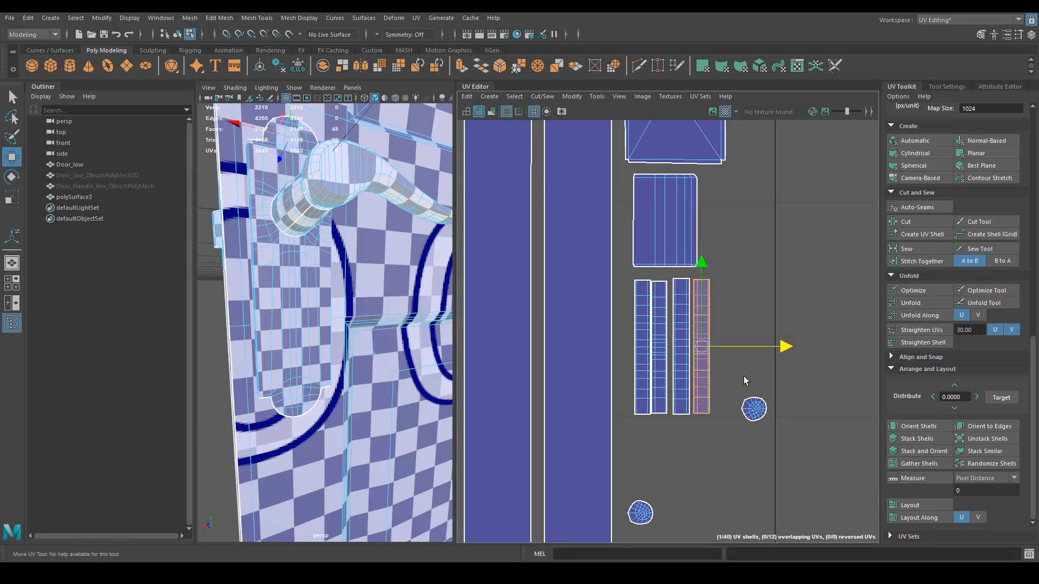
{"action": "left_click", "coordinate": [659, 380]}
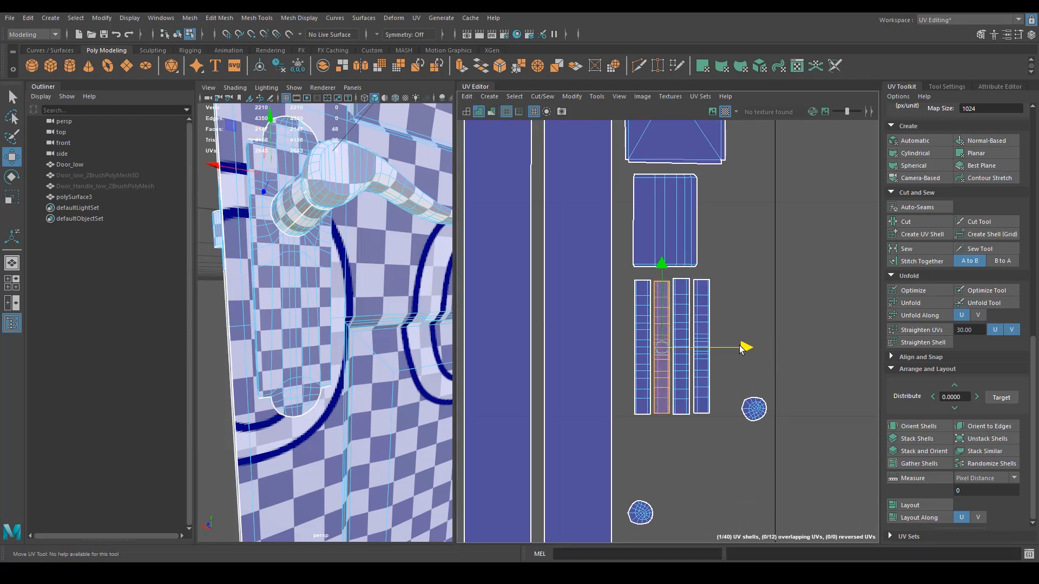
{"action": "left_click_drag", "start_coordinate": [740, 346], "coordinate": [740, 345]}
Enlarge the four thin strip shells together and check their checker density on the backplate's rim.
{"action": "left_click_drag", "start_coordinate": [637, 427], "coordinate": [706, 313]}
{"action": "key", "text": "r"}
{"action": "left_click_drag", "start_coordinate": [672, 347], "coordinate": [707, 339]}
{"action": "key", "text": "w"}
{"action": "left_click_drag", "start_coordinate": [303, 346], "coordinate": [362, 342], "text": "alt"}
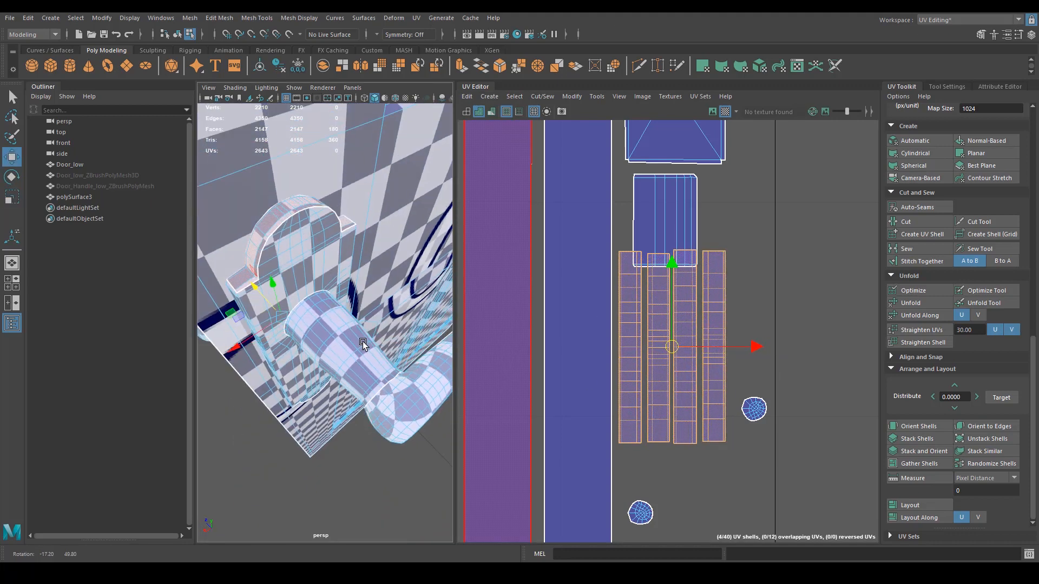
Reduce the four strip shells slightly and position them between the small block and the hinge shells.
{"action": "scroll", "coordinate": [680, 340], "scroll_direction": "down", "scroll_amount": 6}
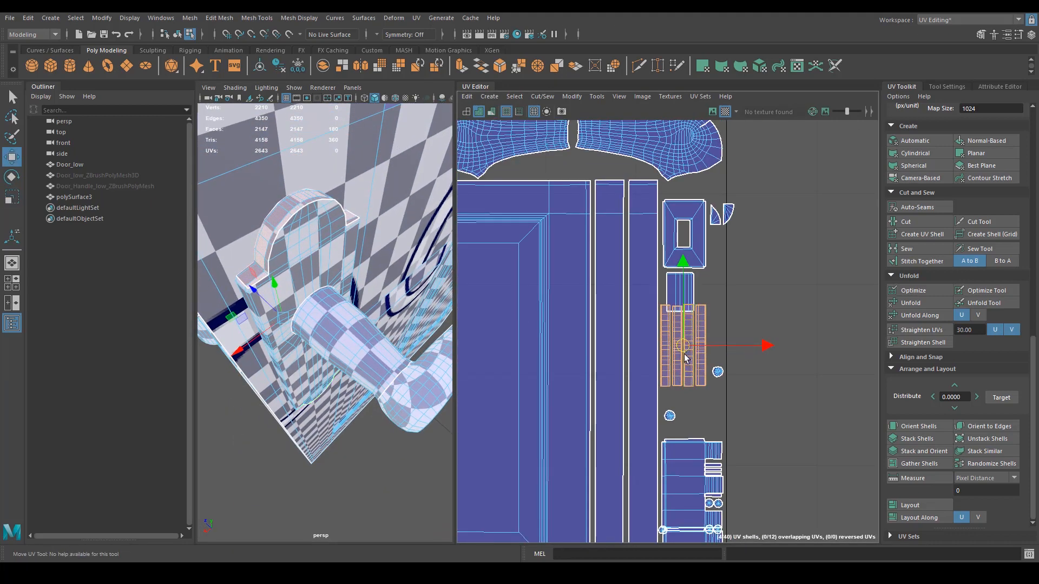
{"action": "left_click_drag", "start_coordinate": [684, 356], "coordinate": [697, 395]}
{"action": "key", "text": "e"}
{"action": "key", "text": "r"}
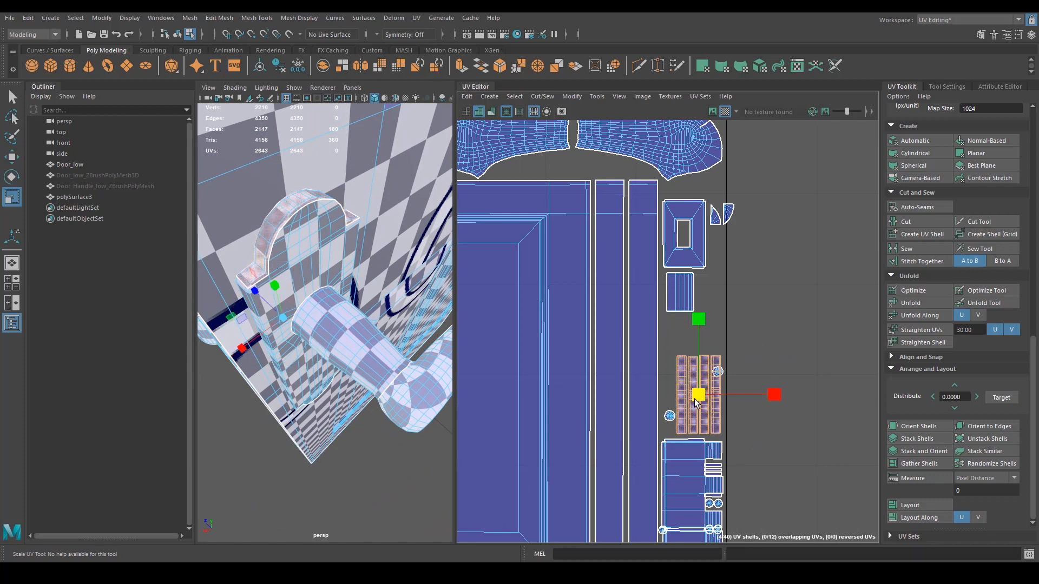
{"action": "key", "text": "w"}
{"action": "left_click_drag", "start_coordinate": [695, 394], "coordinate": [684, 356]}
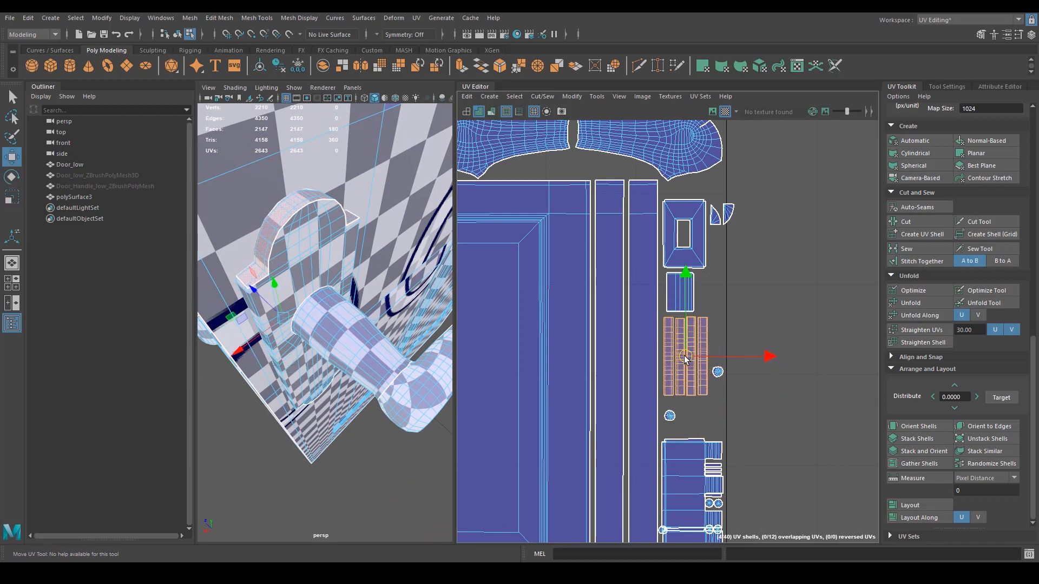
Shift the three thin bar shells clear of the upper hinge shell, keeping them inside its first notch.
{"action": "left_click", "coordinate": [719, 373]}
{"action": "scroll", "coordinate": [726, 422], "scroll_direction": "up", "scroll_amount": 1}
{"action": "middle_click_drag", "start_coordinate": [725, 422], "coordinate": [692, 317], "text": "alt"}
{"action": "scroll", "coordinate": [683, 392], "scroll_direction": "up", "scroll_amount": 2}
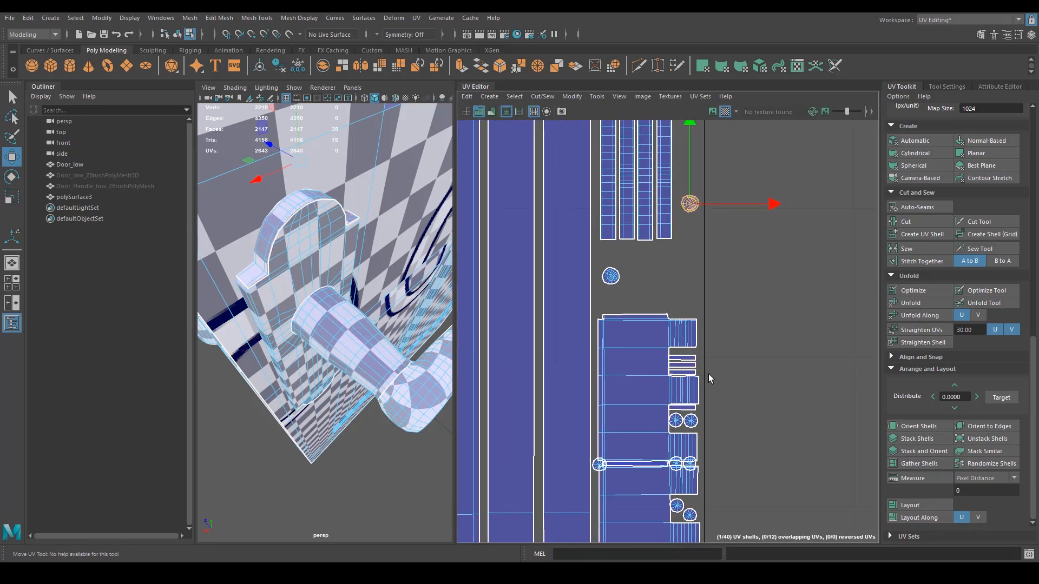
{"action": "scroll", "coordinate": [697, 379], "scroll_direction": "up", "scroll_amount": 4}
{"action": "left_click_drag", "start_coordinate": [686, 362], "coordinate": [676, 334]}
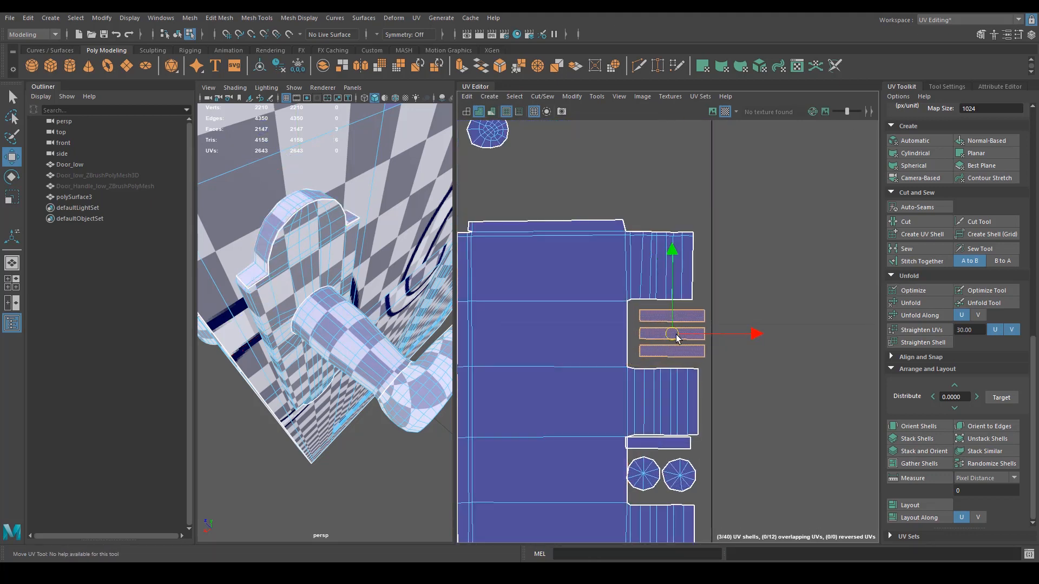
Shift the single bar and two circular shells clear of the hinge edge in the second notch.
{"action": "scroll", "coordinate": [666, 454], "scroll_direction": "down", "scroll_amount": 1}
{"action": "left_click_drag", "start_coordinate": [647, 442], "coordinate": [675, 472]}
{"action": "scroll", "coordinate": [742, 456], "scroll_direction": "down", "scroll_amount": 1}
{"action": "middle_click_drag", "start_coordinate": [744, 454], "coordinate": [797, 269], "text": "alt"}
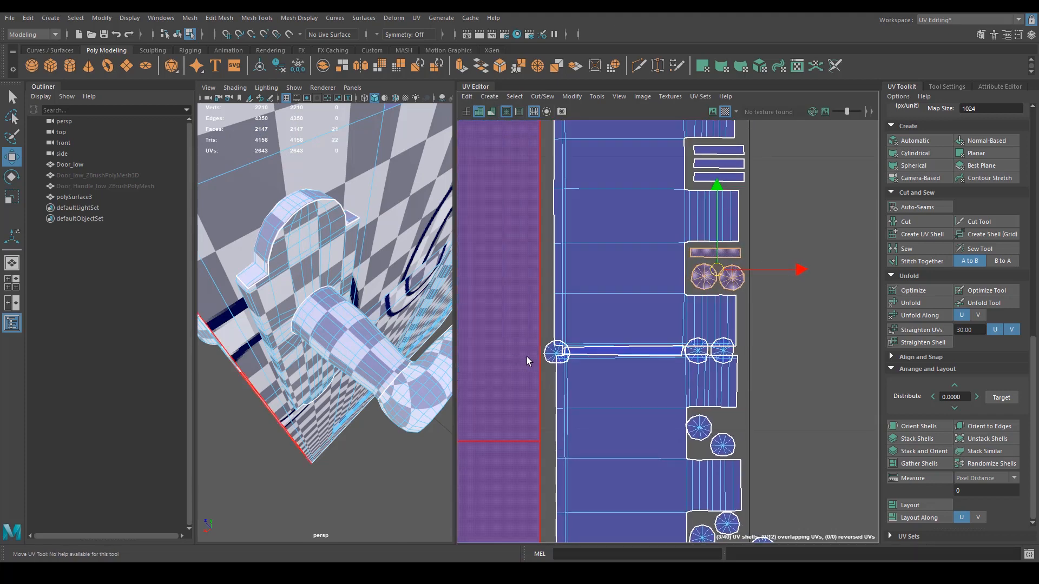
Move the overlapping circle above the hinges, raise the upper hinge shell and fit two circles in the gap between hinges.
{"action": "left_click", "coordinate": [557, 352]}
{"action": "scroll", "coordinate": [595, 335], "scroll_direction": "down", "scroll_amount": 1}
{"action": "middle_click_drag", "start_coordinate": [595, 332], "coordinate": [599, 379], "text": "alt"}
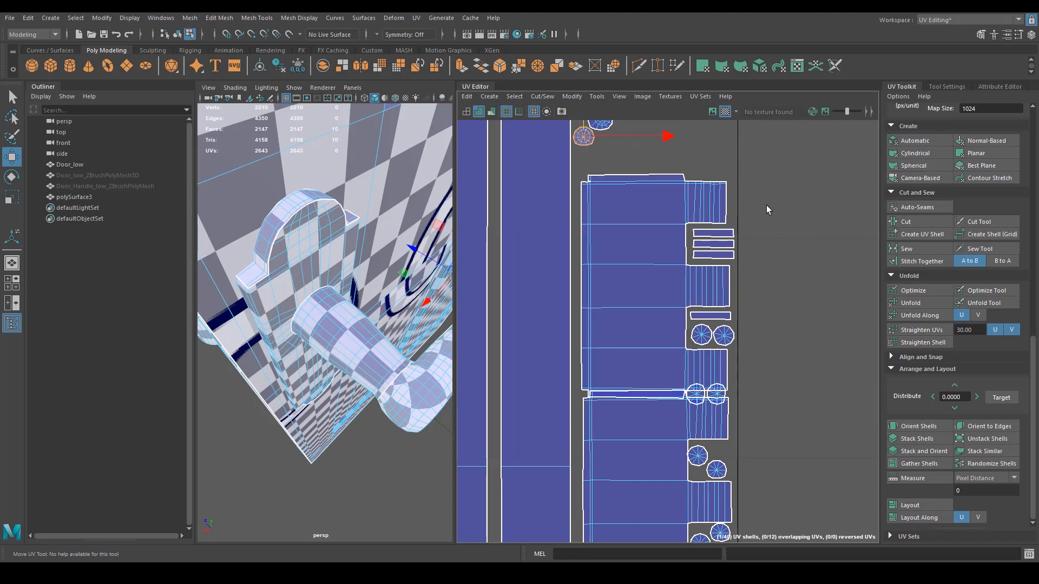
{"action": "left_click_drag", "start_coordinate": [638, 366], "coordinate": [635, 364]}
{"action": "left_click_drag", "start_coordinate": [657, 204], "coordinate": [660, 185]}
{"action": "left_click_drag", "start_coordinate": [730, 378], "coordinate": [692, 390]}
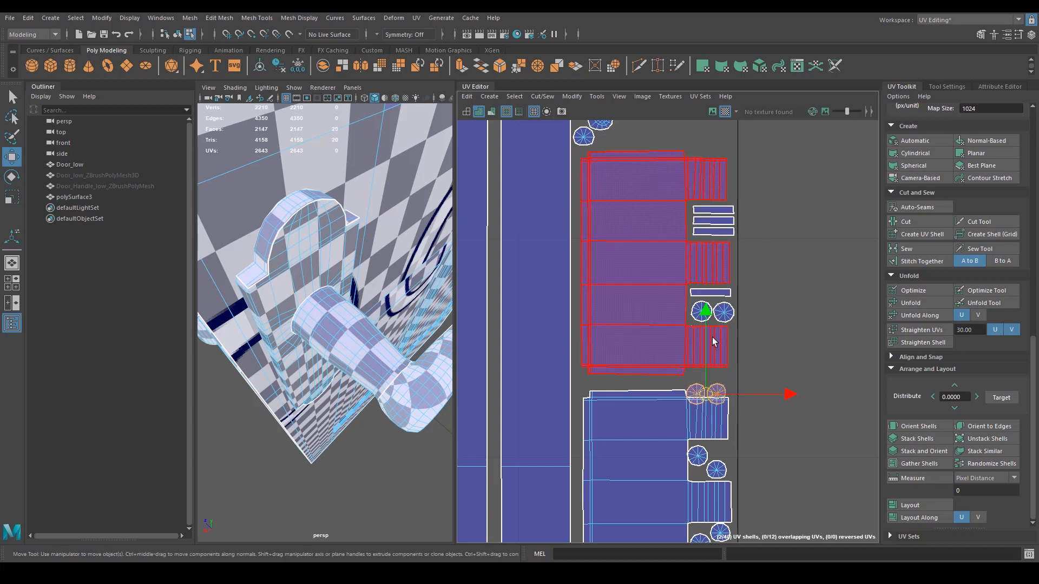
{"action": "left_click_drag", "start_coordinate": [707, 334], "coordinate": [707, 323]}
Bring the stray circular shell from outside the tile to the space above the upper hinge shell and spread the circles there apart.
{"action": "middle_click_drag", "start_coordinate": [764, 485], "coordinate": [749, 339], "text": "alt"}
{"action": "left_click", "coordinate": [732, 412]}
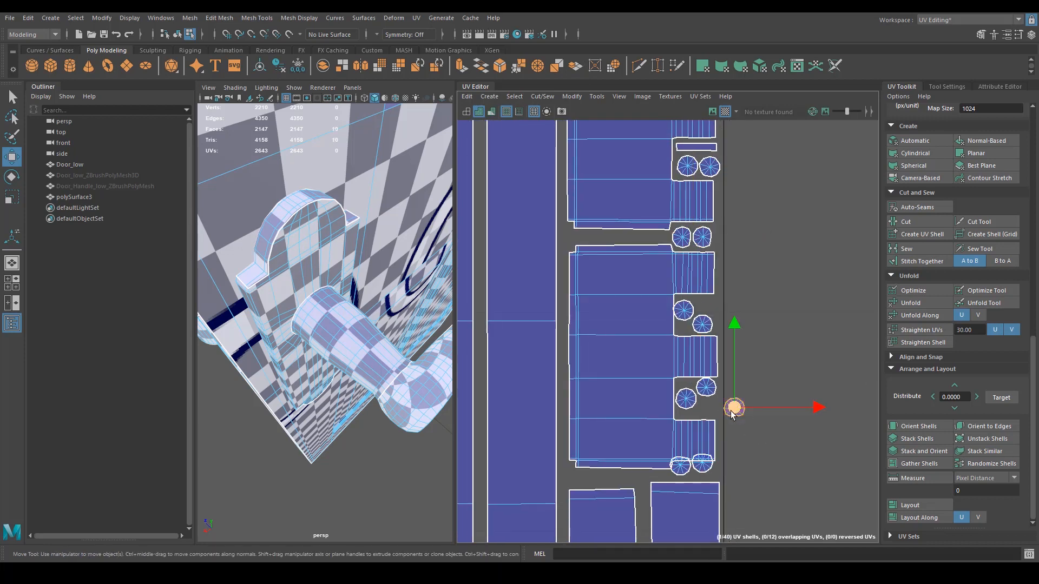
{"action": "left_click_drag", "start_coordinate": [732, 413], "coordinate": [615, 220]}
{"action": "middle_click_drag", "start_coordinate": [615, 225], "coordinate": [636, 395], "text": "alt"}
{"action": "left_click_drag", "start_coordinate": [618, 494], "coordinate": [667, 333]}
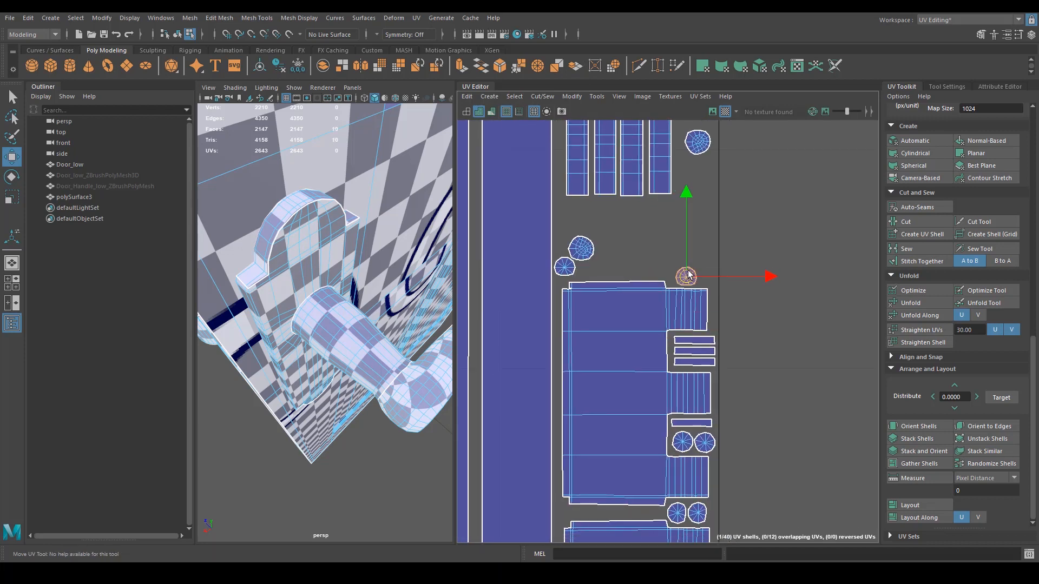
{"action": "left_click_drag", "start_coordinate": [578, 250], "coordinate": [628, 240]}
{"action": "left_click_drag", "start_coordinate": [557, 270], "coordinate": [589, 268]}
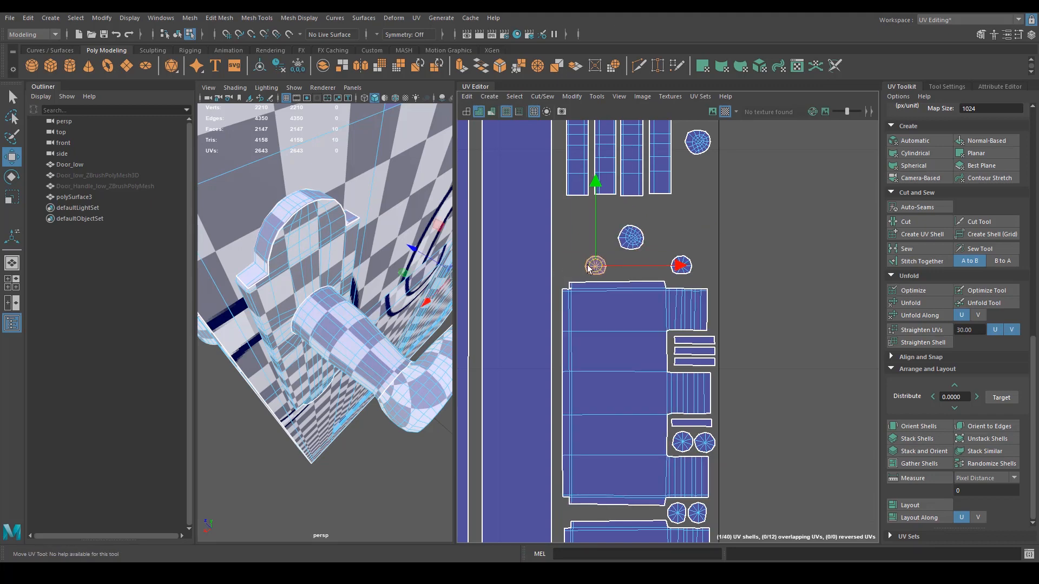
{"action": "left_click_drag", "start_coordinate": [644, 239], "coordinate": [651, 237]}
Select the two densely meshed circular shells and move them into the empty space beneath the handle shells.
{"action": "right_click_drag", "start_coordinate": [668, 234], "coordinate": [656, 231], "text": "alt"}
{"action": "middle_click_drag", "start_coordinate": [656, 231], "coordinate": [602, 302], "text": "alt"}
{"action": "left_click_drag", "start_coordinate": [583, 327], "coordinate": [672, 240]}
{"action": "right_click_drag", "start_coordinate": [651, 291], "coordinate": [611, 266], "text": "alt"}
{"action": "middle_click_drag", "start_coordinate": [612, 266], "coordinate": [621, 347], "text": "alt"}
{"action": "left_click", "coordinate": [662, 355], "text": "shift"}
{"action": "left_click_drag", "start_coordinate": [668, 352], "coordinate": [714, 179]}
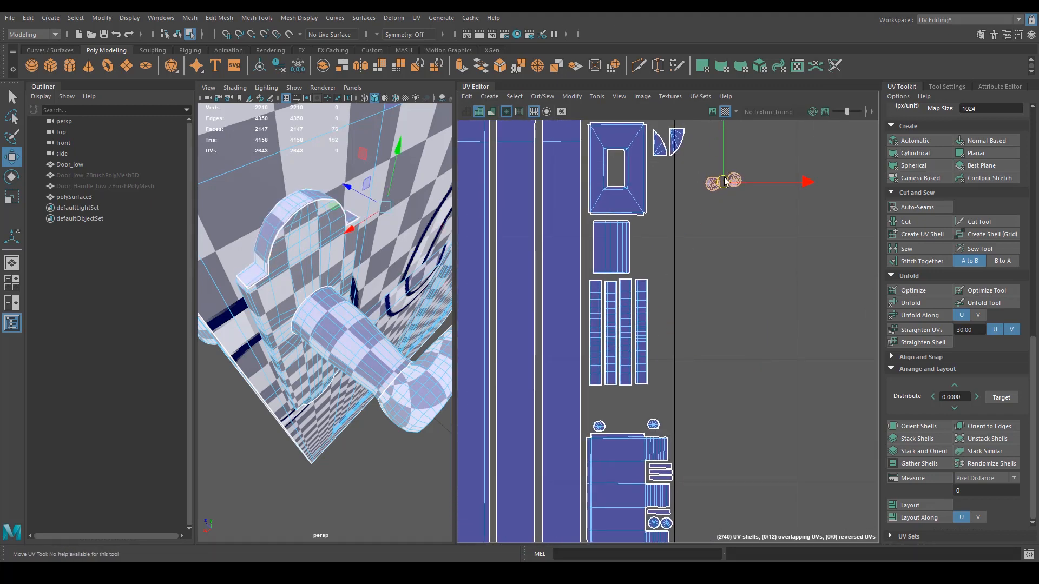
{"action": "middle_click_drag", "start_coordinate": [709, 156], "coordinate": [734, 372], "text": "alt"}
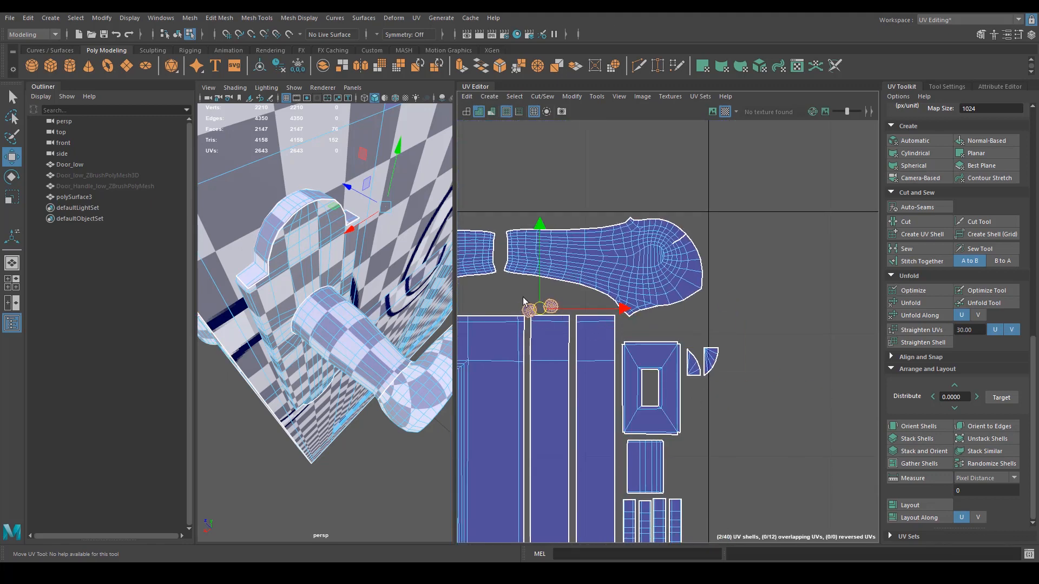
Enlarge the two densely meshed circles slightly and rotate the pair level in the gap between the handle shells and the door.
{"action": "middle_click_drag", "start_coordinate": [544, 319], "coordinate": [689, 346], "text": "alt"}
{"action": "right_click_drag", "start_coordinate": [689, 346], "coordinate": [757, 342], "text": "alt"}
{"action": "key", "text": "r"}
{"action": "left_click_drag", "start_coordinate": [663, 306], "coordinate": [688, 304]}
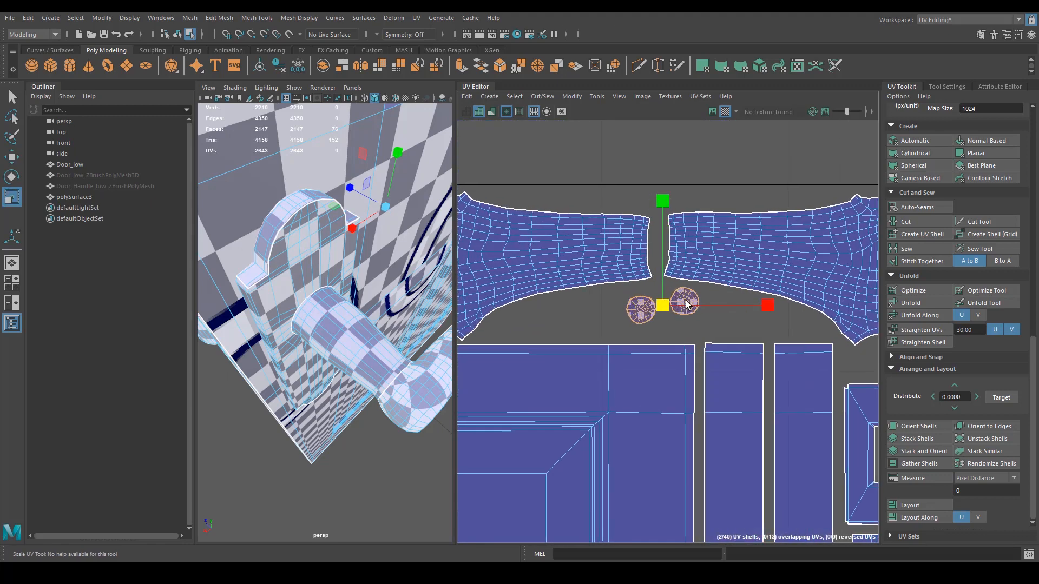
{"action": "key", "text": "e"}
{"action": "left_click_drag", "start_coordinate": [732, 277], "coordinate": [731, 288]}
Stack the two quarter-circle shells vertically beside the framed plate shell and enlarge them slightly.
{"action": "right_click_drag", "start_coordinate": [730, 301], "coordinate": [683, 299], "text": "alt"}
{"action": "middle_click_drag", "start_coordinate": [768, 406], "coordinate": [596, 210], "text": "alt"}
{"action": "left_click", "coordinate": [675, 156]}
{"action": "key", "text": "w"}
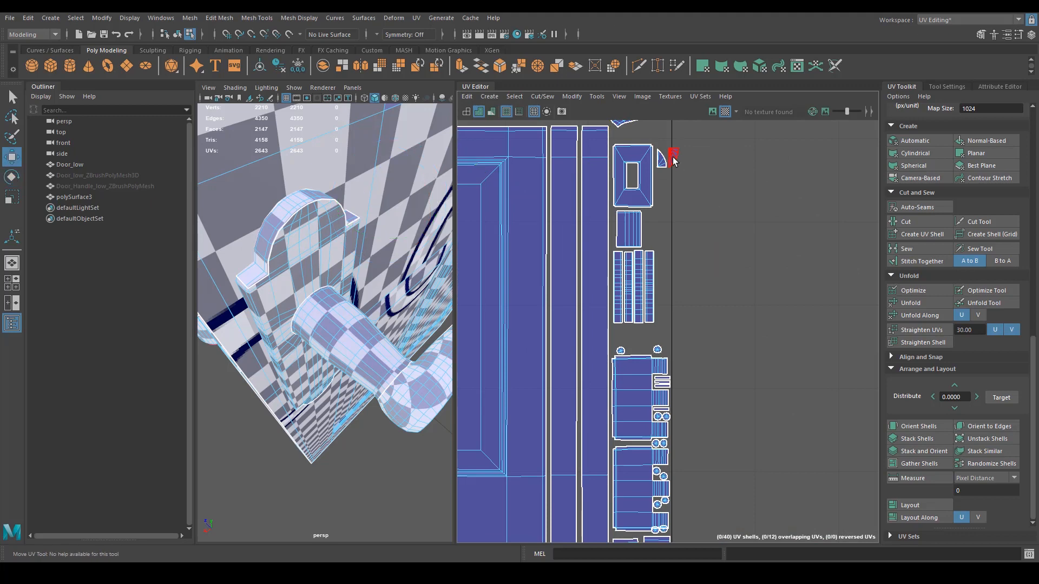
{"action": "left_click_drag", "start_coordinate": [674, 155], "coordinate": [671, 178]}
{"action": "left_click", "coordinate": [662, 162], "text": "shift"}
{"action": "key", "text": "r"}
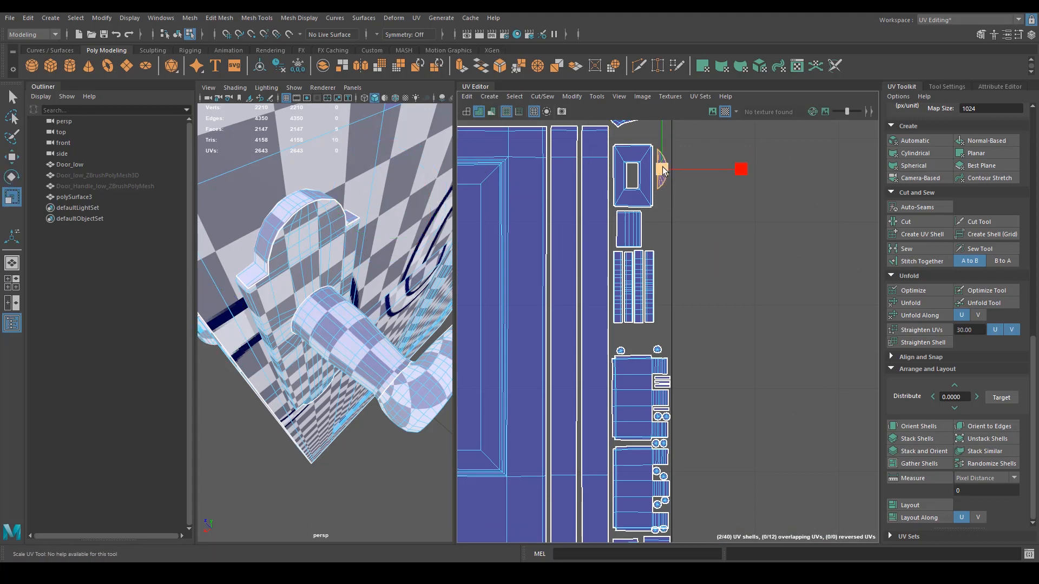
Relocate the circle pairs from the lower hinge's bottom edge and the upper hinge's notch to the space above the upper hinge.
{"action": "right_click_drag", "start_coordinate": [720, 294], "coordinate": [752, 293], "text": "alt"}
{"action": "middle_click_drag", "start_coordinate": [655, 444], "coordinate": [685, 207], "text": "alt"}
{"action": "left_click_drag", "start_coordinate": [647, 436], "coordinate": [639, 151]}
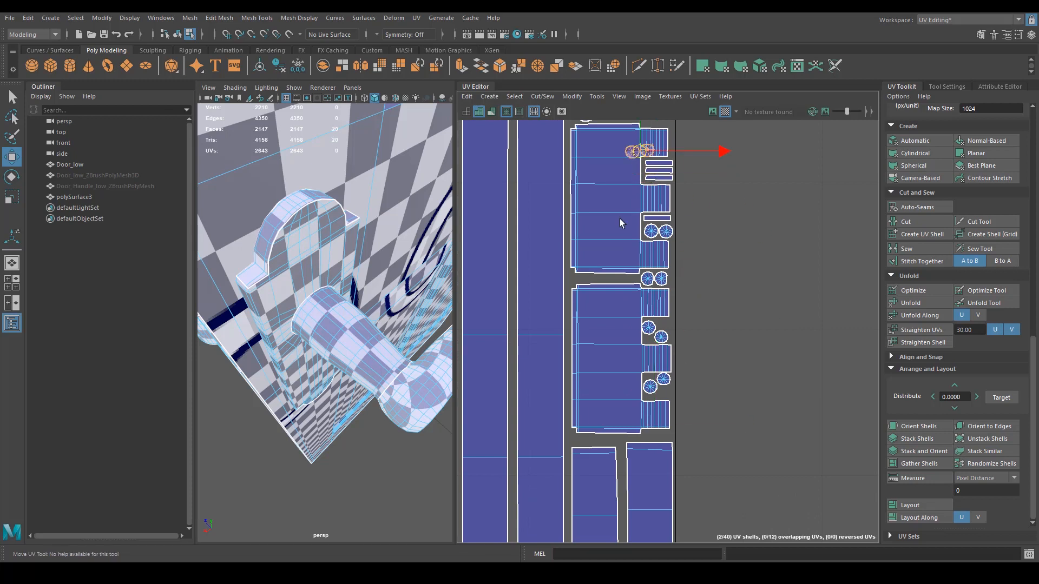
{"action": "middle_click_drag", "start_coordinate": [619, 219], "coordinate": [641, 327], "text": "alt"}
{"action": "left_click_drag", "start_coordinate": [656, 229], "coordinate": [641, 215]}
{"action": "left_click_drag", "start_coordinate": [668, 335], "coordinate": [626, 219]}
{"action": "left_click", "coordinate": [628, 195]}
{"action": "left_click", "coordinate": [633, 217]}
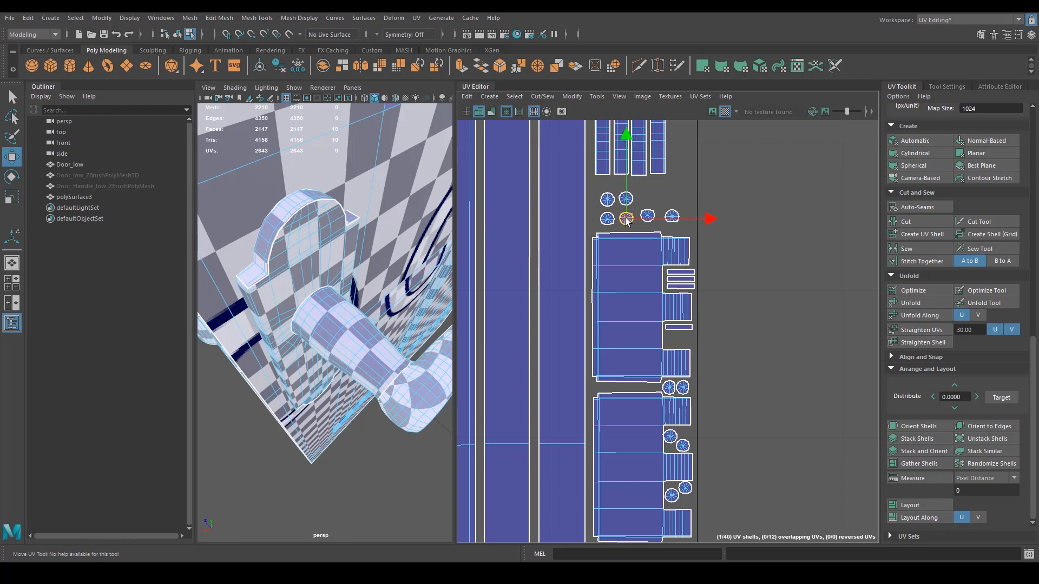
Add one circle from each lower hinge notch and one from the gap between the hinges to the group above the upper hinge.
{"action": "left_click", "coordinate": [684, 446]}
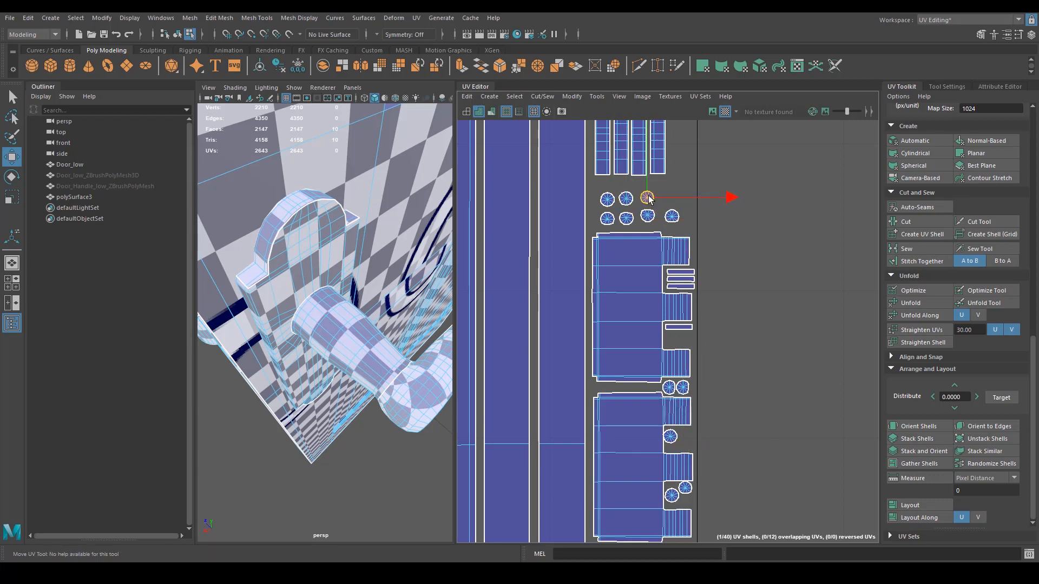
{"action": "left_click", "coordinate": [685, 488]}
{"action": "left_click_drag", "start_coordinate": [686, 488], "coordinate": [671, 198]}
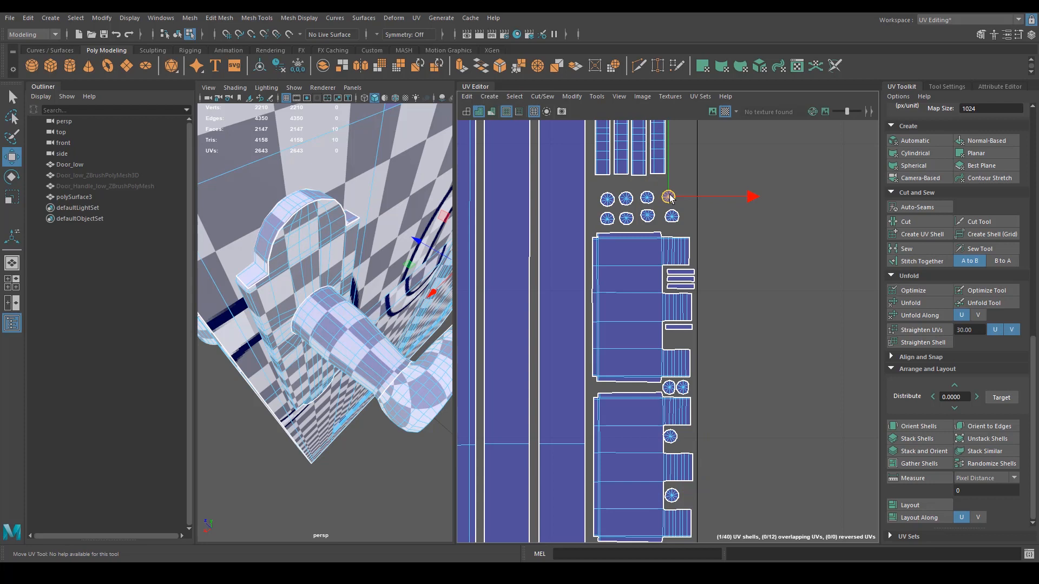
{"action": "left_click", "coordinate": [688, 385]}
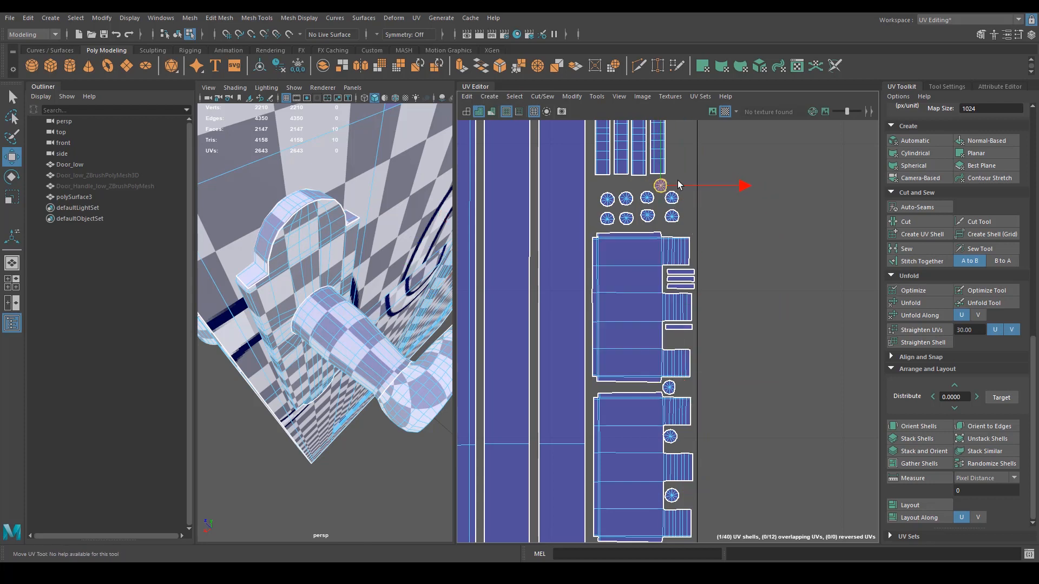
Spread and enlarge the grouped circles above the upper hinge, fitting the extra circle beside the strip shells.
{"action": "left_click_drag", "start_coordinate": [613, 190], "coordinate": [677, 180], "text": "shift"}
{"action": "key", "text": "r"}
{"action": "key", "text": "e"}
{"action": "key", "text": "w"}
{"action": "left_click", "coordinate": [685, 183]}
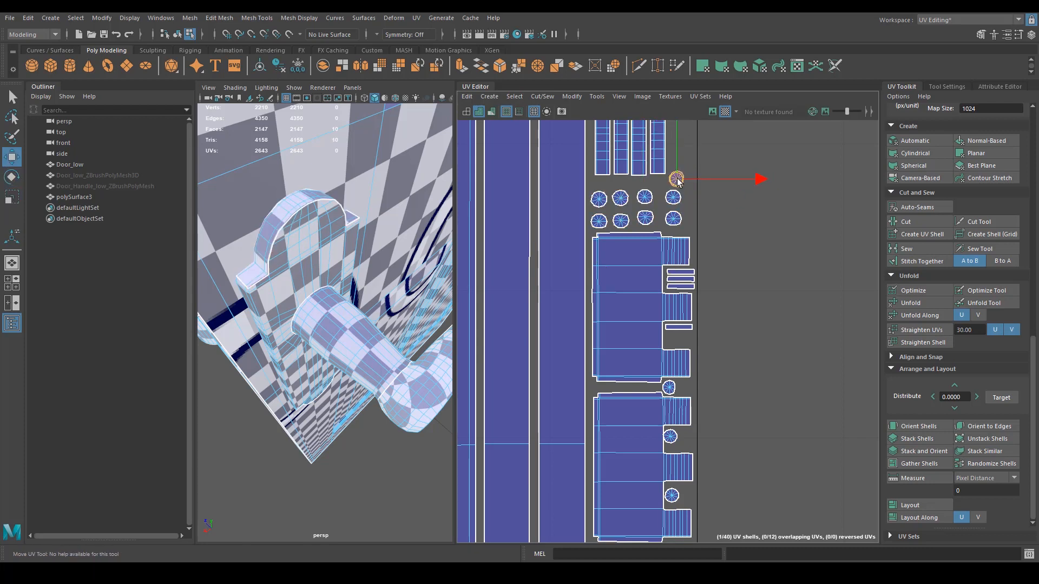
Move the last circle from the gap between the hinges to above the circle beside the strips, and enlarge it to match.
{"action": "left_click", "coordinate": [670, 388]}
{"action": "left_click_drag", "start_coordinate": [669, 388], "coordinate": [689, 299]}
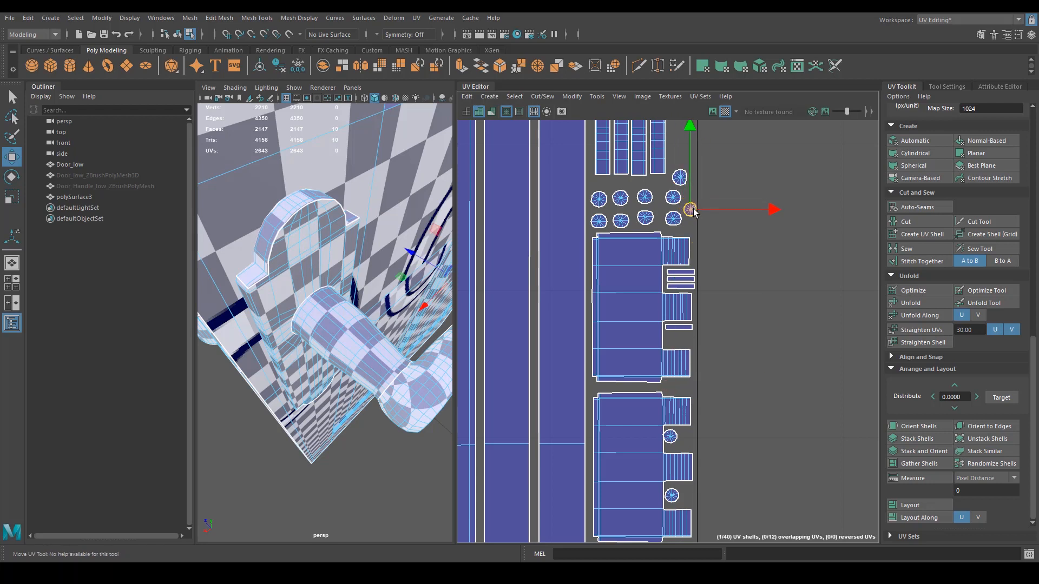
{"action": "key", "text": "r"}
{"action": "left_click_drag", "start_coordinate": [689, 162], "coordinate": [680, 155]}
{"action": "key", "text": "e"}
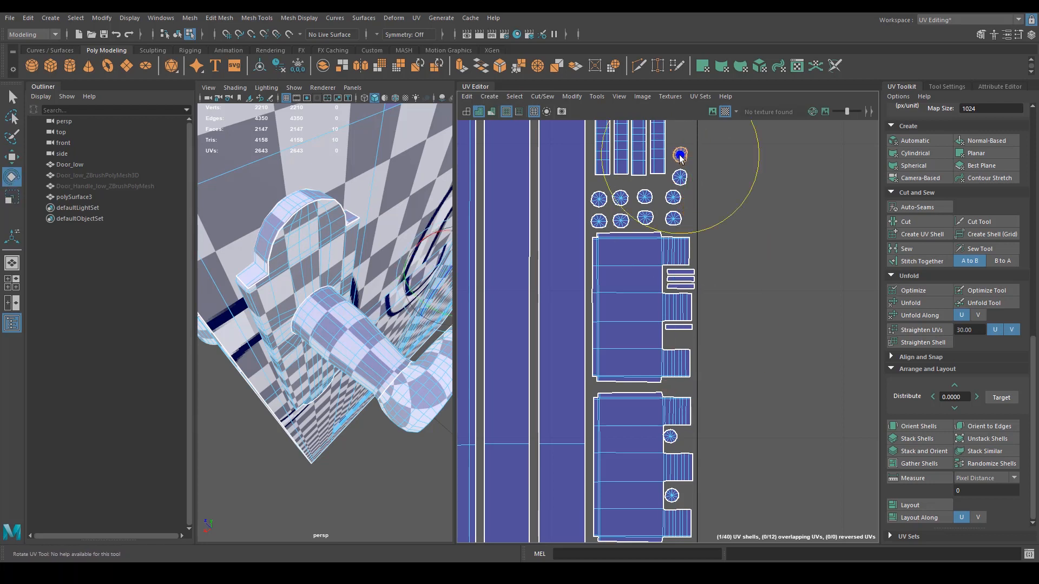
{"action": "key", "text": "r"}
Enlarge the two circles remaining in the lower hinge's notches and centre each one in its notch.
{"action": "left_click", "coordinate": [671, 436]}
{"action": "left_click", "coordinate": [672, 495], "text": "shift"}
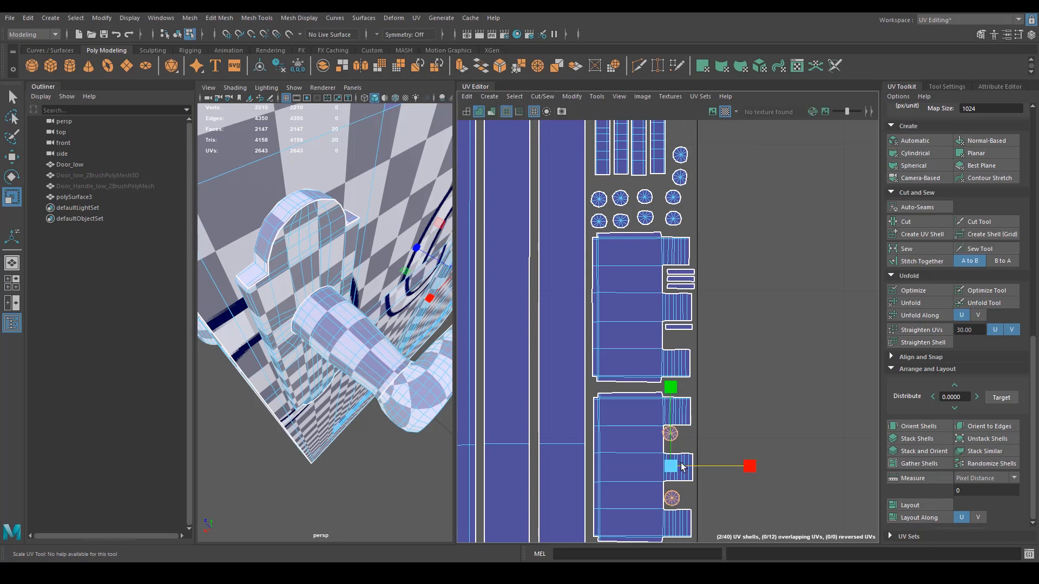
{"action": "key", "text": "w"}
{"action": "left_click_drag", "start_coordinate": [672, 467], "coordinate": [679, 439]}
{"action": "left_click", "coordinate": [678, 431]}
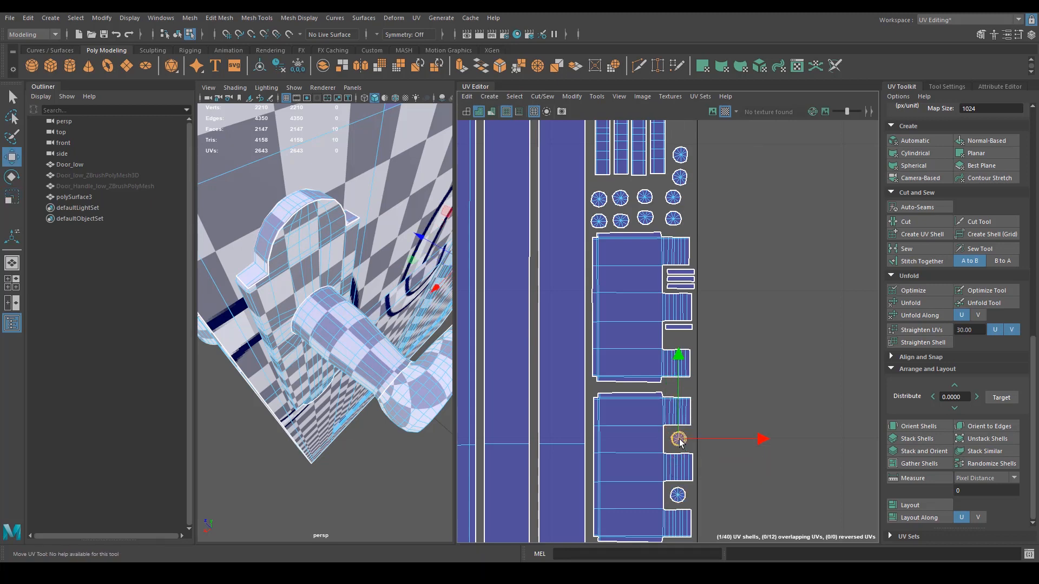
Examine the packed UV layout for overlaps and spacing across the handle row, the small-part column, the strips and the door shells.
{"action": "scroll", "coordinate": [605, 313], "scroll_direction": "down", "scroll_amount": 8}
{"action": "middle_click_drag", "start_coordinate": [639, 374], "coordinate": [741, 343], "text": "alt"}
{"action": "left_click", "coordinate": [696, 344]}
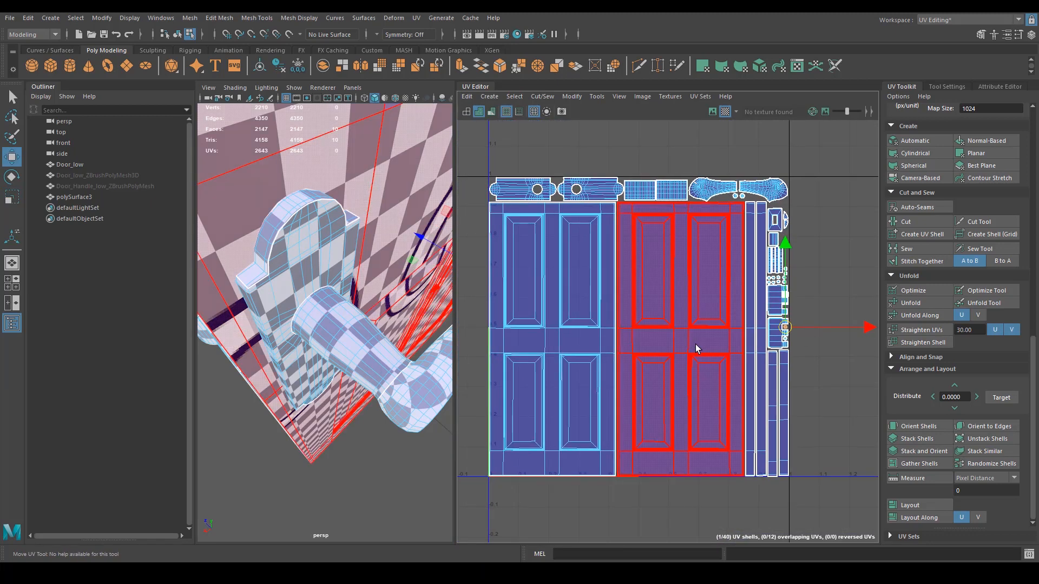
{"action": "scroll", "coordinate": [670, 260], "scroll_direction": "up", "scroll_amount": 5}
{"action": "middle_click_drag", "start_coordinate": [689, 216], "coordinate": [688, 359], "text": "alt"}
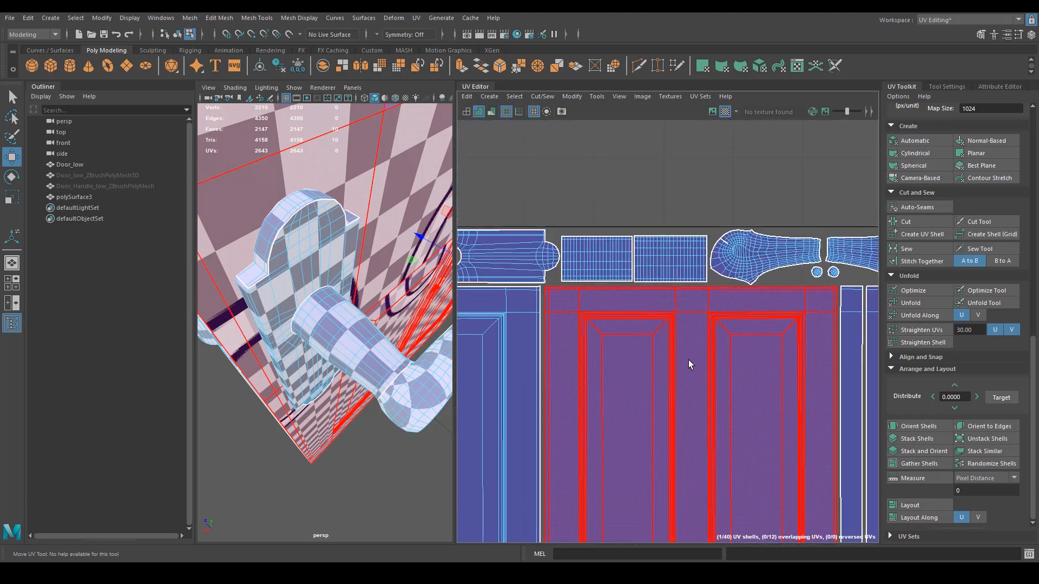
{"action": "left_click", "coordinate": [684, 250]}
{"action": "scroll", "coordinate": [664, 307], "scroll_direction": "up", "scroll_amount": 3}
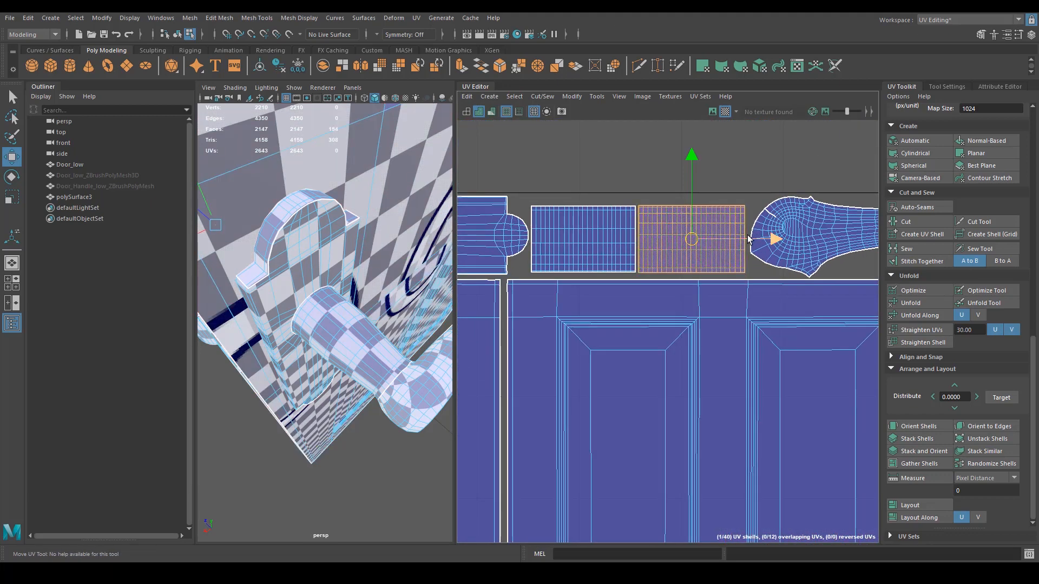
{"action": "middle_click_drag", "start_coordinate": [819, 295], "coordinate": [745, 333], "text": "alt"}
{"action": "middle_click_drag", "start_coordinate": [796, 355], "coordinate": [596, 293], "text": "alt"}
{"action": "middle_click_drag", "start_coordinate": [764, 289], "coordinate": [685, 266], "text": "alt"}
{"action": "middle_click_drag", "start_coordinate": [826, 307], "coordinate": [671, 373], "text": "alt"}
{"action": "middle_click_drag", "start_coordinate": [798, 363], "coordinate": [656, 352], "text": "alt"}
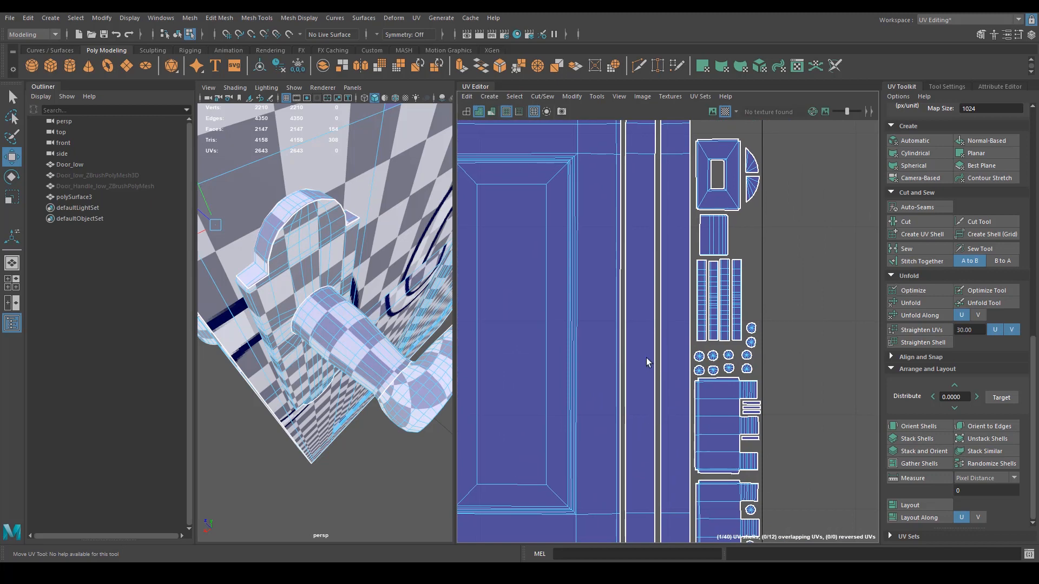
{"action": "right_click_drag", "start_coordinate": [648, 359], "coordinate": [836, 320], "text": "alt"}
{"action": "right_click_drag", "start_coordinate": [789, 391], "coordinate": [663, 182], "text": "alt"}
{"action": "middle_click_drag", "start_coordinate": [830, 270], "coordinate": [825, 164], "text": "alt"}
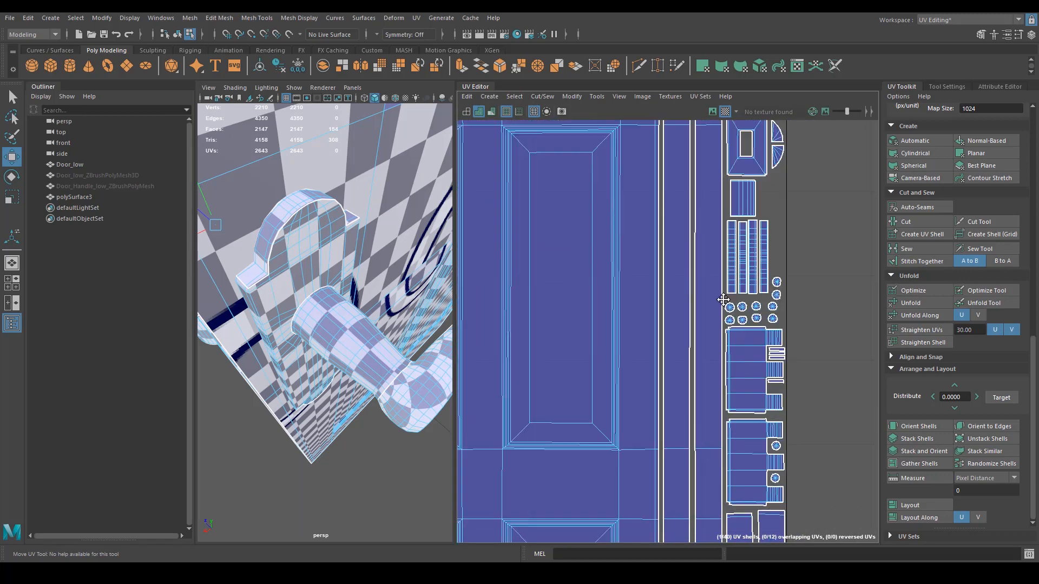
{"action": "right_click_drag", "start_coordinate": [825, 164], "coordinate": [690, 390], "text": "alt"}
{"action": "right_click_drag", "start_coordinate": [702, 440], "coordinate": [684, 353], "text": "alt"}
{"action": "middle_click_drag", "start_coordinate": [705, 399], "coordinate": [743, 271], "text": "alt"}
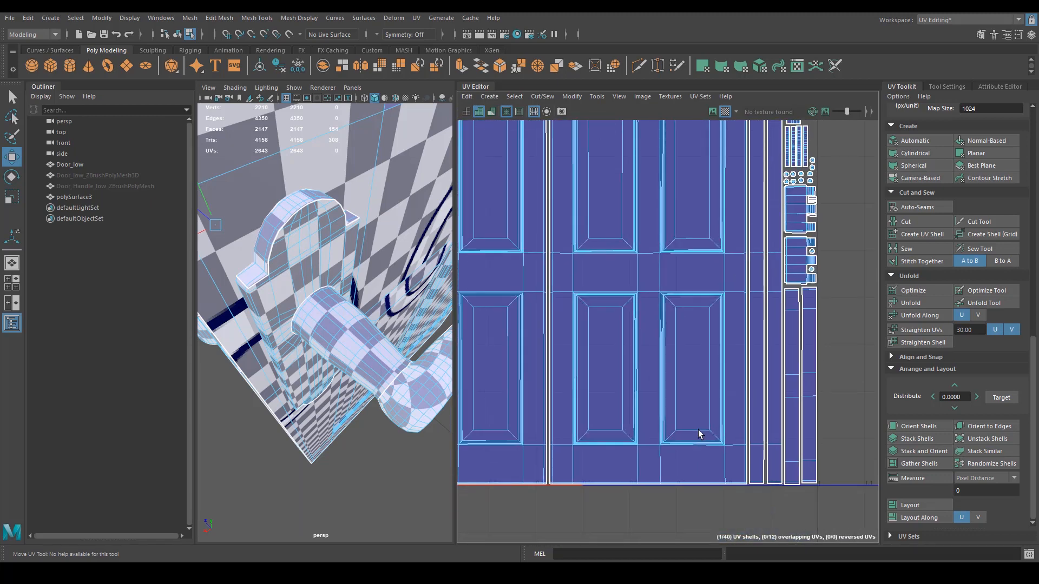
{"action": "middle_click_drag", "start_coordinate": [701, 433], "coordinate": [689, 415], "text": "alt"}
{"action": "right_click_drag", "start_coordinate": [758, 453], "coordinate": [941, 394], "text": "alt"}
{"action": "middle_click_drag", "start_coordinate": [802, 420], "coordinate": [731, 332], "text": "alt"}
{"action": "right_click_drag", "start_coordinate": [703, 416], "coordinate": [668, 326], "text": "alt"}
{"action": "middle_click_drag", "start_coordinate": [668, 326], "coordinate": [864, 394], "text": "alt"}
{"action": "right_click_drag", "start_coordinate": [468, 349], "coordinate": [443, 348], "text": "alt"}
Return to object mode and select both the door and the handle meshes.
{"action": "left_click_drag", "start_coordinate": [414, 303], "coordinate": [364, 368], "text": "alt"}
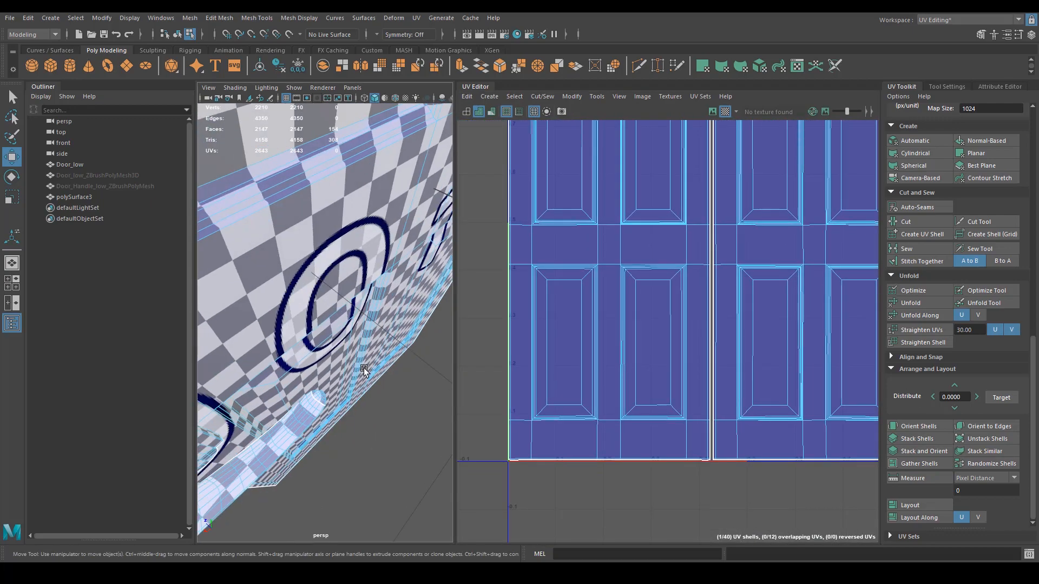
{"action": "right_click_drag", "start_coordinate": [363, 368], "coordinate": [300, 365], "text": "alt"}
{"action": "left_click_drag", "start_coordinate": [299, 364], "coordinate": [278, 376], "text": "alt"}
{"action": "middle_click_drag", "start_coordinate": [278, 376], "coordinate": [306, 365], "text": "alt"}
{"action": "left_click_drag", "start_coordinate": [306, 365], "coordinate": [328, 362], "text": "alt"}
{"action": "right_click_drag", "start_coordinate": [334, 319], "coordinate": [374, 273]}
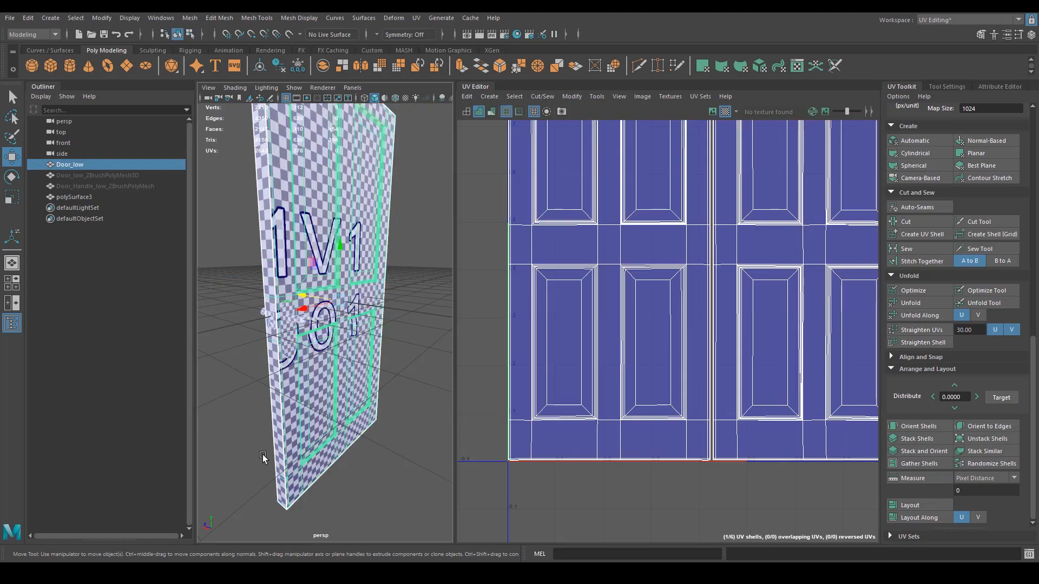
{"action": "left_click_drag", "start_coordinate": [346, 303], "coordinate": [433, 289], "text": "alt"}
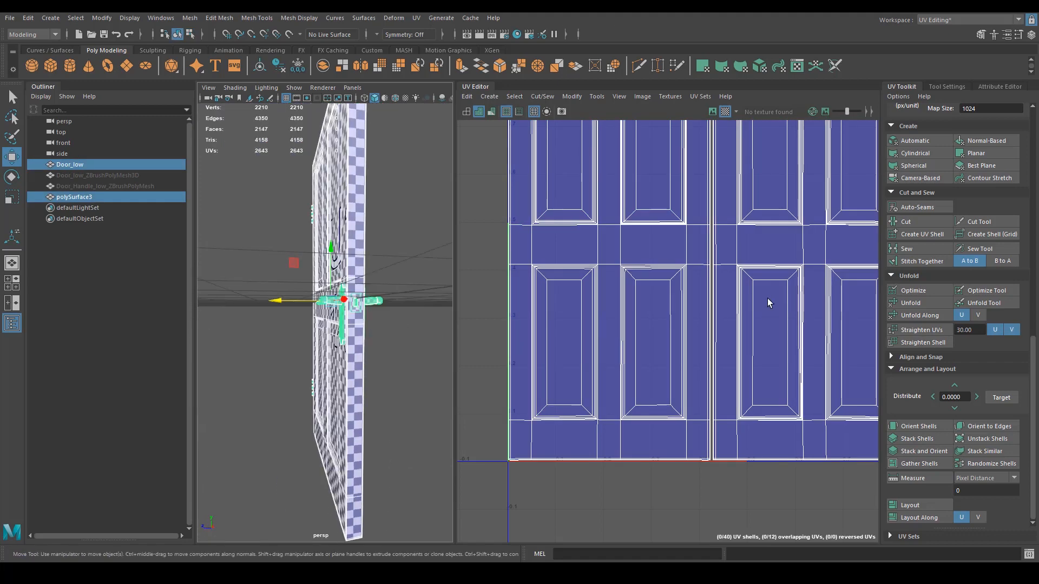
Switch the workspace to Maya Classic and view the door from the front.
{"action": "left_click", "coordinate": [982, 21]}
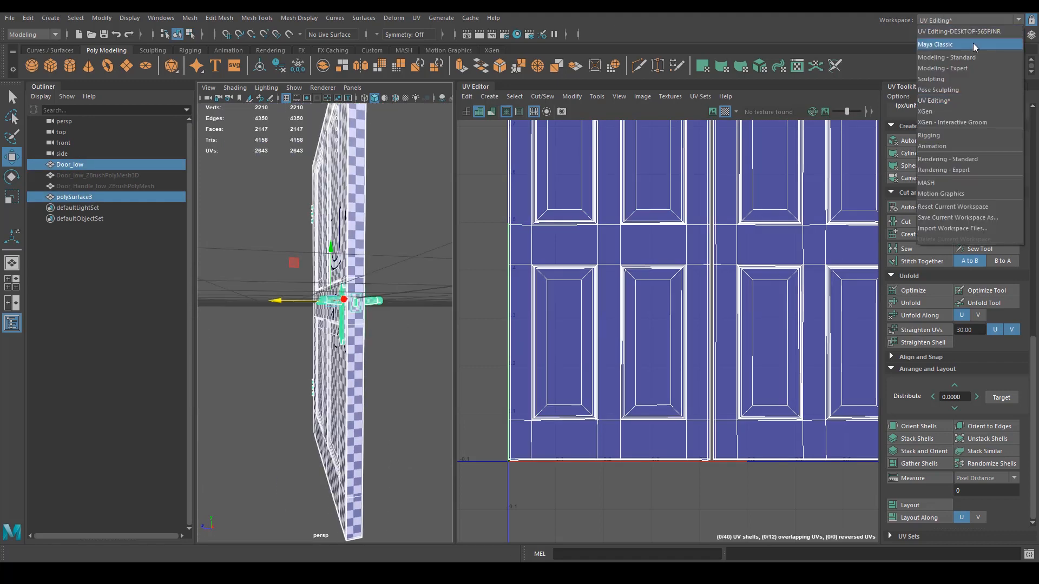
{"action": "left_click", "coordinate": [972, 45]}
{"action": "left_click_drag", "start_coordinate": [657, 394], "coordinate": [541, 359], "text": "alt"}
Rename the polySurface3 object to Door_Handle_low.
{"action": "left_click", "coordinate": [93, 164], "text": "ctrl"}
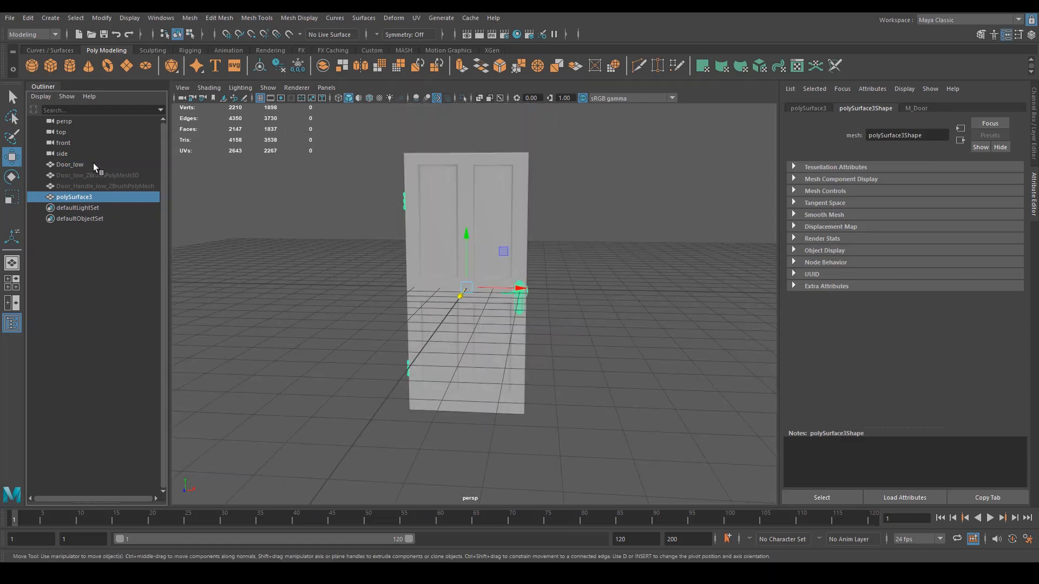
{"action": "left_click", "coordinate": [93, 164]}
{"action": "left_click", "coordinate": [96, 197]}
{"action": "double_click", "coordinate": [130, 196]}
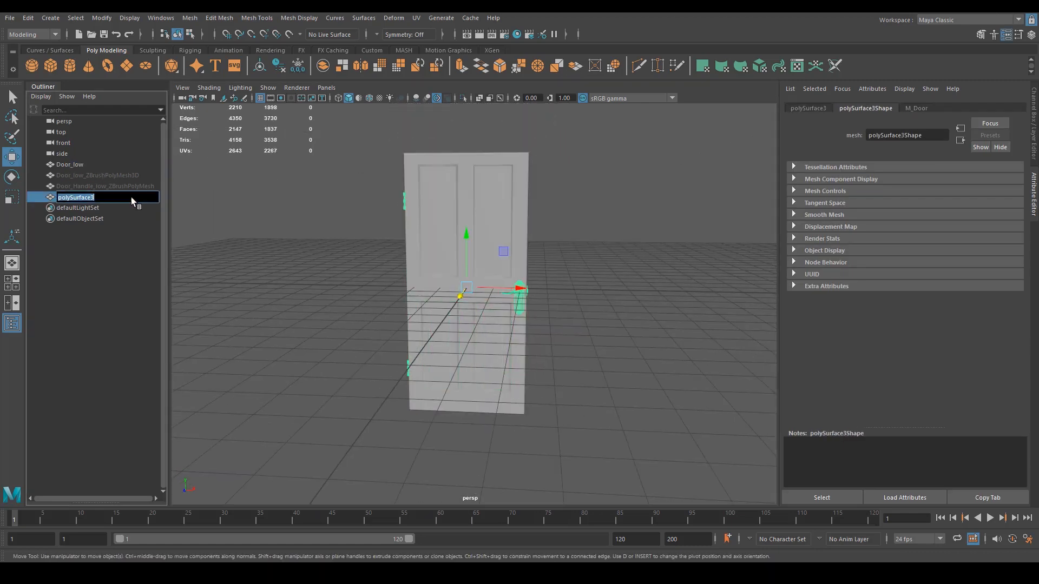
{"action": "type", "text": "Door_"}
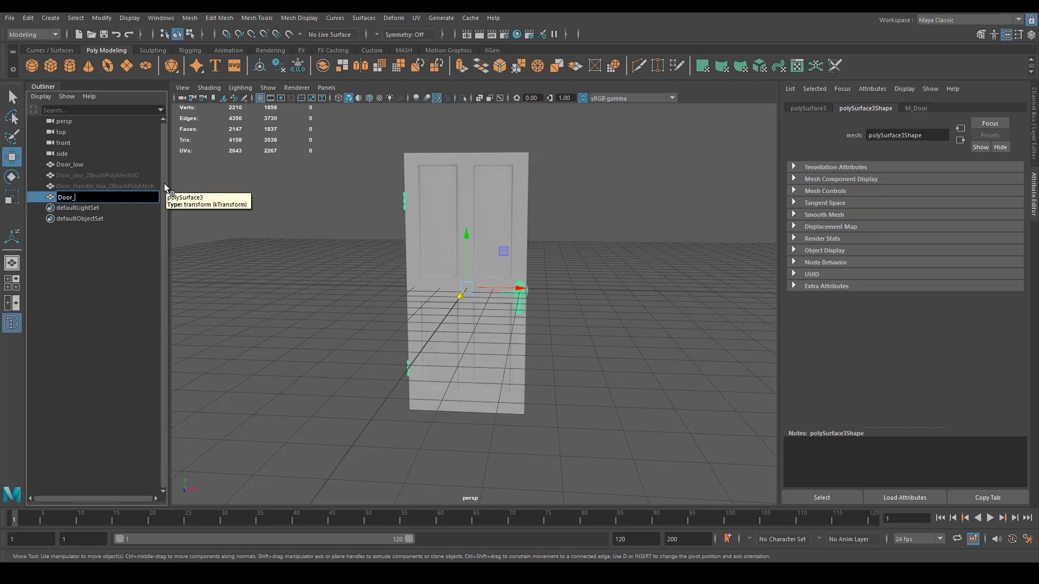
{"action": "type", "text": "Handle_low"}
{"action": "key", "text": "Return"}
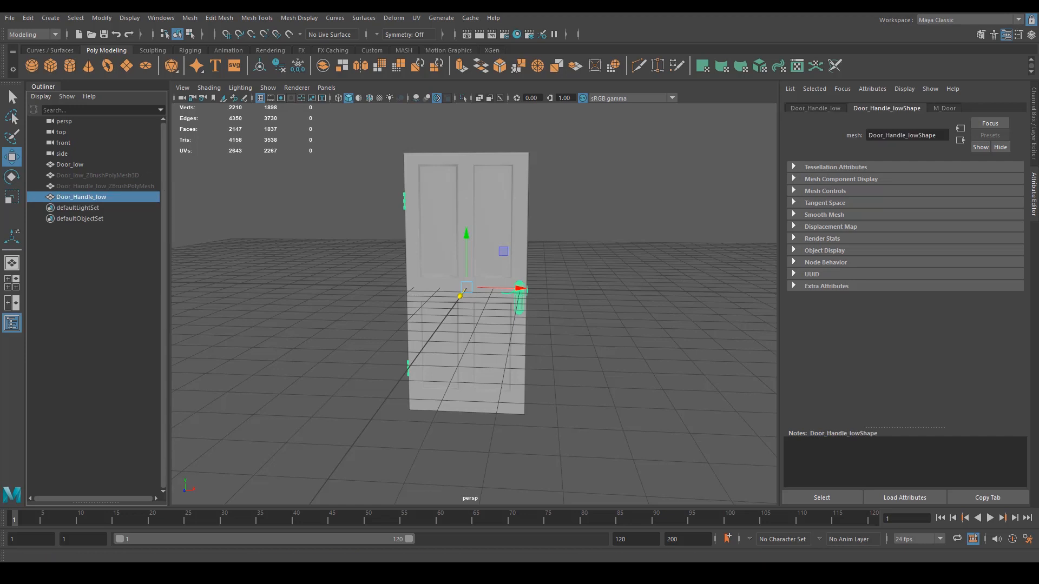
Select Door_low and Door_Handle_low together and apply Soften Edge to their normals.
{"action": "left_click_drag", "start_coordinate": [505, 256], "coordinate": [407, 373], "text": "alt"}
{"action": "left_click_drag", "start_coordinate": [536, 284], "coordinate": [388, 263], "text": "alt"}
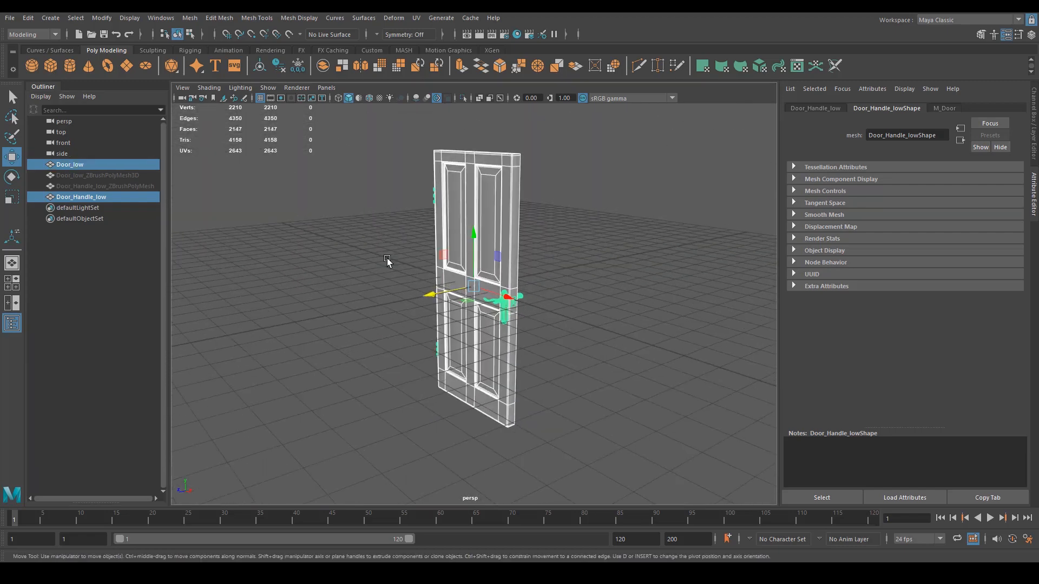
{"action": "left_click", "coordinate": [313, 18]}
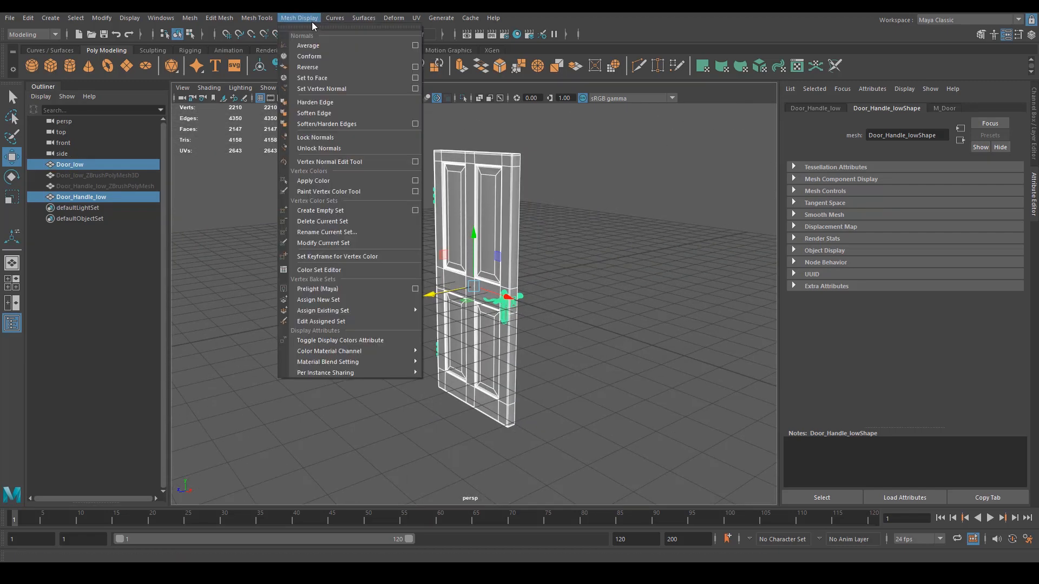
{"action": "left_click", "coordinate": [341, 114]}
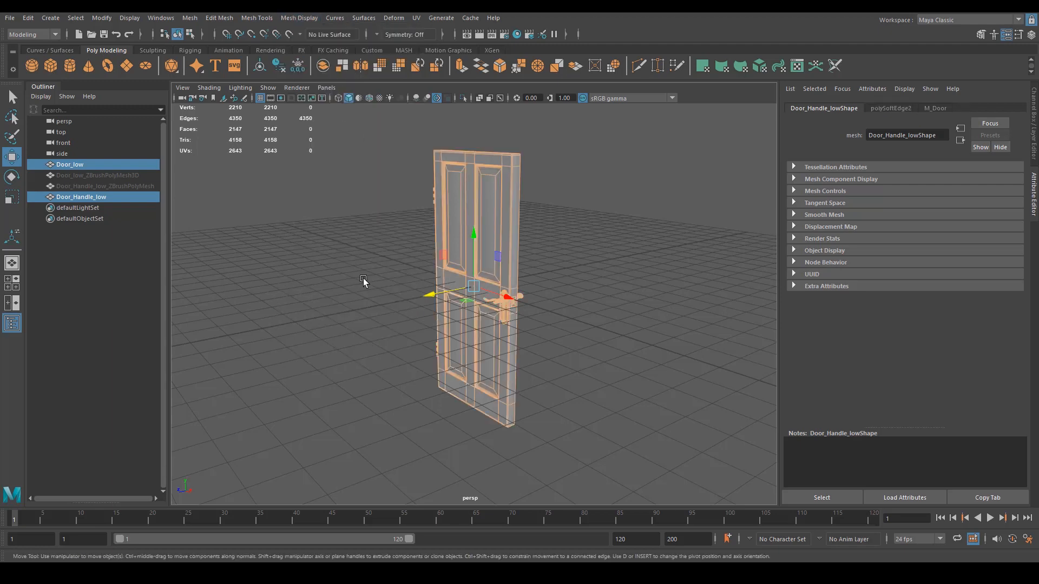
Export the selected door and handle meshes as an OBJ file named Door_low.
{"action": "left_click_drag", "start_coordinate": [365, 280], "coordinate": [744, 266], "text": "alt"}
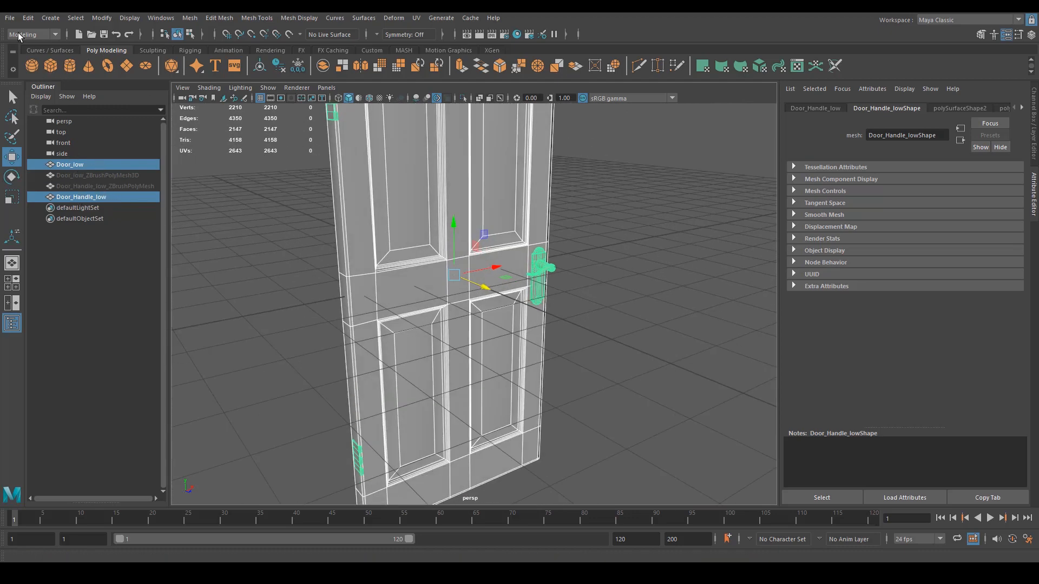
{"action": "left_click", "coordinate": [9, 18]}
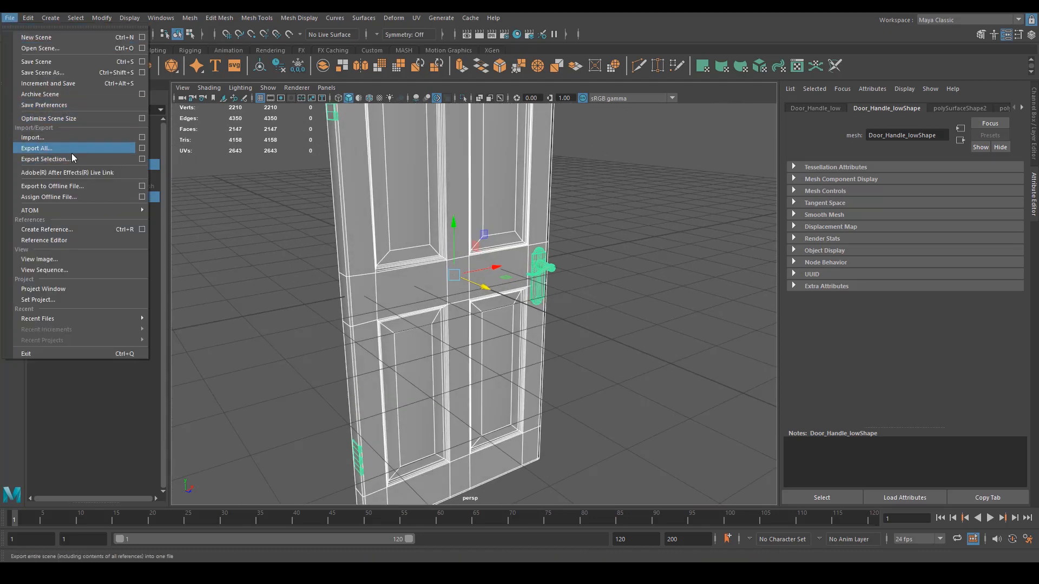
{"action": "left_click", "coordinate": [54, 158]}
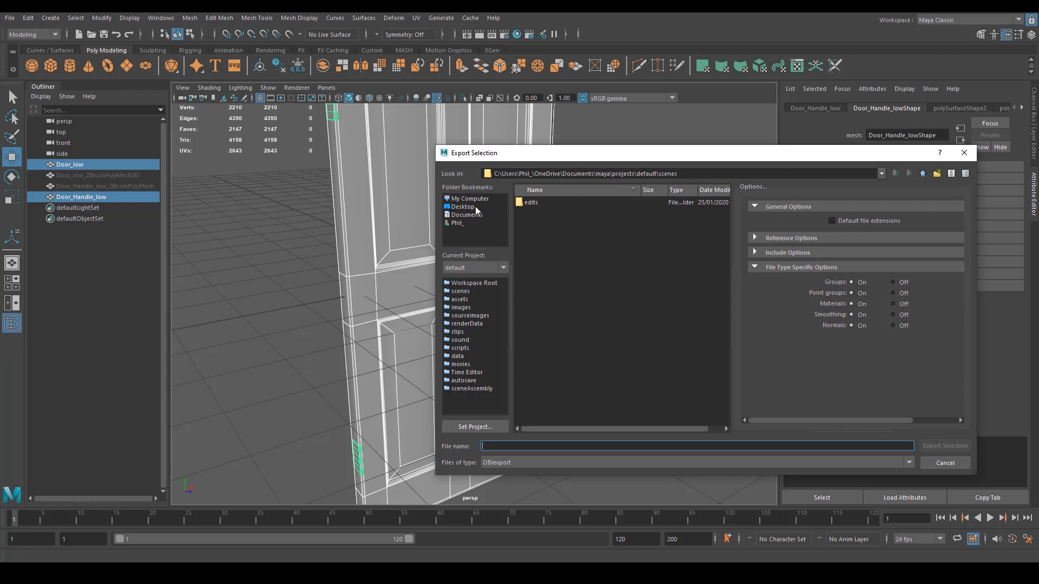
{"action": "left_click", "coordinate": [697, 432]}
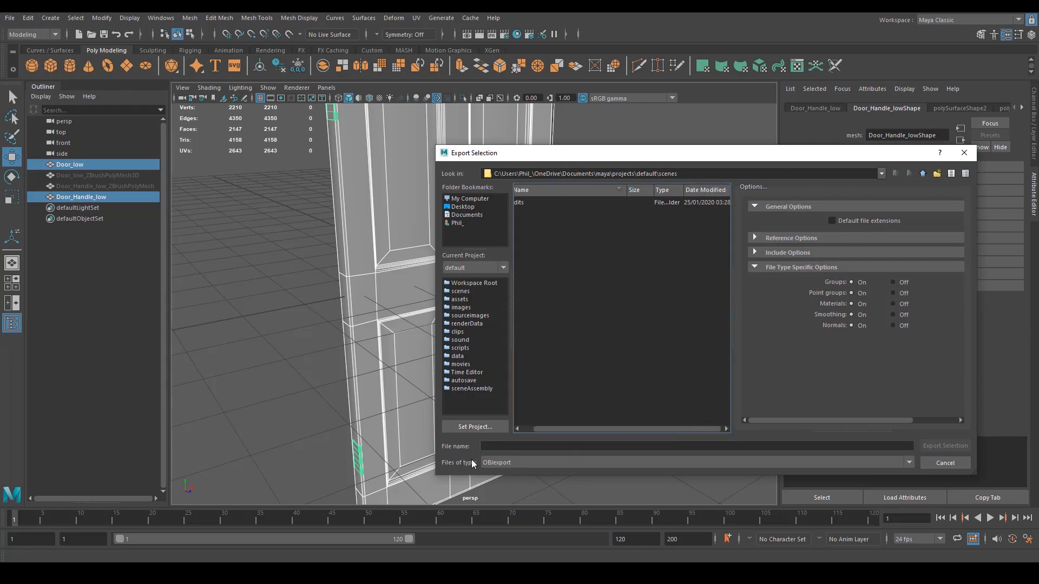
{"action": "left_click", "coordinate": [500, 447]}
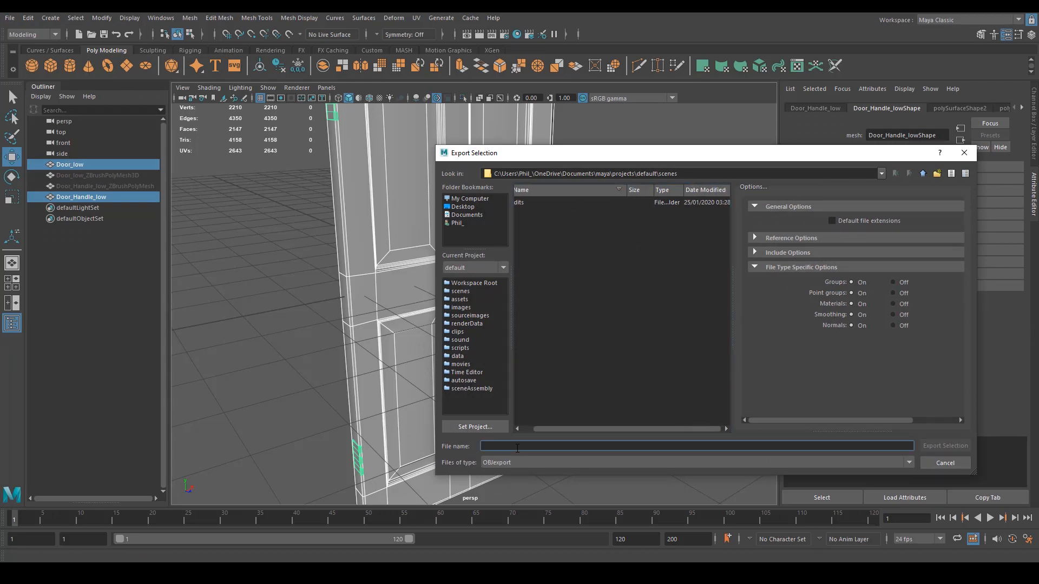
{"action": "type", "text": "Door_"}
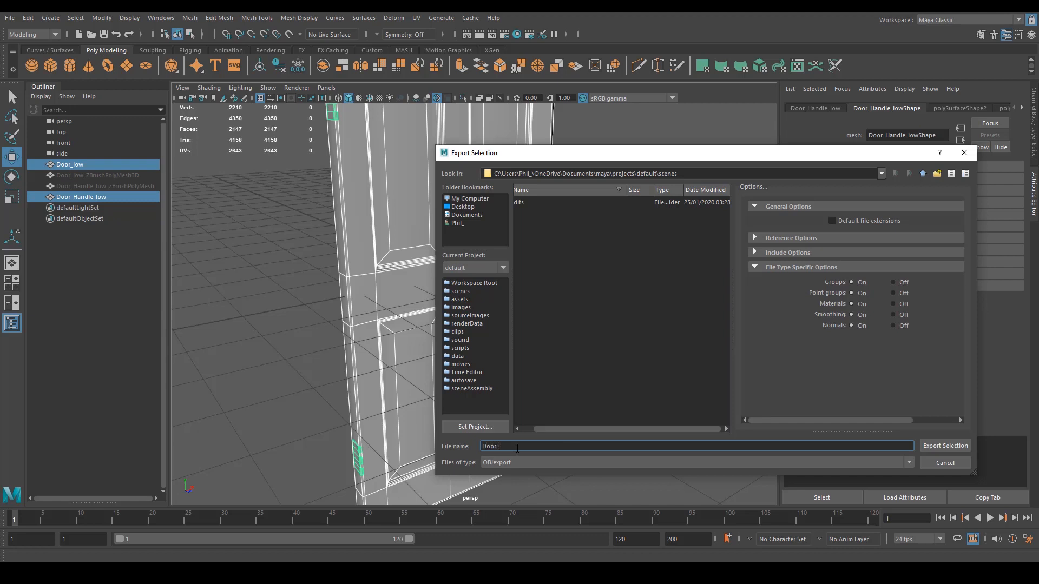
{"action": "type", "text": "low"}
{"action": "left_click", "coordinate": [933, 446]}
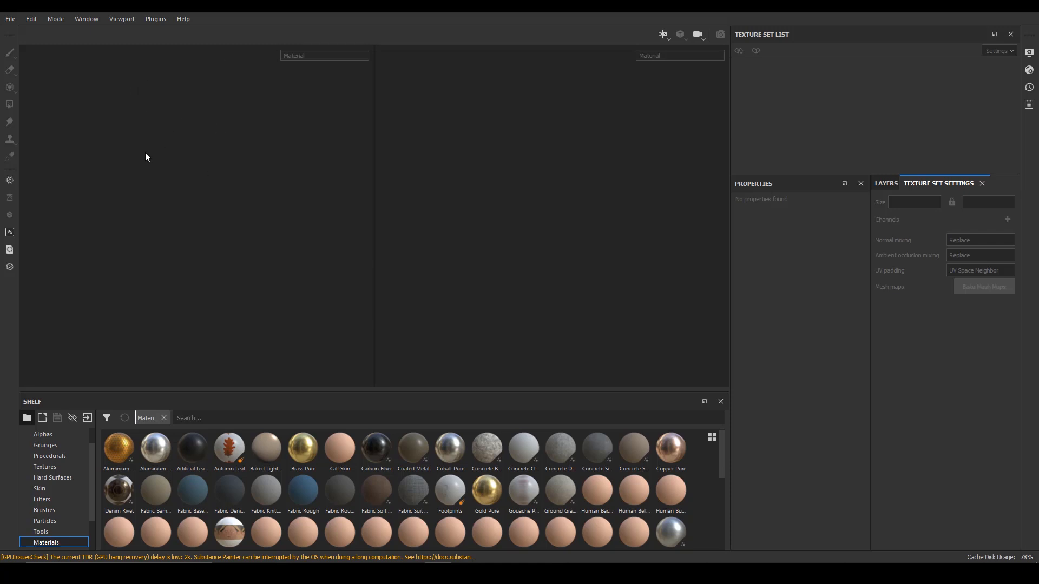
Switch to Substance Painter and create a project from the Door_low mesh with the Unreal Engine 4 (allegorithmic) template.
{"action": "left_click", "coordinate": [11, 19]}
{"action": "left_click", "coordinate": [31, 32]}
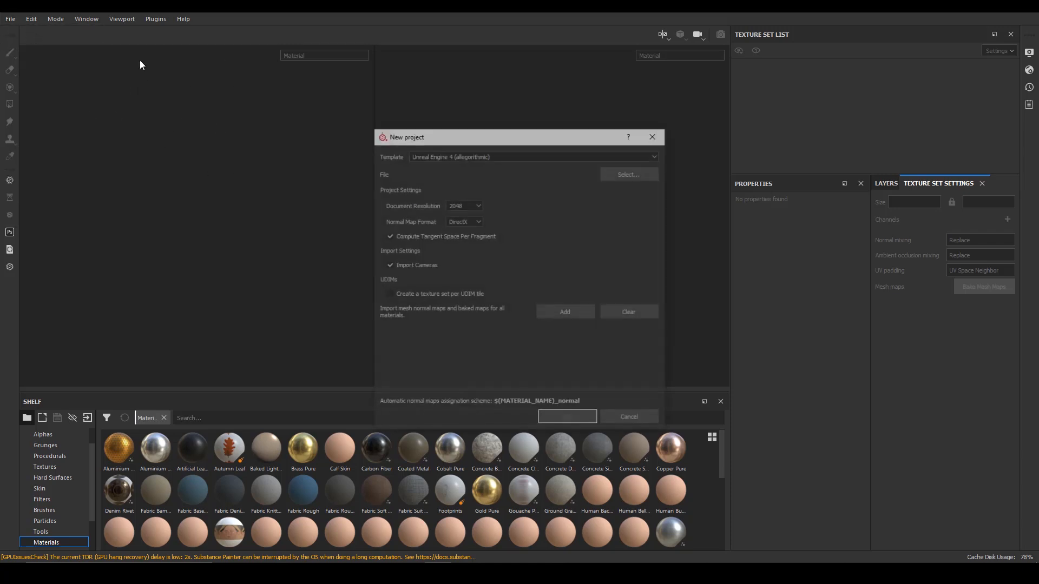
{"action": "left_click", "coordinate": [489, 155]}
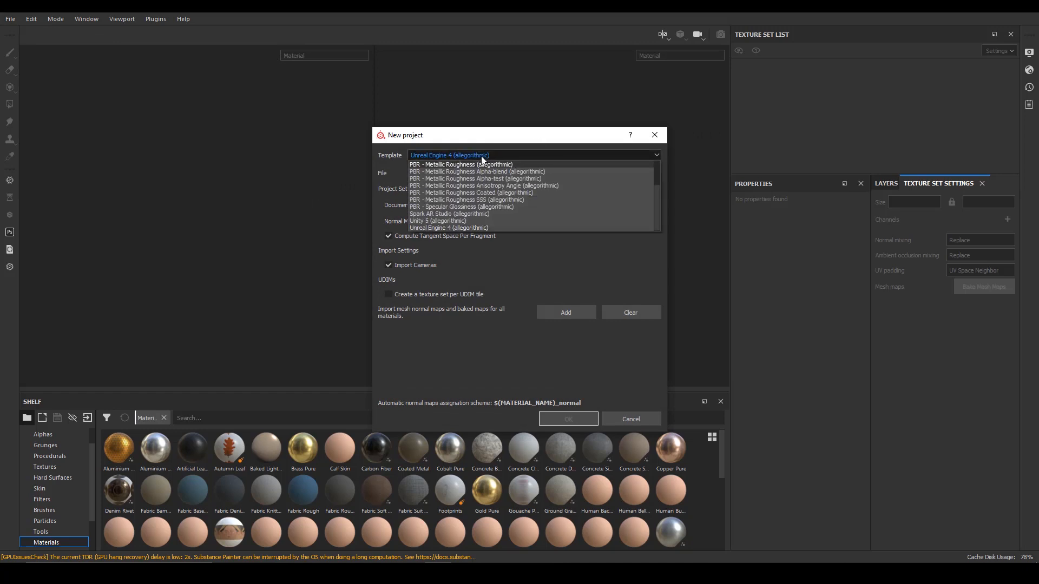
{"action": "left_click", "coordinate": [453, 155]}
{"action": "left_click", "coordinate": [638, 173]}
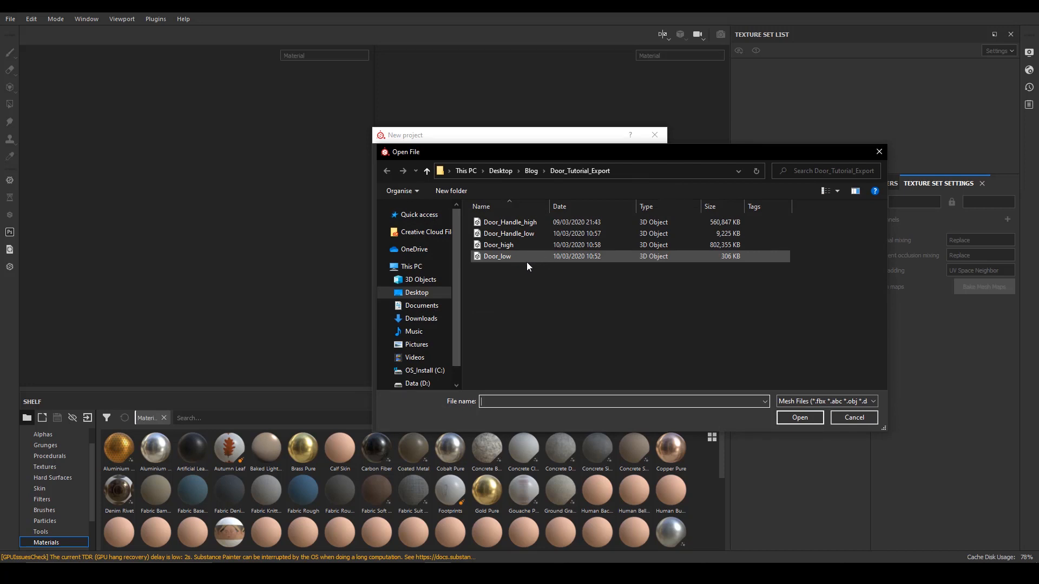
{"action": "left_click", "coordinate": [526, 258]}
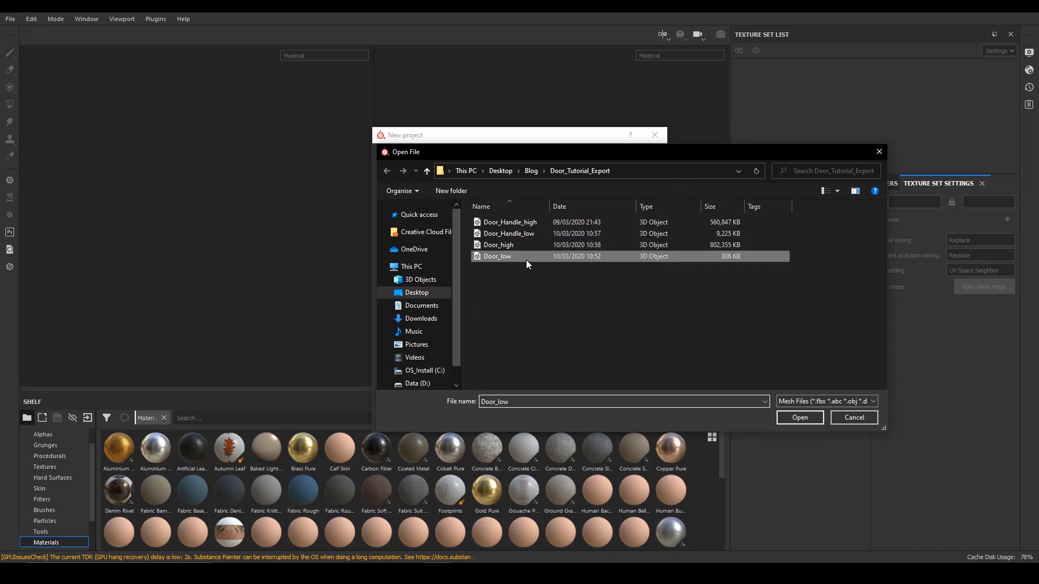
{"action": "left_click", "coordinate": [800, 415]}
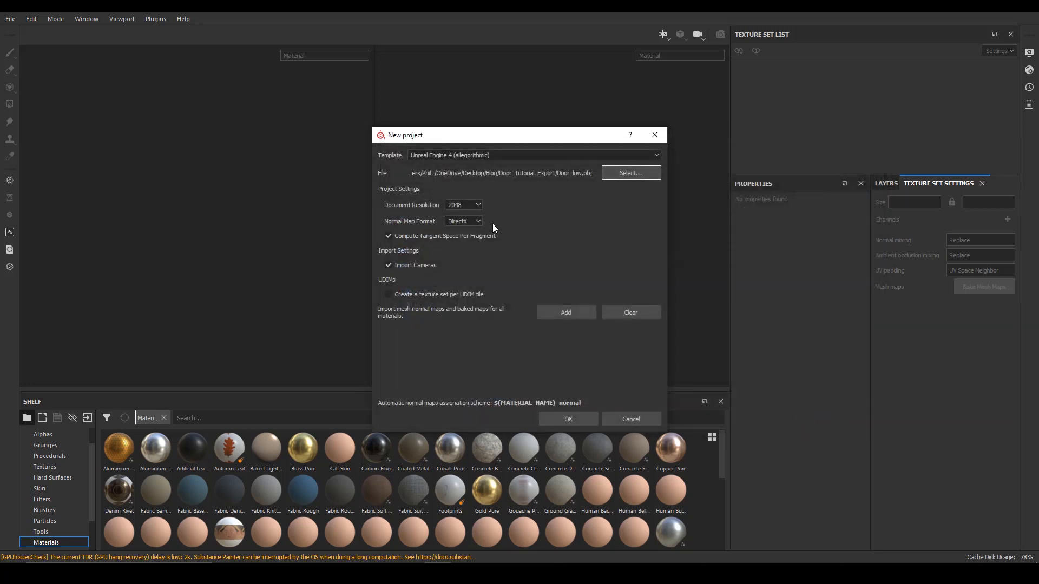
{"action": "left_click", "coordinate": [587, 417]}
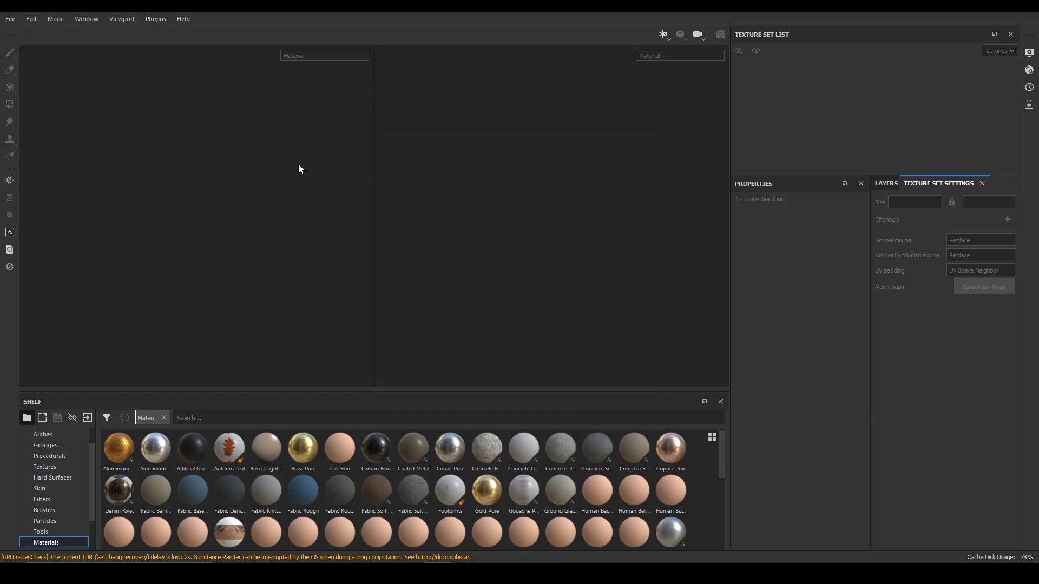
Examine the imported door in the 3D view and its UV layout in the 2D view.
{"action": "scroll", "coordinate": [590, 202], "scroll_direction": "down", "scroll_amount": 4}
{"action": "middle_click_drag", "start_coordinate": [605, 201], "coordinate": [411, 331], "text": "alt"}
{"action": "middle_click_drag", "start_coordinate": [489, 281], "coordinate": [532, 268], "text": "alt"}
{"action": "scroll", "coordinate": [511, 283], "scroll_direction": "up", "scroll_amount": 2}
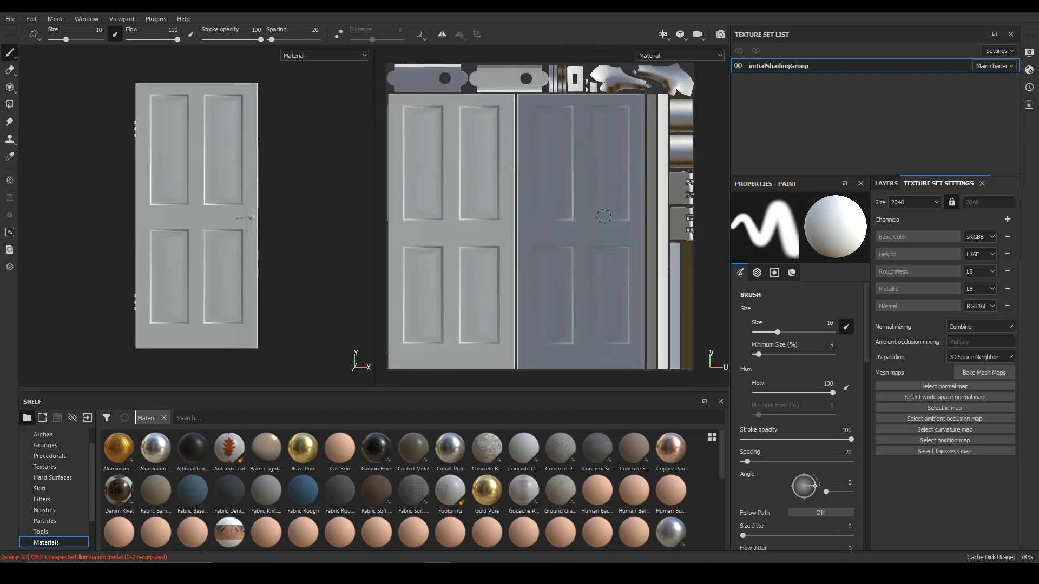
{"action": "scroll", "coordinate": [608, 178], "scroll_direction": "down", "scroll_amount": 1}
{"action": "left_click_drag", "start_coordinate": [278, 190], "coordinate": [206, 236], "text": "alt"}
{"action": "right_click_drag", "start_coordinate": [207, 236], "coordinate": [294, 222], "text": "alt"}
{"action": "left_click_drag", "start_coordinate": [294, 223], "coordinate": [311, 275], "text": "alt"}
{"action": "middle_click_drag", "start_coordinate": [310, 275], "coordinate": [304, 249], "text": "alt"}
{"action": "right_click_drag", "start_coordinate": [303, 248], "coordinate": [267, 243], "text": "alt"}
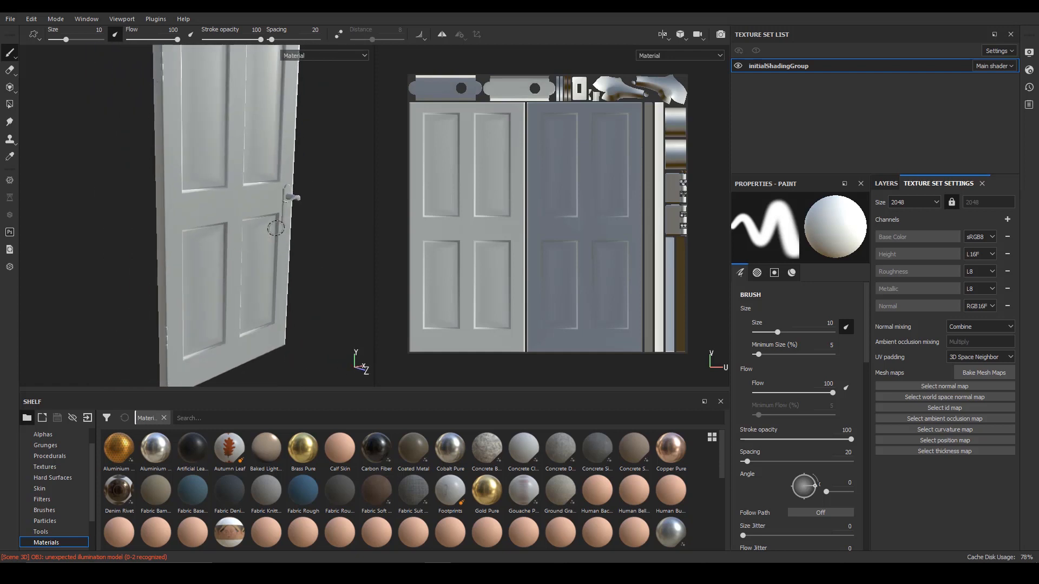
Open the mesh map baking settings and set the output size to 512.
{"action": "left_click", "coordinate": [886, 183]}
{"action": "left_click", "coordinate": [945, 184]}
{"action": "left_click", "coordinate": [985, 373]}
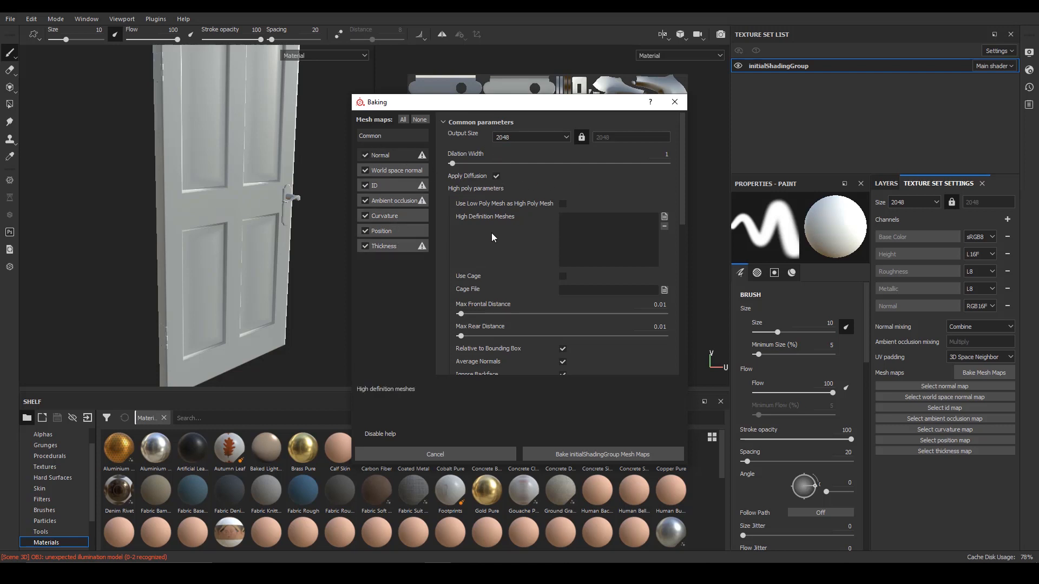
{"action": "scroll", "coordinate": [491, 232], "scroll_direction": "down", "scroll_amount": 1}
{"action": "scroll", "coordinate": [491, 232], "scroll_direction": "up", "scroll_amount": 1}
{"action": "left_click", "coordinate": [526, 138]}
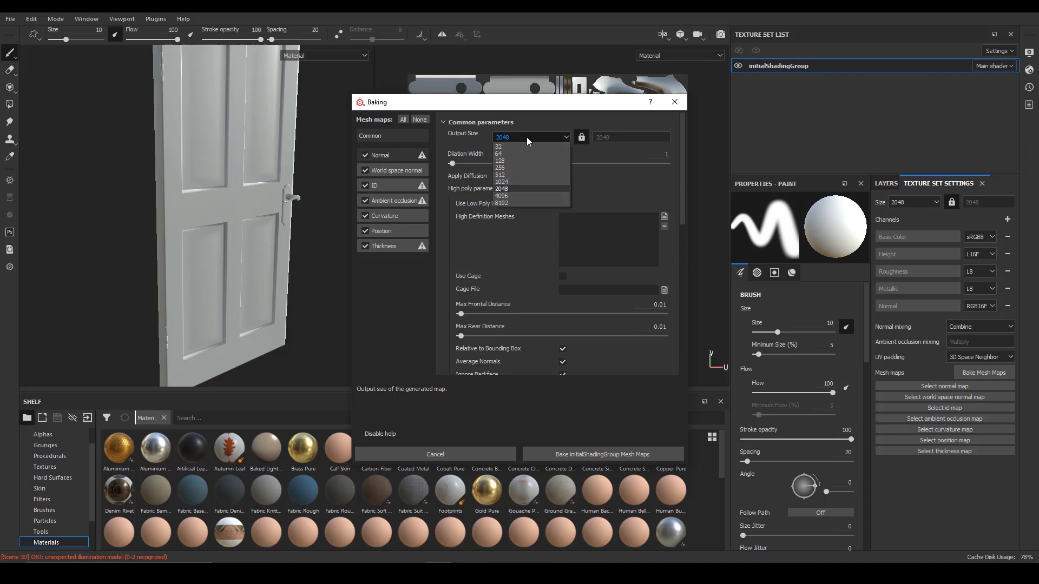
{"action": "left_click", "coordinate": [531, 175]}
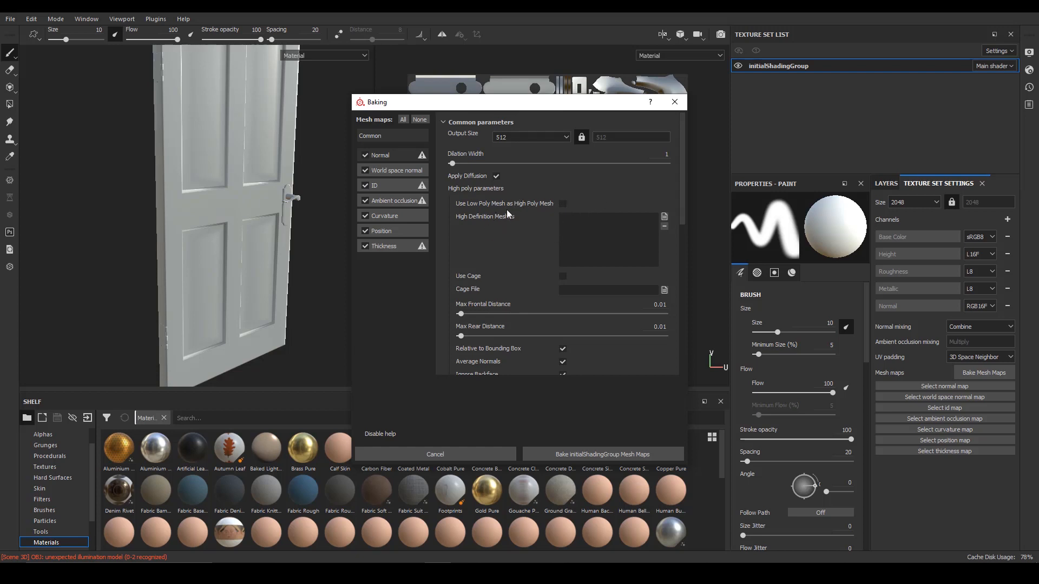
Load Door_Handle_high and Door_high as the high definition meshes for the bake.
{"action": "left_click", "coordinate": [665, 217]}
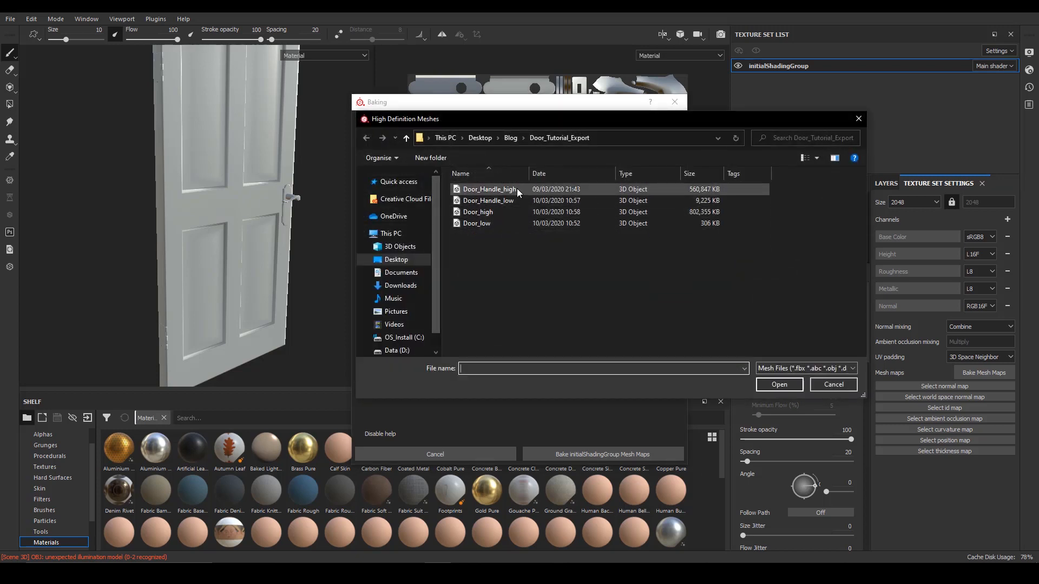
{"action": "left_click", "coordinate": [519, 190]}
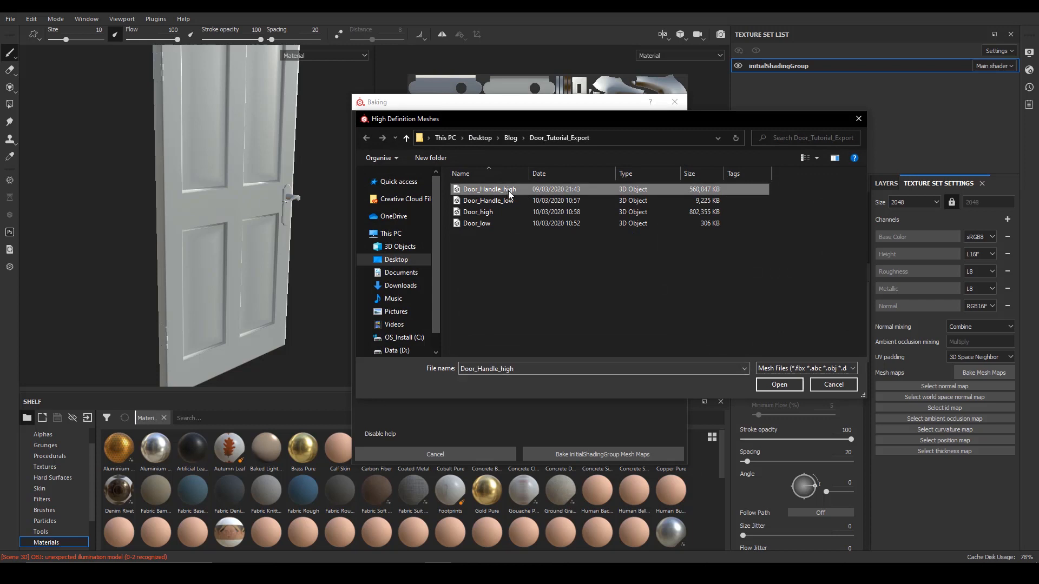
{"action": "left_click", "coordinate": [493, 212], "text": "ctrl"}
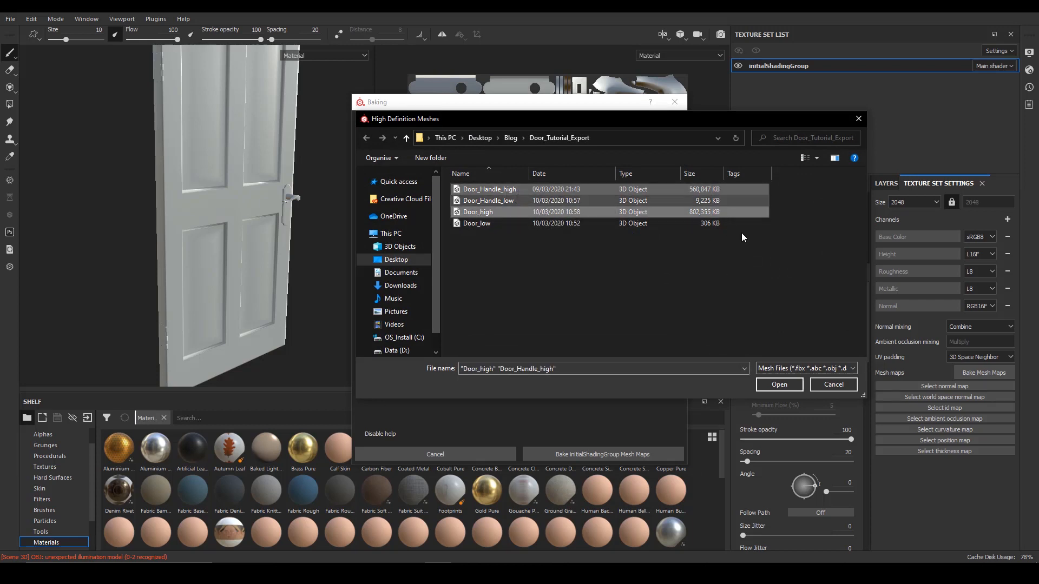
{"action": "left_click", "coordinate": [780, 386]}
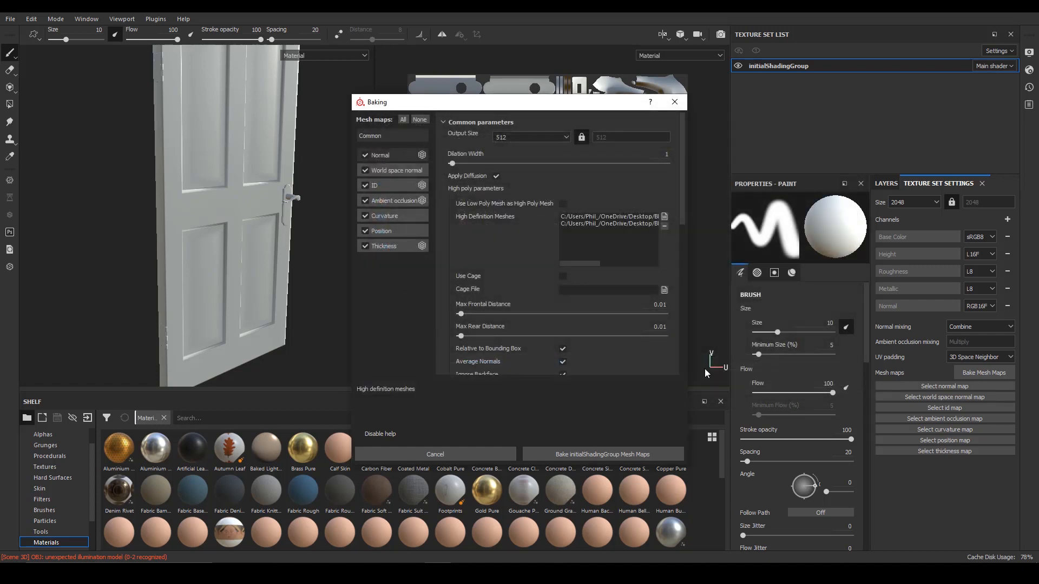
Set the bake's matching of low and high poly geometry to By Mesh Name.
{"action": "scroll", "coordinate": [523, 300], "scroll_direction": "down", "scroll_amount": 1}
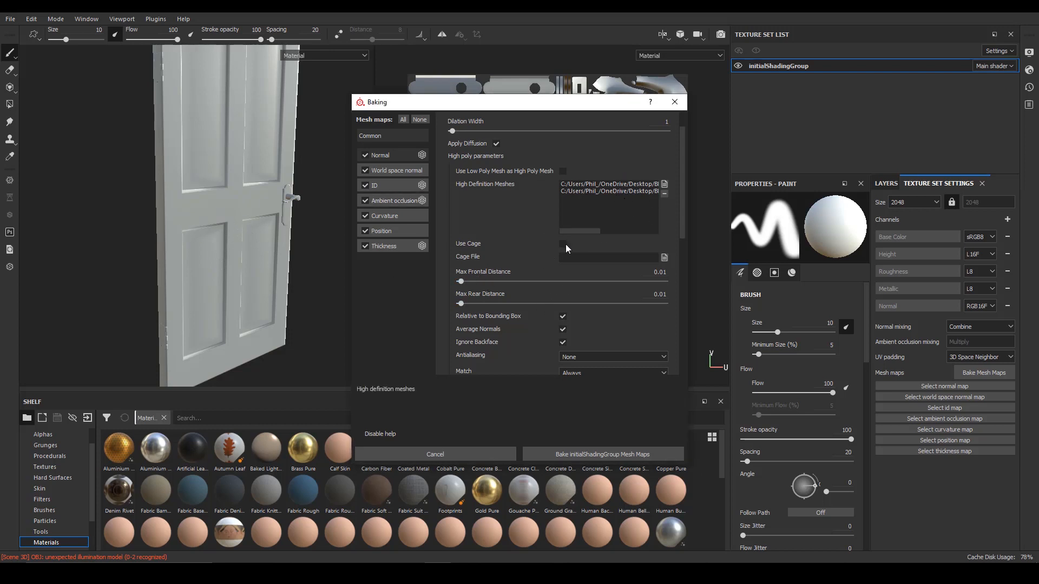
{"action": "scroll", "coordinate": [524, 298], "scroll_direction": "down", "scroll_amount": 2}
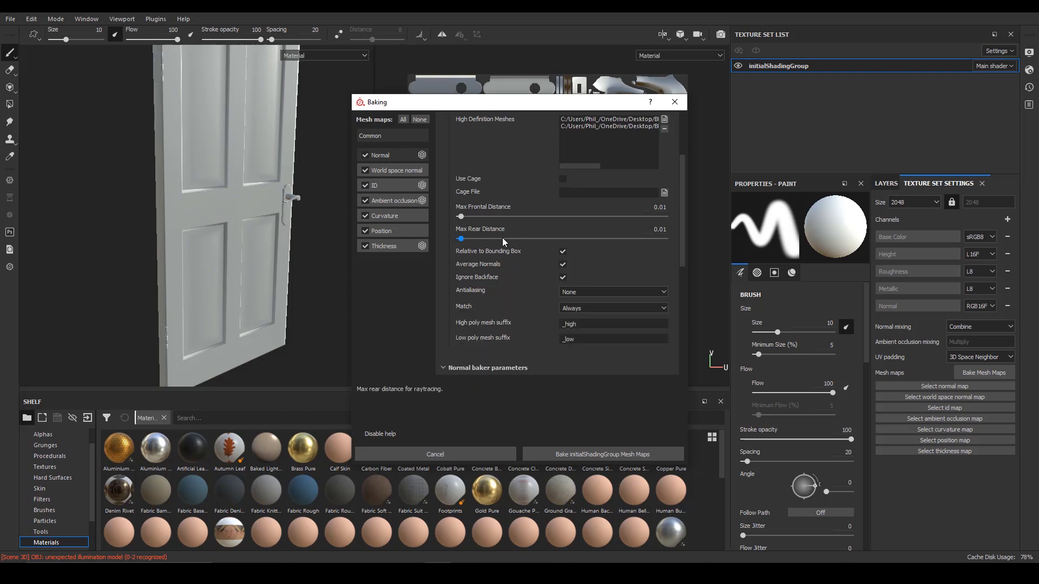
{"action": "scroll", "coordinate": [529, 241], "scroll_direction": "down", "scroll_amount": 1}
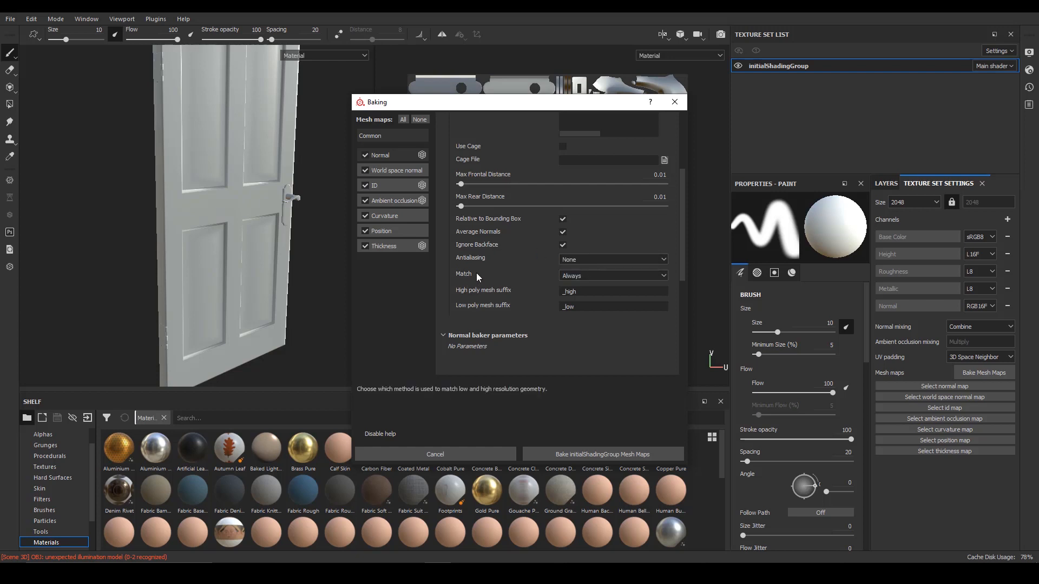
{"action": "left_click", "coordinate": [618, 272]}
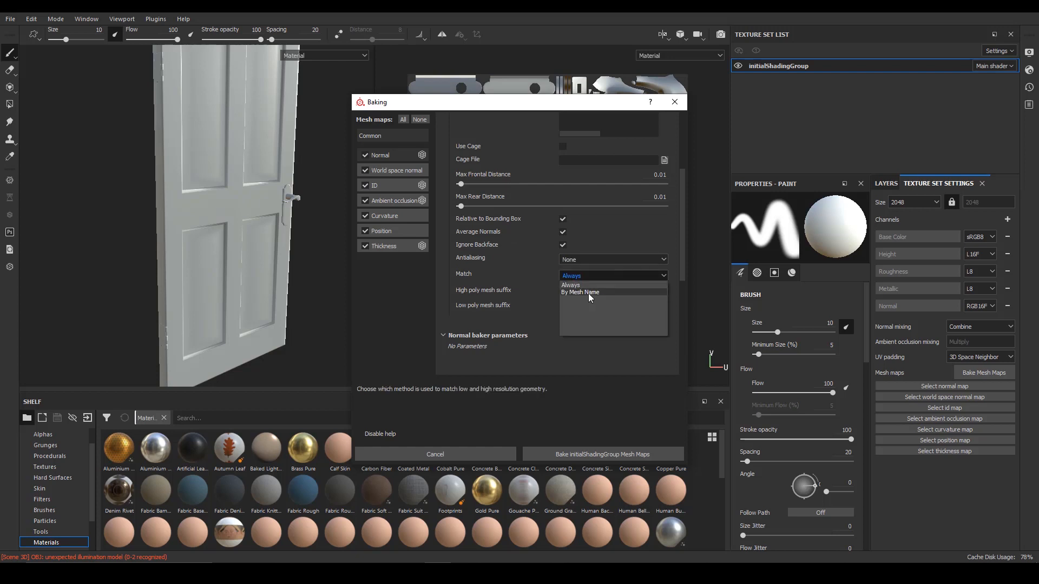
{"action": "left_click", "coordinate": [590, 293]}
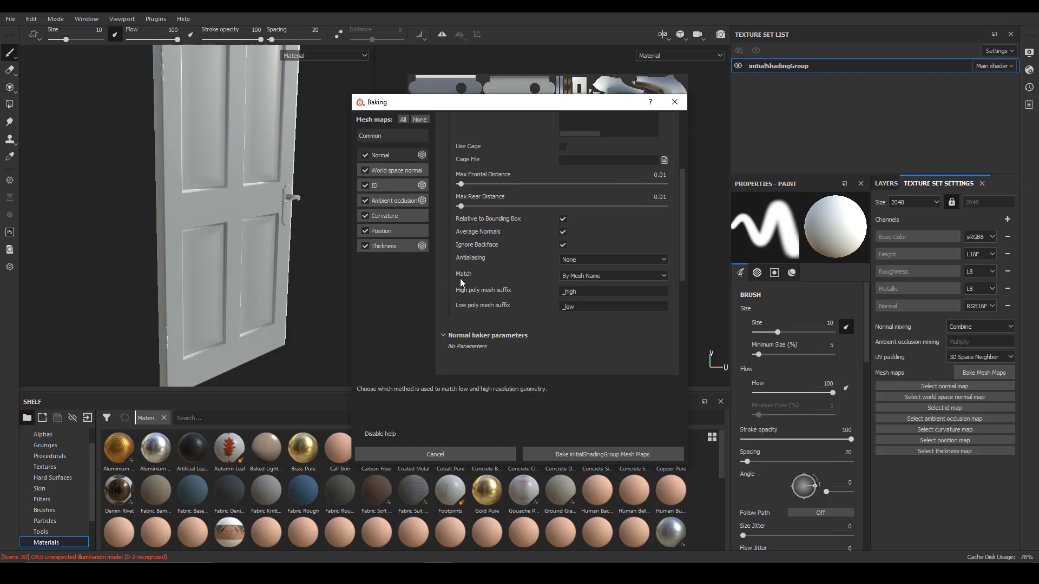
Exclude every mesh map except Normal and bake the initialShadingGroup mesh maps.
{"action": "scroll", "coordinate": [601, 216], "scroll_direction": "up", "scroll_amount": 3}
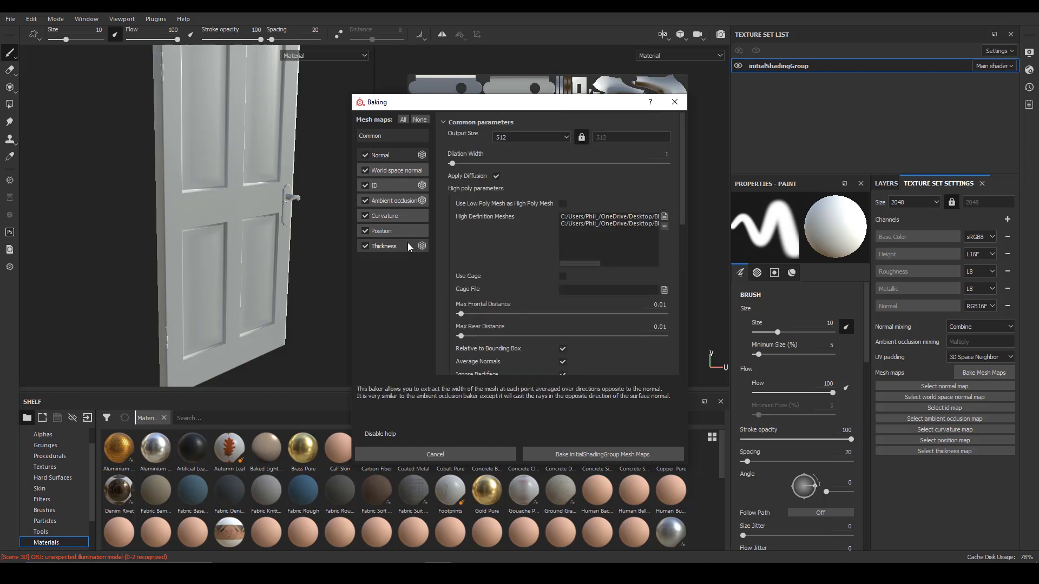
{"action": "left_click", "coordinate": [366, 246]}
{"action": "left_click", "coordinate": [365, 231]}
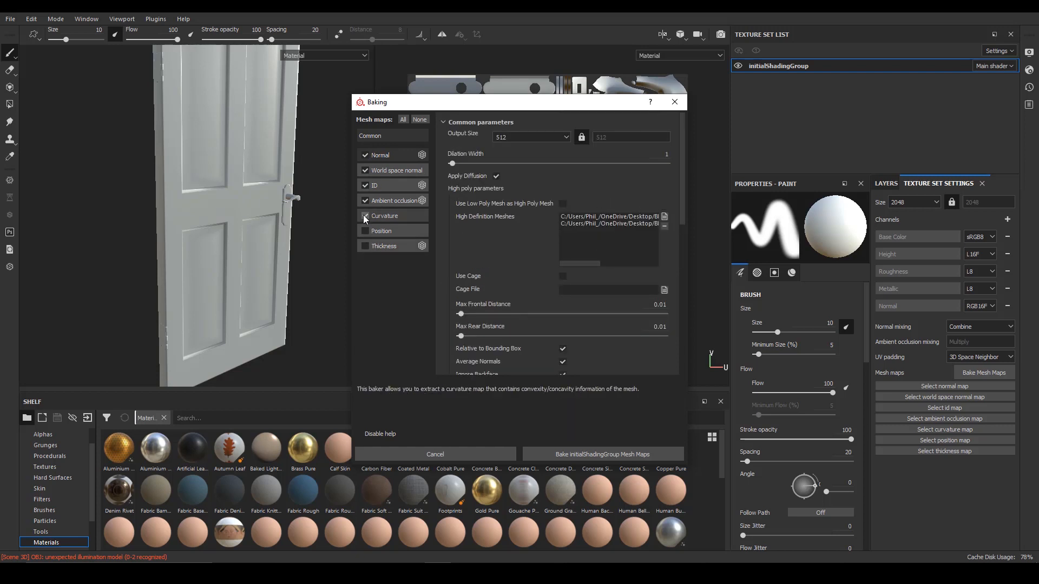
{"action": "left_click", "coordinate": [365, 215]}
{"action": "left_click", "coordinate": [365, 201]}
{"action": "left_click", "coordinate": [365, 185]}
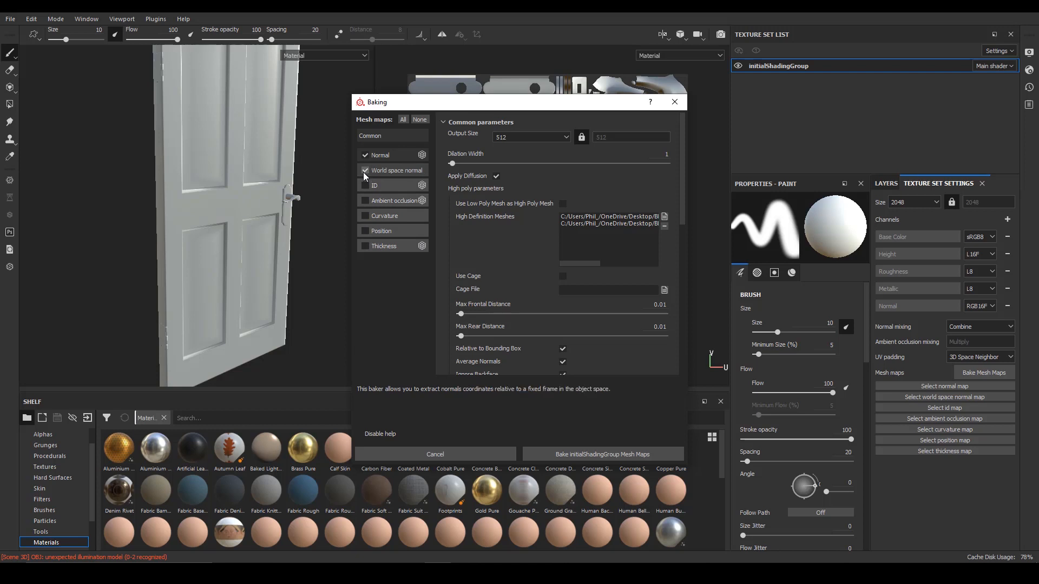
{"action": "left_click", "coordinate": [363, 171]}
{"action": "left_click", "coordinate": [366, 170]}
{"action": "left_click", "coordinate": [583, 455]}
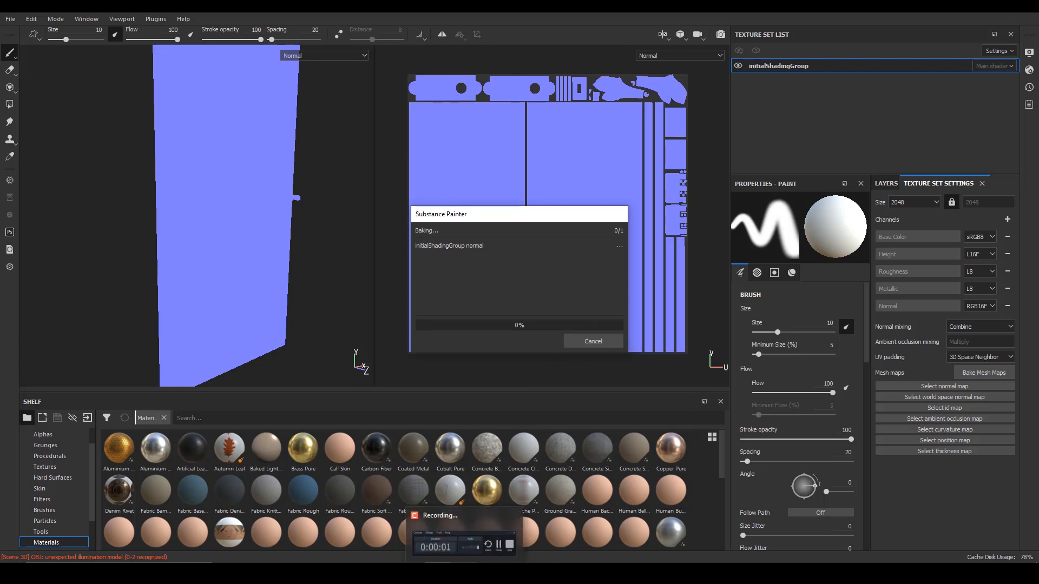
{"action": "left_click", "coordinate": [466, 573]}
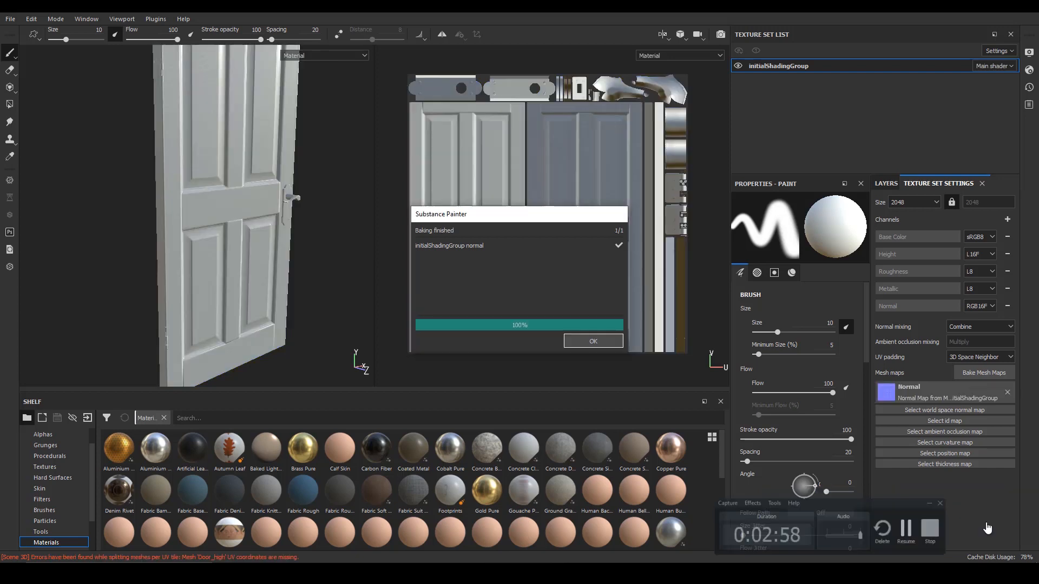
{"action": "left_click", "coordinate": [574, 344]}
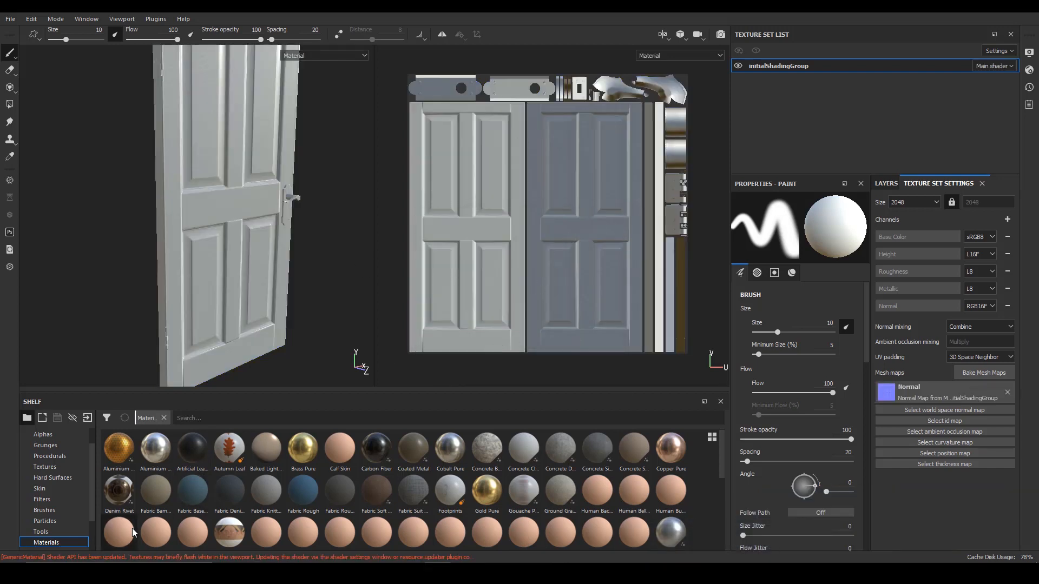
Review the bake log messages, then examine the baked normal detail on both sides of the door and around the handle.
{"action": "left_click", "coordinate": [157, 557]}
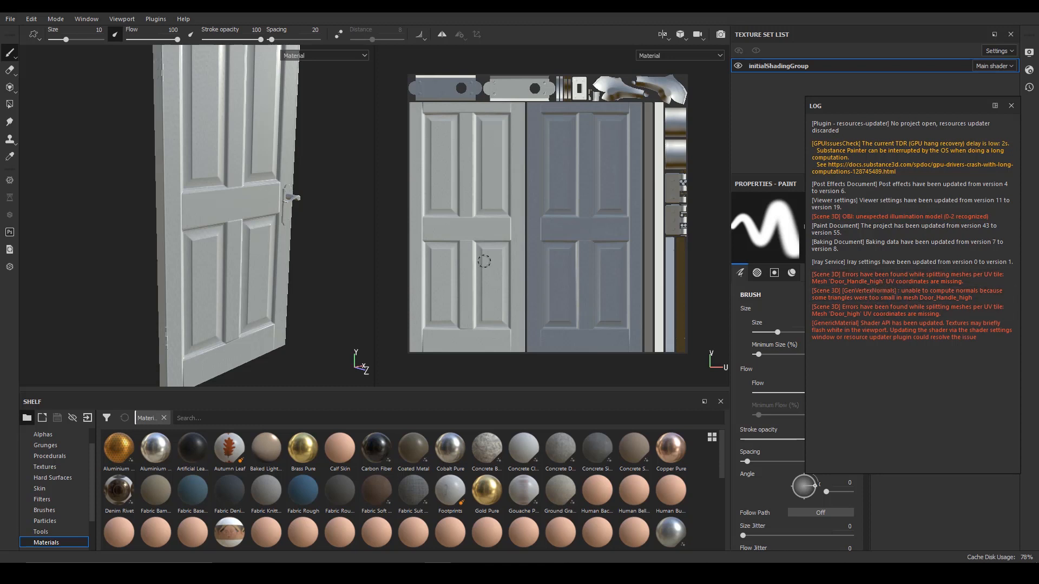
{"action": "scroll", "coordinate": [484, 261], "scroll_direction": "up", "scroll_amount": 6}
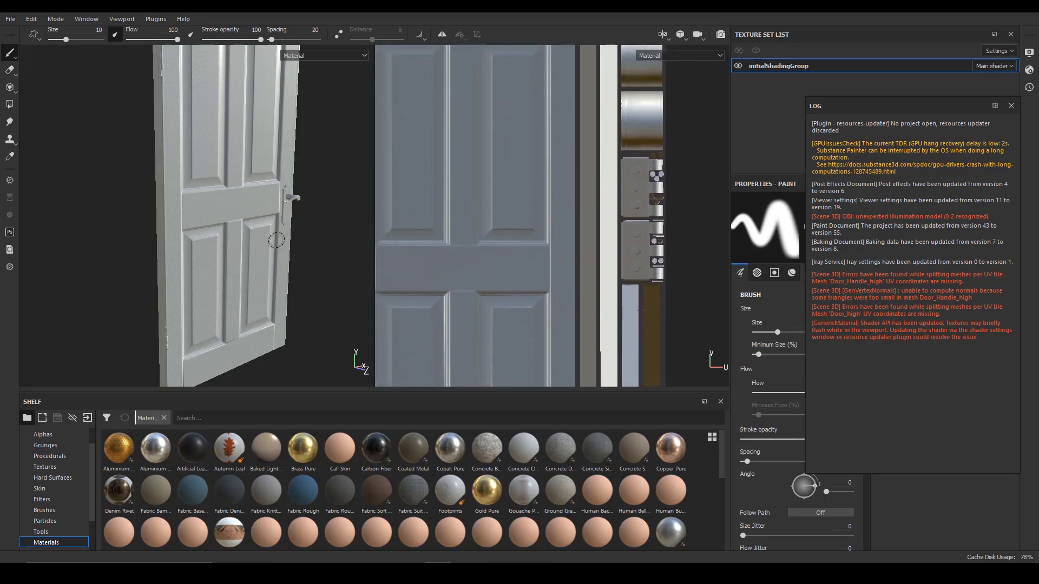
{"action": "left_click_drag", "start_coordinate": [277, 240], "coordinate": [189, 235], "text": "alt"}
{"action": "scroll", "coordinate": [317, 232], "scroll_direction": "up", "scroll_amount": 4}
{"action": "middle_click_drag", "start_coordinate": [317, 232], "coordinate": [289, 292], "text": "alt"}
{"action": "scroll", "coordinate": [312, 306], "scroll_direction": "up", "scroll_amount": 3}
{"action": "mouse_move", "coordinate": [311, 305]}
{"action": "left_mouse_down", "text": "alt"}
{"action": "mouse_move", "coordinate": [281, 280]}
{"action": "mouse_move", "coordinate": [262, 298]}
{"action": "mouse_move", "coordinate": [247, 232]}
{"action": "mouse_move", "coordinate": [239, 278]}
{"action": "mouse_move", "coordinate": [182, 251]}
{"action": "mouse_move", "coordinate": [133, 262]}
{"action": "mouse_move", "coordinate": [79, 212]}
{"action": "left_mouse_up", "text": "alt"}
{"action": "middle_click_drag", "start_coordinate": [188, 202], "coordinate": [108, 230], "text": "alt"}
{"action": "right_click_drag", "start_coordinate": [214, 207], "coordinate": [210, 198], "text": "alt"}
{"action": "right_click_drag", "start_coordinate": [595, 211], "coordinate": [406, 211], "text": "alt"}
{"action": "middle_click_drag", "start_coordinate": [279, 226], "coordinate": [251, 283], "text": "alt"}
{"action": "right_click_drag", "start_coordinate": [251, 283], "coordinate": [176, 239], "text": "alt"}
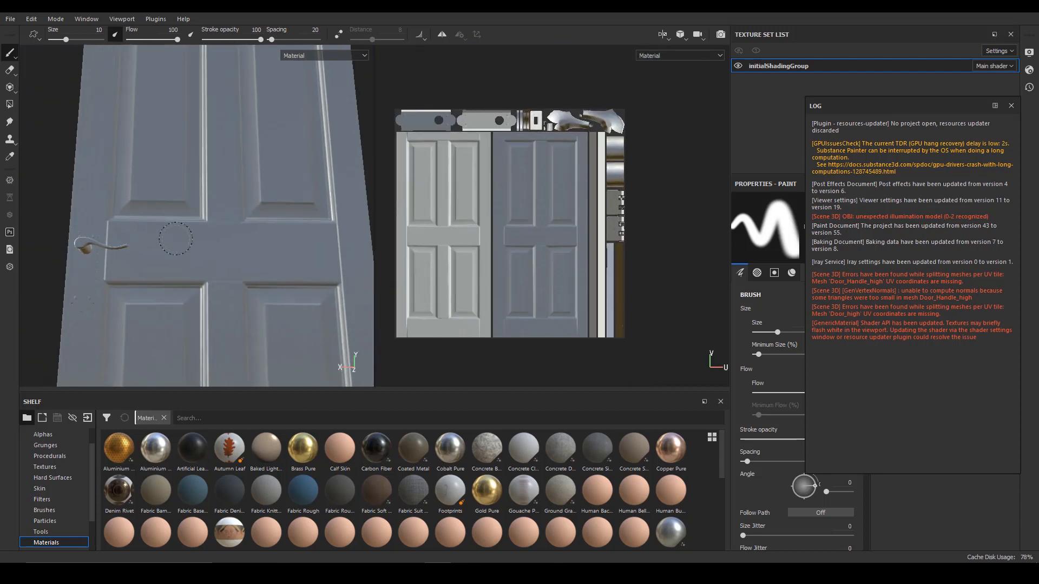
{"action": "left_click_drag", "start_coordinate": [175, 239], "coordinate": [335, 230], "text": "alt"}
{"action": "right_click_drag", "start_coordinate": [200, 227], "coordinate": [140, 209], "text": "alt"}
{"action": "middle_click_drag", "start_coordinate": [232, 228], "coordinate": [284, 206], "text": "alt"}
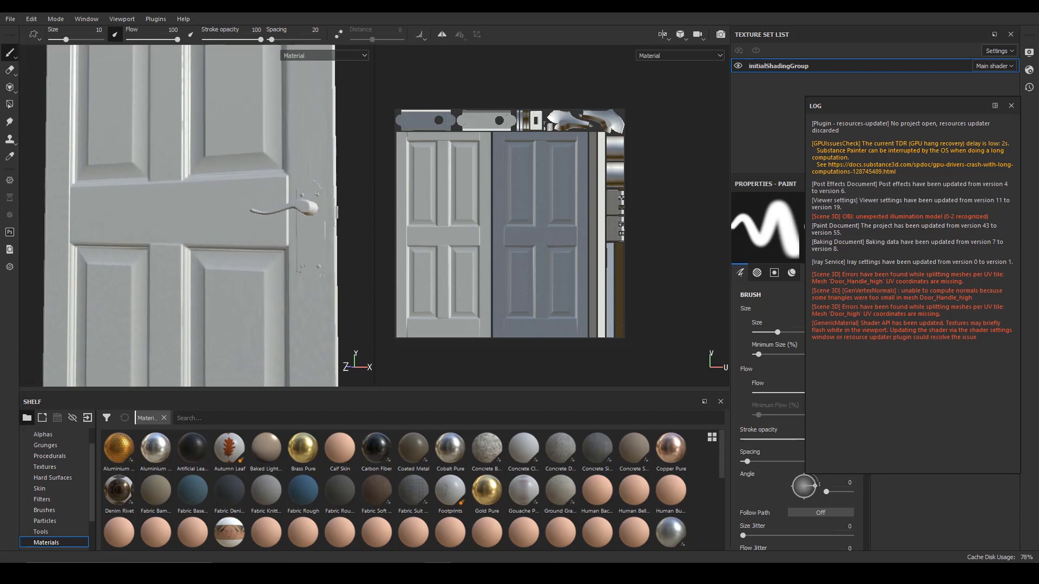
{"action": "mouse_move", "coordinate": [297, 222]}
{"action": "right_mouse_down", "text": "alt"}
{"action": "mouse_move", "coordinate": [267, 253]}
{"action": "mouse_move", "coordinate": [288, 239]}
{"action": "right_mouse_up", "text": "alt"}
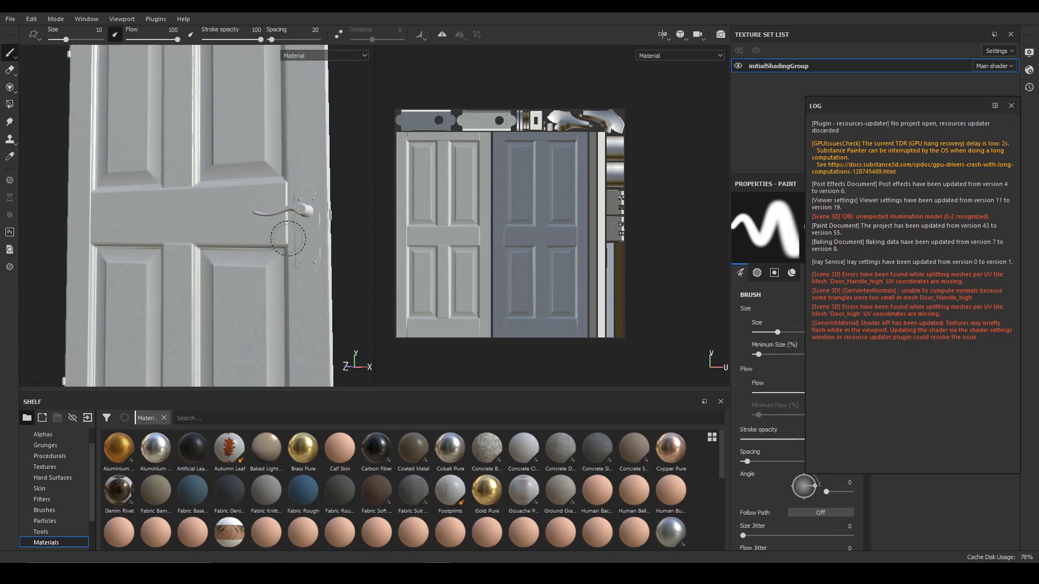
{"action": "left_click", "coordinate": [1011, 105]}
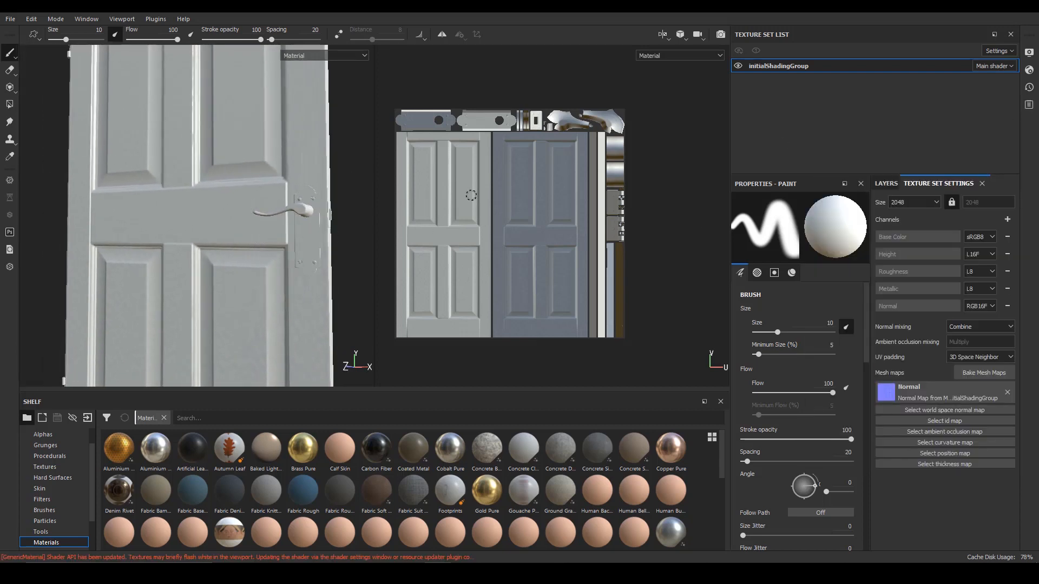
Reopen the mesh map baking settings and set the output size to 4096.
{"action": "left_click", "coordinate": [976, 370]}
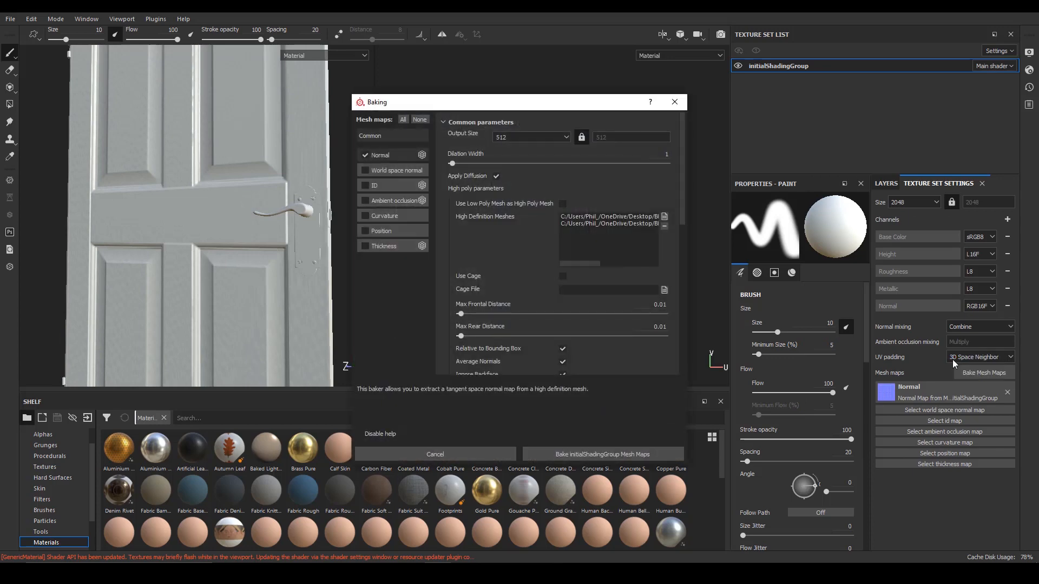
{"action": "left_click", "coordinate": [534, 139]}
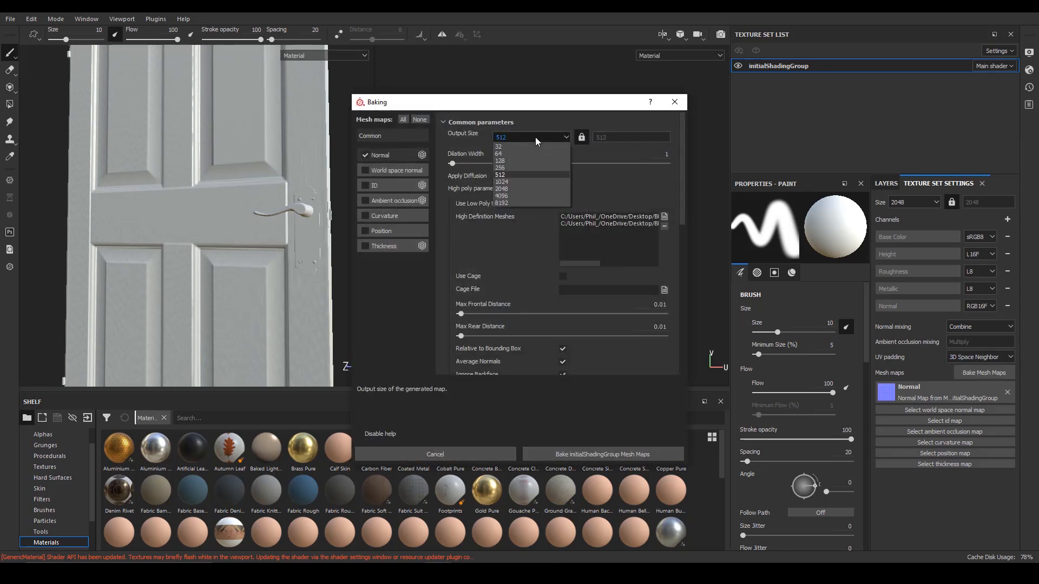
{"action": "left_click", "coordinate": [517, 196]}
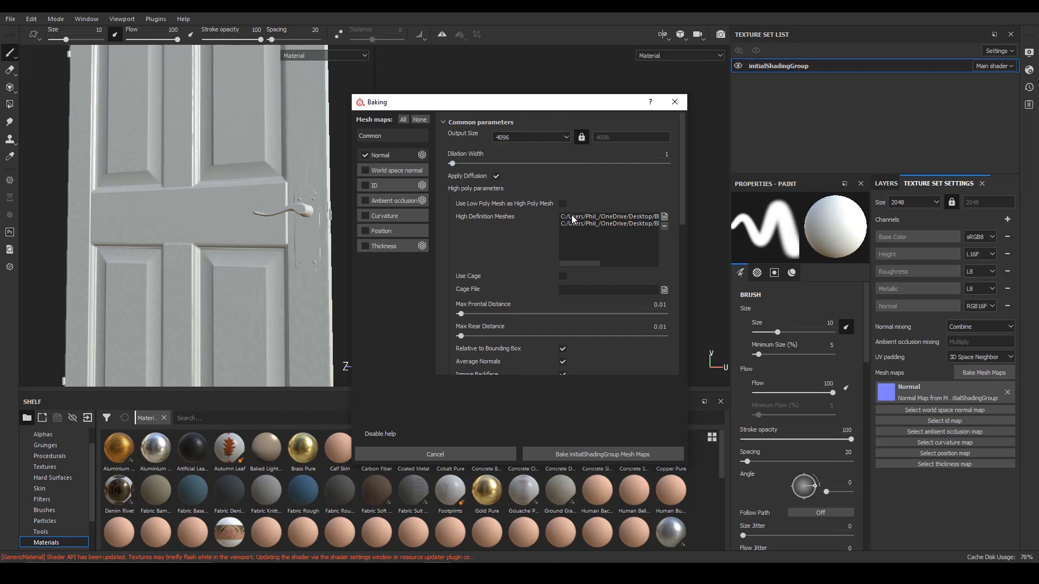
Set the bake's antialiasing to Subsampling 8x8.
{"action": "scroll", "coordinate": [548, 198], "scroll_direction": "down", "scroll_amount": 2}
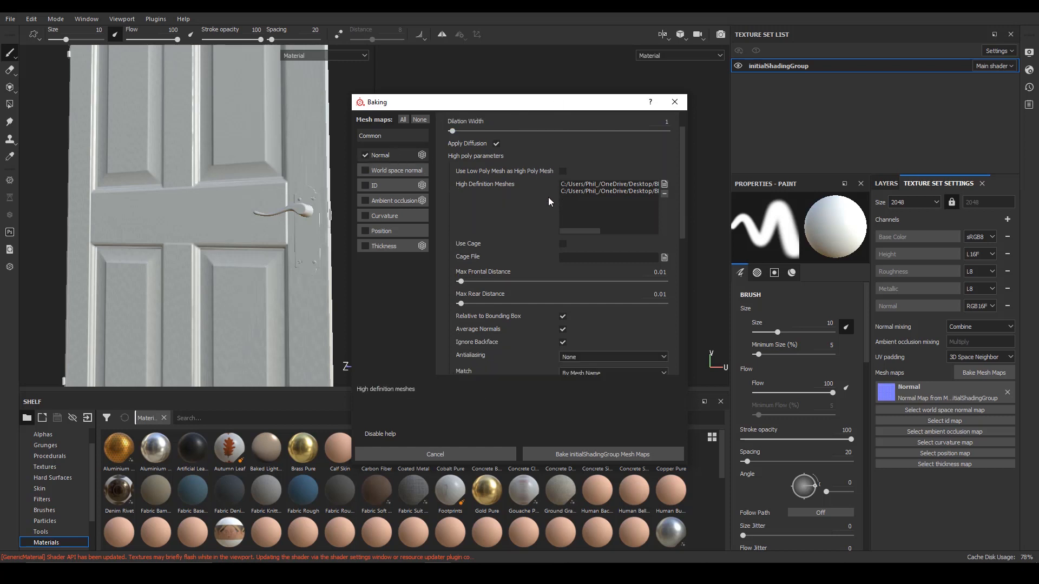
{"action": "scroll", "coordinate": [544, 262], "scroll_direction": "down", "scroll_amount": 2}
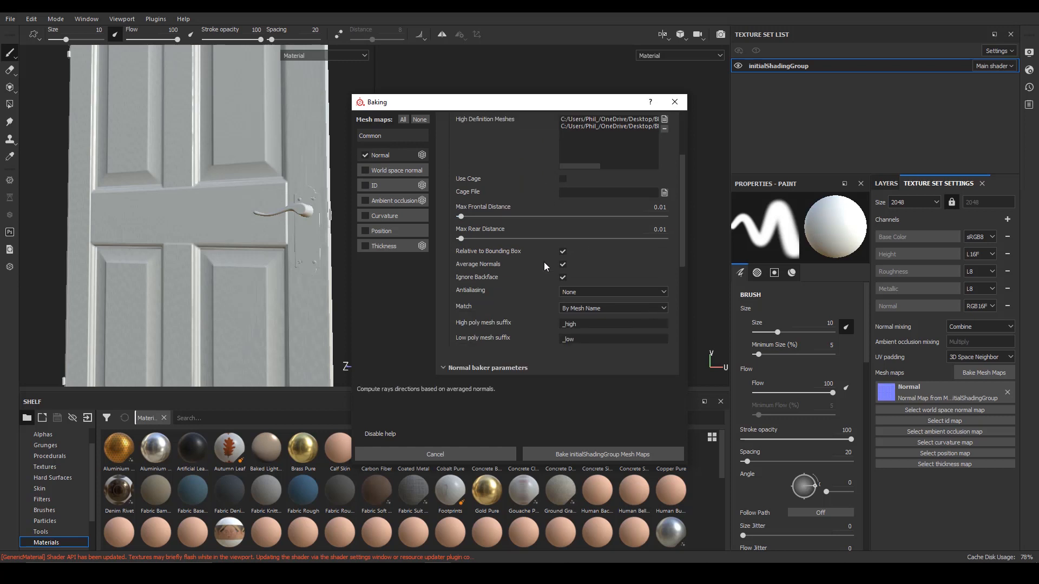
{"action": "left_click", "coordinate": [644, 261]}
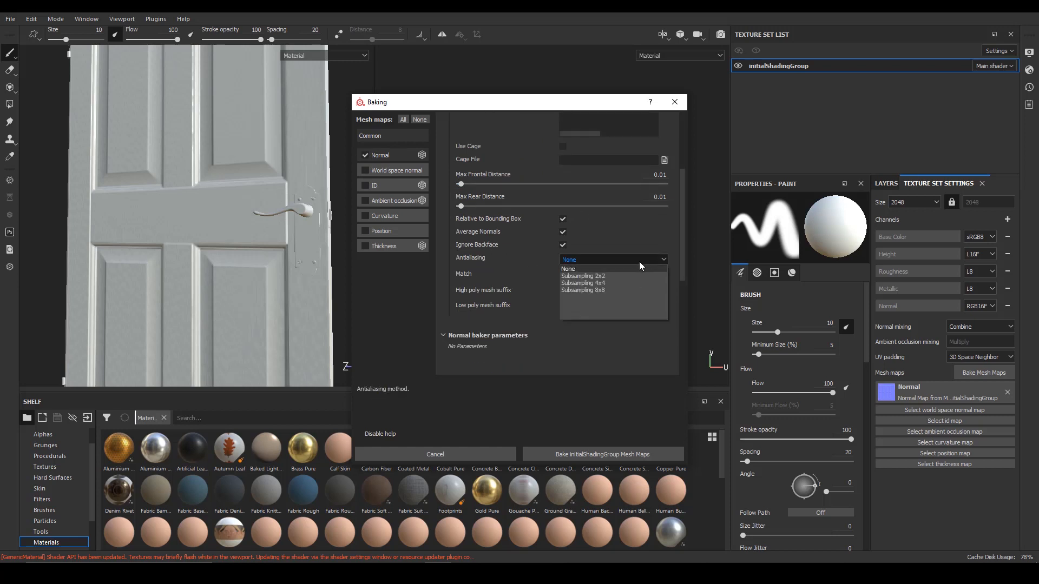
{"action": "left_click", "coordinate": [606, 292]}
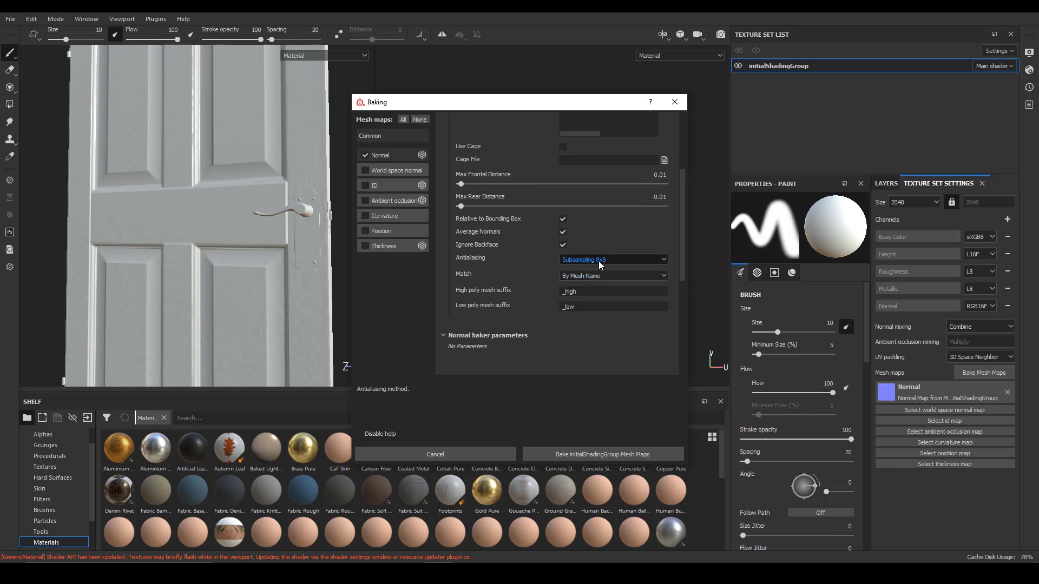
{"action": "scroll", "coordinate": [607, 267], "scroll_direction": "up", "scroll_amount": 4}
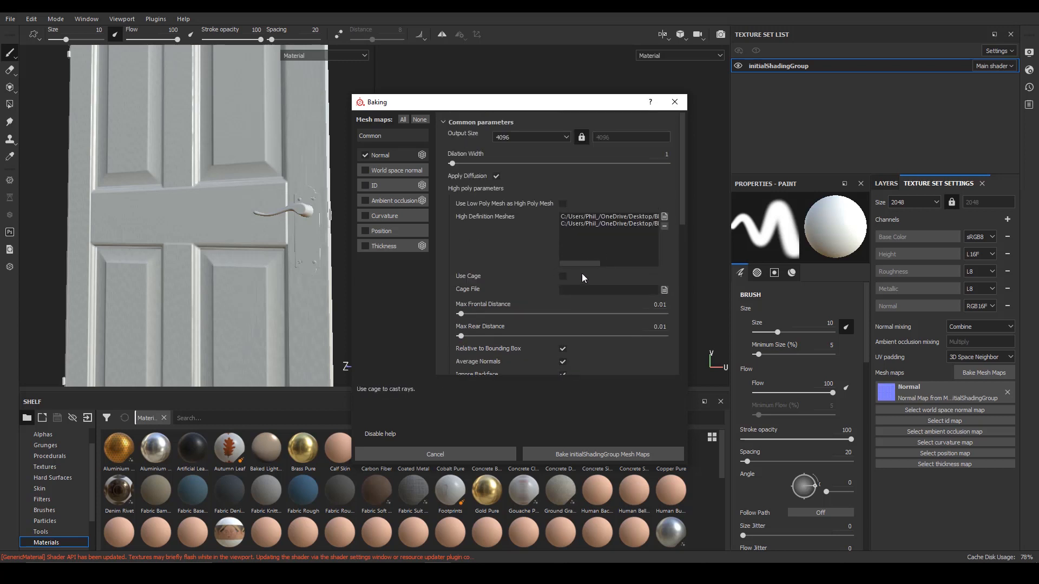
{"action": "left_click", "coordinate": [529, 137]}
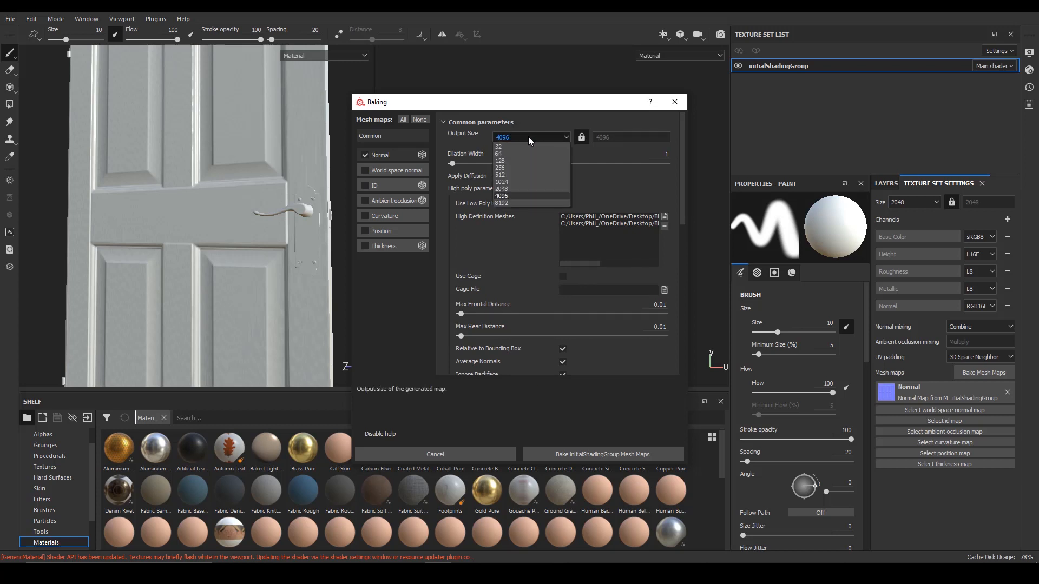
{"action": "left_click", "coordinate": [570, 138]}
{"action": "scroll", "coordinate": [589, 276], "scroll_direction": "down", "scroll_amount": 4}
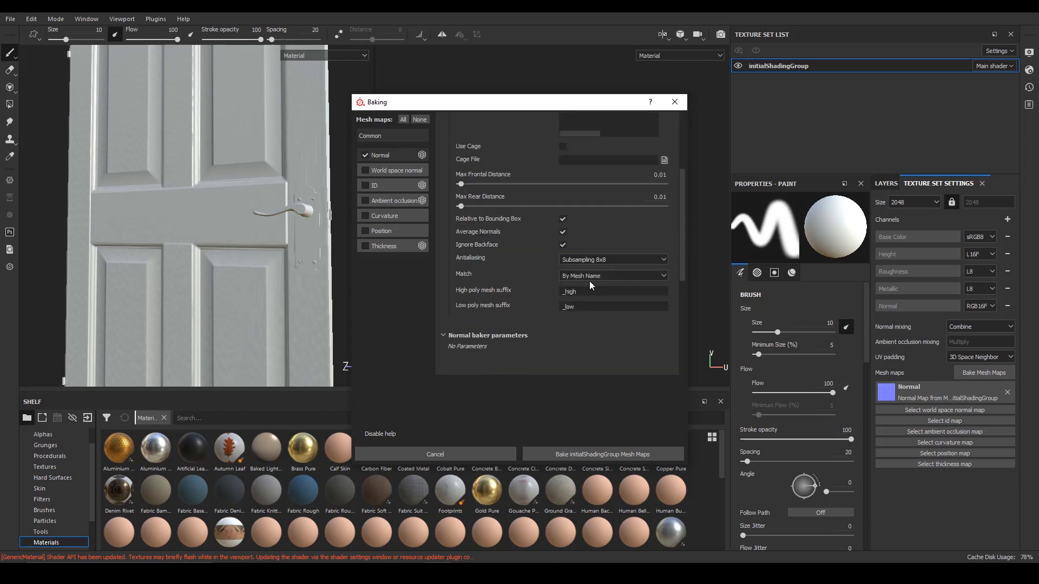
{"action": "left_click", "coordinate": [599, 261]}
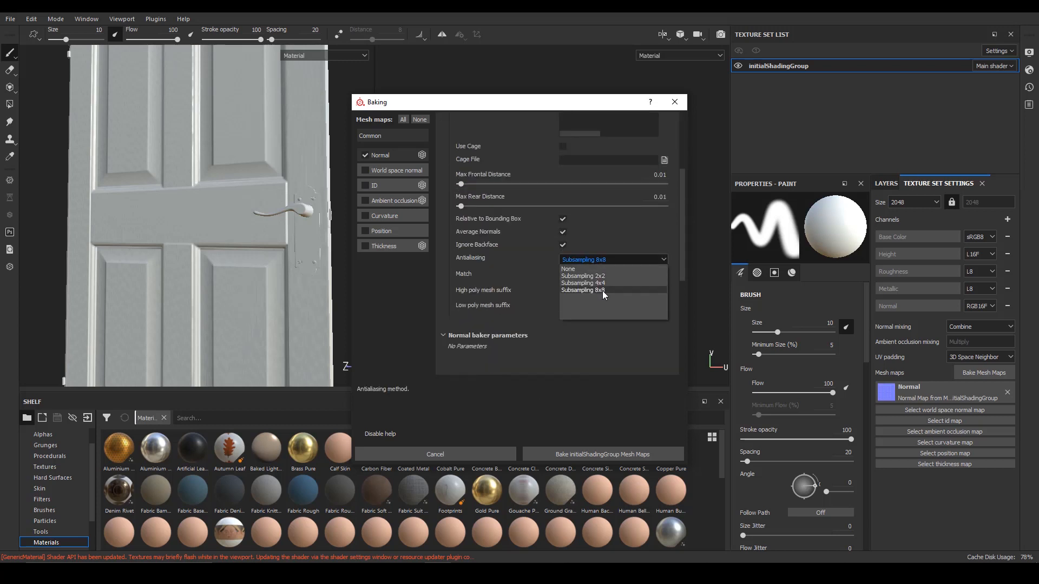
{"action": "left_click", "coordinate": [602, 290]}
{"action": "scroll", "coordinate": [615, 249], "scroll_direction": "down", "scroll_amount": 1}
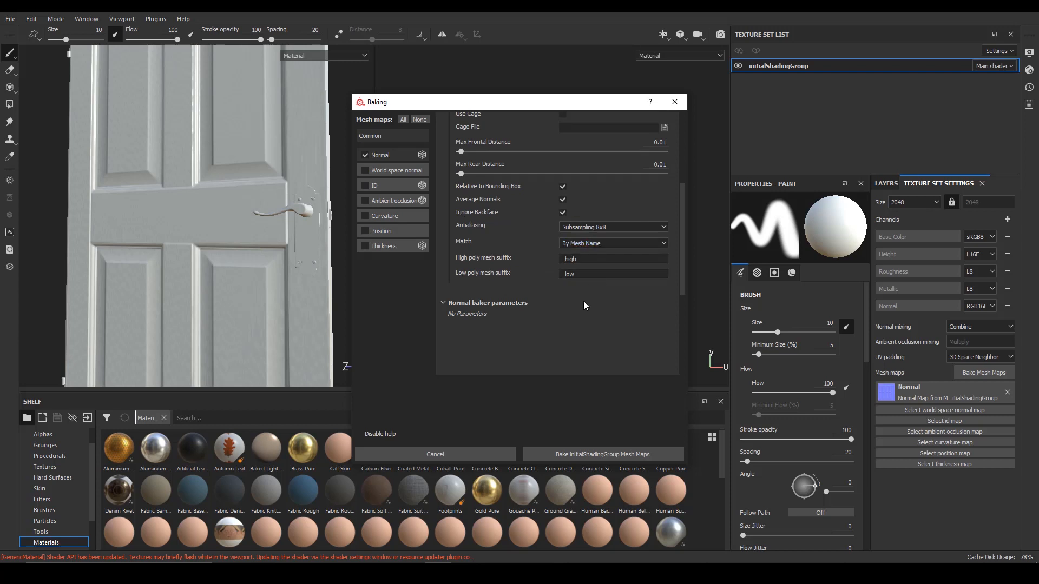
Include the World space normal, ID, Ambient occlusion, Curvature, Position and Thickness maps in the bake.
{"action": "left_click", "coordinate": [365, 171]}
{"action": "left_click", "coordinate": [363, 186]}
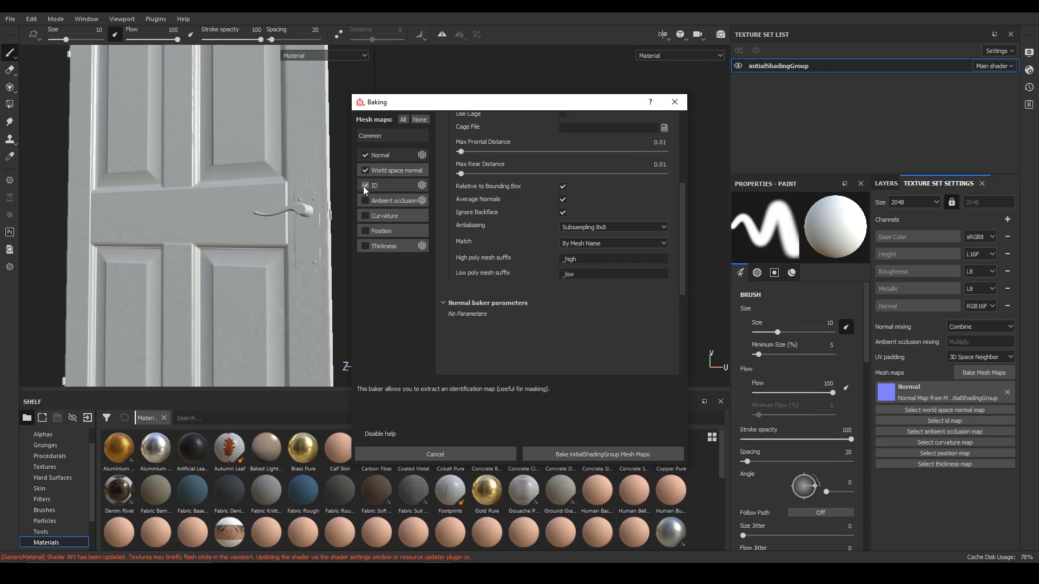
{"action": "left_click", "coordinate": [363, 200]}
{"action": "left_click", "coordinate": [365, 216]}
{"action": "left_click", "coordinate": [366, 231]}
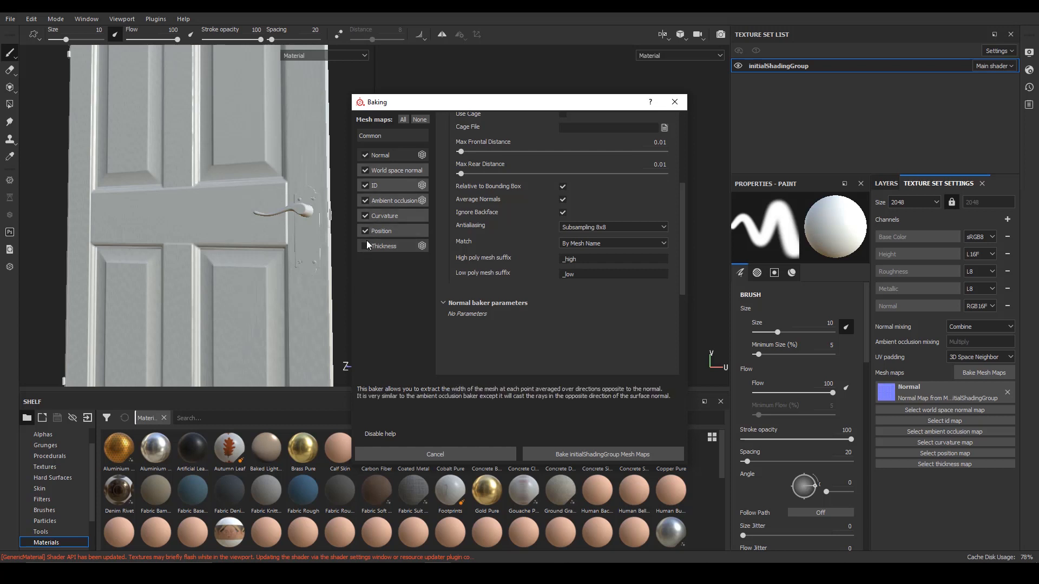
{"action": "left_click", "coordinate": [365, 246]}
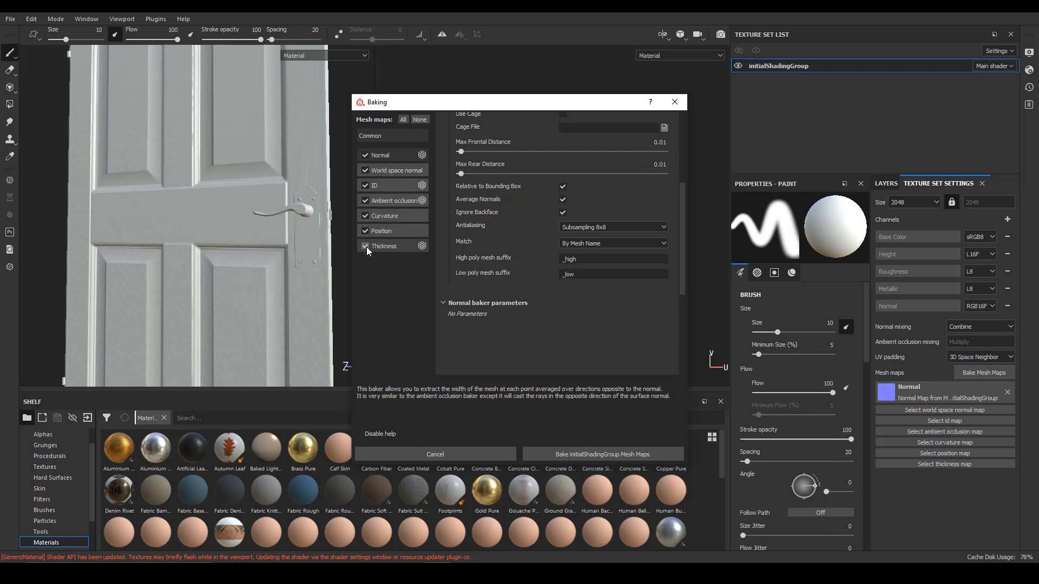
Check the ID baker's color source options and review the common bake parameters.
{"action": "left_click", "coordinate": [389, 187]}
{"action": "scroll", "coordinate": [551, 246], "scroll_direction": "up", "scroll_amount": 2}
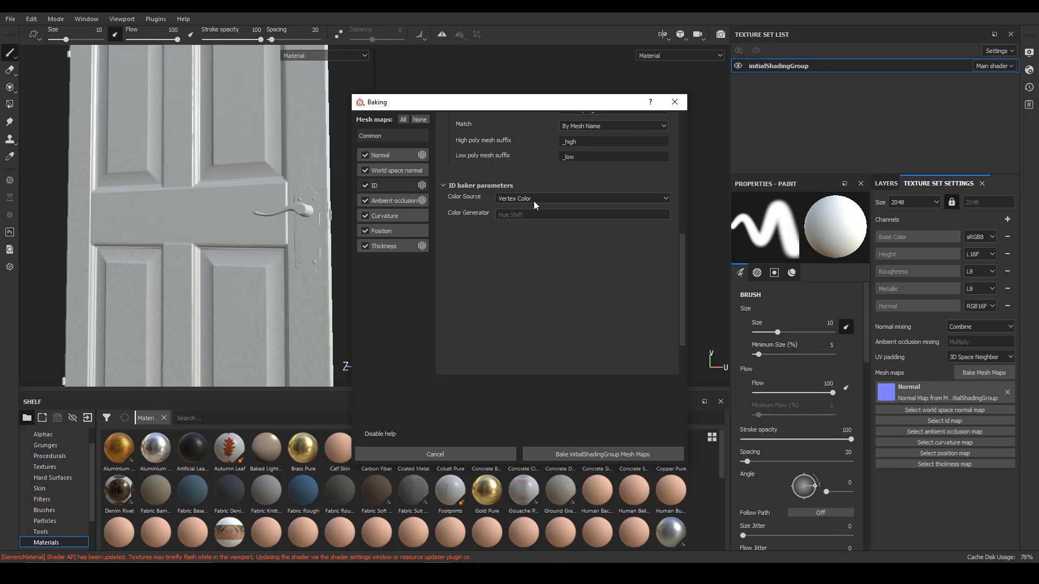
{"action": "scroll", "coordinate": [548, 236], "scroll_direction": "up", "scroll_amount": 1}
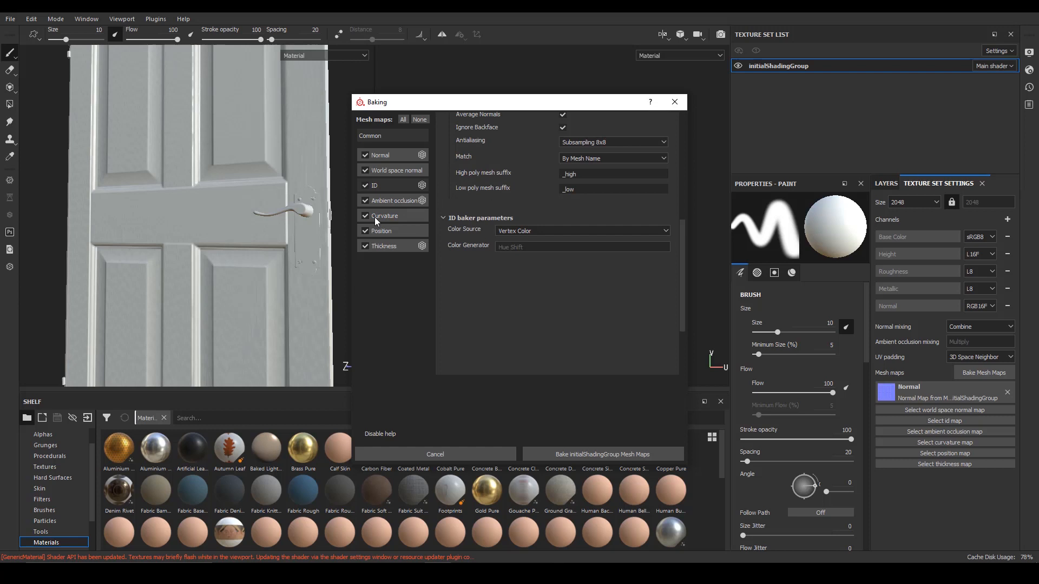
{"action": "left_click", "coordinate": [538, 231]}
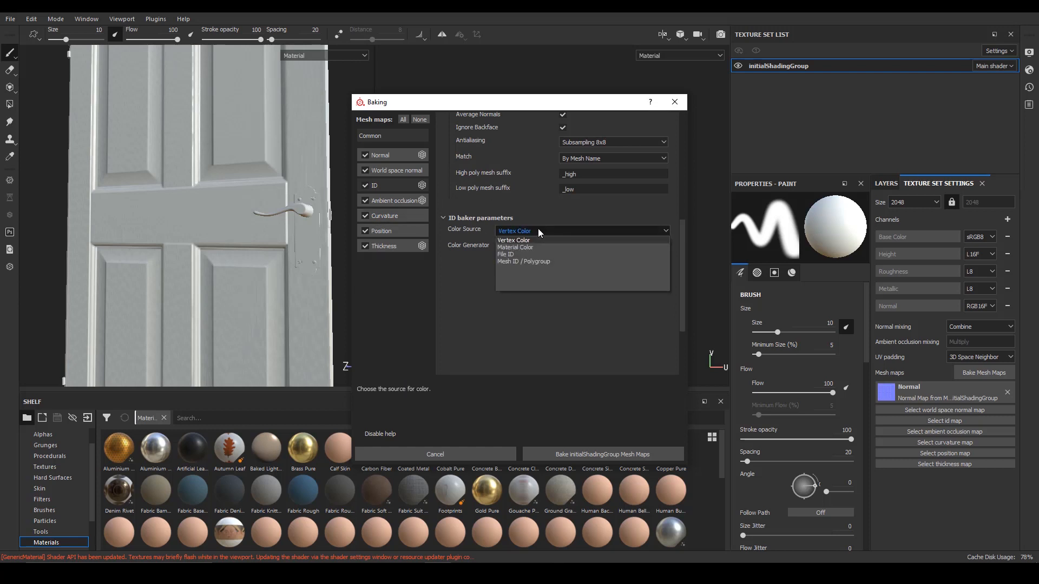
{"action": "left_click", "coordinate": [538, 228]}
{"action": "scroll", "coordinate": [566, 267], "scroll_direction": "up", "scroll_amount": 2}
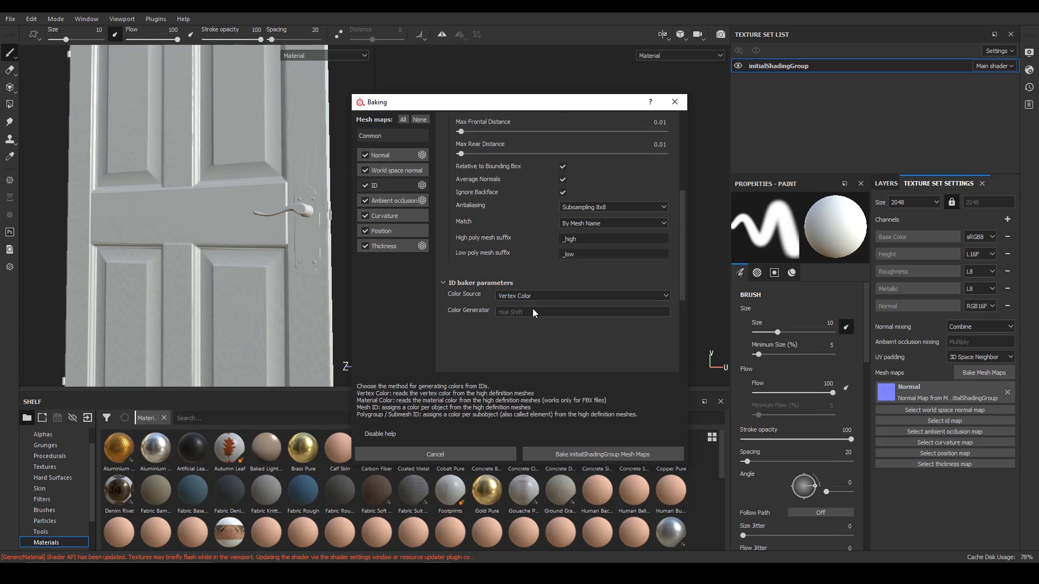
{"action": "scroll", "coordinate": [533, 308], "scroll_direction": "up", "scroll_amount": 1}
{"action": "scroll", "coordinate": [614, 317], "scroll_direction": "up", "scroll_amount": 5}
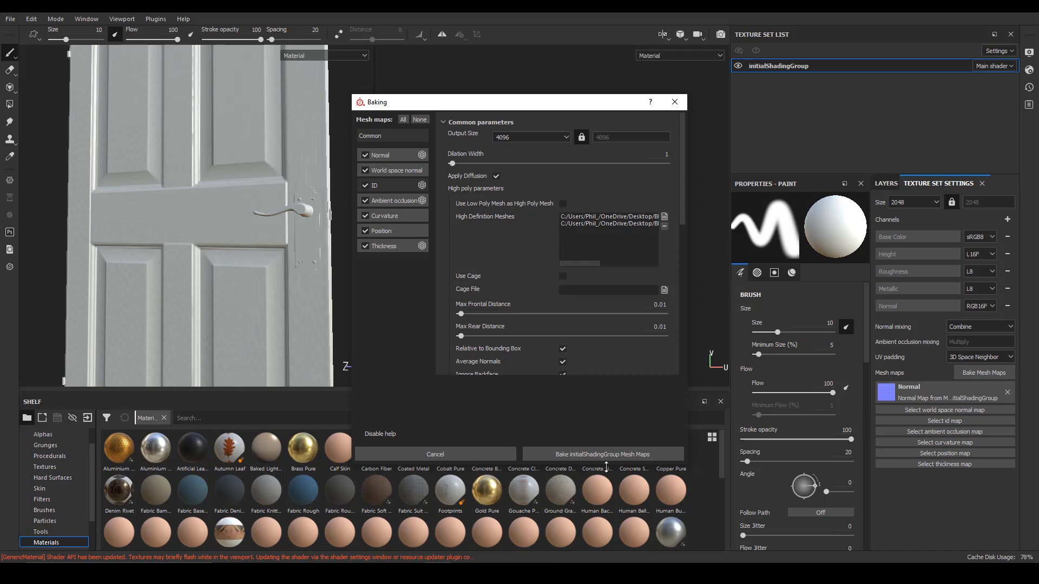
Switch to Maya and save the door scene, accepting the student version notice.
{"action": "left_click", "coordinate": [416, 563]}
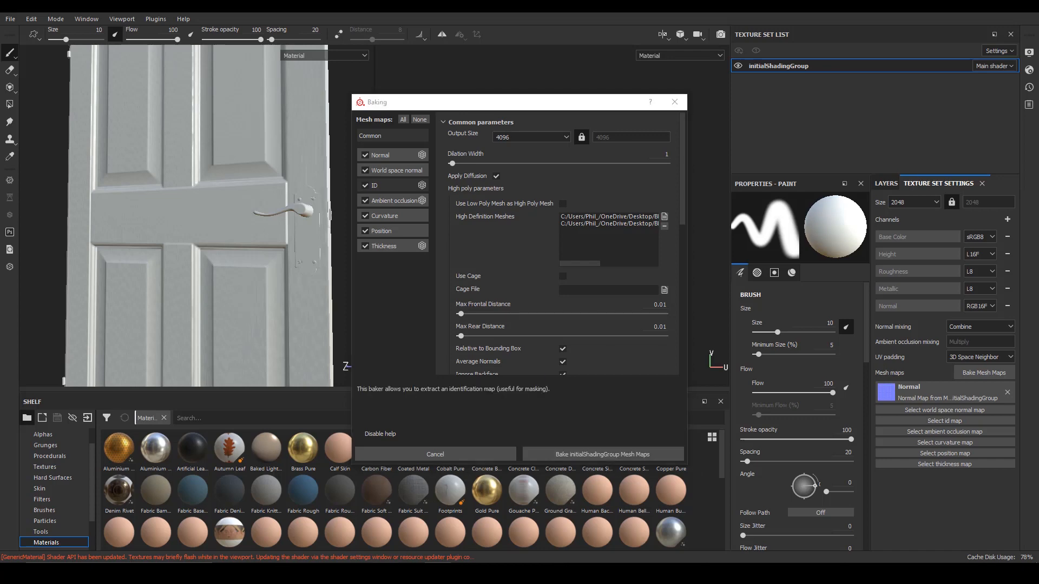
{"action": "left_click", "coordinate": [446, 523]}
{"action": "key", "text": "ctrl+s"}
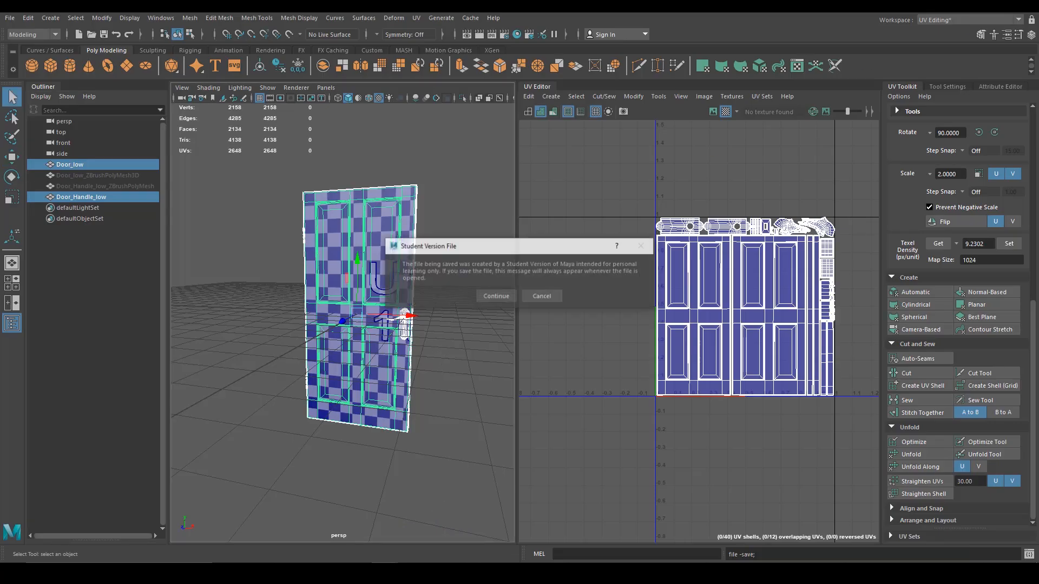
{"action": "key", "text": "Return"}
{"action": "key", "text": "w"}
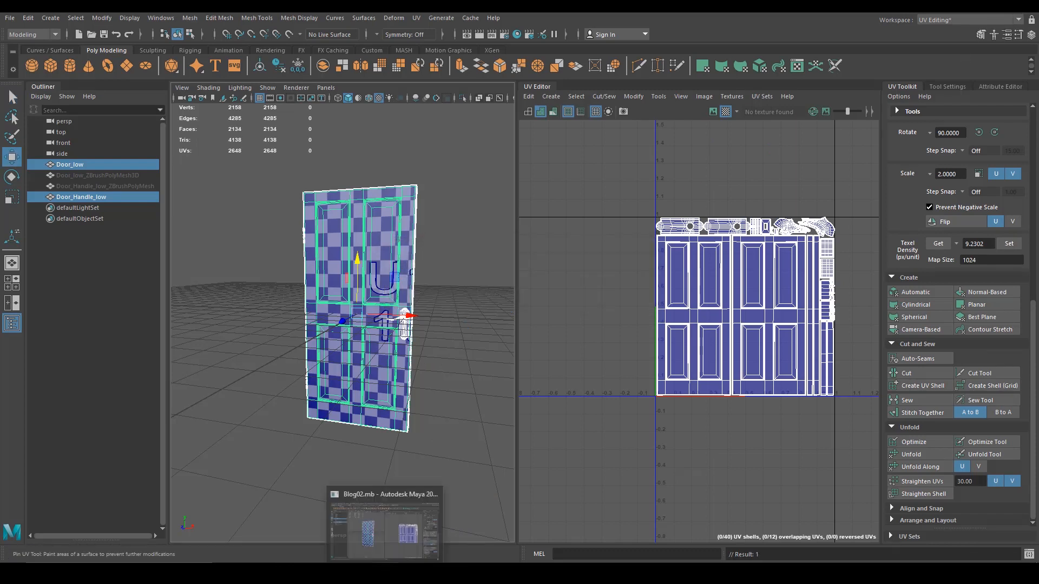
Return to Substance Painter and bake all selected initialShadingGroup mesh maps, closing the bake report once done.
{"action": "left_click", "coordinate": [411, 522]}
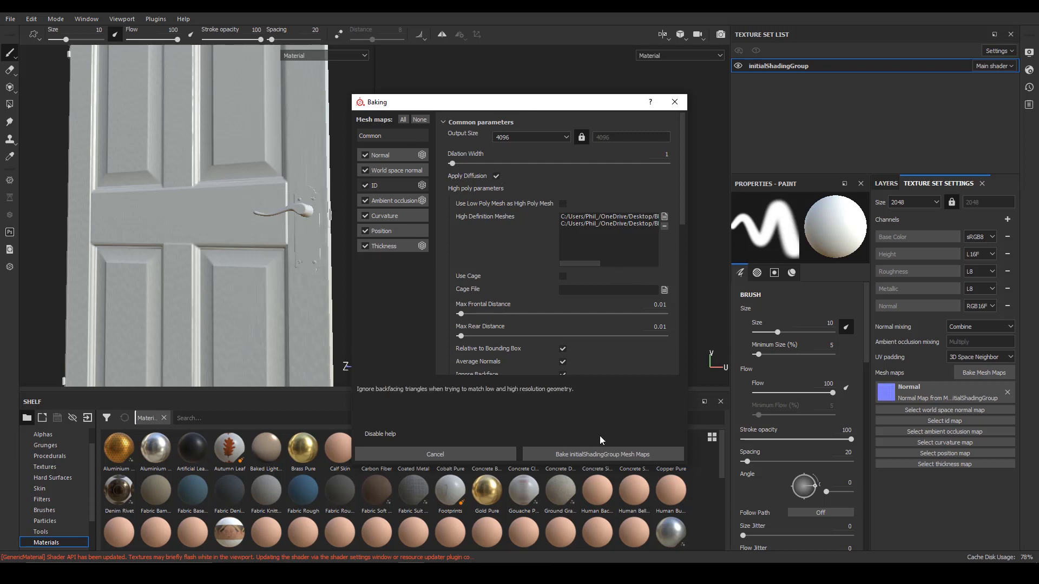
{"action": "left_click", "coordinate": [583, 458]}
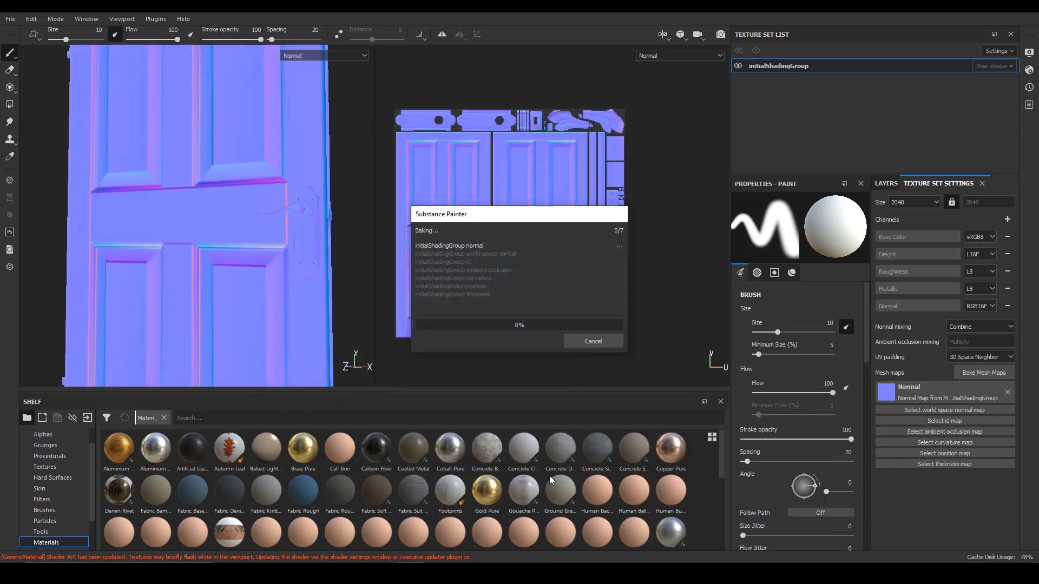
{"action": "left_click", "coordinate": [437, 573]}
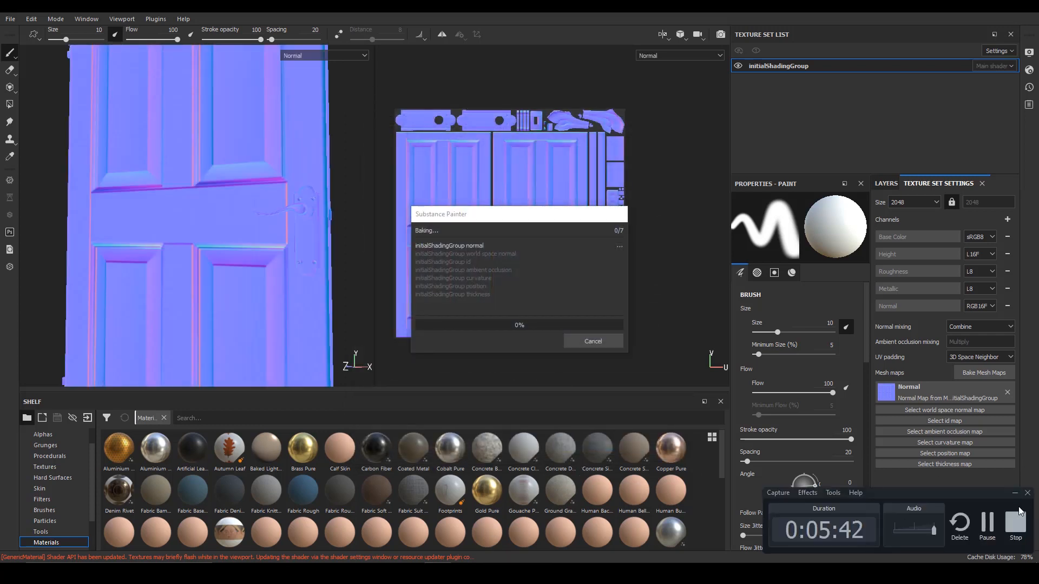
{"action": "left_click", "coordinate": [987, 523]}
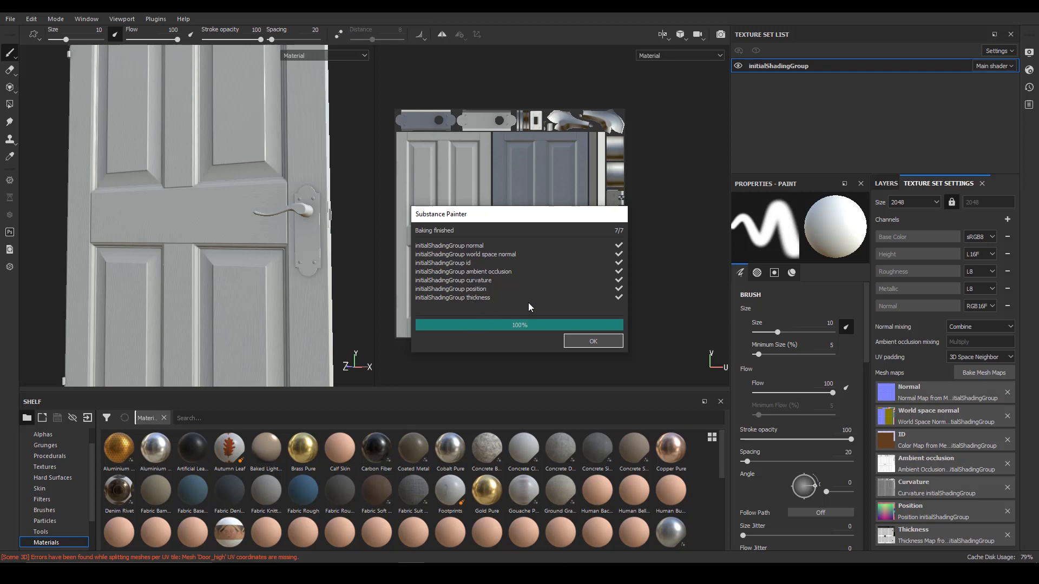
{"action": "left_click", "coordinate": [592, 345]}
Shrink the shelf's height to give the 3D and UV views of the door more room.
{"action": "left_click_drag", "start_coordinate": [204, 259], "coordinate": [237, 271], "text": "alt"}
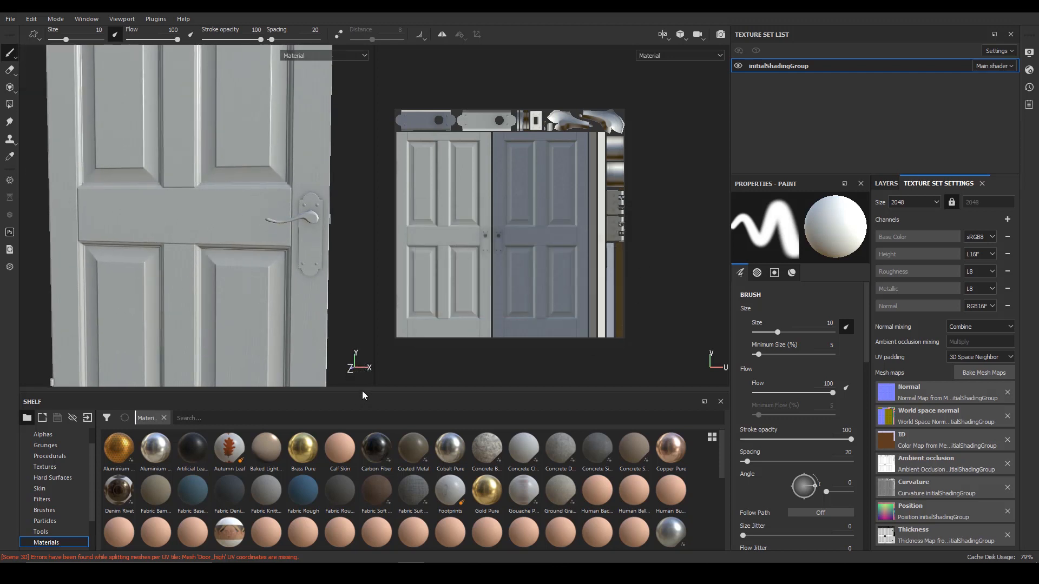
{"action": "left_click_drag", "start_coordinate": [363, 392], "coordinate": [361, 463]}
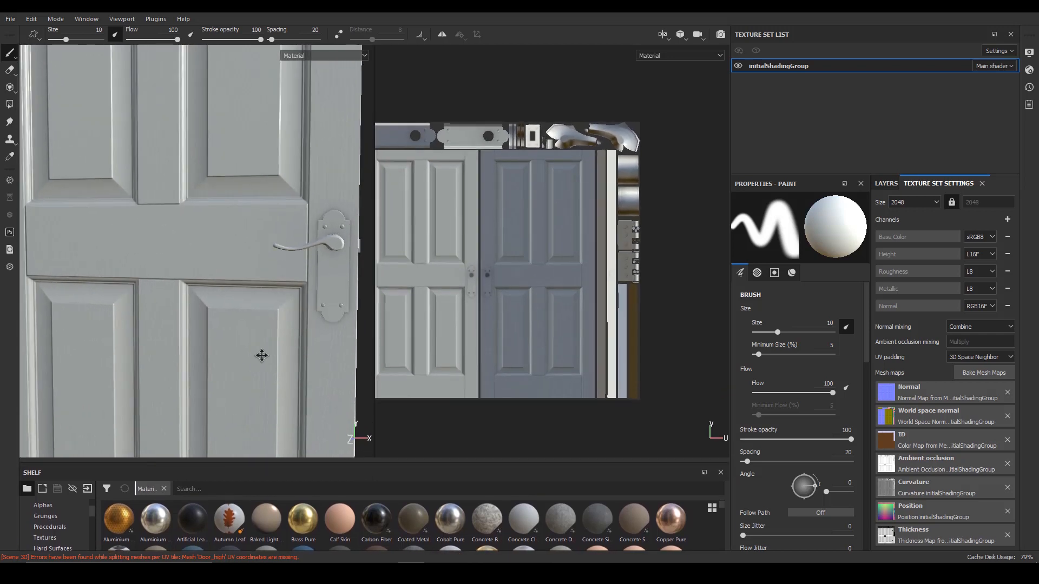
Inspect the baked door handle and its backplate up close from several angles in the 3D view.
{"action": "right_click_drag", "start_coordinate": [234, 336], "coordinate": [277, 346], "text": "alt"}
{"action": "middle_click_drag", "start_coordinate": [277, 346], "coordinate": [156, 347], "text": "alt"}
{"action": "right_click_drag", "start_coordinate": [156, 348], "coordinate": [332, 352], "text": "alt"}
{"action": "middle_click_drag", "start_coordinate": [331, 352], "coordinate": [276, 352], "text": "alt"}
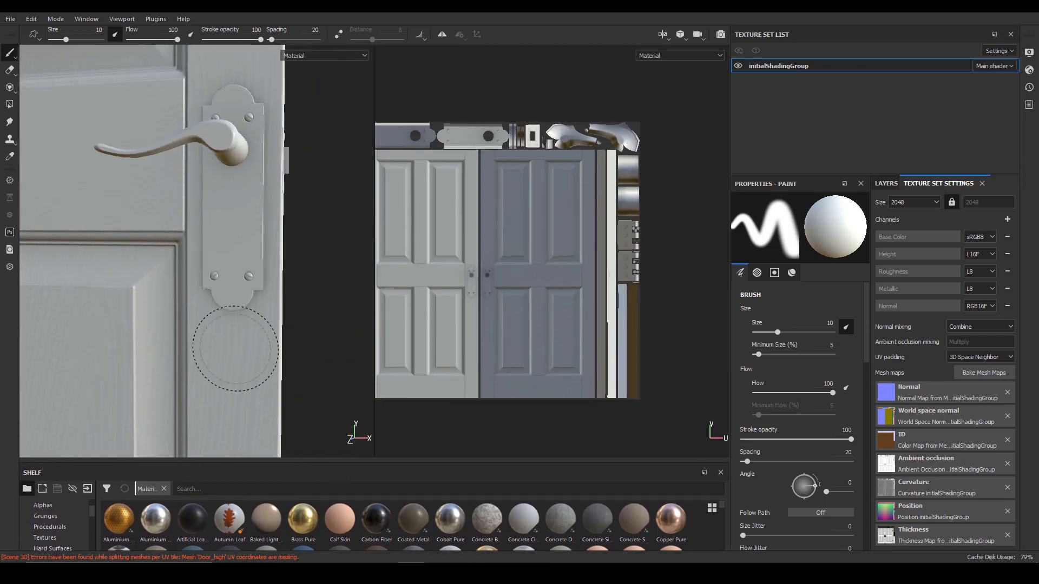
{"action": "right_click_drag", "start_coordinate": [232, 353], "coordinate": [297, 345], "text": "alt"}
{"action": "mouse_move", "coordinate": [232, 325]}
{"action": "left_mouse_down", "text": "alt"}
{"action": "mouse_move", "coordinate": [142, 343]}
{"action": "mouse_move", "coordinate": [187, 318]}
{"action": "mouse_move", "coordinate": [185, 343]}
{"action": "mouse_move", "coordinate": [213, 364]}
{"action": "mouse_move", "coordinate": [212, 390]}
{"action": "mouse_move", "coordinate": [184, 343]}
{"action": "mouse_move", "coordinate": [240, 326]}
{"action": "mouse_move", "coordinate": [248, 348]}
{"action": "mouse_move", "coordinate": [304, 353]}
{"action": "left_mouse_up", "text": "alt"}
{"action": "middle_click_drag", "start_coordinate": [303, 352], "coordinate": [225, 318], "text": "alt"}
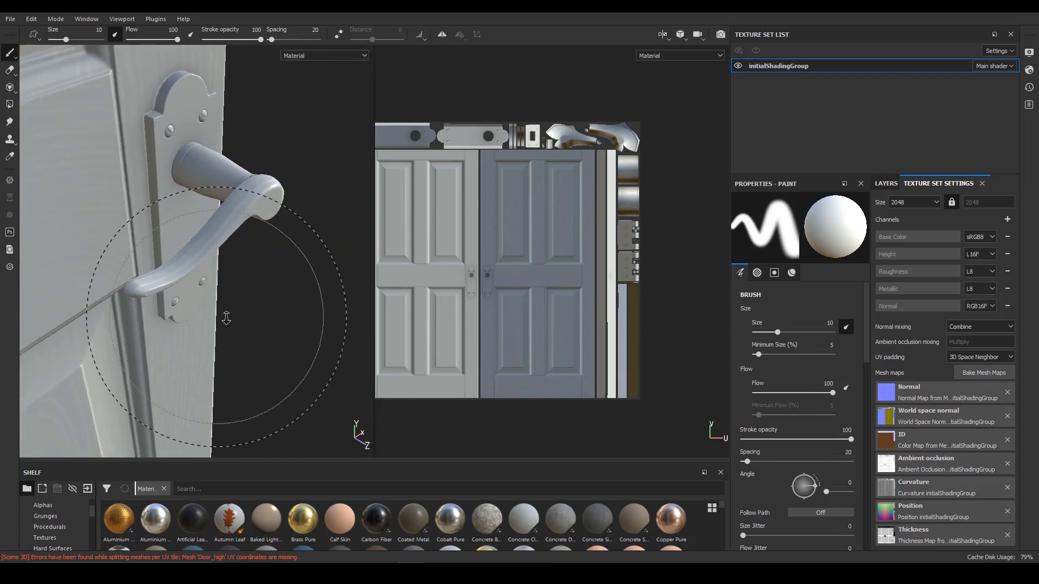
{"action": "right_click_drag", "start_coordinate": [225, 318], "coordinate": [357, 315], "text": "alt"}
{"action": "left_click_drag", "start_coordinate": [358, 315], "coordinate": [300, 290], "text": "alt"}
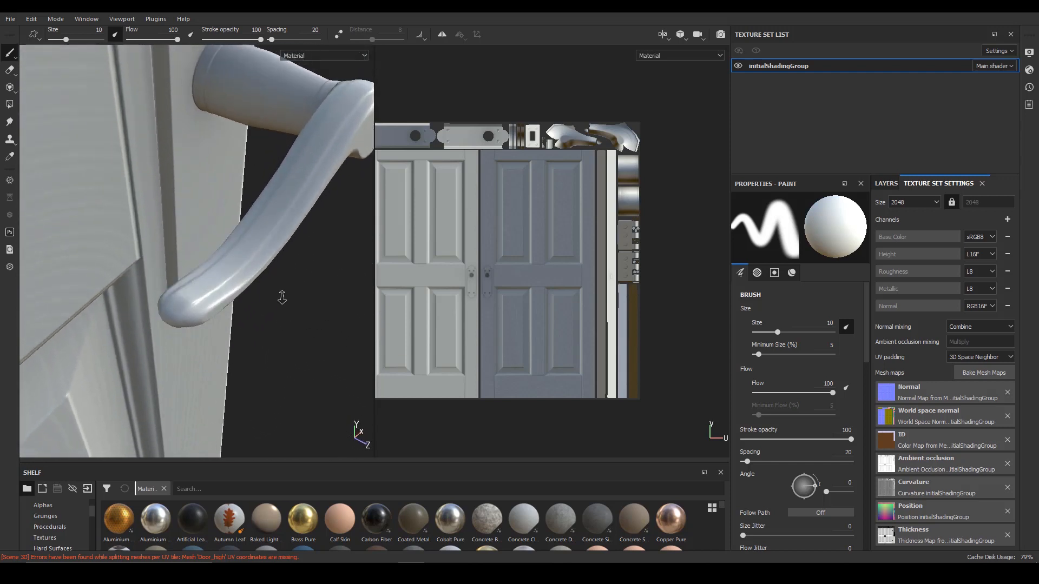
{"action": "left_click_drag", "start_coordinate": [267, 307], "coordinate": [245, 301], "text": "alt"}
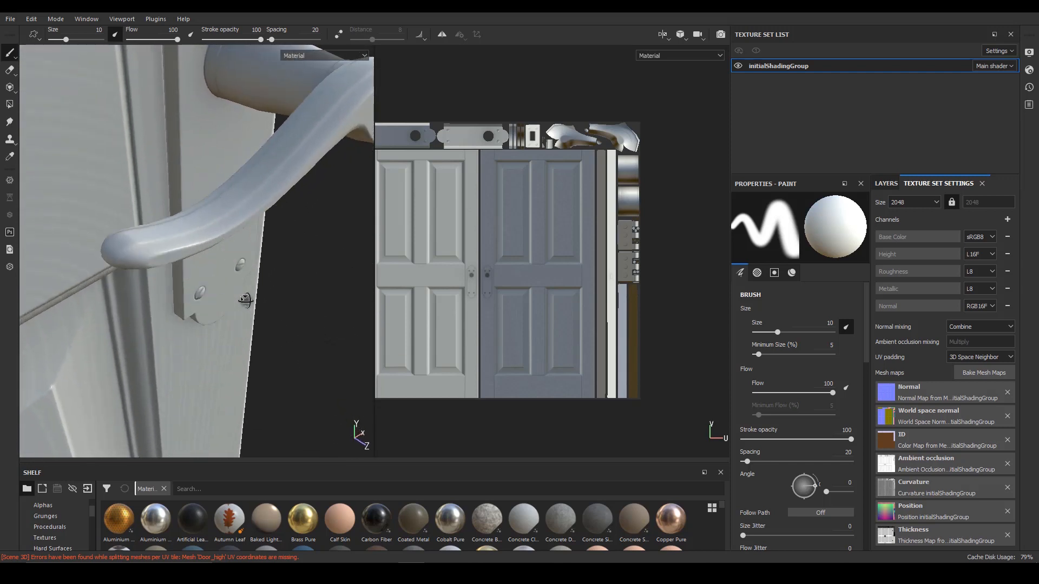
{"action": "right_click_drag", "start_coordinate": [236, 292], "coordinate": [58, 304], "text": "alt"}
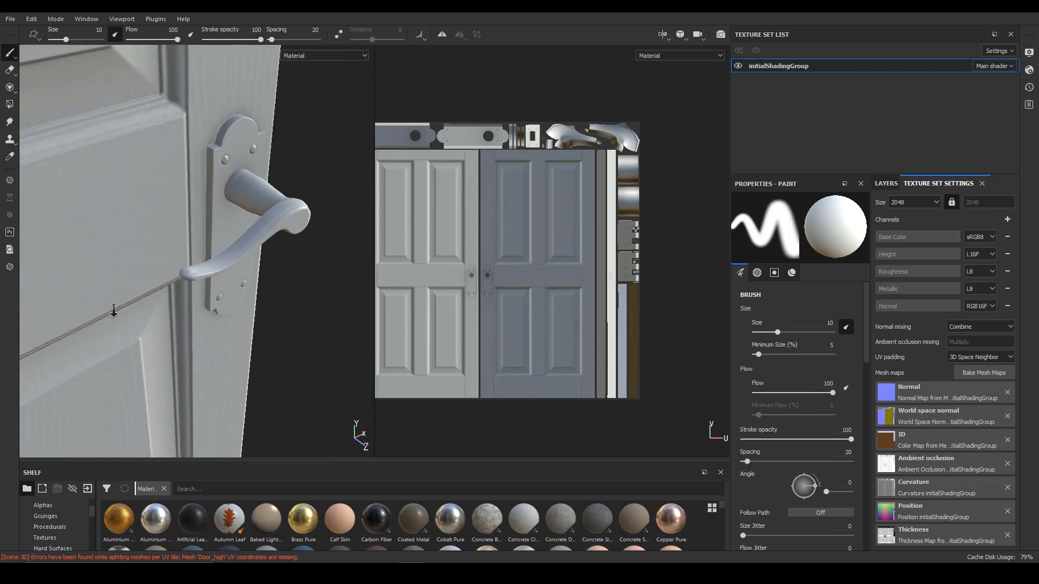
Examine the door's narrow edge with its hinges and round fittings in the 3D view.
{"action": "middle_click_drag", "start_coordinate": [113, 311], "coordinate": [318, 347], "text": "alt"}
{"action": "right_click_drag", "start_coordinate": [281, 282], "coordinate": [97, 269], "text": "alt"}
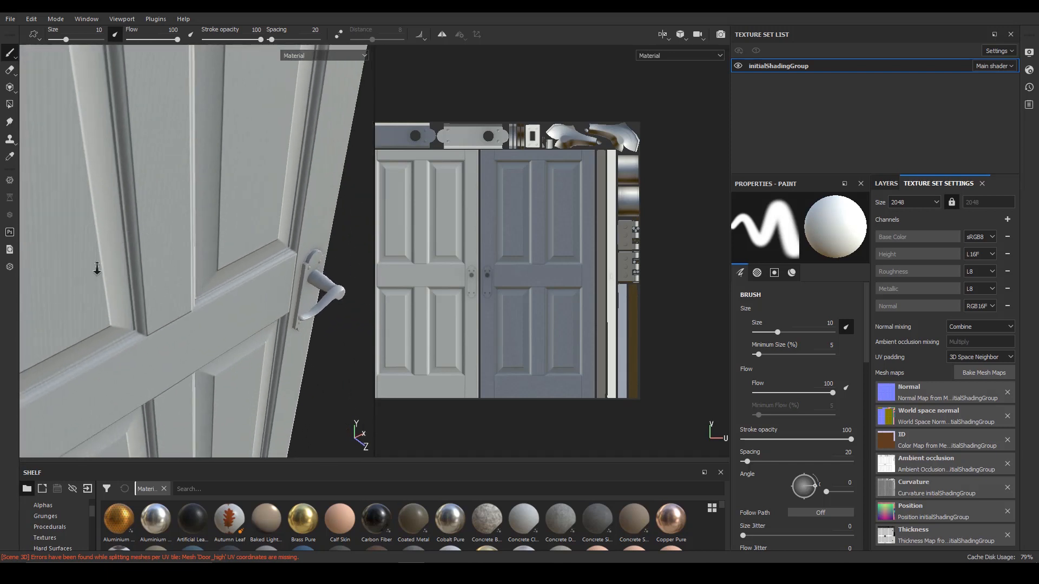
{"action": "left_click_drag", "start_coordinate": [97, 268], "coordinate": [303, 304], "text": "alt"}
{"action": "right_click_drag", "start_coordinate": [303, 304], "coordinate": [354, 321], "text": "alt"}
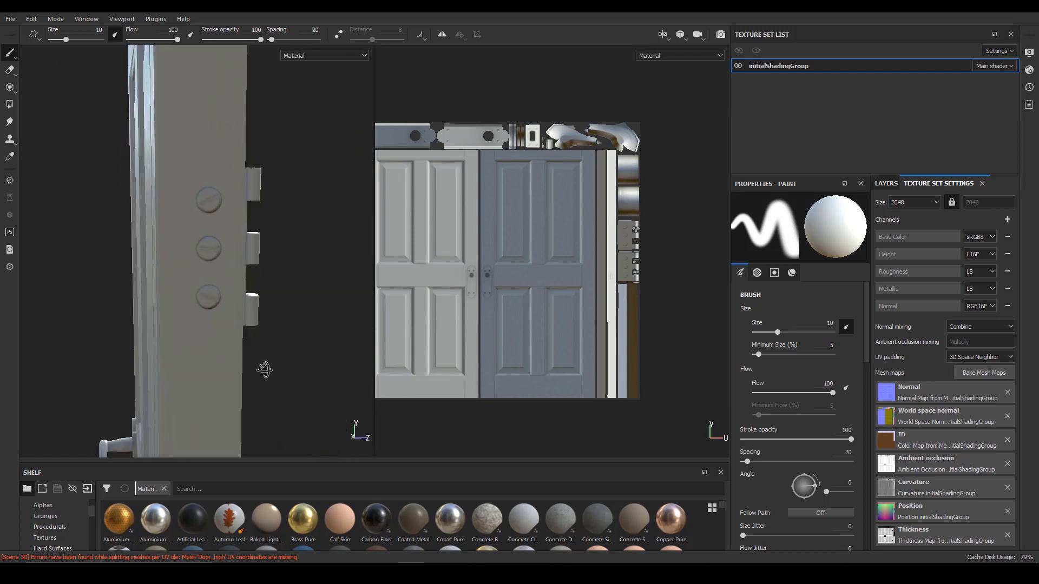
{"action": "left_click_drag", "start_coordinate": [275, 319], "coordinate": [258, 357], "text": "alt"}
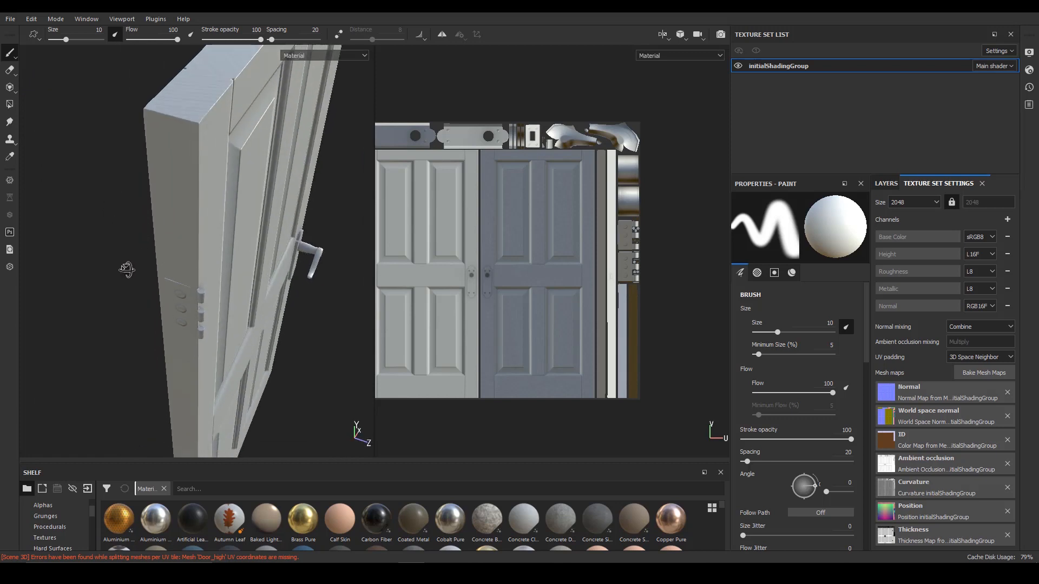
{"action": "left_click_drag", "start_coordinate": [201, 289], "coordinate": [74, 256], "text": "alt"}
Check the bake on the door's front panels, bottom corner and handle area in the 3D view.
{"action": "middle_click_drag", "start_coordinate": [113, 357], "coordinate": [348, 71], "text": "alt"}
{"action": "middle_click_drag", "start_coordinate": [205, 233], "coordinate": [164, 98], "text": "alt"}
{"action": "right_click_drag", "start_coordinate": [163, 324], "coordinate": [196, 104], "text": "alt"}
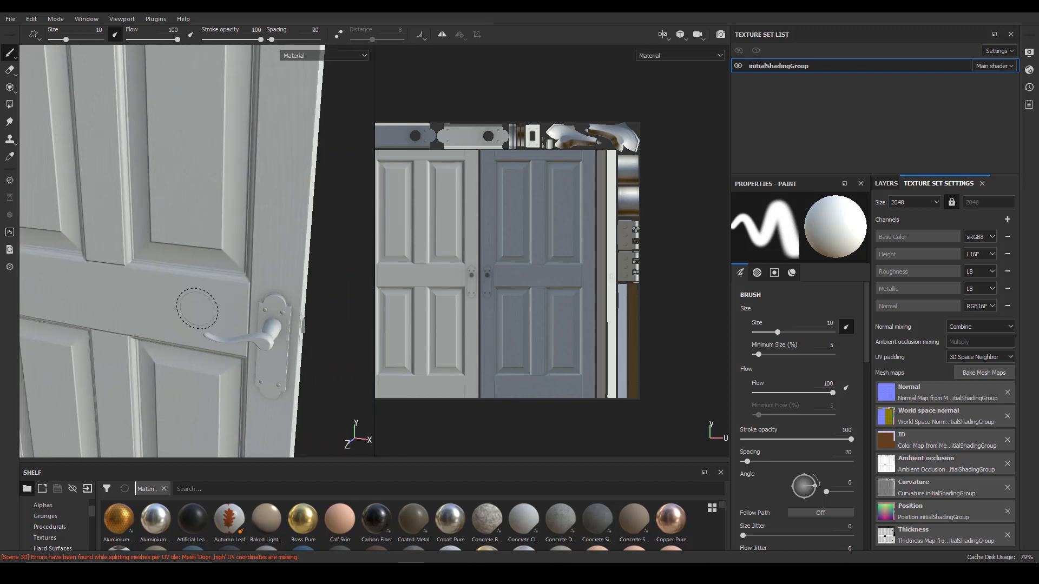
{"action": "right_click_drag", "start_coordinate": [197, 306], "coordinate": [211, 173], "text": "alt"}
{"action": "left_click_drag", "start_coordinate": [188, 357], "coordinate": [227, 293], "text": "alt"}
{"action": "right_click_drag", "start_coordinate": [227, 276], "coordinate": [144, 232], "text": "alt"}
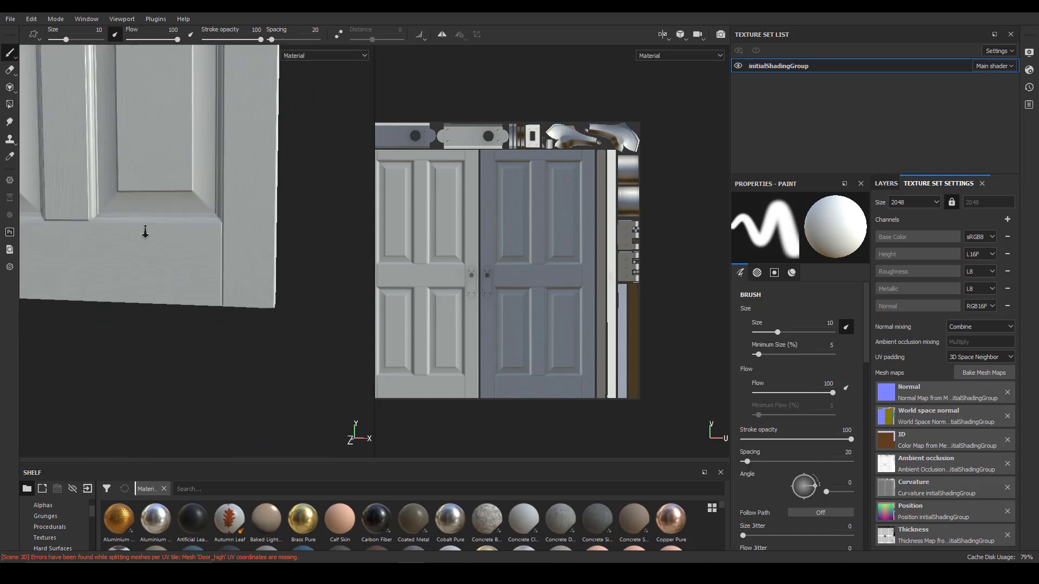
{"action": "middle_click_drag", "start_coordinate": [217, 226], "coordinate": [249, 340], "text": "alt"}
{"action": "right_click_drag", "start_coordinate": [565, 268], "coordinate": [479, 232], "text": "alt"}
{"action": "middle_click_drag", "start_coordinate": [478, 233], "coordinate": [501, 239], "text": "alt"}
{"action": "middle_click_drag", "start_coordinate": [251, 243], "coordinate": [315, 326], "text": "alt"}
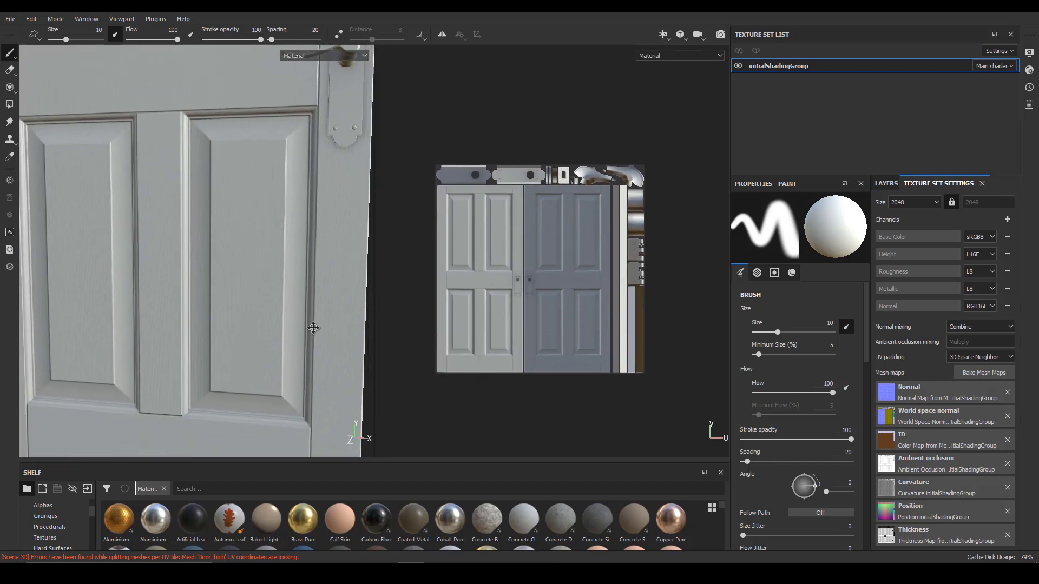
{"action": "right_click_drag", "start_coordinate": [316, 326], "coordinate": [265, 295], "text": "alt"}
{"action": "middle_click_drag", "start_coordinate": [265, 295], "coordinate": [260, 286], "text": "alt"}
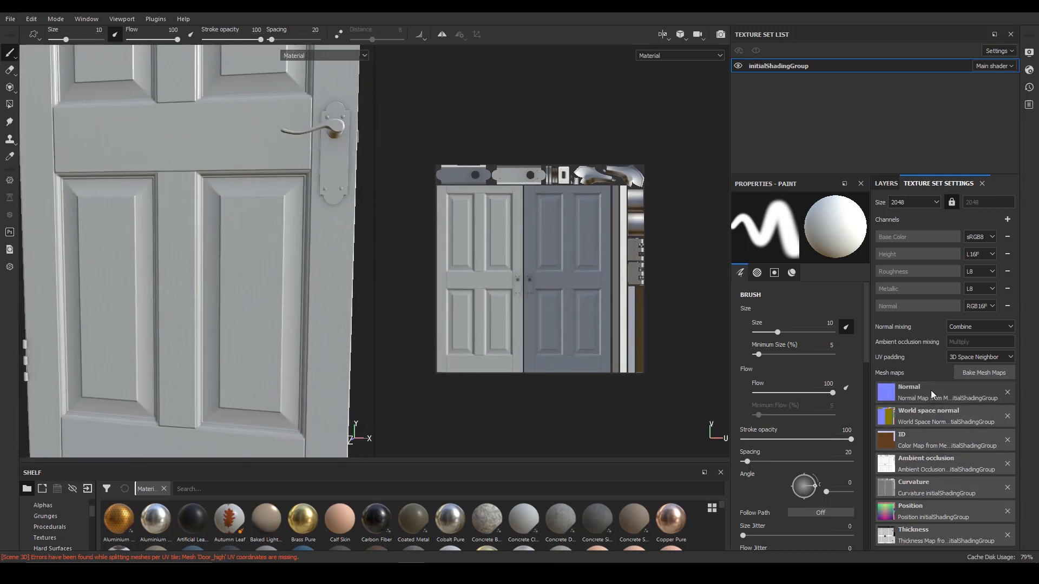
{"action": "middle_click_drag", "start_coordinate": [322, 262], "coordinate": [275, 340], "text": "alt"}
{"action": "right_click_drag", "start_coordinate": [275, 339], "coordinate": [399, 317], "text": "alt"}
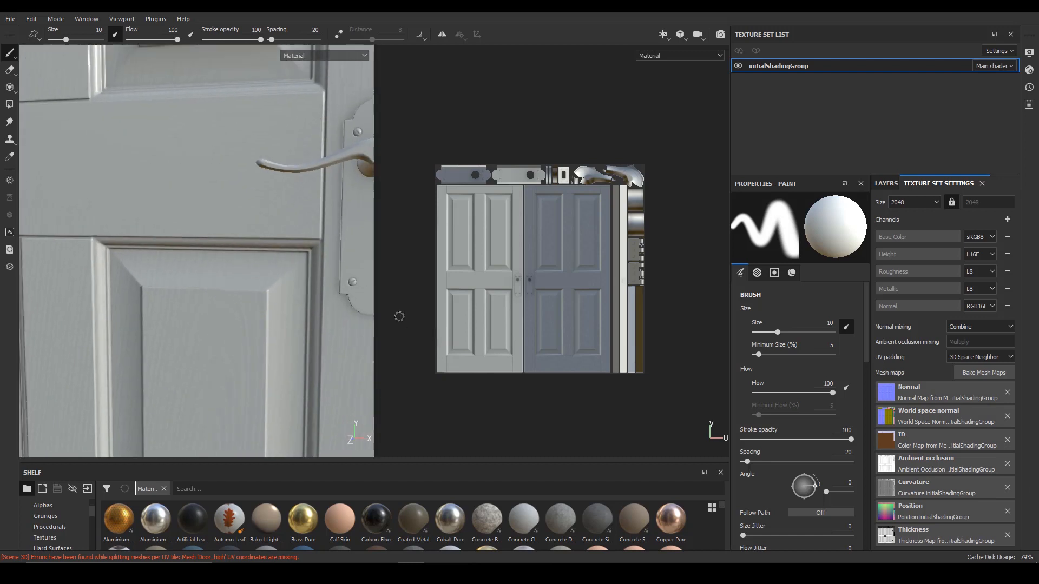
{"action": "middle_click_drag", "start_coordinate": [315, 280], "coordinate": [251, 350], "text": "alt"}
{"action": "left_click_drag", "start_coordinate": [251, 350], "coordinate": [234, 335], "text": "alt"}
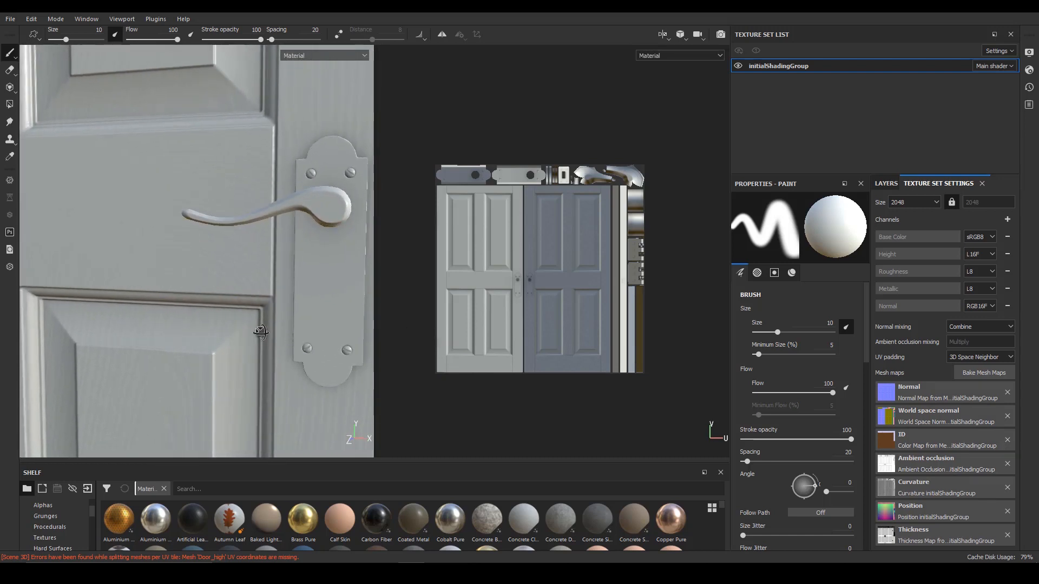
Set the texture set size to 4096 and inspect the handle, plate and screws up close.
{"action": "left_click", "coordinate": [923, 203]}
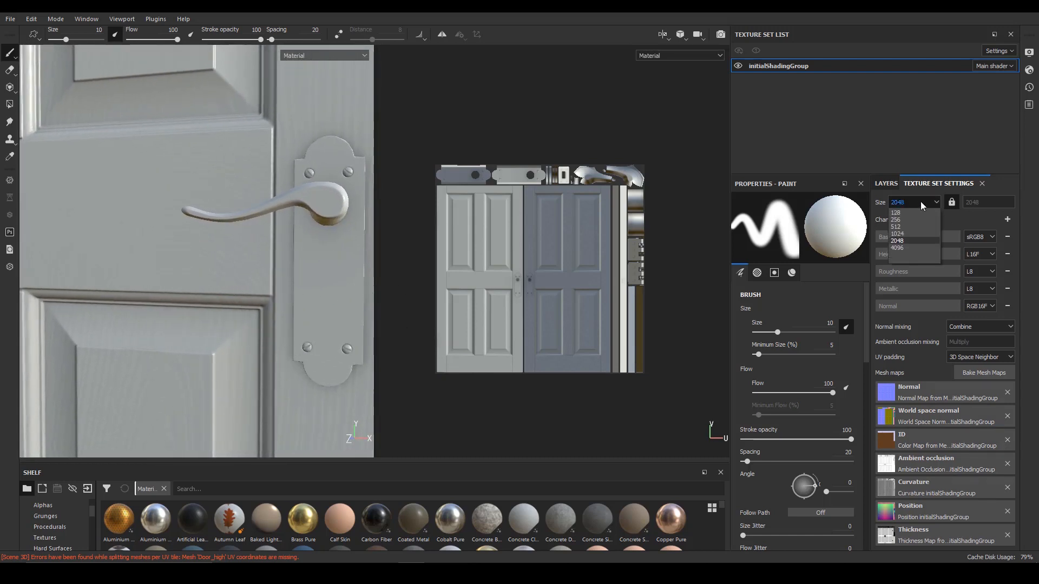
{"action": "left_click", "coordinate": [918, 247]}
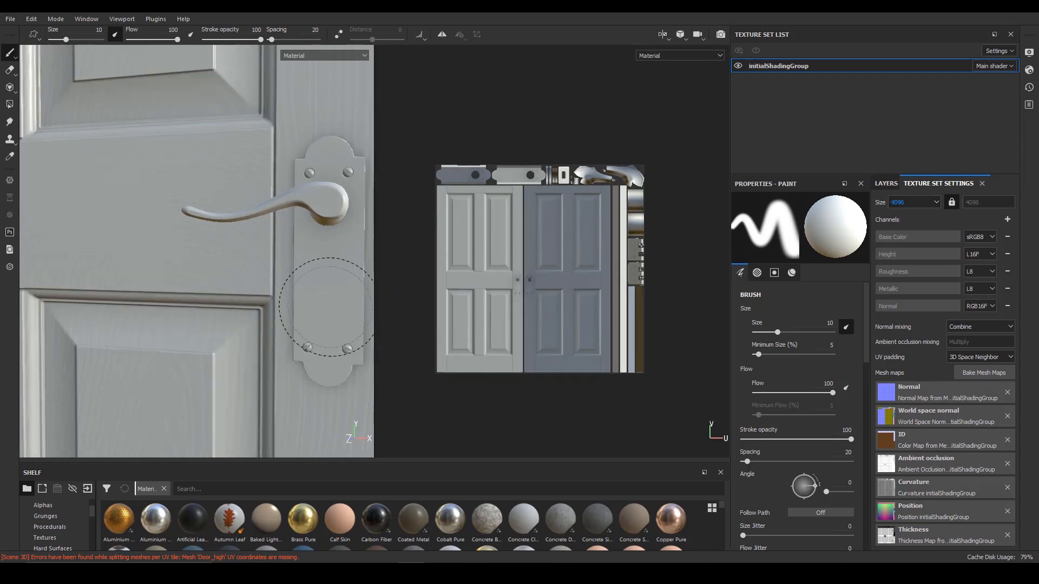
{"action": "left_click_drag", "start_coordinate": [323, 341], "coordinate": [297, 294], "text": "alt"}
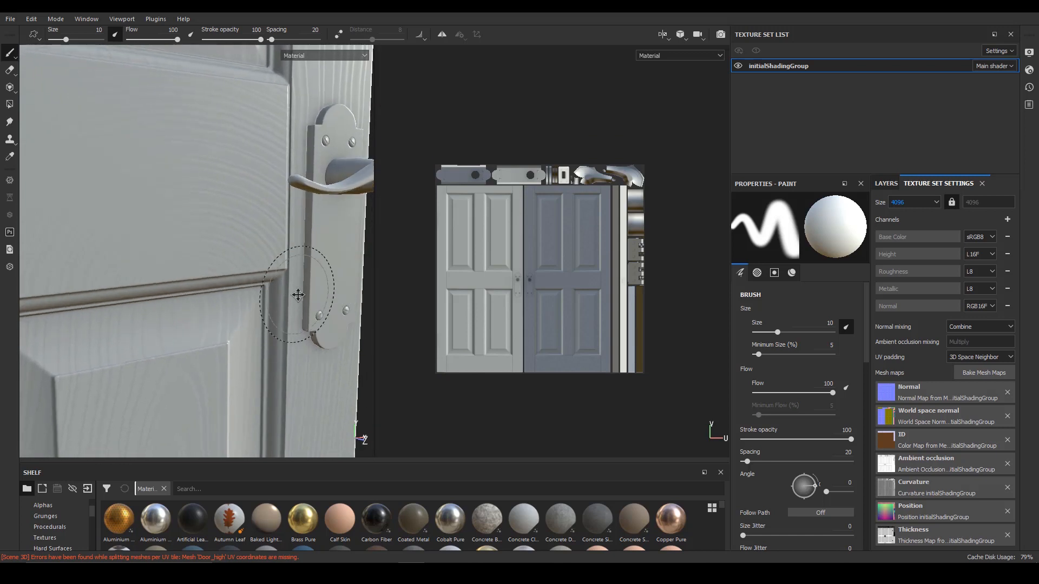
{"action": "middle_click_drag", "start_coordinate": [297, 294], "coordinate": [265, 373], "text": "alt"}
{"action": "right_click_drag", "start_coordinate": [265, 374], "coordinate": [232, 331], "text": "alt"}
{"action": "left_click_drag", "start_coordinate": [233, 331], "coordinate": [106, 325], "text": "alt"}
{"action": "right_click_drag", "start_coordinate": [106, 325], "coordinate": [210, 337], "text": "alt"}
{"action": "middle_click_drag", "start_coordinate": [210, 337], "coordinate": [235, 344], "text": "alt"}
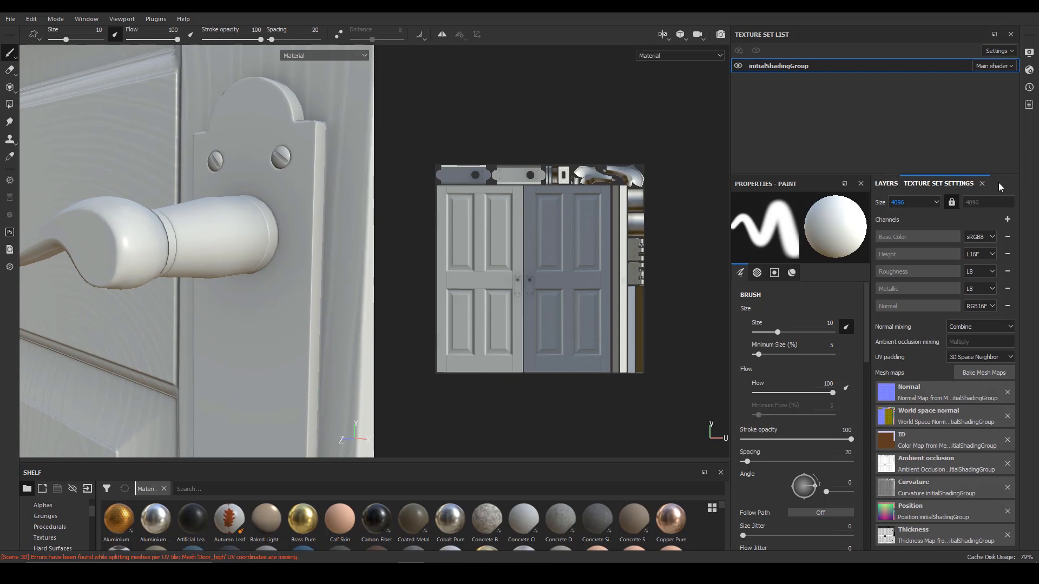
Set the texture set size back to 2048 and review the whole door in the 3D and UV views.
{"action": "left_click", "coordinate": [930, 203]}
{"action": "left_click", "coordinate": [916, 240]}
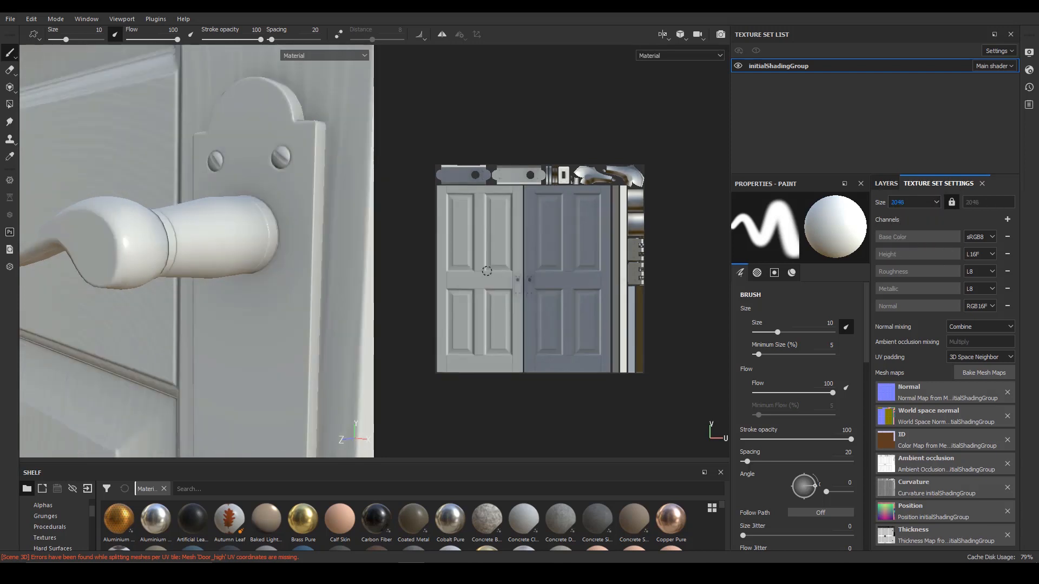
{"action": "right_click_drag", "start_coordinate": [235, 224], "coordinate": [221, 306], "text": "alt"}
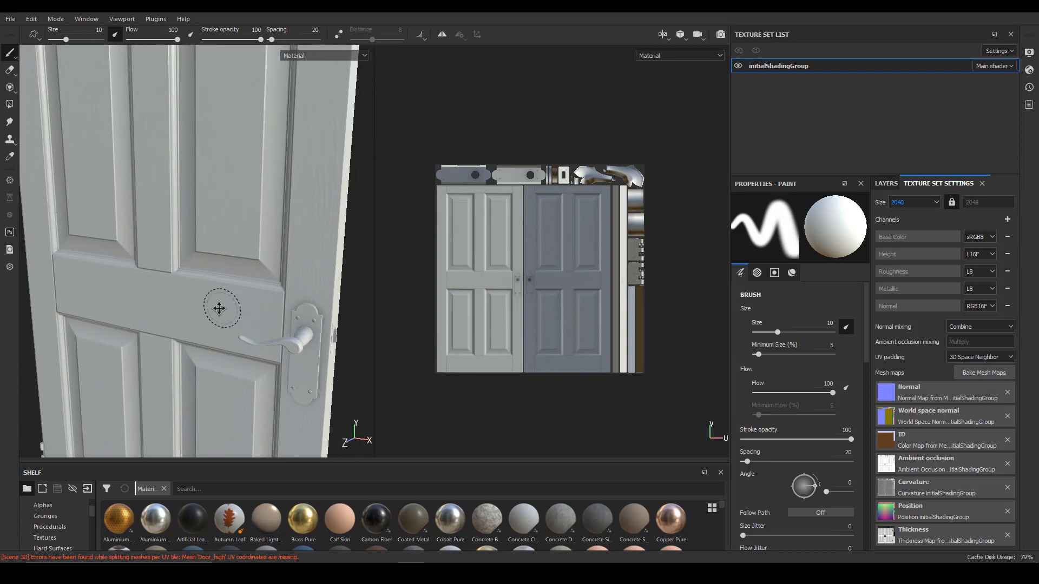
{"action": "middle_click_drag", "start_coordinate": [220, 306], "coordinate": [229, 394], "text": "alt"}
{"action": "left_click_drag", "start_coordinate": [229, 325], "coordinate": [308, 374], "text": "alt"}
{"action": "right_click_drag", "start_coordinate": [162, 276], "coordinate": [130, 337], "text": "alt"}
{"action": "middle_click_drag", "start_coordinate": [163, 330], "coordinate": [158, 226], "text": "alt"}
{"action": "left_click_drag", "start_coordinate": [181, 287], "coordinate": [153, 258], "text": "alt"}
{"action": "left_click_drag", "start_coordinate": [225, 296], "coordinate": [169, 298], "text": "alt"}
{"action": "right_click_drag", "start_coordinate": [589, 319], "coordinate": [626, 318], "text": "alt"}
{"action": "middle_click_drag", "start_coordinate": [626, 317], "coordinate": [566, 333], "text": "alt"}
{"action": "right_click_drag", "start_coordinate": [541, 322], "coordinate": [560, 314], "text": "alt"}
{"action": "middle_click_drag", "start_coordinate": [560, 313], "coordinate": [569, 311], "text": "alt"}
{"action": "left_click_drag", "start_coordinate": [225, 297], "coordinate": [268, 306], "text": "alt"}
{"action": "right_click_drag", "start_coordinate": [268, 306], "coordinate": [228, 310], "text": "alt"}
{"action": "middle_click_drag", "start_coordinate": [229, 309], "coordinate": [216, 279], "text": "alt"}
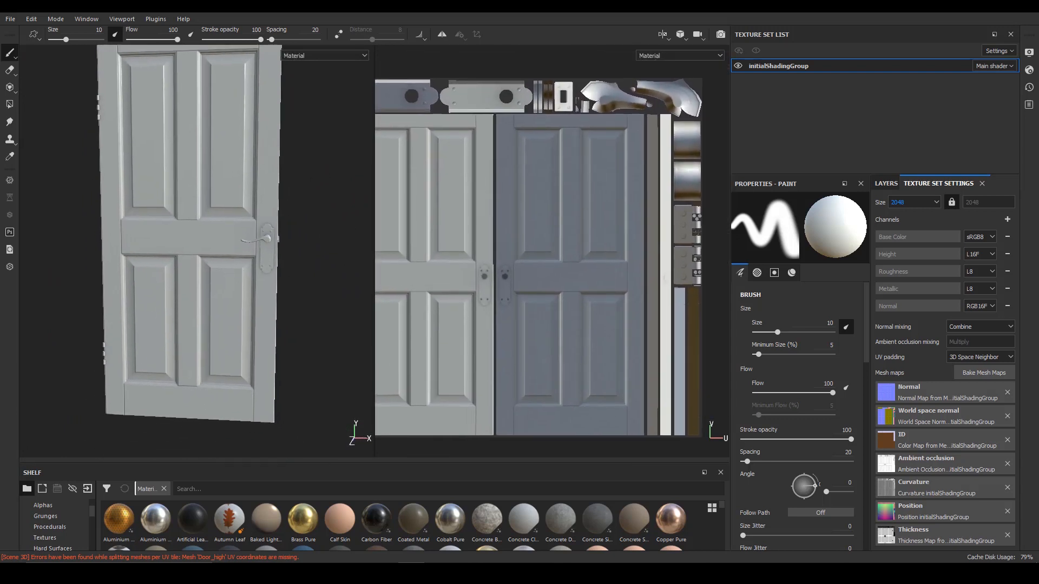
{"action": "left_click_drag", "start_coordinate": [230, 317], "coordinate": [242, 293], "text": "alt"}
Display the Base Color, Height and World space normal views of the door one after another.
{"action": "left_click", "coordinate": [318, 57]}
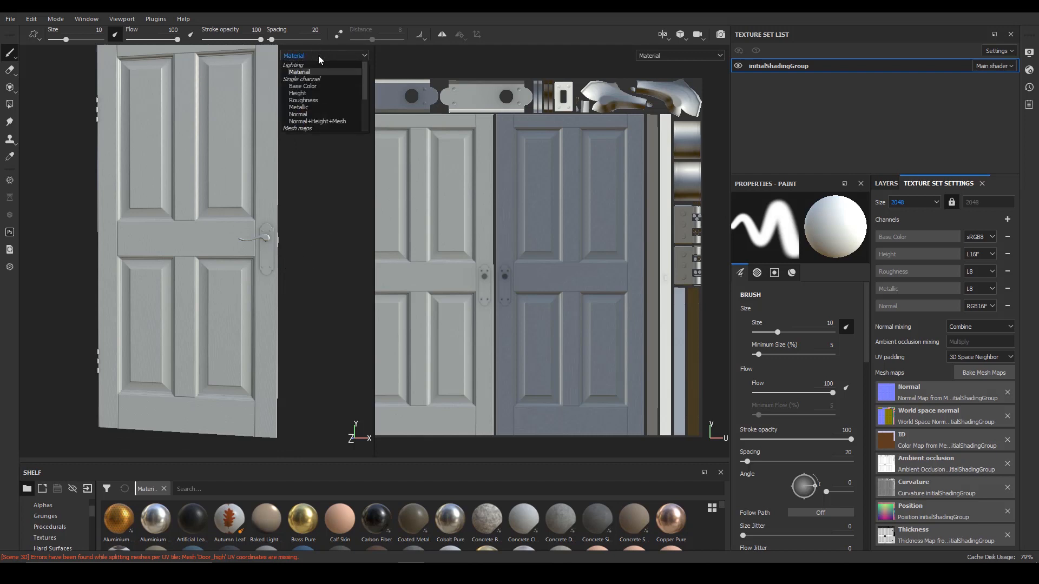
{"action": "left_click", "coordinate": [329, 89]}
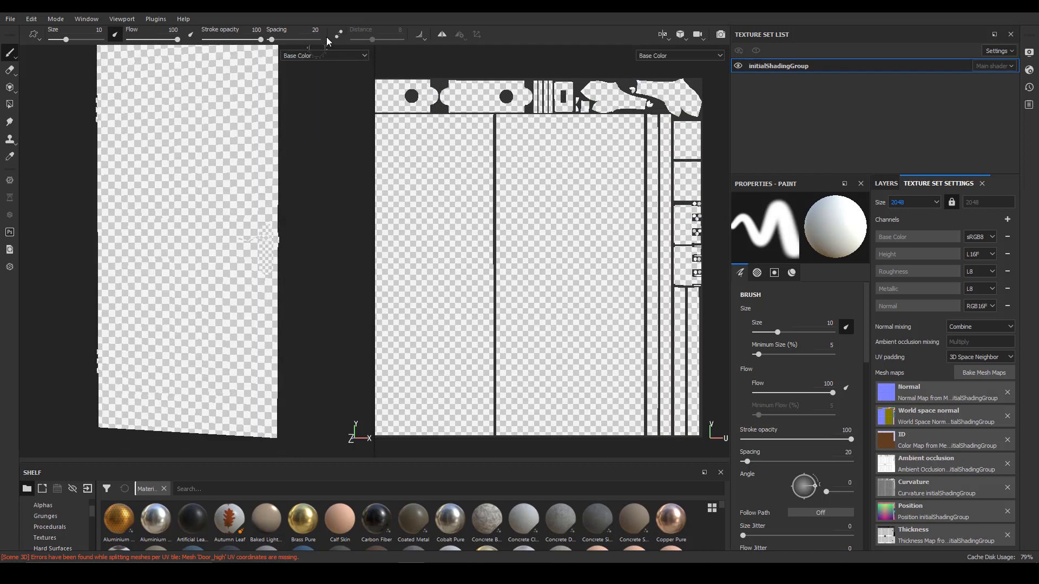
{"action": "left_click", "coordinate": [345, 56]}
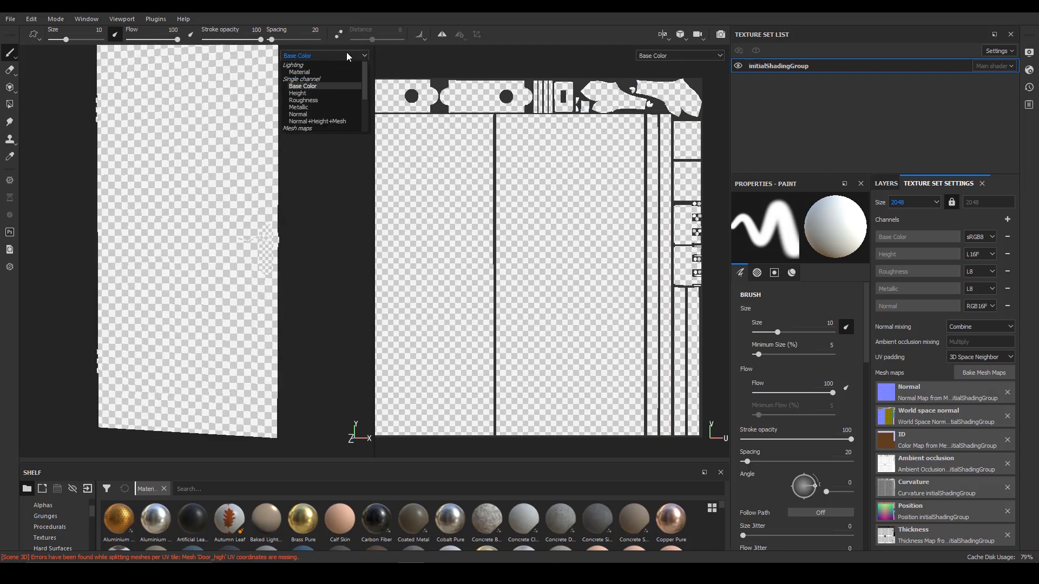
{"action": "left_click", "coordinate": [333, 95]}
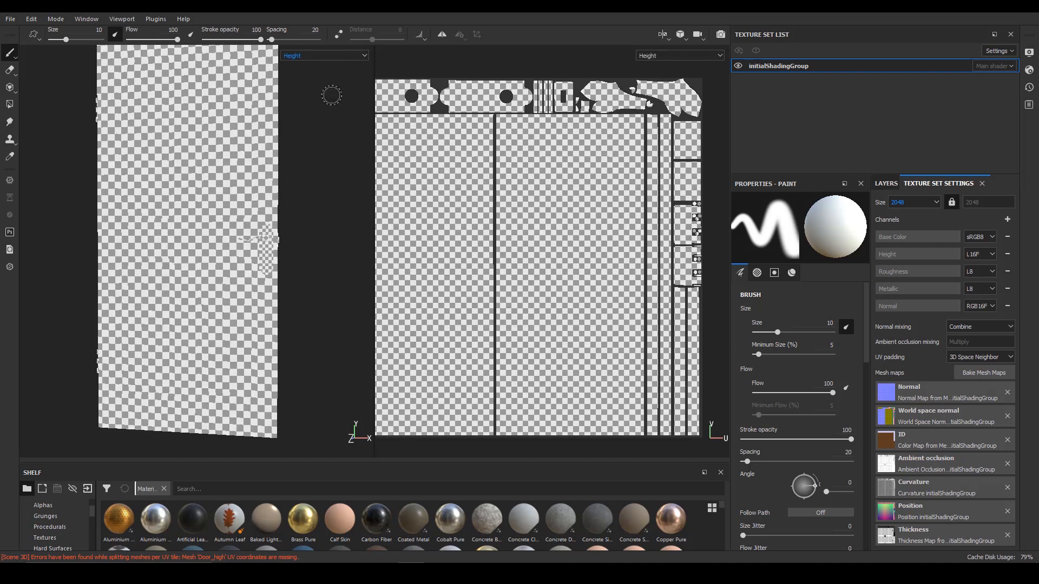
{"action": "left_click", "coordinate": [347, 54]}
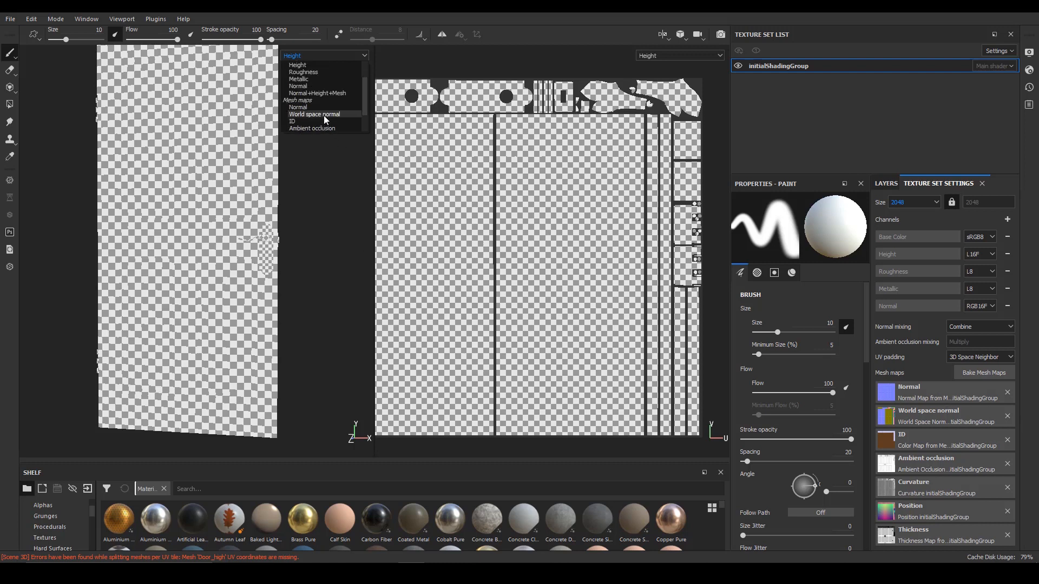
{"action": "left_click", "coordinate": [324, 115]}
{"action": "left_click_drag", "start_coordinate": [193, 248], "coordinate": [215, 265], "text": "alt"}
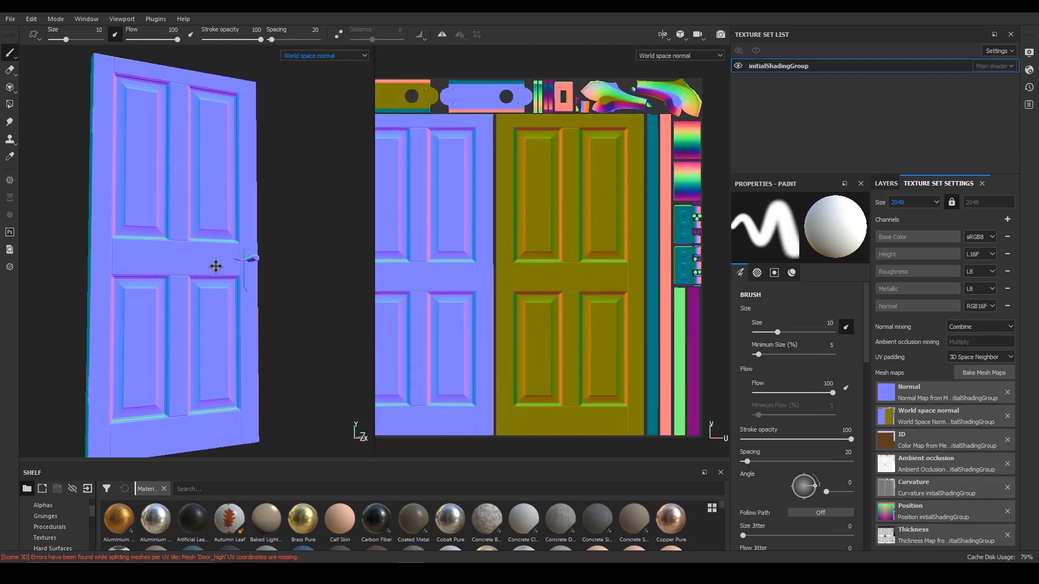
Preview the project's baked normal map for the Normal slot and examine the world space normals on the door panels.
{"action": "left_click", "coordinate": [890, 391]}
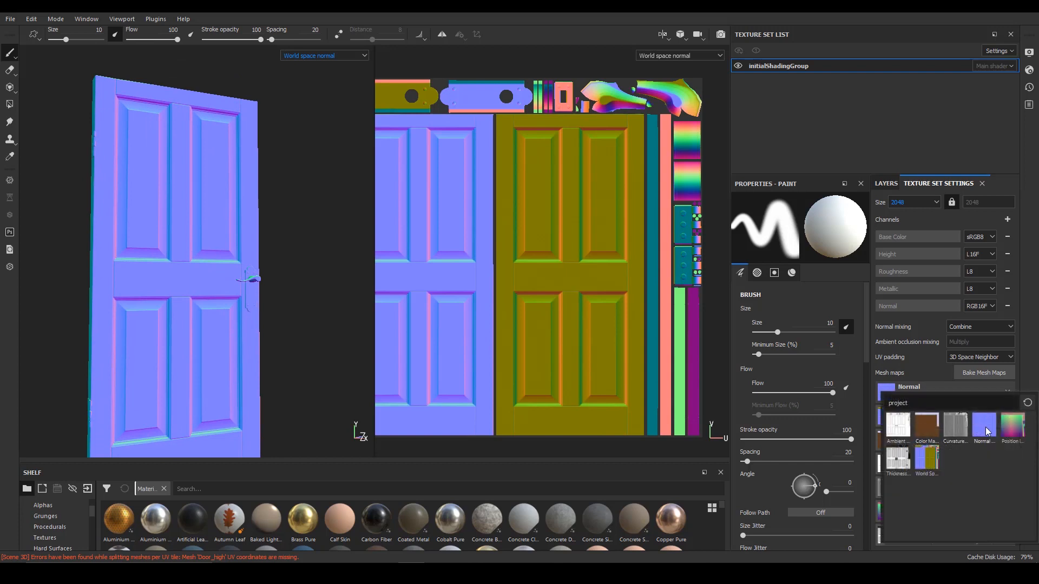
{"action": "mouse_move", "coordinate": [985, 427]}
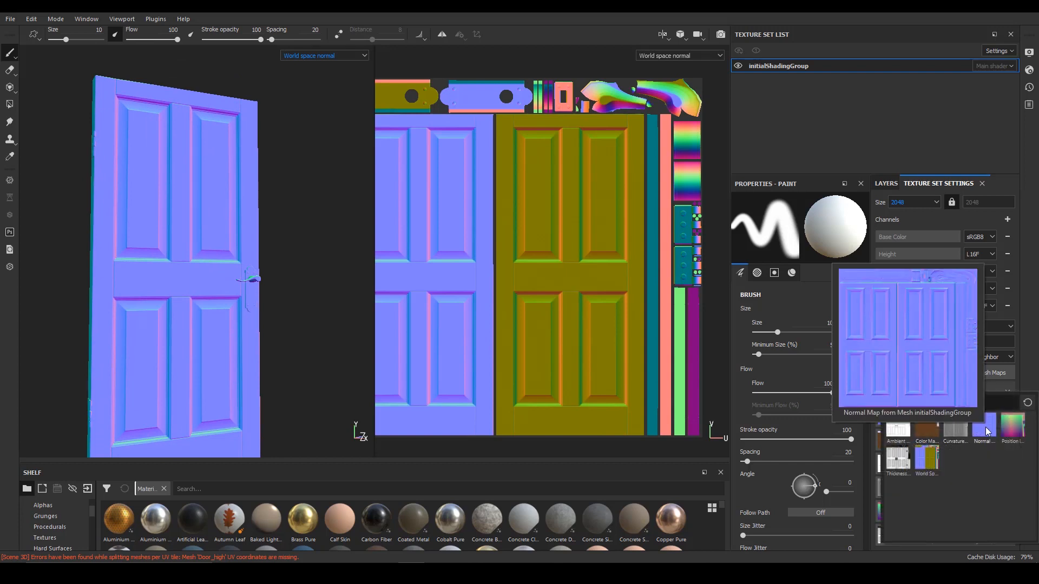
{"action": "right_click_drag", "start_coordinate": [180, 289], "coordinate": [199, 316], "text": "alt"}
{"action": "left_click_drag", "start_coordinate": [199, 317], "coordinate": [82, 303], "text": "alt"}
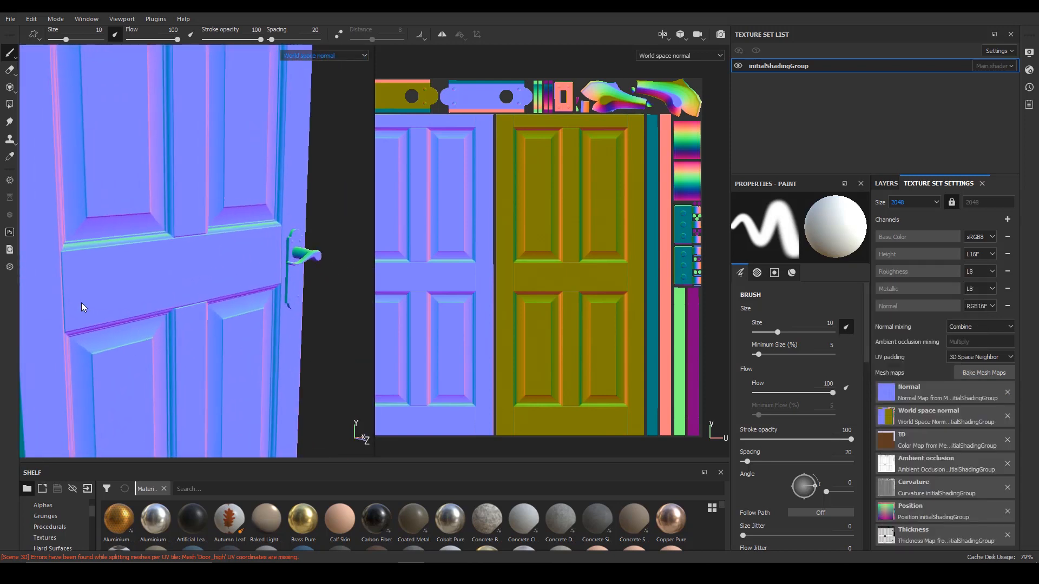
{"action": "right_click_drag", "start_coordinate": [82, 303], "coordinate": [210, 327], "text": "alt"}
{"action": "left_click_drag", "start_coordinate": [209, 326], "coordinate": [130, 335], "text": "alt"}
{"action": "right_click_drag", "start_coordinate": [514, 294], "coordinate": [244, 256], "text": "alt"}
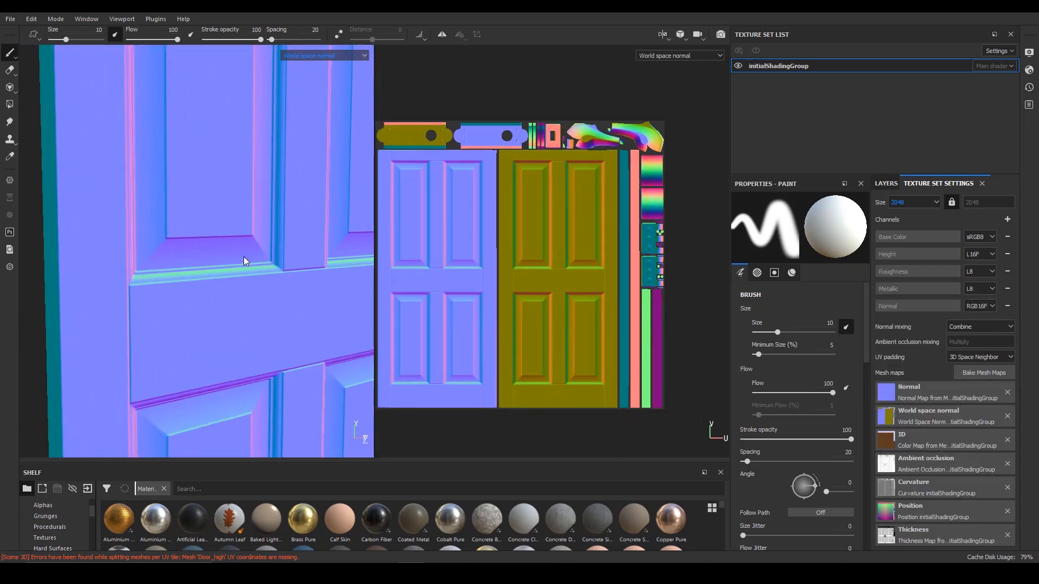
Display the Normal mesh map and check it on the door in both views.
{"action": "left_click", "coordinate": [343, 56]}
{"action": "left_click", "coordinate": [320, 80]}
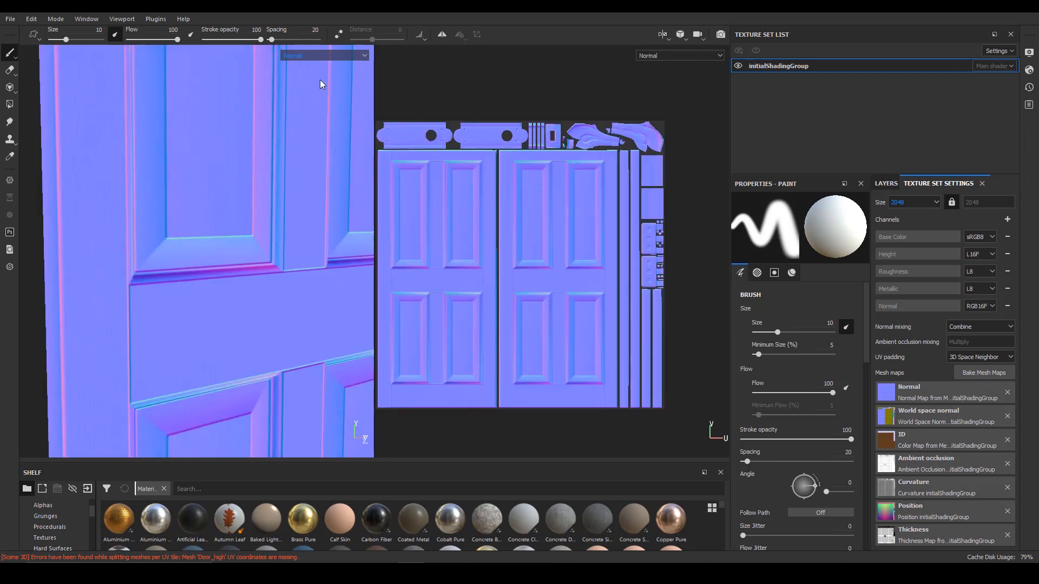
{"action": "left_click_drag", "start_coordinate": [320, 80], "coordinate": [228, 263], "text": "alt"}
{"action": "middle_click_drag", "start_coordinate": [295, 297], "coordinate": [227, 281], "text": "alt"}
{"action": "right_click_drag", "start_coordinate": [484, 287], "coordinate": [614, 267], "text": "alt"}
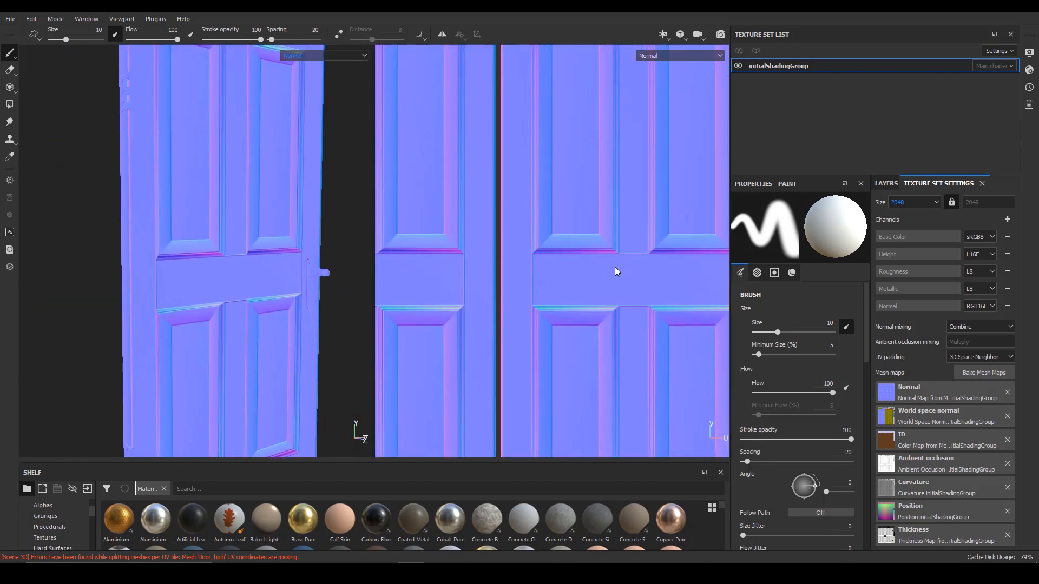
Examine the handle plate's normal map detail in the UV view and set the texture set size to 4096.
{"action": "middle_click_drag", "start_coordinate": [615, 216], "coordinate": [515, 371], "text": "alt"}
{"action": "right_click_drag", "start_coordinate": [521, 331], "coordinate": [569, 227], "text": "alt"}
{"action": "middle_click_drag", "start_coordinate": [561, 118], "coordinate": [533, 285], "text": "alt"}
{"action": "right_click_drag", "start_coordinate": [533, 285], "coordinate": [639, 259], "text": "alt"}
{"action": "middle_click_drag", "start_coordinate": [460, 238], "coordinate": [644, 219], "text": "alt"}
{"action": "right_click_drag", "start_coordinate": [546, 276], "coordinate": [566, 216], "text": "alt"}
{"action": "middle_click_drag", "start_coordinate": [538, 250], "coordinate": [599, 275], "text": "alt"}
{"action": "right_click_drag", "start_coordinate": [598, 274], "coordinate": [585, 277], "text": "alt"}
{"action": "middle_click_drag", "start_coordinate": [506, 258], "coordinate": [566, 254], "text": "alt"}
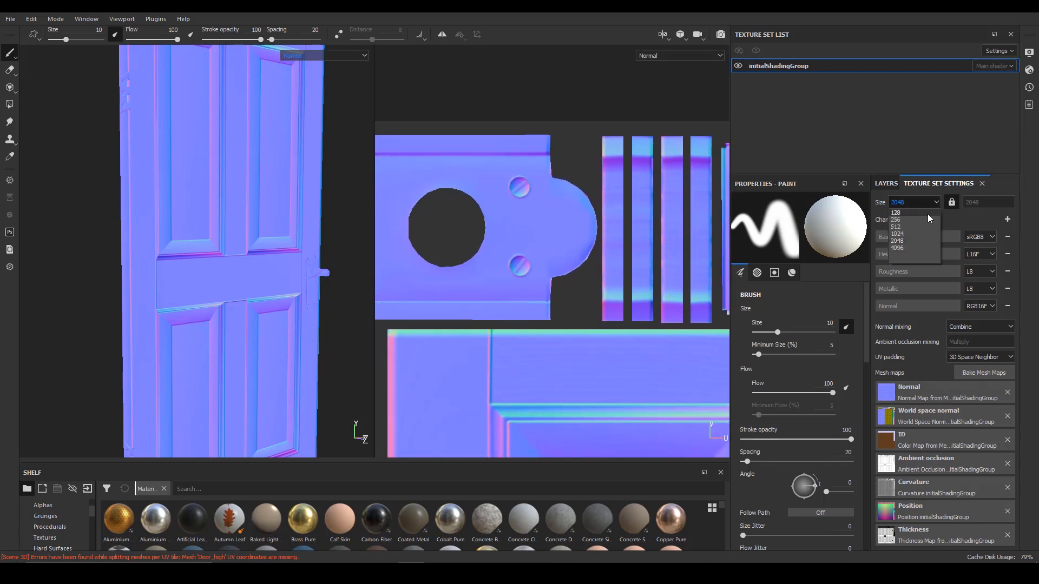
{"action": "left_click", "coordinate": [914, 248]}
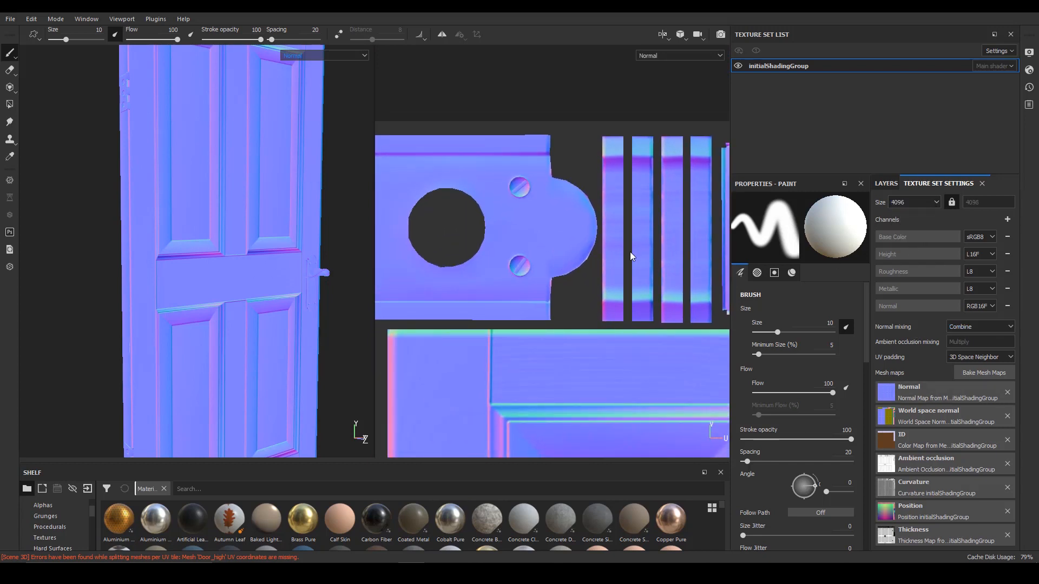
Examine the normal map detail on the handle plates and door panels in the UV view.
{"action": "right_click_drag", "start_coordinate": [674, 275], "coordinate": [586, 268], "text": "alt"}
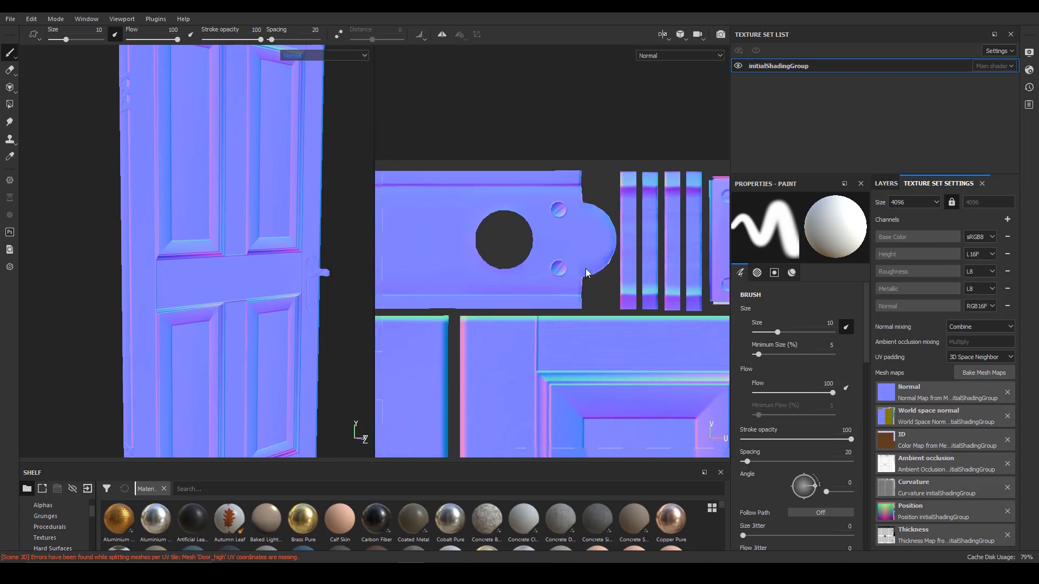
{"action": "right_click_drag", "start_coordinate": [469, 249], "coordinate": [579, 223], "text": "alt"}
{"action": "middle_click_drag", "start_coordinate": [408, 382], "coordinate": [546, 270], "text": "alt"}
{"action": "right_click_drag", "start_coordinate": [546, 270], "coordinate": [159, 239], "text": "alt"}
Display the World space normal mesh map and inspect the door and its UV islands in both views.
{"action": "left_click", "coordinate": [352, 53]}
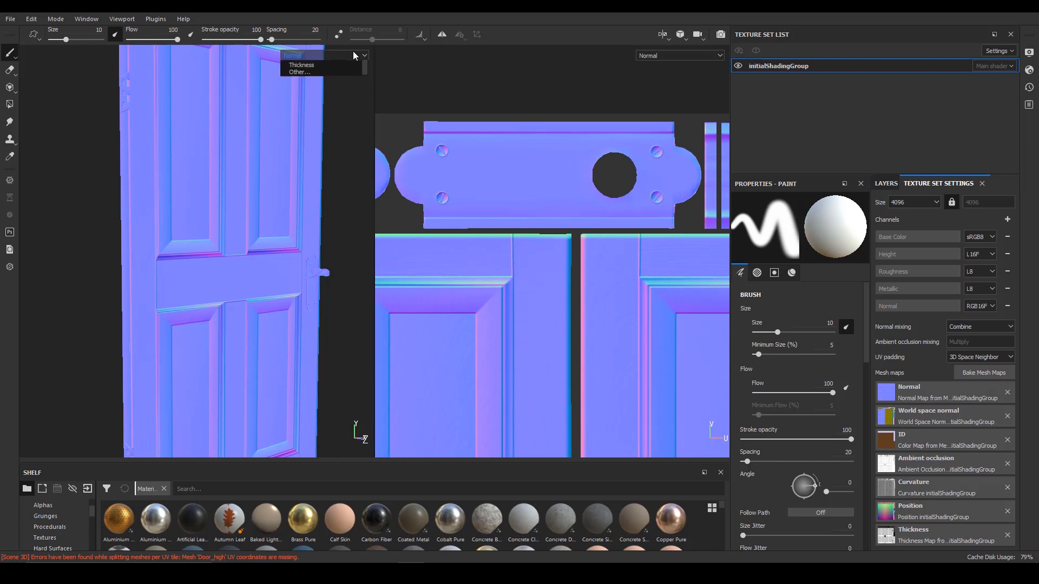
{"action": "left_click", "coordinate": [327, 85]}
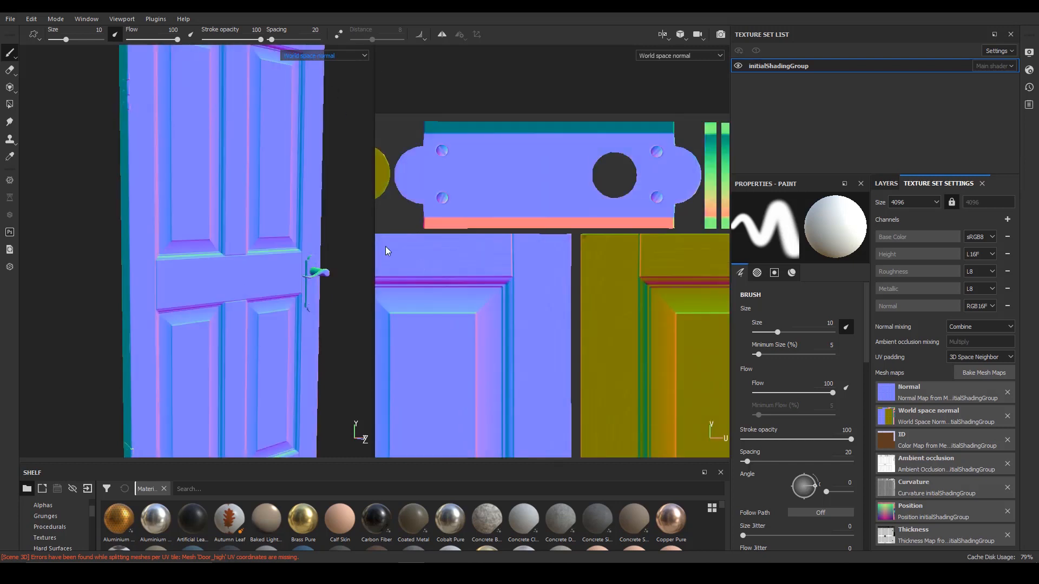
{"action": "left_click_drag", "start_coordinate": [307, 264], "coordinate": [219, 244], "text": "alt"}
{"action": "middle_click_drag", "start_coordinate": [333, 284], "coordinate": [301, 262], "text": "alt"}
{"action": "right_click_drag", "start_coordinate": [464, 280], "coordinate": [534, 296], "text": "alt"}
{"action": "middle_click_drag", "start_coordinate": [559, 340], "coordinate": [529, 227], "text": "alt"}
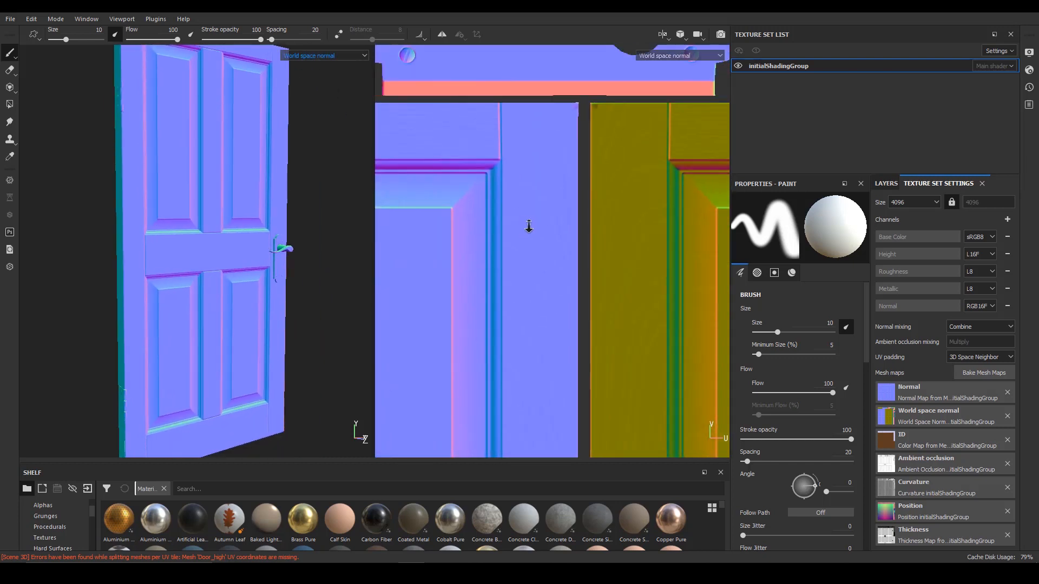
{"action": "right_click_drag", "start_coordinate": [528, 227], "coordinate": [534, 232], "text": "alt"}
{"action": "middle_click_drag", "start_coordinate": [535, 232], "coordinate": [478, 259], "text": "alt"}
{"action": "right_click_drag", "start_coordinate": [478, 260], "coordinate": [374, 230], "text": "alt"}
{"action": "middle_click_drag", "start_coordinate": [513, 266], "coordinate": [542, 233], "text": "alt"}
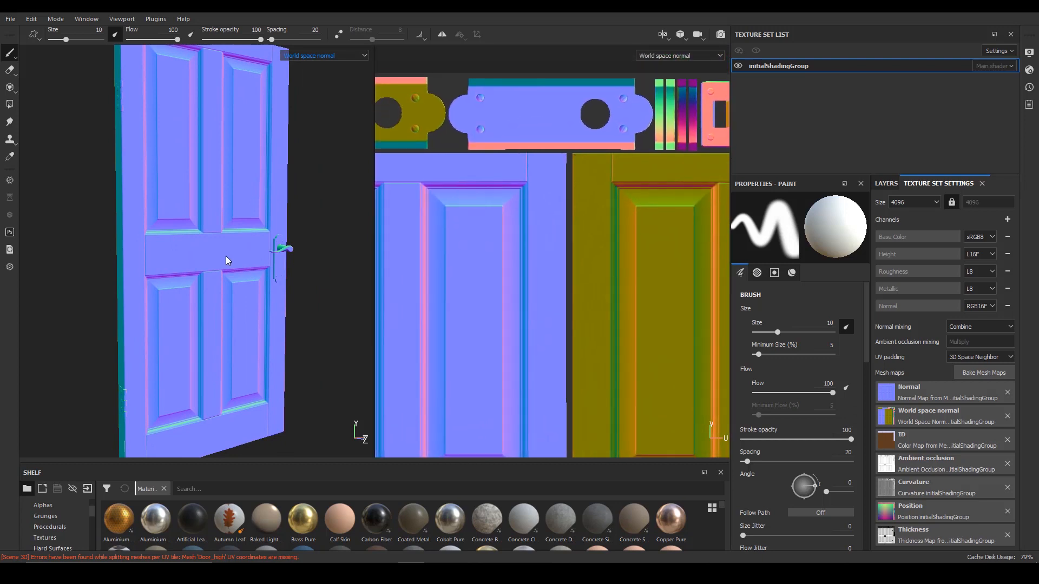
Examine the world space normals up close on the door's panels and mouldings, comparing them with the UV layout.
{"action": "left_click_drag", "start_coordinate": [229, 261], "coordinate": [181, 250], "text": "alt"}
{"action": "right_click_drag", "start_coordinate": [181, 250], "coordinate": [351, 242], "text": "alt"}
{"action": "middle_click_drag", "start_coordinate": [99, 207], "coordinate": [178, 247], "text": "alt"}
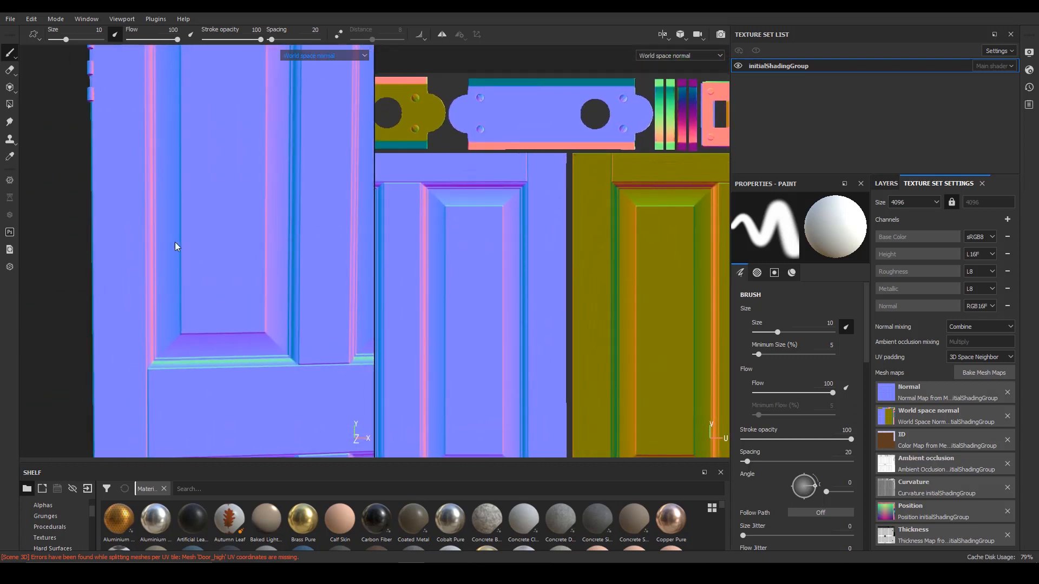
{"action": "left_click_drag", "start_coordinate": [219, 242], "coordinate": [243, 242], "text": "alt"}
{"action": "right_click_drag", "start_coordinate": [584, 269], "coordinate": [490, 230], "text": "alt"}
{"action": "middle_click_drag", "start_coordinate": [490, 229], "coordinate": [536, 199], "text": "alt"}
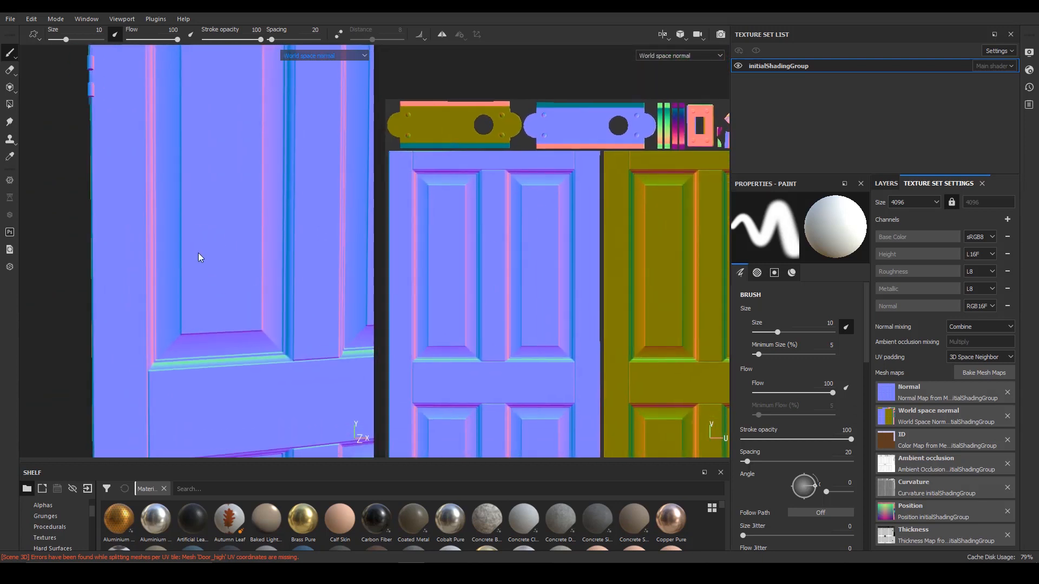
{"action": "left_click_drag", "start_coordinate": [198, 252], "coordinate": [316, 37], "text": "alt"}
Display the ID mesh map and check the colour separation between the door, handle and hinges.
{"action": "left_click", "coordinate": [344, 53]}
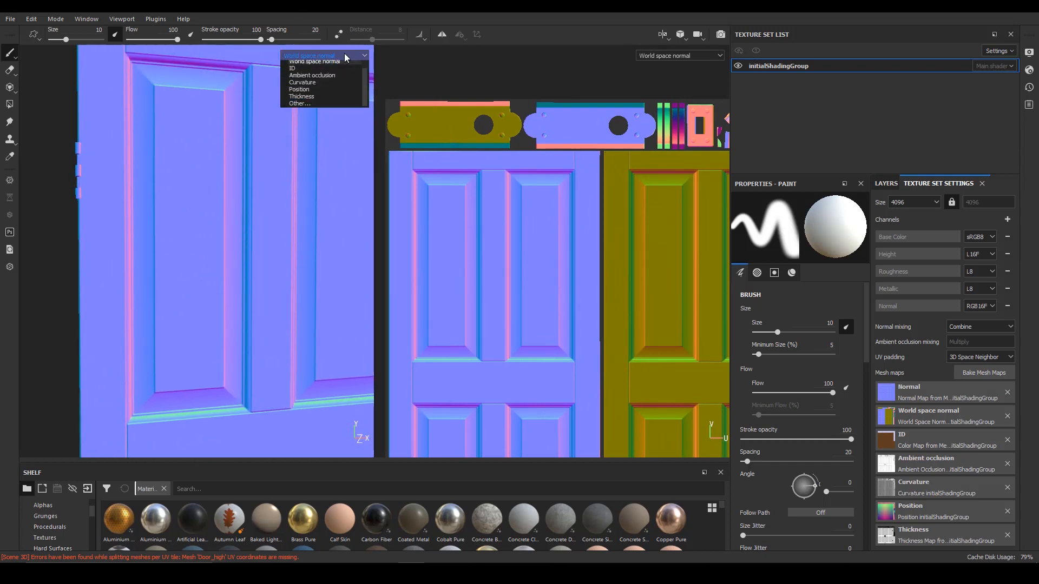
{"action": "left_click", "coordinate": [327, 94]}
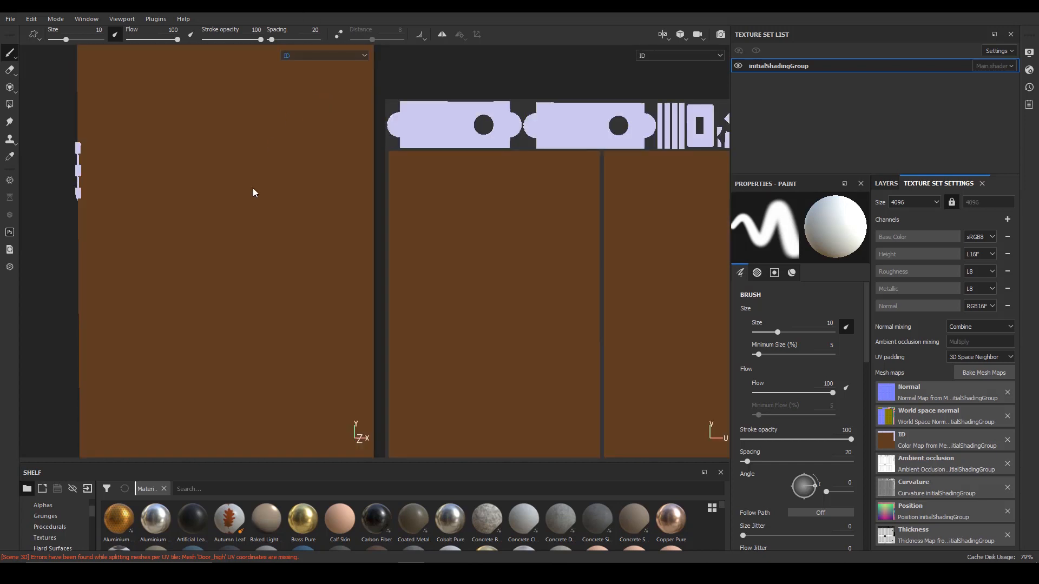
{"action": "left_click_drag", "start_coordinate": [341, 285], "coordinate": [135, 299], "text": "alt"}
{"action": "right_click_drag", "start_coordinate": [135, 299], "coordinate": [184, 296], "text": "alt"}
{"action": "middle_click_drag", "start_coordinate": [424, 294], "coordinate": [425, 320], "text": "alt"}
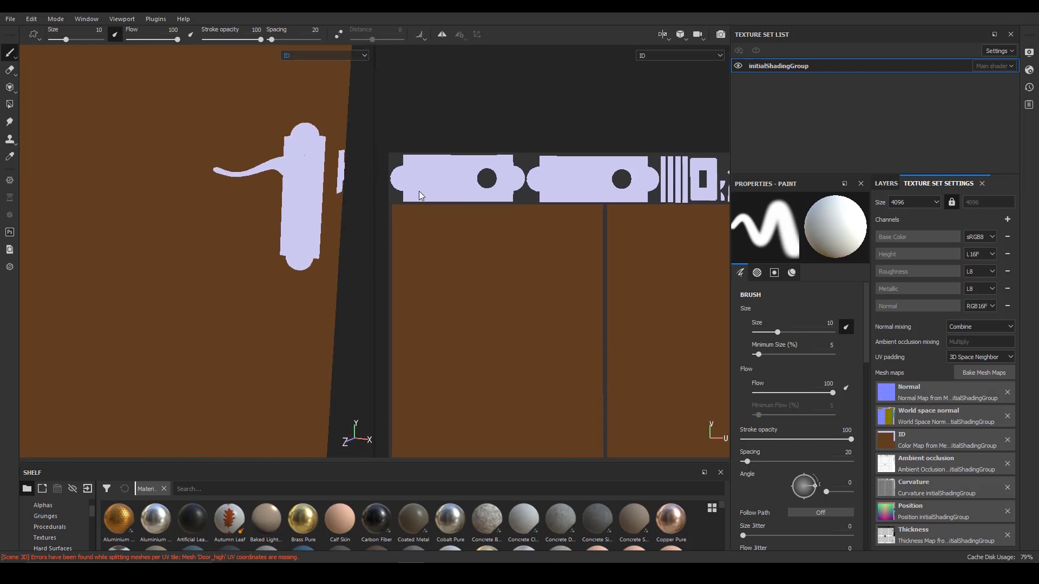
{"action": "right_click_drag", "start_coordinate": [257, 211], "coordinate": [38, 233], "text": "alt"}
{"action": "middle_click_drag", "start_coordinate": [253, 49], "coordinate": [256, 92], "text": "alt"}
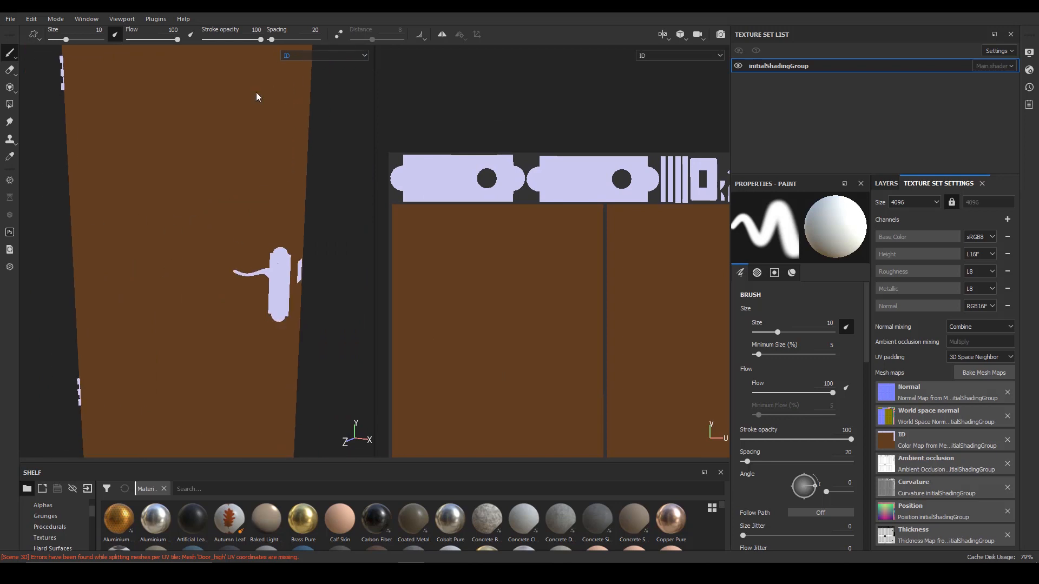
Display the Ambient occlusion mesh map and inspect it around the handle and the door's upper panels.
{"action": "left_click", "coordinate": [330, 56]}
{"action": "left_click", "coordinate": [333, 100]}
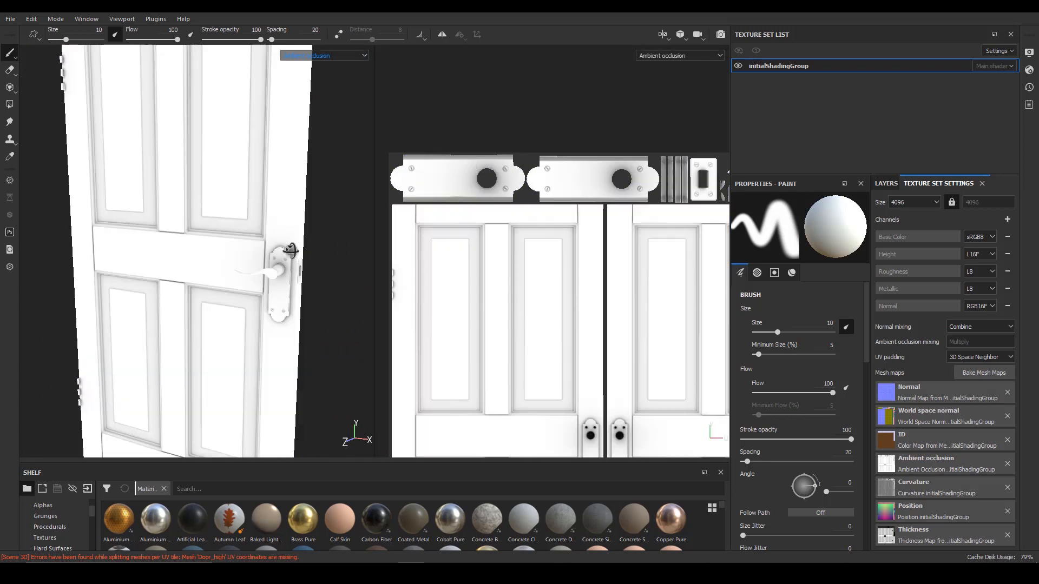
{"action": "left_click_drag", "start_coordinate": [291, 251], "coordinate": [307, 230], "text": "alt"}
{"action": "right_click_drag", "start_coordinate": [307, 231], "coordinate": [343, 211], "text": "alt"}
{"action": "middle_click_drag", "start_coordinate": [257, 224], "coordinate": [241, 290], "text": "alt"}
{"action": "middle_click_drag", "start_coordinate": [259, 198], "coordinate": [157, 338], "text": "alt"}
{"action": "right_click_drag", "start_coordinate": [214, 281], "coordinate": [262, 259], "text": "alt"}
{"action": "left_click_drag", "start_coordinate": [265, 259], "coordinate": [301, 287], "text": "alt"}
{"action": "right_click_drag", "start_coordinate": [217, 254], "coordinate": [146, 241], "text": "alt"}
{"action": "middle_click_drag", "start_coordinate": [190, 243], "coordinate": [214, 289], "text": "alt"}
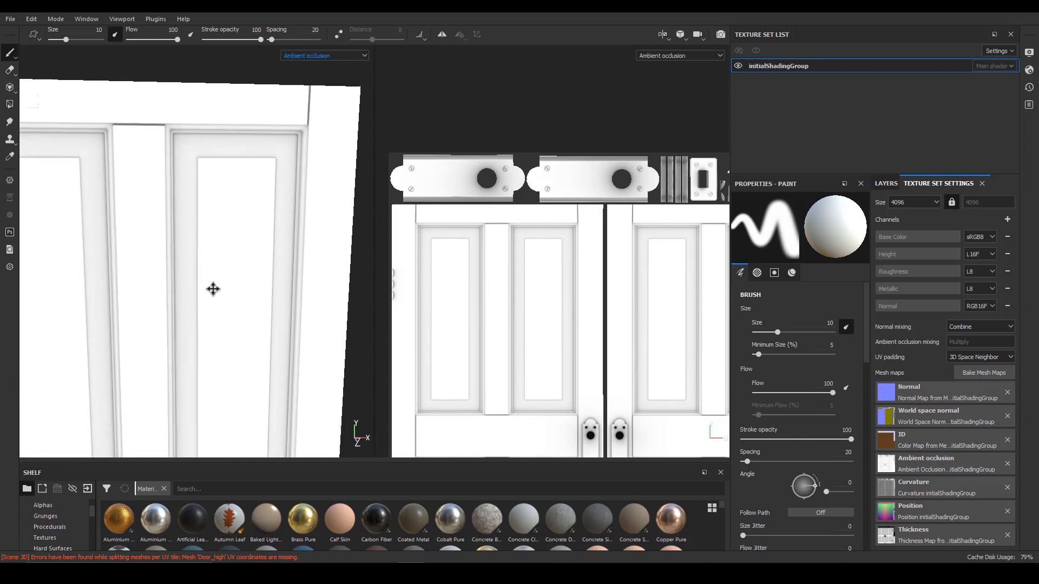
Examine the ambient occlusion shading up close along the panel mouldings and on the wood surface.
{"action": "right_click_drag", "start_coordinate": [213, 289], "coordinate": [169, 260], "text": "alt"}
{"action": "mouse_move", "coordinate": [169, 260]}
{"action": "left_mouse_down", "text": "alt"}
{"action": "mouse_move", "coordinate": [158, 222]}
{"action": "mouse_move", "coordinate": [162, 262]}
{"action": "left_mouse_up", "text": "alt"}
{"action": "right_click_drag", "start_coordinate": [163, 262], "coordinate": [239, 176], "text": "alt"}
{"action": "left_click_drag", "start_coordinate": [194, 211], "coordinate": [238, 238], "text": "alt"}
{"action": "right_click_drag", "start_coordinate": [141, 224], "coordinate": [168, 209], "text": "alt"}
{"action": "middle_click_drag", "start_coordinate": [107, 227], "coordinate": [165, 229], "text": "alt"}
{"action": "right_click_drag", "start_coordinate": [164, 229], "coordinate": [259, 234], "text": "alt"}
{"action": "middle_click_drag", "start_coordinate": [277, 226], "coordinate": [206, 229], "text": "alt"}
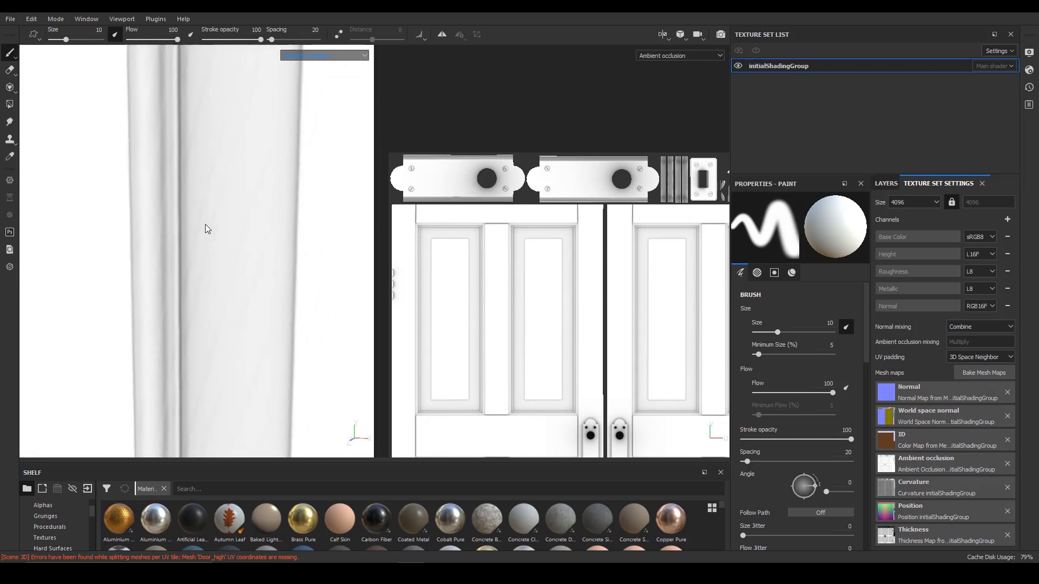
{"action": "right_click_drag", "start_coordinate": [206, 228], "coordinate": [187, 36], "text": "alt"}
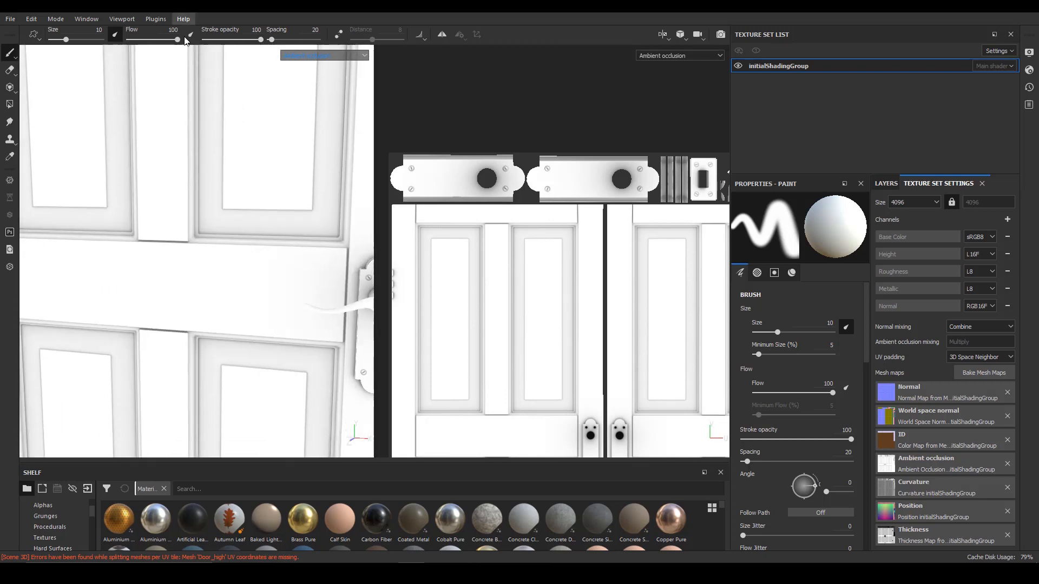
Check the ambient occlusion around the door handle, its plate and the latch on the door edge.
{"action": "middle_click_drag", "start_coordinate": [157, 254], "coordinate": [169, 257], "text": "alt"}
{"action": "left_click_drag", "start_coordinate": [169, 257], "coordinate": [98, 252], "text": "alt"}
{"action": "right_click_drag", "start_coordinate": [211, 232], "coordinate": [262, 229], "text": "alt"}
{"action": "middle_click_drag", "start_coordinate": [261, 229], "coordinate": [253, 295], "text": "alt"}
{"action": "right_click_drag", "start_coordinate": [217, 259], "coordinate": [283, 252], "text": "alt"}
{"action": "left_click_drag", "start_coordinate": [232, 266], "coordinate": [316, 253], "text": "alt"}
{"action": "right_click_drag", "start_coordinate": [281, 250], "coordinate": [156, 237], "text": "alt"}
{"action": "middle_click_drag", "start_coordinate": [155, 236], "coordinate": [218, 271], "text": "alt"}
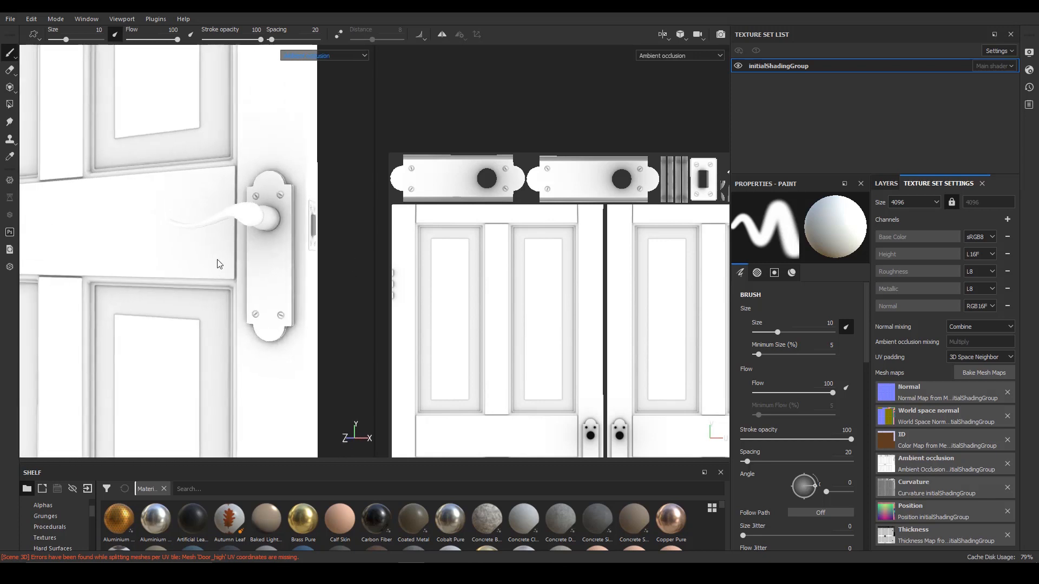
{"action": "right_click_drag", "start_coordinate": [218, 262], "coordinate": [189, 254], "text": "alt"}
Display the Curvature mesh map and view it across the whole door from an angle.
{"action": "left_click", "coordinate": [328, 54]}
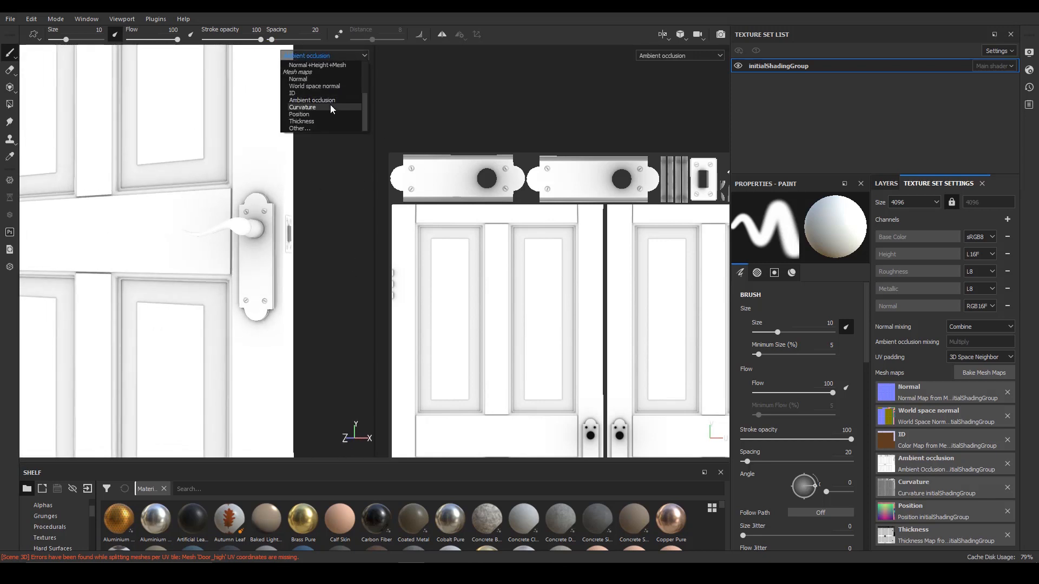
{"action": "left_click", "coordinate": [330, 105]}
{"action": "left_click_drag", "start_coordinate": [249, 221], "coordinate": [266, 196], "text": "alt"}
{"action": "middle_click_drag", "start_coordinate": [266, 196], "coordinate": [335, 199], "text": "alt"}
{"action": "right_click_drag", "start_coordinate": [303, 201], "coordinate": [198, 186], "text": "alt"}
{"action": "middle_click_drag", "start_coordinate": [198, 187], "coordinate": [176, 252], "text": "alt"}
{"action": "left_click_drag", "start_coordinate": [177, 251], "coordinate": [173, 272], "text": "alt"}
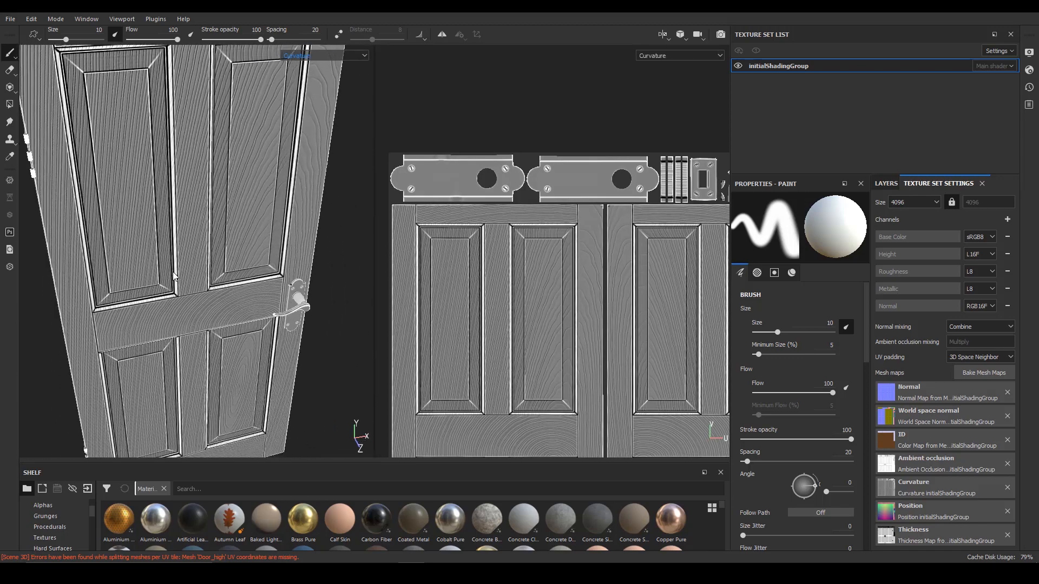
Examine the curvature detail of the wood grain, panel edges and door handle up close.
{"action": "right_click_drag", "start_coordinate": [173, 272], "coordinate": [149, 194], "text": "alt"}
{"action": "left_click_drag", "start_coordinate": [149, 195], "coordinate": [193, 297], "text": "alt"}
{"action": "middle_click_drag", "start_coordinate": [193, 297], "coordinate": [186, 270], "text": "alt"}
{"action": "right_click_drag", "start_coordinate": [286, 311], "coordinate": [170, 267], "text": "alt"}
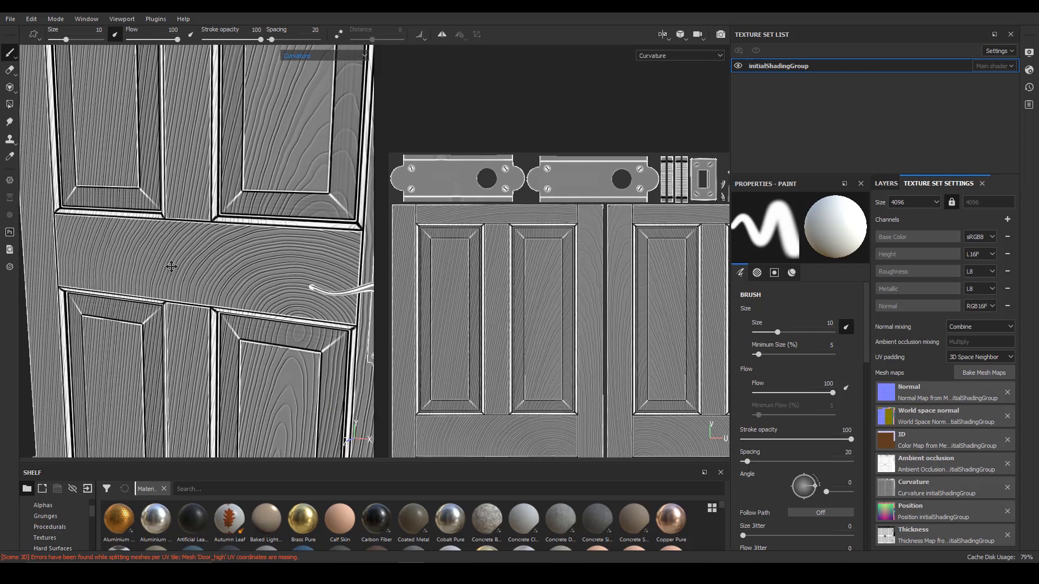
{"action": "middle_click_drag", "start_coordinate": [171, 267], "coordinate": [81, 249], "text": "alt"}
{"action": "left_click_drag", "start_coordinate": [81, 249], "coordinate": [135, 244], "text": "alt"}
{"action": "right_click_drag", "start_coordinate": [135, 244], "coordinate": [300, 248], "text": "alt"}
{"action": "left_click_drag", "start_coordinate": [300, 248], "coordinate": [307, 217], "text": "alt"}
Display the Position mesh map and examine its colour gradient over the whole door from several angles.
{"action": "left_click", "coordinate": [324, 56]}
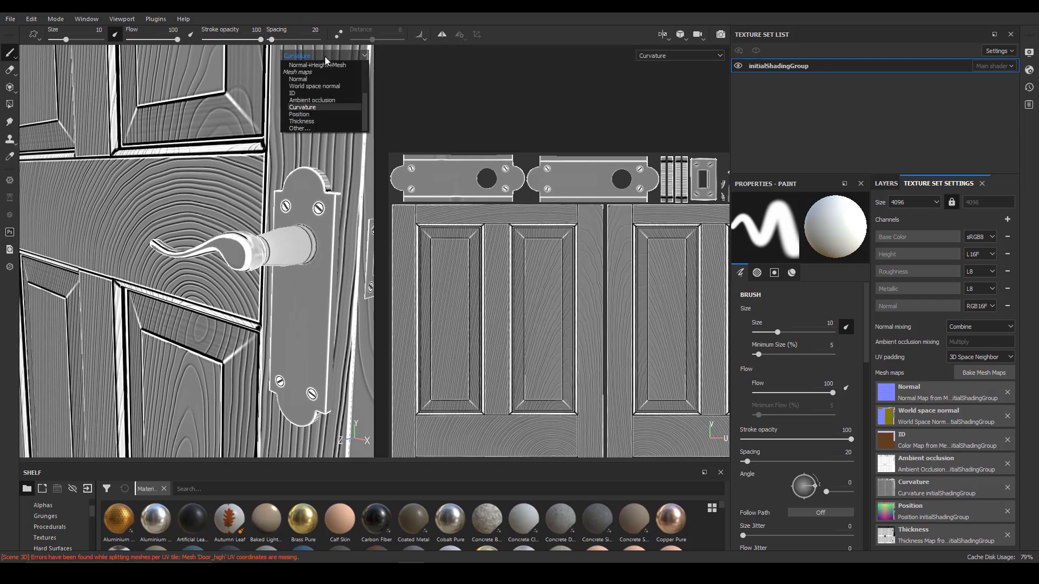
{"action": "left_click", "coordinate": [326, 112]}
{"action": "right_click_drag", "start_coordinate": [294, 196], "coordinate": [57, 182], "text": "alt"}
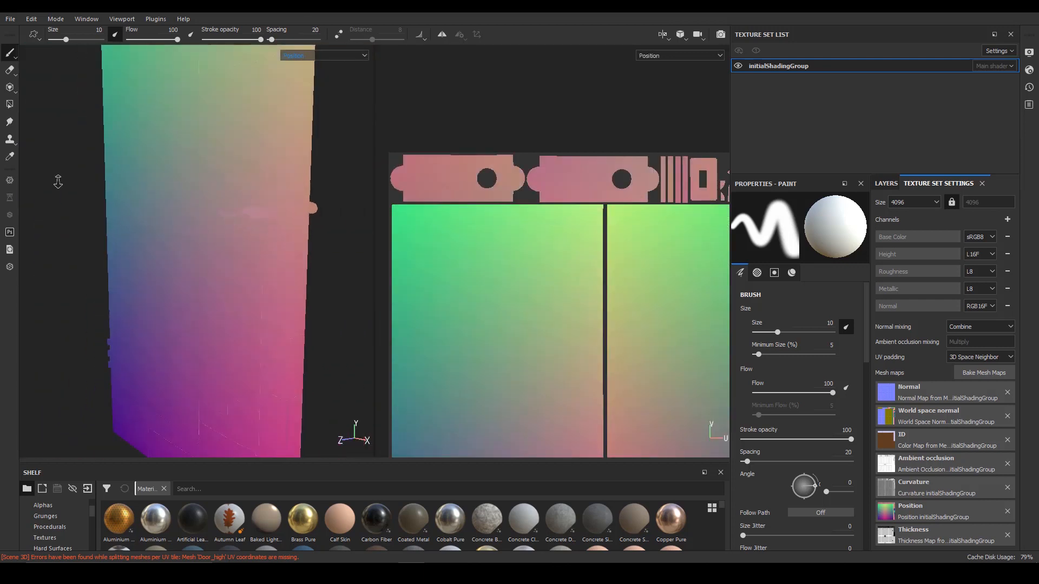
{"action": "left_click_drag", "start_coordinate": [58, 183], "coordinate": [235, 181], "text": "alt"}
{"action": "middle_click_drag", "start_coordinate": [236, 180], "coordinate": [298, 174], "text": "alt"}
{"action": "right_click_drag", "start_coordinate": [298, 174], "coordinate": [130, 182], "text": "alt"}
{"action": "middle_click_drag", "start_coordinate": [220, 215], "coordinate": [222, 246], "text": "alt"}
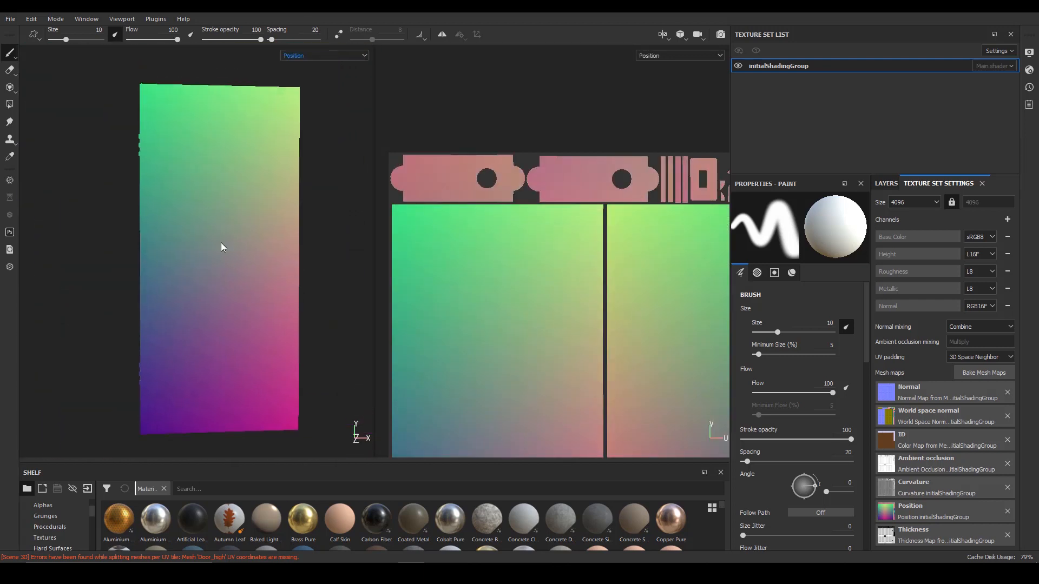
{"action": "mouse_move", "coordinate": [222, 246]}
{"action": "left_mouse_down", "text": "alt"}
{"action": "mouse_move", "coordinate": [274, 251]}
{"action": "mouse_move", "coordinate": [262, 271]}
{"action": "mouse_move", "coordinate": [220, 245]}
{"action": "left_mouse_up", "text": "alt"}
{"action": "right_click_drag", "start_coordinate": [220, 245], "coordinate": [248, 361], "text": "alt"}
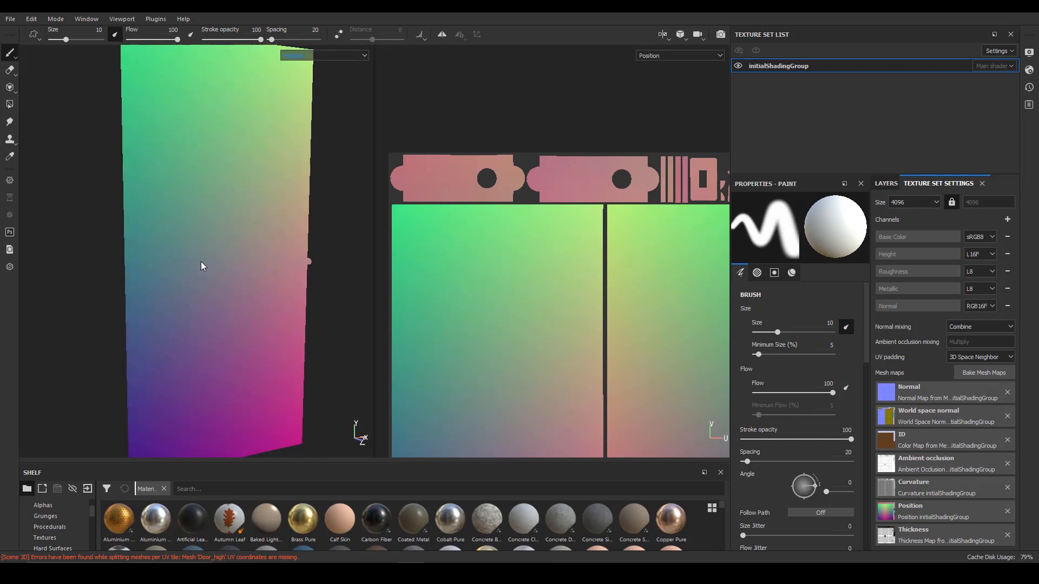
{"action": "left_click_drag", "start_coordinate": [186, 238], "coordinate": [199, 279], "text": "alt"}
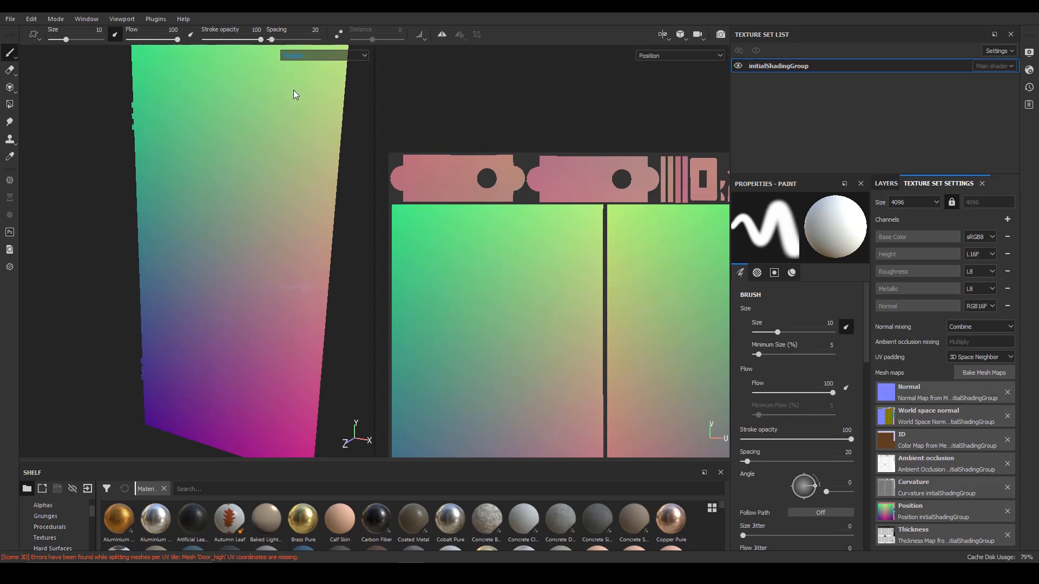
Display the Thickness mesh map and inspect it on the door's panels and frame.
{"action": "left_click", "coordinate": [323, 55]}
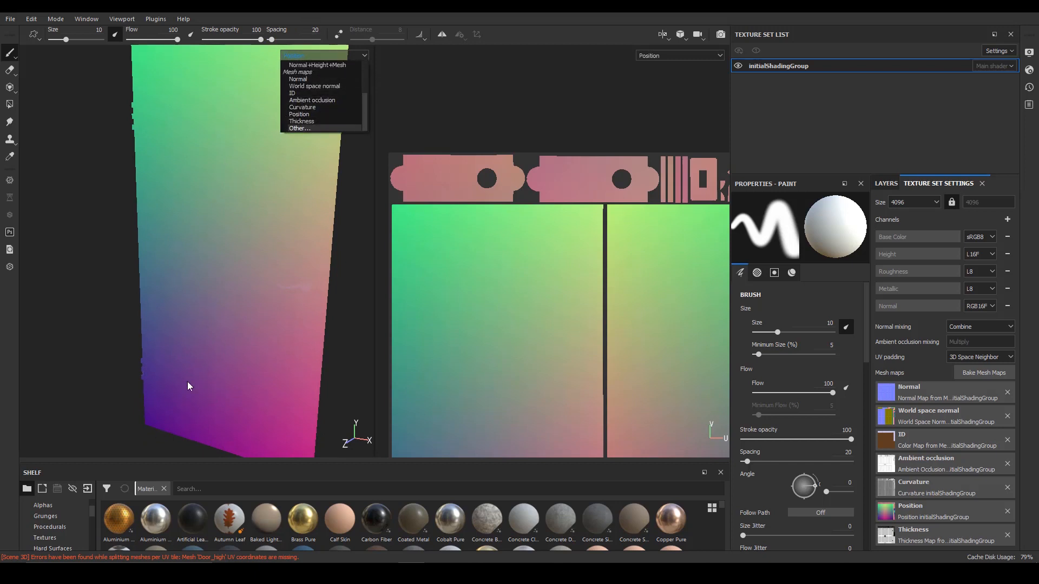
{"action": "left_click", "coordinate": [318, 120]}
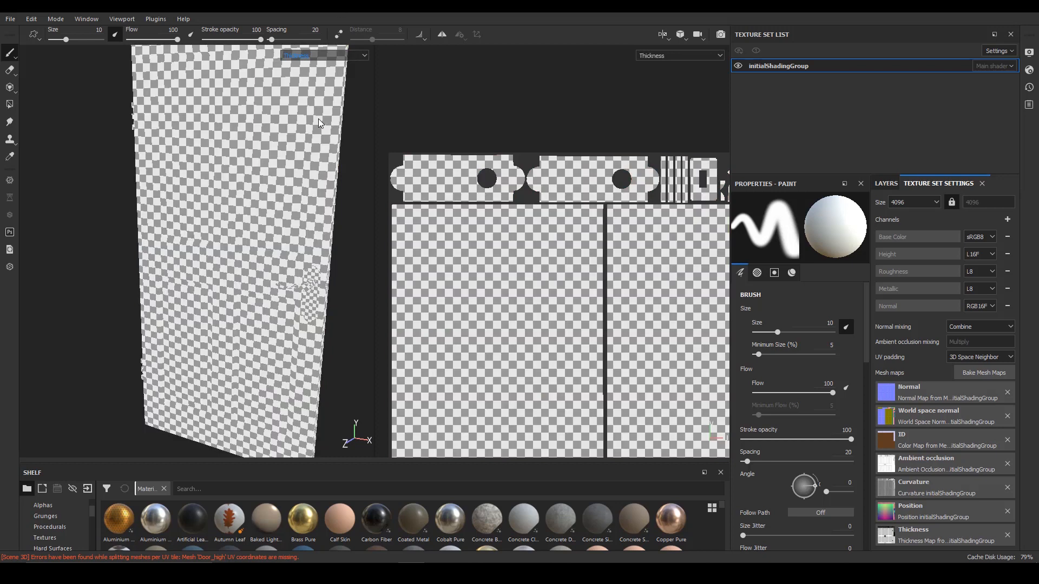
{"action": "left_click_drag", "start_coordinate": [326, 304], "coordinate": [349, 265], "text": "alt"}
{"action": "scroll", "coordinate": [167, 263], "scroll_direction": "up", "scroll_amount": 2}
{"action": "middle_click_drag", "start_coordinate": [129, 220], "coordinate": [135, 221], "text": "alt"}
{"action": "scroll", "coordinate": [198, 232], "scroll_direction": "up", "scroll_amount": 2}
{"action": "left_click_drag", "start_coordinate": [198, 232], "coordinate": [239, 180], "text": "alt"}
{"action": "left_click_drag", "start_coordinate": [198, 217], "coordinate": [221, 197], "text": "alt"}
{"action": "middle_click_drag", "start_coordinate": [221, 197], "coordinate": [272, 211], "text": "alt"}
{"action": "right_click_drag", "start_coordinate": [273, 210], "coordinate": [218, 213], "text": "alt"}
{"action": "left_click_drag", "start_coordinate": [218, 213], "coordinate": [188, 221], "text": "alt"}
{"action": "middle_click_drag", "start_coordinate": [188, 221], "coordinate": [211, 232], "text": "alt"}
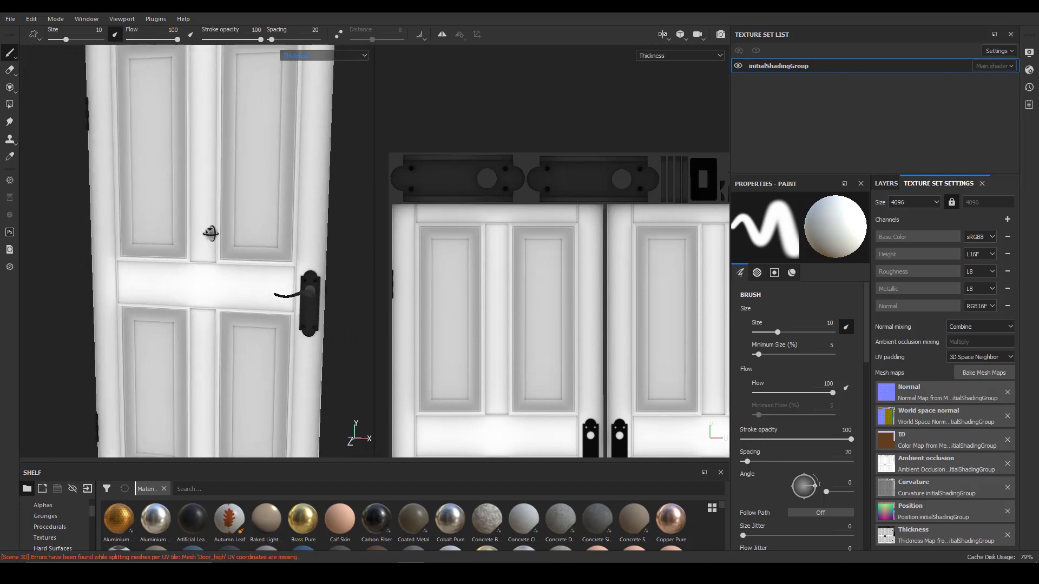
Examine the thickness shading on the handle, its plate and the latch at the door's edge.
{"action": "left_click_drag", "start_coordinate": [211, 232], "coordinate": [135, 215], "text": "alt"}
{"action": "right_click_drag", "start_coordinate": [135, 215], "coordinate": [227, 219], "text": "alt"}
{"action": "left_click_drag", "start_coordinate": [227, 219], "coordinate": [287, 222], "text": "alt"}
{"action": "middle_click_drag", "start_coordinate": [238, 238], "coordinate": [281, 224], "text": "alt"}
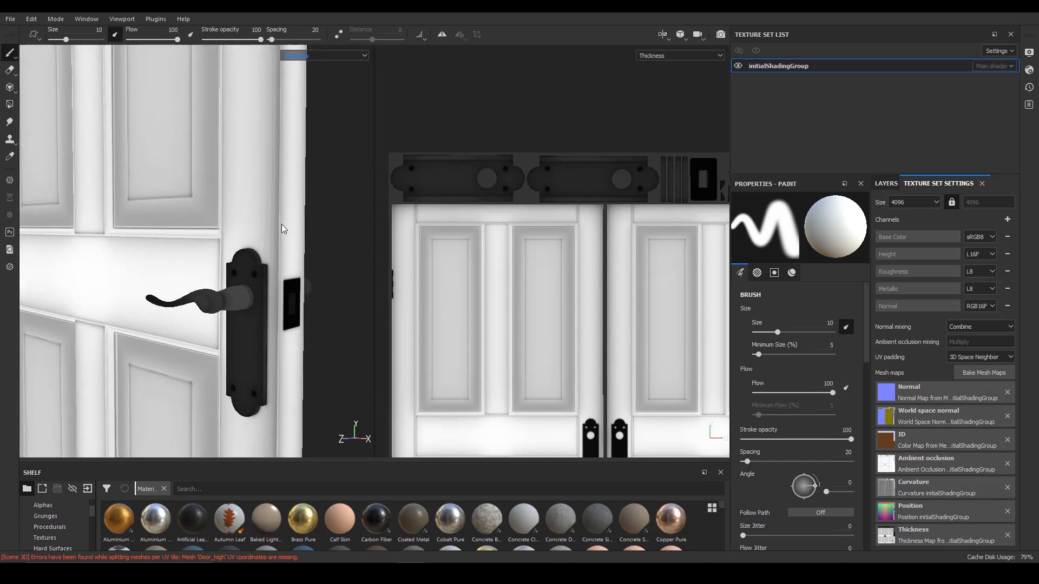
{"action": "left_click_drag", "start_coordinate": [162, 232], "coordinate": [204, 194], "text": "alt"}
{"action": "right_click_drag", "start_coordinate": [200, 185], "coordinate": [173, 173], "text": "alt"}
{"action": "middle_click_drag", "start_coordinate": [173, 173], "coordinate": [232, 233], "text": "alt"}
{"action": "right_click_drag", "start_coordinate": [232, 233], "coordinate": [200, 214], "text": "alt"}
{"action": "left_click_drag", "start_coordinate": [200, 213], "coordinate": [115, 257], "text": "alt"}
{"action": "middle_click_drag", "start_coordinate": [114, 257], "coordinate": [70, 207], "text": "alt"}
{"action": "right_click_drag", "start_coordinate": [70, 207], "coordinate": [116, 203], "text": "alt"}
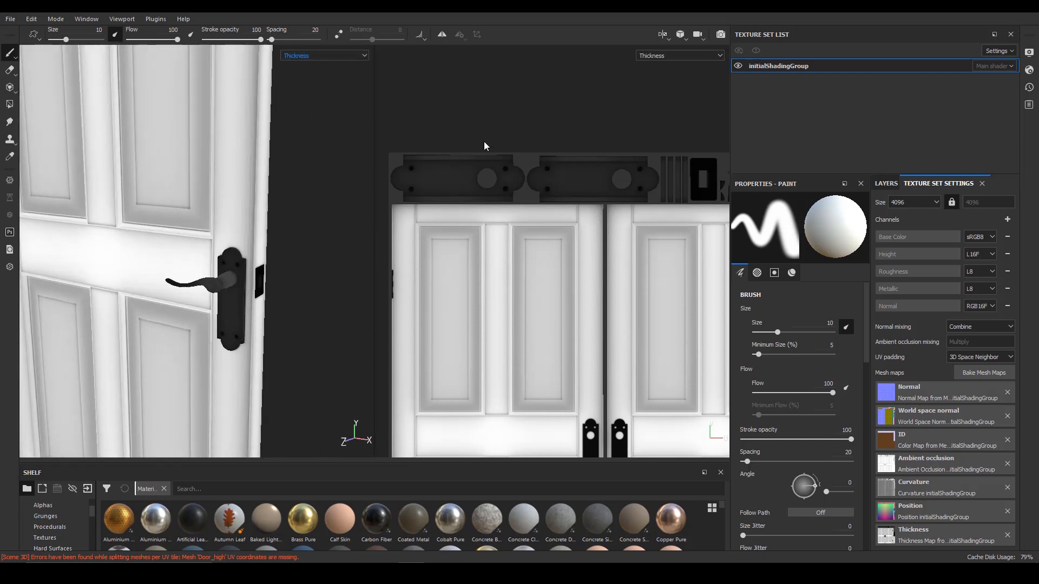
Display the Normal mesh map again and view the whole door.
{"action": "left_click", "coordinate": [324, 56]}
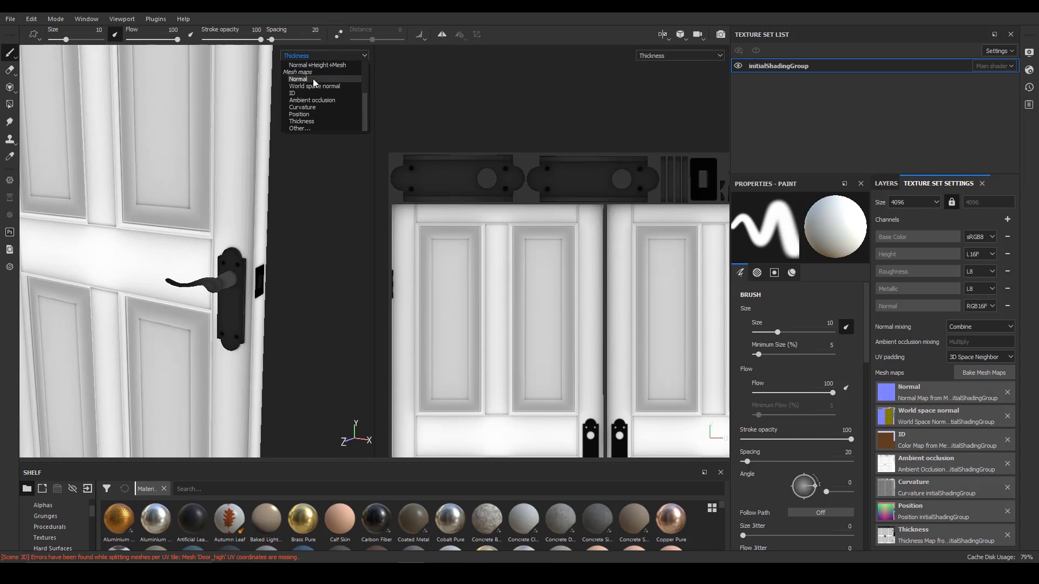
{"action": "left_click", "coordinate": [313, 80]}
{"action": "scroll", "coordinate": [233, 166], "scroll_direction": "down", "scroll_amount": 5}
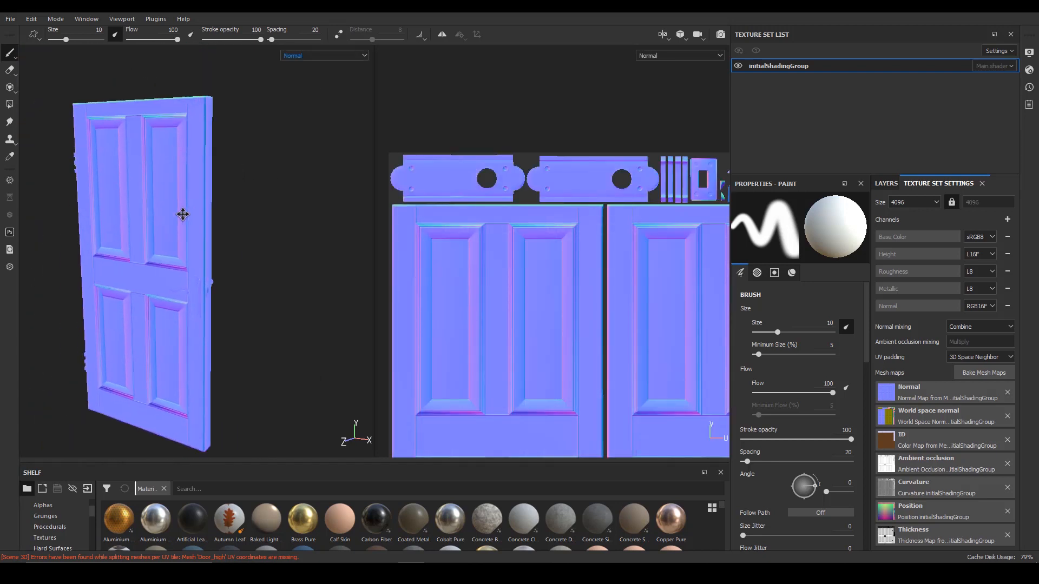
Switch the display back to the lit Material view and inspect the baked wood detail on the door panels.
{"action": "left_click", "coordinate": [346, 57]}
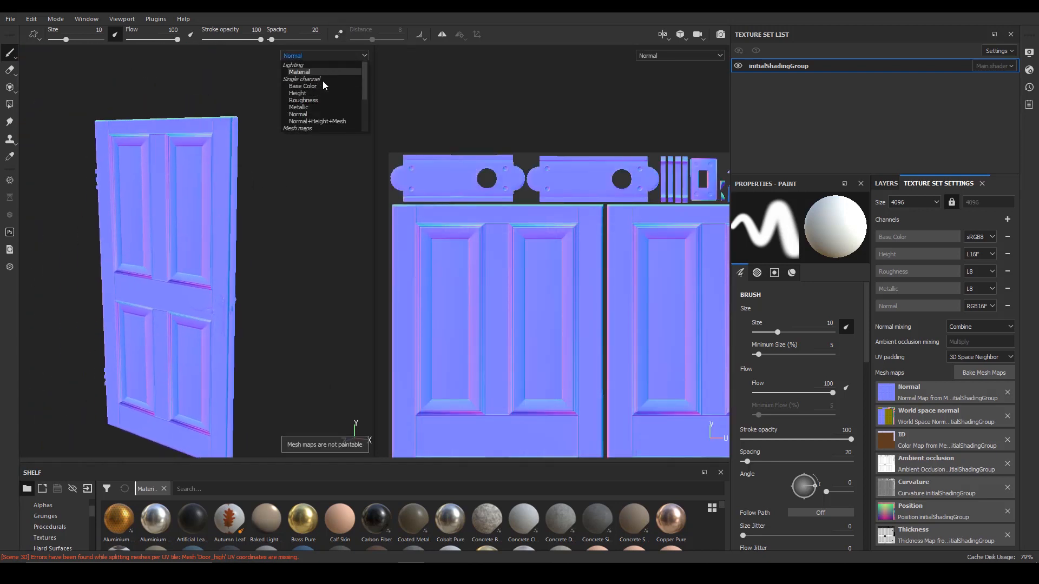
{"action": "left_click", "coordinate": [310, 71]}
{"action": "left_click_drag", "start_coordinate": [294, 167], "coordinate": [204, 294], "text": "alt"}
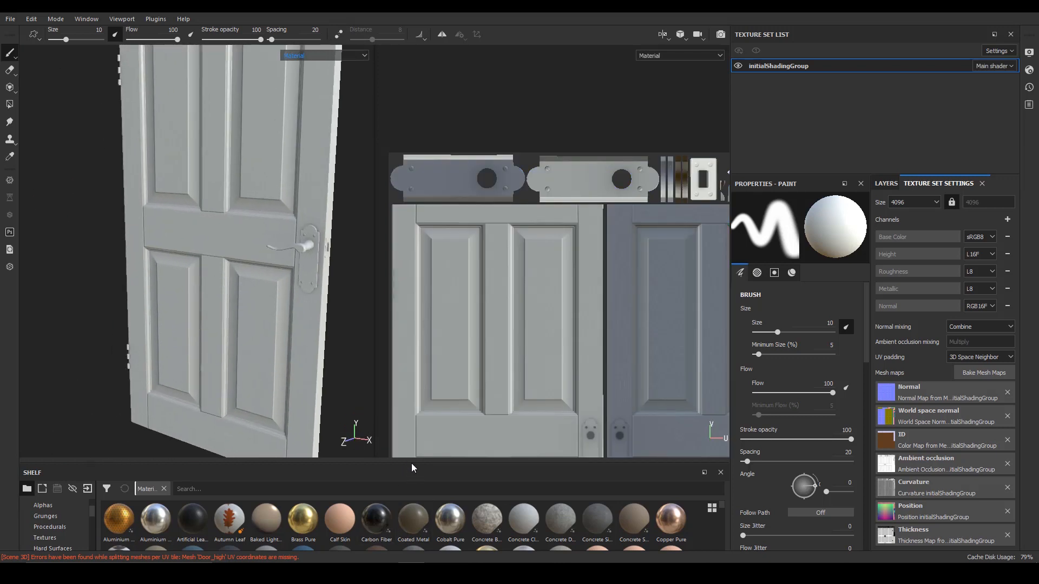
{"action": "left_click_drag", "start_coordinate": [198, 341], "coordinate": [248, 351], "text": "alt"}
{"action": "right_click_drag", "start_coordinate": [248, 351], "coordinate": [111, 352], "text": "alt"}
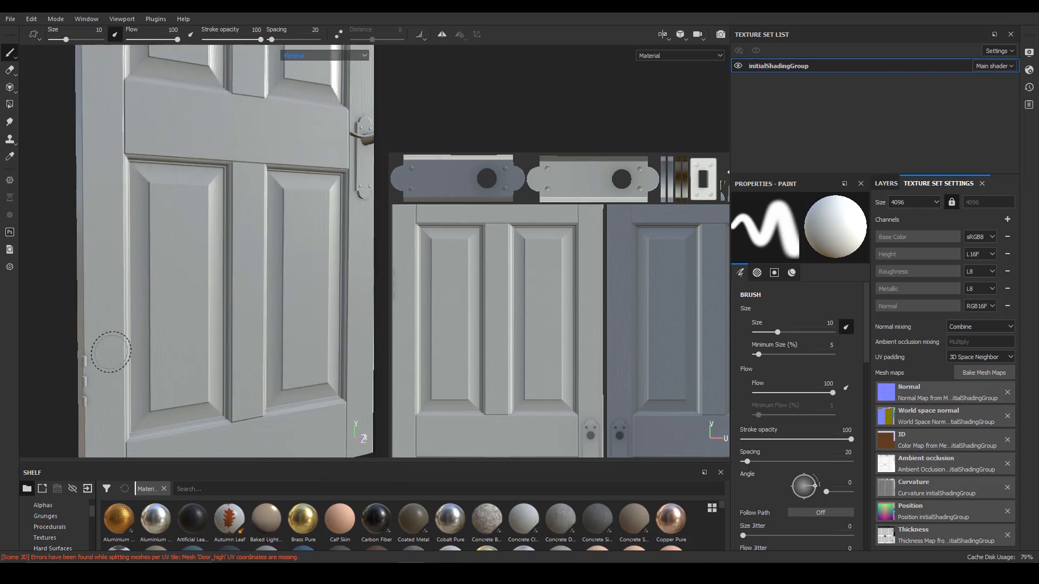
{"action": "left_click_drag", "start_coordinate": [111, 353], "coordinate": [270, 349], "text": "alt"}
{"action": "right_click_drag", "start_coordinate": [271, 349], "coordinate": [135, 335], "text": "alt"}
{"action": "middle_click_drag", "start_coordinate": [136, 335], "coordinate": [163, 321], "text": "alt"}
{"action": "left_click_drag", "start_coordinate": [125, 350], "coordinate": [203, 329], "text": "alt"}
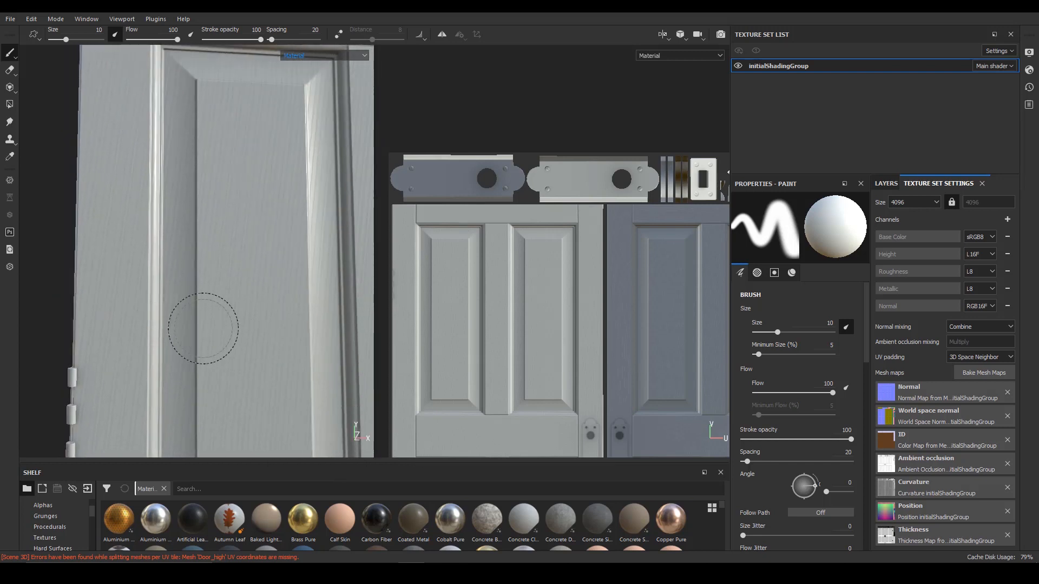
Enlarge the shelf and browse its Smart materials category down to the wood materials.
{"action": "middle_click_drag", "start_coordinate": [216, 366], "coordinate": [190, 311], "text": "alt"}
{"action": "left_click_drag", "start_coordinate": [190, 310], "coordinate": [180, 283], "text": "alt"}
{"action": "middle_click_drag", "start_coordinate": [211, 374], "coordinate": [202, 290], "text": "alt"}
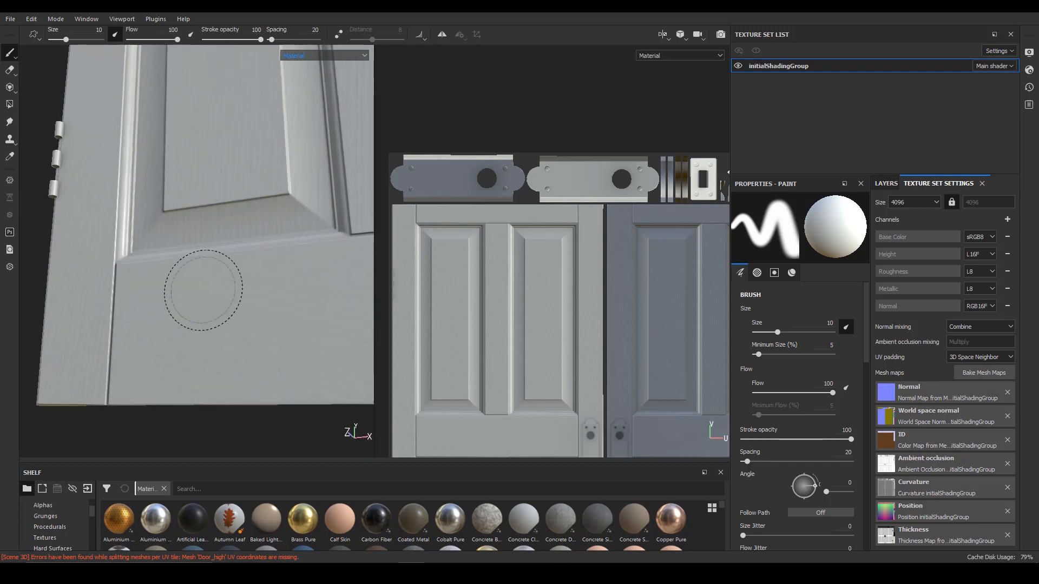
{"action": "left_click_drag", "start_coordinate": [201, 290], "coordinate": [216, 324], "text": "alt"}
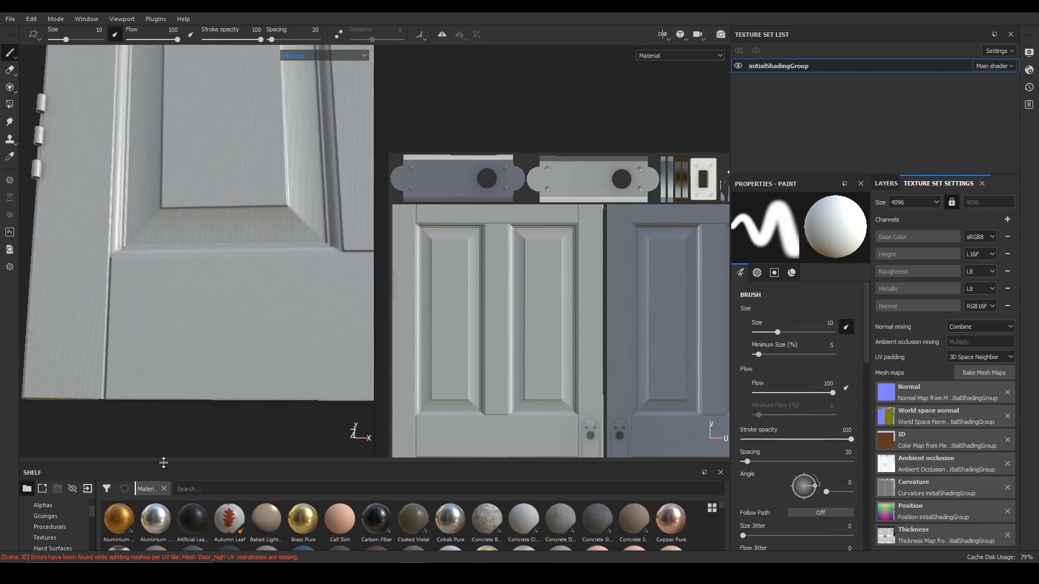
{"action": "left_click_drag", "start_coordinate": [163, 462], "coordinate": [164, 354]}
{"action": "scroll", "coordinate": [213, 474], "scroll_direction": "down", "scroll_amount": 5}
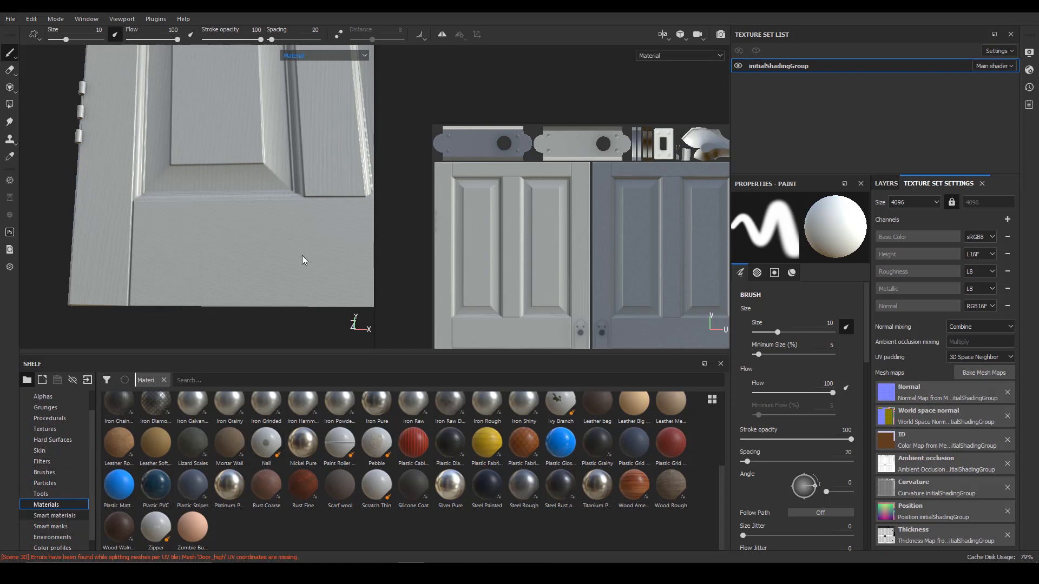
{"action": "left_click", "coordinate": [54, 515]}
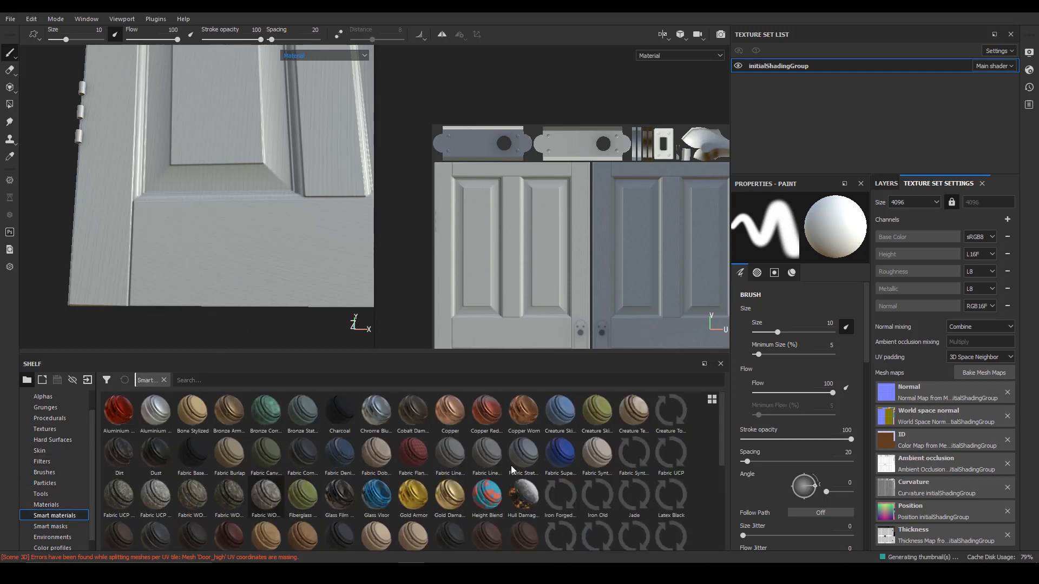
{"action": "scroll", "coordinate": [511, 465], "scroll_direction": "down", "scroll_amount": 5}
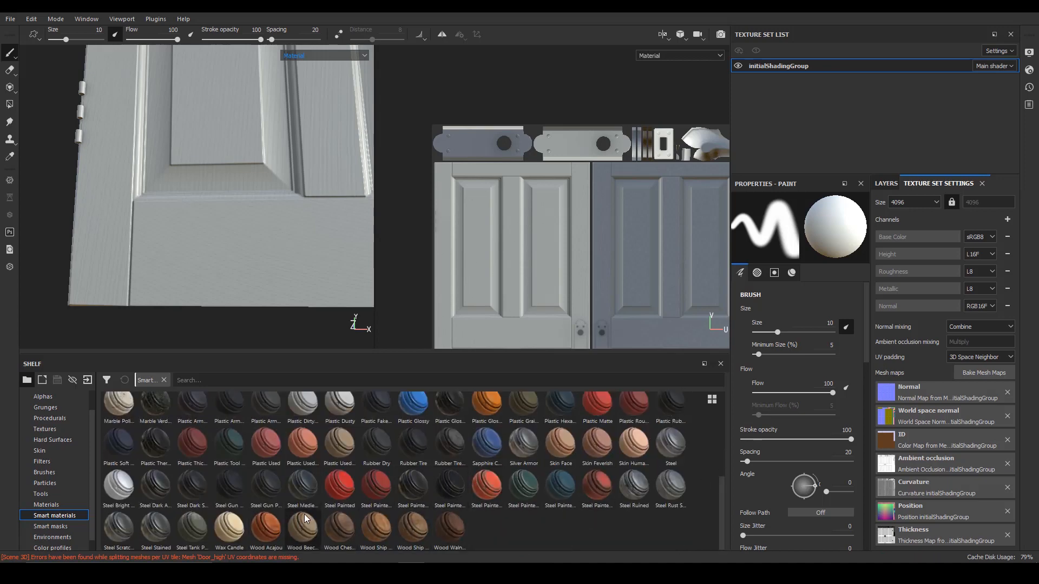
Try the Wood Beech smart material on the door.
{"action": "left_click_drag", "start_coordinate": [309, 531], "coordinate": [239, 227]}
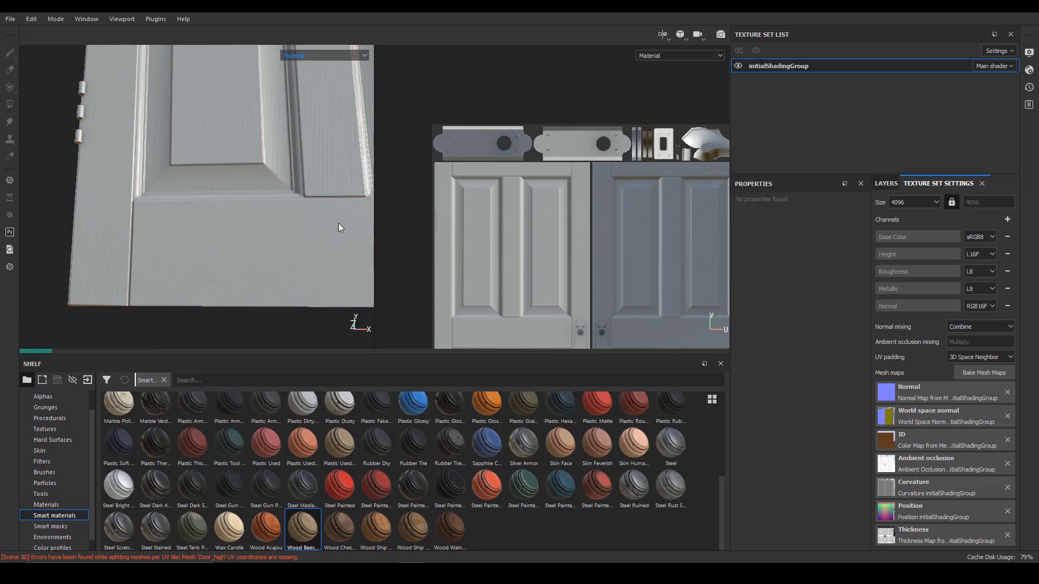
{"action": "right_click_drag", "start_coordinate": [345, 220], "coordinate": [233, 201], "text": "alt"}
{"action": "middle_click_drag", "start_coordinate": [233, 201], "coordinate": [233, 270], "text": "alt"}
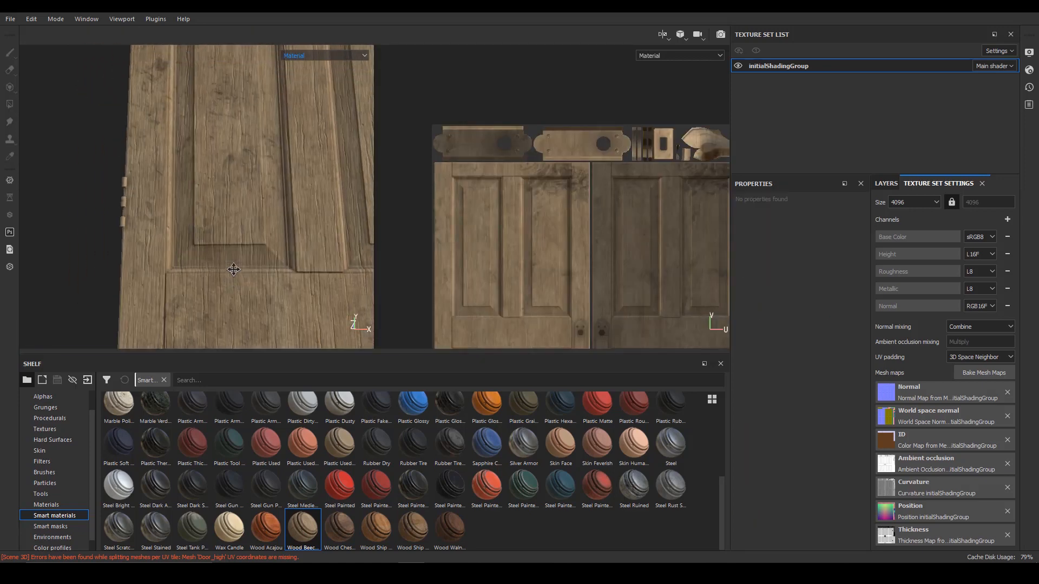
{"action": "right_click_drag", "start_coordinate": [234, 269], "coordinate": [261, 273], "text": "alt"}
{"action": "left_click_drag", "start_coordinate": [261, 273], "coordinate": [293, 257], "text": "alt"}
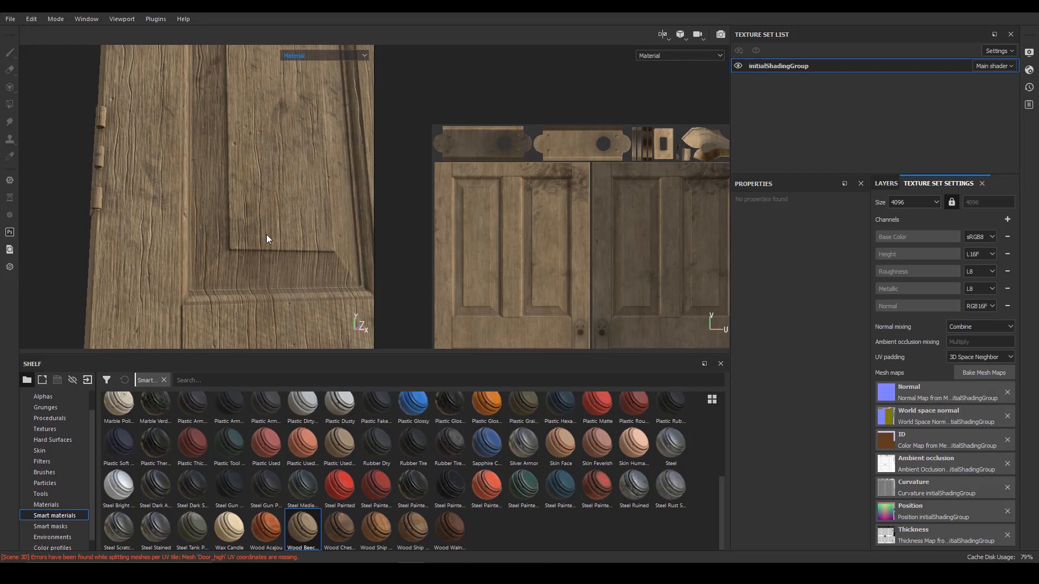
Inspect the beech wood grain across the door's panels and rails and on the handle.
{"action": "right_click_drag", "start_coordinate": [267, 235], "coordinate": [248, 181], "text": "alt"}
{"action": "left_click_drag", "start_coordinate": [249, 181], "coordinate": [242, 278], "text": "alt"}
{"action": "middle_click_drag", "start_coordinate": [241, 278], "coordinate": [243, 210], "text": "alt"}
{"action": "mouse_move", "coordinate": [244, 210]}
{"action": "right_mouse_down", "text": "alt"}
{"action": "mouse_move", "coordinate": [296, 222]}
{"action": "mouse_move", "coordinate": [244, 190]}
{"action": "right_mouse_up", "text": "alt"}
{"action": "left_click_drag", "start_coordinate": [244, 190], "coordinate": [141, 225], "text": "alt"}
{"action": "middle_click_drag", "start_coordinate": [201, 250], "coordinate": [154, 224], "text": "alt"}
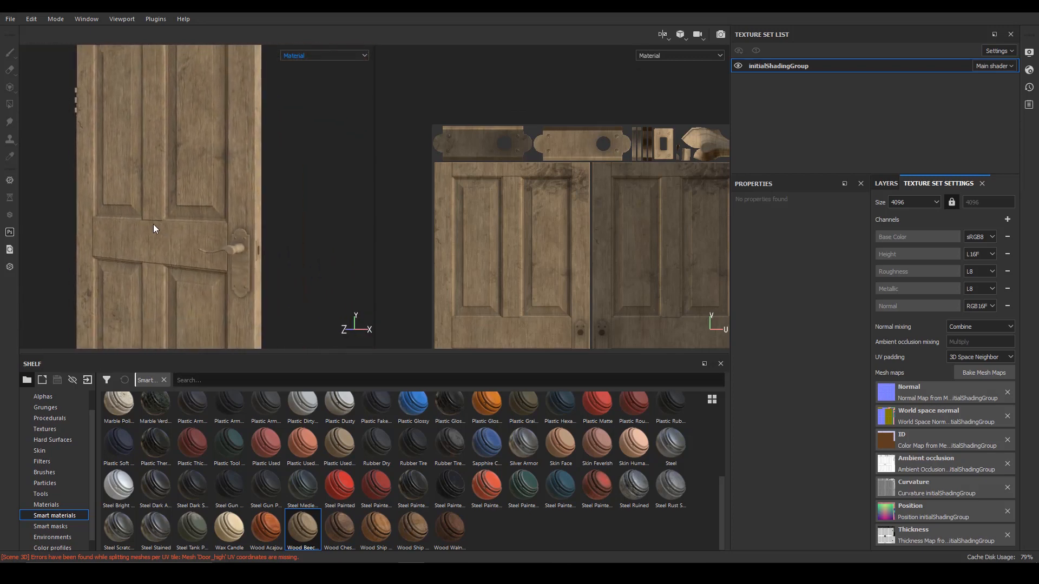
{"action": "right_click_drag", "start_coordinate": [154, 228], "coordinate": [288, 219], "text": "alt"}
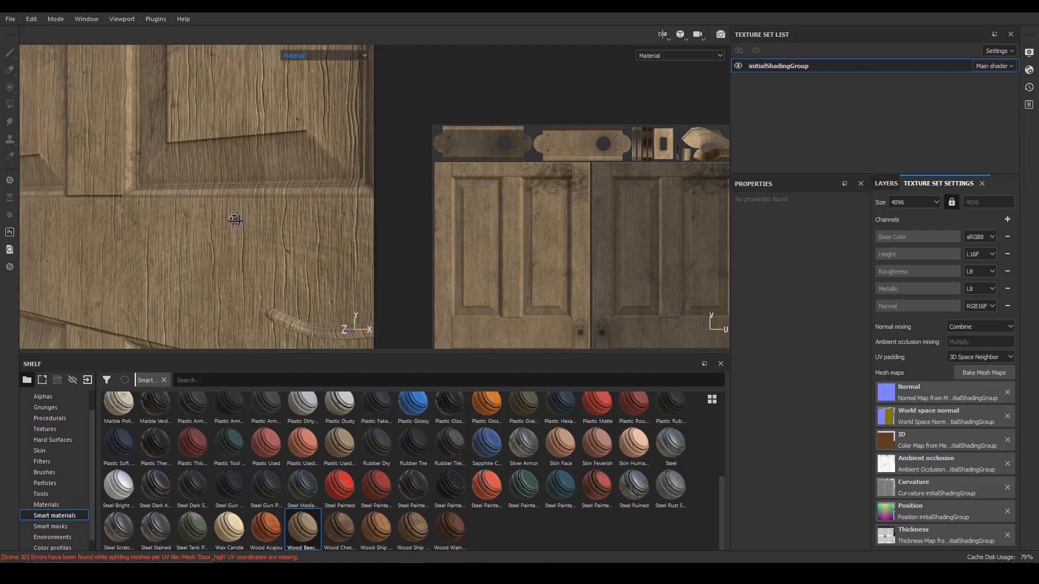
{"action": "left_click_drag", "start_coordinate": [235, 220], "coordinate": [325, 159], "text": "alt"}
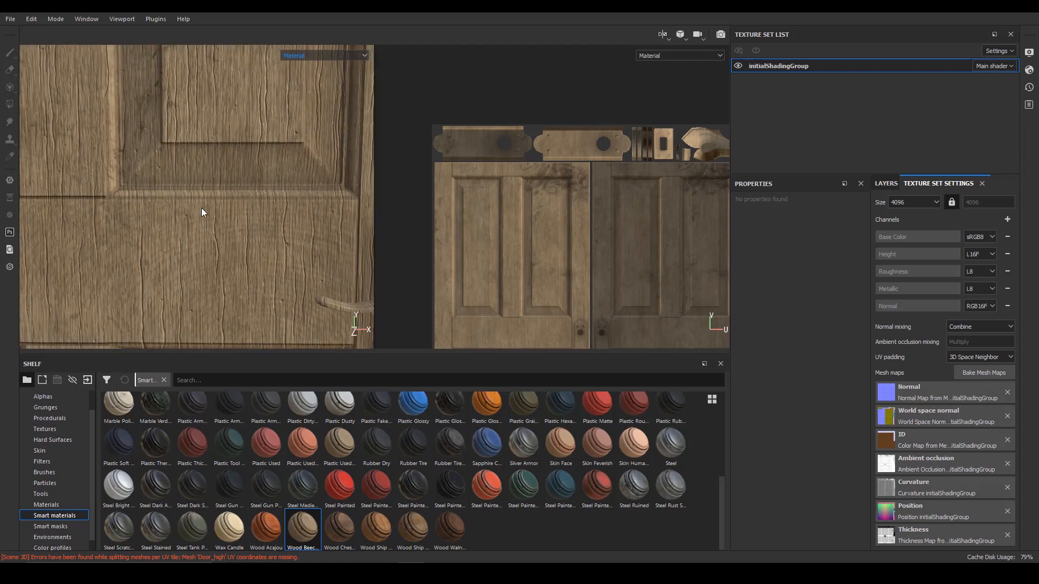
{"action": "right_click_drag", "start_coordinate": [201, 207], "coordinate": [214, 249], "text": "alt"}
{"action": "middle_click_drag", "start_coordinate": [213, 249], "coordinate": [201, 225], "text": "alt"}
{"action": "right_click_drag", "start_coordinate": [202, 226], "coordinate": [217, 259], "text": "alt"}
{"action": "left_click_drag", "start_coordinate": [217, 259], "coordinate": [220, 343], "text": "alt"}
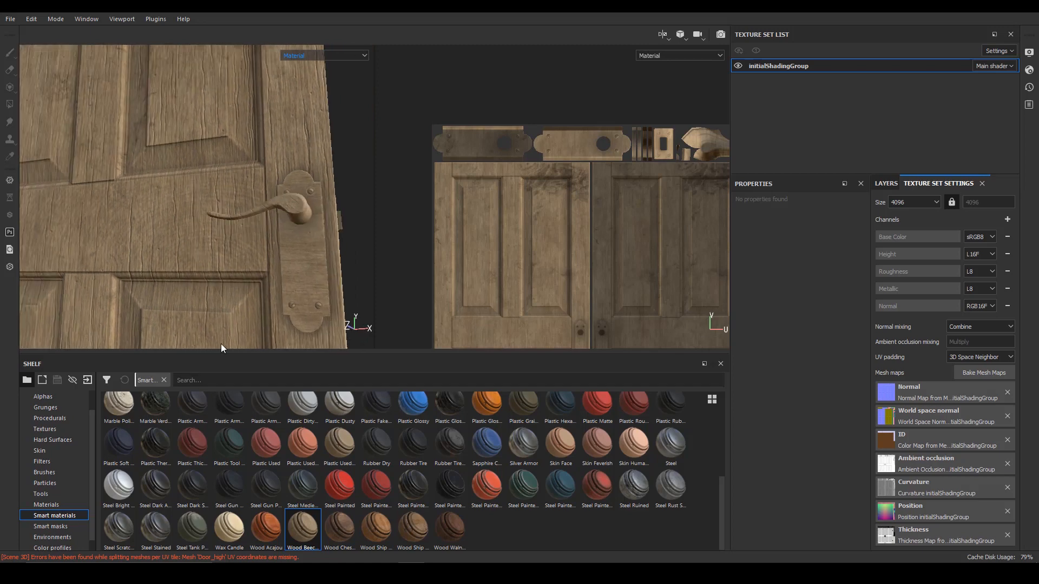
Undo the beech material and apply the Wood Ship Hull Nordic smart material to the door instead.
{"action": "key", "text": "1"}
{"action": "left_click_drag", "start_coordinate": [378, 546], "coordinate": [253, 295]}
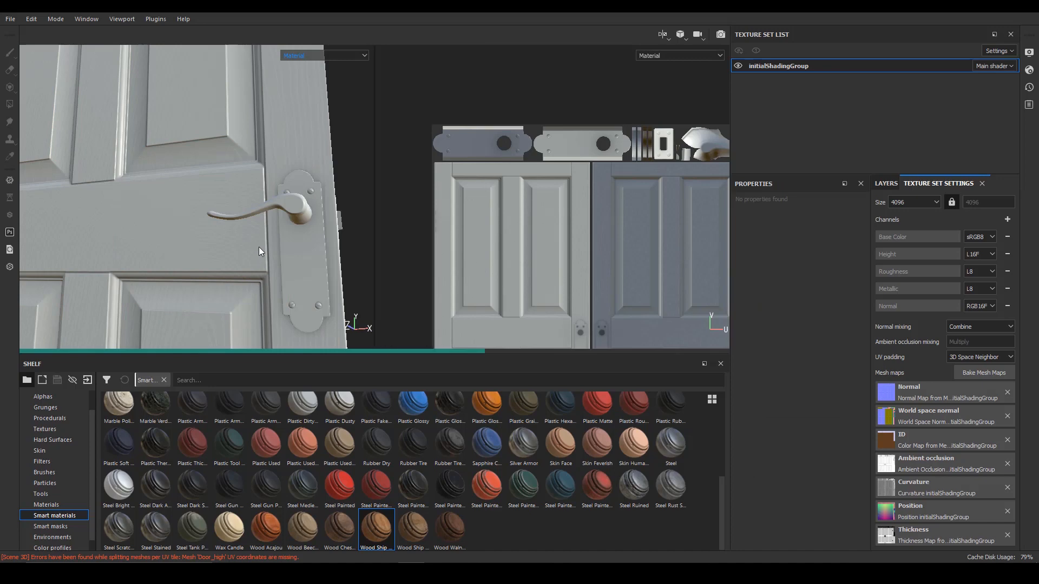
{"action": "left_click_drag", "start_coordinate": [259, 251], "coordinate": [163, 260], "text": "alt"}
{"action": "right_click_drag", "start_coordinate": [164, 260], "coordinate": [76, 243], "text": "alt"}
{"action": "middle_click_drag", "start_coordinate": [76, 244], "coordinate": [40, 283], "text": "alt"}
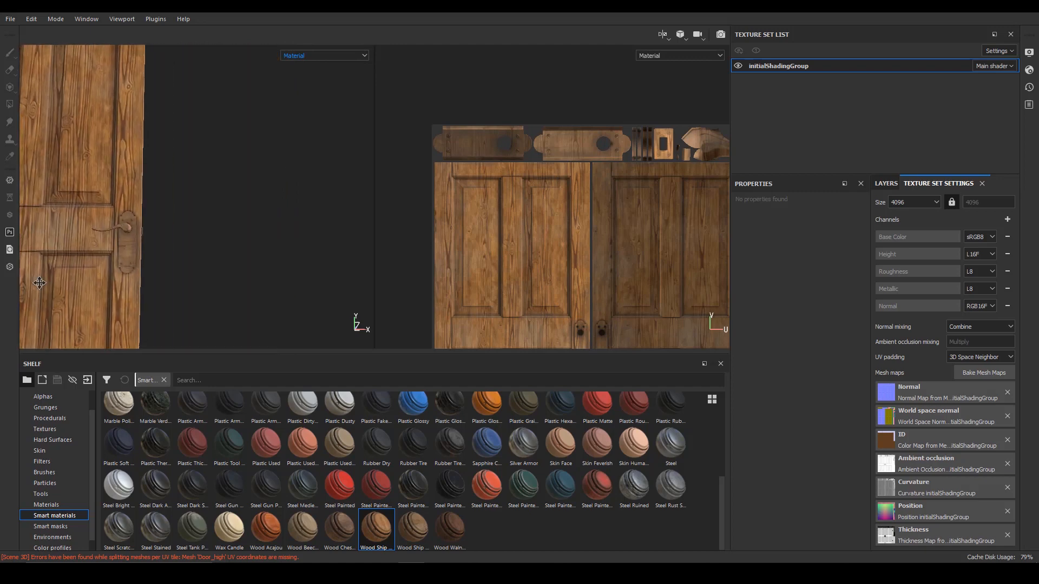
{"action": "right_click_drag", "start_coordinate": [40, 283], "coordinate": [209, 278], "text": "alt"}
{"action": "middle_click_drag", "start_coordinate": [186, 251], "coordinate": [228, 290], "text": "alt"}
{"action": "left_click_drag", "start_coordinate": [227, 290], "coordinate": [264, 253], "text": "alt"}
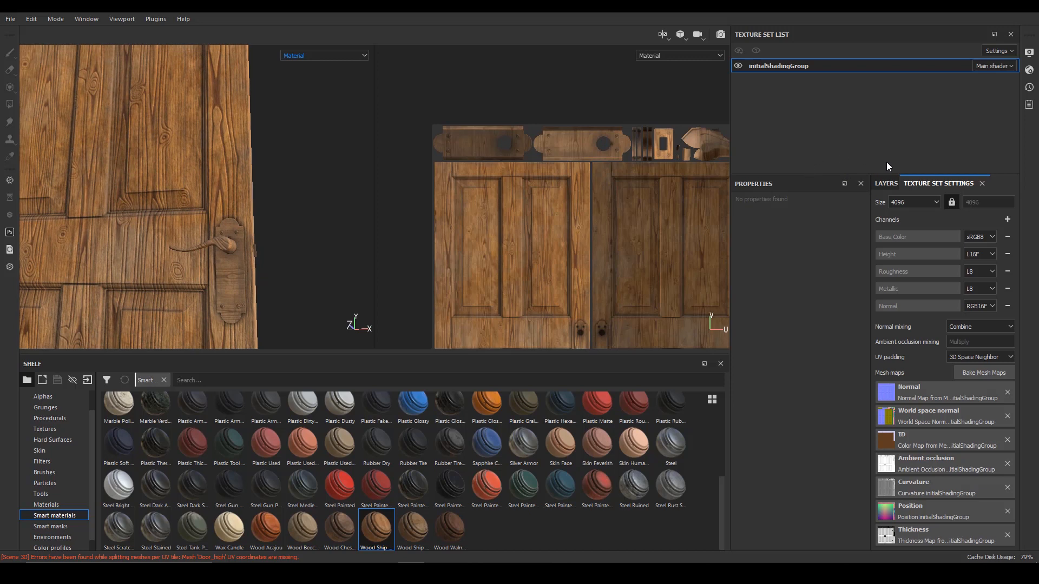
Add the Steel Stained smart material above the Wood Ship Hull Nordic layer in the layer stack.
{"action": "left_click", "coordinate": [885, 183]}
{"action": "left_click", "coordinate": [934, 225]}
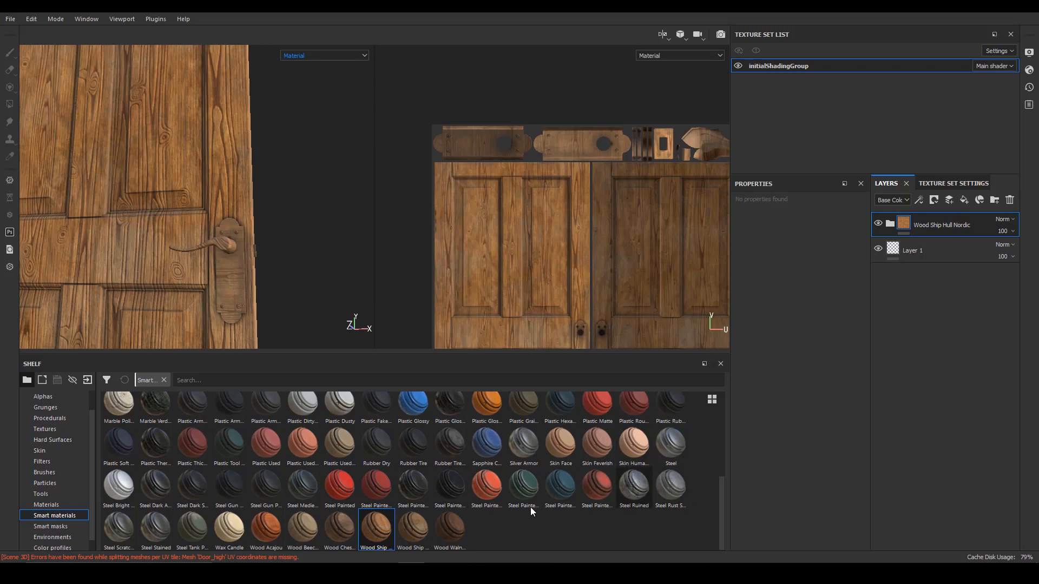
{"action": "left_click_drag", "start_coordinate": [153, 532], "coordinate": [940, 211]}
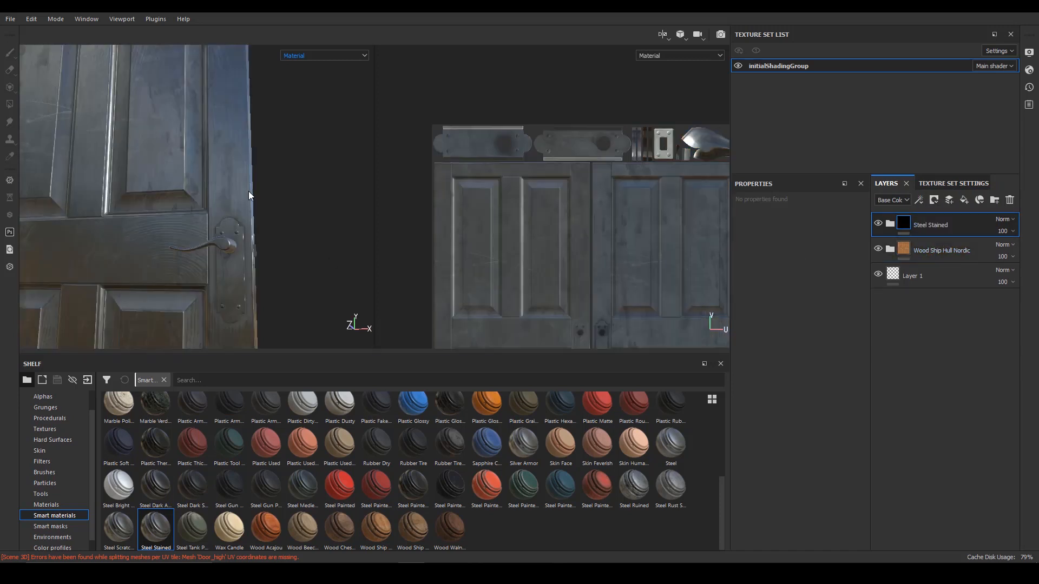
{"action": "left_click_drag", "start_coordinate": [248, 191], "coordinate": [724, 172], "text": "alt"}
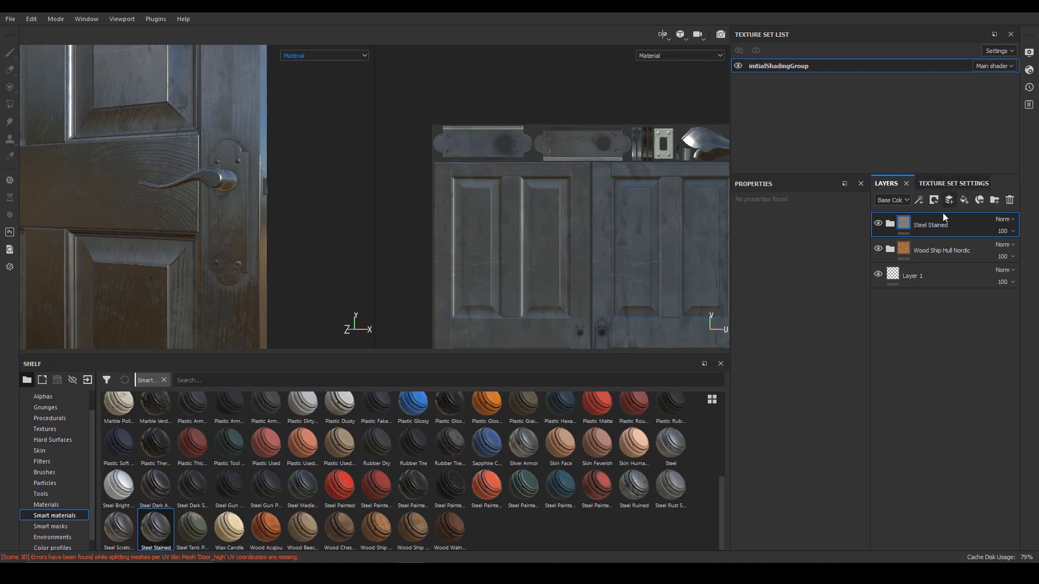
Mask the Steel Stained group with a color selection, picking the lavender ID color of the handle plate.
{"action": "right_click", "coordinate": [931, 222]}
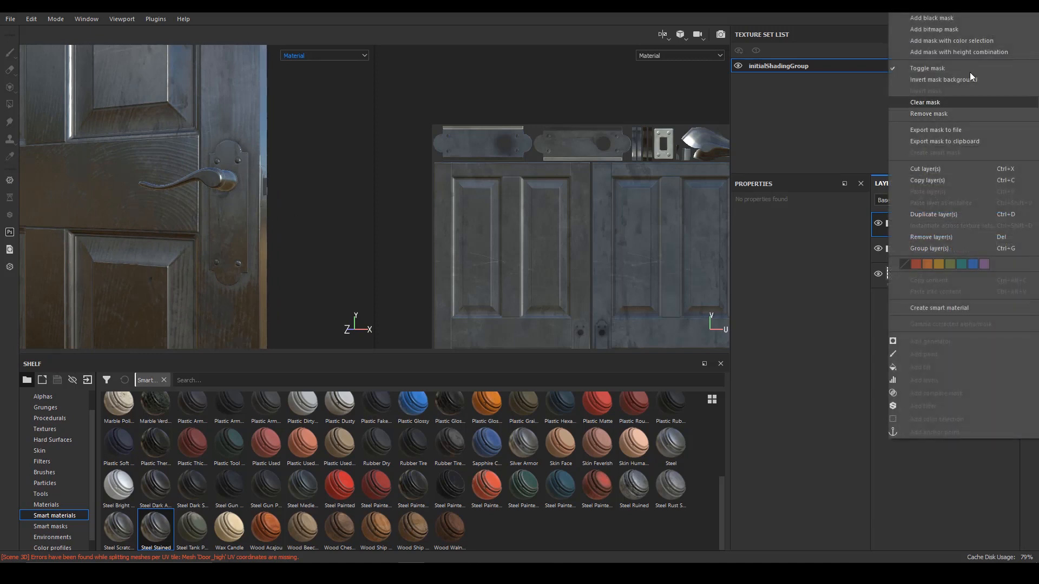
{"action": "left_click", "coordinate": [969, 40]}
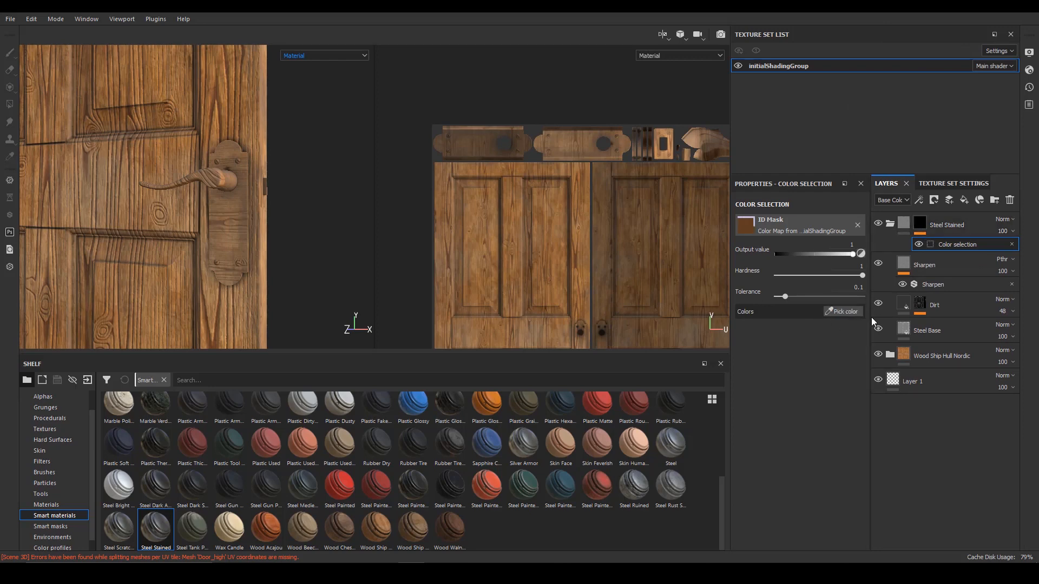
{"action": "left_click", "coordinate": [842, 314]}
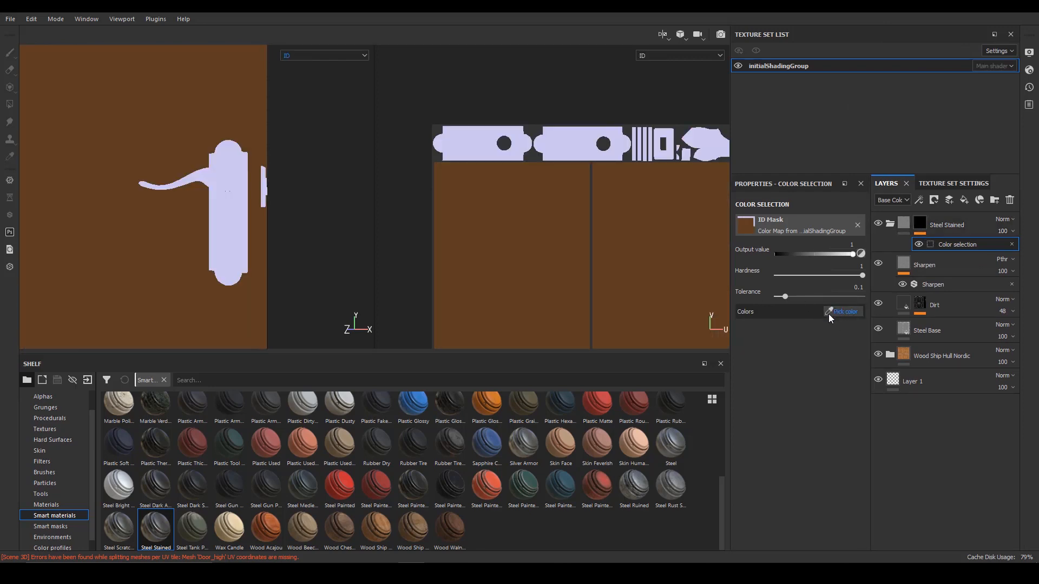
{"action": "left_click", "coordinate": [233, 223]}
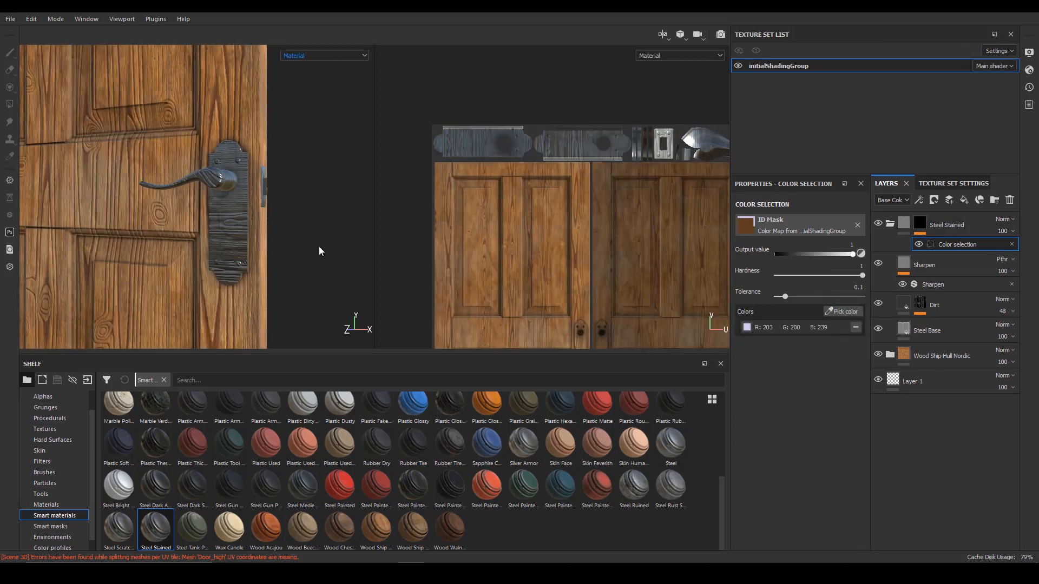
{"action": "left_click_drag", "start_coordinate": [293, 242], "coordinate": [314, 241], "text": "alt"}
{"action": "right_click_drag", "start_coordinate": [313, 242], "coordinate": [325, 235], "text": "alt"}
{"action": "left_click_drag", "start_coordinate": [325, 235], "coordinate": [292, 236], "text": "alt"}
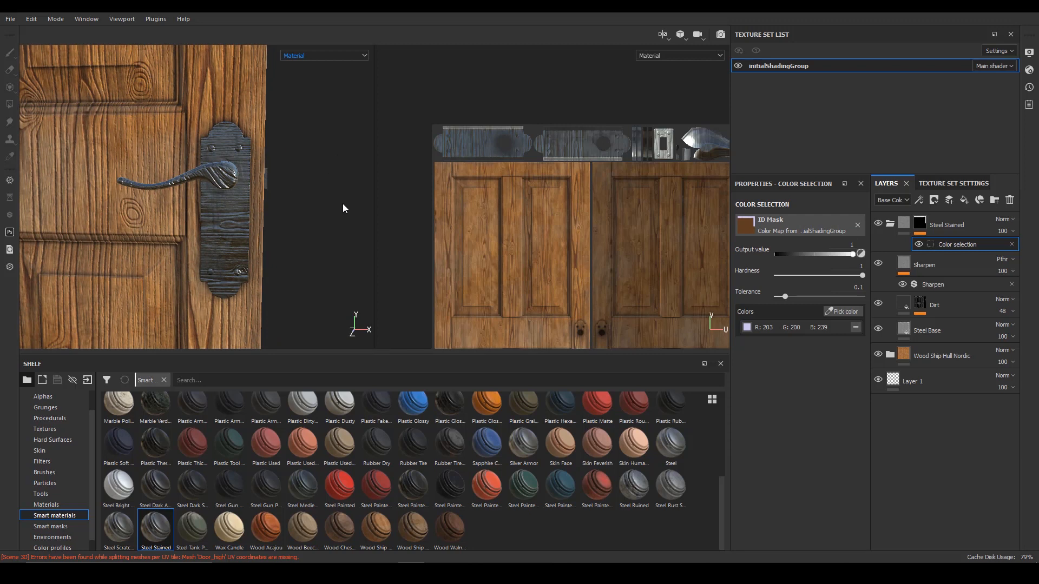
{"action": "left_click_drag", "start_coordinate": [327, 201], "coordinate": [318, 202], "text": "alt"}
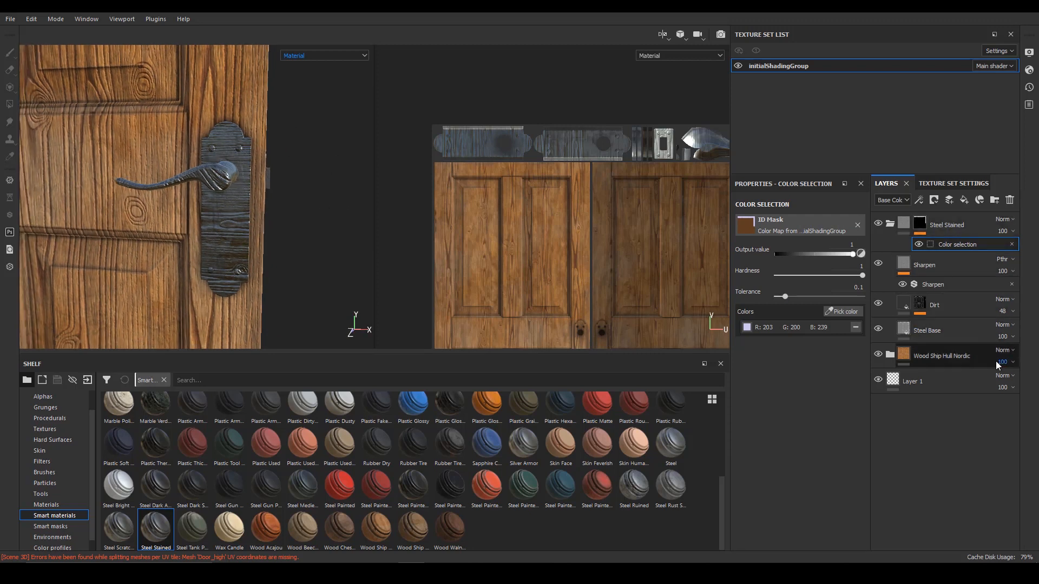
Mask the Wood Ship Hull Nordic group with a color selection, picking the brown ID color of the door.
{"action": "left_click", "coordinate": [942, 360]}
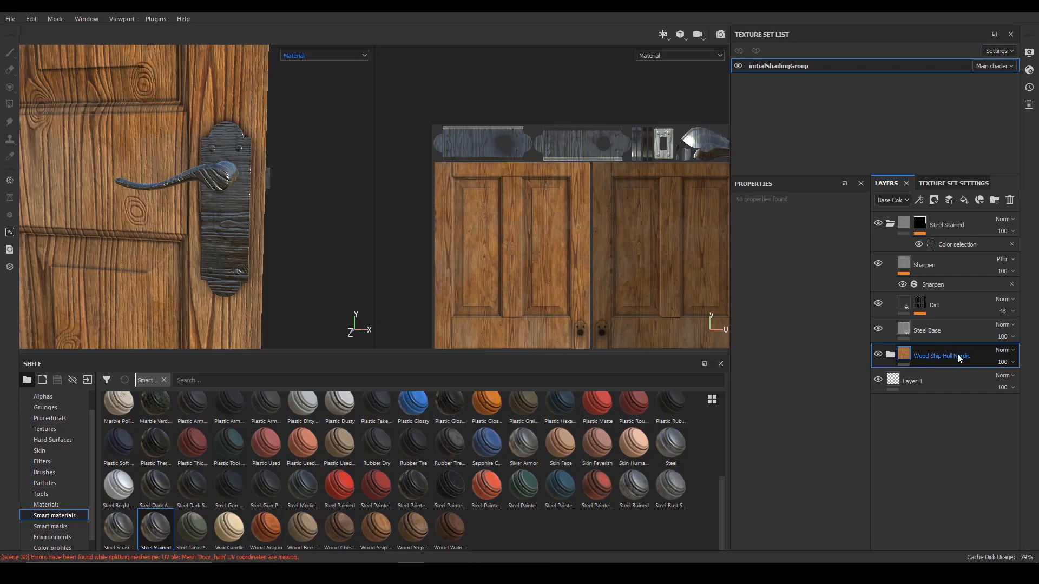
{"action": "right_click", "coordinate": [955, 354]}
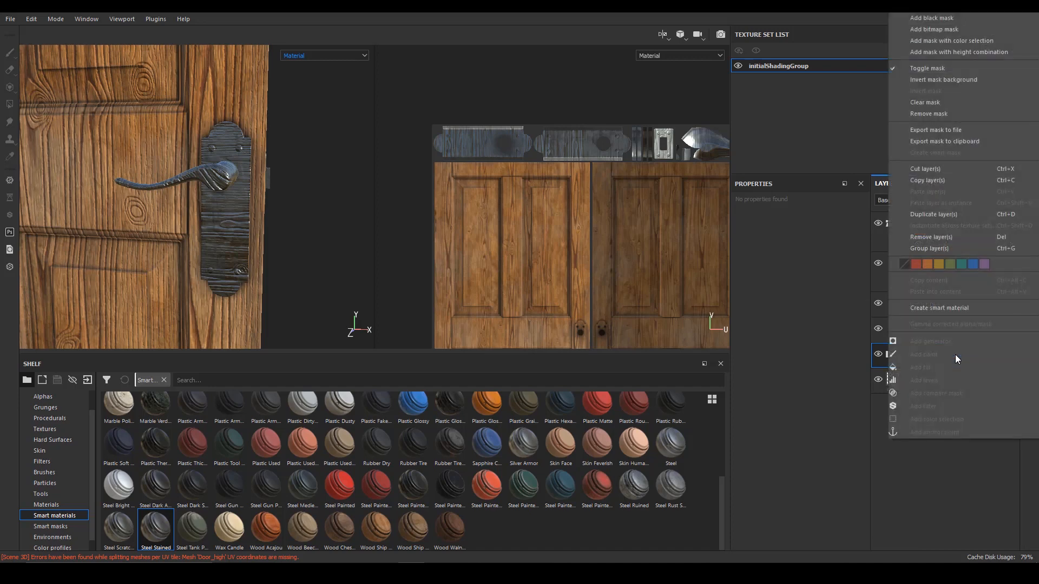
{"action": "left_click", "coordinate": [965, 40]}
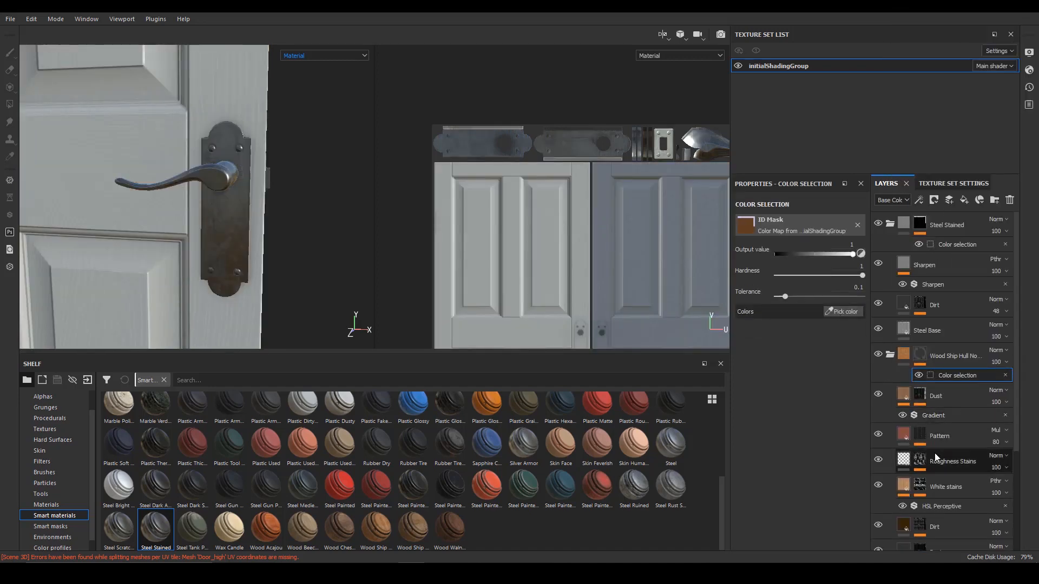
{"action": "left_click", "coordinate": [844, 312]}
{"action": "left_click", "coordinate": [88, 245]}
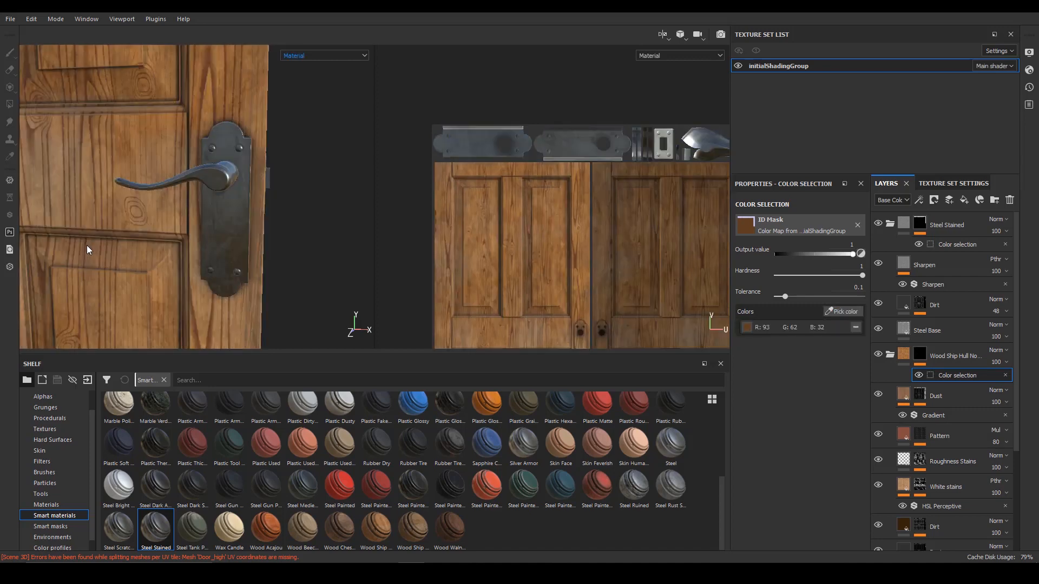
Inspect the masked wood material on the door's panels, hinge side and lower end.
{"action": "right_click_drag", "start_coordinate": [271, 258], "coordinate": [234, 243], "text": "alt"}
{"action": "middle_click_drag", "start_coordinate": [233, 243], "coordinate": [222, 206], "text": "alt"}
{"action": "right_click_drag", "start_coordinate": [346, 228], "coordinate": [382, 233], "text": "alt"}
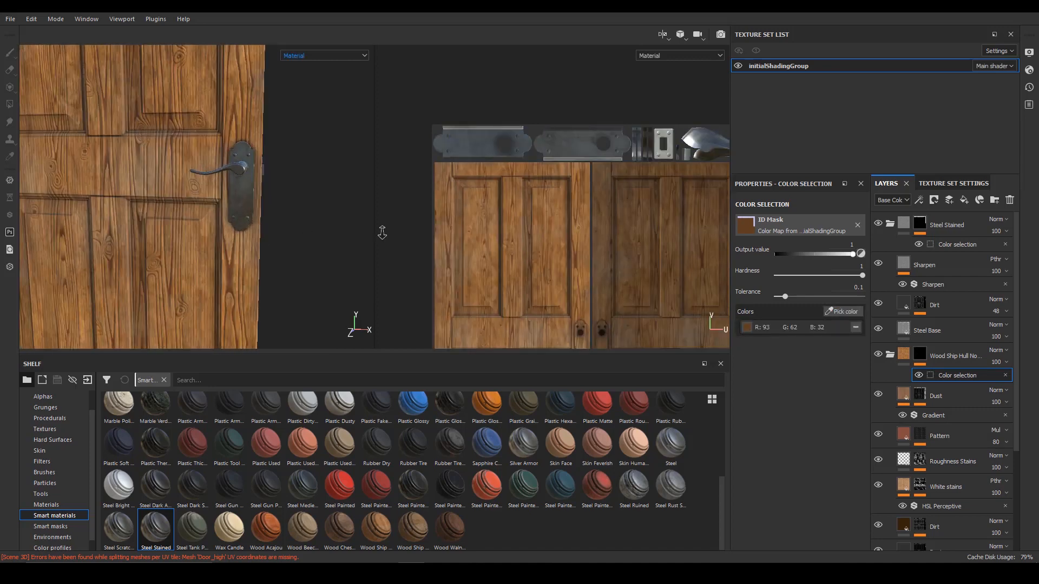
{"action": "left_click_drag", "start_coordinate": [382, 232], "coordinate": [243, 247], "text": "alt"}
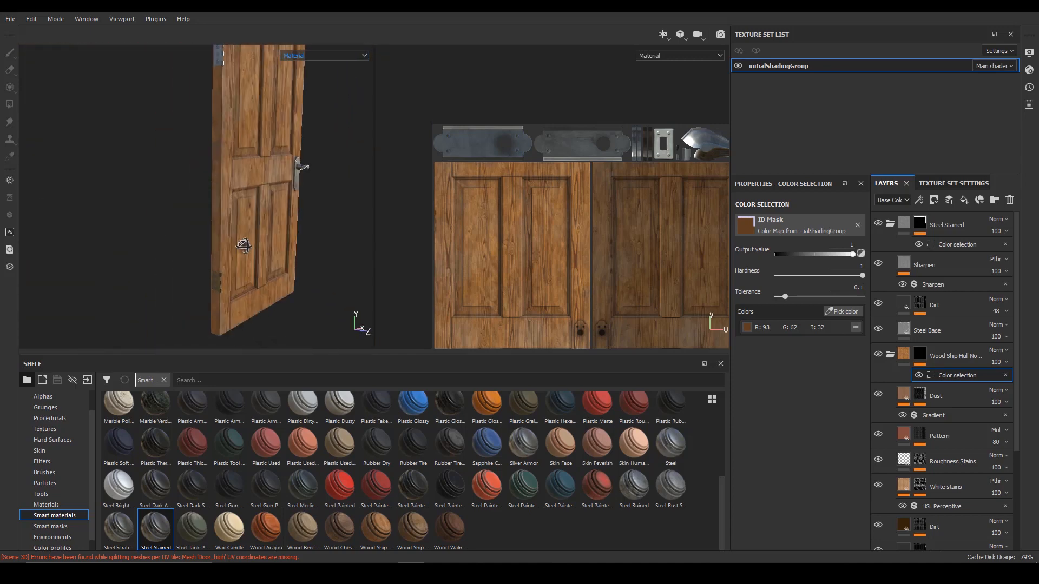
{"action": "middle_click_drag", "start_coordinate": [243, 246], "coordinate": [213, 299], "text": "alt"}
{"action": "right_click_drag", "start_coordinate": [214, 299], "coordinate": [303, 290], "text": "alt"}
{"action": "middle_click_drag", "start_coordinate": [303, 289], "coordinate": [324, 216], "text": "alt"}
{"action": "left_click_drag", "start_coordinate": [325, 217], "coordinate": [305, 293], "text": "alt"}
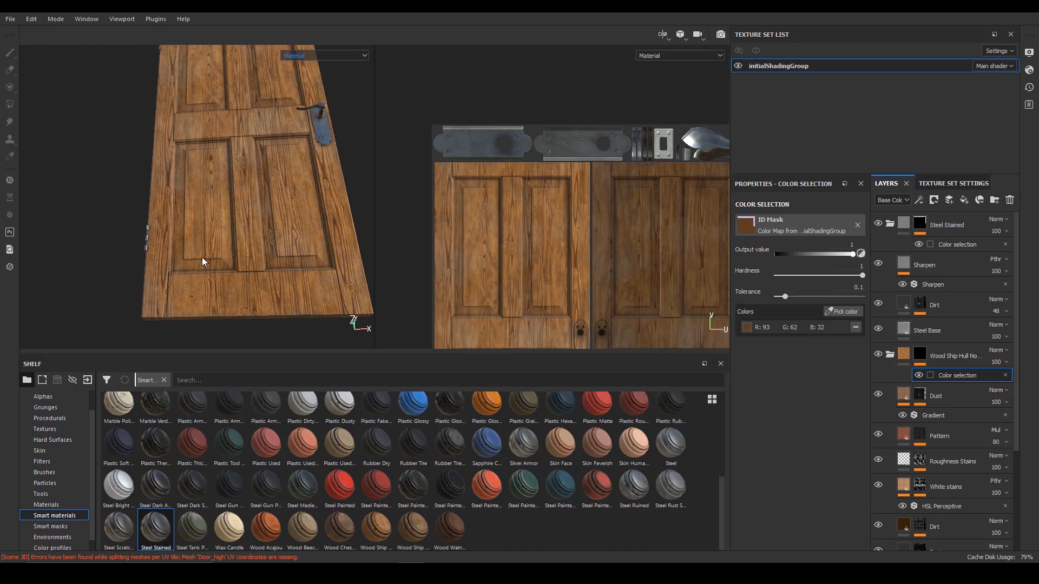
Examine the steel handle, plate and latch up close against the surrounding wood.
{"action": "left_click_drag", "start_coordinate": [261, 258], "coordinate": [271, 204], "text": "alt"}
{"action": "middle_click_drag", "start_coordinate": [271, 204], "coordinate": [216, 314], "text": "alt"}
{"action": "right_click_drag", "start_coordinate": [216, 314], "coordinate": [399, 244], "text": "alt"}
{"action": "left_click_drag", "start_coordinate": [335, 238], "coordinate": [243, 219], "text": "alt"}
{"action": "middle_click_drag", "start_coordinate": [244, 220], "coordinate": [179, 211], "text": "alt"}
{"action": "right_click_drag", "start_coordinate": [179, 211], "coordinate": [262, 258], "text": "alt"}
{"action": "left_click_drag", "start_coordinate": [262, 257], "coordinate": [151, 260], "text": "alt"}
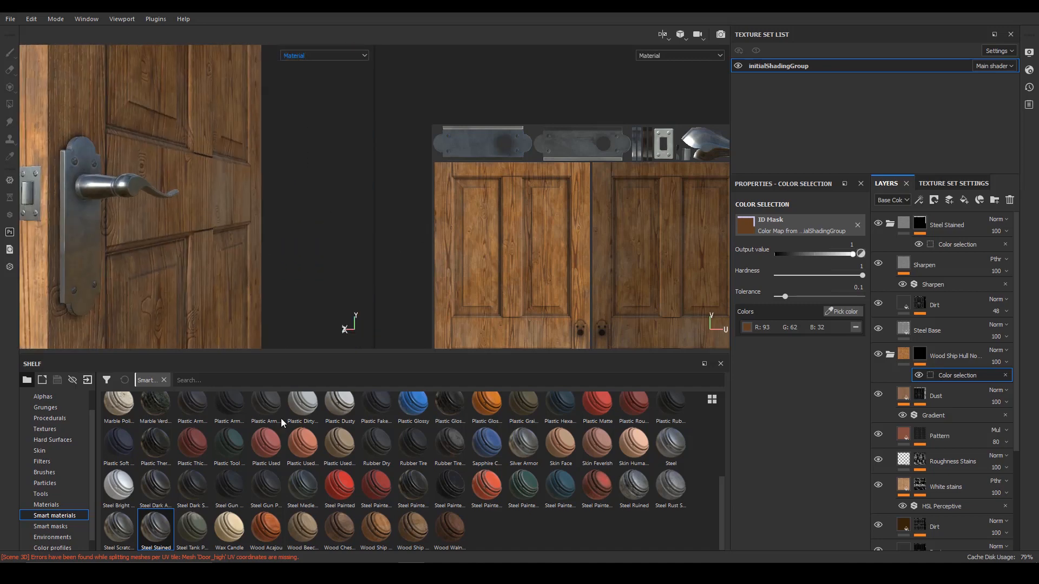
Inspect the wood and handle textures in the UV layout, and compare them with the door in 3D.
{"action": "left_click_drag", "start_coordinate": [257, 271], "coordinate": [270, 236], "text": "alt"}
{"action": "right_click_drag", "start_coordinate": [547, 271], "coordinate": [390, 220], "text": "alt"}
{"action": "middle_click_drag", "start_coordinate": [571, 327], "coordinate": [512, 209], "text": "alt"}
{"action": "right_click_drag", "start_coordinate": [422, 214], "coordinate": [509, 223], "text": "alt"}
{"action": "middle_click_drag", "start_coordinate": [508, 223], "coordinate": [525, 255], "text": "alt"}
{"action": "left_click_drag", "start_coordinate": [189, 232], "coordinate": [164, 271], "text": "alt"}
{"action": "right_click_drag", "start_coordinate": [164, 271], "coordinate": [197, 244], "text": "alt"}
{"action": "middle_click_drag", "start_coordinate": [197, 243], "coordinate": [218, 240], "text": "alt"}
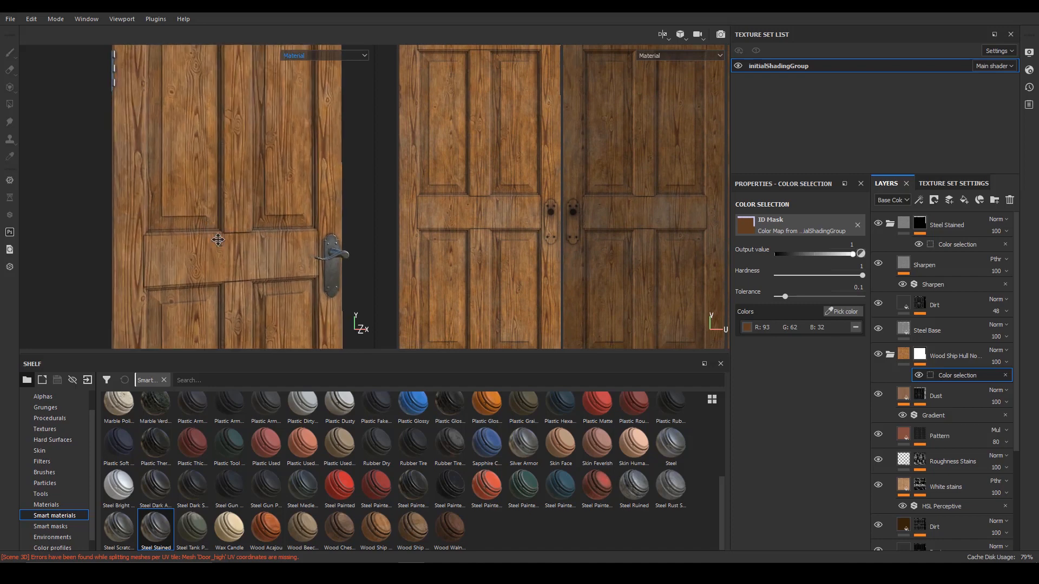
{"action": "left_click_drag", "start_coordinate": [218, 240], "coordinate": [254, 269], "text": "alt"}
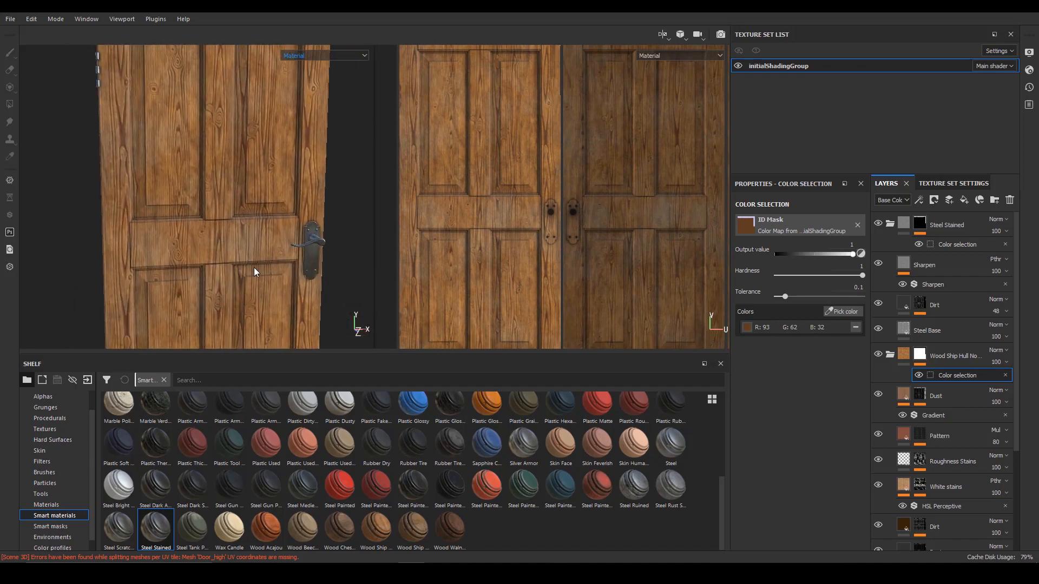
{"action": "right_click_drag", "start_coordinate": [254, 268], "coordinate": [248, 287], "text": "alt"}
{"action": "middle_click_drag", "start_coordinate": [248, 287], "coordinate": [255, 247], "text": "alt"}
{"action": "right_click_drag", "start_coordinate": [256, 247], "coordinate": [268, 265], "text": "alt"}
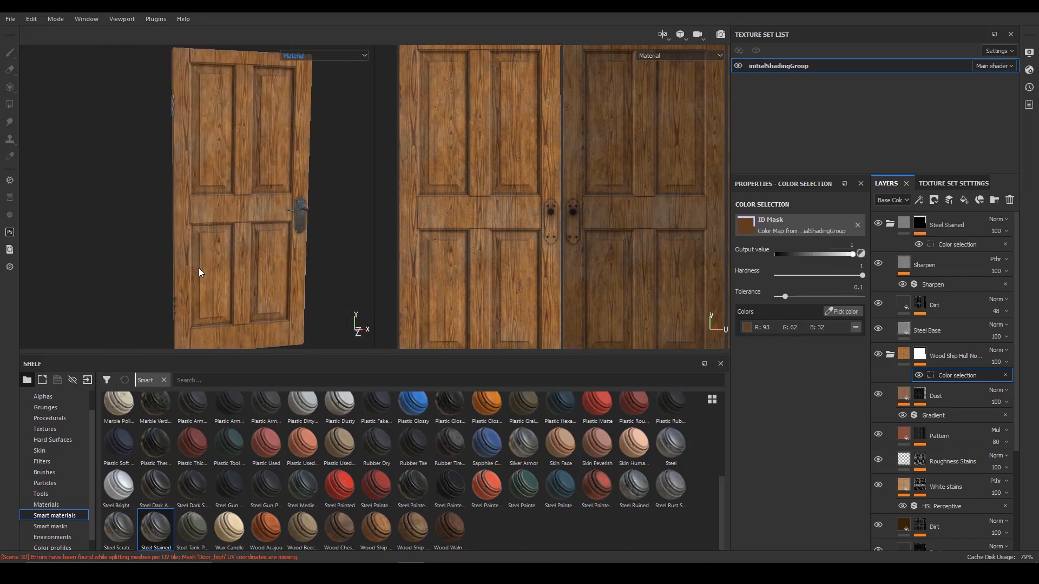
Shrink the shelf to enlarge the viewports and view the whole textured door.
{"action": "left_click_drag", "start_coordinate": [335, 357], "coordinate": [336, 434]}
{"action": "left_click_drag", "start_coordinate": [315, 374], "coordinate": [254, 287], "text": "alt"}
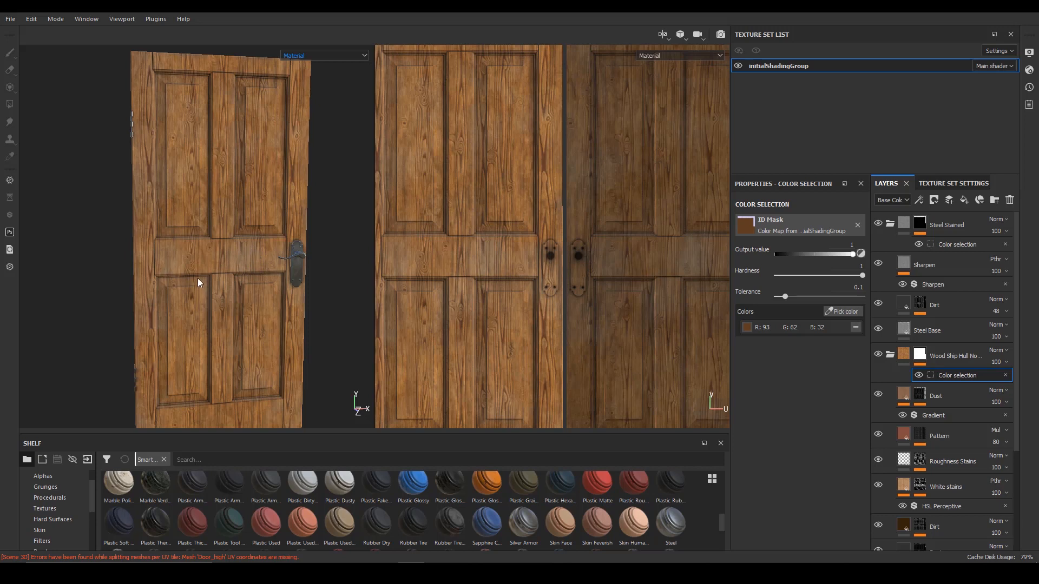
{"action": "left_click_drag", "start_coordinate": [312, 287], "coordinate": [194, 310], "text": "alt"}
{"action": "right_click_drag", "start_coordinate": [193, 310], "coordinate": [232, 322], "text": "alt"}
{"action": "middle_click_drag", "start_coordinate": [233, 322], "coordinate": [223, 315], "text": "alt"}
{"action": "left_click_drag", "start_coordinate": [223, 315], "coordinate": [239, 291], "text": "alt"}
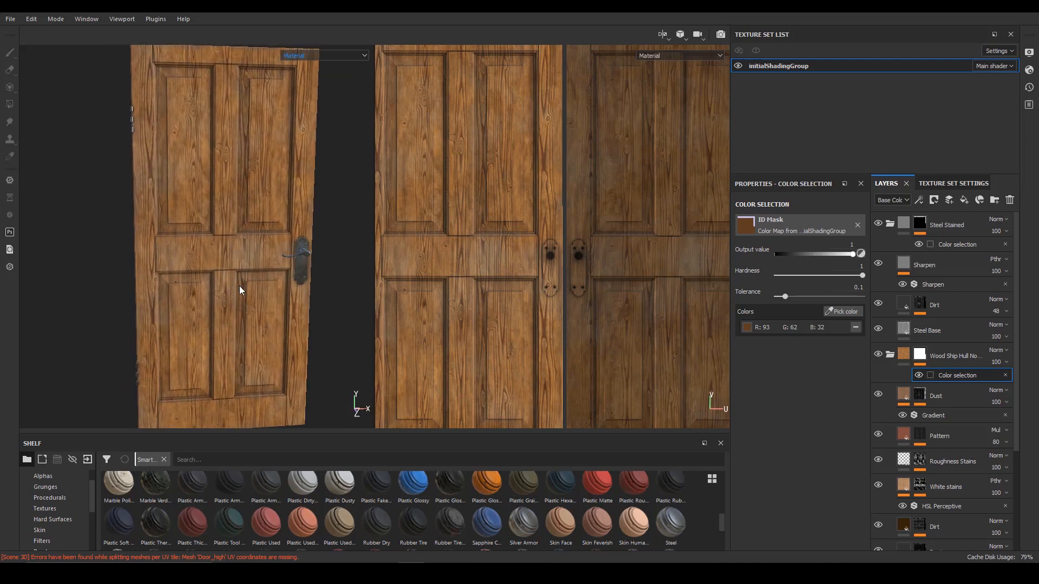